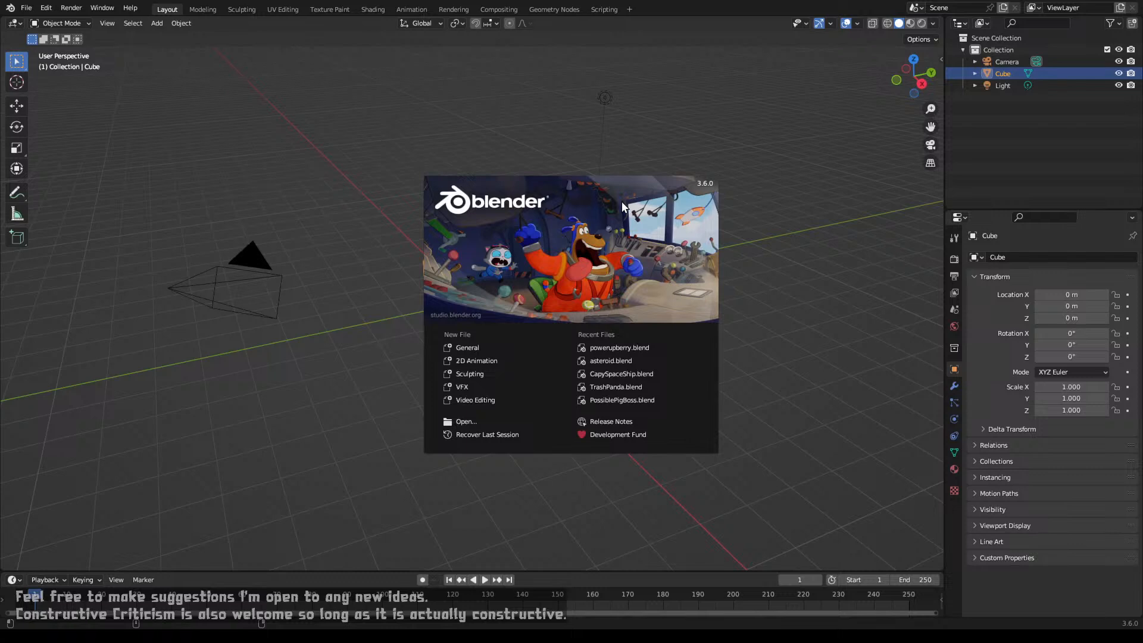
Step: Dismiss the splash screen and delete the default cube
{"action": "left_click", "coordinate": [774, 316]}
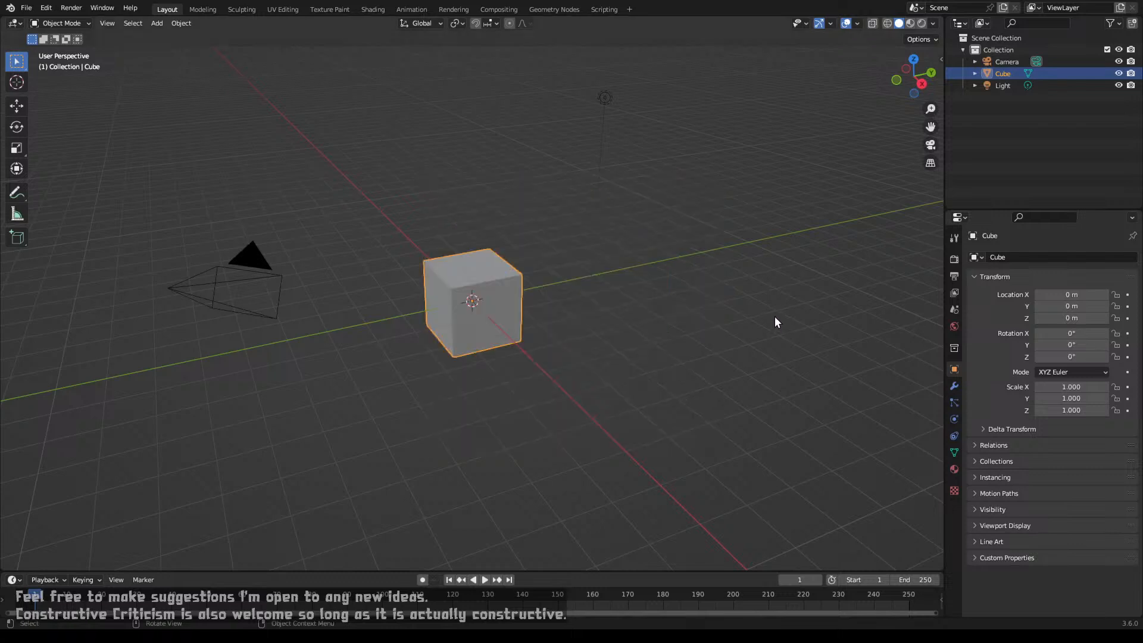
{"action": "key", "text": "x"}
{"action": "left_click", "coordinate": [496, 308]}
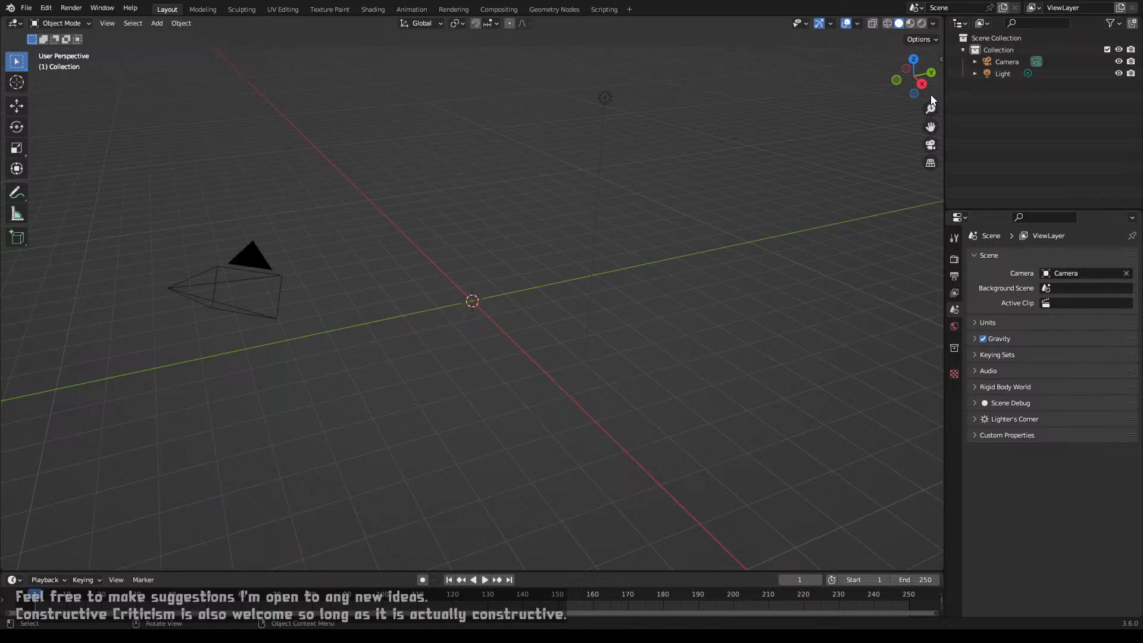
Step: Switch to the front view and handwrite "Enemy NPC" with the Annotate tool in the upper part of the empty area
{"action": "key", "text": "KP_1"}
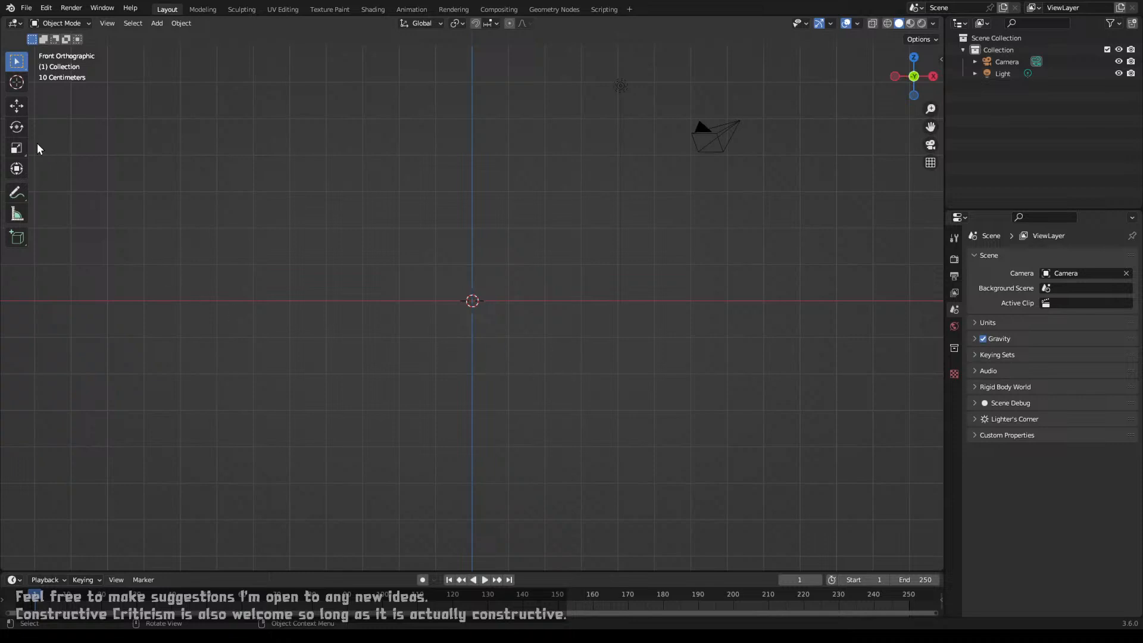
{"action": "left_click", "coordinate": [21, 198]}
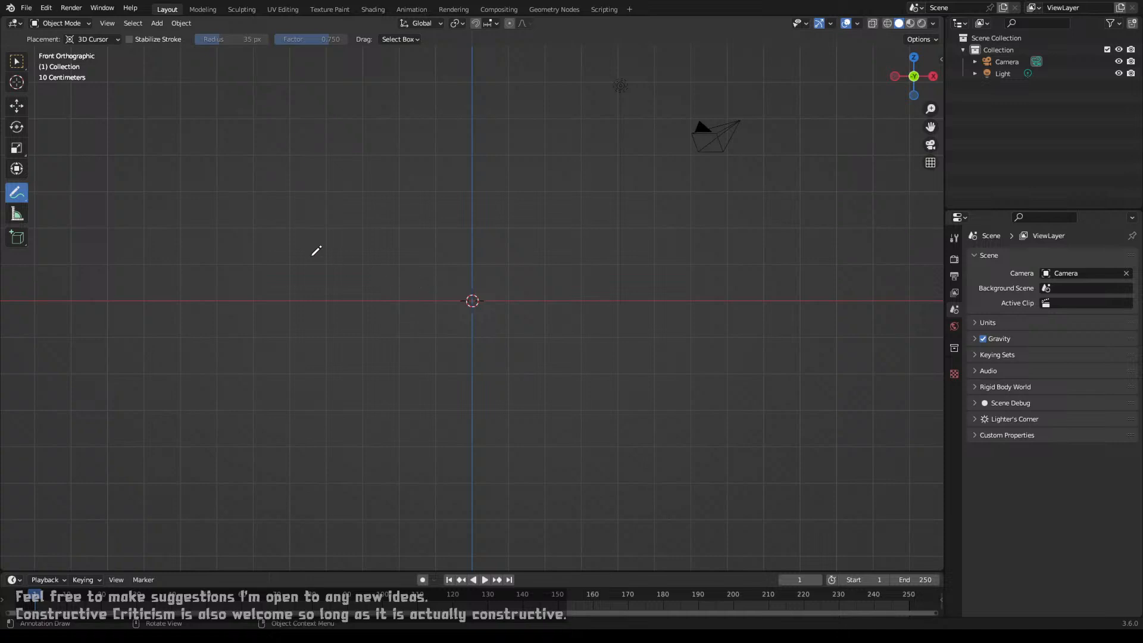
{"action": "left_click", "coordinate": [134, 127]}
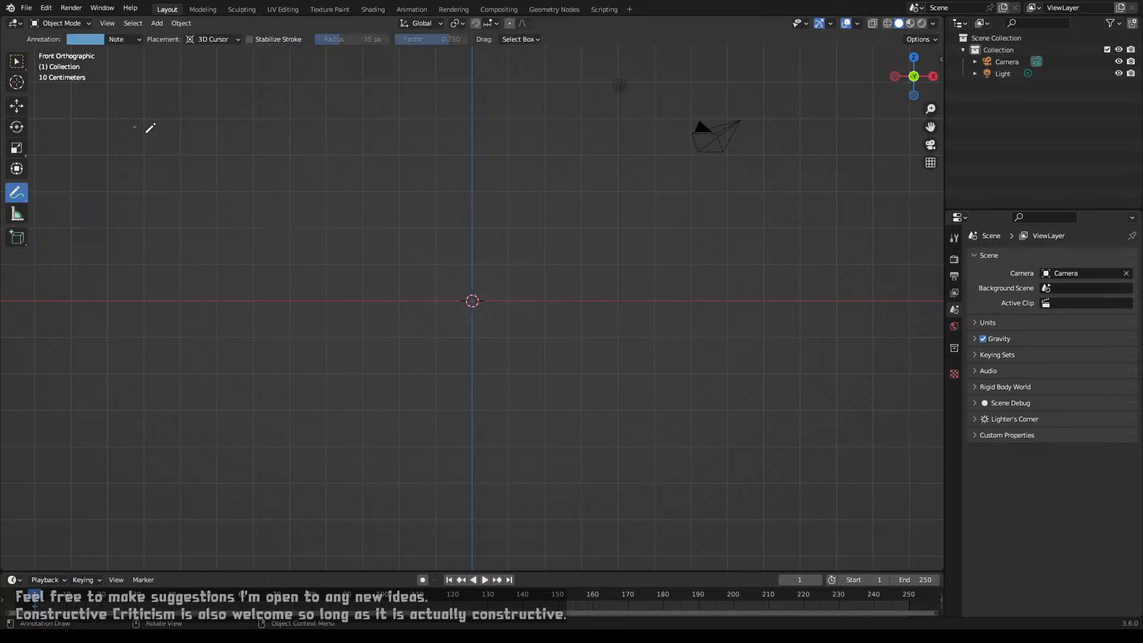
{"action": "mouse_move", "coordinate": [149, 129]}
{"action": "left_mouse_down"}
{"action": "mouse_move", "coordinate": [160, 113]}
{"action": "mouse_move", "coordinate": [175, 133]}
{"action": "mouse_move", "coordinate": [217, 81]}
{"action": "mouse_move", "coordinate": [225, 117]}
{"action": "left_mouse_up"}
{"action": "mouse_move", "coordinate": [193, 157]}
{"action": "left_mouse_down"}
{"action": "mouse_move", "coordinate": [213, 178]}
{"action": "mouse_move", "coordinate": [220, 136]}
{"action": "mouse_move", "coordinate": [206, 140]}
{"action": "mouse_move", "coordinate": [227, 127]}
{"action": "mouse_move", "coordinate": [254, 131]}
{"action": "left_mouse_up"}
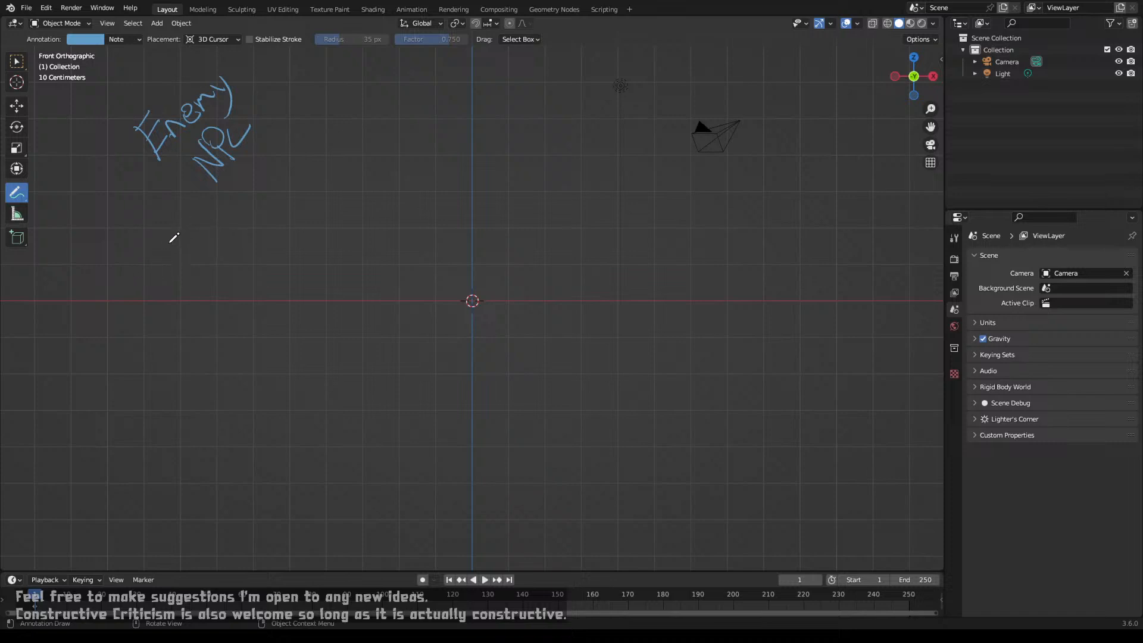
Step: Handwrite the notes "Baby" and "Diapers" below the "Enemy NPC" heading and underline each of them
{"action": "mouse_move", "coordinate": [38, 275]}
{"action": "left_mouse_down"}
{"action": "mouse_move", "coordinate": [51, 306]}
{"action": "mouse_move", "coordinate": [105, 257]}
{"action": "mouse_move", "coordinate": [99, 240]}
{"action": "mouse_move", "coordinate": [122, 248]}
{"action": "mouse_move", "coordinate": [109, 290]}
{"action": "left_mouse_up"}
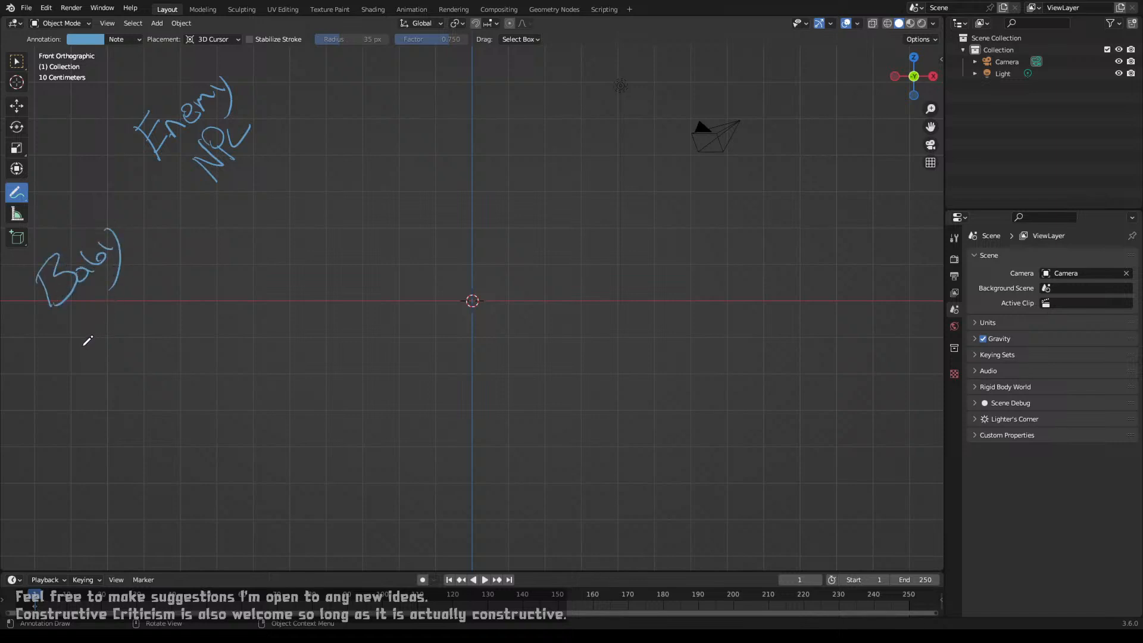
{"action": "left_click_drag", "start_coordinate": [64, 326], "coordinate": [131, 242]}
{"action": "mouse_move", "coordinate": [80, 310]}
{"action": "left_mouse_down"}
{"action": "mouse_move", "coordinate": [93, 359]}
{"action": "mouse_move", "coordinate": [151, 266]}
{"action": "mouse_move", "coordinate": [158, 273]}
{"action": "left_mouse_up"}
{"action": "left_click_drag", "start_coordinate": [95, 381], "coordinate": [206, 251]}
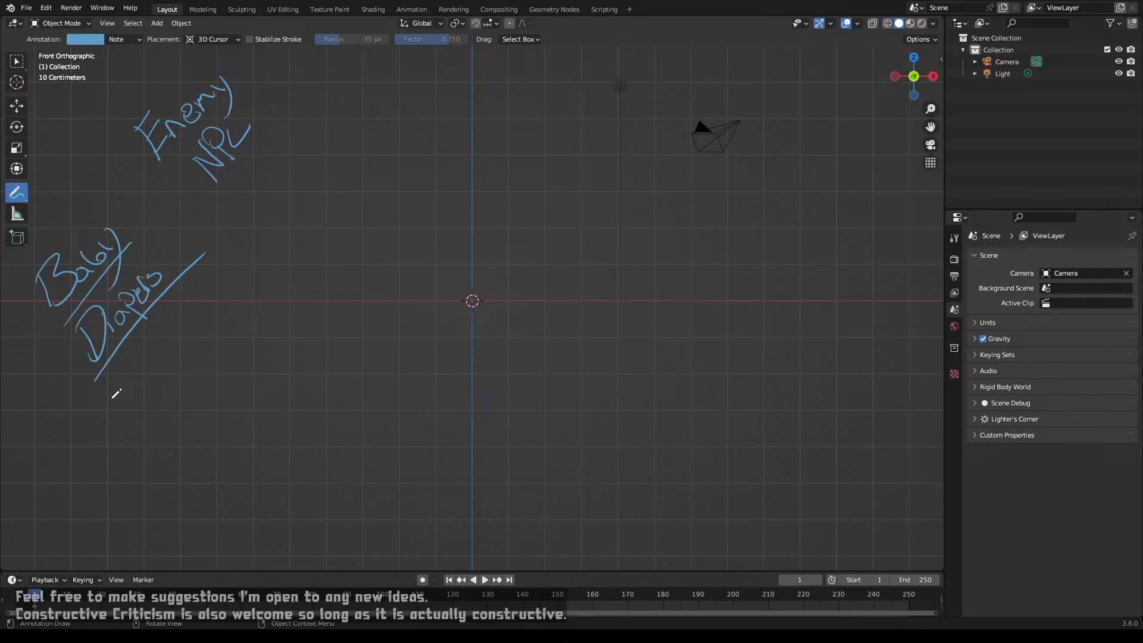
Step: Handwrite "What is it?" below the "Diapers" note and add a wavy underline
{"action": "mouse_move", "coordinate": [58, 420]}
{"action": "left_mouse_down"}
{"action": "mouse_move", "coordinate": [94, 433]}
{"action": "mouse_move", "coordinate": [92, 416]}
{"action": "mouse_move", "coordinate": [107, 434]}
{"action": "mouse_move", "coordinate": [140, 423]}
{"action": "mouse_move", "coordinate": [140, 402]}
{"action": "mouse_move", "coordinate": [167, 407]}
{"action": "left_mouse_up"}
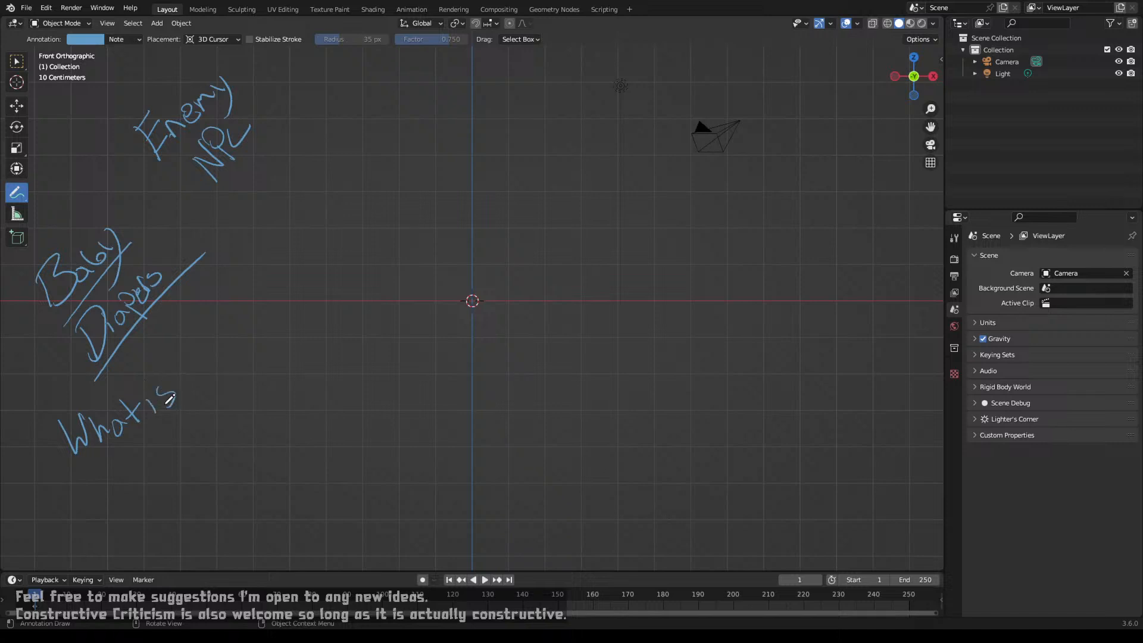
{"action": "left_click_drag", "start_coordinate": [187, 367], "coordinate": [194, 376]}
{"action": "left_click", "coordinate": [176, 359]}
{"action": "mouse_move", "coordinate": [192, 336]}
{"action": "left_mouse_down"}
{"action": "mouse_move", "coordinate": [207, 360]}
{"action": "mouse_move", "coordinate": [194, 357]}
{"action": "mouse_move", "coordinate": [220, 322]}
{"action": "mouse_move", "coordinate": [226, 340]}
{"action": "left_mouse_up"}
{"action": "left_click", "coordinate": [231, 345]}
{"action": "mouse_move", "coordinate": [96, 471]}
{"action": "left_mouse_down"}
{"action": "mouse_move", "coordinate": [188, 412]}
{"action": "mouse_move", "coordinate": [246, 348]}
{"action": "mouse_move", "coordinate": [240, 333]}
{"action": "left_mouse_up"}
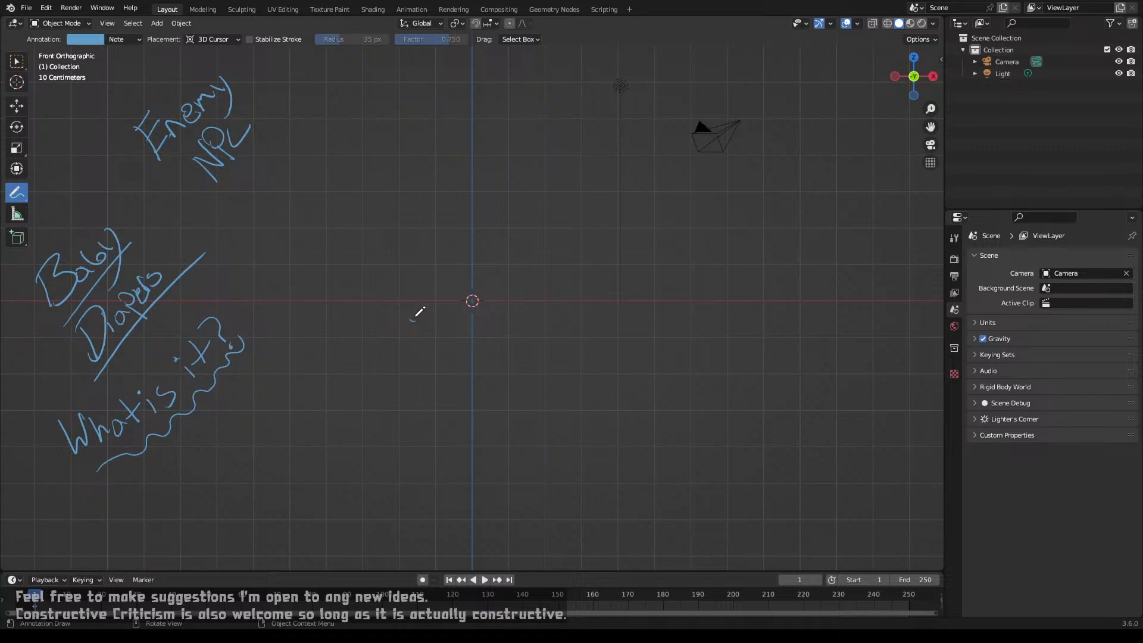
Step: Sketch a front-view diaper outline around the origin and draw a long horizontal ground line below it
{"action": "mouse_move", "coordinate": [410, 317]}
{"action": "left_mouse_down"}
{"action": "mouse_move", "coordinate": [463, 379]}
{"action": "mouse_move", "coordinate": [492, 375]}
{"action": "mouse_move", "coordinate": [505, 340]}
{"action": "mouse_move", "coordinate": [550, 299]}
{"action": "mouse_move", "coordinate": [546, 271]}
{"action": "mouse_move", "coordinate": [469, 272]}
{"action": "mouse_move", "coordinate": [417, 319]}
{"action": "mouse_move", "coordinate": [400, 304]}
{"action": "mouse_move", "coordinate": [427, 265]}
{"action": "mouse_move", "coordinate": [494, 257]}
{"action": "mouse_move", "coordinate": [549, 267]}
{"action": "mouse_move", "coordinate": [546, 310]}
{"action": "left_mouse_up"}
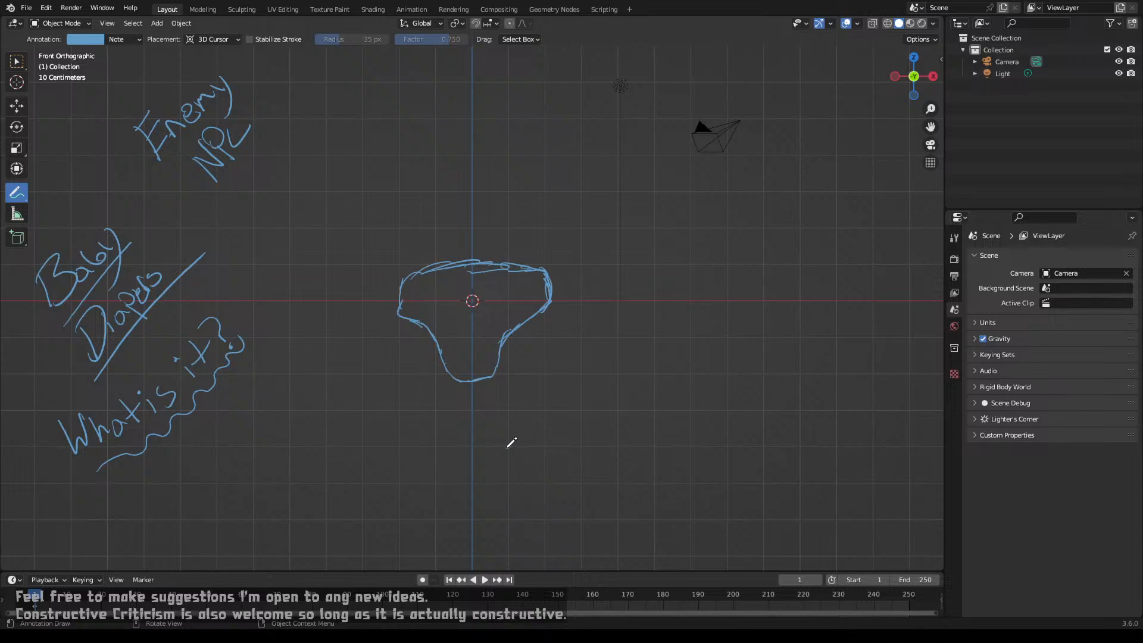
{"action": "left_click_drag", "start_coordinate": [518, 448], "coordinate": [324, 450]}
{"action": "left_click_drag", "start_coordinate": [516, 446], "coordinate": [679, 441]}
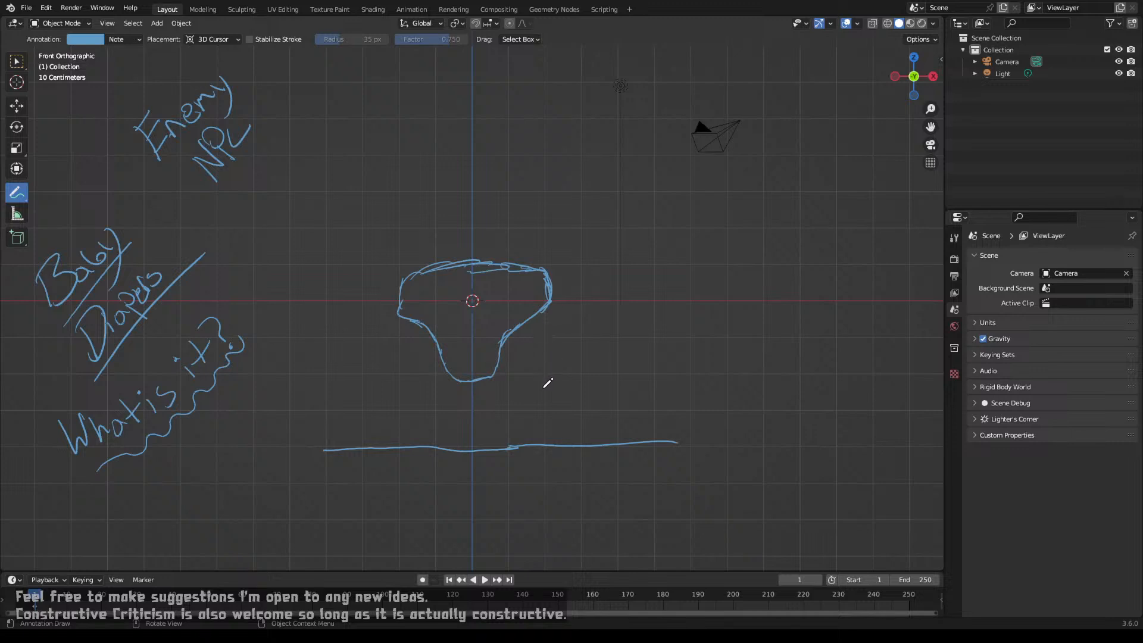
Step: Sketch one leg with knee marks from the diaper's +X side down to the ground line
{"action": "left_click_drag", "start_coordinate": [538, 390], "coordinate": [541, 387]}
{"action": "mouse_move", "coordinate": [549, 304]}
{"action": "left_mouse_down"}
{"action": "mouse_move", "coordinate": [563, 343]}
{"action": "mouse_move", "coordinate": [559, 400]}
{"action": "mouse_move", "coordinate": [524, 389]}
{"action": "left_mouse_up"}
{"action": "left_click", "coordinate": [521, 402]}
{"action": "mouse_move", "coordinate": [495, 375]}
{"action": "left_mouse_down"}
{"action": "mouse_move", "coordinate": [515, 385]}
{"action": "mouse_move", "coordinate": [513, 440]}
{"action": "mouse_move", "coordinate": [563, 439]}
{"action": "mouse_move", "coordinate": [563, 415]}
{"action": "mouse_move", "coordinate": [554, 441]}
{"action": "left_mouse_up"}
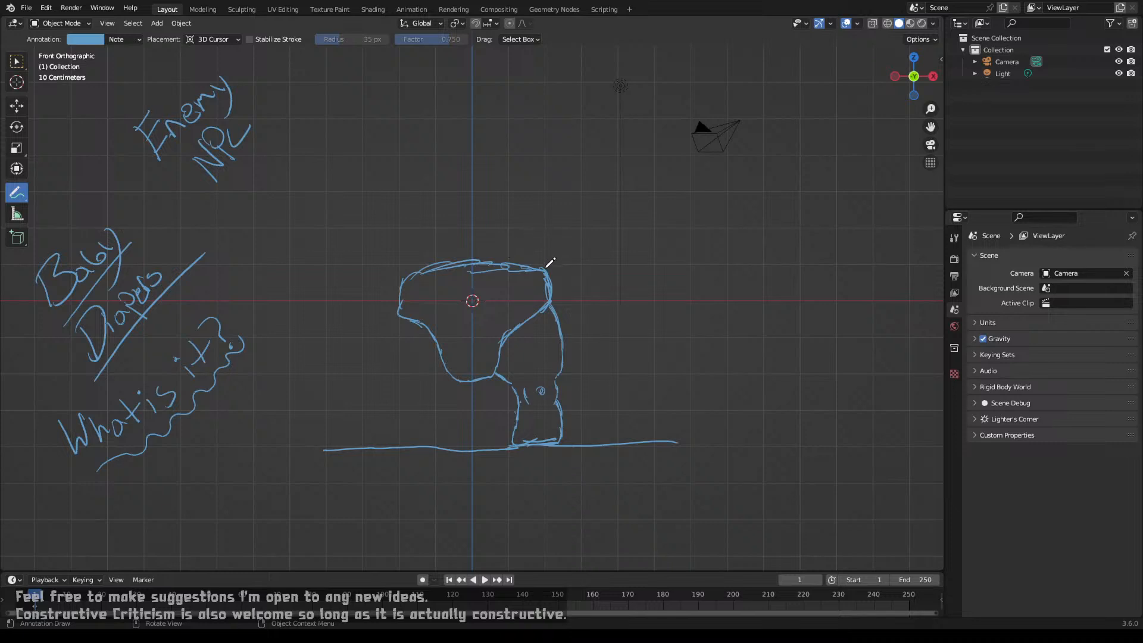
Step: Try a torso side line rising from the diaper's upper corner, and remove it with the Annotate Eraser
{"action": "mouse_move", "coordinate": [545, 267]}
{"action": "left_mouse_down"}
{"action": "mouse_move", "coordinate": [532, 171]}
{"action": "mouse_move", "coordinate": [546, 191]}
{"action": "left_mouse_up"}
{"action": "middle_click_drag", "start_coordinate": [492, 204], "coordinate": [487, 310], "text": "shift"}
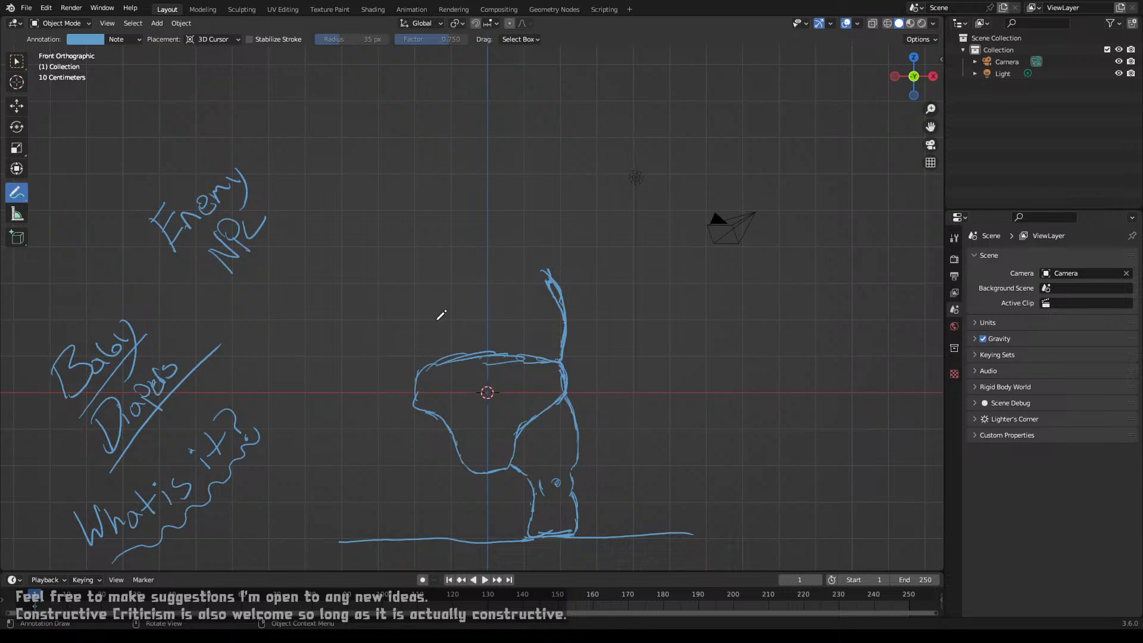
{"action": "left_click", "coordinate": [17, 192]}
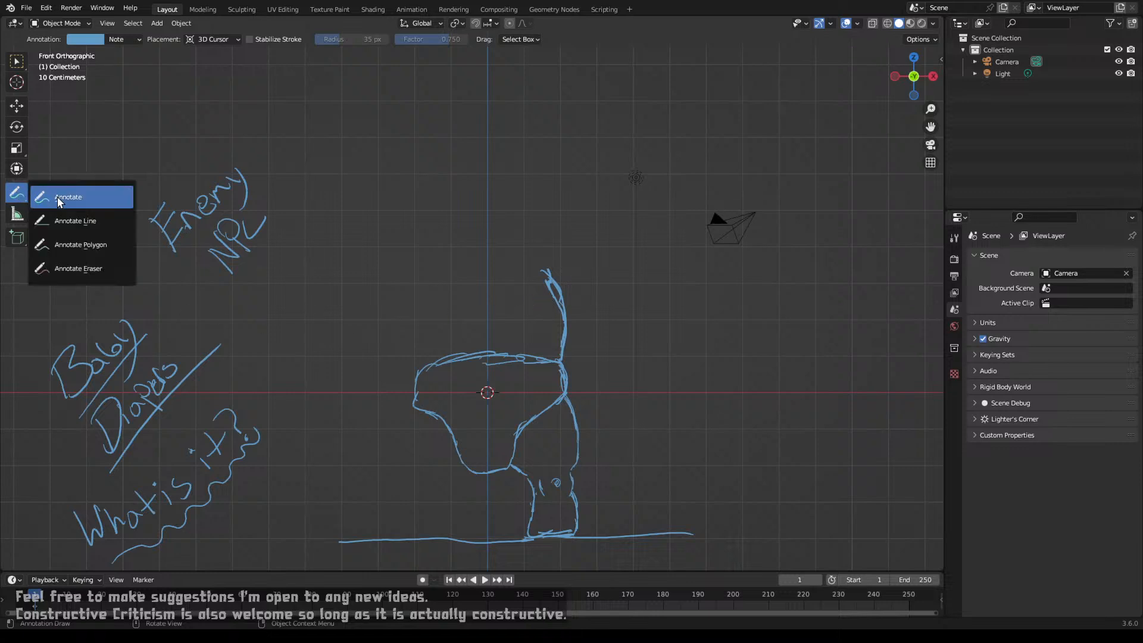
{"action": "left_click", "coordinate": [73, 267]}
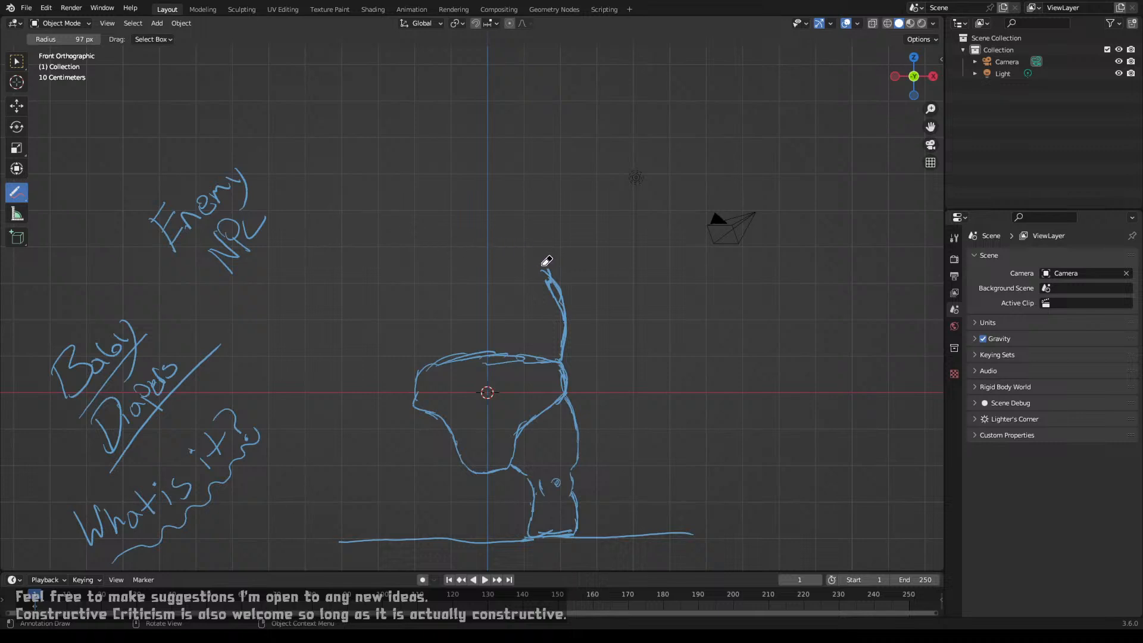
{"action": "left_click_drag", "start_coordinate": [547, 260], "coordinate": [577, 294]}
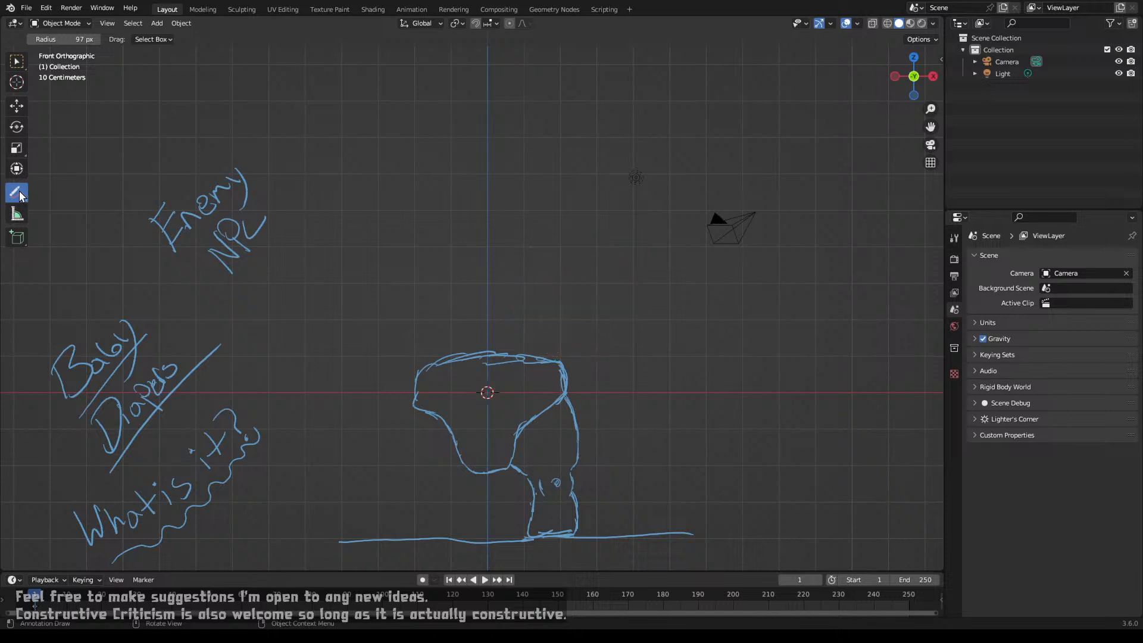
Step: Handwrite "Mamm" with the Annotate tool beside the "What is it?" note and erase the misdrawn letter after it
{"action": "left_click_drag", "start_coordinate": [17, 194], "coordinate": [44, 196]}
{"action": "left_click", "coordinate": [44, 196]}
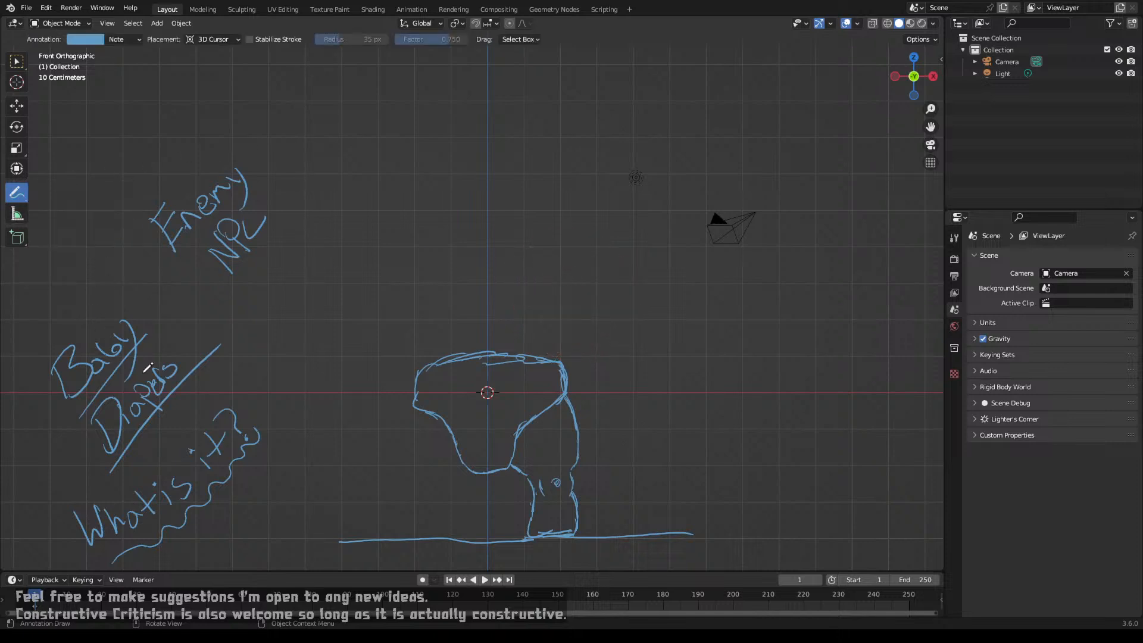
{"action": "mouse_move", "coordinate": [230, 511]}
{"action": "left_mouse_down"}
{"action": "mouse_move", "coordinate": [250, 531]}
{"action": "mouse_move", "coordinate": [237, 504]}
{"action": "mouse_move", "coordinate": [259, 514]}
{"action": "mouse_move", "coordinate": [294, 470]}
{"action": "left_mouse_up"}
{"action": "left_click", "coordinate": [18, 198]}
{"action": "left_click", "coordinate": [75, 269]}
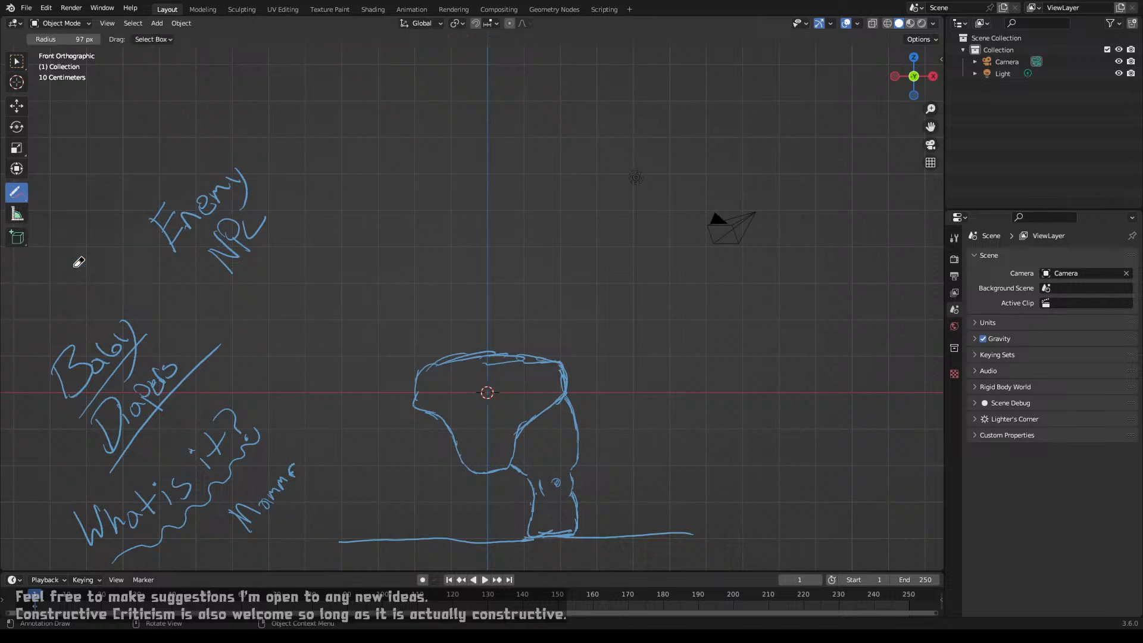
{"action": "left_click_drag", "start_coordinate": [312, 469], "coordinate": [306, 464]}
{"action": "key", "text": "ctrl+z"}
{"action": "left_click", "coordinate": [327, 444]}
{"action": "key", "text": "ctrl+z"}
{"action": "left_click_drag", "start_coordinate": [343, 425], "coordinate": [337, 432]}
{"action": "left_click_drag", "start_coordinate": [17, 193], "coordinate": [72, 194]}
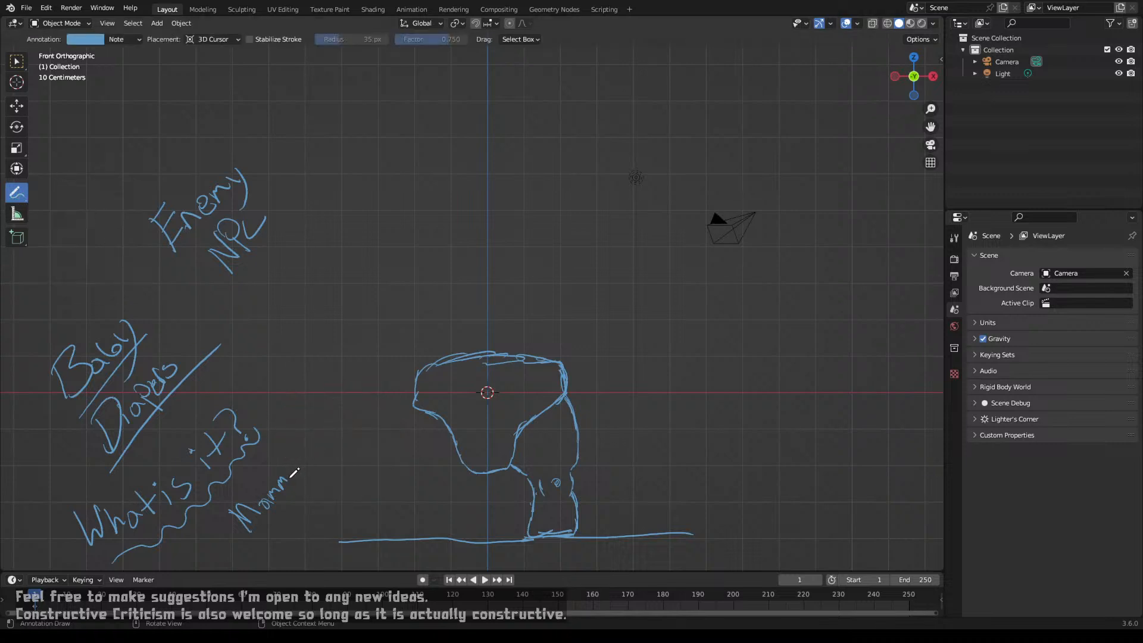
Step: Complete the handwritten note beside "What is it?" so that it reads "Mammoth?"
{"action": "left_click_drag", "start_coordinate": [293, 474], "coordinate": [312, 452]}
{"action": "left_click_drag", "start_coordinate": [315, 430], "coordinate": [320, 441]}
{"action": "left_click", "coordinate": [322, 445]}
Step: Try a large rounded outline above and to the +X side of the diaper, and erase it
{"action": "mouse_move", "coordinate": [563, 205]}
{"action": "left_mouse_down"}
{"action": "mouse_move", "coordinate": [618, 191]}
{"action": "mouse_move", "coordinate": [657, 221]}
{"action": "mouse_move", "coordinate": [659, 241]}
{"action": "mouse_move", "coordinate": [657, 280]}
{"action": "mouse_move", "coordinate": [617, 304]}
{"action": "mouse_move", "coordinate": [569, 307]}
{"action": "left_mouse_up"}
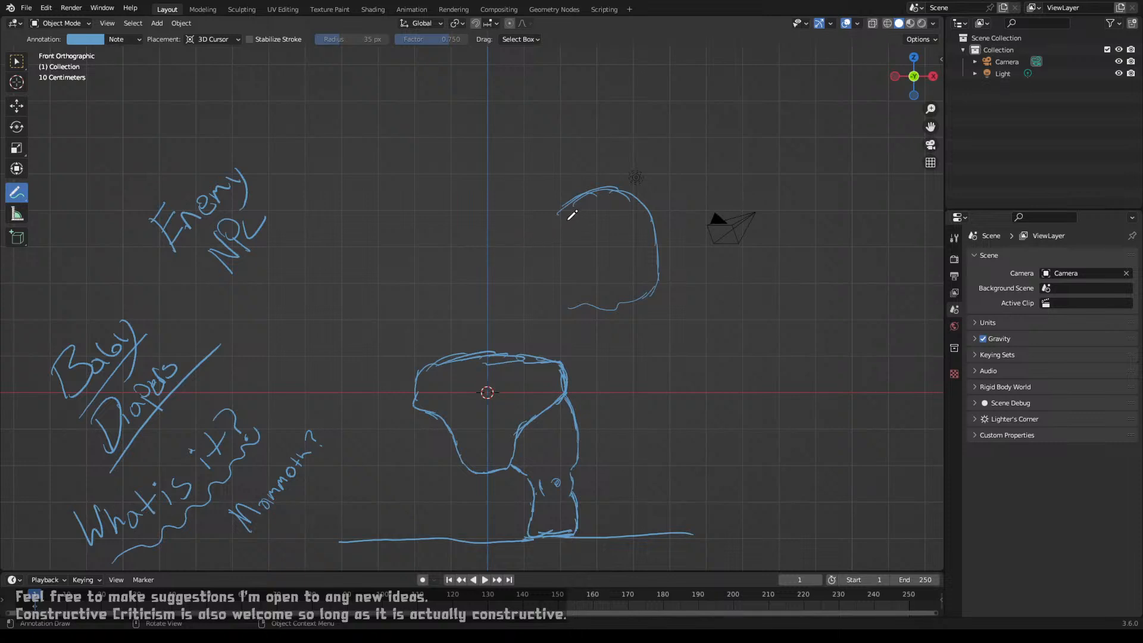
{"action": "mouse_move", "coordinate": [17, 192]}
{"action": "left_mouse_down"}
{"action": "mouse_move", "coordinate": [62, 191]}
{"action": "mouse_move", "coordinate": [77, 268]}
{"action": "left_mouse_up"}
{"action": "mouse_move", "coordinate": [563, 175]}
{"action": "left_mouse_down"}
{"action": "mouse_move", "coordinate": [631, 240]}
{"action": "mouse_move", "coordinate": [617, 261]}
{"action": "left_mouse_up"}
{"action": "key", "text": "b"}
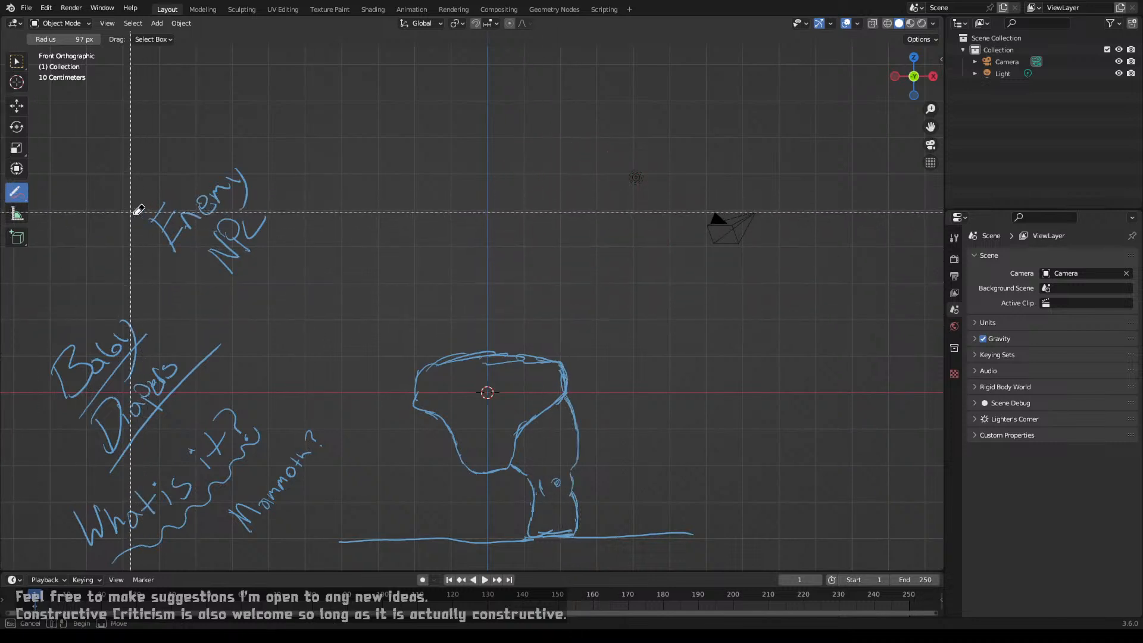
{"action": "key", "text": "Escape"}
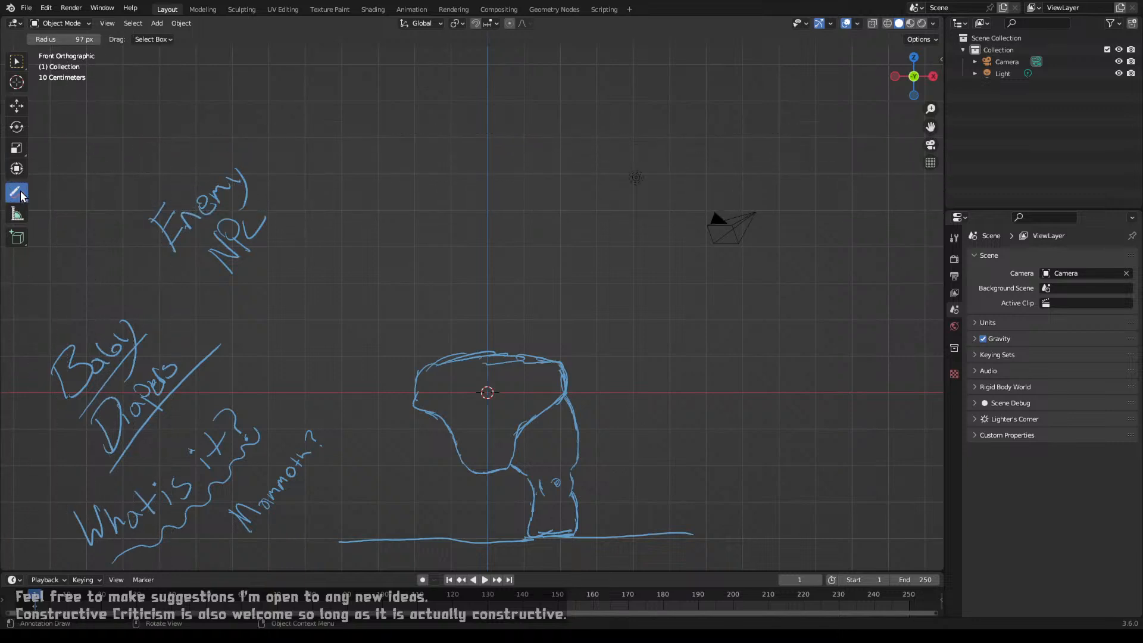
Step: Sketch a large round belly overlapping the diaper with the Annotate tool, and add two adjoining circles over its top
{"action": "left_click_drag", "start_coordinate": [22, 196], "coordinate": [53, 189]}
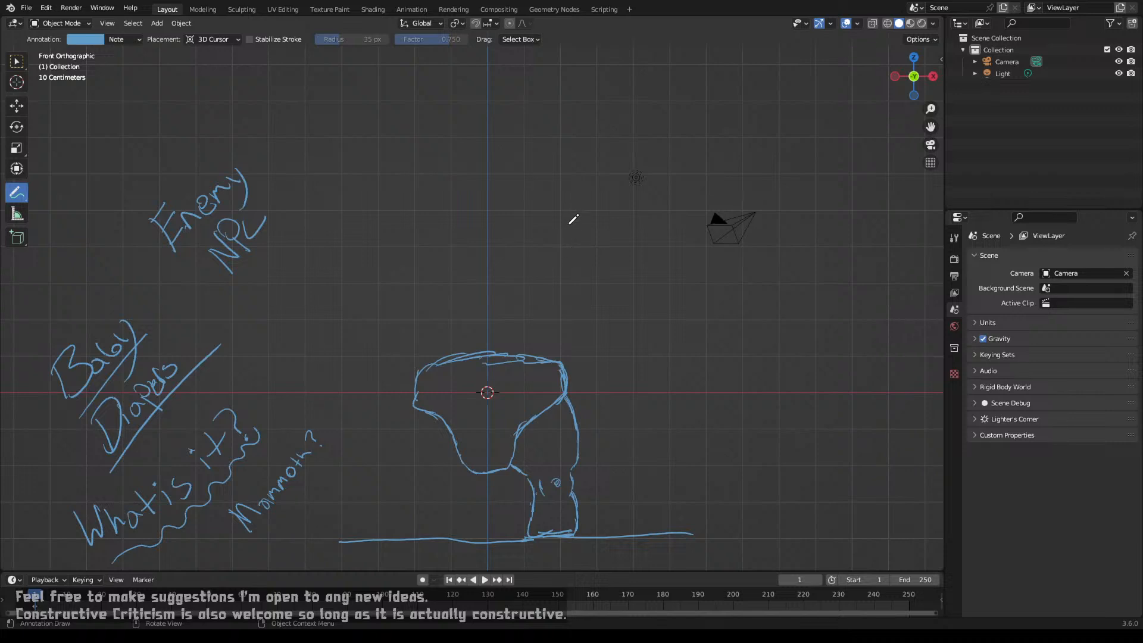
{"action": "mouse_move", "coordinate": [550, 269]}
{"action": "left_mouse_down"}
{"action": "mouse_move", "coordinate": [567, 285]}
{"action": "mouse_move", "coordinate": [573, 331]}
{"action": "left_mouse_up"}
{"action": "mouse_move", "coordinate": [546, 375]}
{"action": "left_mouse_down"}
{"action": "mouse_move", "coordinate": [453, 390]}
{"action": "mouse_move", "coordinate": [412, 345]}
{"action": "mouse_move", "coordinate": [410, 322]}
{"action": "mouse_move", "coordinate": [440, 263]}
{"action": "mouse_move", "coordinate": [471, 242]}
{"action": "mouse_move", "coordinate": [520, 238]}
{"action": "mouse_move", "coordinate": [568, 272]}
{"action": "left_mouse_up"}
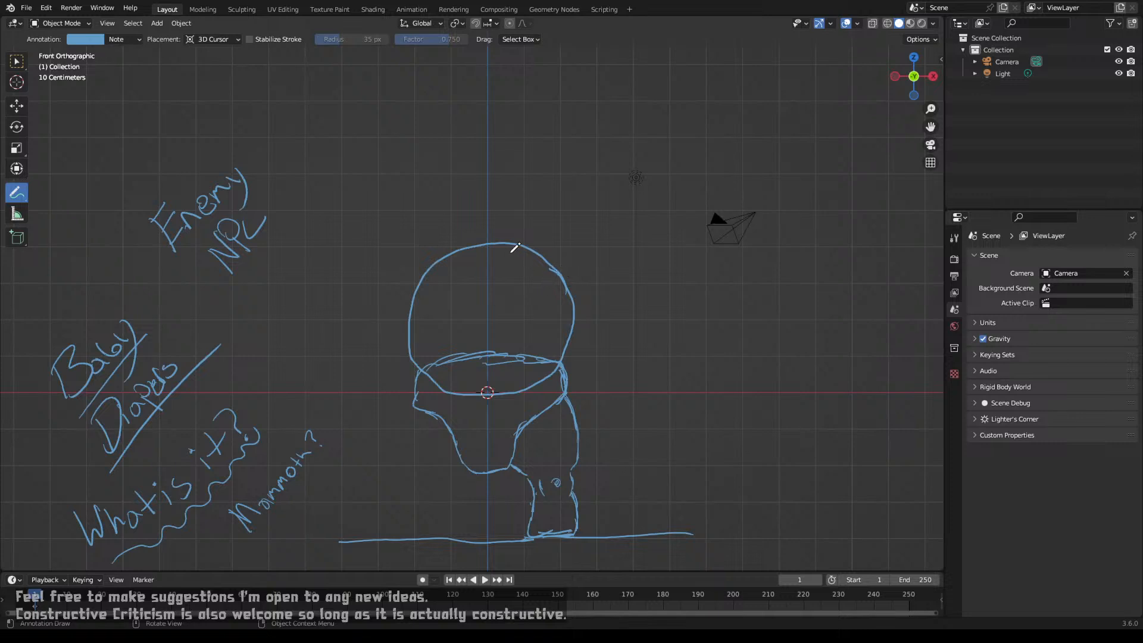
{"action": "mouse_move", "coordinate": [489, 259]}
{"action": "left_mouse_down"}
{"action": "mouse_move", "coordinate": [489, 223]}
{"action": "mouse_move", "coordinate": [541, 197]}
{"action": "mouse_move", "coordinate": [575, 236]}
{"action": "mouse_move", "coordinate": [561, 278]}
{"action": "mouse_move", "coordinate": [516, 283]}
{"action": "mouse_move", "coordinate": [484, 218]}
{"action": "mouse_move", "coordinate": [458, 202]}
{"action": "mouse_move", "coordinate": [427, 209]}
{"action": "mouse_move", "coordinate": [418, 251]}
{"action": "mouse_move", "coordinate": [443, 286]}
{"action": "mouse_move", "coordinate": [475, 277]}
{"action": "mouse_move", "coordinate": [489, 250]}
{"action": "left_mouse_up"}
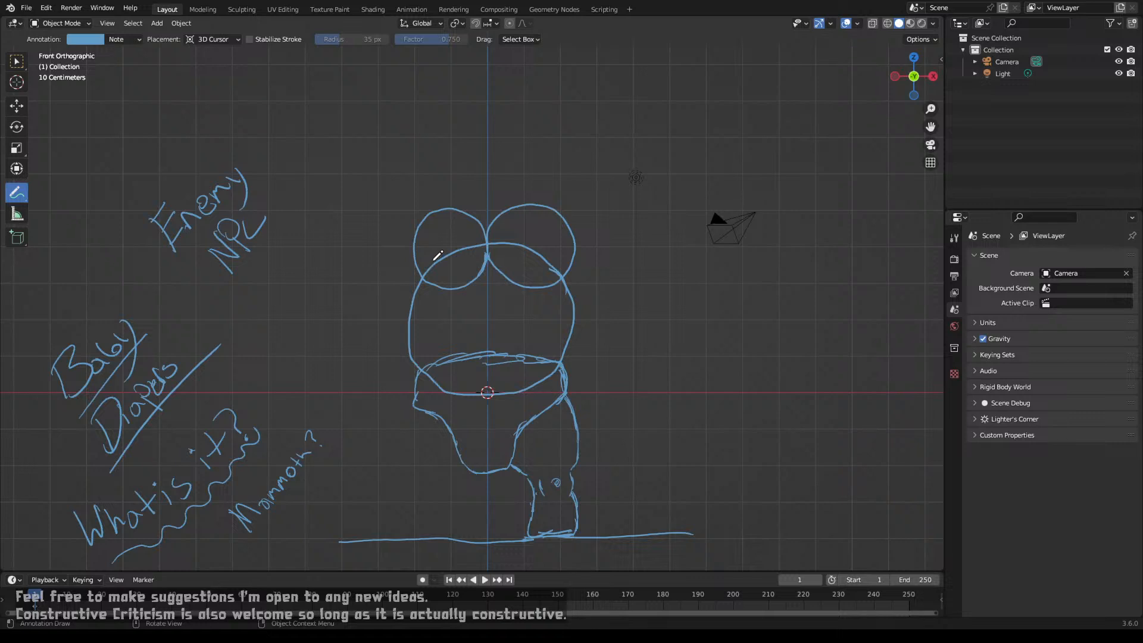
Step: Switch to the Annotate Eraser and set its radius to 23 px
{"action": "left_click", "coordinate": [23, 198]}
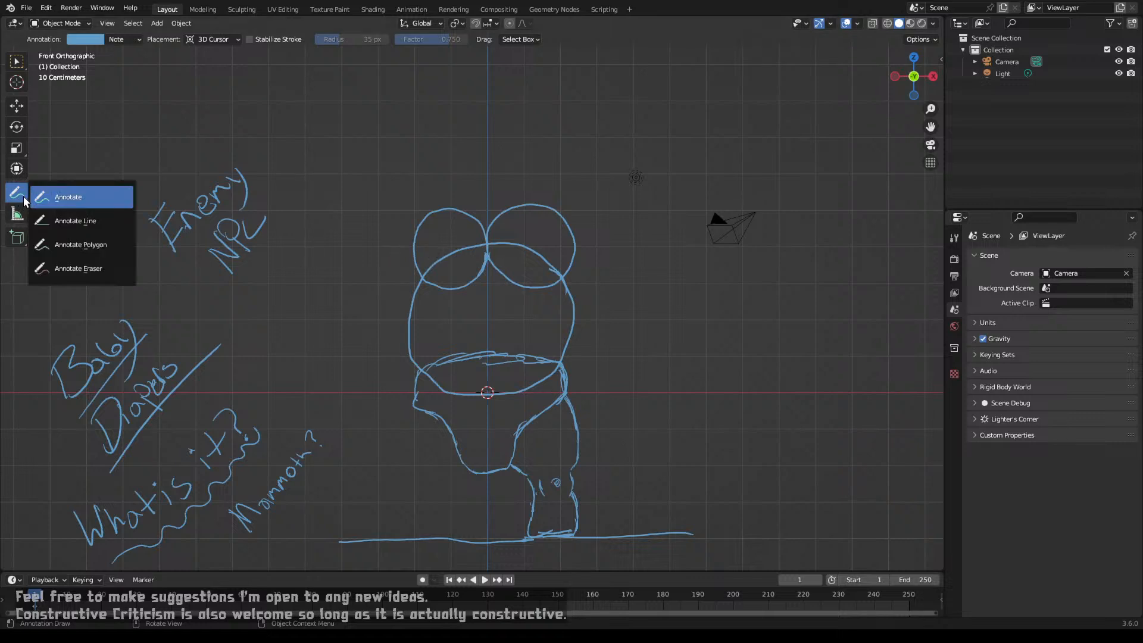
{"action": "left_click", "coordinate": [76, 268]}
{"action": "left_click_drag", "start_coordinate": [360, 195], "coordinate": [361, 149]}
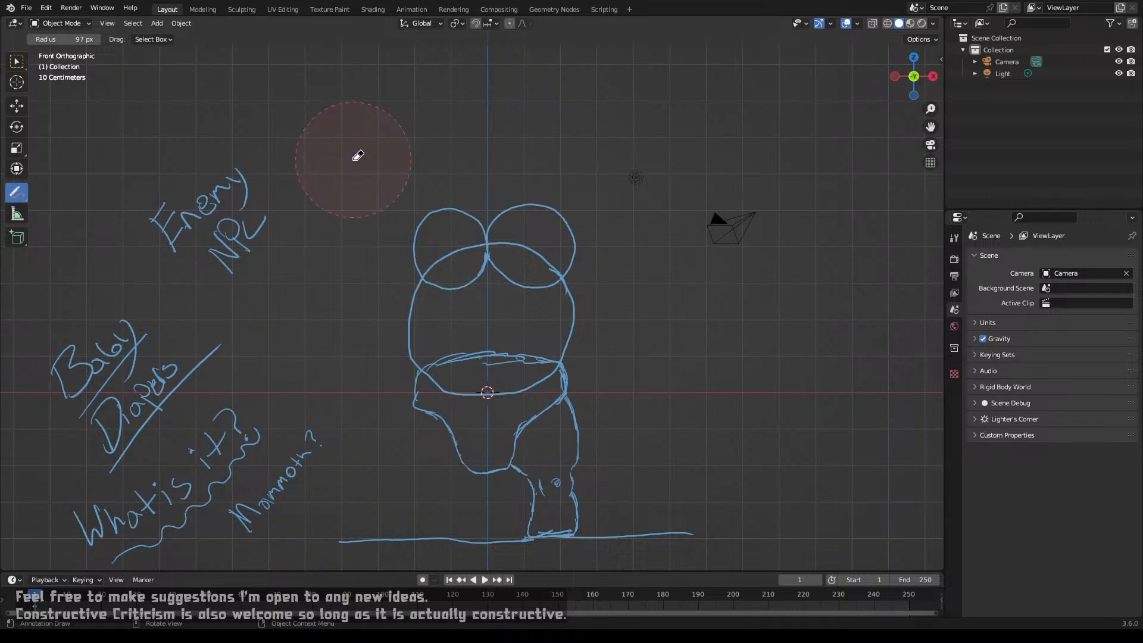
{"action": "left_click", "coordinate": [46, 40]}
{"action": "key", "text": "Return"}
{"action": "left_click_drag", "start_coordinate": [33, 40], "coordinate": [6, 44]}
Step: Erase the belly's top arc plus the upper and inner parts of the two chest circles, leaving short outer curves
{"action": "mouse_move", "coordinate": [461, 246]}
{"action": "left_mouse_down", "text": "ctrl"}
{"action": "mouse_move", "coordinate": [434, 265]}
{"action": "mouse_move", "coordinate": [480, 235]}
{"action": "mouse_move", "coordinate": [554, 263]}
{"action": "mouse_move", "coordinate": [546, 232]}
{"action": "mouse_move", "coordinate": [561, 216]}
{"action": "mouse_move", "coordinate": [578, 233]}
{"action": "mouse_move", "coordinate": [555, 206]}
{"action": "mouse_move", "coordinate": [489, 221]}
{"action": "mouse_move", "coordinate": [439, 215]}
{"action": "mouse_move", "coordinate": [415, 237]}
{"action": "left_mouse_up", "text": "ctrl"}
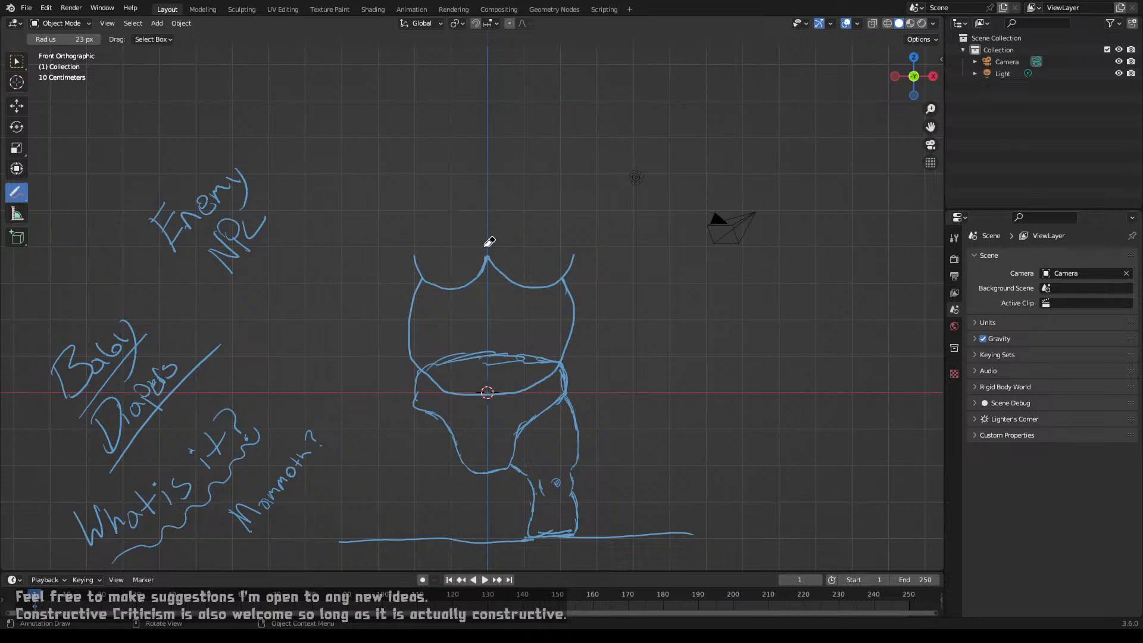
{"action": "mouse_move", "coordinate": [494, 245]}
{"action": "left_mouse_down", "text": "ctrl"}
{"action": "mouse_move", "coordinate": [496, 274]}
{"action": "mouse_move", "coordinate": [501, 262]}
{"action": "mouse_move", "coordinate": [518, 285]}
{"action": "mouse_move", "coordinate": [485, 288]}
{"action": "mouse_move", "coordinate": [474, 273]}
{"action": "mouse_move", "coordinate": [475, 283]}
{"action": "left_mouse_up", "text": "ctrl"}
{"action": "key", "text": "b"}
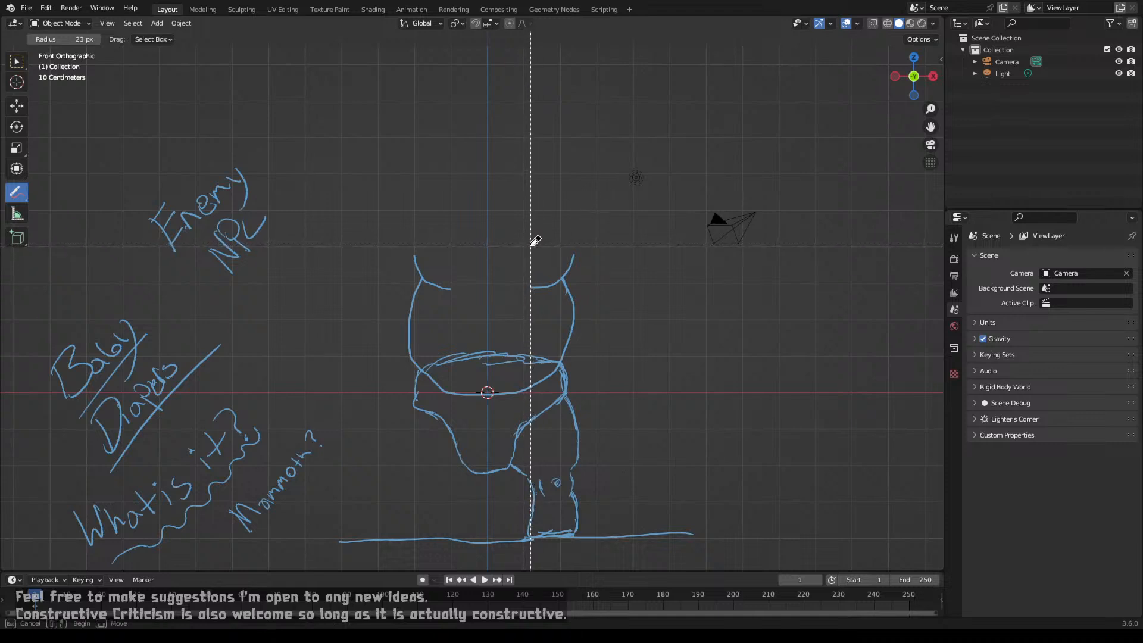
{"action": "left_click_drag", "start_coordinate": [534, 240], "coordinate": [547, 206]}
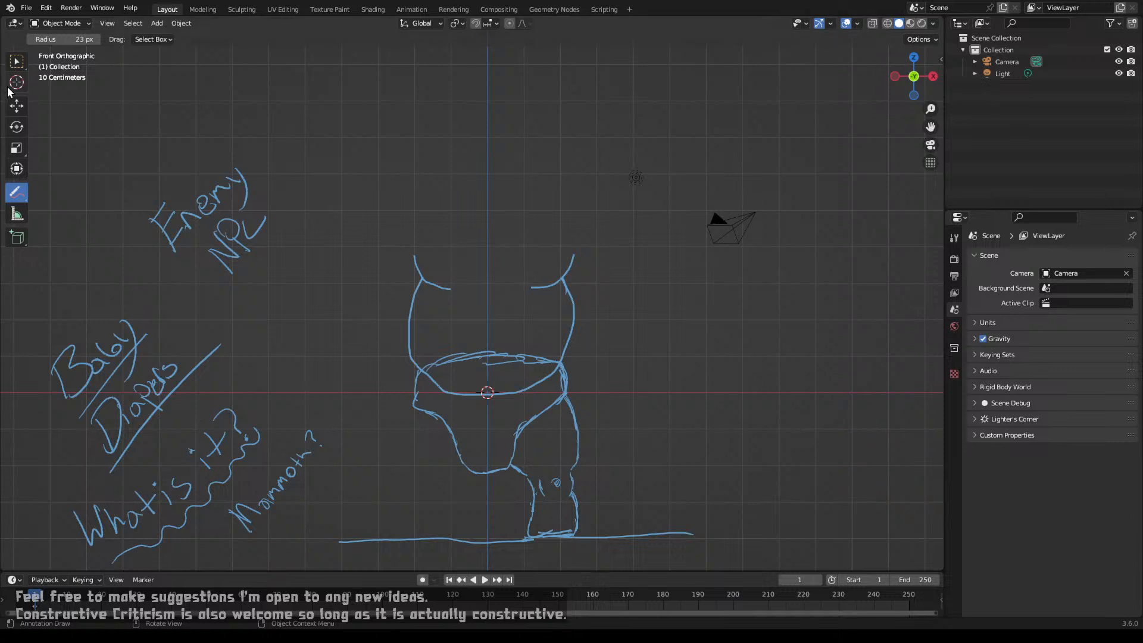
Step: Sketch an outstretched arm from the chest towards +X with the Annotate tool, including a small inner circle and a rounded end
{"action": "left_click", "coordinate": [18, 63]}
{"action": "mouse_move", "coordinate": [17, 192]}
{"action": "left_mouse_down"}
{"action": "mouse_move", "coordinate": [35, 265]}
{"action": "mouse_move", "coordinate": [54, 190]}
{"action": "left_mouse_up"}
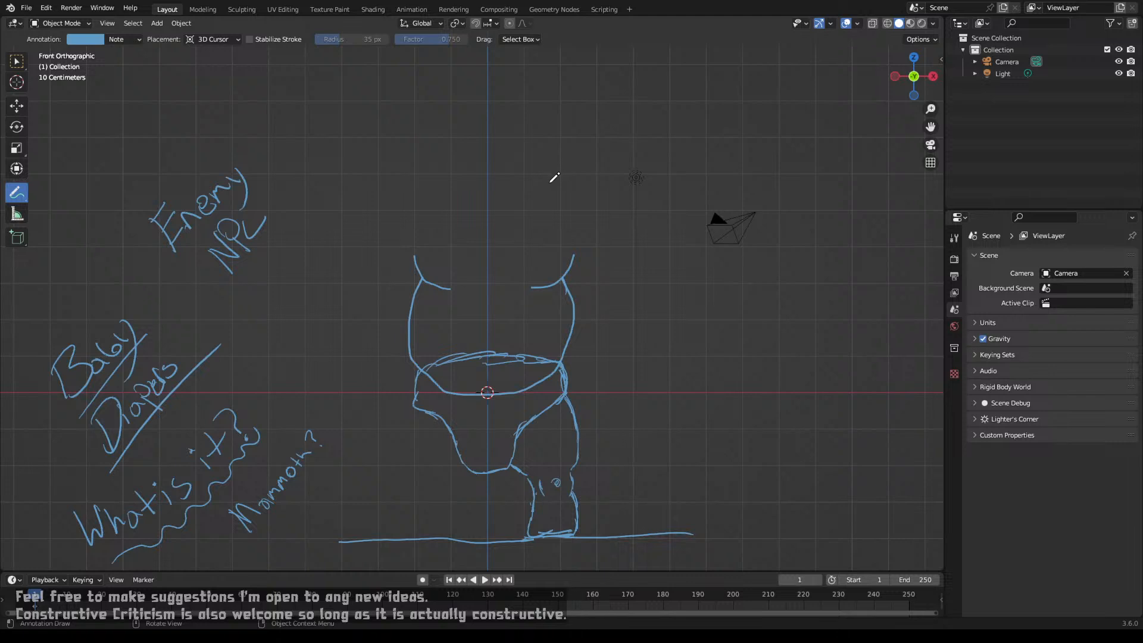
{"action": "left_click_drag", "start_coordinate": [563, 187], "coordinate": [680, 207]}
{"action": "mouse_move", "coordinate": [575, 255]}
{"action": "left_mouse_down"}
{"action": "mouse_move", "coordinate": [670, 250]}
{"action": "mouse_move", "coordinate": [638, 223]}
{"action": "left_mouse_up"}
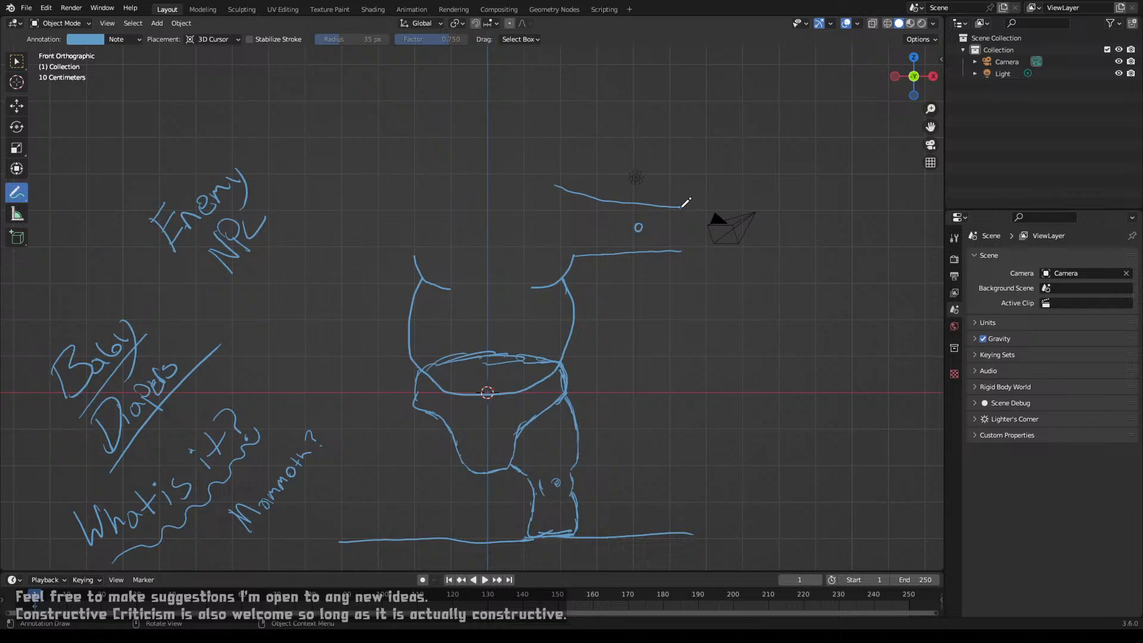
{"action": "mouse_move", "coordinate": [698, 201]}
{"action": "left_mouse_down"}
{"action": "mouse_move", "coordinate": [700, 238]}
{"action": "mouse_move", "coordinate": [686, 247]}
{"action": "left_mouse_up"}
Step: Erase the whole character sketch with the Annotate Eraser, keeping the handwritten notes and the ground line
{"action": "mouse_move", "coordinate": [17, 192]}
{"action": "left_mouse_down"}
{"action": "mouse_move", "coordinate": [64, 219]}
{"action": "mouse_move", "coordinate": [91, 256]}
{"action": "mouse_move", "coordinate": [83, 269]}
{"action": "left_mouse_up"}
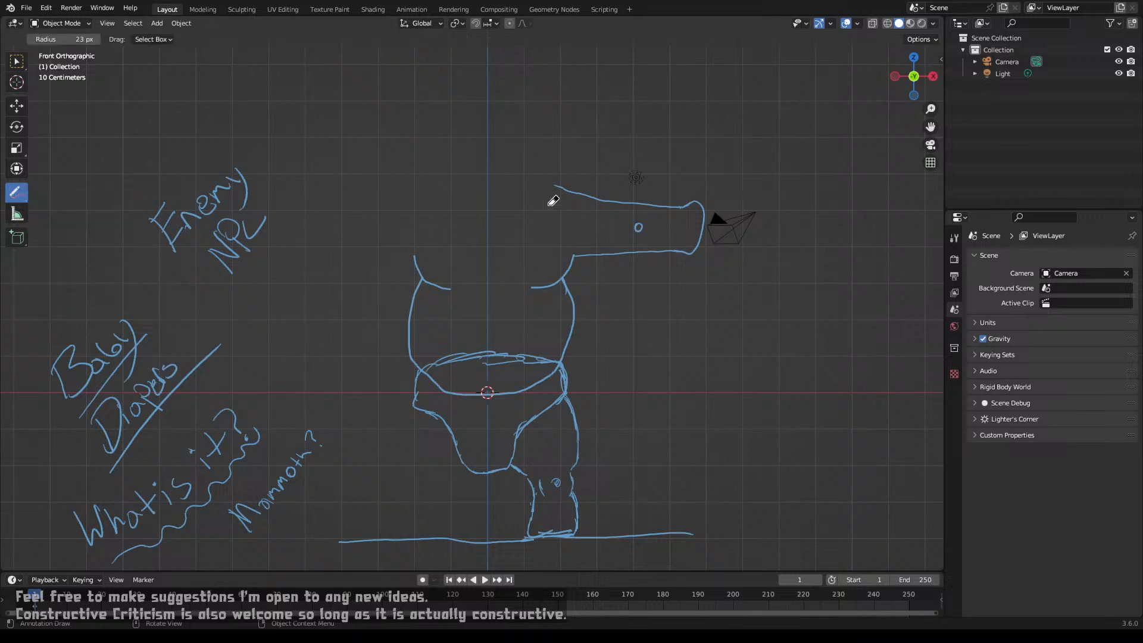
{"action": "mouse_move", "coordinate": [548, 196]}
{"action": "left_mouse_down"}
{"action": "mouse_move", "coordinate": [583, 232]}
{"action": "mouse_move", "coordinate": [561, 206]}
{"action": "mouse_move", "coordinate": [628, 182]}
{"action": "mouse_move", "coordinate": [650, 219]}
{"action": "mouse_move", "coordinate": [658, 203]}
{"action": "mouse_move", "coordinate": [689, 230]}
{"action": "mouse_move", "coordinate": [691, 188]}
{"action": "mouse_move", "coordinate": [602, 273]}
{"action": "mouse_move", "coordinate": [575, 260]}
{"action": "mouse_move", "coordinate": [535, 270]}
{"action": "mouse_move", "coordinate": [567, 324]}
{"action": "mouse_move", "coordinate": [559, 355]}
{"action": "mouse_move", "coordinate": [515, 404]}
{"action": "mouse_move", "coordinate": [562, 400]}
{"action": "mouse_move", "coordinate": [567, 377]}
{"action": "mouse_move", "coordinate": [575, 501]}
{"action": "mouse_move", "coordinate": [541, 480]}
{"action": "mouse_move", "coordinate": [564, 477]}
{"action": "mouse_move", "coordinate": [567, 519]}
{"action": "mouse_move", "coordinate": [536, 523]}
{"action": "mouse_move", "coordinate": [513, 467]}
{"action": "mouse_move", "coordinate": [456, 466]}
{"action": "mouse_move", "coordinate": [454, 439]}
{"action": "mouse_move", "coordinate": [403, 393]}
{"action": "mouse_move", "coordinate": [439, 357]}
{"action": "mouse_move", "coordinate": [538, 345]}
{"action": "mouse_move", "coordinate": [455, 375]}
{"action": "mouse_move", "coordinate": [512, 395]}
{"action": "mouse_move", "coordinate": [423, 342]}
{"action": "mouse_move", "coordinate": [460, 260]}
{"action": "mouse_move", "coordinate": [445, 249]}
{"action": "left_mouse_up"}
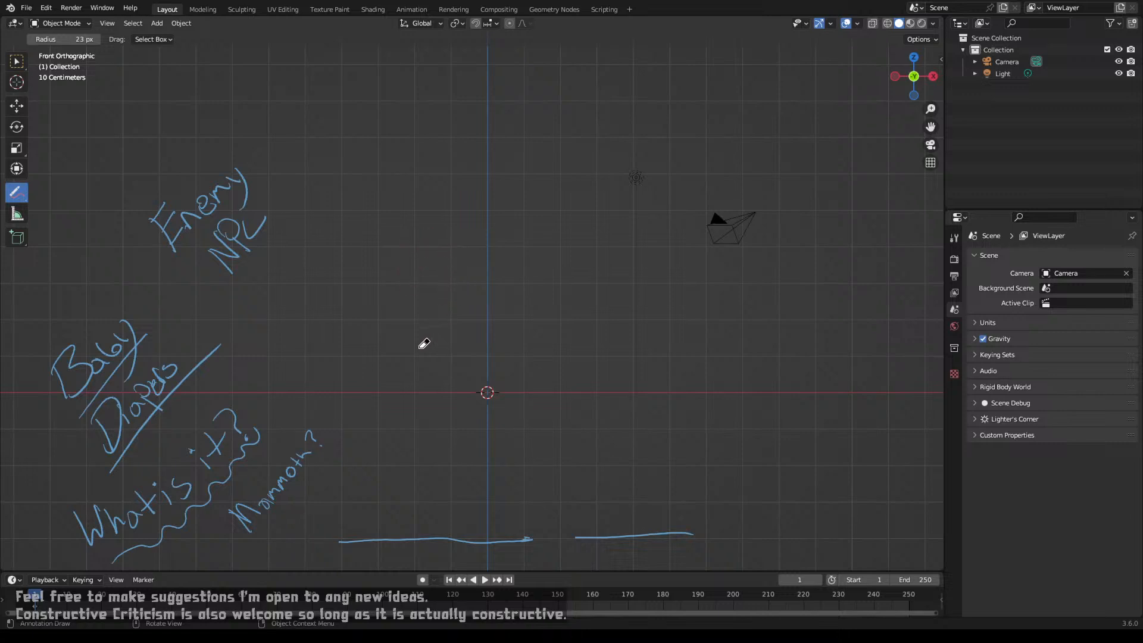
{"action": "left_click", "coordinate": [21, 198]}
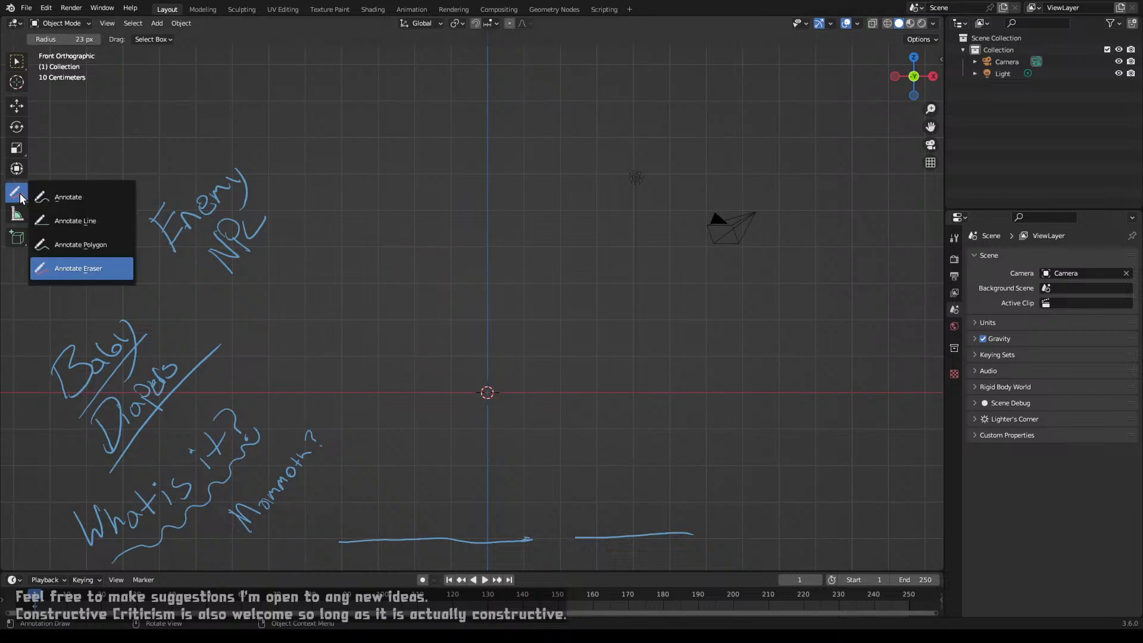
{"action": "left_click", "coordinate": [53, 201]}
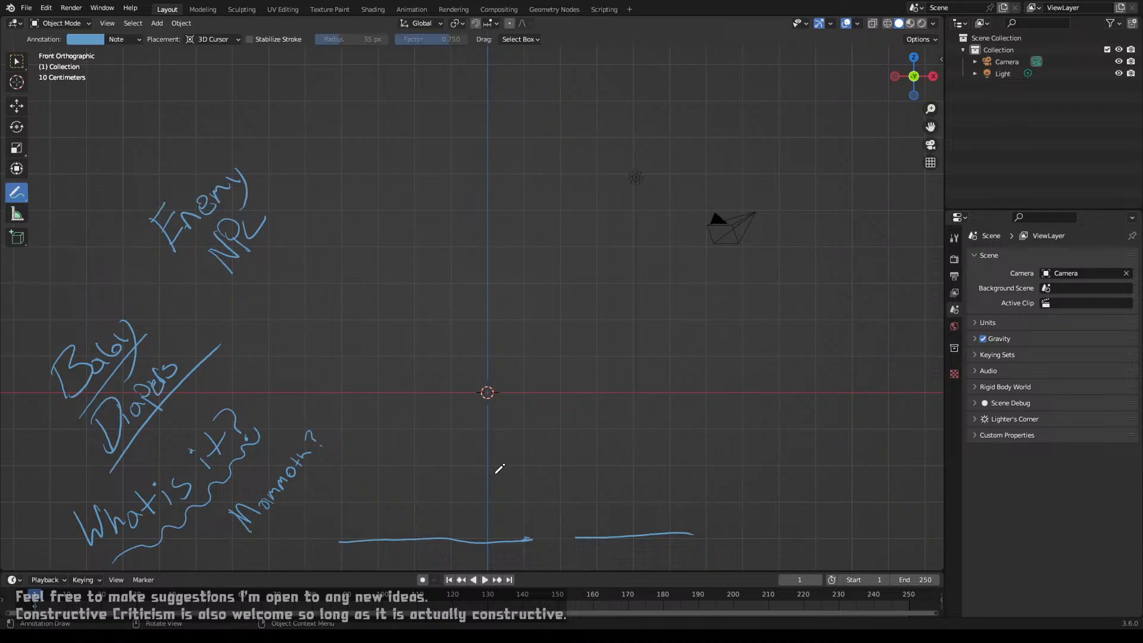
{"action": "mouse_move", "coordinate": [487, 465]}
{"action": "left_mouse_down"}
{"action": "mouse_move", "coordinate": [445, 454]}
{"action": "mouse_move", "coordinate": [415, 417]}
{"action": "mouse_move", "coordinate": [413, 344]}
{"action": "mouse_move", "coordinate": [432, 285]}
{"action": "mouse_move", "coordinate": [467, 238]}
{"action": "mouse_move", "coordinate": [508, 242]}
{"action": "mouse_move", "coordinate": [551, 284]}
{"action": "mouse_move", "coordinate": [575, 348]}
{"action": "mouse_move", "coordinate": [576, 402]}
{"action": "mouse_move", "coordinate": [547, 465]}
{"action": "mouse_move", "coordinate": [464, 459]}
{"action": "left_mouse_up"}
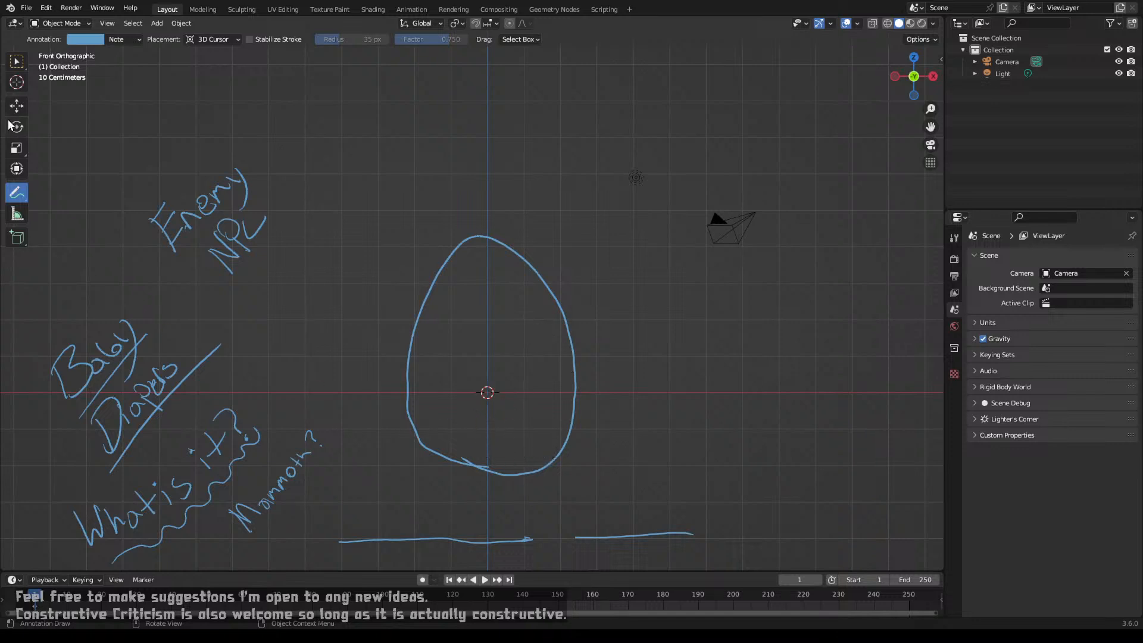
{"action": "left_click_drag", "start_coordinate": [23, 200], "coordinate": [81, 253]}
{"action": "mouse_move", "coordinate": [506, 468]}
{"action": "left_mouse_down"}
{"action": "mouse_move", "coordinate": [464, 459]}
{"action": "mouse_move", "coordinate": [411, 377]}
{"action": "mouse_move", "coordinate": [431, 295]}
{"action": "mouse_move", "coordinate": [486, 232]}
{"action": "mouse_move", "coordinate": [559, 308]}
{"action": "mouse_move", "coordinate": [559, 413]}
{"action": "mouse_move", "coordinate": [538, 467]}
{"action": "mouse_move", "coordinate": [572, 404]}
{"action": "left_mouse_up"}
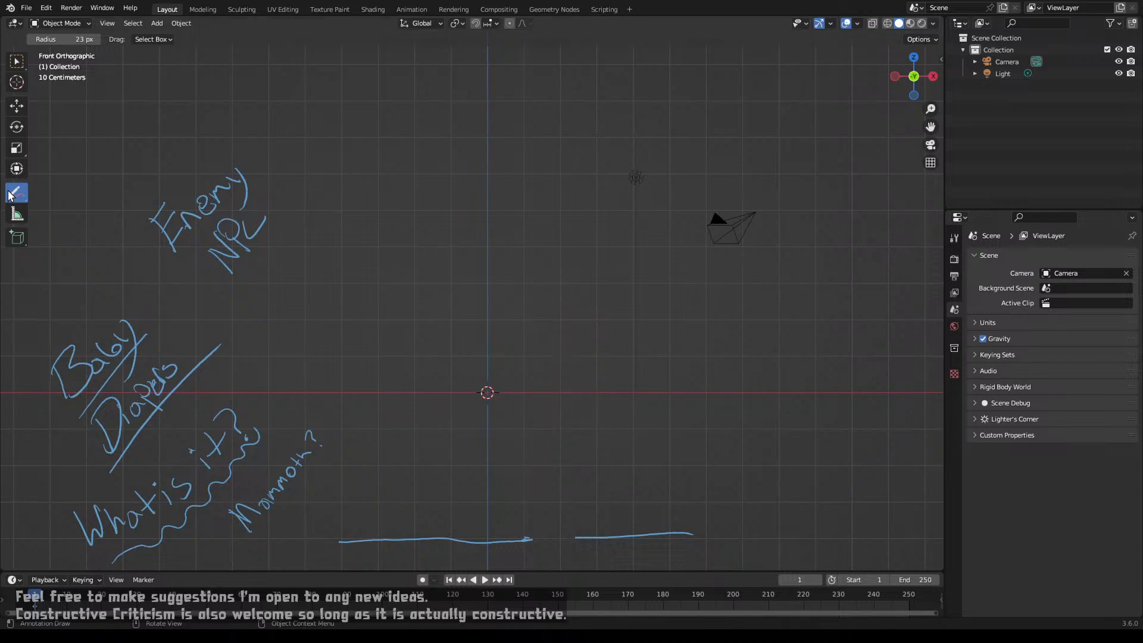
Step: Sketch an egg-shaped body around the Z axis with a wider second curve towards +X, and erase the lower part of the inner +X line
{"action": "left_click_drag", "start_coordinate": [18, 194], "coordinate": [50, 195]}
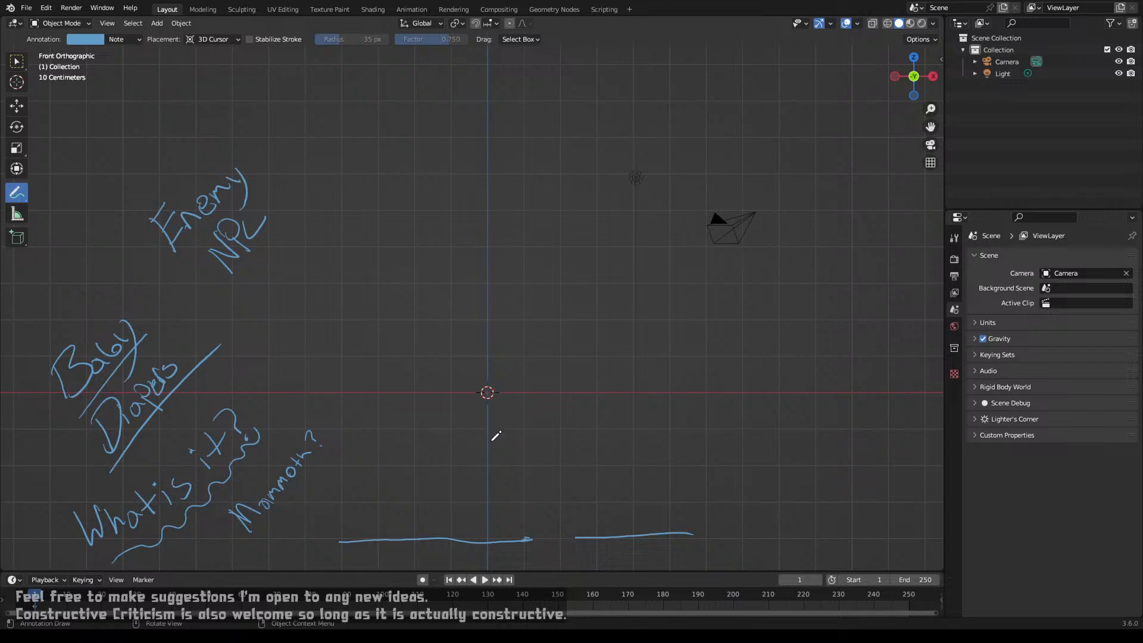
{"action": "mouse_move", "coordinate": [490, 463]}
{"action": "left_mouse_down"}
{"action": "mouse_move", "coordinate": [553, 434]}
{"action": "mouse_move", "coordinate": [565, 390]}
{"action": "mouse_move", "coordinate": [555, 282]}
{"action": "mouse_move", "coordinate": [491, 233]}
{"action": "mouse_move", "coordinate": [472, 239]}
{"action": "mouse_move", "coordinate": [432, 293]}
{"action": "mouse_move", "coordinate": [421, 372]}
{"action": "mouse_move", "coordinate": [431, 420]}
{"action": "mouse_move", "coordinate": [494, 462]}
{"action": "left_mouse_up"}
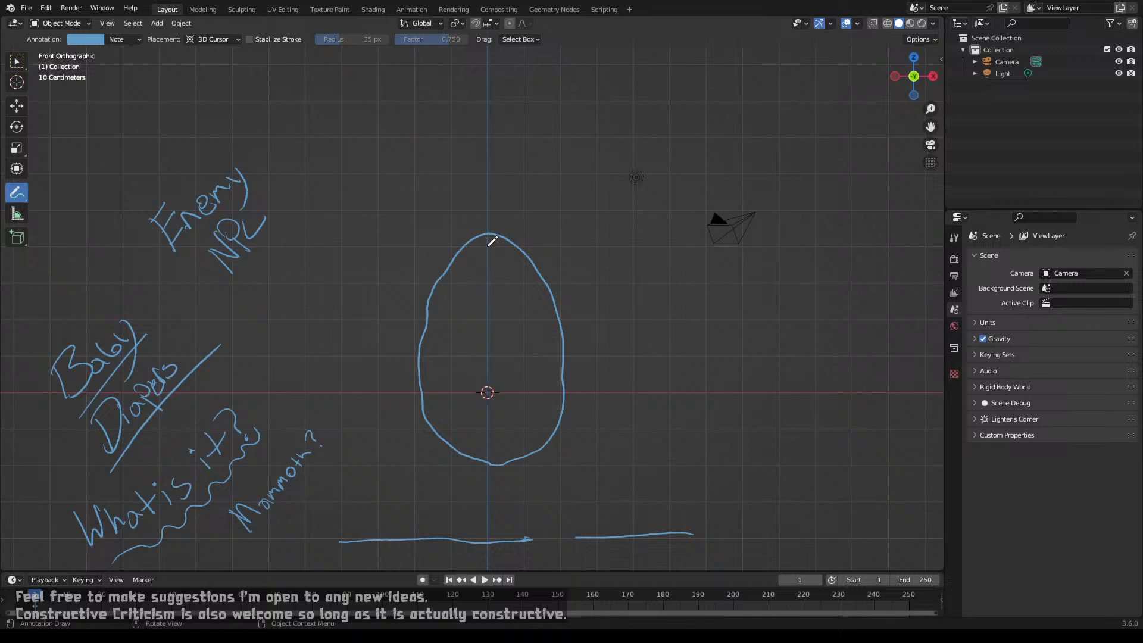
{"action": "mouse_move", "coordinate": [493, 227]}
{"action": "left_mouse_down"}
{"action": "mouse_move", "coordinate": [556, 270]}
{"action": "mouse_move", "coordinate": [589, 369]}
{"action": "mouse_move", "coordinate": [584, 407]}
{"action": "mouse_move", "coordinate": [551, 452]}
{"action": "mouse_move", "coordinate": [489, 469]}
{"action": "left_mouse_up"}
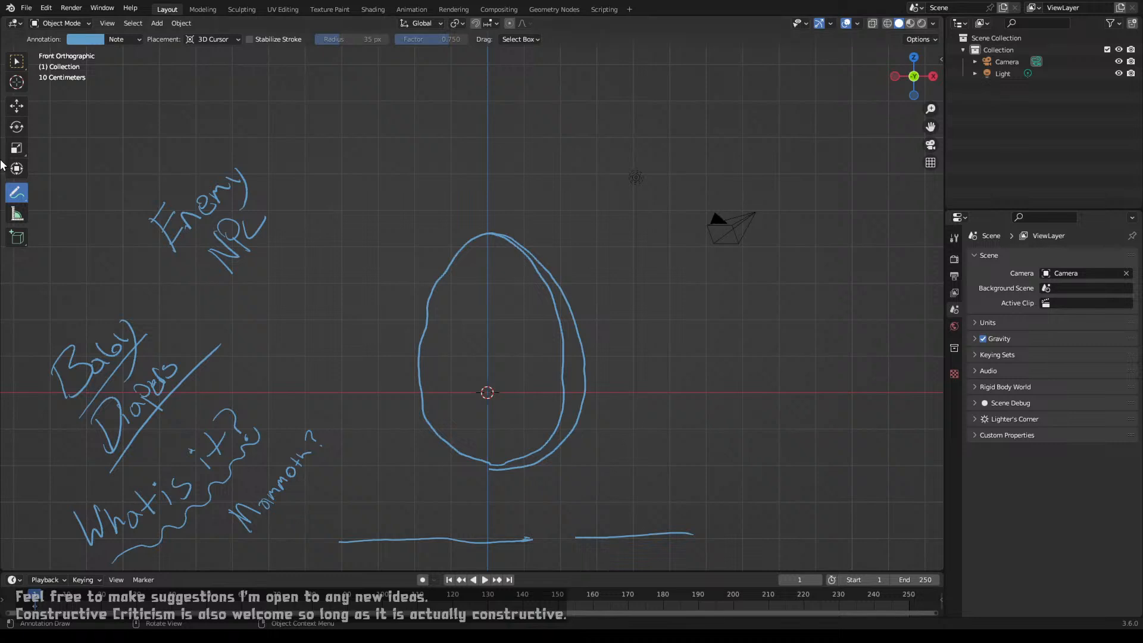
{"action": "left_click_drag", "start_coordinate": [19, 204], "coordinate": [68, 249]}
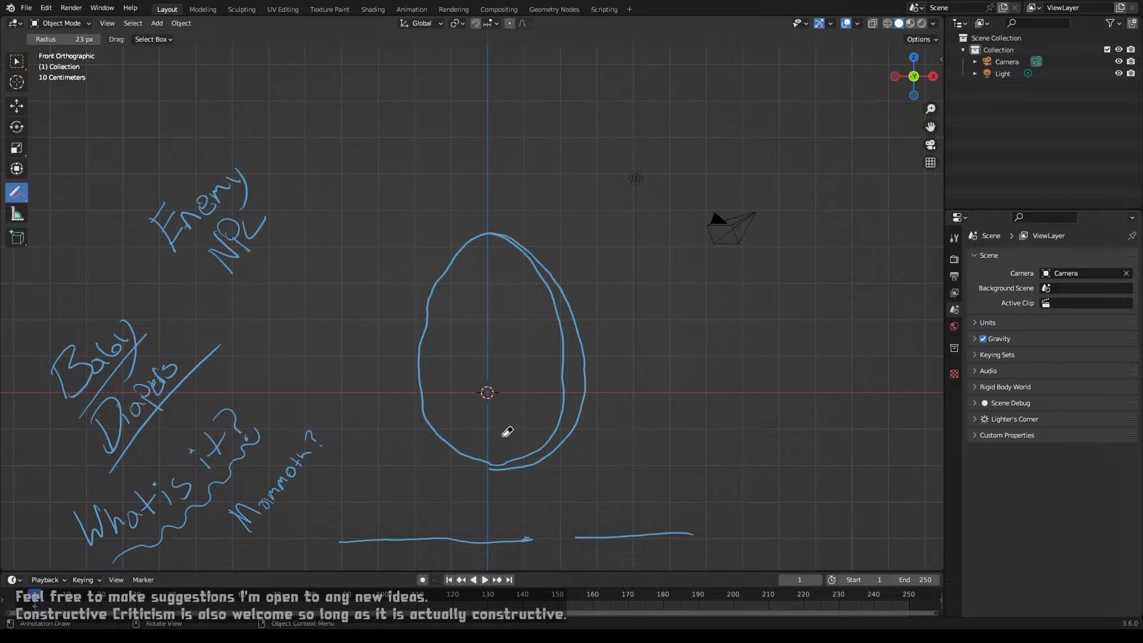
{"action": "mouse_move", "coordinate": [507, 433]}
{"action": "left_mouse_down"}
{"action": "mouse_move", "coordinate": [495, 449]}
{"action": "mouse_move", "coordinate": [540, 427]}
{"action": "mouse_move", "coordinate": [535, 438]}
{"action": "mouse_move", "coordinate": [566, 324]}
{"action": "left_mouse_up"}
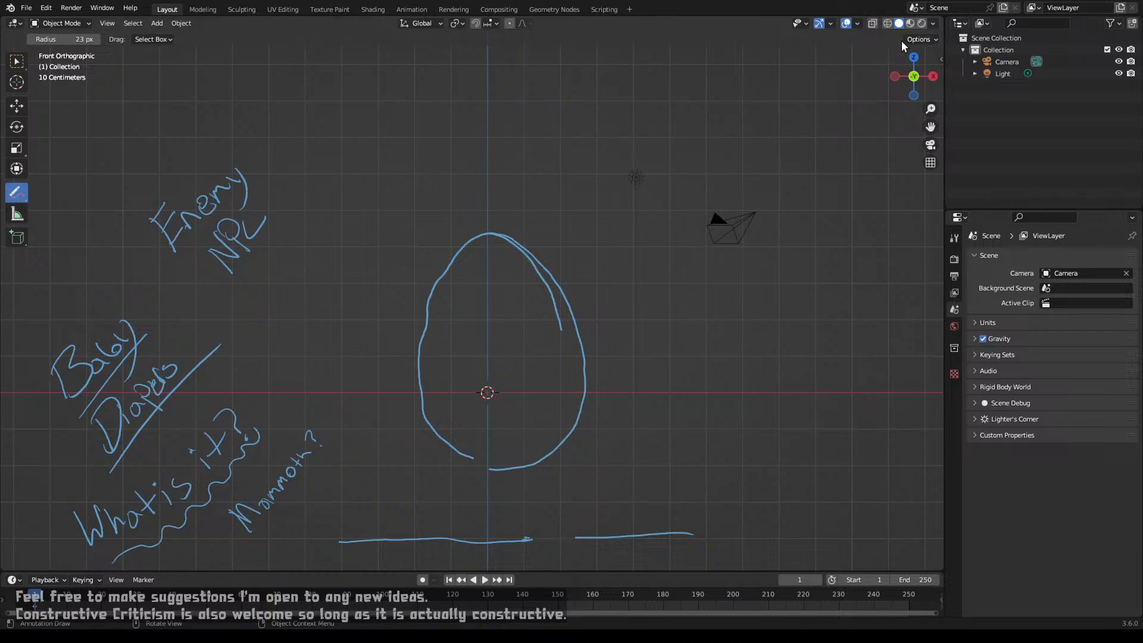
Step: Look through the viewport's transform options and the sidebar's tool, view, create and edit settings for annotation controls
{"action": "left_click", "coordinate": [937, 41]}
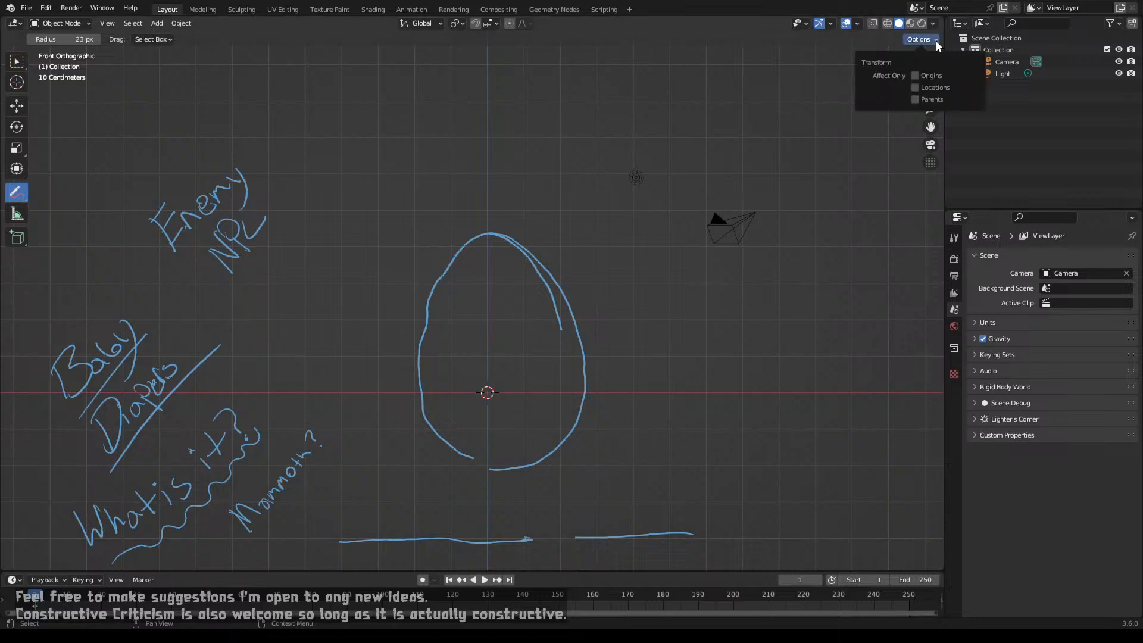
{"action": "left_click", "coordinate": [936, 40]}
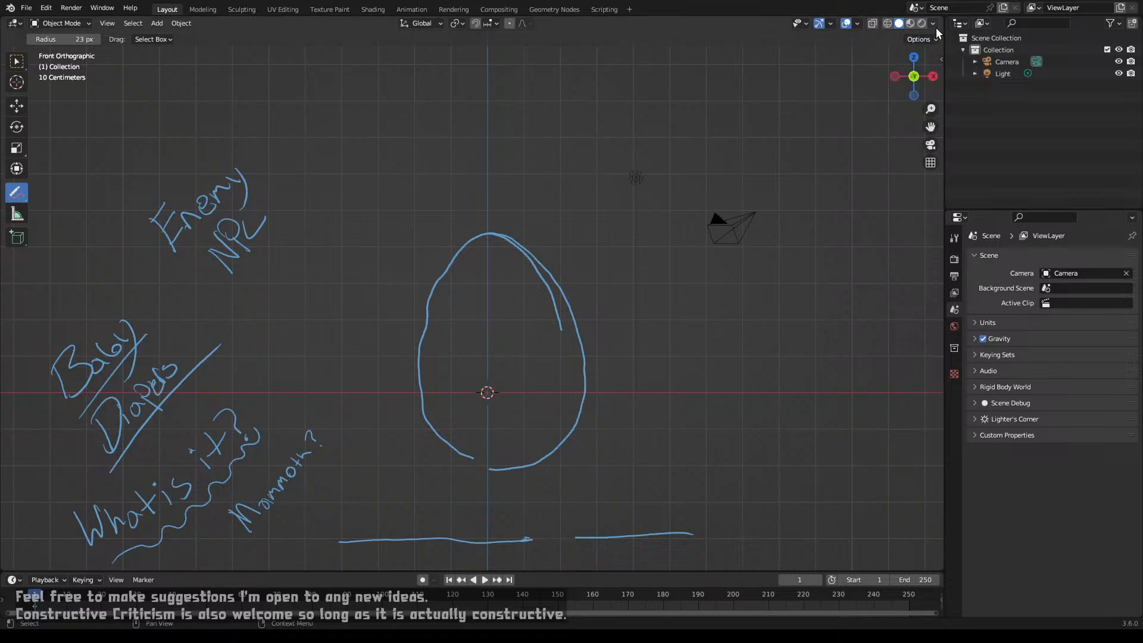
{"action": "left_click", "coordinate": [940, 60]}
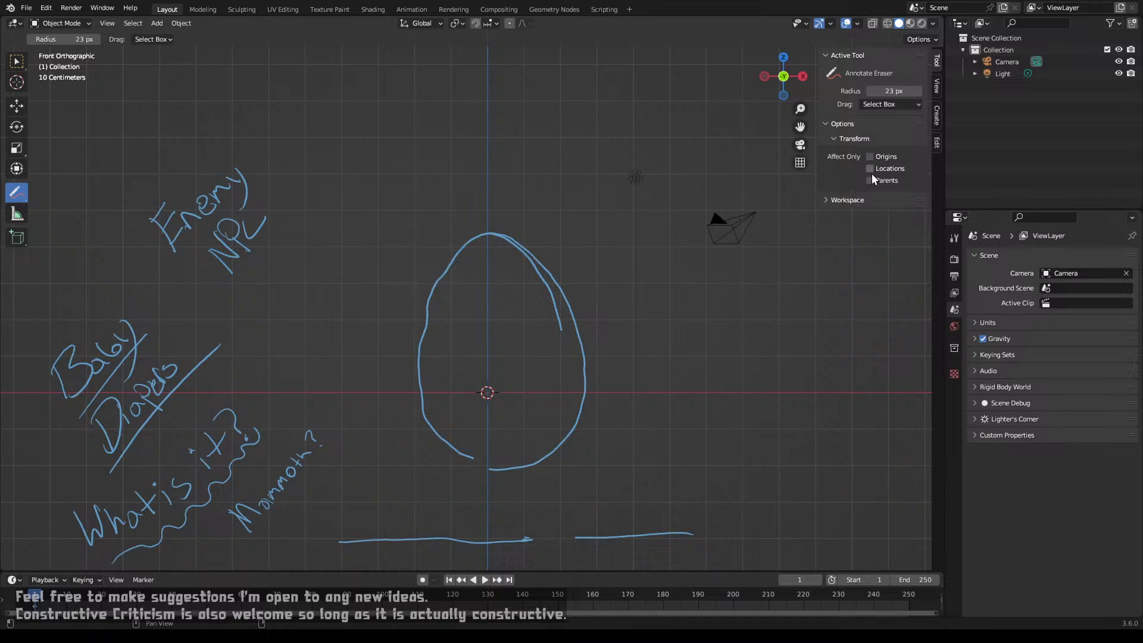
{"action": "left_click", "coordinate": [844, 124]}
{"action": "left_click", "coordinate": [844, 124]}
{"action": "left_click", "coordinate": [883, 107]}
{"action": "left_click", "coordinate": [884, 106]}
{"action": "left_click", "coordinate": [830, 201]}
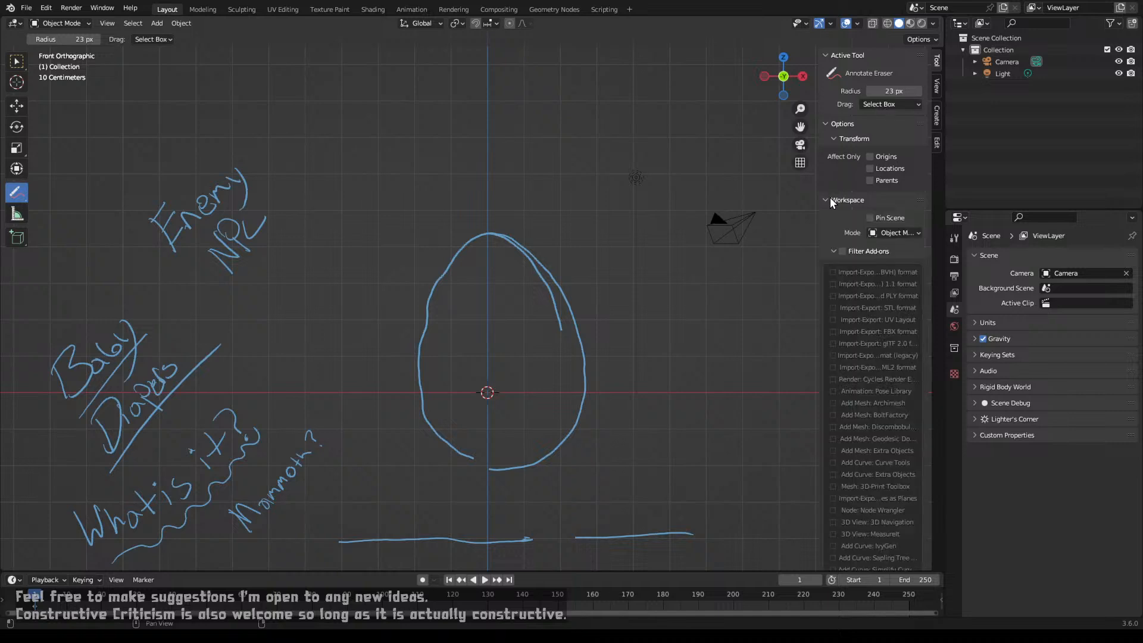
{"action": "left_click", "coordinate": [831, 200]}
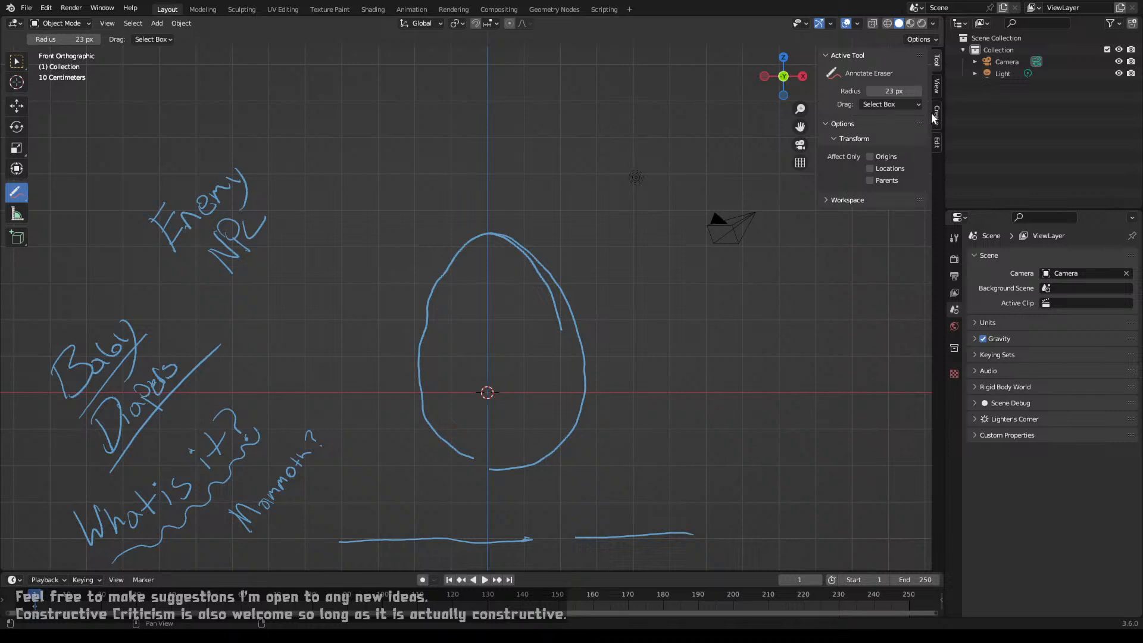
{"action": "left_click", "coordinate": [937, 86]}
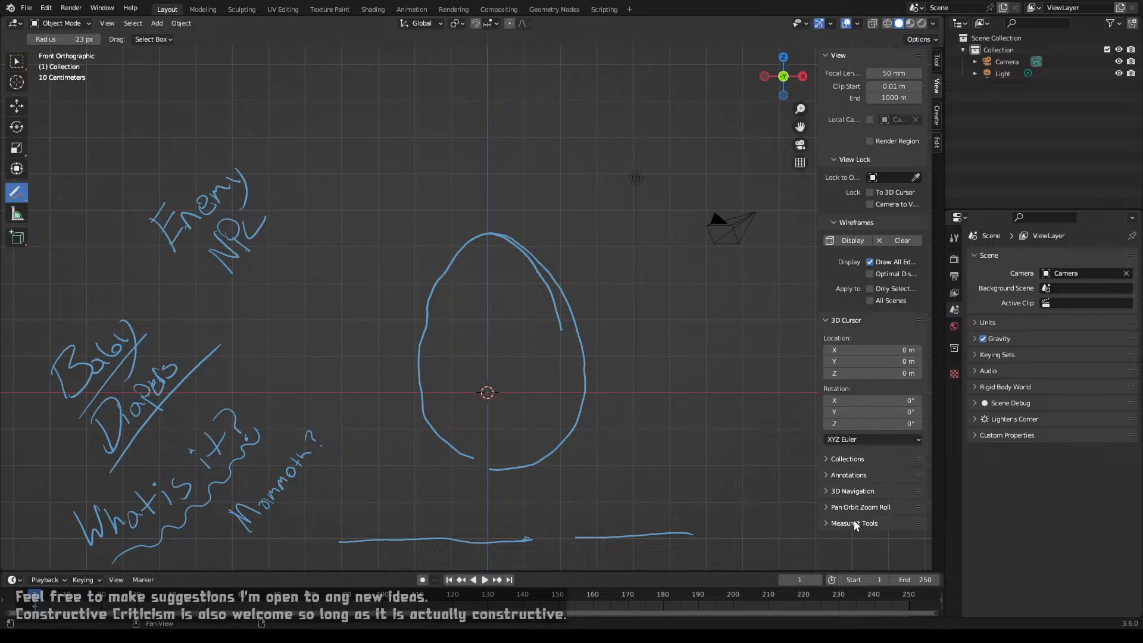
{"action": "left_click", "coordinate": [937, 116]}
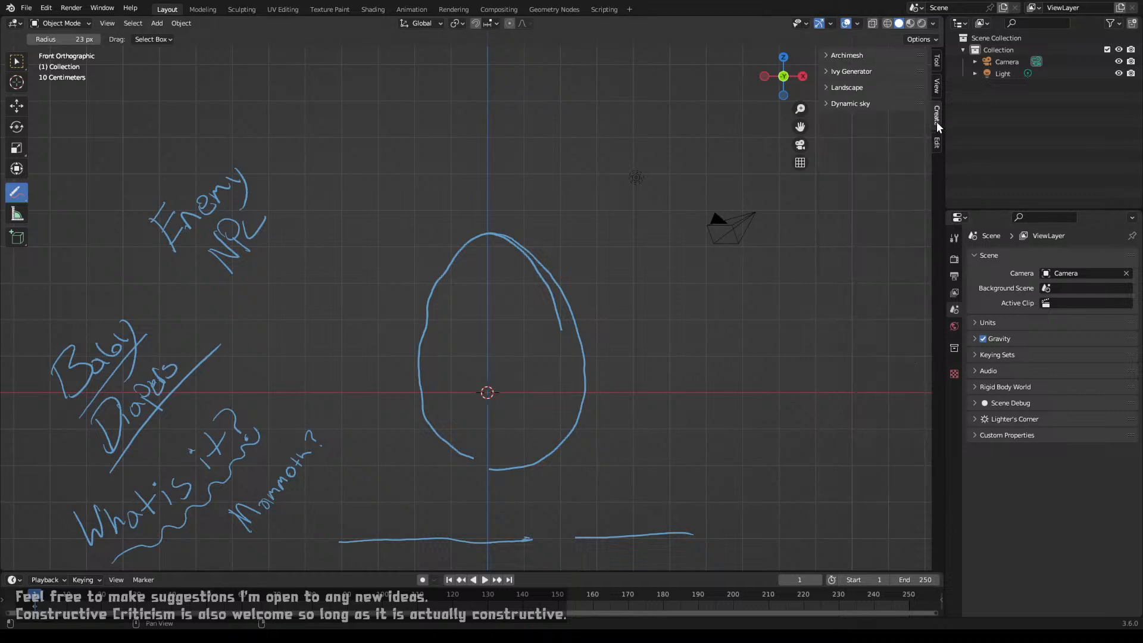
{"action": "left_click", "coordinate": [937, 144]}
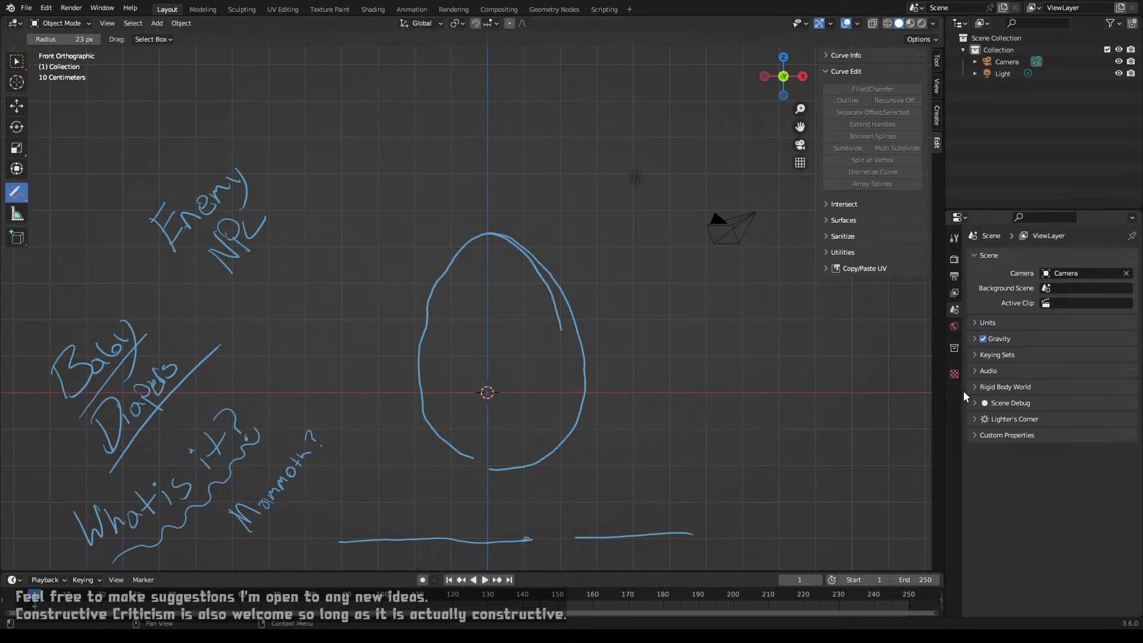
Step: Try to box-select the upper +X side of the egg outline
{"action": "left_click", "coordinate": [17, 61]}
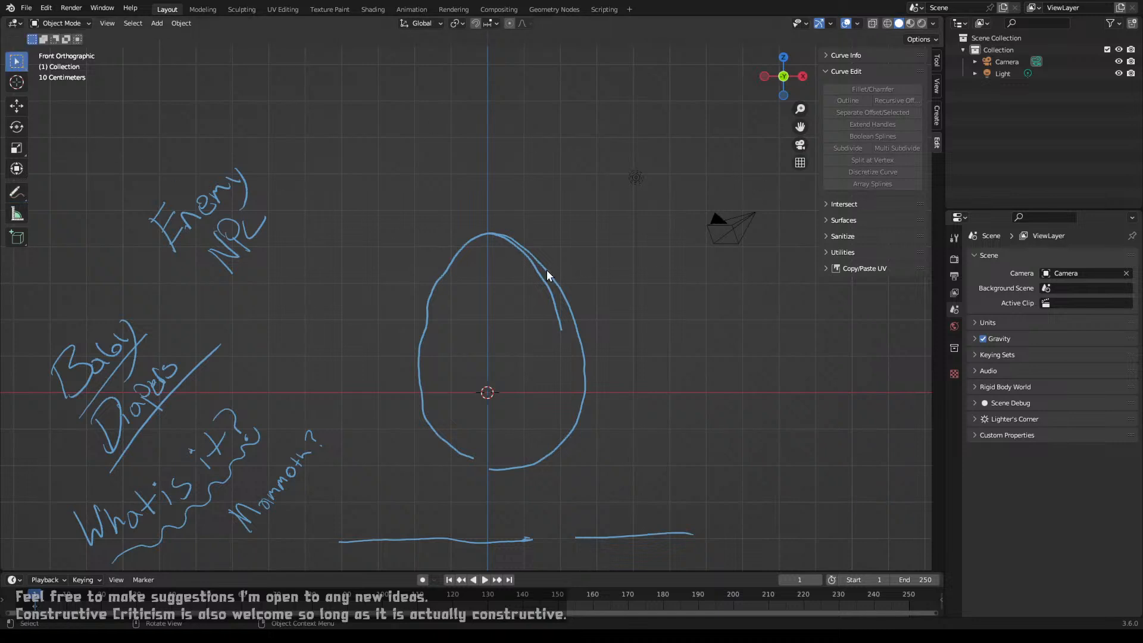
{"action": "left_click_drag", "start_coordinate": [567, 247], "coordinate": [530, 301]}
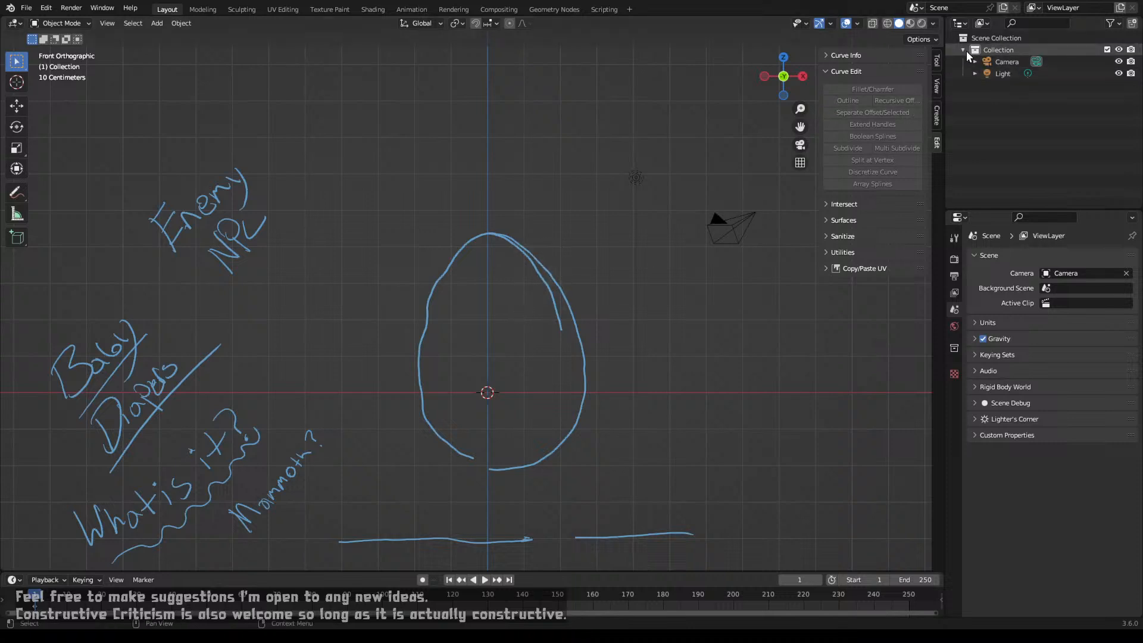
Step: Show the Outliner in the Scenes display mode and examine the contents of its Objects and View Layers entries
{"action": "left_click", "coordinate": [961, 24]}
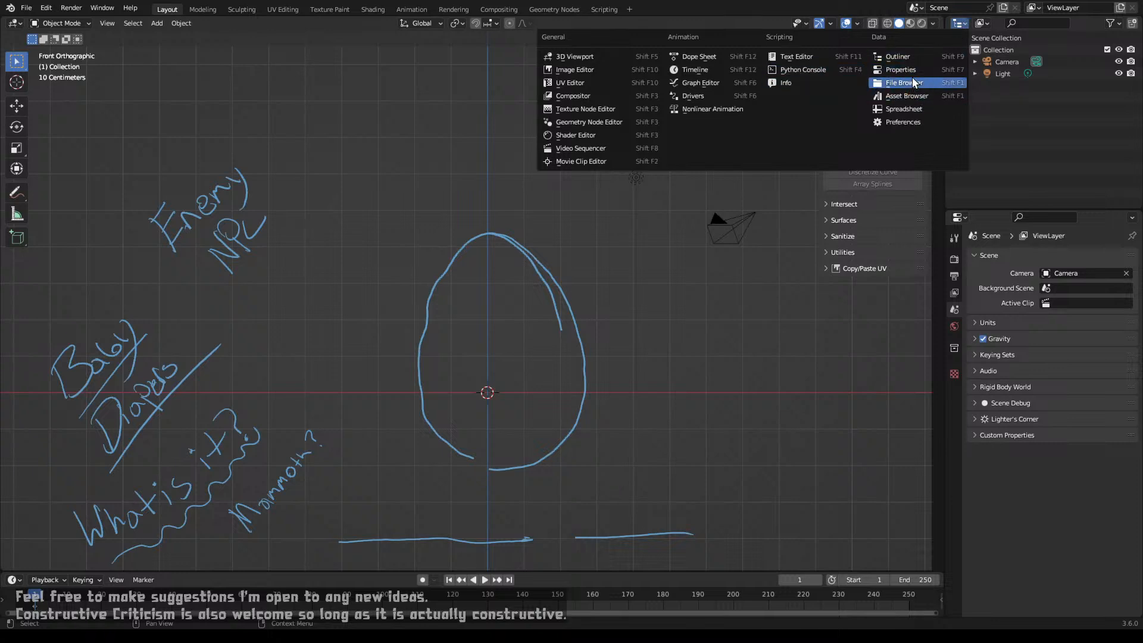
{"action": "left_click", "coordinate": [916, 57]}
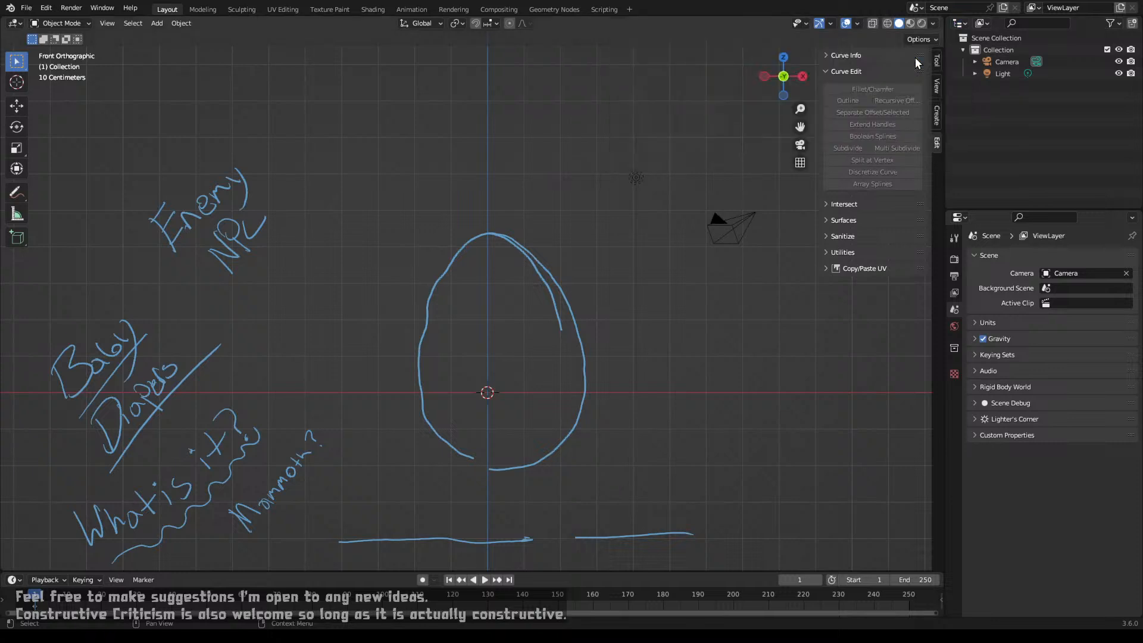
{"action": "left_click", "coordinate": [959, 23]}
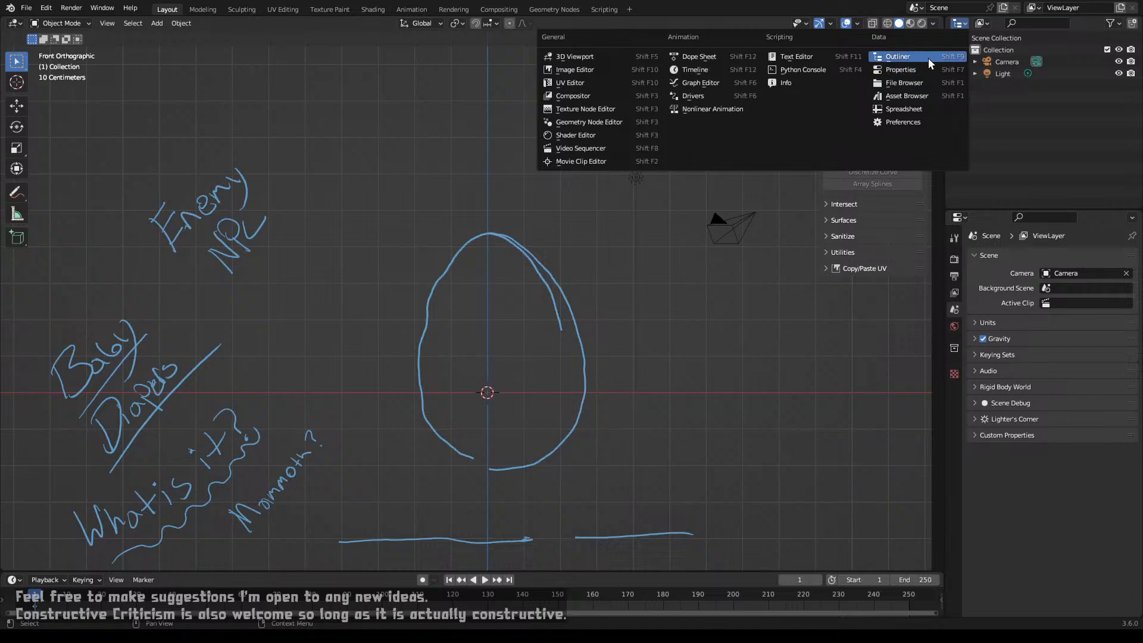
{"action": "left_click", "coordinate": [958, 56]}
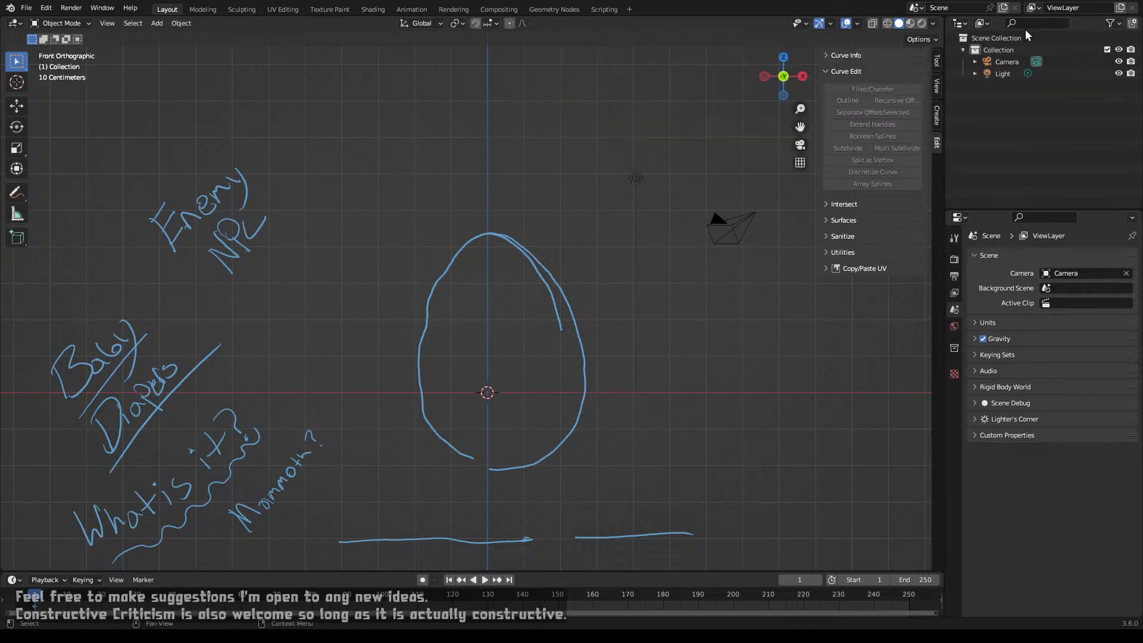
{"action": "left_click", "coordinate": [980, 24]}
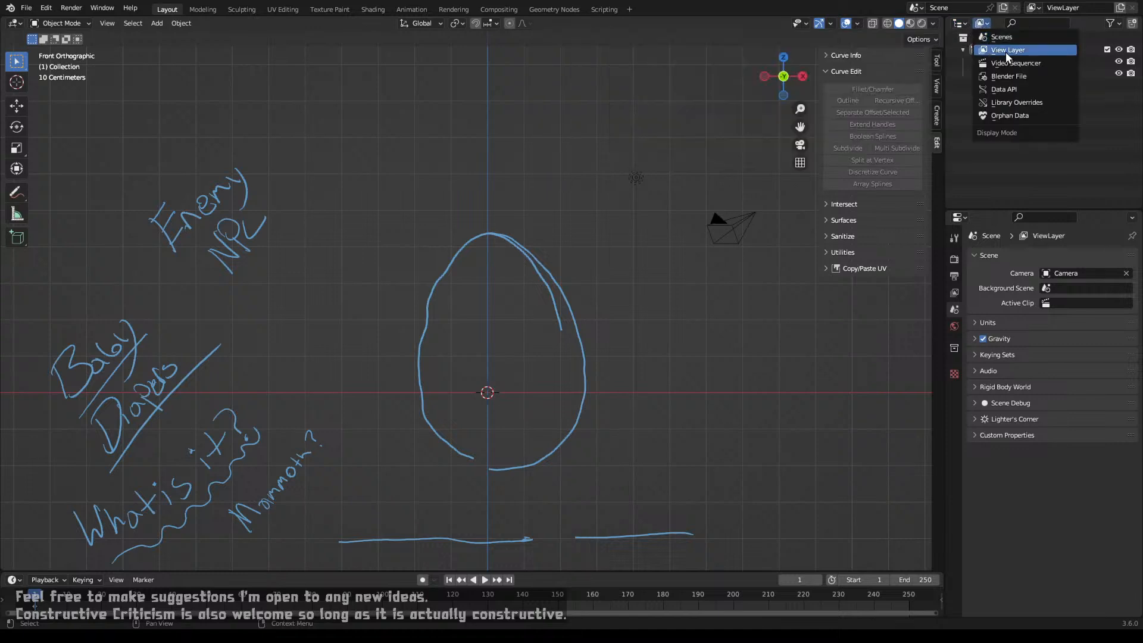
{"action": "left_click", "coordinate": [1005, 52]}
{"action": "left_click", "coordinate": [984, 24]}
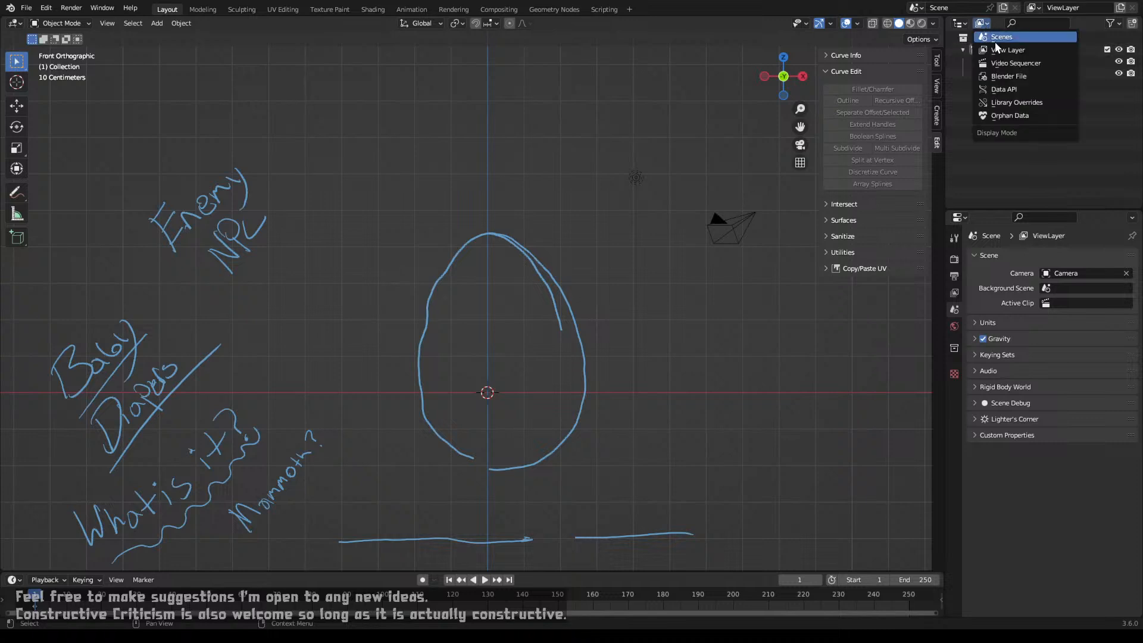
{"action": "left_click", "coordinate": [995, 40]}
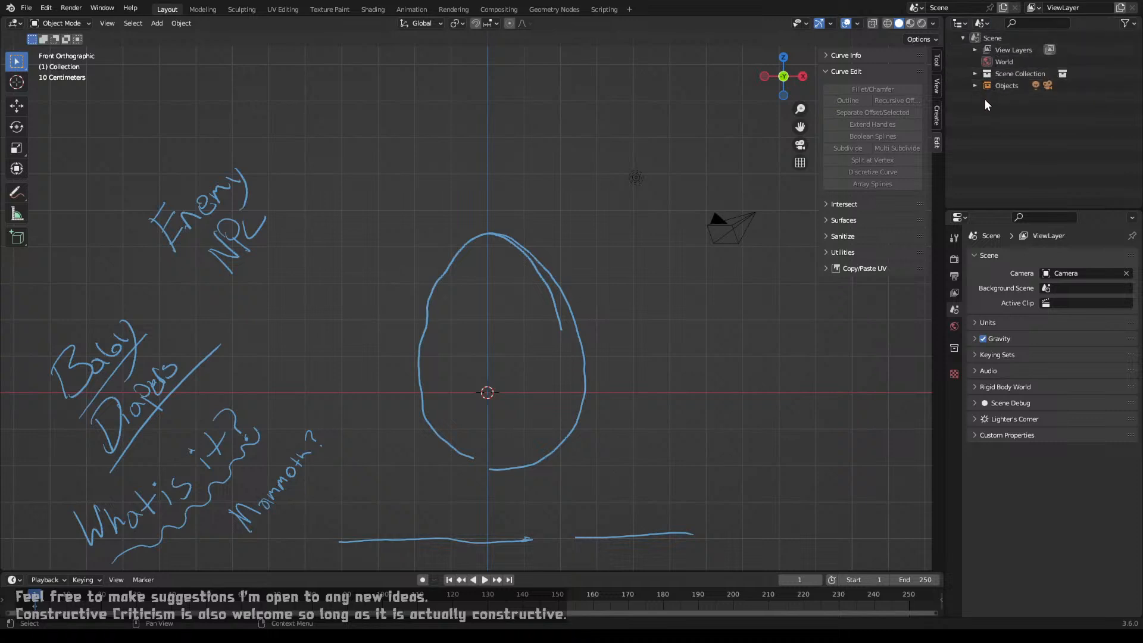
{"action": "left_click", "coordinate": [992, 87]}
{"action": "left_click", "coordinate": [975, 86]}
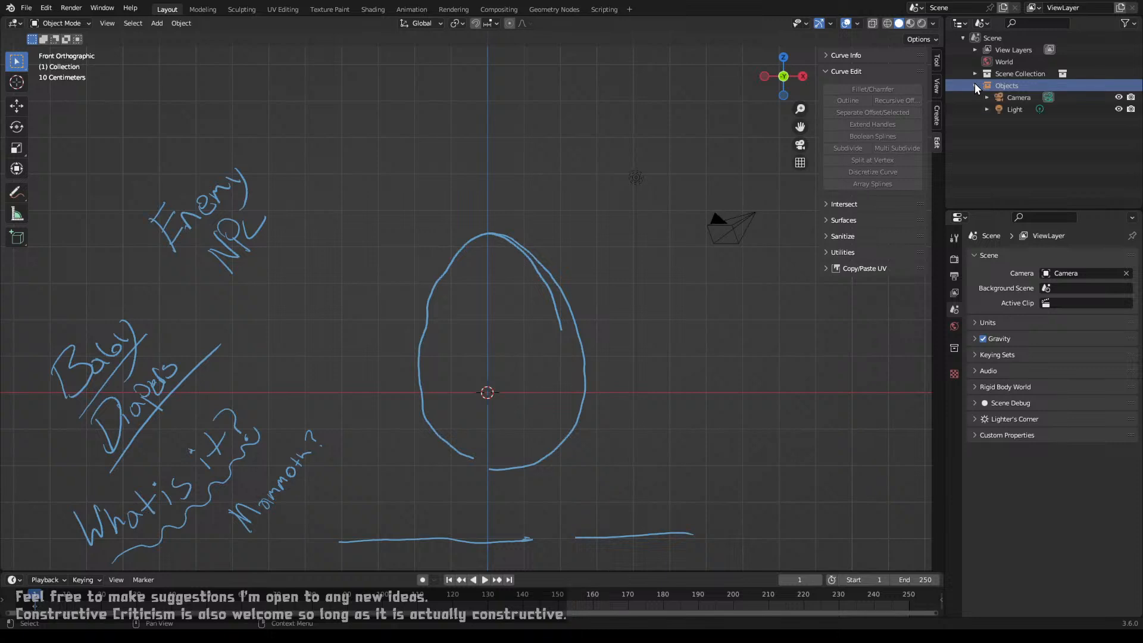
{"action": "left_click", "coordinate": [975, 85]}
{"action": "left_click", "coordinate": [975, 50]}
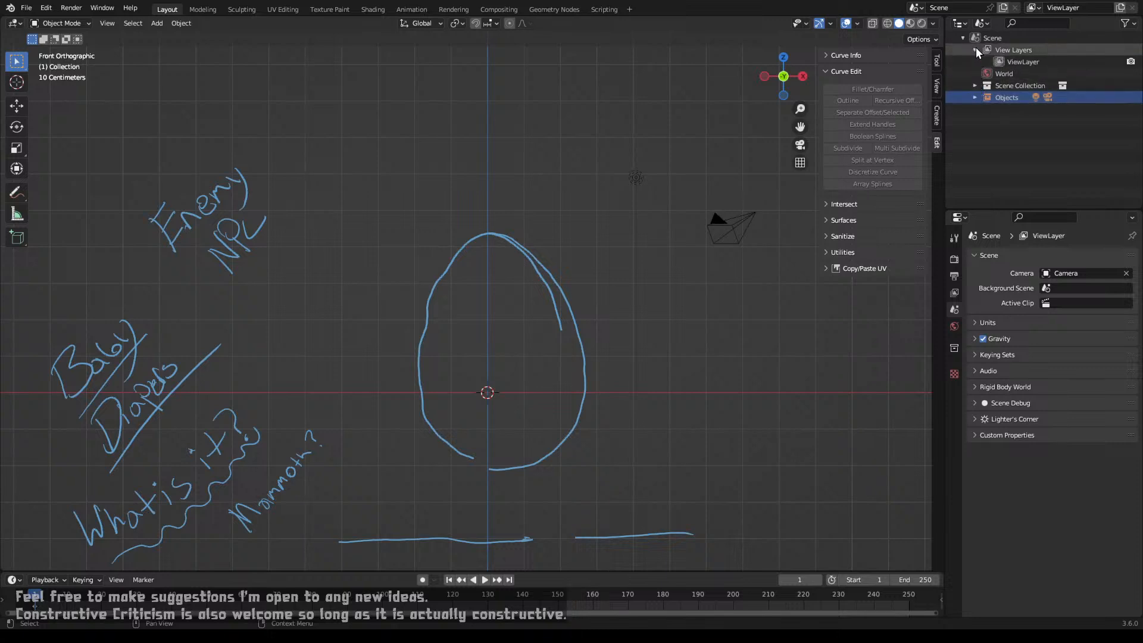
{"action": "left_click", "coordinate": [975, 50]}
Step: Show the Outliner in the Blender File display mode and select the Note layer under Grease Pencil (legacy) Annotations
{"action": "left_click", "coordinate": [981, 23]}
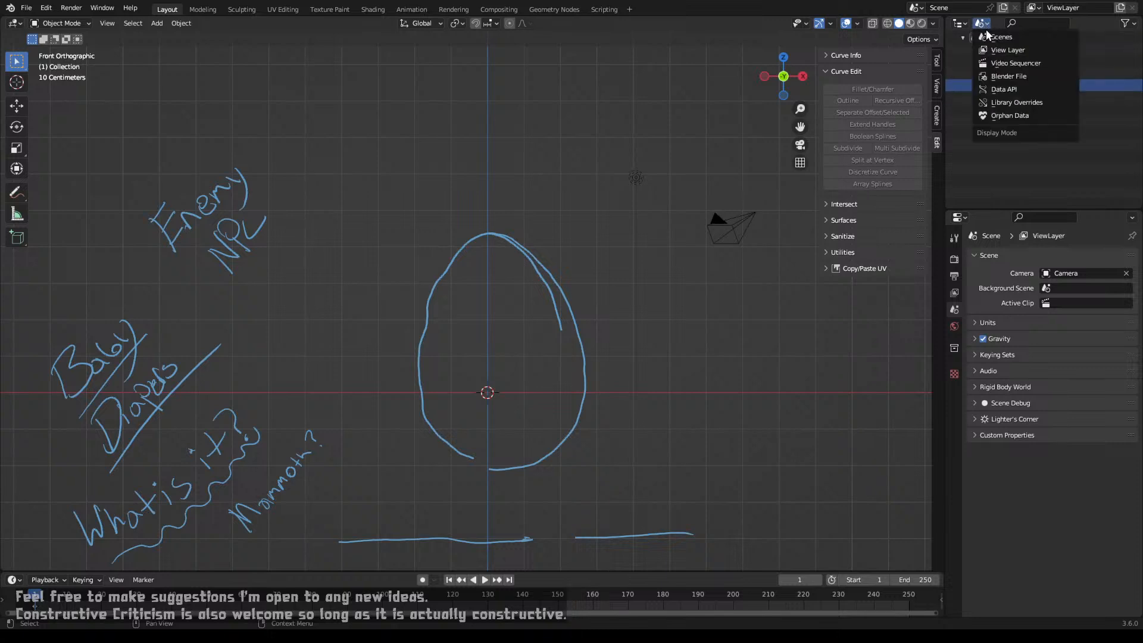
{"action": "left_click", "coordinate": [1007, 76]}
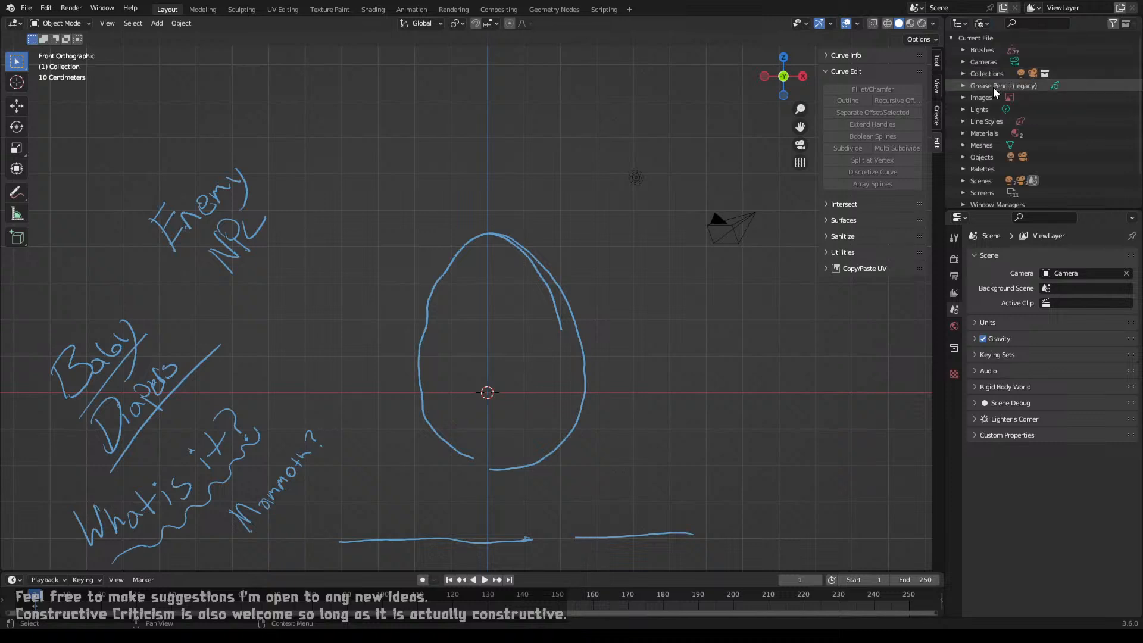
{"action": "left_click", "coordinate": [989, 82]}
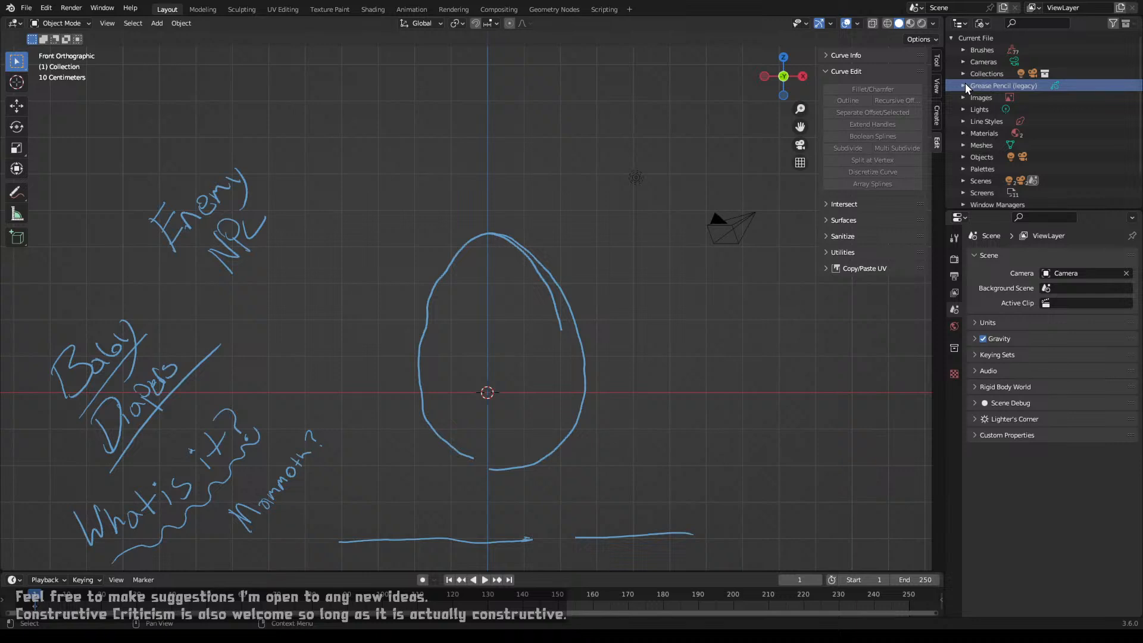
{"action": "left_click", "coordinate": [963, 85]}
{"action": "left_click", "coordinate": [1002, 98]}
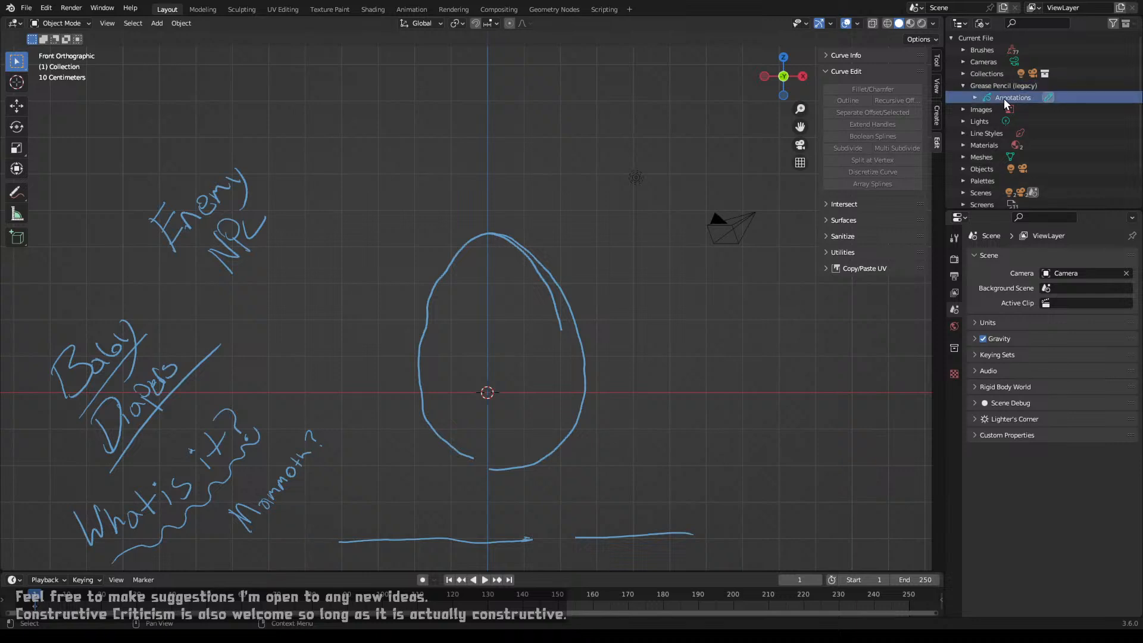
{"action": "left_click", "coordinate": [975, 97]}
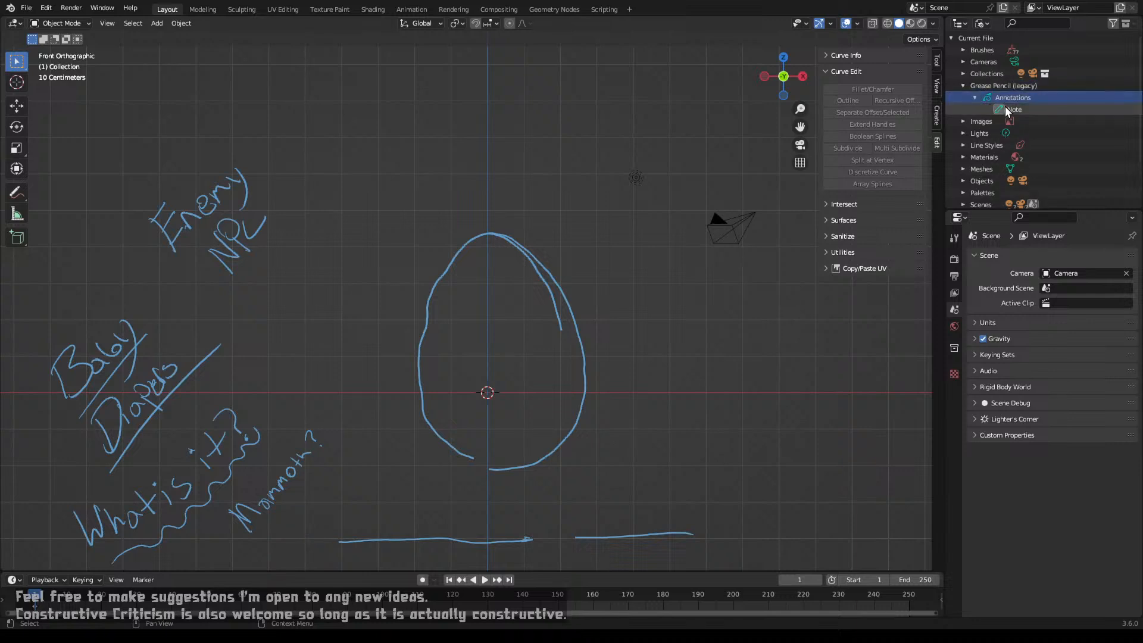
{"action": "left_click", "coordinate": [1004, 108]}
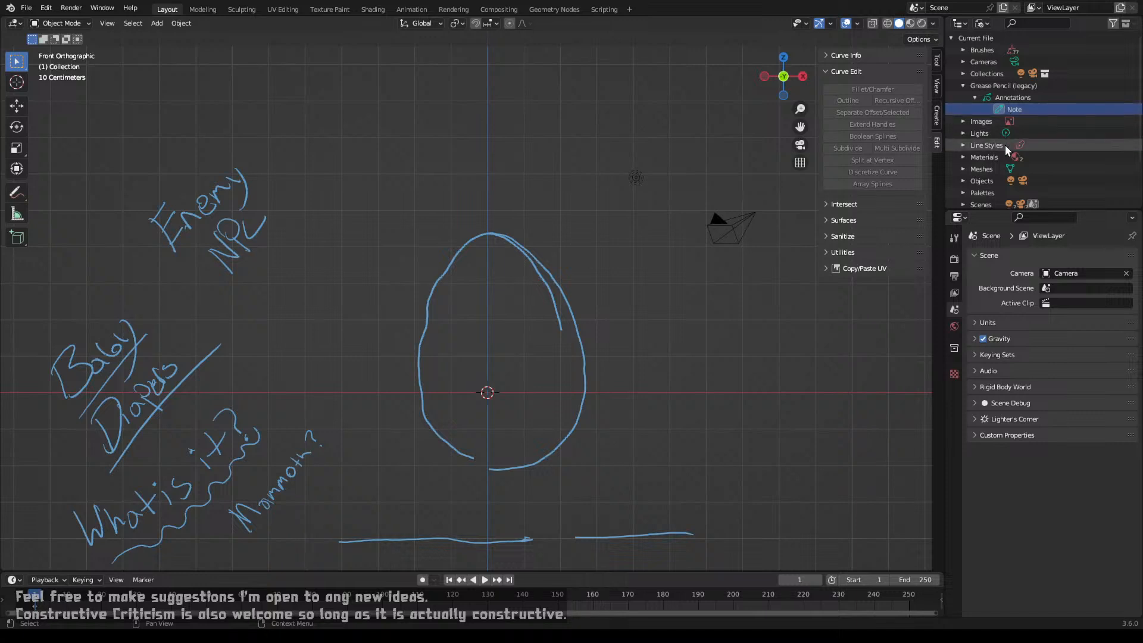
{"action": "right_click", "coordinate": [1008, 108]}
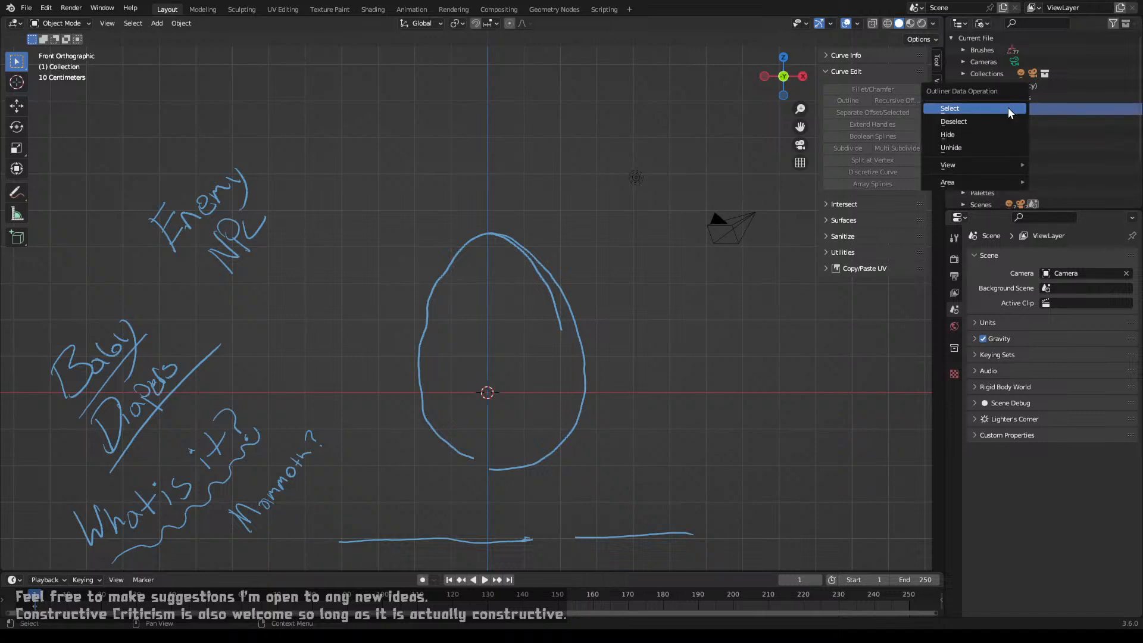
{"action": "left_click", "coordinate": [1008, 107]}
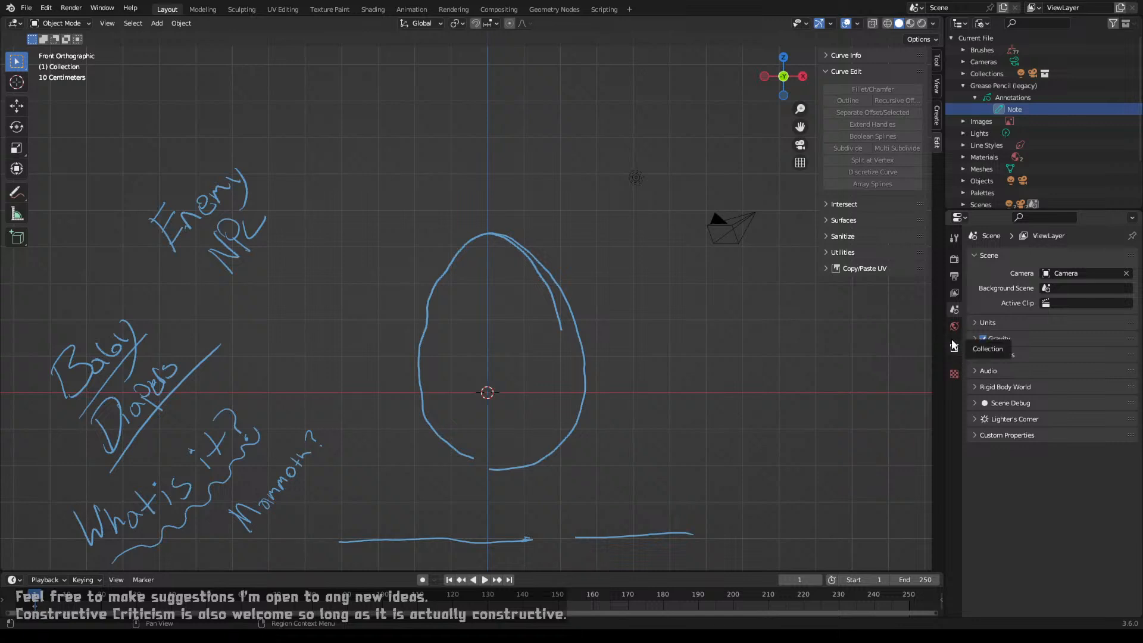
Step: Try to mirror the annotation strokes in the viewport across X Global
{"action": "right_click", "coordinate": [587, 290]}
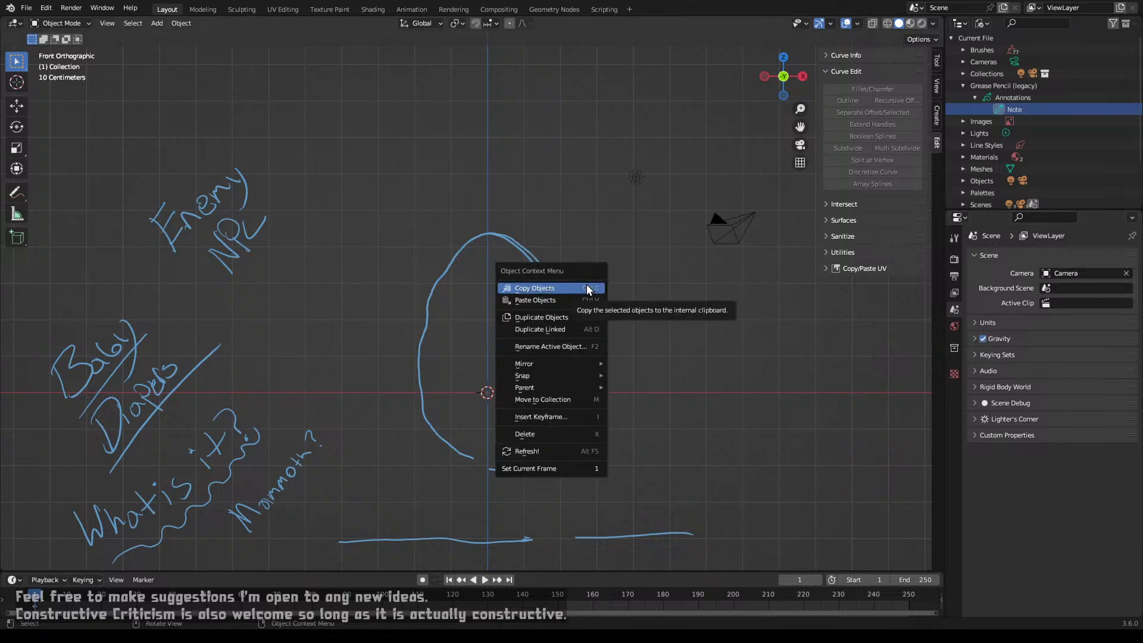
{"action": "mouse_move", "coordinate": [577, 361]}
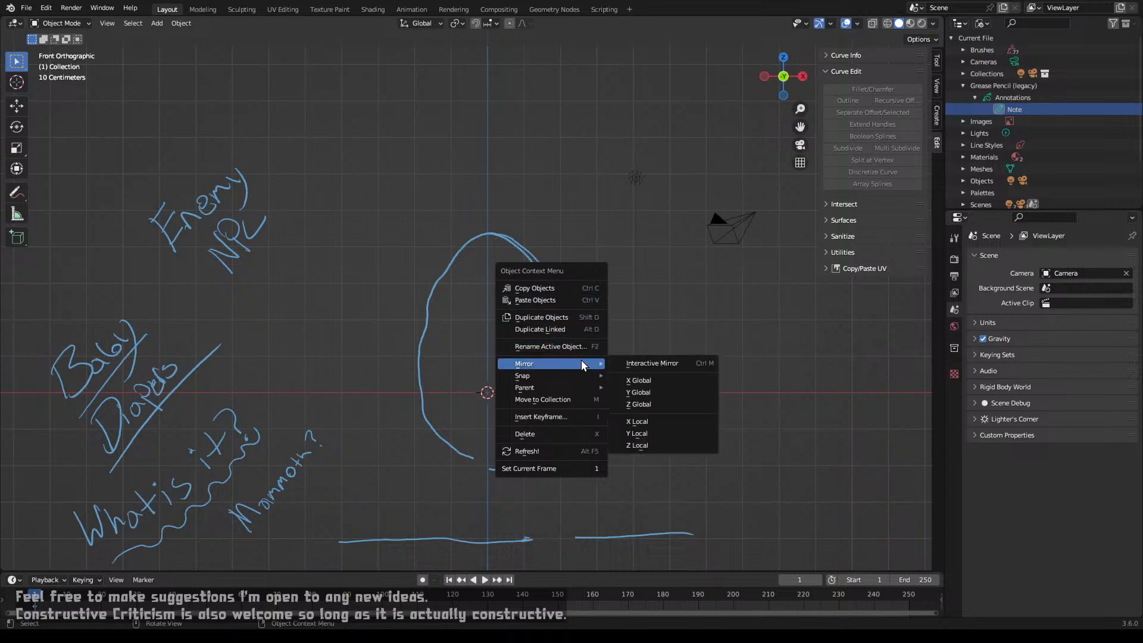
{"action": "left_click", "coordinate": [641, 381]}
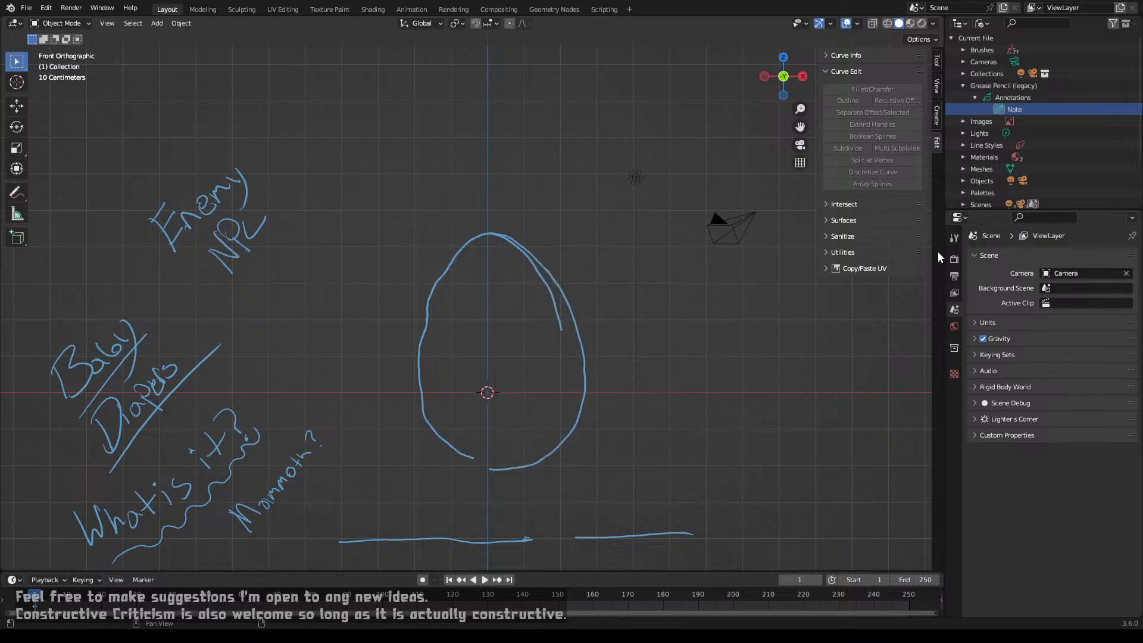
Step: Return the Outliner to the Scenes display mode with Objects expanded, and try to box-select the egg outline's upper +X side
{"action": "left_click", "coordinate": [979, 23]}
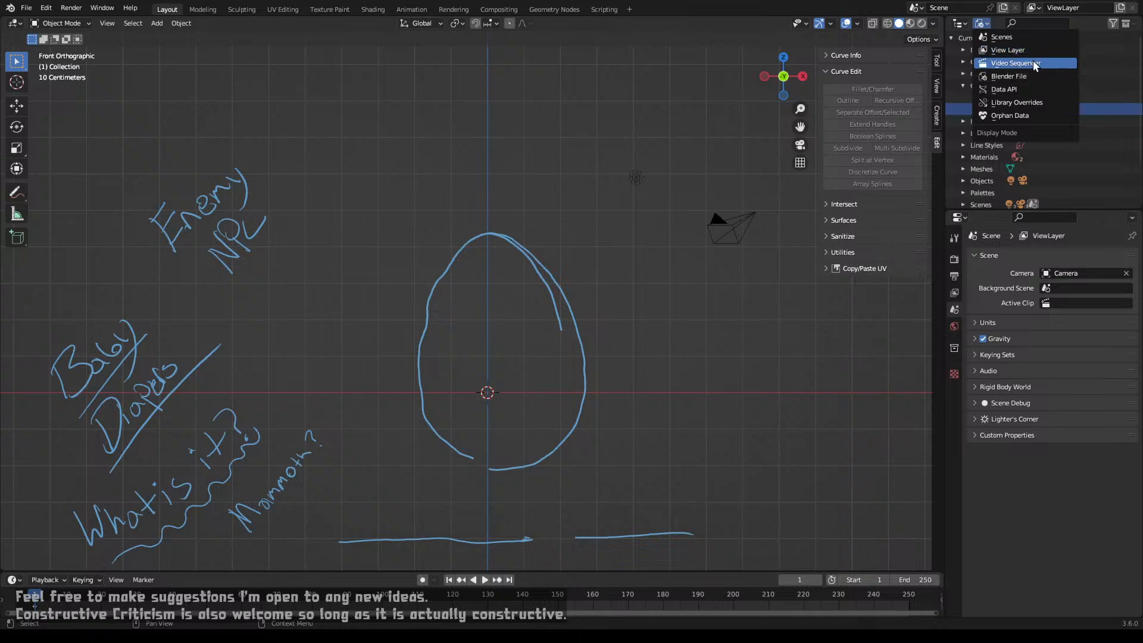
{"action": "left_click", "coordinate": [1019, 38]}
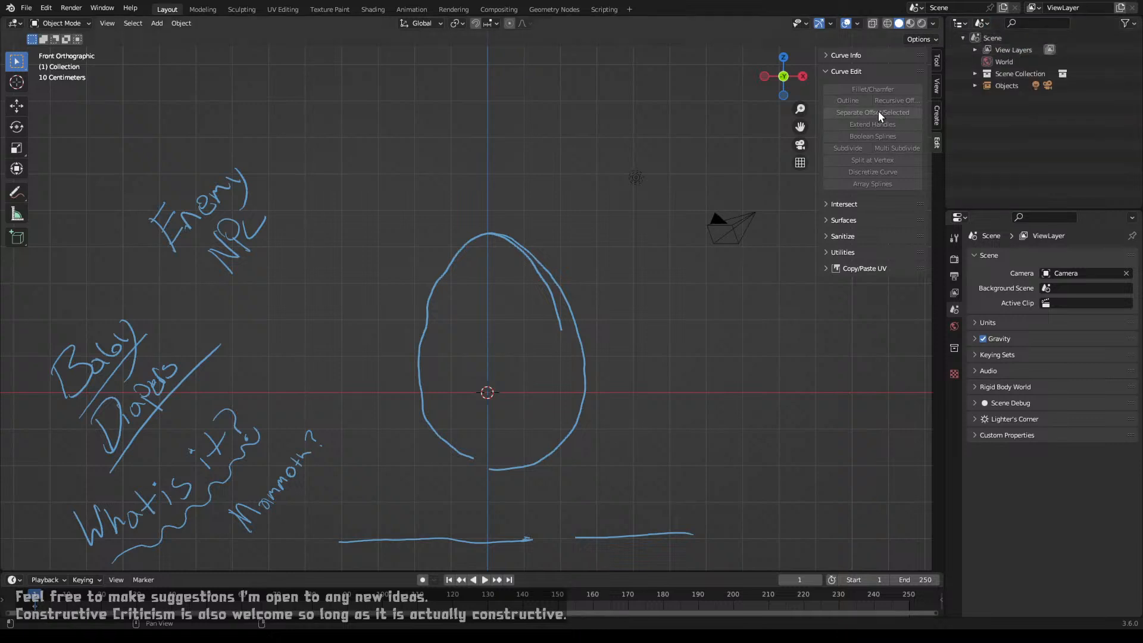
{"action": "left_click", "coordinate": [974, 85]}
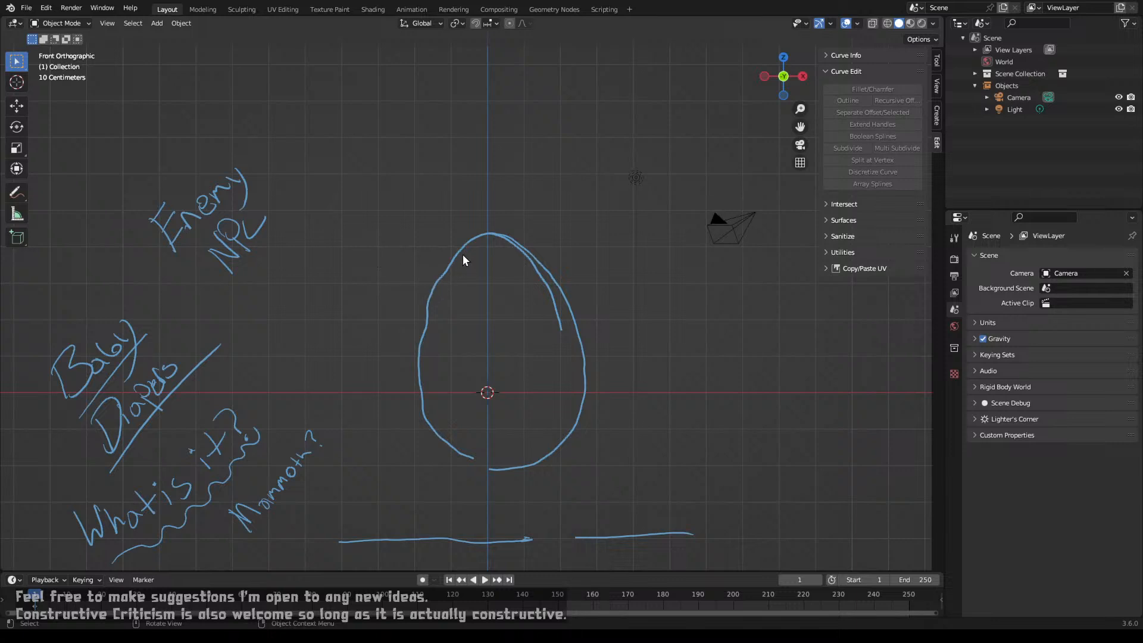
{"action": "left_click_drag", "start_coordinate": [513, 221], "coordinate": [530, 220]}
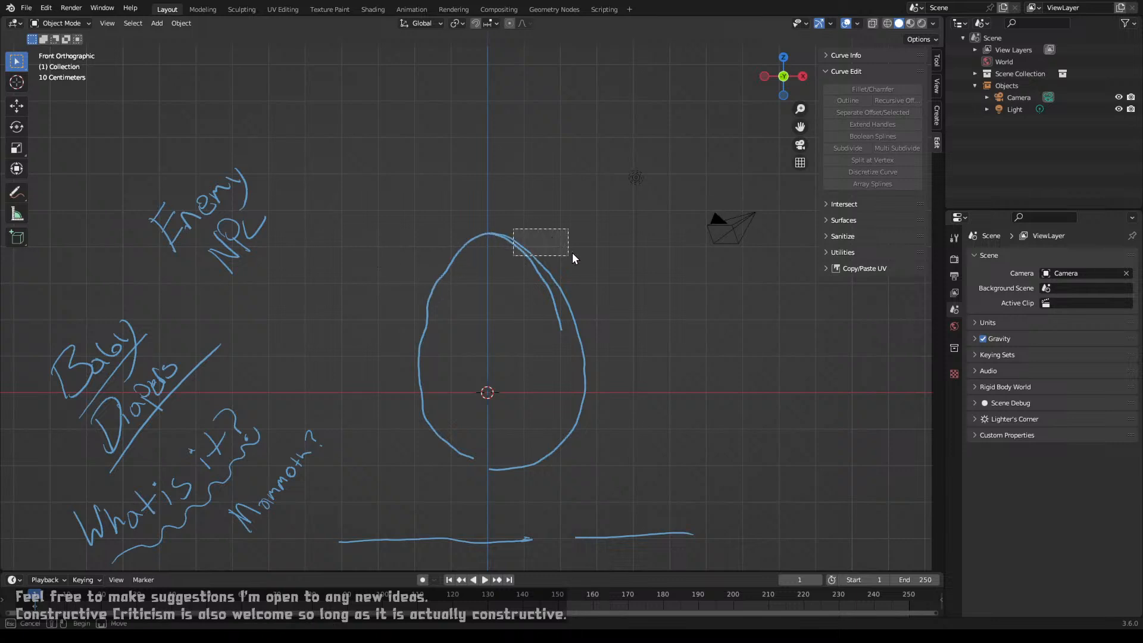
{"action": "left_click_drag", "start_coordinate": [572, 257], "coordinate": [573, 257]}
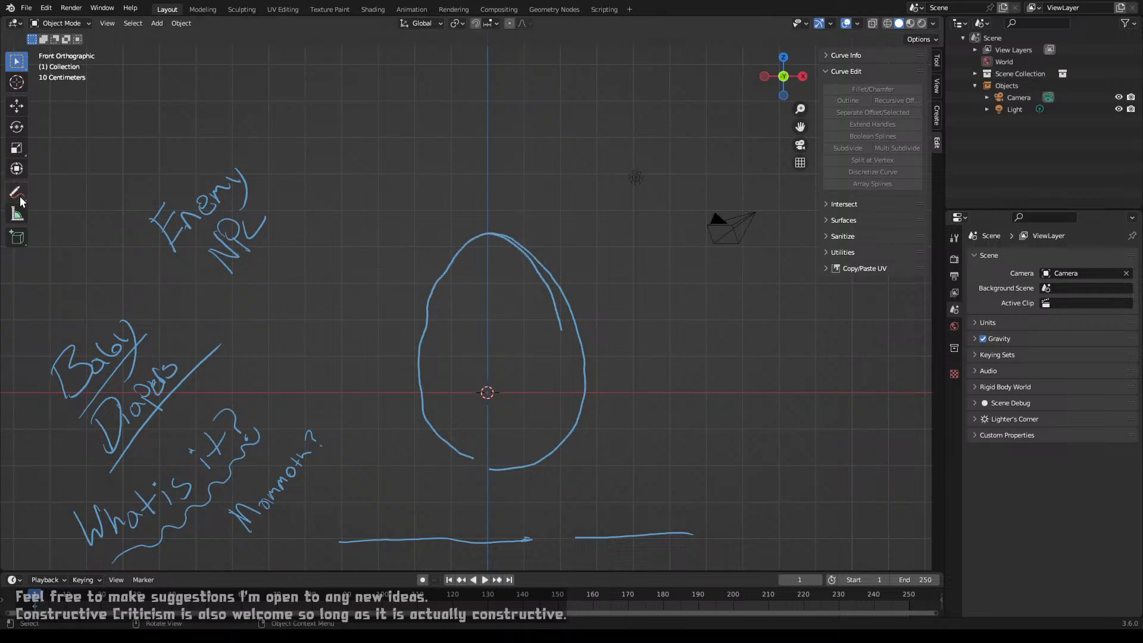
Step: With the Annotate tool, draw a small test curl above the egg's +X side and try to mirror it about a global axis
{"action": "left_click_drag", "start_coordinate": [18, 196], "coordinate": [48, 194]}
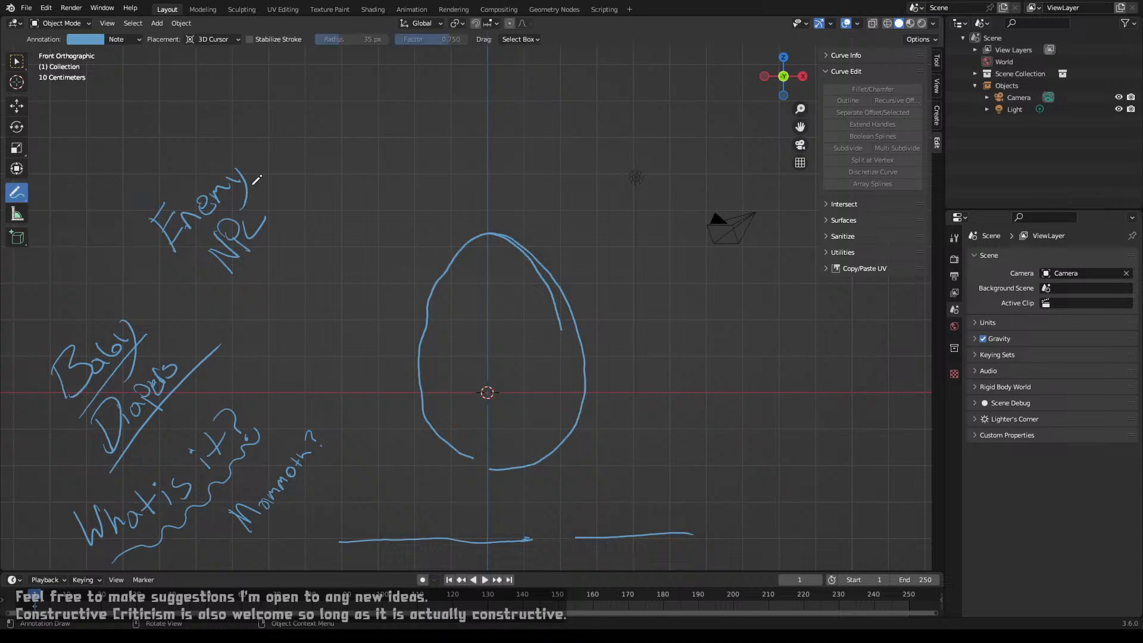
{"action": "mouse_move", "coordinate": [526, 164]}
{"action": "left_mouse_down"}
{"action": "mouse_move", "coordinate": [545, 189]}
{"action": "mouse_move", "coordinate": [551, 180]}
{"action": "mouse_move", "coordinate": [536, 201]}
{"action": "left_mouse_up"}
{"action": "right_click", "coordinate": [506, 184]}
{"action": "mouse_move", "coordinate": [502, 189]}
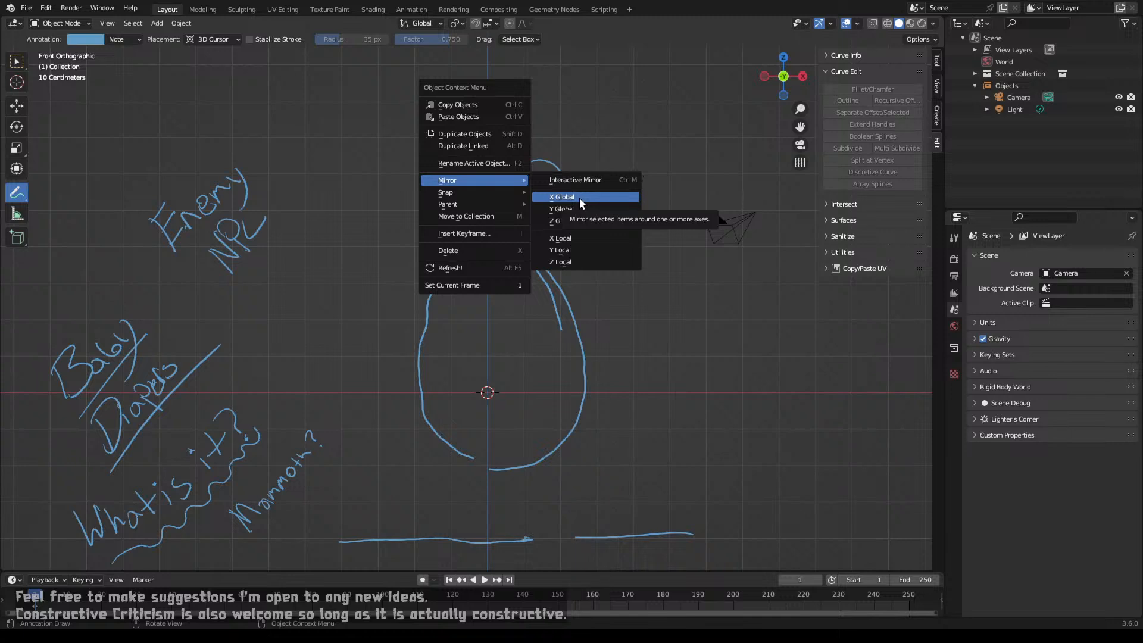
{"action": "left_click", "coordinate": [583, 209]}
Step: Draw a second test curl beside the first and try to mirror it across X Global
{"action": "mouse_move", "coordinate": [567, 218]}
{"action": "left_mouse_down"}
{"action": "mouse_move", "coordinate": [598, 204]}
{"action": "mouse_move", "coordinate": [583, 221]}
{"action": "left_mouse_up"}
{"action": "right_click", "coordinate": [571, 197]}
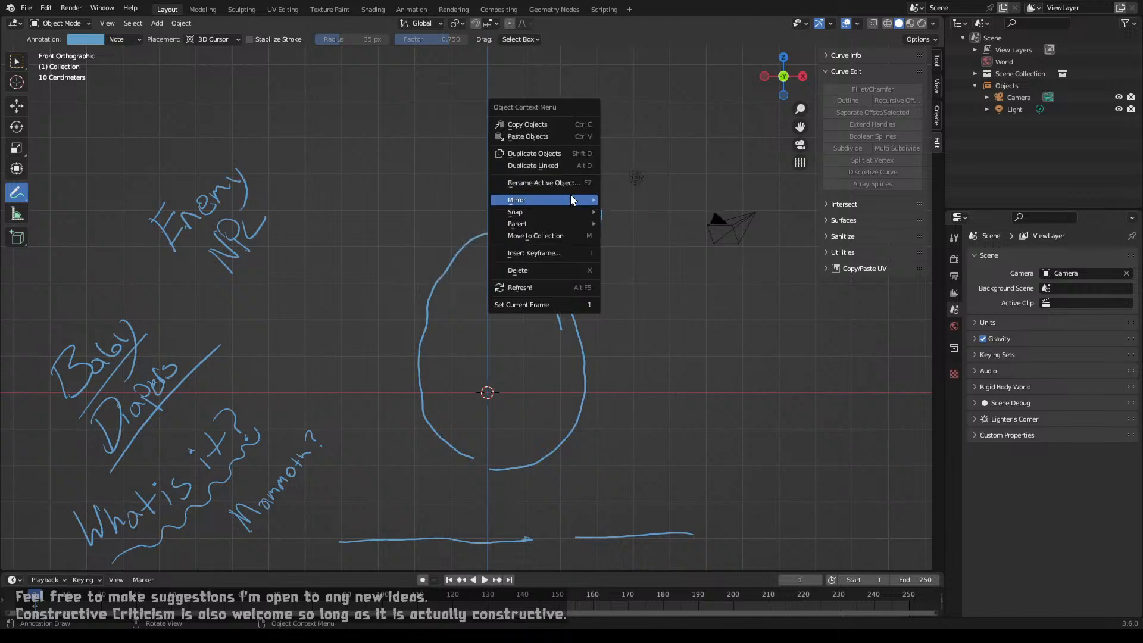
{"action": "mouse_move", "coordinate": [570, 199]}
{"action": "left_click", "coordinate": [620, 215]}
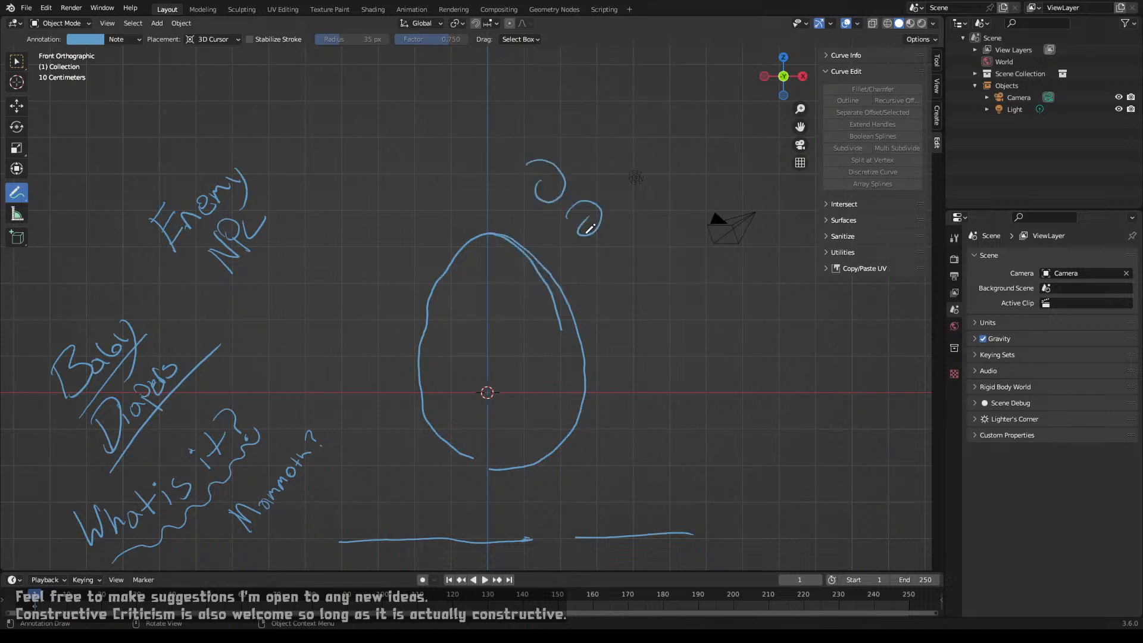
Step: Add a third curved test stroke on the egg's upper +X side and undo all three test strokes
{"action": "mouse_move", "coordinate": [589, 228]}
{"action": "left_mouse_down"}
{"action": "mouse_move", "coordinate": [602, 257]}
{"action": "mouse_move", "coordinate": [644, 262]}
{"action": "left_mouse_up"}
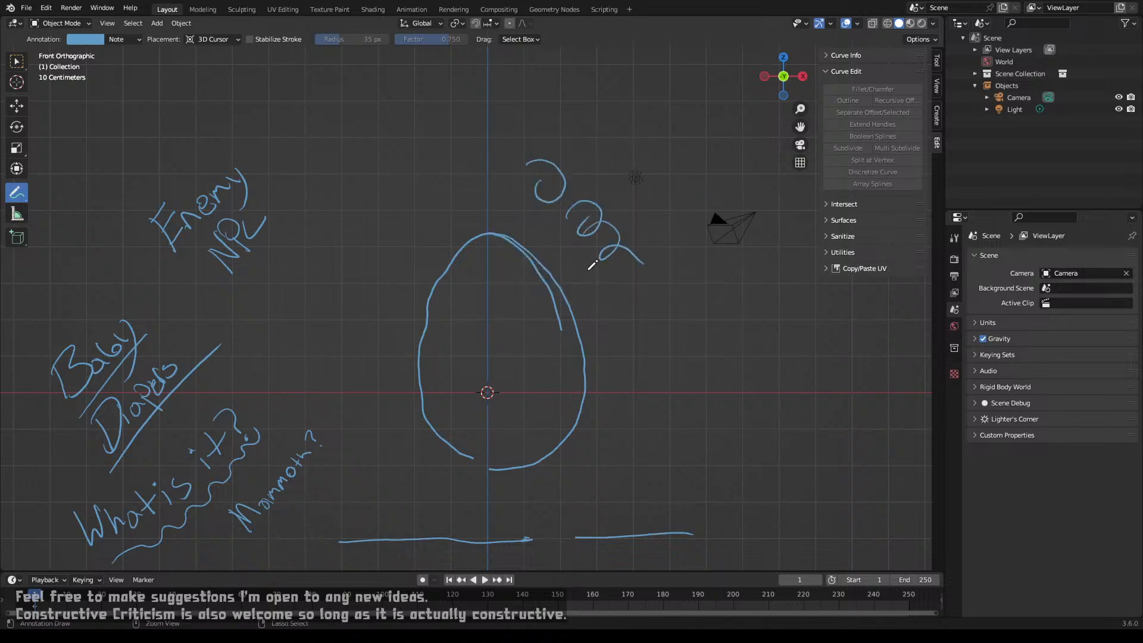
{"action": "key", "text": "ctrl+z"}
{"action": "key", "text": "ctrl+z"}
{"action": "key", "text": "ctrl+z"}
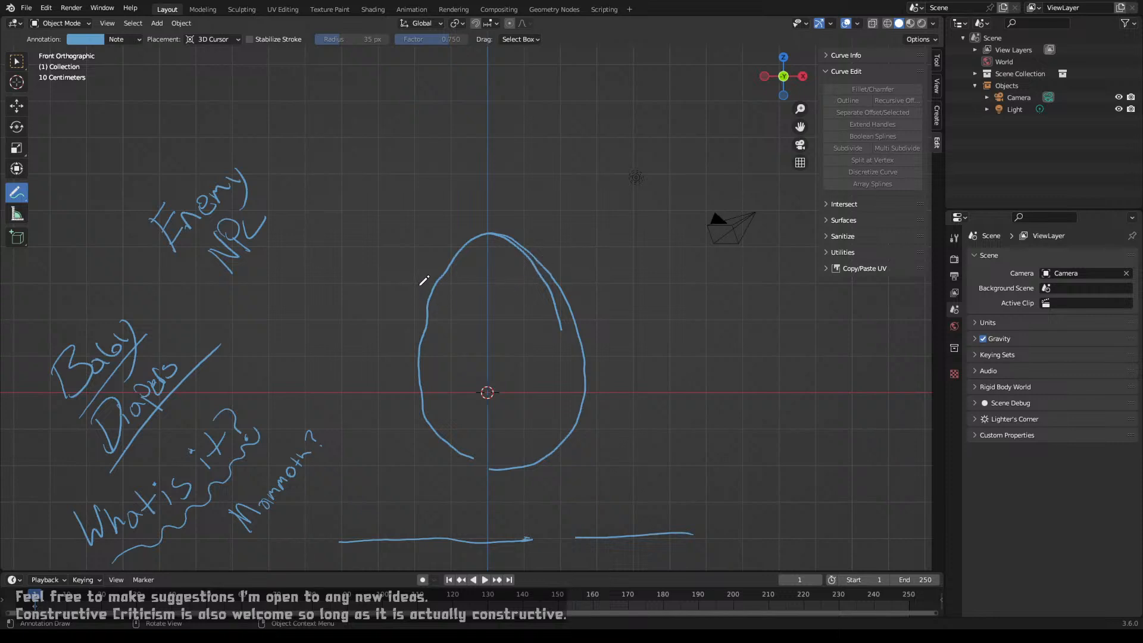
Step: Try Select Mirror with the Annotate tool active, test it with a short curve above the egg's +X side, and undo the curve
{"action": "left_click", "coordinate": [24, 194]}
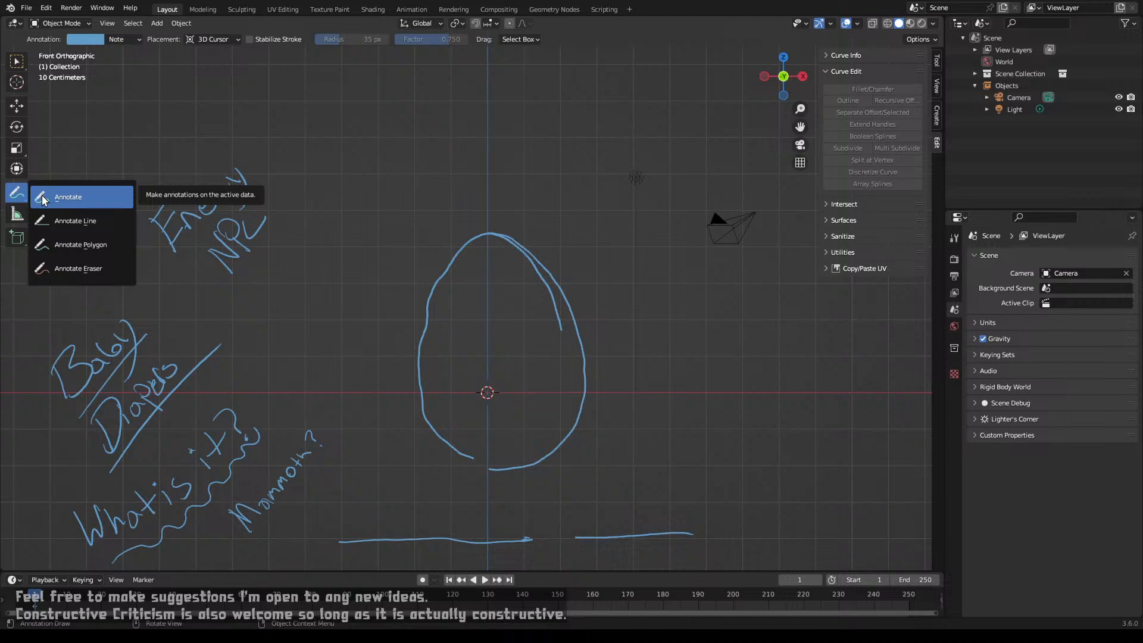
{"action": "left_click", "coordinate": [43, 198]}
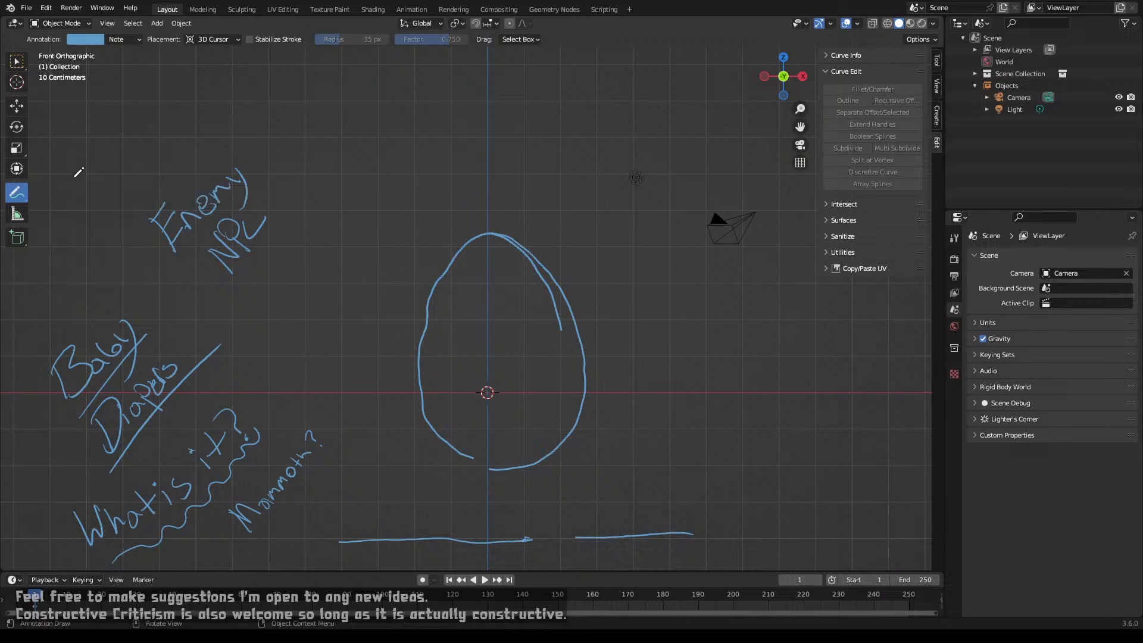
{"action": "left_click", "coordinate": [141, 25]}
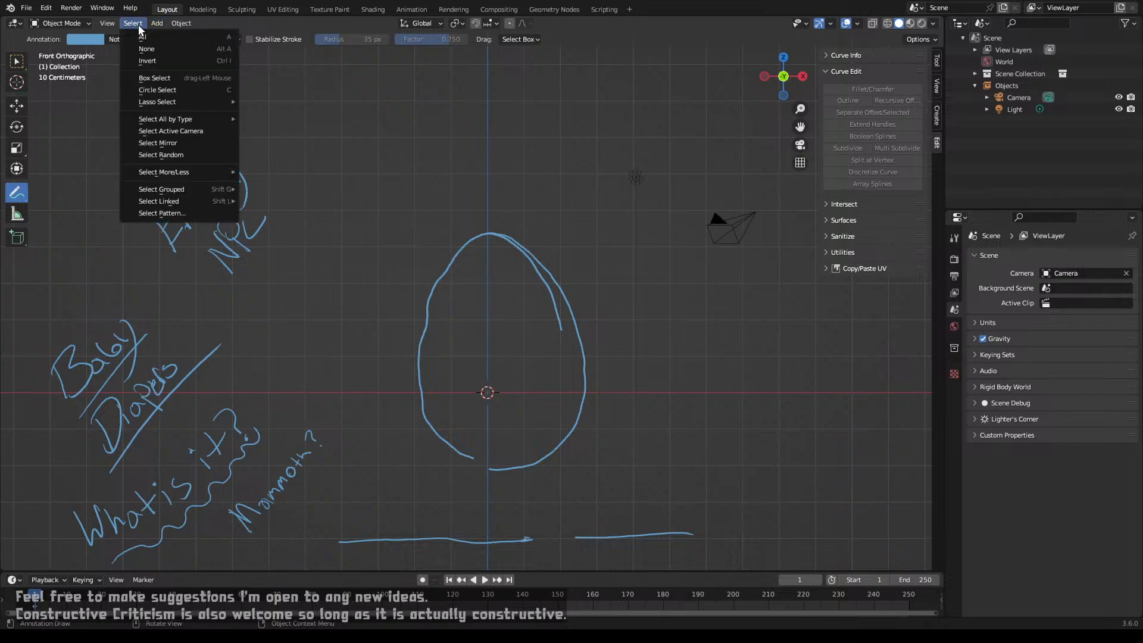
{"action": "mouse_move", "coordinate": [112, 21]}
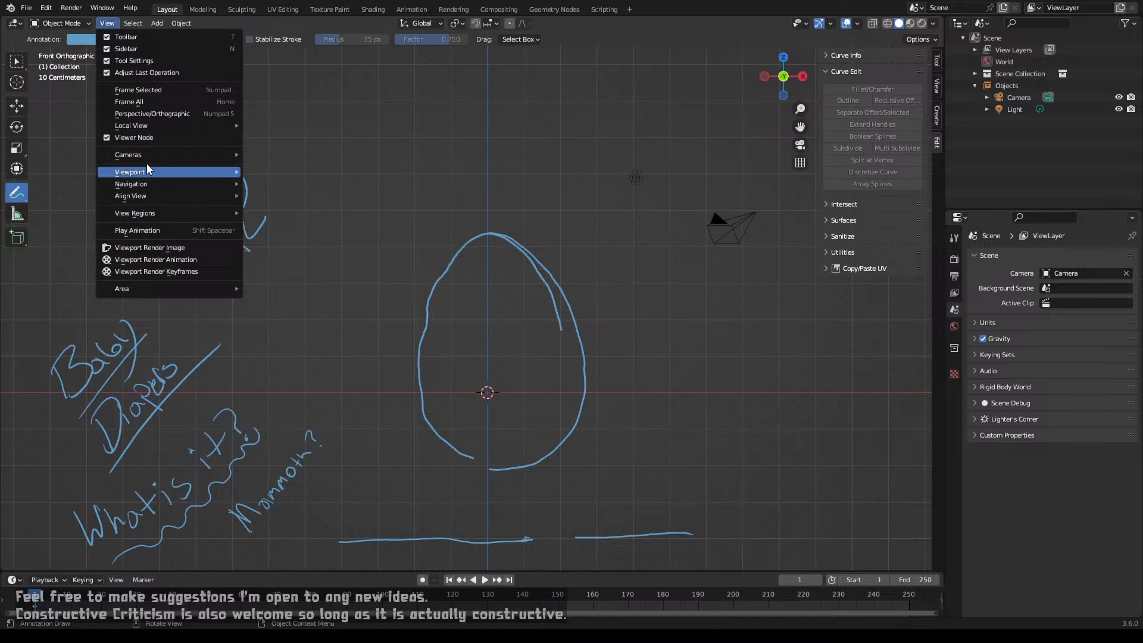
{"action": "left_click", "coordinate": [133, 22]}
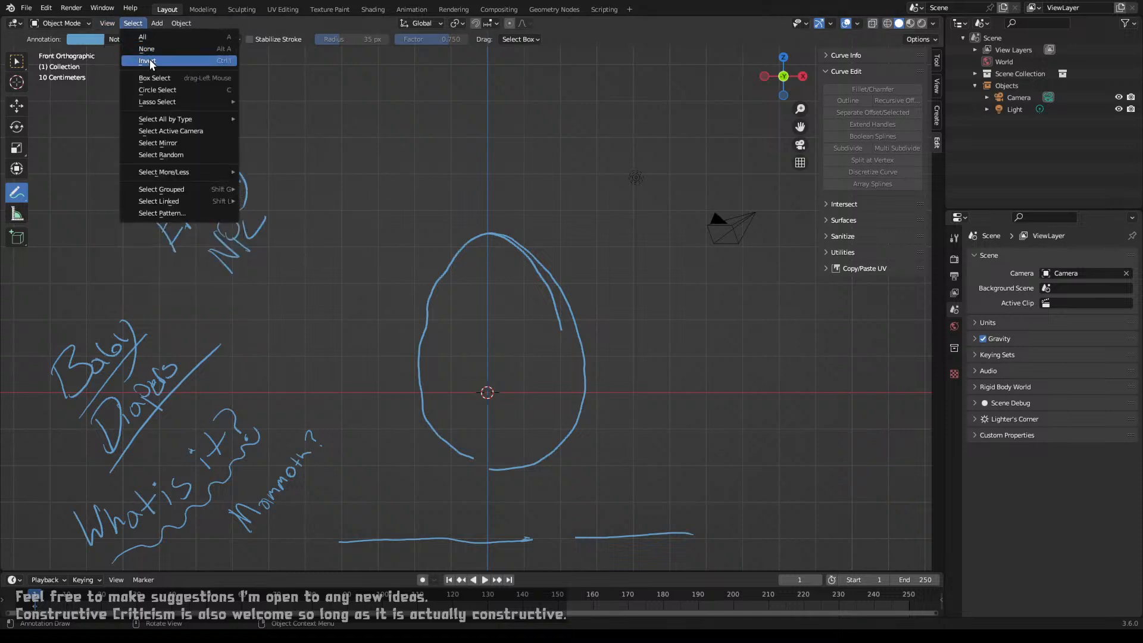
{"action": "mouse_move", "coordinate": [156, 109]}
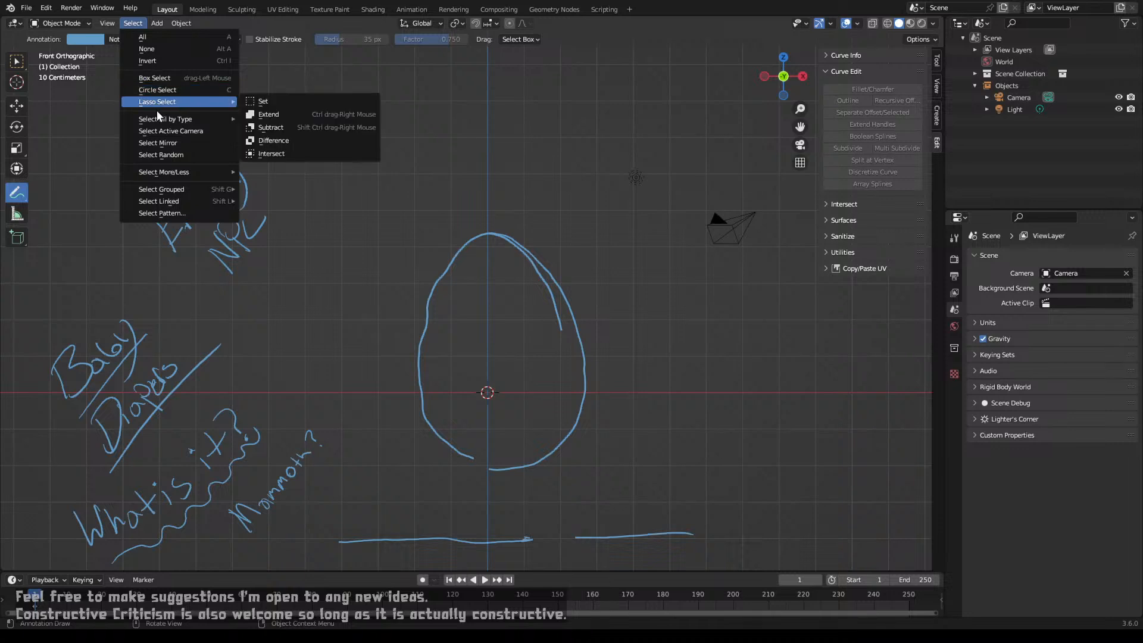
{"action": "left_click", "coordinate": [164, 143]}
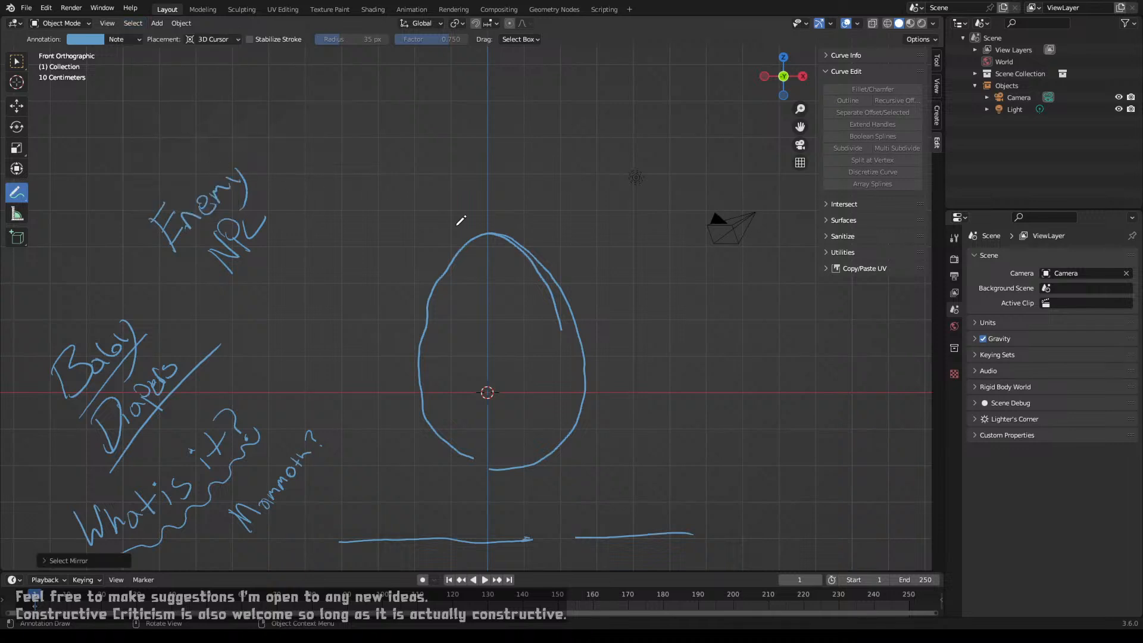
{"action": "left_click_drag", "start_coordinate": [501, 209], "coordinate": [565, 253]}
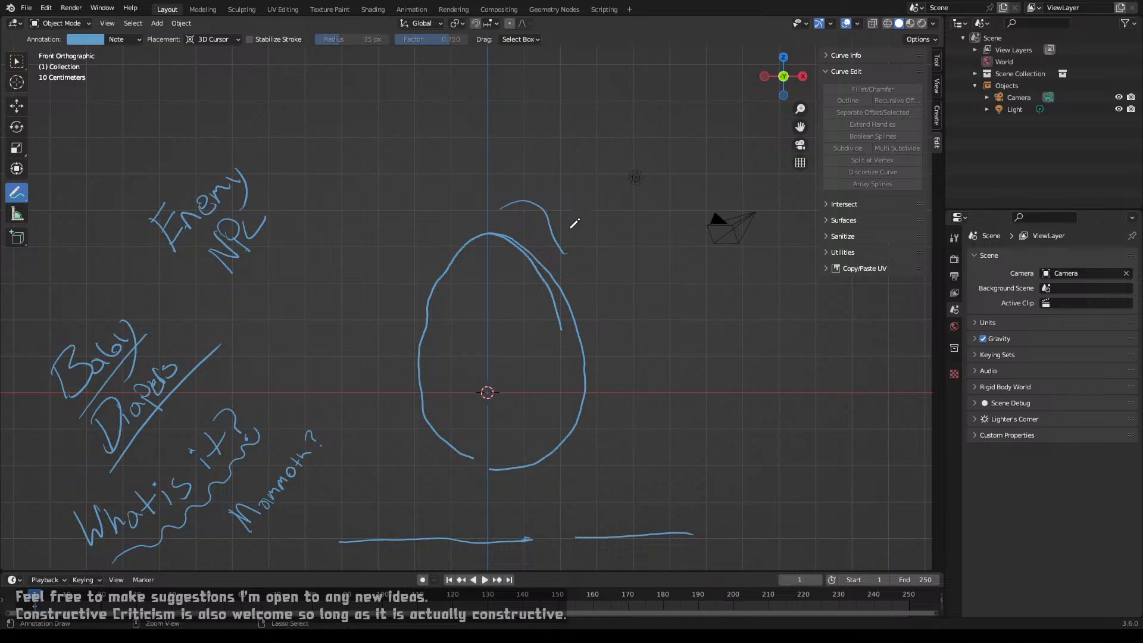
{"action": "key", "text": "ctrl+z"}
Step: Enable Stabilize Stroke for the Annotate tool and look through the stroke placement choices and the Note layer's settings
{"action": "left_click", "coordinate": [249, 39]}
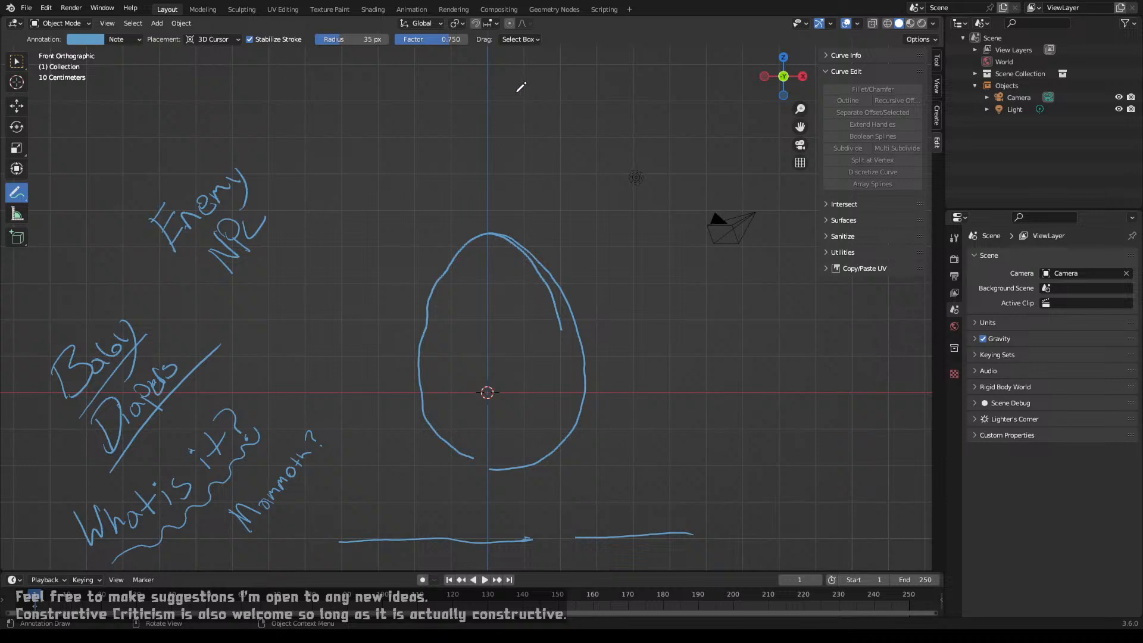
{"action": "left_click", "coordinate": [229, 39]}
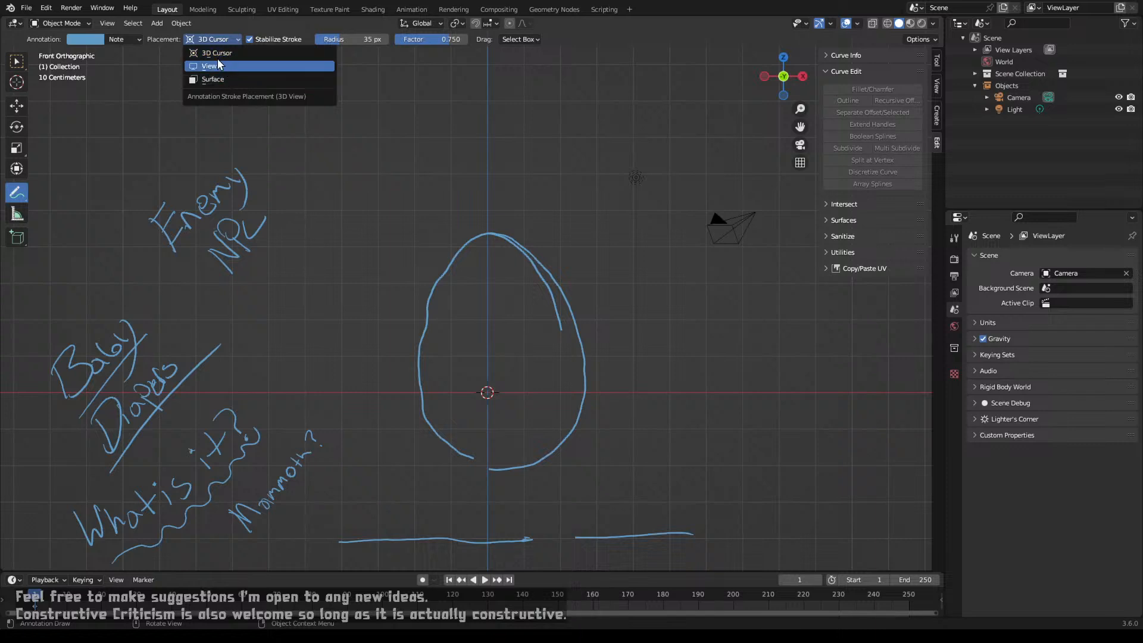
{"action": "left_click", "coordinate": [139, 39]}
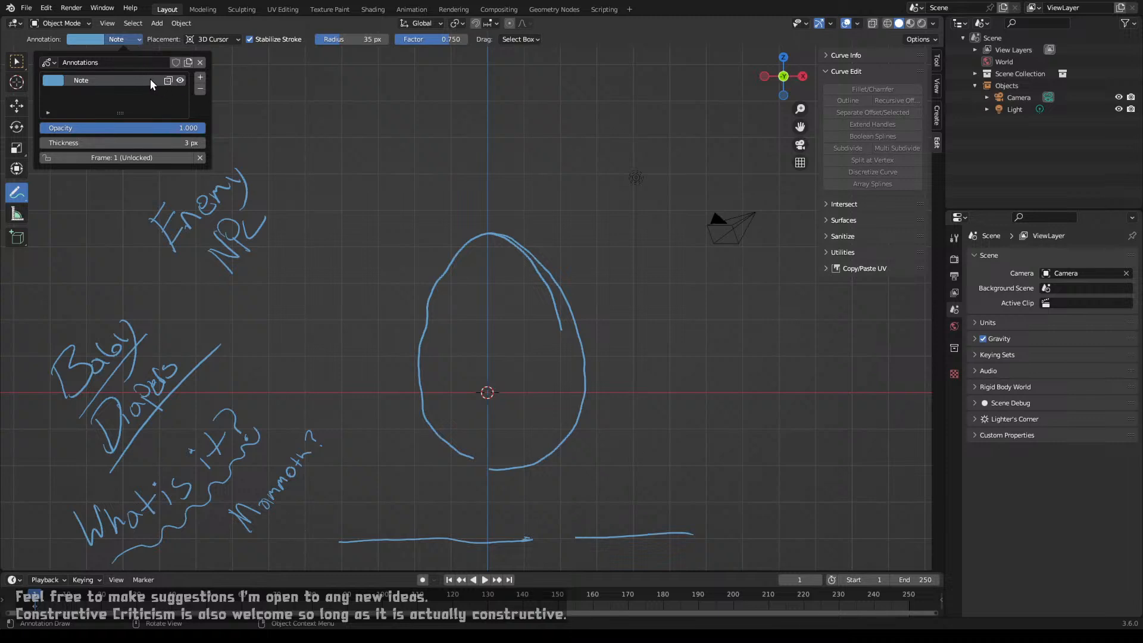
{"action": "right_click", "coordinate": [91, 78]}
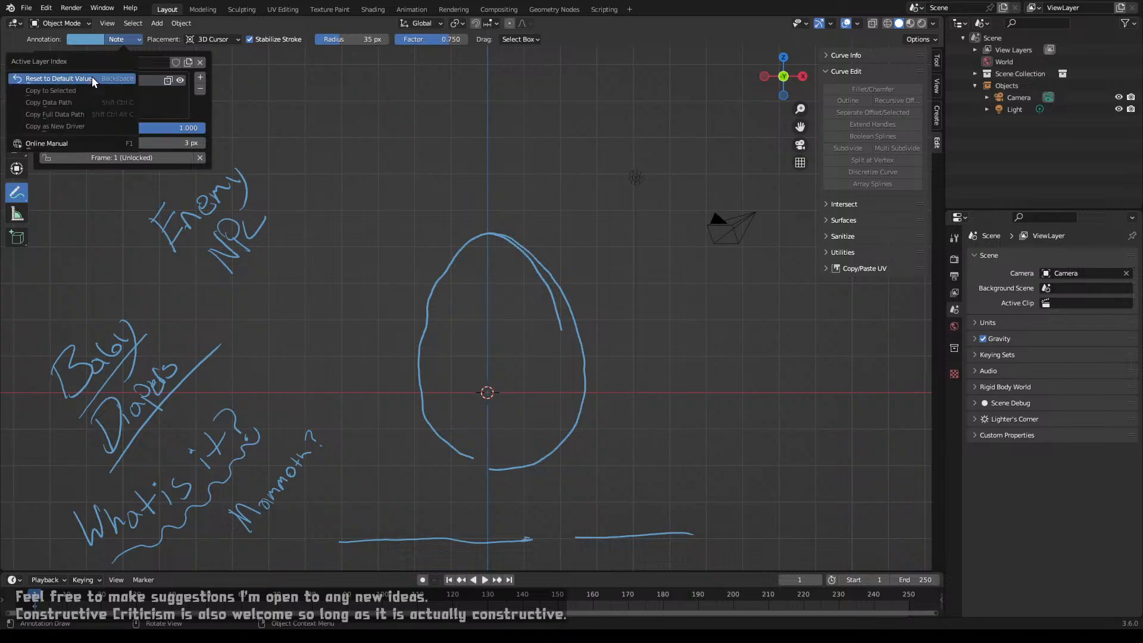
{"action": "left_click", "coordinate": [148, 82]}
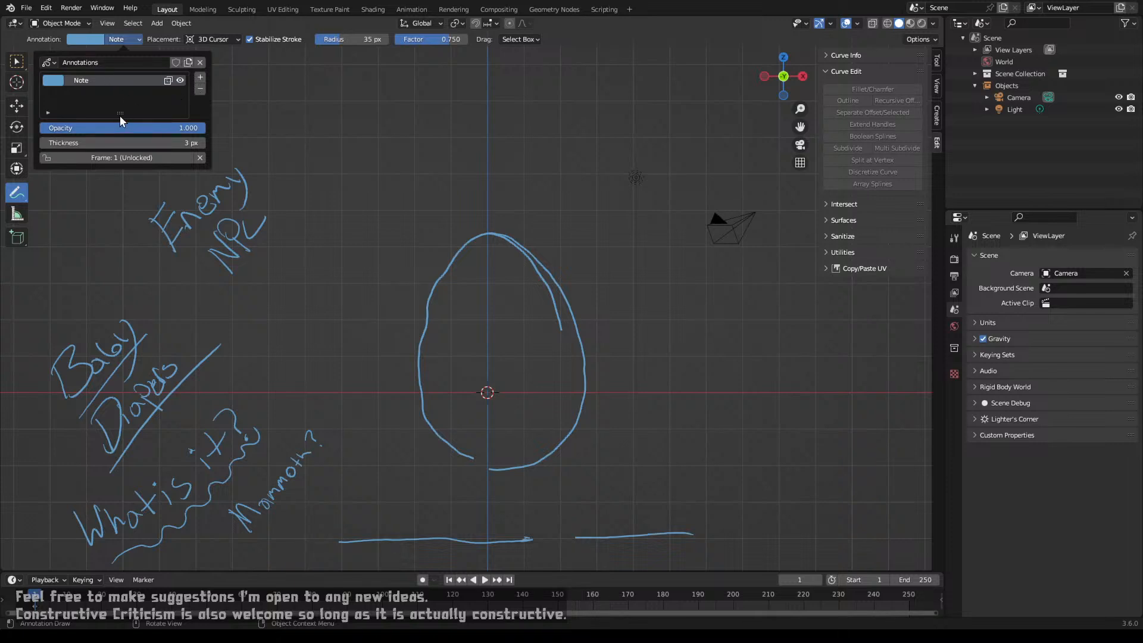
Step: Look through the Annotate tool settings, viewport shading, overlay and gizmo options for a way to mirror the annotation strokes
{"action": "mouse_move", "coordinate": [122, 113]}
{"action": "left_mouse_down"}
{"action": "mouse_move", "coordinate": [118, 144]}
{"action": "mouse_move", "coordinate": [126, 121]}
{"action": "left_mouse_up"}
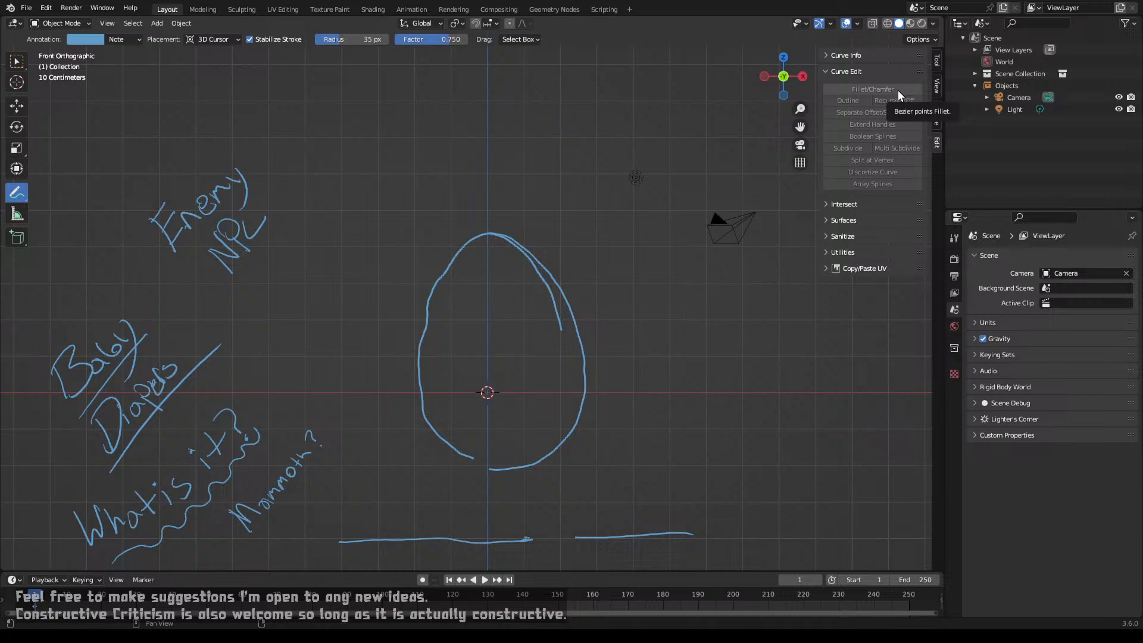
{"action": "left_click", "coordinate": [829, 73]}
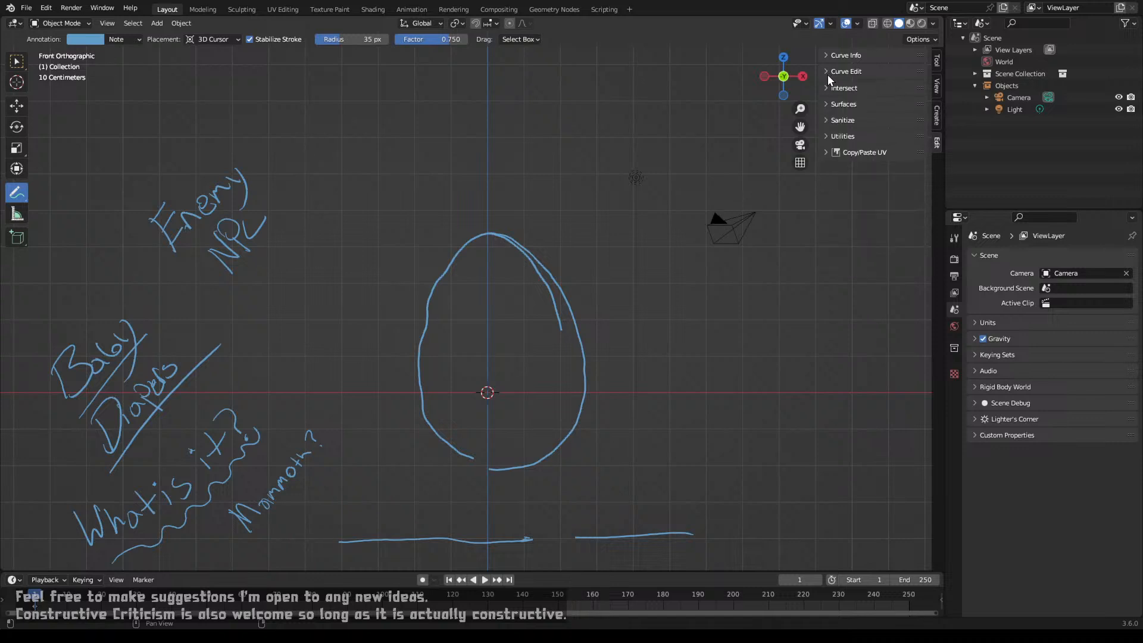
{"action": "left_click", "coordinate": [936, 64]}
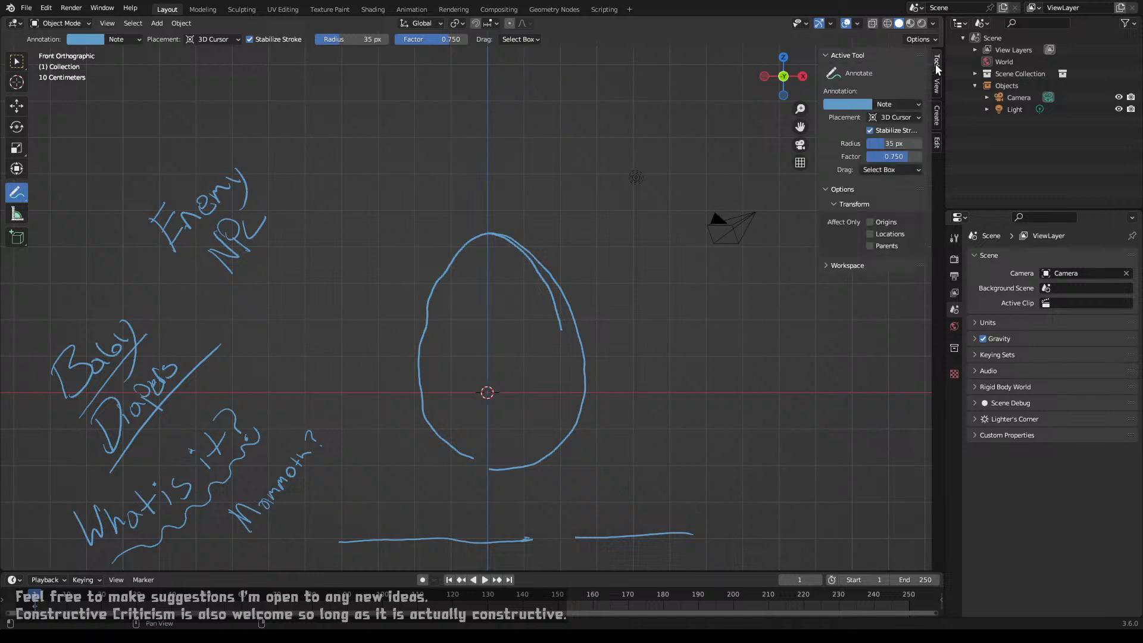
{"action": "left_click", "coordinate": [853, 188]}
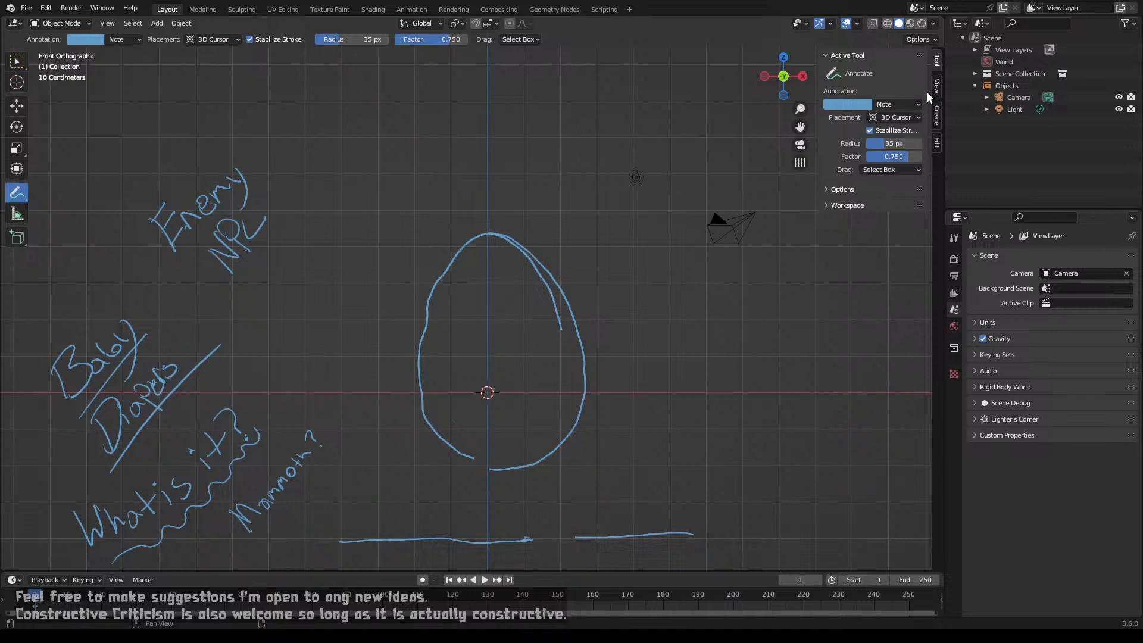
{"action": "left_click", "coordinate": [933, 24]}
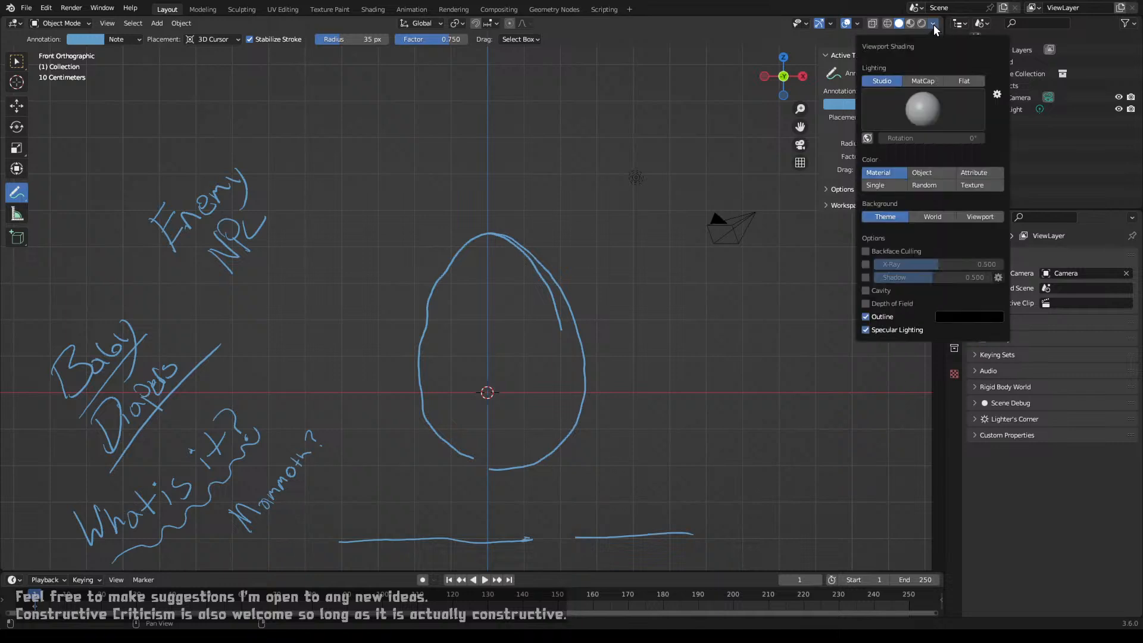
{"action": "left_click", "coordinate": [935, 24]}
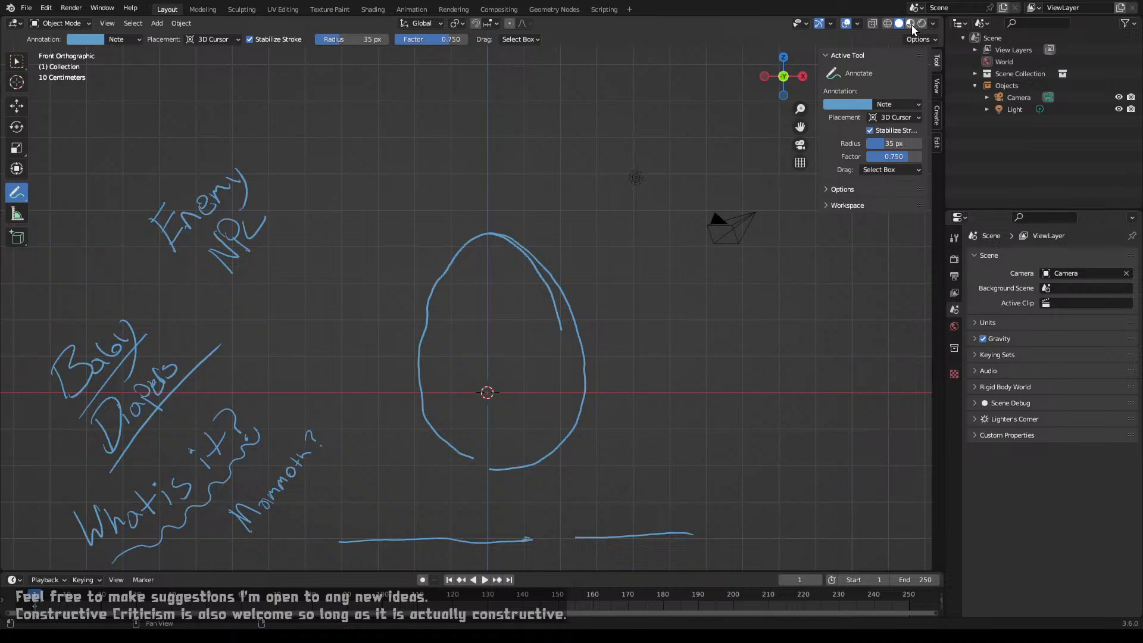
{"action": "left_click", "coordinate": [858, 25]}
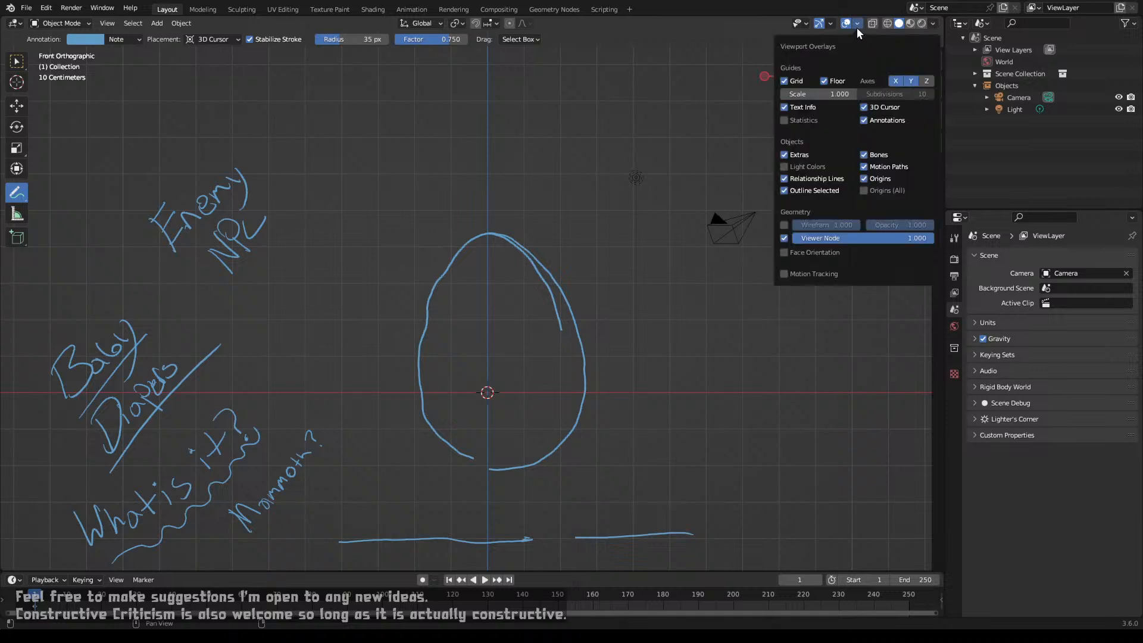
{"action": "left_click", "coordinate": [856, 27]}
{"action": "left_click", "coordinate": [831, 23]}
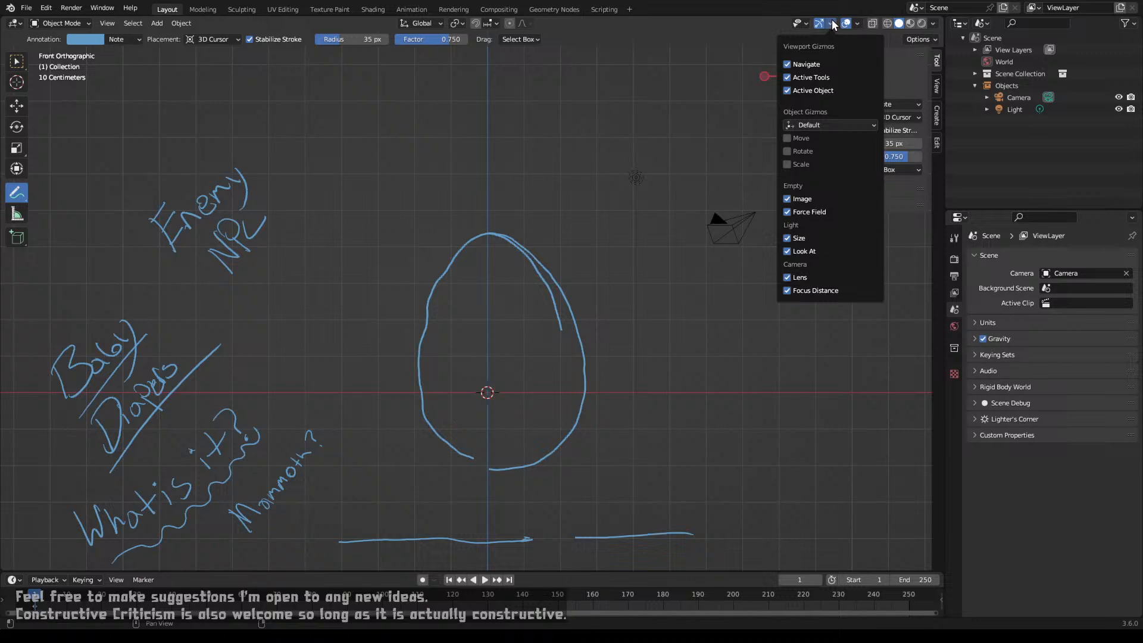
{"action": "left_click", "coordinate": [831, 24]}
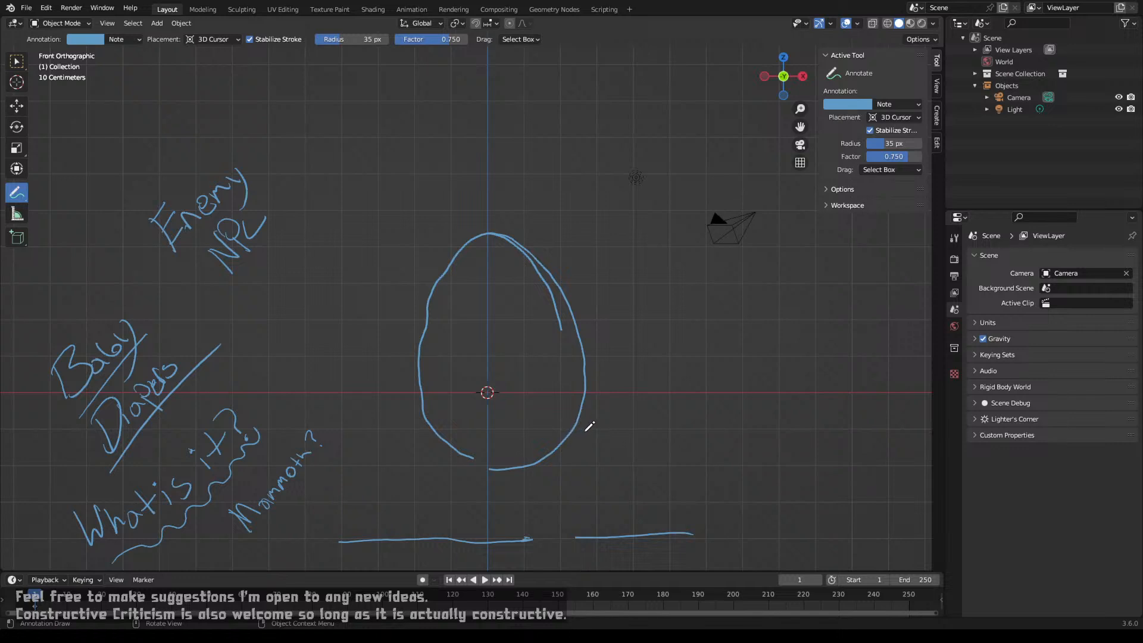
Step: Try stabilized annotation strokes beside the egg and undo them, set the stabilizing factor to 0.470, and turn off Stabilize Stroke
{"action": "left_click_drag", "start_coordinate": [656, 408], "coordinate": [736, 398]}
{"action": "key", "text": "ctrl+z"}
{"action": "key", "text": "ctrl+z"}
{"action": "left_click_drag", "start_coordinate": [419, 38], "coordinate": [383, 41]}
{"action": "mouse_move", "coordinate": [575, 405]}
{"action": "left_mouse_down"}
{"action": "mouse_move", "coordinate": [657, 392]}
{"action": "mouse_move", "coordinate": [671, 464]}
{"action": "mouse_move", "coordinate": [606, 473]}
{"action": "left_mouse_up"}
{"action": "key", "text": "ctrl+z"}
{"action": "left_click", "coordinate": [250, 40]}
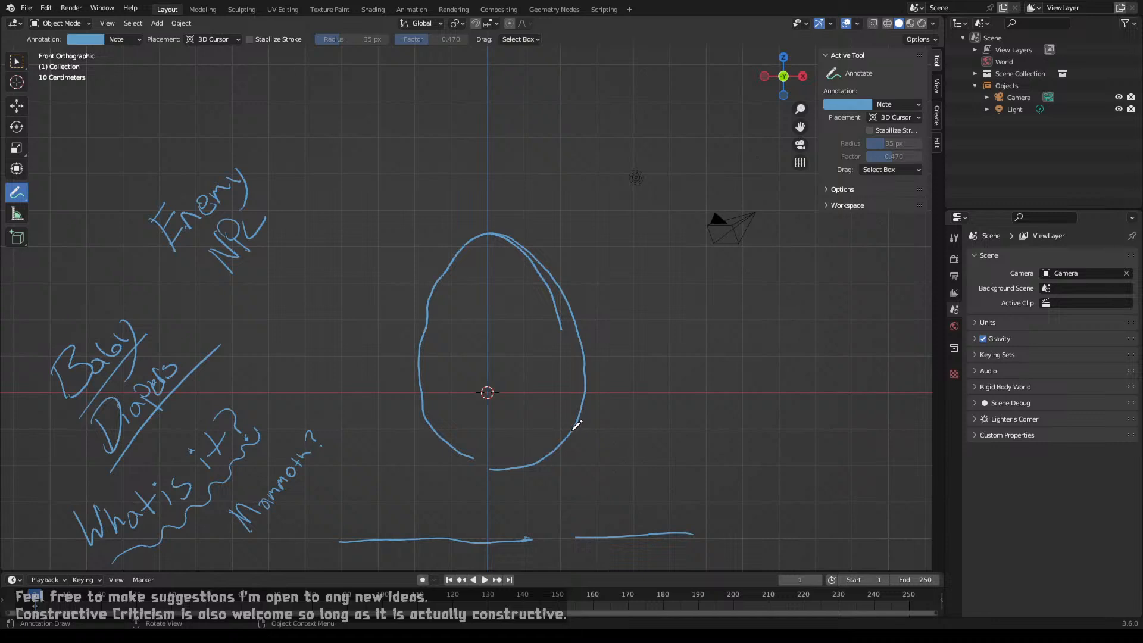
Step: Sketch a leg from the egg's lower +X side down to the ground line and an arm extending toward +X, each with a small joint mark
{"action": "mouse_move", "coordinate": [575, 430]}
{"action": "left_mouse_down"}
{"action": "mouse_move", "coordinate": [591, 462]}
{"action": "mouse_move", "coordinate": [582, 492]}
{"action": "left_mouse_up"}
{"action": "mouse_move", "coordinate": [525, 468]}
{"action": "left_mouse_down"}
{"action": "mouse_move", "coordinate": [559, 529]}
{"action": "mouse_move", "coordinate": [577, 534]}
{"action": "mouse_move", "coordinate": [618, 527]}
{"action": "mouse_move", "coordinate": [595, 481]}
{"action": "left_mouse_up"}
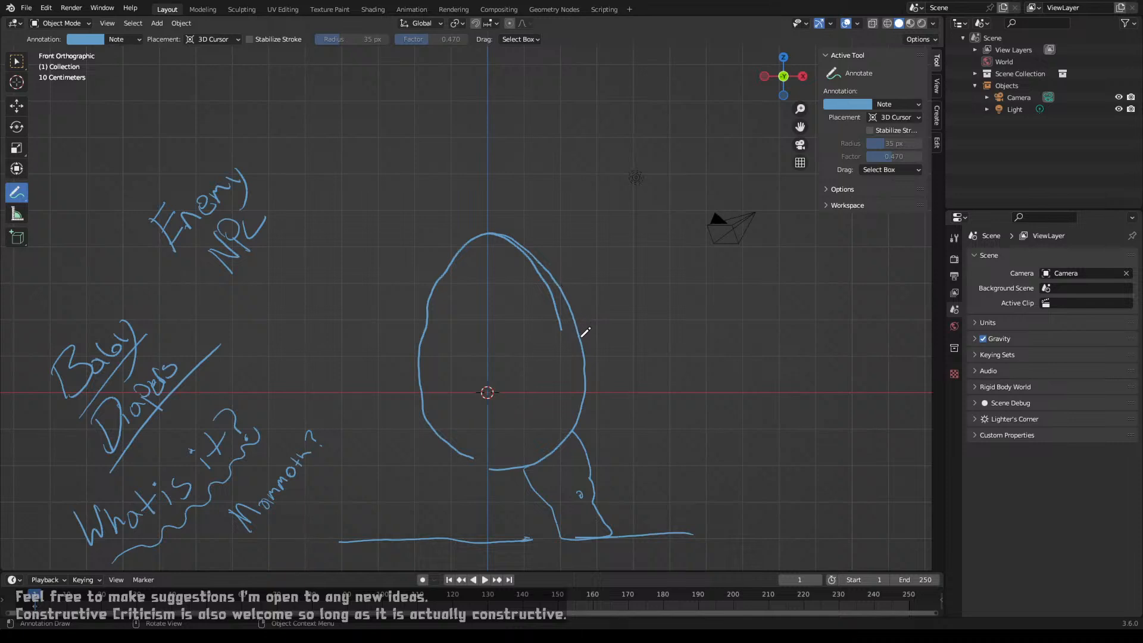
{"action": "mouse_move", "coordinate": [582, 336]}
{"action": "left_mouse_down"}
{"action": "mouse_move", "coordinate": [645, 337]}
{"action": "mouse_move", "coordinate": [595, 379]}
{"action": "mouse_move", "coordinate": [637, 374]}
{"action": "left_mouse_up"}
{"action": "mouse_move", "coordinate": [633, 335]}
{"action": "left_mouse_down"}
{"action": "mouse_move", "coordinate": [680, 329]}
{"action": "mouse_move", "coordinate": [684, 347]}
{"action": "mouse_move", "coordinate": [686, 369]}
{"action": "mouse_move", "coordinate": [641, 374]}
{"action": "left_mouse_up"}
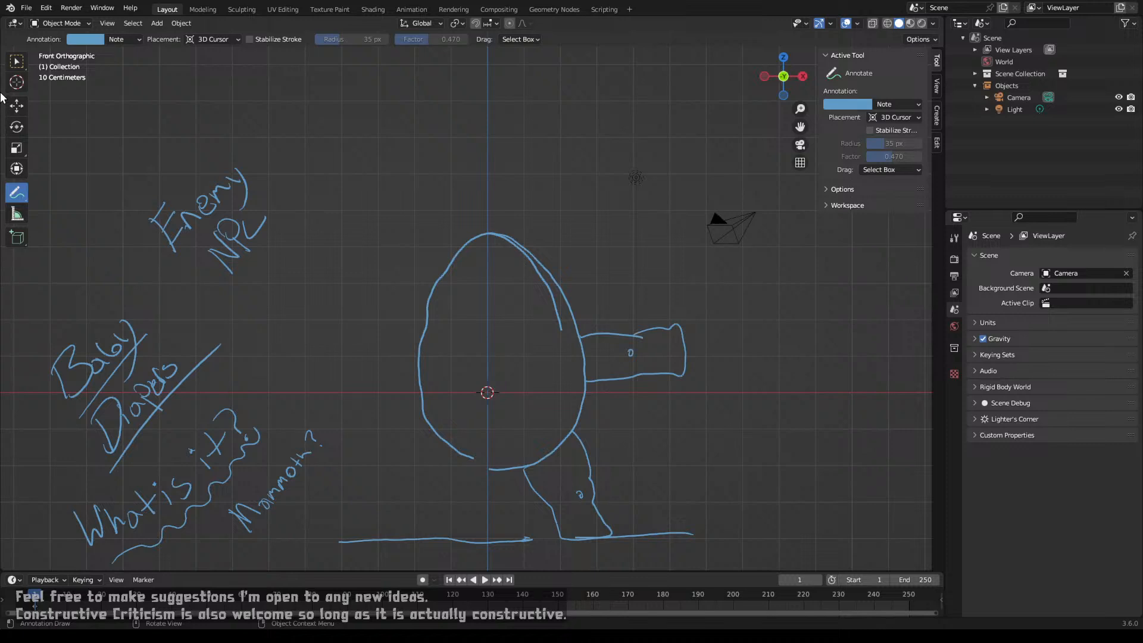
Step: Erase and redraw the outer part of the arm's upper edge, and draw joint lines across the arm and leg
{"action": "left_click", "coordinate": [16, 197]}
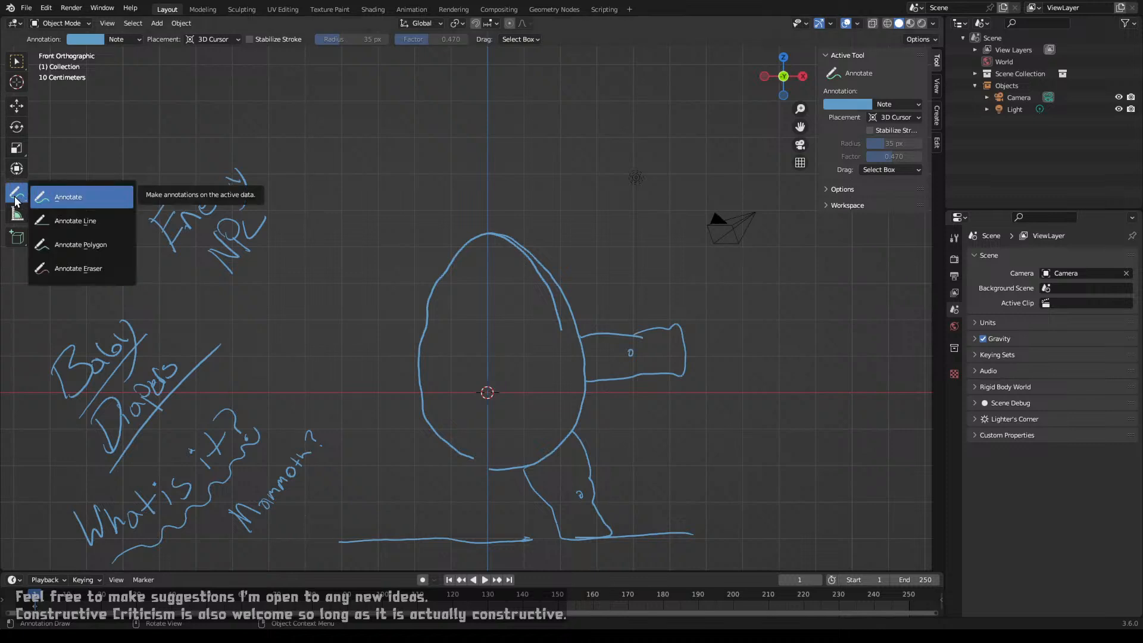
{"action": "left_click", "coordinate": [70, 267]}
{"action": "mouse_move", "coordinate": [651, 327]}
{"action": "left_mouse_down"}
{"action": "mouse_move", "coordinate": [625, 316]}
{"action": "mouse_move", "coordinate": [663, 327]}
{"action": "mouse_move", "coordinate": [627, 324]}
{"action": "left_mouse_up"}
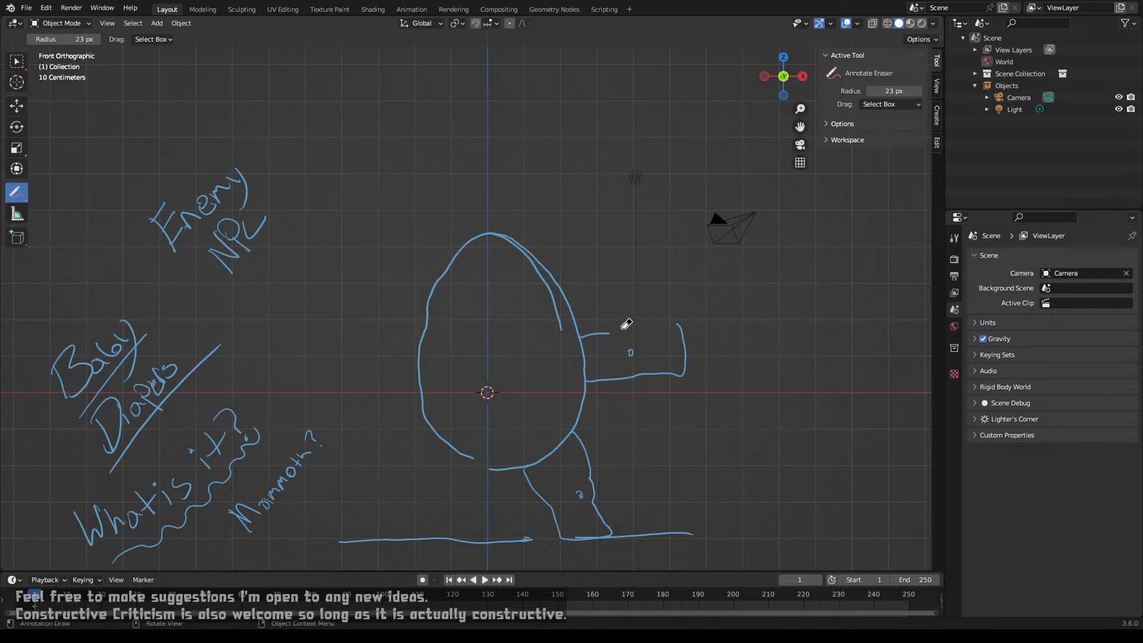
{"action": "left_click", "coordinate": [16, 195]}
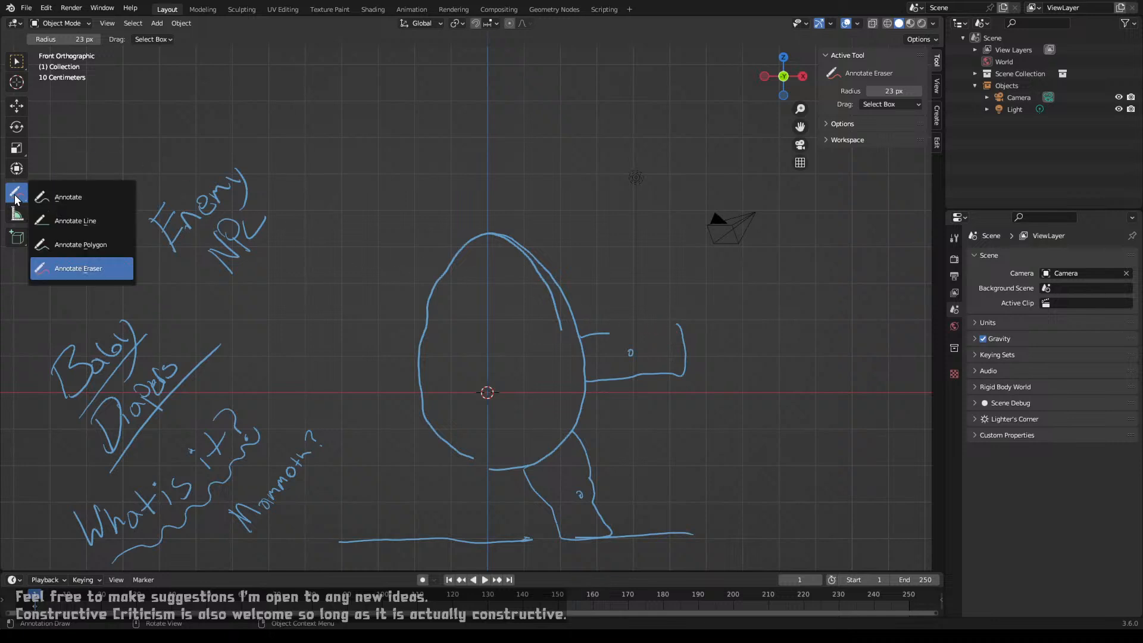
{"action": "left_click", "coordinate": [62, 198]}
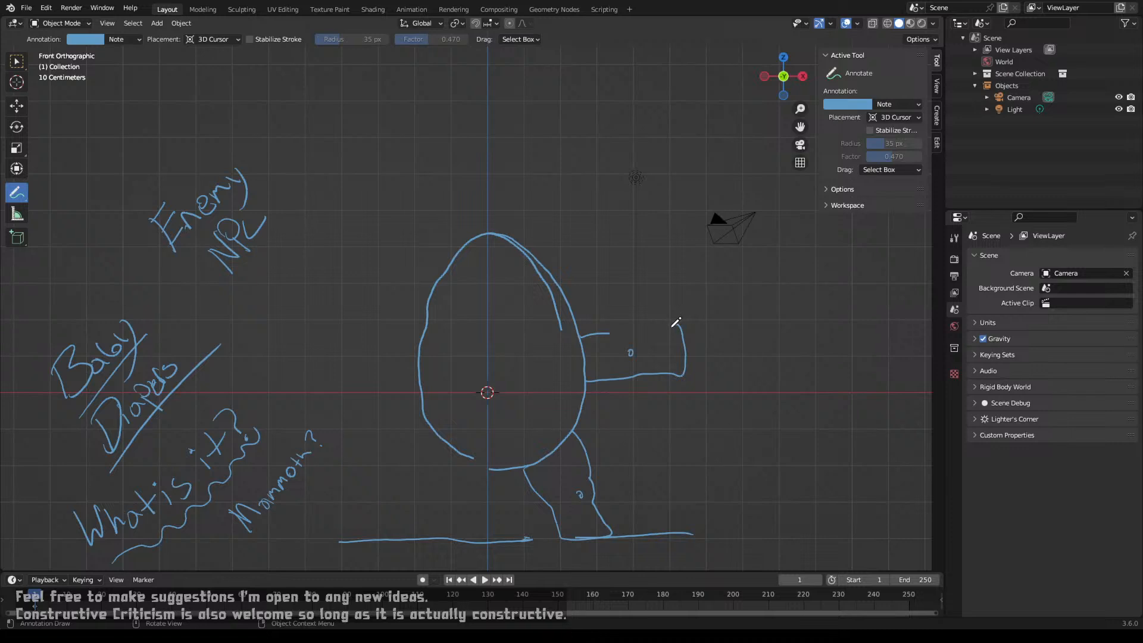
{"action": "mouse_move", "coordinate": [663, 330]}
{"action": "left_mouse_down"}
{"action": "mouse_move", "coordinate": [605, 333]}
{"action": "mouse_move", "coordinate": [638, 380]}
{"action": "left_mouse_up"}
{"action": "left_click_drag", "start_coordinate": [538, 506], "coordinate": [624, 470]}
{"action": "left_click_drag", "start_coordinate": [638, 386], "coordinate": [640, 395]}
Step: Sketch the ear, nose, U-shaped face strokes and inner head contour on the egg's +X half, and outline the diaper around its lower part
{"action": "mouse_move", "coordinate": [518, 245]}
{"action": "left_mouse_down"}
{"action": "mouse_move", "coordinate": [565, 231]}
{"action": "mouse_move", "coordinate": [585, 245]}
{"action": "mouse_move", "coordinate": [602, 285]}
{"action": "mouse_move", "coordinate": [563, 307]}
{"action": "left_mouse_up"}
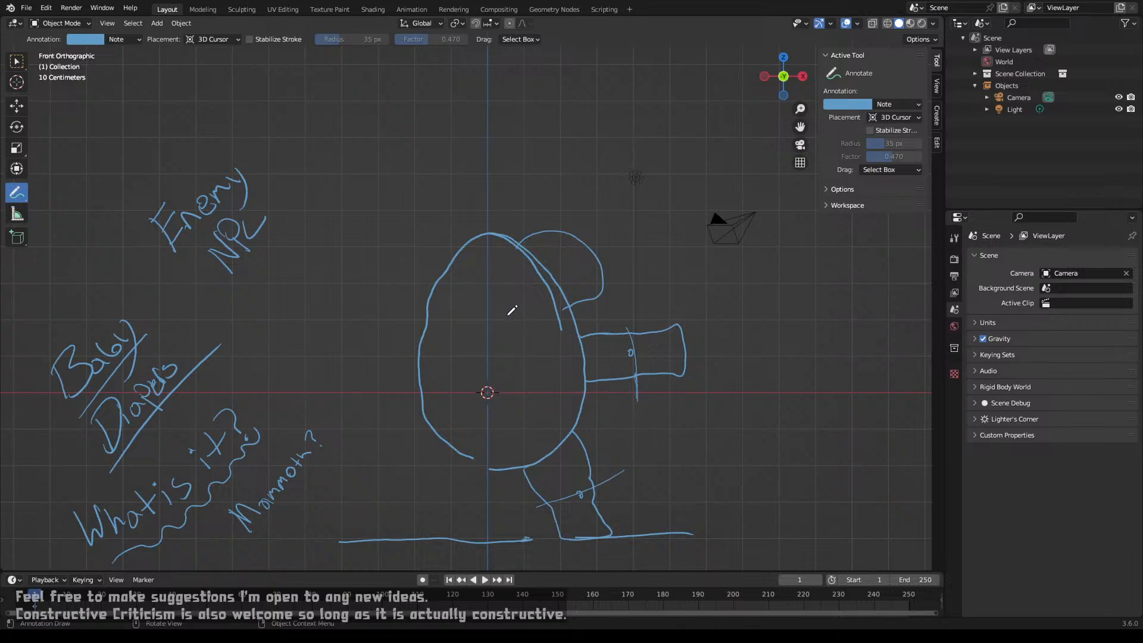
{"action": "left_click_drag", "start_coordinate": [508, 299], "coordinate": [513, 310]}
{"action": "left_click_drag", "start_coordinate": [508, 348], "coordinate": [491, 366]}
{"action": "mouse_move", "coordinate": [526, 324]}
{"action": "left_mouse_down"}
{"action": "mouse_move", "coordinate": [545, 363]}
{"action": "mouse_move", "coordinate": [567, 333]}
{"action": "mouse_move", "coordinate": [545, 372]}
{"action": "mouse_move", "coordinate": [525, 356]}
{"action": "mouse_move", "coordinate": [517, 320]}
{"action": "left_mouse_up"}
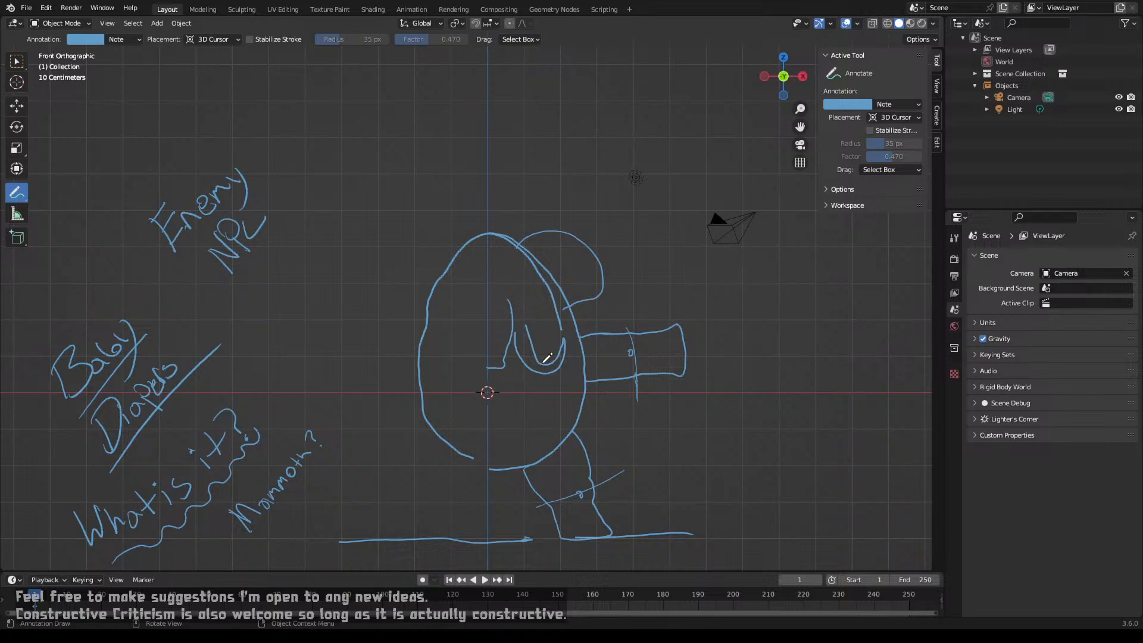
{"action": "left_click_drag", "start_coordinate": [542, 363], "coordinate": [528, 329]}
{"action": "left_click_drag", "start_coordinate": [516, 244], "coordinate": [487, 244]}
{"action": "mouse_move", "coordinate": [540, 347]}
{"action": "left_mouse_down"}
{"action": "mouse_move", "coordinate": [566, 304]}
{"action": "mouse_move", "coordinate": [514, 241]}
{"action": "left_mouse_up"}
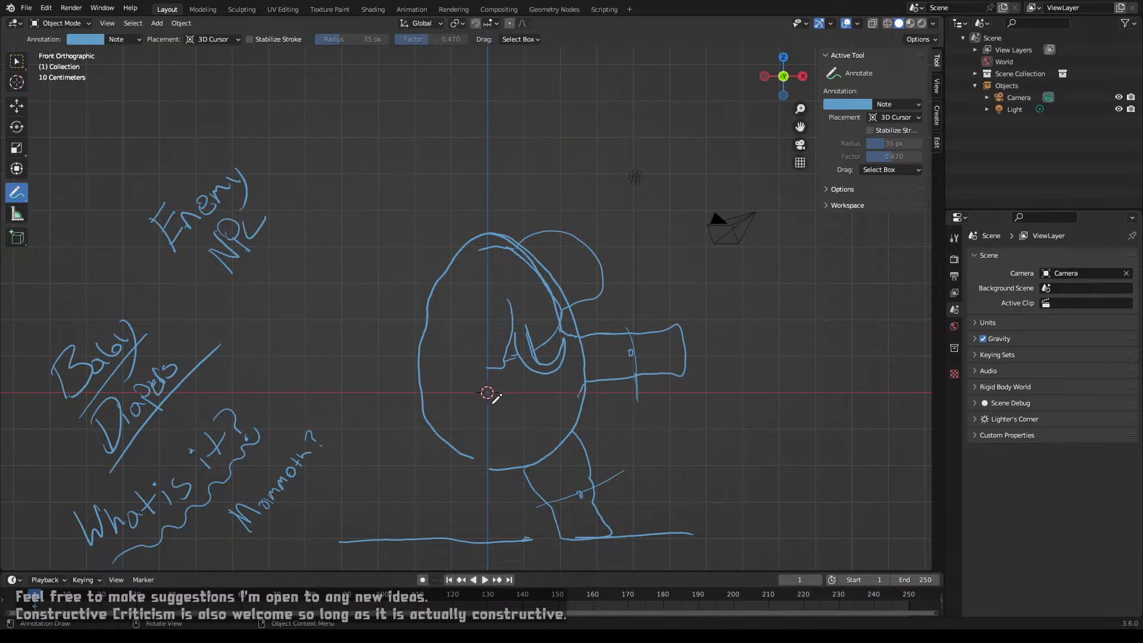
{"action": "mouse_move", "coordinate": [487, 397]}
{"action": "left_mouse_down"}
{"action": "mouse_move", "coordinate": [586, 394]}
{"action": "mouse_move", "coordinate": [591, 410]}
{"action": "mouse_move", "coordinate": [505, 483]}
{"action": "mouse_move", "coordinate": [485, 478]}
{"action": "left_mouse_up"}
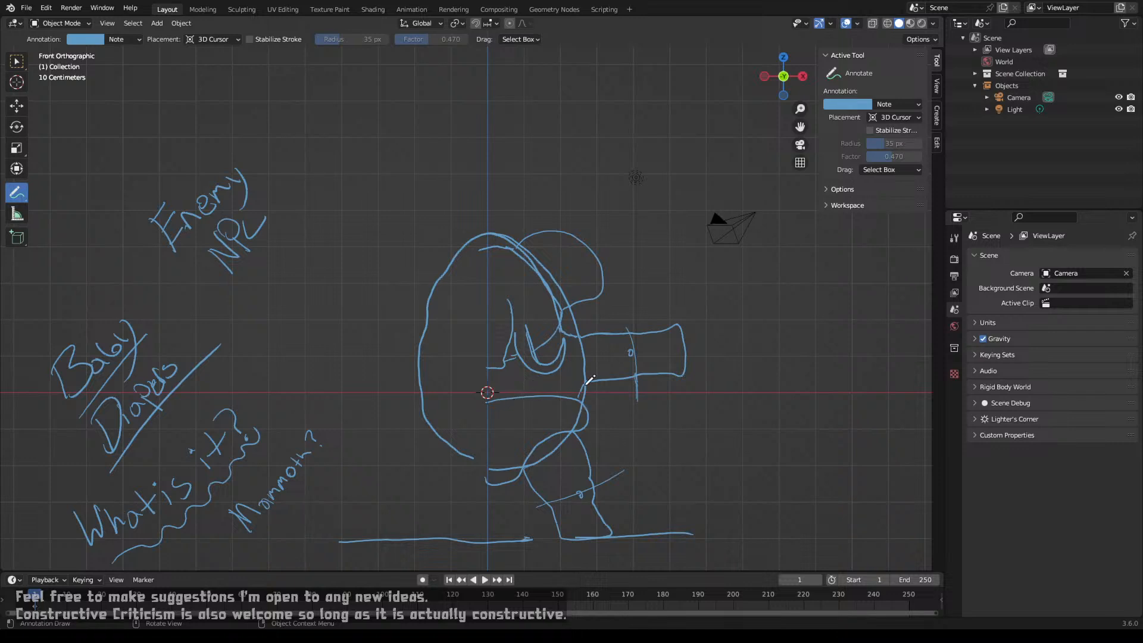
Step: Add a cube mesh at the world origin, inside the egg sketch
{"action": "right_click", "coordinate": [527, 390]}
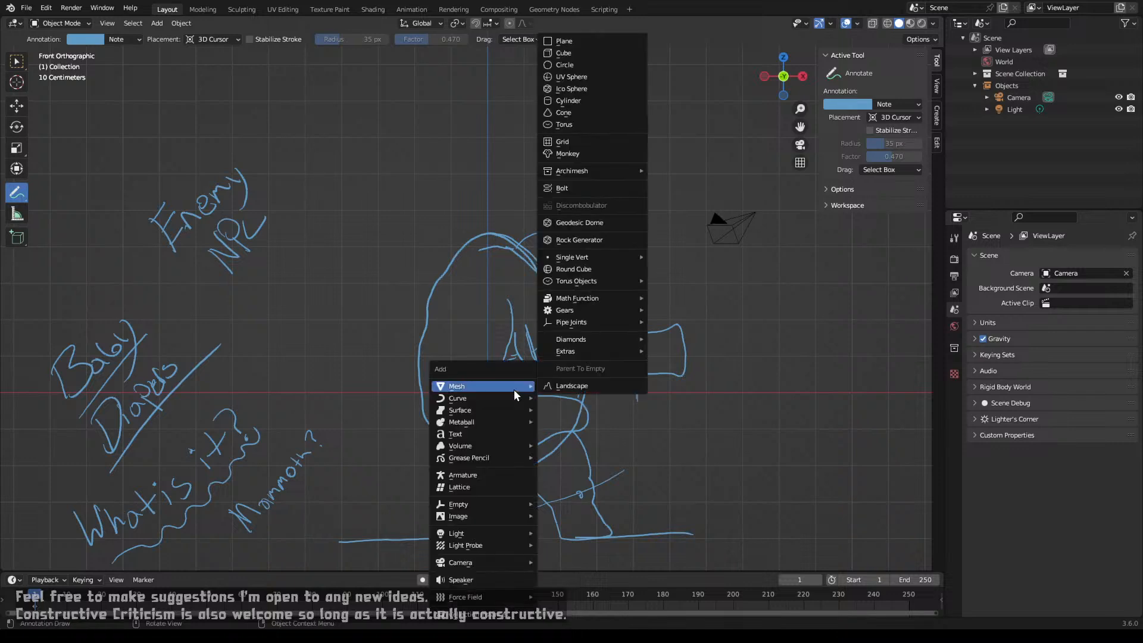
{"action": "key", "text": "shift+a"}
{"action": "mouse_move", "coordinate": [492, 387]}
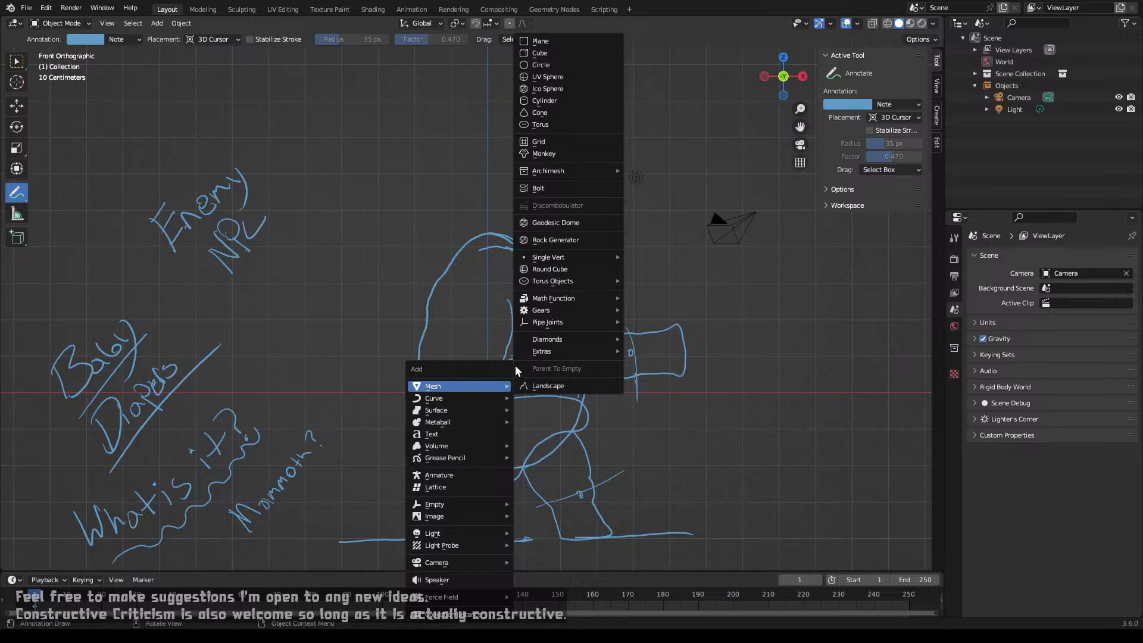
{"action": "left_click", "coordinate": [542, 54]}
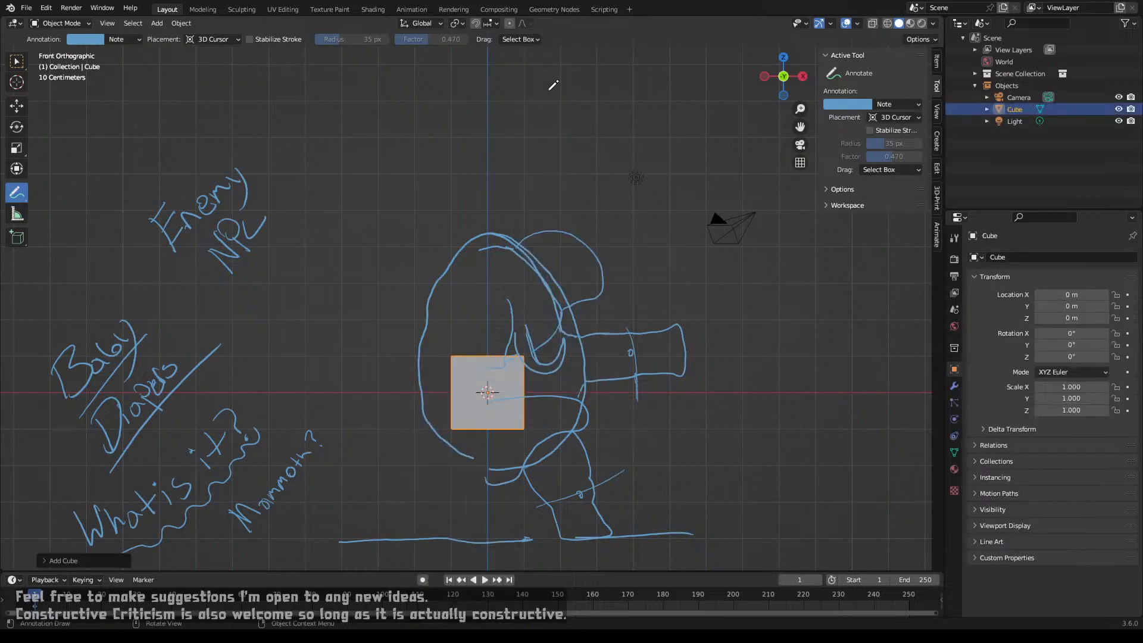
Step: Add a Multiresolution modifier to the cube, subdivide it once, and apply the modifier
{"action": "left_click", "coordinate": [954, 385]}
{"action": "left_click", "coordinate": [1038, 257]}
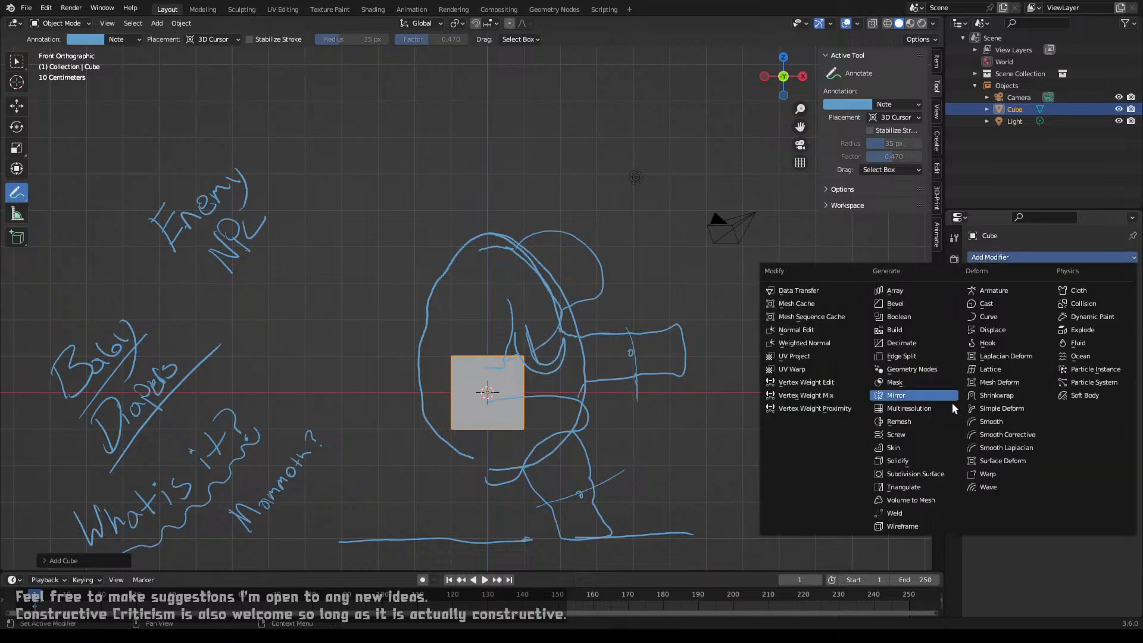
{"action": "left_click", "coordinate": [933, 408]}
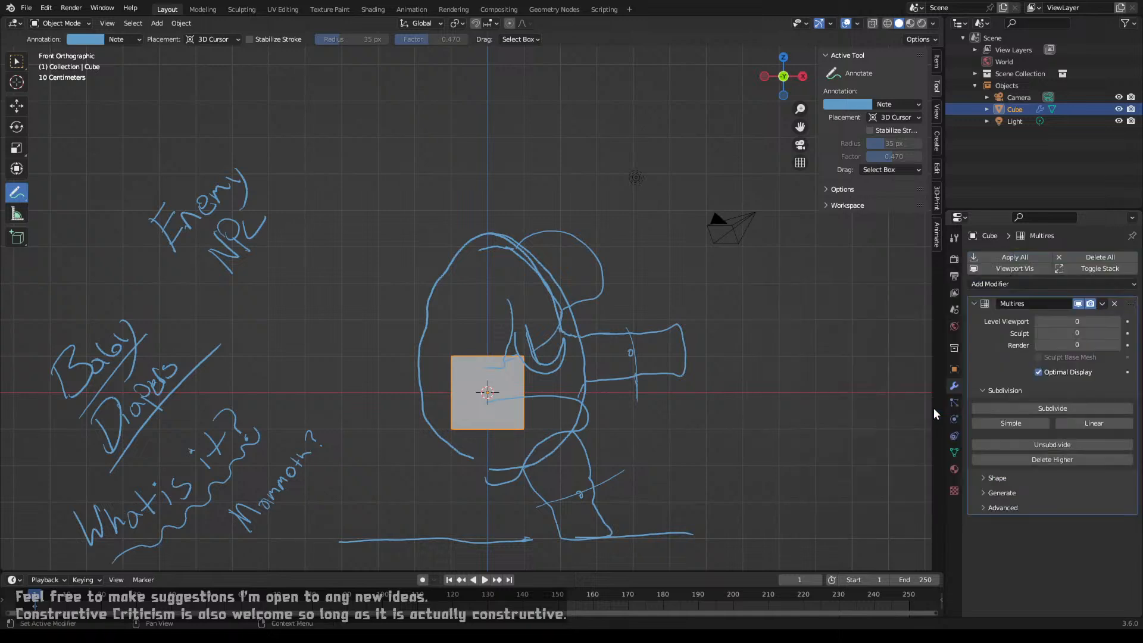
{"action": "left_click", "coordinate": [1088, 410]}
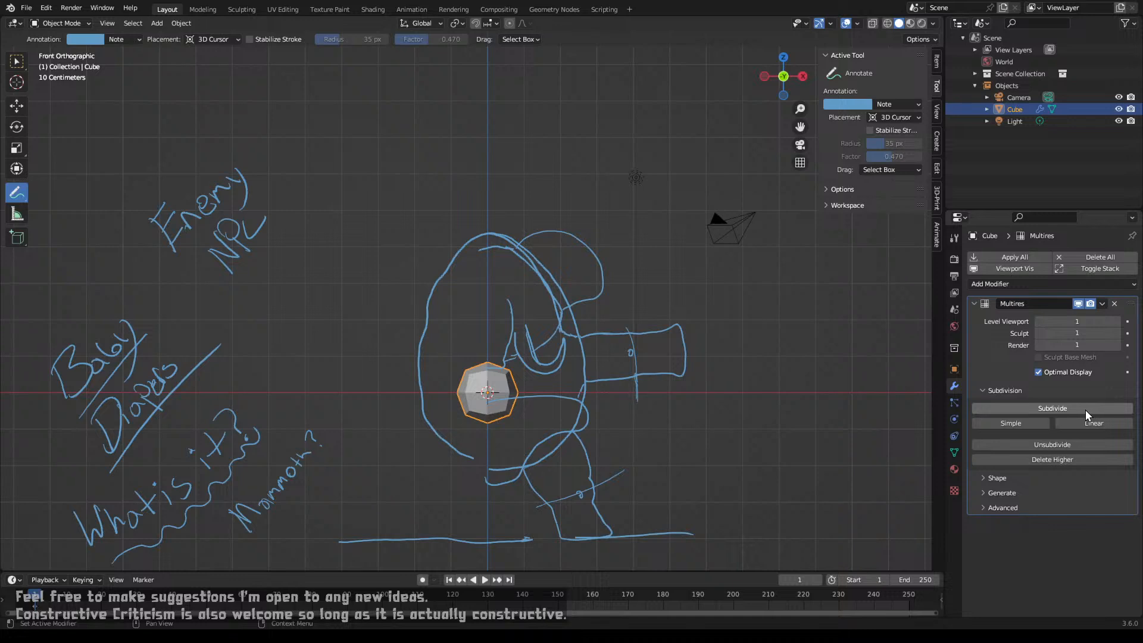
{"action": "left_click", "coordinate": [1102, 303]}
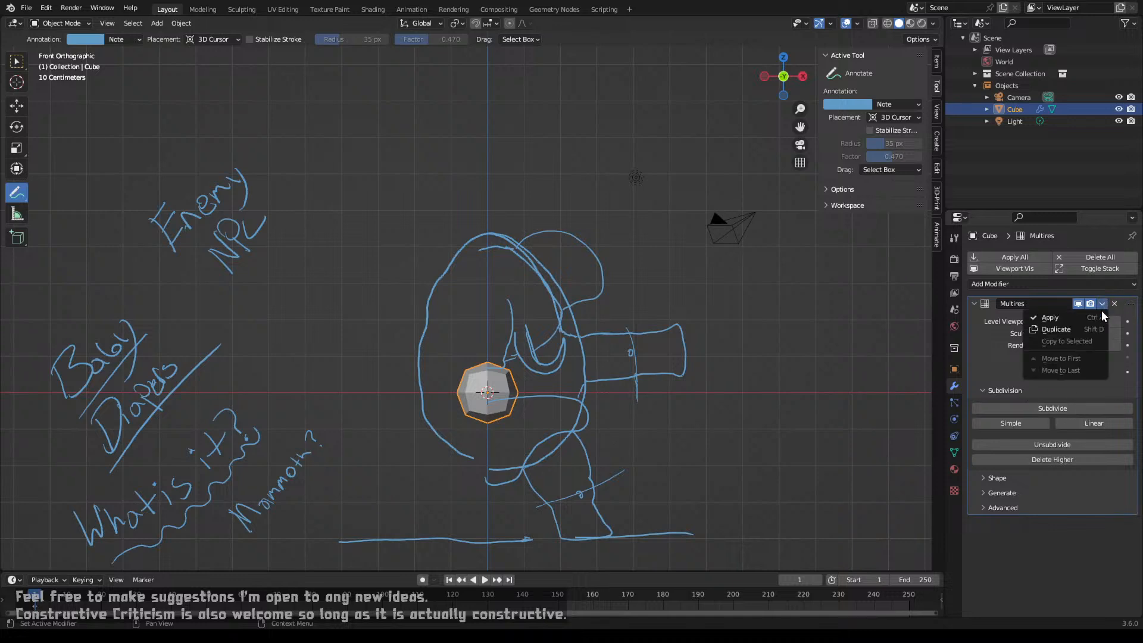
{"action": "left_click", "coordinate": [1083, 319]}
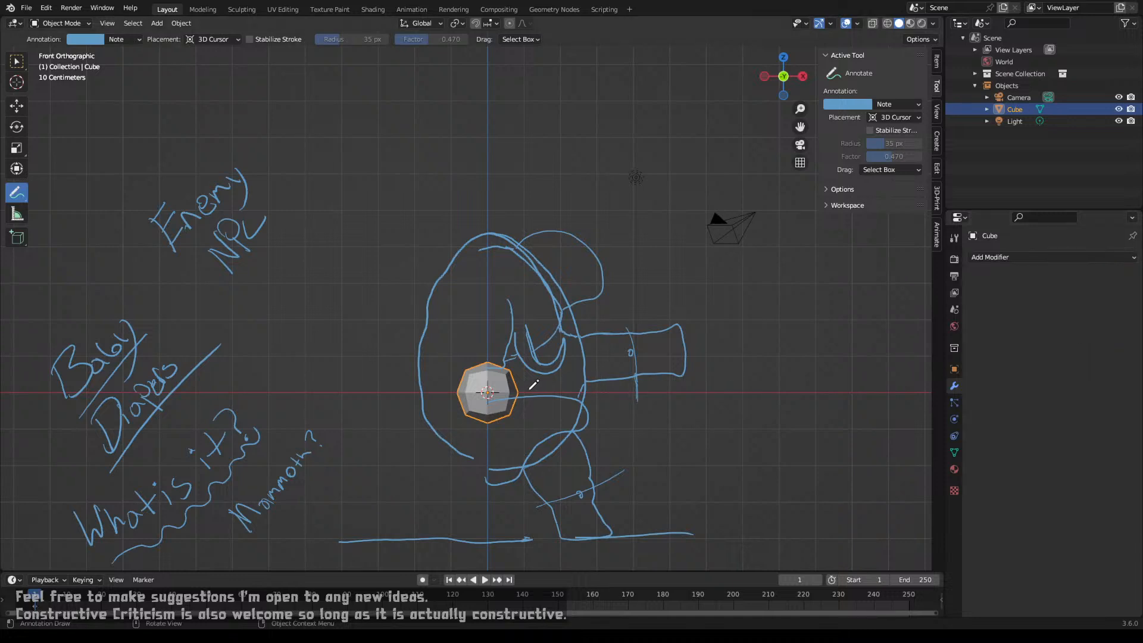
Step: Switch to wireframe shading and delete the vertices on the rounded cube's -X side in Edit Mode, leaving only the +X half
{"action": "key", "text": "Tab"}
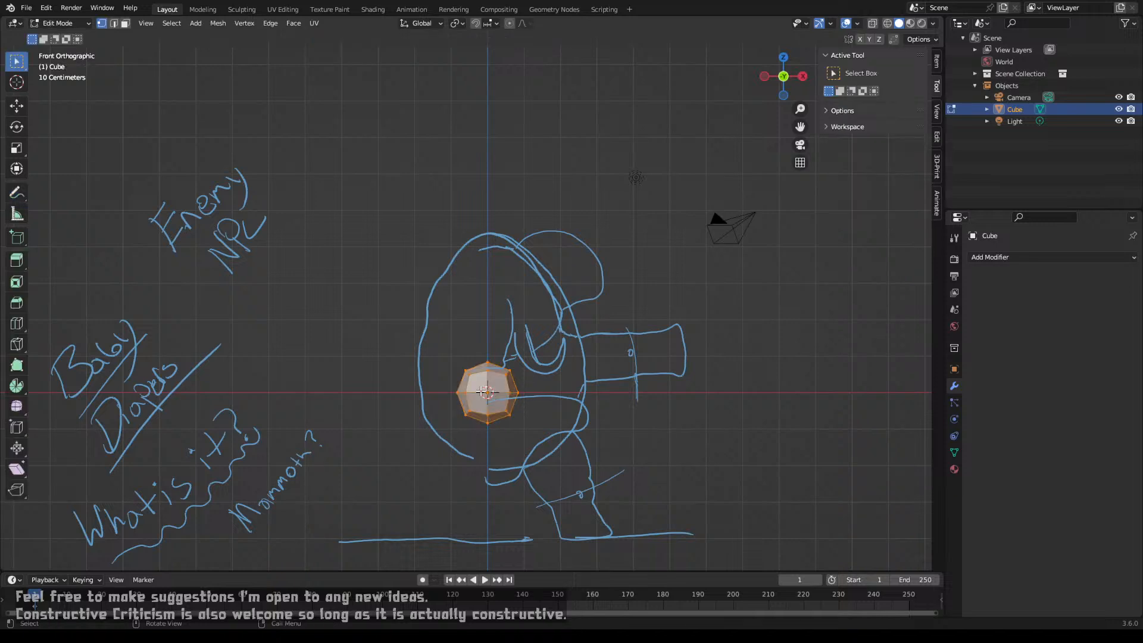
{"action": "key", "text": "alt+a"}
{"action": "key", "text": "z"}
{"action": "left_click", "coordinate": [425, 371]}
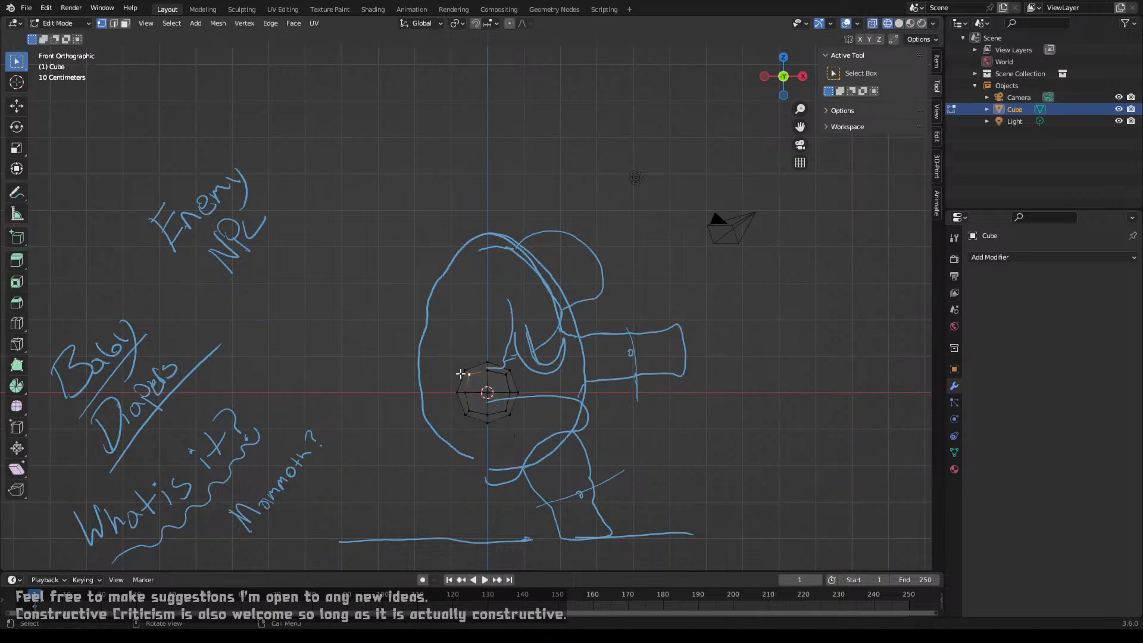
{"action": "key", "text": "c"}
{"action": "left_click", "coordinate": [471, 374]}
{"action": "mouse_move", "coordinate": [471, 373]}
{"action": "left_mouse_down"}
{"action": "mouse_move", "coordinate": [449, 423]}
{"action": "mouse_move", "coordinate": [461, 413]}
{"action": "left_mouse_up"}
{"action": "right_click", "coordinate": [461, 414]}
{"action": "key", "text": "x"}
{"action": "left_click", "coordinate": [456, 412]}
{"action": "key", "text": "Tab"}
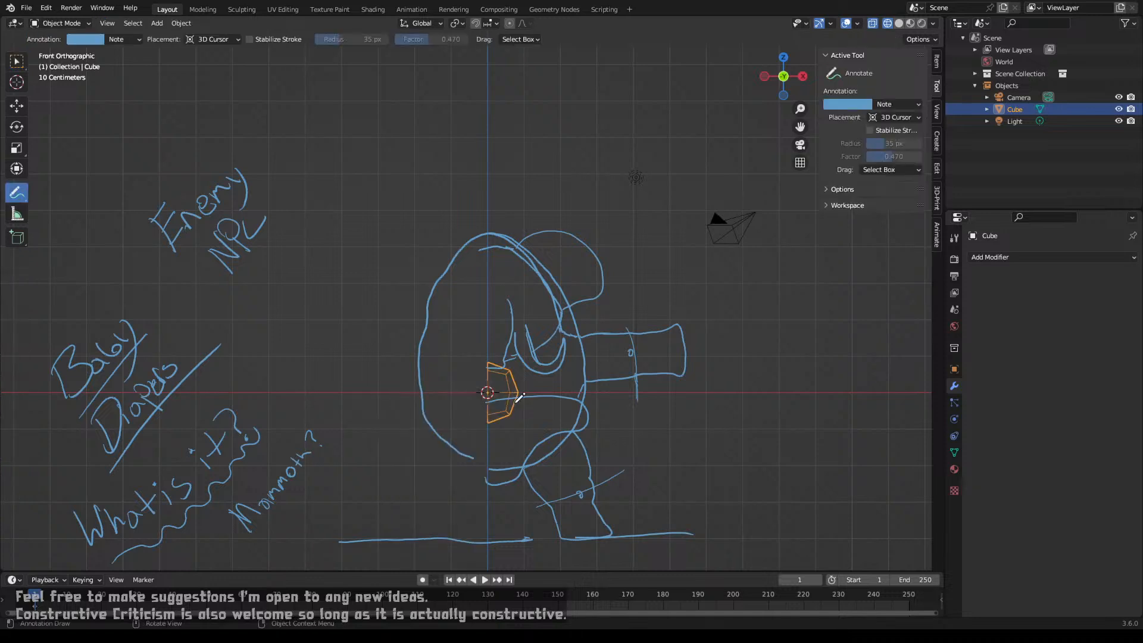
Step: Add an X-axis Mirror modifier to the half cube and scale the object up about 2.6 times
{"action": "left_click", "coordinate": [1063, 262]}
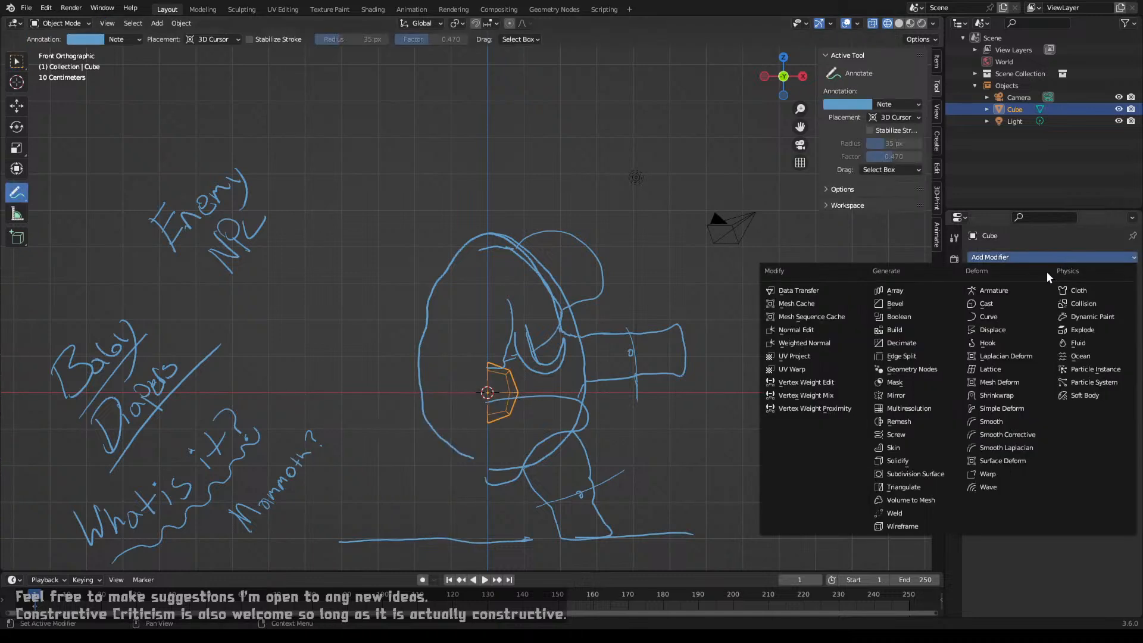
{"action": "left_click", "coordinate": [909, 397]}
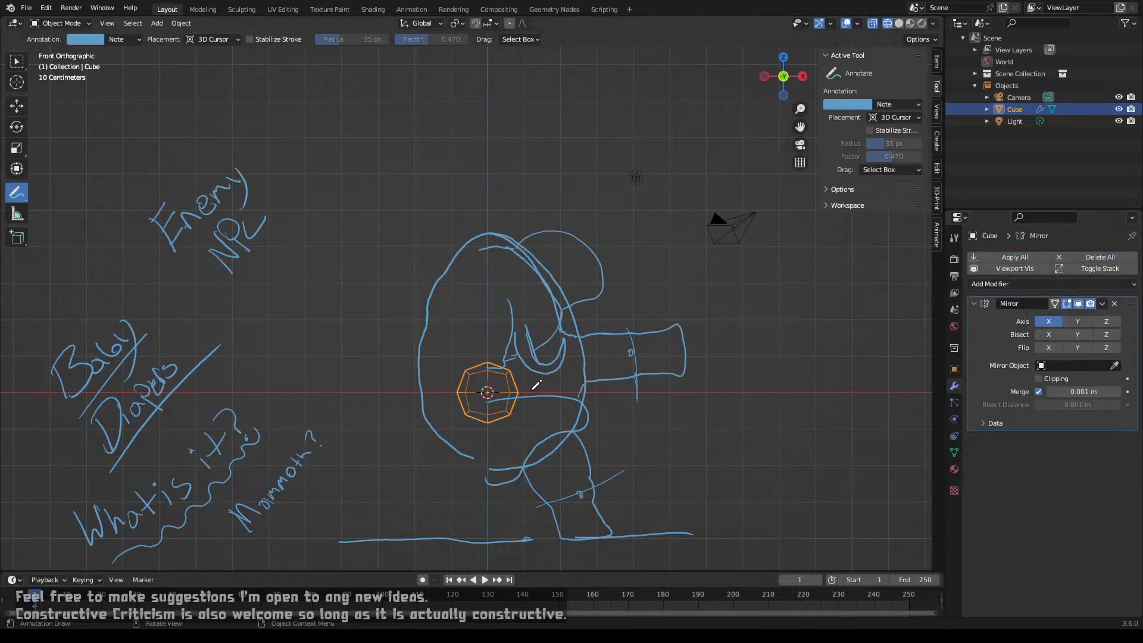
{"action": "key", "text": "w"}
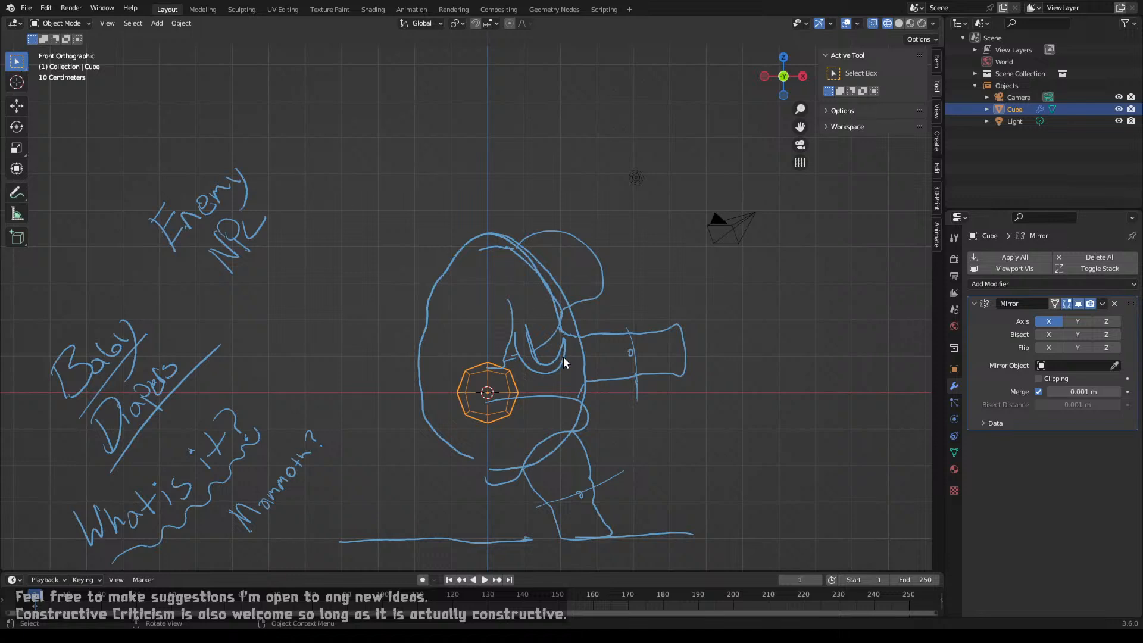
{"action": "key", "text": "s"}
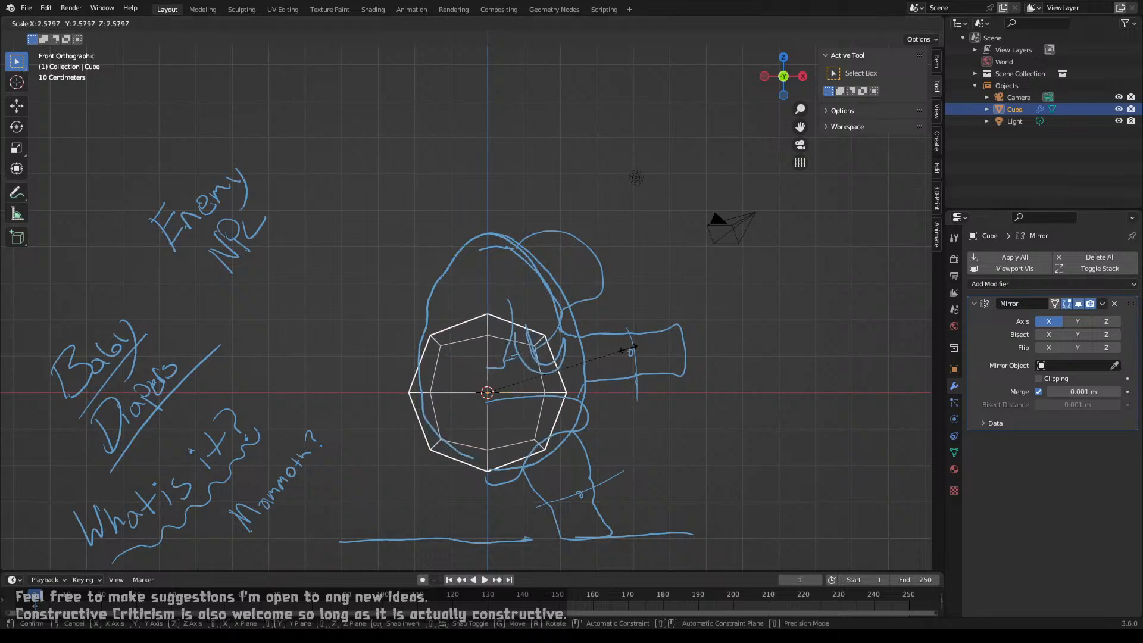
{"action": "left_click", "coordinate": [627, 349]}
{"action": "key", "text": "g"}
{"action": "key", "text": "z"}
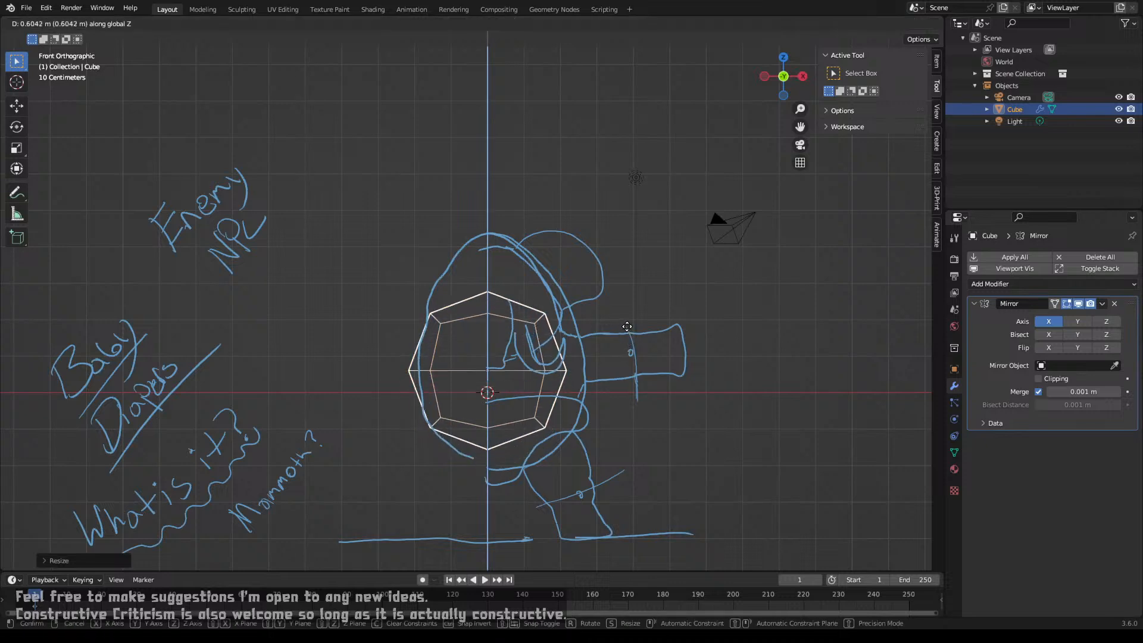
{"action": "right_click", "coordinate": [627, 326]}
{"action": "key", "text": "Tab"}
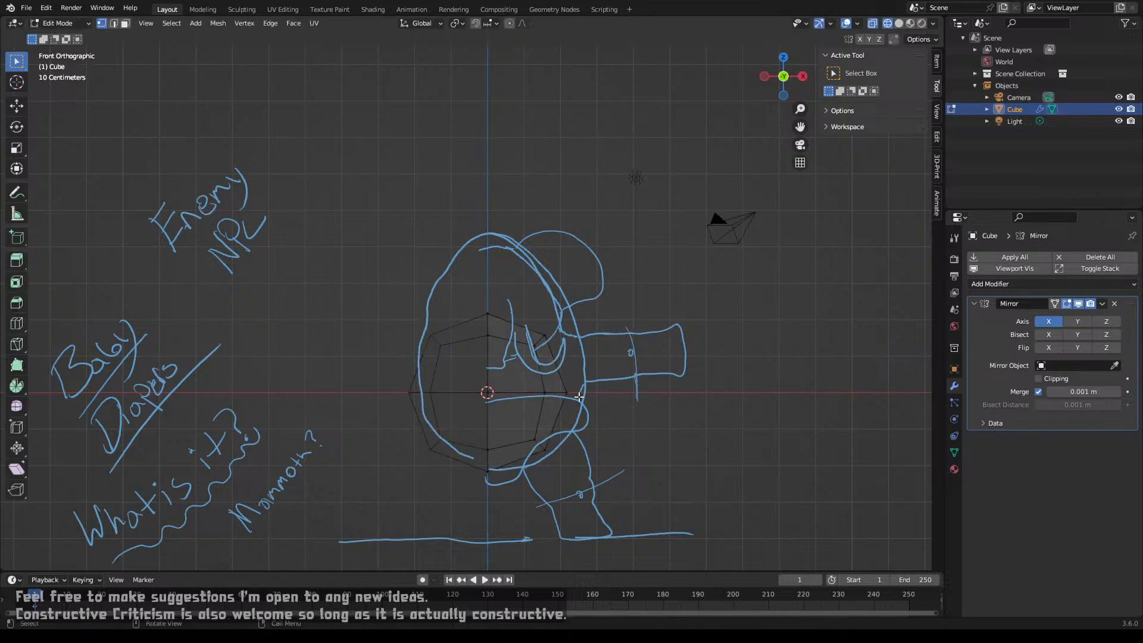
{"action": "key", "text": "a"}
{"action": "key", "text": "g"}
{"action": "key", "text": "z"}
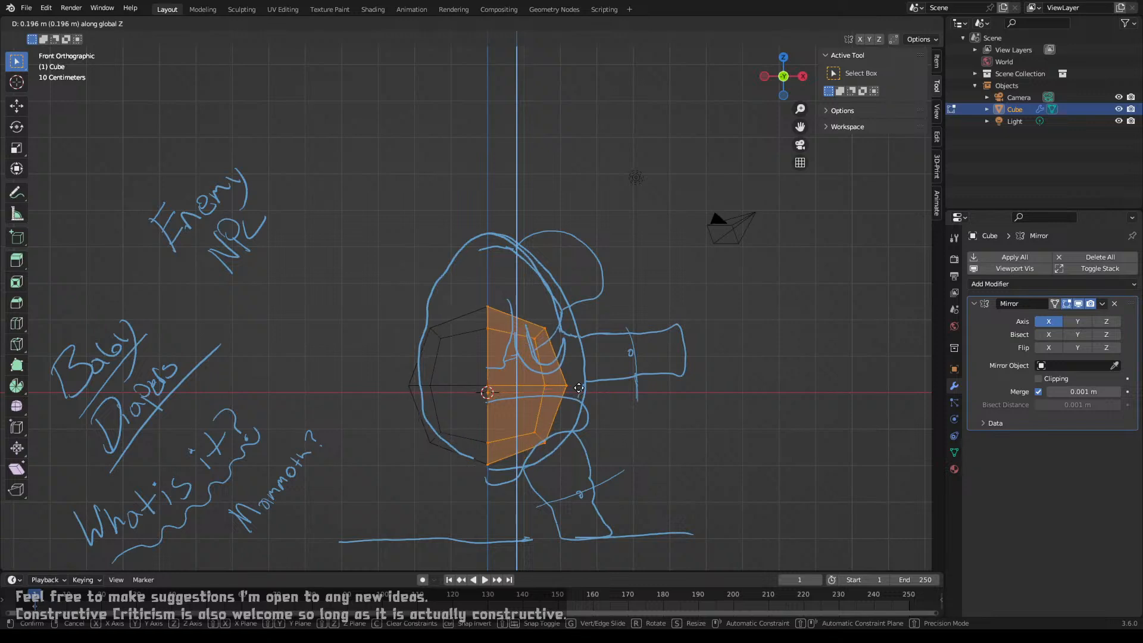
{"action": "right_click", "coordinate": [579, 385]}
{"action": "key", "text": "Tab"}
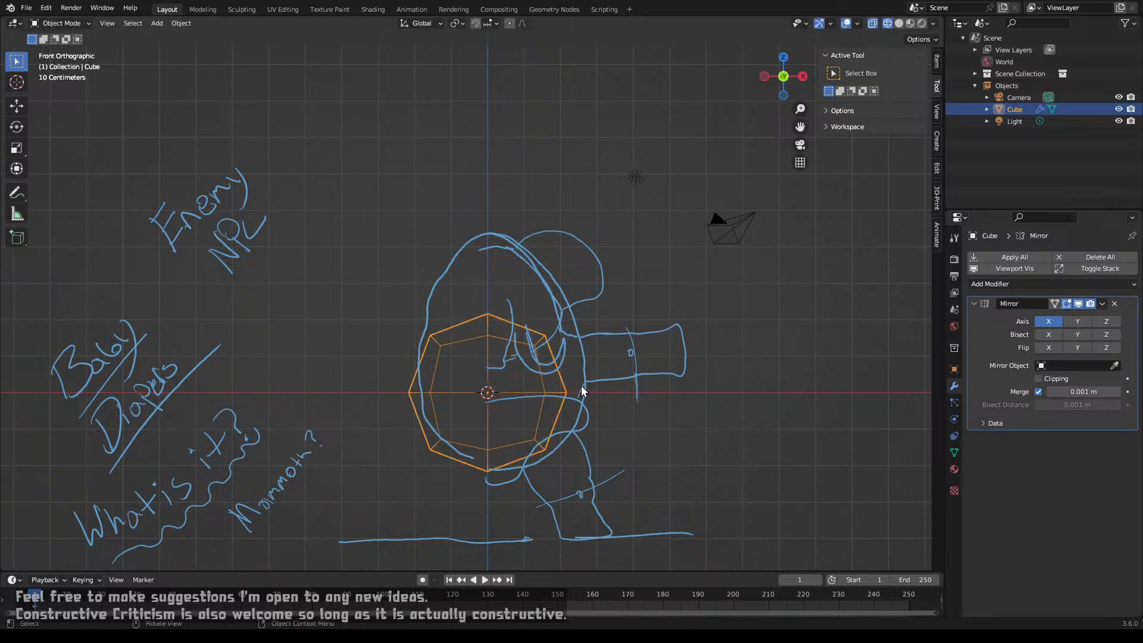
Step: Scale the cube up slightly and raise it along Z so its base sits inside the egg outline
{"action": "key", "text": "s"}
{"action": "left_click", "coordinate": [590, 390]}
{"action": "key", "text": "g"}
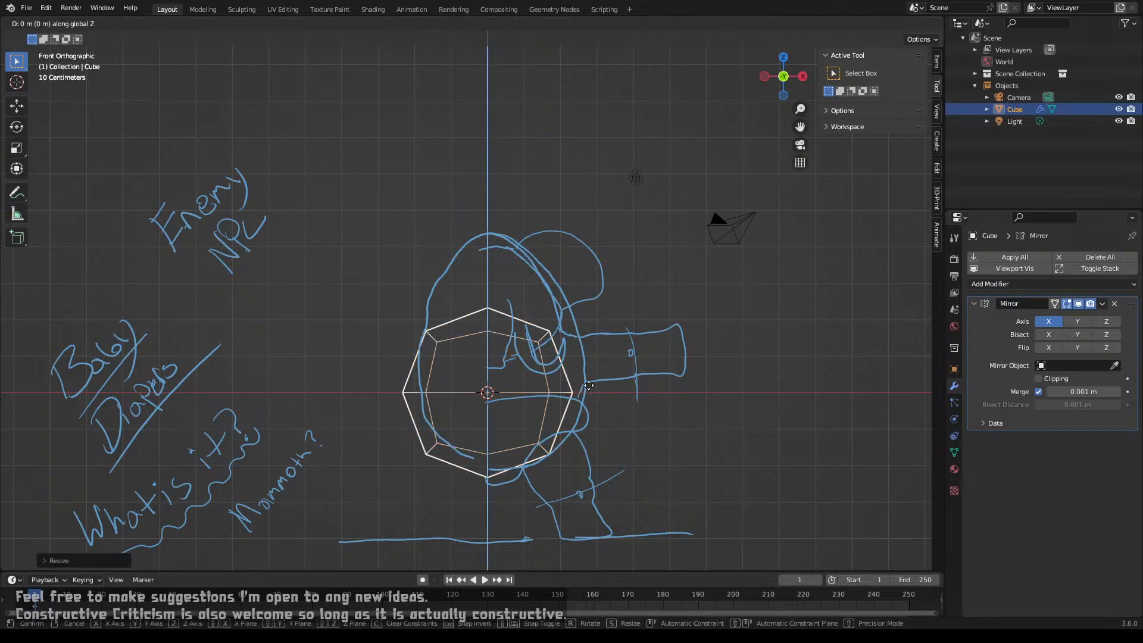
{"action": "key", "text": "z"}
{"action": "left_click", "coordinate": [588, 370]}
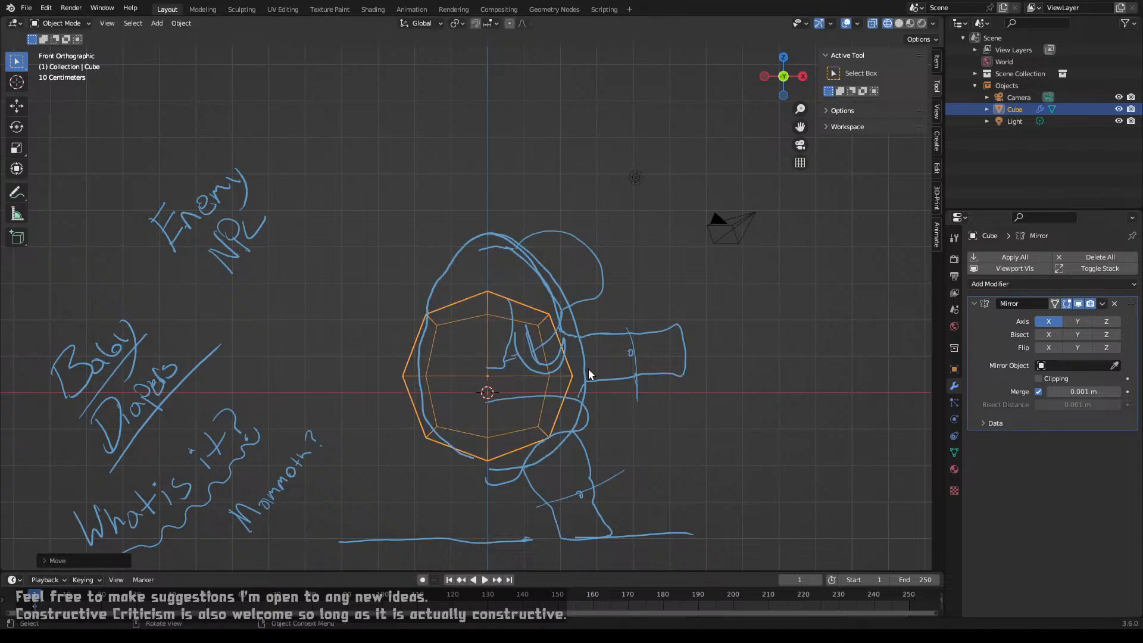
Step: Scale the cube up by about 1.12 to reach the egg's +X edge and raise it about 0.147 m along Z
{"action": "key", "text": "s"}
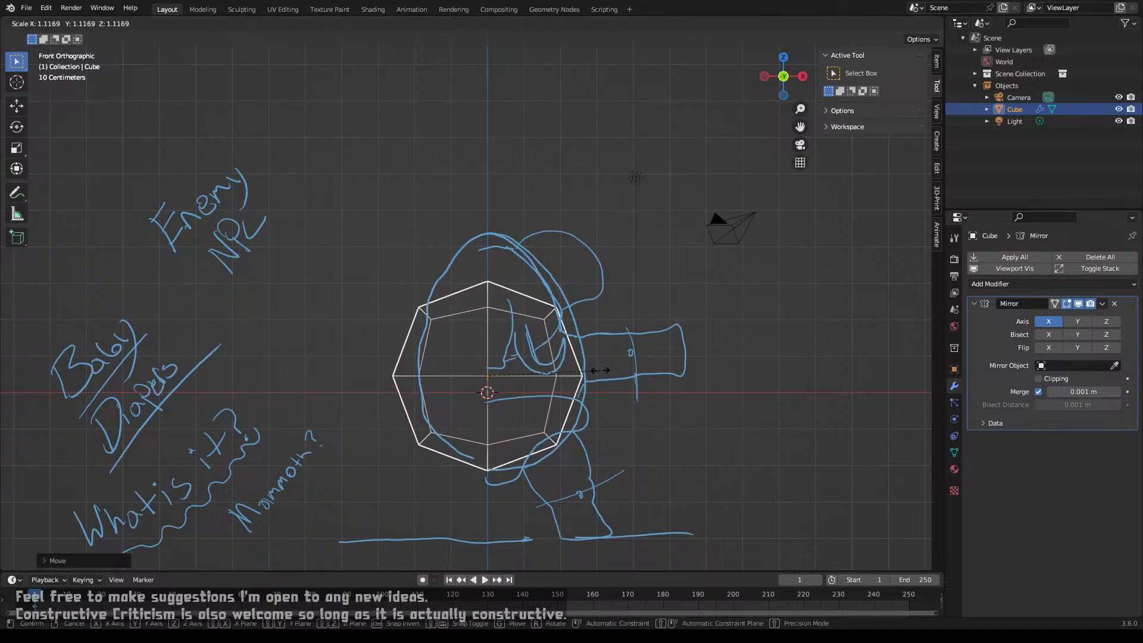
{"action": "left_click", "coordinate": [601, 370]}
{"action": "key", "text": "g"}
{"action": "key", "text": "z"}
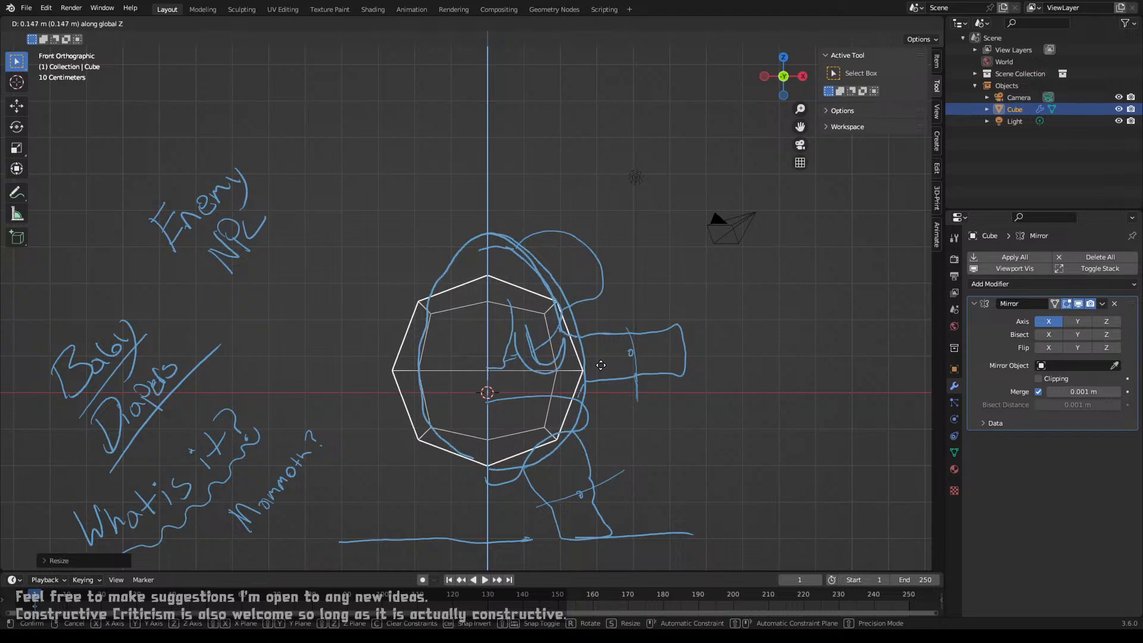
{"action": "left_click", "coordinate": [600, 365]}
{"action": "key", "text": "s"}
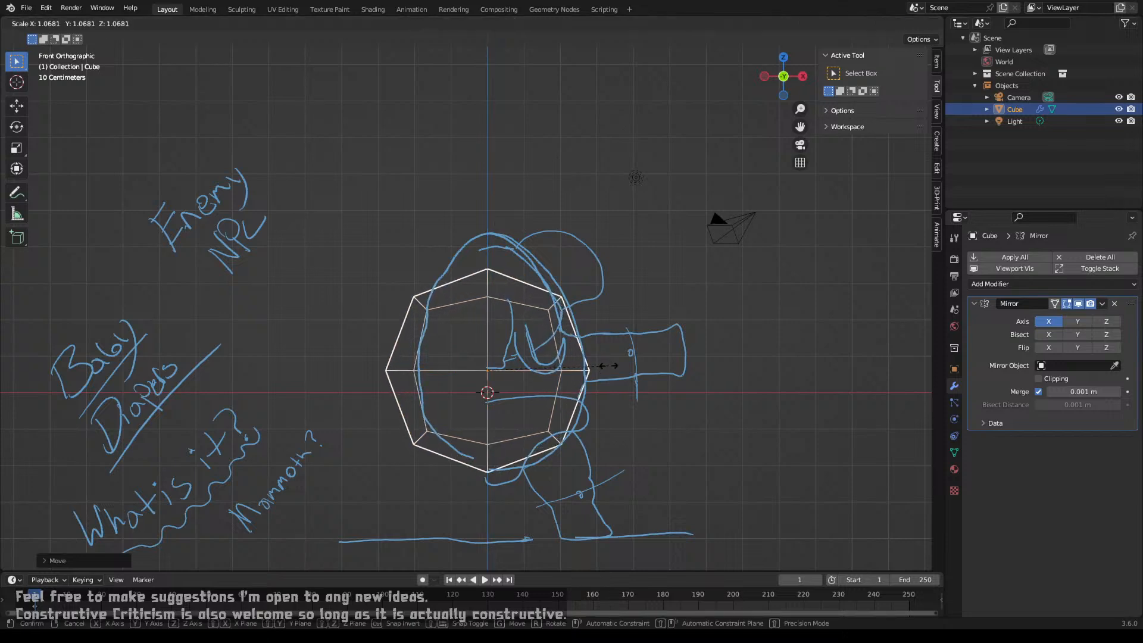
{"action": "right_click", "coordinate": [608, 365]}
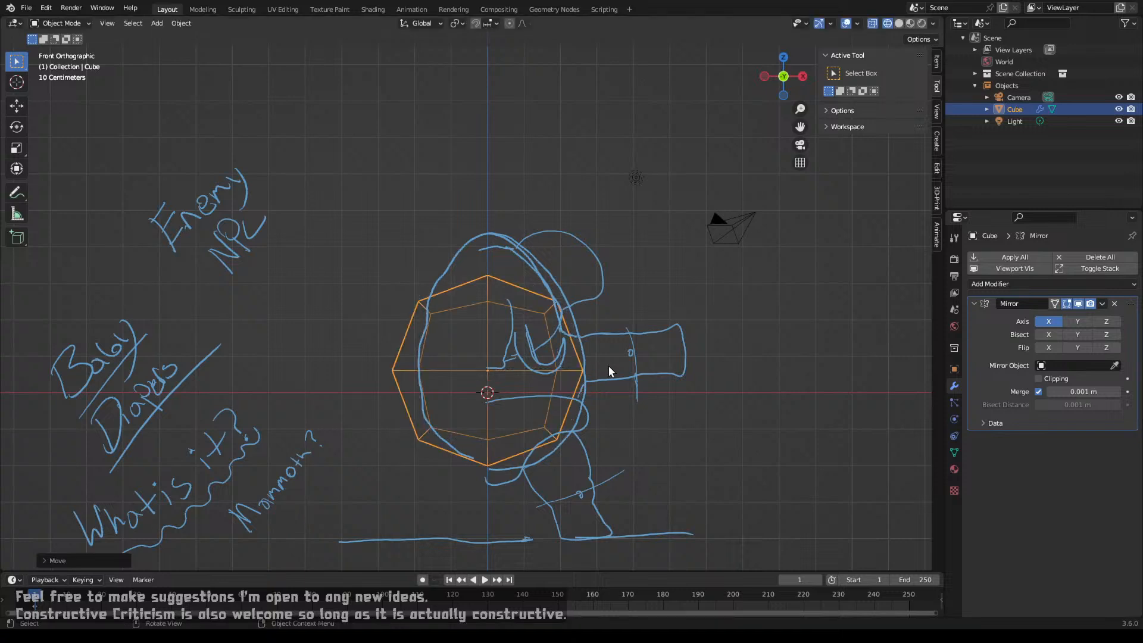
Step: Shrink the cube to less than half its size and lower it along Z to just below the world origin
{"action": "key", "text": "s"}
{"action": "left_click", "coordinate": [542, 390]}
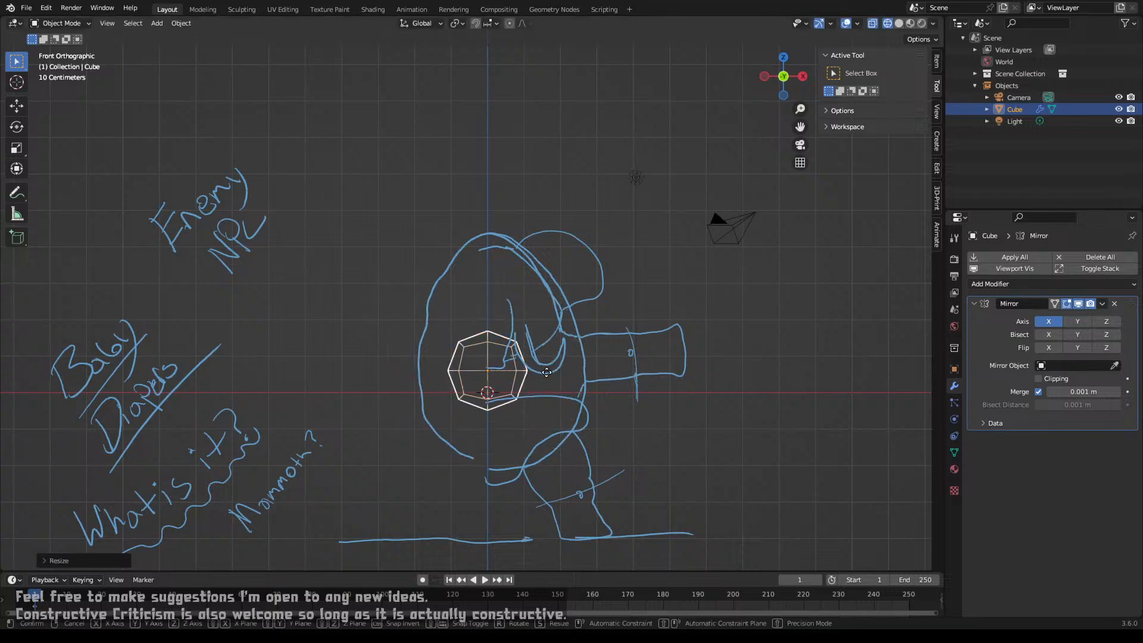
{"action": "key", "text": "g"}
{"action": "key", "text": "z"}
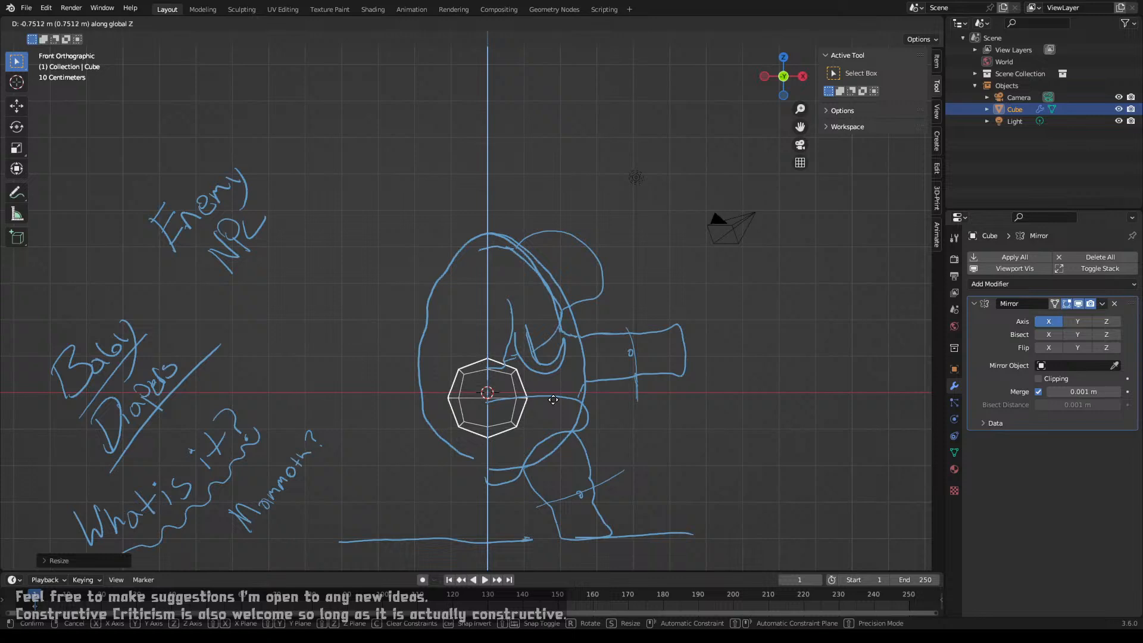
{"action": "left_click", "coordinate": [551, 405]}
Step: Enlarge the cube to fill the egg's lower part, nudge it upward, and scale it by about 1.11
{"action": "key", "text": "s"}
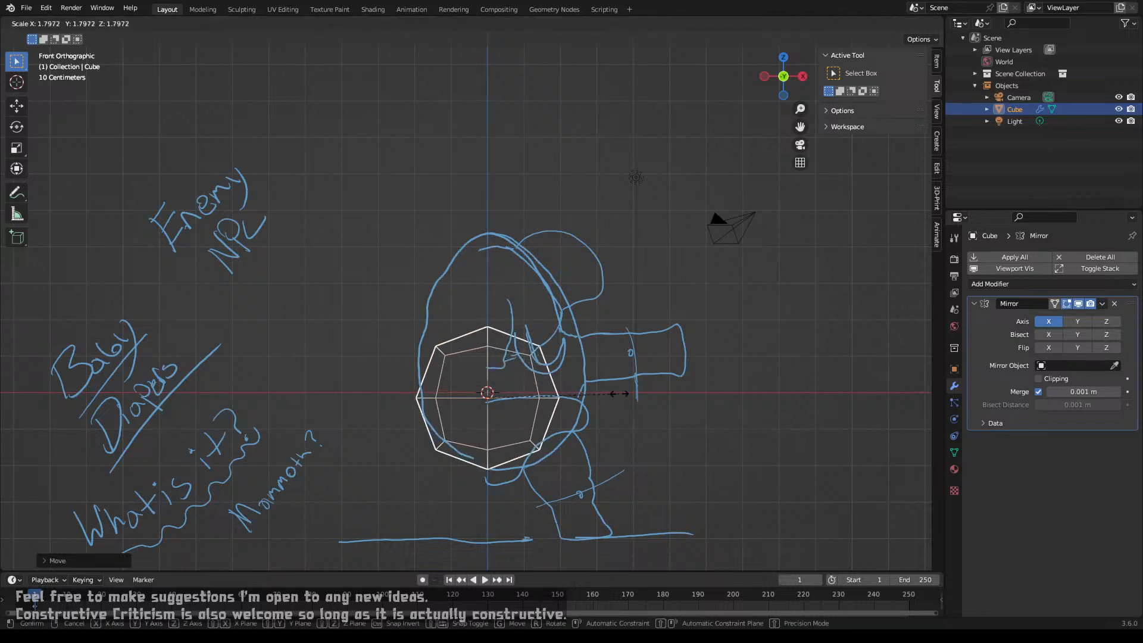
{"action": "left_click", "coordinate": [636, 388]}
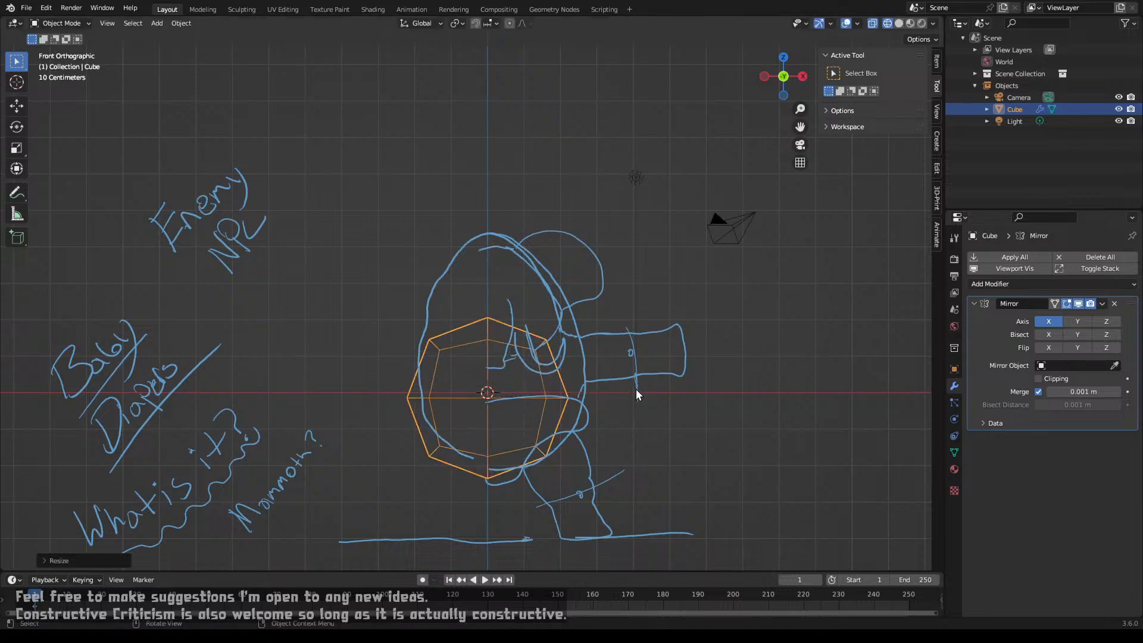
{"action": "key", "text": "g"}
{"action": "left_click", "coordinate": [634, 379]}
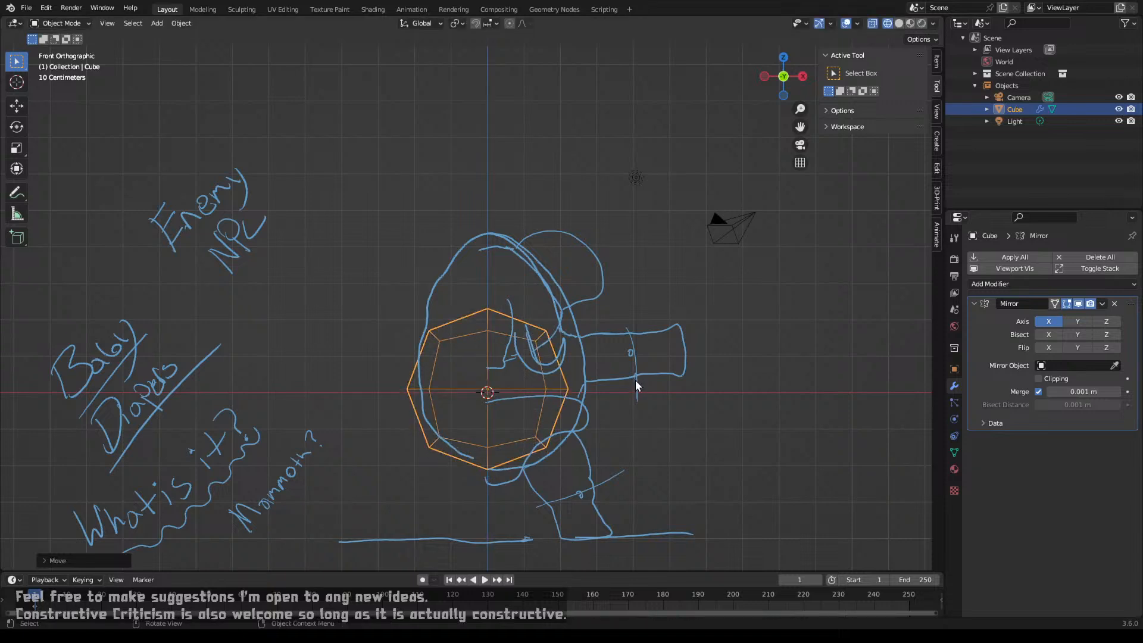
{"action": "key", "text": "s"}
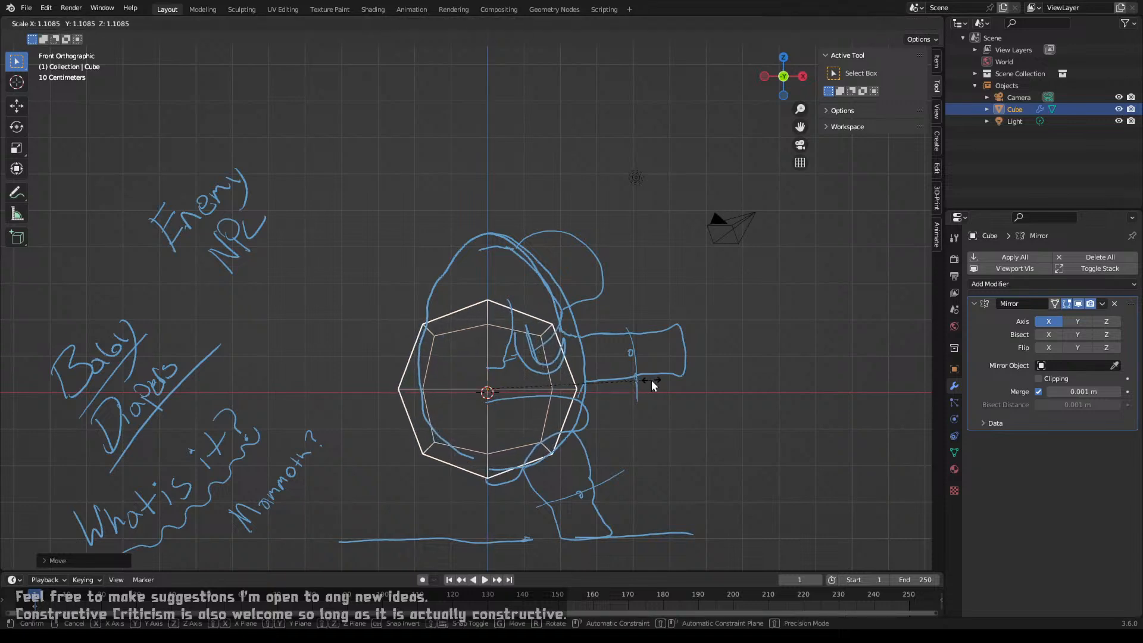
{"action": "left_click", "coordinate": [652, 381]}
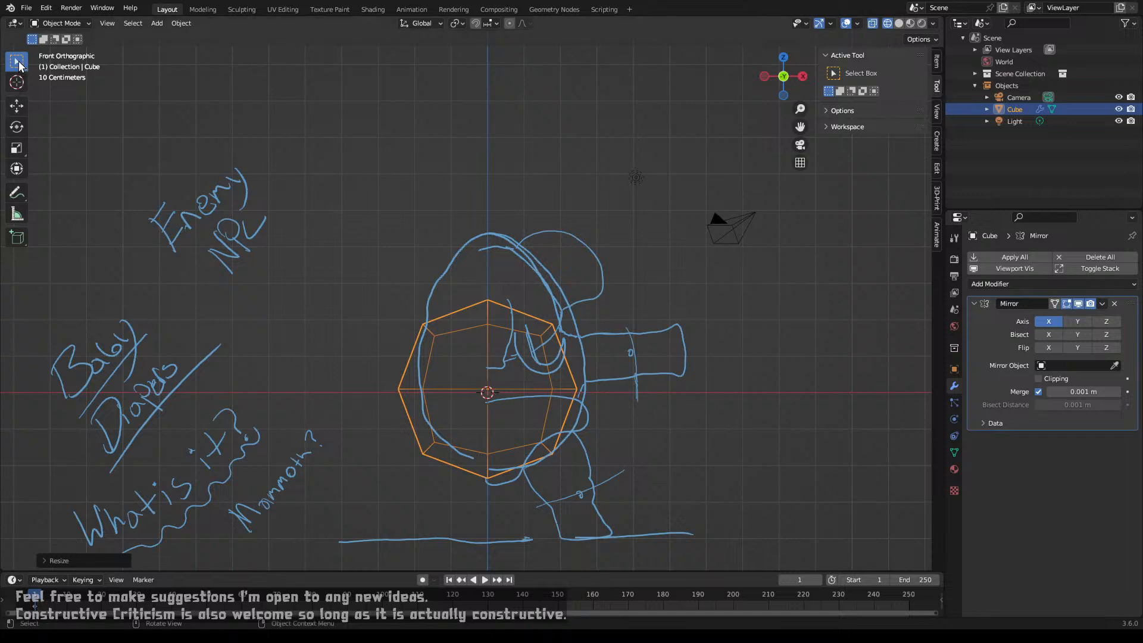
Step: Hide the Note annotation layer
{"action": "left_click", "coordinate": [18, 194]}
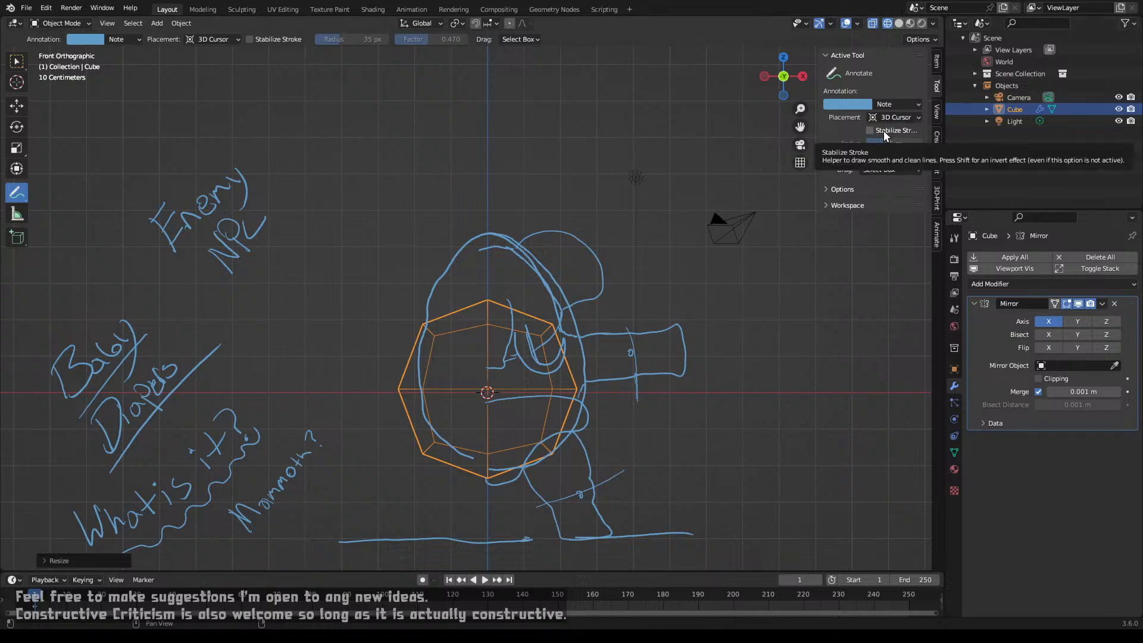
{"action": "left_click", "coordinate": [908, 106]}
{"action": "left_click", "coordinate": [954, 144]}
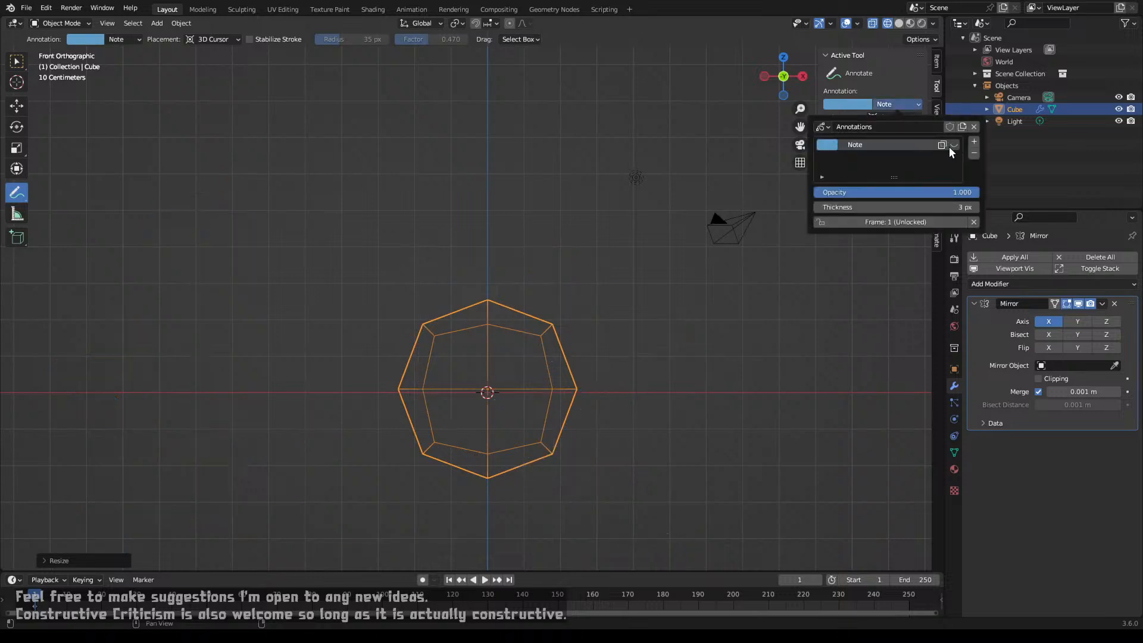
{"action": "right_click", "coordinate": [504, 174]}
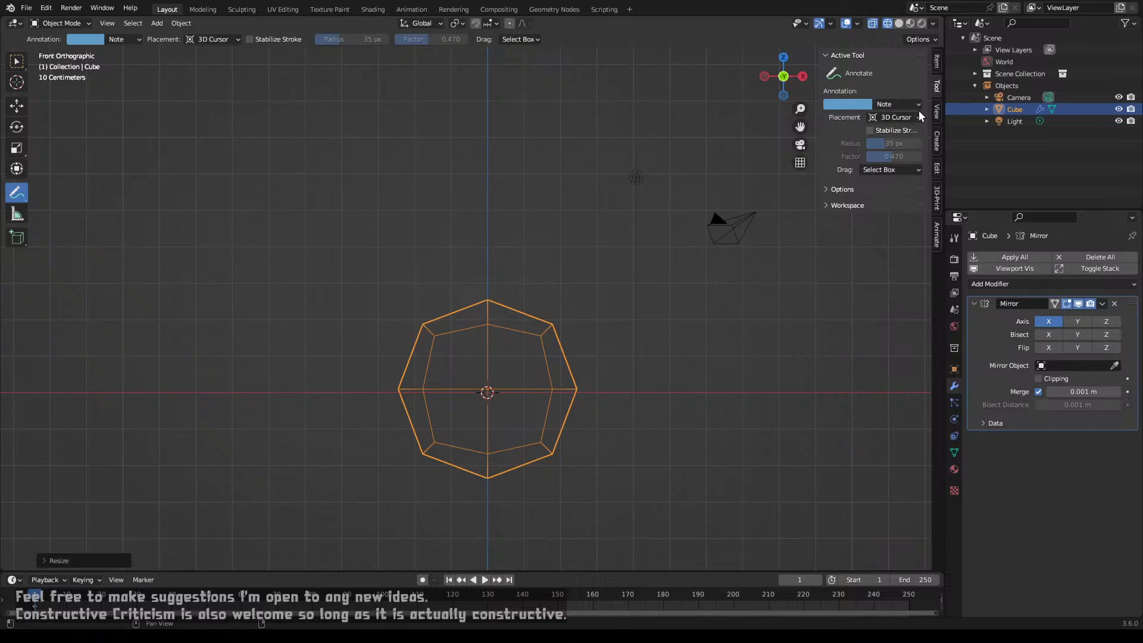
Step: Show the Note annotation layer, lower its opacity so the sketch is faint, and hide the viewport sidebar
{"action": "left_click", "coordinate": [917, 105]}
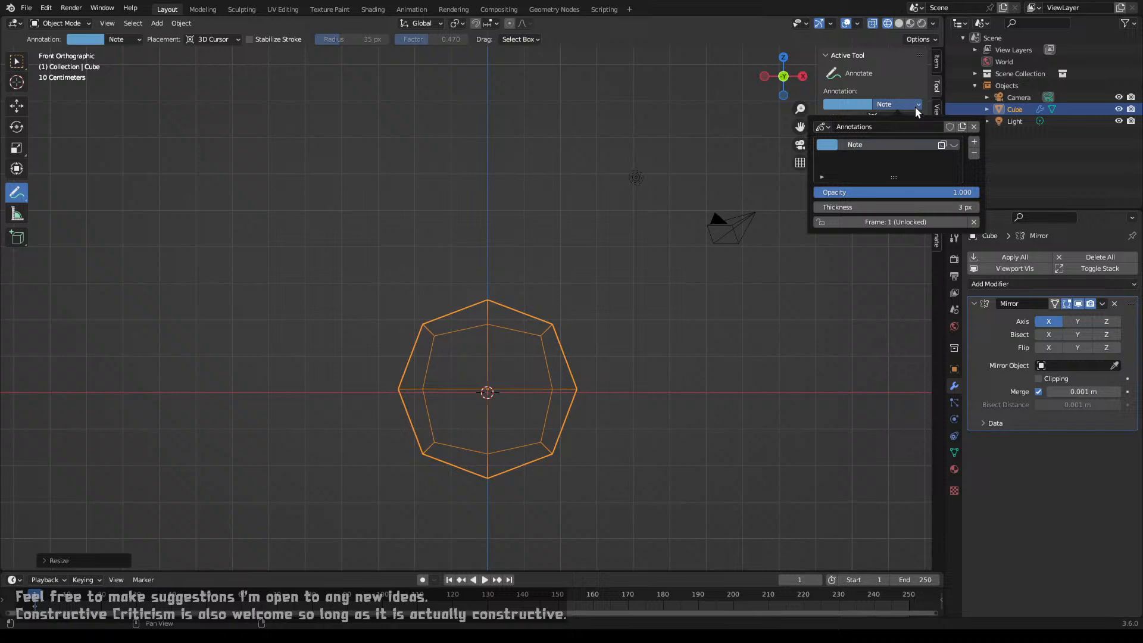
{"action": "left_click", "coordinate": [952, 144]}
{"action": "mouse_move", "coordinate": [955, 190]}
{"action": "left_mouse_down"}
{"action": "mouse_move", "coordinate": [826, 192]}
{"action": "mouse_move", "coordinate": [839, 192]}
{"action": "left_mouse_up"}
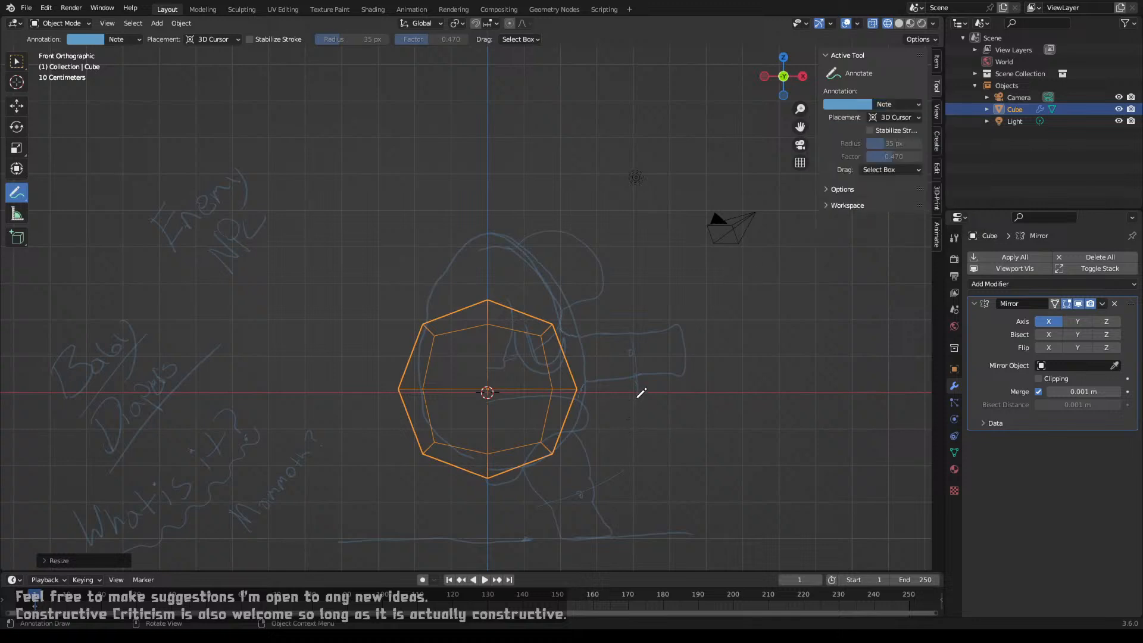
{"action": "right_click", "coordinate": [637, 387]}
{"action": "key", "text": "n"}
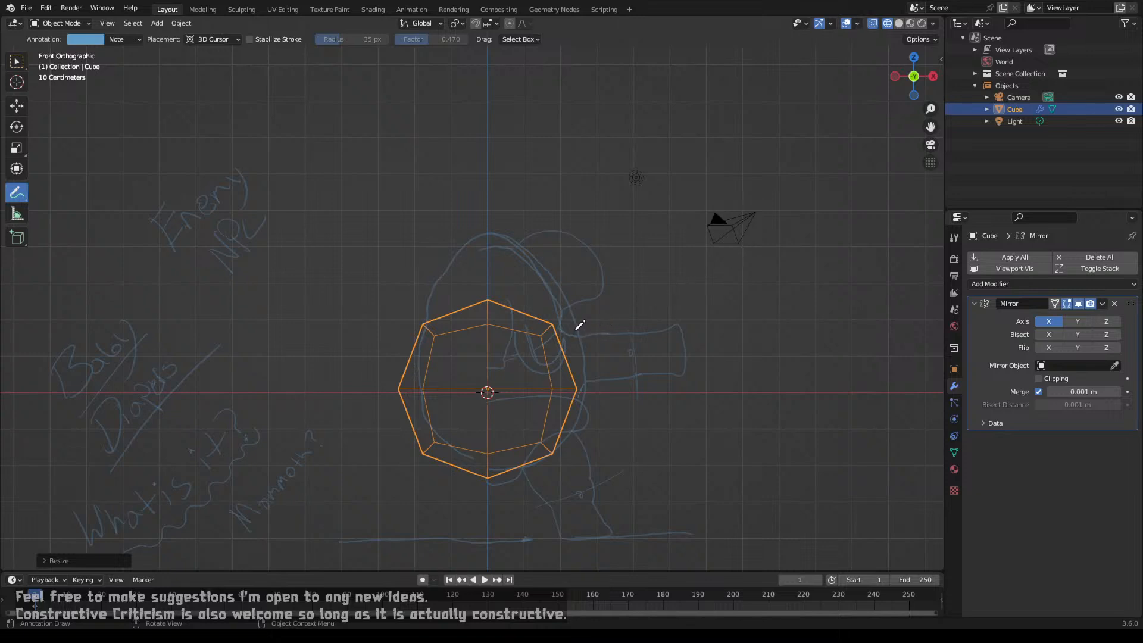
Step: In Edit Mode, add one horizontal loop cut below the cube's middle edge loop and one above it
{"action": "left_click", "coordinate": [17, 60]}
{"action": "scroll", "coordinate": [540, 377], "scroll_direction": "up", "scroll_amount": 4}
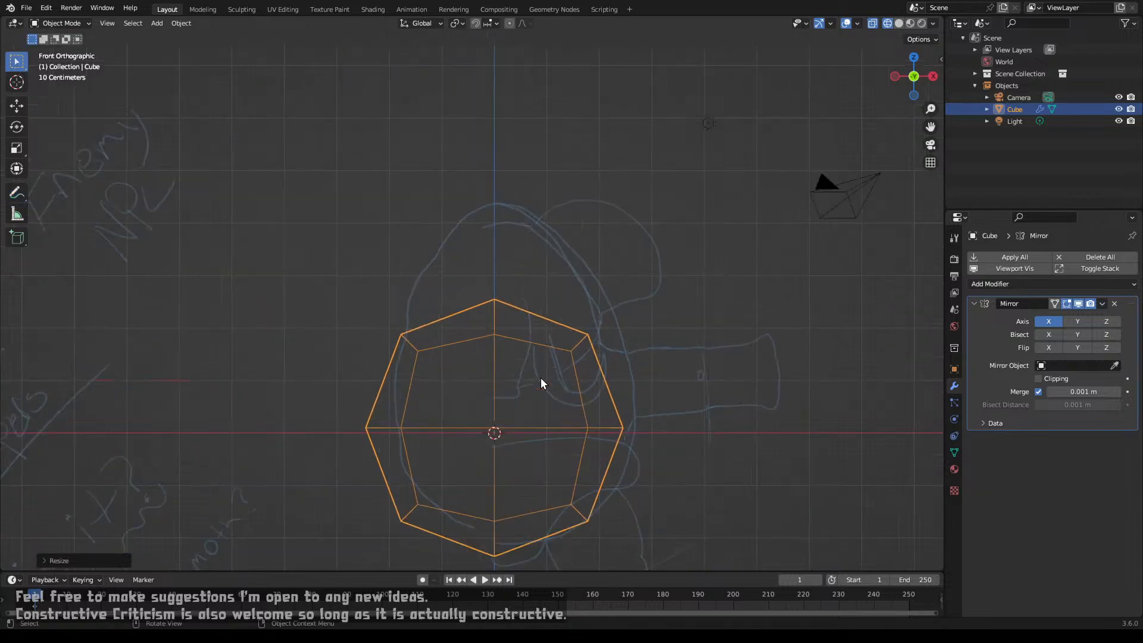
{"action": "mouse_move", "coordinate": [548, 413]}
{"action": "middle_mouse_down", "text": "shift"}
{"action": "mouse_move", "coordinate": [525, 351]}
{"action": "mouse_move", "coordinate": [437, 229]}
{"action": "mouse_move", "coordinate": [516, 301]}
{"action": "mouse_move", "coordinate": [485, 243]}
{"action": "mouse_move", "coordinate": [514, 194]}
{"action": "mouse_move", "coordinate": [673, 301]}
{"action": "middle_mouse_up", "text": "shift"}
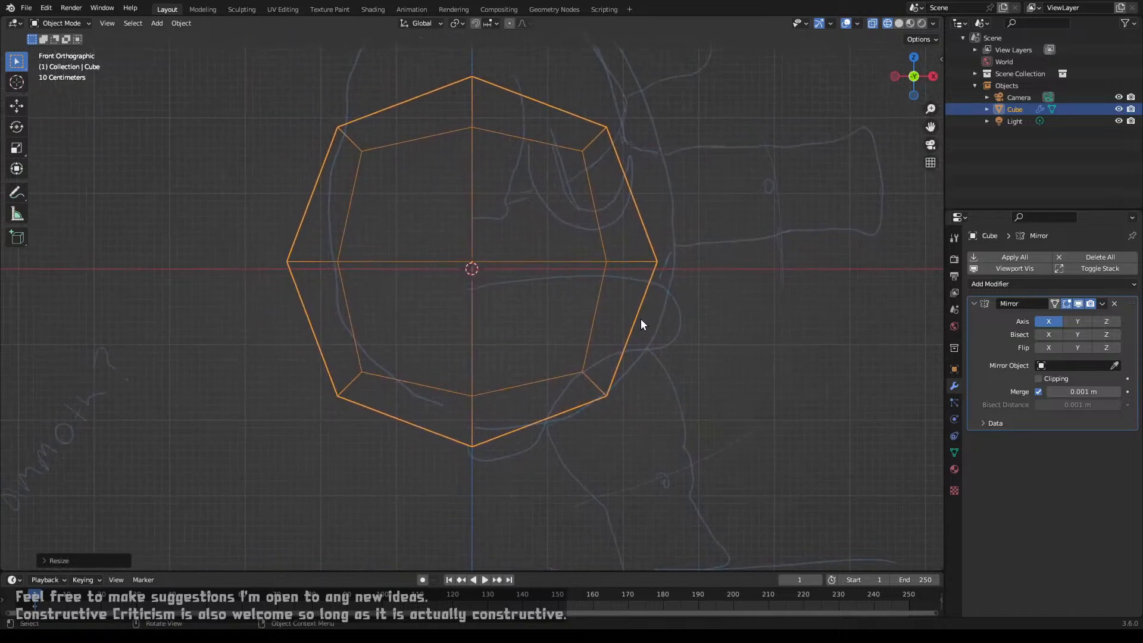
{"action": "scroll", "coordinate": [635, 325], "scroll_direction": "down", "scroll_amount": 4}
{"action": "mouse_move", "coordinate": [559, 326]}
{"action": "middle_mouse_down"}
{"action": "mouse_move", "coordinate": [513, 374]}
{"action": "mouse_move", "coordinate": [588, 349]}
{"action": "mouse_move", "coordinate": [554, 315]}
{"action": "mouse_move", "coordinate": [547, 330]}
{"action": "mouse_move", "coordinate": [467, 360]}
{"action": "mouse_move", "coordinate": [549, 351]}
{"action": "mouse_move", "coordinate": [531, 353]}
{"action": "mouse_move", "coordinate": [550, 366]}
{"action": "mouse_move", "coordinate": [548, 354]}
{"action": "middle_mouse_up"}
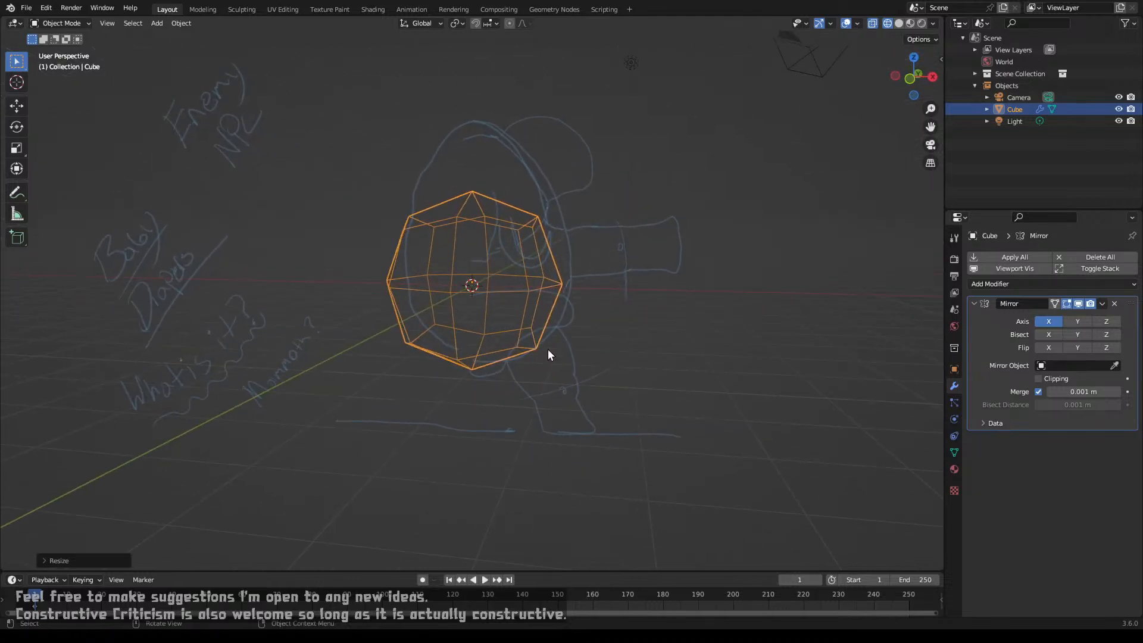
{"action": "key", "text": "Tab"}
{"action": "key", "text": "ctrl+r"}
{"action": "left_click", "coordinate": [528, 322]}
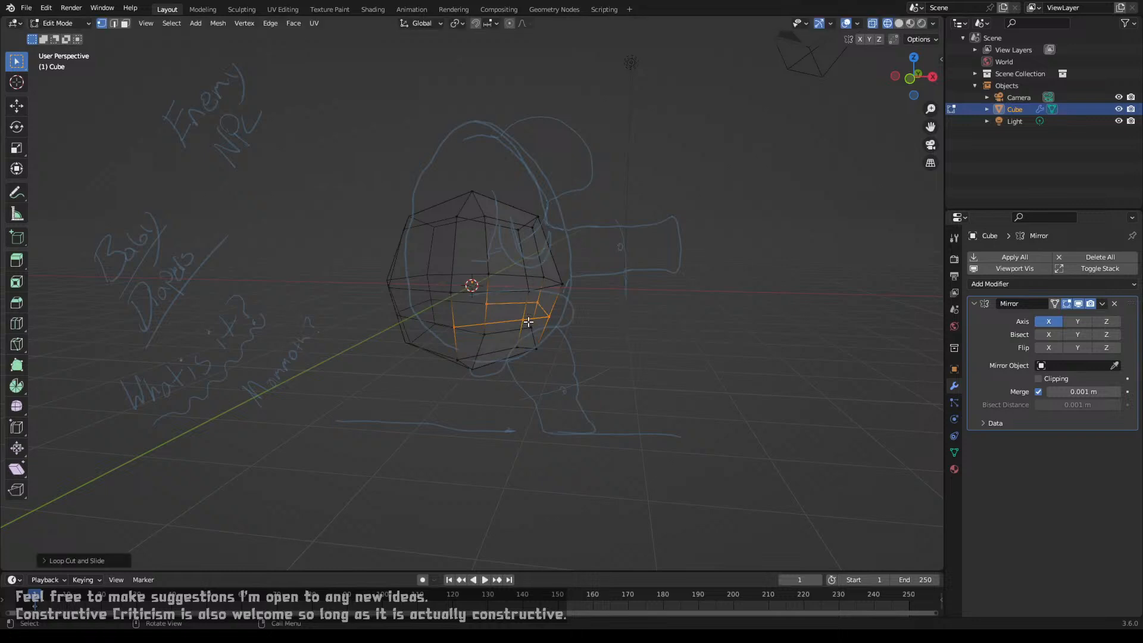
{"action": "key", "text": "ctrl+r"}
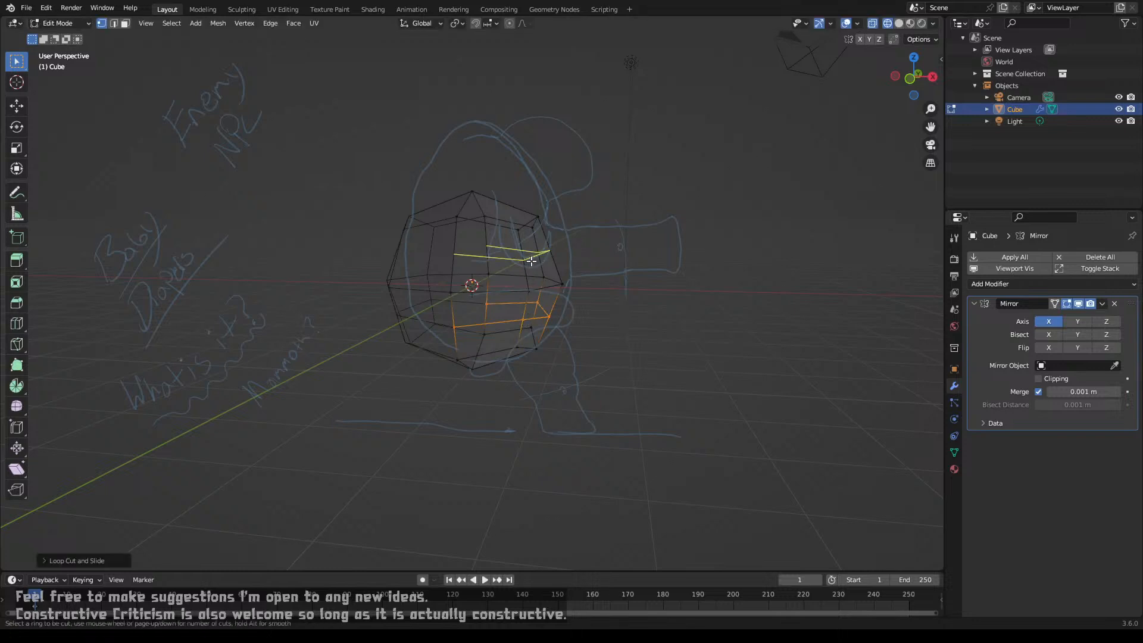
{"action": "left_click", "coordinate": [531, 261]}
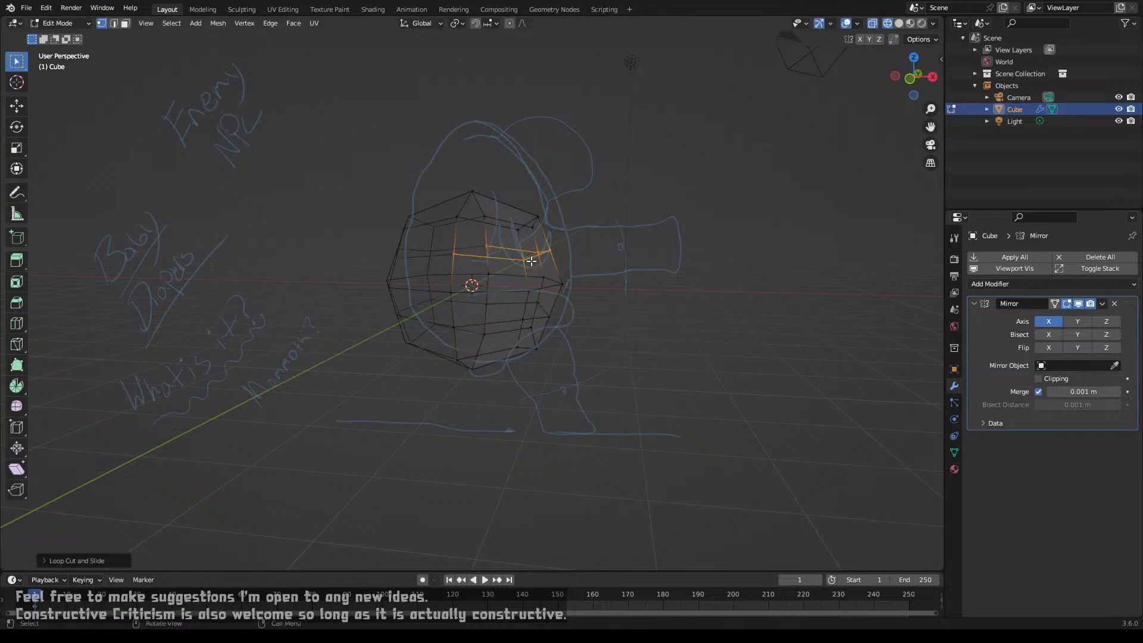
Step: Add a vertical loop cut between the mirror plane and the +X side, and return to the front view
{"action": "key", "text": "ctrl+r"}
{"action": "left_click", "coordinate": [499, 346]}
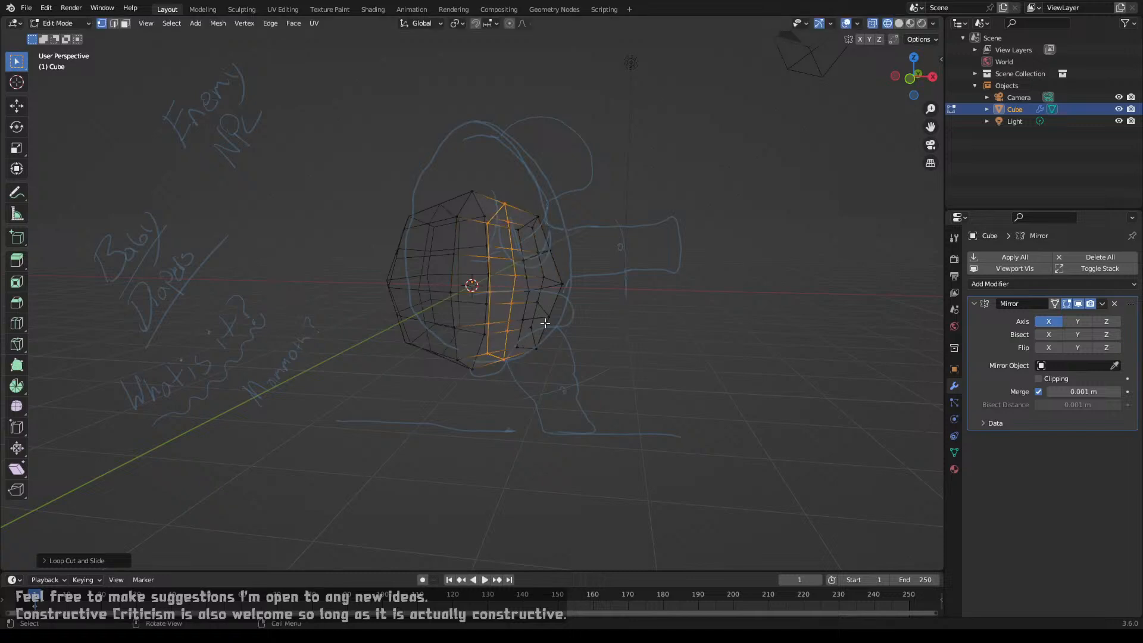
{"action": "key", "text": "KP_1"}
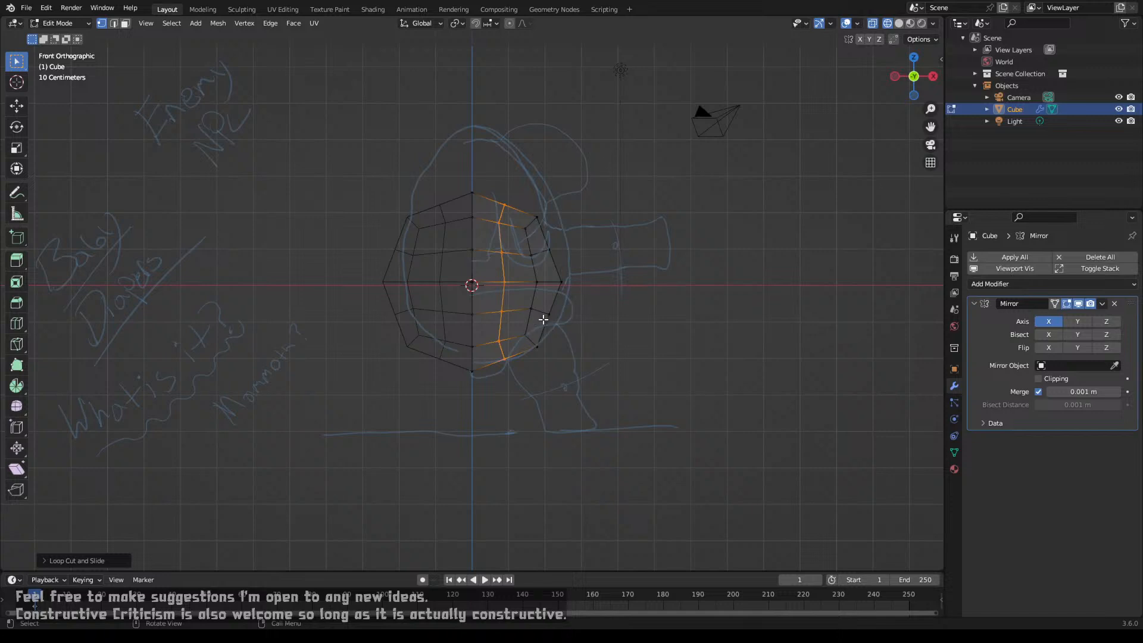
Step: Hide the Note annotation layer and return to the Select Box tool
{"action": "middle_click_drag", "start_coordinate": [543, 320], "coordinate": [505, 384]}
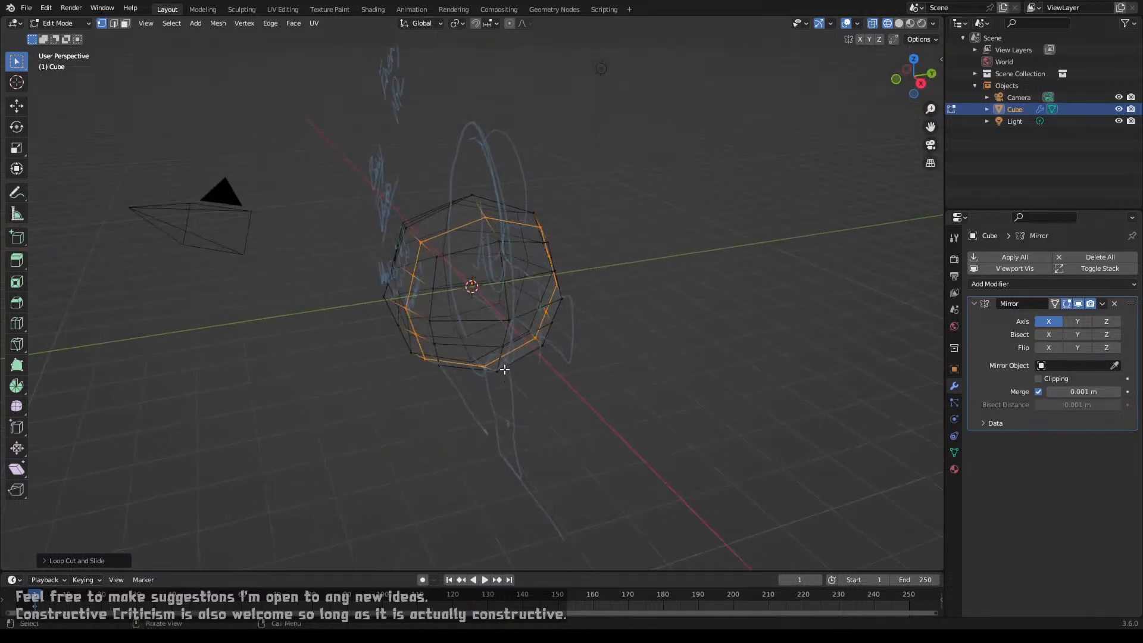
{"action": "left_click", "coordinate": [498, 374]}
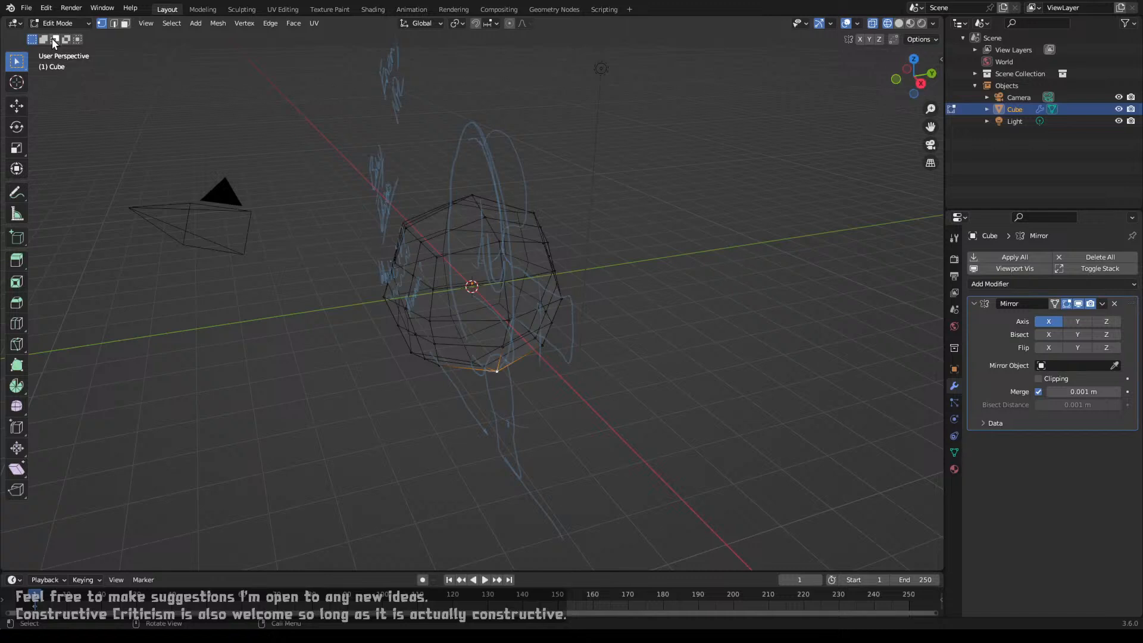
{"action": "left_click", "coordinate": [17, 192]}
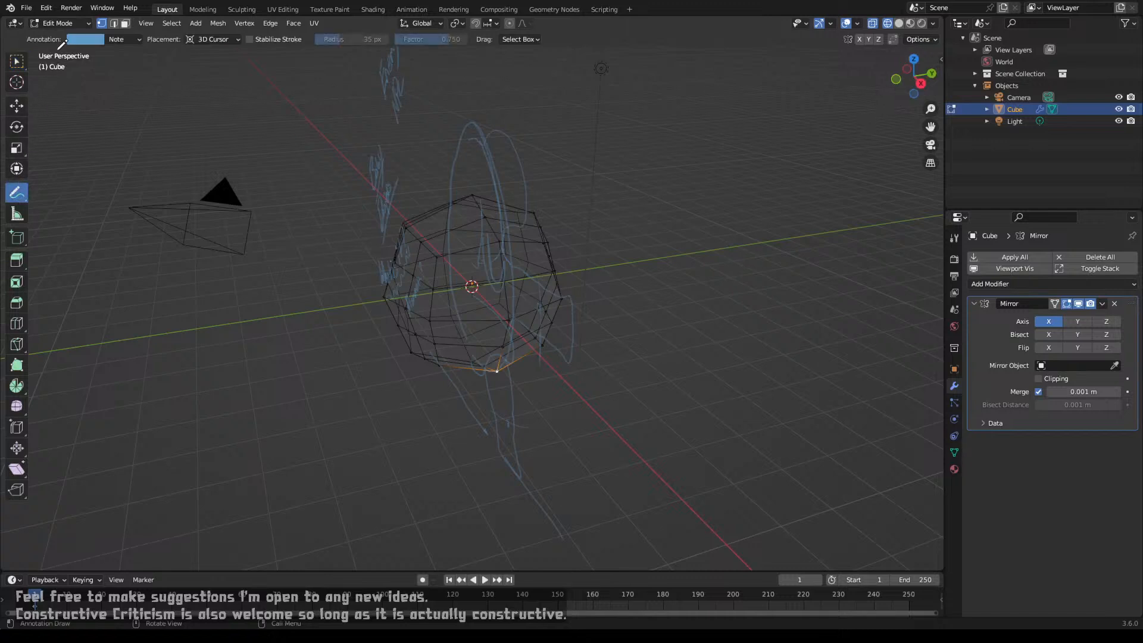
{"action": "left_click", "coordinate": [137, 41]}
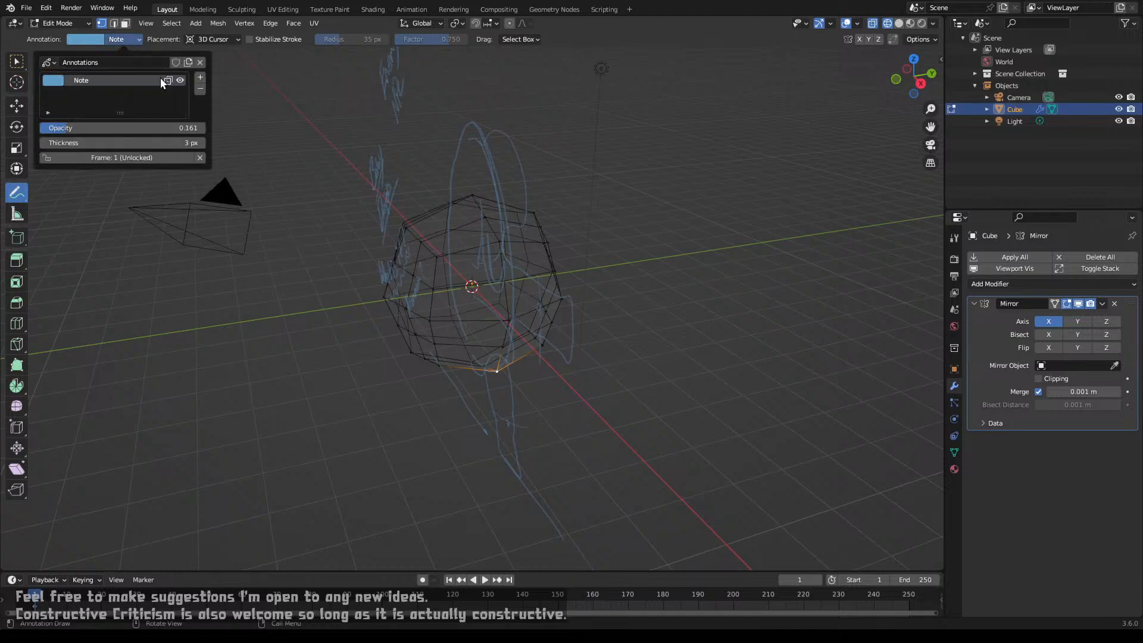
{"action": "left_click", "coordinate": [180, 81]}
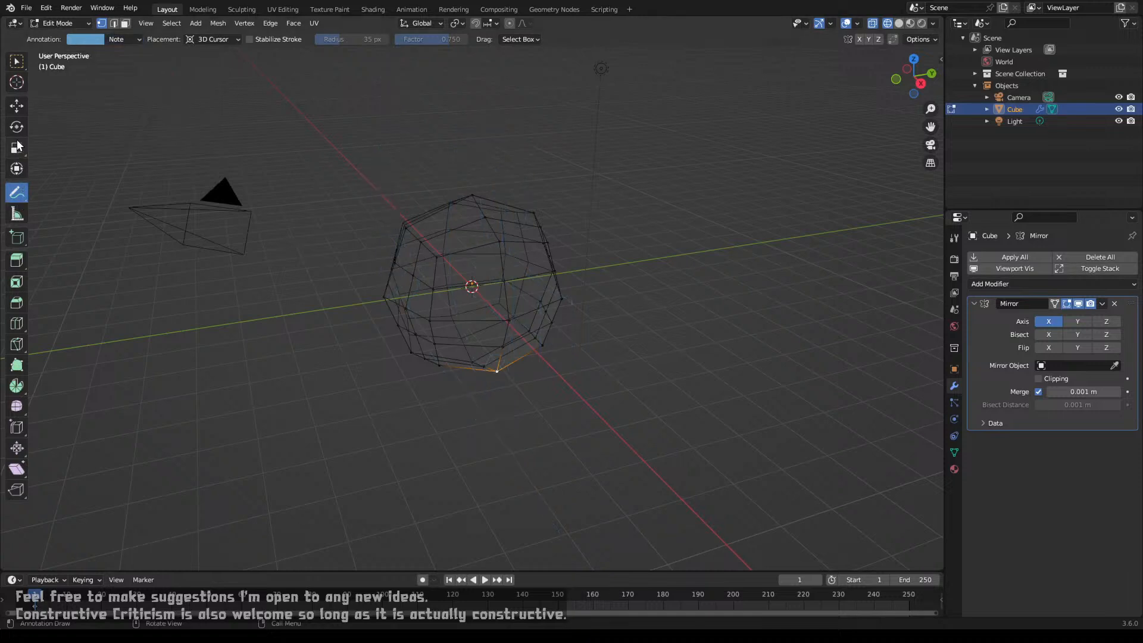
{"action": "left_click", "coordinate": [16, 63]}
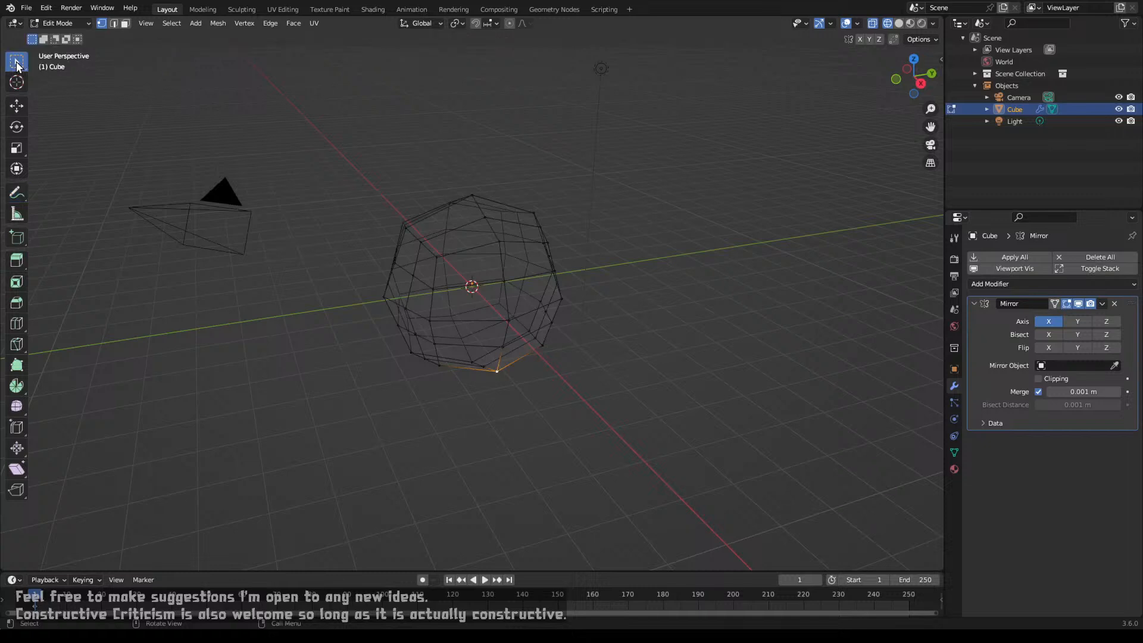
Step: Try adding two more vertical loop cuts to the +X half of the rounded cube
{"action": "middle_click_drag", "start_coordinate": [380, 316], "coordinate": [463, 302]}
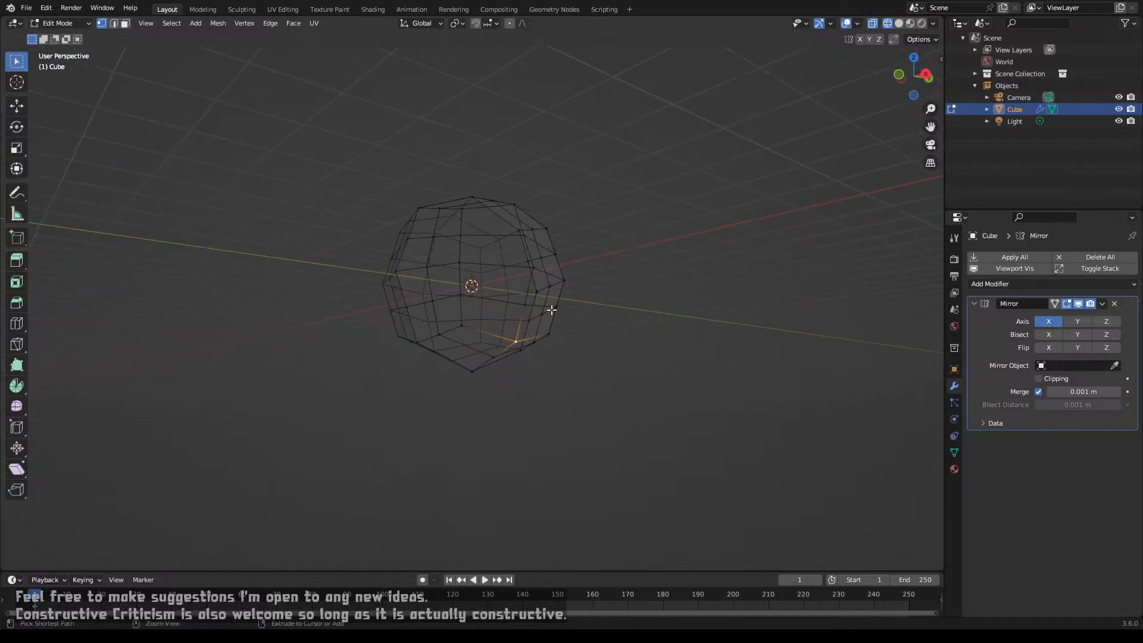
{"action": "key", "text": "ctrl+KP_Add"}
{"action": "middle_click_drag", "start_coordinate": [539, 299], "coordinate": [467, 347]}
{"action": "key", "text": "ctrl+r"}
{"action": "left_click", "coordinate": [454, 297]}
{"action": "right_click", "coordinate": [518, 287]}
{"action": "key", "text": "ctrl+r"}
{"action": "left_click", "coordinate": [525, 280]}
{"action": "right_click", "coordinate": [528, 276]}
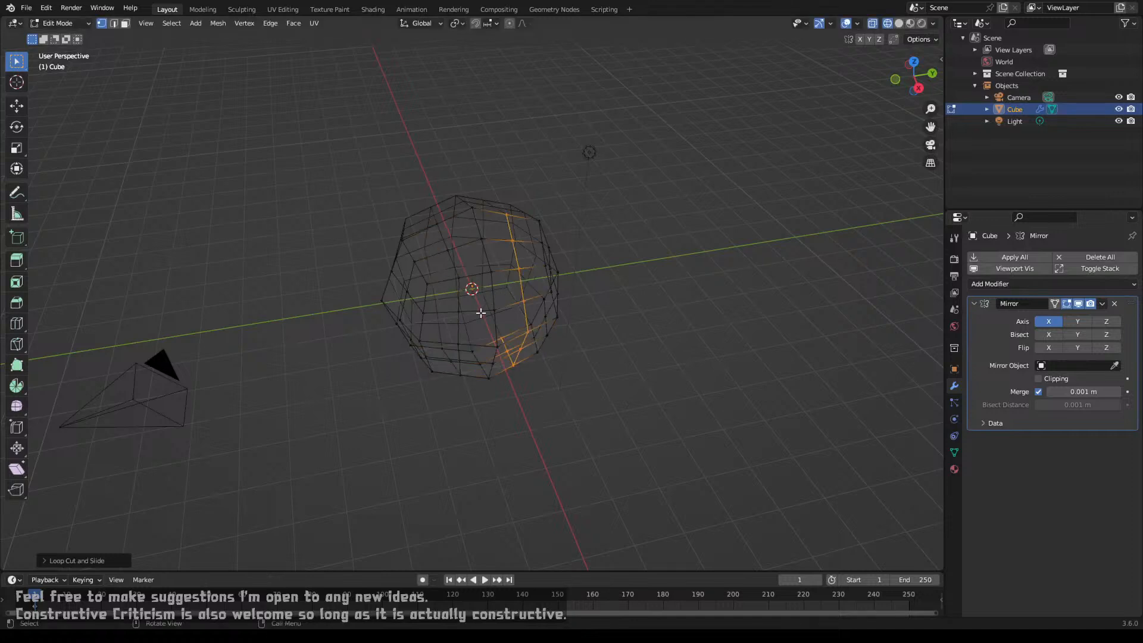
Step: Undo the vertical and horizontal loop cuts back to the plain rounded cube, select the whole mesh, and return to Object Mode
{"action": "key", "text": "ctrl+z"}
{"action": "key", "text": "ctrl+z"}
{"action": "key", "text": "ctrl+z"}
{"action": "key", "text": "ctrl+z"}
{"action": "key", "text": "ctrl+z"}
{"action": "key", "text": "ctrl+z"}
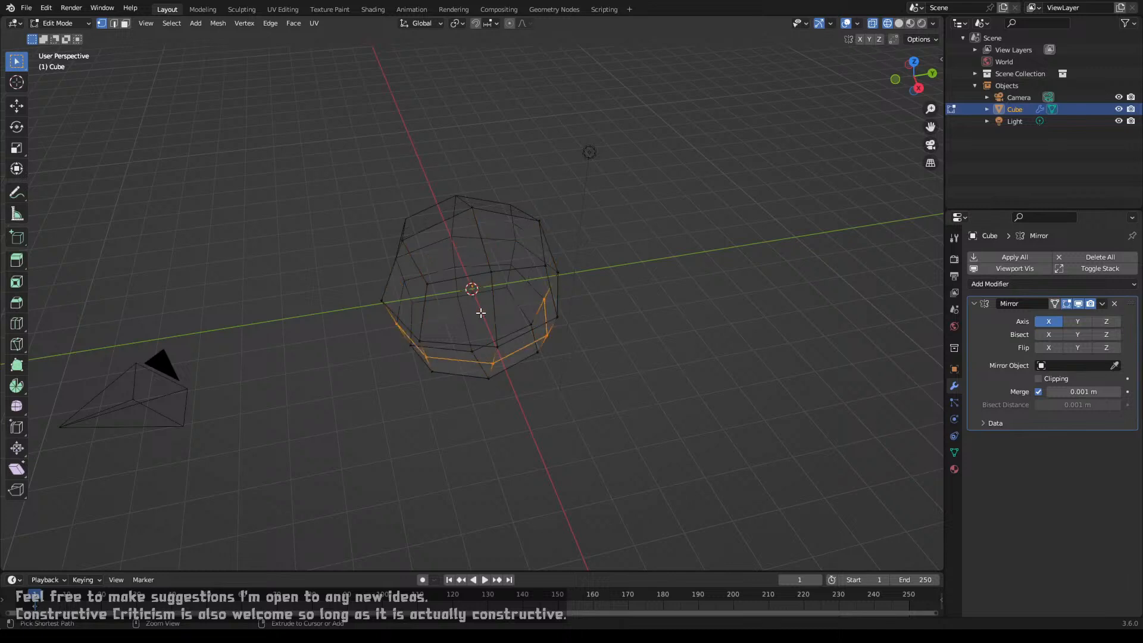
{"action": "key", "text": "a"}
{"action": "key", "text": "Tab"}
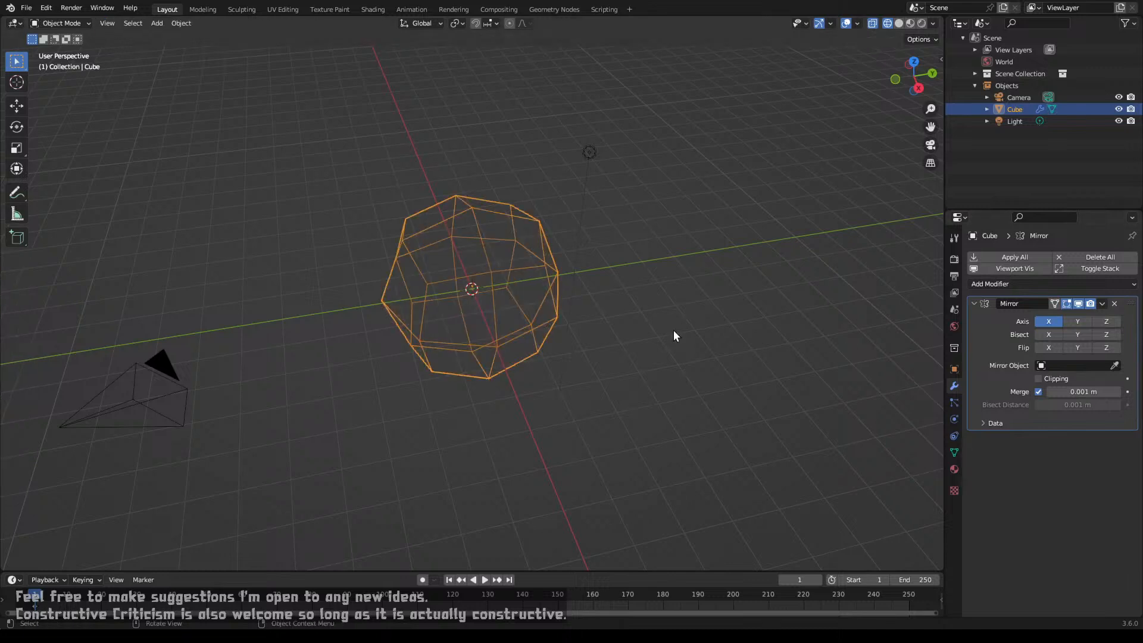
Step: Try a Multiresolution modifier subdivided once, attempt to reorder it with the Mirror modifier, and remove the Multiresolution modifier
{"action": "left_click", "coordinate": [970, 303]}
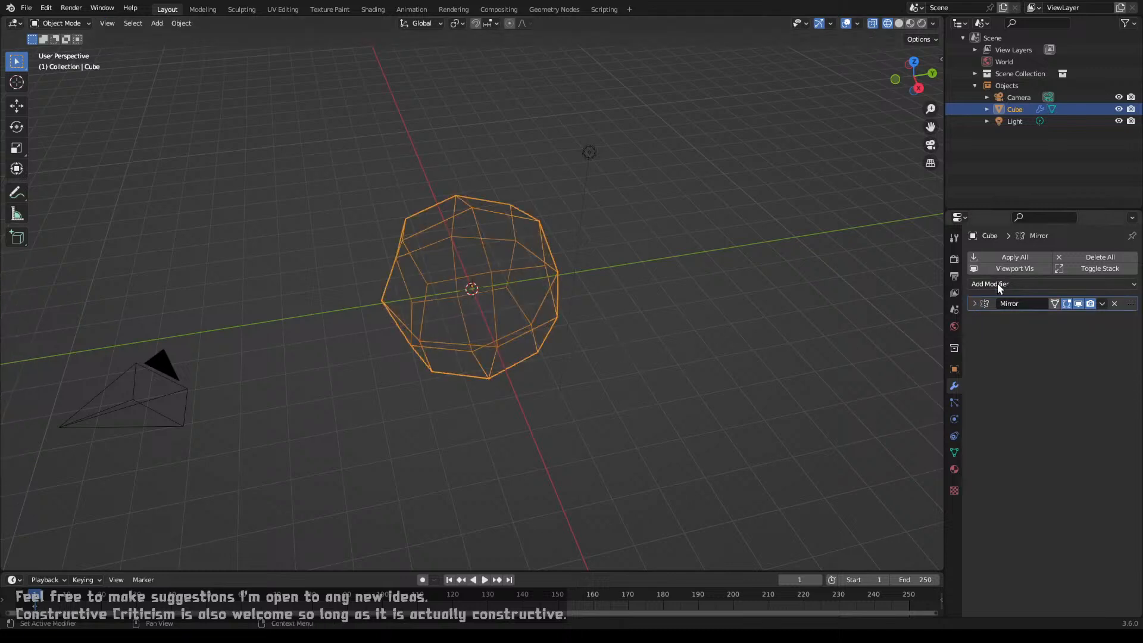
{"action": "left_click", "coordinate": [1001, 282]}
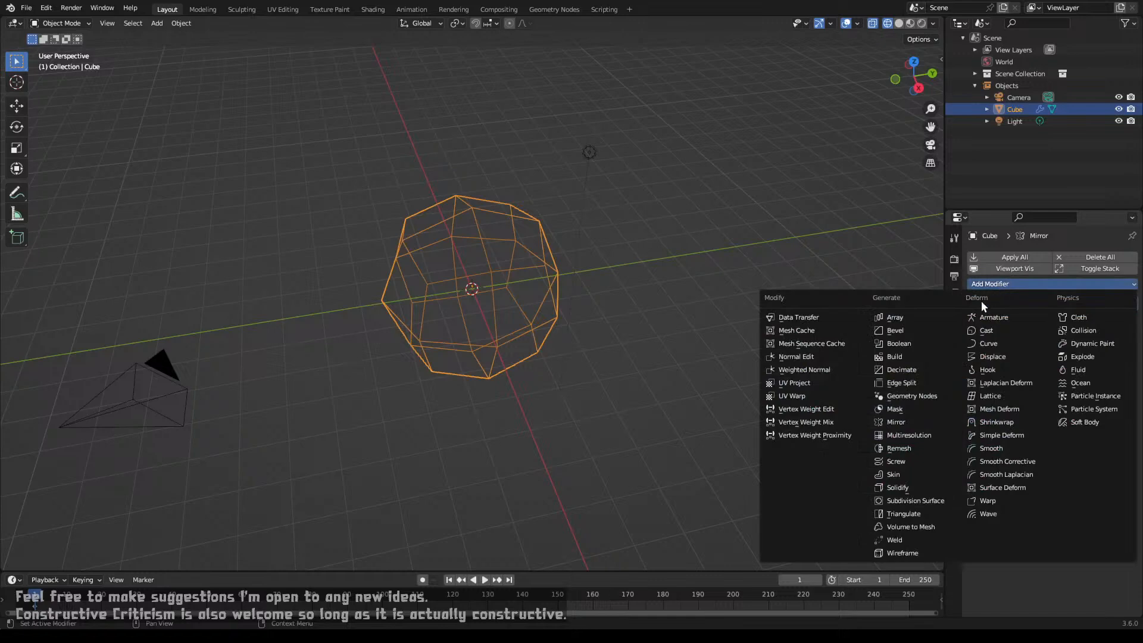
{"action": "left_click", "coordinate": [920, 434]}
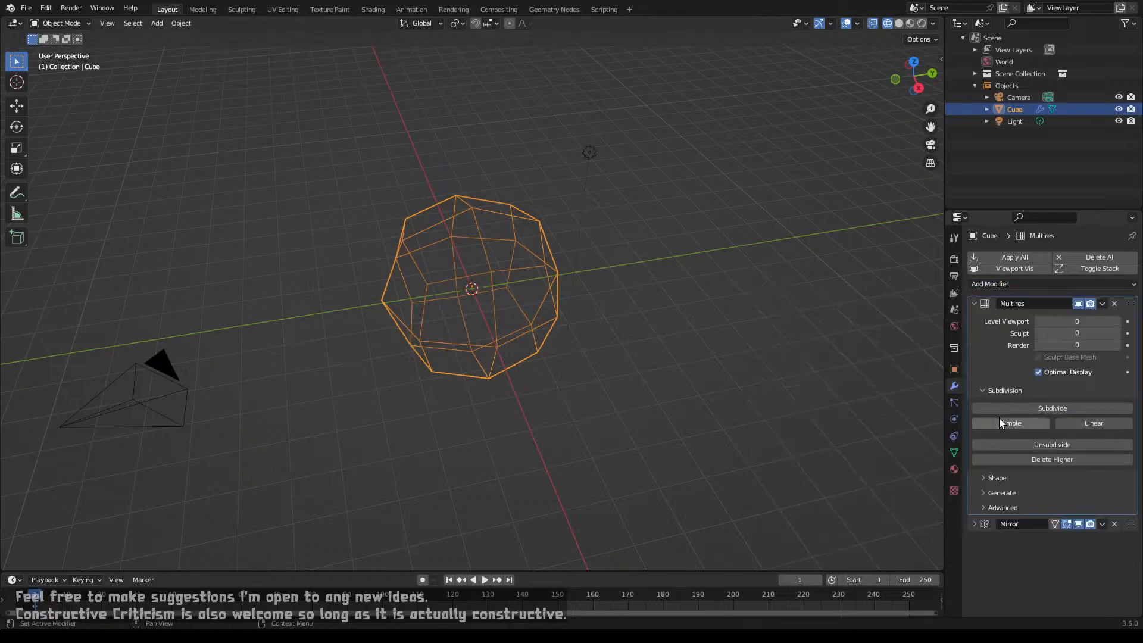
{"action": "left_click", "coordinate": [1044, 407]}
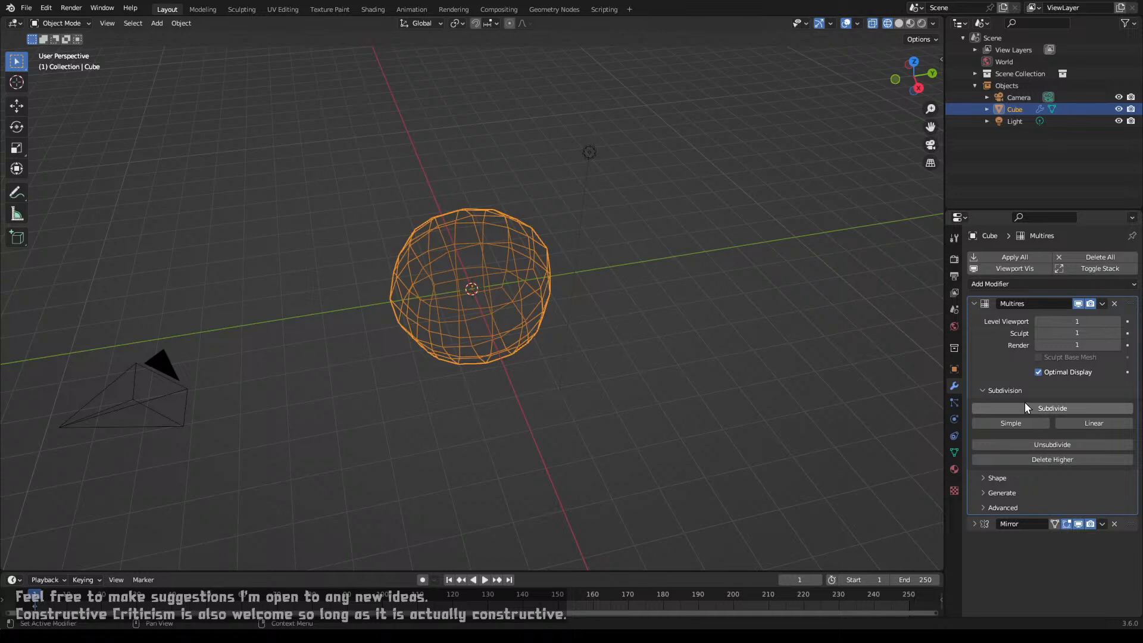
{"action": "middle_click_drag", "start_coordinate": [416, 328], "coordinate": [519, 295]}
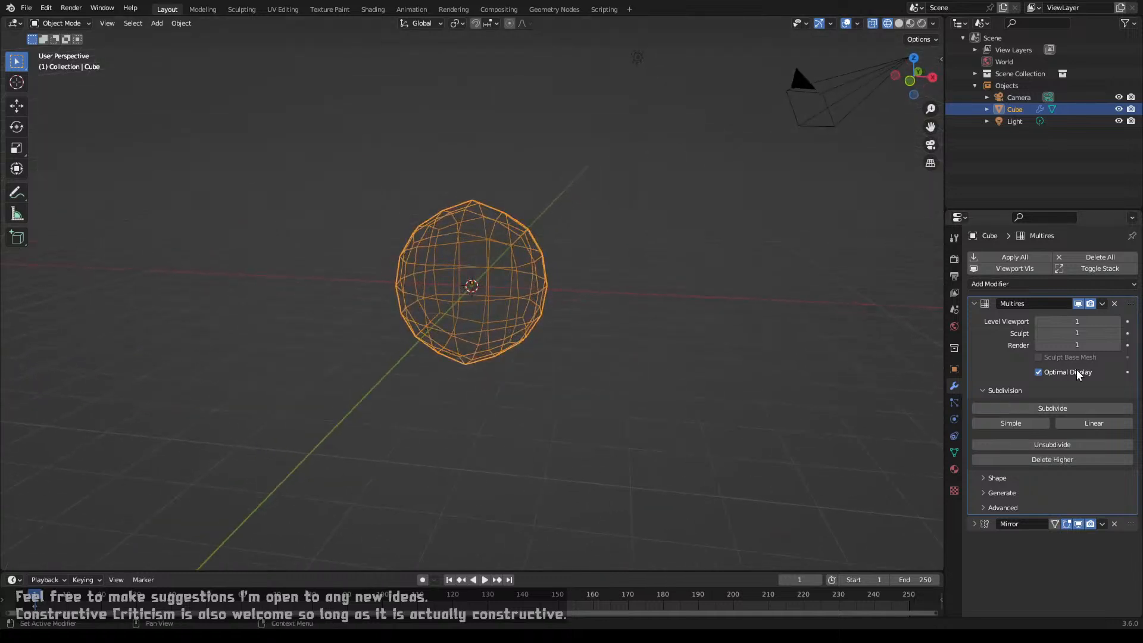
{"action": "left_click_drag", "start_coordinate": [1131, 524], "coordinate": [1125, 551]}
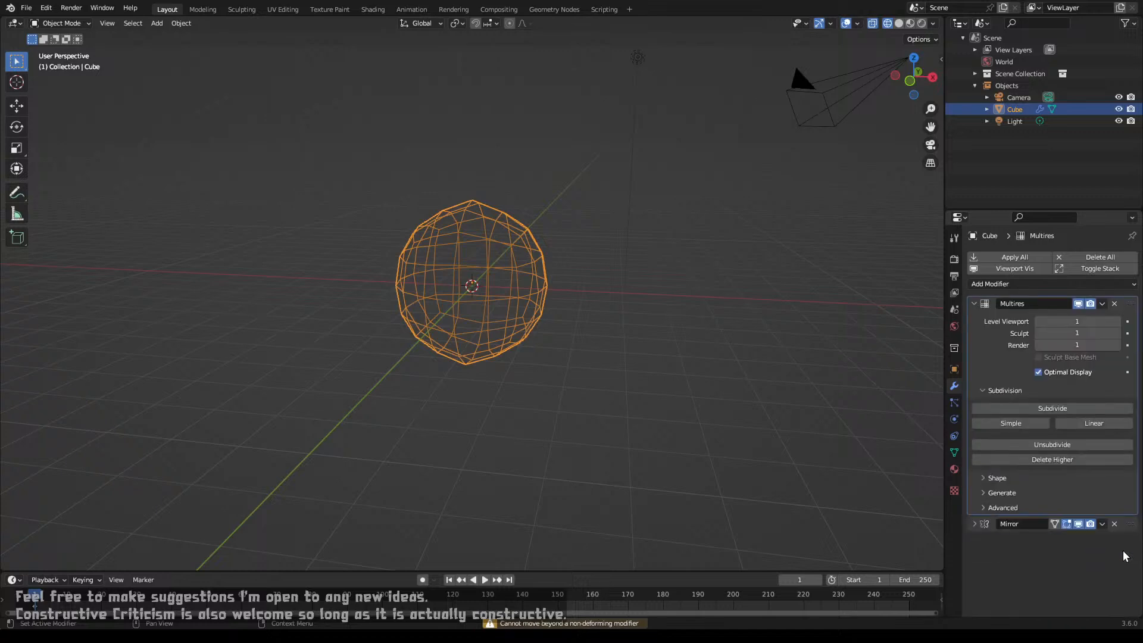
{"action": "left_click", "coordinate": [1114, 304]}
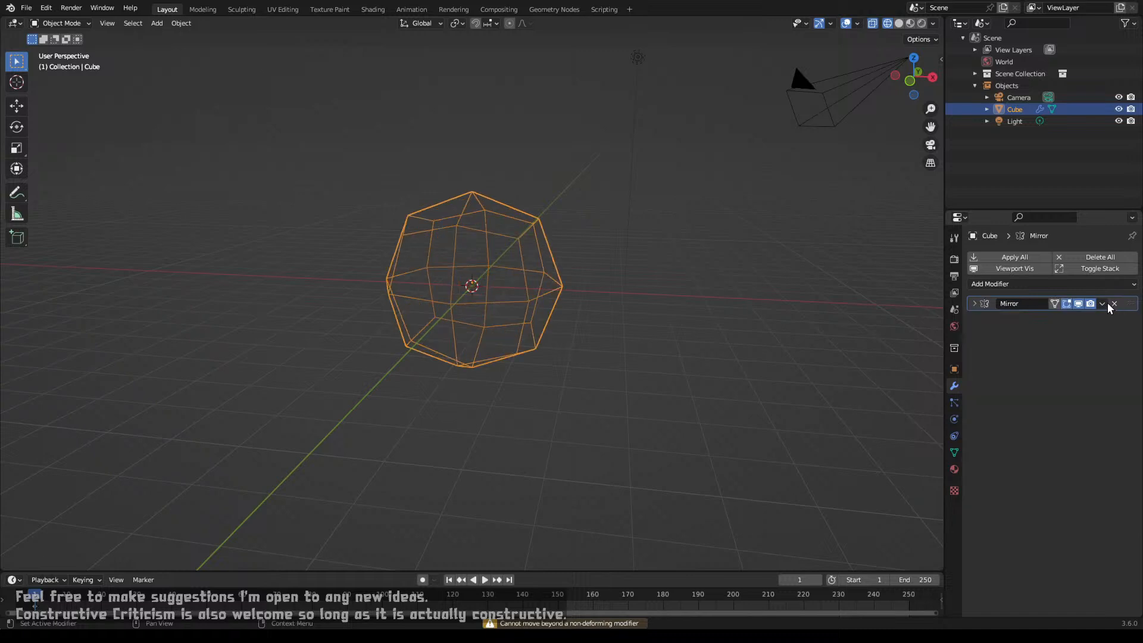
Step: Apply the cube's Mirror modifier and check the full mesh in Edit Mode without moving any vertex
{"action": "left_click", "coordinate": [1114, 304]}
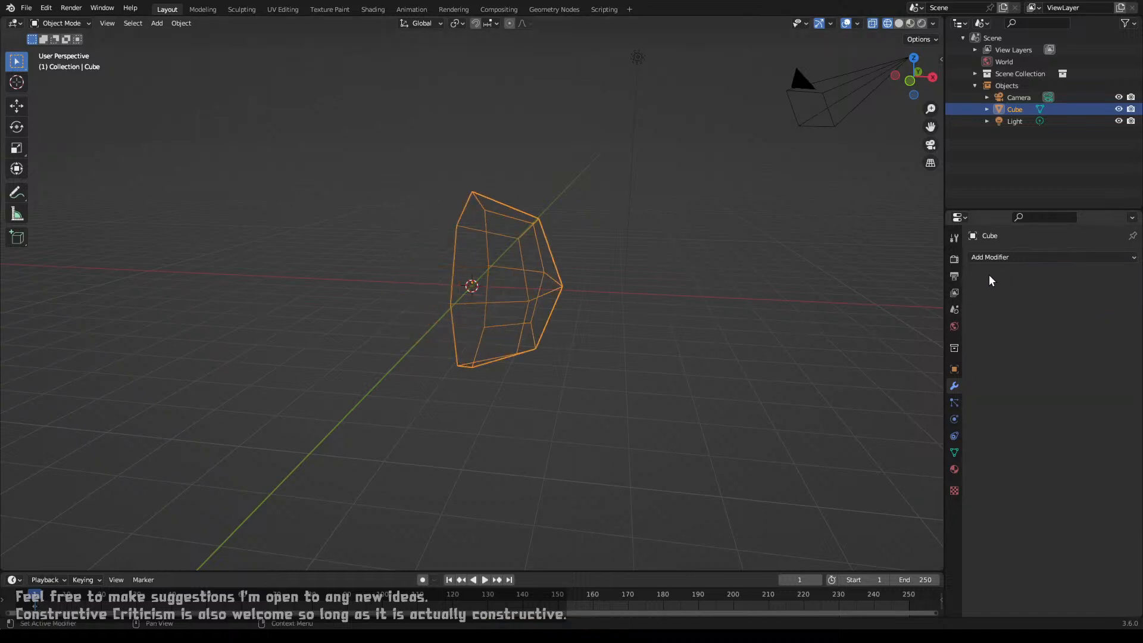
{"action": "key", "text": "ctrl+z"}
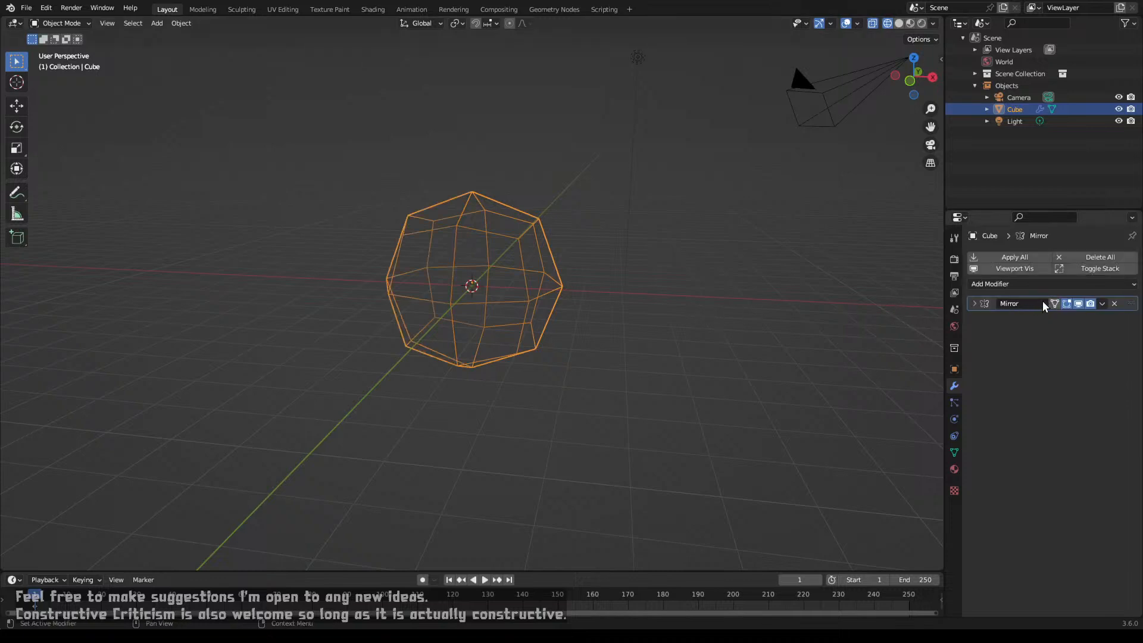
{"action": "left_click", "coordinate": [1103, 303]}
{"action": "left_click", "coordinate": [1097, 319]}
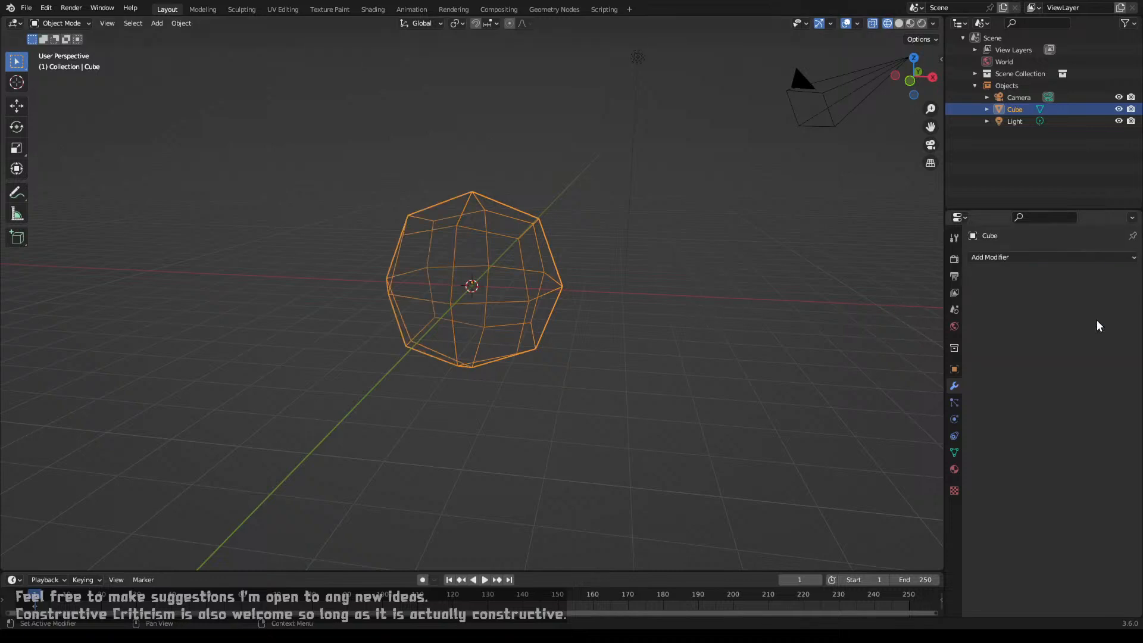
{"action": "key", "text": "Tab"}
{"action": "left_click", "coordinate": [465, 301]}
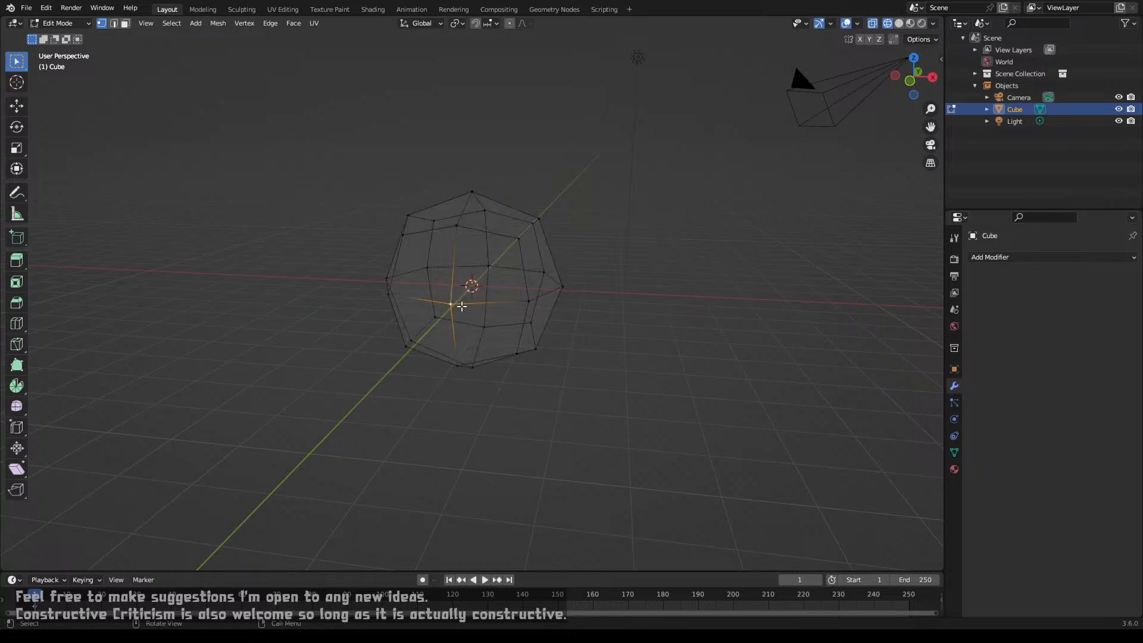
{"action": "key", "text": "g"}
{"action": "key", "text": "Escape"}
{"action": "key", "text": "Tab"}
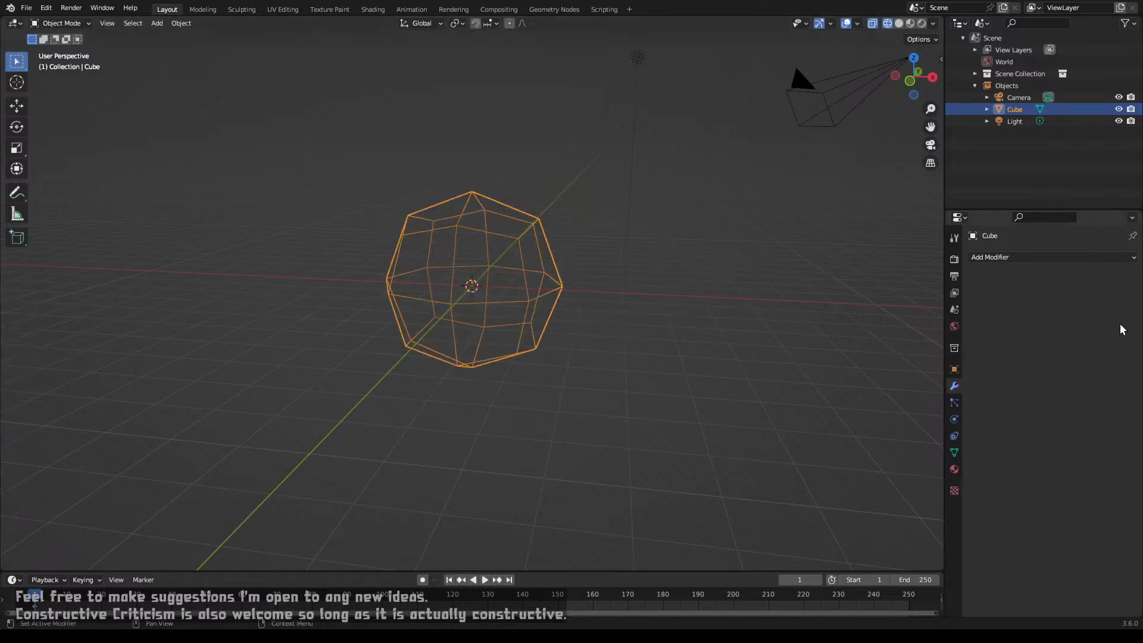
Step: Add a Multiresolution modifier to the cube, subdivide it once, and apply it
{"action": "left_click", "coordinate": [1102, 256]}
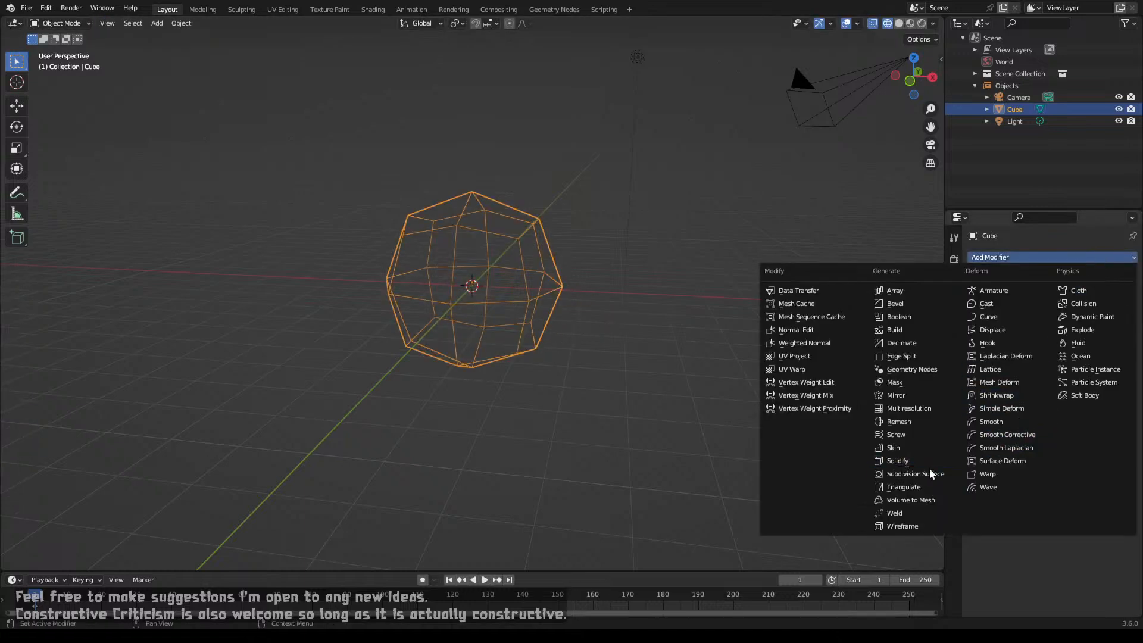
{"action": "left_click", "coordinate": [920, 408]}
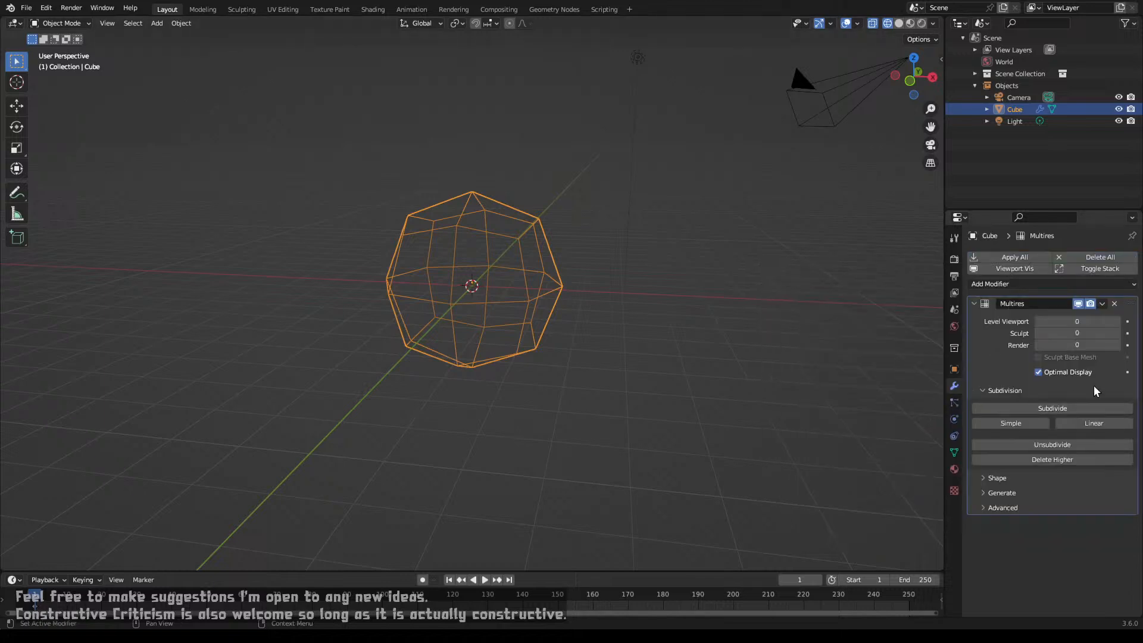
{"action": "left_click", "coordinate": [1092, 407]}
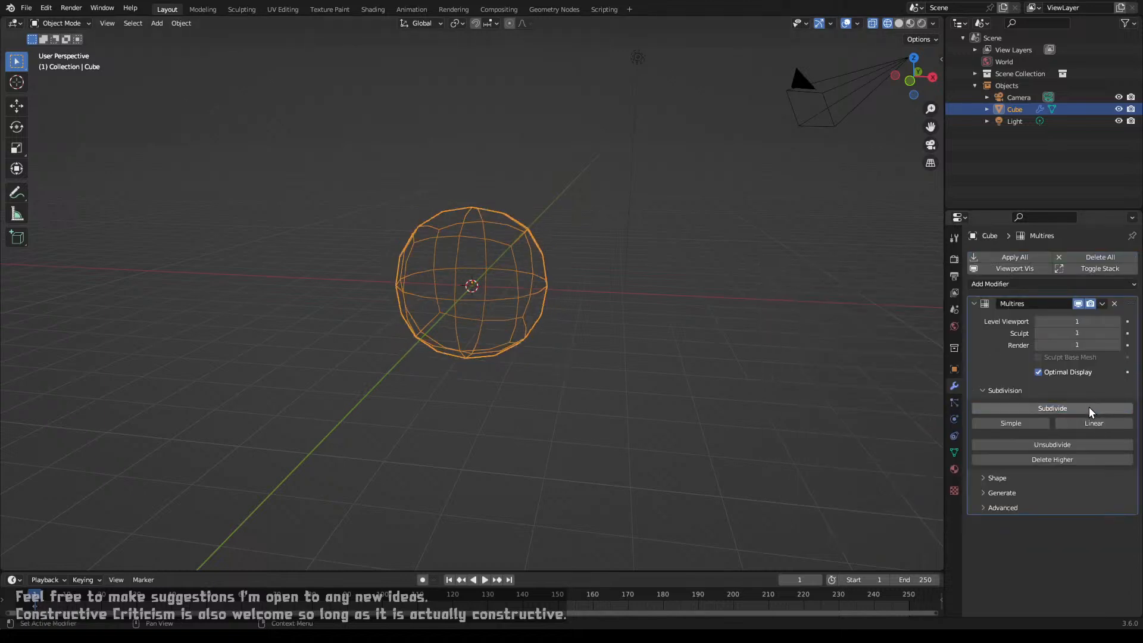
{"action": "left_click", "coordinate": [1102, 303]}
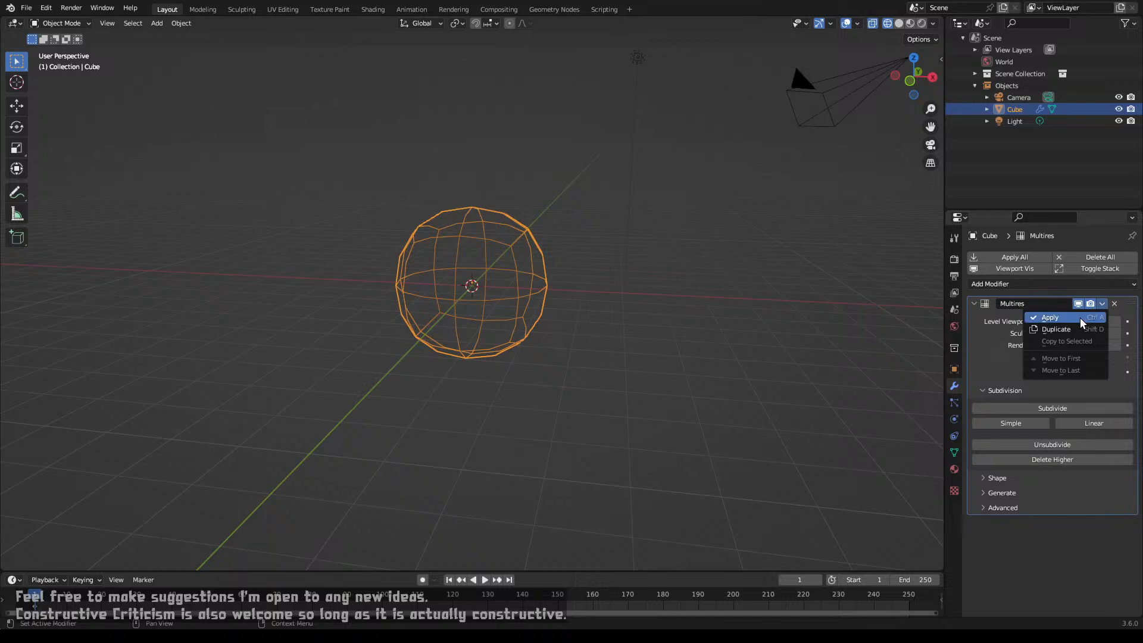
{"action": "left_click", "coordinate": [1081, 315]}
Step: In front view in Edit Mode, circle-select the vertices on the -X side of the mirror plane and delete them
{"action": "key", "text": "Tab"}
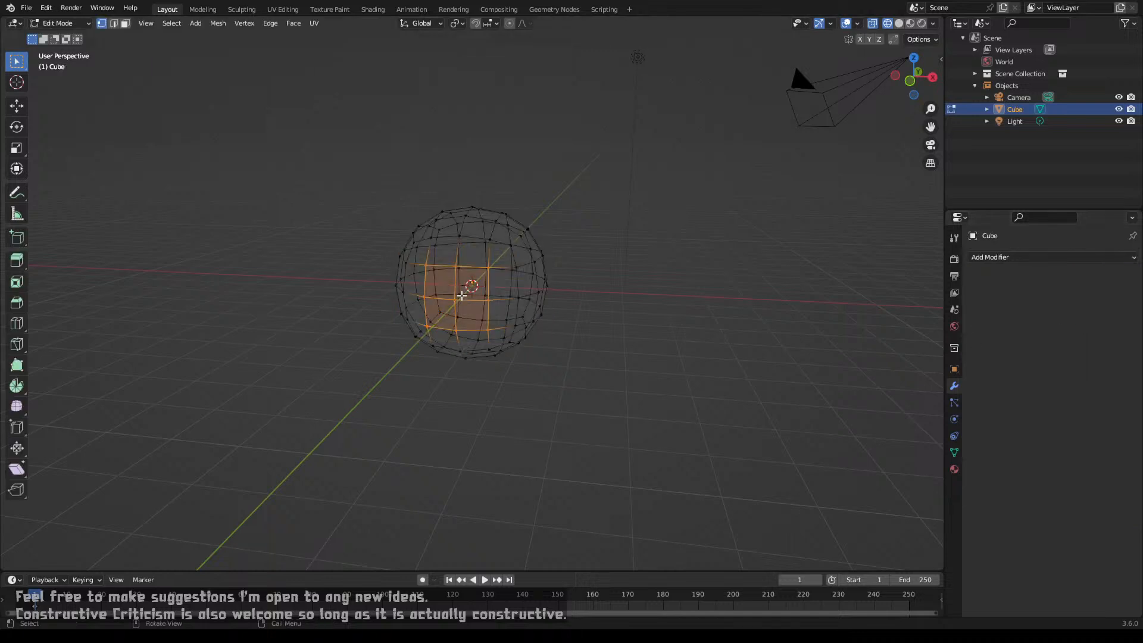
{"action": "key", "text": "KP_1"}
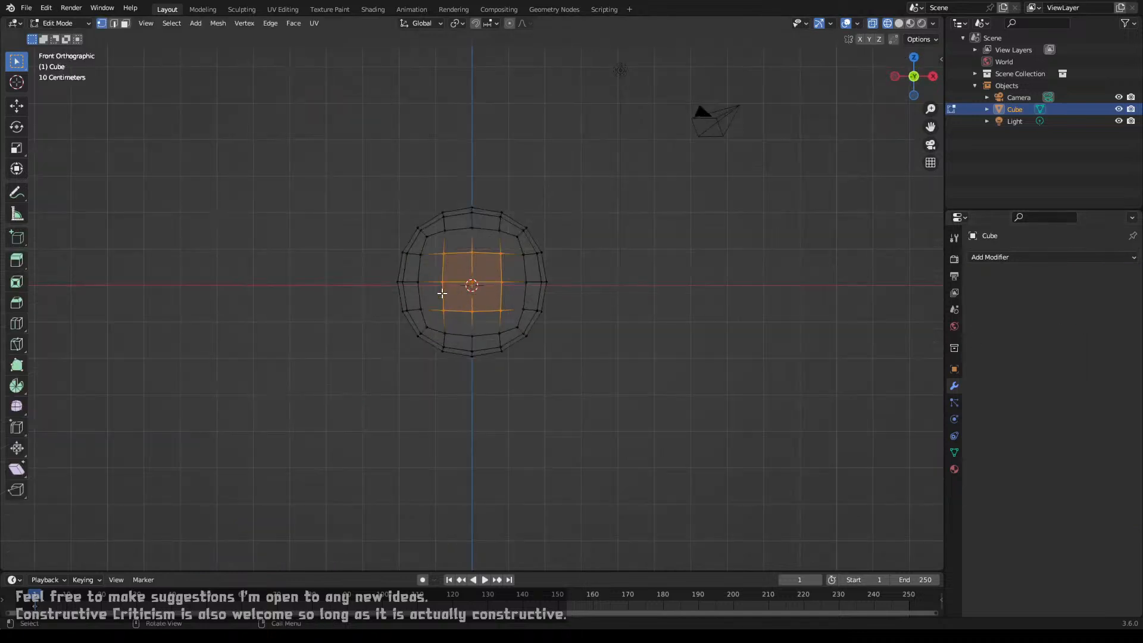
{"action": "key", "text": "alt+a"}
{"action": "key", "text": "c"}
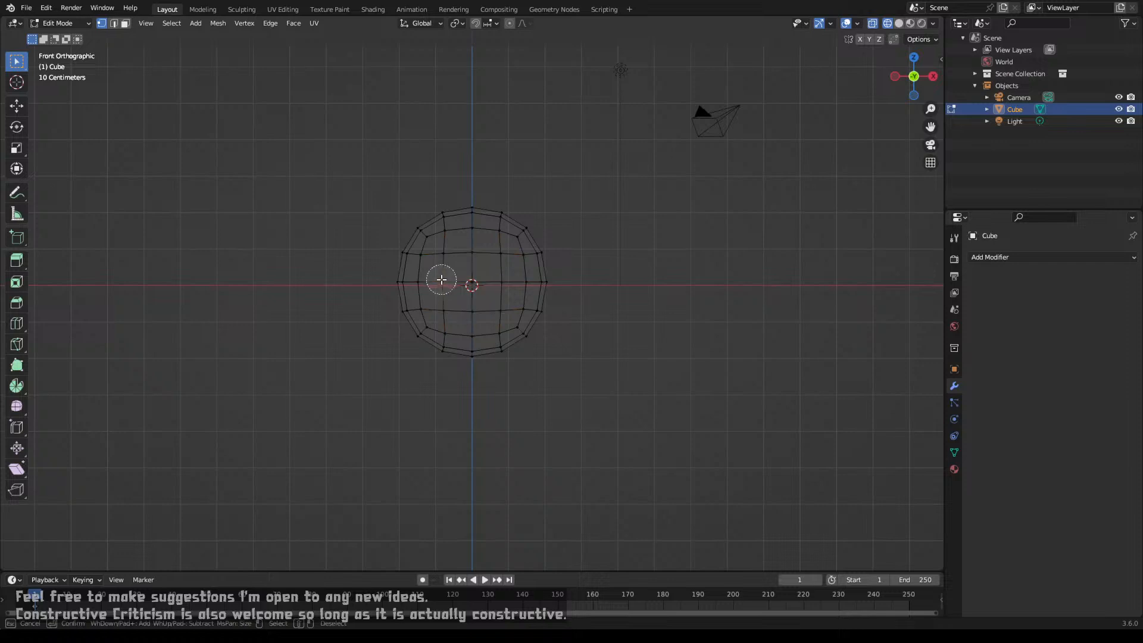
{"action": "scroll", "coordinate": [437, 278], "scroll_direction": "down", "scroll_amount": 5}
{"action": "left_click_drag", "start_coordinate": [388, 208], "coordinate": [388, 349]}
{"action": "right_click", "coordinate": [382, 370]}
{"action": "key", "text": "x"}
{"action": "left_click", "coordinate": [383, 369]}
Step: Add a Mirror modifier on the X axis to the remaining half mesh and return to Edit Mode
{"action": "key", "text": "Tab"}
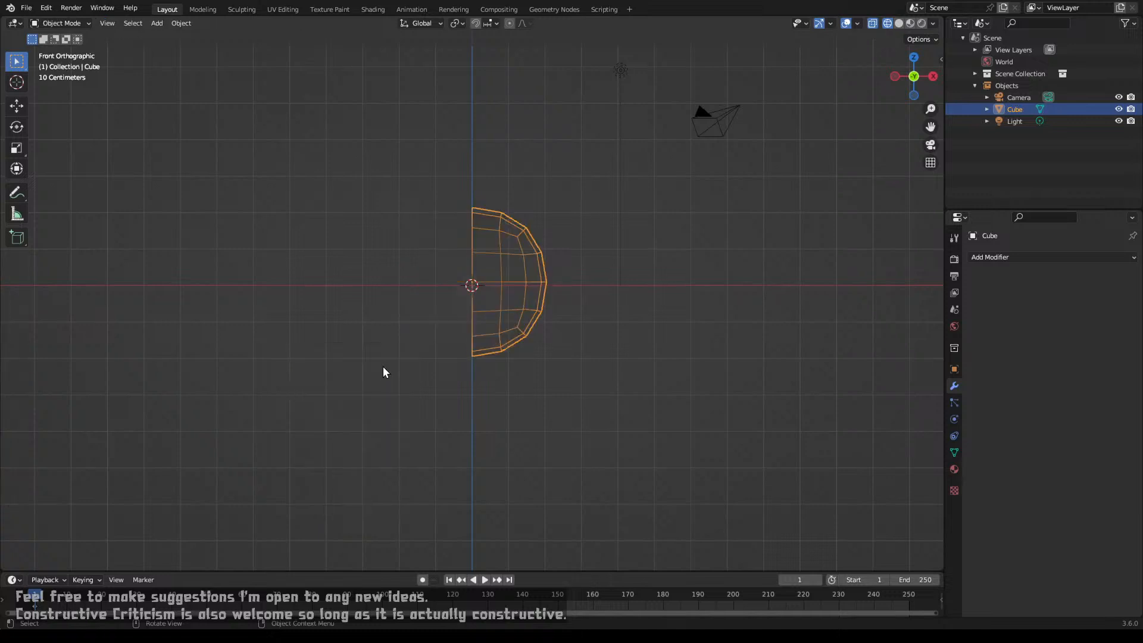
{"action": "left_click", "coordinate": [1001, 260]}
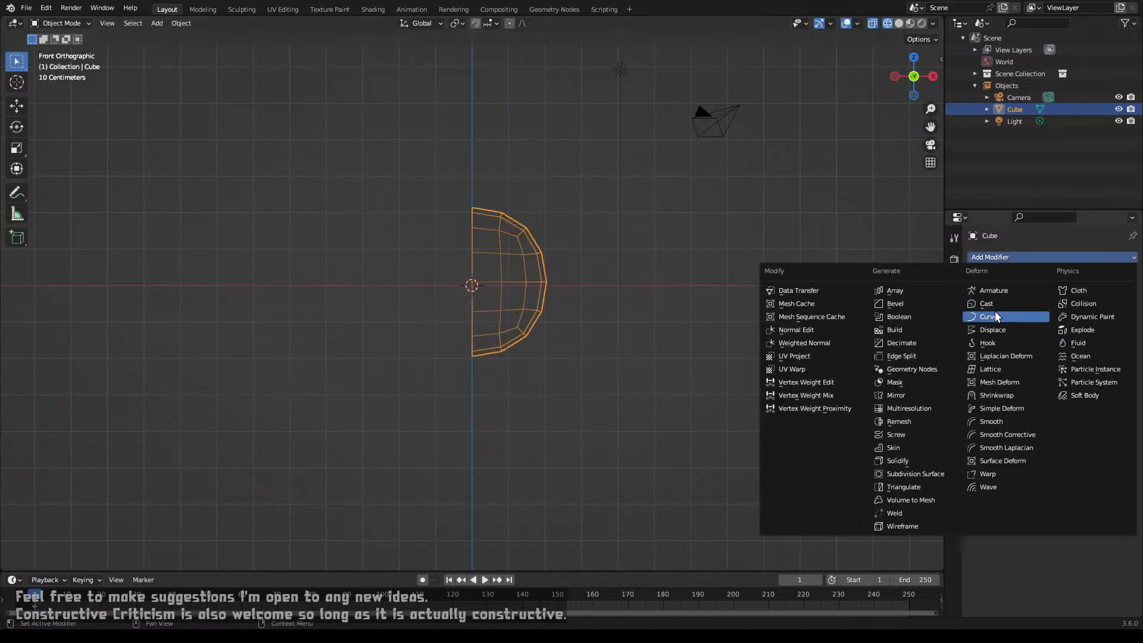
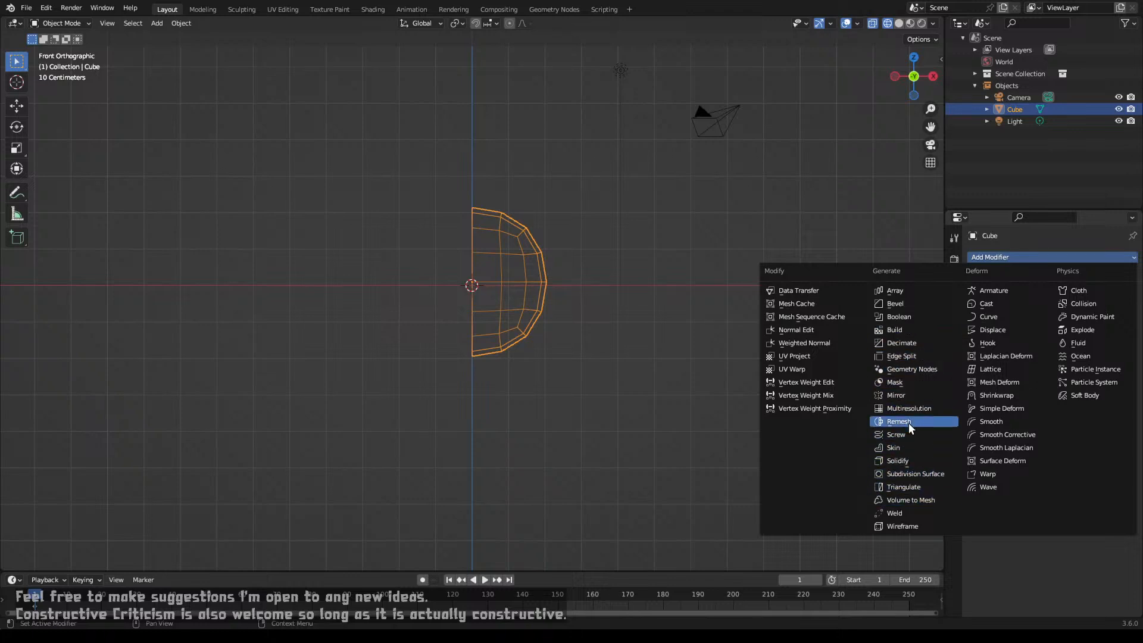
{"action": "left_click", "coordinate": [911, 397]}
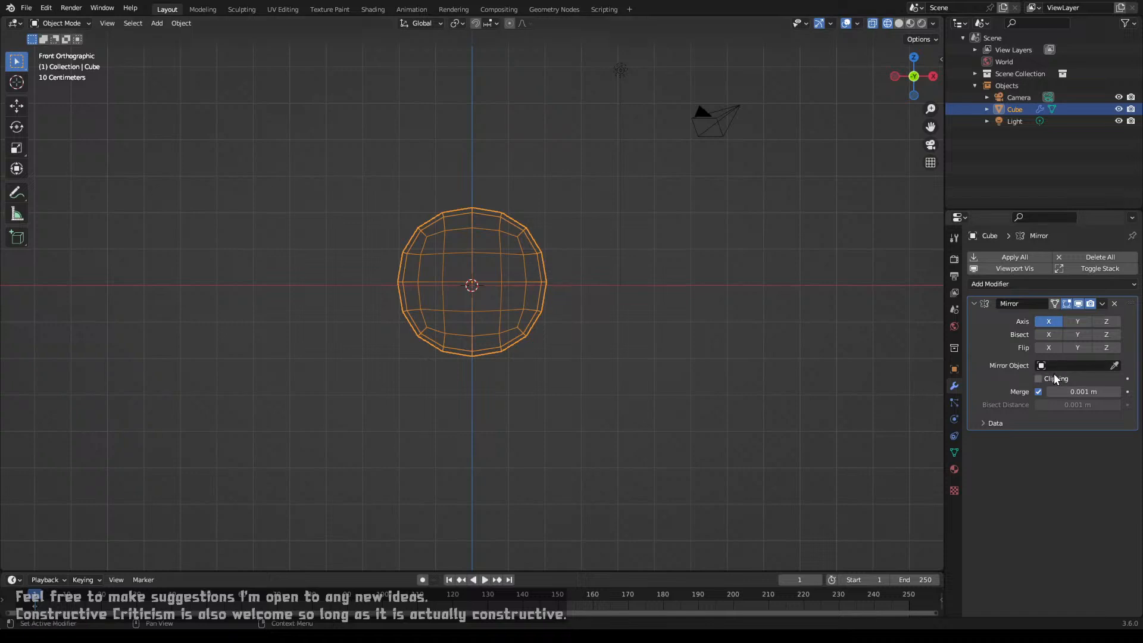
{"action": "key", "text": "Tab"}
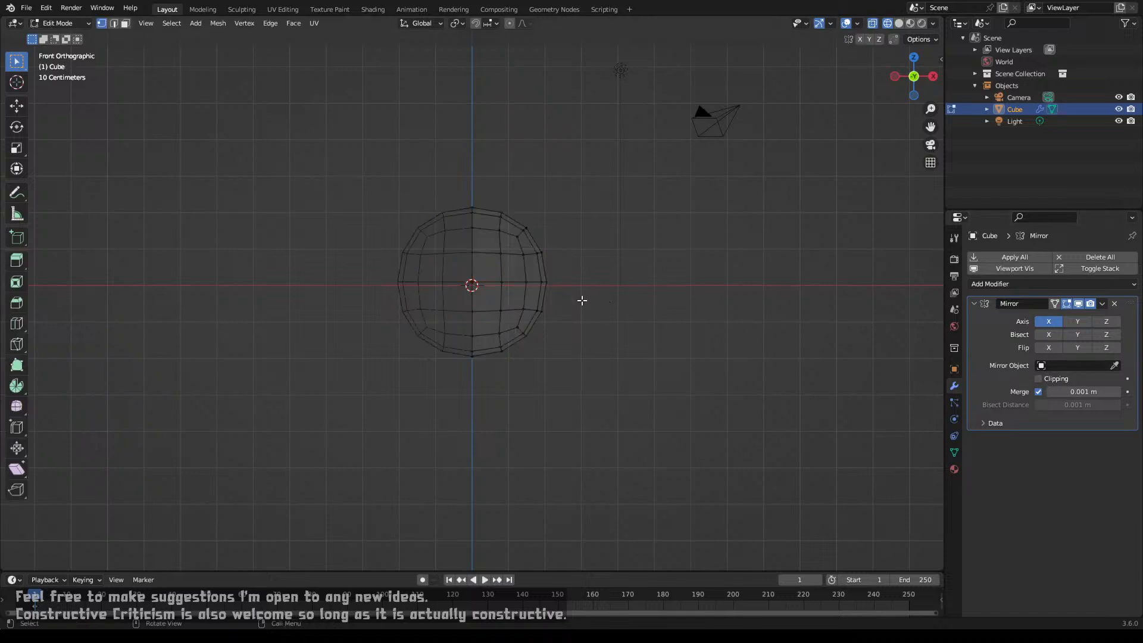
{"action": "middle_click_drag", "start_coordinate": [581, 301], "coordinate": [528, 285]}
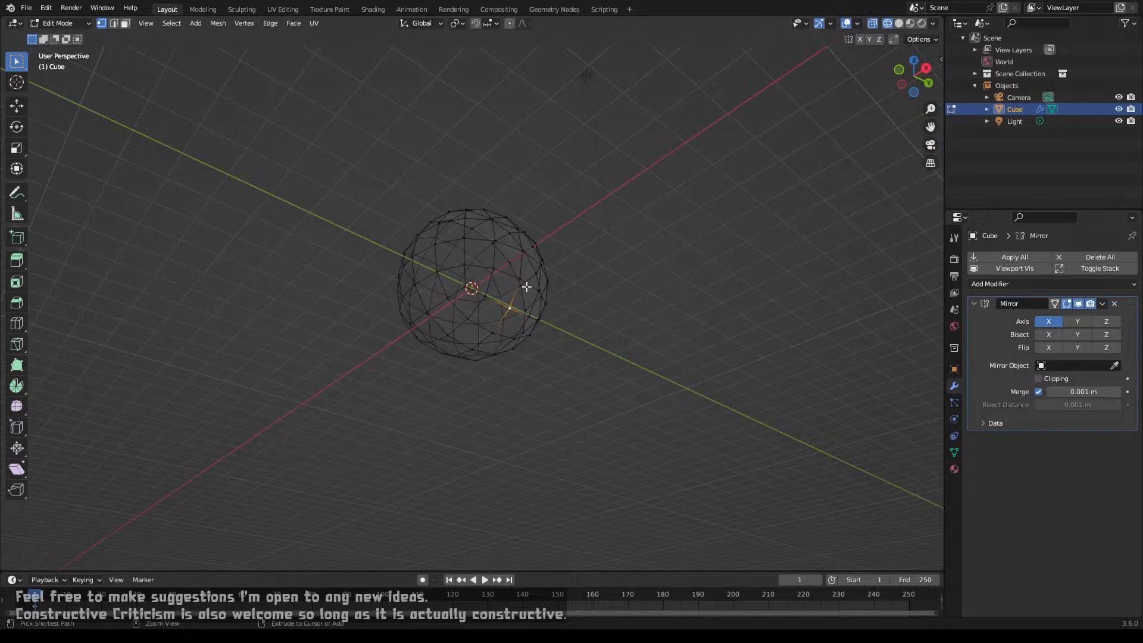
Step: Expand the selection to the four faces around the lower side vertex, extrude them in place, and scale them inward as an inset patch
{"action": "key", "text": "ctrl+KP_Add"}
{"action": "scroll", "coordinate": [534, 289], "scroll_direction": "up", "scroll_amount": 4}
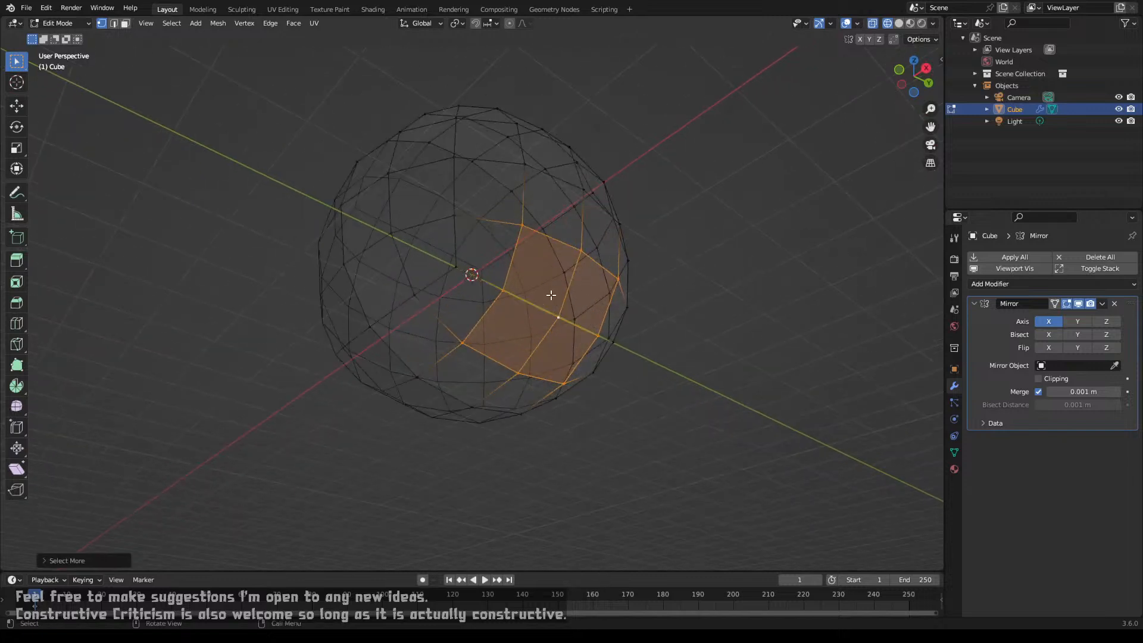
{"action": "mouse_move", "coordinate": [567, 287]}
{"action": "middle_mouse_down"}
{"action": "mouse_move", "coordinate": [545, 288]}
{"action": "mouse_move", "coordinate": [566, 285]}
{"action": "middle_mouse_up"}
{"action": "key", "text": "e"}
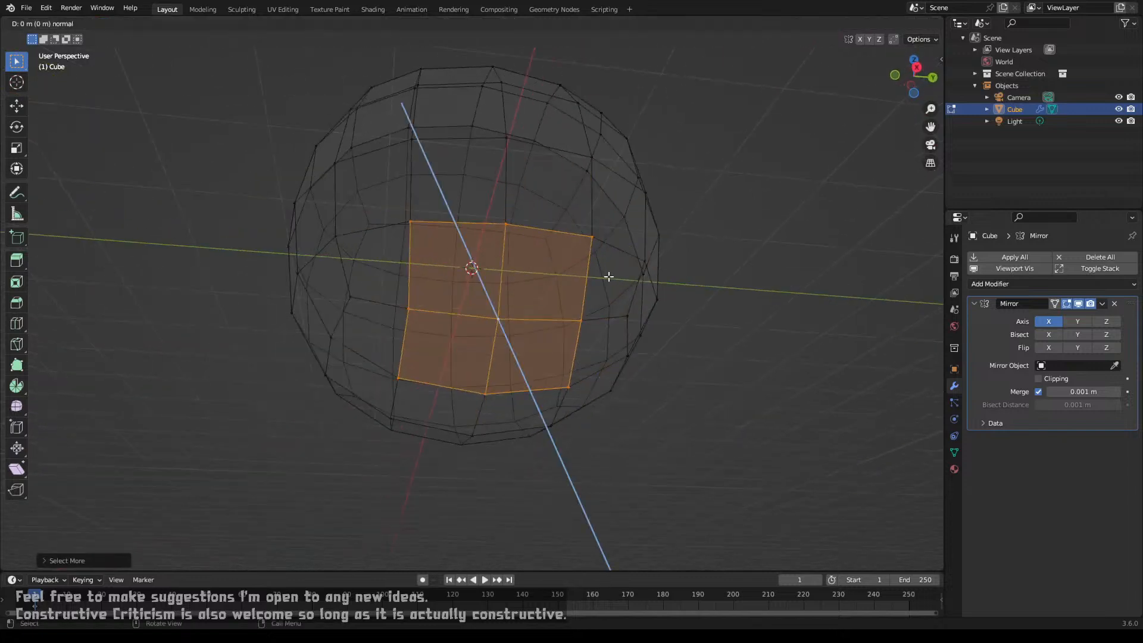
{"action": "right_click", "coordinate": [607, 273]}
{"action": "key", "text": "s"}
{"action": "left_click", "coordinate": [612, 274]}
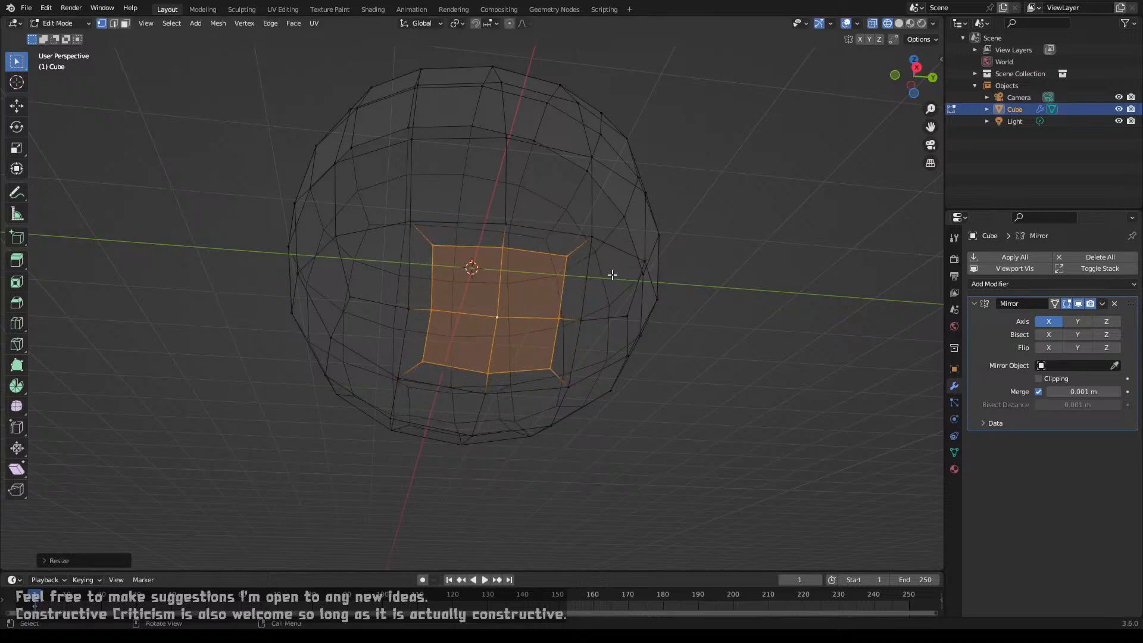
Step: In front view, make the Note annotation layer visible and return to the selection tool
{"action": "middle_click_drag", "start_coordinate": [613, 274], "coordinate": [699, 316]}
{"action": "key", "text": "KP_1"}
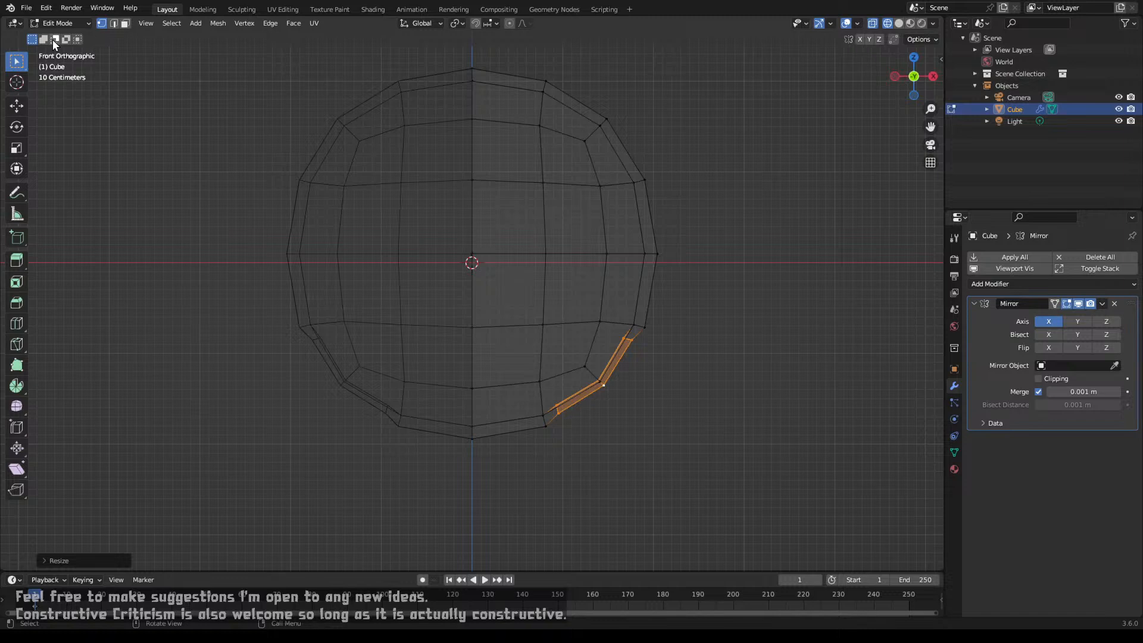
{"action": "left_click", "coordinate": [16, 191]}
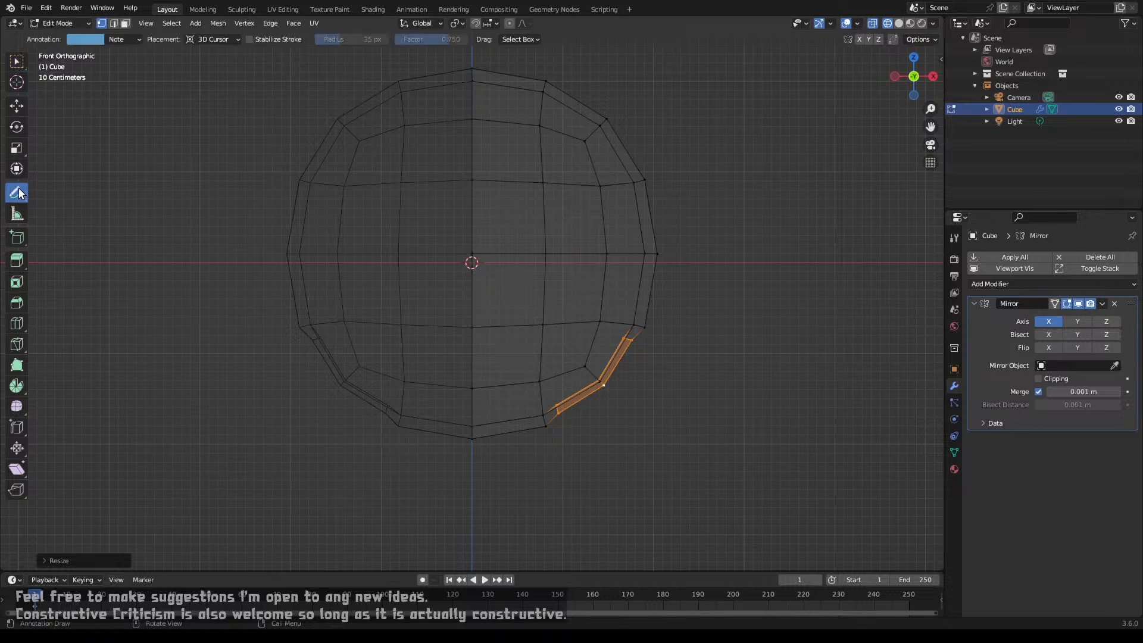
{"action": "left_click", "coordinate": [138, 39]}
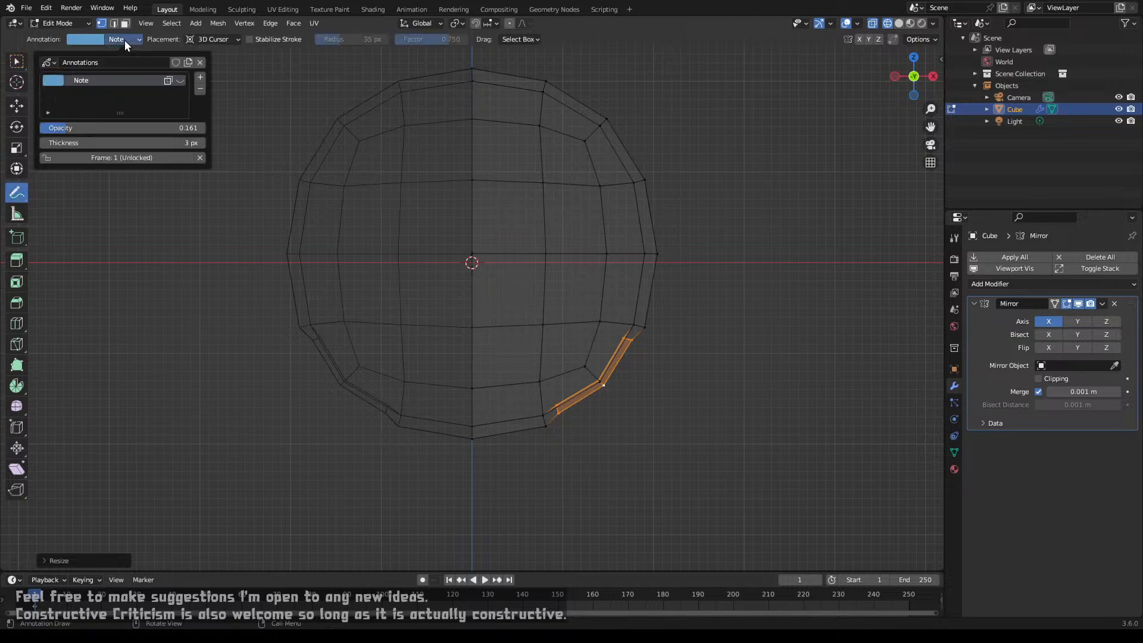
{"action": "left_click", "coordinate": [180, 79]}
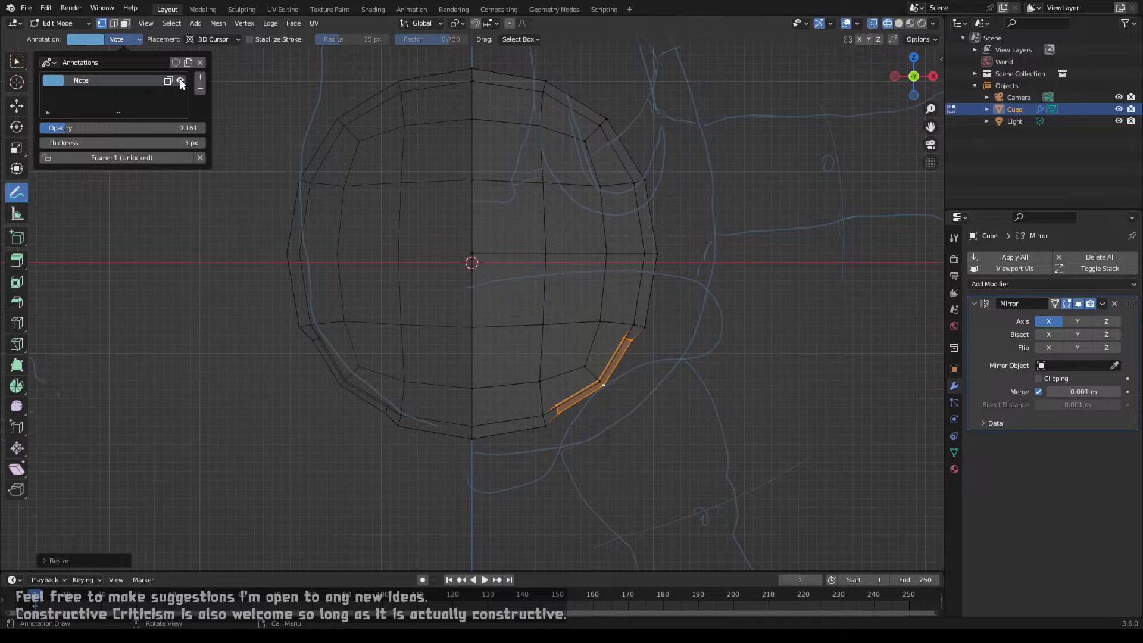
{"action": "left_click", "coordinate": [17, 62]}
{"action": "scroll", "coordinate": [557, 299], "scroll_direction": "down", "scroll_amount": 1}
{"action": "scroll", "coordinate": [558, 299], "scroll_direction": "down", "scroll_amount": 1}
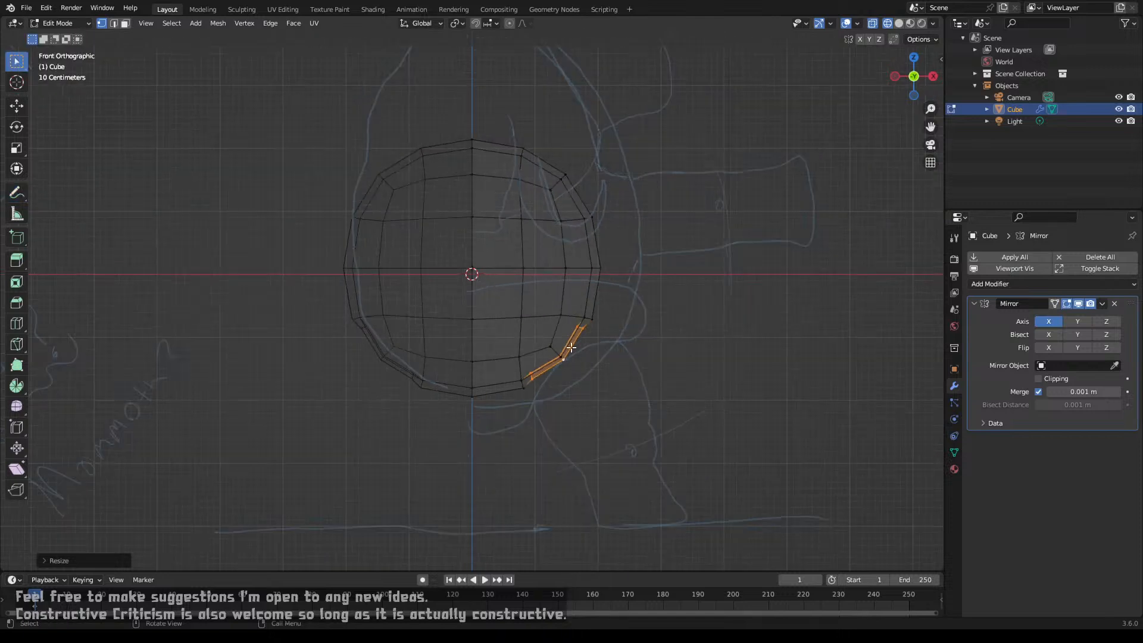
{"action": "scroll", "coordinate": [571, 350], "scroll_direction": "up", "scroll_amount": 1}
Step: Set the pivot point to 3D Cursor and snap the cursor to the body's central vertices on the mirror line
{"action": "key", "text": "a"}
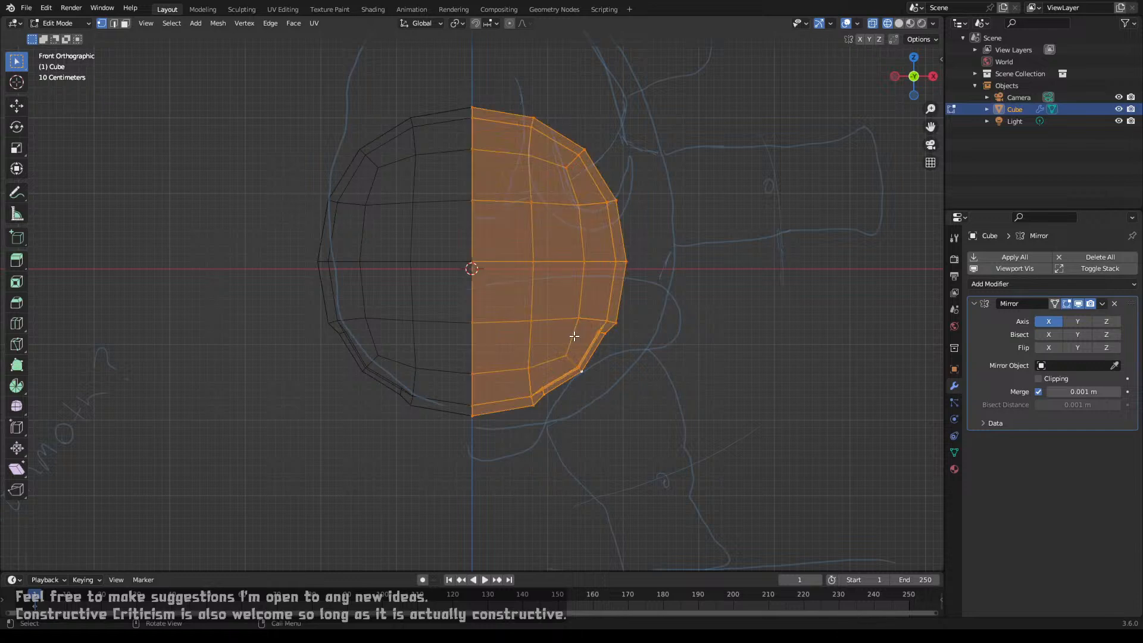
{"action": "key", "text": "period"}
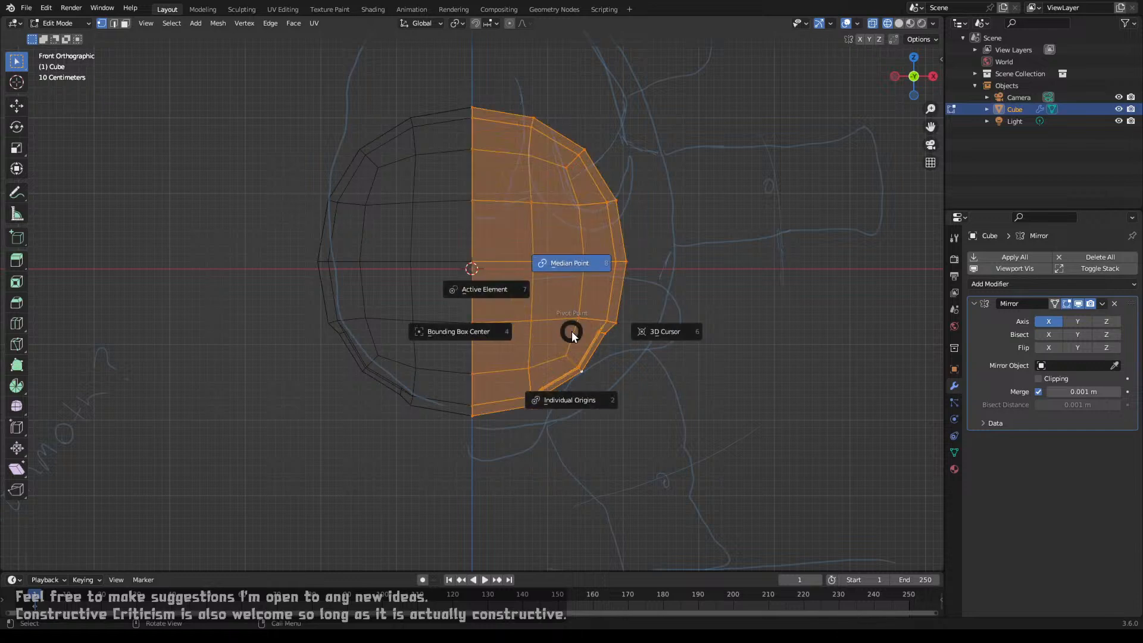
{"action": "left_click", "coordinate": [655, 334]}
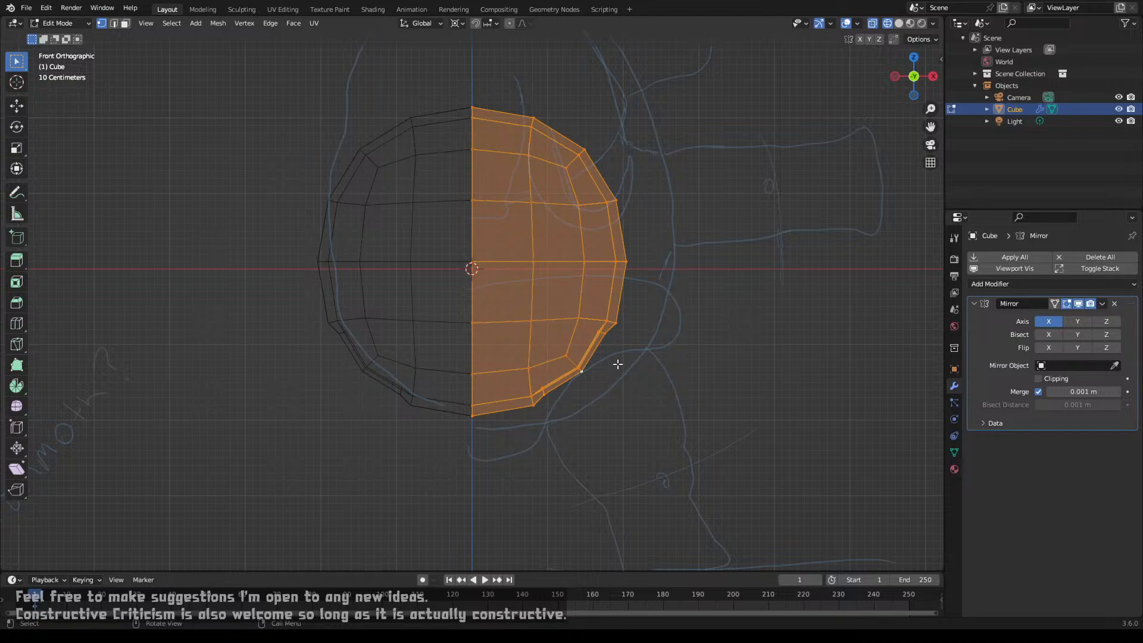
{"action": "key", "text": "alt+a"}
{"action": "key", "text": "c"}
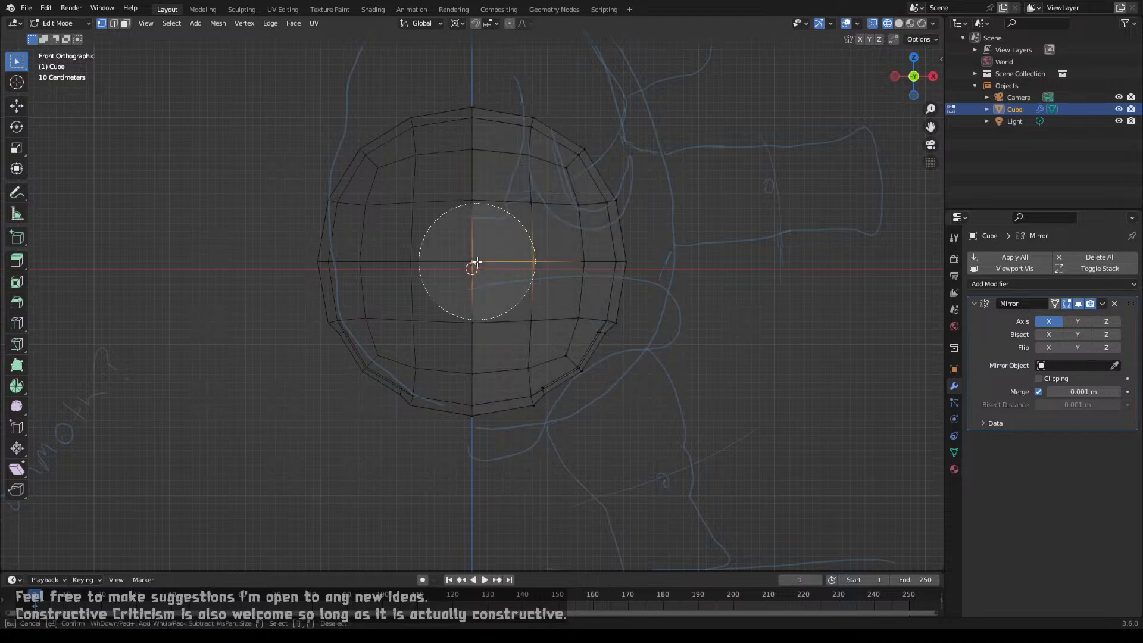
{"action": "scroll", "coordinate": [562, 263], "scroll_direction": "up", "scroll_amount": 4}
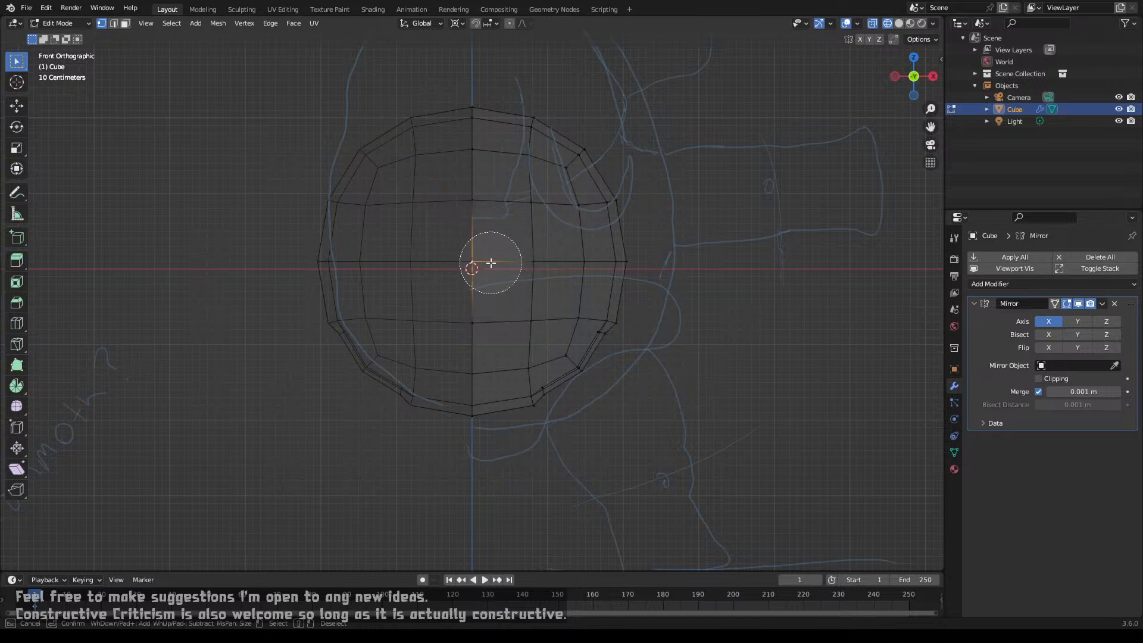
{"action": "key", "text": "Escape"}
{"action": "key", "text": "shift+s"}
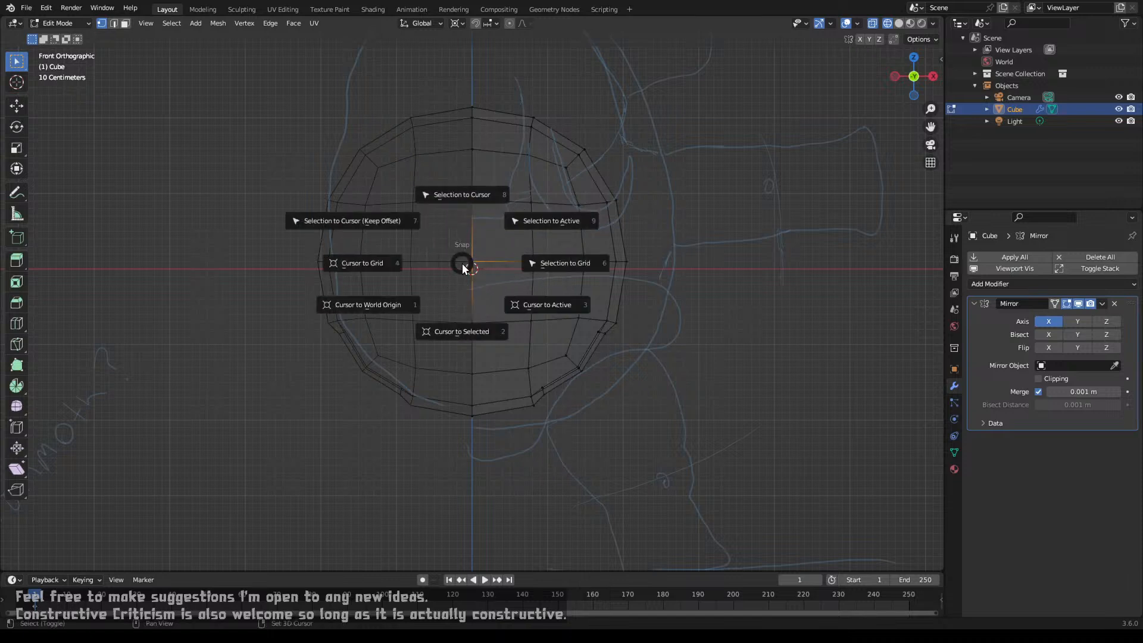
{"action": "left_click", "coordinate": [464, 333]}
Step: Scale the entire half mesh up slightly about the 3D cursor to reach the sketch's lower body outline
{"action": "key", "text": "a"}
{"action": "key", "text": "s"}
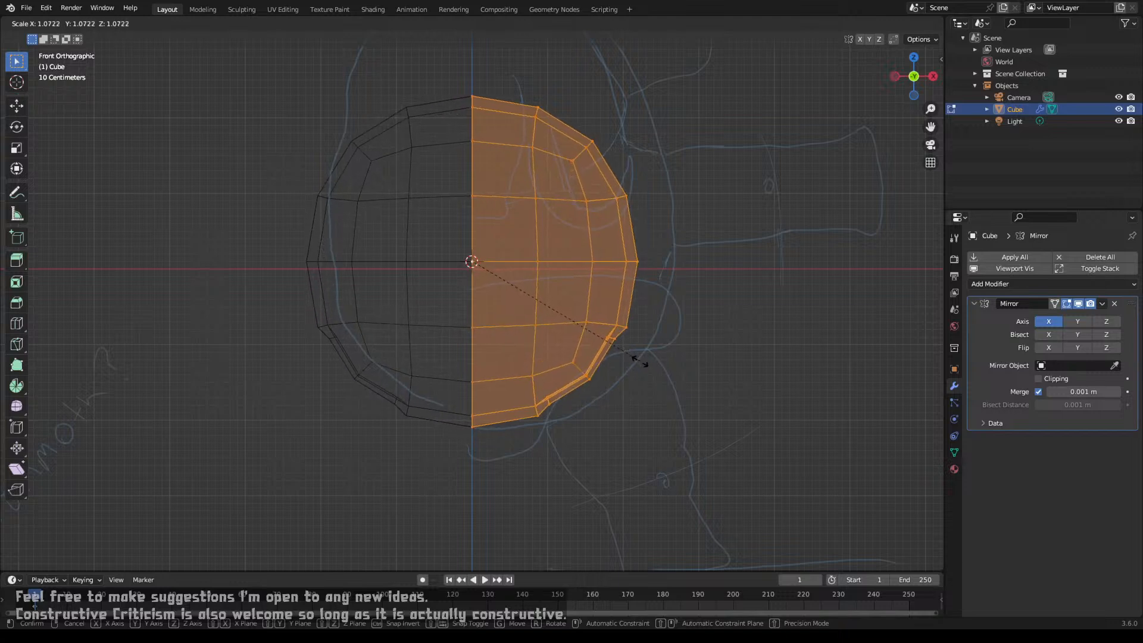
{"action": "left_click", "coordinate": [644, 369]}
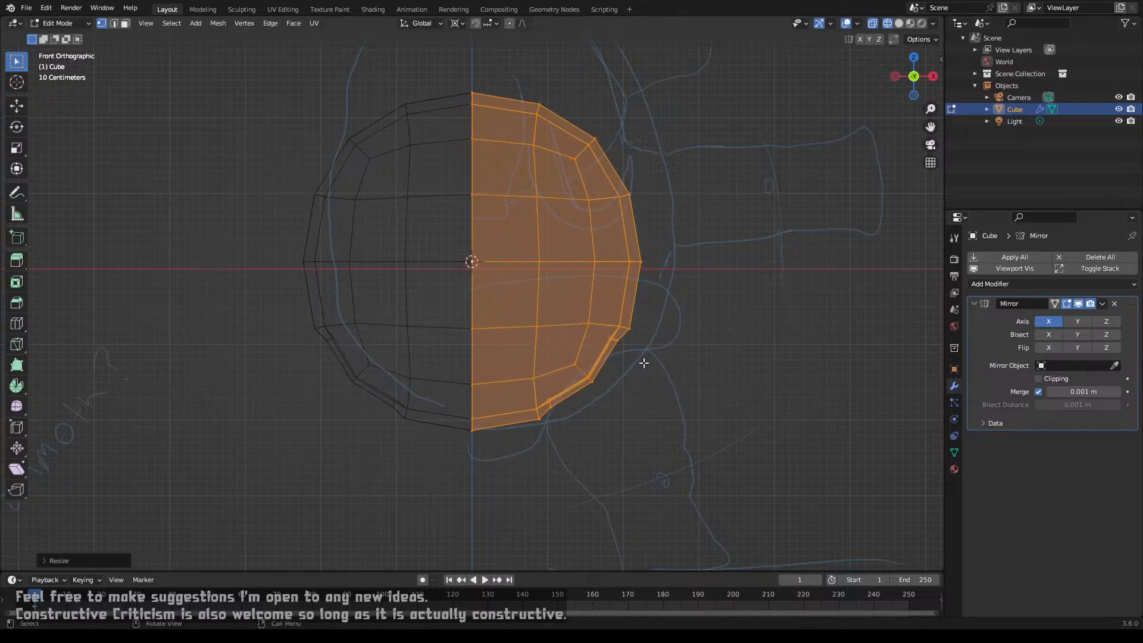
Step: Select the inset leg patch around its corner vertex and scale it slightly outward from the 3D cursor in front view
{"action": "left_click", "coordinate": [602, 384]}
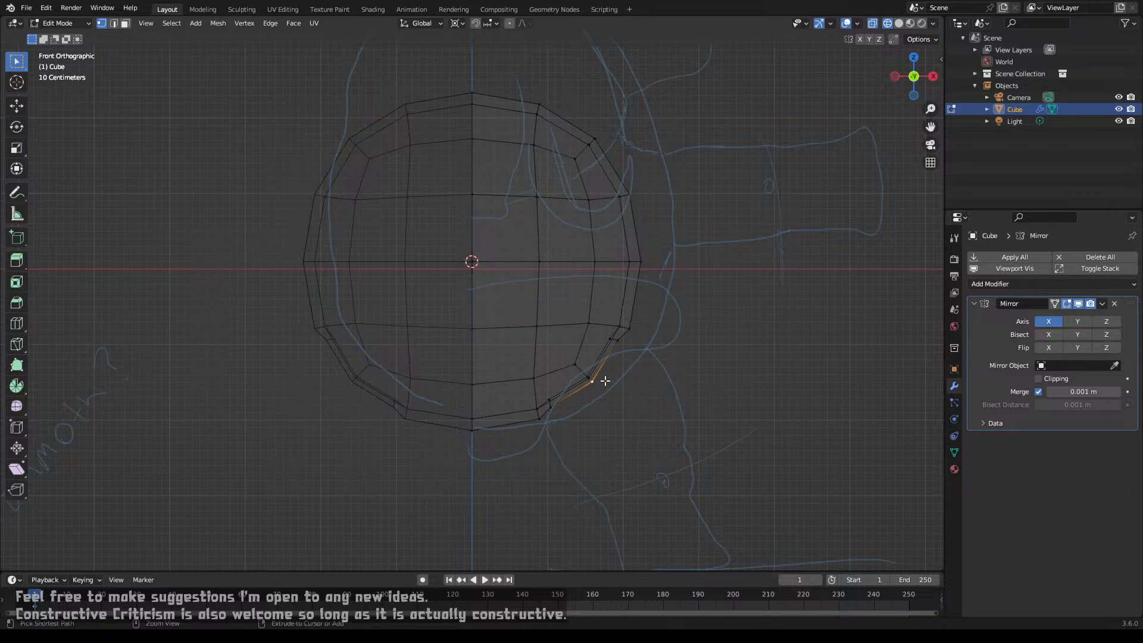
{"action": "key", "text": "ctrl+KP_Add"}
{"action": "scroll", "coordinate": [605, 381], "scroll_direction": "up", "scroll_amount": 1}
{"action": "mouse_move", "coordinate": [665, 356]}
{"action": "middle_mouse_down"}
{"action": "mouse_move", "coordinate": [631, 321]}
{"action": "mouse_move", "coordinate": [667, 374]}
{"action": "middle_mouse_up"}
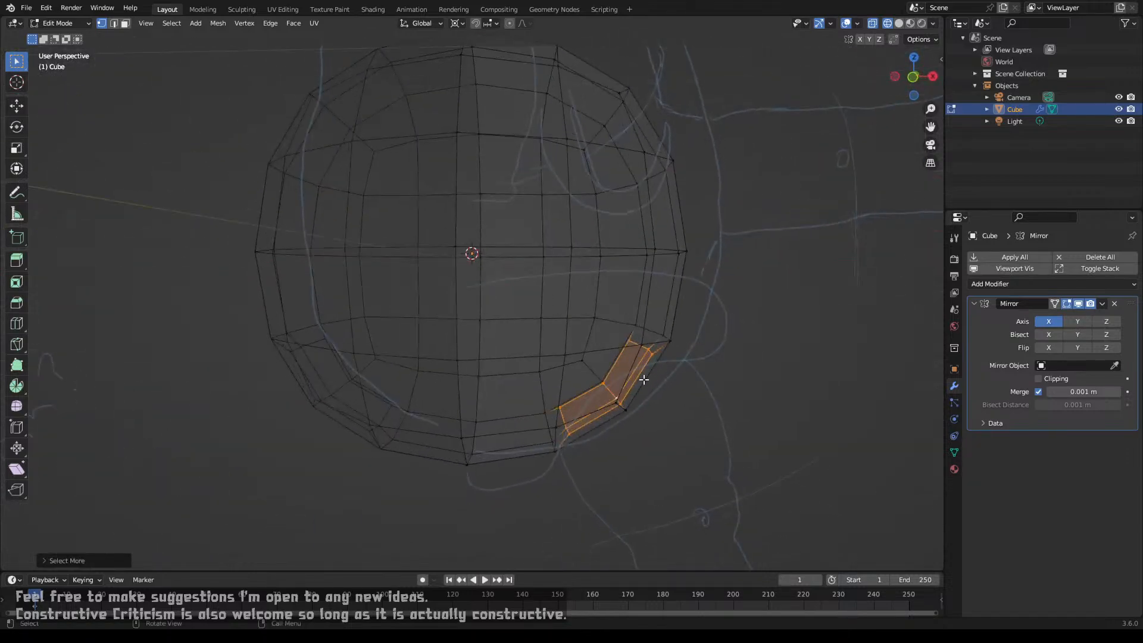
{"action": "key", "text": "KP_1"}
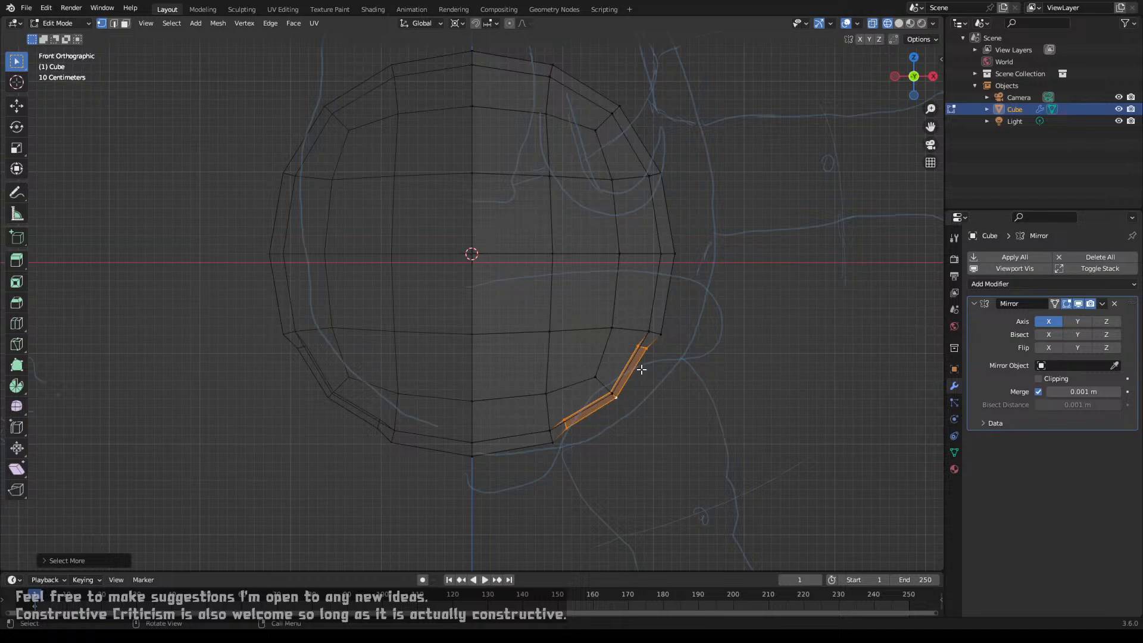
{"action": "key", "text": "s"}
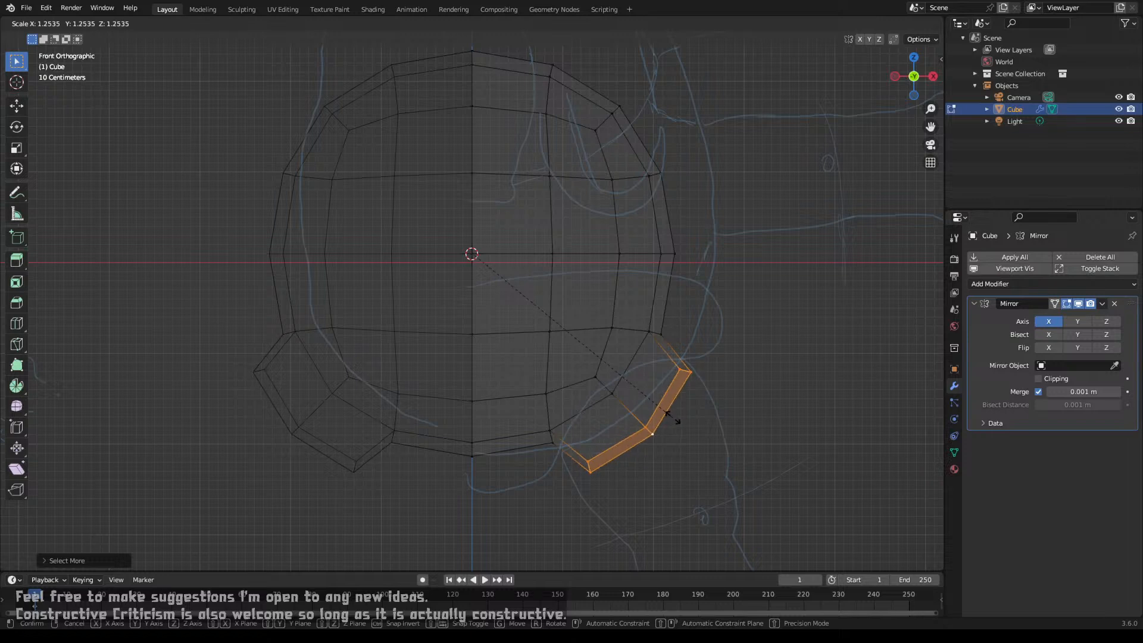
{"action": "left_click", "coordinate": [636, 395]}
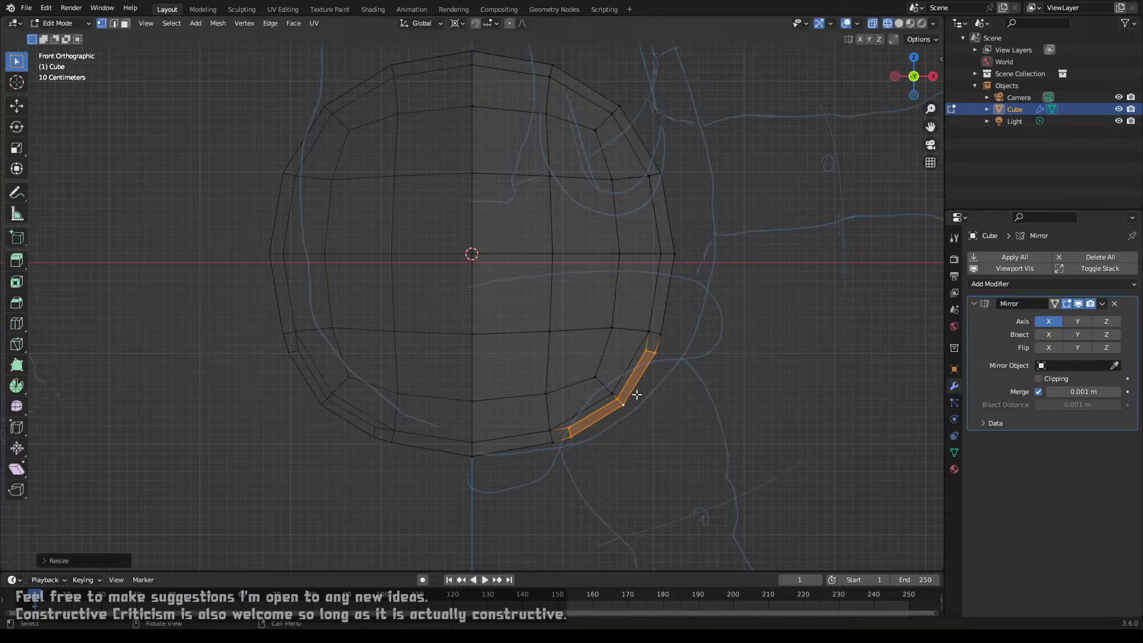
Step: Extrude the leg patch outward along its normal to form a stub following the sketched leg
{"action": "key", "text": "e"}
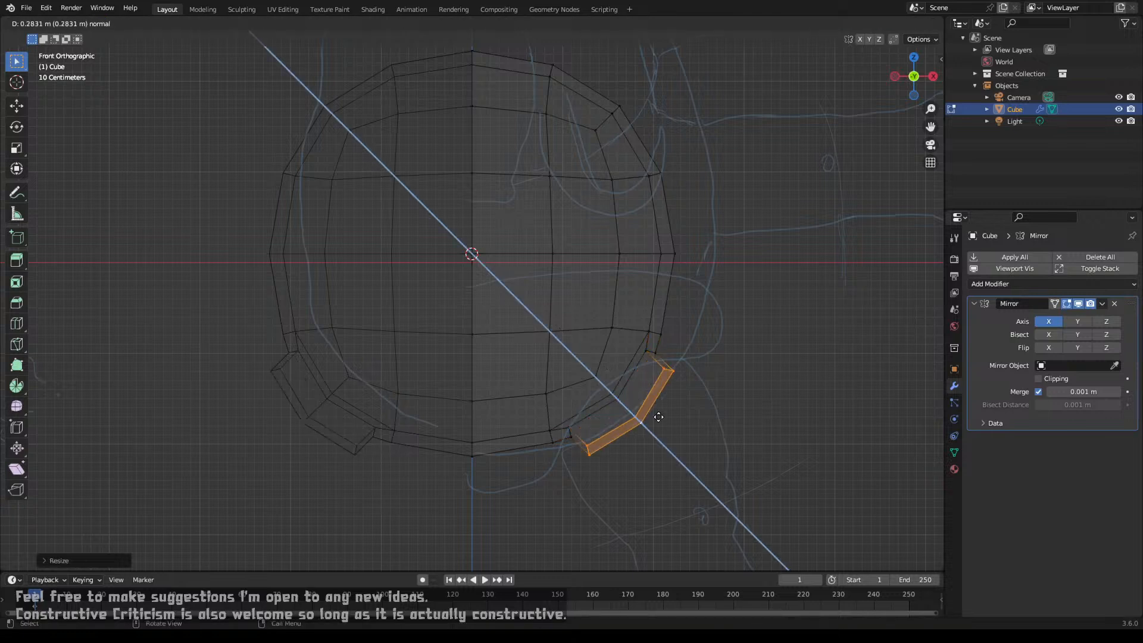
{"action": "left_click", "coordinate": [679, 444]}
{"action": "key", "text": "s"}
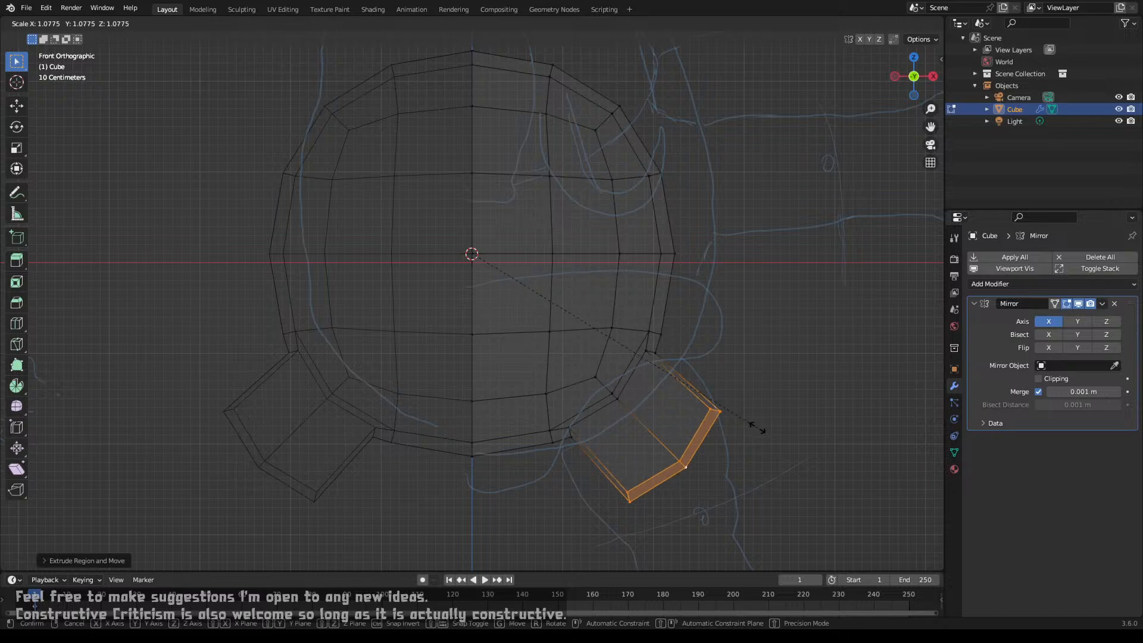
{"action": "left_click", "coordinate": [754, 426]}
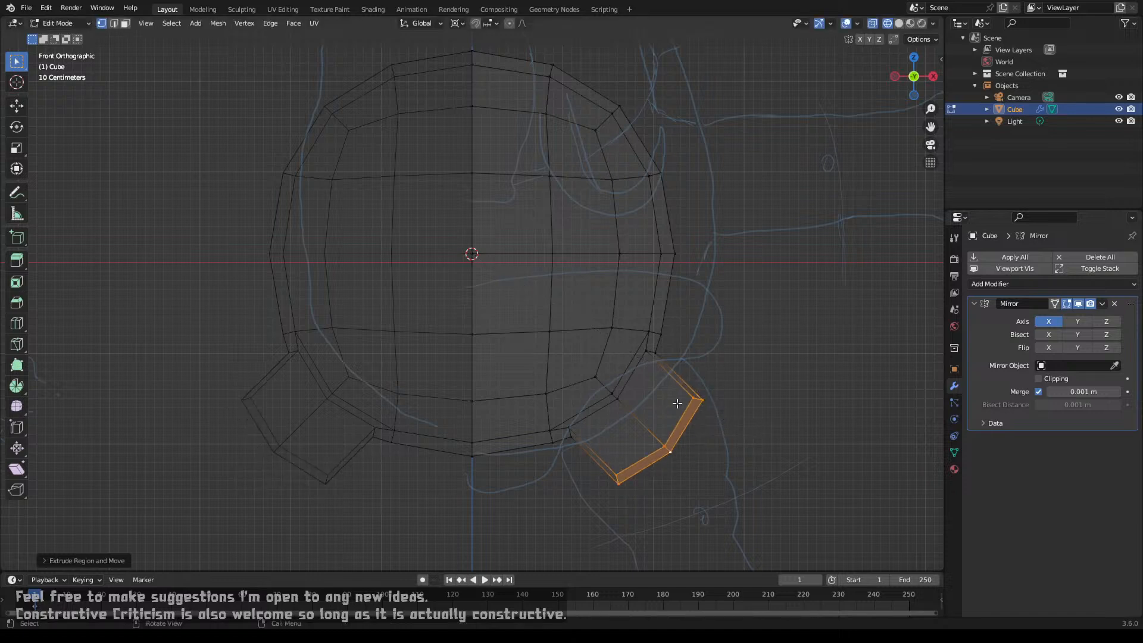
Step: With the pivot at Median Point, scale the leg's end faces to about 1.22, then move and rotate them toward the sketched leg's direction
{"action": "key", "text": "period"}
{"action": "left_click", "coordinate": [664, 362]}
{"action": "key", "text": "s"}
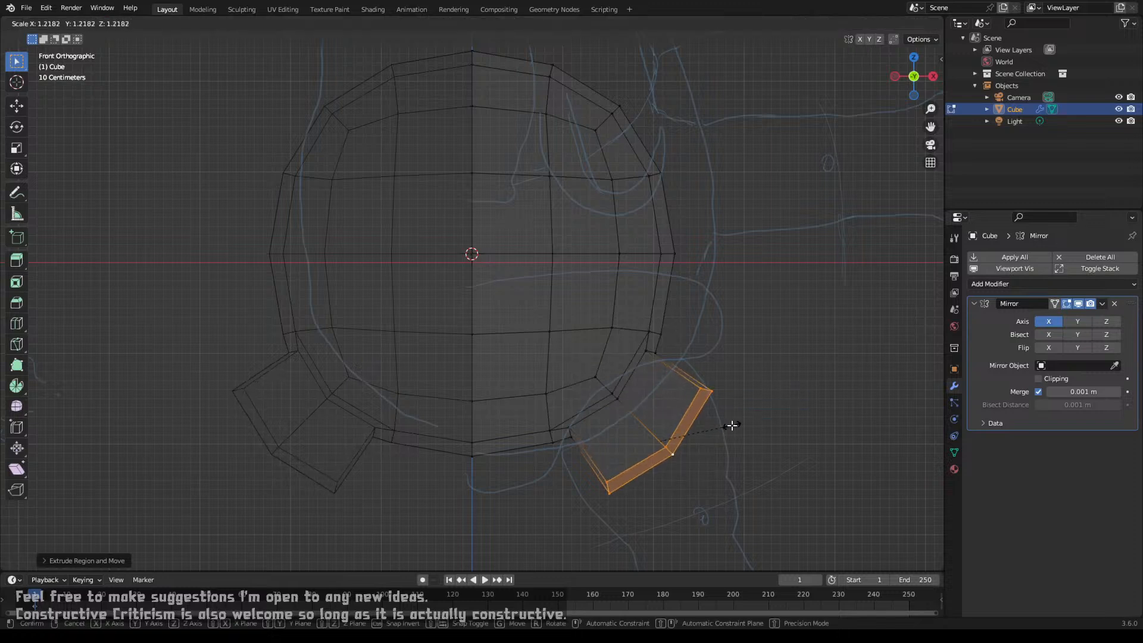
{"action": "left_click", "coordinate": [732, 424]}
{"action": "key", "text": "g"}
{"action": "left_click", "coordinate": [720, 417]}
{"action": "key", "text": "r"}
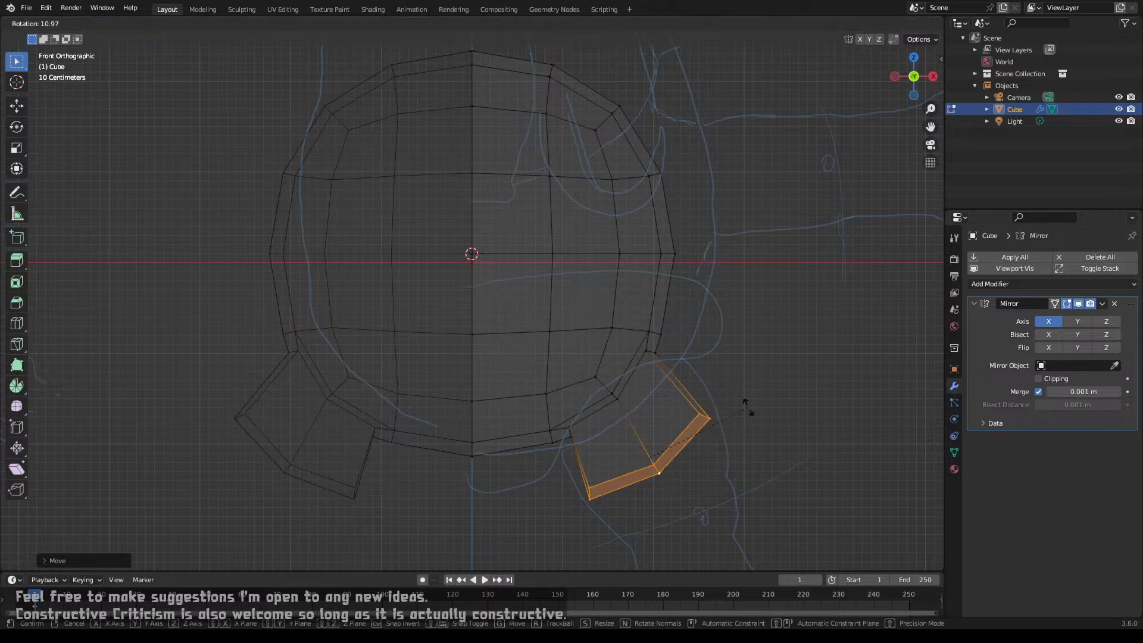
{"action": "left_click", "coordinate": [750, 423]}
{"action": "key", "text": "s"}
{"action": "key", "text": "z"}
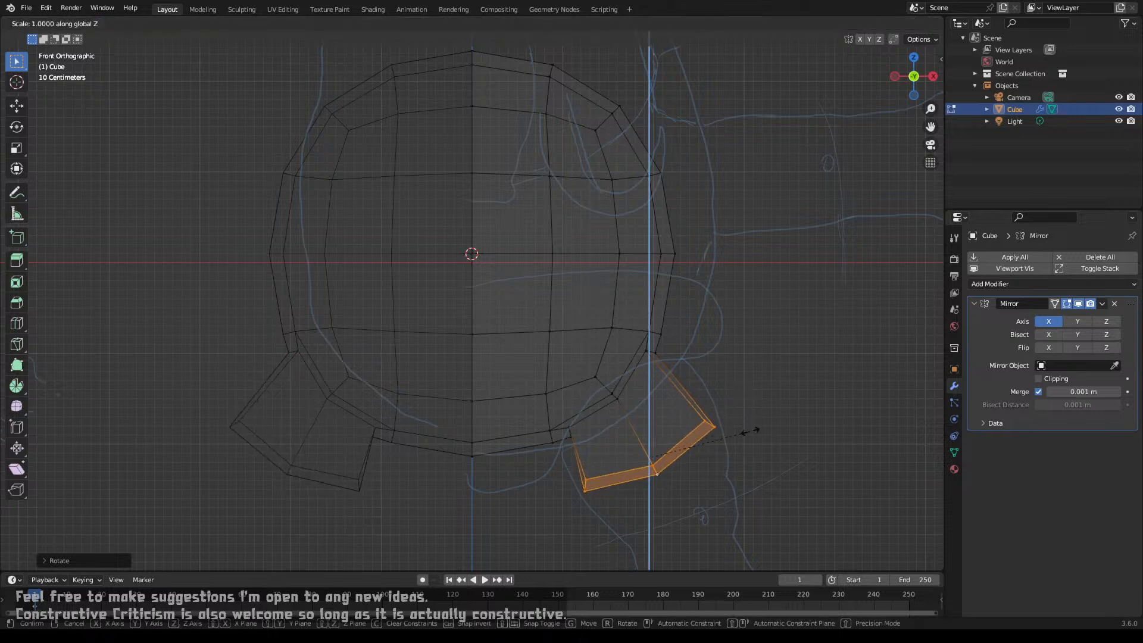
{"action": "right_click", "coordinate": [744, 431]}
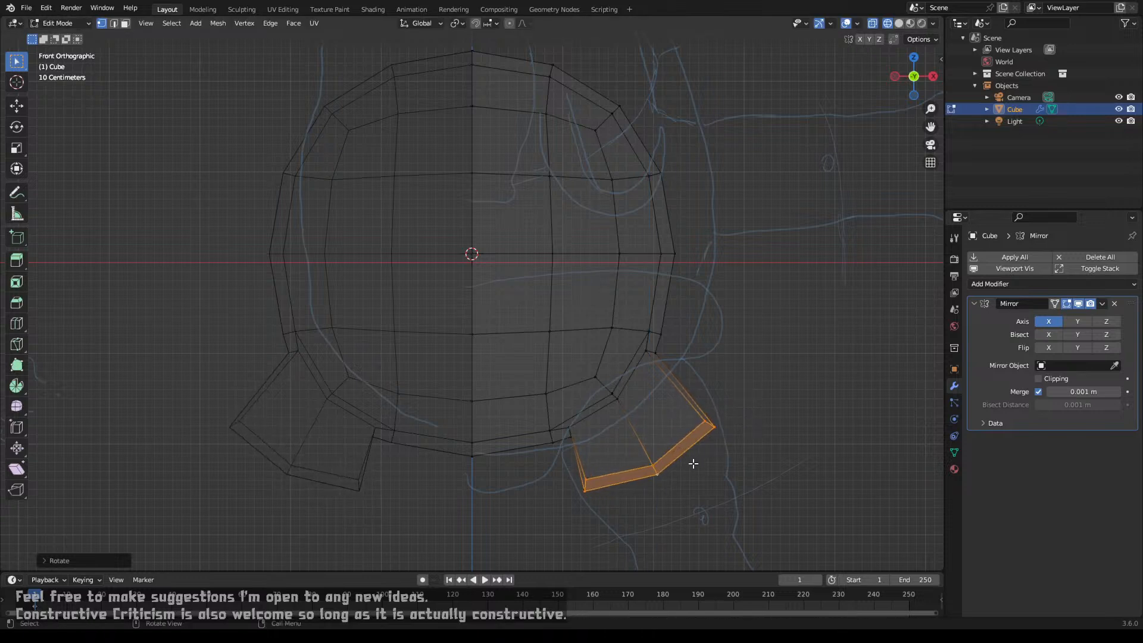
{"action": "key", "text": "z"}
{"action": "key", "text": "z"}
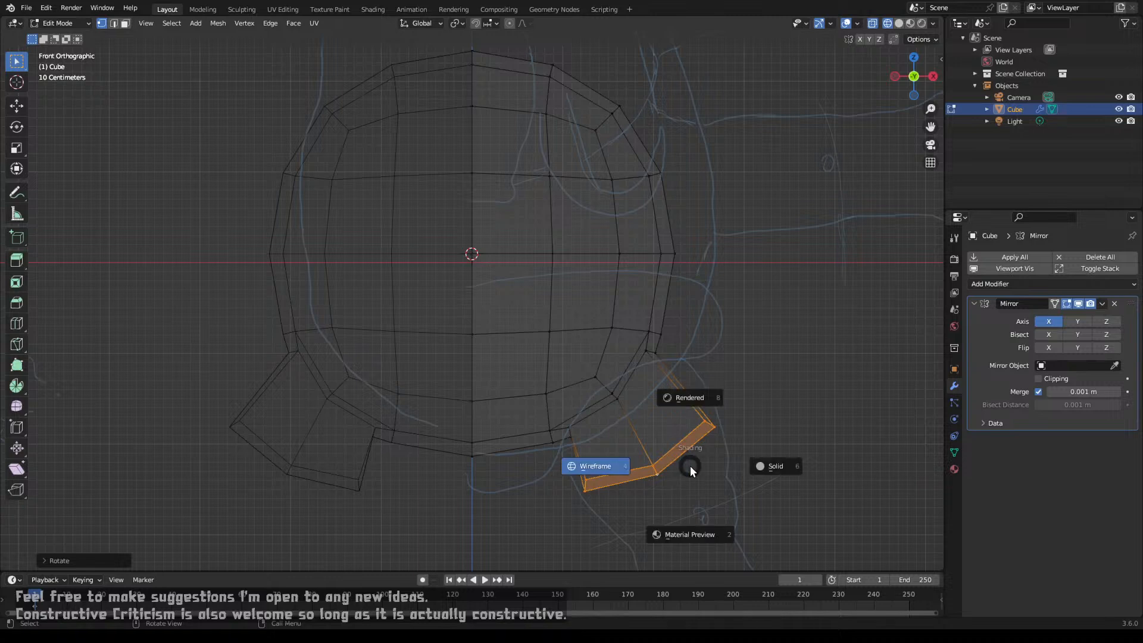
Step: Set the orientation to Normal and the pivot to Active Element, then flatten the leg's end faces by scaling them along normal Z
{"action": "key", "text": "comma"}
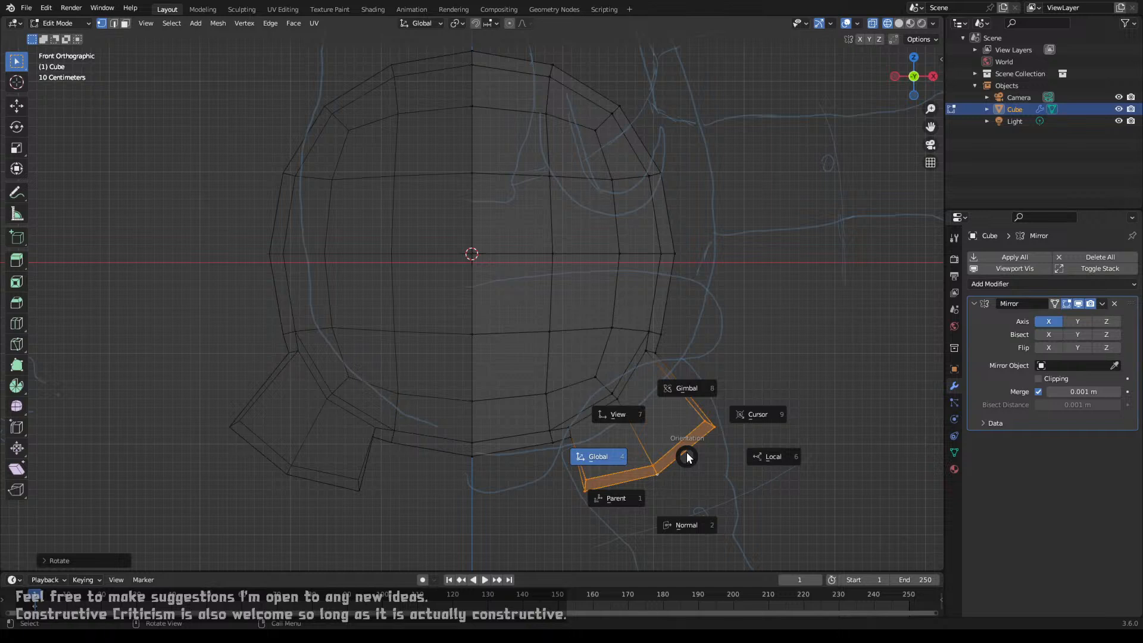
{"action": "left_click", "coordinate": [690, 515]}
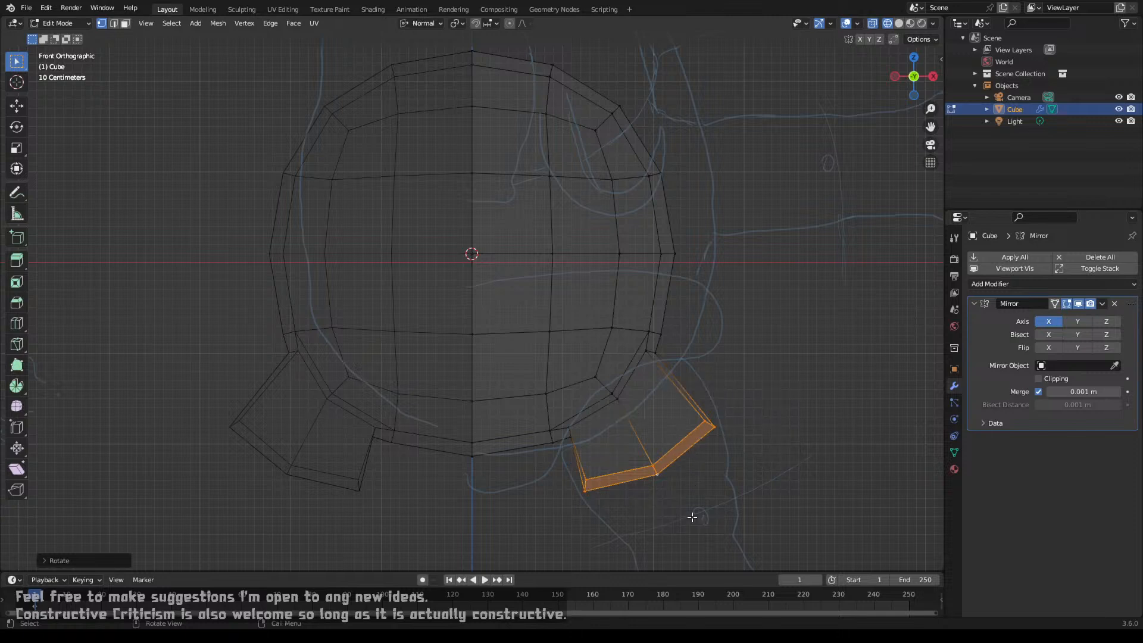
{"action": "key", "text": "period"}
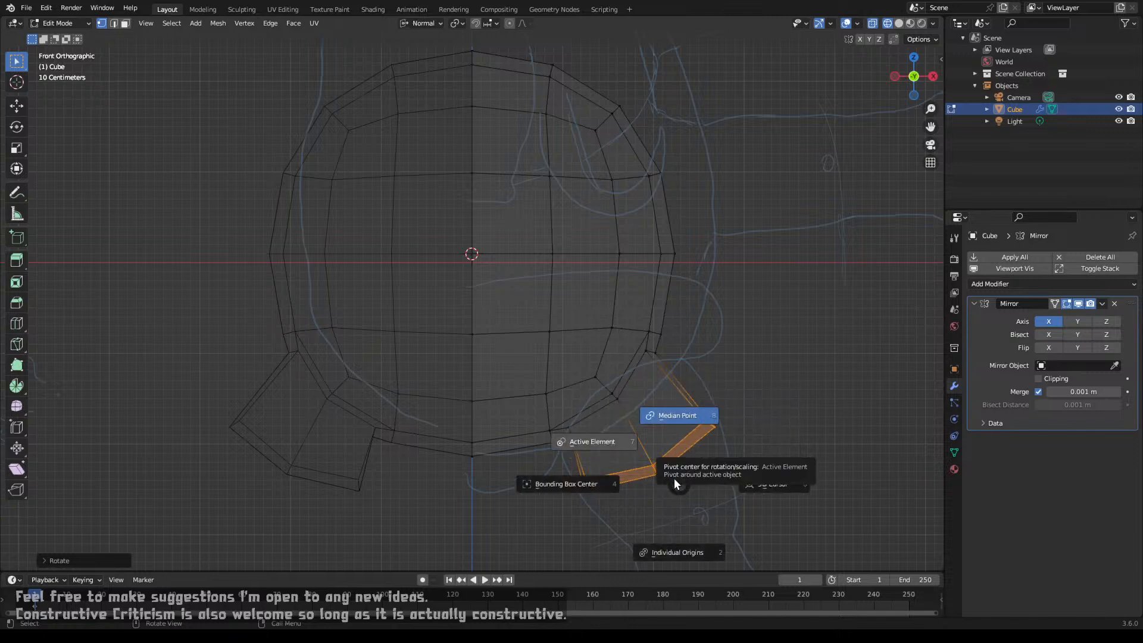
{"action": "left_click", "coordinate": [625, 445]}
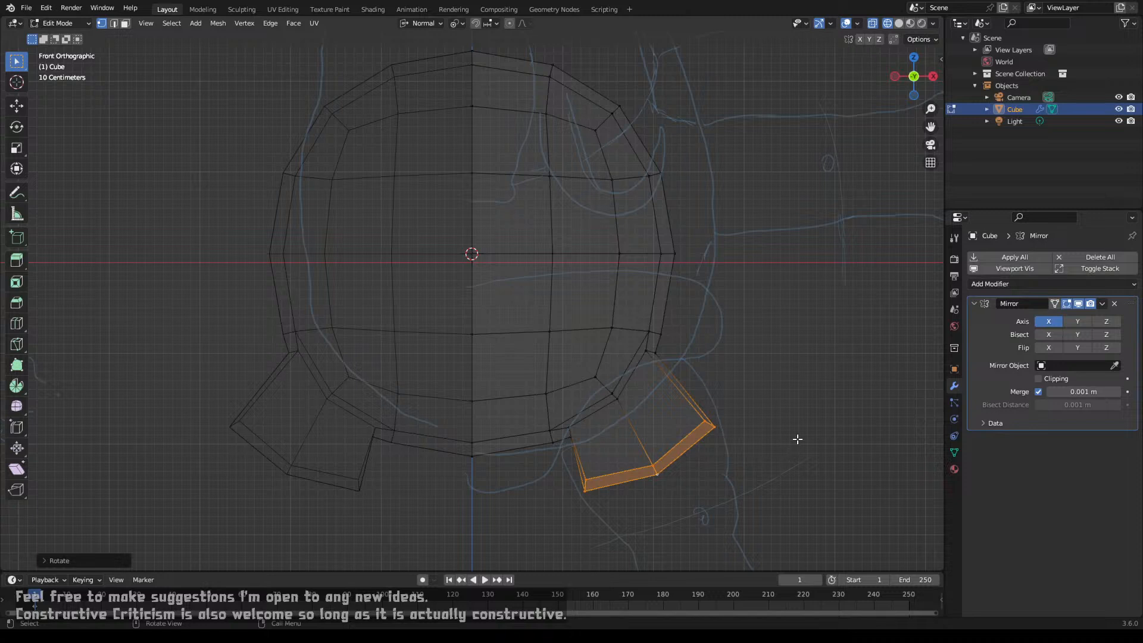
{"action": "key", "text": "s"}
{"action": "key", "text": "z"}
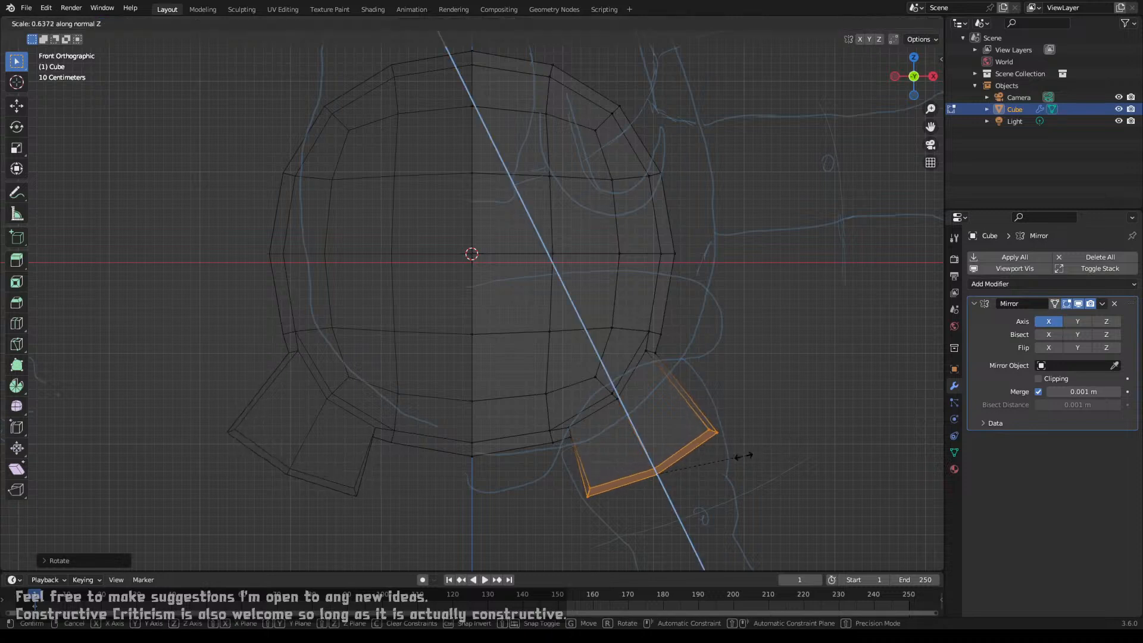
{"action": "left_click", "coordinate": [704, 469]}
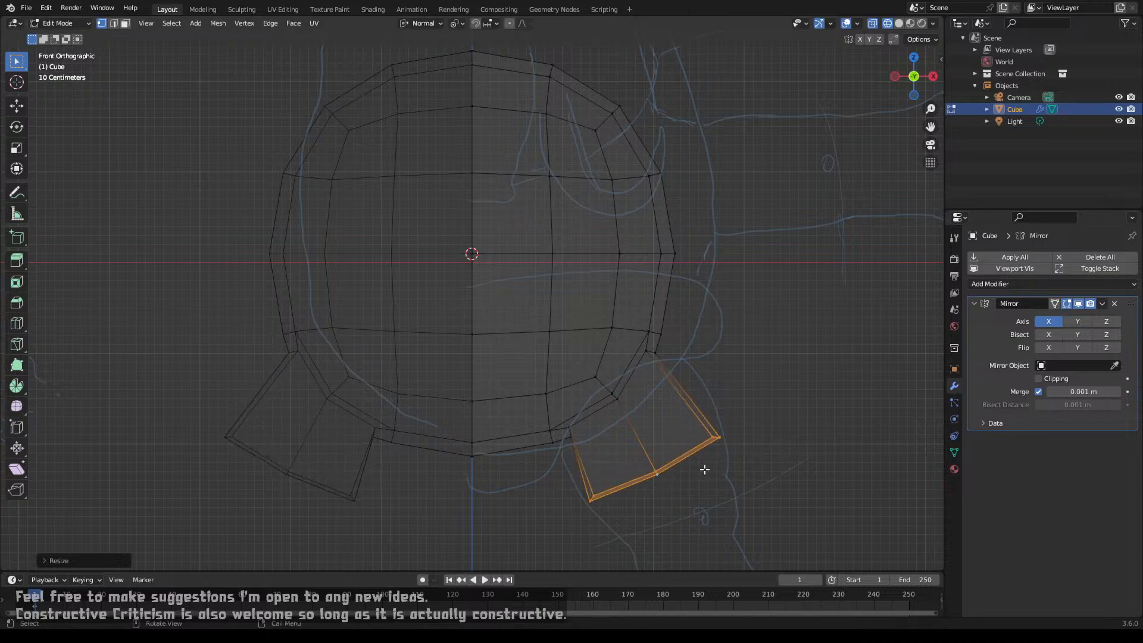
Step: Move the leg stub's end faces further down along the sketched leg and scale them smaller to narrow the knee
{"action": "scroll", "coordinate": [716, 461], "scroll_direction": "down", "scroll_amount": 3}
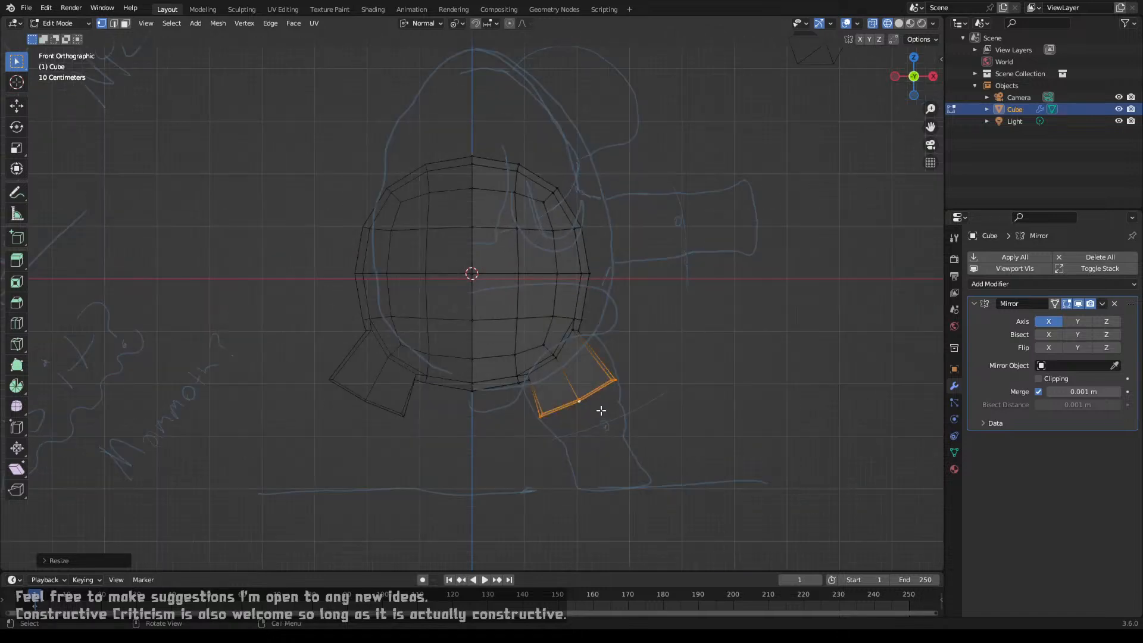
{"action": "key", "text": "g"}
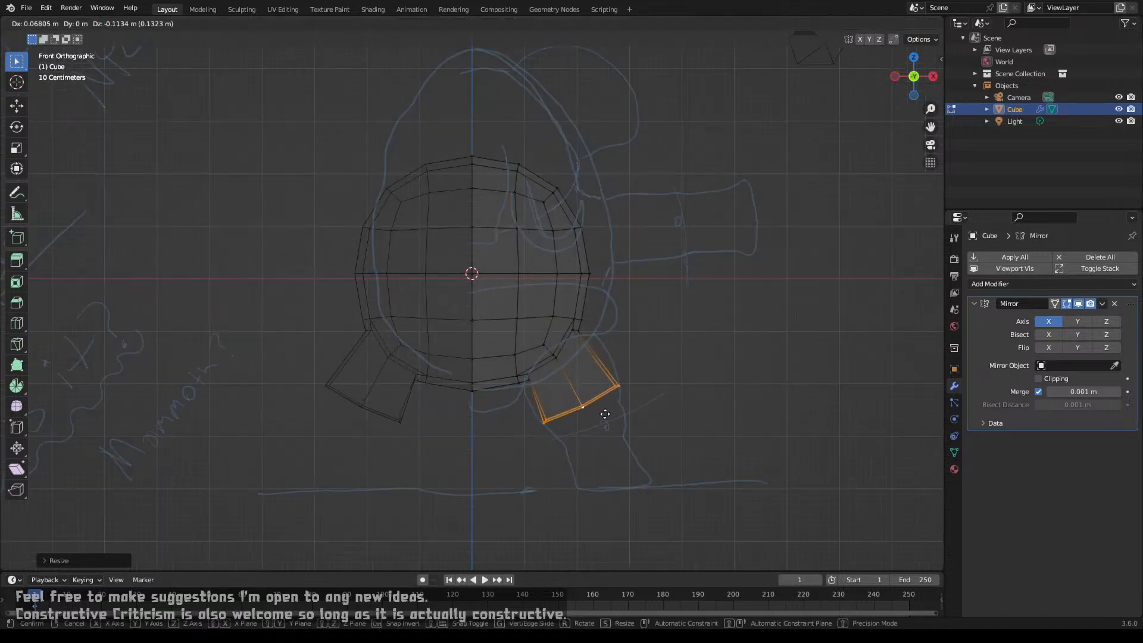
{"action": "left_click", "coordinate": [613, 422]}
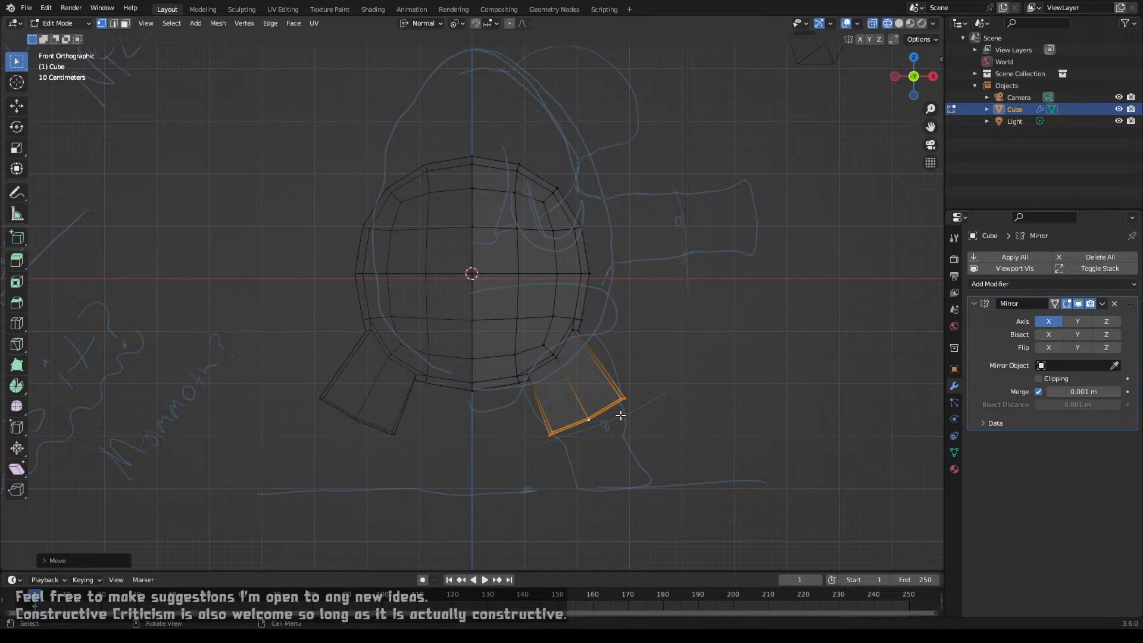
{"action": "key", "text": "s"}
{"action": "left_click", "coordinate": [645, 420]}
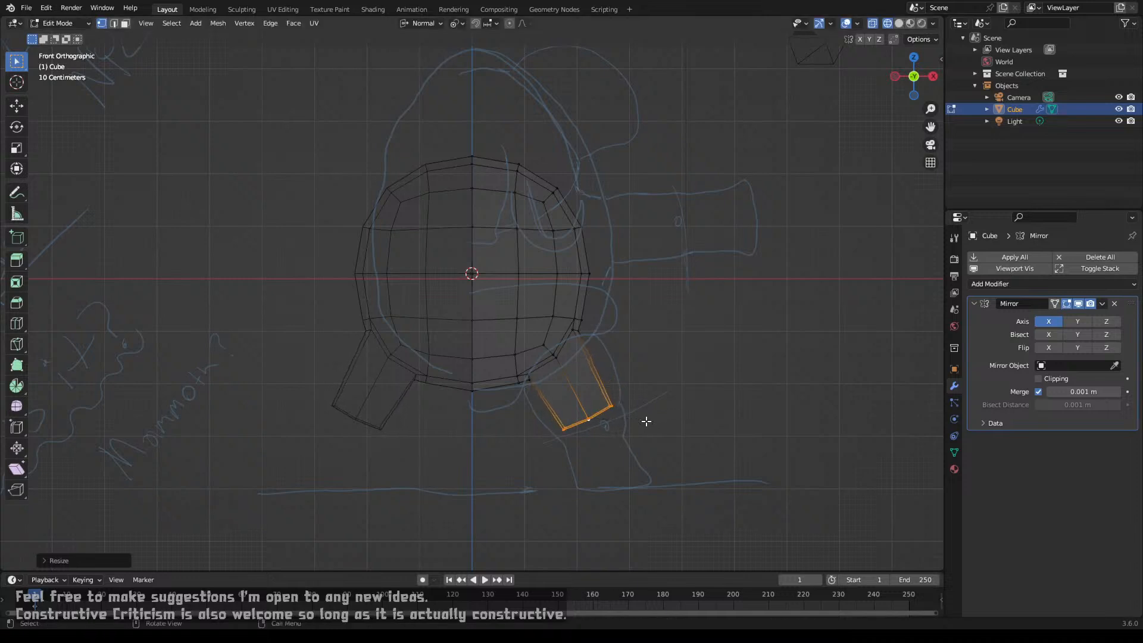
Step: Add a loop cut around the middle of the leg stub and scale it up to give the thigh a bulge
{"action": "key", "text": "ctrl+r"}
{"action": "left_click", "coordinate": [591, 380]}
{"action": "left_click", "coordinate": [594, 376]}
{"action": "key", "text": "s"}
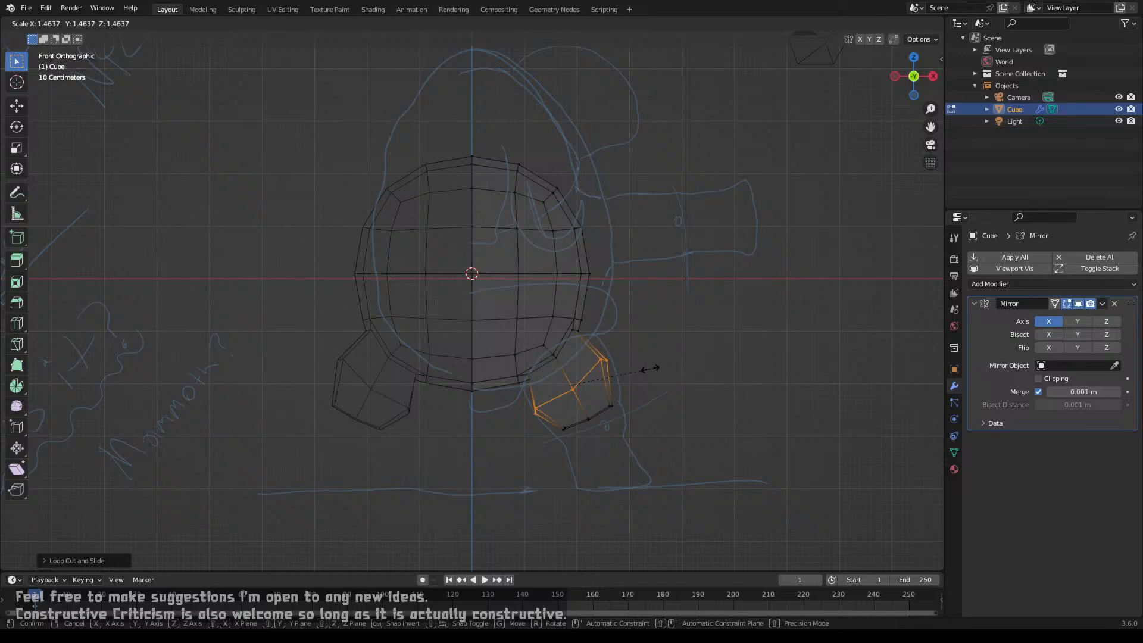
{"action": "left_click", "coordinate": [639, 376]}
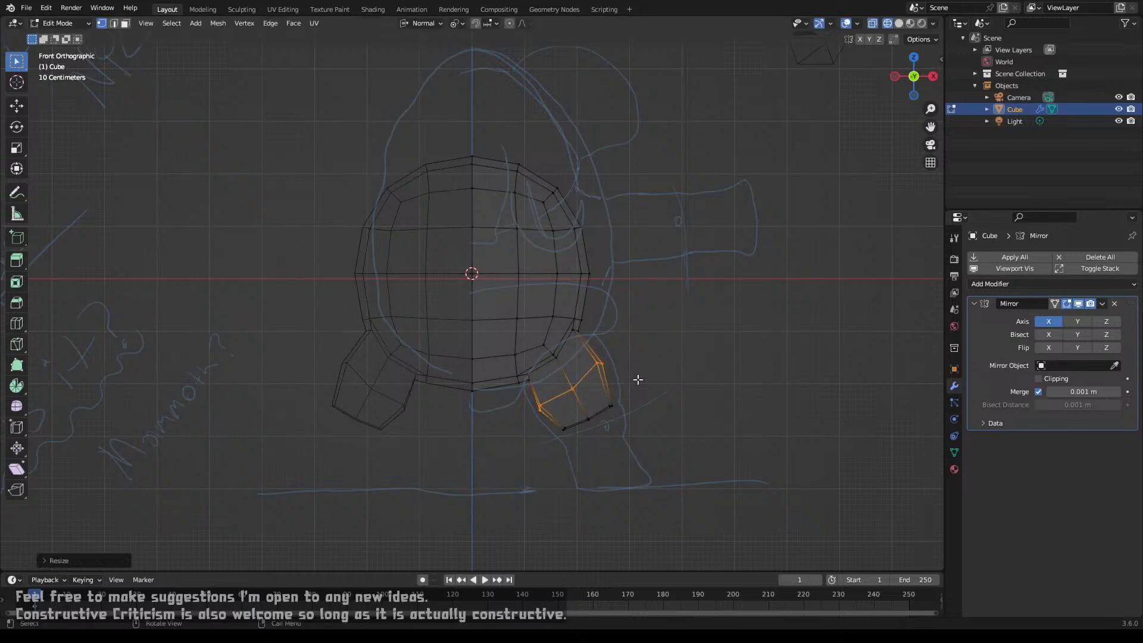
Step: Select the leg's end faces and extrude them about 1.07 m along their normal to form the lower leg
{"action": "left_click_drag", "start_coordinate": [576, 424], "coordinate": [627, 413]}
{"action": "key", "text": "e"}
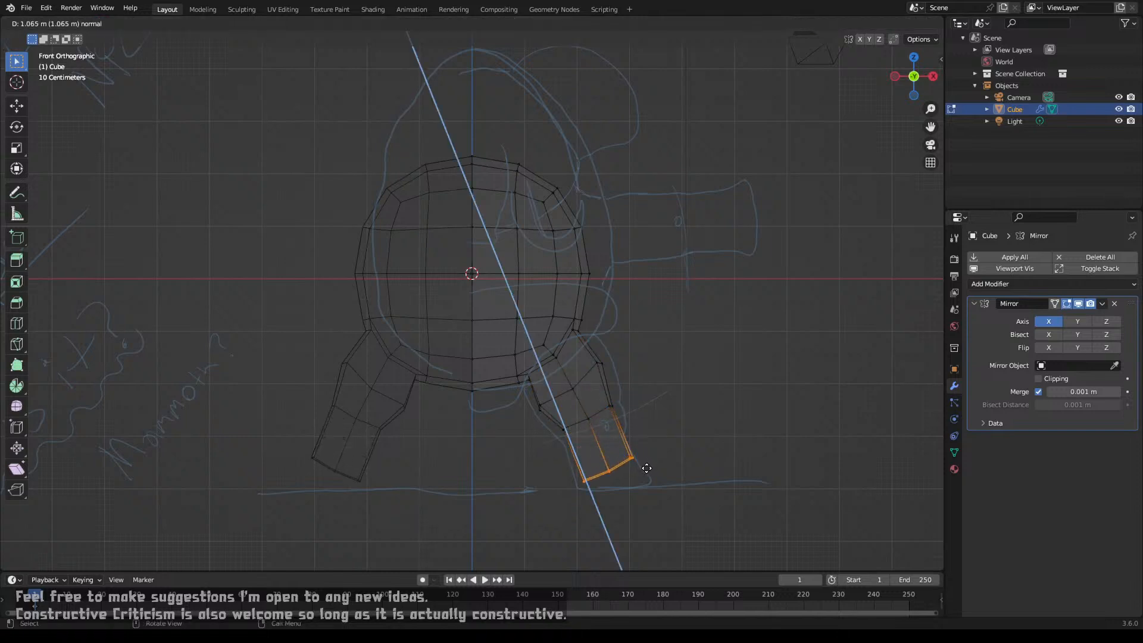
{"action": "left_click", "coordinate": [646, 468]}
Step: Make the centre vertex of the lower leg's end active and rotate the end faces about 20° toward the ground line in front view
{"action": "key", "text": "r"}
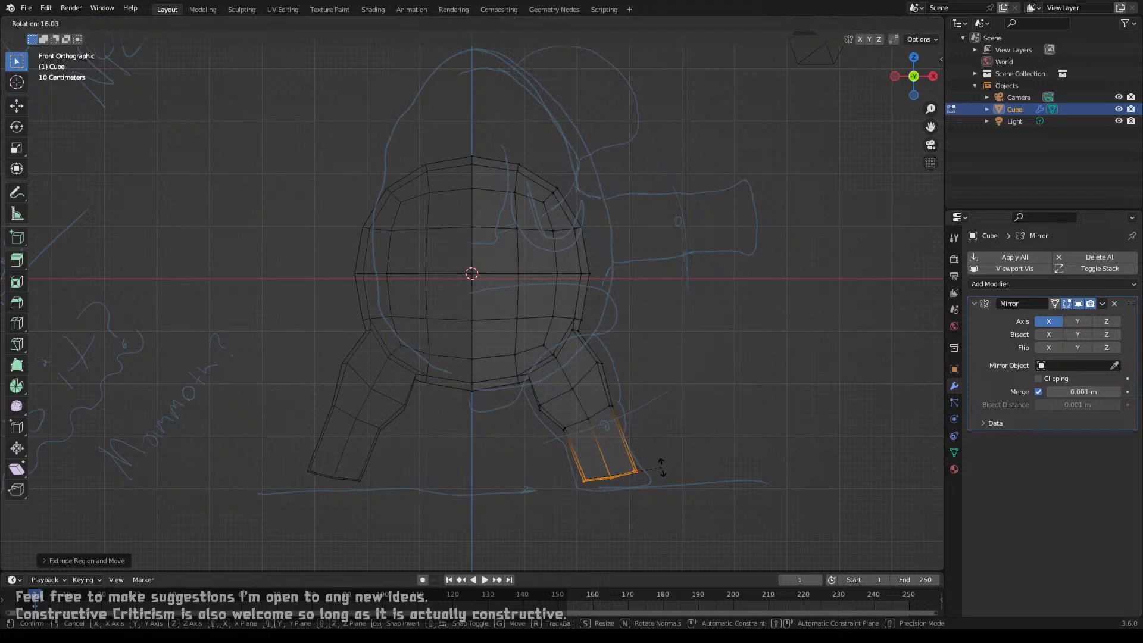
{"action": "left_click", "coordinate": [661, 468]}
{"action": "middle_click_drag", "start_coordinate": [631, 481], "coordinate": [635, 468]}
{"action": "left_click", "coordinate": [616, 461], "text": "shift"}
{"action": "left_click", "coordinate": [617, 461], "text": "shift"}
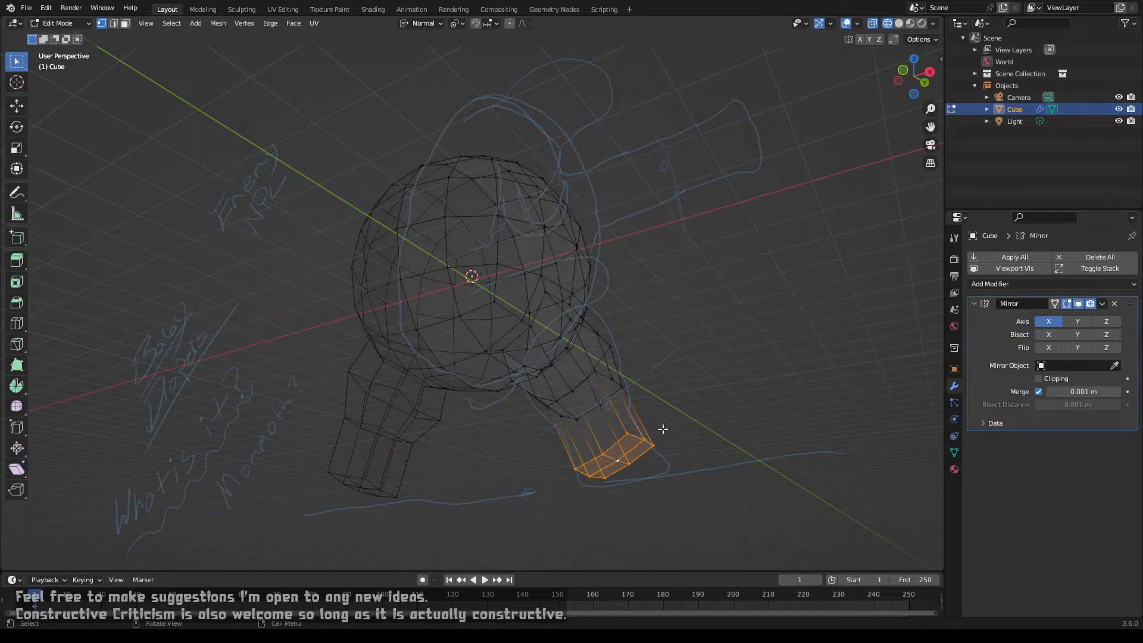
{"action": "key", "text": "KP_1"}
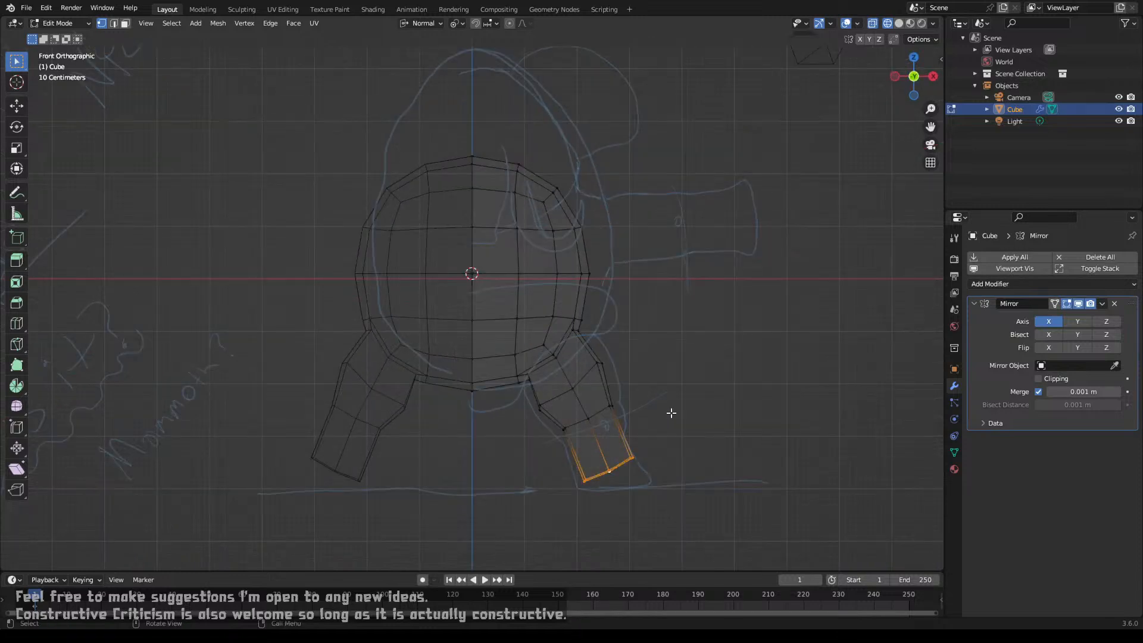
{"action": "key", "text": "r"}
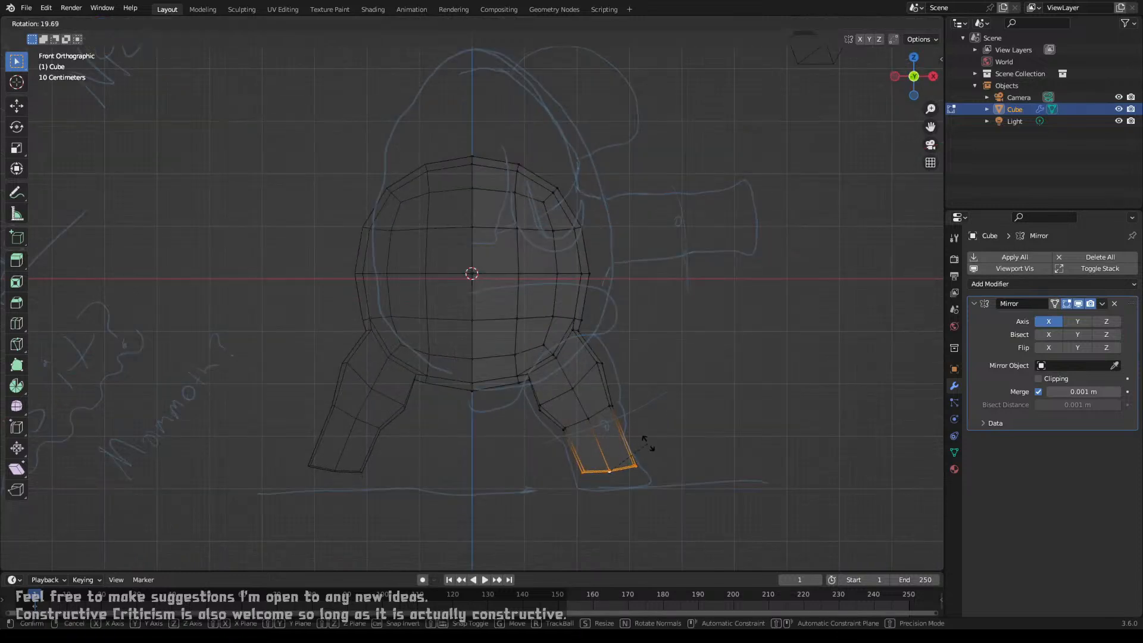
{"action": "left_click", "coordinate": [648, 444]}
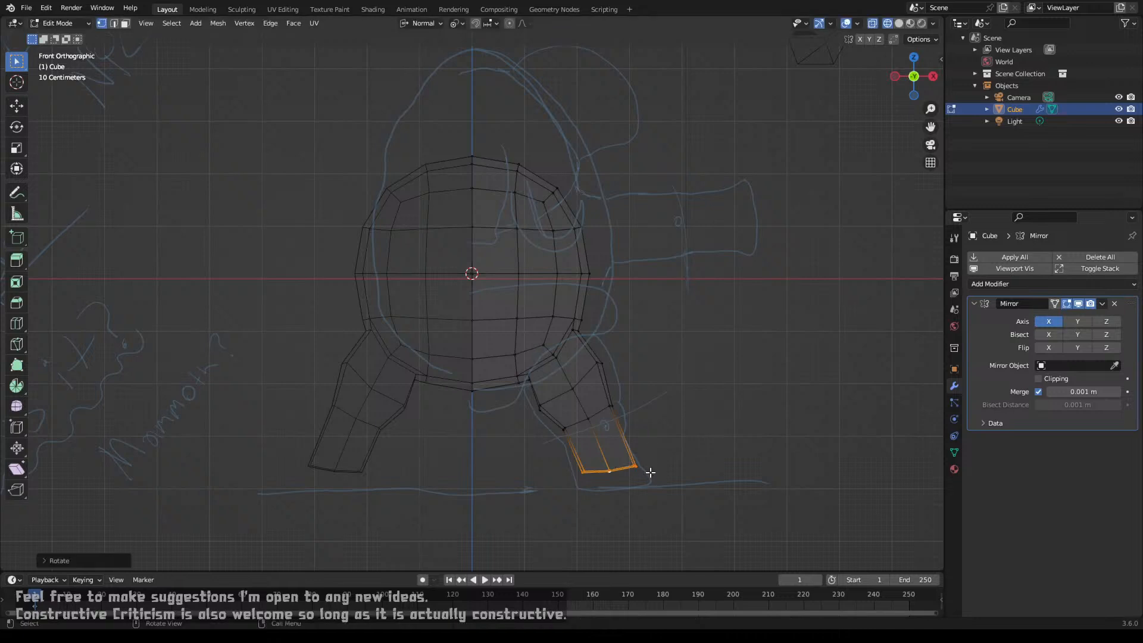
Step: Scale the lower leg's end faces slightly larger and extrude them about 0.33 m down to the ground line
{"action": "key", "text": "s"}
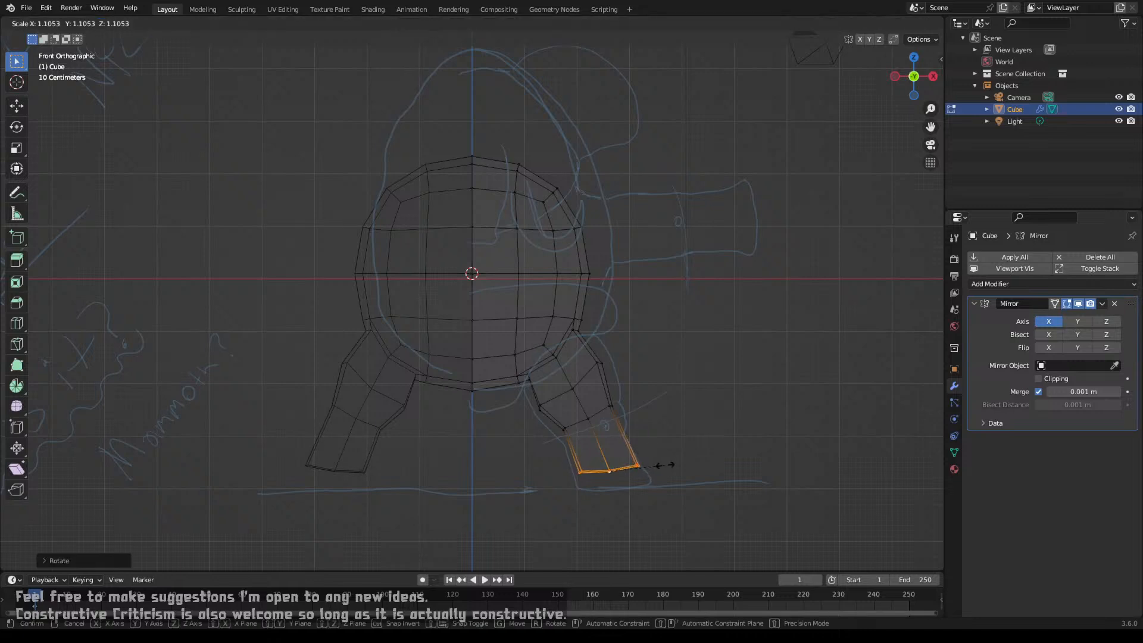
{"action": "left_click", "coordinate": [667, 465]}
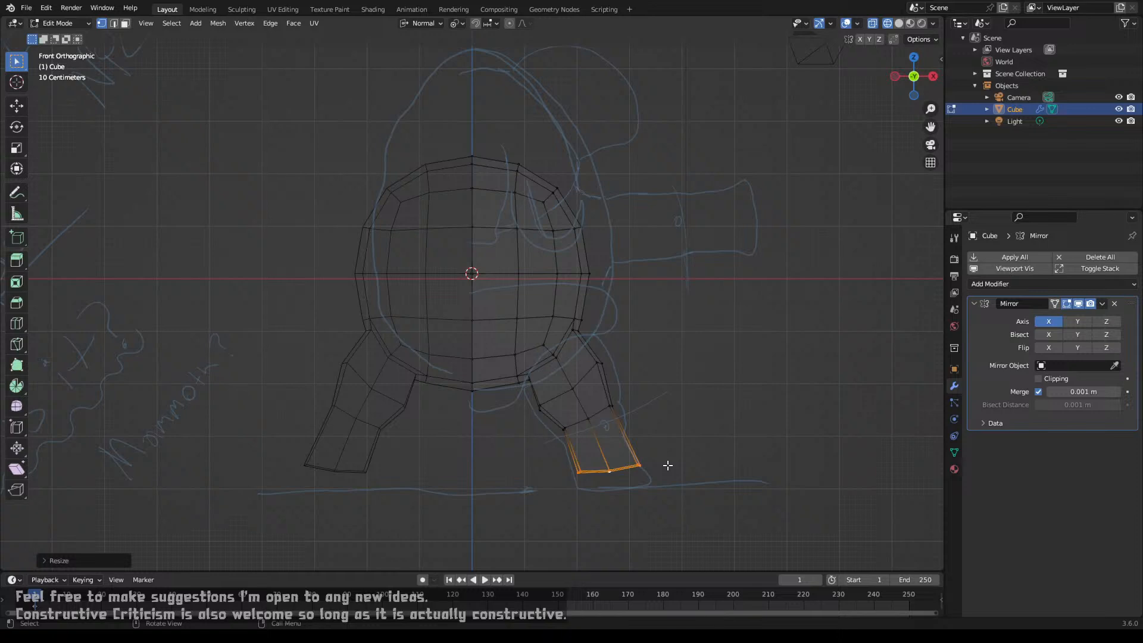
{"action": "key", "text": "e"}
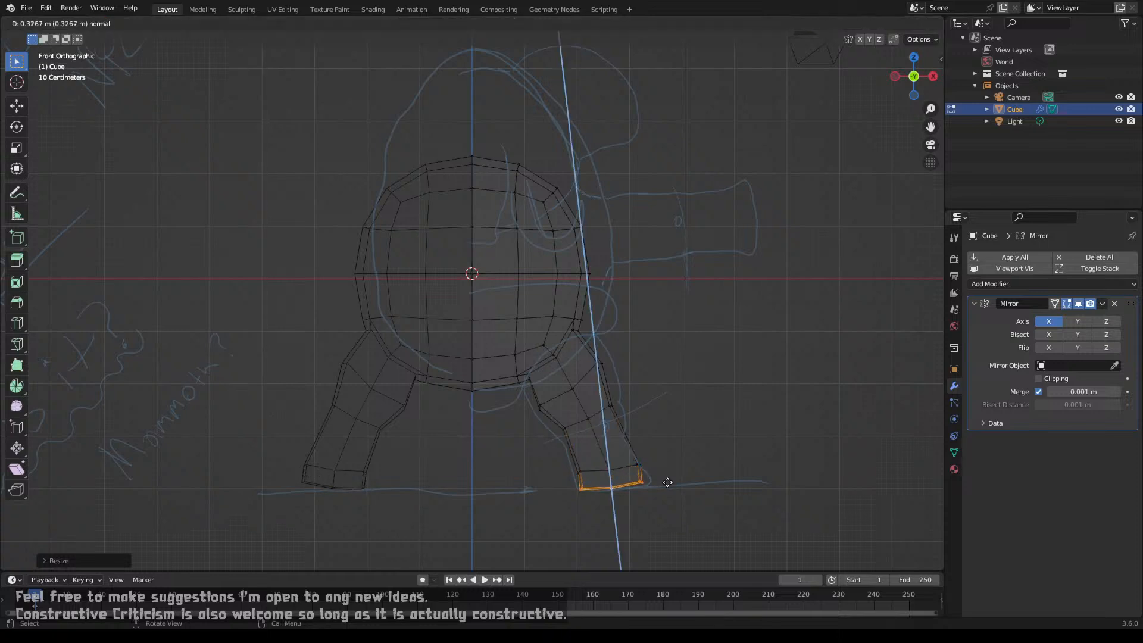
{"action": "left_click", "coordinate": [667, 482]}
Step: Flatten the sole faces by scaling them along normal Z and then along global Z so they lie level with the ground
{"action": "key", "text": "s"}
{"action": "key", "text": "z"}
{"action": "key", "text": "z"}
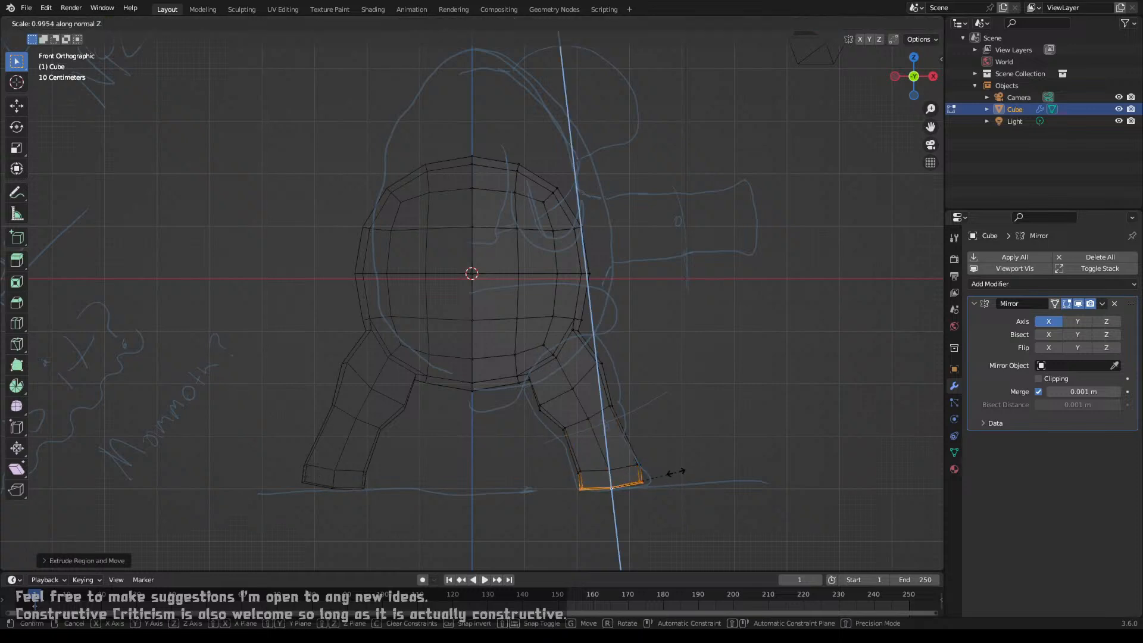
{"action": "left_click", "coordinate": [668, 471]}
{"action": "key", "text": "s"}
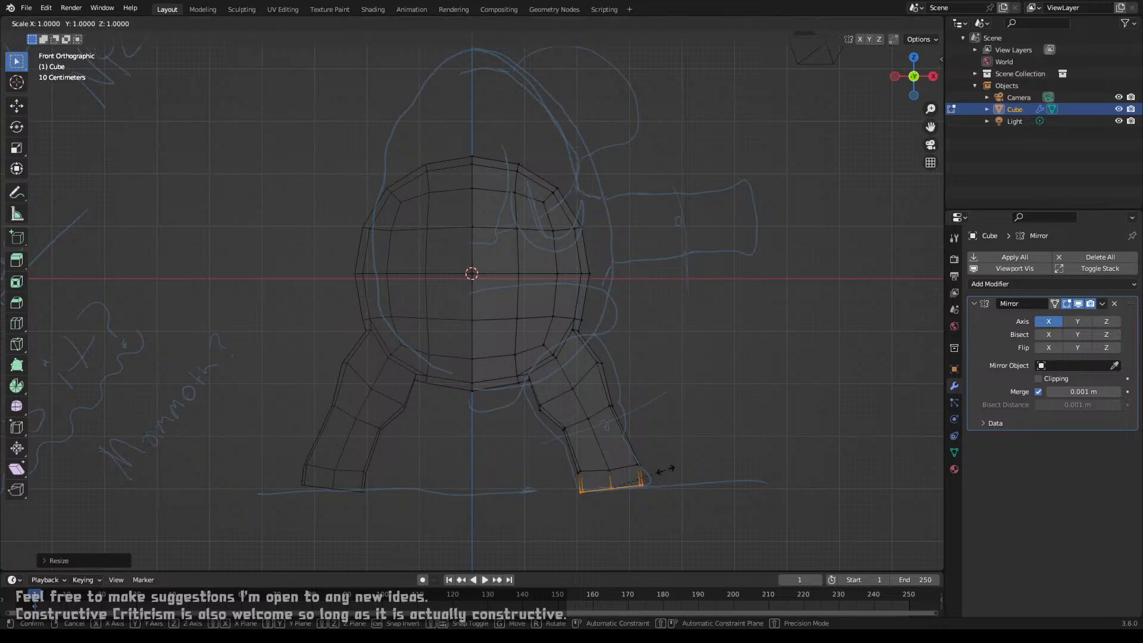
{"action": "key", "text": "z"}
{"action": "key", "text": "z"}
{"action": "key", "text": "z"}
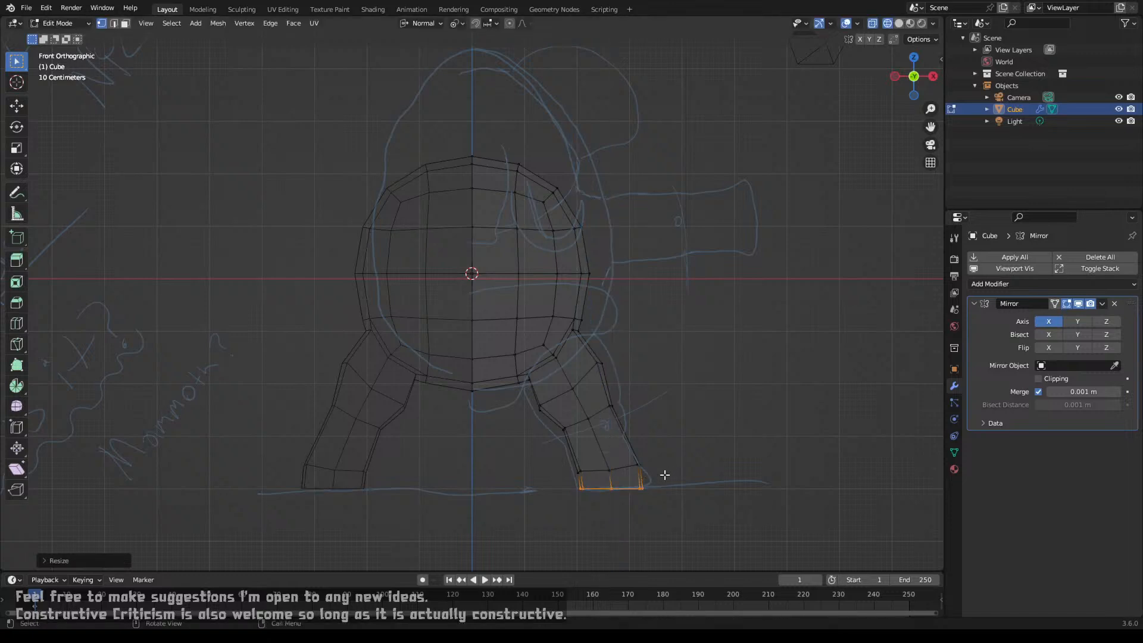
{"action": "left_click", "coordinate": [683, 478]}
Step: Move the sole faces slightly outward along normal Y to match the sketched foot
{"action": "key", "text": "g"}
{"action": "key", "text": "y"}
{"action": "key", "text": "y"}
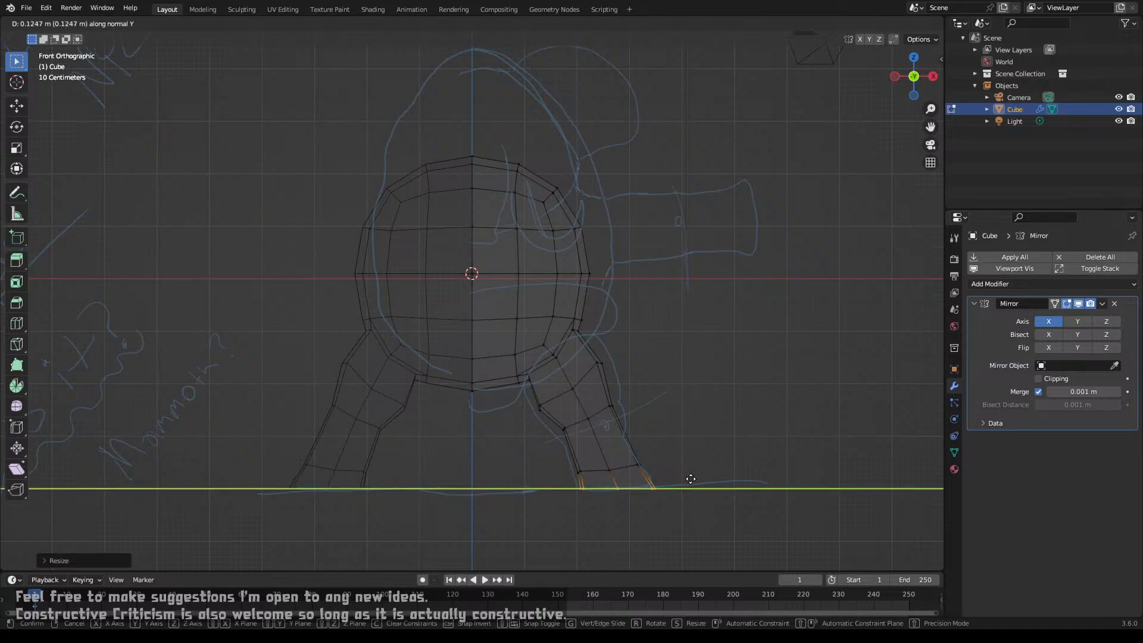
{"action": "left_click", "coordinate": [688, 479]}
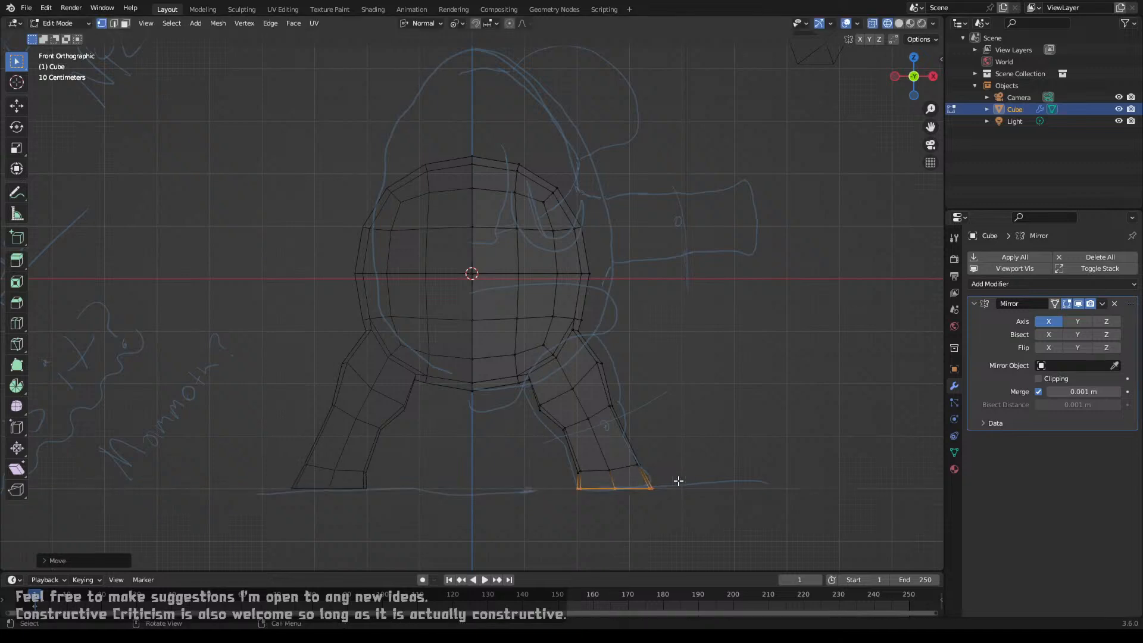
Step: Select the ankle edge loop just above the sole and slide it slightly up the leg
{"action": "left_click", "coordinate": [619, 469], "text": "alt"}
{"action": "key", "text": "g"}
{"action": "key", "text": "g"}
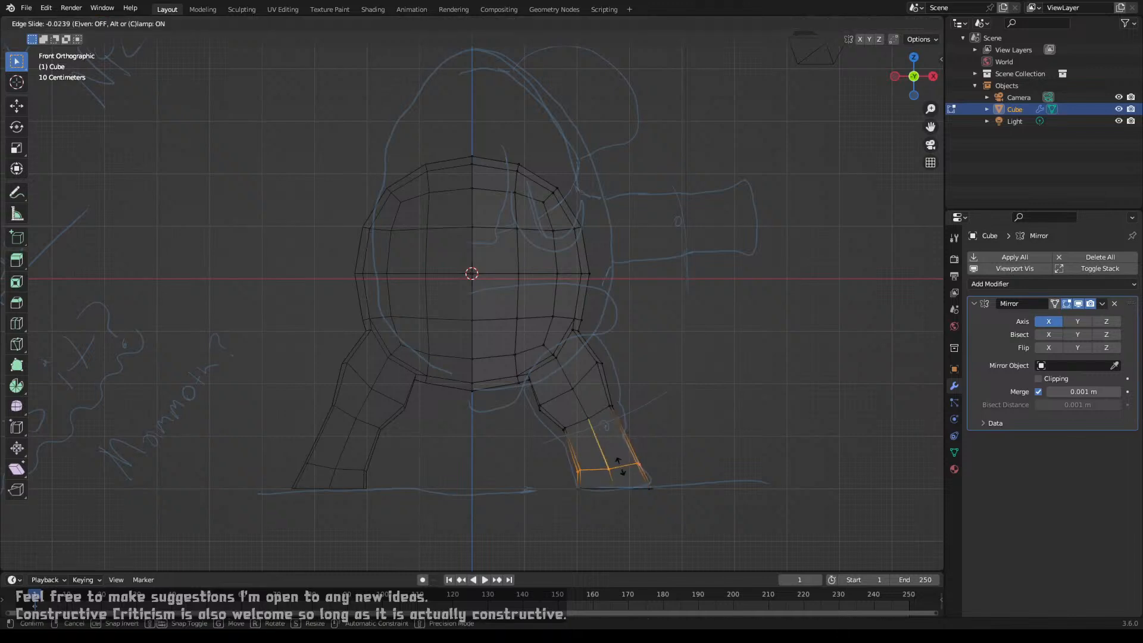
{"action": "left_click", "coordinate": [619, 467]}
Step: Add a loop cut on the lower leg, slide it toward the ankle by about 0.4, and scale it slightly outward
{"action": "key", "text": "ctrl+r"}
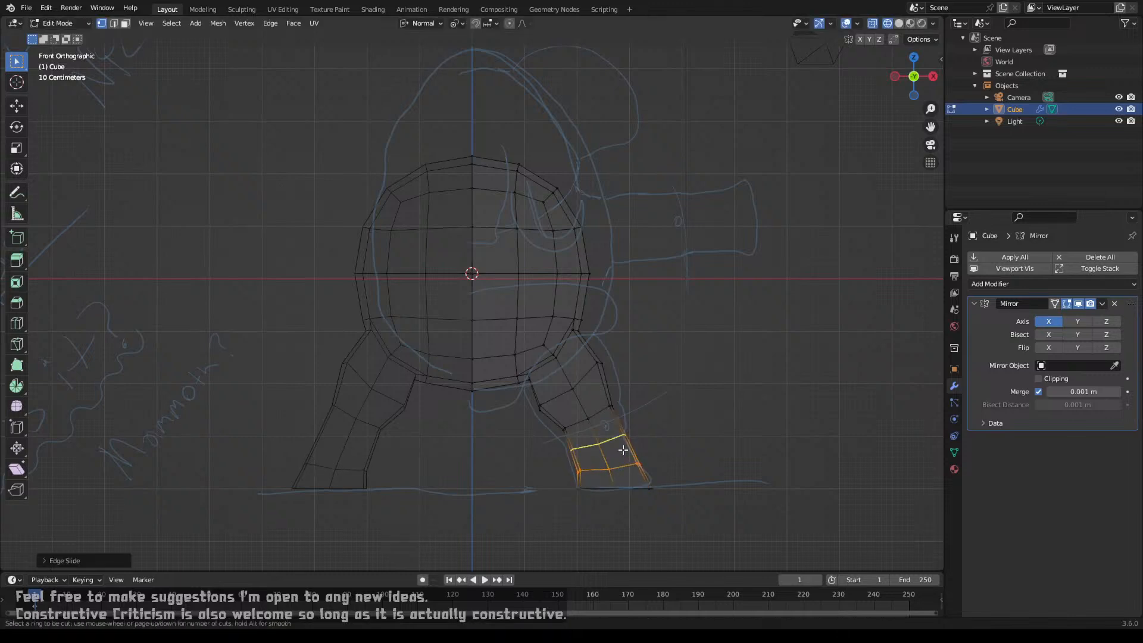
{"action": "left_click", "coordinate": [619, 452]}
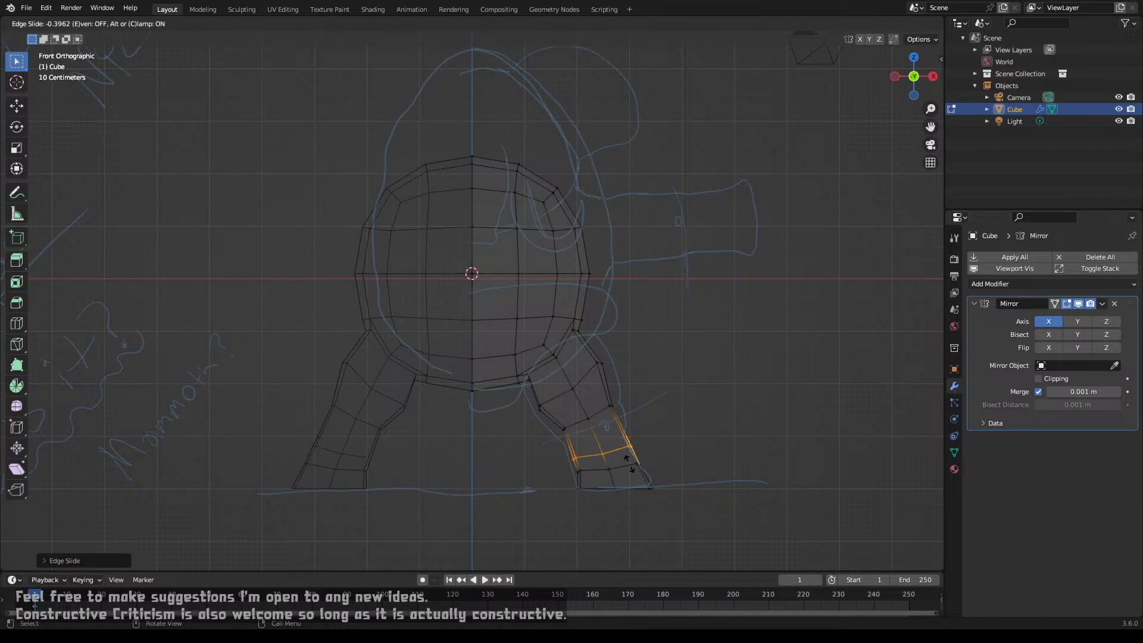
{"action": "left_click", "coordinate": [632, 462]}
{"action": "key", "text": "s"}
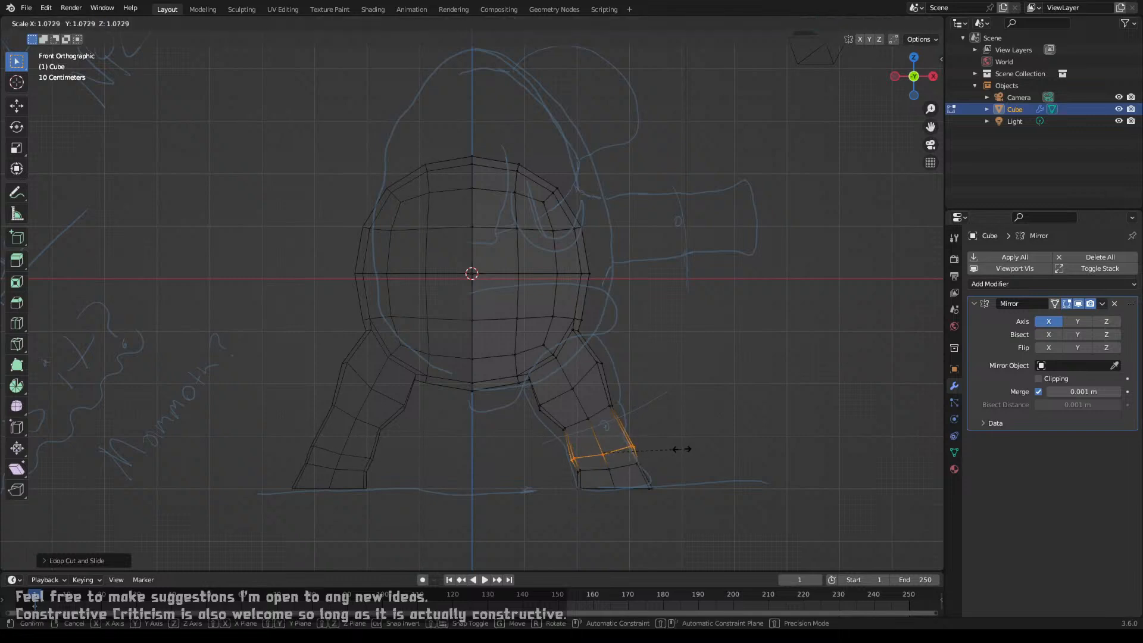
{"action": "left_click", "coordinate": [683, 450]}
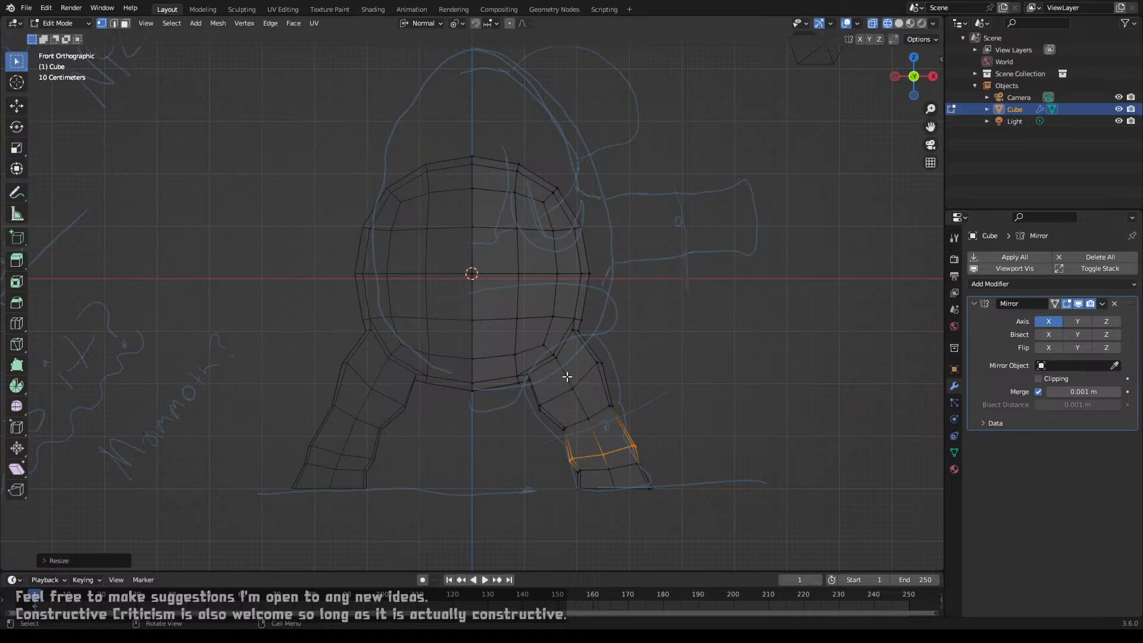
Step: Select the edge loop where the leg meets the body, scale it to about 1.2, and check the shape in Object Mode
{"action": "left_click", "coordinate": [546, 369], "text": "alt"}
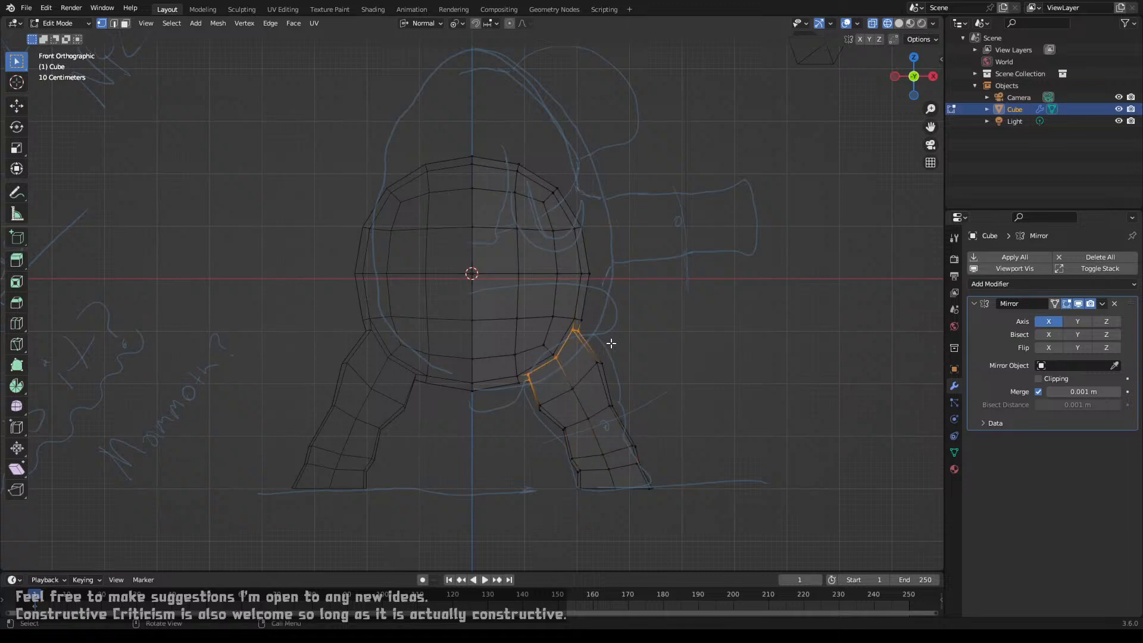
{"action": "key", "text": "s"}
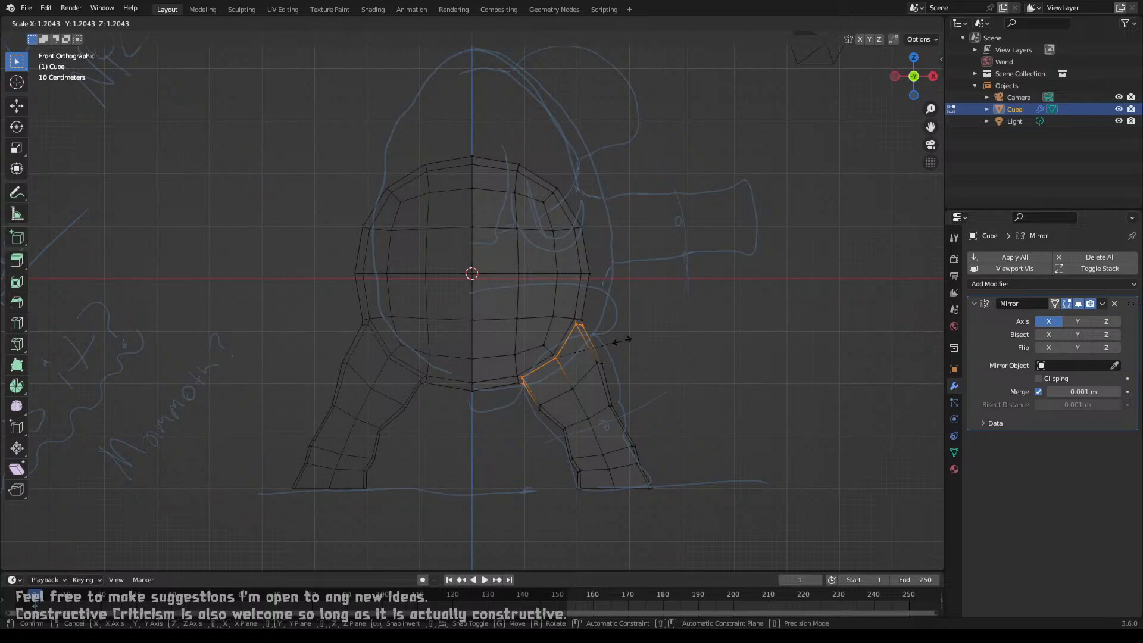
{"action": "left_click", "coordinate": [622, 341]}
{"action": "key", "text": "Tab"}
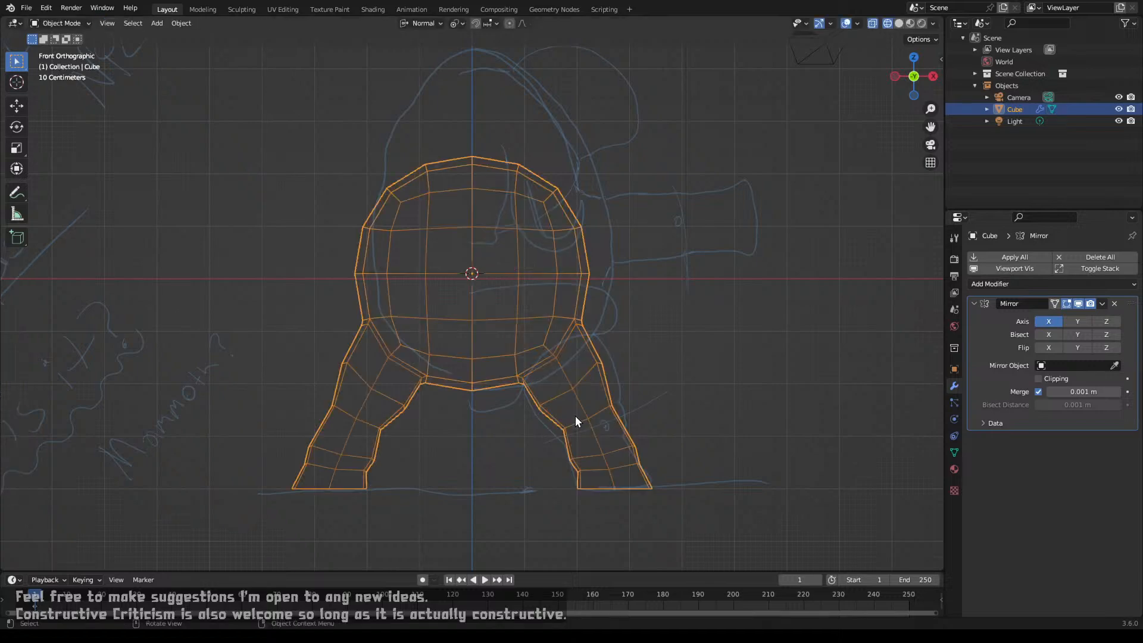
{"action": "scroll", "coordinate": [522, 398], "scroll_direction": "down", "scroll_amount": 3}
{"action": "scroll", "coordinate": [519, 392], "scroll_direction": "up", "scroll_amount": 5}
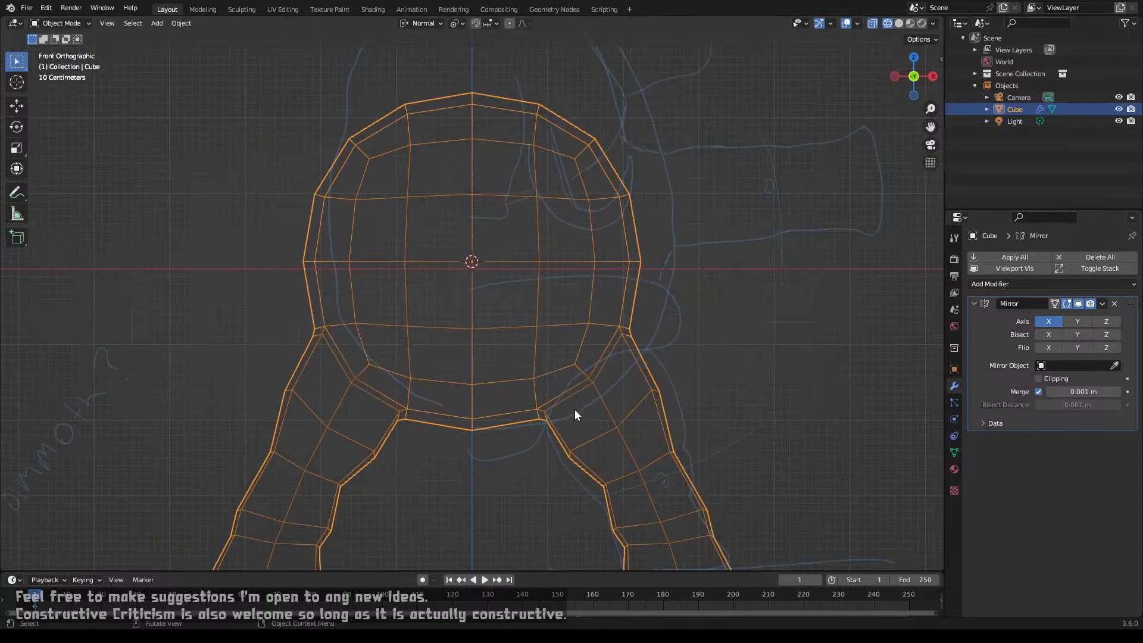
Step: Scale the mid-thigh edge loop slightly larger and move it about 0.07 m outward toward the sketch, then return to Object Mode
{"action": "key", "text": "Tab"}
{"action": "left_click", "coordinate": [638, 411], "text": "alt"}
{"action": "key", "text": "s"}
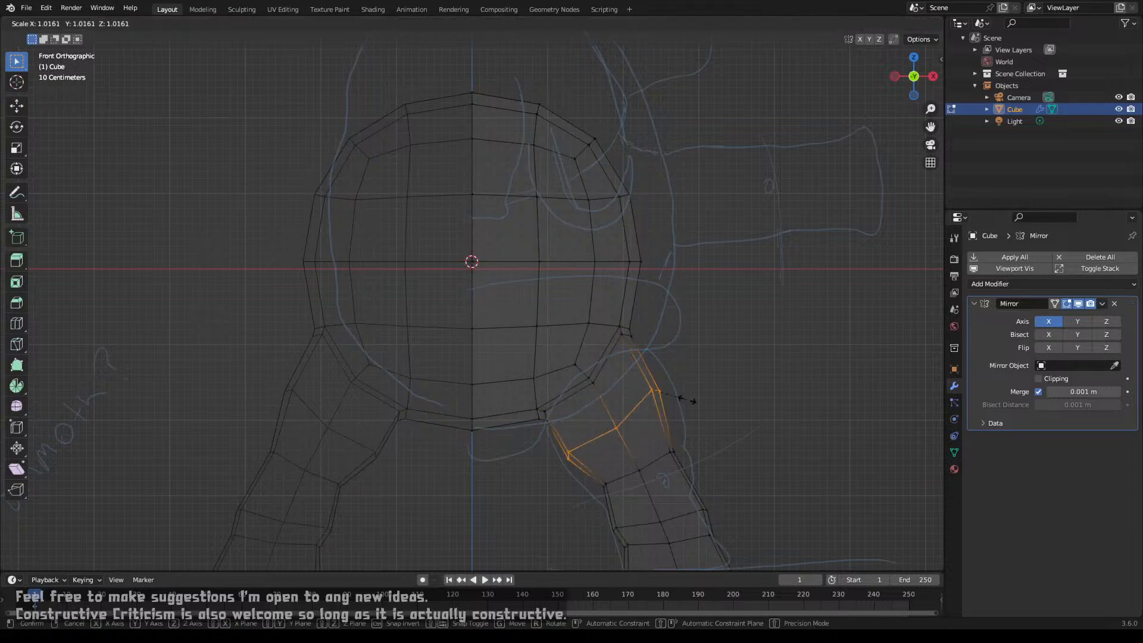
{"action": "left_click", "coordinate": [684, 400]}
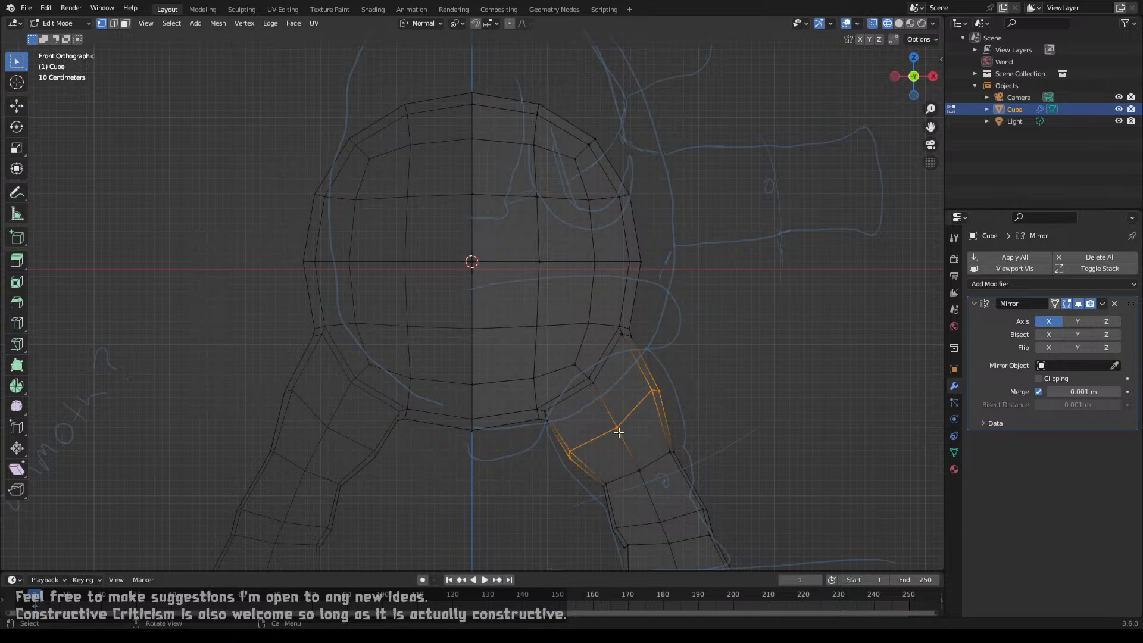
{"action": "key", "text": "shift+s"}
{"action": "key", "text": "Escape"}
{"action": "key", "text": "s"}
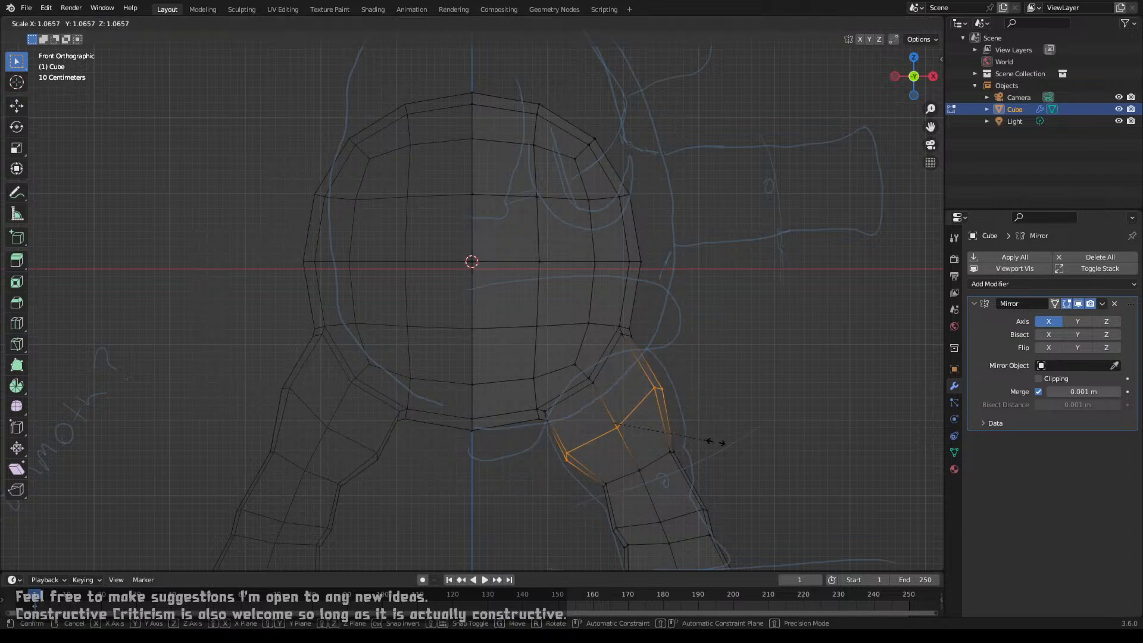
{"action": "left_click", "coordinate": [718, 443]}
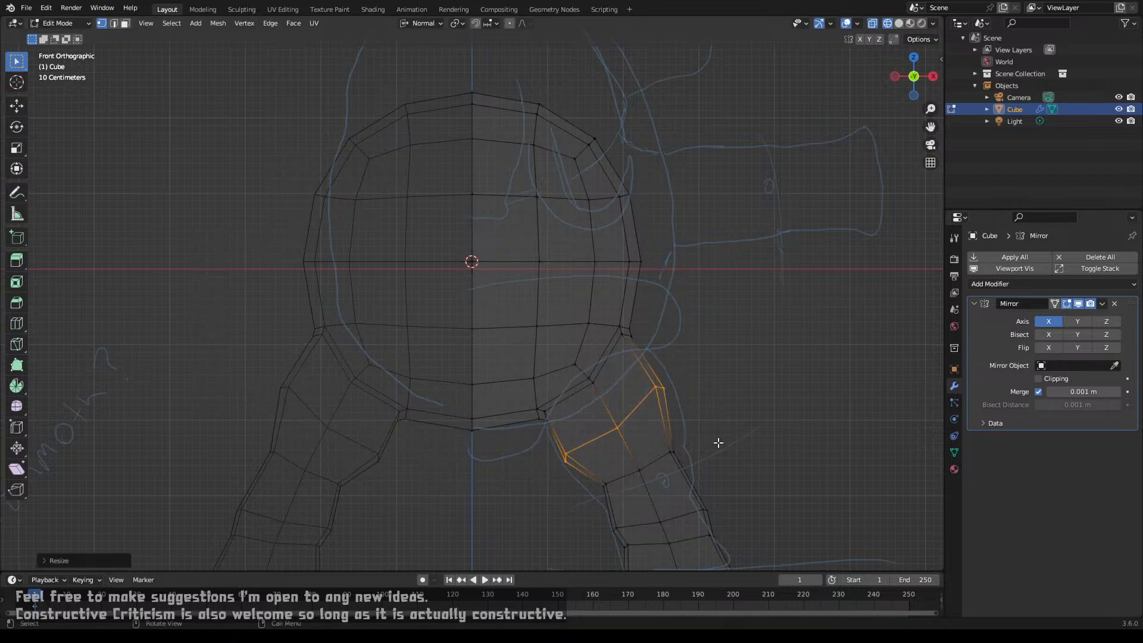
{"action": "key", "text": "g"}
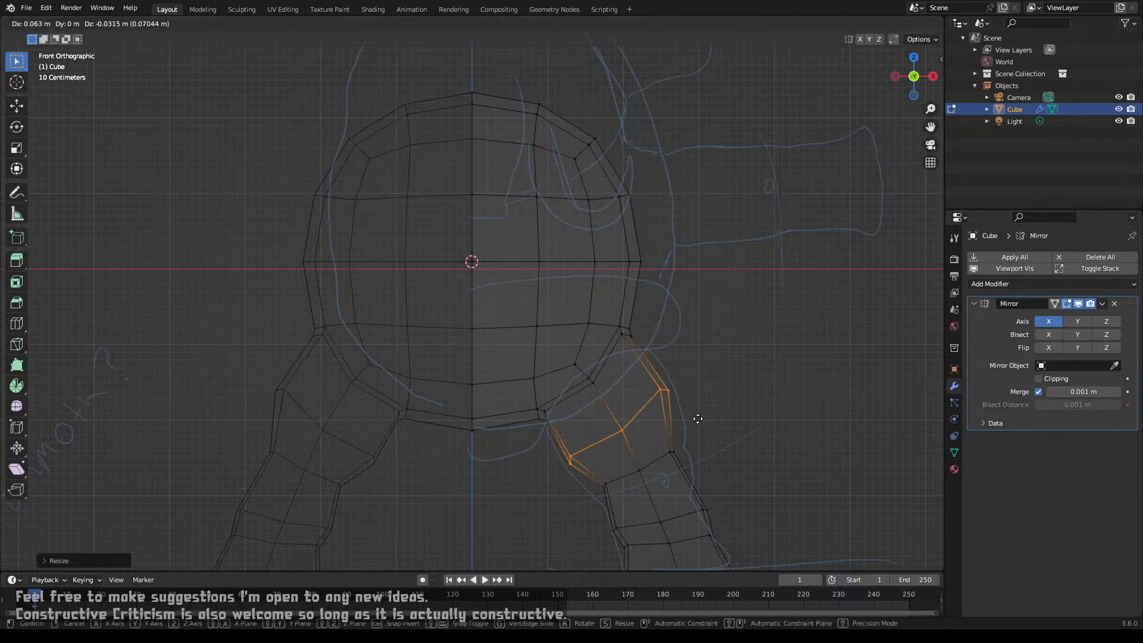
{"action": "left_click", "coordinate": [697, 419]}
{"action": "key", "text": "Tab"}
{"action": "scroll", "coordinate": [698, 420], "scroll_direction": "down", "scroll_amount": 6}
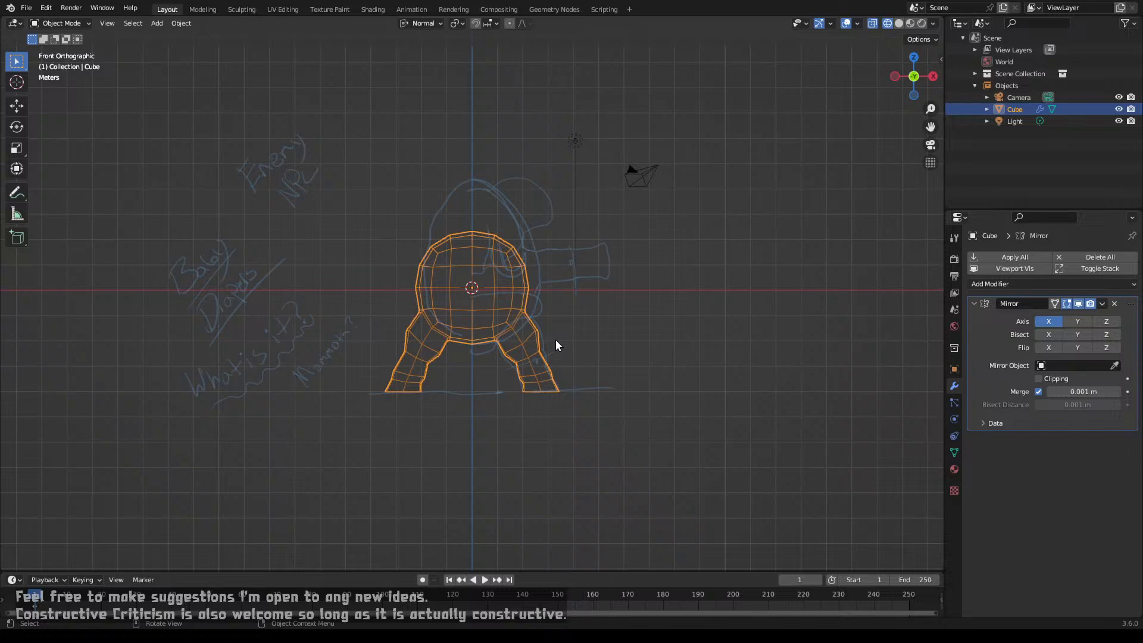
Step: In Edit Mode, select a vertex at the foot's sole, grow the selection over the whole leg up to the body, and delete its vertices
{"action": "middle_click_drag", "start_coordinate": [555, 339], "coordinate": [435, 371]}
{"action": "scroll", "coordinate": [442, 383], "scroll_direction": "up", "scroll_amount": 3}
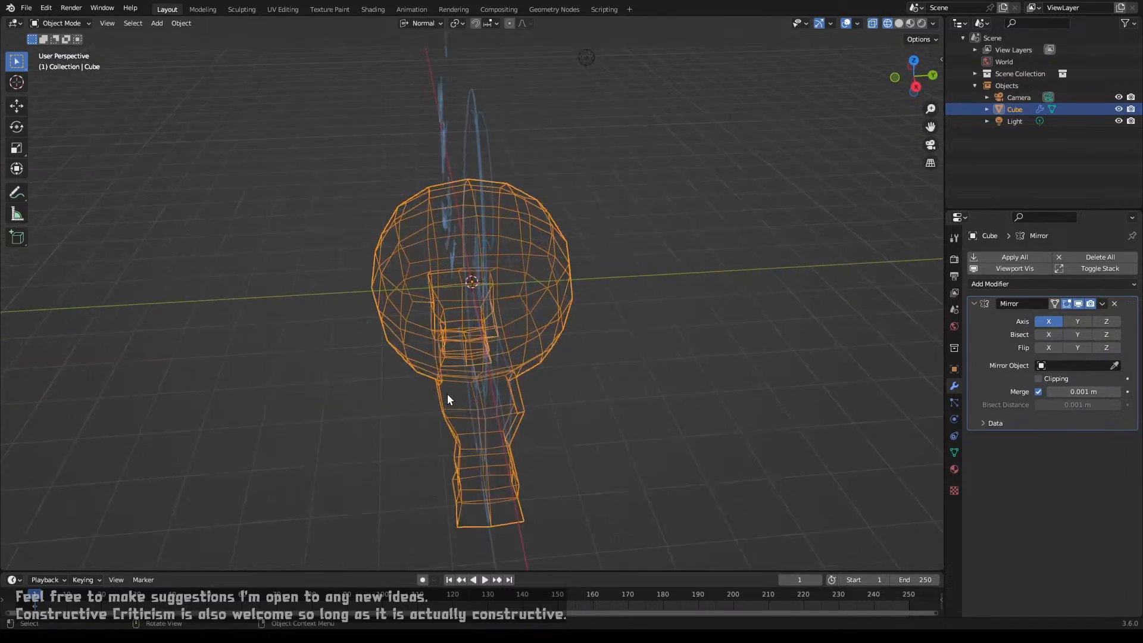
{"action": "key", "text": "Tab"}
{"action": "middle_click_drag", "start_coordinate": [470, 432], "coordinate": [504, 393]}
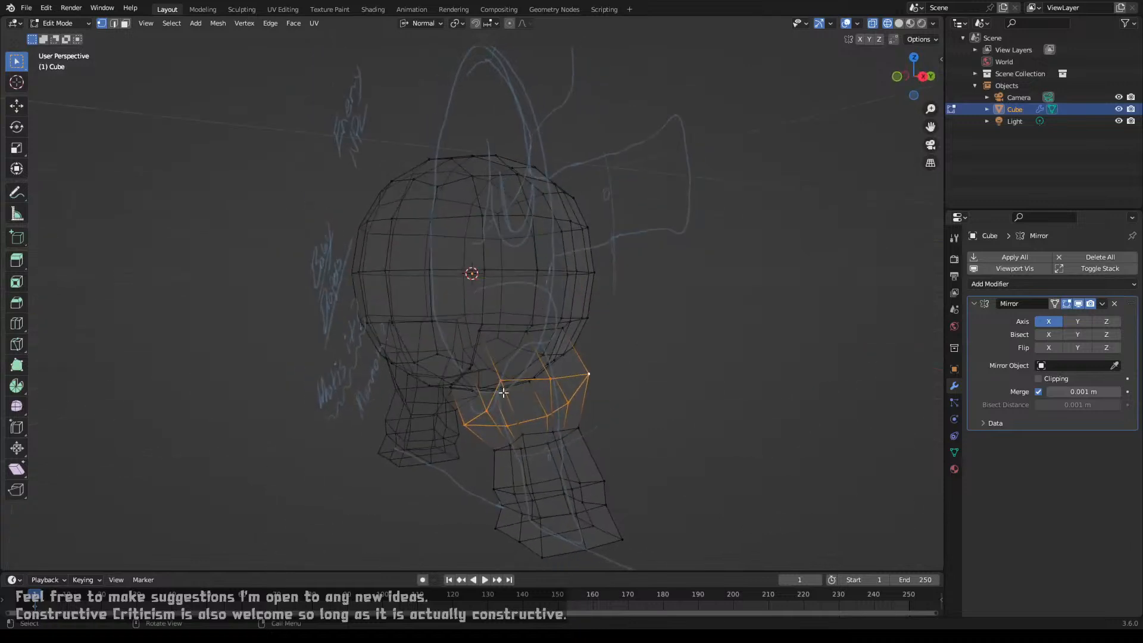
{"action": "left_click", "coordinate": [529, 457], "text": "alt"}
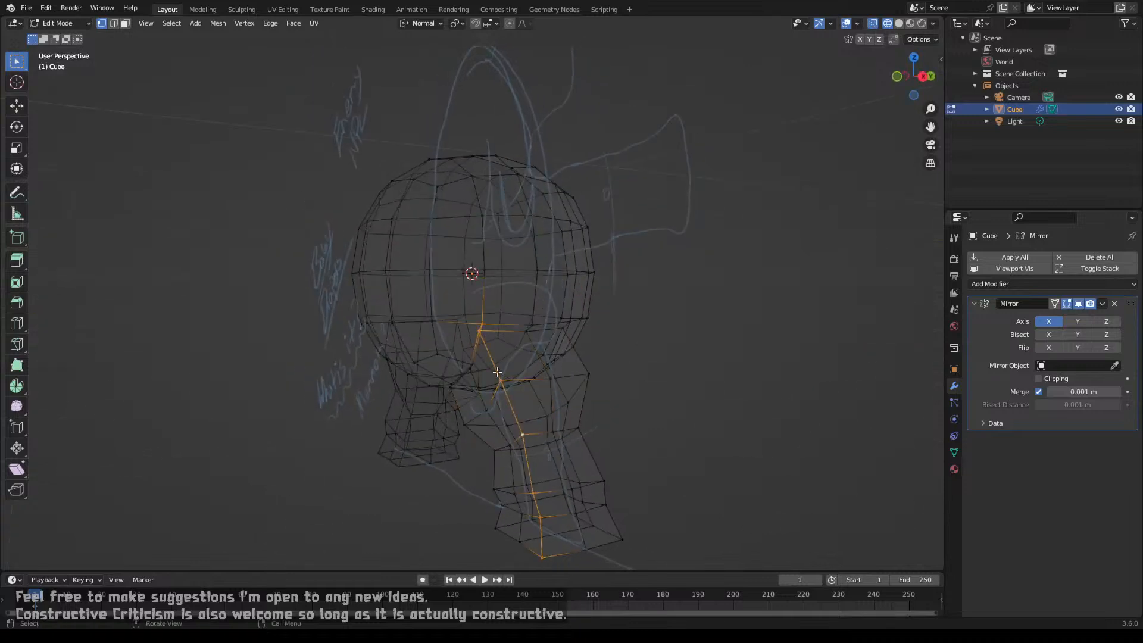
{"action": "left_click", "coordinate": [484, 323]}
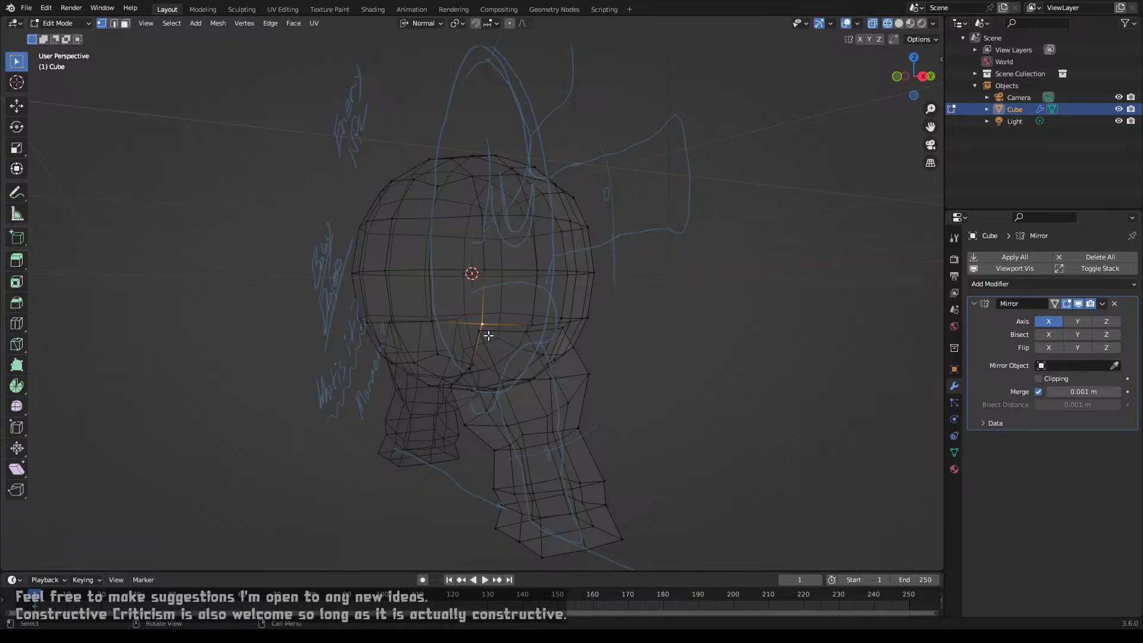
{"action": "mouse_move", "coordinate": [556, 539]}
{"action": "middle_mouse_down"}
{"action": "mouse_move", "coordinate": [552, 508]}
{"action": "mouse_move", "coordinate": [595, 500]}
{"action": "middle_mouse_up"}
{"action": "left_click", "coordinate": [622, 481]}
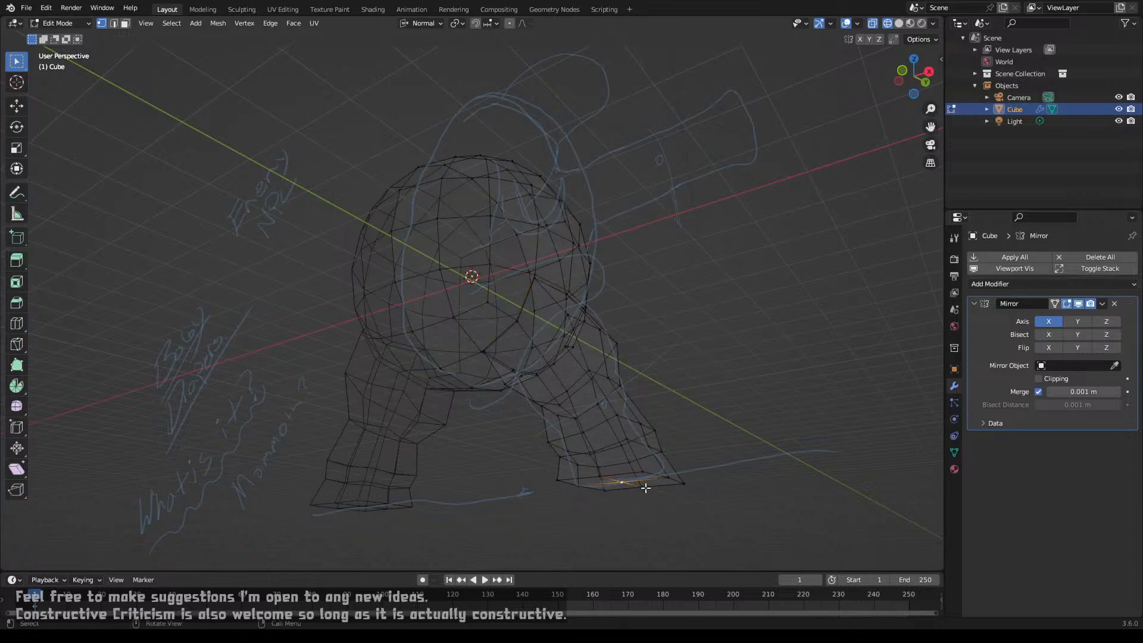
{"action": "key", "text": "ctrl+KP_Add"}
{"action": "key", "text": "ctrl+KP_Add"}
{"action": "key", "text": "ctrl+KP_Add"}
{"action": "key", "text": "ctrl+KP_Add"}
{"action": "key", "text": "ctrl+KP_Add"}
{"action": "key", "text": "ctrl+KP_Add"}
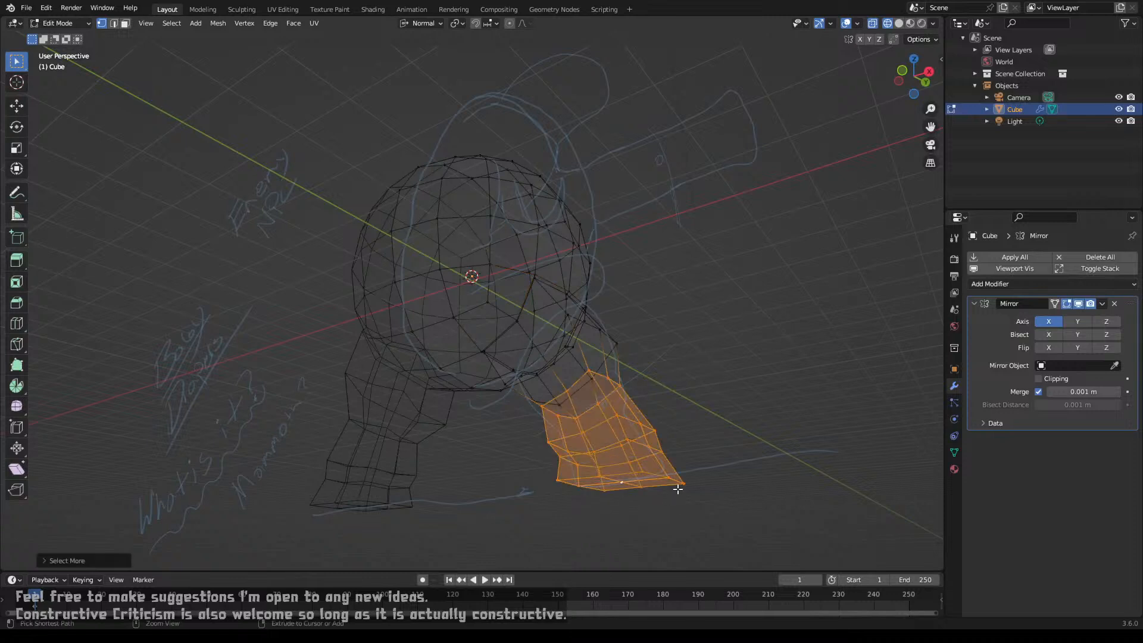
{"action": "key", "text": "x"}
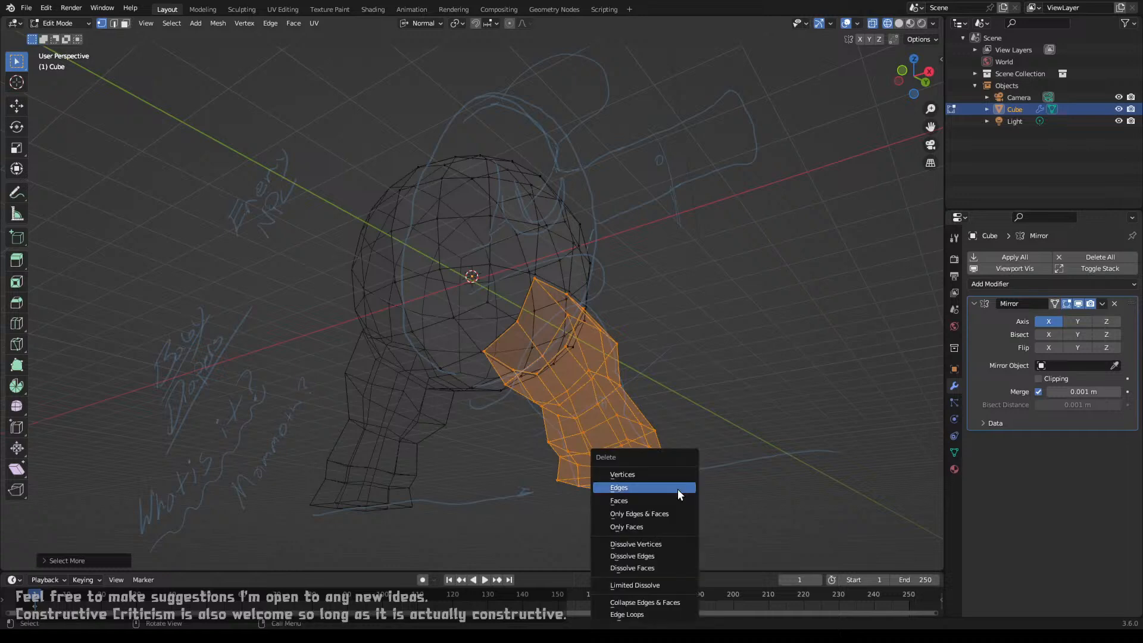
{"action": "left_click", "coordinate": [655, 473]}
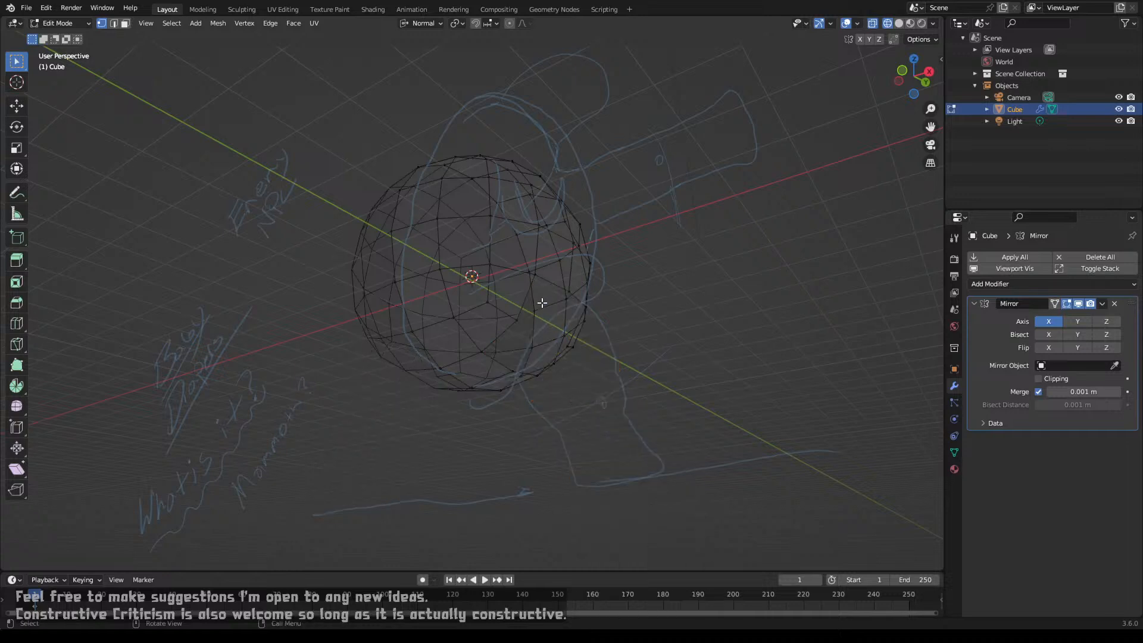
Step: Select the four corner vertices around the leg opening on the body's side and scale them slightly inward
{"action": "middle_click_drag", "start_coordinate": [538, 273], "coordinate": [506, 324]}
{"action": "left_click", "coordinate": [528, 284], "text": "alt+shift"}
{"action": "left_click", "coordinate": [492, 370], "text": "alt+shift"}
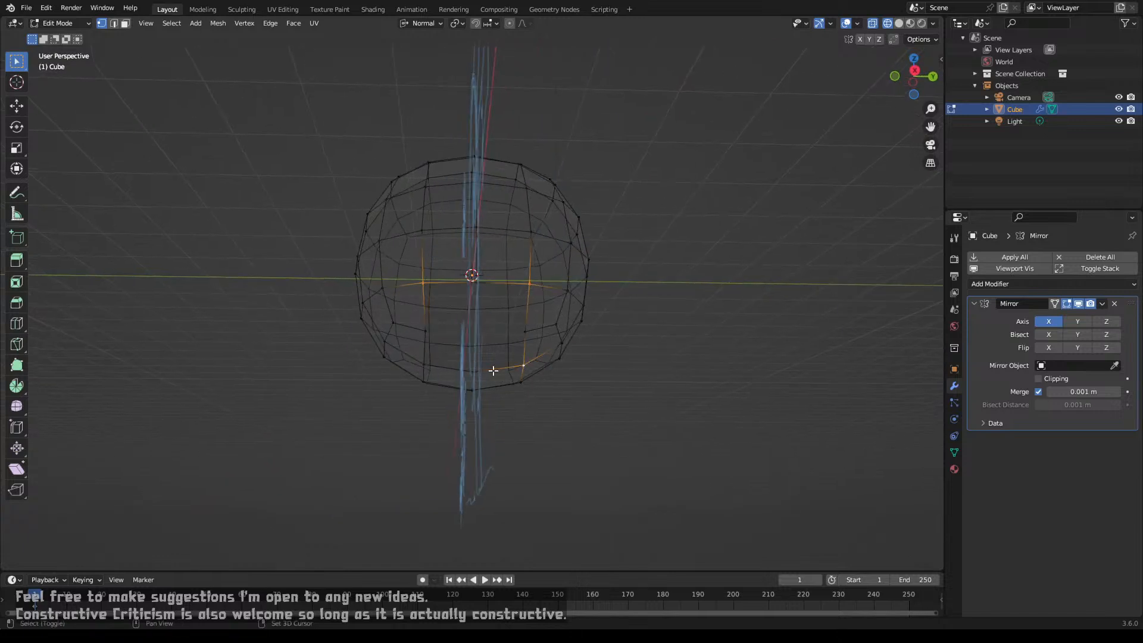
{"action": "left_click", "coordinate": [425, 363], "text": "alt+shift"}
{"action": "key", "text": "s"}
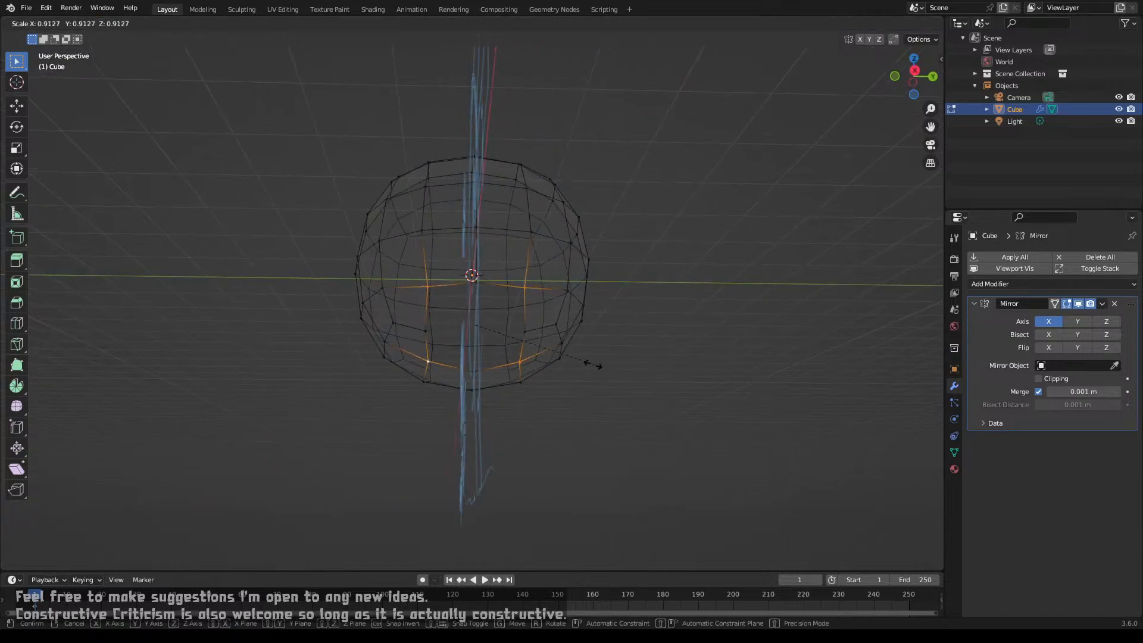
{"action": "left_click", "coordinate": [586, 363]}
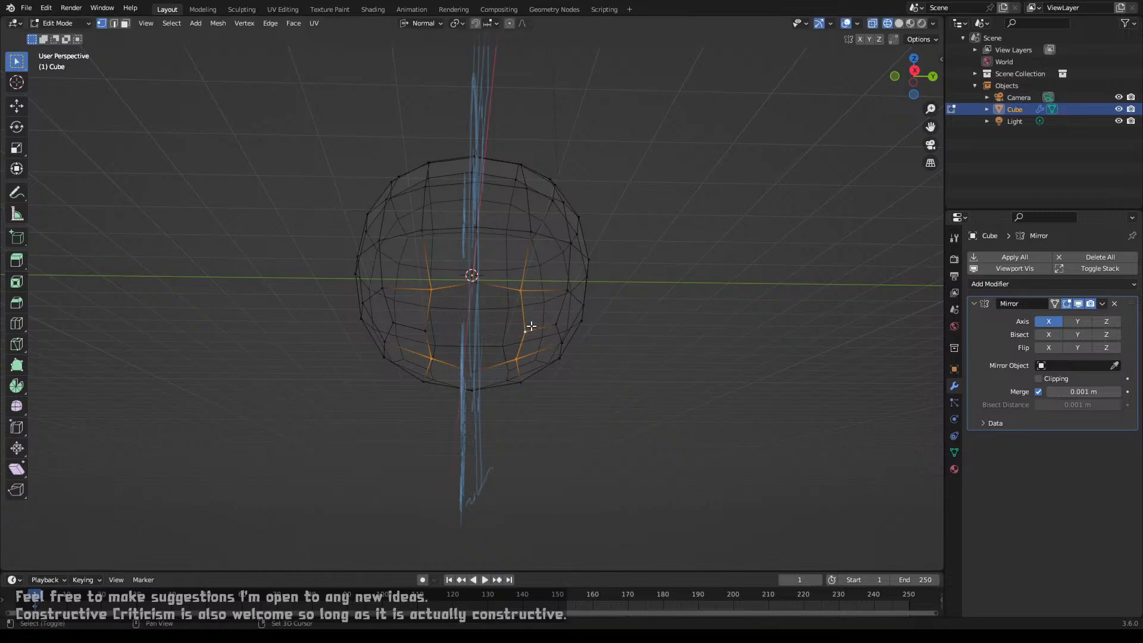
Step: Add the four mid-side vertices of the leg opening to the selection and scale the whole rim to about 1.24
{"action": "left_click", "coordinate": [479, 276], "text": "shift"}
{"action": "left_click", "coordinate": [425, 323], "text": "shift"}
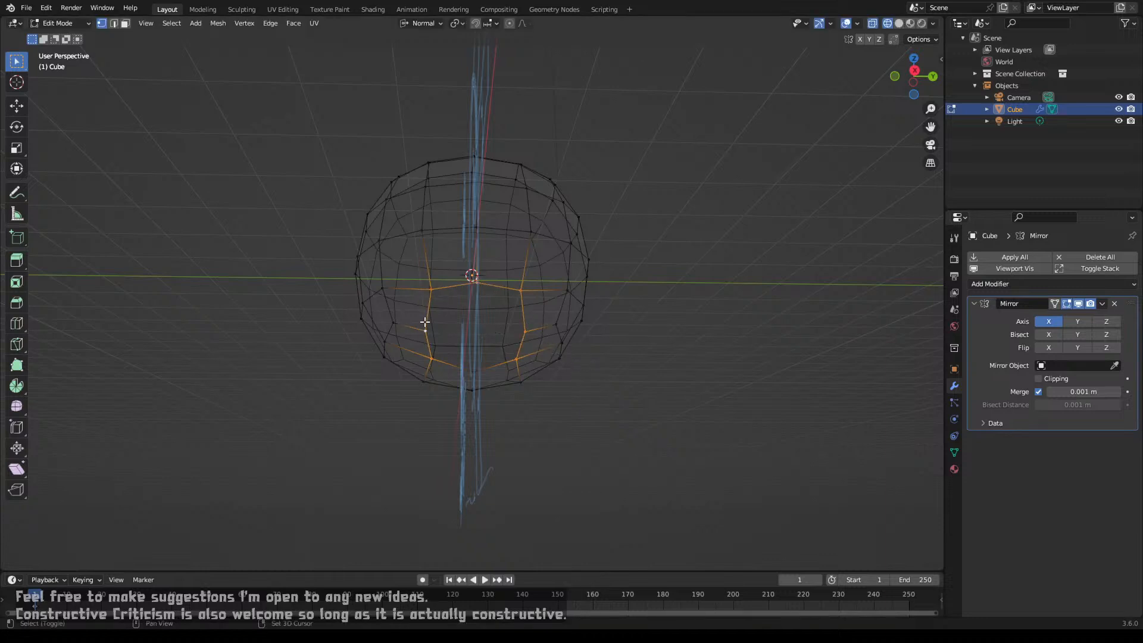
{"action": "left_click", "coordinate": [473, 374], "text": "shift"}
{"action": "key", "text": "s"}
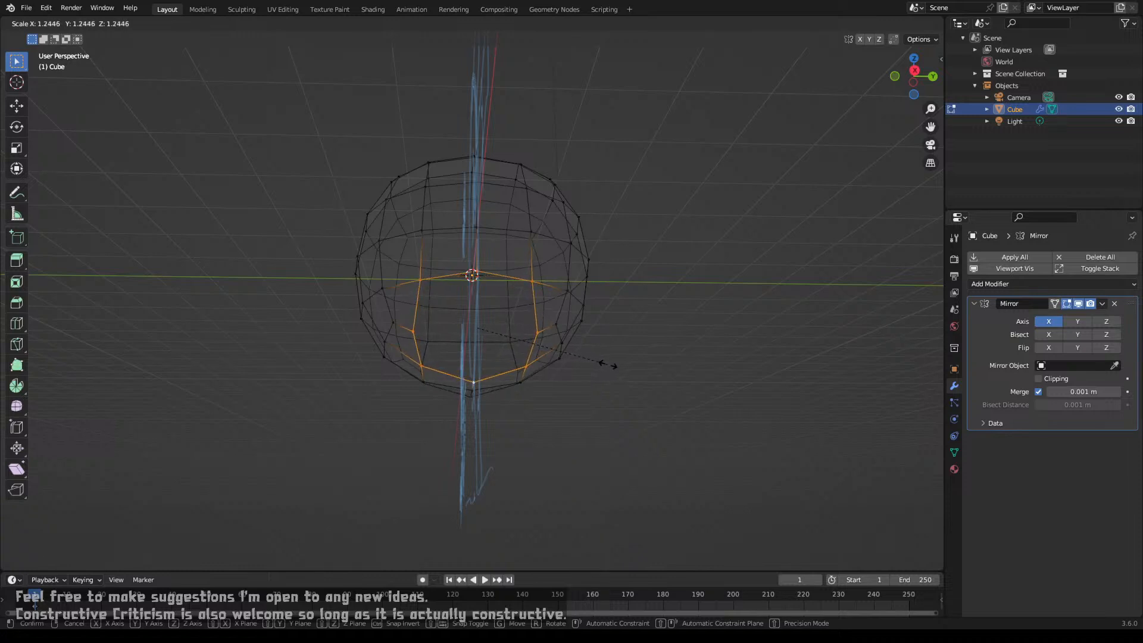
{"action": "left_click", "coordinate": [608, 365]}
Step: Reselect only the leg opening's four corner vertices and shrink them slightly to round the rim
{"action": "left_click", "coordinate": [525, 366]}
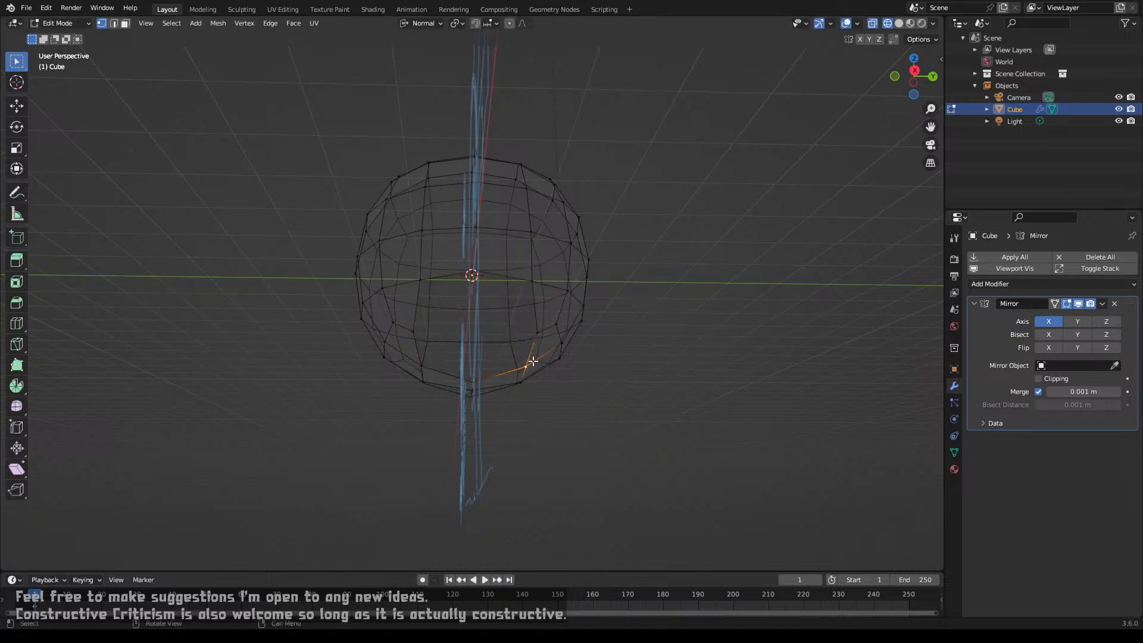
{"action": "left_click", "coordinate": [420, 365], "text": "shift"}
{"action": "left_click", "coordinate": [421, 282], "text": "shift"}
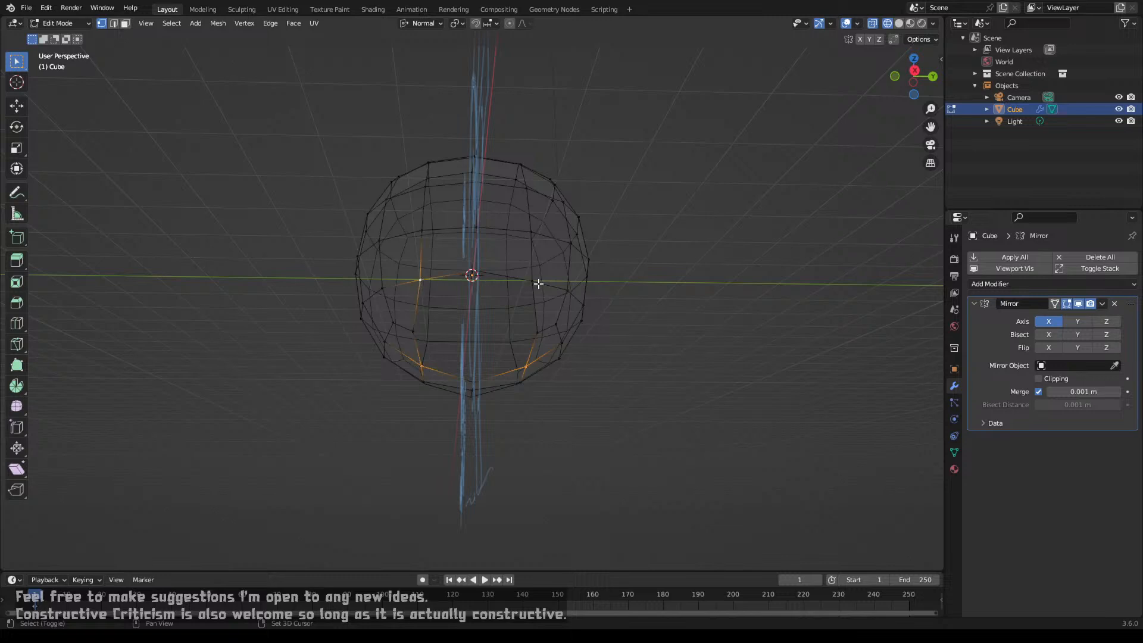
{"action": "left_click", "coordinate": [533, 284], "text": "shift"}
{"action": "key", "text": "s"}
{"action": "left_click", "coordinate": [601, 288]}
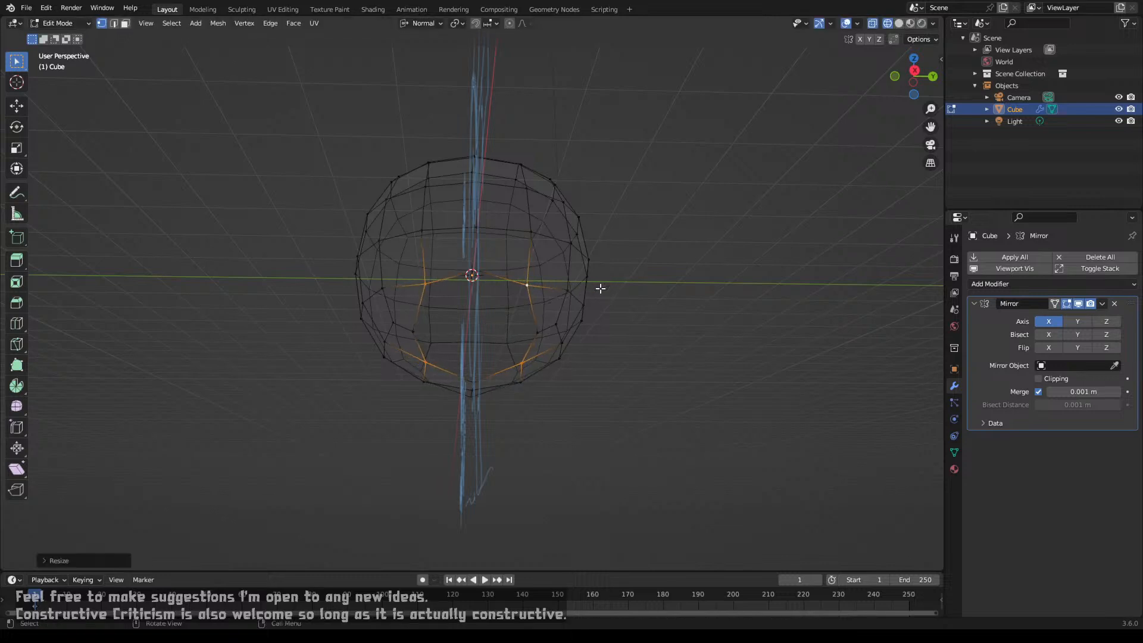
Step: Select the leg opening's edge loop, extrude it in place in front view, and scale the new loop to about 0.57
{"action": "left_click", "coordinate": [509, 278], "text": "alt"}
{"action": "middle_click_drag", "start_coordinate": [509, 279], "coordinate": [651, 306]}
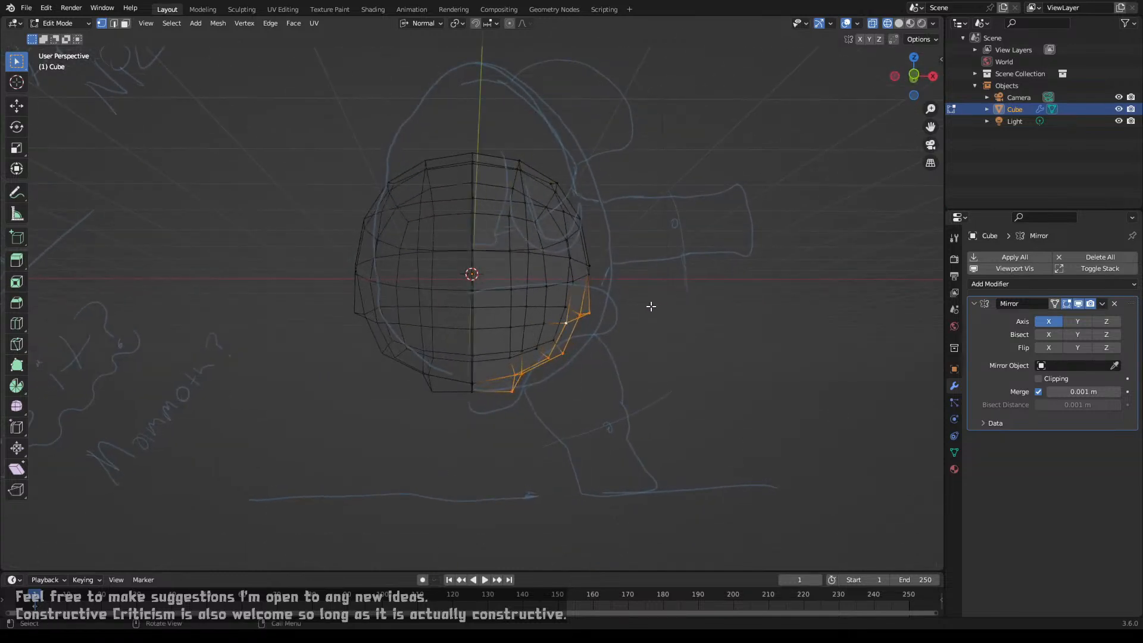
{"action": "key", "text": "KP_1"}
{"action": "key", "text": "e"}
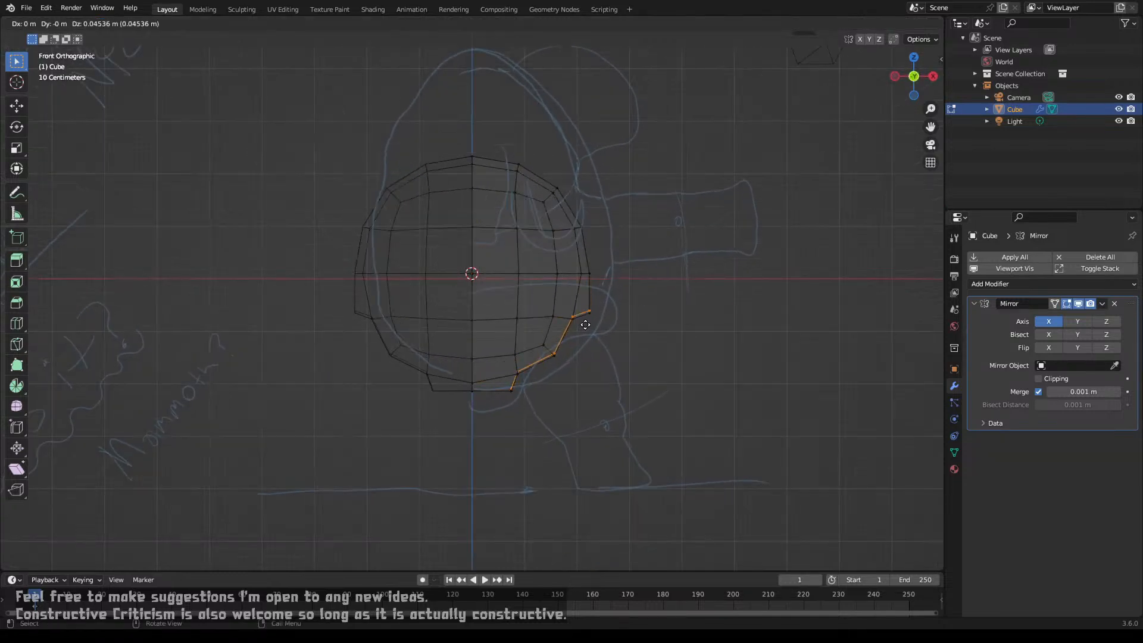
{"action": "right_click", "coordinate": [590, 320]}
{"action": "key", "text": "s"}
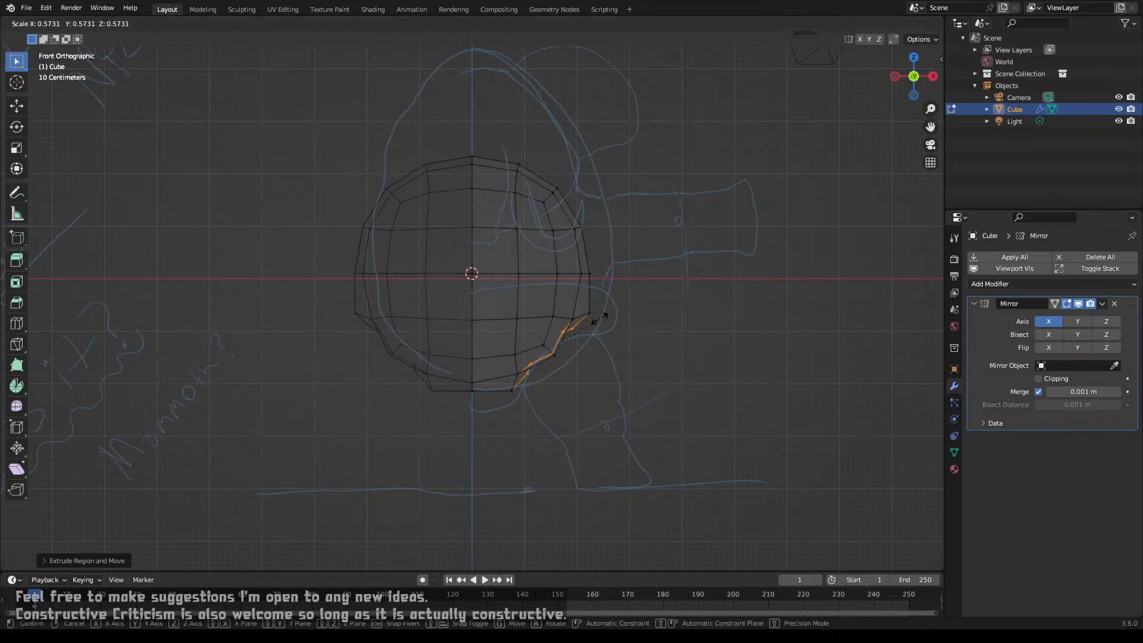
{"action": "left_click", "coordinate": [596, 320]}
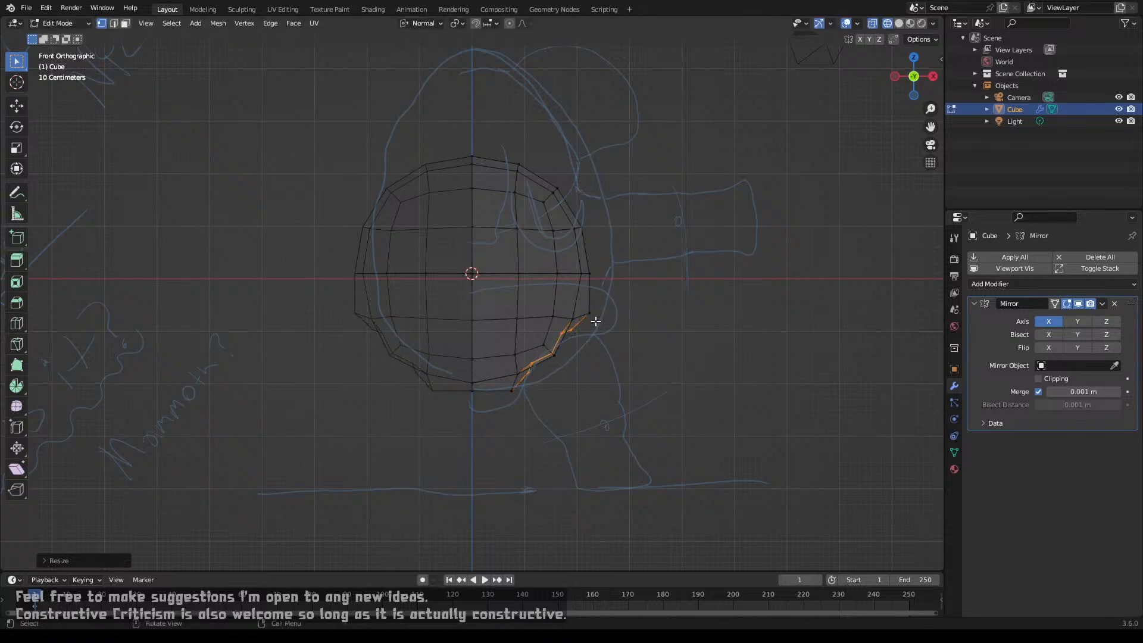
Step: Fill the inner loop with a face, move it about 0.6 m outward along its normal, and scale it to about 1.7
{"action": "key", "text": "f"}
{"action": "key", "text": "z"}
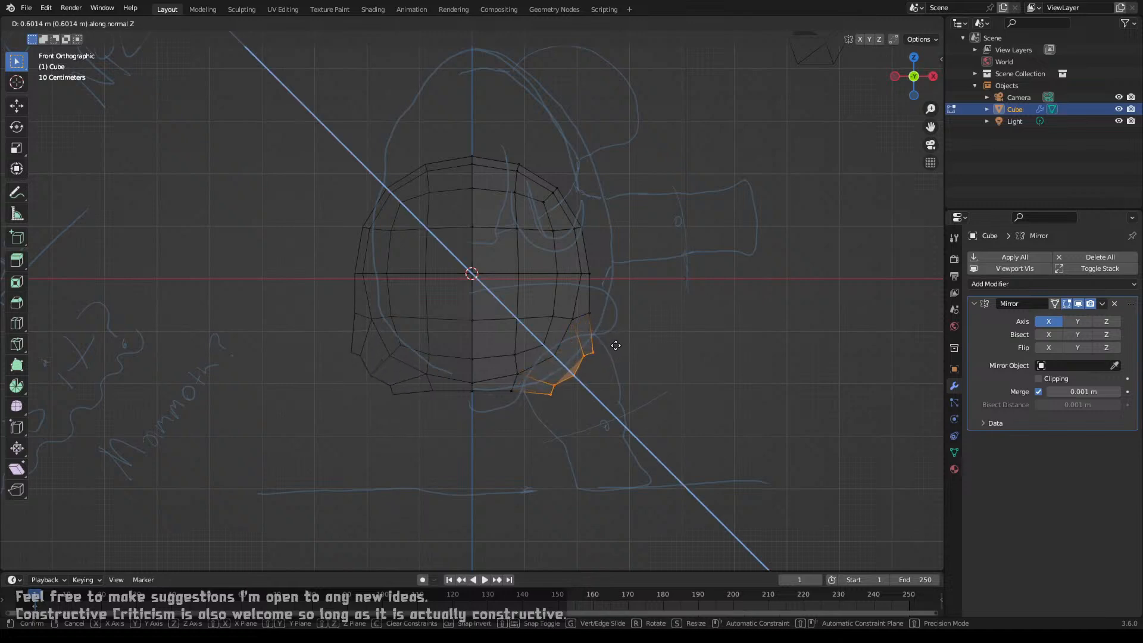
{"action": "left_click", "coordinate": [616, 345]}
{"action": "key", "text": "s"}
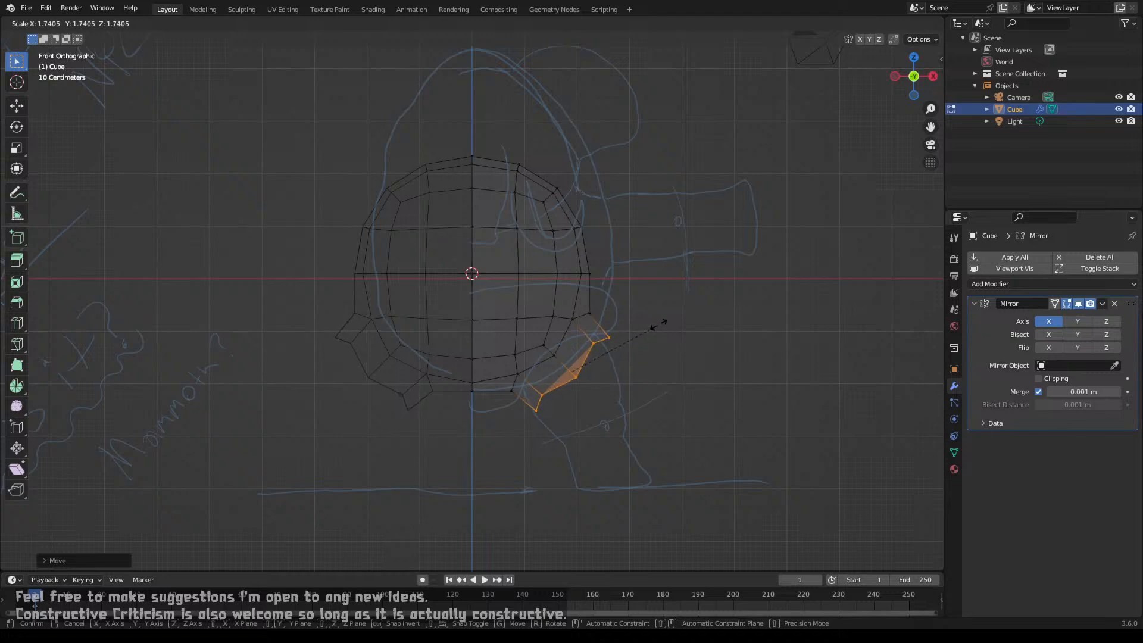
{"action": "left_click", "coordinate": [655, 323]}
Step: Rotate the leg's end face toward the sketched leg direction and flatten it along normal Z to about 0.14
{"action": "key", "text": "r"}
{"action": "left_click", "coordinate": [665, 309]}
{"action": "key", "text": "s"}
{"action": "key", "text": "z"}
{"action": "key", "text": "z"}
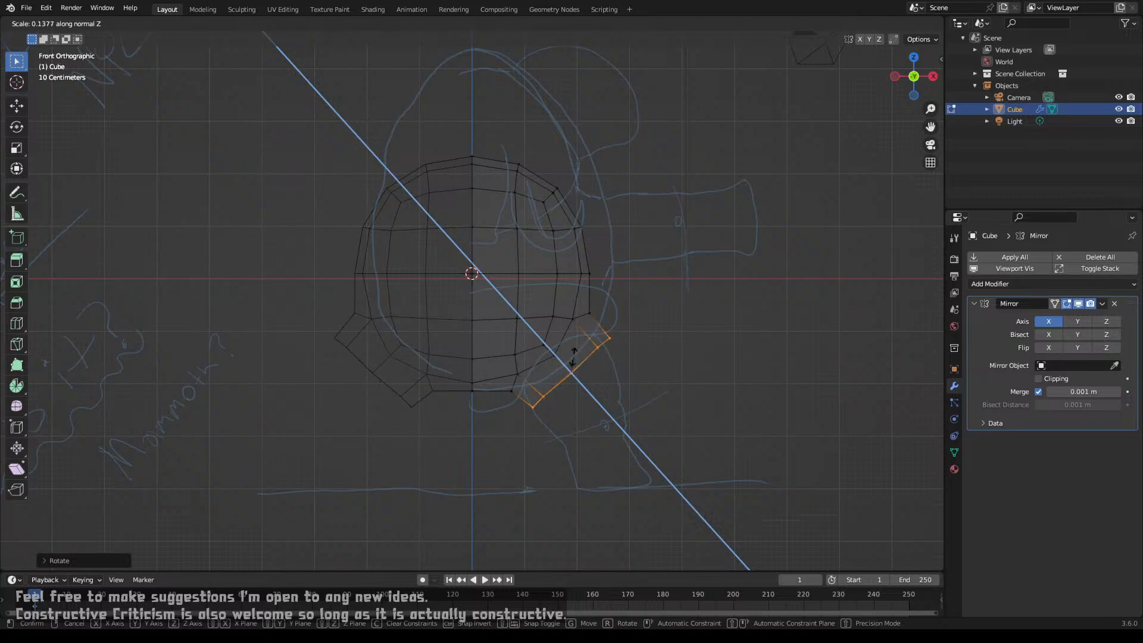
{"action": "left_click", "coordinate": [573, 357]}
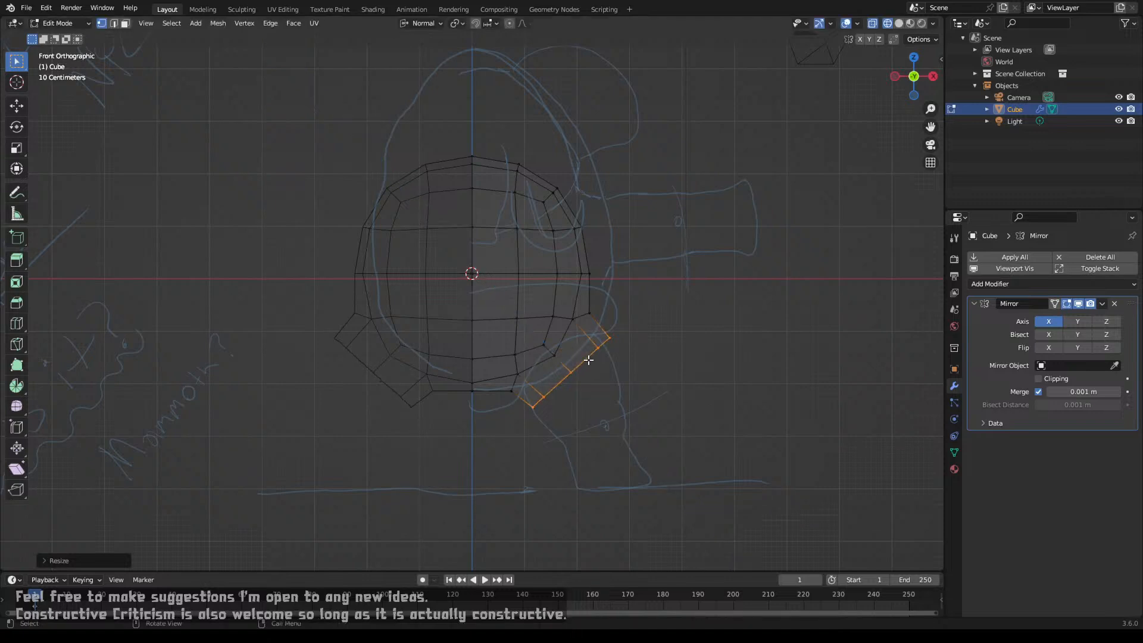
Step: Rotate the flattened end face about 5 degrees, scale it slightly smaller, and nudge it onto the sketched upper thigh
{"action": "scroll", "coordinate": [592, 357], "scroll_direction": "up", "scroll_amount": 2}
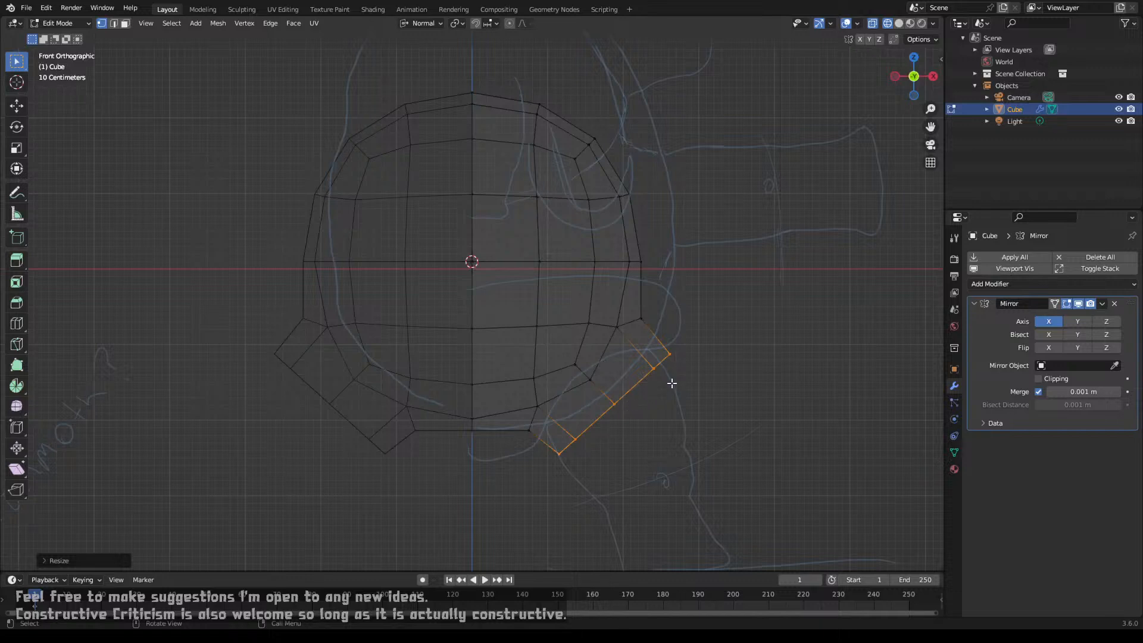
{"action": "key", "text": "r"}
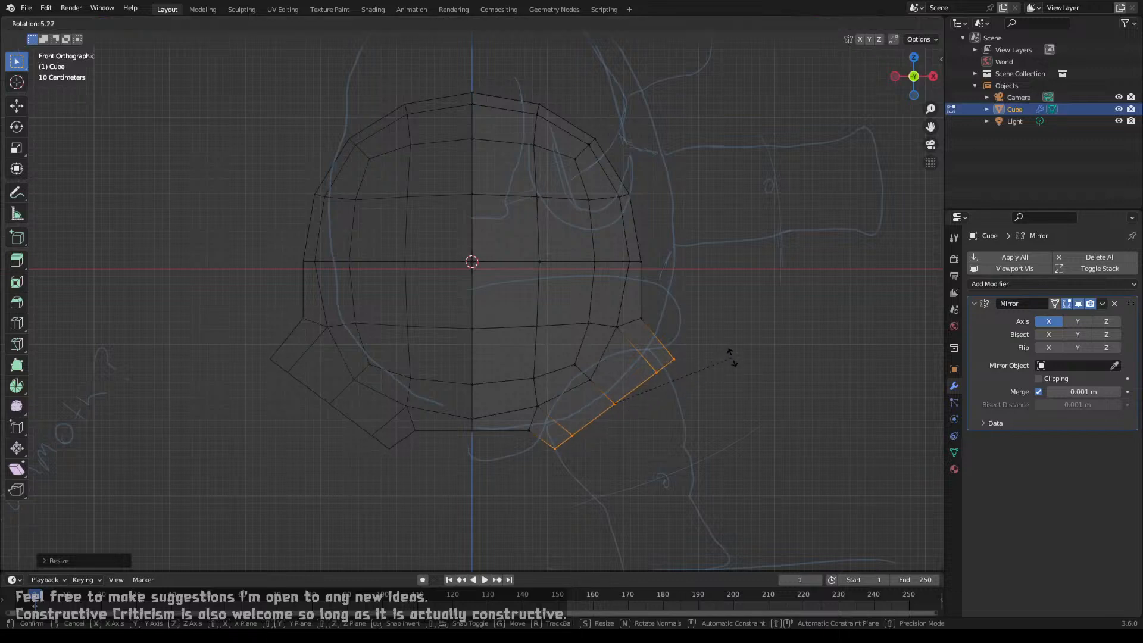
{"action": "left_click", "coordinate": [731, 357]}
{"action": "key", "text": "s"}
{"action": "left_click", "coordinate": [727, 361]}
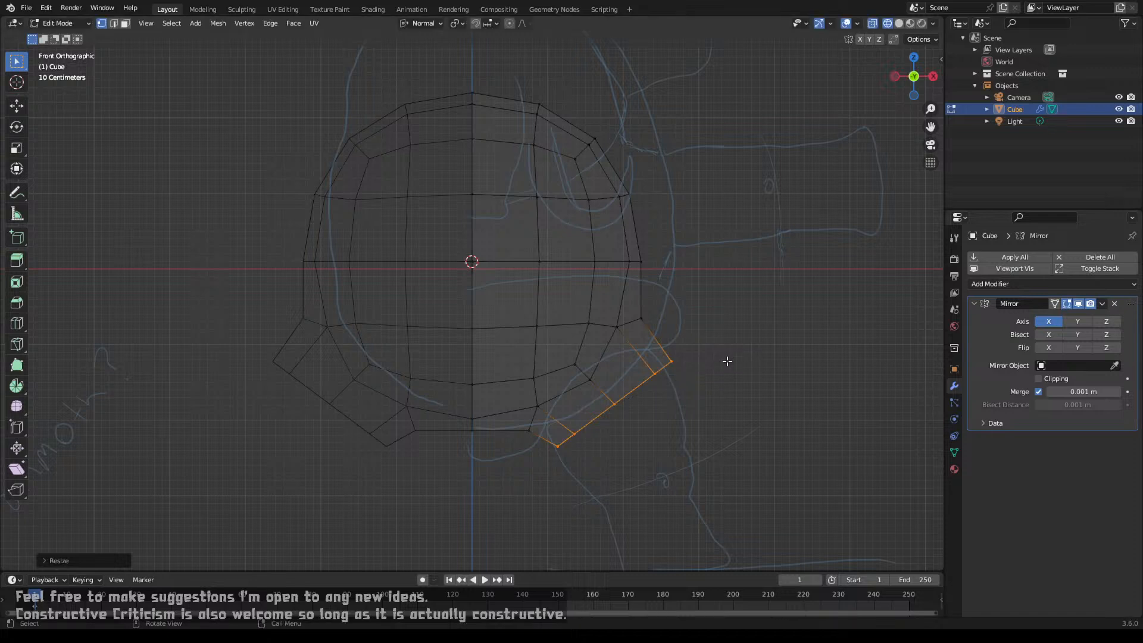
{"action": "key", "text": "g"}
{"action": "left_click", "coordinate": [723, 365]}
Step: Extrude the end face down the sketched thigh, rotate it closer to horizontal, and shift it slightly downward
{"action": "key", "text": "e"}
{"action": "left_click", "coordinate": [745, 427]}
{"action": "key", "text": "r"}
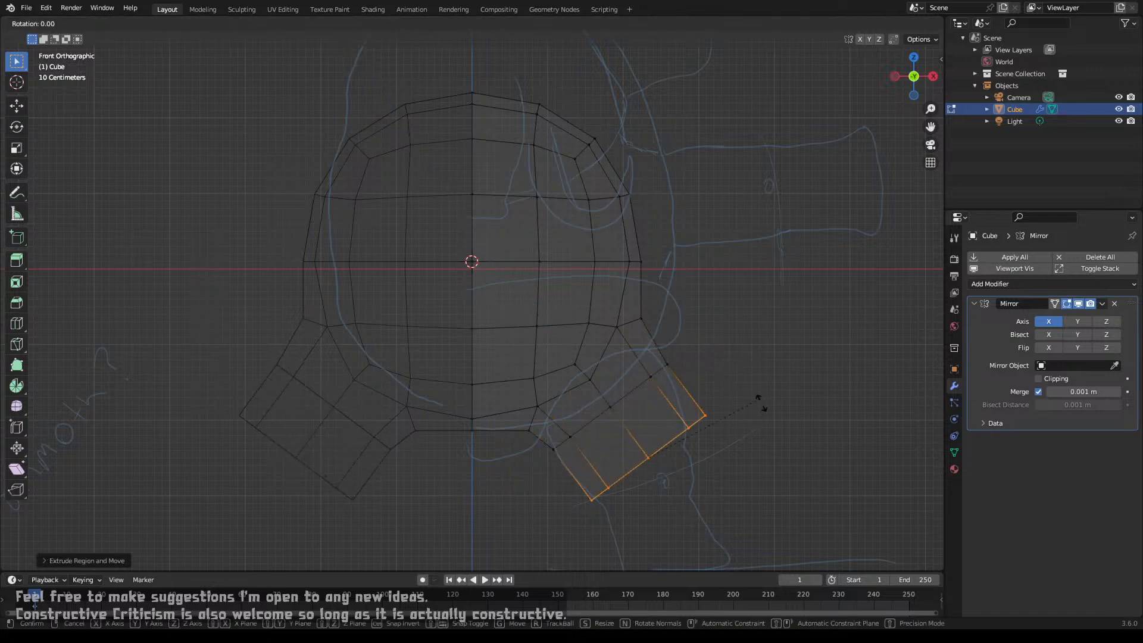
{"action": "left_click", "coordinate": [770, 430]}
{"action": "key", "text": "g"}
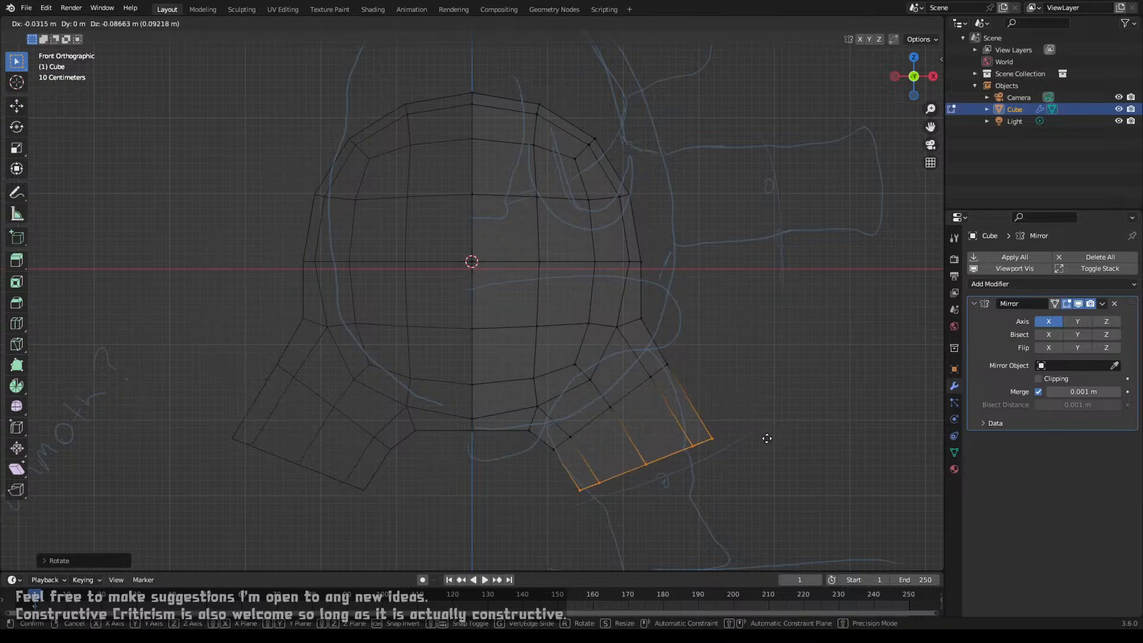
{"action": "left_click", "coordinate": [768, 434]}
Step: Move the new thigh end face about 0.08 m inward and scale it to about 0.75 to fit the sketched knee
{"action": "key", "text": "g"}
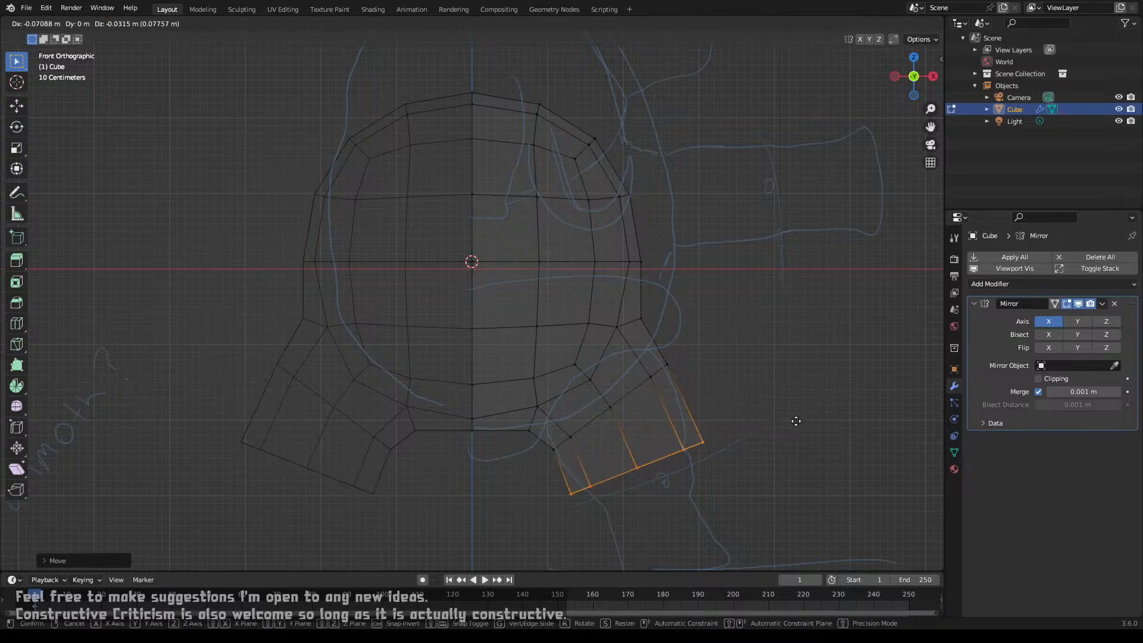
{"action": "left_click", "coordinate": [795, 421]}
{"action": "key", "text": "s"}
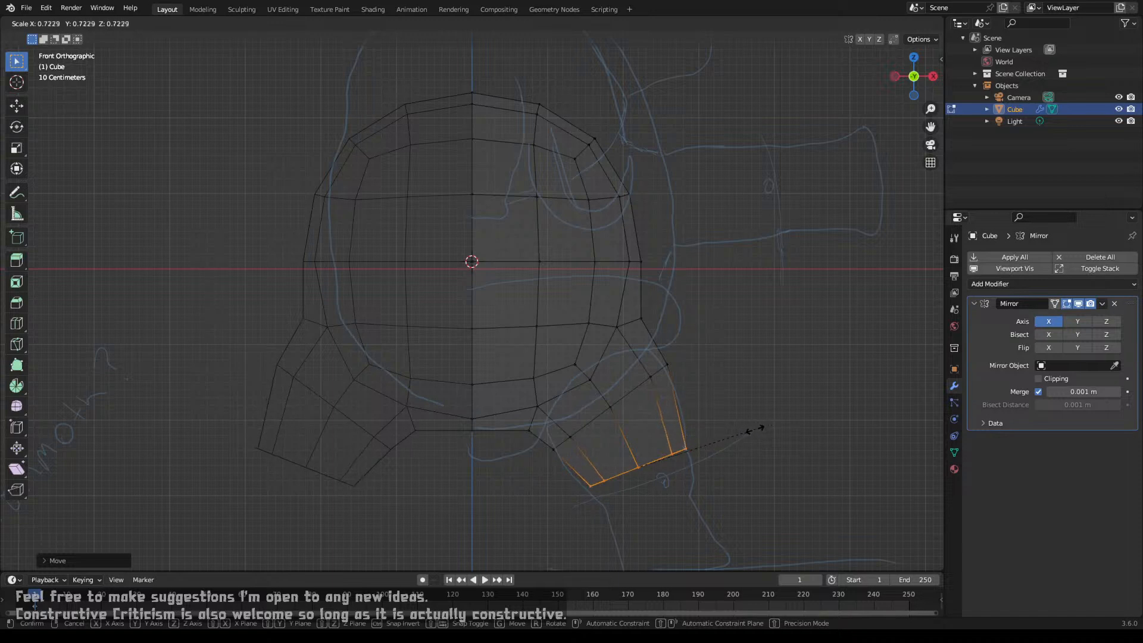
{"action": "left_click", "coordinate": [762, 430]}
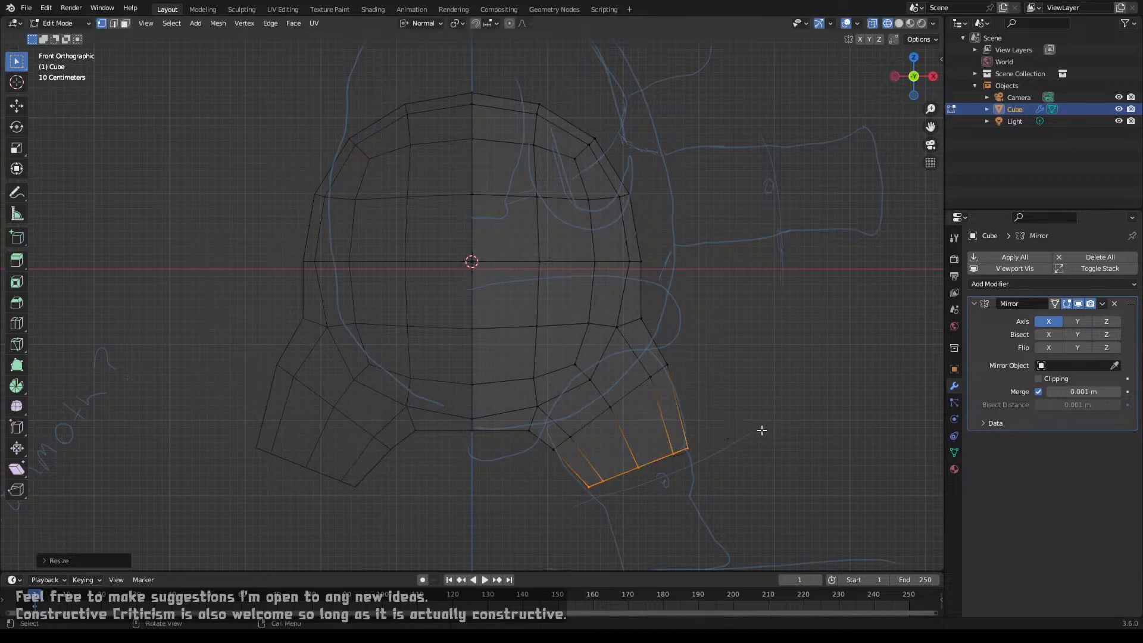
{"action": "key", "text": "g"}
{"action": "left_click", "coordinate": [760, 429]}
Step: Extrude the knee end face down the sketched leg, rotate it closer to horizontal, and scale it down to the sketch's width
{"action": "middle_click_drag", "start_coordinate": [684, 485], "coordinate": [651, 304], "text": "shift"}
{"action": "key", "text": "e"}
{"action": "left_click", "coordinate": [677, 340]}
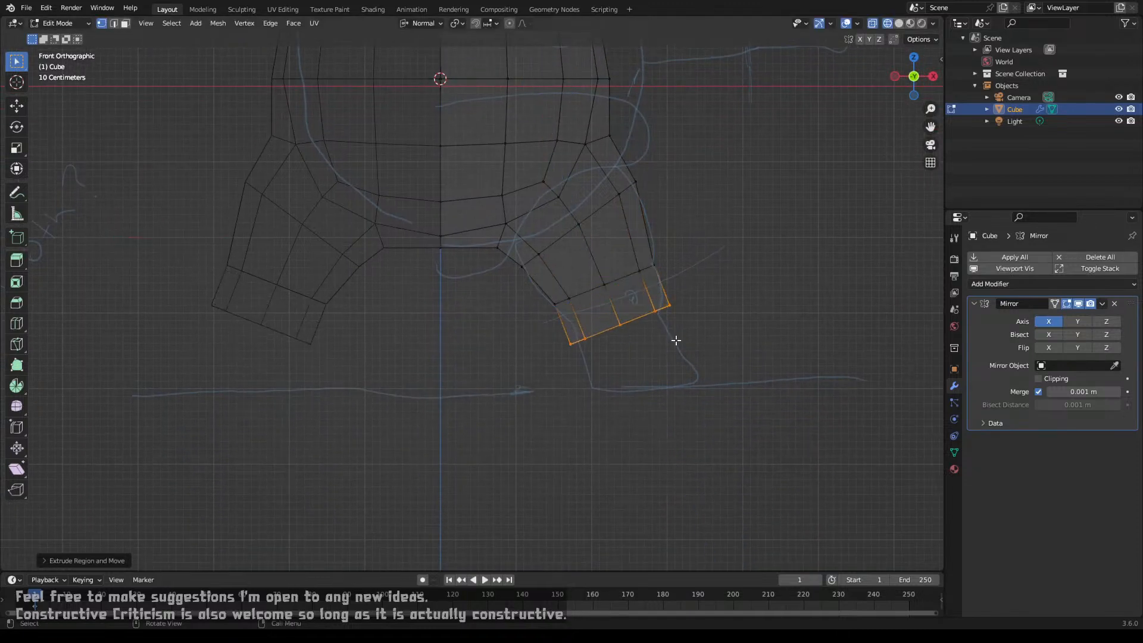
{"action": "key", "text": "r"}
{"action": "left_click", "coordinate": [736, 327]}
{"action": "key", "text": "s"}
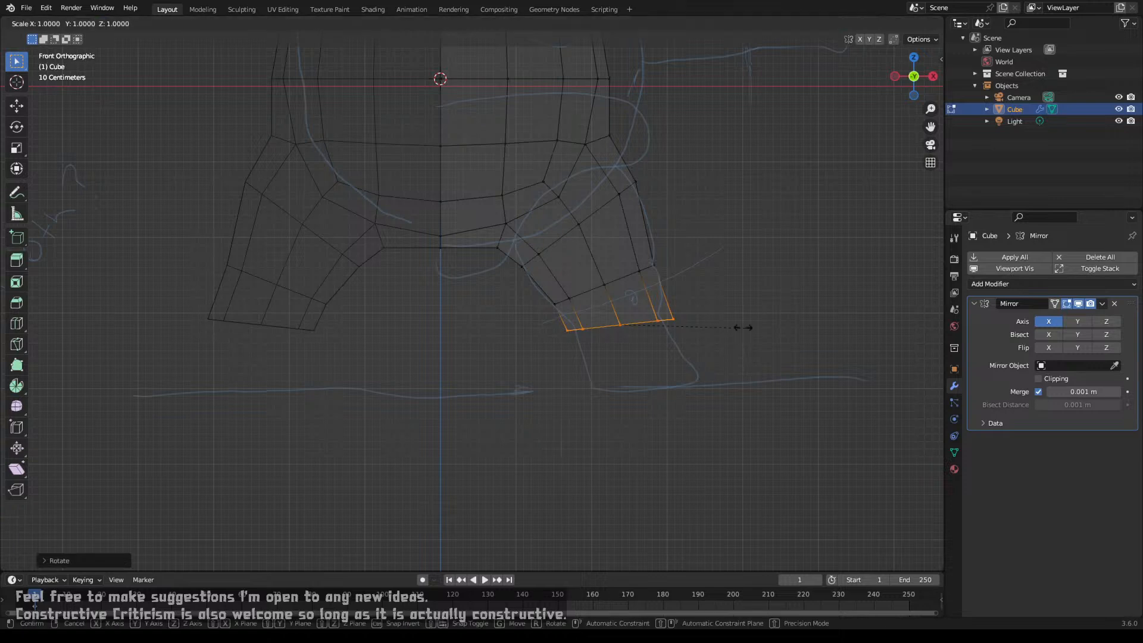
{"action": "left_click", "coordinate": [730, 327]}
{"action": "key", "text": "g"}
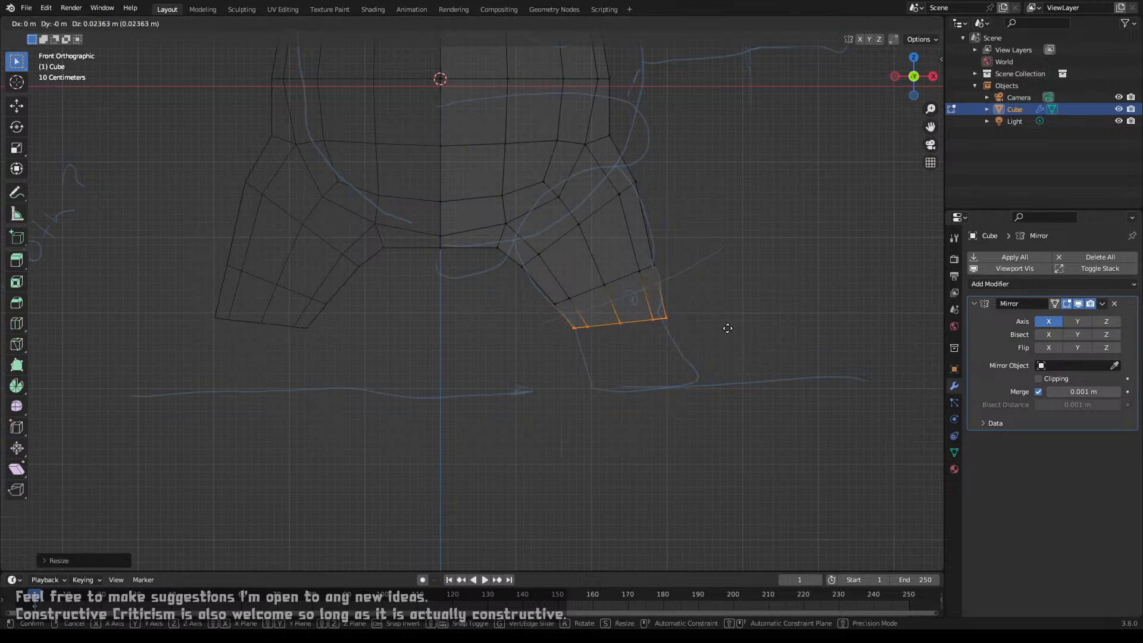
{"action": "right_click", "coordinate": [727, 328]}
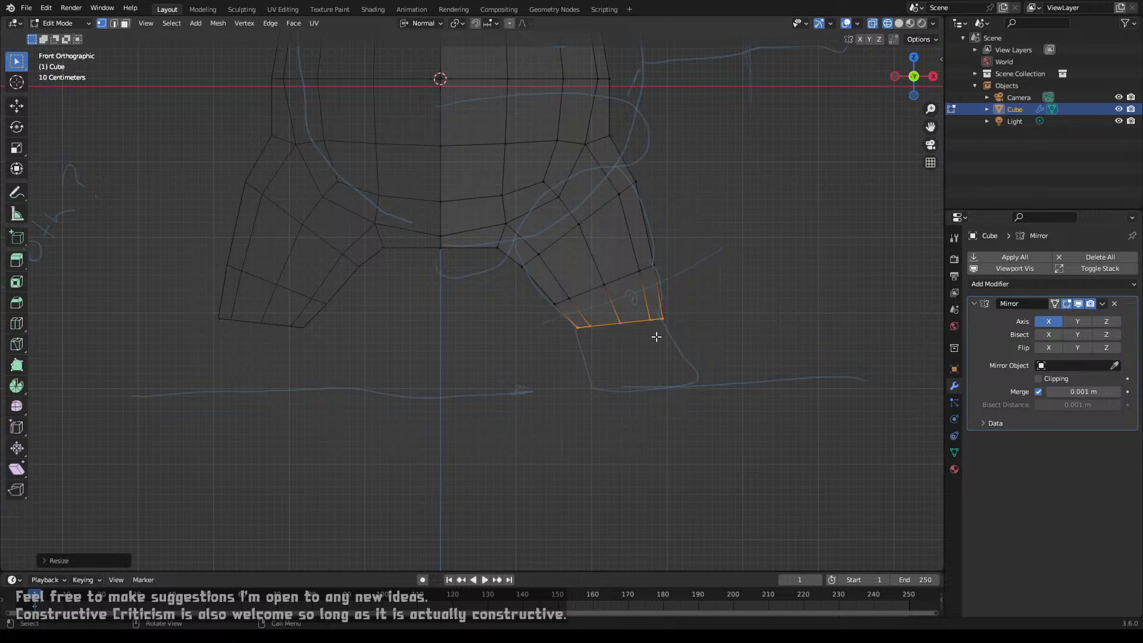
Step: Extrude the end face down the sketched shin and shift the new face outward along normal Y toward the ankle outline
{"action": "key", "text": "e"}
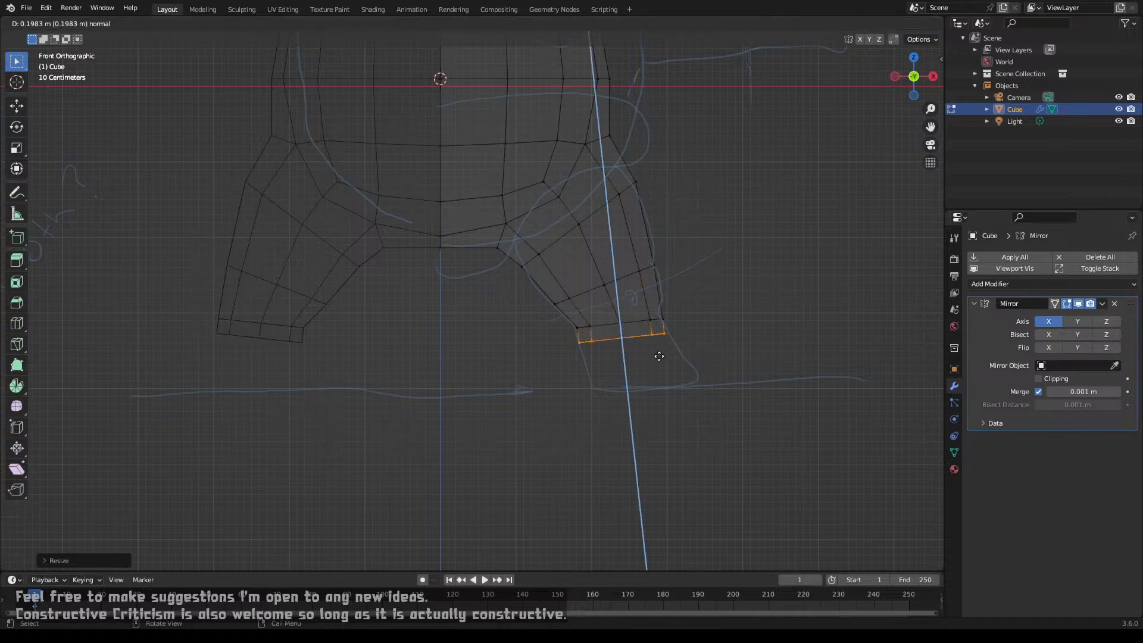
{"action": "left_click", "coordinate": [663, 377]}
{"action": "key", "text": "g"}
{"action": "key", "text": "y"}
{"action": "key", "text": "y"}
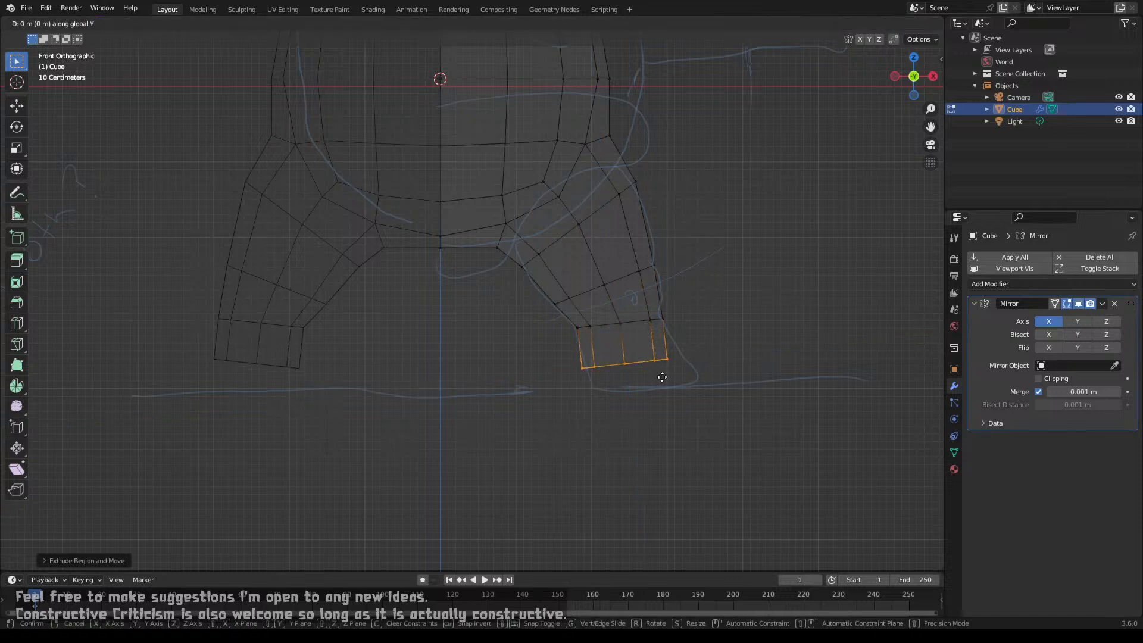
{"action": "key", "text": "y"}
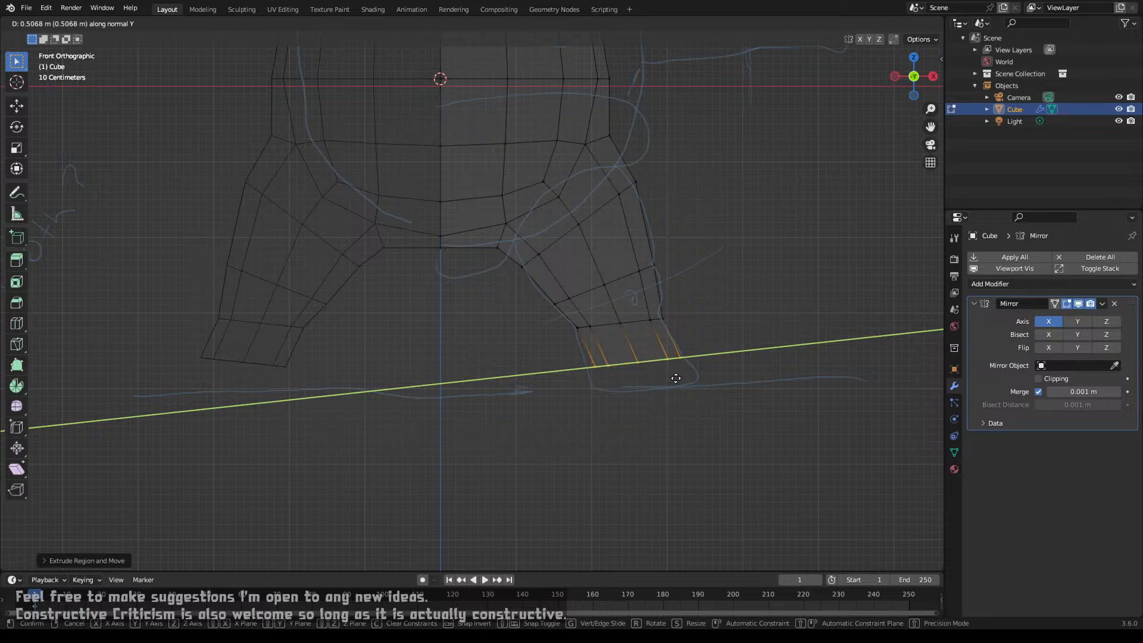
{"action": "left_click", "coordinate": [672, 378]}
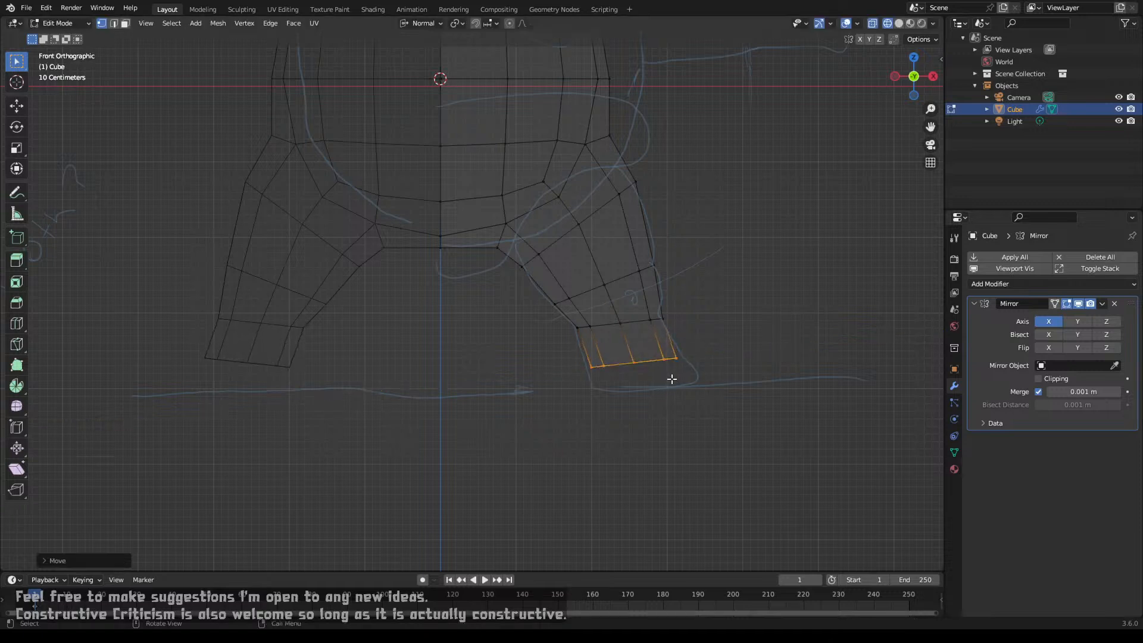
Step: Rotate the ankle end face slightly closer to horizontal and slide its edges a little up the shin
{"action": "key", "text": "r"}
{"action": "left_click", "coordinate": [714, 351]}
{"action": "key", "text": "g"}
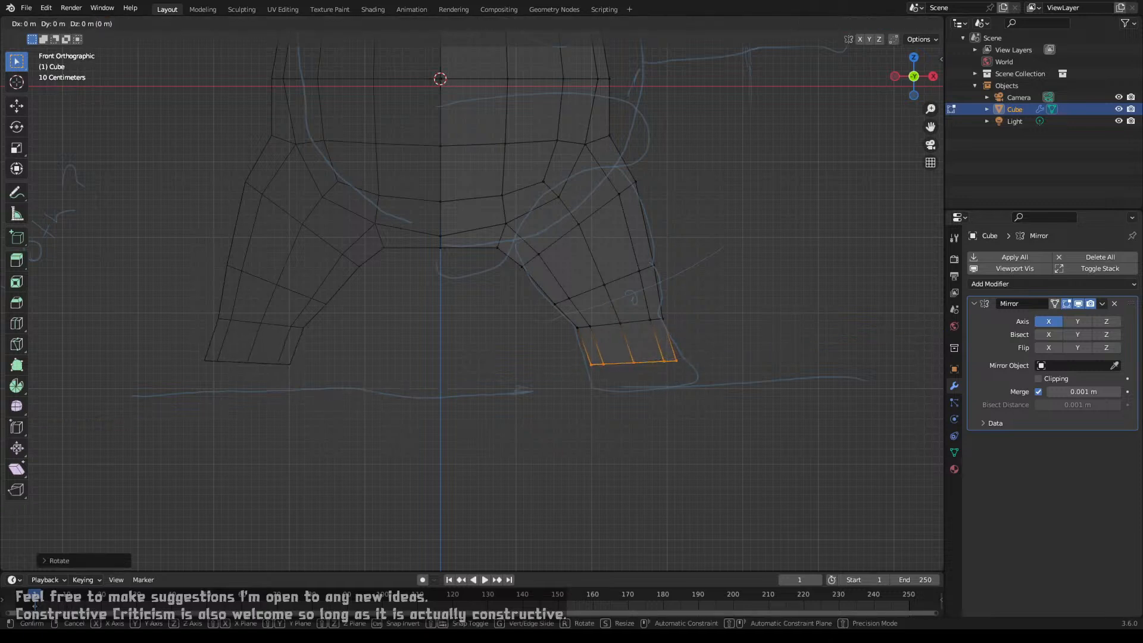
{"action": "key", "text": "g"}
{"action": "left_click", "coordinate": [713, 347]}
Step: Extrude the ankle face down to the sketched ground line and flatten it with a global Z scale of 0
{"action": "key", "text": "e"}
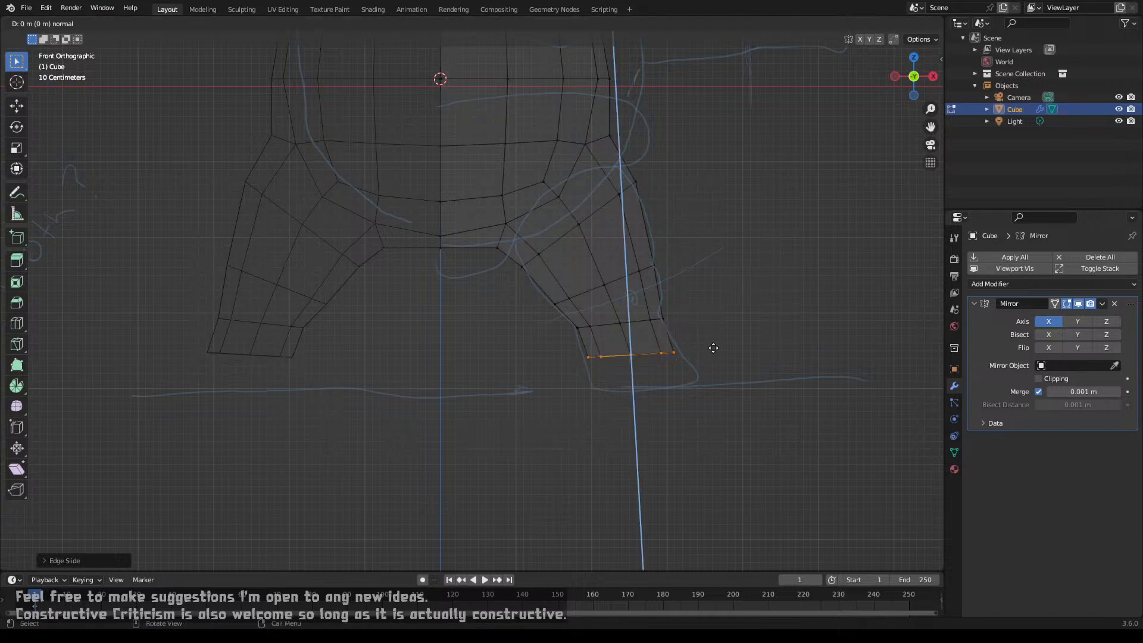
{"action": "left_click", "coordinate": [714, 379]}
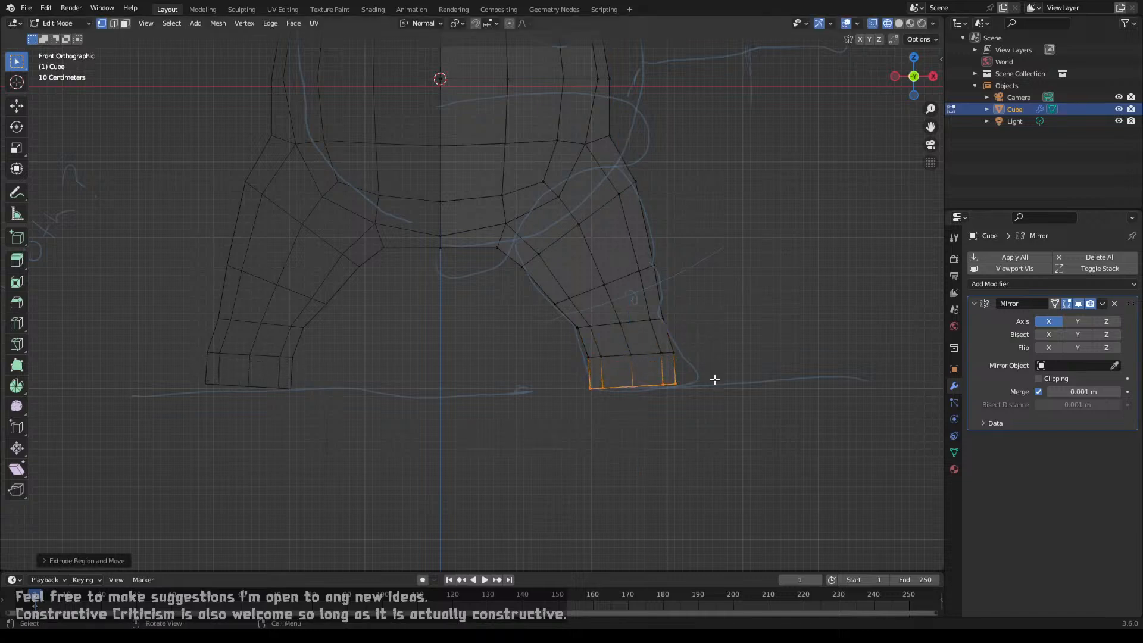
{"action": "type", "text": "sz"}
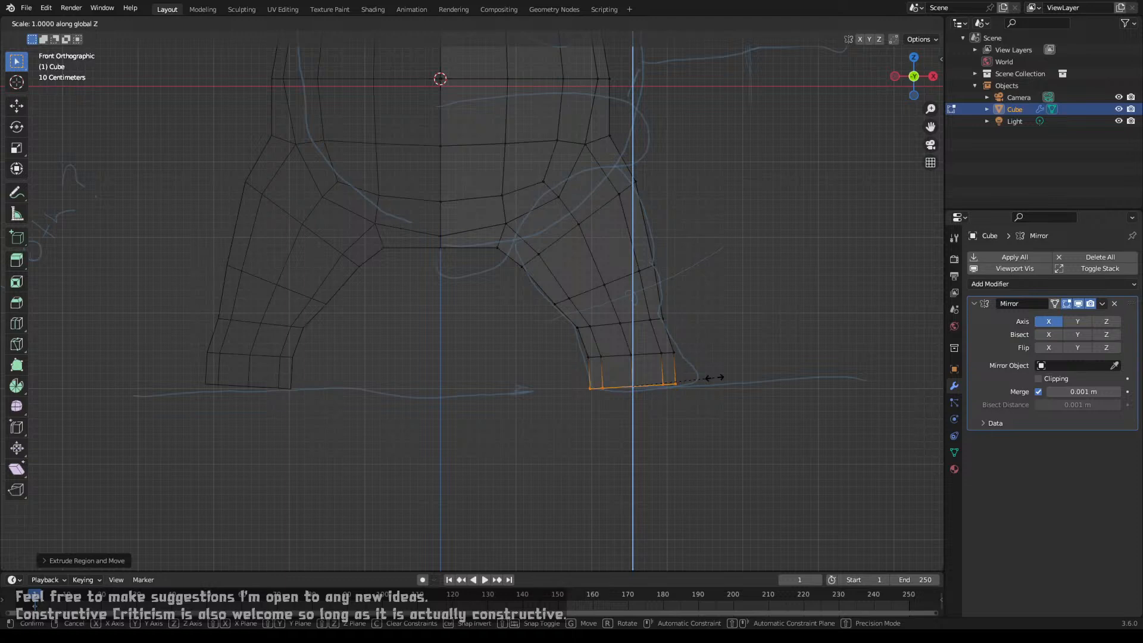
{"action": "type", "text": "0"}
{"action": "key", "text": "Return"}
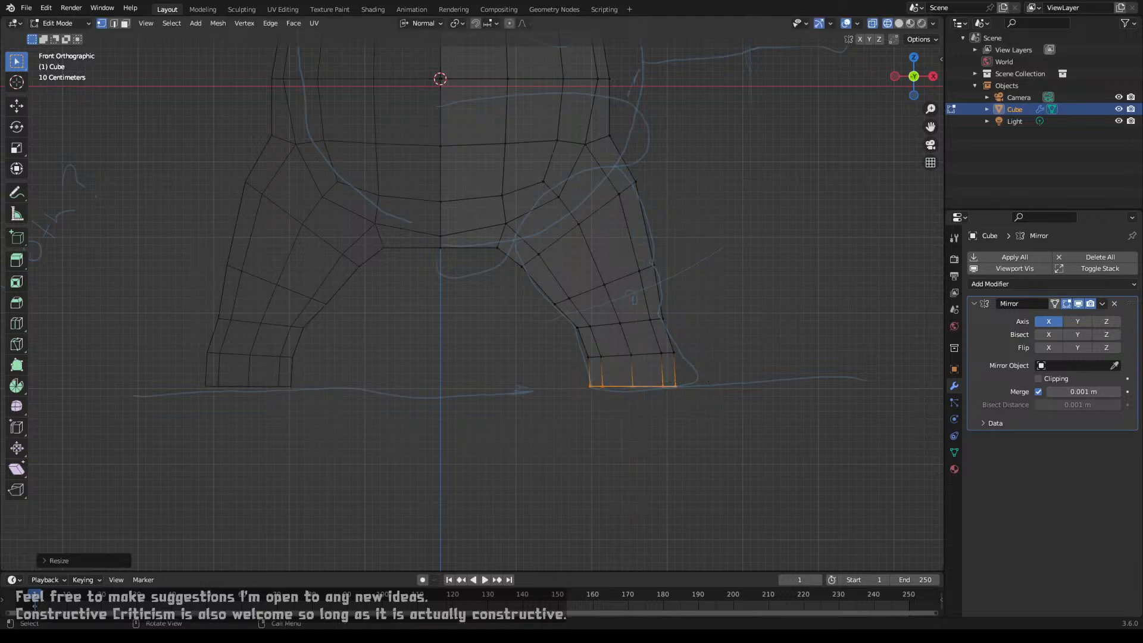
Step: Enlarge the foot's sole face and move it about 0.22 m outward along normal Y to match the sketched foot
{"action": "key", "text": "s"}
{"action": "left_click", "coordinate": [724, 376]}
{"action": "key", "text": "g"}
{"action": "key", "text": "y"}
{"action": "key", "text": "y"}
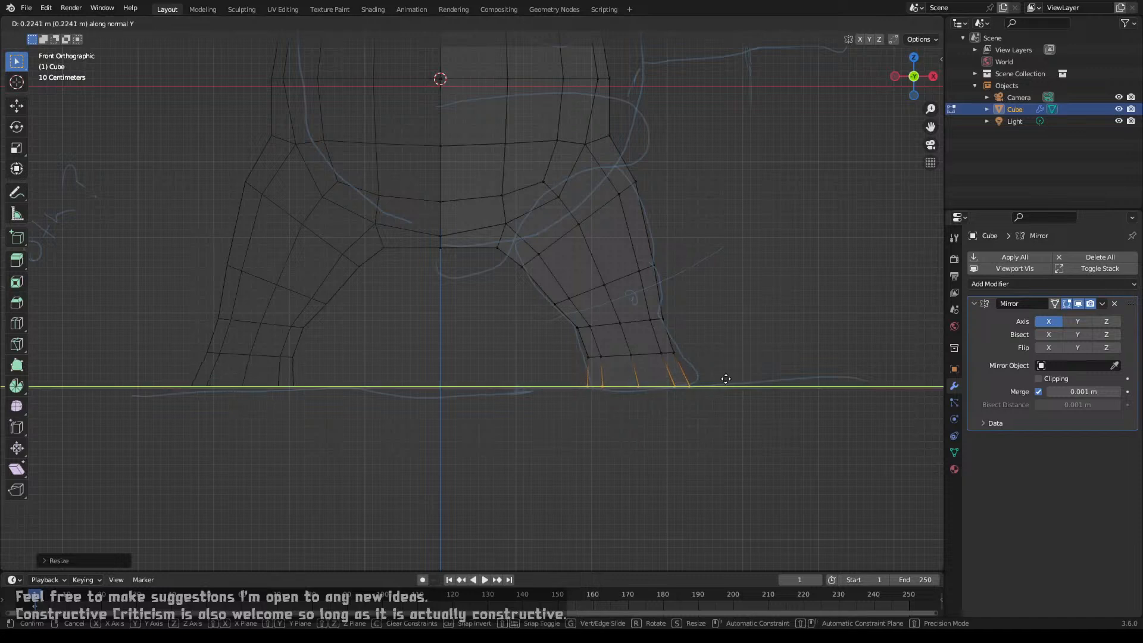
{"action": "left_click", "coordinate": [726, 378]}
Step: Add a loop cut around the foot above the sole and scale the loop up to about 1.08
{"action": "key", "text": "ctrl+r"}
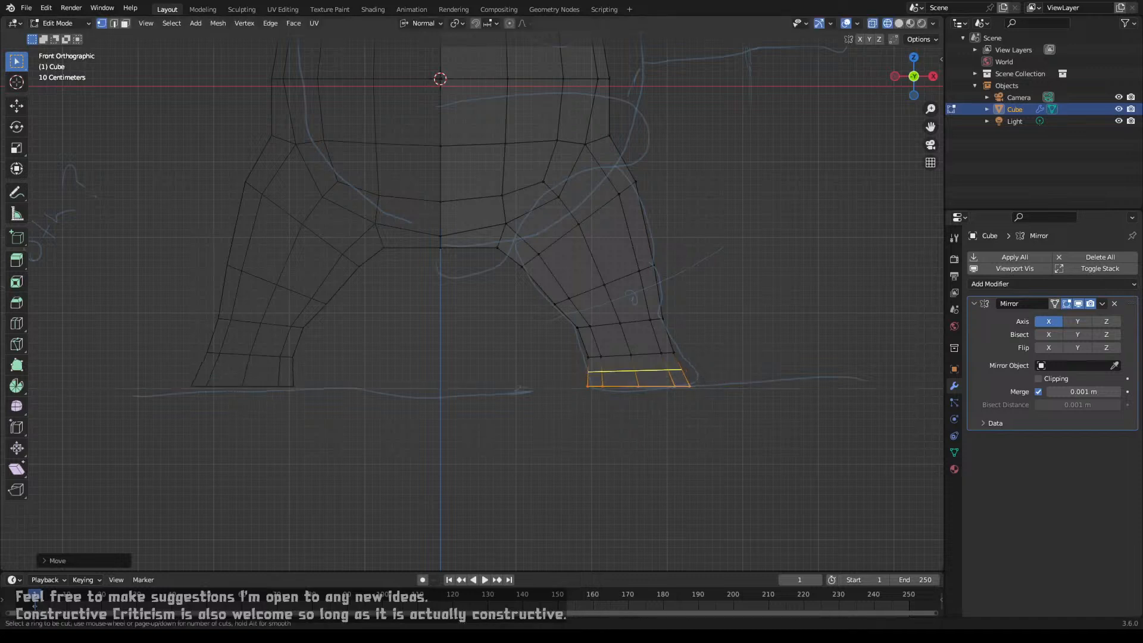
{"action": "left_click", "coordinate": [691, 370]}
{"action": "left_click", "coordinate": [693, 366]}
{"action": "key", "text": "s"}
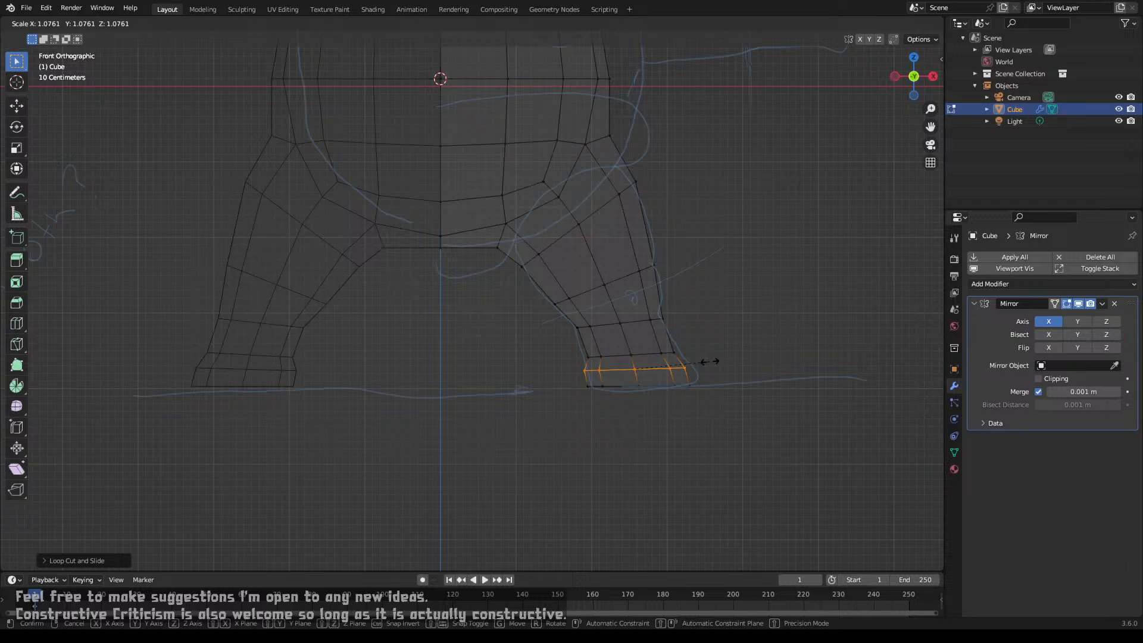
{"action": "left_click", "coordinate": [710, 362]}
{"action": "key", "text": "a"}
{"action": "scroll", "coordinate": [695, 363], "scroll_direction": "down", "scroll_amount": 4}
{"action": "key", "text": "Tab"}
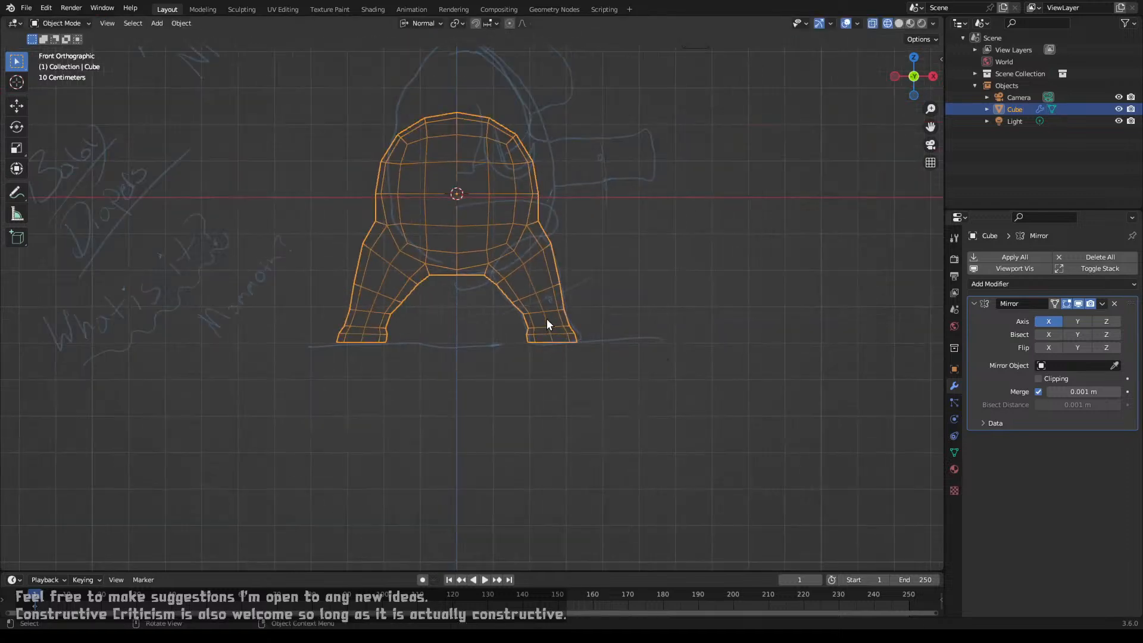
Step: Set snapping to vertices and move the foot's sole ring about -0.10 m along global Y to align it with the ring above
{"action": "middle_click_drag", "start_coordinate": [546, 320], "coordinate": [411, 337]}
{"action": "key", "text": "Tab"}
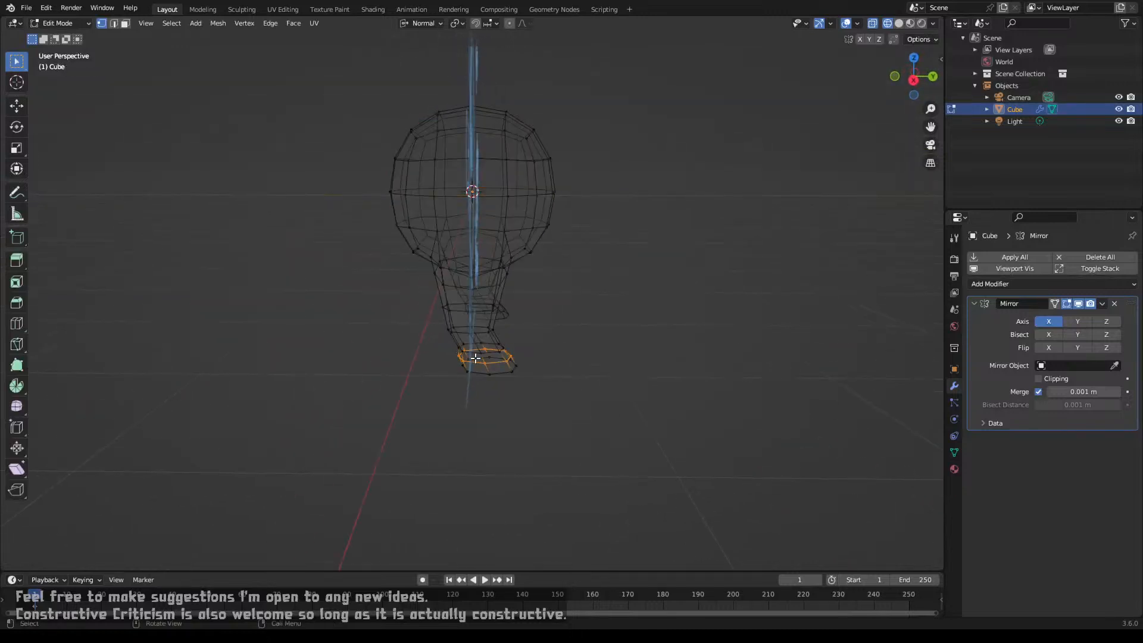
{"action": "middle_click_drag", "start_coordinate": [501, 376], "coordinate": [428, 342]}
{"action": "scroll", "coordinate": [506, 388], "scroll_direction": "up", "scroll_amount": 3}
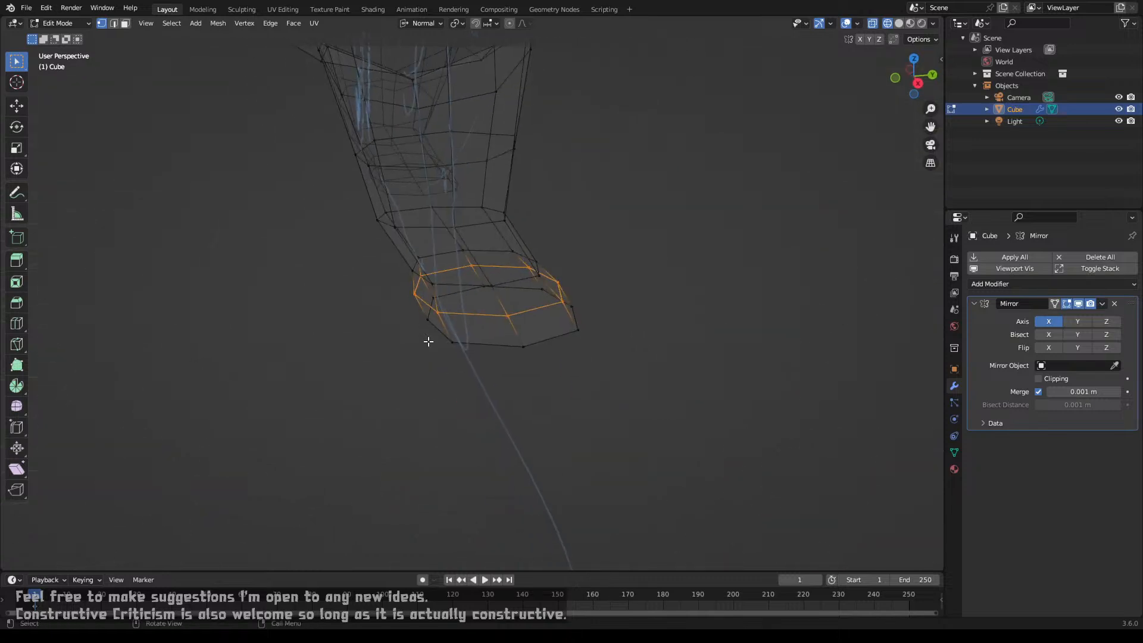
{"action": "left_click", "coordinate": [431, 331]}
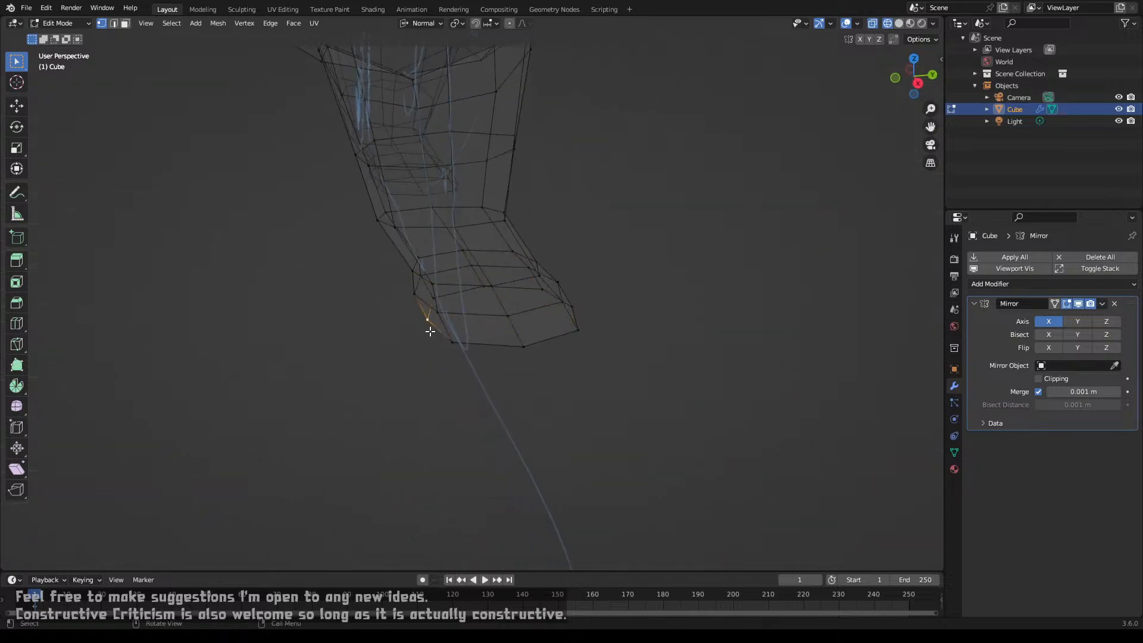
{"action": "left_click", "coordinate": [472, 338], "text": "alt+shift"}
{"action": "left_click", "coordinate": [427, 321], "text": "shift"}
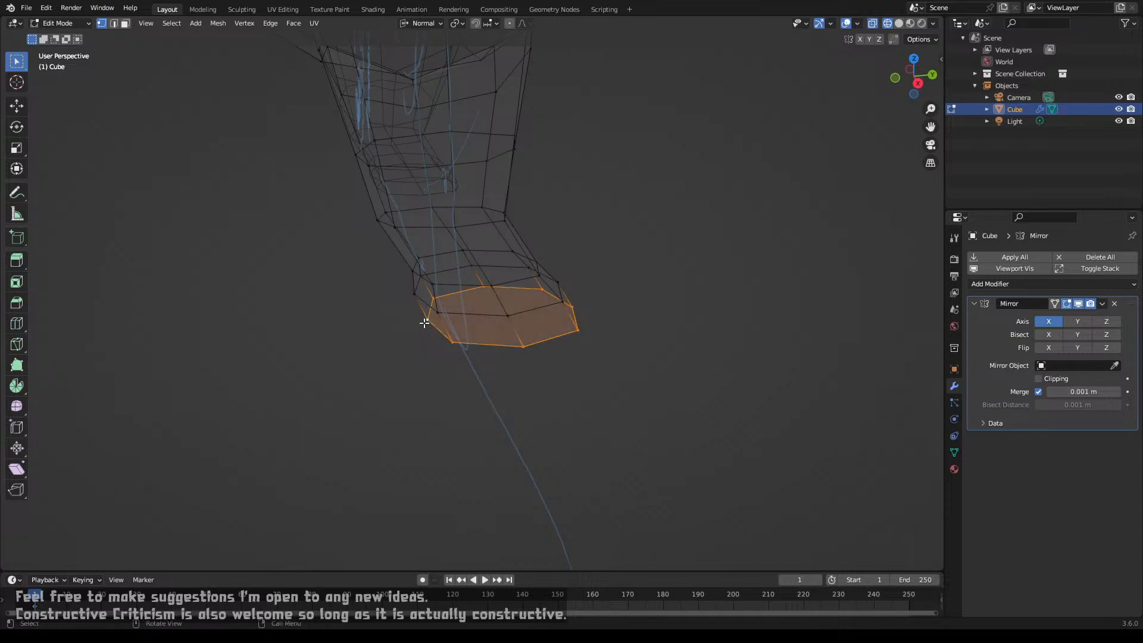
{"action": "left_click", "coordinate": [492, 22]}
{"action": "left_click", "coordinate": [491, 71]}
{"action": "left_click", "coordinate": [488, 23]}
{"action": "key", "text": "g"}
{"action": "key", "text": "y"}
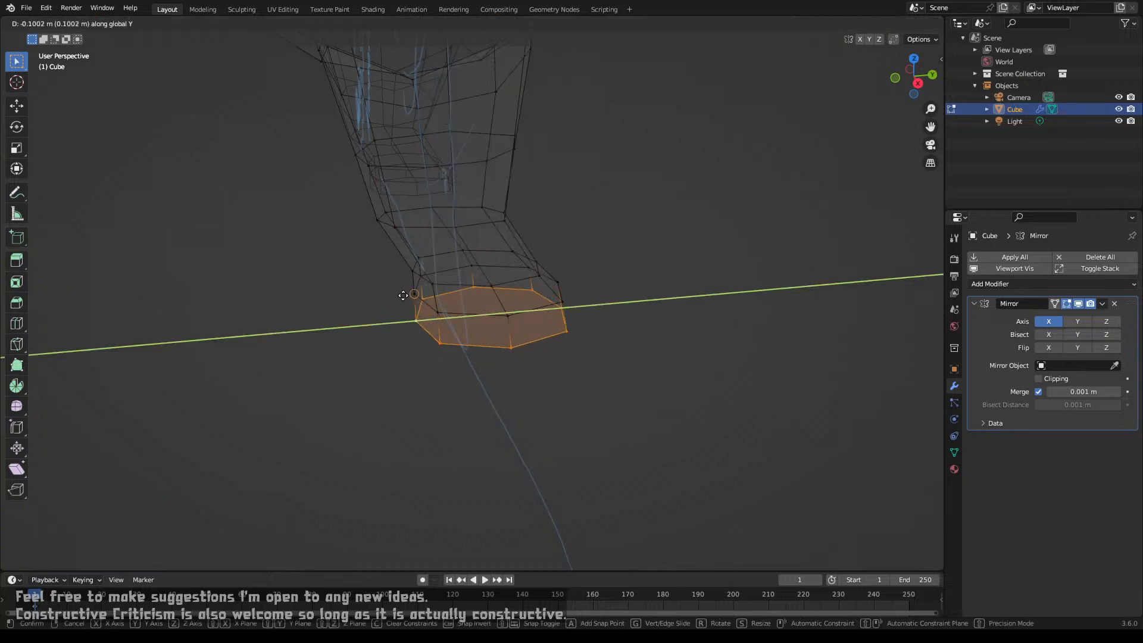
{"action": "left_click", "coordinate": [403, 295]}
Step: Select the foot's edge loops up to the ankle and snap them about -0.26 m along global Y, under the shin ring
{"action": "key", "text": "alt+a"}
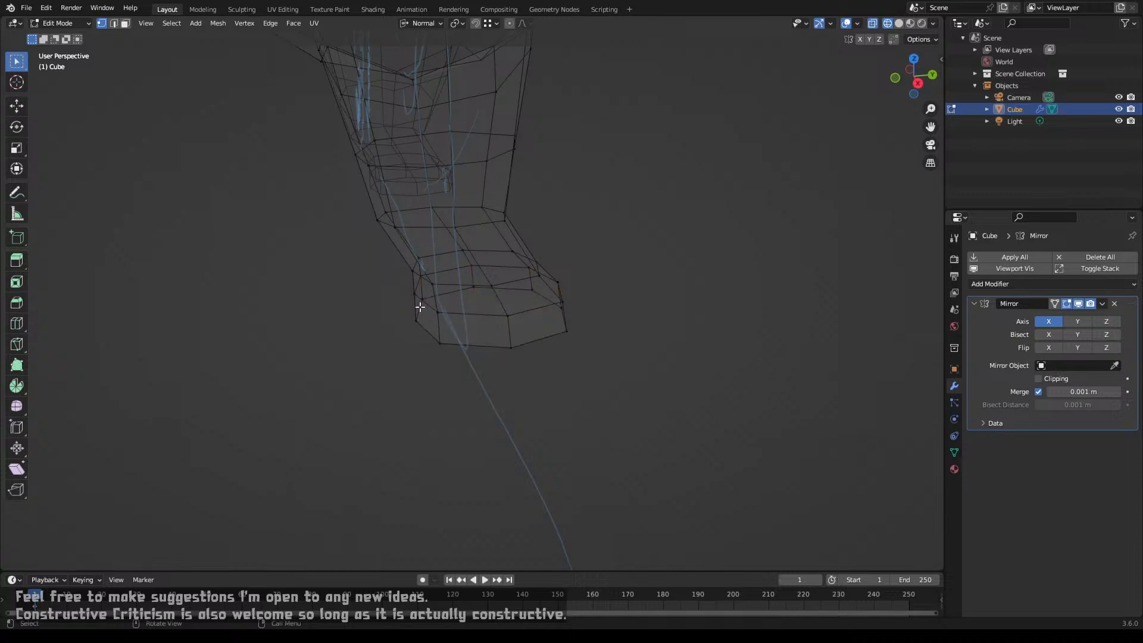
{"action": "left_click", "coordinate": [420, 307], "text": "alt"}
{"action": "left_click", "coordinate": [408, 281], "text": "alt+shift"}
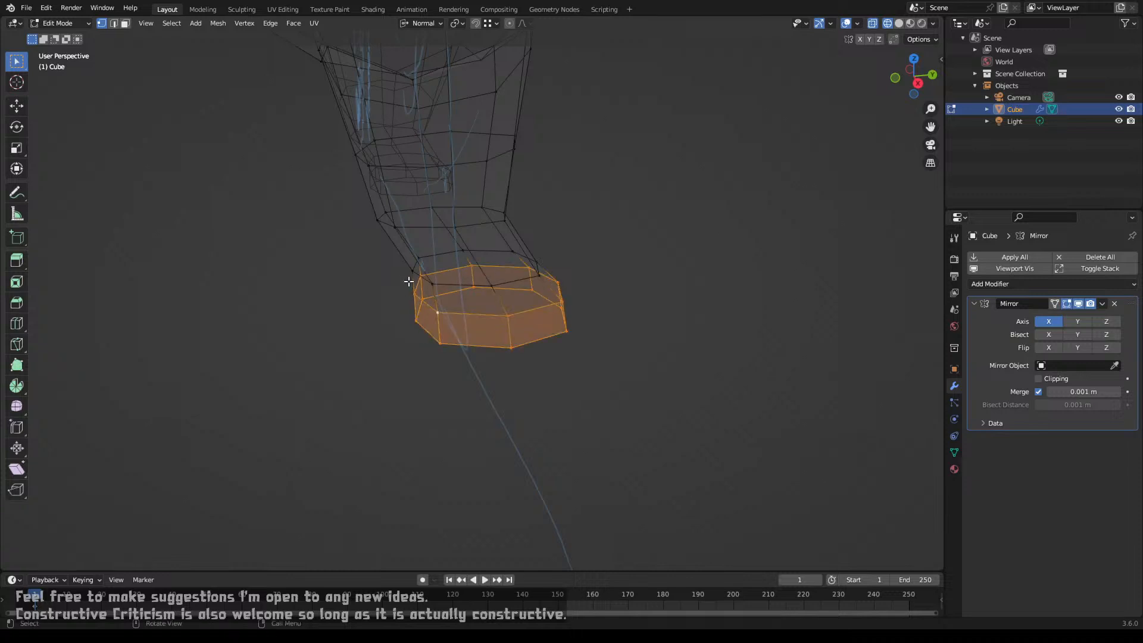
{"action": "key", "text": "g"}
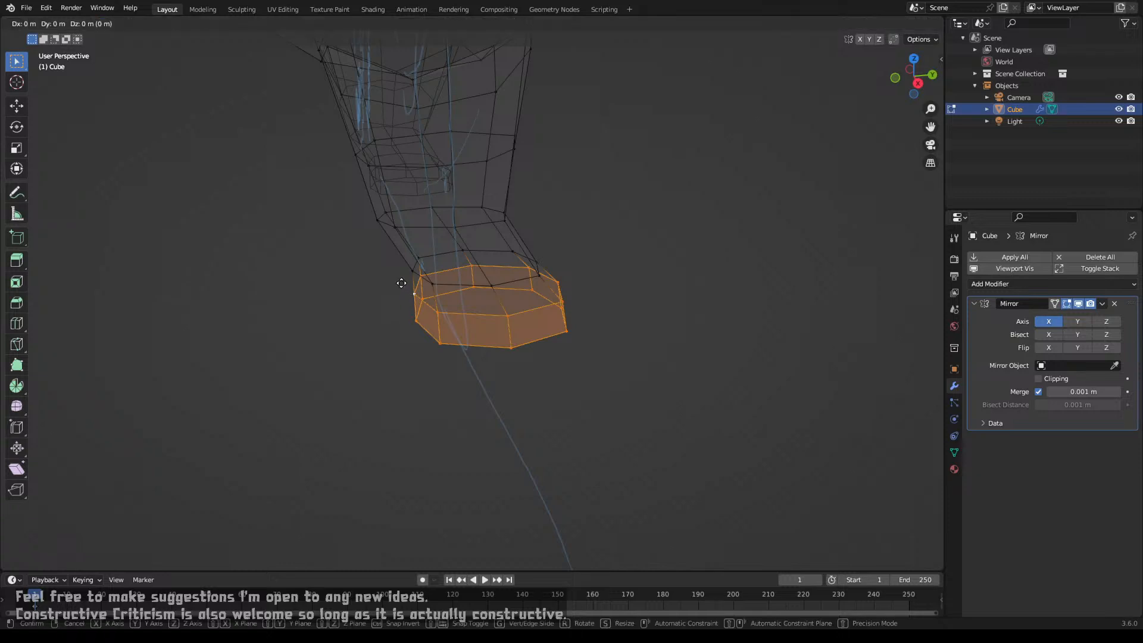
{"action": "key", "text": "y"}
{"action": "left_click", "coordinate": [403, 277]}
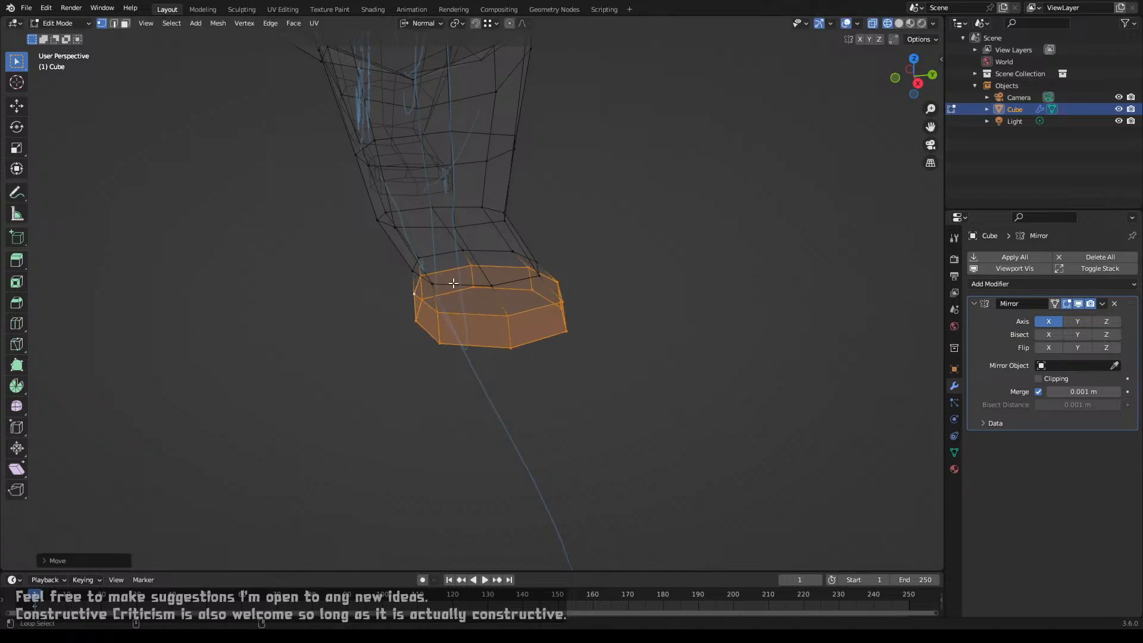
{"action": "key", "text": "ctrl+z"}
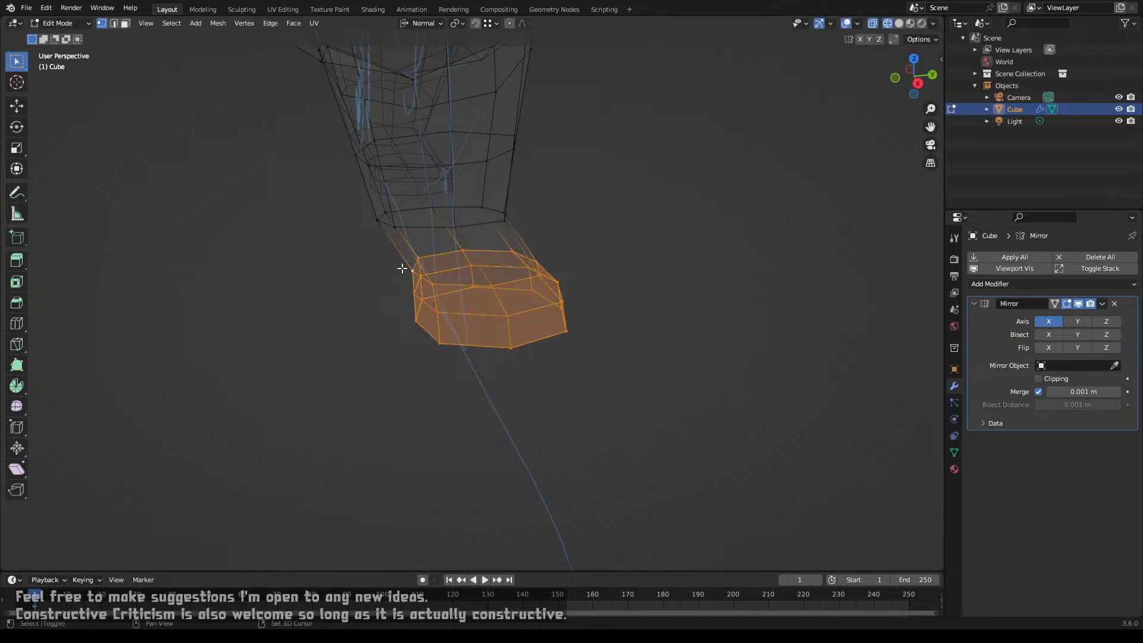
{"action": "key", "text": "g"}
{"action": "key", "text": "y"}
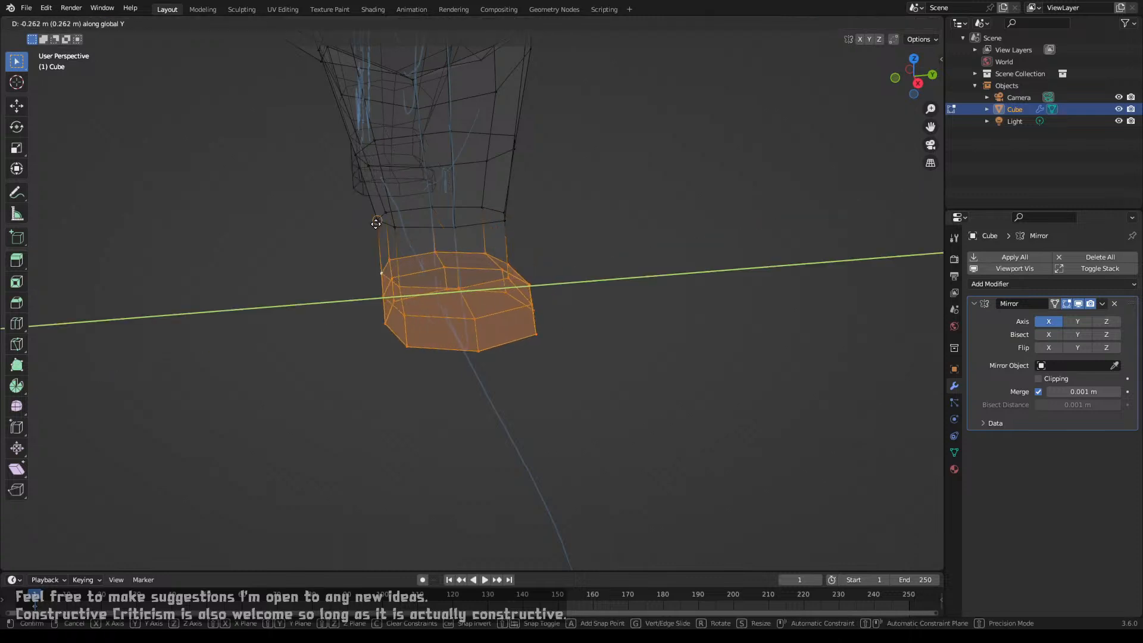
{"action": "left_click", "coordinate": [376, 223]}
Step: In the right side view, move the foot's two lowest edge loops about -0.1 m along global Y to center them under the ankle
{"action": "left_click", "coordinate": [426, 227], "text": "alt+shift"}
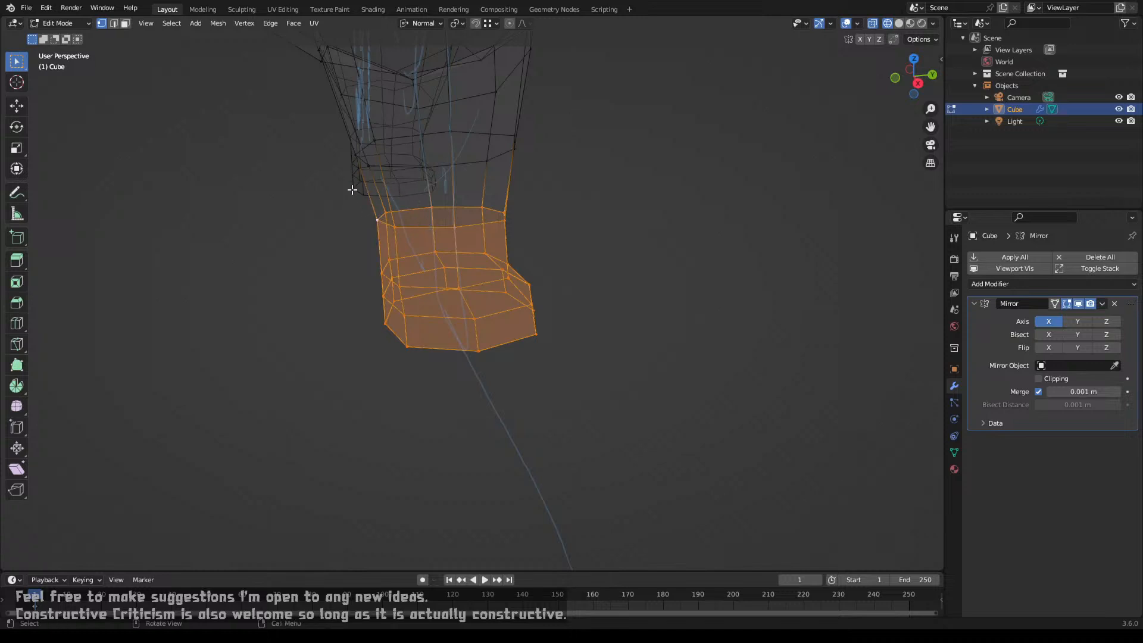
{"action": "middle_click_drag", "start_coordinate": [355, 161], "coordinate": [416, 286]}
{"action": "scroll", "coordinate": [375, 178], "scroll_direction": "up", "scroll_amount": 2}
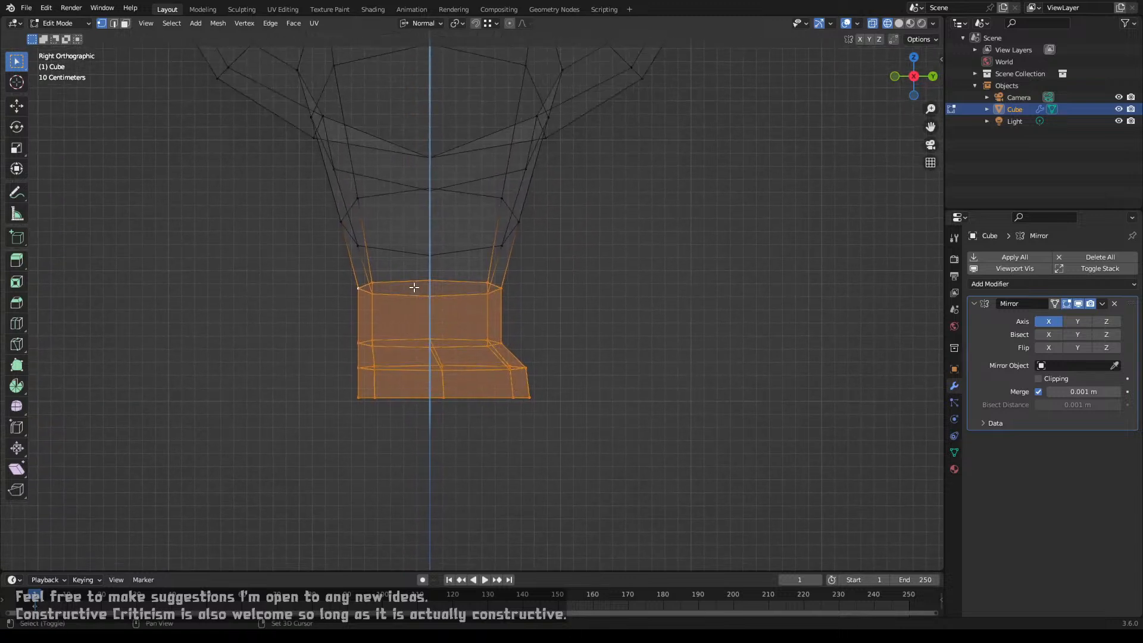
{"action": "left_click", "coordinate": [405, 367], "text": "alt"}
{"action": "left_click", "coordinate": [405, 397], "text": "alt+shift"}
{"action": "key", "text": "g"}
{"action": "key", "text": "y"}
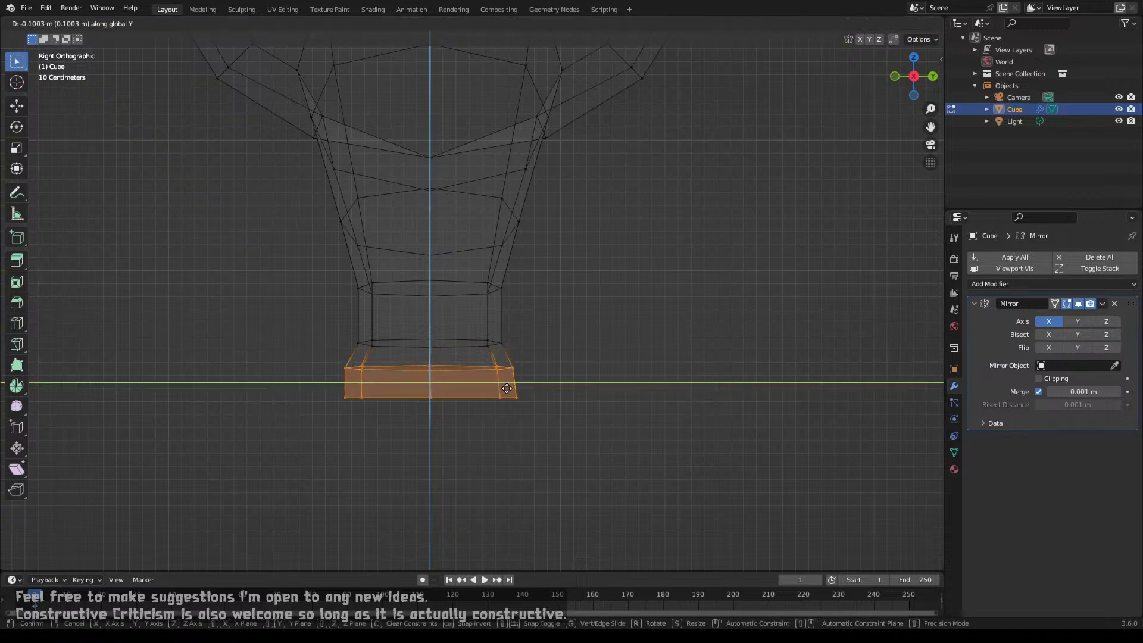
{"action": "left_click", "coordinate": [507, 387]}
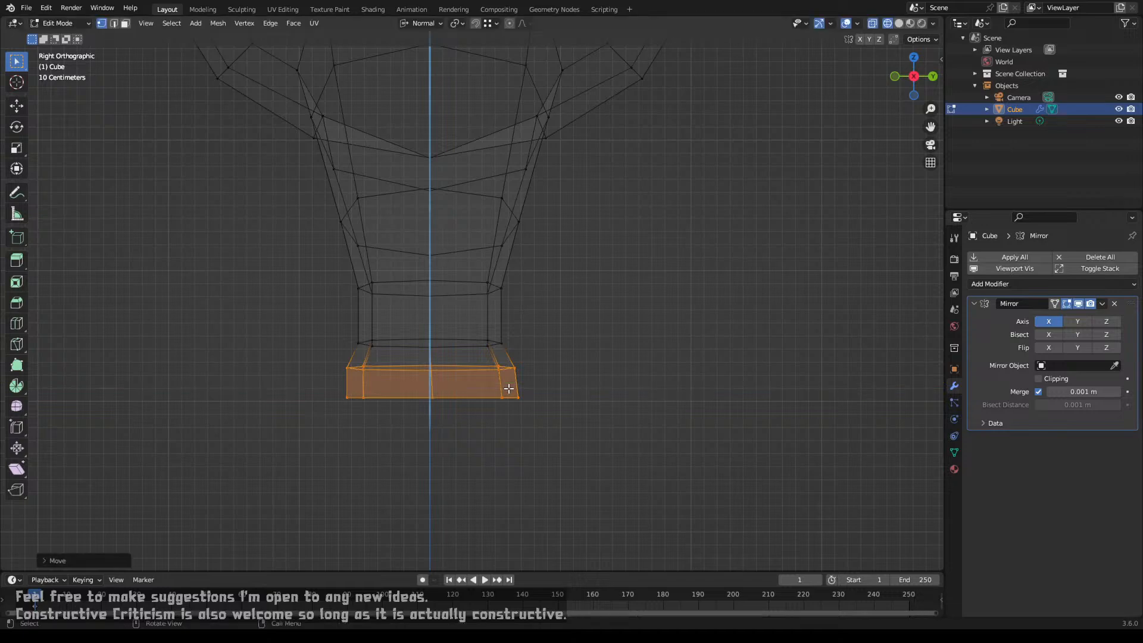
Step: Show the model in solid shading, return to Object Mode, and apply Shade Smooth to the body
{"action": "middle_click_drag", "start_coordinate": [476, 374], "coordinate": [550, 389]}
{"action": "scroll", "coordinate": [539, 372], "scroll_direction": "down", "scroll_amount": 4}
{"action": "key", "text": "z"}
{"action": "left_click", "coordinate": [605, 357]}
{"action": "mouse_move", "coordinate": [605, 357]}
{"action": "middle_mouse_down"}
{"action": "mouse_move", "coordinate": [463, 317]}
{"action": "mouse_move", "coordinate": [498, 284]}
{"action": "middle_mouse_up"}
{"action": "key", "text": "Tab"}
{"action": "right_click", "coordinate": [498, 282]}
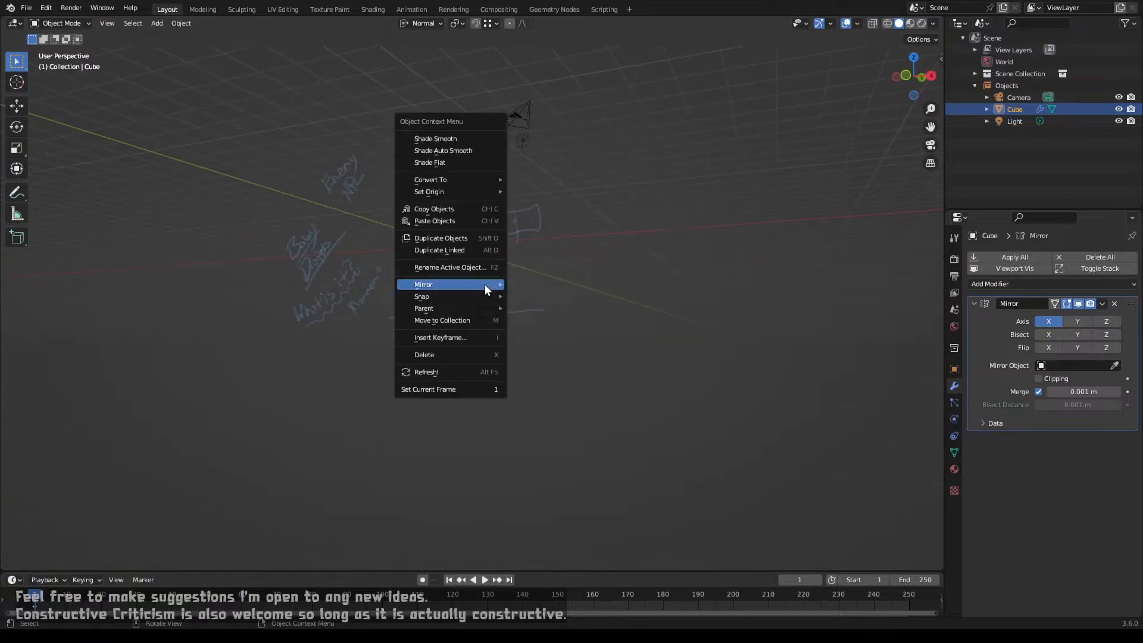
{"action": "mouse_move", "coordinate": [485, 283]}
{"action": "left_click", "coordinate": [474, 139]}
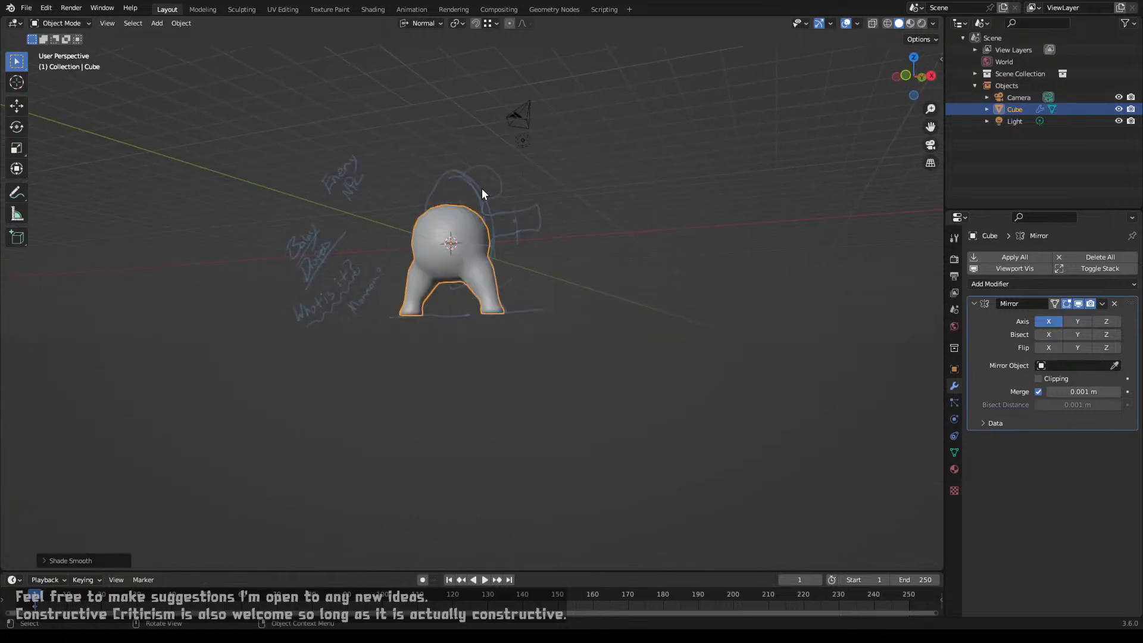
{"action": "mouse_move", "coordinate": [481, 188]}
{"action": "middle_mouse_down"}
{"action": "mouse_move", "coordinate": [504, 266]}
{"action": "mouse_move", "coordinate": [536, 262]}
{"action": "mouse_move", "coordinate": [523, 238]}
{"action": "mouse_move", "coordinate": [497, 252]}
{"action": "middle_mouse_up"}
{"action": "scroll", "coordinate": [496, 256], "scroll_direction": "up", "scroll_amount": 3}
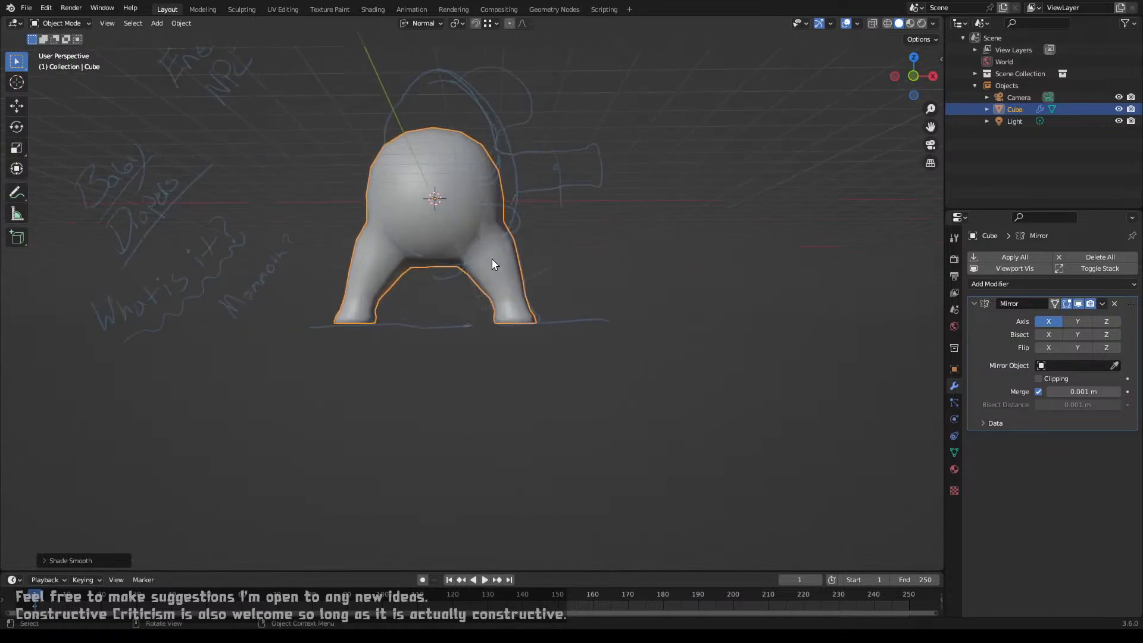
Step: In the front view, enter Edit Mode on the body mesh with face selection enabled
{"action": "mouse_move", "coordinate": [482, 255]}
{"action": "middle_mouse_down"}
{"action": "mouse_move", "coordinate": [421, 284]}
{"action": "mouse_move", "coordinate": [310, 286]}
{"action": "mouse_move", "coordinate": [479, 260]}
{"action": "middle_mouse_up"}
{"action": "key", "text": "KP_1"}
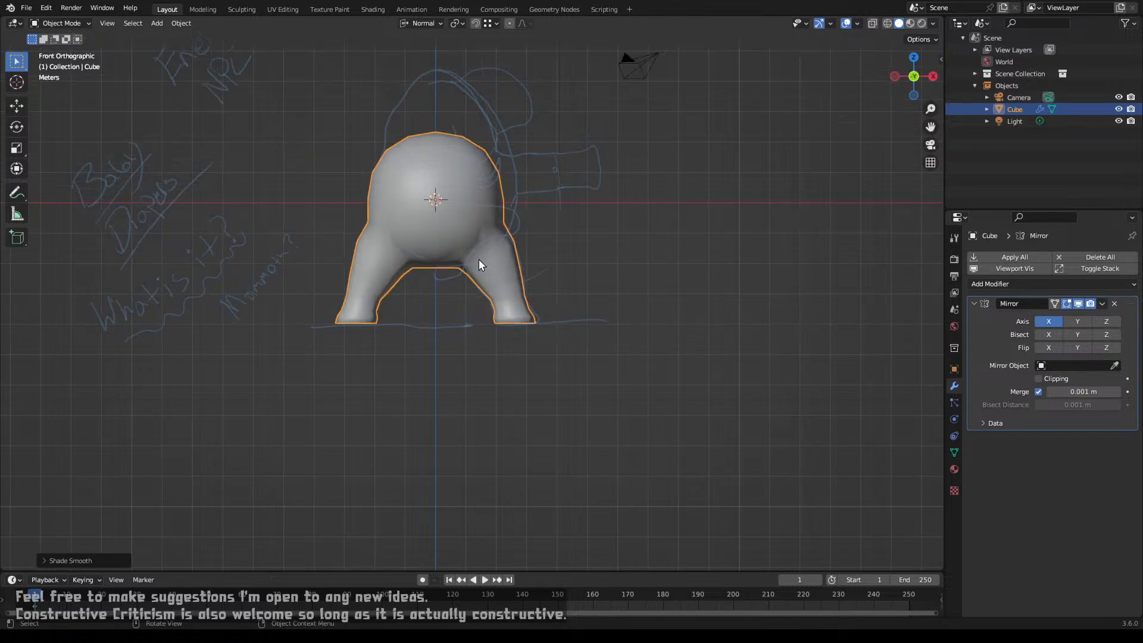
{"action": "middle_click_drag", "start_coordinate": [479, 259], "coordinate": [521, 288], "text": "ctrl"}
{"action": "key", "text": "Tab"}
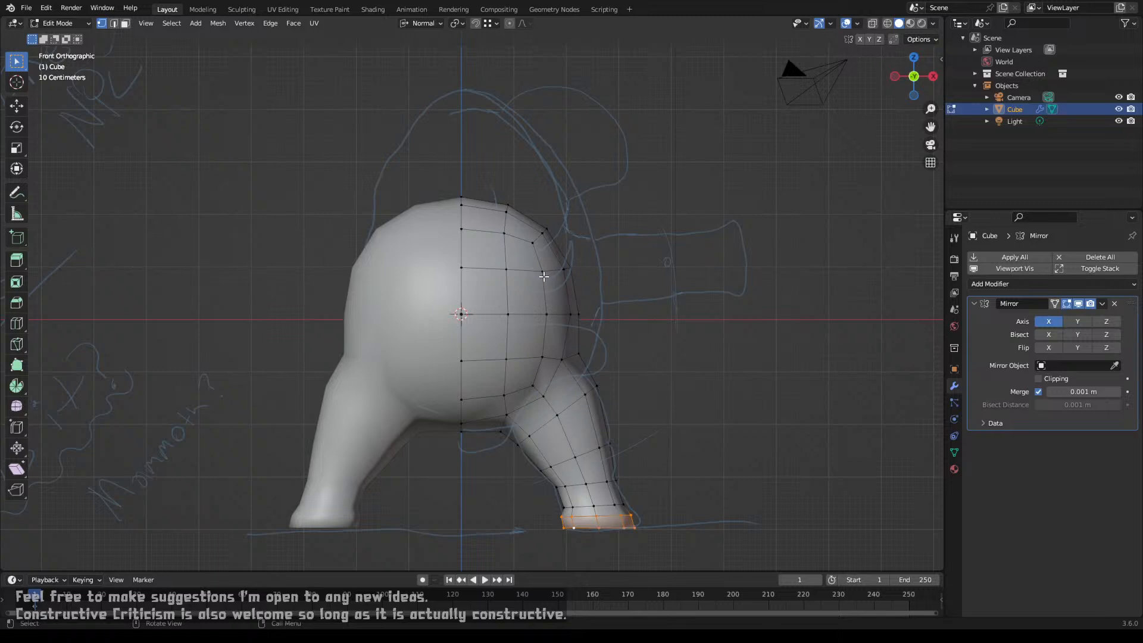
{"action": "key", "text": "3"}
{"action": "left_click", "coordinate": [552, 286], "text": "alt"}
{"action": "key", "text": "c"}
{"action": "mouse_move", "coordinate": [544, 274]}
{"action": "left_mouse_down"}
{"action": "mouse_move", "coordinate": [506, 209]}
{"action": "mouse_move", "coordinate": [484, 236]}
{"action": "mouse_move", "coordinate": [535, 238]}
{"action": "mouse_move", "coordinate": [556, 274]}
{"action": "mouse_move", "coordinate": [484, 268]}
{"action": "left_mouse_up"}
{"action": "key", "text": "Escape"}
Step: Show the mesh in wireframe, clear the selection, and circle-select all faces of the body's upper half above the horizontal midline
{"action": "key", "text": "z"}
{"action": "left_click", "coordinate": [395, 219]}
{"action": "key", "text": "alt+a"}
{"action": "key", "text": "c"}
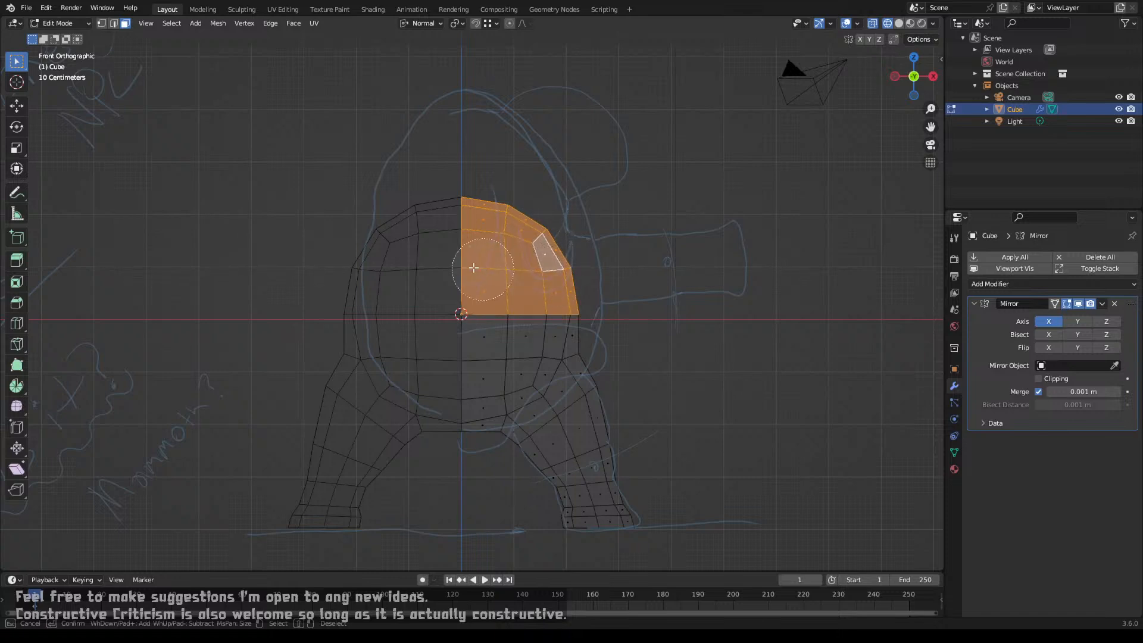
{"action": "key", "text": "Escape"}
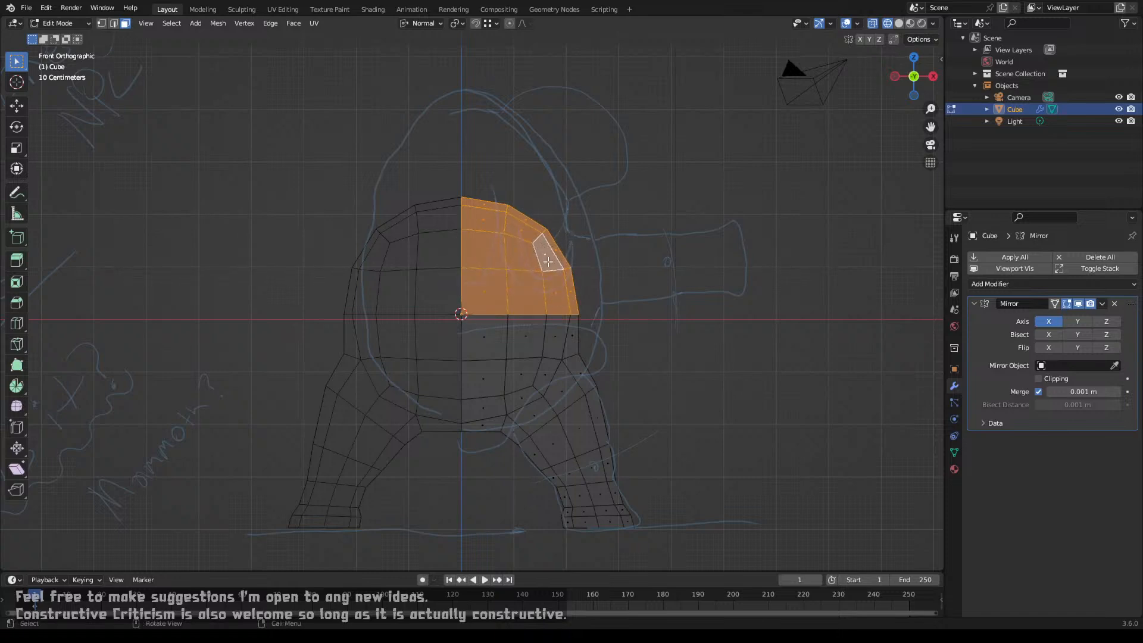
Step: Extrude the selected upper-body faces in place and try to scale the new shell outward from the median point
{"action": "key", "text": "e"}
{"action": "right_click", "coordinate": [594, 260]}
{"action": "key", "text": "s"}
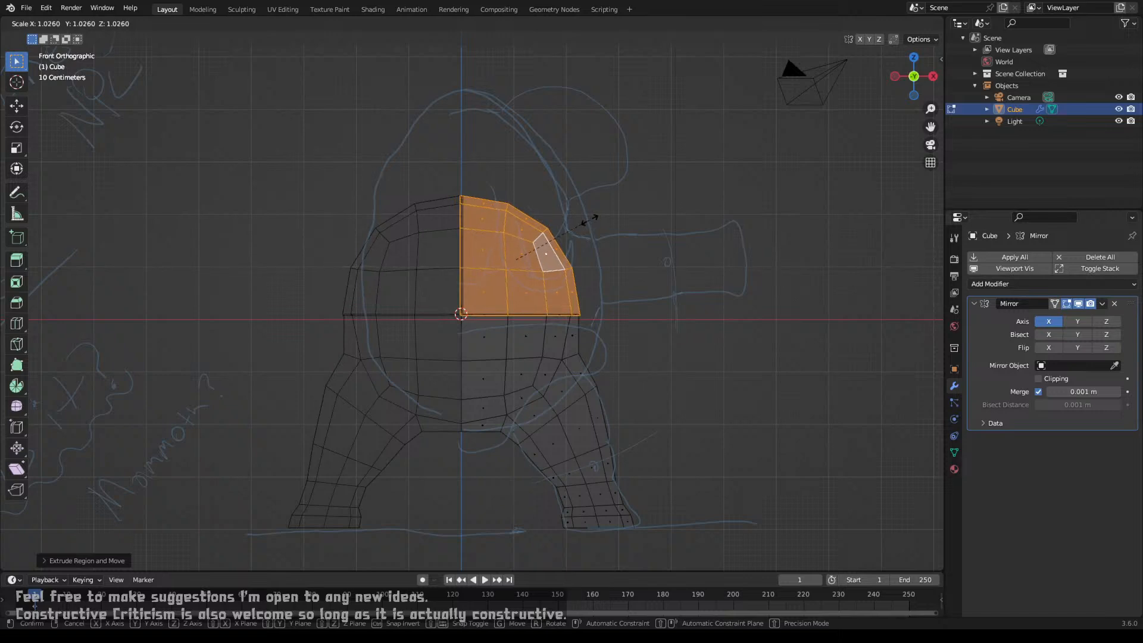
{"action": "right_click", "coordinate": [589, 220]}
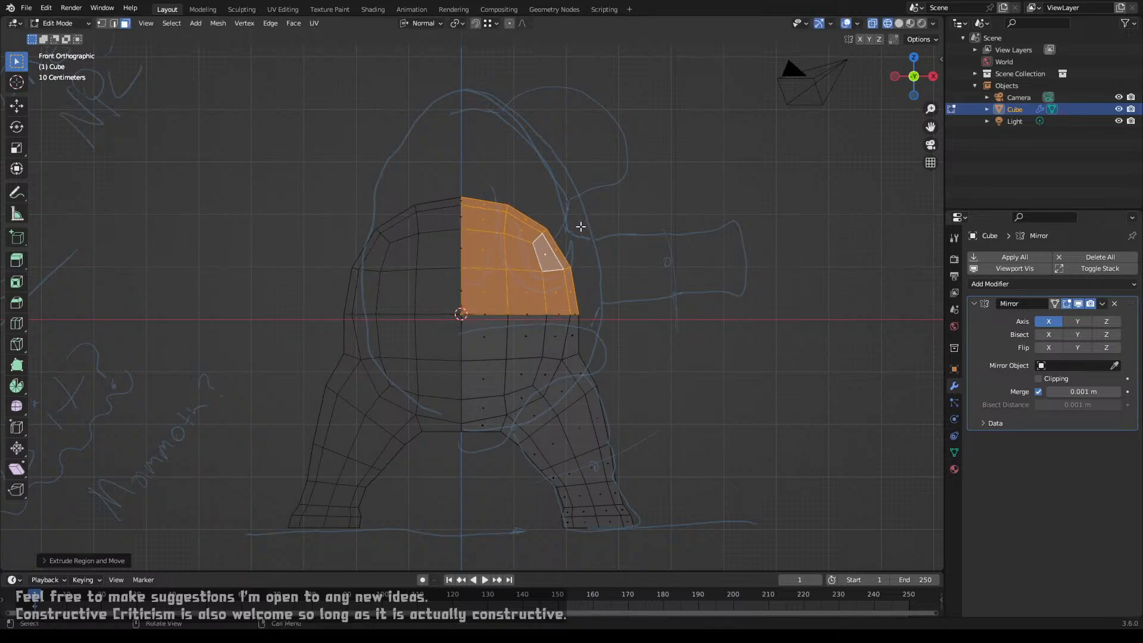
Step: Set the transform pivot point to 3D Cursor for scaling the extruded upper-body faces
{"action": "key", "text": "period"}
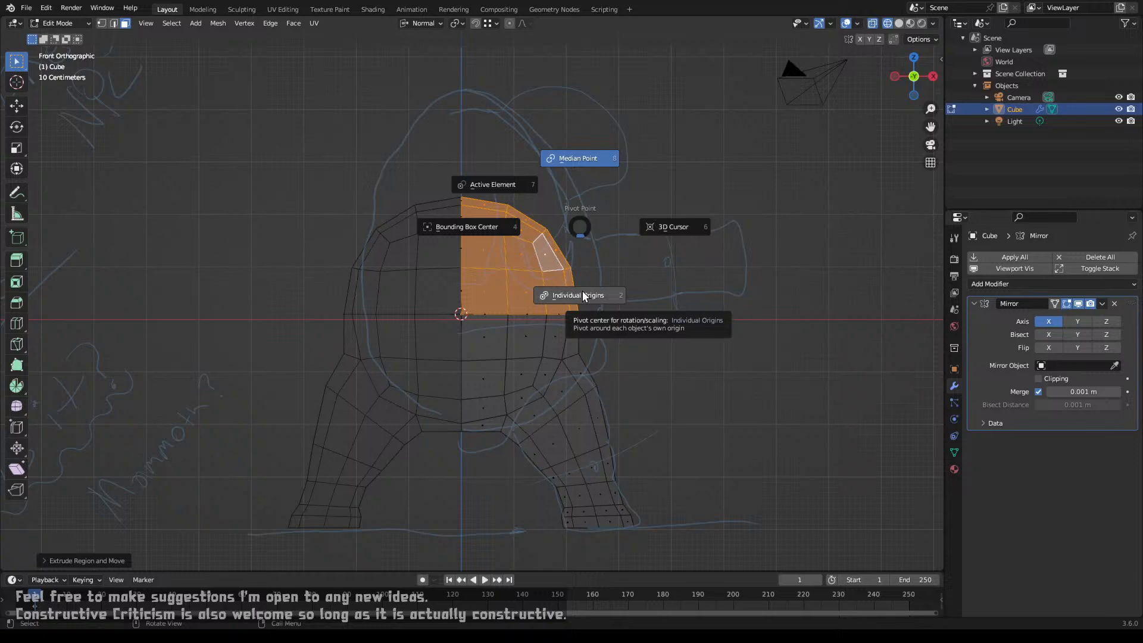
{"action": "left_click", "coordinate": [582, 224]}
{"action": "key", "text": "comma"}
{"action": "key", "text": "period"}
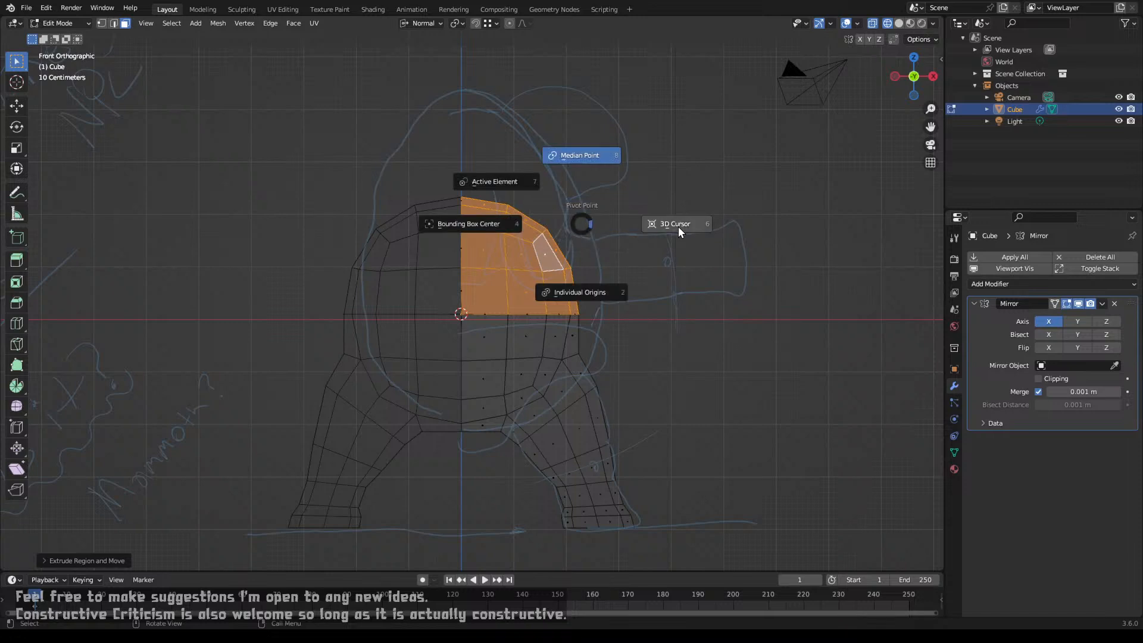
Step: Scale the upper body faces to about 1.11 around the 3D cursor and raise them about 0.17 m along global Z
{"action": "left_click", "coordinate": [677, 227]}
{"action": "key", "text": "s"}
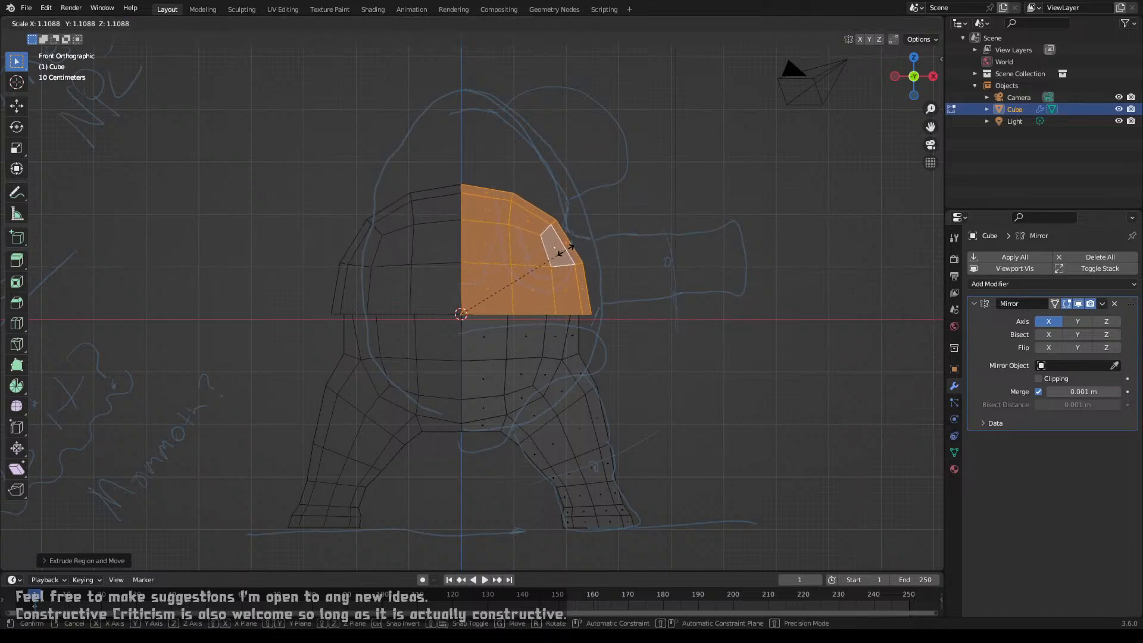
{"action": "left_click", "coordinate": [566, 250]}
{"action": "key", "text": "g"}
{"action": "key", "text": "z"}
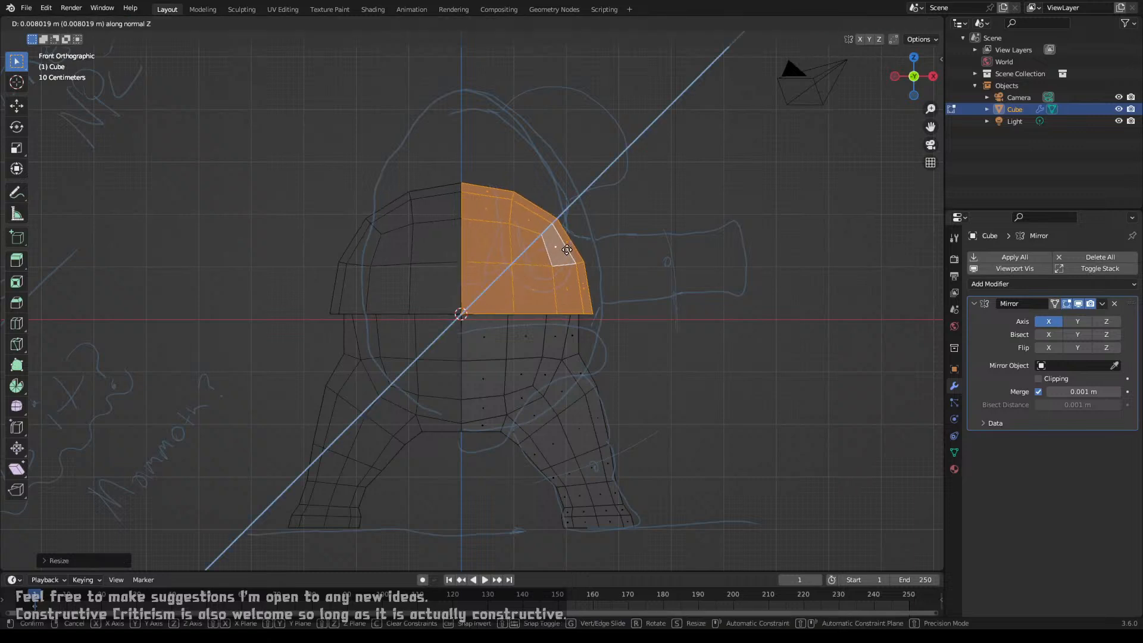
{"action": "key", "text": "z"}
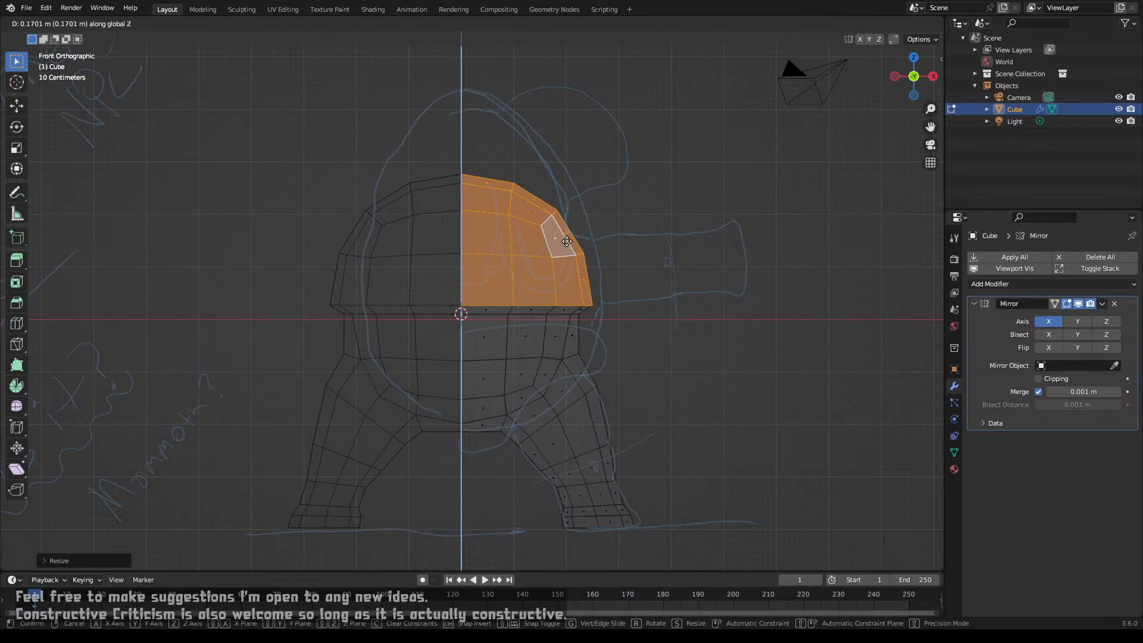
{"action": "left_click", "coordinate": [567, 241]}
Step: Narrow the selected upper body faces along the global Y axis to a scale of about 0.90
{"action": "middle_click_drag", "start_coordinate": [576, 256], "coordinate": [473, 257]}
{"action": "key", "text": "s"}
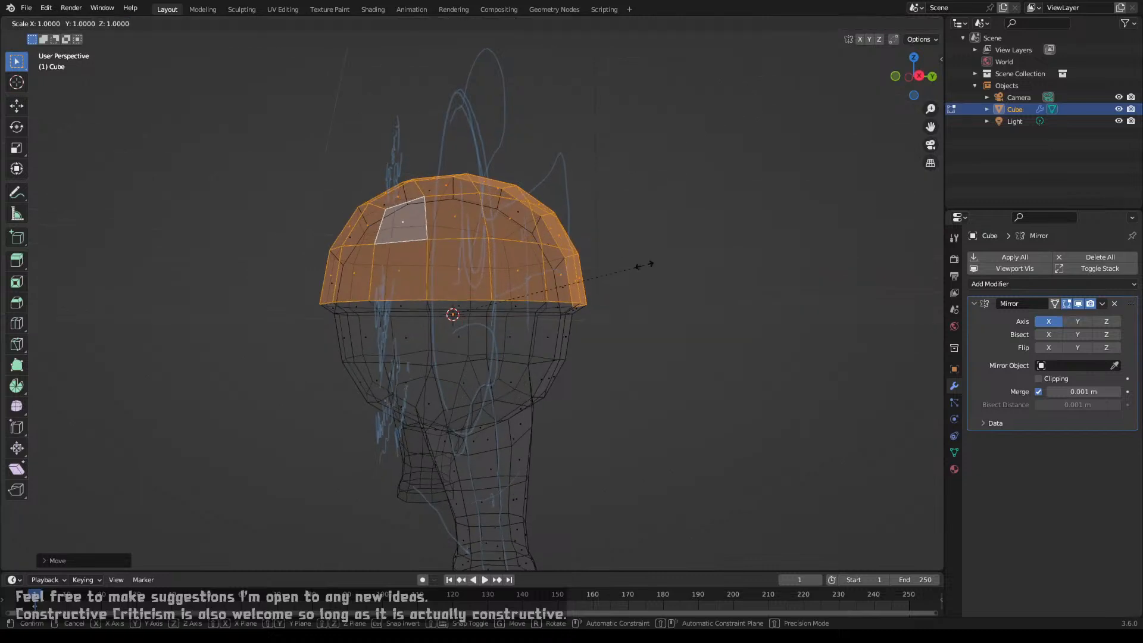
{"action": "key", "text": "x"}
{"action": "key", "text": "y"}
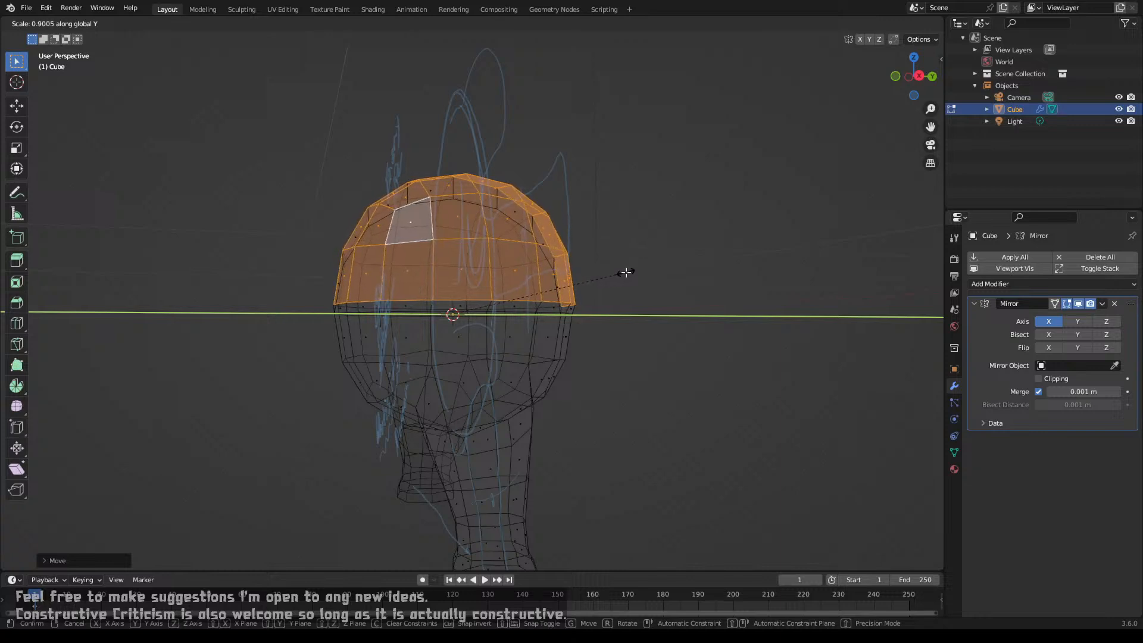
{"action": "left_click", "coordinate": [626, 272]}
Step: Hide the two outer face loops nearest the mirror seam to expose the interior faces between the body halves
{"action": "middle_click_drag", "start_coordinate": [541, 268], "coordinate": [525, 273]}
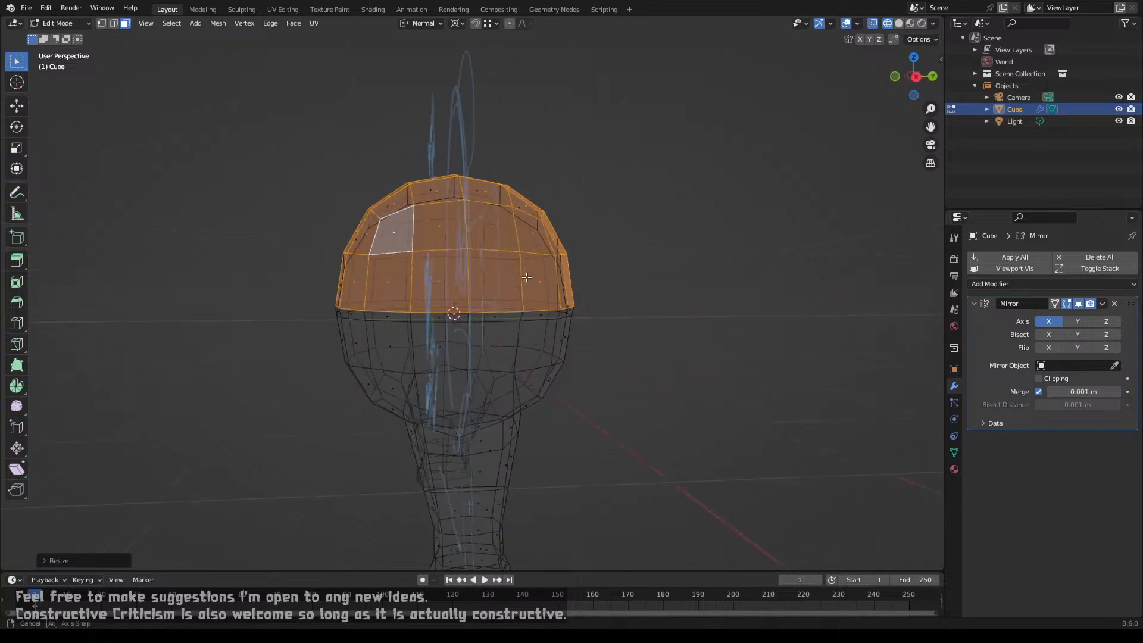
{"action": "left_click", "coordinate": [356, 242]}
{"action": "left_click", "coordinate": [433, 195], "text": "shift"}
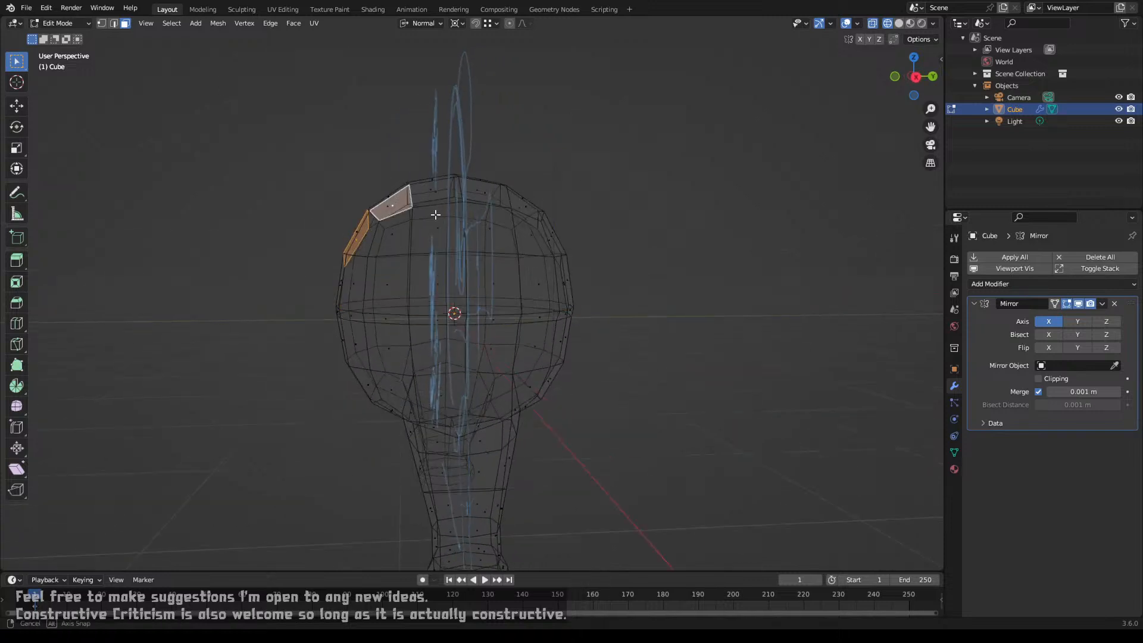
{"action": "middle_click_drag", "start_coordinate": [435, 214], "coordinate": [521, 252]}
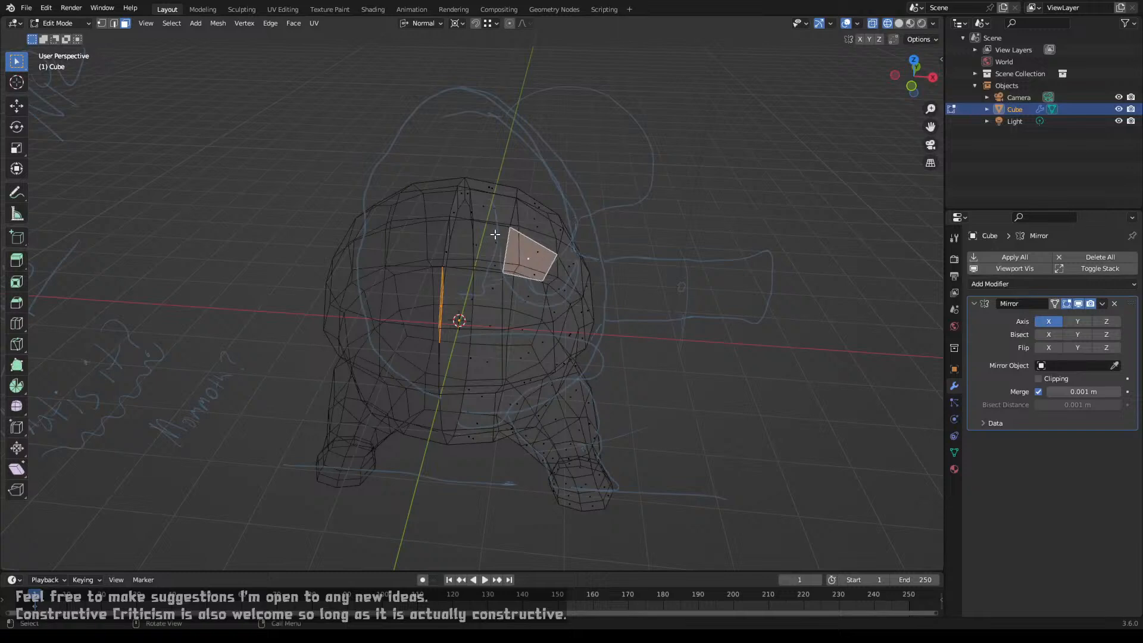
{"action": "left_click", "coordinate": [494, 234]}
{"action": "left_click", "coordinate": [497, 224], "text": "alt"}
{"action": "left_click", "coordinate": [529, 237], "text": "alt+shift"}
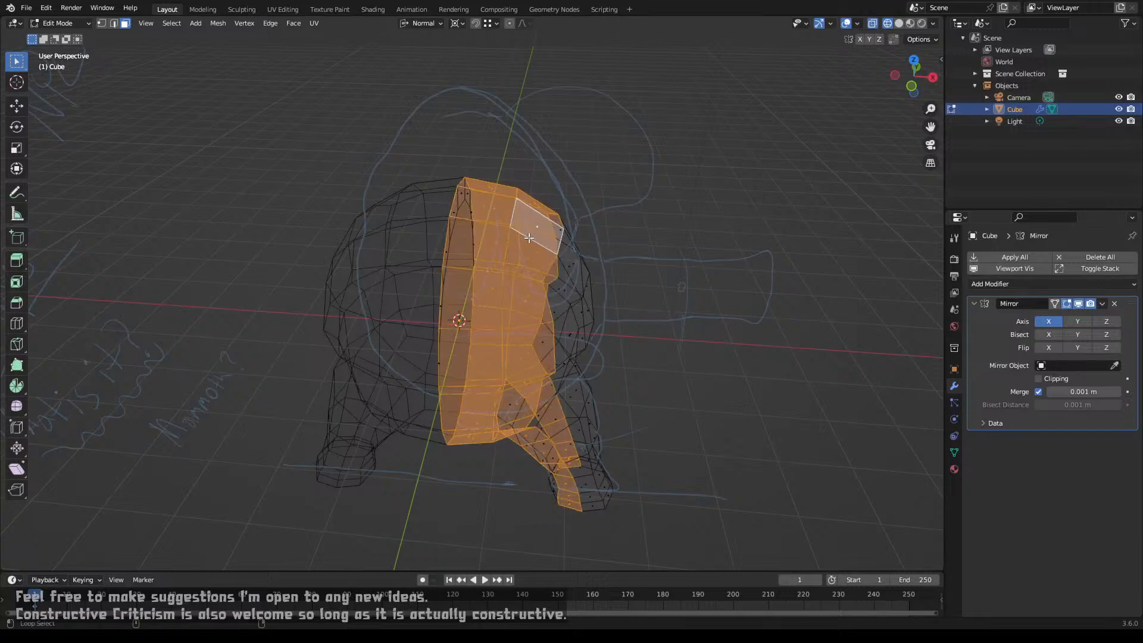
{"action": "key", "text": "h"}
Step: Select the strip of interior faces running over the top of the mirror seam with Circle Select
{"action": "middle_click_drag", "start_coordinate": [520, 242], "coordinate": [345, 247]}
{"action": "left_click", "coordinate": [349, 250]}
{"action": "key", "text": "c"}
{"action": "left_click_drag", "start_coordinate": [348, 250], "coordinate": [386, 185]}
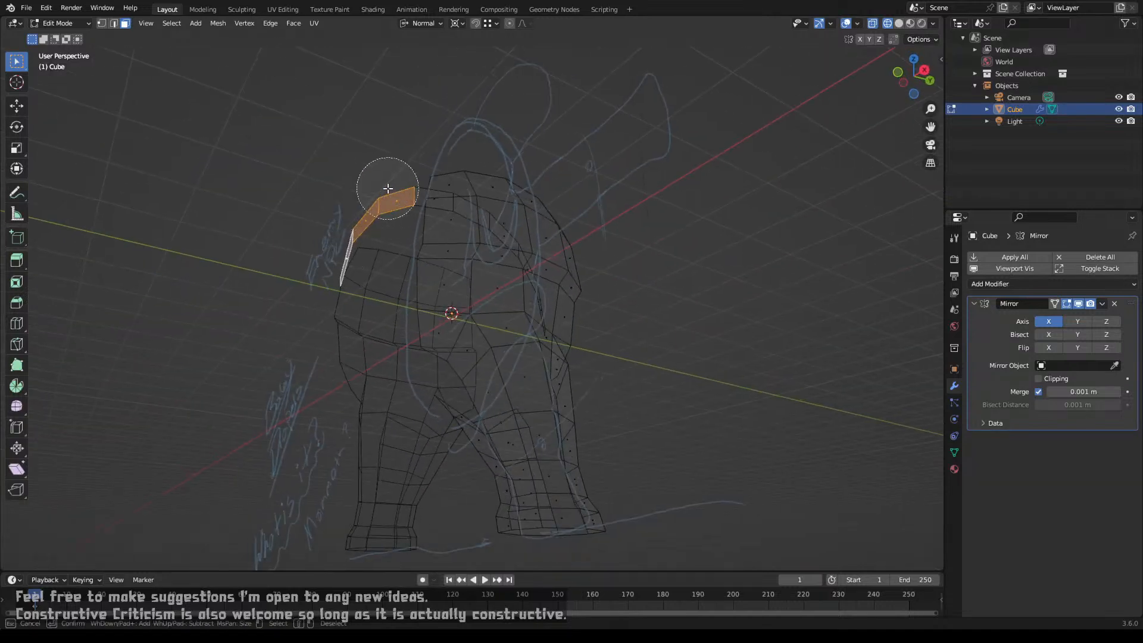
{"action": "right_click", "coordinate": [388, 189]}
{"action": "middle_click_drag", "start_coordinate": [387, 190], "coordinate": [424, 288]}
{"action": "key", "text": "c"}
{"action": "mouse_move", "coordinate": [441, 209]}
{"action": "left_mouse_down"}
{"action": "mouse_move", "coordinate": [474, 191]}
{"action": "mouse_move", "coordinate": [507, 230]}
{"action": "left_mouse_up"}
{"action": "right_click", "coordinate": [507, 230]}
Step: Try to delete the vertices of the interior seam strip and reveal the hidden geometry
{"action": "key", "text": "x"}
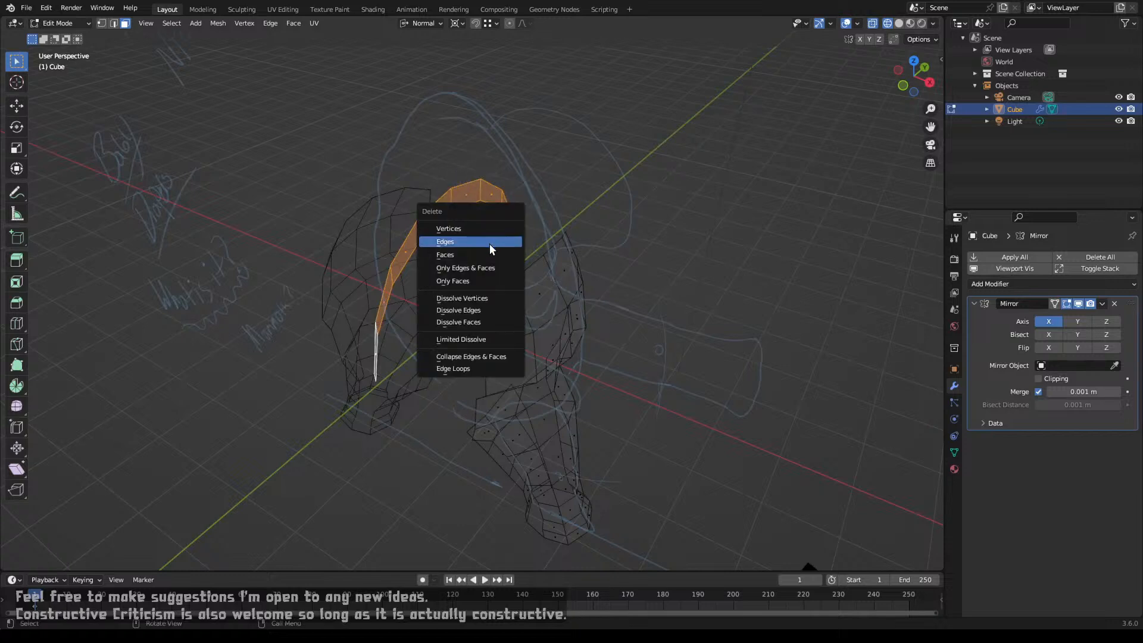
{"action": "left_click", "coordinate": [488, 229]}
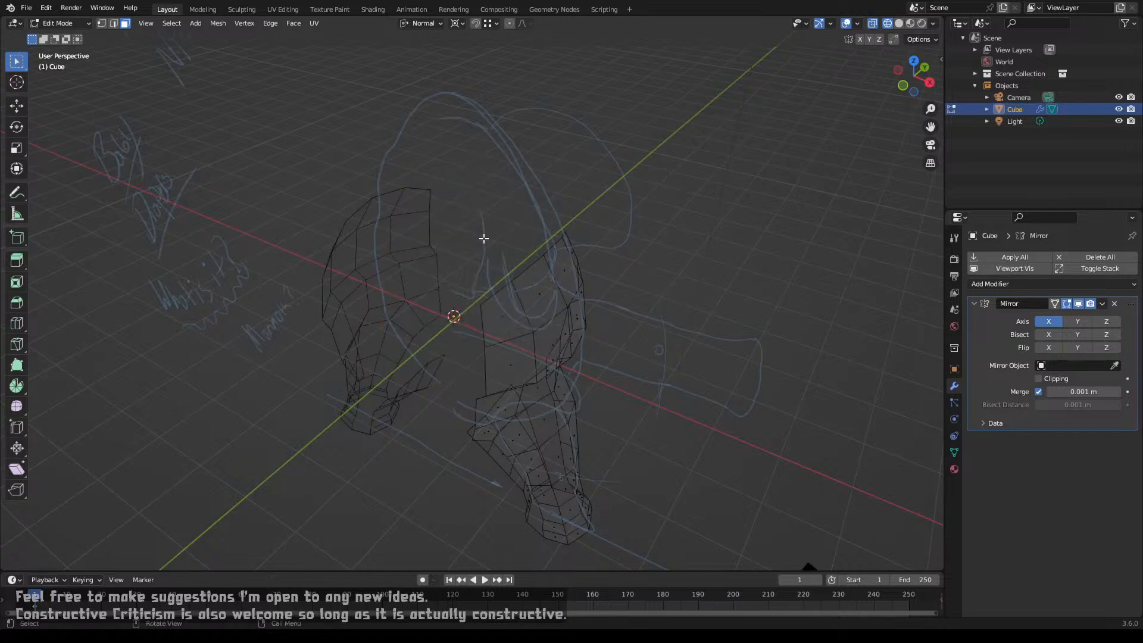
{"action": "key", "text": "alt+h"}
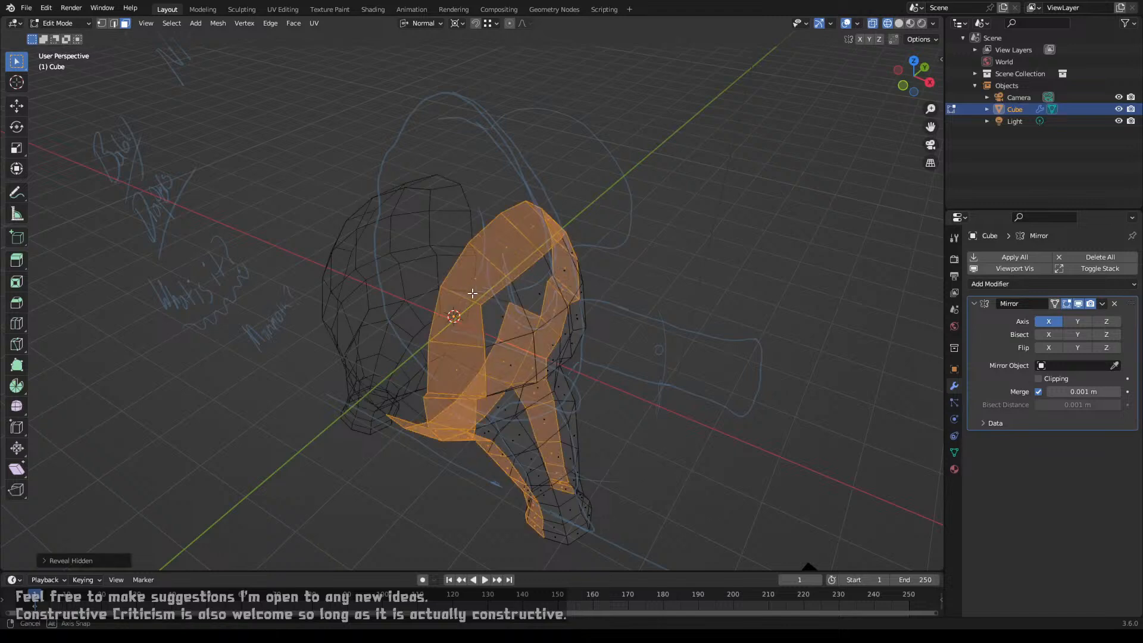
{"action": "middle_click_drag", "start_coordinate": [474, 287], "coordinate": [441, 257]}
{"action": "key", "text": "ctrl+z"}
{"action": "key", "text": "ctrl+z"}
Step: Delete the interior seam strip using the Faces option and reveal the hidden geometry
{"action": "key", "text": "x"}
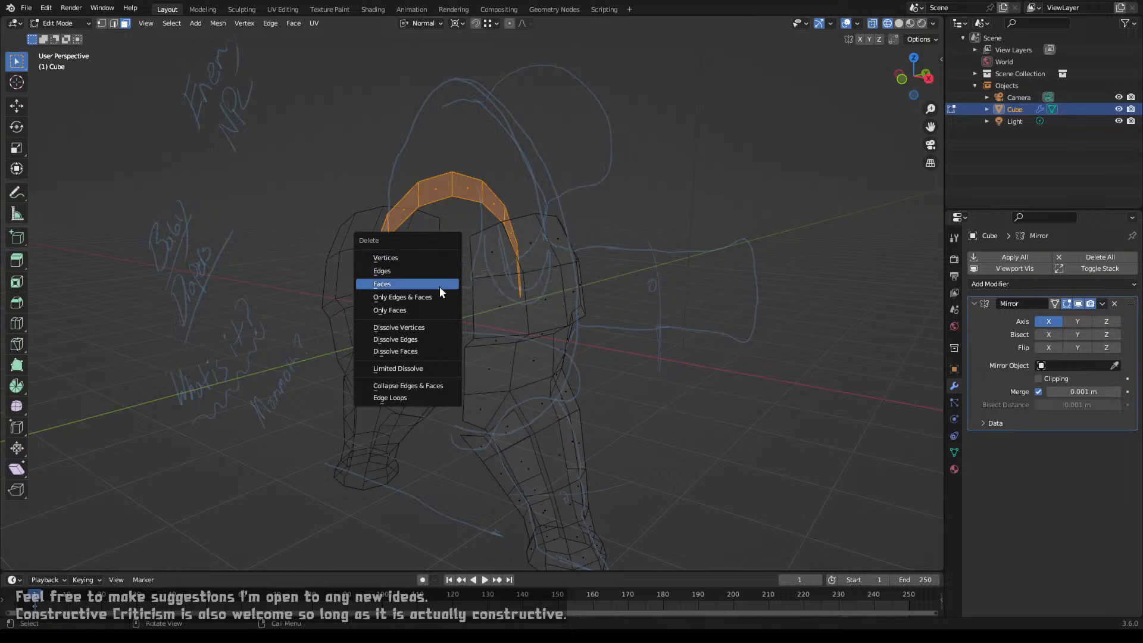
{"action": "left_click", "coordinate": [439, 284]}
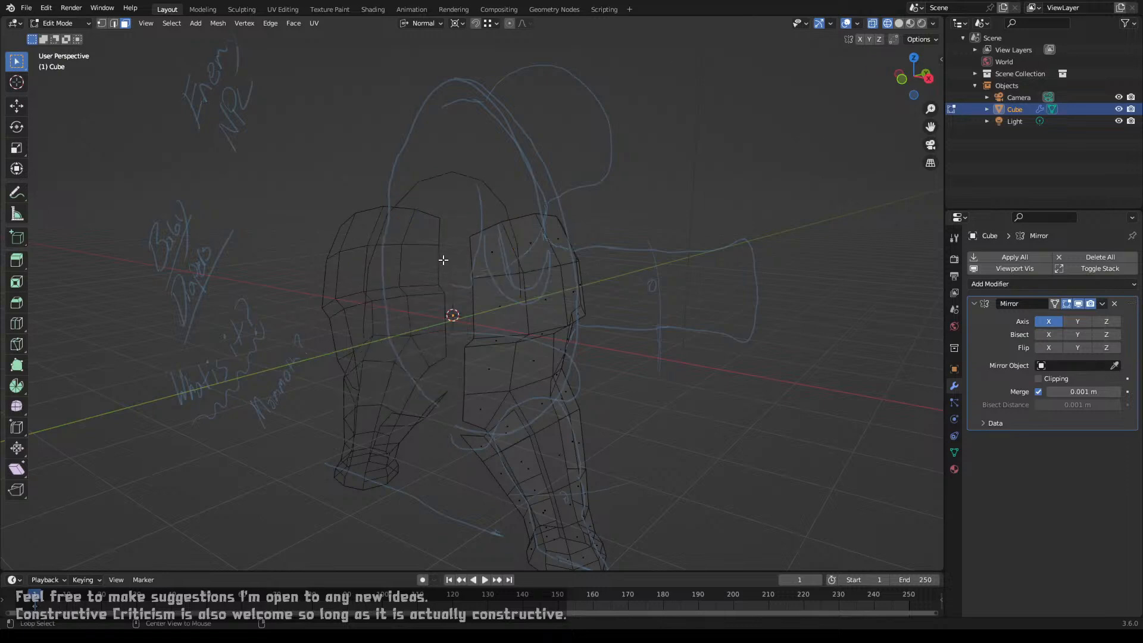
{"action": "key", "text": "alt+h"}
{"action": "mouse_move", "coordinate": [443, 260]}
{"action": "middle_mouse_down"}
{"action": "mouse_move", "coordinate": [491, 231]}
{"action": "mouse_move", "coordinate": [444, 247]}
{"action": "middle_mouse_up"}
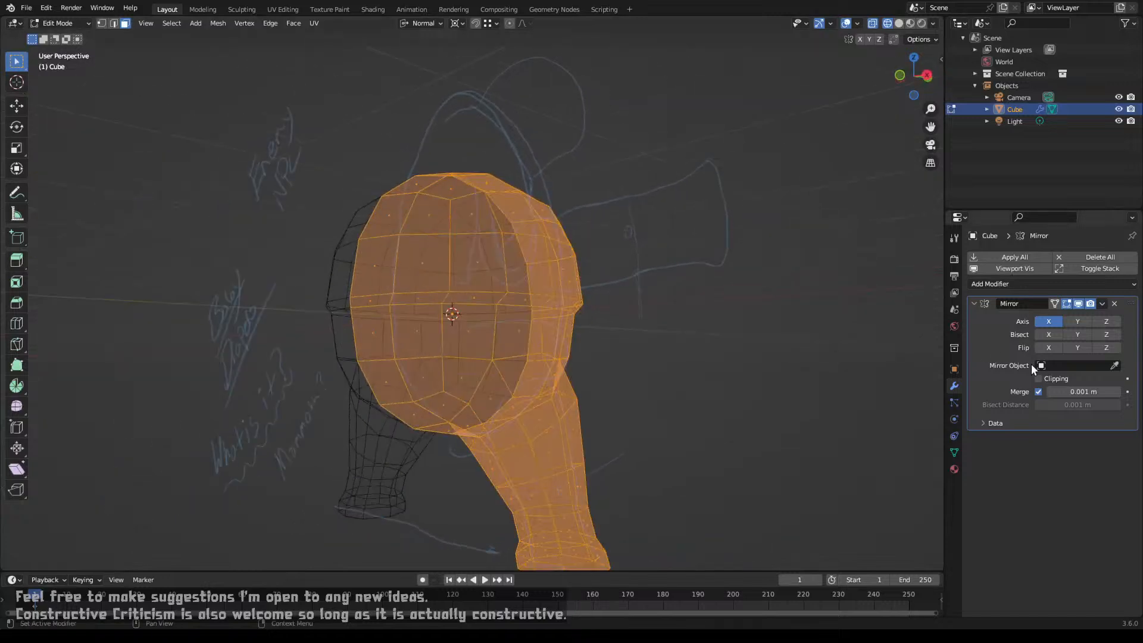
Step: Enable Clipping on the Mirror modifier and merge the body's vertices by distance
{"action": "left_click", "coordinate": [1037, 378]}
{"action": "middle_click_drag", "start_coordinate": [350, 277], "coordinate": [462, 286]}
{"action": "key", "text": "m"}
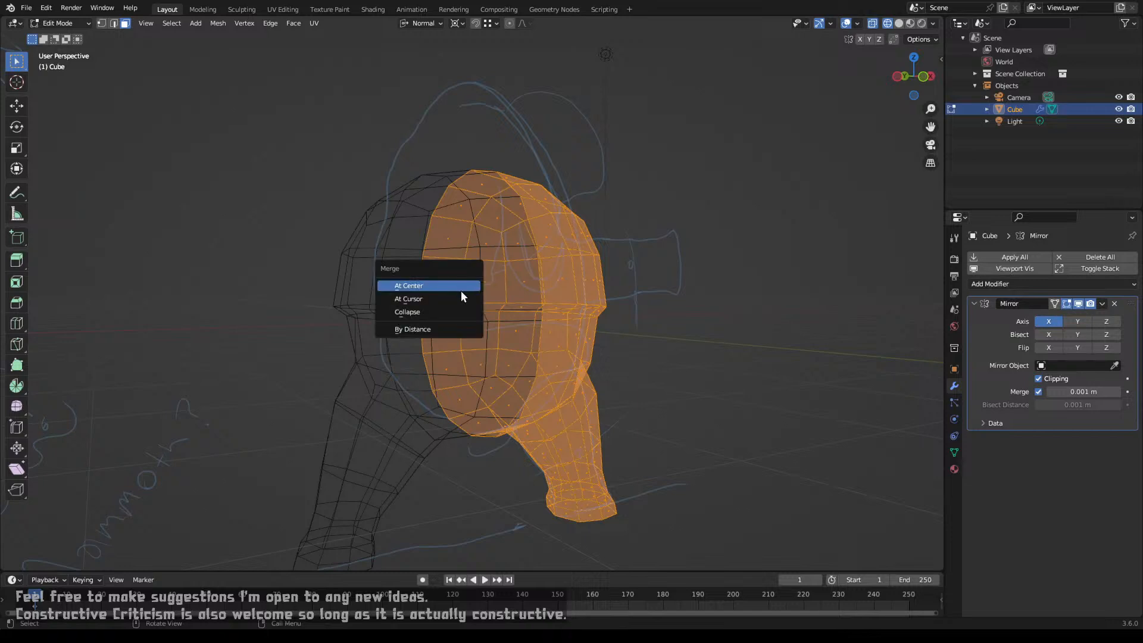
{"action": "left_click", "coordinate": [447, 331]}
{"action": "mouse_move", "coordinate": [497, 315]}
{"action": "middle_mouse_down"}
{"action": "mouse_move", "coordinate": [470, 314]}
{"action": "mouse_move", "coordinate": [495, 322]}
{"action": "middle_mouse_up"}
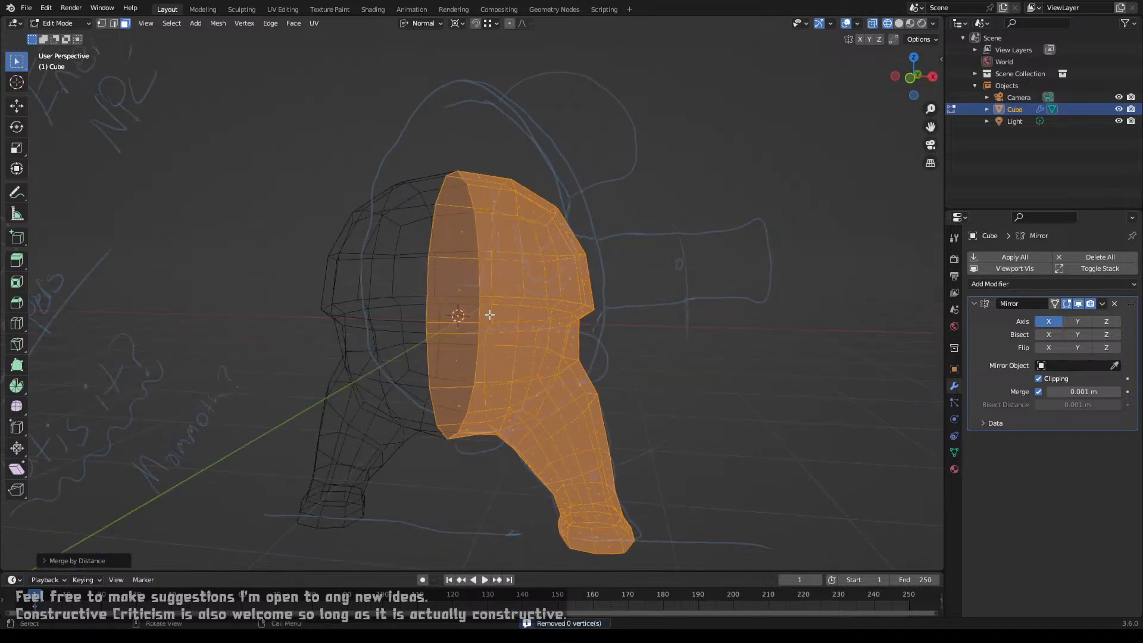
Step: Switch the body to Object Mode and display it in solid shading
{"action": "key", "text": "KP_1"}
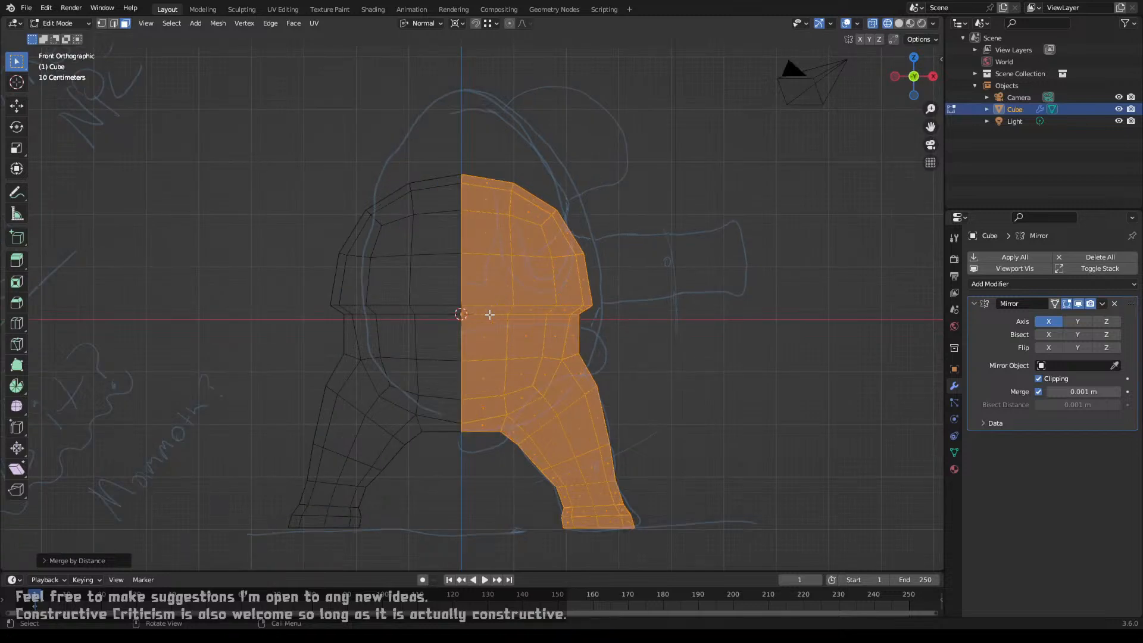
{"action": "key", "text": "Tab"}
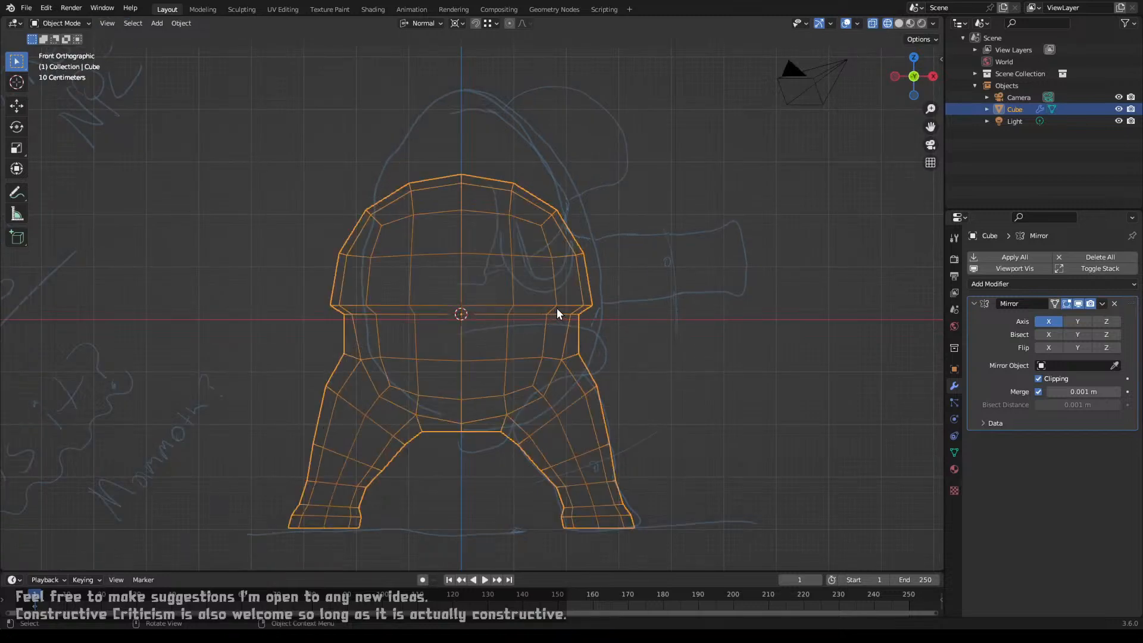
{"action": "middle_click_drag", "start_coordinate": [587, 288], "coordinate": [504, 335]}
{"action": "key", "text": "z"}
{"action": "left_click", "coordinate": [602, 349]}
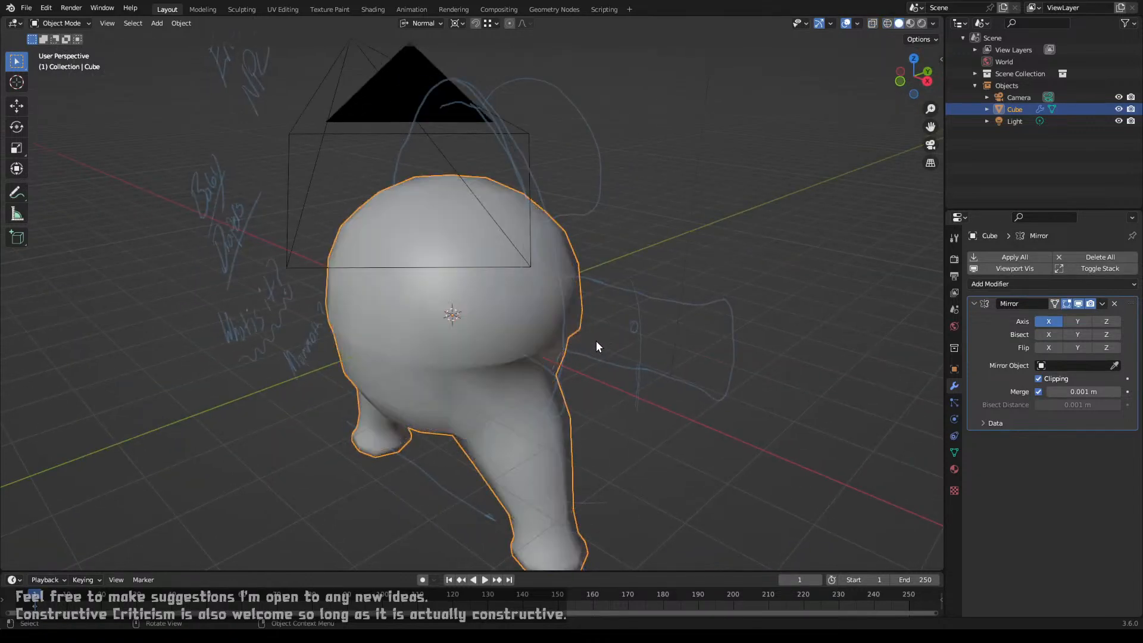
Step: In Edit Mode with vertex selection, select the central vertex on the upper body's side and grow the selection once
{"action": "key", "text": "Tab"}
{"action": "mouse_move", "coordinate": [572, 322]}
{"action": "middle_mouse_down"}
{"action": "mouse_move", "coordinate": [511, 299]}
{"action": "mouse_move", "coordinate": [480, 307]}
{"action": "middle_mouse_up"}
{"action": "key", "text": "1"}
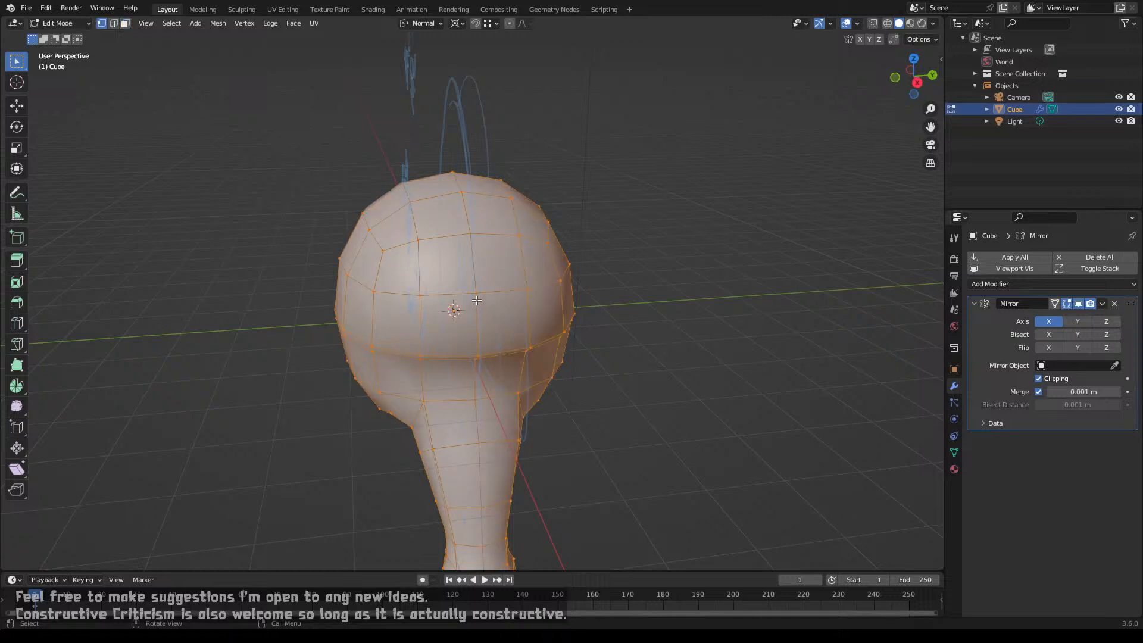
{"action": "key", "text": "alt+a"}
{"action": "key", "text": "ctrl+KP_Add"}
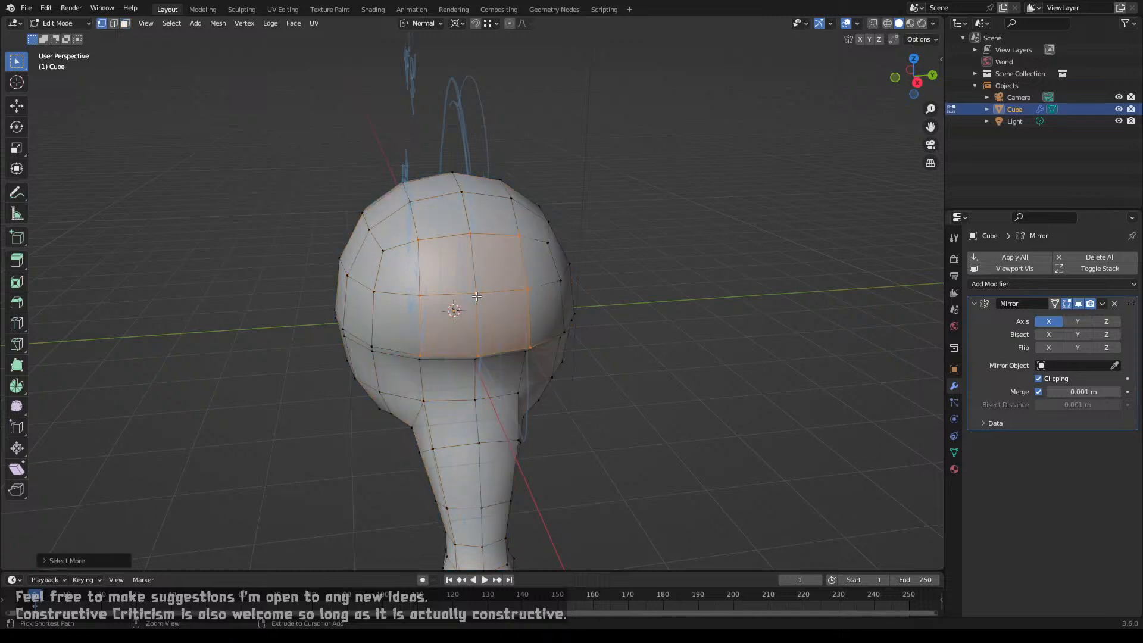
{"action": "middle_click_drag", "start_coordinate": [477, 293], "coordinate": [423, 223]}
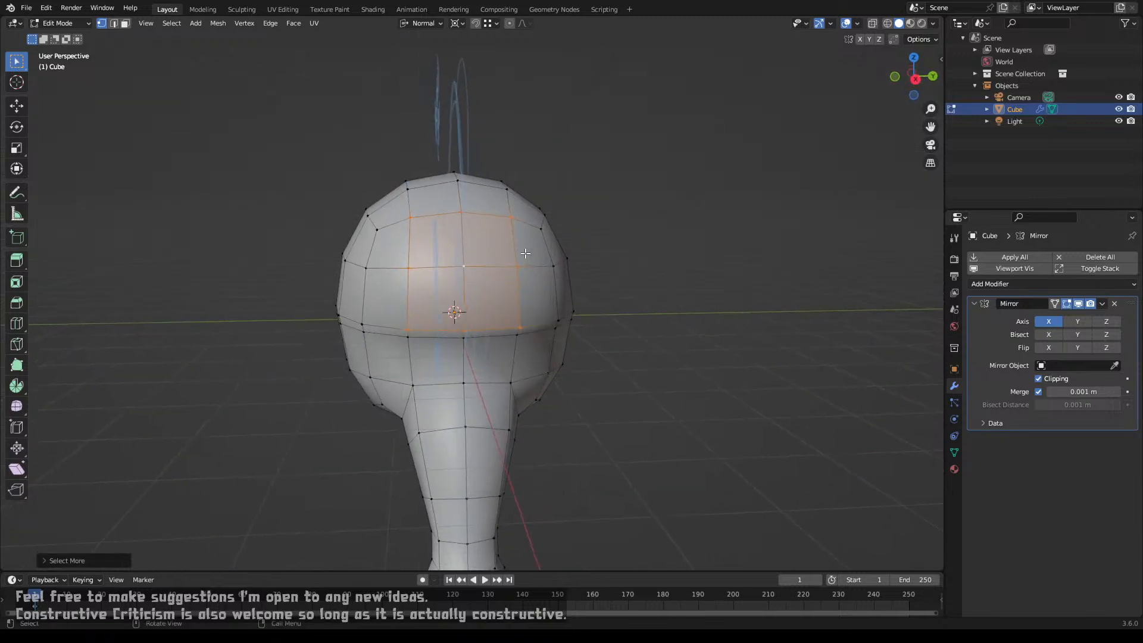
Step: Set the pivot to Median Point and scale the side patch's four corner vertices to about 0.74 to round its outline
{"action": "key", "text": "period"}
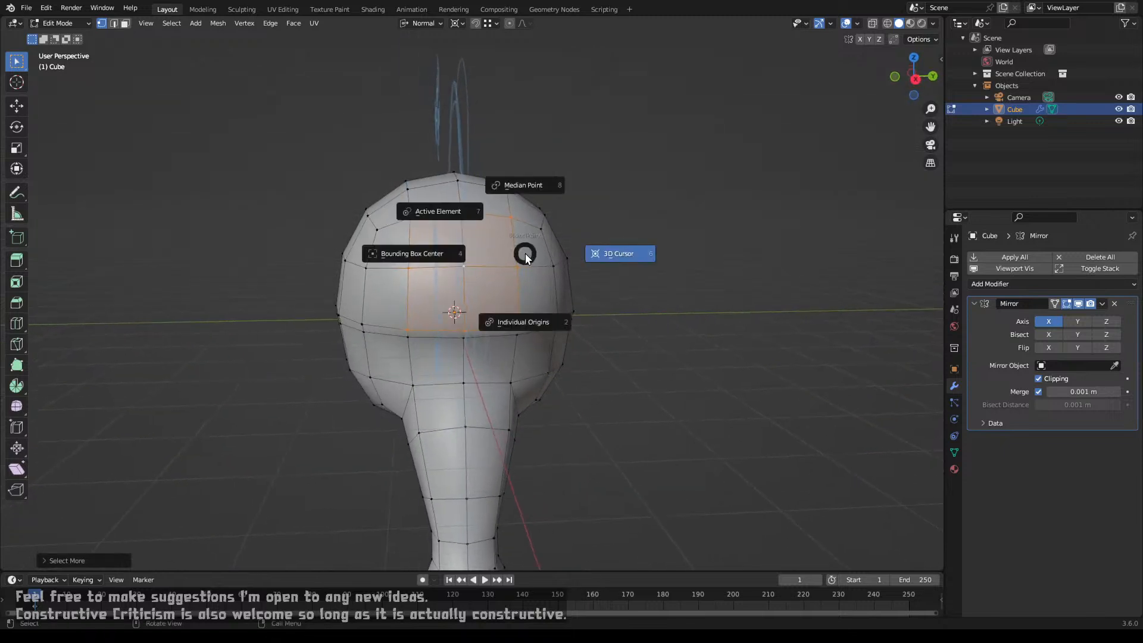
{"action": "left_click", "coordinate": [523, 198]}
{"action": "key", "text": "s"}
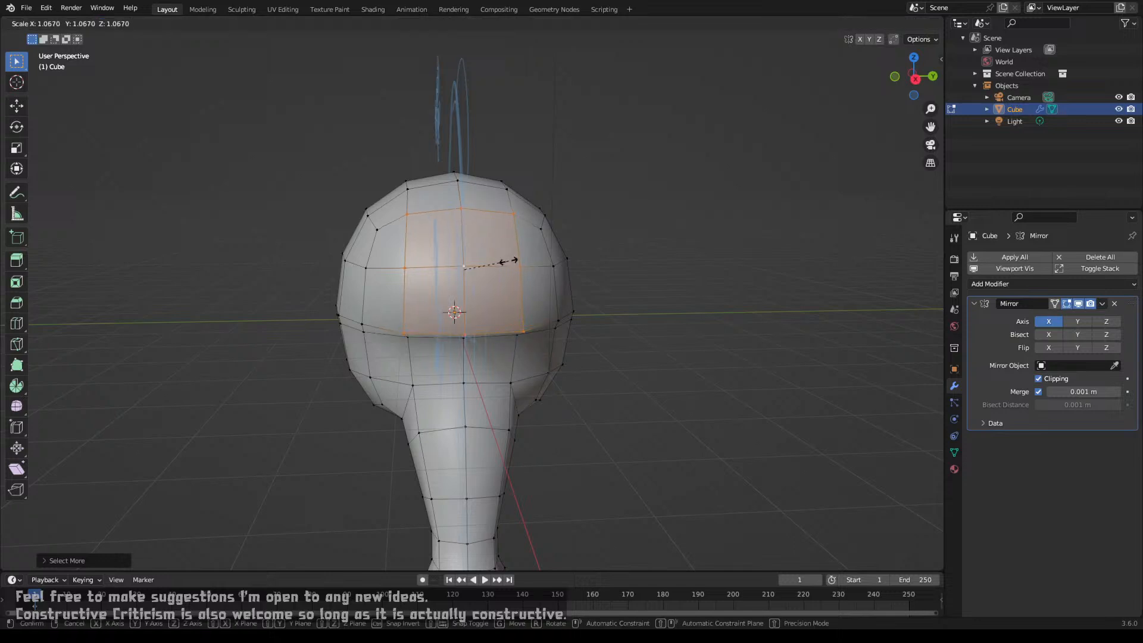
{"action": "right_click", "coordinate": [508, 262]}
{"action": "left_click", "coordinate": [410, 218]}
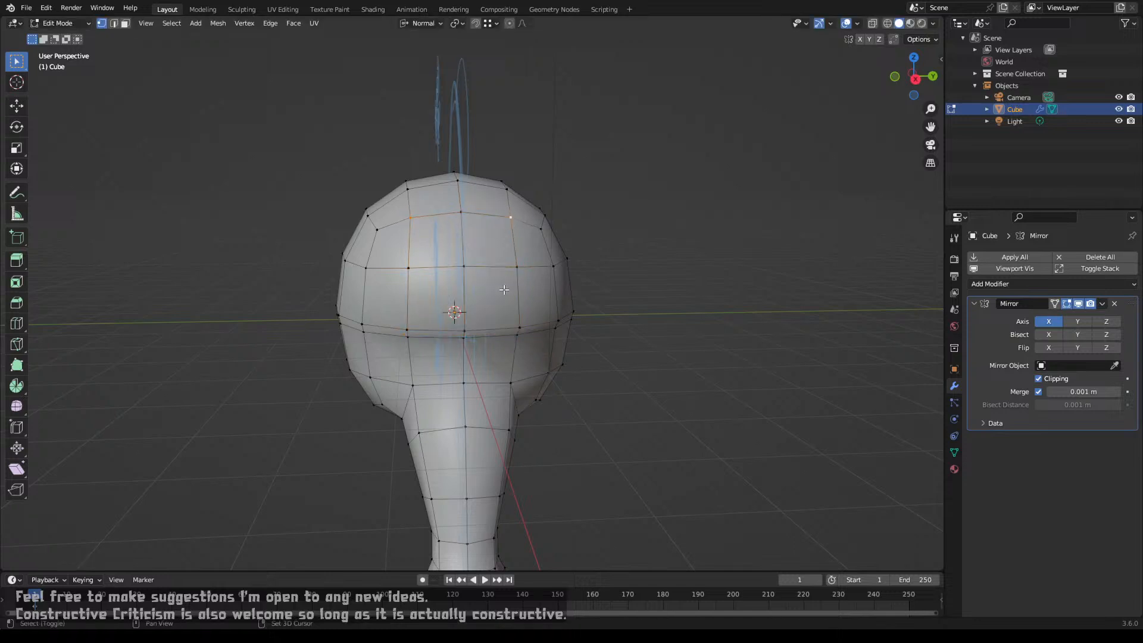
{"action": "left_click", "coordinate": [518, 327], "text": "shift"}
{"action": "key", "text": "s"}
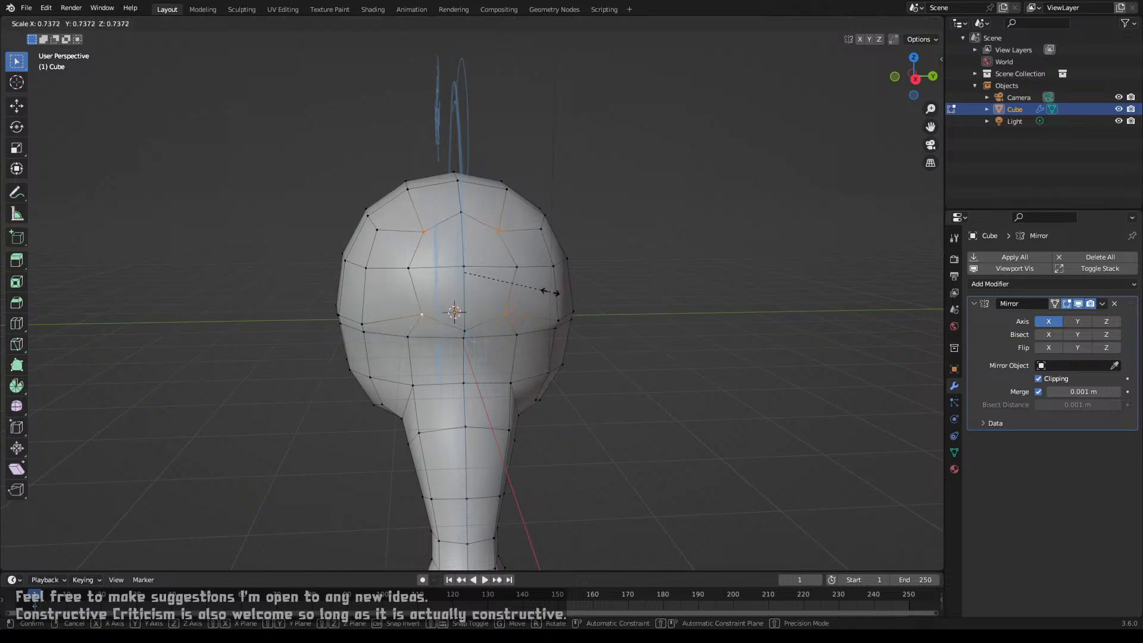
{"action": "left_click", "coordinate": [546, 294]}
Step: Select the whole rounded side patch from its centre vertex and rotate it slightly in front view toward vertical
{"action": "key", "text": "alt+a"}
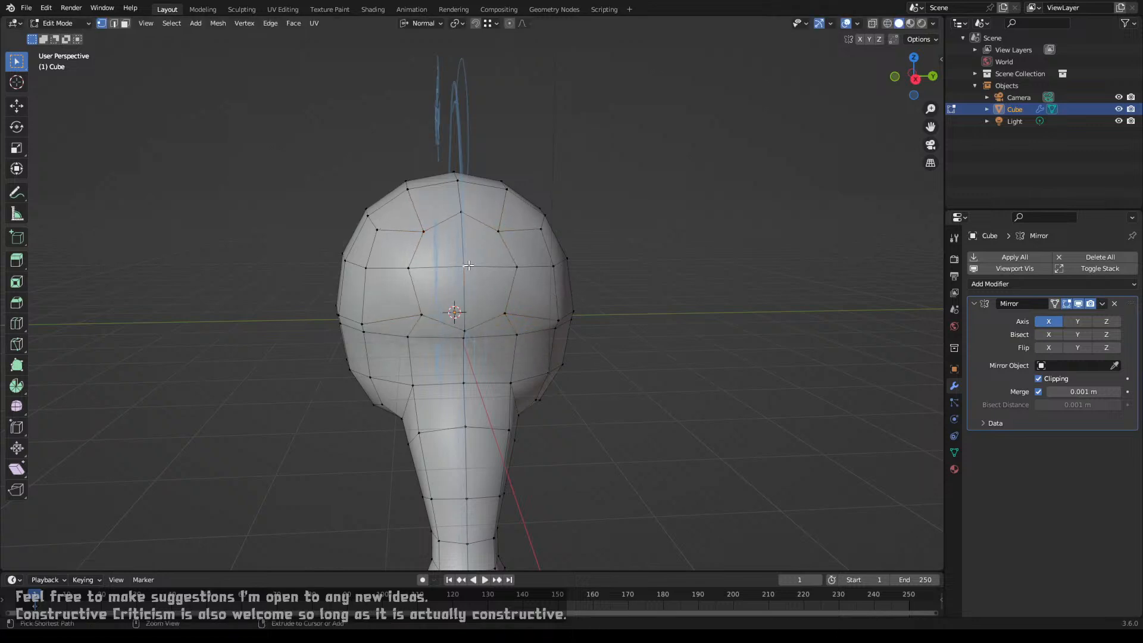
{"action": "left_click", "coordinate": [468, 265]}
{"action": "key", "text": "ctrl+KP_Add"}
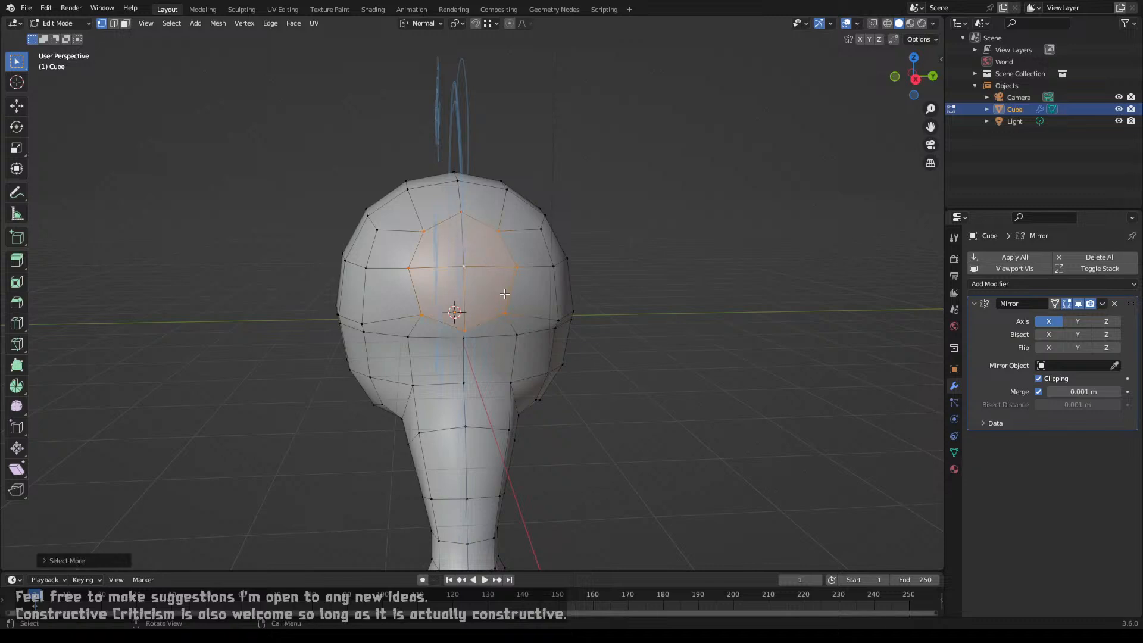
{"action": "key", "text": "KP_1"}
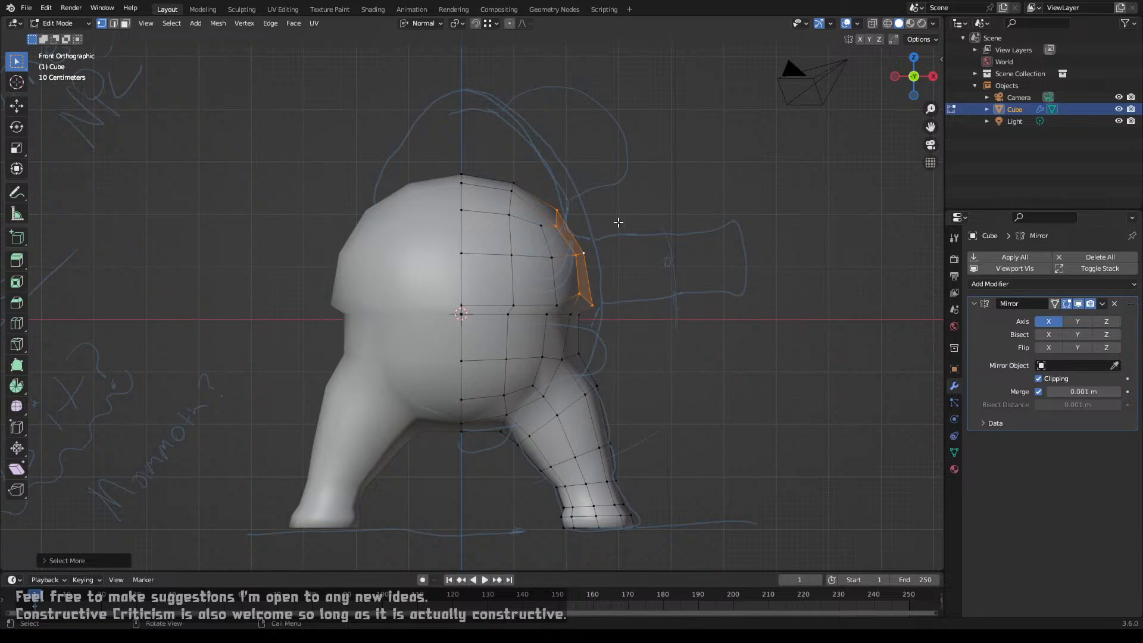
{"action": "key", "text": "r"}
{"action": "left_click", "coordinate": [633, 234]}
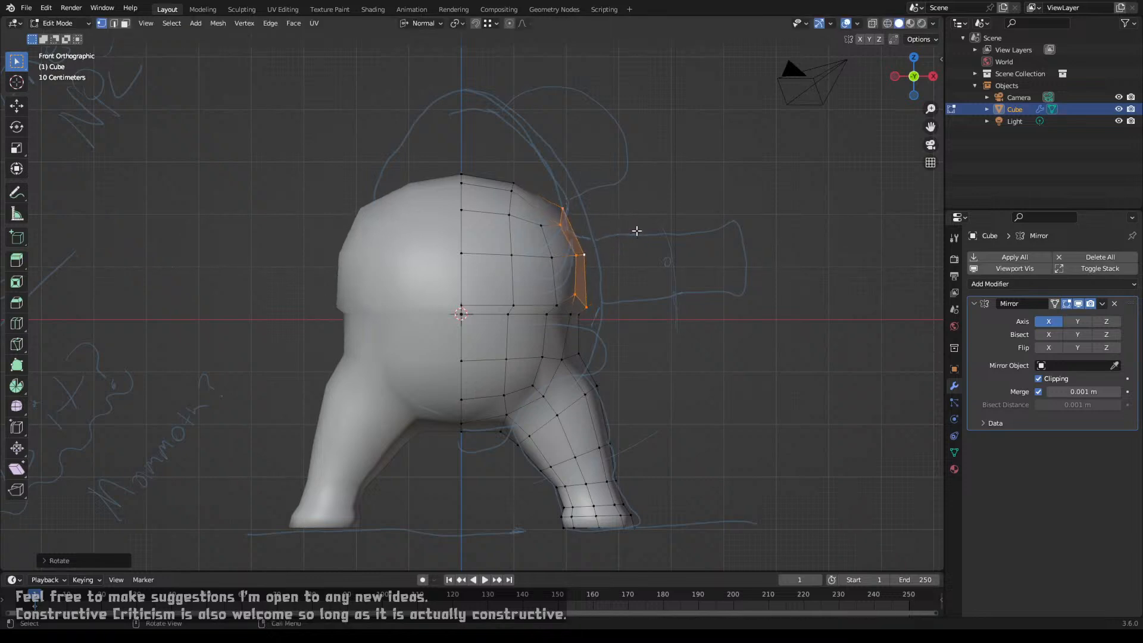
Step: Move the side patch about 0.16 m outward and 0.25 m down, and scale it to about 0.85
{"action": "key", "text": "g"}
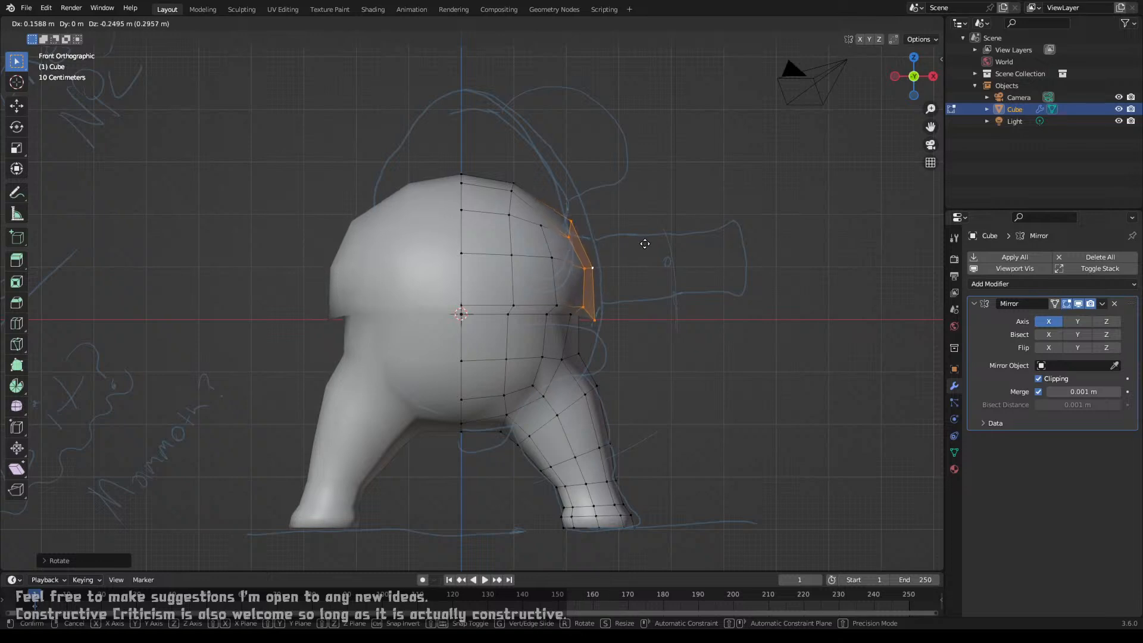
{"action": "left_click", "coordinate": [645, 243]}
{"action": "key", "text": "s"}
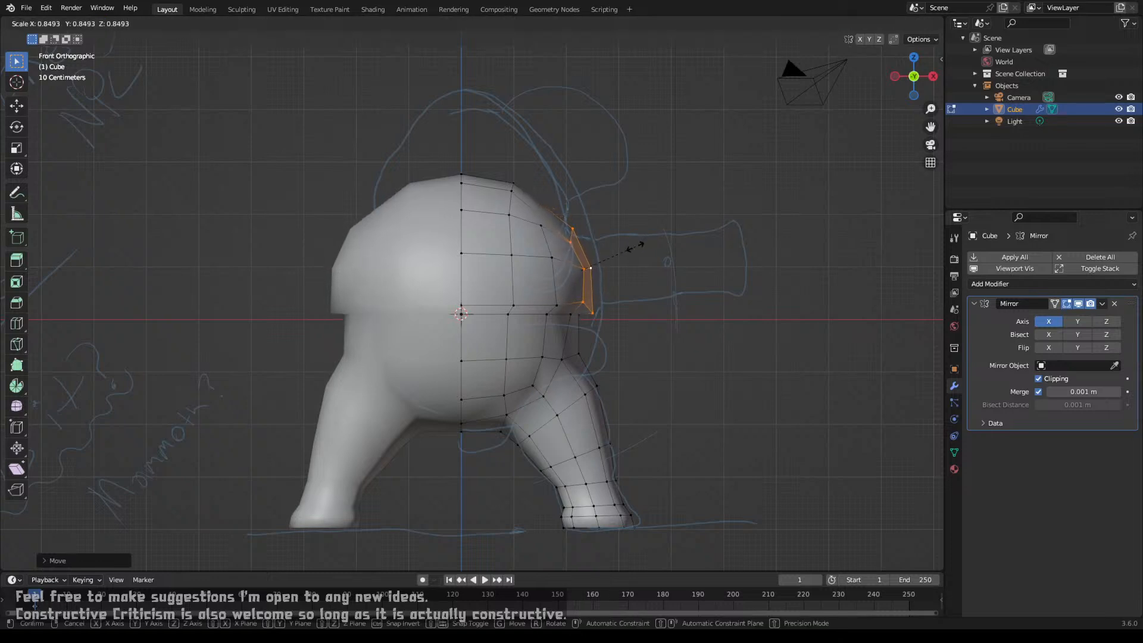
{"action": "left_click", "coordinate": [635, 244]}
Step: Extrude the side patch outward to about the middle of the sketched arm and lower its end about 0.3 m along global Z
{"action": "key", "text": "e"}
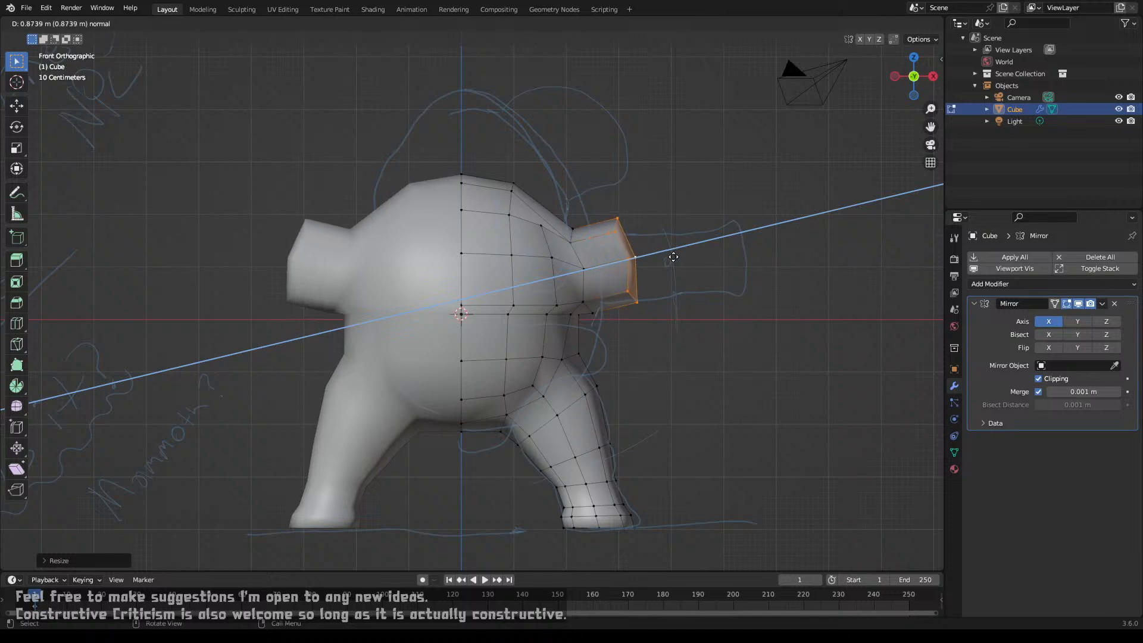
{"action": "left_click", "coordinate": [714, 256]}
{"action": "key", "text": "g"}
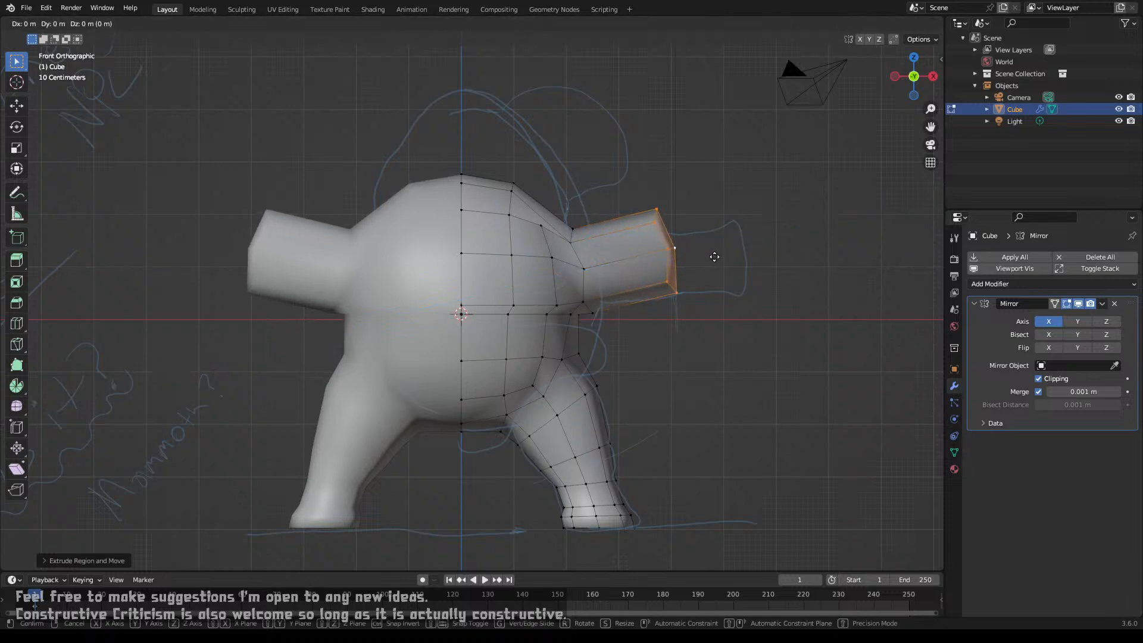
{"action": "key", "text": "z"}
{"action": "key", "text": "z"}
{"action": "key", "text": "z"}
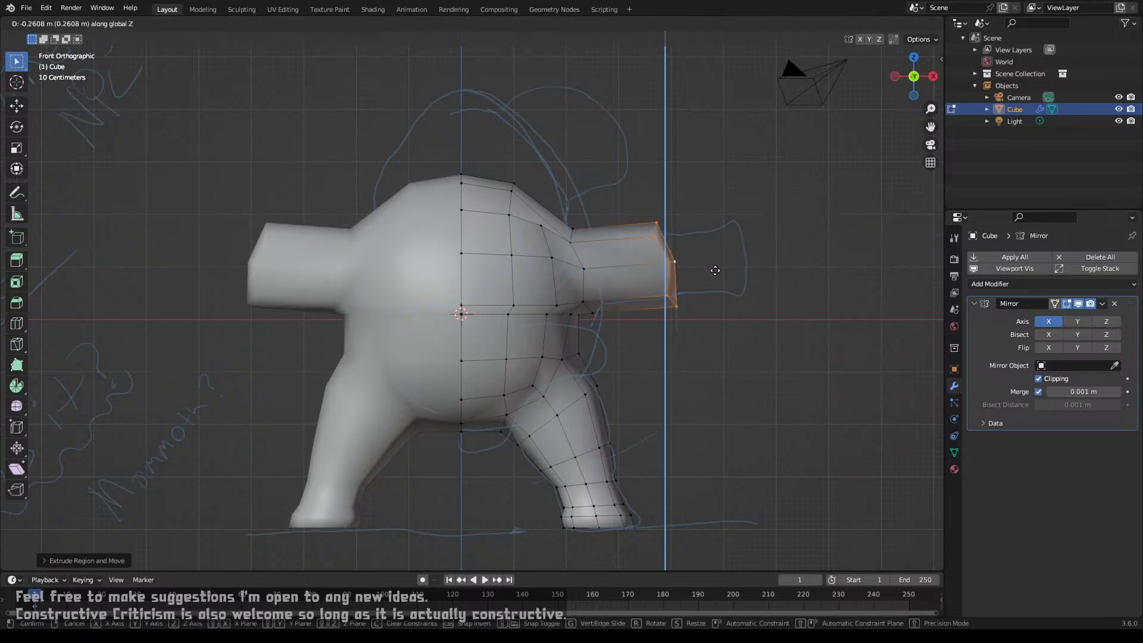
{"action": "left_click", "coordinate": [716, 273]}
Step: Flatten the arm's end along its normal to about 0.17 and rotate it in front view to nearly vertical
{"action": "key", "text": "s"}
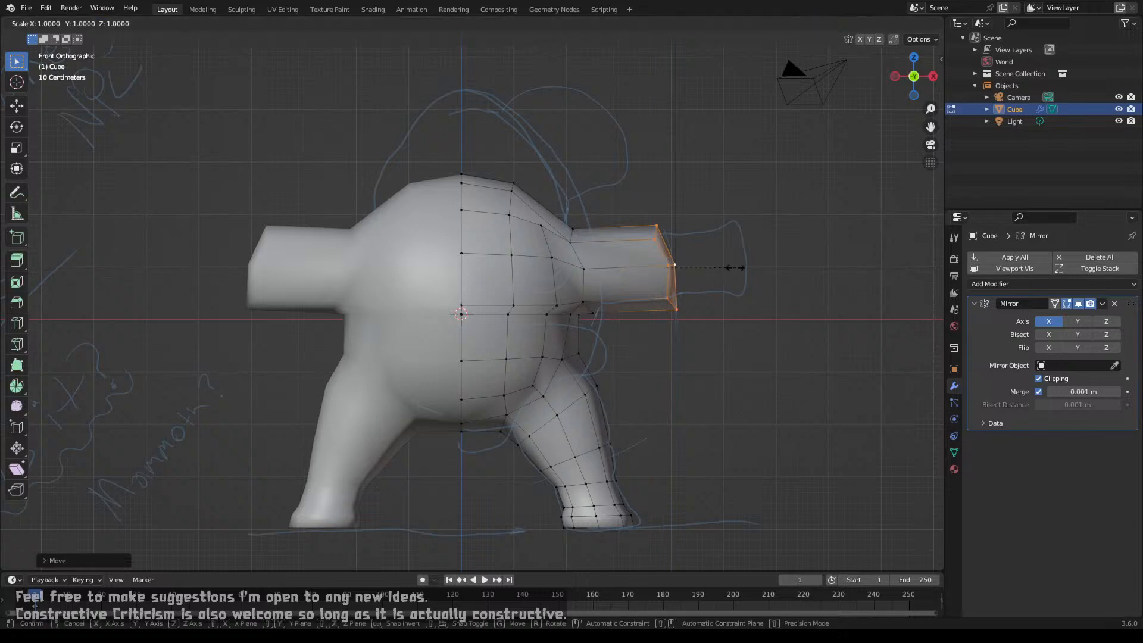
{"action": "key", "text": "z"}
{"action": "key", "text": "z"}
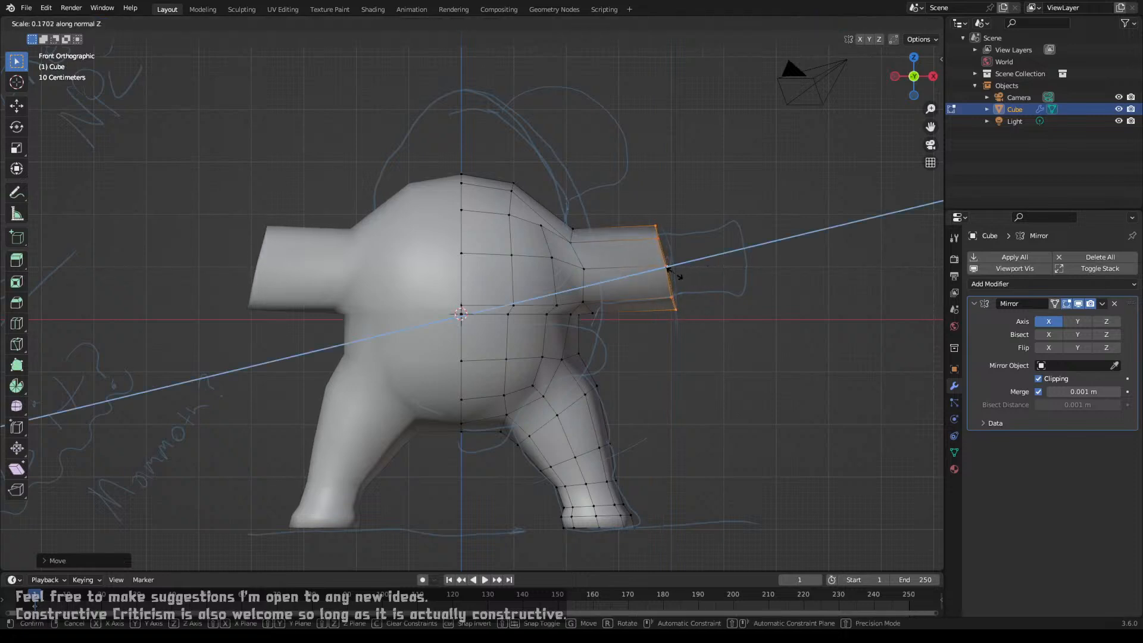
{"action": "left_click", "coordinate": [675, 274]}
{"action": "key", "text": "r"}
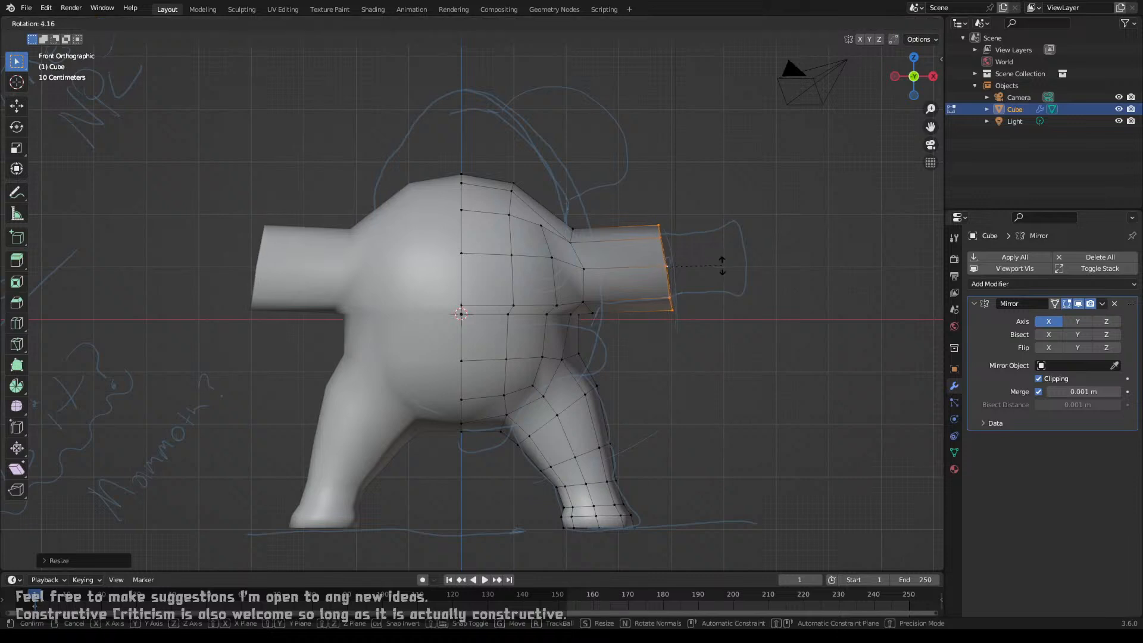
{"action": "left_click", "coordinate": [724, 271]}
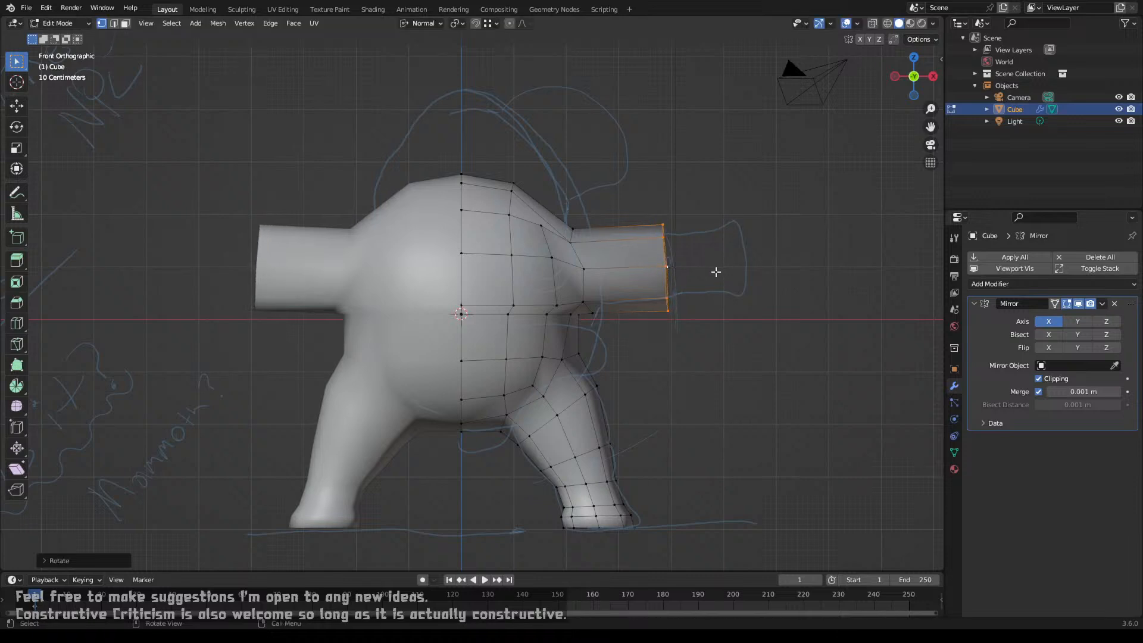
Step: Extrude the arm's end about 1.07 m outward, and extrude a second short section reaching the end of the sketched arm
{"action": "key", "text": "e"}
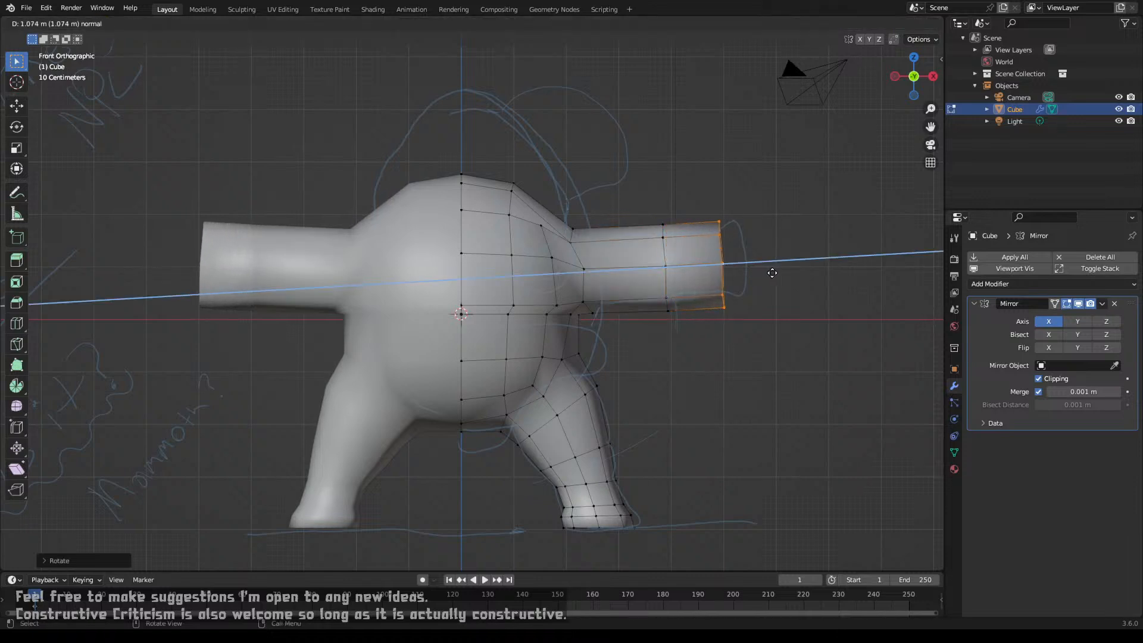
{"action": "left_click", "coordinate": [773, 273]}
{"action": "key", "text": "e"}
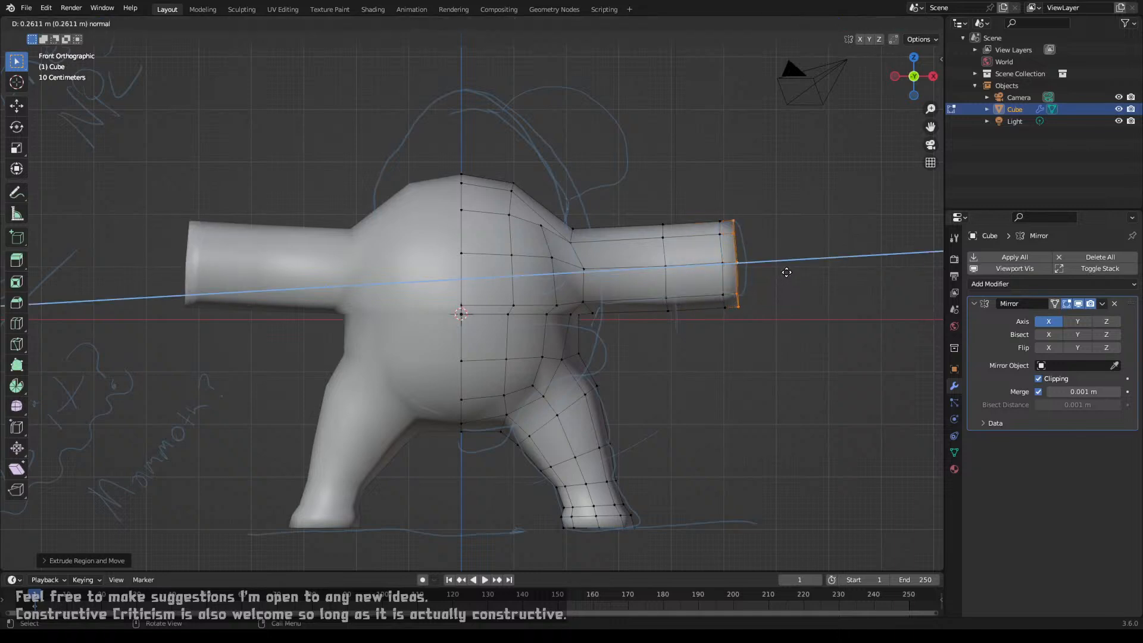
{"action": "left_click", "coordinate": [791, 269]}
Step: Flare the arm's tip by scaling its end ring to about 1.16 and the adjacent inner edge loop to about 1.08
{"action": "key", "text": "s"}
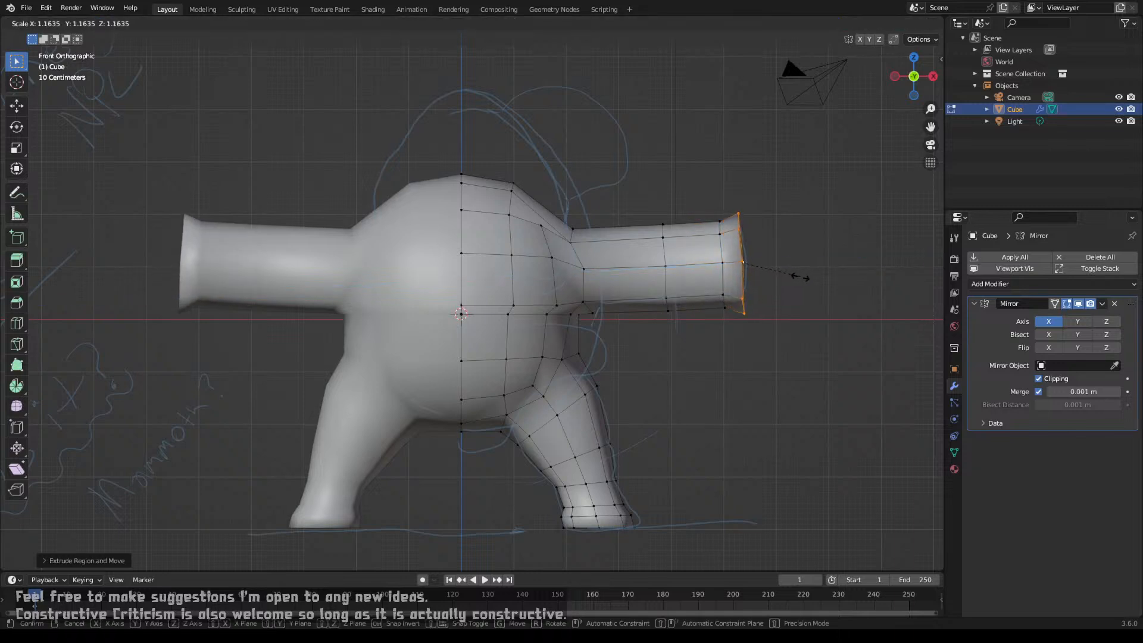
{"action": "left_click", "coordinate": [800, 277]}
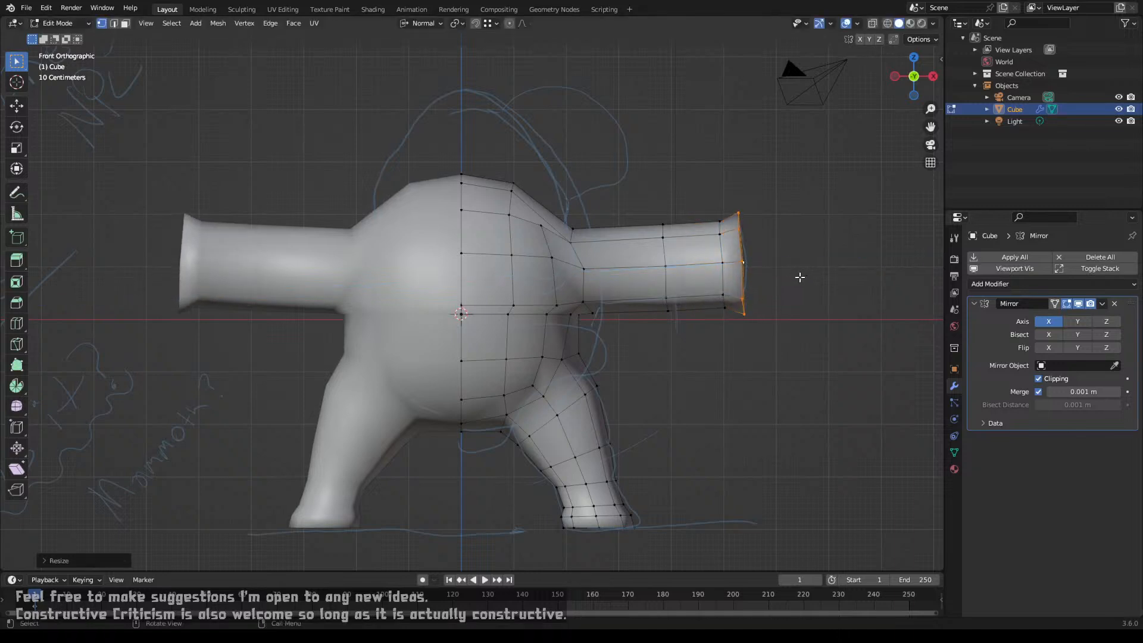
{"action": "left_click", "coordinate": [723, 273], "text": "alt"}
{"action": "key", "text": "s"}
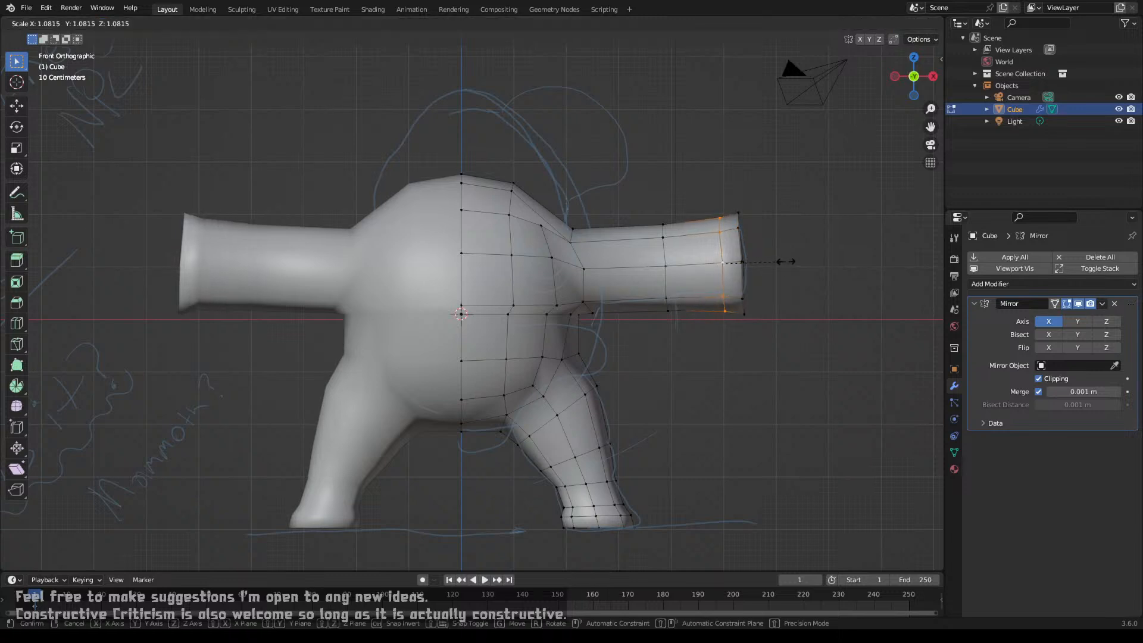
{"action": "left_click", "coordinate": [788, 262]}
{"action": "key", "text": "ctrl+r"}
{"action": "left_click", "coordinate": [713, 254]}
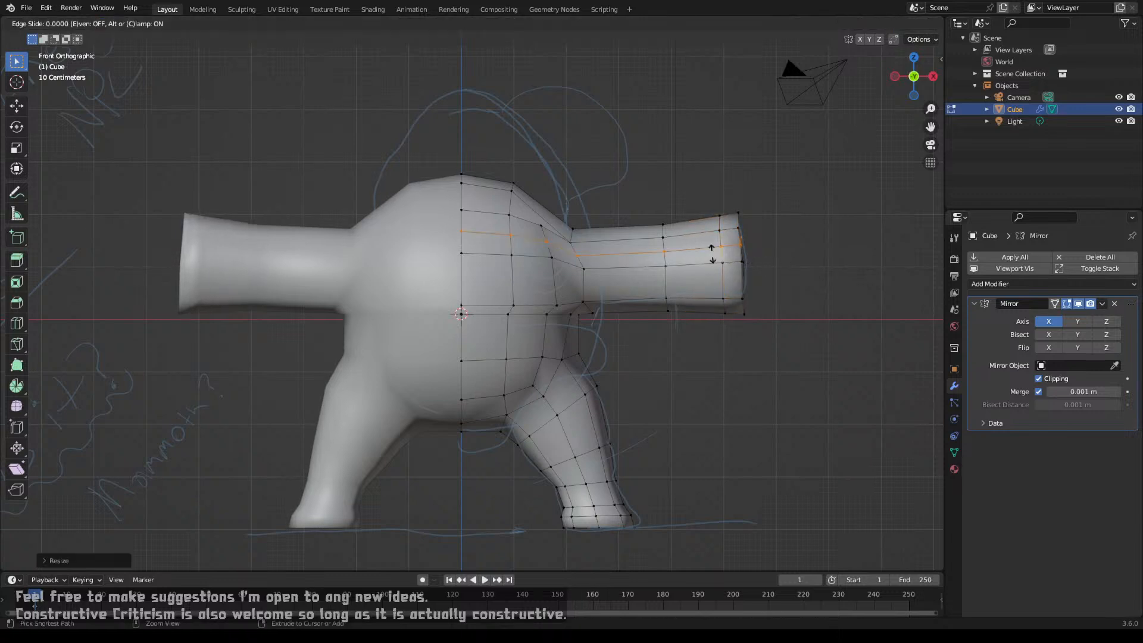
{"action": "right_click", "coordinate": [713, 254]}
{"action": "key", "text": "ctrl+z"}
{"action": "key", "text": "ctrl+e"}
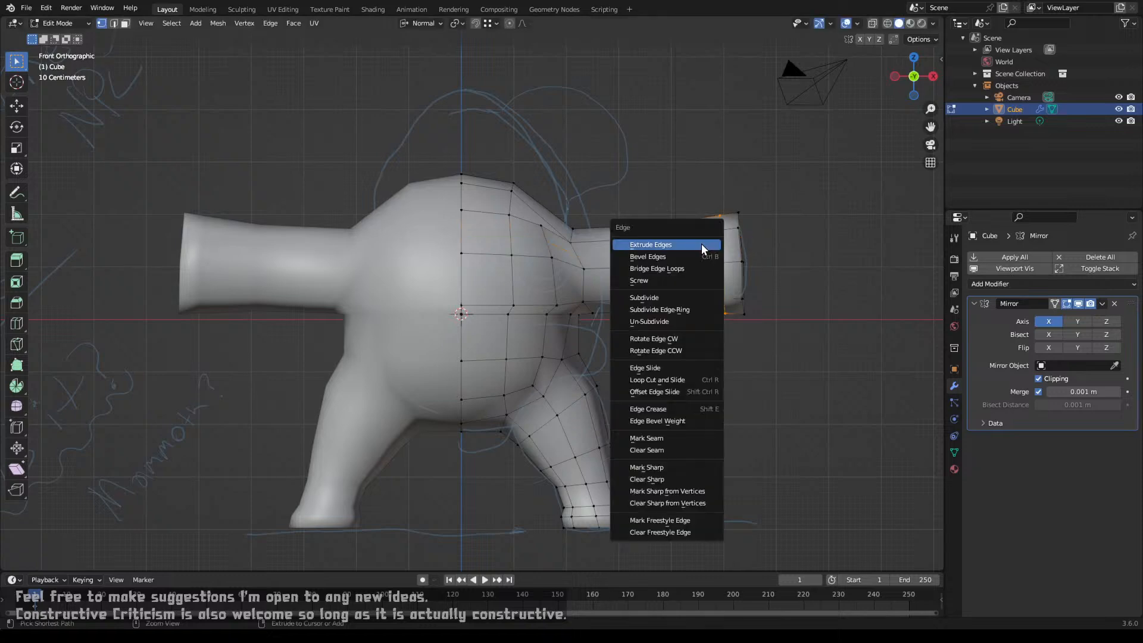
Step: Add a loop cut around the outer arm, slide it close to the flared tip, and scale it to about 0.85
{"action": "key", "text": "ctrl+r"}
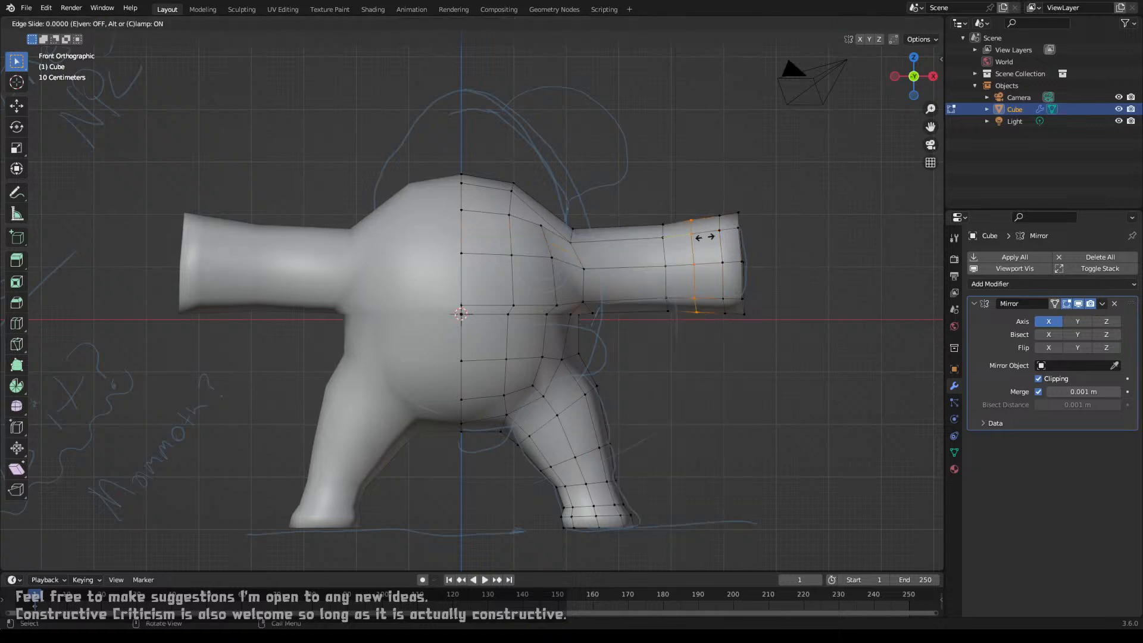
{"action": "left_click", "coordinate": [701, 241]}
{"action": "left_click", "coordinate": [727, 237]}
{"action": "key", "text": "s"}
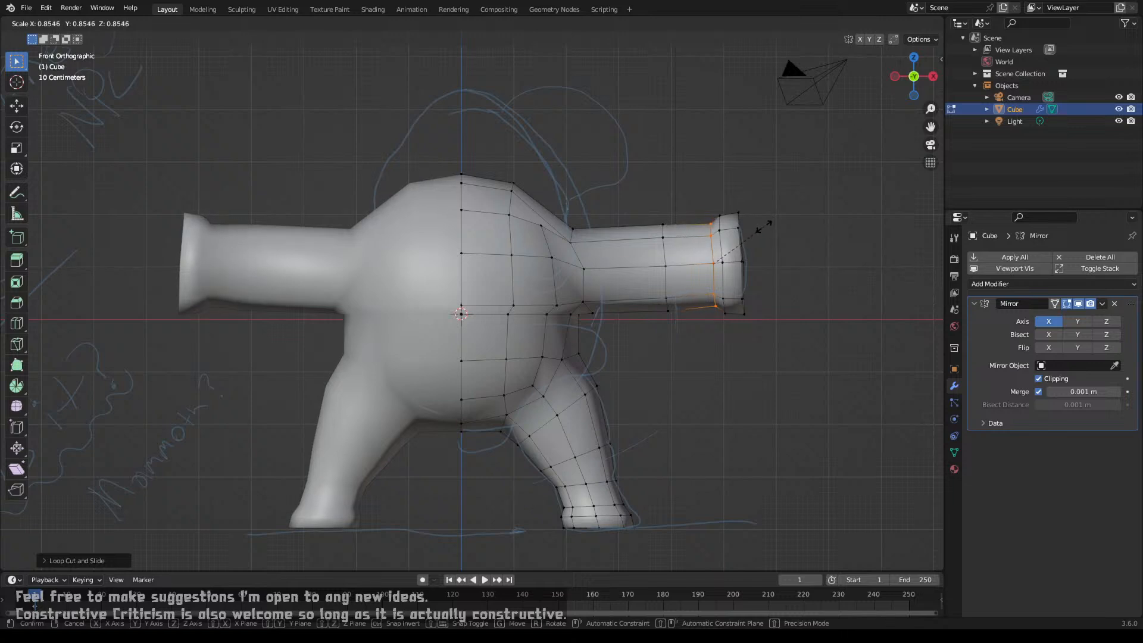
{"action": "left_click", "coordinate": [761, 227]}
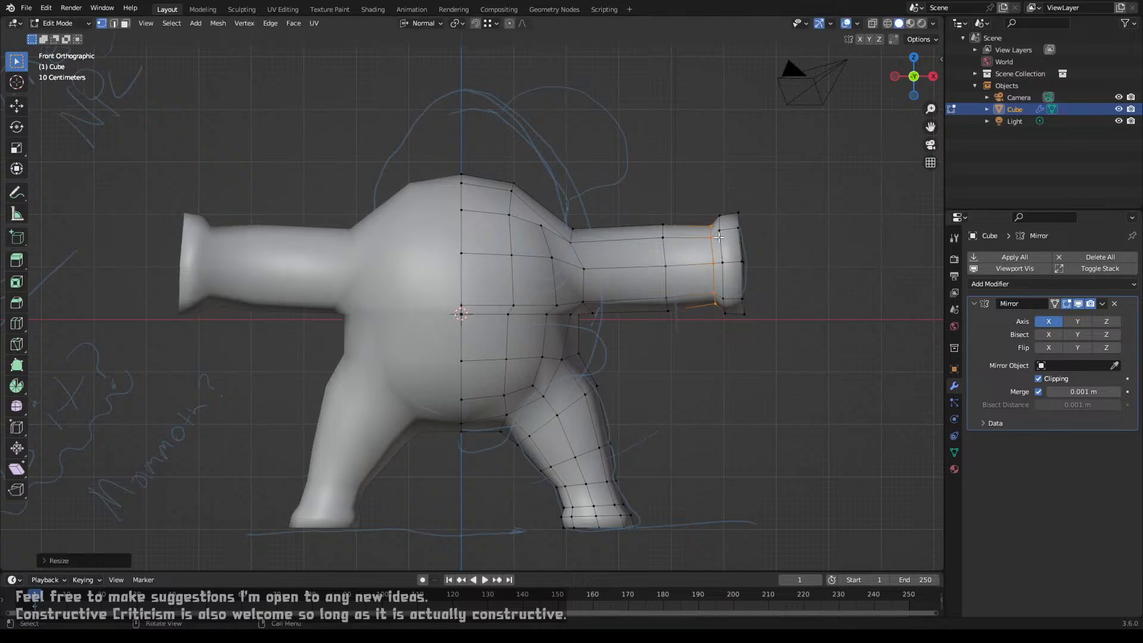
Step: Add a centred loop cut around the arm section next to the body and flatten it along its normal to about 0.57
{"action": "key", "text": "ctrl+r"}
{"action": "left_click", "coordinate": [643, 247]}
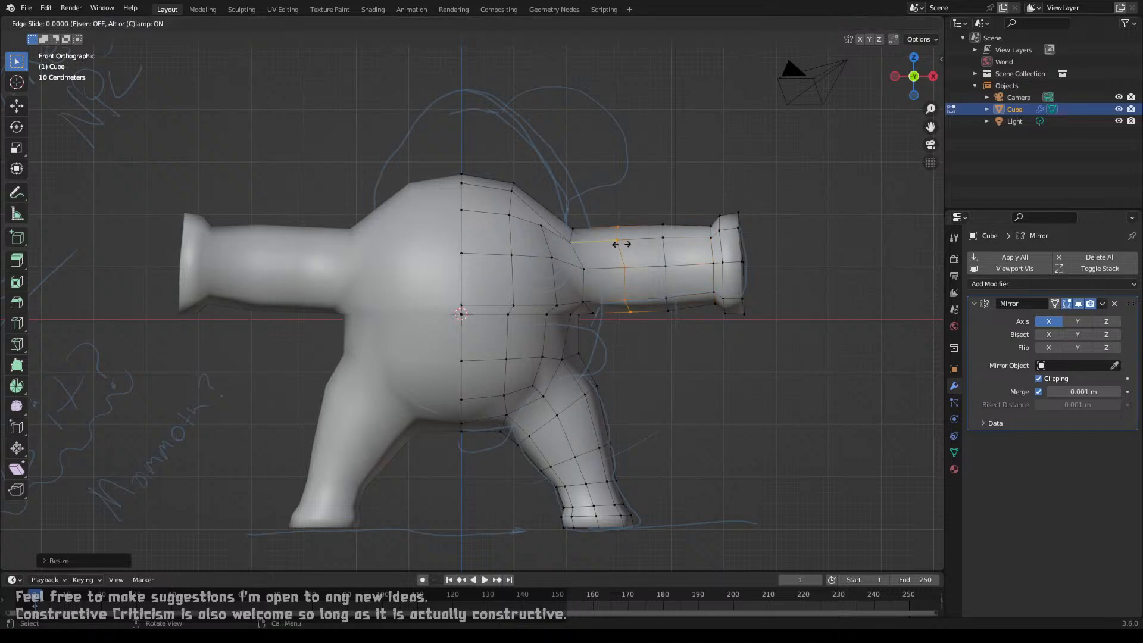
{"action": "right_click", "coordinate": [648, 241]}
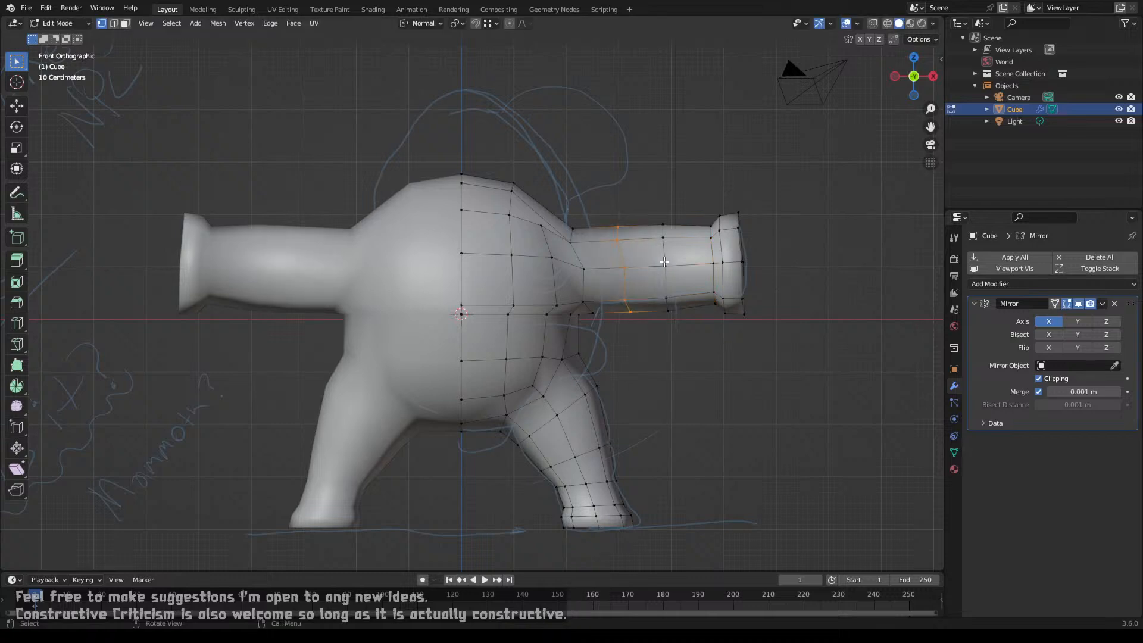
{"action": "key", "text": "s"}
{"action": "key", "text": "z"}
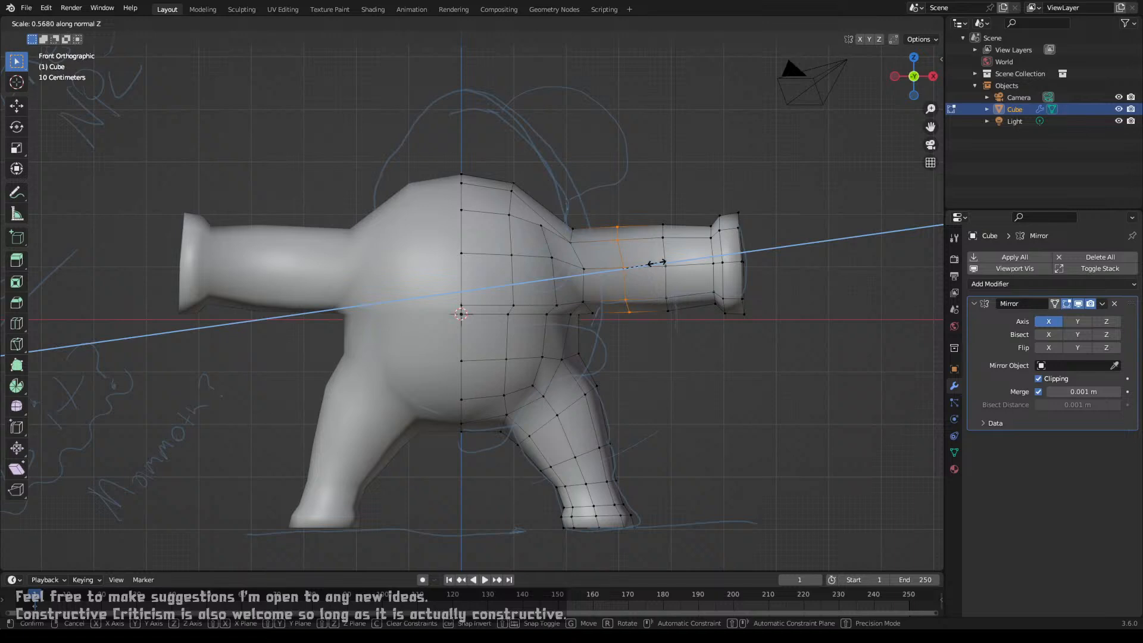
{"action": "left_click", "coordinate": [661, 261]}
Step: Rotate the inner arm loop to vertical in front view and scale it to about 1.08
{"action": "key", "text": "r"}
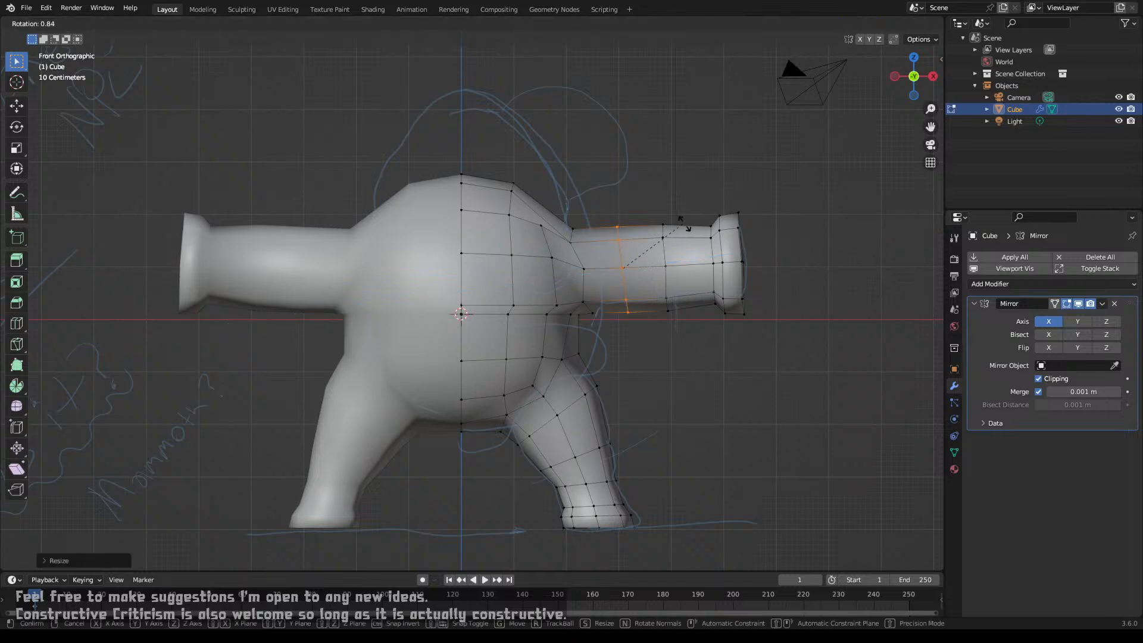
{"action": "left_click", "coordinate": [687, 229]}
{"action": "key", "text": "s"}
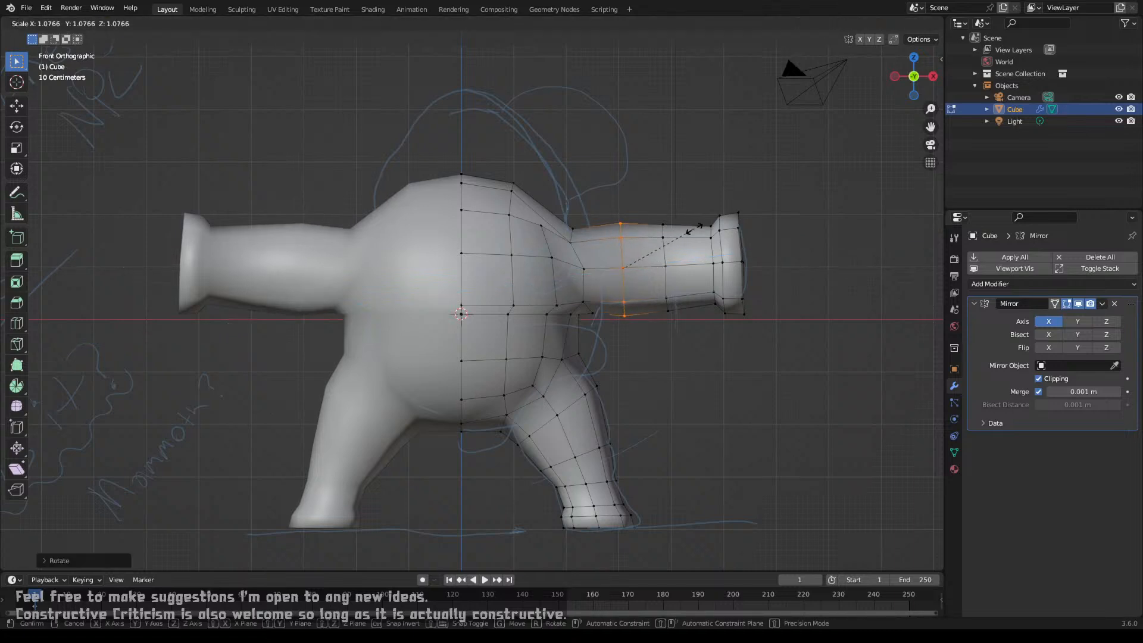
{"action": "left_click", "coordinate": [695, 229]}
Step: Examine the creature's overall shape in Object Mode and return to Edit Mode
{"action": "scroll", "coordinate": [674, 242], "scroll_direction": "down", "scroll_amount": 2}
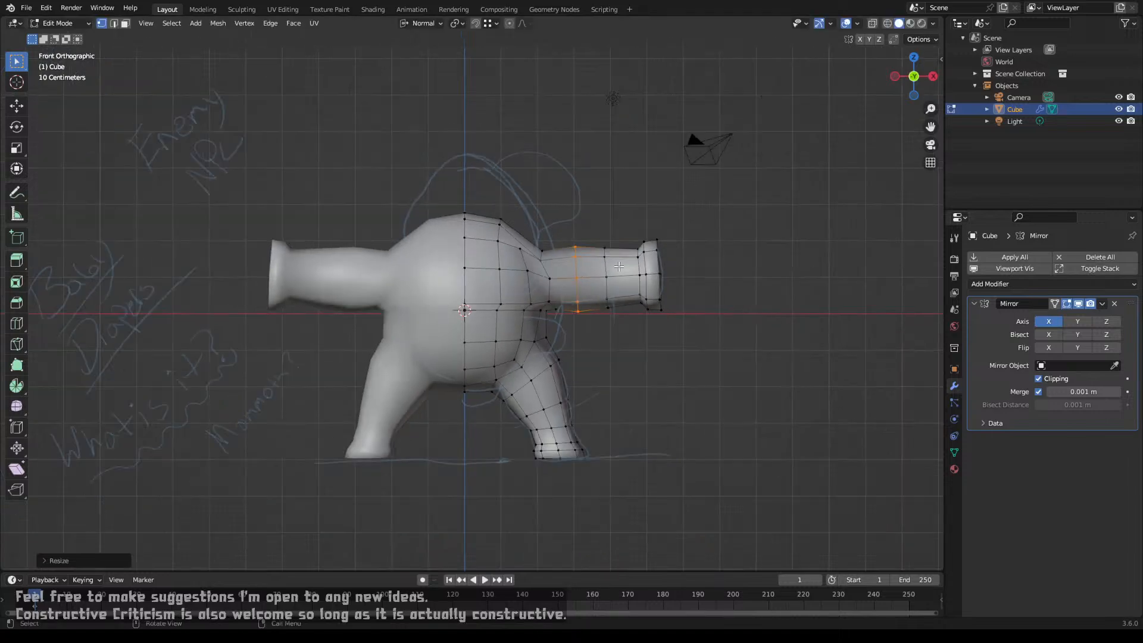
{"action": "key", "text": "Tab"}
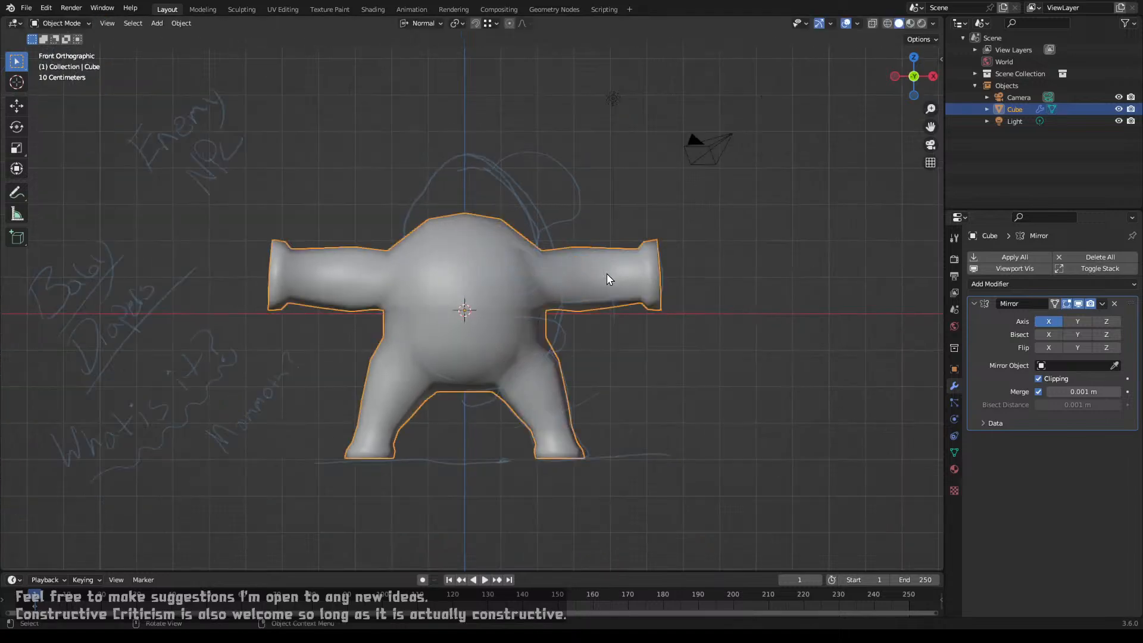
{"action": "mouse_move", "coordinate": [620, 276]}
{"action": "middle_mouse_down"}
{"action": "mouse_move", "coordinate": [473, 293]}
{"action": "mouse_move", "coordinate": [466, 320]}
{"action": "mouse_move", "coordinate": [602, 316]}
{"action": "mouse_move", "coordinate": [624, 296]}
{"action": "middle_mouse_up"}
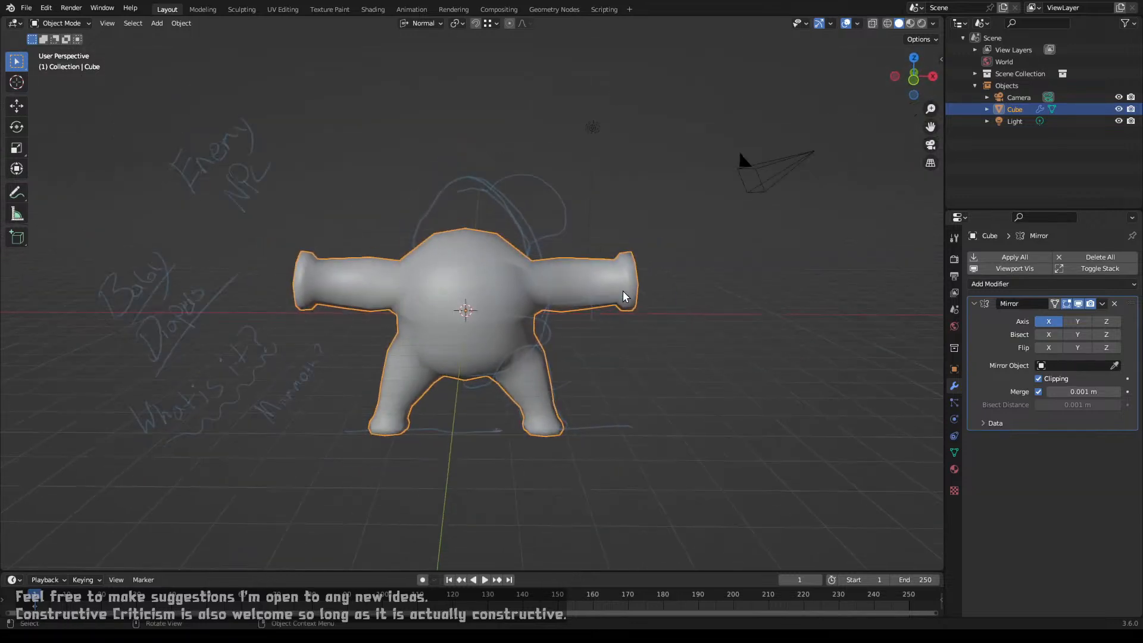
{"action": "key", "text": "Tab"}
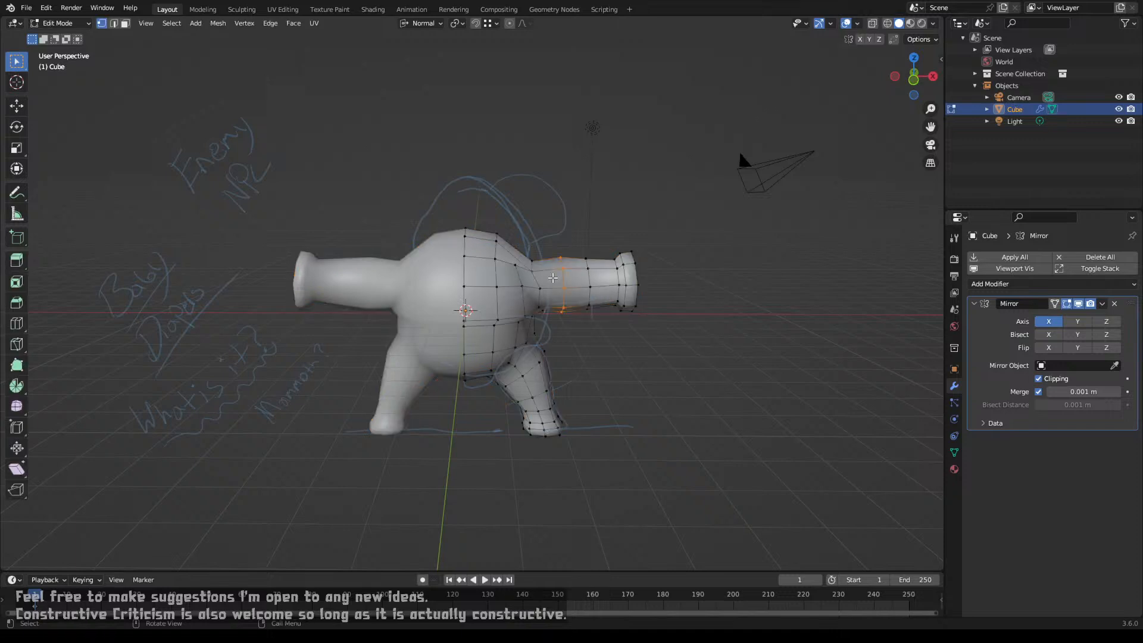
Step: Select the vertices around the two upper-body faces directly above the shoulder and delete those faces
{"action": "middle_click_drag", "start_coordinate": [566, 287], "coordinate": [482, 322]}
{"action": "middle_click_drag", "start_coordinate": [475, 319], "coordinate": [514, 300]}
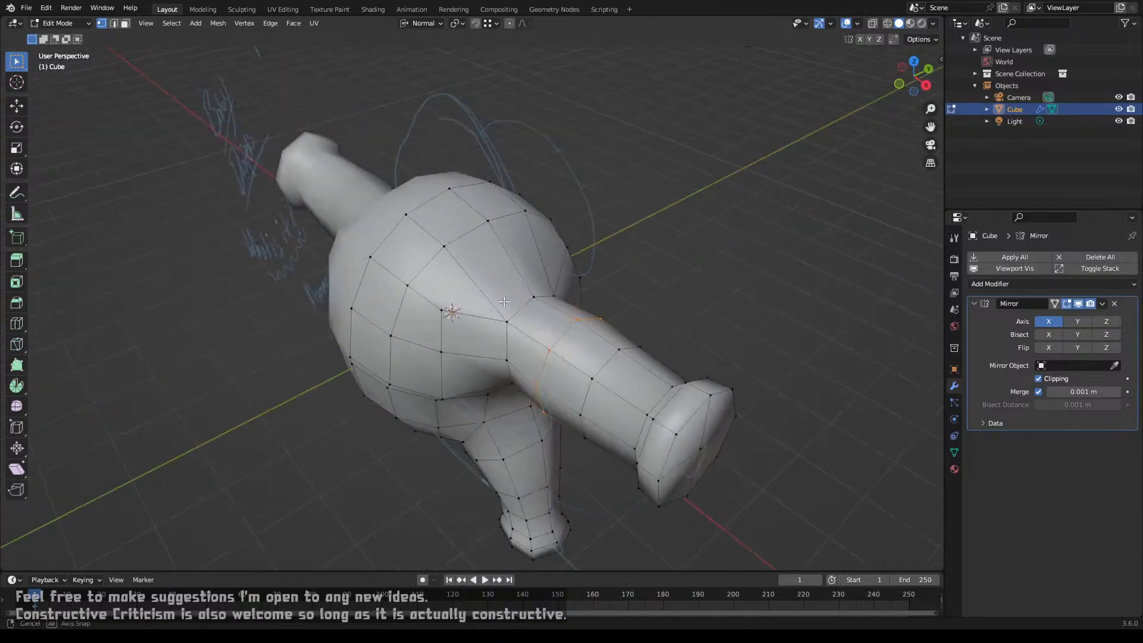
{"action": "scroll", "coordinate": [514, 301], "scroll_direction": "up", "scroll_amount": 3}
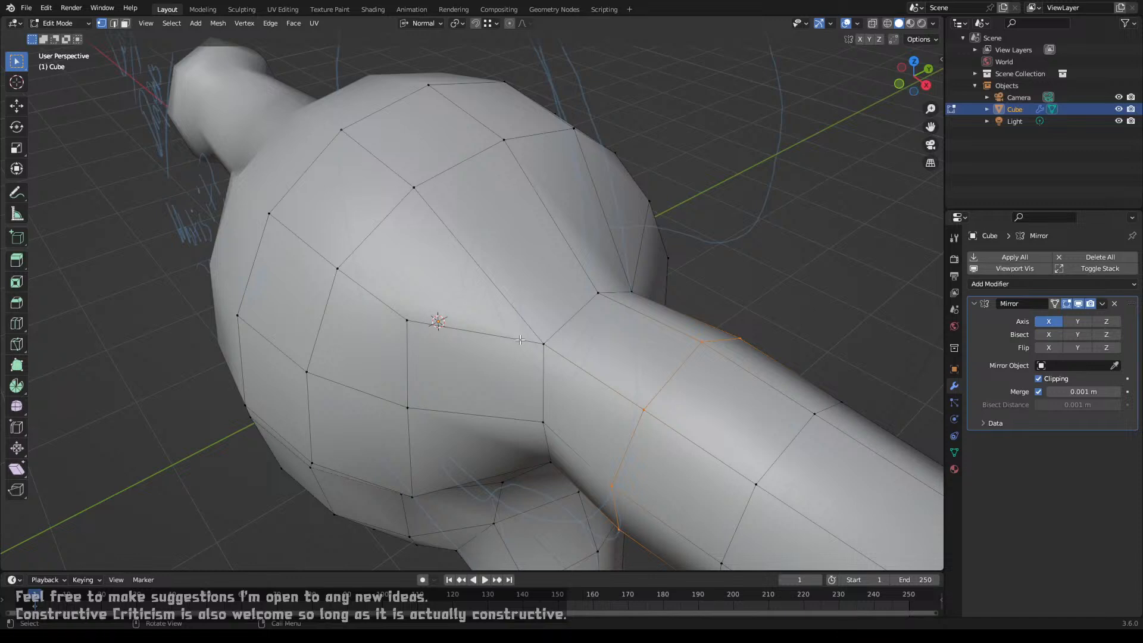
{"action": "left_click", "coordinate": [550, 338]}
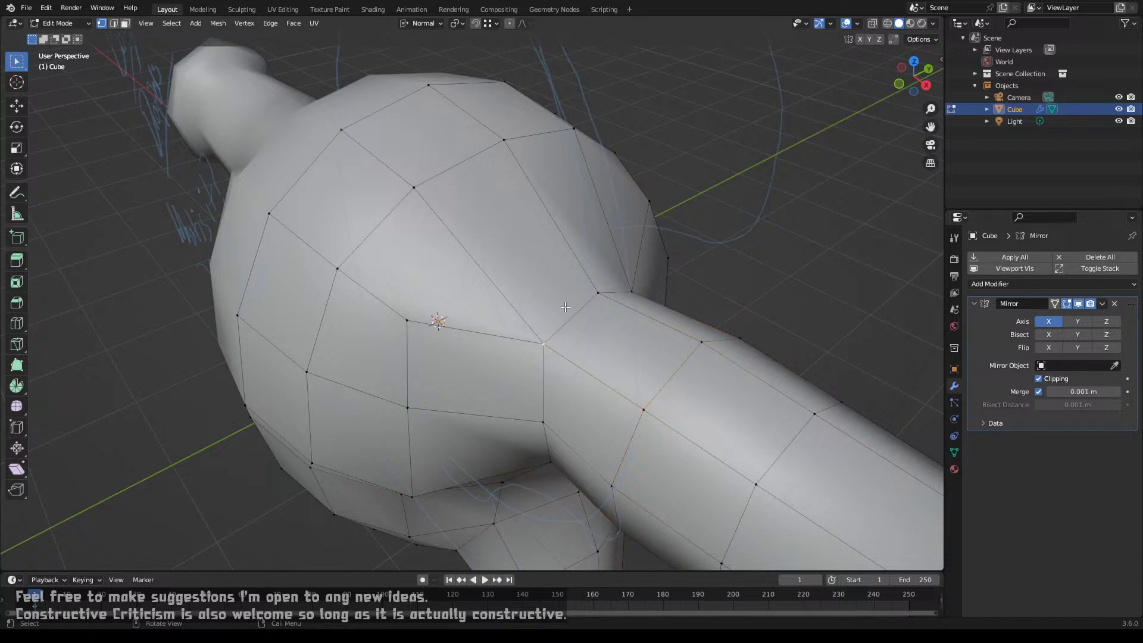
{"action": "left_click", "coordinate": [600, 298], "text": "shift"}
{"action": "left_click", "coordinate": [413, 180], "text": "shift"}
{"action": "left_click", "coordinate": [504, 143], "text": "shift"}
{"action": "left_click", "coordinate": [572, 135], "text": "shift"}
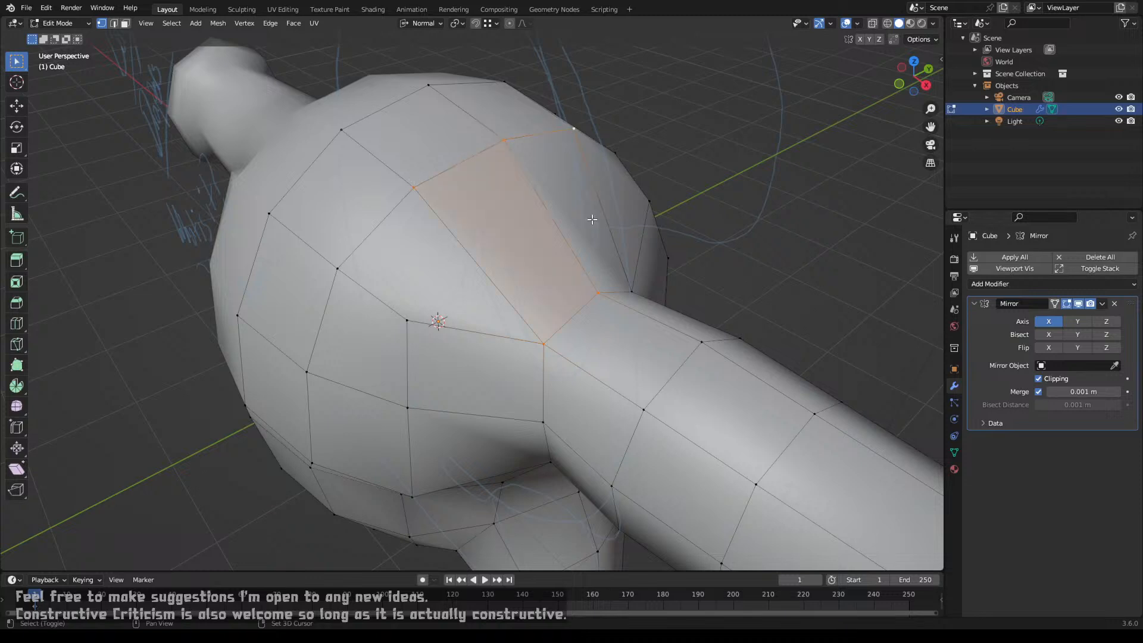
{"action": "key", "text": "x"}
{"action": "left_click", "coordinate": [616, 288]}
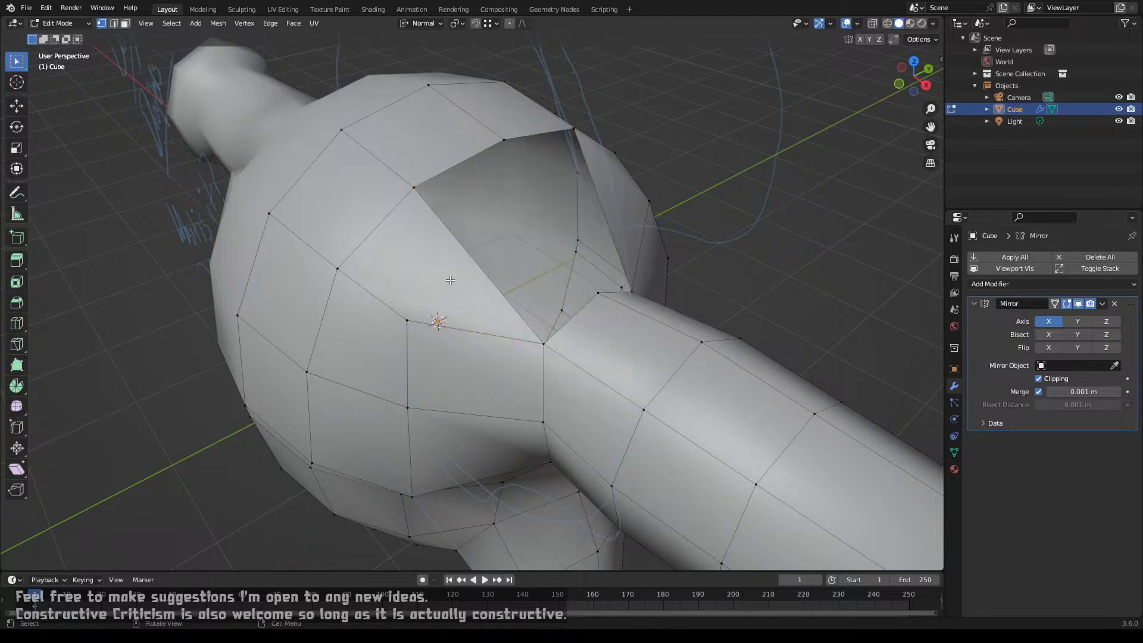
Step: Delete the front and rear edges joining the shoulder to the upper body, widening the hole to the neighbouring faces
{"action": "left_click", "coordinate": [415, 187], "text": "shift"}
{"action": "left_click", "coordinate": [574, 128], "text": "shift"}
{"action": "key", "text": "x"}
{"action": "left_click", "coordinate": [627, 291]}
{"action": "key", "text": "x"}
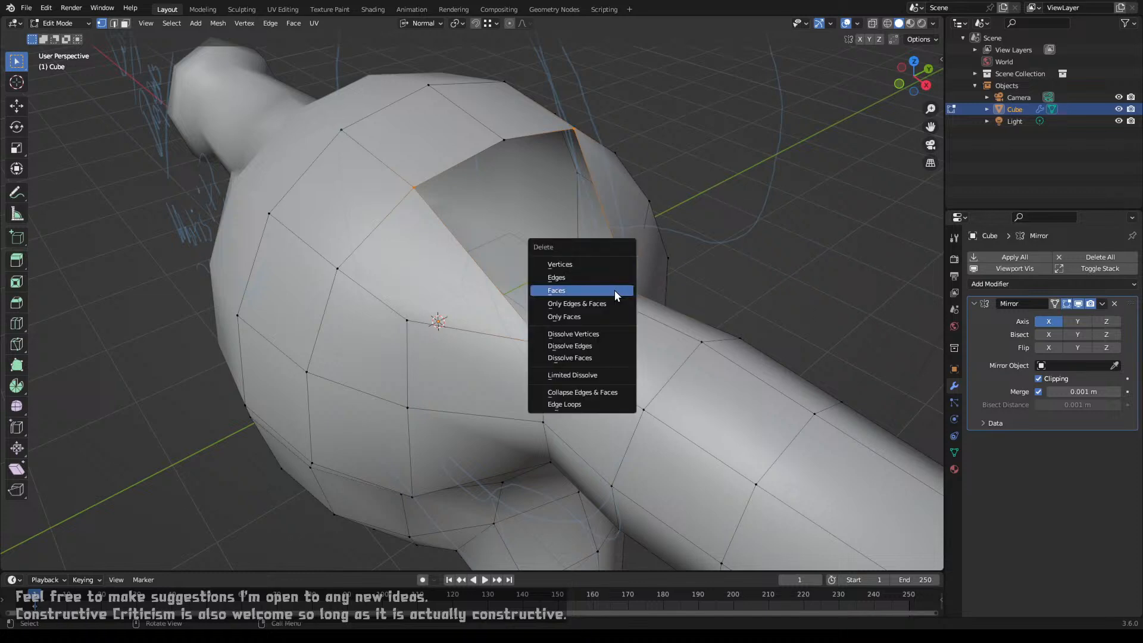
{"action": "left_click", "coordinate": [610, 282]}
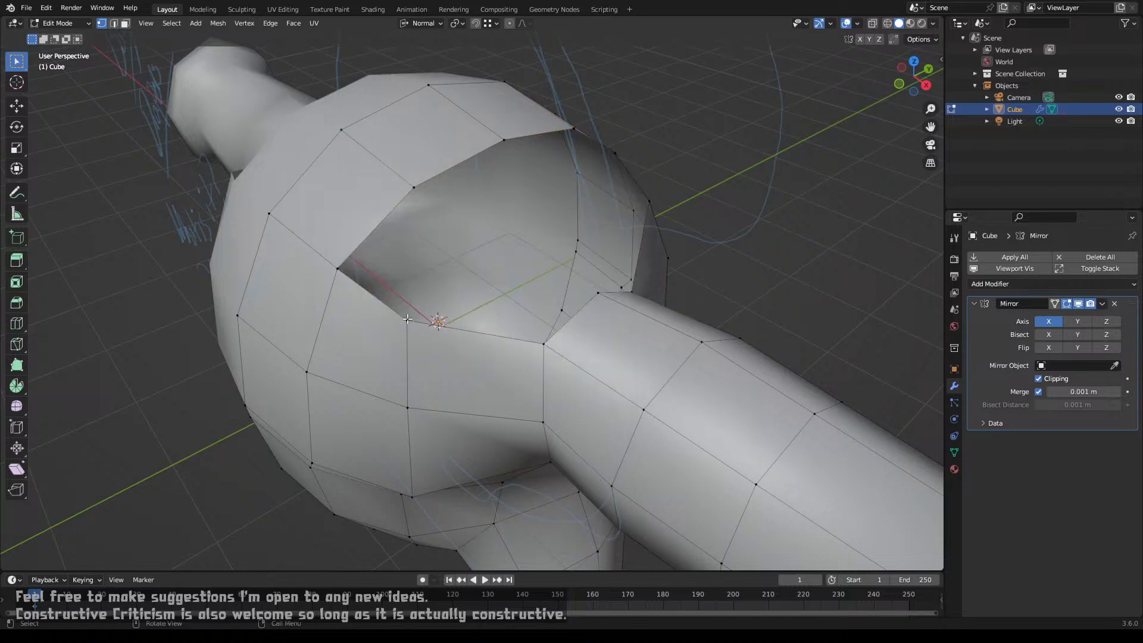
Step: Extrude the upper rim of the shoulder hole outward along the global X axis, using its three vertices
{"action": "left_click", "coordinate": [414, 187]}
{"action": "left_click", "coordinate": [504, 140], "text": "shift"}
{"action": "left_click", "coordinate": [573, 128], "text": "shift"}
{"action": "key", "text": "g"}
{"action": "key", "text": "y"}
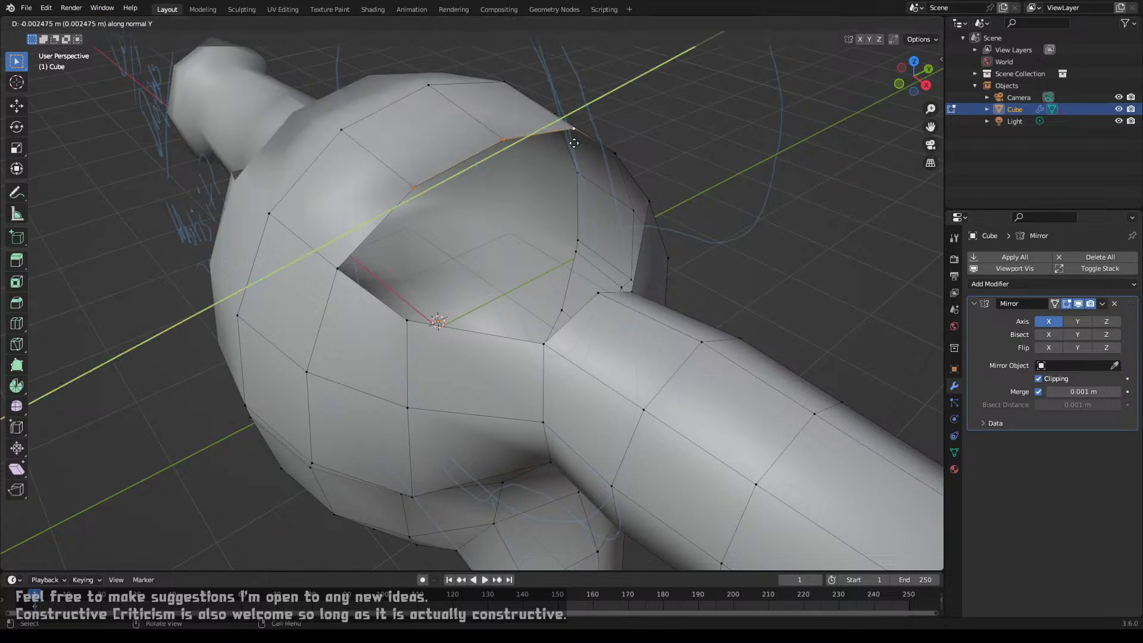
{"action": "key", "text": "x"}
{"action": "key", "text": "x"}
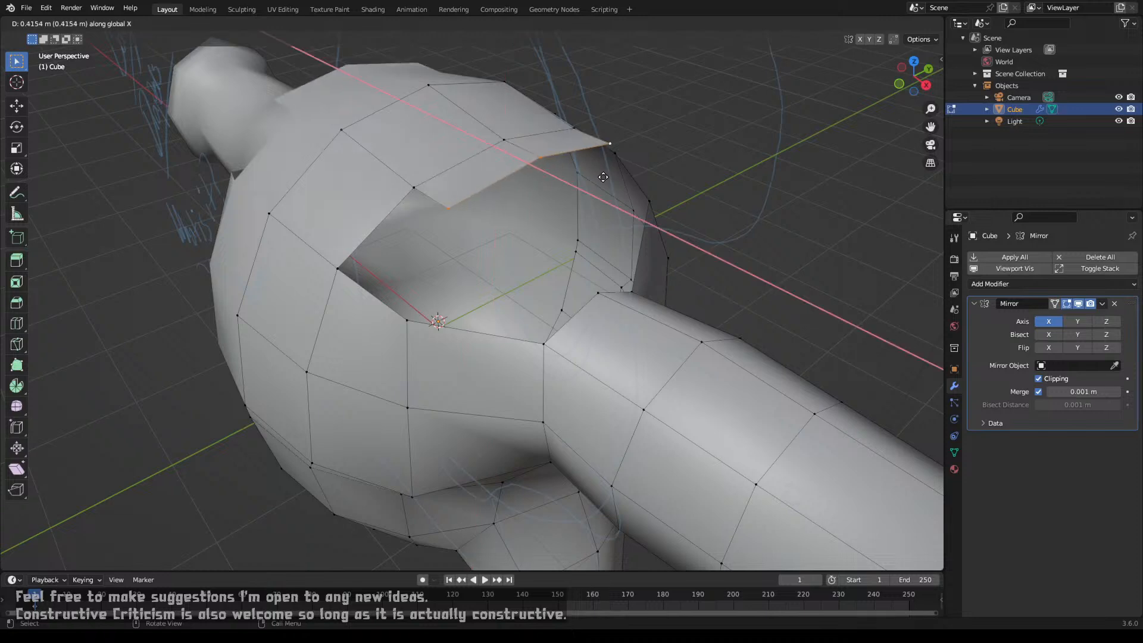
{"action": "left_click", "coordinate": [625, 202]}
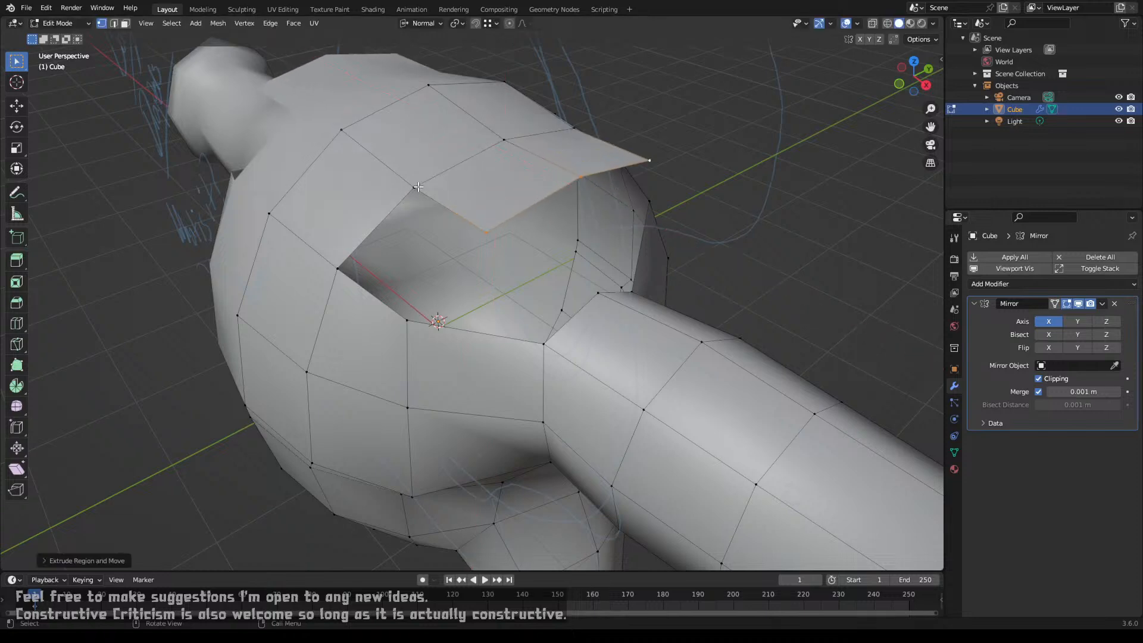
Step: Fill faces at the front and rear ends of the extruded strip, joining it to the neighbouring body faces
{"action": "key", "text": "f"}
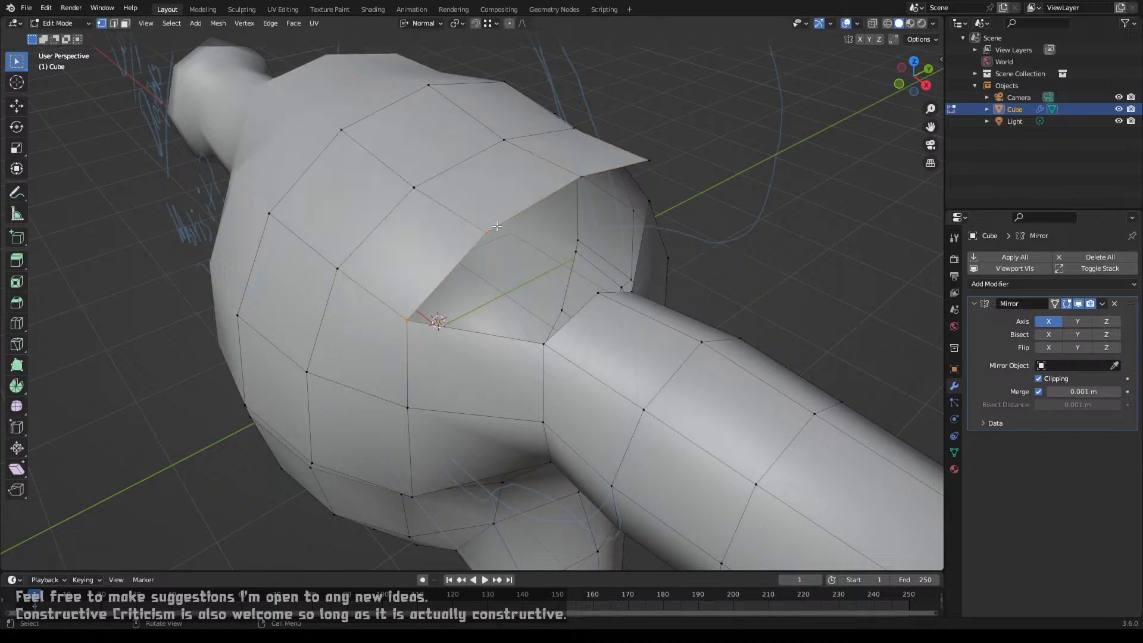
{"action": "middle_click_drag", "start_coordinate": [645, 179], "coordinate": [537, 189]}
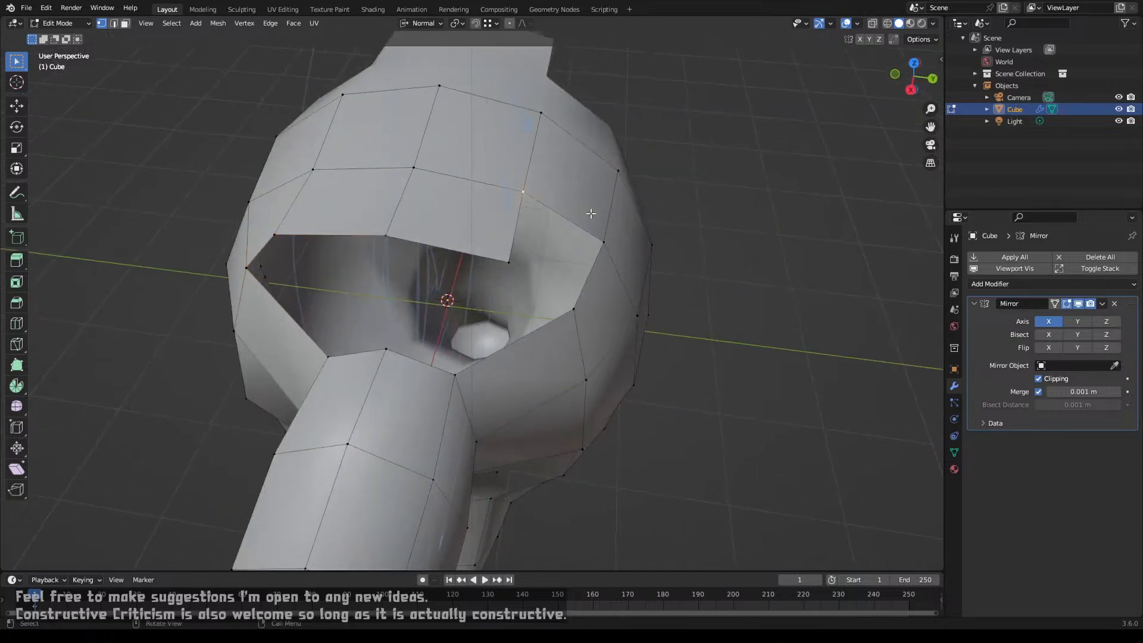
{"action": "key", "text": "ctrl+z"}
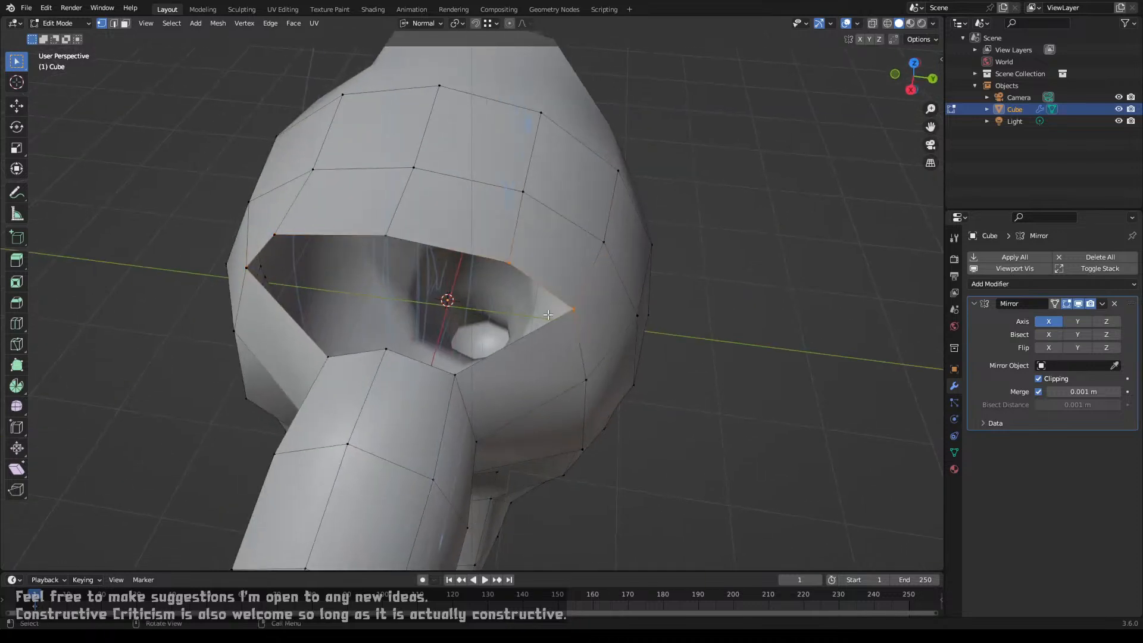
Step: Add an unshifted loop cut through the body faces beside the arm, one in front and one behind the shoulder
{"action": "middle_click_drag", "start_coordinate": [538, 314], "coordinate": [556, 288]}
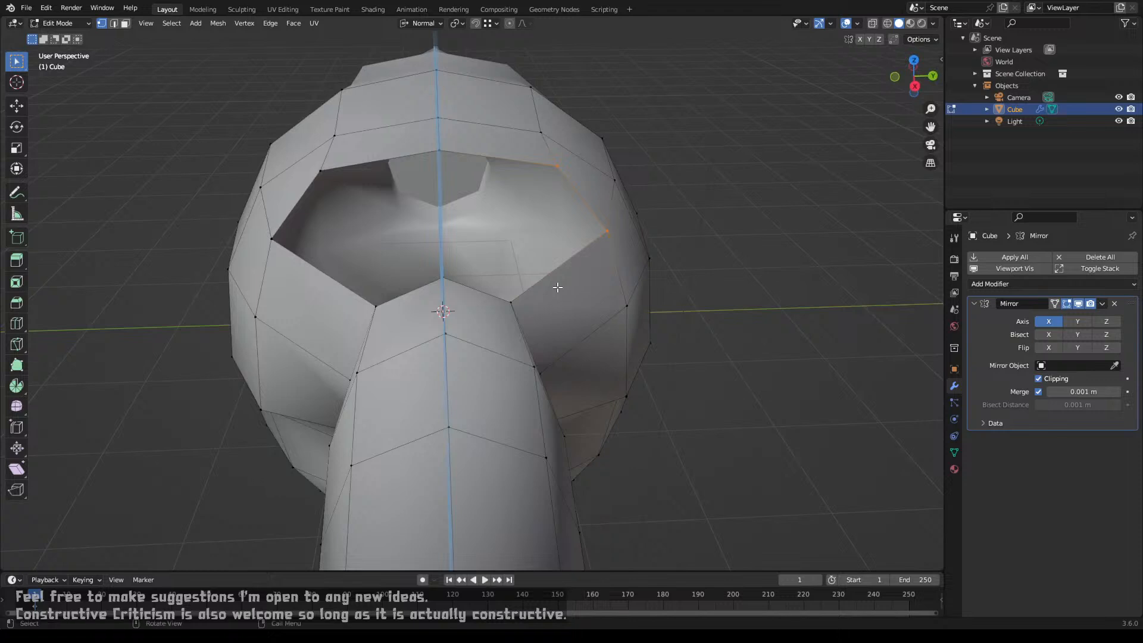
{"action": "left_click", "coordinate": [511, 302], "text": "shift"}
{"action": "key", "text": "g"}
{"action": "key", "text": "g"}
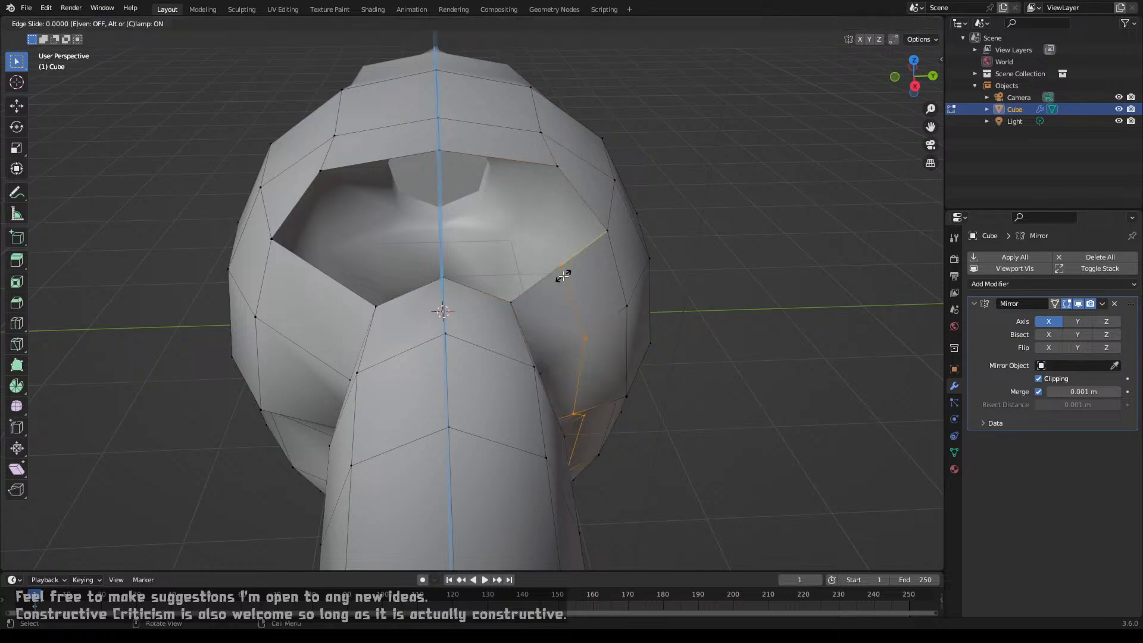
{"action": "left_click", "coordinate": [562, 275]}
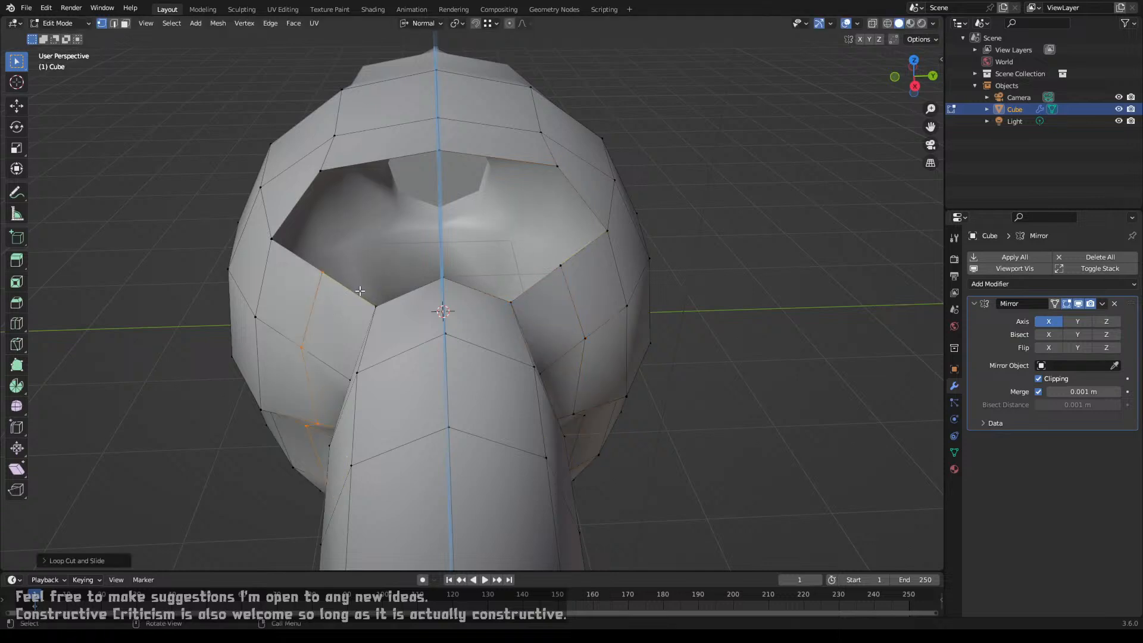
Step: Try centred loop cuts through the upper-body faces above the shoulder hole, one on the front half and one on the rear half
{"action": "left_click", "coordinate": [321, 274]}
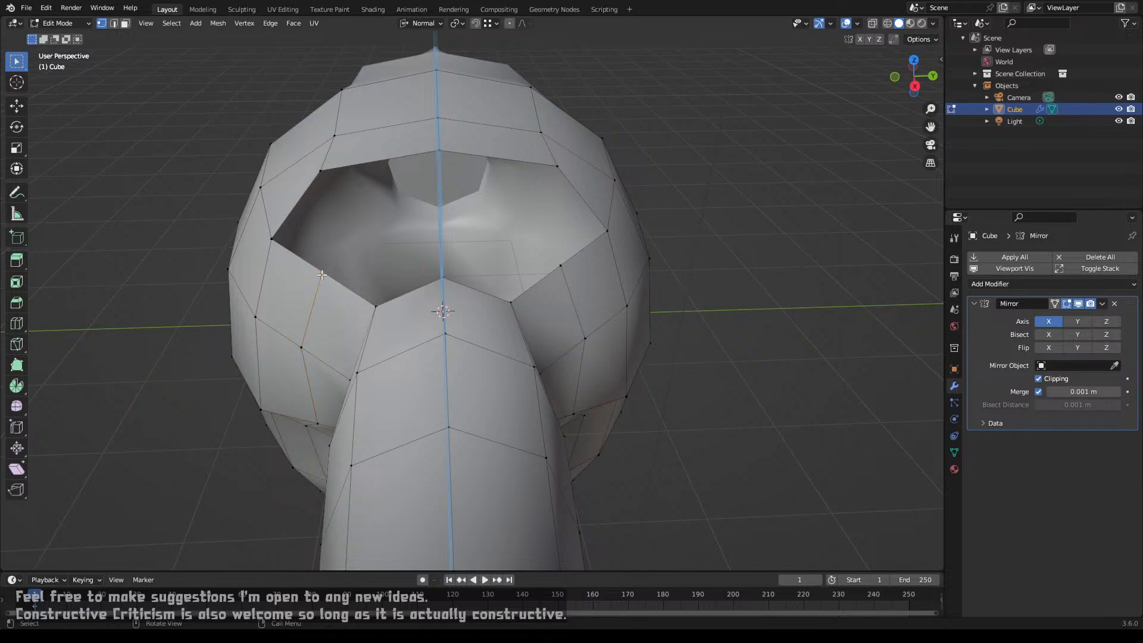
{"action": "left_click", "coordinate": [325, 166], "text": "shift"}
{"action": "key", "text": "ctrl+r"}
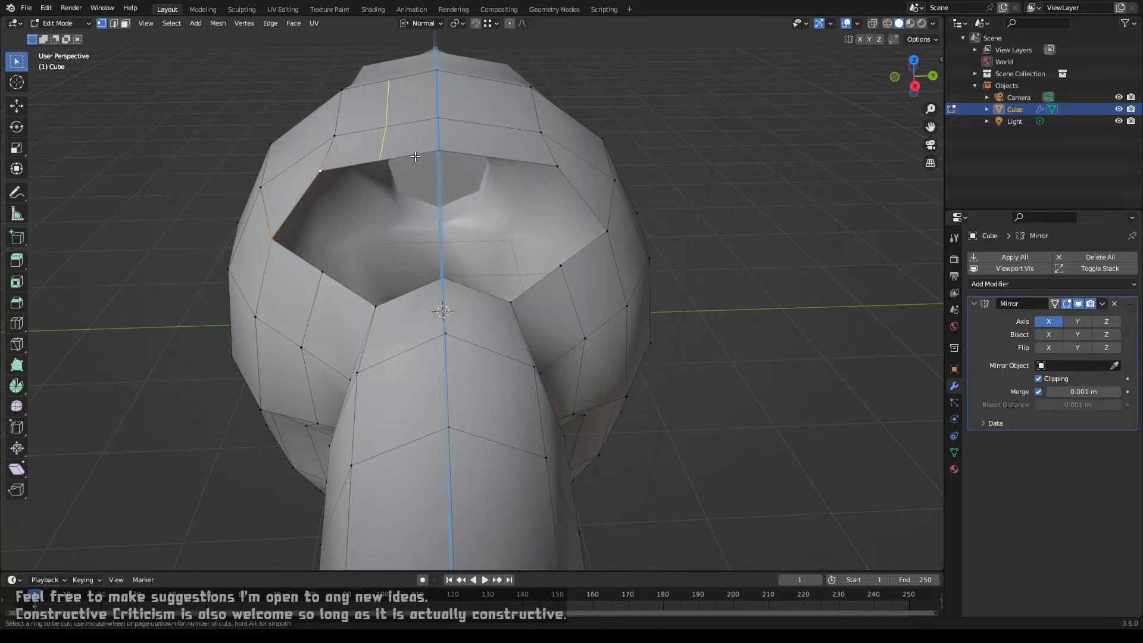
{"action": "left_click", "coordinate": [416, 157]}
{"action": "right_click", "coordinate": [416, 157]}
{"action": "key", "text": "ctrl+r"}
{"action": "left_click", "coordinate": [480, 156]}
{"action": "right_click", "coordinate": [479, 156]}
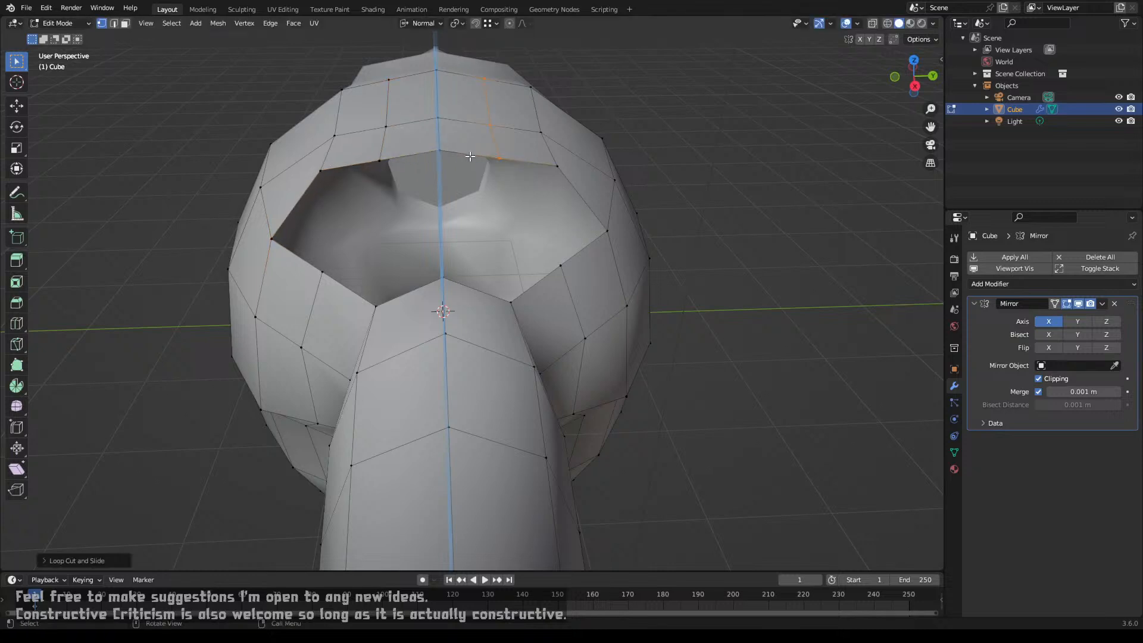
Step: Try filling the front part of the shoulder hole with two faces starting from its front edge
{"action": "left_click", "coordinate": [326, 169]}
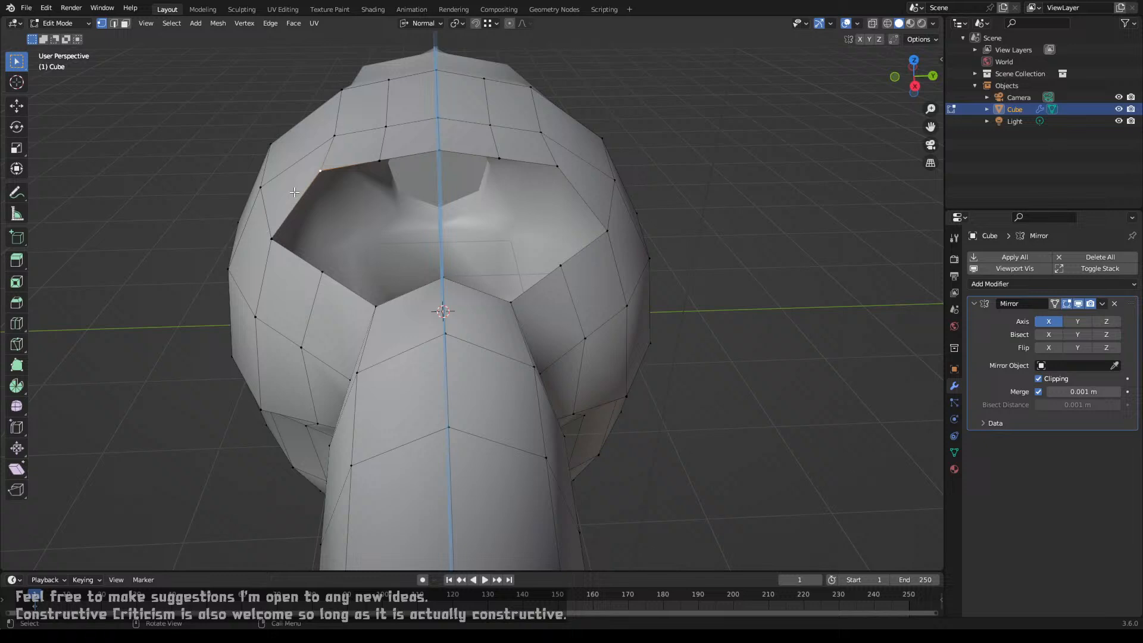
{"action": "left_click", "coordinate": [274, 243], "text": "shift"}
{"action": "key", "text": "f"}
{"action": "key", "text": "f"}
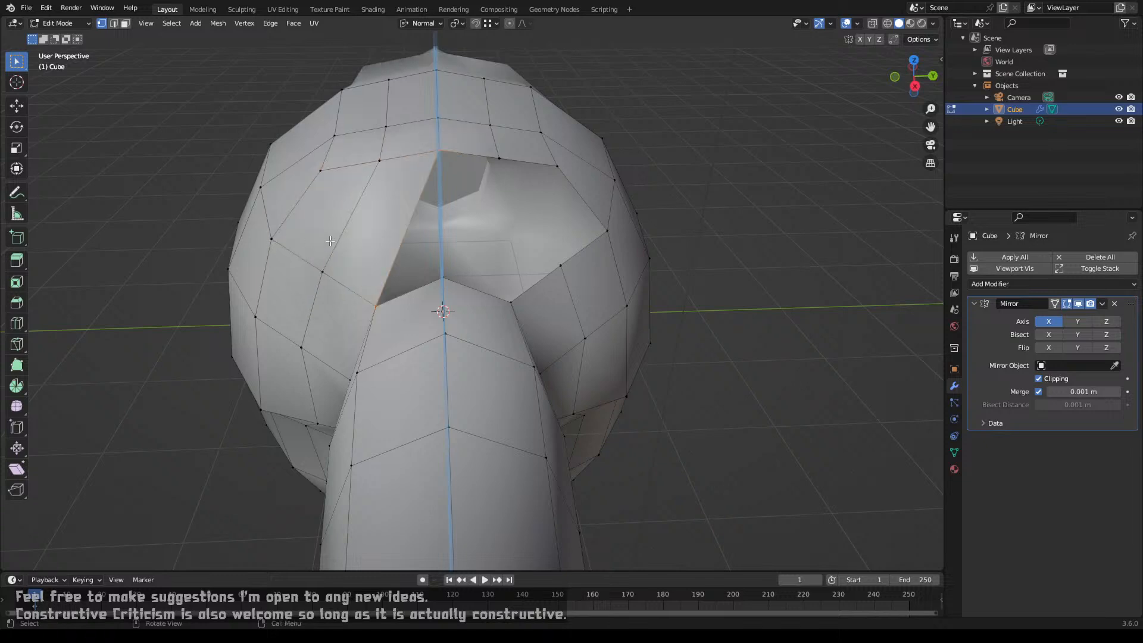
Step: Undo the front face fills and the two loop cuts above the shoulder hole
{"action": "key", "text": "ctrl+z"}
{"action": "key", "text": "ctrl+z"}
{"action": "key", "text": "ctrl+z"}
{"action": "key", "text": "ctrl+z"}
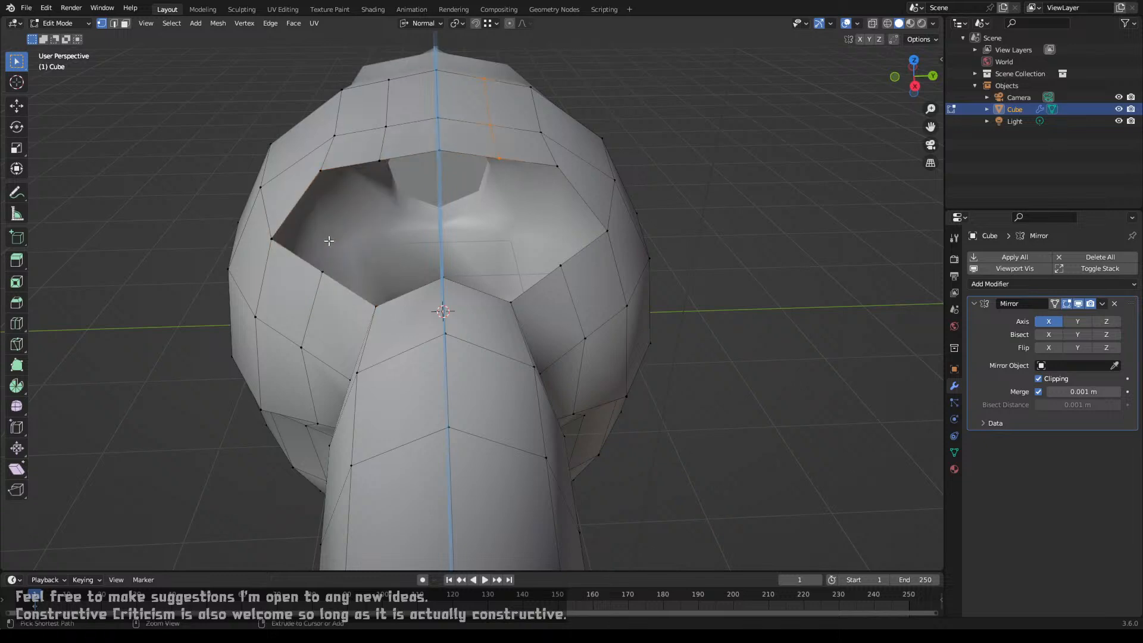
{"action": "key", "text": "ctrl+shift+z"}
{"action": "key", "text": "ctrl+shift+z"}
{"action": "key", "text": "ctrl+z"}
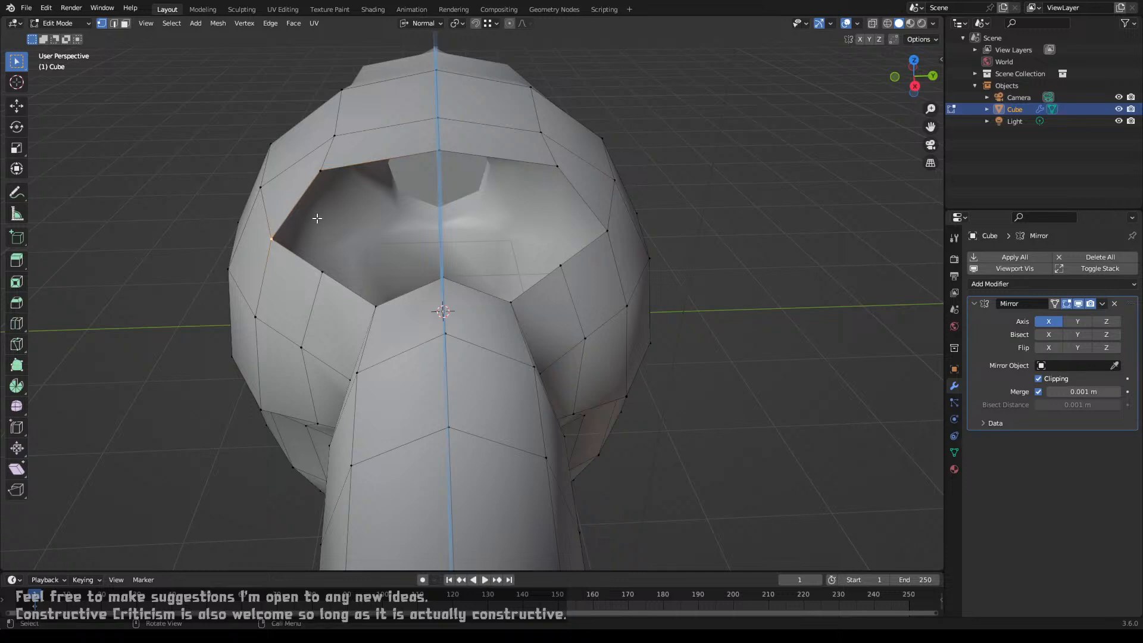
Step: Bridge the hole's upper rim to the top of the arm with a front face and a rear face
{"action": "left_click", "coordinate": [322, 170], "text": "shift"}
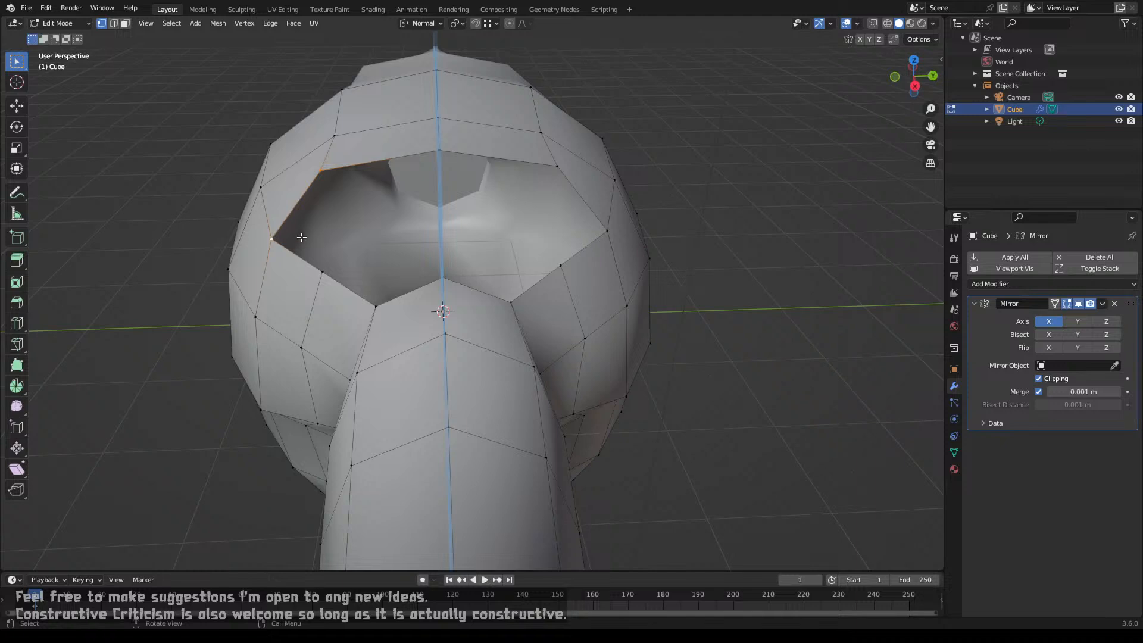
{"action": "left_click", "coordinate": [441, 280], "text": "shift"}
{"action": "key", "text": "f"}
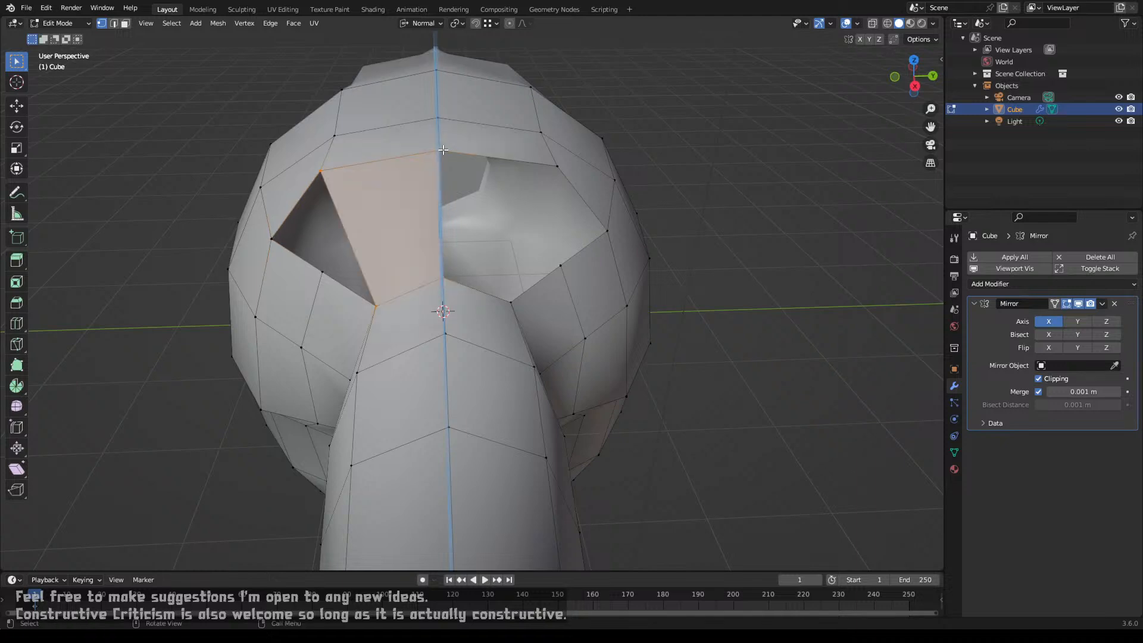
{"action": "key", "text": "f"}
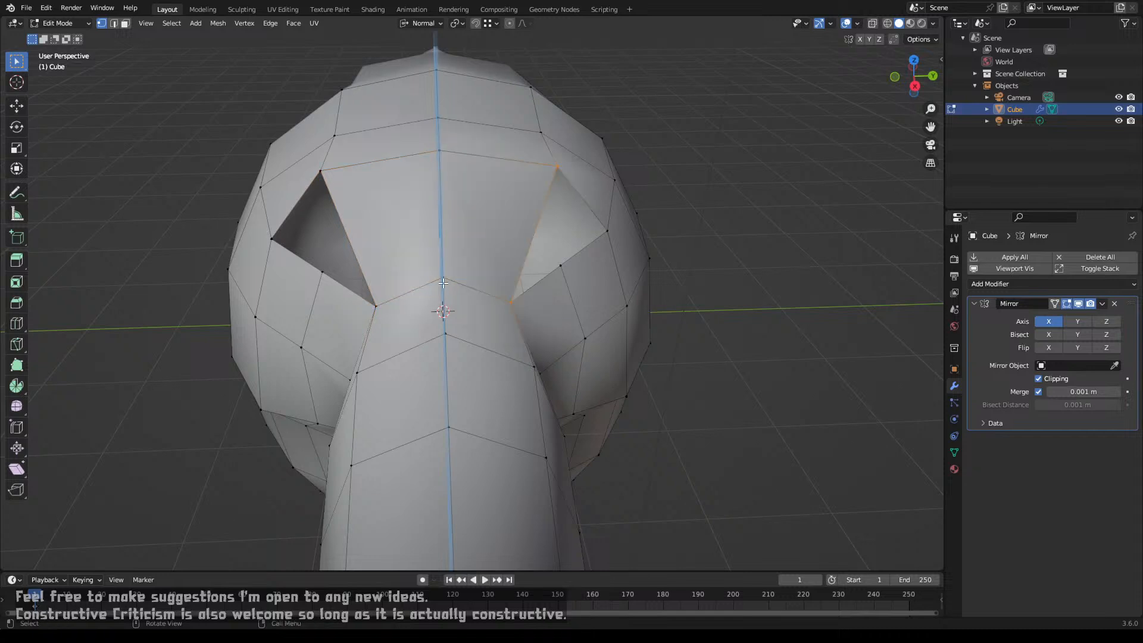
Step: Add a crosswise loop cut midway across the two new faces between the upper rim and the arm
{"action": "key", "text": "ctrl+r"}
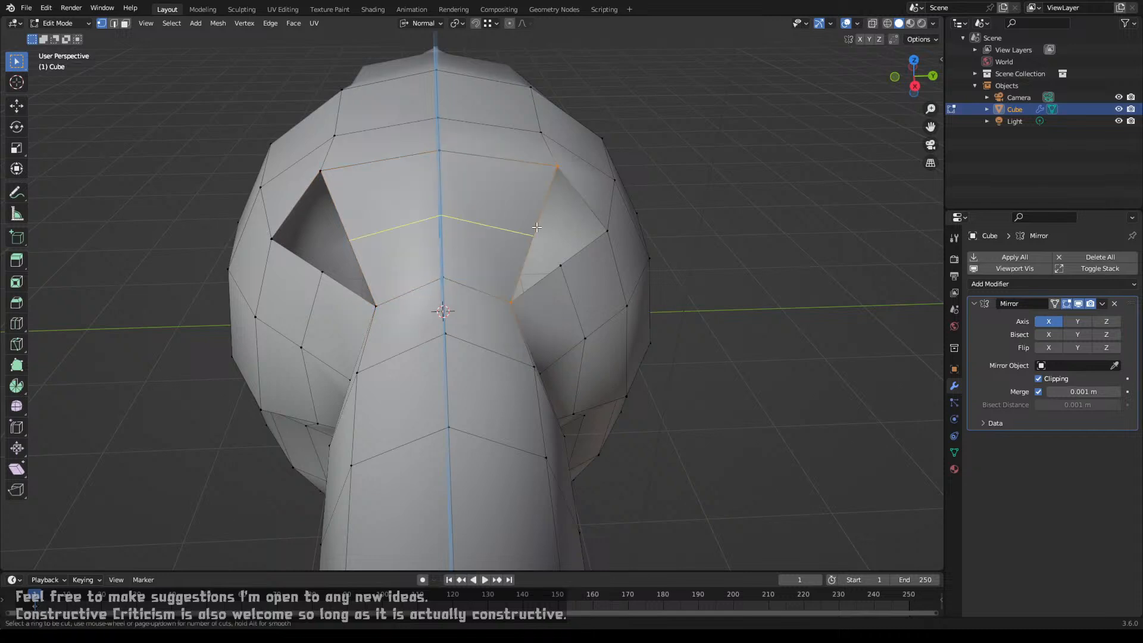
{"action": "left_click", "coordinate": [536, 227]}
{"action": "left_click", "coordinate": [536, 227]}
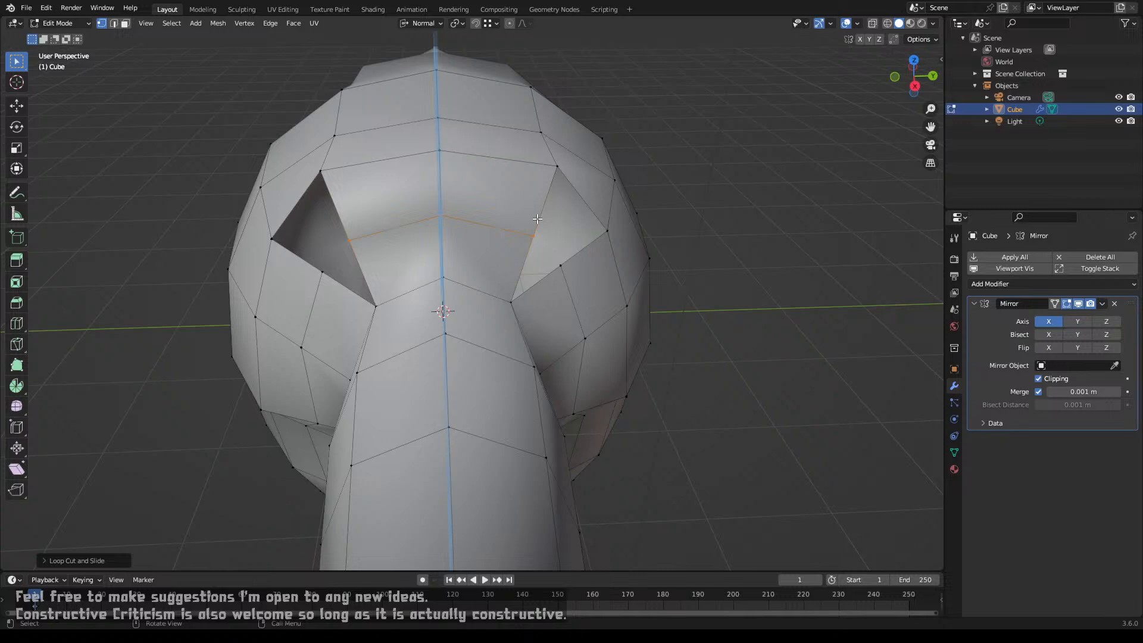
Step: Merge both ends of the new crosswise loop At Last into the adjacent front and rear body loop-cut vertices
{"action": "left_click", "coordinate": [539, 243]}
{"action": "left_click", "coordinate": [567, 281], "text": "shift"}
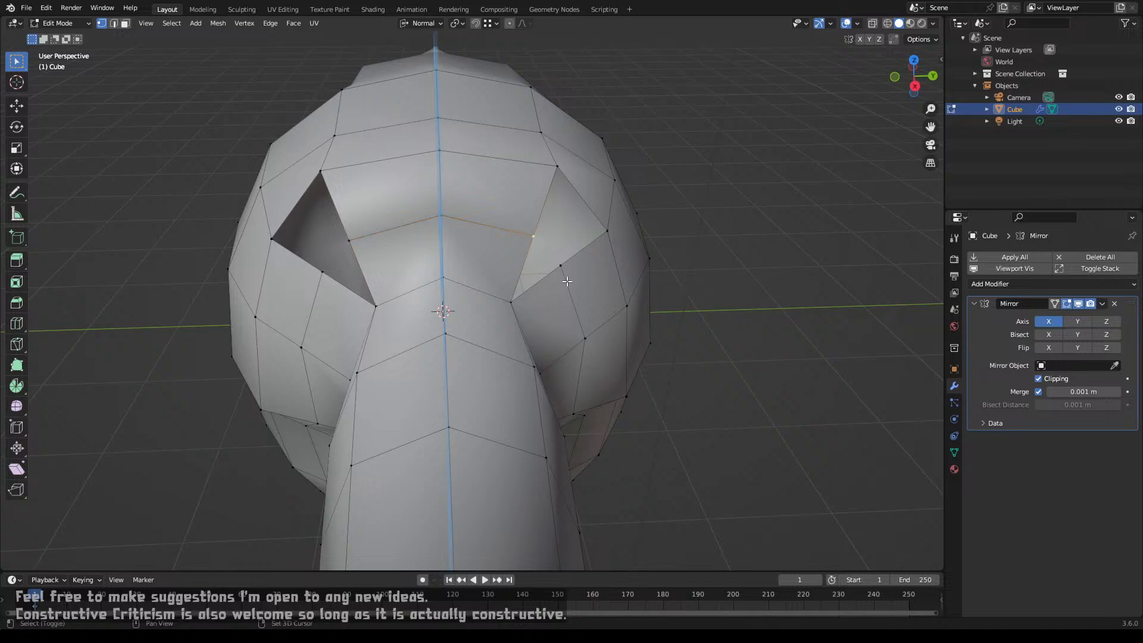
{"action": "key", "text": "m"}
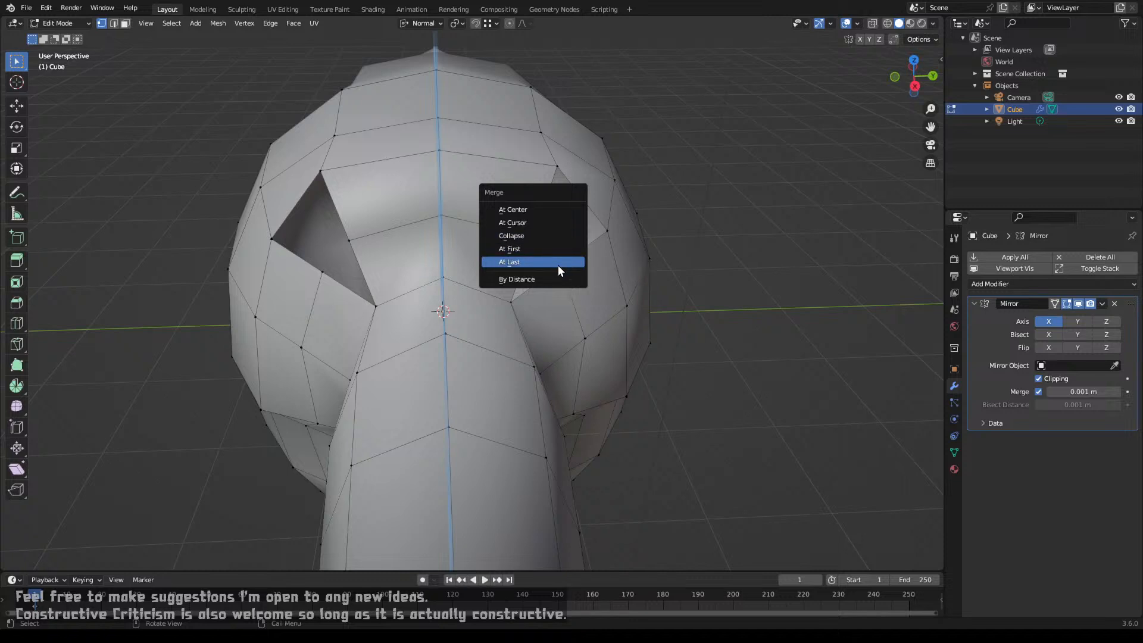
{"action": "left_click", "coordinate": [558, 262]}
{"action": "left_click", "coordinate": [349, 241]}
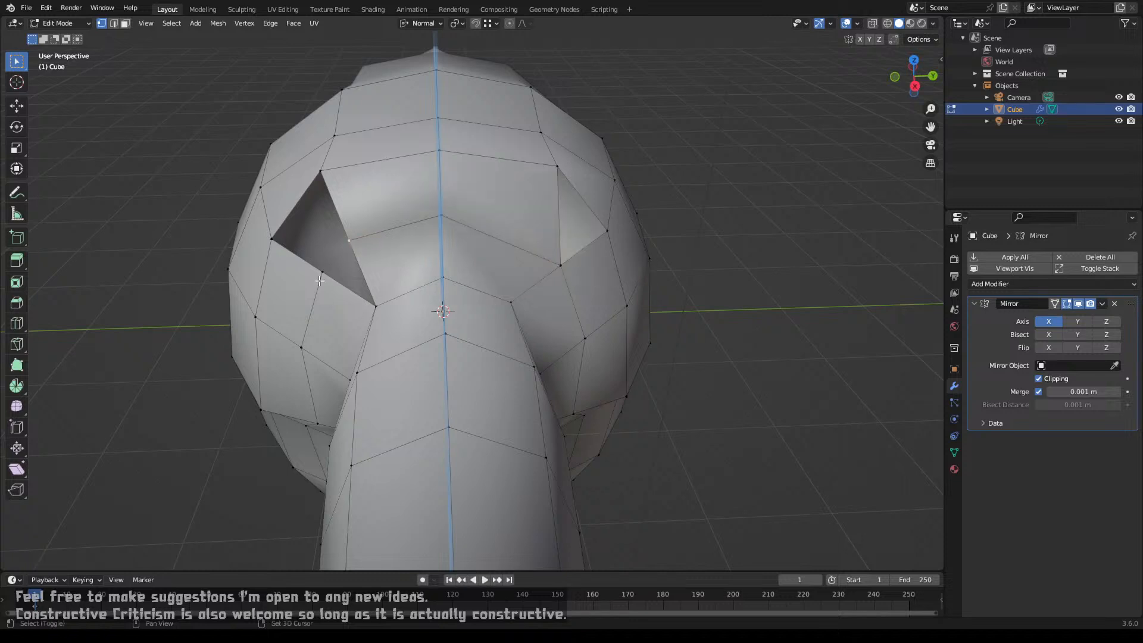
{"action": "key", "text": "m"}
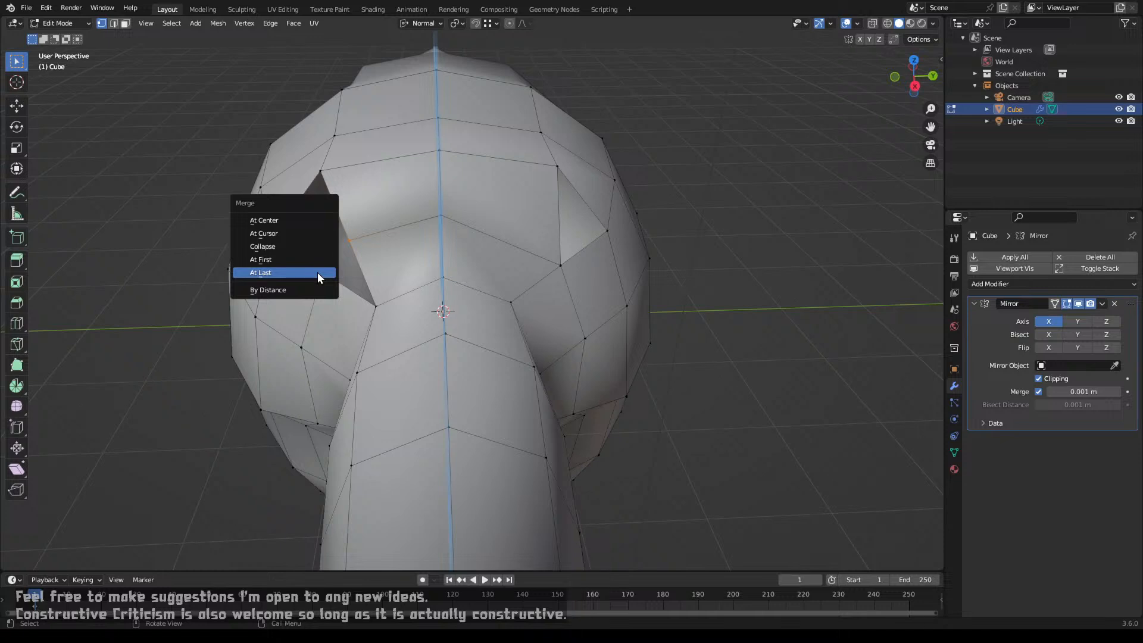
{"action": "left_click", "coordinate": [319, 275]}
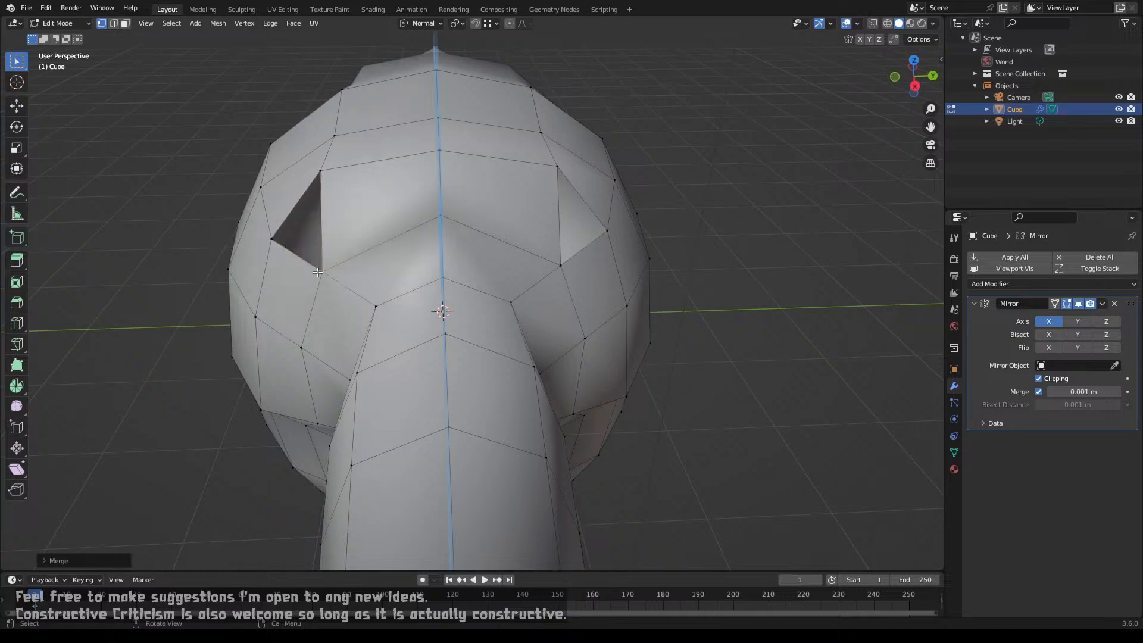
Step: Close the front and rear triangular gaps by merging each upper corner vertex At Last into the outer corner
{"action": "left_click", "coordinate": [323, 178]}
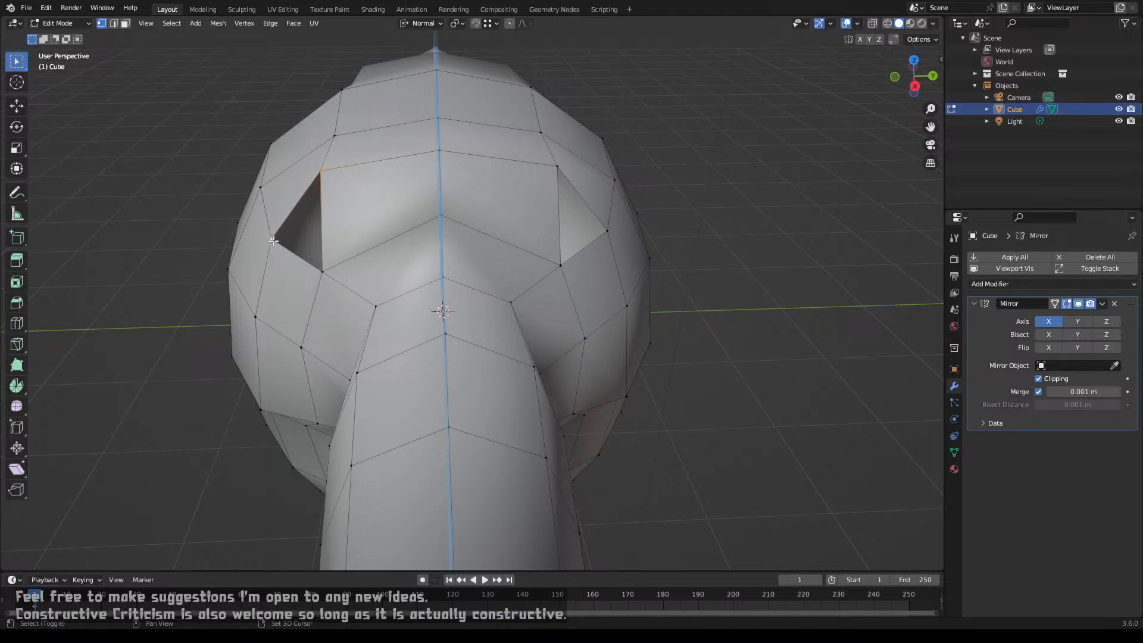
{"action": "key", "text": "m"}
{"action": "left_click", "coordinate": [300, 262]}
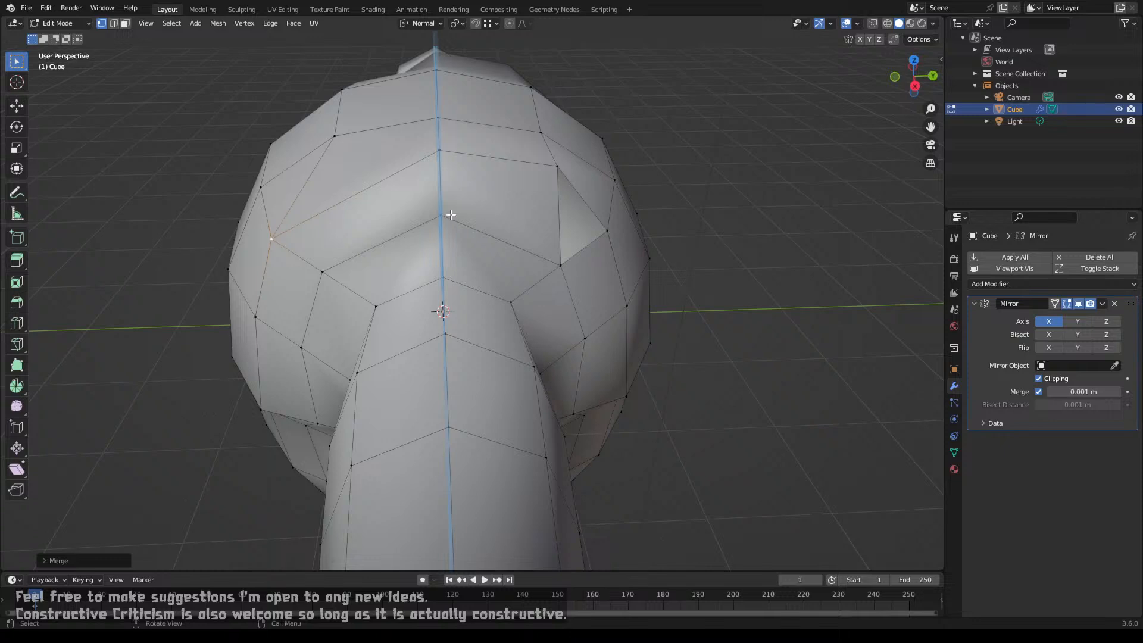
{"action": "left_click", "coordinate": [557, 167], "text": "shift"}
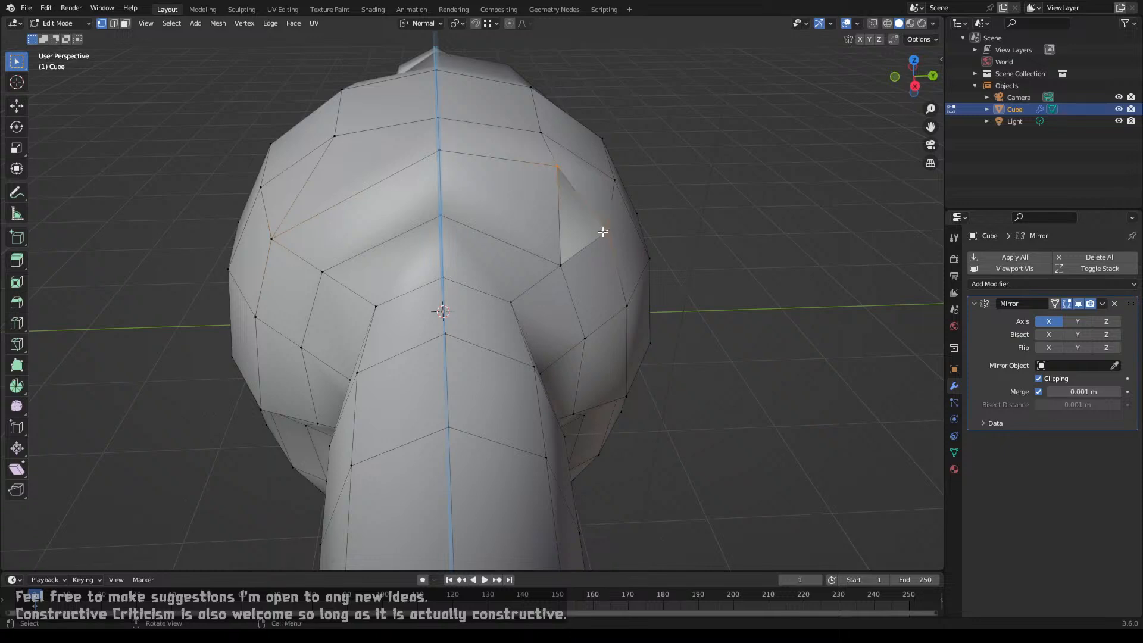
{"action": "key", "text": "m"}
{"action": "left_click", "coordinate": [594, 231]}
Step: Try sliding the merged front shoulder vertex along its upper edge, and cancel the slide
{"action": "mouse_move", "coordinate": [474, 228]}
{"action": "middle_mouse_down"}
{"action": "mouse_move", "coordinate": [559, 209]}
{"action": "mouse_move", "coordinate": [491, 239]}
{"action": "middle_mouse_up"}
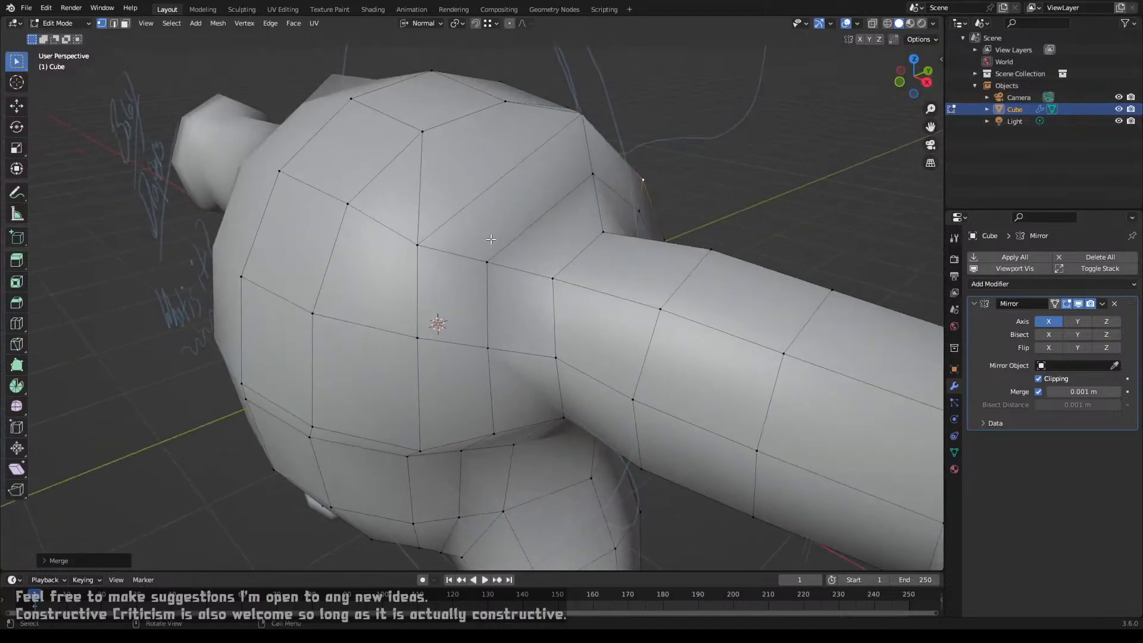
{"action": "left_click", "coordinate": [419, 243]}
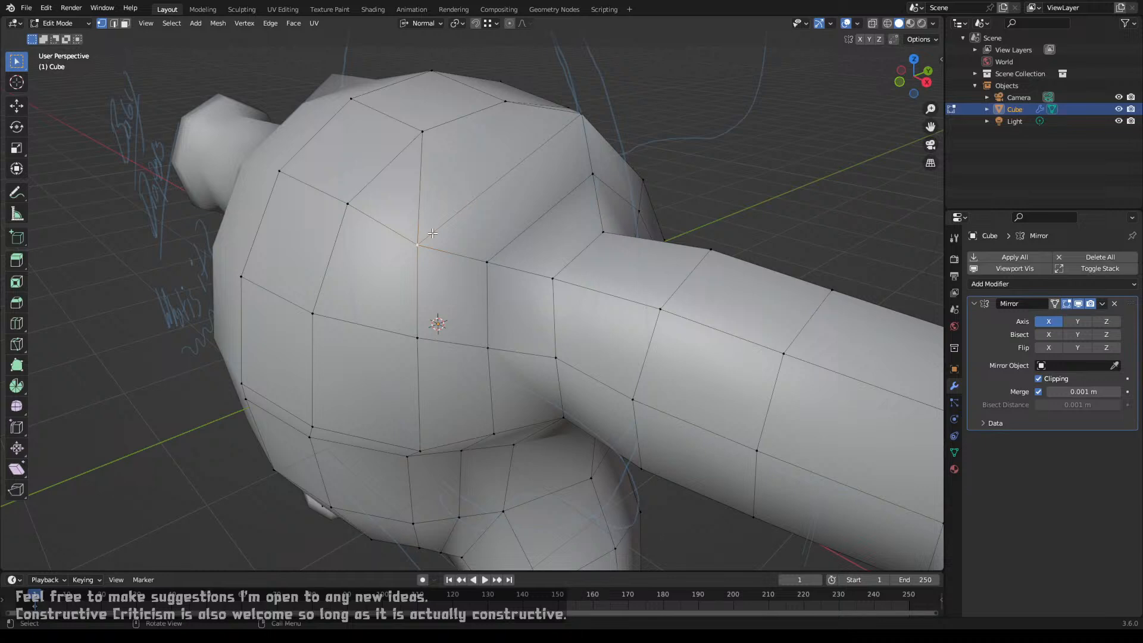
{"action": "key", "text": "g"}
{"action": "key", "text": "g"}
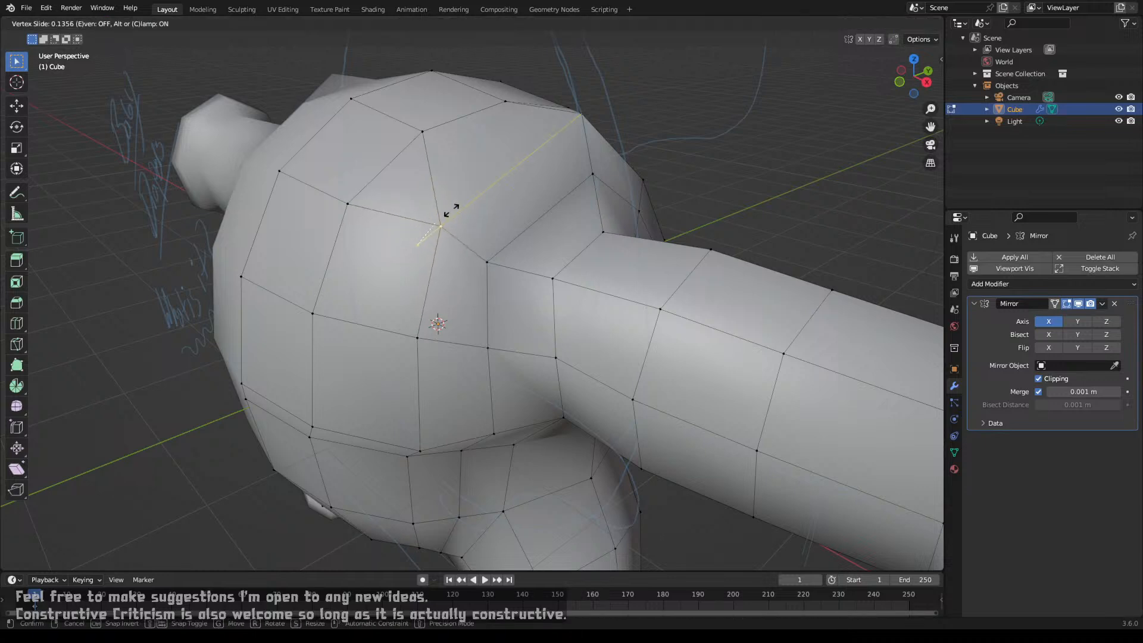
{"action": "right_click", "coordinate": [452, 210]}
Step: Undo the gap merges, the crosswise loop cut and the rear bridging face above the arm
{"action": "key", "text": "ctrl+z"}
{"action": "key", "text": "ctrl+z"}
{"action": "key", "text": "ctrl+z"}
{"action": "key", "text": "ctrl+z"}
{"action": "key", "text": "ctrl+z"}
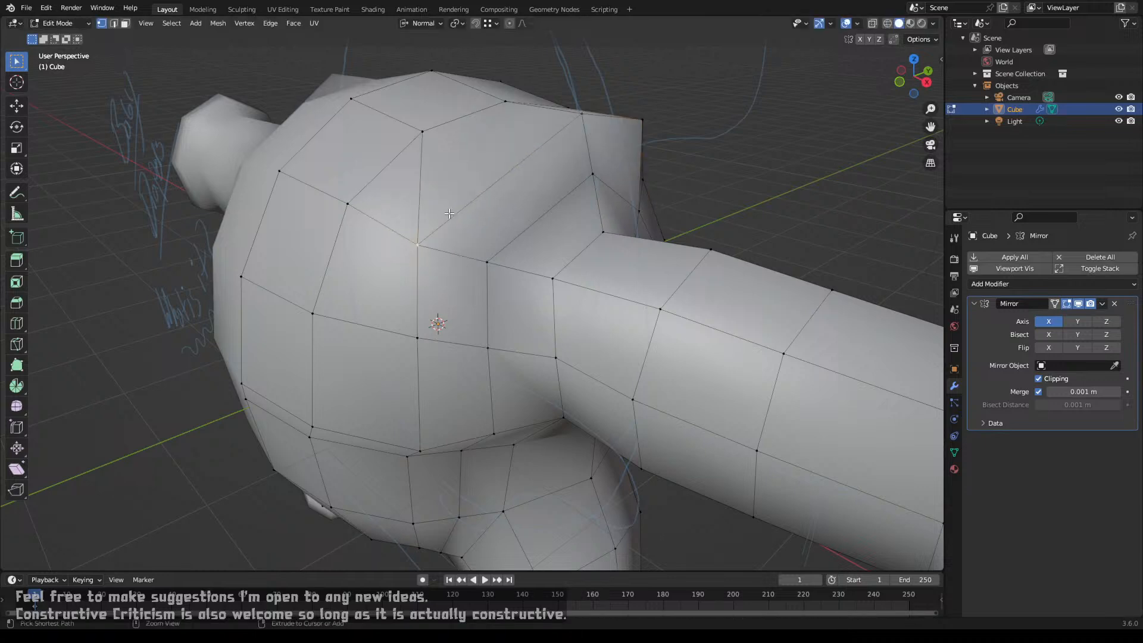
{"action": "key", "text": "ctrl+z"}
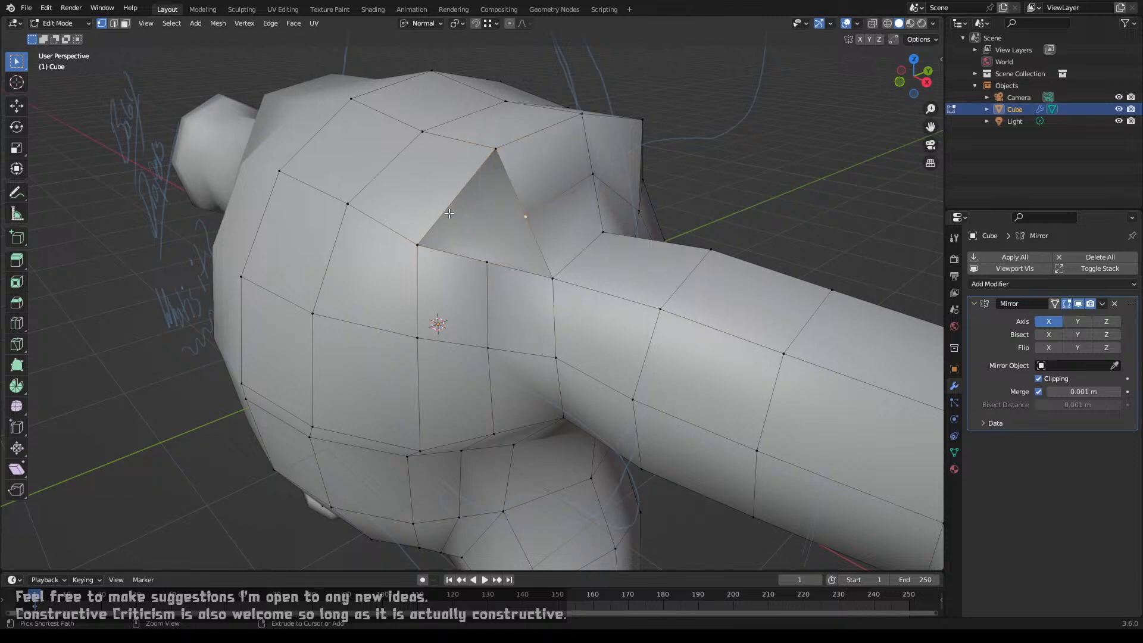
{"action": "key", "text": "ctrl+z"}
{"action": "key", "text": "ctrl+z"}
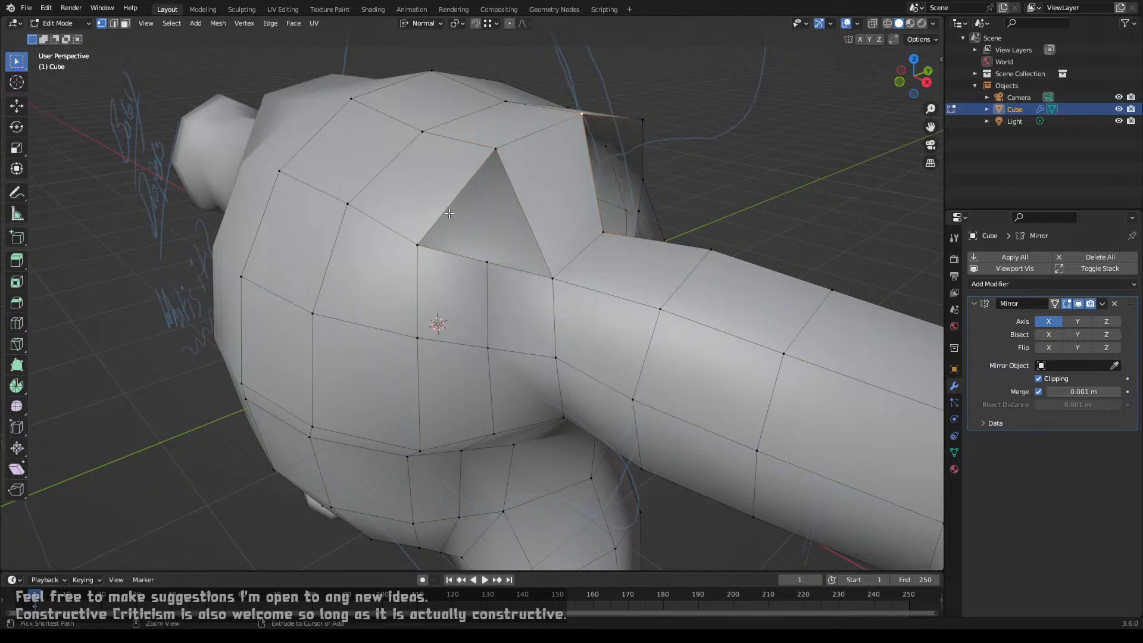
Step: Try deleting the selected rim vertices around the shoulder opening, and undo the deletion
{"action": "key", "text": "ctrl+z"}
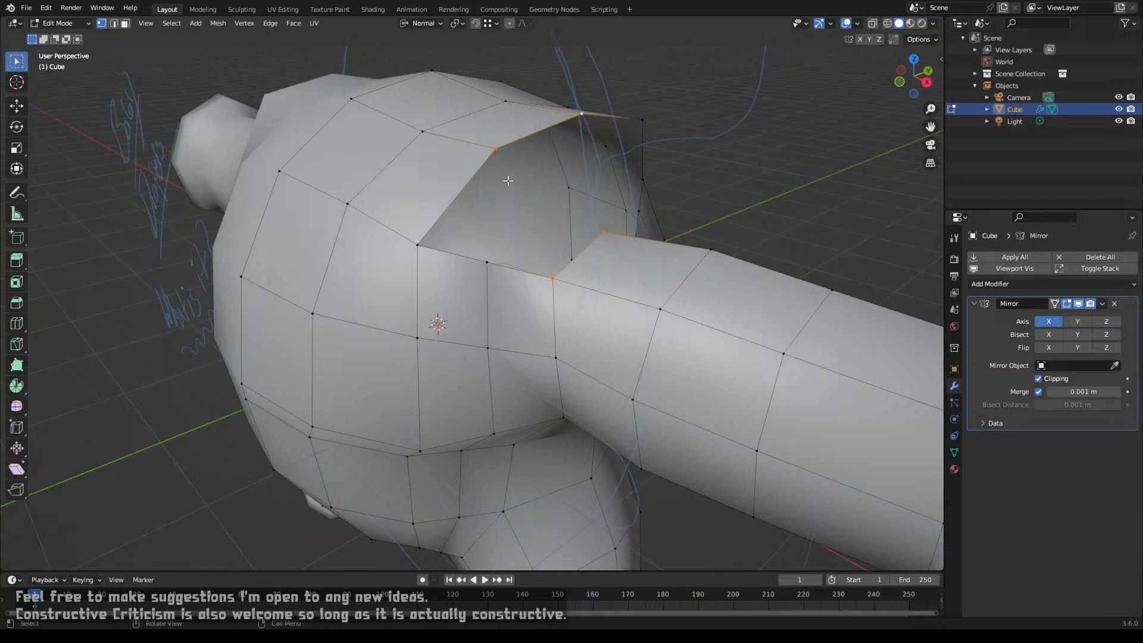
{"action": "key", "text": "x"}
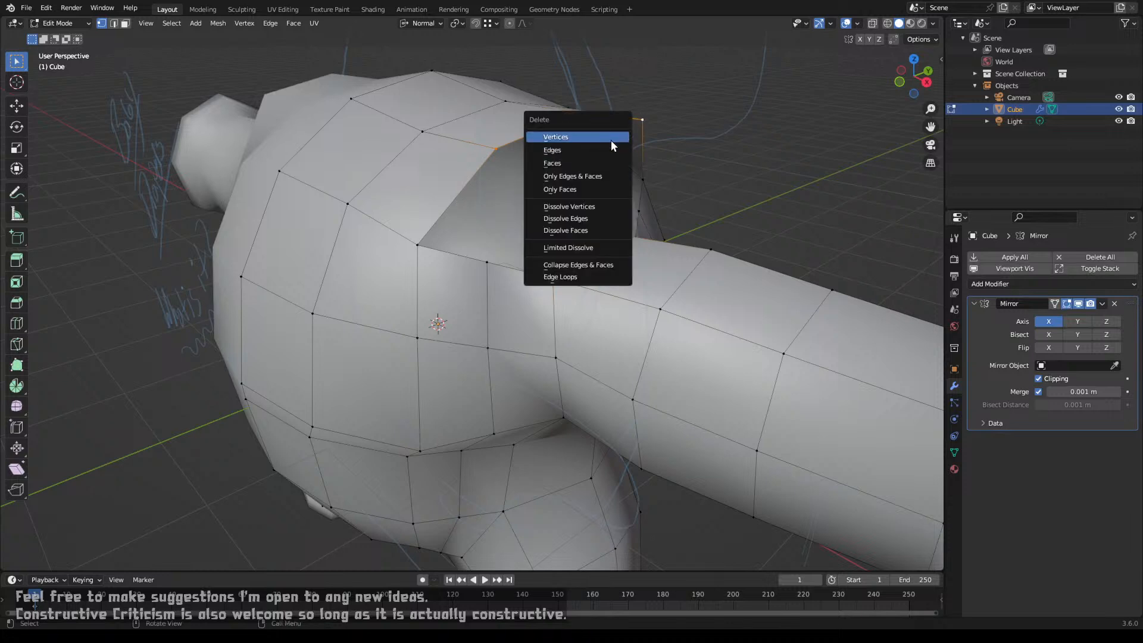
{"action": "left_click", "coordinate": [611, 144]}
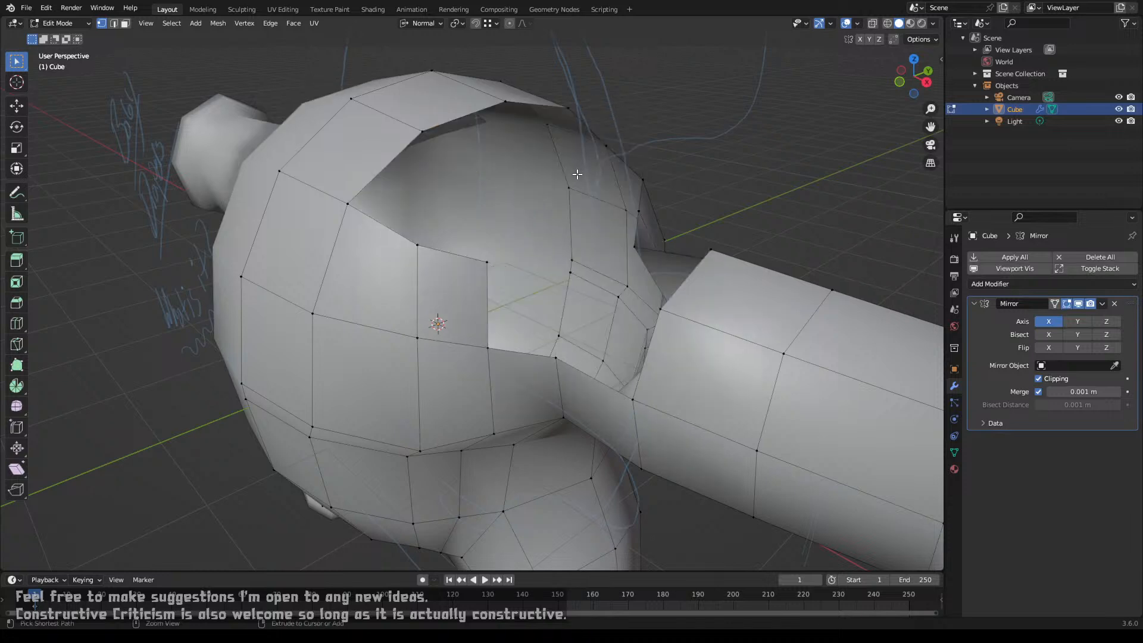
{"action": "key", "text": "ctrl+z"}
Step: Delete the row of vertices along the upper edge of the shoulder opening
{"action": "middle_click_drag", "start_coordinate": [593, 188], "coordinate": [417, 321]}
{"action": "key", "text": "c"}
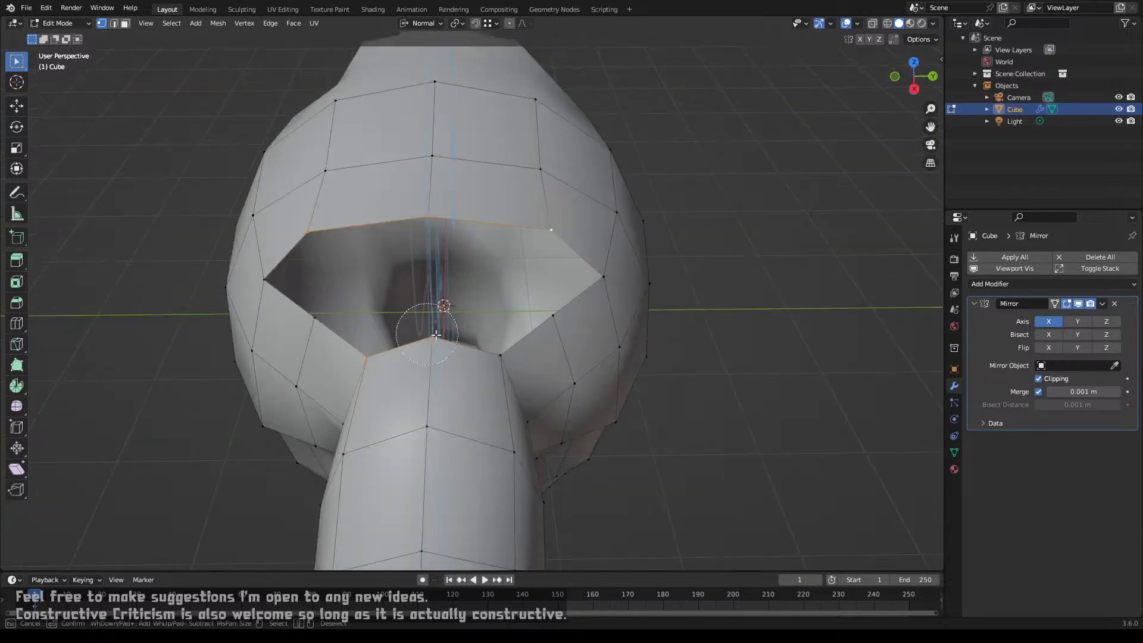
{"action": "key", "text": "x"}
{"action": "left_click", "coordinate": [330, 327]}
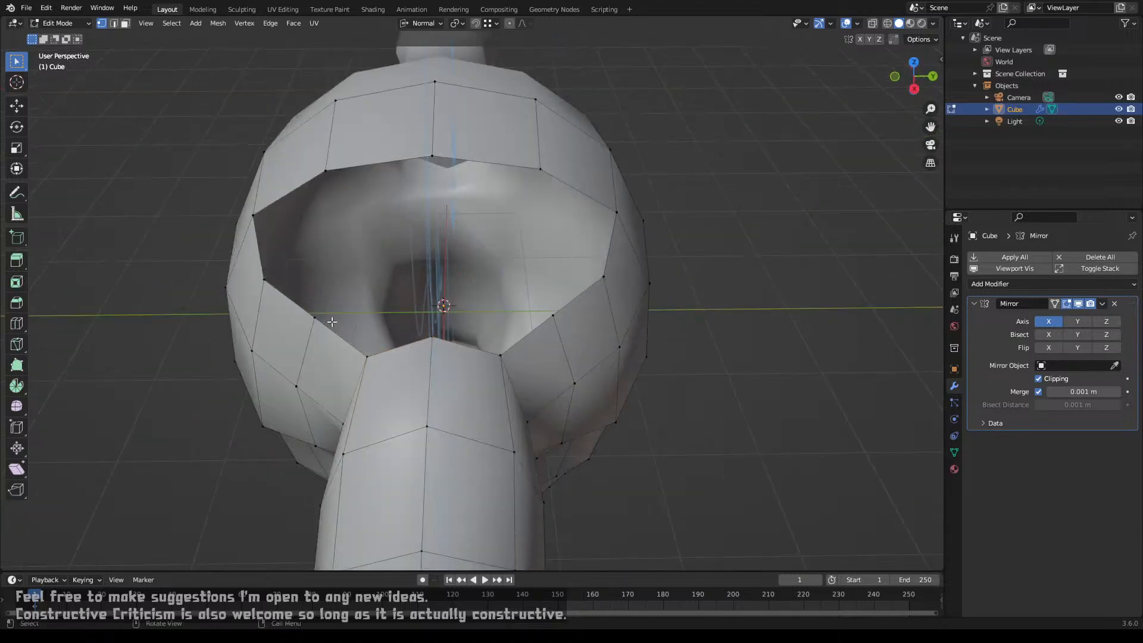
Step: Fill two side-by-side faces bridging the top of the arm to the upper rim of the shoulder opening
{"action": "middle_click_drag", "start_coordinate": [329, 326], "coordinate": [439, 293]}
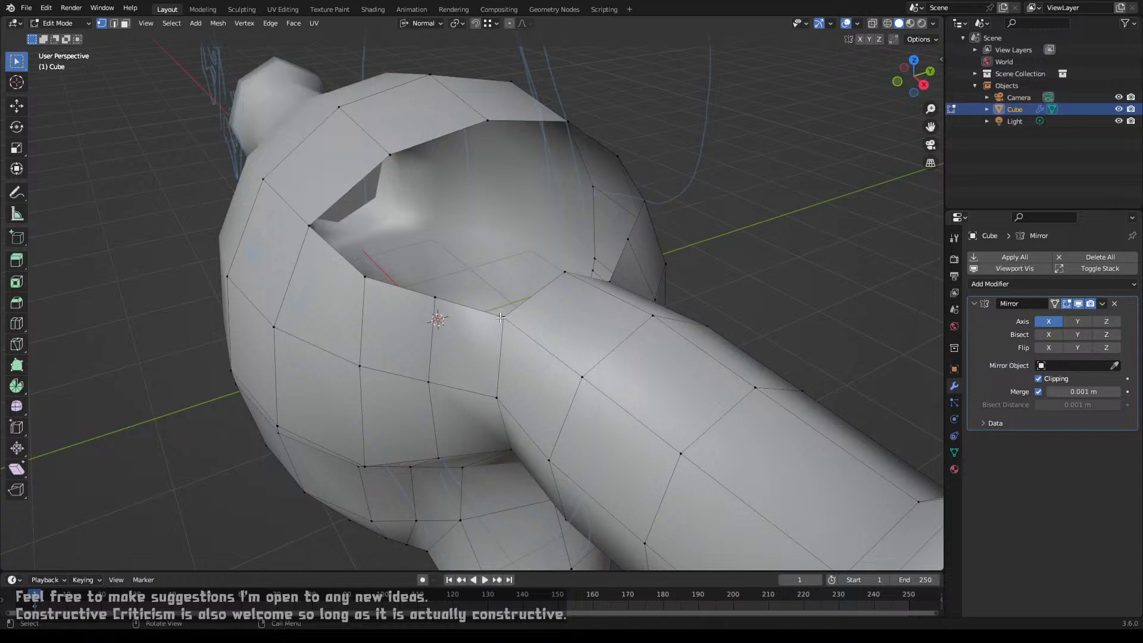
{"action": "left_click", "coordinate": [502, 317]}
{"action": "left_click", "coordinate": [487, 121], "text": "shift"}
{"action": "left_click", "coordinate": [564, 275], "text": "shift"}
{"action": "key", "text": "f"}
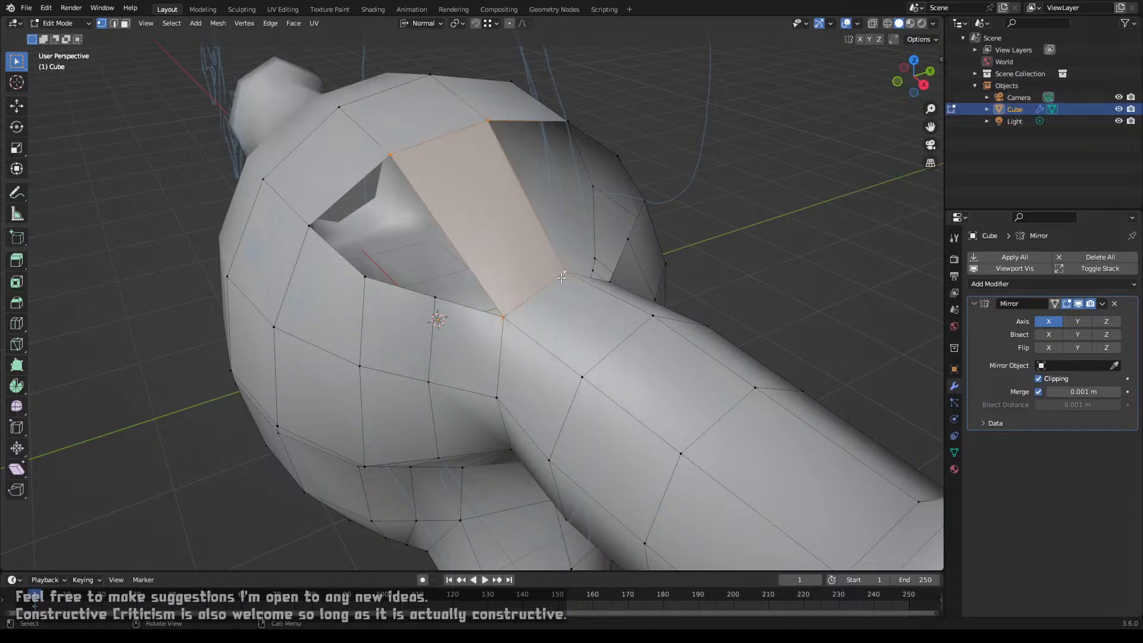
{"action": "left_click", "coordinate": [563, 274]}
{"action": "left_click", "coordinate": [488, 122], "text": "shift"}
{"action": "key", "text": "f"}
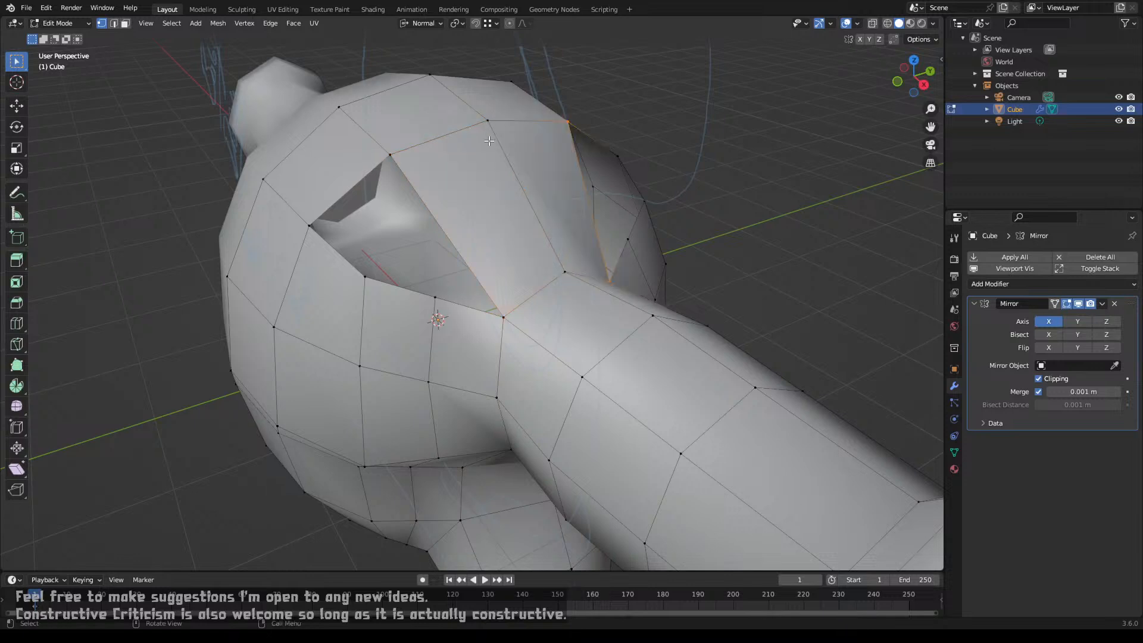
Step: Add a centred crosswise loop cut through the two bridging faces above the arm
{"action": "middle_click_drag", "start_coordinate": [510, 186], "coordinate": [501, 221]}
{"action": "key", "text": "ctrl+r"}
{"action": "left_click", "coordinate": [501, 222]}
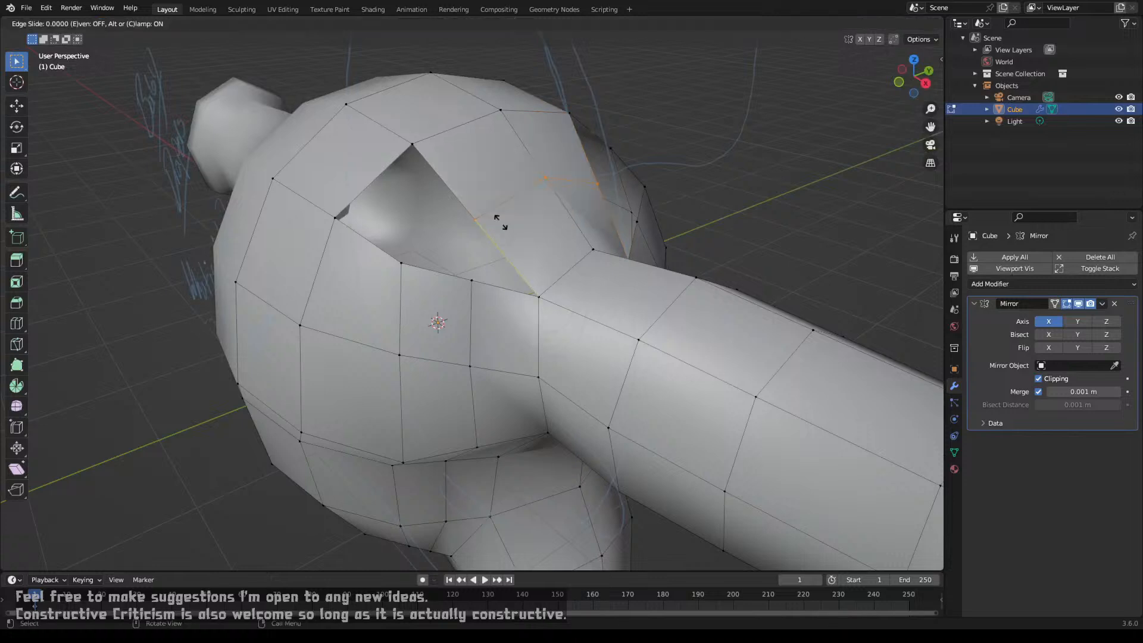
{"action": "left_click", "coordinate": [491, 261]}
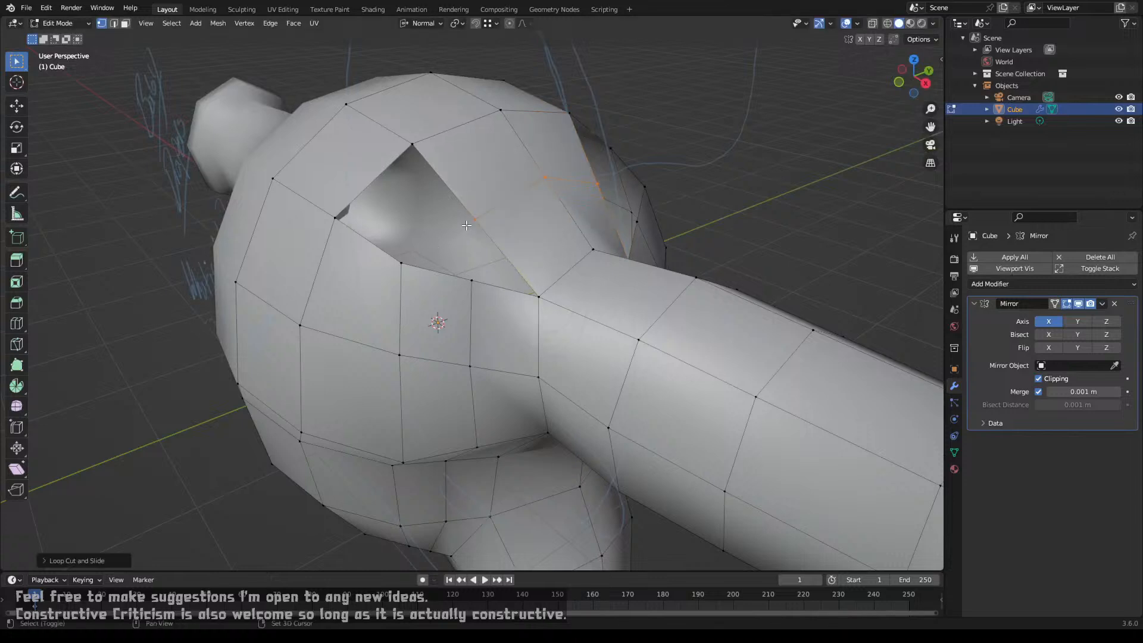
Step: Try filling the lower part of the front shoulder gap with a four-vertex face, and undo it
{"action": "left_click", "coordinate": [474, 280], "text": "shift"}
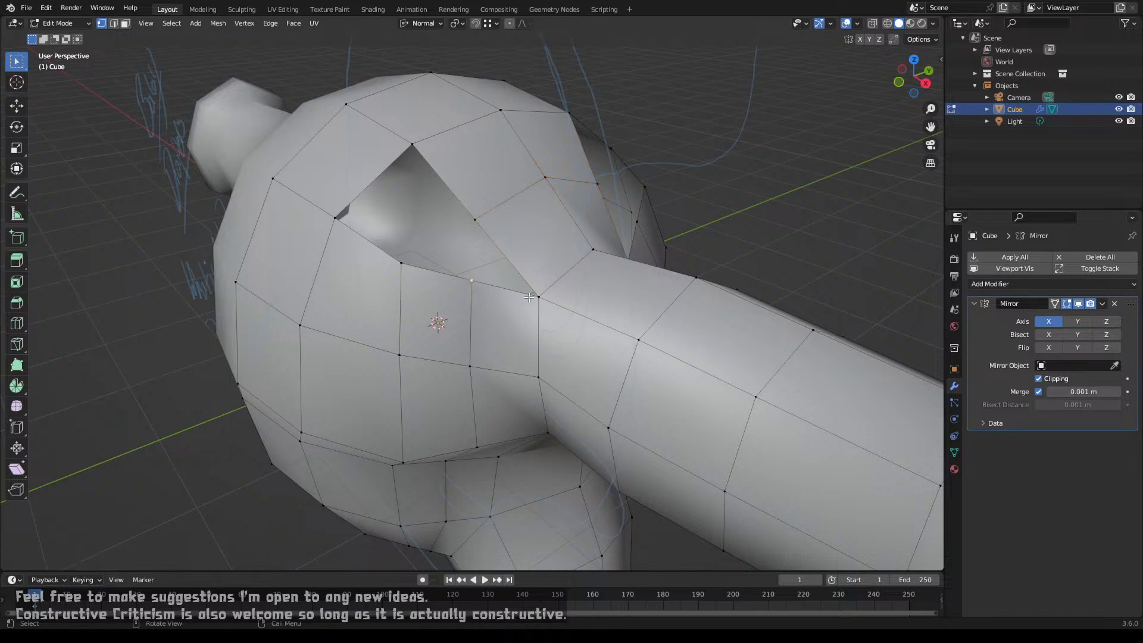
{"action": "left_click", "coordinate": [529, 285], "text": "shift"}
{"action": "left_click", "coordinate": [479, 217], "text": "shift"}
{"action": "left_click", "coordinate": [393, 257], "text": "shift"}
{"action": "mouse_move", "coordinate": [393, 257]}
{"action": "middle_mouse_down"}
{"action": "mouse_move", "coordinate": [454, 213]}
{"action": "mouse_move", "coordinate": [411, 268]}
{"action": "middle_mouse_up"}
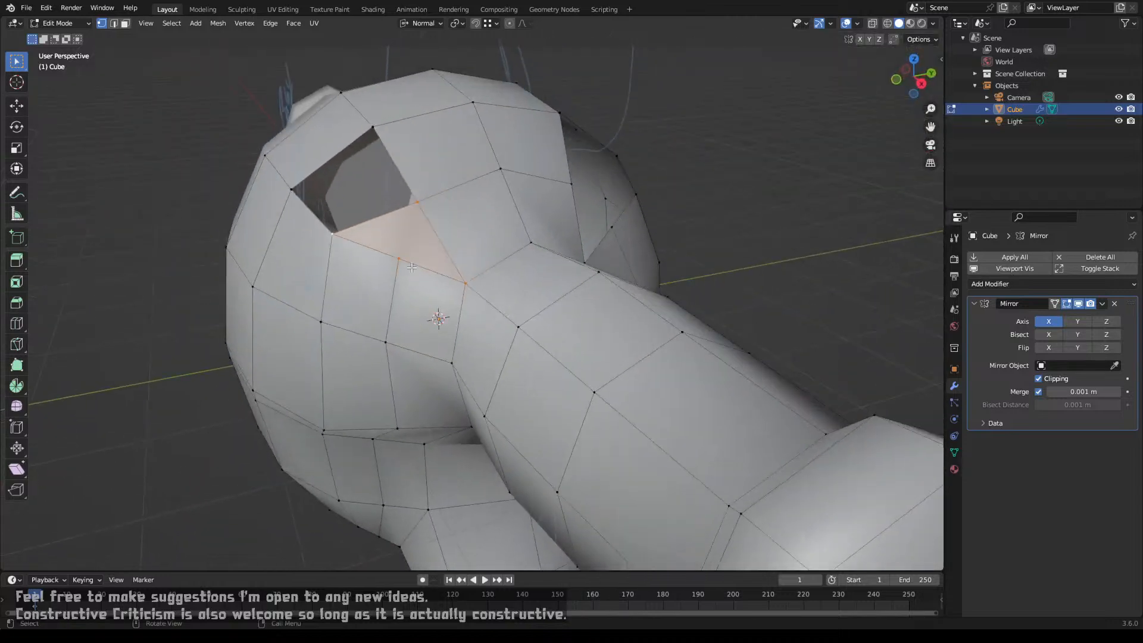
{"action": "key", "text": "ctrl+z"}
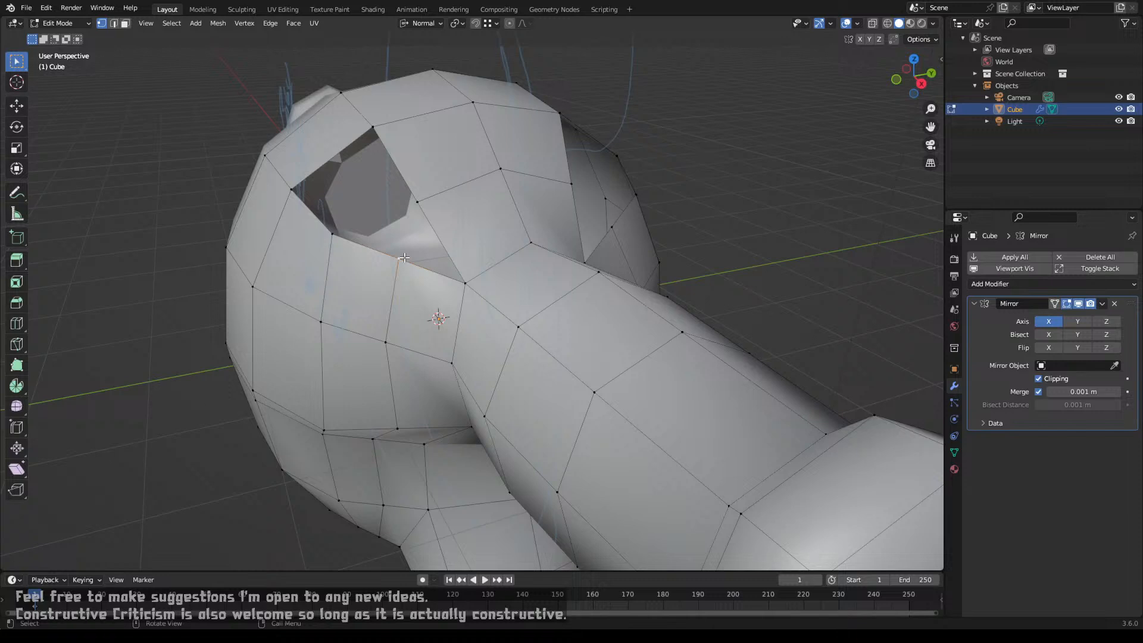
Step: Dissolve the vertical body edge loop below the front gap, and merge the gap's lower corner At Last into the adjacent loop-cut vertex
{"action": "left_click", "coordinate": [396, 285], "text": "alt"}
{"action": "middle_click_drag", "start_coordinate": [396, 284], "coordinate": [420, 256]}
{"action": "key", "text": "x"}
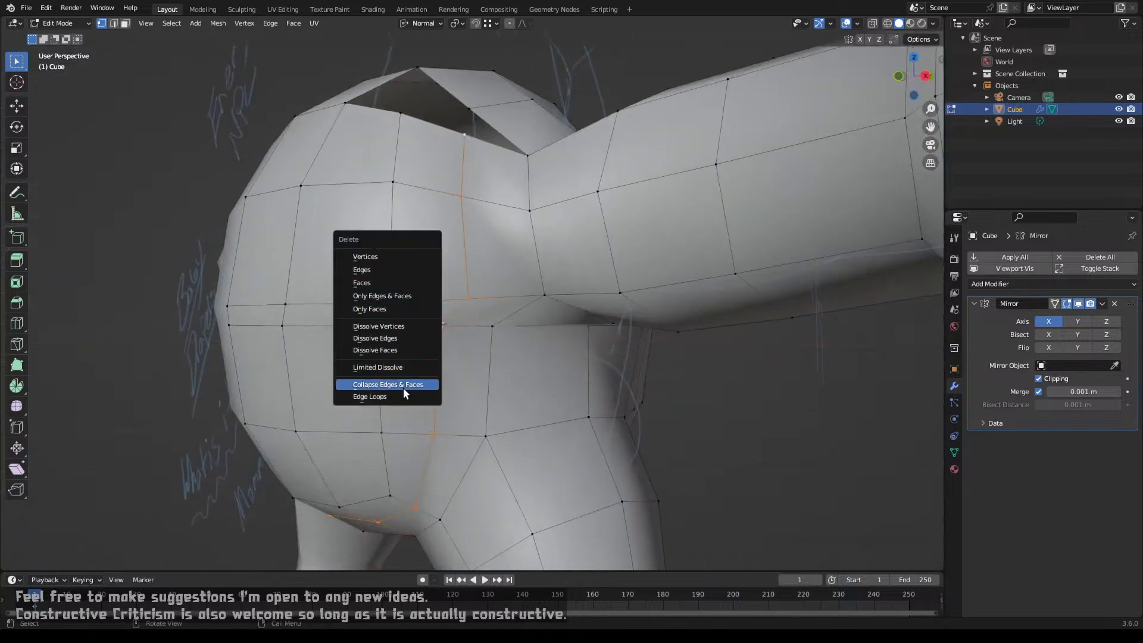
{"action": "left_click", "coordinate": [405, 338]}
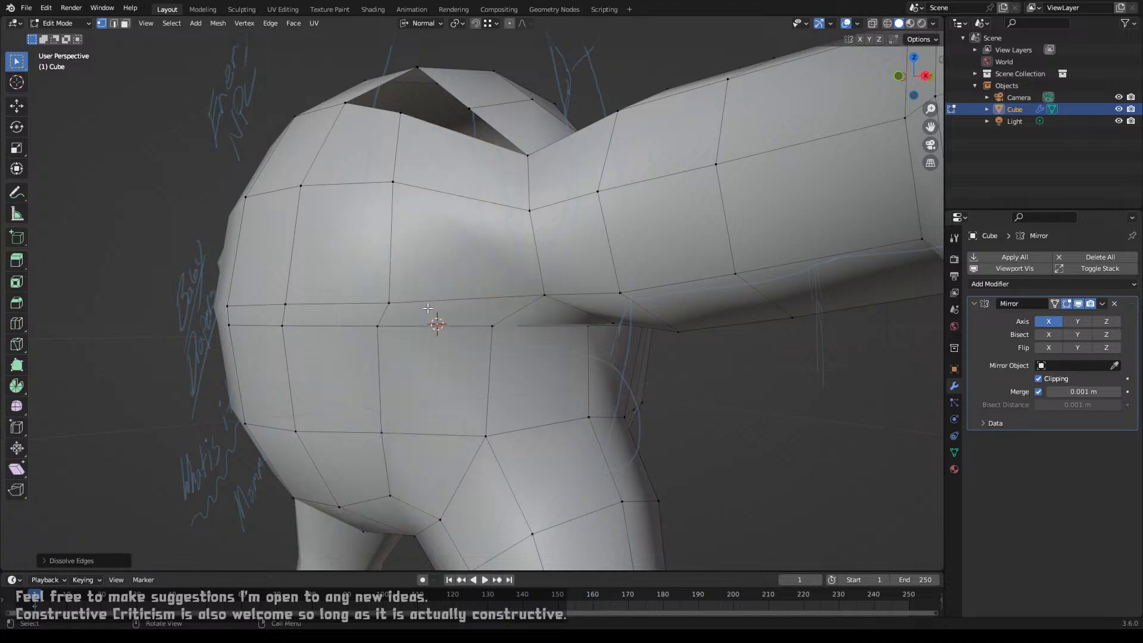
{"action": "middle_click_drag", "start_coordinate": [428, 309], "coordinate": [440, 265]}
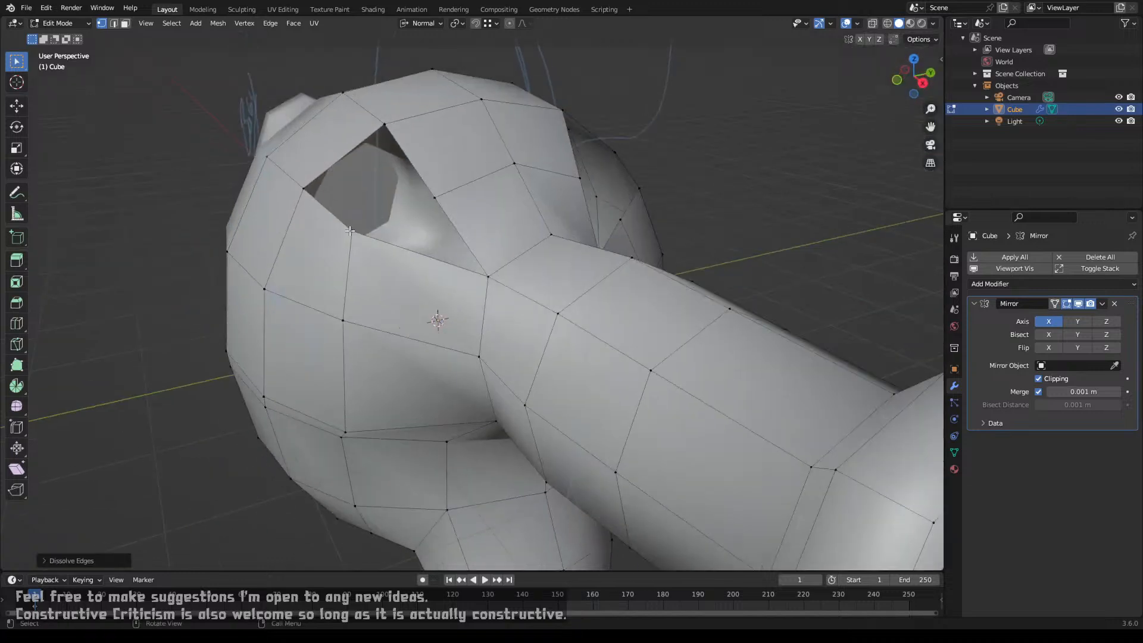
{"action": "left_click", "coordinate": [350, 231], "text": "shift"}
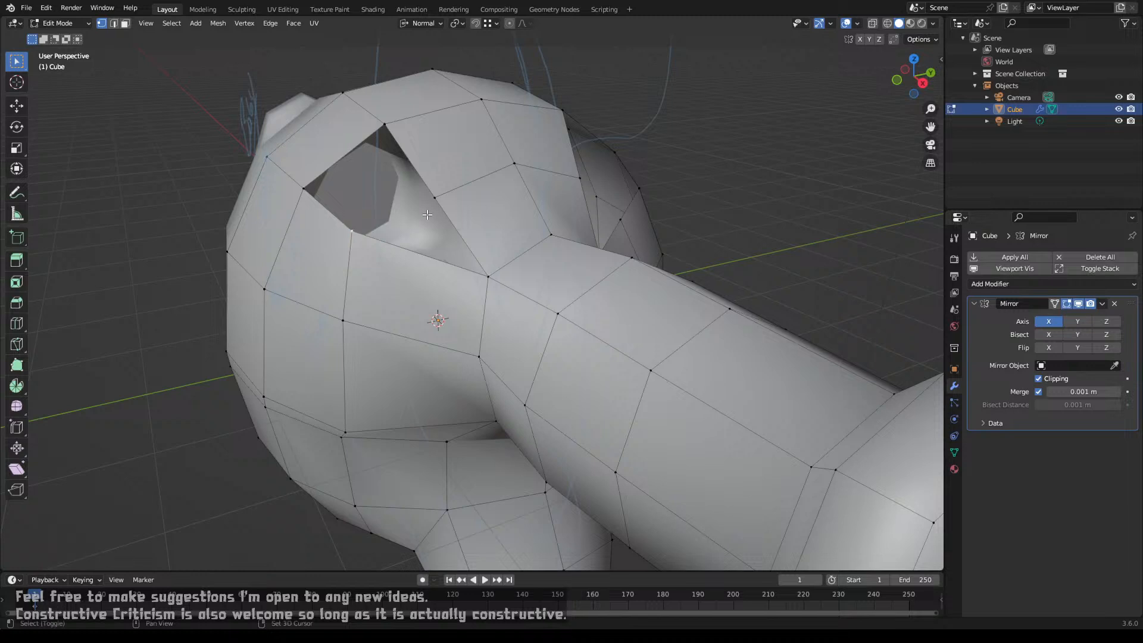
{"action": "key", "text": "m"}
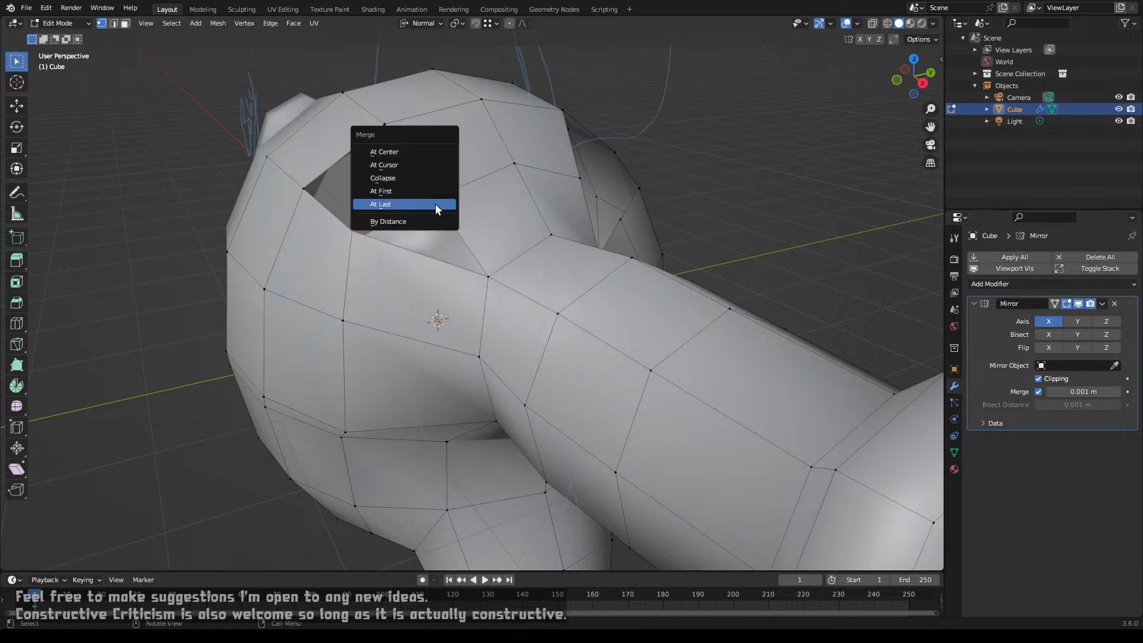
{"action": "left_click", "coordinate": [435, 204]}
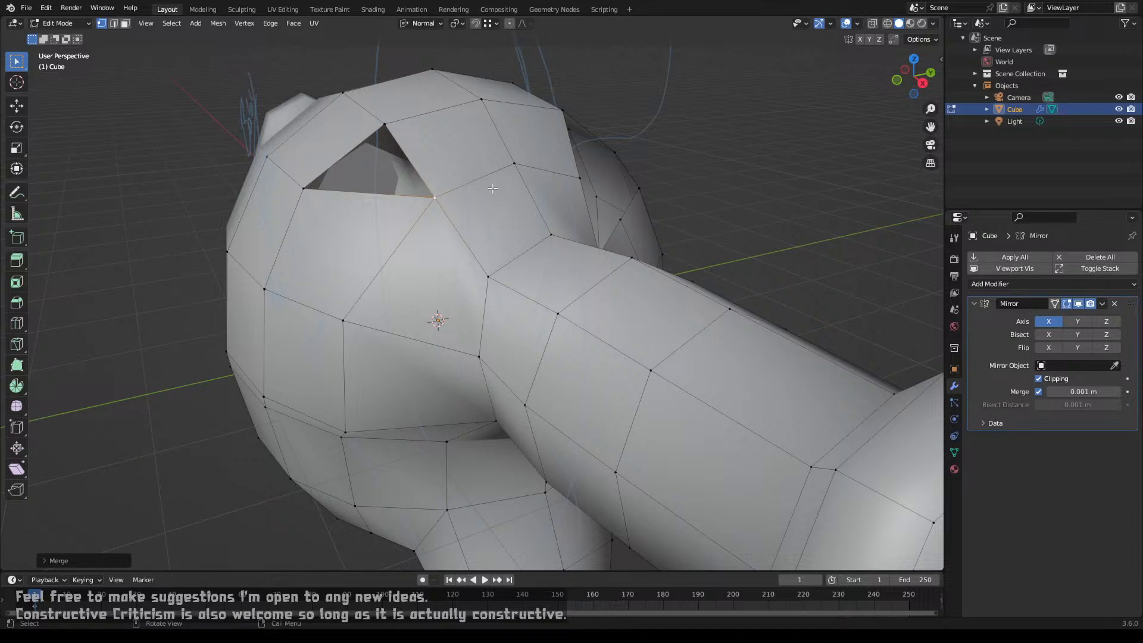
Step: Dissolve the matching rear body edge loop, and merge the rear gap's lower corner At Last into the adjacent loop-cut vertex
{"action": "middle_click_drag", "start_coordinate": [493, 189], "coordinate": [431, 211]}
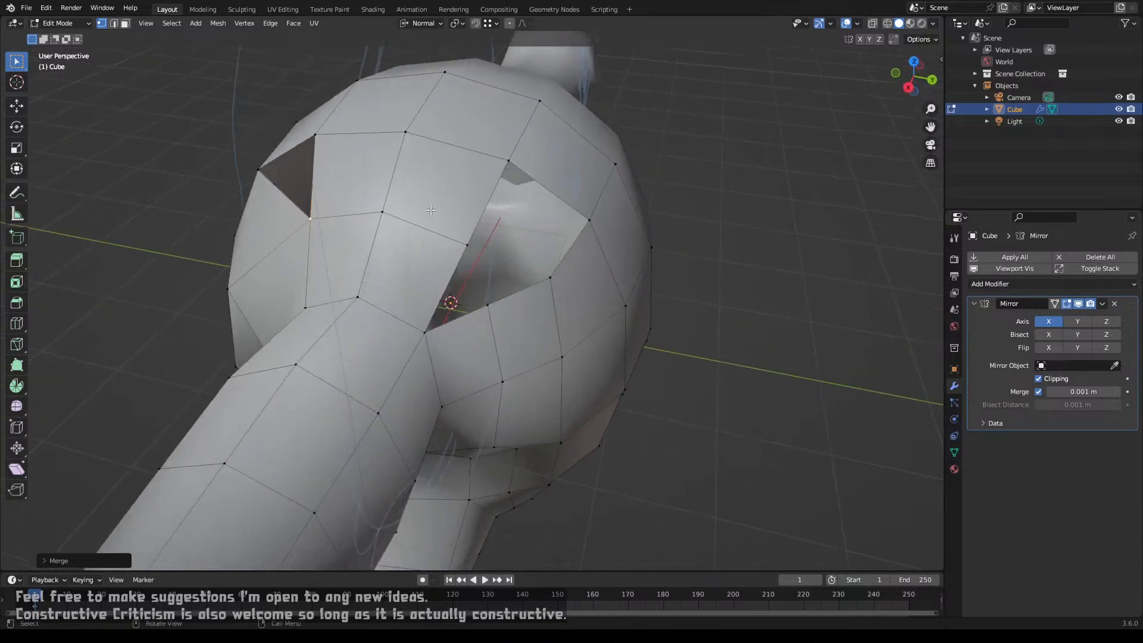
{"action": "left_click", "coordinate": [499, 332], "text": "alt"}
{"action": "key", "text": "x"}
{"action": "left_click", "coordinate": [499, 331]}
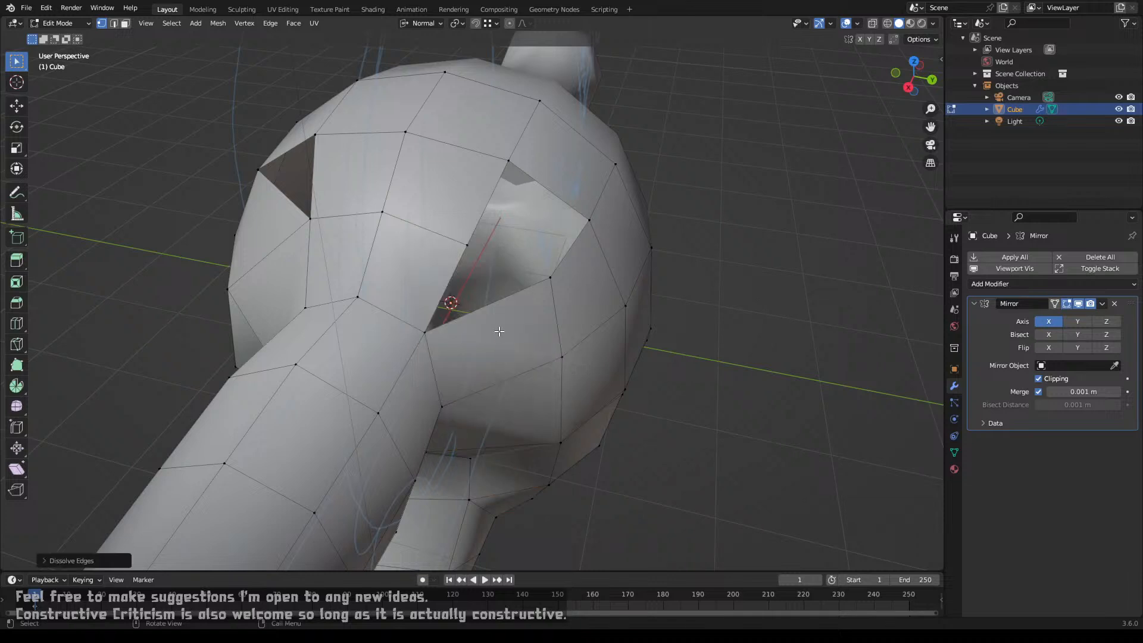
{"action": "left_click", "coordinate": [550, 278]}
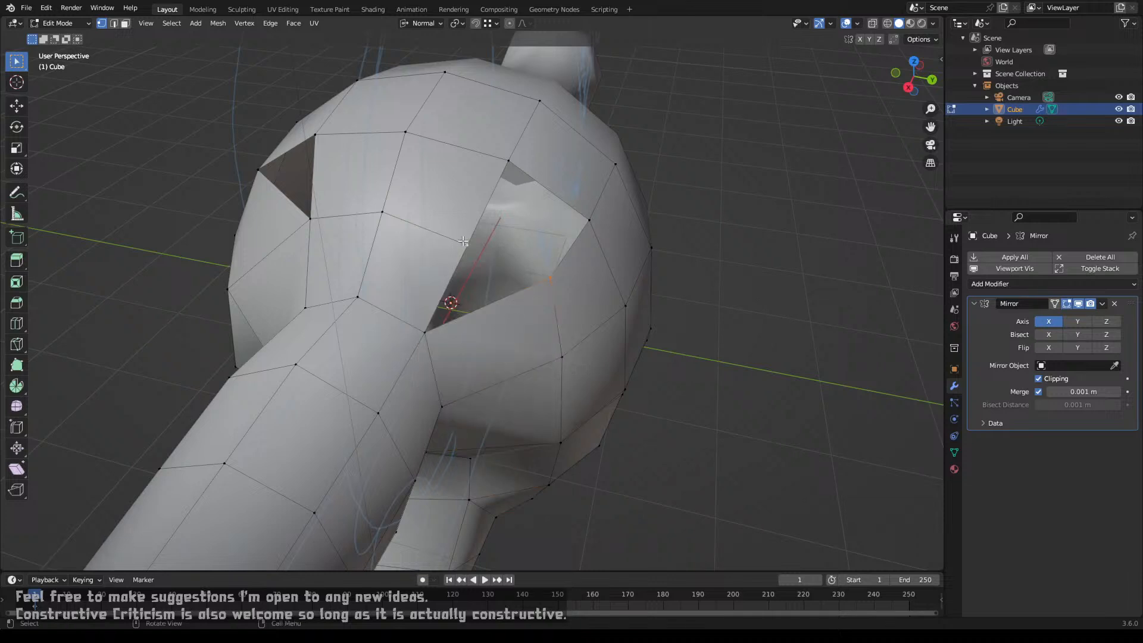
{"action": "key", "text": "m"}
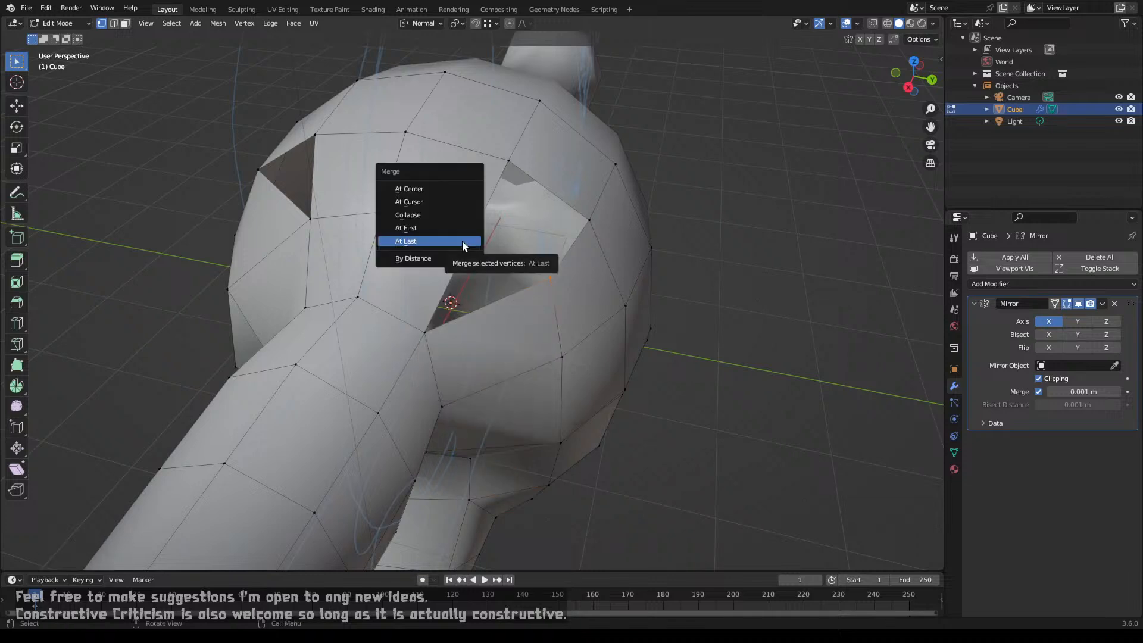
{"action": "left_click", "coordinate": [462, 241]}
Step: Add a centred vertical loop cut through the body faces below each of the rear and front shoulder gaps
{"action": "mouse_move", "coordinate": [462, 244]}
{"action": "middle_mouse_down"}
{"action": "mouse_move", "coordinate": [503, 250]}
{"action": "mouse_move", "coordinate": [479, 254]}
{"action": "middle_mouse_up"}
{"action": "key", "text": "ctrl+r"}
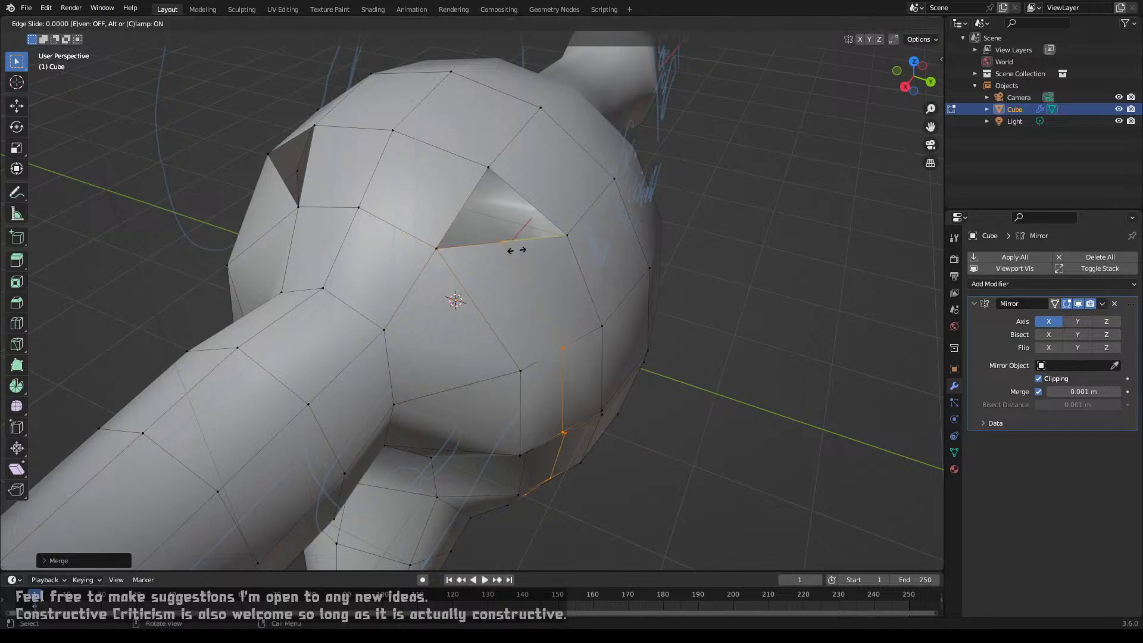
{"action": "left_click", "coordinate": [515, 250]}
{"action": "key", "text": "ctrl+r"}
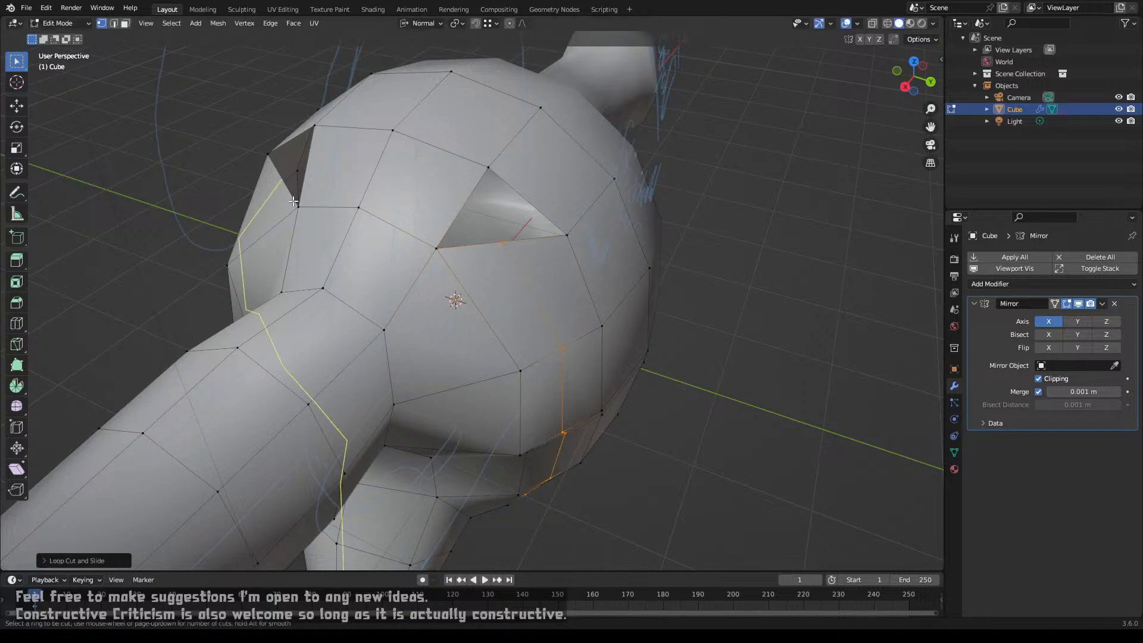
{"action": "left_click", "coordinate": [293, 201]}
{"action": "left_click", "coordinate": [292, 199]}
Step: Slide the top vertices of both new loop cuts nearly halfway down their edges to open the gaps into quads
{"action": "left_click", "coordinate": [510, 239]}
{"action": "key", "text": "g"}
{"action": "key", "text": "g"}
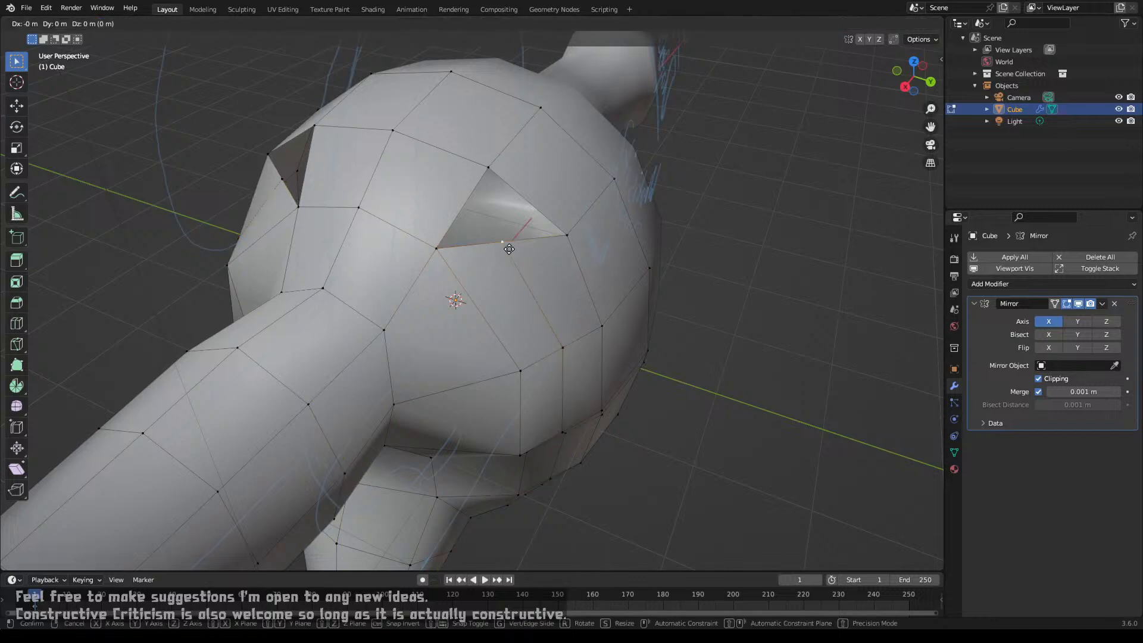
{"action": "right_click", "coordinate": [509, 250]}
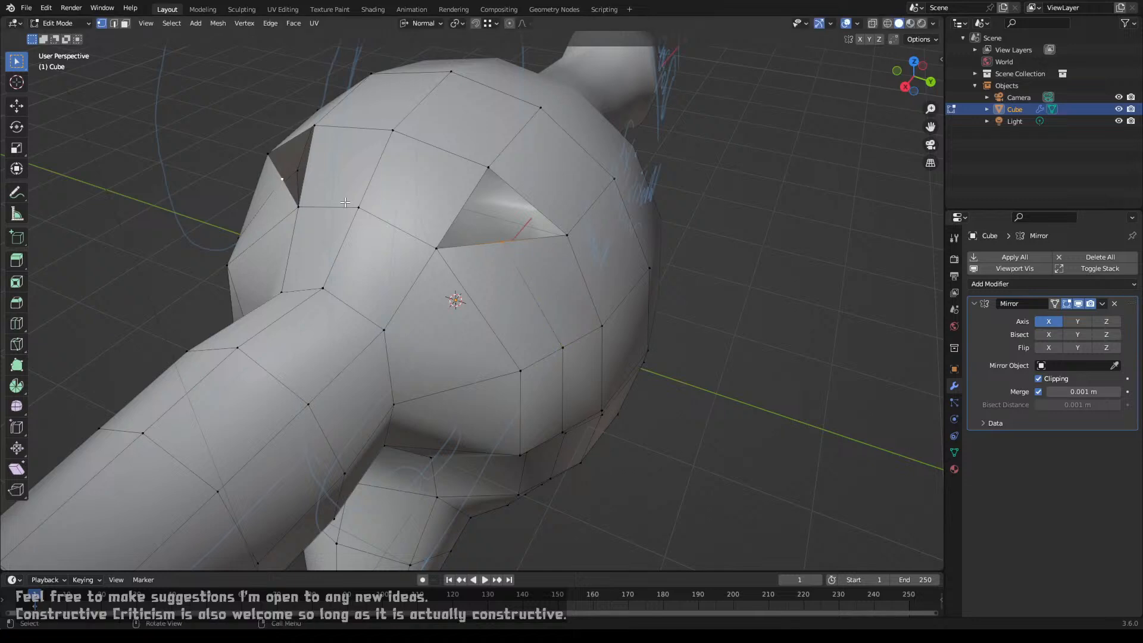
{"action": "left_click", "coordinate": [282, 179], "text": "shift"}
{"action": "key", "text": "g"}
{"action": "key", "text": "g"}
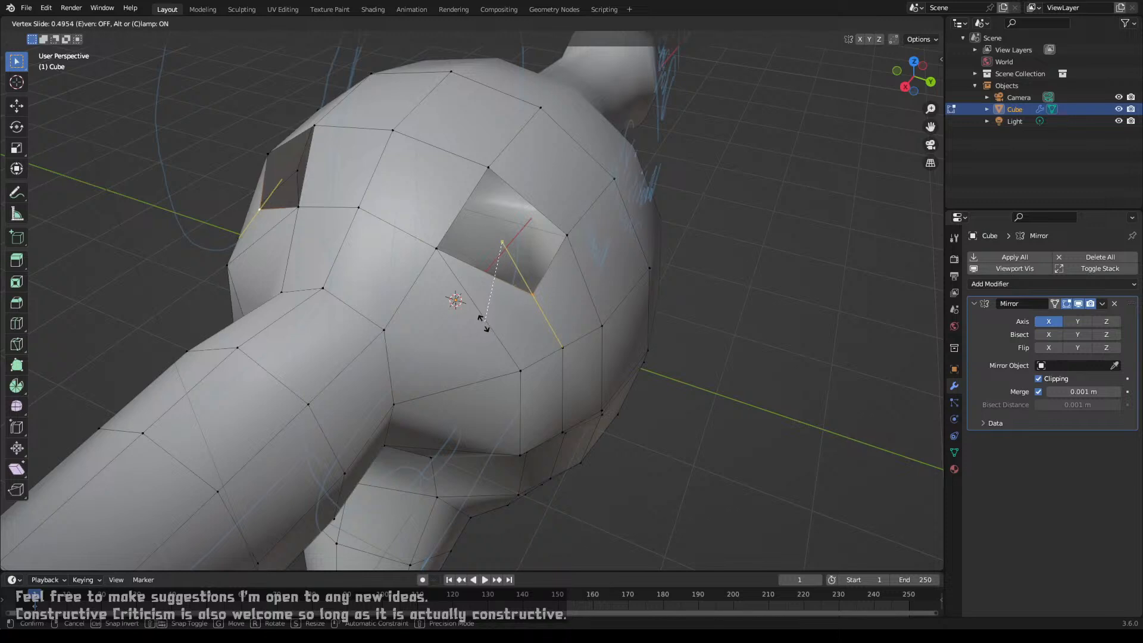
{"action": "left_click", "coordinate": [480, 319]}
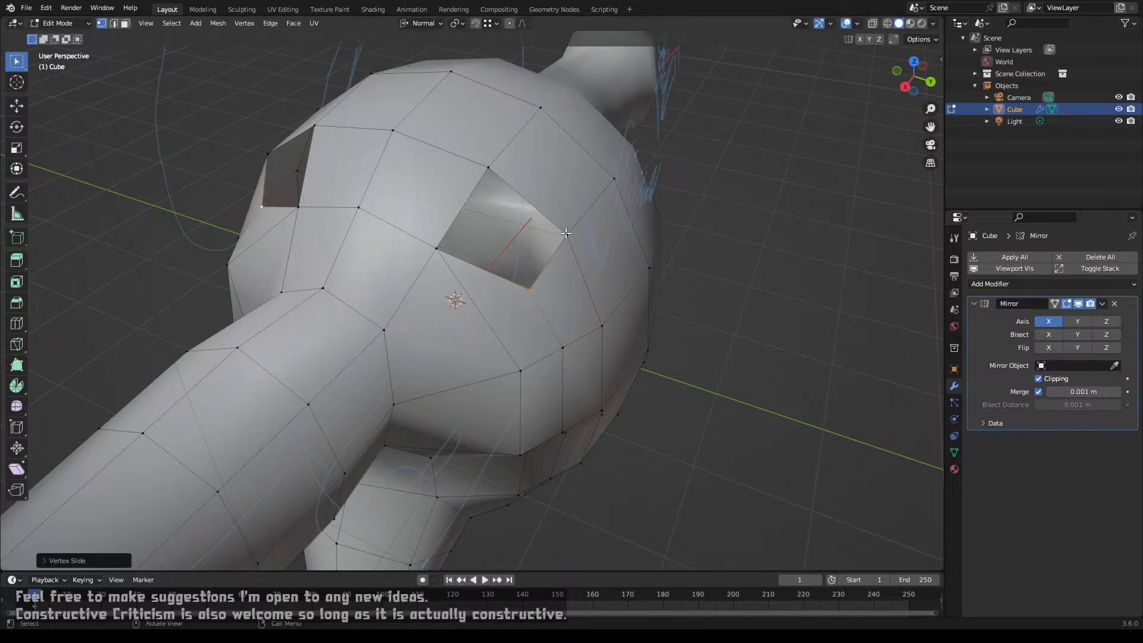
Step: Fill the rear and front four-sided shoulder gaps with faces
{"action": "key", "text": "f"}
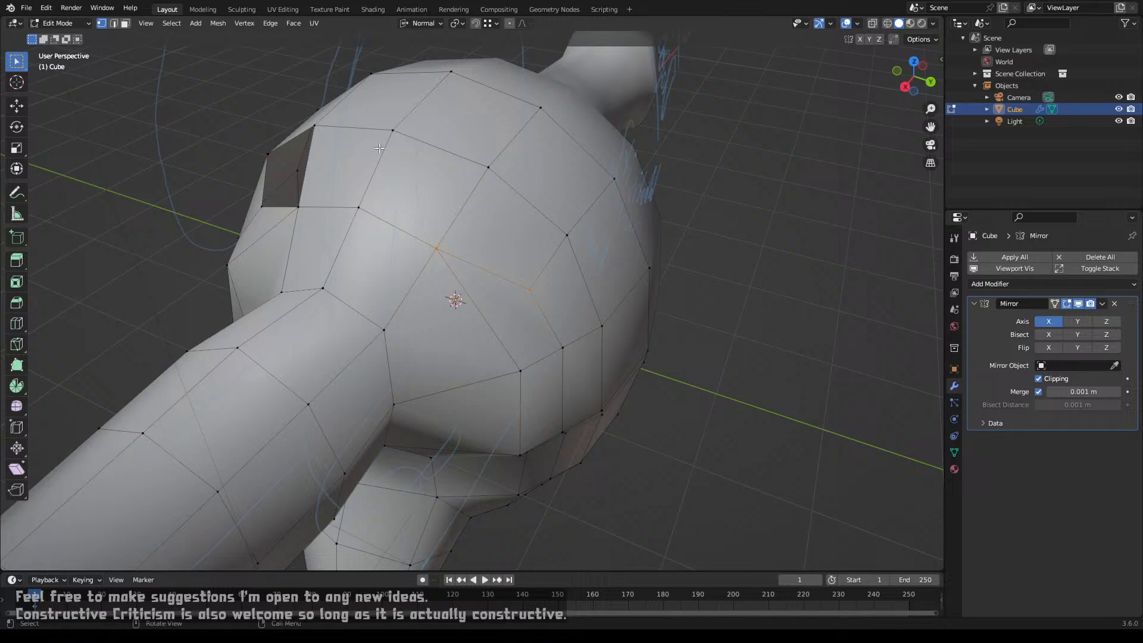
{"action": "left_click", "coordinate": [313, 127]}
{"action": "left_click", "coordinate": [266, 150], "text": "shift"}
{"action": "key", "text": "f"}
{"action": "middle_click_drag", "start_coordinate": [266, 150], "coordinate": [500, 221]}
{"action": "scroll", "coordinate": [448, 201], "scroll_direction": "down", "scroll_amount": 2}
{"action": "key", "text": "ctrl+r"}
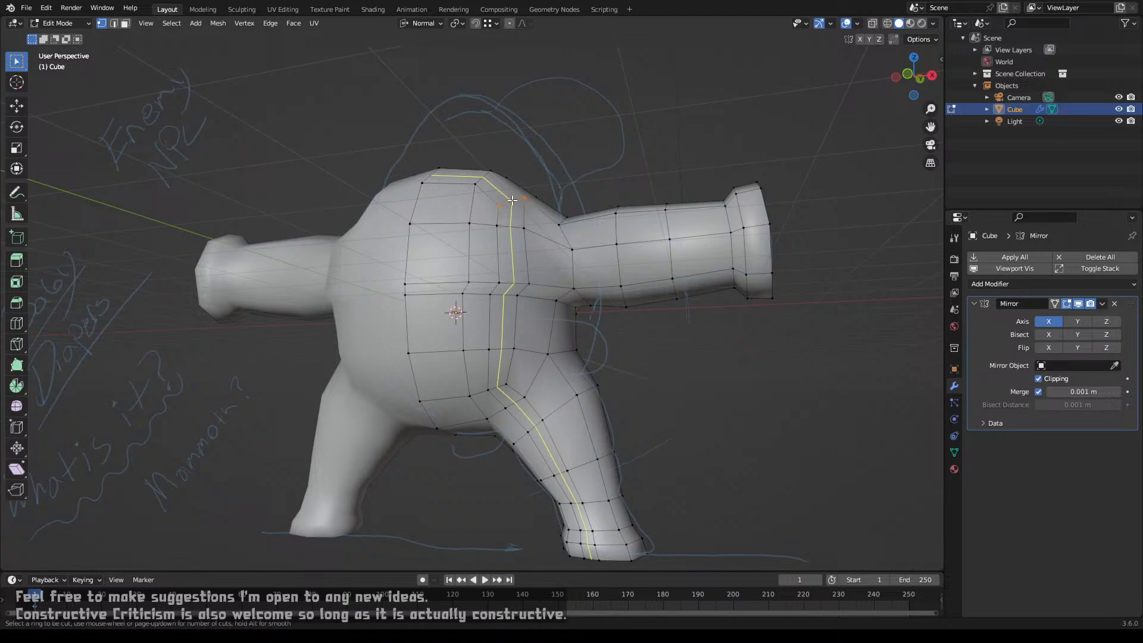
{"action": "middle_click_drag", "start_coordinate": [507, 216], "coordinate": [515, 260]}
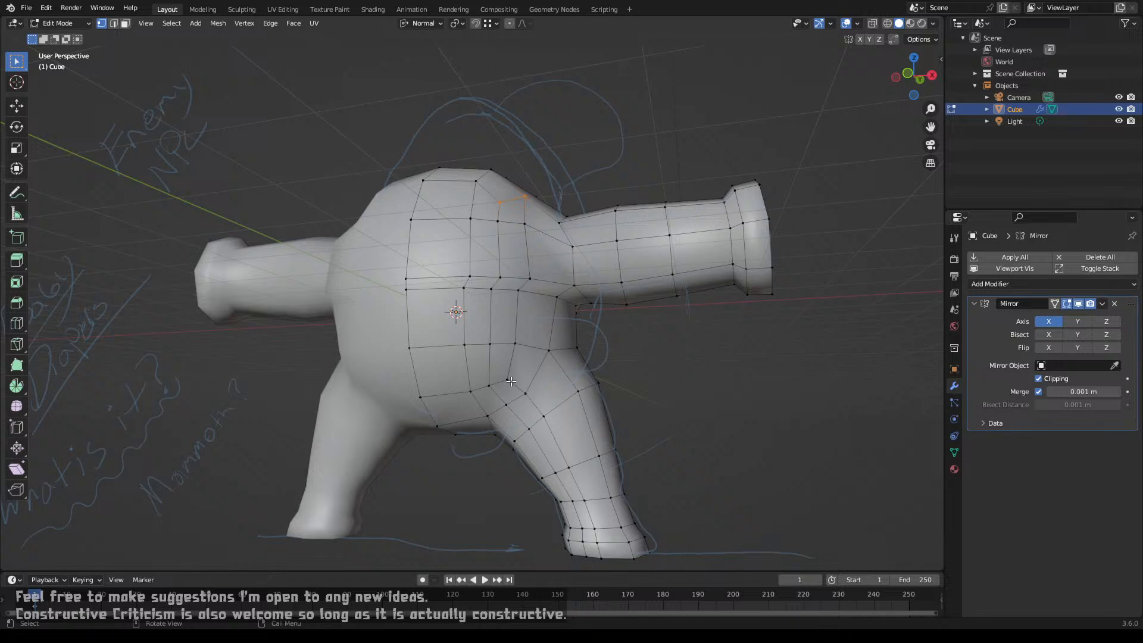
Step: Delete the row of three faces running from the lower belly's centreline to the inner hip
{"action": "scroll", "coordinate": [511, 381], "scroll_direction": "up", "scroll_amount": 2}
{"action": "middle_click_drag", "start_coordinate": [510, 386], "coordinate": [402, 290], "text": "shift"}
{"action": "scroll", "coordinate": [332, 286], "scroll_direction": "up", "scroll_amount": 2}
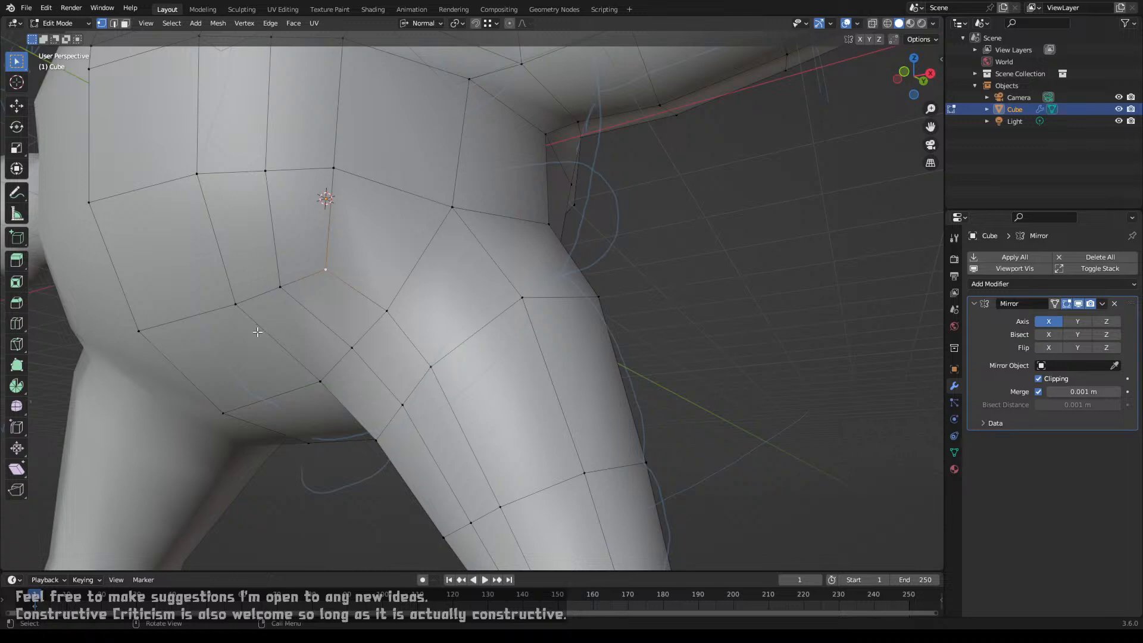
{"action": "key", "text": "3"}
{"action": "left_click", "coordinate": [242, 345]}
{"action": "left_click", "coordinate": [292, 328], "text": "shift"}
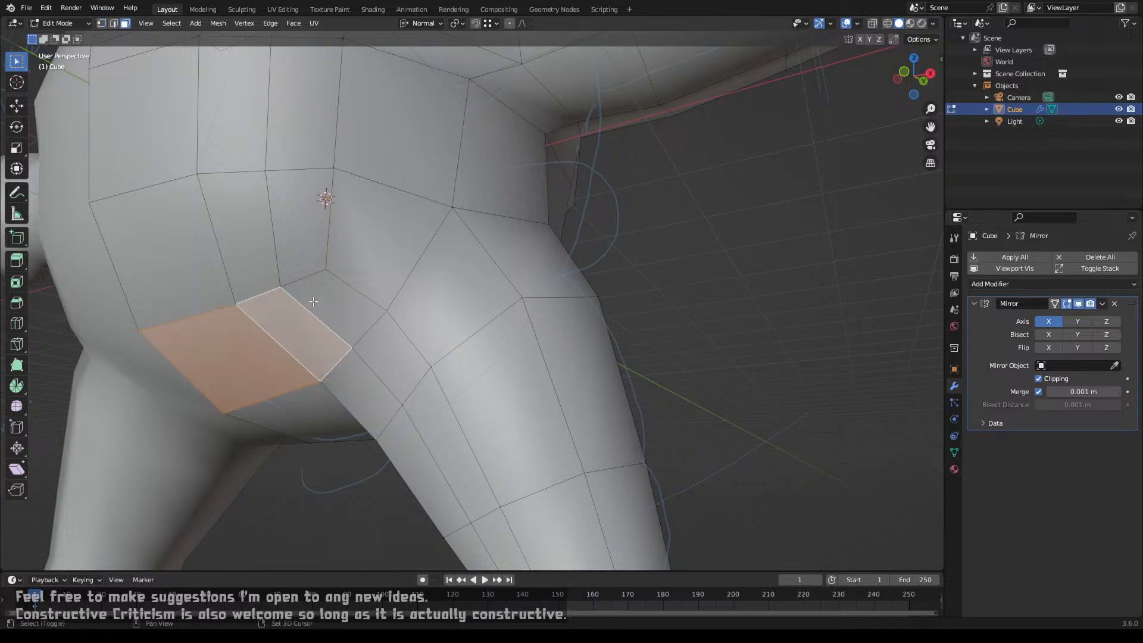
{"action": "key", "text": "x"}
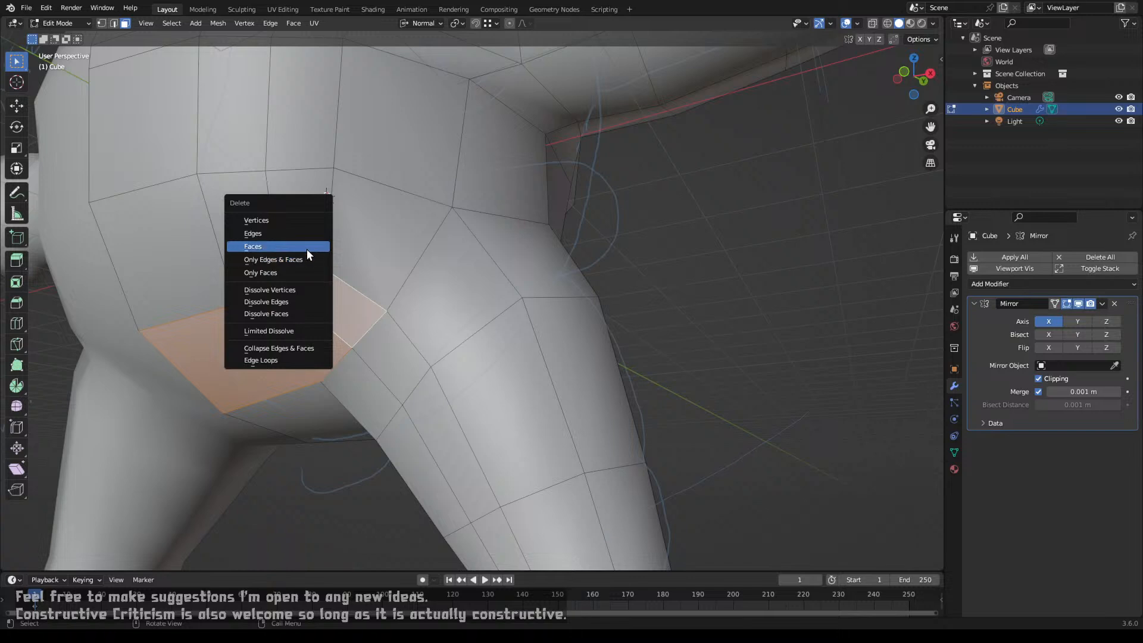
{"action": "left_click", "coordinate": [306, 247]}
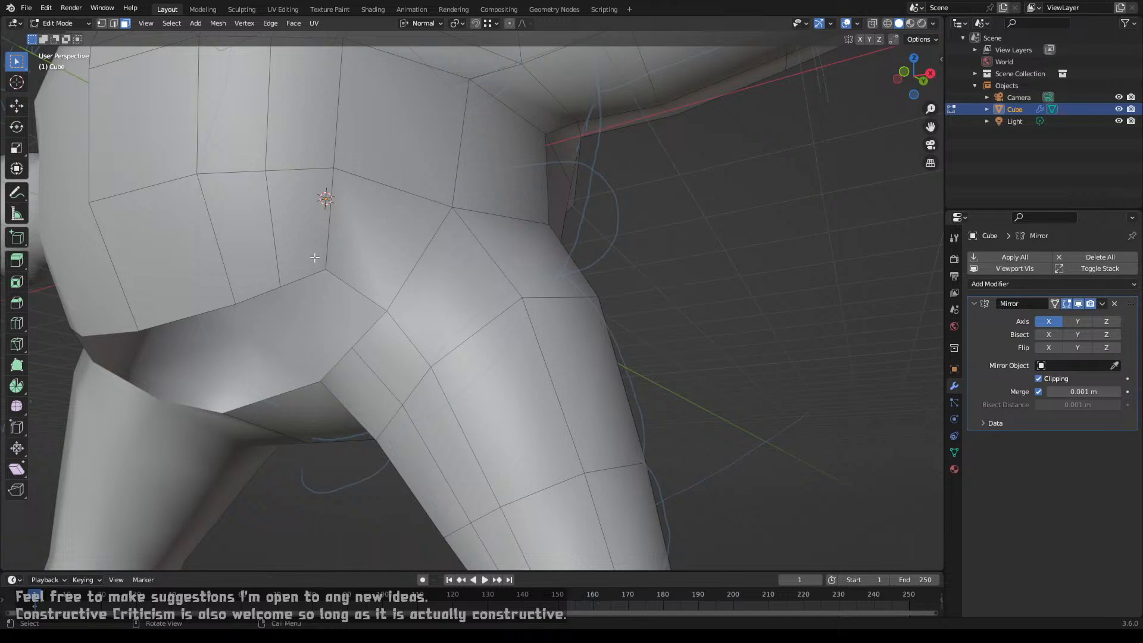
Step: Slide the opening's upper corner vertex about a third (0.34) of its edge toward the neighbouring hip vertex
{"action": "middle_click_drag", "start_coordinate": [317, 264], "coordinate": [467, 307], "text": "shift"}
{"action": "key", "text": "1"}
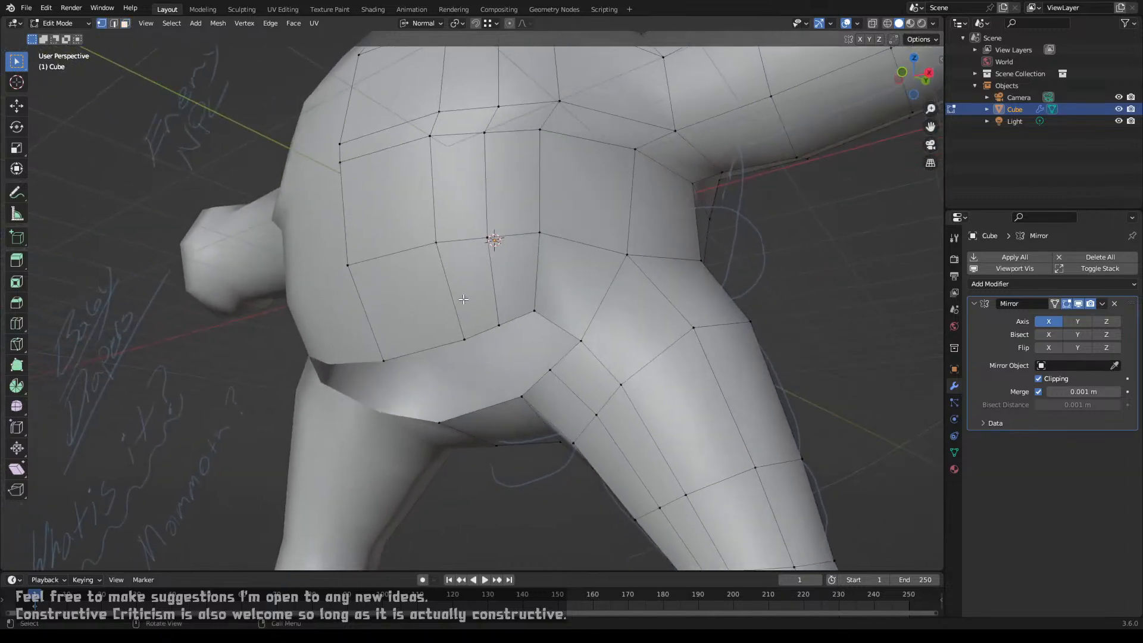
{"action": "left_click", "coordinate": [534, 310]}
{"action": "key", "text": "g"}
{"action": "key", "text": "g"}
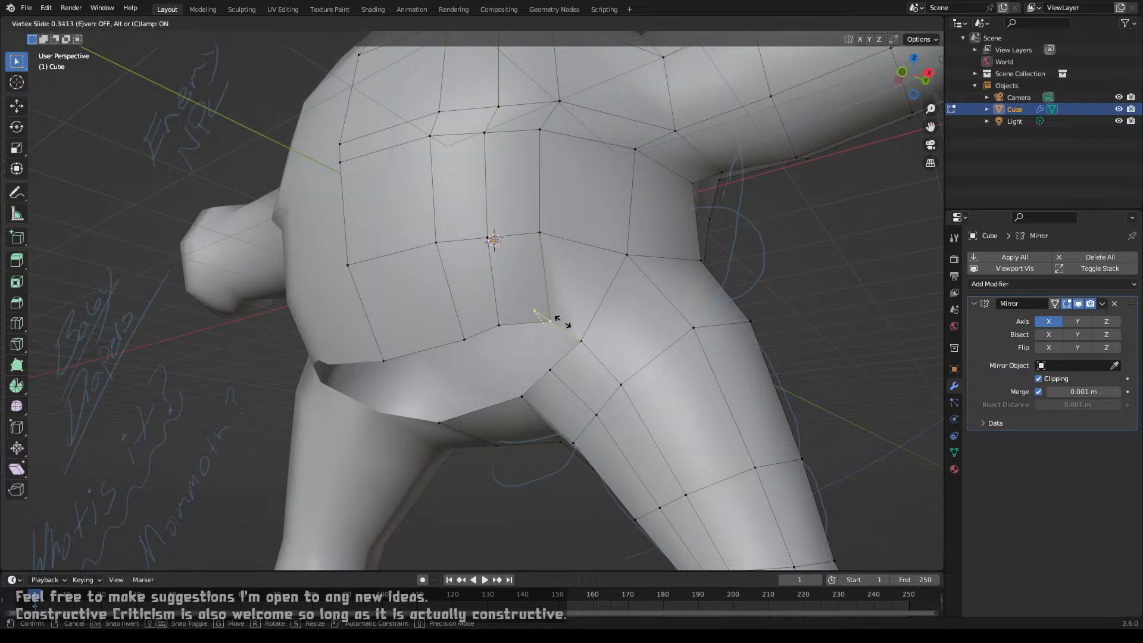
{"action": "left_click", "coordinate": [561, 322]}
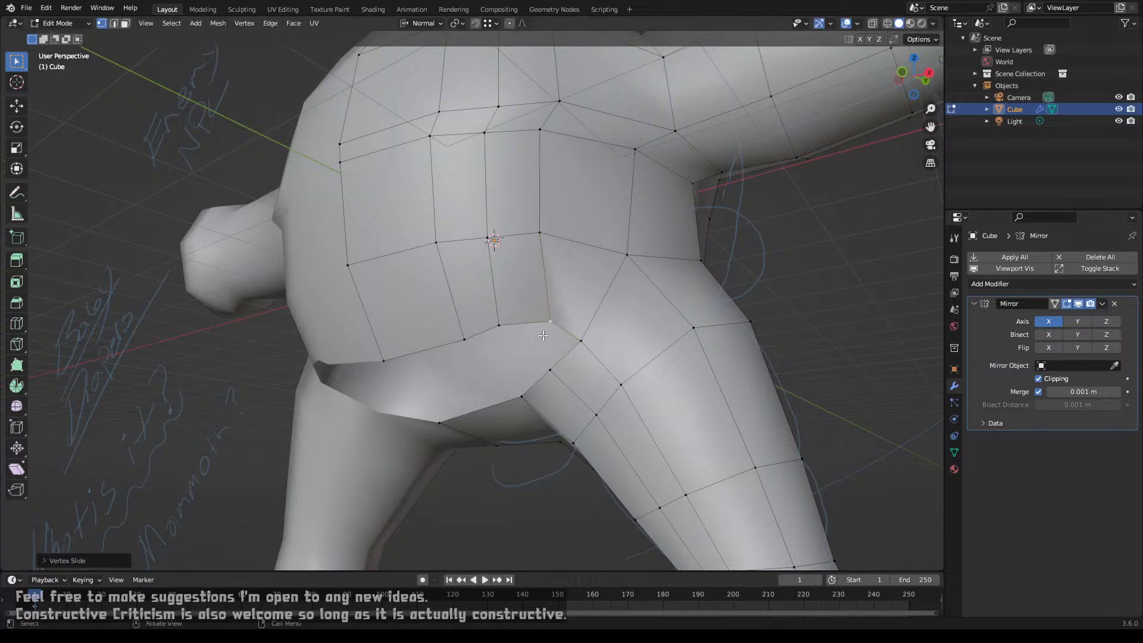
{"action": "key", "text": "g"}
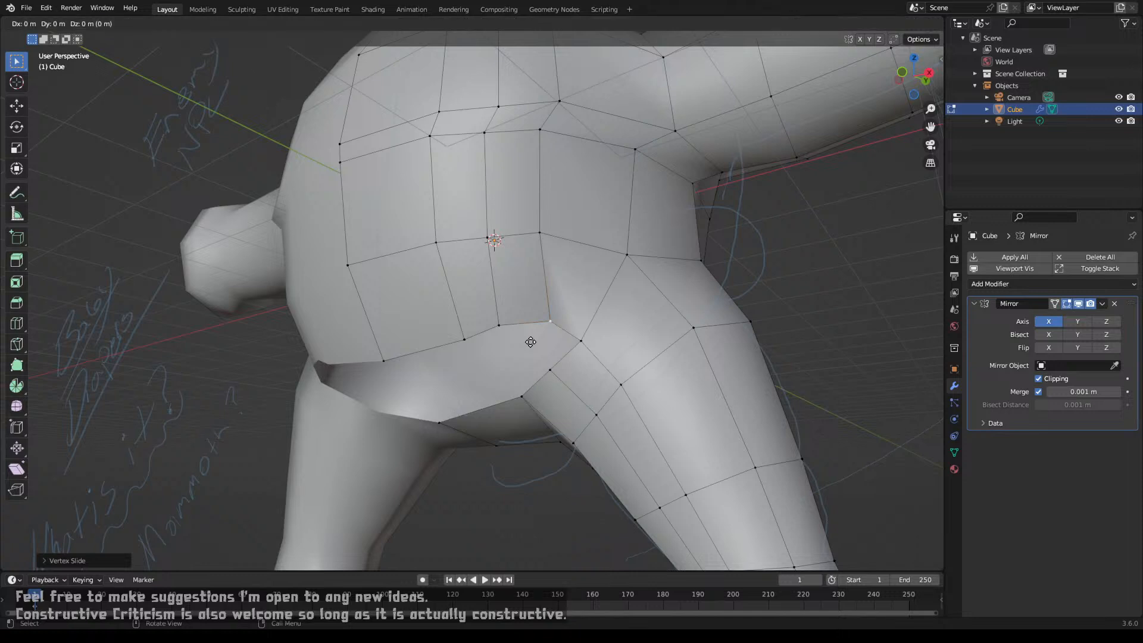
{"action": "key", "text": "x"}
{"action": "key", "text": "x"}
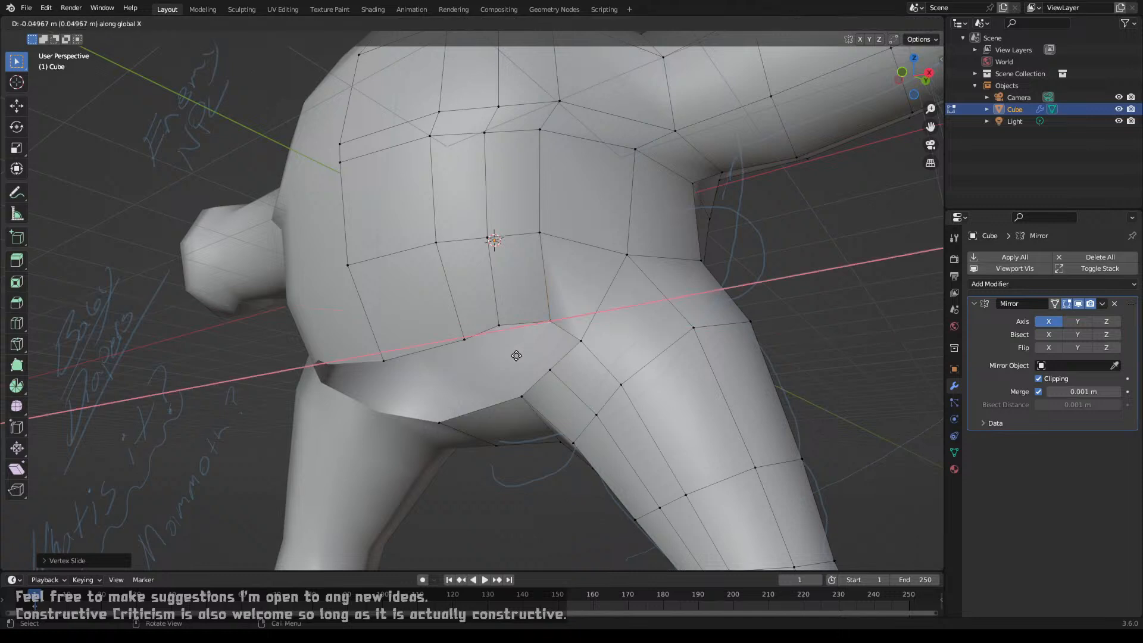
{"action": "key", "text": "Escape"}
Step: Extrude the slid corner vertex down along Z and fill a four-sided face up to the belly's lower edge
{"action": "key", "text": "e"}
{"action": "key", "text": "z"}
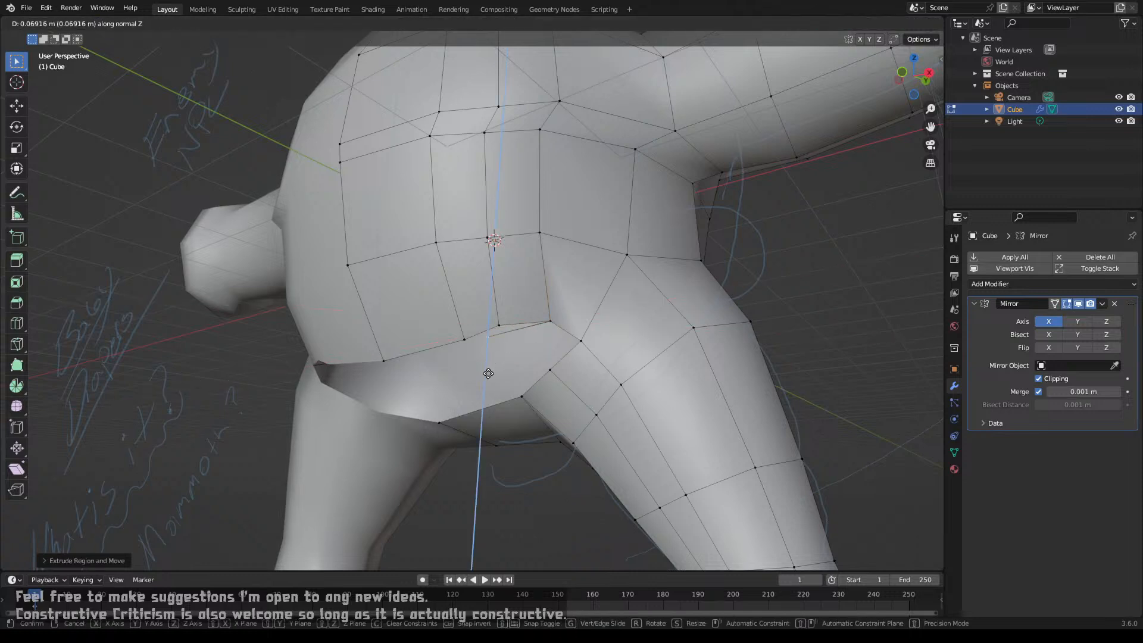
{"action": "left_click", "coordinate": [489, 401]}
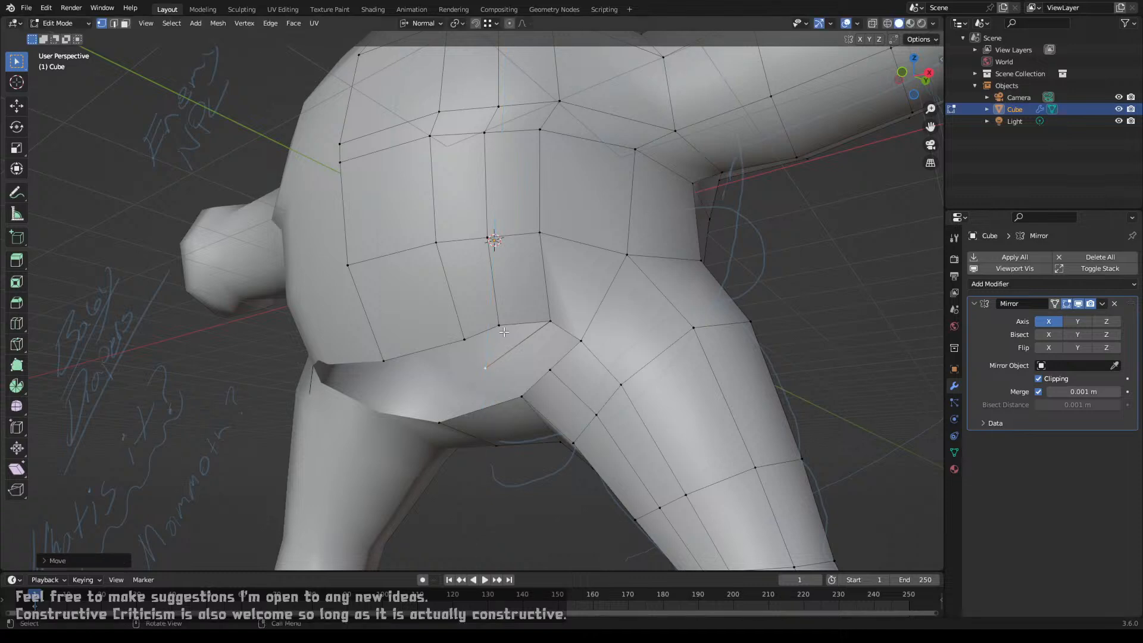
{"action": "key", "text": "f"}
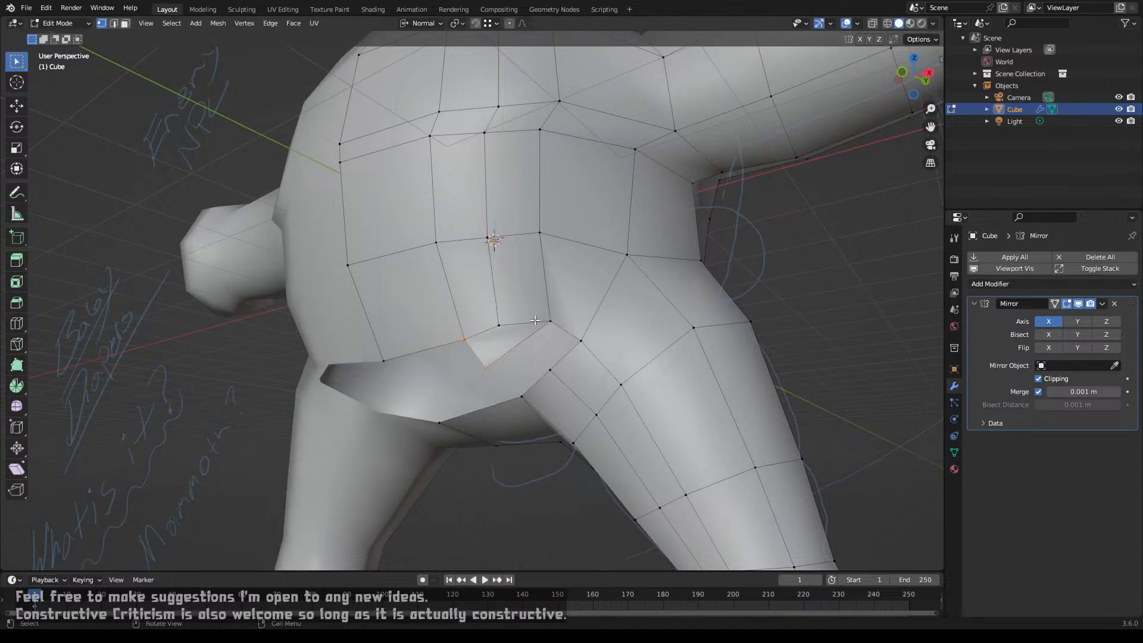
Step: Extrude the new face's lower vertex along X toward the mirror centreline and fill the belly face above it
{"action": "key", "text": "e"}
{"action": "key", "text": "x"}
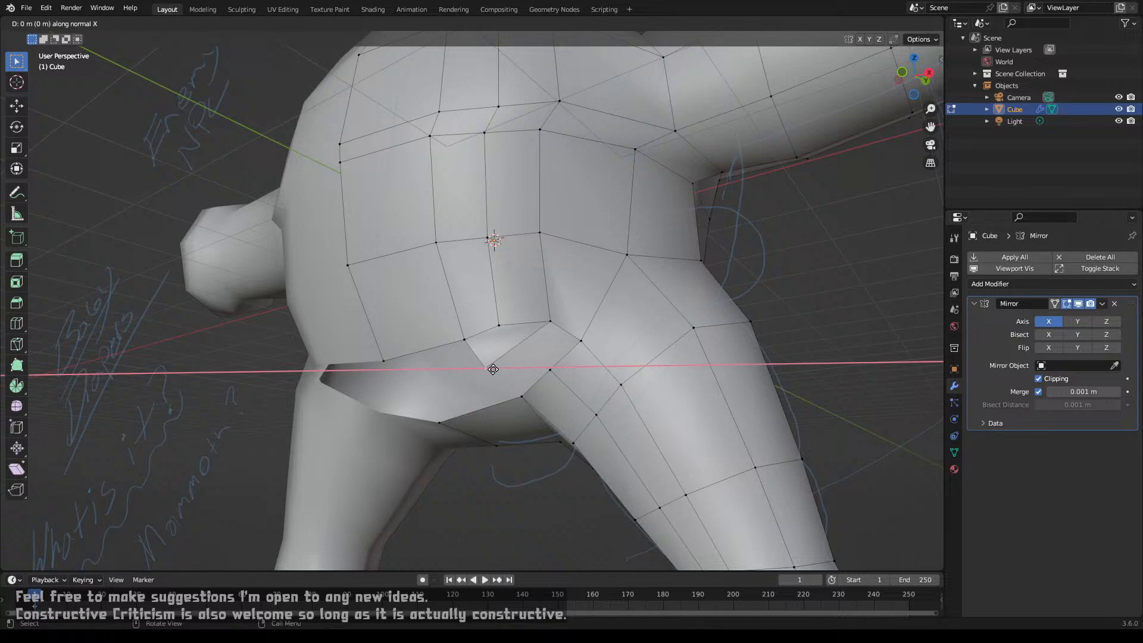
{"action": "left_click", "coordinate": [442, 359]}
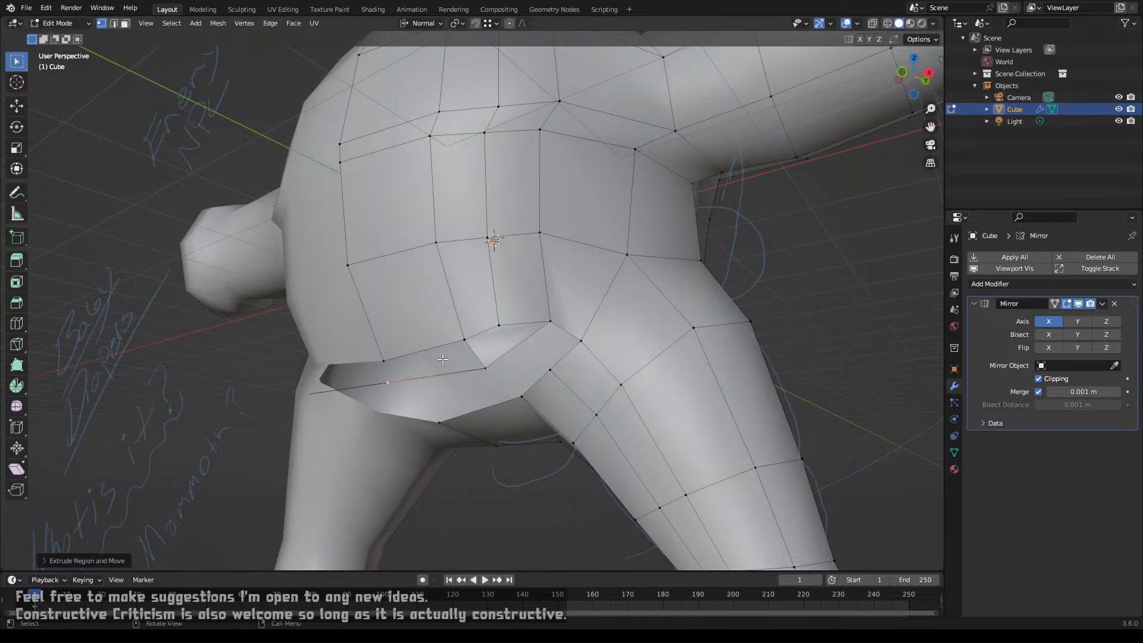
{"action": "key", "text": "f"}
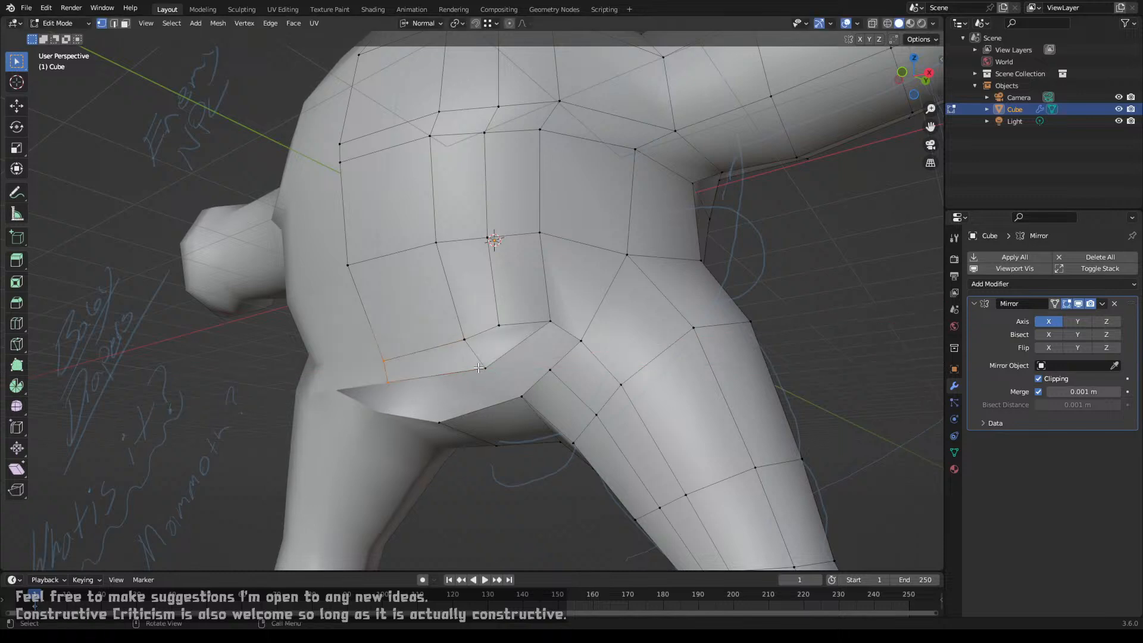
Step: Move the new belly strip's outer corner vertex just over 0.3 m along global Y toward the leg
{"action": "middle_click_drag", "start_coordinate": [478, 368], "coordinate": [399, 386]}
{"action": "middle_click_drag", "start_coordinate": [338, 407], "coordinate": [372, 426]}
{"action": "key", "text": "g"}
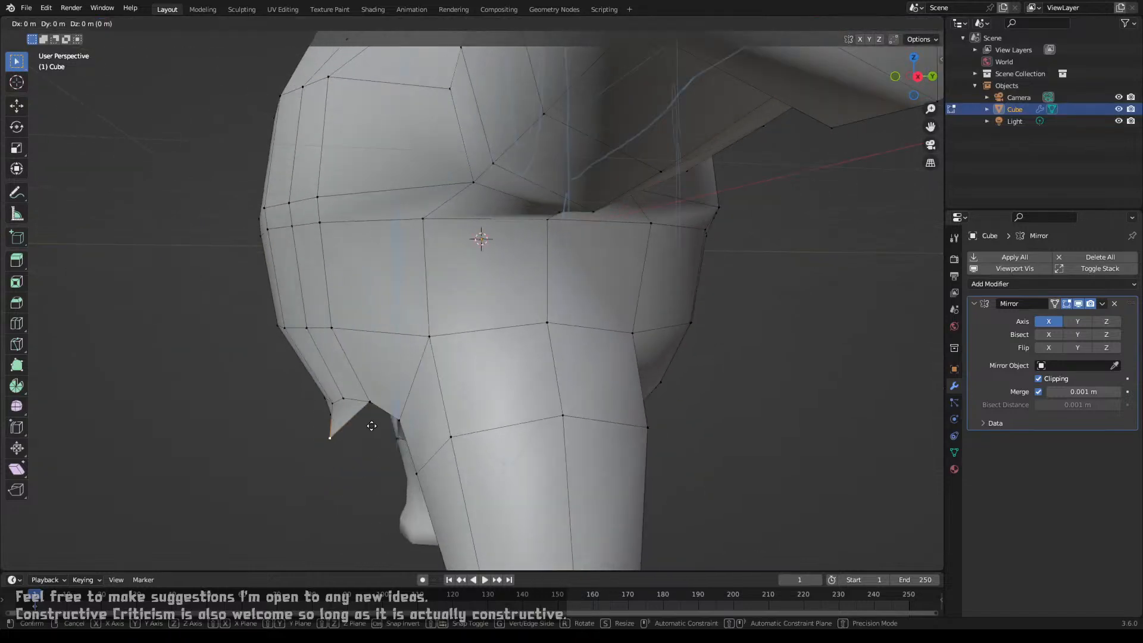
{"action": "key", "text": "y"}
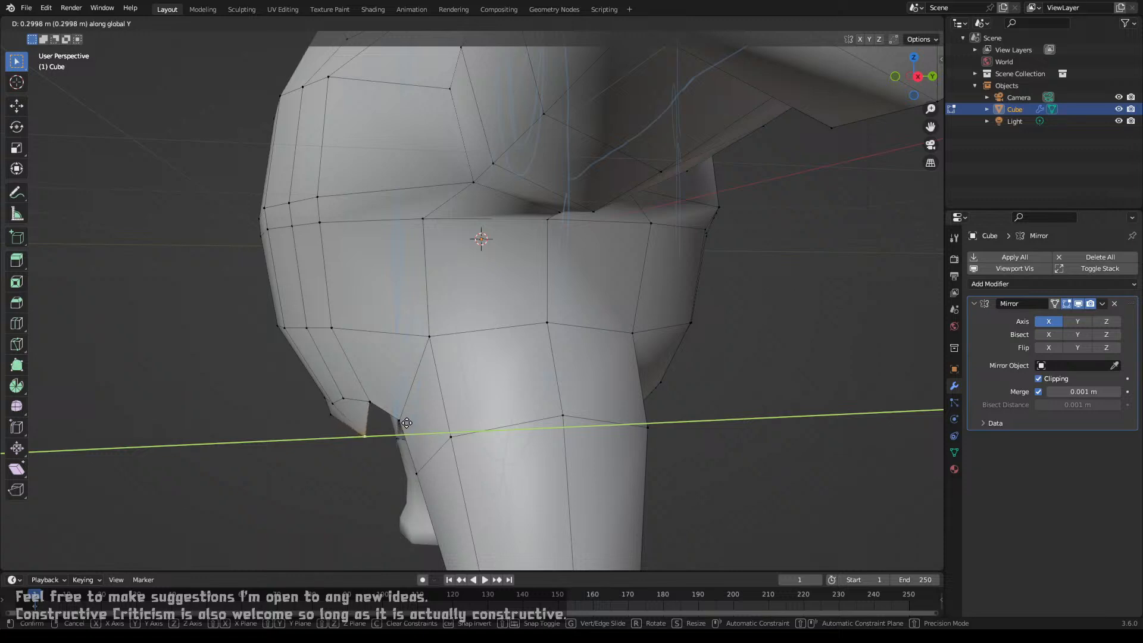
{"action": "left_click", "coordinate": [411, 421]}
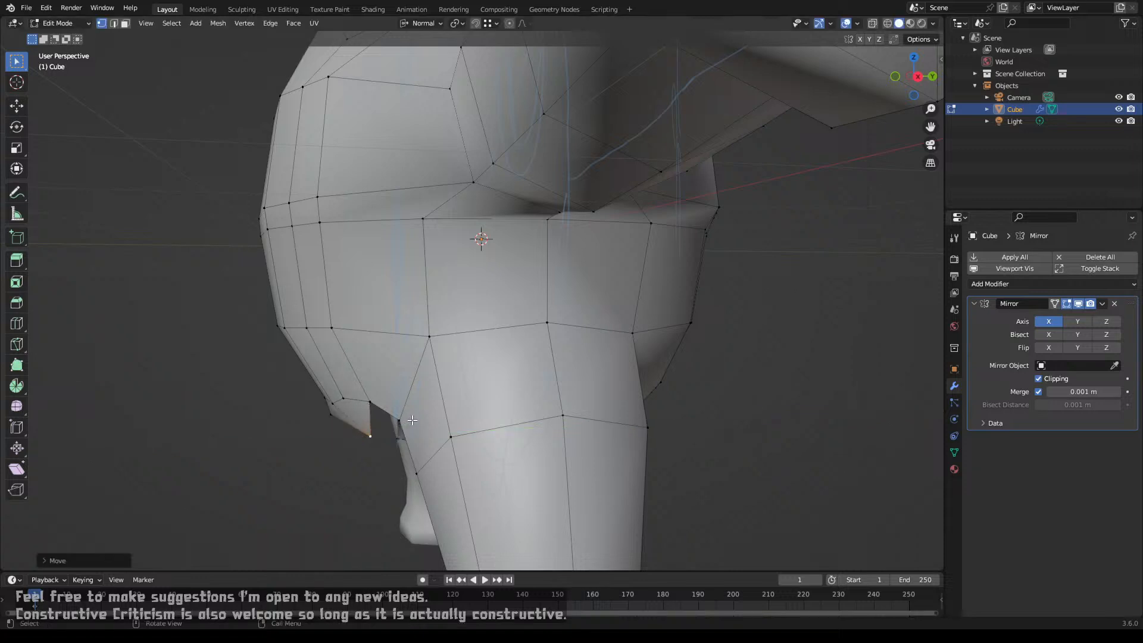
Step: Move the belly strip's centreline vertex inward along global Y to round the underside
{"action": "left_click", "coordinate": [334, 416]}
{"action": "key", "text": "g"}
{"action": "key", "text": "y"}
{"action": "key", "text": "y"}
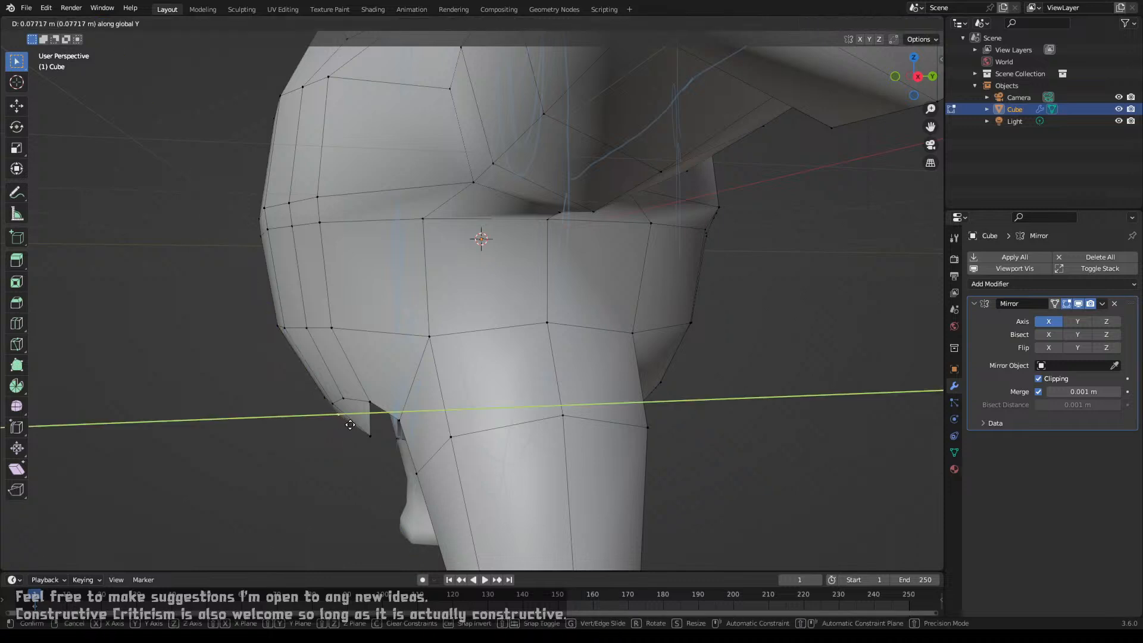
{"action": "left_click", "coordinate": [360, 427]}
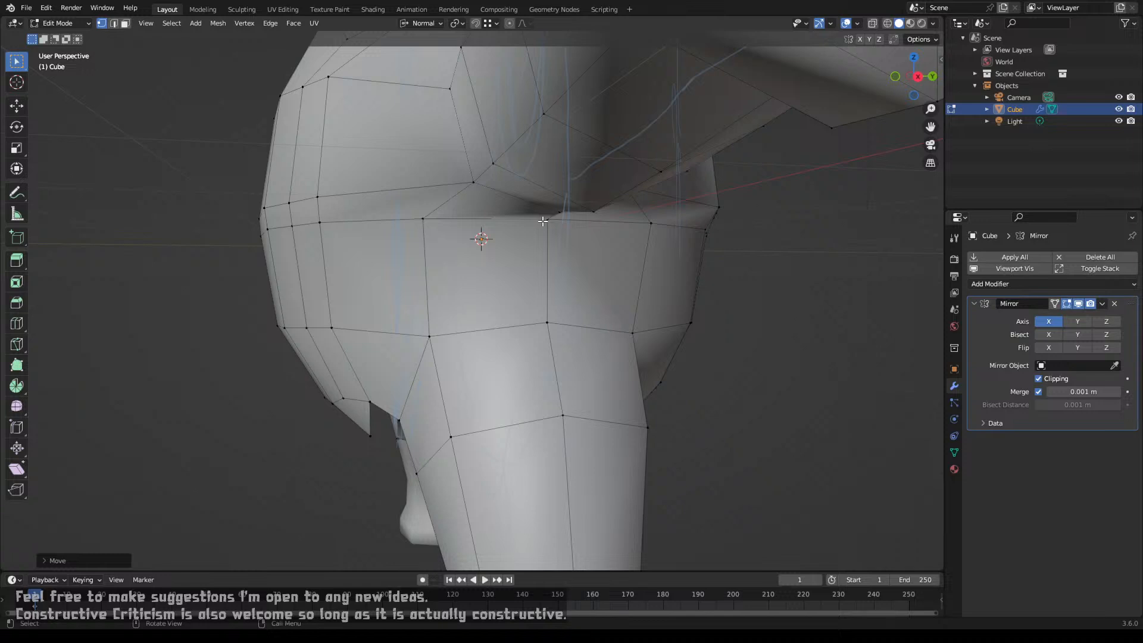
Step: Try adding a centred vertical loop cut through the body faces beside the mirror centreline
{"action": "scroll", "coordinate": [542, 221], "scroll_direction": "down", "scroll_amount": 6}
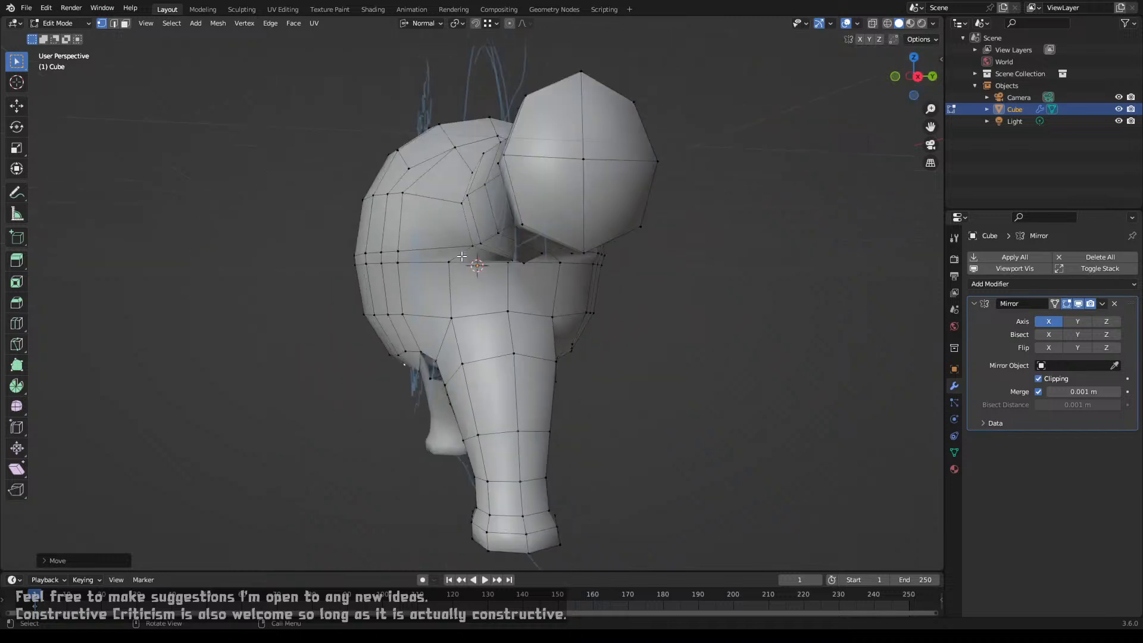
{"action": "middle_click_drag", "start_coordinate": [543, 221], "coordinate": [579, 253]}
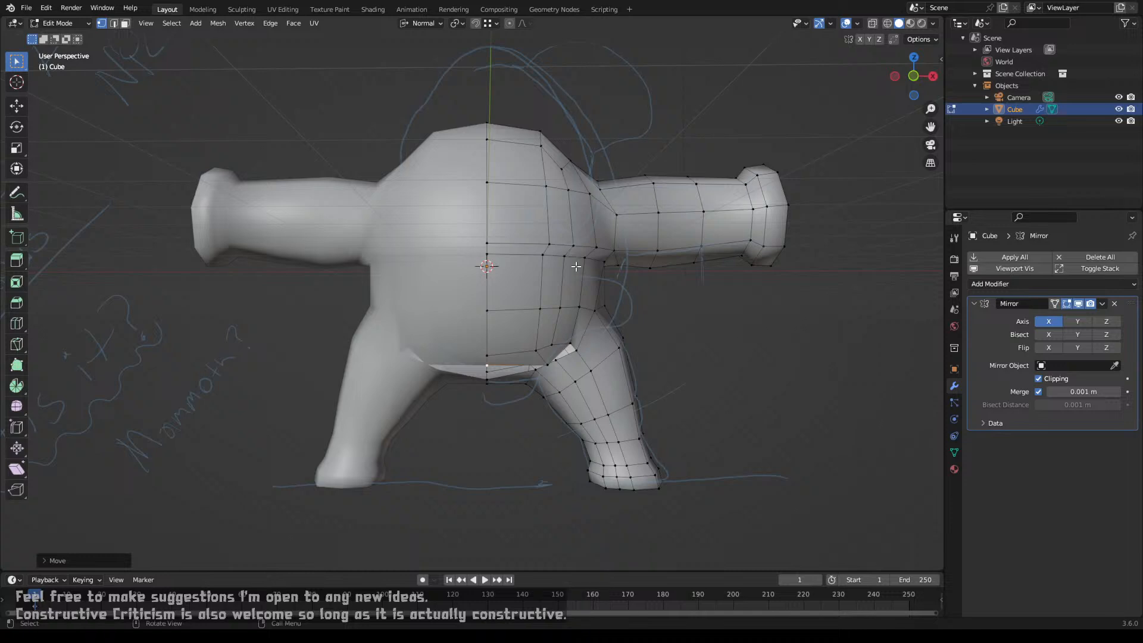
{"action": "middle_click_drag", "start_coordinate": [573, 292], "coordinate": [524, 268]}
{"action": "scroll", "coordinate": [521, 275], "scroll_direction": "up", "scroll_amount": 5}
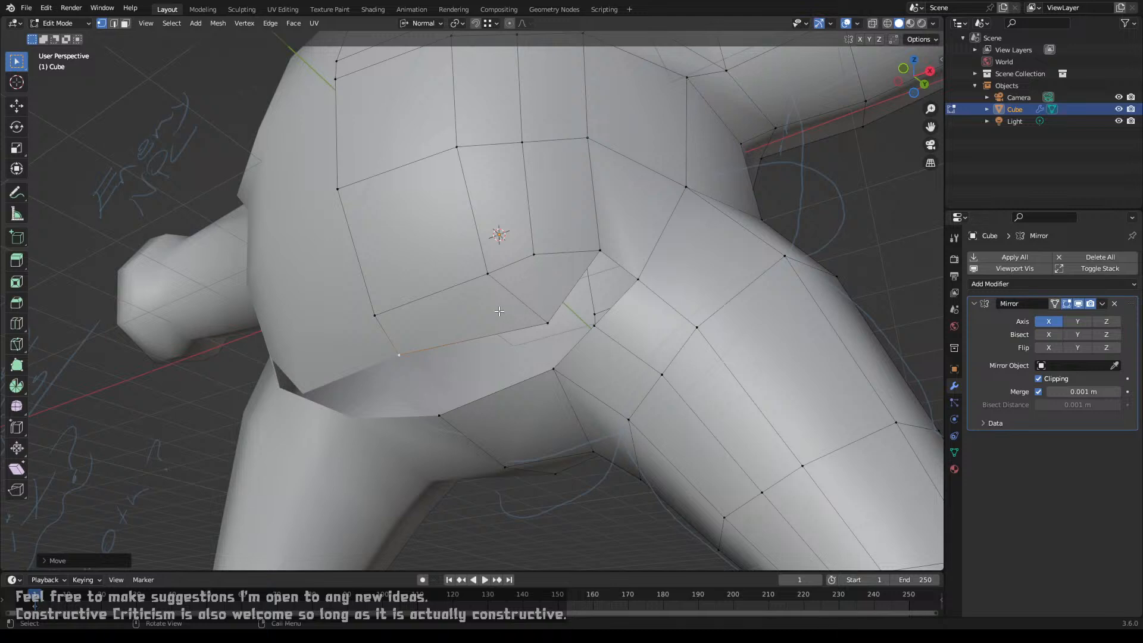
{"action": "scroll", "coordinate": [499, 311], "scroll_direction": "down", "scroll_amount": 5}
{"action": "middle_click_drag", "start_coordinate": [499, 310], "coordinate": [489, 314]}
{"action": "key", "text": "ctrl+r"}
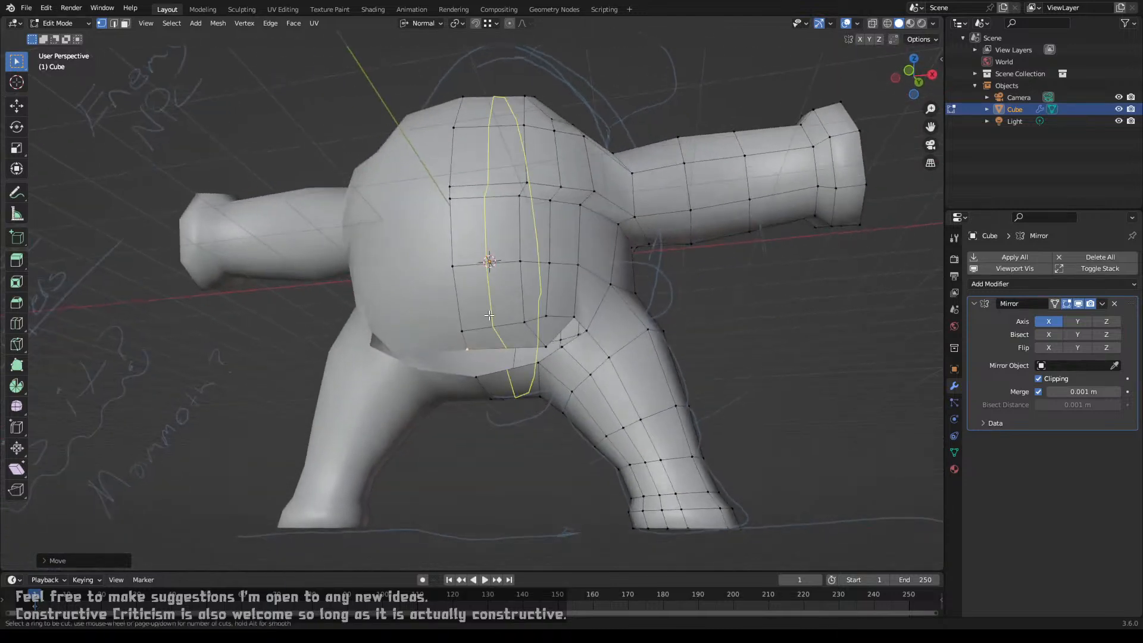
{"action": "left_click", "coordinate": [496, 326]}
{"action": "right_click", "coordinate": [496, 327]}
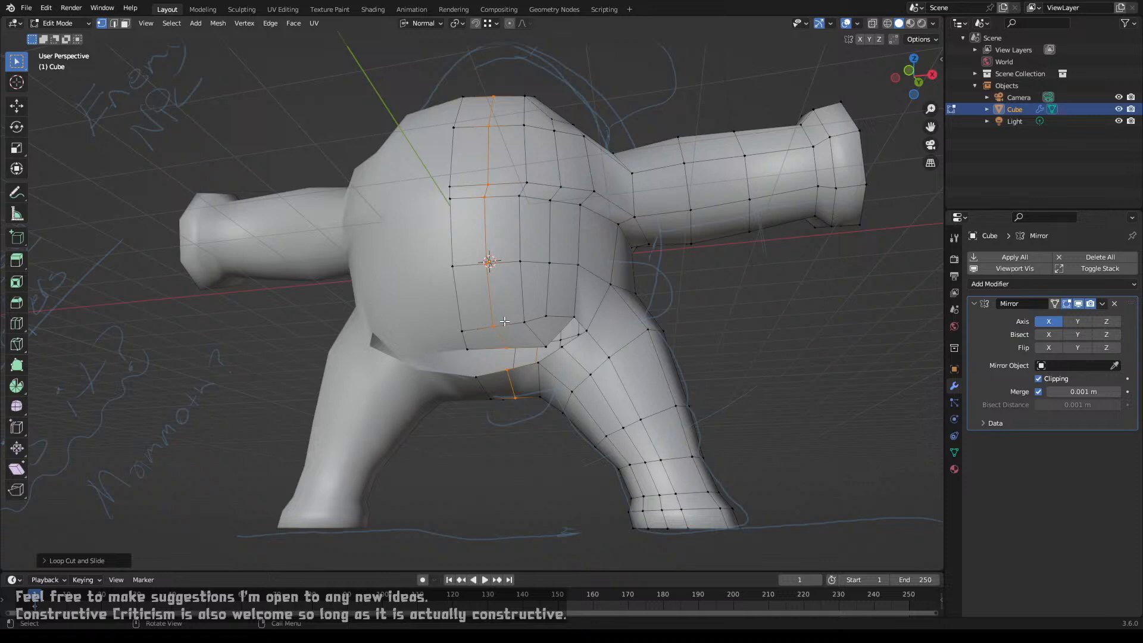
{"action": "left_click", "coordinate": [504, 313]}
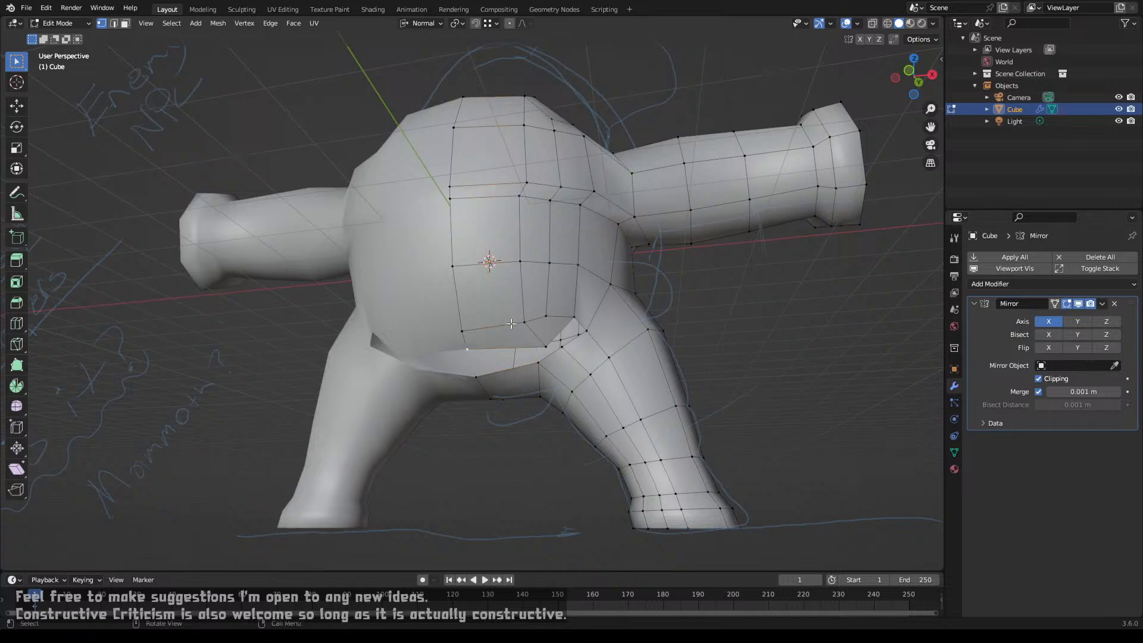
Step: Fill the four-sided opening between the new belly strip's lower edge and the underside faces with a face
{"action": "middle_click_drag", "start_coordinate": [508, 327], "coordinate": [494, 320]}
{"action": "left_click", "coordinate": [466, 320]}
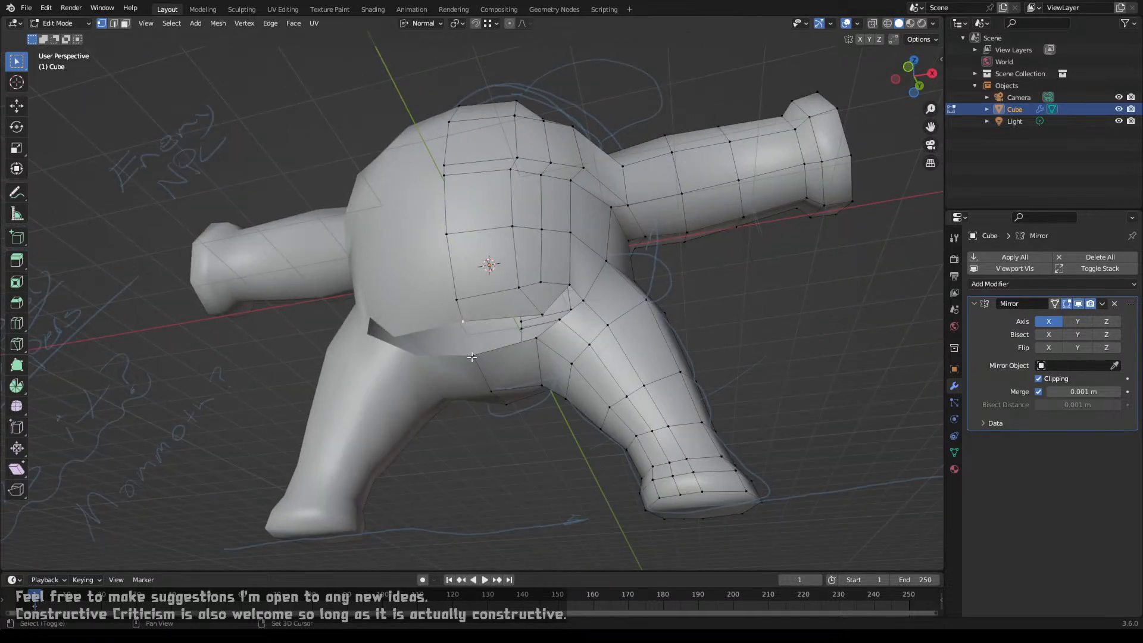
{"action": "left_click", "coordinate": [472, 355], "text": "shift"}
{"action": "key", "text": "f"}
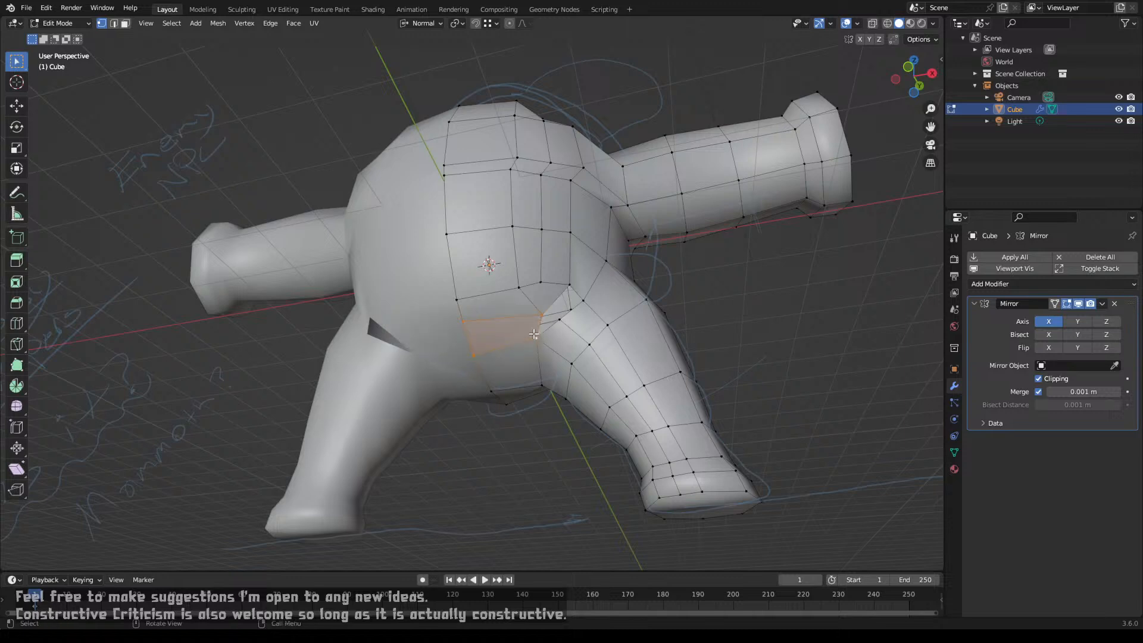
{"action": "key", "text": "ctrl+r"}
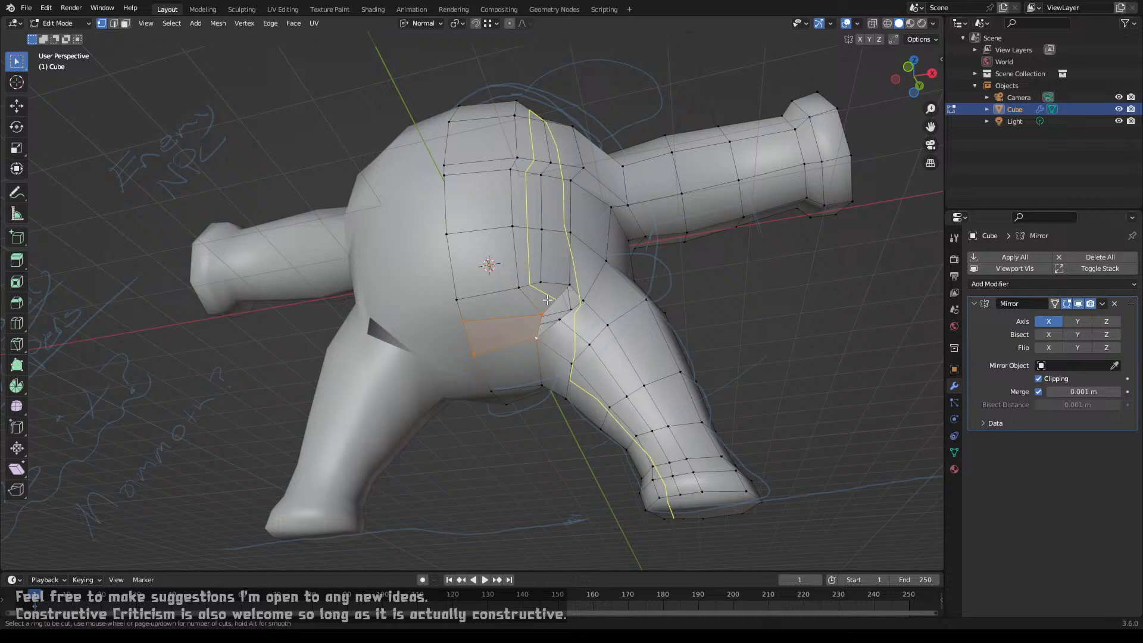
{"action": "right_click", "coordinate": [547, 299]}
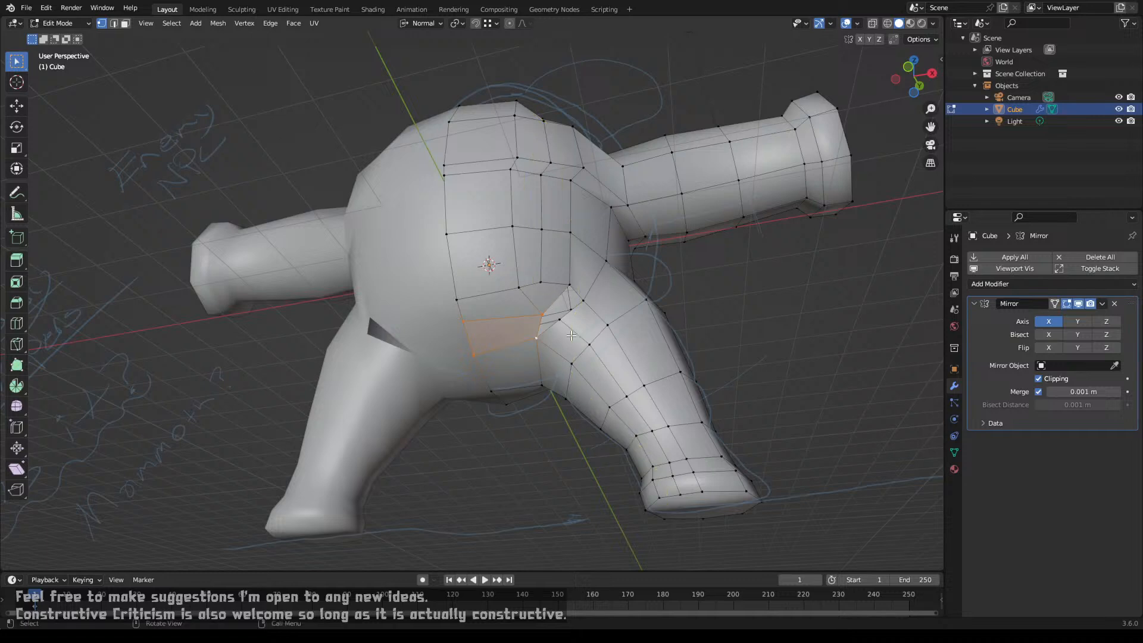
Step: Slide the inner-leg vertex at the edge of the remaining hip gap down its edge to widen the opening
{"action": "scroll", "coordinate": [552, 321], "scroll_direction": "up", "scroll_amount": 4}
{"action": "left_click", "coordinate": [655, 338]}
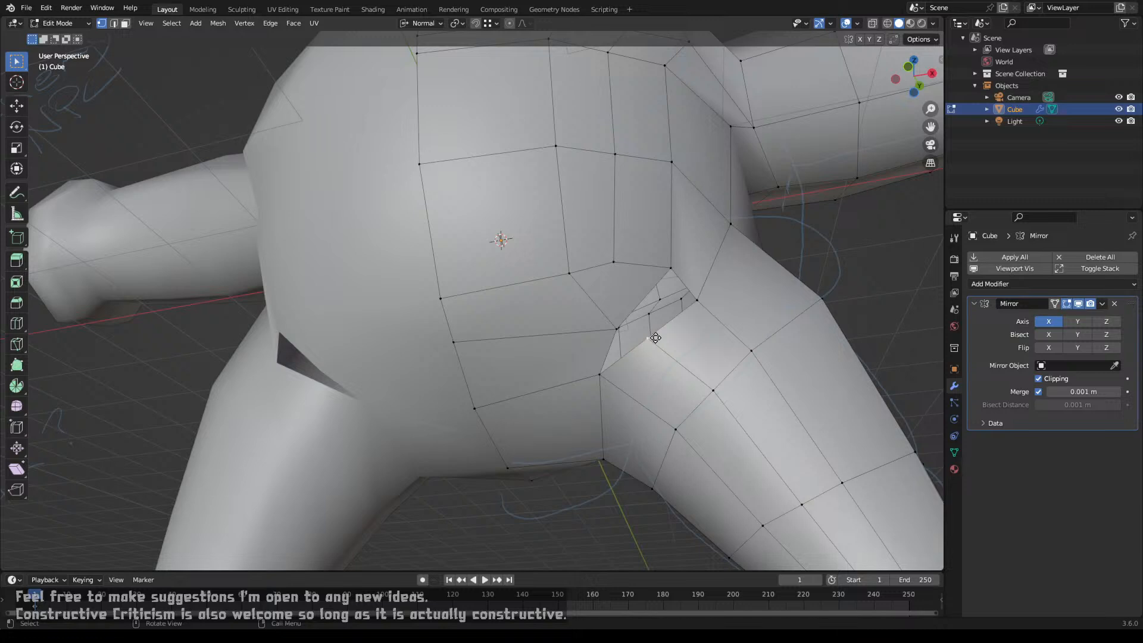
{"action": "key", "text": "shift+v"}
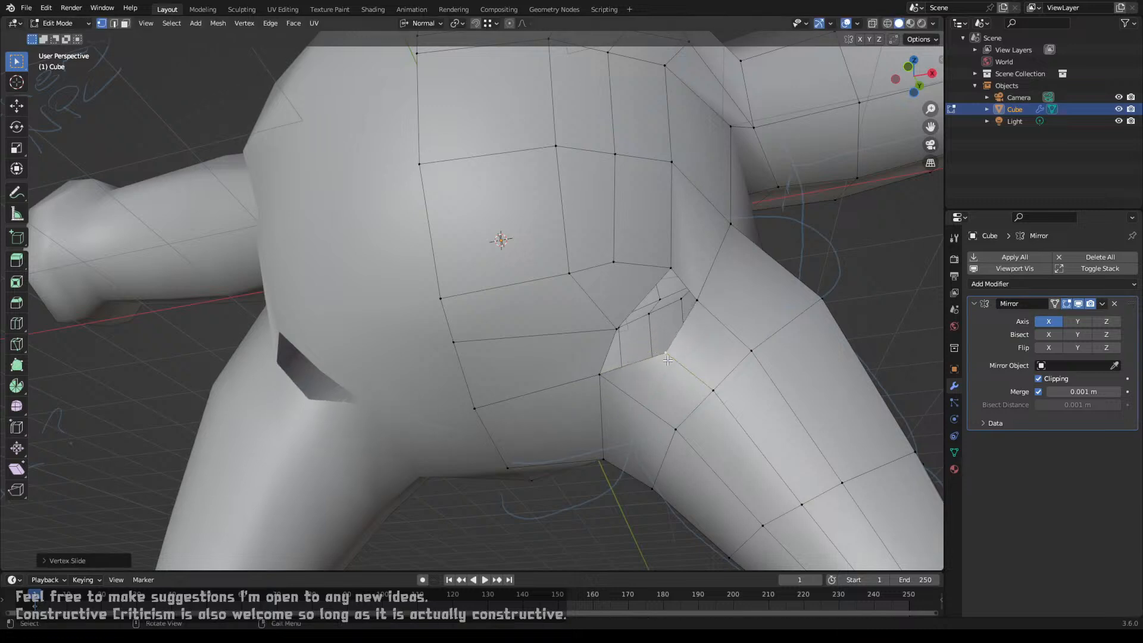
Step: Merge the belly strip's outer corner vertex into the slid inner-leg vertex
{"action": "left_click", "coordinate": [655, 351]}
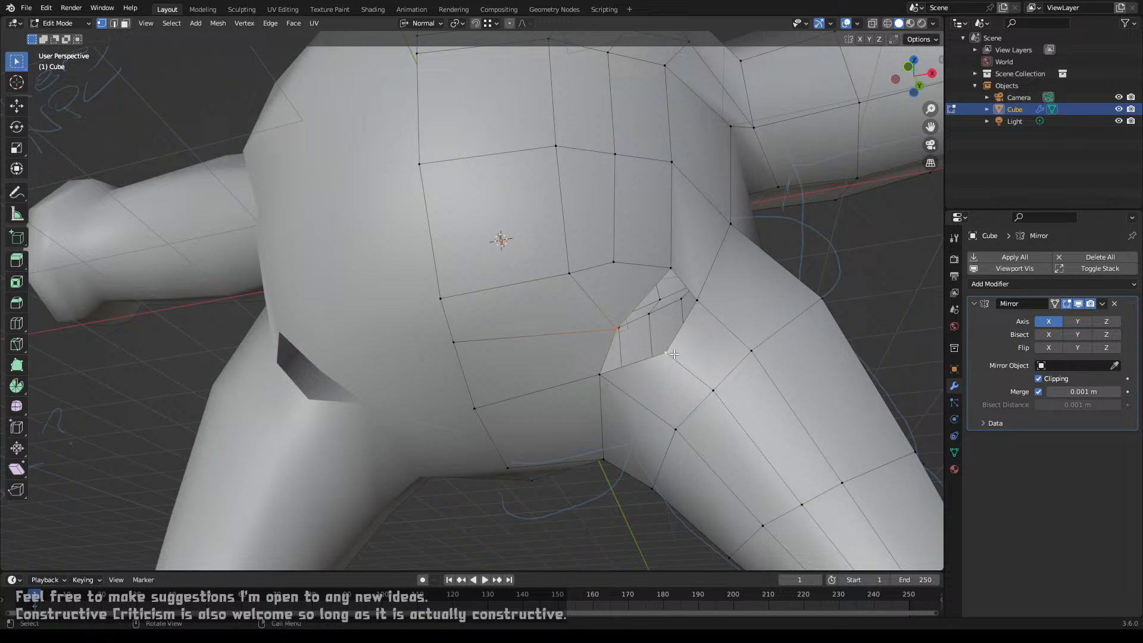
{"action": "right_click", "coordinate": [663, 353]}
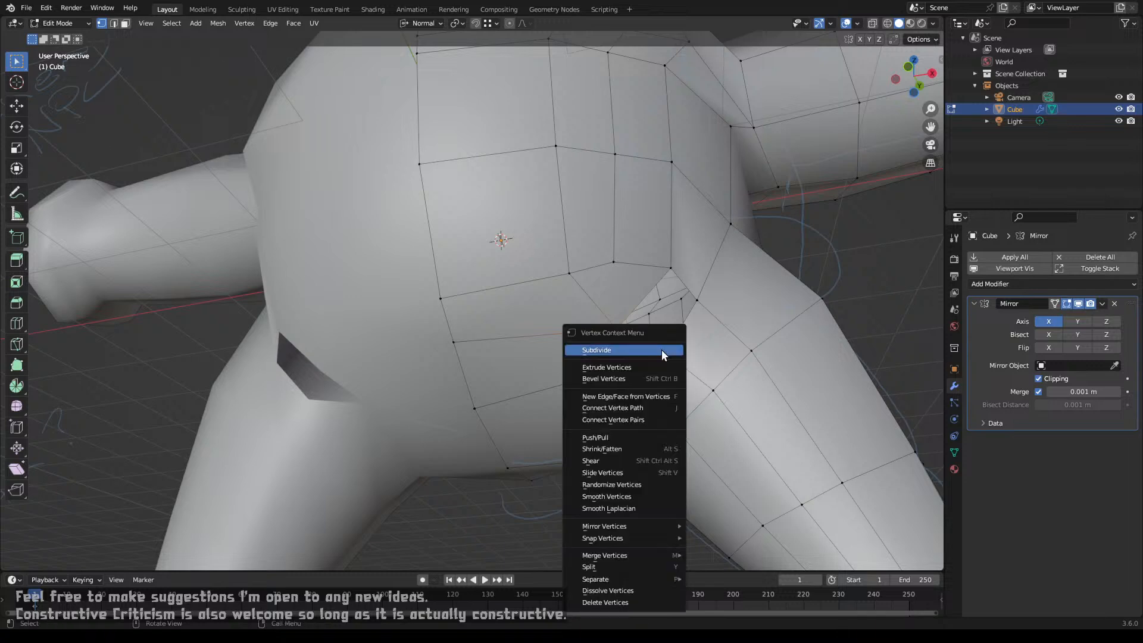
{"action": "key", "text": "m"}
{"action": "left_click", "coordinate": [667, 303]}
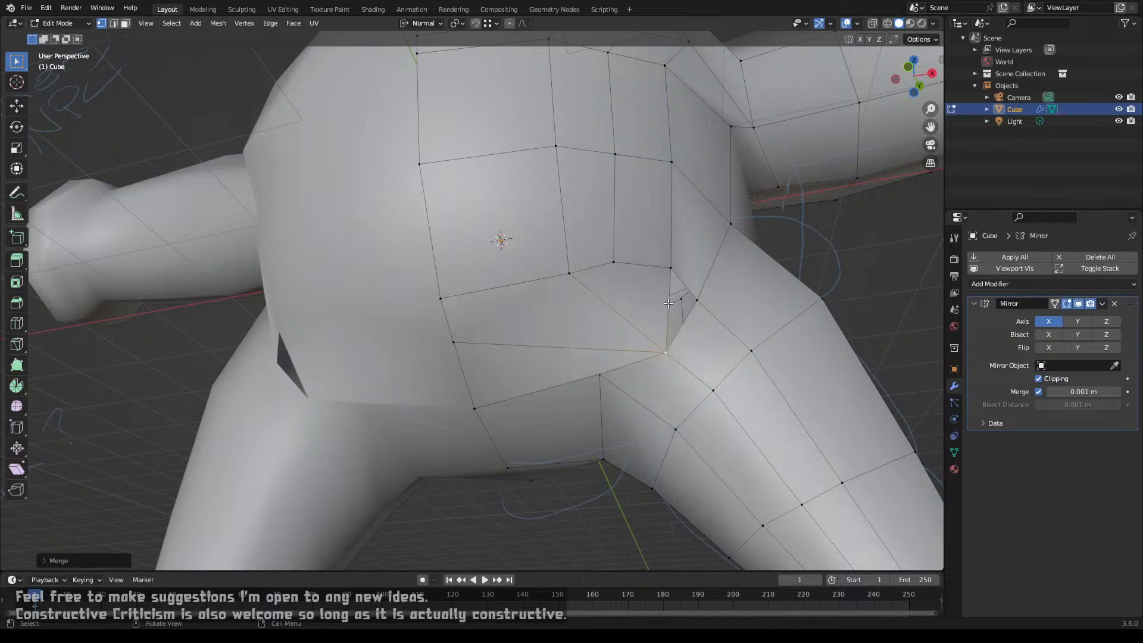
Step: Undo the last merge and merge the inner-leg vertex into the belly strip's outer corner vertex instead
{"action": "key", "text": "ctrl+z"}
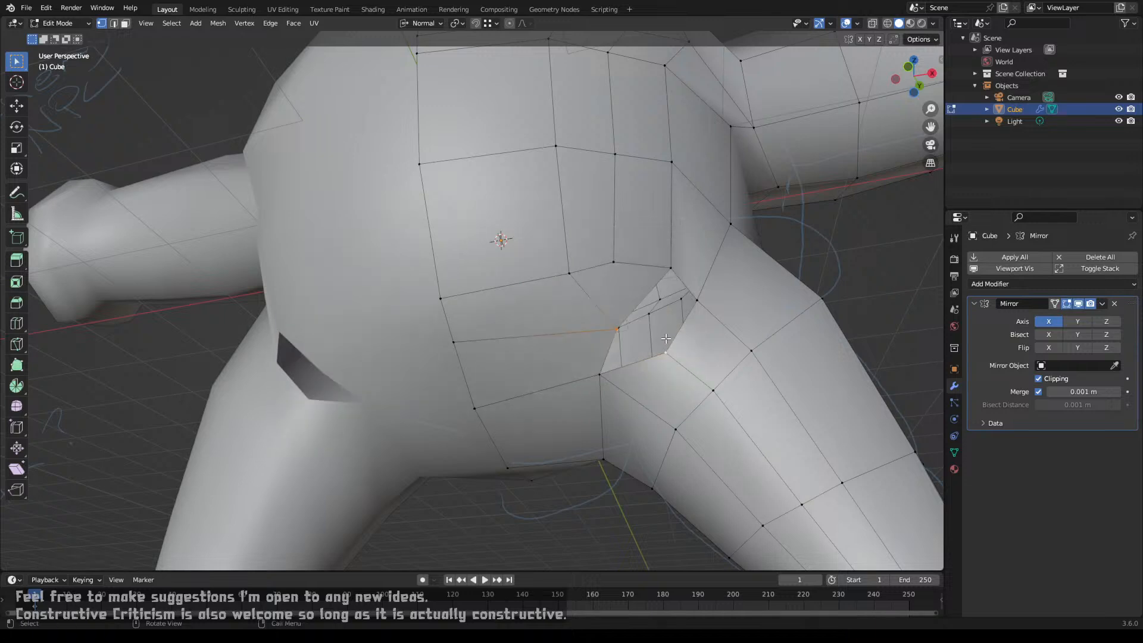
{"action": "right_click", "coordinate": [618, 328]}
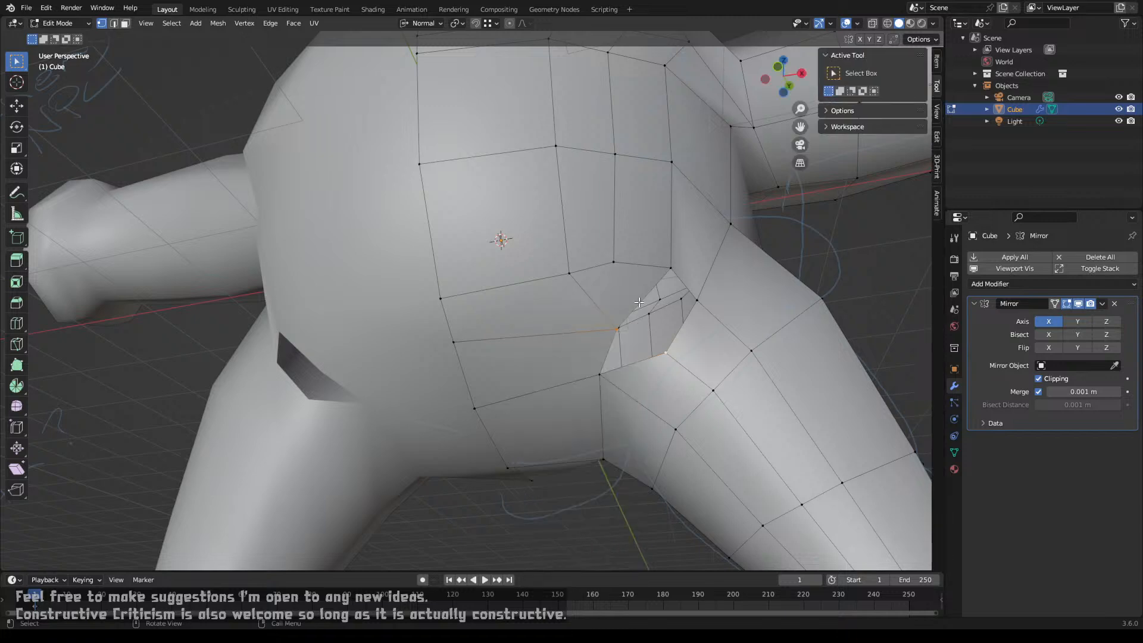
{"action": "key", "text": "m"}
{"action": "left_click", "coordinate": [619, 285]}
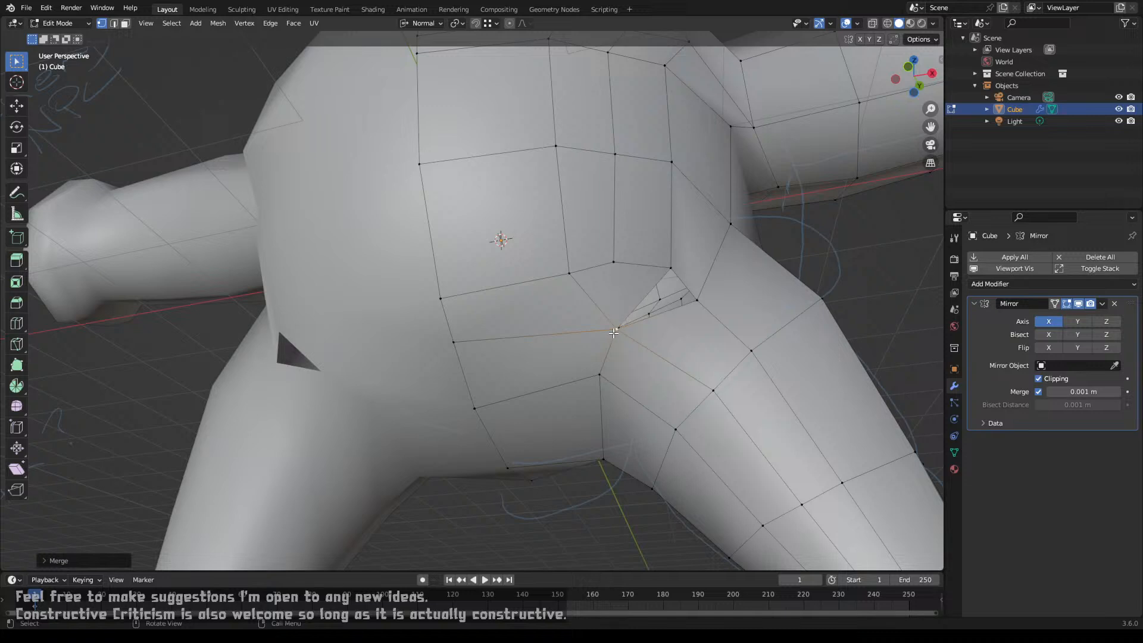
Step: Slide the merged hip vertex along the belly edge towards the mirror centreline
{"action": "key", "text": "g"}
{"action": "key", "text": "g"}
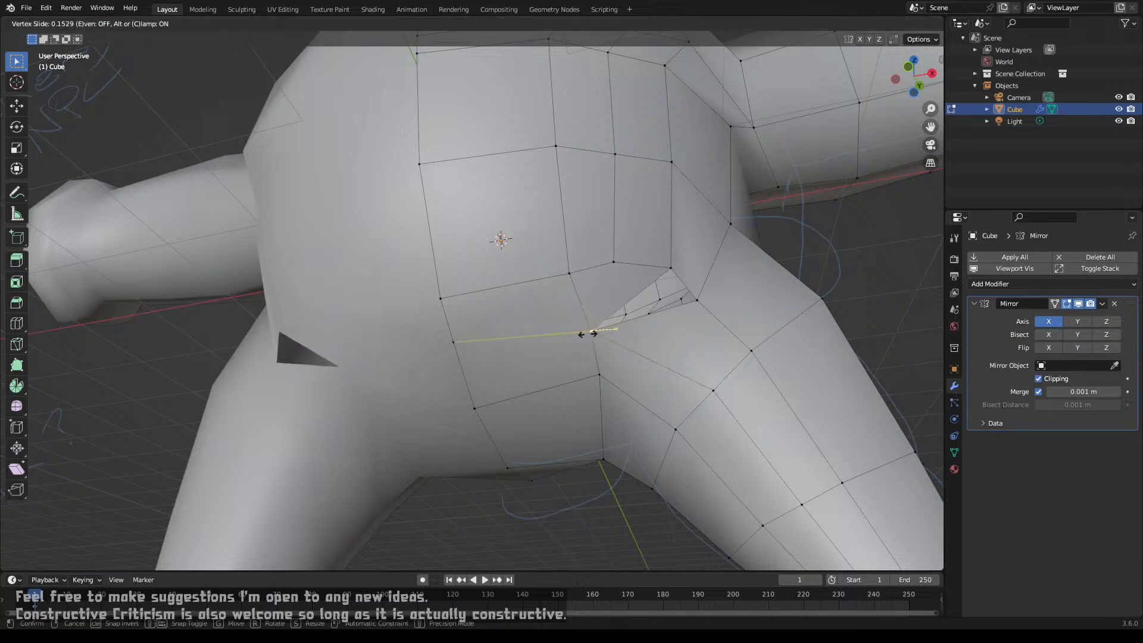
{"action": "left_click", "coordinate": [588, 334]}
Step: Dissolve the vertical run of edges on the front of the body from the shoulder down to the hip corner
{"action": "left_click", "coordinate": [671, 268], "text": "shift"}
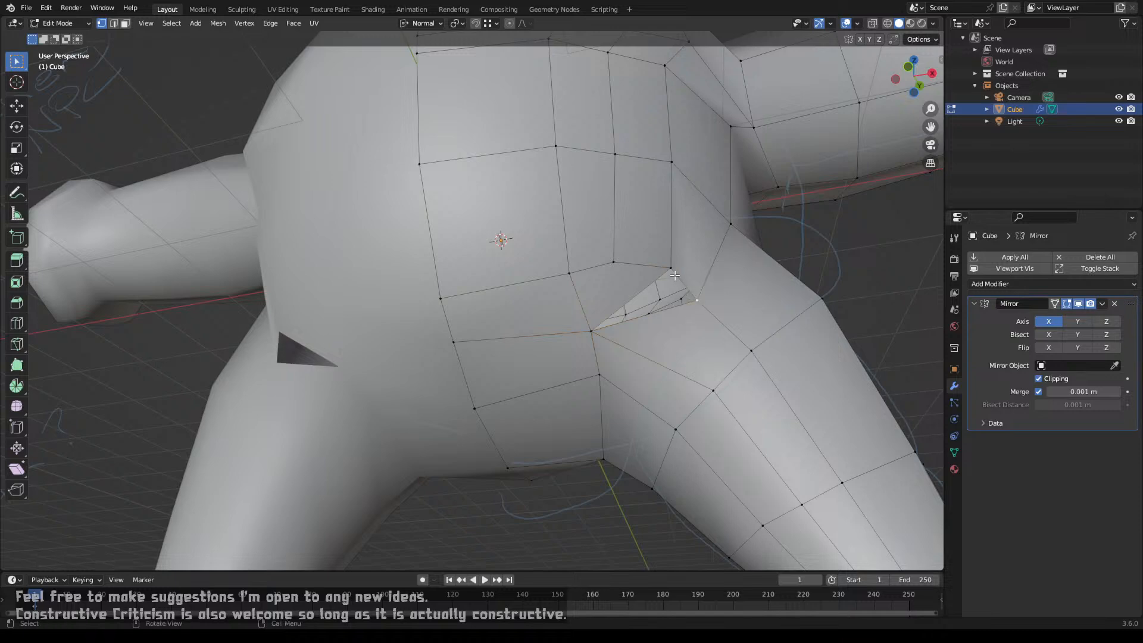
{"action": "middle_click_drag", "start_coordinate": [677, 275], "coordinate": [575, 329]}
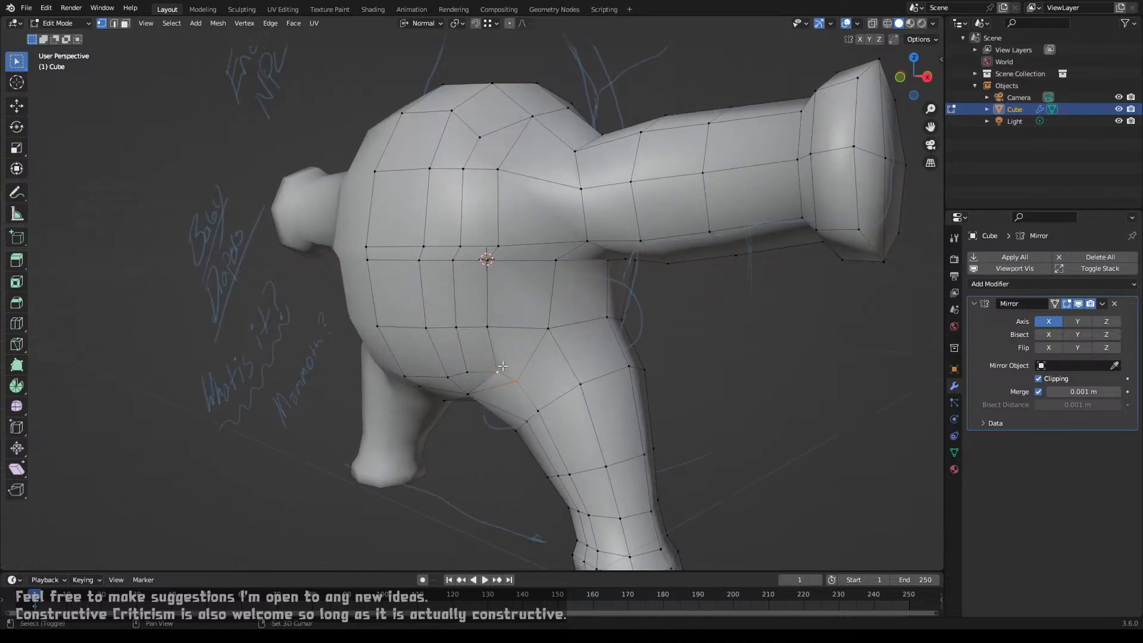
{"action": "left_click", "coordinate": [486, 326], "text": "shift"}
{"action": "left_click", "coordinate": [499, 247], "text": "shift"}
{"action": "left_click", "coordinate": [488, 262], "text": "shift"}
{"action": "left_click", "coordinate": [486, 325], "text": "shift"}
{"action": "key", "text": "x"}
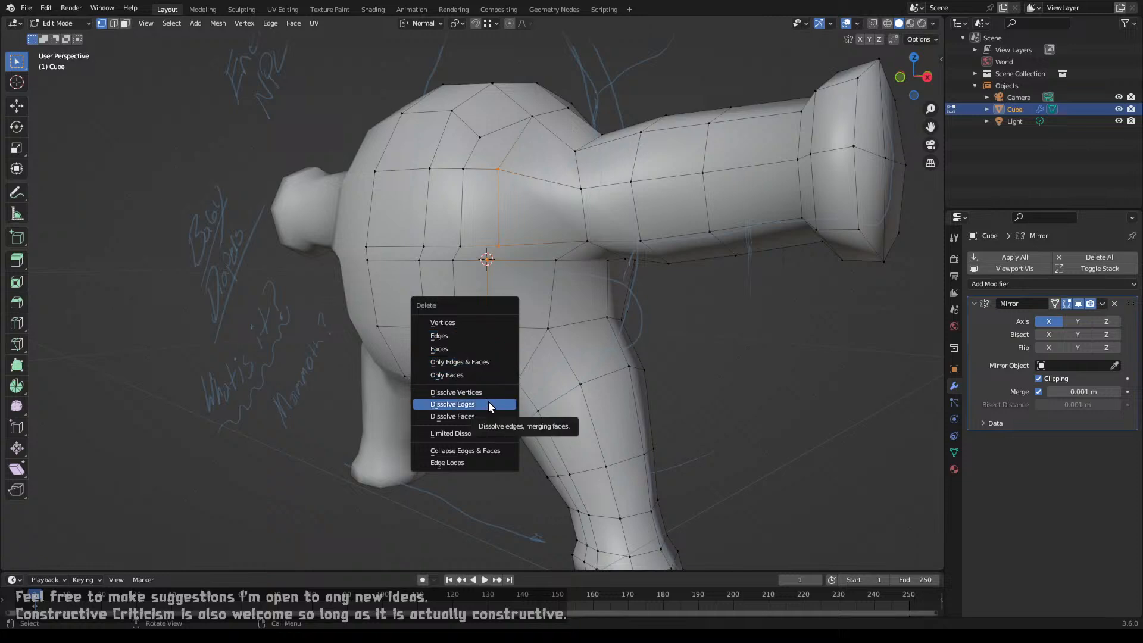
{"action": "left_click", "coordinate": [488, 404]}
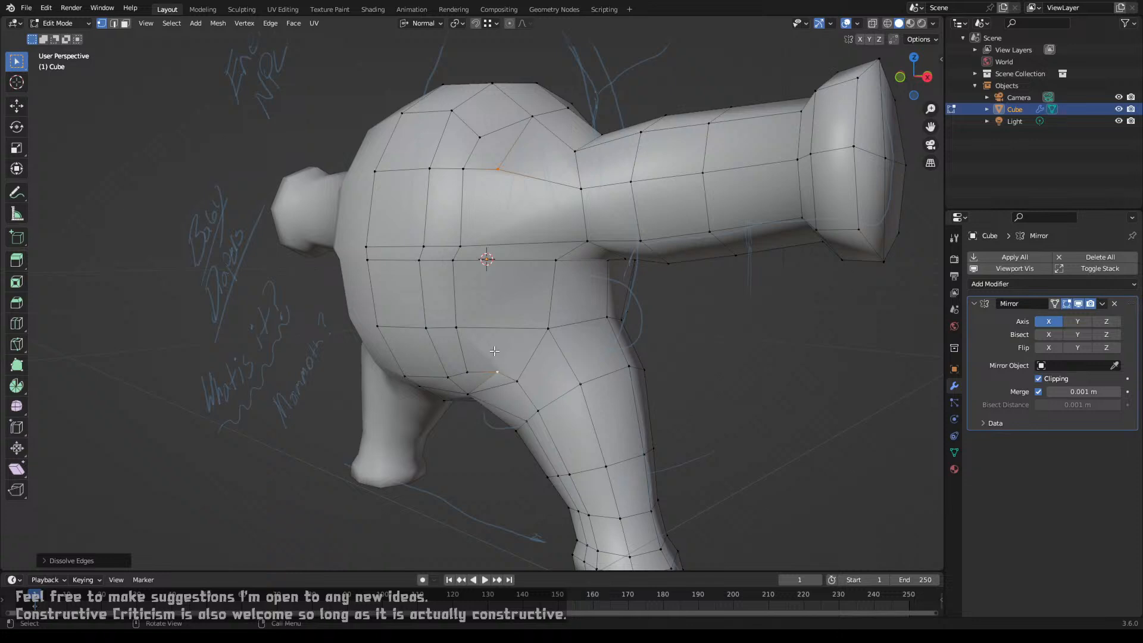
Step: Dissolve the leftover vertices at the hip and shoulder ends of the removed edge run
{"action": "middle_click_drag", "start_coordinate": [494, 356], "coordinate": [495, 307]}
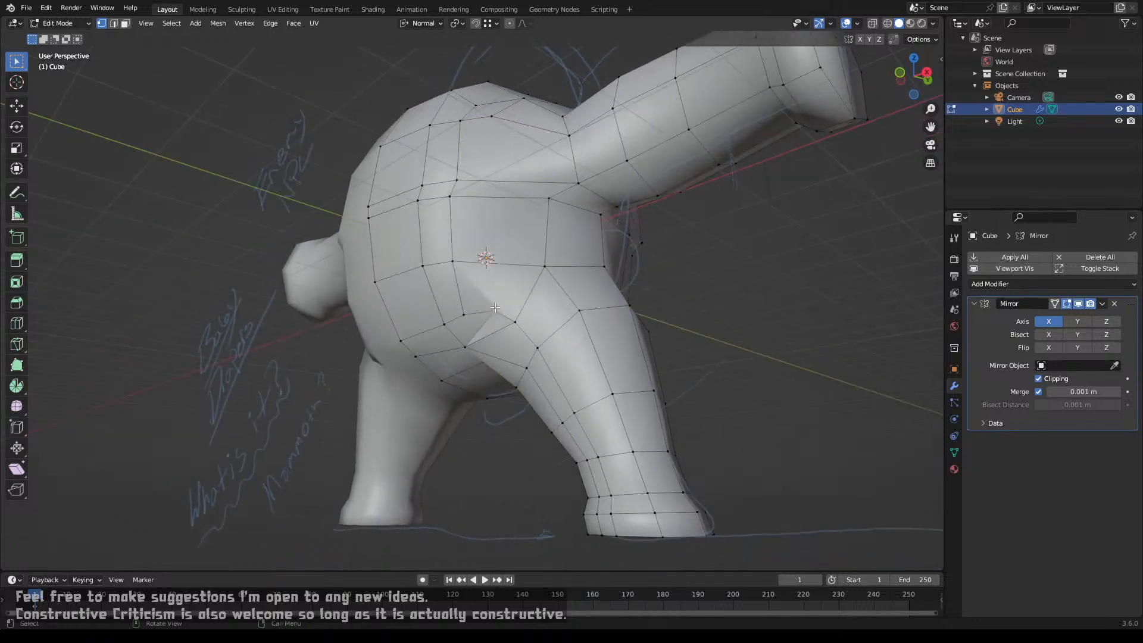
{"action": "key", "text": "x"}
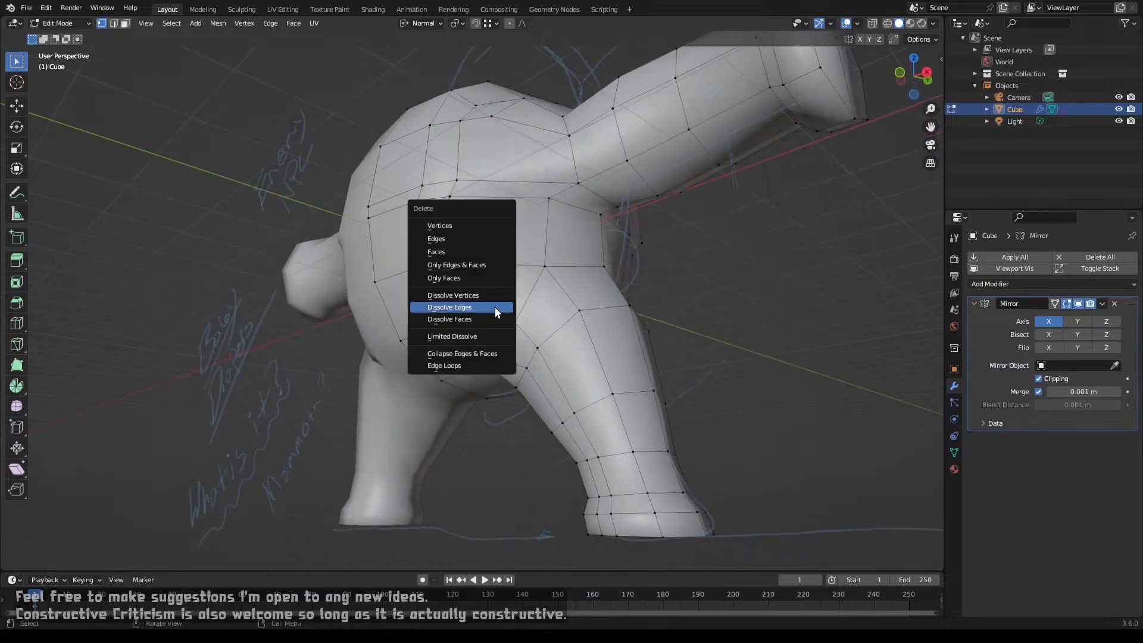
{"action": "left_click", "coordinate": [493, 296]}
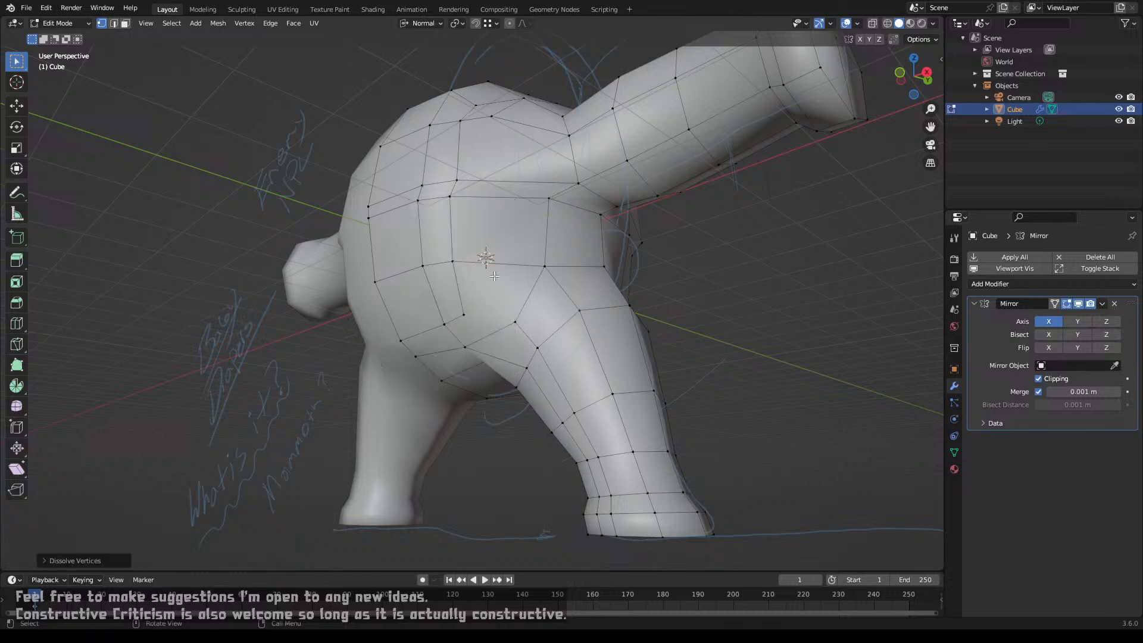
{"action": "middle_click_drag", "start_coordinate": [495, 277], "coordinate": [544, 301]}
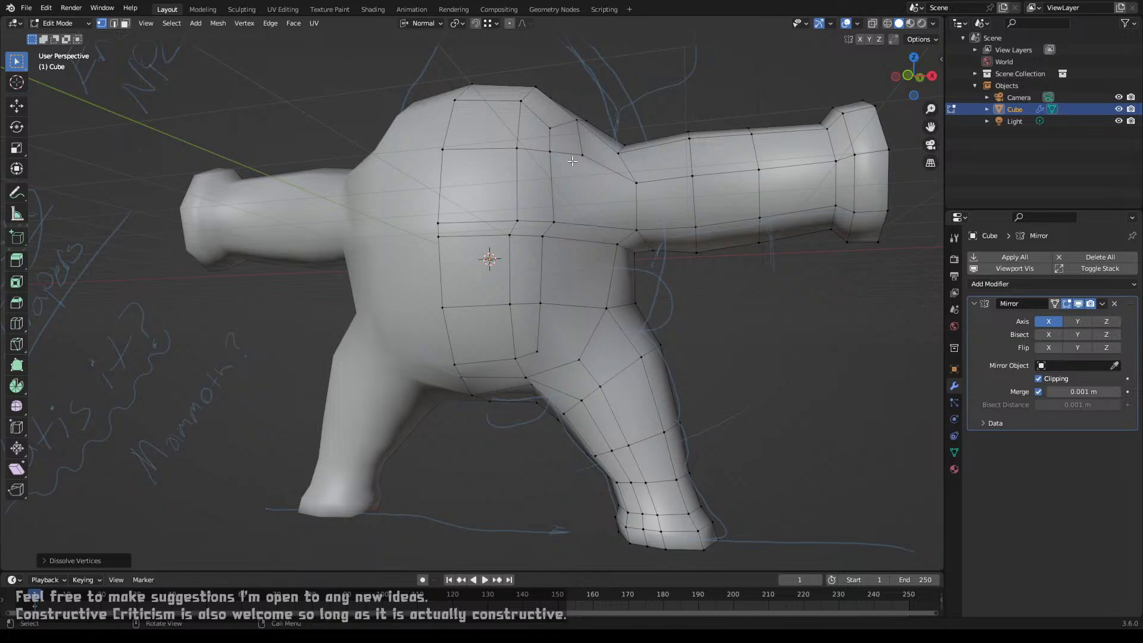
{"action": "key", "text": "x"}
{"action": "left_click", "coordinate": [582, 162]}
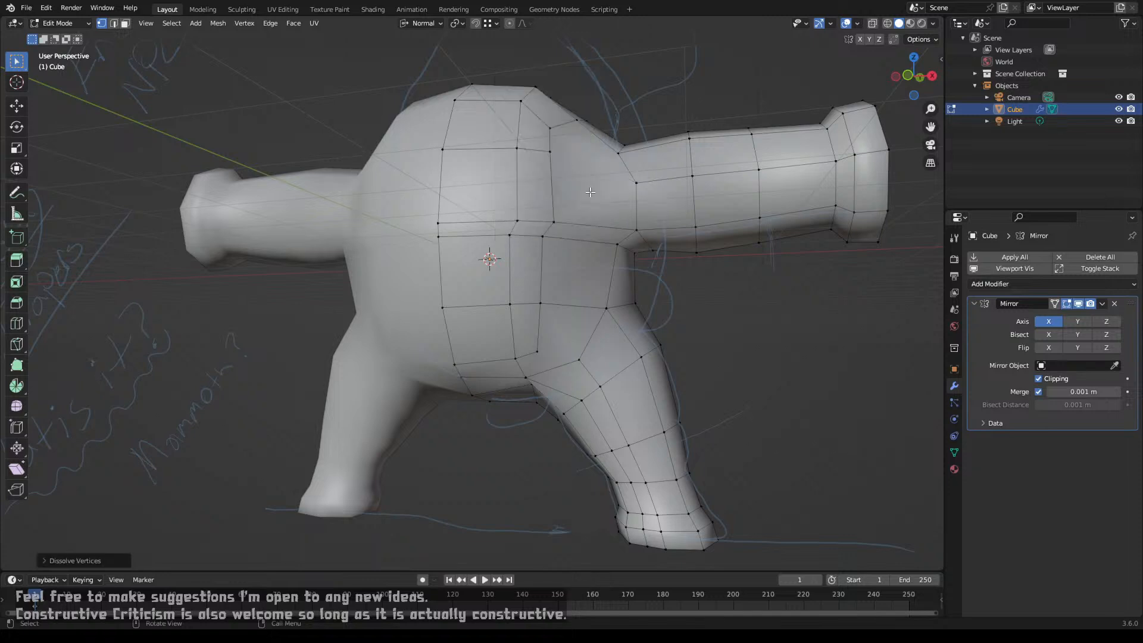
Step: Delete the three large body faces running between the arm base and the top of the leg
{"action": "middle_click_drag", "start_coordinate": [591, 193], "coordinate": [570, 215]}
{"action": "key", "text": "3"}
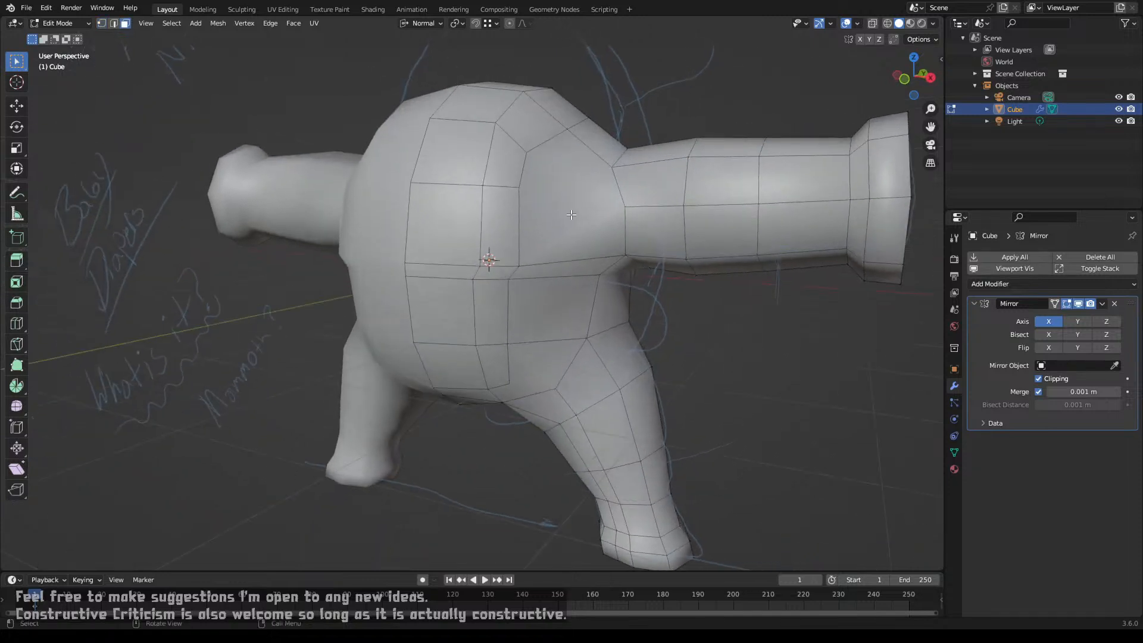
{"action": "left_click", "coordinate": [570, 215]}
{"action": "left_click", "coordinate": [570, 271], "text": "shift"}
{"action": "left_click", "coordinate": [561, 305], "text": "shift"}
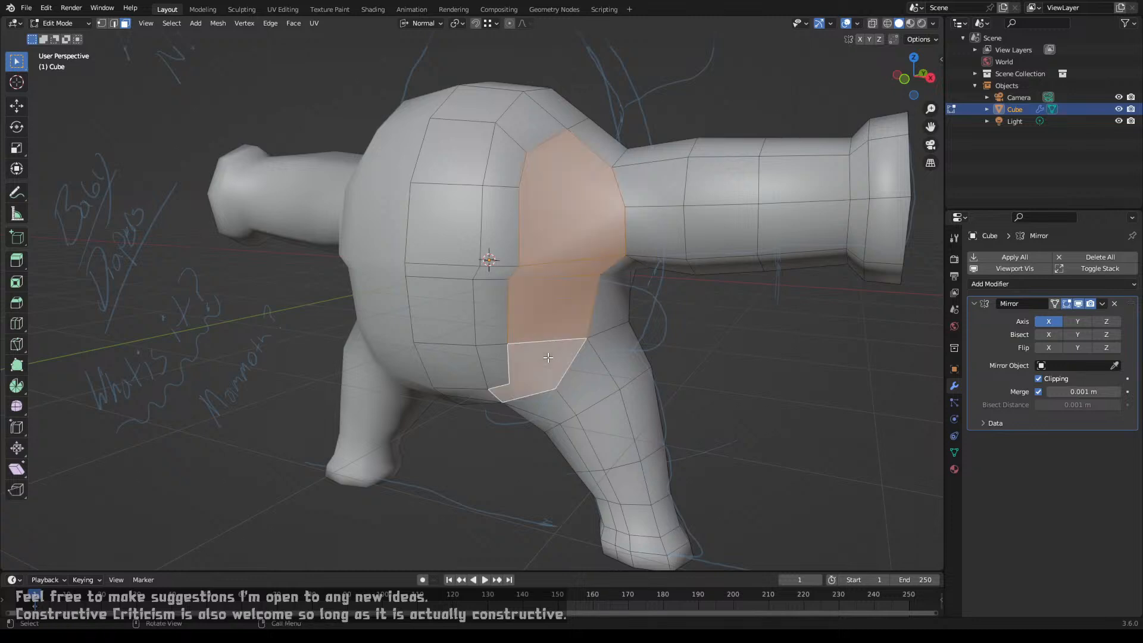
{"action": "key", "text": "x"}
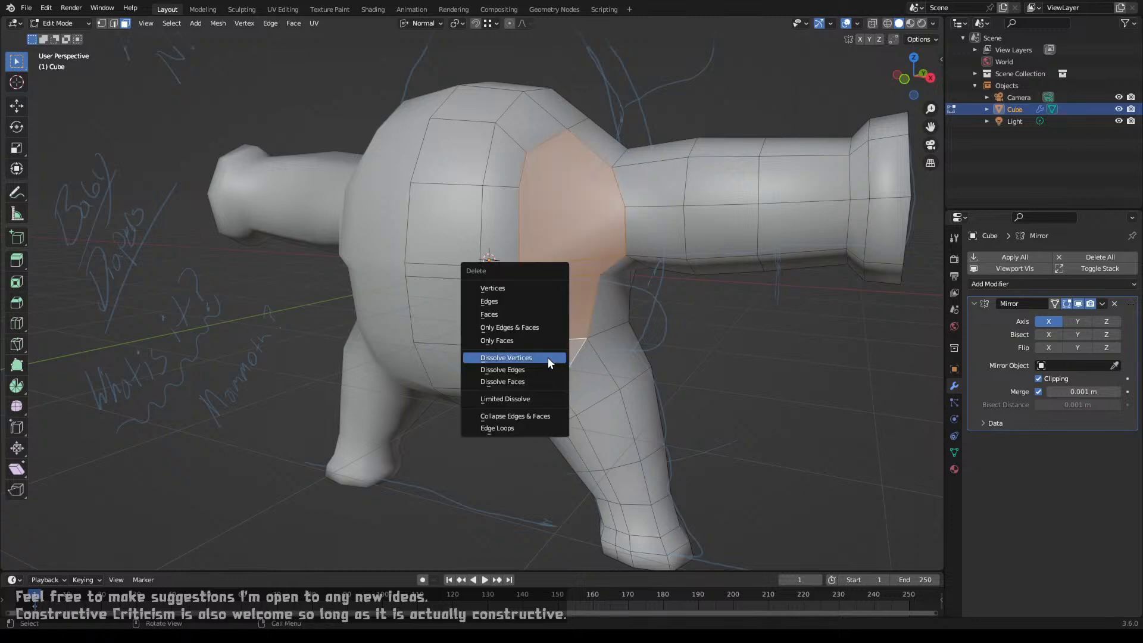
{"action": "left_click", "coordinate": [542, 308]}
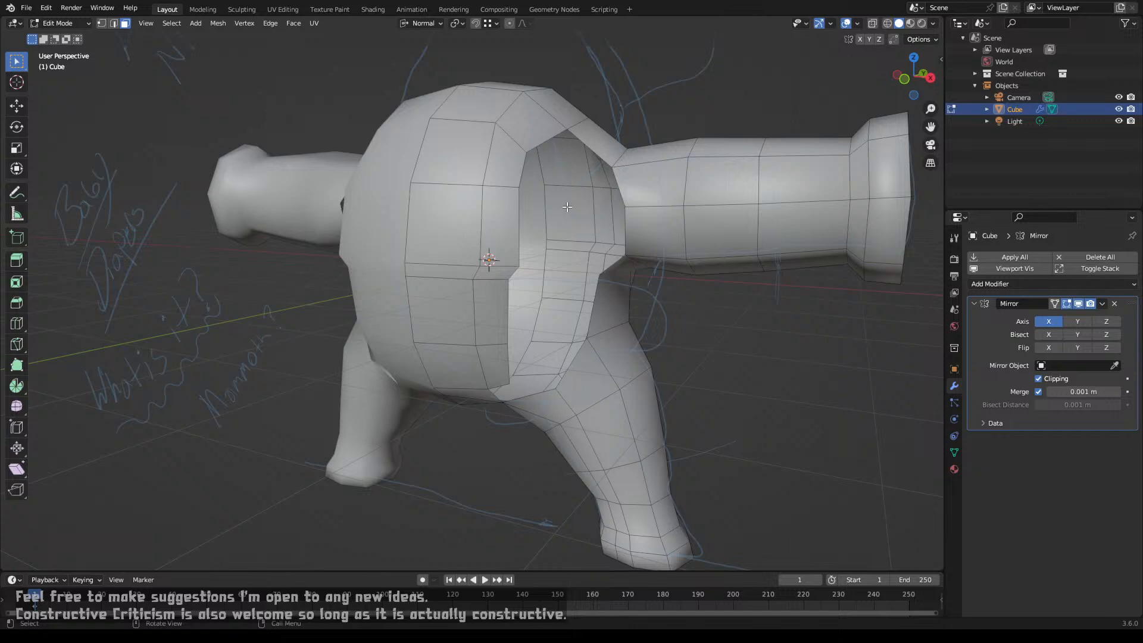
Step: In front view, slide the two lower belly vertices on the opening's inner edge outward past their edges towards the hip, without clamping
{"action": "key", "text": "1"}
{"action": "middle_click_drag", "start_coordinate": [588, 253], "coordinate": [482, 303]}
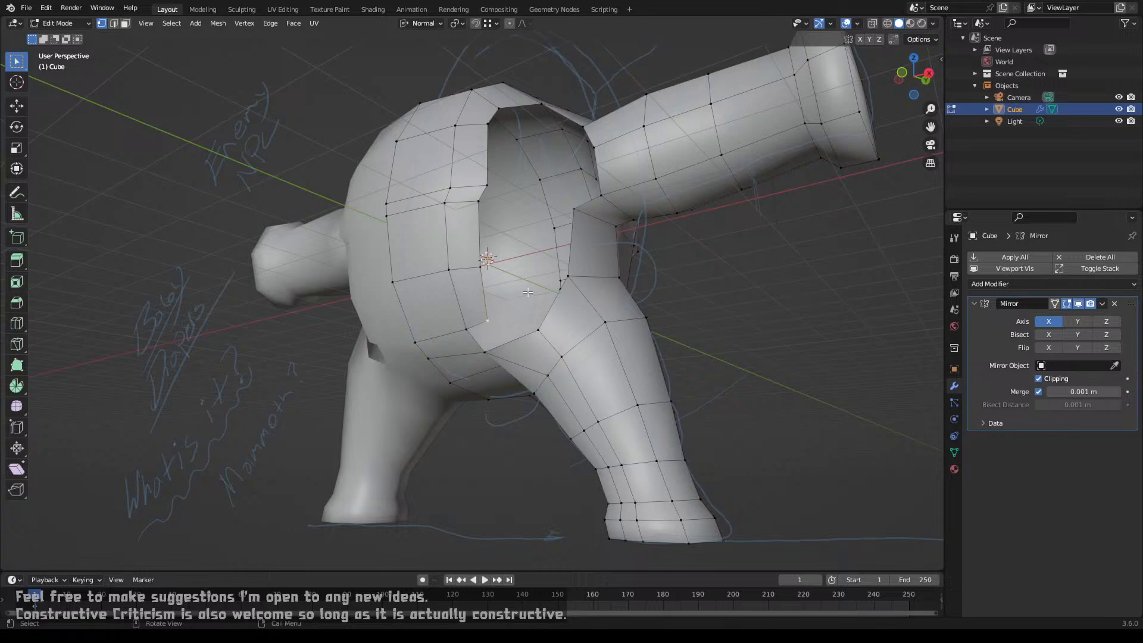
{"action": "key", "text": "KP_1"}
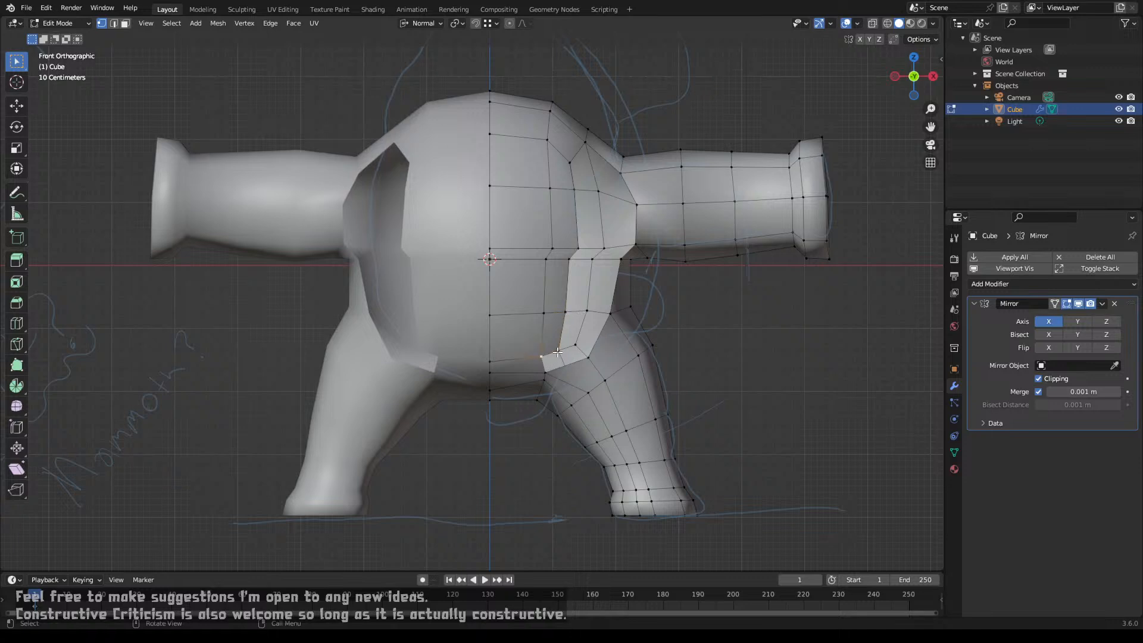
{"action": "key", "text": "shift+v"}
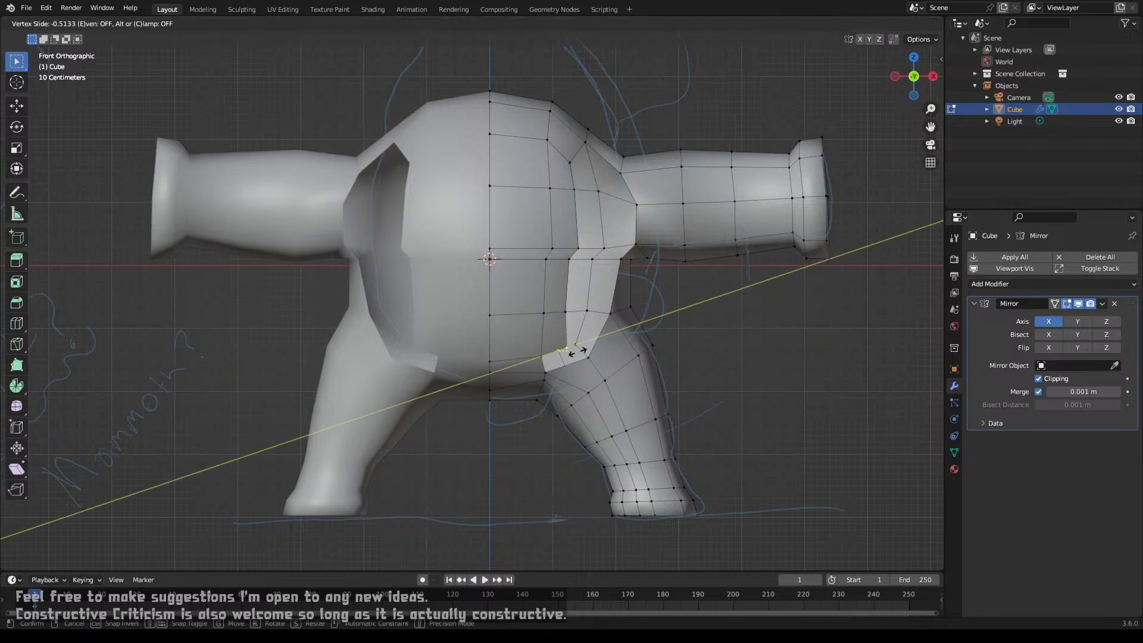
{"action": "left_click", "coordinate": [565, 317]}
{"action": "left_click", "coordinate": [566, 313]}
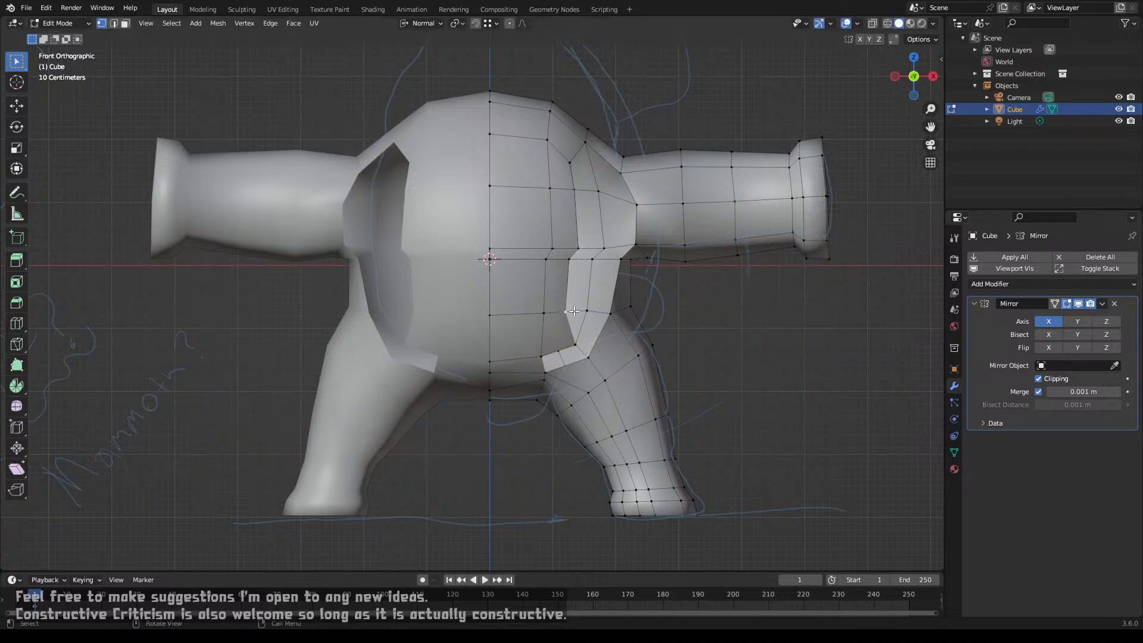
{"action": "key", "text": "shift+v"}
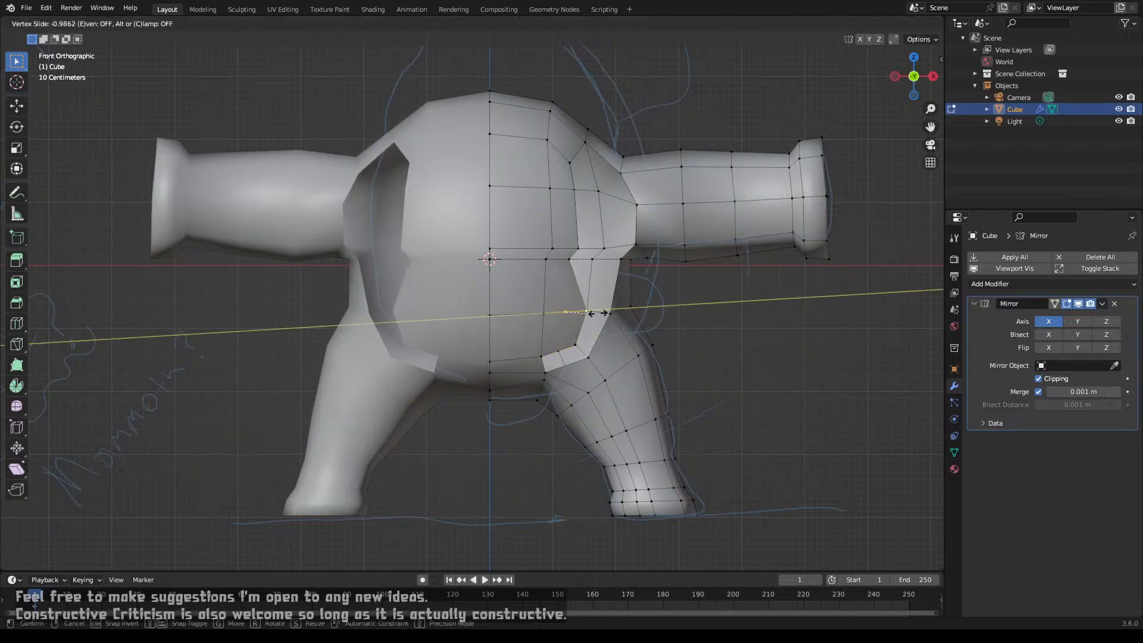
{"action": "left_click", "coordinate": [597, 313]}
Step: Slide the three upper vertices on the opening's inner edge outward past their edges towards the arm, without clamping
{"action": "left_click", "coordinate": [570, 260]}
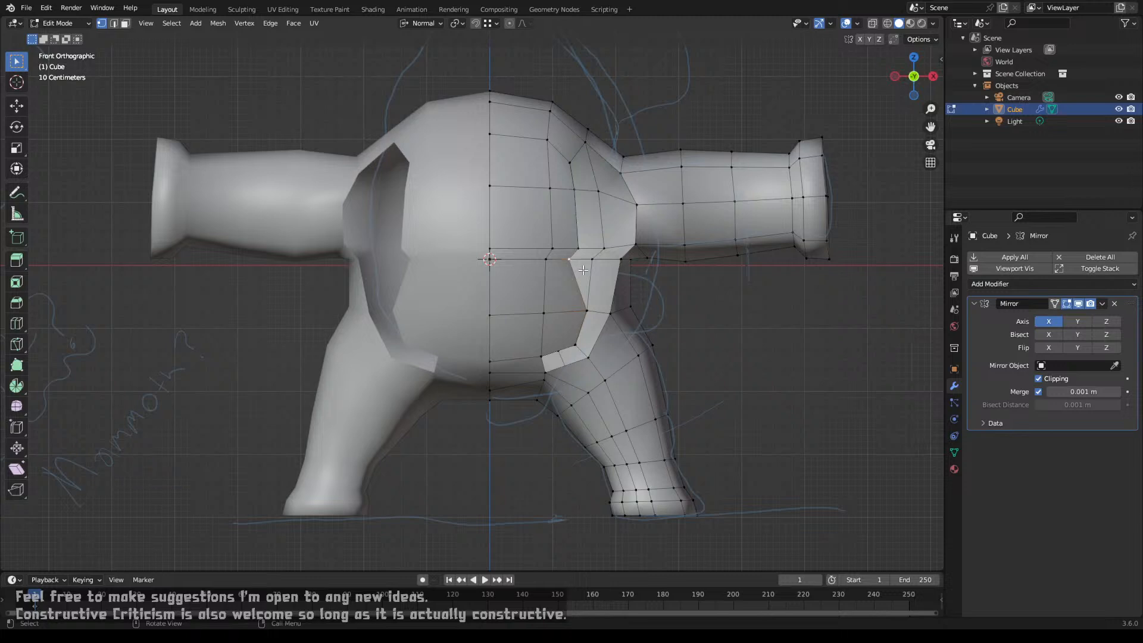
{"action": "key", "text": "shift+v"}
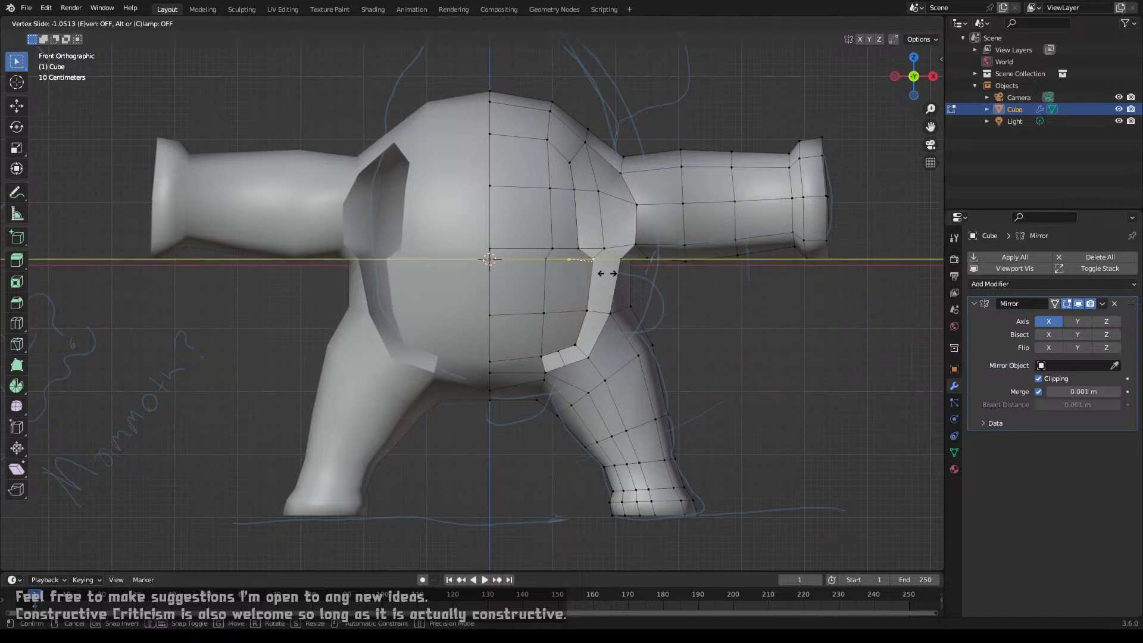
{"action": "left_click", "coordinate": [605, 273]}
{"action": "left_click", "coordinate": [579, 249]}
{"action": "key", "text": "shift+v"}
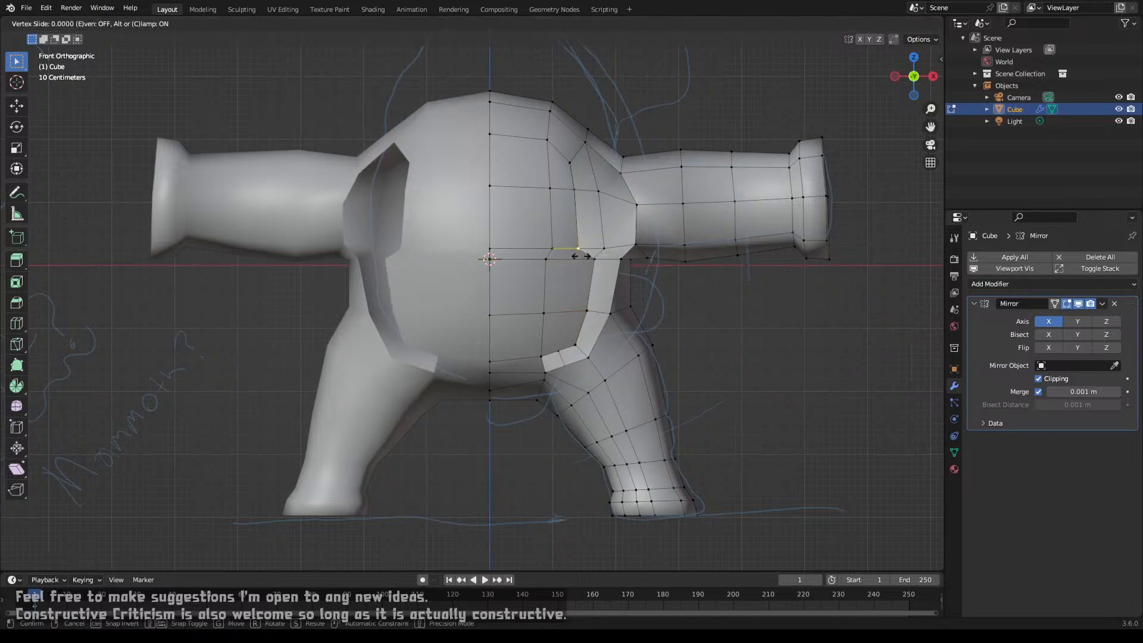
{"action": "left_click", "coordinate": [600, 253]}
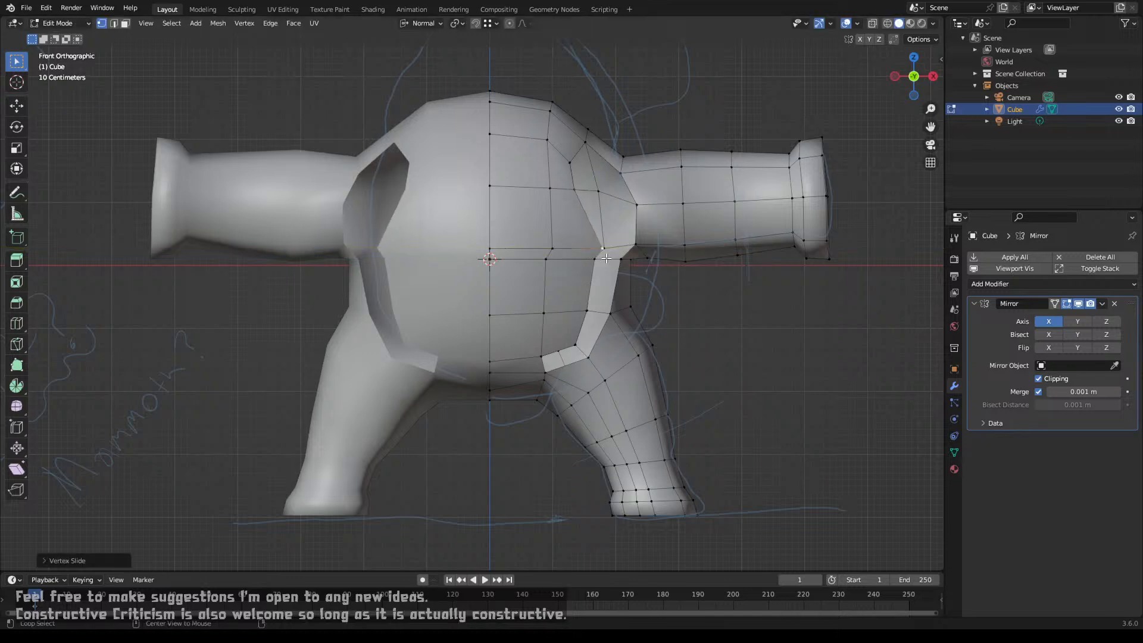
{"action": "left_click", "coordinate": [573, 189]}
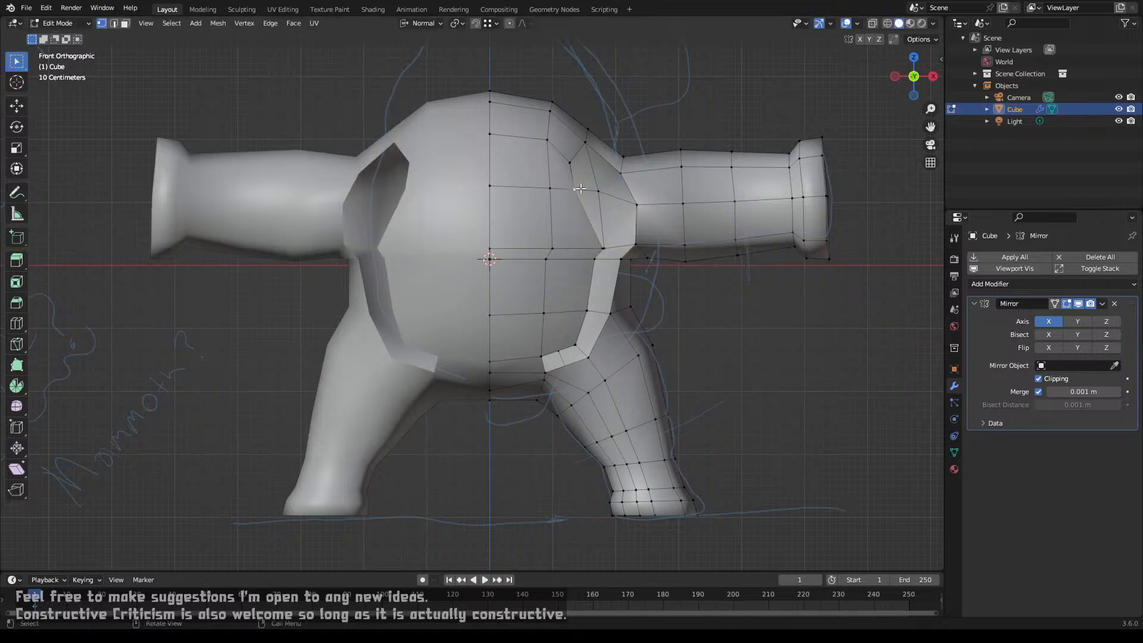
{"action": "key", "text": "shift+v"}
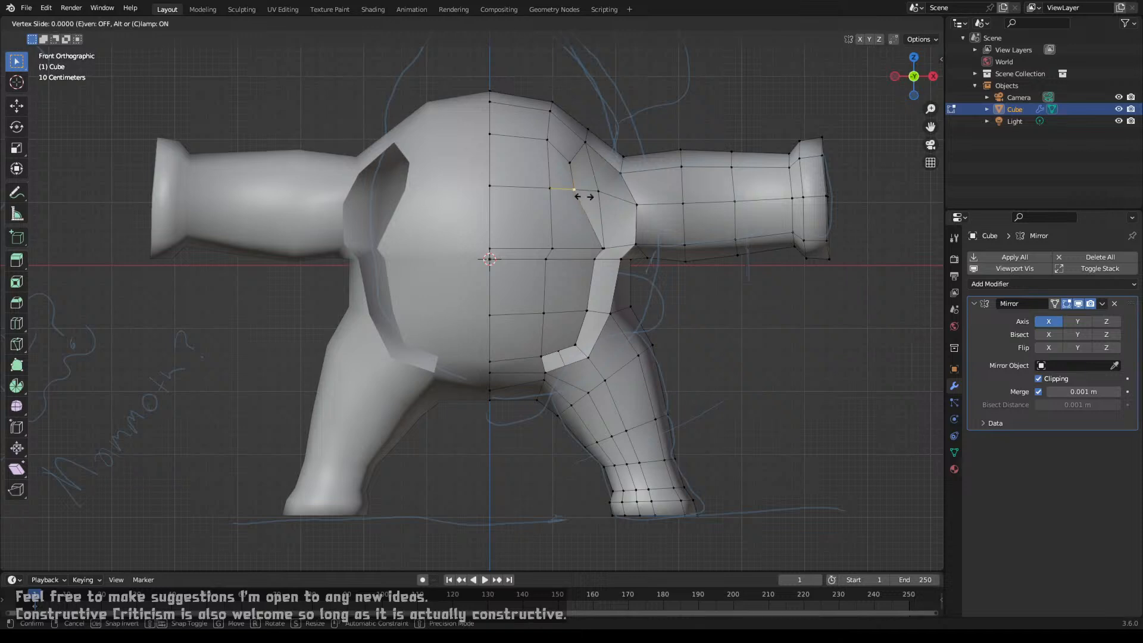
{"action": "left_click", "coordinate": [612, 203]}
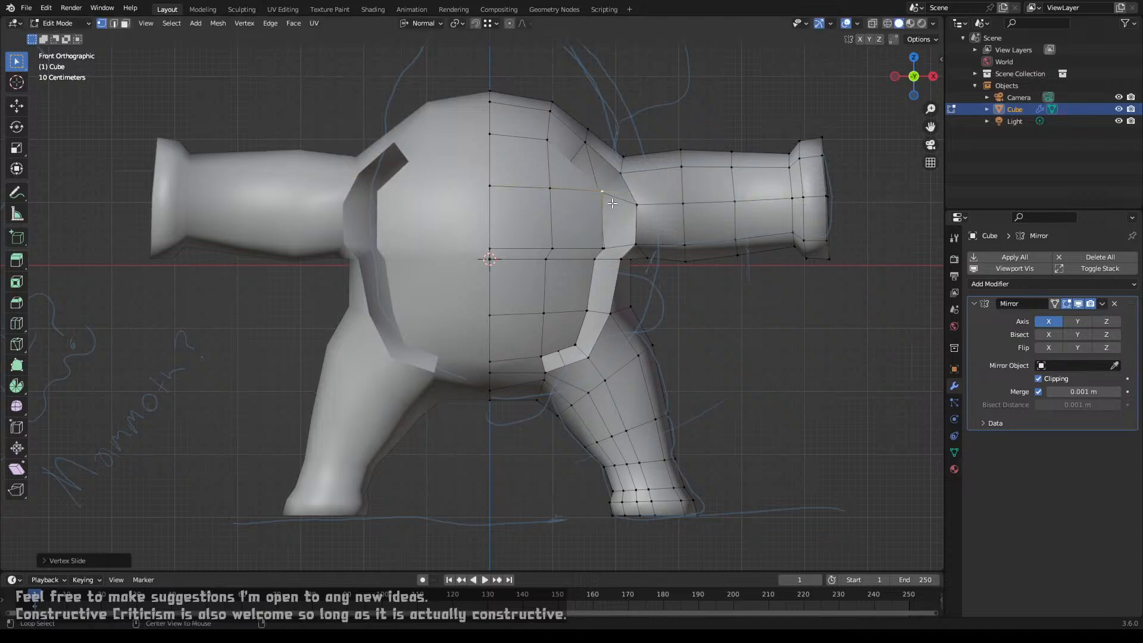
Step: Fill the narrowed side opening with consecutive faces from the hip up to the middle of the arm base
{"action": "left_click", "coordinate": [543, 356]}
{"action": "left_click", "coordinate": [546, 373], "text": "shift"}
{"action": "key", "text": "f"}
{"action": "key", "text": "f"}
{"action": "key", "text": "f"}
{"action": "key", "text": "f"}
{"action": "key", "text": "f"}
{"action": "key", "text": "f"}
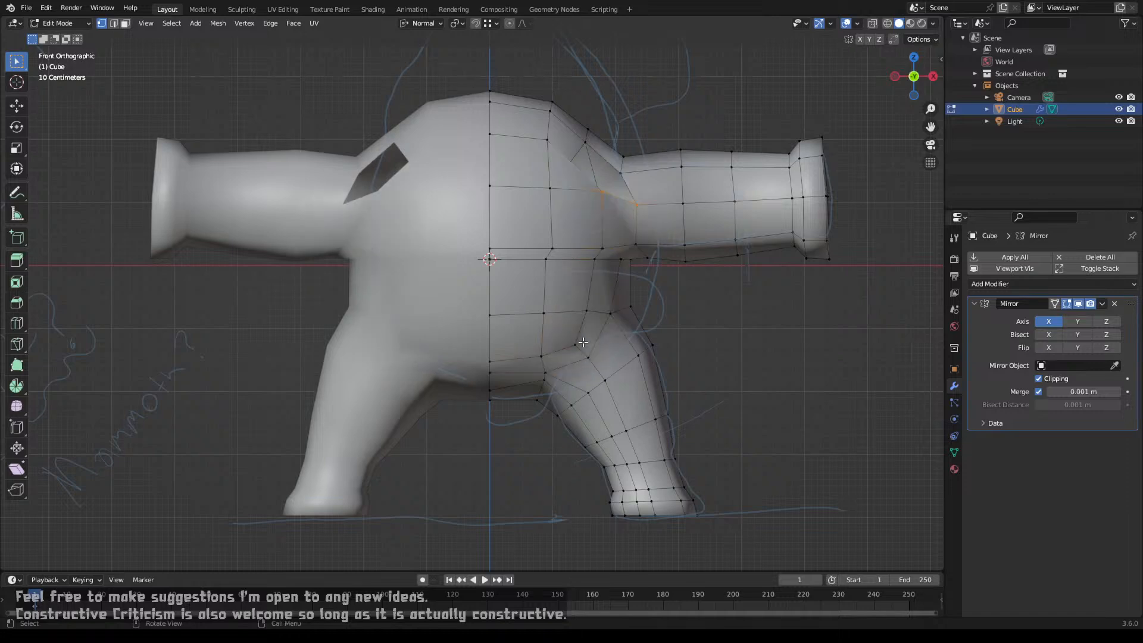
Step: Try adding a centred loop cut into the faces above the remaining shoulder hole and filling a face across the hole's corner
{"action": "middle_click_drag", "start_coordinate": [588, 326], "coordinate": [521, 310]}
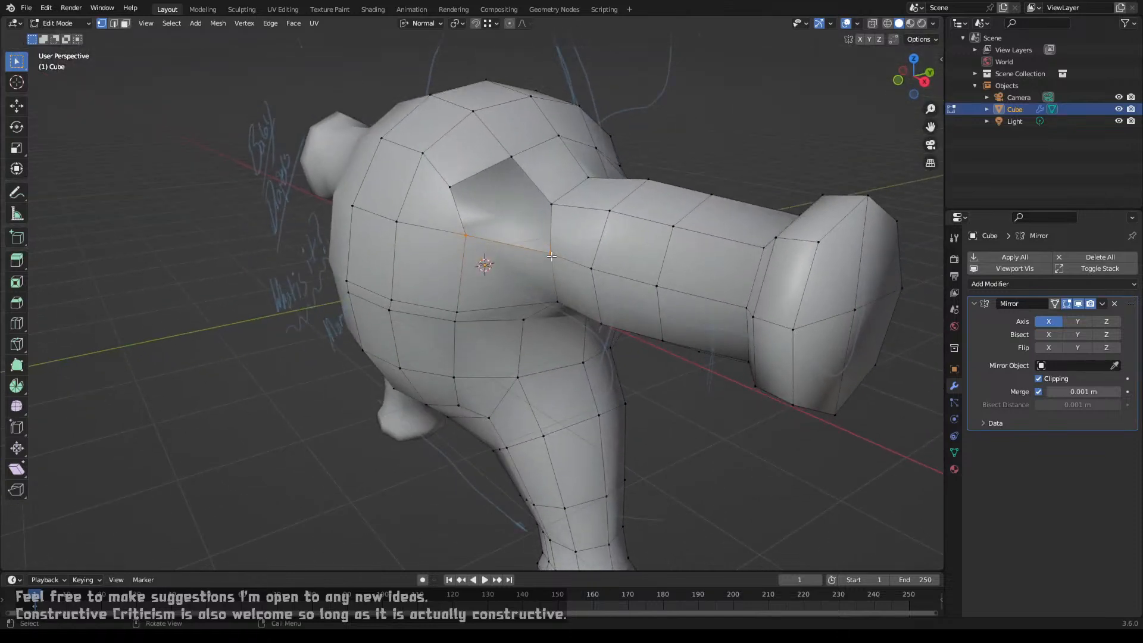
{"action": "key", "text": "ctrl+r"}
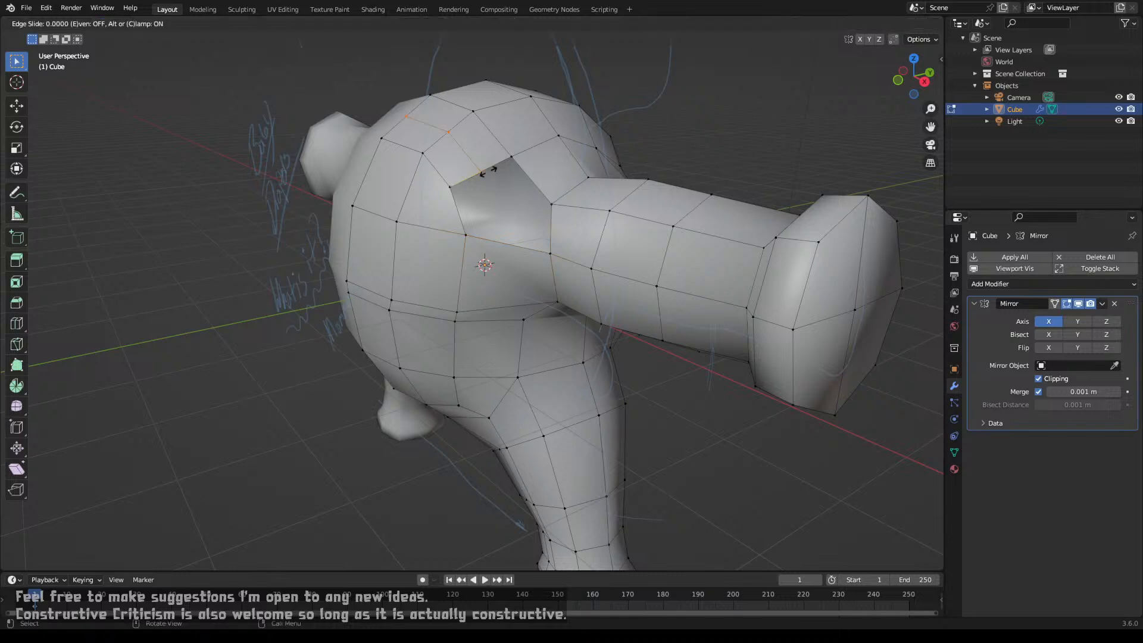
{"action": "left_click", "coordinate": [505, 172]}
{"action": "right_click", "coordinate": [506, 172]}
{"action": "left_click", "coordinate": [508, 159]}
{"action": "left_click", "coordinate": [555, 205], "text": "shift"}
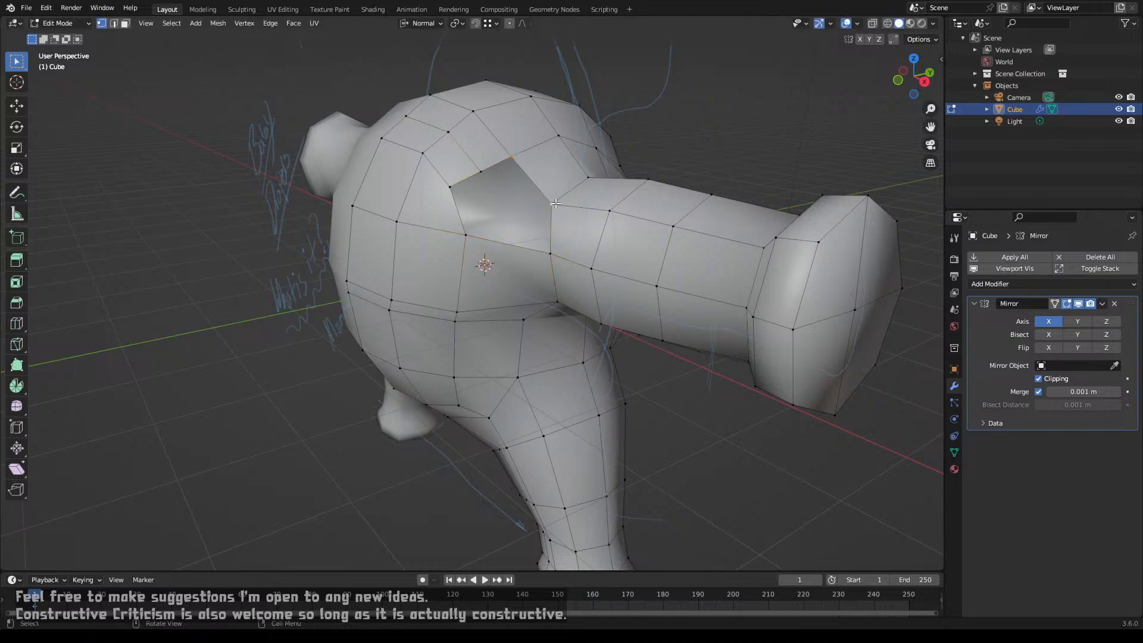
{"action": "key", "text": "f"}
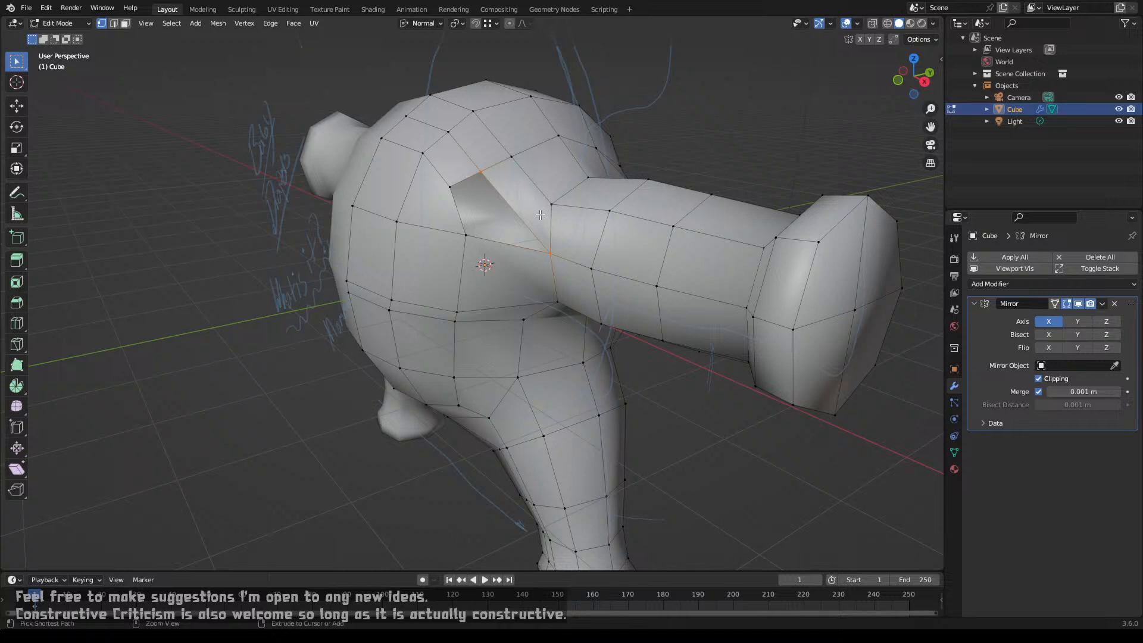
{"action": "key", "text": "ctrl+z"}
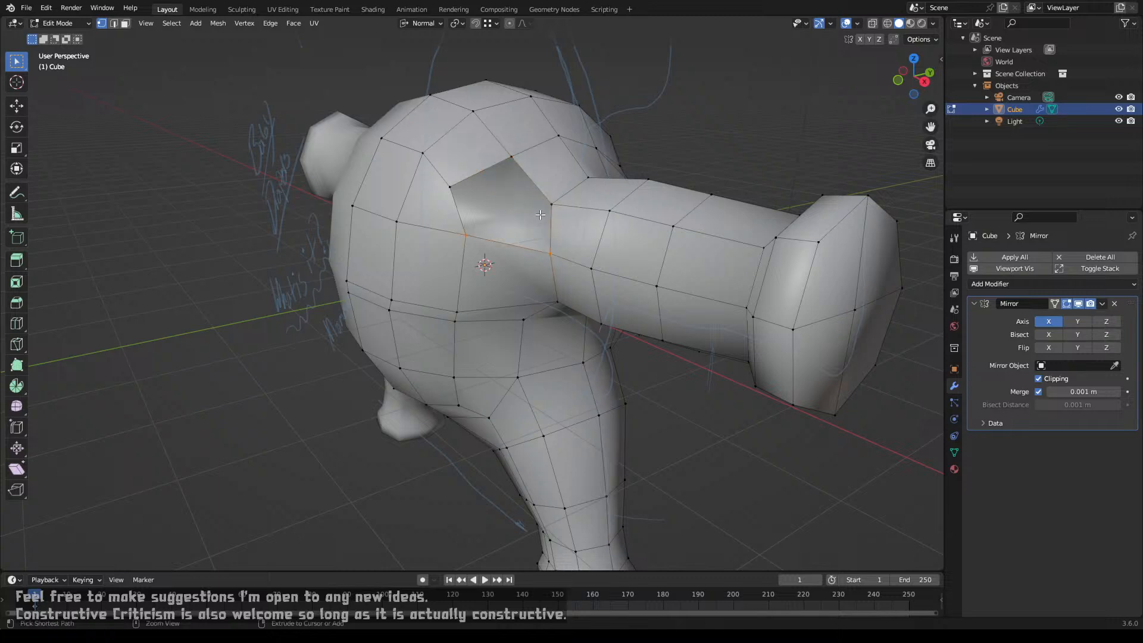
Step: Try closing part of the remaining shoulder hole with a four-vertex face, first on the arm side and again on the body side
{"action": "left_click", "coordinate": [513, 161], "text": "shift"}
{"action": "left_click", "coordinate": [551, 253], "text": "shift"}
{"action": "key", "text": "f"}
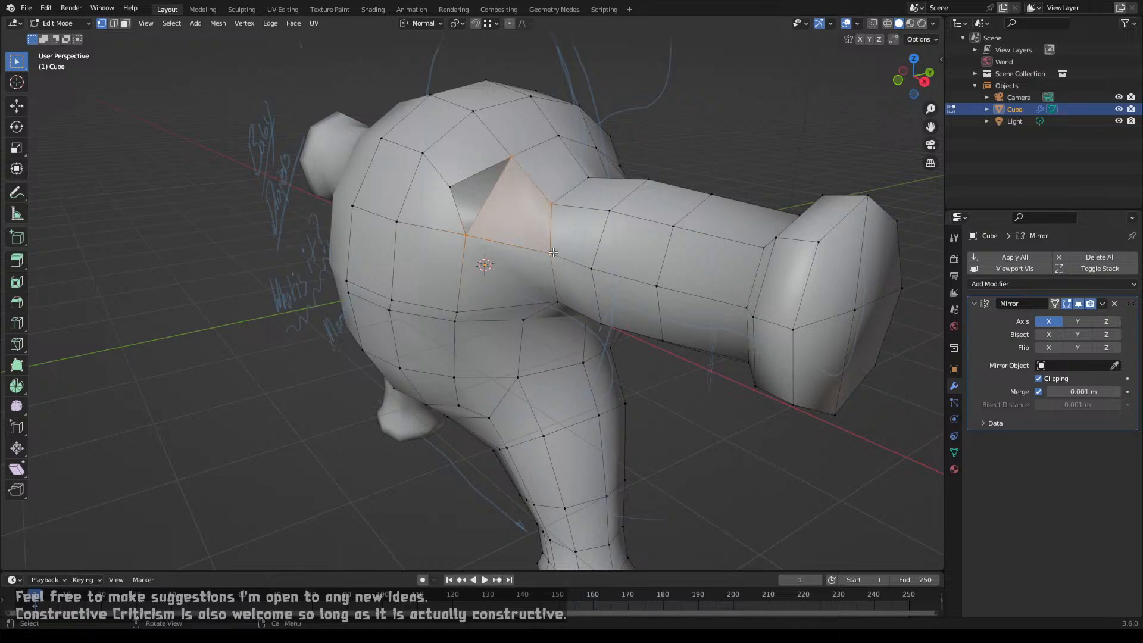
{"action": "mouse_move", "coordinate": [520, 286]}
{"action": "middle_mouse_down"}
{"action": "mouse_move", "coordinate": [527, 295]}
{"action": "mouse_move", "coordinate": [513, 287]}
{"action": "middle_mouse_up"}
{"action": "key", "text": "ctrl+z"}
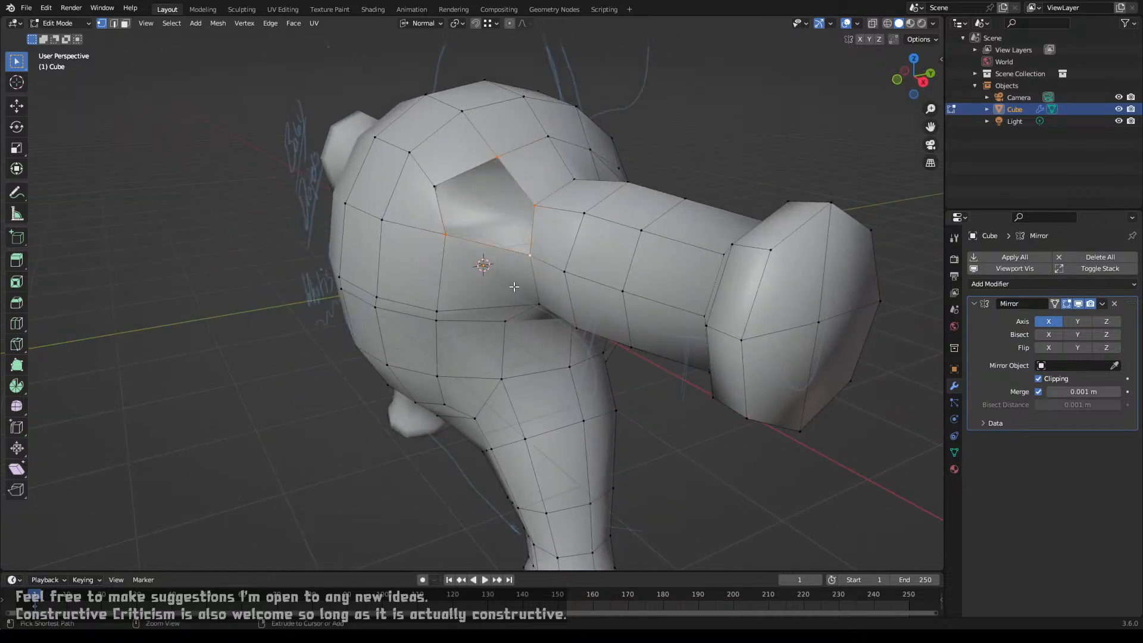
{"action": "left_click", "coordinate": [452, 229], "text": "shift"}
{"action": "left_click", "coordinate": [530, 256], "text": "shift"}
{"action": "key", "text": "f"}
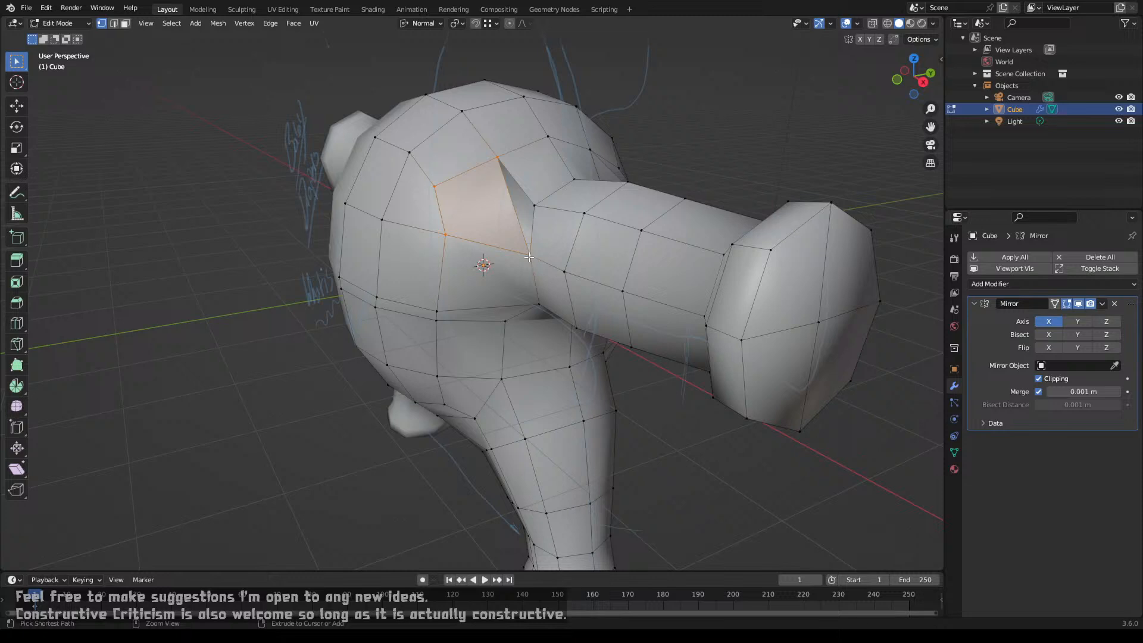
{"action": "key", "text": "ctrl+z"}
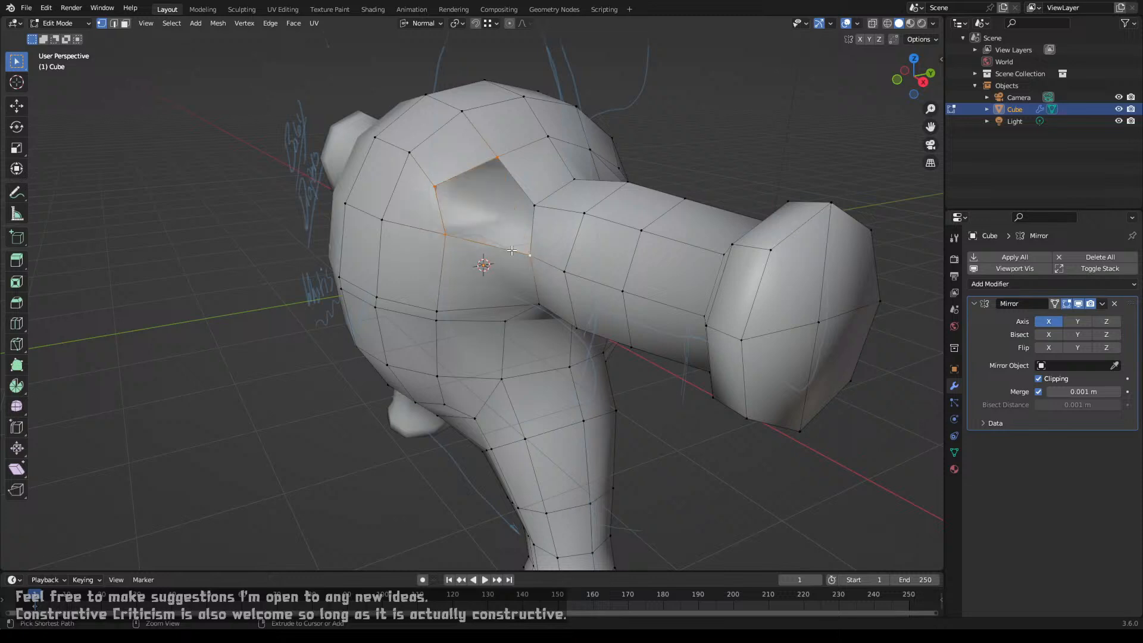
Step: Add a centred vertical loop cut through the torso faces directly below the shoulder hole
{"action": "key", "text": "ctrl+r"}
{"action": "left_click", "coordinate": [477, 251]}
{"action": "right_click", "coordinate": [477, 250]}
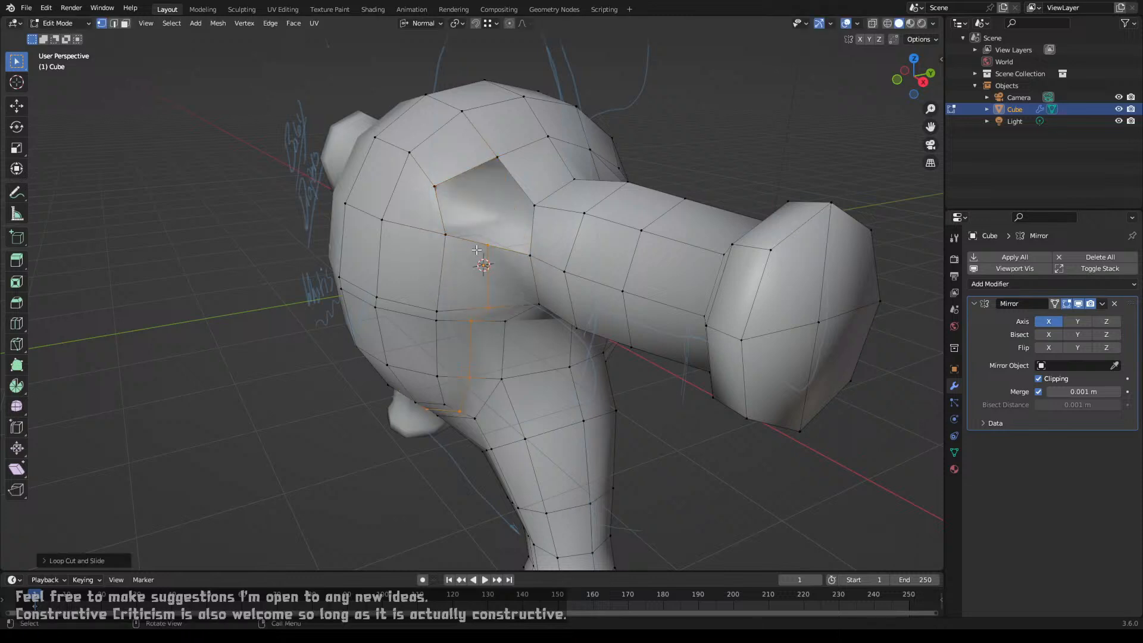
Step: Close the shoulder hole with two faces meeting at the new loop's vertex, one on the body side and one on the arm side
{"action": "left_click", "coordinate": [446, 234], "text": "shift"}
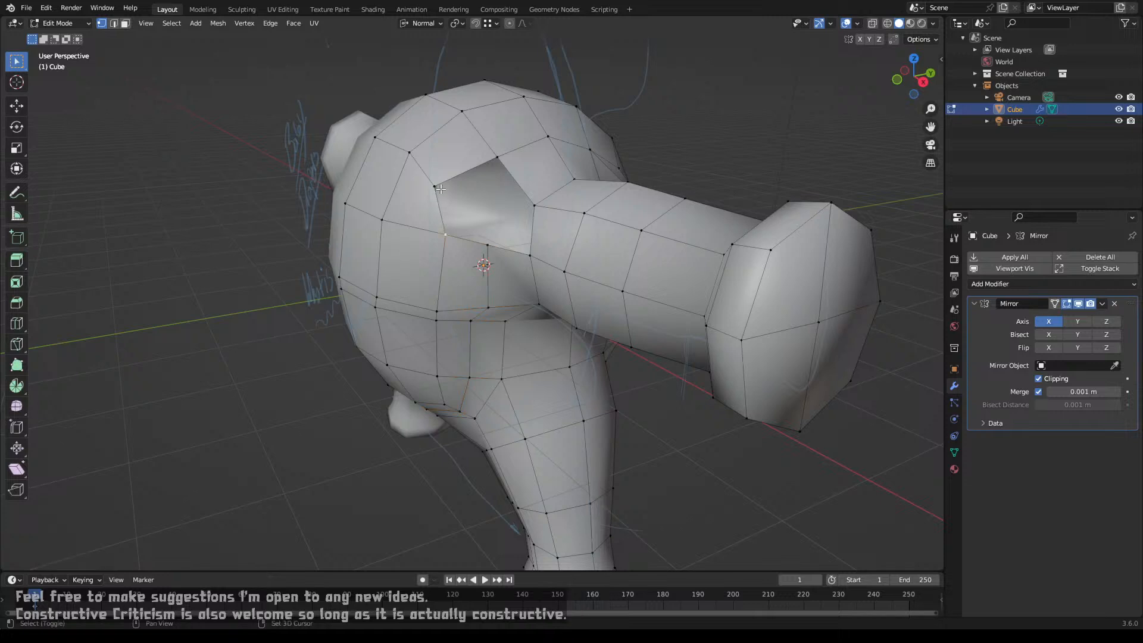
{"action": "left_click", "coordinate": [497, 158], "text": "shift"}
{"action": "left_click", "coordinate": [489, 244], "text": "shift"}
{"action": "key", "text": "f"}
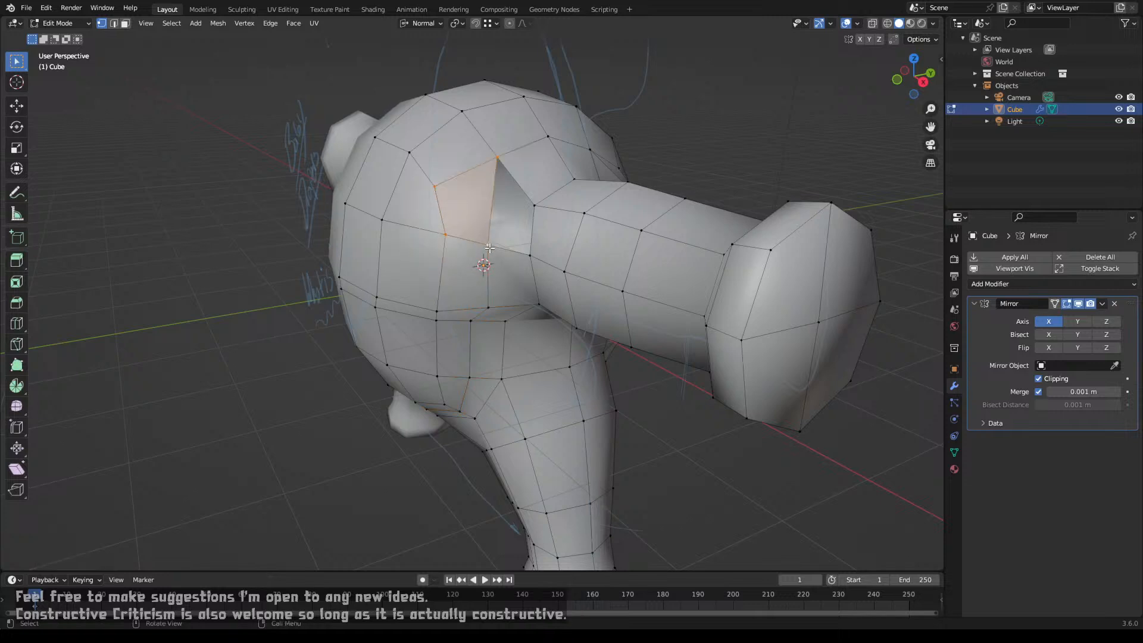
{"action": "left_click", "coordinate": [530, 256]}
{"action": "left_click", "coordinate": [489, 244], "text": "shift"}
{"action": "left_click", "coordinate": [497, 158], "text": "shift"}
{"action": "key", "text": "f"}
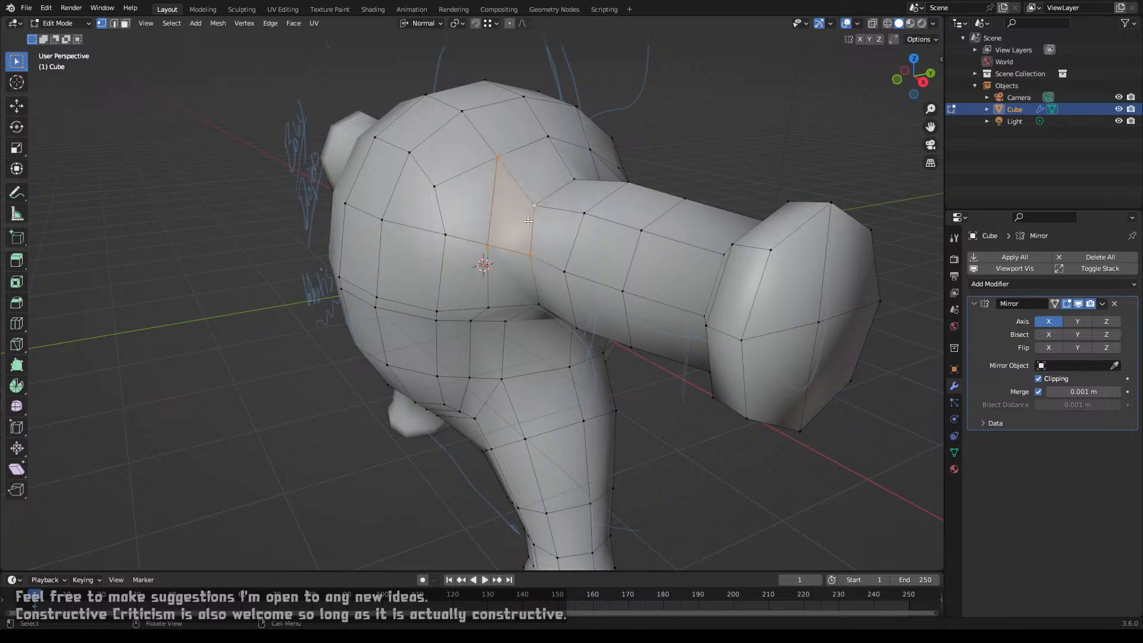
Step: Examine the whole model in Object Mode against the front sketch, and check the torso and shoulder topology back in Edit Mode
{"action": "middle_click_drag", "start_coordinate": [530, 198], "coordinate": [567, 285]}
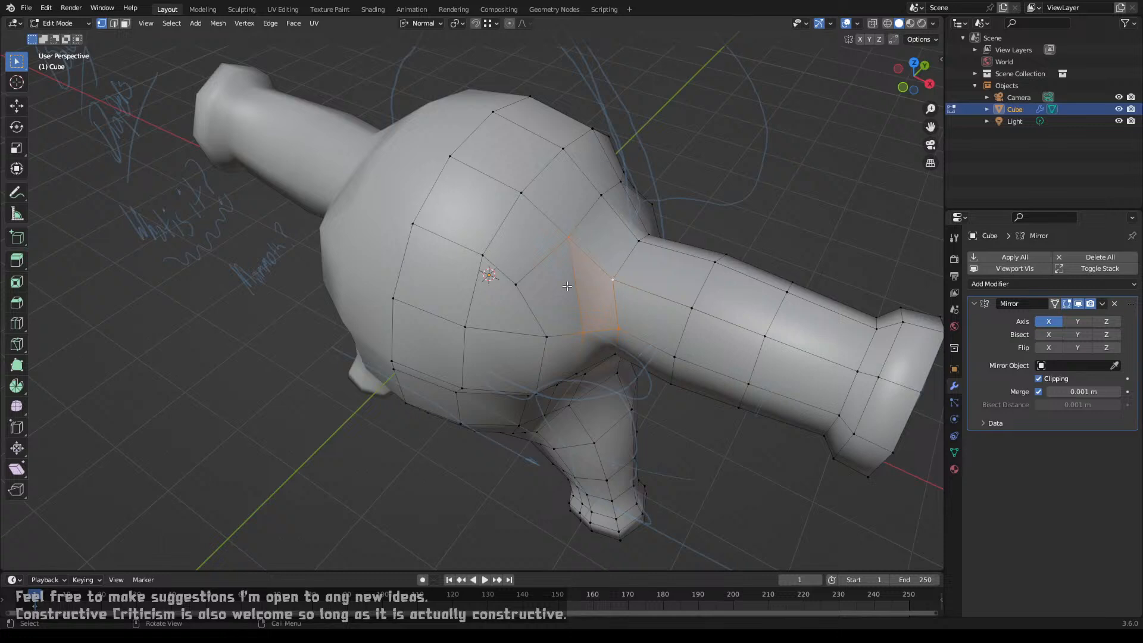
{"action": "scroll", "coordinate": [566, 286], "scroll_direction": "down", "scroll_amount": 2}
{"action": "scroll", "coordinate": [567, 286], "scroll_direction": "up", "scroll_amount": 1}
{"action": "scroll", "coordinate": [567, 286], "scroll_direction": "down", "scroll_amount": 1}
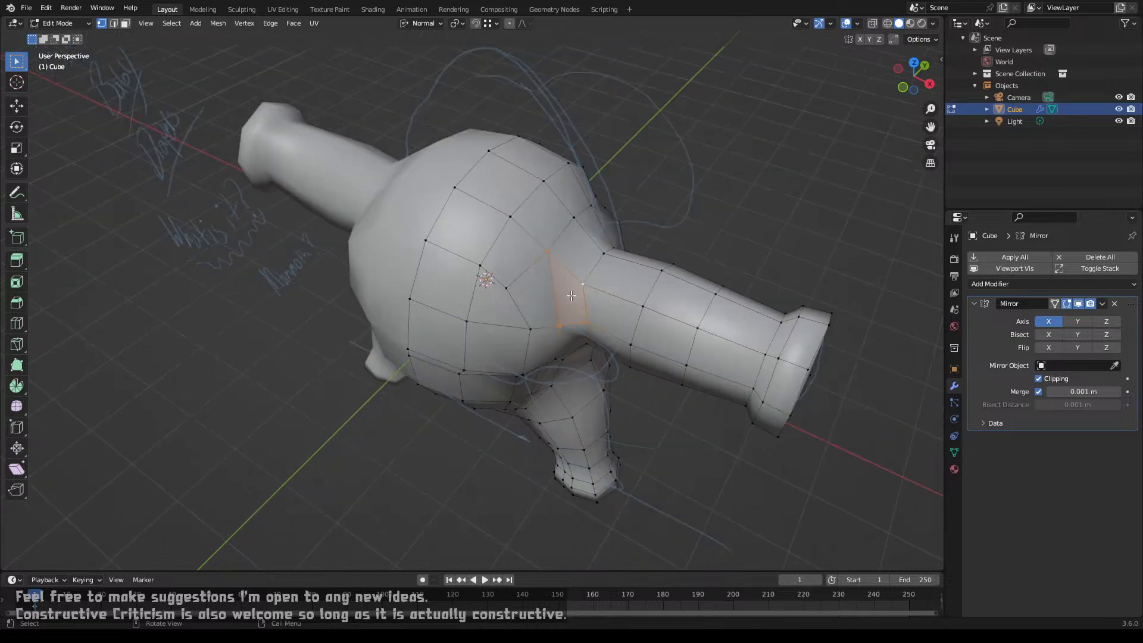
{"action": "key", "text": "Tab"}
{"action": "middle_click_drag", "start_coordinate": [560, 339], "coordinate": [581, 309]}
{"action": "scroll", "coordinate": [592, 291], "scroll_direction": "down", "scroll_amount": 3}
{"action": "scroll", "coordinate": [575, 308], "scroll_direction": "up", "scroll_amount": 2}
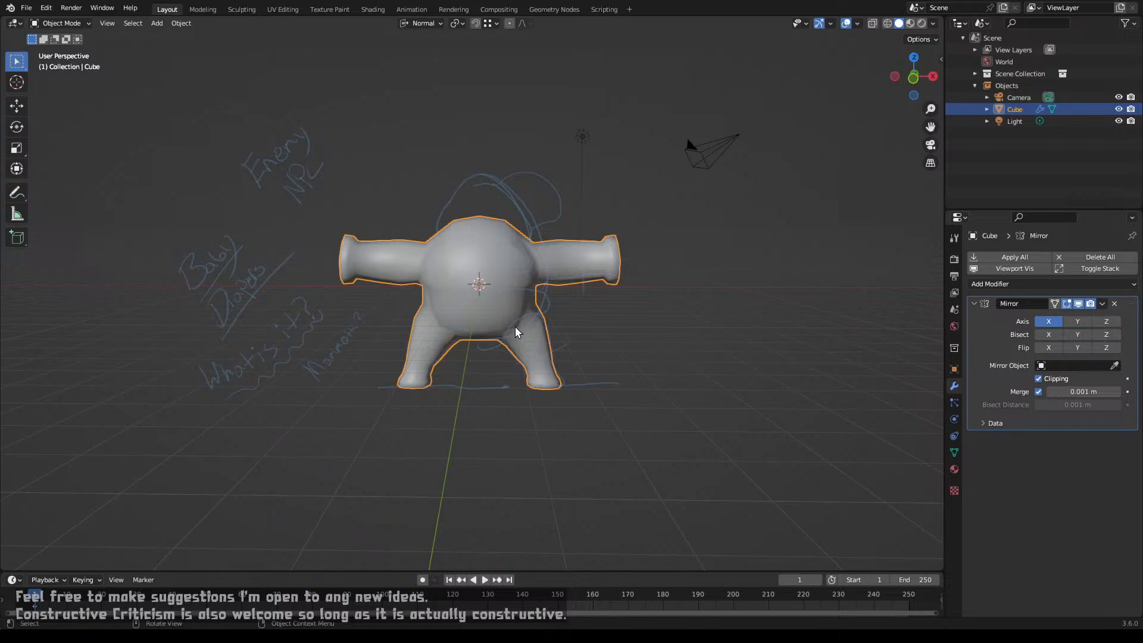
{"action": "key", "text": "KP_1"}
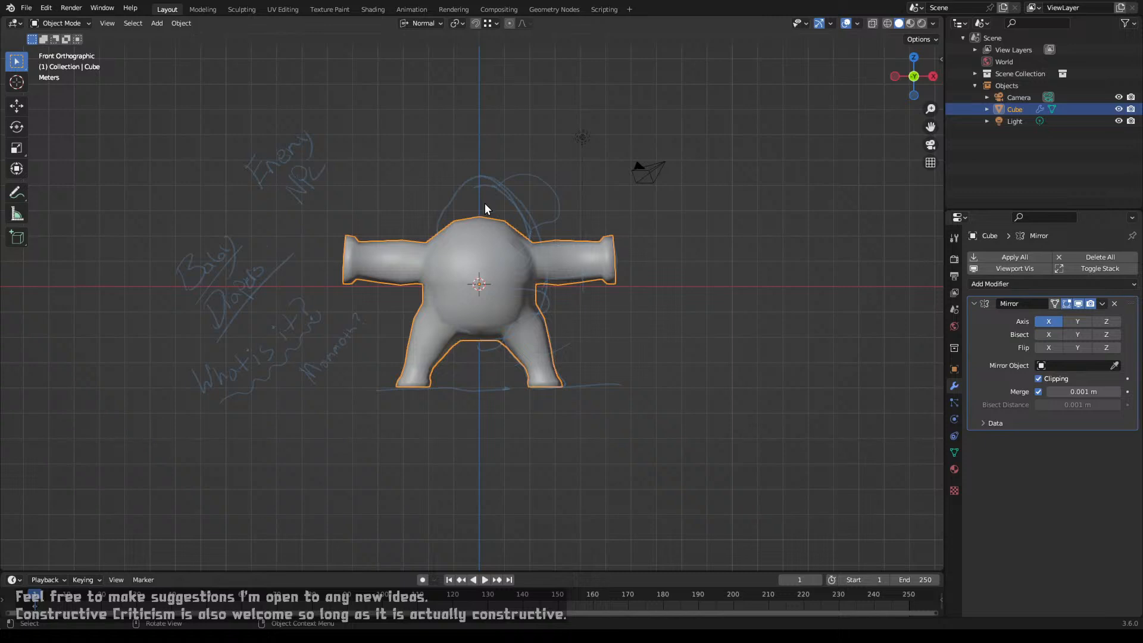
{"action": "middle_click_drag", "start_coordinate": [485, 258], "coordinate": [426, 297]}
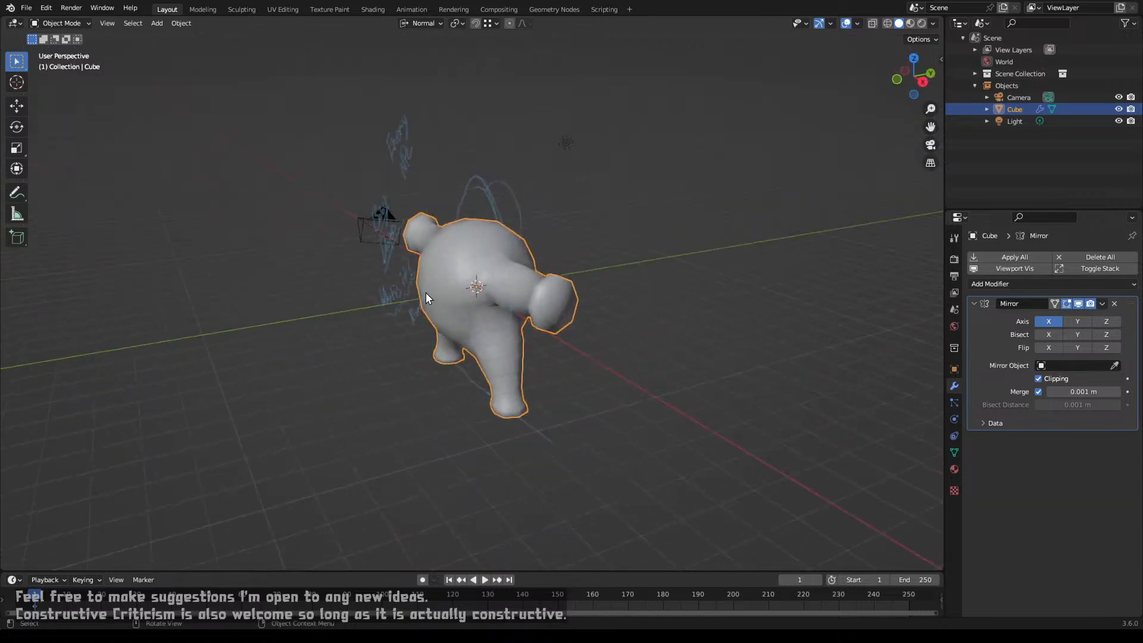
{"action": "mouse_move", "coordinate": [444, 270]}
{"action": "middle_mouse_down"}
{"action": "mouse_move", "coordinate": [468, 286]}
{"action": "mouse_move", "coordinate": [577, 292]}
{"action": "mouse_move", "coordinate": [562, 256]}
{"action": "middle_mouse_up"}
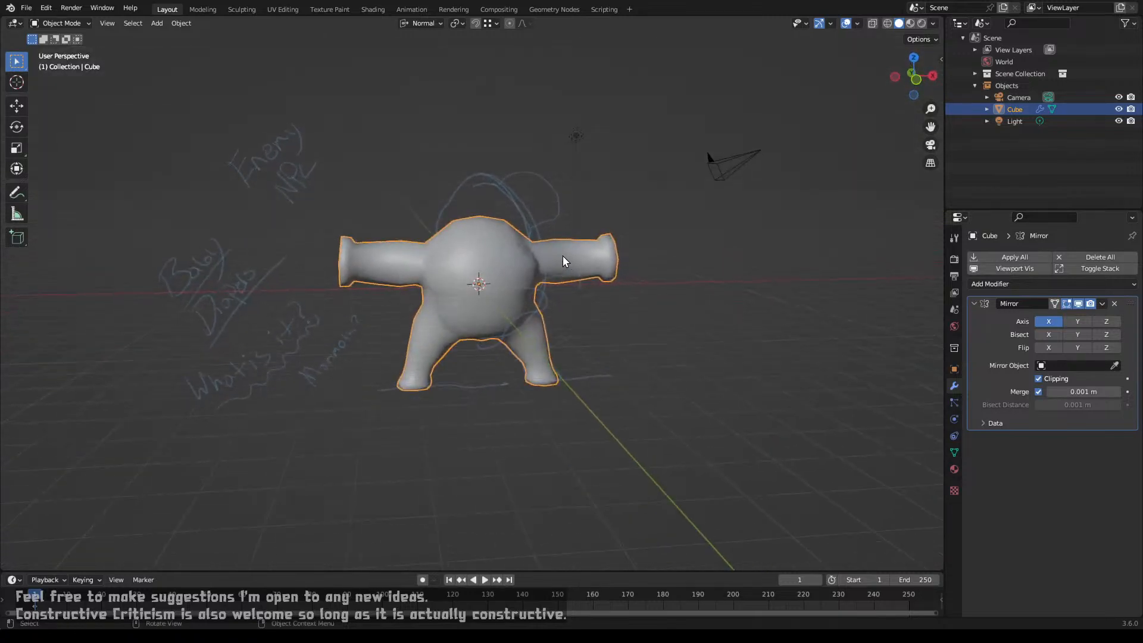
{"action": "key", "text": "KP_1"}
{"action": "scroll", "coordinate": [562, 256], "scroll_direction": "up", "scroll_amount": 3}
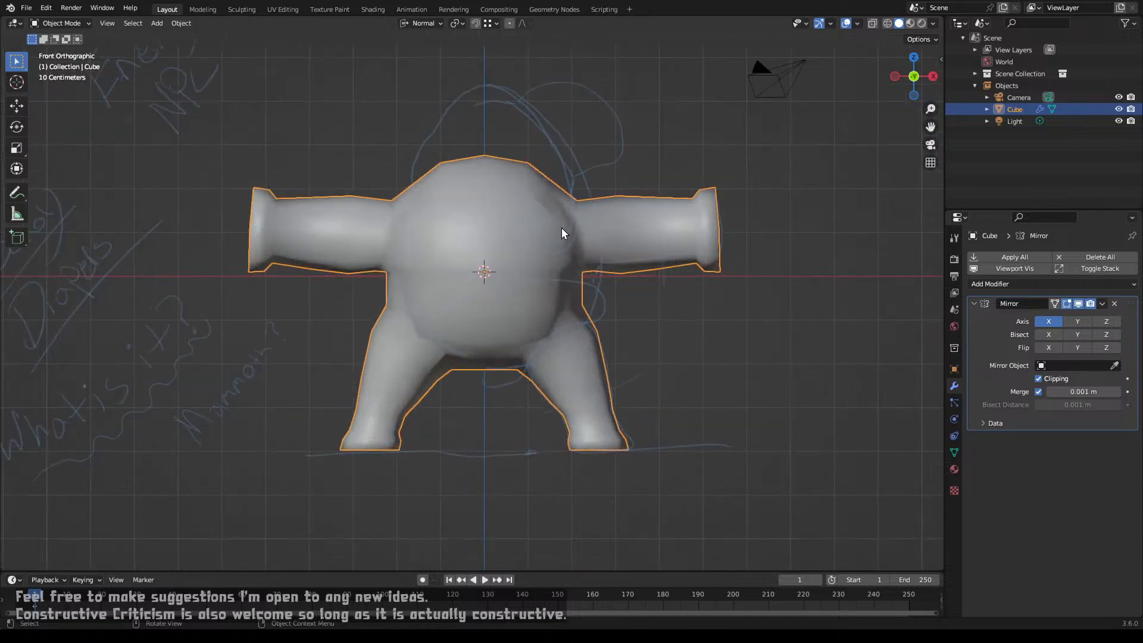
{"action": "middle_click_drag", "start_coordinate": [564, 209], "coordinate": [591, 310], "text": "shift"}
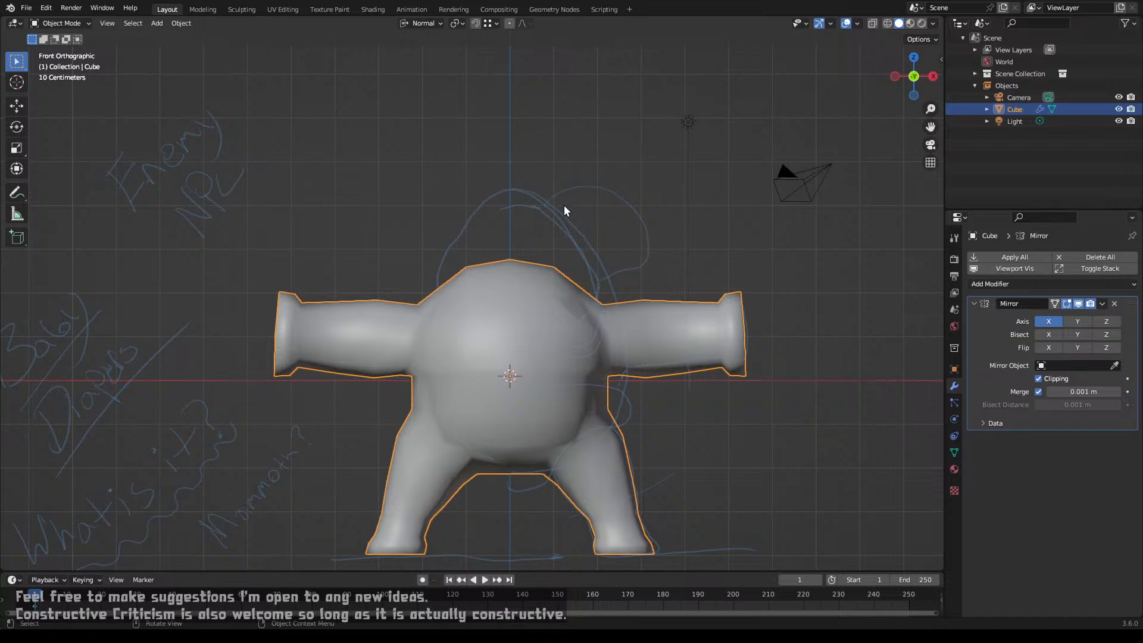
{"action": "scroll", "coordinate": [569, 413], "scroll_direction": "down", "scroll_amount": 3}
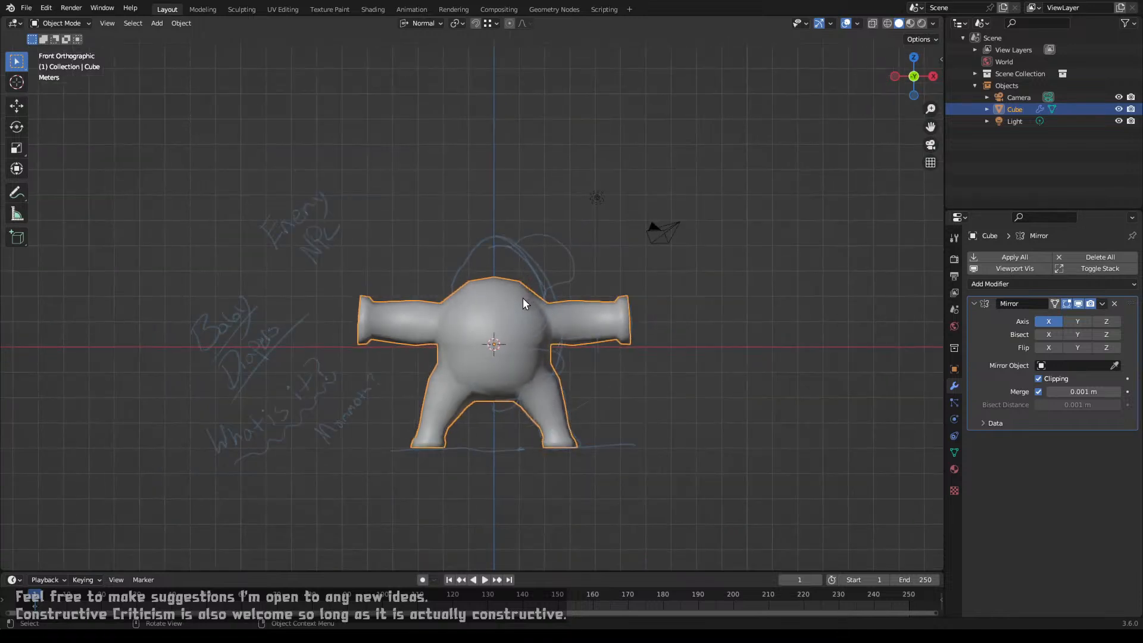
{"action": "scroll", "coordinate": [521, 294], "scroll_direction": "up", "scroll_amount": 3}
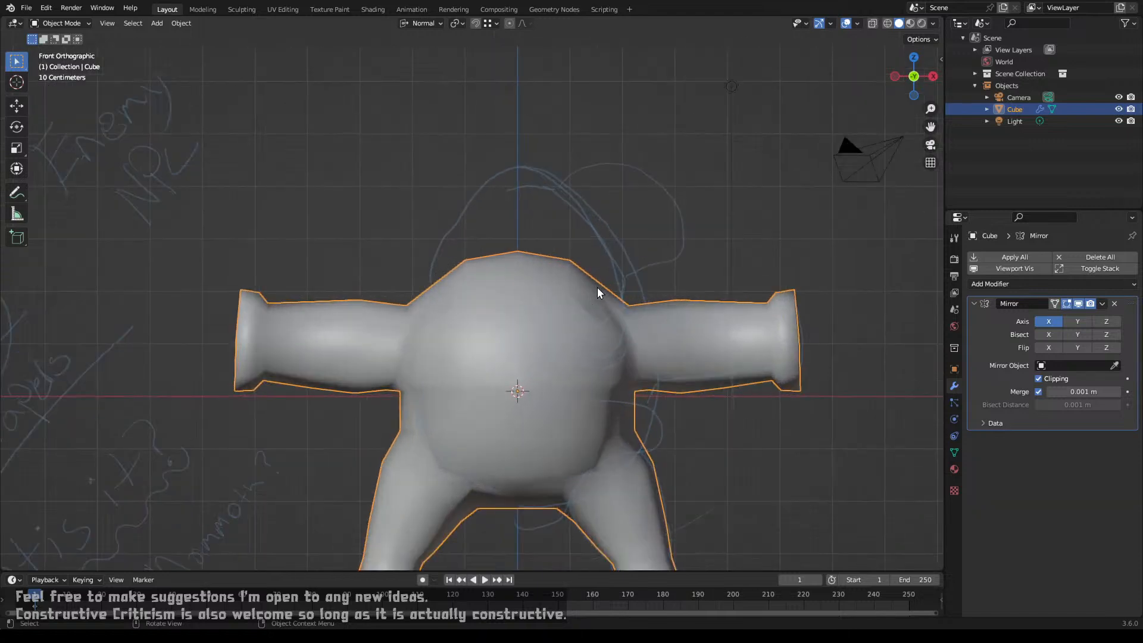
{"action": "middle_click_drag", "start_coordinate": [599, 298], "coordinate": [540, 338]}
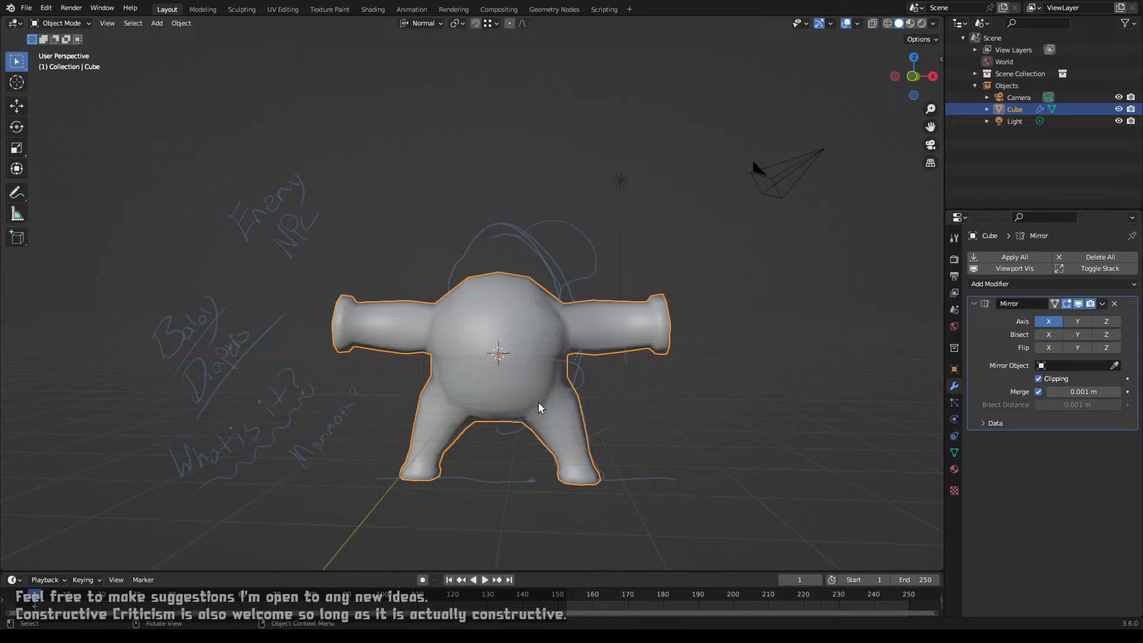
{"action": "middle_click_drag", "start_coordinate": [581, 470], "coordinate": [574, 426]}
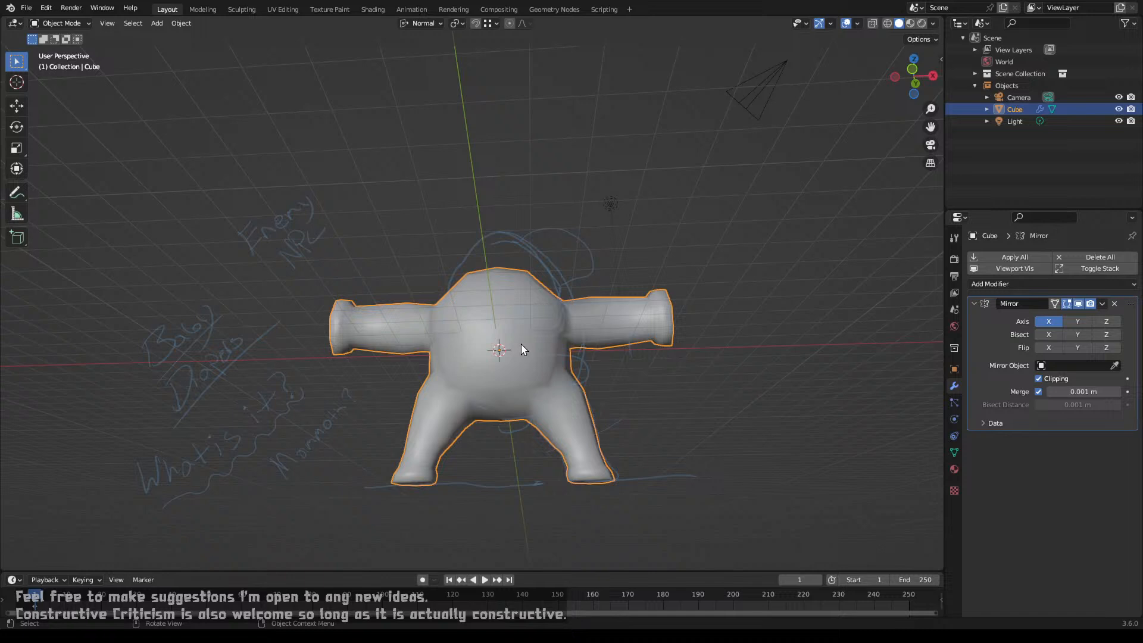
{"action": "key", "text": "KP_1"}
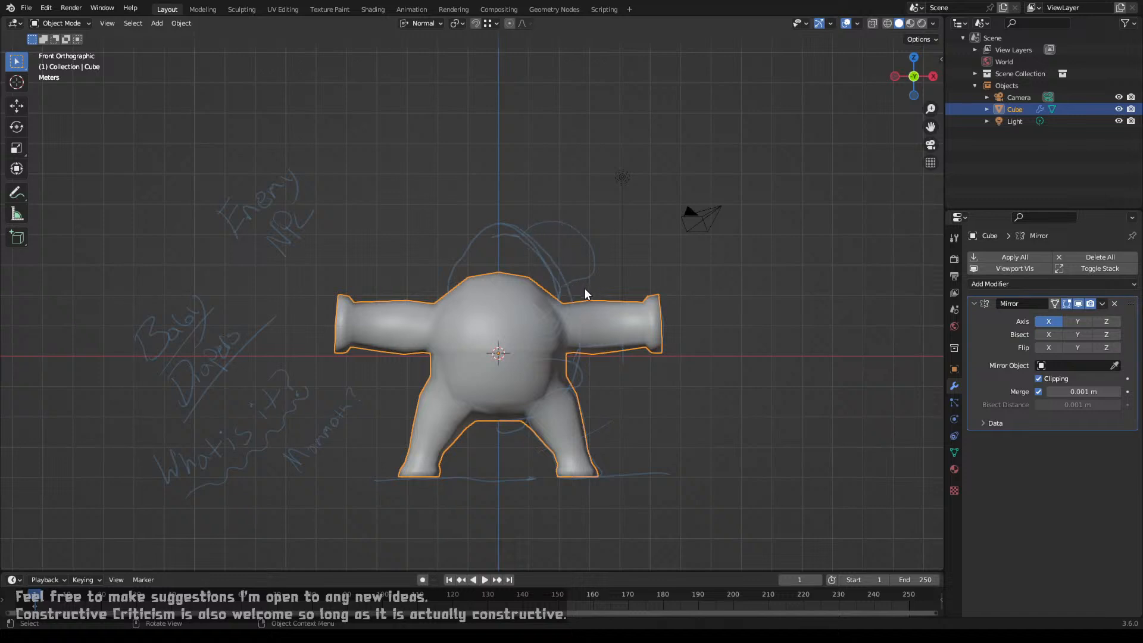
{"action": "middle_click_drag", "start_coordinate": [542, 296], "coordinate": [497, 328]}
{"action": "key", "text": "Tab"}
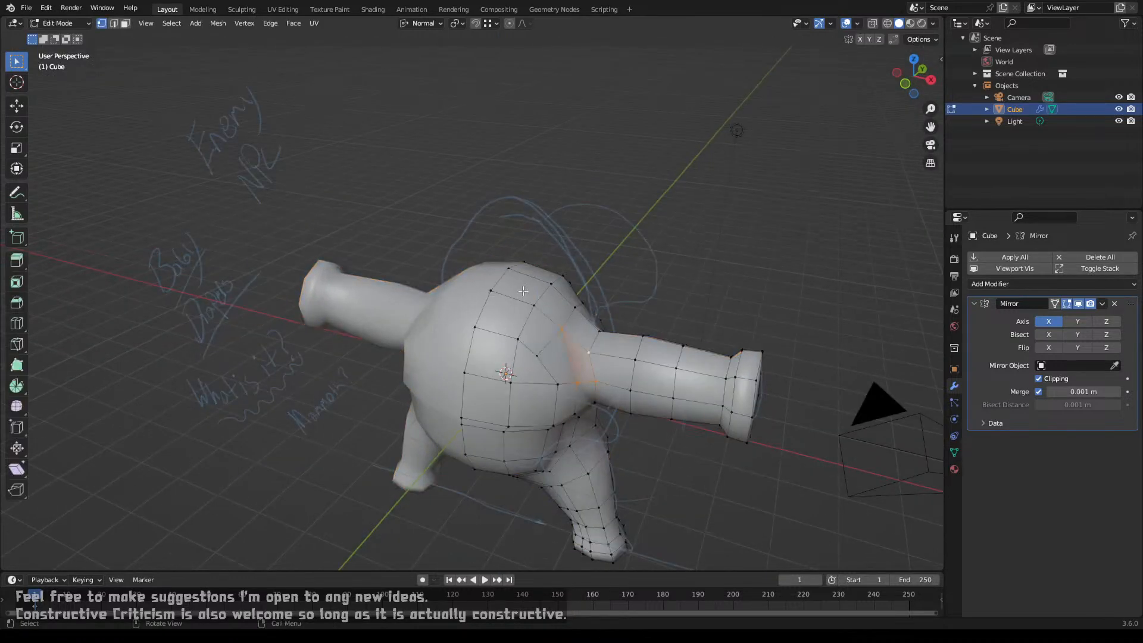
{"action": "middle_click_drag", "start_coordinate": [522, 291], "coordinate": [468, 341]}
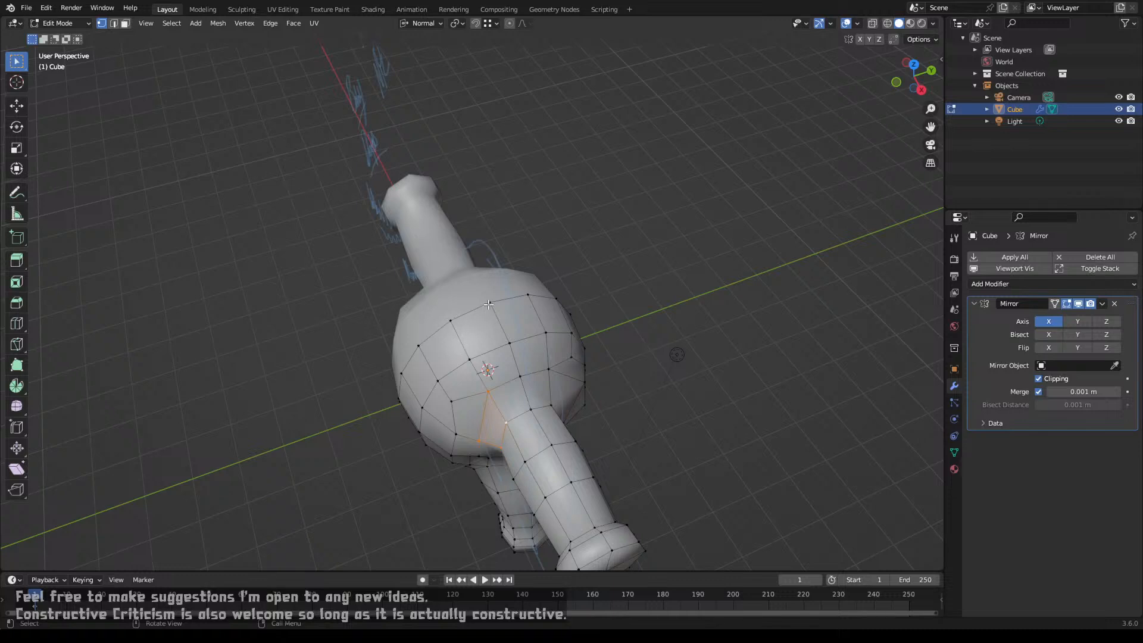
{"action": "mouse_move", "coordinate": [488, 304]}
{"action": "middle_mouse_down"}
{"action": "mouse_move", "coordinate": [434, 308]}
{"action": "mouse_move", "coordinate": [475, 304]}
{"action": "middle_mouse_up"}
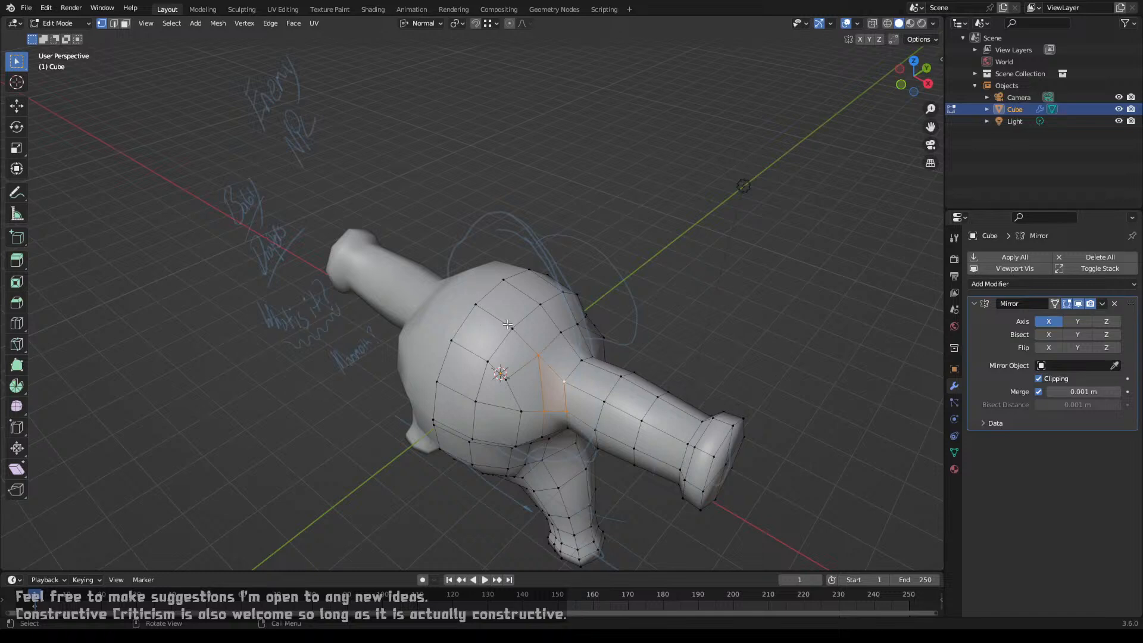
{"action": "middle_click_drag", "start_coordinate": [507, 325], "coordinate": [560, 302]}
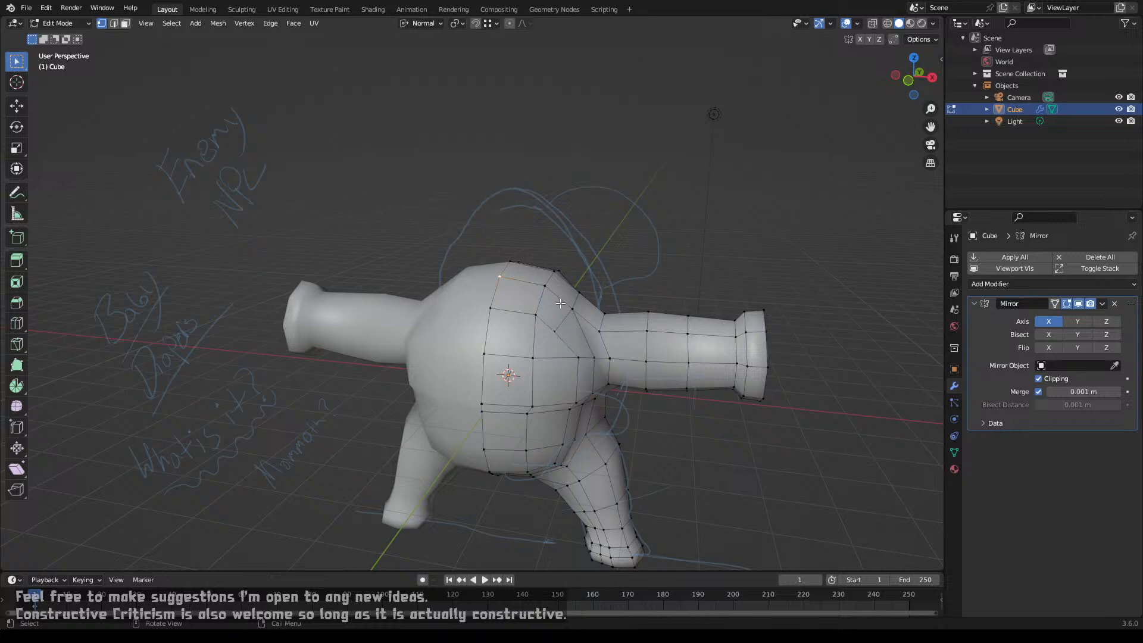
Step: Try sliding a torso vertex under the arm base along its edge
{"action": "middle_click_drag", "start_coordinate": [562, 337], "coordinate": [480, 285]}
{"action": "left_click", "coordinate": [531, 332]}
{"action": "key", "text": "shift+v"}
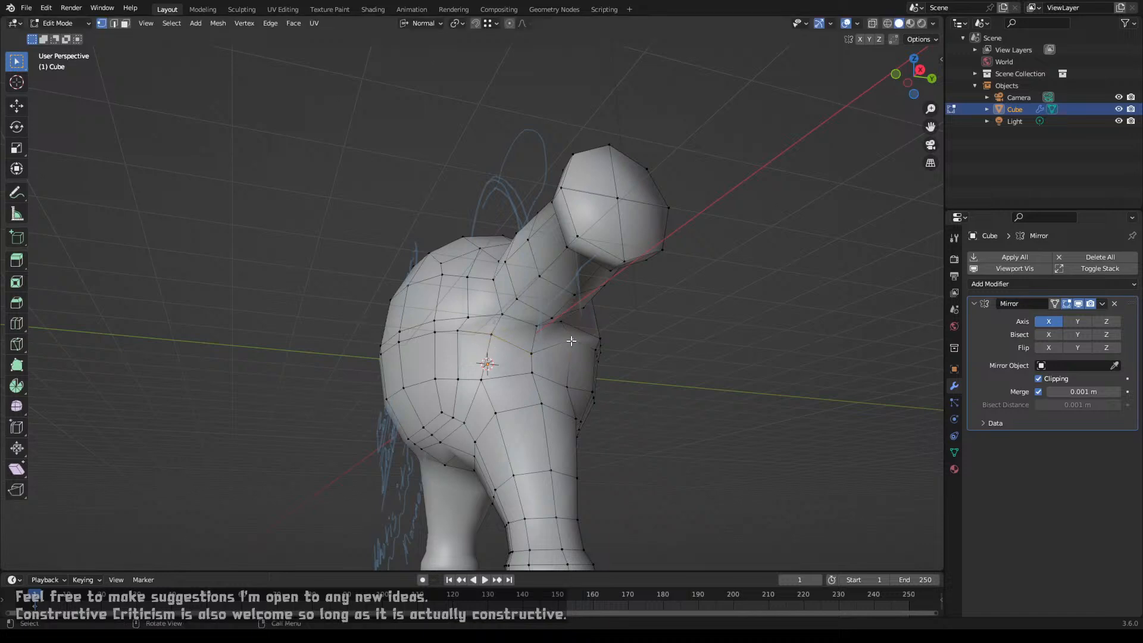
{"action": "left_click", "coordinate": [563, 349]}
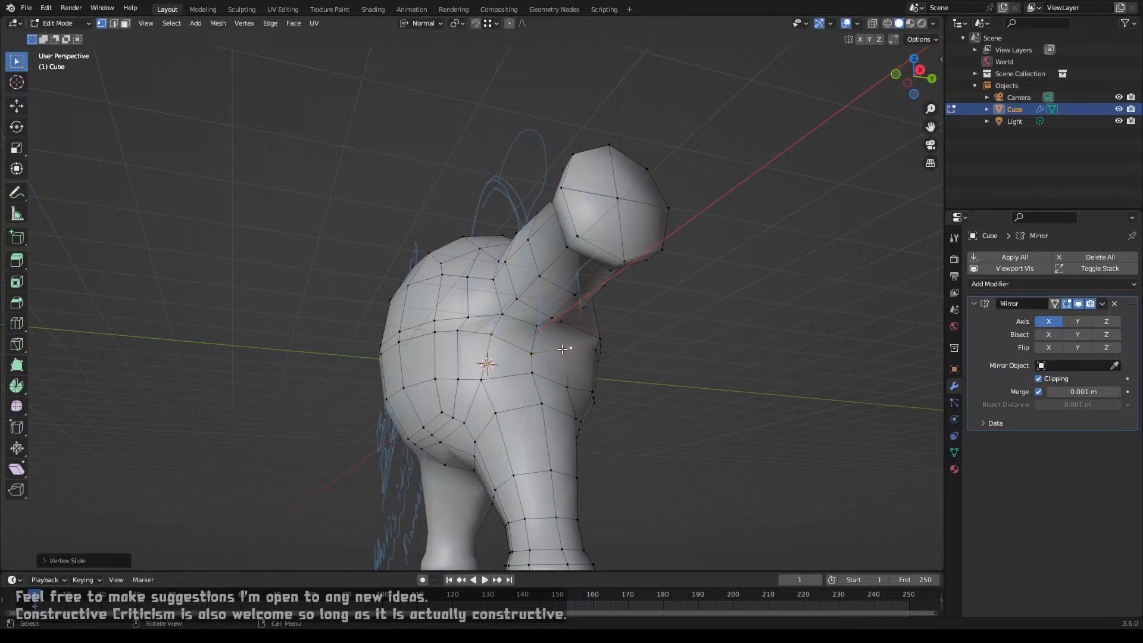
{"action": "middle_click_drag", "start_coordinate": [563, 349], "coordinate": [520, 341]}
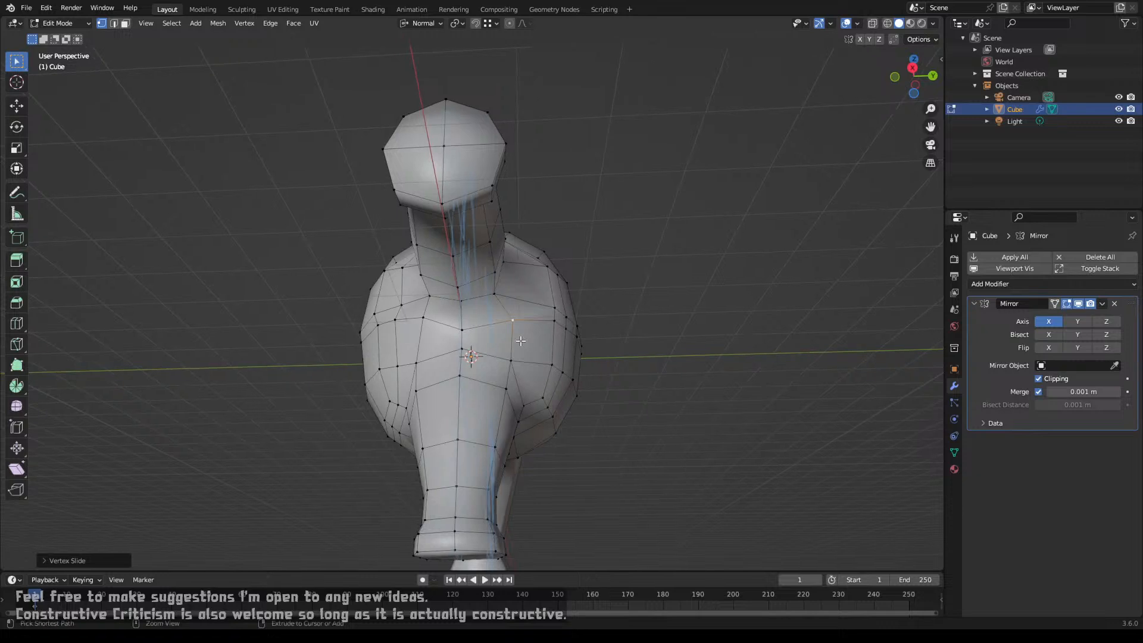
{"action": "key", "text": "ctrl+z"}
{"action": "key", "text": "ctrl+z"}
{"action": "key", "text": "ctrl+z"}
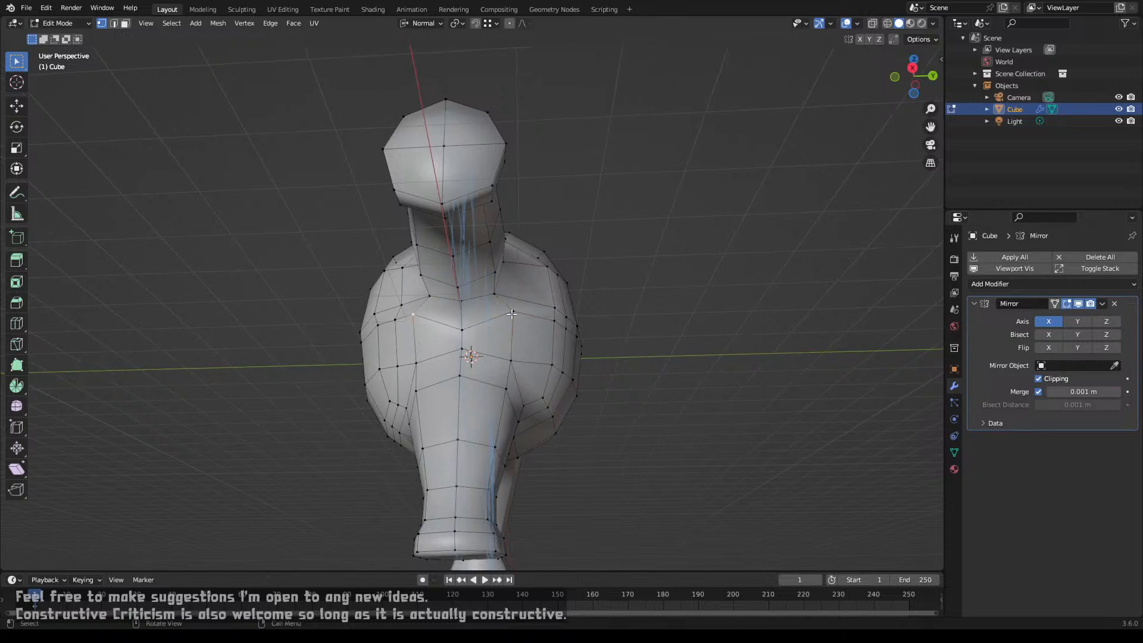
Step: Scale the two vertices under the arm base closer together and lower them about 0.197 m along global Z
{"action": "left_click", "coordinate": [513, 311], "text": "shift"}
{"action": "key", "text": "s"}
{"action": "left_click", "coordinate": [531, 321]}
{"action": "key", "text": "g"}
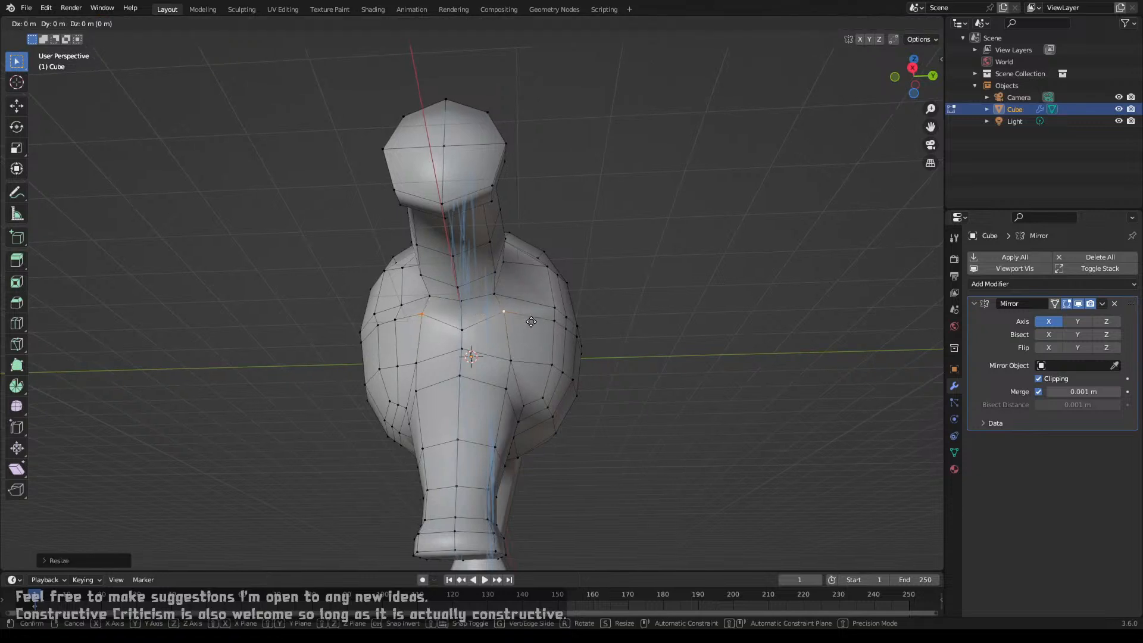
{"action": "key", "text": "z"}
{"action": "key", "text": "z"}
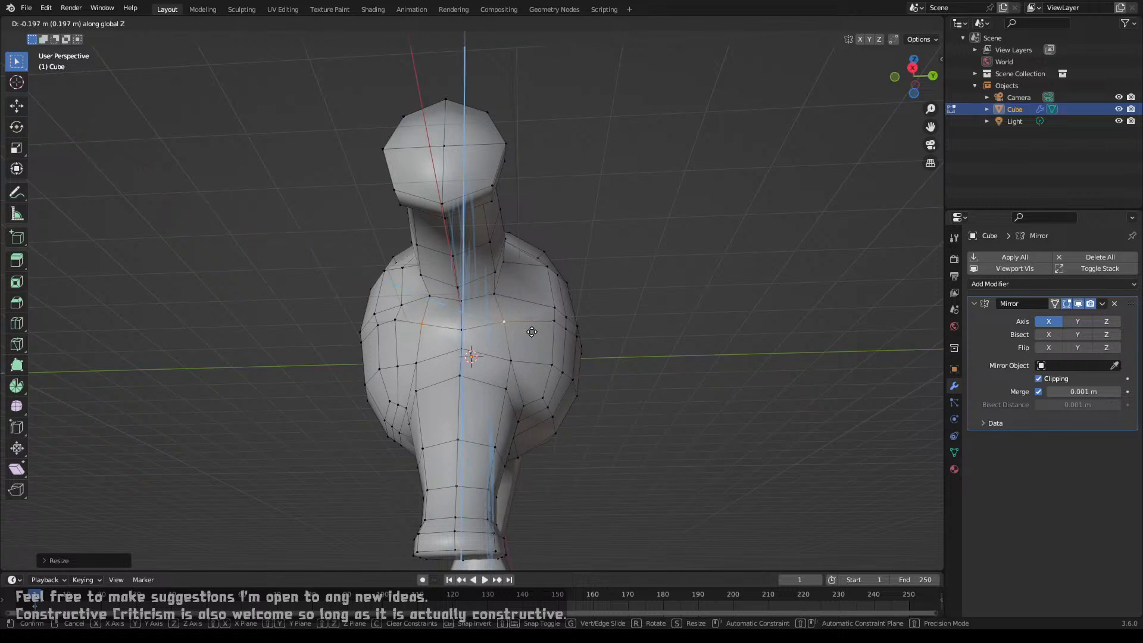
{"action": "left_click", "coordinate": [532, 331]}
{"action": "middle_click_drag", "start_coordinate": [532, 331], "coordinate": [509, 363]}
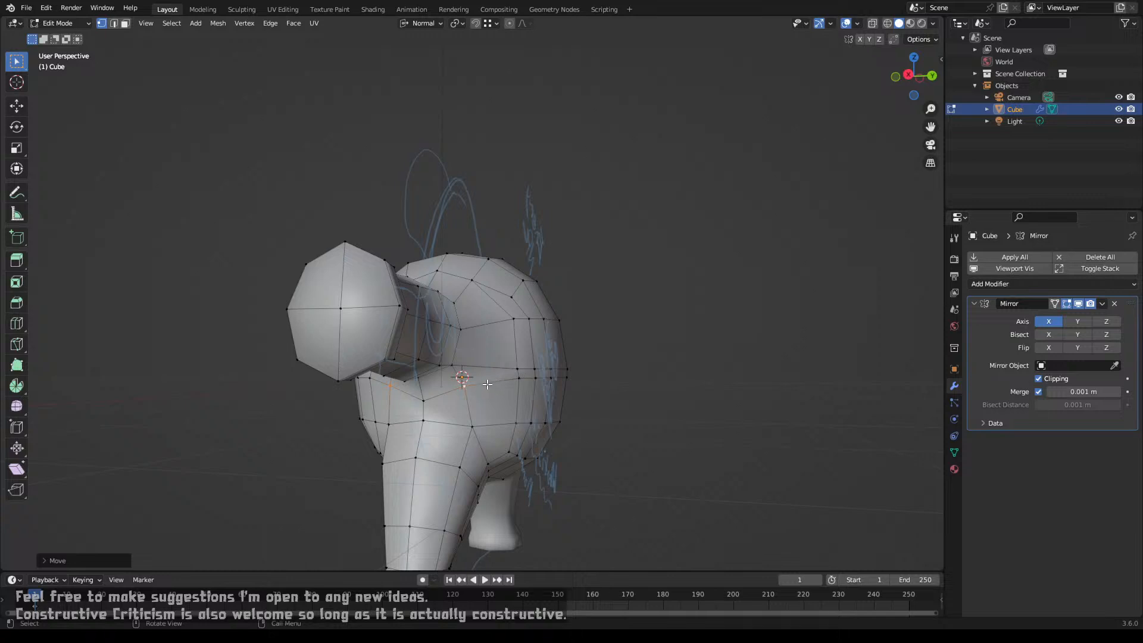
Step: Try sliding the vertex beside the centreline on the torso's back, level with the arm's underside, along its edge
{"action": "middle_click_drag", "start_coordinate": [494, 376], "coordinate": [397, 365]}
{"action": "left_click", "coordinate": [350, 349]}
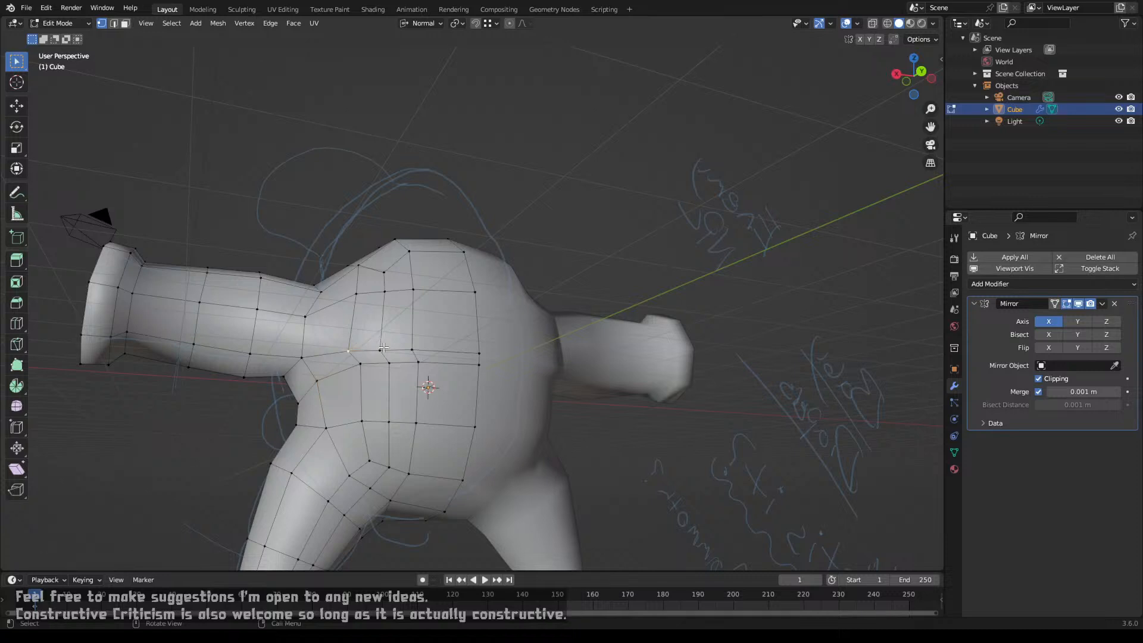
{"action": "left_click", "coordinate": [409, 345], "text": "shift"}
{"action": "left_click", "coordinate": [348, 348], "text": "shift"}
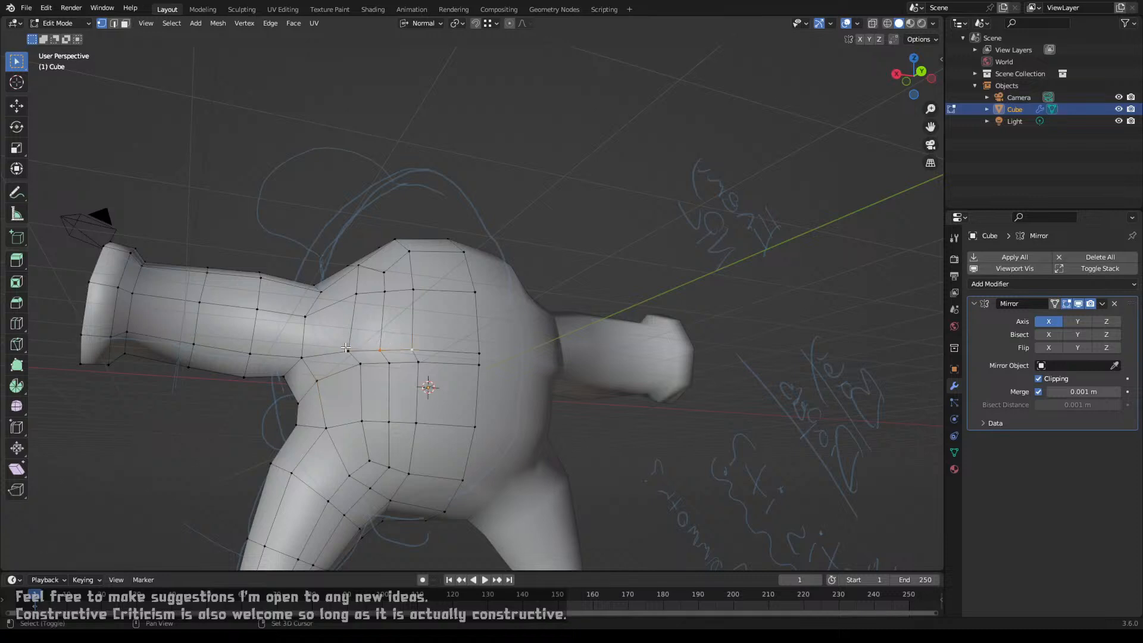
{"action": "left_click", "coordinate": [414, 346]}
{"action": "key", "text": "g"}
{"action": "key", "text": "g"}
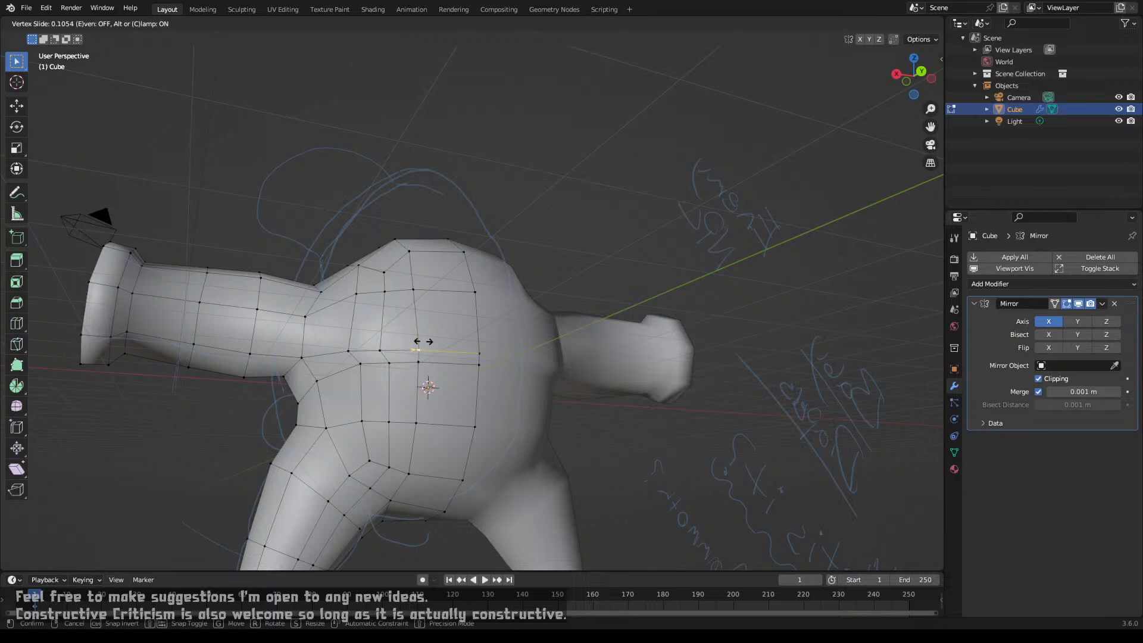
{"action": "left_click", "coordinate": [423, 341]}
{"action": "key", "text": "ctrl+z"}
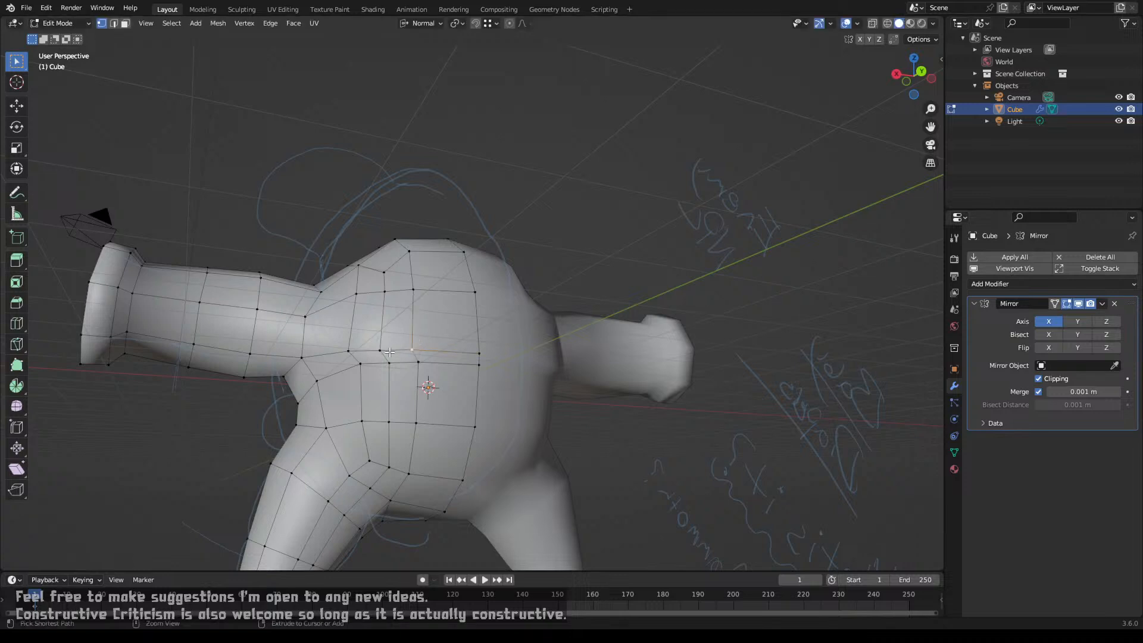
Step: Slide the three vertices between the arm base and the back centreline up along their edges as one row
{"action": "key", "text": "g"}
{"action": "key", "text": "g"}
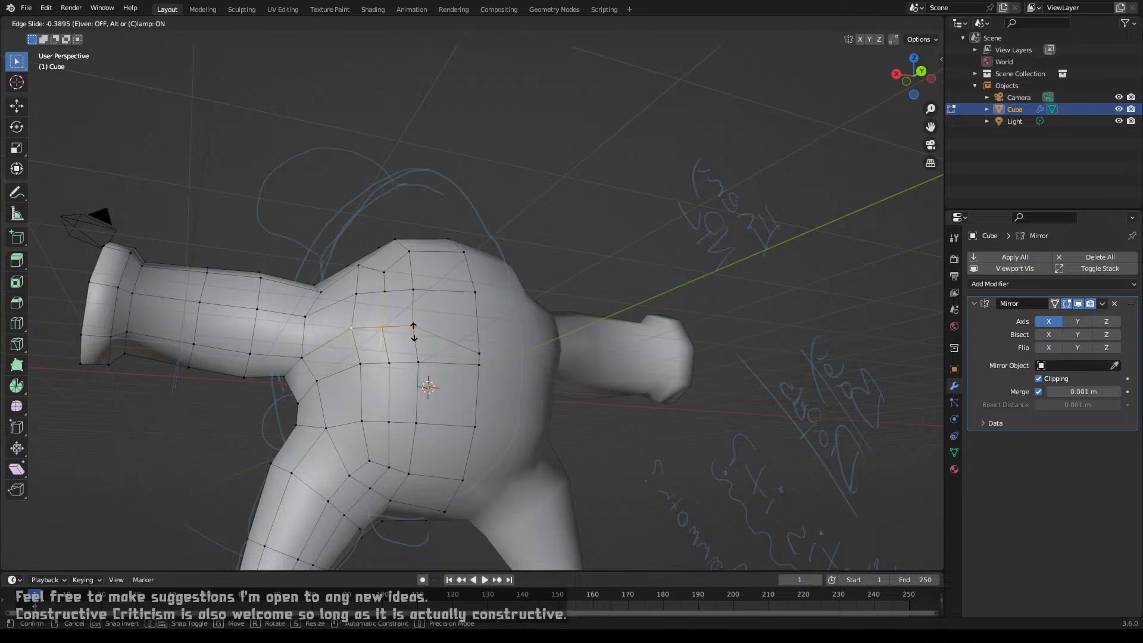
{"action": "left_click", "coordinate": [414, 334]}
Step: Try repositioning only the innermost vertex of the raised row on the torso's back
{"action": "left_click", "coordinate": [414, 334]}
{"action": "key", "text": "g"}
{"action": "key", "text": "g"}
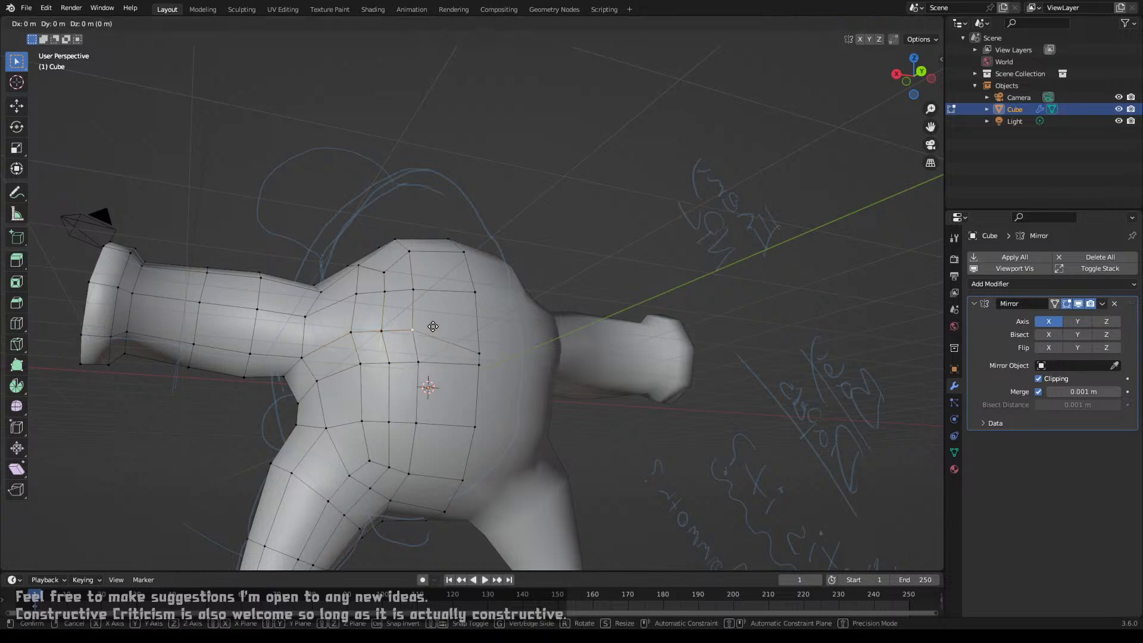
{"action": "left_click", "coordinate": [439, 327]}
{"action": "key", "text": "ctrl+z"}
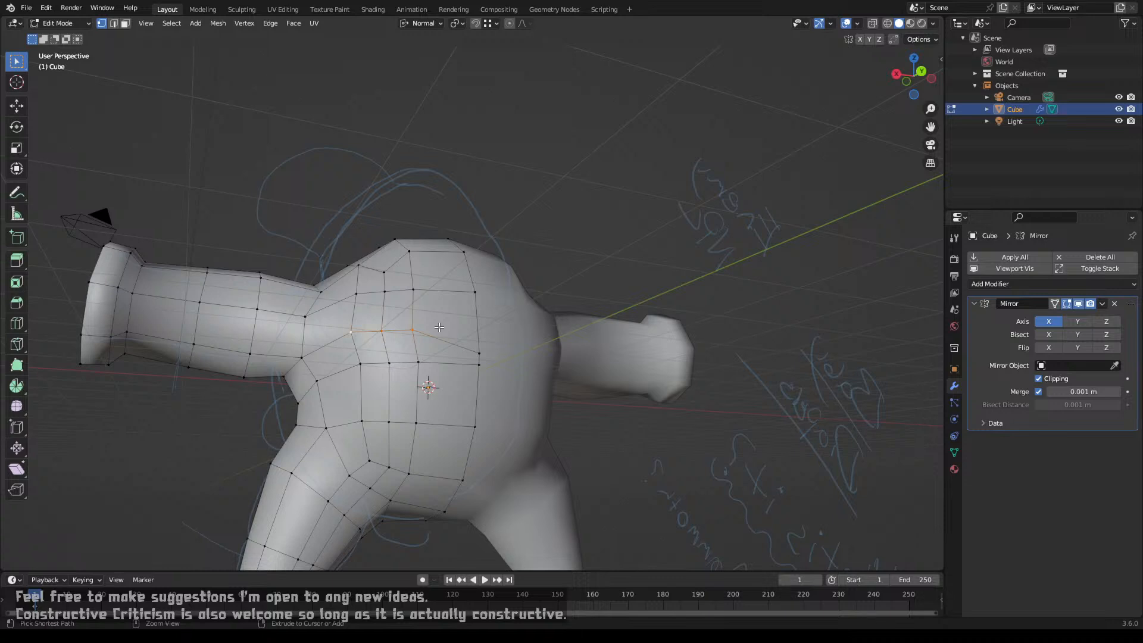
Step: Include the centreline vertex in the back row and slide all four vertices slightly higher to level the row
{"action": "key", "text": "g"}
{"action": "key", "text": "g"}
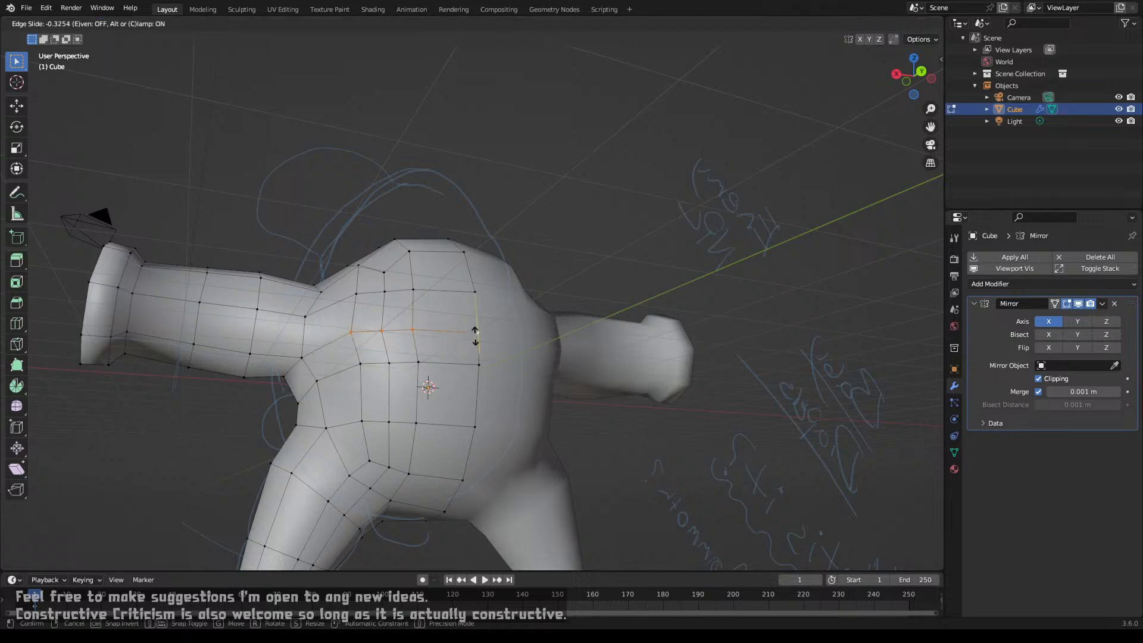
{"action": "left_click", "coordinate": [475, 330]}
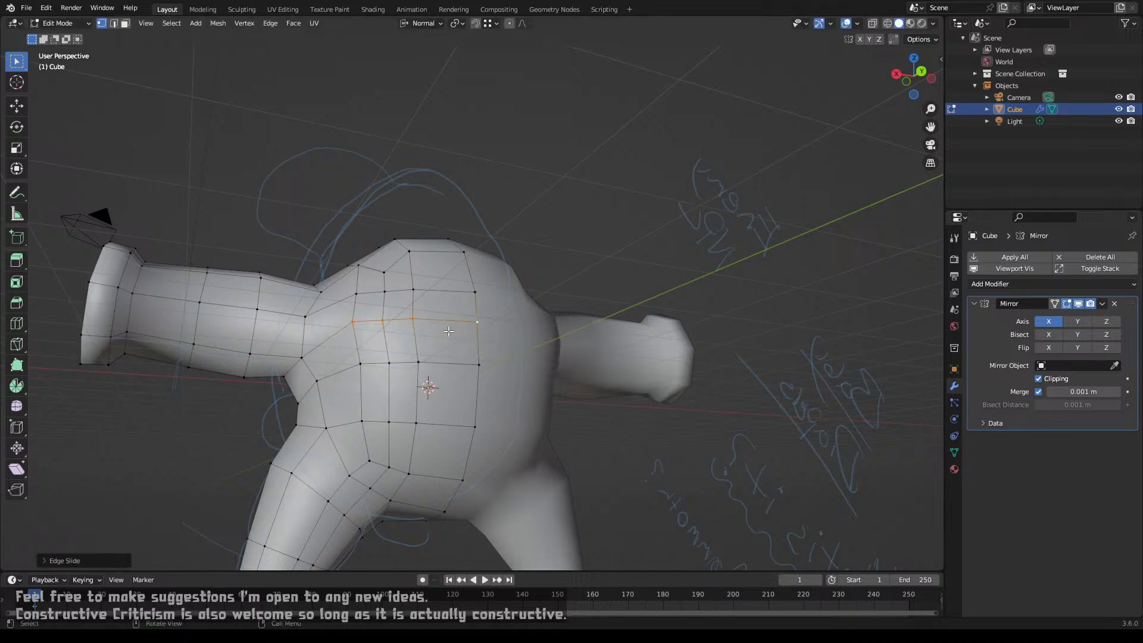
Step: Slide the back row's three outer vertices sideways toward the centreline, lining them up with the vertical edges above and below
{"action": "left_click", "coordinate": [418, 321]}
{"action": "key", "text": "g"}
{"action": "key", "text": "g"}
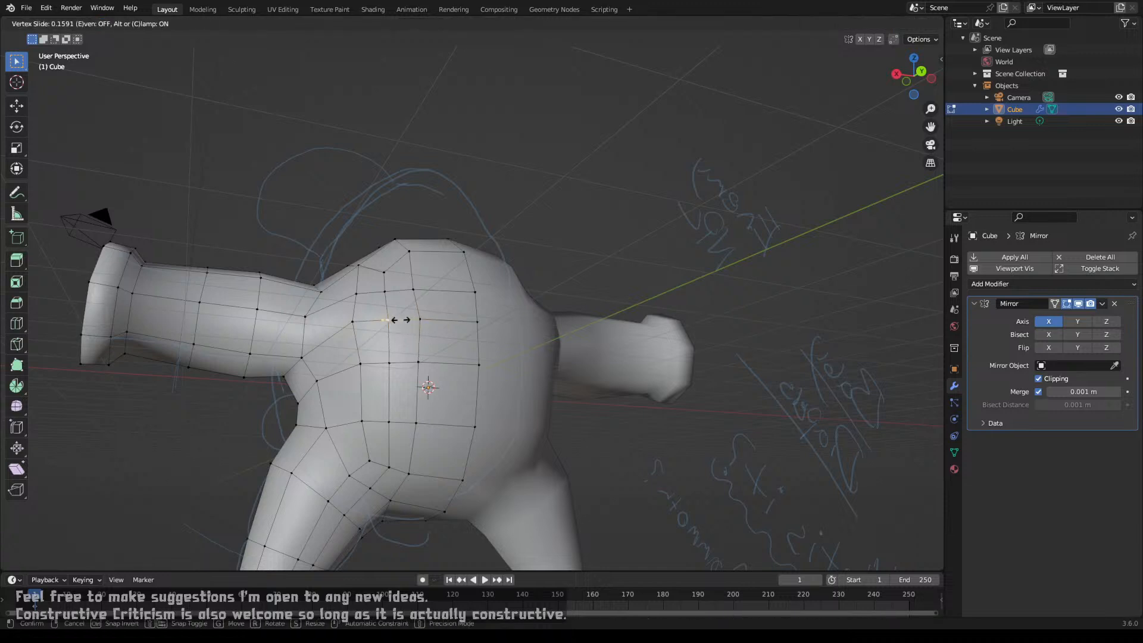
{"action": "left_click", "coordinate": [362, 323]}
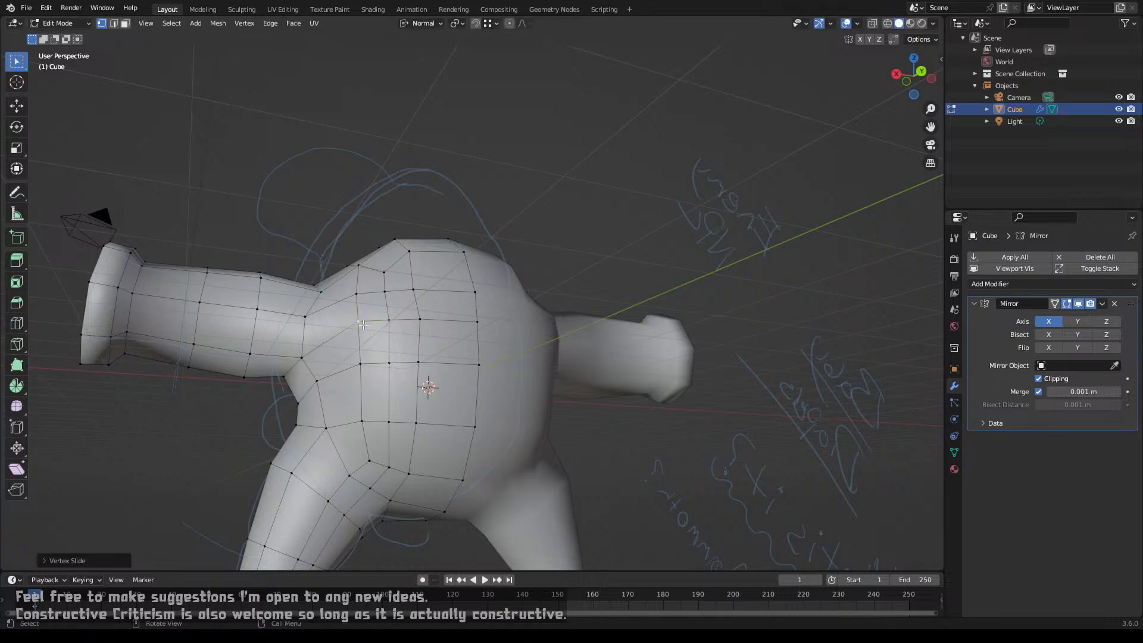
Step: Edge-slide the loop where the arm meets the torso a little farther toward the body
{"action": "middle_click_drag", "start_coordinate": [362, 324], "coordinate": [452, 310]}
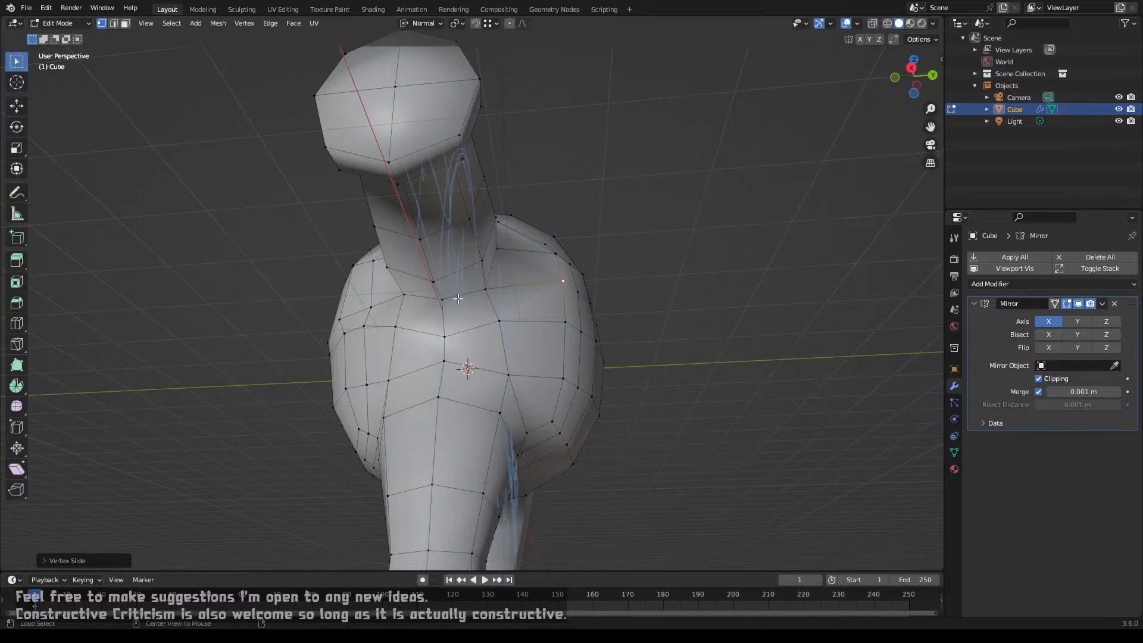
{"action": "left_click", "coordinate": [463, 297], "text": "alt"}
{"action": "key", "text": "g"}
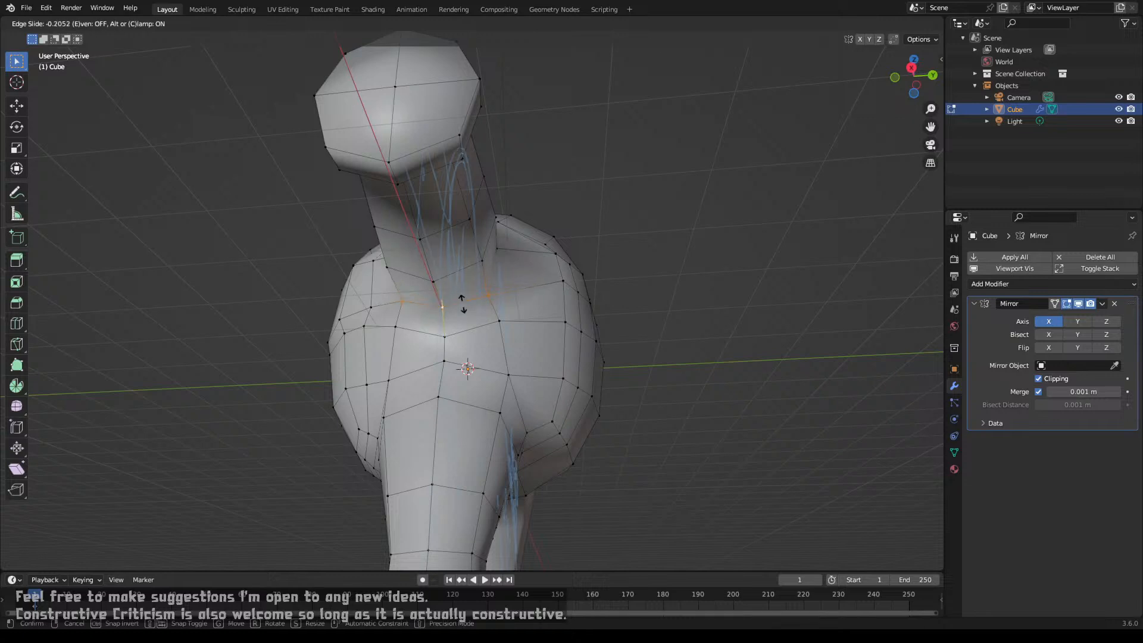
{"action": "left_click", "coordinate": [439, 302]}
Step: Add a loop cut around the arm base, slide it against the torso-side loop and scale it to about 0.83
{"action": "key", "text": "g"}
{"action": "key", "text": "g"}
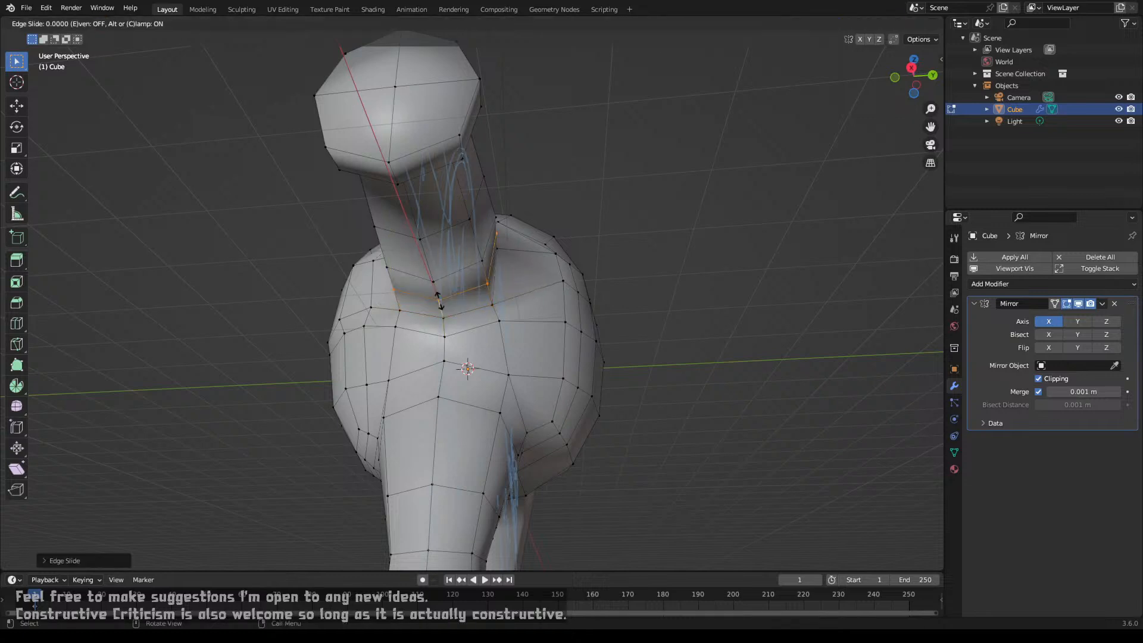
{"action": "left_click", "coordinate": [452, 317]}
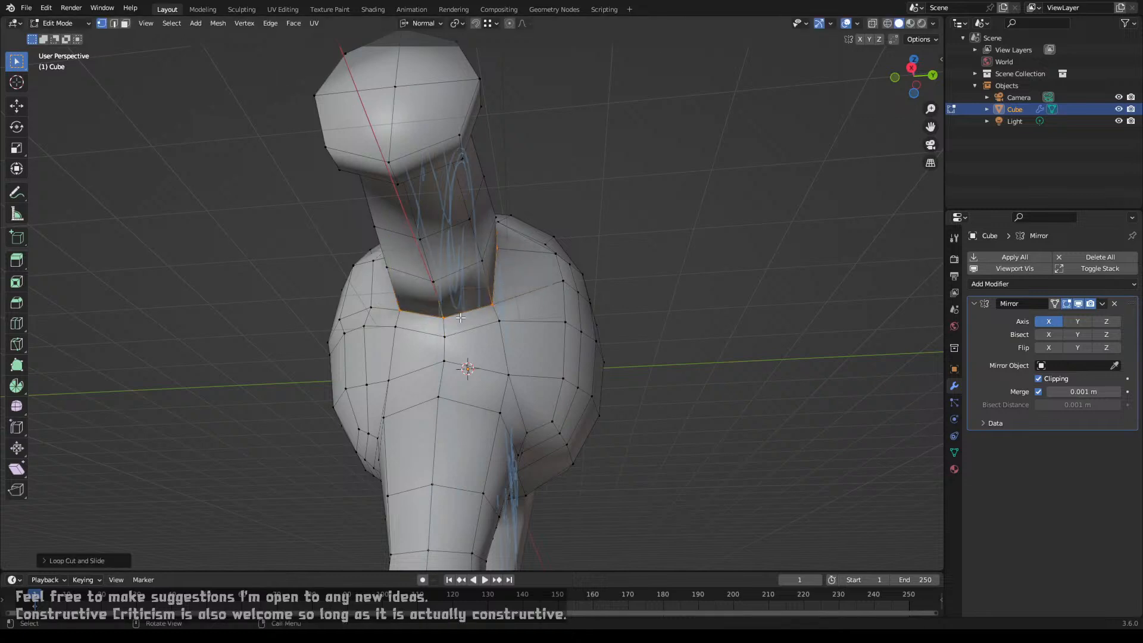
{"action": "key", "text": "s"}
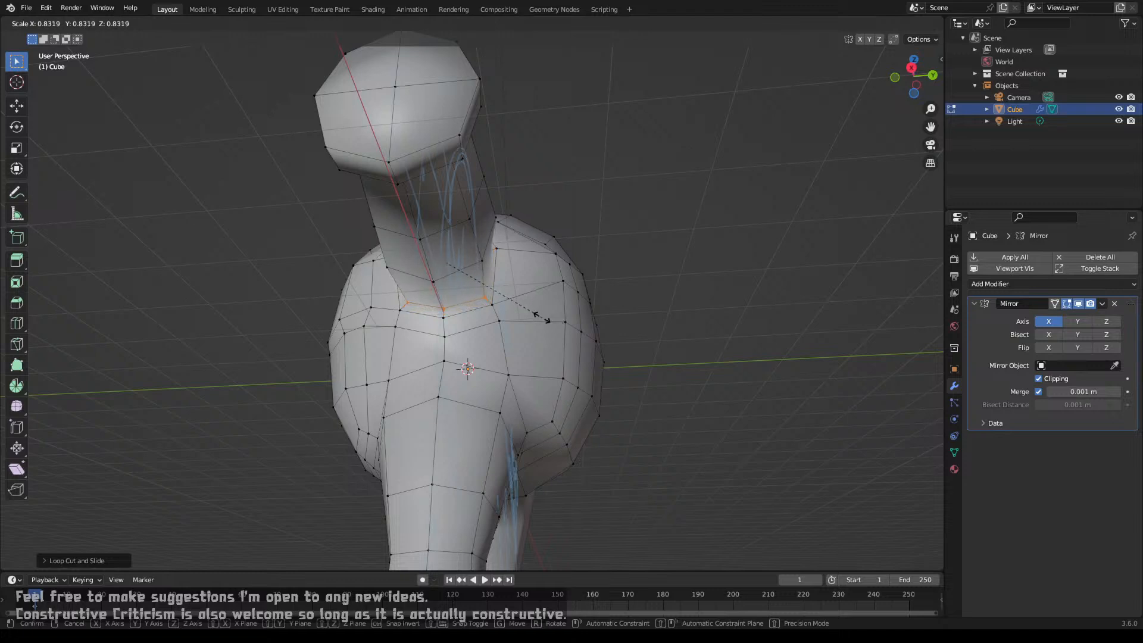
{"action": "left_click", "coordinate": [542, 317]}
Step: Scale the torso-side loop around the arm base to about 1.1 and edge-slide it into better spacing
{"action": "middle_click_drag", "start_coordinate": [533, 328], "coordinate": [518, 345]}
{"action": "left_click", "coordinate": [473, 379], "text": "alt"}
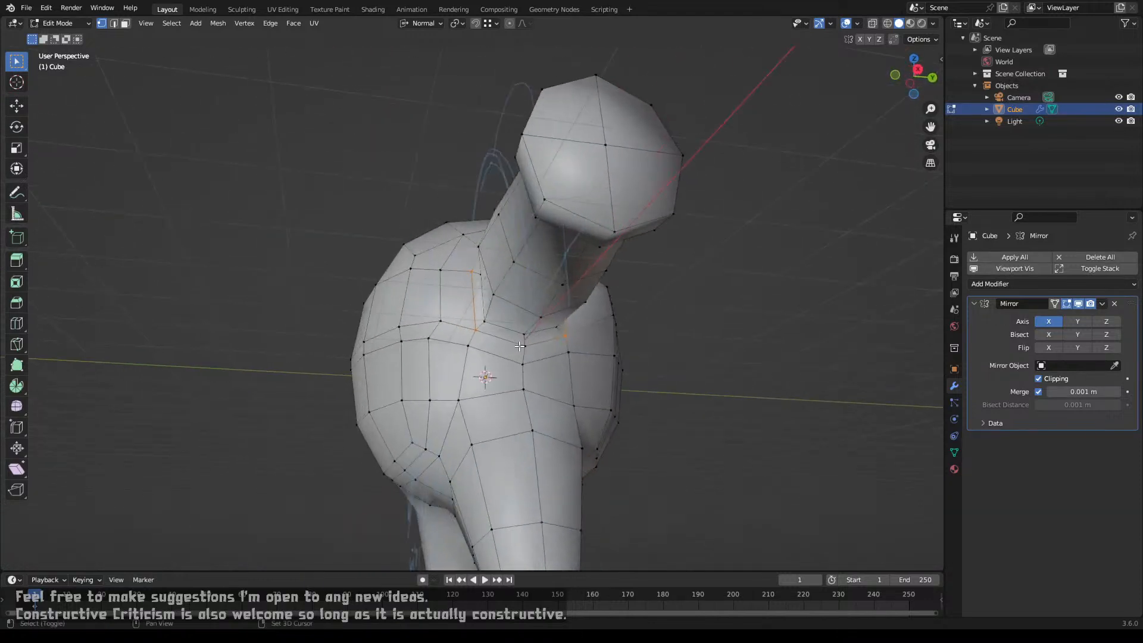
{"action": "key", "text": "s"}
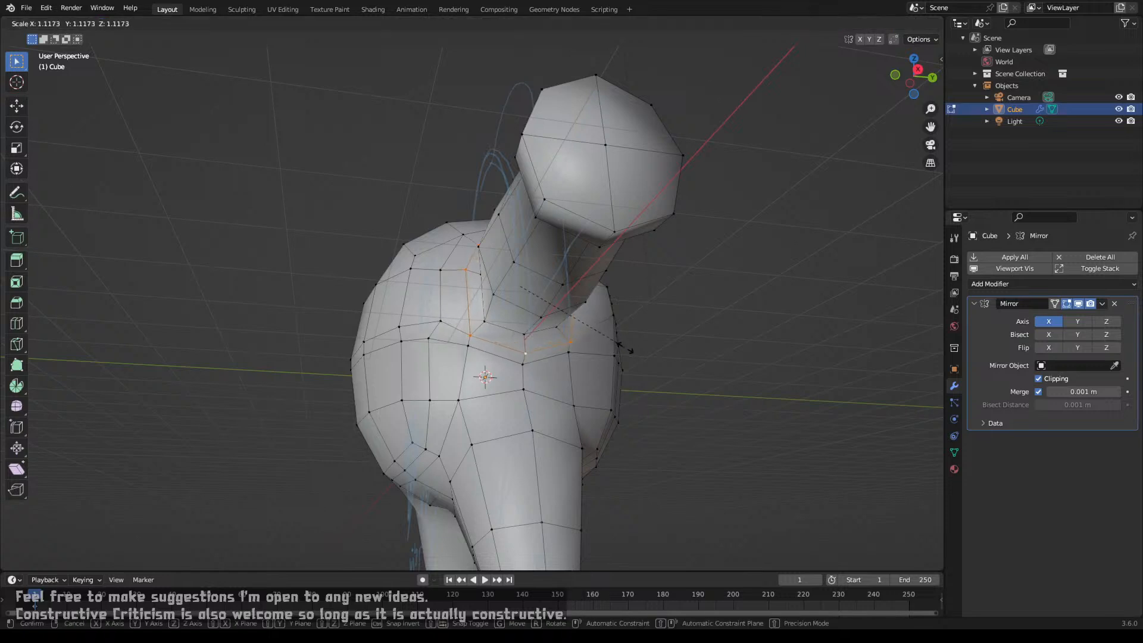
{"action": "left_click", "coordinate": [623, 347]}
{"action": "middle_click_drag", "start_coordinate": [620, 347], "coordinate": [685, 337]}
{"action": "scroll", "coordinate": [680, 348], "scroll_direction": "up", "scroll_amount": 1}
{"action": "key", "text": "g"}
{"action": "key", "text": "g"}
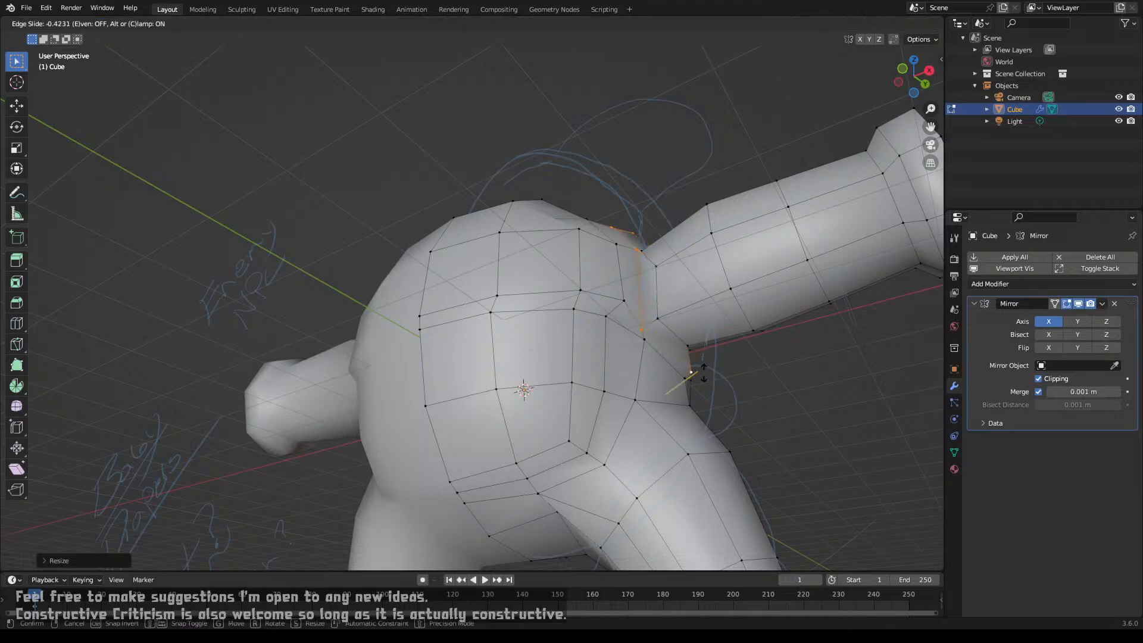
{"action": "left_click", "coordinate": [706, 373]}
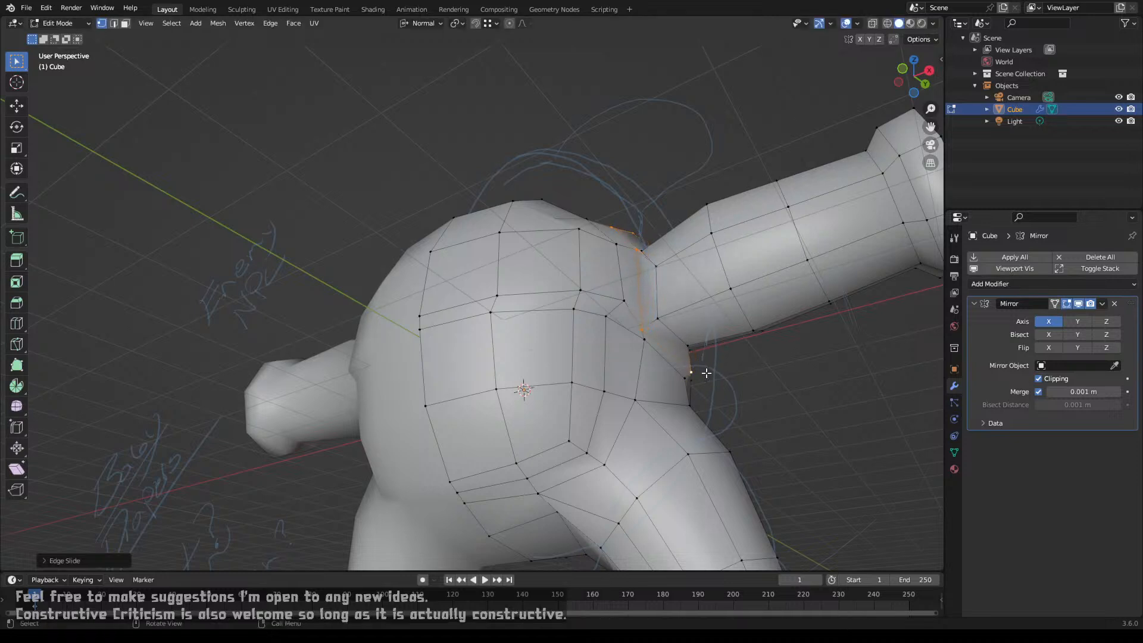
Step: Scale the arm-side loop at the shoulder up to about 1.3 to widen the arm base
{"action": "left_click", "coordinate": [684, 332], "text": "alt"}
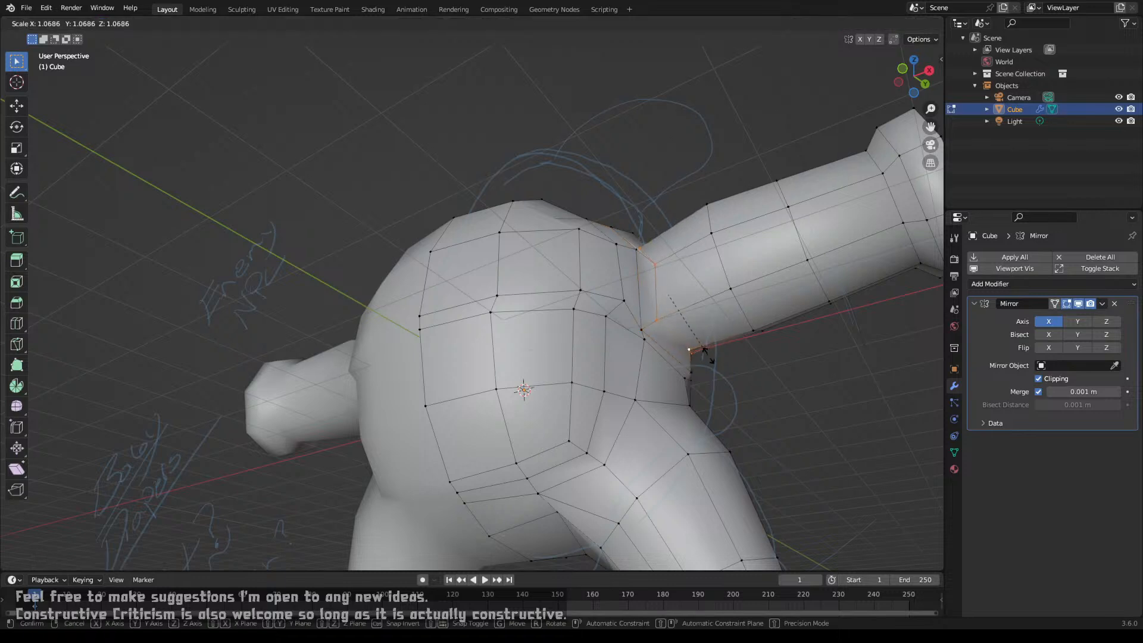
{"action": "key", "text": "s"}
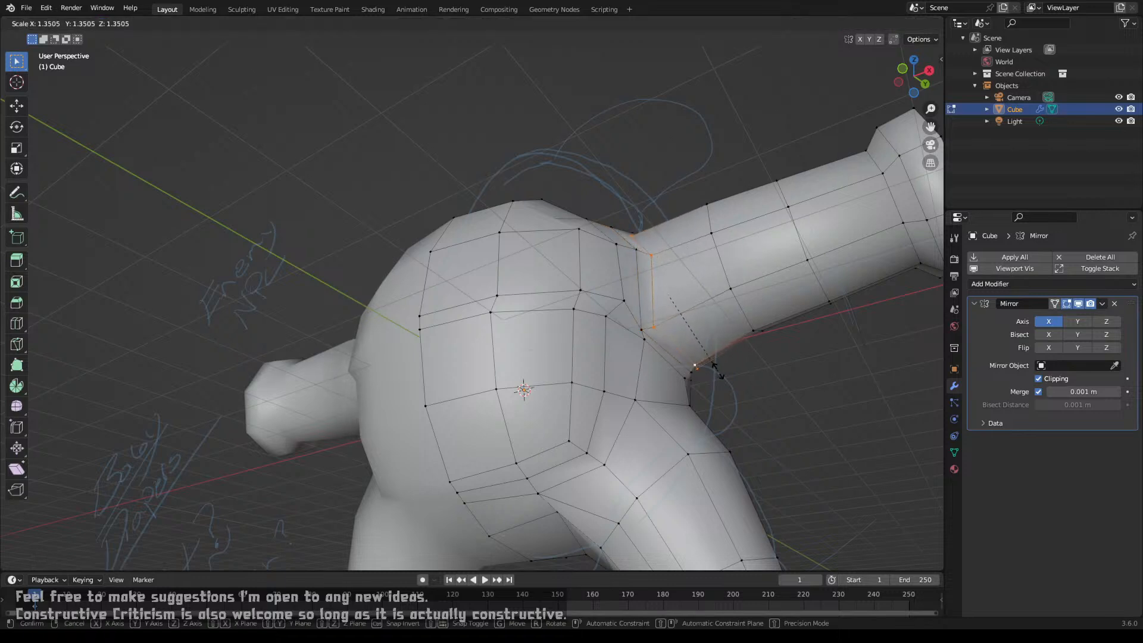
{"action": "left_click", "coordinate": [714, 367]}
Step: Examine the smoothed shoulder and overall silhouette in Object Mode from several angles against the sketch
{"action": "key", "text": "Tab"}
{"action": "middle_click_drag", "start_coordinate": [641, 333], "coordinate": [608, 343]}
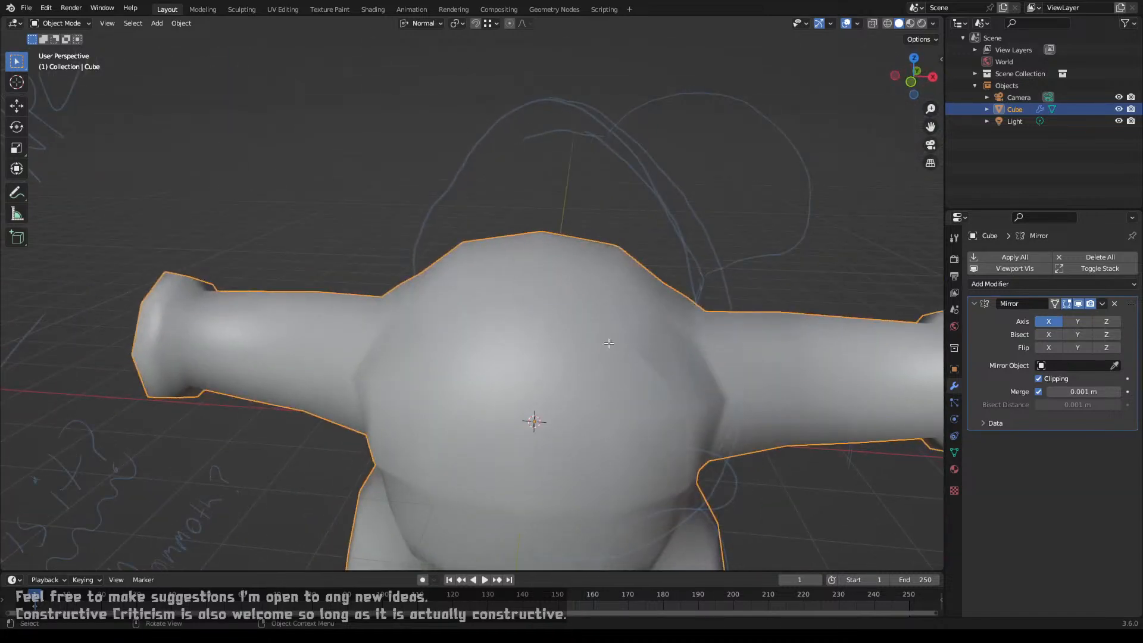
{"action": "key", "text": "Tab"}
{"action": "scroll", "coordinate": [577, 304], "scroll_direction": "down", "scroll_amount": 3}
{"action": "key", "text": "Tab"}
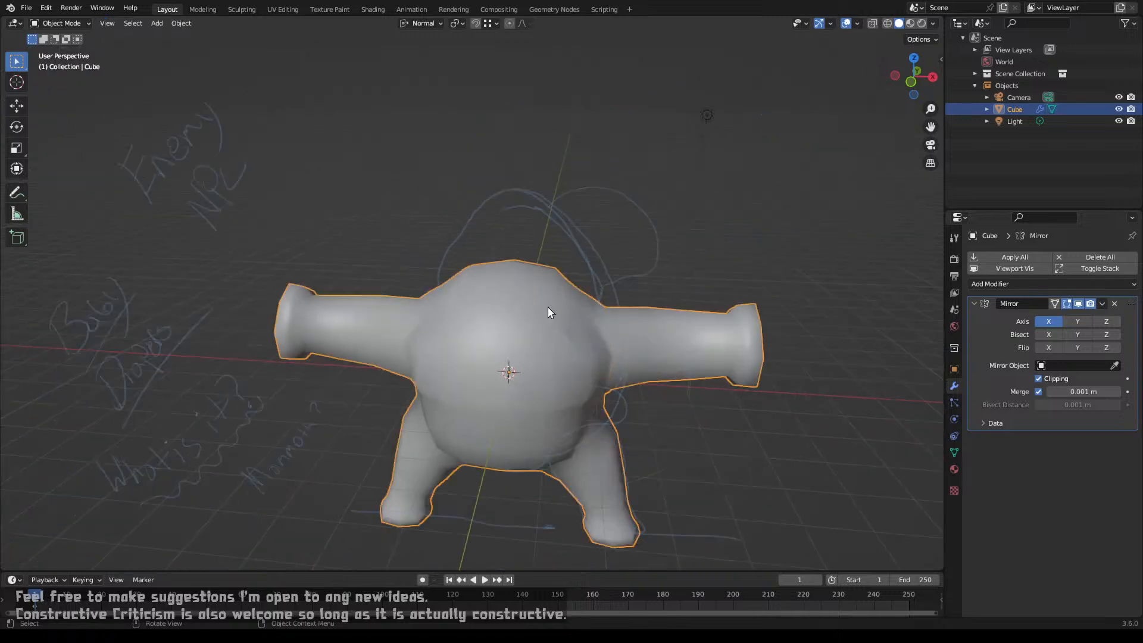
{"action": "middle_click_drag", "start_coordinate": [548, 308], "coordinate": [437, 302]}
{"action": "scroll", "coordinate": [537, 386], "scroll_direction": "up", "scroll_amount": 3}
{"action": "scroll", "coordinate": [548, 309], "scroll_direction": "down", "scroll_amount": 3}
Step: In Edit Mode, select the horizontal torso loop just below the arm base and edge-slide it down toward the loop beneath
{"action": "key", "text": "Tab"}
{"action": "scroll", "coordinate": [471, 329], "scroll_direction": "up", "scroll_amount": 4}
{"action": "scroll", "coordinate": [472, 329], "scroll_direction": "up", "scroll_amount": 2}
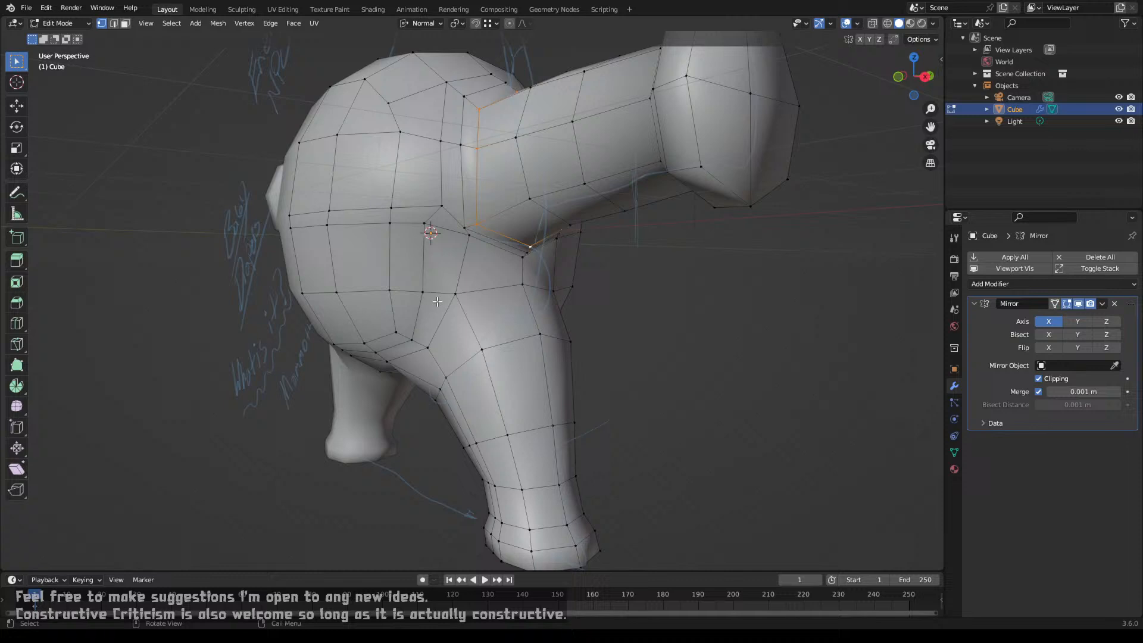
{"action": "left_click", "coordinate": [427, 228], "text": "alt"}
{"action": "key", "text": "g"}
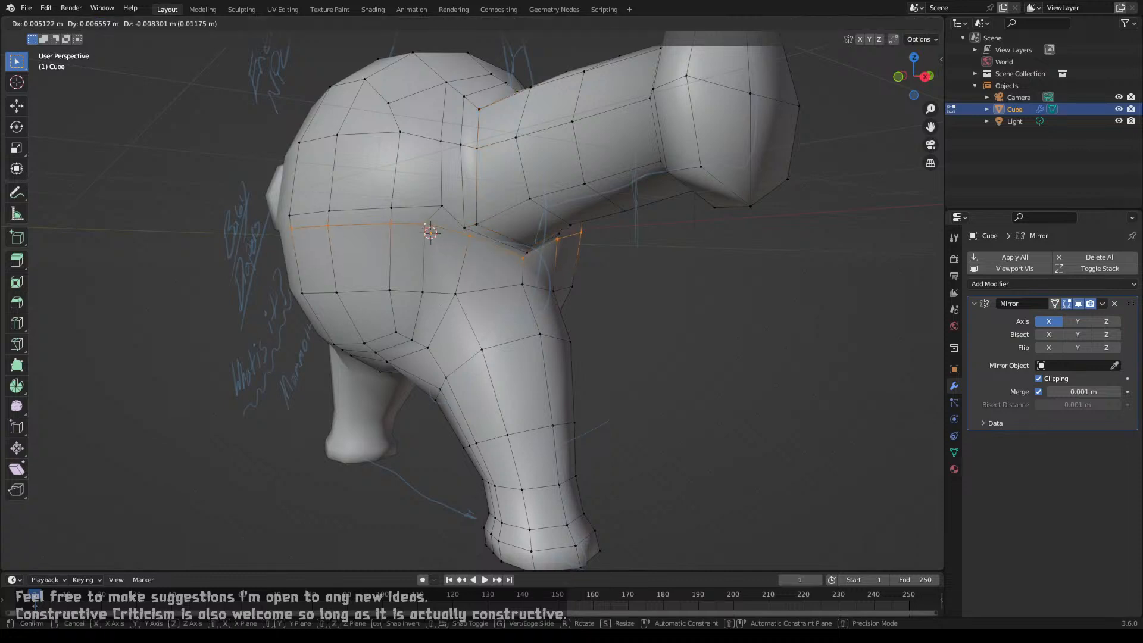
{"action": "key", "text": "g"}
{"action": "left_click", "coordinate": [427, 259]}
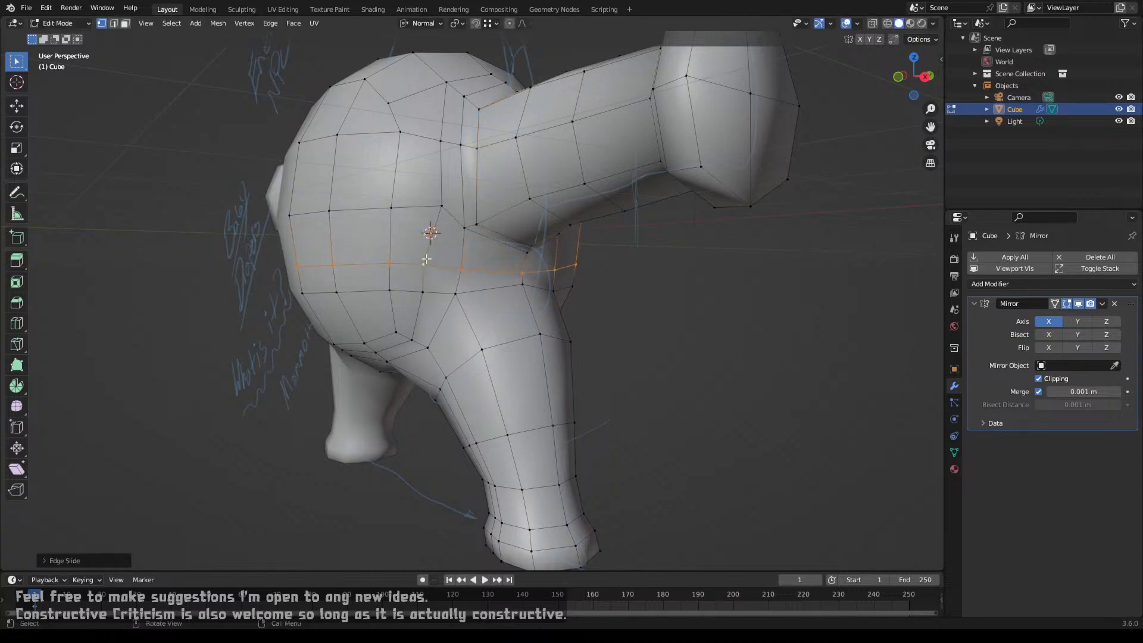
Step: Slide the lowered loop's vertex directly beneath the arm base slightly upward along its edge
{"action": "key", "text": "g"}
{"action": "key", "text": "g"}
{"action": "left_click", "coordinate": [511, 260]}
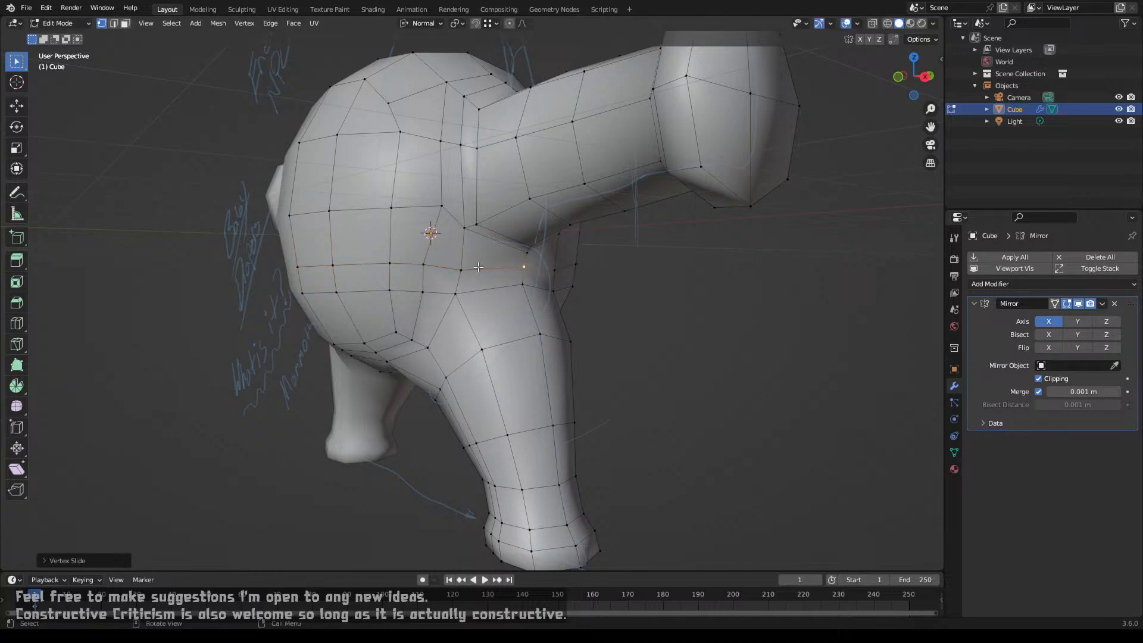
Step: Try sliding the neighbouring vertex at the front of the leg top sideways along the loop
{"action": "left_click", "coordinate": [460, 268]}
{"action": "key", "text": "g"}
{"action": "key", "text": "g"}
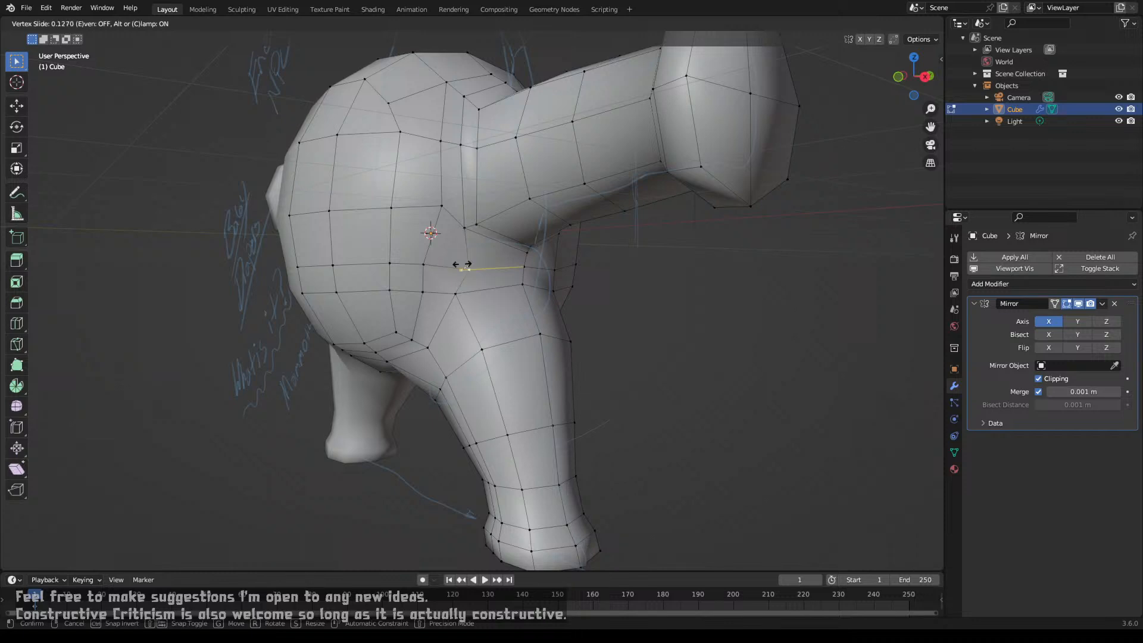
{"action": "left_click", "coordinate": [461, 264]}
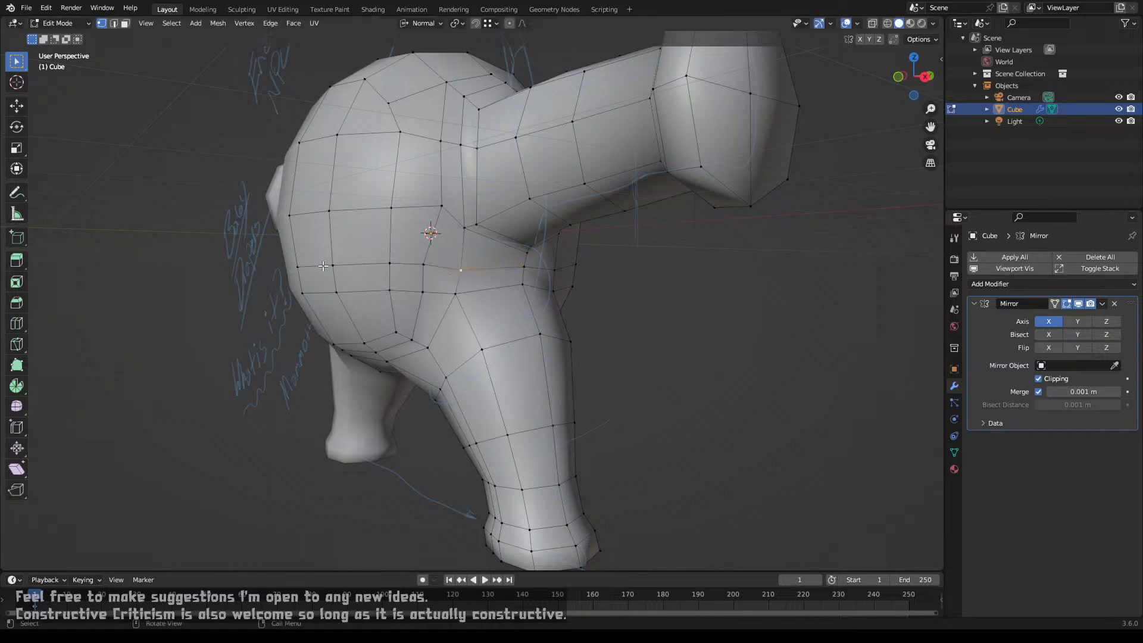
Step: Slide the front centreline vertex of the lowered torso loop and the vertex beside it upward along their vertical edges
{"action": "left_click", "coordinate": [302, 266]}
{"action": "key", "text": "g"}
{"action": "key", "text": "g"}
{"action": "left_click", "coordinate": [299, 250]}
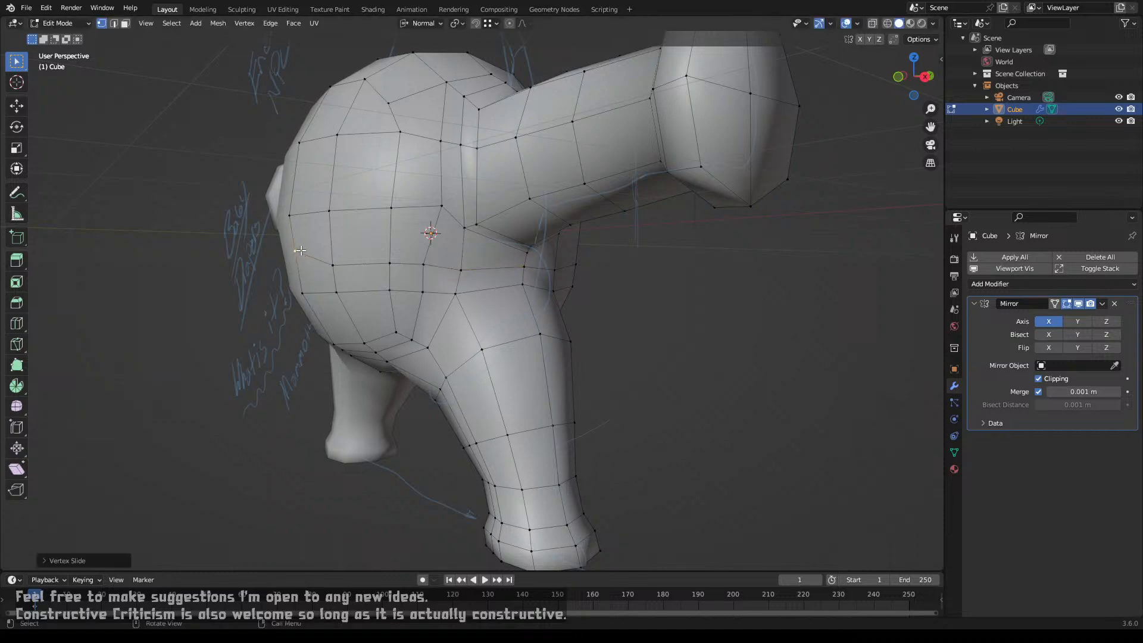
{"action": "left_click", "coordinate": [335, 264]}
{"action": "key", "text": "g"}
{"action": "key", "text": "g"}
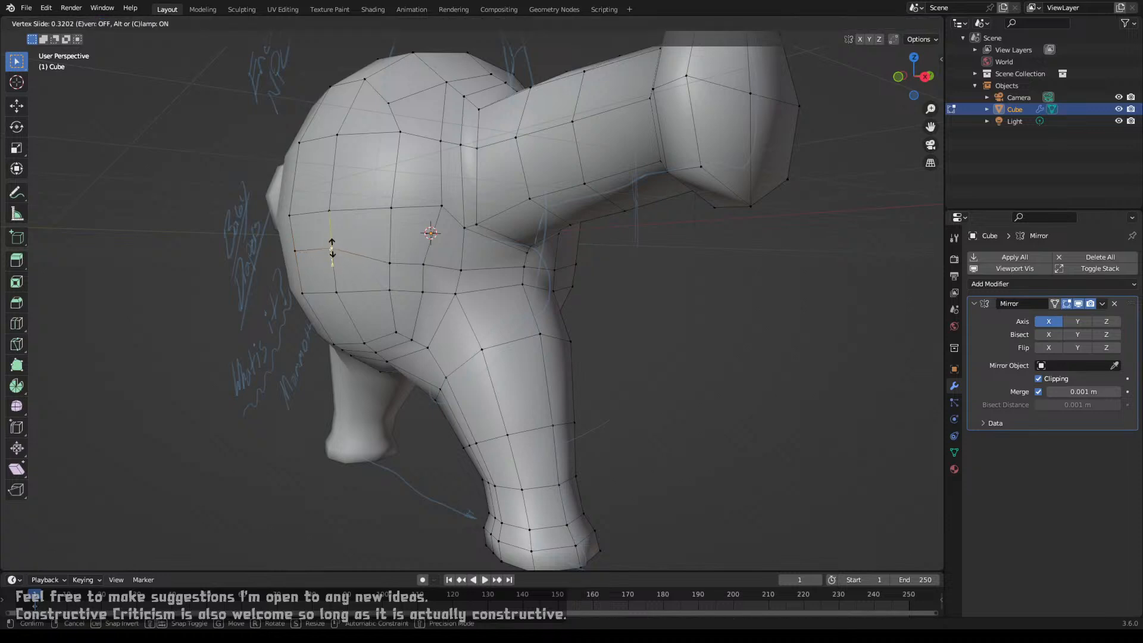
{"action": "left_click", "coordinate": [343, 250]}
Step: Slide the next two vertices of the front torso row up, continuing its curve toward the arm base
{"action": "left_click", "coordinate": [389, 262]}
{"action": "key", "text": "g"}
{"action": "key", "text": "g"}
{"action": "left_click", "coordinate": [385, 245]}
{"action": "left_click", "coordinate": [424, 257]}
{"action": "key", "text": "g"}
{"action": "key", "text": "g"}
{"action": "left_click", "coordinate": [421, 244]}
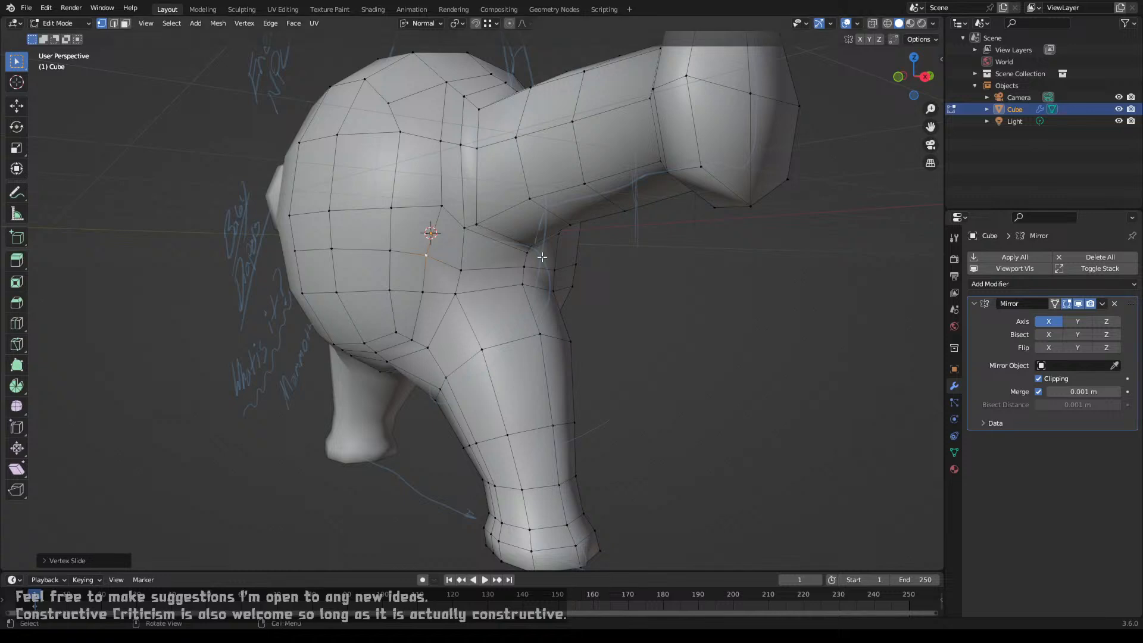
Step: Slide the torso row's vertices beneath the front and back of the arm base upward along their vertical edges
{"action": "middle_click_drag", "start_coordinate": [547, 254], "coordinate": [500, 269]}
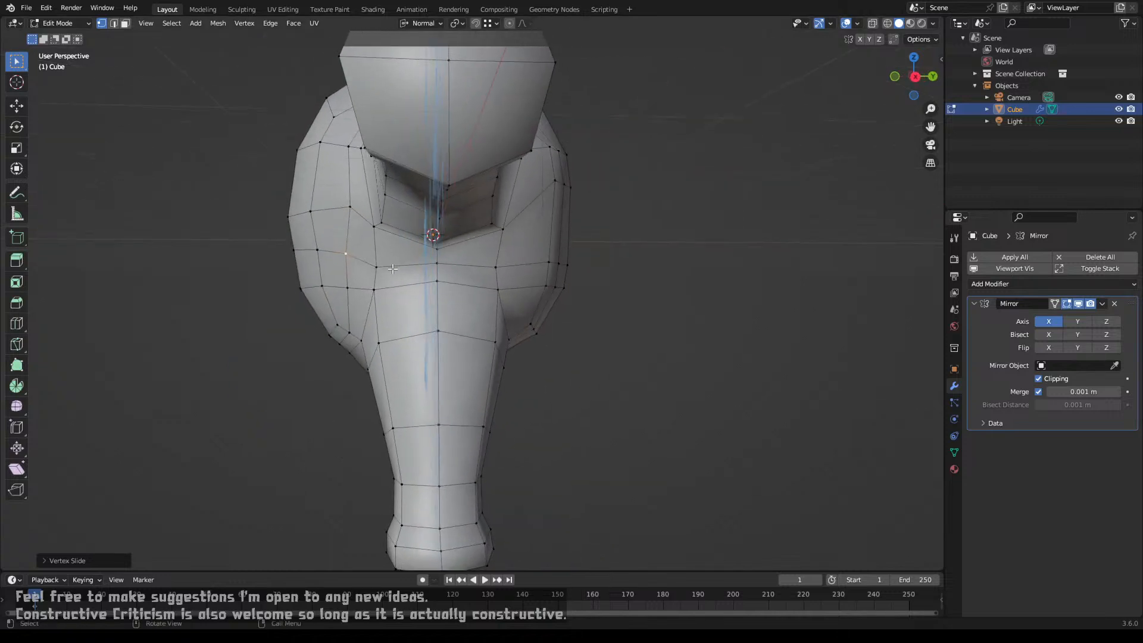
{"action": "key", "text": "shift+v"}
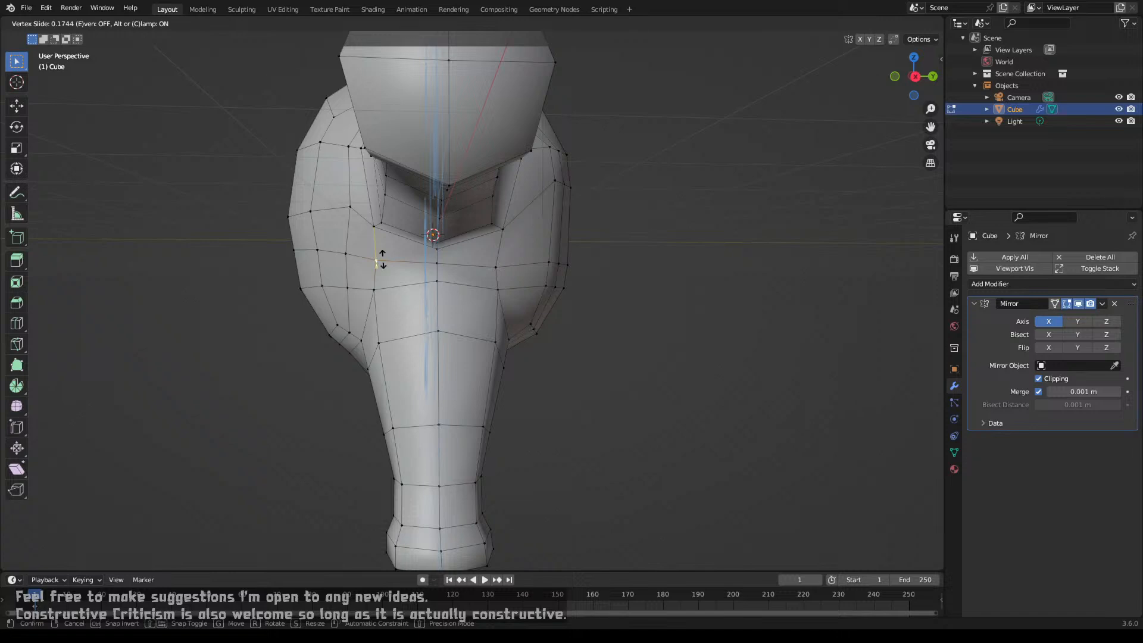
{"action": "left_click", "coordinate": [383, 259]}
{"action": "left_click", "coordinate": [496, 265]}
{"action": "key", "text": "g"}
{"action": "key", "text": "g"}
{"action": "left_click", "coordinate": [565, 250]}
Step: Slide the remaining vertices of that row across the back of the torso upward, continuing the curve to the centreline
{"action": "middle_click_drag", "start_coordinate": [571, 255], "coordinate": [470, 269]}
{"action": "key", "text": "g"}
{"action": "key", "text": "g"}
{"action": "left_click", "coordinate": [473, 253]}
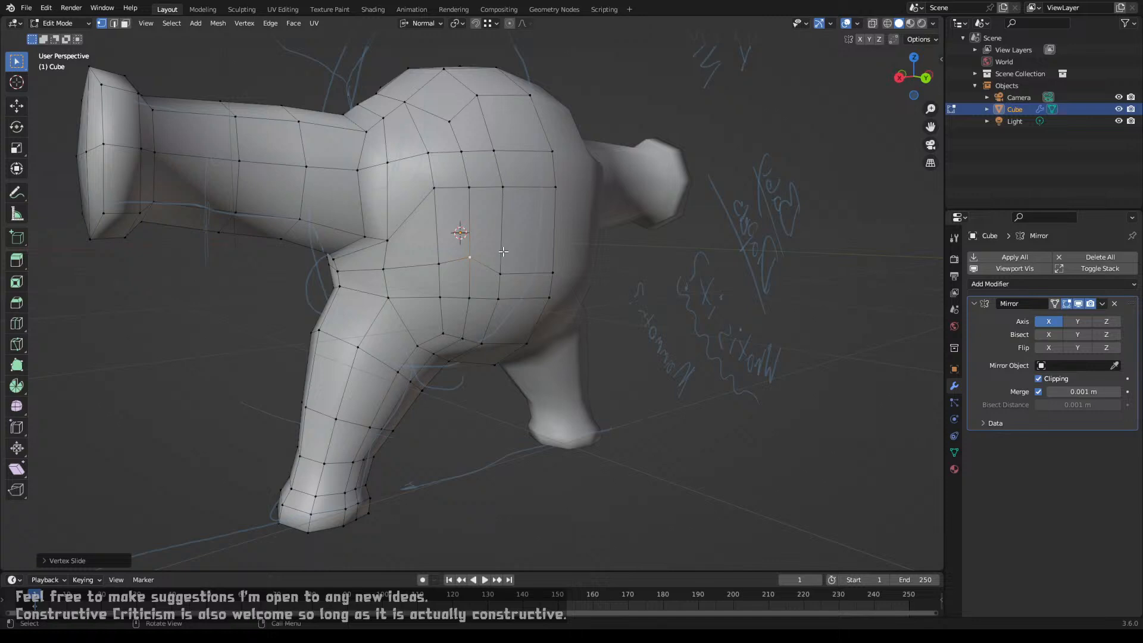
{"action": "left_click", "coordinate": [503, 252]}
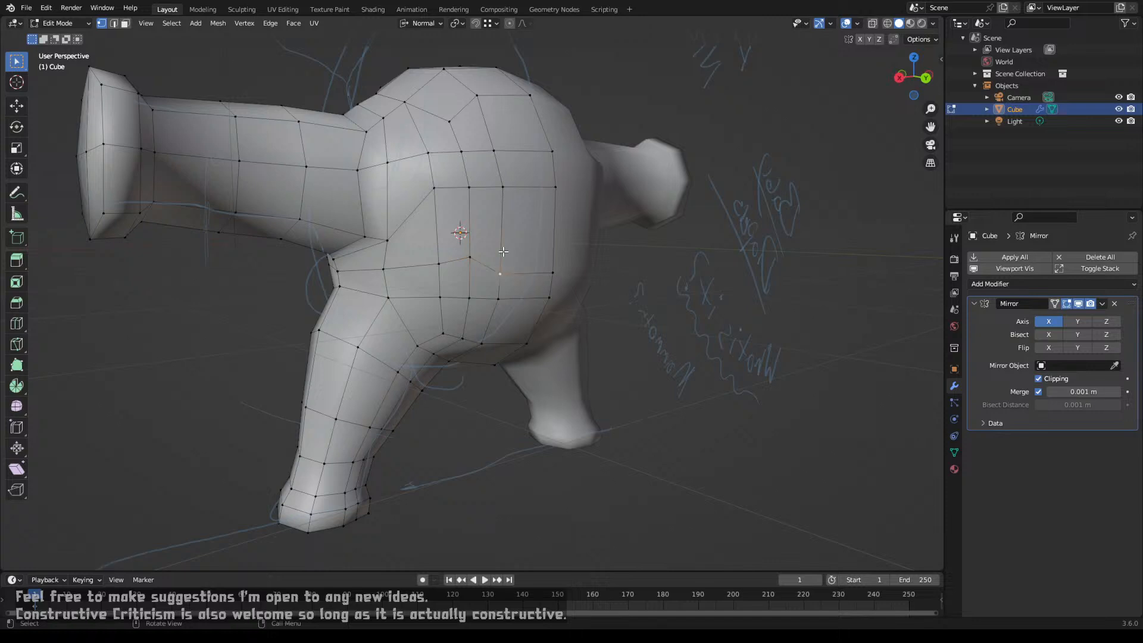
{"action": "key", "text": "shift+v"}
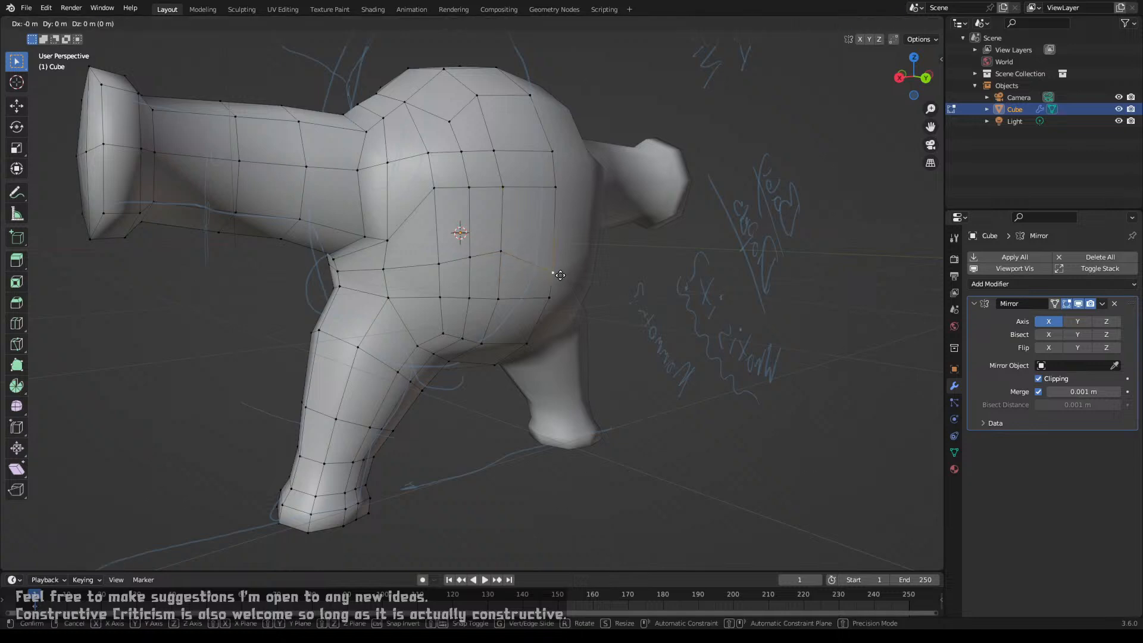
{"action": "left_click", "coordinate": [563, 250]}
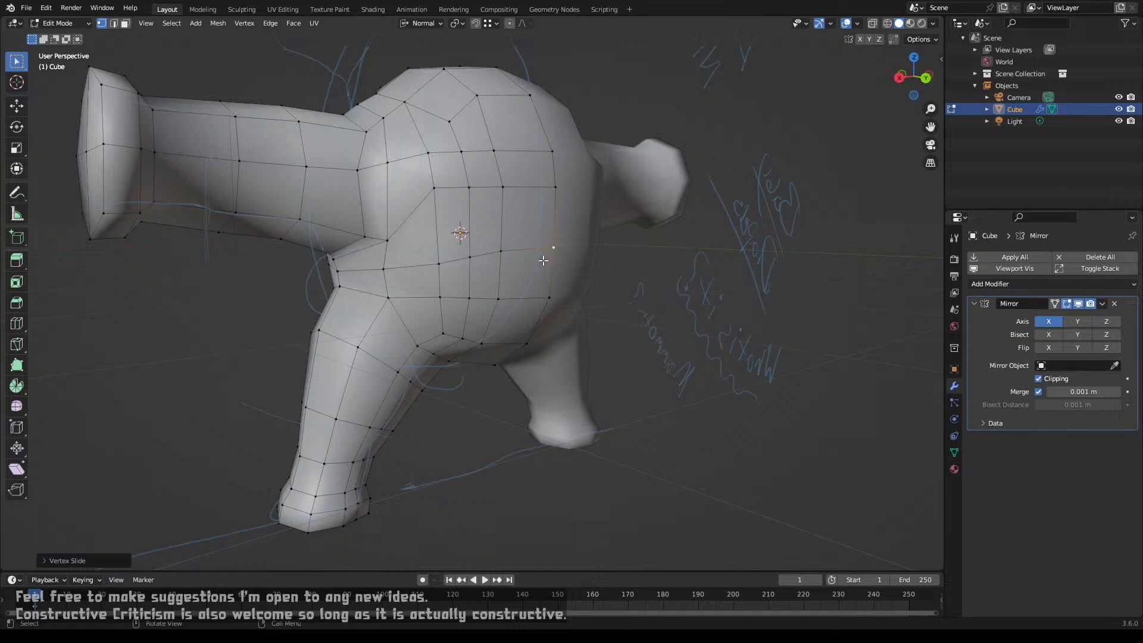
Step: Slide the upper front torso vertex beside the shoulder loop slightly along its diagonal edge
{"action": "scroll", "coordinate": [502, 234], "scroll_direction": "down", "scroll_amount": 4}
{"action": "middle_click_drag", "start_coordinate": [502, 234], "coordinate": [573, 274]}
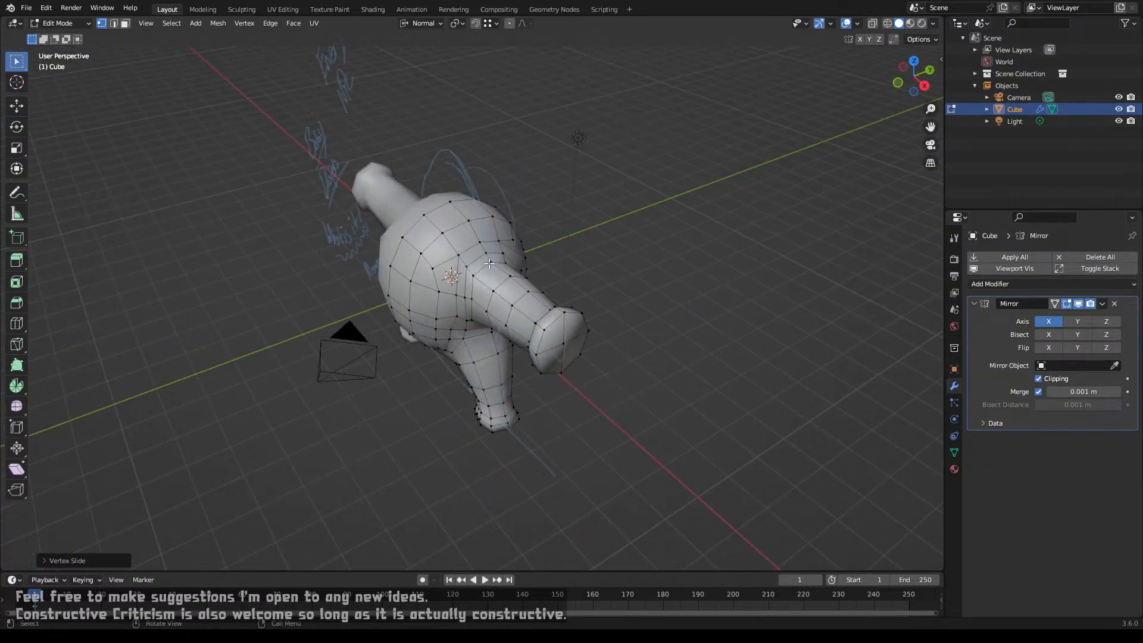
{"action": "middle_click_drag", "start_coordinate": [479, 282], "coordinate": [465, 285]}
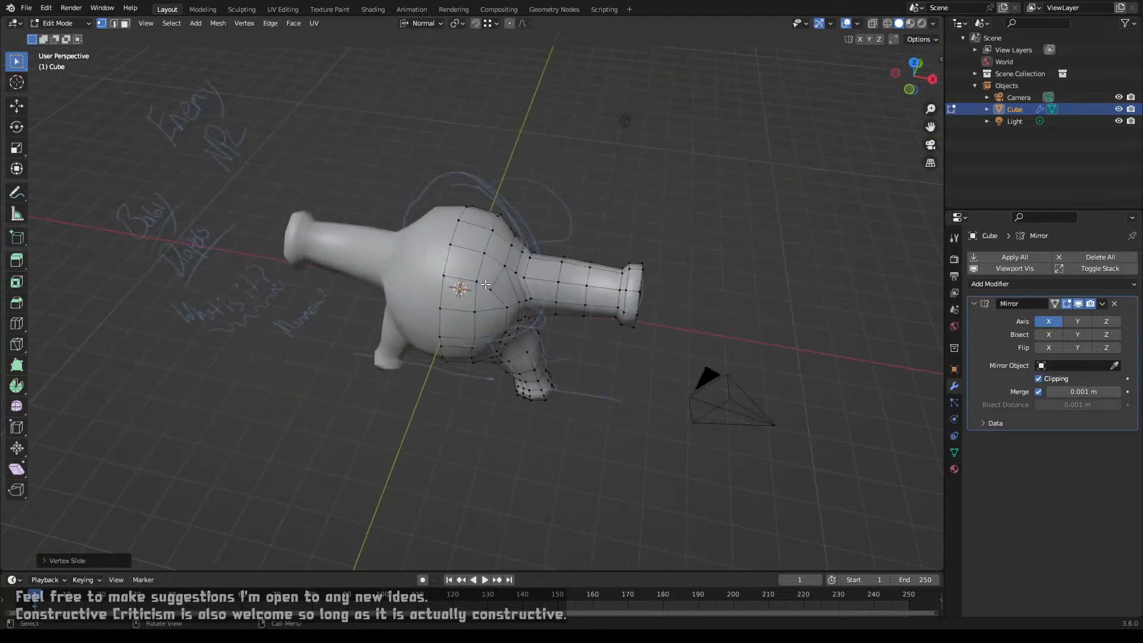
{"action": "scroll", "coordinate": [492, 288], "scroll_direction": "up", "scroll_amount": 2}
{"action": "scroll", "coordinate": [492, 288], "scroll_direction": "up", "scroll_amount": 2}
{"action": "key", "text": "shift+v"}
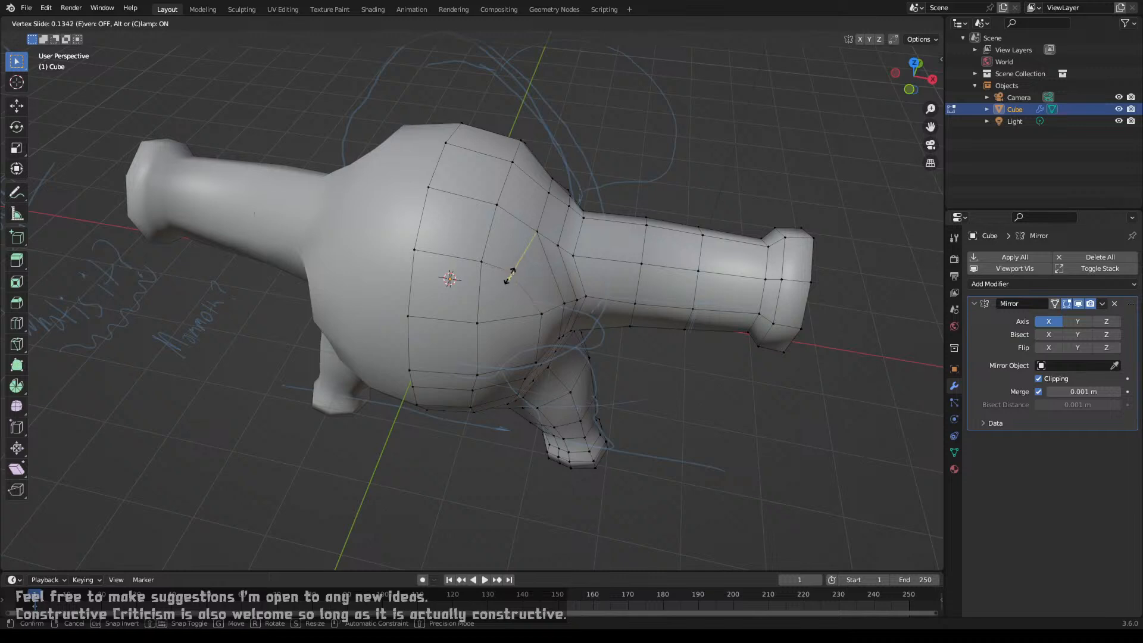
{"action": "left_click", "coordinate": [510, 274]}
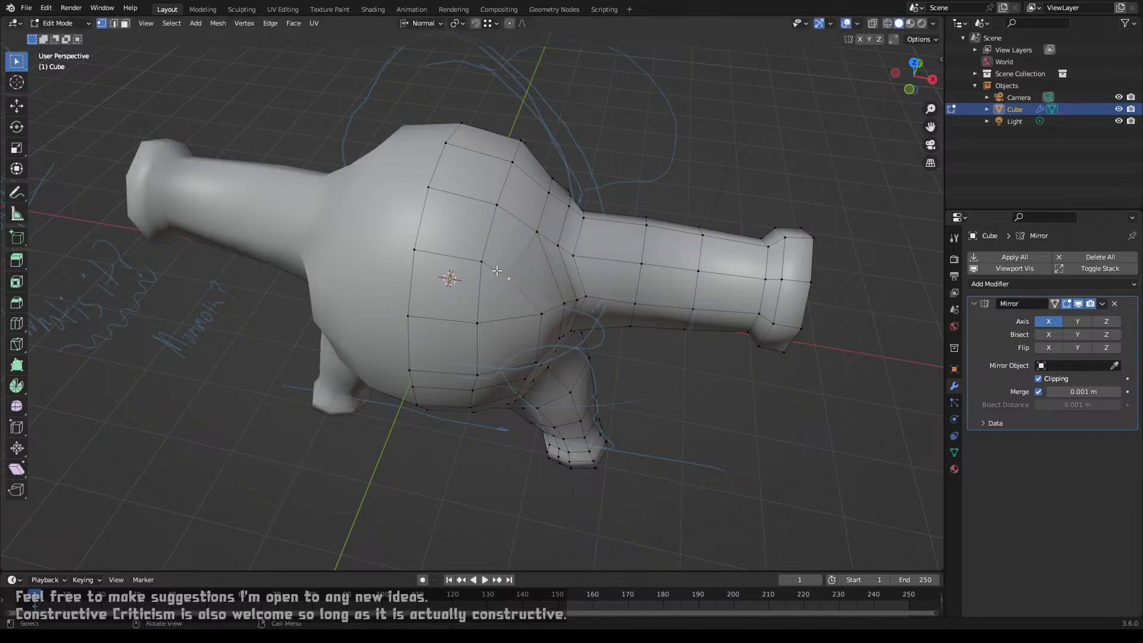
{"action": "scroll", "coordinate": [497, 273], "scroll_direction": "up", "scroll_amount": 2}
{"action": "middle_click_drag", "start_coordinate": [524, 272], "coordinate": [517, 281]}
{"action": "scroll", "coordinate": [517, 283], "scroll_direction": "down", "scroll_amount": 2}
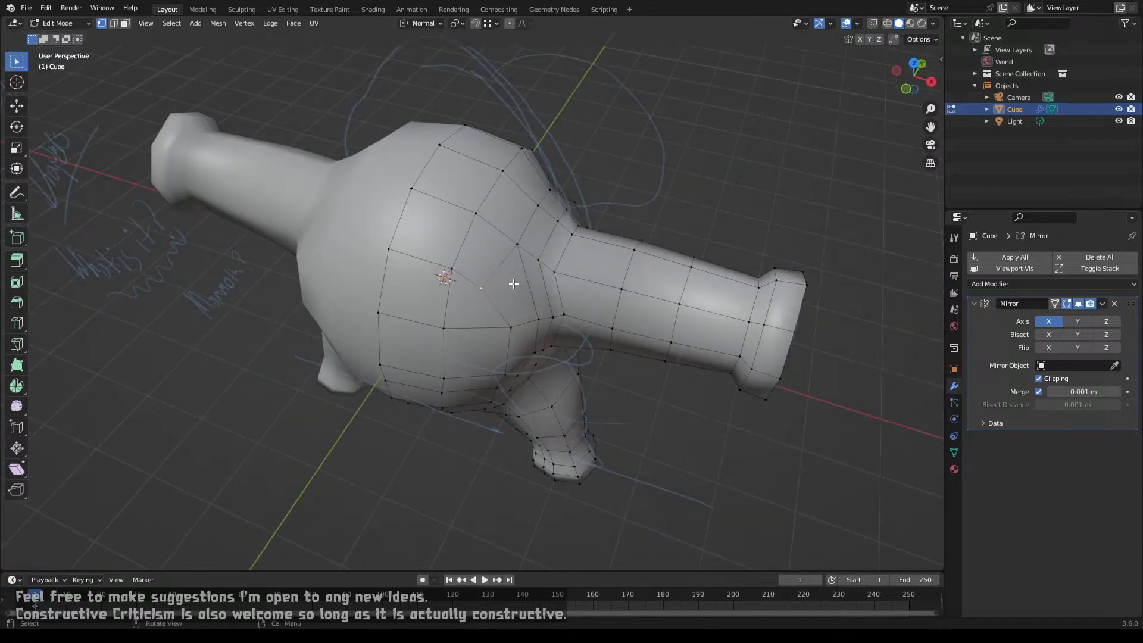
{"action": "middle_click_drag", "start_coordinate": [510, 279], "coordinate": [466, 303]}
{"action": "scroll", "coordinate": [461, 260], "scroll_direction": "up", "scroll_amount": 2}
{"action": "scroll", "coordinate": [449, 322], "scroll_direction": "up", "scroll_amount": 2}
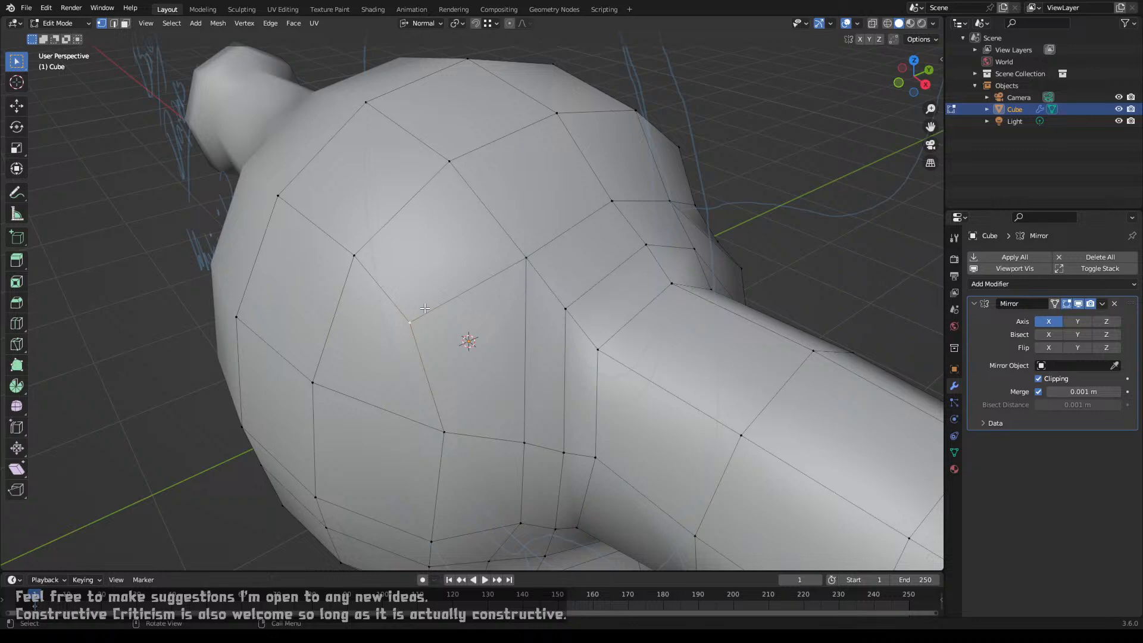
{"action": "key", "text": "shift+v"}
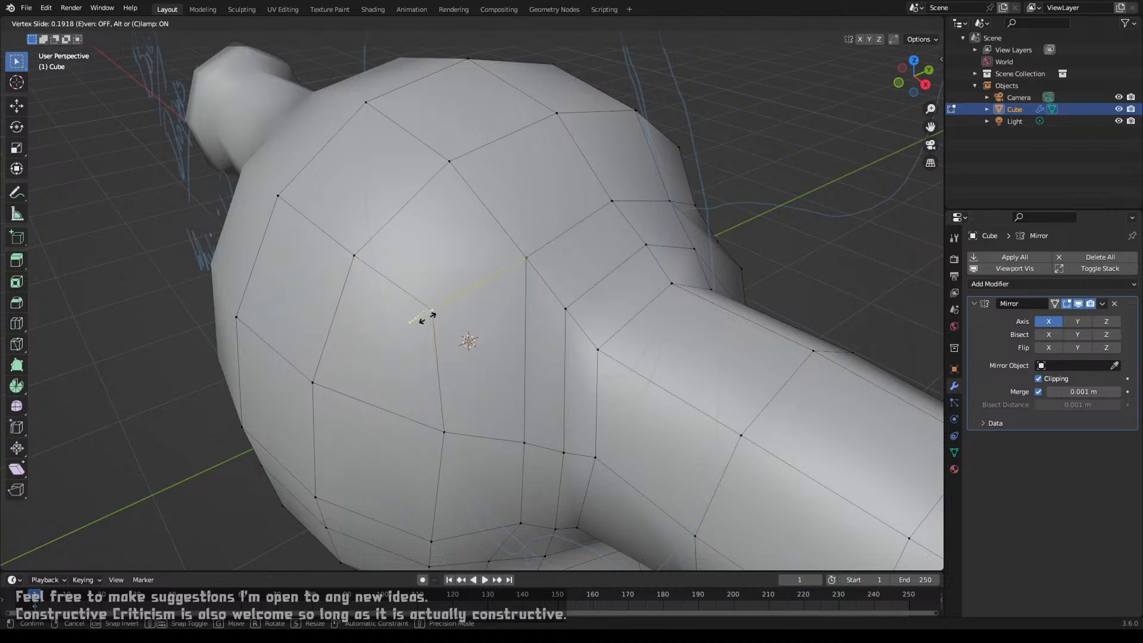
{"action": "key", "text": "c"}
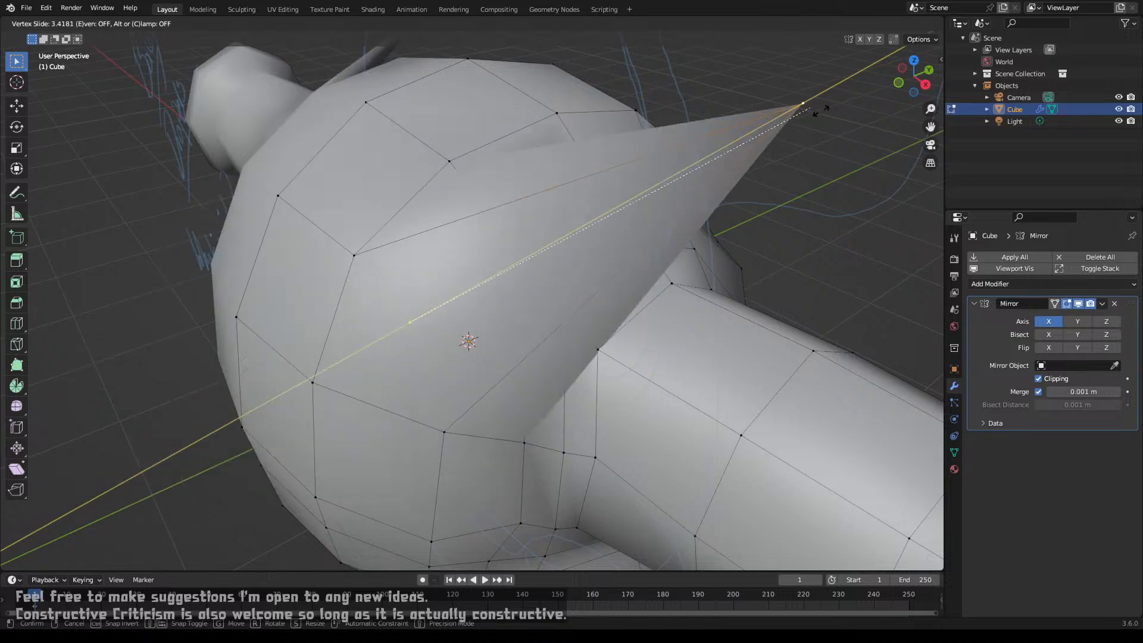
{"action": "key", "text": "Escape"}
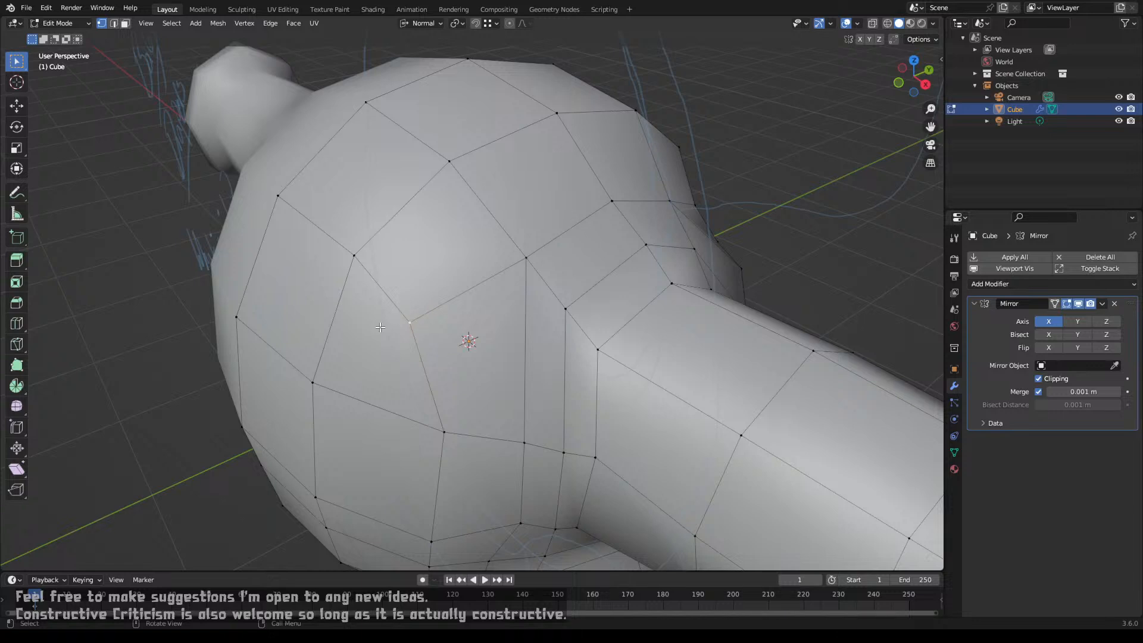
Step: Slide the upper front torso vertex in two small moves along its edges to even out the quads beside the shoulder
{"action": "scroll", "coordinate": [381, 327], "scroll_direction": "down", "scroll_amount": 4}
{"action": "middle_click_drag", "start_coordinate": [392, 330], "coordinate": [454, 305]}
{"action": "middle_click_drag", "start_coordinate": [570, 260], "coordinate": [492, 352]}
{"action": "scroll", "coordinate": [515, 282], "scroll_direction": "up", "scroll_amount": 3}
{"action": "key", "text": "g"}
{"action": "key", "text": "g"}
{"action": "left_click", "coordinate": [443, 319]}
{"action": "scroll", "coordinate": [480, 317], "scroll_direction": "down", "scroll_amount": 2}
{"action": "scroll", "coordinate": [492, 352], "scroll_direction": "up", "scroll_amount": 5}
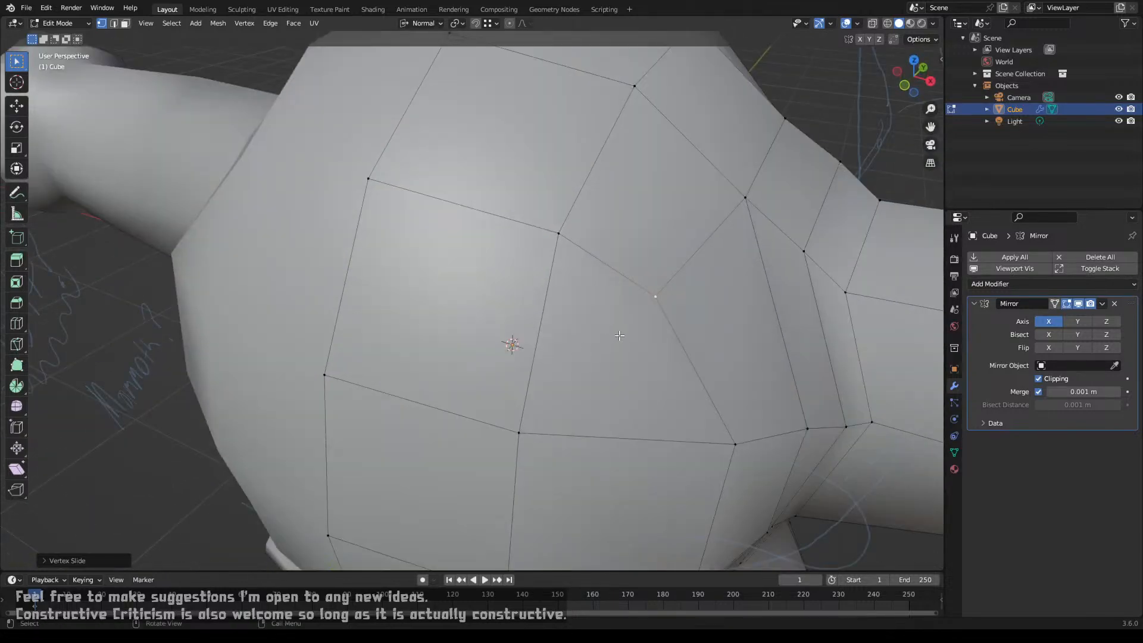
{"action": "key", "text": "shift+v"}
{"action": "left_click", "coordinate": [635, 322]}
{"action": "scroll", "coordinate": [578, 350], "scroll_direction": "down", "scroll_amount": 5}
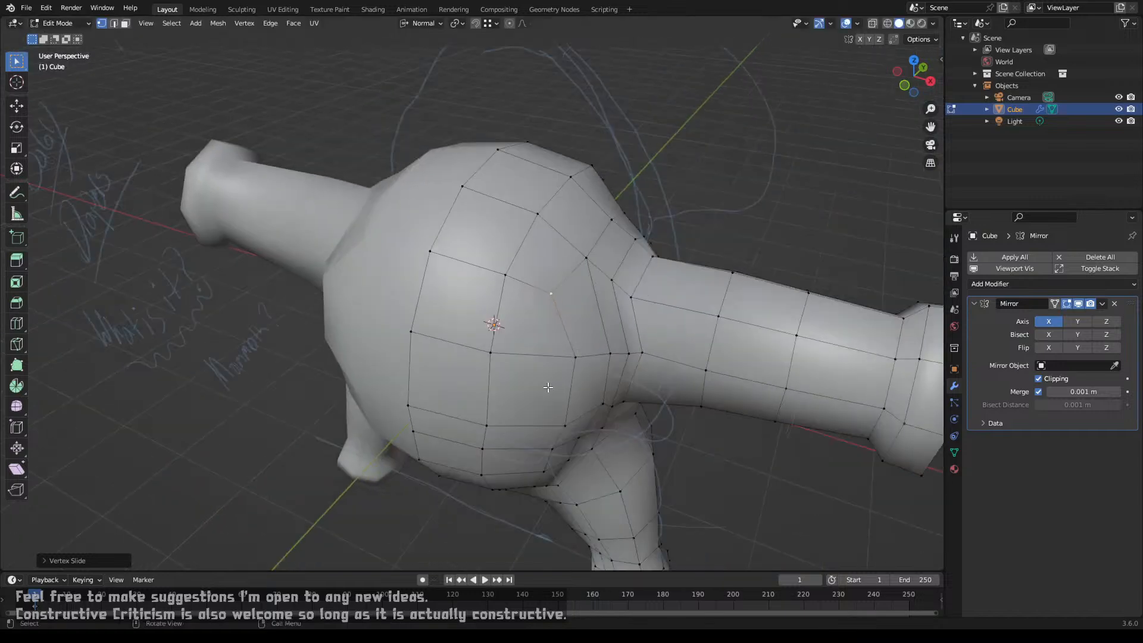
Step: Move the upper front torso vertex slightly outward along its normal to round the chest
{"action": "middle_click_drag", "start_coordinate": [578, 350], "coordinate": [462, 271]}
{"action": "key", "text": "g"}
{"action": "key", "text": "z"}
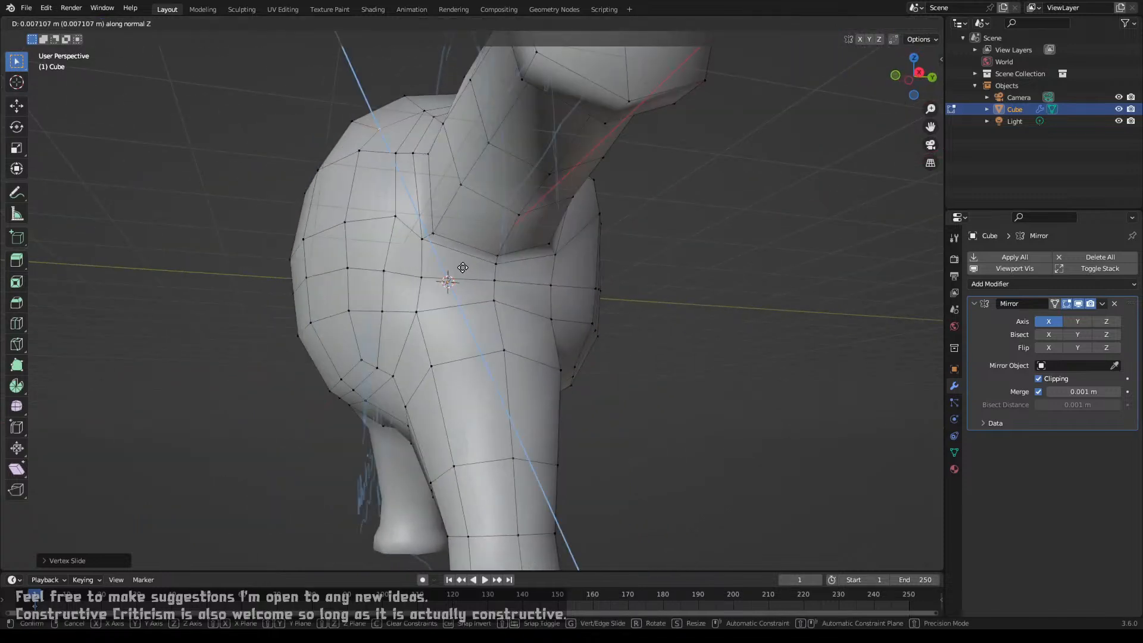
{"action": "left_click", "coordinate": [455, 257]}
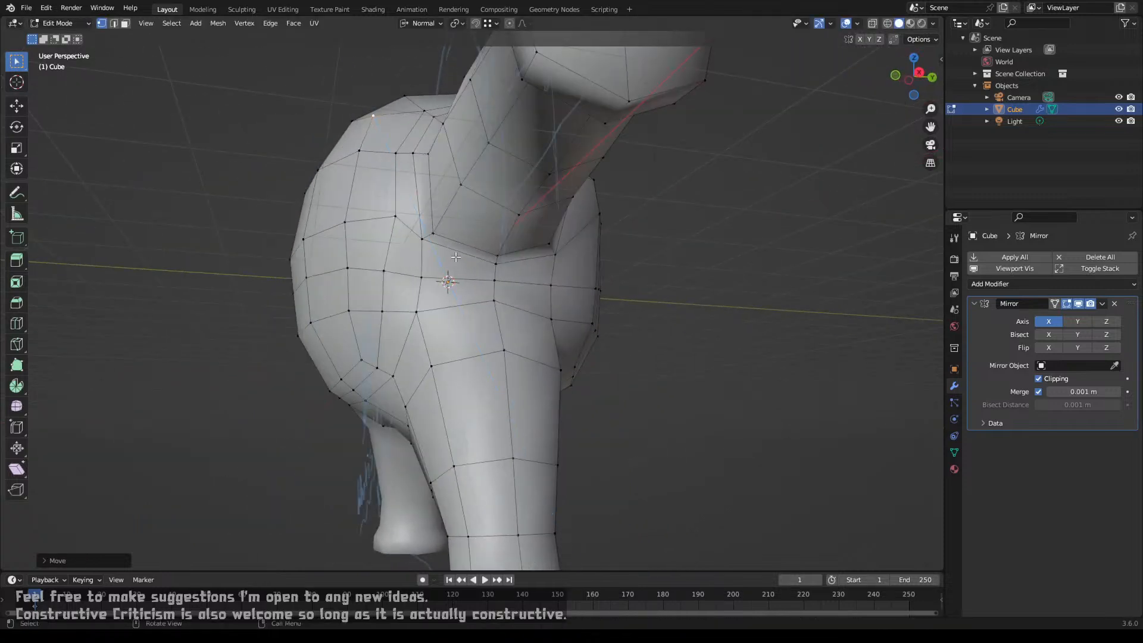
Step: Move the adjacent upper front vertex of the outer shoulder loop outward along its normal by about 0.03 m
{"action": "middle_click_drag", "start_coordinate": [455, 257], "coordinate": [471, 278]}
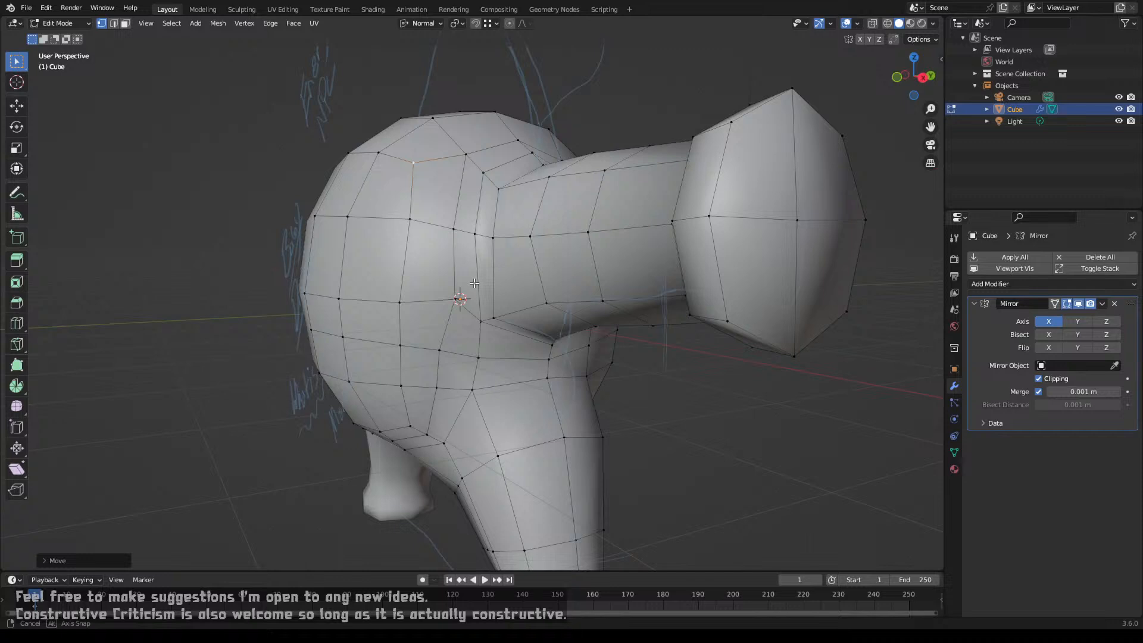
{"action": "middle_click_drag", "start_coordinate": [475, 283], "coordinate": [560, 301]}
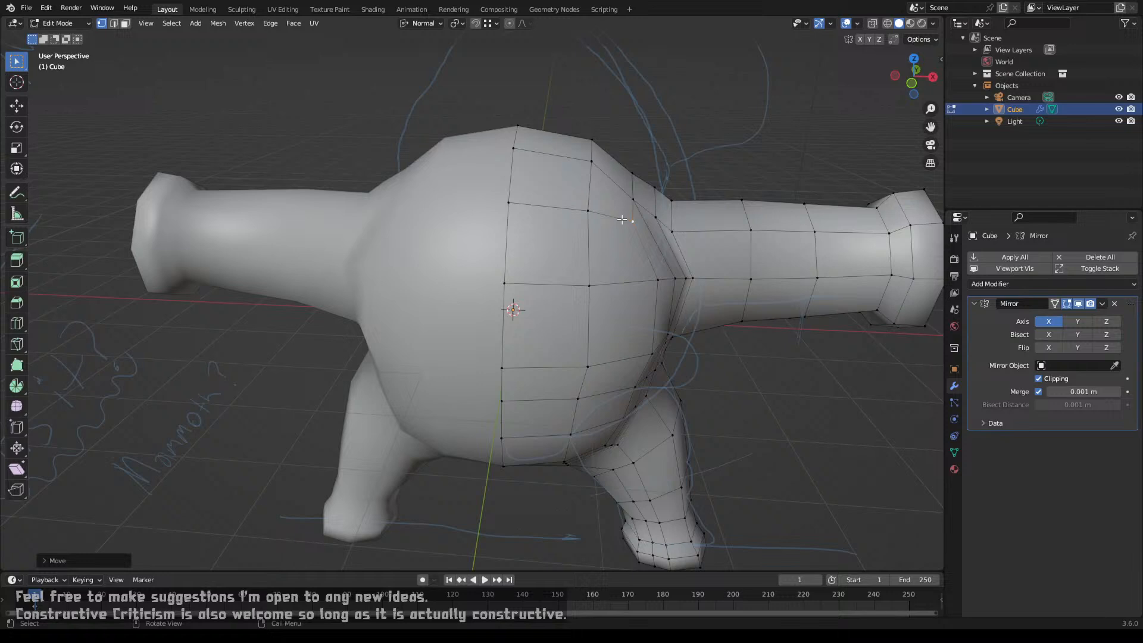
{"action": "key", "text": "g"}
{"action": "key", "text": "z"}
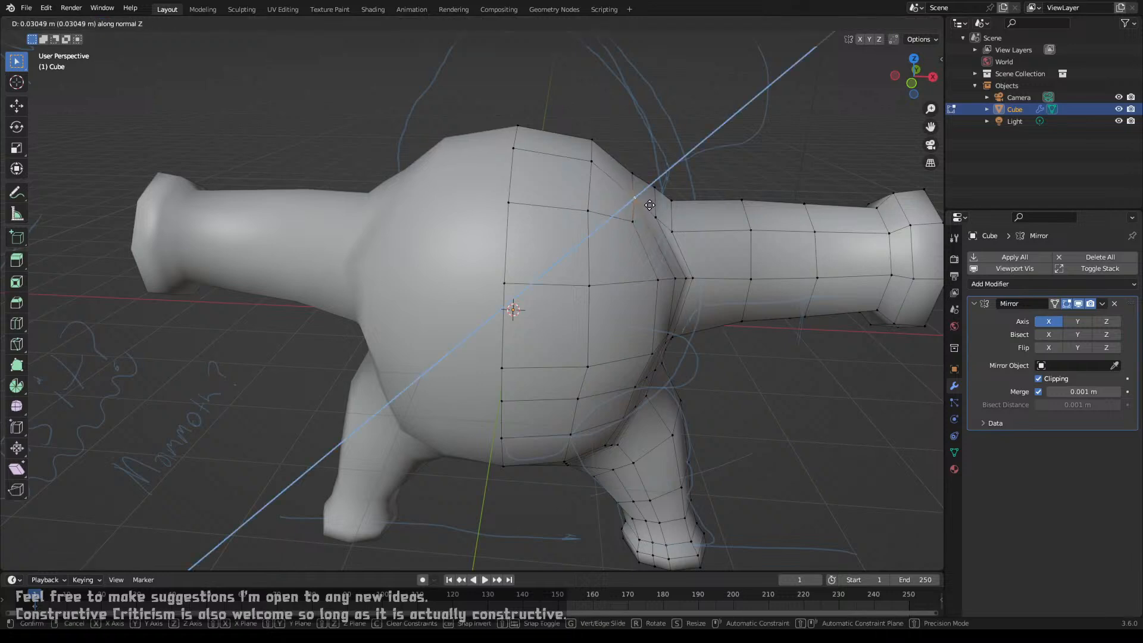
{"action": "left_click", "coordinate": [653, 204]}
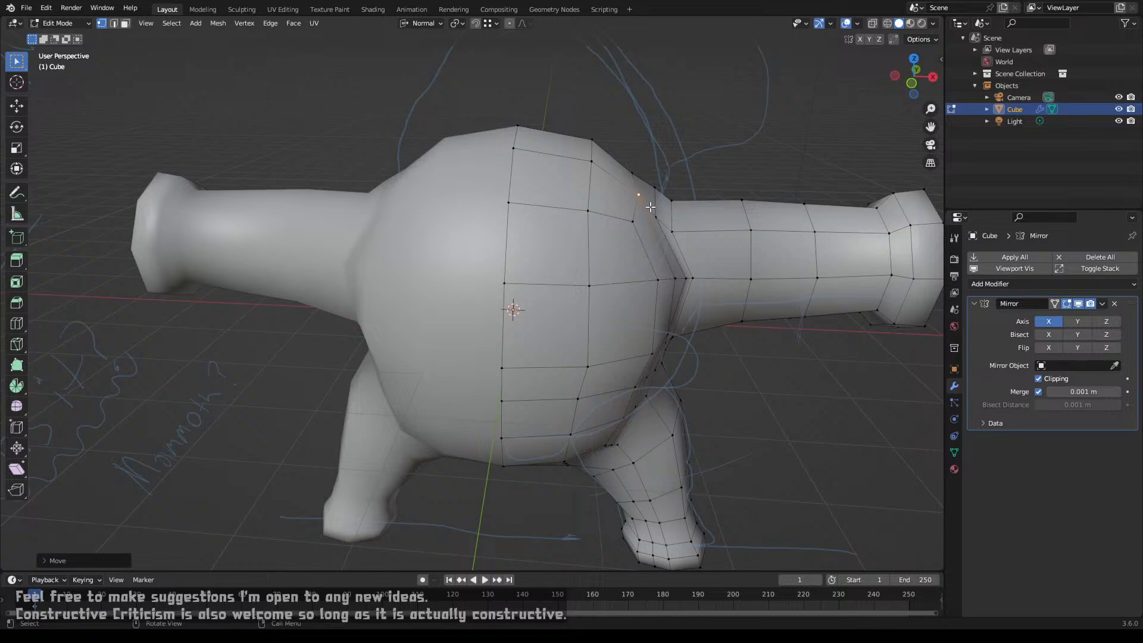
Step: Slide the mid-height front vertices of the outer two shoulder loops away from the arm toward the torso
{"action": "middle_click_drag", "start_coordinate": [649, 240], "coordinate": [540, 298]}
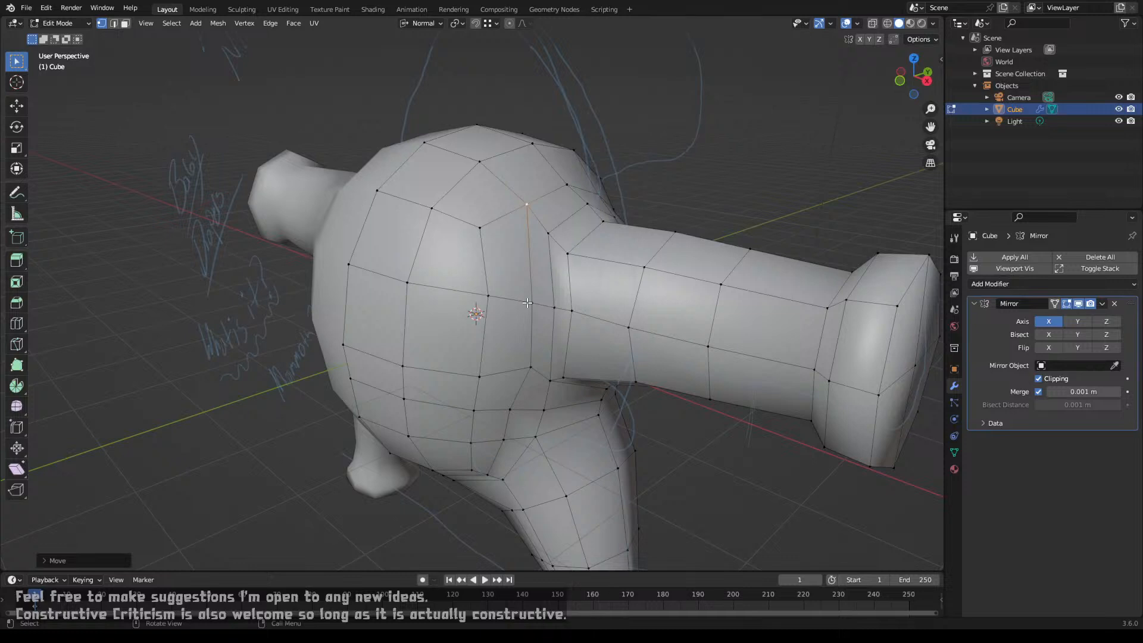
{"action": "left_click", "coordinate": [529, 302]}
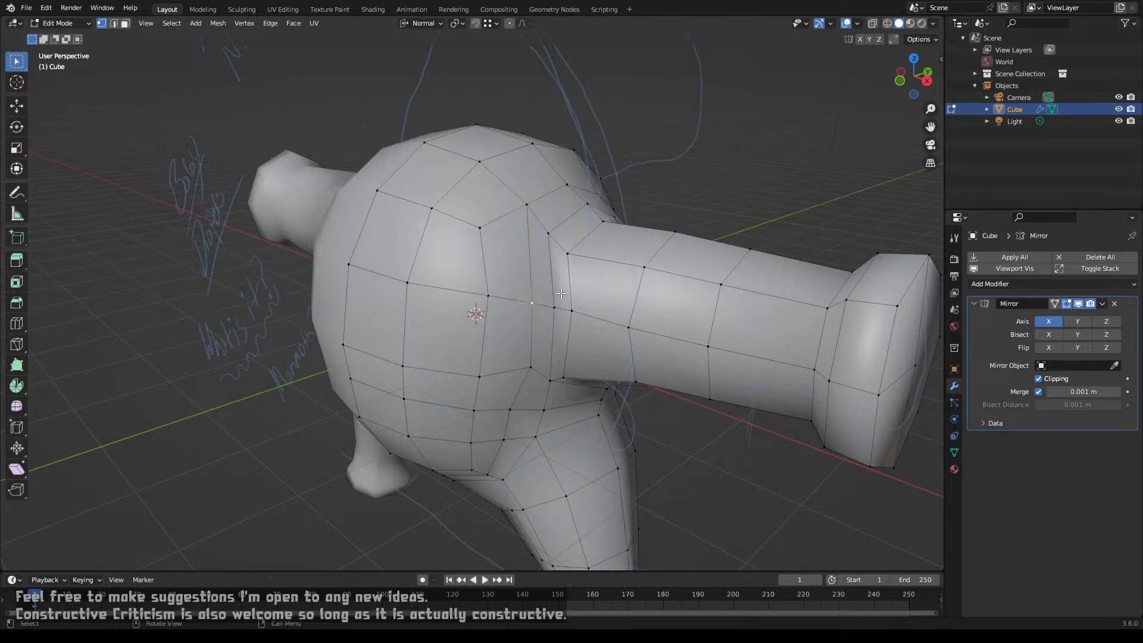
{"action": "key", "text": "g"}
{"action": "key", "text": "g"}
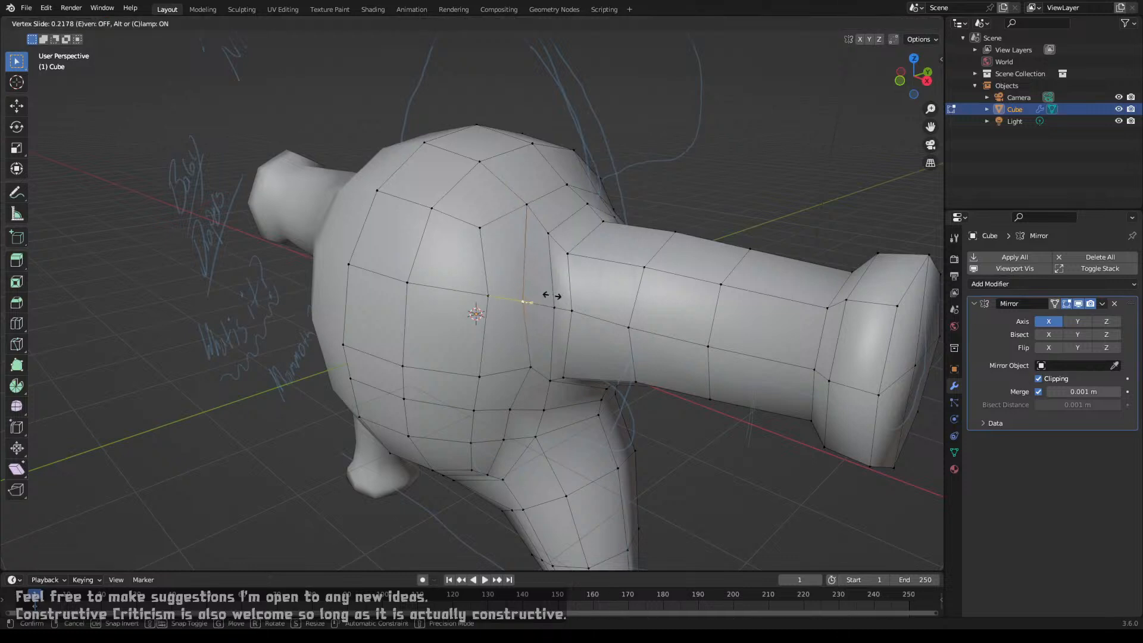
{"action": "left_click", "coordinate": [546, 296]}
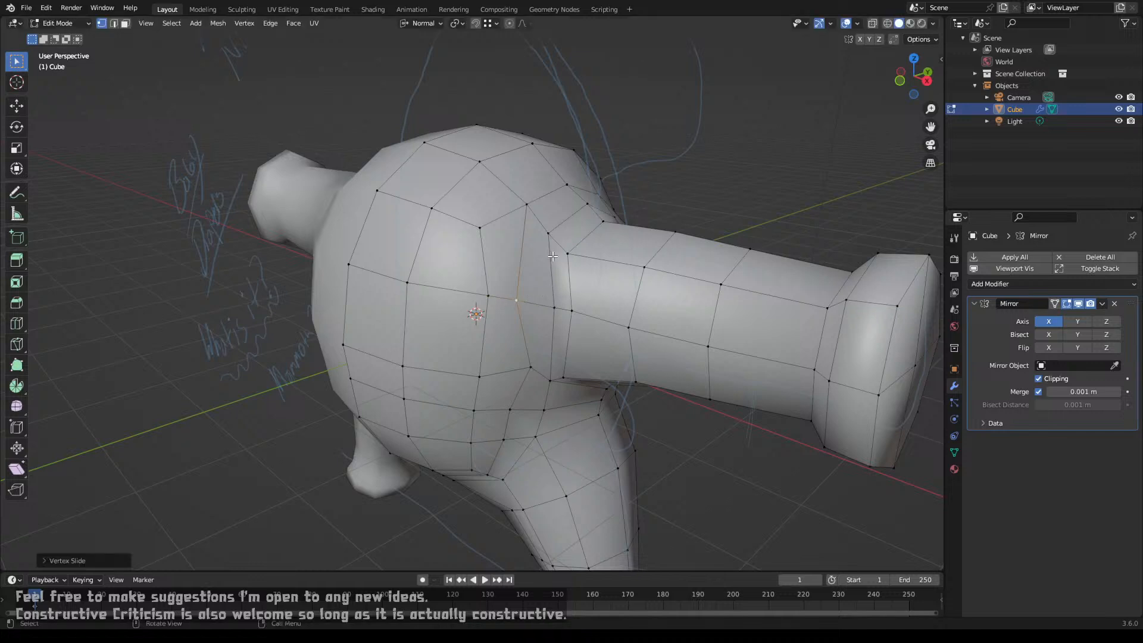
{"action": "left_click", "coordinate": [553, 310]}
{"action": "key", "text": "g"}
{"action": "key", "text": "g"}
{"action": "left_click", "coordinate": [536, 310]}
Step: Merge the shoulder loop's lower front vertex and the torso-row vertex below the arm base at their center
{"action": "middle_click_drag", "start_coordinate": [536, 345], "coordinate": [506, 302]}
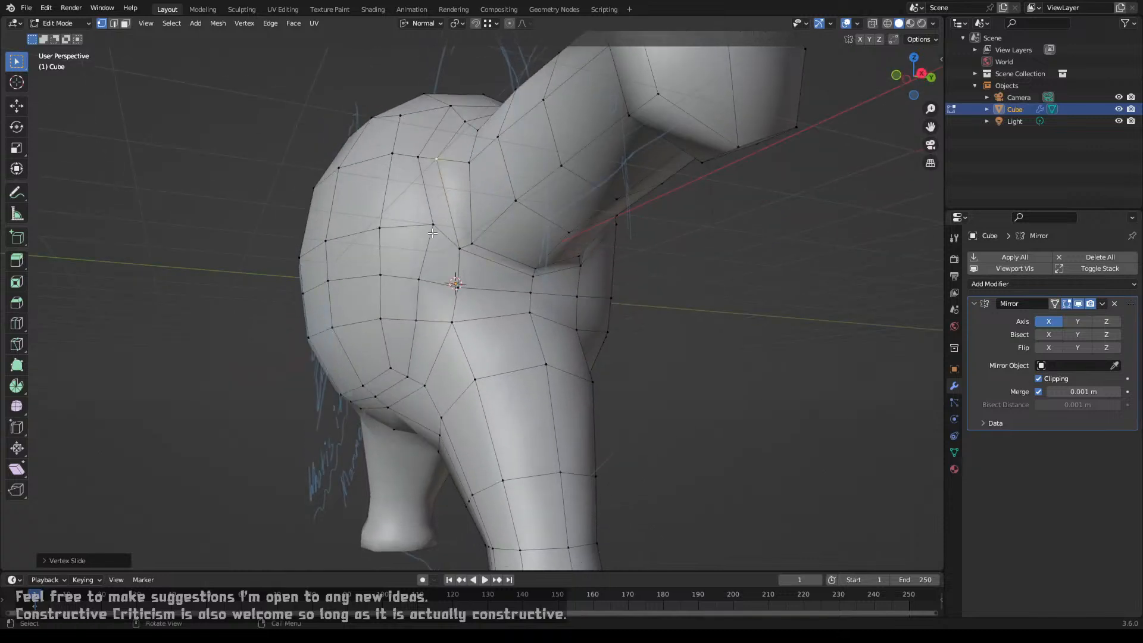
{"action": "middle_click_drag", "start_coordinate": [431, 231], "coordinate": [414, 237]}
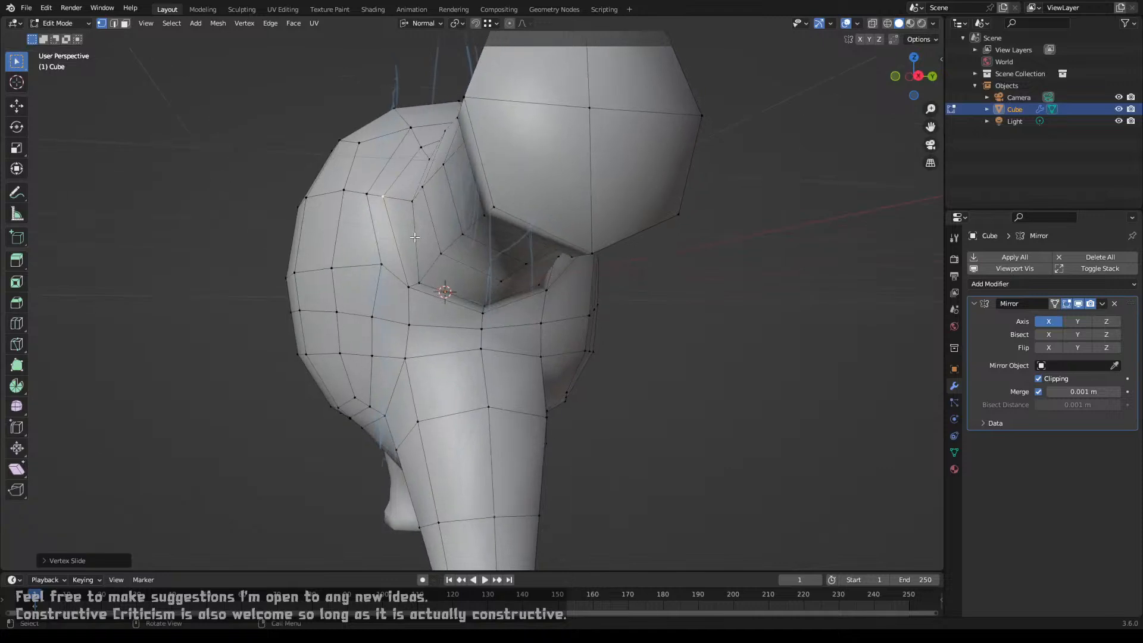
{"action": "left_click", "coordinate": [387, 265]}
{"action": "left_click", "coordinate": [415, 328], "text": "shift"}
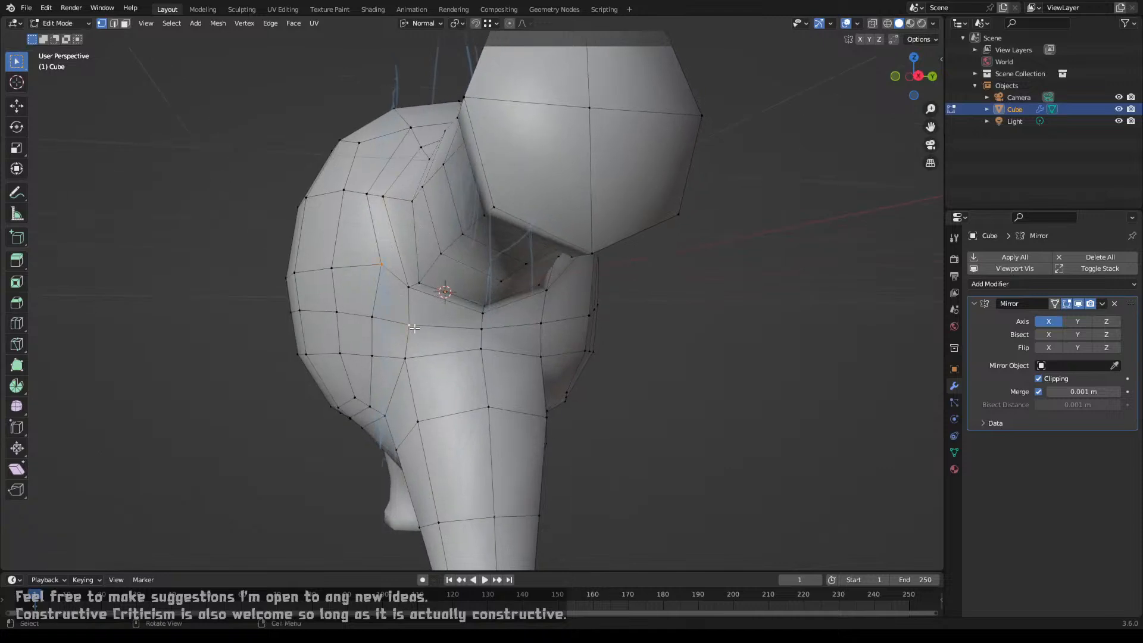
{"action": "key", "text": "m"}
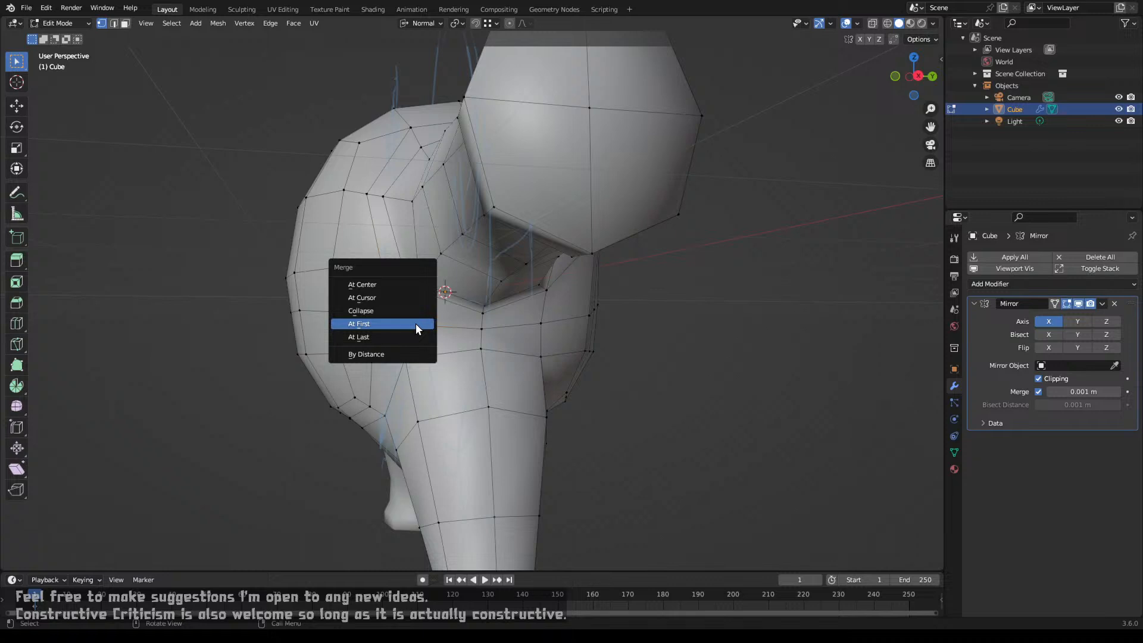
{"action": "left_click", "coordinate": [413, 284]}
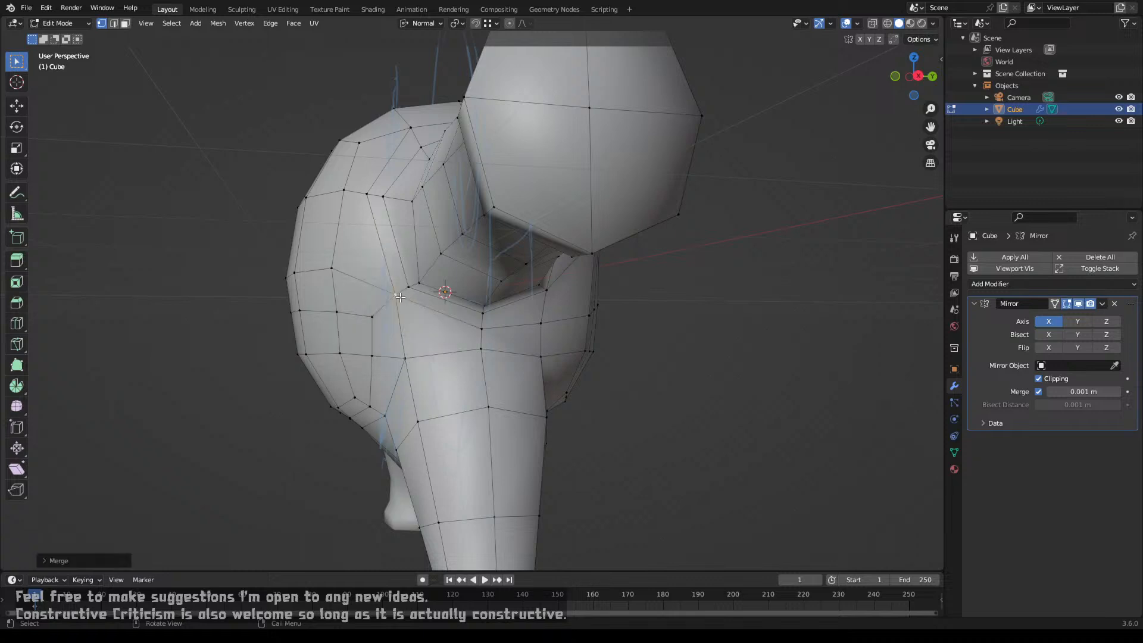
Step: Slide the merged vertex along its edge at the front beneath the arm base
{"action": "middle_click_drag", "start_coordinate": [392, 297], "coordinate": [440, 296]}
{"action": "key", "text": "g"}
{"action": "key", "text": "g"}
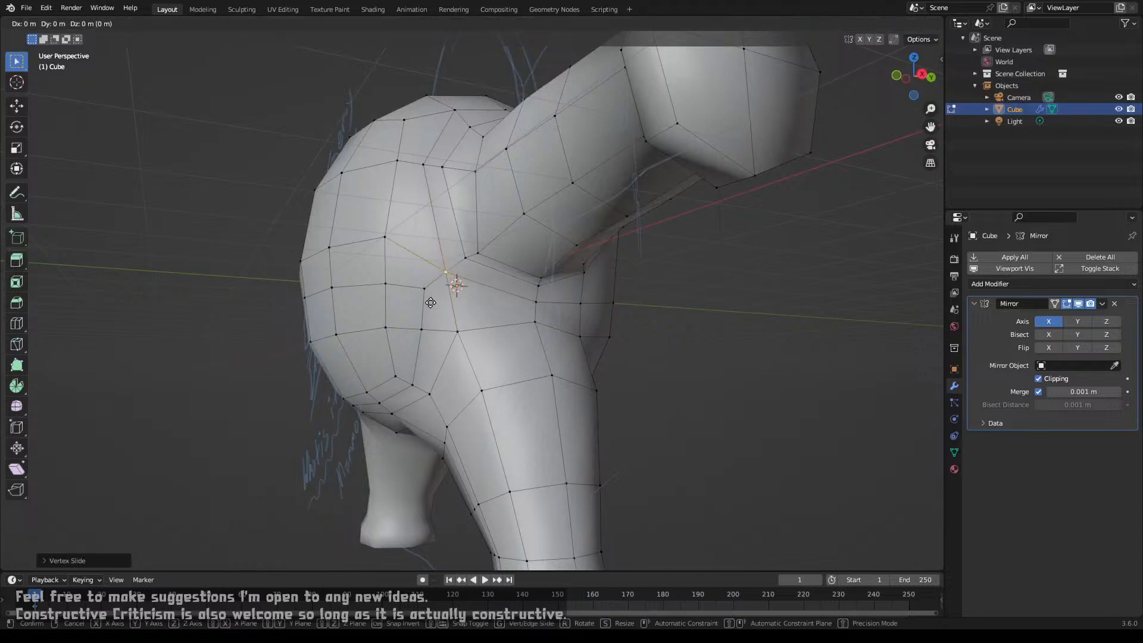
{"action": "left_click", "coordinate": [430, 306]}
Step: Merge the back shoulder-loop vertex and the torso-row vertex below the arm base at center, and slide the merged vertex down along its edge
{"action": "middle_click_drag", "start_coordinate": [514, 307], "coordinate": [471, 310]}
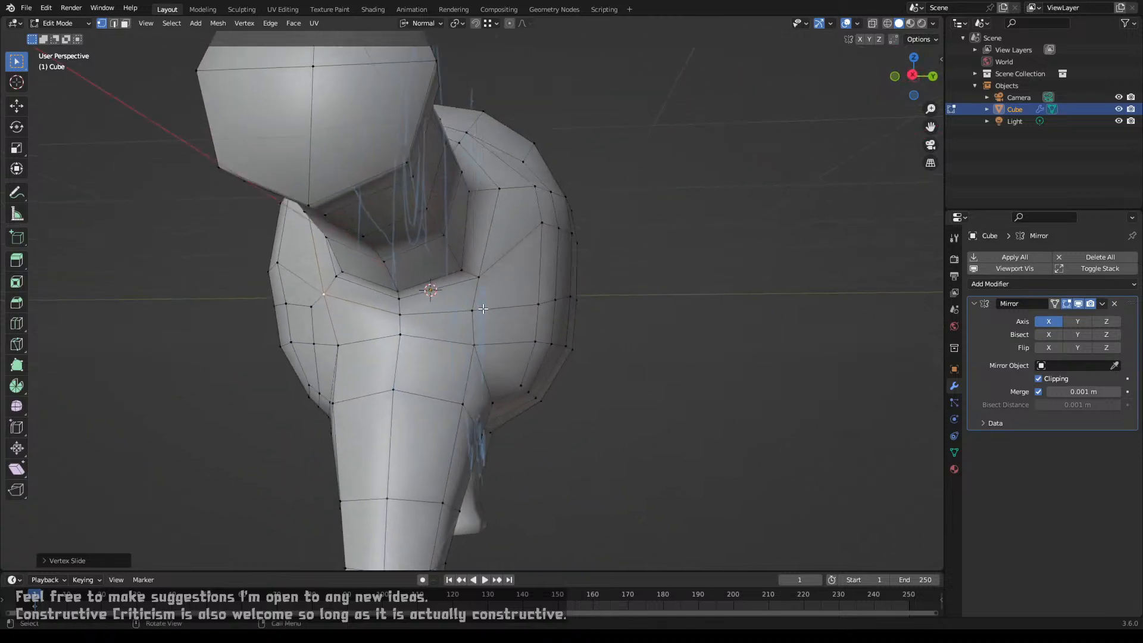
{"action": "left_click", "coordinate": [481, 309]}
{"action": "left_click", "coordinate": [540, 232], "text": "shift"}
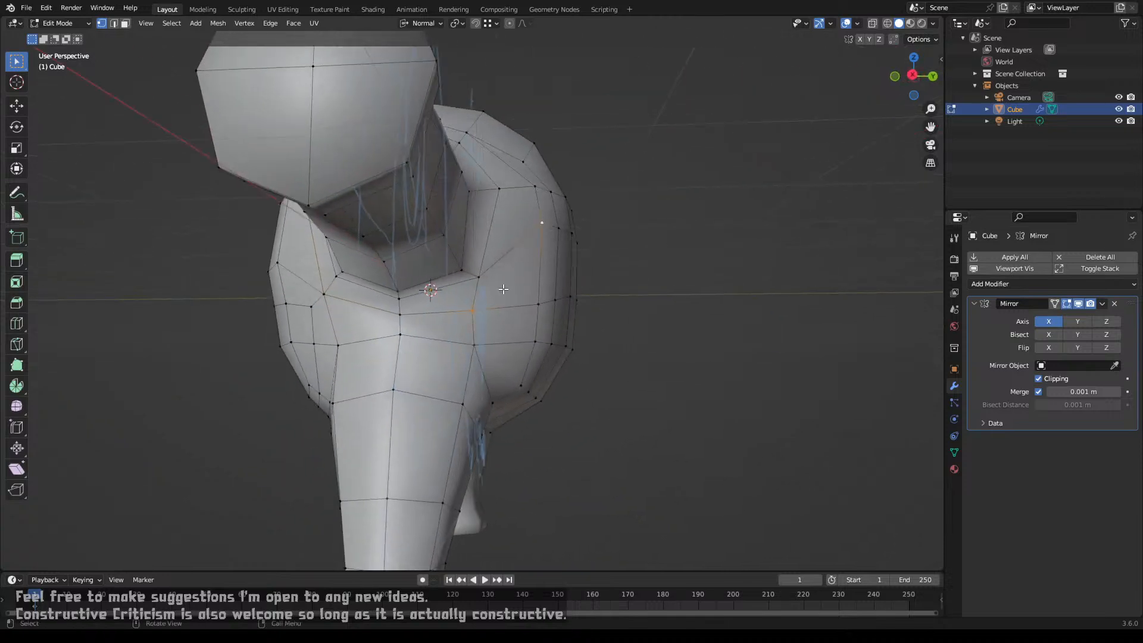
{"action": "key", "text": "m"}
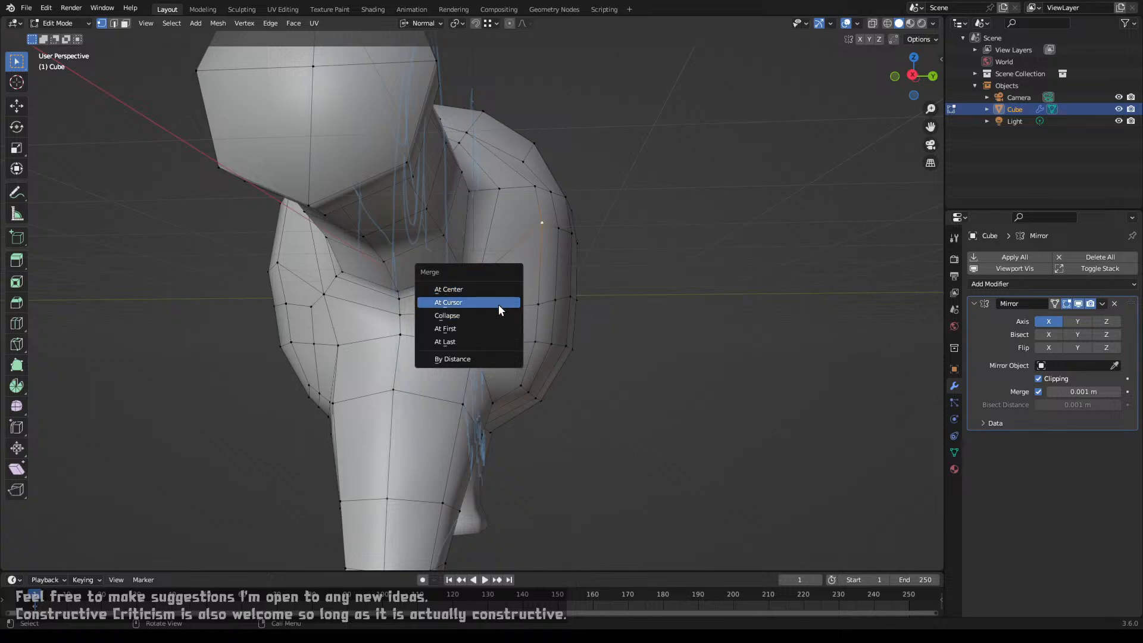
{"action": "left_click", "coordinate": [498, 288]}
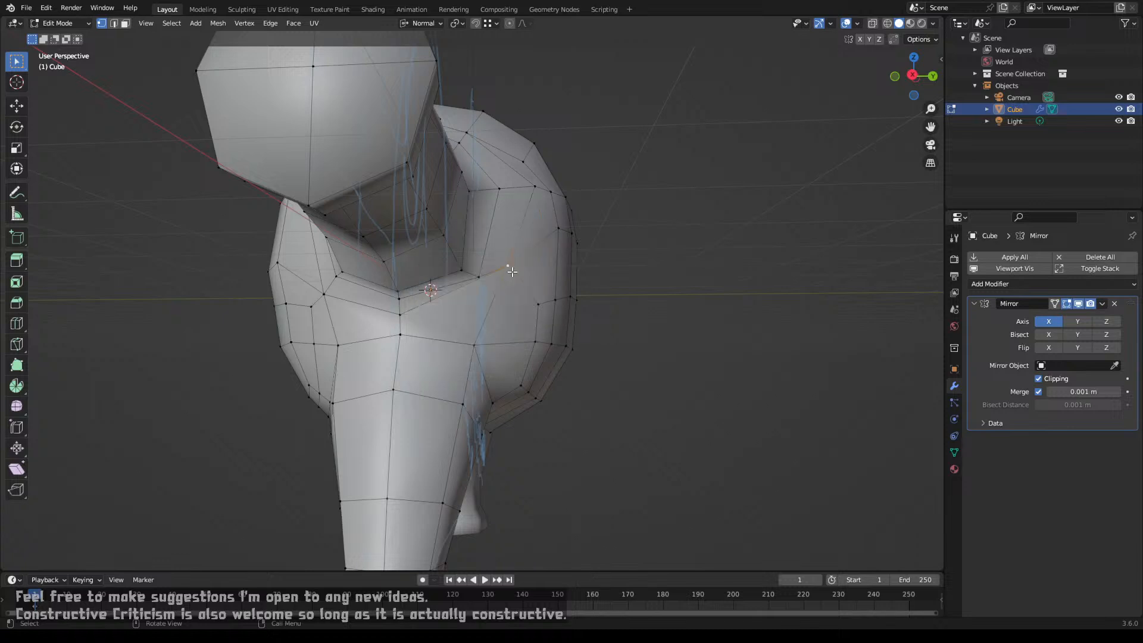
{"action": "key", "text": "shift+v"}
{"action": "left_click", "coordinate": [503, 301]}
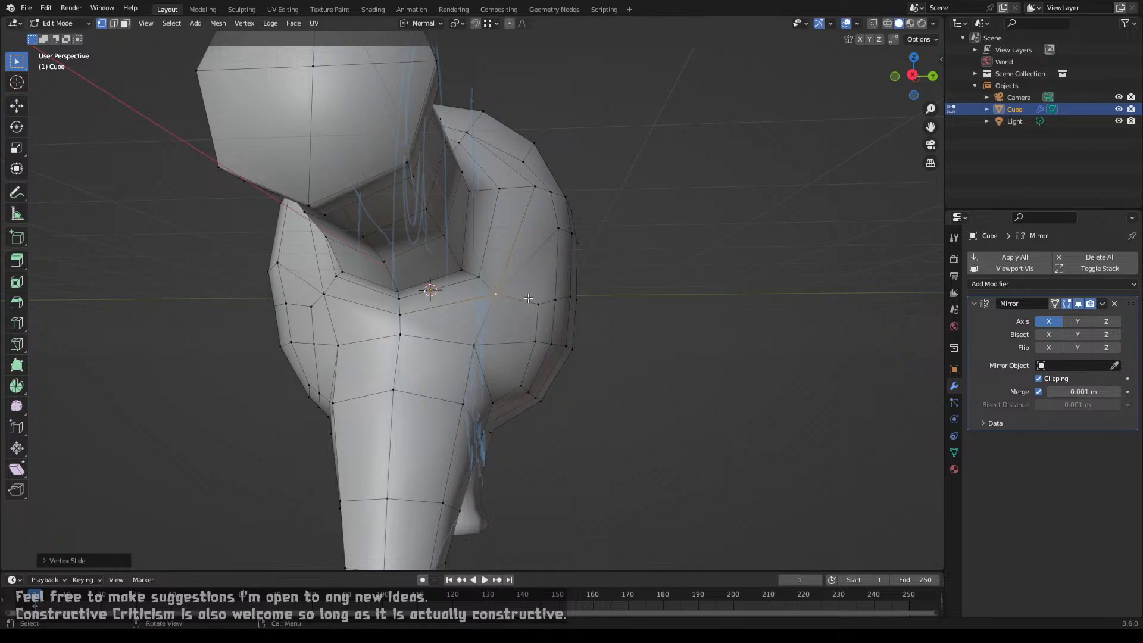
Step: Dissolve the edge loop encircling the arm base just outside the arm's root
{"action": "middle_click_drag", "start_coordinate": [545, 299], "coordinate": [512, 303]}
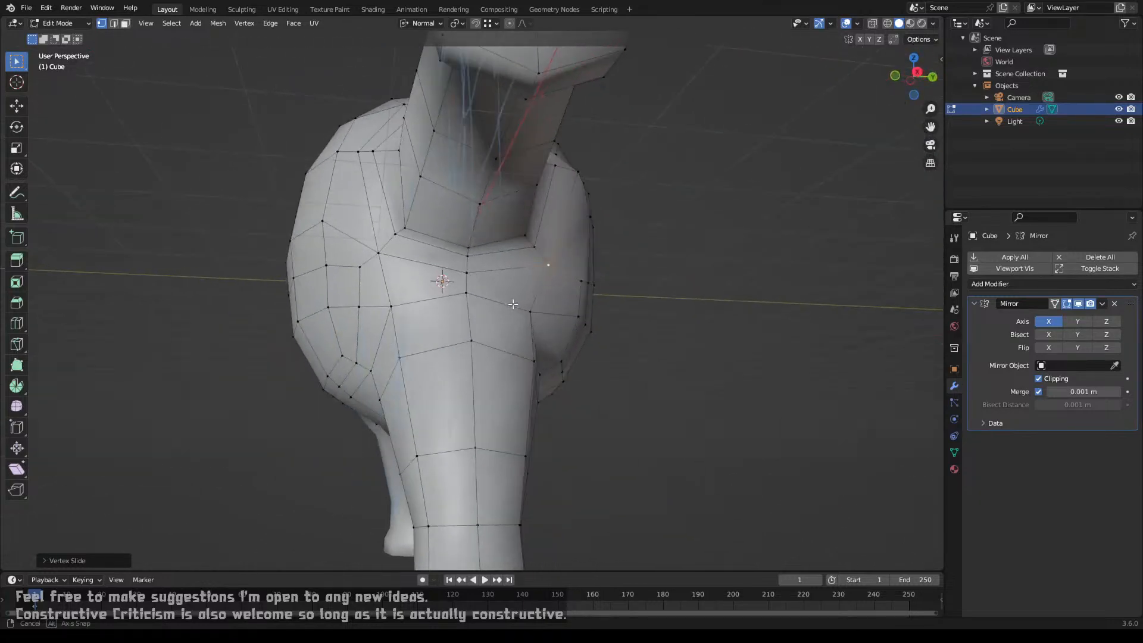
{"action": "left_click", "coordinate": [512, 251], "text": "alt"}
{"action": "key", "text": "x"}
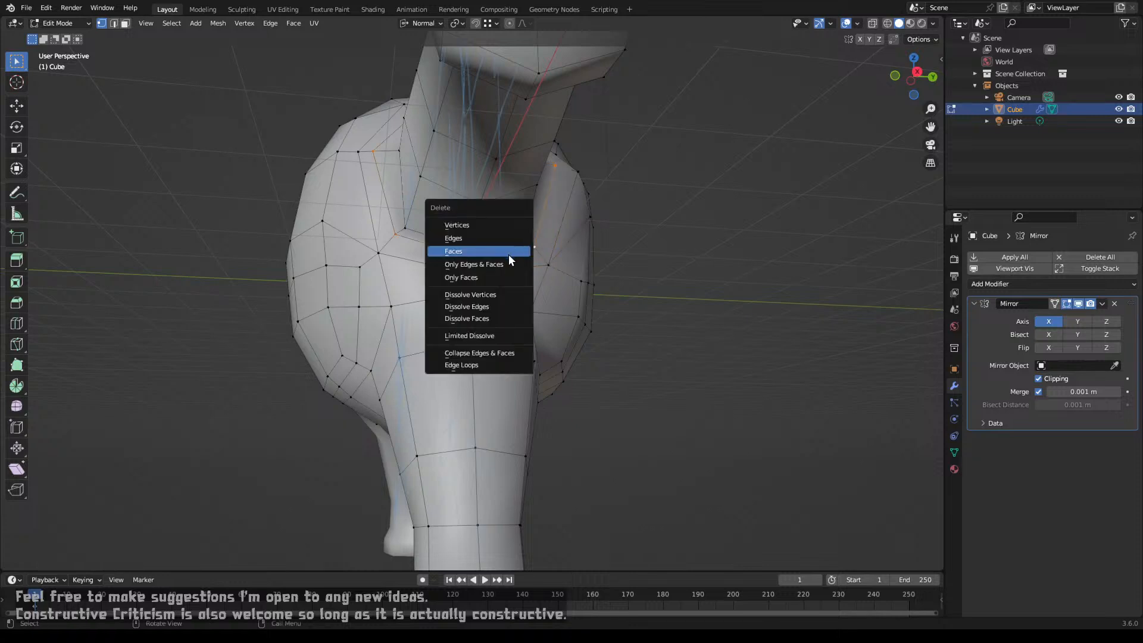
{"action": "left_click", "coordinate": [494, 305]}
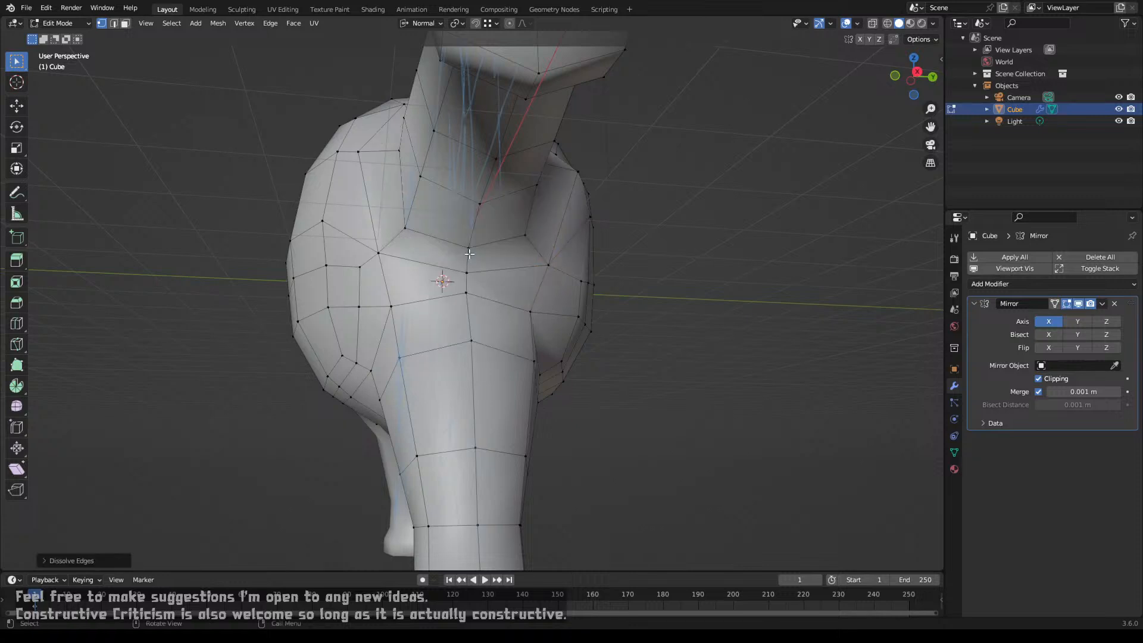
Step: Slide the three-vertex edge row on the torso directly above the arm base toward the arm
{"action": "middle_click_drag", "start_coordinate": [470, 254], "coordinate": [463, 248]}
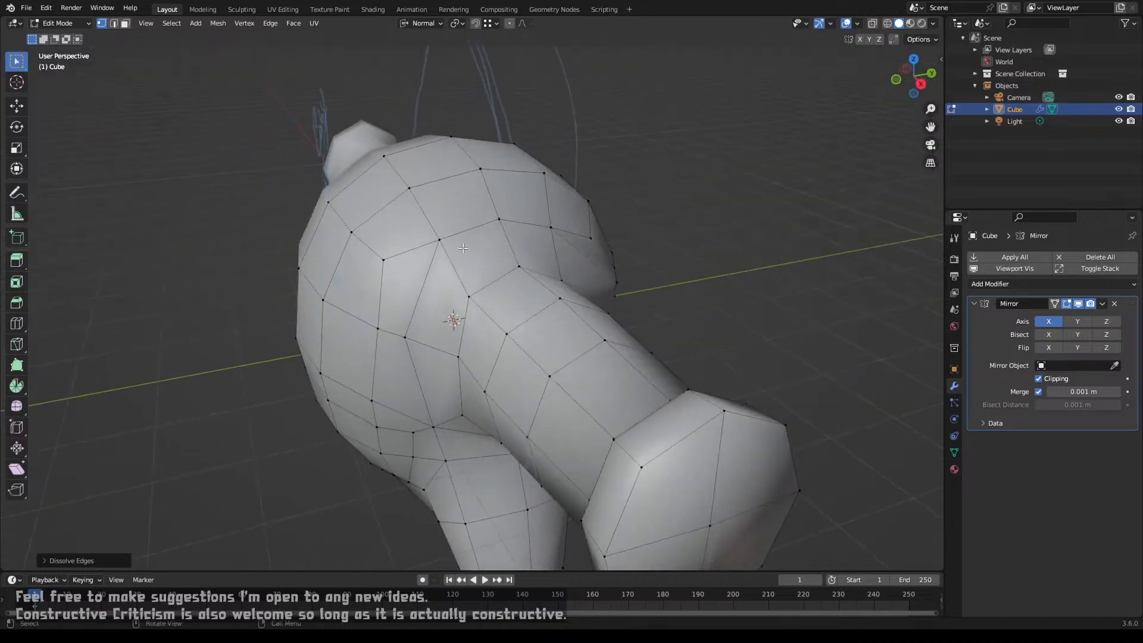
{"action": "left_click", "coordinate": [446, 236], "text": "shift"}
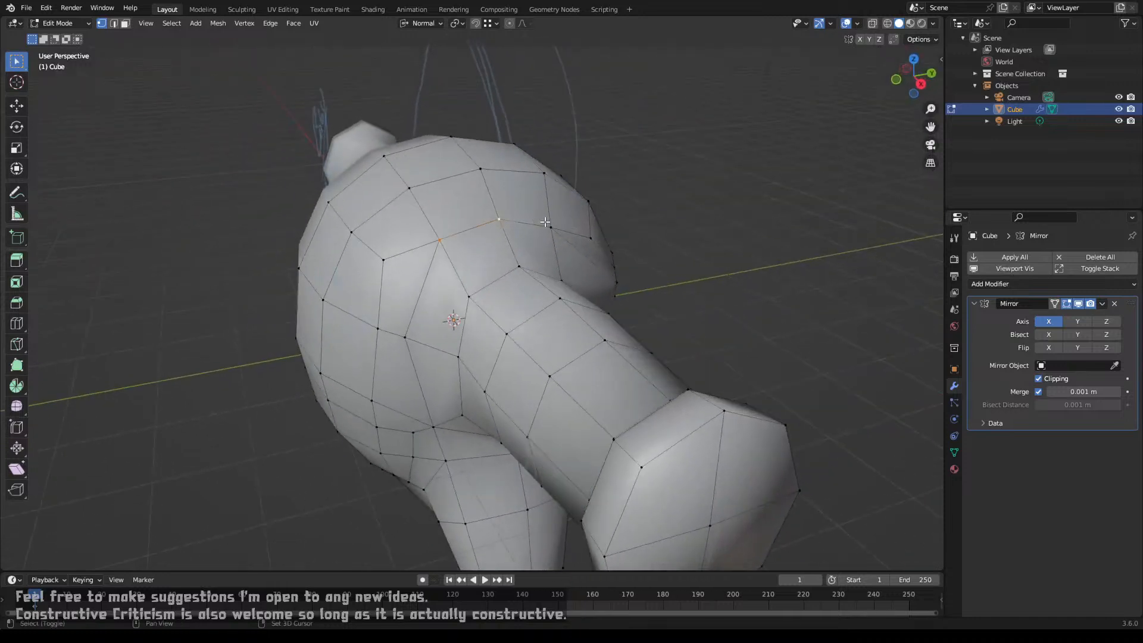
{"action": "middle_click_drag", "start_coordinate": [546, 222], "coordinate": [510, 272]}
{"action": "key", "text": "g"}
{"action": "key", "text": "g"}
{"action": "left_click", "coordinate": [510, 273]}
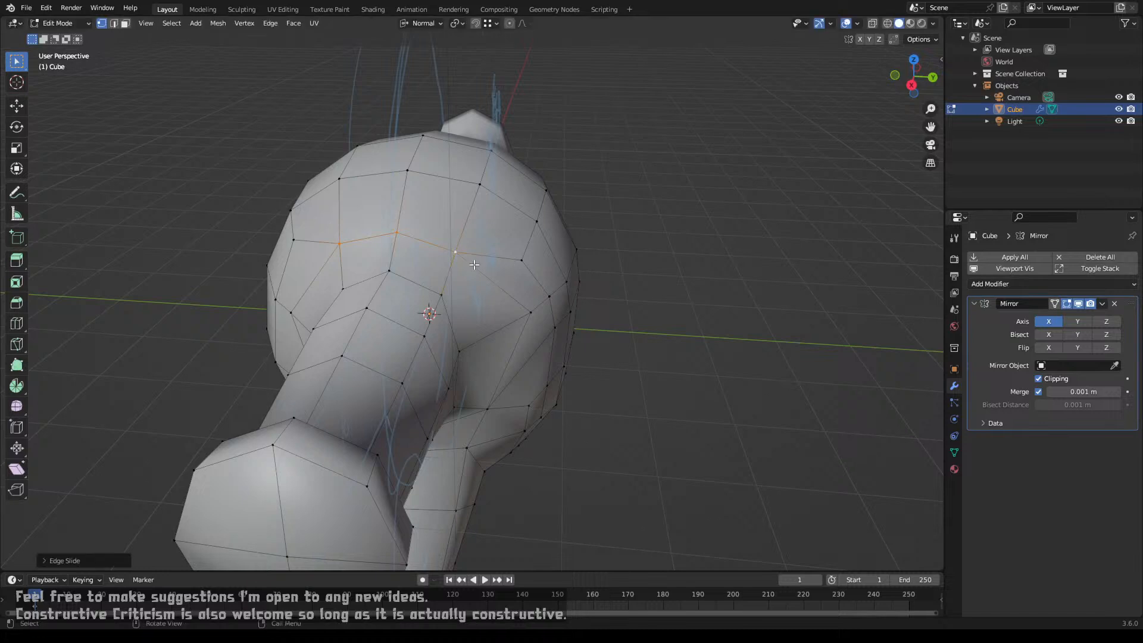
Step: Slide the back and front end vertices of the row above the arm base along their edges to even the spacing
{"action": "left_click", "coordinate": [458, 255]}
{"action": "key", "text": "g"}
{"action": "key", "text": "g"}
{"action": "left_click", "coordinate": [490, 272]}
{"action": "left_click", "coordinate": [357, 251]}
{"action": "key", "text": "g"}
{"action": "key", "text": "g"}
{"action": "left_click", "coordinate": [342, 257]}
Step: Examine the whole creature's shading in Object Mode and the torso topology around the arm base from the front, side and back
{"action": "middle_click_drag", "start_coordinate": [351, 262], "coordinate": [538, 292]}
{"action": "scroll", "coordinate": [459, 256], "scroll_direction": "down", "scroll_amount": 5}
{"action": "key", "text": "Tab"}
{"action": "key", "text": "Tab"}
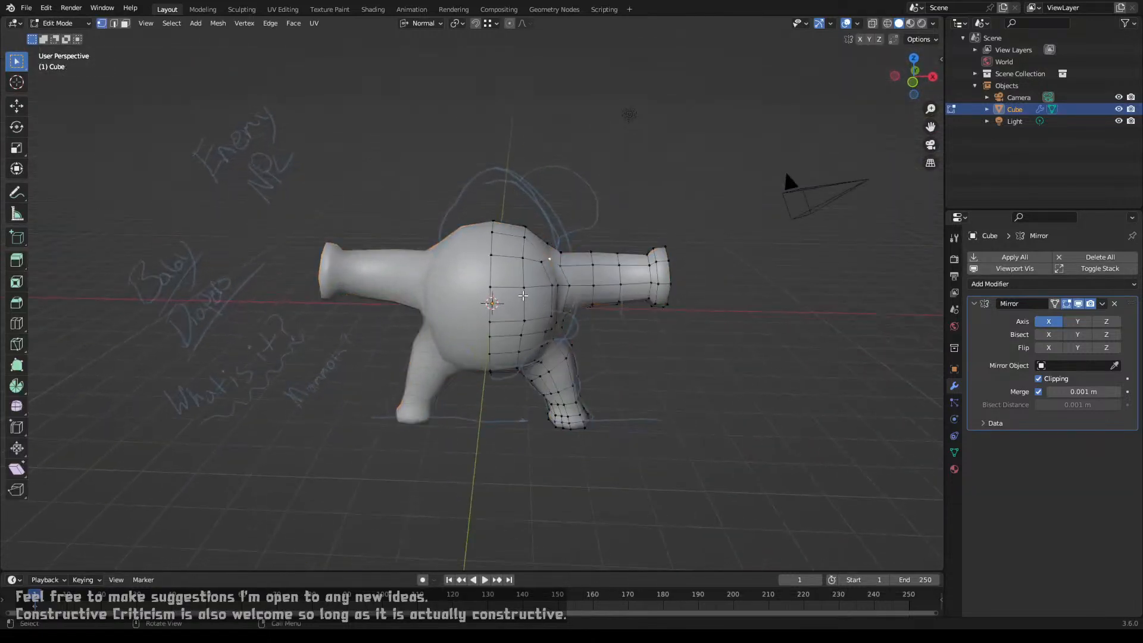
{"action": "middle_click_drag", "start_coordinate": [530, 310], "coordinate": [482, 277]}
{"action": "scroll", "coordinate": [507, 287], "scroll_direction": "up", "scroll_amount": 2}
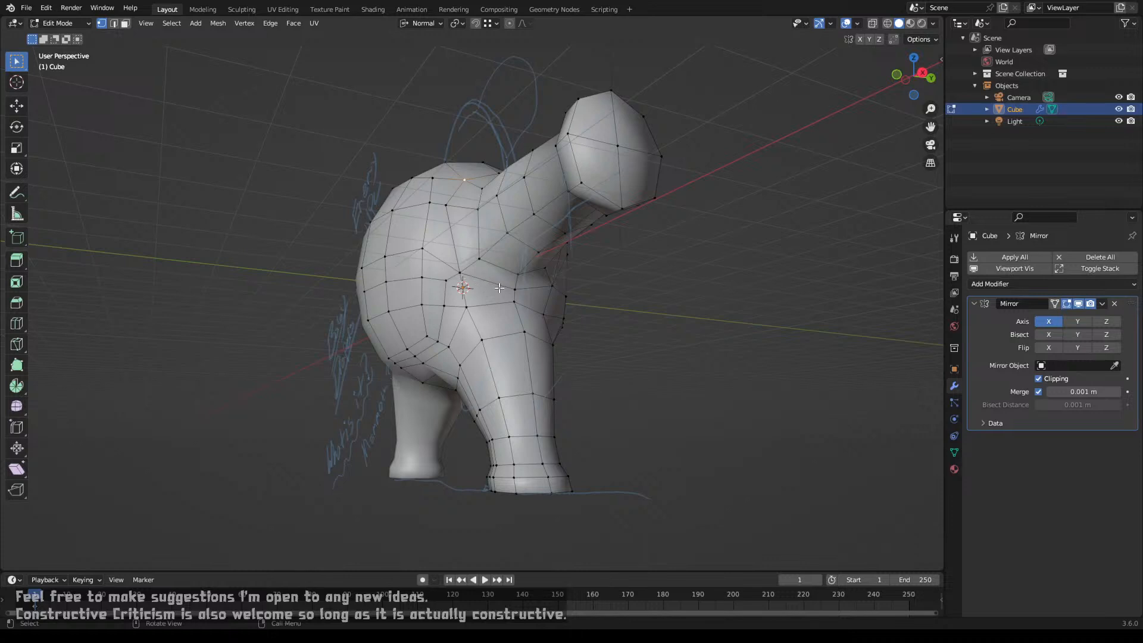
{"action": "middle_click_drag", "start_coordinate": [527, 287], "coordinate": [429, 288]}
{"action": "scroll", "coordinate": [444, 286], "scroll_direction": "up", "scroll_amount": 5}
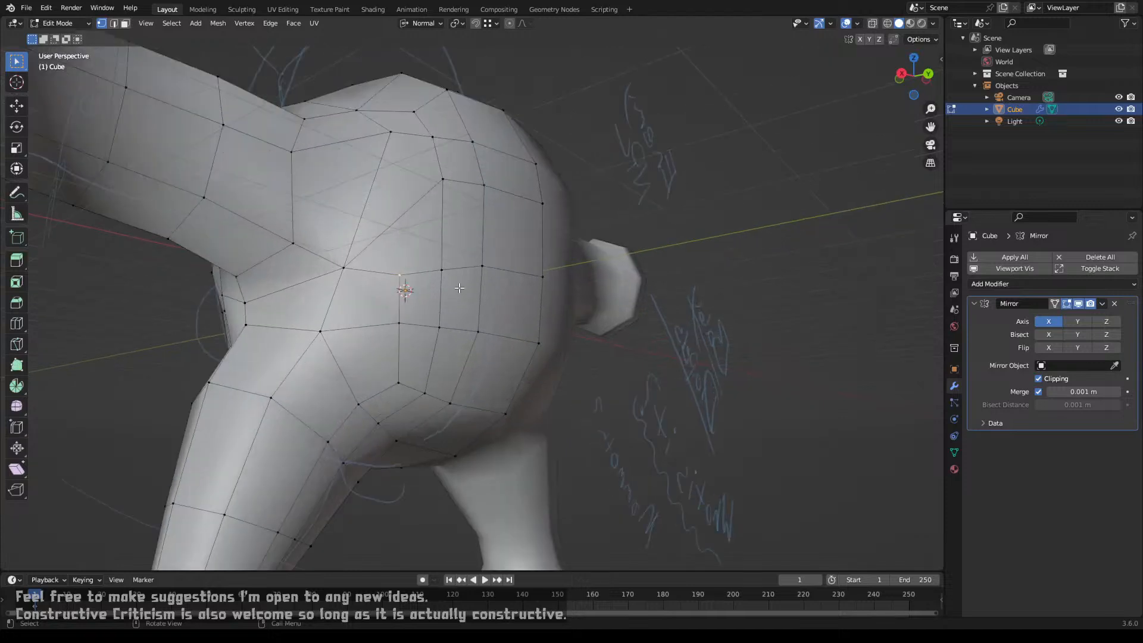
{"action": "key", "text": "shift+v"}
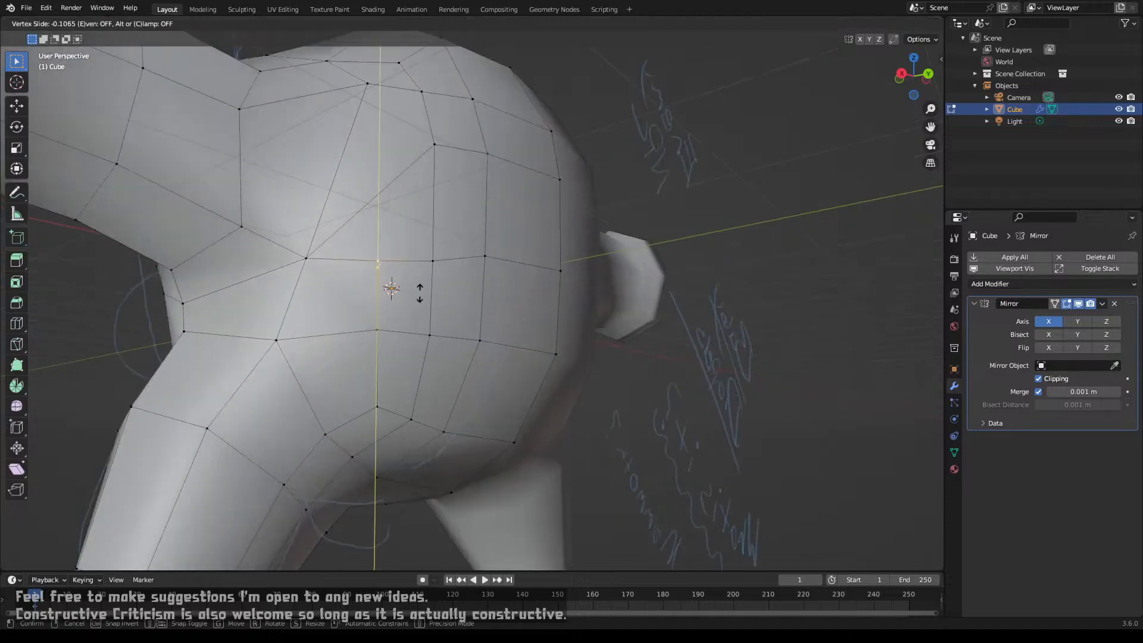
{"action": "left_click", "coordinate": [421, 303]}
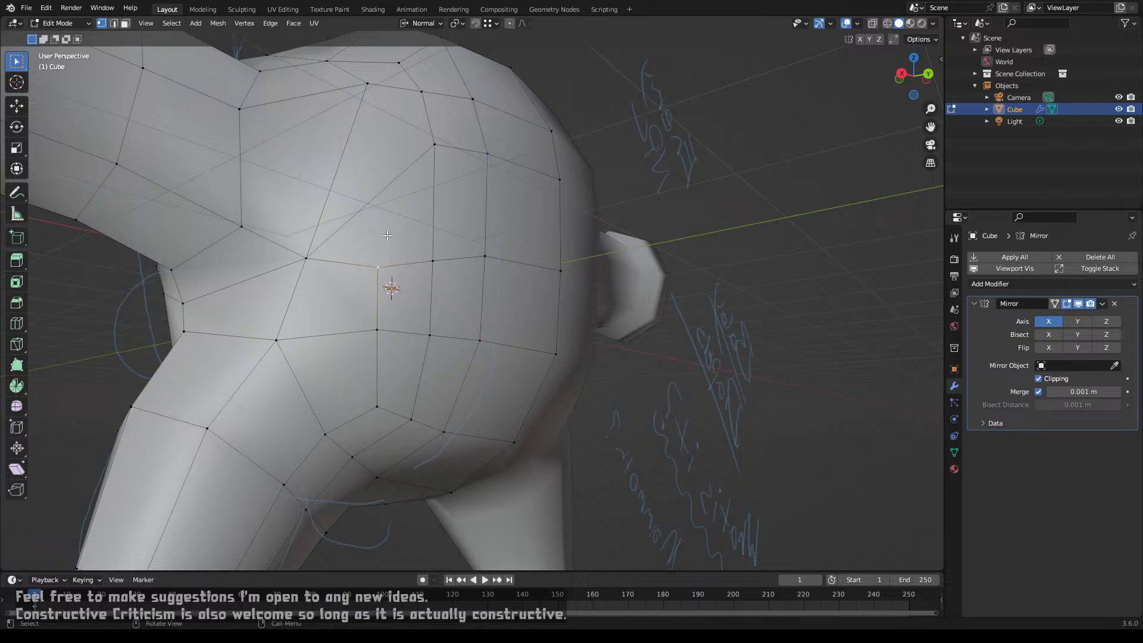
{"action": "key", "text": "shift+v"}
{"action": "key", "text": "c"}
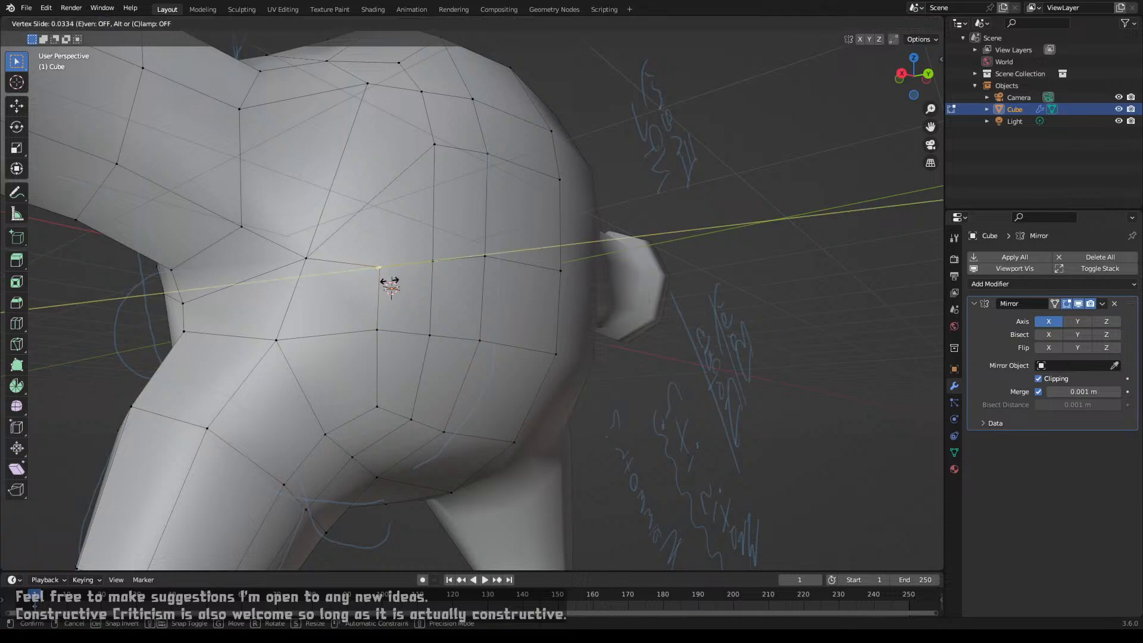
{"action": "right_click", "coordinate": [389, 280]}
Step: Slide the two back torso-row vertices nearest the arm base upward, turning clamping off for the first one
{"action": "key", "text": "shift+v"}
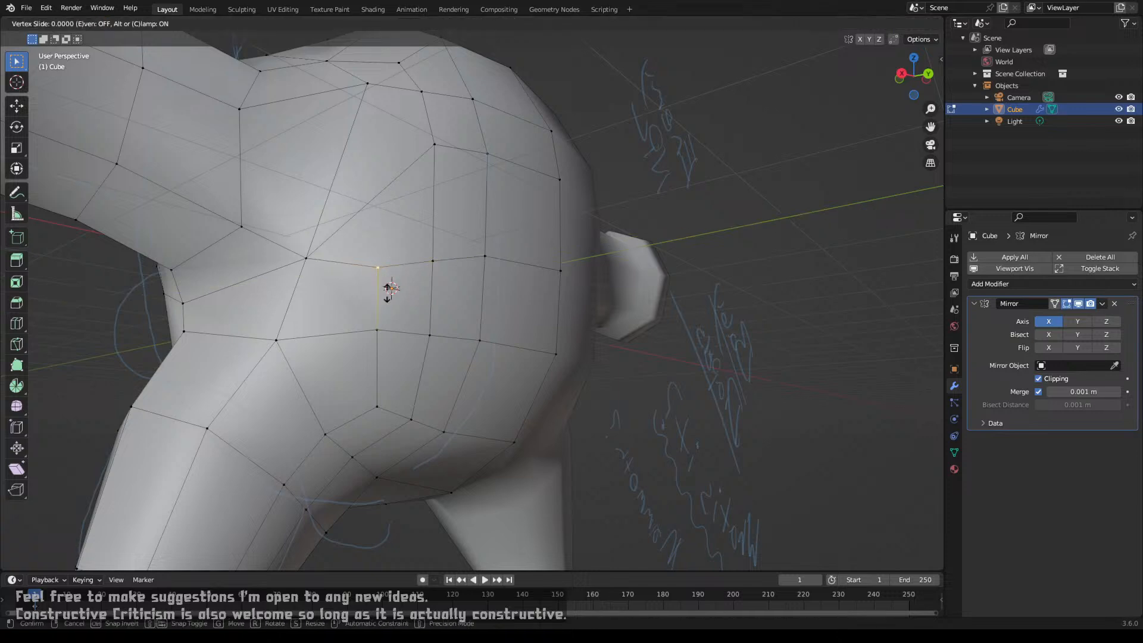
{"action": "key", "text": "c"}
{"action": "left_click", "coordinate": [386, 274]}
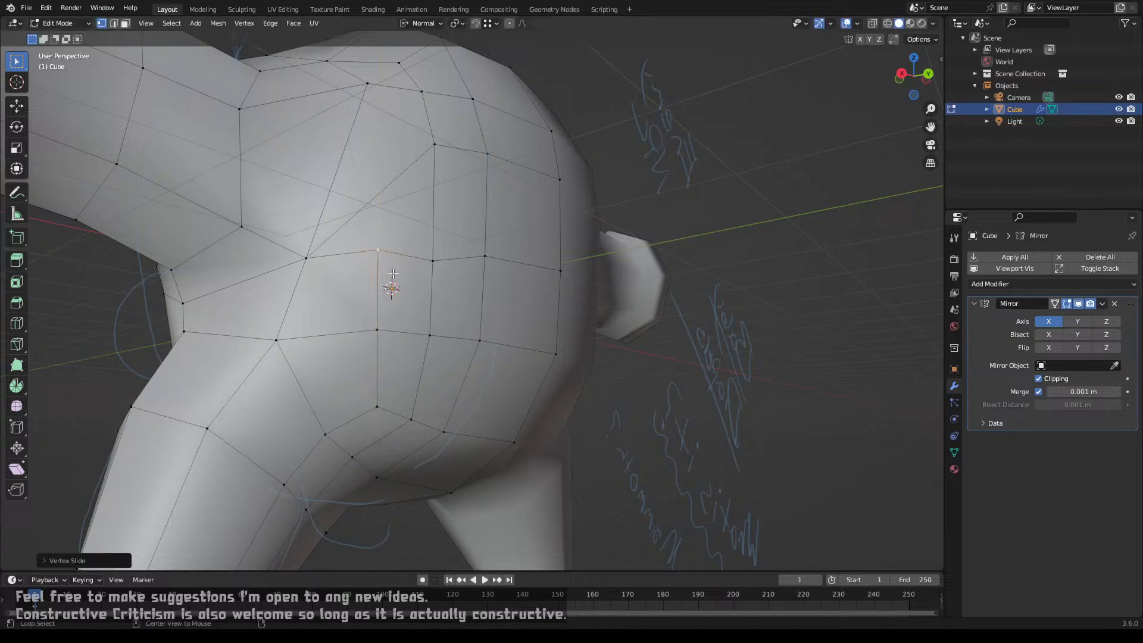
{"action": "left_click", "coordinate": [422, 261]}
{"action": "key", "text": "g"}
{"action": "key", "text": "g"}
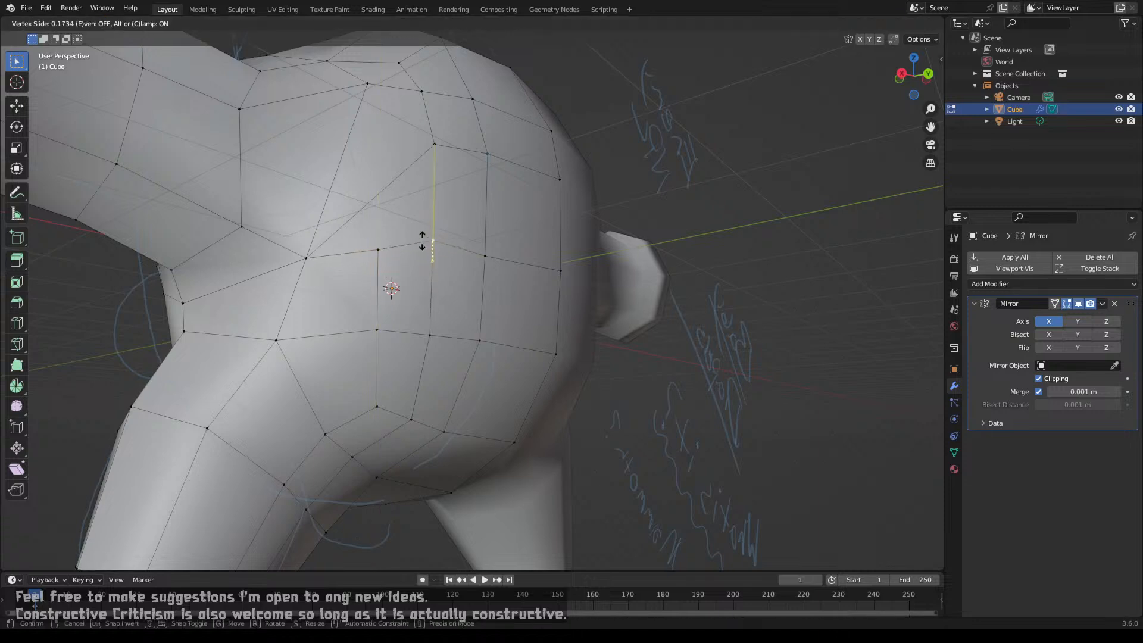
{"action": "left_click", "coordinate": [426, 243]}
Step: Slide the remaining two vertices of that back torso row, including the centerline one, upward along their edges
{"action": "left_click", "coordinate": [487, 257]}
{"action": "key", "text": "g"}
{"action": "key", "text": "g"}
{"action": "left_click", "coordinate": [487, 245]}
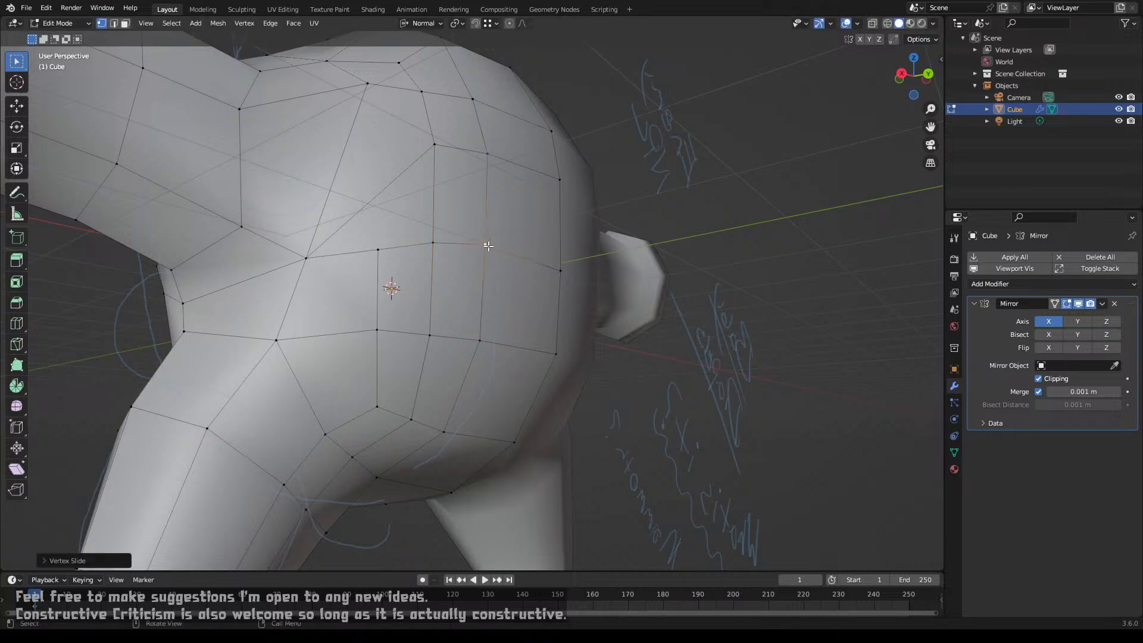
{"action": "left_click", "coordinate": [562, 268]}
{"action": "key", "text": "g"}
{"action": "key", "text": "g"}
{"action": "left_click", "coordinate": [561, 261]}
Step: Select the face loop around the torso below the arms and add the lower back faces beneath it
{"action": "middle_click_drag", "start_coordinate": [514, 284], "coordinate": [476, 300]}
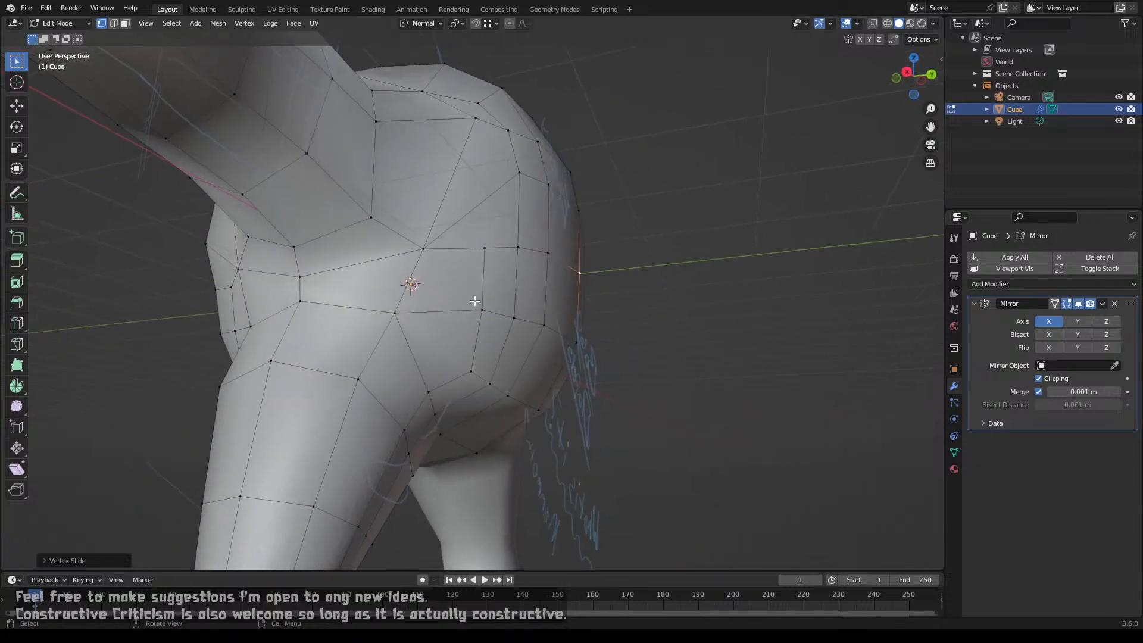
{"action": "key", "text": "3"}
{"action": "left_click", "coordinate": [459, 300], "text": "alt"}
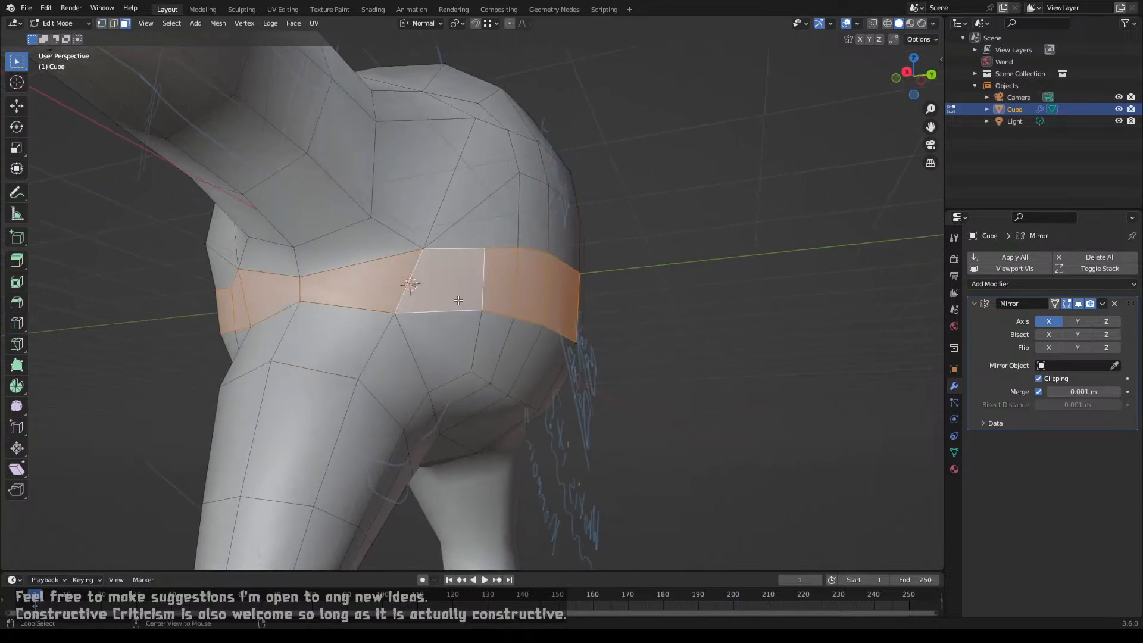
{"action": "middle_click_drag", "start_coordinate": [468, 339], "coordinate": [435, 314]}
{"action": "key", "text": "c"}
{"action": "mouse_move", "coordinate": [381, 291]}
{"action": "left_mouse_down"}
{"action": "mouse_move", "coordinate": [426, 329]}
{"action": "mouse_move", "coordinate": [459, 334]}
{"action": "left_mouse_up"}
{"action": "right_click", "coordinate": [448, 334]}
{"action": "middle_click_drag", "start_coordinate": [448, 333], "coordinate": [420, 303]}
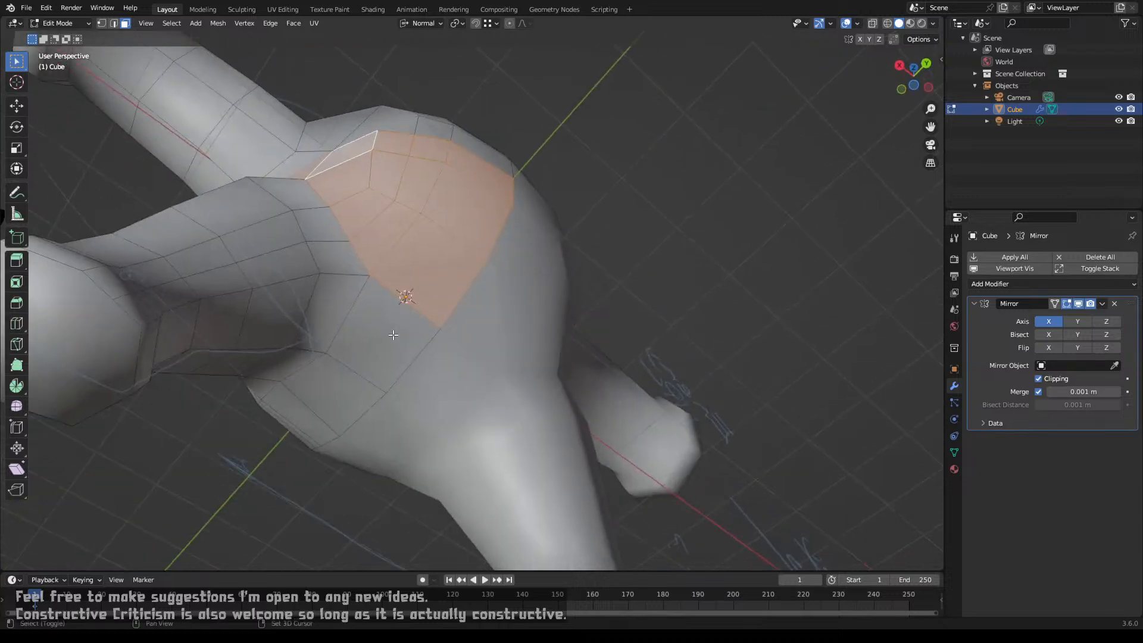
Step: Add the underside faces between the legs and the lower front torso faces to the face selection
{"action": "left_click", "coordinate": [380, 353], "text": "shift"}
{"action": "left_click", "coordinate": [350, 397], "text": "shift"}
{"action": "middle_click_drag", "start_coordinate": [363, 331], "coordinate": [452, 381]}
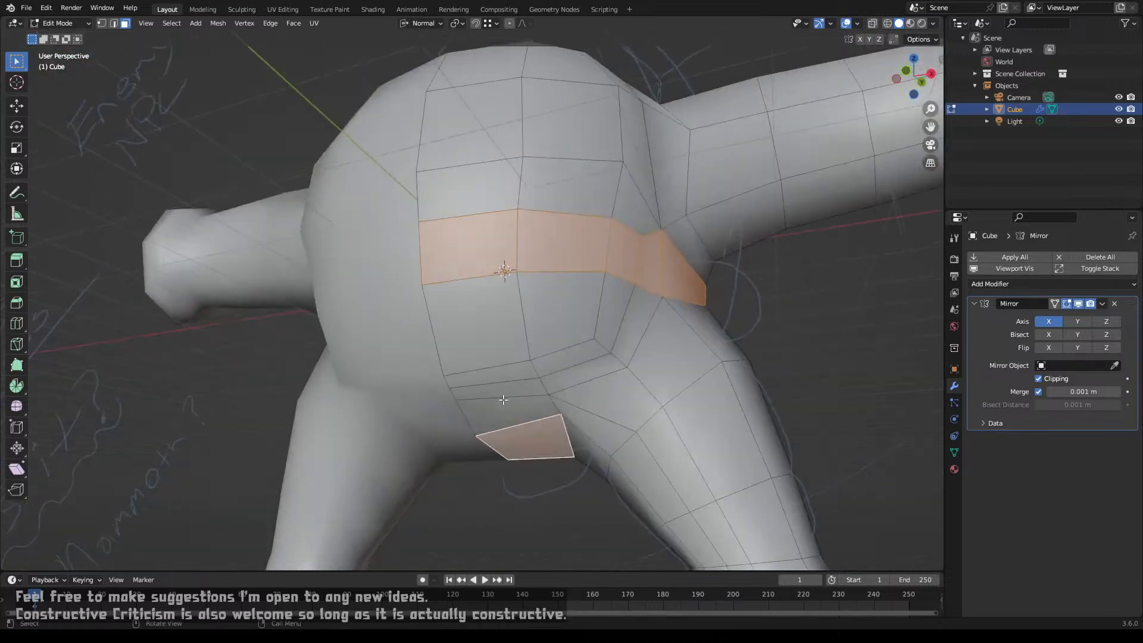
{"action": "key", "text": "c"}
{"action": "mouse_move", "coordinate": [452, 381]}
{"action": "left_mouse_down"}
{"action": "mouse_move", "coordinate": [570, 296]}
{"action": "mouse_move", "coordinate": [597, 312]}
{"action": "mouse_move", "coordinate": [569, 341]}
{"action": "left_mouse_up"}
{"action": "right_click", "coordinate": [570, 341]}
Step: Try extruding the selected diaper-shaped face region outward by about 0.12 m, and undo the extrusion
{"action": "mouse_move", "coordinate": [570, 341]}
{"action": "middle_mouse_down"}
{"action": "mouse_move", "coordinate": [560, 330]}
{"action": "mouse_move", "coordinate": [549, 341]}
{"action": "mouse_move", "coordinate": [470, 329]}
{"action": "mouse_move", "coordinate": [494, 329]}
{"action": "middle_mouse_up"}
{"action": "scroll", "coordinate": [560, 329], "scroll_direction": "down", "scroll_amount": 3}
{"action": "scroll", "coordinate": [490, 339], "scroll_direction": "up", "scroll_amount": 3}
{"action": "scroll", "coordinate": [497, 330], "scroll_direction": "up", "scroll_amount": 2}
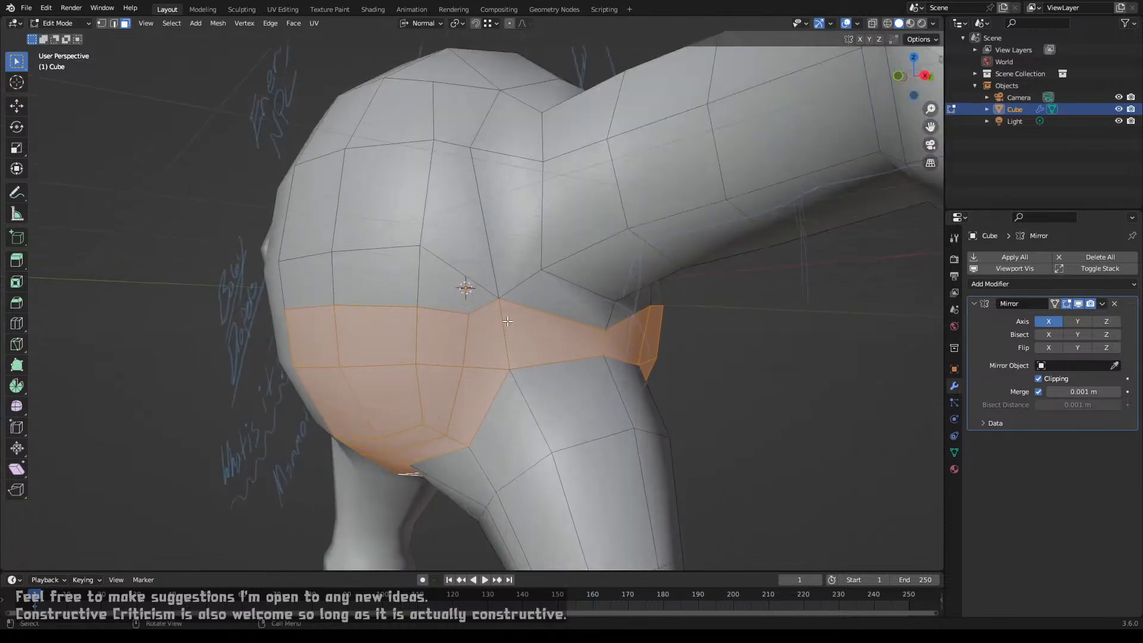
{"action": "key", "text": "e"}
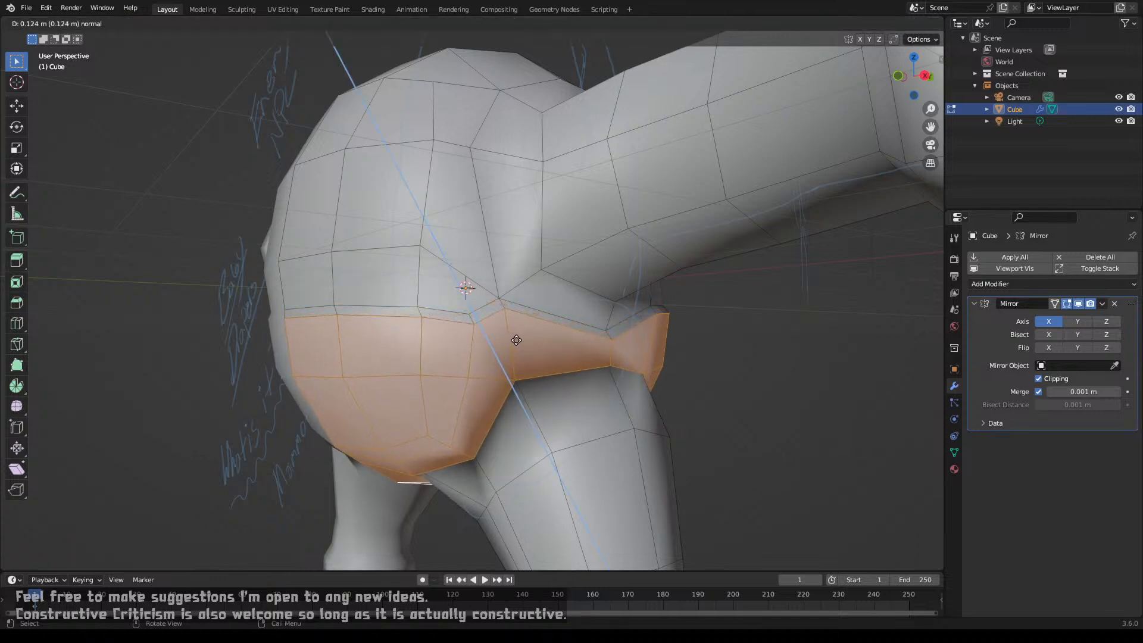
{"action": "right_click", "coordinate": [516, 337]}
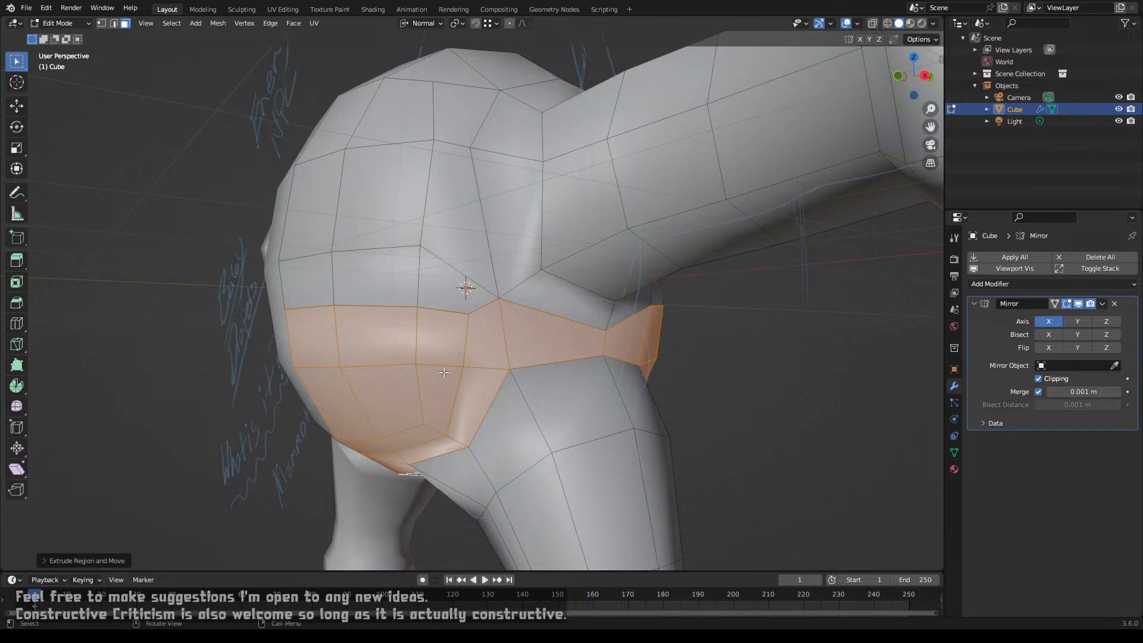
{"action": "key", "text": "ctrl+z"}
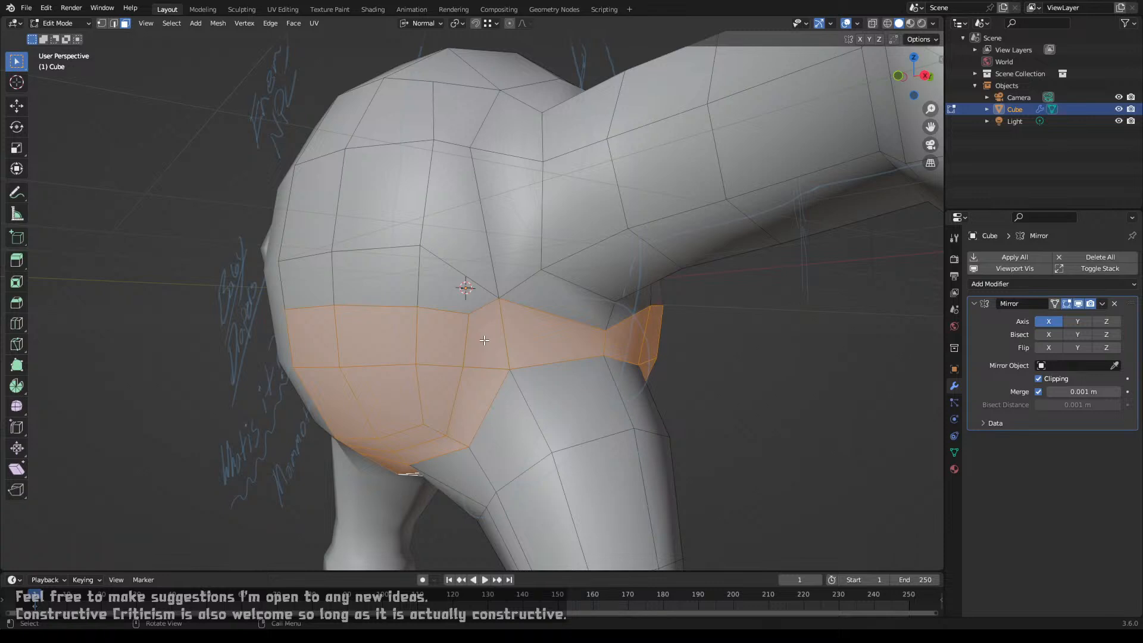
{"action": "mouse_move", "coordinate": [485, 342]}
{"action": "middle_mouse_down"}
{"action": "mouse_move", "coordinate": [509, 339]}
{"action": "mouse_move", "coordinate": [515, 353]}
{"action": "mouse_move", "coordinate": [497, 358]}
{"action": "middle_mouse_up"}
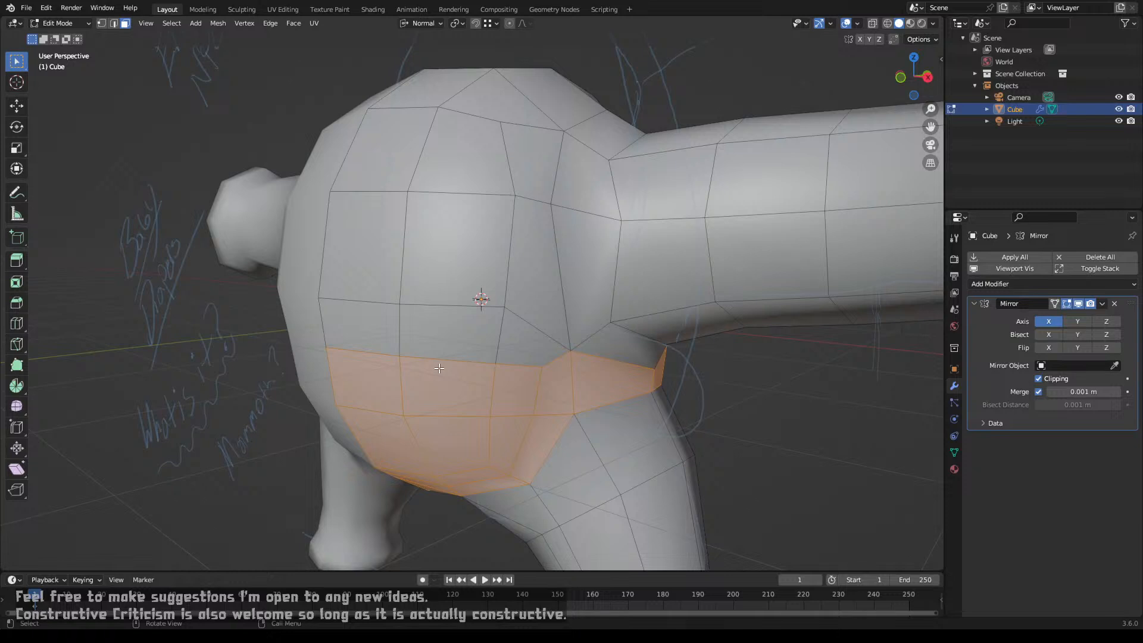
Step: Slide the front torso vertex directly below the arm base down along its vertical edge by a factor of about 0.22
{"action": "key", "text": "1"}
{"action": "left_click", "coordinate": [568, 353]}
{"action": "key", "text": "shift+v"}
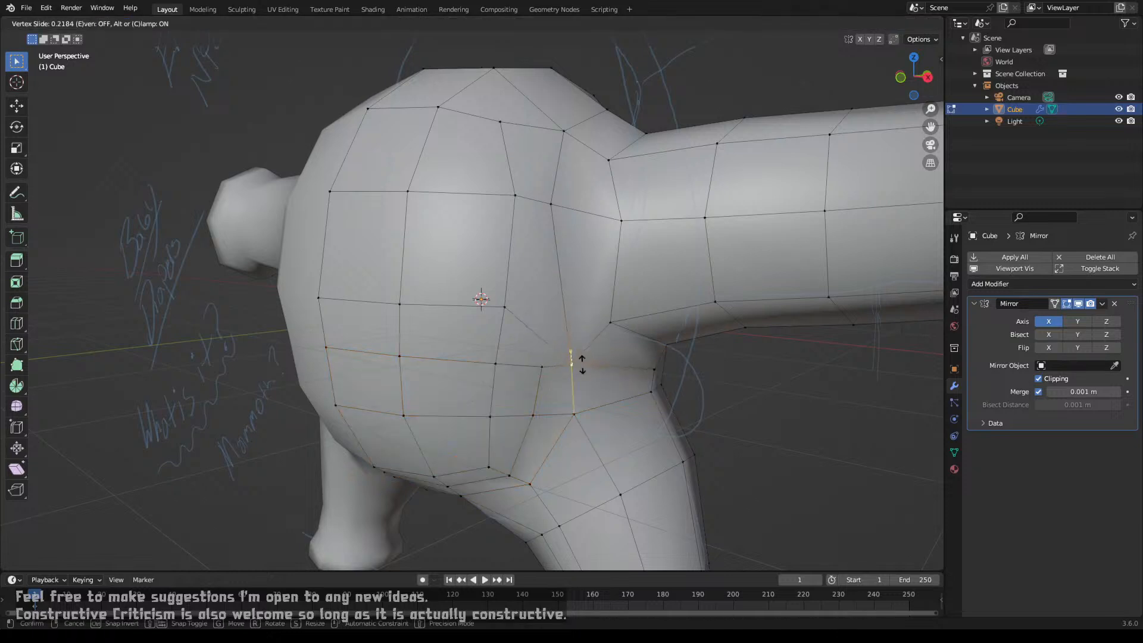
{"action": "left_click", "coordinate": [583, 365]}
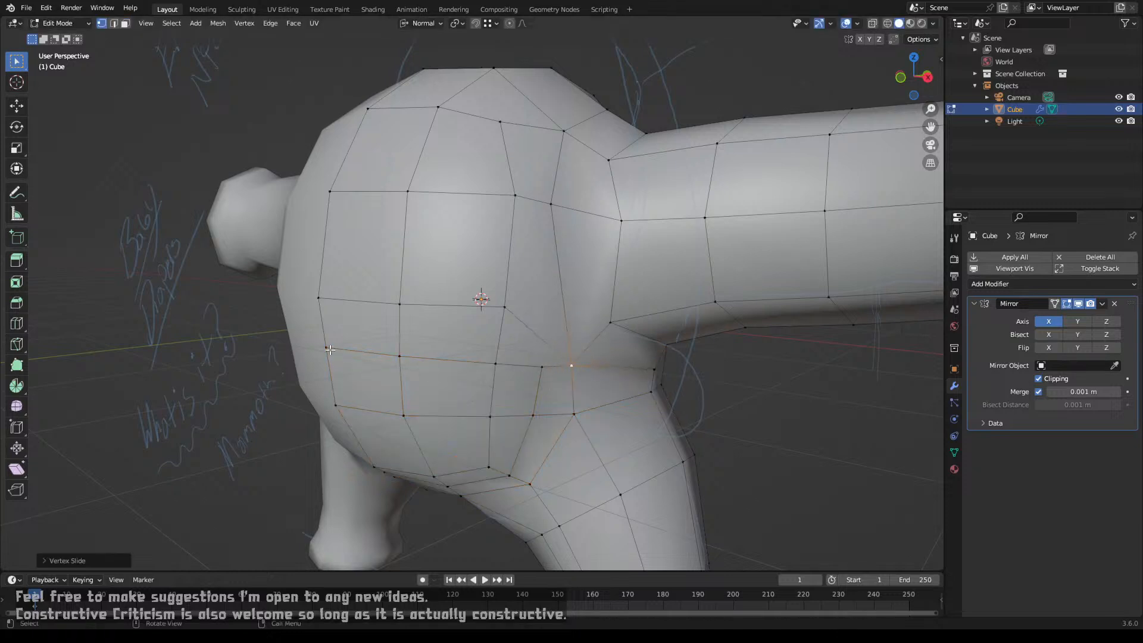
Step: Snap the 3D cursor to the midpoint between the front and back centerline vertices of the torso row below the arms
{"action": "middle_click_drag", "start_coordinate": [330, 350], "coordinate": [344, 355]}
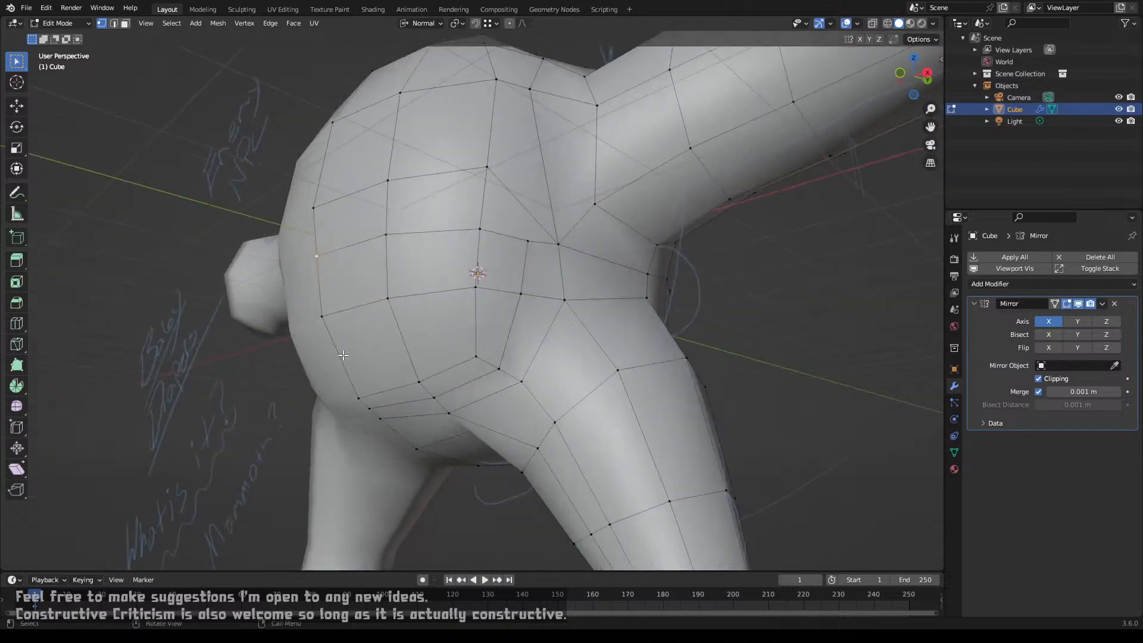
{"action": "middle_click_drag", "start_coordinate": [359, 395], "coordinate": [413, 356]}
{"action": "left_click", "coordinate": [503, 298], "text": "shift"}
{"action": "key", "text": "shift+s"}
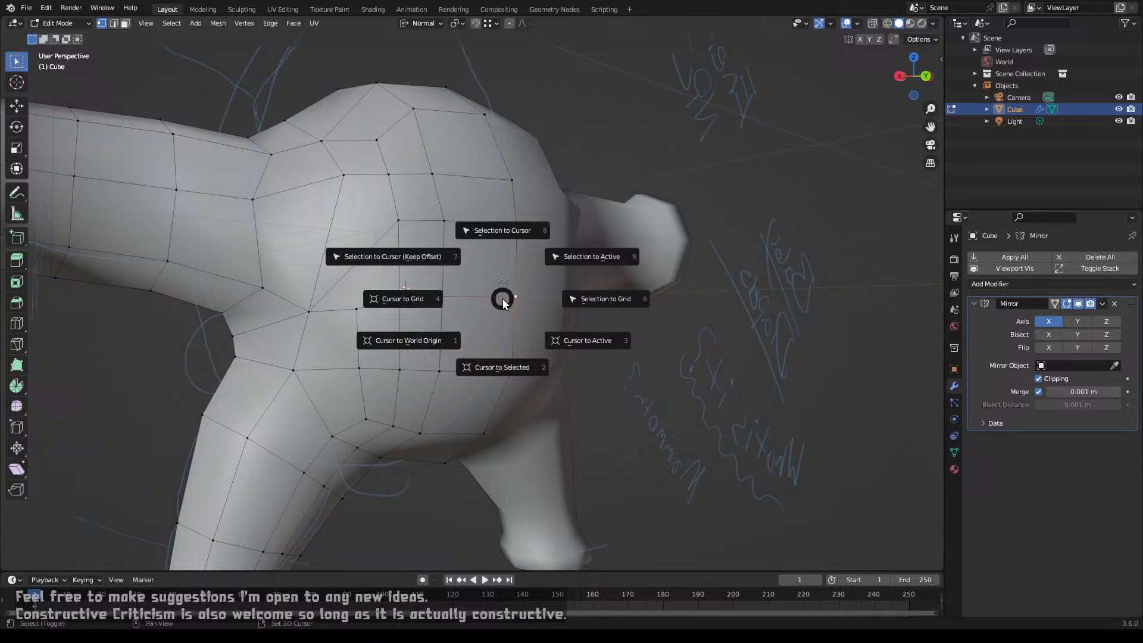
{"action": "left_click", "coordinate": [500, 367]}
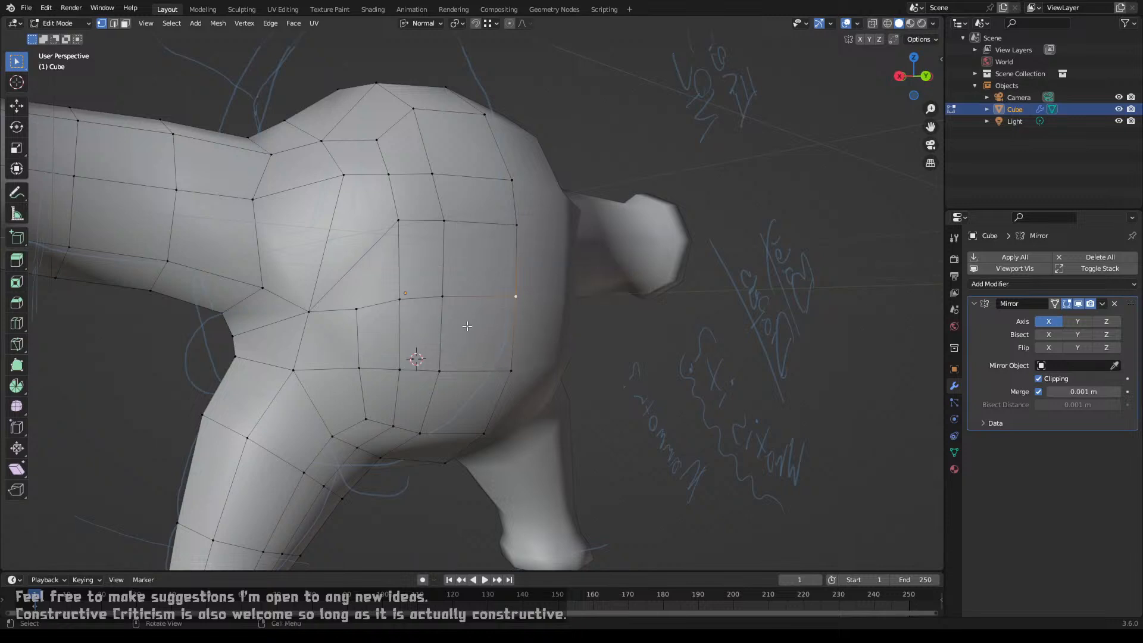
Step: Select the two lower rows of back torso faces above the leg and the adjoining faces running toward the crotch
{"action": "key", "text": "3"}
{"action": "key", "text": "c"}
{"action": "mouse_move", "coordinate": [472, 334]}
{"action": "left_mouse_down"}
{"action": "mouse_move", "coordinate": [404, 369]}
{"action": "mouse_move", "coordinate": [339, 356]}
{"action": "left_mouse_up"}
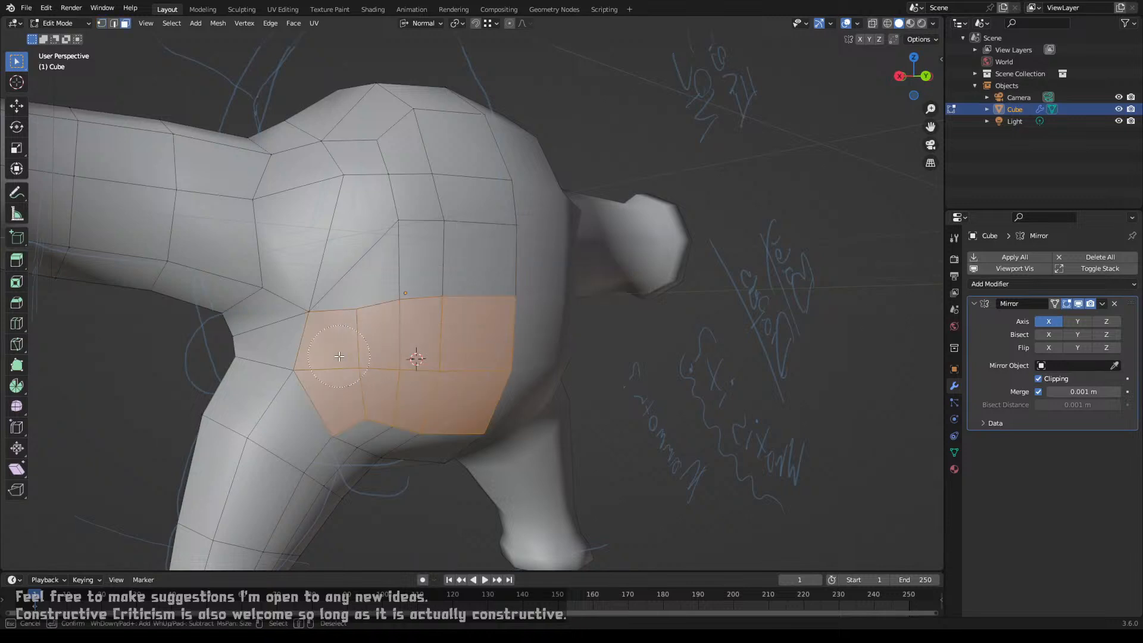
{"action": "middle_click_drag", "start_coordinate": [370, 363], "coordinate": [373, 300]}
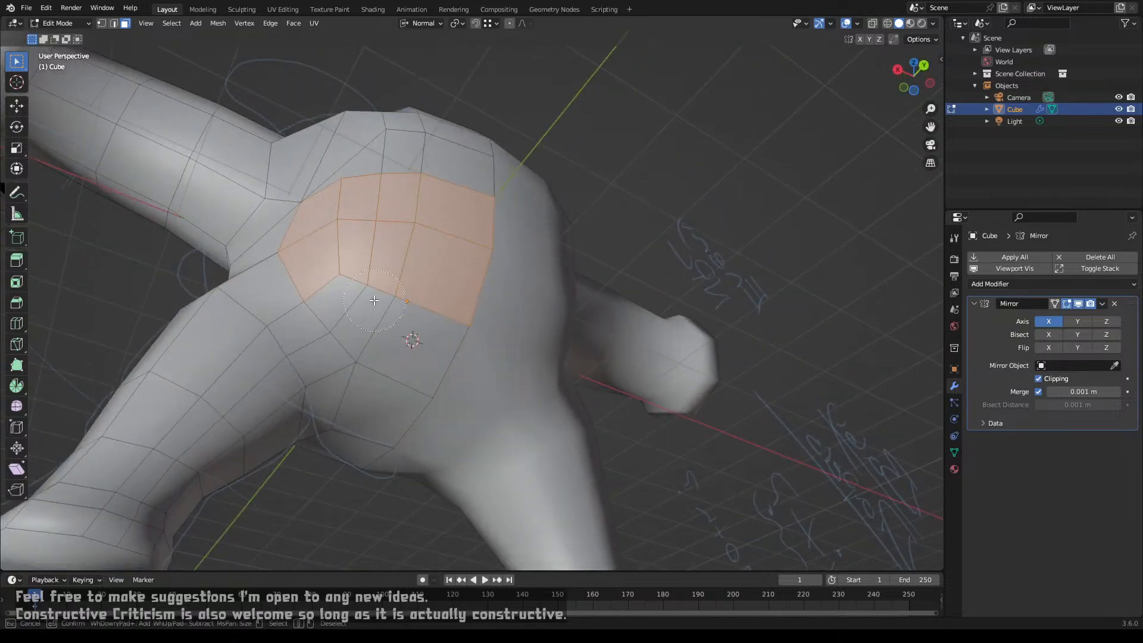
{"action": "left_click_drag", "start_coordinate": [374, 301], "coordinate": [411, 337]}
{"action": "right_click", "coordinate": [411, 339]}
Step: Add the underside faces between the legs and the lower front torso faces to the face selection
{"action": "middle_click_drag", "start_coordinate": [405, 347], "coordinate": [510, 326]}
{"action": "key", "text": "c"}
{"action": "mouse_move", "coordinate": [511, 326]}
{"action": "left_mouse_down"}
{"action": "mouse_move", "coordinate": [336, 241]}
{"action": "mouse_move", "coordinate": [333, 229]}
{"action": "left_mouse_up"}
{"action": "right_click", "coordinate": [333, 229]}
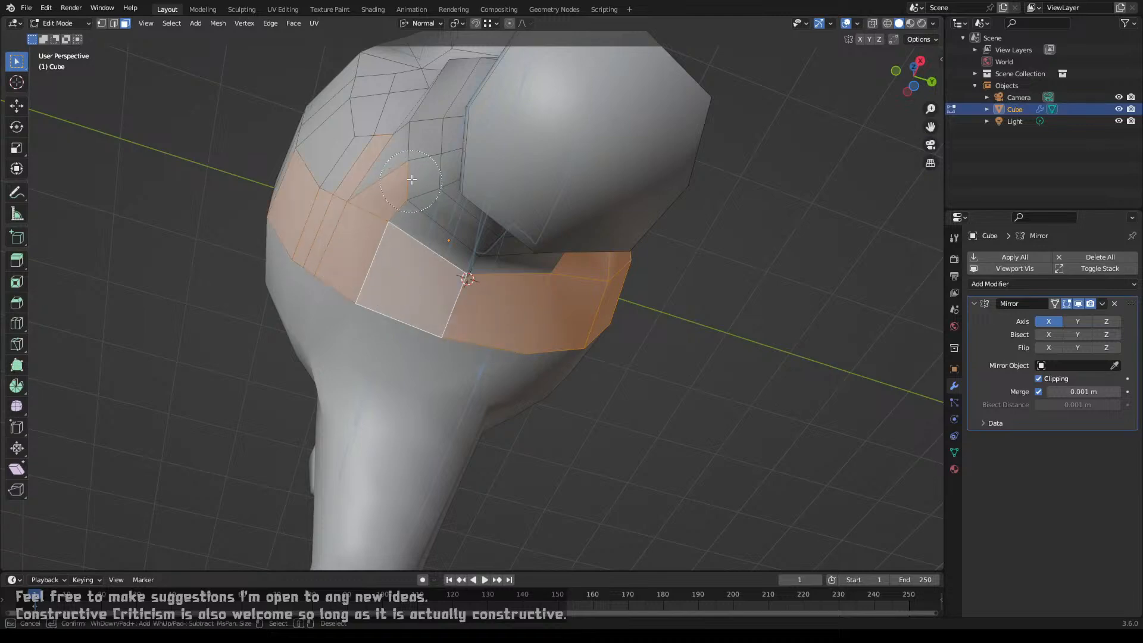
{"action": "middle_click_drag", "start_coordinate": [363, 228], "coordinate": [513, 246]}
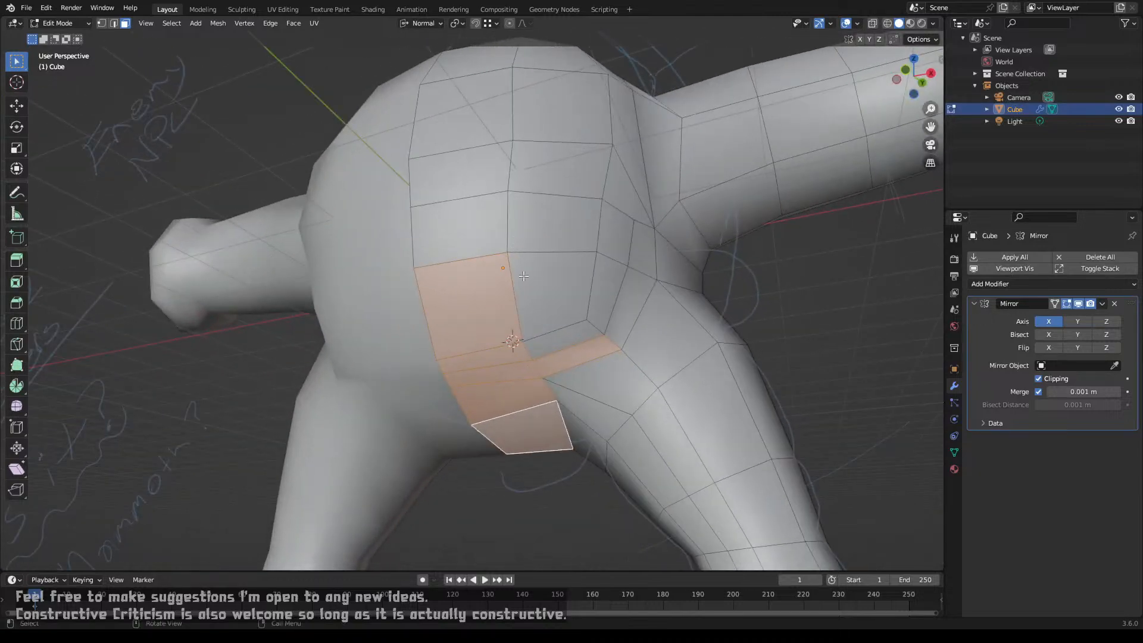
{"action": "key", "text": "c"}
{"action": "mouse_move", "coordinate": [574, 313]}
{"action": "left_mouse_down"}
{"action": "mouse_move", "coordinate": [595, 301]}
{"action": "mouse_move", "coordinate": [588, 311]}
{"action": "mouse_move", "coordinate": [599, 262]}
{"action": "left_mouse_up"}
{"action": "key", "text": "Escape"}
{"action": "middle_click_drag", "start_coordinate": [598, 262], "coordinate": [622, 332]}
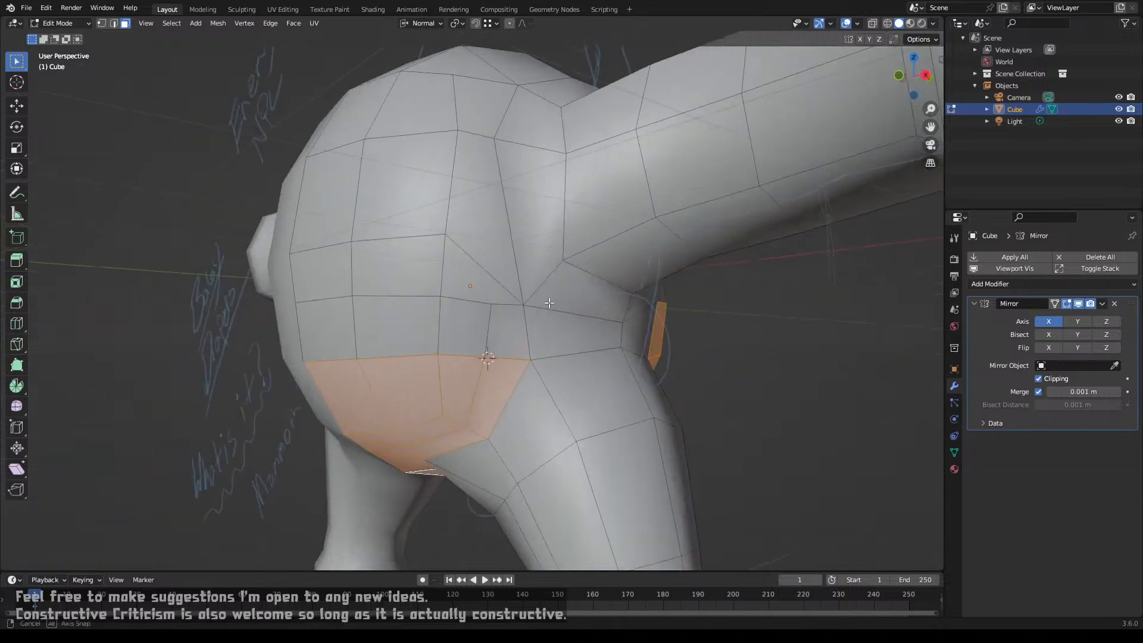
Step: Add the hip-side faces above the leg and the front waist row to the selection, completing the diaper-shaped region
{"action": "left_click", "coordinate": [623, 333], "text": "shift"}
{"action": "left_click", "coordinate": [633, 332], "text": "shift"}
{"action": "key", "text": "c"}
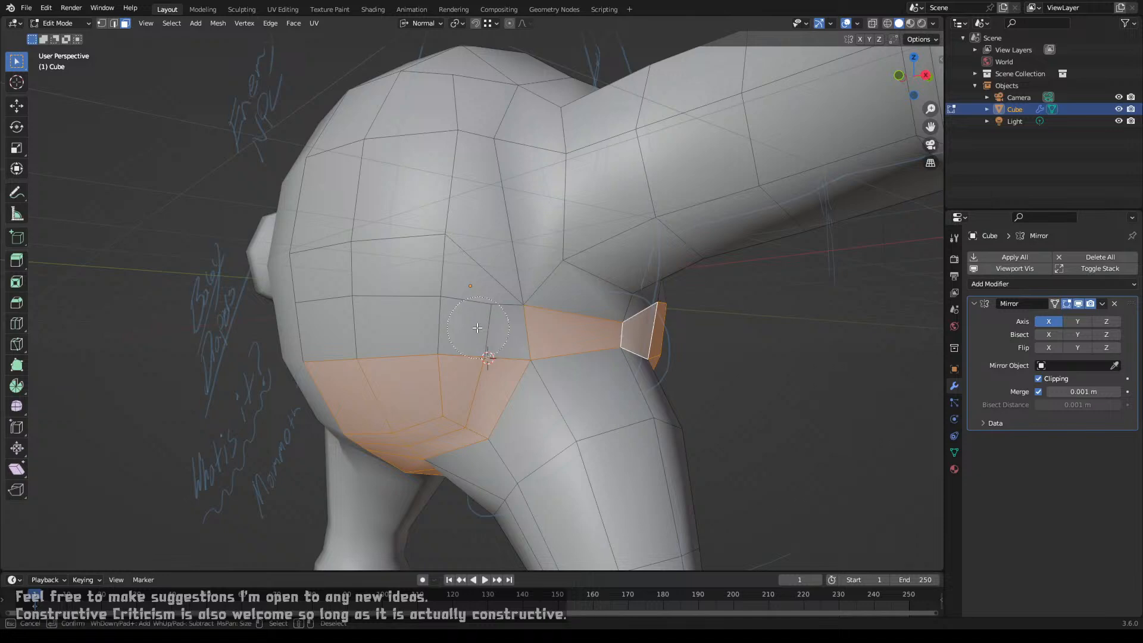
{"action": "left_click", "coordinate": [486, 352]}
{"action": "key", "text": "Escape"}
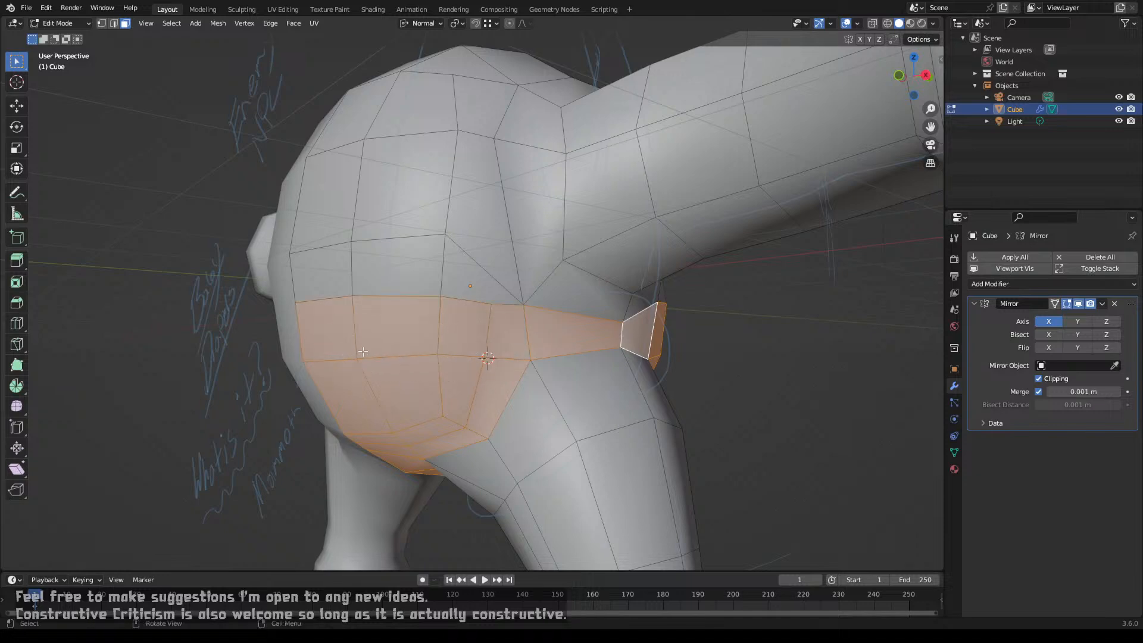
Step: Set the transform pivot point to the 3D cursor
{"action": "mouse_move", "coordinate": [369, 348]}
{"action": "middle_mouse_down"}
{"action": "mouse_move", "coordinate": [443, 364]}
{"action": "mouse_move", "coordinate": [363, 348]}
{"action": "middle_mouse_up"}
{"action": "key", "text": "period"}
{"action": "left_click", "coordinate": [476, 350]}
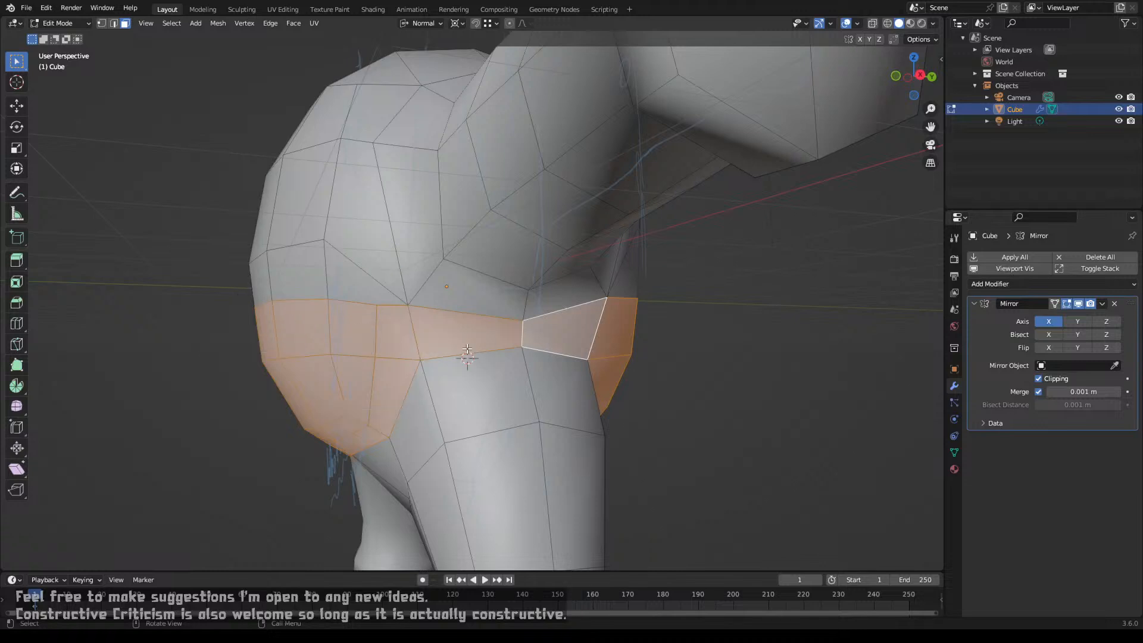
Step: Extrude the selected band of diaper faces around the hips and scale it outward to about 1.09
{"action": "middle_click_drag", "start_coordinate": [467, 349], "coordinate": [566, 296]}
{"action": "middle_click_drag", "start_coordinate": [546, 302], "coordinate": [630, 283]}
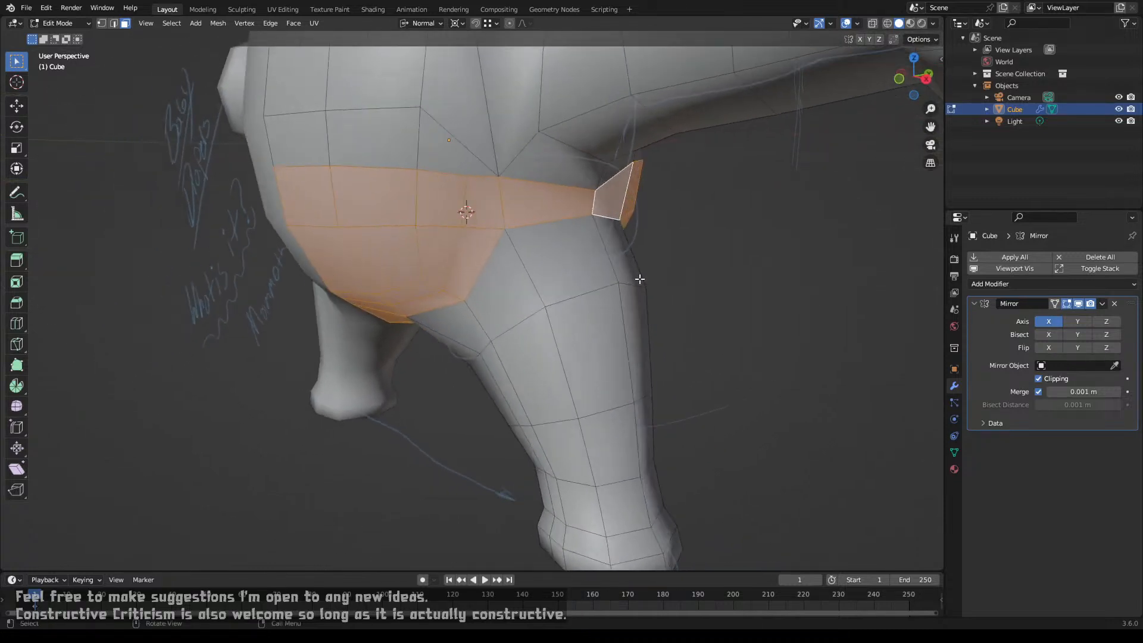
{"action": "key", "text": "e"}
{"action": "left_click", "coordinate": [642, 279]}
{"action": "key", "text": "s"}
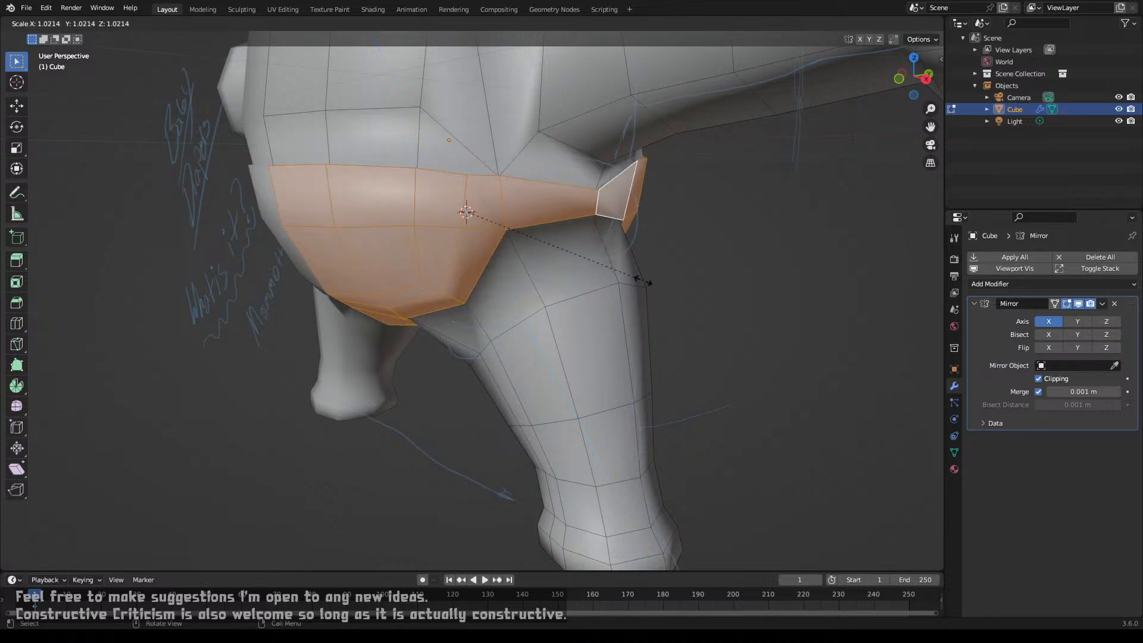
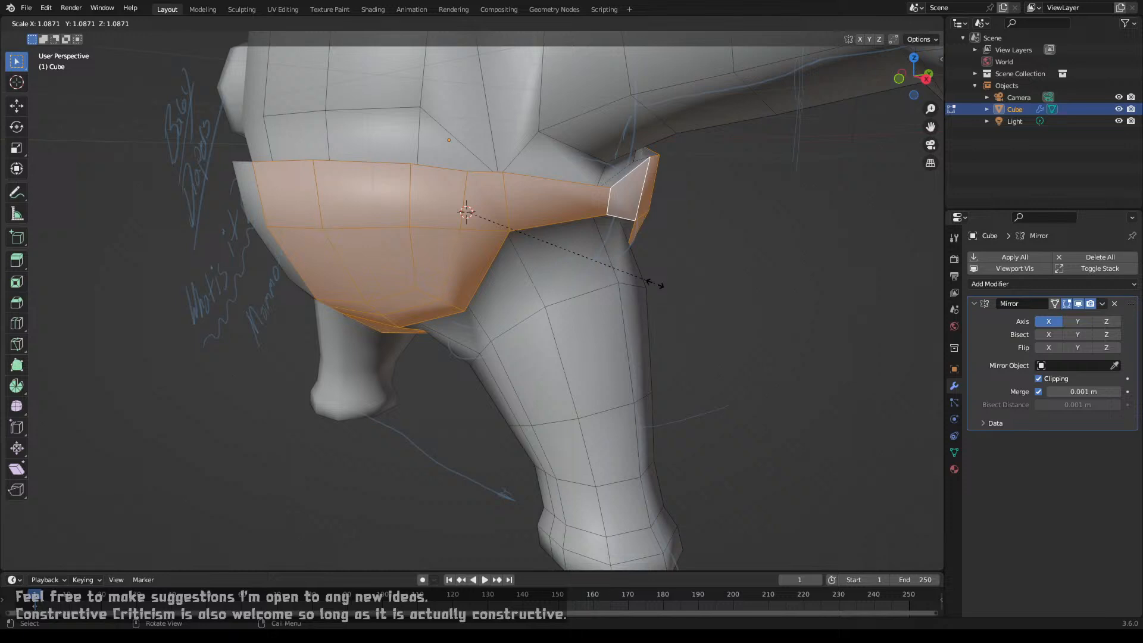
{"action": "key", "text": "Escape"}
Step: Edge-slide the upper rim loop of the extruded diaper band to adjust the waistline
{"action": "middle_click_drag", "start_coordinate": [598, 292], "coordinate": [602, 310]}
{"action": "key", "text": "2"}
{"action": "left_click", "coordinate": [418, 251], "text": "alt"}
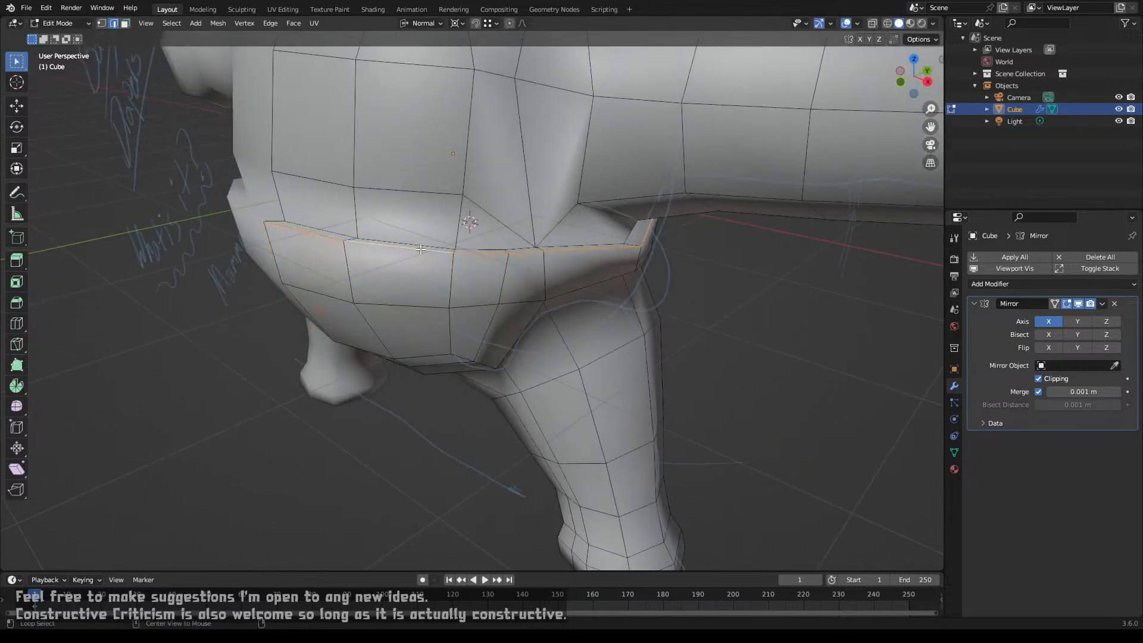
{"action": "middle_click_drag", "start_coordinate": [463, 275], "coordinate": [454, 249]}
{"action": "key", "text": "g"}
{"action": "key", "text": "g"}
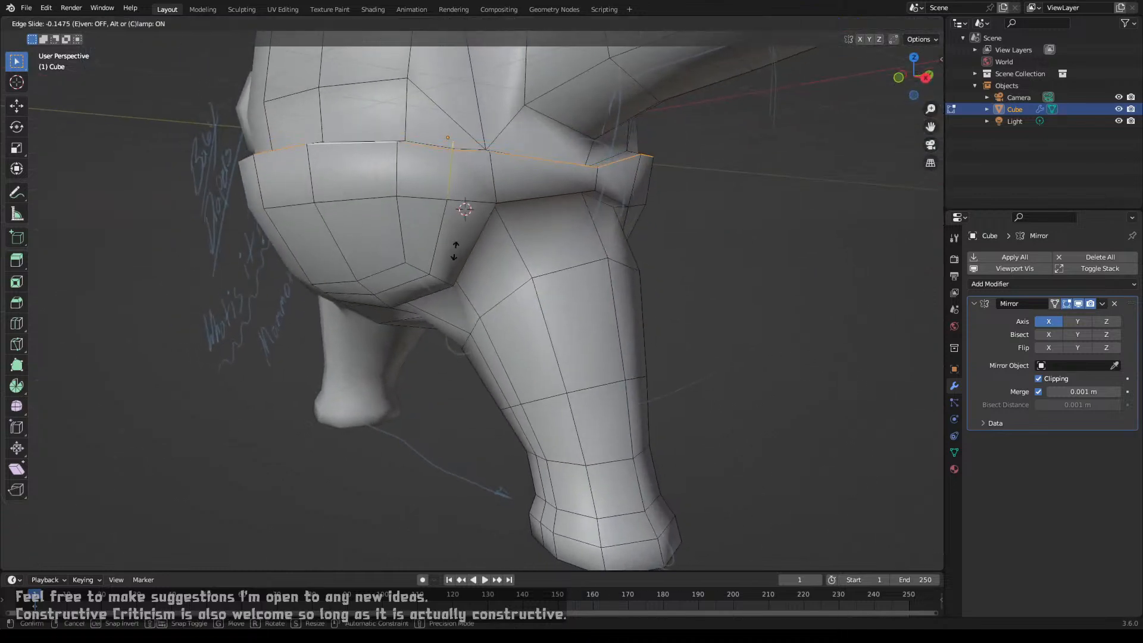
{"action": "left_click", "coordinate": [454, 251]}
Step: Raise the short edge on the waistband's dipped side about 0.24 m along its normal Z axis
{"action": "middle_click_drag", "start_coordinate": [538, 244], "coordinate": [505, 276]}
{"action": "scroll", "coordinate": [508, 256], "scroll_direction": "up", "scroll_amount": 2}
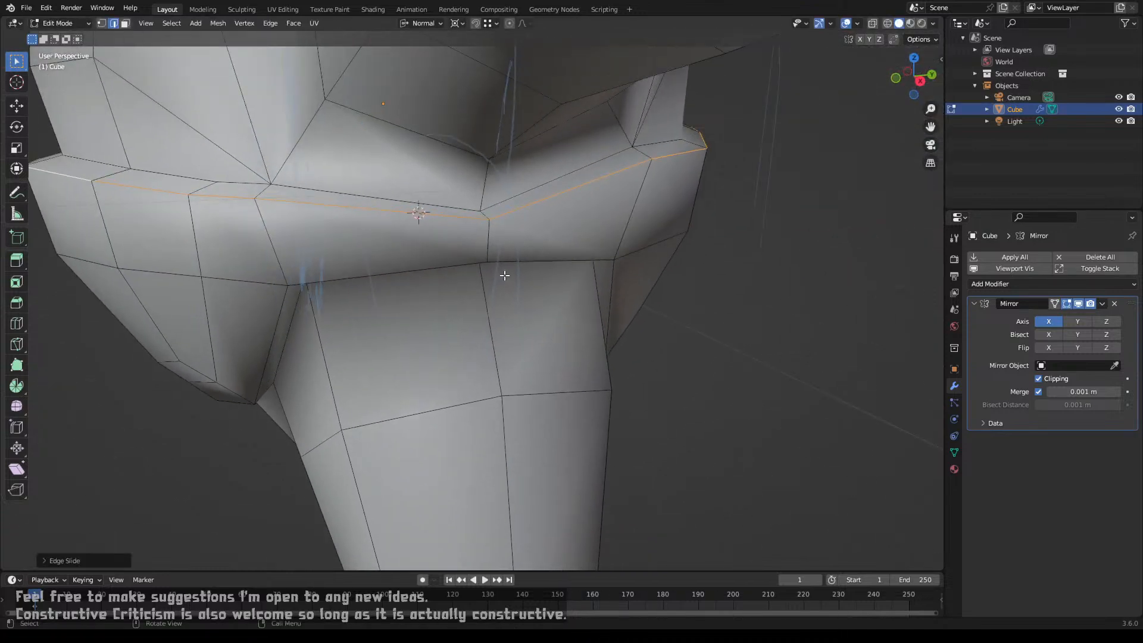
{"action": "left_click", "coordinate": [488, 216]}
{"action": "key", "text": "g"}
{"action": "key", "text": "g"}
{"action": "right_click", "coordinate": [494, 206]}
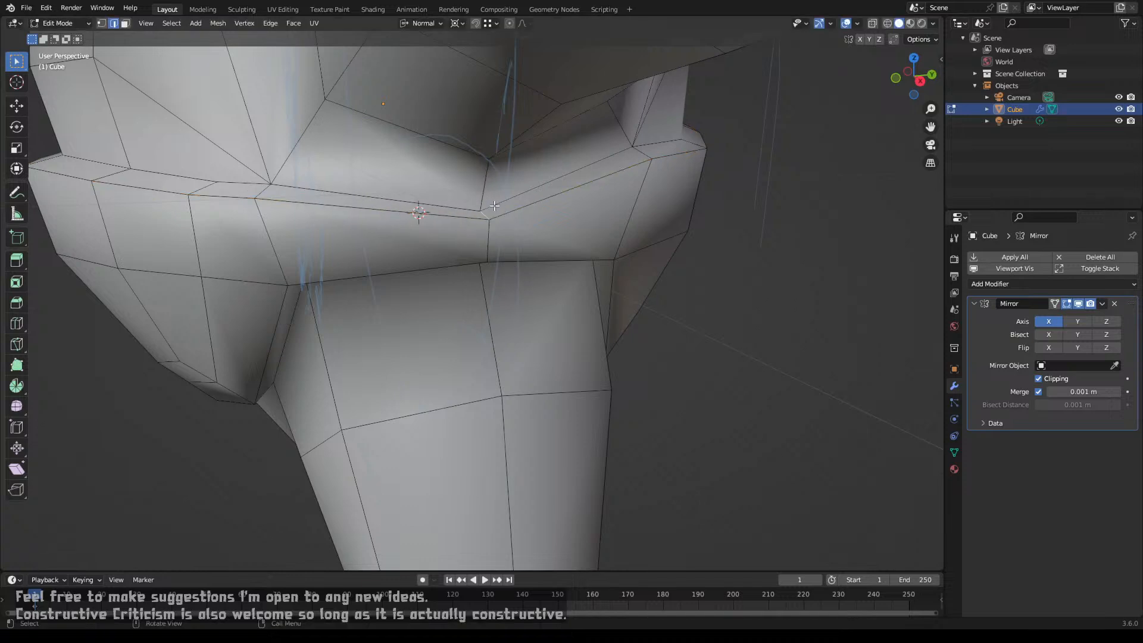
{"action": "key", "text": "g"}
{"action": "key", "text": "z"}
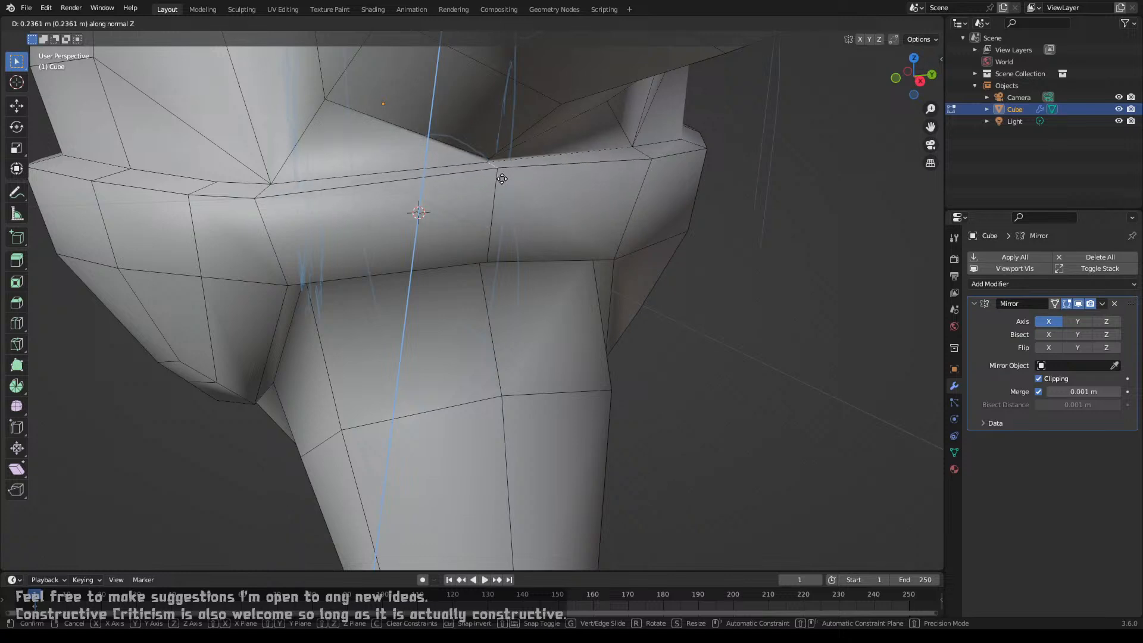
{"action": "left_click", "coordinate": [501, 179]}
Step: Select the diaper's leg-opening edges, set the pivot point to Median Point, and scale them up to about 1.10
{"action": "middle_click_drag", "start_coordinate": [477, 218], "coordinate": [423, 188]}
{"action": "left_click", "coordinate": [421, 174], "text": "alt"}
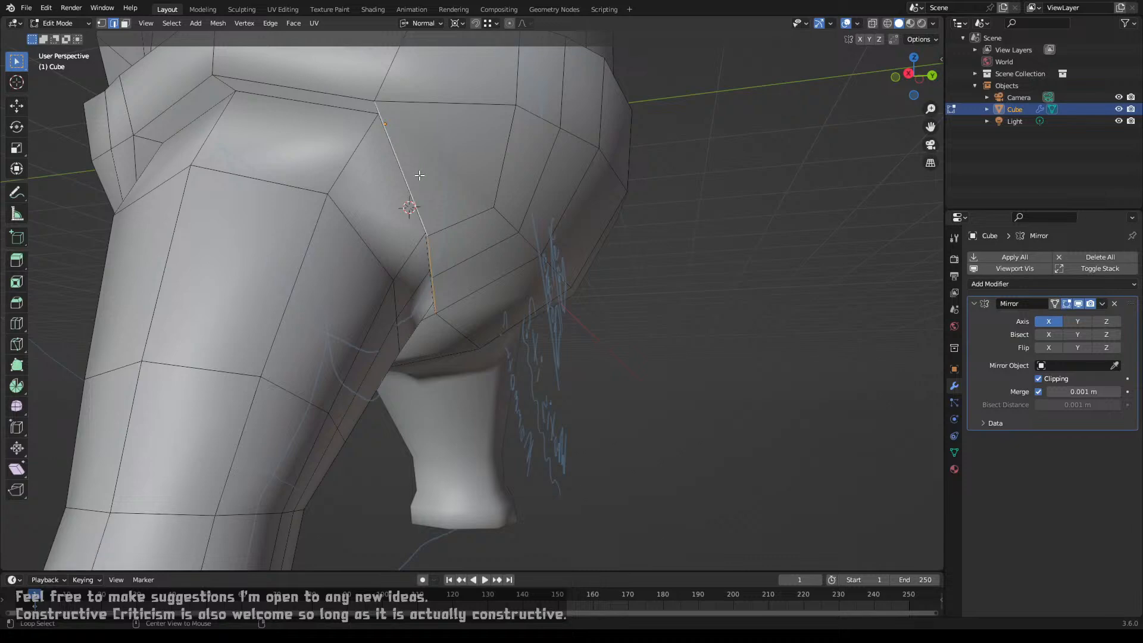
{"action": "left_click", "coordinate": [327, 101], "text": "alt+shift"}
{"action": "middle_click_drag", "start_coordinate": [326, 101], "coordinate": [424, 167]}
{"action": "left_click", "coordinate": [516, 147], "text": "alt+shift"}
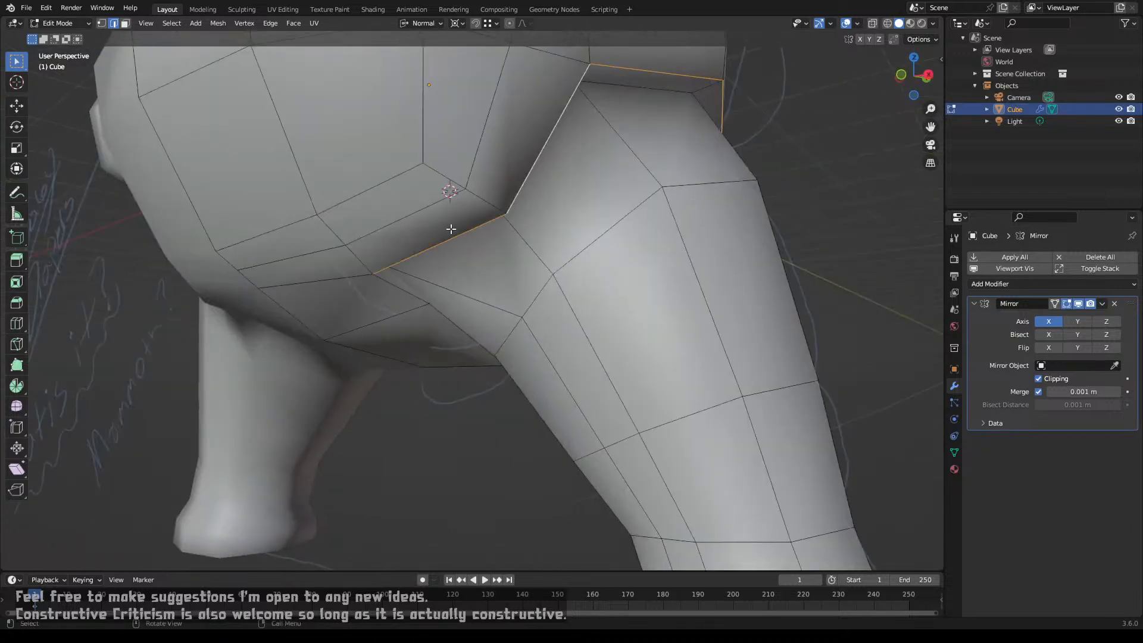
{"action": "middle_click_drag", "start_coordinate": [449, 227], "coordinate": [387, 189]}
{"action": "key", "text": "period"}
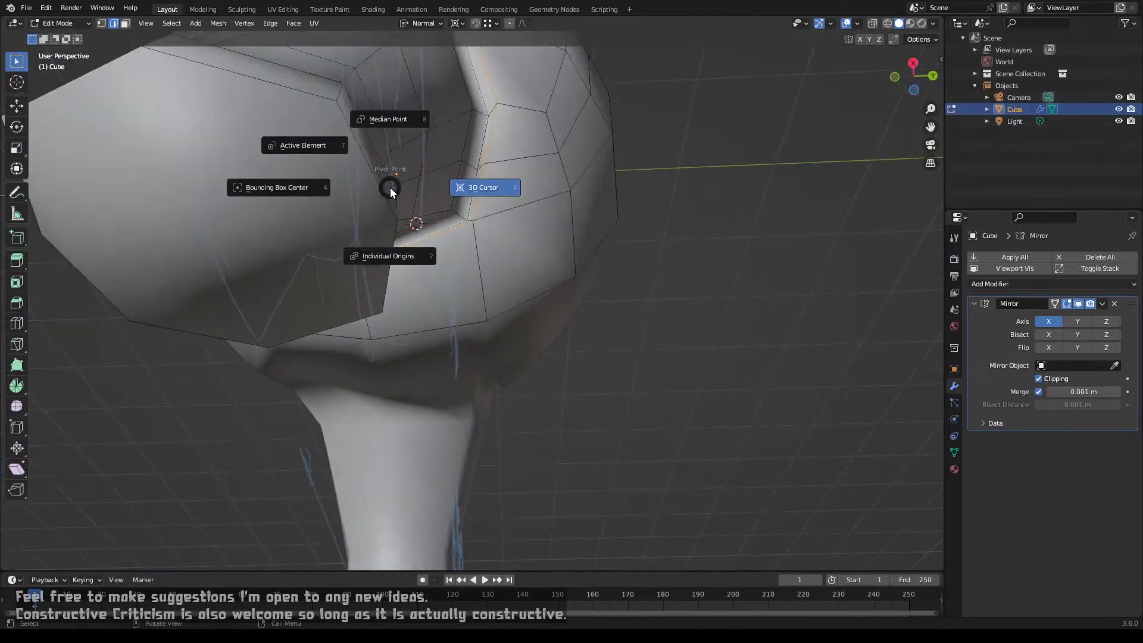
{"action": "left_click", "coordinate": [393, 122]}
{"action": "key", "text": "s"}
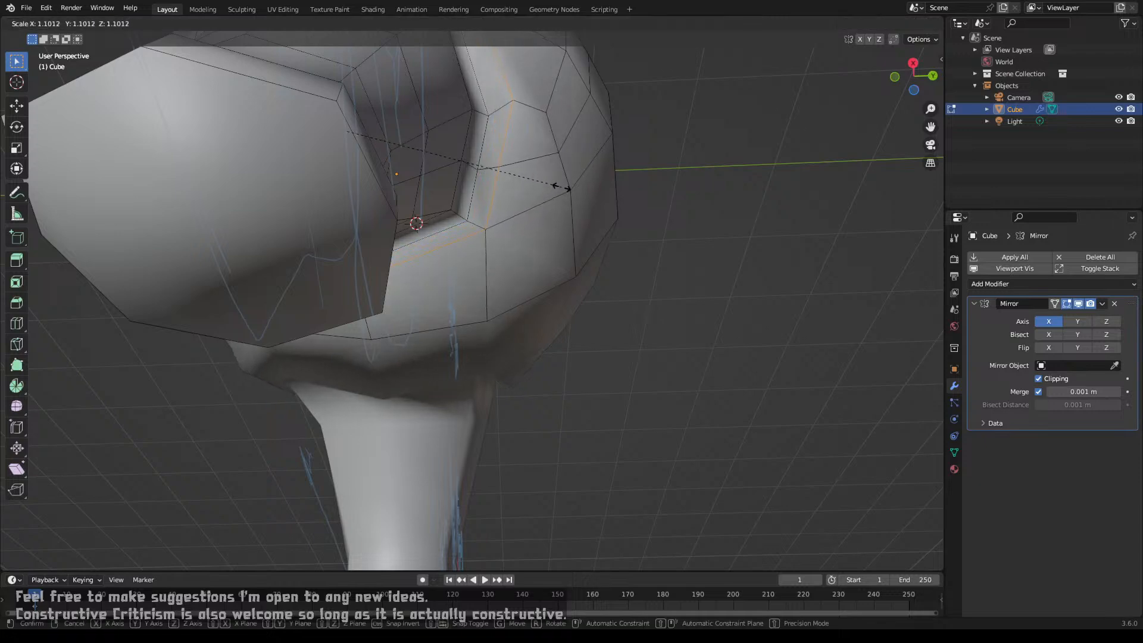
{"action": "left_click", "coordinate": [566, 191]}
Step: Slide the leg-opening vertex under the crotch inward toward the body's centerline
{"action": "middle_click_drag", "start_coordinate": [554, 177], "coordinate": [559, 222]}
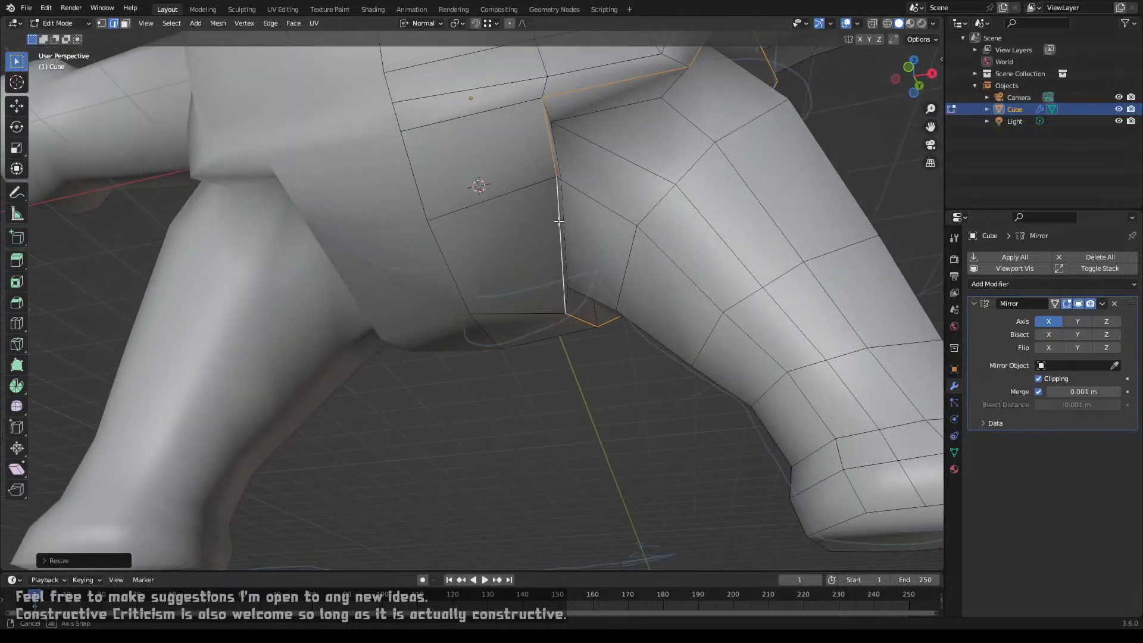
{"action": "key", "text": "1"}
{"action": "left_click", "coordinate": [553, 178]}
{"action": "key", "text": "shift+v"}
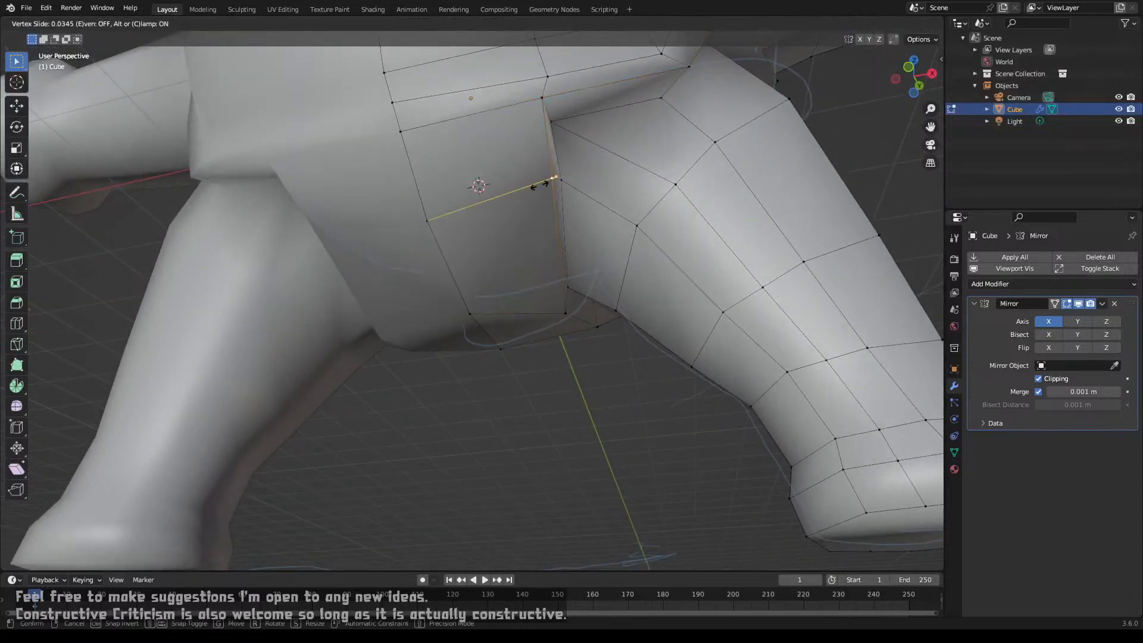
{"action": "left_click", "coordinate": [524, 198]}
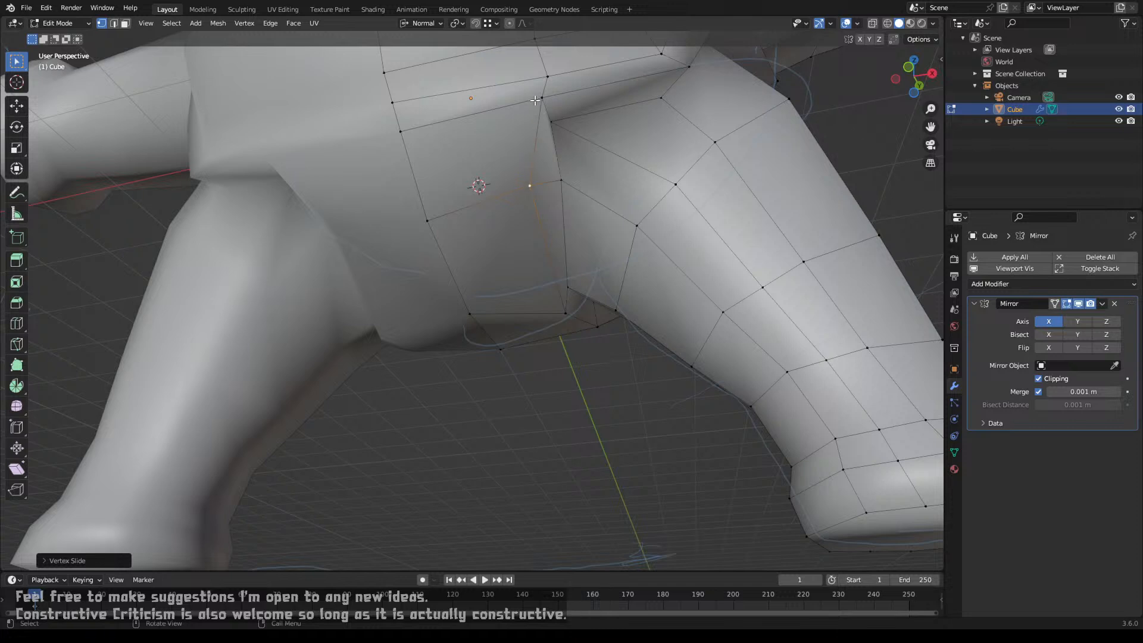
Step: Vertex-slide the front inner corner of the leg opening up along its rim and slightly toward the centerline
{"action": "middle_click_drag", "start_coordinate": [535, 100], "coordinate": [564, 180]}
{"action": "scroll", "coordinate": [564, 181], "scroll_direction": "up", "scroll_amount": 3}
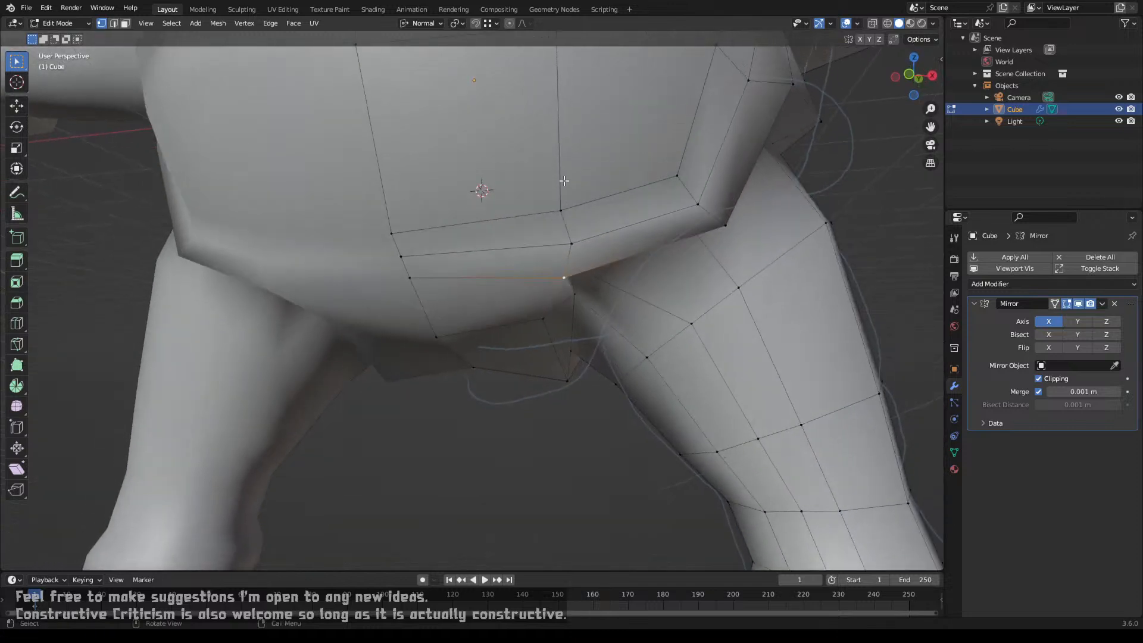
{"action": "key", "text": "g"}
{"action": "key", "text": "g"}
{"action": "left_click", "coordinate": [581, 241]}
{"action": "key", "text": "g"}
{"action": "key", "text": "g"}
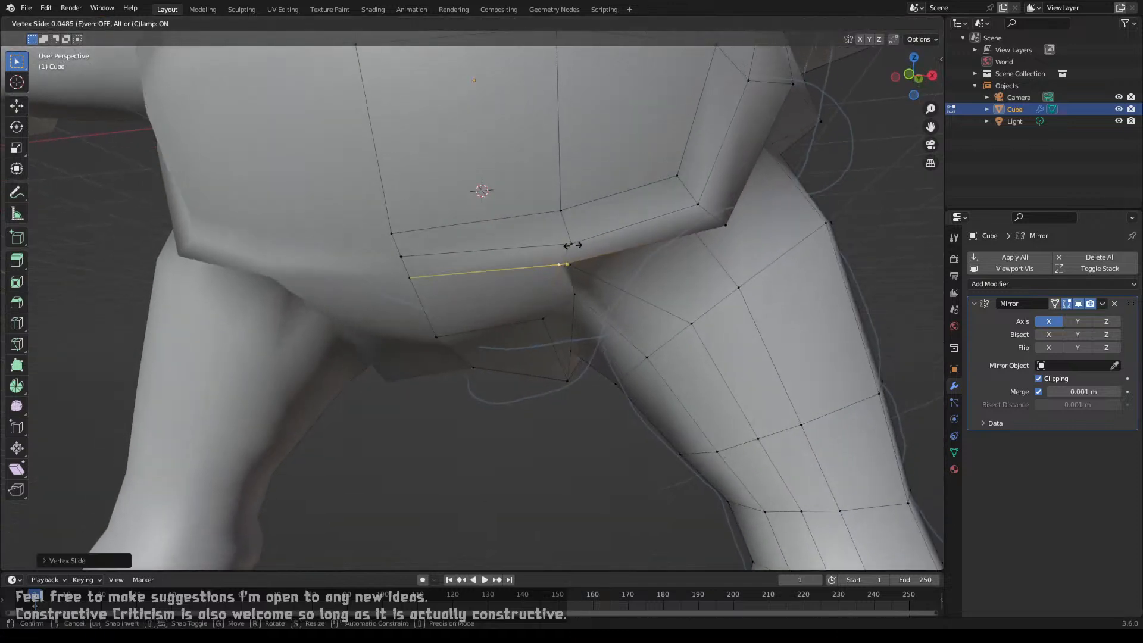
{"action": "left_click", "coordinate": [573, 245]}
Step: Select the extra edge loop running just above the diaper's leg-opening rim and dissolve its edges
{"action": "left_click", "coordinate": [588, 238], "text": "alt"}
{"action": "key", "text": "g"}
{"action": "key", "text": "g"}
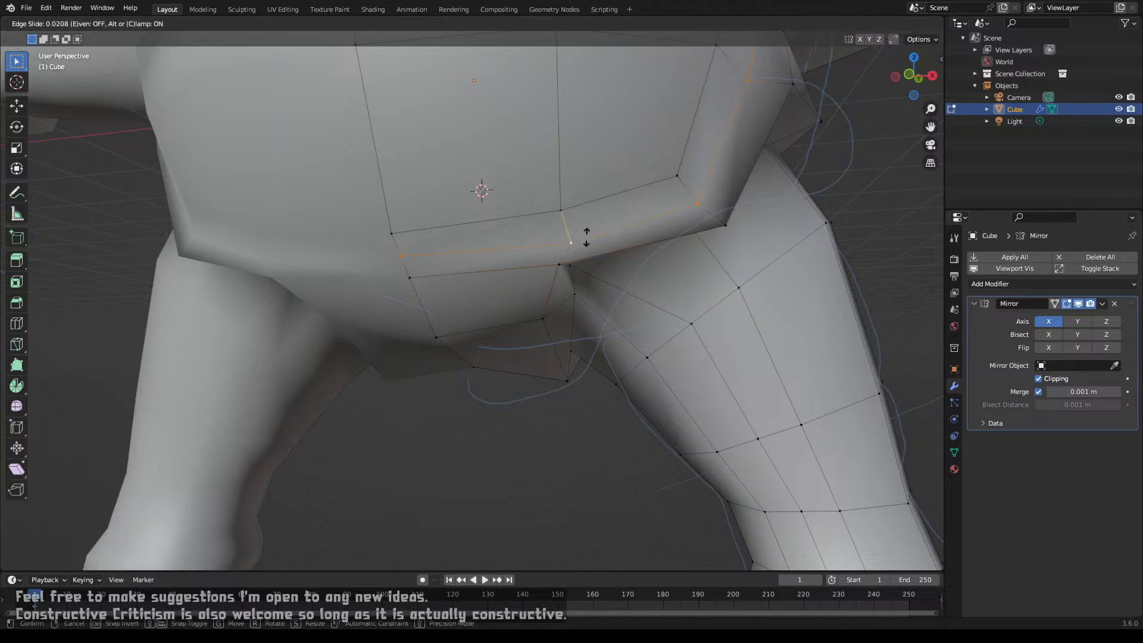
{"action": "left_click", "coordinate": [582, 236]}
{"action": "middle_click_drag", "start_coordinate": [582, 236], "coordinate": [487, 262]}
{"action": "scroll", "coordinate": [490, 252], "scroll_direction": "down", "scroll_amount": 5}
{"action": "key", "text": "x"}
{"action": "left_click", "coordinate": [486, 287]}
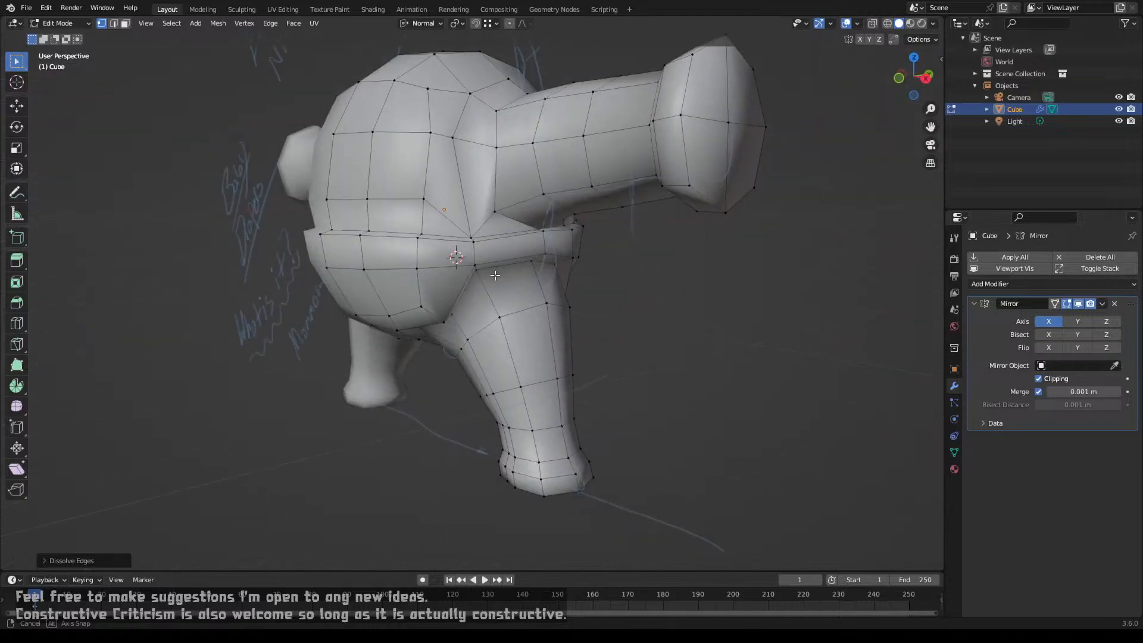
Step: Slide the front leg-opening rim vertex up along the rim and inward across the diaper surface
{"action": "scroll", "coordinate": [481, 265], "scroll_direction": "up", "scroll_amount": 3}
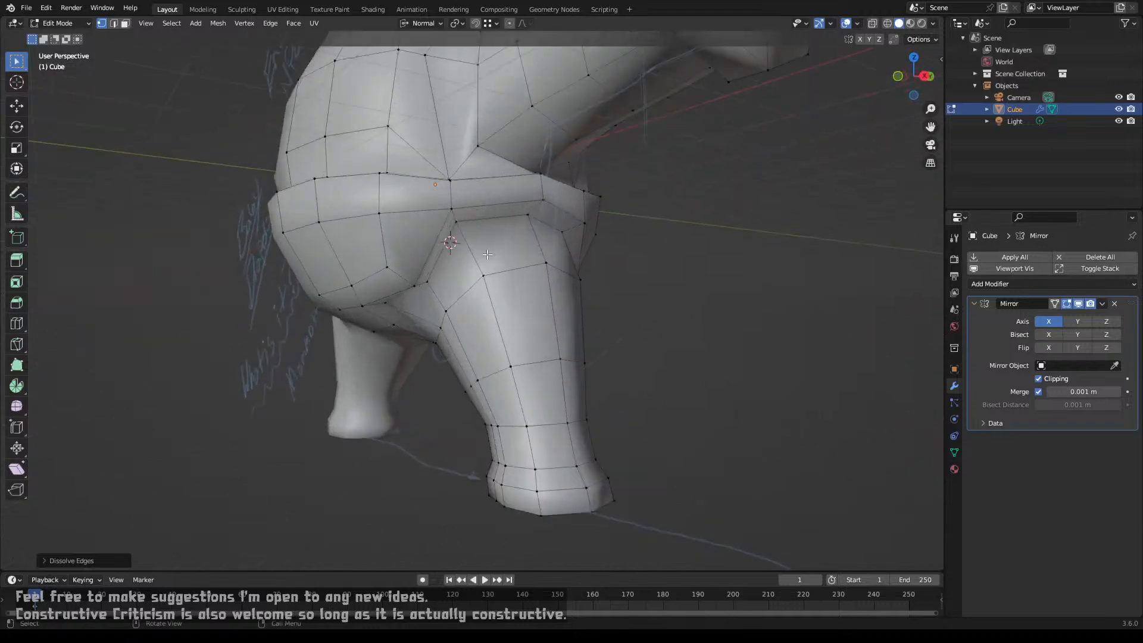
{"action": "left_click", "coordinate": [396, 278]}
{"action": "key", "text": "shift+v"}
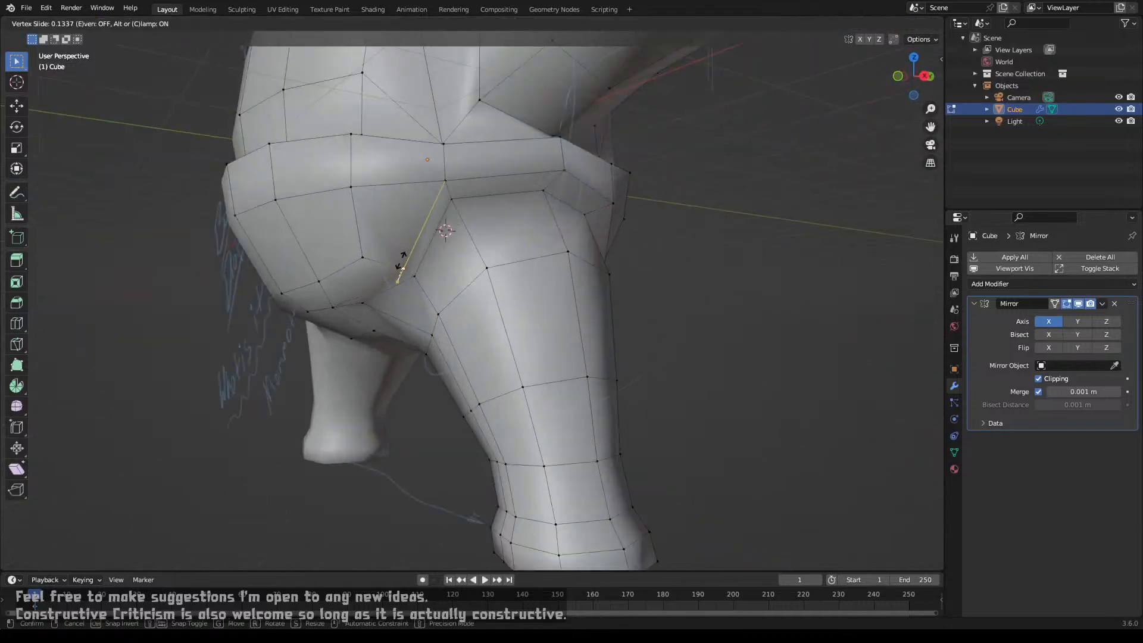
{"action": "left_click", "coordinate": [401, 260]}
{"action": "key", "text": "shift+v"}
{"action": "left_click", "coordinate": [391, 261]}
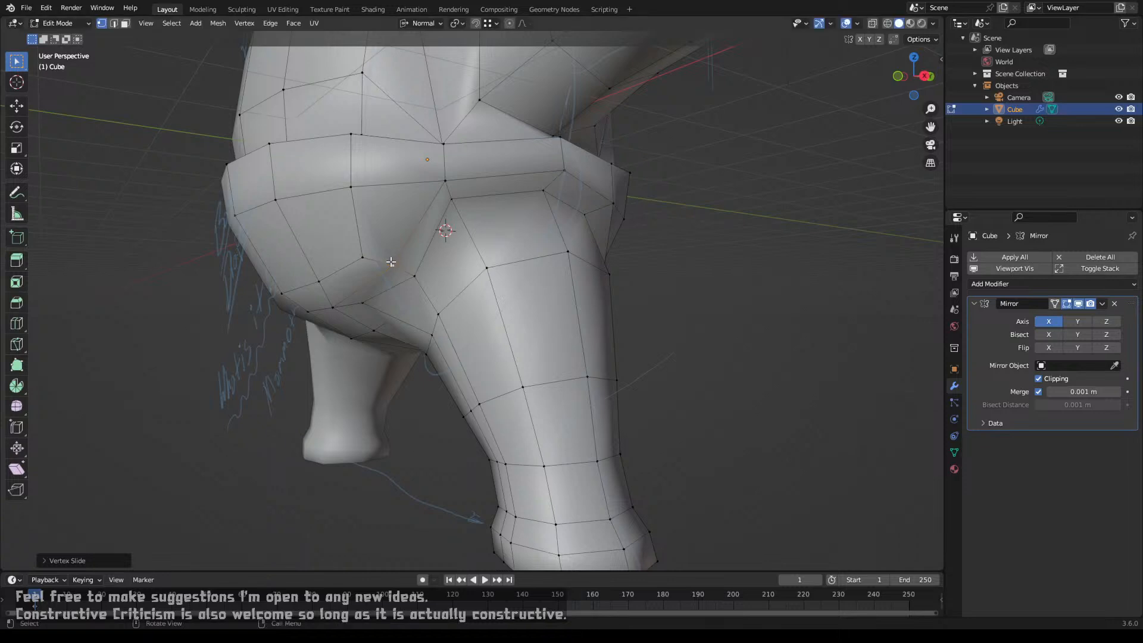
Step: Slide the upper inner-thigh vertex outward along the leg and up along the crease beneath the diaper
{"action": "middle_click_drag", "start_coordinate": [392, 260], "coordinate": [466, 243]}
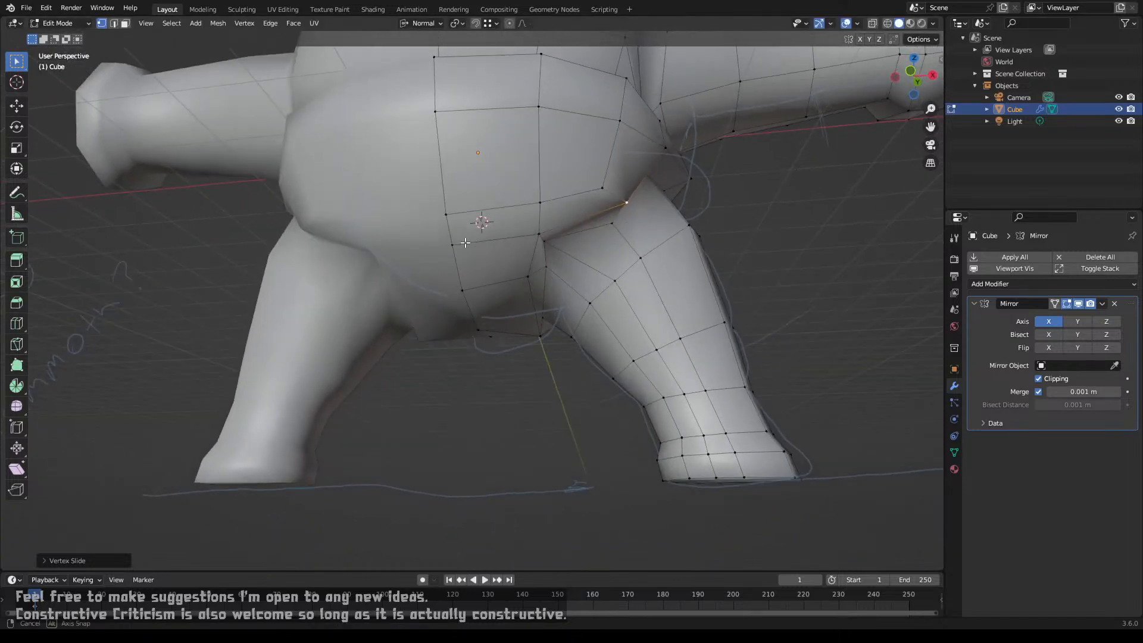
{"action": "left_click", "coordinate": [545, 241]}
{"action": "key", "text": "shift+v"}
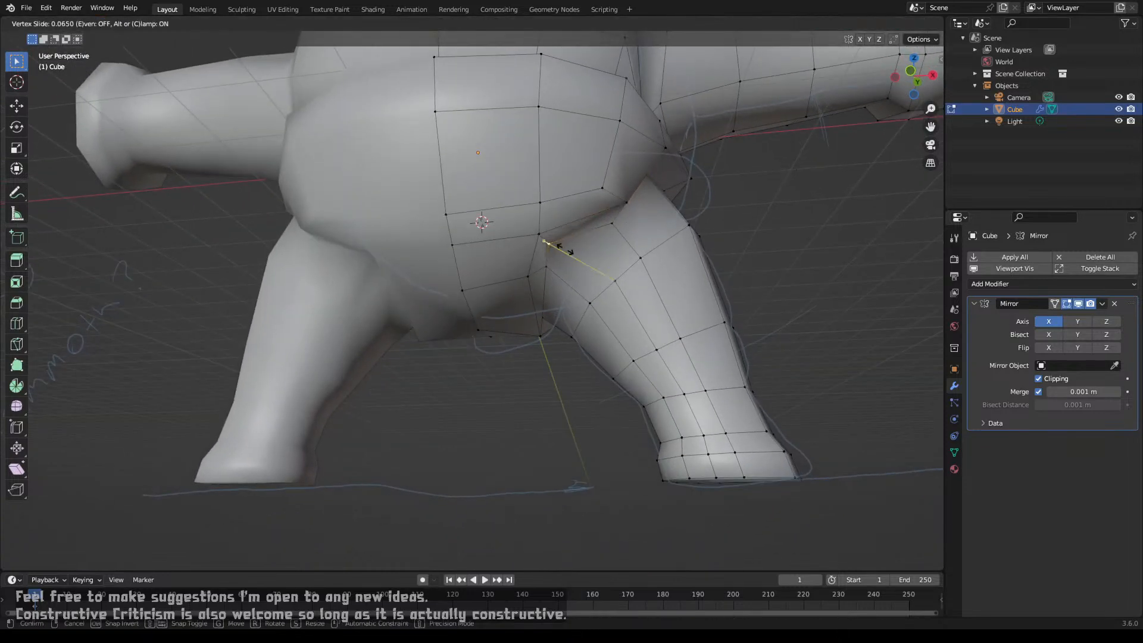
{"action": "left_click", "coordinate": [573, 254]}
{"action": "key", "text": "shift+v"}
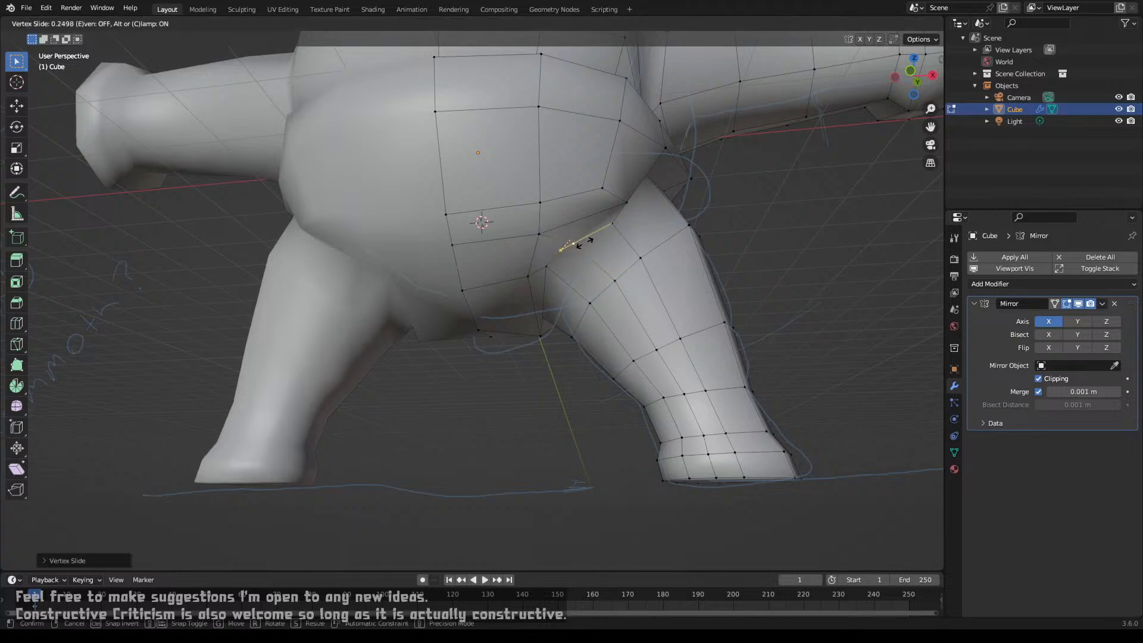
{"action": "left_click", "coordinate": [585, 243]}
Step: Slide the diaper's front crotch vertex outward along the rim and toward the inner thigh
{"action": "left_click", "coordinate": [538, 236]}
{"action": "key", "text": "g"}
{"action": "key", "text": "g"}
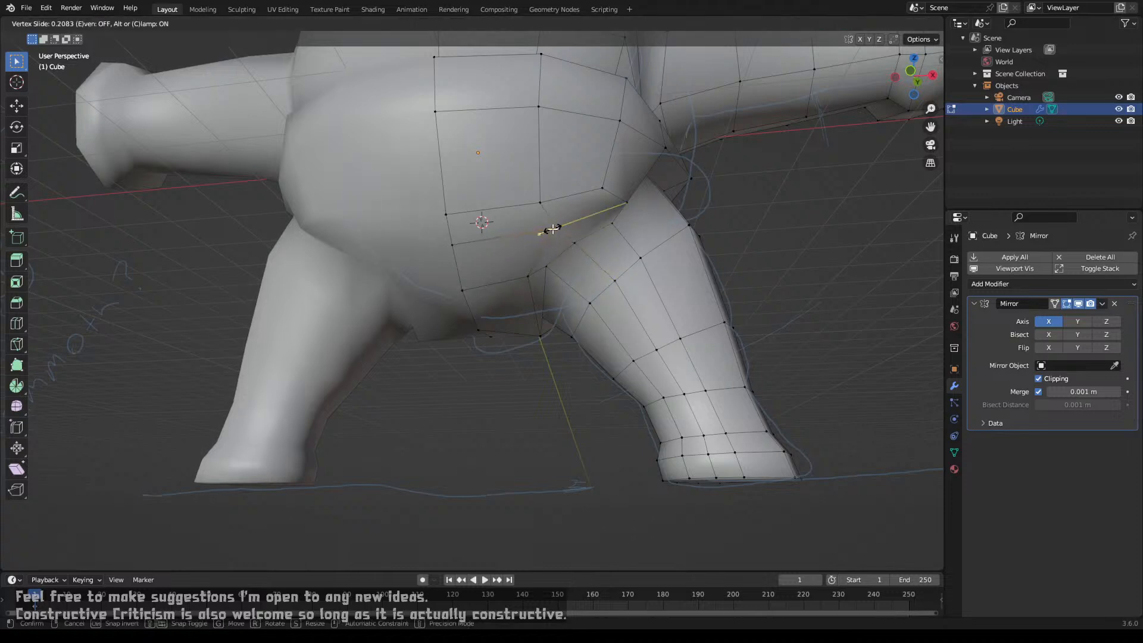
{"action": "left_click", "coordinate": [550, 231]}
{"action": "key", "text": "g"}
{"action": "key", "text": "g"}
{"action": "left_click", "coordinate": [561, 240]}
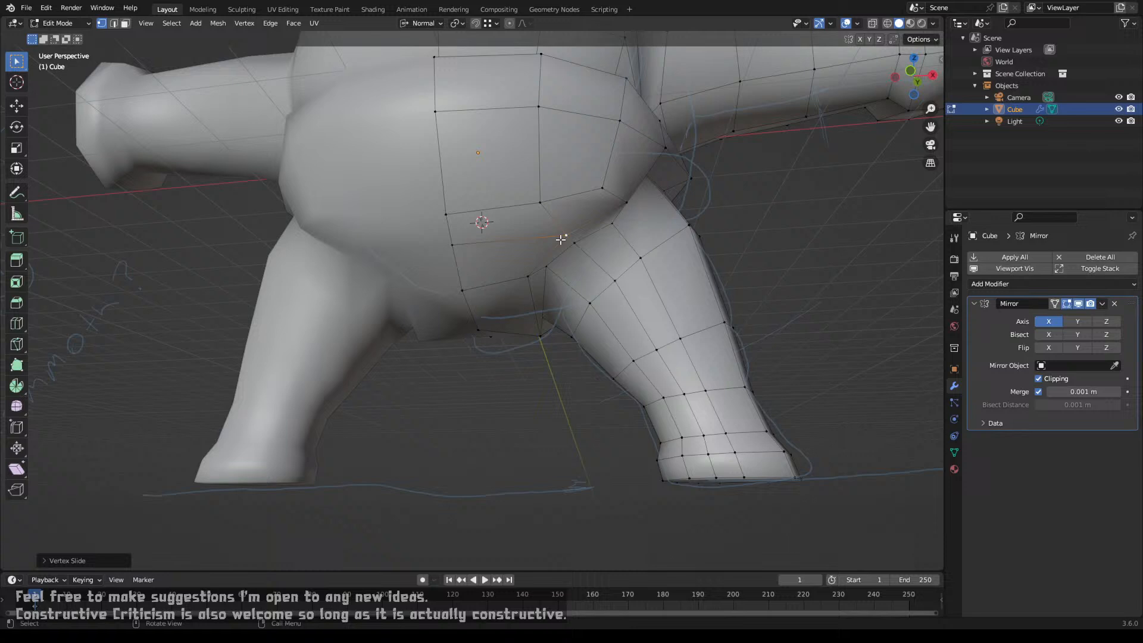
Step: Slide the two lower crotch vertices on the leg-opening rim outward toward the inner thigh
{"action": "left_click", "coordinate": [523, 278]}
{"action": "key", "text": "g"}
{"action": "key", "text": "g"}
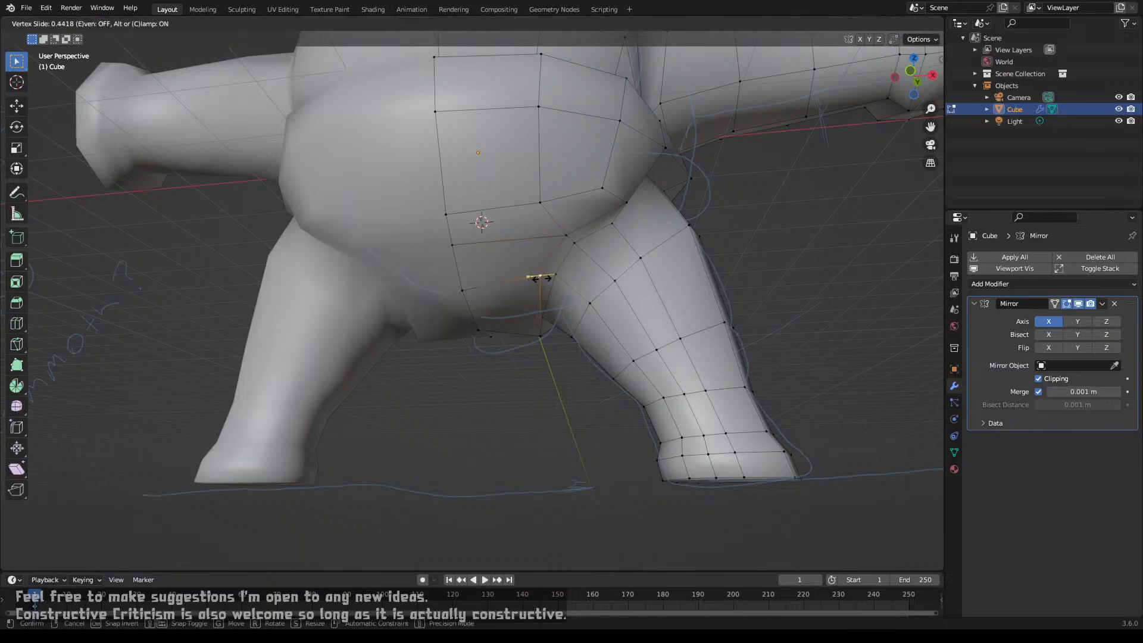
{"action": "left_click", "coordinate": [546, 279]}
{"action": "left_click", "coordinate": [538, 335]}
{"action": "key", "text": "g"}
{"action": "key", "text": "g"}
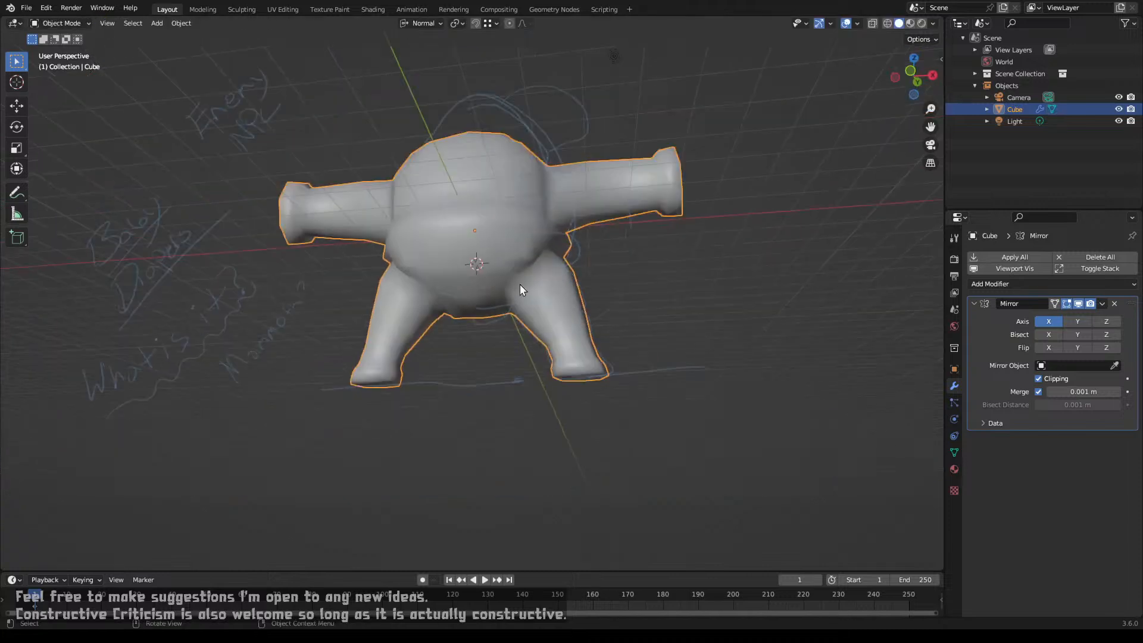
Step: Slide the two upper vertices on the rear of the leg-opening rim to even out its curve
{"action": "mouse_move", "coordinate": [520, 285]}
{"action": "middle_mouse_down"}
{"action": "mouse_move", "coordinate": [507, 269]}
{"action": "mouse_move", "coordinate": [526, 297]}
{"action": "mouse_move", "coordinate": [521, 280]}
{"action": "middle_mouse_up"}
{"action": "scroll", "coordinate": [518, 275], "scroll_direction": "down", "scroll_amount": 3}
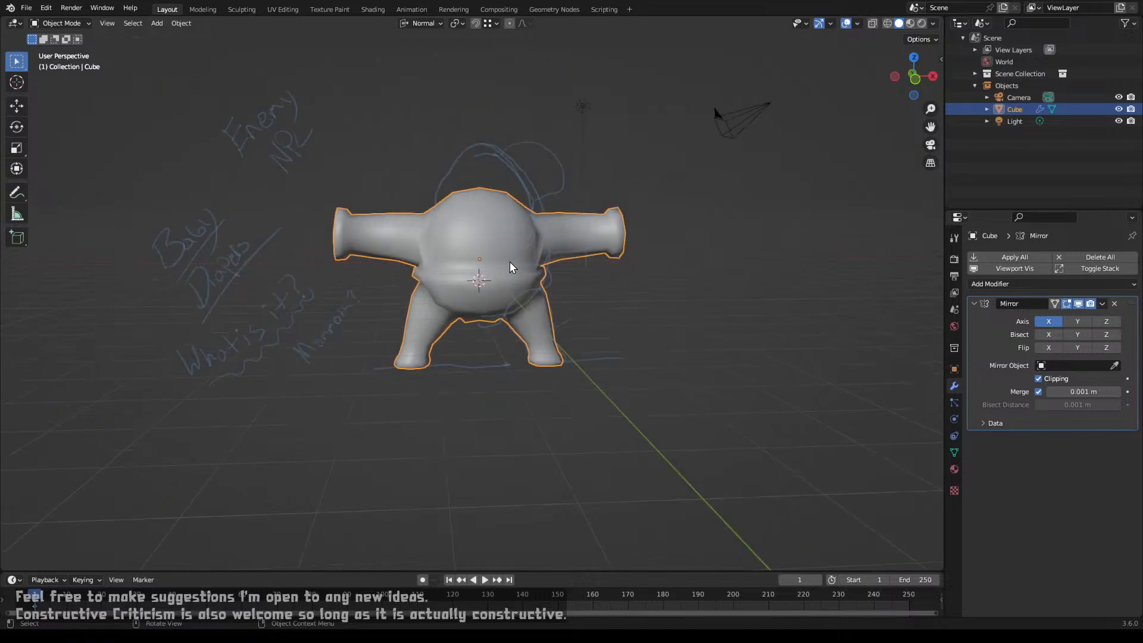
{"action": "middle_click_drag", "start_coordinate": [513, 281], "coordinate": [334, 257]}
{"action": "scroll", "coordinate": [472, 297], "scroll_direction": "up", "scroll_amount": 6}
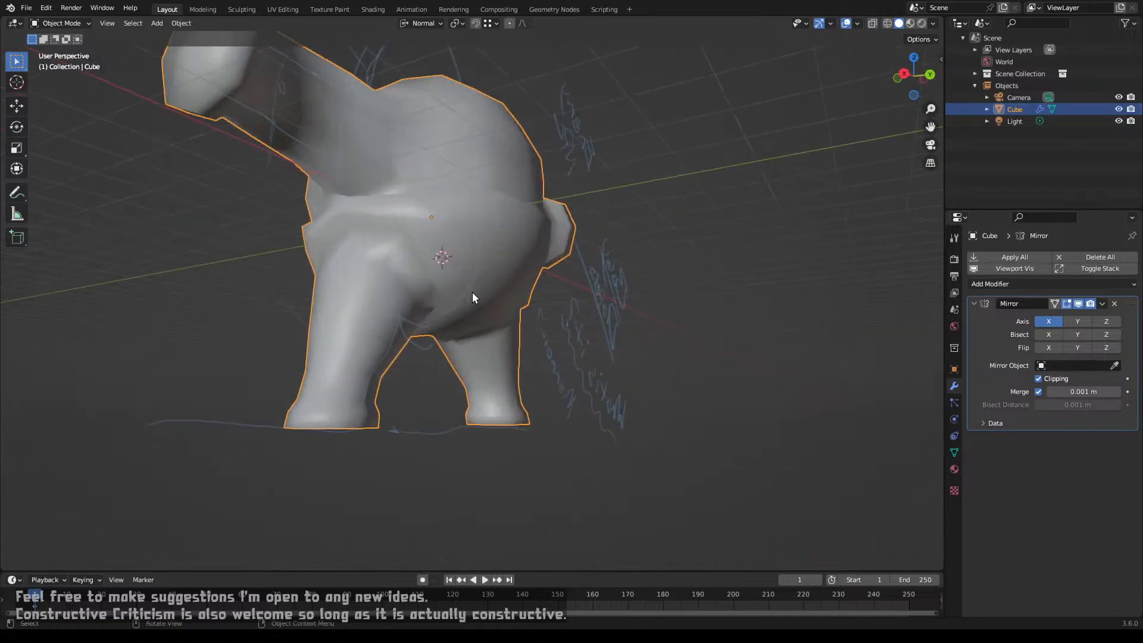
{"action": "key", "text": "Tab"}
{"action": "middle_click_drag", "start_coordinate": [444, 295], "coordinate": [429, 238]}
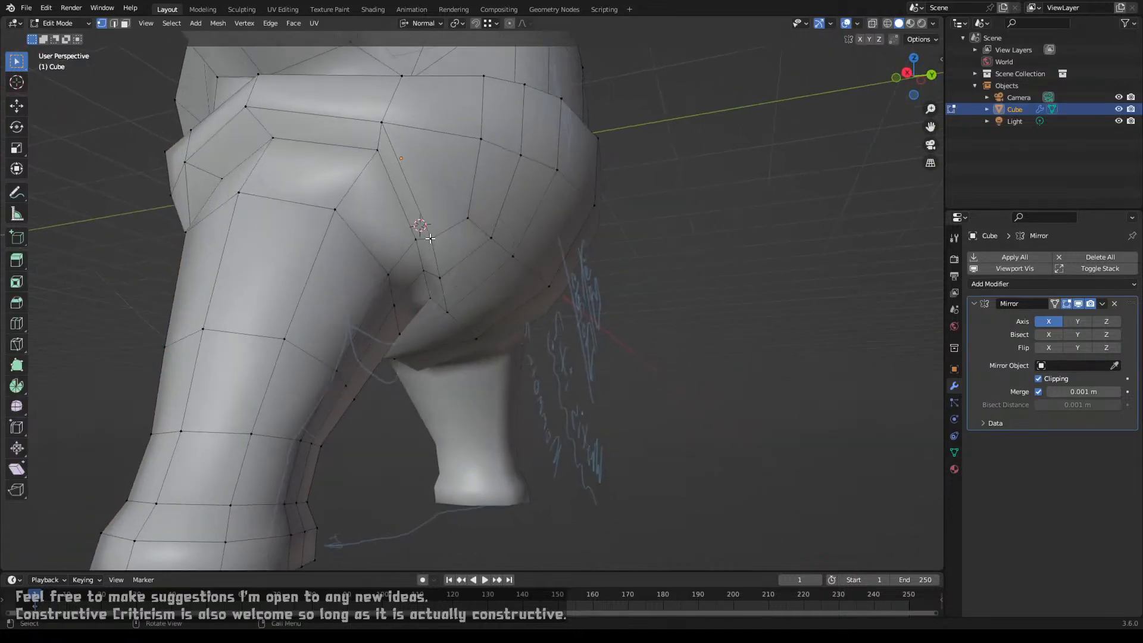
{"action": "key", "text": "shift+v"}
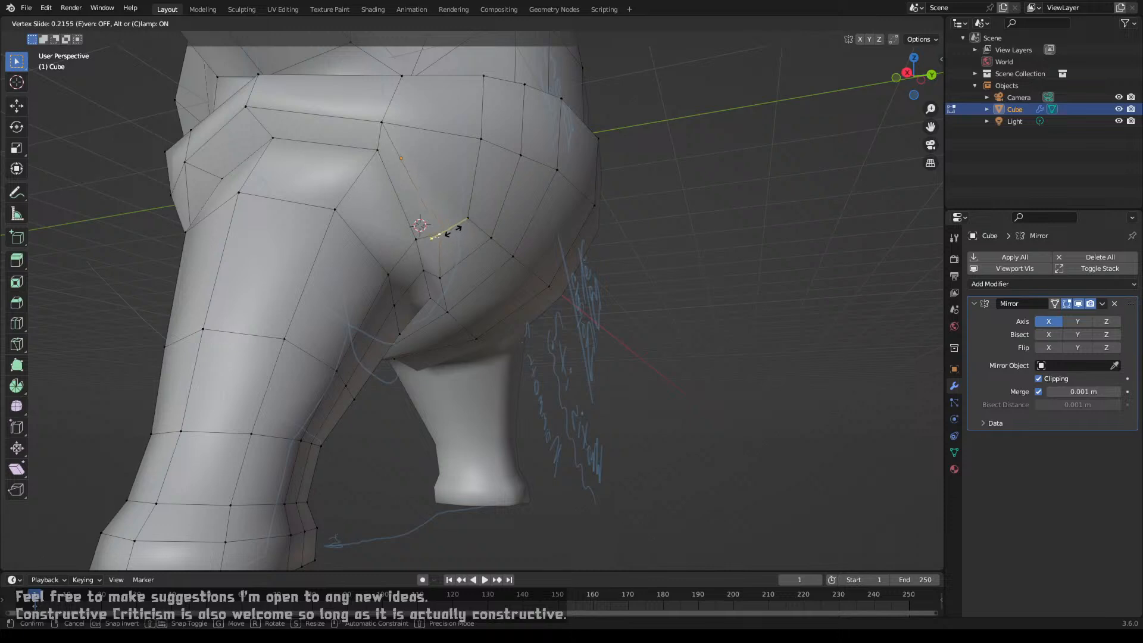
{"action": "left_click", "coordinate": [452, 232]}
{"action": "left_click", "coordinate": [441, 280]}
{"action": "key", "text": "shift+v"}
{"action": "left_click", "coordinate": [472, 278]}
Step: Slide the lowest rear vertex of the leg-opening rim along its adjoining edges, away from the leg
{"action": "left_click", "coordinate": [454, 315]}
{"action": "key", "text": "shift+v"}
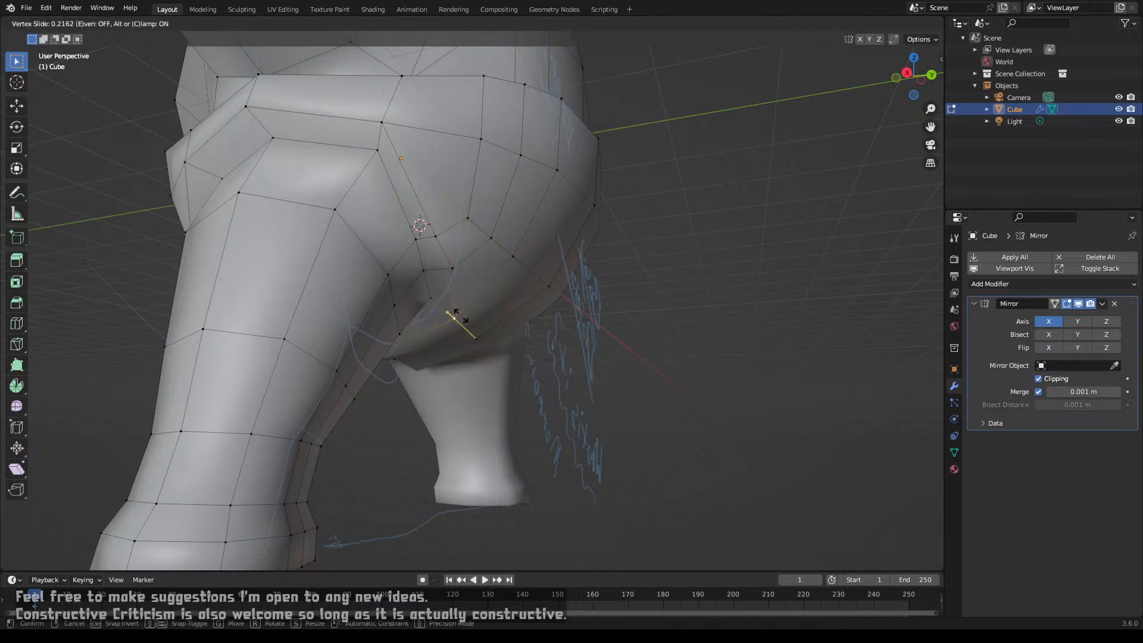
{"action": "left_click", "coordinate": [461, 316]}
{"action": "key", "text": "shift+v"}
{"action": "left_click", "coordinate": [463, 310]}
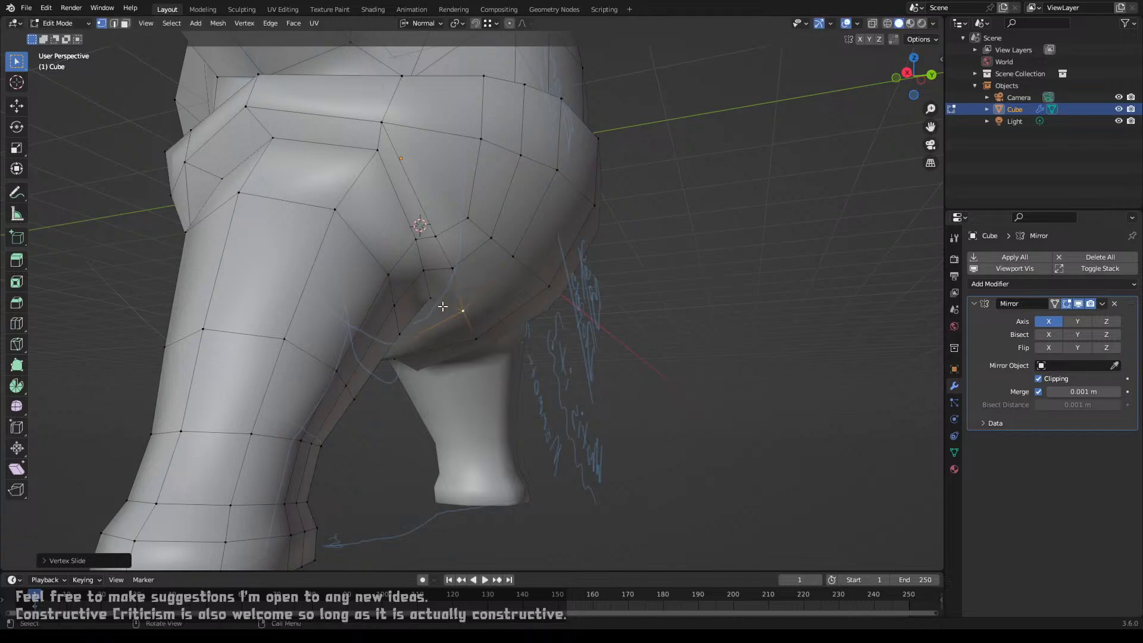
Step: Slide the vertices along the front seam between arm and torso inward to even out the shoulder edge
{"action": "middle_click_drag", "start_coordinate": [443, 307], "coordinate": [536, 334]}
{"action": "scroll", "coordinate": [516, 355], "scroll_direction": "up", "scroll_amount": 3}
{"action": "scroll", "coordinate": [538, 312], "scroll_direction": "down", "scroll_amount": 4}
{"action": "scroll", "coordinate": [487, 356], "scroll_direction": "down", "scroll_amount": 2}
{"action": "scroll", "coordinate": [487, 356], "scroll_direction": "up", "scroll_amount": 4}
{"action": "key", "text": "shift+v"}
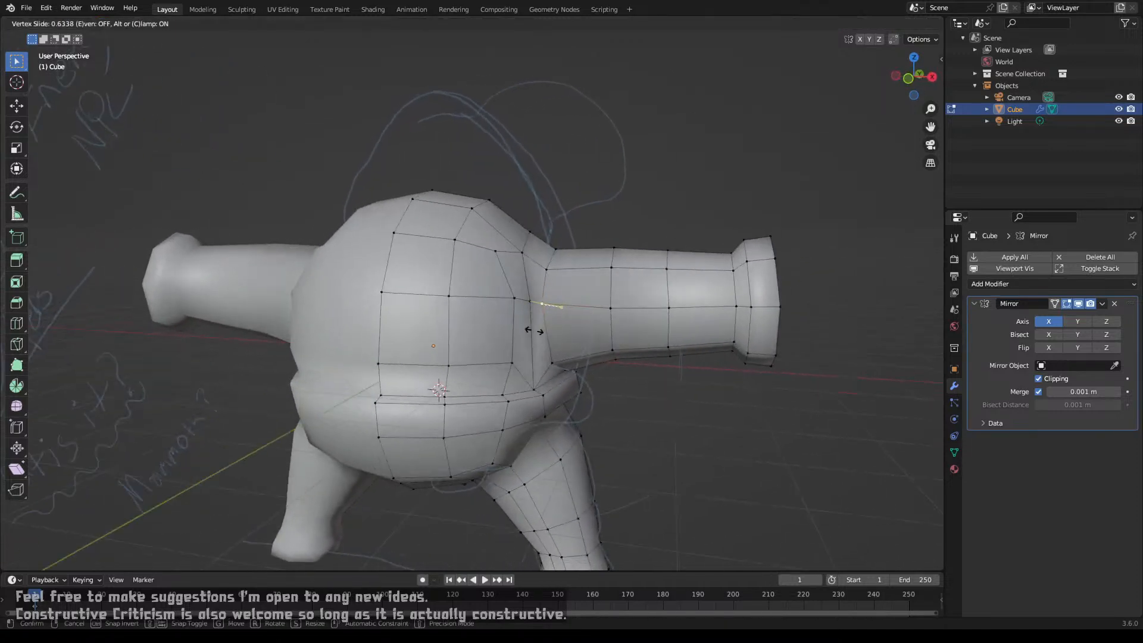
{"action": "left_click", "coordinate": [528, 330]}
{"action": "left_click", "coordinate": [528, 297]}
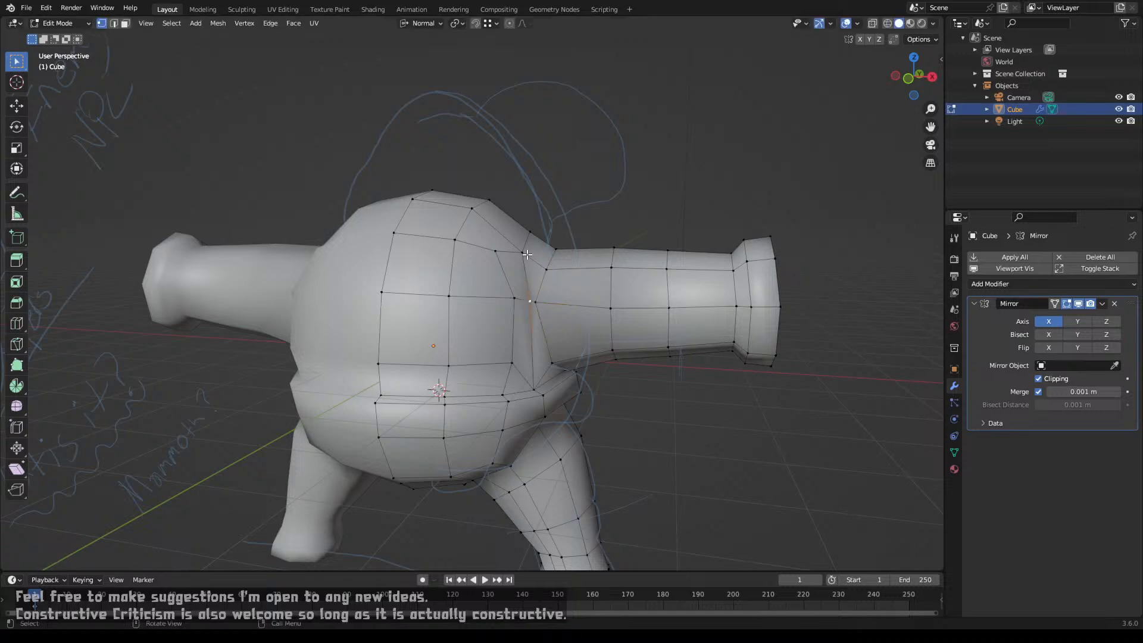
{"action": "key", "text": "shift+v"}
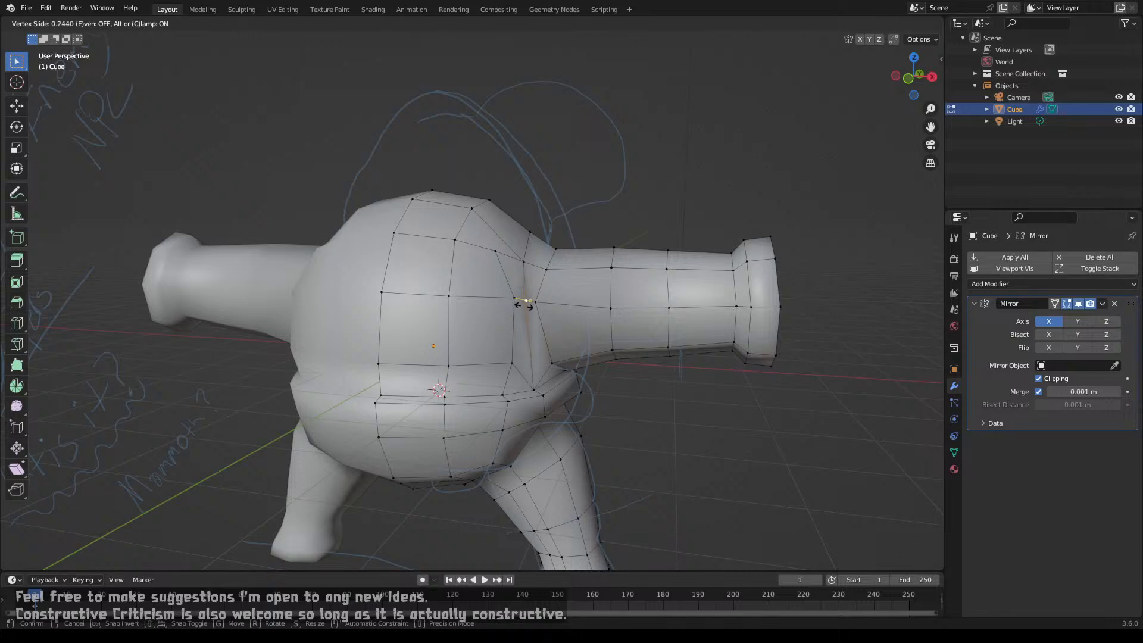
{"action": "left_click", "coordinate": [524, 305]}
Step: Recalculate the normals of the entire body mesh
{"action": "key", "text": "a"}
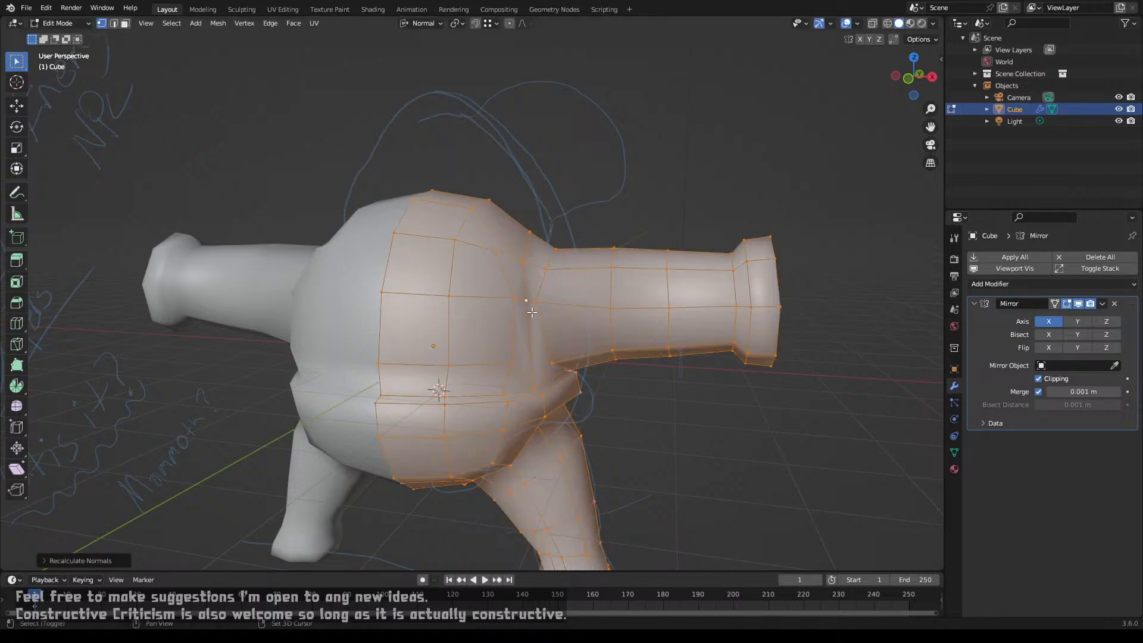
{"action": "key", "text": "Tab"}
{"action": "middle_click_drag", "start_coordinate": [534, 315], "coordinate": [533, 420]}
Step: Shift the lower torso vertex beneath the arm, just above the diaper waist, inward toward the belly
{"action": "key", "text": "Tab"}
{"action": "left_click", "coordinate": [533, 421]}
{"action": "key", "text": "shift+v"}
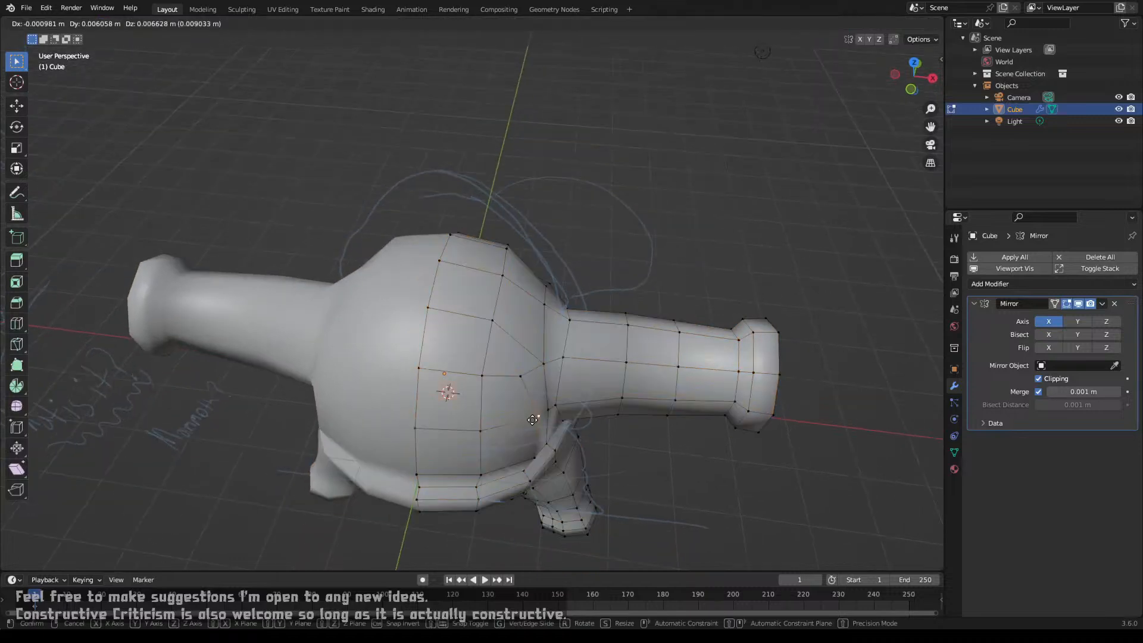
{"action": "left_click", "coordinate": [518, 422]}
{"action": "key", "text": "Tab"}
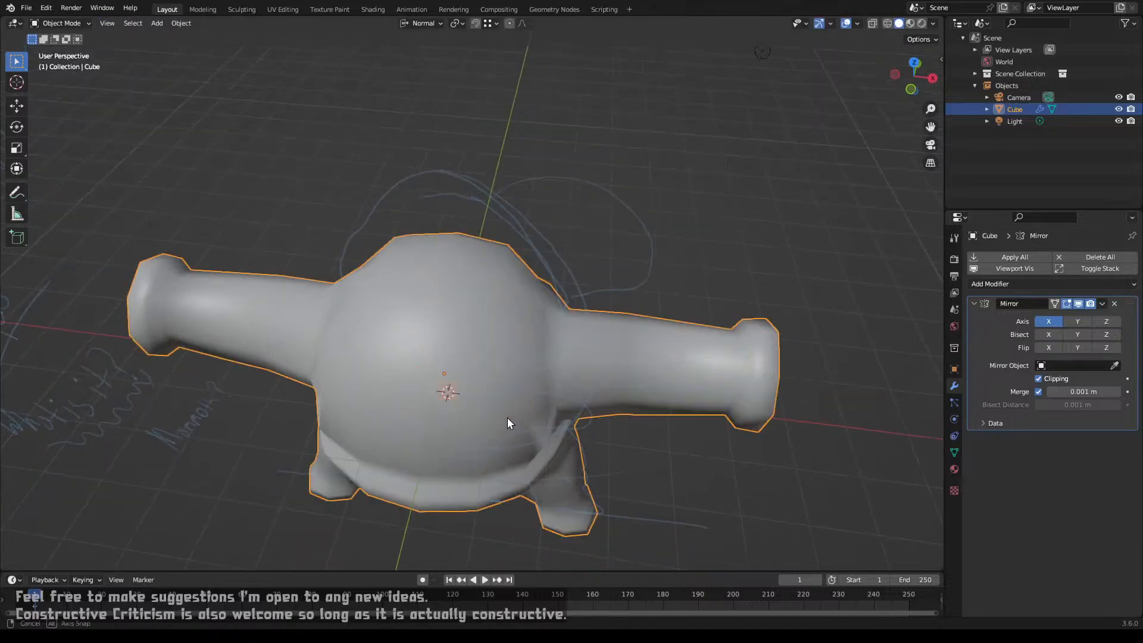
Step: Hide the body mesh and bring up the head part of the reference sketch in the front orthographic view
{"action": "mouse_move", "coordinate": [507, 416]}
{"action": "middle_mouse_down"}
{"action": "mouse_move", "coordinate": [541, 363]}
{"action": "mouse_move", "coordinate": [556, 362]}
{"action": "mouse_move", "coordinate": [519, 376]}
{"action": "mouse_move", "coordinate": [486, 362]}
{"action": "mouse_move", "coordinate": [487, 382]}
{"action": "mouse_move", "coordinate": [487, 327]}
{"action": "mouse_move", "coordinate": [488, 345]}
{"action": "middle_mouse_up"}
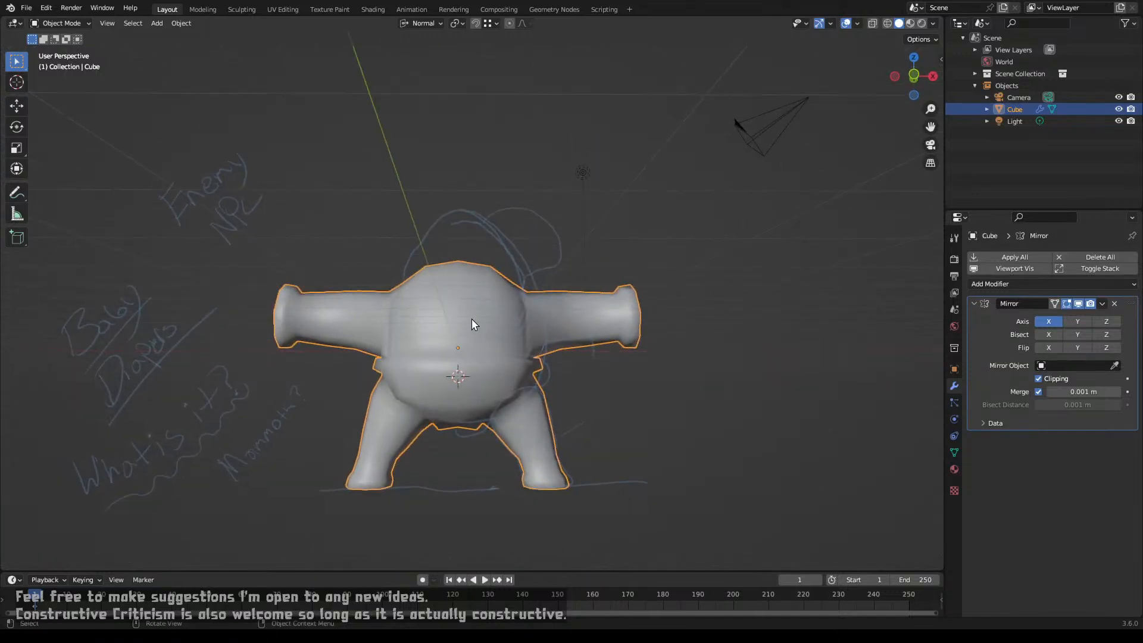
{"action": "key", "text": "KP_1"}
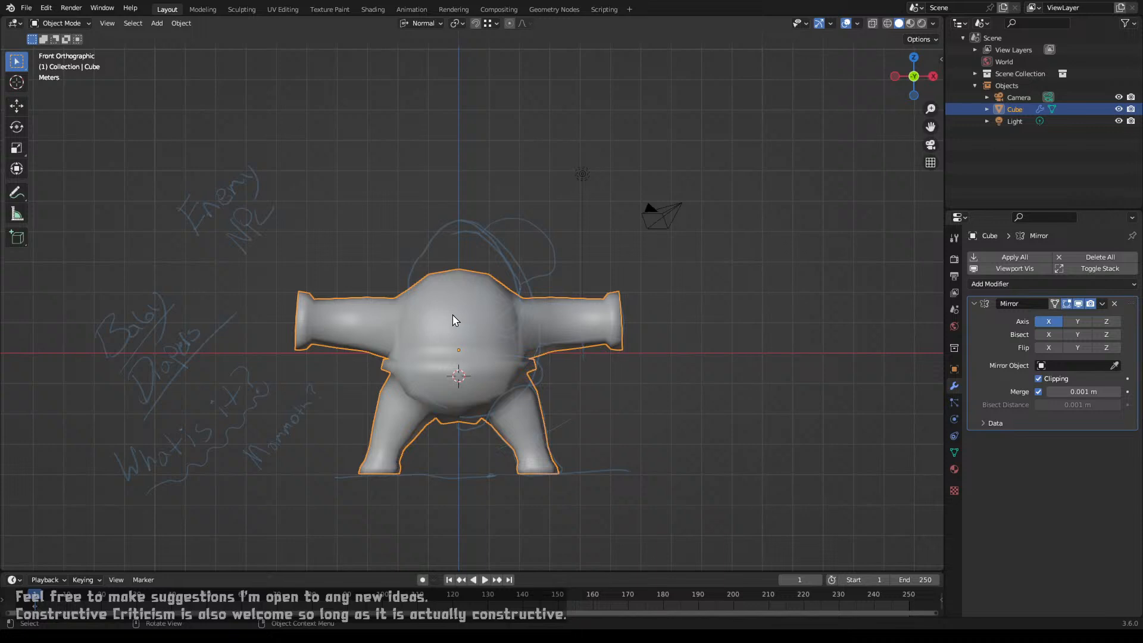
{"action": "key", "text": "h"}
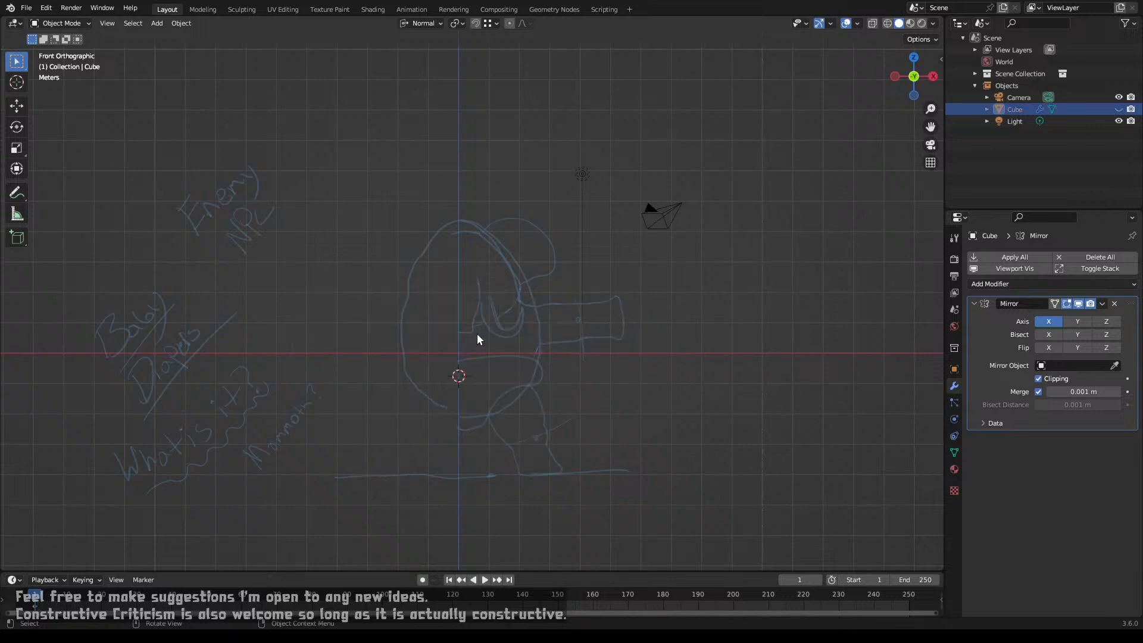
{"action": "scroll", "coordinate": [485, 327], "scroll_direction": "up", "scroll_amount": 5}
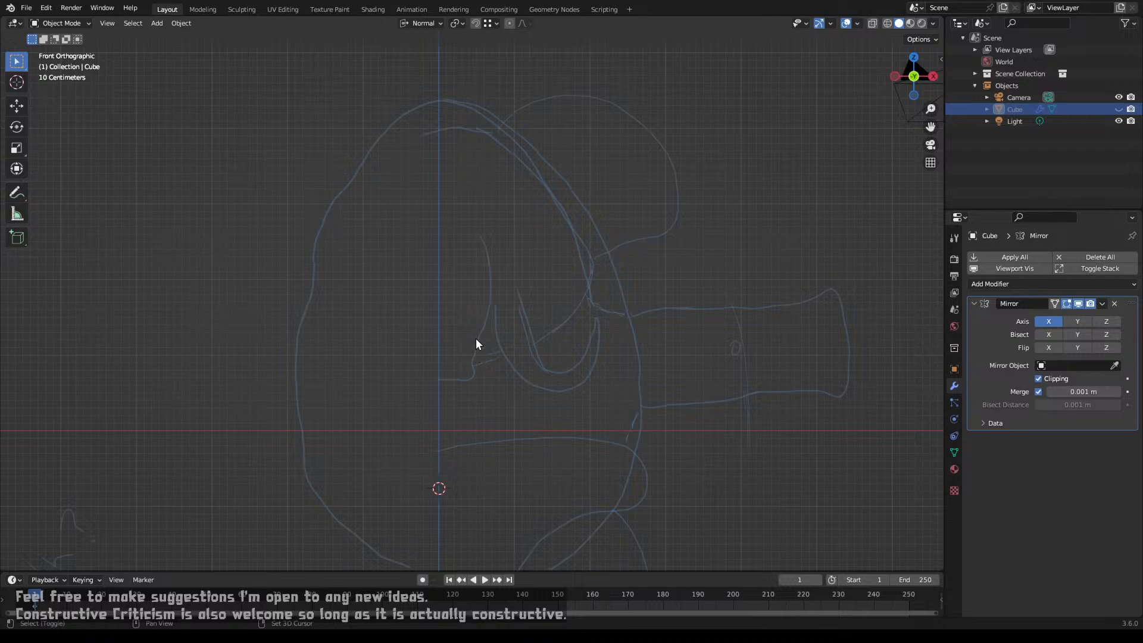
{"action": "key", "text": "shift+a"}
{"action": "mouse_move", "coordinate": [476, 338]}
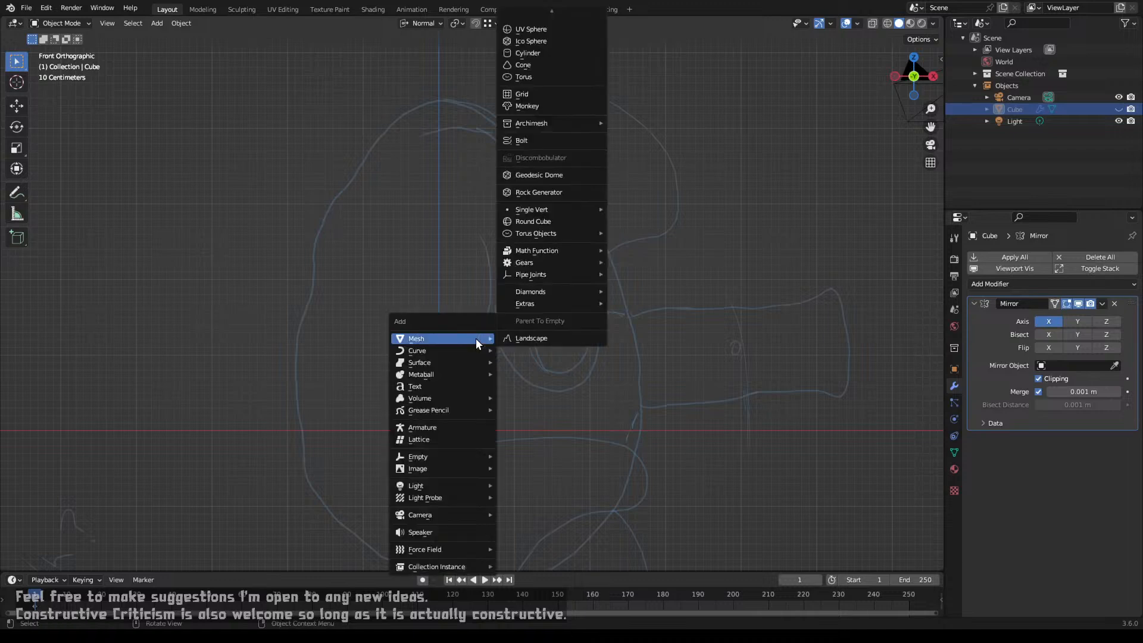
{"action": "left_click", "coordinate": [539, 28]}
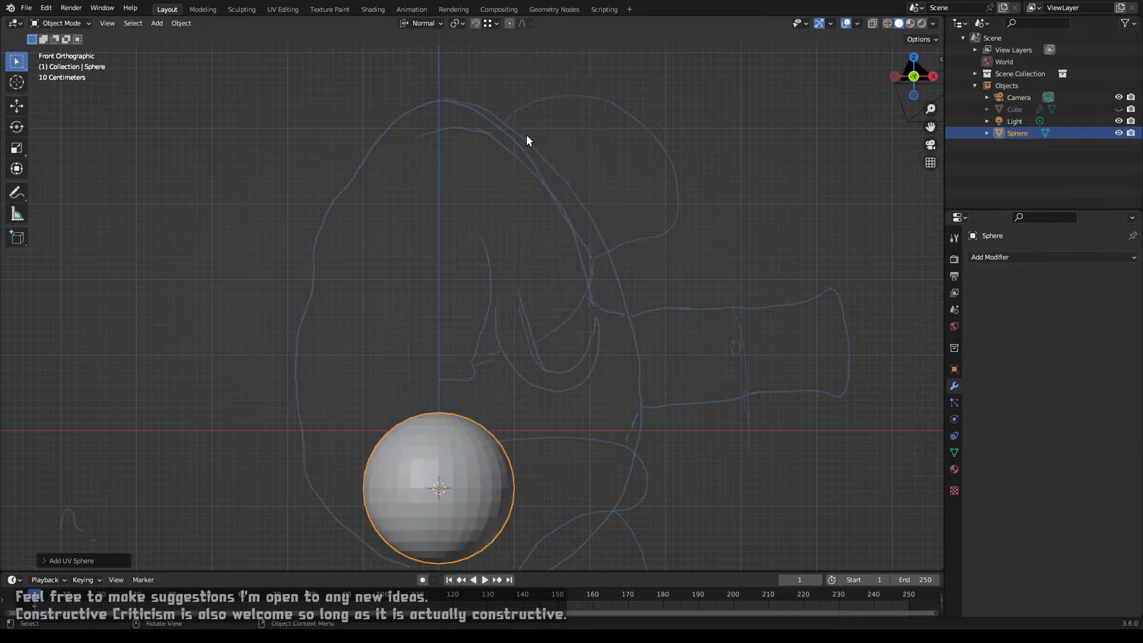
{"action": "key", "text": "x"}
{"action": "left_click", "coordinate": [498, 233]}
Step: Add a cube and raise it along the Z axis into the head area of the sketch
{"action": "key", "text": "shift+a"}
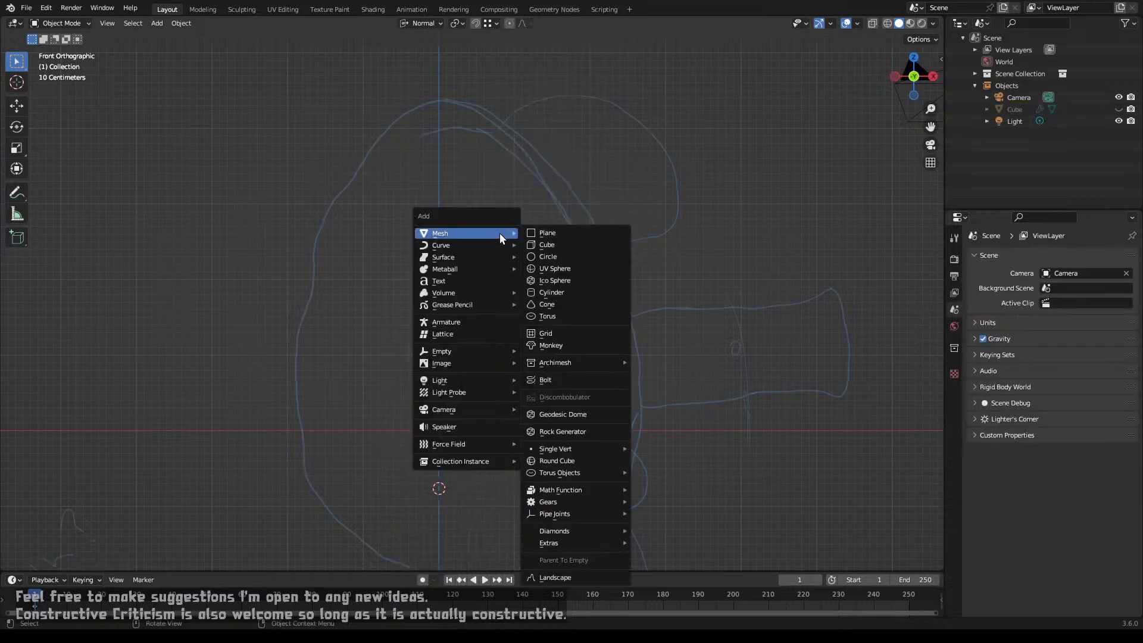
{"action": "left_click", "coordinate": [559, 244]}
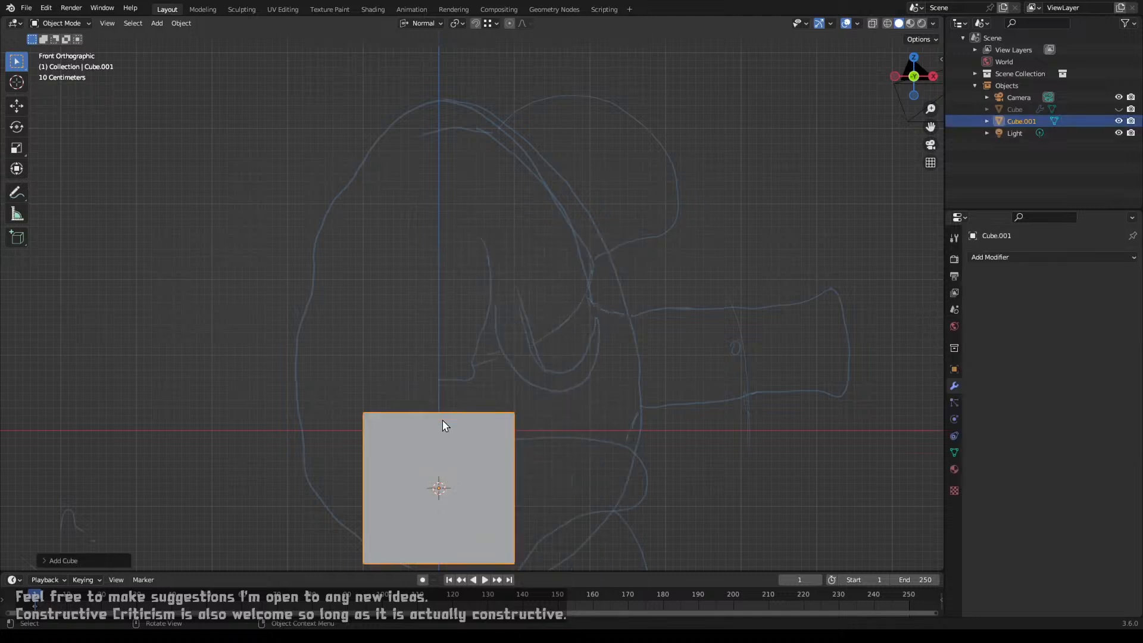
{"action": "key", "text": "g"}
{"action": "key", "text": "z"}
{"action": "left_click", "coordinate": [446, 171]}
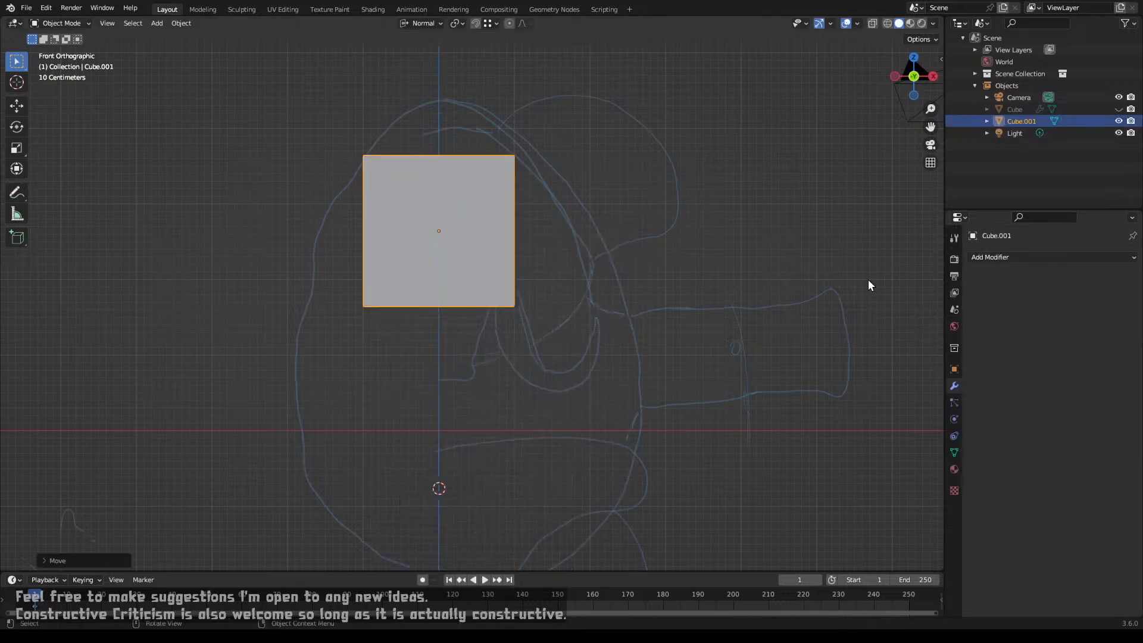
Step: Add a Multiresolution modifier to the new cube, subdivide it once, and apply the modifier
{"action": "left_click", "coordinate": [1011, 257]}
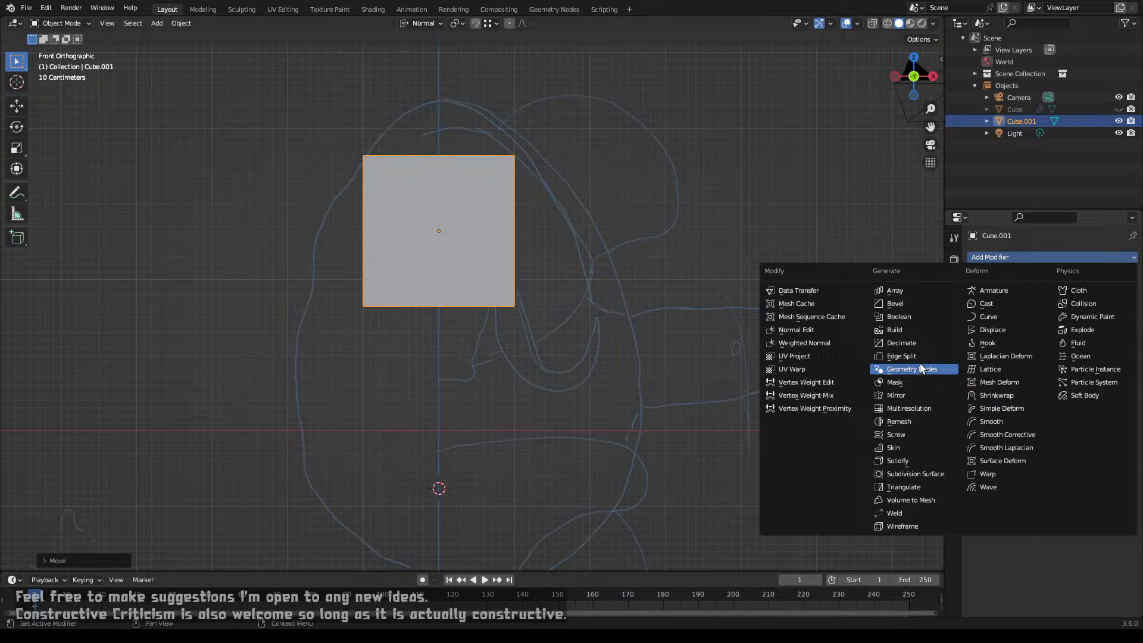
{"action": "left_click", "coordinate": [915, 410]}
{"action": "left_click", "coordinate": [1044, 408]}
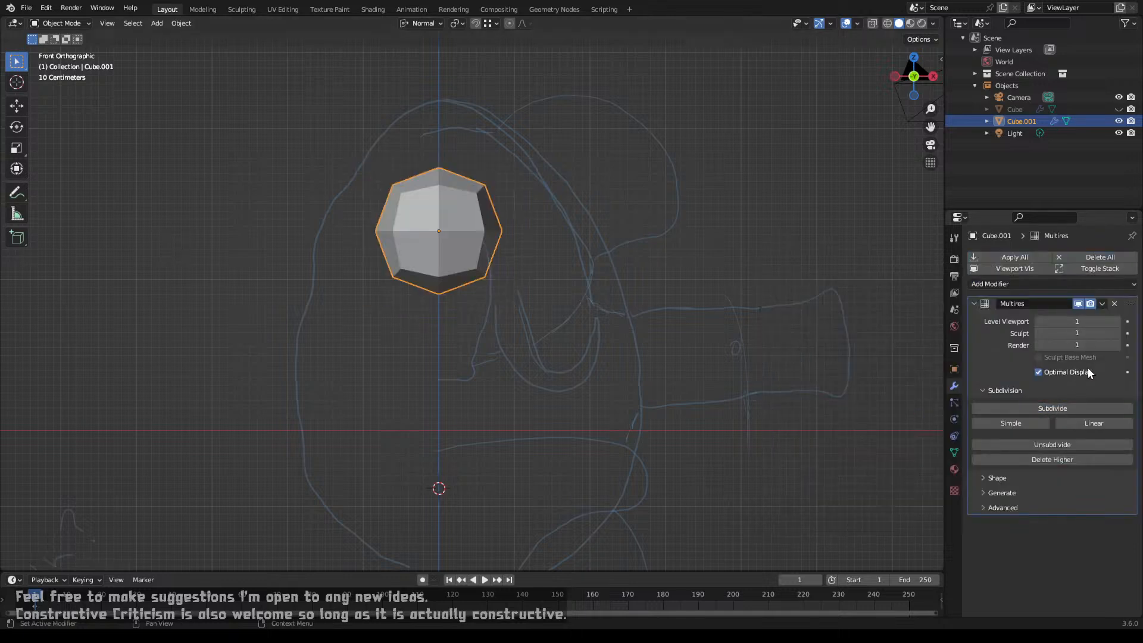
{"action": "left_click", "coordinate": [1102, 303]}
{"action": "left_click", "coordinate": [1082, 317]}
Step: Delete the vertices of the rounded cube's negative-X half, selecting them through the mesh in wireframe shading
{"action": "key", "text": "Tab"}
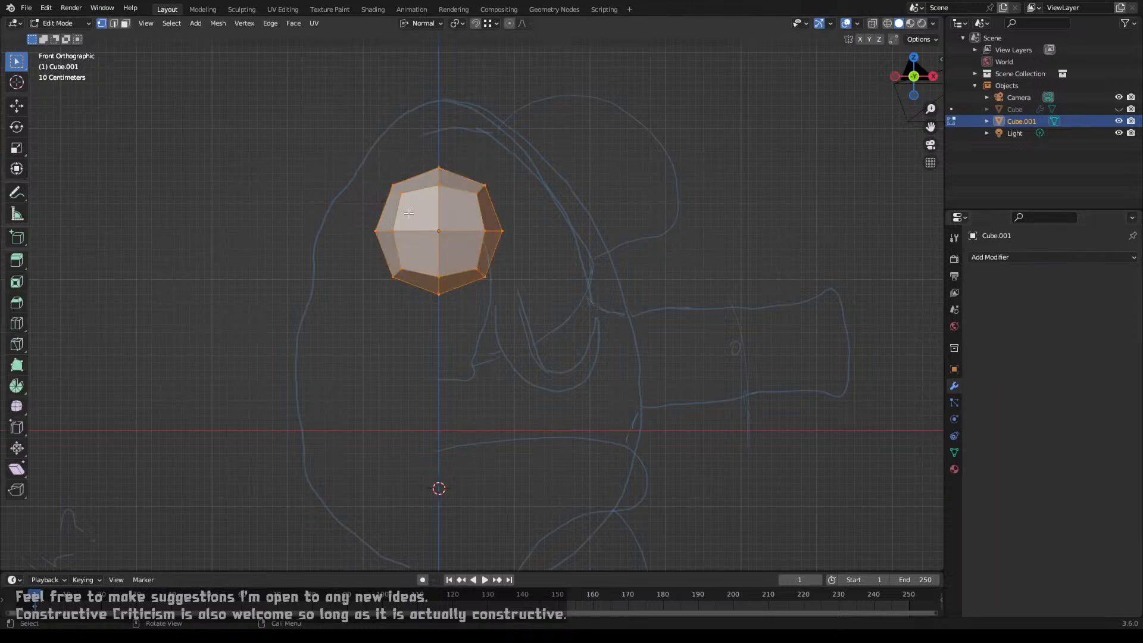
{"action": "key", "text": "alt+a"}
{"action": "key", "text": "c"}
{"action": "key", "text": "z"}
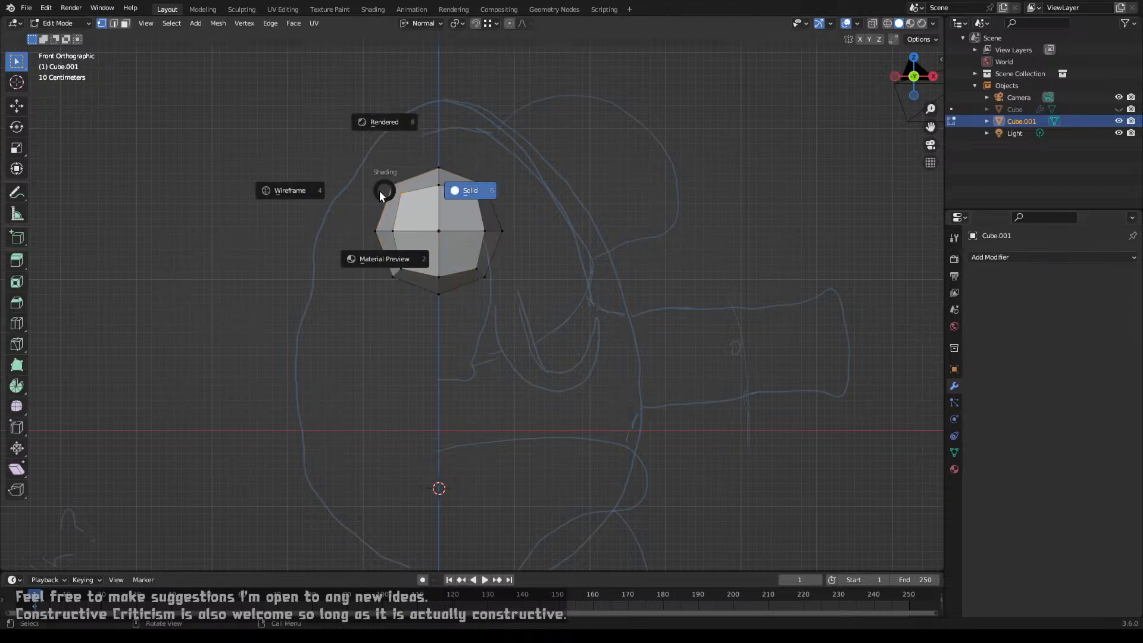
{"action": "left_click", "coordinate": [380, 190]}
{"action": "left_click_drag", "start_coordinate": [391, 190], "coordinate": [385, 286]}
{"action": "right_click", "coordinate": [385, 286]}
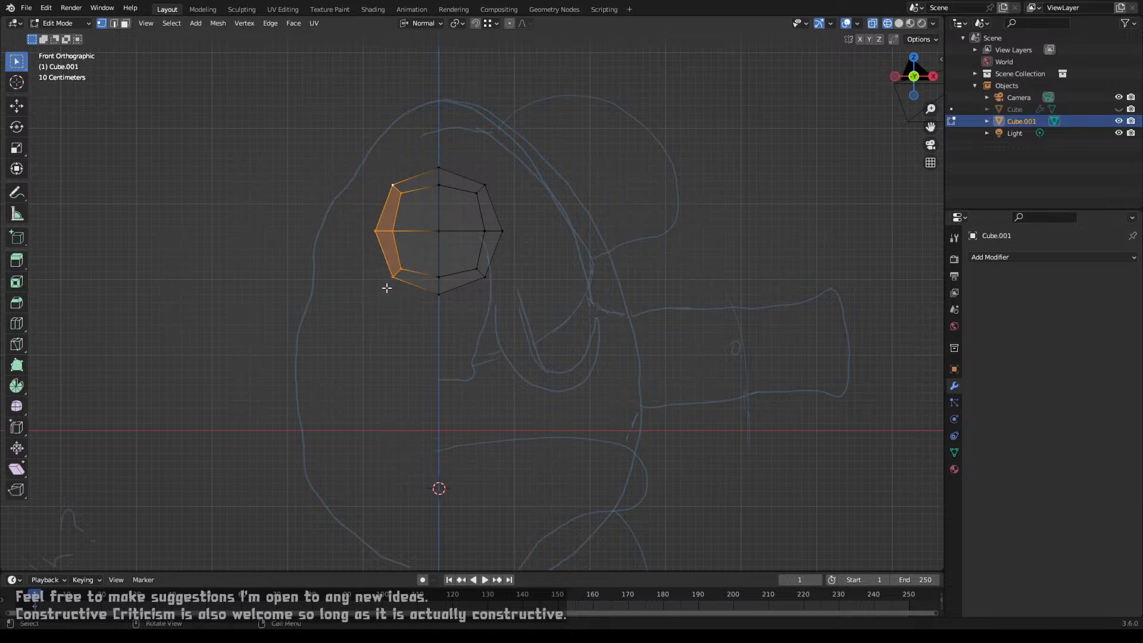
{"action": "key", "text": "x"}
{"action": "left_click", "coordinate": [370, 206]}
Step: Add a Mirror modifier on the X axis to the remaining half of the head mesh
{"action": "key", "text": "Tab"}
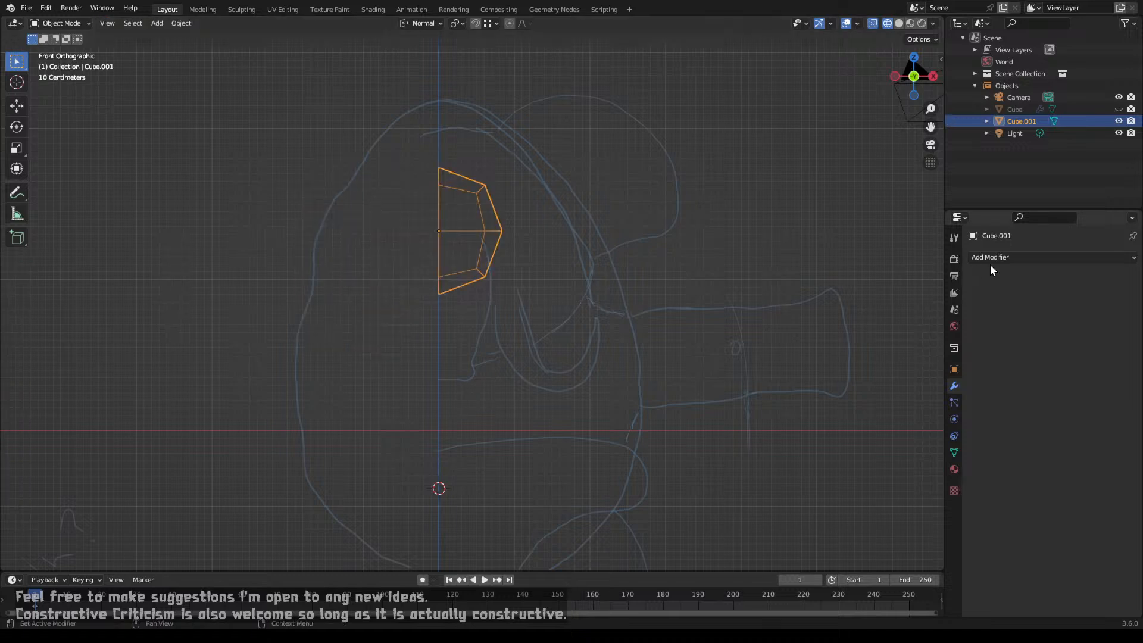
{"action": "left_click", "coordinate": [991, 257]}
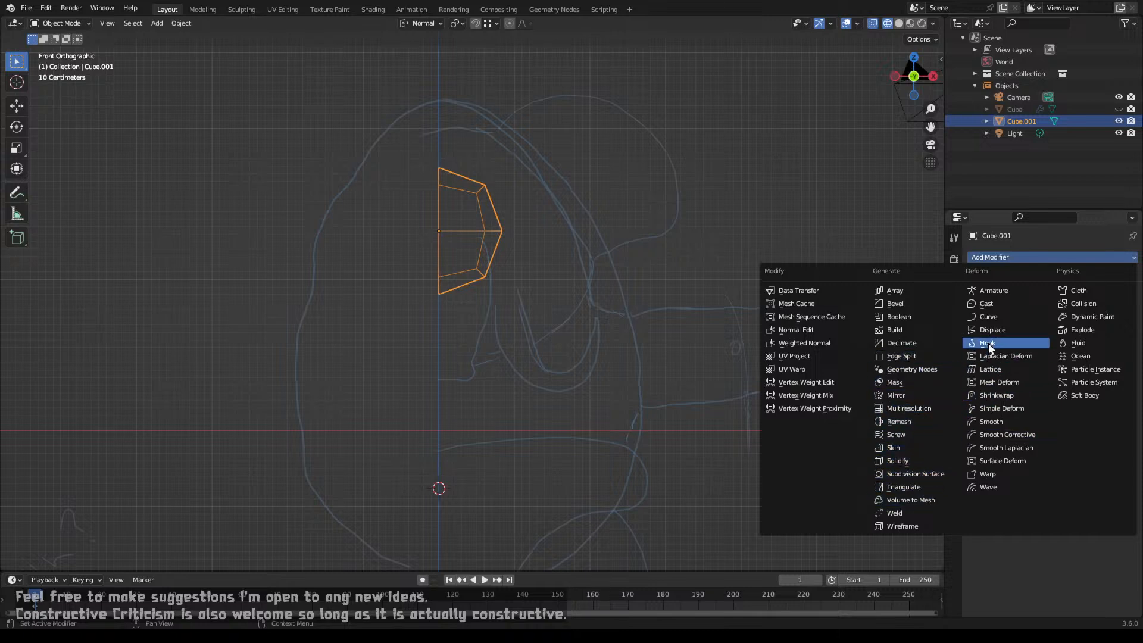
{"action": "left_click", "coordinate": [915, 397]}
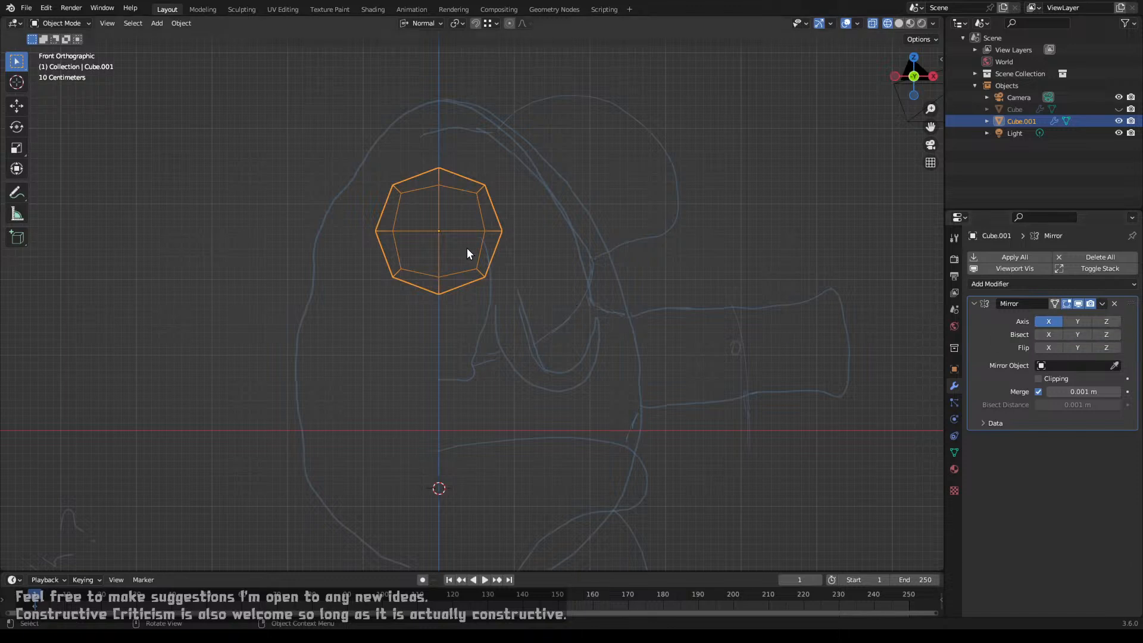
Step: Scale the mirrored head mesh up uniformly to about 1.9 times its size to fit the sketched head
{"action": "key", "text": "s"}
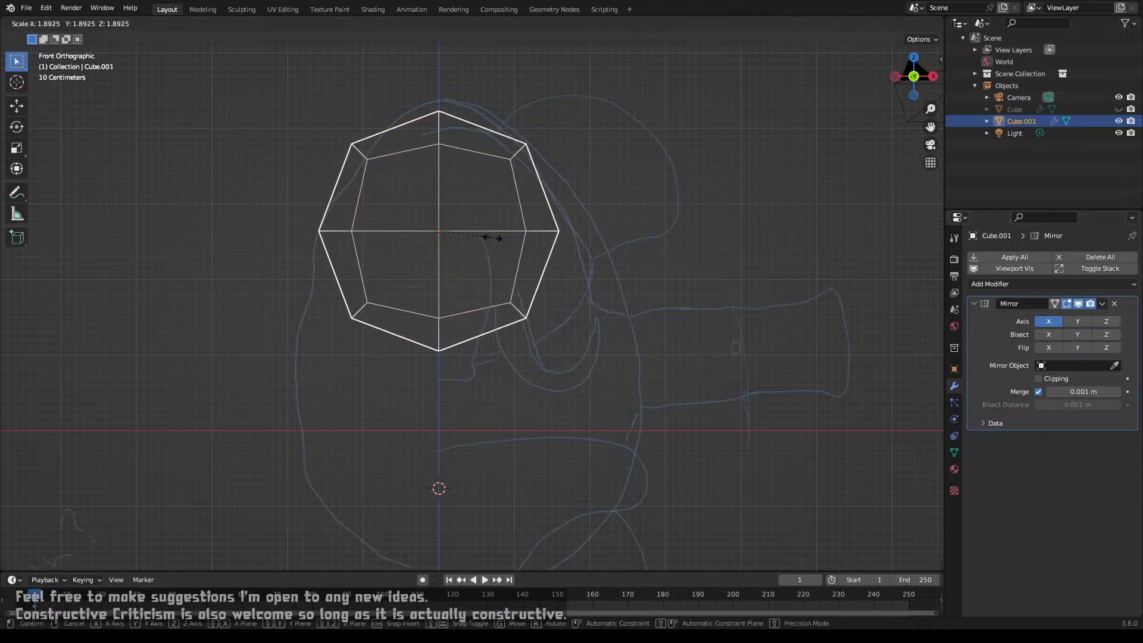
{"action": "left_click", "coordinate": [488, 238]}
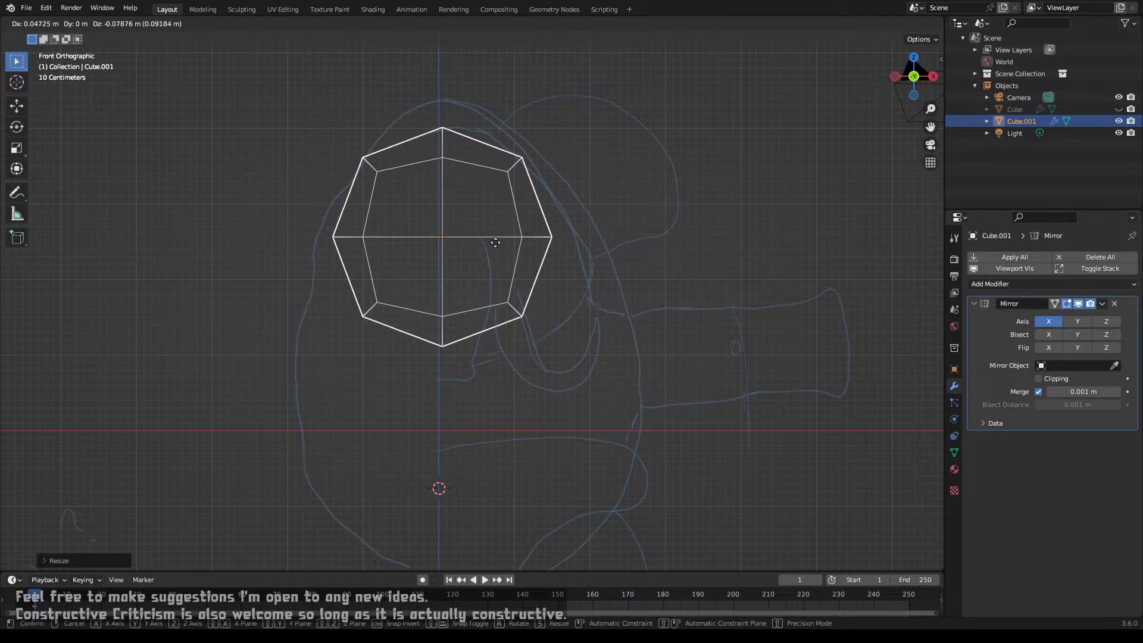
{"action": "right_click", "coordinate": [495, 242]}
{"action": "key", "text": "s"}
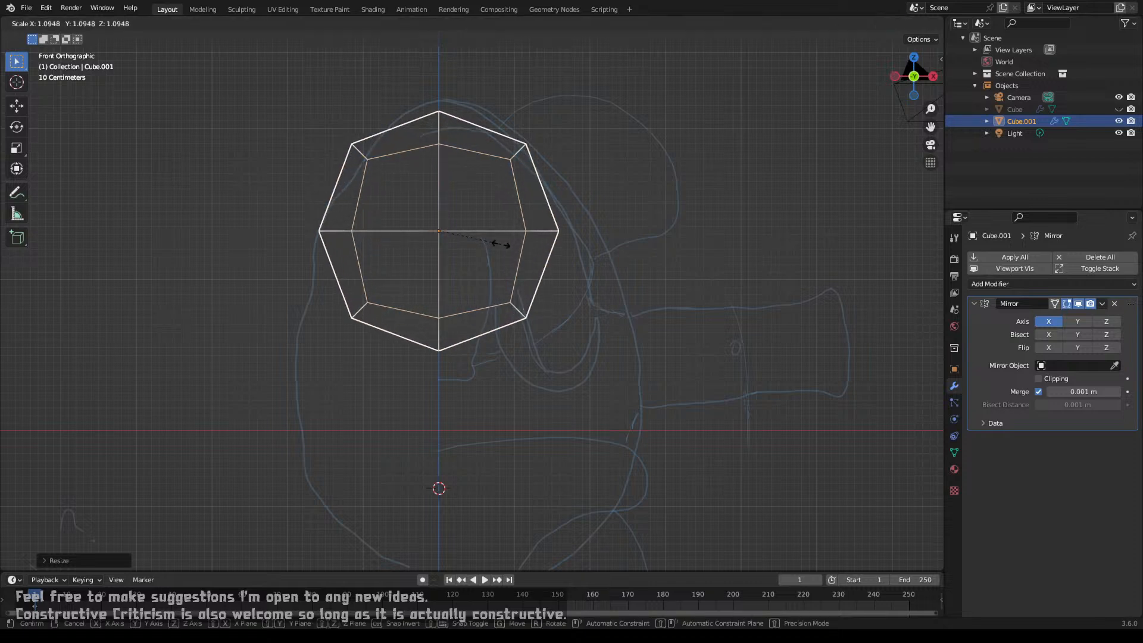
{"action": "left_click", "coordinate": [499, 244]}
Step: Move the head's lower outer vertices outward about 0.6 m to meet the sketched outline
{"action": "key", "text": "Tab"}
{"action": "key", "text": "c"}
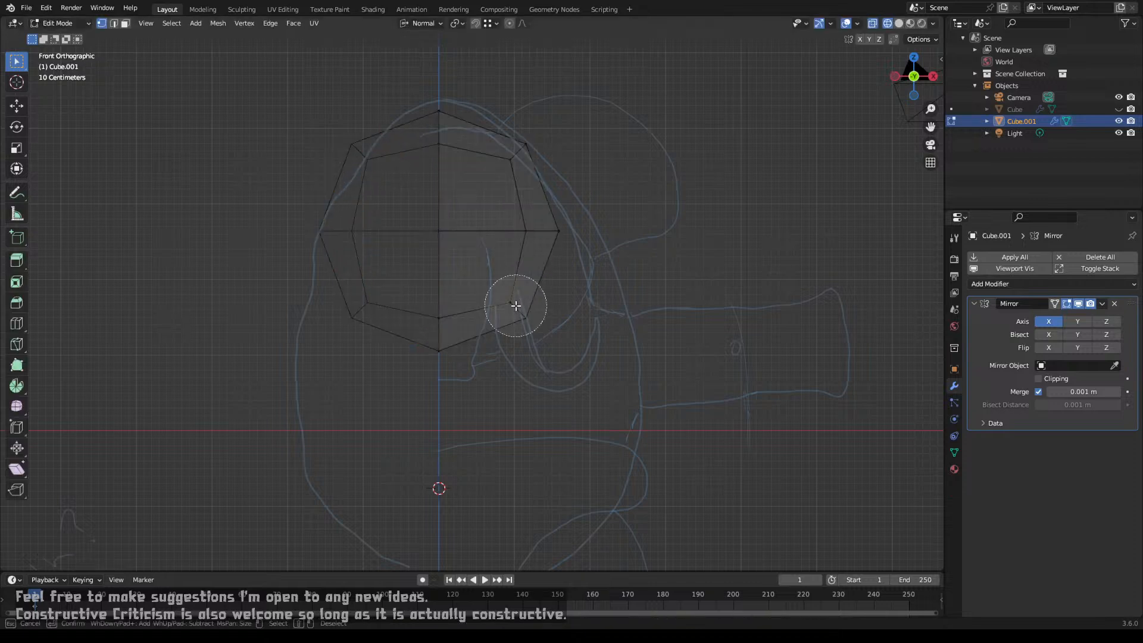
{"action": "left_click", "coordinate": [518, 303]}
{"action": "key", "text": "Escape"}
{"action": "key", "text": "g"}
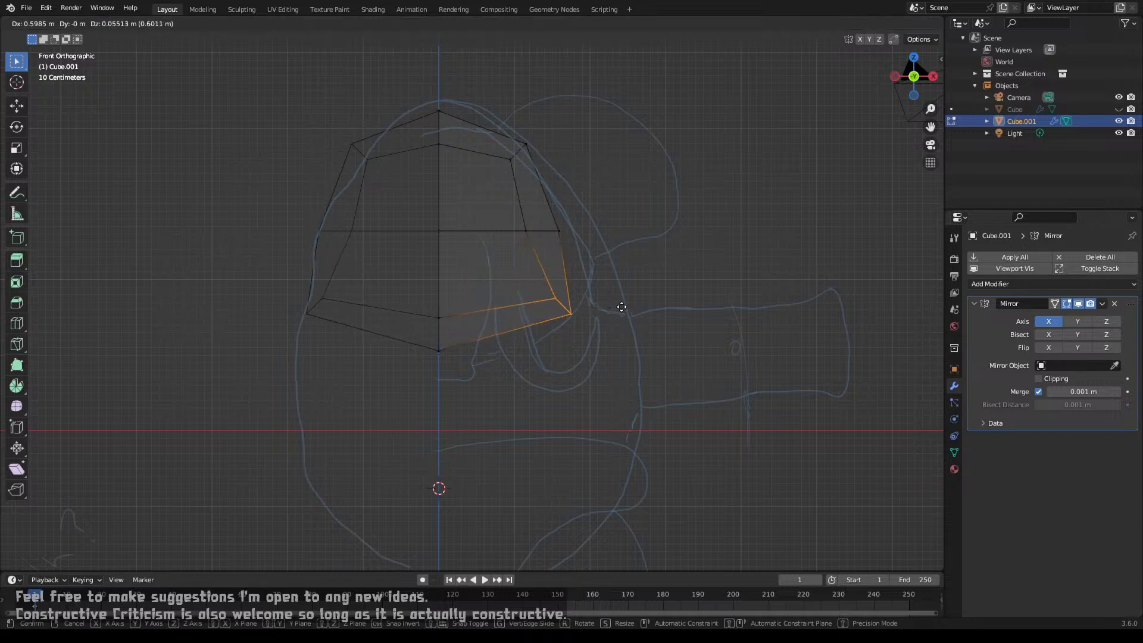
{"action": "left_click", "coordinate": [622, 306]}
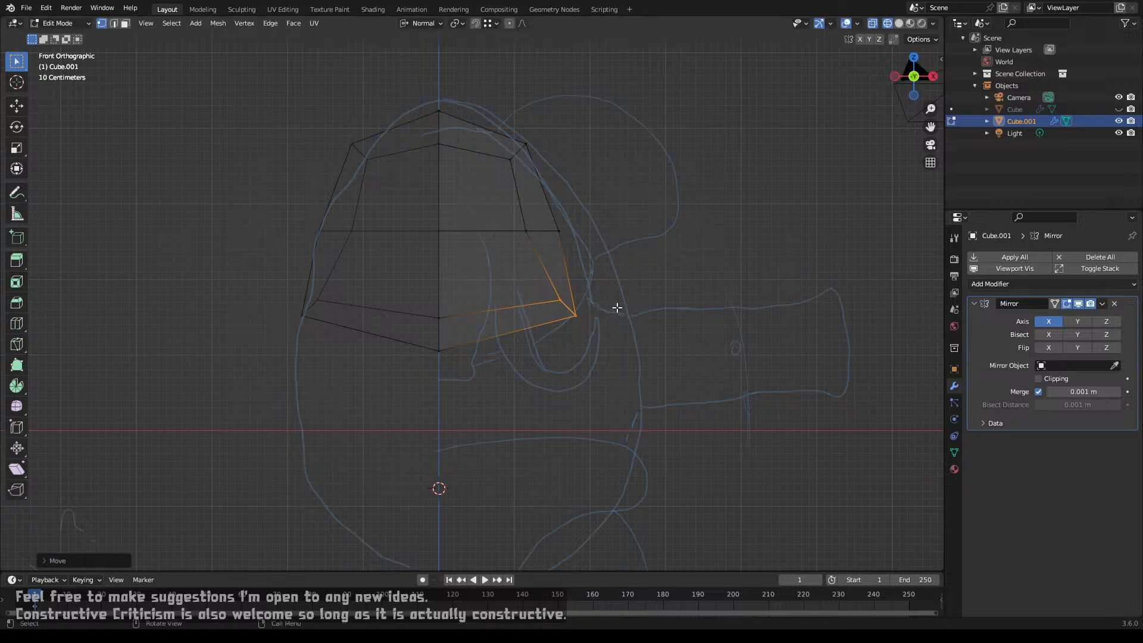
Step: Move the head's outer vertices at mid-height outward about 0.24 m to widen it toward the sketched outline
{"action": "key", "text": "alt+a"}
{"action": "key", "text": "c"}
{"action": "left_click", "coordinate": [531, 236]}
{"action": "right_click", "coordinate": [531, 236]}
{"action": "key", "text": "g"}
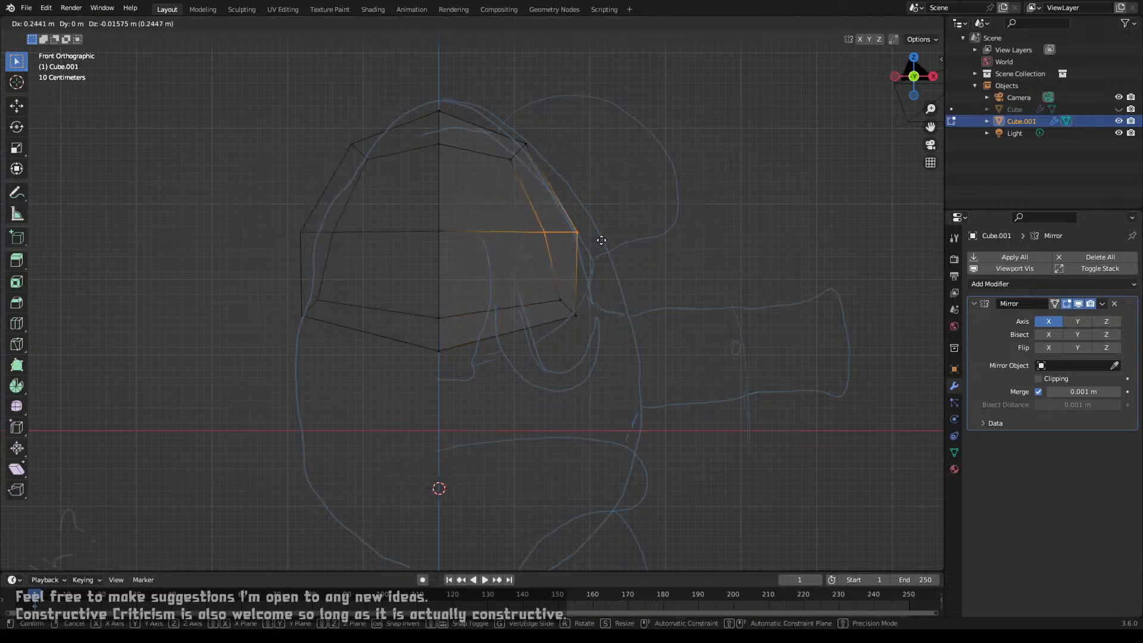
{"action": "left_click", "coordinate": [602, 240]}
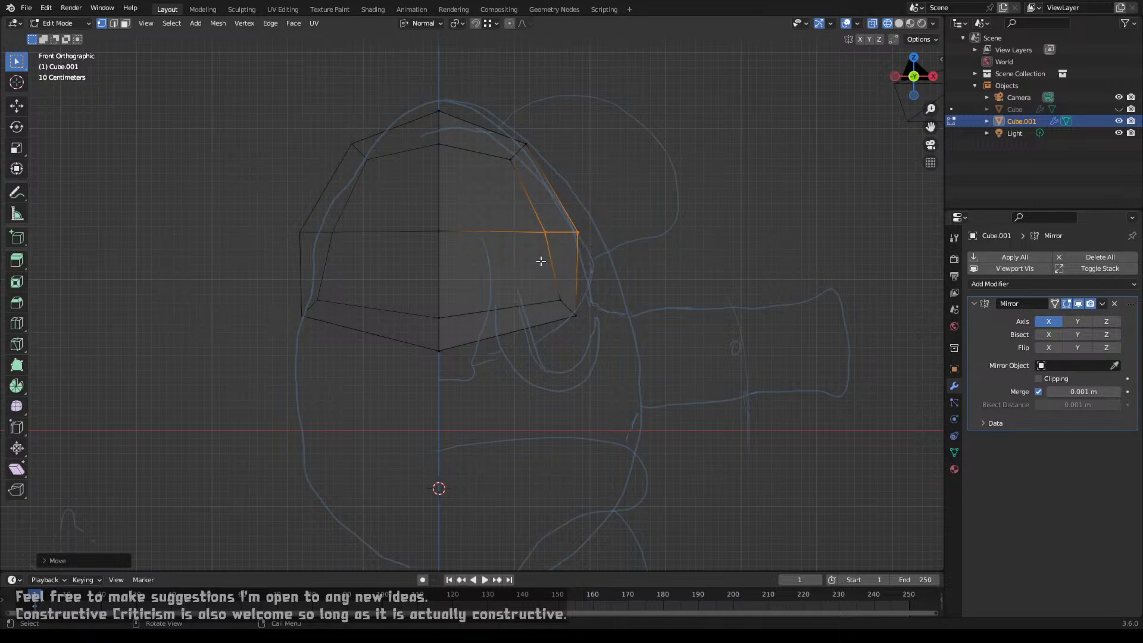
Step: Raise the head's bottom centre vertex along the Z axis to flatten the underside
{"action": "middle_click_drag", "start_coordinate": [459, 317], "coordinate": [401, 331]}
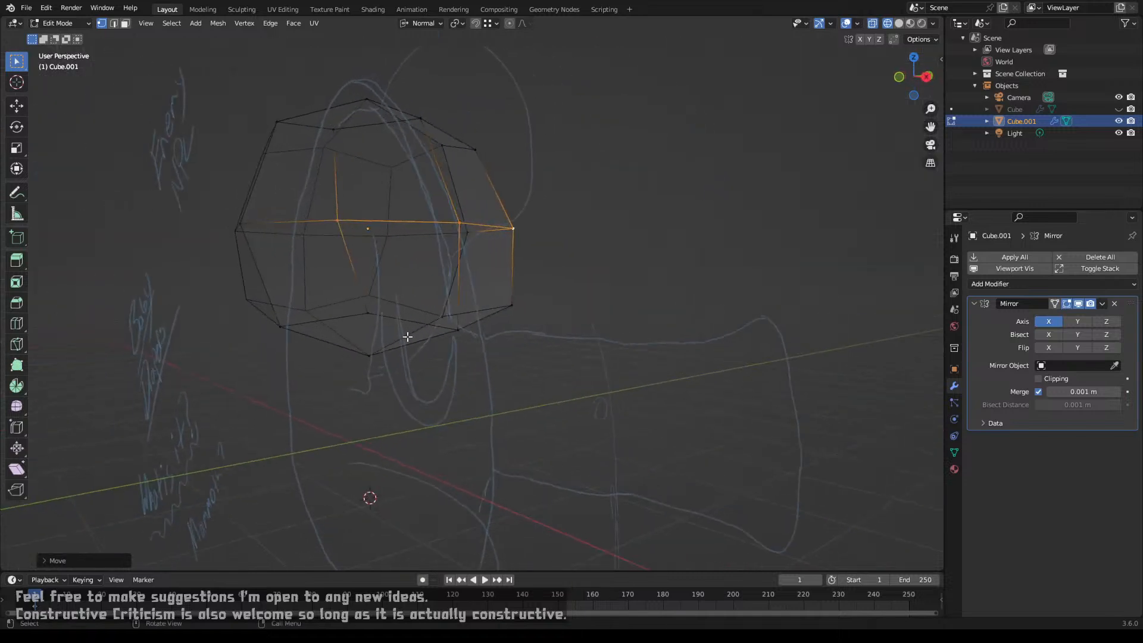
{"action": "left_click", "coordinate": [381, 351]}
{"action": "key", "text": "g"}
{"action": "key", "text": "z"}
{"action": "left_click", "coordinate": [394, 333]}
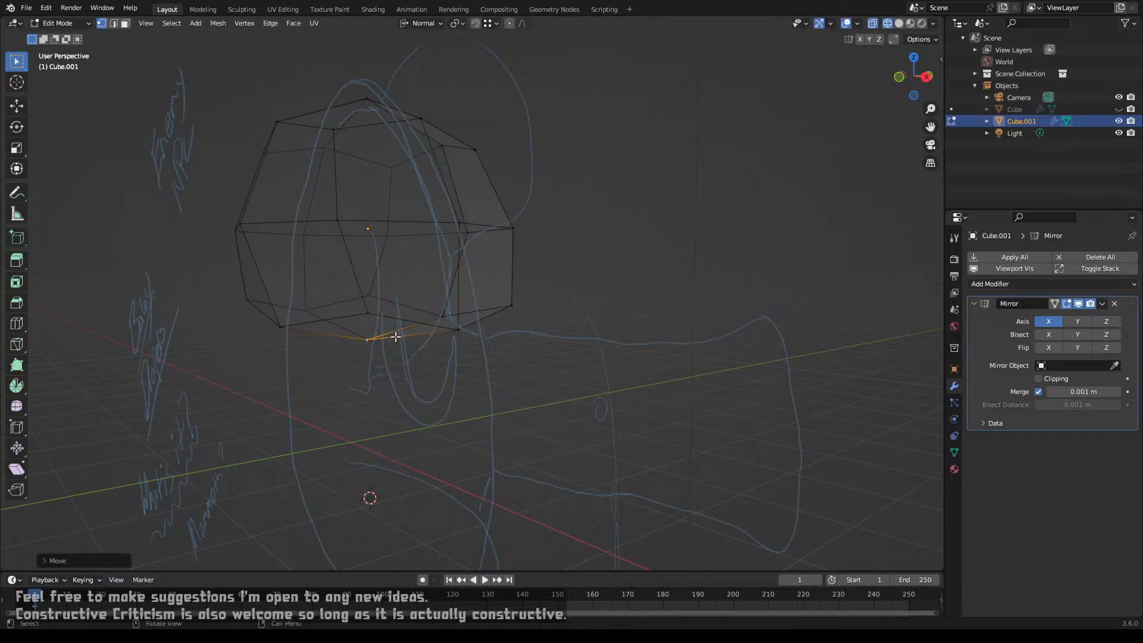
Step: Return the viewport to solid shading, check the head's overall form from the side, and reopen its mesh for editing
{"action": "scroll", "coordinate": [397, 332], "scroll_direction": "down", "scroll_amount": 3}
{"action": "key", "text": "Tab"}
{"action": "mouse_move", "coordinate": [399, 331]}
{"action": "middle_mouse_down"}
{"action": "mouse_move", "coordinate": [428, 317]}
{"action": "mouse_move", "coordinate": [517, 336]}
{"action": "mouse_move", "coordinate": [433, 364]}
{"action": "mouse_move", "coordinate": [522, 362]}
{"action": "mouse_move", "coordinate": [567, 387]}
{"action": "mouse_move", "coordinate": [566, 432]}
{"action": "mouse_move", "coordinate": [524, 348]}
{"action": "mouse_move", "coordinate": [556, 309]}
{"action": "mouse_move", "coordinate": [491, 340]}
{"action": "mouse_move", "coordinate": [523, 334]}
{"action": "mouse_move", "coordinate": [689, 357]}
{"action": "mouse_move", "coordinate": [690, 379]}
{"action": "mouse_move", "coordinate": [684, 360]}
{"action": "middle_mouse_up"}
{"action": "key", "text": "z"}
{"action": "left_click", "coordinate": [466, 331]}
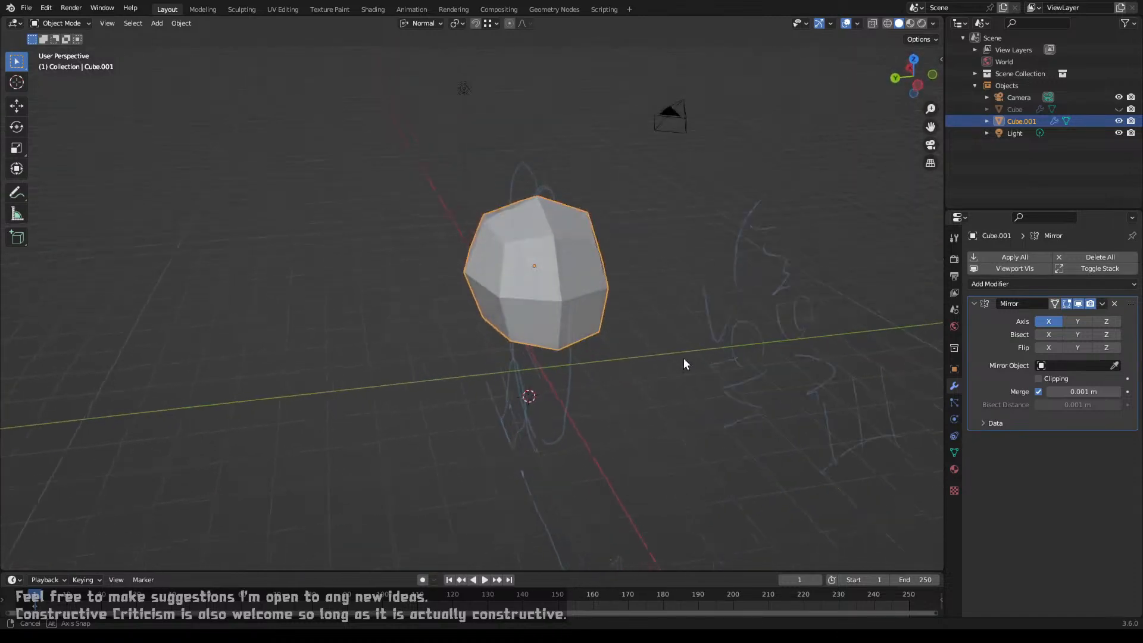
{"action": "key", "text": "Tab"}
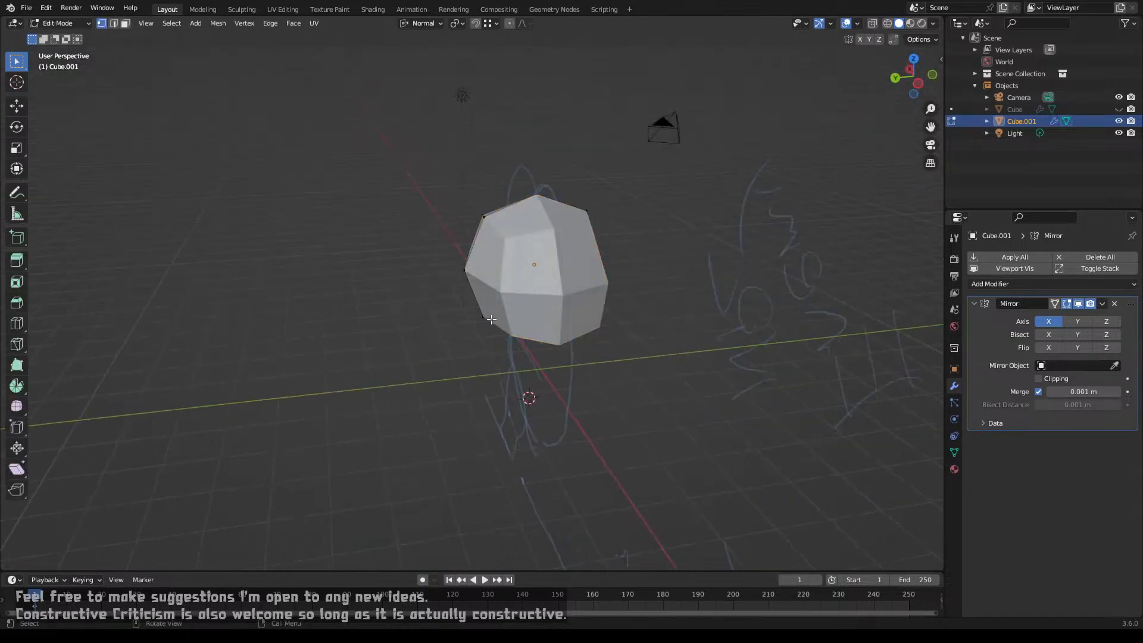
Step: Move the head's selected outer vertex along the global Y axis and check the head's form from the front
{"action": "key", "text": "g"}
{"action": "key", "text": "x"}
{"action": "key", "text": "y"}
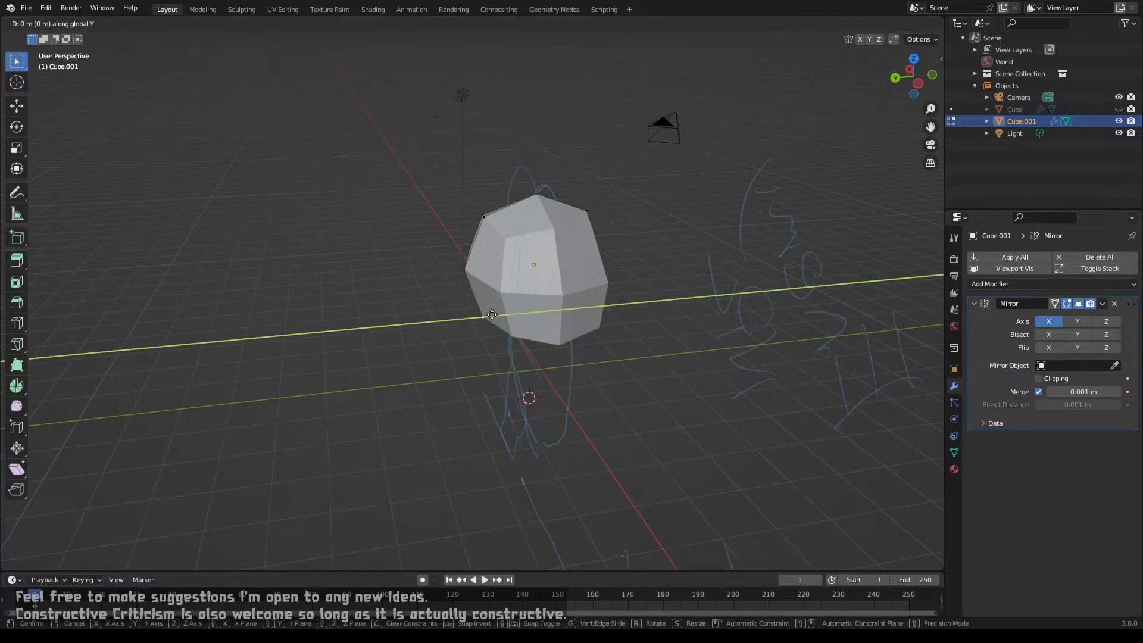
{"action": "left_click", "coordinate": [476, 326]}
{"action": "mouse_move", "coordinate": [476, 326]}
{"action": "middle_mouse_down"}
{"action": "mouse_move", "coordinate": [524, 298]}
{"action": "mouse_move", "coordinate": [556, 309]}
{"action": "mouse_move", "coordinate": [426, 354]}
{"action": "middle_mouse_up"}
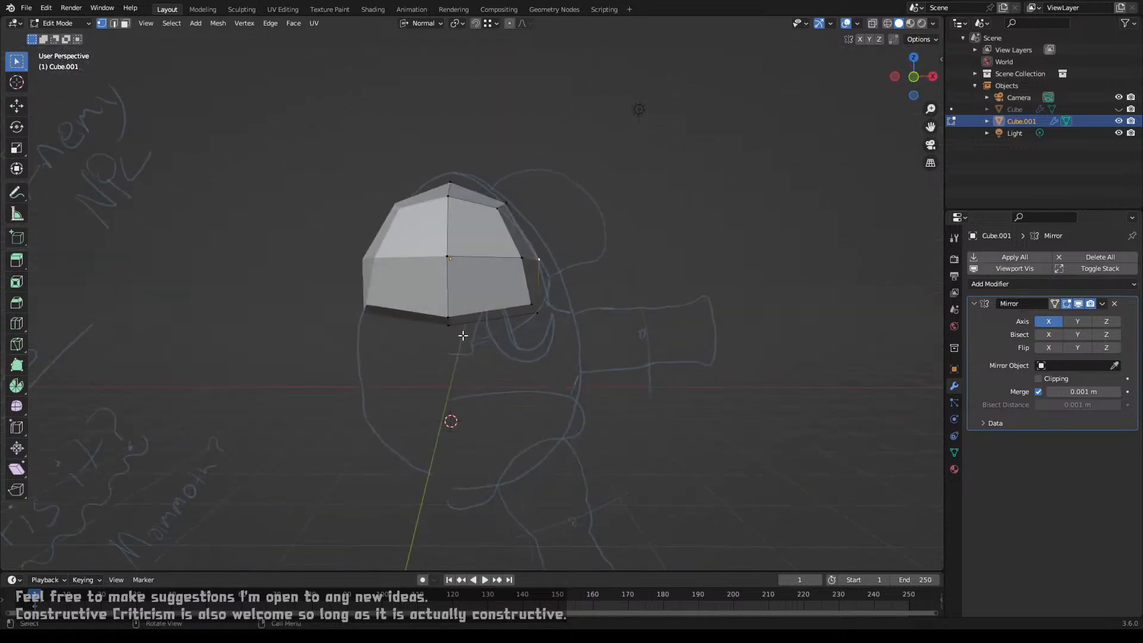
{"action": "mouse_move", "coordinate": [508, 301]}
{"action": "middle_mouse_down"}
{"action": "mouse_move", "coordinate": [495, 324]}
{"action": "mouse_move", "coordinate": [511, 286]}
{"action": "middle_mouse_up"}
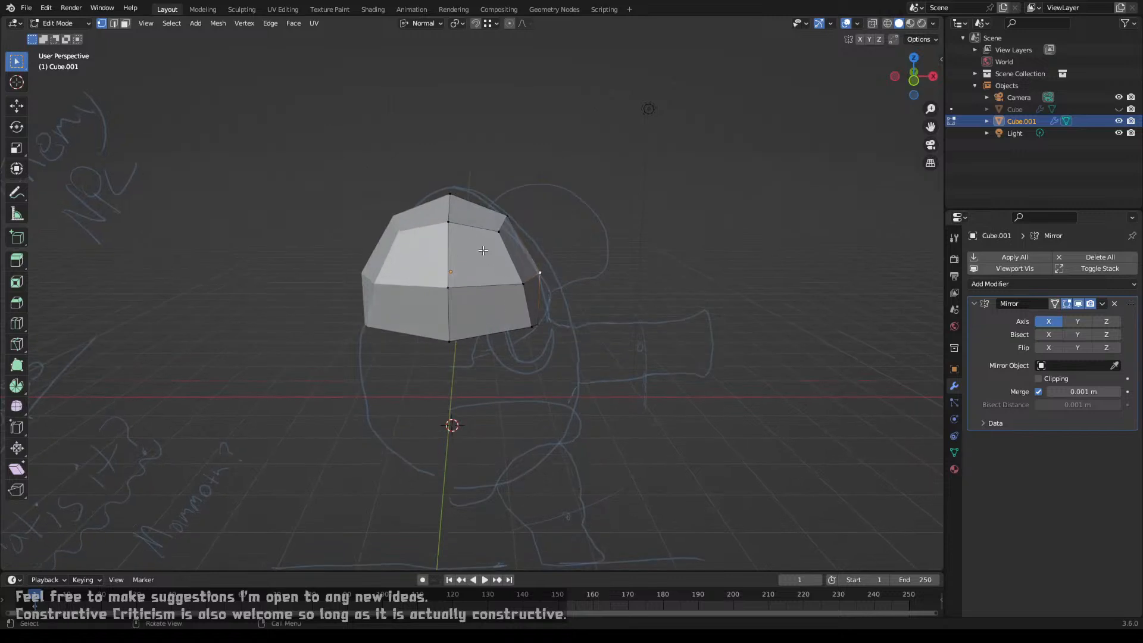
{"action": "middle_click_drag", "start_coordinate": [484, 250], "coordinate": [466, 273]}
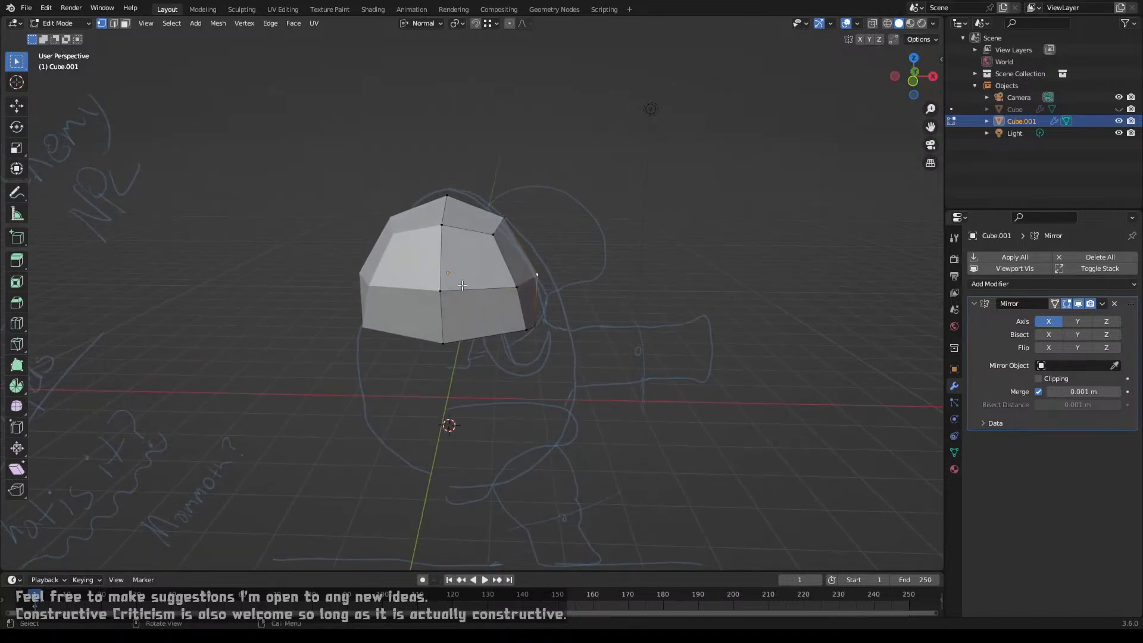
Step: Snap the 3D cursor to the head's front centre vertex and grow the selection to the faces around it
{"action": "scroll", "coordinate": [462, 286], "scroll_direction": "up", "scroll_amount": 2}
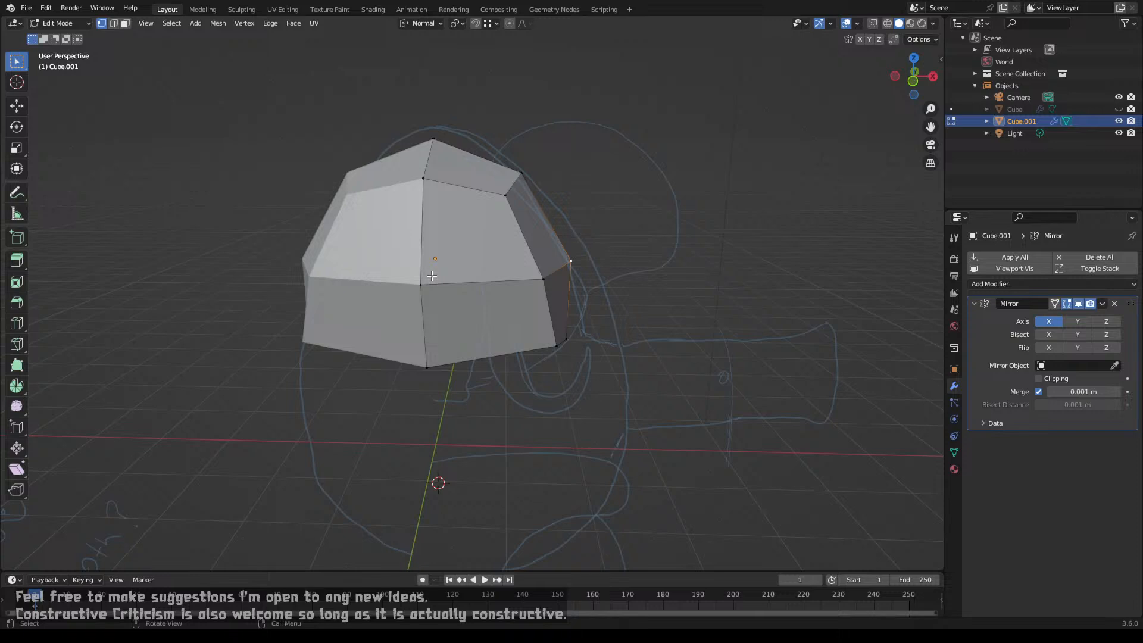
{"action": "key", "text": "3"}
{"action": "key", "text": "1"}
{"action": "left_click", "coordinate": [414, 287]}
{"action": "key", "text": "shift+s"}
{"action": "left_click", "coordinate": [410, 352]}
{"action": "key", "text": "ctrl+KP_Add"}
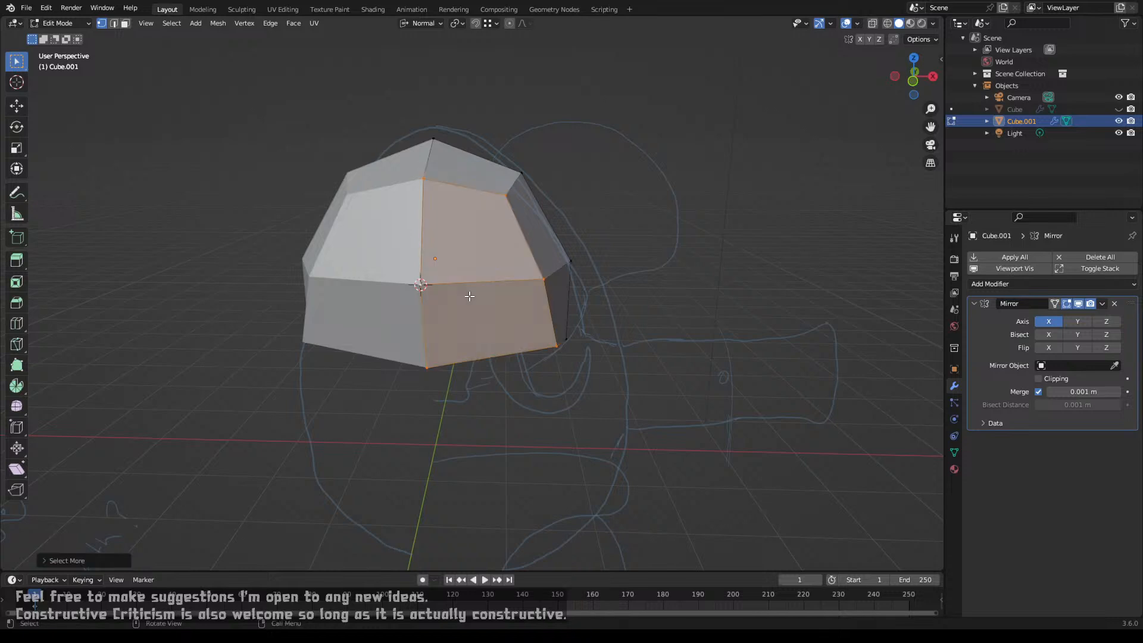
{"action": "key", "text": "e"}
{"action": "right_click", "coordinate": [558, 258]}
{"action": "key", "text": "s"}
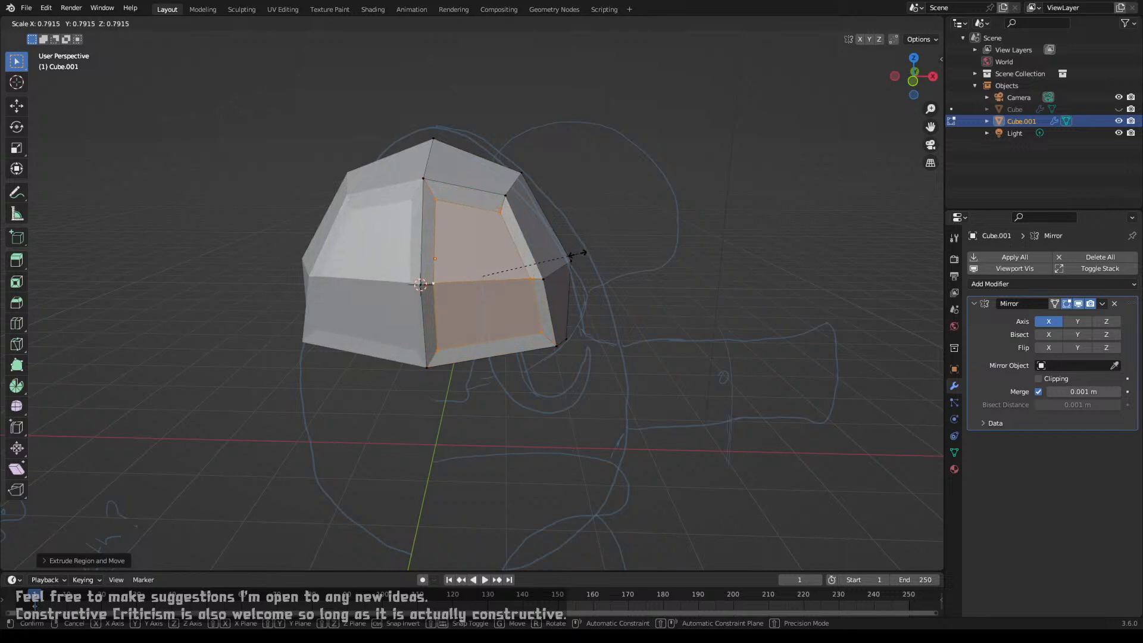
{"action": "right_click", "coordinate": [578, 253]}
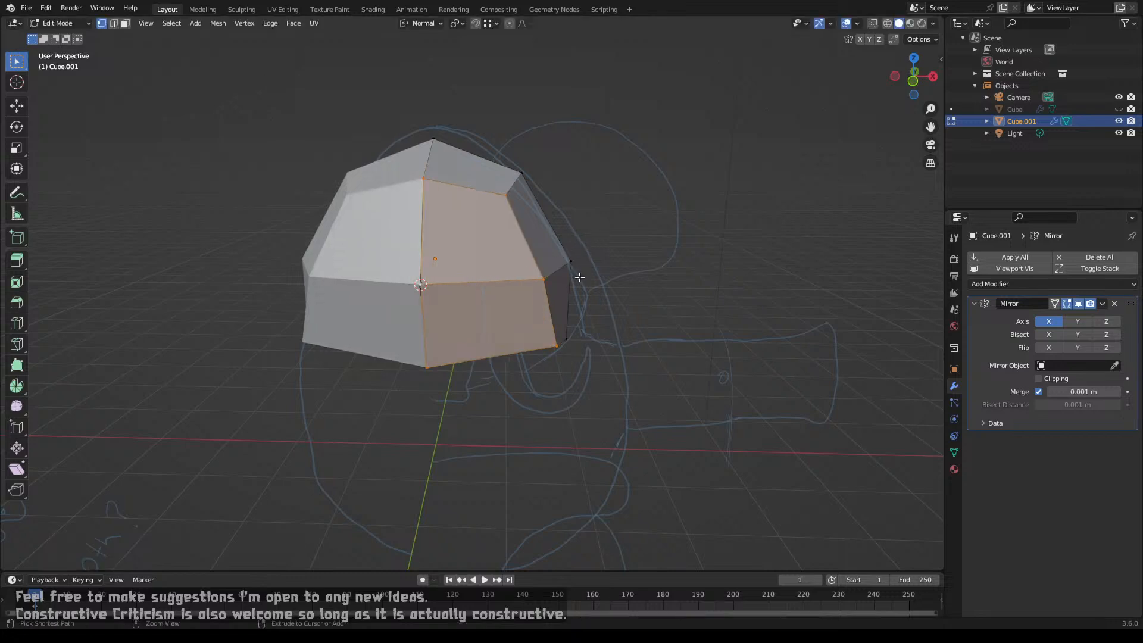
Step: Set the pivot point to 3D Cursor, then extrude the selected front faces in place and scale them to about a quarter size
{"action": "key", "text": "period"}
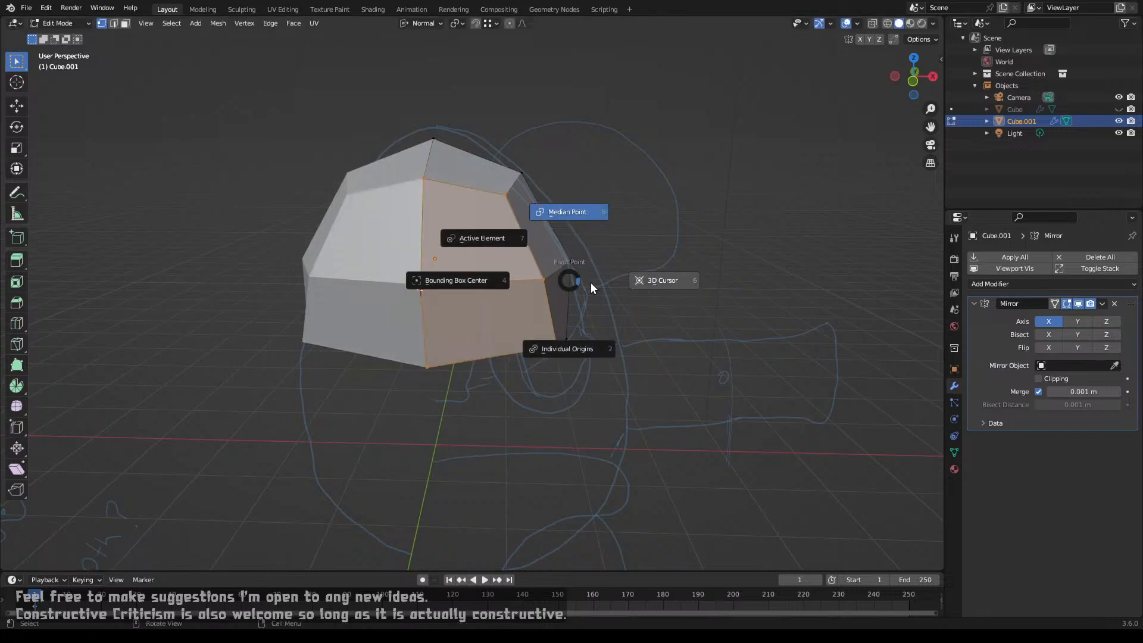
{"action": "left_click", "coordinate": [673, 284]}
{"action": "key", "text": "e"}
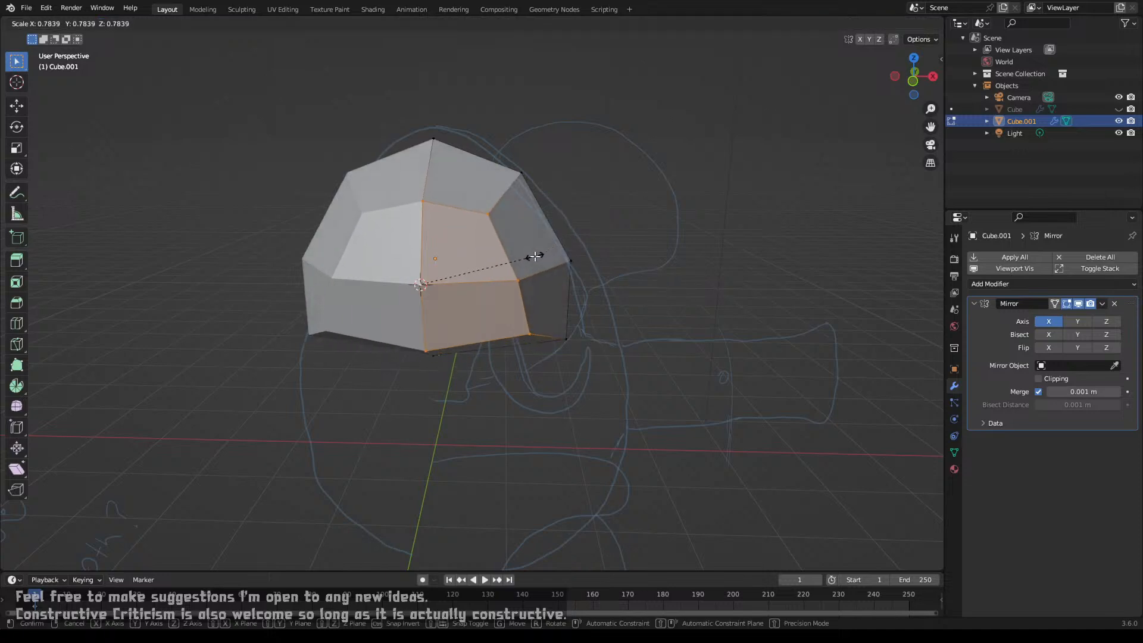
{"action": "right_click", "coordinate": [540, 254]}
{"action": "key", "text": "s"}
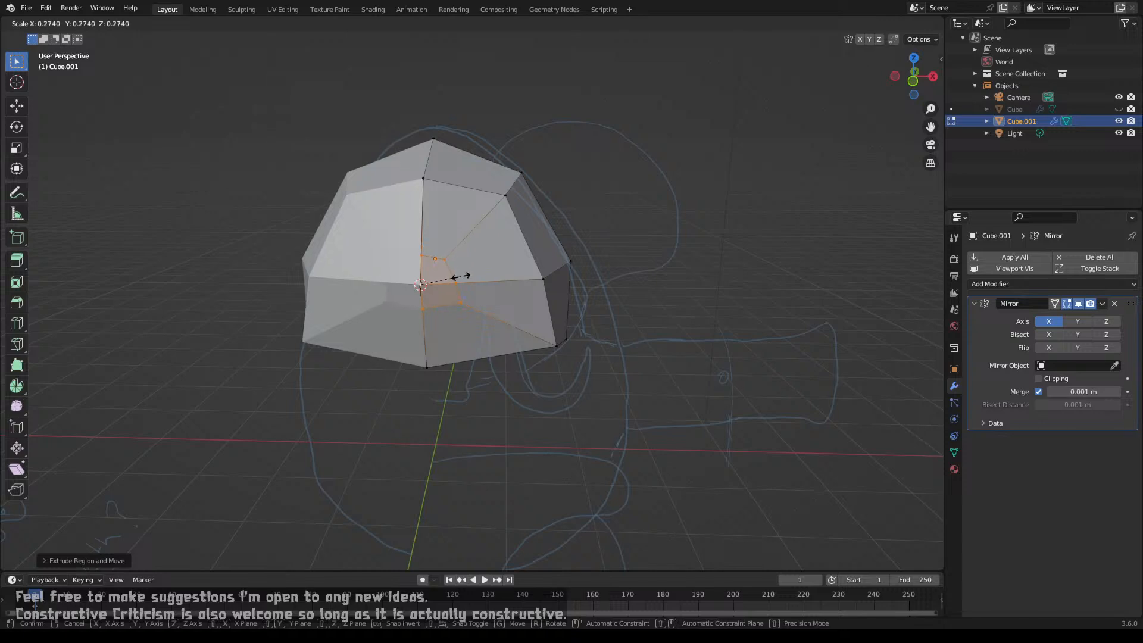
{"action": "left_click", "coordinate": [456, 288]}
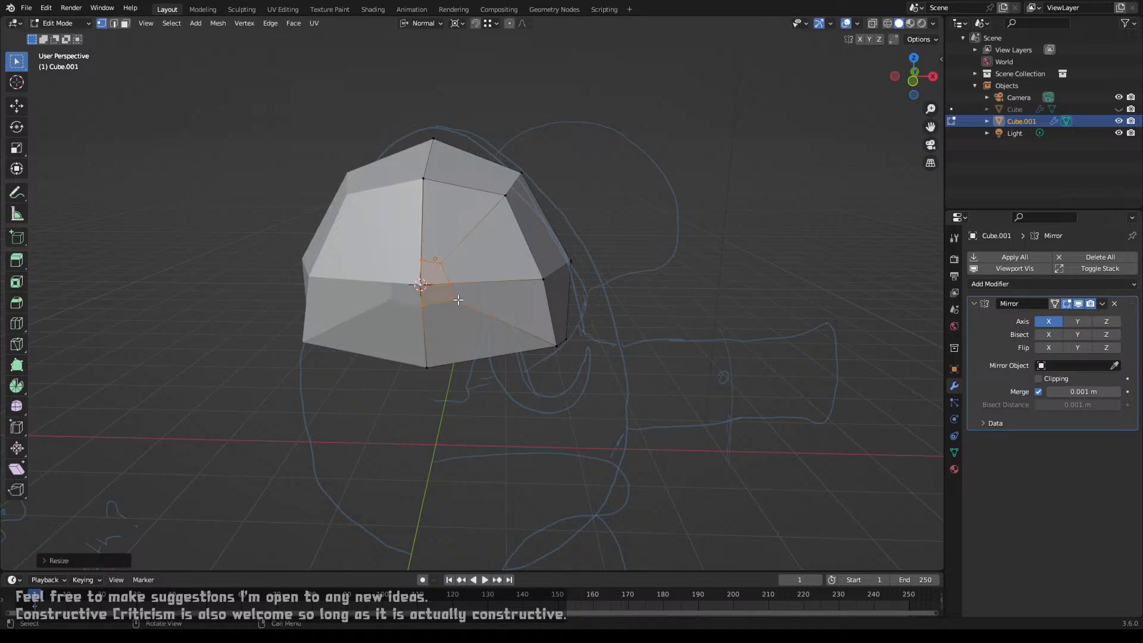
Step: Slide the lower and upper corner vertices of the small front inset inward along their edges to round its outline
{"action": "left_click", "coordinate": [458, 300]}
{"action": "key", "text": "shift+v"}
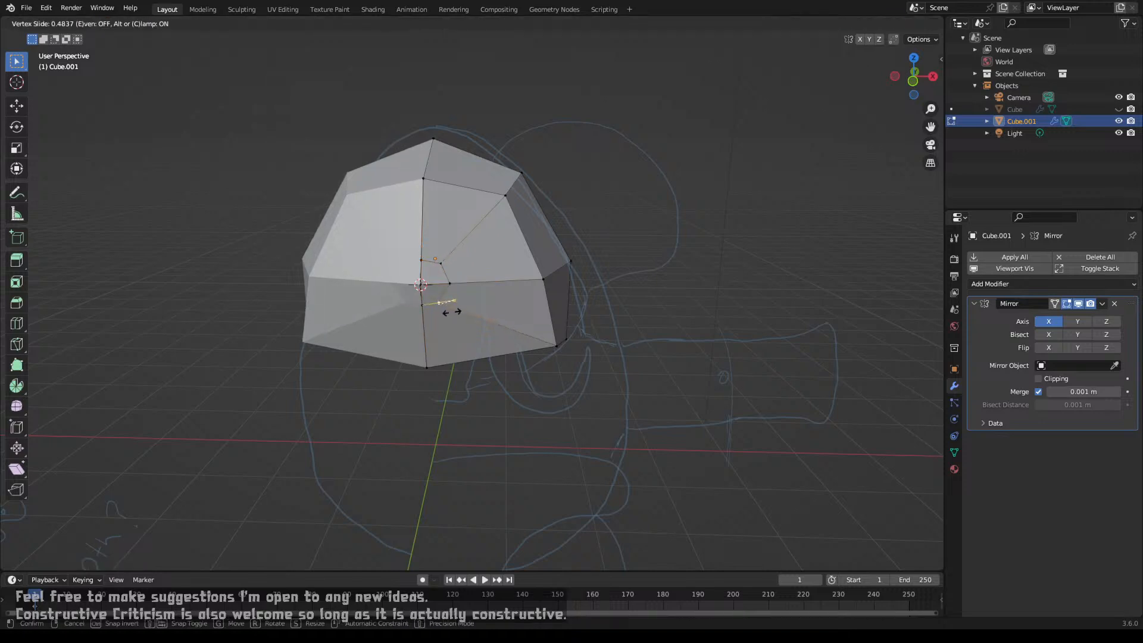
{"action": "left_click", "coordinate": [452, 312]}
{"action": "left_click", "coordinate": [448, 261]}
{"action": "key", "text": "g"}
{"action": "key", "text": "g"}
{"action": "left_click", "coordinate": [447, 259]}
{"action": "key", "text": "g"}
{"action": "key", "text": "g"}
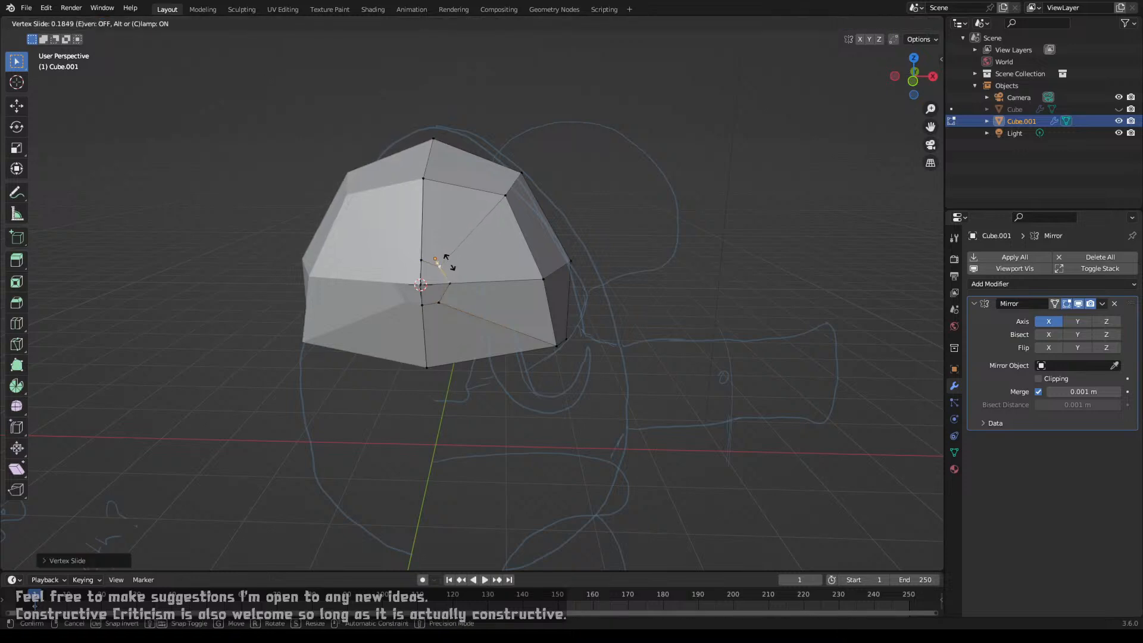
{"action": "left_click", "coordinate": [450, 266]}
{"action": "key", "text": "g"}
{"action": "key", "text": "Escape"}
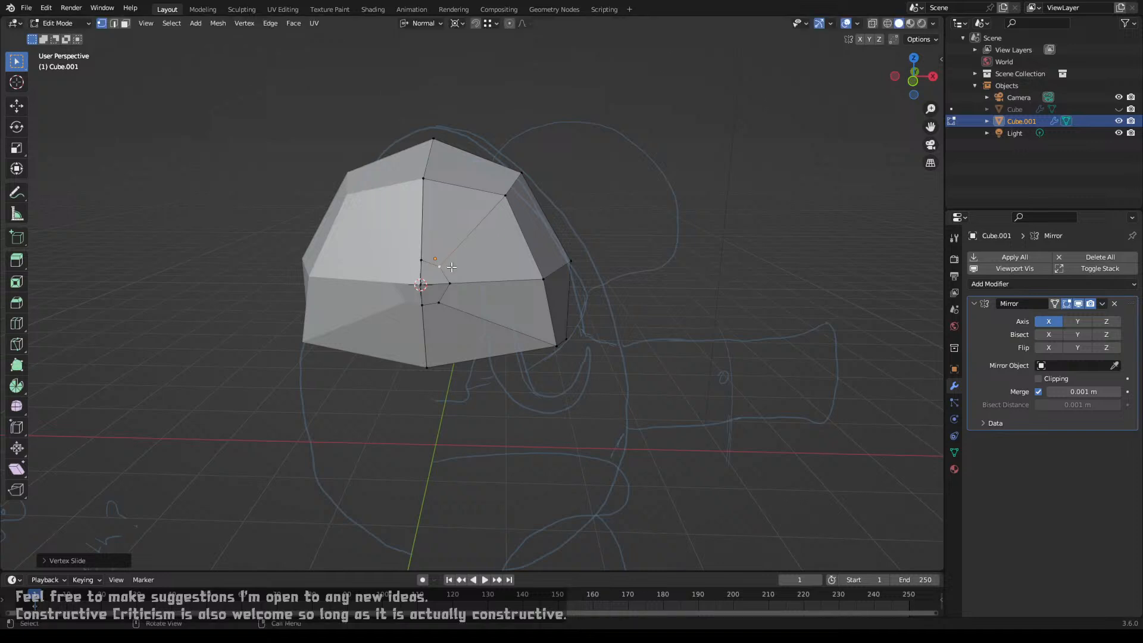
Step: Select the inset's outline loop in front view and scale it up about 1.5 times around the 3D cursor
{"action": "key", "text": "KP_1"}
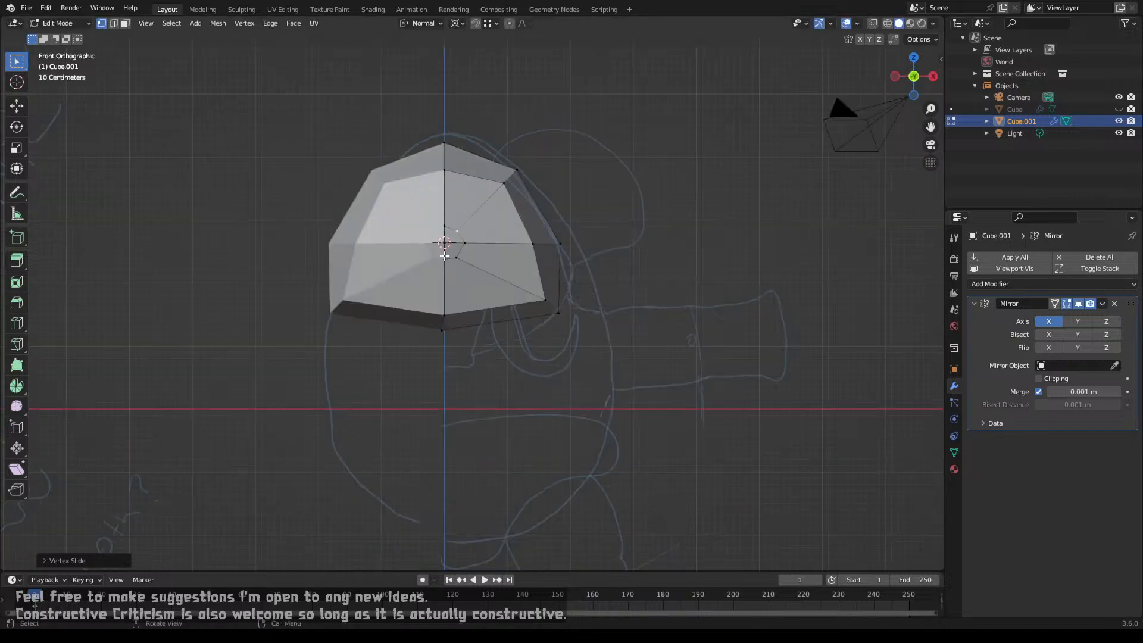
{"action": "scroll", "coordinate": [445, 256], "scroll_direction": "up", "scroll_amount": 5}
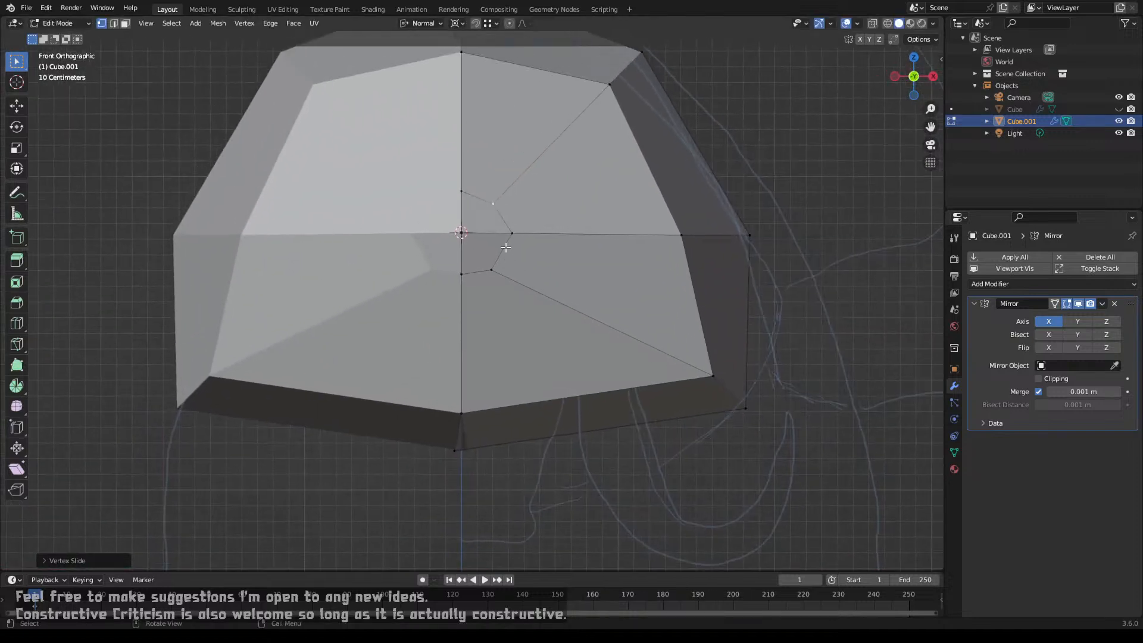
{"action": "left_click", "coordinate": [505, 248], "text": "alt"}
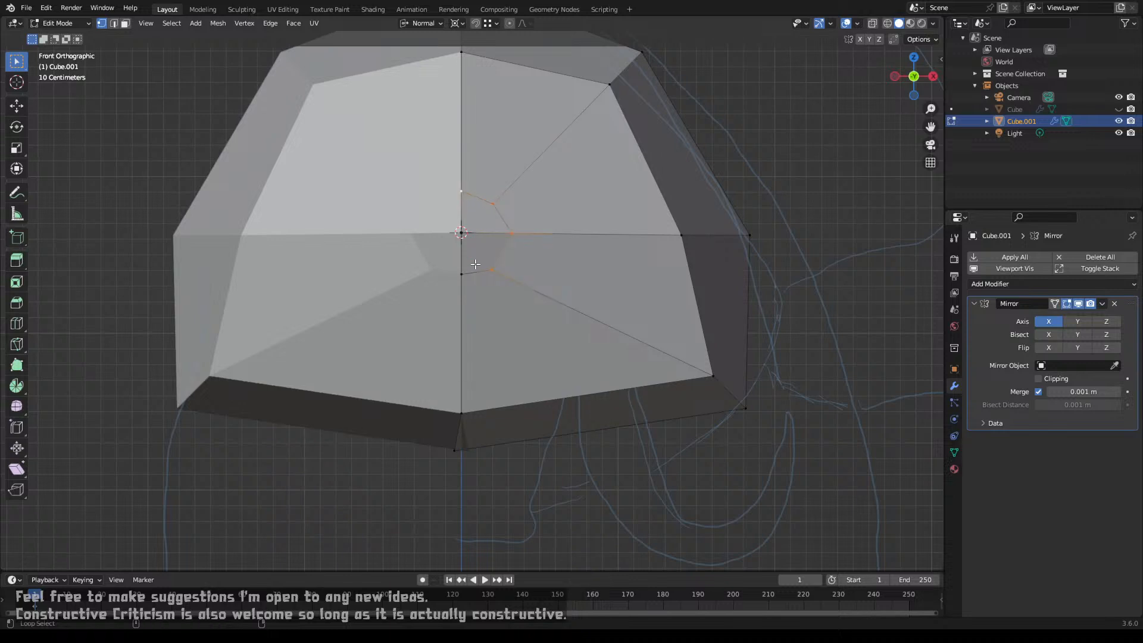
{"action": "key", "text": "s"}
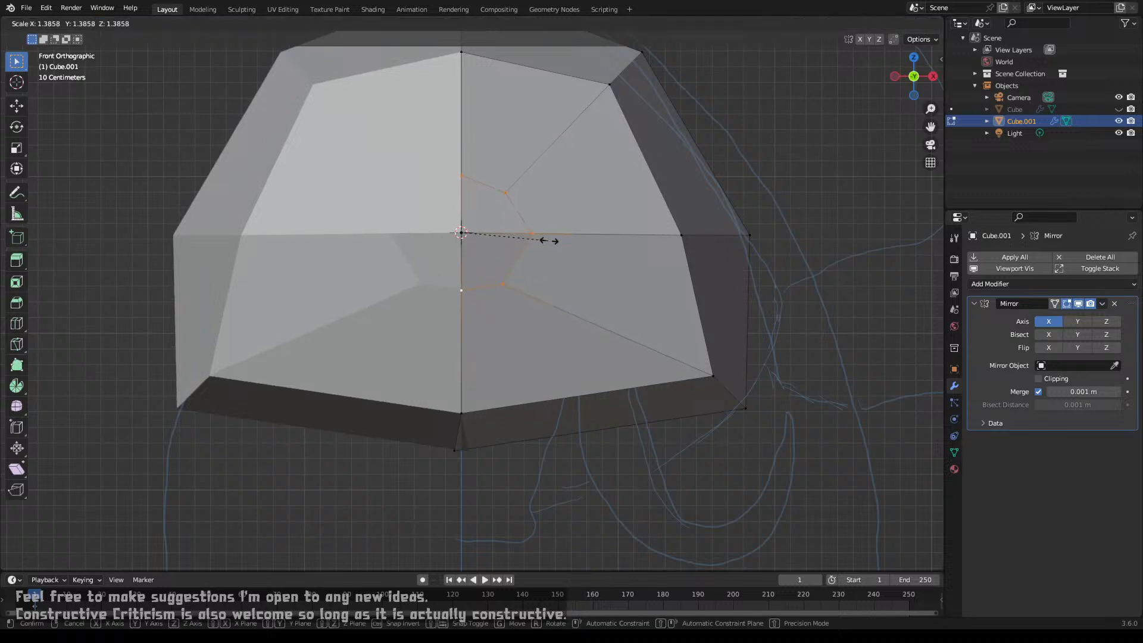
{"action": "left_click", "coordinate": [556, 242]}
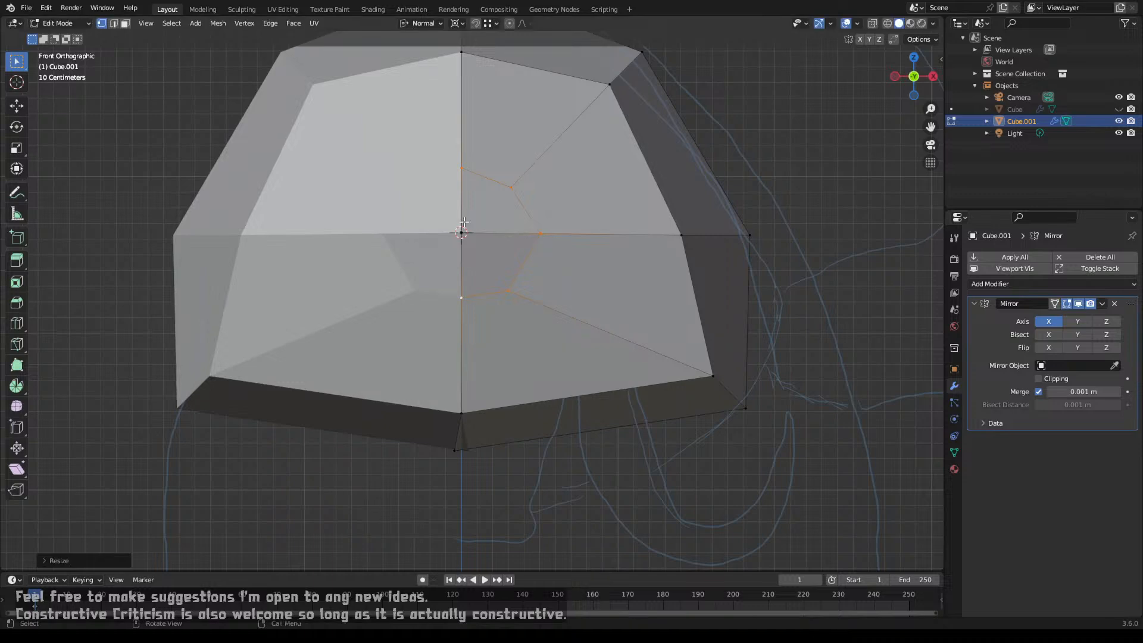
Step: Try to push the inset's centre vertex about 0.09 m into the head along the global Y axis
{"action": "middle_click_drag", "start_coordinate": [512, 237], "coordinate": [416, 265]}
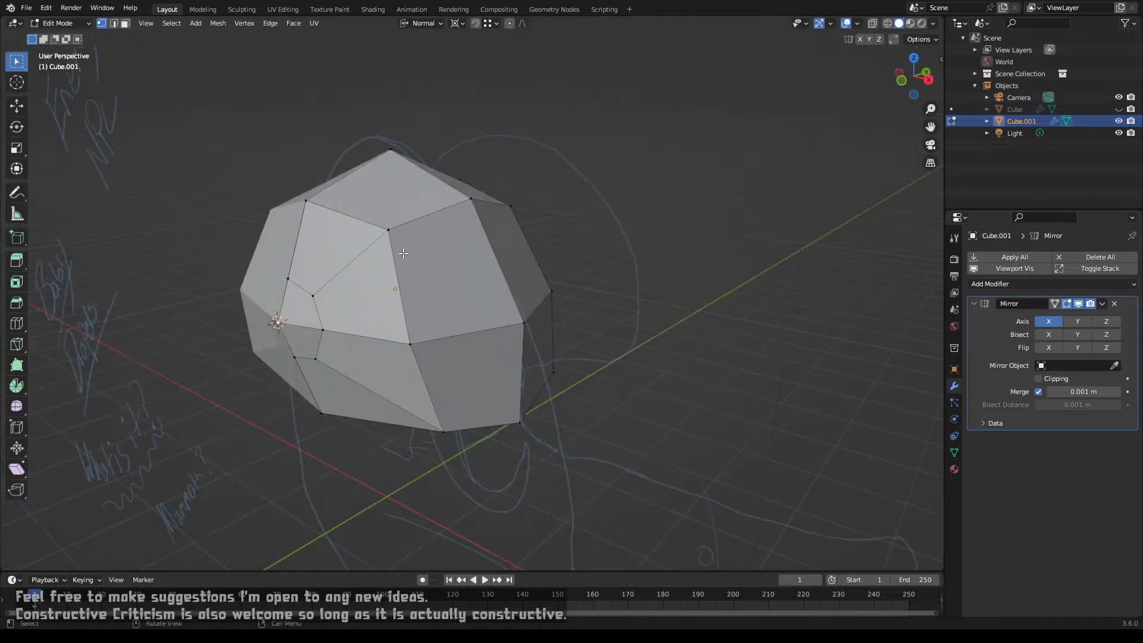
{"action": "key", "text": "KP_Decimal"}
{"action": "scroll", "coordinate": [492, 269], "scroll_direction": "down", "scroll_amount": 5}
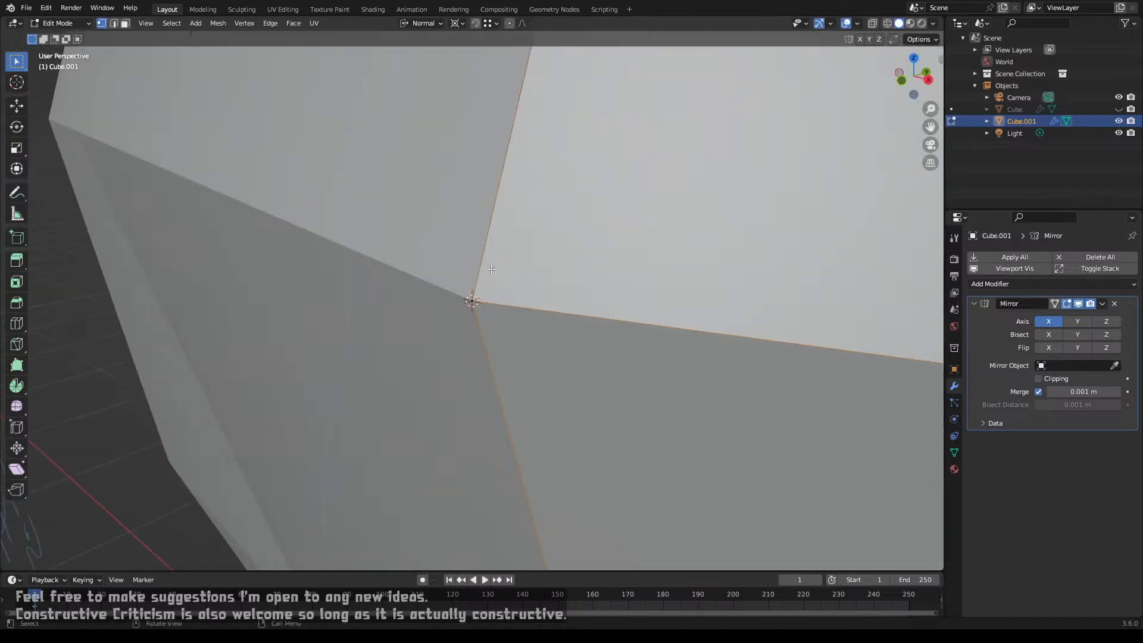
{"action": "scroll", "coordinate": [487, 313], "scroll_direction": "down", "scroll_amount": 3}
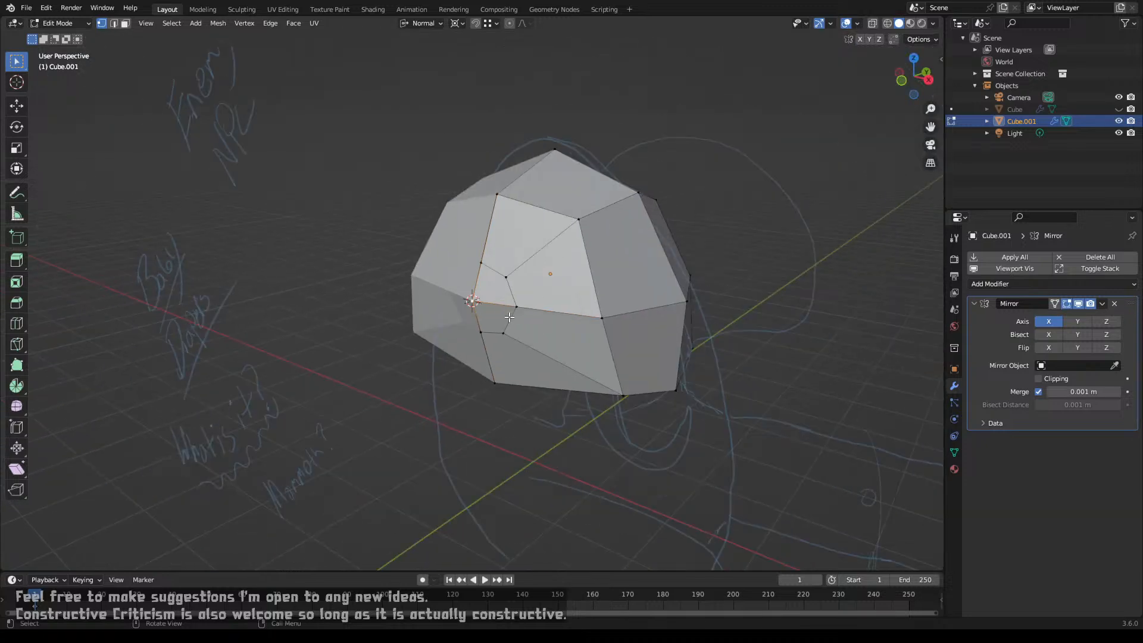
{"action": "middle_click_drag", "start_coordinate": [487, 313], "coordinate": [434, 338]}
{"action": "key", "text": "g"}
{"action": "key", "text": "y"}
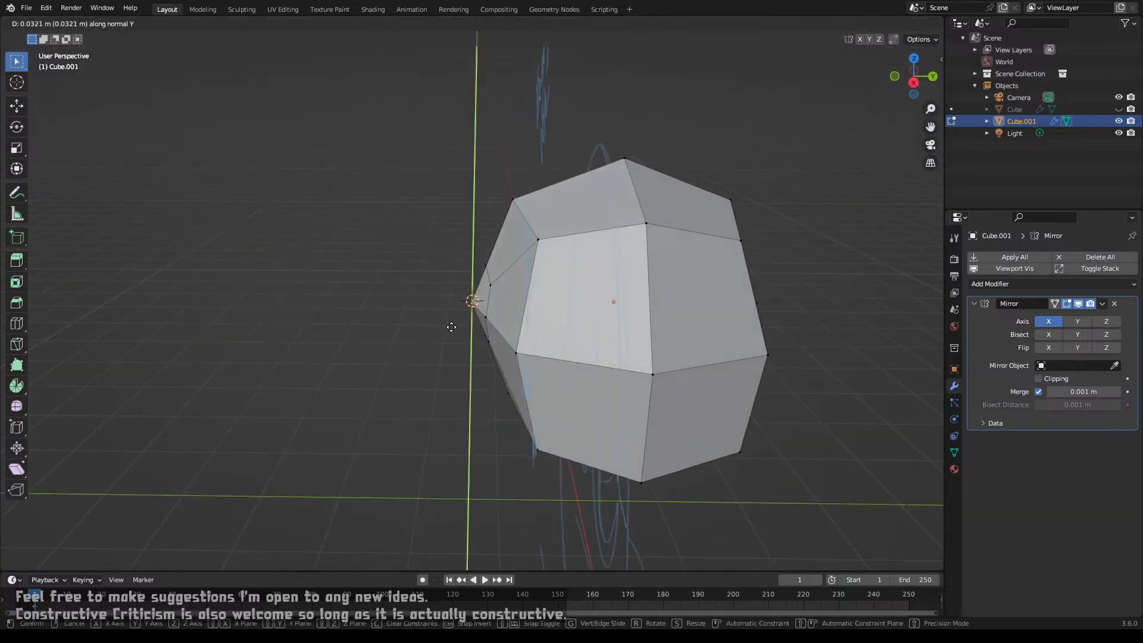
{"action": "key", "text": "y"}
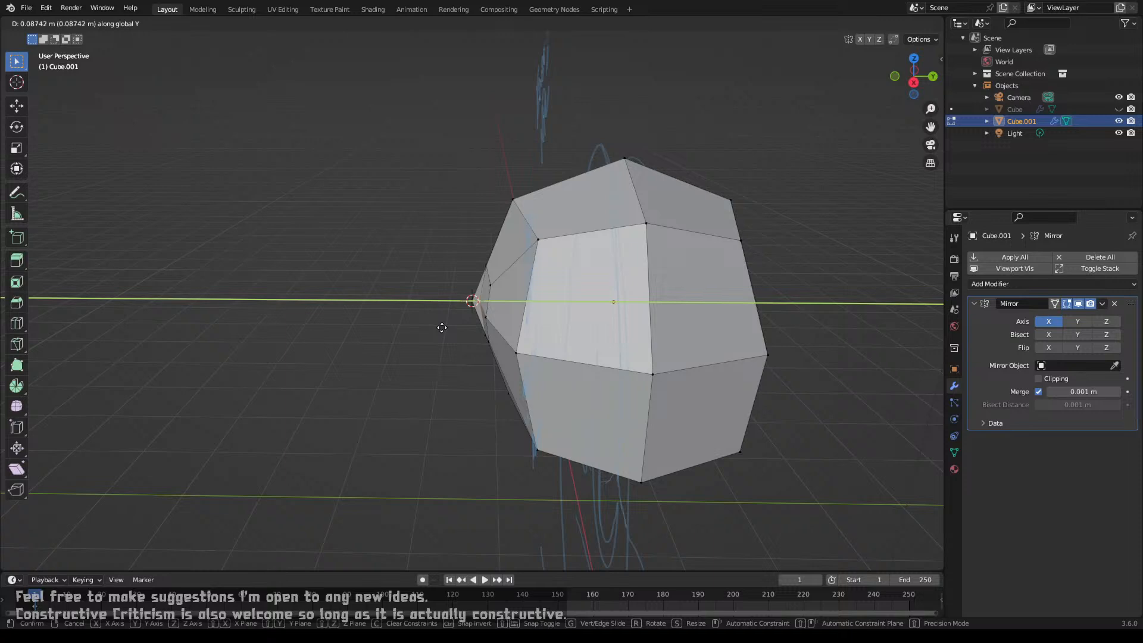
{"action": "left_click", "coordinate": [442, 328]}
Step: Inspect the mirror seam around the inset's centre vertex up close and undo the vertex's move
{"action": "middle_click_drag", "start_coordinate": [471, 330], "coordinate": [509, 331]}
{"action": "scroll", "coordinate": [510, 332], "scroll_direction": "up", "scroll_amount": 2}
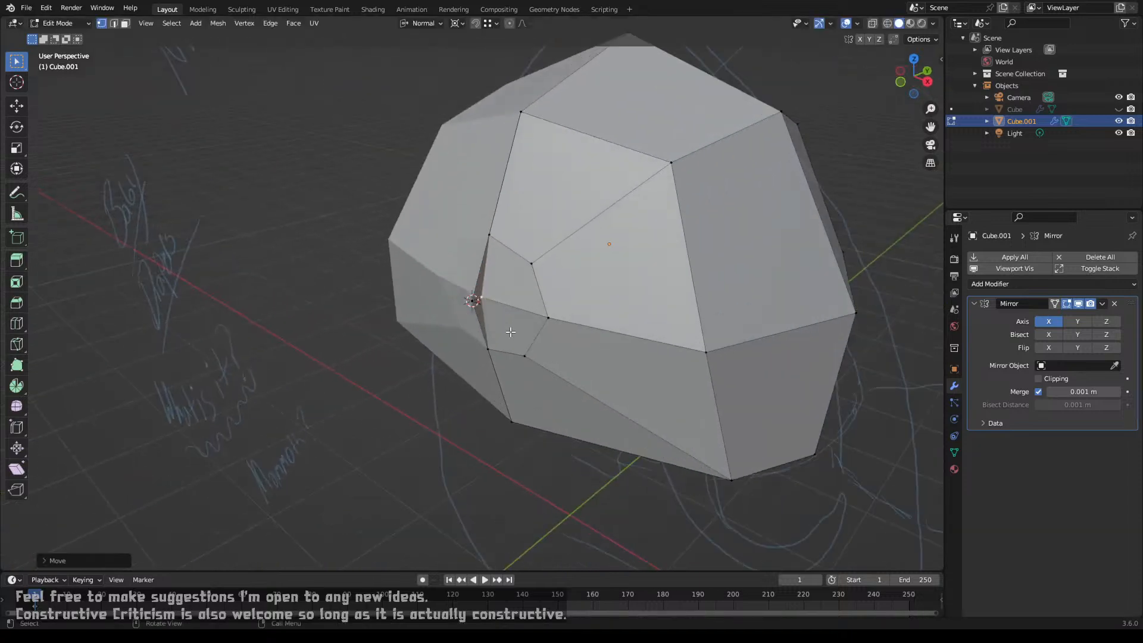
{"action": "scroll", "coordinate": [510, 332], "scroll_direction": "up", "scroll_amount": 3}
{"action": "left_click", "coordinate": [471, 304], "text": "shift"}
{"action": "scroll", "coordinate": [507, 331], "scroll_direction": "up", "scroll_amount": 1}
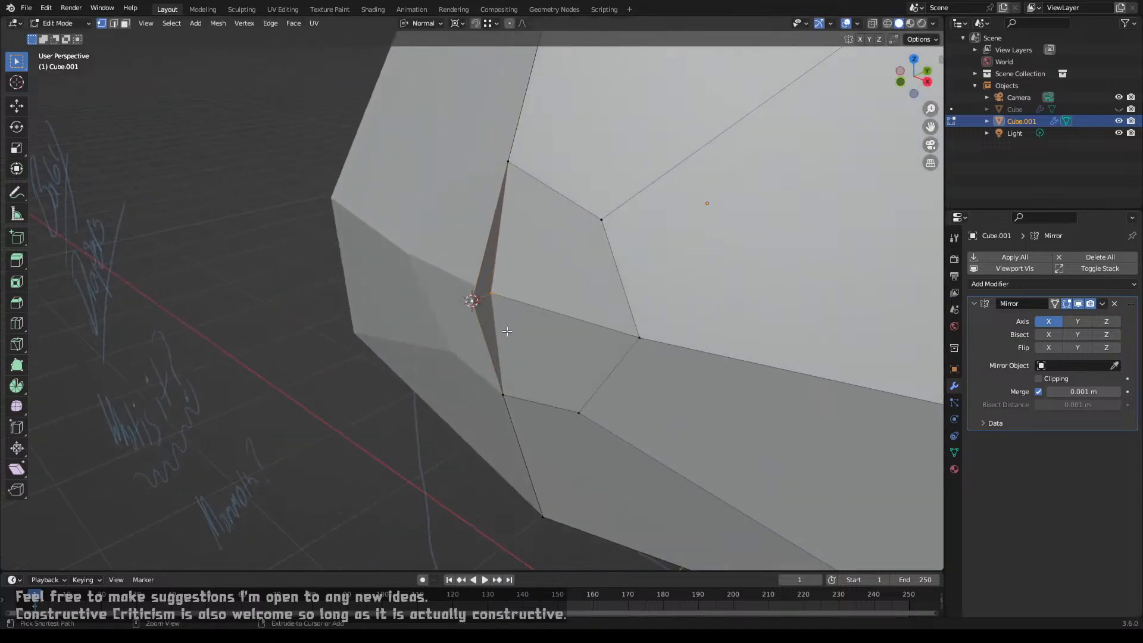
{"action": "key", "text": "ctrl+z"}
{"action": "key", "text": "ctrl+z"}
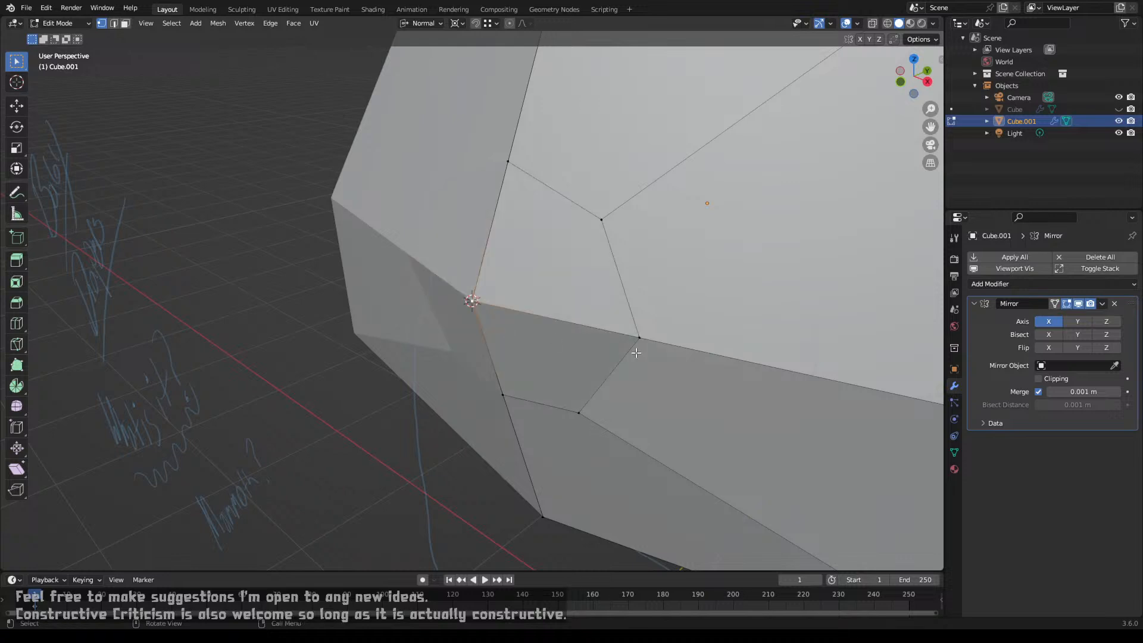
Step: Enable Clipping on the Mirror modifier and merge the selected centre vertices by distance
{"action": "left_click", "coordinate": [1039, 379]}
{"action": "key", "text": "m"}
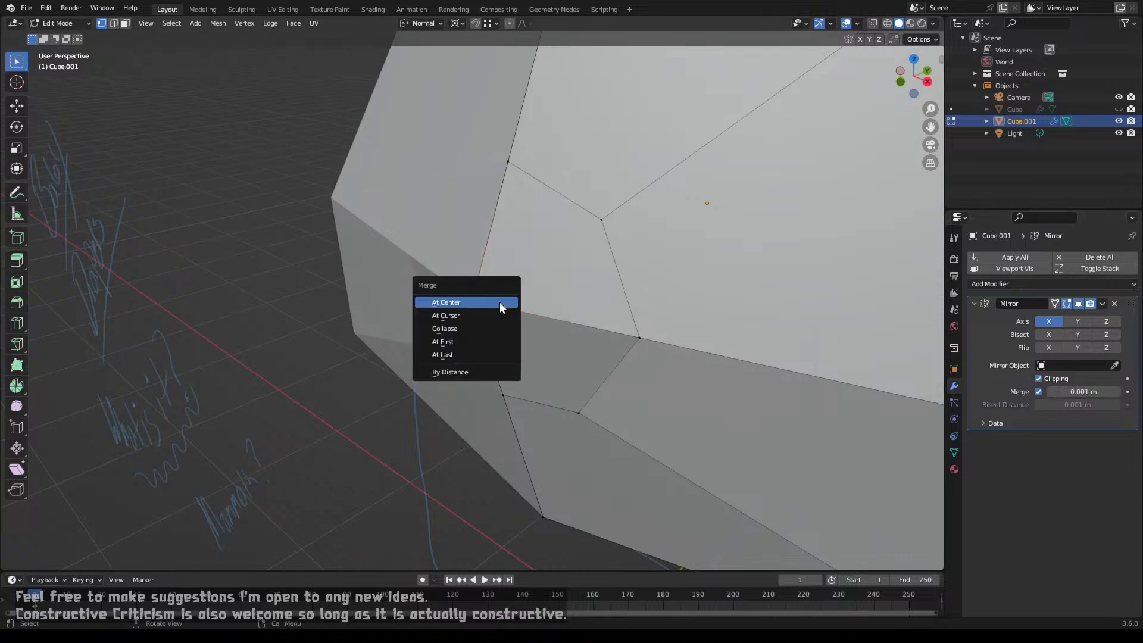
{"action": "left_click", "coordinate": [489, 371]}
{"action": "middle_click_drag", "start_coordinate": [524, 335], "coordinate": [462, 332]}
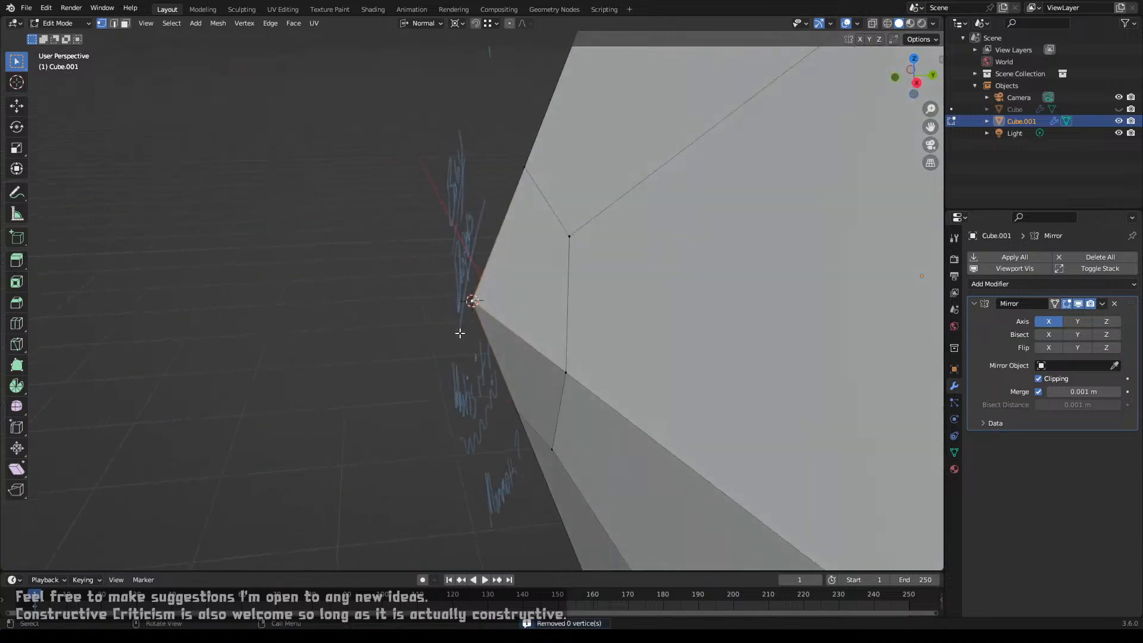
{"action": "key", "text": "g"}
{"action": "key", "text": "y"}
{"action": "key", "text": "y"}
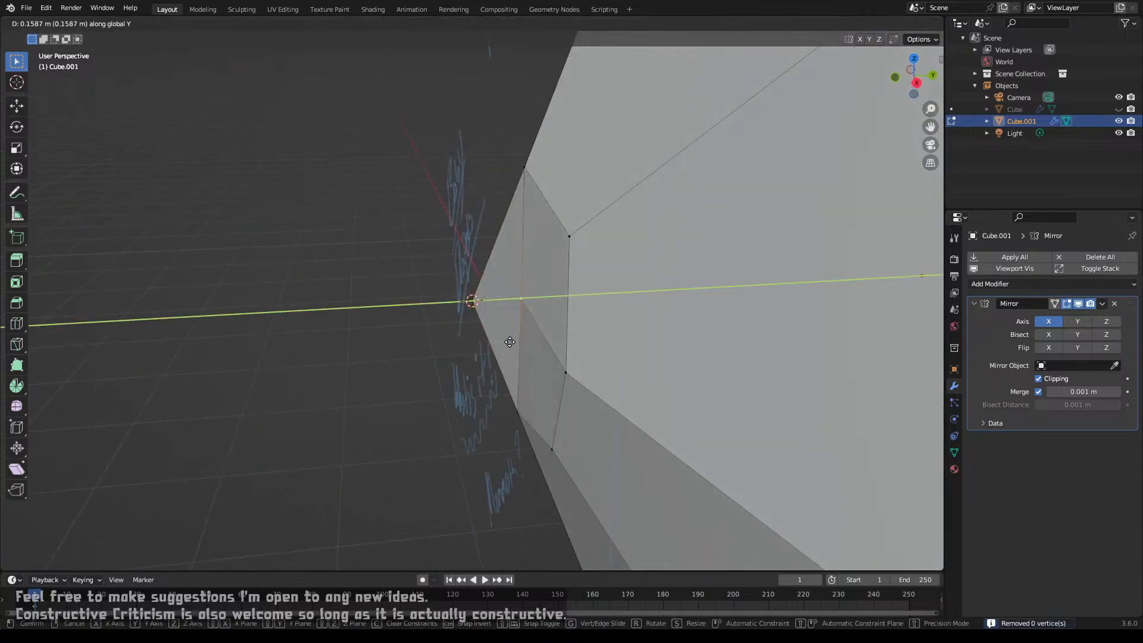
{"action": "middle_click_drag", "start_coordinate": [503, 335], "coordinate": [582, 344]}
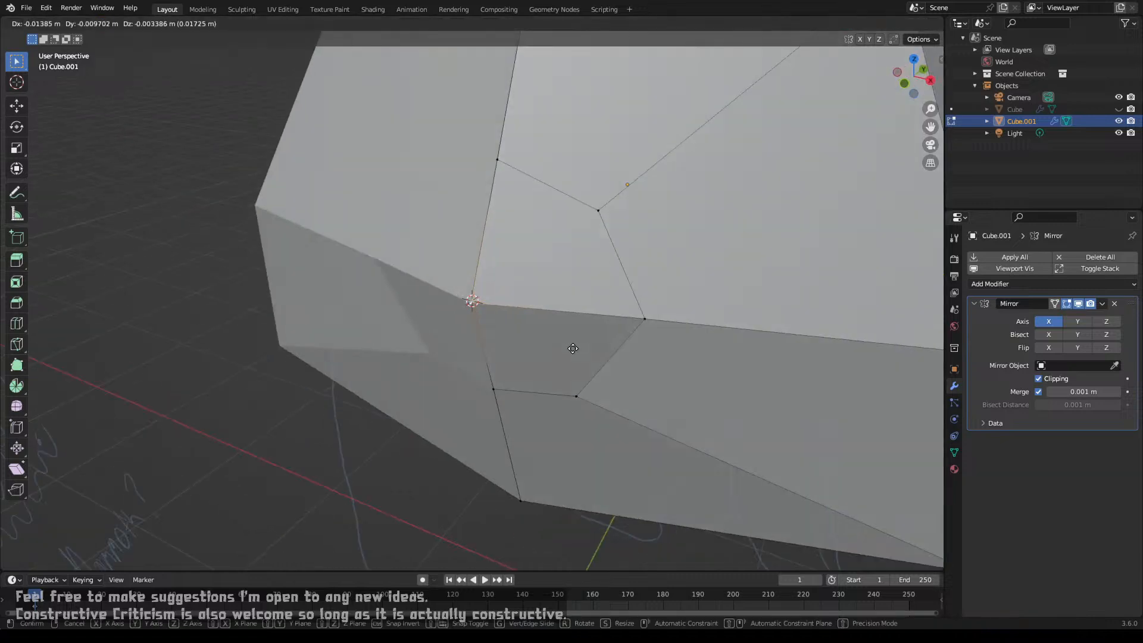
{"action": "right_click", "coordinate": [631, 342]}
Step: Push the inset's centre vertex into the head along the global Y axis and return to Object Mode
{"action": "middle_click_drag", "start_coordinate": [634, 341], "coordinate": [566, 360]}
{"action": "key", "text": "g"}
{"action": "key", "text": "y"}
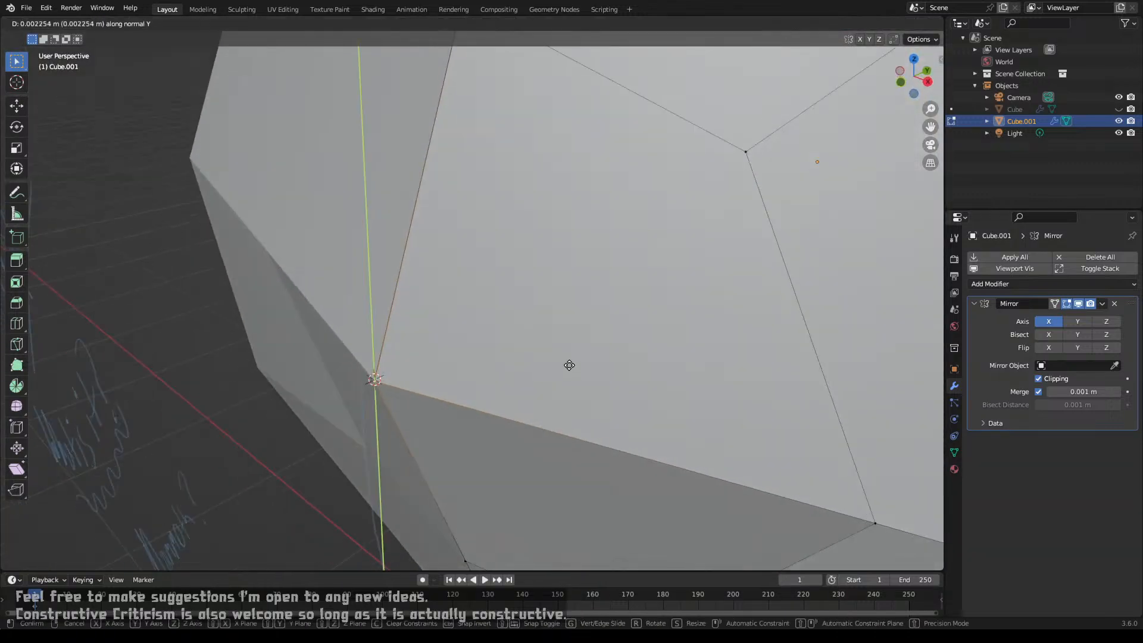
{"action": "key", "text": "y"}
{"action": "left_click", "coordinate": [647, 356]}
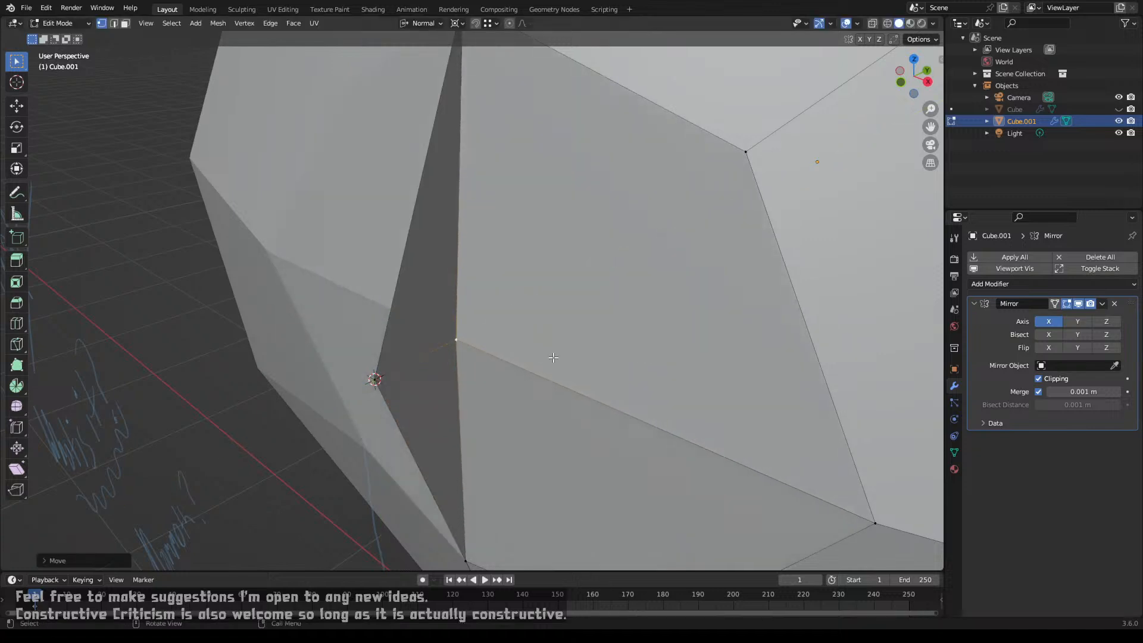
{"action": "scroll", "coordinate": [554, 357], "scroll_direction": "down", "scroll_amount": 5}
{"action": "middle_click_drag", "start_coordinate": [554, 357], "coordinate": [663, 331]}
{"action": "key", "text": "Tab"}
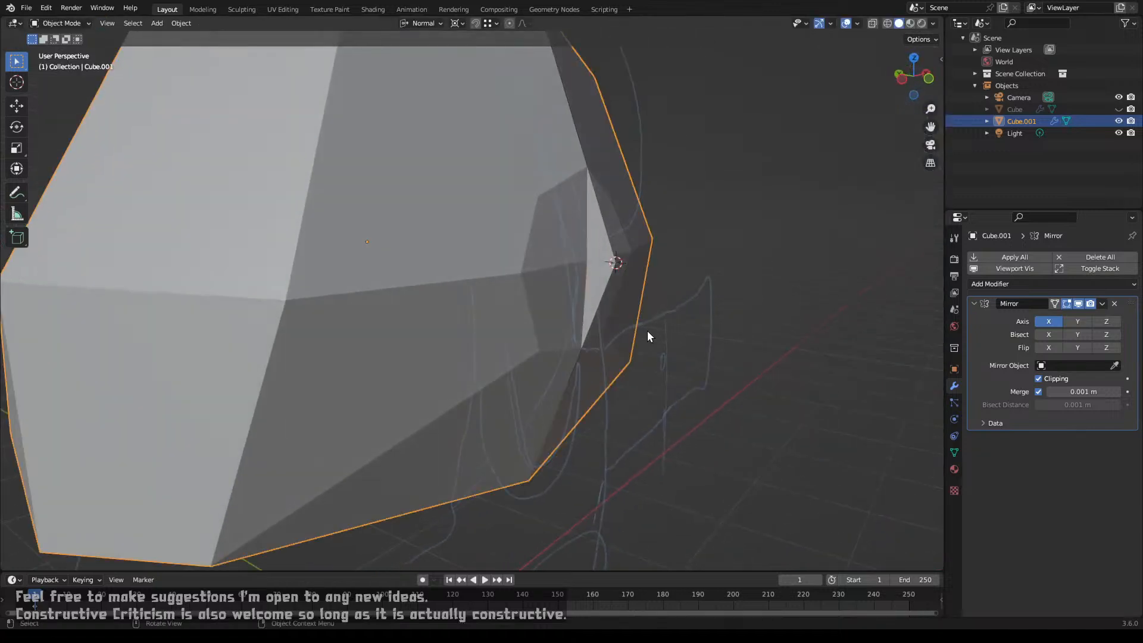
Step: Try to merge all of the head mesh's vertices by distance
{"action": "key", "text": "Tab"}
{"action": "middle_click_drag", "start_coordinate": [618, 297], "coordinate": [470, 310]}
{"action": "key", "text": "a"}
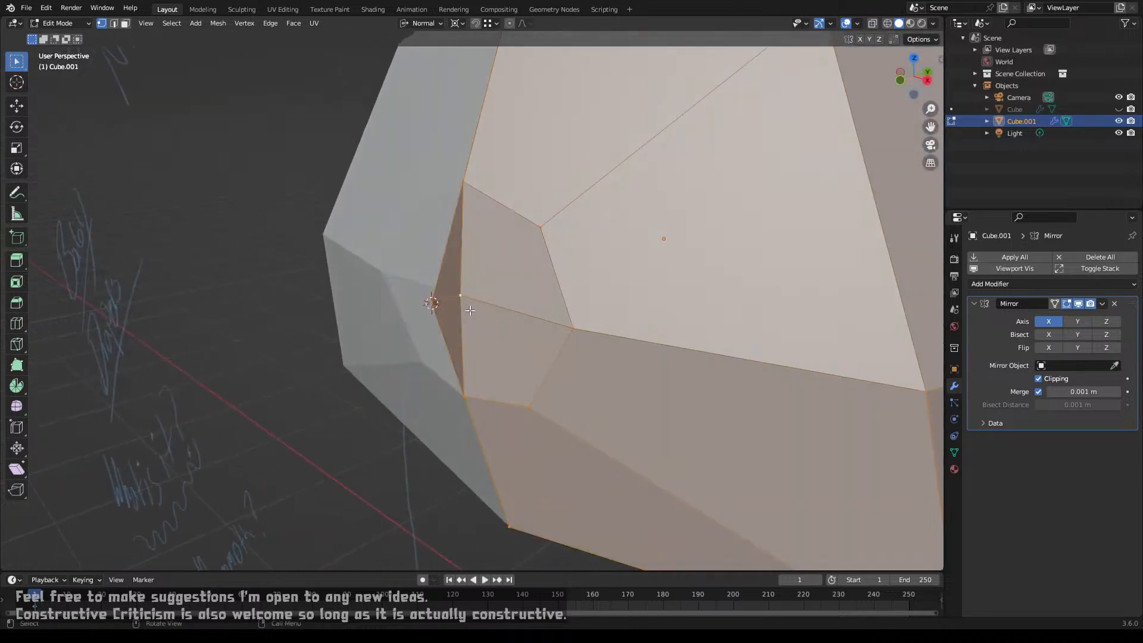
{"action": "key", "text": "m"}
{"action": "left_click", "coordinate": [469, 310]}
{"action": "key", "text": "alt+a"}
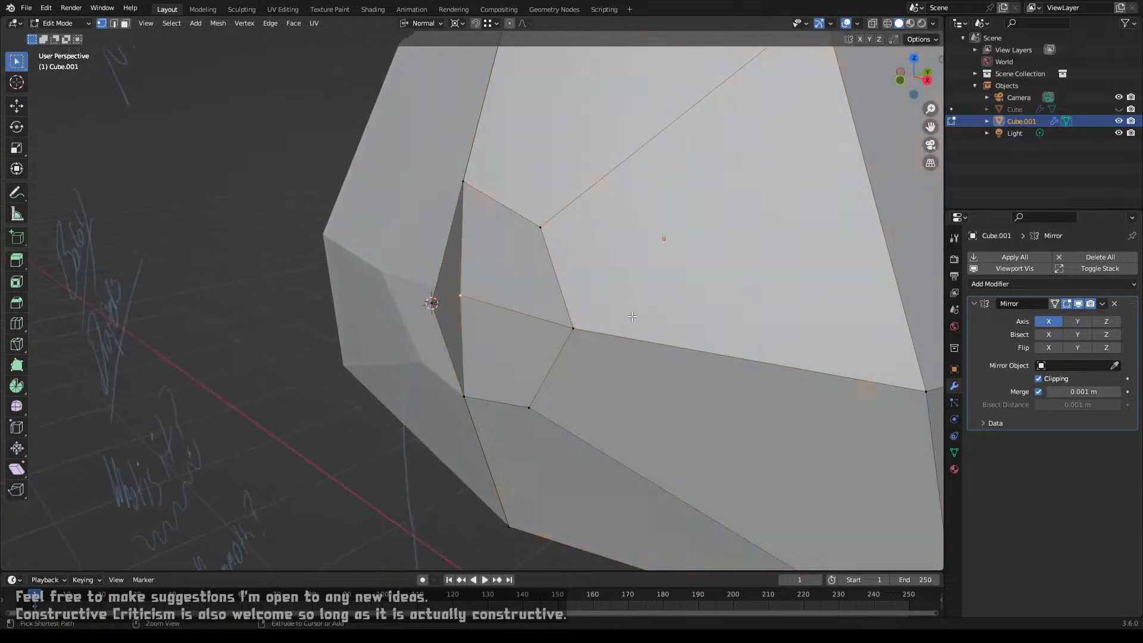
Step: Return the inset's centre vertex to the head's surface and merge all vertices of the head mesh by distance
{"action": "key", "text": "Tab"}
{"action": "key", "text": "Tab"}
{"action": "key", "text": "a"}
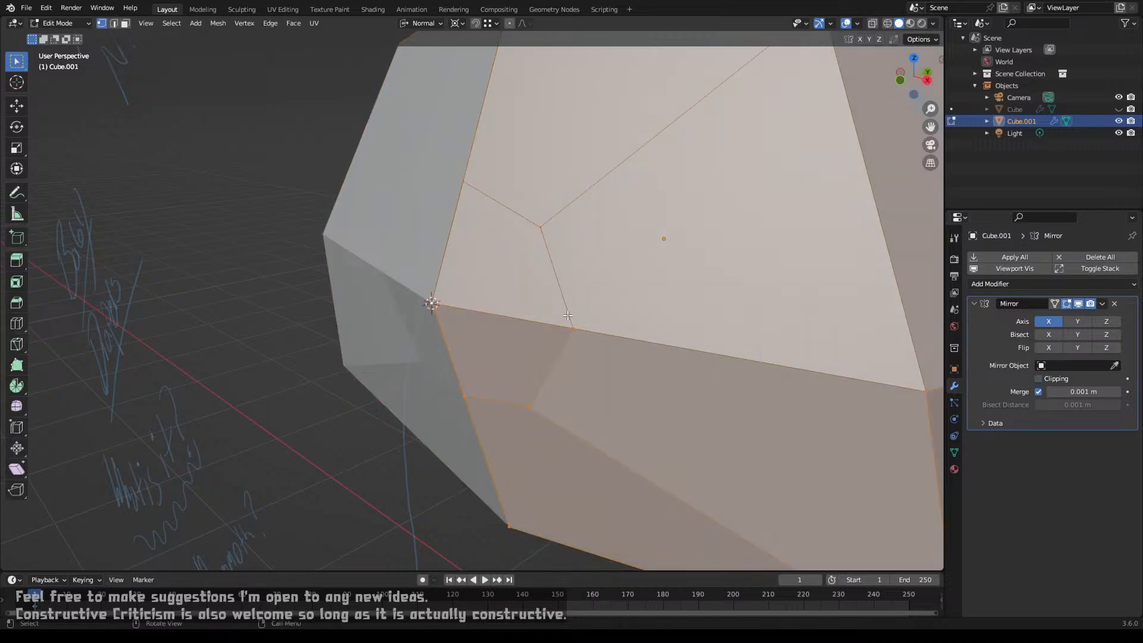
{"action": "key", "text": "m"}
{"action": "left_click", "coordinate": [567, 316]}
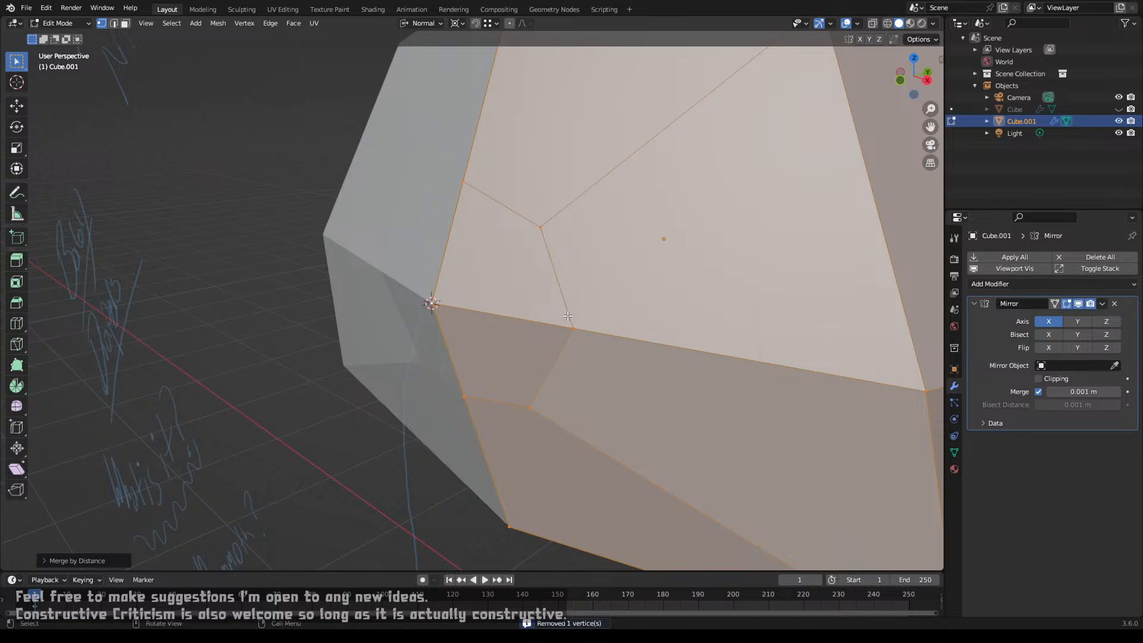
Step: Move the inset's centre vertex about 0.11 m into the head along the global Y axis
{"action": "left_click", "coordinate": [453, 297]}
{"action": "key", "text": "g"}
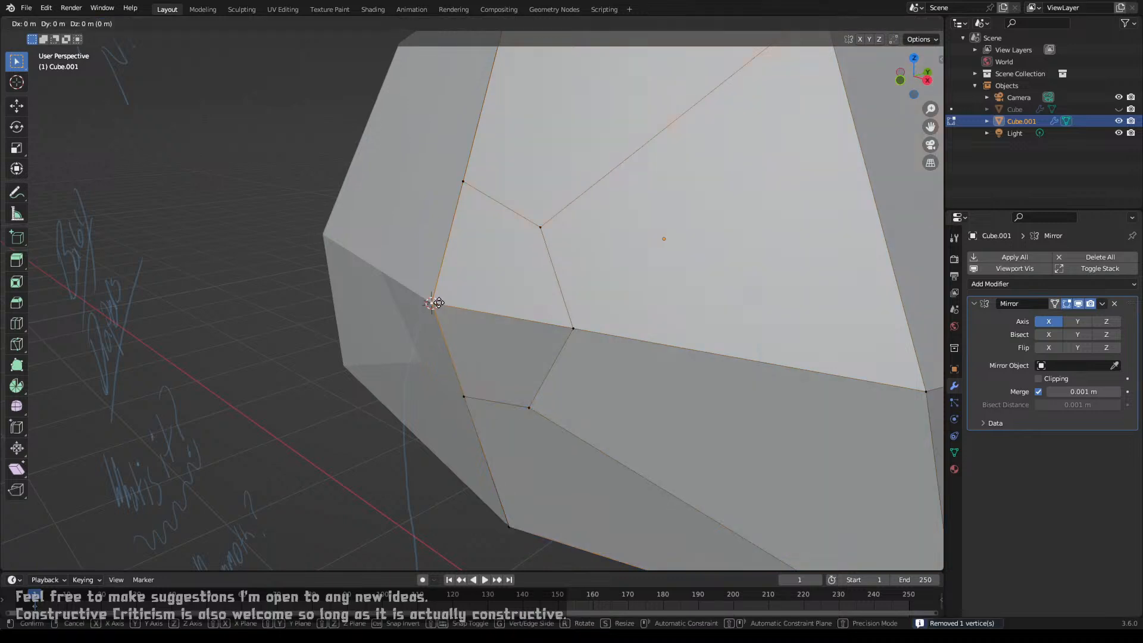
{"action": "key", "text": "y"}
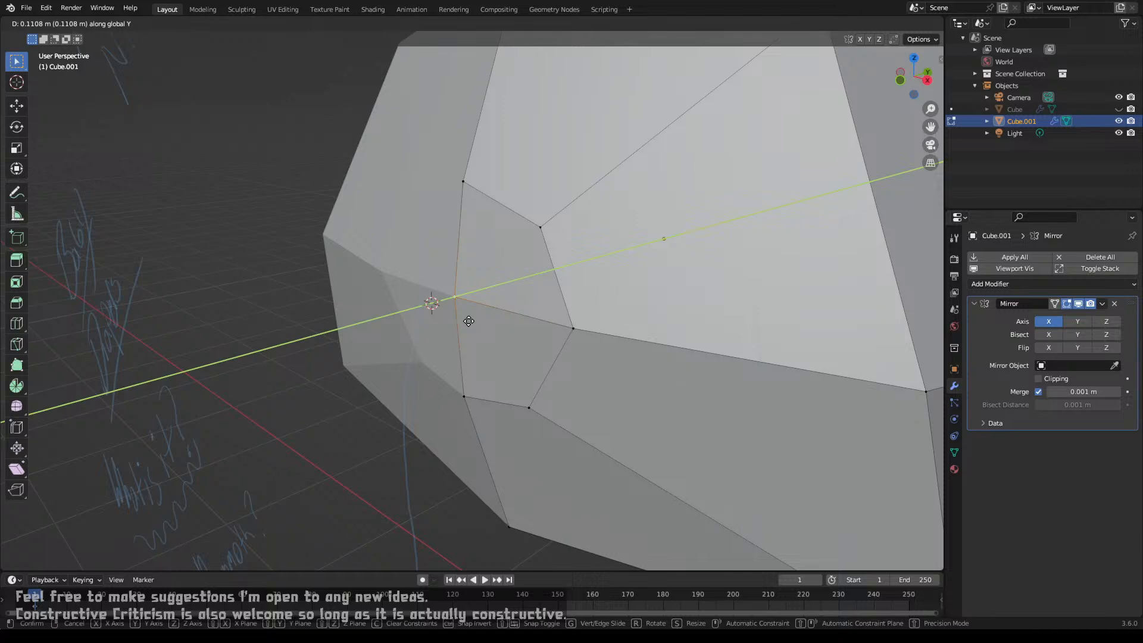
{"action": "left_click", "coordinate": [468, 321]}
{"action": "middle_click_drag", "start_coordinate": [468, 321], "coordinate": [532, 344]}
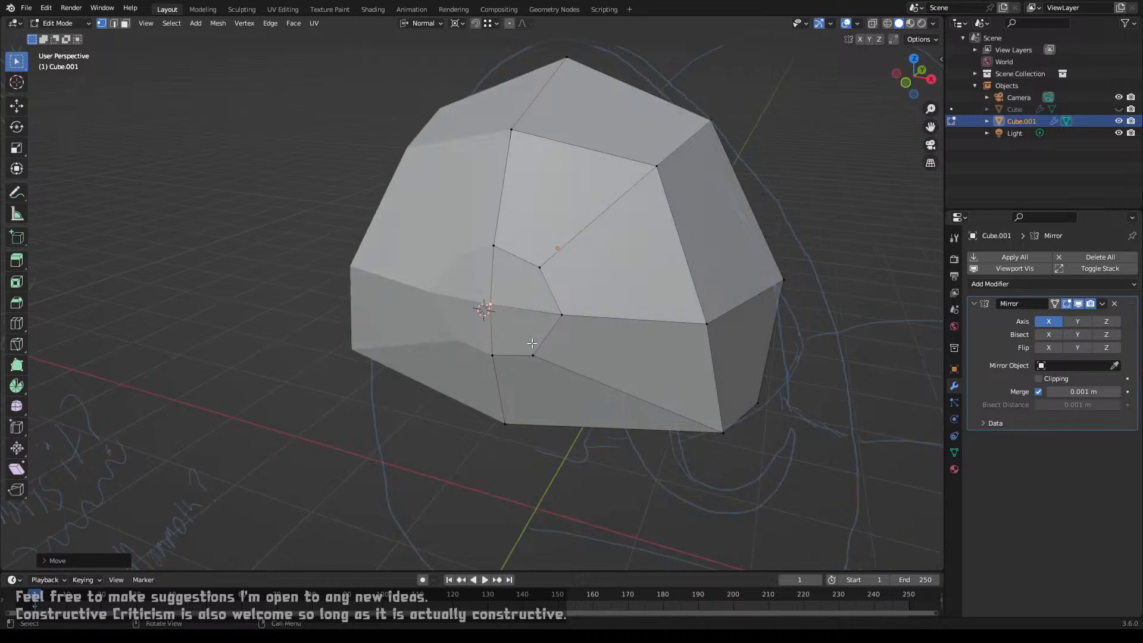
Step: In front view, nudge the inset's upper diagonal vertex and move its lower diagonal vertex about 0.08 m outward and 0.07 m up
{"action": "key", "text": "KP_1"}
{"action": "left_click", "coordinate": [556, 239]}
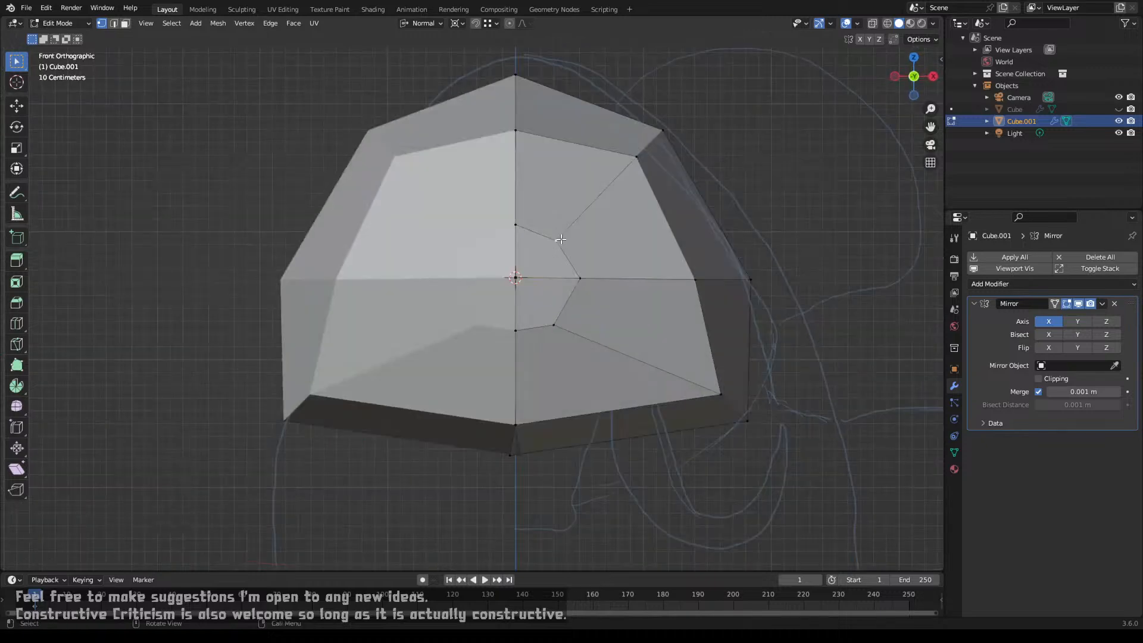
{"action": "key", "text": "g"}
{"action": "left_click", "coordinate": [570, 246]}
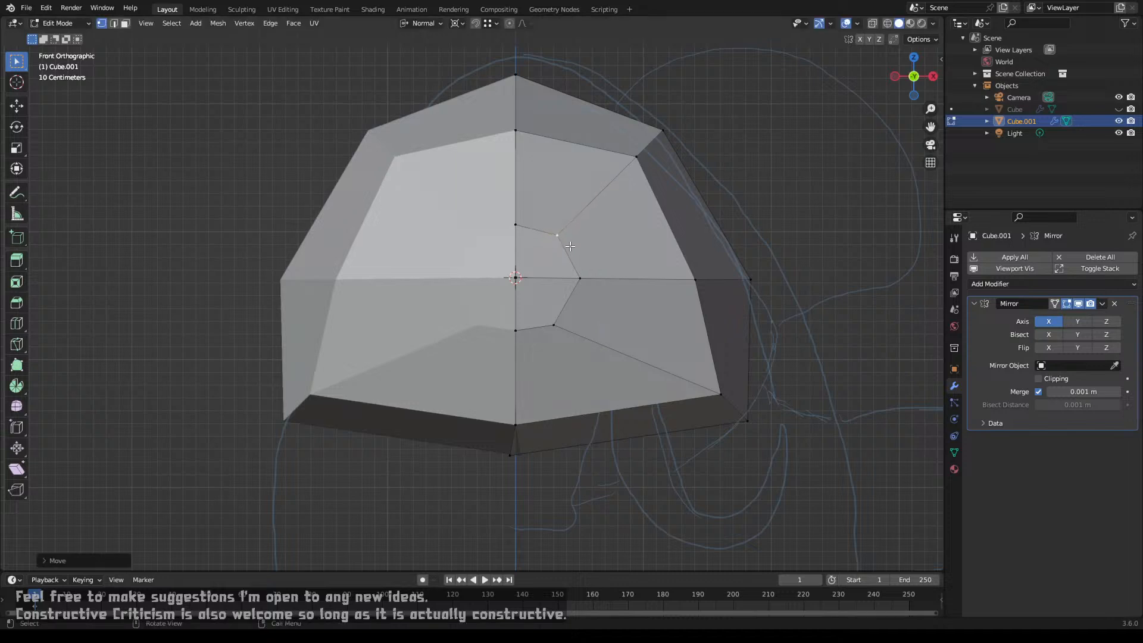
{"action": "left_click", "coordinate": [560, 329]}
{"action": "key", "text": "g"}
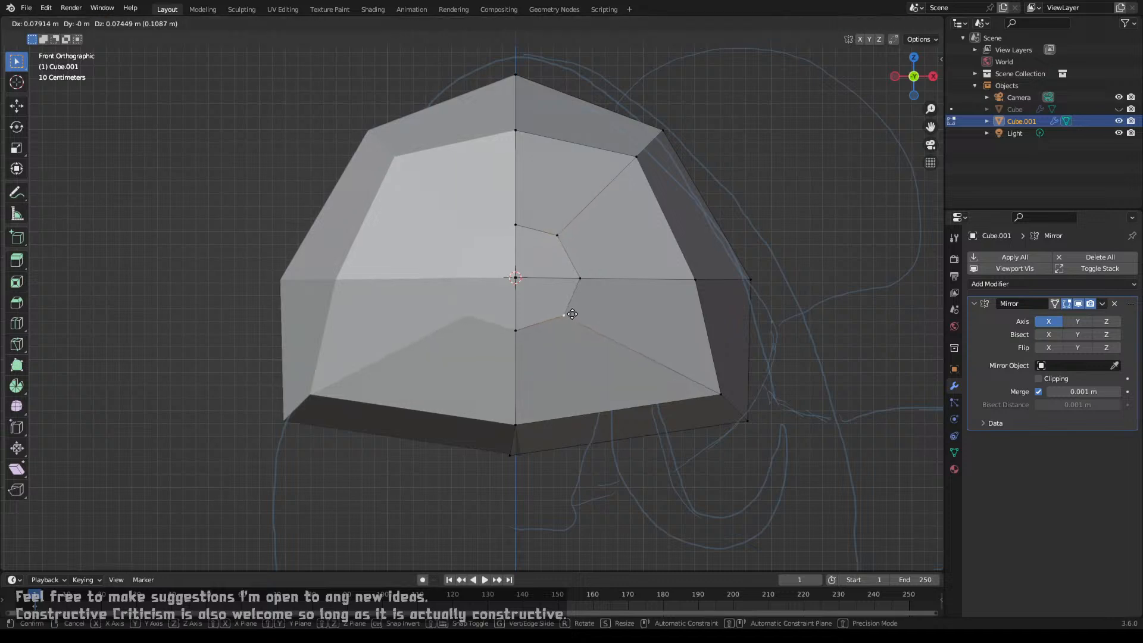
{"action": "left_click", "coordinate": [572, 313]}
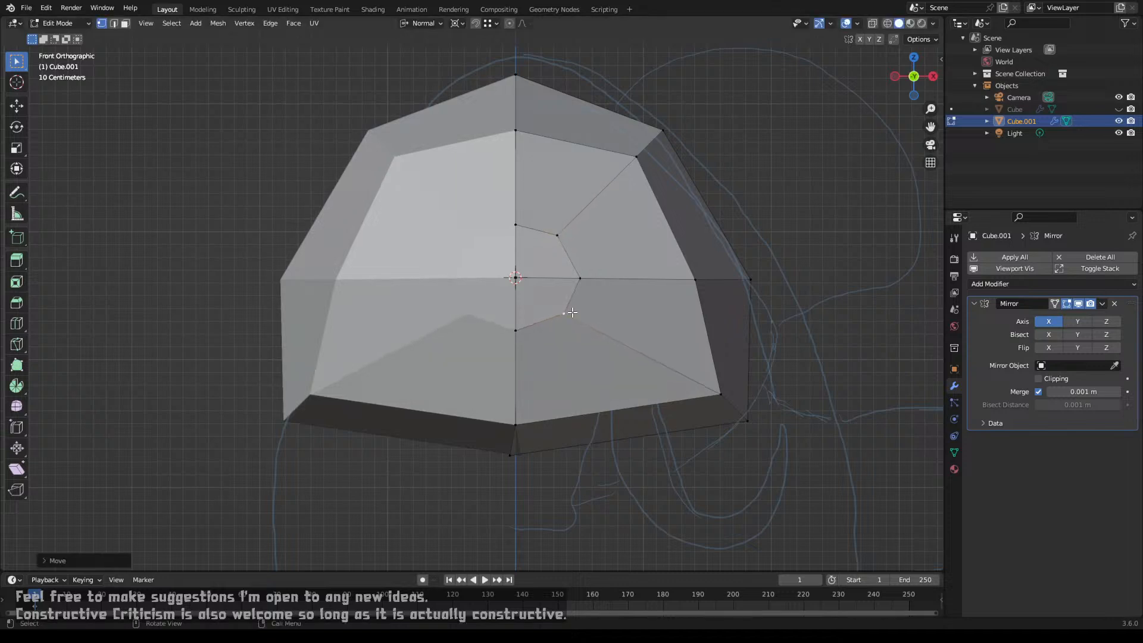
Step: Delete the two thin interior faces along the mirror seam behind the inset
{"action": "left_click", "coordinate": [519, 276]}
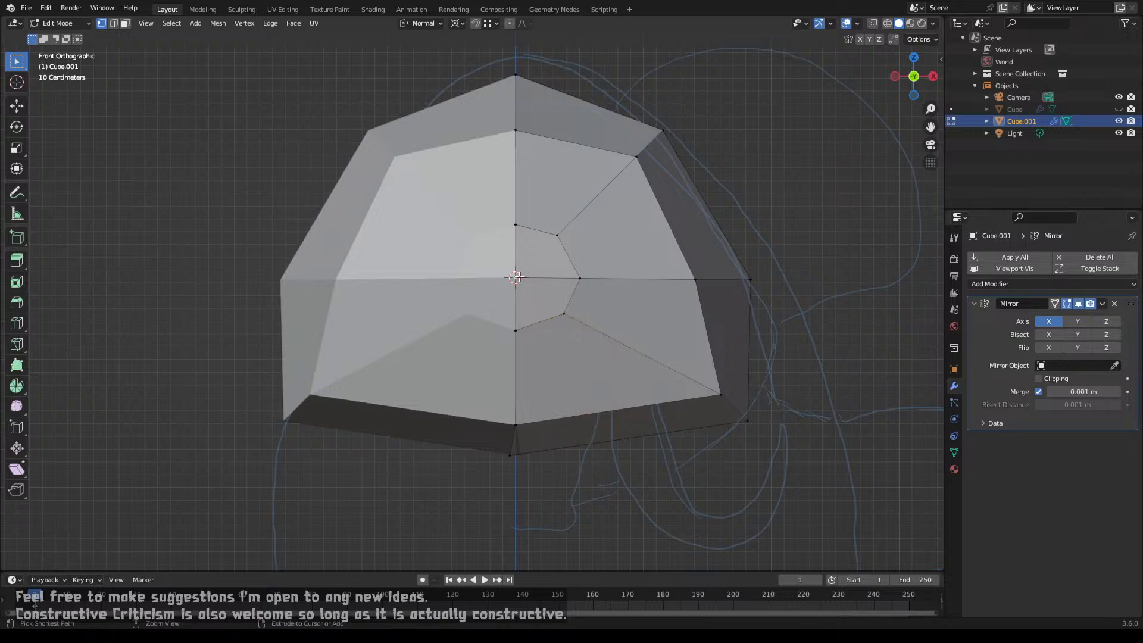
{"action": "key", "text": "ctrl+KP_Add"}
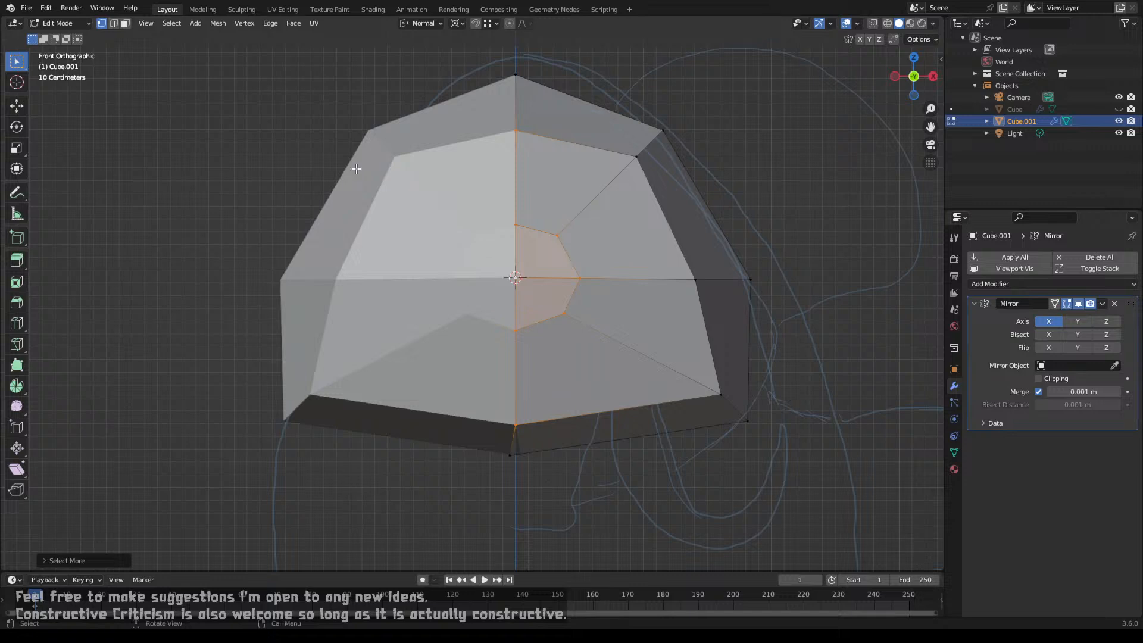
{"action": "scroll", "coordinate": [356, 169], "scroll_direction": "down", "scroll_amount": 4}
{"action": "mouse_move", "coordinate": [605, 278]}
{"action": "middle_mouse_down"}
{"action": "mouse_move", "coordinate": [480, 311]}
{"action": "mouse_move", "coordinate": [459, 352]}
{"action": "mouse_move", "coordinate": [437, 351]}
{"action": "middle_mouse_up"}
{"action": "key", "text": "c"}
{"action": "key", "text": "Escape"}
{"action": "scroll", "coordinate": [447, 332], "scroll_direction": "up", "scroll_amount": 11}
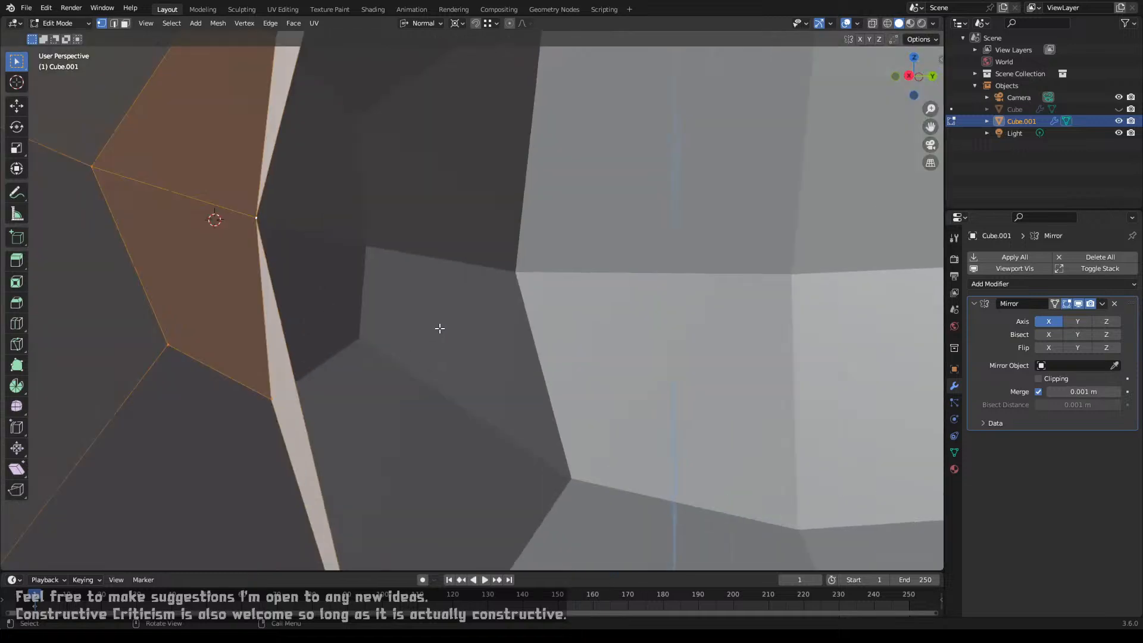
{"action": "key", "text": "3"}
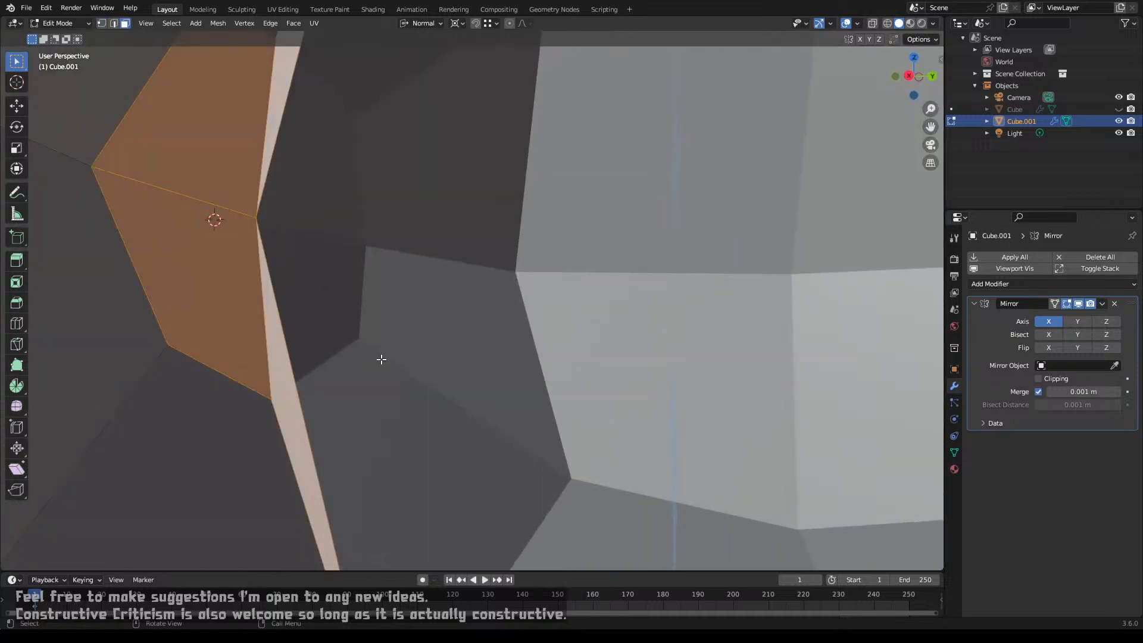
{"action": "key", "text": "alt+a"}
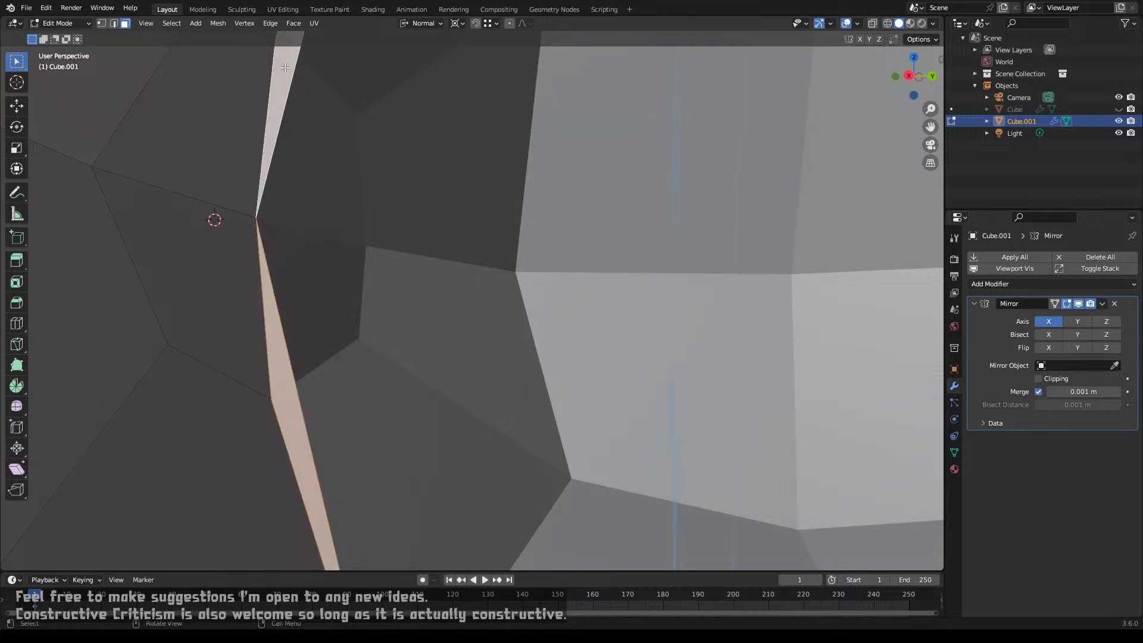
{"action": "key", "text": "x"}
{"action": "left_click", "coordinate": [277, 99]}
{"action": "middle_click_drag", "start_coordinate": [268, 122], "coordinate": [347, 221]}
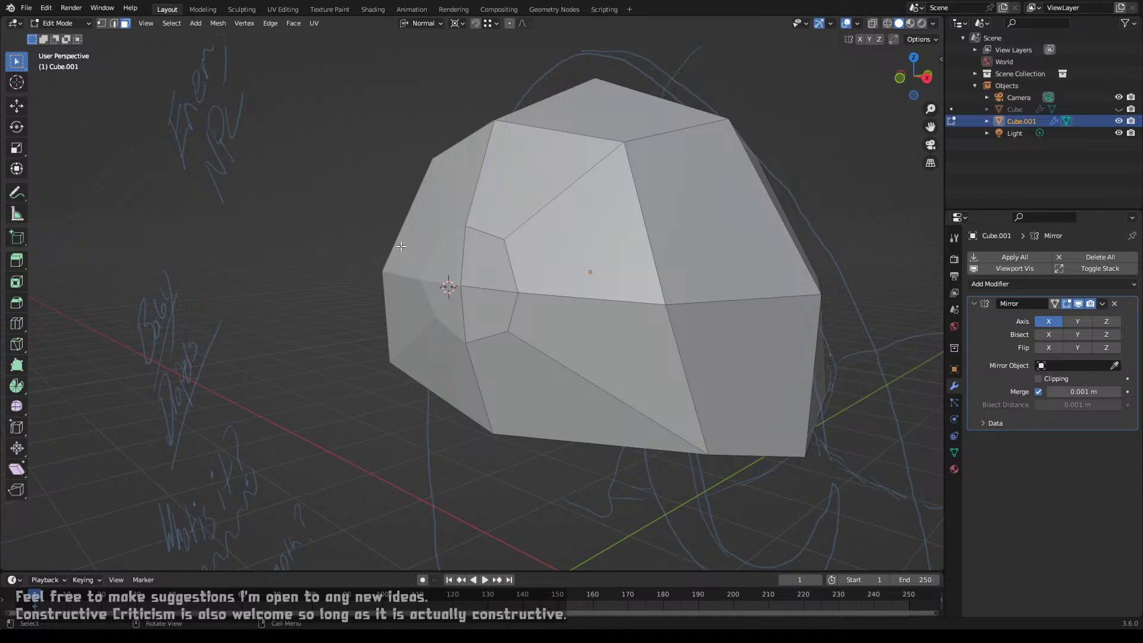
Step: Select the inset's vertices, switch to the right view, and enable Clipping on the Mirror modifier
{"action": "key", "text": "1"}
{"action": "left_click", "coordinate": [464, 341], "text": "shift"}
{"action": "key", "text": "KP_3"}
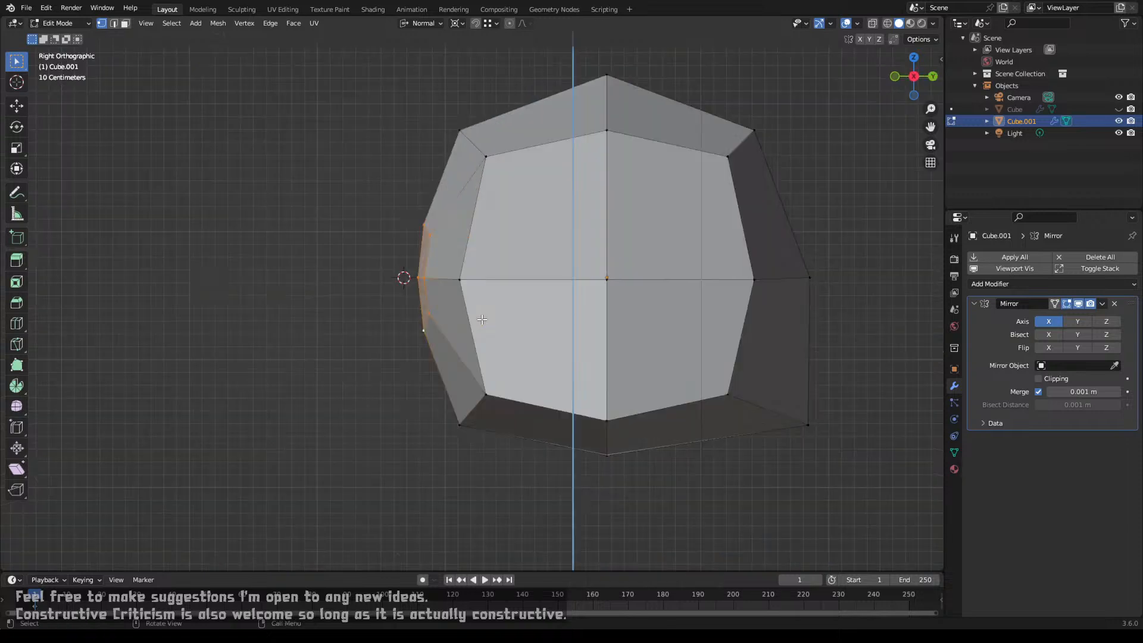
{"action": "left_click", "coordinate": [1055, 379]}
Step: Try extruding the inset faces straight out from the head and tilting their end, and undo both operations
{"action": "key", "text": "e"}
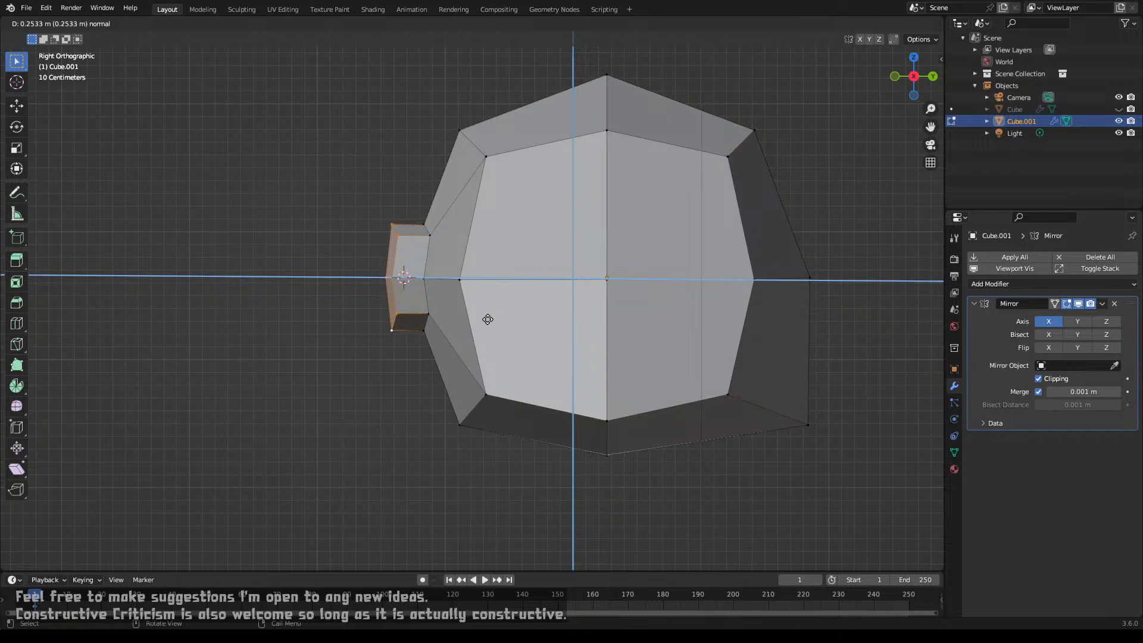
{"action": "left_click", "coordinate": [466, 331]}
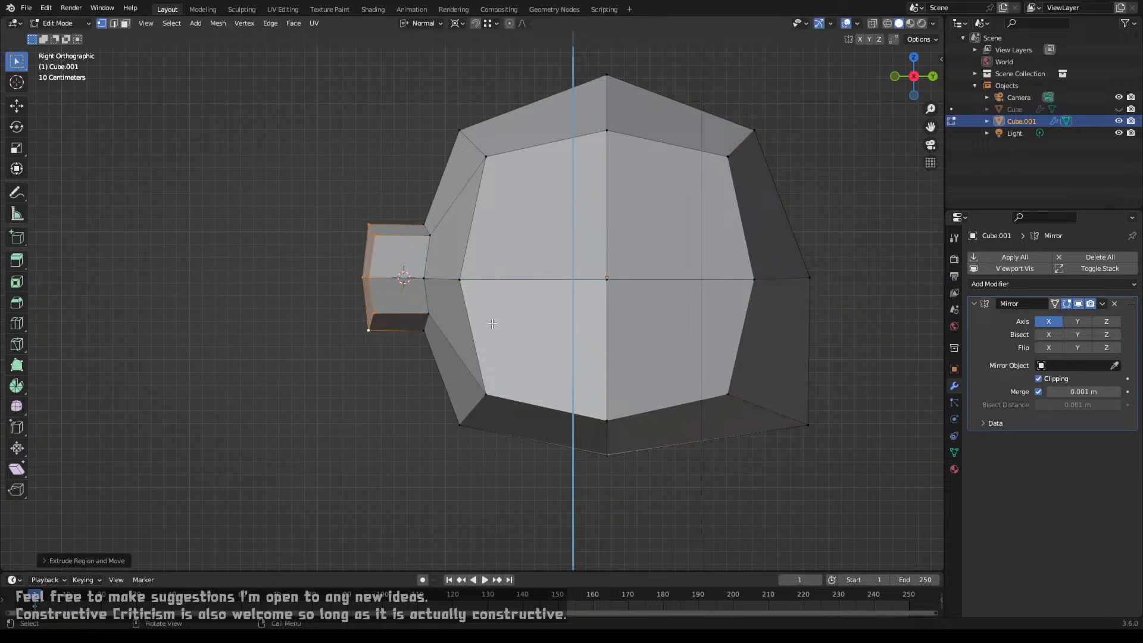
{"action": "key", "text": "r"}
{"action": "left_click", "coordinate": [548, 262]}
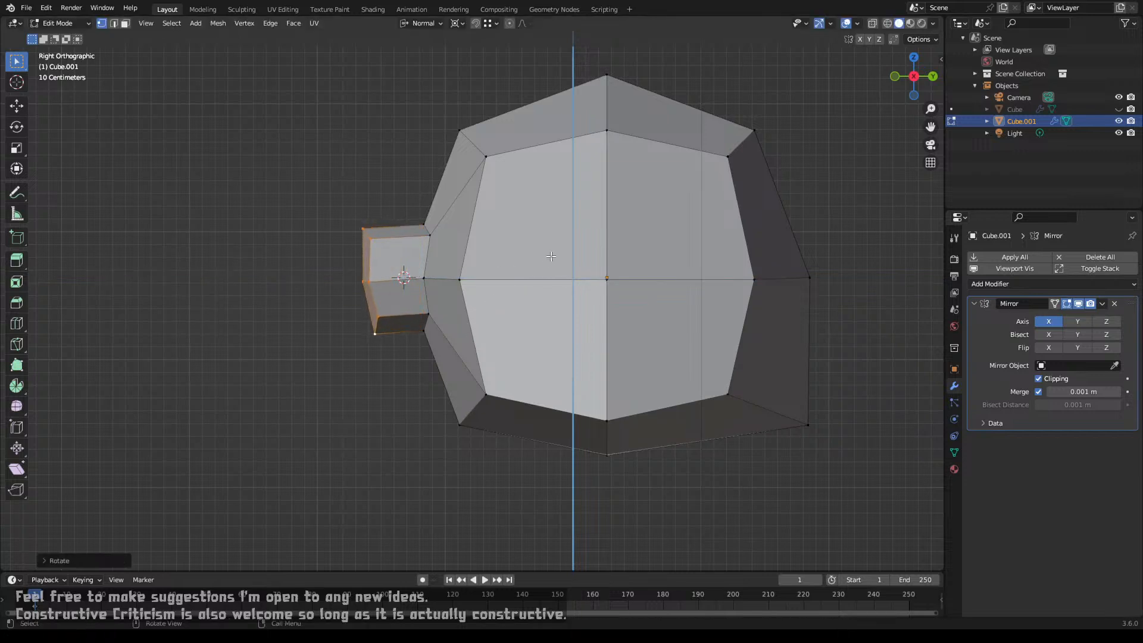
{"action": "middle_click_drag", "start_coordinate": [549, 262], "coordinate": [551, 256]}
{"action": "key", "text": "KP_1"}
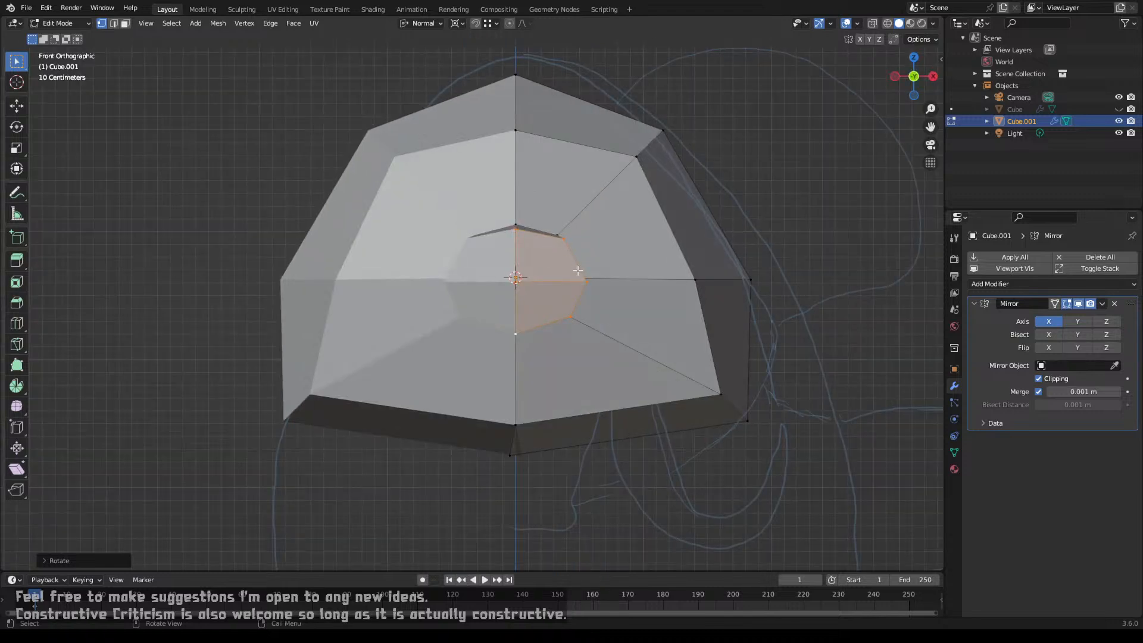
{"action": "key", "text": "KP_3"}
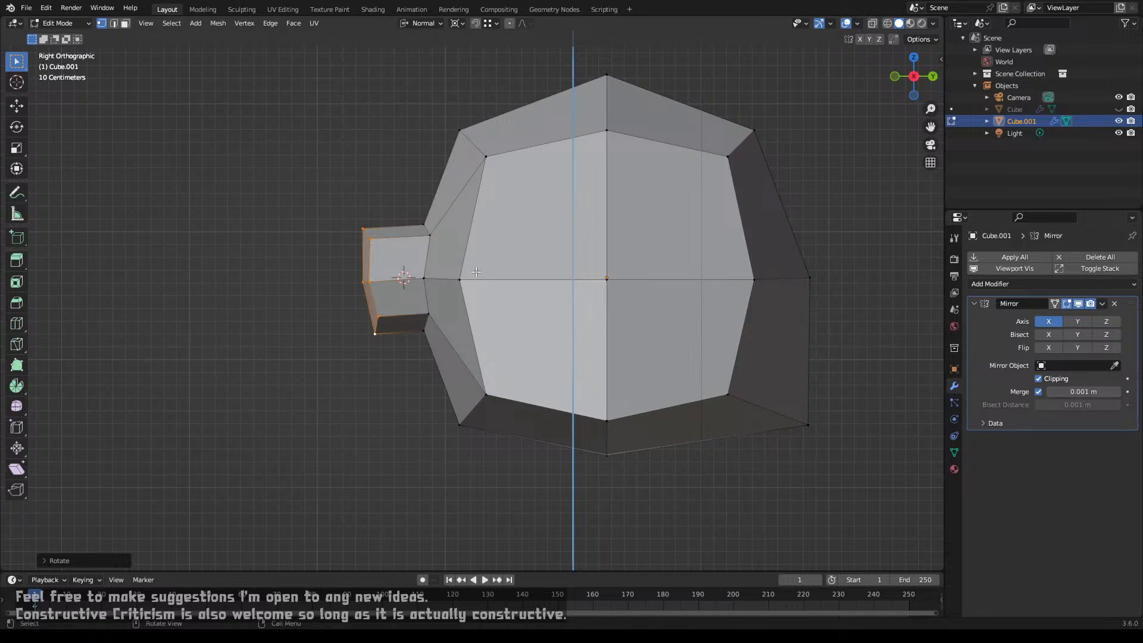
{"action": "key", "text": "ctrl+z"}
{"action": "key", "text": "ctrl+z"}
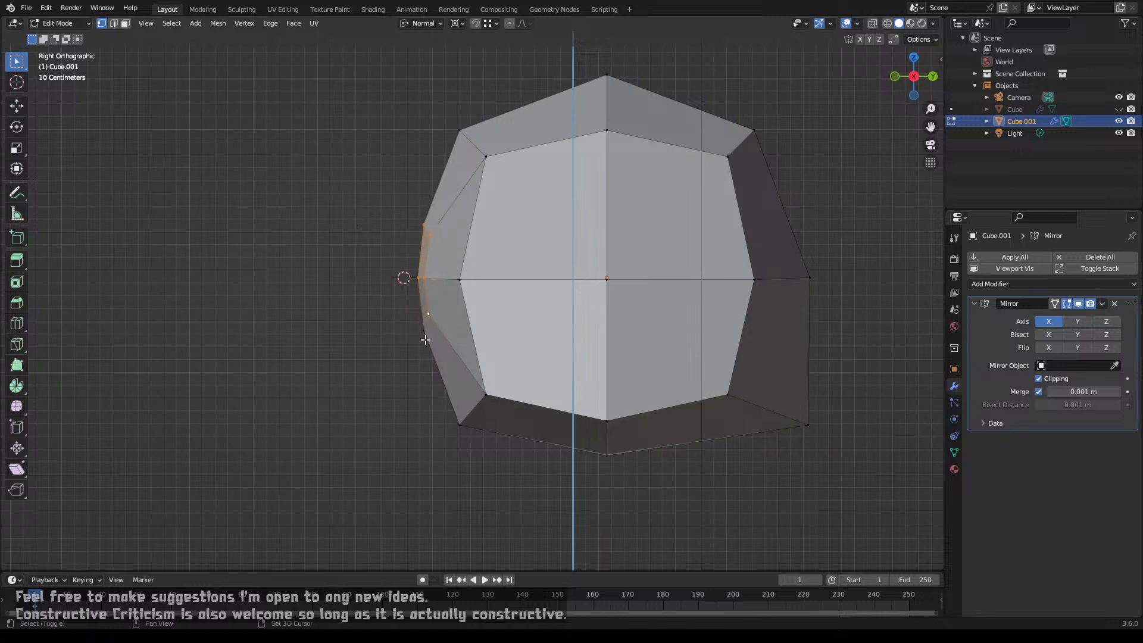
Step: Place the 3D cursor below the head's front edge and spin the inset faces about 85° downward around it with the Y-axis Spin tool
{"action": "middle_click_drag", "start_coordinate": [401, 370], "coordinate": [438, 299], "text": "shift"}
{"action": "right_click", "coordinate": [438, 299], "text": "shift"}
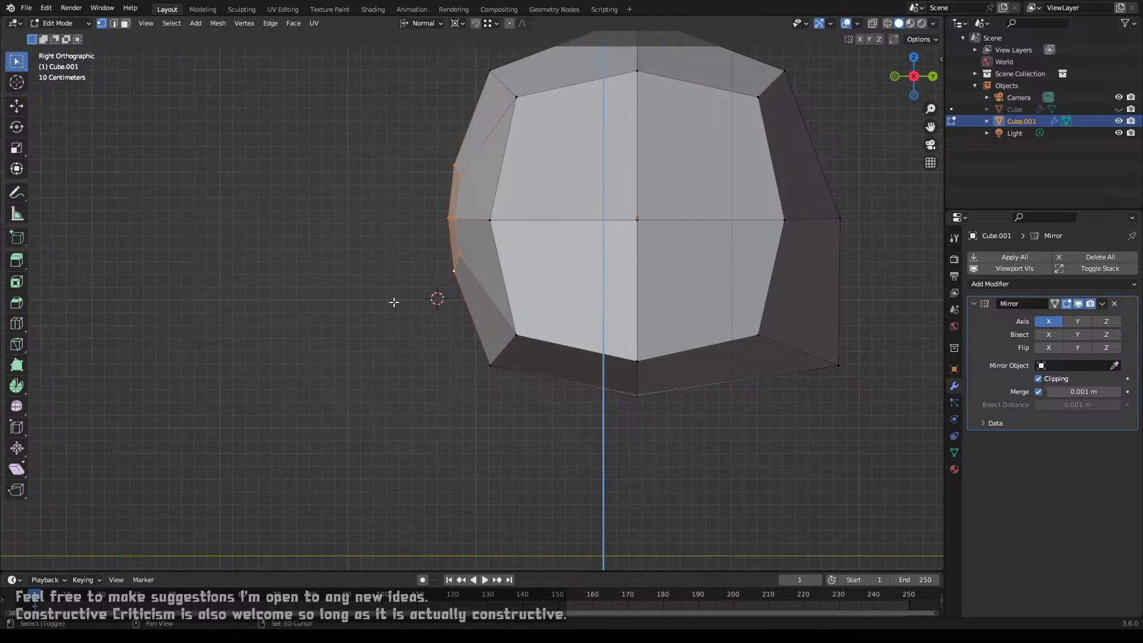
{"action": "left_click", "coordinate": [17, 387]}
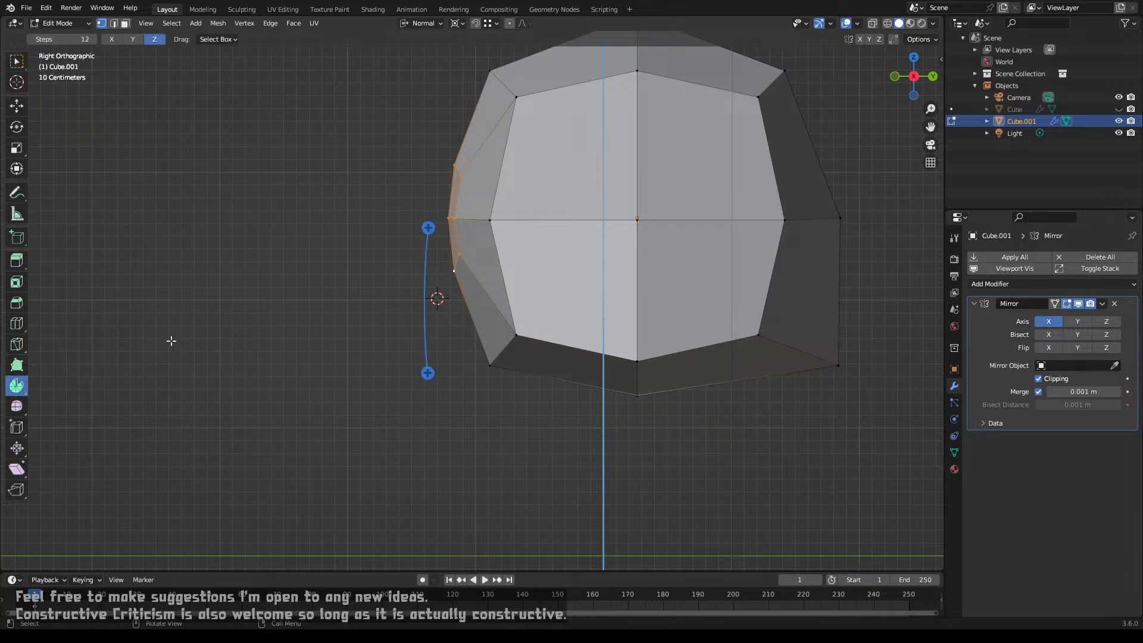
{"action": "left_click", "coordinate": [112, 41]}
{"action": "left_click", "coordinate": [132, 40]}
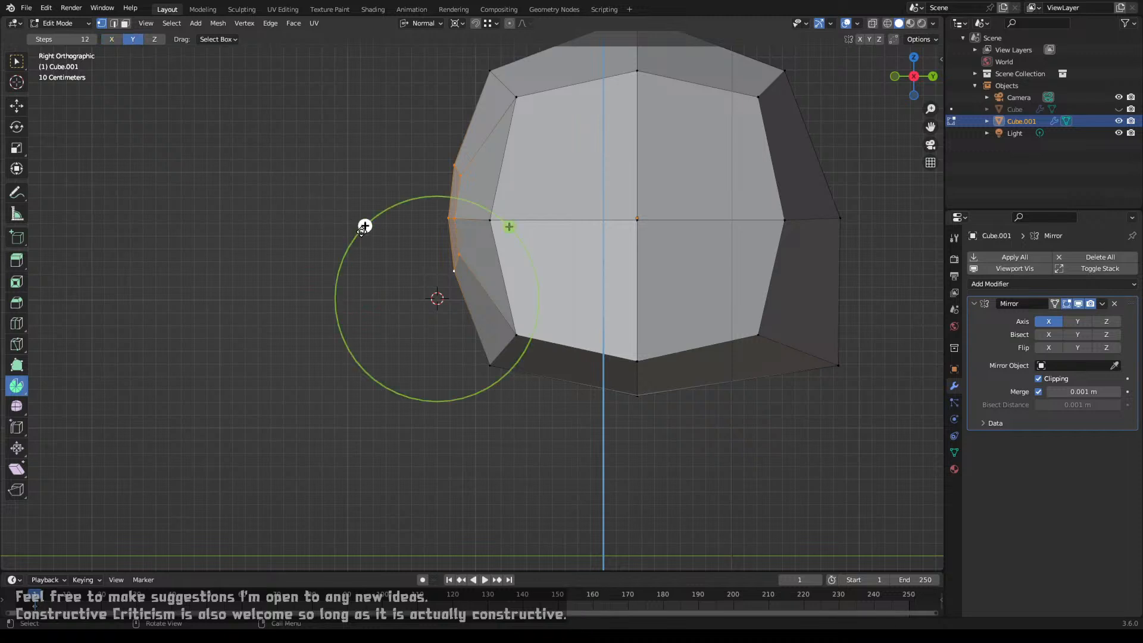
{"action": "right_click", "coordinate": [428, 369]}
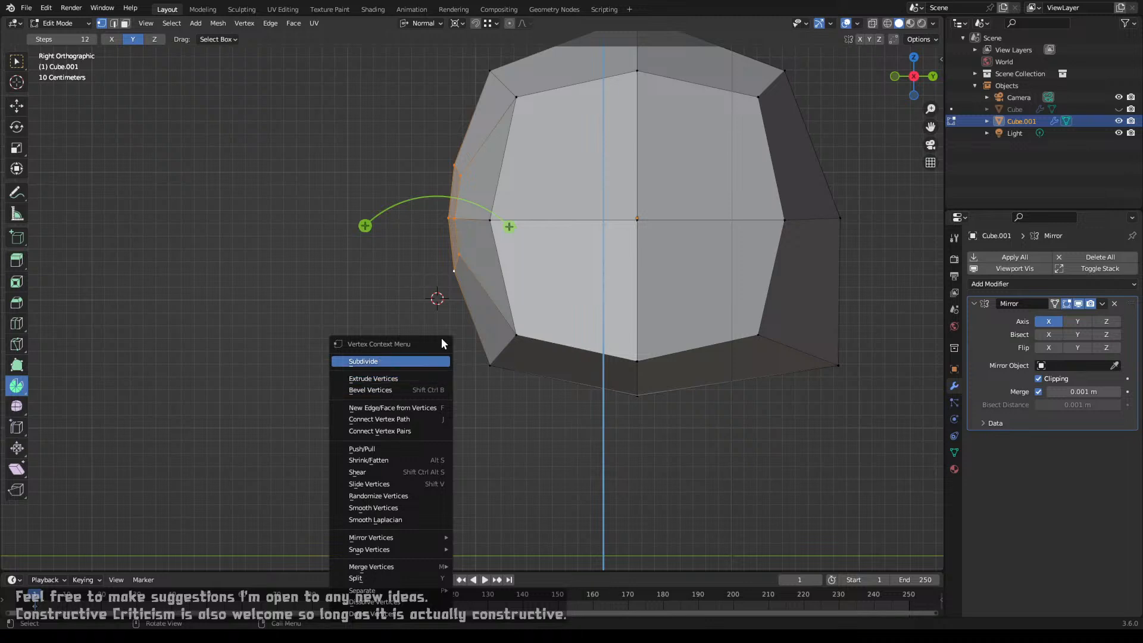
{"action": "right_click", "coordinate": [464, 395], "text": "shift"}
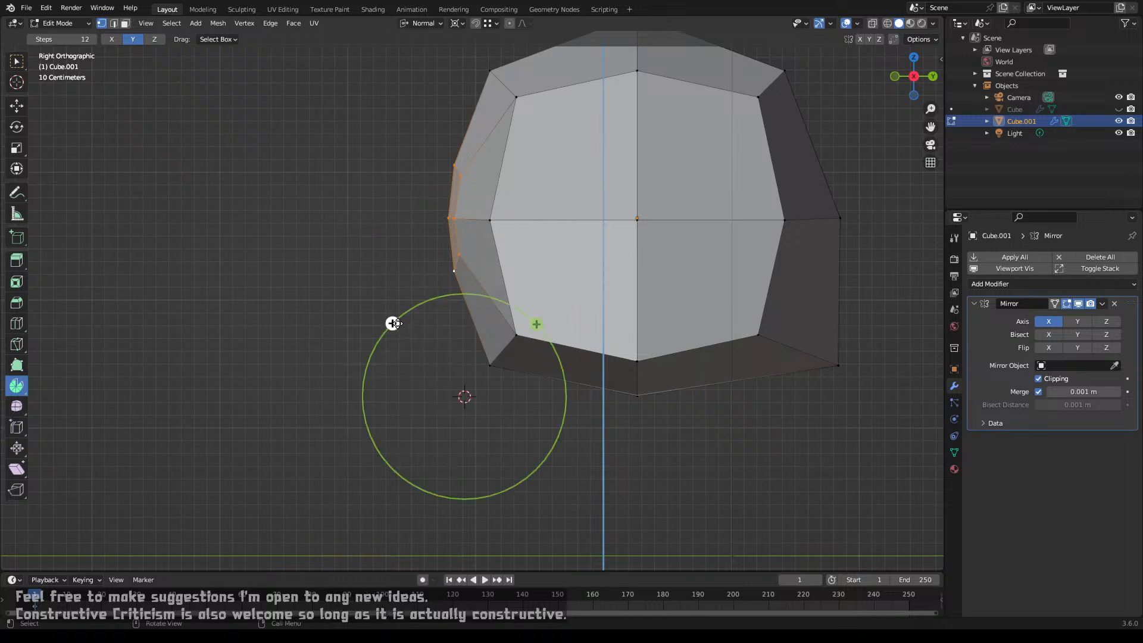
{"action": "left_click_drag", "start_coordinate": [393, 324], "coordinate": [377, 468]}
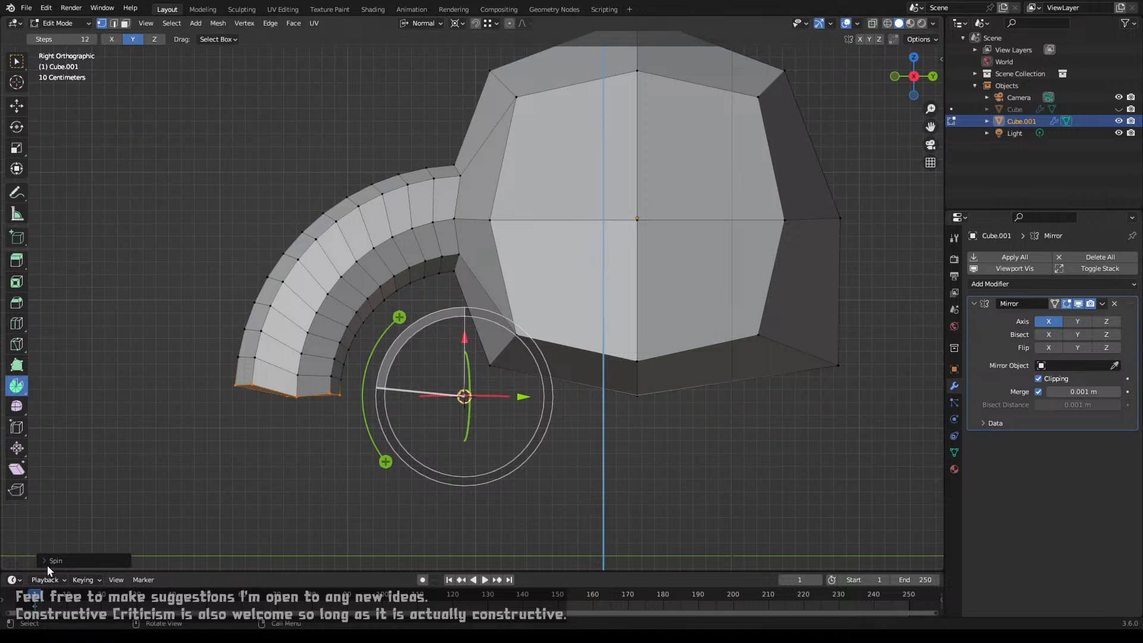
Step: Reduce the spun trunk to 3 steps in the Spin settings
{"action": "left_click", "coordinate": [50, 559]}
{"action": "left_click_drag", "start_coordinate": [178, 431], "coordinate": [119, 431]}
{"action": "left_click", "coordinate": [194, 430]}
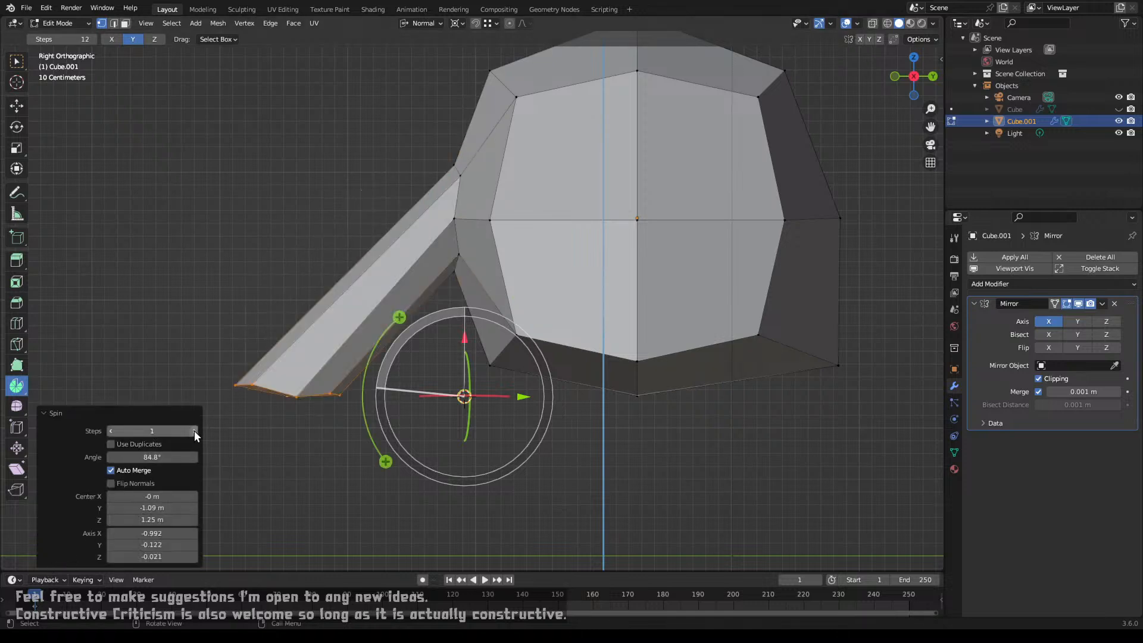
{"action": "left_click", "coordinate": [194, 431]}
{"action": "left_click", "coordinate": [194, 431]}
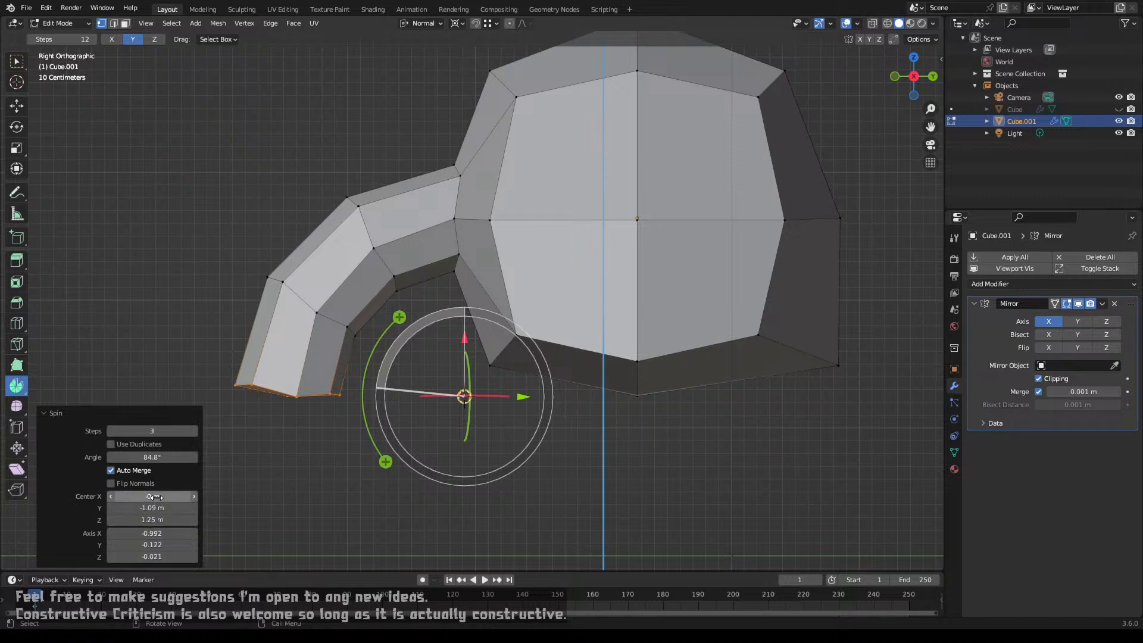
{"action": "left_click_drag", "start_coordinate": [155, 495], "coordinate": [152, 508]}
Step: Delete the column of centre vertices running down the seam side of the spun trunk, removing its interior faces
{"action": "middle_click_drag", "start_coordinate": [341, 389], "coordinate": [539, 391]}
{"action": "left_click", "coordinate": [548, 271]}
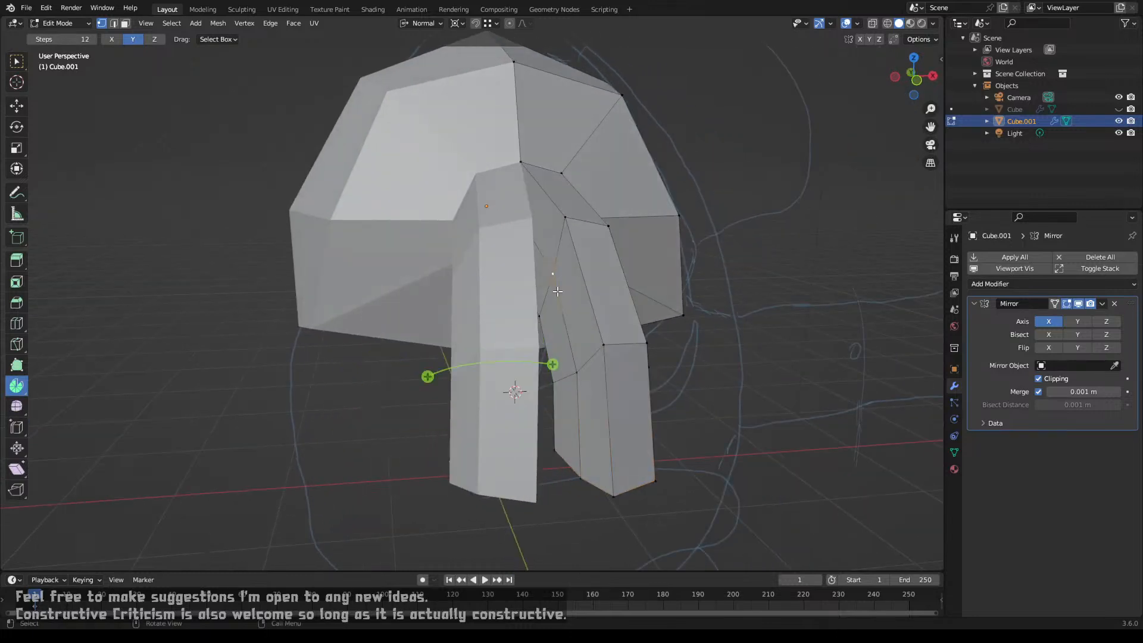
{"action": "left_click", "coordinate": [573, 373], "text": "shift"}
{"action": "right_click", "coordinate": [574, 470]}
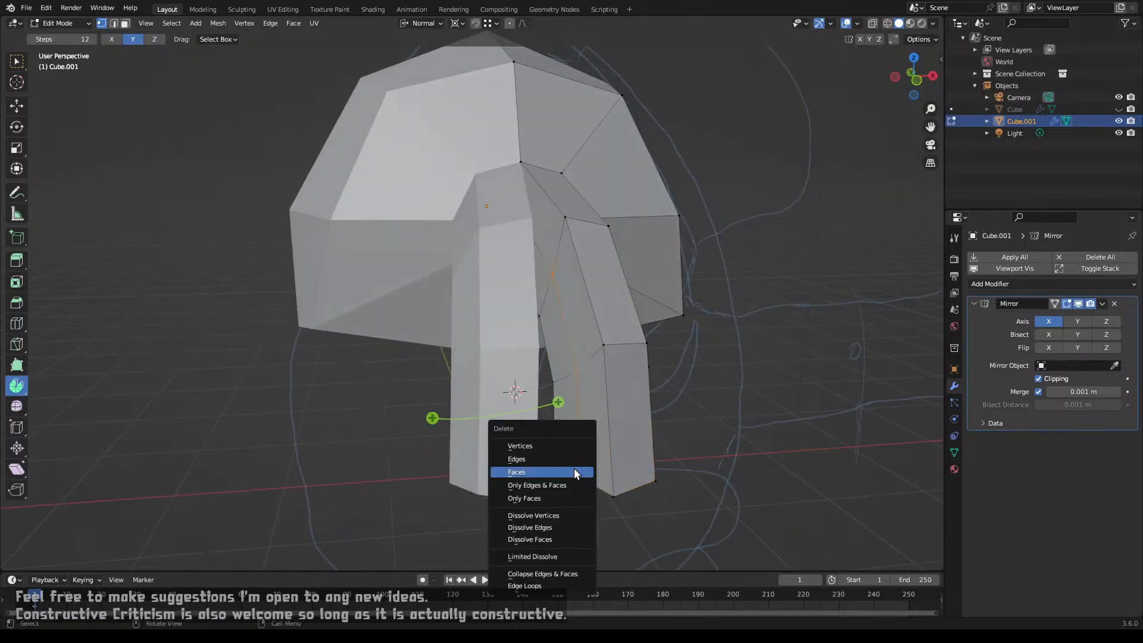
{"action": "left_click", "coordinate": [569, 445]}
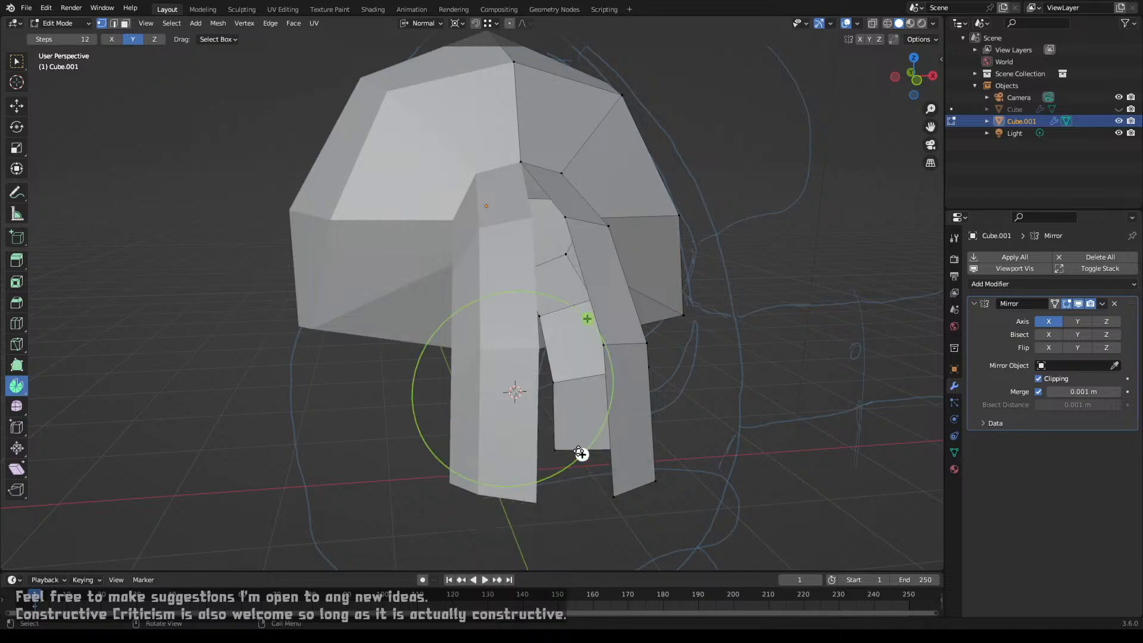
Step: Try to move the trunk's open end edges along X towards the mirror centre, and undo the move
{"action": "left_click", "coordinate": [608, 482]}
{"action": "left_click", "coordinate": [555, 449], "text": "shift"}
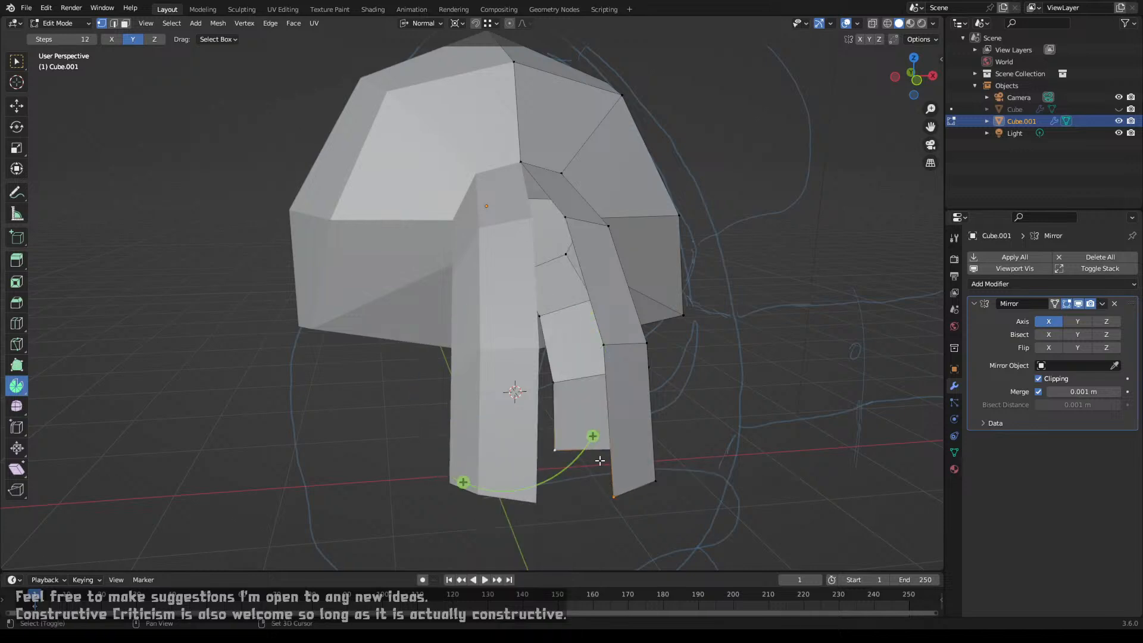
{"action": "key", "text": "e"}
{"action": "key", "text": "x"}
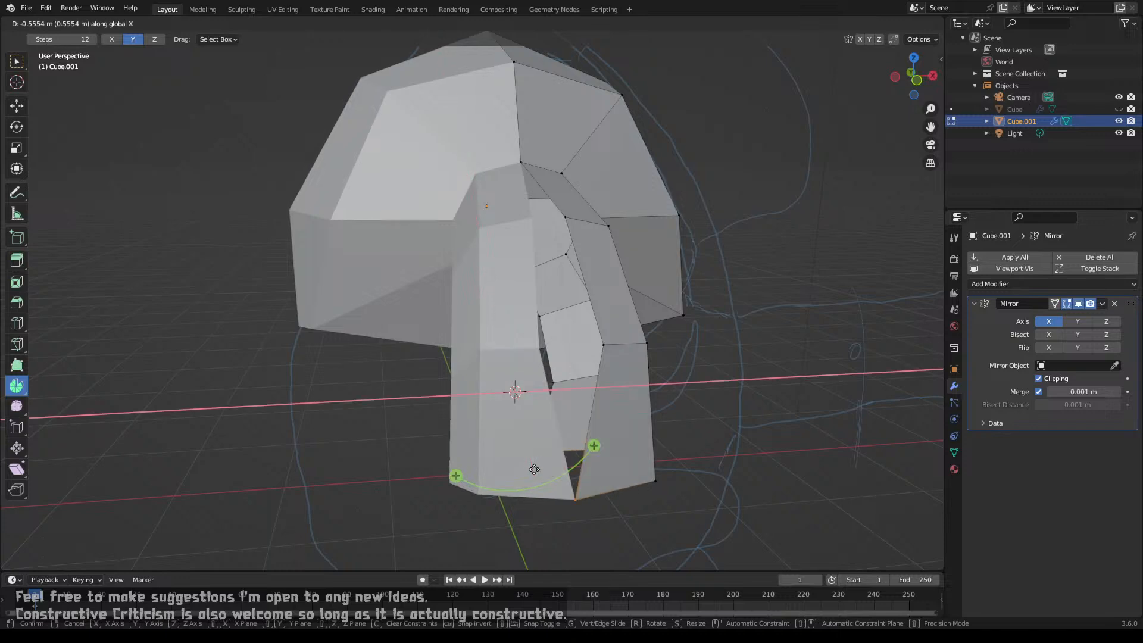
{"action": "left_click", "coordinate": [523, 470]}
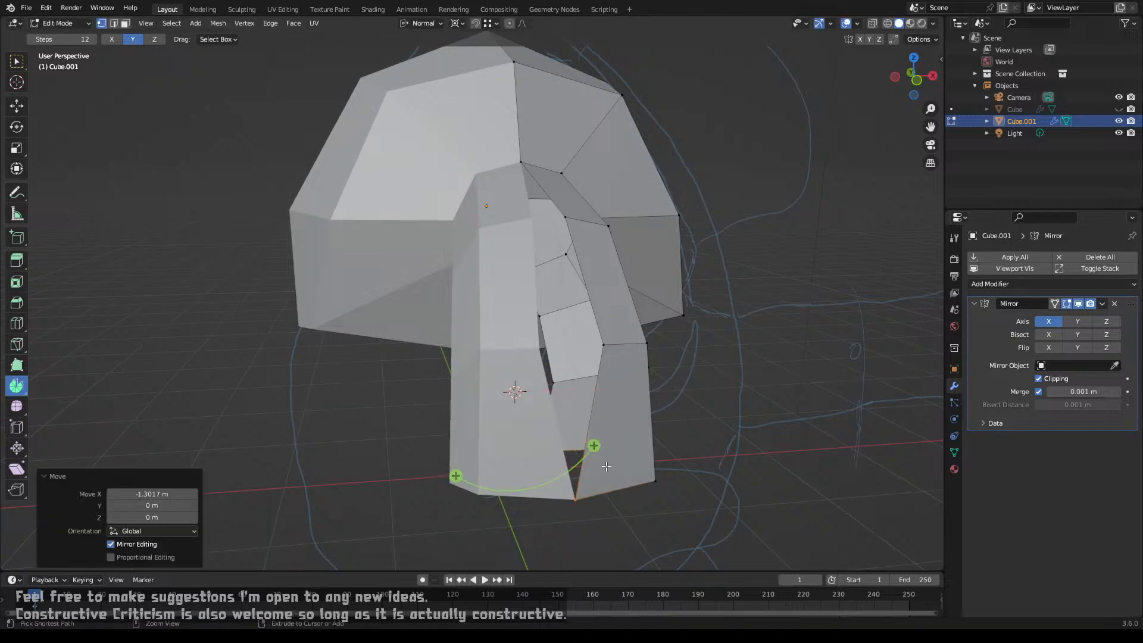
{"action": "key", "text": "ctrl+z"}
Step: Move the trunk's open end loop about -0.235 m along X so its two mirrored halves meet at the centre
{"action": "middle_click_drag", "start_coordinate": [648, 478], "coordinate": [502, 413]}
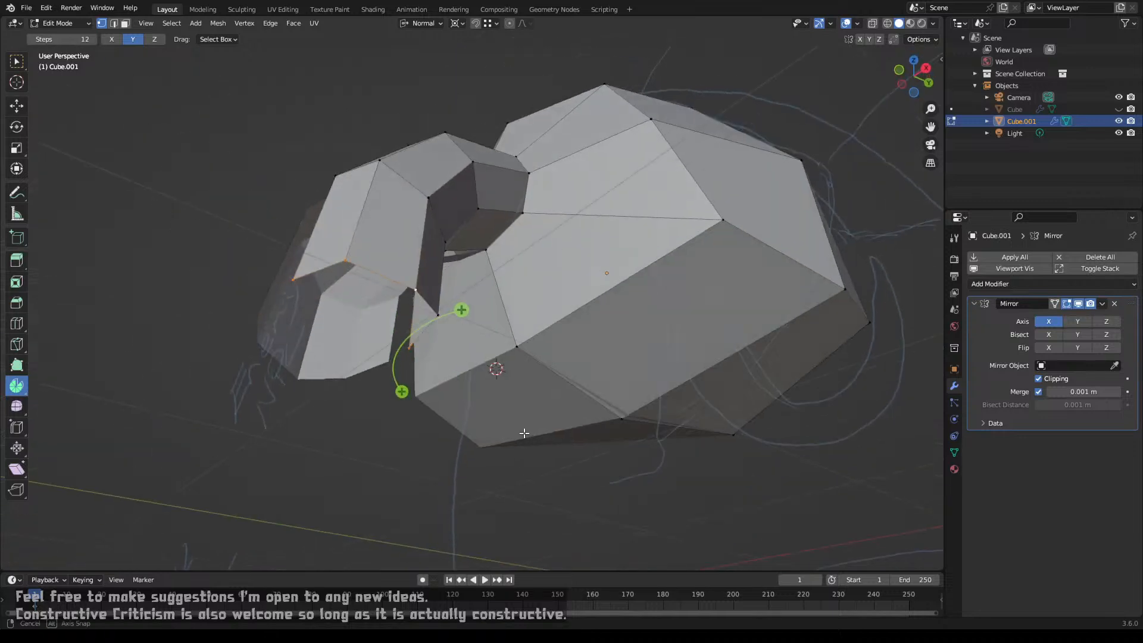
{"action": "middle_click_drag", "start_coordinate": [437, 318], "coordinate": [524, 398]}
{"action": "key", "text": "g"}
{"action": "key", "text": "x"}
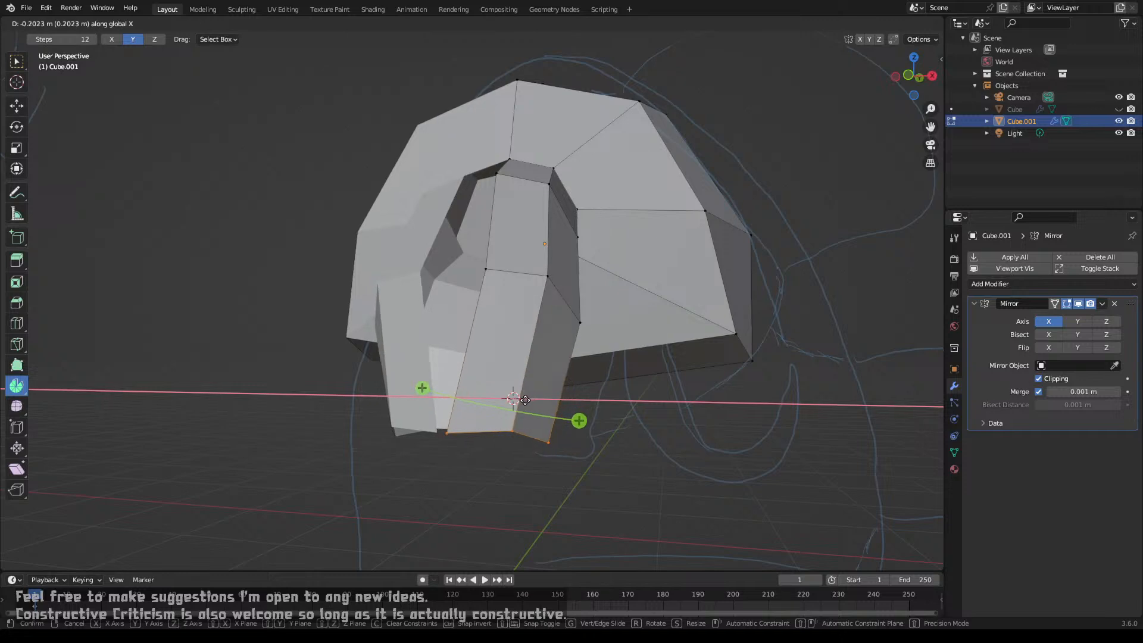
{"action": "left_click", "coordinate": [521, 400]}
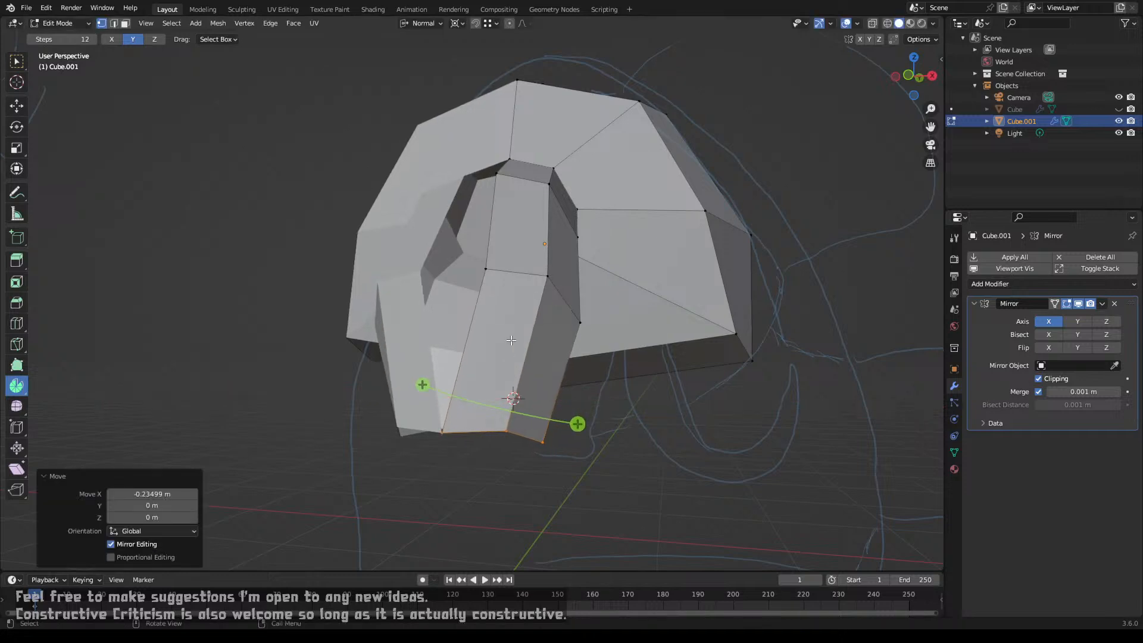
Step: Move the edge ring halfway down the trunk about -0.198 m along X to the mirror centre
{"action": "left_click", "coordinate": [484, 272]}
{"action": "left_click", "coordinate": [533, 275], "text": "alt"}
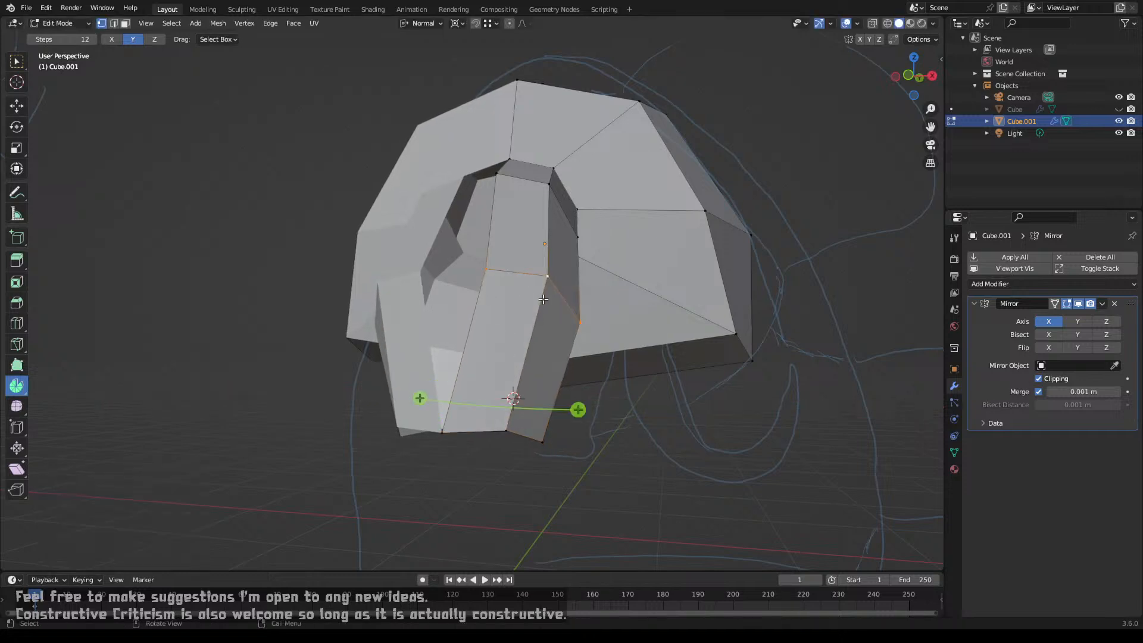
{"action": "key", "text": "g"}
{"action": "key", "text": "x"}
{"action": "key", "text": "x"}
{"action": "key", "text": "x"}
{"action": "key", "text": "x"}
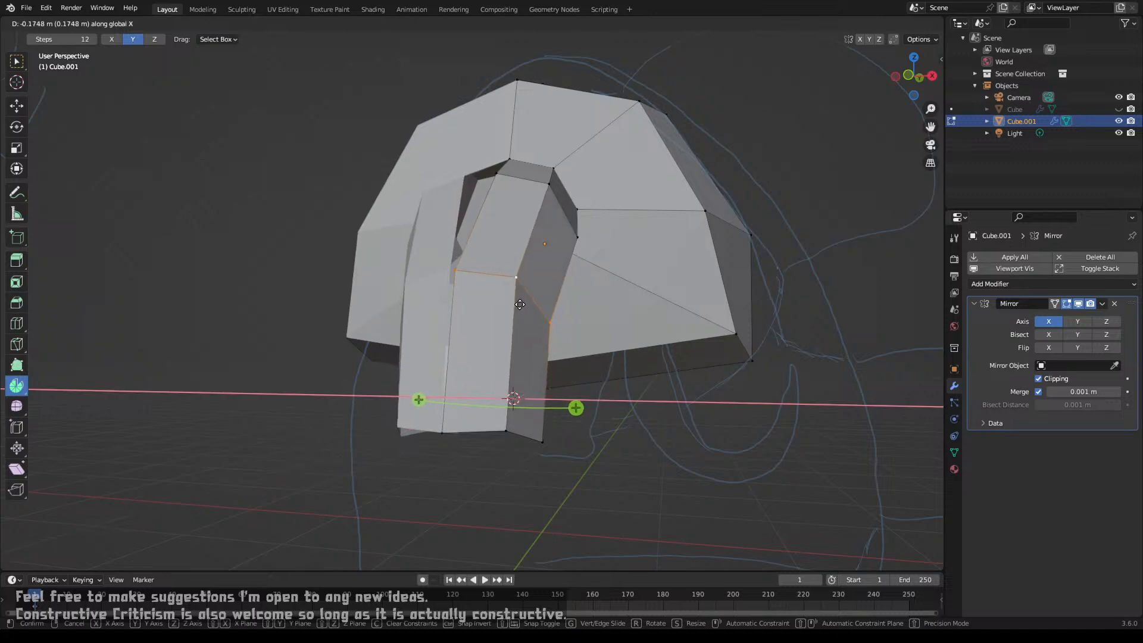
{"action": "left_click", "coordinate": [518, 304]}
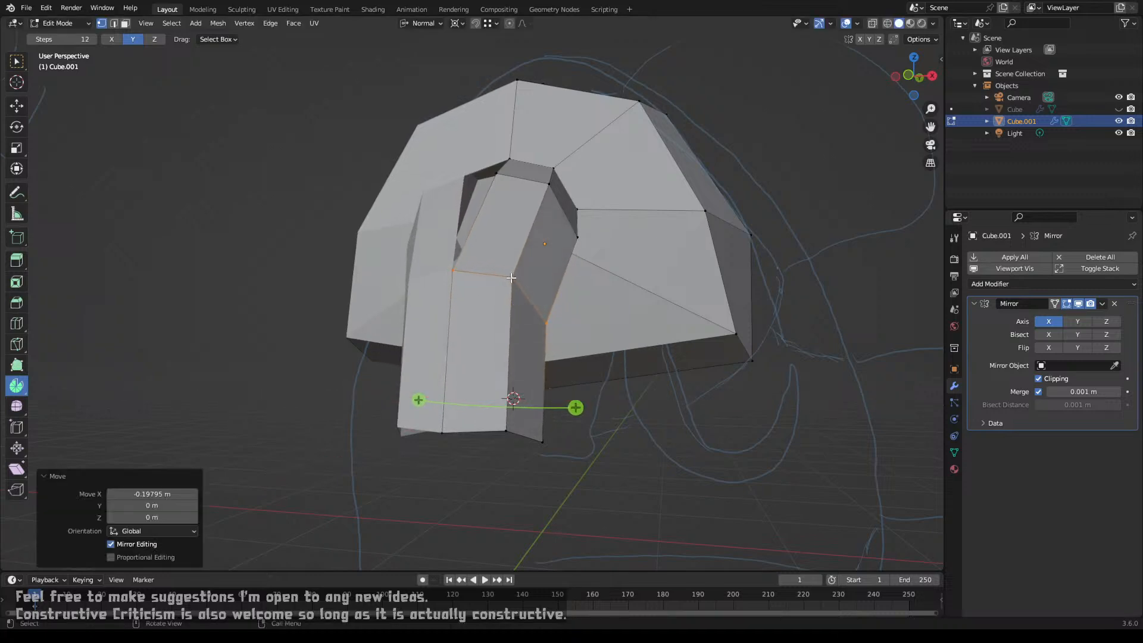
Step: Move the trunk's uppermost edge ring, just below the head joint, about -0.124 m along X to the mirror centre
{"action": "left_click", "coordinate": [523, 183], "text": "alt"}
{"action": "key", "text": "g"}
{"action": "key", "text": "x"}
{"action": "key", "text": "x"}
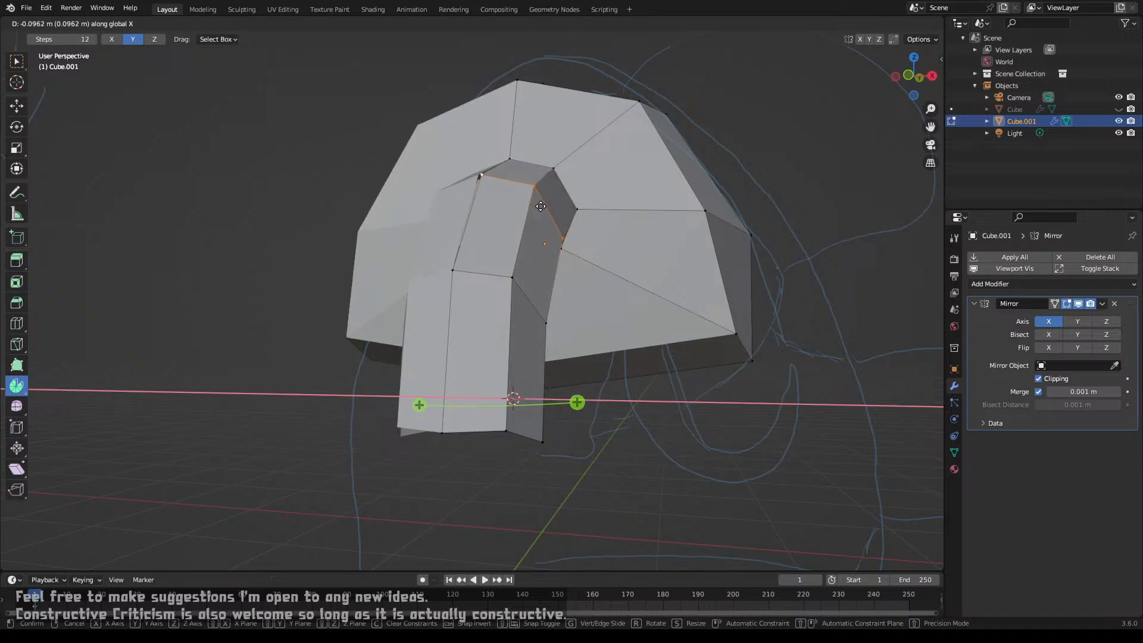
{"action": "left_click", "coordinate": [537, 207]}
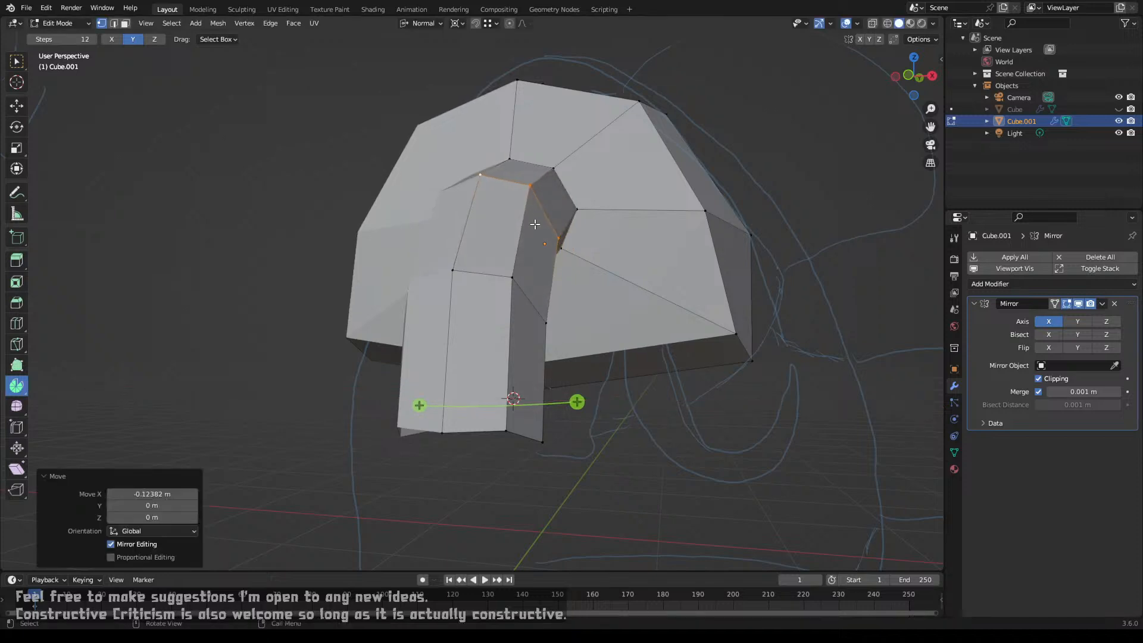
Step: Widen the edge loop where the trunk joins the head by about 0.097 m along its normal X axis
{"action": "middle_click_drag", "start_coordinate": [534, 233], "coordinate": [550, 207]}
{"action": "left_click", "coordinate": [550, 208], "text": "alt"}
{"action": "key", "text": "g"}
{"action": "key", "text": "x"}
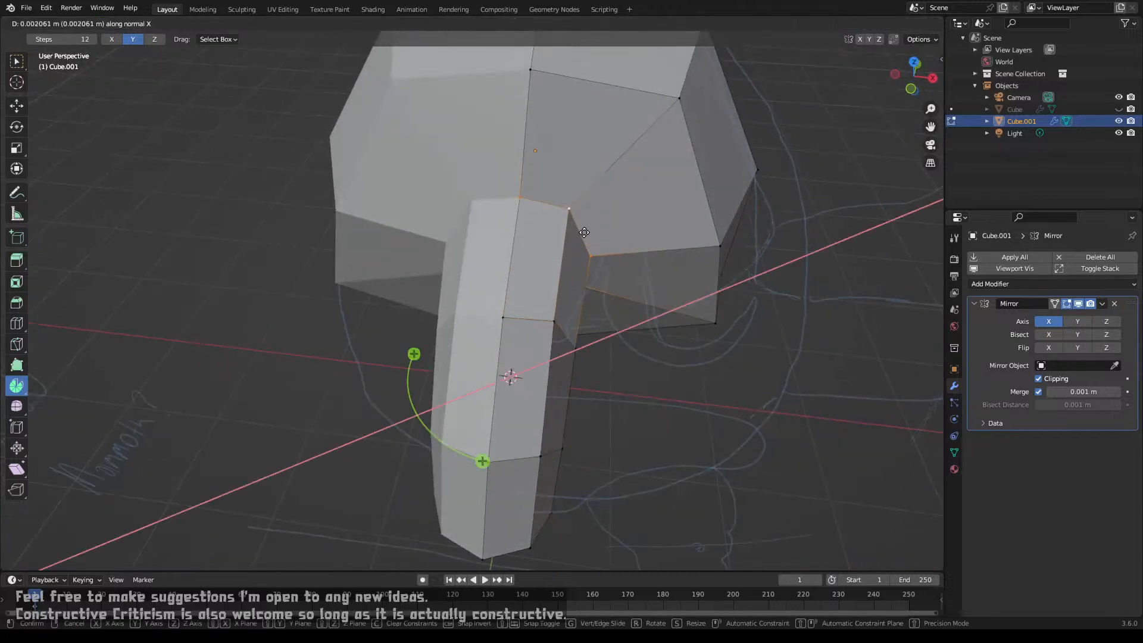
{"action": "left_click", "coordinate": [593, 238]}
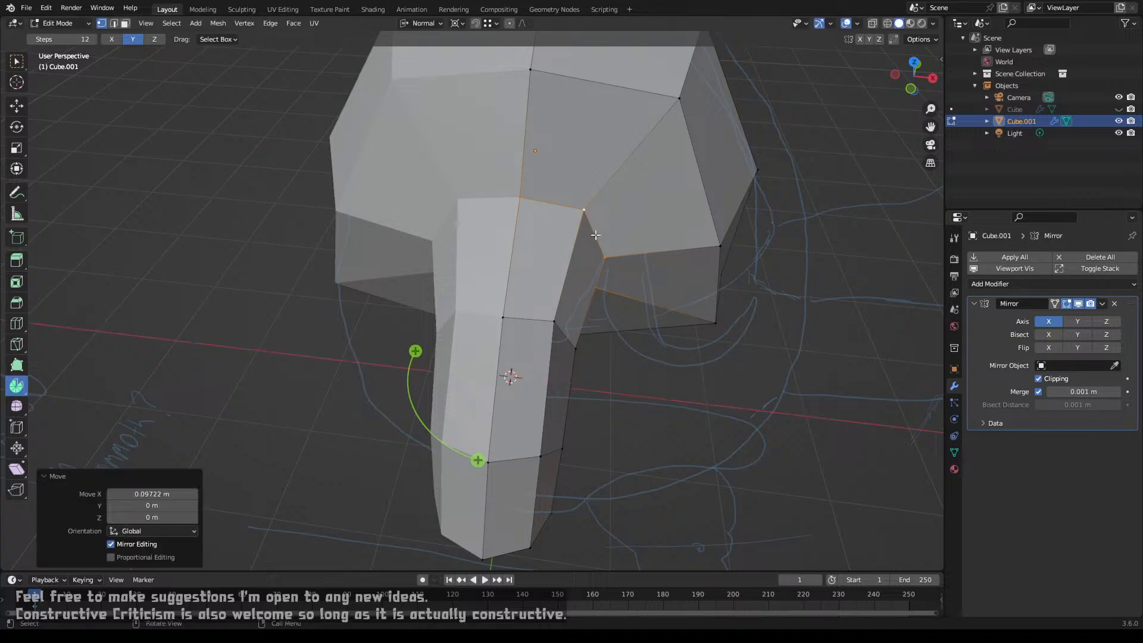
Step: In front view, widen the first trunk ring below the head joint by about 0.14 m along X
{"action": "middle_click_drag", "start_coordinate": [594, 241], "coordinate": [556, 252]}
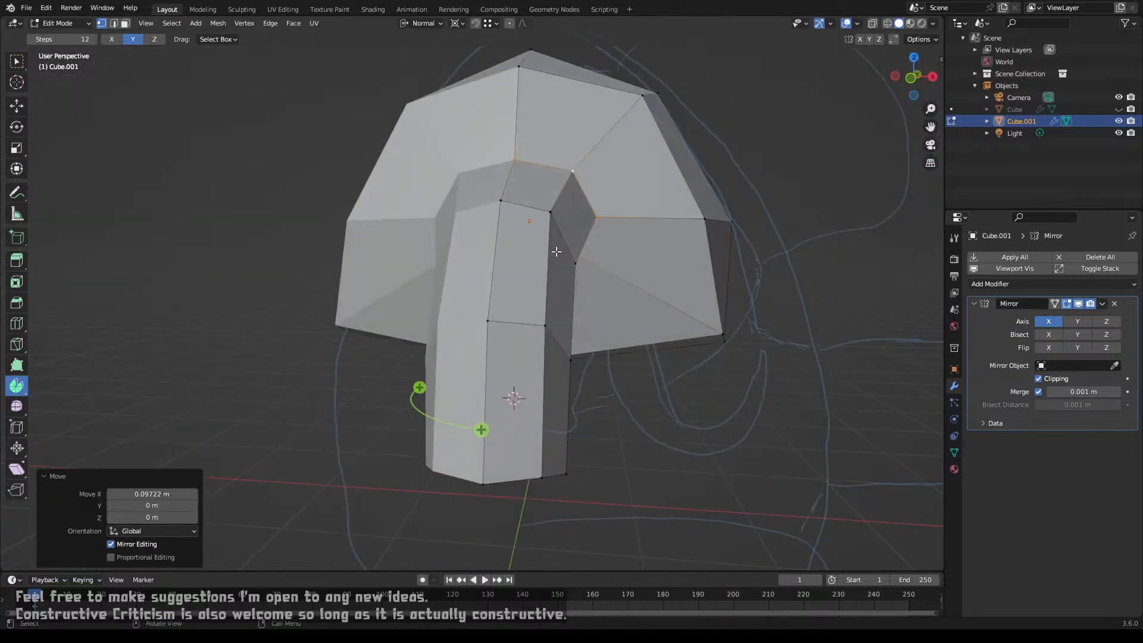
{"action": "key", "text": "KP_1"}
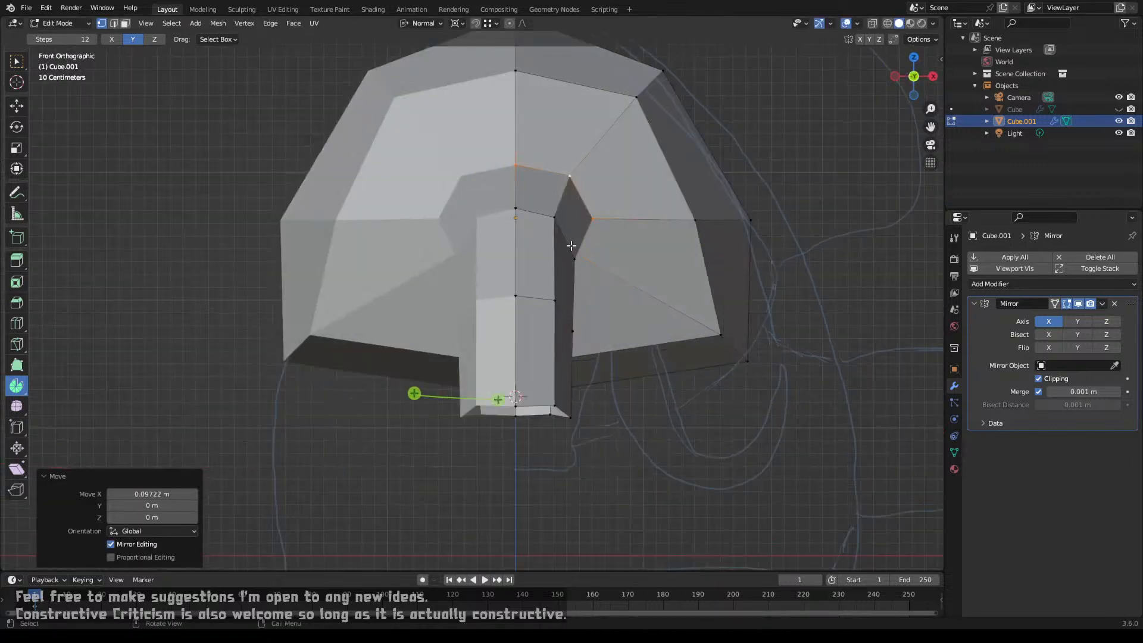
{"action": "left_click", "coordinate": [563, 241], "text": "alt"}
{"action": "key", "text": "g"}
{"action": "key", "text": "x"}
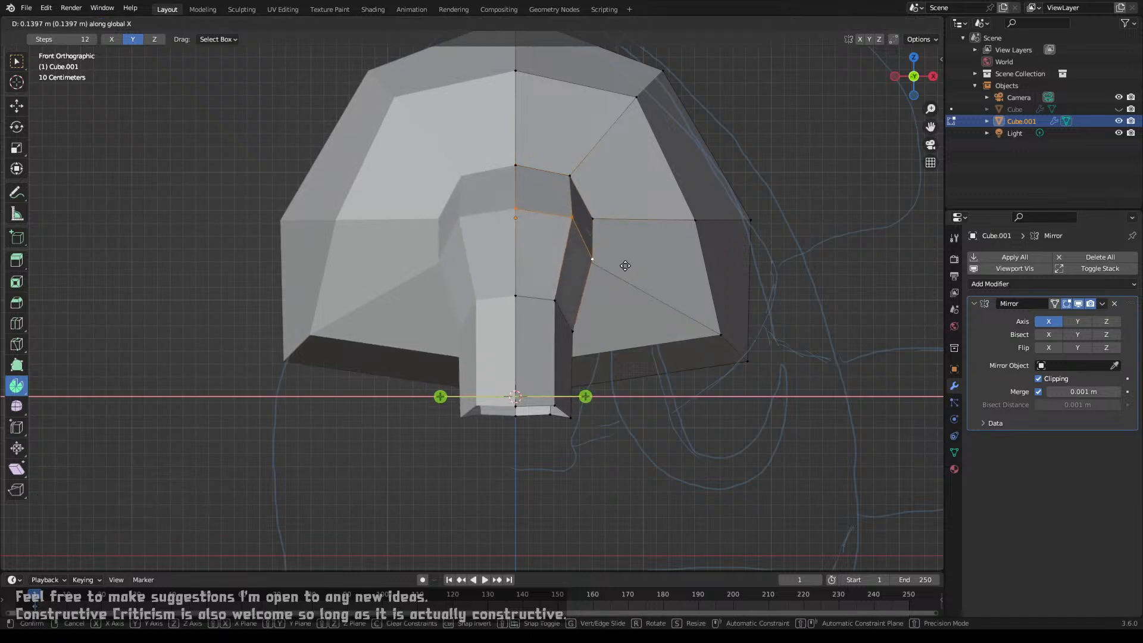
{"action": "left_click", "coordinate": [625, 266]}
Step: Widen the middle trunk ring by about 0.15 m along X to match the ring above it
{"action": "left_click", "coordinate": [561, 310], "text": "alt"}
{"action": "key", "text": "g"}
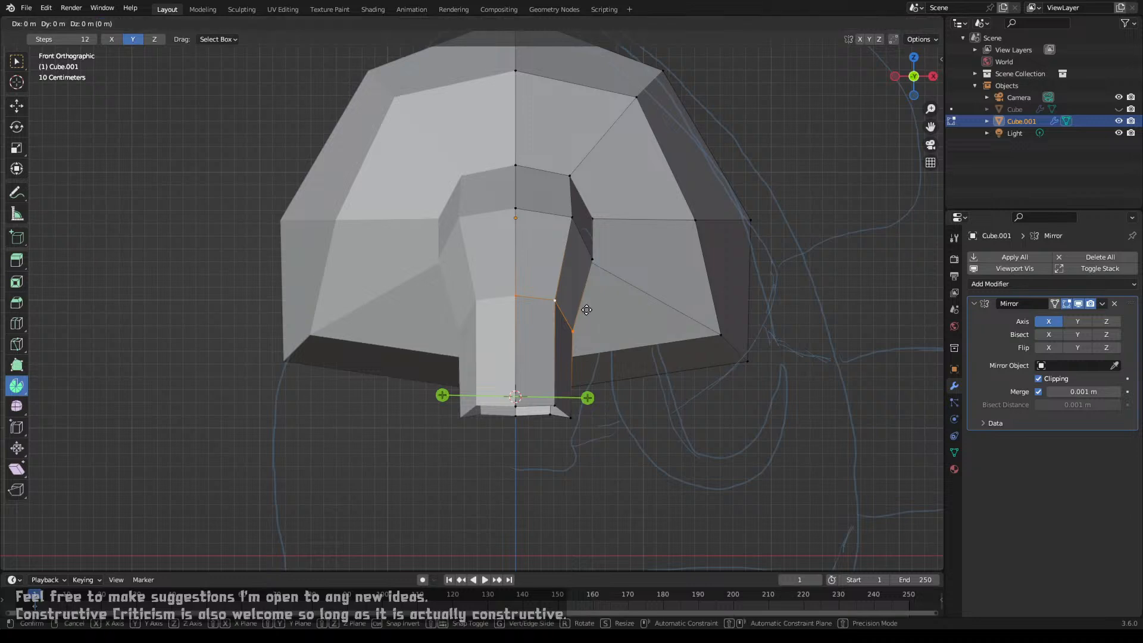
{"action": "key", "text": "x"}
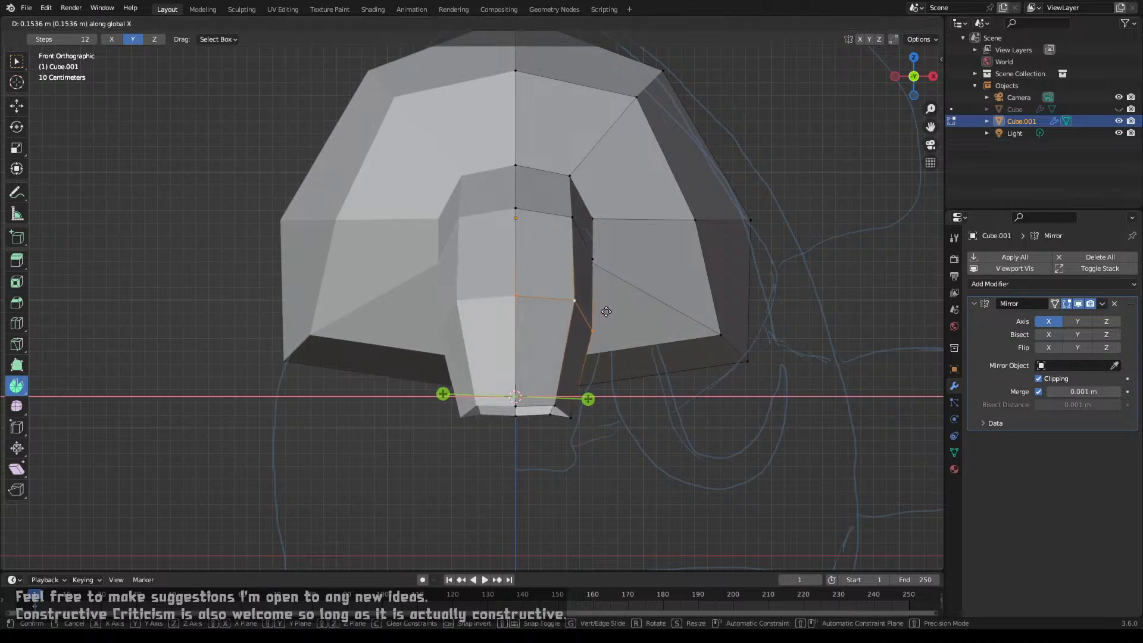
{"action": "left_click", "coordinate": [606, 311]}
Step: Fill the trunk's open end with a face and try flattening it along its normal Z around the 3D cursor
{"action": "left_click", "coordinate": [560, 405], "text": "alt"}
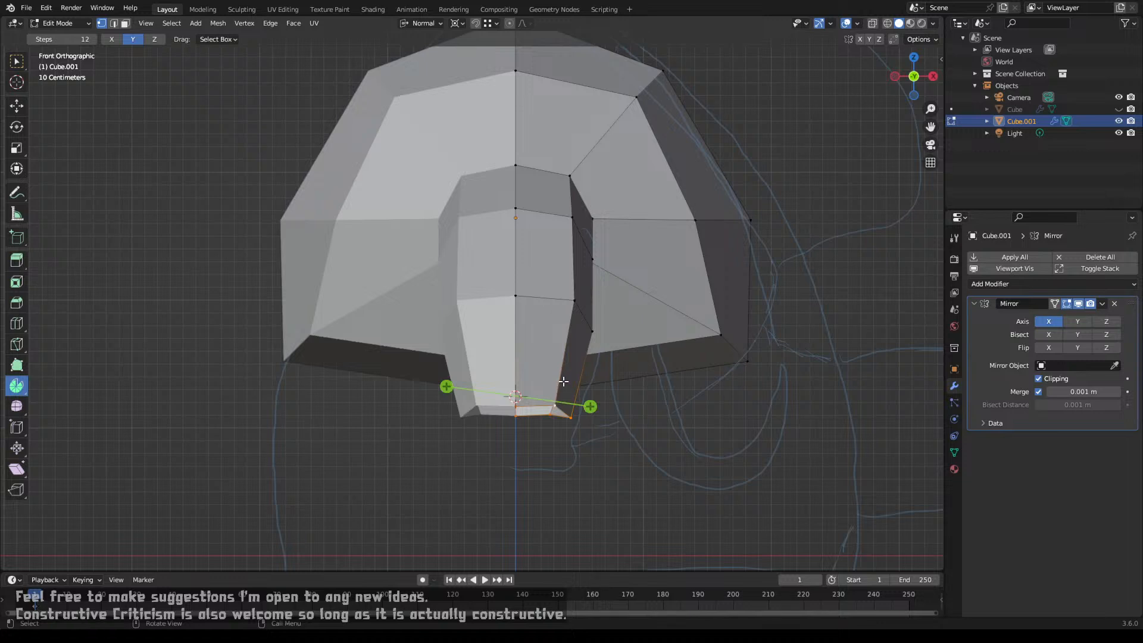
{"action": "key", "text": "f"}
{"action": "key", "text": "s"}
{"action": "key", "text": "z"}
{"action": "key", "text": "z"}
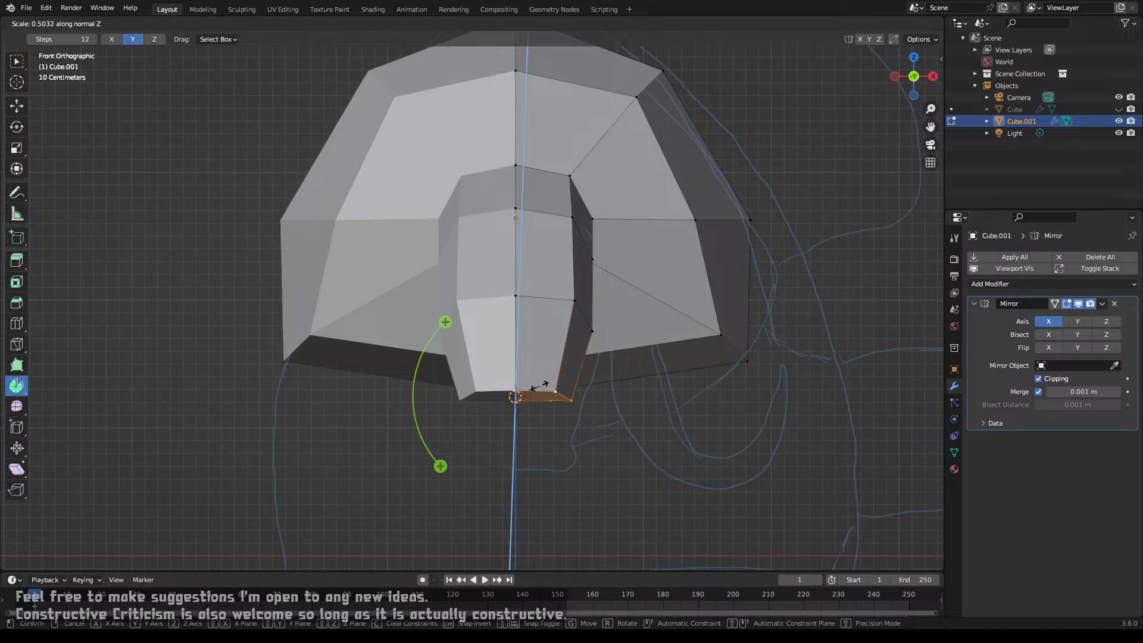
{"action": "left_click", "coordinate": [539, 387]}
Step: Set the pivot point to Median Point and scale the trunk's end face to 0.478 along its normal Z
{"action": "key", "text": "period"}
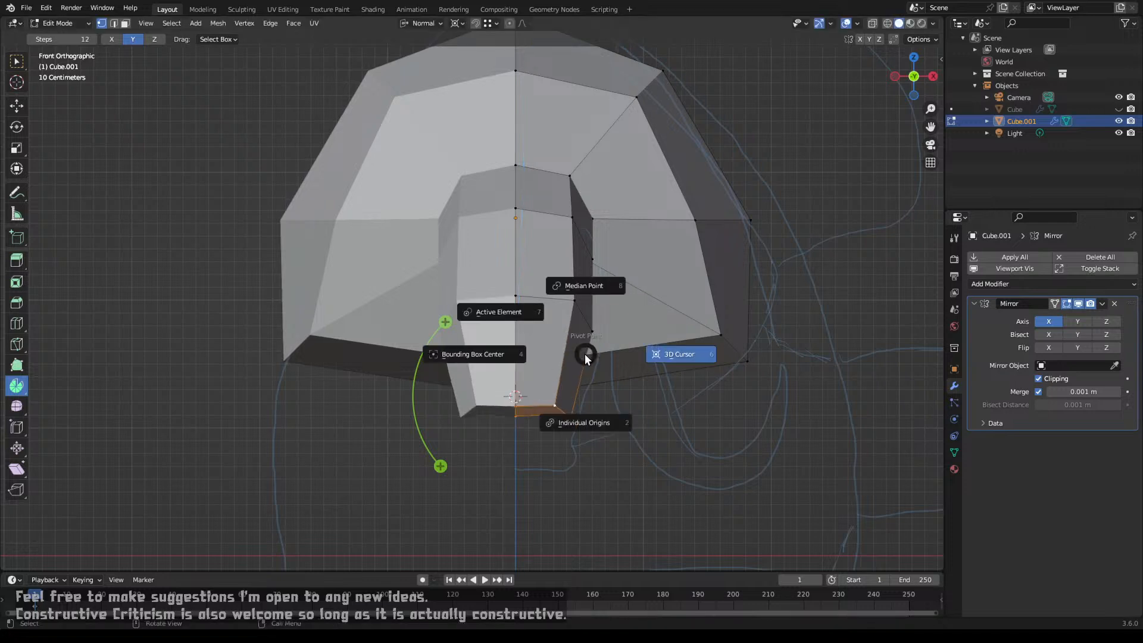
{"action": "left_click", "coordinate": [598, 285]}
{"action": "key", "text": "s"}
{"action": "key", "text": "z"}
{"action": "key", "text": "z"}
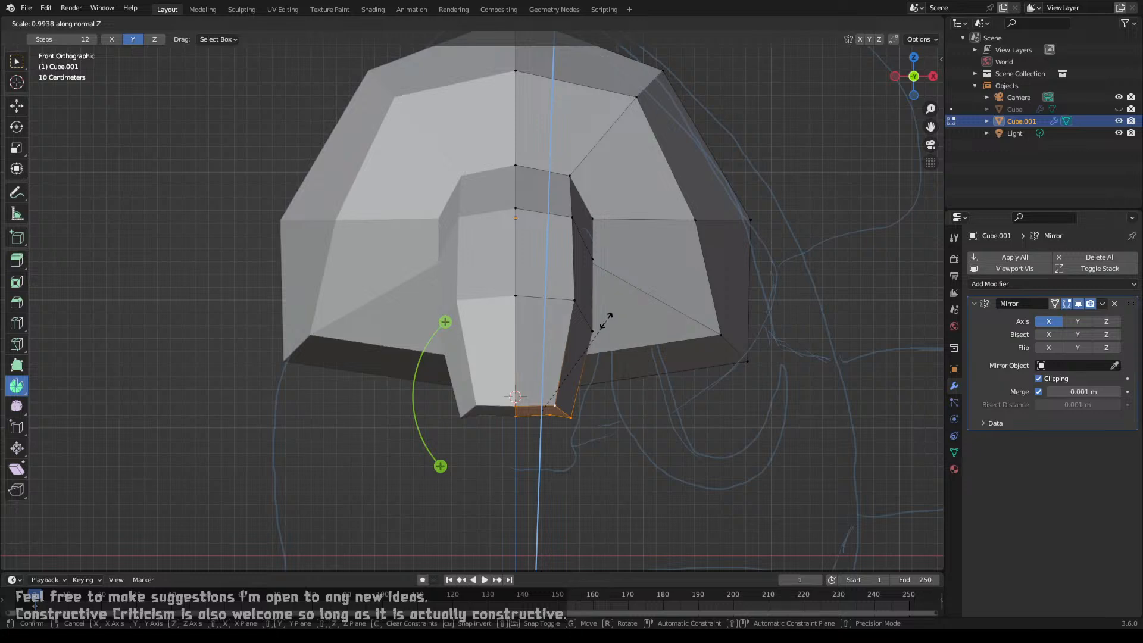
{"action": "left_click", "coordinate": [552, 359]}
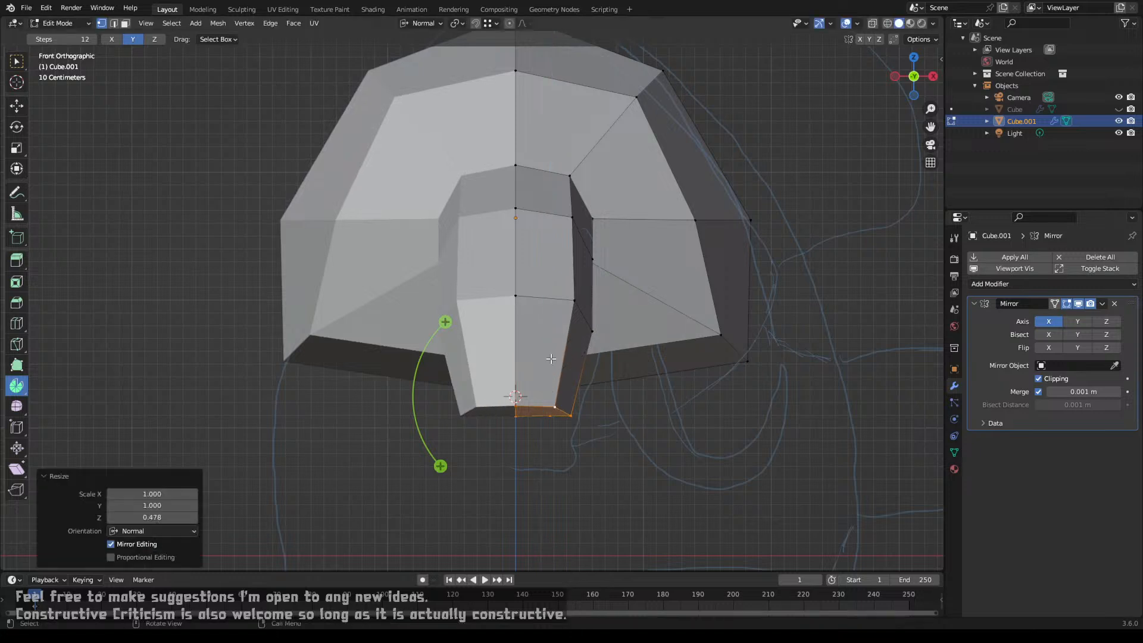
Step: Extrude the trunk's end face about 0.225 m along its normal and rotate it about -5.5° in side view
{"action": "key", "text": "g"}
{"action": "key", "text": "z"}
{"action": "key", "text": "z"}
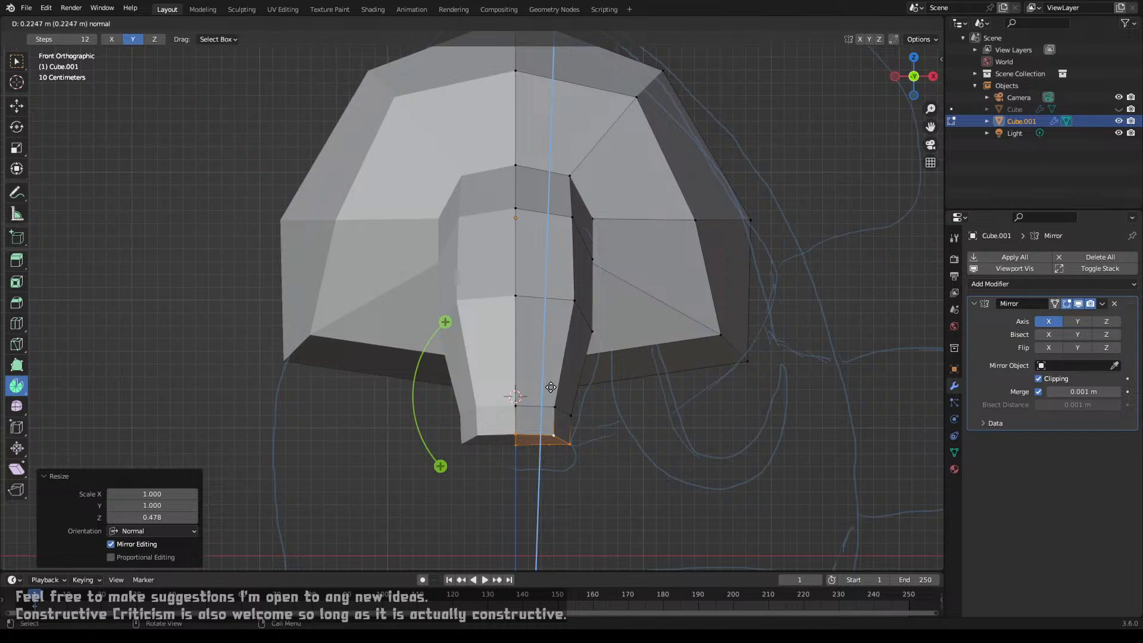
{"action": "left_click", "coordinate": [551, 388]}
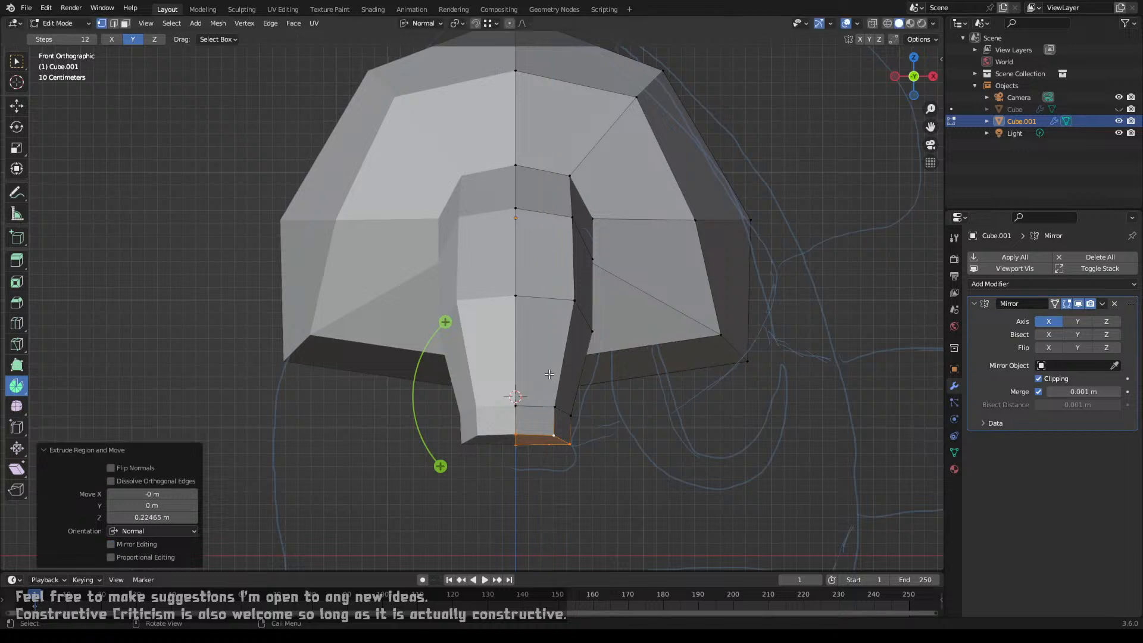
{"action": "key", "text": "KP_3"}
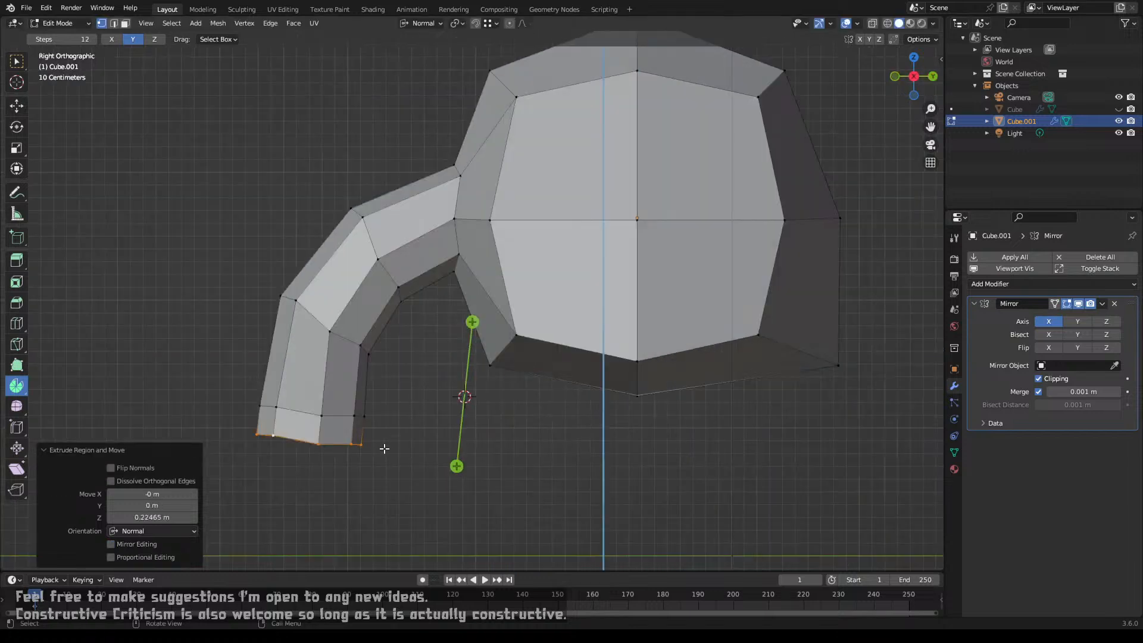
{"action": "key", "text": "r"}
{"action": "left_click", "coordinate": [401, 435]}
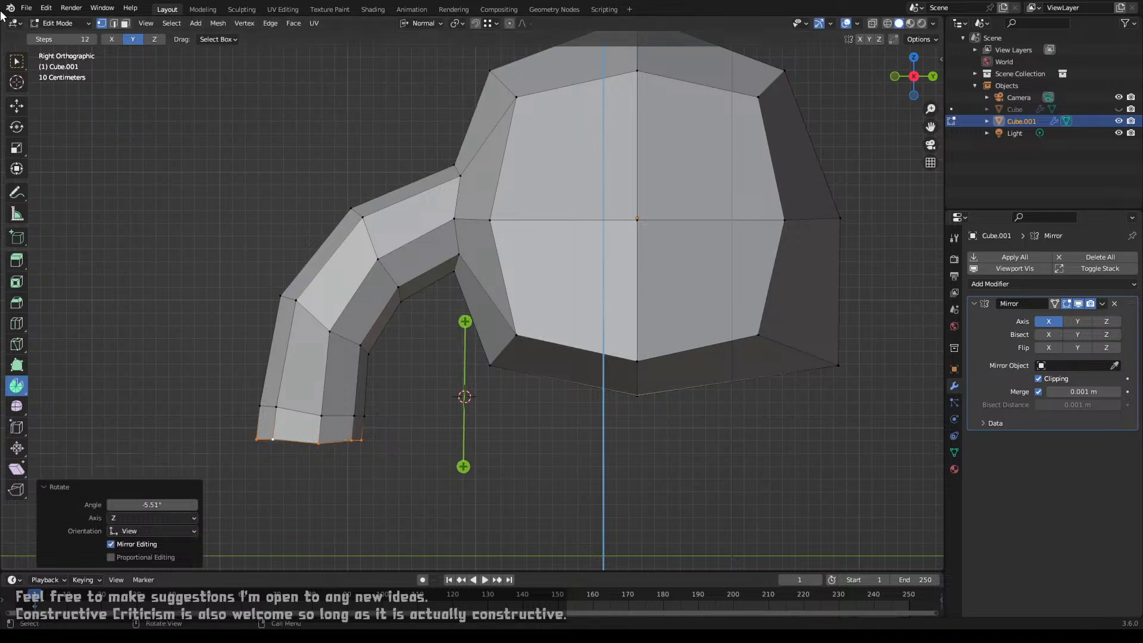
Step: Extrude the trunk's end another 0.135 m or so along its normal and scale it up to about 1.12 as a flared tip
{"action": "left_click", "coordinate": [16, 61]}
{"action": "middle_click_drag", "start_coordinate": [210, 322], "coordinate": [350, 241], "text": "shift"}
{"action": "key", "text": "e"}
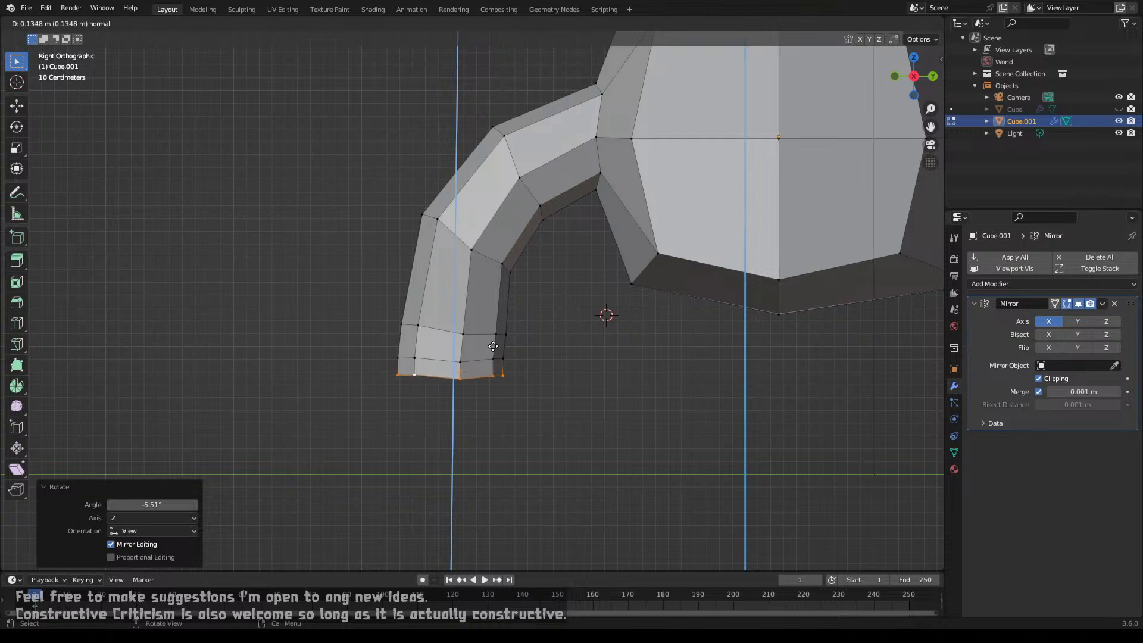
{"action": "left_click", "coordinate": [491, 348]}
{"action": "key", "text": "s"}
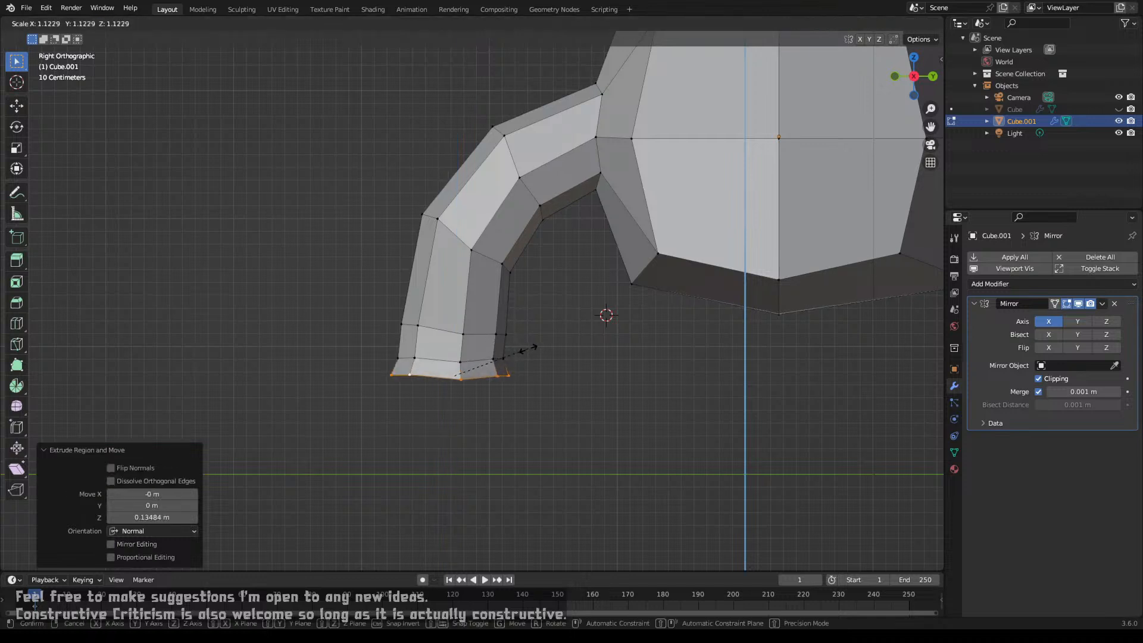
{"action": "left_click", "coordinate": [528, 350]}
Step: Add an edge loop around the flared tip, slide it upwards by a factor of 0.311 and scale it up by about 1.09
{"action": "key", "text": "ctrl+r"}
{"action": "left_click", "coordinate": [489, 367]}
{"action": "right_click", "coordinate": [489, 368]}
{"action": "key", "text": "g"}
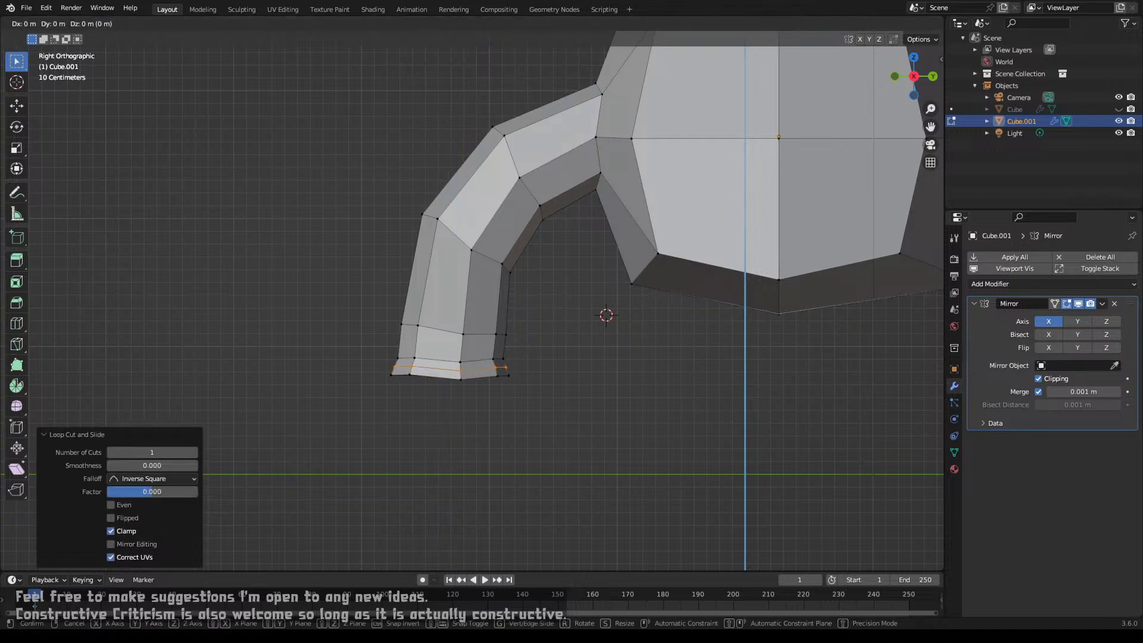
{"action": "key", "text": "g"}
{"action": "left_click", "coordinate": [504, 351]}
{"action": "key", "text": "s"}
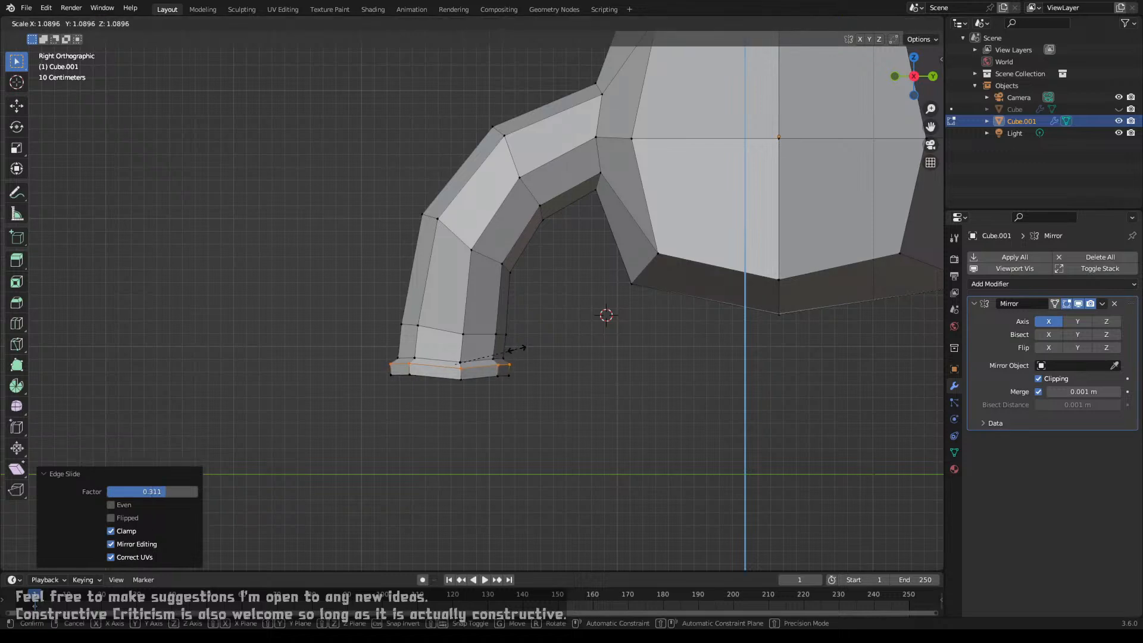
{"action": "left_click", "coordinate": [515, 349]}
{"action": "key", "text": "Tab"}
{"action": "middle_click_drag", "start_coordinate": [501, 351], "coordinate": [578, 357]}
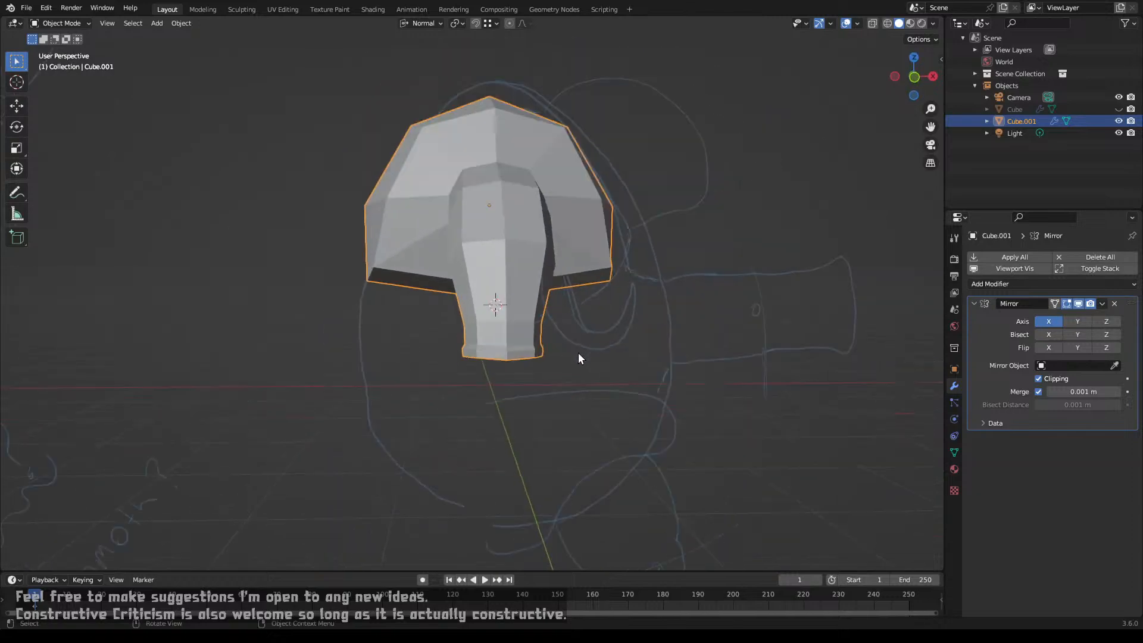
{"action": "middle_click_drag", "start_coordinate": [503, 324], "coordinate": [585, 285]}
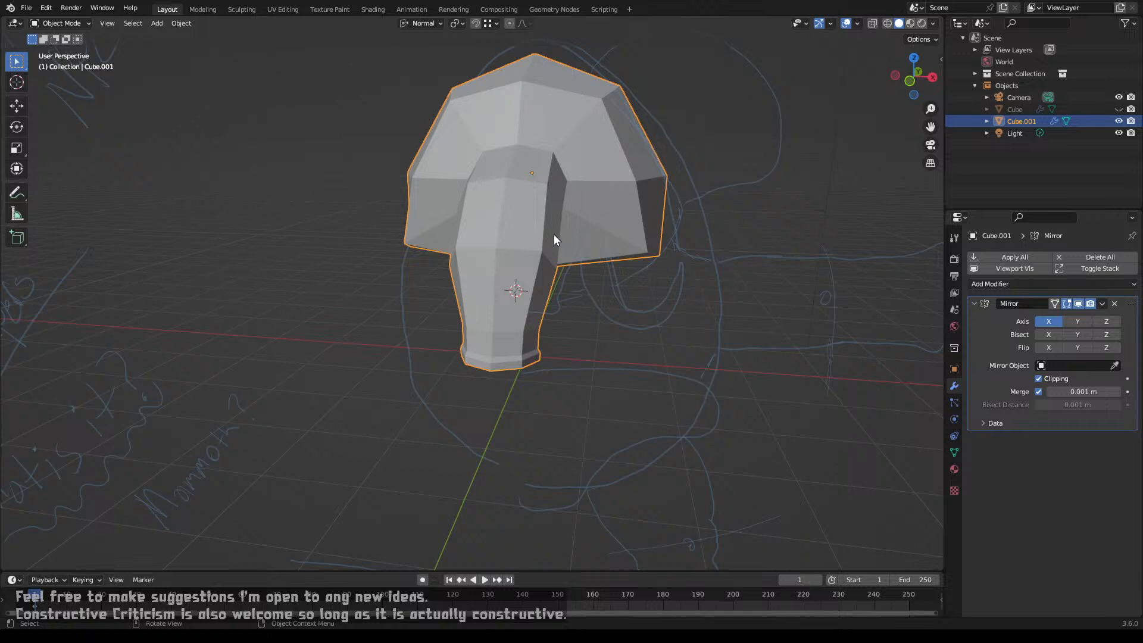
Step: Add a centred edge loop around the trunk's upper segment, between its first and middle rings
{"action": "key", "text": "Tab"}
{"action": "key", "text": "ctrl+r"}
{"action": "left_click", "coordinate": [525, 212]}
{"action": "right_click", "coordinate": [525, 212]}
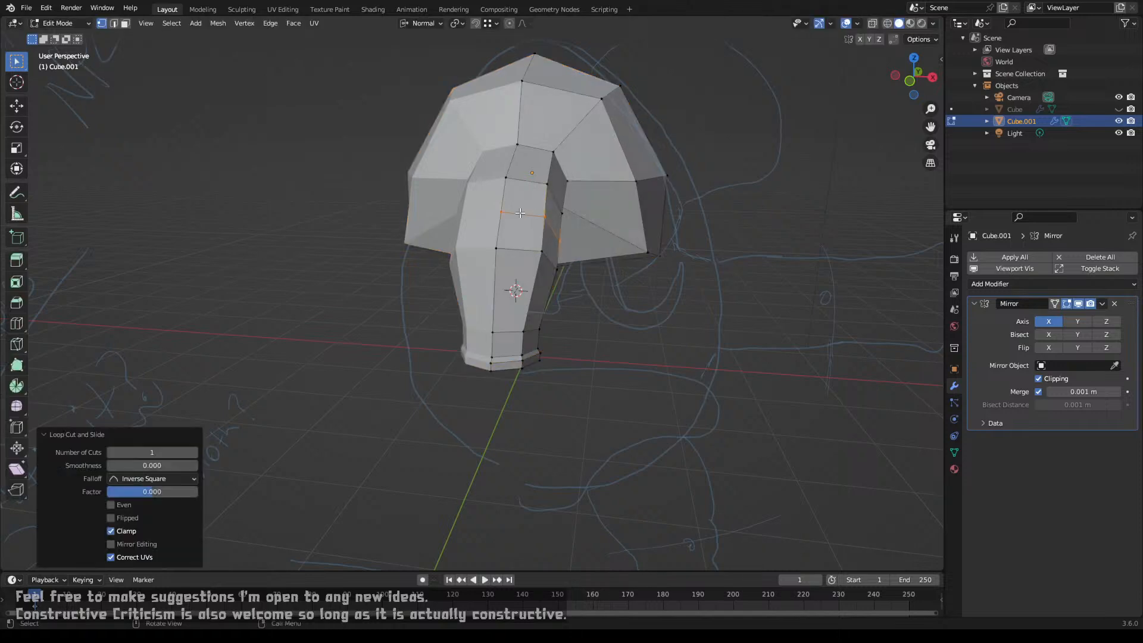
Step: Edge-slide the trunk's first ring beyond its attachment ring up towards the head
{"action": "left_click", "coordinate": [537, 179], "text": "alt"}
{"action": "middle_click_drag", "start_coordinate": [537, 180], "coordinate": [568, 236]}
{"action": "key", "text": "g"}
{"action": "key", "text": "g"}
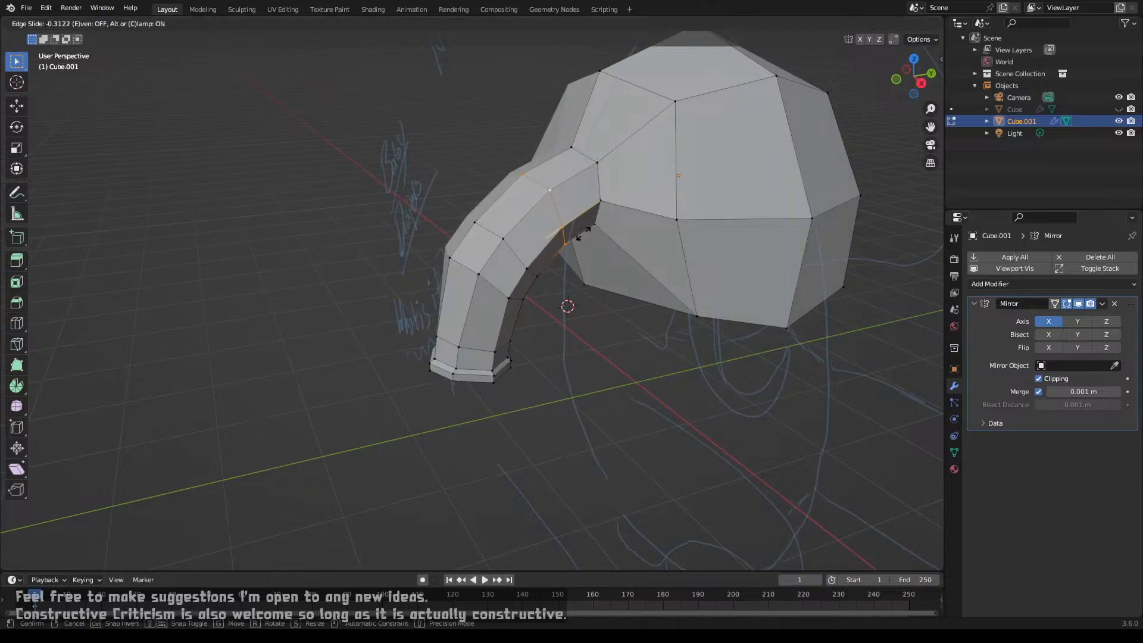
{"action": "left_click", "coordinate": [585, 233]}
Step: Slide the trunk's fourth ring towards the tip by a factor of -0.251 and the ring above it by 0.171
{"action": "left_click", "coordinate": [500, 289], "text": "alt"}
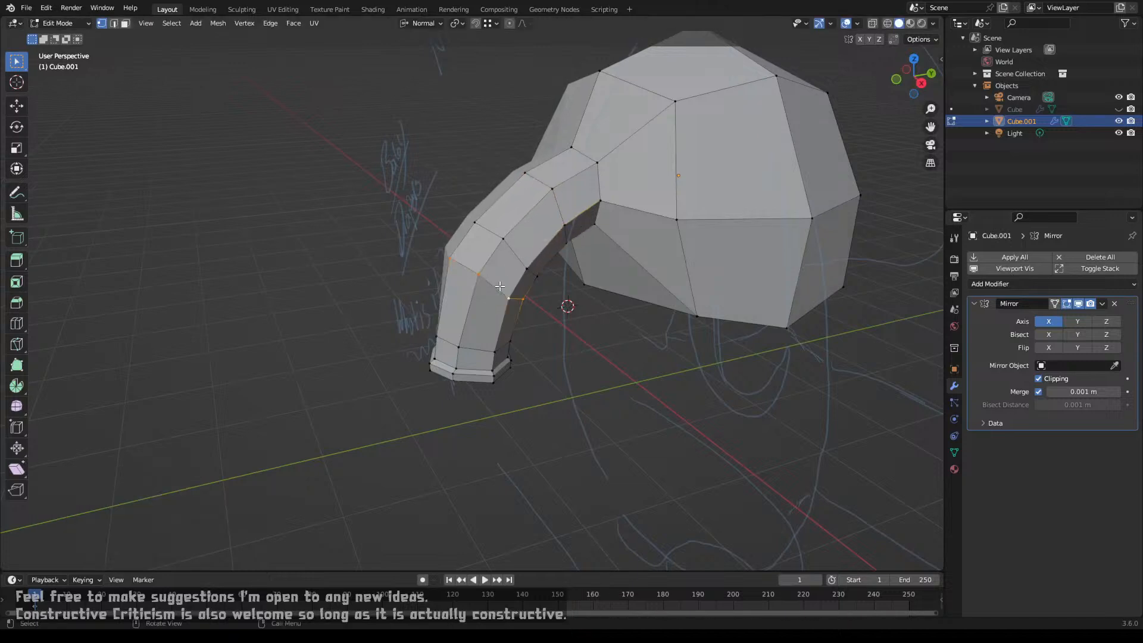
{"action": "key", "text": "g"}
{"action": "key", "text": "g"}
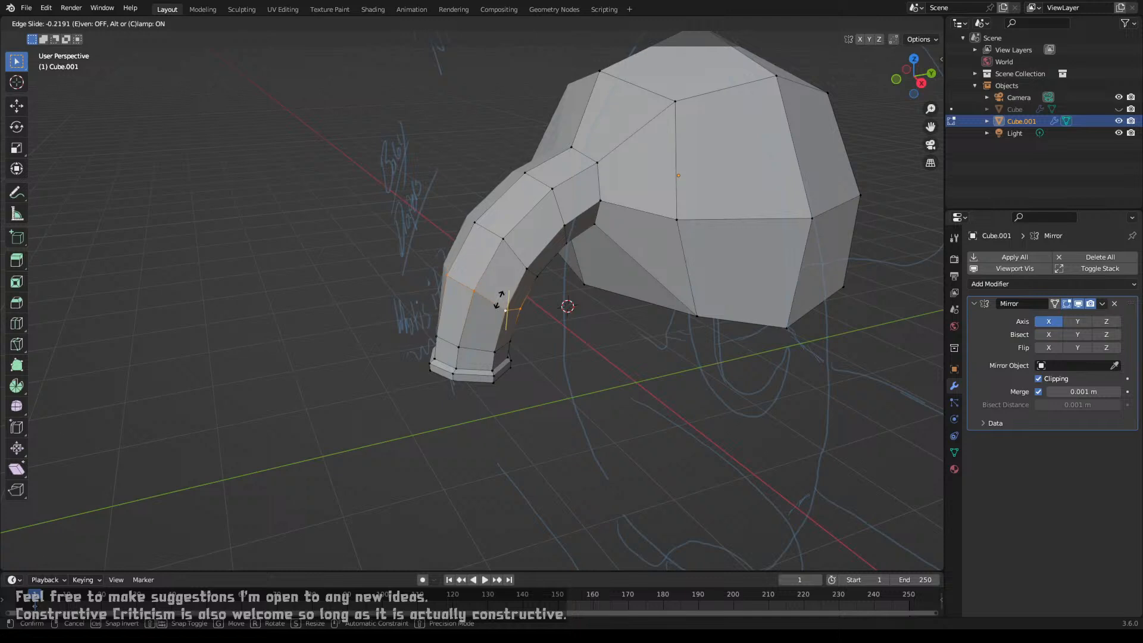
{"action": "left_click", "coordinate": [501, 297]}
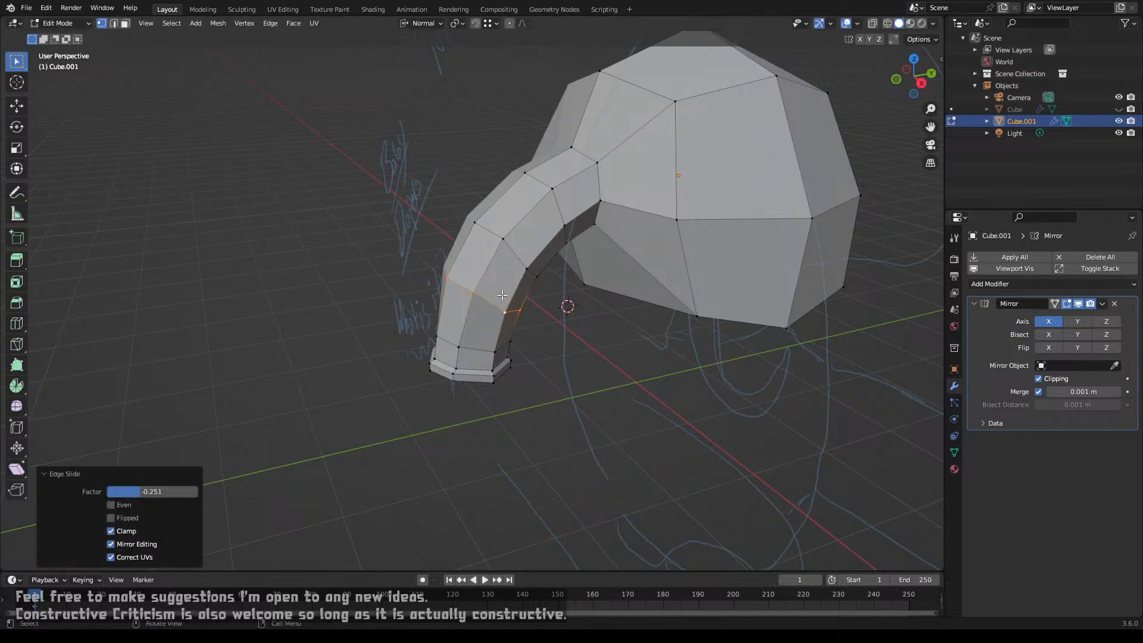
{"action": "key", "text": "g"}
{"action": "key", "text": "g"}
{"action": "left_click", "coordinate": [526, 252]}
{"action": "key", "text": "KP_1"}
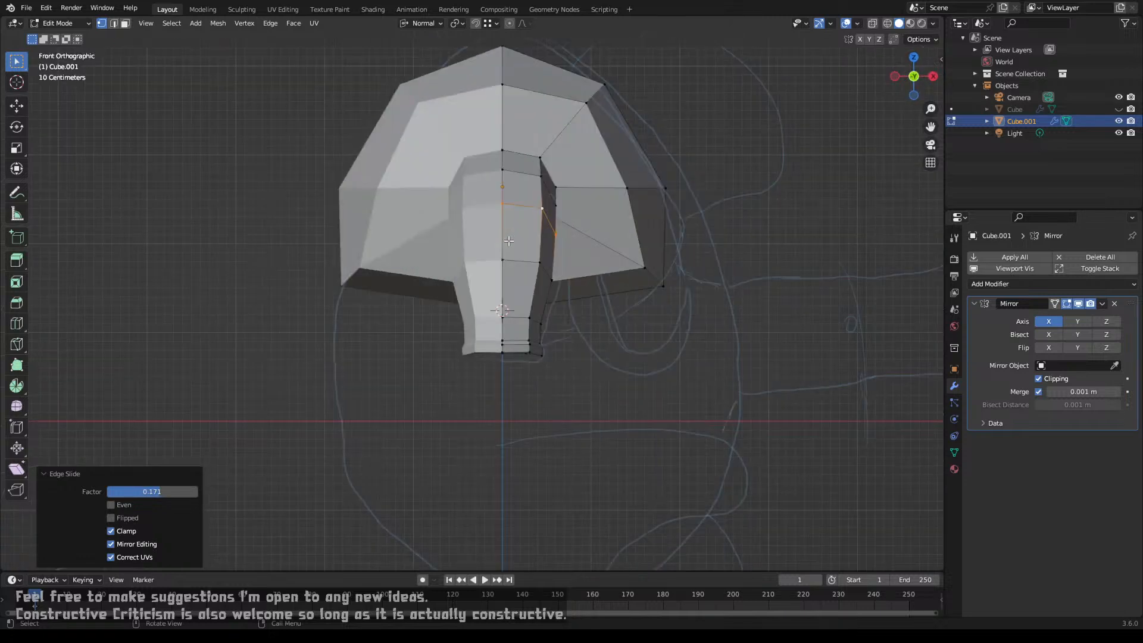
{"action": "scroll", "coordinate": [509, 241], "scroll_direction": "up", "scroll_amount": 4}
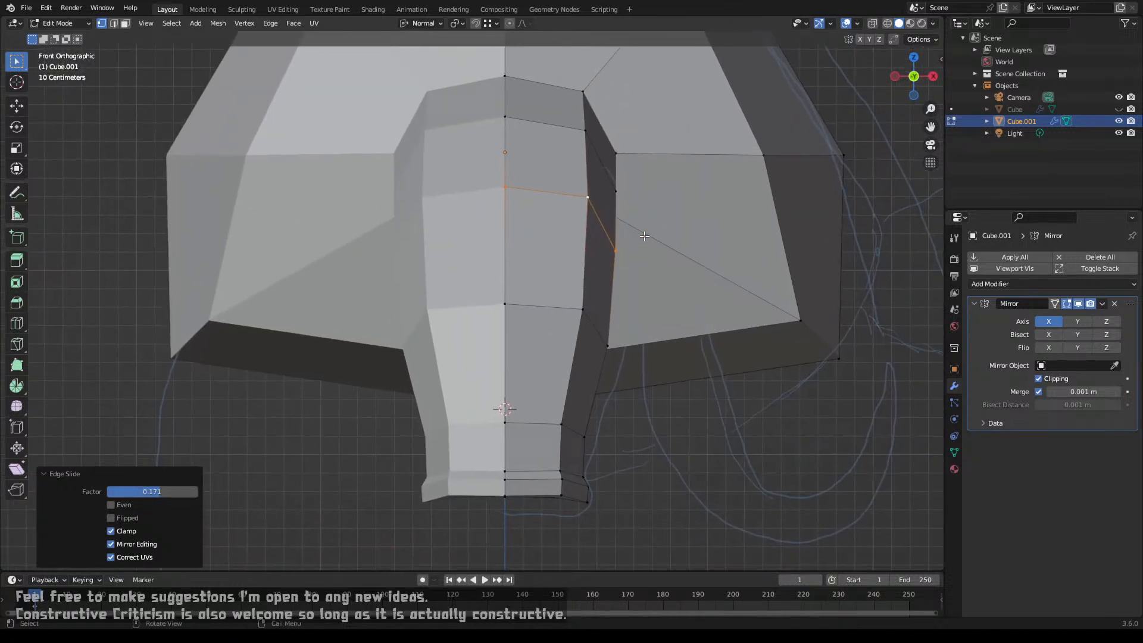
{"action": "key", "text": "s"}
{"action": "right_click", "coordinate": [637, 236]}
Step: Snap the 3D cursor to the centre of the trunk's middle ring on the mirror plane
{"action": "left_click", "coordinate": [546, 233]}
{"action": "middle_click_drag", "start_coordinate": [546, 232], "coordinate": [568, 272]}
{"action": "key", "text": "shift+s"}
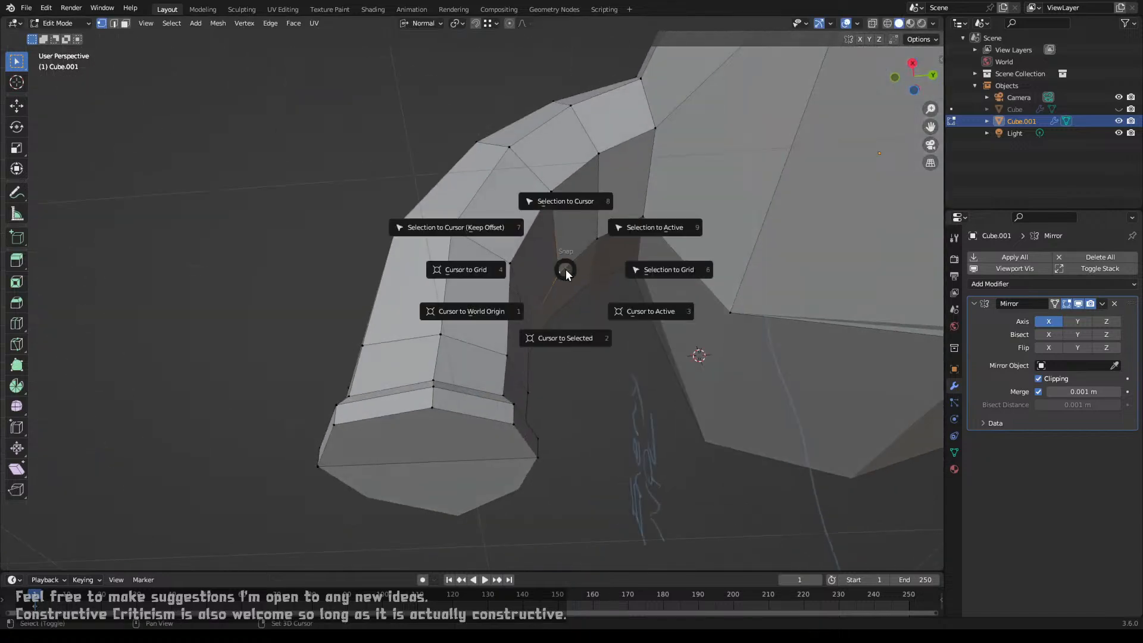
{"action": "left_click", "coordinate": [562, 330]}
Step: Set the pivot point to 3D Cursor and scale the trunk's middle ring up by about 1.2
{"action": "left_click", "coordinate": [553, 231], "text": "alt"}
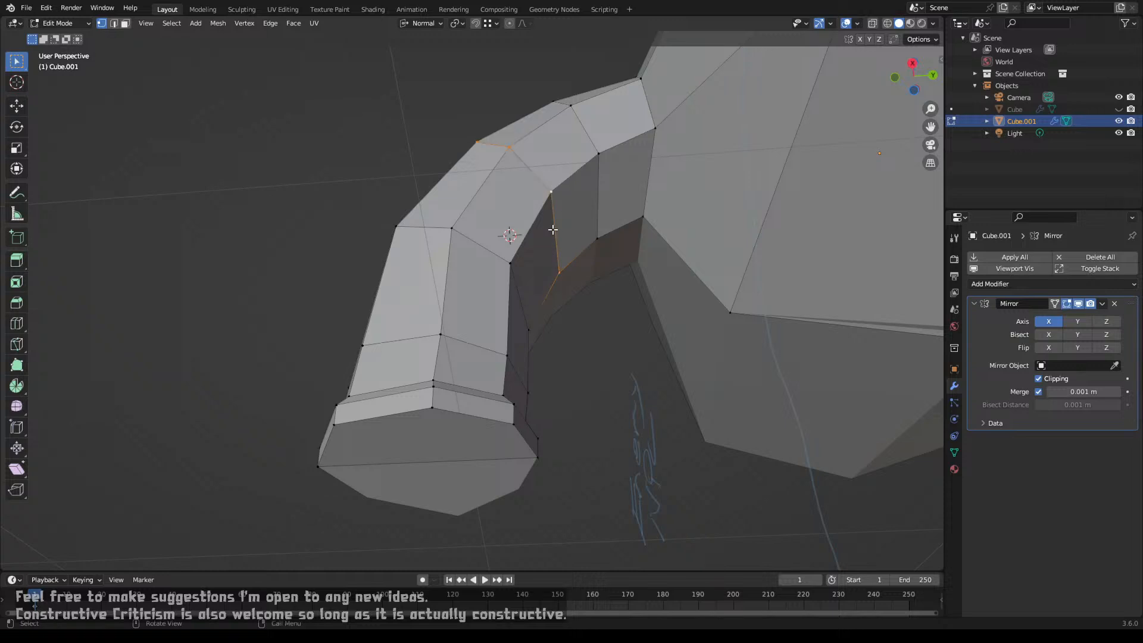
{"action": "key", "text": "KP_1"}
{"action": "key", "text": "period"}
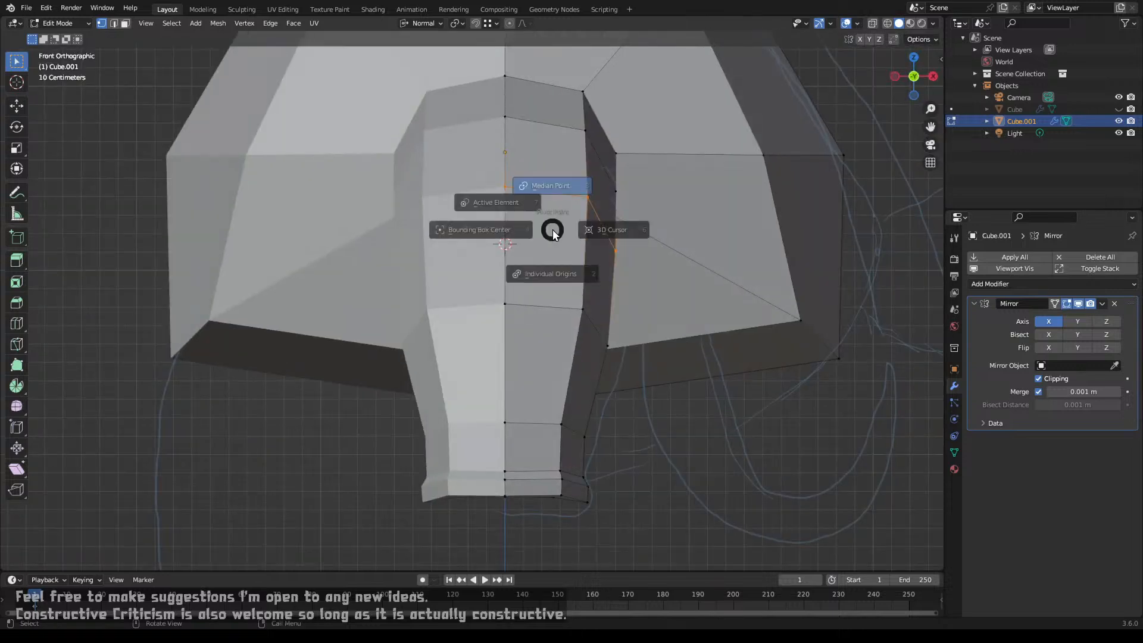
{"action": "left_click", "coordinate": [631, 231]}
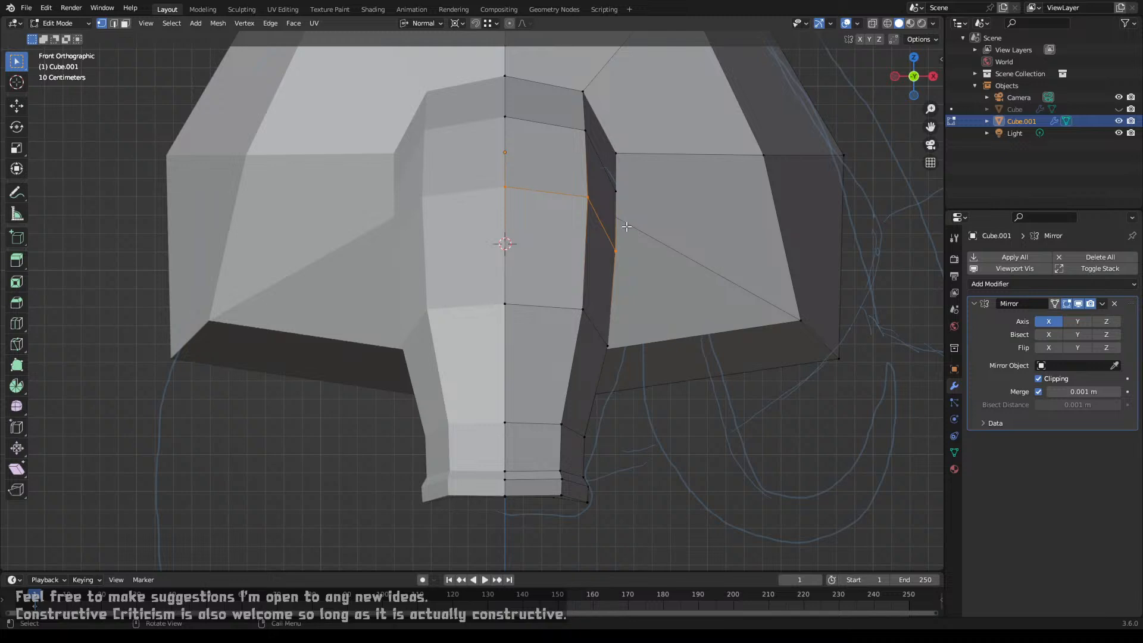
{"action": "key", "text": "s"}
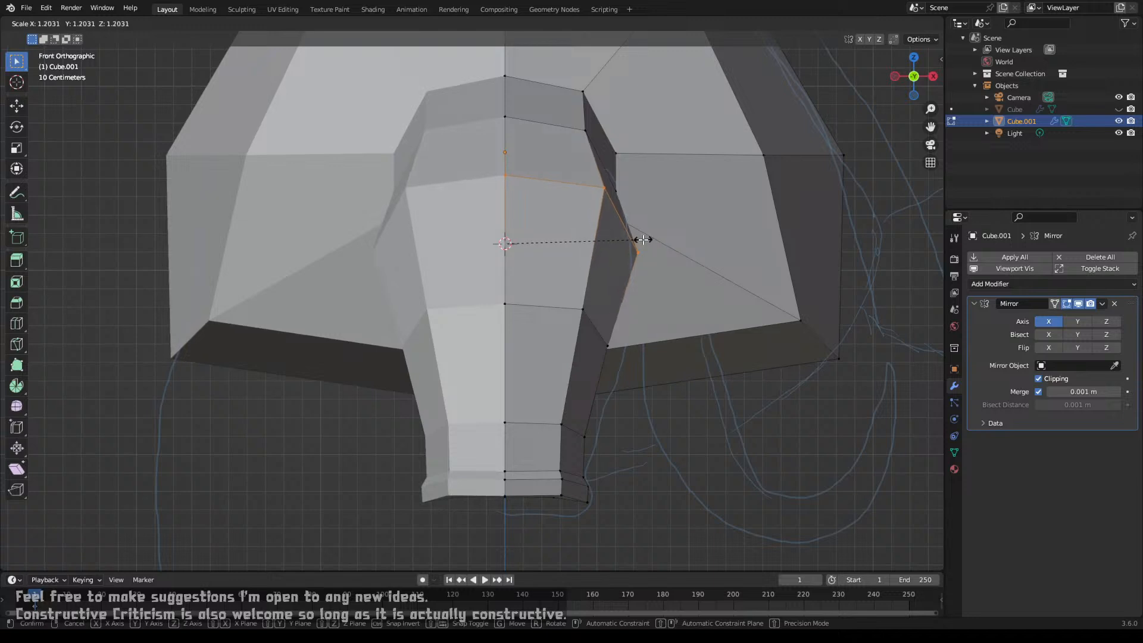
{"action": "left_click", "coordinate": [643, 239]}
Step: Widen the trunk ring above the middle one by moving it about 0.274 m along its normal X axis
{"action": "left_click", "coordinate": [535, 125], "text": "alt"}
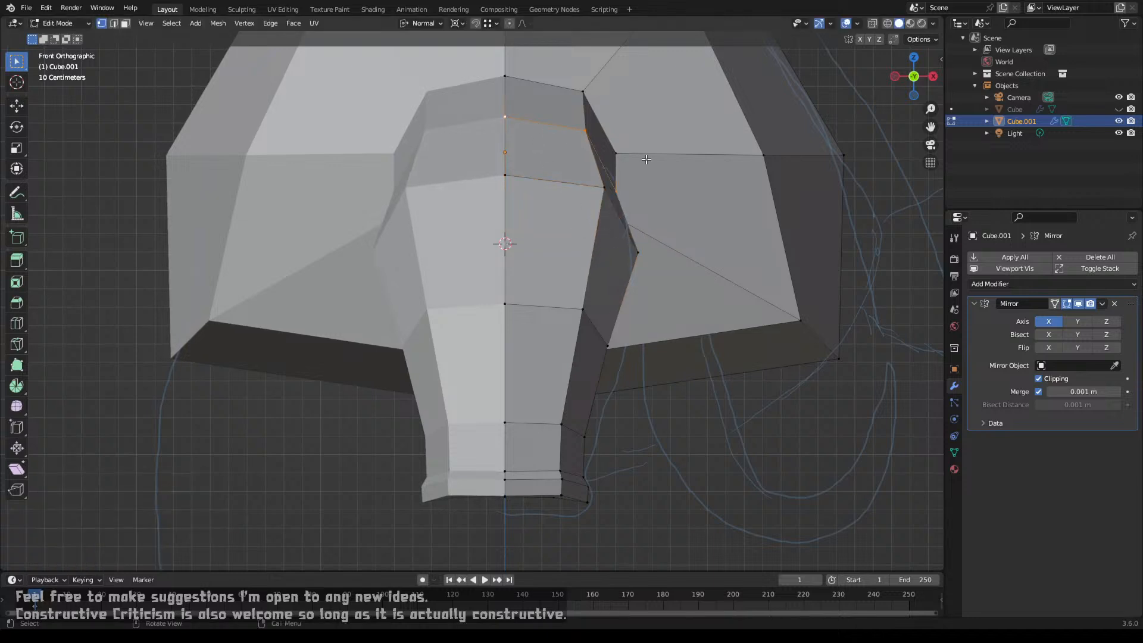
{"action": "key", "text": "g"}
{"action": "key", "text": "x"}
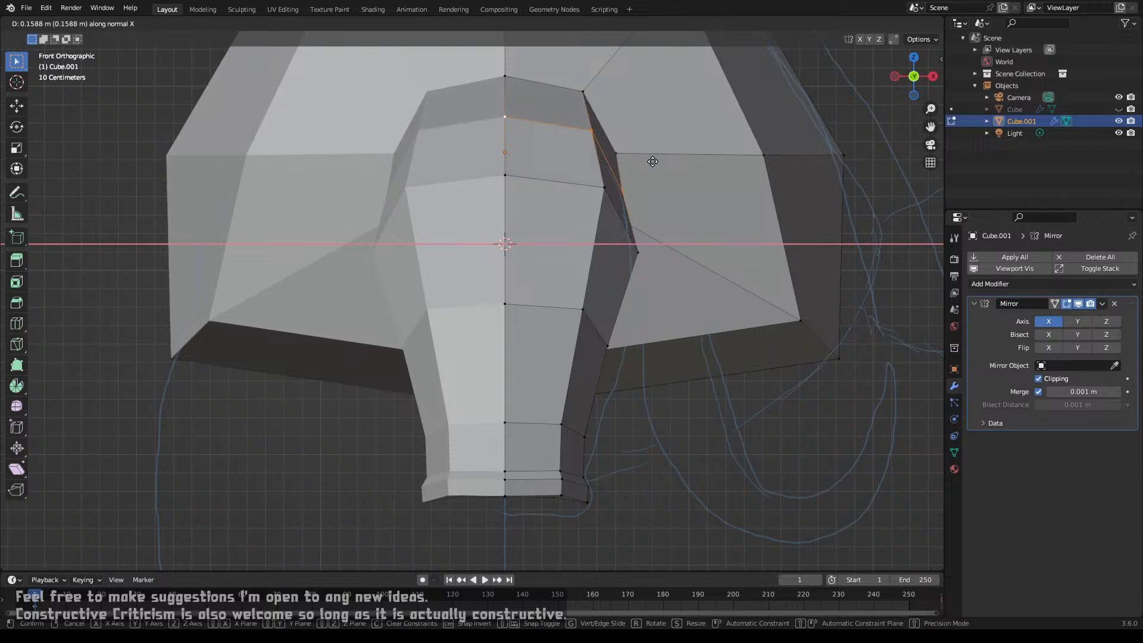
{"action": "left_click", "coordinate": [656, 163]}
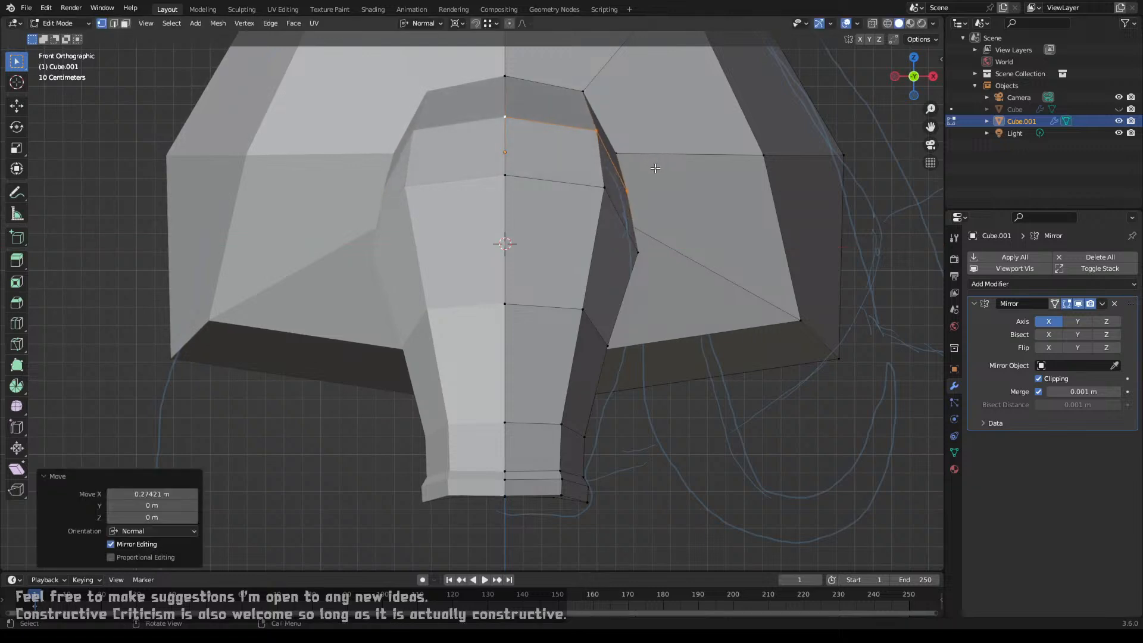
Step: Widen the trunk ring below the middle one by moving it about 0.074 m along global X
{"action": "left_click", "coordinate": [595, 334], "text": "alt"}
{"action": "key", "text": "g"}
{"action": "key", "text": "x"}
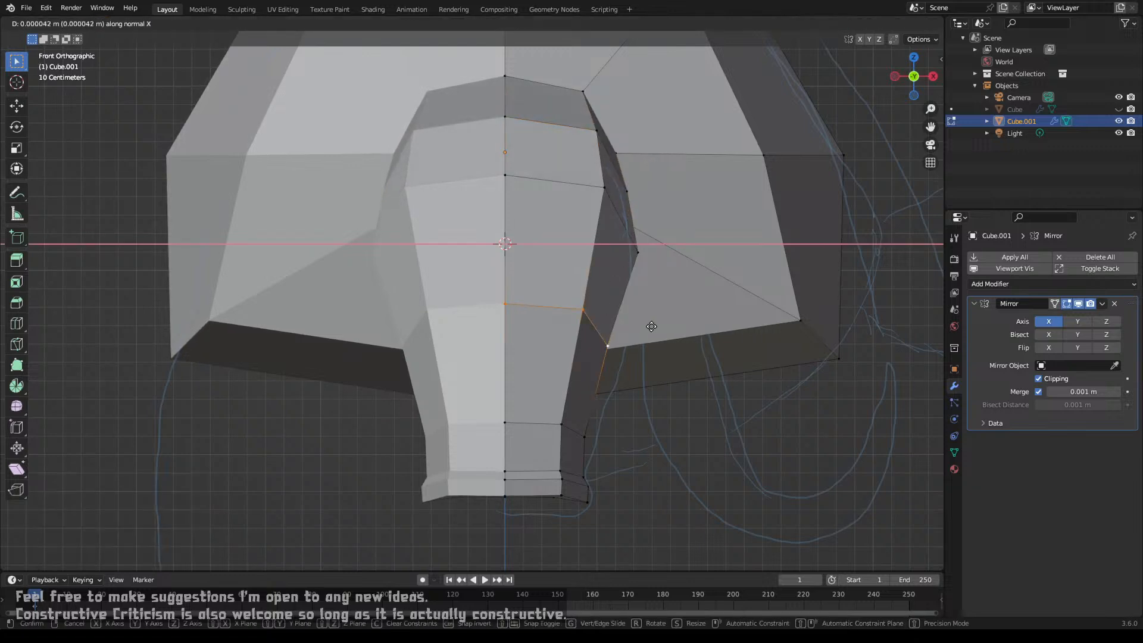
{"action": "key", "text": "x"}
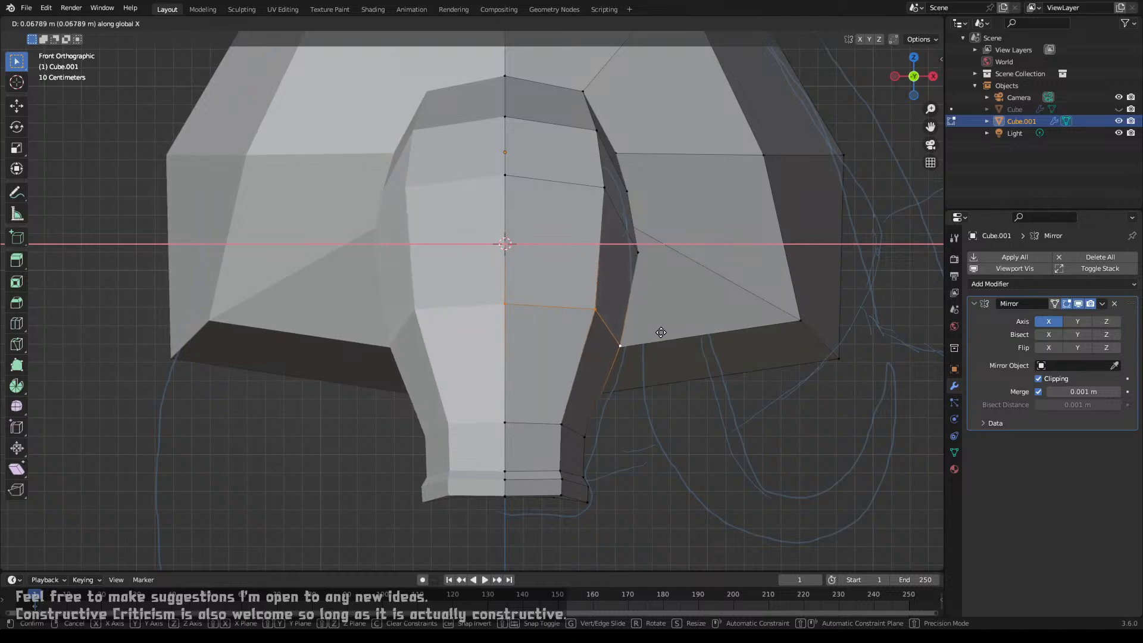
{"action": "left_click", "coordinate": [624, 334]}
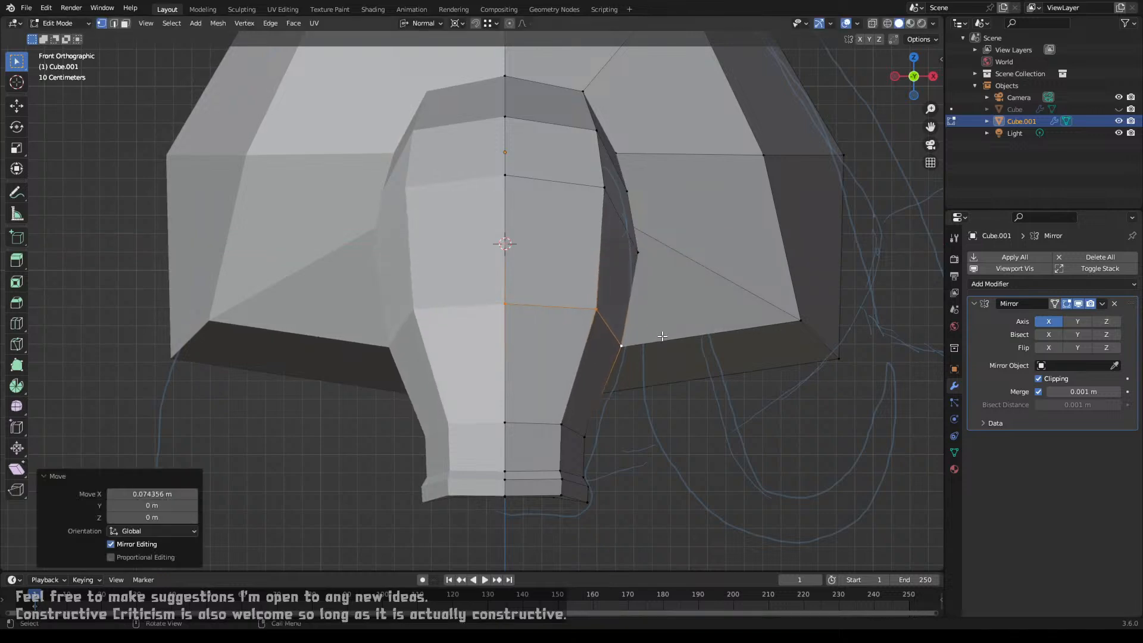
{"action": "key", "text": "Tab"}
{"action": "scroll", "coordinate": [559, 305], "scroll_direction": "down", "scroll_amount": 4}
{"action": "middle_click_drag", "start_coordinate": [559, 305], "coordinate": [494, 255]}
{"action": "scroll", "coordinate": [523, 262], "scroll_direction": "up", "scroll_amount": 3}
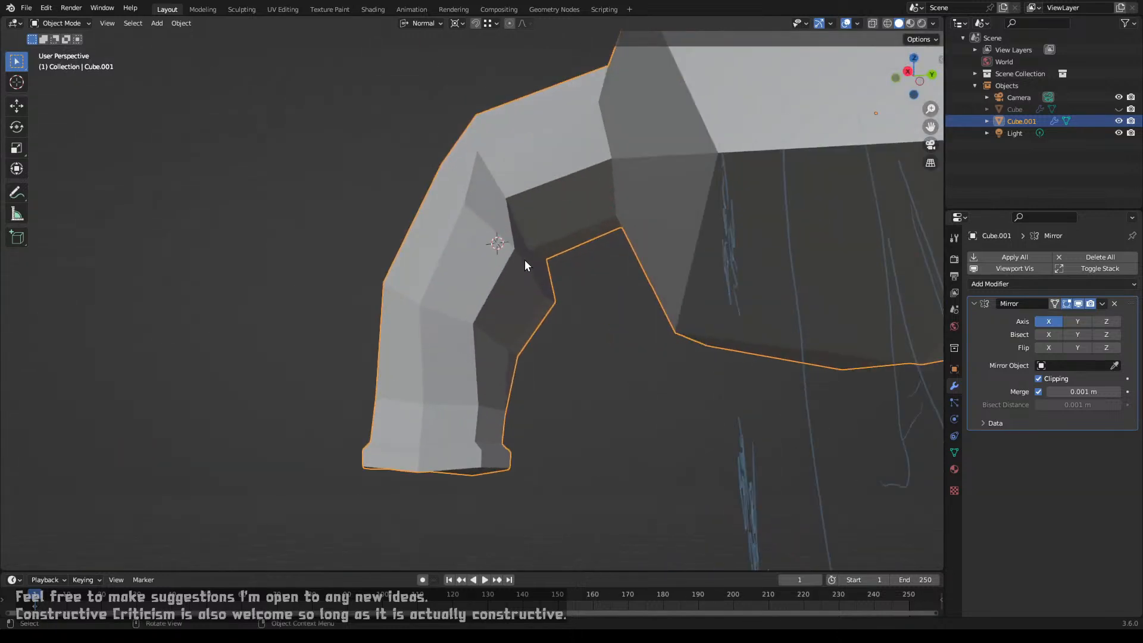
{"action": "key", "text": "Tab"}
{"action": "key", "text": "g"}
{"action": "key", "text": "g"}
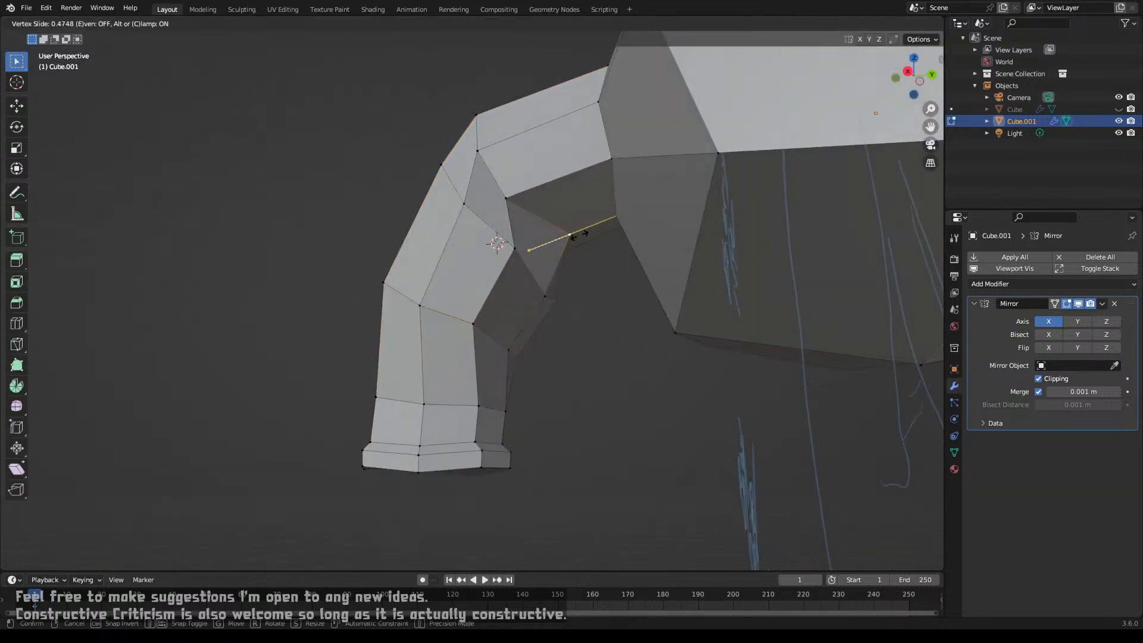
{"action": "right_click", "coordinate": [581, 235]}
Step: Set the pivot point to Median Point and rotate the kinked upper trunk ring about -16.5° in side view
{"action": "left_click", "coordinate": [505, 193], "text": "alt"}
{"action": "key", "text": "g"}
{"action": "key", "text": "g"}
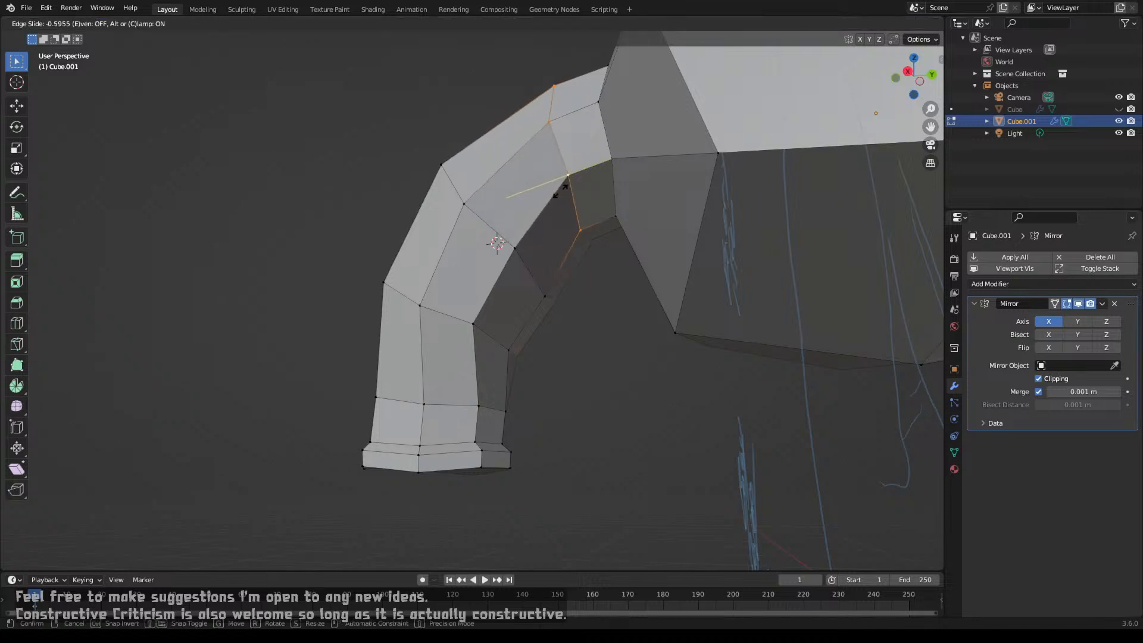
{"action": "right_click", "coordinate": [561, 191]}
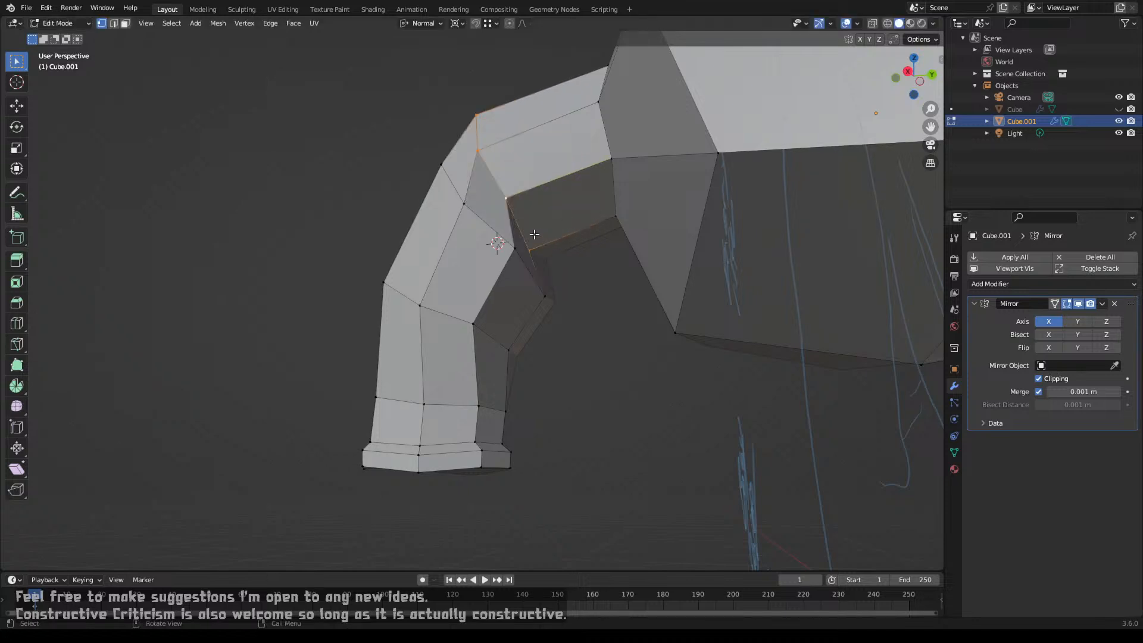
{"action": "key", "text": "KP_3"}
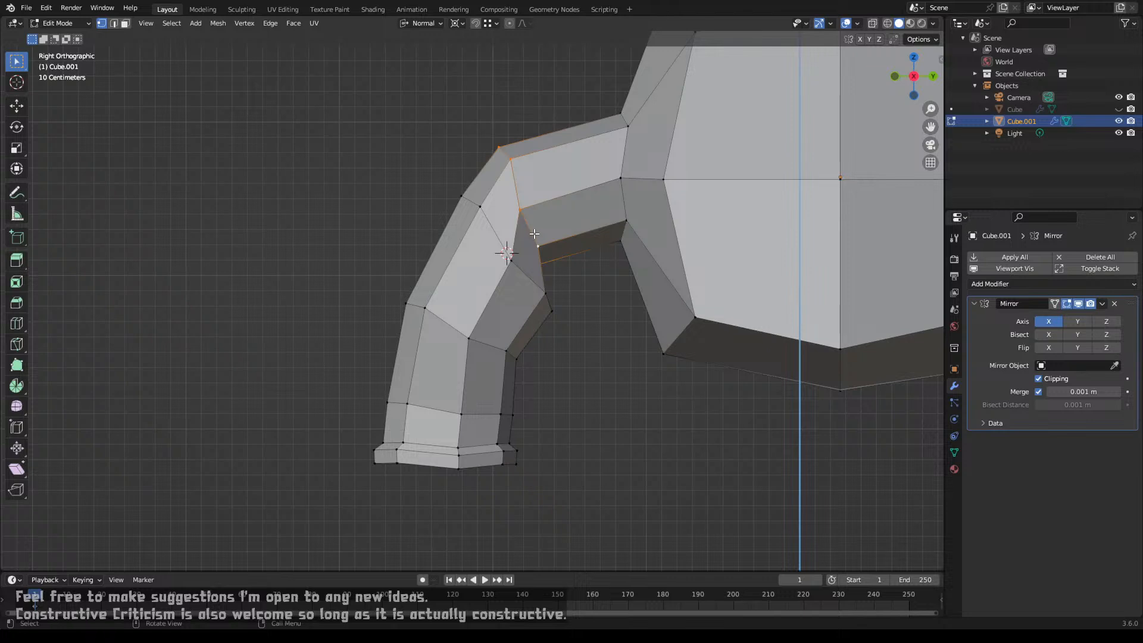
{"action": "key", "text": "r"}
{"action": "right_click", "coordinate": [567, 179]}
{"action": "key", "text": "period"}
{"action": "left_click", "coordinate": [558, 131]}
{"action": "key", "text": "r"}
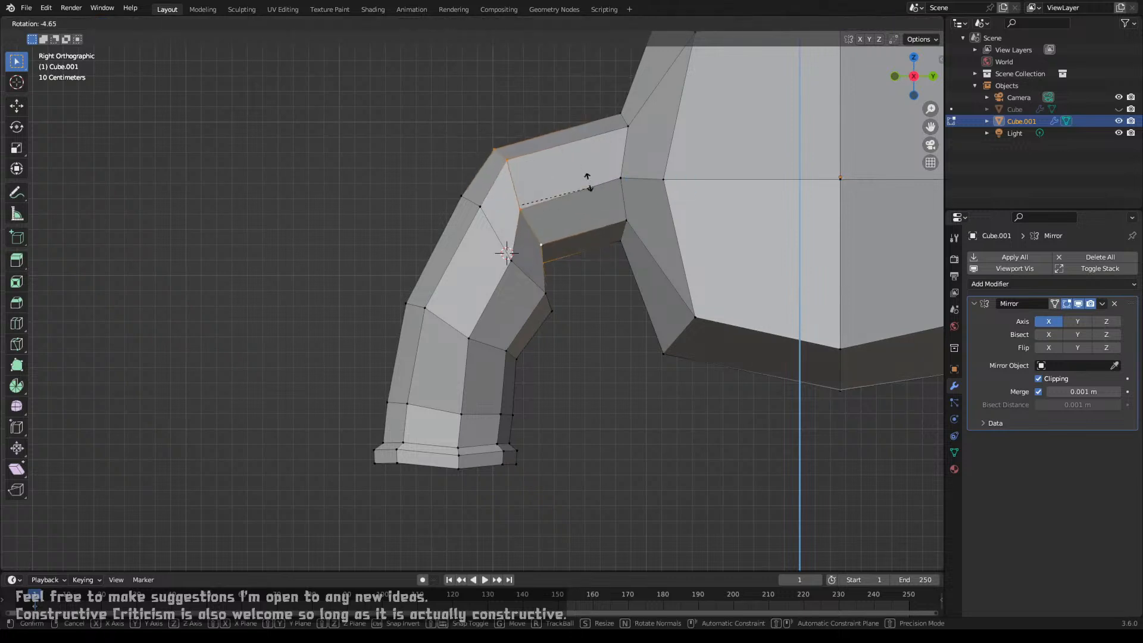
{"action": "left_click", "coordinate": [588, 182]}
Step: Move the upper trunk ring about 0.23 m towards the head and scale it up by about 1.1
{"action": "key", "text": "g"}
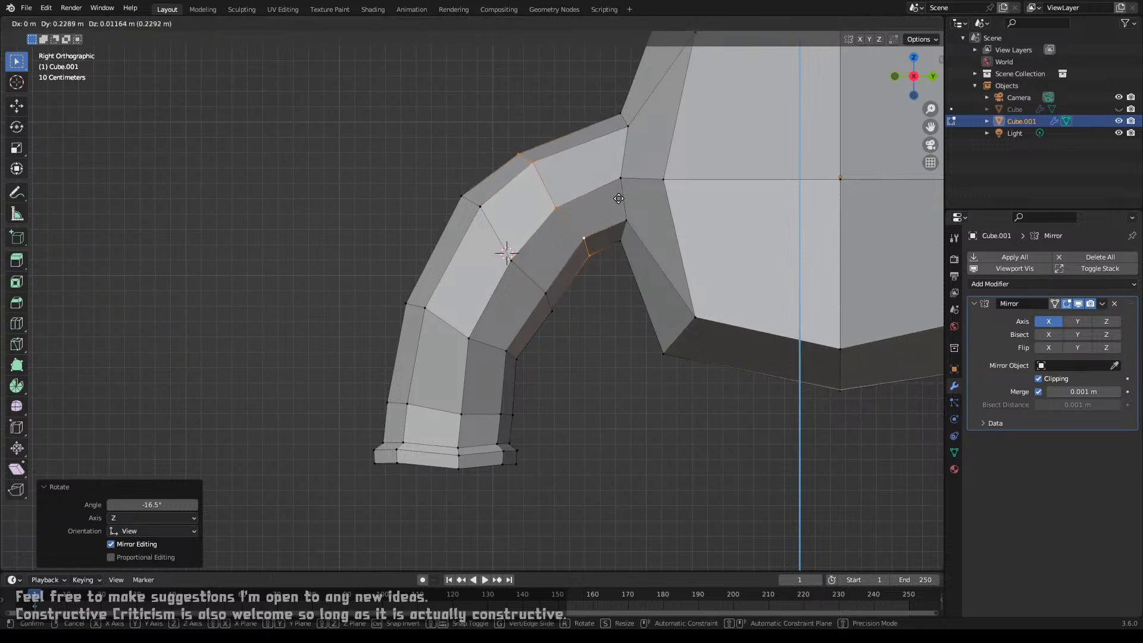
{"action": "left_click", "coordinate": [619, 199]}
{"action": "key", "text": "s"}
{"action": "left_click", "coordinate": [615, 204]}
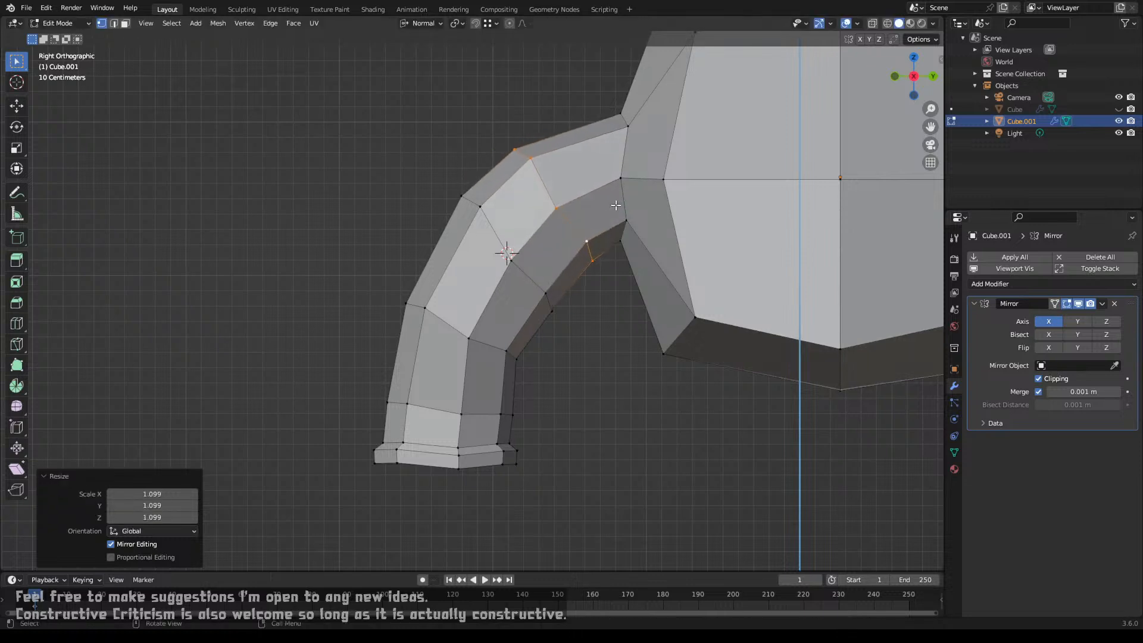
Step: Rotate the upper trunk ring about 1.13° in side view and check the trunk's curve
{"action": "key", "text": "r"}
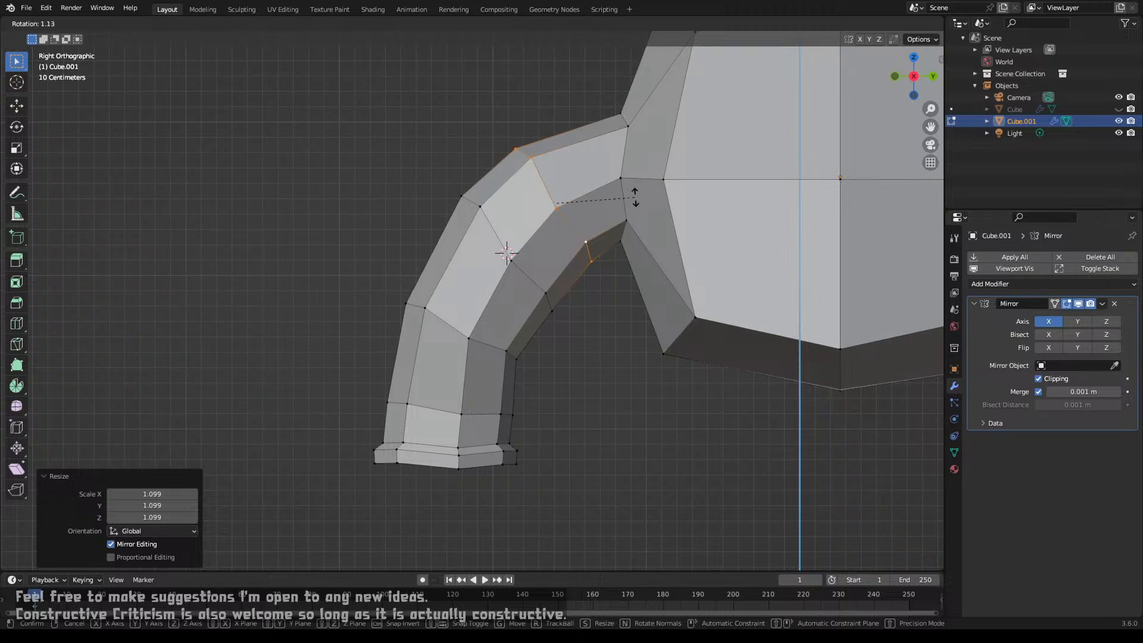
{"action": "left_click", "coordinate": [635, 197]}
{"action": "middle_click_drag", "start_coordinate": [604, 214], "coordinate": [592, 189]}
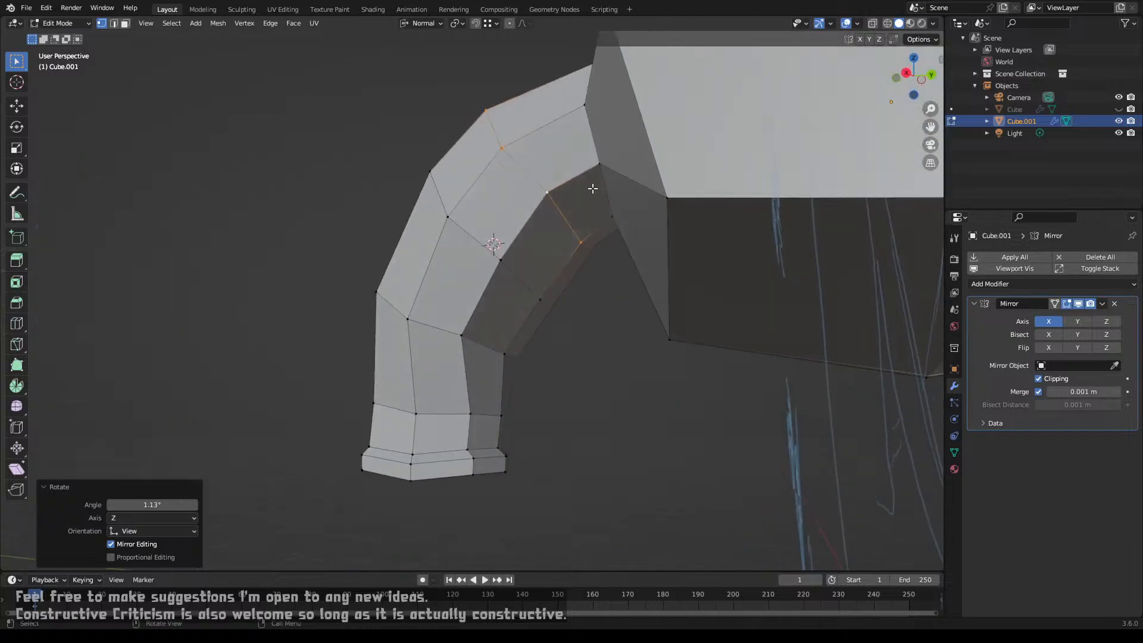
{"action": "key", "text": "KP_3"}
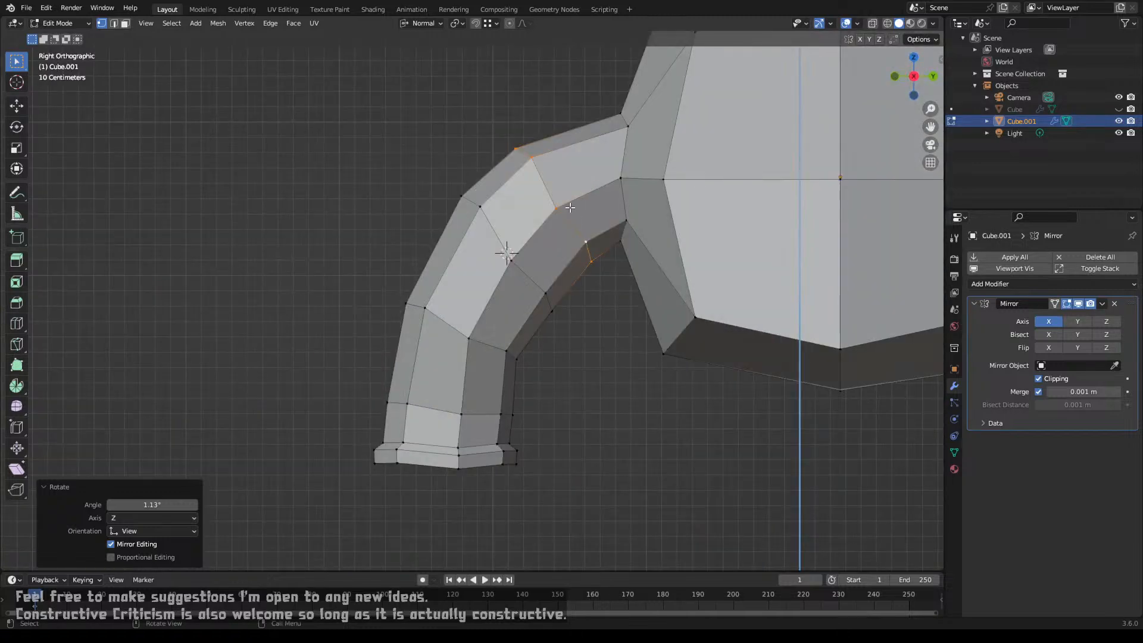
Step: Apply smooth shading to the head and trunk object and return to editing its mesh
{"action": "scroll", "coordinate": [557, 202], "scroll_direction": "down", "scroll_amount": 5}
{"action": "mouse_move", "coordinate": [557, 206]}
{"action": "middle_mouse_down"}
{"action": "mouse_move", "coordinate": [601, 214]}
{"action": "mouse_move", "coordinate": [684, 265]}
{"action": "mouse_move", "coordinate": [423, 256]}
{"action": "mouse_move", "coordinate": [569, 275]}
{"action": "mouse_move", "coordinate": [560, 325]}
{"action": "mouse_move", "coordinate": [525, 344]}
{"action": "mouse_move", "coordinate": [526, 294]}
{"action": "middle_mouse_up"}
{"action": "key", "text": "Tab"}
{"action": "scroll", "coordinate": [551, 256], "scroll_direction": "down", "scroll_amount": 2}
{"action": "right_click", "coordinate": [515, 274]}
{"action": "left_click", "coordinate": [505, 268]}
{"action": "key", "text": "Tab"}
Step: Select the two faces on the front of the head, above and beside the trunk's base
{"action": "scroll", "coordinate": [513, 255], "scroll_direction": "up", "scroll_amount": 5}
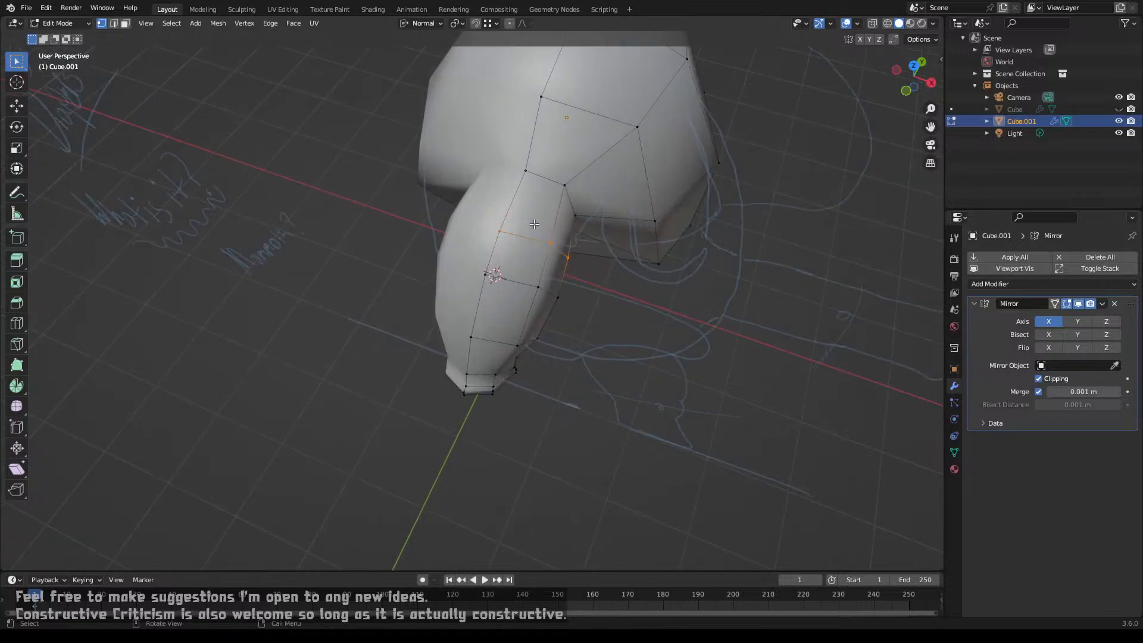
{"action": "middle_click_drag", "start_coordinate": [513, 255], "coordinate": [502, 194]}
{"action": "scroll", "coordinate": [500, 204], "scroll_direction": "up", "scroll_amount": 2}
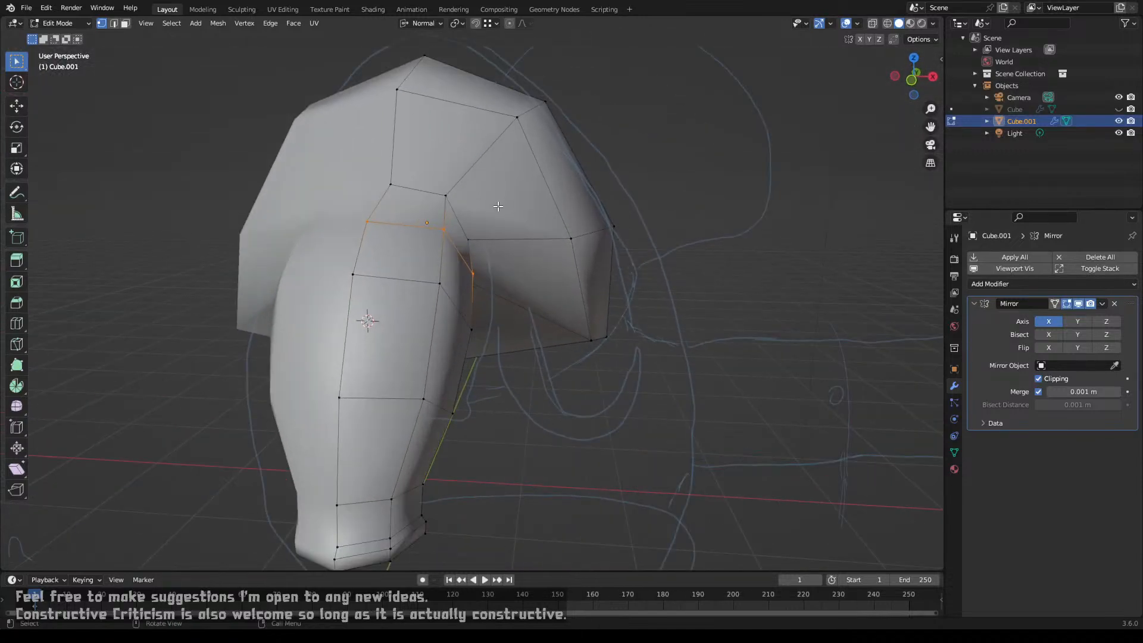
{"action": "key", "text": "3"}
{"action": "left_click", "coordinate": [457, 168]}
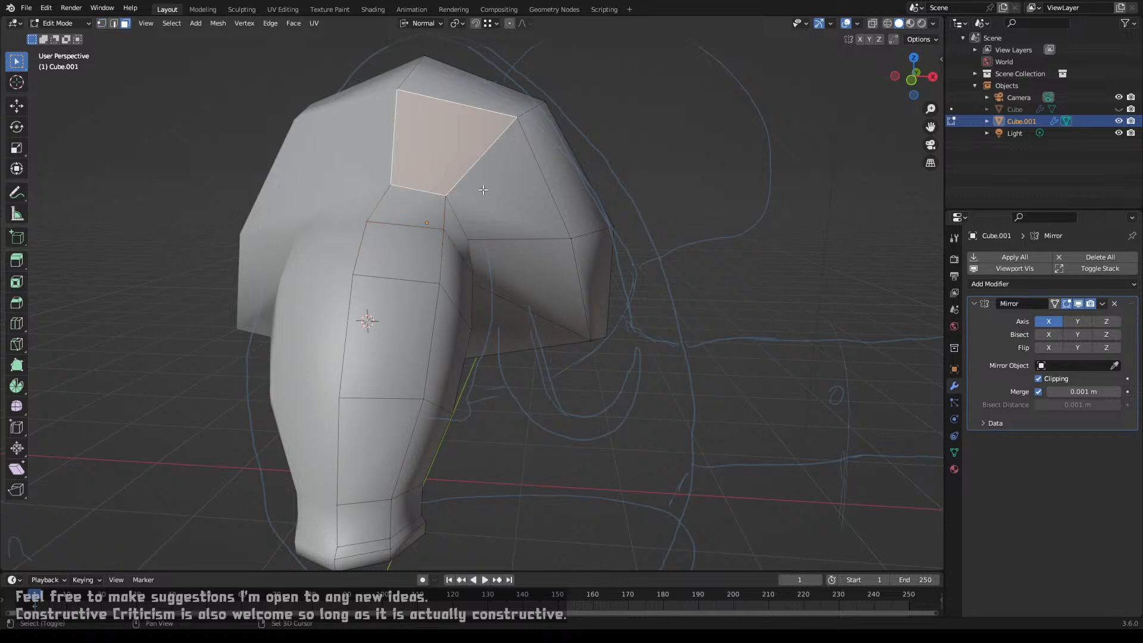
{"action": "left_click", "coordinate": [484, 190], "text": "shift"}
{"action": "key", "text": "e"}
{"action": "key", "text": "Escape"}
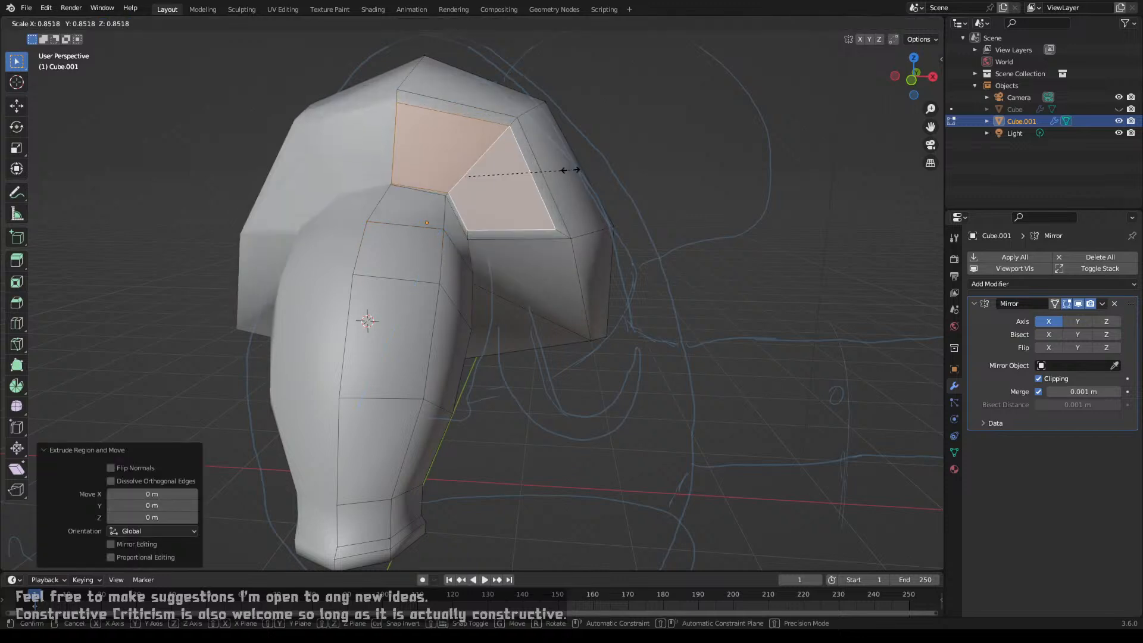
{"action": "left_click", "coordinate": [543, 173], "text": "shift"}
{"action": "right_click", "coordinate": [548, 176]}
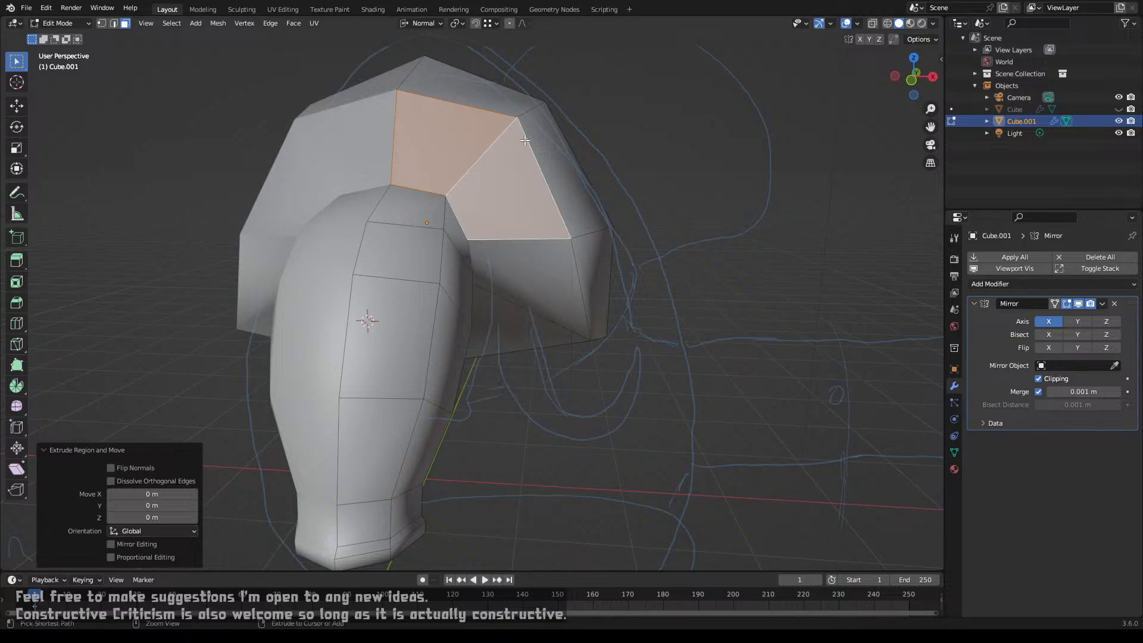
{"action": "key", "text": "ctrl+z"}
Step: Turn off Clipping in the Mirror modifier, extrude the two selected head faces in place and scale them to about 0.602
{"action": "left_click", "coordinate": [1038, 378]}
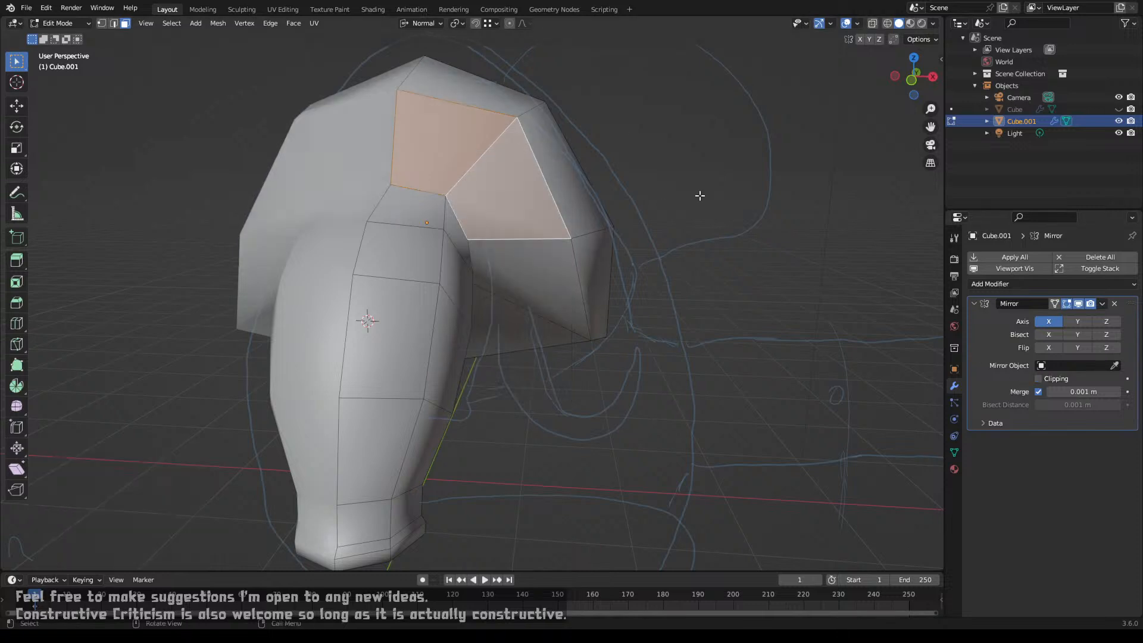
{"action": "key", "text": "e"}
{"action": "right_click", "coordinate": [691, 166]}
{"action": "key", "text": "s"}
{"action": "left_click", "coordinate": [617, 169]}
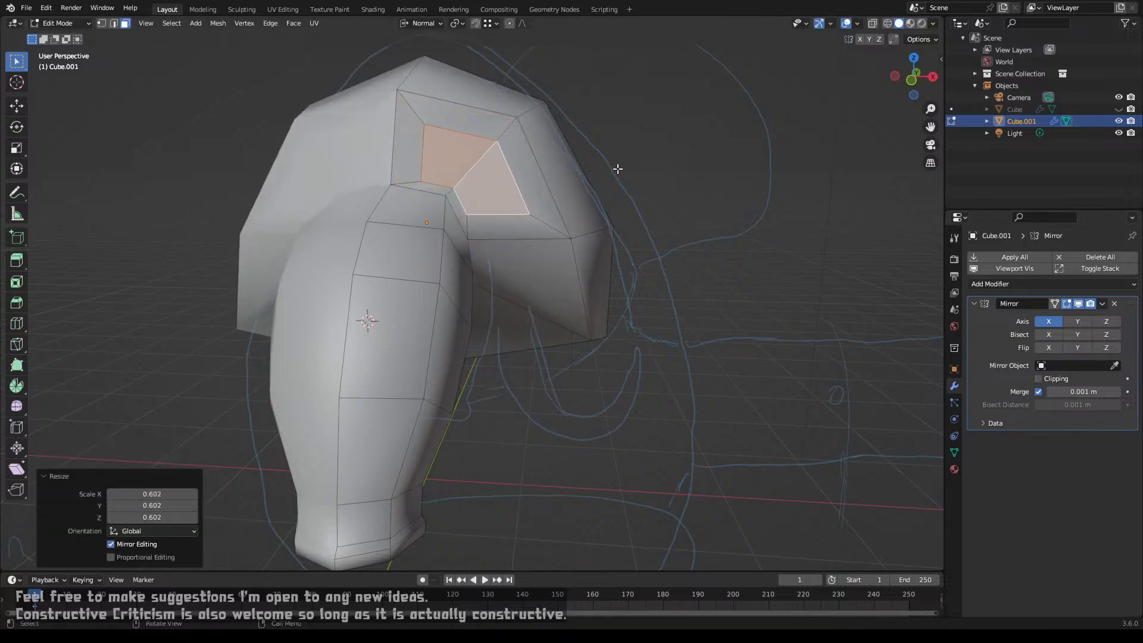
Step: Turn on Clipping in the Mirror modifier and move the two inset head faces about 0.051 m in X and 0.070 m in Z in front view
{"action": "left_click", "coordinate": [1038, 378]}
{"action": "middle_click_drag", "start_coordinate": [438, 203], "coordinate": [452, 208]}
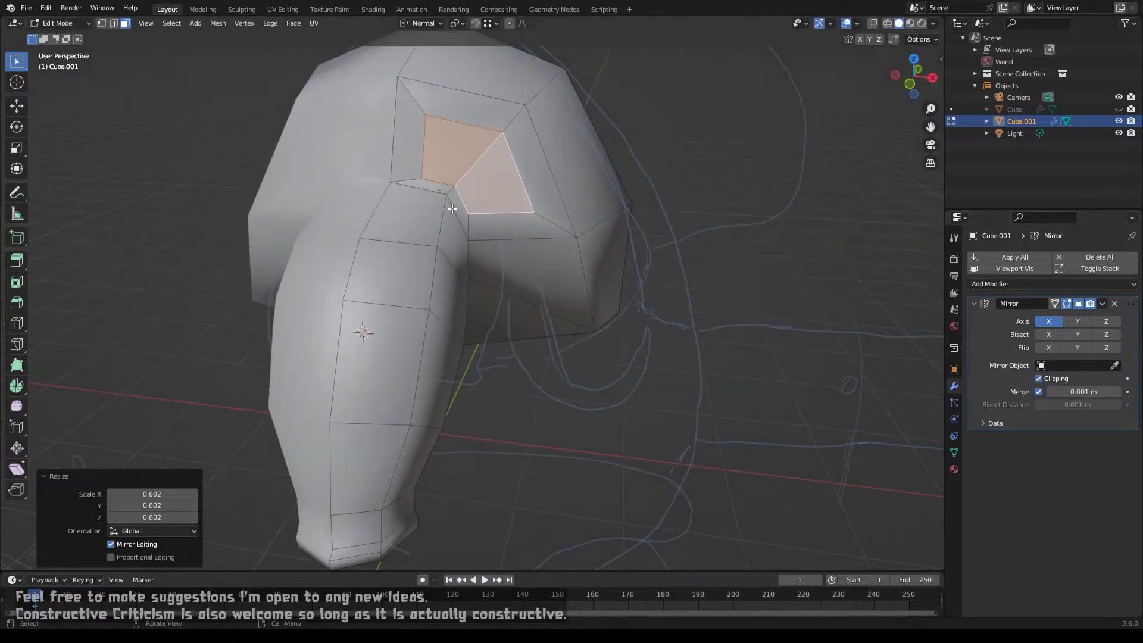
{"action": "key", "text": "KP_1"}
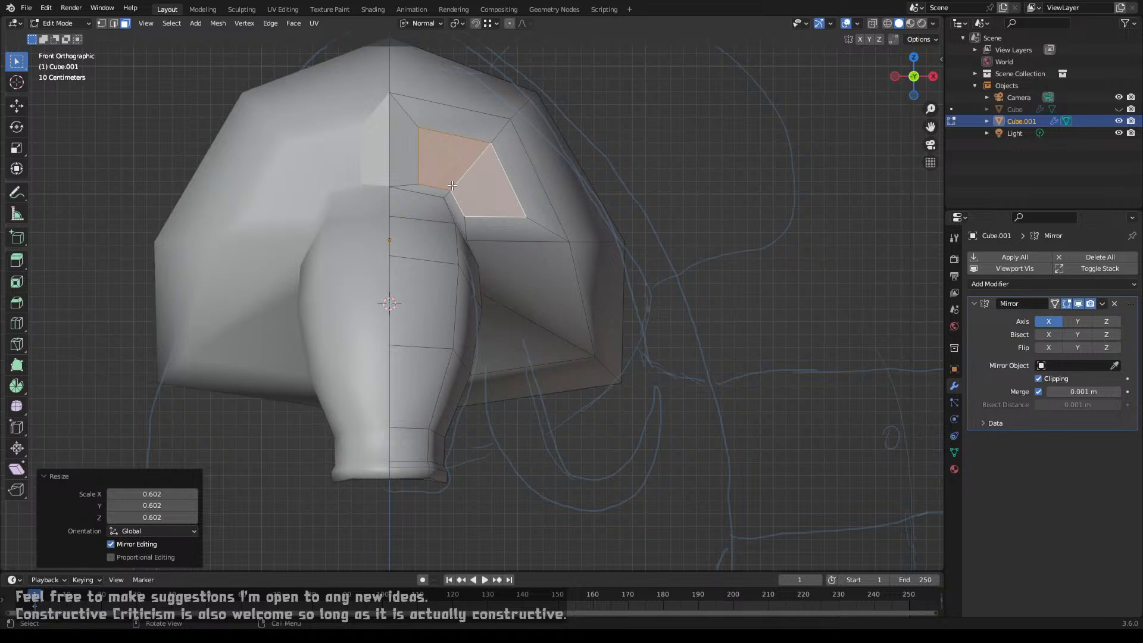
{"action": "key", "text": "g"}
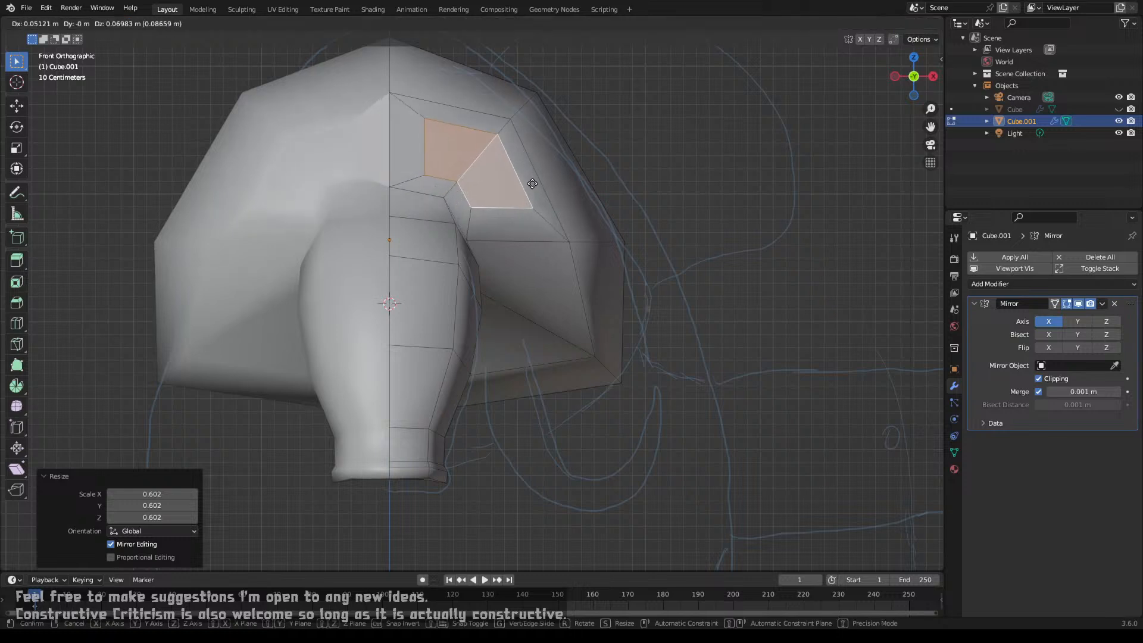
{"action": "left_click", "coordinate": [532, 183]}
Step: Reshape the inset's inner side by moving its lower vertex slightly up and its upper vertex about 0.172 m in X and -0.084 m in Z
{"action": "key", "text": "1"}
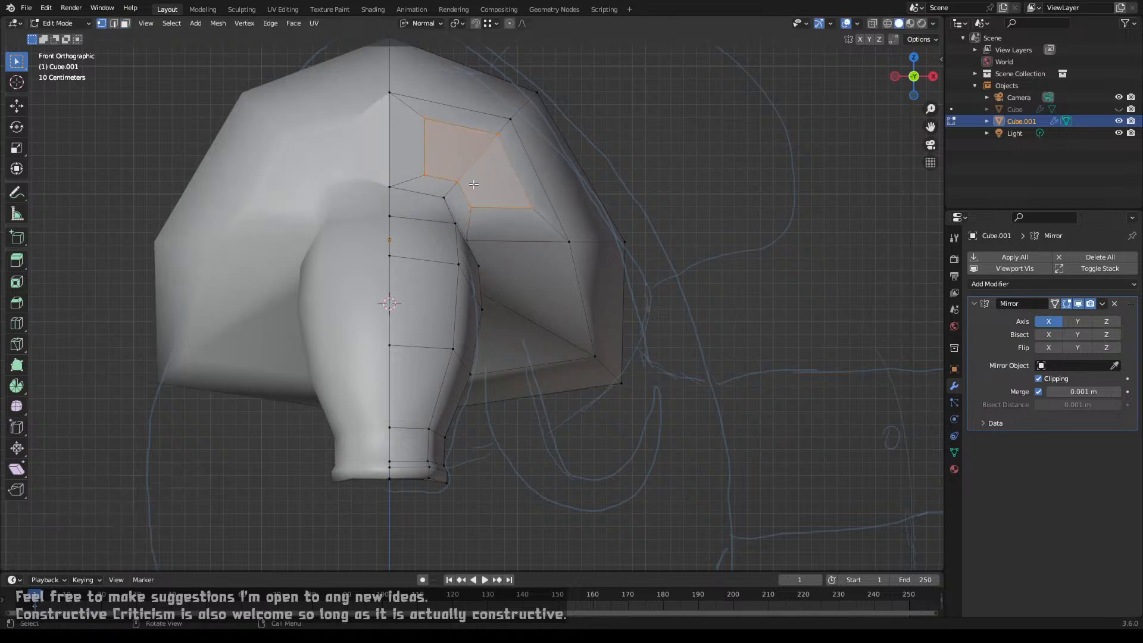
{"action": "left_click", "coordinate": [426, 172]}
{"action": "key", "text": "g"}
{"action": "left_click", "coordinate": [429, 161]}
{"action": "left_click", "coordinate": [424, 111]}
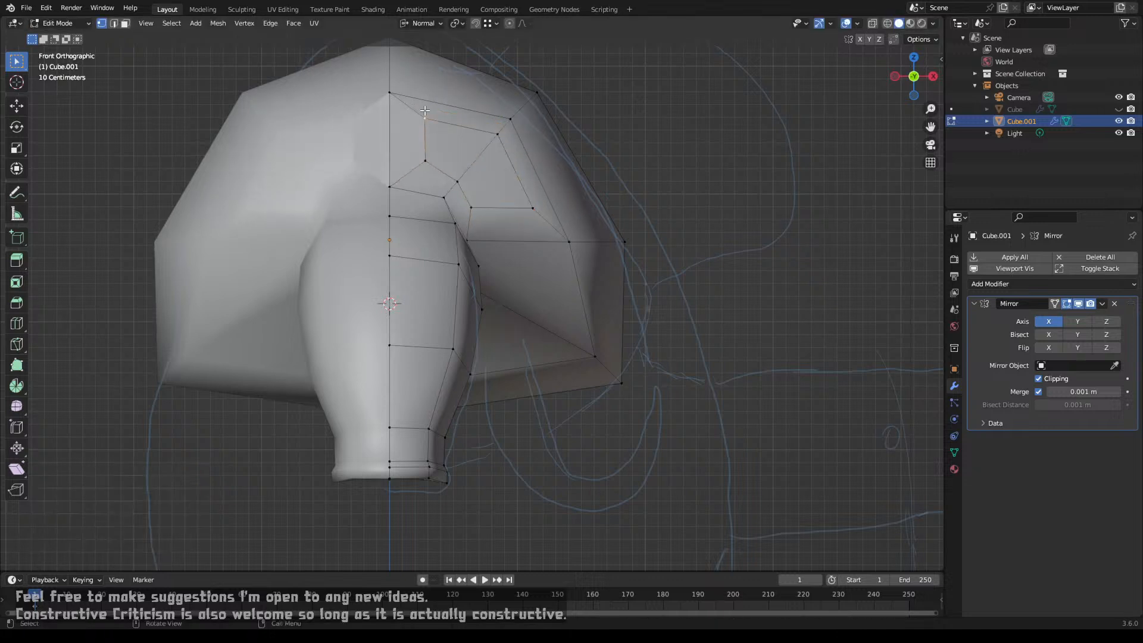
{"action": "key", "text": "g"}
{"action": "left_click", "coordinate": [454, 132]}
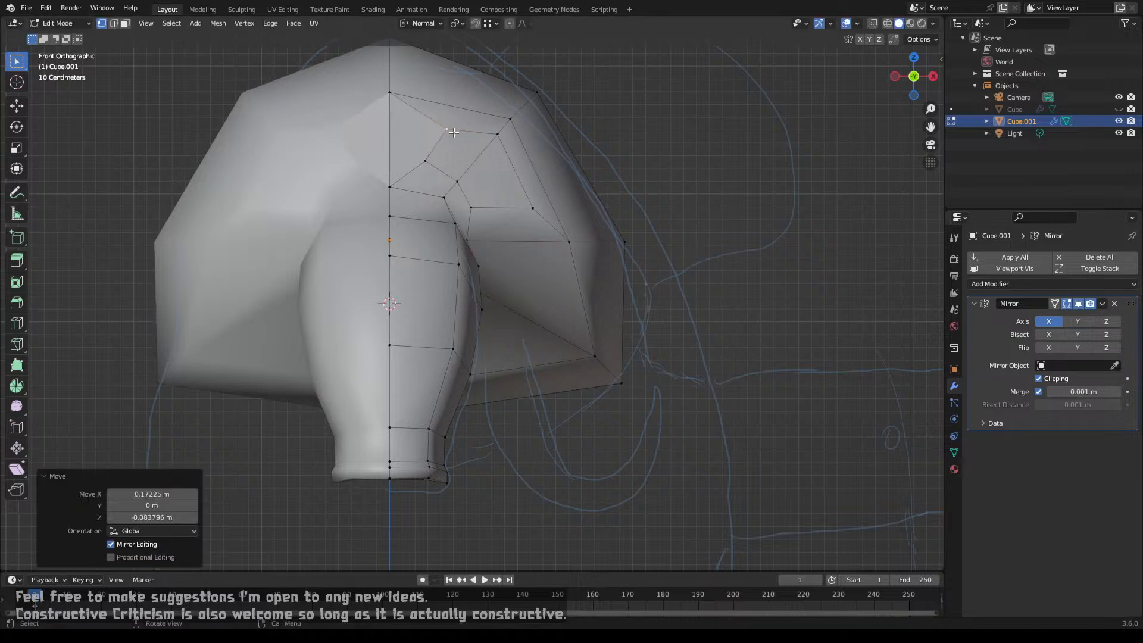
Step: Move the inset's top middle vertex slightly inward and its outer lower vertex about -0.163 m in X and 0.349 m in Z
{"action": "left_click", "coordinate": [497, 137]}
{"action": "key", "text": "g"}
{"action": "left_click", "coordinate": [482, 142]}
{"action": "left_click", "coordinate": [525, 201]}
{"action": "key", "text": "g"}
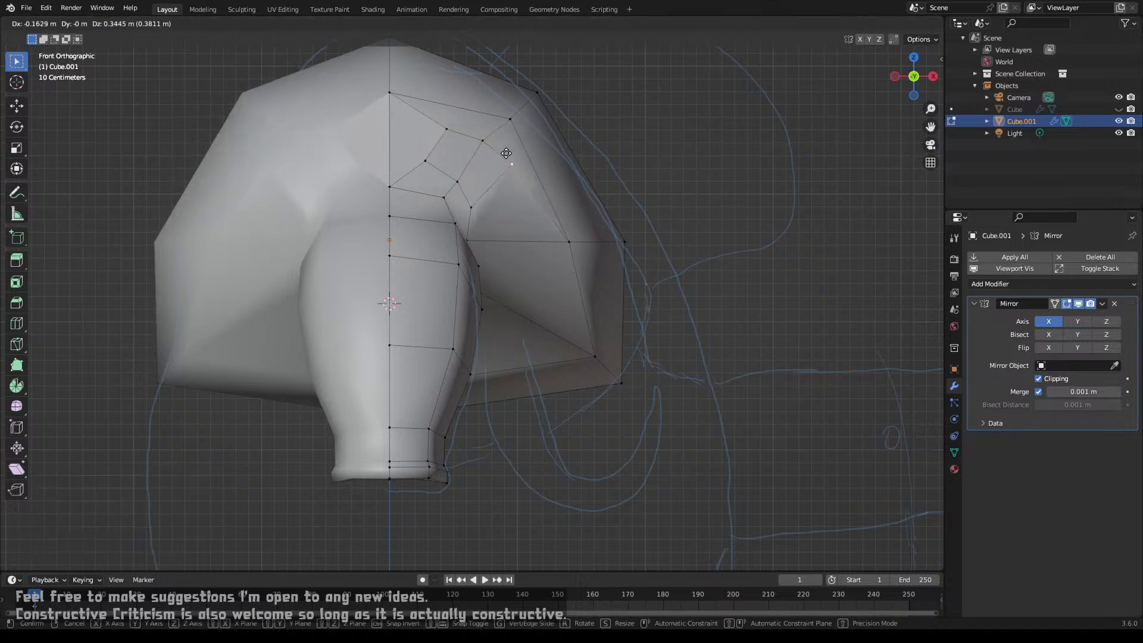
{"action": "left_click", "coordinate": [506, 153]}
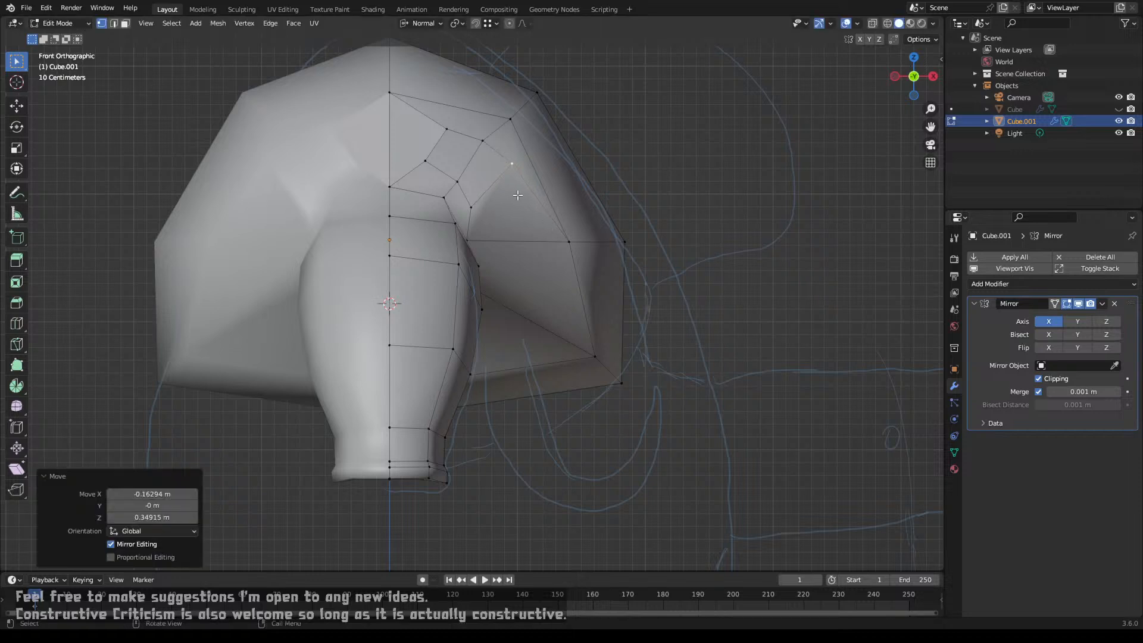
Step: Undo the individual vertex moves on the inset and restore the selection of its two faces
{"action": "key", "text": "ctrl+z"}
{"action": "key", "text": "ctrl+z"}
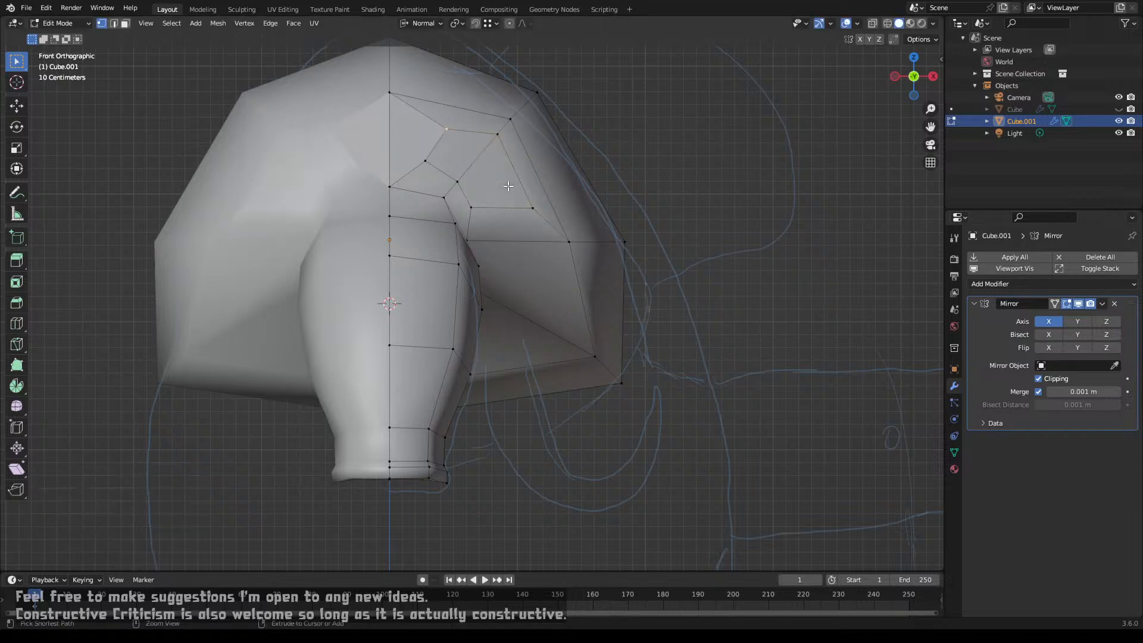
{"action": "key", "text": "ctrl+z"}
{"action": "key", "text": "ctrl+z"}
{"action": "key", "text": "ctrl+z"}
{"action": "key", "text": "ctrl+z"}
{"action": "key", "text": "ctrl+z"}
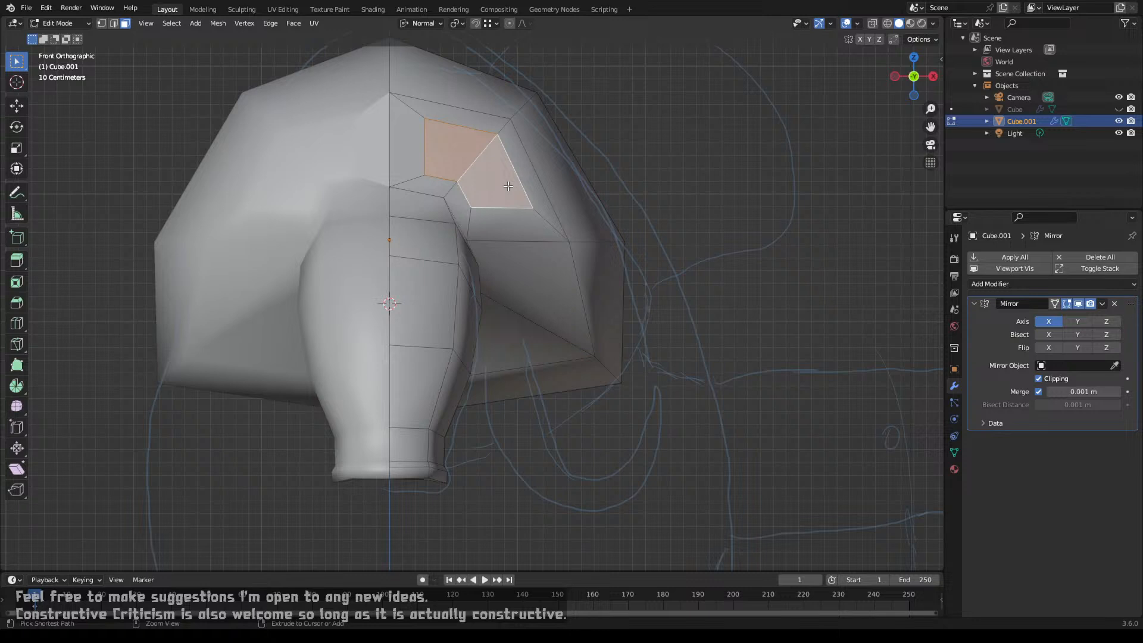
Step: Scale the two inset faces to about 1.17 and move them about -0.042 m in X and -0.047 m in Z
{"action": "key", "text": "s"}
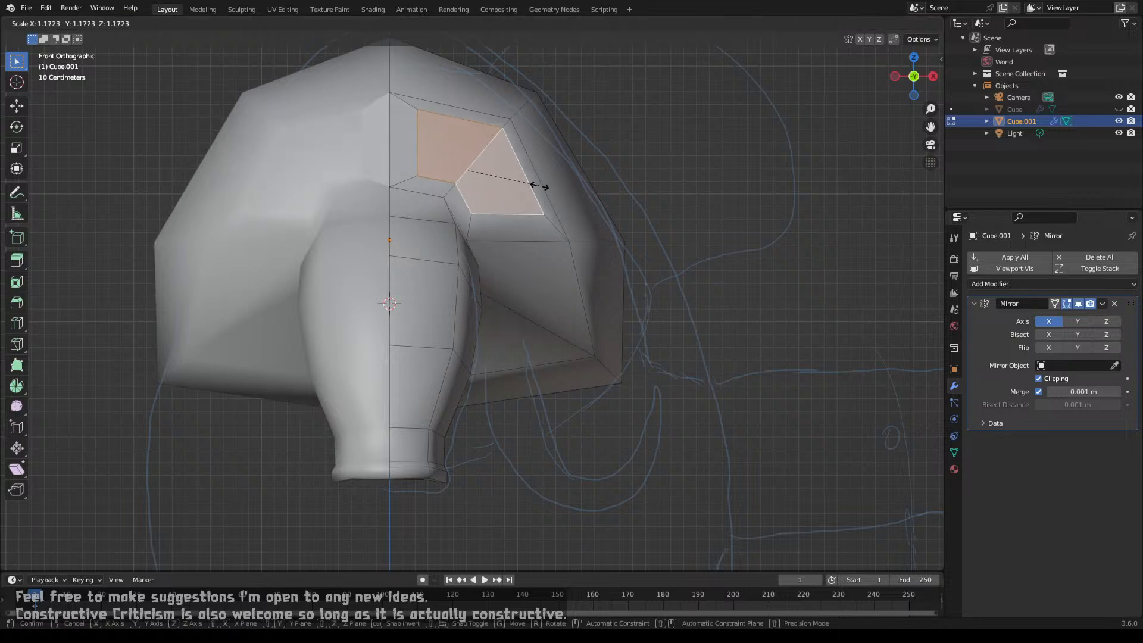
{"action": "left_click", "coordinate": [535, 184]}
{"action": "key", "text": "g"}
{"action": "left_click", "coordinate": [534, 192]}
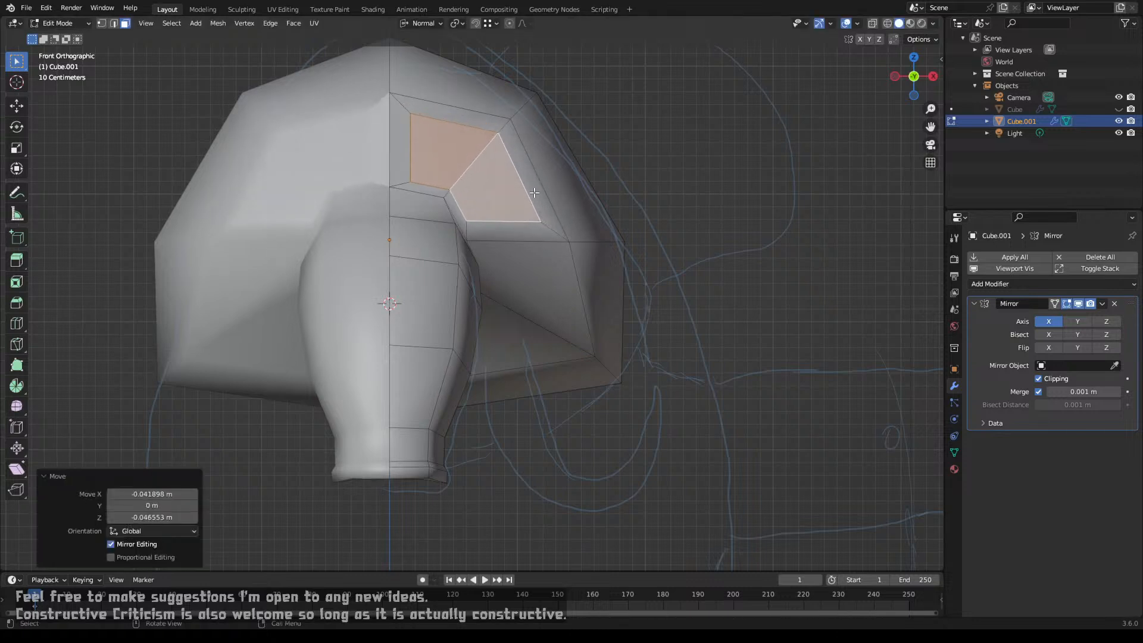
Step: Undo the inset on the front of the head back to the two original faces
{"action": "middle_click_drag", "start_coordinate": [474, 165], "coordinate": [471, 177]}
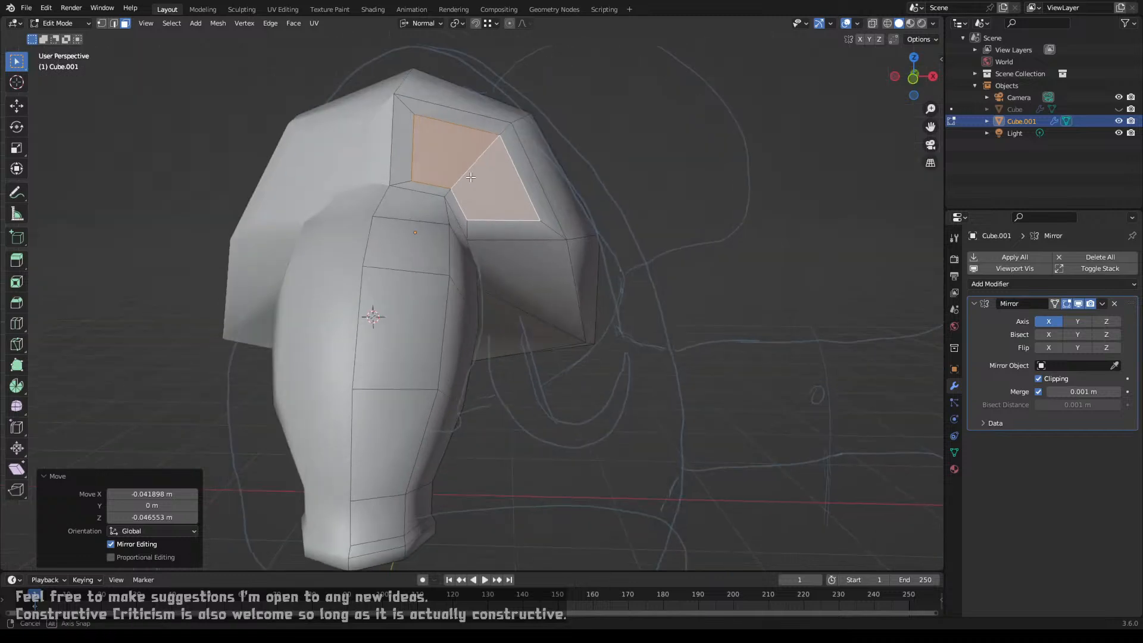
{"action": "key", "text": "ctrl+z"}
{"action": "key", "text": "ctrl+z"}
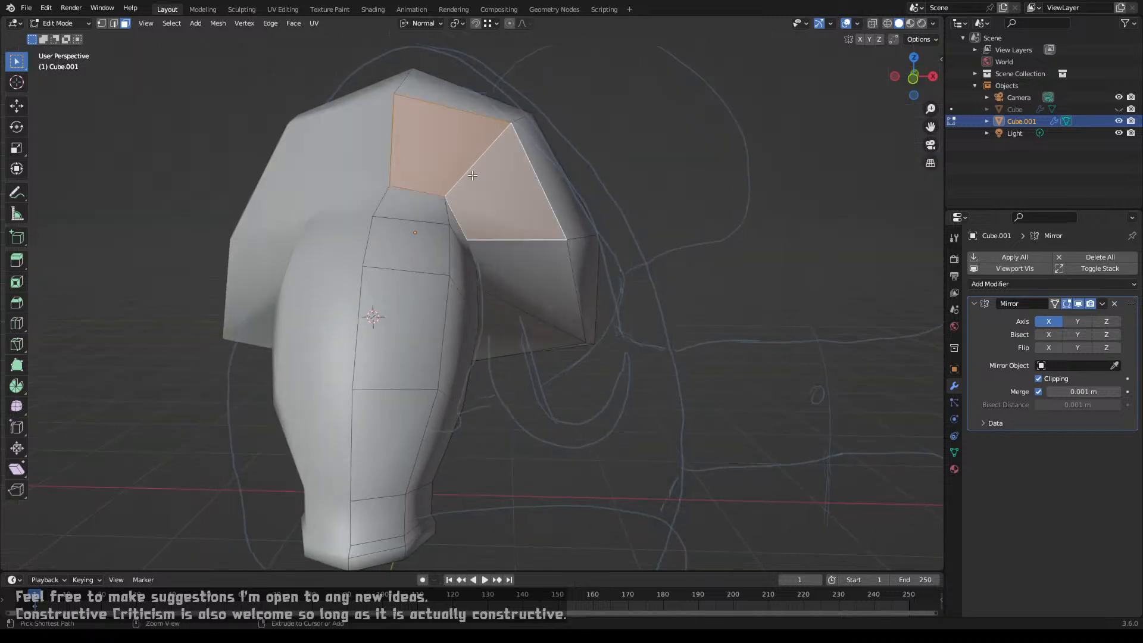
Step: Select the large face on the side of the head and the adjoining top face, and extrude both in place
{"action": "scroll", "coordinate": [470, 175], "scroll_direction": "down", "scroll_amount": 3}
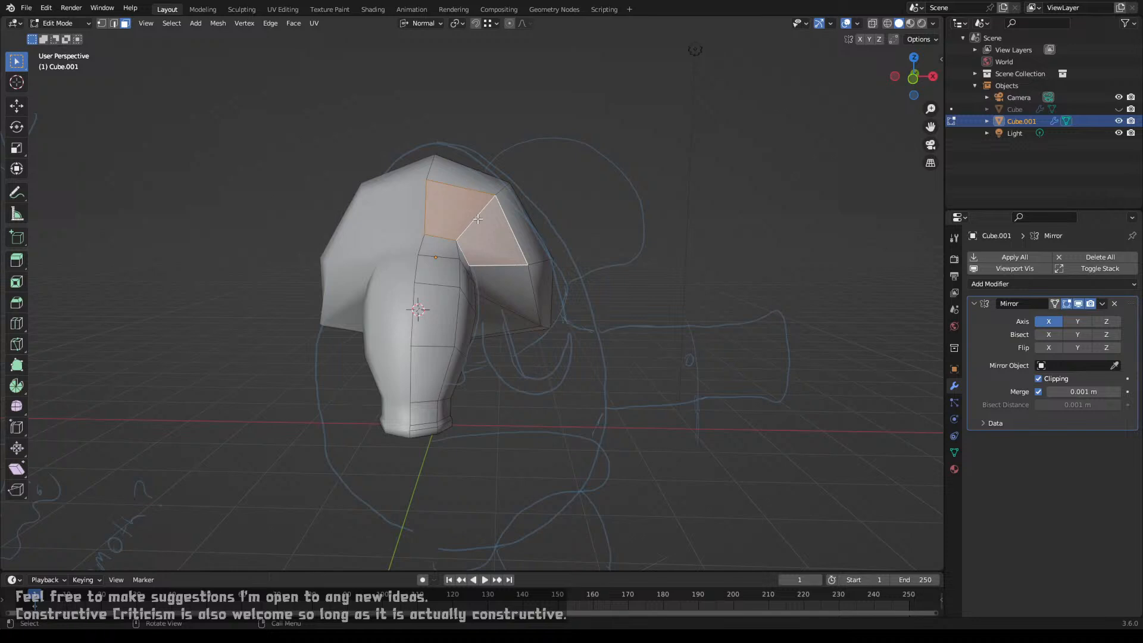
{"action": "middle_click_drag", "start_coordinate": [478, 219], "coordinate": [702, 176]}
{"action": "key", "text": "Tab"}
{"action": "key", "text": "Tab"}
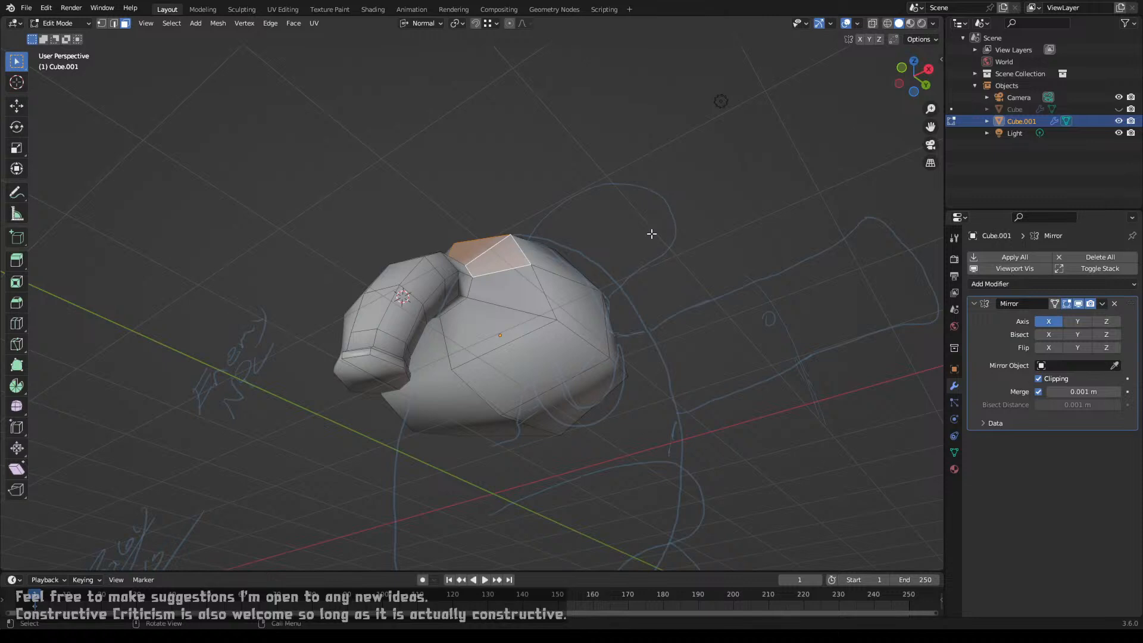
{"action": "middle_click_drag", "start_coordinate": [651, 233], "coordinate": [584, 232]}
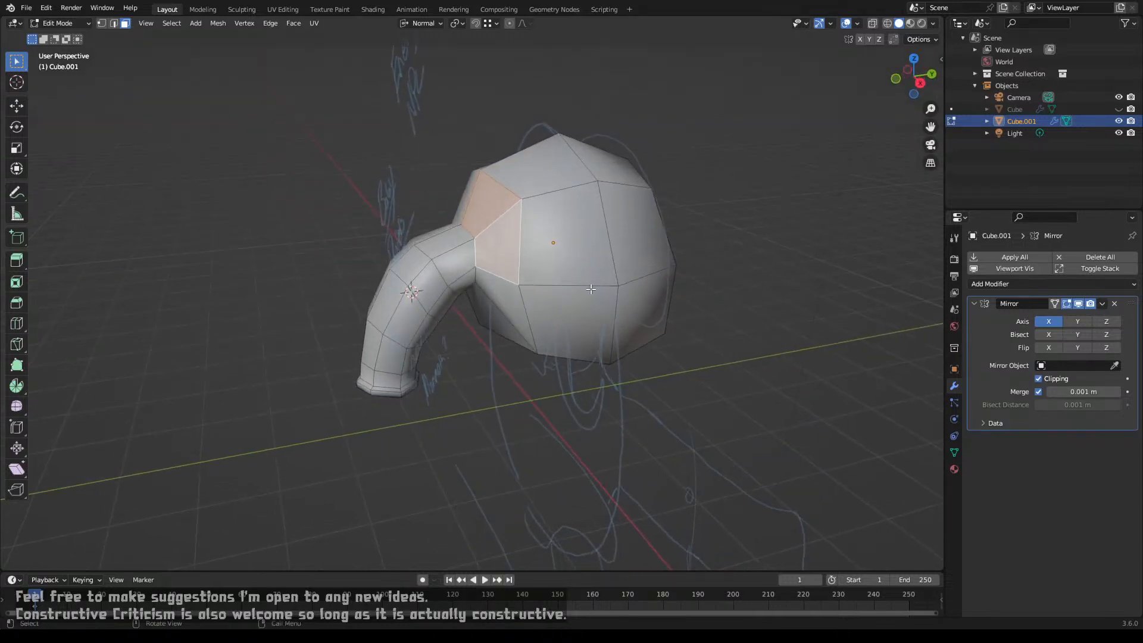
{"action": "left_click", "coordinate": [581, 223]}
{"action": "left_click", "coordinate": [572, 179], "text": "shift"}
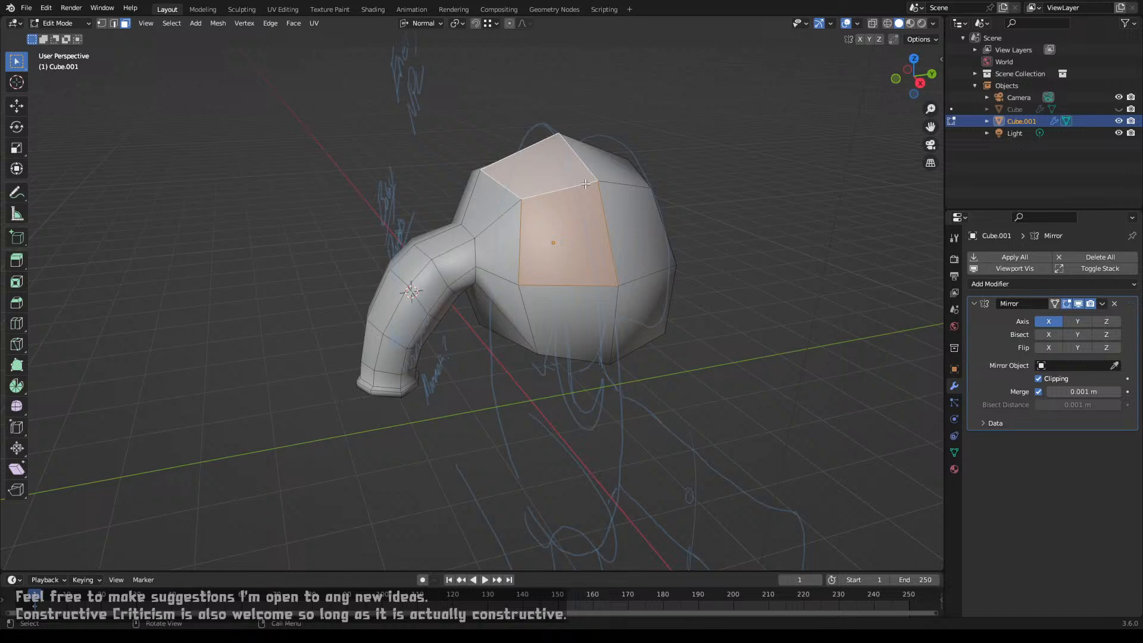
{"action": "key", "text": "e"}
{"action": "right_click", "coordinate": [586, 185]}
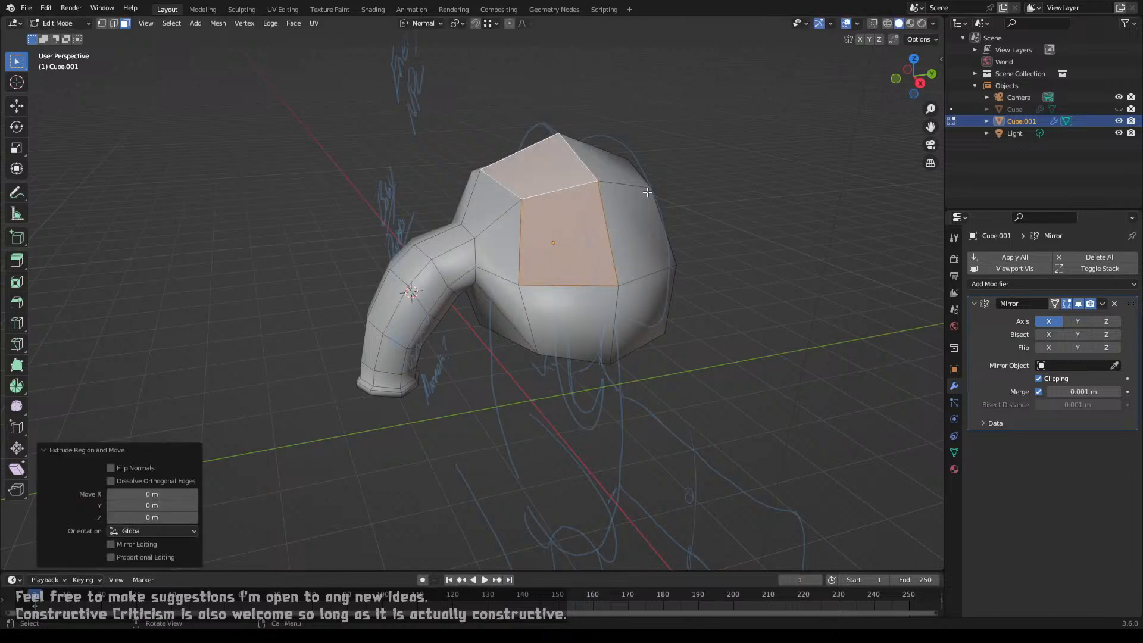
{"action": "key", "text": "s"}
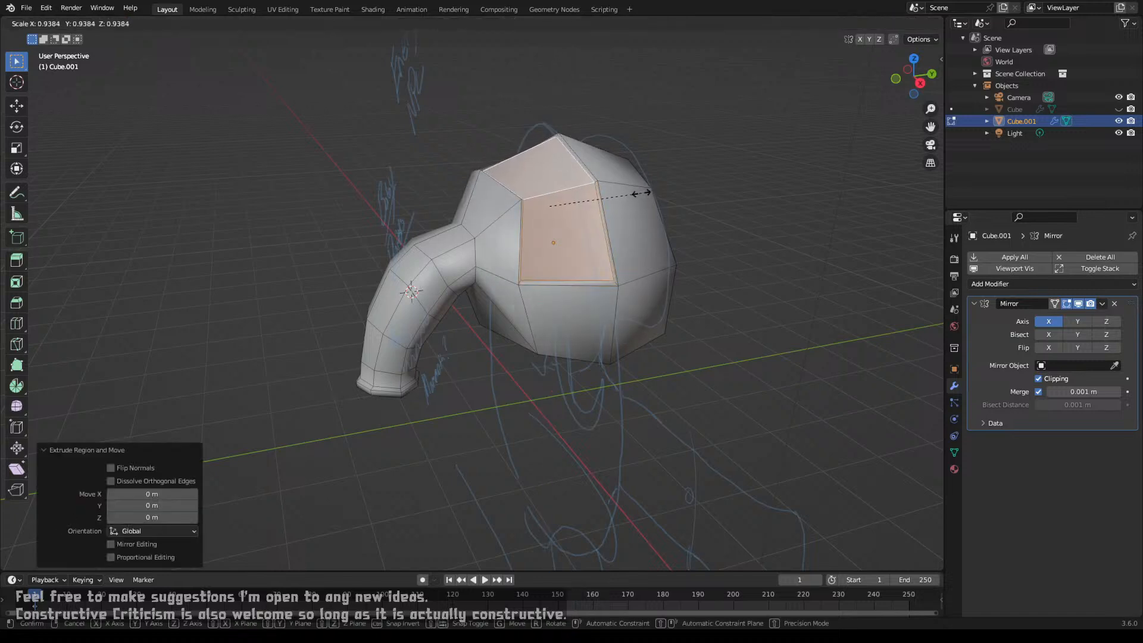
{"action": "right_click", "coordinate": [636, 197]}
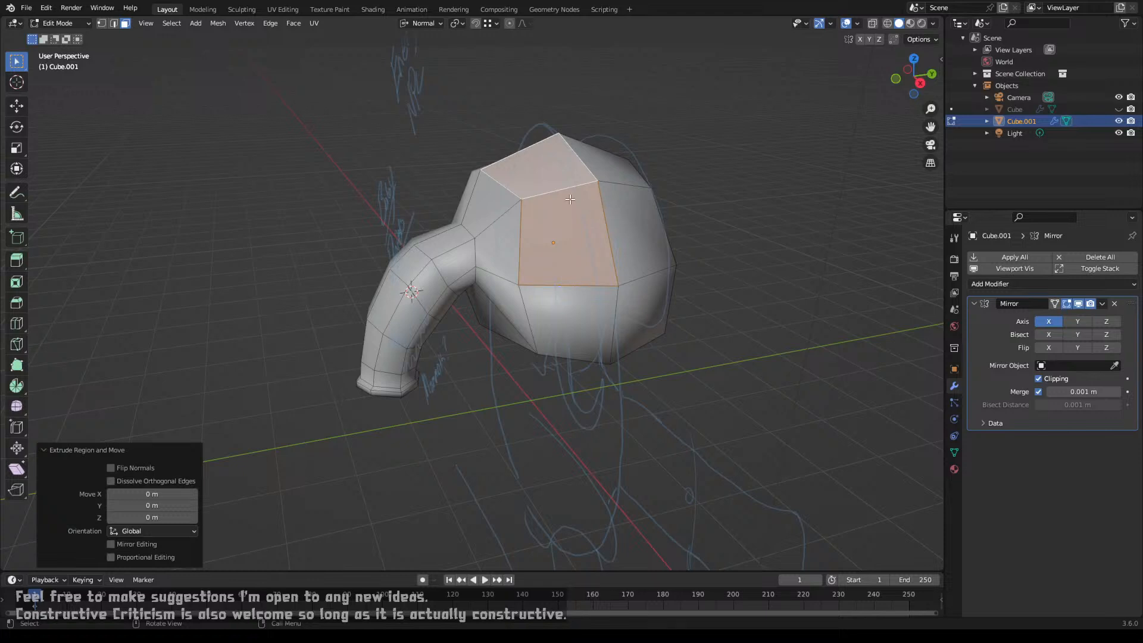
{"action": "key", "text": "g"}
{"action": "key", "text": "g"}
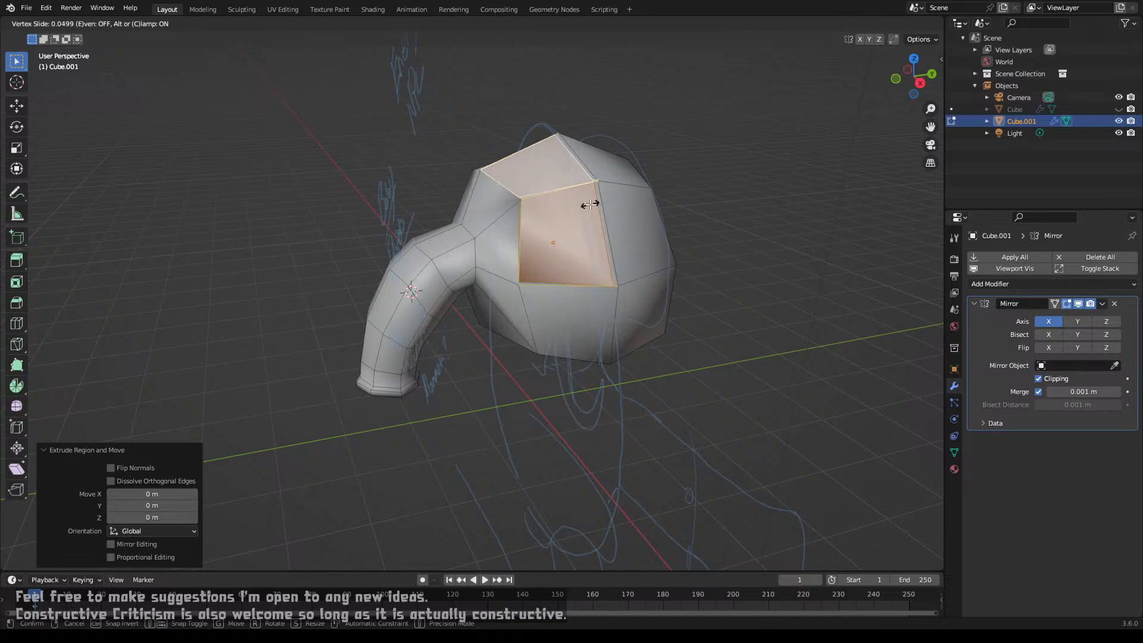
{"action": "right_click", "coordinate": [606, 200]}
{"action": "key", "text": "s"}
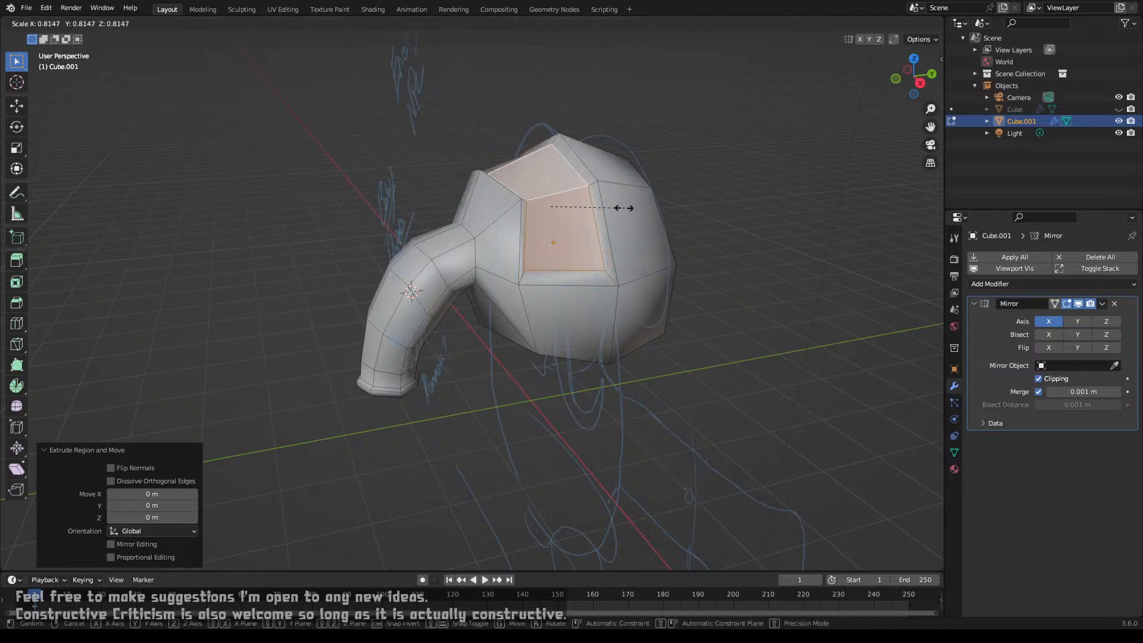
{"action": "right_click", "coordinate": [622, 205]}
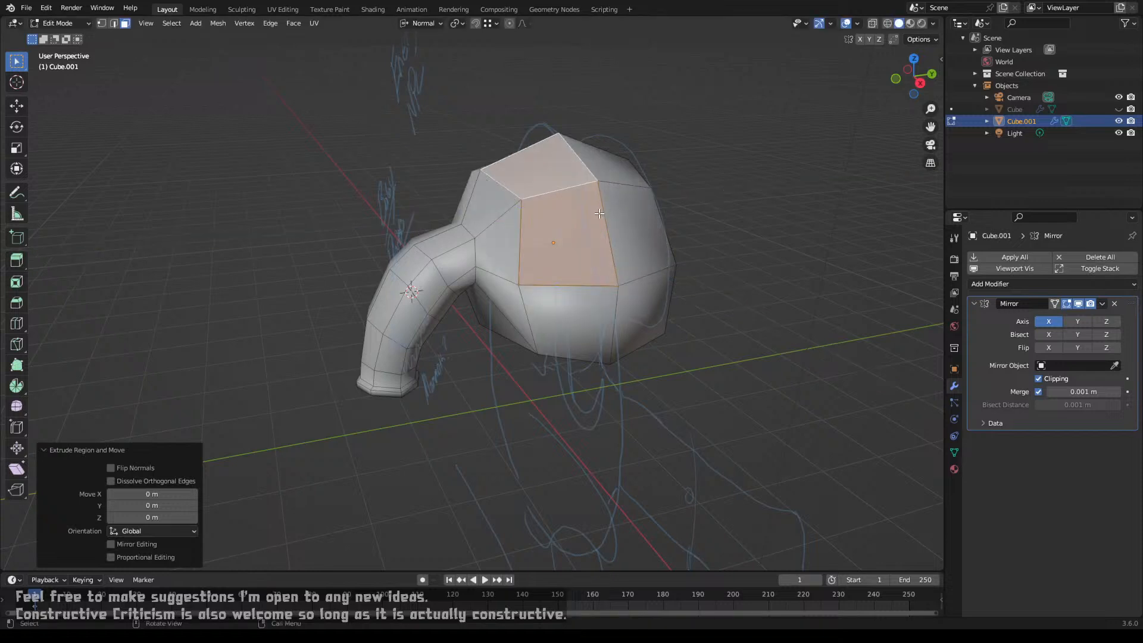
Step: Slide the lower edge of the extruded side face slightly inward, using edge selection
{"action": "left_click", "coordinate": [594, 217]}
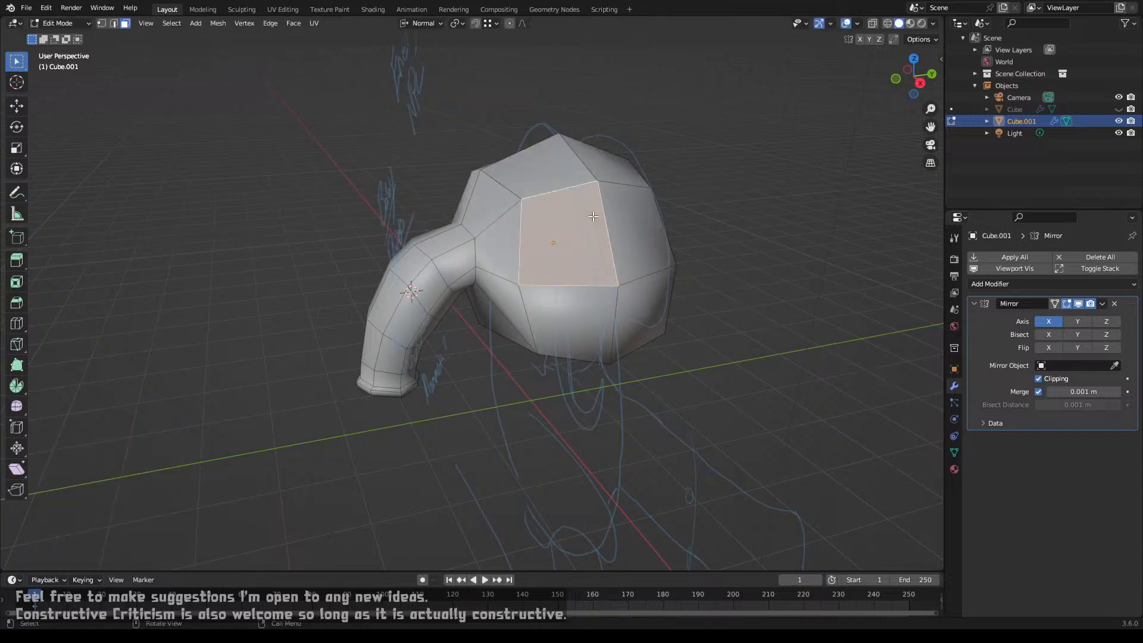
{"action": "key", "text": "2"}
{"action": "left_click", "coordinate": [584, 259]}
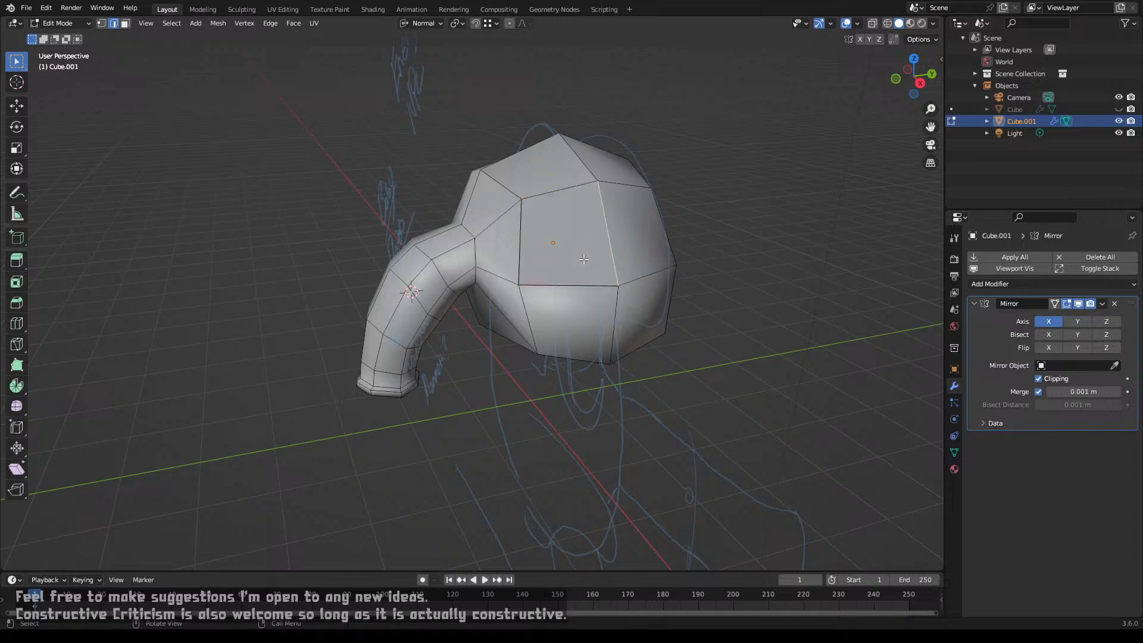
{"action": "left_click", "coordinate": [578, 275]}
{"action": "key", "text": "g"}
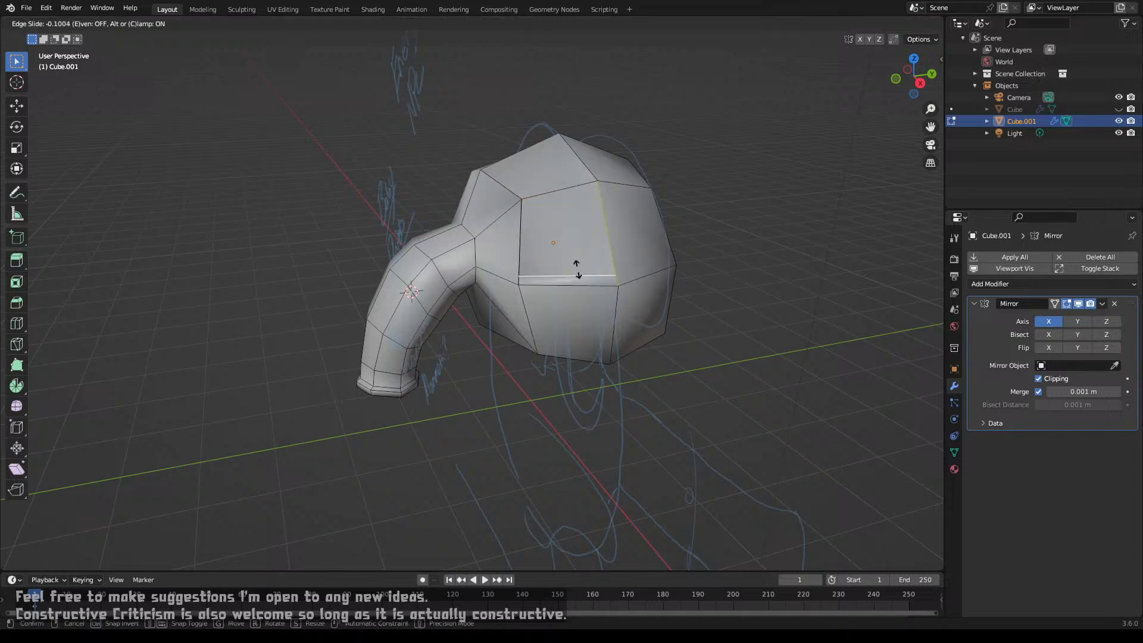
{"action": "key", "text": "g"}
{"action": "left_click", "coordinate": [577, 273]}
Step: Slide the rear edge of the extruded side face inward by a factor of about 0.071, and slide its front edge inward too
{"action": "left_click", "coordinate": [602, 252], "text": "shift"}
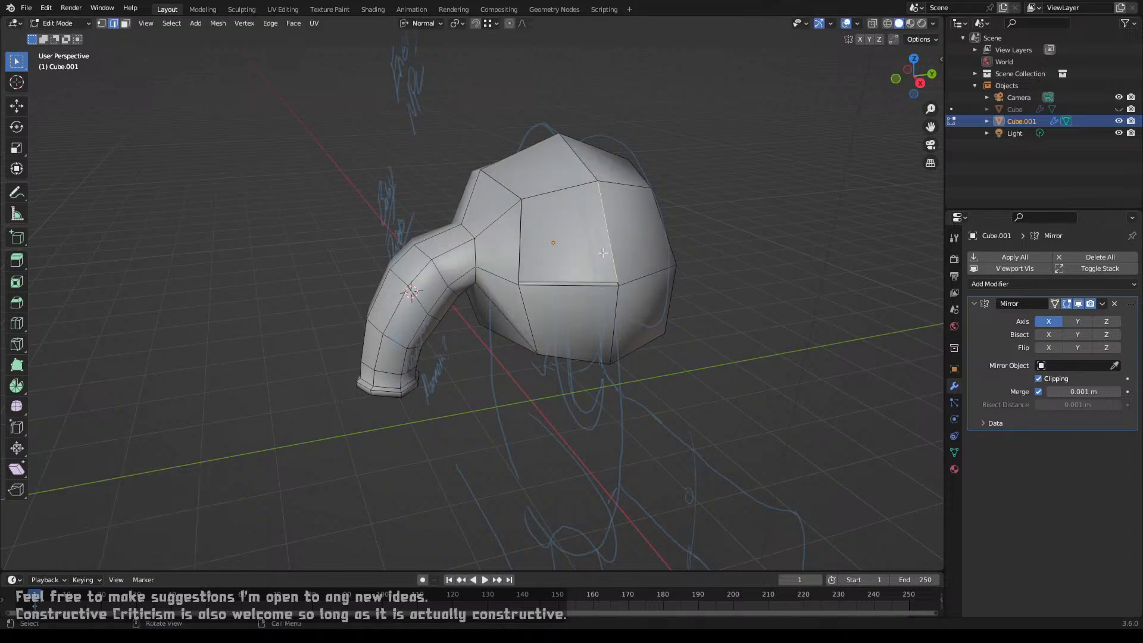
{"action": "key", "text": "g"}
{"action": "key", "text": "g"}
{"action": "left_click", "coordinate": [598, 252]}
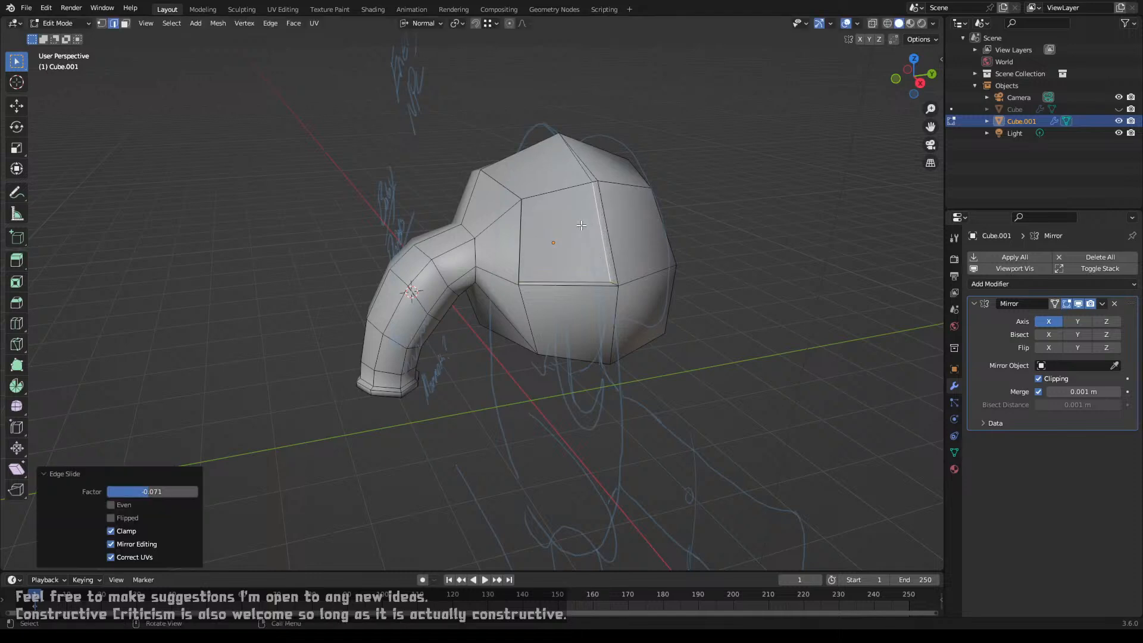
{"action": "left_click", "coordinate": [523, 229]}
{"action": "key", "text": "g"}
{"action": "key", "text": "g"}
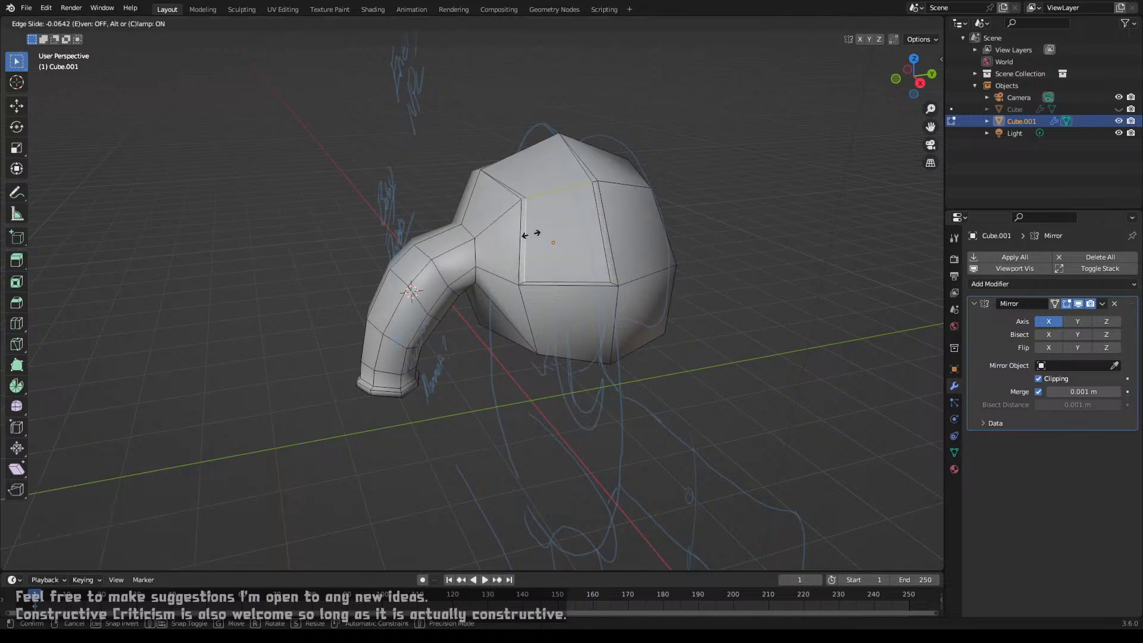
{"action": "left_click", "coordinate": [531, 235]}
Step: Turn off Clipping in the Mirror modifier and try sliding the extruded top face's centre-line edge away from the mirror plane
{"action": "left_click", "coordinate": [516, 156]}
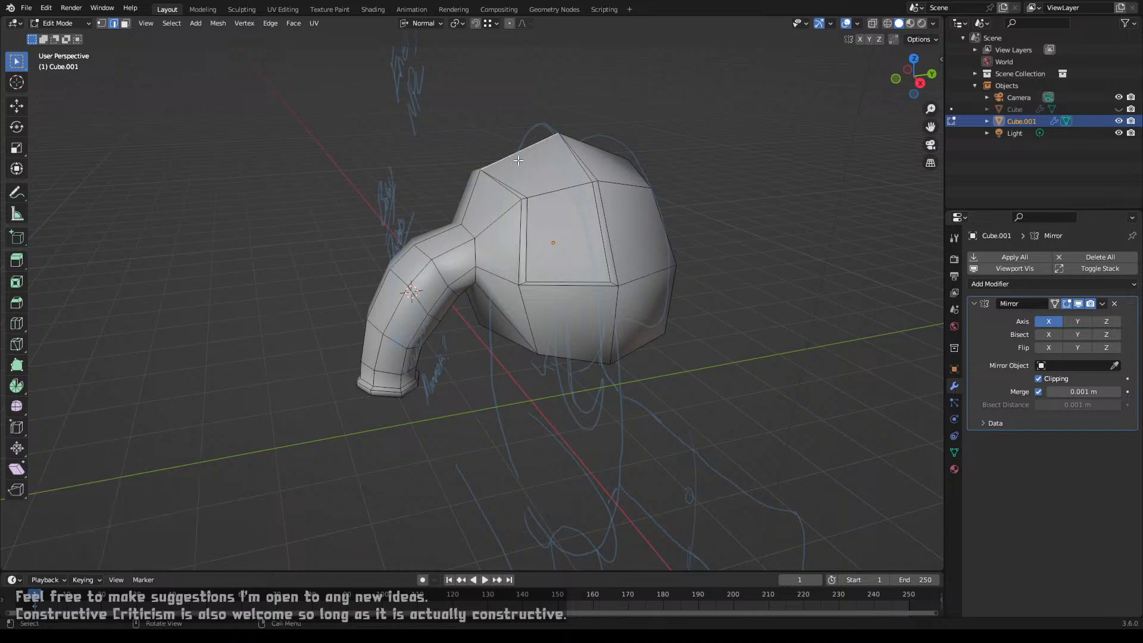
{"action": "key", "text": "g"}
{"action": "key", "text": "g"}
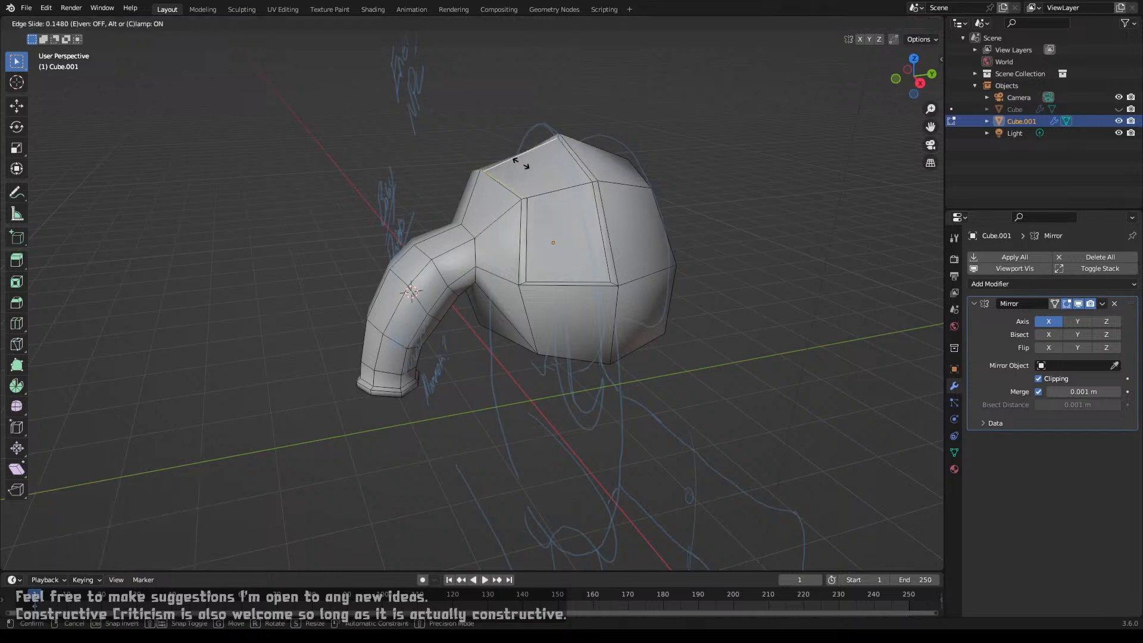
{"action": "key", "text": "Escape"}
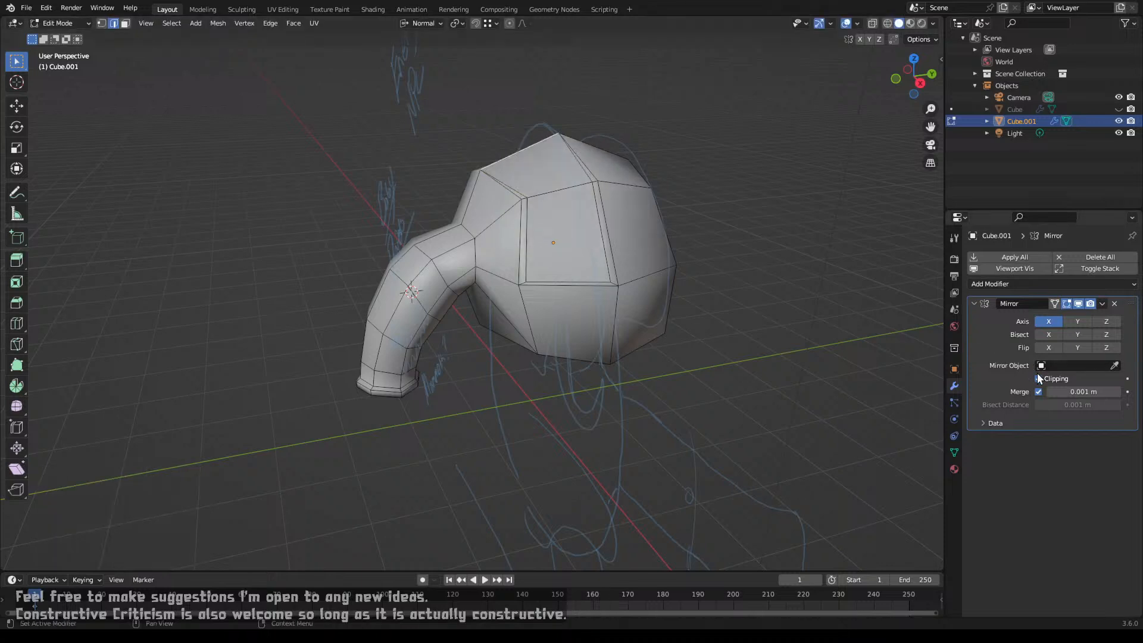
{"action": "key", "text": "g"}
{"action": "key", "text": "g"}
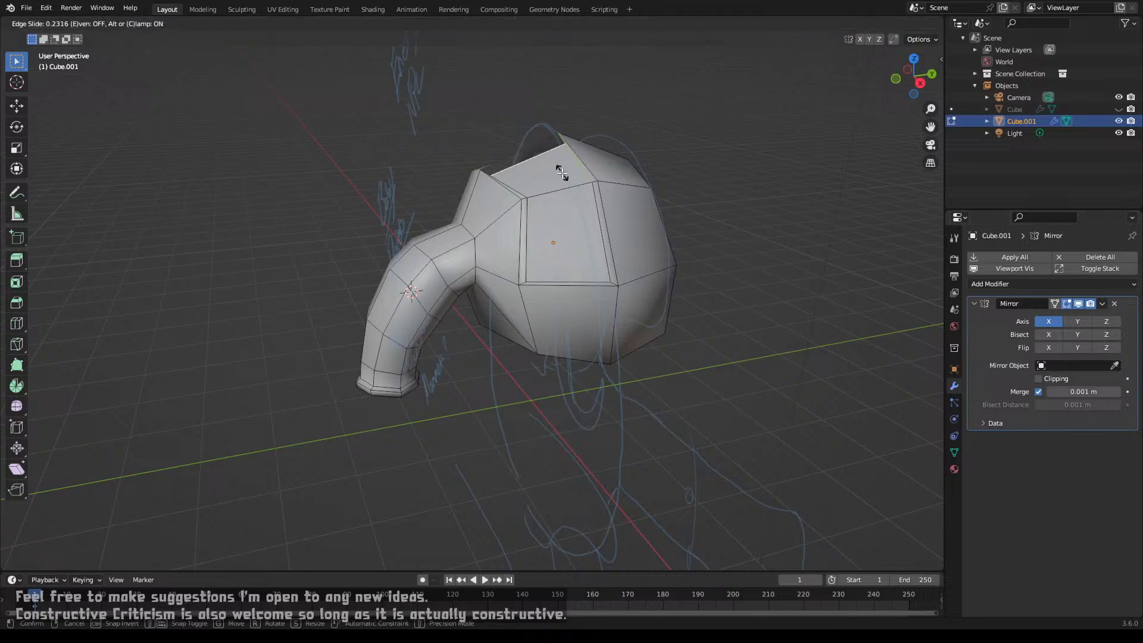
{"action": "right_click", "coordinate": [563, 172]}
Step: Undo the edge slides on the extruded side face
{"action": "key", "text": "ctrl+z"}
{"action": "key", "text": "ctrl+z"}
{"action": "key", "text": "ctrl+z"}
{"action": "key", "text": "ctrl+z"}
{"action": "key", "text": "ctrl+z"}
{"action": "key", "text": "ctrl+z"}
{"action": "key", "text": "ctrl+z"}
{"action": "key", "text": "ctrl+z"}
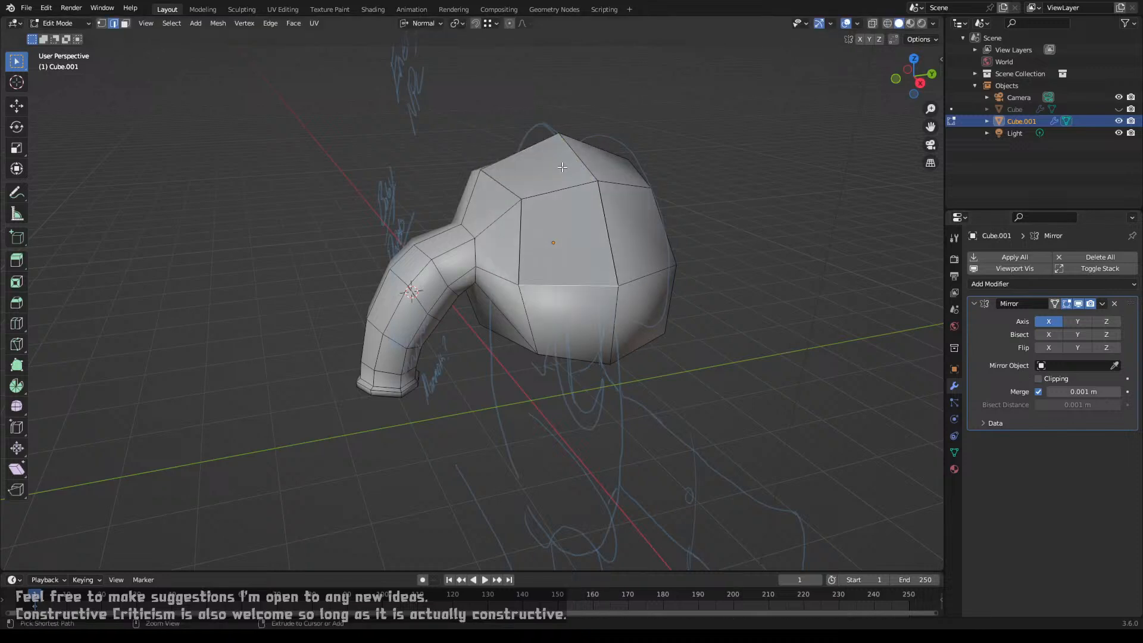
Step: Undo the remaining extrusion of the head's top and side faces, back to the earlier face selection
{"action": "key", "text": "ctrl+z"}
{"action": "key", "text": "ctrl+z"}
{"action": "key", "text": "ctrl+z"}
{"action": "key", "text": "ctrl+z"}
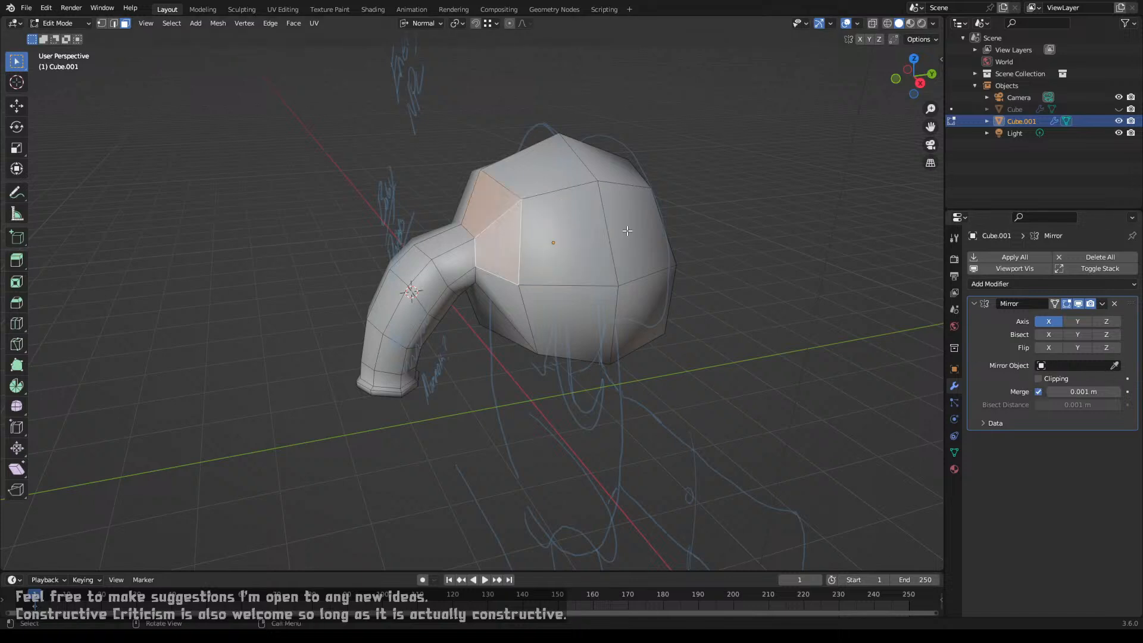
Step: Extrude the head's upper face beside the centre line together with the adjoining side face, leaving the new faces in place
{"action": "middle_click_drag", "start_coordinate": [588, 217], "coordinate": [598, 270]}
{"action": "scroll", "coordinate": [598, 270], "scroll_direction": "up", "scroll_amount": 3}
{"action": "middle_click_drag", "start_coordinate": [586, 214], "coordinate": [442, 281]}
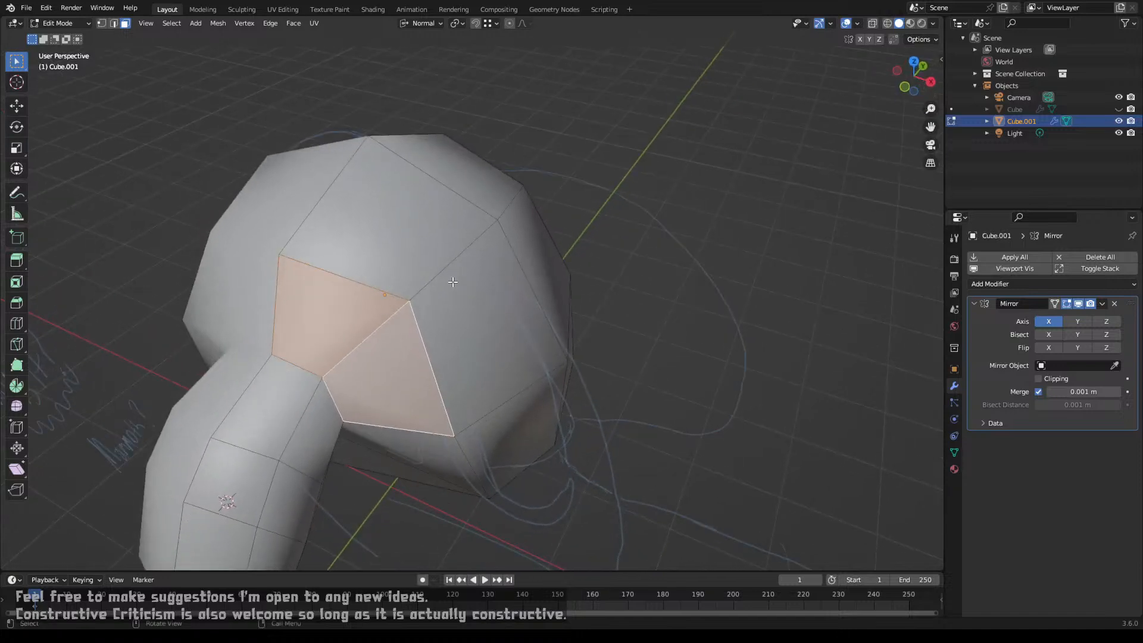
{"action": "left_click", "coordinate": [415, 234]}
{"action": "left_click", "coordinate": [483, 293], "text": "shift"}
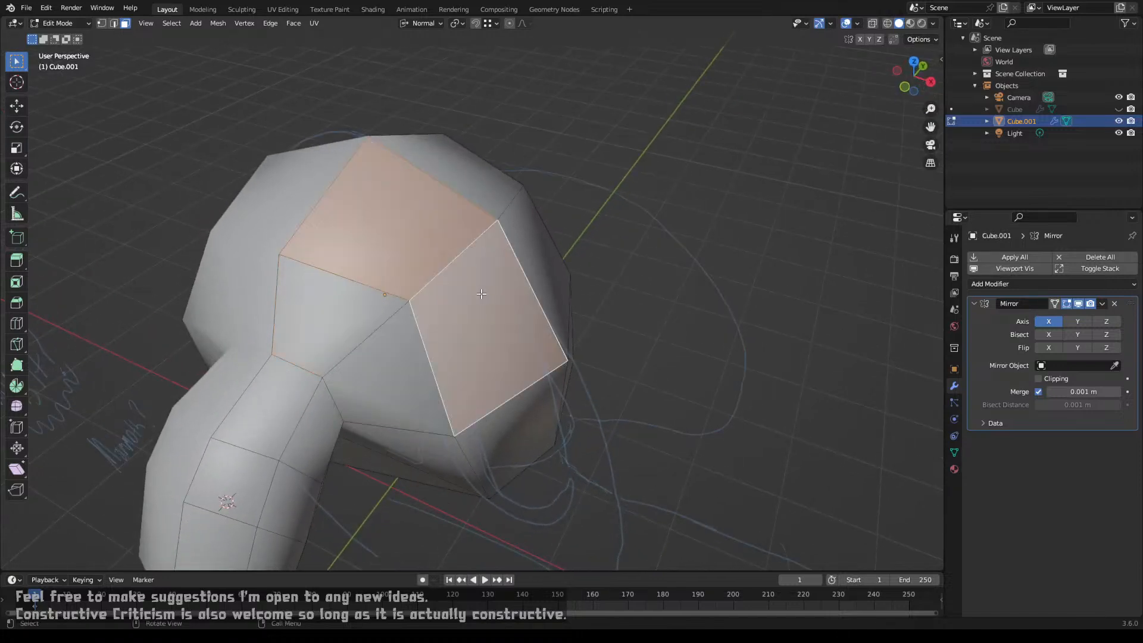
{"action": "key", "text": "e"}
{"action": "right_click", "coordinate": [567, 250]}
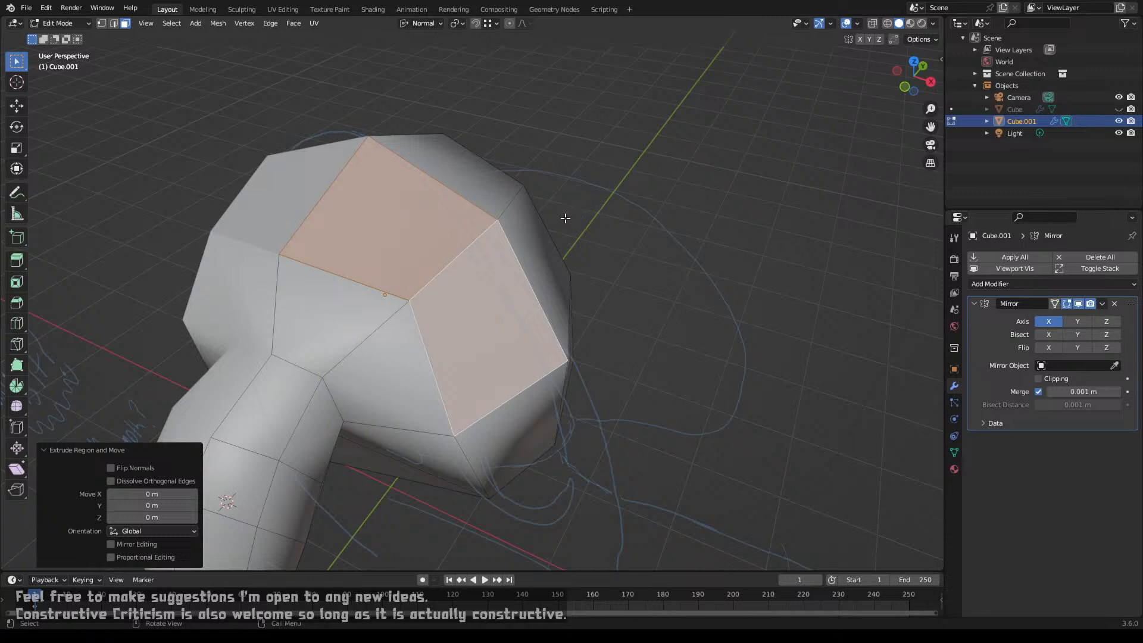
Step: Slide the extruded top face's centre-line edge inward, and the side face's lower edge inward by a factor of about 0.064
{"action": "key", "text": "2"}
{"action": "left_click", "coordinate": [349, 193]}
{"action": "key", "text": "g"}
{"action": "key", "text": "g"}
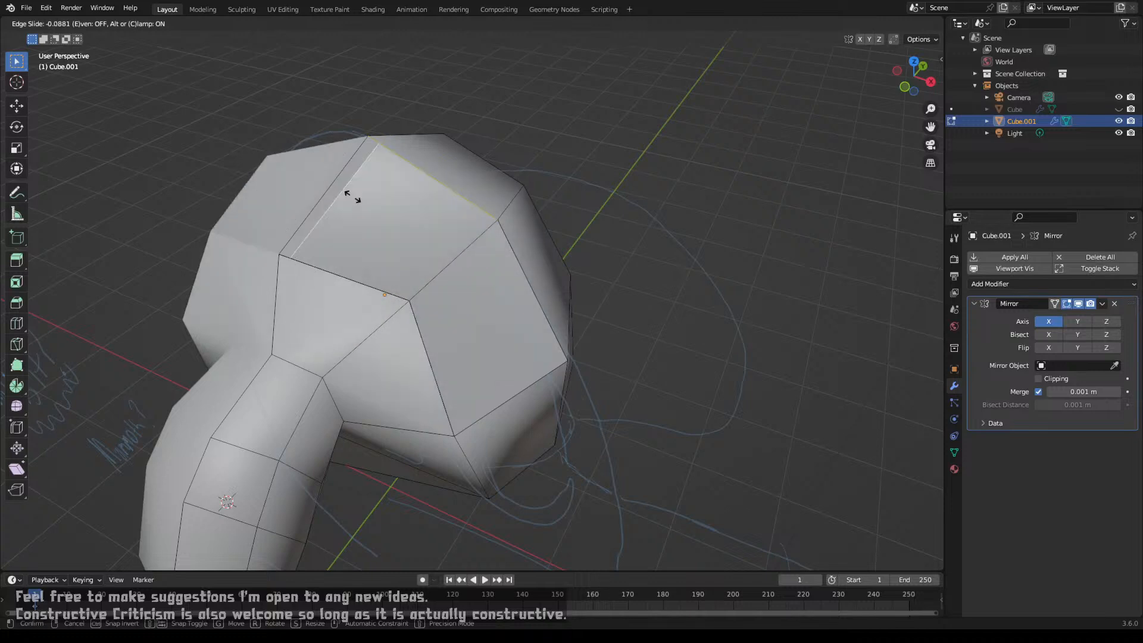
{"action": "left_click", "coordinate": [352, 197]}
{"action": "left_click", "coordinate": [508, 396]}
{"action": "key", "text": "g"}
{"action": "key", "text": "g"}
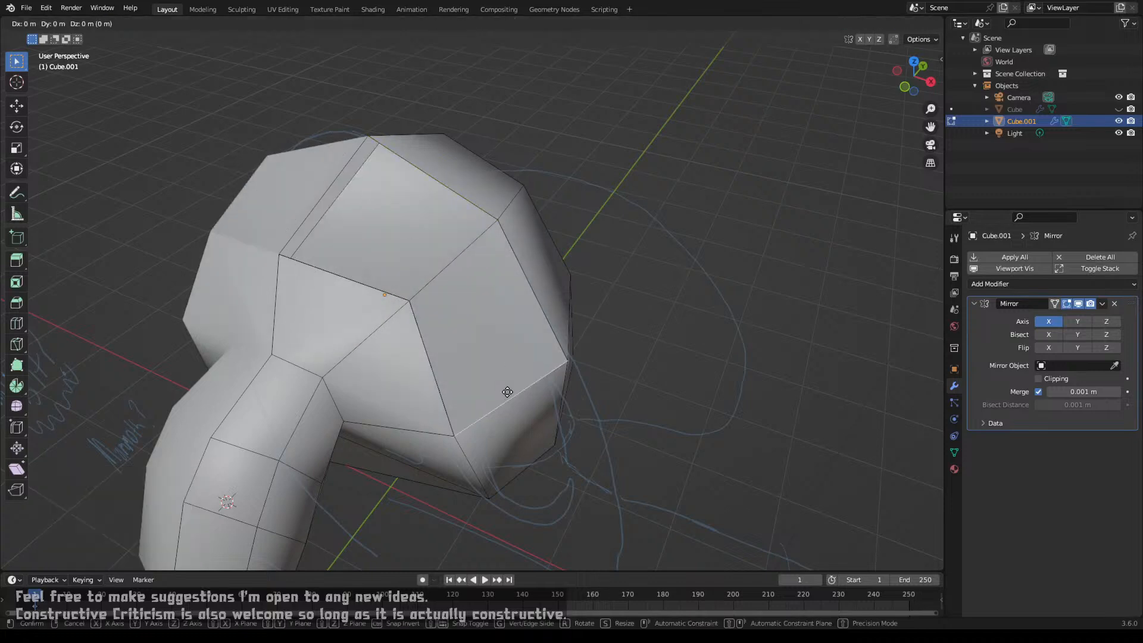
{"action": "left_click", "coordinate": [506, 387]}
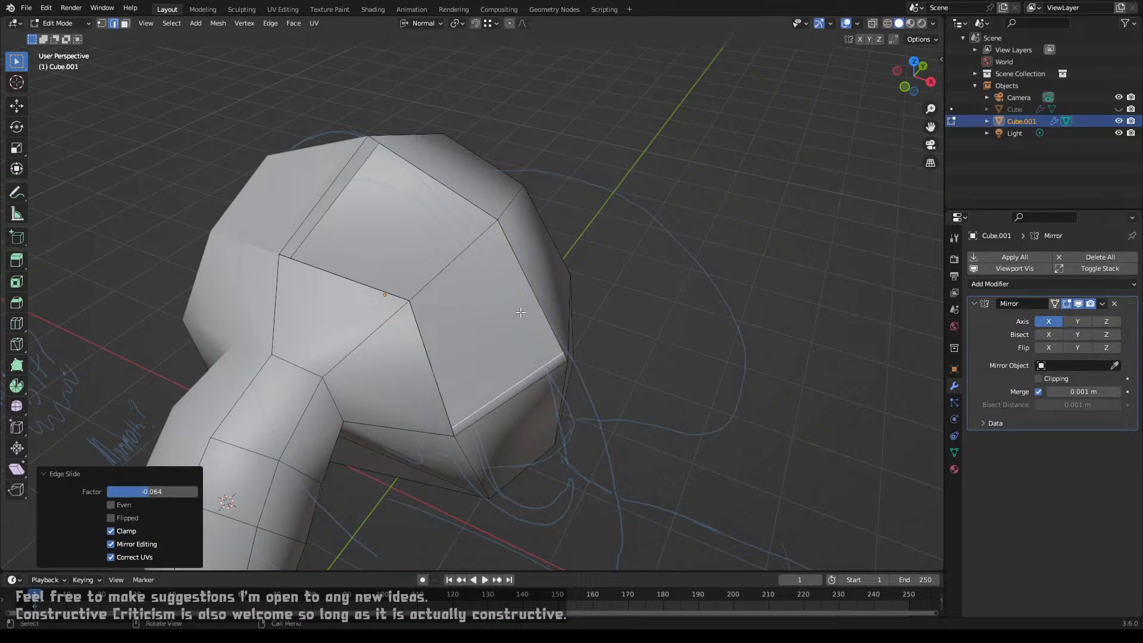
Step: Slide the extruded side face's rear edge inward, and its front edge inward by a factor of about 0.059
{"action": "left_click", "coordinate": [519, 313]}
{"action": "key", "text": "g"}
{"action": "key", "text": "g"}
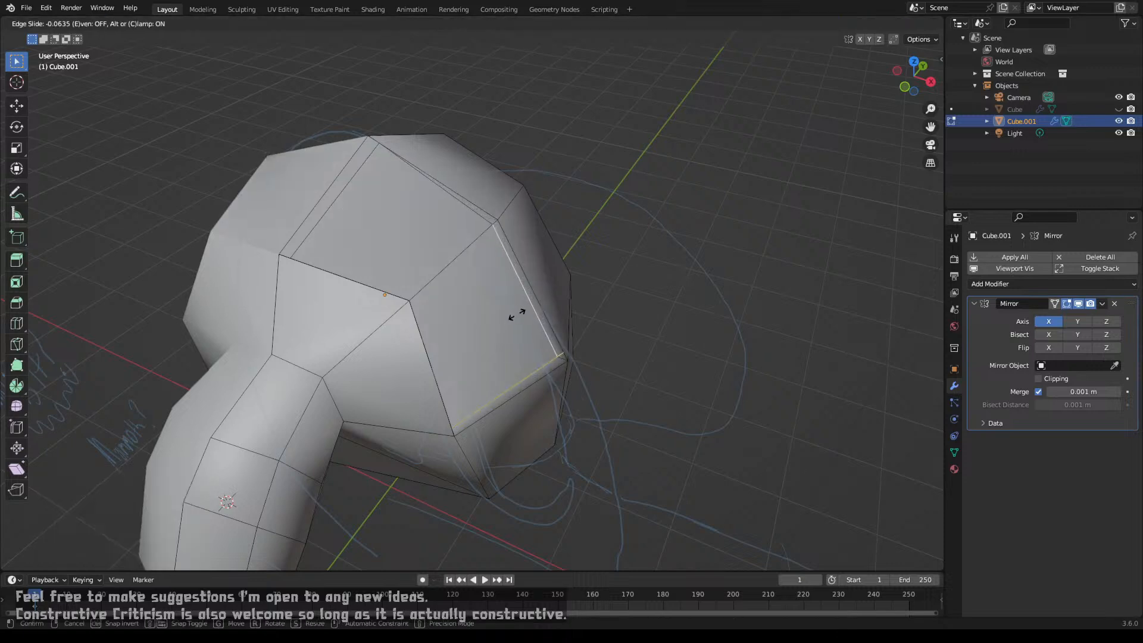
{"action": "left_click", "coordinate": [513, 319]}
{"action": "left_click", "coordinate": [452, 352]}
{"action": "key", "text": "g"}
{"action": "key", "text": "g"}
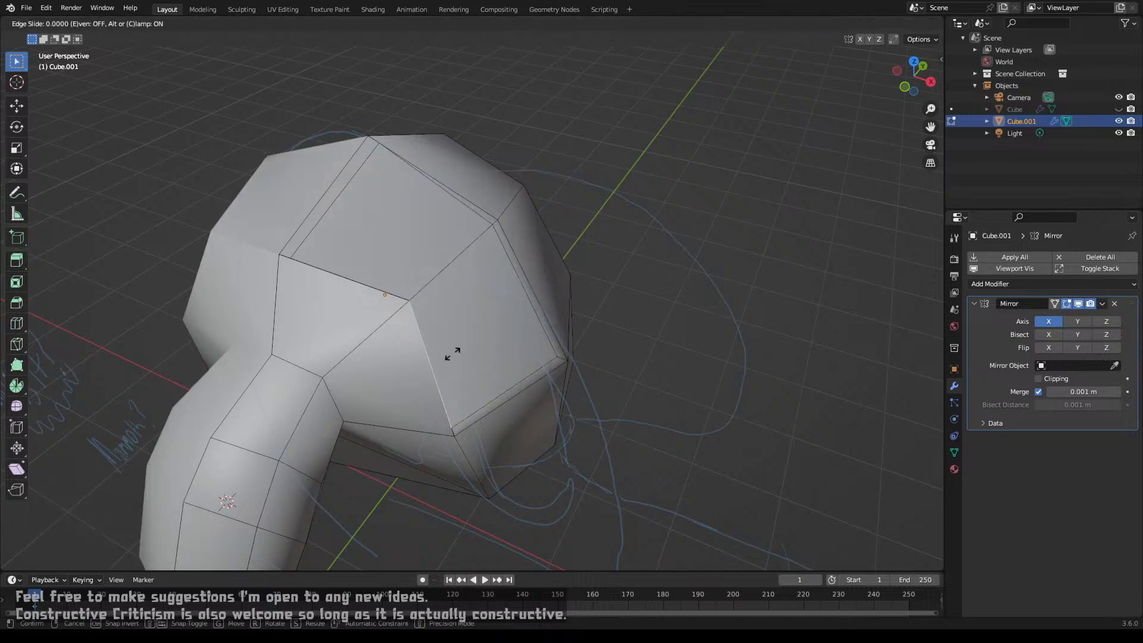
{"action": "left_click", "coordinate": [457, 354]}
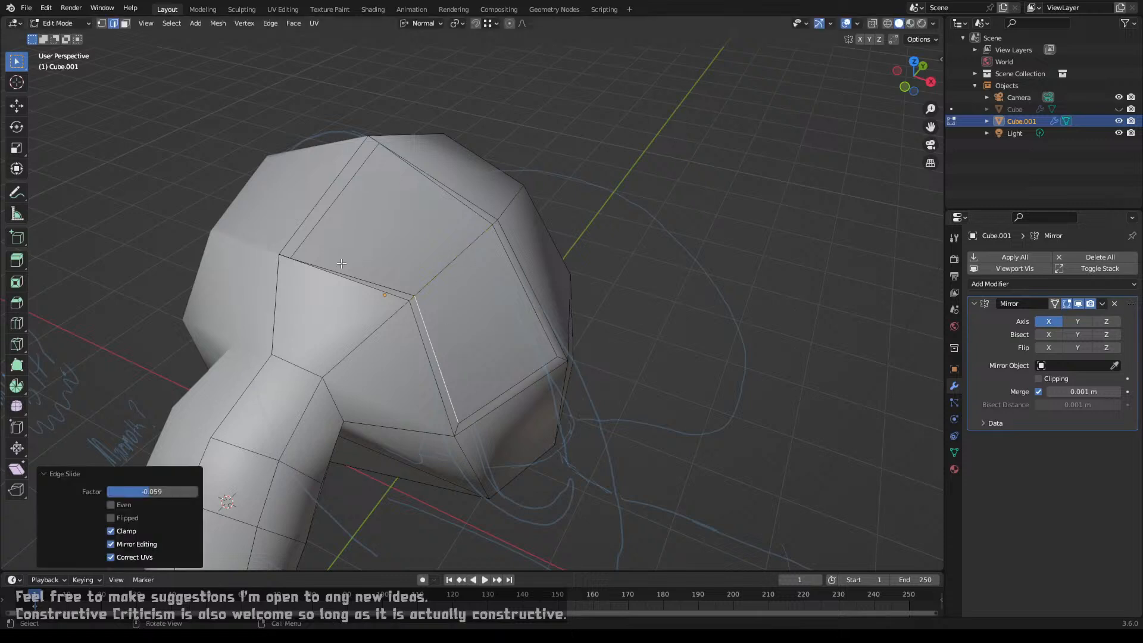
Step: Slide the top face's front centre-side vertex inward, and its rear centre-side vertex inward by a factor of about 0.072
{"action": "key", "text": "1"}
{"action": "left_click", "coordinate": [300, 258]}
{"action": "key", "text": "g"}
{"action": "key", "text": "g"}
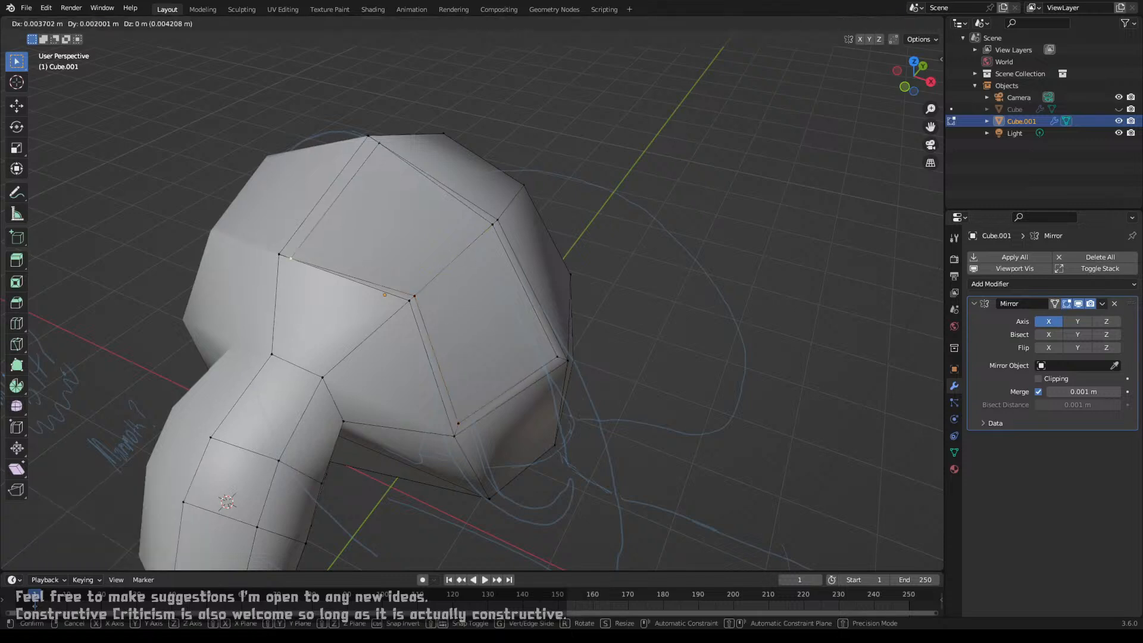
{"action": "left_click", "coordinate": [314, 250]}
{"action": "left_click", "coordinate": [384, 160]}
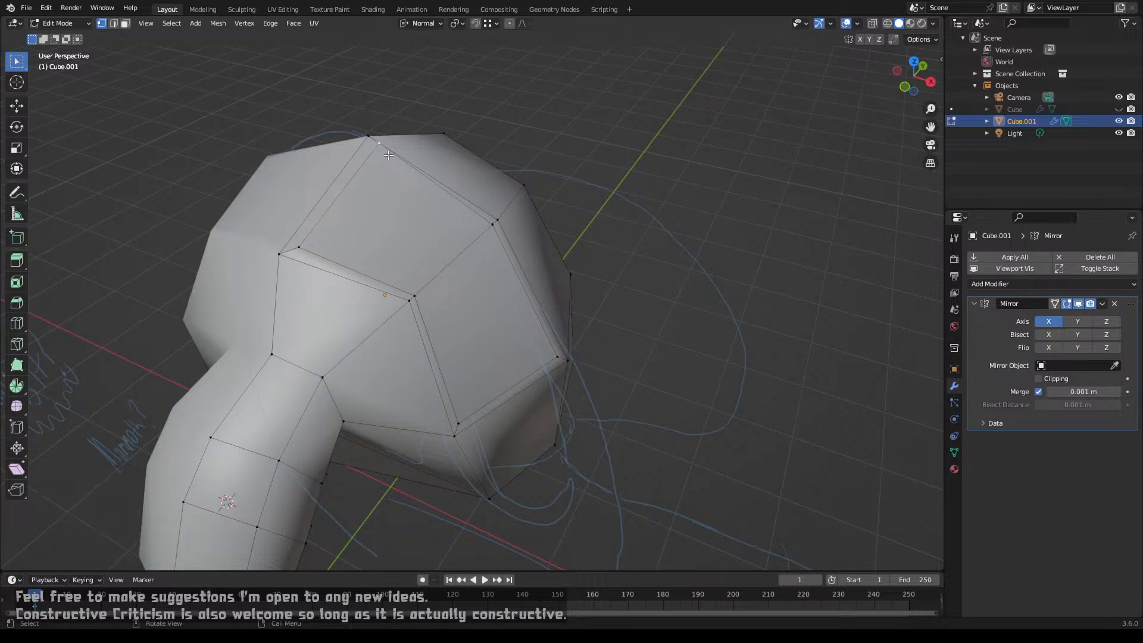
{"action": "key", "text": "g"}
{"action": "key", "text": "g"}
{"action": "left_click", "coordinate": [382, 162]}
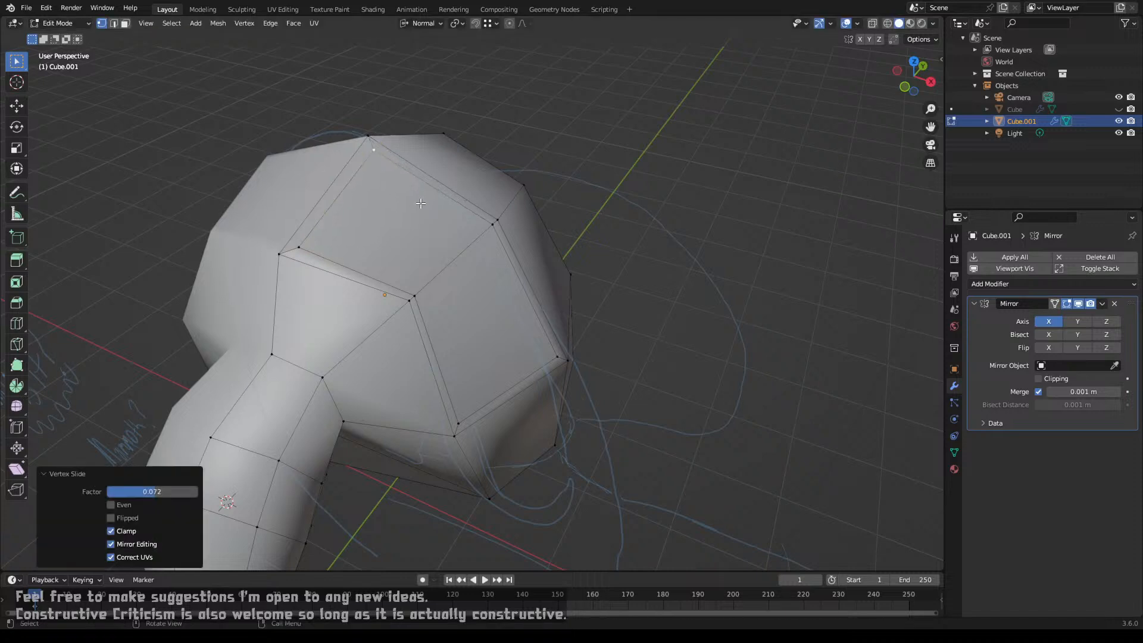
Step: Slide the front edge line of the extruded faces back by a factor of 0.861, leaving a narrow strip for the ear base
{"action": "key", "text": "Tab"}
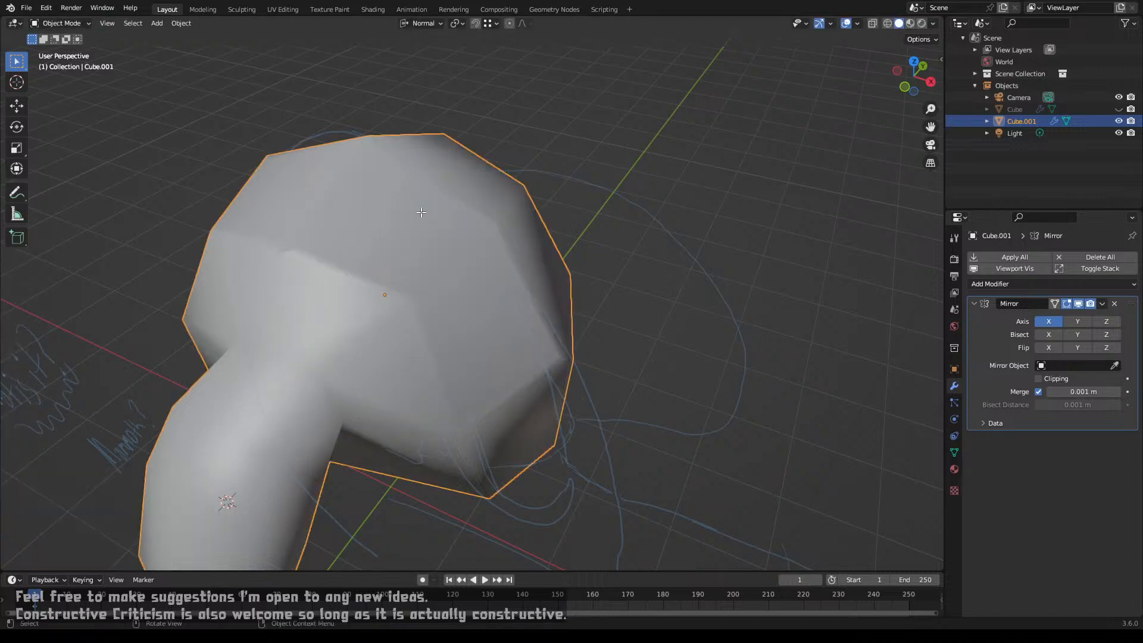
{"action": "key", "text": "Tab"}
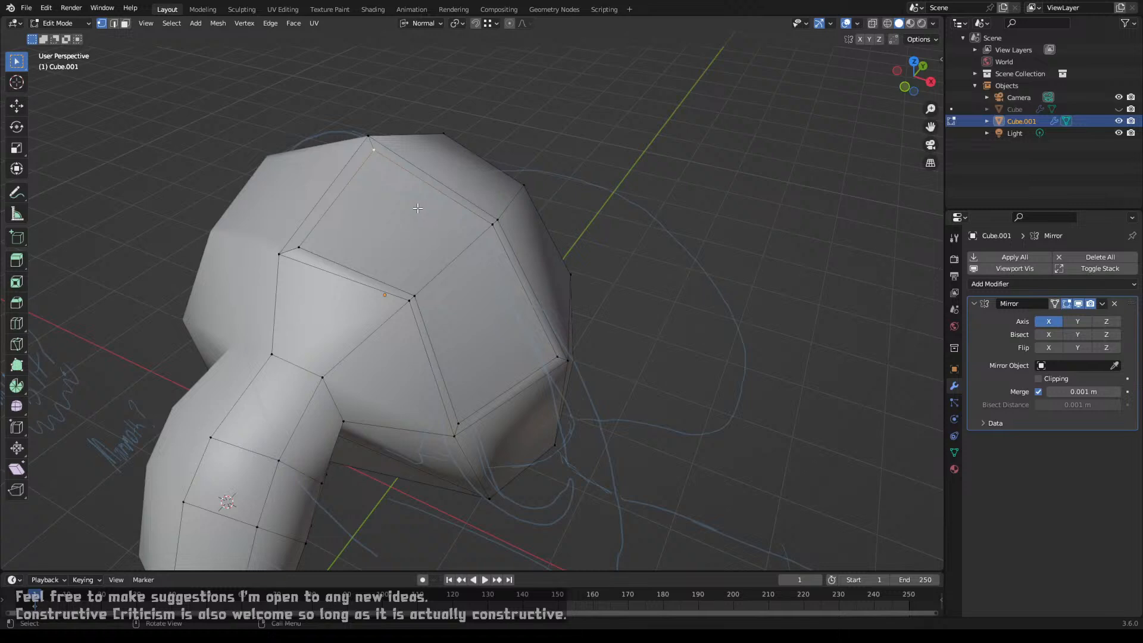
{"action": "middle_click_drag", "start_coordinate": [423, 217], "coordinate": [347, 203]}
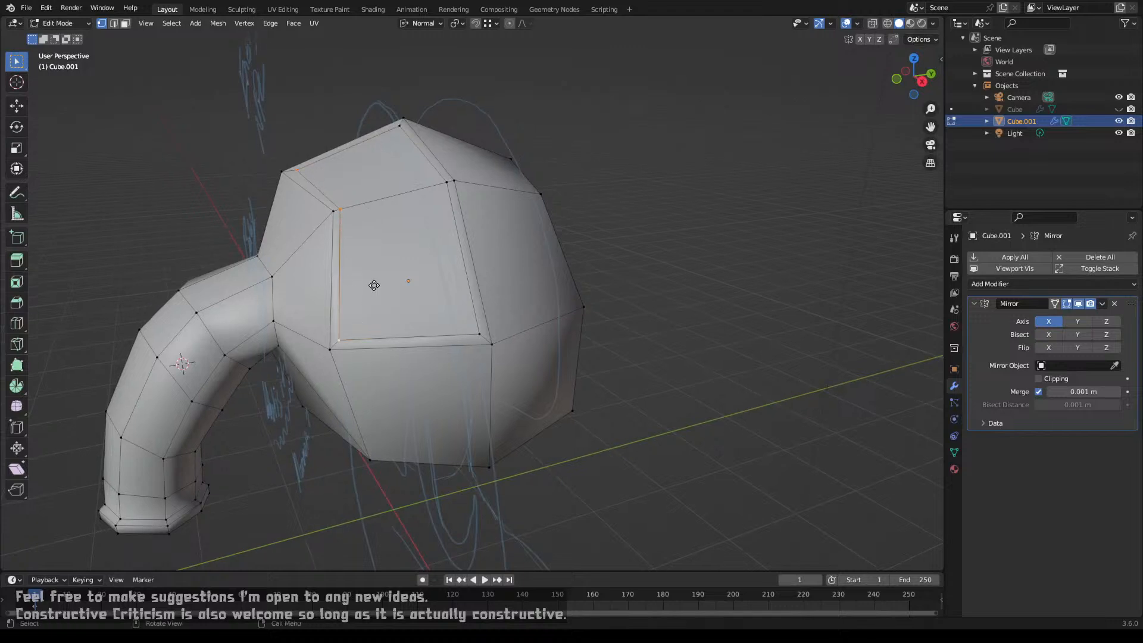
{"action": "key", "text": "g"}
{"action": "key", "text": "g"}
{"action": "left_click", "coordinate": [434, 279]}
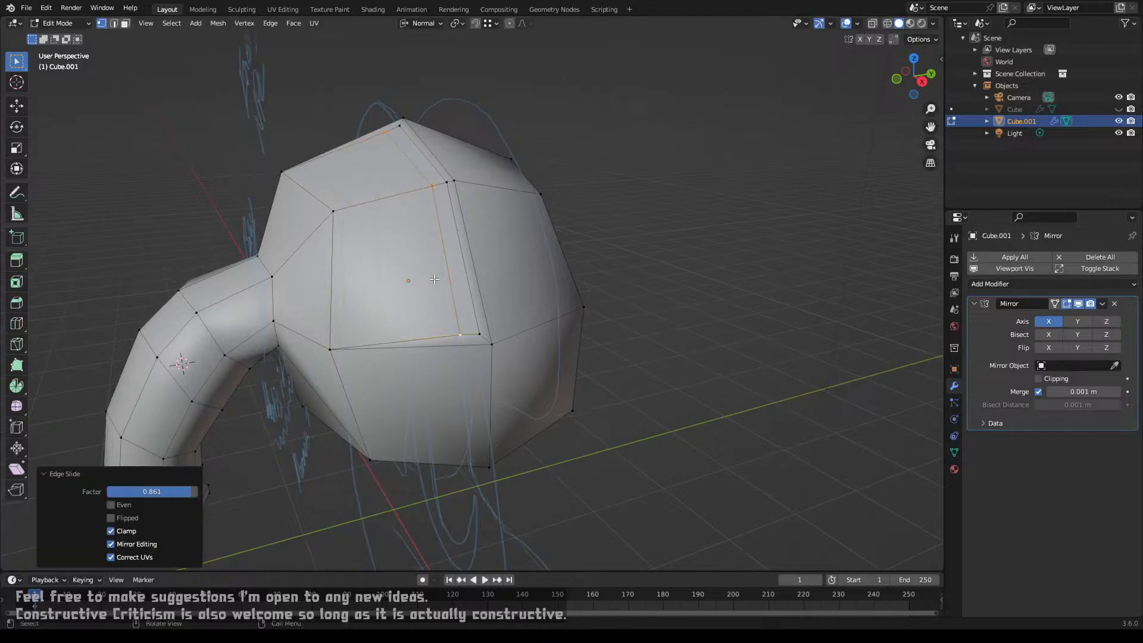
Step: Select all vertices of the narrow ear strip and move them outward about 0.096 m along Z in Normal orientation
{"action": "middle_click_drag", "start_coordinate": [434, 279], "coordinate": [410, 145]}
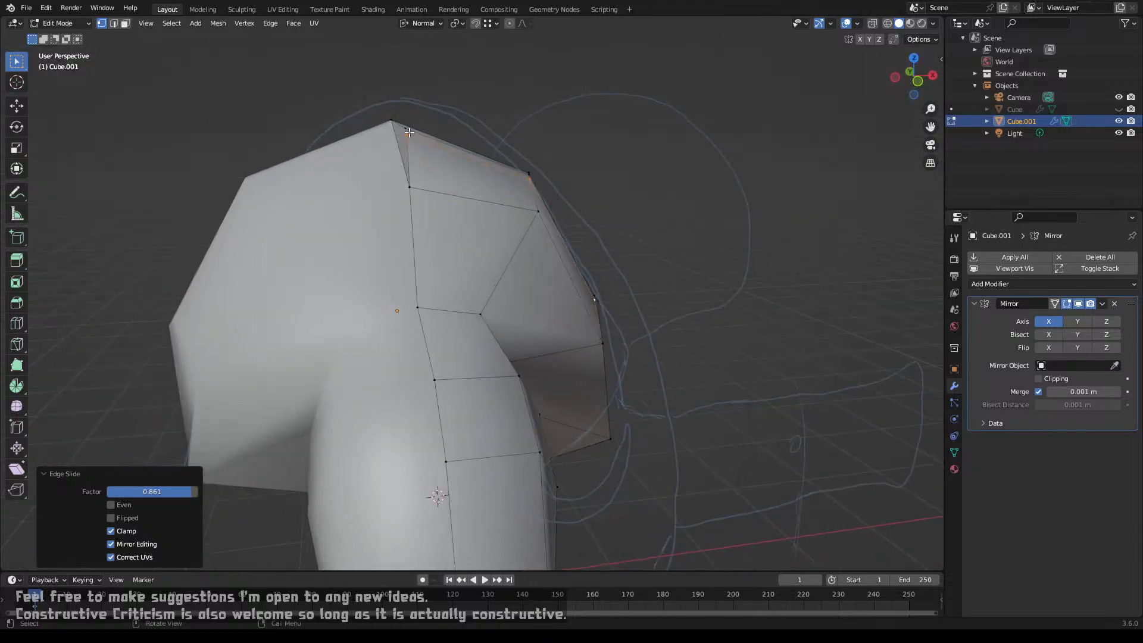
{"action": "middle_click_drag", "start_coordinate": [533, 189], "coordinate": [455, 219]}
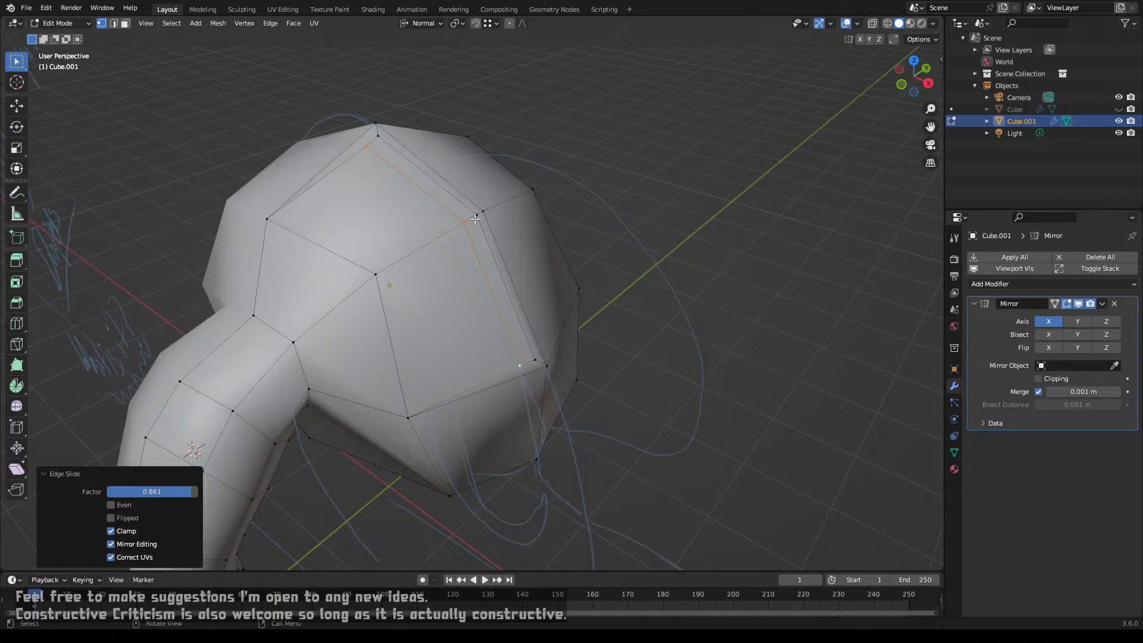
{"action": "left_click", "coordinate": [474, 215], "text": "shift"}
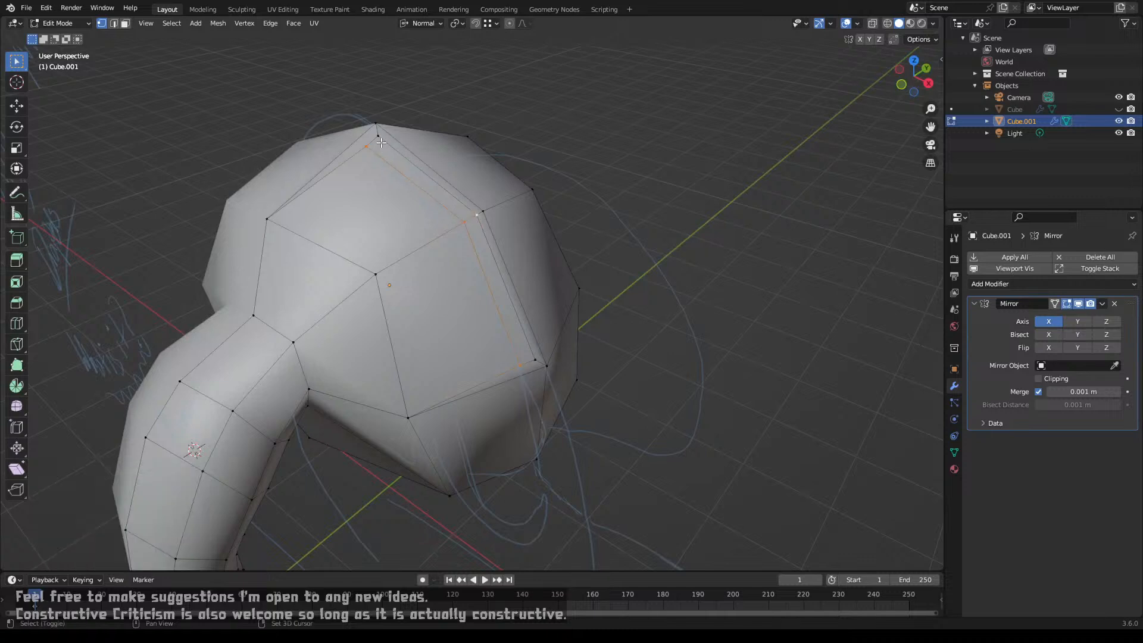
{"action": "left_click", "coordinate": [536, 359], "text": "shift"}
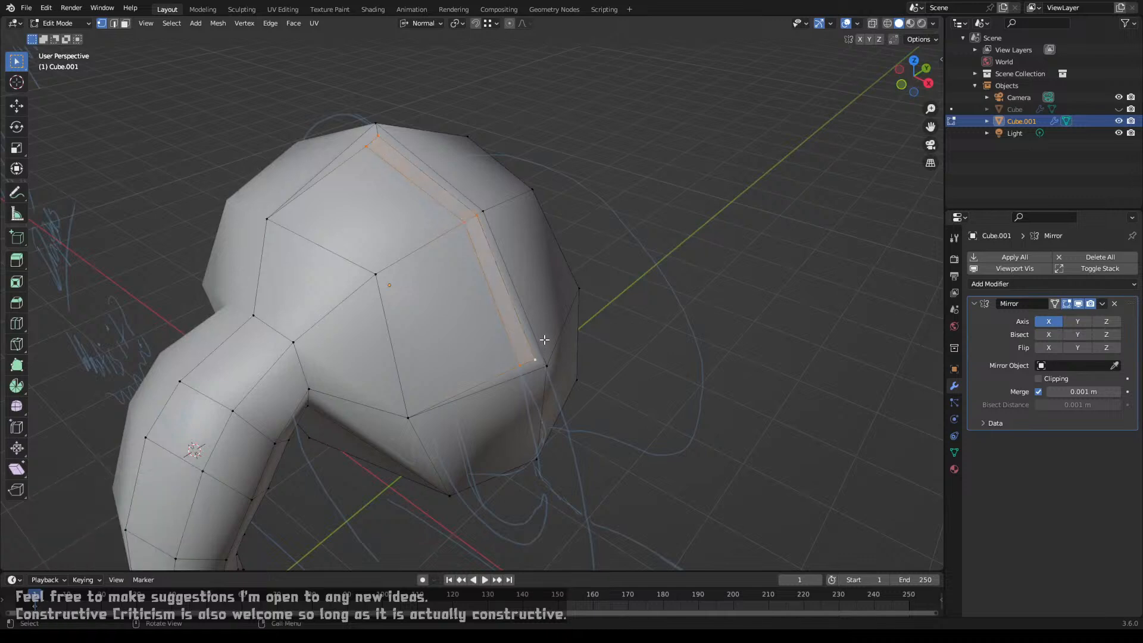
{"action": "middle_click_drag", "start_coordinate": [541, 331], "coordinate": [476, 213]}
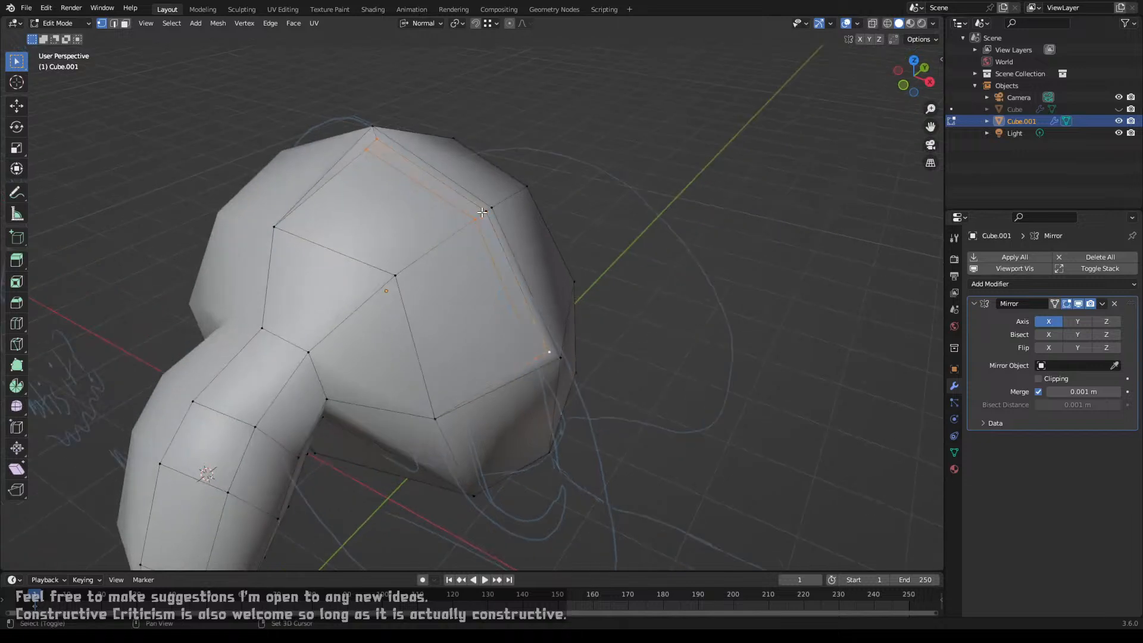
{"action": "key", "text": "period"}
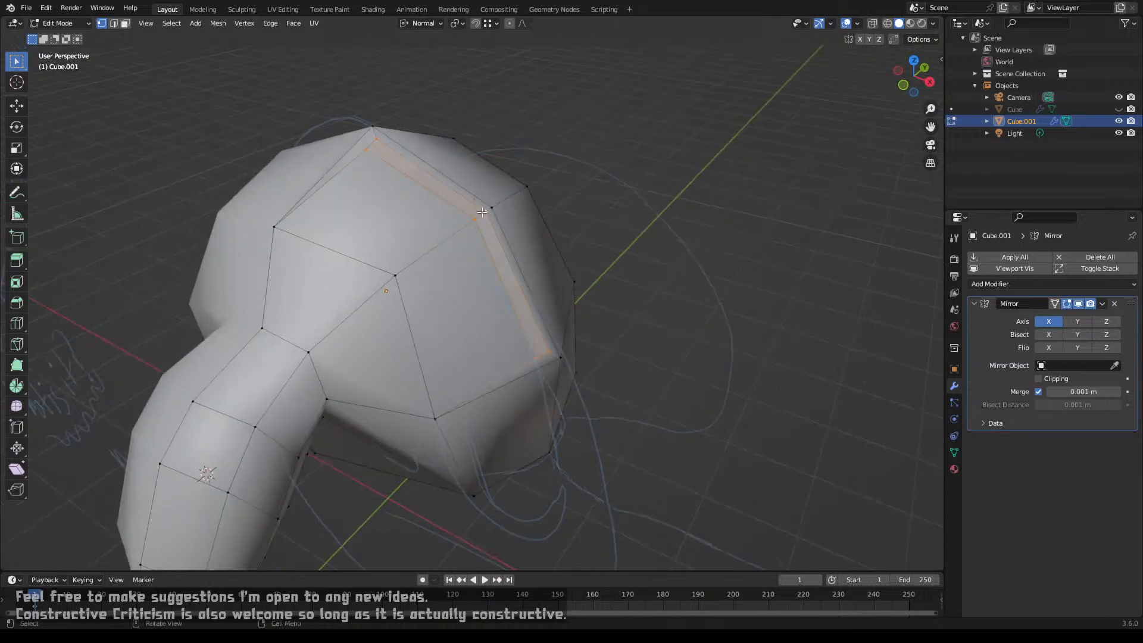
{"action": "key", "text": "comma"}
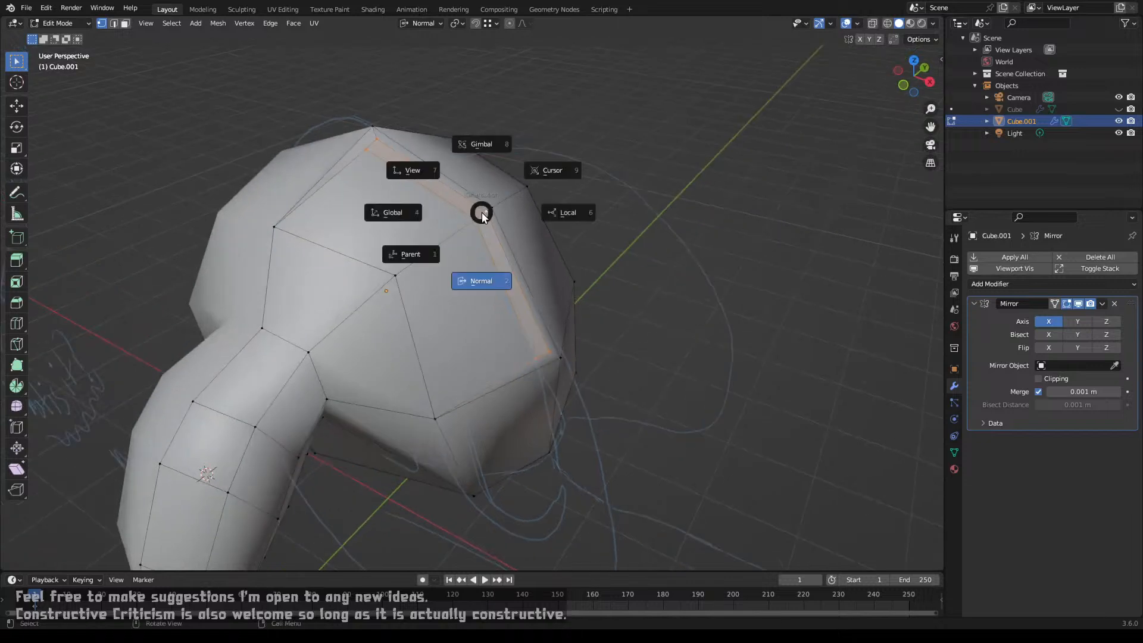
{"action": "left_click", "coordinate": [483, 273]}
{"action": "middle_click_drag", "start_coordinate": [483, 272], "coordinate": [535, 254]}
{"action": "key", "text": "g"}
{"action": "key", "text": "z"}
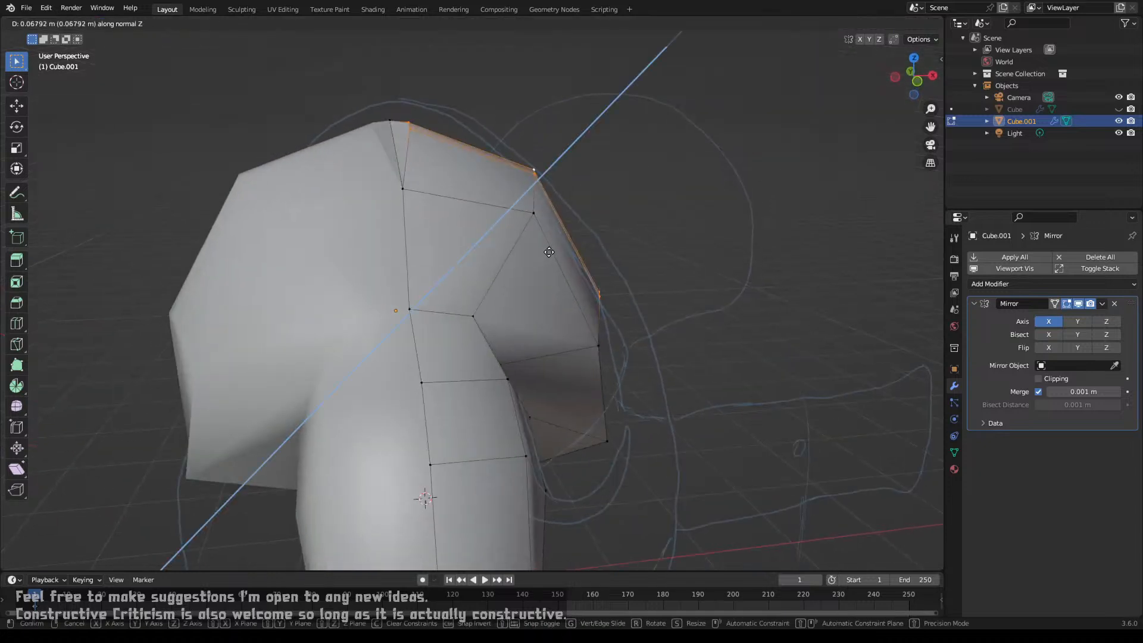
{"action": "left_click", "coordinate": [552, 250]}
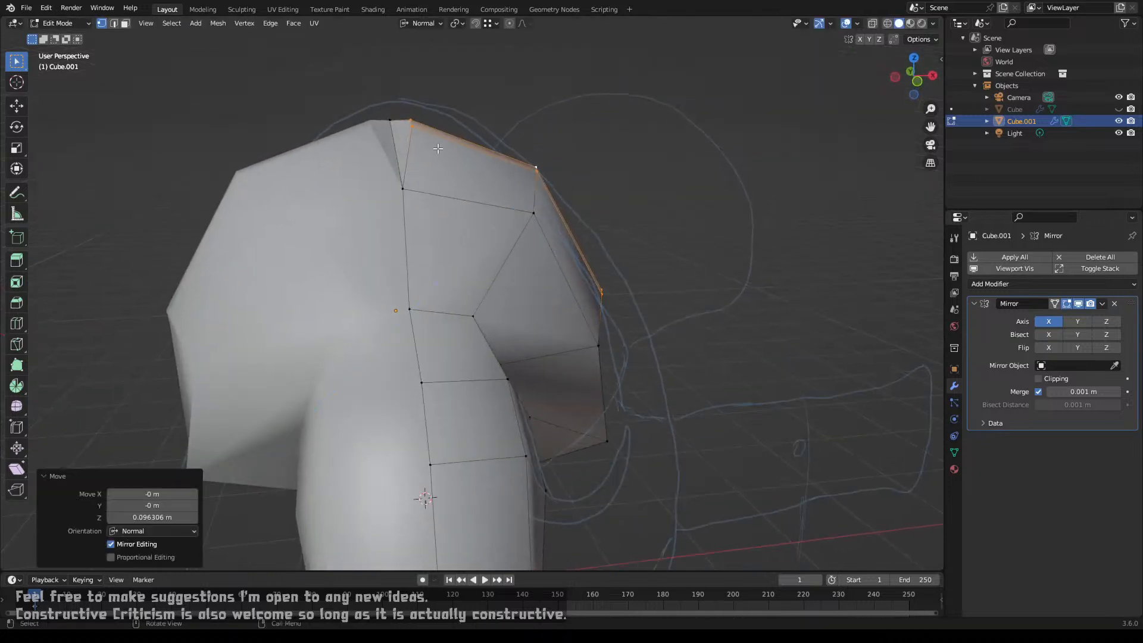
Step: Slide the strip's inner end on top of the head away from the centre line by a factor of about 0.611
{"action": "left_click", "coordinate": [416, 137]}
{"action": "middle_click_drag", "start_coordinate": [463, 134], "coordinate": [446, 208]}
{"action": "key", "text": "g"}
{"action": "key", "text": "g"}
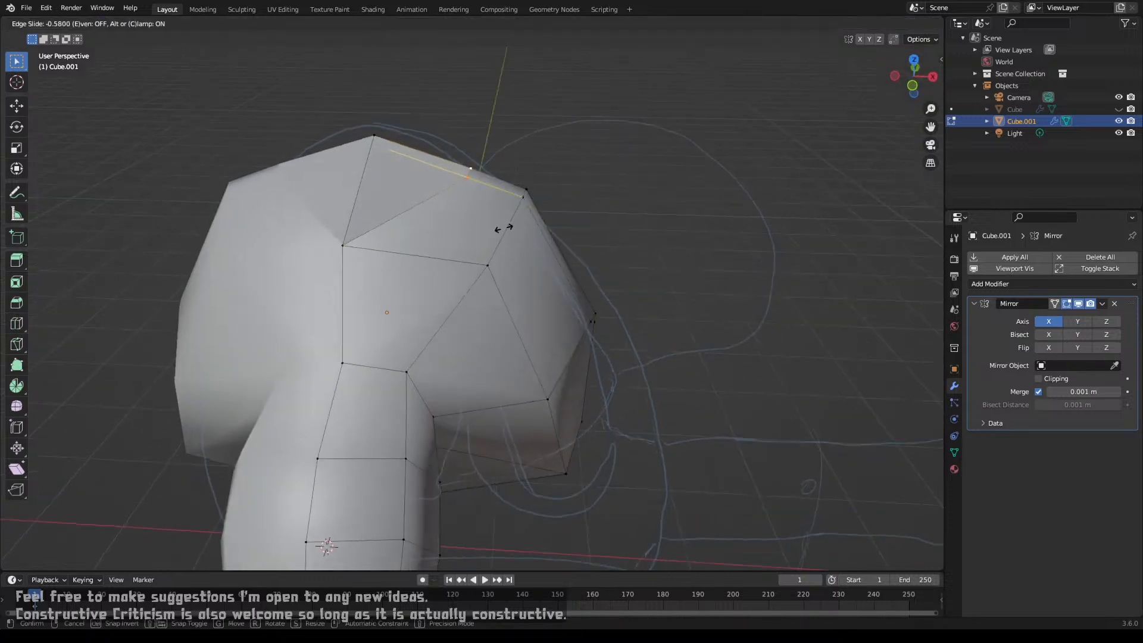
{"action": "left_click", "coordinate": [506, 230]}
{"action": "middle_click_drag", "start_coordinate": [507, 231], "coordinate": [433, 218]}
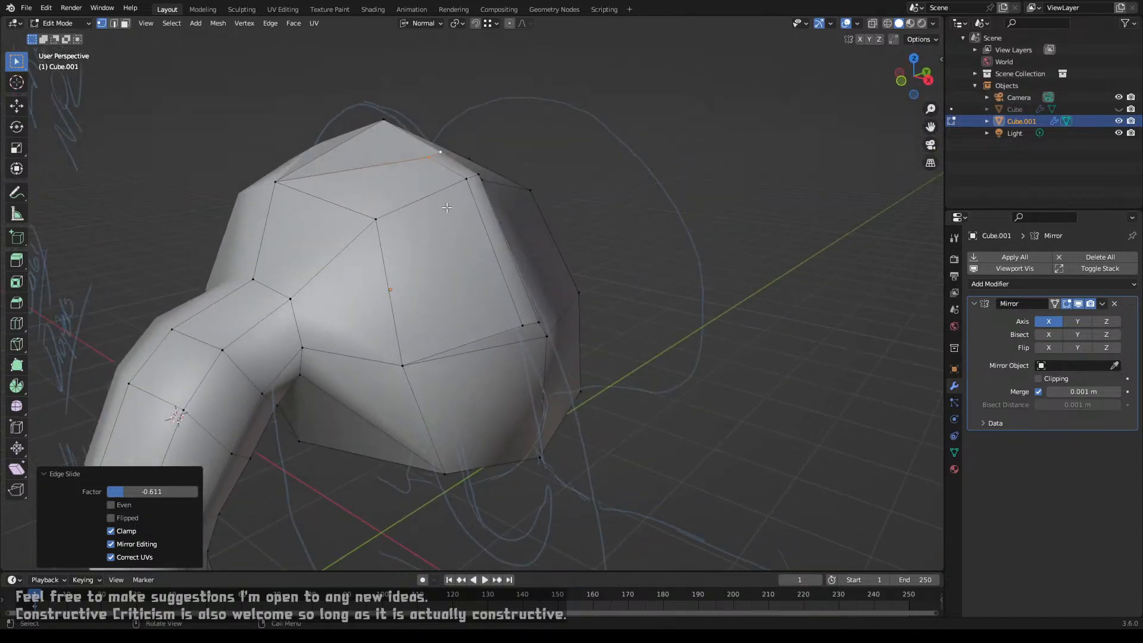
Step: Select the strip's top and side faces and extrude them outward about 0.291 m in front view
{"action": "key", "text": "3"}
{"action": "left_click", "coordinate": [465, 171], "text": "shift"}
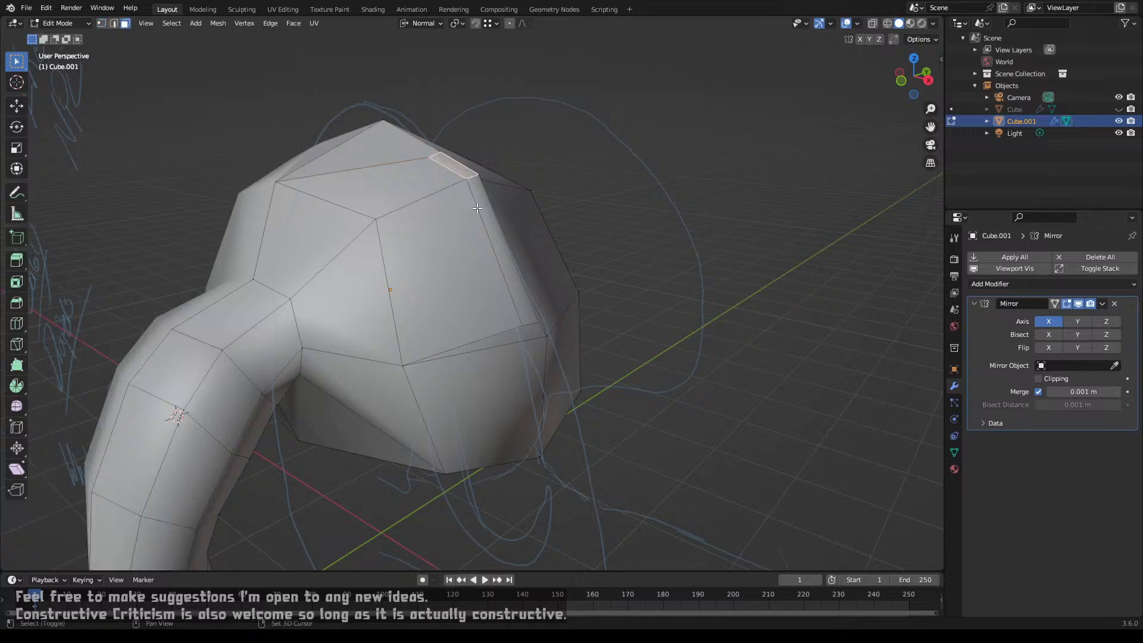
{"action": "left_click", "coordinate": [487, 210], "text": "shift"}
{"action": "key", "text": "KP_1"}
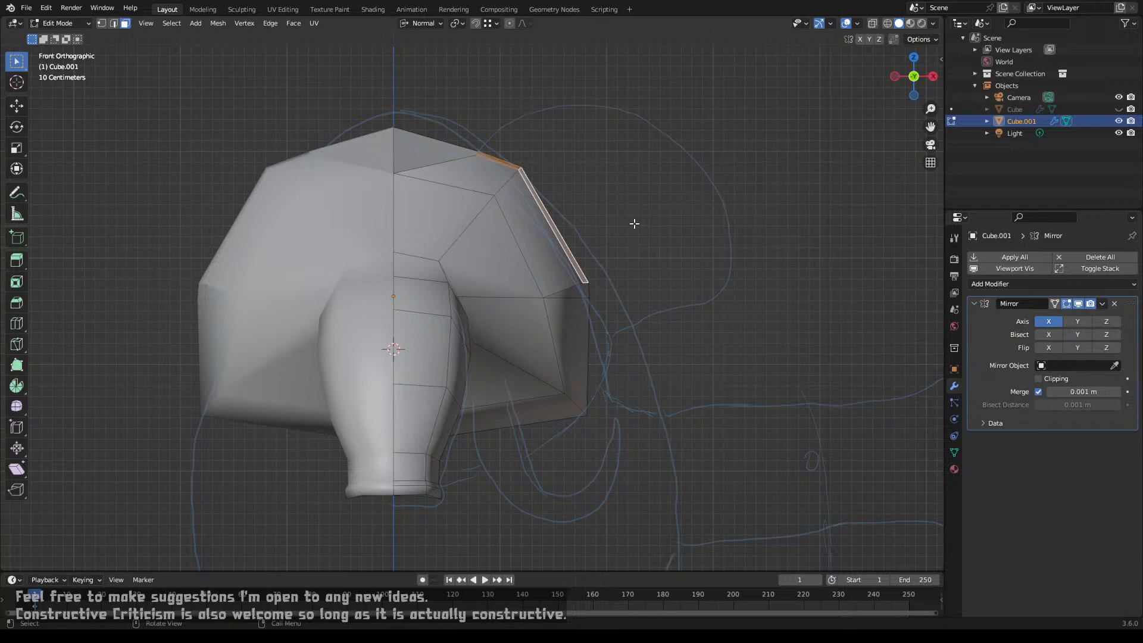
{"action": "key", "text": "e"}
{"action": "left_click", "coordinate": [661, 207]}
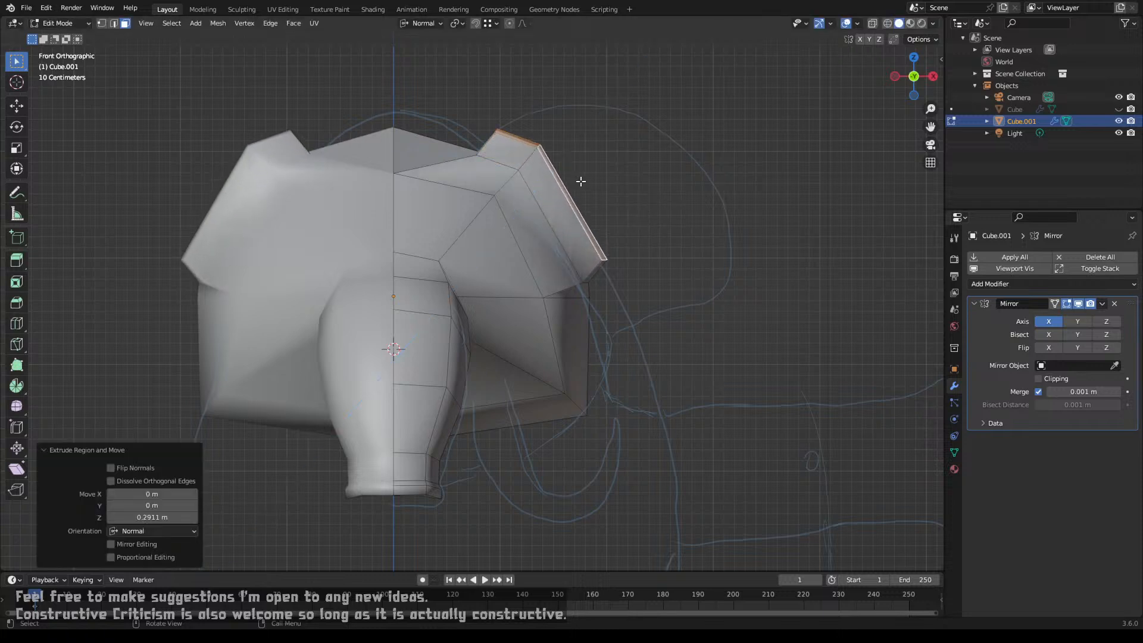
Step: In wireframe display, move the ear's inner top corner vertices about 0.296 m in X and 0.179 m in Z to the sketched outline
{"action": "key", "text": "1"}
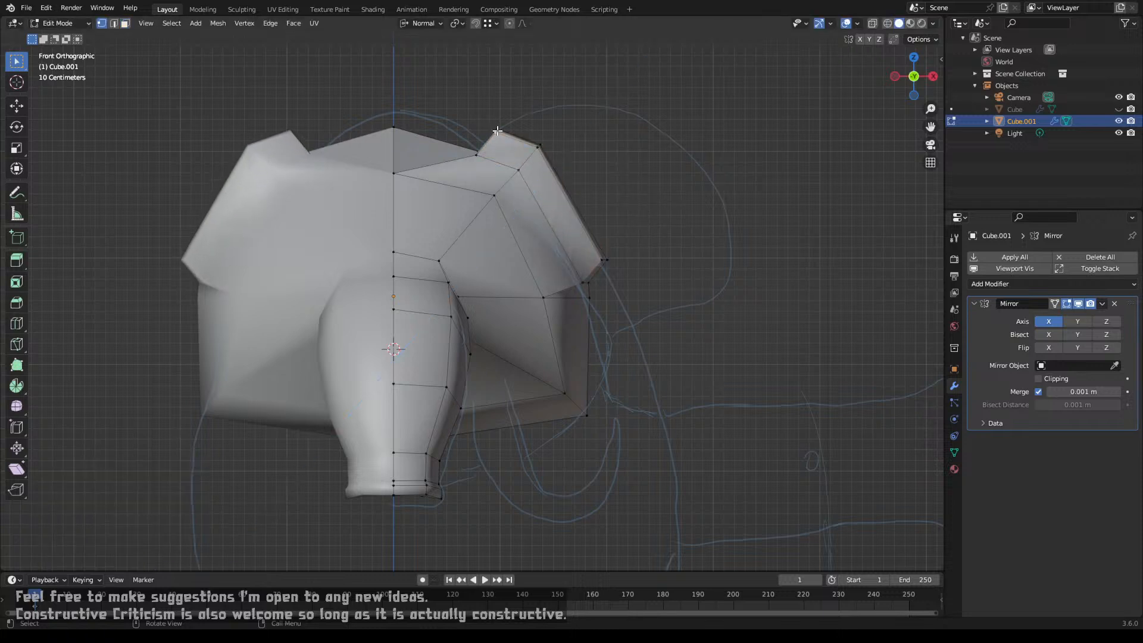
{"action": "key", "text": "z"}
{"action": "left_click", "coordinate": [417, 121]}
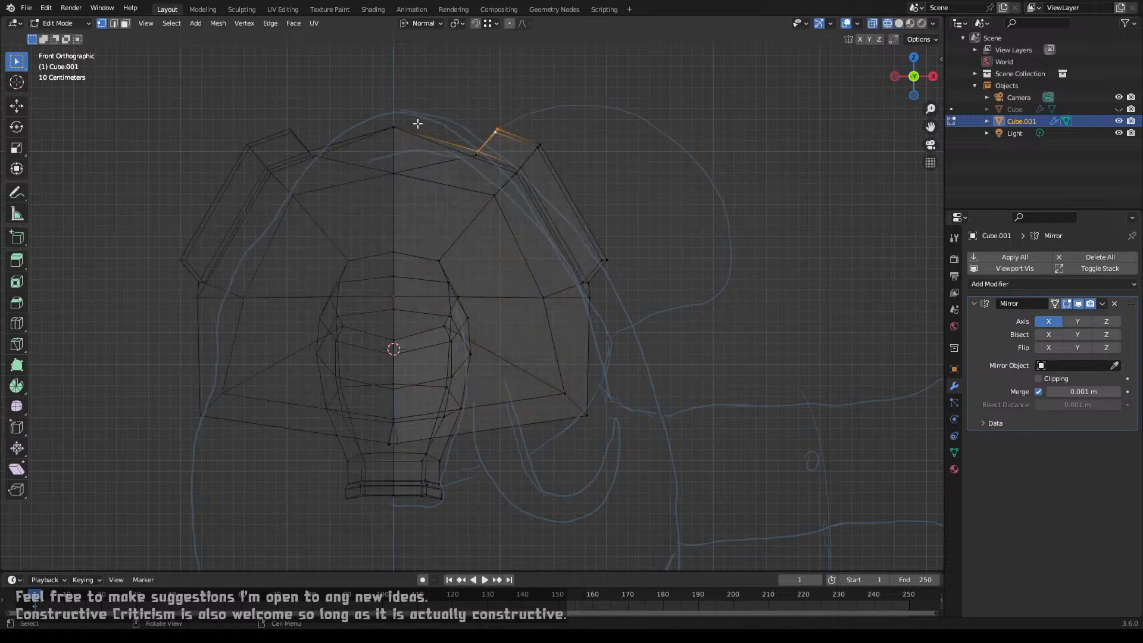
{"action": "key", "text": "g"}
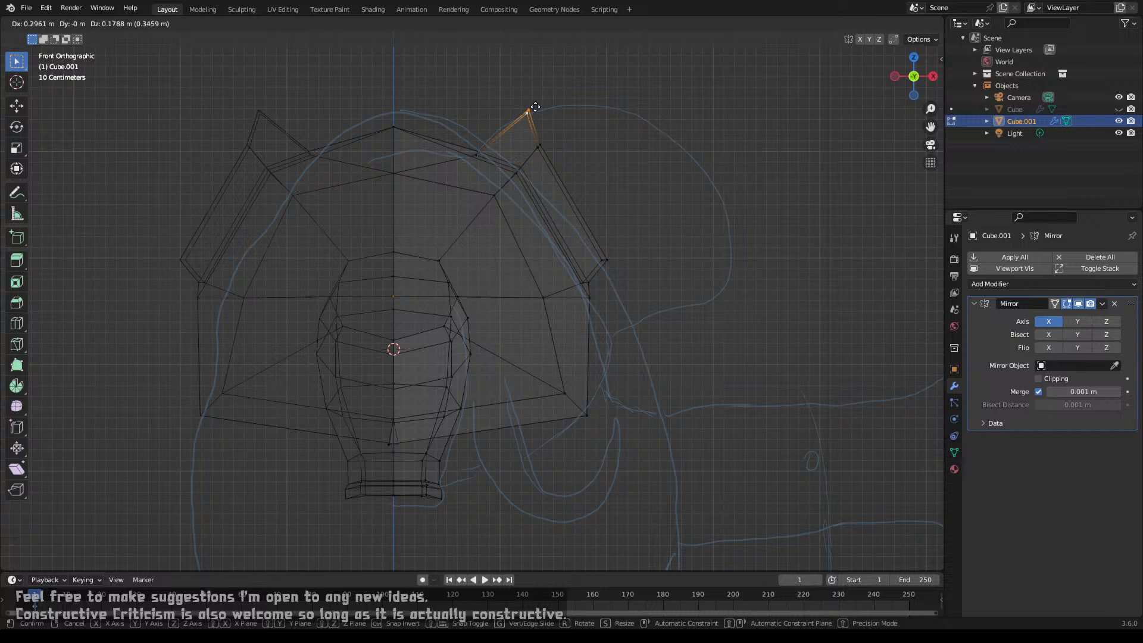
{"action": "left_click", "coordinate": [535, 107]}
Step: Move the ear's lowest outer vertices about 0.17 m in X and -0.56 m in Z to the sketched ear's lower attachment
{"action": "left_click", "coordinate": [541, 143], "text": "shift"}
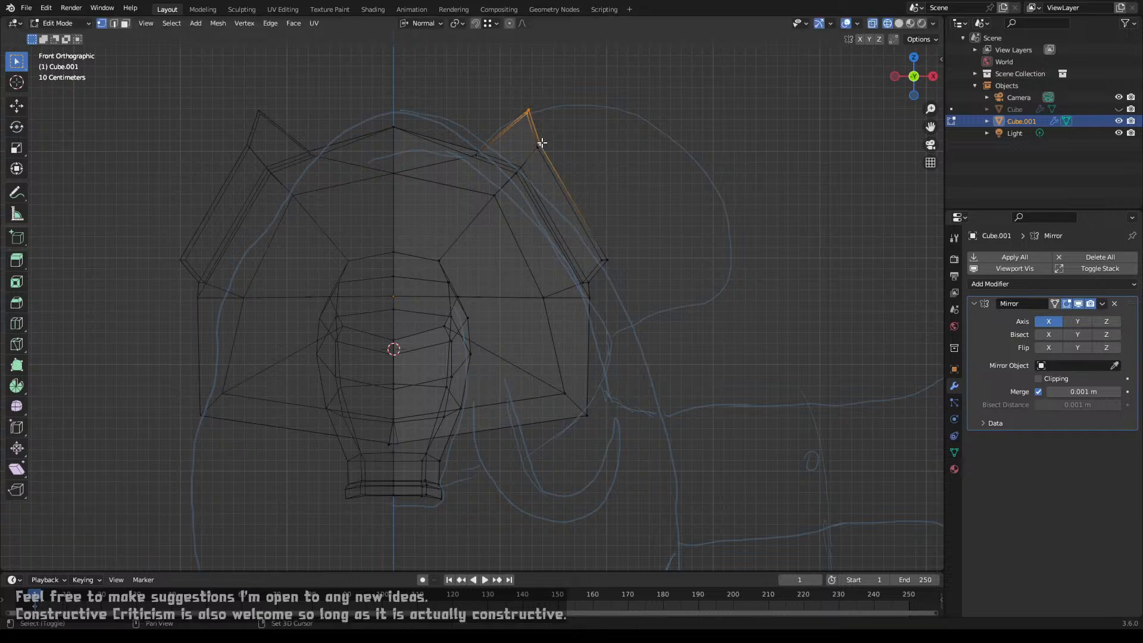
{"action": "key", "text": "c"}
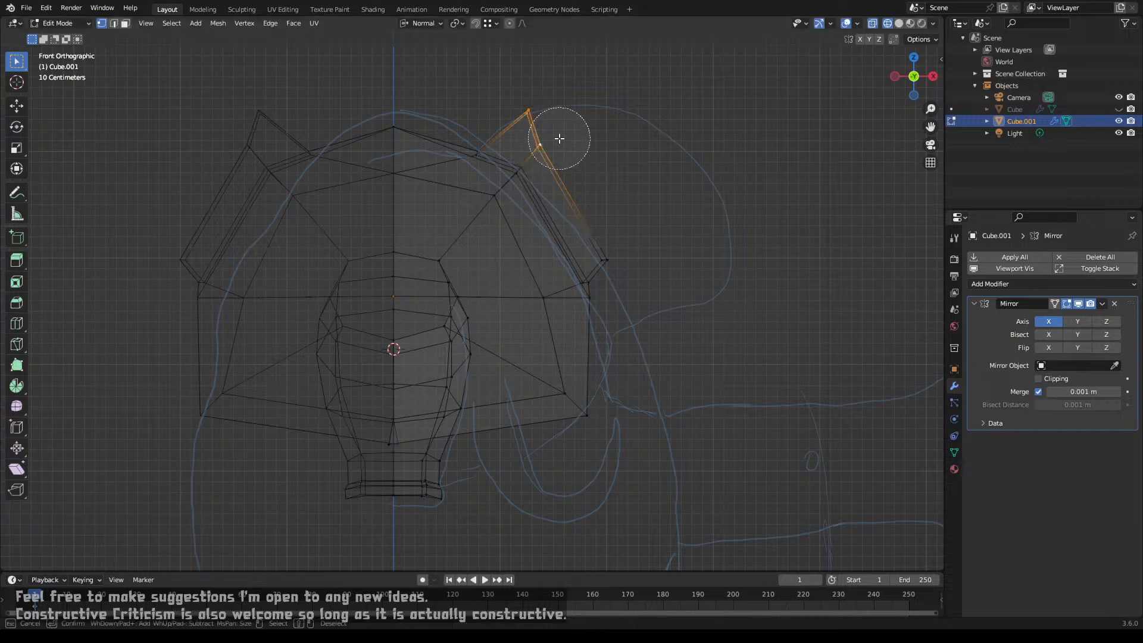
{"action": "key", "text": "Escape"}
{"action": "key", "text": "c"}
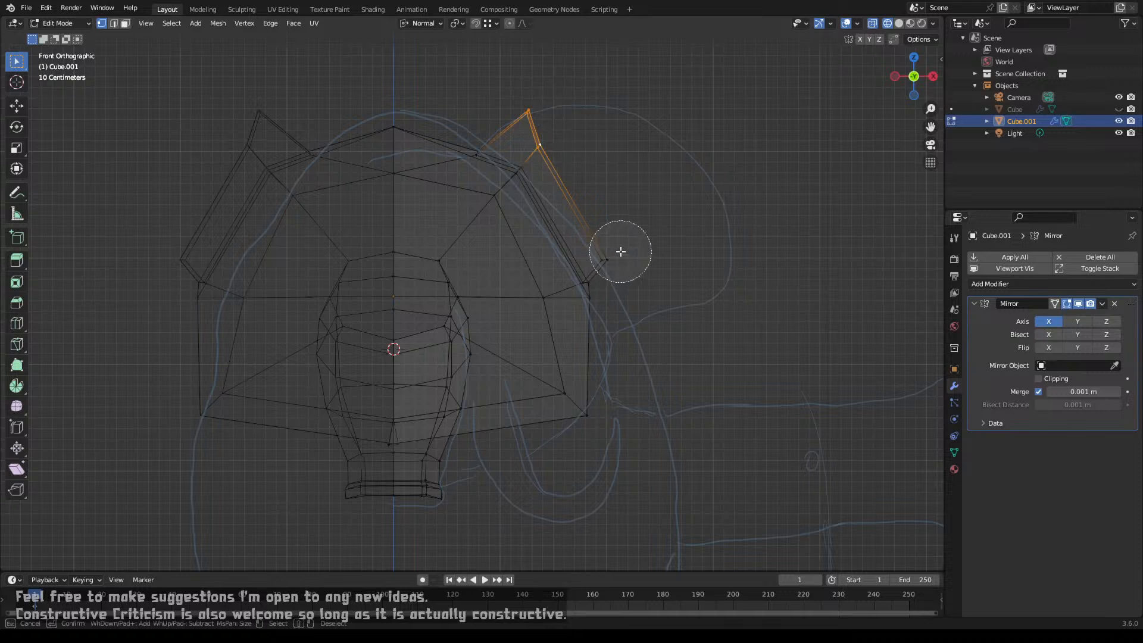
{"action": "left_click", "coordinate": [615, 256]}
{"action": "key", "text": "Escape"}
{"action": "left_click", "coordinate": [605, 259]}
{"action": "key", "text": "c"}
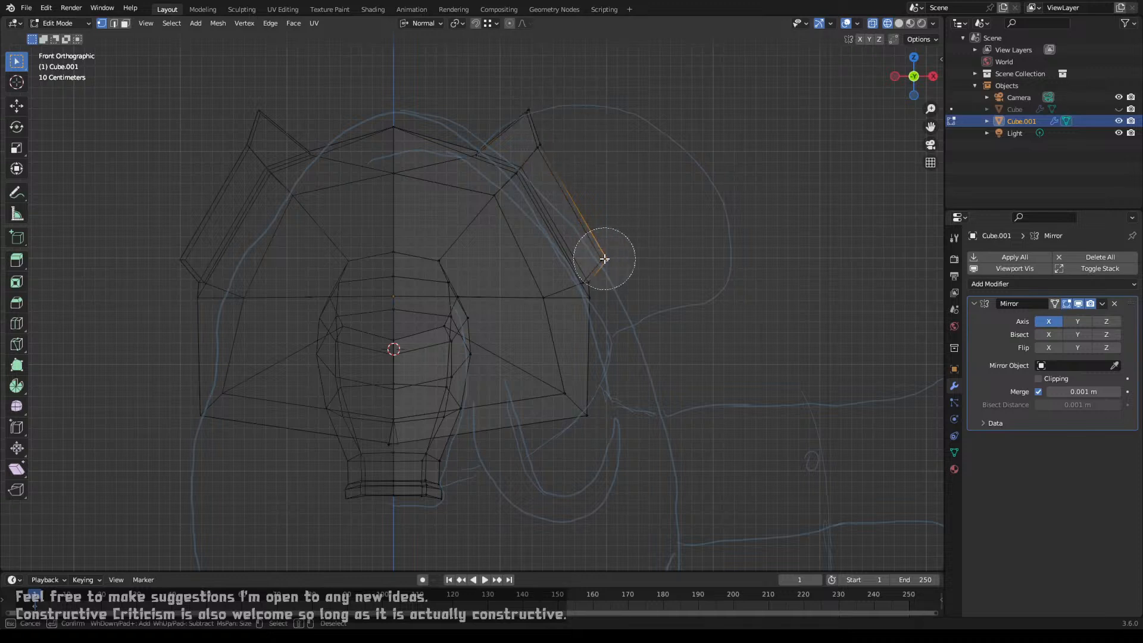
{"action": "key", "text": "Escape"}
{"action": "key", "text": "g"}
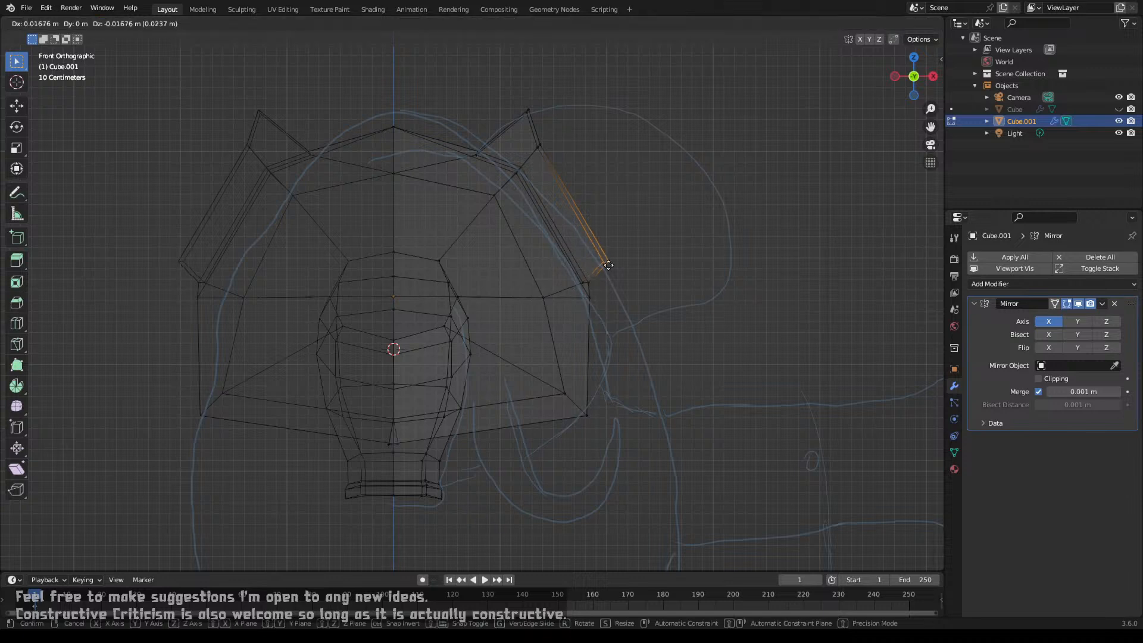
{"action": "left_click", "coordinate": [625, 319]}
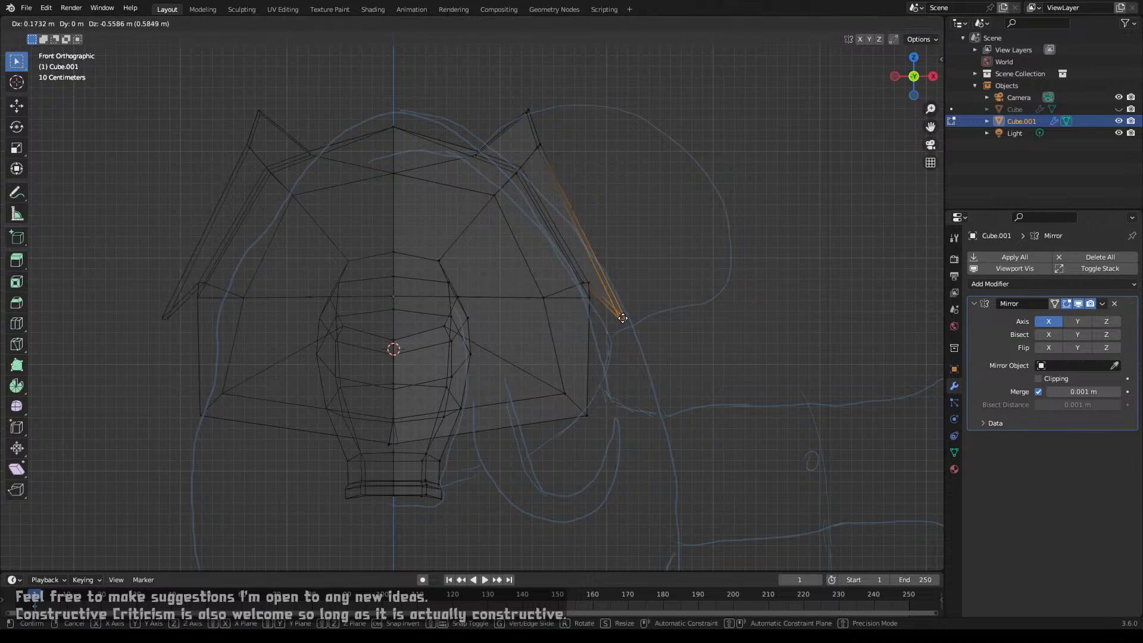
Step: Move the ear's middle corner vertices outward and slightly down, away from the head
{"action": "left_click", "coordinate": [544, 149]}
{"action": "key", "text": "c"}
{"action": "left_click", "coordinate": [547, 150]}
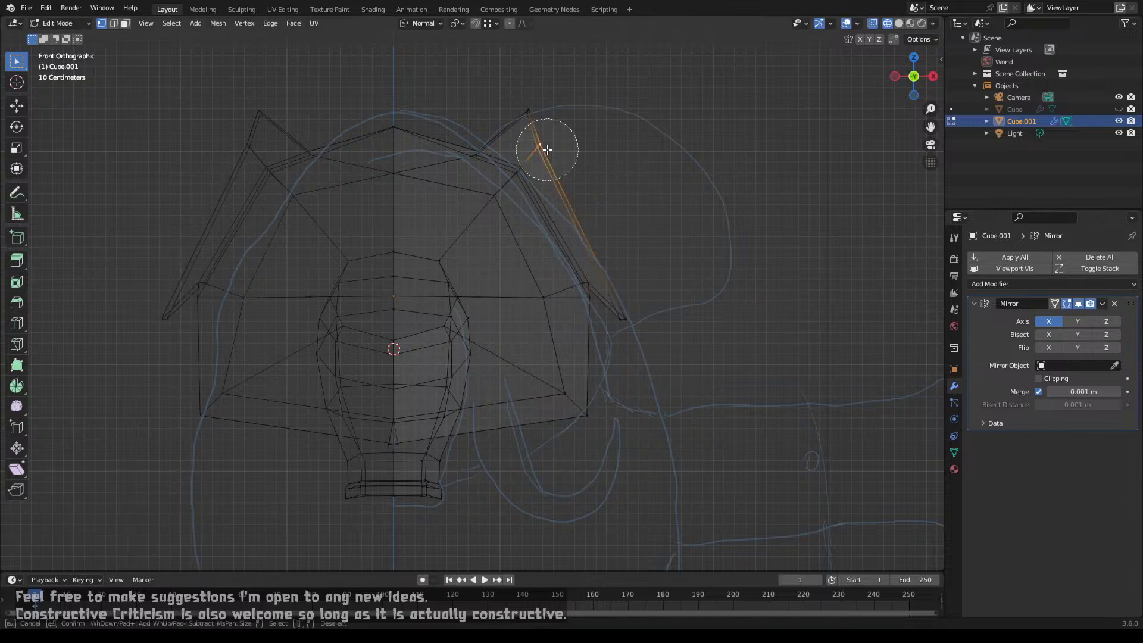
{"action": "key", "text": "Escape"}
{"action": "key", "text": "g"}
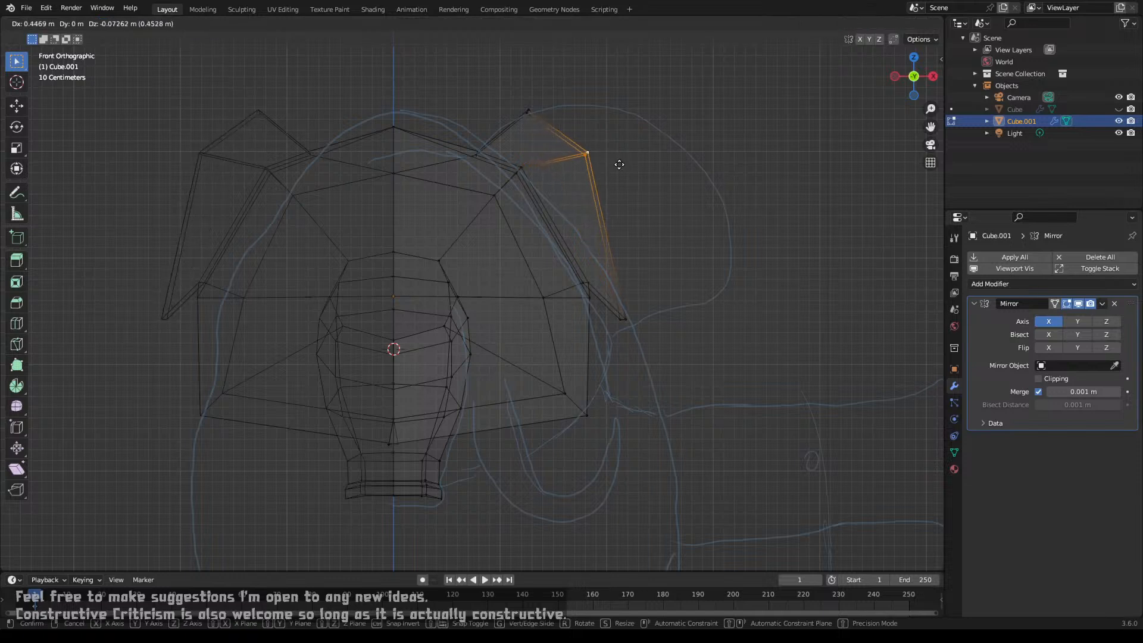
{"action": "left_click", "coordinate": [615, 175]}
Step: Select all vertices along the ear's outer edge and extrude them outward along the normal toward the sketched outline
{"action": "left_click", "coordinate": [534, 115]}
{"action": "key", "text": "c"}
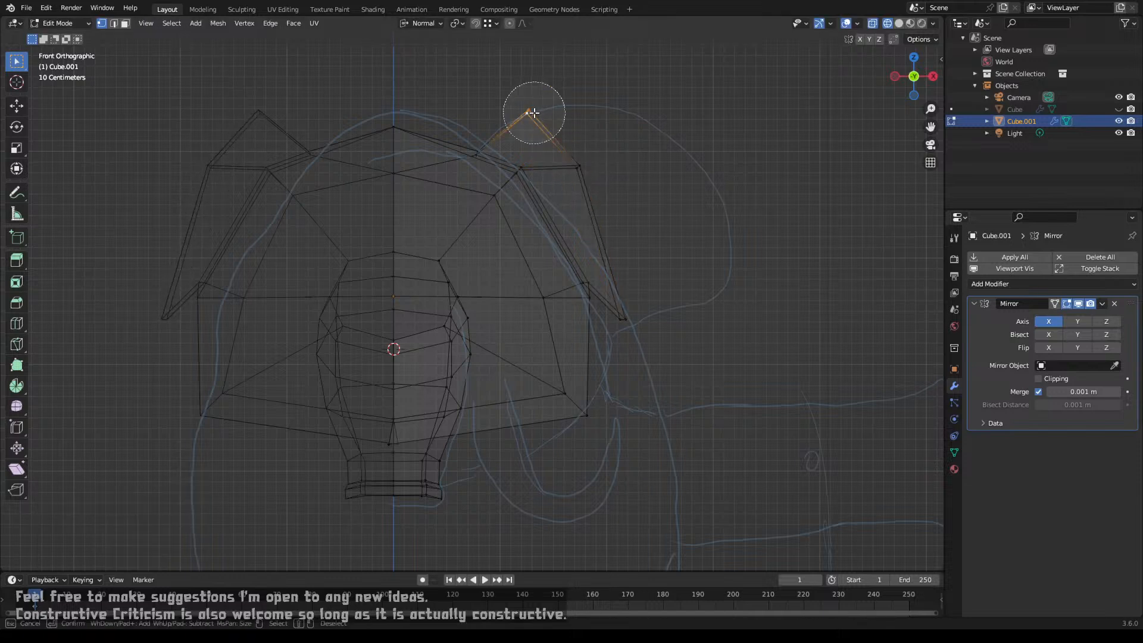
{"action": "key", "text": "Escape"}
{"action": "key", "text": "c"}
{"action": "left_click", "coordinate": [591, 167]}
{"action": "key", "text": "Escape"}
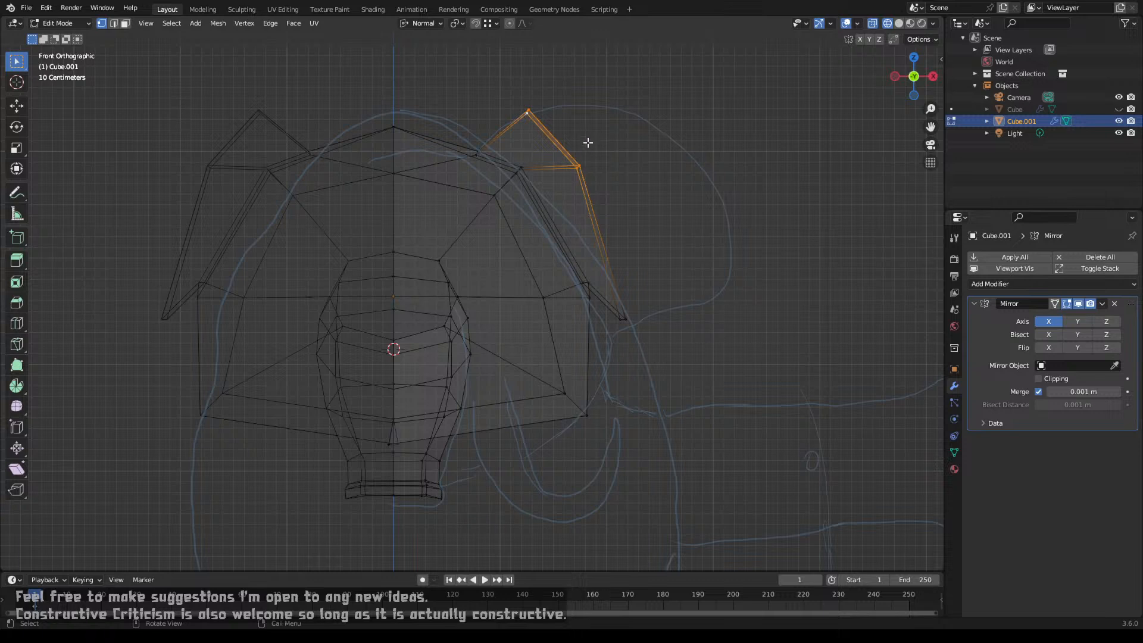
{"action": "key", "text": "c"}
{"action": "left_click", "coordinate": [641, 309]}
{"action": "key", "text": "Escape"}
{"action": "key", "text": "e"}
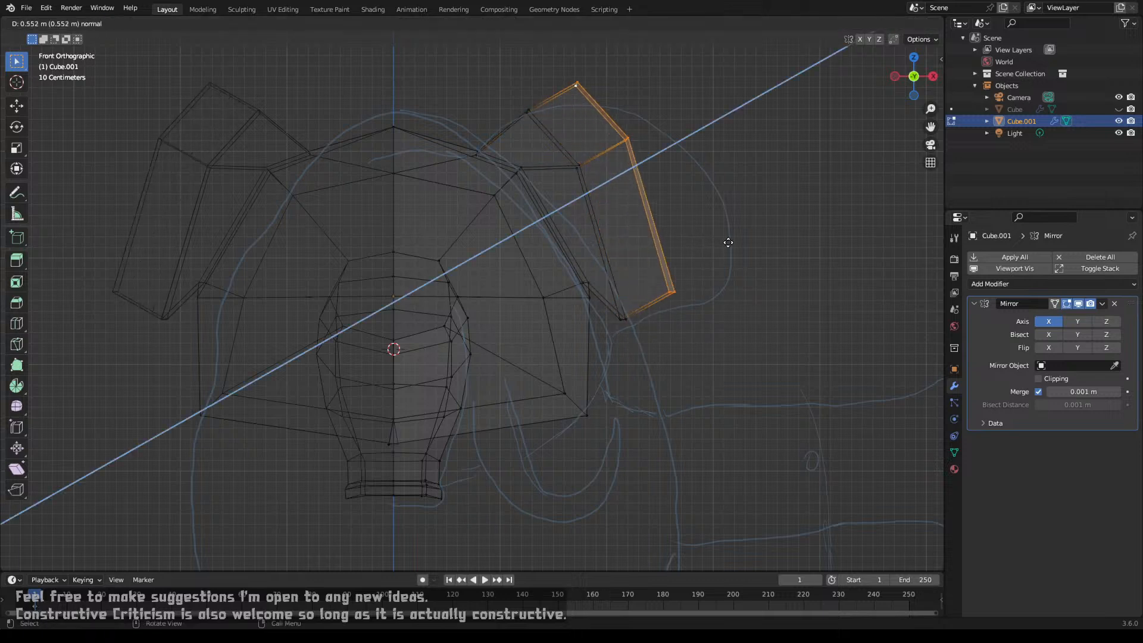
{"action": "left_click", "coordinate": [761, 239]}
Step: Move the new top outer vertices of the ear about 0.011 m in X and -0.380 m in Z onto the sketched upper outline
{"action": "key", "text": "alt+a"}
{"action": "key", "text": "c"}
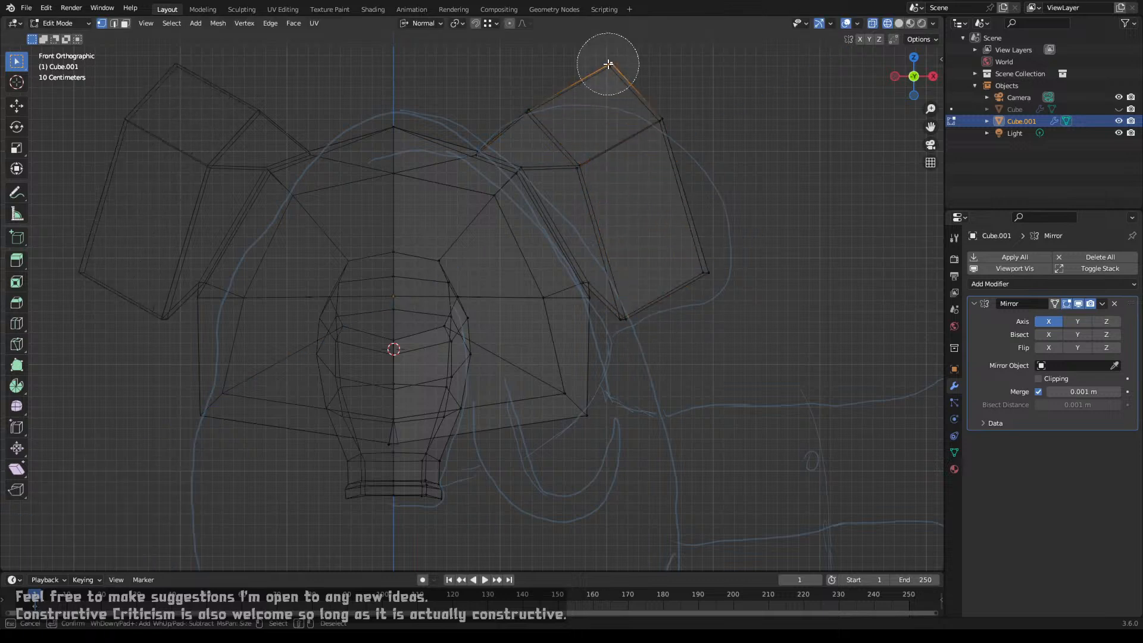
{"action": "left_click", "coordinate": [608, 64]}
{"action": "key", "text": "Escape"}
{"action": "key", "text": "g"}
{"action": "left_click", "coordinate": [647, 112]}
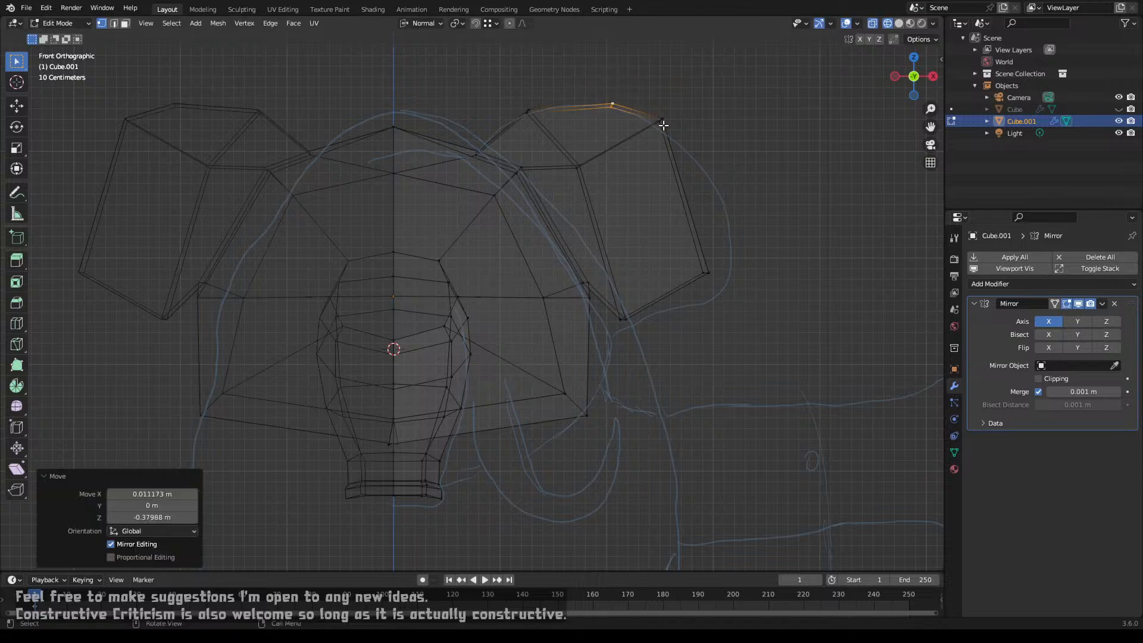
Step: Move the ear's middle outer vertices about -0.173 m in X and -0.637 m in Z
{"action": "key", "text": "c"}
{"action": "left_click", "coordinate": [664, 119]}
{"action": "key", "text": "Escape"}
{"action": "key", "text": "g"}
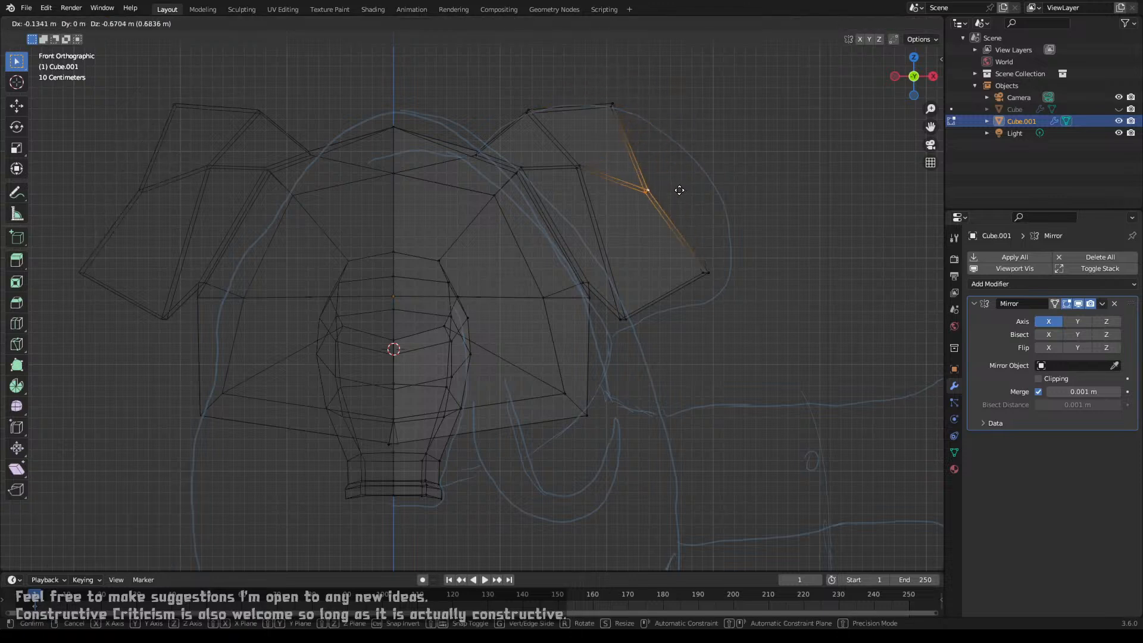
{"action": "left_click", "coordinate": [677, 183]}
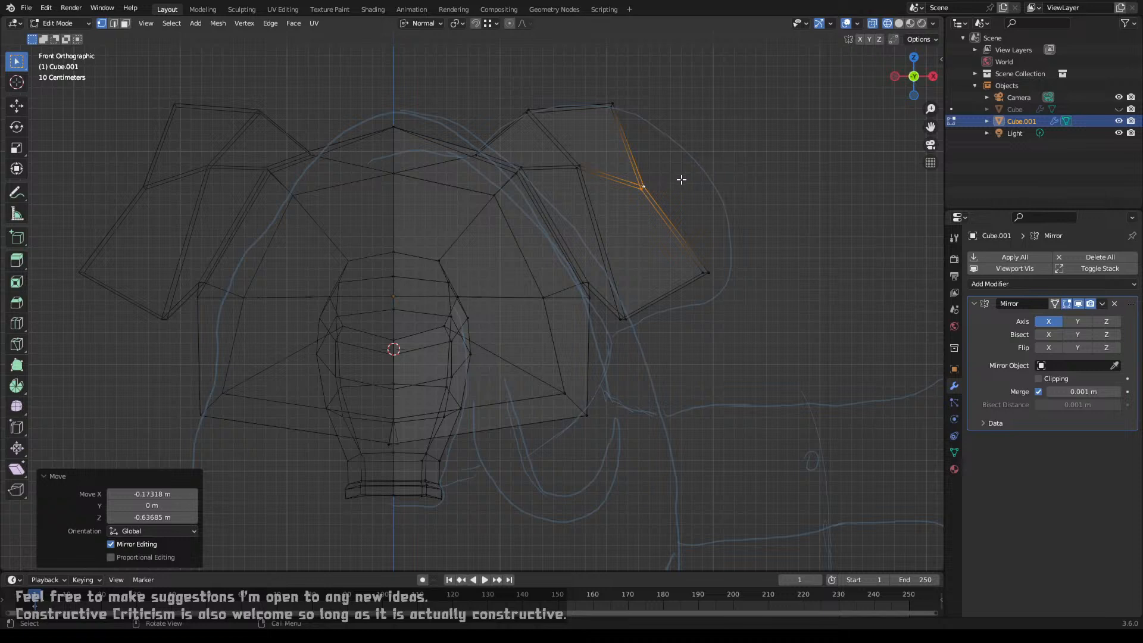
Step: Move the ear's lower outer vertices about -0.536 m in X and -0.413 m in Z, level with the ear's lowest inner vertices
{"action": "left_click", "coordinate": [709, 257]}
{"action": "key", "text": "c"}
{"action": "key", "text": "Escape"}
{"action": "key", "text": "g"}
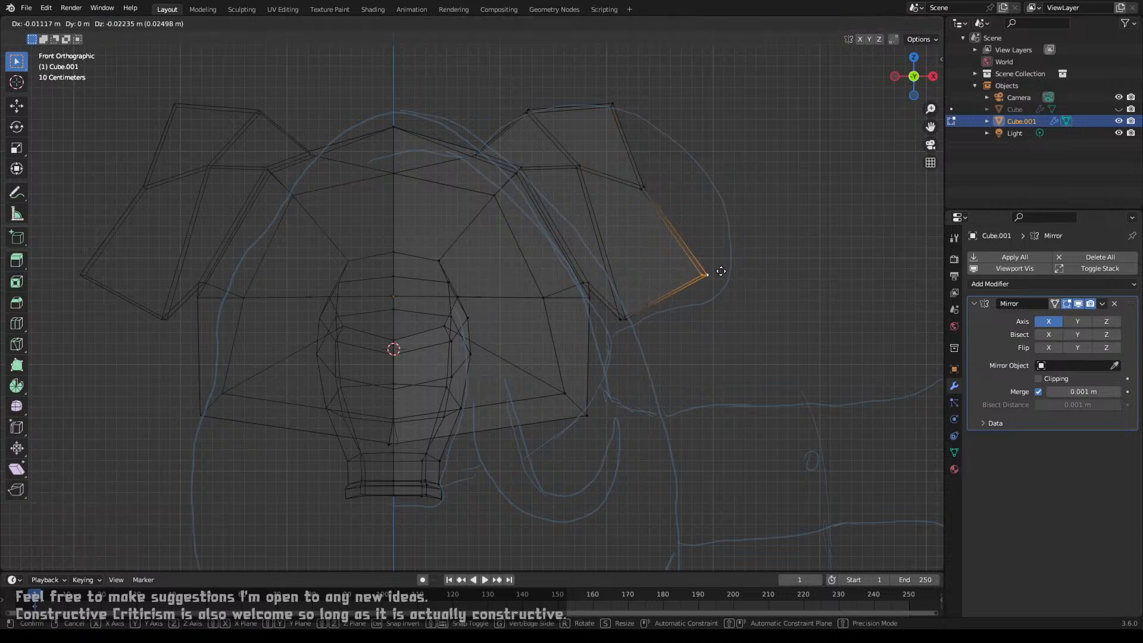
{"action": "left_click", "coordinate": [677, 294]}
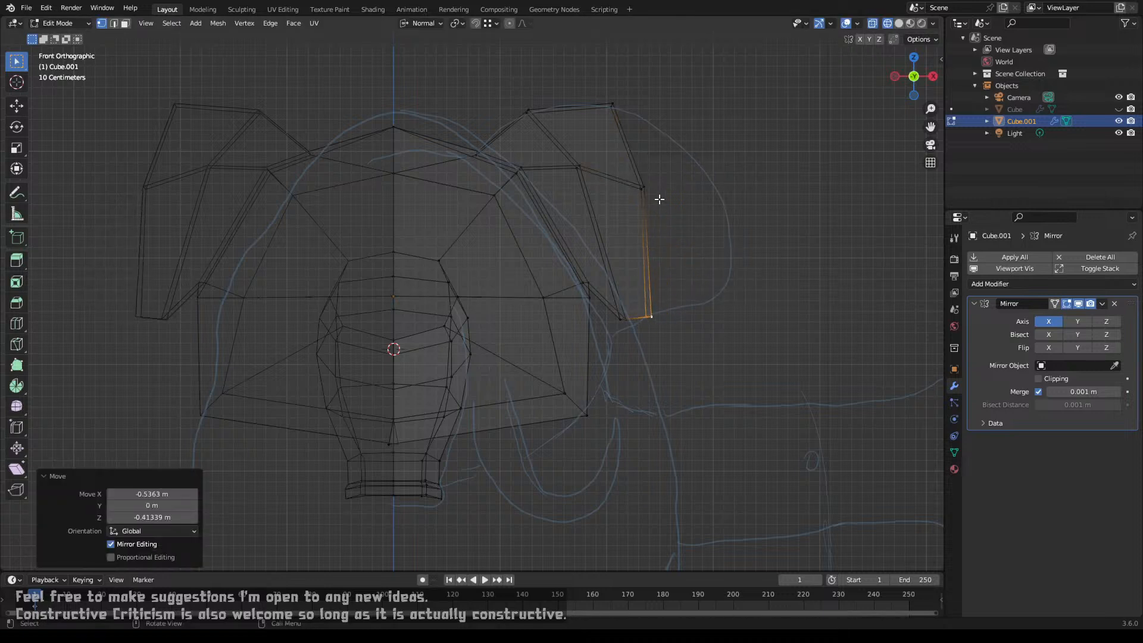
Step: Move the ear's top outer vertices outward and down to the sketch, and its middle outer vertices out to the sketched side outline
{"action": "left_click", "coordinate": [616, 104]}
{"action": "key", "text": "c"}
{"action": "key", "text": "Escape"}
{"action": "key", "text": "g"}
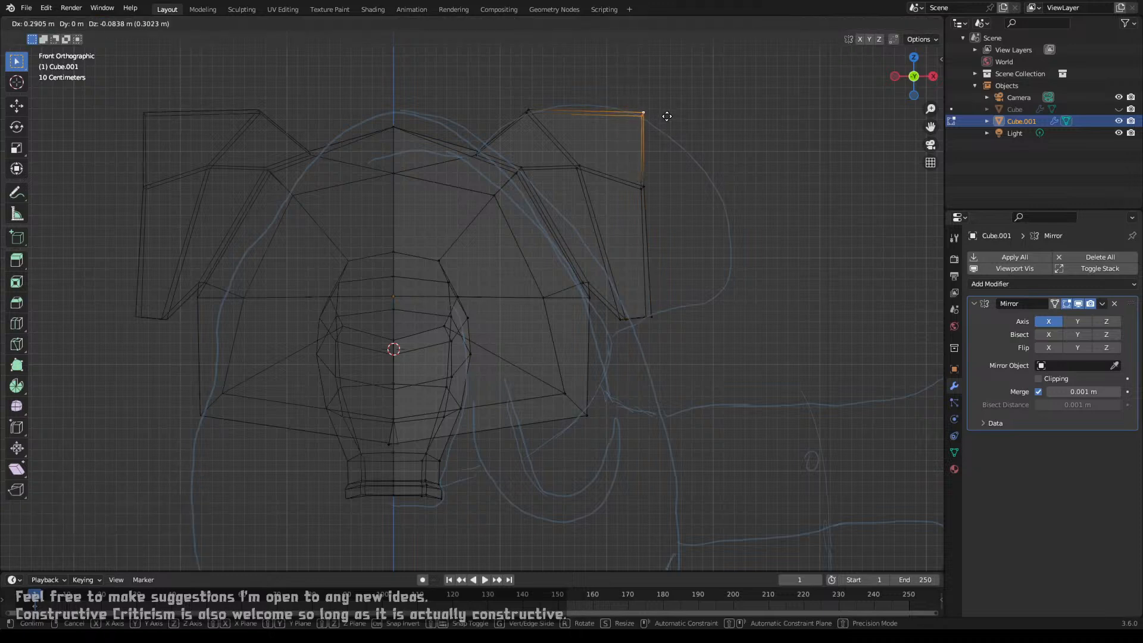
{"action": "left_click", "coordinate": [694, 131]}
{"action": "left_click", "coordinate": [645, 188]}
{"action": "key", "text": "g"}
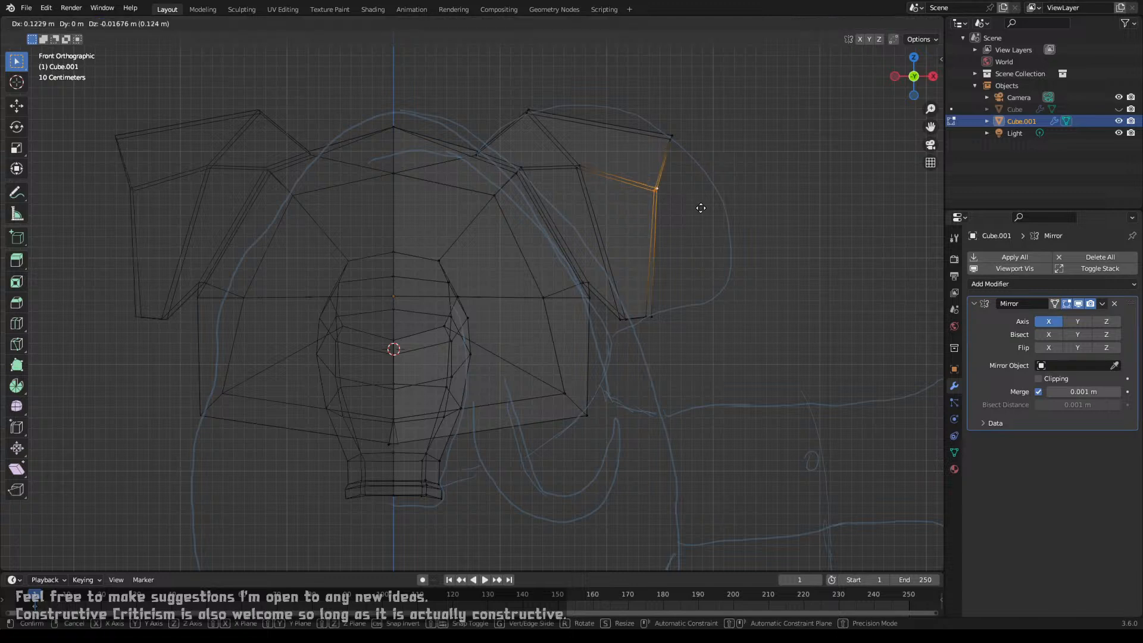
{"action": "left_click", "coordinate": [747, 198]}
Step: Shift the ear's top outer vertices about 0.251 m in X and -0.240 m in Z along the sketched outline
{"action": "left_click", "coordinate": [671, 137]}
{"action": "key", "text": "c"}
{"action": "key", "text": "Escape"}
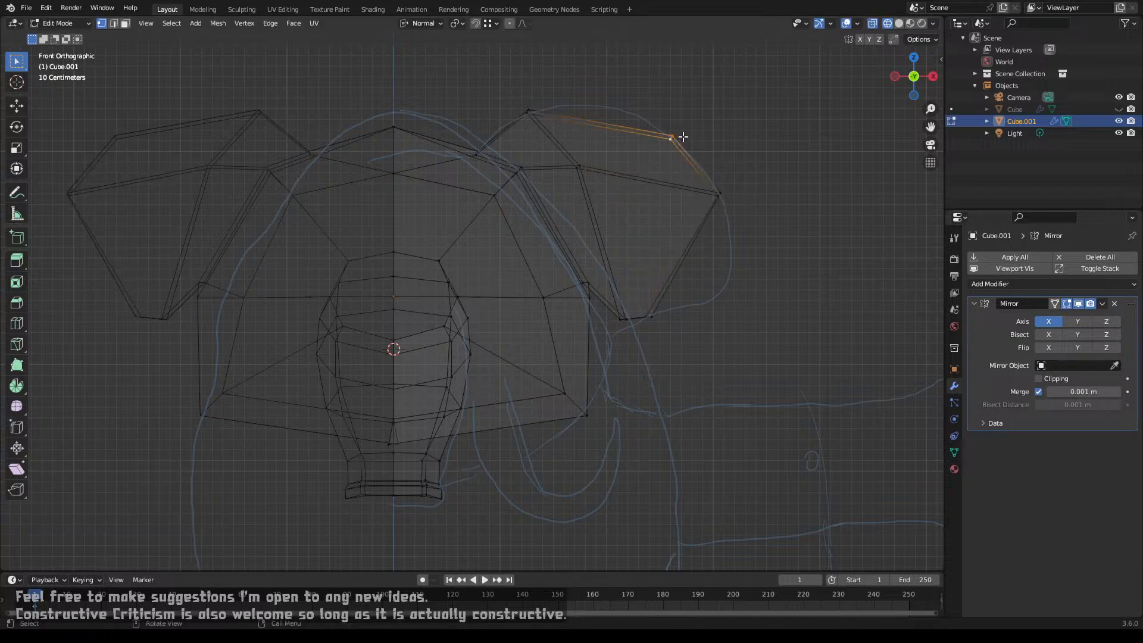
{"action": "key", "text": "g"}
{"action": "left_click", "coordinate": [720, 162]}
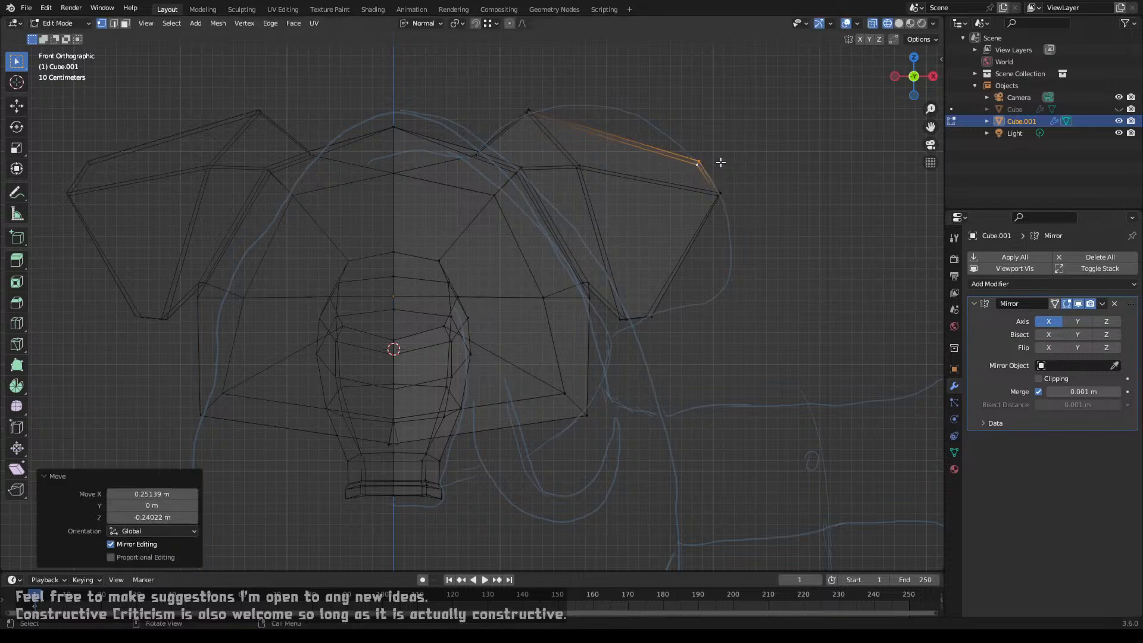
Step: Move the ear's lower outer vertices about 0.743 m in X and 0.441 m in Z to the sketched lower outer edge
{"action": "left_click", "coordinate": [718, 199]}
{"action": "key", "text": "c"}
{"action": "left_click", "coordinate": [722, 194]}
{"action": "key", "text": "Escape"}
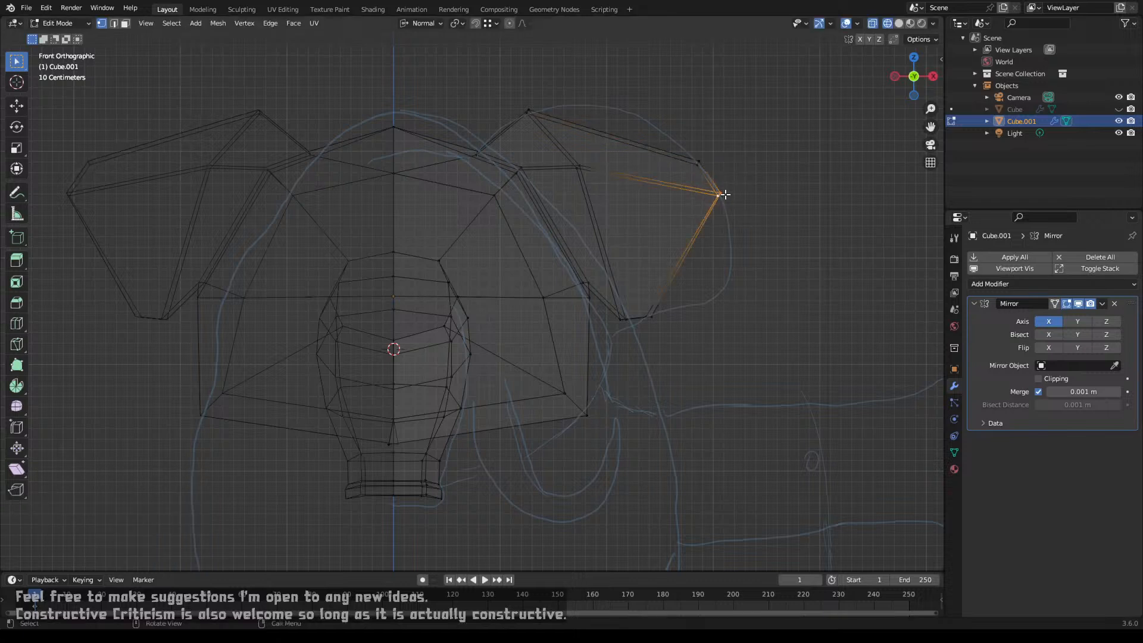
{"action": "left_click", "coordinate": [655, 312]}
{"action": "key", "text": "c"}
{"action": "key", "text": "Escape"}
{"action": "key", "text": "g"}
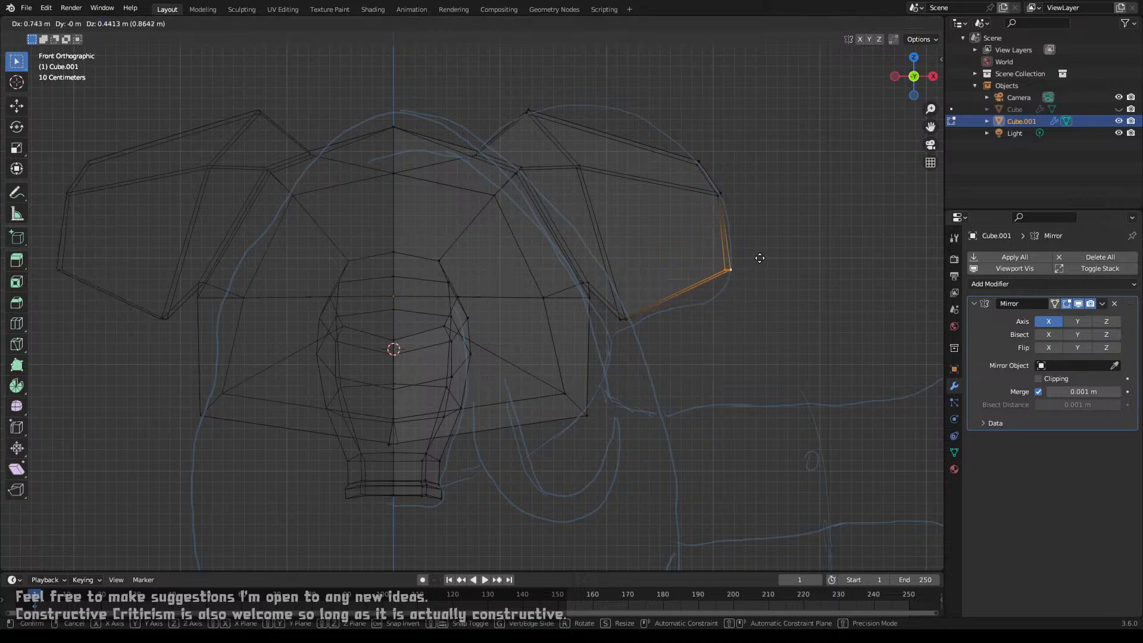
{"action": "left_click", "coordinate": [760, 258]}
Step: Add one centred loop cut down the outer ear section and raise its top vertices to the sketched outline
{"action": "key", "text": "ctrl+r"}
{"action": "left_click", "coordinate": [668, 259]}
{"action": "right_click", "coordinate": [669, 254]}
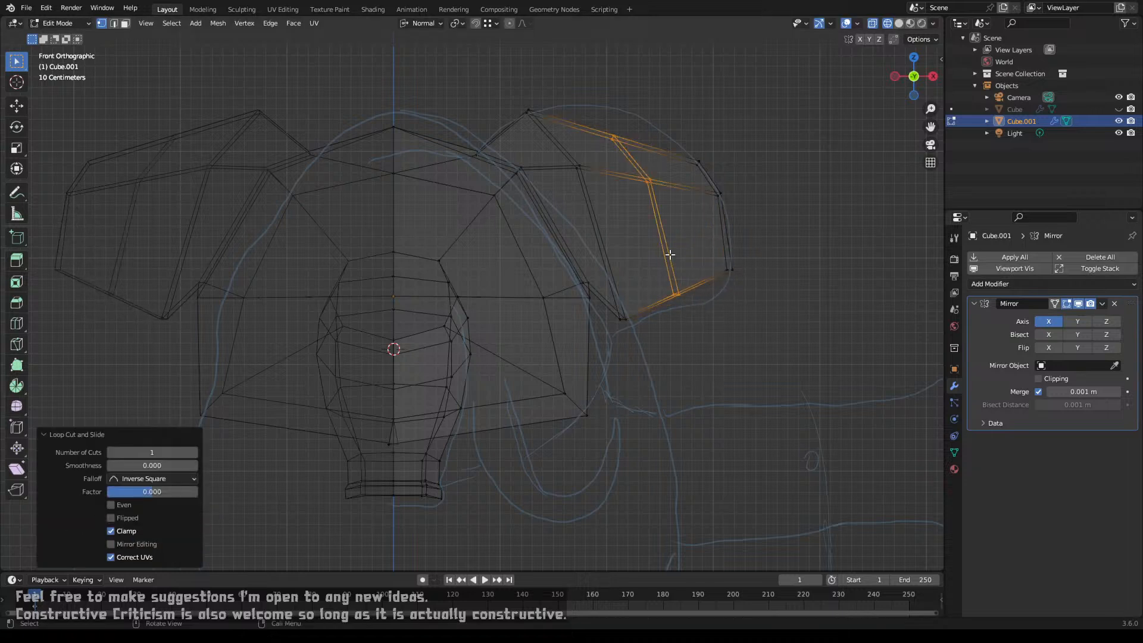
{"action": "left_click", "coordinate": [614, 138]}
{"action": "key", "text": "g"}
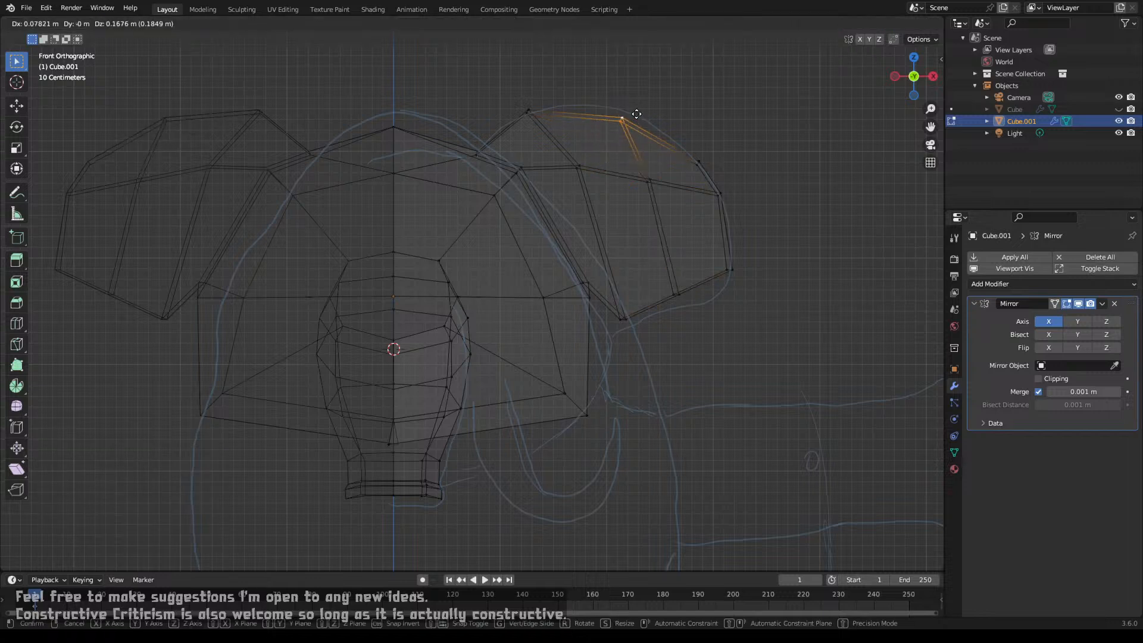
{"action": "left_click", "coordinate": [636, 113]}
Step: Move the loop's middle vertices about -0.056 m in X and 0.067 m in Z, and lower its bottom vertices toward the sketched outline
{"action": "left_click", "coordinate": [650, 180]}
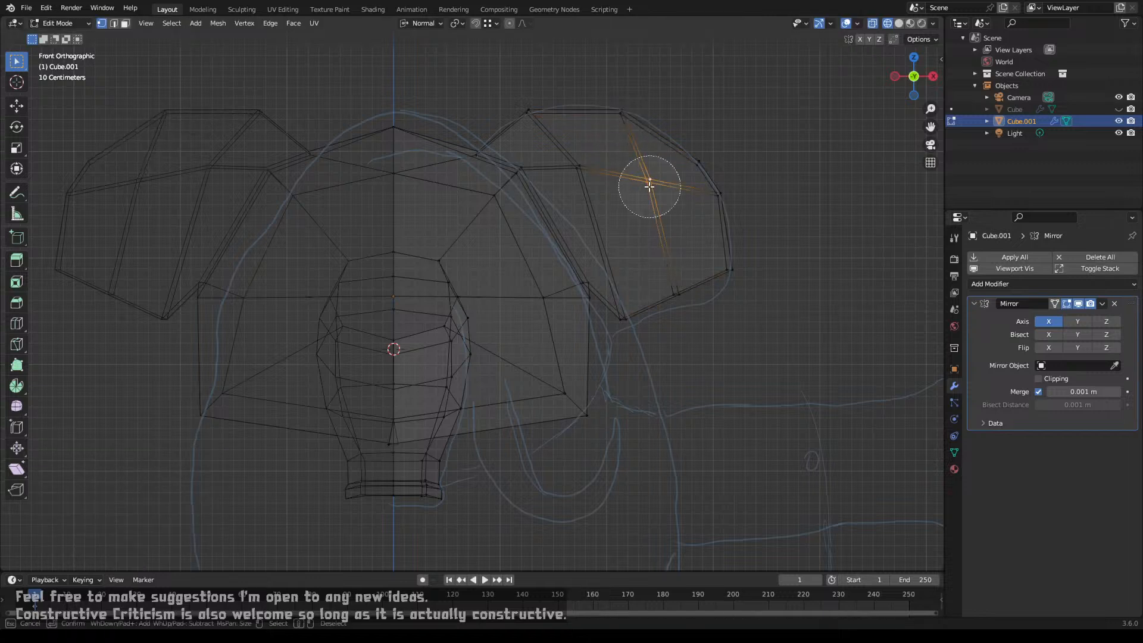
{"action": "key", "text": "g"}
{"action": "left_click", "coordinate": [665, 192]}
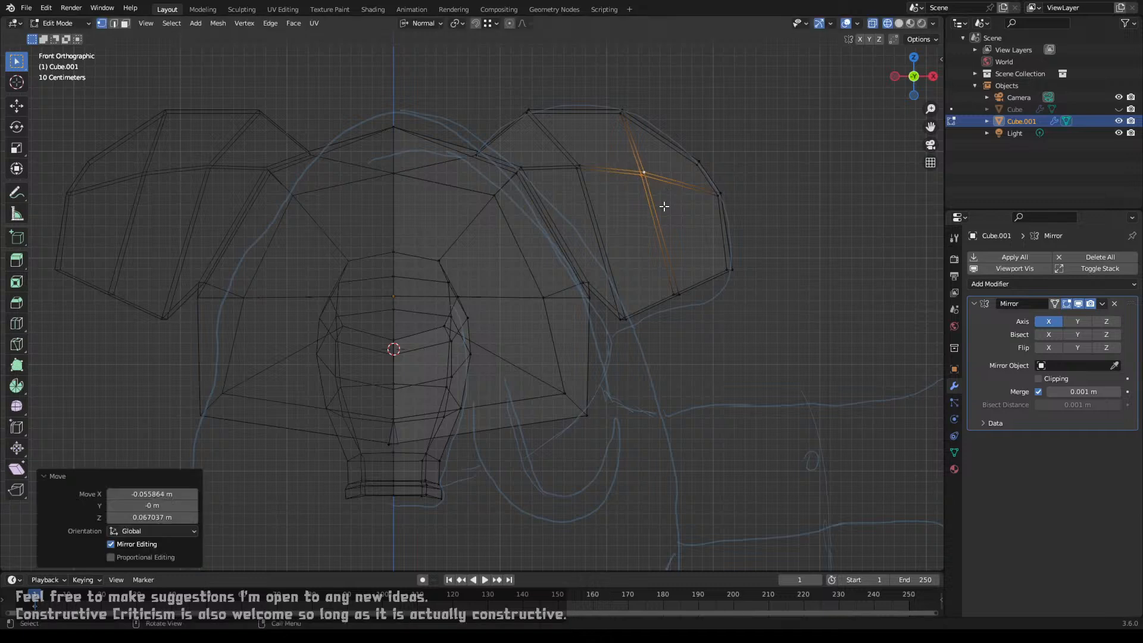
{"action": "left_click", "coordinate": [670, 266]}
{"action": "key", "text": "c"}
{"action": "left_click", "coordinate": [676, 273]}
{"action": "right_click", "coordinate": [675, 273]}
{"action": "key", "text": "g"}
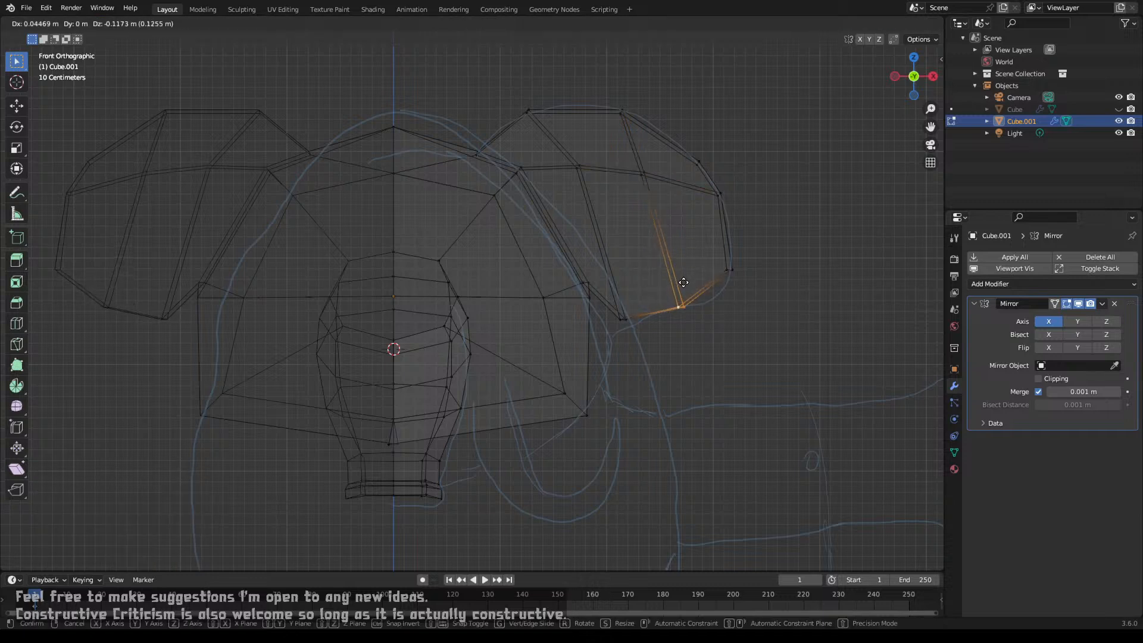
{"action": "left_click", "coordinate": [684, 280]}
Step: Inspect the ear in solid shading from several angles, focusing on where its lower end joins the side of the head
{"action": "key", "text": "Tab"}
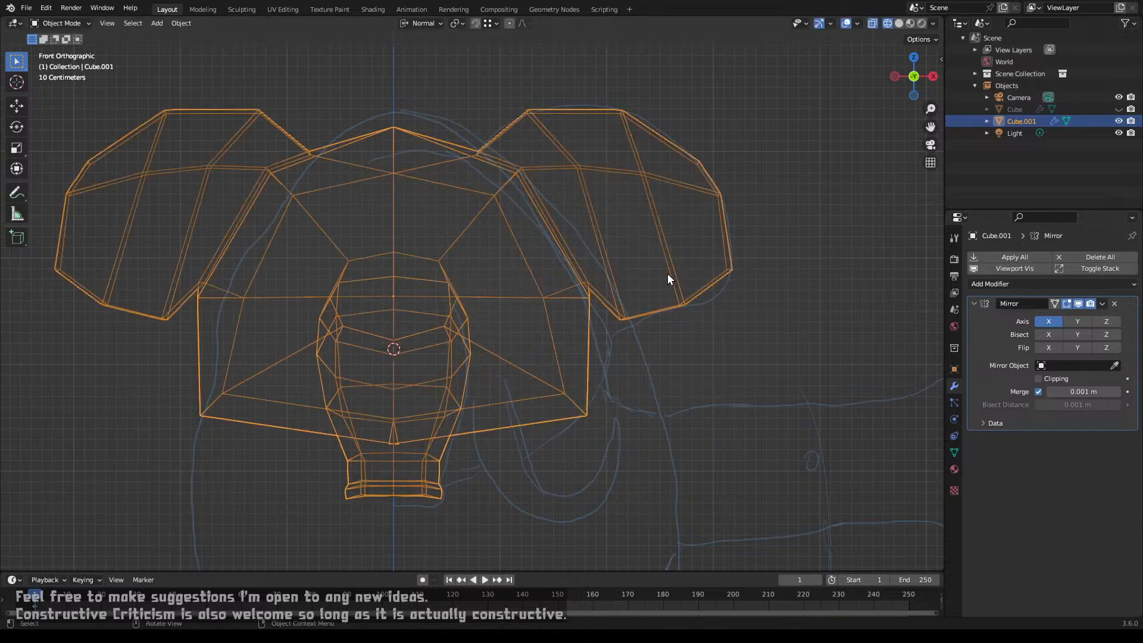
{"action": "scroll", "coordinate": [667, 273], "scroll_direction": "down", "scroll_amount": 4}
{"action": "middle_click_drag", "start_coordinate": [588, 258], "coordinate": [502, 285]}
{"action": "key", "text": "z"}
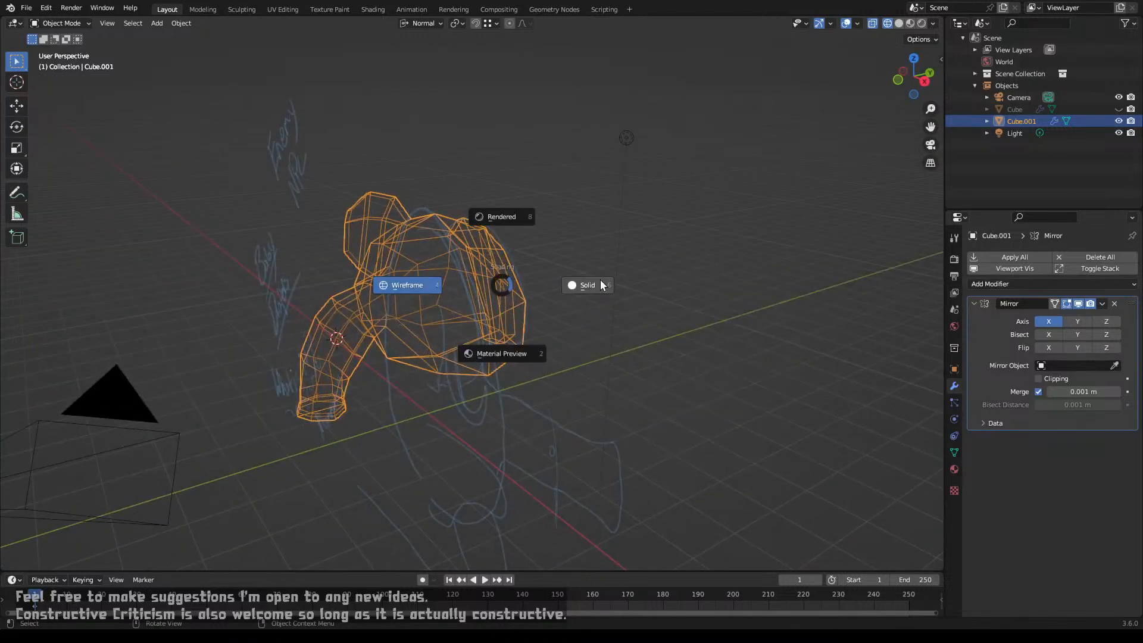
{"action": "left_click", "coordinate": [601, 280]}
{"action": "mouse_move", "coordinate": [606, 278]}
{"action": "middle_mouse_down"}
{"action": "mouse_move", "coordinate": [426, 300]}
{"action": "mouse_move", "coordinate": [499, 266]}
{"action": "mouse_move", "coordinate": [580, 273]}
{"action": "mouse_move", "coordinate": [515, 314]}
{"action": "middle_mouse_up"}
{"action": "scroll", "coordinate": [515, 316], "scroll_direction": "up", "scroll_amount": 3}
{"action": "key", "text": "Tab"}
{"action": "scroll", "coordinate": [535, 320], "scroll_direction": "up", "scroll_amount": 4}
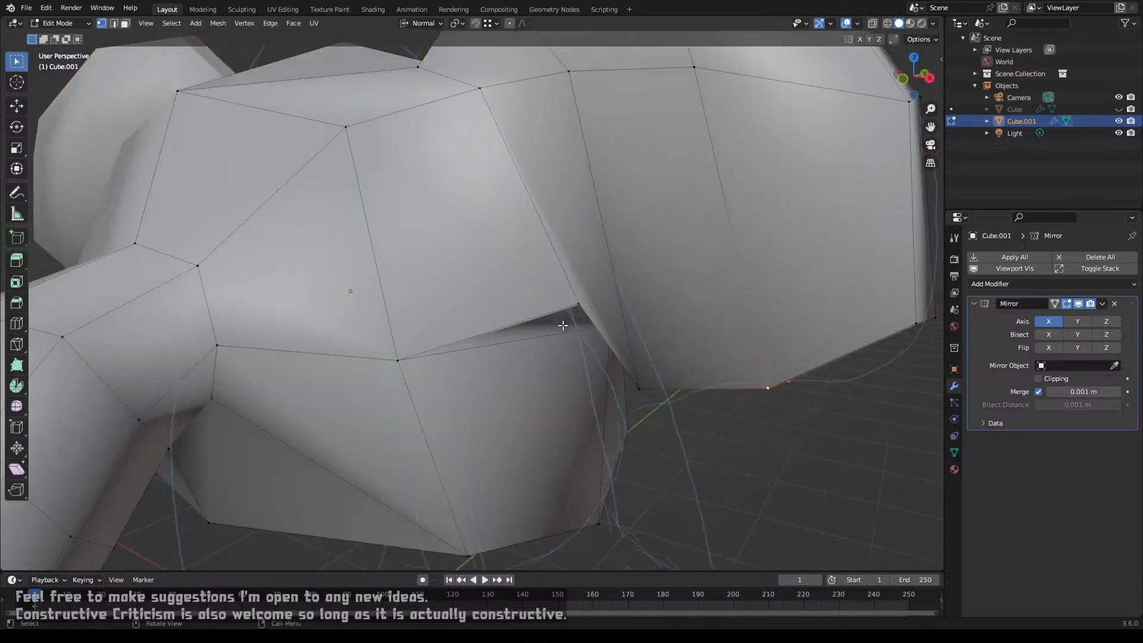
{"action": "middle_click_drag", "start_coordinate": [581, 326], "coordinate": [547, 274]}
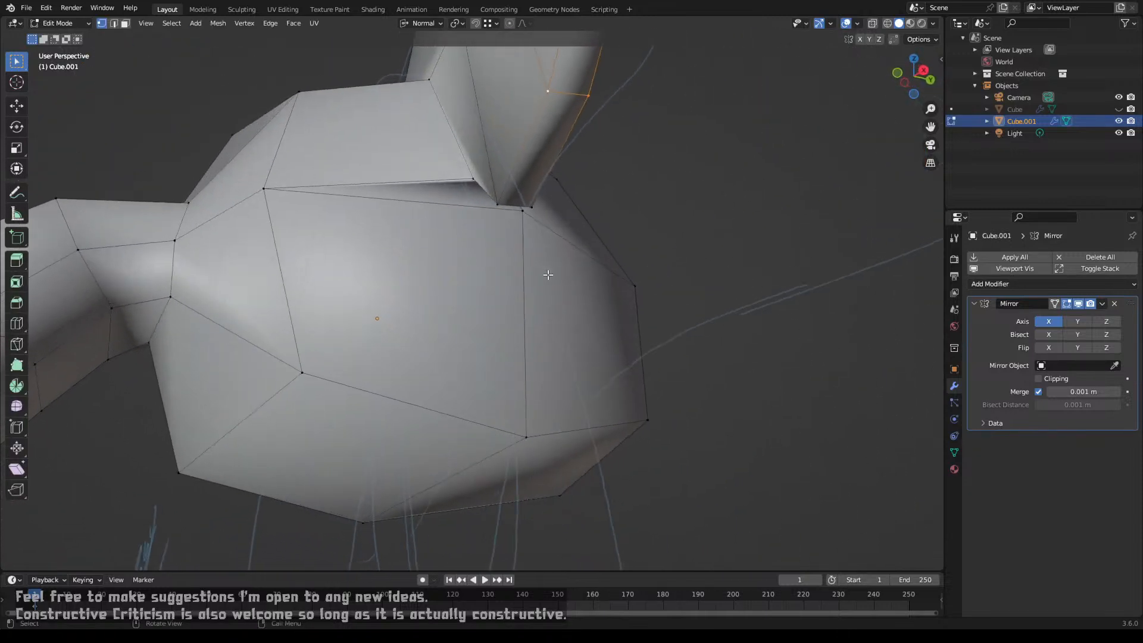
Step: Slide the upper vertex on the side of the head down its edge by a factor of 0.225 and back toward the ear joint
{"action": "key", "text": "shift+v"}
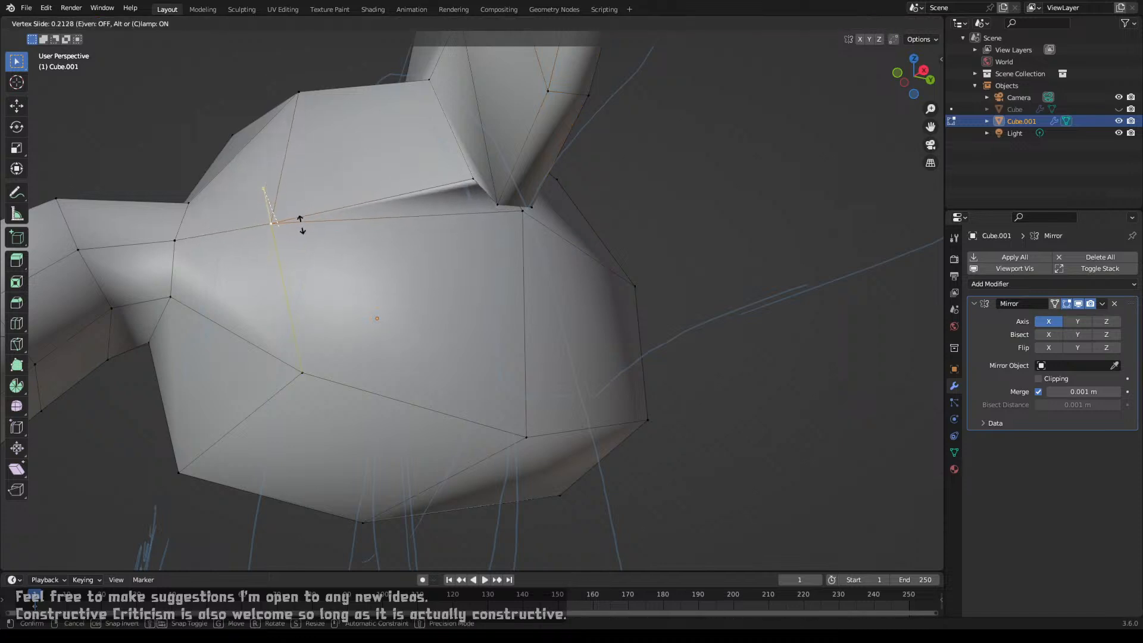
{"action": "left_click", "coordinate": [301, 224]}
{"action": "key", "text": "shift+v"}
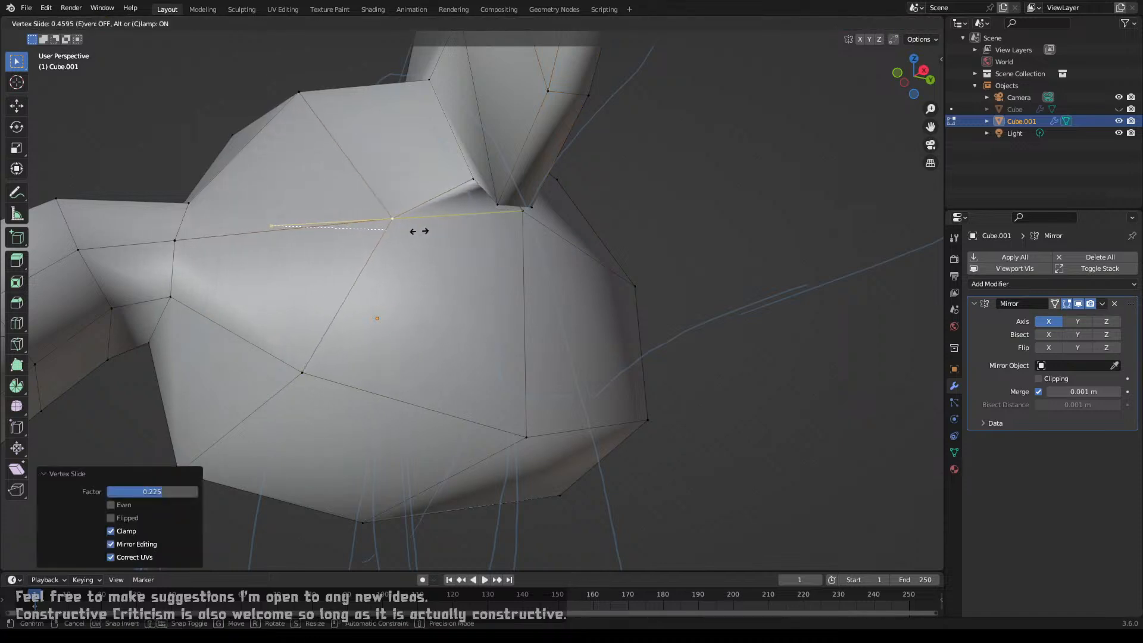
{"action": "left_click", "coordinate": [486, 228]}
{"action": "middle_click_drag", "start_coordinate": [395, 190], "coordinate": [415, 268]}
{"action": "left_click", "coordinate": [301, 249]}
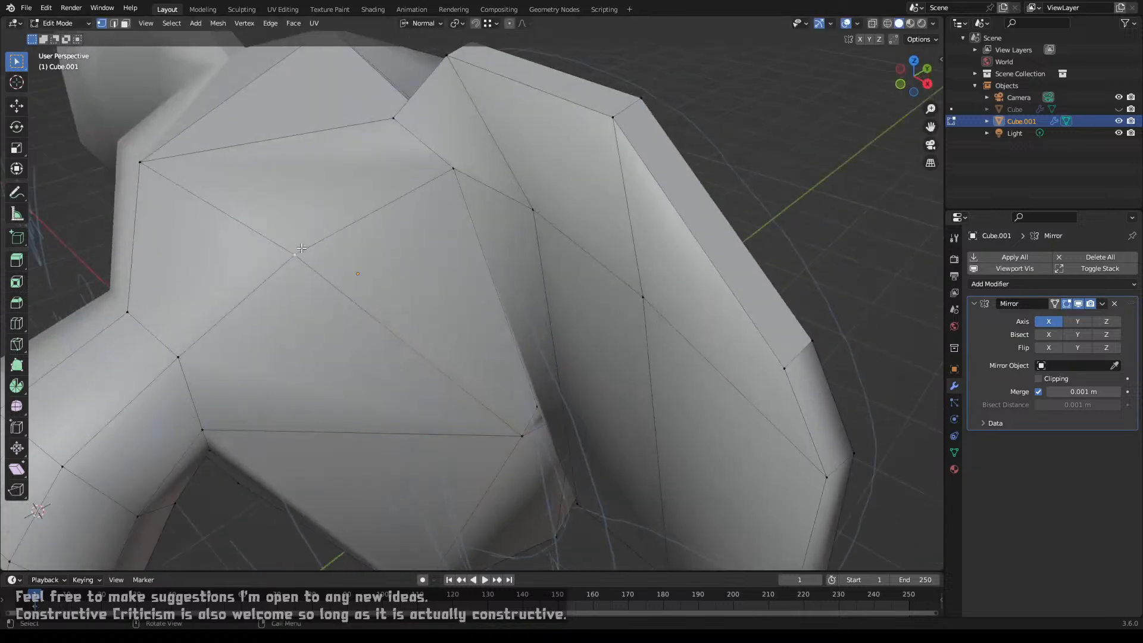
{"action": "key", "text": "g"}
{"action": "key", "text": "g"}
{"action": "left_click", "coordinate": [386, 208]}
Step: Slide the centreline vertex above the trunk toward the crown of the head by a factor of about 0.418
{"action": "left_click", "coordinate": [150, 161]}
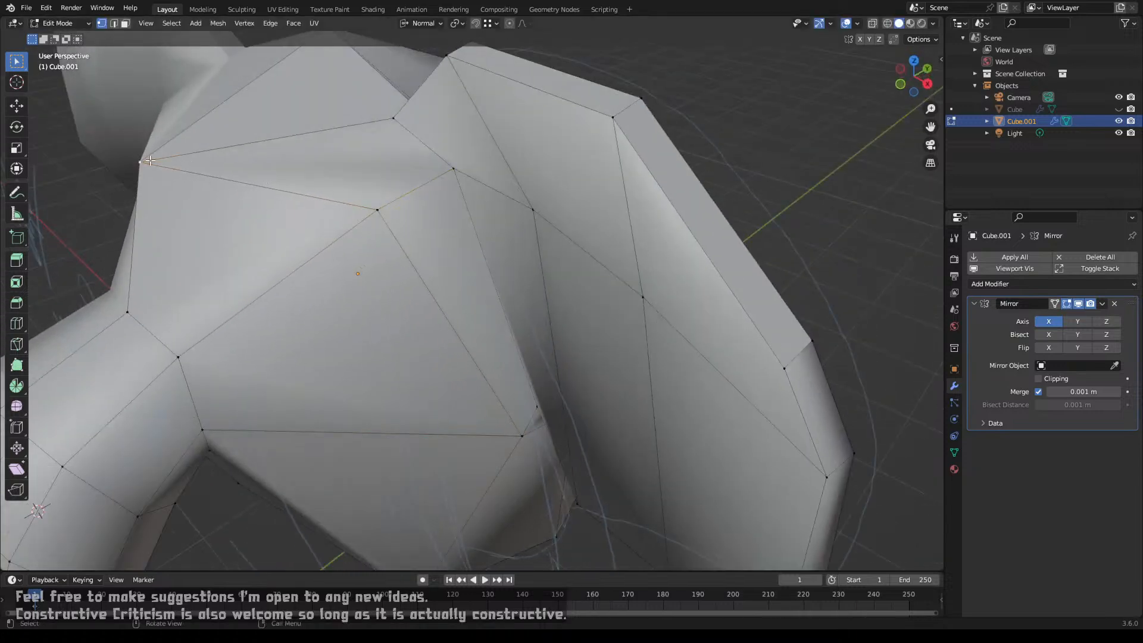
{"action": "middle_click_drag", "start_coordinate": [150, 161], "coordinate": [211, 140]}
{"action": "scroll", "coordinate": [358, 183], "scroll_direction": "down", "scroll_amount": 3}
{"action": "middle_click_drag", "start_coordinate": [382, 187], "coordinate": [333, 219]}
{"action": "key", "text": "g"}
{"action": "key", "text": "g"}
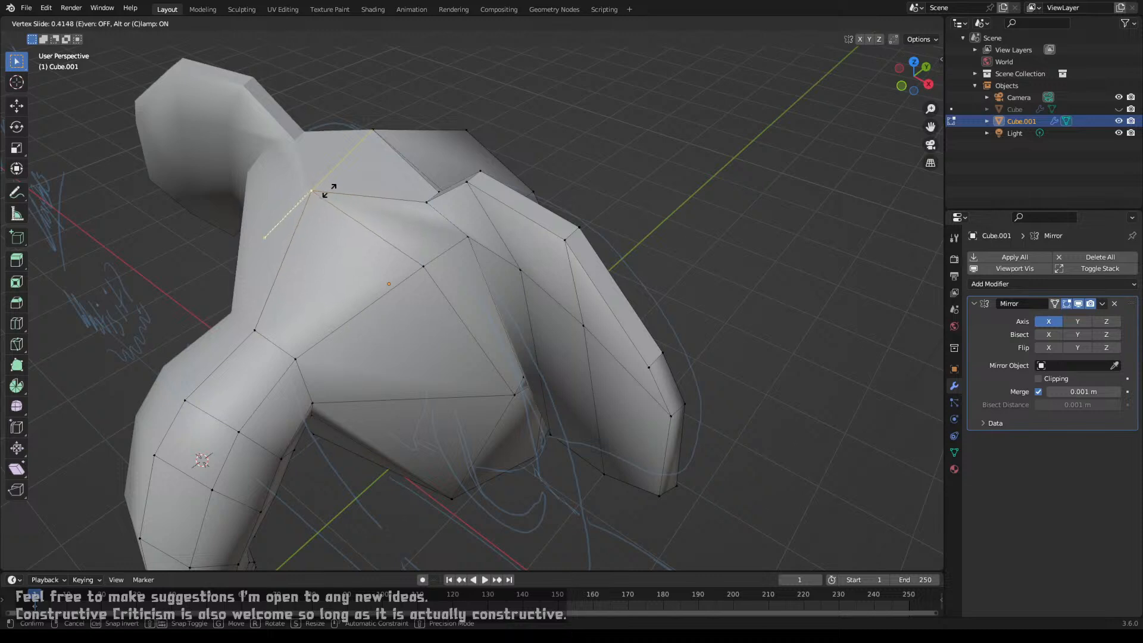
{"action": "left_click", "coordinate": [331, 191]}
{"action": "key", "text": "ctrl+r"}
{"action": "left_click", "coordinate": [348, 250]}
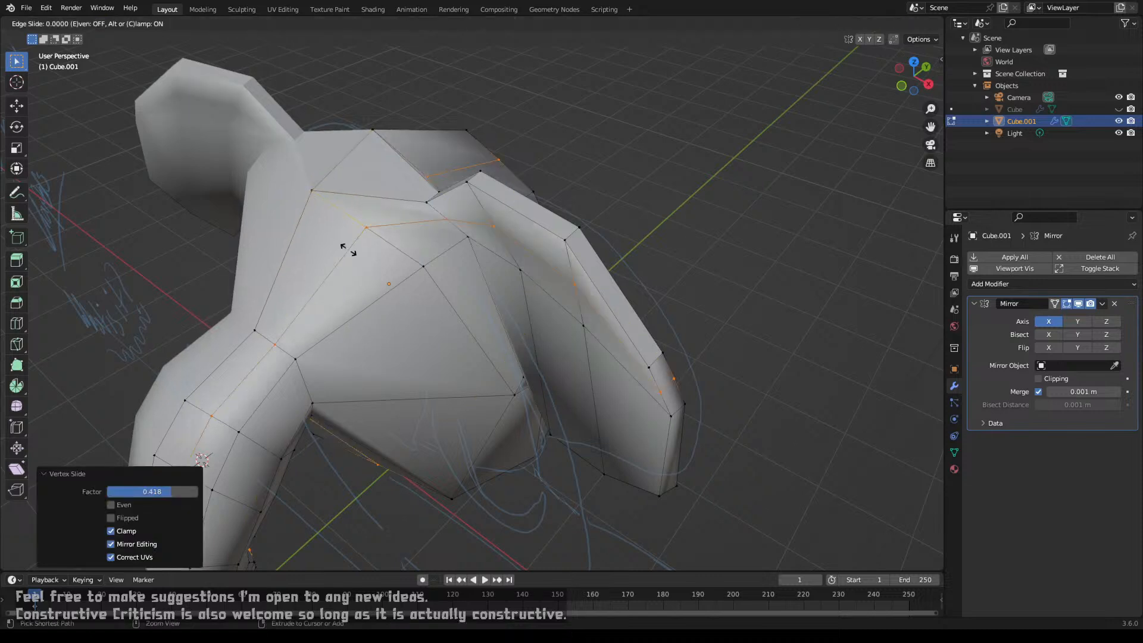
{"action": "right_click", "coordinate": [315, 186]}
{"action": "key", "text": "ctrl+z"}
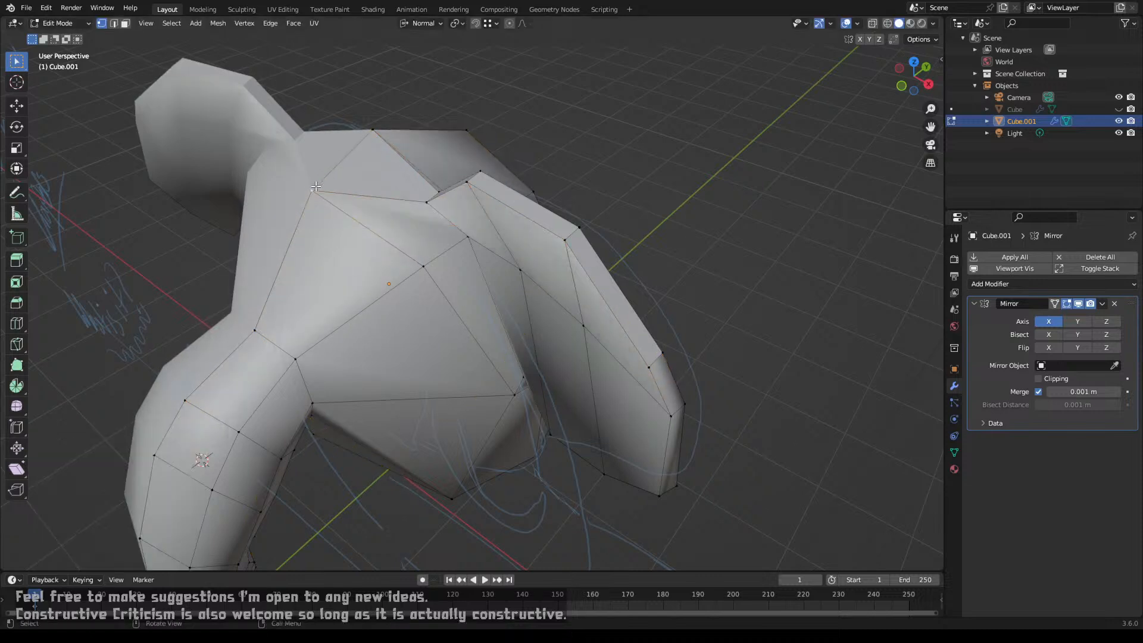
Step: Add a loop cut between the trunk base and the brow at a factor of about 0.481 and move it about -0.194 m in global Y
{"action": "key", "text": "ctrl+r"}
{"action": "left_click", "coordinate": [334, 270]}
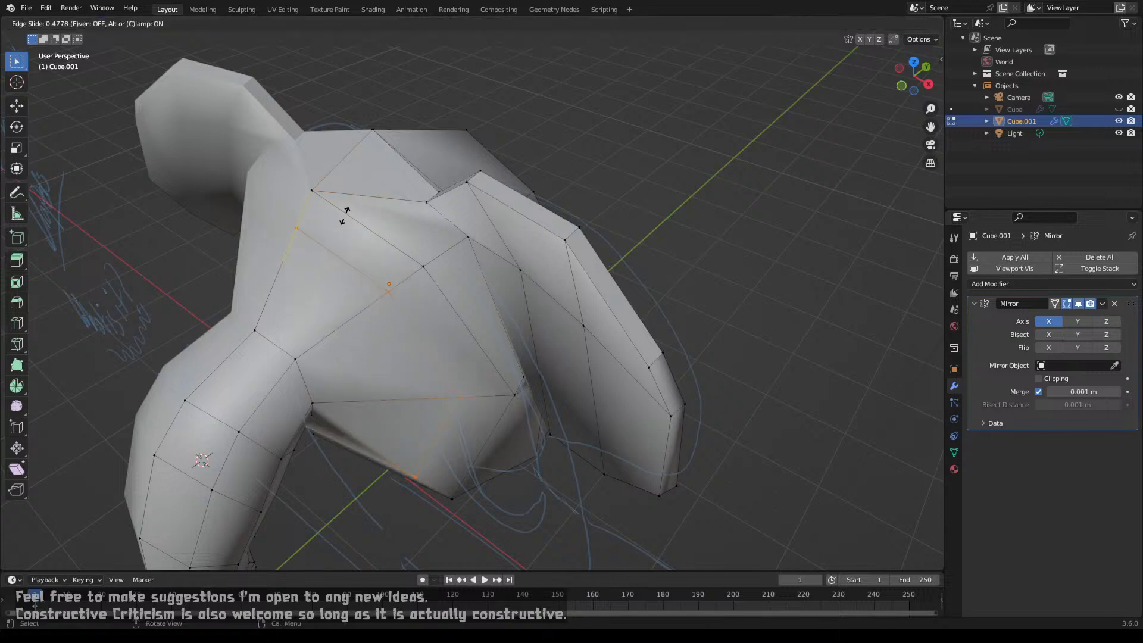
{"action": "left_click", "coordinate": [346, 215]}
{"action": "middle_click_drag", "start_coordinate": [381, 280], "coordinate": [339, 242]}
{"action": "key", "text": "g"}
{"action": "key", "text": "y"}
{"action": "key", "text": "y"}
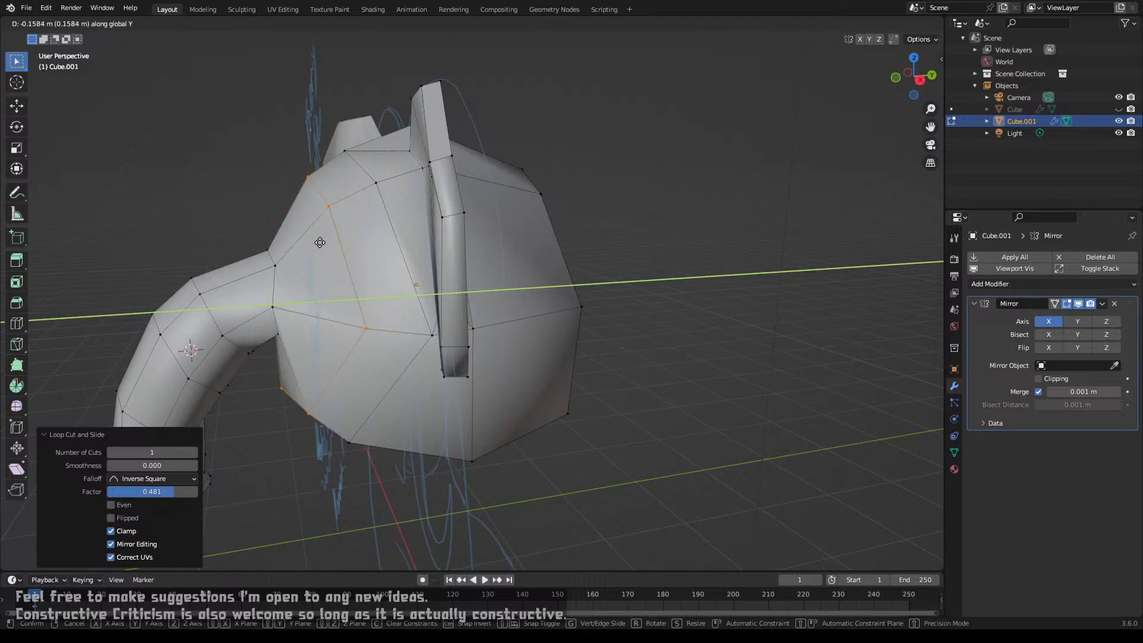
{"action": "left_click", "coordinate": [319, 253]}
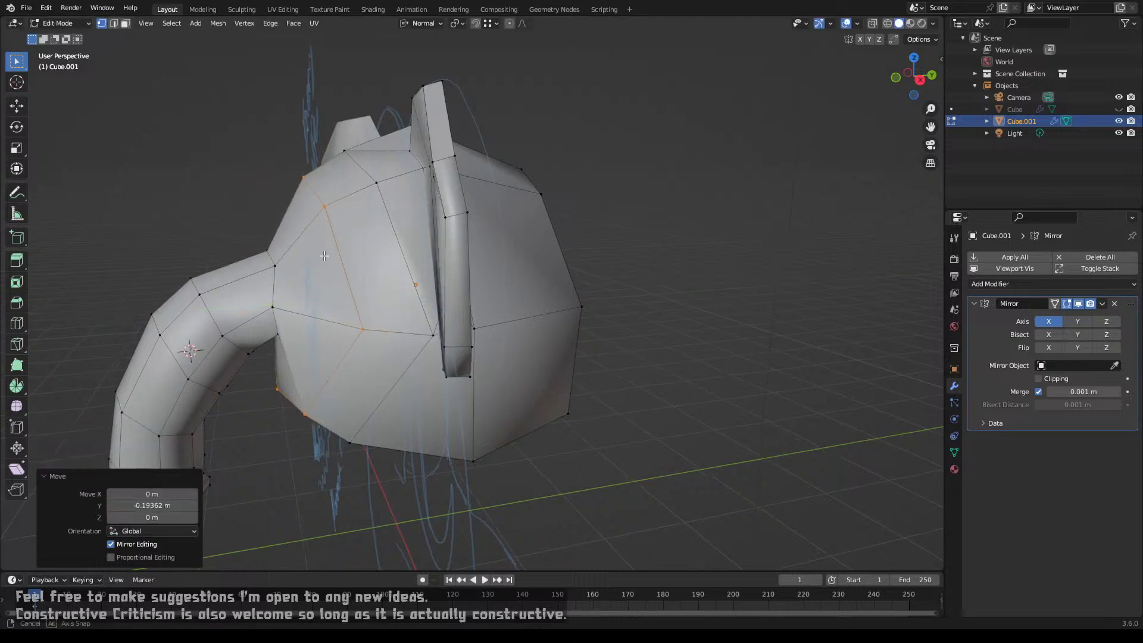
Step: Return to Object Mode and apply smooth shading to the whole head
{"action": "middle_click_drag", "start_coordinate": [317, 255], "coordinate": [313, 331]}
{"action": "scroll", "coordinate": [431, 252], "scroll_direction": "down", "scroll_amount": 3}
{"action": "key", "text": "Tab"}
{"action": "scroll", "coordinate": [445, 247], "scroll_direction": "down", "scroll_amount": 4}
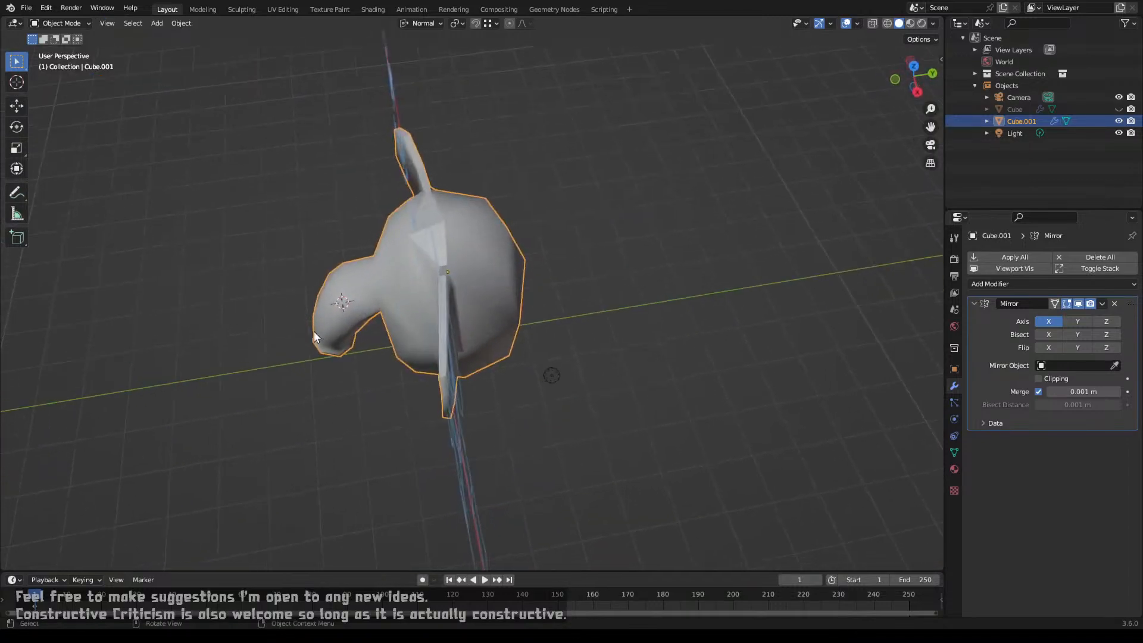
{"action": "scroll", "coordinate": [432, 292], "scroll_direction": "up", "scroll_amount": 5}
{"action": "middle_click_drag", "start_coordinate": [432, 292], "coordinate": [448, 252]}
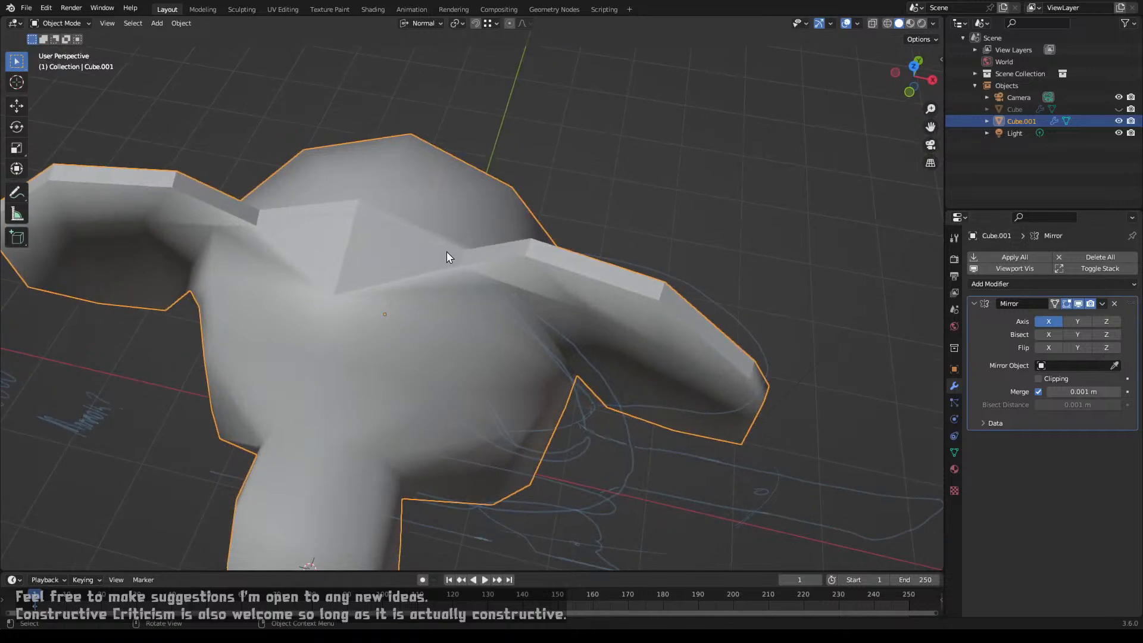
{"action": "right_click", "coordinate": [401, 243]}
{"action": "left_click", "coordinate": [401, 241]}
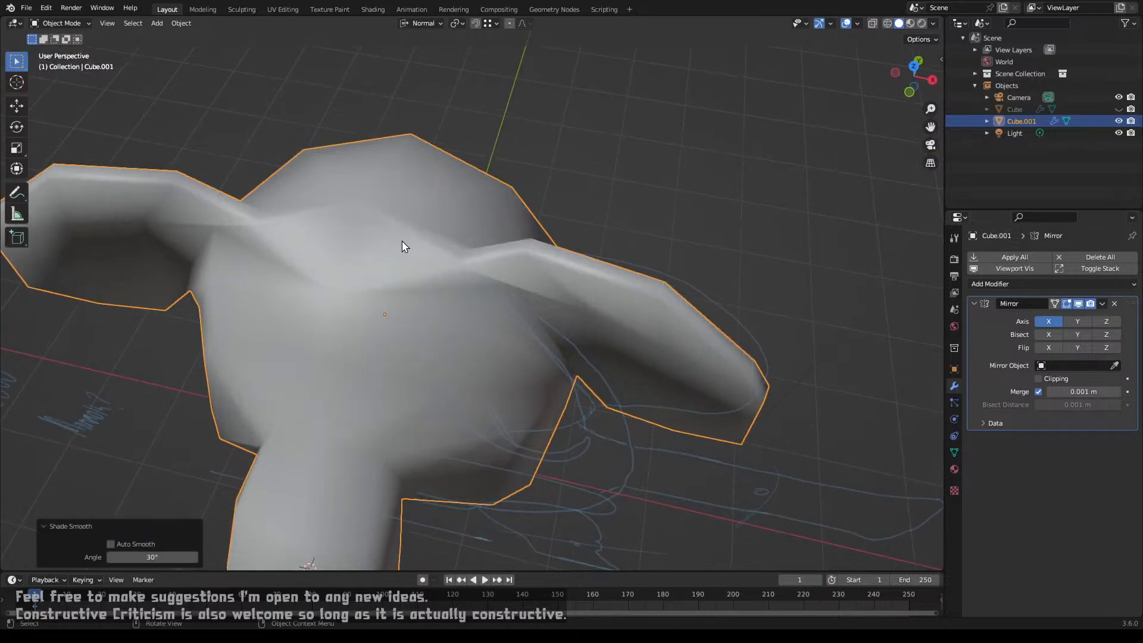
Step: Slide the new loop's side vertex slightly along its edge, and its lower cheek vertex by a factor of 0.259
{"action": "key", "text": "Tab"}
{"action": "middle_click_drag", "start_coordinate": [402, 244], "coordinate": [383, 279]}
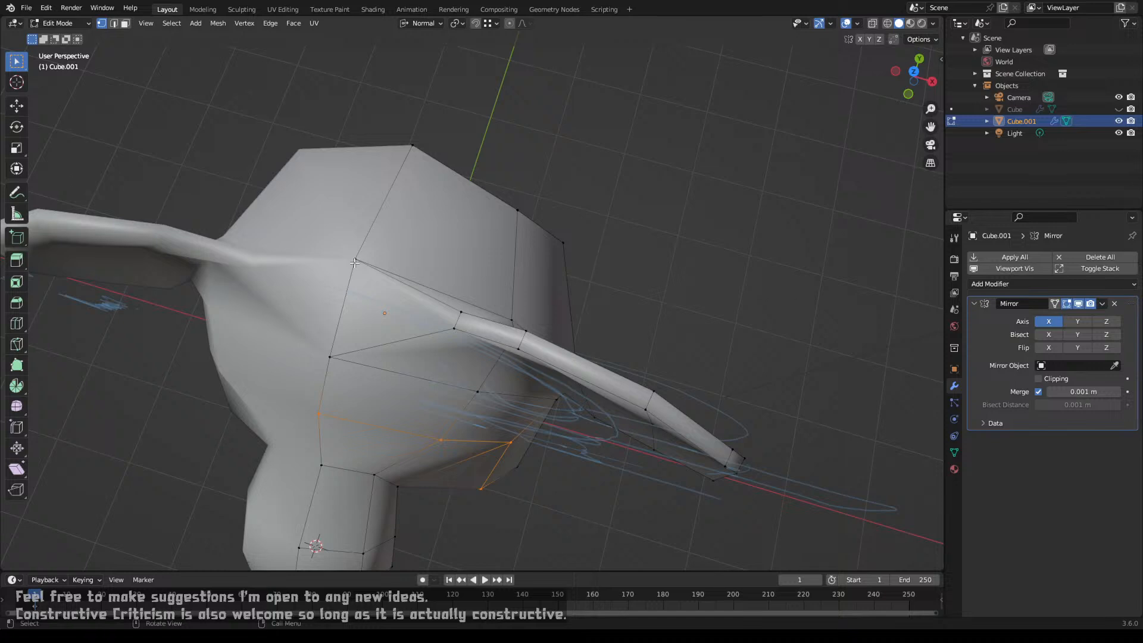
{"action": "scroll", "coordinate": [355, 262], "scroll_direction": "down", "scroll_amount": 5}
{"action": "middle_click_drag", "start_coordinate": [355, 263], "coordinate": [426, 298]}
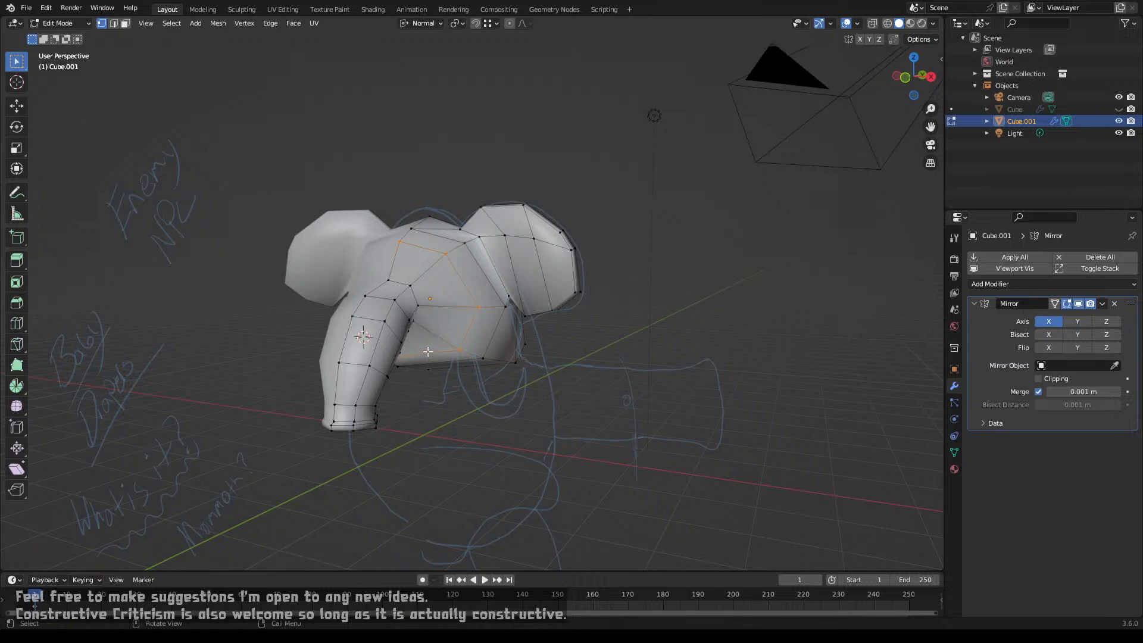
{"action": "middle_click_drag", "start_coordinate": [427, 352], "coordinate": [502, 318]}
{"action": "key", "text": "shift+v"}
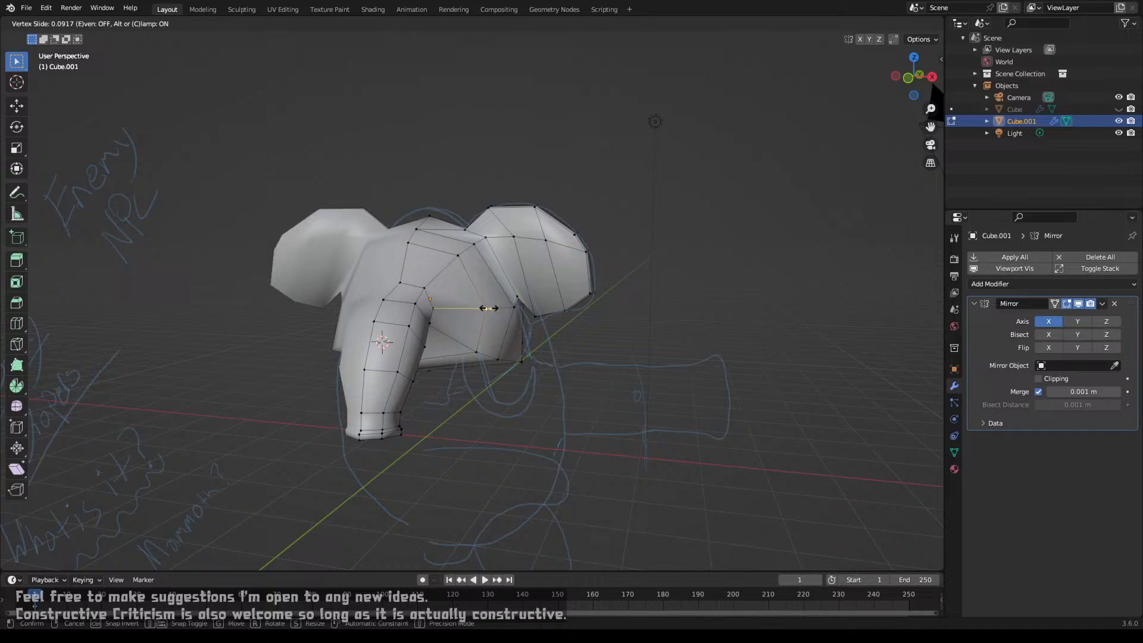
{"action": "left_click", "coordinate": [478, 311]}
{"action": "key", "text": "shift+v"}
{"action": "left_click", "coordinate": [473, 342]}
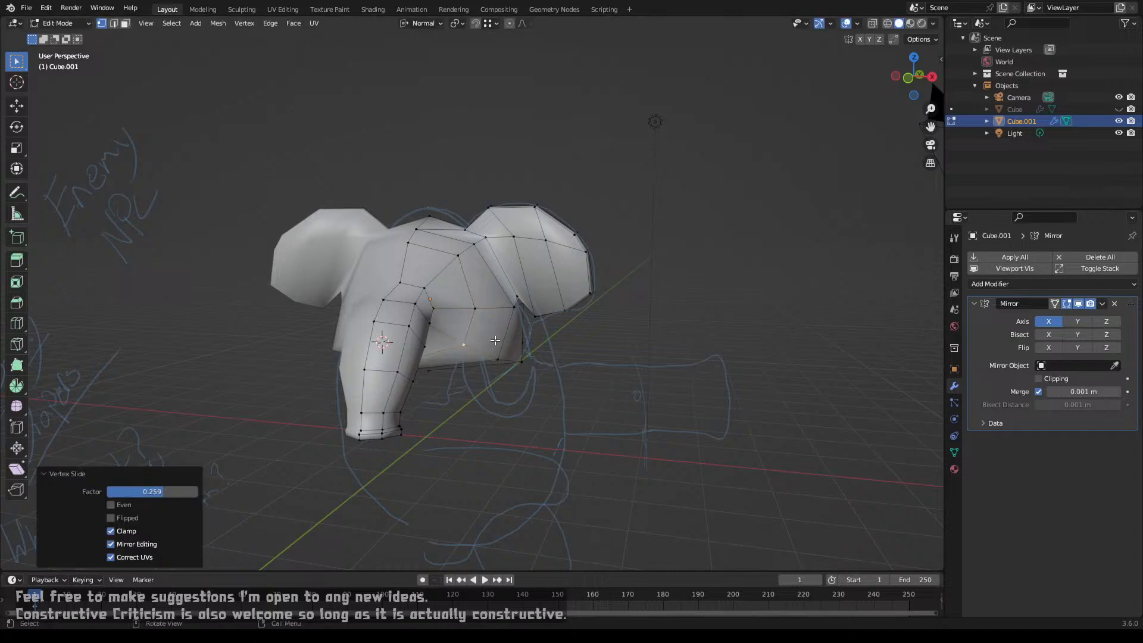
Step: Snap the 3D cursor to the head's bottom vertex, select the surrounding underside faces, and set the pivot point to the 3D cursor
{"action": "middle_click_drag", "start_coordinate": [495, 340], "coordinate": [416, 343]}
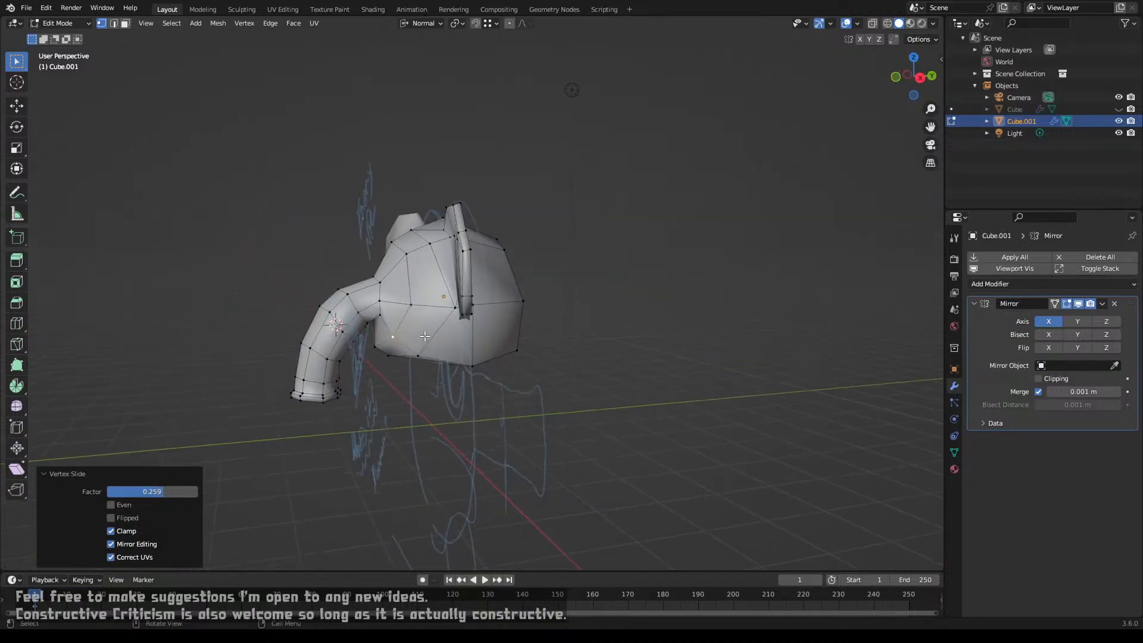
{"action": "middle_click_drag", "start_coordinate": [426, 329], "coordinate": [541, 289]}
{"action": "scroll", "coordinate": [634, 280], "scroll_direction": "up", "scroll_amount": 4}
{"action": "key", "text": "Tab"}
{"action": "key", "text": "Tab"}
{"action": "left_click", "coordinate": [540, 289]}
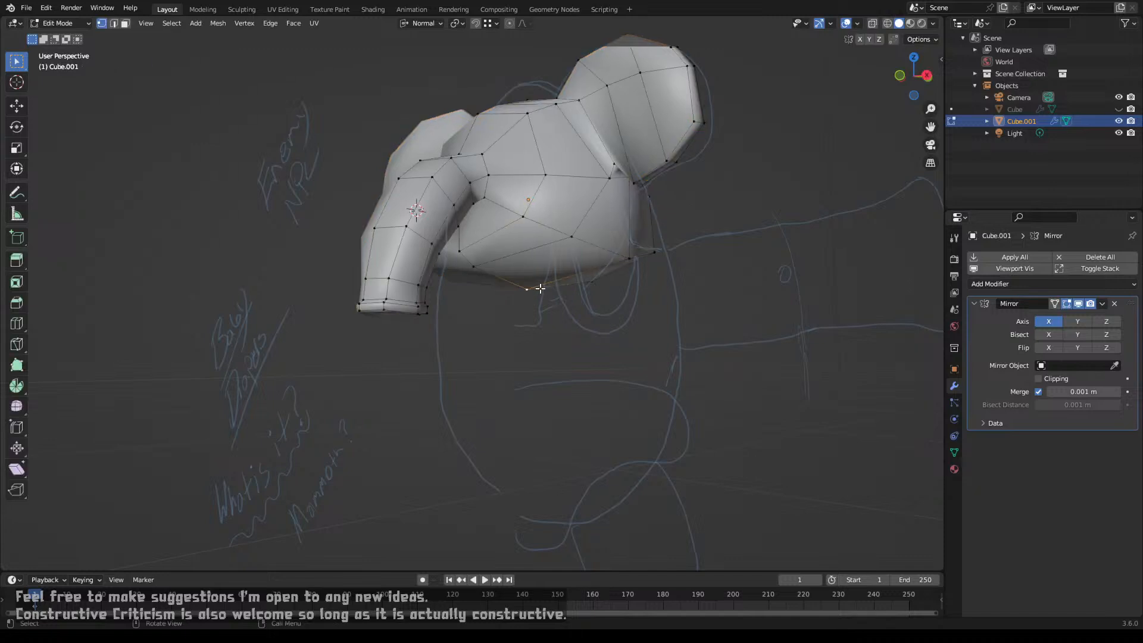
{"action": "key", "text": "ctrl+KP_Add"}
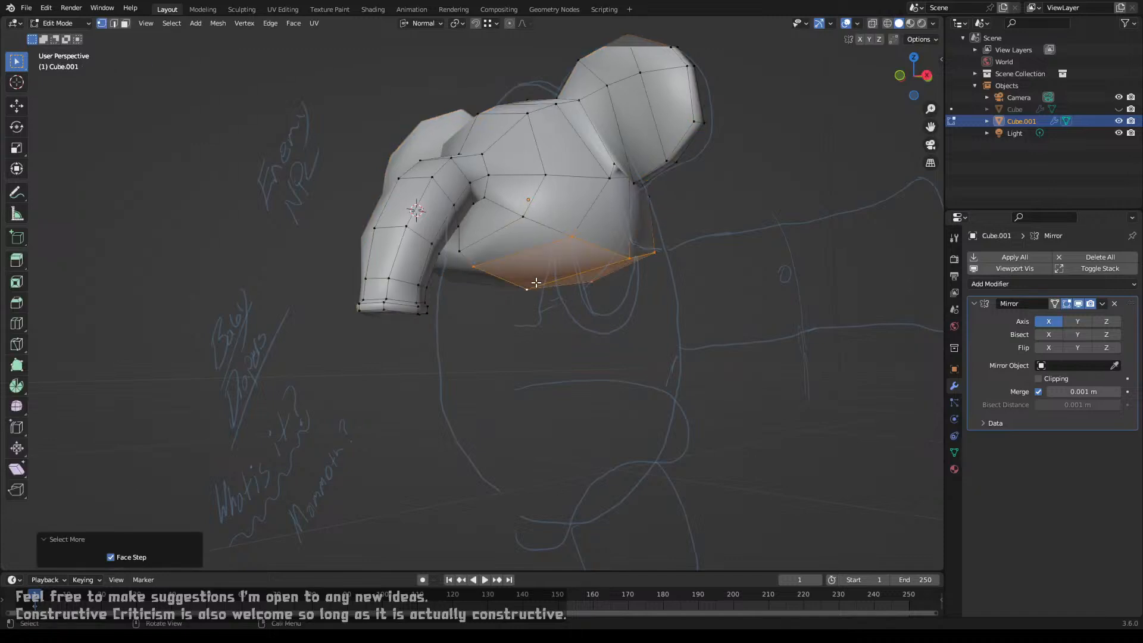
{"action": "left_click", "coordinate": [522, 288]}
{"action": "key", "text": "shift+s"}
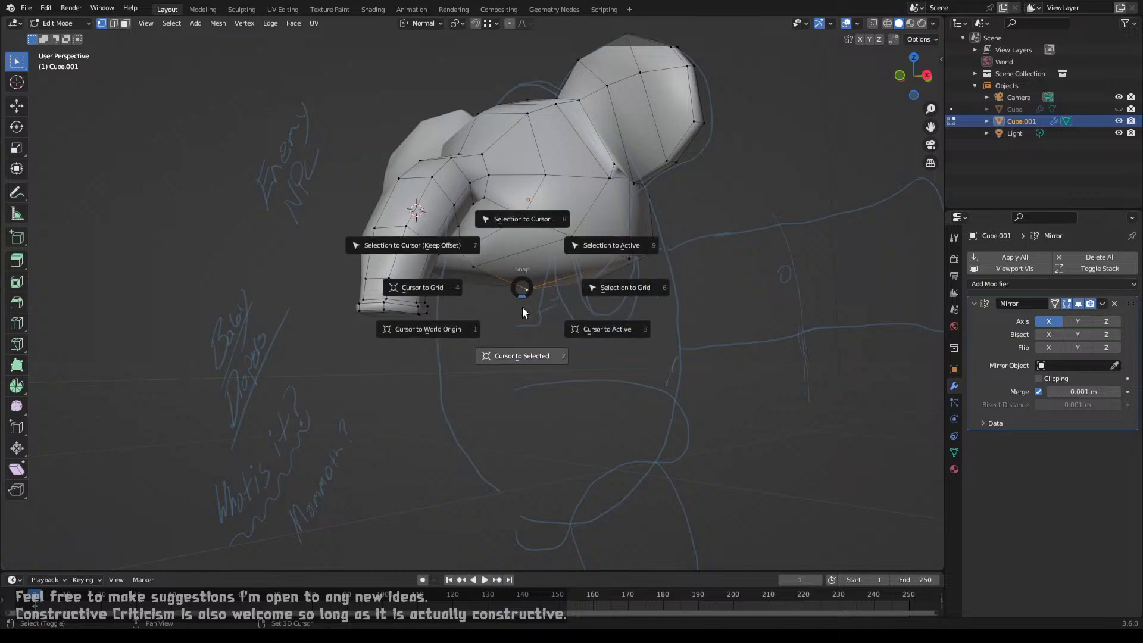
{"action": "left_click", "coordinate": [523, 304]}
{"action": "key", "text": "ctrl+KP_Add"}
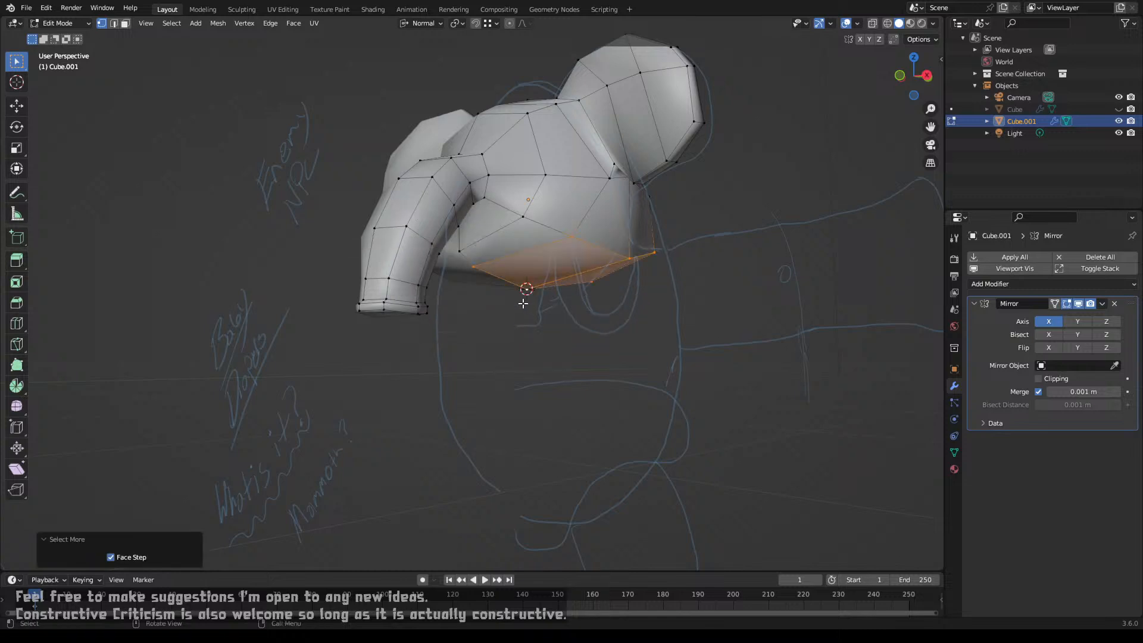
{"action": "key", "text": "period"}
{"action": "left_click", "coordinate": [574, 302]}
Step: Extrude the underside faces in place, scale them to 0.579, move them about 0.092 m along normal Z, and scale them by 1.446
{"action": "key", "text": "e"}
{"action": "right_click", "coordinate": [608, 255]}
{"action": "key", "text": "s"}
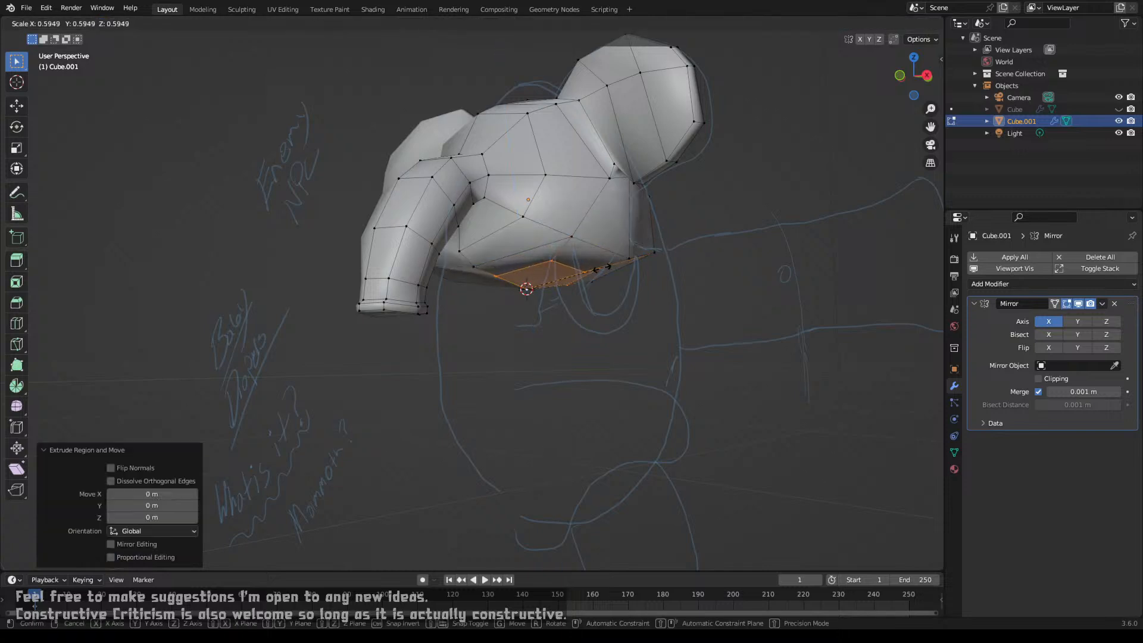
{"action": "left_click", "coordinate": [600, 269]}
{"action": "key", "text": "g"}
{"action": "key", "text": "z"}
{"action": "key", "text": "z"}
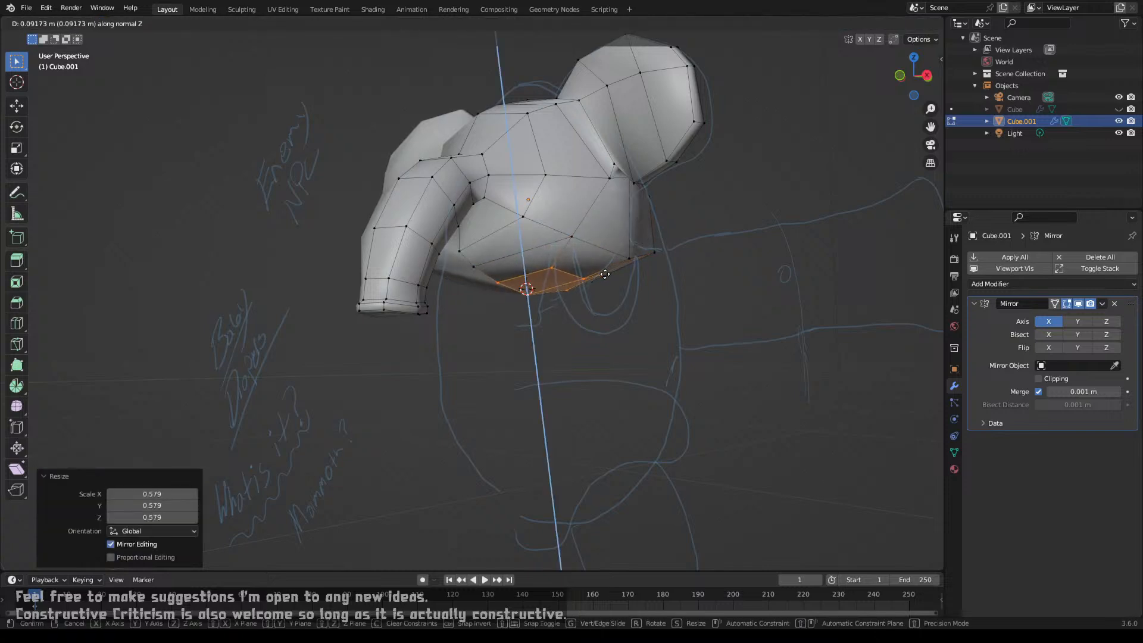
{"action": "left_click", "coordinate": [619, 273]}
{"action": "key", "text": "s"}
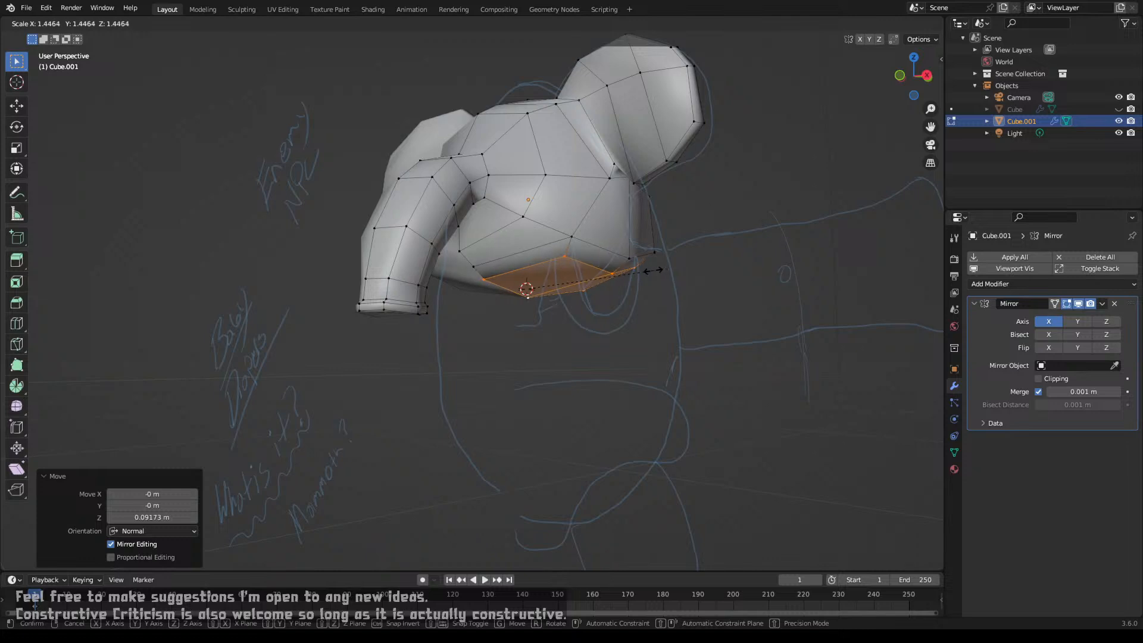
{"action": "left_click", "coordinate": [653, 271]}
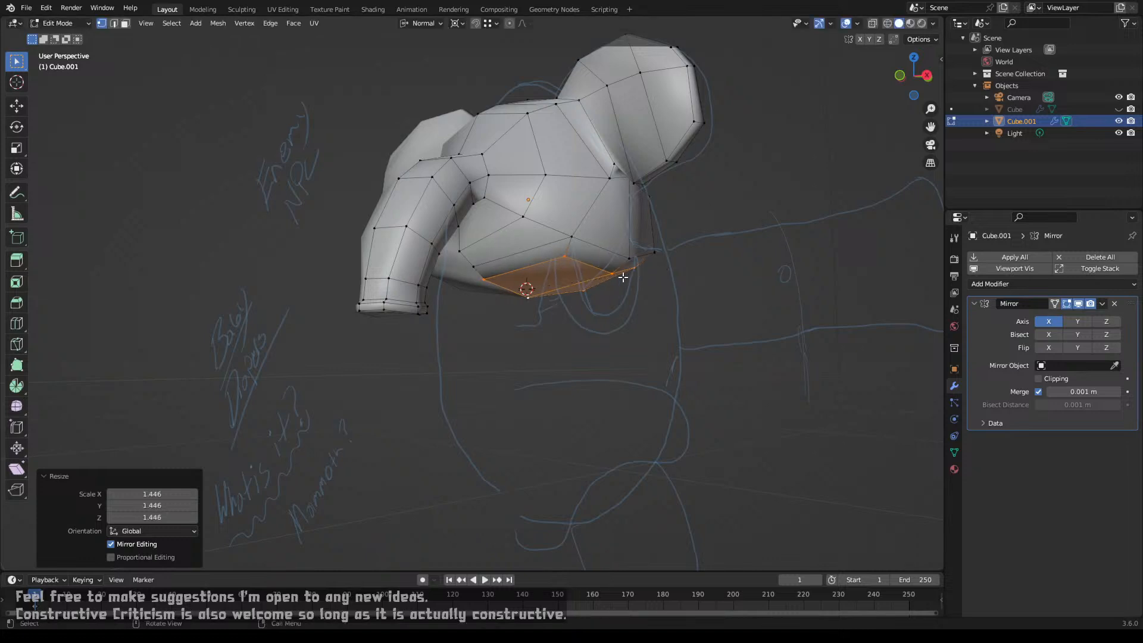
Step: Scale the two outer corner vertices of the extruded underside patch to 0.865 to round its outline
{"action": "middle_click_drag", "start_coordinate": [623, 277], "coordinate": [648, 229]}
{"action": "left_click", "coordinate": [648, 228], "text": "shift"}
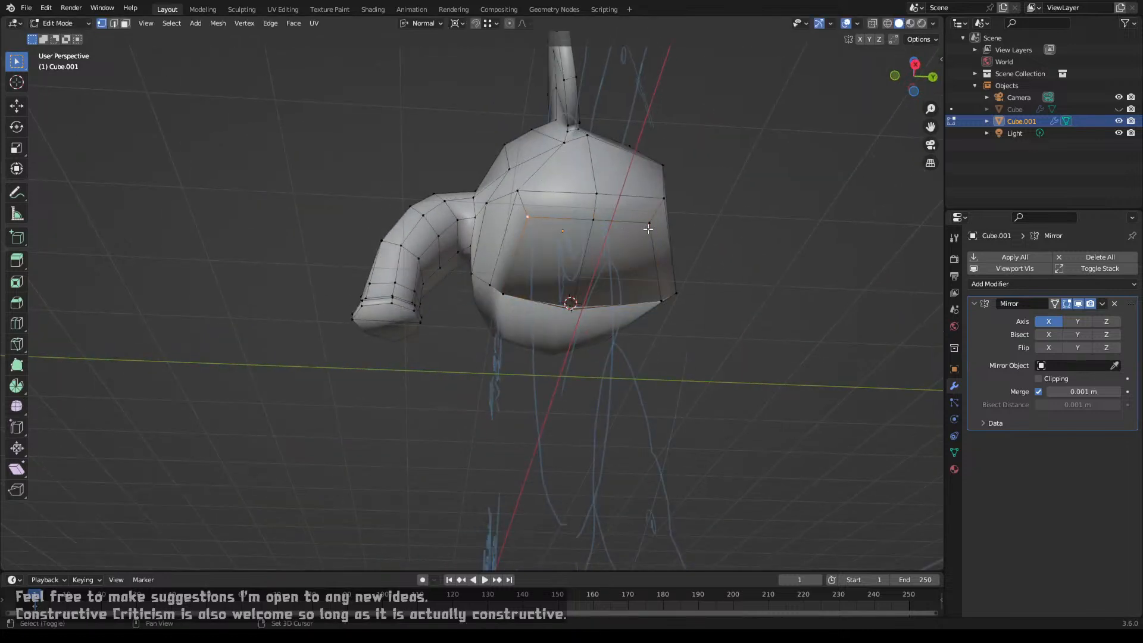
{"action": "key", "text": "s"}
{"action": "left_click", "coordinate": [708, 228]}
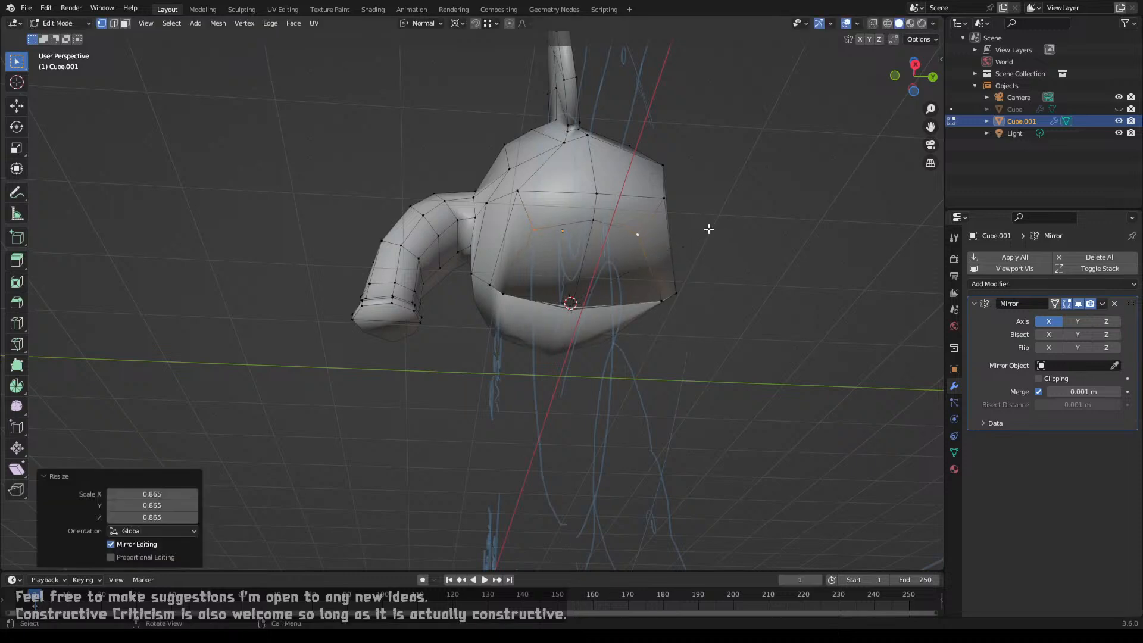
{"action": "left_click", "coordinate": [662, 300], "text": "shift"}
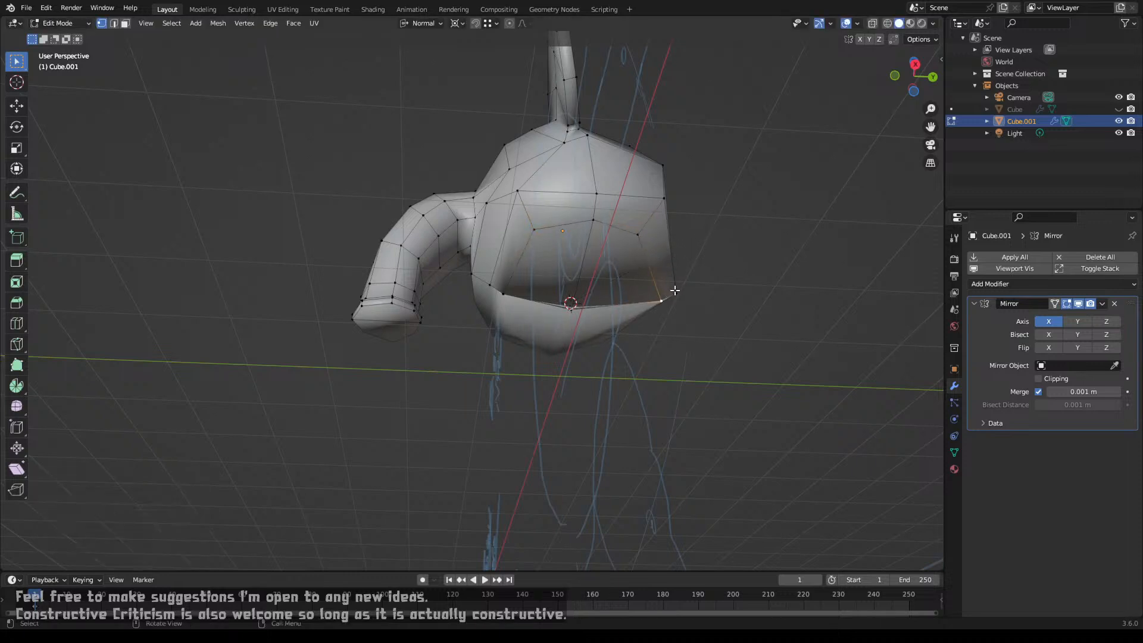
{"action": "key", "text": "ctrl+z"}
Step: Delete the faces of the extruded underside patch and the leftover geometry along the centreline, leaving an opening under the head
{"action": "left_click", "coordinate": [652, 288], "text": "shift"}
{"action": "left_click", "coordinate": [579, 305], "text": "shift"}
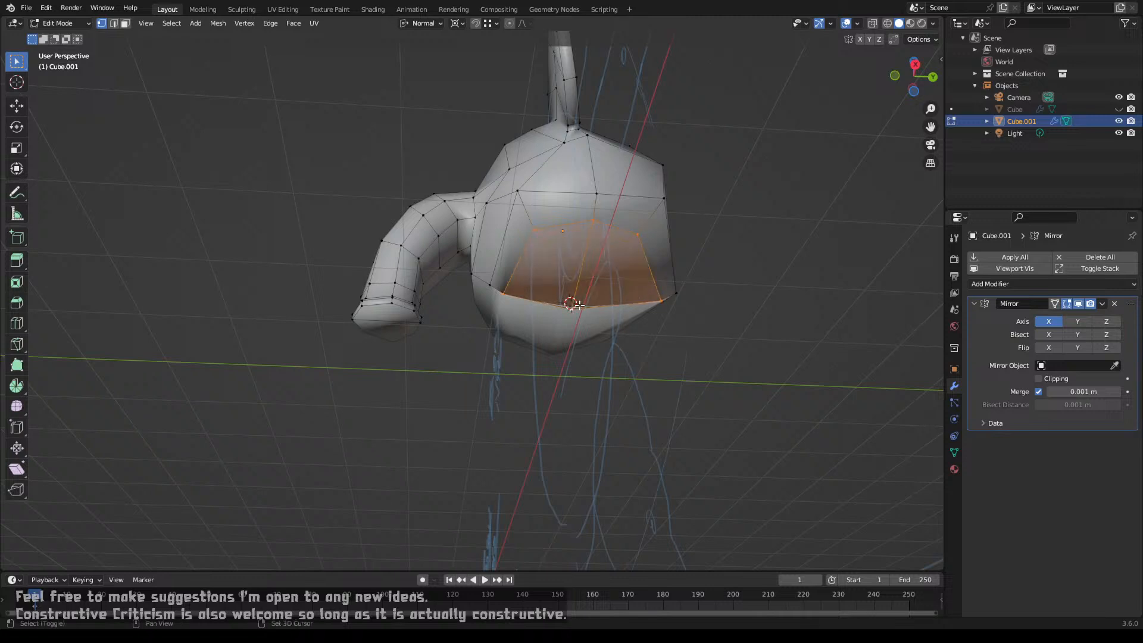
{"action": "key", "text": "x"}
{"action": "left_click", "coordinate": [579, 304]}
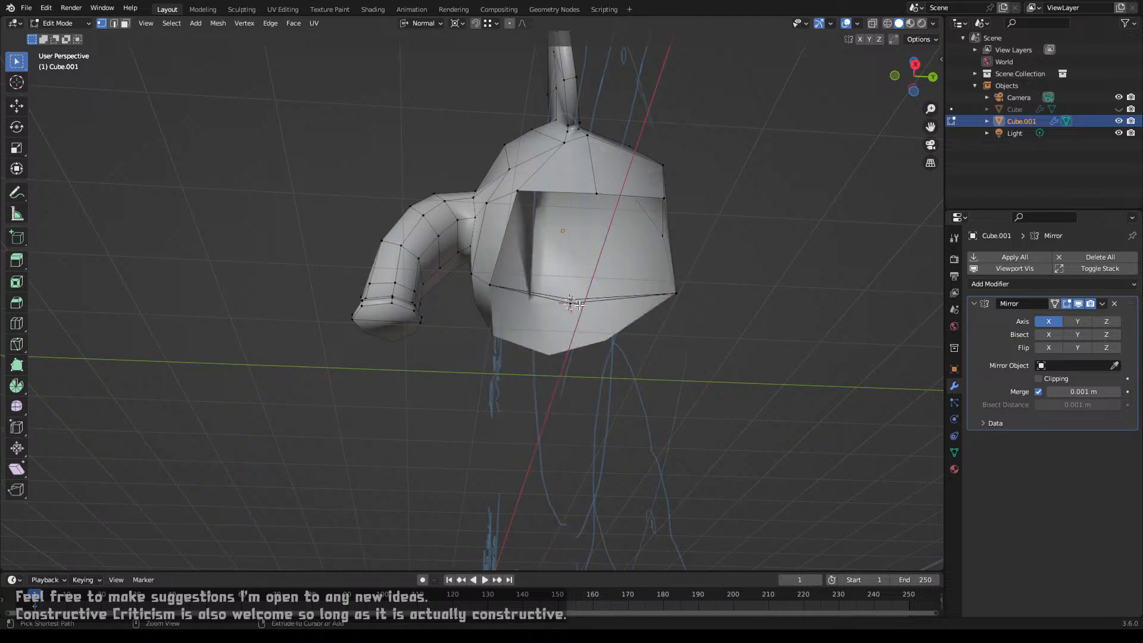
{"action": "key", "text": "ctrl+z"}
{"action": "left_click", "coordinate": [577, 309]}
{"action": "key", "text": "x"}
{"action": "left_click", "coordinate": [574, 306]}
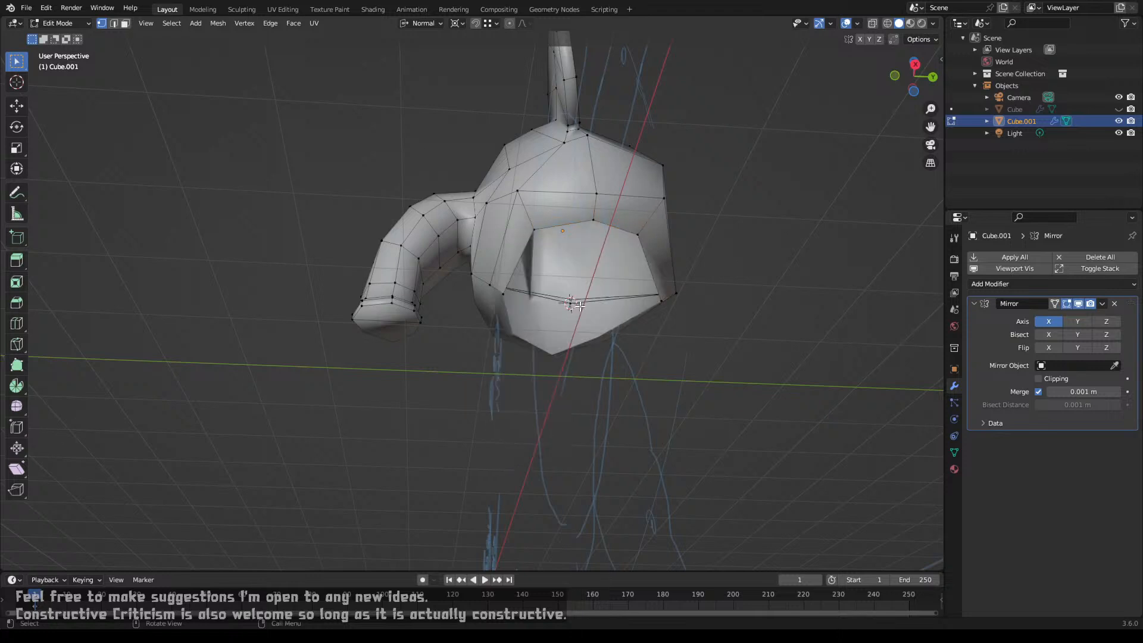
{"action": "key", "text": "x"}
{"action": "left_click", "coordinate": [577, 306]}
Step: Scale the opening's two outer corner vertices to 0.859 and slide them about 0.44 along its side edges
{"action": "middle_click_drag", "start_coordinate": [582, 294], "coordinate": [561, 272]}
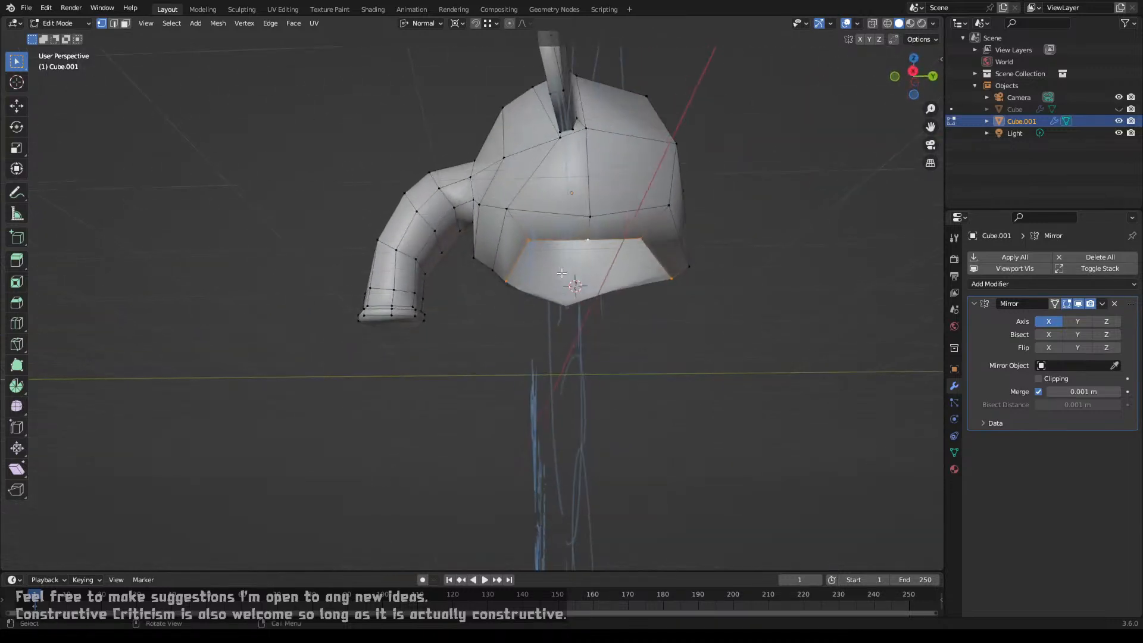
{"action": "left_click", "coordinate": [643, 236]}
{"action": "key", "text": "s"}
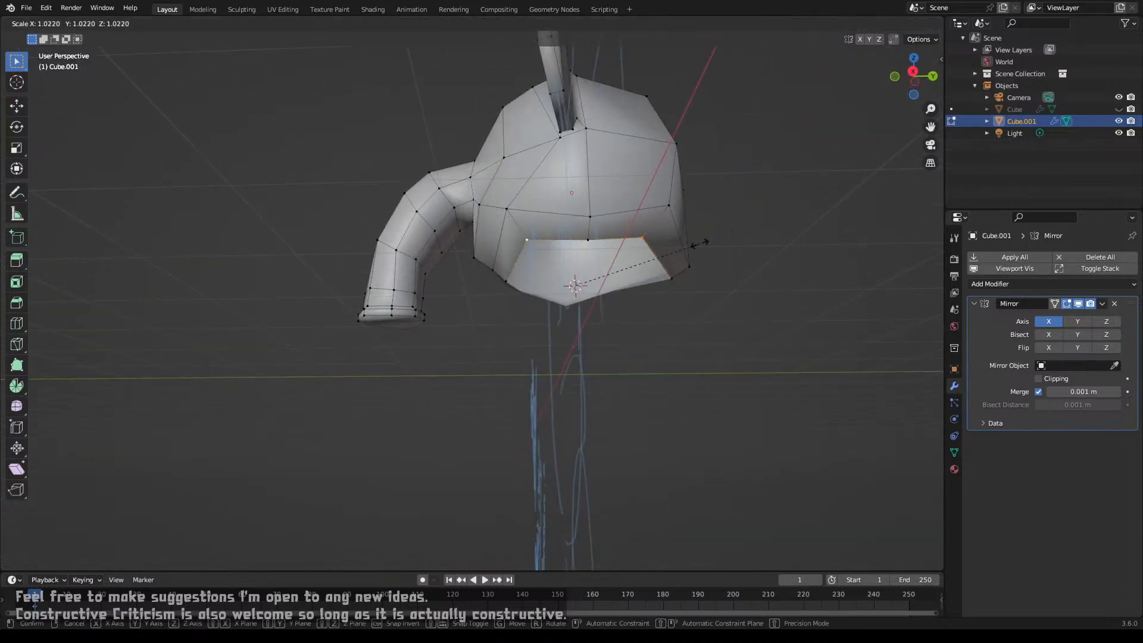
{"action": "left_click", "coordinate": [683, 254]}
{"action": "key", "text": "g"}
{"action": "key", "text": "g"}
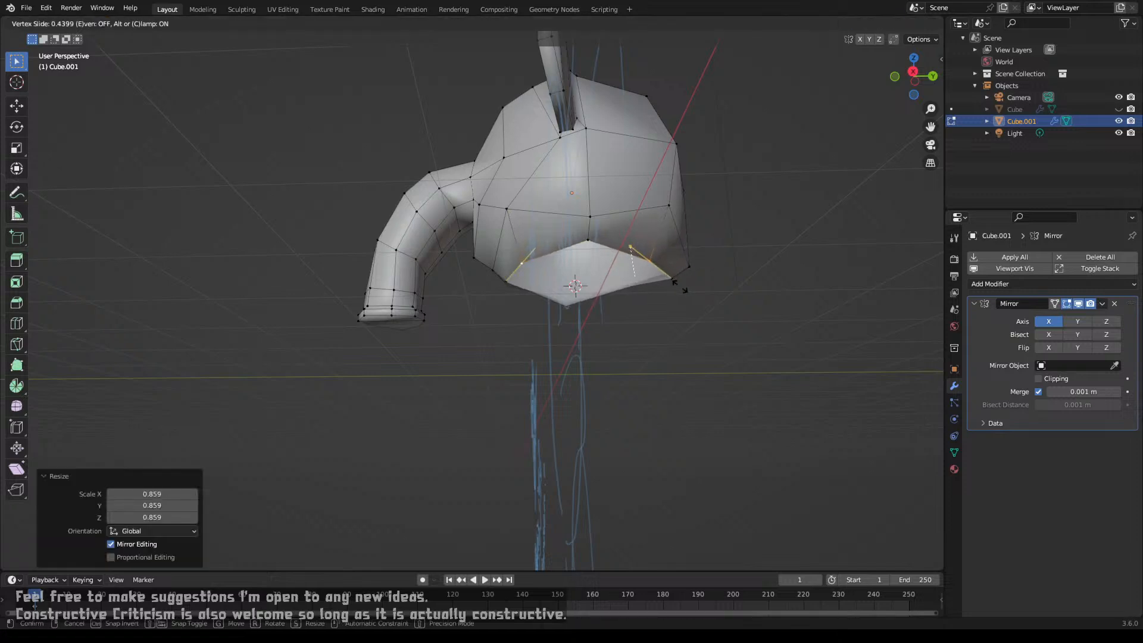
Step: Slide the side vertices of the head's bottom opening inward and shift the rim vertex about 0.21 m along Y
{"action": "left_click", "coordinate": [635, 293]}
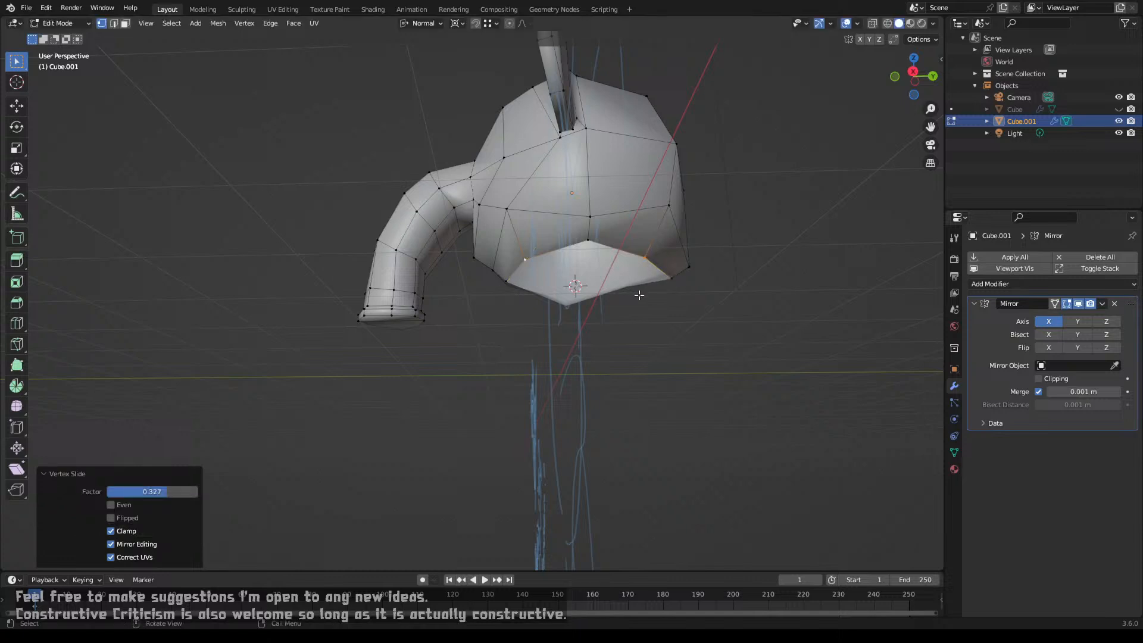
{"action": "middle_click_drag", "start_coordinate": [635, 294], "coordinate": [612, 252]}
{"action": "left_click", "coordinate": [508, 297]}
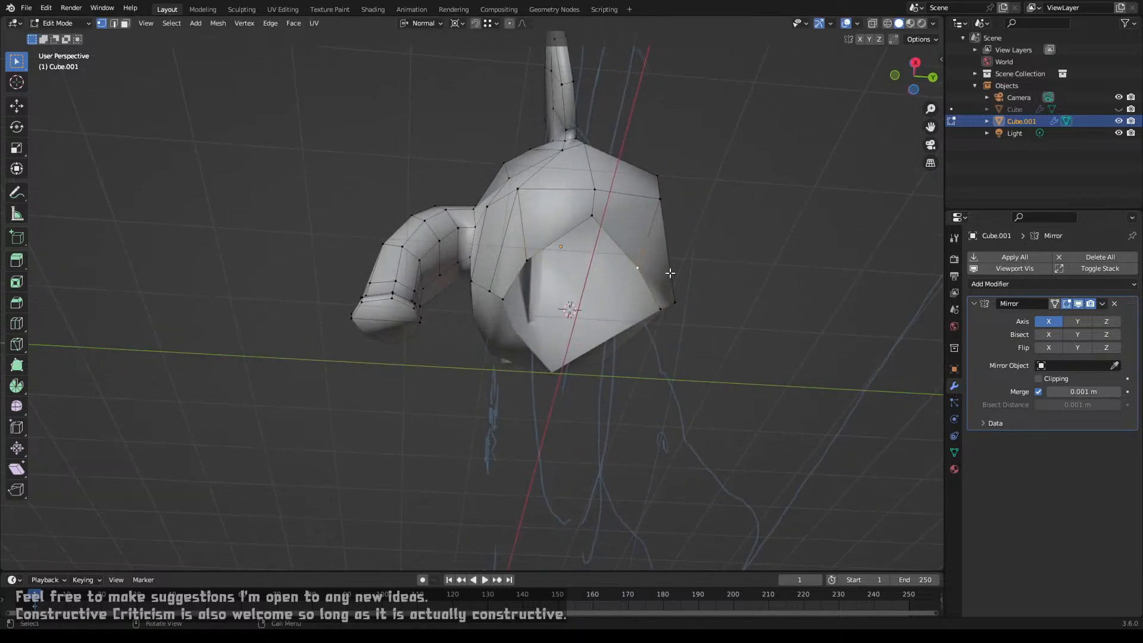
{"action": "key", "text": "g"}
{"action": "key", "text": "y"}
{"action": "key", "text": "y"}
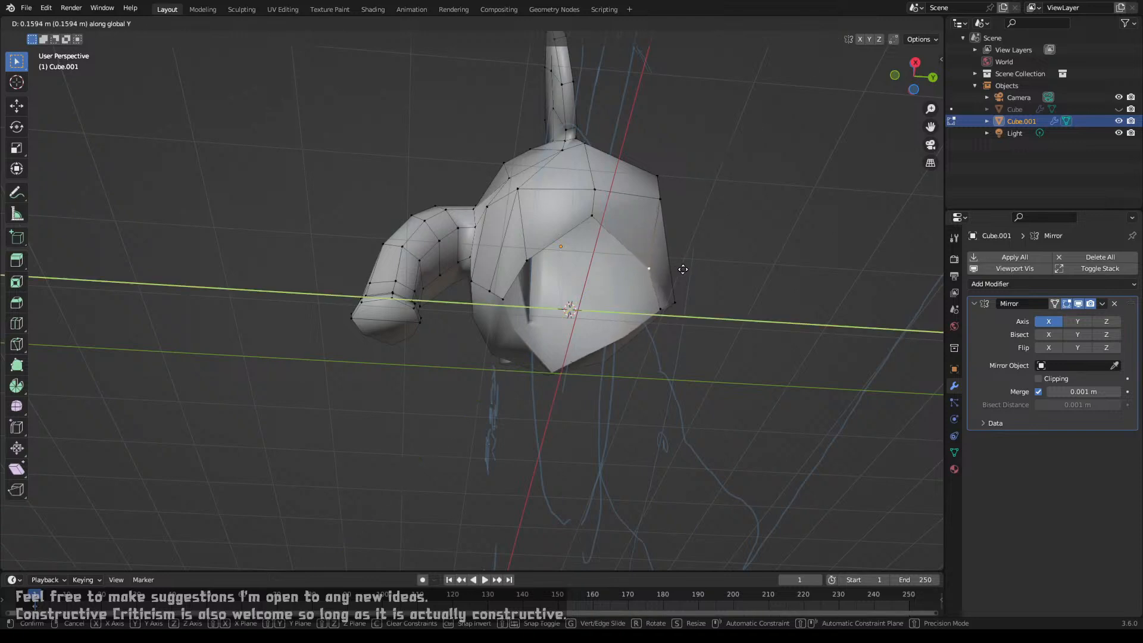
{"action": "left_click", "coordinate": [683, 269]}
Step: Adjust the opening's side rim vertex along X, first by about 0.18 m and again by about -0.20 m
{"action": "key", "text": "g"}
{"action": "key", "text": "x"}
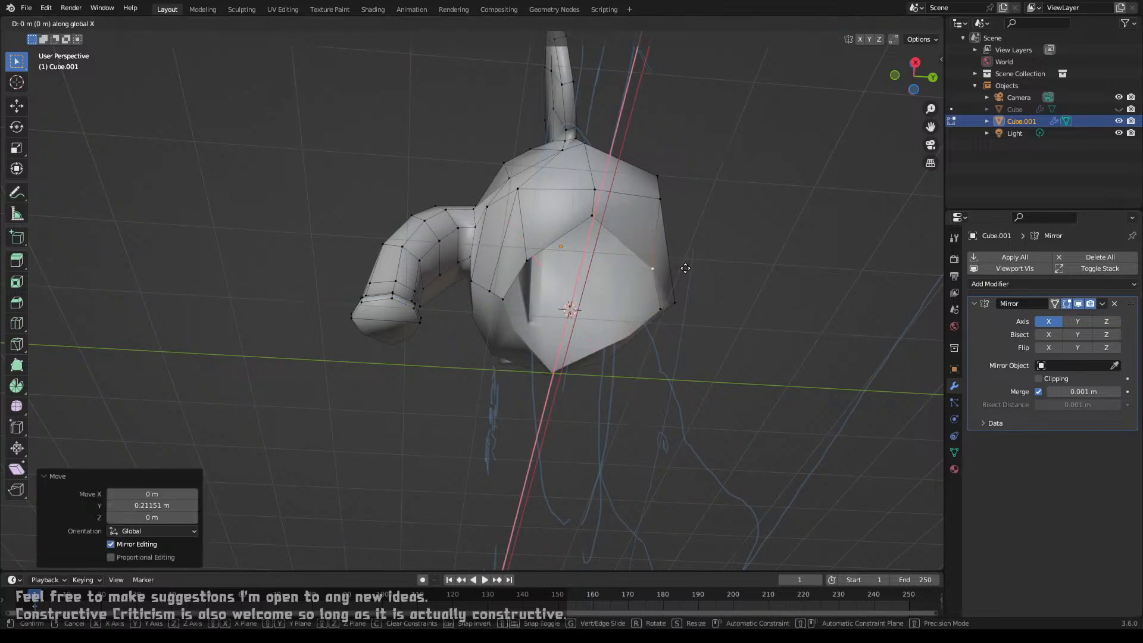
{"action": "left_click", "coordinate": [673, 258]}
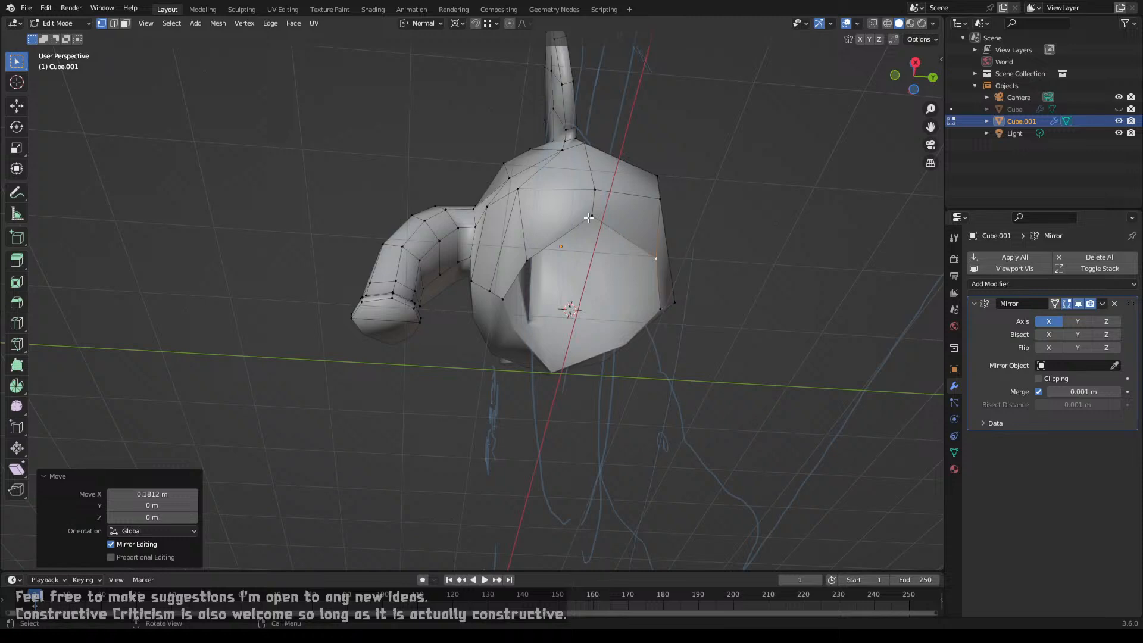
{"action": "middle_click_drag", "start_coordinate": [588, 218], "coordinate": [687, 275]}
{"action": "key", "text": "g"}
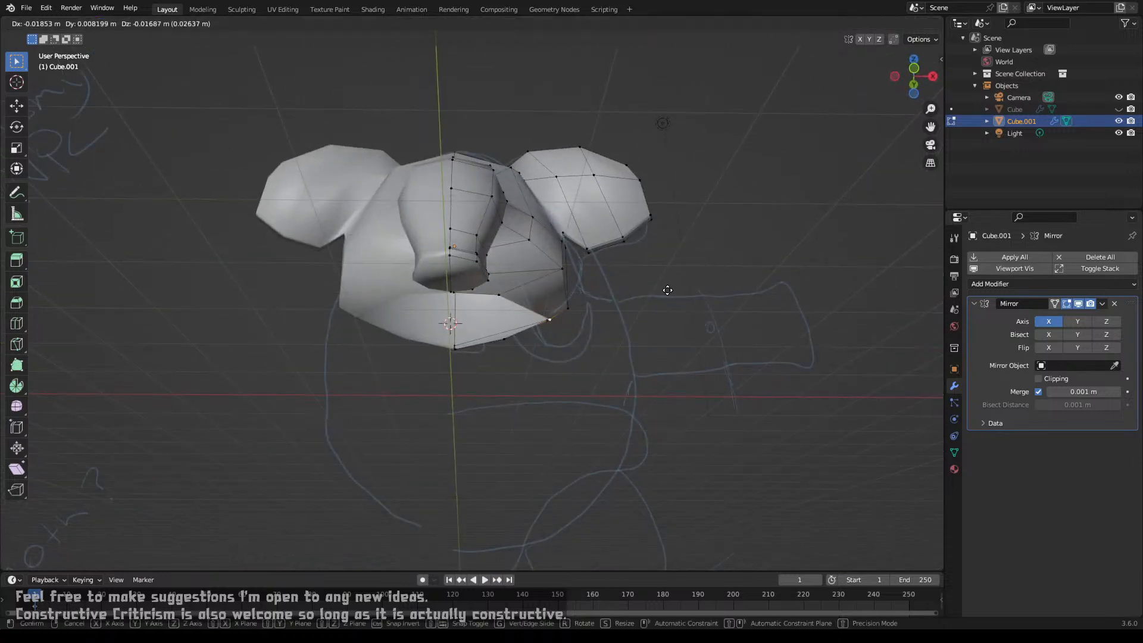
{"action": "key", "text": "x"}
{"action": "left_click", "coordinate": [655, 297]}
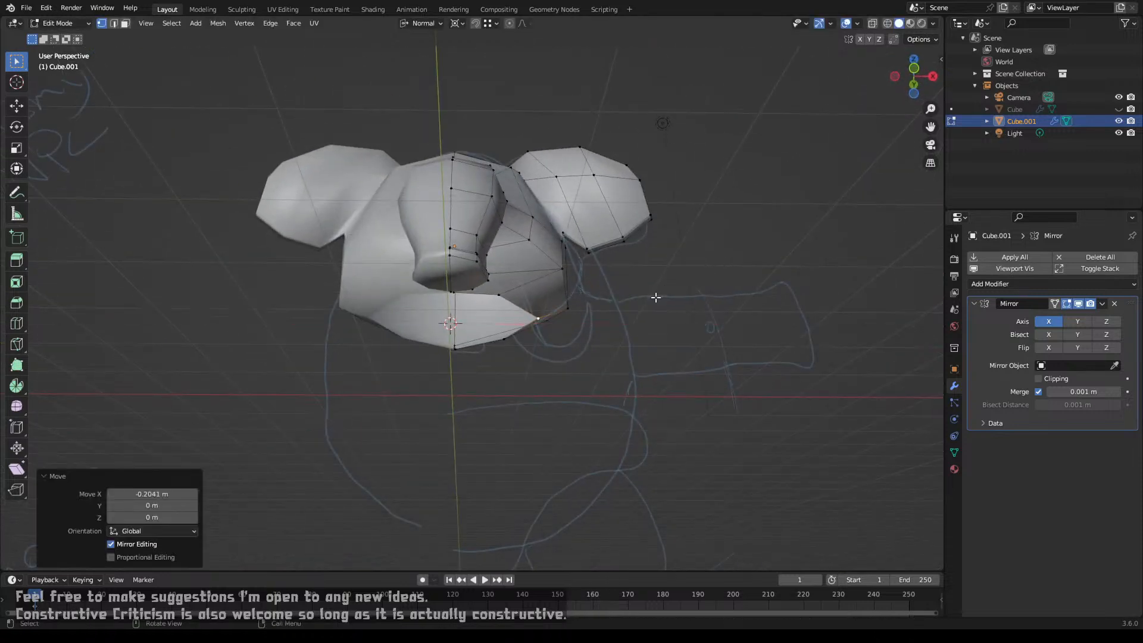
Step: Select the whole linked head mesh, raise it about 1.68 m along Z and return to Object Mode
{"action": "middle_click_drag", "start_coordinate": [655, 297], "coordinate": [561, 328]}
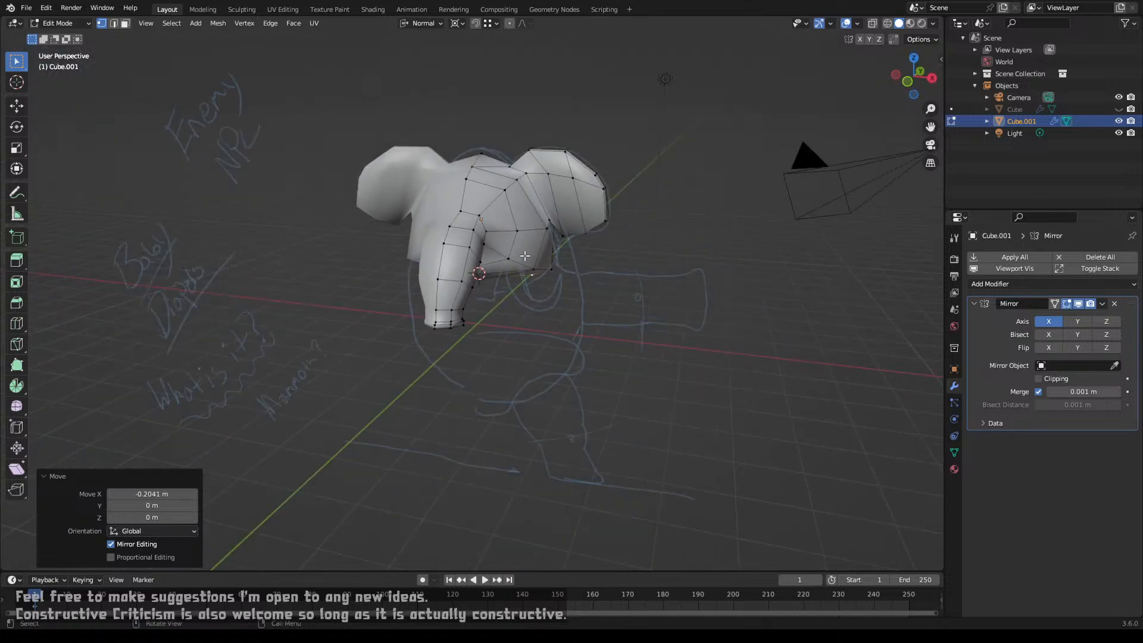
{"action": "key", "text": "l"}
{"action": "key", "text": "g"}
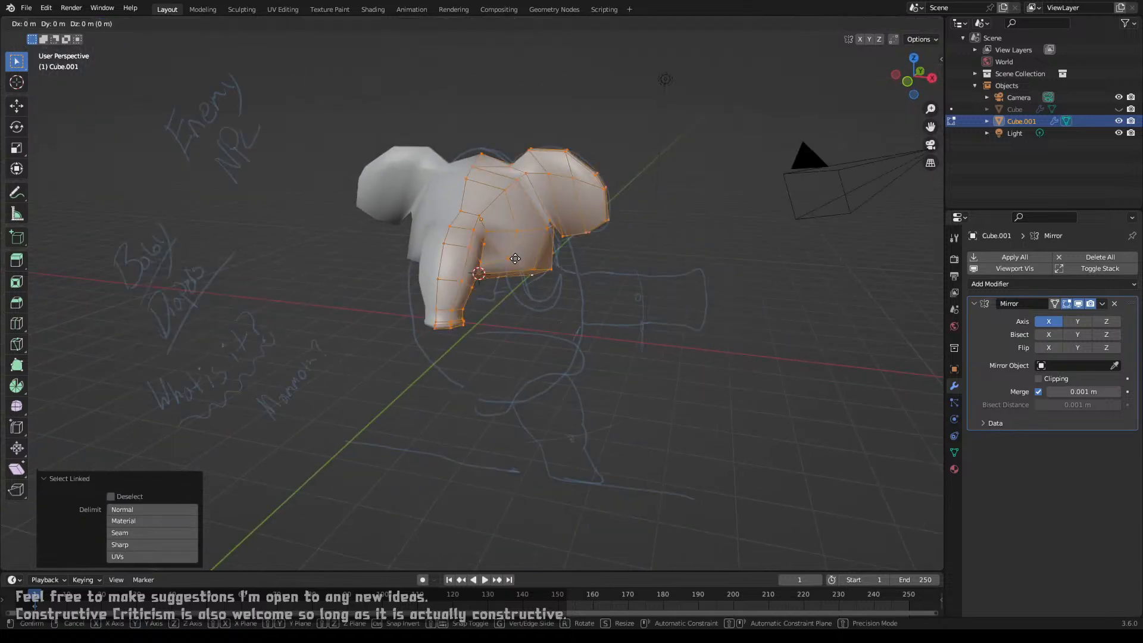
{"action": "key", "text": "z"}
{"action": "left_click", "coordinate": [516, 192]}
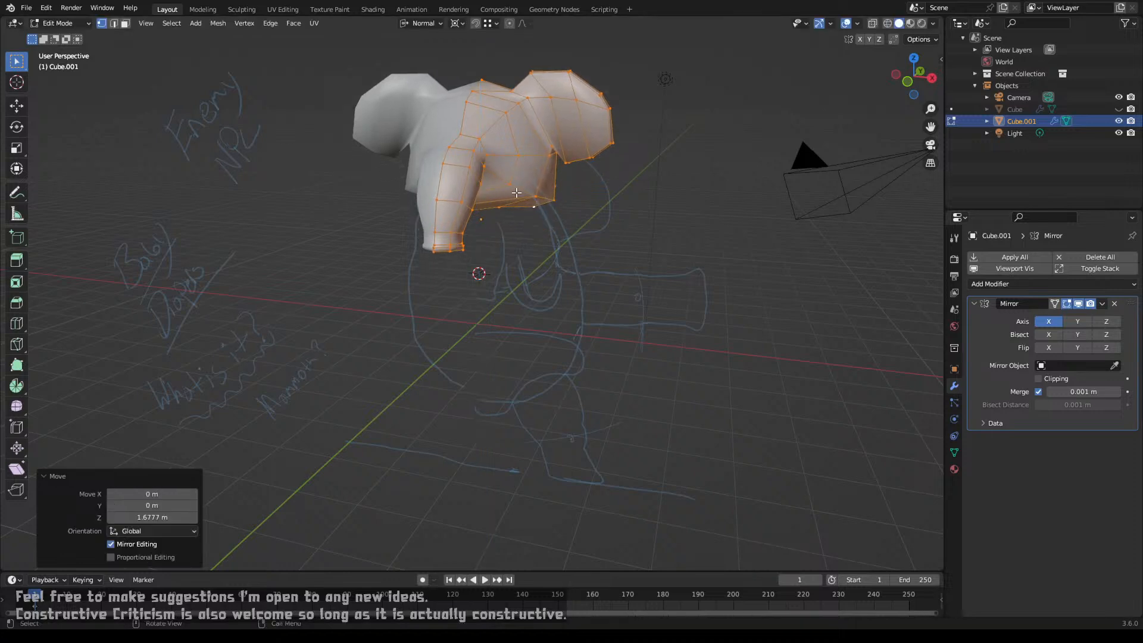
{"action": "key", "text": "Tab"}
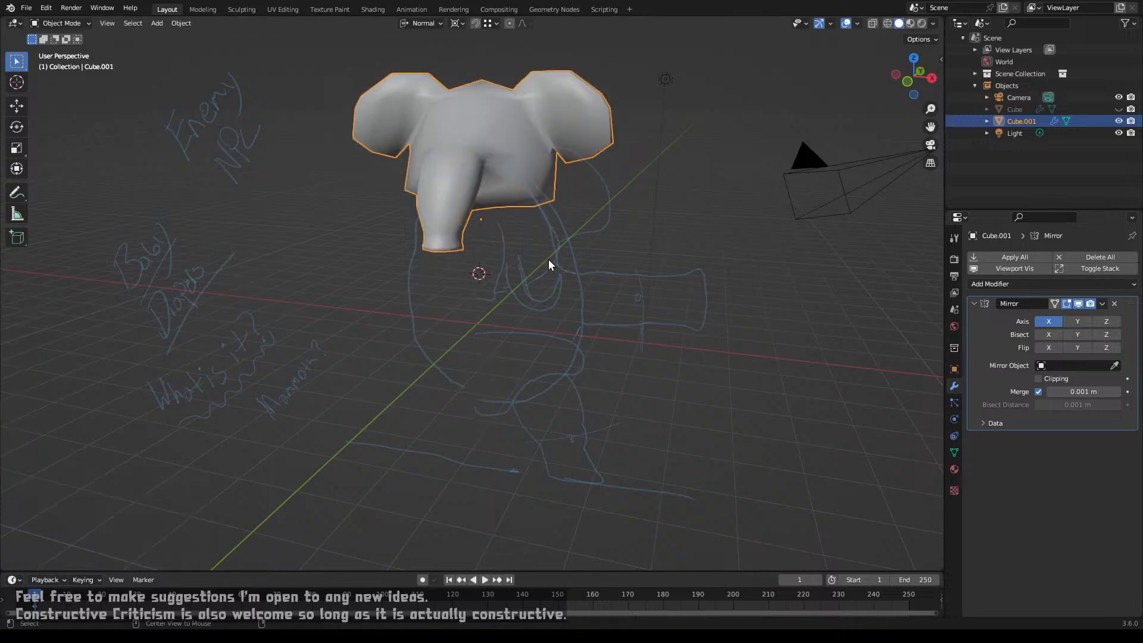
Step: Unhide the body object and join it with the head into one mesh object
{"action": "key", "text": "alt+h"}
{"action": "middle_click_drag", "start_coordinate": [547, 269], "coordinate": [585, 272]}
{"action": "key", "text": "Tab"}
{"action": "key", "text": "Tab"}
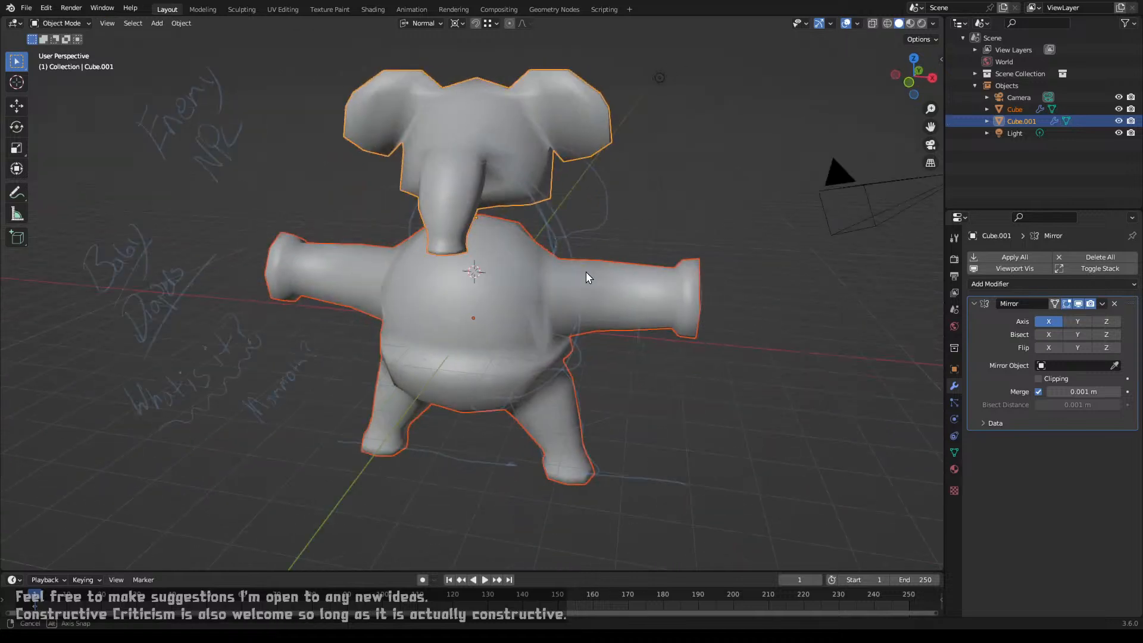
{"action": "key", "text": "ctrl+j"}
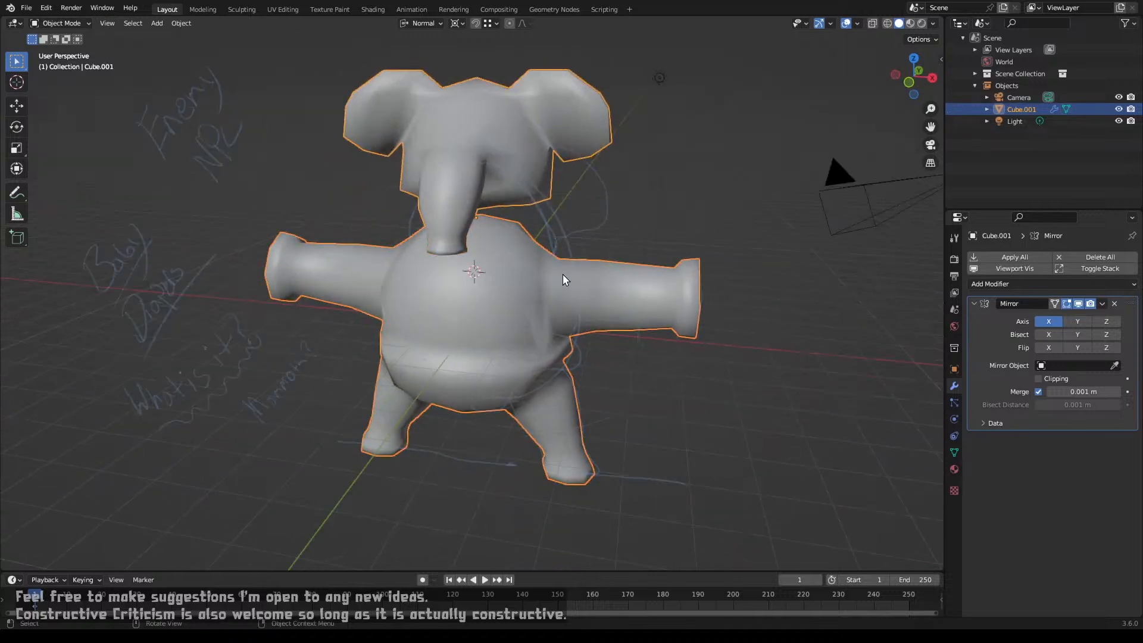
Step: Select the linked head geometry and move it about -1.54 m along Y and -0.15 m along Z in the right-side view
{"action": "key", "text": "Tab"}
{"action": "left_click", "coordinate": [538, 198]}
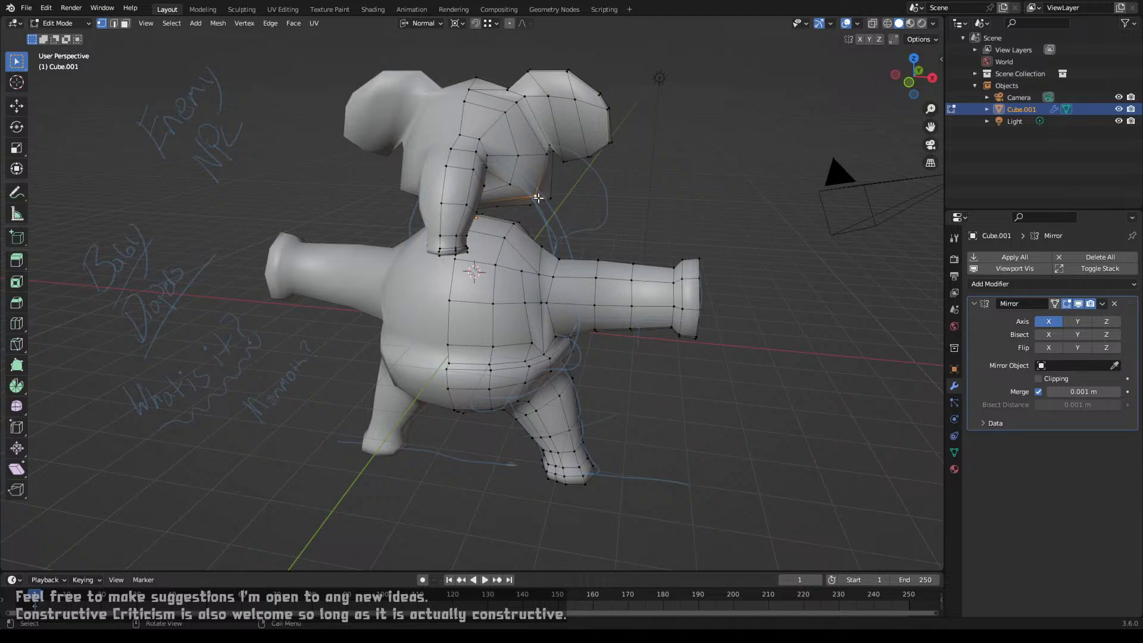
{"action": "middle_click_drag", "start_coordinate": [538, 197], "coordinate": [411, 277]}
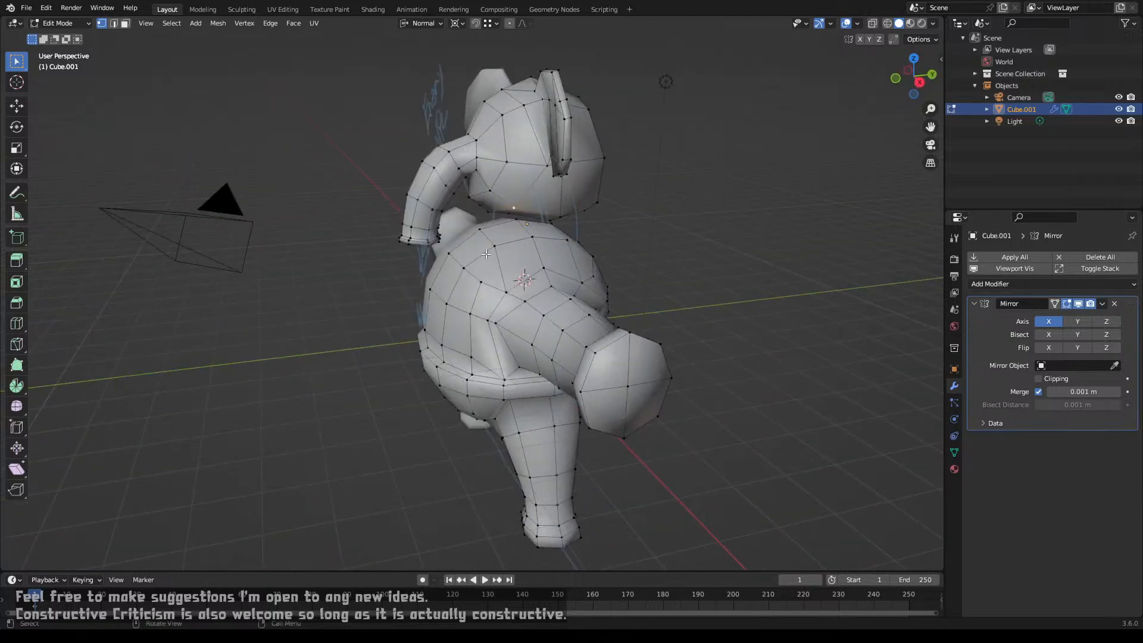
{"action": "key", "text": "l"}
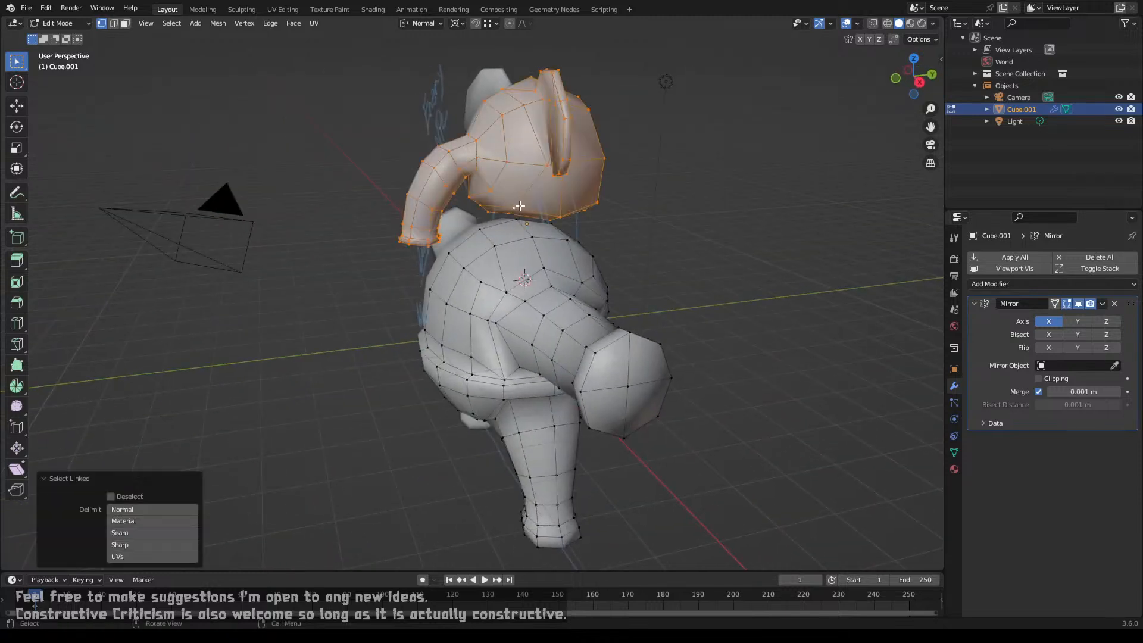
{"action": "key", "text": "KP_3"}
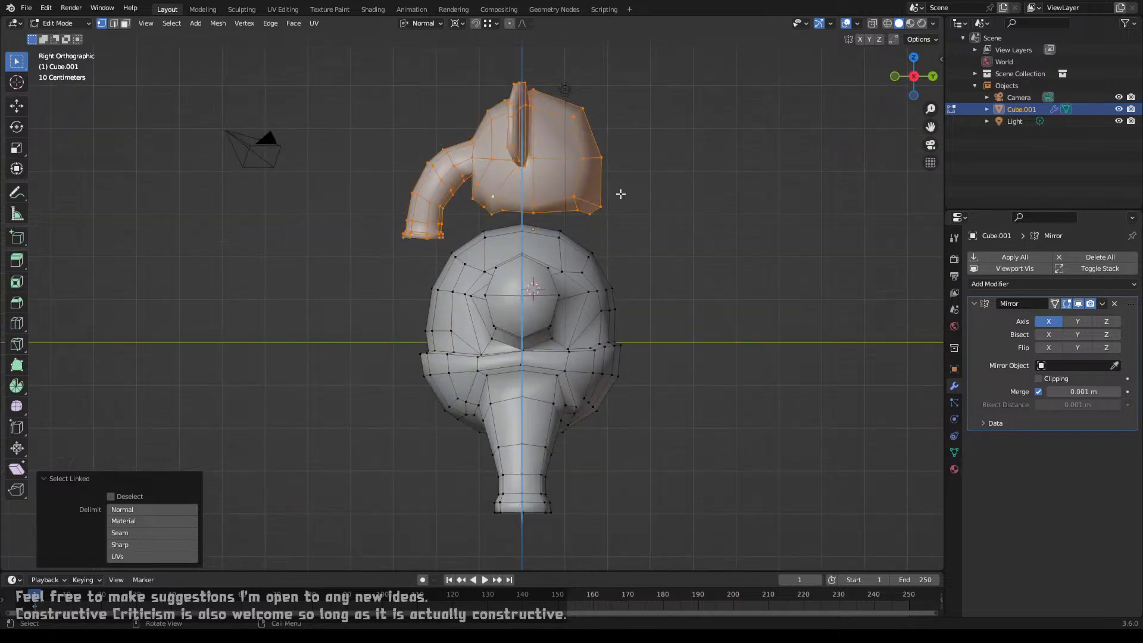
{"action": "key", "text": "g"}
{"action": "left_click", "coordinate": [543, 216]}
Step: Rotate the head by about -20.7° and shift it back over the body
{"action": "key", "text": "r"}
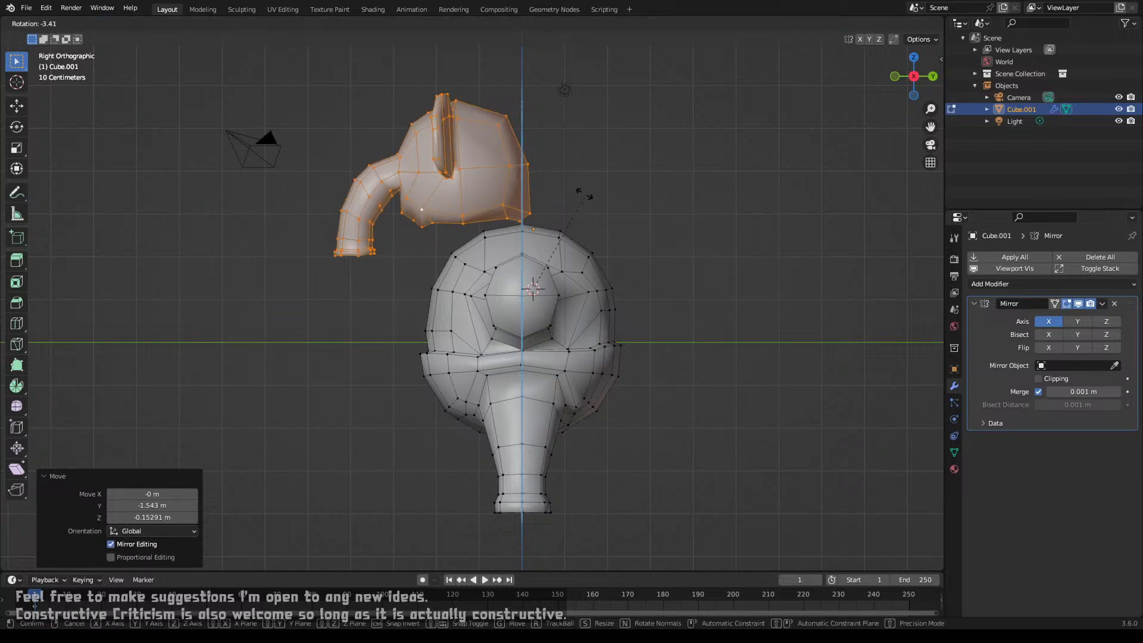
{"action": "left_click", "coordinate": [582, 178]}
{"action": "key", "text": "g"}
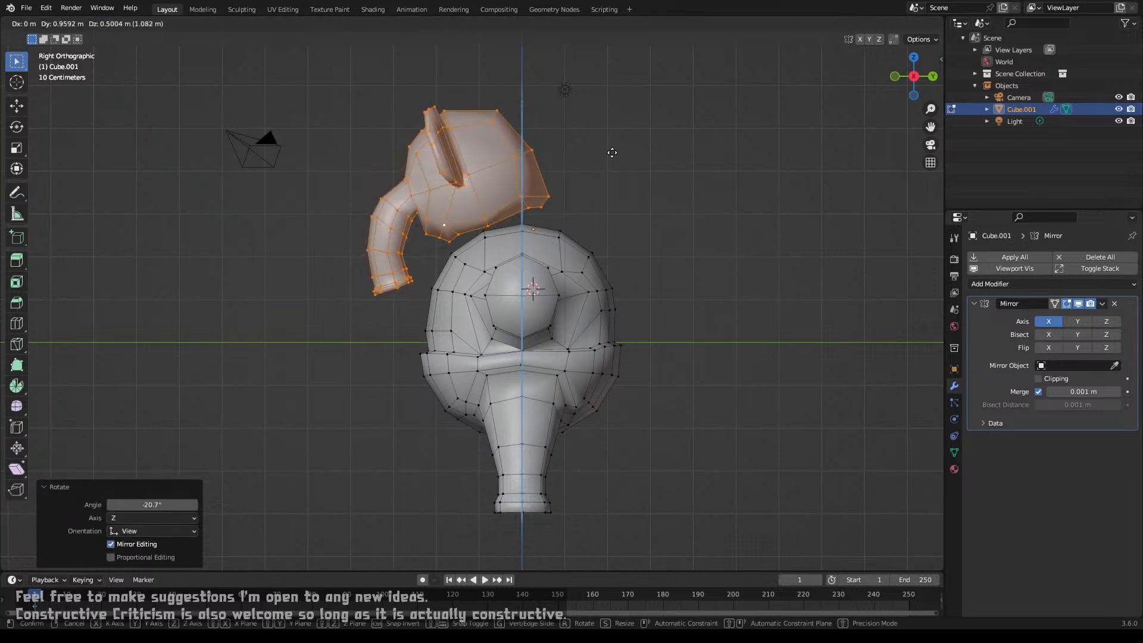
{"action": "left_click", "coordinate": [645, 149]}
Step: Rotate the head by about 22.1° and move it about -1.61 m along Y and -0.25 m along Z
{"action": "key", "text": "r"}
{"action": "left_click", "coordinate": [655, 199]}
{"action": "key", "text": "g"}
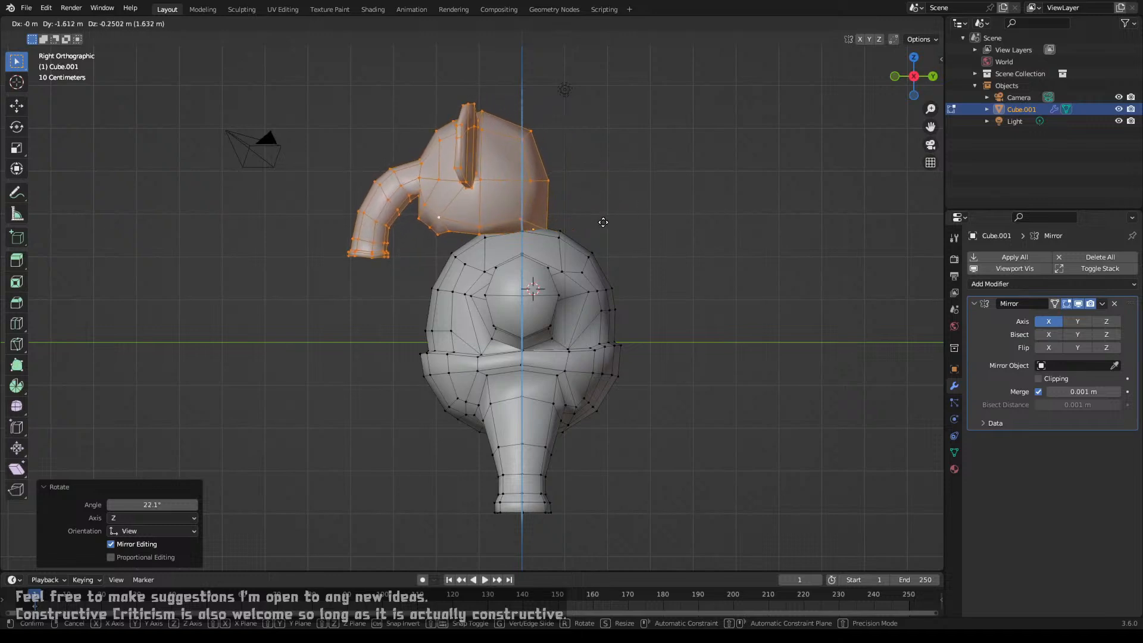
{"action": "left_click", "coordinate": [603, 222]}
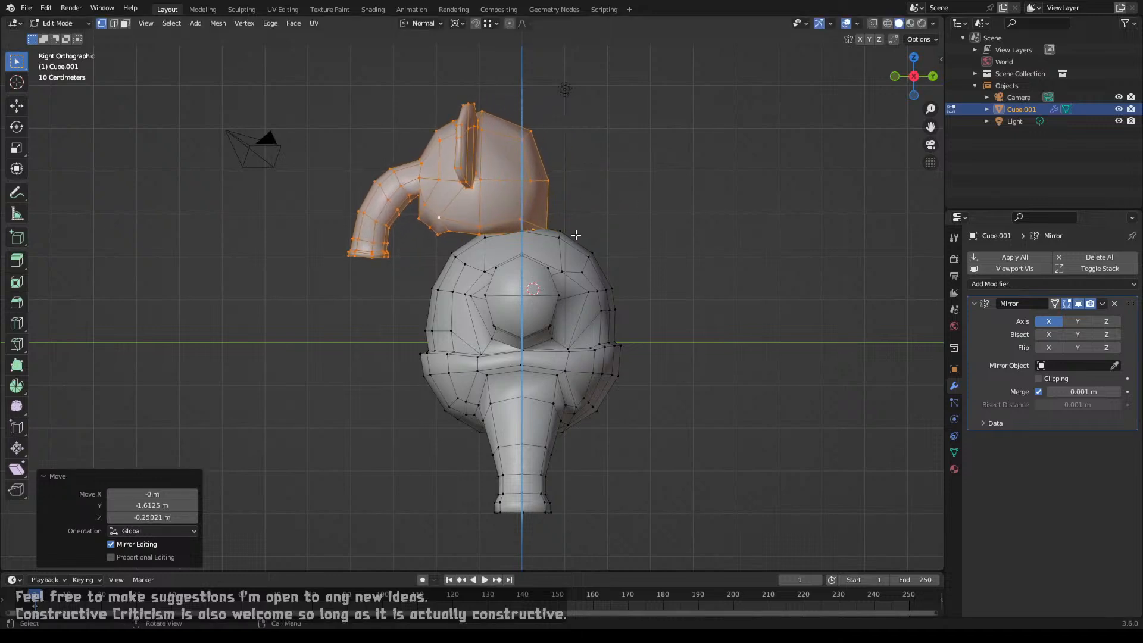
Step: Raise the head along Z to leave a neck gap above the body
{"action": "middle_click_drag", "start_coordinate": [479, 248], "coordinate": [548, 247]}
{"action": "middle_click_drag", "start_coordinate": [453, 233], "coordinate": [605, 344]}
{"action": "key", "text": "g"}
{"action": "key", "text": "z"}
{"action": "left_click", "coordinate": [491, 231]}
Step: Delete the geometry at the top of the body to open a neck hole
{"action": "left_click", "coordinate": [474, 234]}
{"action": "key", "text": "x"}
{"action": "left_click", "coordinate": [474, 234]}
Step: Snap the 3D cursor to the centre of the body's neck opening and scale the outer rim vertices to about 0.795
{"action": "scroll", "coordinate": [448, 255], "scroll_direction": "up", "scroll_amount": 4}
{"action": "left_click", "coordinate": [592, 308], "text": "shift"}
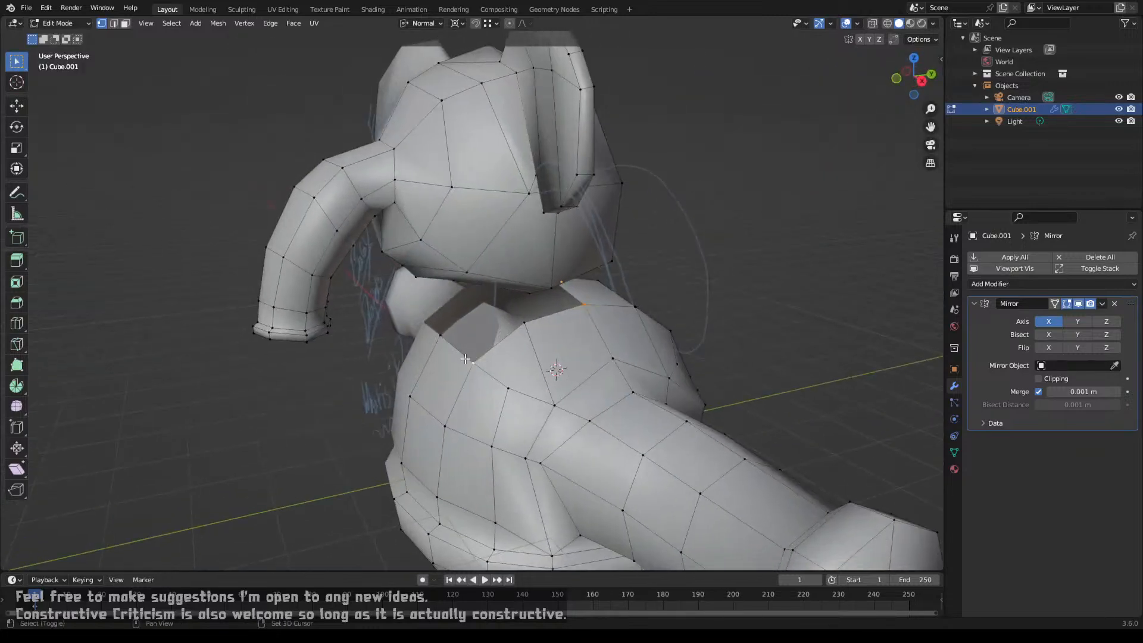
{"action": "left_click", "coordinate": [444, 345]}
{"action": "middle_click_drag", "start_coordinate": [452, 329], "coordinate": [449, 312]}
{"action": "left_click", "coordinate": [553, 285], "text": "shift"}
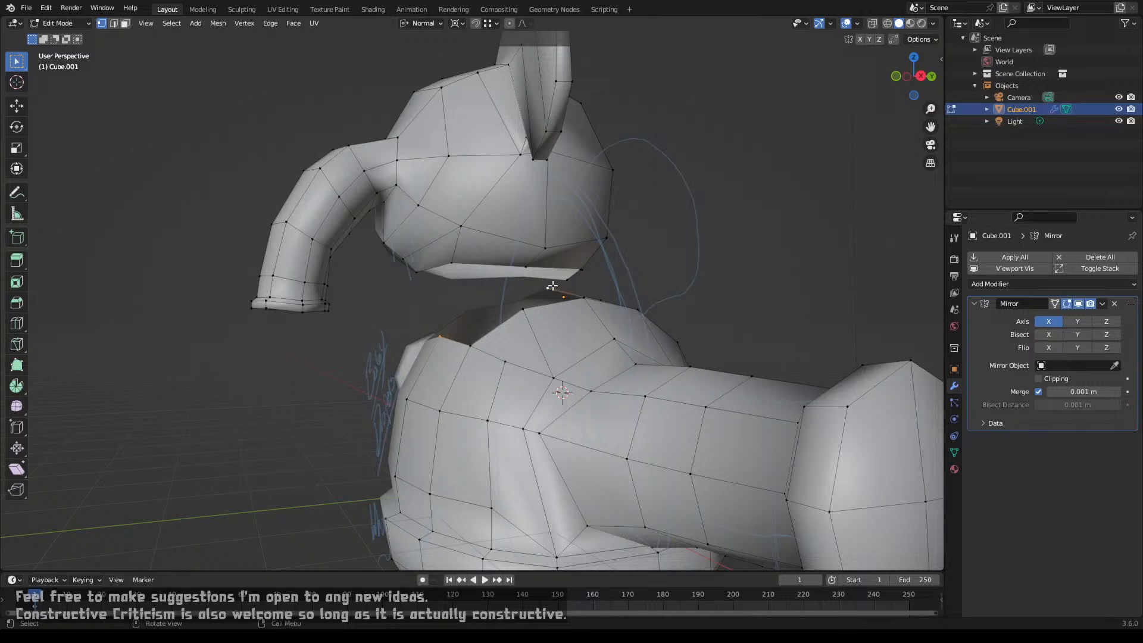
{"action": "key", "text": "shift+s"}
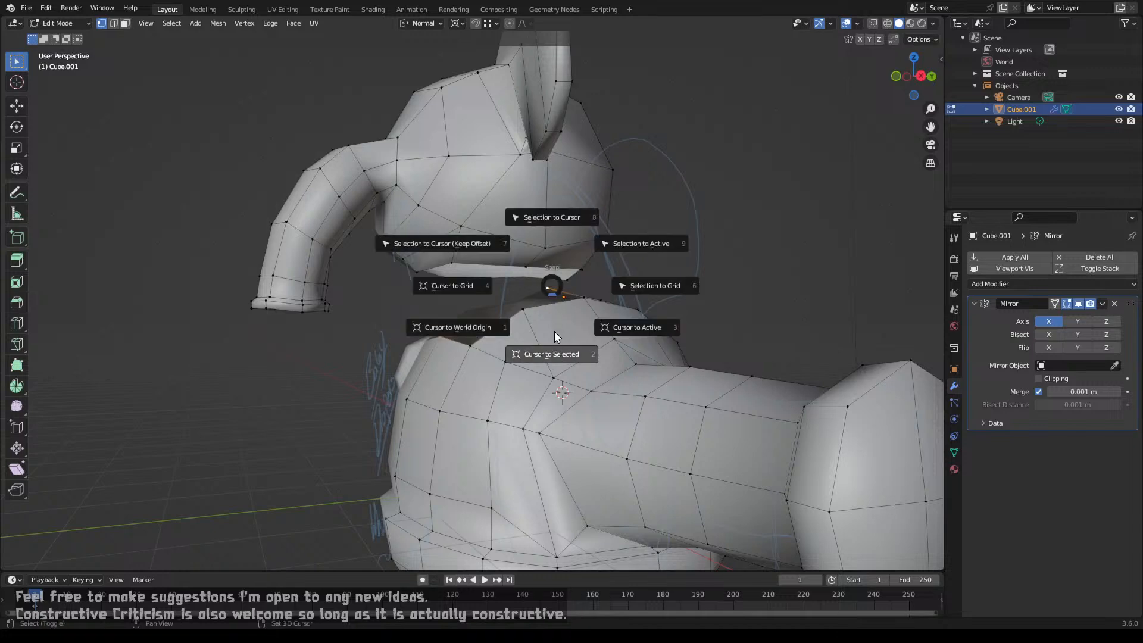
{"action": "left_click", "coordinate": [557, 353]}
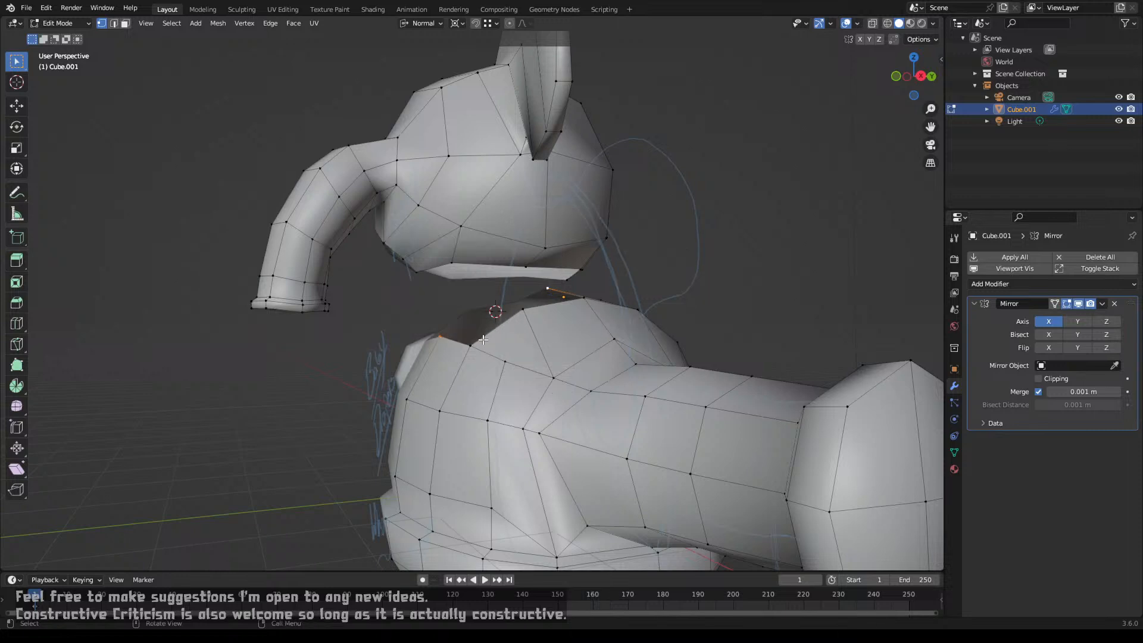
{"action": "key", "text": "s"}
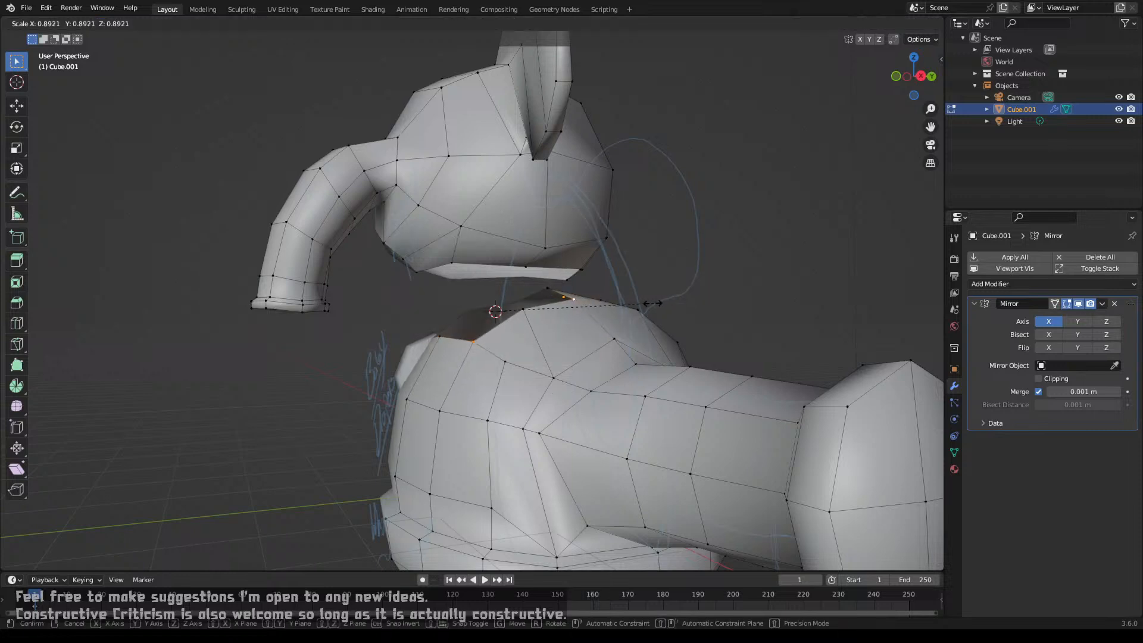
{"action": "left_click", "coordinate": [634, 305]}
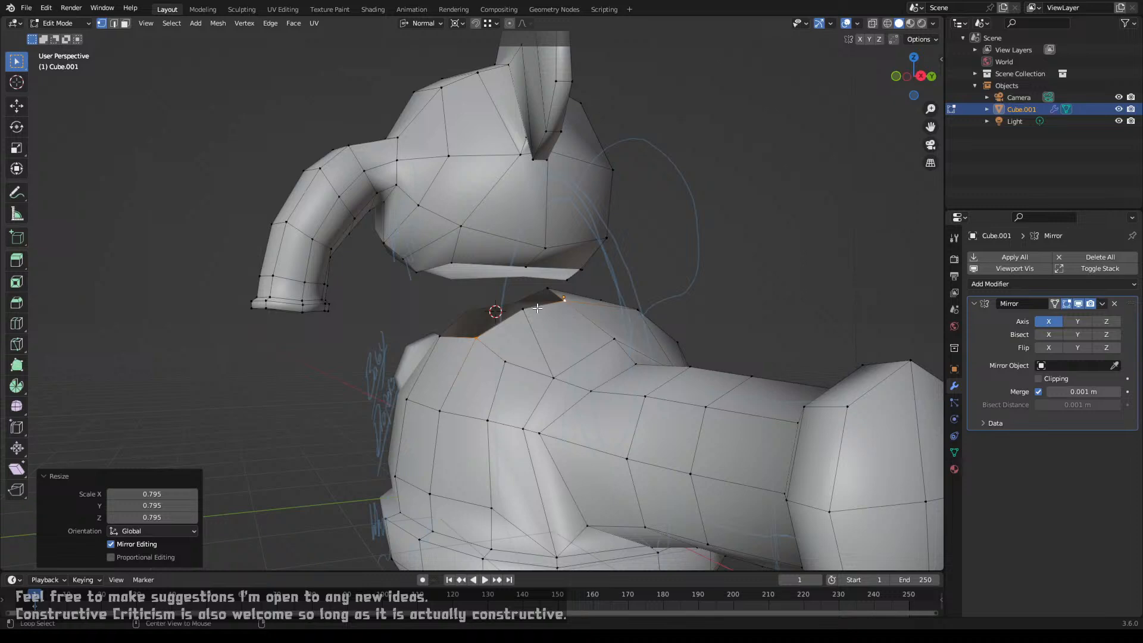
Step: Flatten the body's neck rim to about 0.234 along its normal Z and delete the face covering the opening
{"action": "left_click", "coordinate": [614, 311]}
{"action": "key", "text": "s"}
{"action": "key", "text": "z"}
{"action": "key", "text": "z"}
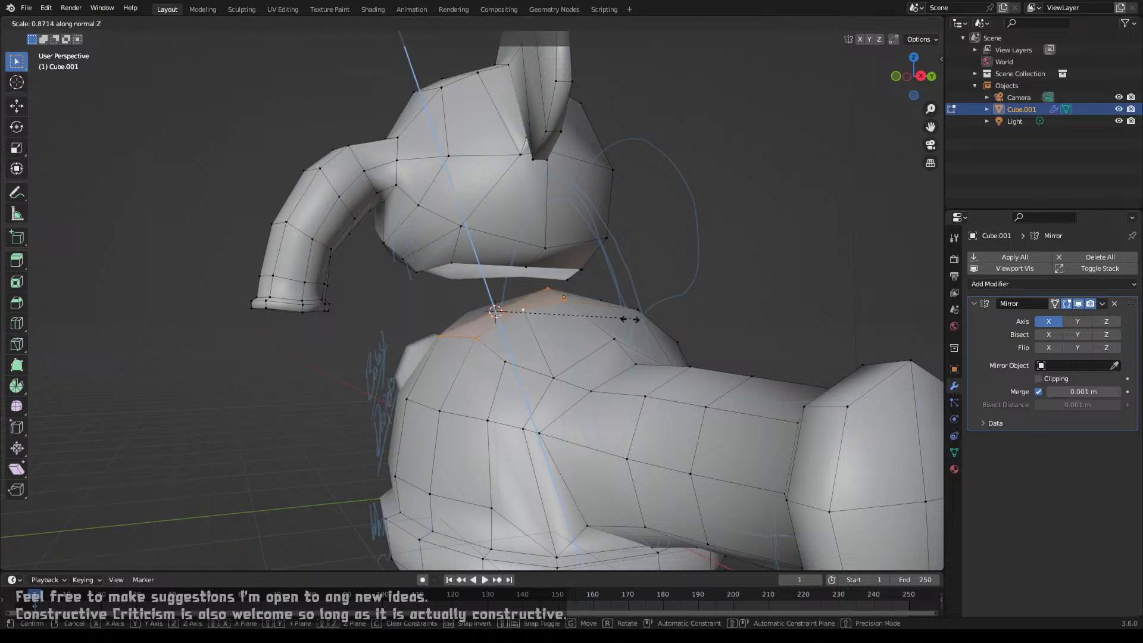
{"action": "left_click", "coordinate": [533, 318]}
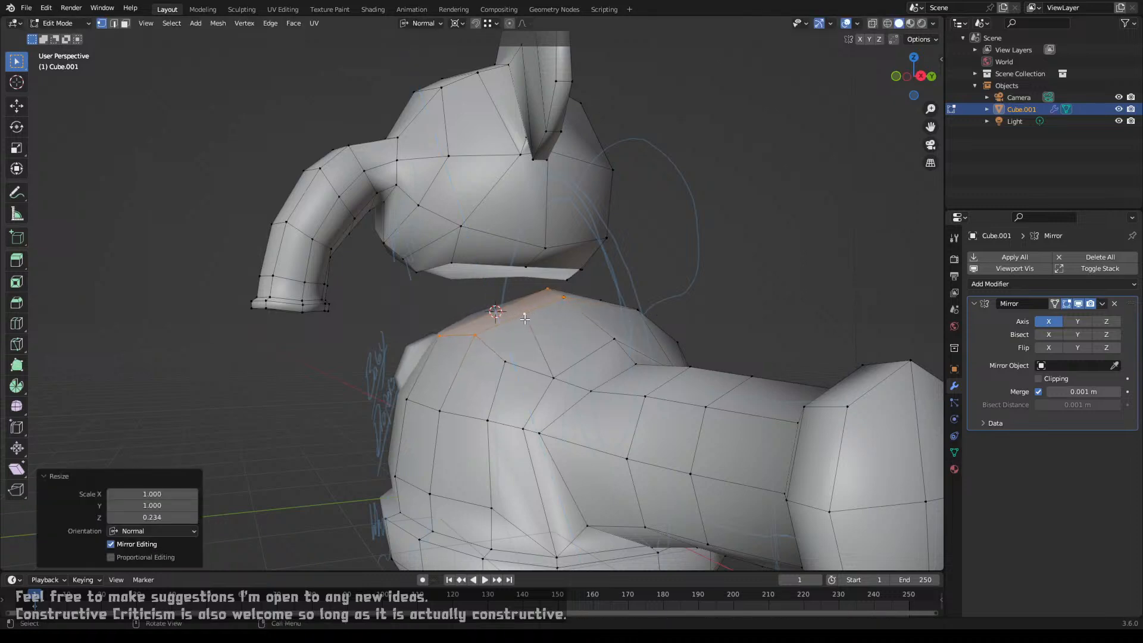
{"action": "key", "text": "x"}
{"action": "left_click", "coordinate": [517, 348]}
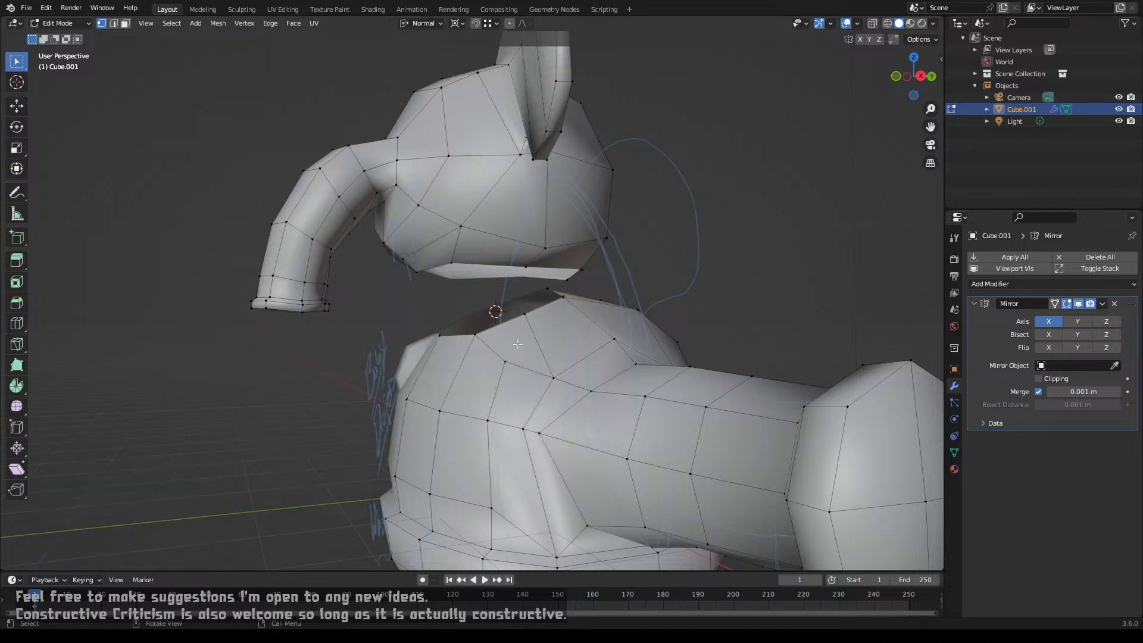
Step: Fill faces along the side of the neck between the head's lower rim and the body's neck rim
{"action": "middle_click_drag", "start_coordinate": [567, 298], "coordinate": [546, 276]}
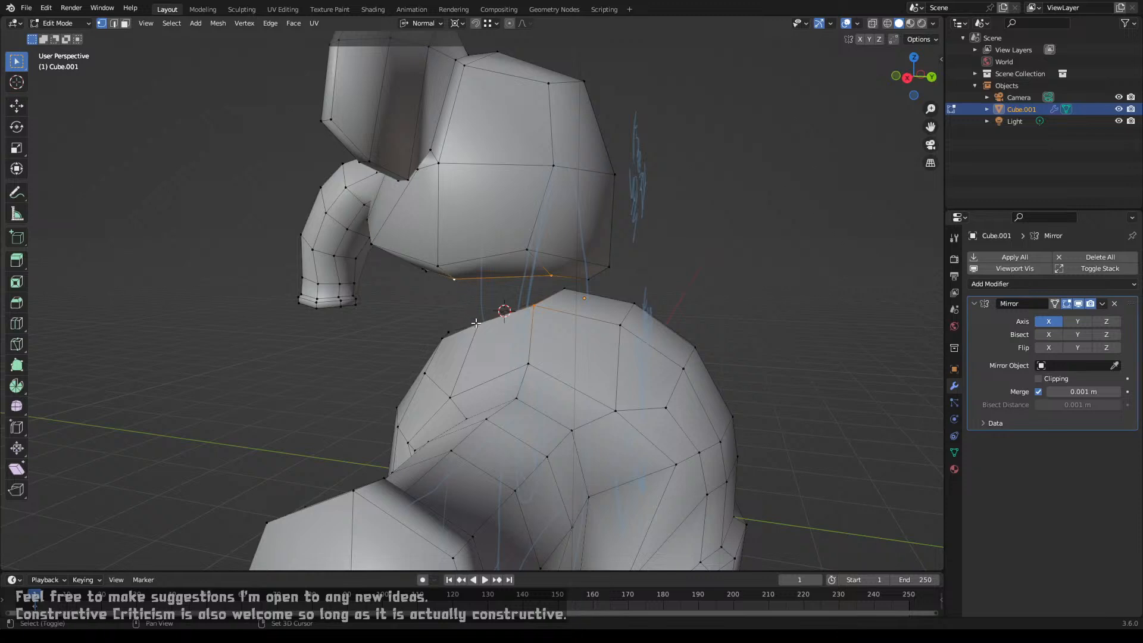
{"action": "middle_click_drag", "start_coordinate": [477, 324], "coordinate": [522, 316]}
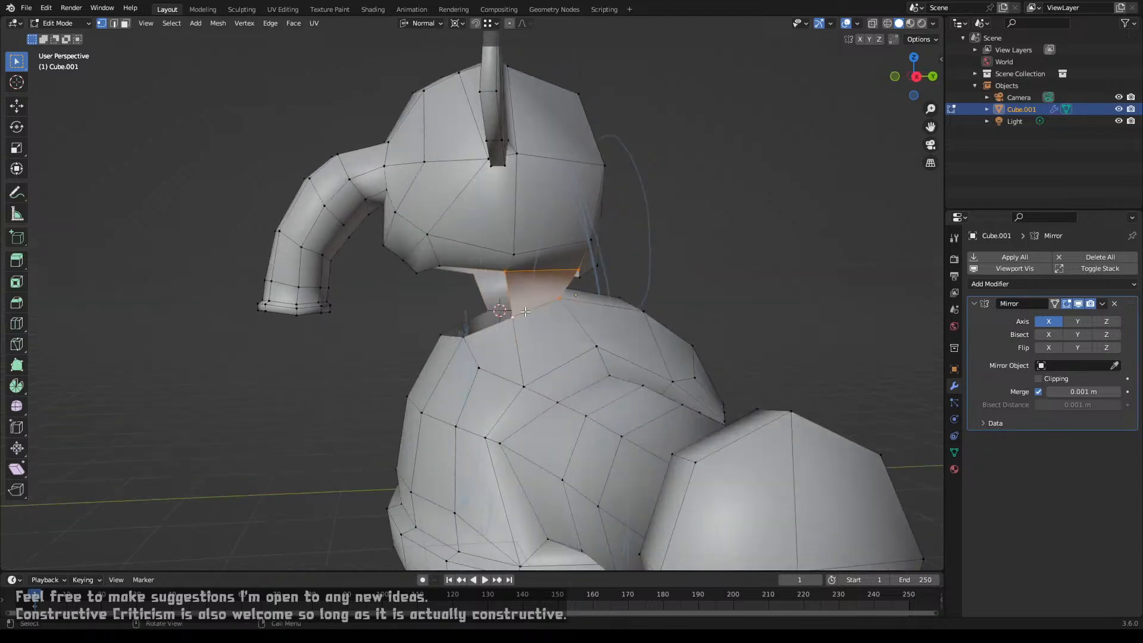
{"action": "key", "text": "2"}
{"action": "left_click", "coordinate": [512, 297]}
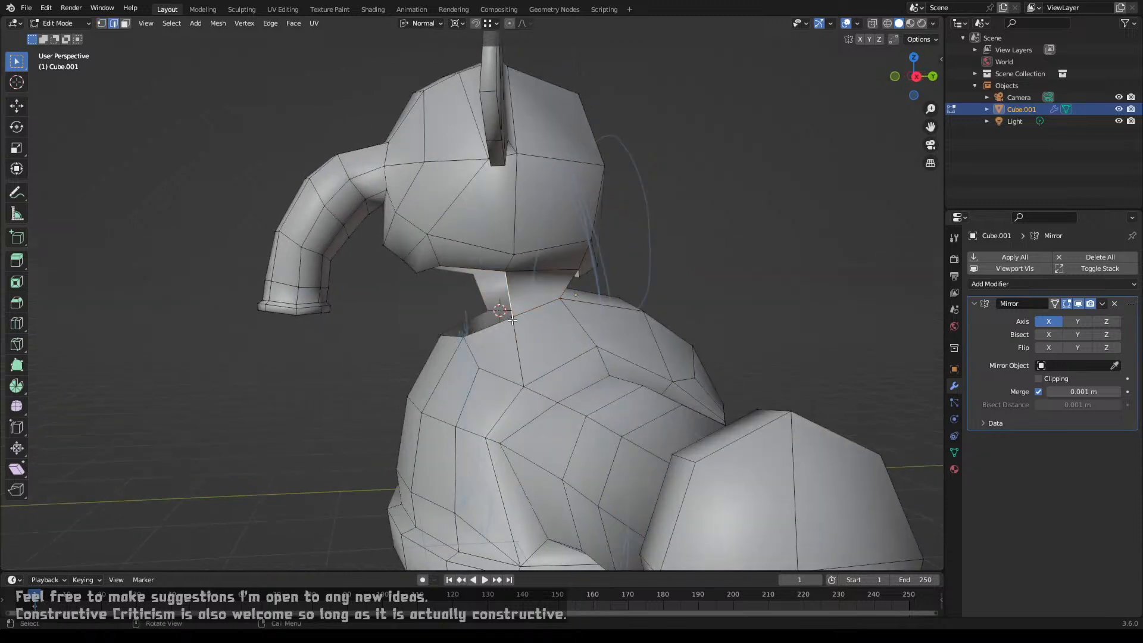
{"action": "key", "text": "f"}
{"action": "key", "text": "f"}
Step: Fill the back of the neck between head and body, starting from the side face's rear edge
{"action": "middle_click_drag", "start_coordinate": [513, 320], "coordinate": [839, 330]}
{"action": "left_click", "coordinate": [432, 286]}
{"action": "key", "text": "f"}
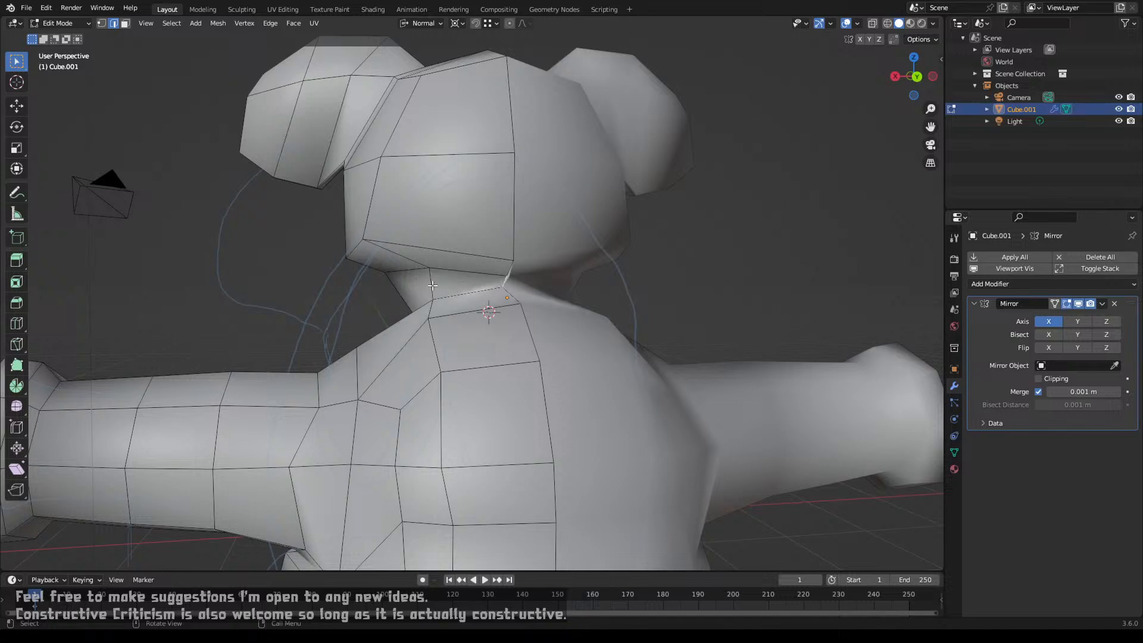
{"action": "mouse_move", "coordinate": [432, 285]}
{"action": "middle_mouse_down"}
{"action": "mouse_move", "coordinate": [471, 296]}
{"action": "mouse_move", "coordinate": [431, 283]}
{"action": "middle_mouse_up"}
{"action": "scroll", "coordinate": [431, 283], "scroll_direction": "up", "scroll_amount": 3}
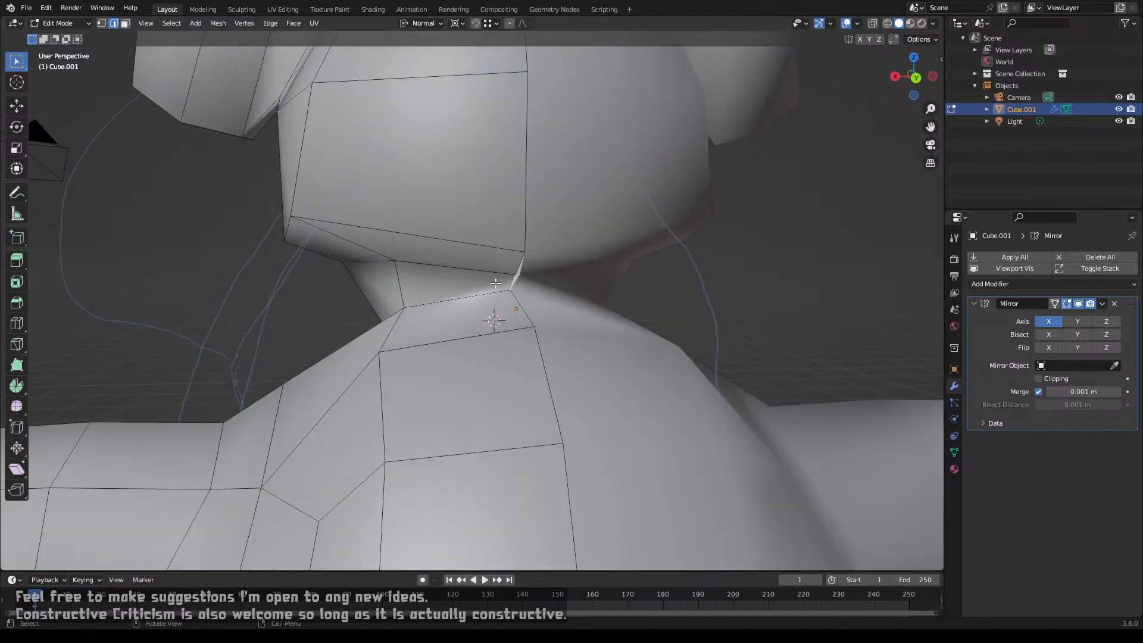
{"action": "key", "text": "1"}
{"action": "key", "text": "g"}
{"action": "key", "text": "x"}
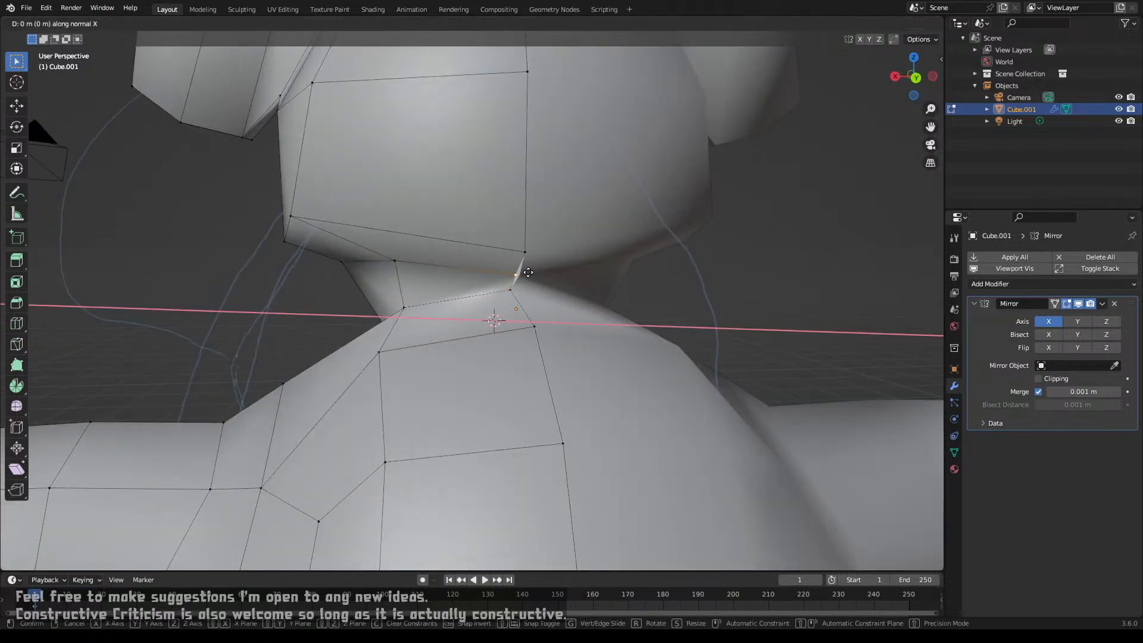
{"action": "key", "text": "x"}
{"action": "right_click", "coordinate": [688, 296]}
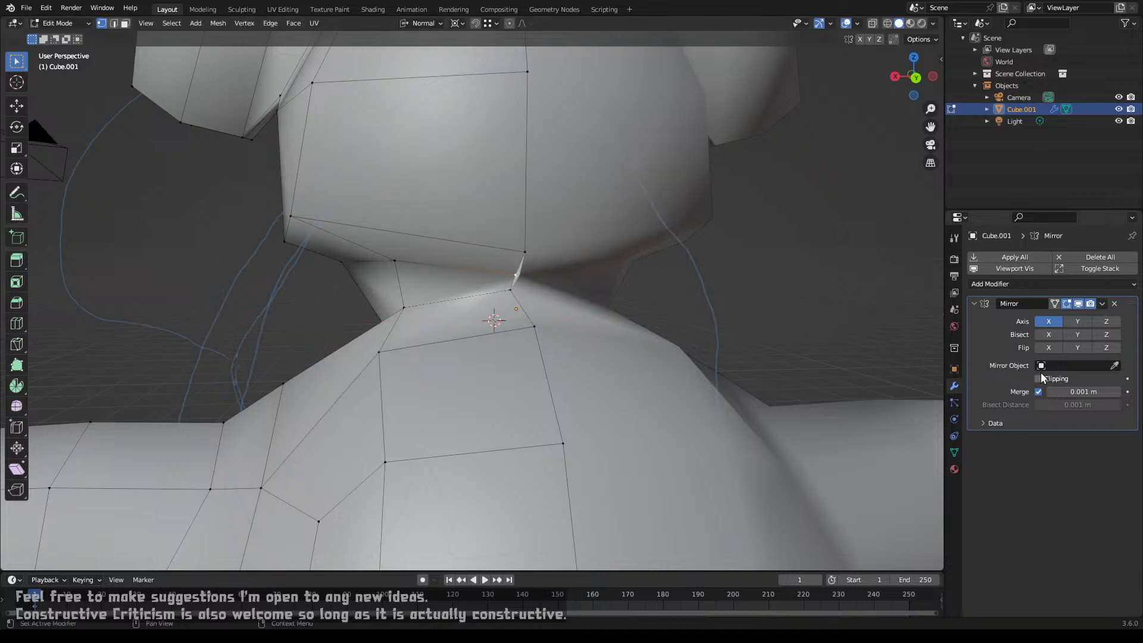
Step: Enable Clipping on the Mirror modifier and move the head rim's rear centre vertex along X onto the mirror plane
{"action": "key", "text": "g"}
{"action": "key", "text": "x"}
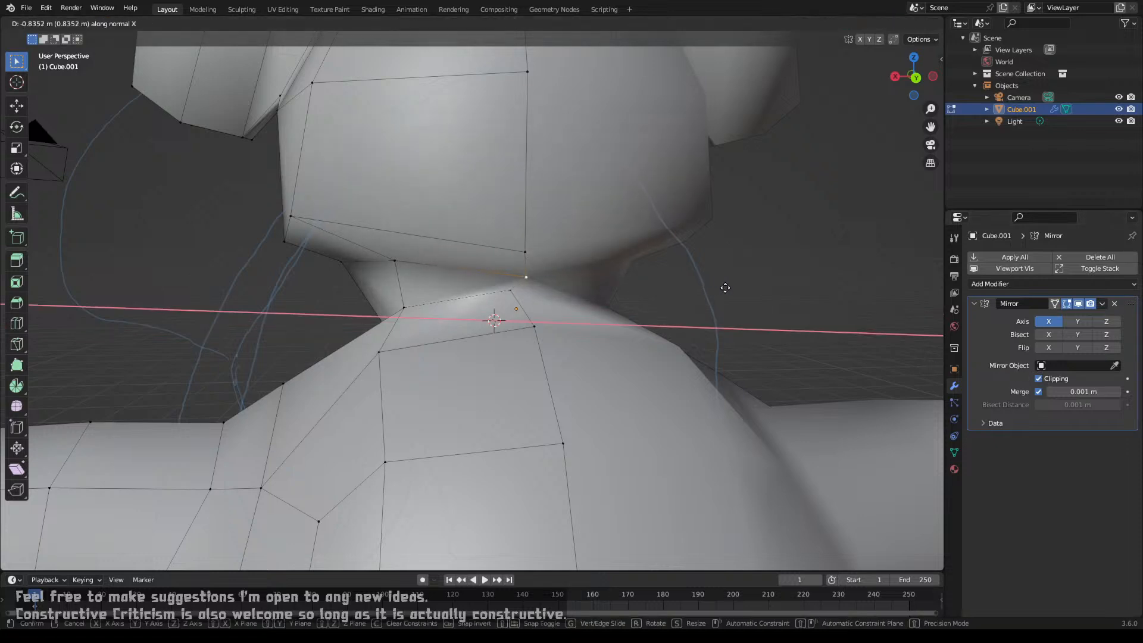
{"action": "key", "text": "x"}
{"action": "left_click", "coordinate": [813, 281]}
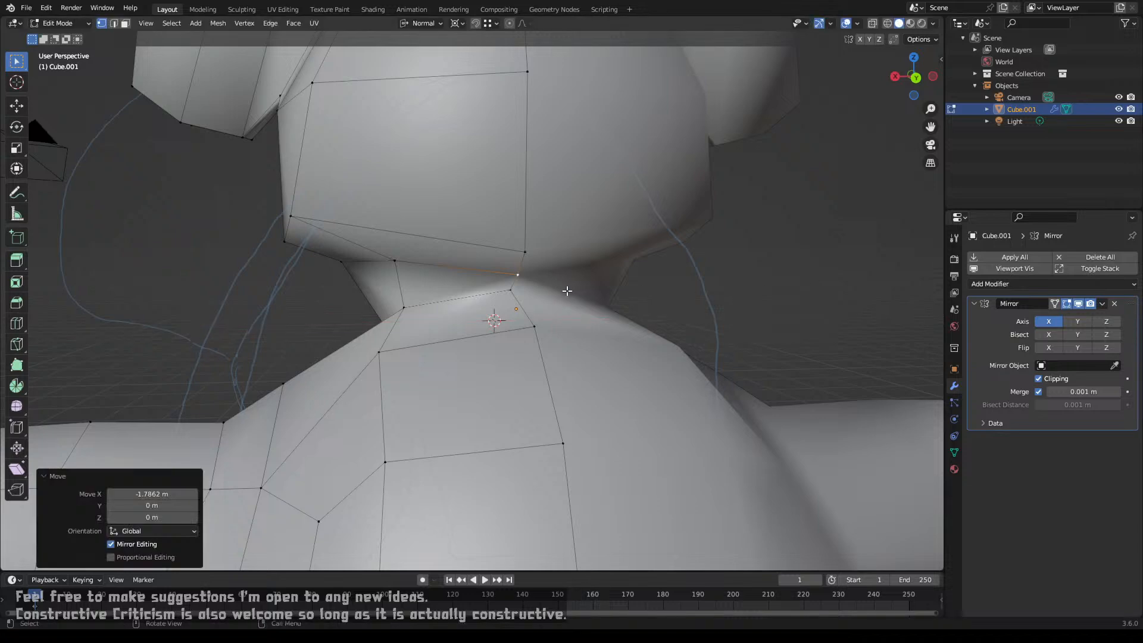
Step: Vertex-slide the body neck rim's rear centre vertex and the seam vertex below it down the upper back
{"action": "middle_click_drag", "start_coordinate": [568, 291], "coordinate": [597, 291]}
{"action": "left_click", "coordinate": [588, 287]}
{"action": "key", "text": "g"}
{"action": "key", "text": "g"}
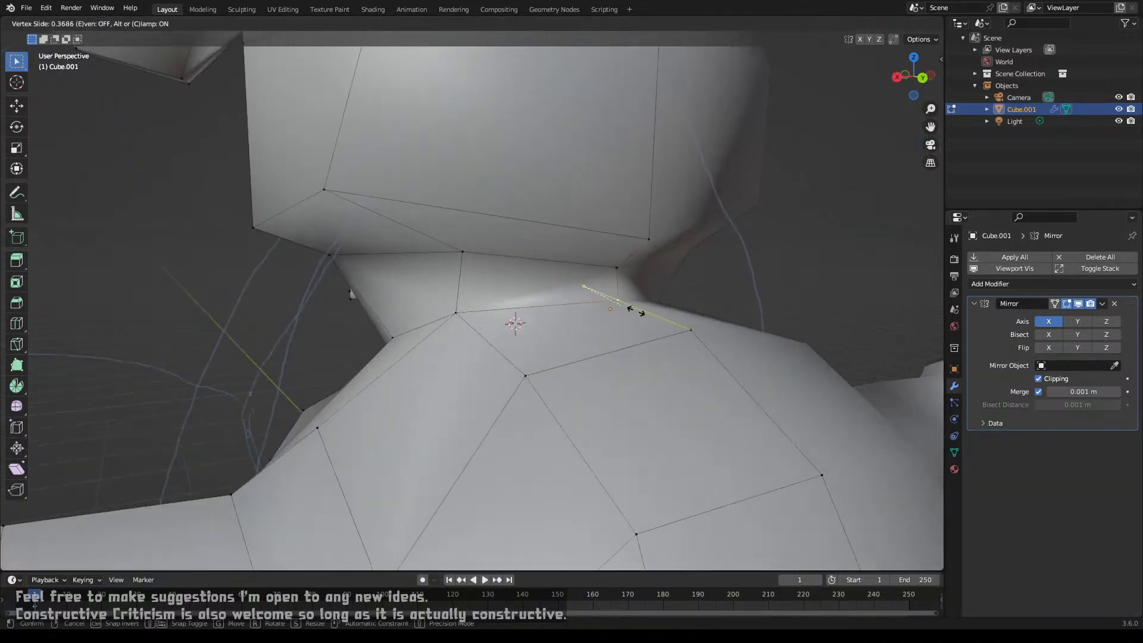
{"action": "left_click", "coordinate": [670, 335]}
{"action": "left_click", "coordinate": [692, 330]}
{"action": "key", "text": "g"}
{"action": "key", "text": "g"}
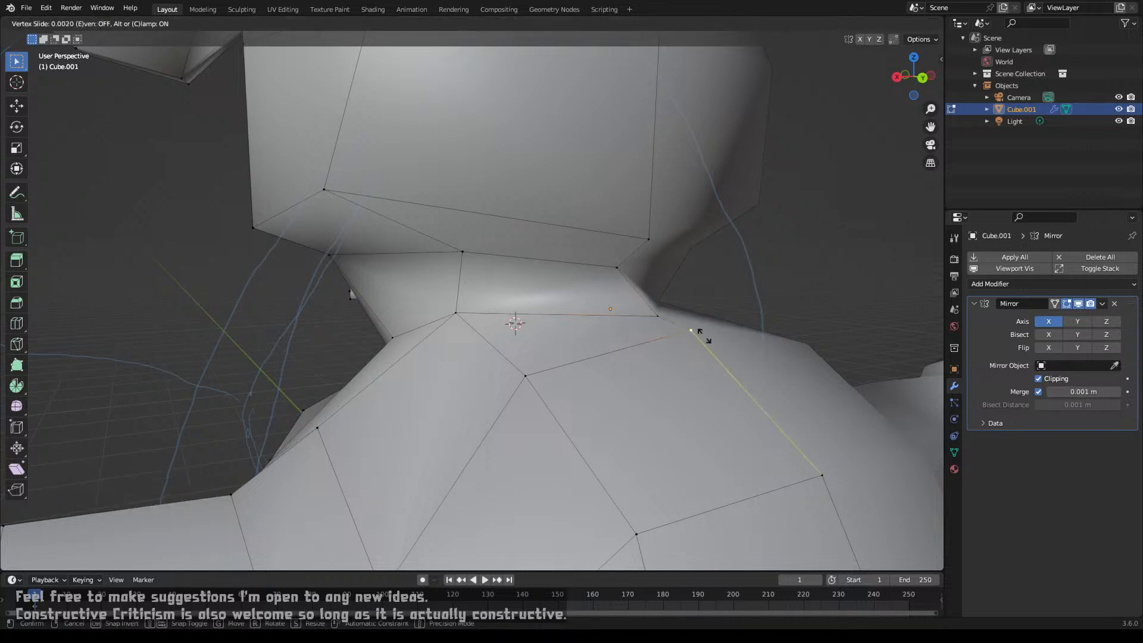
{"action": "left_click", "coordinate": [759, 402]}
Step: Slide the two vertices in the column beside the back seam down the upper back, including the neck rim vertex
{"action": "left_click", "coordinate": [536, 373]}
{"action": "key", "text": "g"}
{"action": "key", "text": "g"}
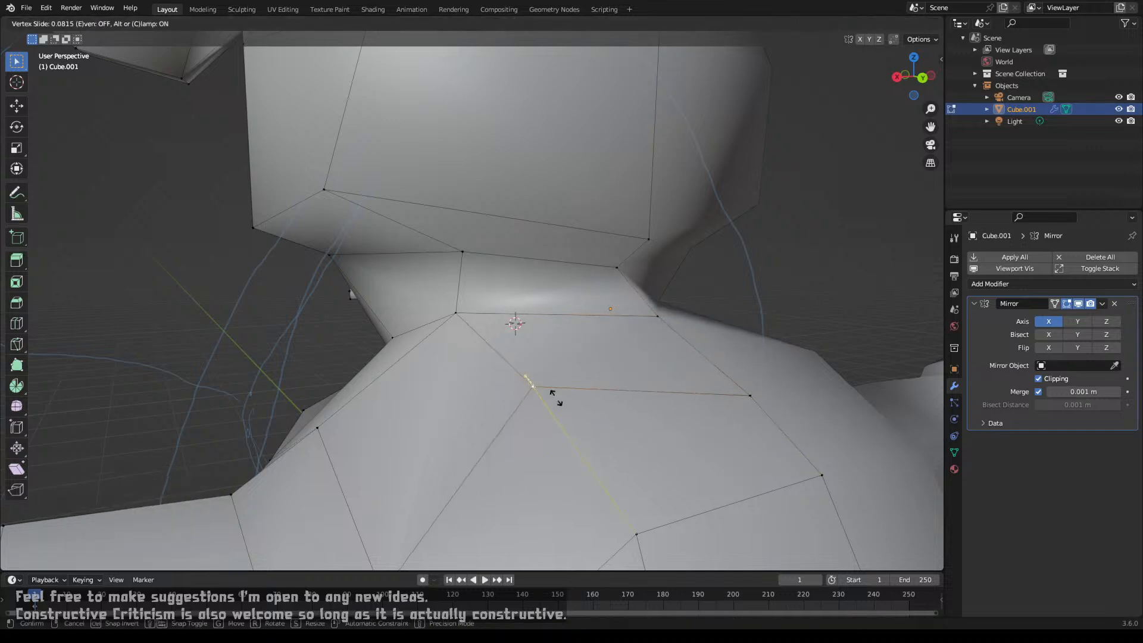
{"action": "left_click", "coordinate": [456, 322]}
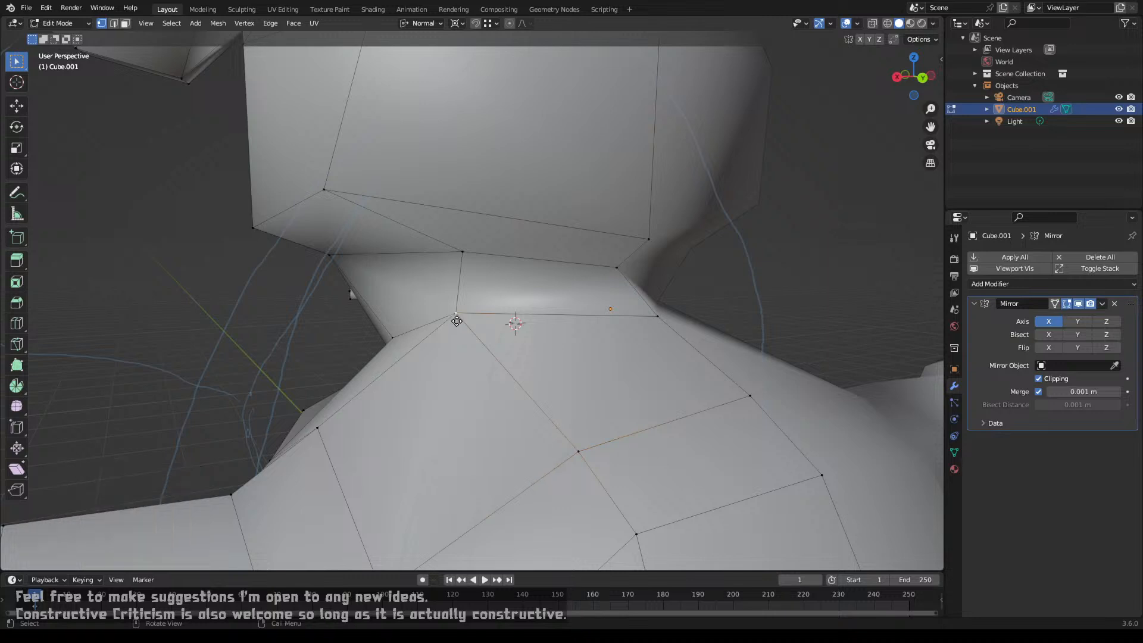
{"action": "key", "text": "g"}
{"action": "key", "text": "g"}
{"action": "left_click", "coordinate": [566, 382]}
Step: Slide the body neck rim's rear centre vertex further down the back seam
{"action": "left_click", "coordinate": [653, 323]}
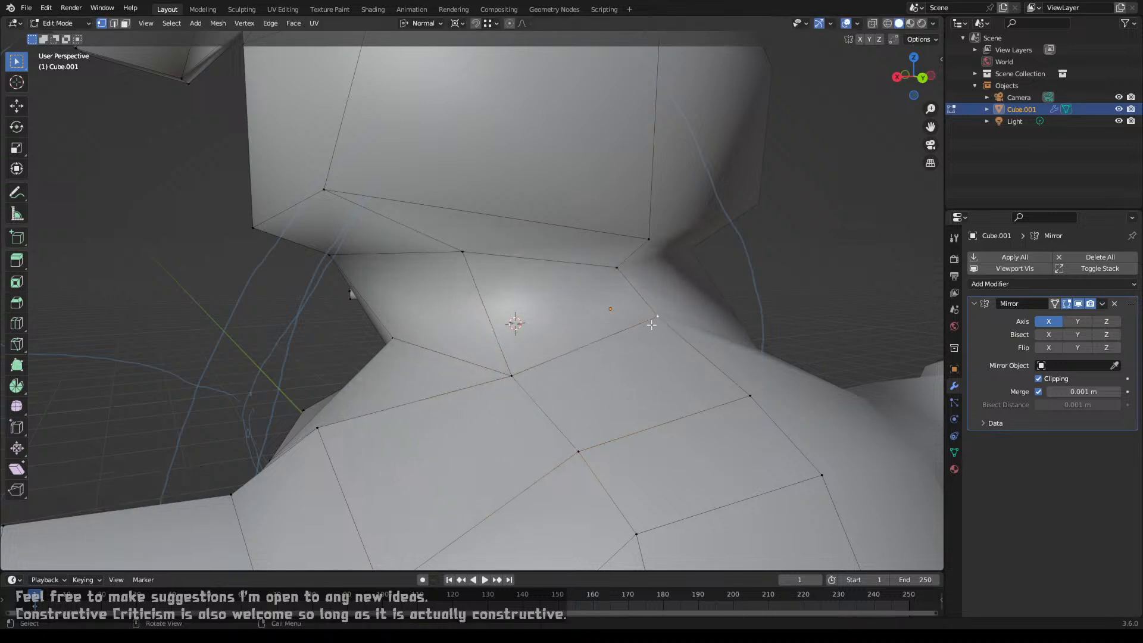
{"action": "key", "text": "g"}
{"action": "key", "text": "g"}
{"action": "left_click", "coordinate": [686, 367]}
Step: Slide the head rim's rear centre vertex and its neighbour down the back of the neck towards the body rim
{"action": "left_click", "coordinate": [613, 273]}
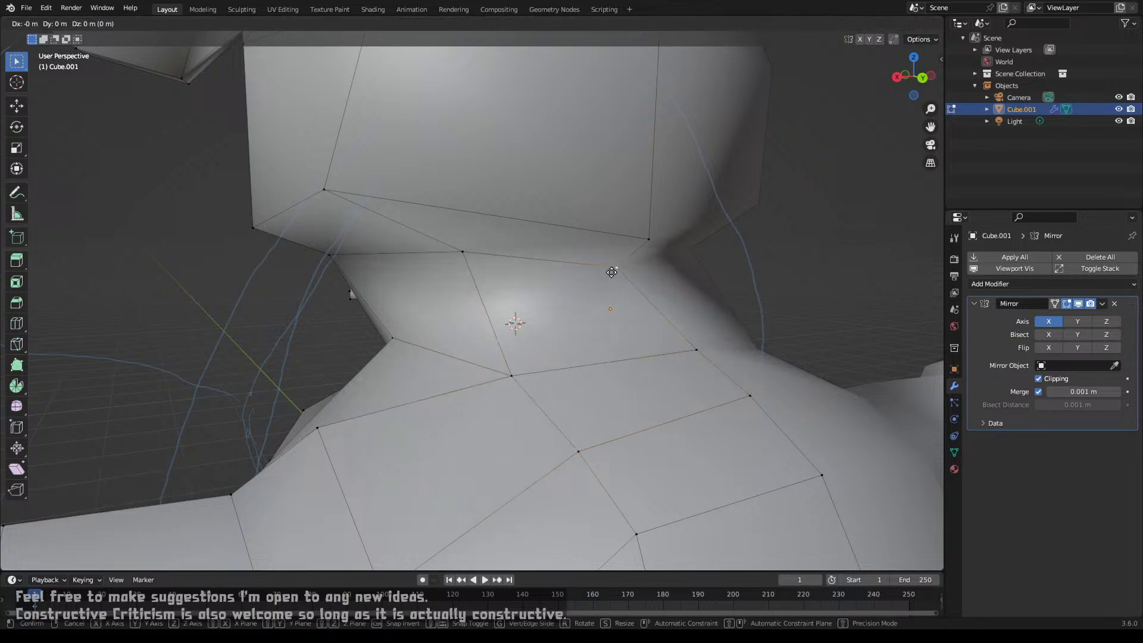
{"action": "key", "text": "g"}
{"action": "key", "text": "g"}
{"action": "left_click", "coordinate": [662, 340]}
{"action": "left_click", "coordinate": [463, 265]}
{"action": "key", "text": "g"}
{"action": "key", "text": "g"}
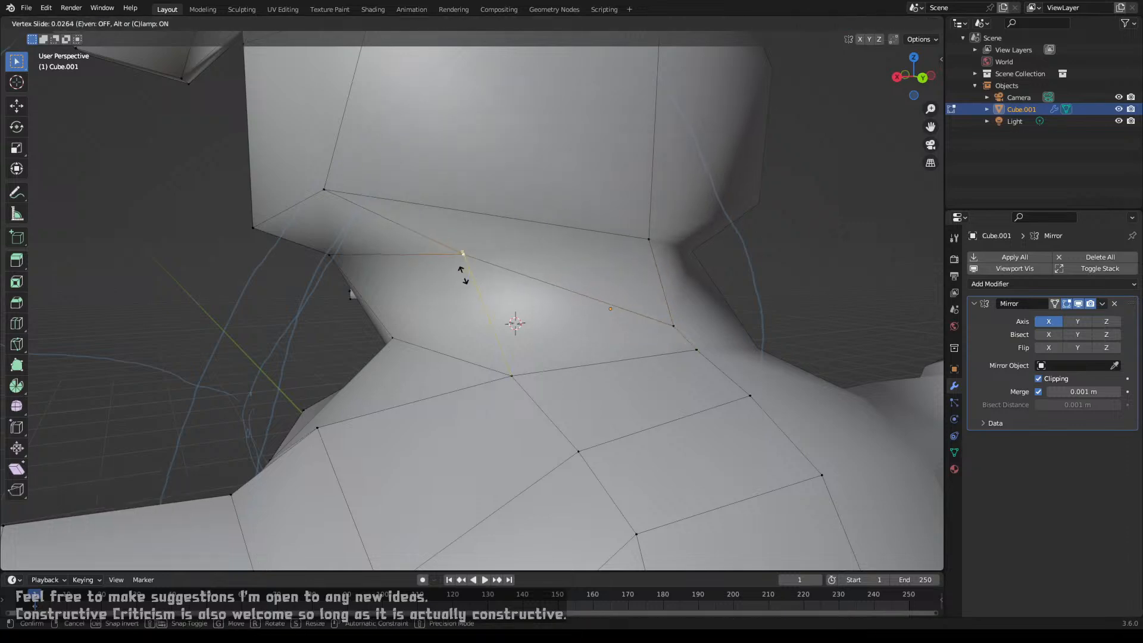
{"action": "left_click", "coordinate": [477, 351]}
Step: Move the head rim's front centre vertex along normal X onto the mirror plane and slide it down the throat towards the body rim
{"action": "middle_click_drag", "start_coordinate": [428, 341], "coordinate": [427, 262]}
{"action": "left_click", "coordinate": [398, 245]}
{"action": "key", "text": "g"}
{"action": "key", "text": "x"}
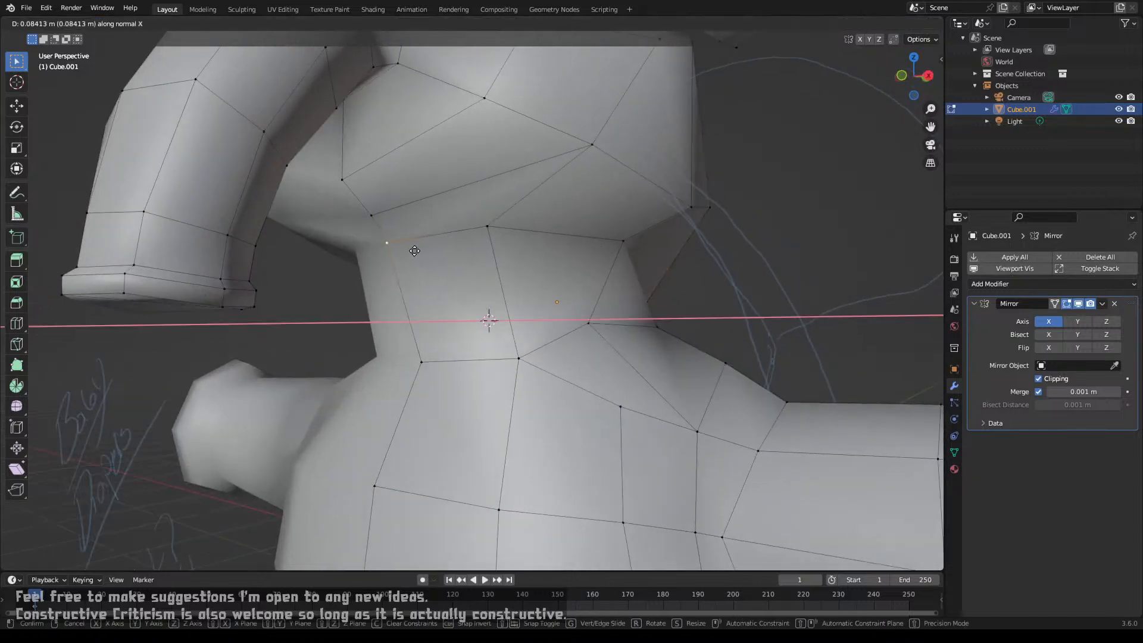
{"action": "left_click", "coordinate": [400, 257]}
{"action": "key", "text": "g"}
{"action": "key", "text": "g"}
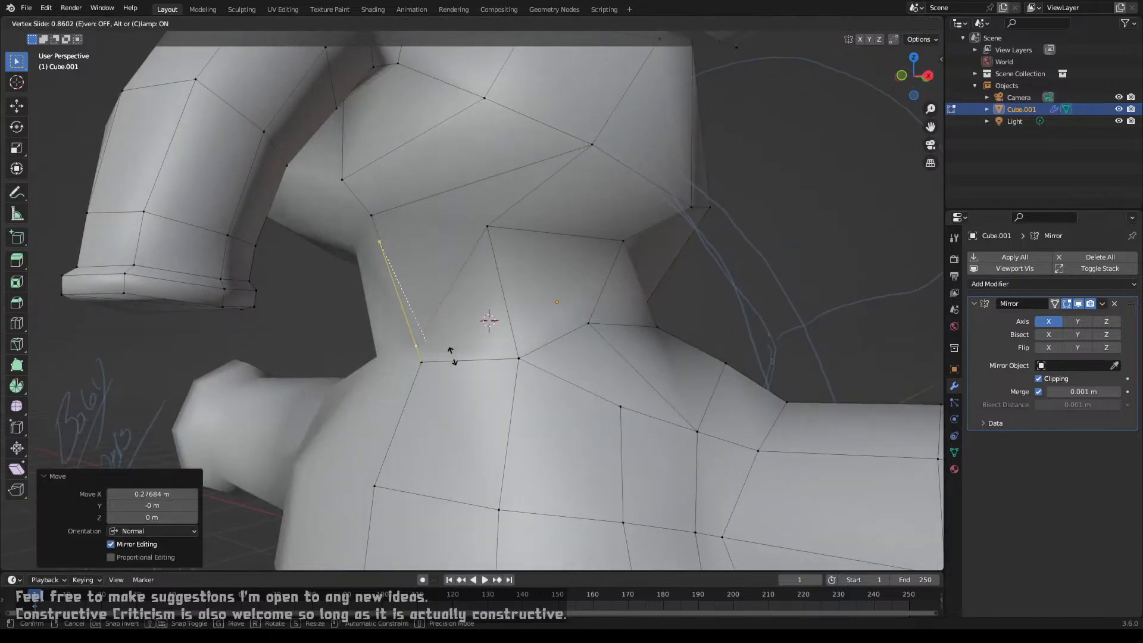
{"action": "left_click", "coordinate": [452, 343]}
Step: Slide the head rim's adjacent front vertex down by about 0.8 and its side vertex down by about 0.693 towards the body
{"action": "left_click", "coordinate": [490, 226]}
{"action": "key", "text": "g"}
{"action": "key", "text": "g"}
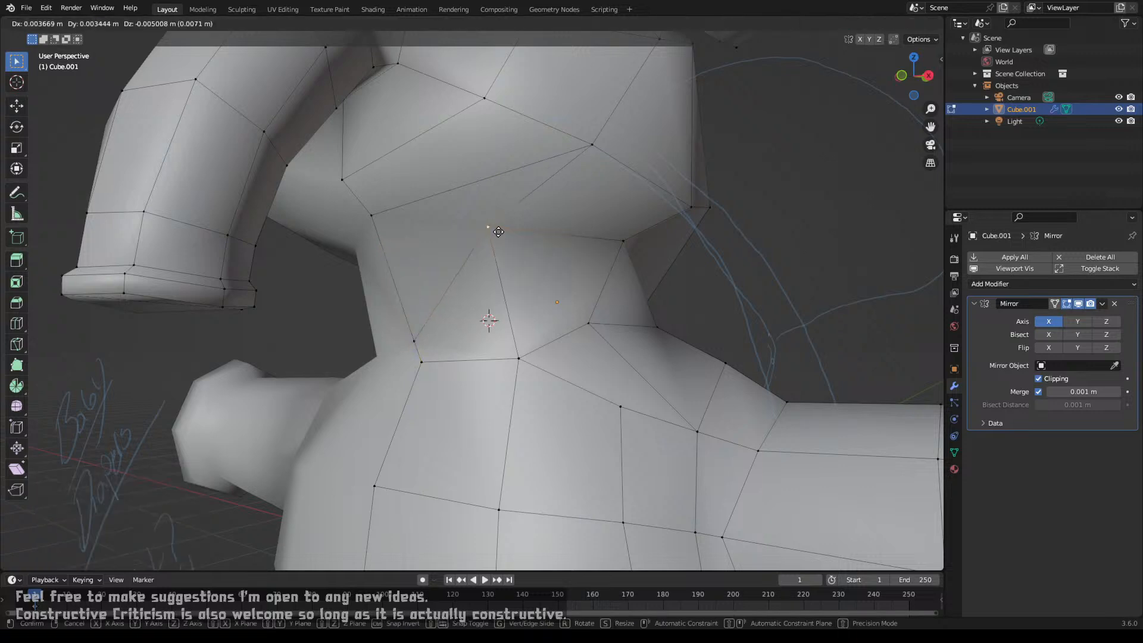
{"action": "left_click", "coordinate": [528, 329]}
{"action": "middle_click_drag", "start_coordinate": [528, 329], "coordinate": [531, 225]}
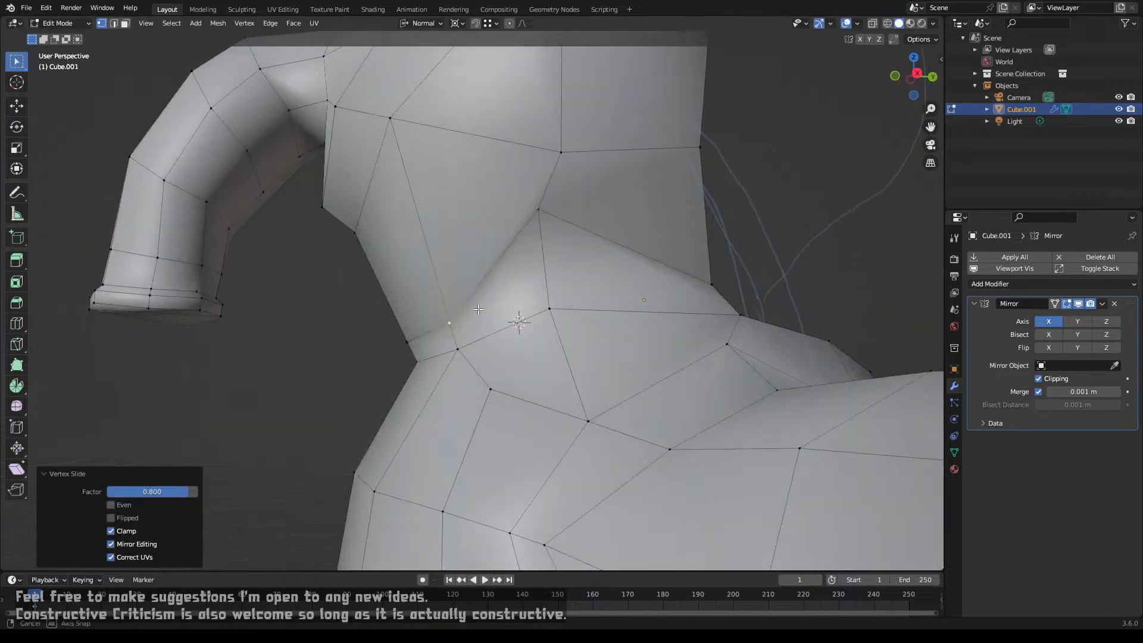
{"action": "left_click", "coordinate": [549, 210]}
{"action": "key", "text": "g"}
{"action": "key", "text": "g"}
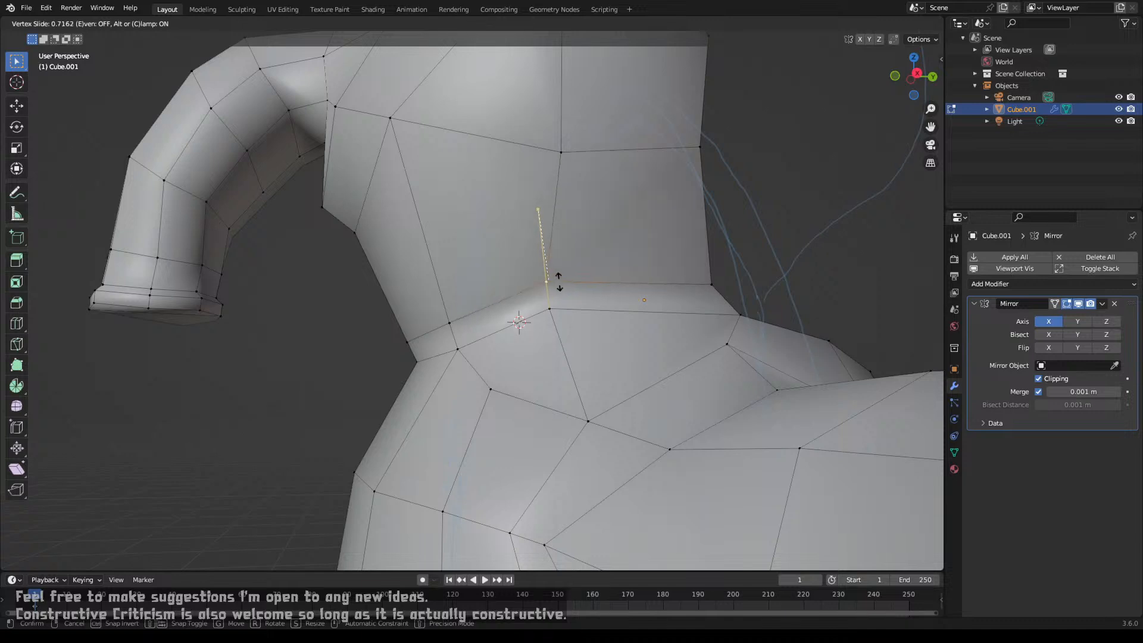
{"action": "left_click", "coordinate": [552, 274]}
Step: Circle-select the entire head with its trunk and ear in the right-side wireframe view
{"action": "scroll", "coordinate": [550, 272], "scroll_direction": "down", "scroll_amount": 4}
{"action": "middle_click_drag", "start_coordinate": [549, 273], "coordinate": [449, 265]}
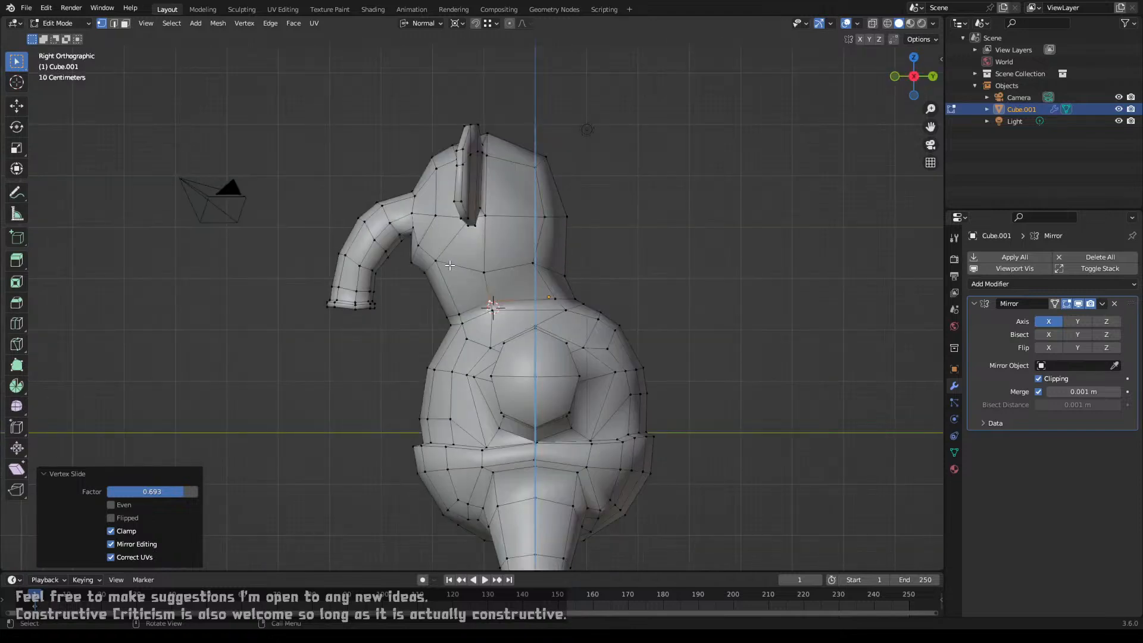
{"action": "key", "text": "z"}
{"action": "left_click", "coordinate": [355, 252]}
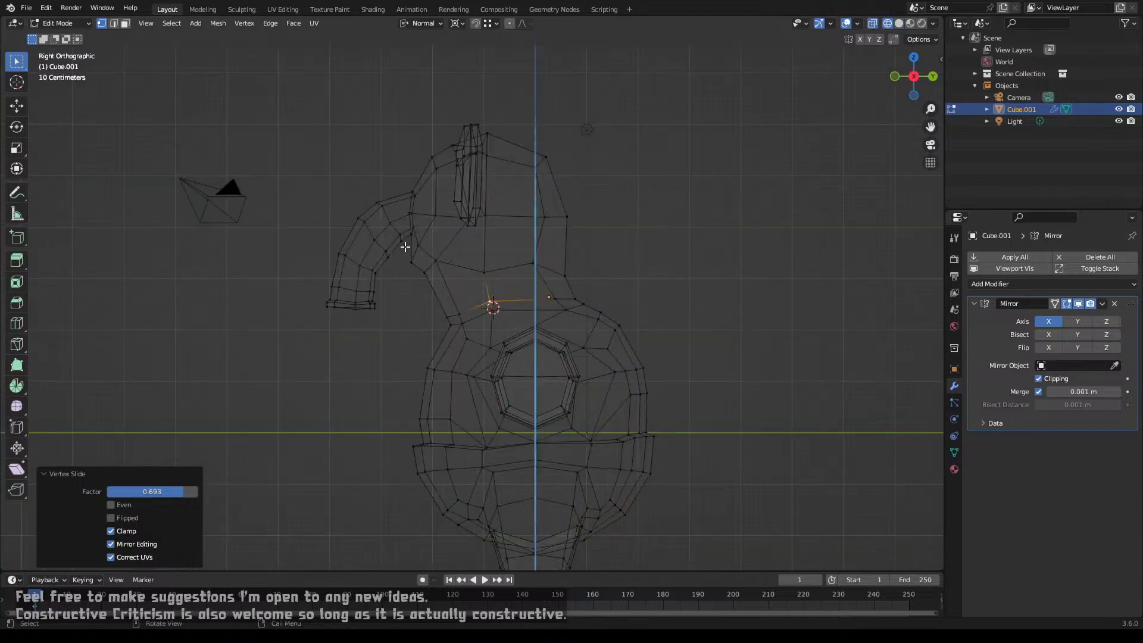
{"action": "key", "text": "c"}
{"action": "scroll", "coordinate": [377, 237], "scroll_direction": "down", "scroll_amount": 6}
{"action": "mouse_move", "coordinate": [358, 247]}
{"action": "left_mouse_down"}
{"action": "mouse_move", "coordinate": [484, 140]}
{"action": "mouse_move", "coordinate": [539, 174]}
{"action": "left_mouse_up"}
{"action": "right_click", "coordinate": [539, 174]}
Step: Set the pivot point to Median Point and move the head about 0.243 m along Y and -0.382 m along Z
{"action": "key", "text": "r"}
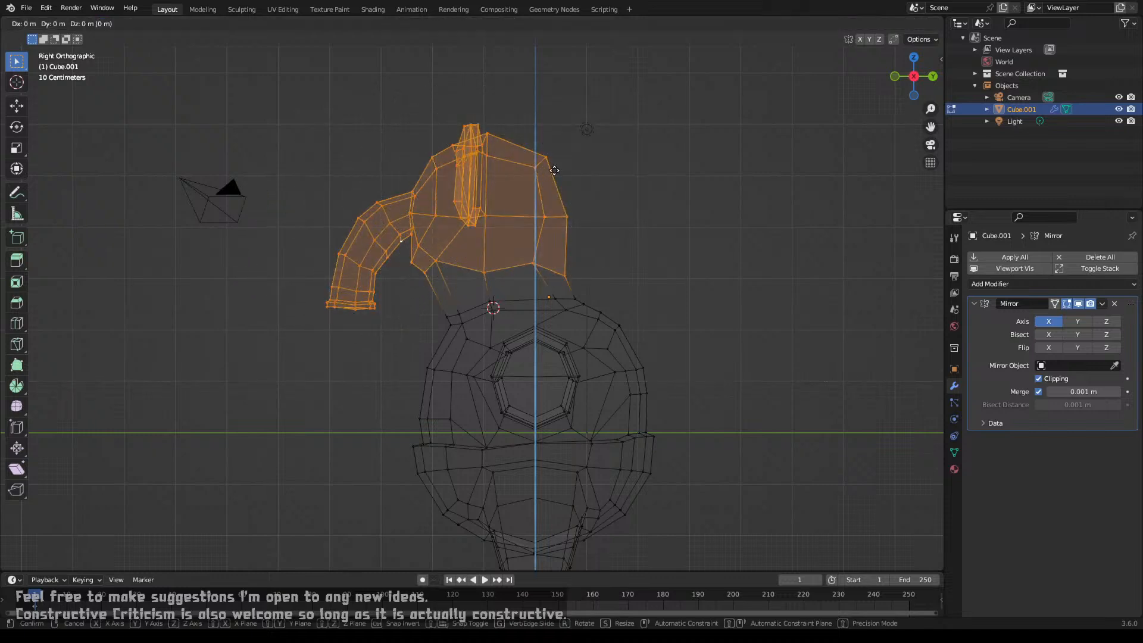
{"action": "right_click", "coordinate": [553, 172]}
{"action": "key", "text": "period"}
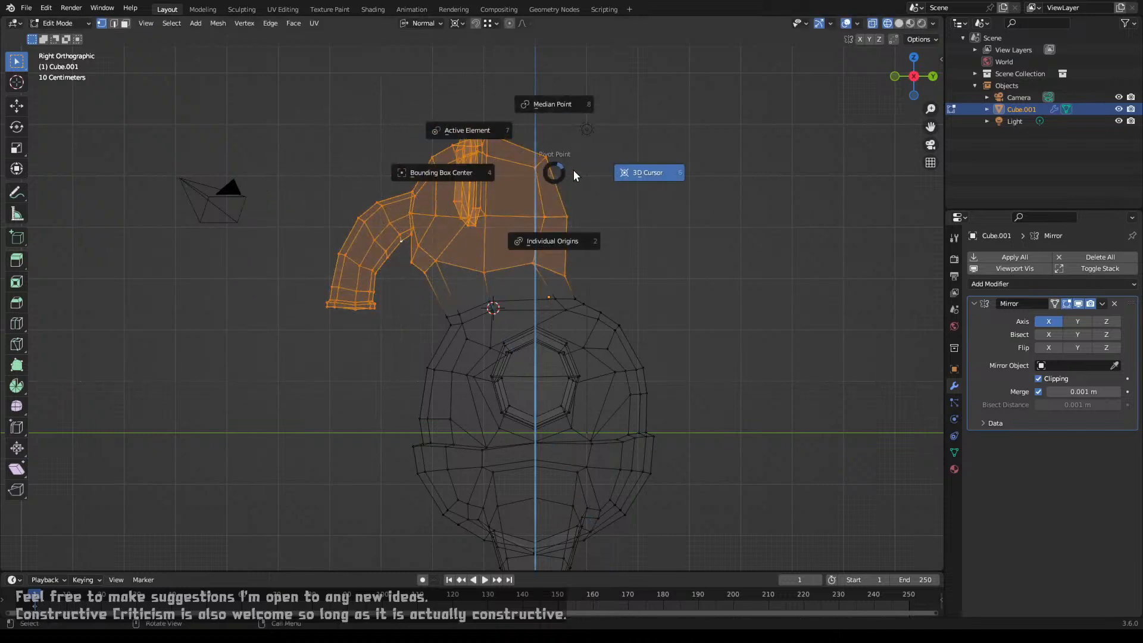
{"action": "left_click", "coordinate": [560, 111]}
{"action": "key", "text": "g"}
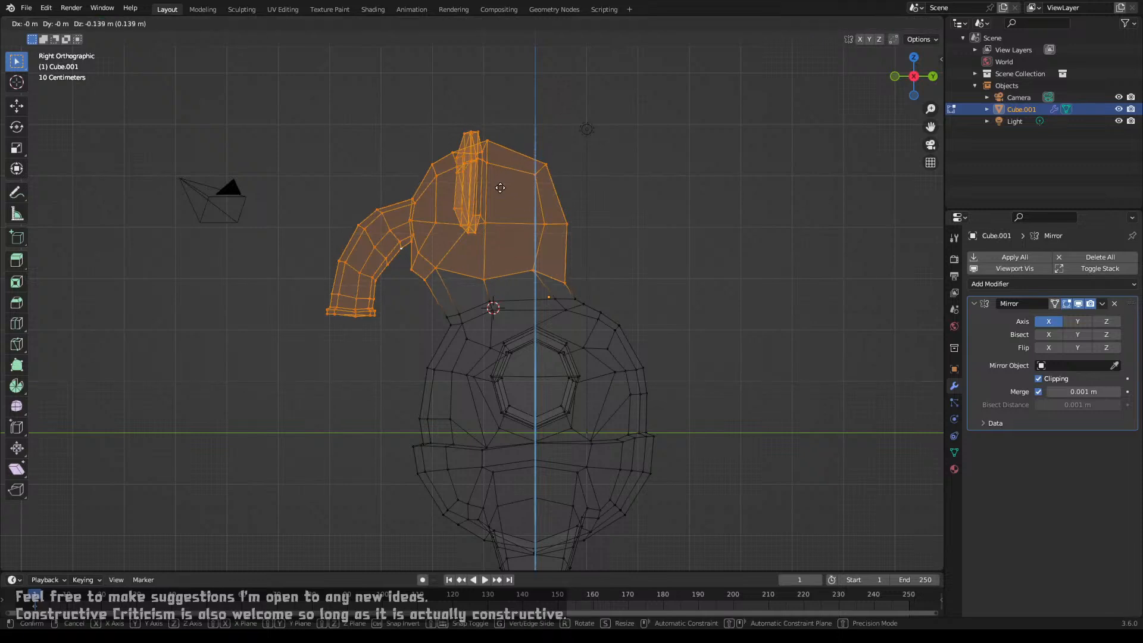
{"action": "left_click", "coordinate": [512, 199]}
Step: Rotate the head about -8.76° in side view and move it about -0.07 m along Y and -0.278 m along Z
{"action": "key", "text": "r"}
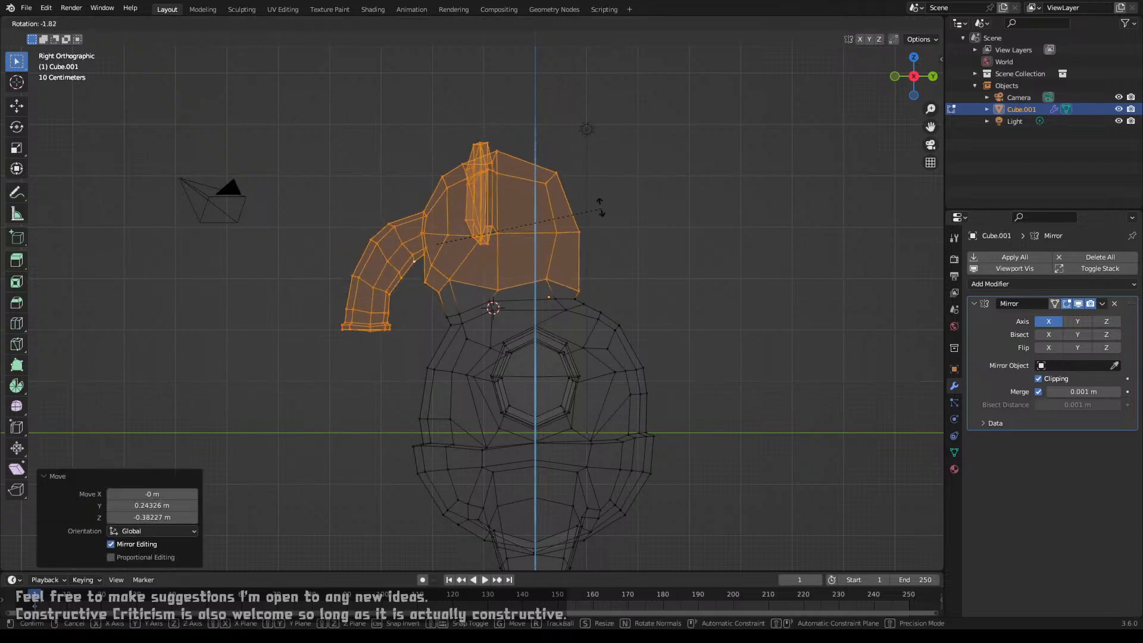
{"action": "left_click", "coordinate": [588, 189]}
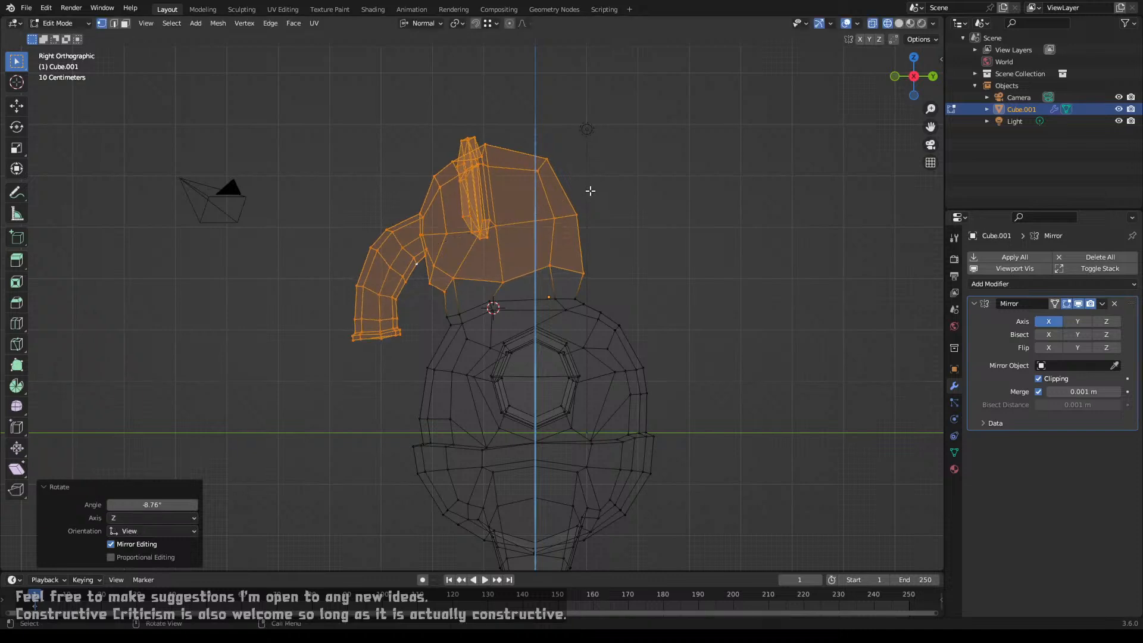
{"action": "key", "text": "g"}
{"action": "left_click", "coordinate": [586, 205]}
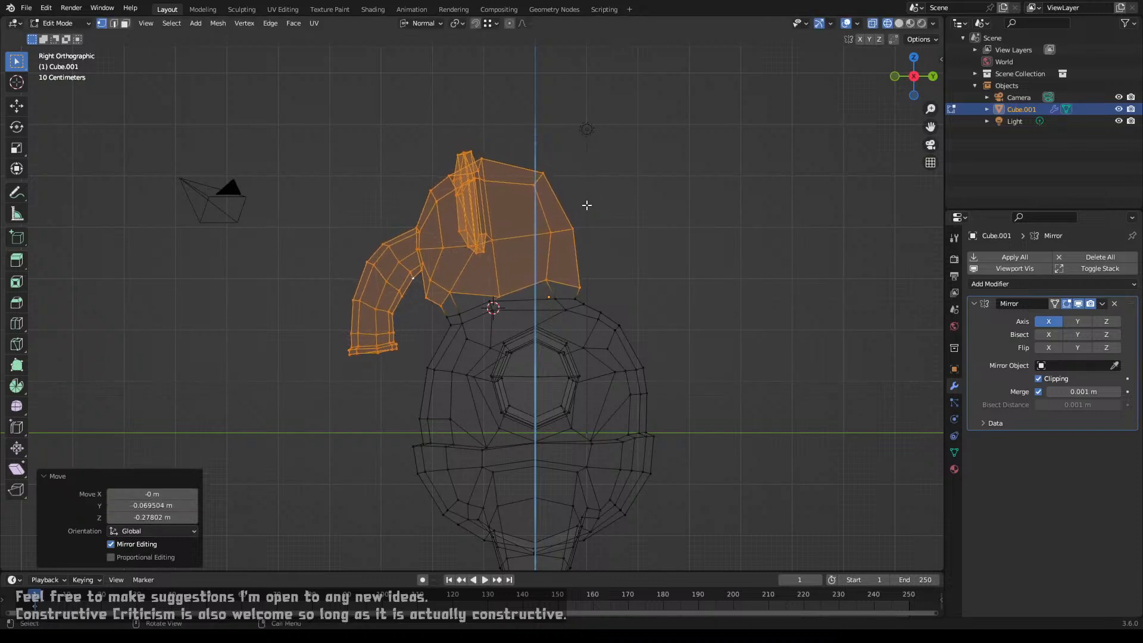
Step: Move the two rear neck vertices at the head-body junction slightly backward to smooth the side profile
{"action": "left_click", "coordinate": [583, 299]}
{"action": "key", "text": "g"}
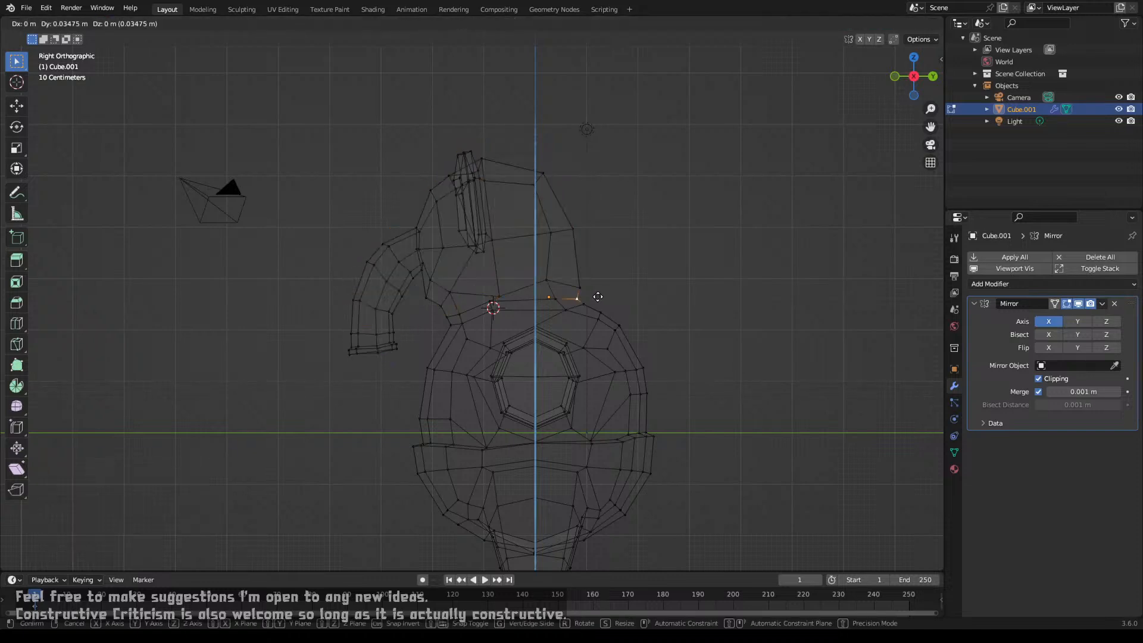
{"action": "left_click", "coordinate": [603, 294]}
{"action": "key", "text": "g"}
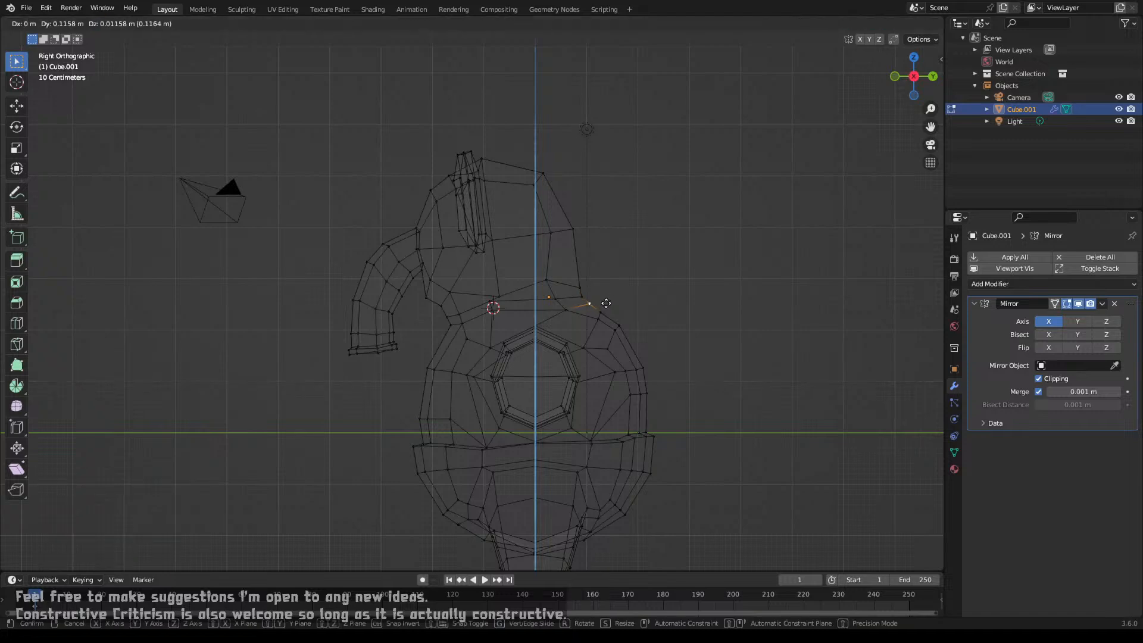
{"action": "left_click", "coordinate": [602, 304]}
Step: Examine the whole character outside Edit Mode in solid shading, ending with the front view
{"action": "key", "text": "Tab"}
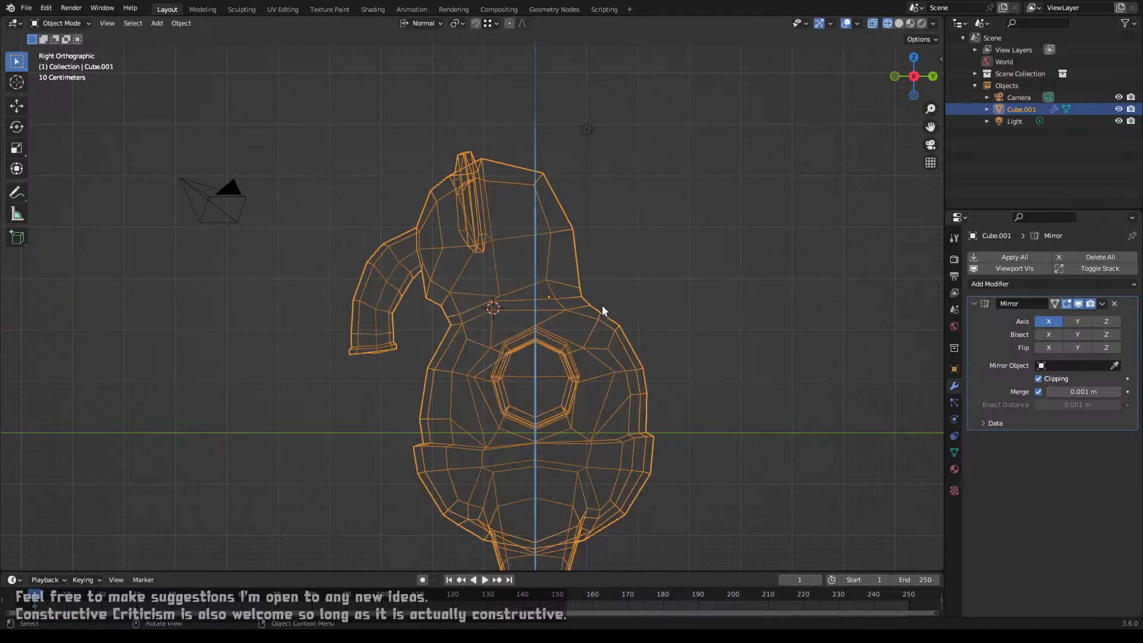
{"action": "scroll", "coordinate": [586, 305], "scroll_direction": "down", "scroll_amount": 3}
{"action": "mouse_move", "coordinate": [574, 306]}
{"action": "middle_mouse_down"}
{"action": "mouse_move", "coordinate": [542, 321]}
{"action": "mouse_move", "coordinate": [634, 330]}
{"action": "mouse_move", "coordinate": [635, 314]}
{"action": "middle_mouse_up"}
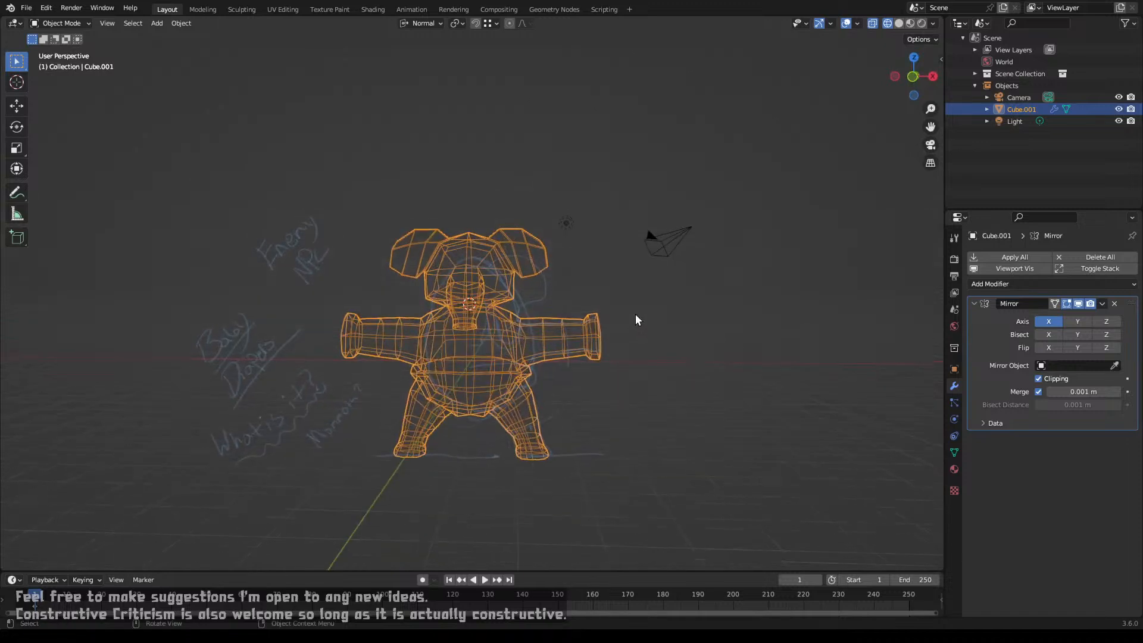
{"action": "key", "text": "z"}
{"action": "left_click", "coordinate": [687, 321]}
{"action": "scroll", "coordinate": [563, 322], "scroll_direction": "down", "scroll_amount": 2}
{"action": "mouse_move", "coordinate": [553, 321]}
{"action": "middle_mouse_down"}
{"action": "mouse_move", "coordinate": [528, 348]}
{"action": "mouse_move", "coordinate": [532, 294]}
{"action": "mouse_move", "coordinate": [458, 280]}
{"action": "mouse_move", "coordinate": [469, 303]}
{"action": "mouse_move", "coordinate": [570, 358]}
{"action": "middle_mouse_up"}
{"action": "scroll", "coordinate": [525, 312], "scroll_direction": "up", "scroll_amount": 4}
{"action": "key", "text": "KP_1"}
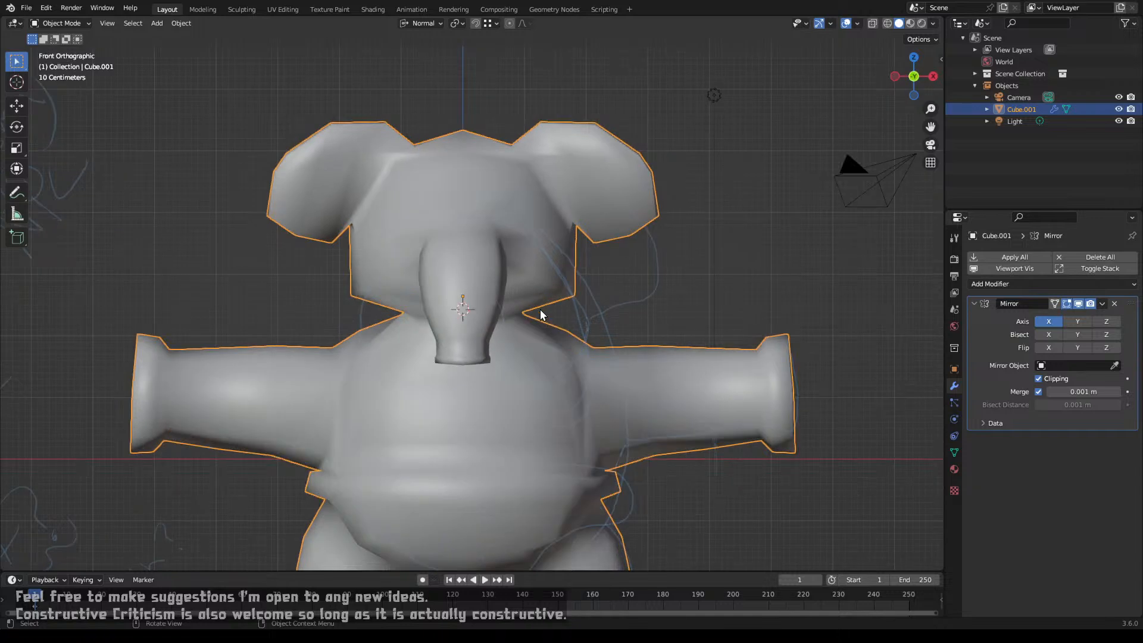
Step: Slide the vertex on top of the shoulder along its edges by about 0.213 and 0.116, and return to Object Mode
{"action": "key", "text": "Tab"}
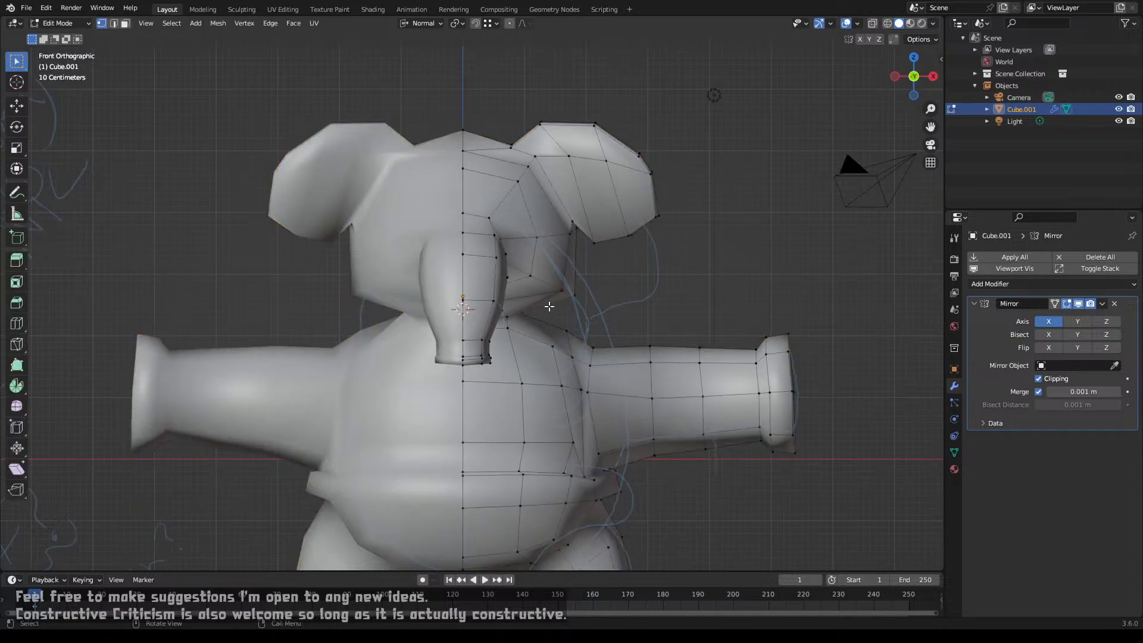
{"action": "scroll", "coordinate": [546, 306], "scroll_direction": "down", "scroll_amount": 2}
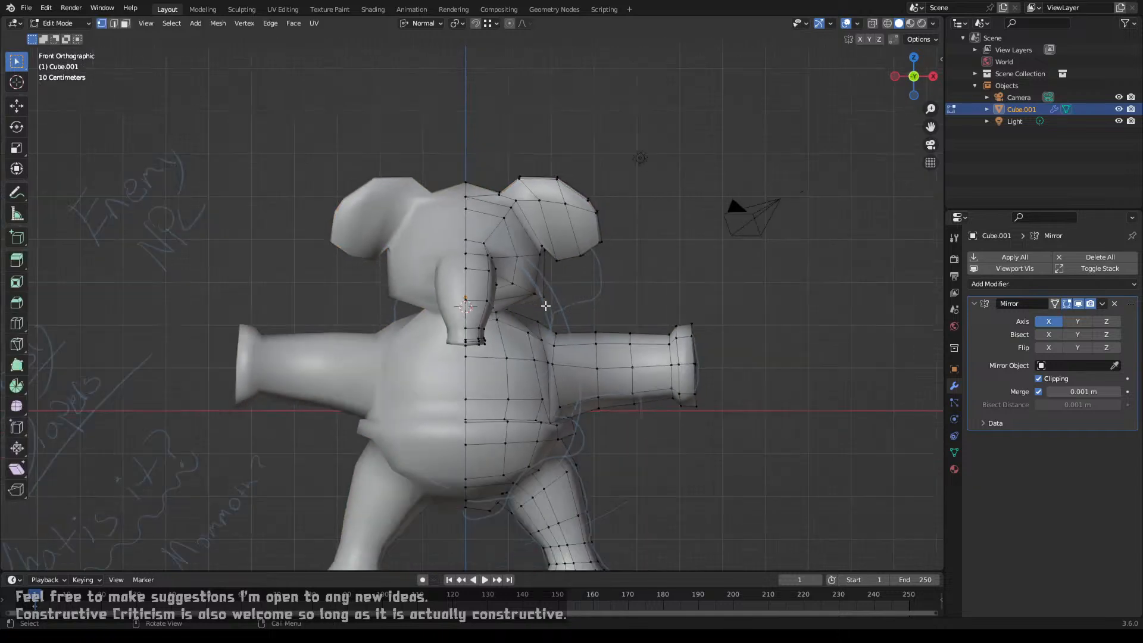
{"action": "mouse_move", "coordinate": [538, 338]}
{"action": "middle_mouse_down"}
{"action": "mouse_move", "coordinate": [560, 345]}
{"action": "mouse_move", "coordinate": [529, 352]}
{"action": "middle_mouse_up"}
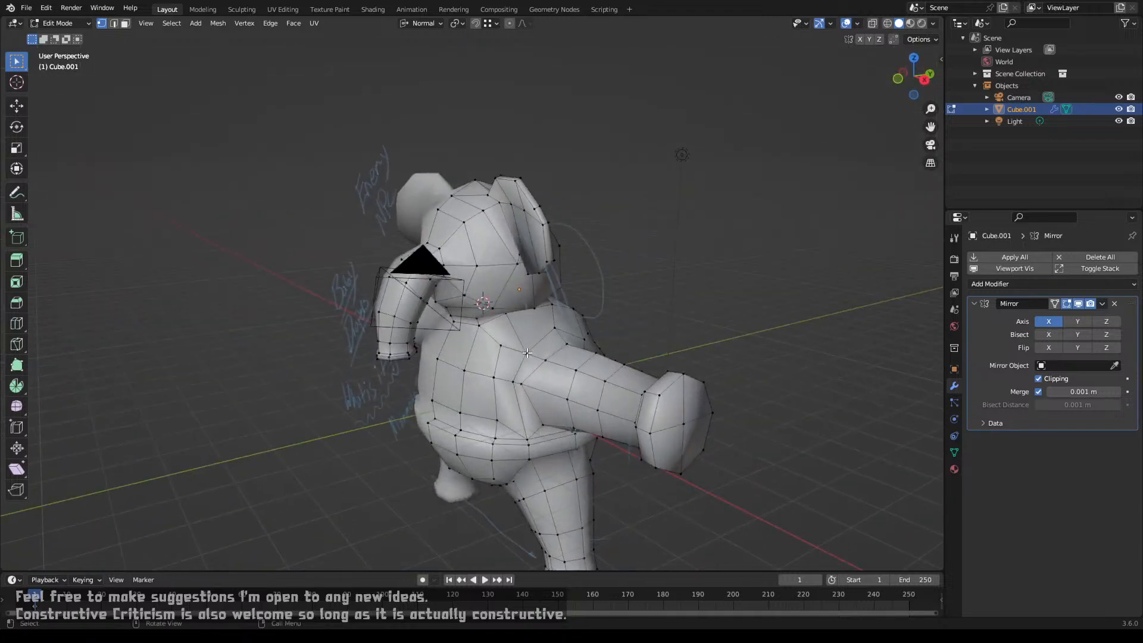
{"action": "key", "text": "g"}
{"action": "key", "text": "g"}
{"action": "left_click", "coordinate": [527, 340]}
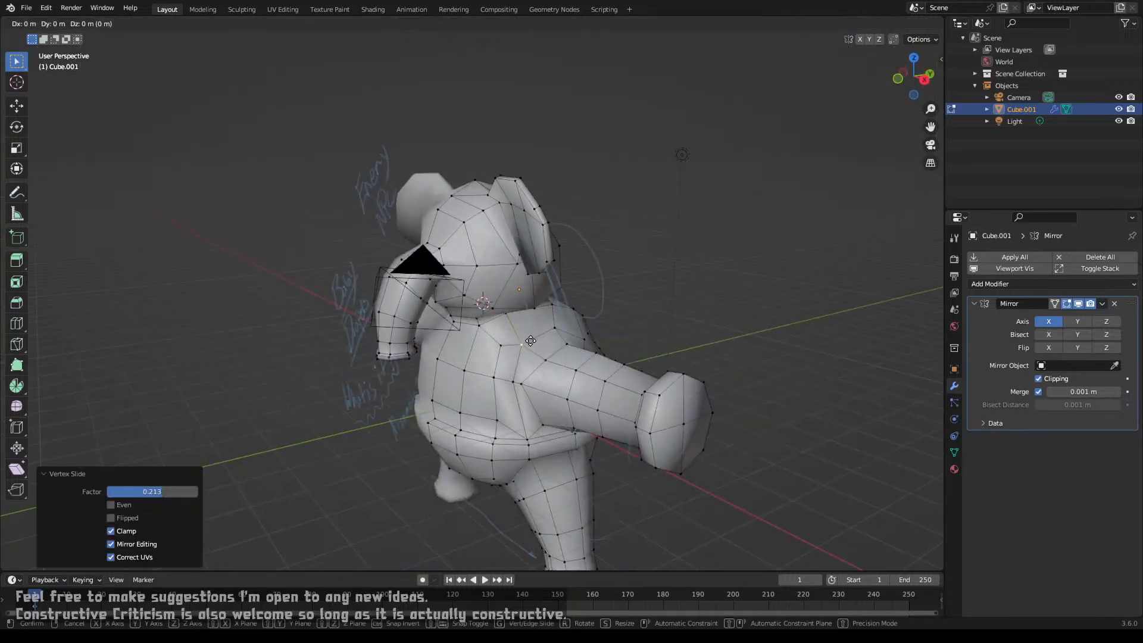
{"action": "key", "text": "g"}
{"action": "key", "text": "g"}
{"action": "left_click", "coordinate": [534, 338]}
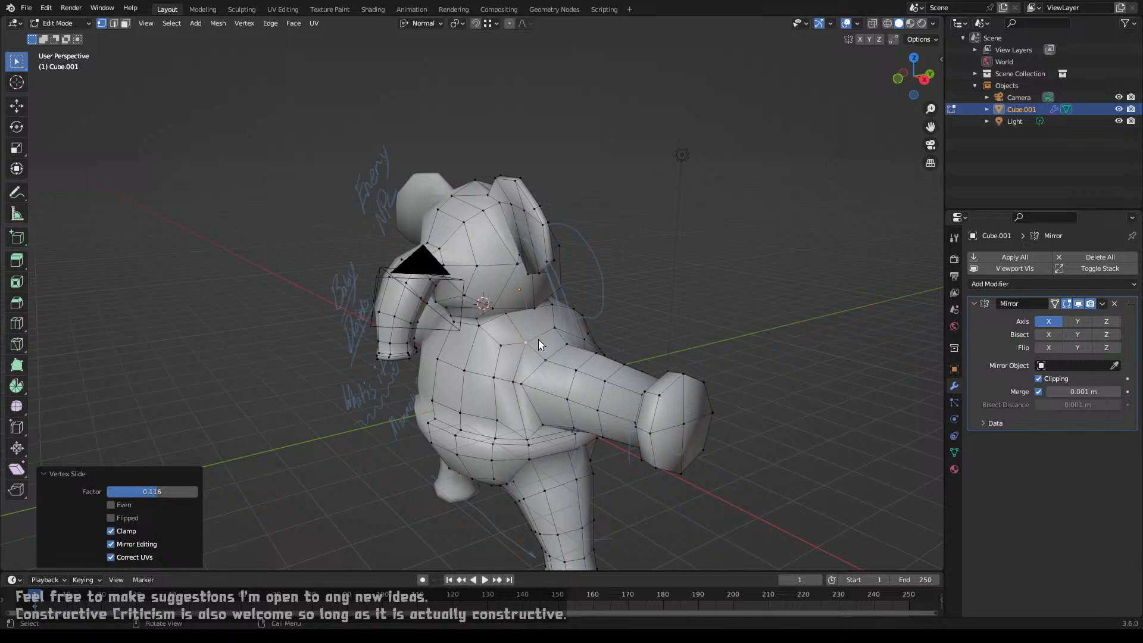
{"action": "key", "text": "Tab"}
{"action": "middle_click_drag", "start_coordinate": [519, 349], "coordinate": [601, 330]}
{"action": "scroll", "coordinate": [603, 330], "scroll_direction": "down", "scroll_amount": 3}
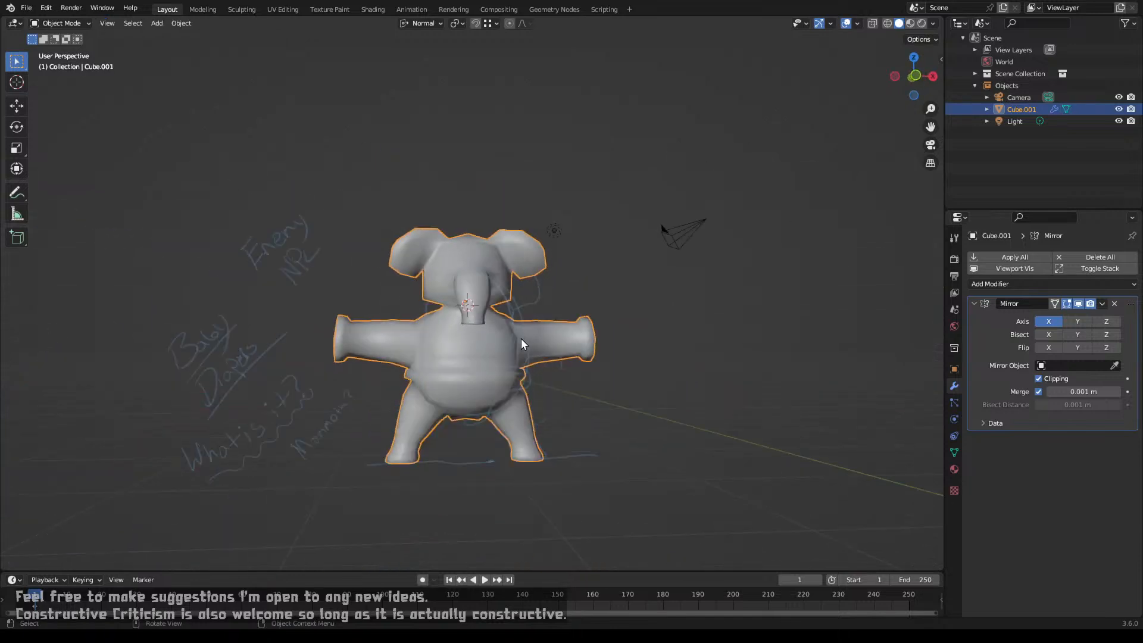
Step: Add a mesh circle with 8 vertices as a separate object at the 3D cursor
{"action": "middle_click_drag", "start_coordinate": [521, 344], "coordinate": [439, 362]}
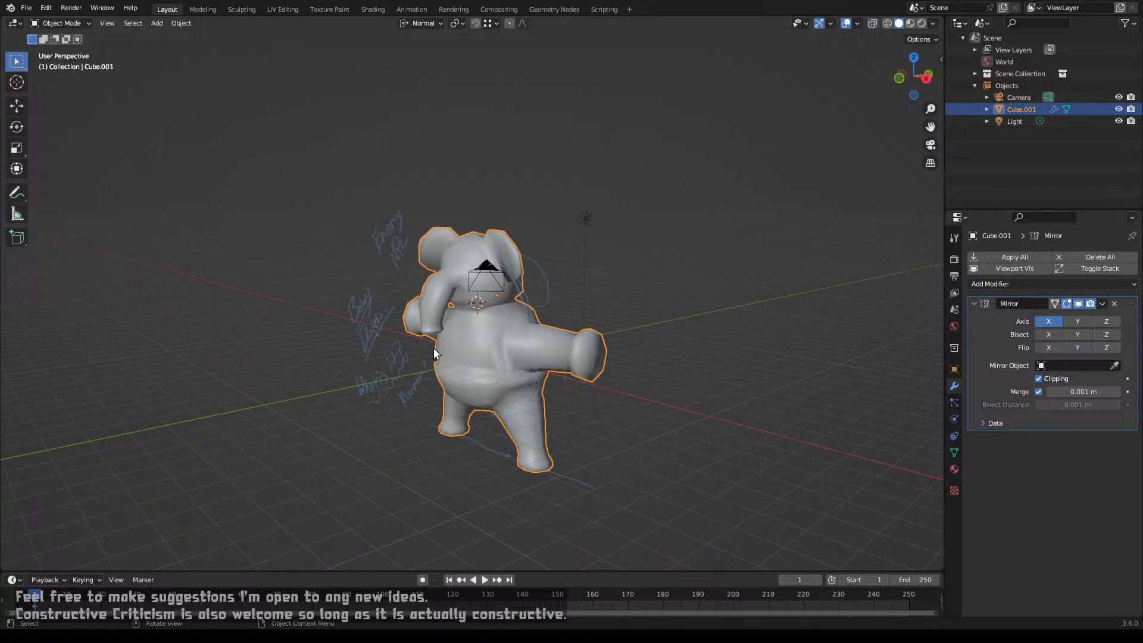
{"action": "middle_click_drag", "start_coordinate": [431, 346], "coordinate": [509, 330]}
{"action": "scroll", "coordinate": [508, 330], "scroll_direction": "up", "scroll_amount": 6}
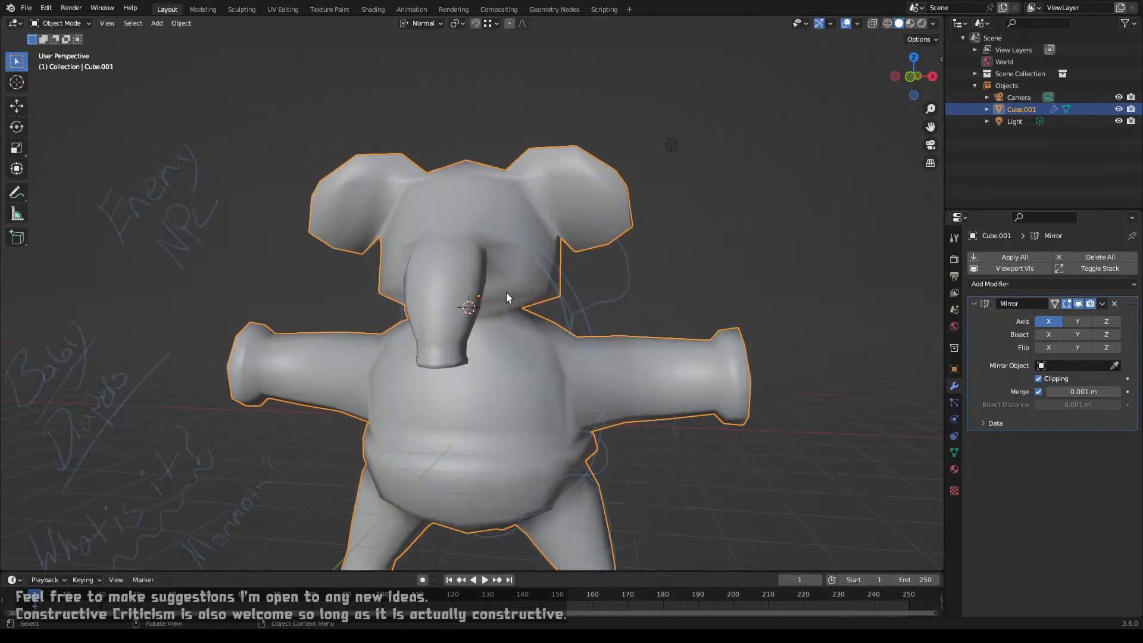
{"action": "scroll", "coordinate": [503, 299], "scroll_direction": "down", "scroll_amount": 3}
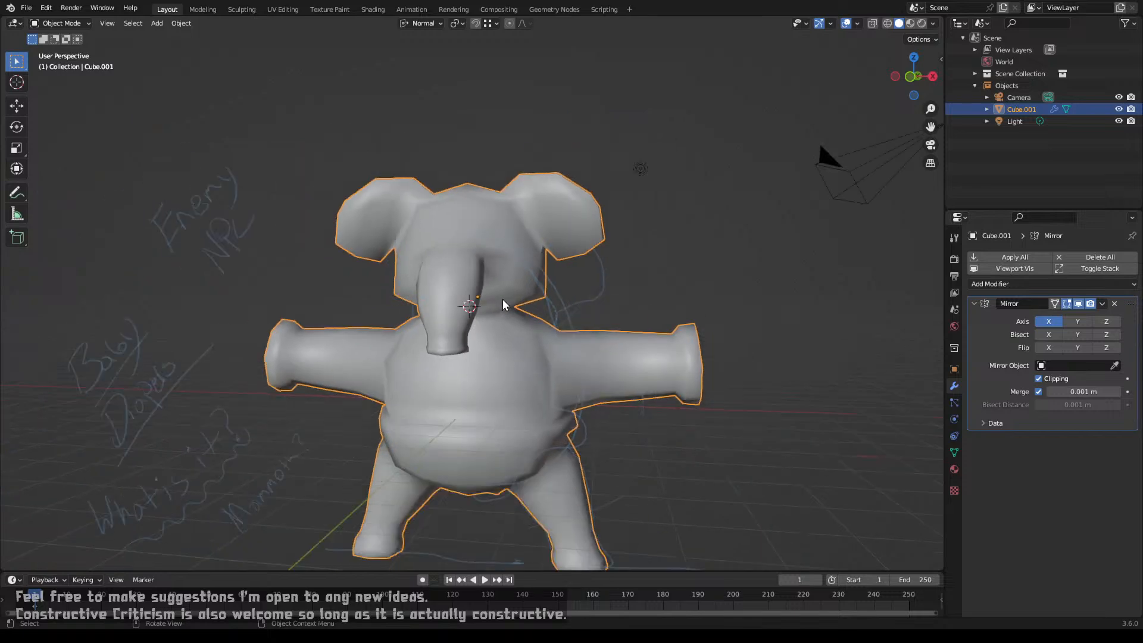
{"action": "mouse_move", "coordinate": [502, 299]}
{"action": "middle_mouse_down"}
{"action": "mouse_move", "coordinate": [478, 316]}
{"action": "mouse_move", "coordinate": [388, 319]}
{"action": "mouse_move", "coordinate": [381, 331]}
{"action": "mouse_move", "coordinate": [516, 280]}
{"action": "mouse_move", "coordinate": [577, 331]}
{"action": "mouse_move", "coordinate": [571, 344]}
{"action": "mouse_move", "coordinate": [662, 345]}
{"action": "mouse_move", "coordinate": [657, 292]}
{"action": "mouse_move", "coordinate": [543, 318]}
{"action": "mouse_move", "coordinate": [494, 307]}
{"action": "mouse_move", "coordinate": [373, 321]}
{"action": "mouse_move", "coordinate": [364, 306]}
{"action": "mouse_move", "coordinate": [505, 304]}
{"action": "middle_mouse_up"}
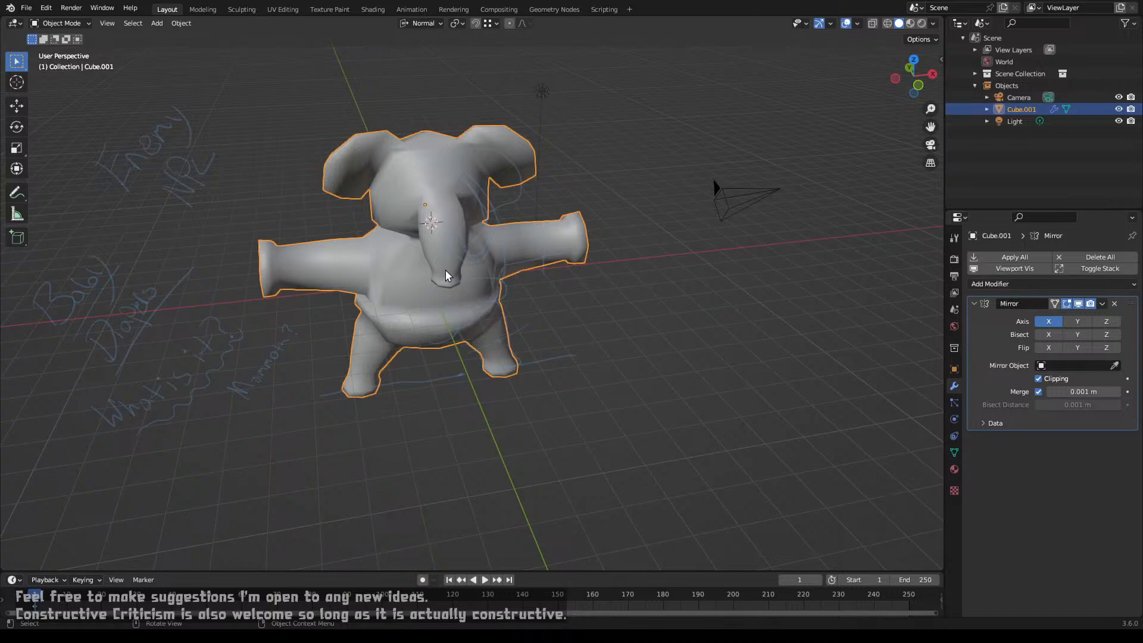
{"action": "key", "text": "shift+a"}
{"action": "mouse_move", "coordinate": [443, 275]}
{"action": "left_click", "coordinate": [494, 294]}
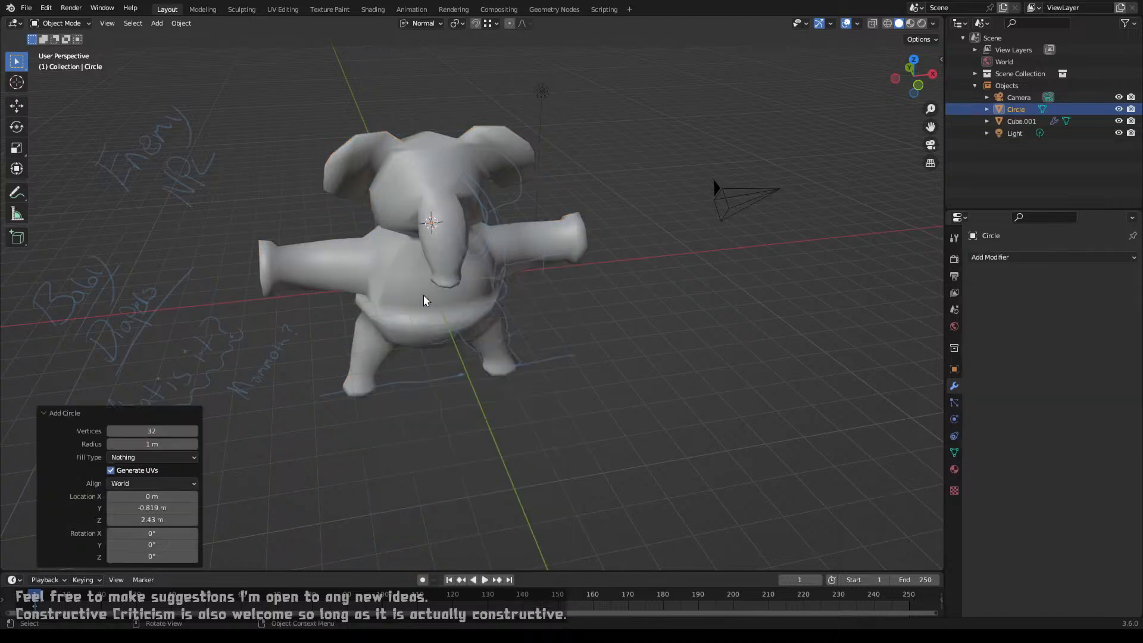
{"action": "left_click", "coordinate": [154, 429]}
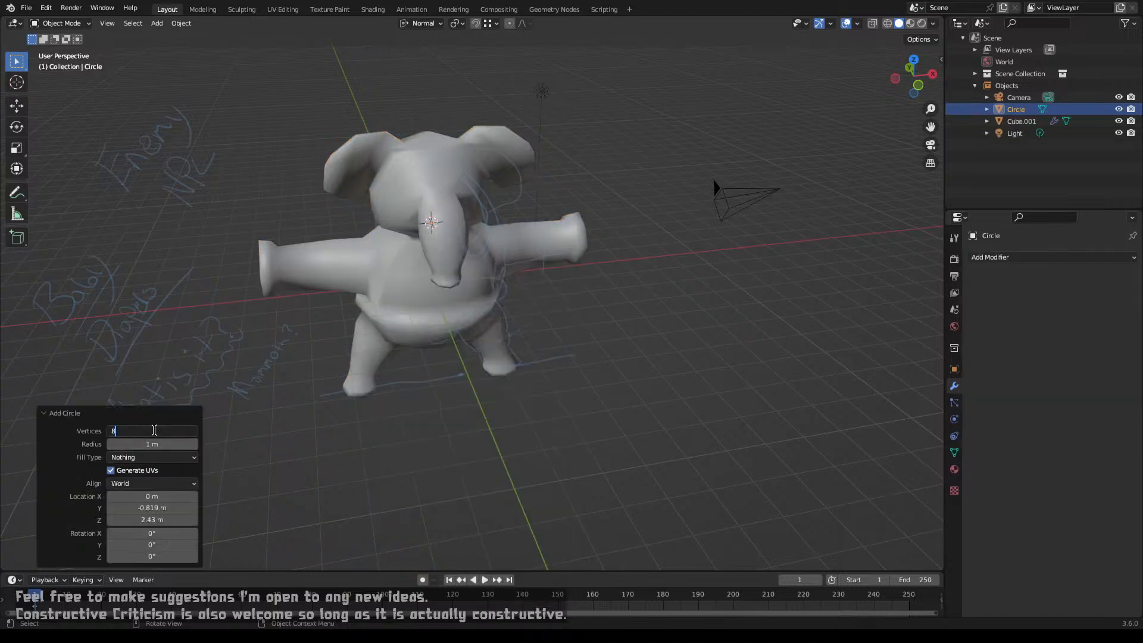
{"action": "type", "text": "8"}
{"action": "key", "text": "Return"}
Step: Move the new circle about -7.39 m along Y, out in front of the character
{"action": "key", "text": "g"}
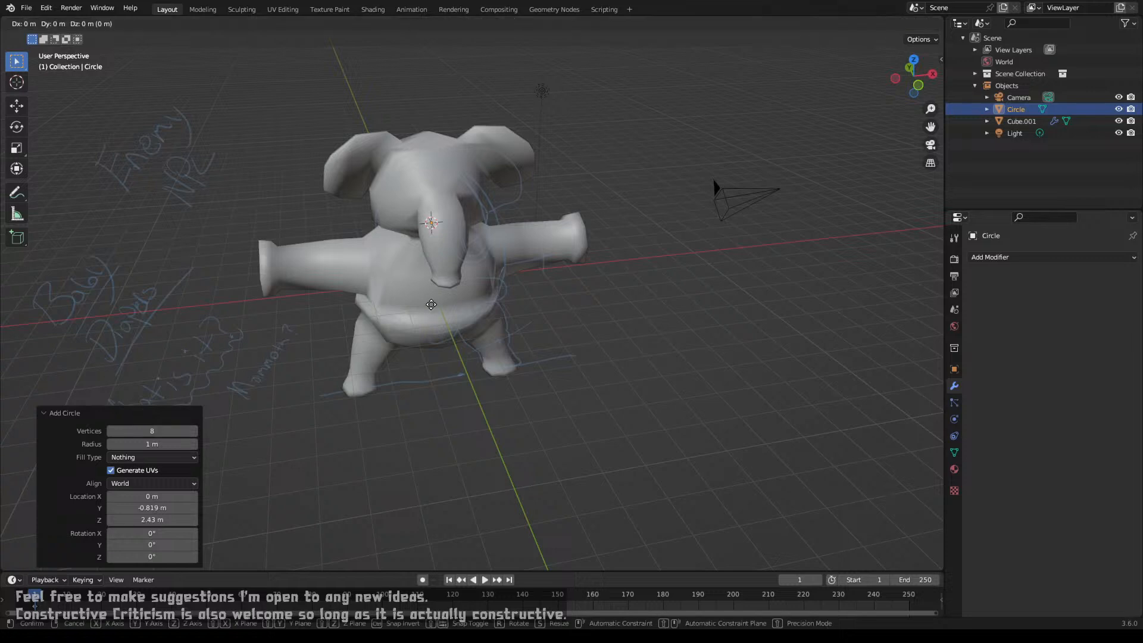
{"action": "key", "text": "y"}
{"action": "left_click", "coordinate": [523, 413]}
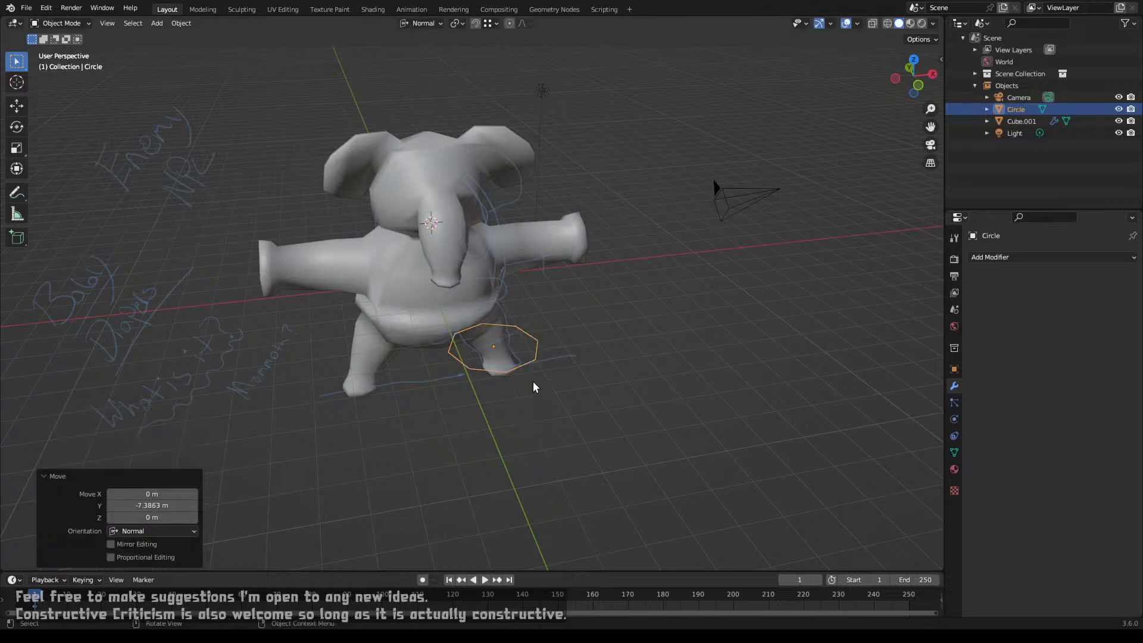
Step: Place the 3D cursor at the character's shoulder in front view and spin the circle about -121° around Y in 4 steps
{"action": "key", "text": "KP_1"}
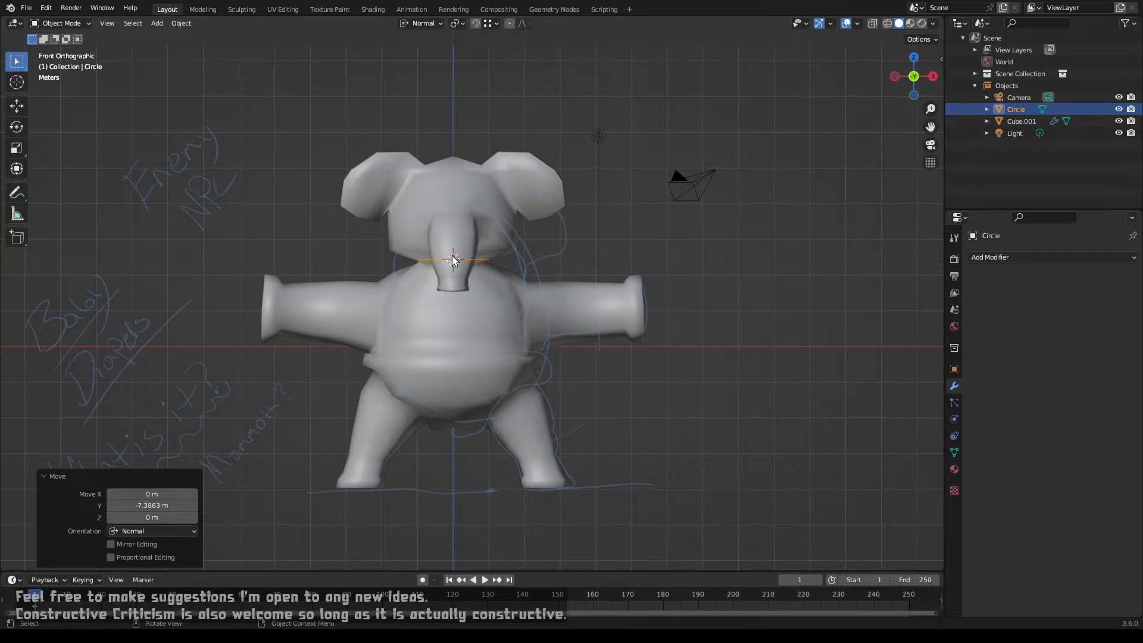
{"action": "scroll", "coordinate": [463, 273], "scroll_direction": "down", "scroll_amount": 4}
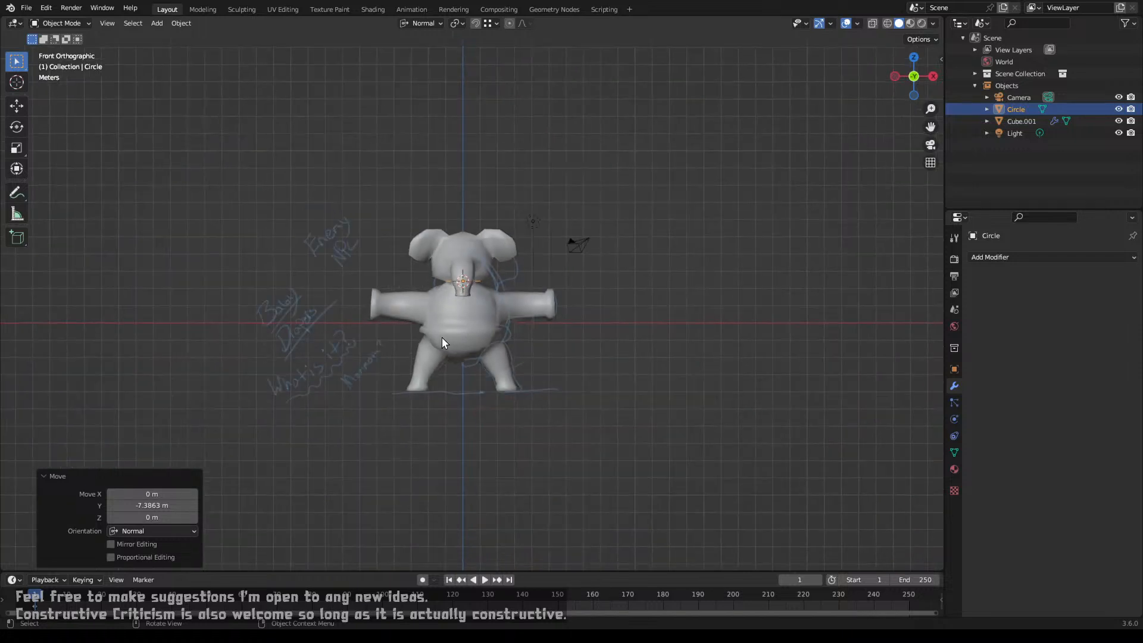
{"action": "key", "text": "Tab"}
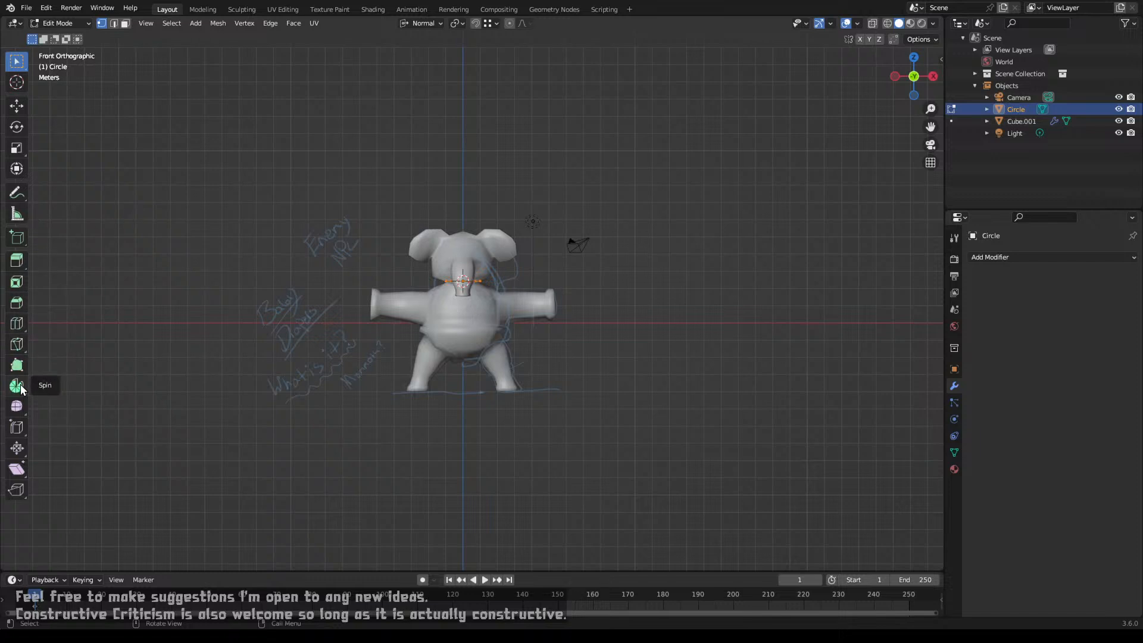
{"action": "right_click", "coordinate": [503, 294], "text": "shift"}
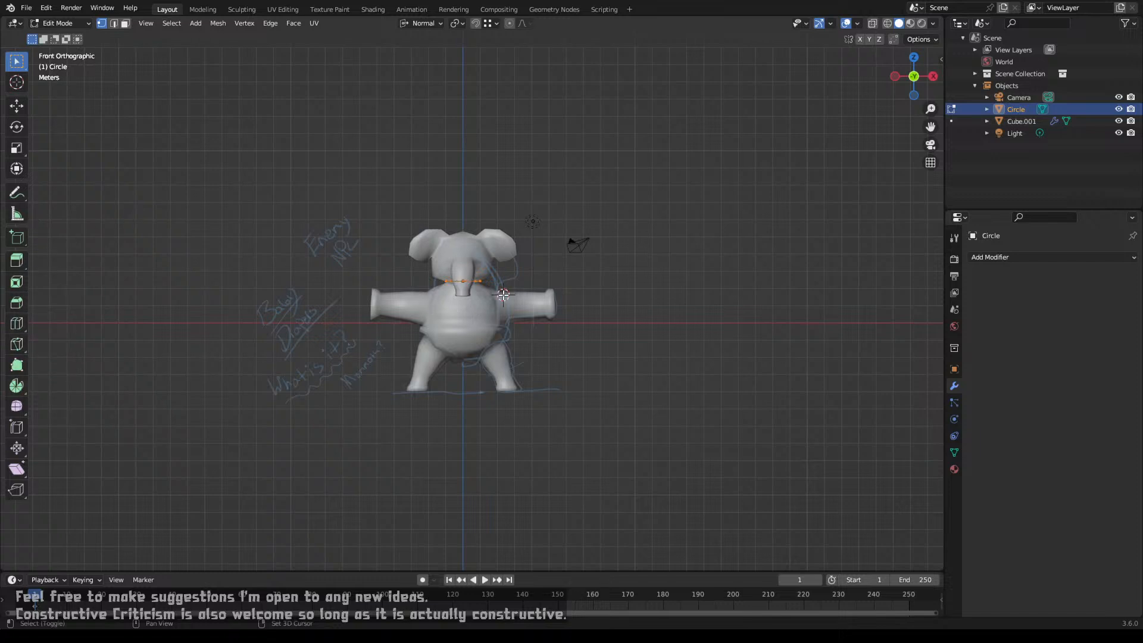
{"action": "left_click", "coordinate": [16, 386]}
{"action": "left_click_drag", "start_coordinate": [577, 222], "coordinate": [537, 394]}
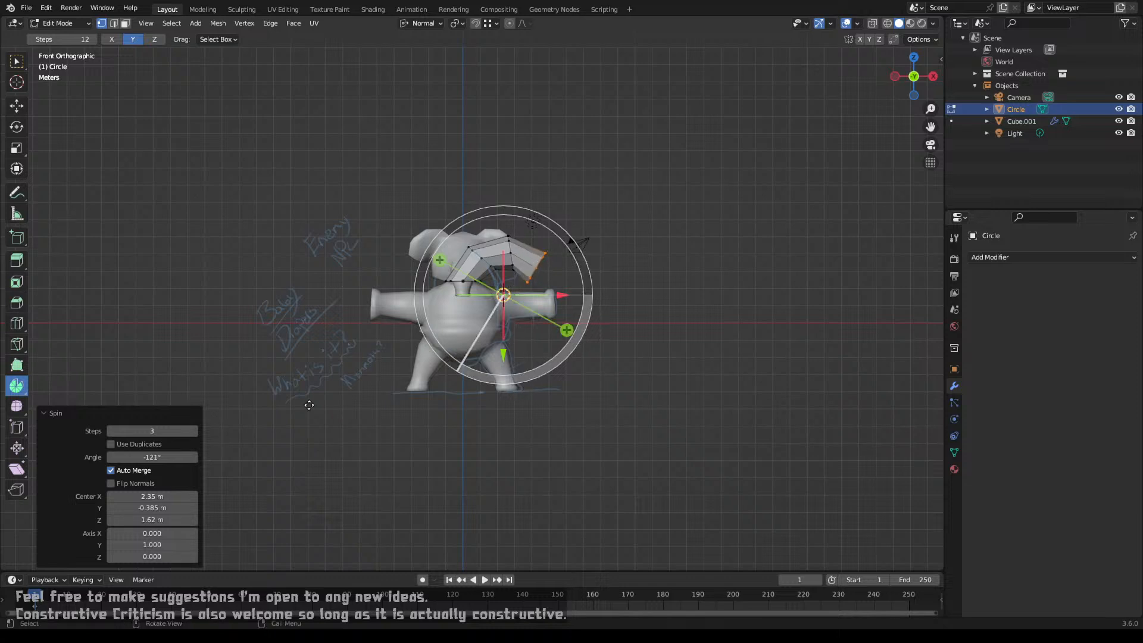
{"action": "left_click", "coordinate": [194, 431]}
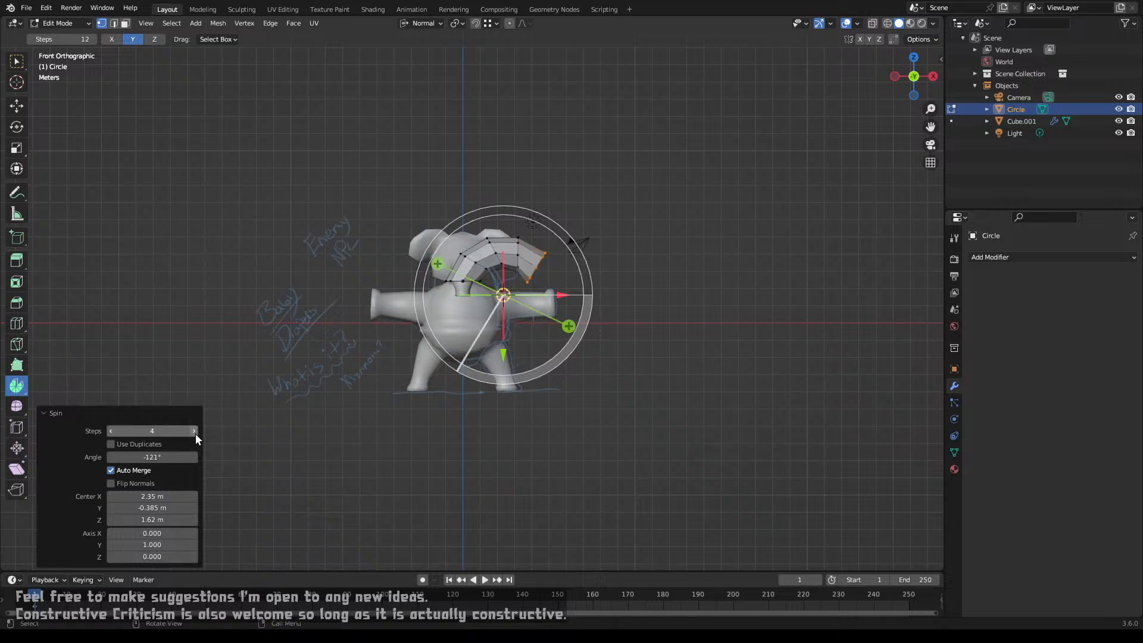
Step: Scale the starting ring of the curved tube to about 0.171 using smooth proportional editing with a size of about 4.18
{"action": "left_click", "coordinate": [457, 278], "text": "alt"}
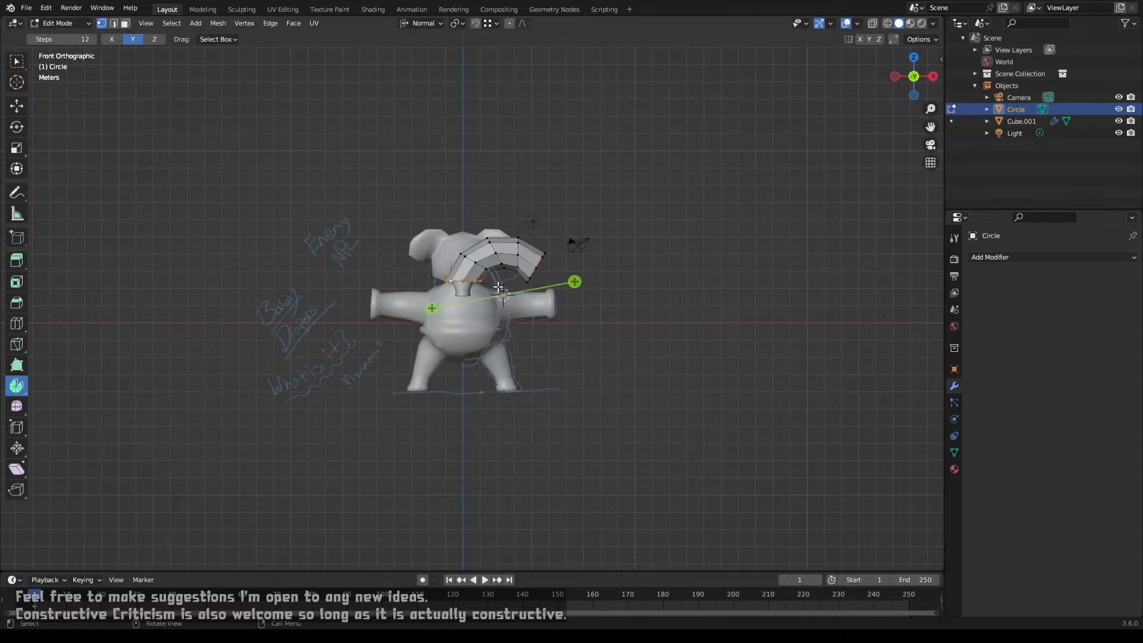
{"action": "left_click", "coordinate": [521, 23]}
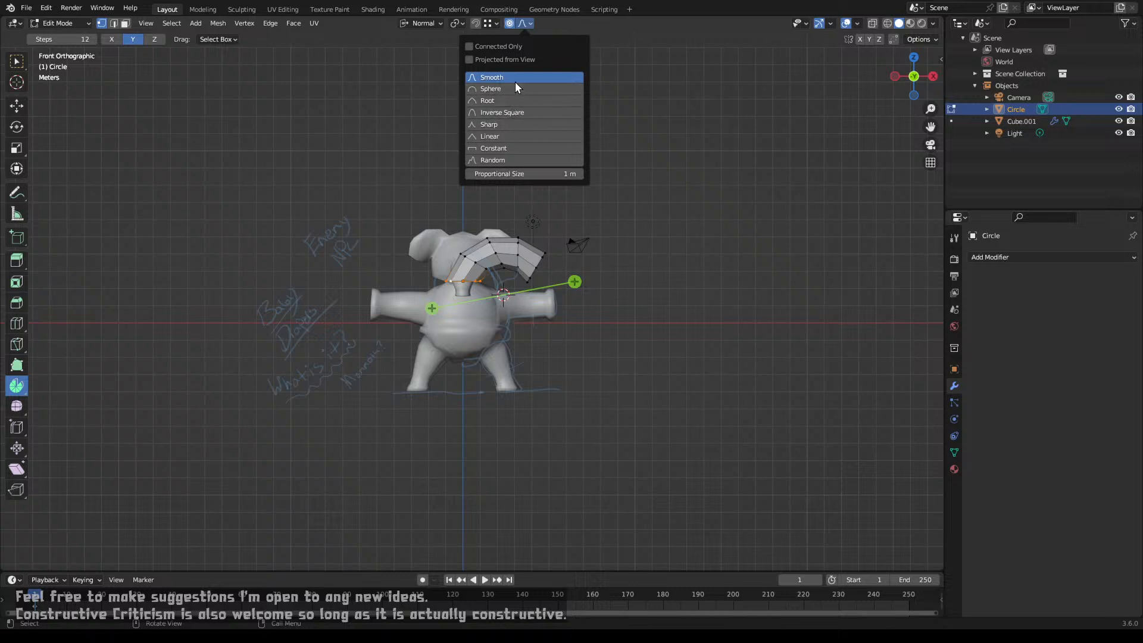
{"action": "scroll", "coordinate": [572, 250], "scroll_direction": "up", "scroll_amount": 5}
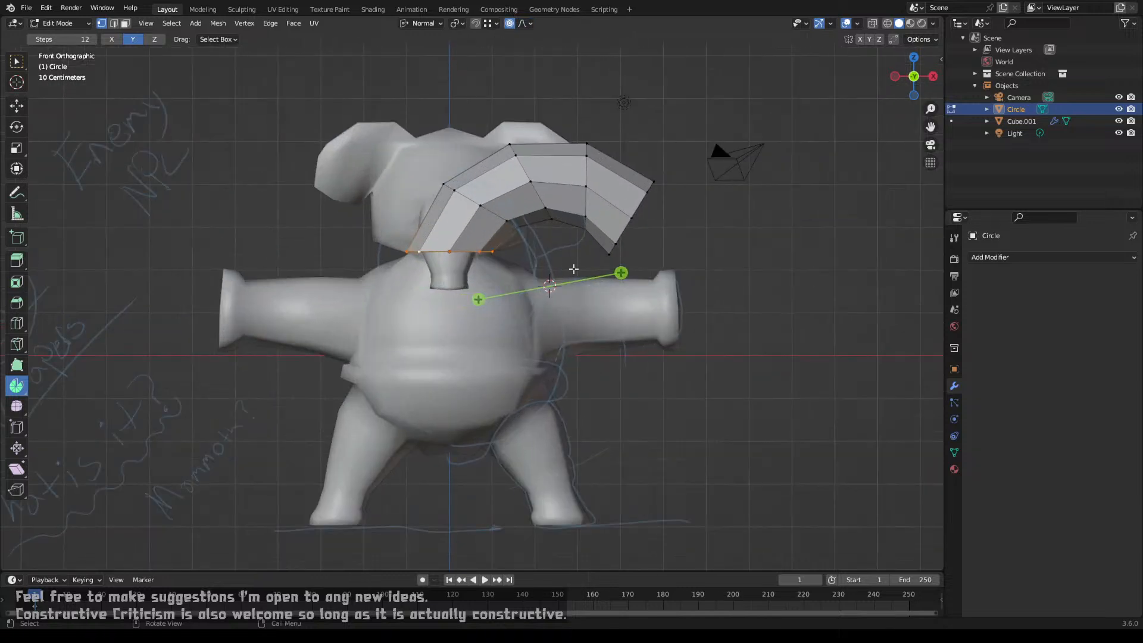
{"action": "key", "text": "s"}
{"action": "scroll", "coordinate": [516, 288], "scroll_direction": "down", "scroll_amount": 8}
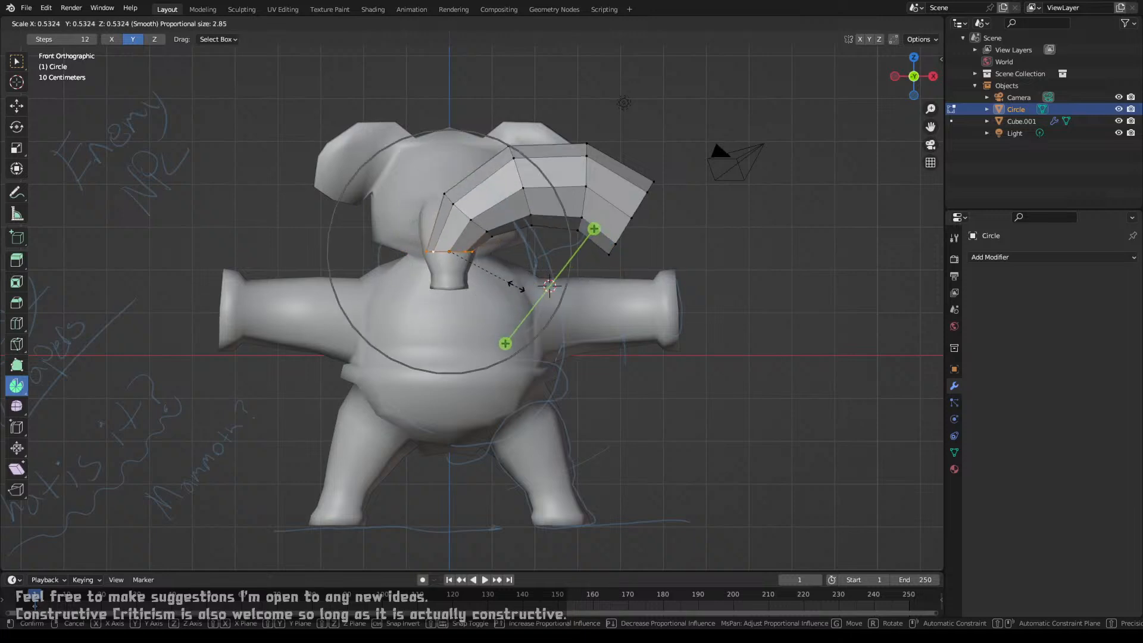
{"action": "scroll", "coordinate": [515, 286], "scroll_direction": "down", "scroll_amount": 4}
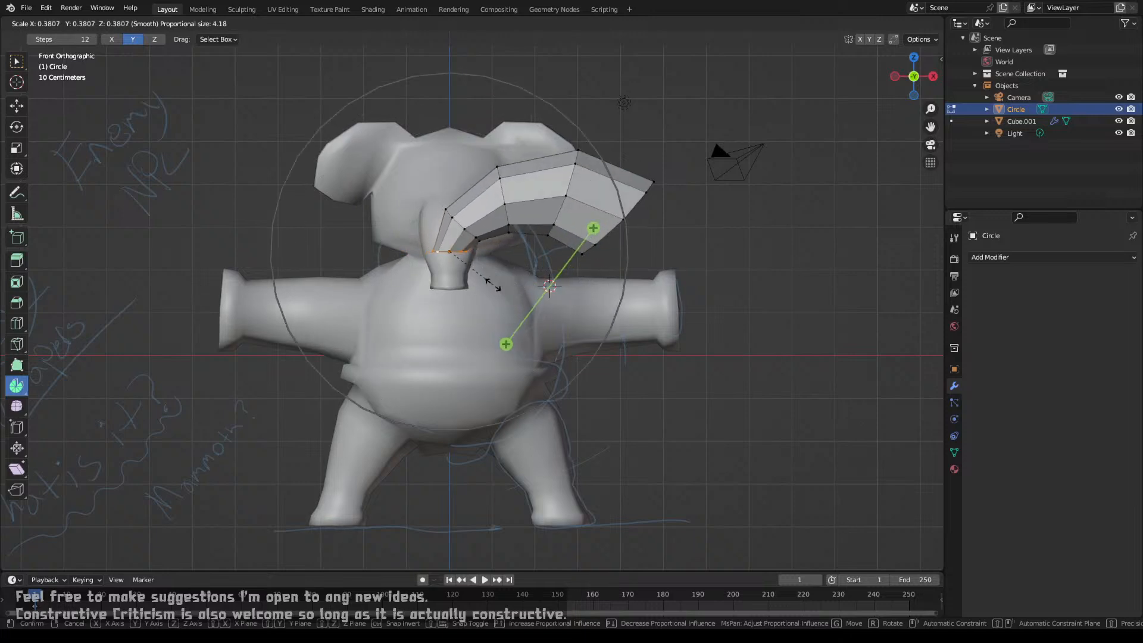
{"action": "left_click", "coordinate": [458, 262]}
{"action": "key", "text": "g"}
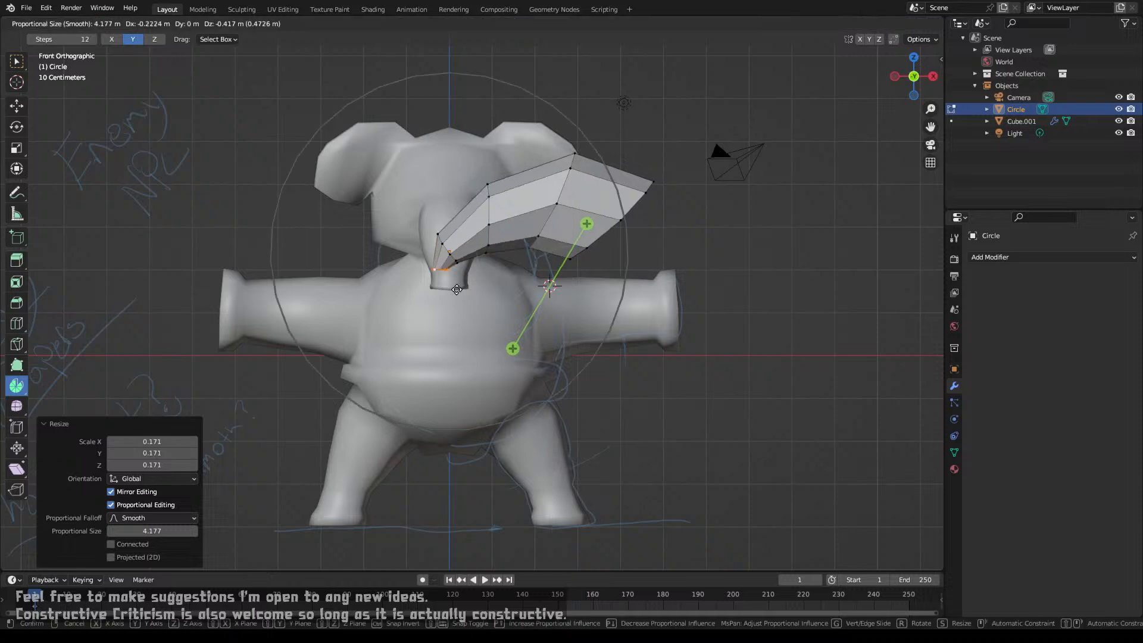
{"action": "right_click", "coordinate": [441, 325]}
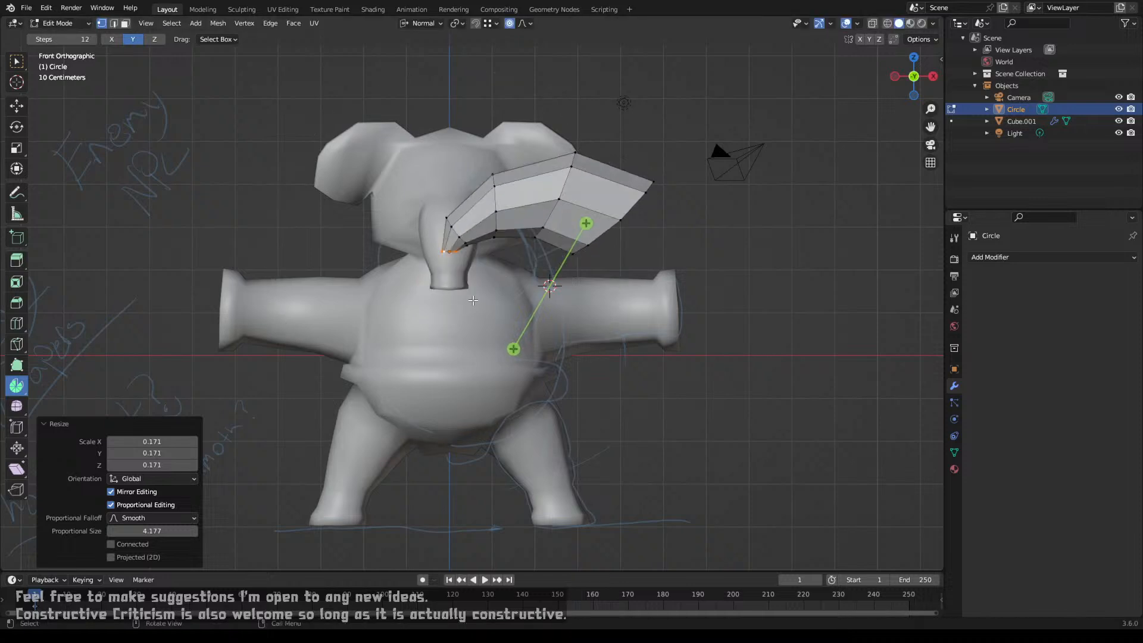
{"action": "key", "text": "a"}
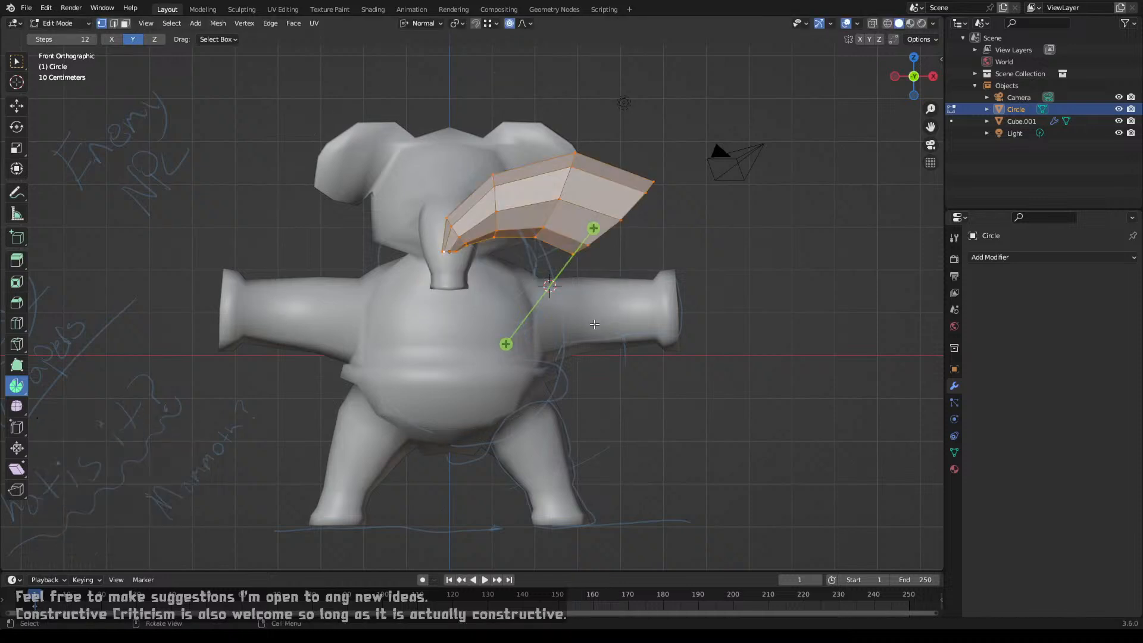
{"action": "left_click", "coordinate": [613, 237]}
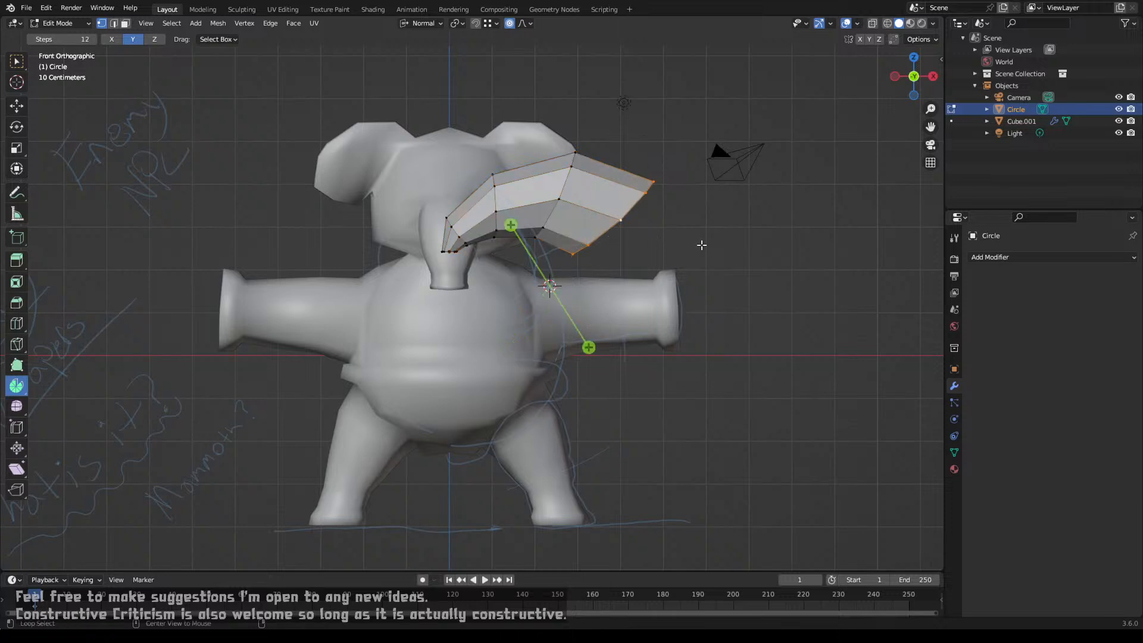
{"action": "key", "text": "s"}
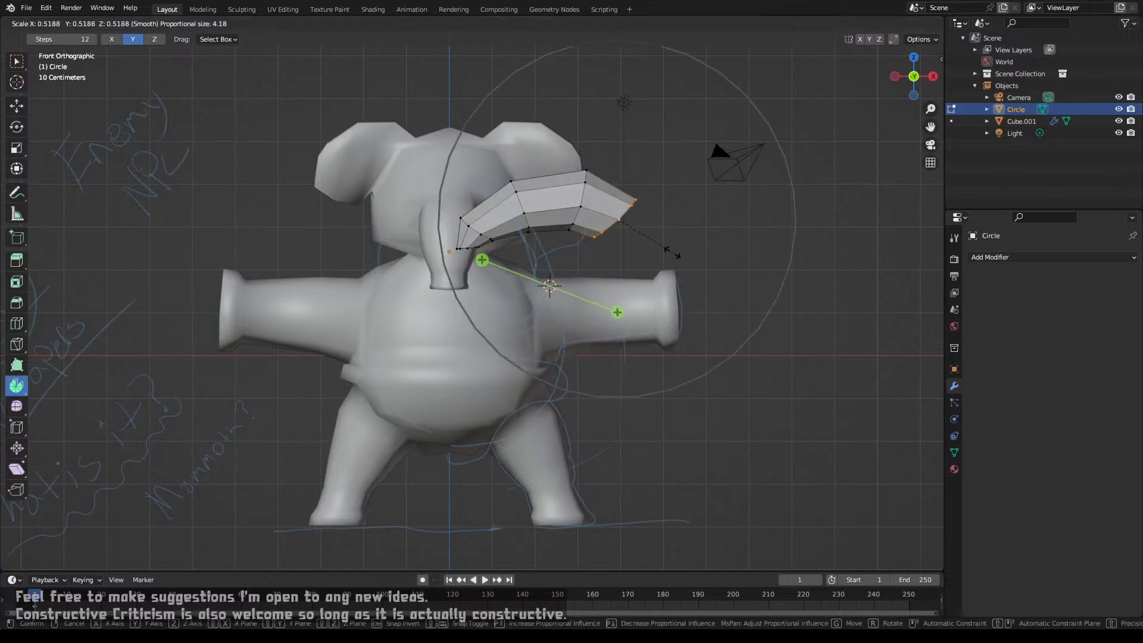
{"action": "right_click", "coordinate": [648, 248]}
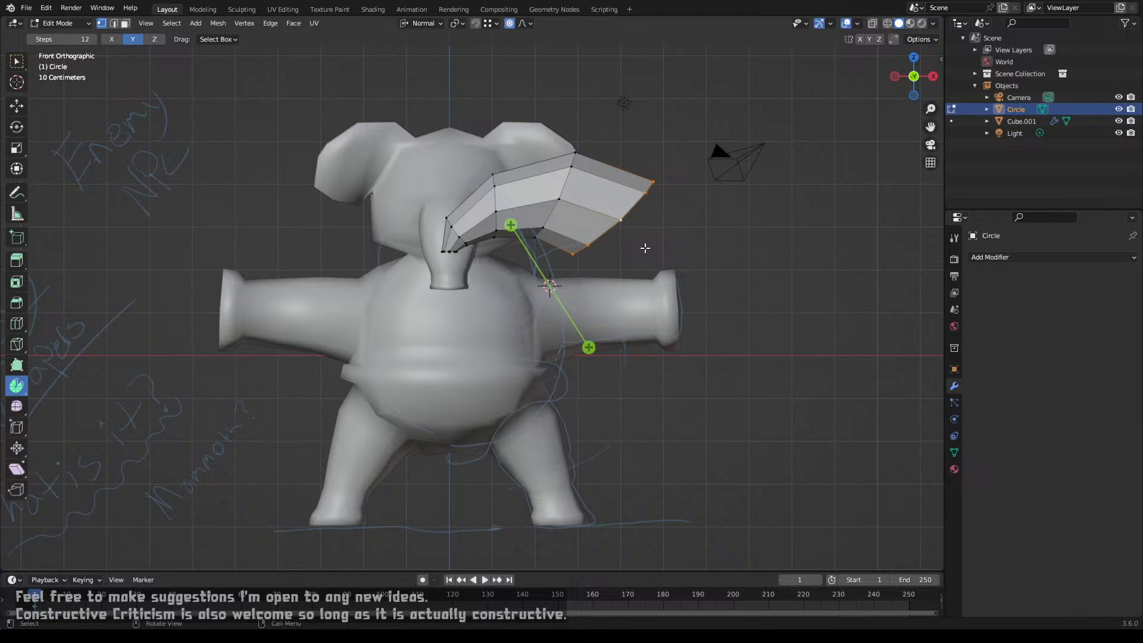
{"action": "left_click", "coordinate": [552, 200], "text": "alt+shift"}
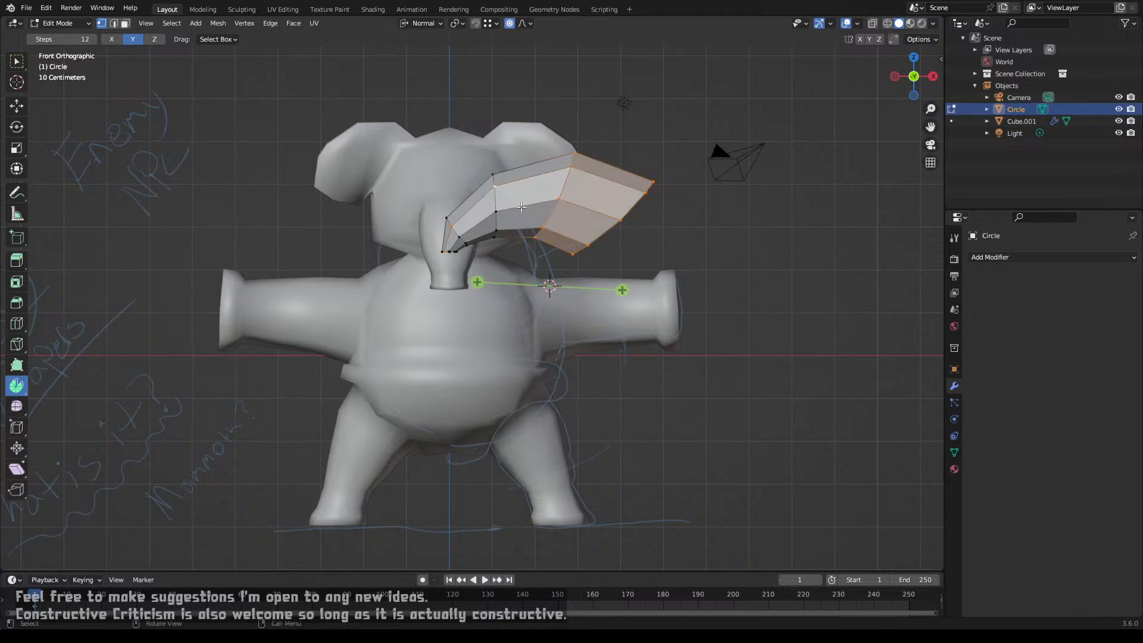
{"action": "left_click", "coordinate": [519, 206]}
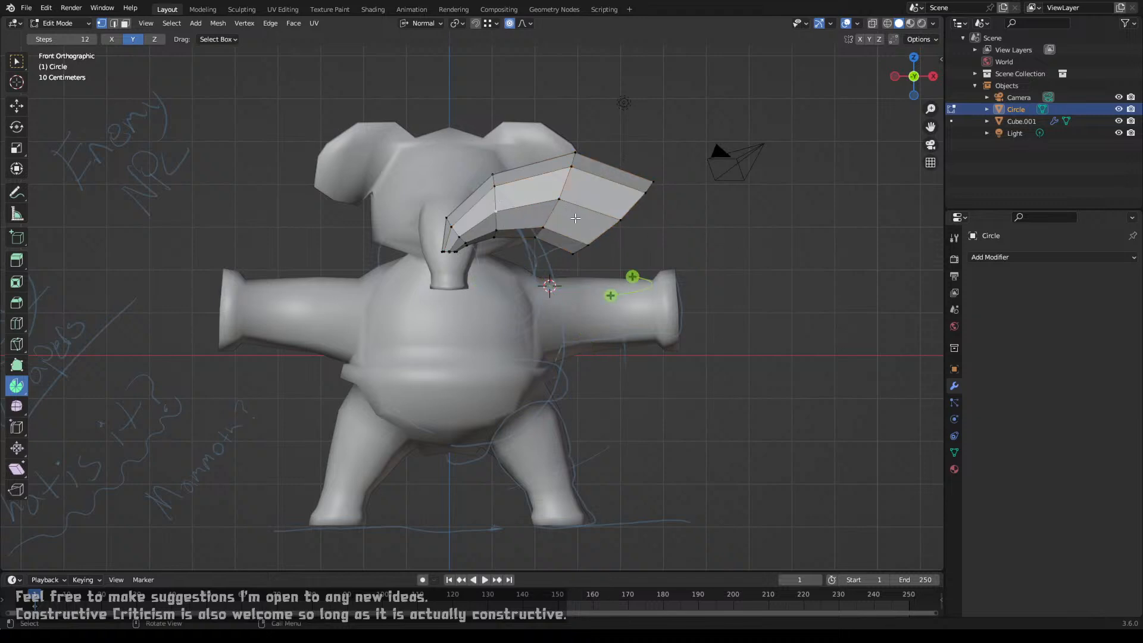
Step: Scale the open ring at the tube's outer end to about 0.336 with smooth proportional editing
{"action": "left_click", "coordinate": [605, 232], "text": "alt"}
{"action": "key", "text": "s"}
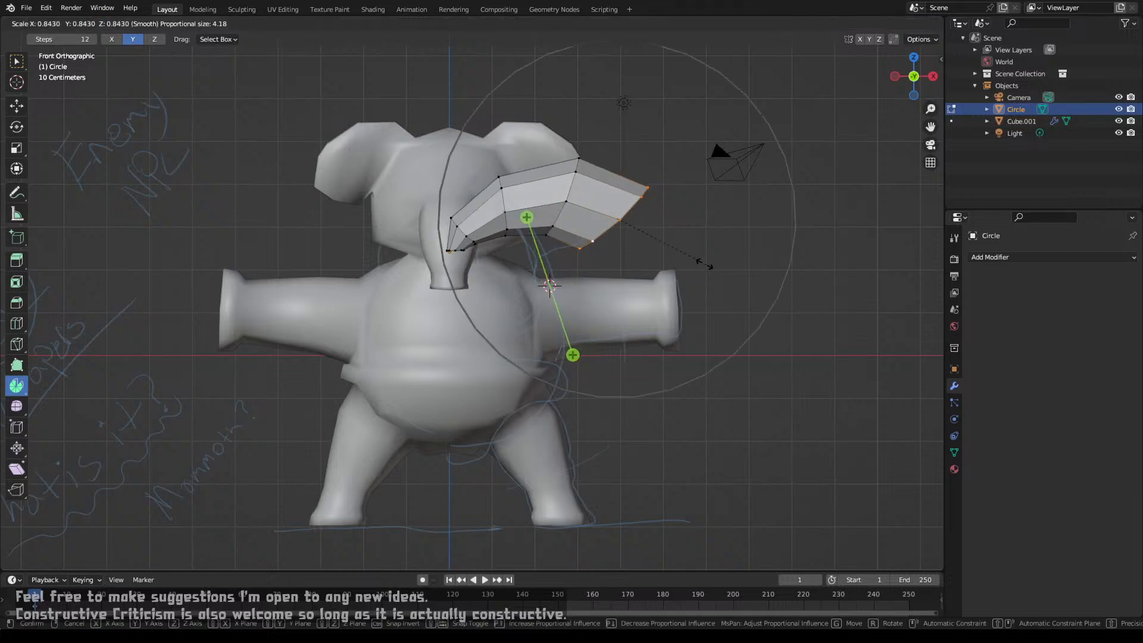
{"action": "left_click", "coordinate": [653, 248]}
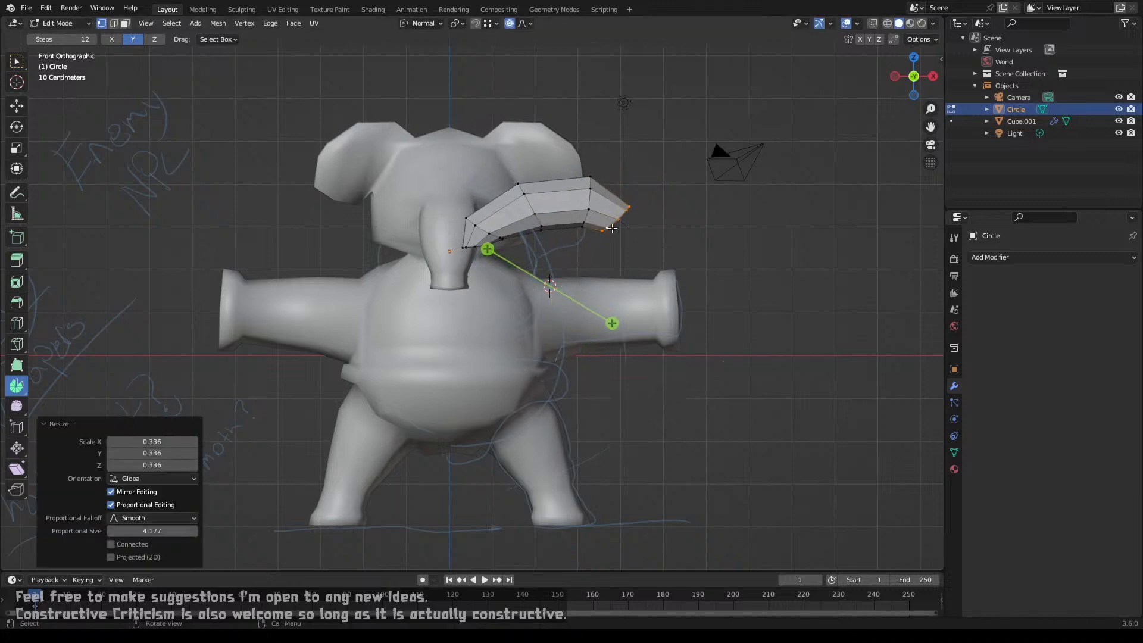
Step: Turn off proportional editing and scale the edge ring next to the tube's outer end to about 0.536
{"action": "left_click", "coordinate": [645, 218], "text": "alt"}
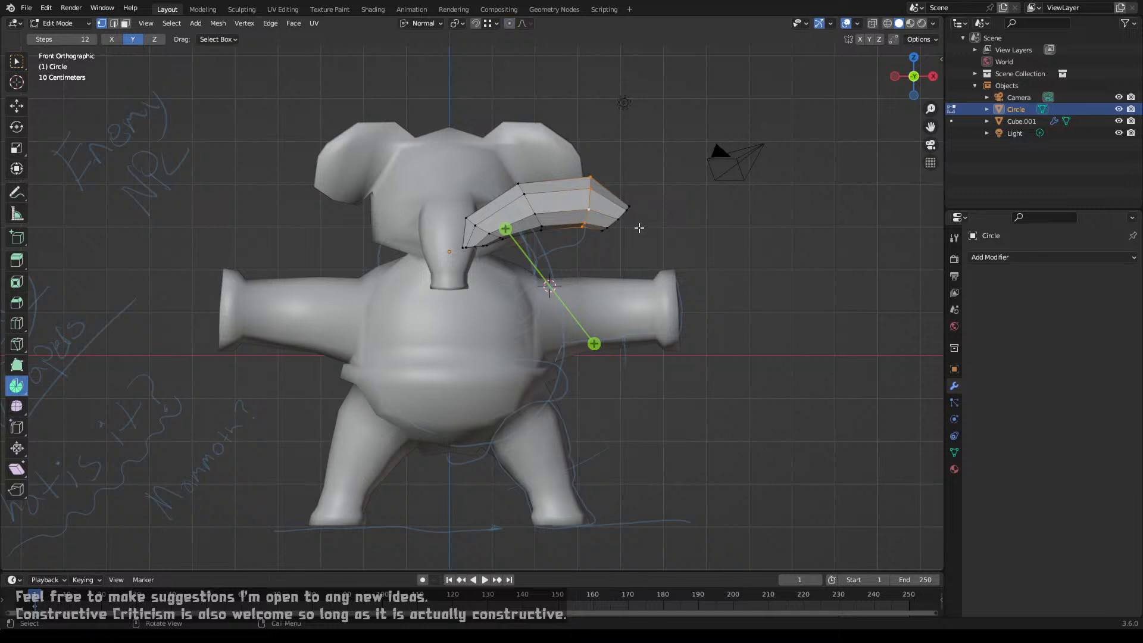
{"action": "key", "text": "a"}
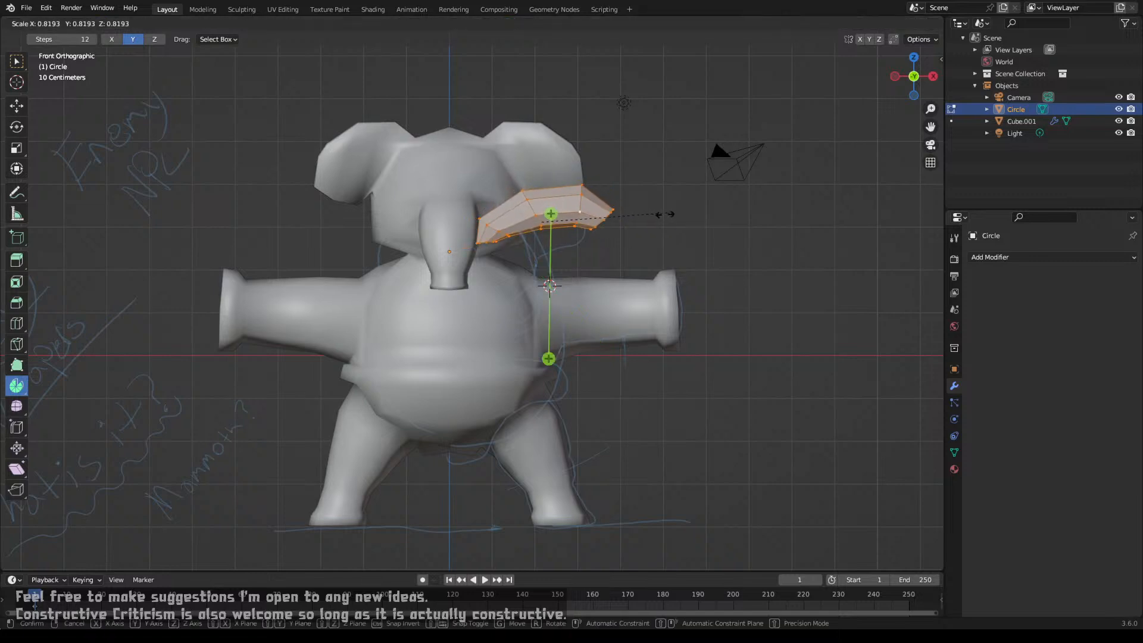
{"action": "left_click", "coordinate": [588, 204], "text": "alt"}
{"action": "key", "text": "s"}
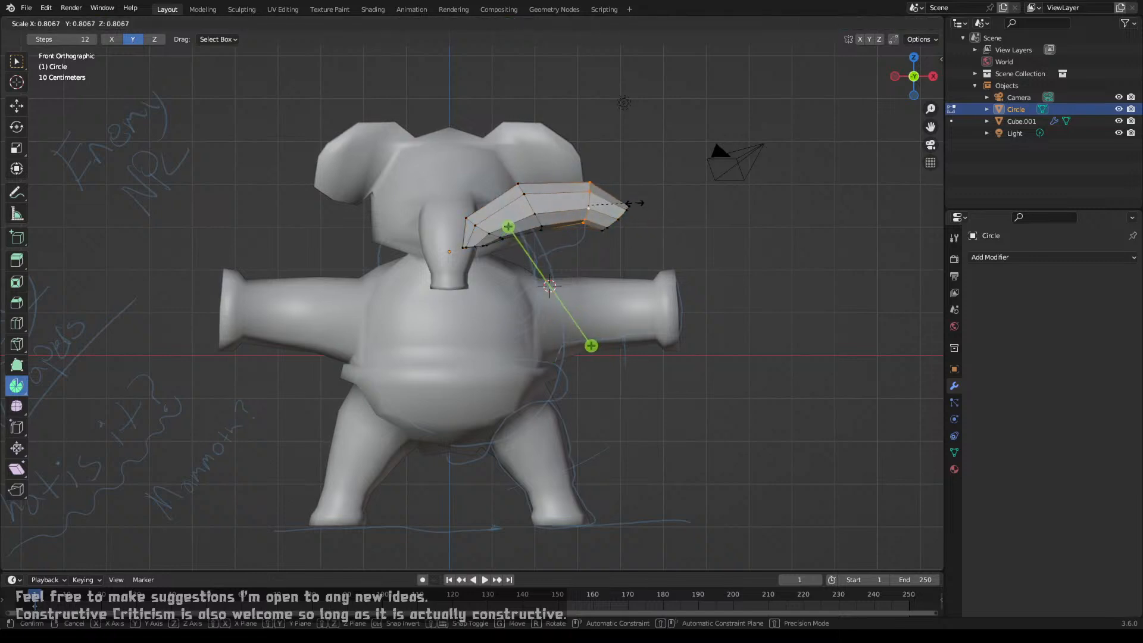
{"action": "left_click", "coordinate": [614, 207]}
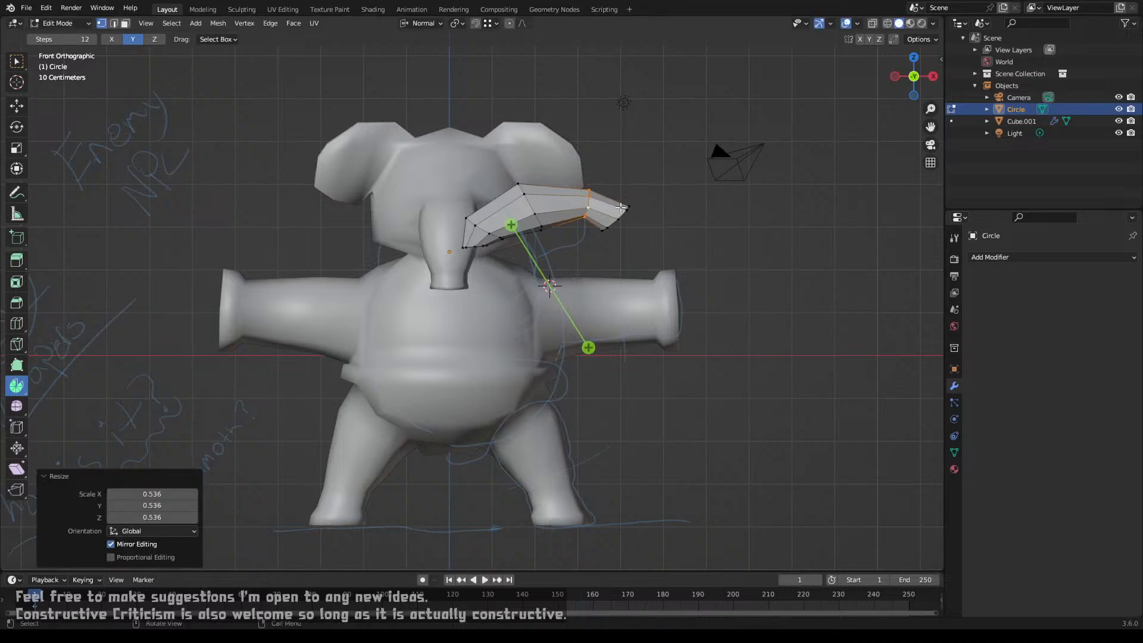
Step: Scale down the tube's middle edge ring, then the edge ring next to the narrow starting end
{"action": "key", "text": "s"}
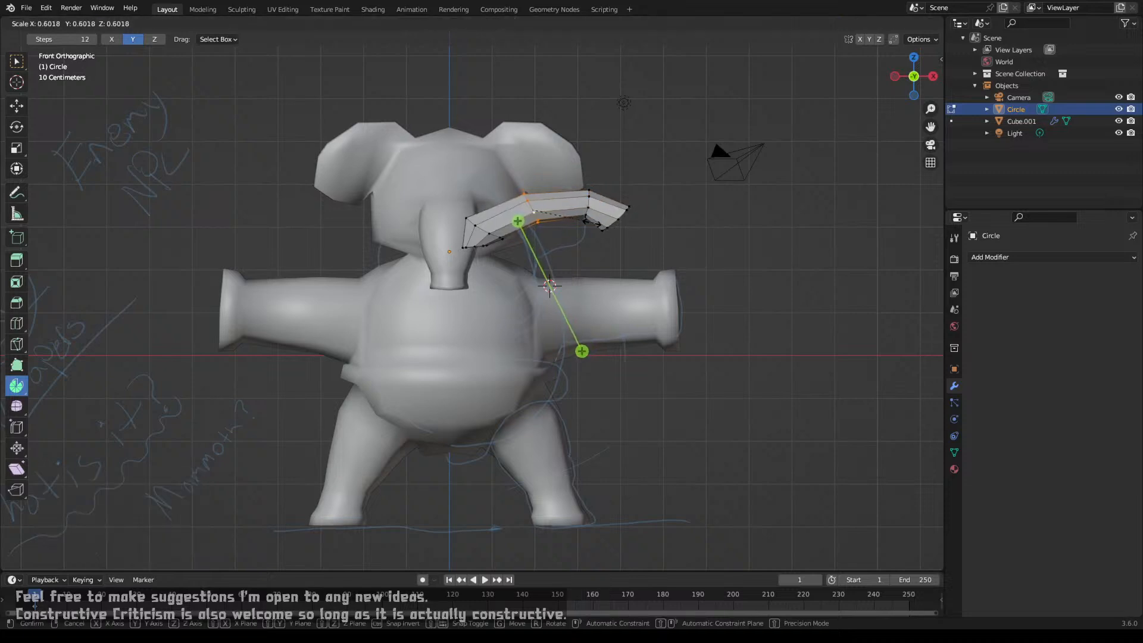
{"action": "left_click", "coordinate": [570, 221]}
{"action": "key", "text": "s"}
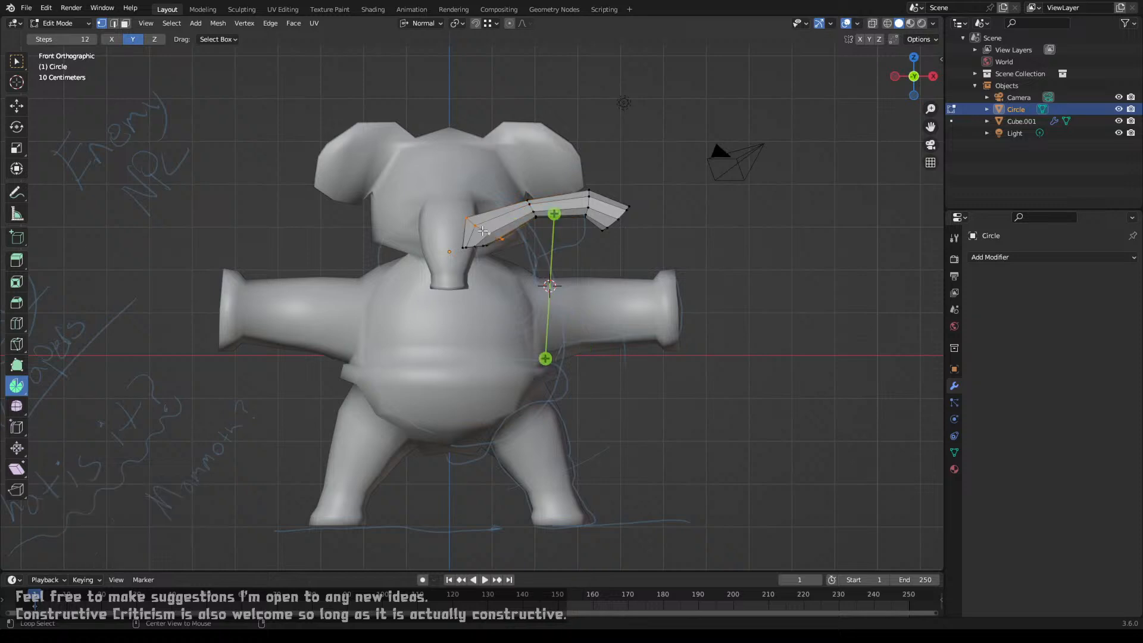
{"action": "left_click", "coordinate": [508, 249]}
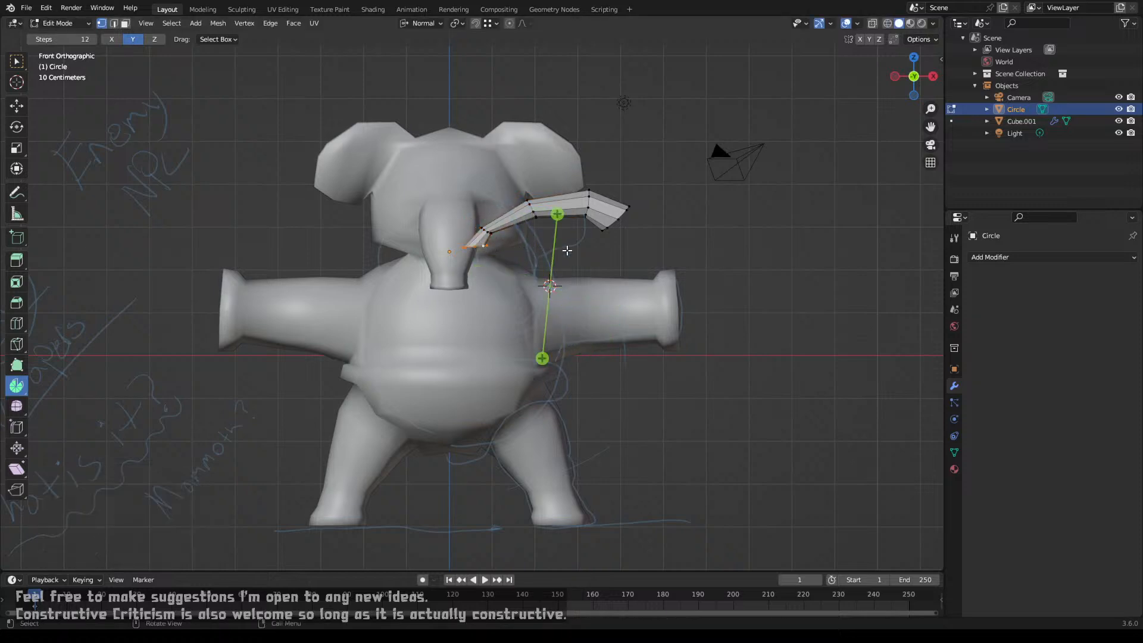
Step: Scale the tube's starting ring to about 0.198 and merge its vertices at center to form a tip
{"action": "key", "text": "s"}
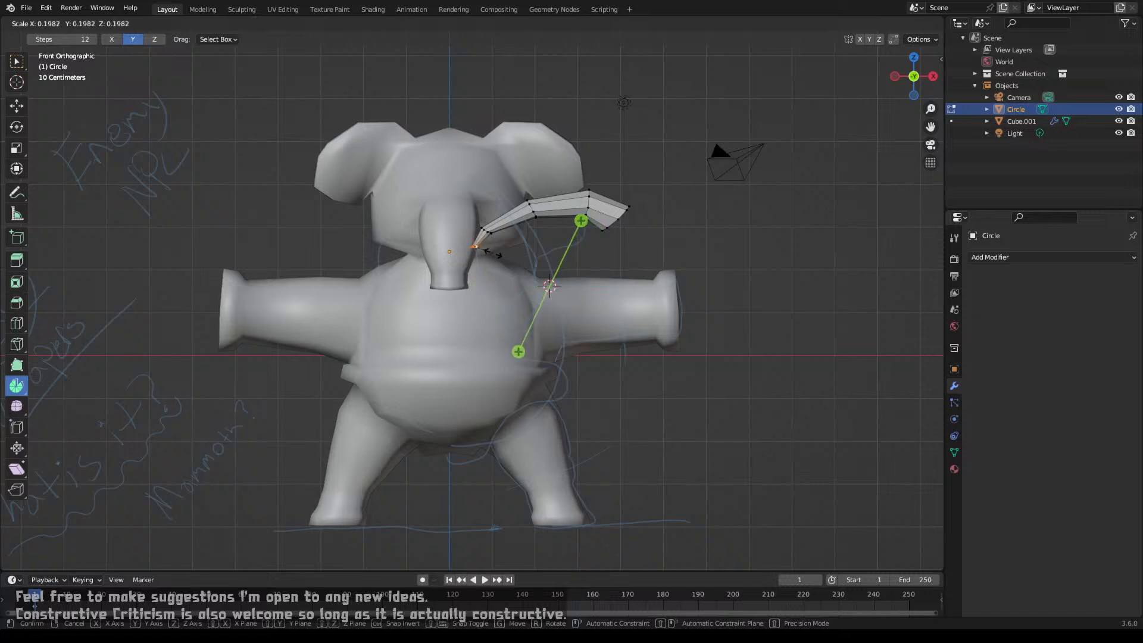
{"action": "left_click", "coordinate": [493, 253]}
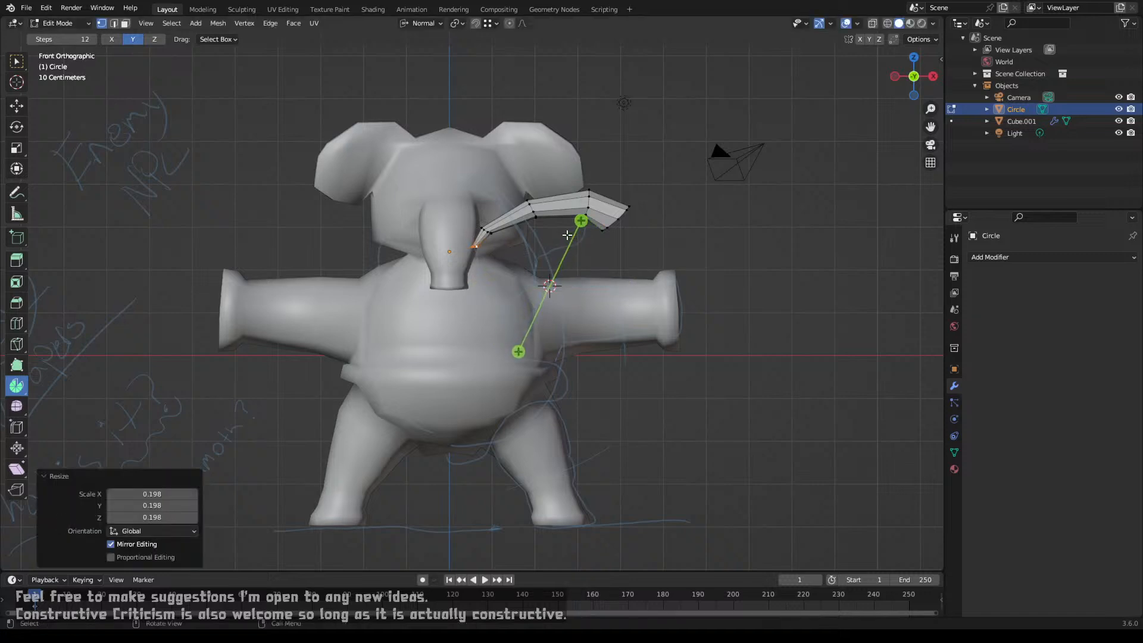
{"action": "key", "text": "m"}
{"action": "left_click", "coordinate": [560, 170]}
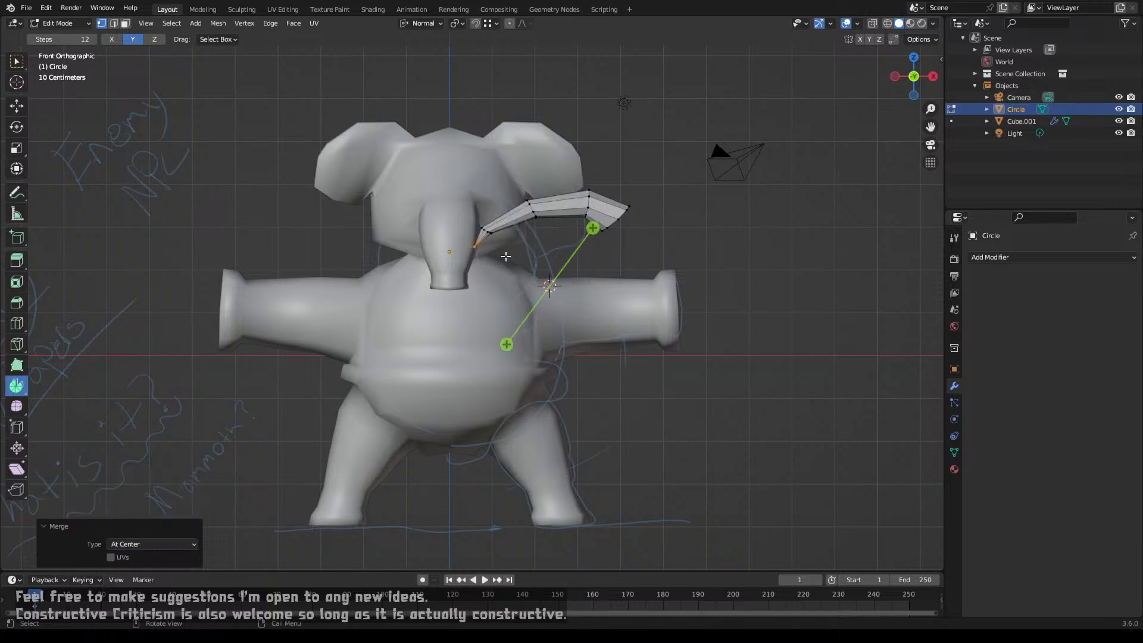
Step: Select the whole tusk mesh and rotate it 180° in front view
{"action": "type", "text": "ar180"}
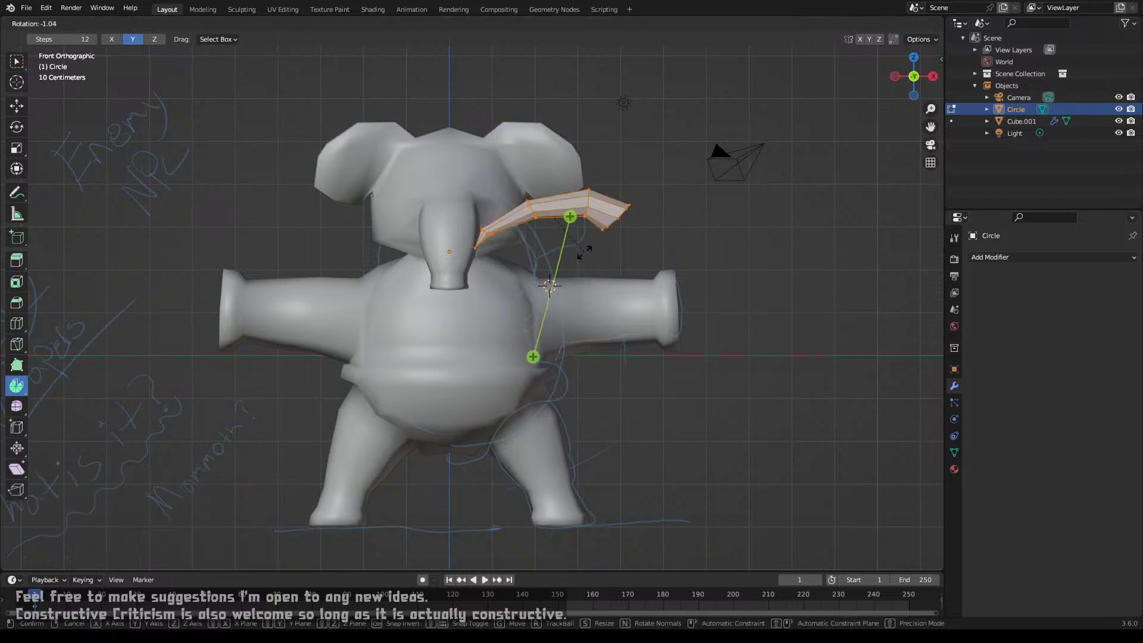
{"action": "key", "text": "Return"}
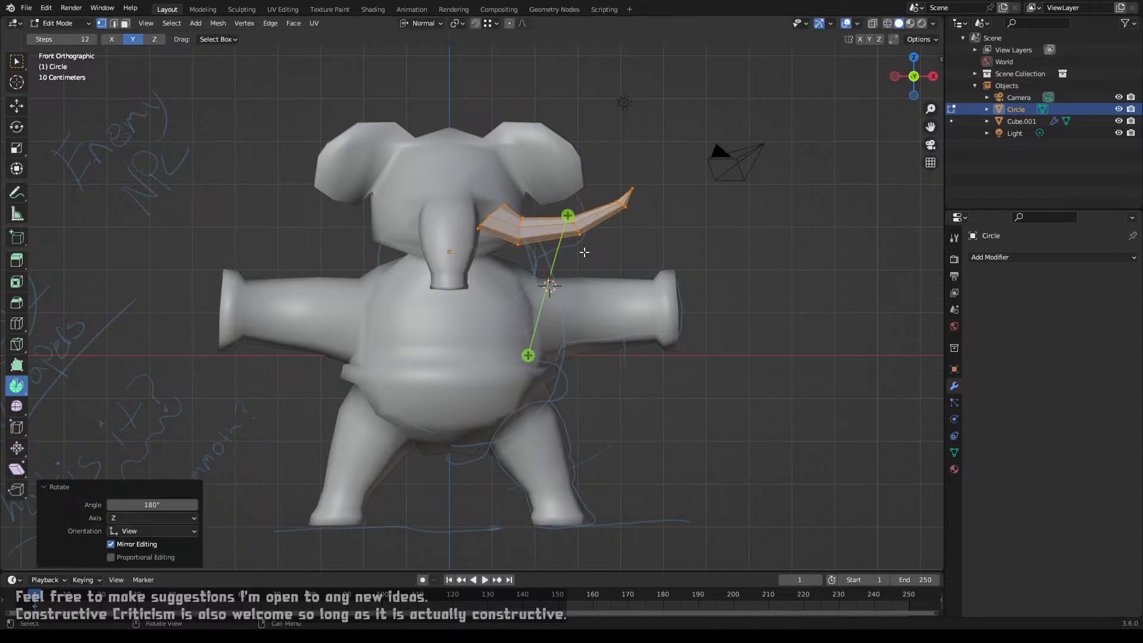
Step: Extrude the tusk's open wide-end ring up and away from the tip and rotate it about 16.8°
{"action": "left_click", "coordinate": [518, 233], "text": "alt"}
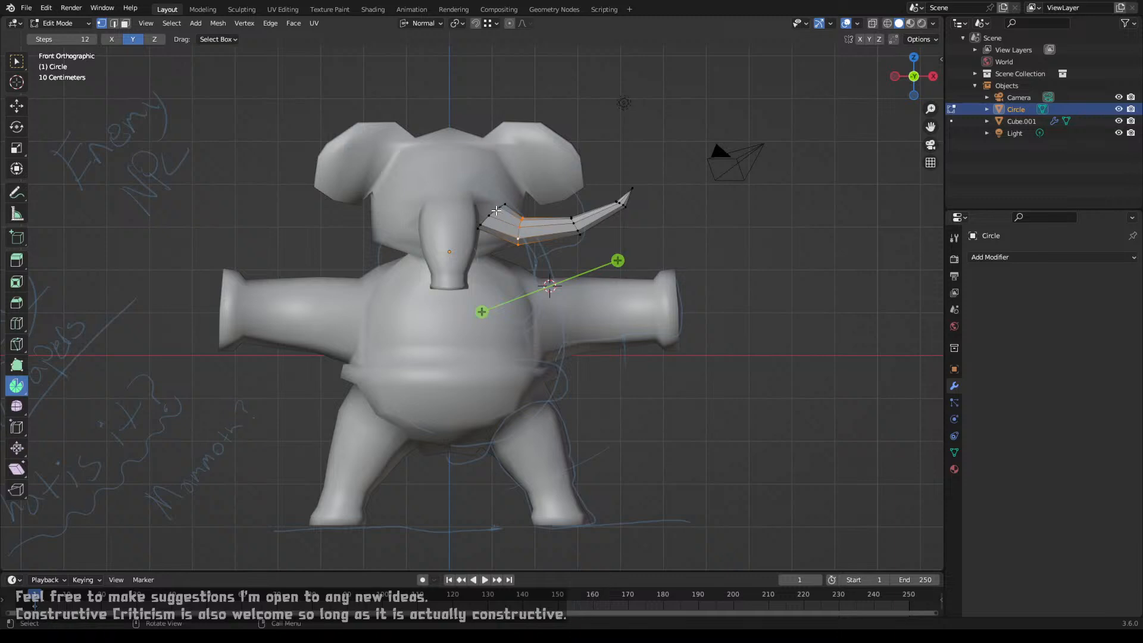
{"action": "key", "text": "e"}
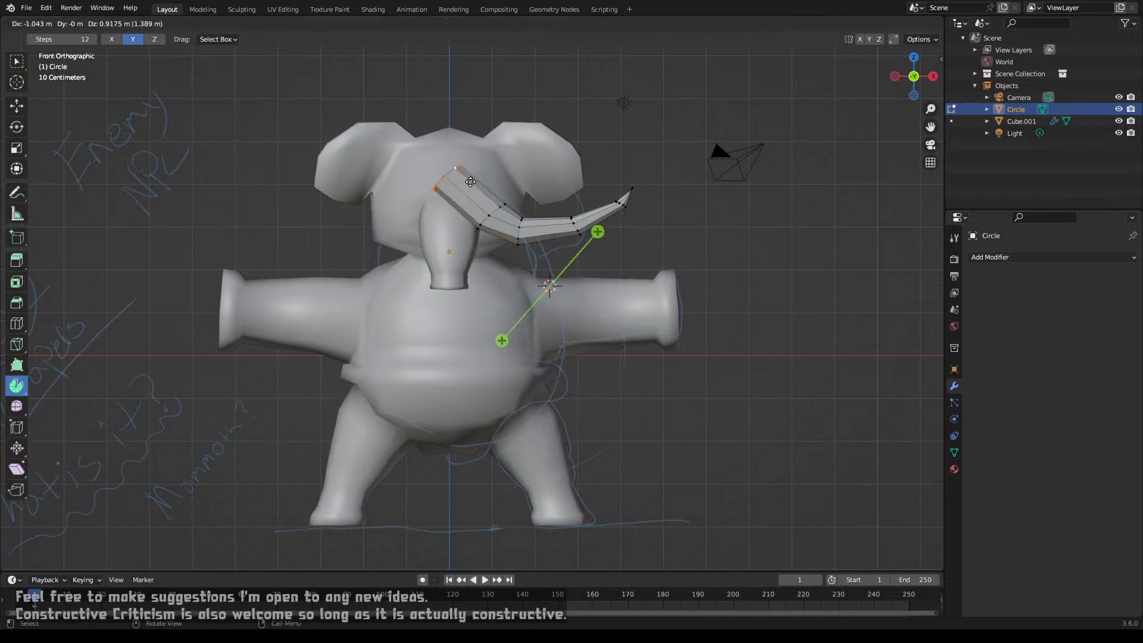
{"action": "left_click", "coordinate": [481, 173]}
{"action": "key", "text": "r"}
{"action": "right_click", "coordinate": [534, 160]}
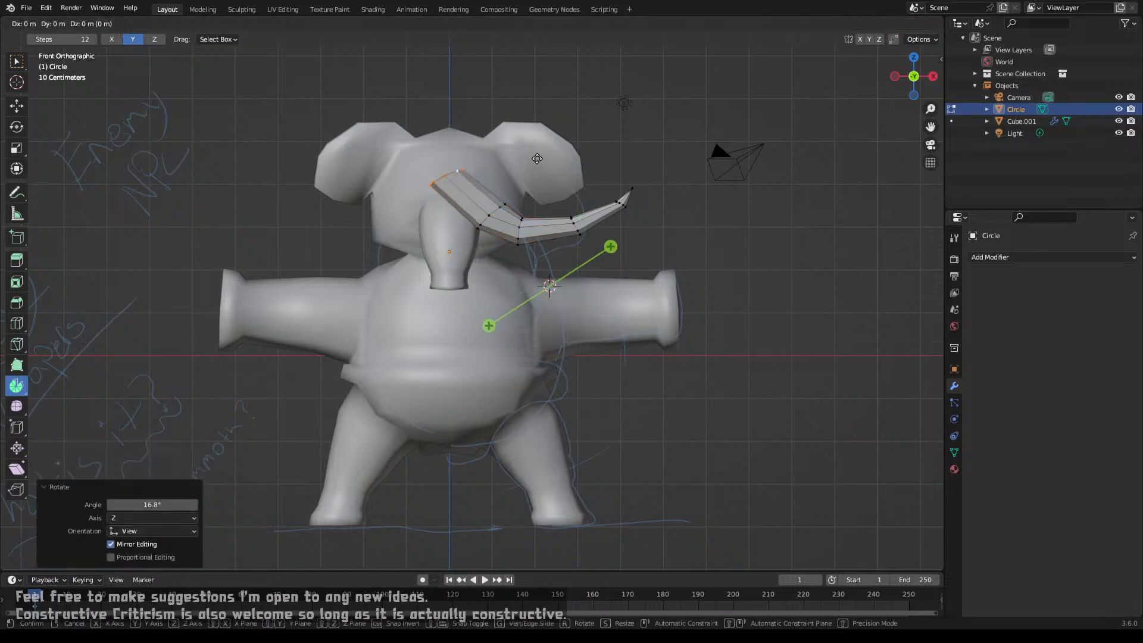
Step: Shift the extruded end ring in total about 0.39 m in X and 0.32 m in Z, and rotate it about 12.6°
{"action": "key", "text": "g"}
{"action": "left_click", "coordinate": [544, 152]}
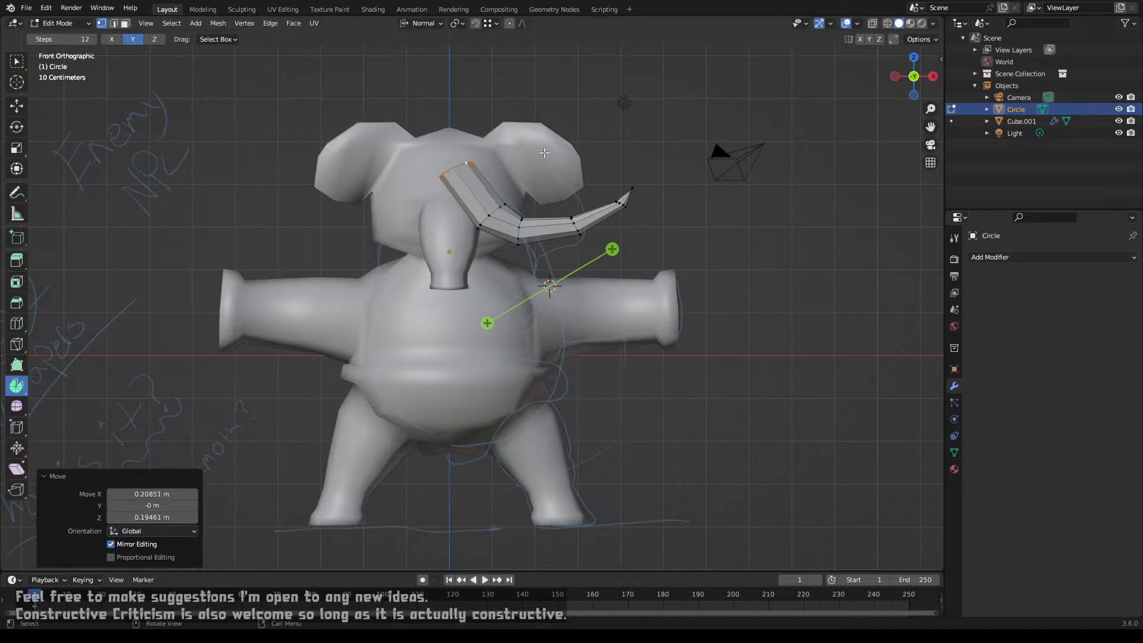
{"action": "key", "text": "g"}
{"action": "left_click", "coordinate": [552, 147]}
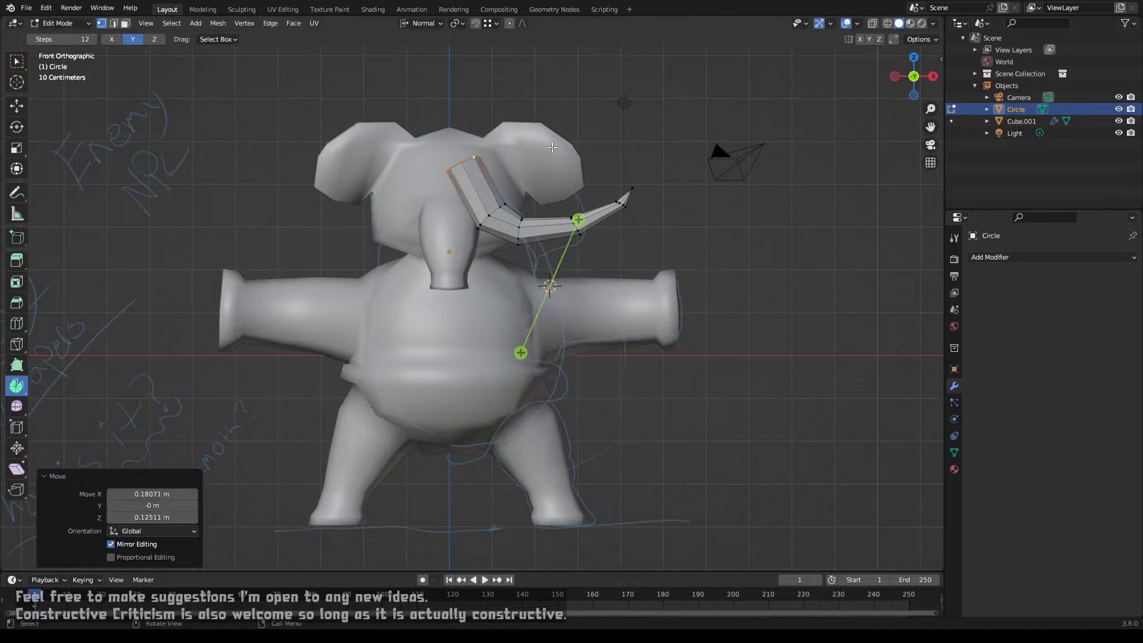
{"action": "key", "text": "r"}
{"action": "left_click", "coordinate": [554, 167]}
Step: Extrude the tusk's open end upward once more and scale the new end ring to about 1.949
{"action": "key", "text": "e"}
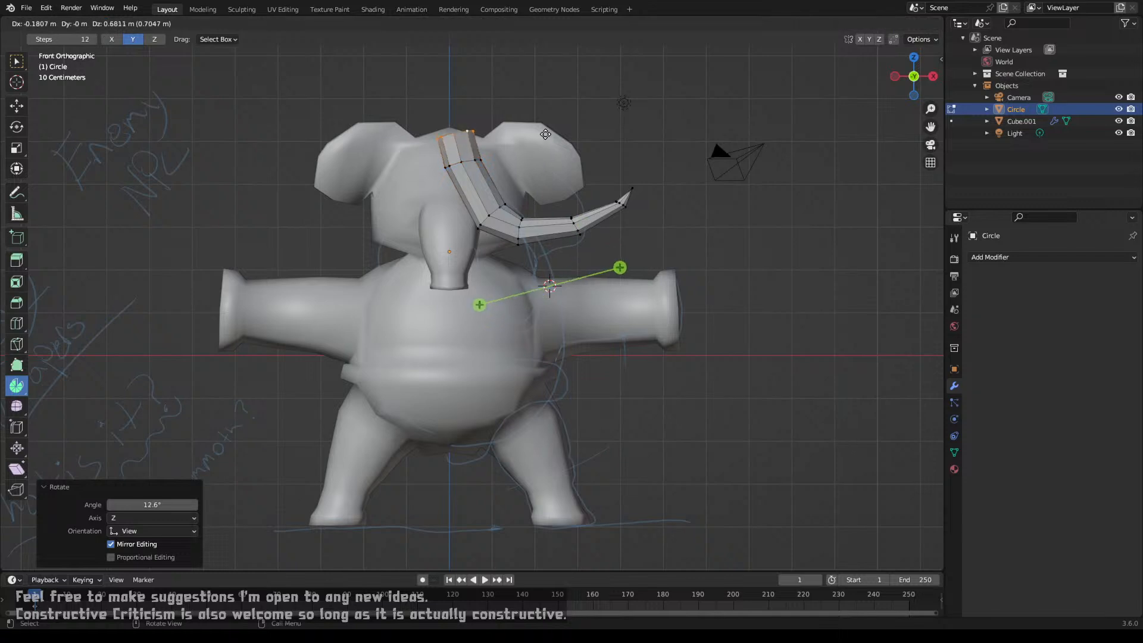
{"action": "left_click", "coordinate": [550, 127]}
{"action": "key", "text": "s"}
{"action": "left_click", "coordinate": [630, 122]}
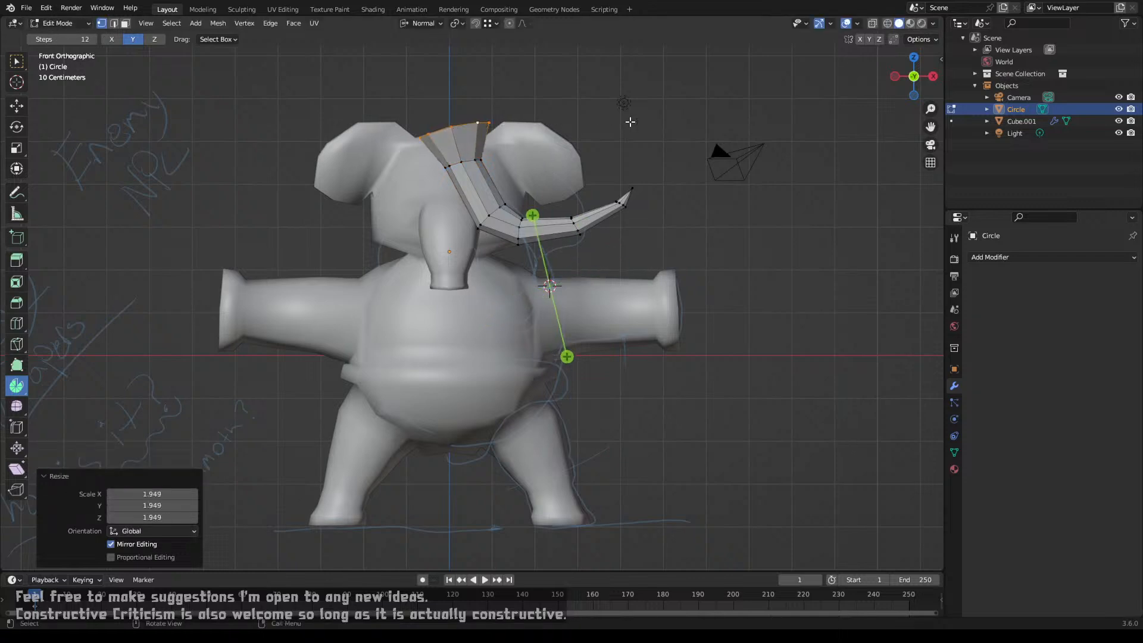
Step: Scale the edge ring just below the tusk's open end to about 1.334
{"action": "left_click", "coordinate": [471, 159], "text": "alt"}
{"action": "key", "text": "s"}
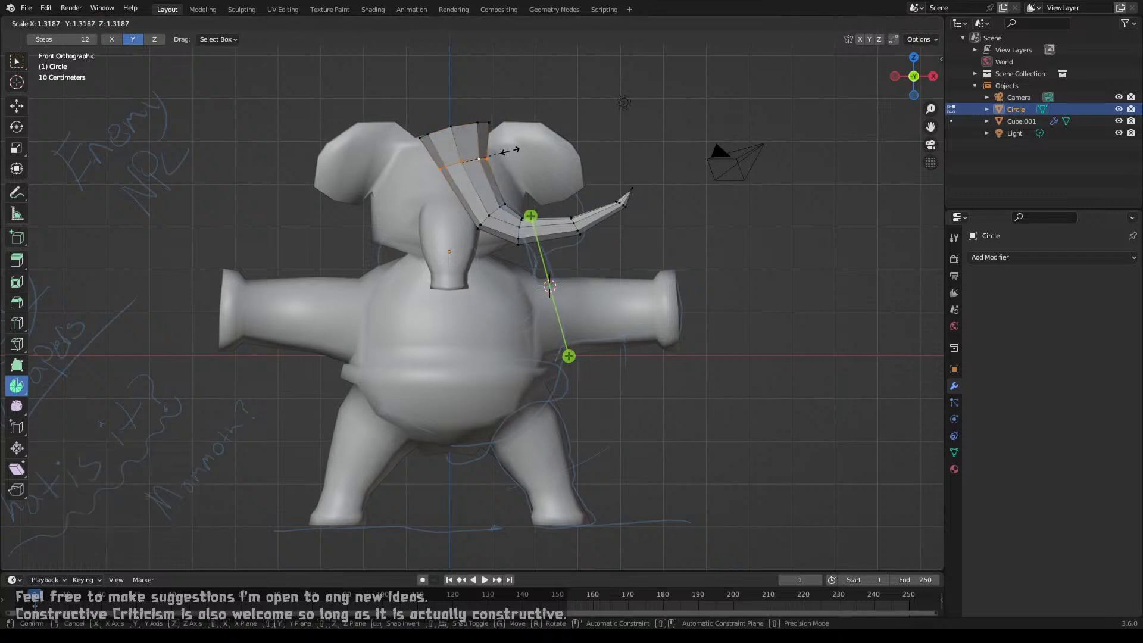
{"action": "left_click", "coordinate": [510, 151]}
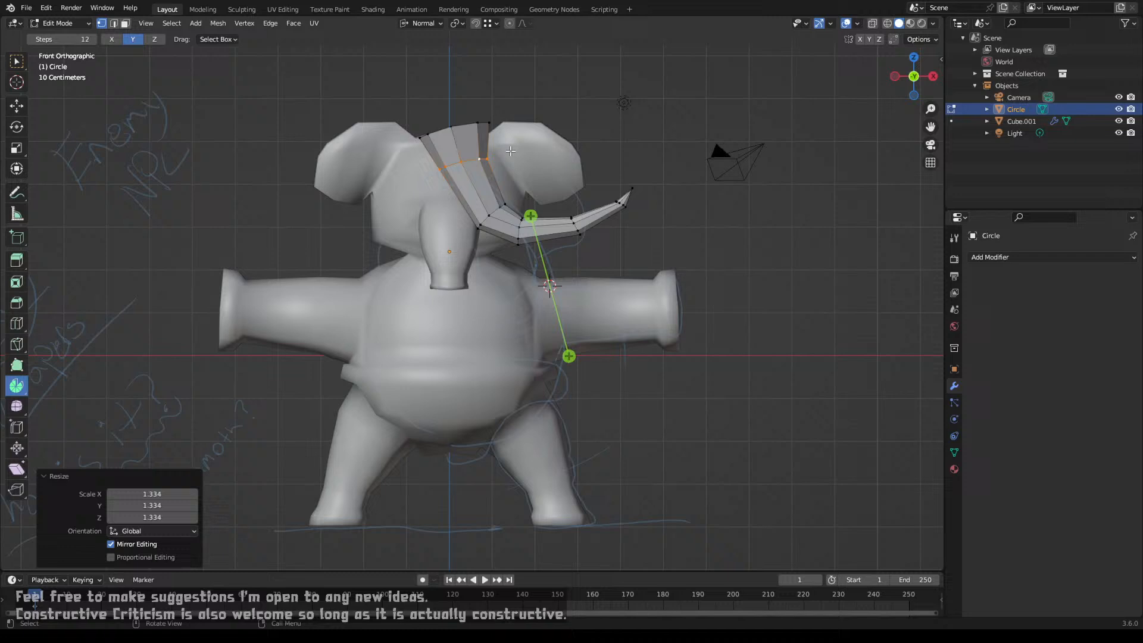
Step: Smooth the tusk's bend by moving its third ring about -0.19 m in X and 0.31 m in Z, and the adjacent lower ring slightly outward
{"action": "left_click", "coordinate": [498, 218], "text": "alt"}
{"action": "key", "text": "g"}
{"action": "left_click", "coordinate": [519, 221]}
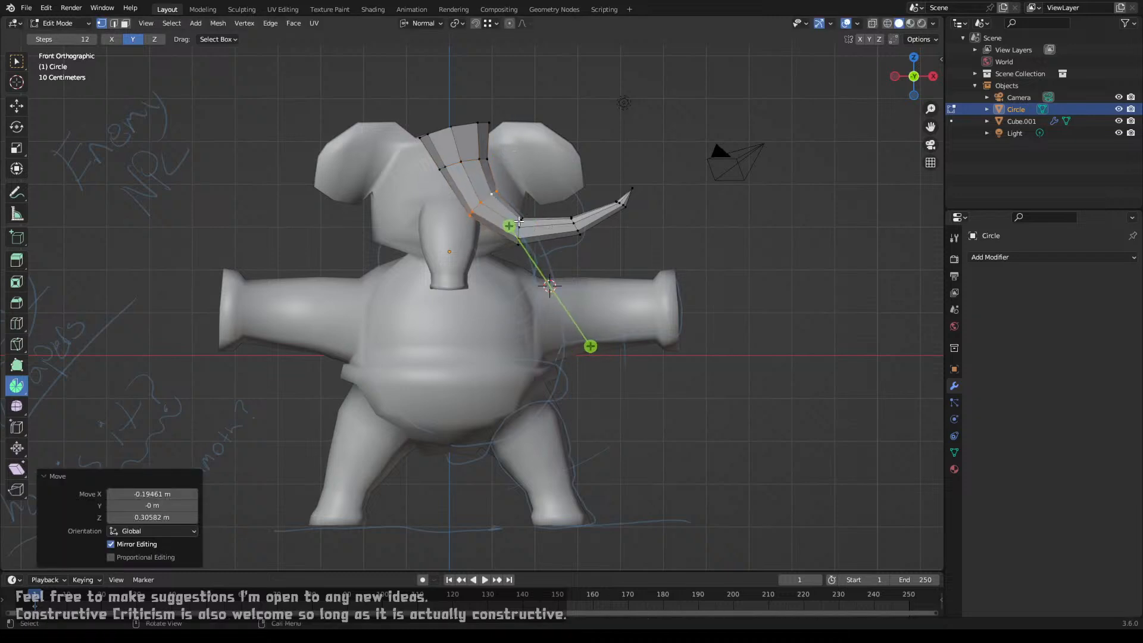
{"action": "left_click", "coordinate": [527, 228], "text": "alt"}
{"action": "key", "text": "g"}
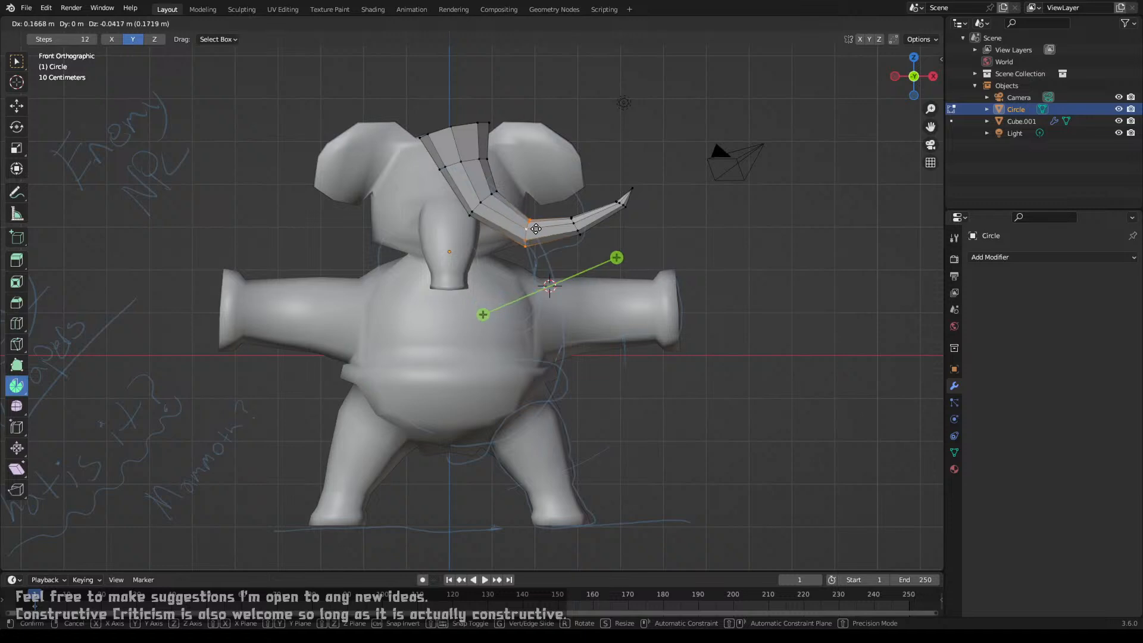
{"action": "left_click", "coordinate": [535, 229]}
Step: Reposition the edge ring in the tusk's thin half and raise the tip vertex about 0.29 m in Z and 0.06 m in X
{"action": "left_click", "coordinate": [575, 229], "text": "alt"}
{"action": "key", "text": "g"}
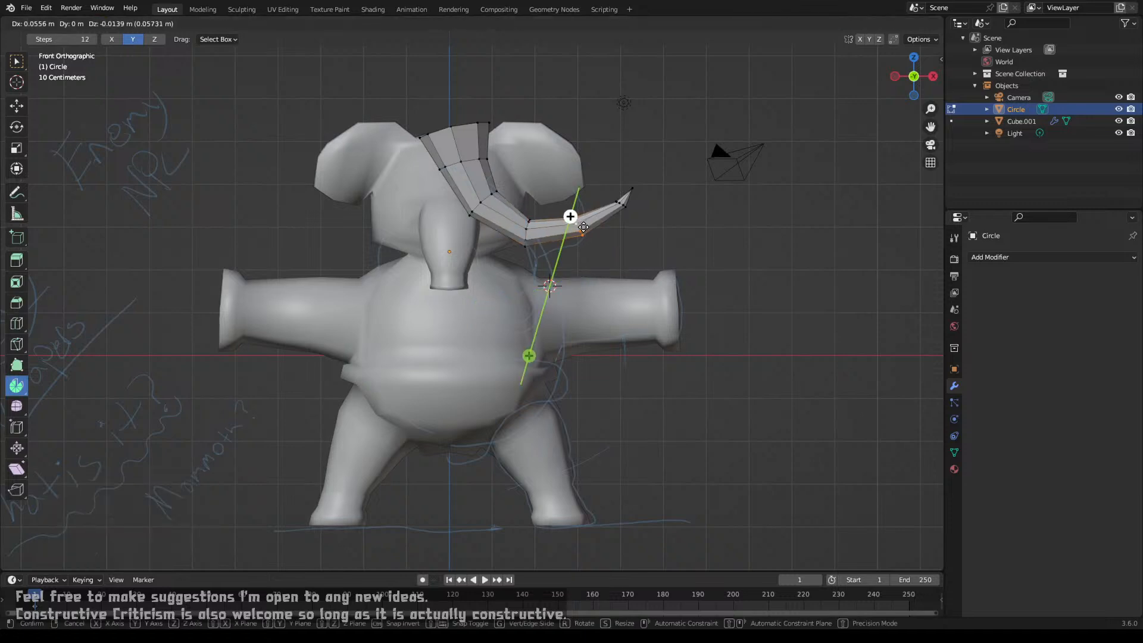
{"action": "left_click", "coordinate": [578, 222]}
{"action": "left_click", "coordinate": [632, 187]}
{"action": "key", "text": "g"}
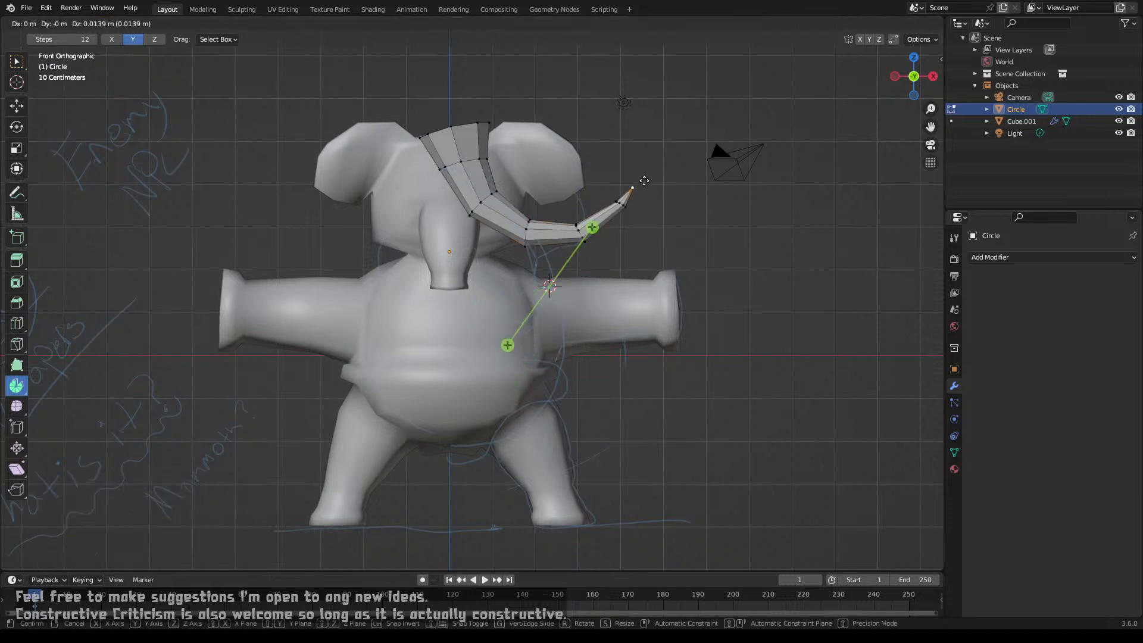
{"action": "left_click", "coordinate": [645, 172]}
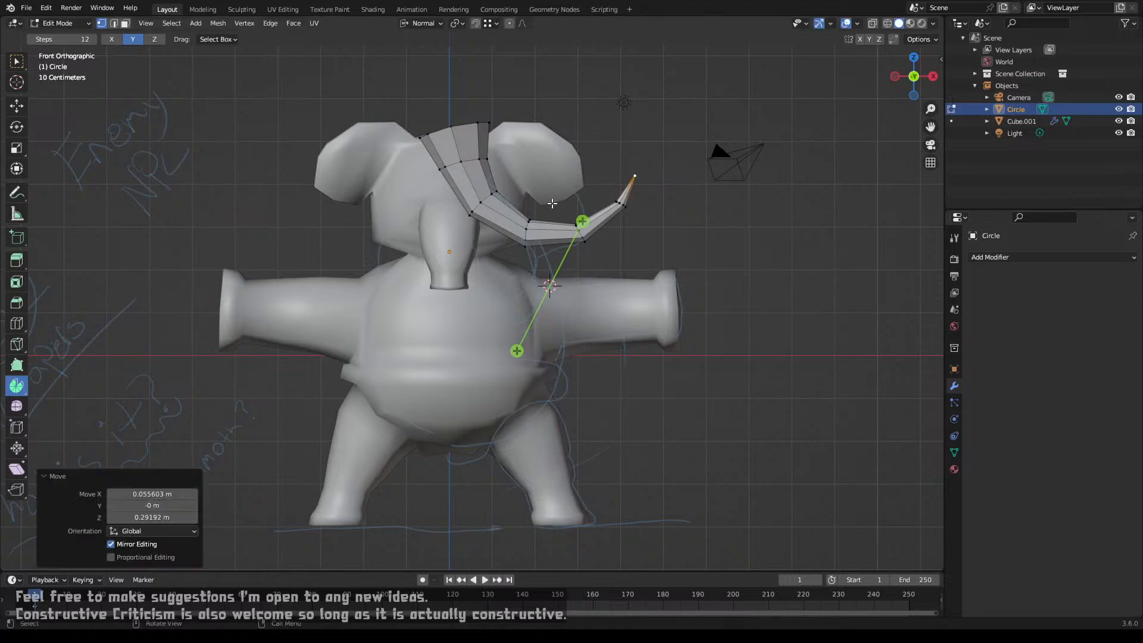
Step: In top view, bow the tusk by moving its middle ring about 0.96 m along its normal X with smooth proportional editing, size 4.177
{"action": "middle_click_drag", "start_coordinate": [552, 203], "coordinate": [437, 321]}
{"action": "key", "text": "Tab"}
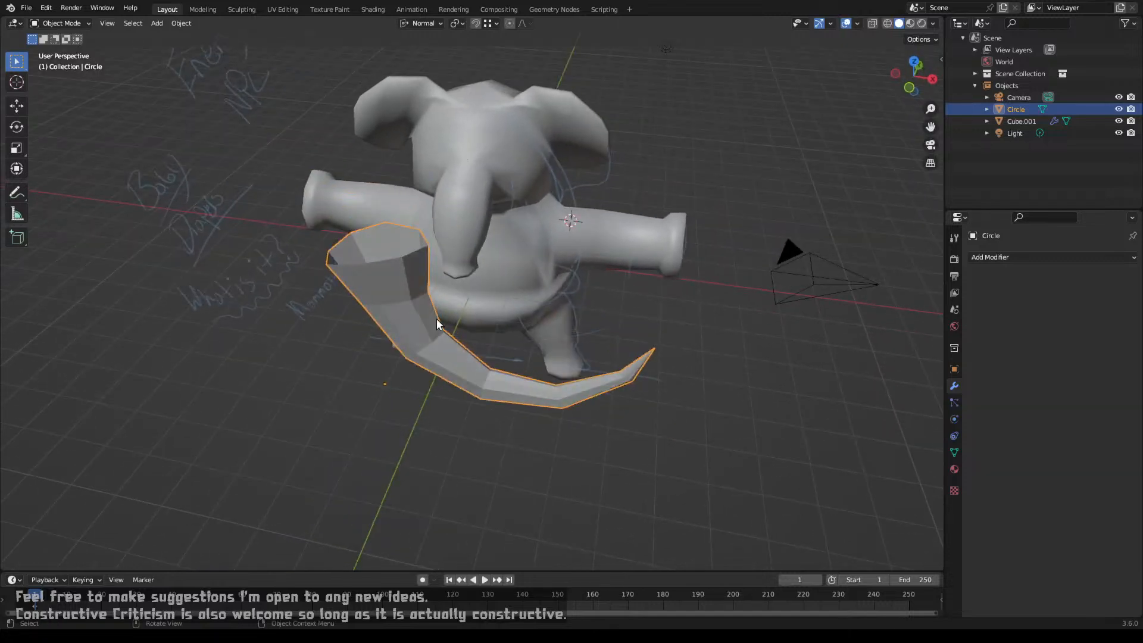
{"action": "key", "text": "KP_7"}
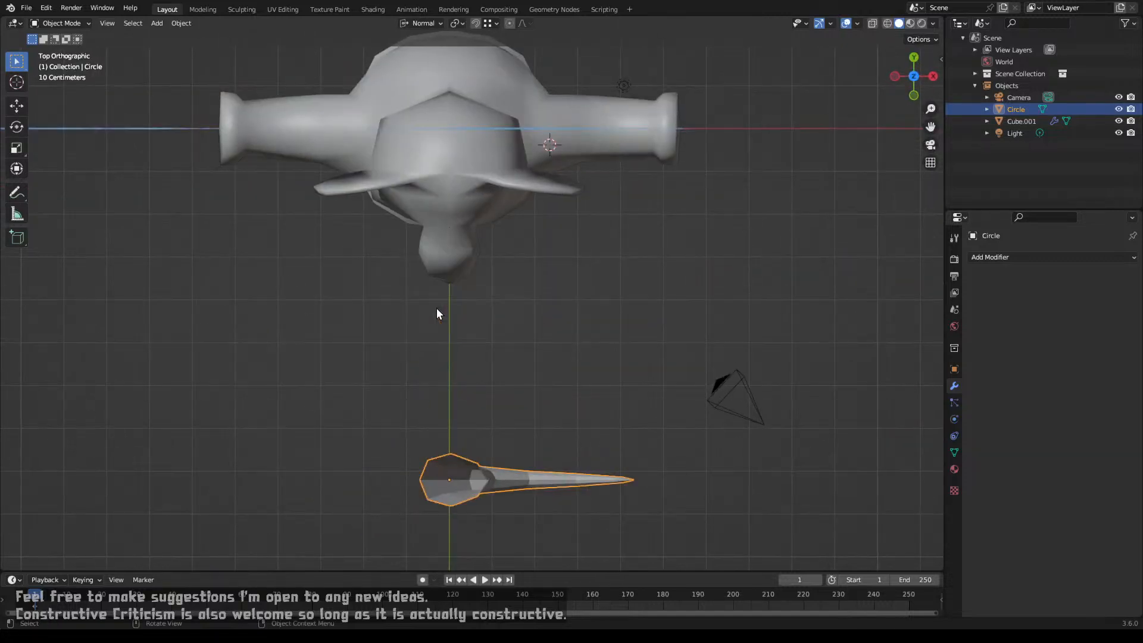
{"action": "key", "text": "Tab"}
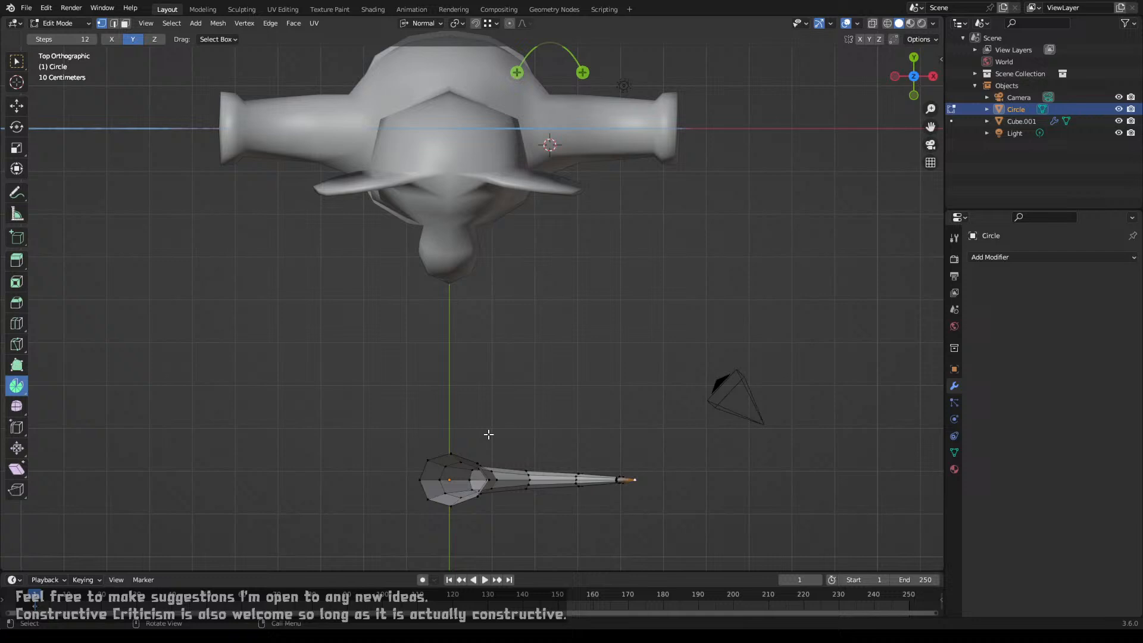
{"action": "left_click", "coordinate": [530, 478], "text": "alt"}
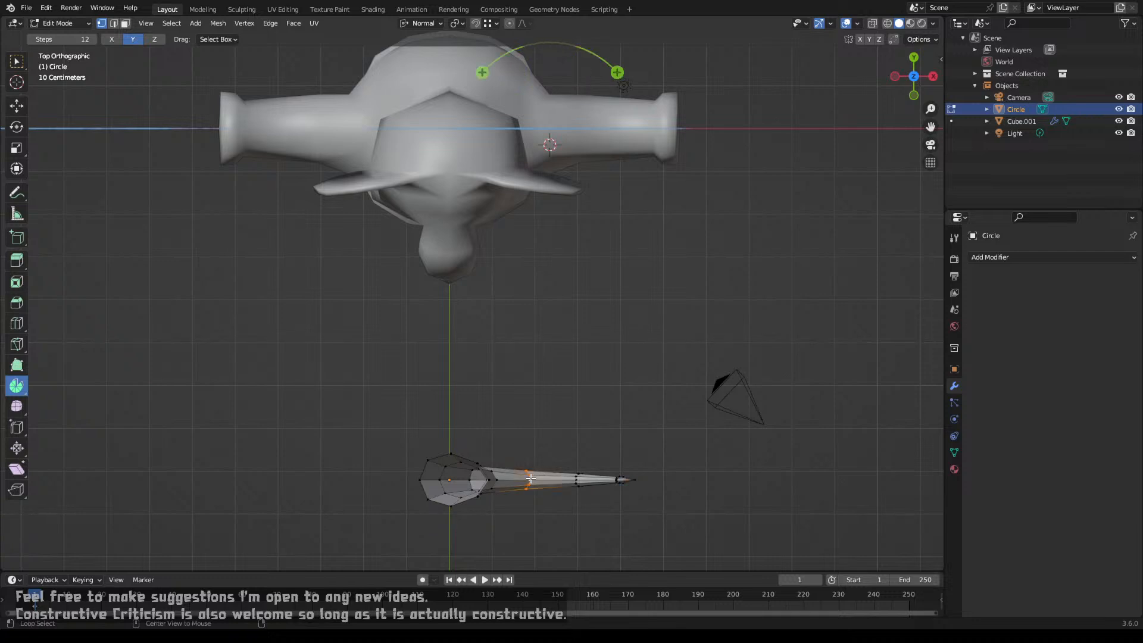
{"action": "key", "text": "o"}
{"action": "key", "text": "g"}
{"action": "key", "text": "y"}
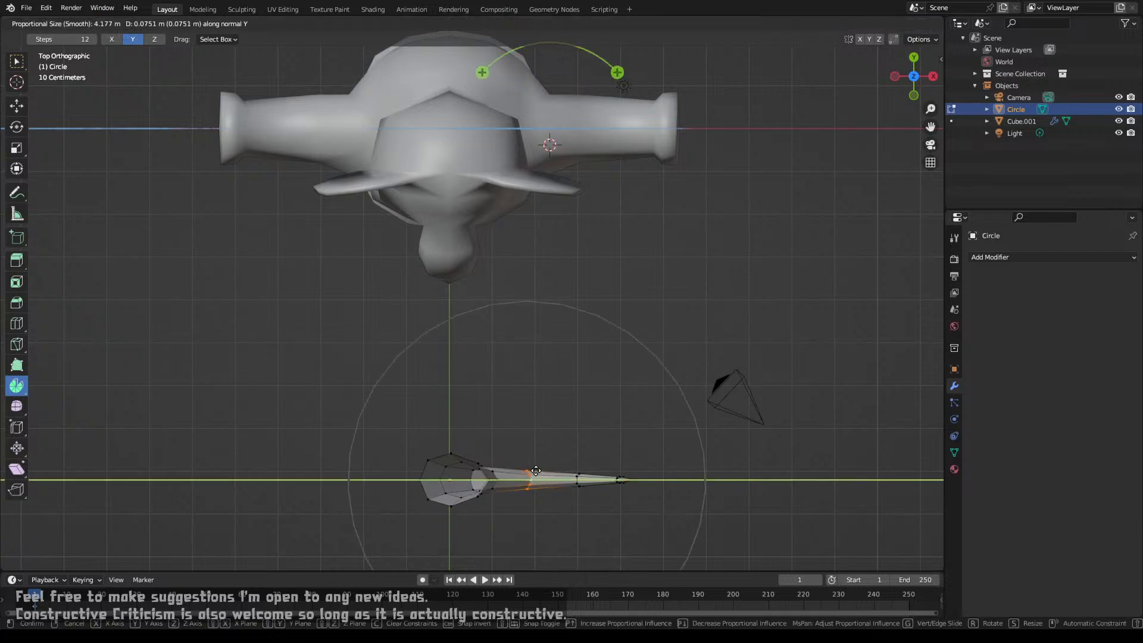
{"action": "key", "text": "x"}
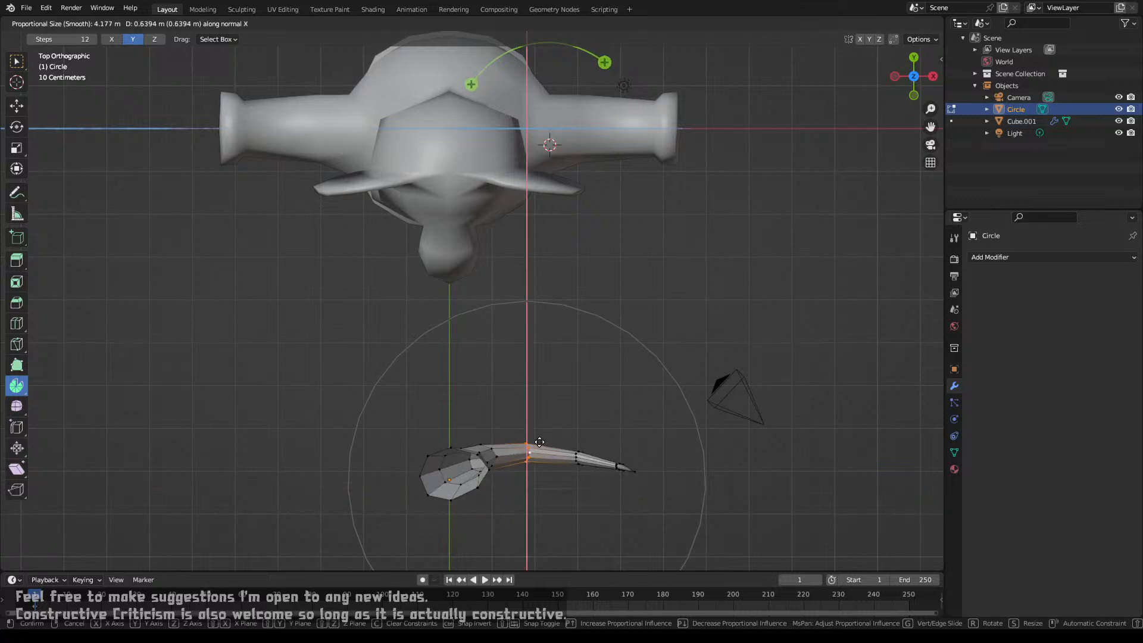
{"action": "left_click", "coordinate": [539, 430]}
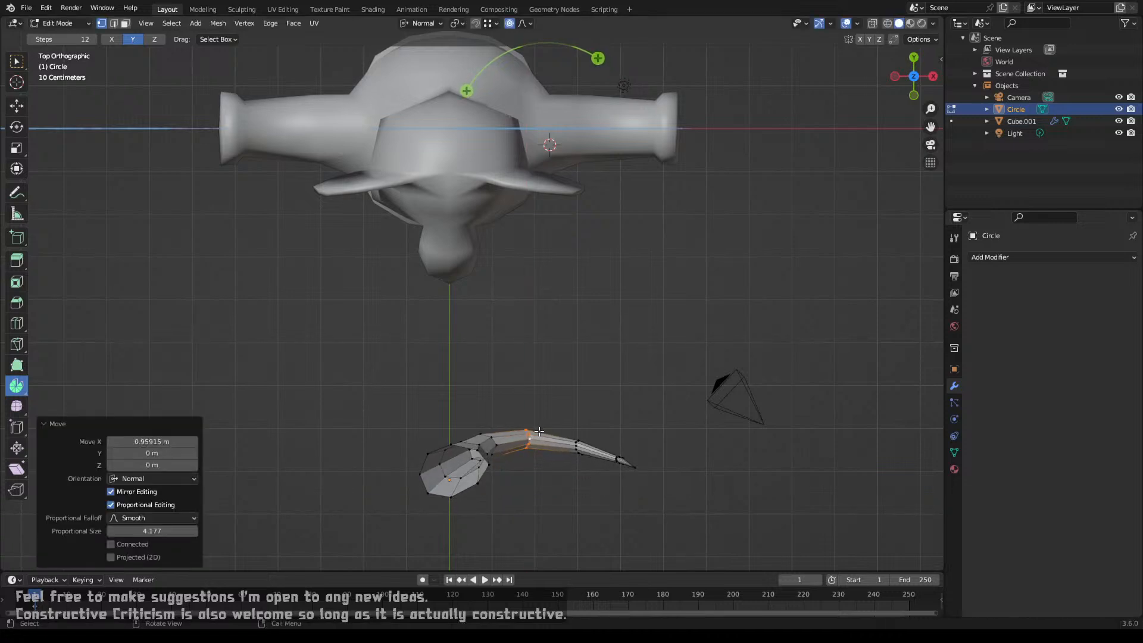
Step: Select the entire linked tusk, turn off proportional editing and rotate it 90° in top view
{"action": "key", "text": "l"}
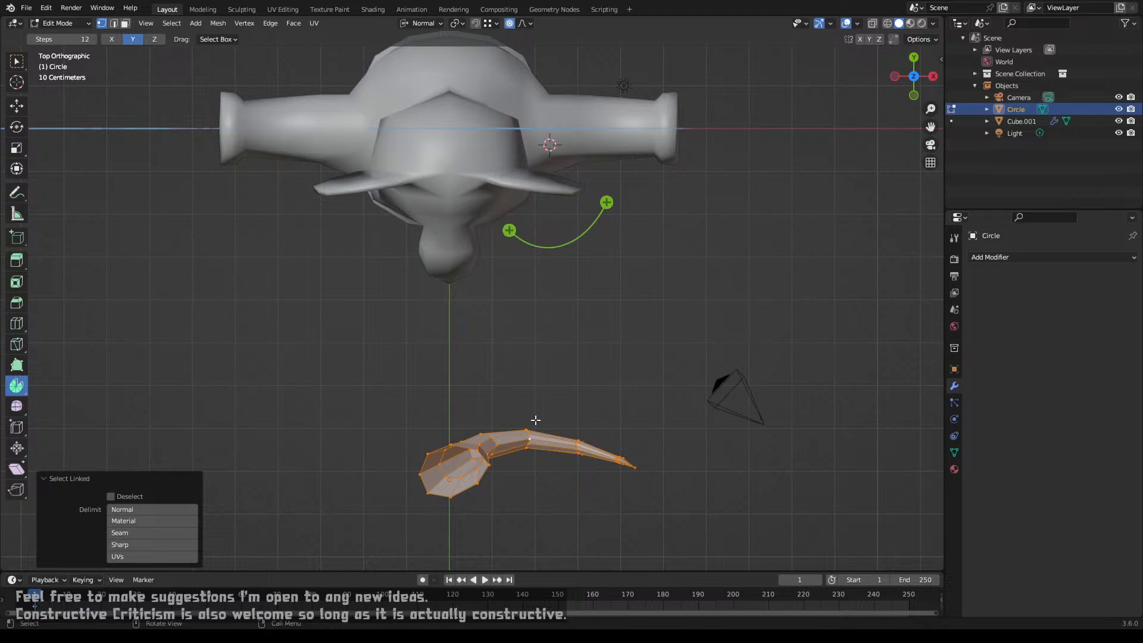
{"action": "key", "text": "g"}
{"action": "key", "text": "Escape"}
{"action": "key", "text": "o"}
{"action": "type", "text": "r"}
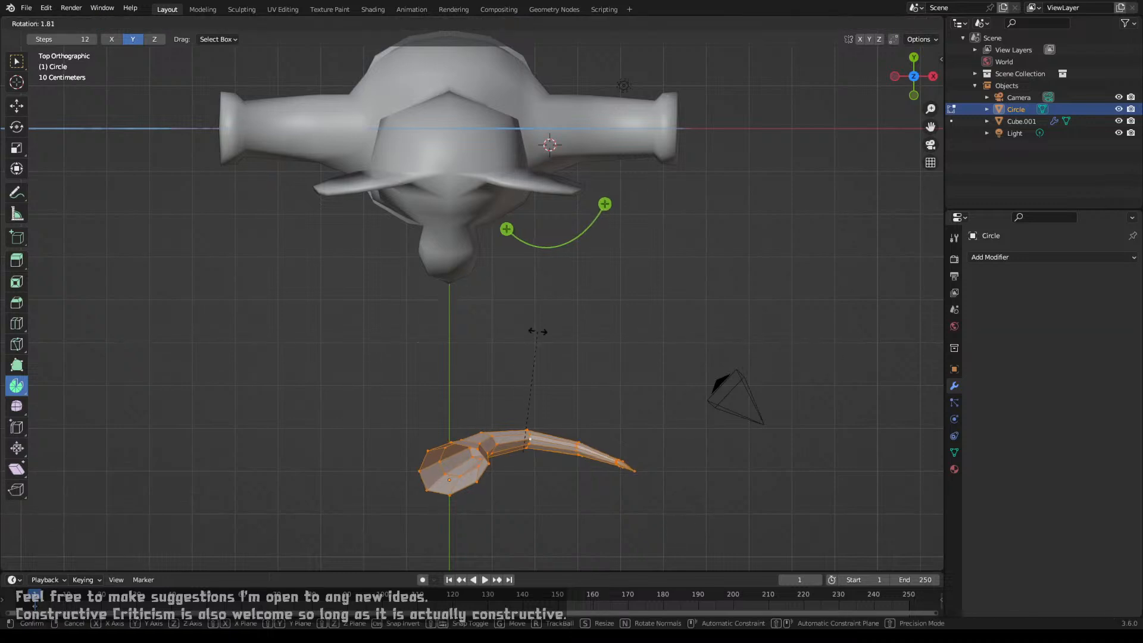
{"action": "type", "text": "90"}
{"action": "key", "text": "Return"}
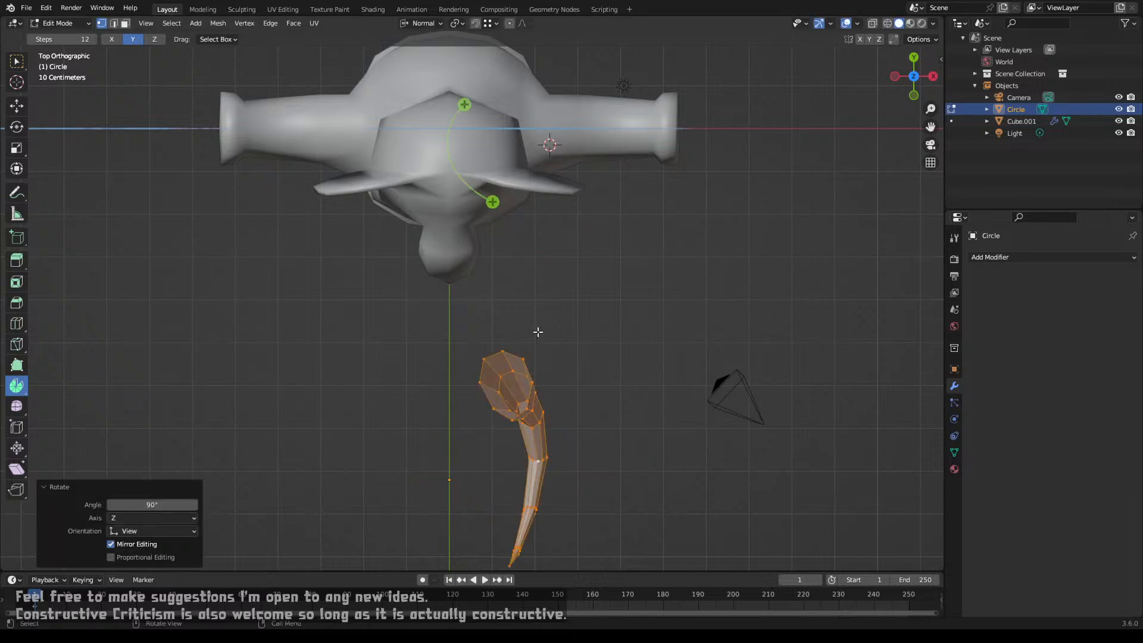
Step: In right view, scale the tusk to 0.374 and move it to the elephant's face beside the trunk
{"action": "key", "text": "KP_3"}
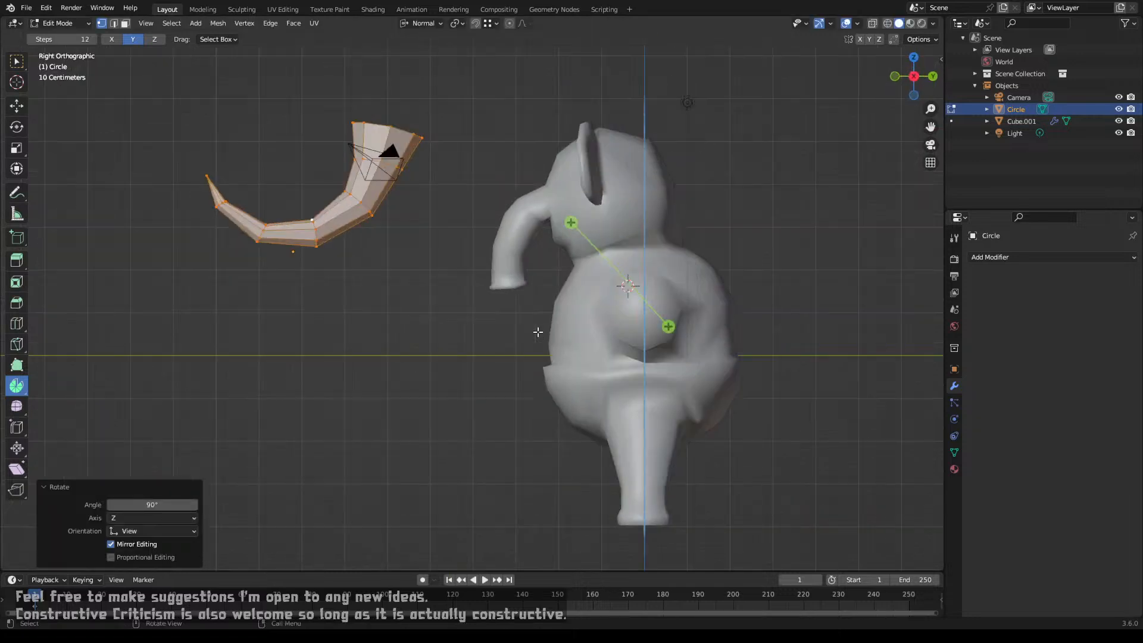
{"action": "key", "text": "g"}
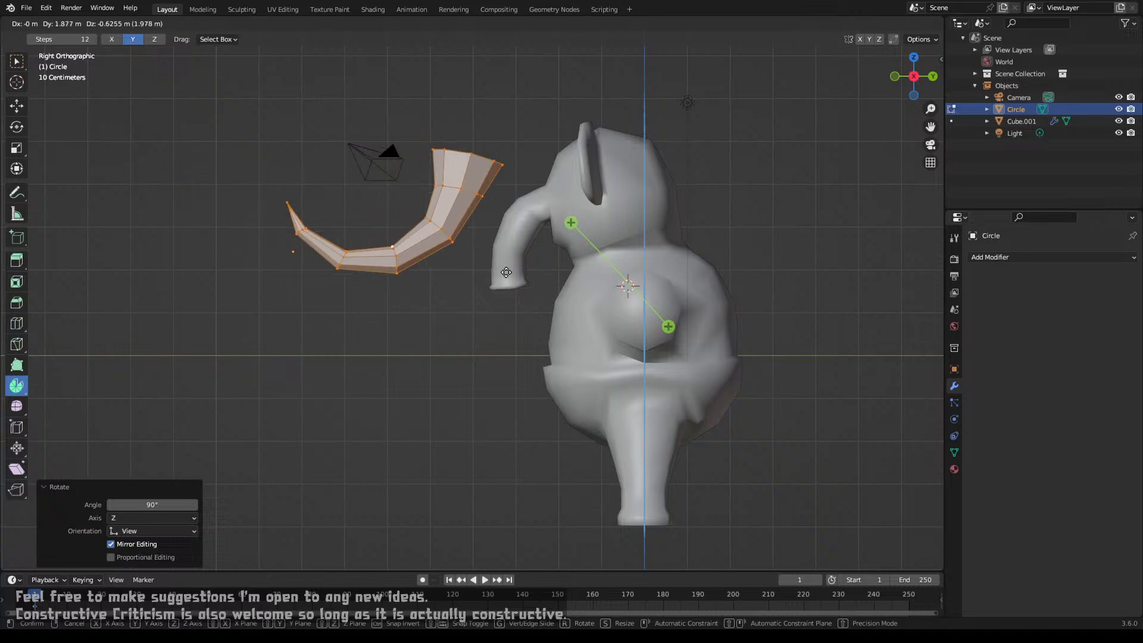
{"action": "left_click", "coordinate": [582, 311]}
{"action": "key", "text": "s"}
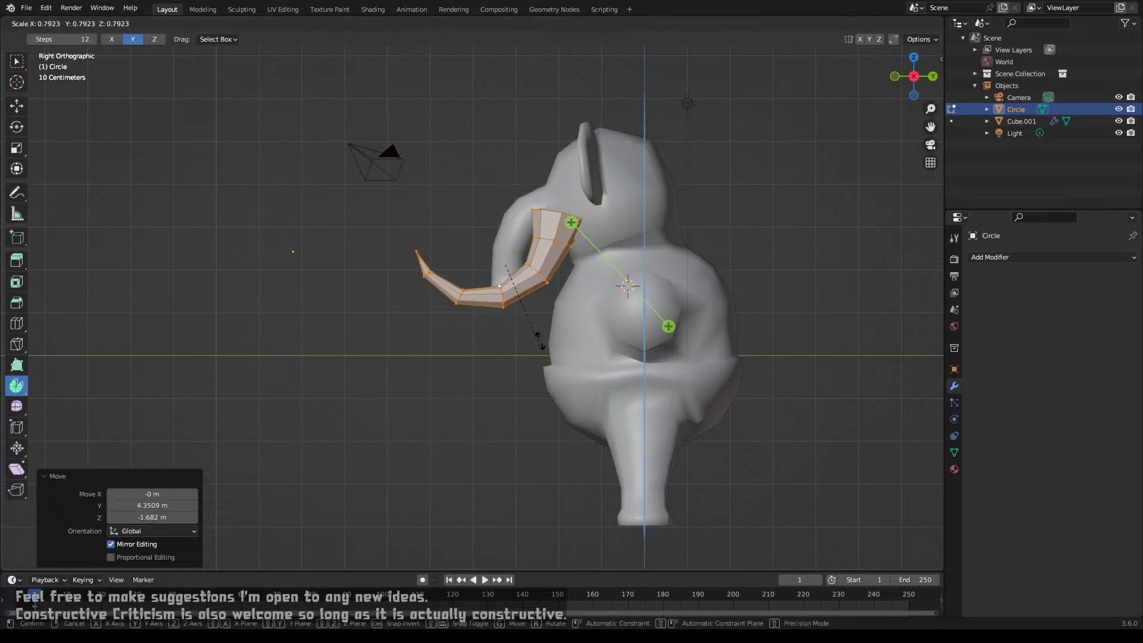
{"action": "left_click", "coordinate": [524, 315]}
{"action": "key", "text": "g"}
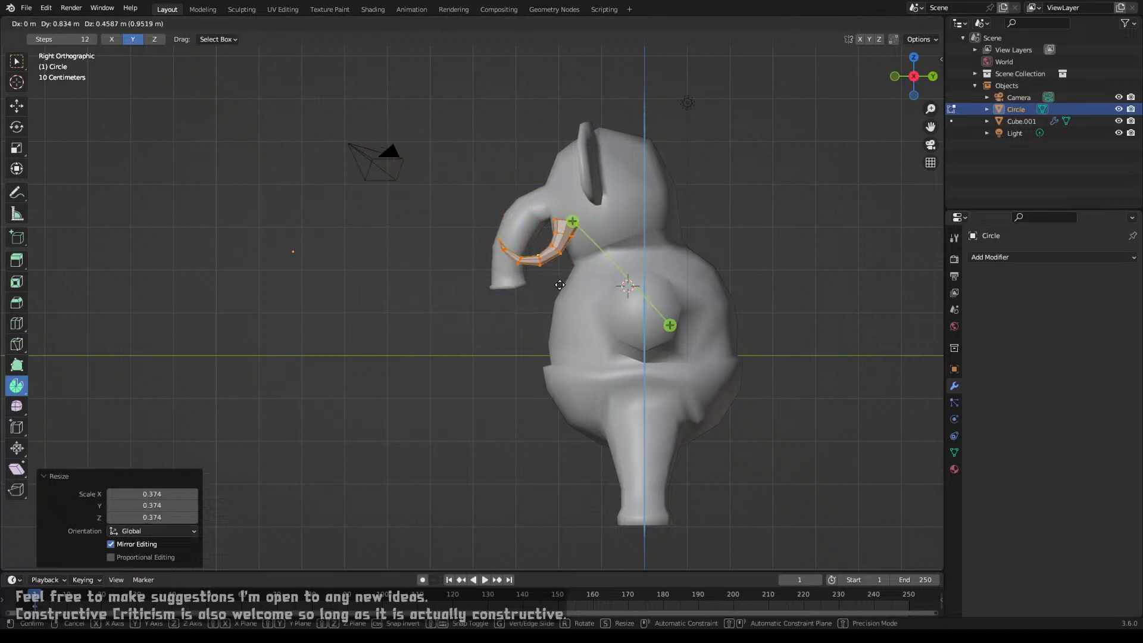
{"action": "left_click", "coordinate": [559, 284]}
Step: In top view, move the tusk toward the trunk by about -0.83 m in X and -0.11 m in Y
{"action": "key", "text": "KP_7"}
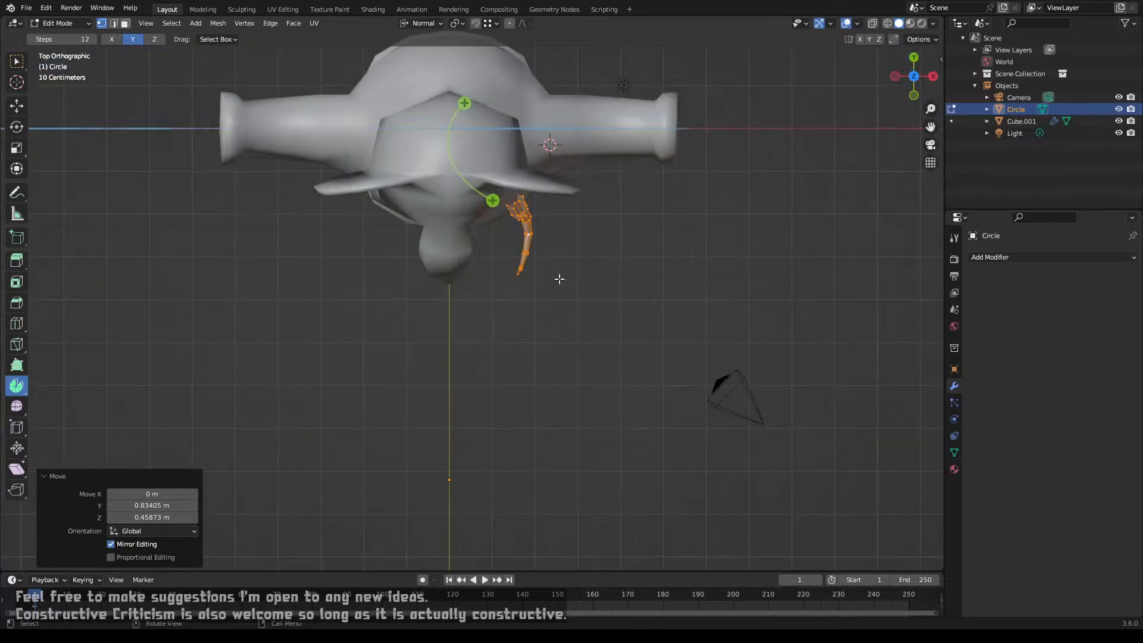
{"action": "key", "text": "g"}
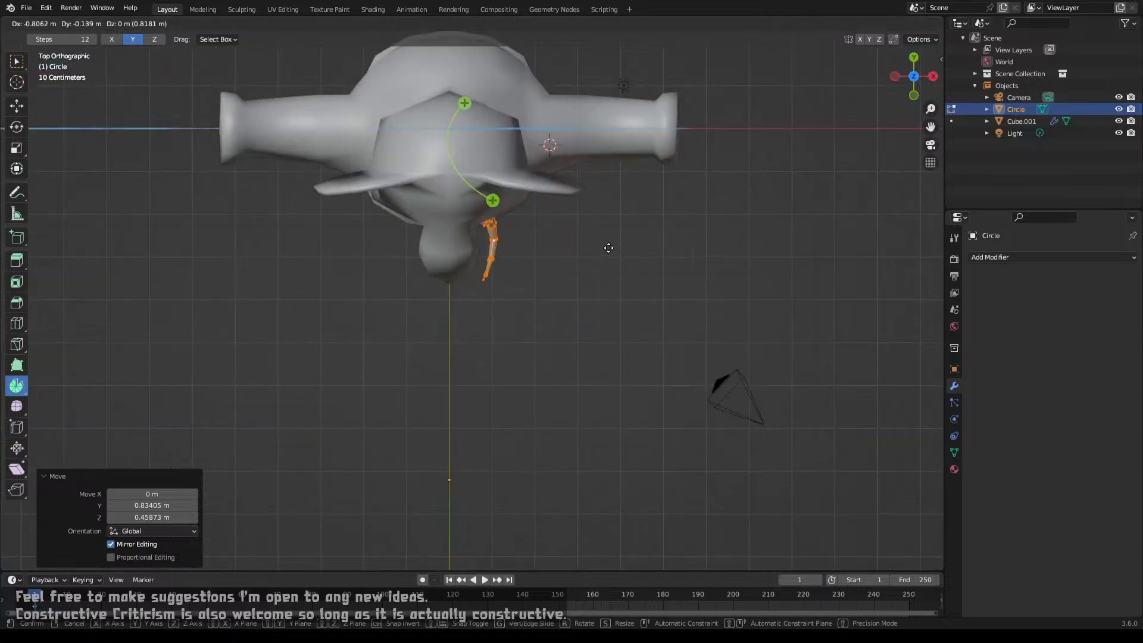
{"action": "left_click", "coordinate": [606, 247]}
Step: In right view, rotate the tusk 11.5° and move it about 0.39 m in Z and -0.03 m in Y
{"action": "key", "text": "KP_3"}
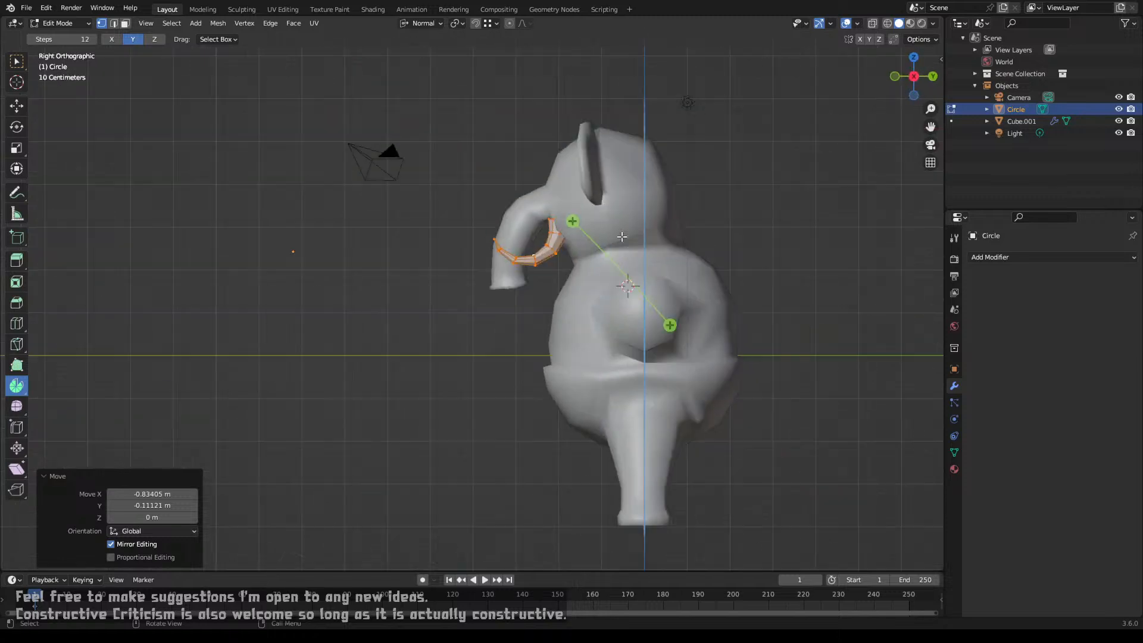
{"action": "scroll", "coordinate": [618, 213], "scroll_direction": "up", "scroll_amount": 6}
{"action": "middle_click_drag", "start_coordinate": [624, 160], "coordinate": [510, 334], "text": "shift"}
{"action": "key", "text": "r"}
{"action": "left_click", "coordinate": [726, 247]}
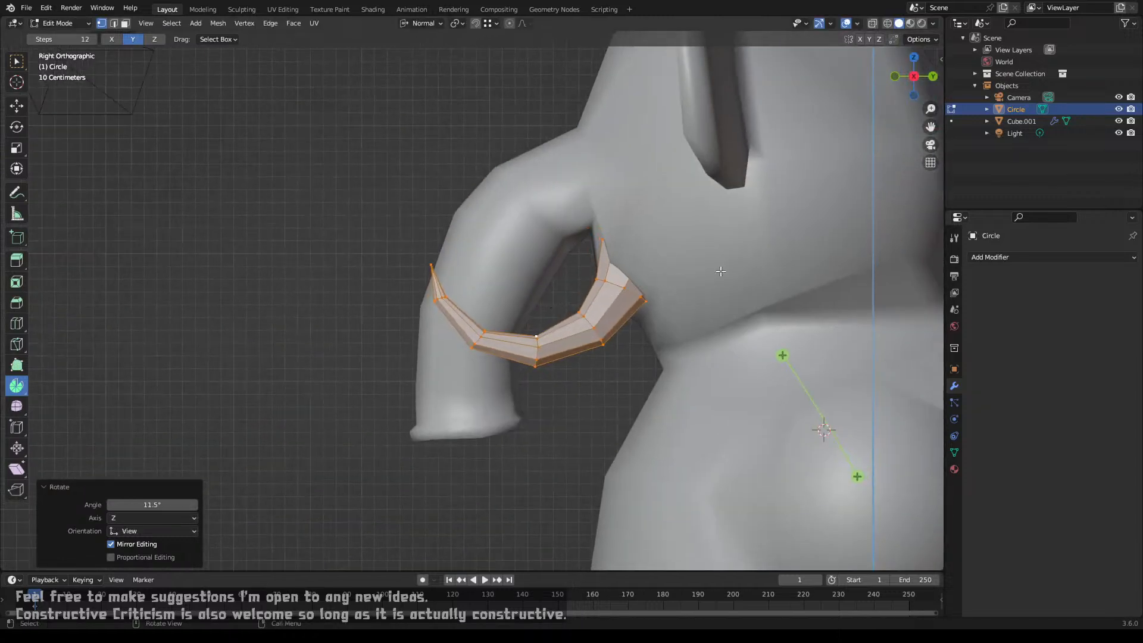
{"action": "key", "text": "g"}
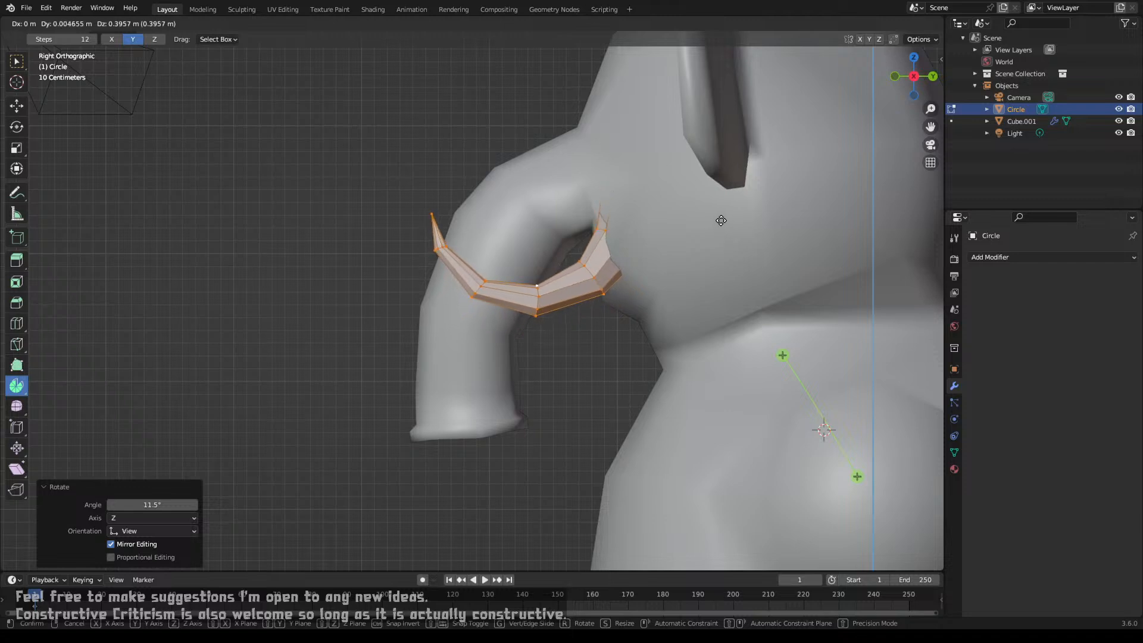
{"action": "left_click", "coordinate": [717, 221]}
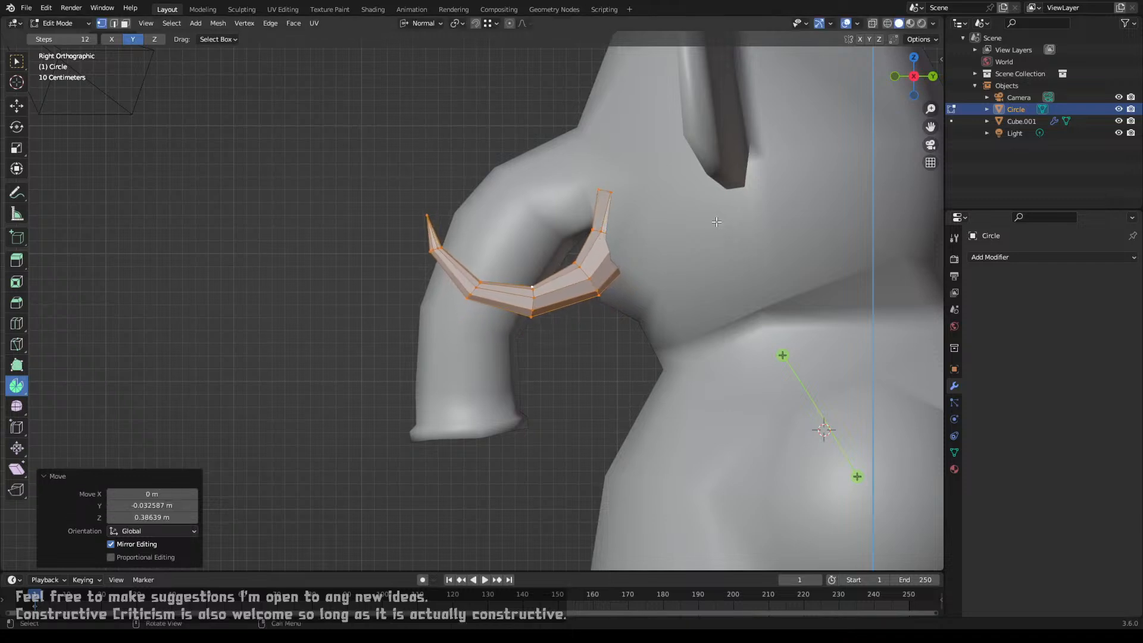
Step: Move the tusk about 0.07 m along its normal X and rotate it -4.83° around its normal Z
{"action": "middle_click_drag", "start_coordinate": [717, 221], "coordinate": [726, 270]}
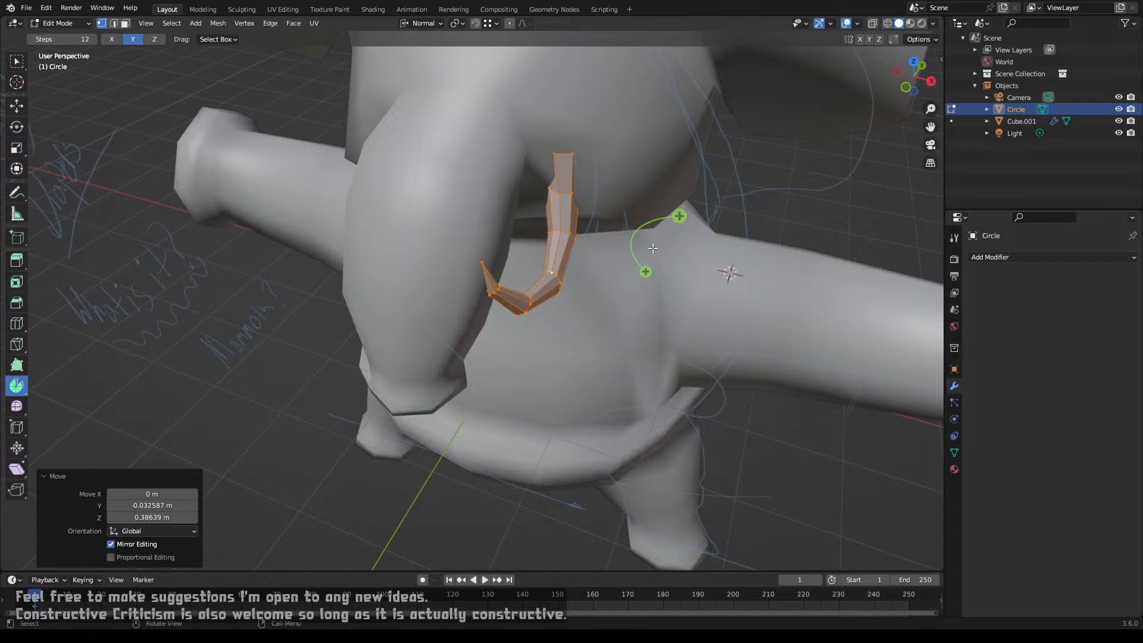
{"action": "middle_click_drag", "start_coordinate": [652, 248], "coordinate": [613, 232]}
{"action": "key", "text": "g"}
{"action": "key", "text": "x"}
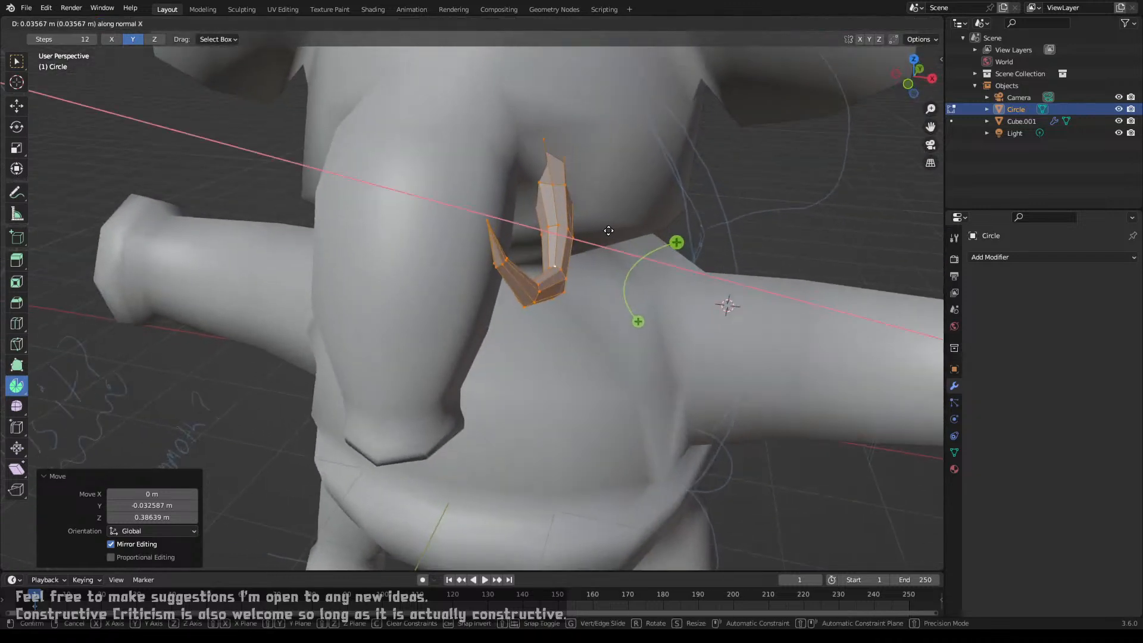
{"action": "left_click", "coordinate": [604, 232]}
{"action": "key", "text": "r"}
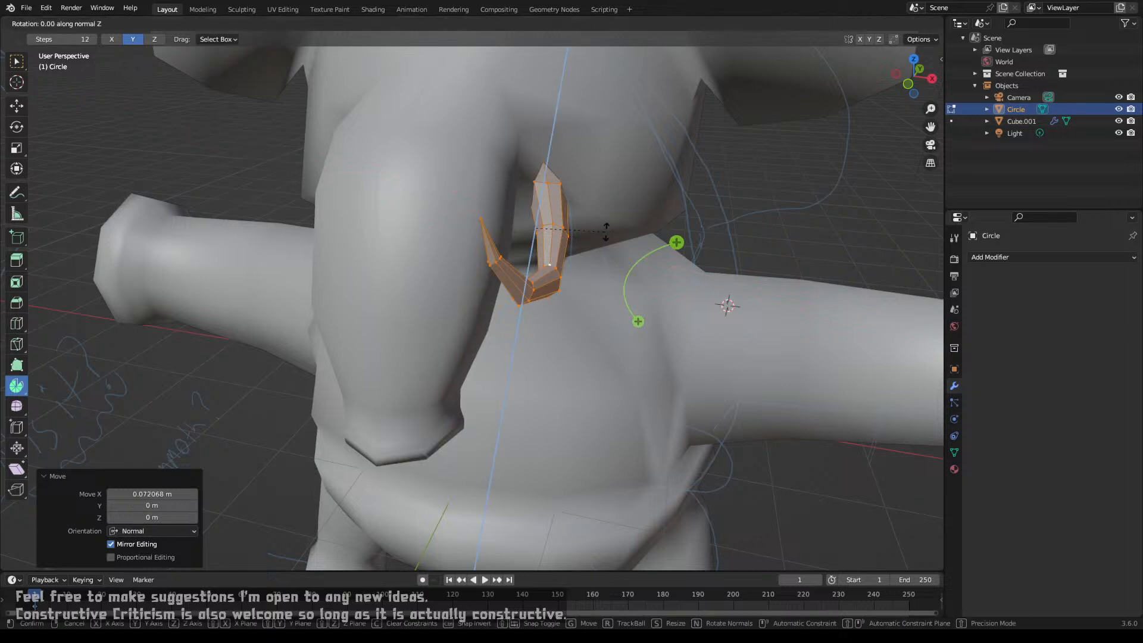
{"action": "key", "text": "z"}
{"action": "left_click", "coordinate": [609, 226]}
Step: Enlarge the tusk uniformly and move it about -0.20 m along its normal Y
{"action": "key", "text": "s"}
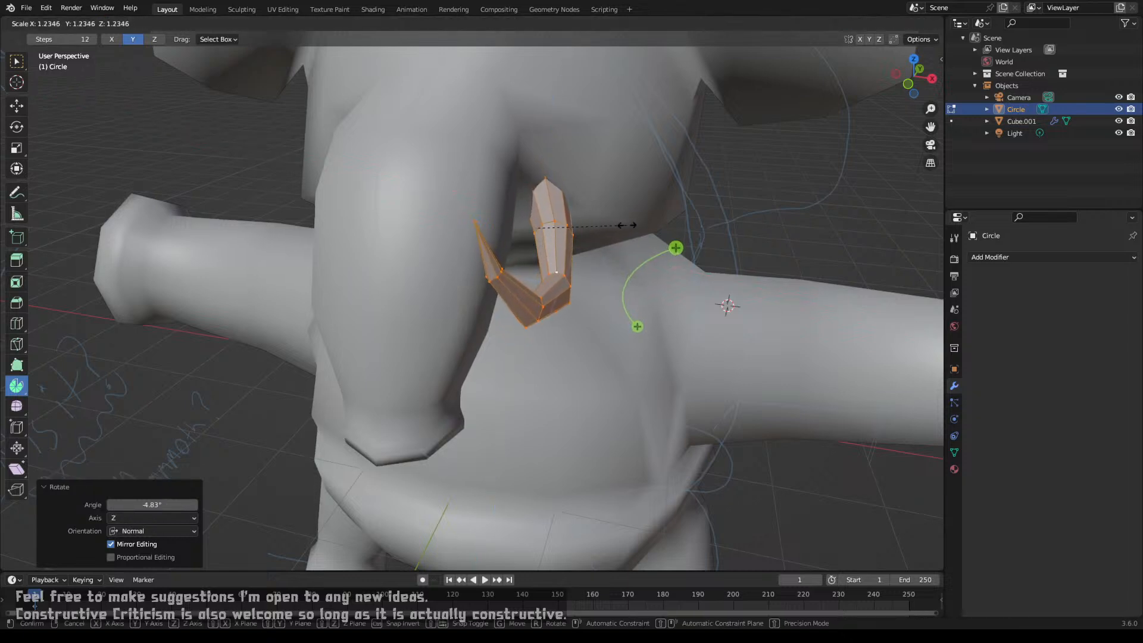
{"action": "left_click", "coordinate": [636, 224]}
{"action": "middle_click_drag", "start_coordinate": [635, 225], "coordinate": [597, 237]}
{"action": "key", "text": "g"}
{"action": "key", "text": "y"}
{"action": "left_click", "coordinate": [489, 243]}
Step: In front view, rotate the tusk 14.2° so it stands more upright beside the trunk
{"action": "scroll", "coordinate": [637, 207], "scroll_direction": "down", "scroll_amount": 4}
{"action": "key", "text": "KP_1"}
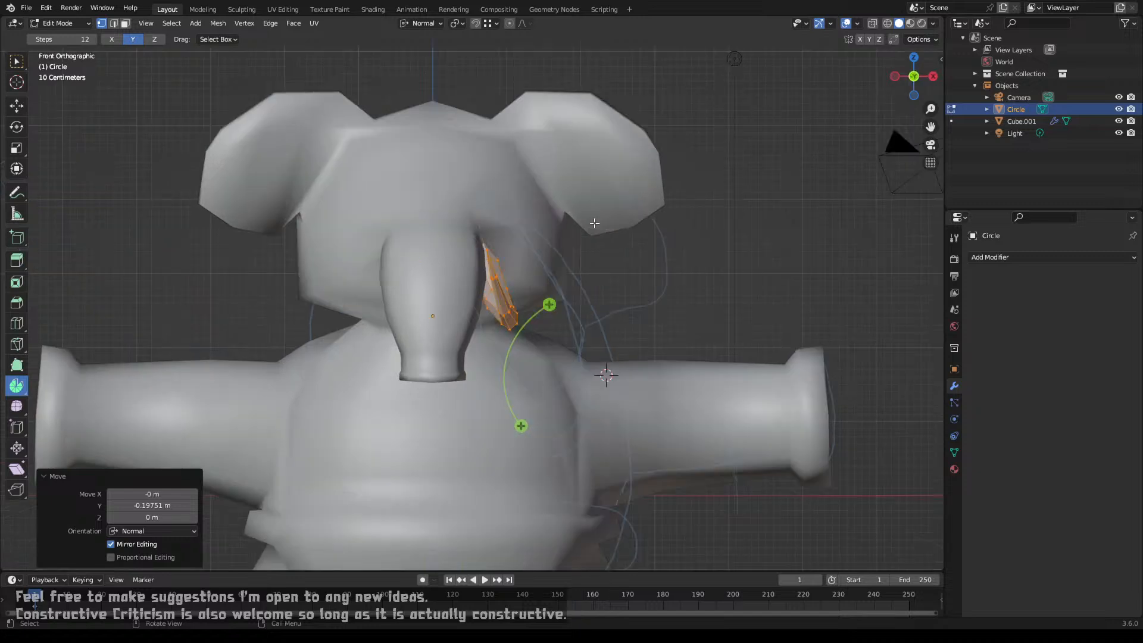
{"action": "key", "text": "r"}
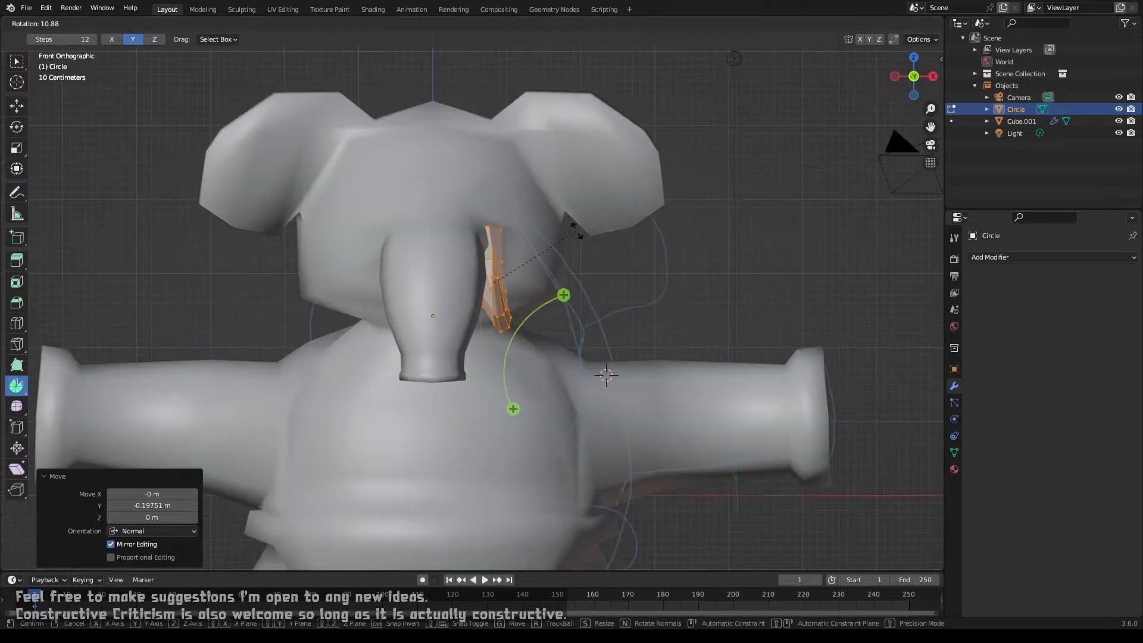
{"action": "left_click", "coordinate": [576, 238]}
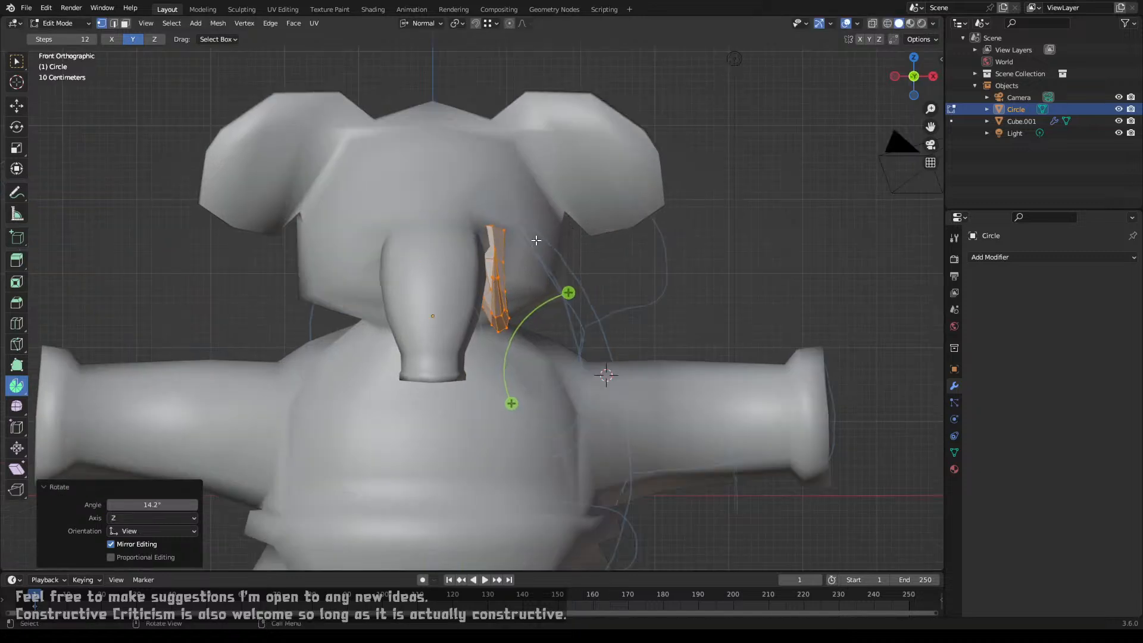
Step: Move the tusk's base ring about 0.12 m in Y and slightly down in Z with smooth proportional editing, size 2.358
{"action": "left_click", "coordinate": [496, 229], "text": "alt"}
{"action": "middle_click_drag", "start_coordinate": [554, 244], "coordinate": [419, 257]}
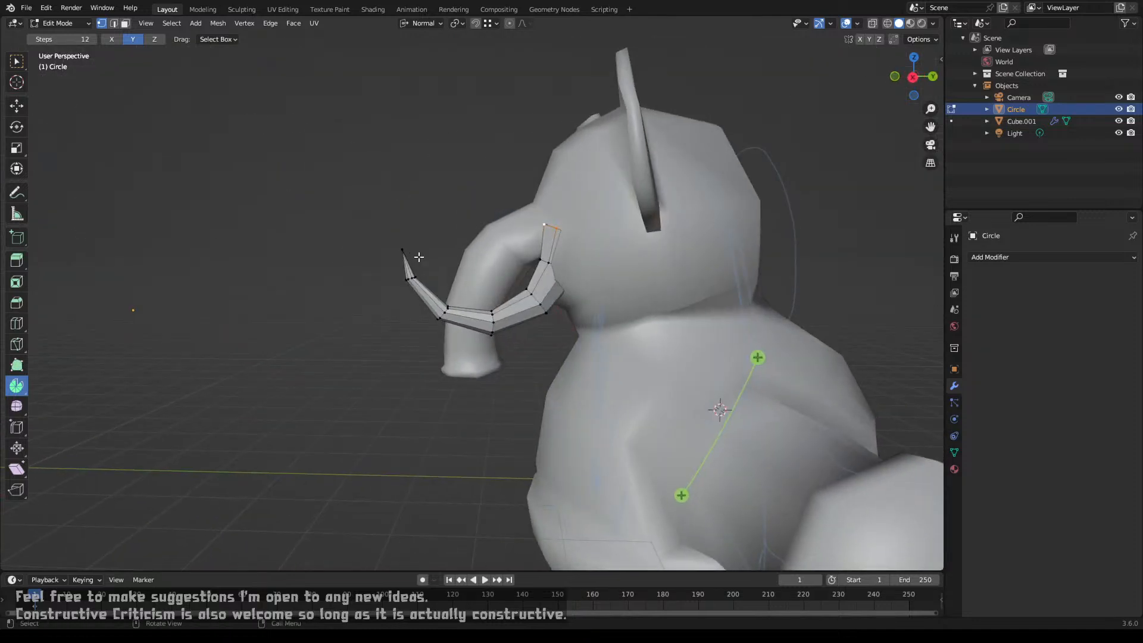
{"action": "key", "text": "g"}
{"action": "key", "text": "y"}
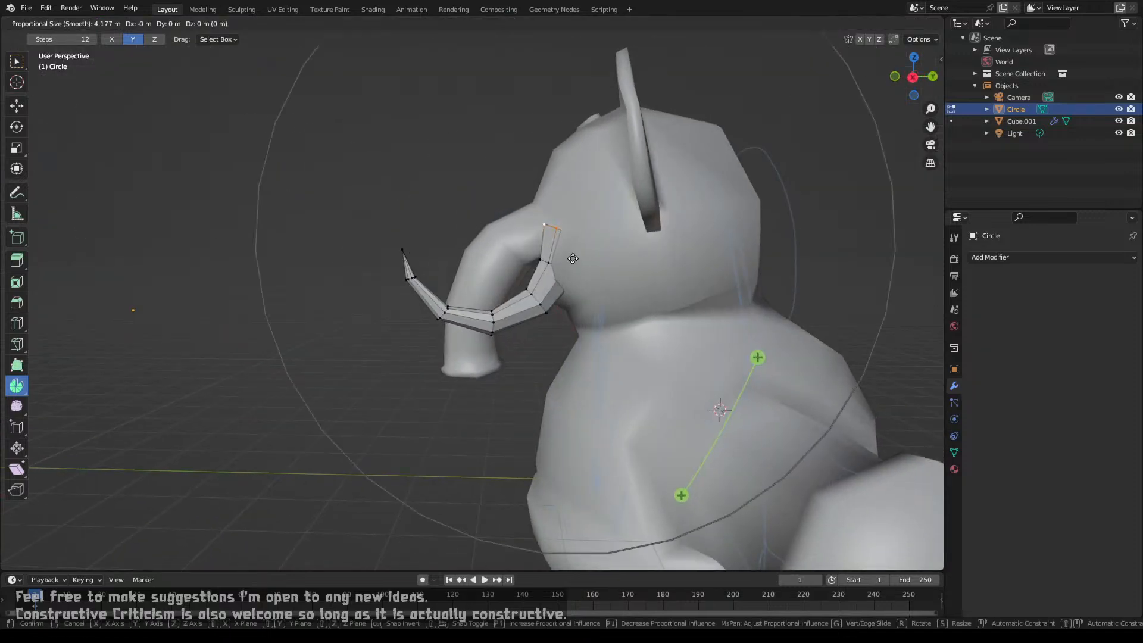
{"action": "scroll", "coordinate": [577, 258], "scroll_direction": "up", "scroll_amount": 4}
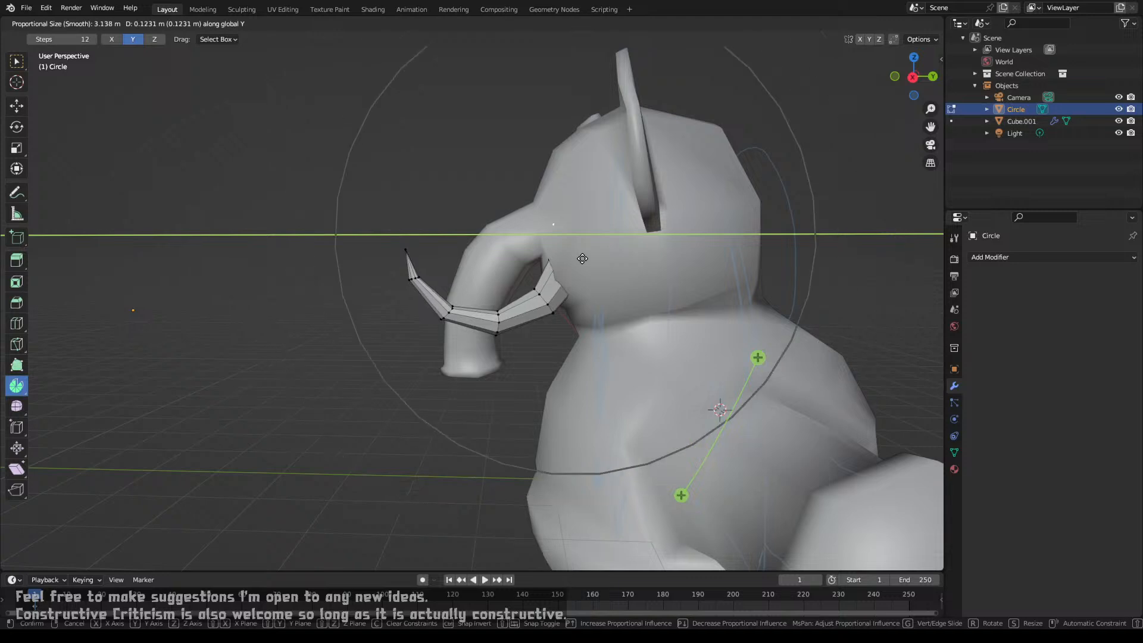
{"action": "scroll", "coordinate": [583, 259], "scroll_direction": "up", "scroll_amount": 2}
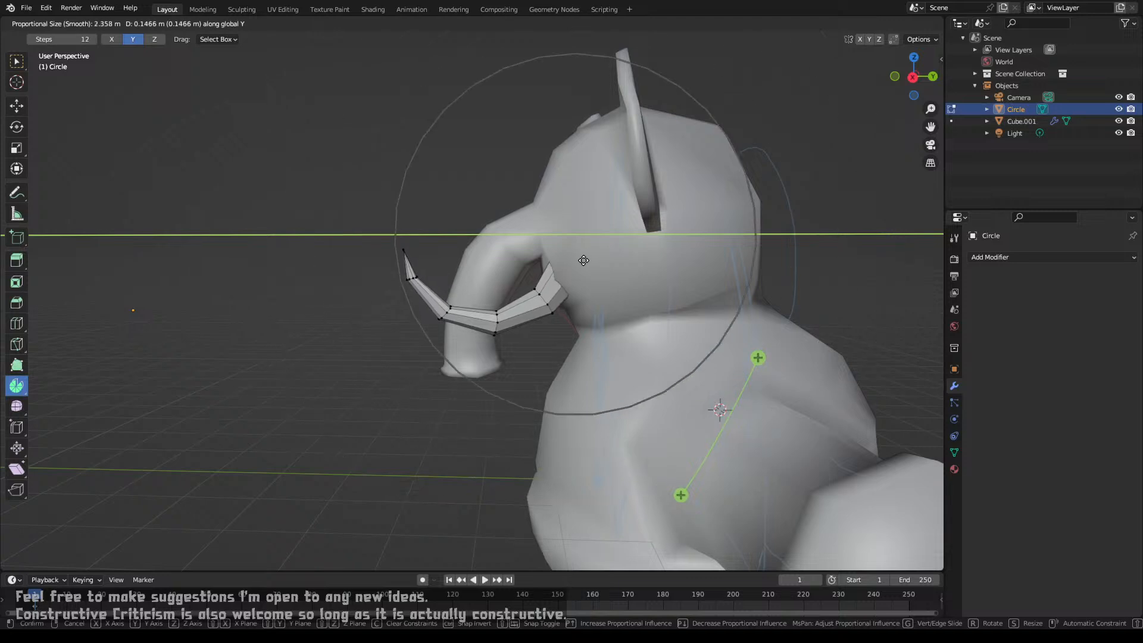
{"action": "left_click", "coordinate": [581, 260]}
{"action": "key", "text": "g"}
{"action": "key", "text": "z"}
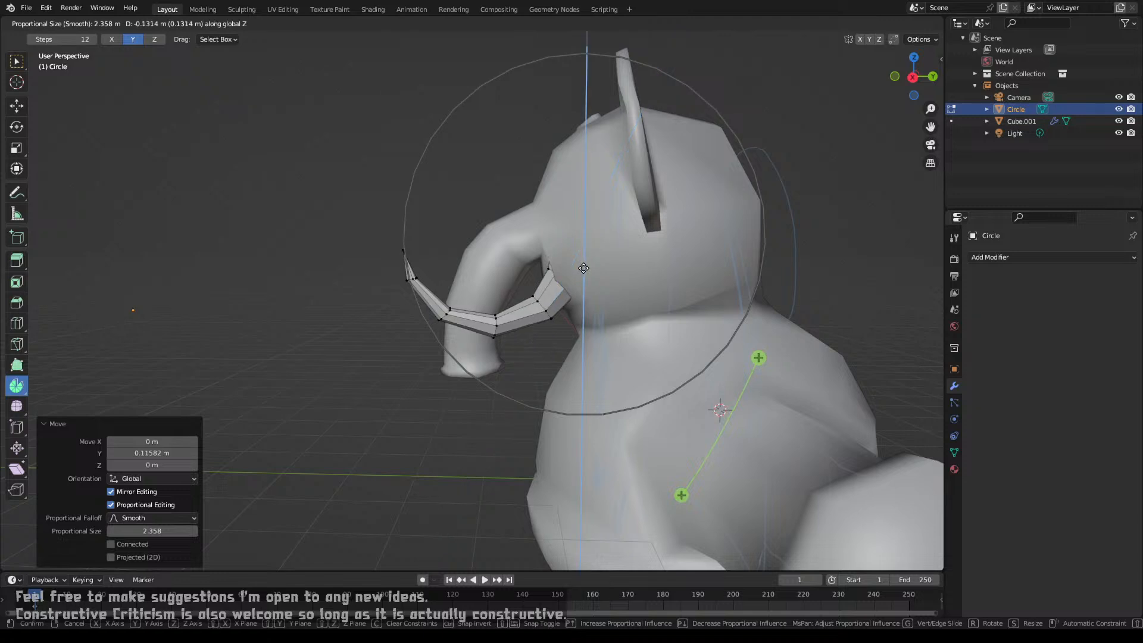
{"action": "left_click", "coordinate": [580, 275]}
Step: Shade the tusk smooth in Object Mode and join it into the mirrored elephant body
{"action": "key", "text": "Tab"}
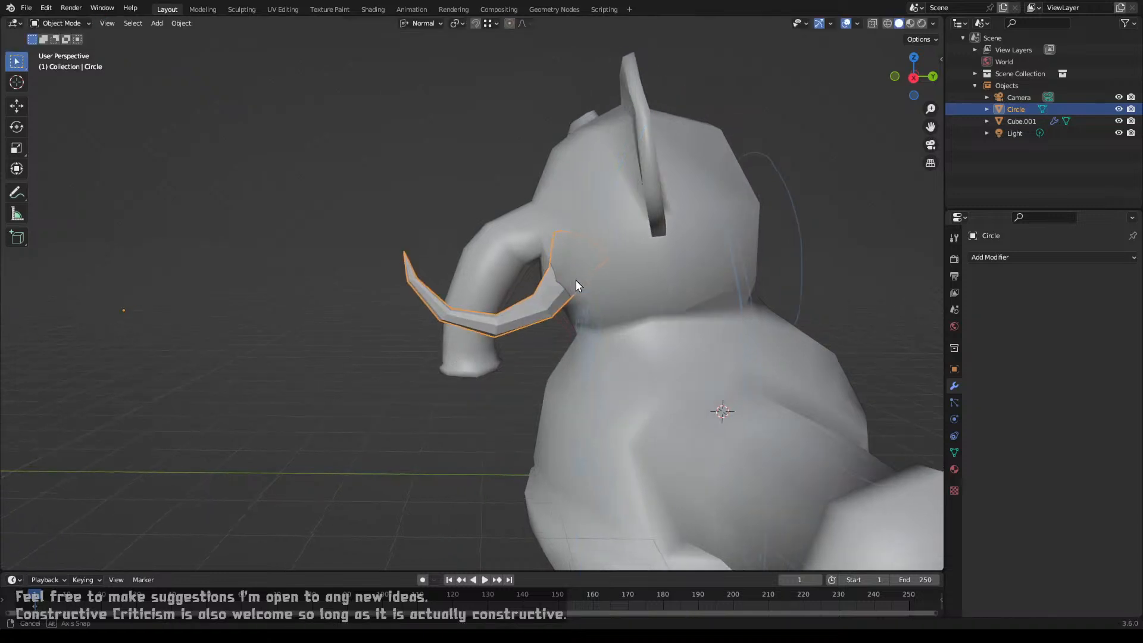
{"action": "middle_click_drag", "start_coordinate": [576, 284], "coordinate": [665, 301]}
{"action": "right_click", "coordinate": [531, 270]}
{"action": "left_click", "coordinate": [532, 271]}
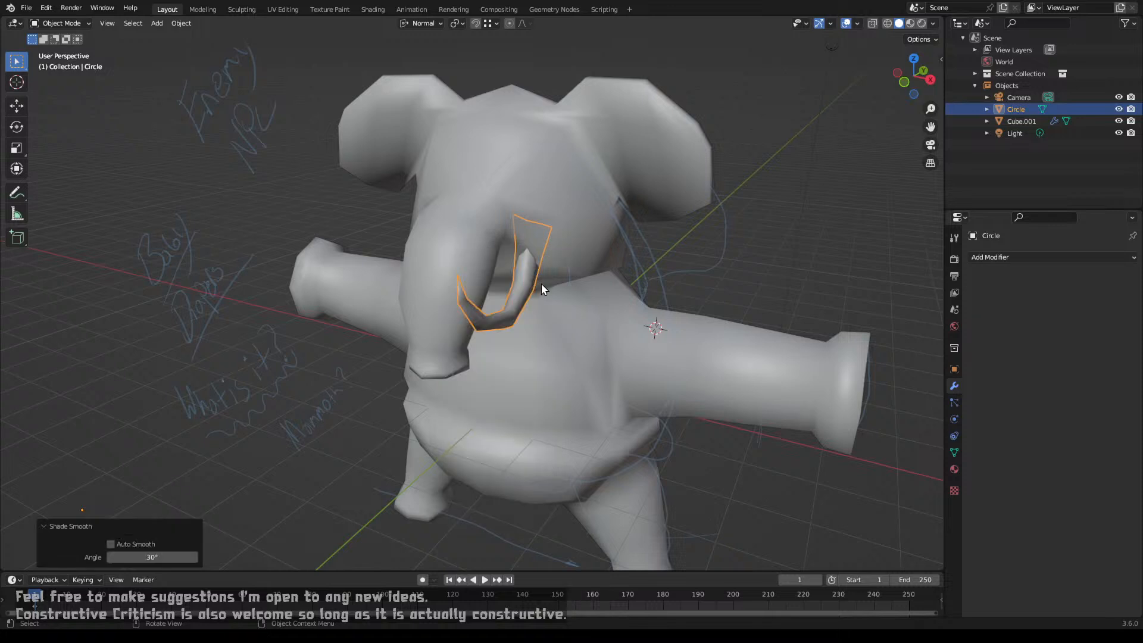
{"action": "left_click", "coordinate": [558, 250], "text": "shift"}
{"action": "key", "text": "ctrl+j"}
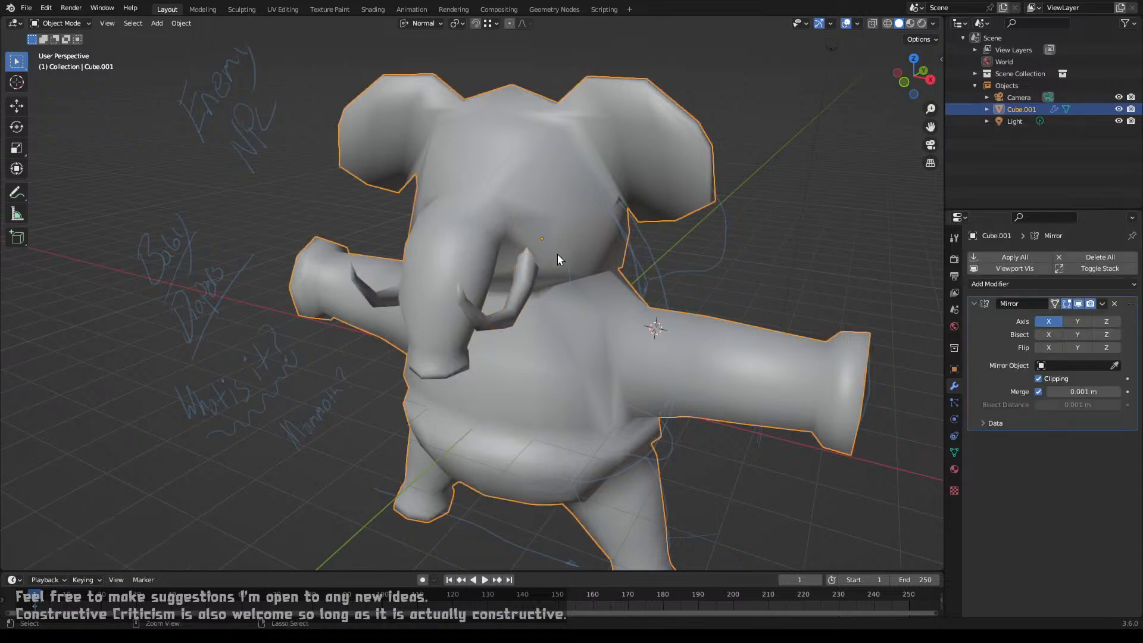
Step: Examine the elephant's overall shape and the mirrored tusks from the front, side and above
{"action": "middle_click_drag", "start_coordinate": [557, 253], "coordinate": [483, 262]}
{"action": "scroll", "coordinate": [531, 294], "scroll_direction": "up", "scroll_amount": 2}
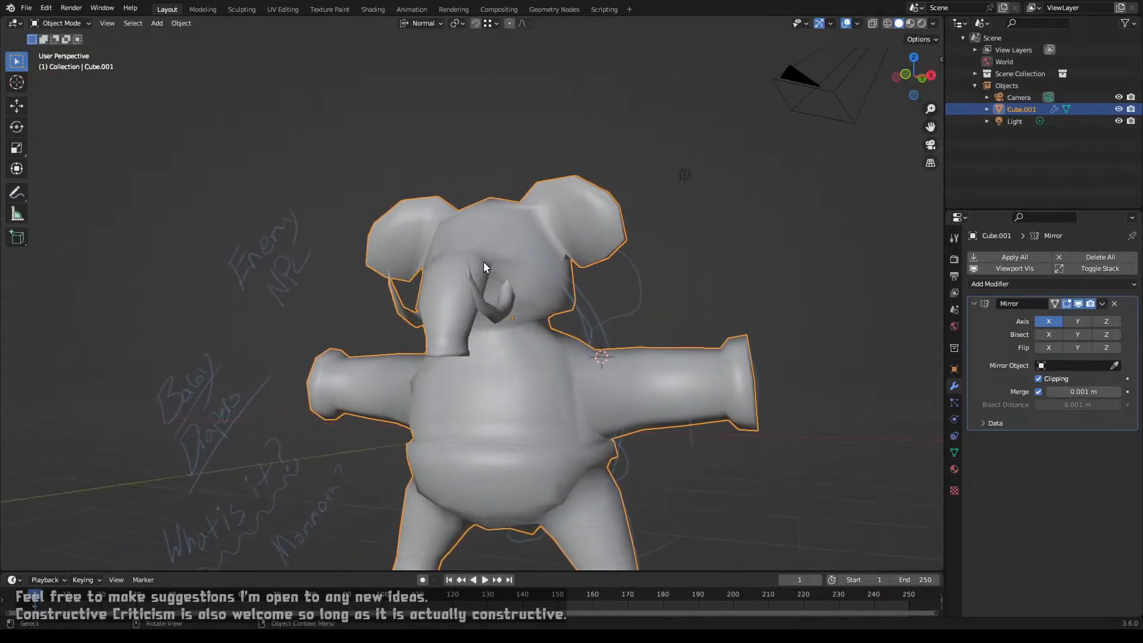
{"action": "scroll", "coordinate": [573, 324], "scroll_direction": "down", "scroll_amount": 2}
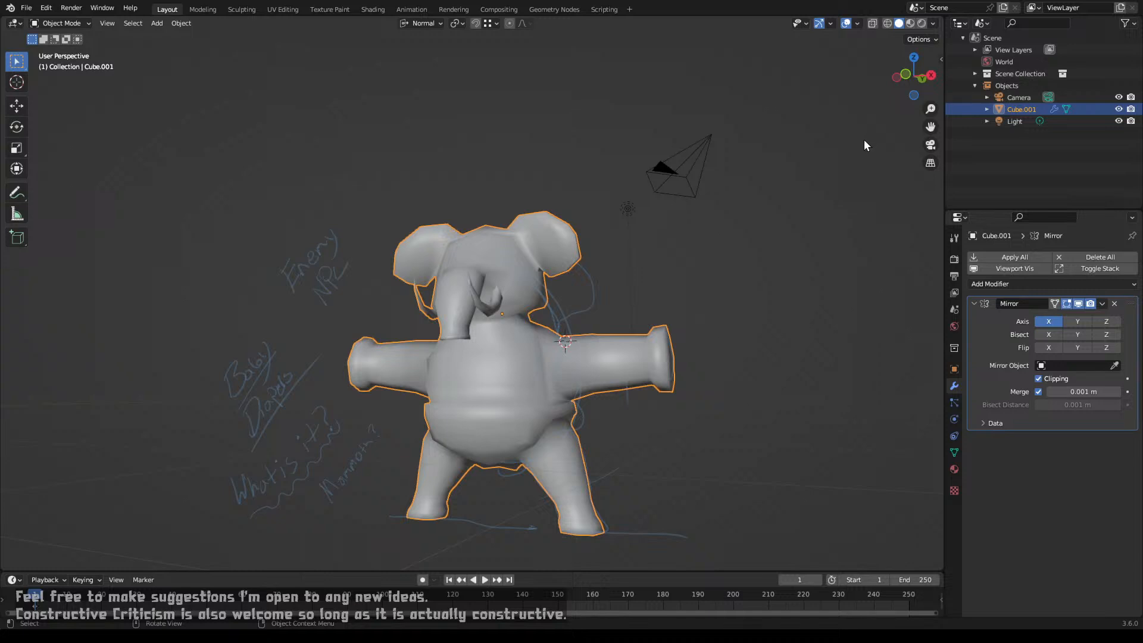
{"action": "middle_click_drag", "start_coordinate": [406, 341], "coordinate": [381, 364]}
{"action": "middle_click_drag", "start_coordinate": [500, 390], "coordinate": [432, 261]}
{"action": "scroll", "coordinate": [431, 265], "scroll_direction": "up", "scroll_amount": 3}
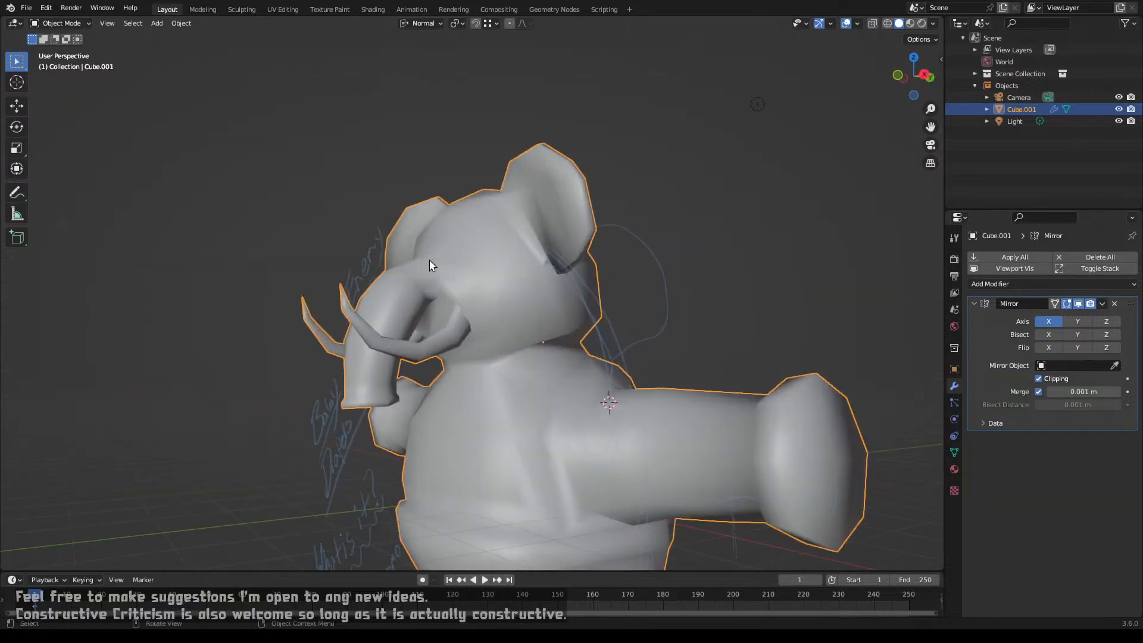
{"action": "scroll", "coordinate": [433, 268], "scroll_direction": "up", "scroll_amount": 3}
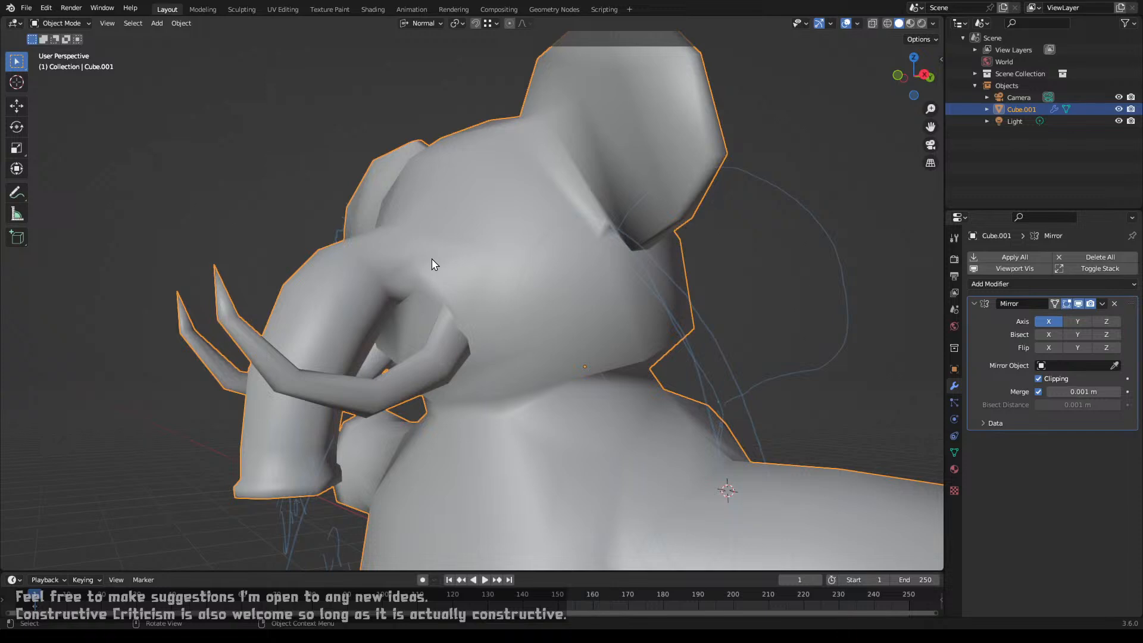
{"action": "middle_click_drag", "start_coordinate": [434, 263], "coordinate": [501, 308]}
{"action": "scroll", "coordinate": [515, 305], "scroll_direction": "down", "scroll_amount": 5}
{"action": "scroll", "coordinate": [508, 306], "scroll_direction": "up", "scroll_amount": 4}
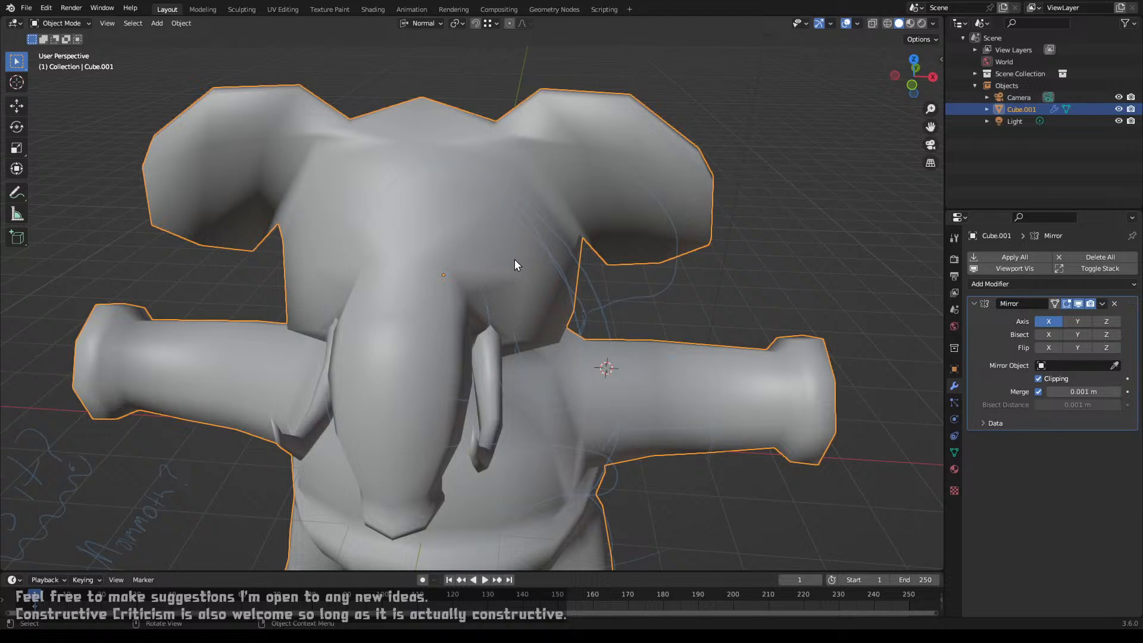
Step: In the body mesh, slide the hip vertex just below the diaper band by factors of 0.116 and 0.232 along its edges
{"action": "key", "text": "Tab"}
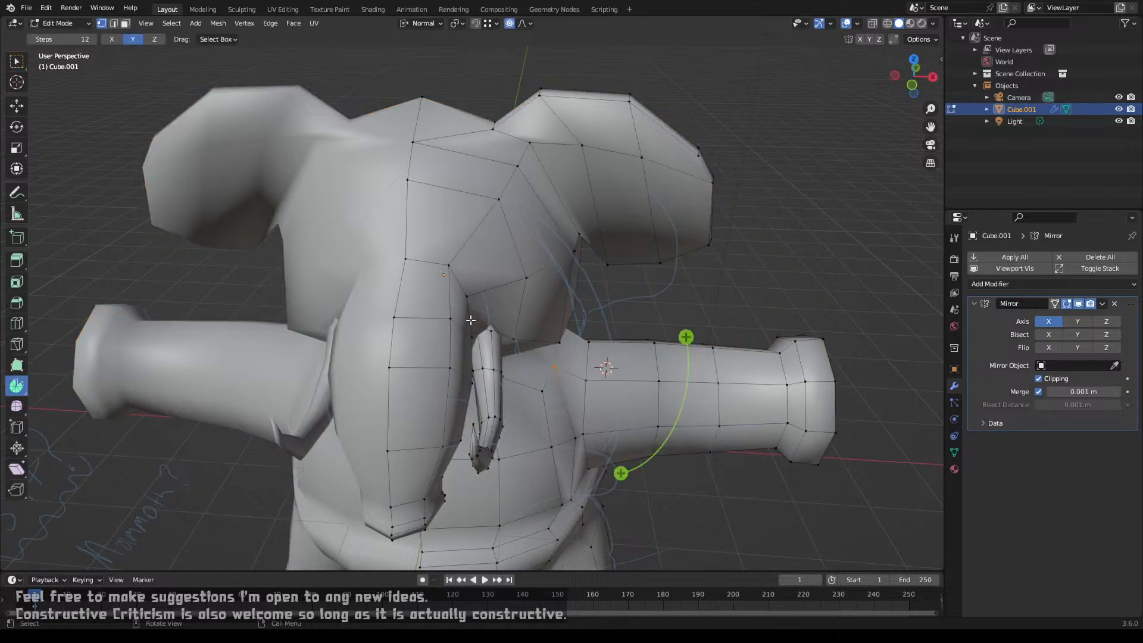
{"action": "middle_click_drag", "start_coordinate": [503, 411], "coordinate": [502, 243]}
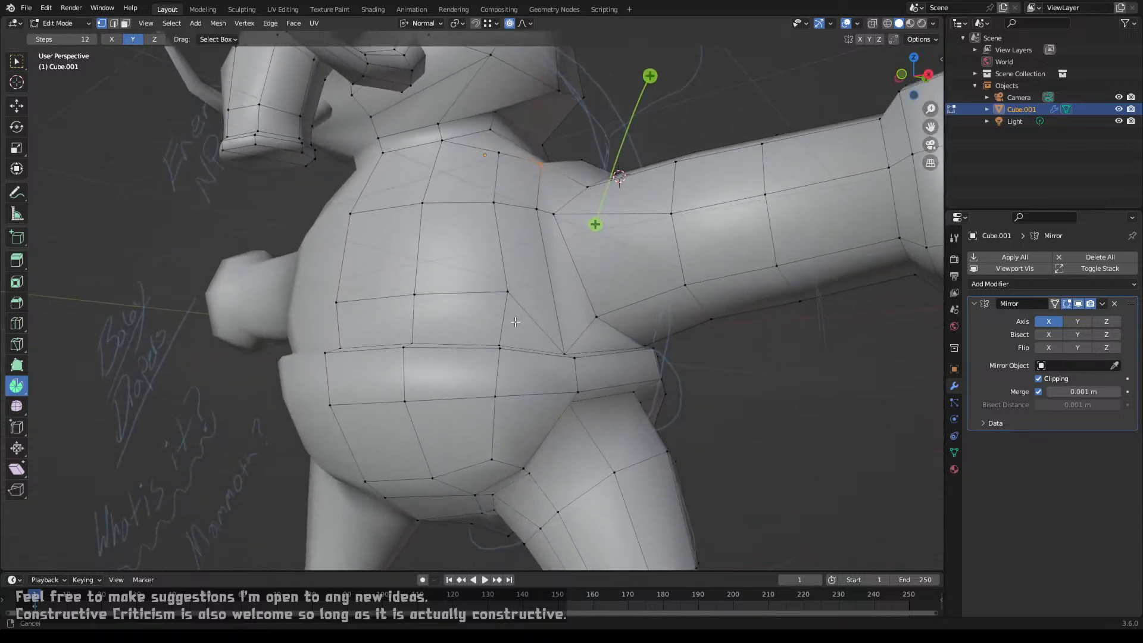
{"action": "middle_click_drag", "start_coordinate": [515, 322], "coordinate": [513, 260]}
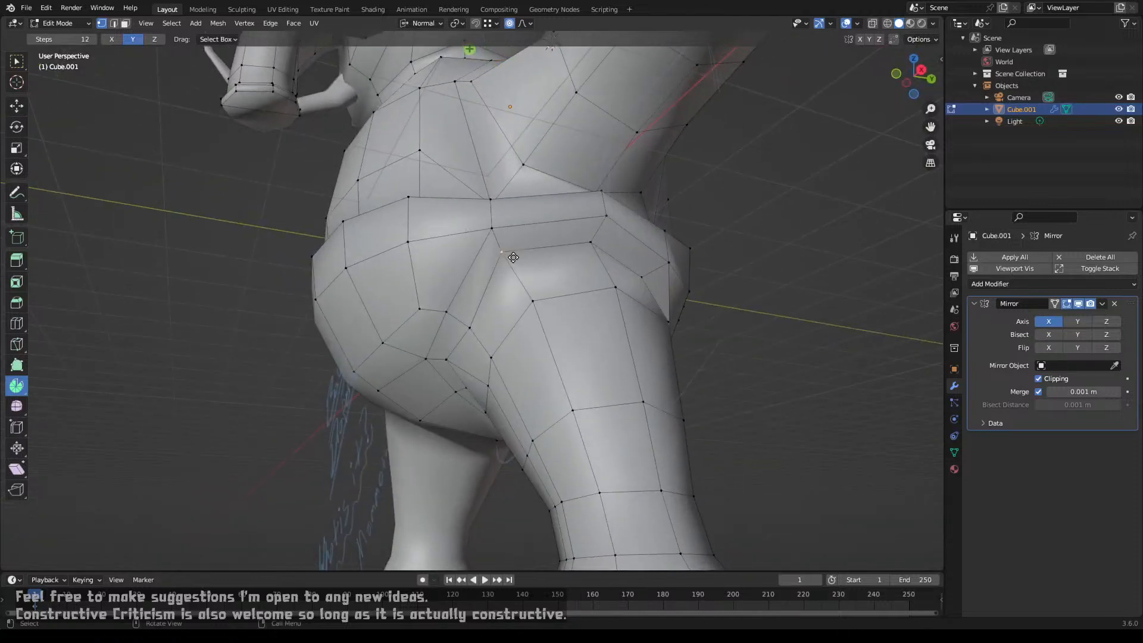
{"action": "key", "text": "g"}
{"action": "key", "text": "g"}
{"action": "left_click", "coordinate": [523, 254]}
{"action": "key", "text": "g"}
{"action": "key", "text": "g"}
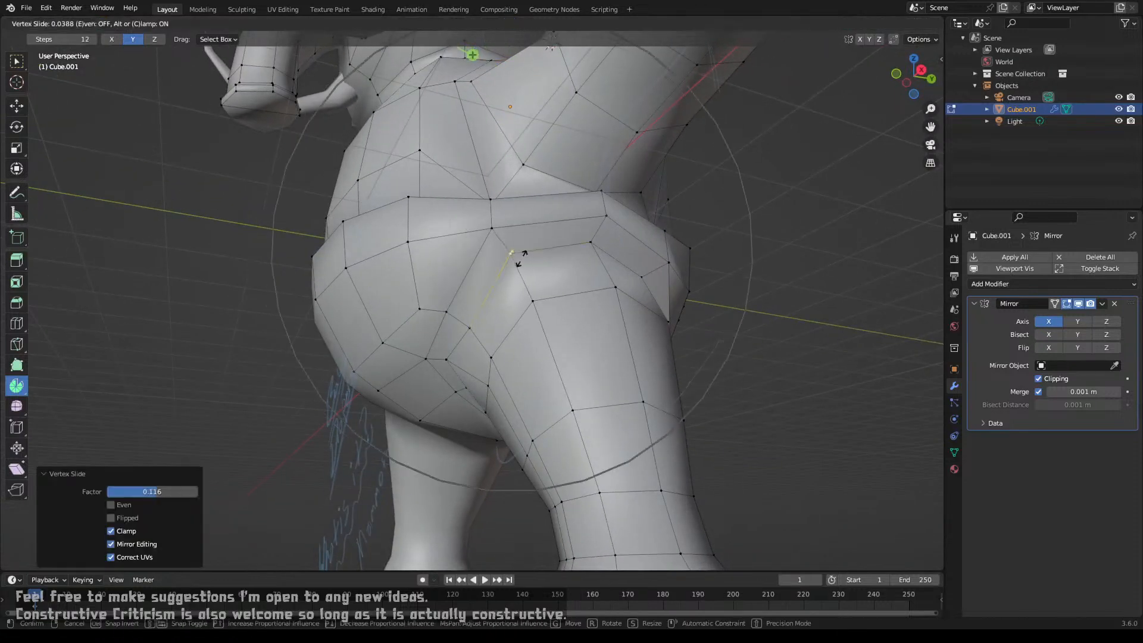
{"action": "left_click", "coordinate": [527, 263]}
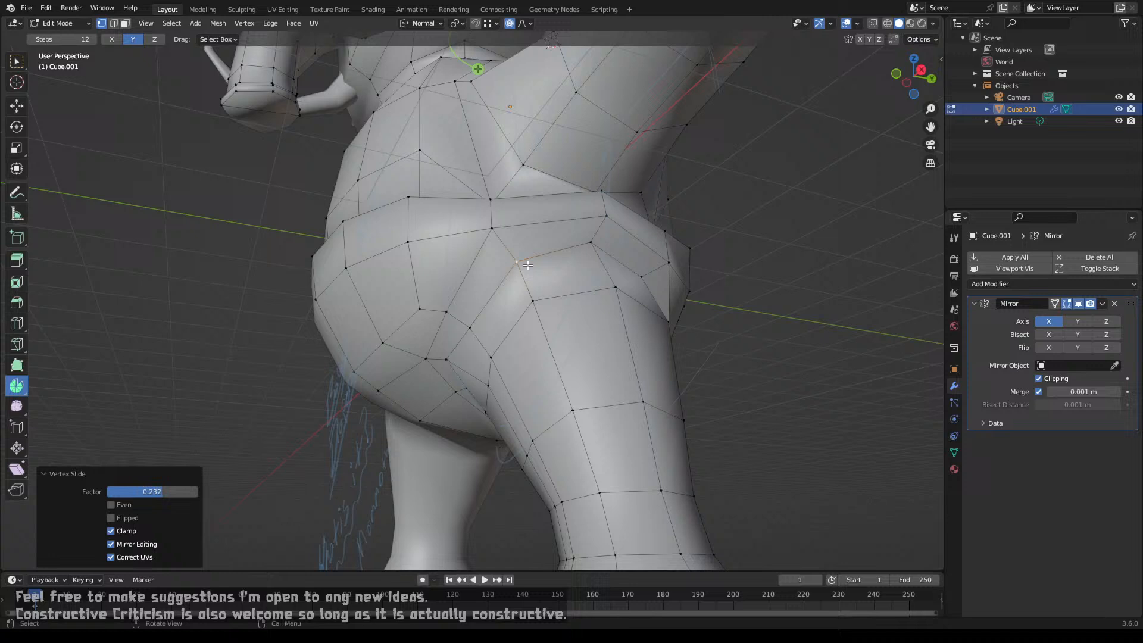
Step: Slide the side vertex on the diaper band's edge above the hip along its adjoining edge
{"action": "left_click", "coordinate": [491, 229]}
{"action": "key", "text": "g"}
{"action": "key", "text": "g"}
{"action": "left_click", "coordinate": [477, 212]}
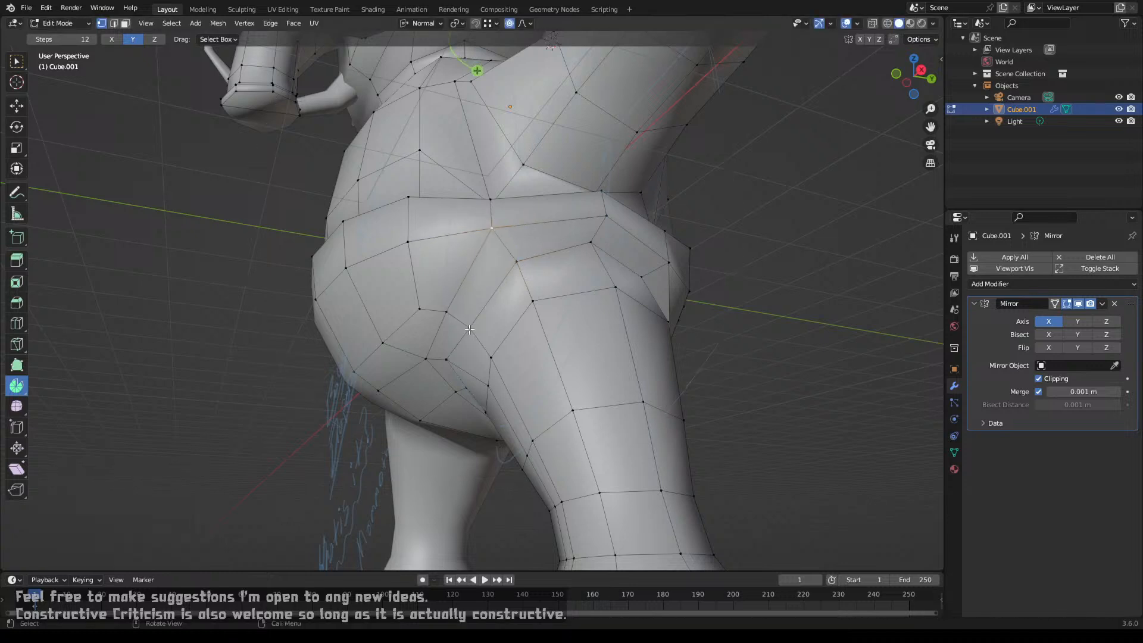
{"action": "mouse_move", "coordinate": [469, 330]}
{"action": "middle_mouse_down"}
{"action": "mouse_move", "coordinate": [553, 351]}
{"action": "mouse_move", "coordinate": [532, 388]}
{"action": "mouse_move", "coordinate": [463, 351]}
{"action": "middle_mouse_up"}
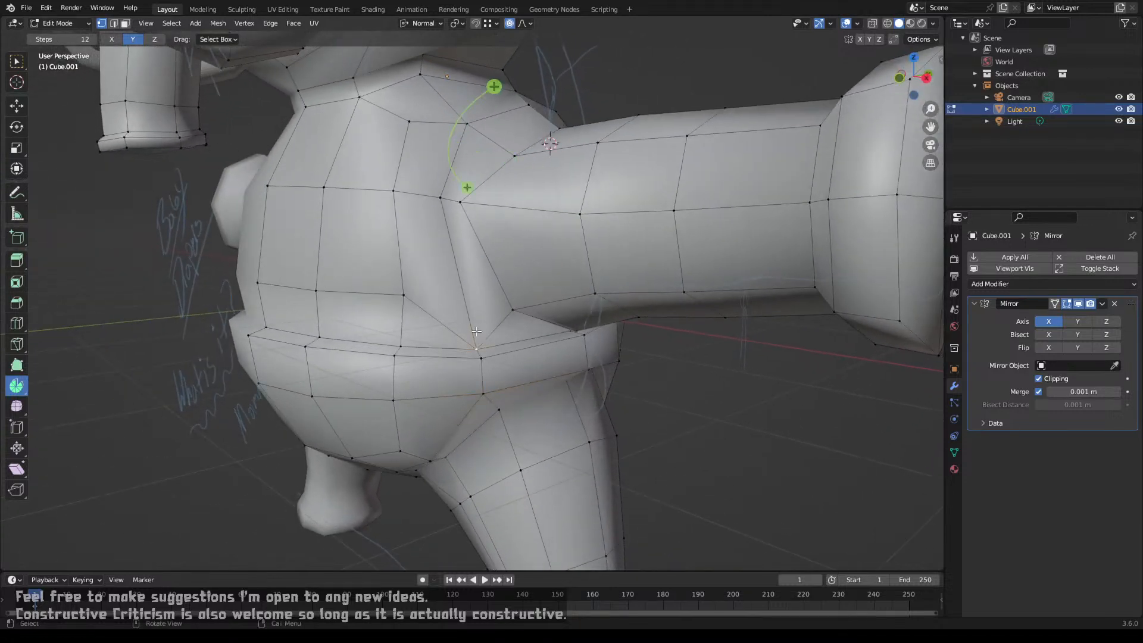
{"action": "middle_click_drag", "start_coordinate": [517, 329], "coordinate": [460, 319]}
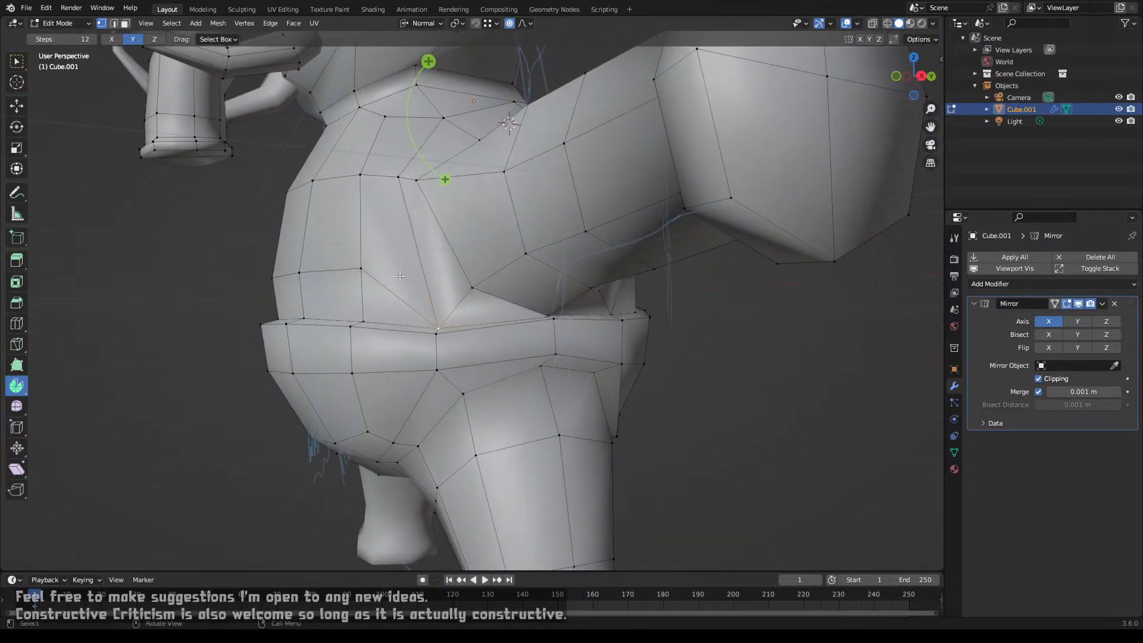
Step: Delete the four body faces between the belly side, the arm base and the diaper band
{"action": "left_click", "coordinate": [382, 192]}
{"action": "key", "text": "x"}
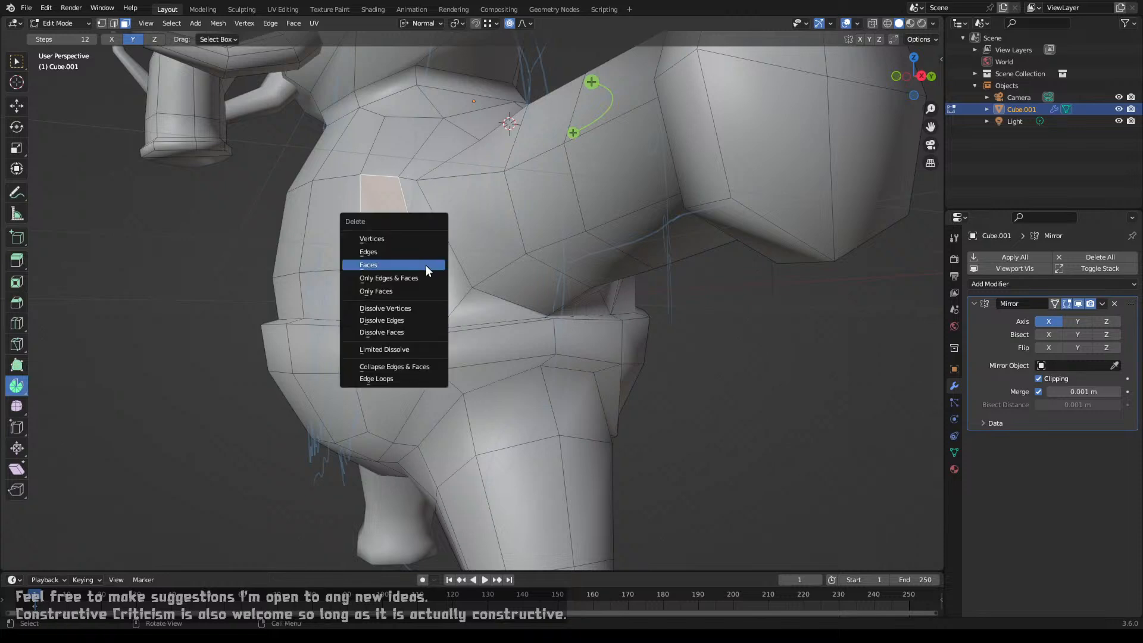
{"action": "left_click", "coordinate": [421, 269]}
{"action": "left_click", "coordinate": [436, 281]}
{"action": "key", "text": "x"}
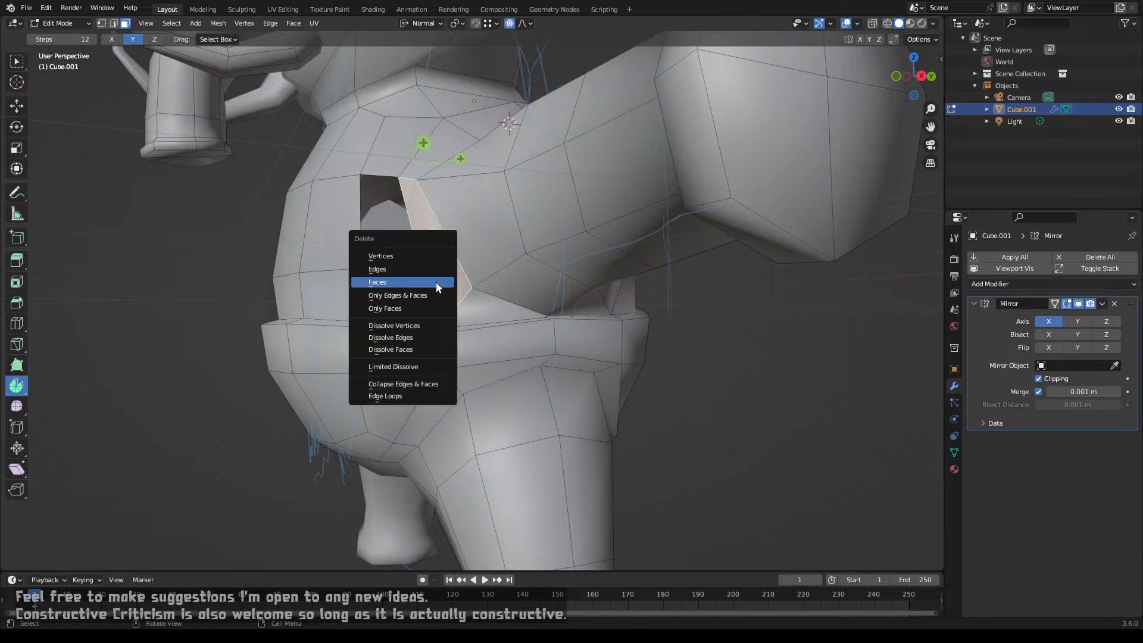
{"action": "left_click", "coordinate": [435, 281]}
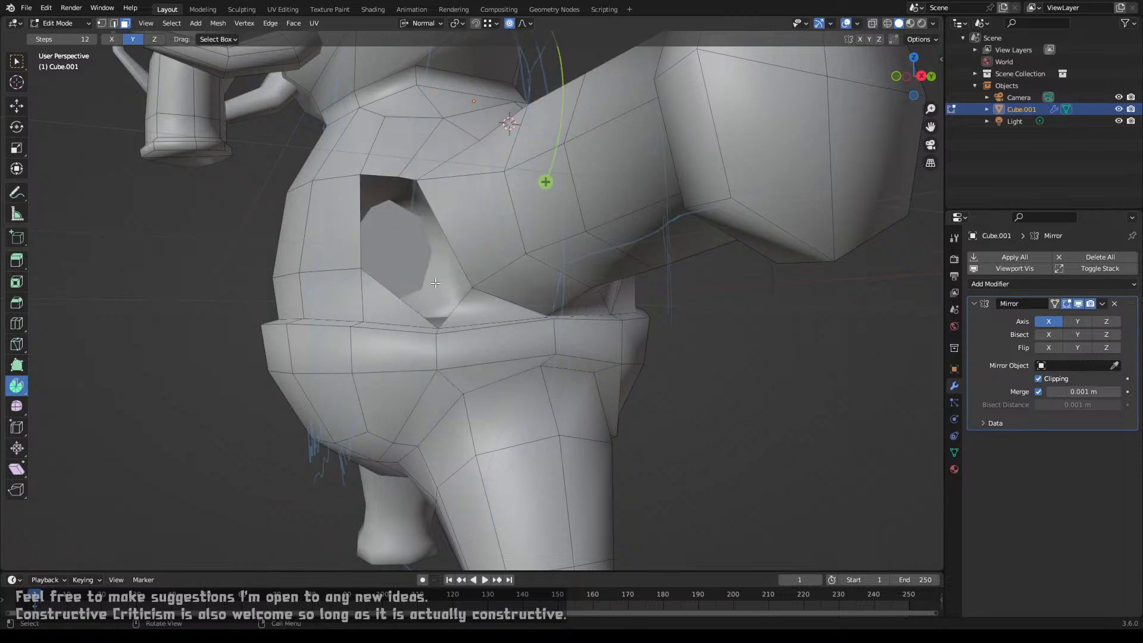
{"action": "left_click", "coordinate": [407, 305]}
{"action": "key", "text": "x"}
{"action": "left_click", "coordinate": [404, 308]}
{"action": "left_click", "coordinate": [482, 316]}
{"action": "key", "text": "x"}
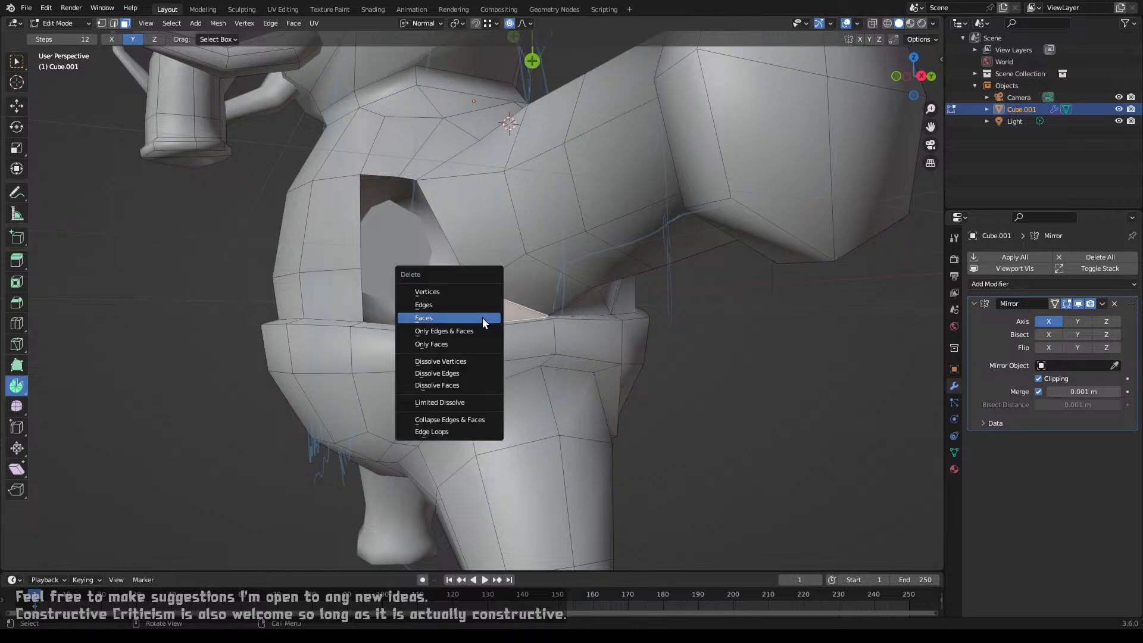
{"action": "left_click", "coordinate": [482, 317]}
{"action": "middle_click_drag", "start_coordinate": [479, 315], "coordinate": [445, 310]}
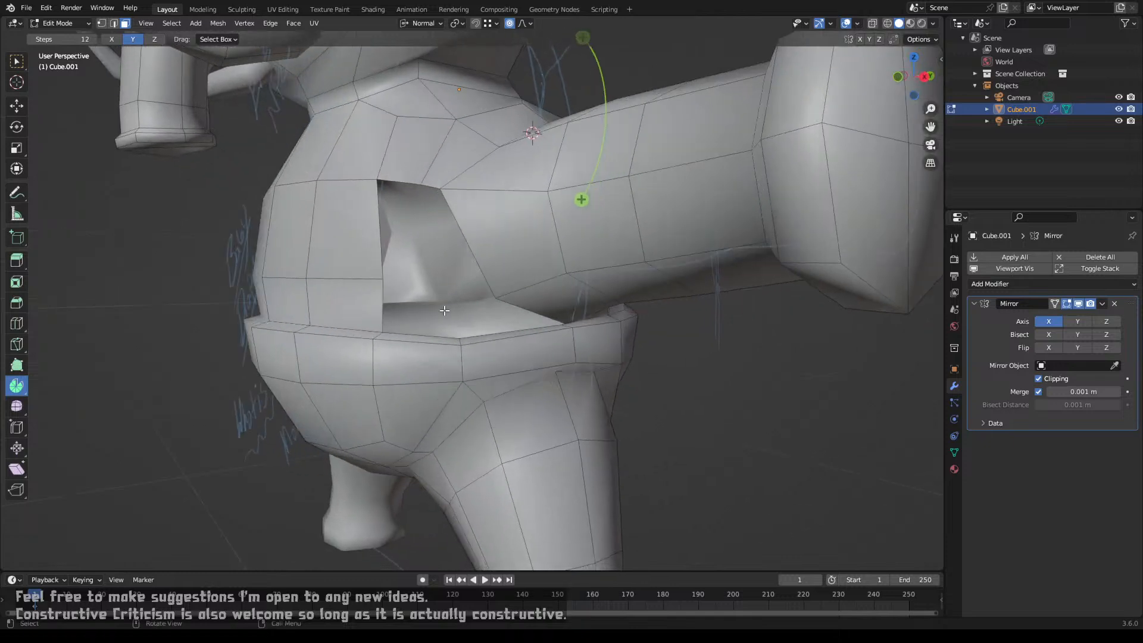
Step: Bridge the belly side and arm base vertices with an edge subdivided by 1 cut, and start filling faces down to the band
{"action": "left_click", "coordinate": [395, 282]}
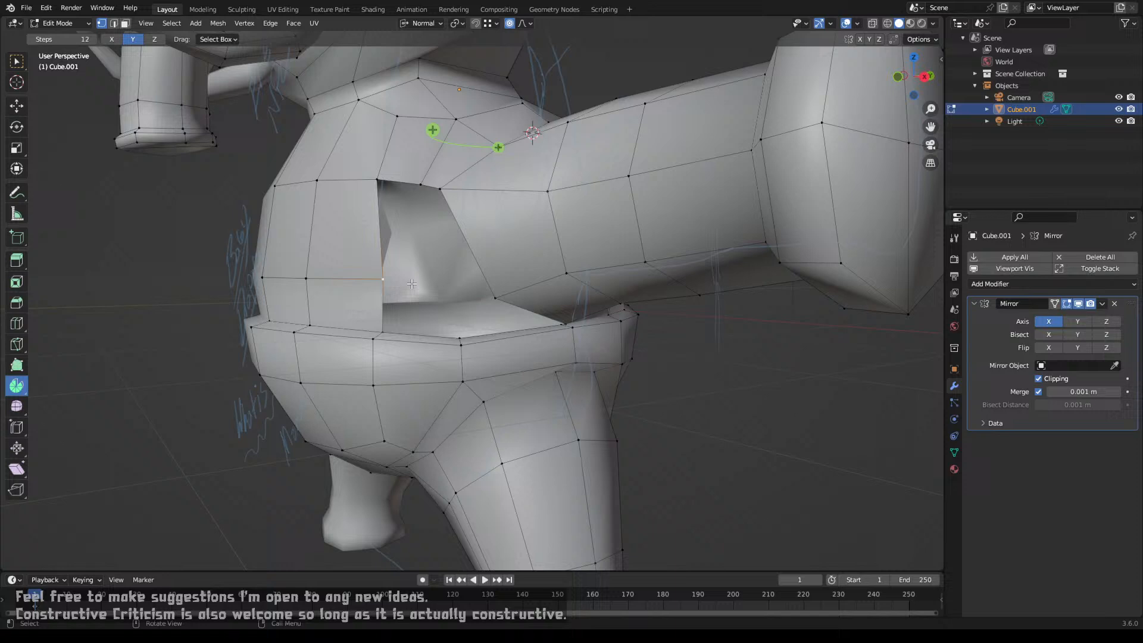
{"action": "left_click", "coordinate": [495, 299], "text": "shift"}
{"action": "right_click", "coordinate": [491, 299]}
{"action": "left_click", "coordinate": [491, 299]}
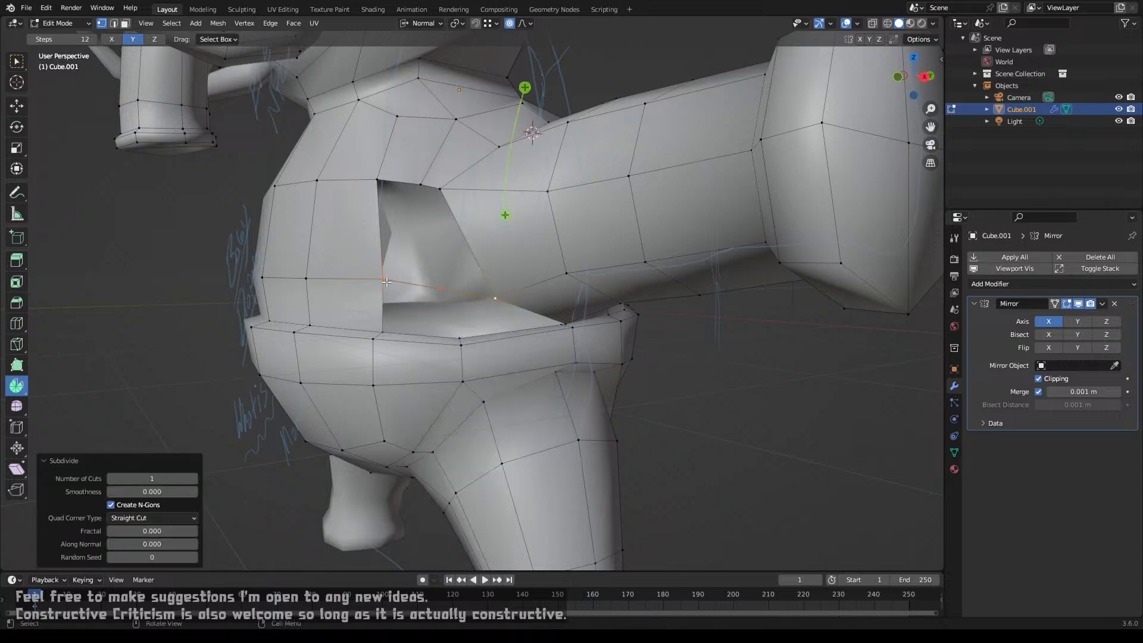
{"action": "left_click", "coordinate": [386, 282]}
{"action": "left_click", "coordinate": [384, 328], "text": "shift"}
{"action": "key", "text": "f"}
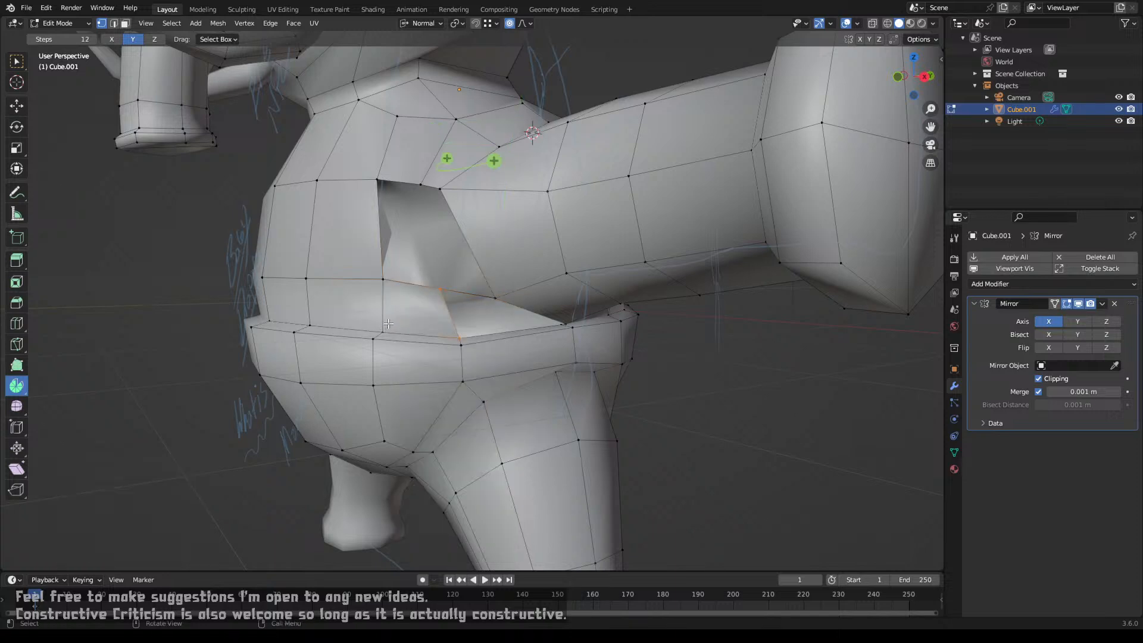
{"action": "key", "text": "f"}
Step: Try moving the underarm vertex about 0.166 m along its normal Z, and undo back past the bridging edge and fills
{"action": "middle_click_drag", "start_coordinate": [512, 303], "coordinate": [645, 308]}
{"action": "scroll", "coordinate": [477, 285], "scroll_direction": "up", "scroll_amount": 4}
{"action": "scroll", "coordinate": [494, 289], "scroll_direction": "up", "scroll_amount": 2}
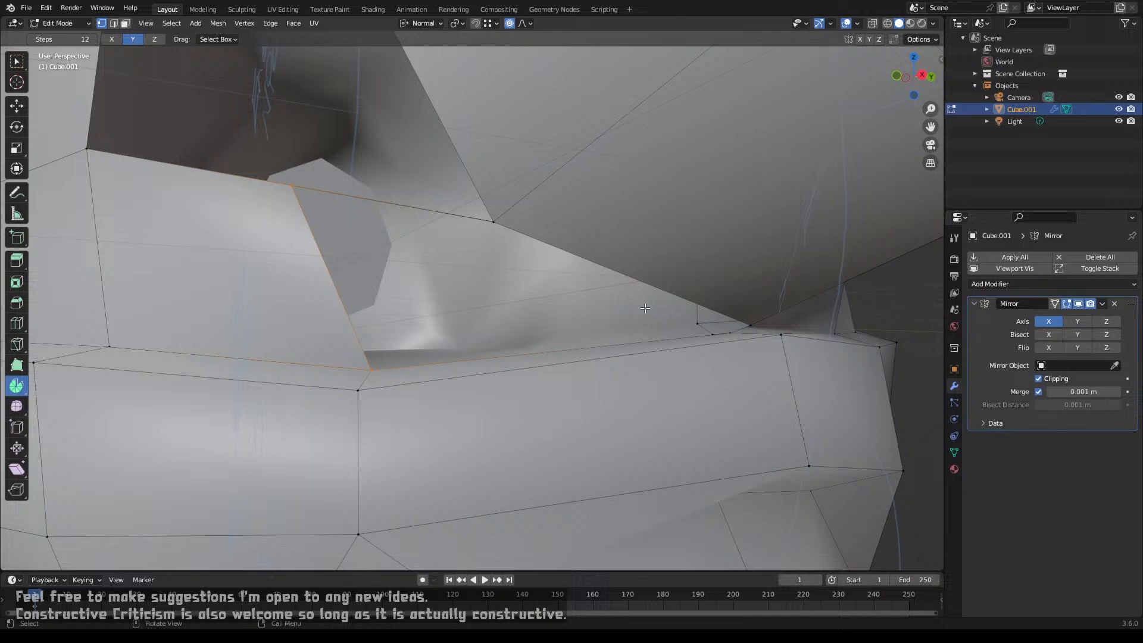
{"action": "left_click", "coordinate": [753, 307]}
{"action": "key", "text": "g"}
{"action": "key", "text": "z"}
{"action": "key", "text": "z"}
{"action": "right_click", "coordinate": [752, 290]}
{"action": "key", "text": "g"}
{"action": "key", "text": "z"}
{"action": "key", "text": "z"}
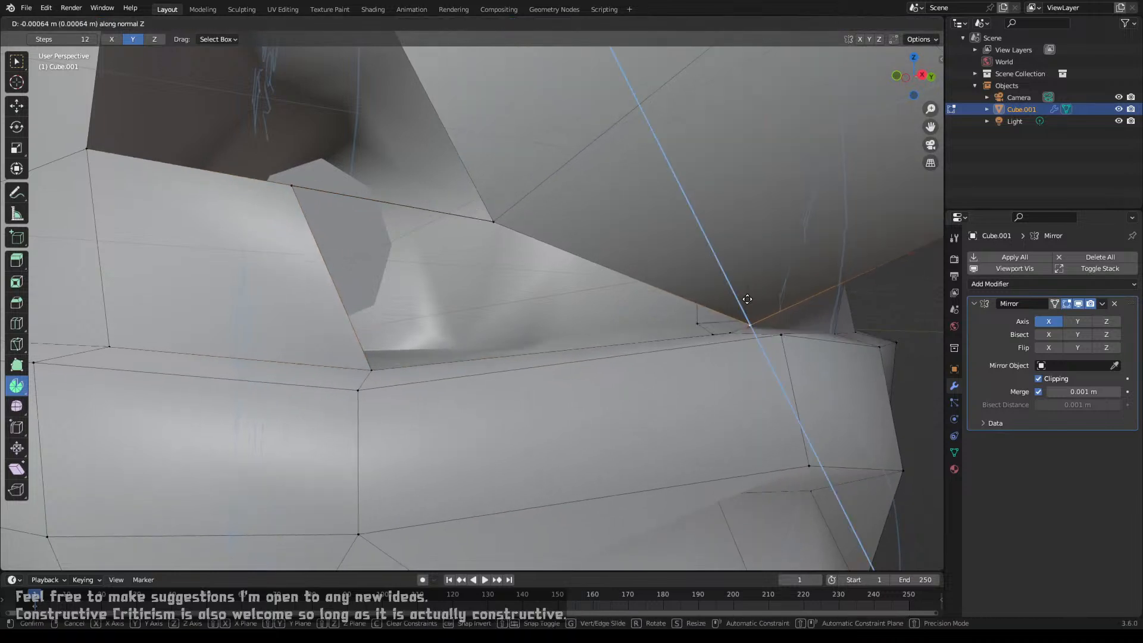
{"action": "left_click", "coordinate": [738, 241]}
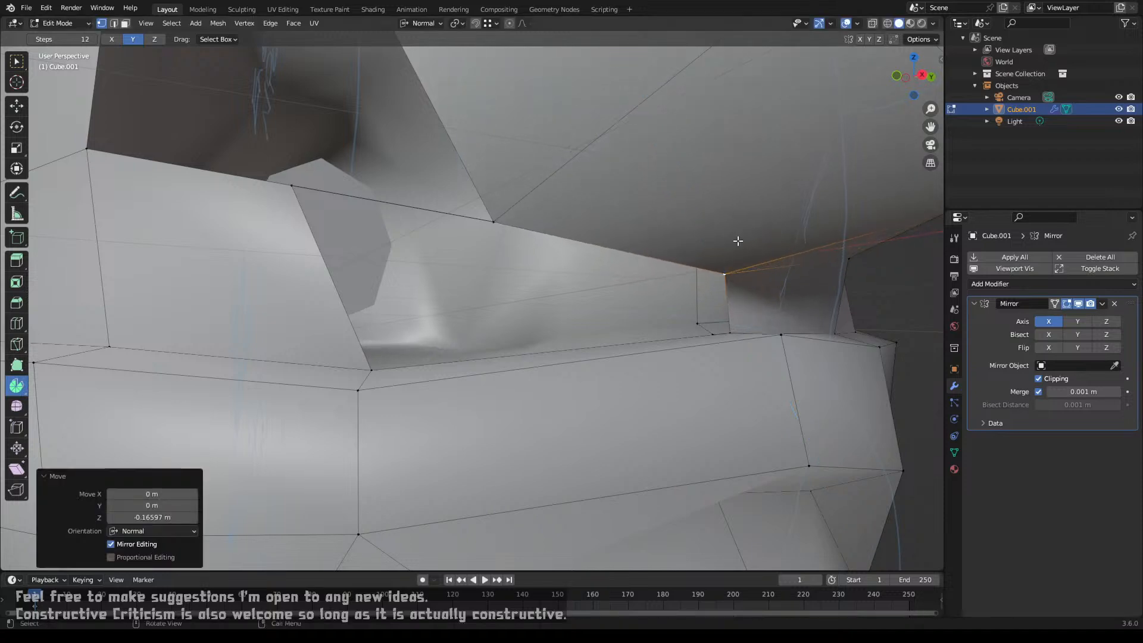
{"action": "scroll", "coordinate": [567, 265], "scroll_direction": "down", "scroll_amount": 6}
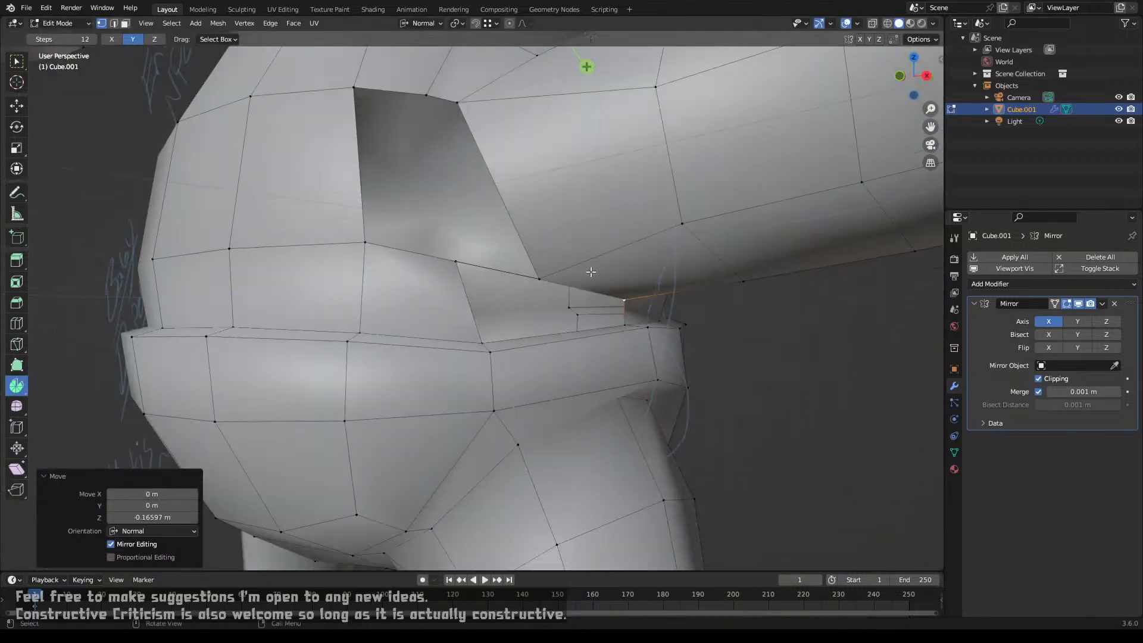
{"action": "key", "text": "ctrl+z"}
{"action": "key", "text": "ctrl+z"}
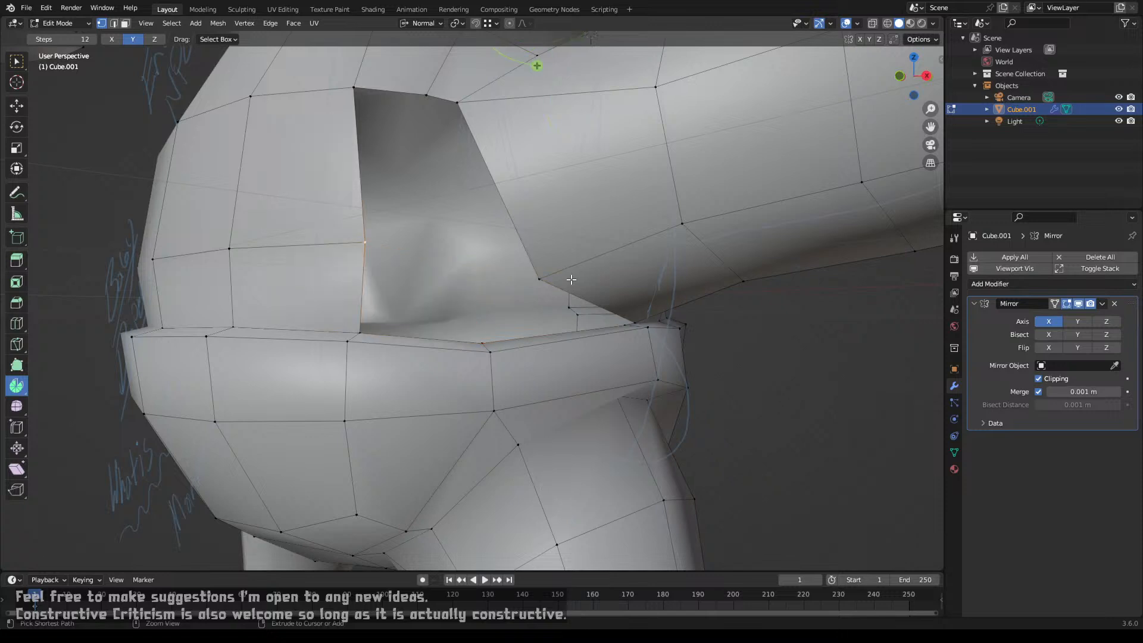
Step: Raise the underarm vertex just above the diaper band about 0.192 m along global Z
{"action": "middle_click_drag", "start_coordinate": [626, 316], "coordinate": [580, 282]}
{"action": "key", "text": "g"}
{"action": "key", "text": "z"}
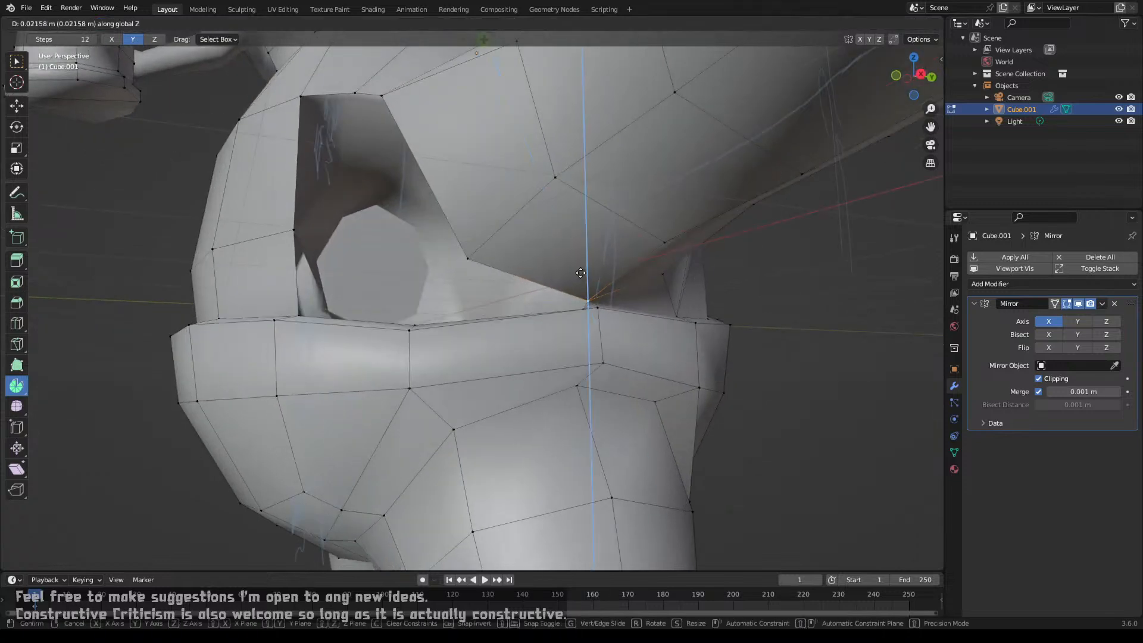
{"action": "left_click", "coordinate": [577, 249]}
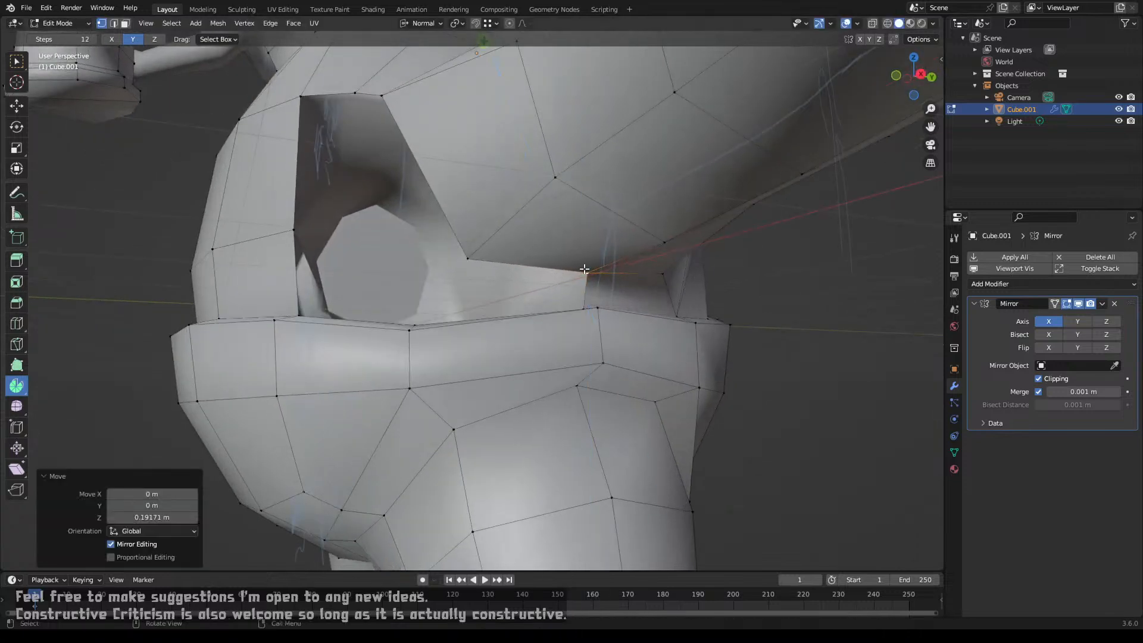
Step: Fill the gap under the arm and the lower part of the side hole above the band with faces
{"action": "left_click", "coordinate": [583, 291]}
{"action": "key", "text": "f"}
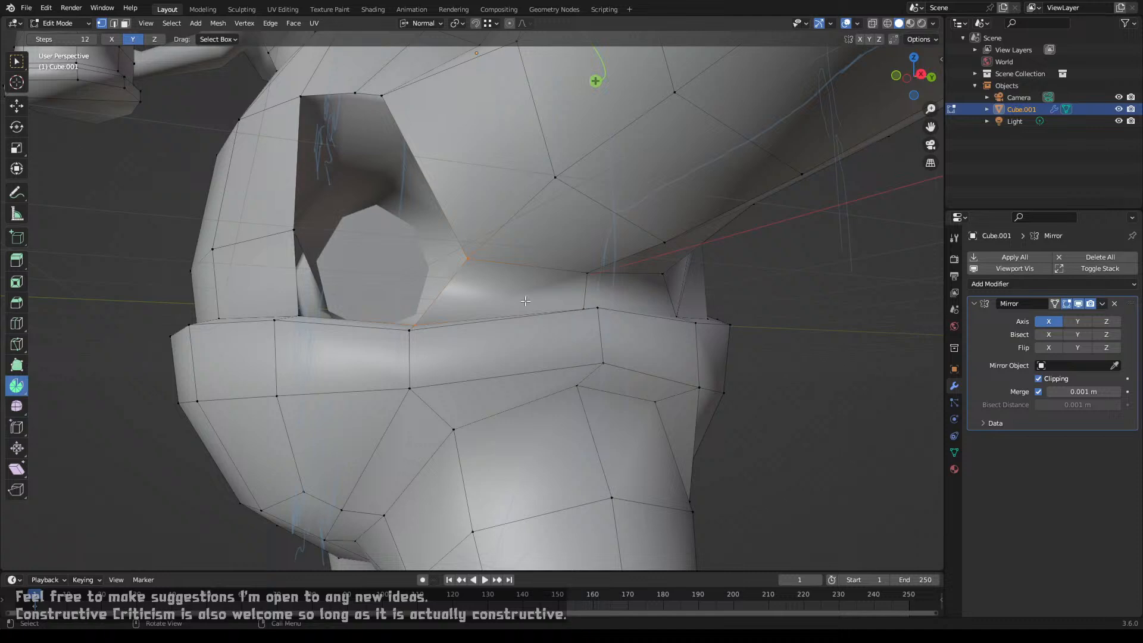
{"action": "middle_click_drag", "start_coordinate": [525, 301], "coordinate": [353, 245]}
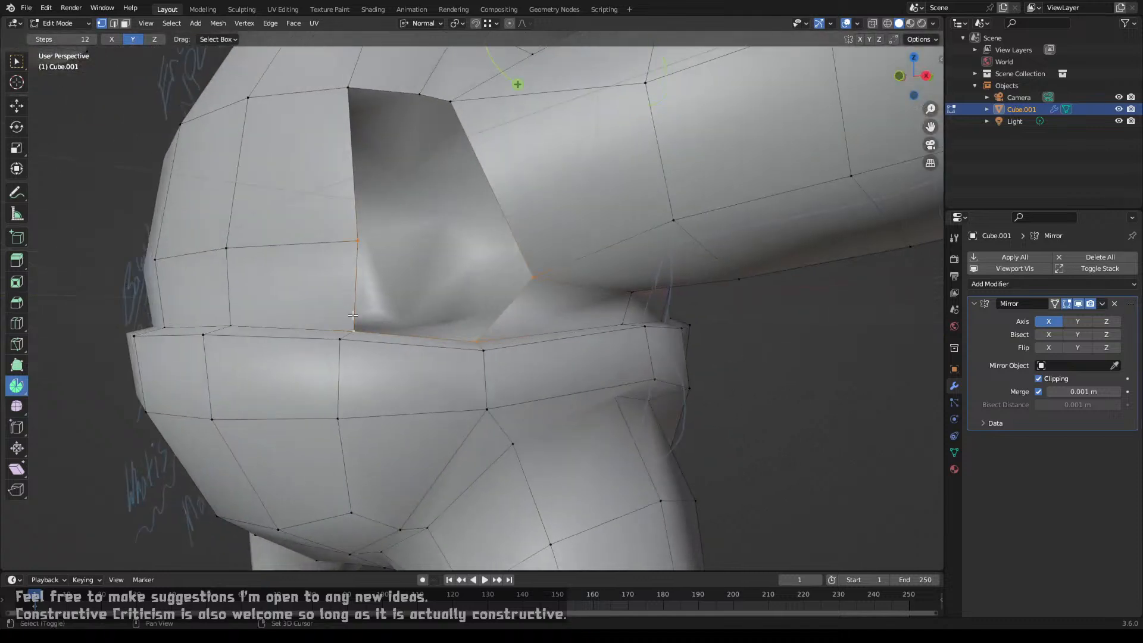
{"action": "key", "text": "f"}
{"action": "scroll", "coordinate": [378, 289], "scroll_direction": "down", "scroll_amount": 1}
{"action": "middle_click_drag", "start_coordinate": [384, 285], "coordinate": [458, 280]}
{"action": "scroll", "coordinate": [480, 192], "scroll_direction": "up", "scroll_amount": 1}
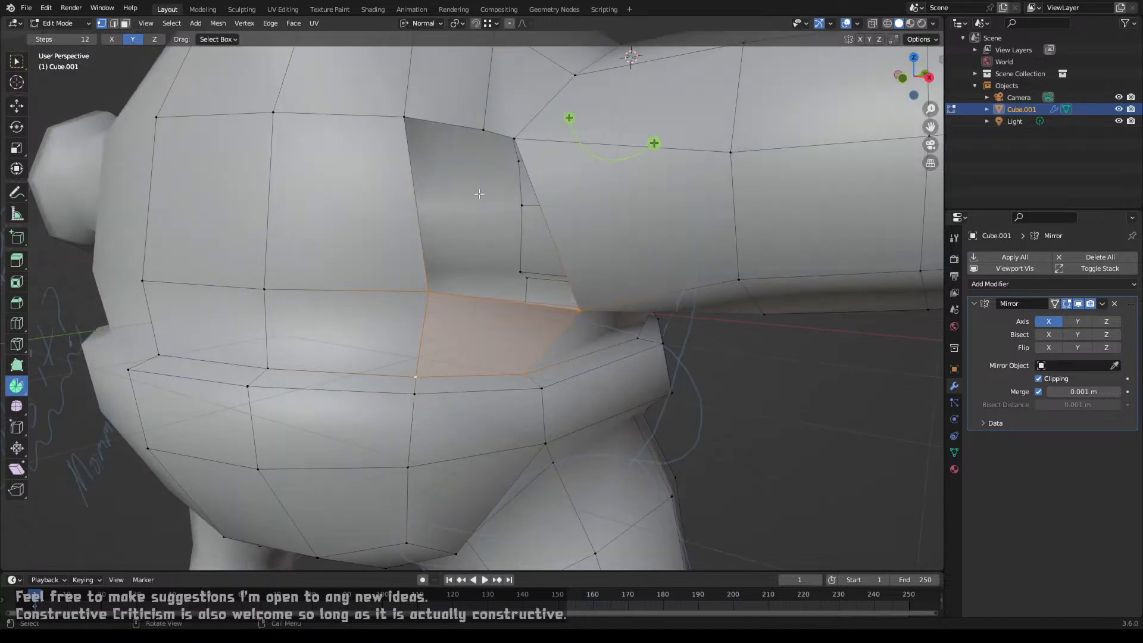
Step: Add one centred loop cut through the new side face and down the diaper, and fill the remaining hole beside the arm
{"action": "middle_click_drag", "start_coordinate": [480, 194], "coordinate": [462, 178]}
{"action": "scroll", "coordinate": [449, 238], "scroll_direction": "down", "scroll_amount": 3}
{"action": "key", "text": "ctrl+r"}
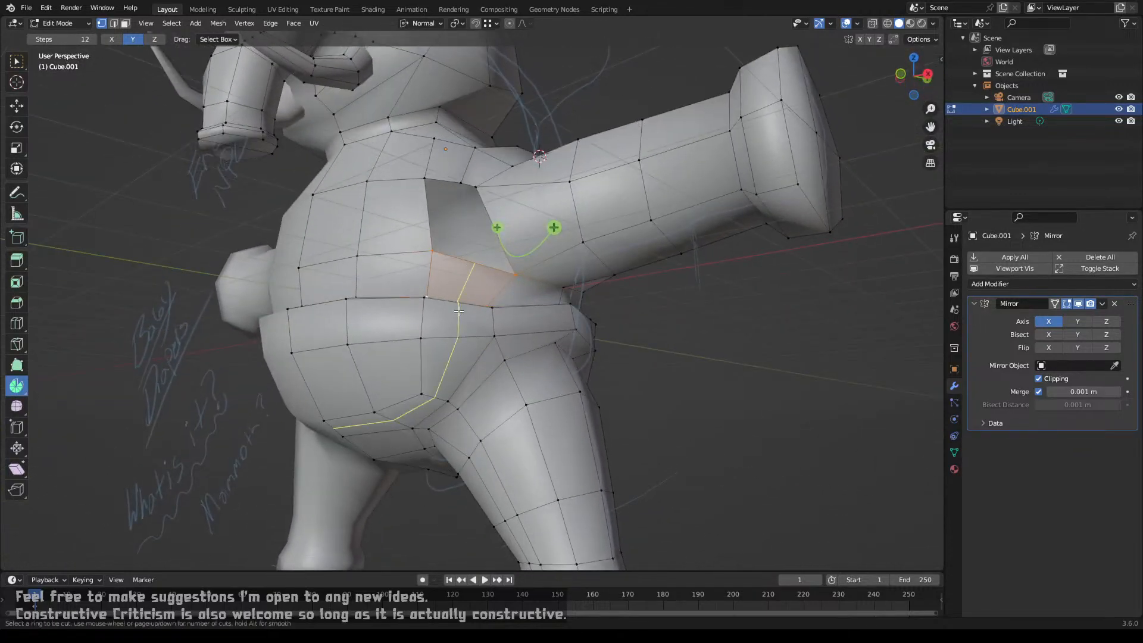
{"action": "left_click", "coordinate": [458, 310]}
{"action": "right_click", "coordinate": [459, 310]}
{"action": "middle_click_drag", "start_coordinate": [458, 310], "coordinate": [457, 272]}
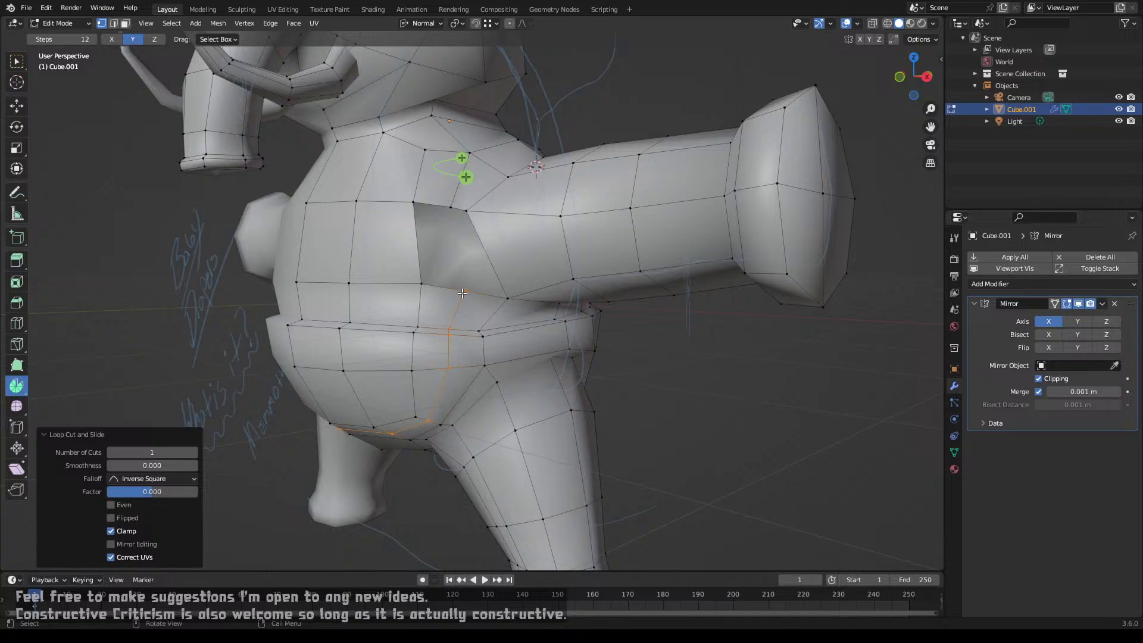
{"action": "left_click", "coordinate": [422, 287], "text": "shift"}
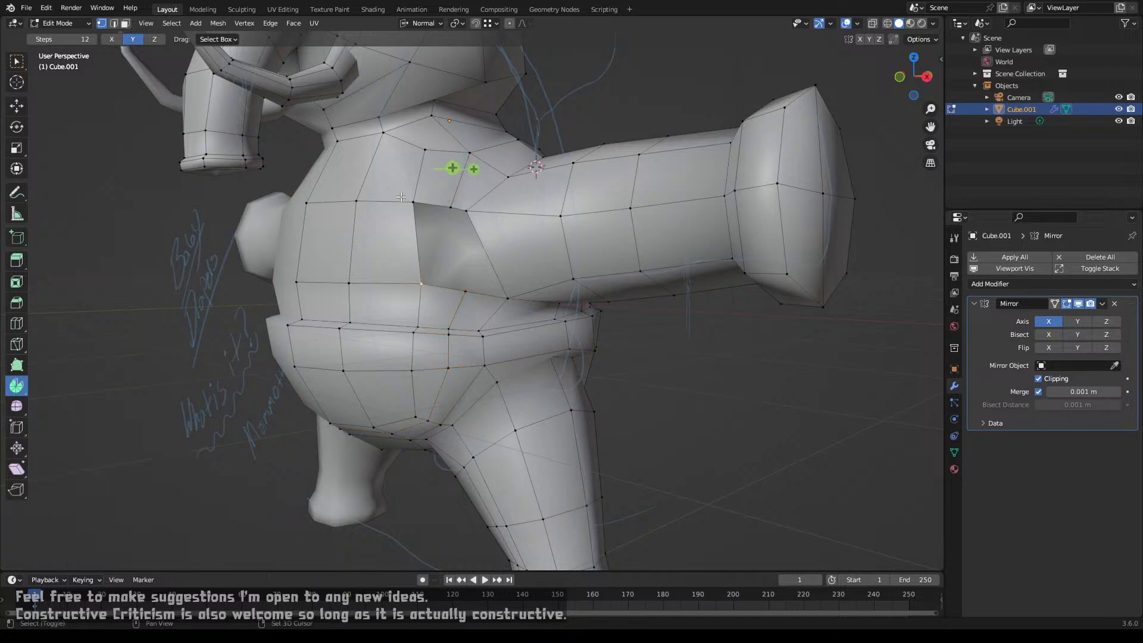
{"action": "key", "text": "f"}
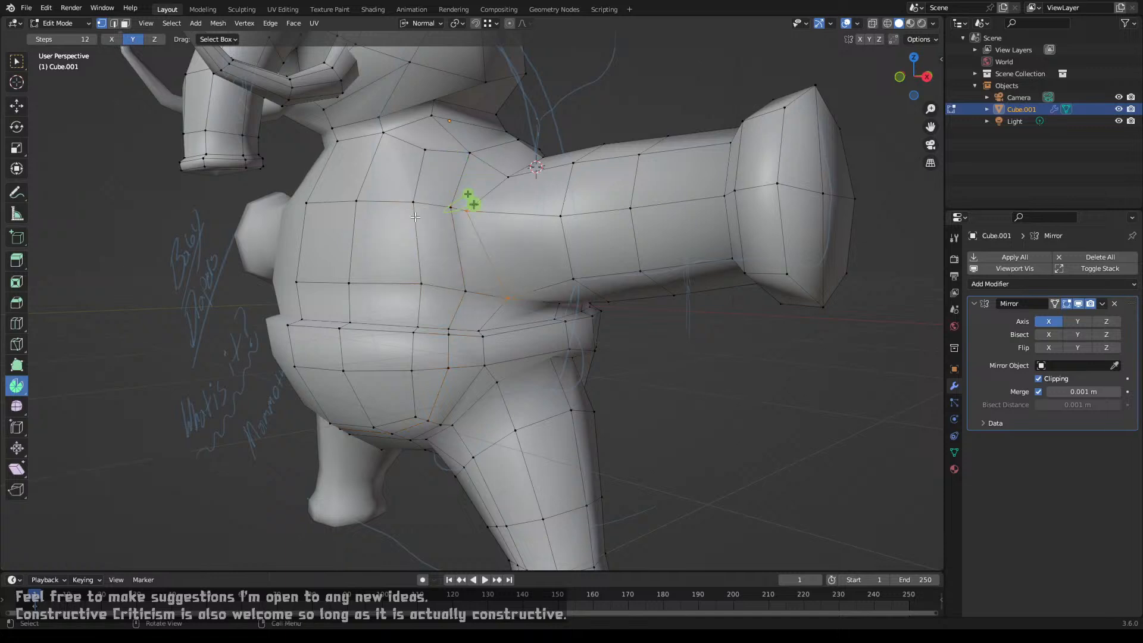
Step: Slide the new side vertex above the band by 0.276, and slide the vertices under the arm base, finishing with a factor of 0.443
{"action": "key", "text": "shift+v"}
{"action": "left_click", "coordinate": [453, 286]}
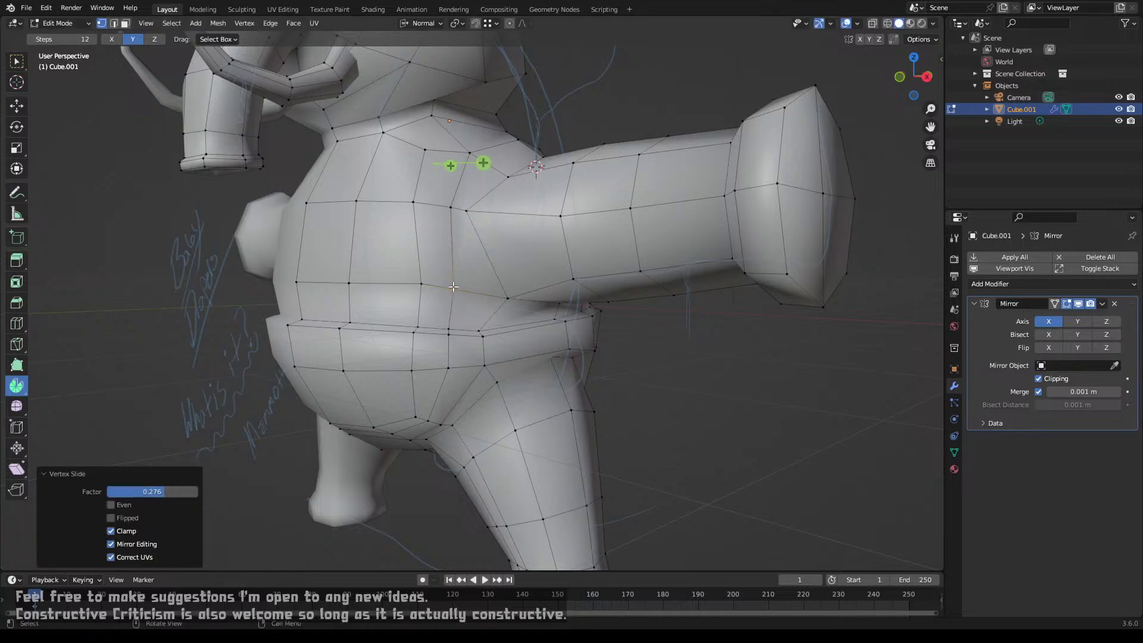
{"action": "middle_click_drag", "start_coordinate": [451, 307], "coordinate": [421, 296]}
{"action": "key", "text": "shift+v"}
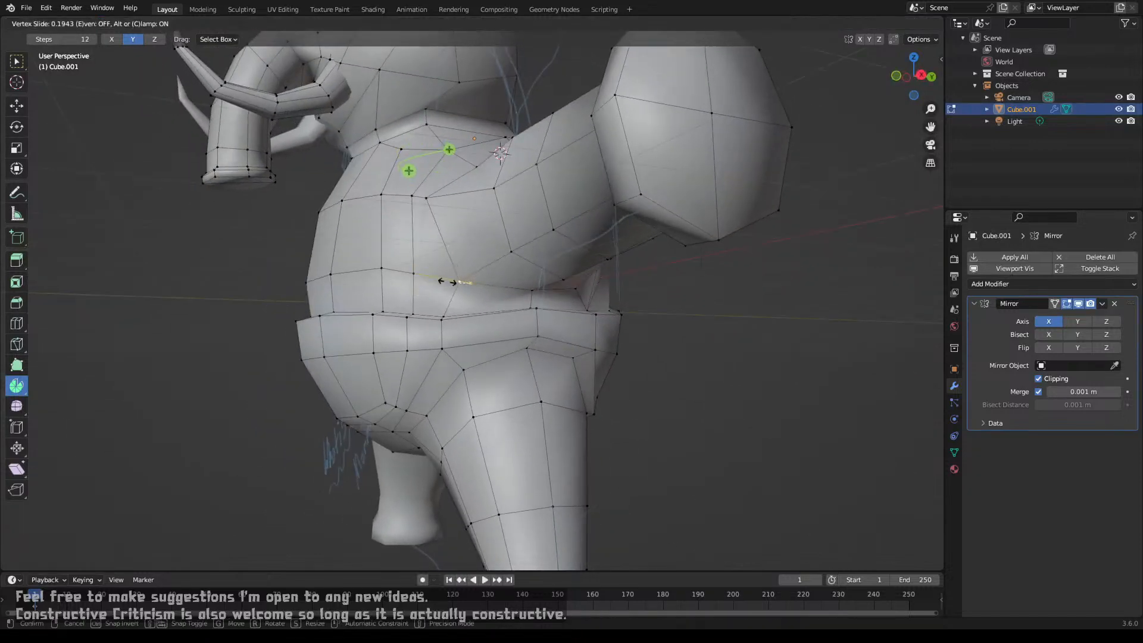
{"action": "left_click", "coordinate": [441, 282]}
{"action": "middle_click_drag", "start_coordinate": [441, 281], "coordinate": [601, 297]}
{"action": "left_click", "coordinate": [507, 257]}
{"action": "key", "text": "shift+v"}
{"action": "left_click", "coordinate": [507, 269]}
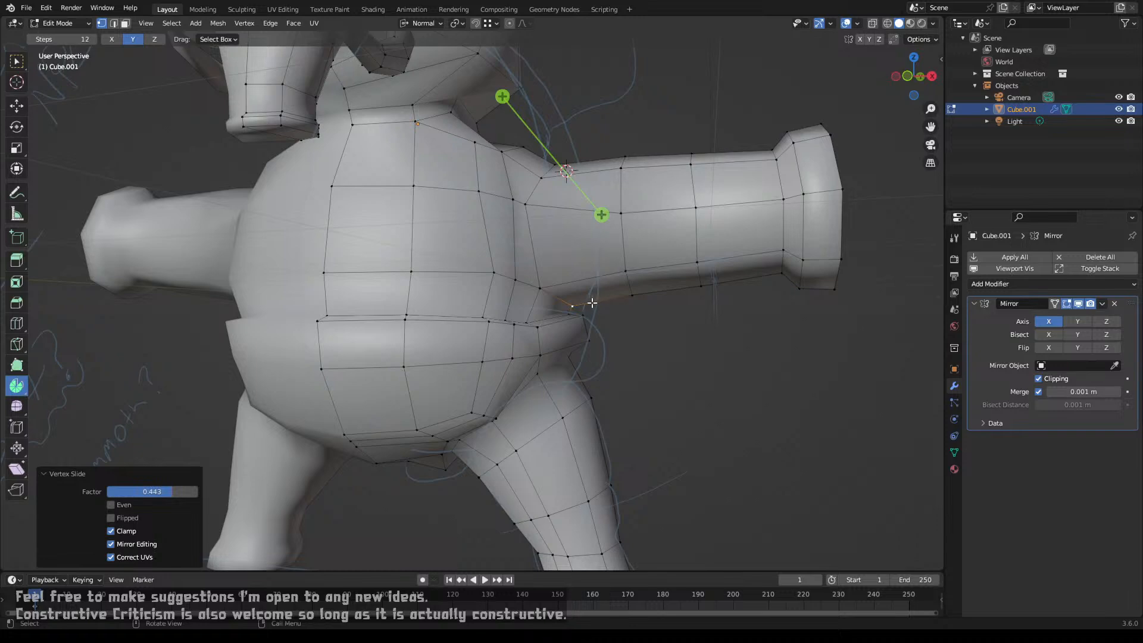
Step: Slide the front vertex of the arm joint outward along the arm by factors of 0.316 and 0.462
{"action": "middle_click_drag", "start_coordinate": [539, 252], "coordinate": [494, 331]}
{"action": "key", "text": "shift+v"}
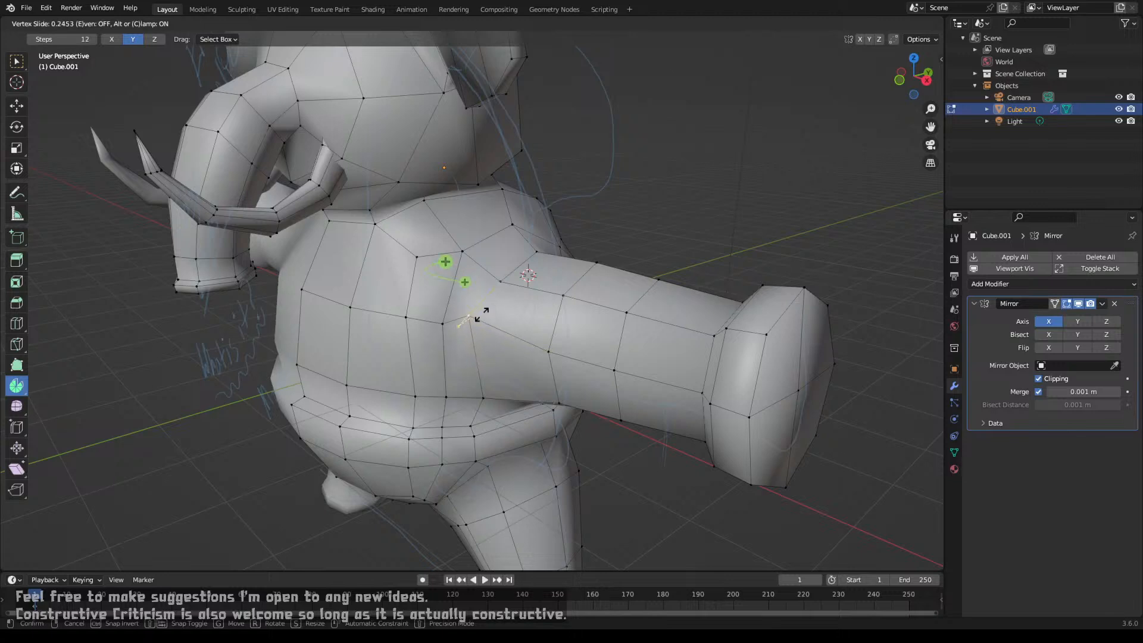
{"action": "key", "text": "g"}
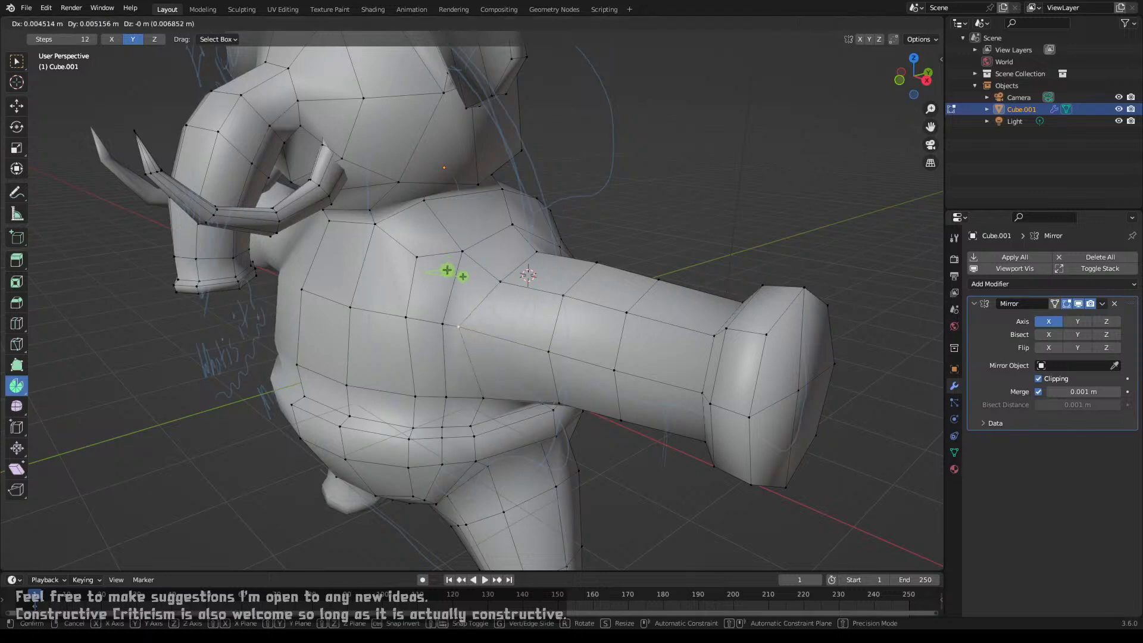
{"action": "left_click", "coordinate": [470, 269]}
{"action": "middle_click_drag", "start_coordinate": [470, 269], "coordinate": [521, 227]}
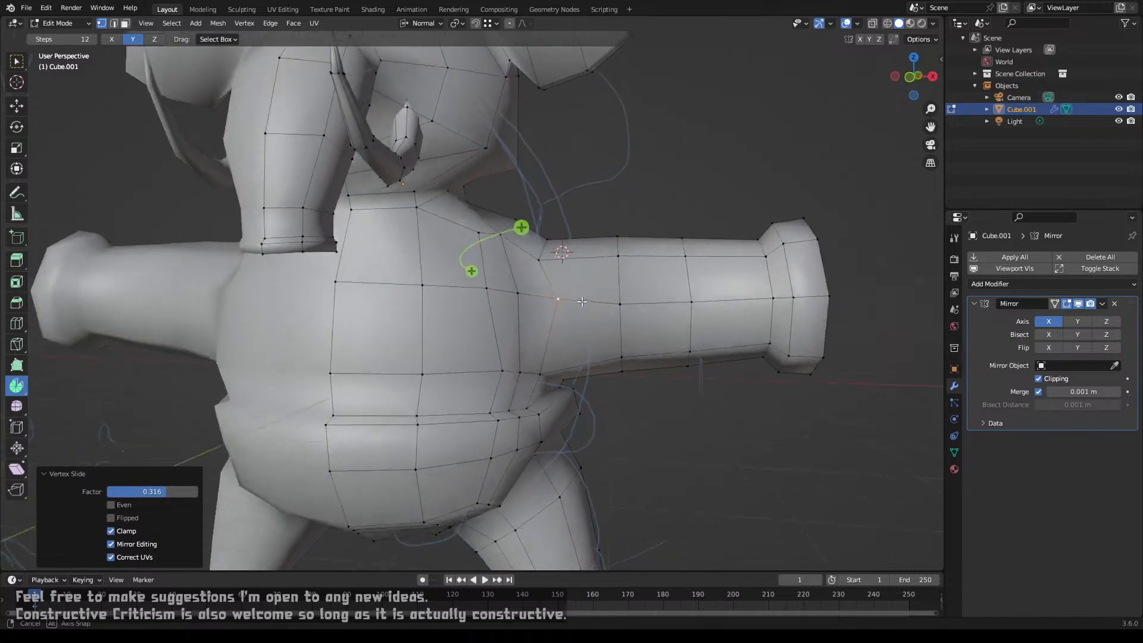
{"action": "key", "text": "g"}
{"action": "key", "text": "g"}
{"action": "middle_click_drag", "start_coordinate": [582, 302], "coordinate": [466, 348]}
{"action": "left_click", "coordinate": [564, 314]}
Step: Move the front arm-joint vertex backward along the global Y axis
{"action": "key", "text": "g"}
{"action": "key", "text": "y"}
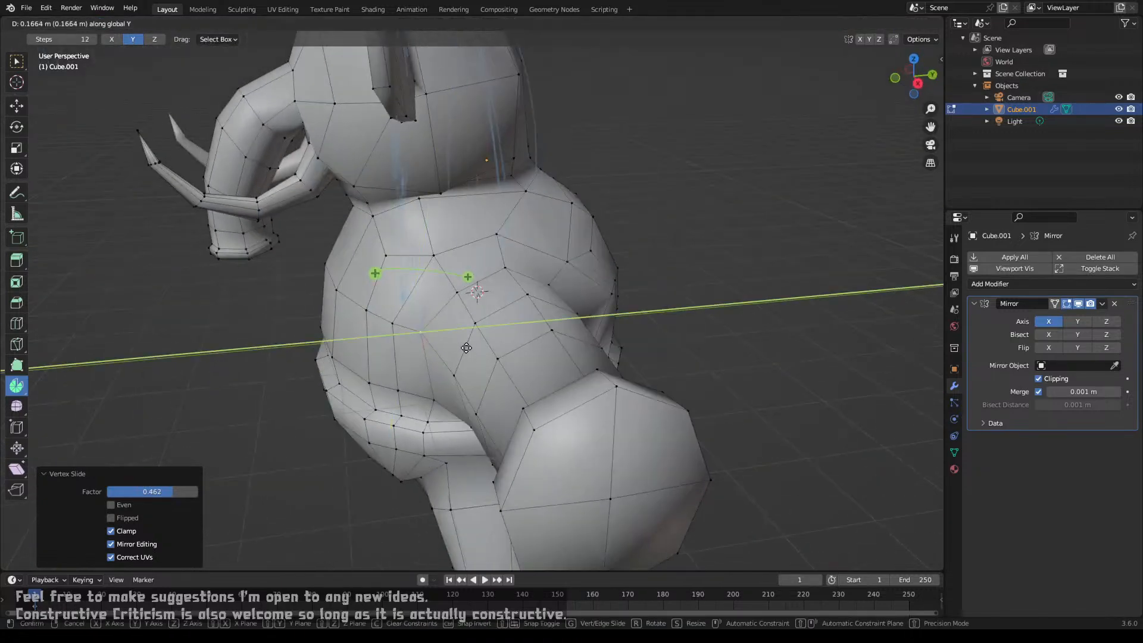
{"action": "left_click", "coordinate": [480, 348]}
Step: In the right side view, move the rear vertex just below the arm by about 0.064 m in Y and 0.233 m in Z
{"action": "middle_click_drag", "start_coordinate": [480, 347], "coordinate": [444, 372]}
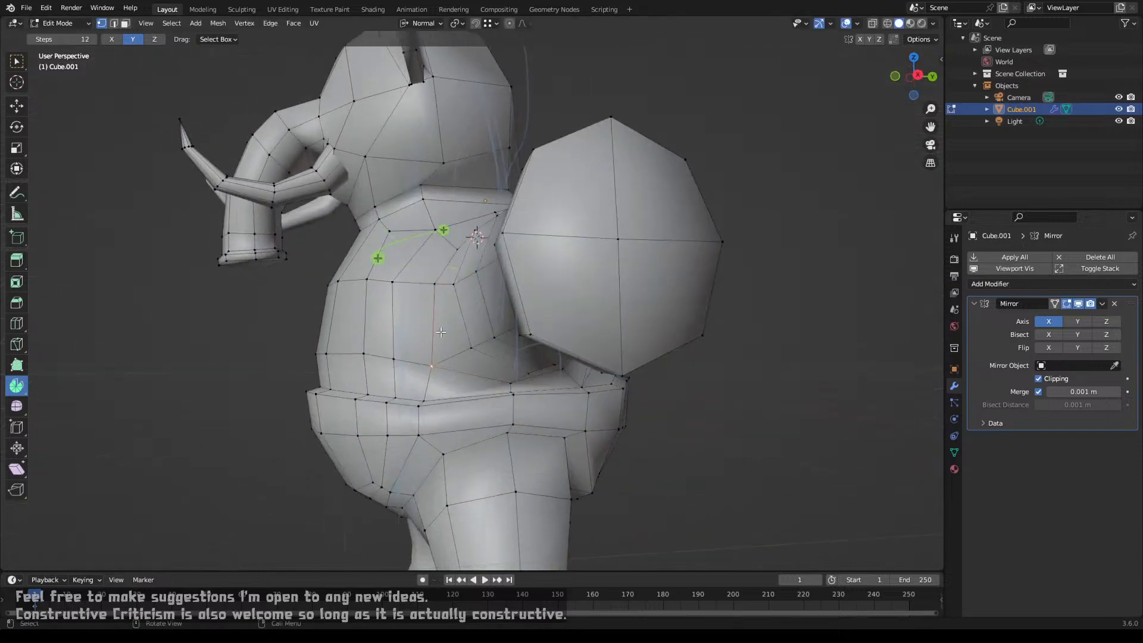
{"action": "key", "text": "KP_3"}
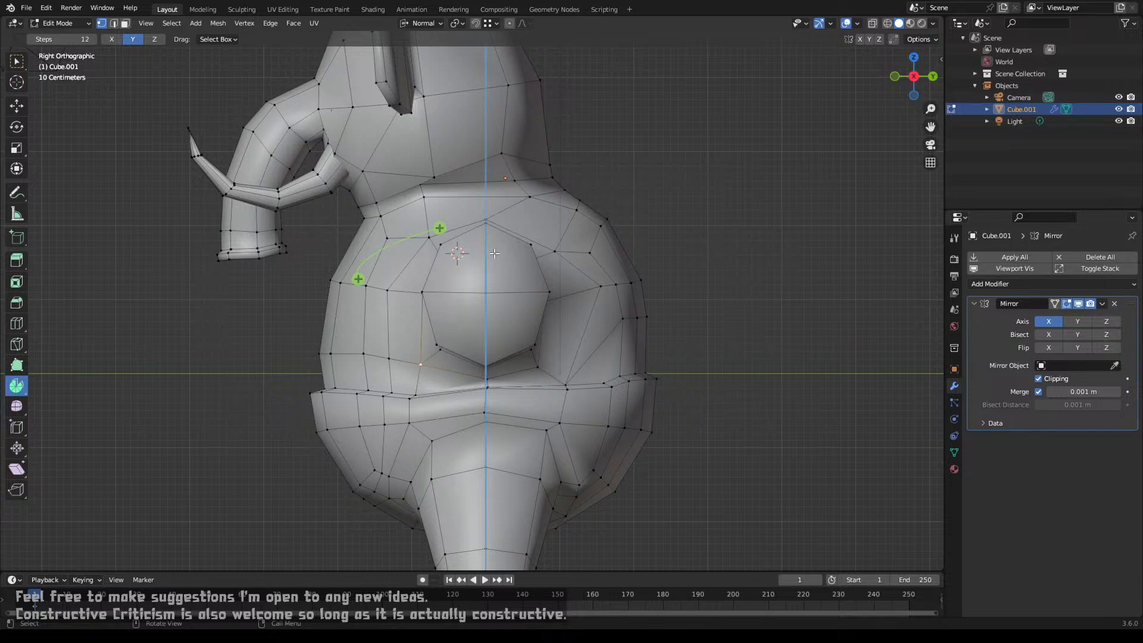
{"action": "key", "text": "g"}
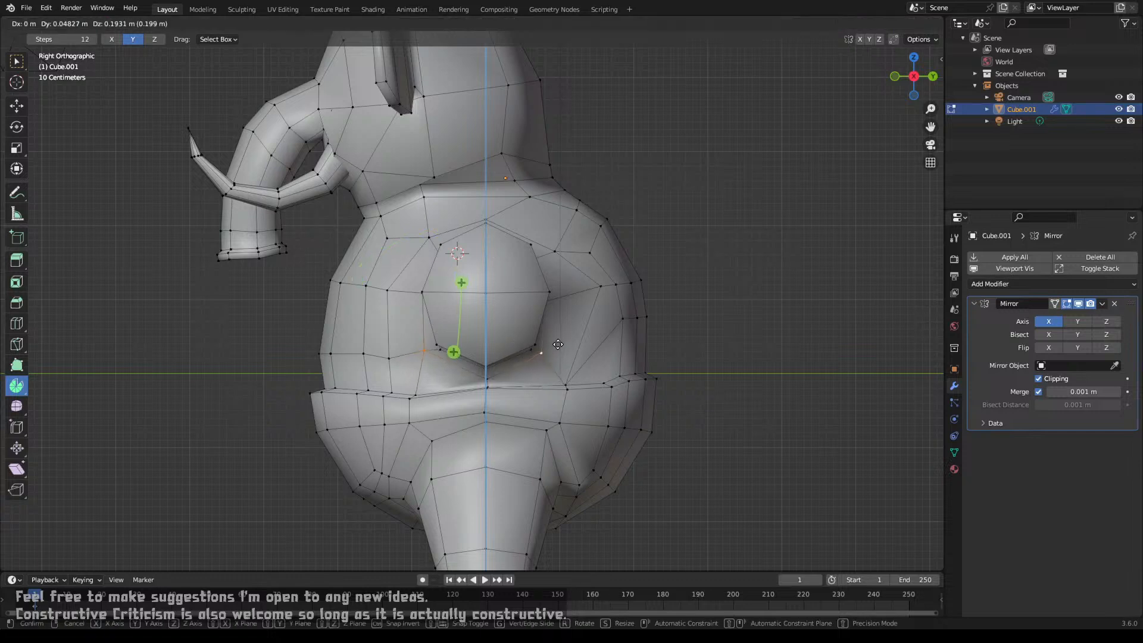
{"action": "left_click", "coordinate": [559, 344]}
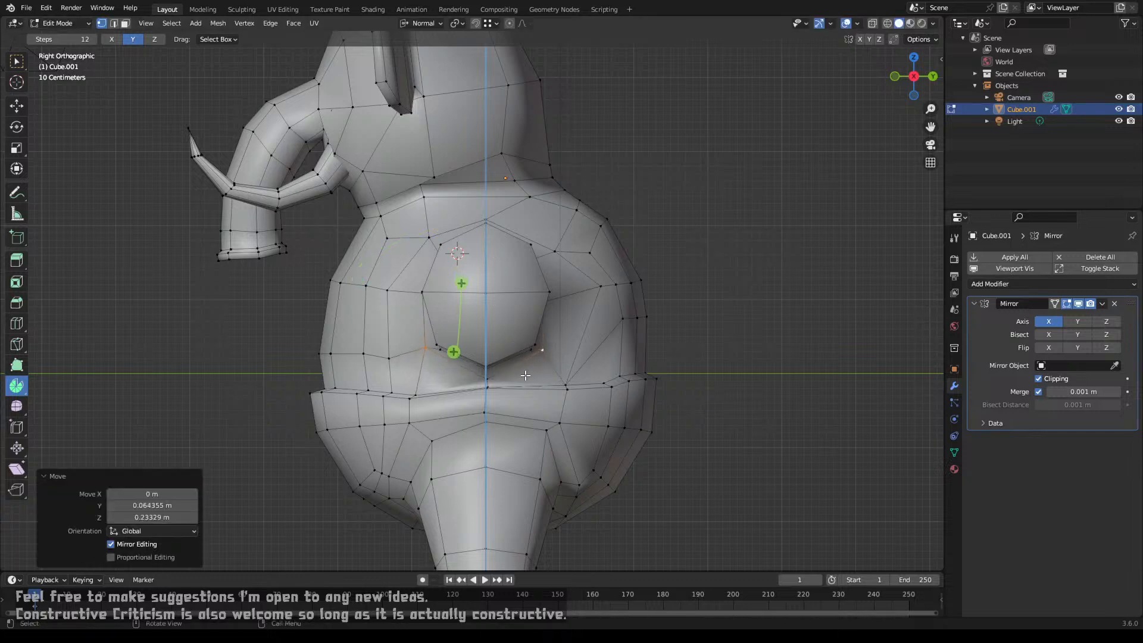
Step: Raise the body vertex directly beneath the arm, just above the diaper band, by about 0.09 m
{"action": "key", "text": "g"}
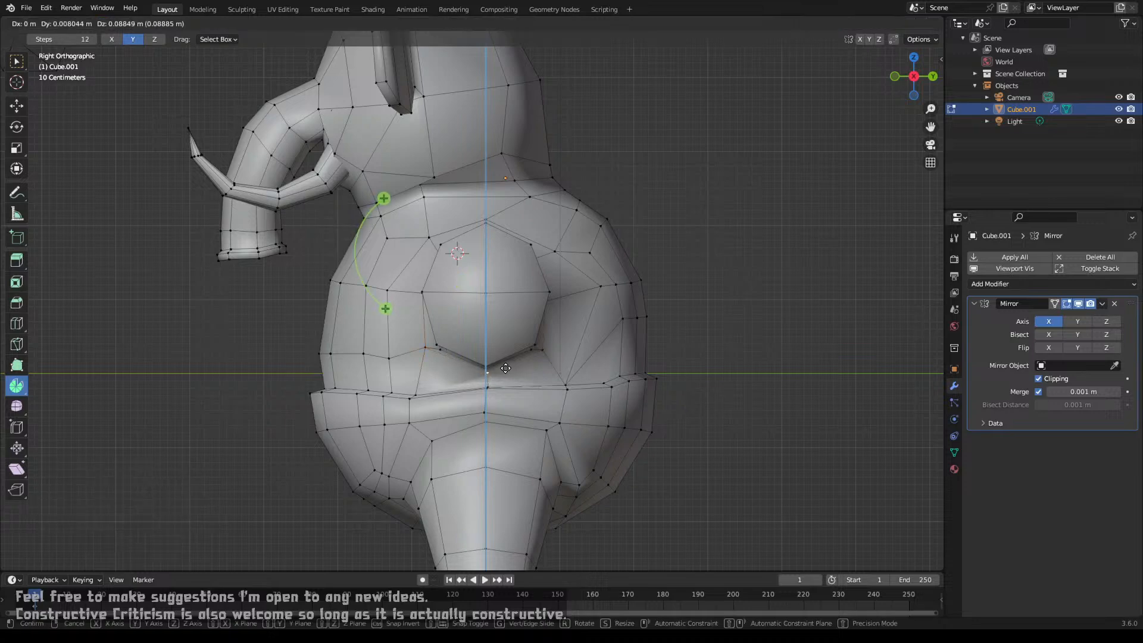
{"action": "left_click", "coordinate": [505, 368]}
{"action": "middle_click_drag", "start_coordinate": [505, 369], "coordinate": [562, 372]}
{"action": "right_click", "coordinate": [508, 376]}
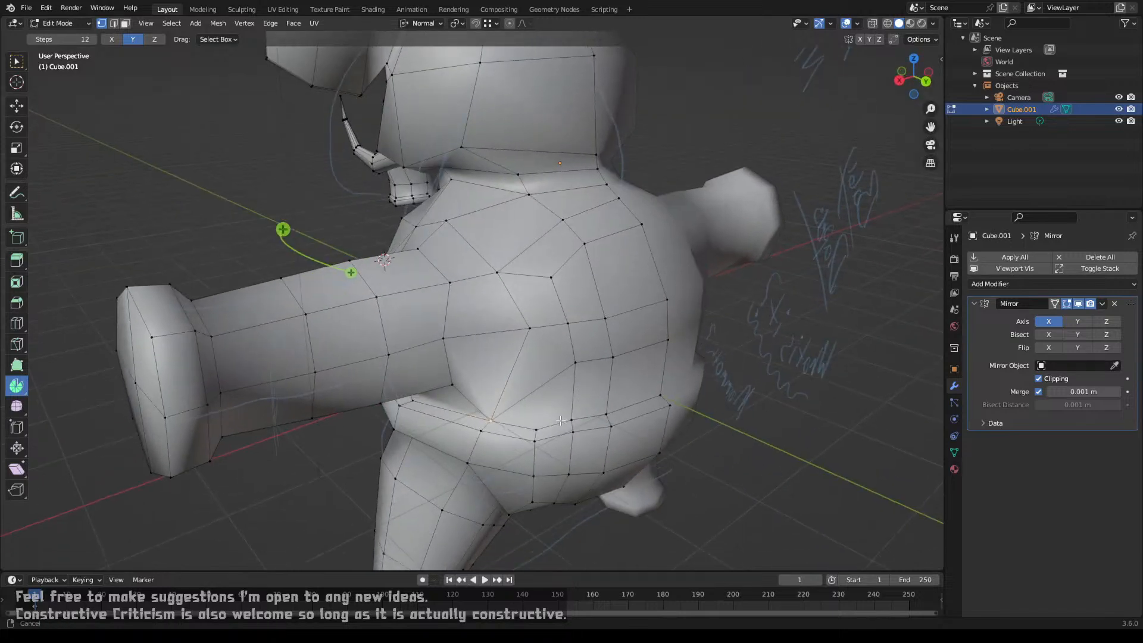
Step: Try to open the body behind the arm by deleting its two diagonal edges and the edge under the arm
{"action": "scroll", "coordinate": [543, 348], "scroll_direction": "up", "scroll_amount": 5}
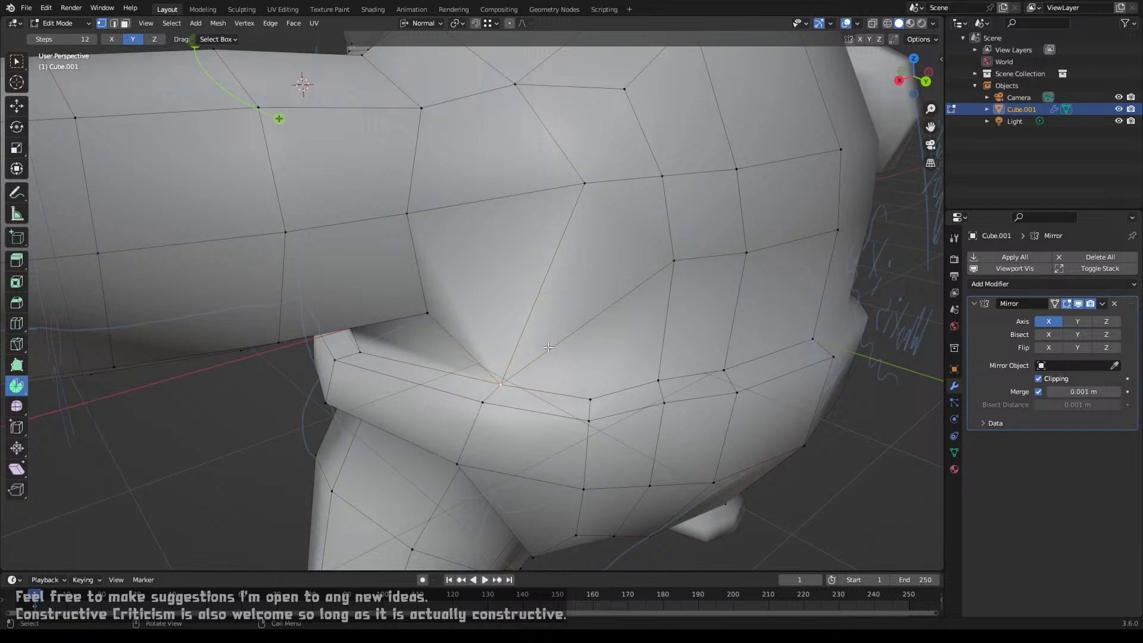
{"action": "key", "text": "2"}
{"action": "key", "text": "ctrl+x"}
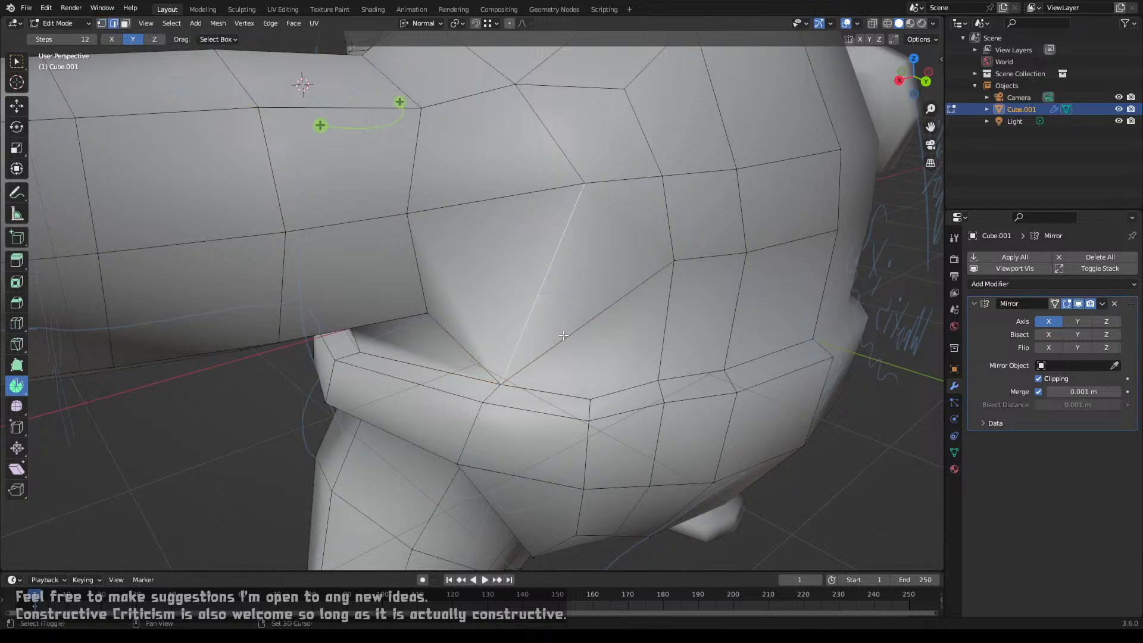
{"action": "left_click", "coordinate": [564, 336]}
{"action": "key", "text": "x"}
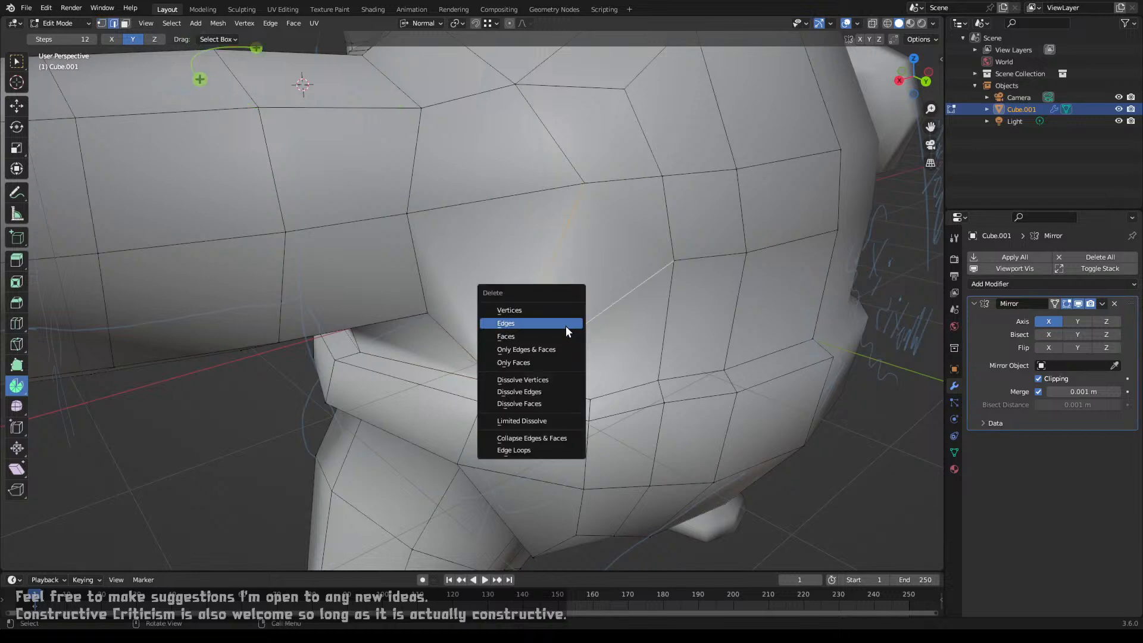
{"action": "left_click", "coordinate": [565, 325]}
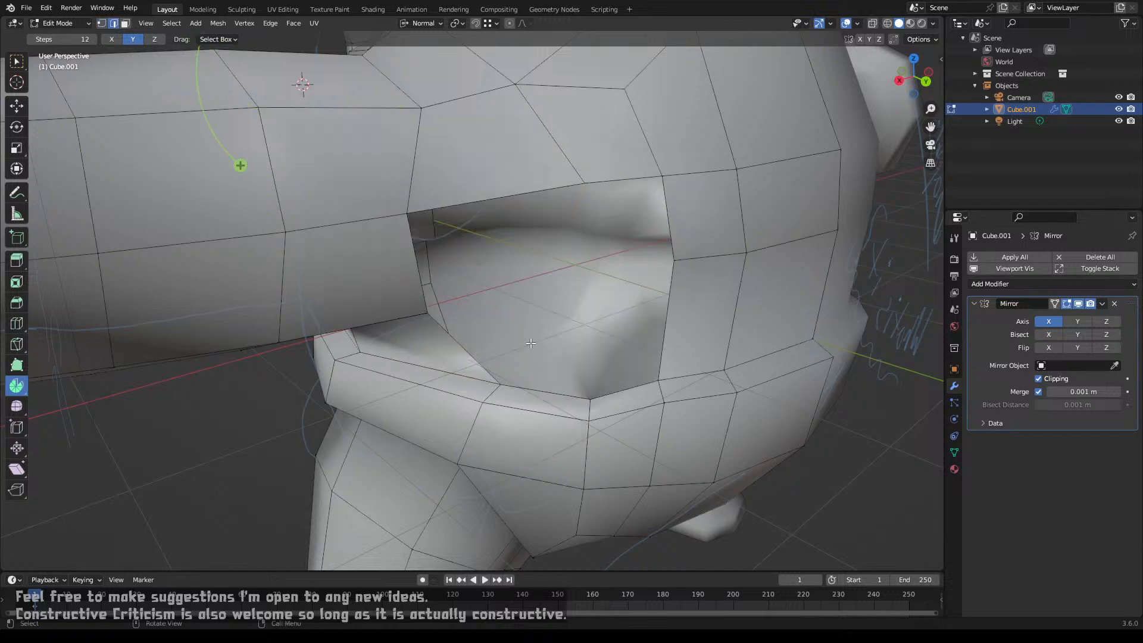
{"action": "key", "text": "x"}
{"action": "left_click", "coordinate": [467, 345]}
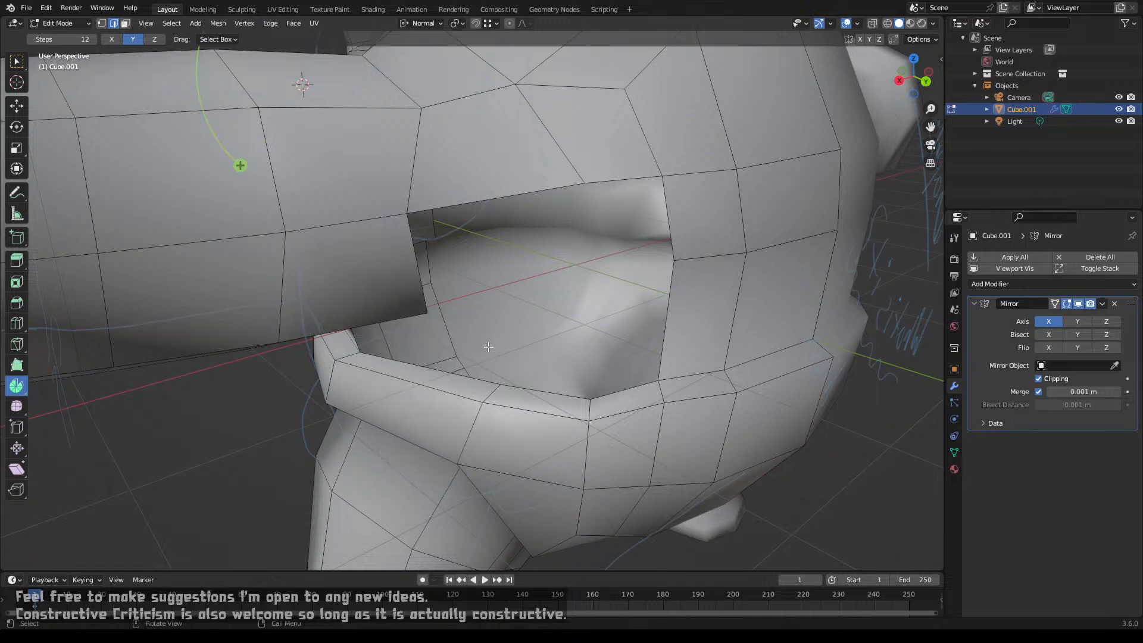
Step: Undo the edge deletions behind and under the arm
{"action": "key", "text": "1"}
{"action": "middle_click_drag", "start_coordinate": [532, 366], "coordinate": [533, 341]}
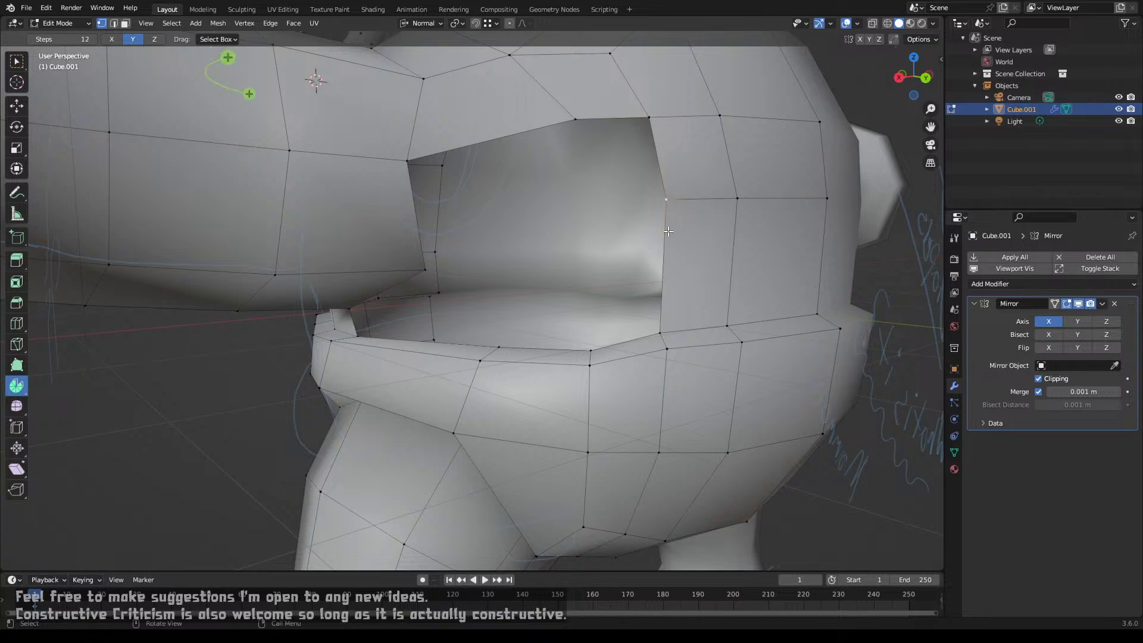
{"action": "middle_click_drag", "start_coordinate": [667, 232], "coordinate": [655, 257]}
{"action": "key", "text": "2"}
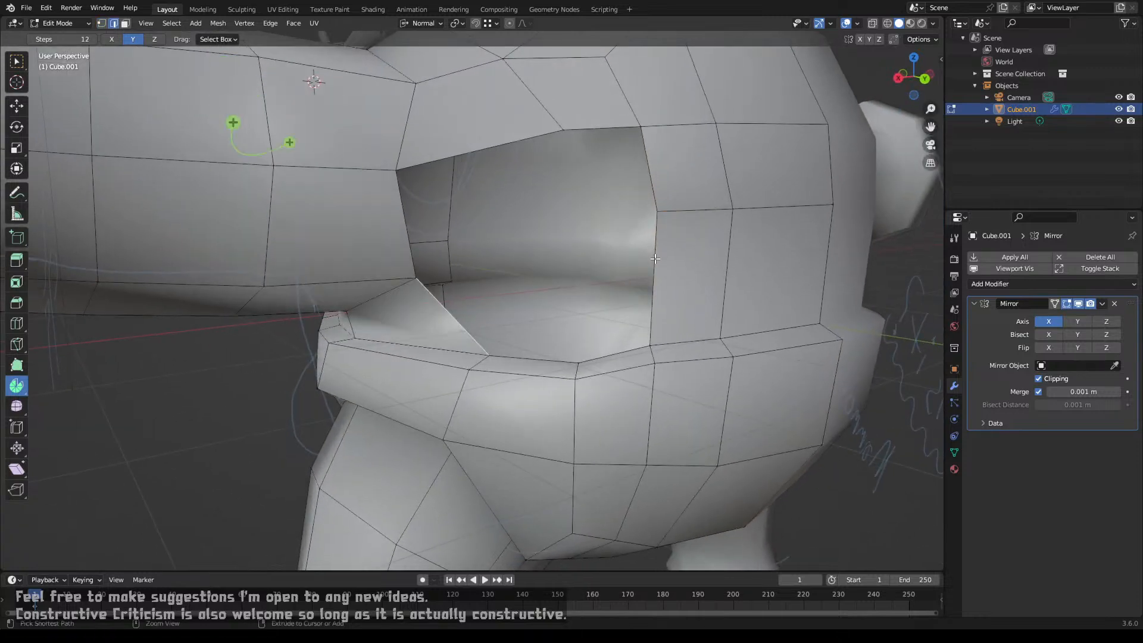
{"action": "key", "text": "alt+f"}
{"action": "left_click", "coordinate": [592, 263]}
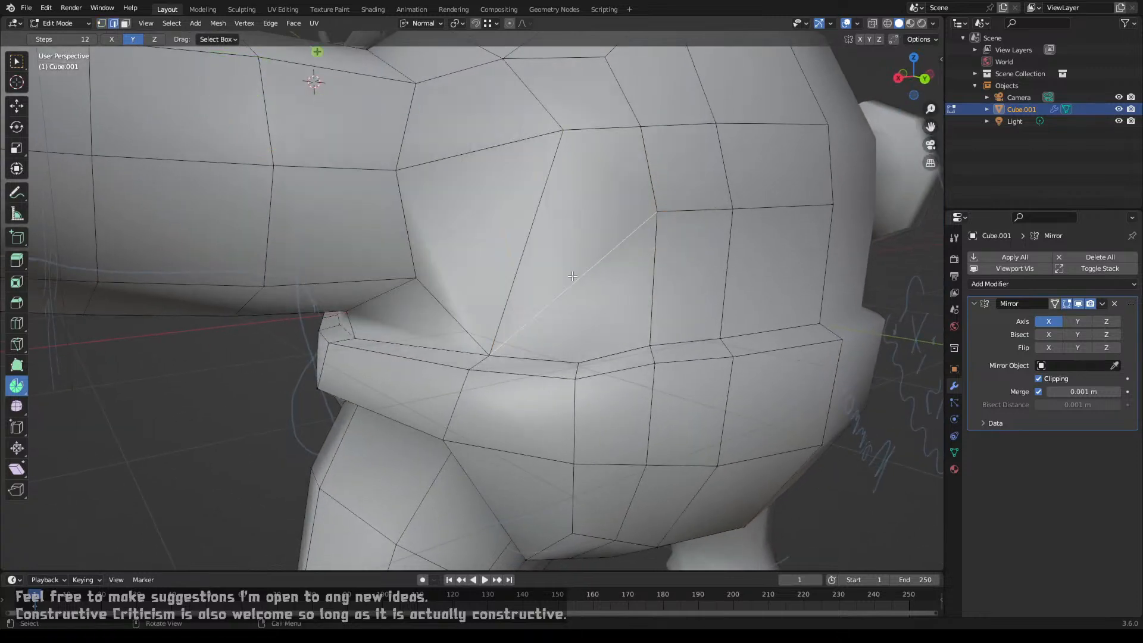
{"action": "middle_click_drag", "start_coordinate": [592, 262], "coordinate": [574, 283]}
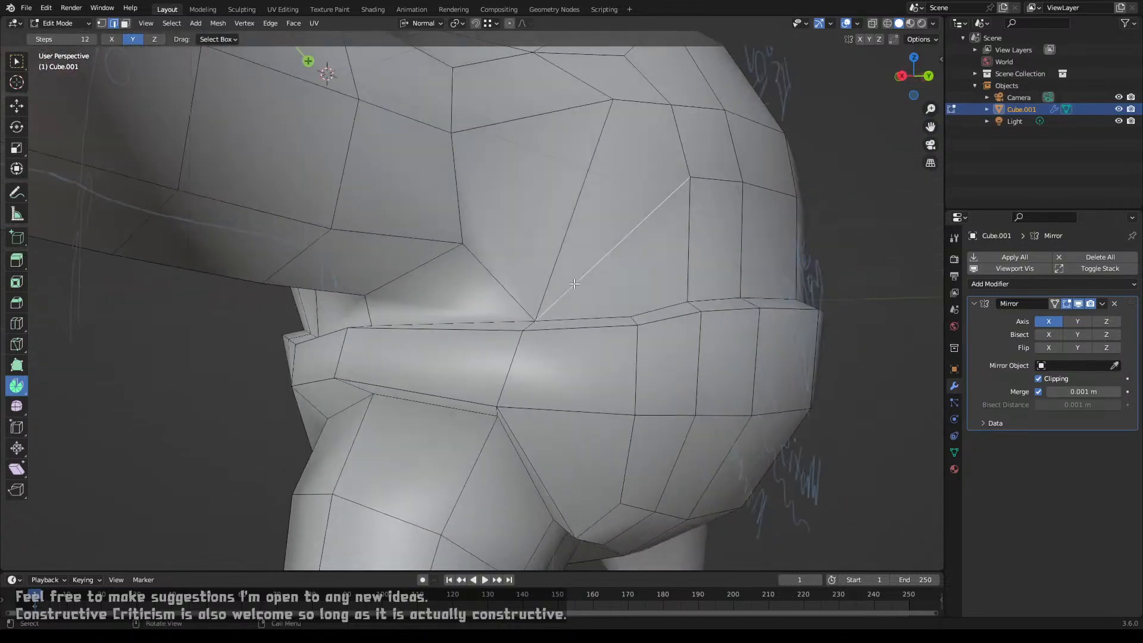
Step: Delete the two large adjoining faces on the back of the body beside the arm base
{"action": "key", "text": "3"}
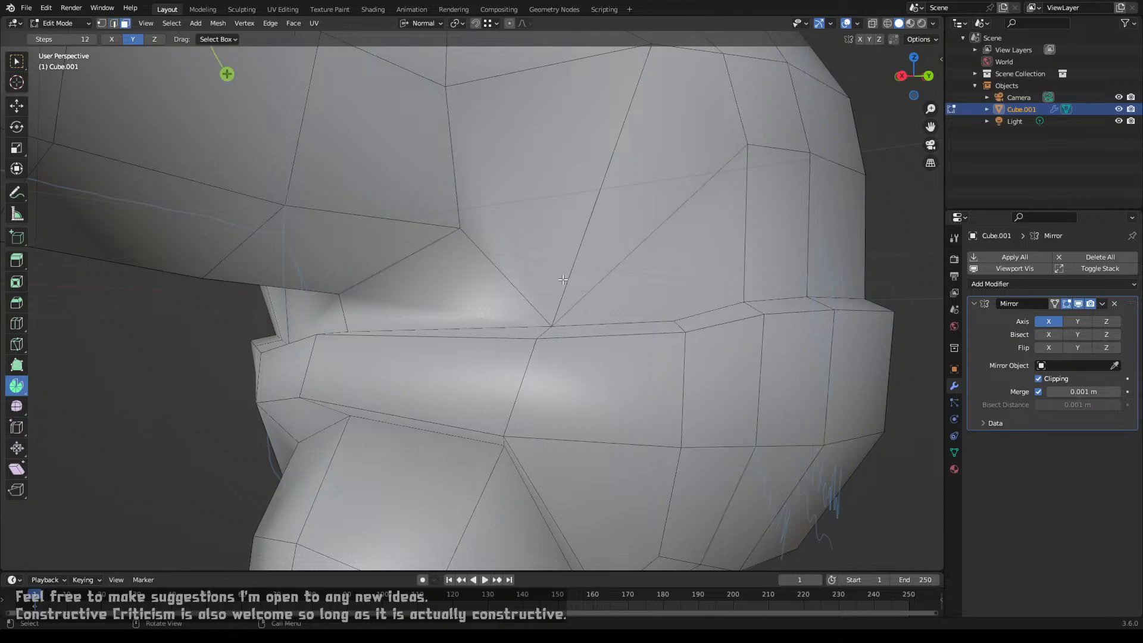
{"action": "left_click", "coordinate": [591, 262]}
{"action": "left_click", "coordinate": [560, 263], "text": "shift"}
{"action": "key", "text": "x"}
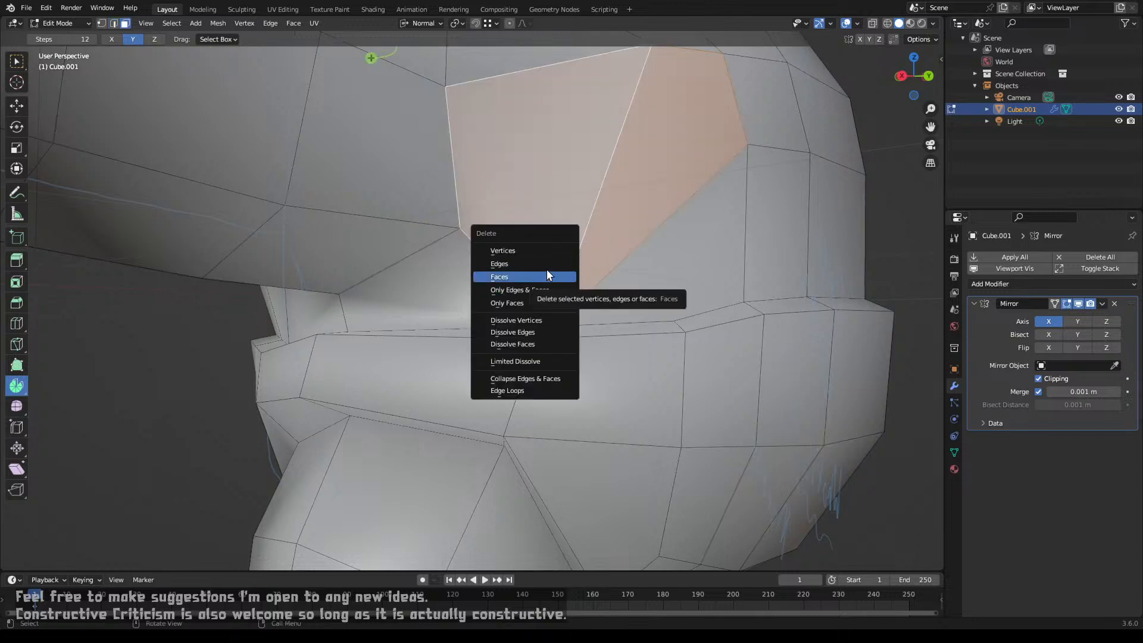
{"action": "left_click", "coordinate": [546, 269]}
{"action": "middle_click_drag", "start_coordinate": [546, 269], "coordinate": [552, 289]}
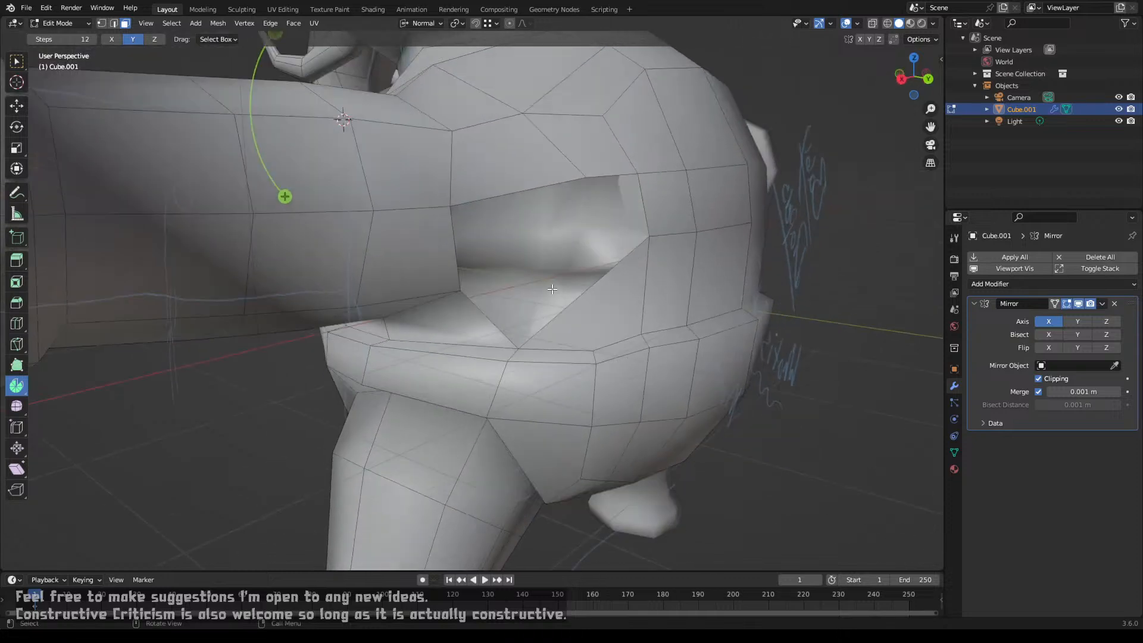
Step: Slide the vertex on the hole's upper rim toward the arm by a factor of 0.438
{"action": "left_click", "coordinate": [588, 173]}
{"action": "key", "text": "shift+v"}
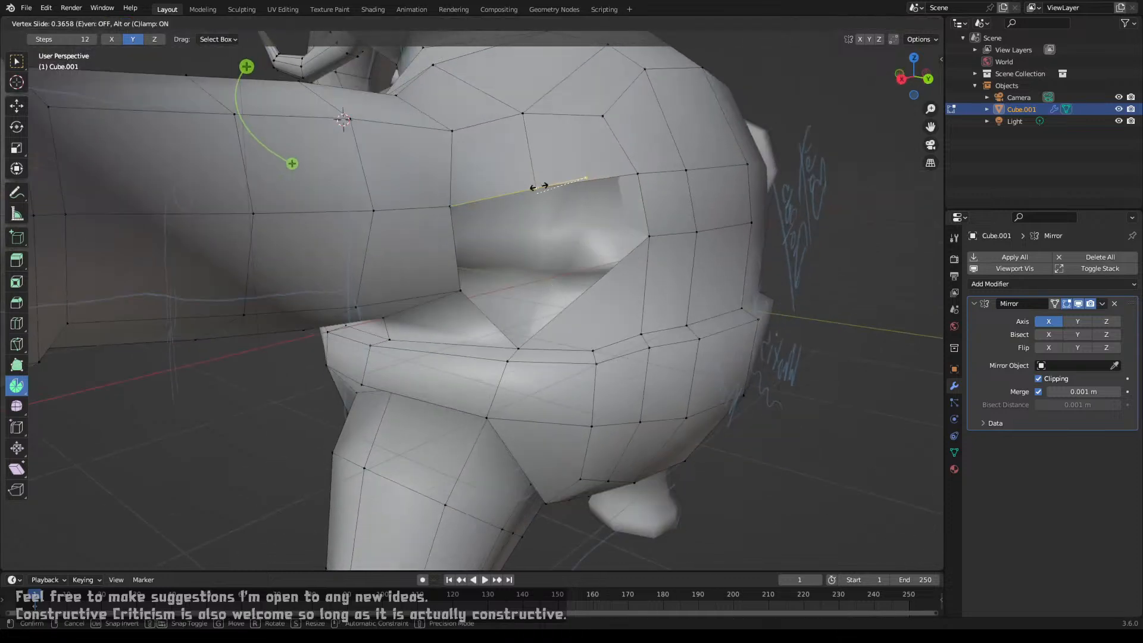
{"action": "left_click", "coordinate": [530, 192]}
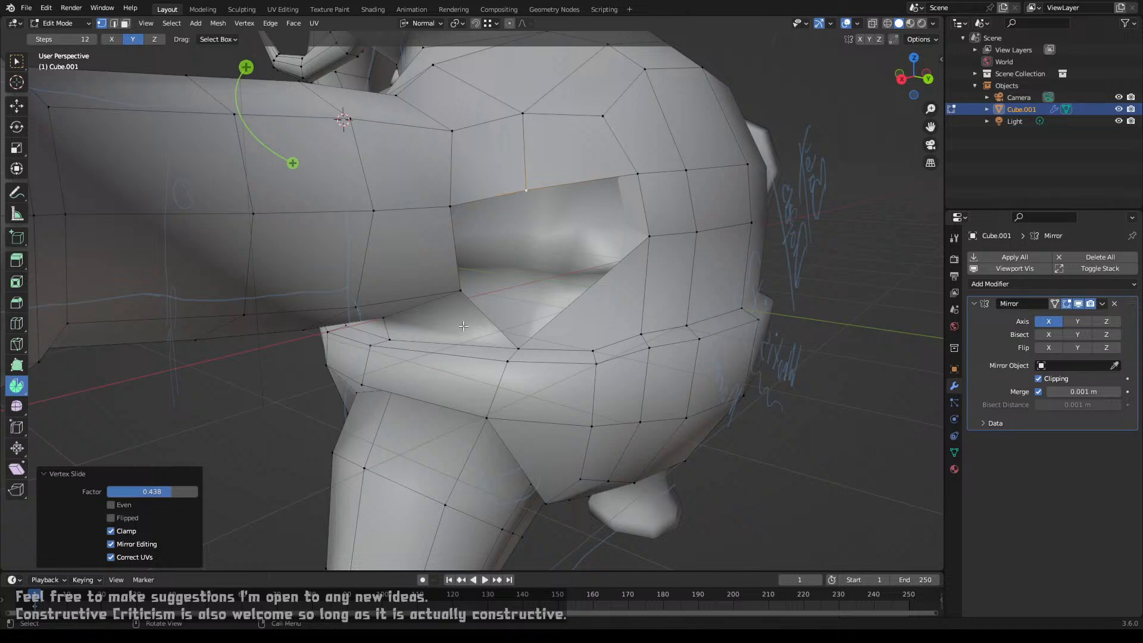
{"action": "middle_click_drag", "start_coordinate": [506, 335], "coordinate": [478, 268]}
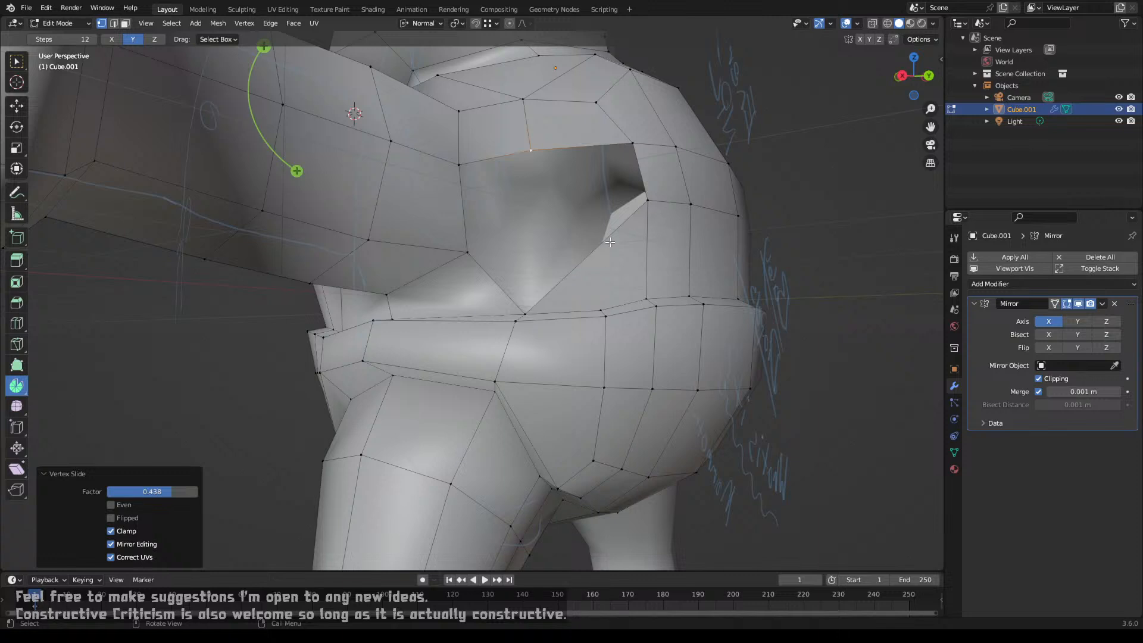
Step: Delete the diagonal edge along the hole's lower side to extend the opening down to the diaper band
{"action": "key", "text": "2"}
{"action": "left_click", "coordinate": [610, 243]}
{"action": "key", "text": "x"}
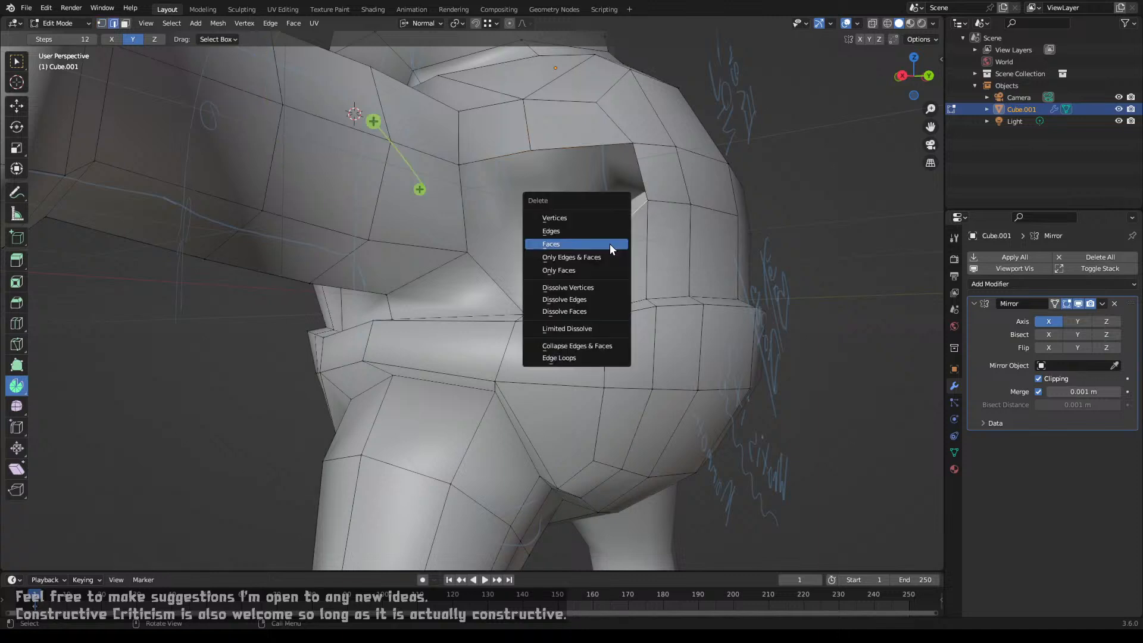
{"action": "left_click", "coordinate": [610, 232]}
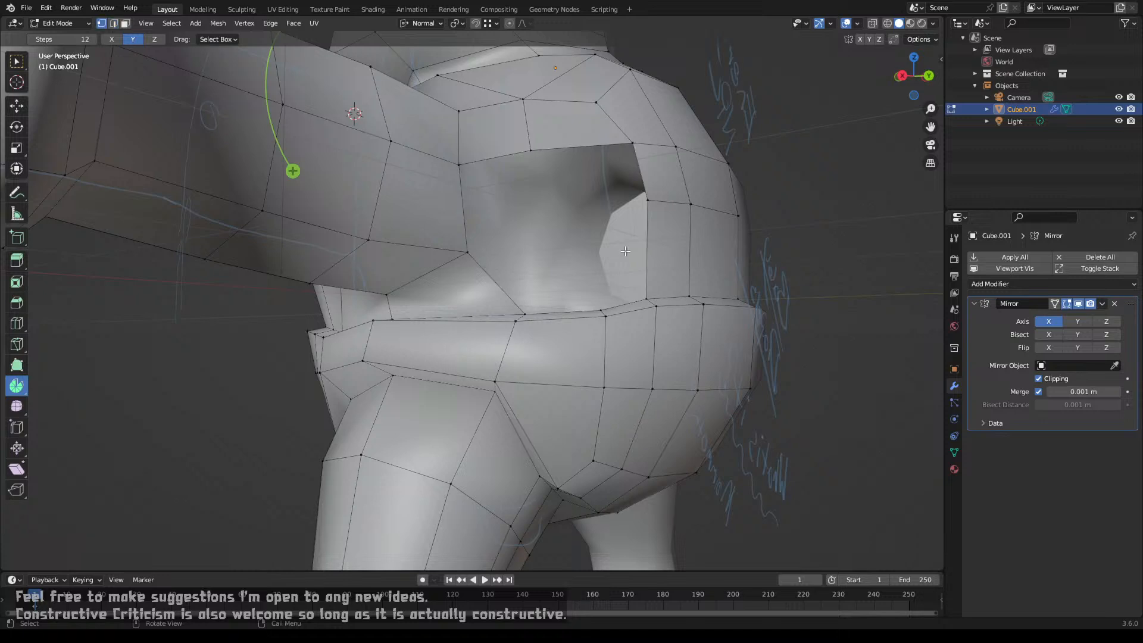
Step: Try extruding the diaper band vertex upward into the hole by about 0.768 m, and delete the extruded vertex
{"action": "left_click", "coordinate": [606, 311]}
{"action": "key", "text": "e"}
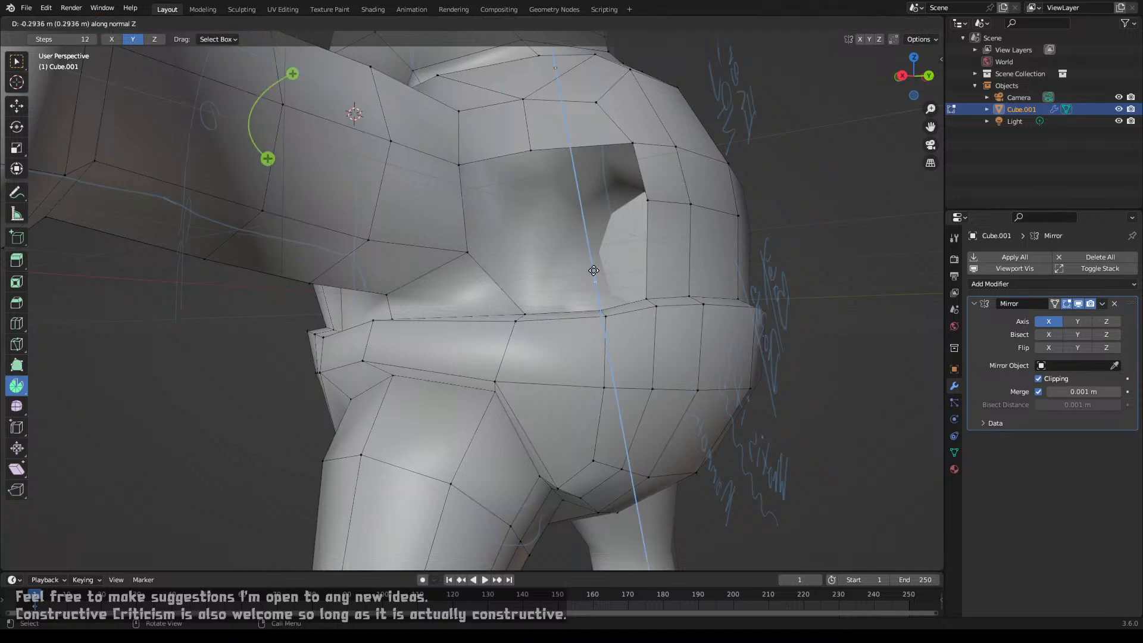
{"action": "left_click", "coordinate": [586, 240]}
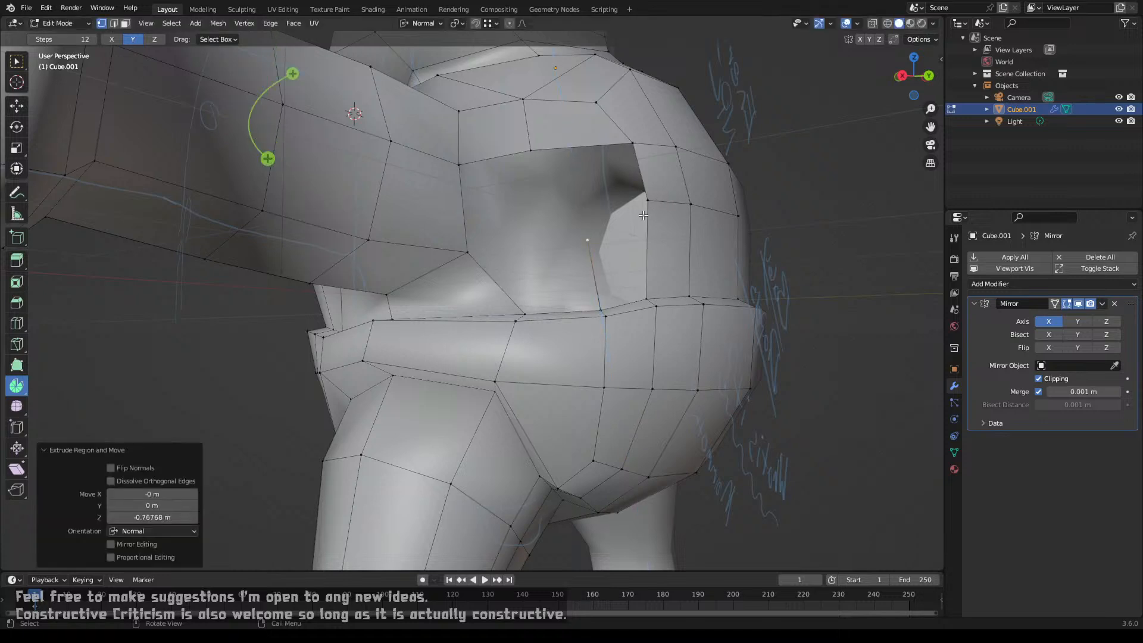
{"action": "key", "text": "x"}
{"action": "left_click", "coordinate": [645, 218]}
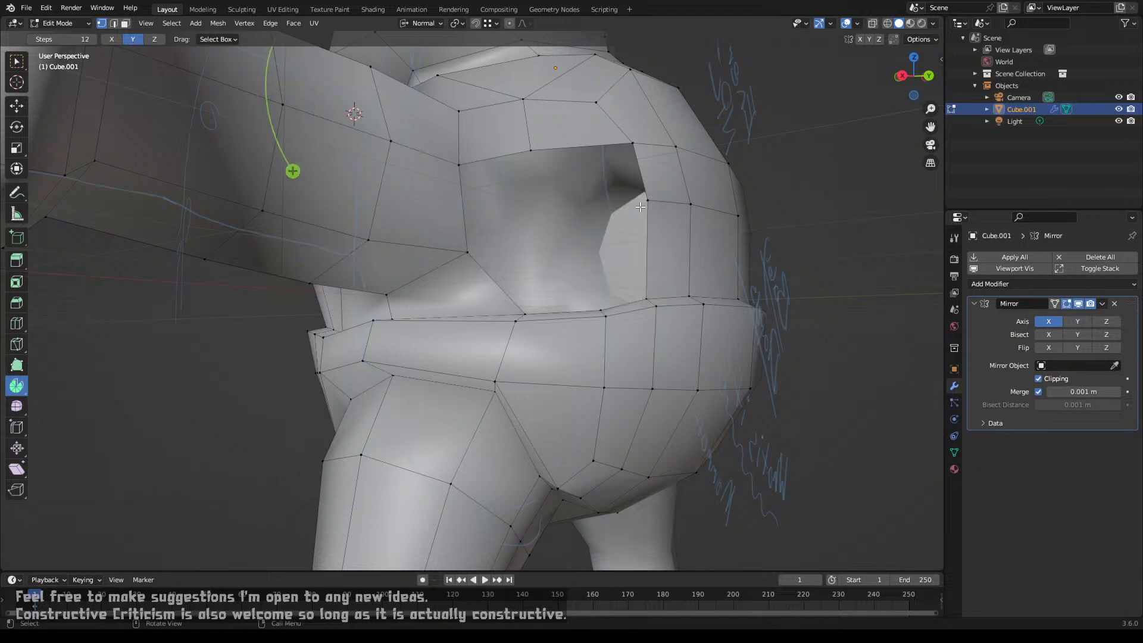
Step: Bridge the hole with an edge from the lower arm-base vertex to the opposite rim vertex, and subdivide that edge
{"action": "left_click", "coordinate": [472, 254]}
{"action": "right_click", "coordinate": [516, 254]}
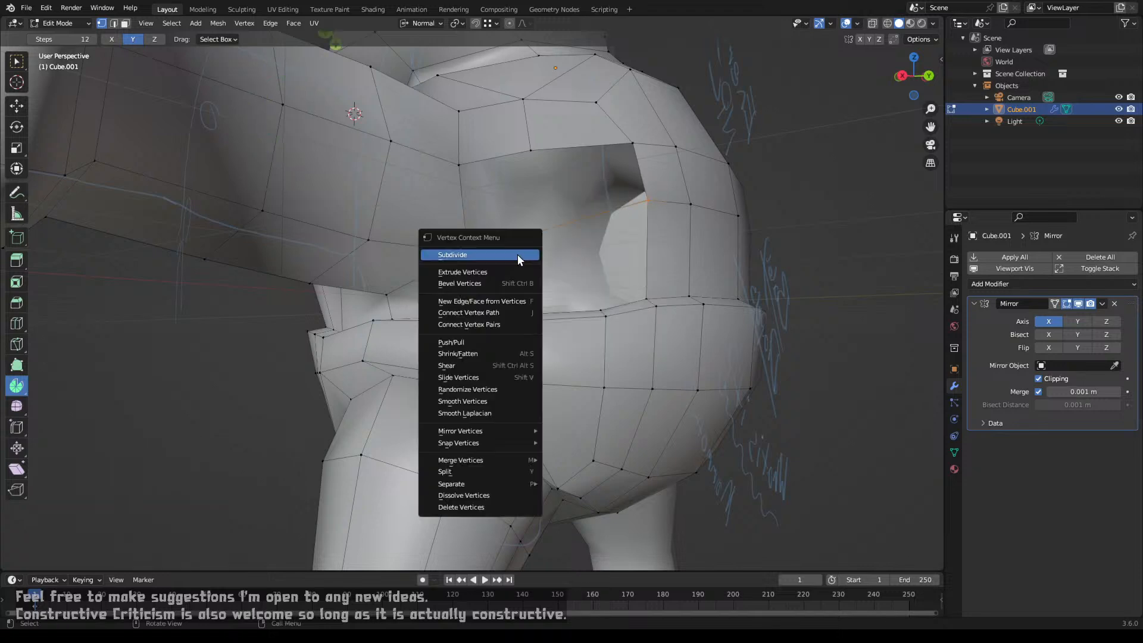
{"action": "left_click", "coordinate": [523, 256]}
{"action": "left_click", "coordinate": [647, 285]}
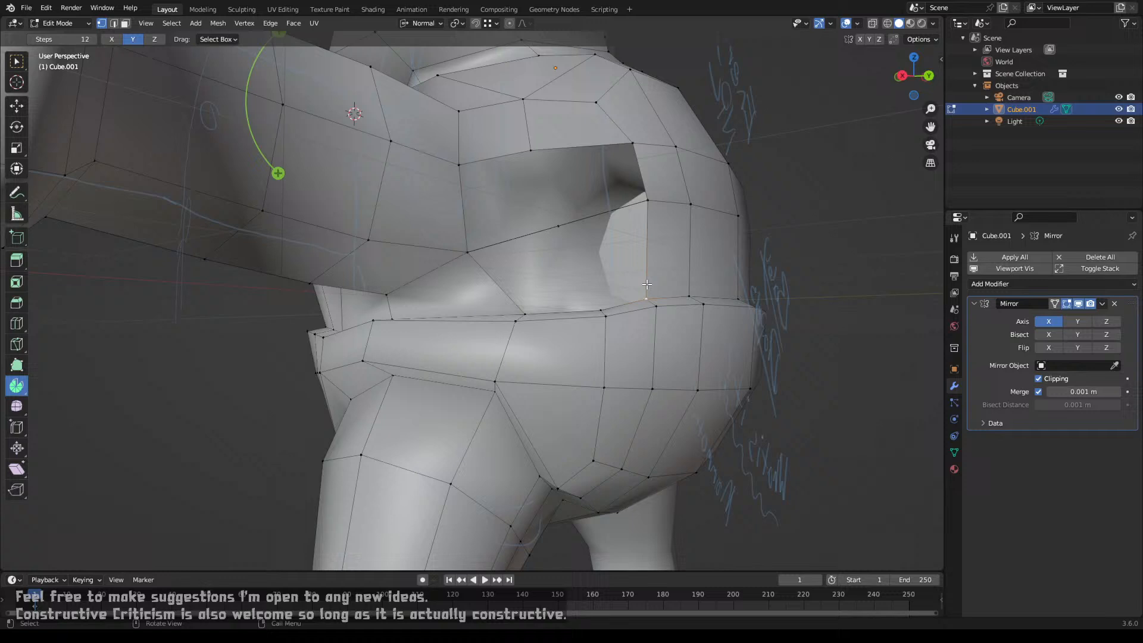
Step: Fill the openings below and above the new edge with faces, working from the back rim toward the arm
{"action": "left_click", "coordinate": [646, 213], "text": "shift"}
{"action": "key", "text": "f"}
{"action": "key", "text": "f"}
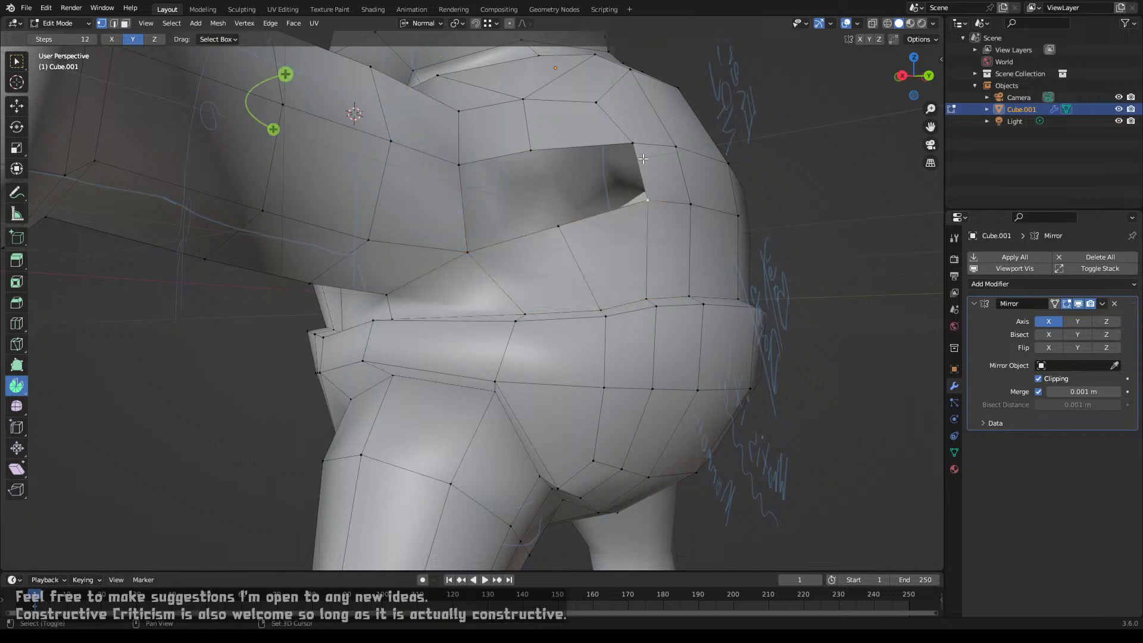
{"action": "left_click", "coordinate": [637, 158], "text": "shift"}
{"action": "key", "text": "f"}
{"action": "key", "text": "f"}
Step: Slide the vertical edge on the back of the body toward the arm by a factor of about 0.29, and check the shape in Object Mode
{"action": "middle_click_drag", "start_coordinate": [637, 158], "coordinate": [608, 230]}
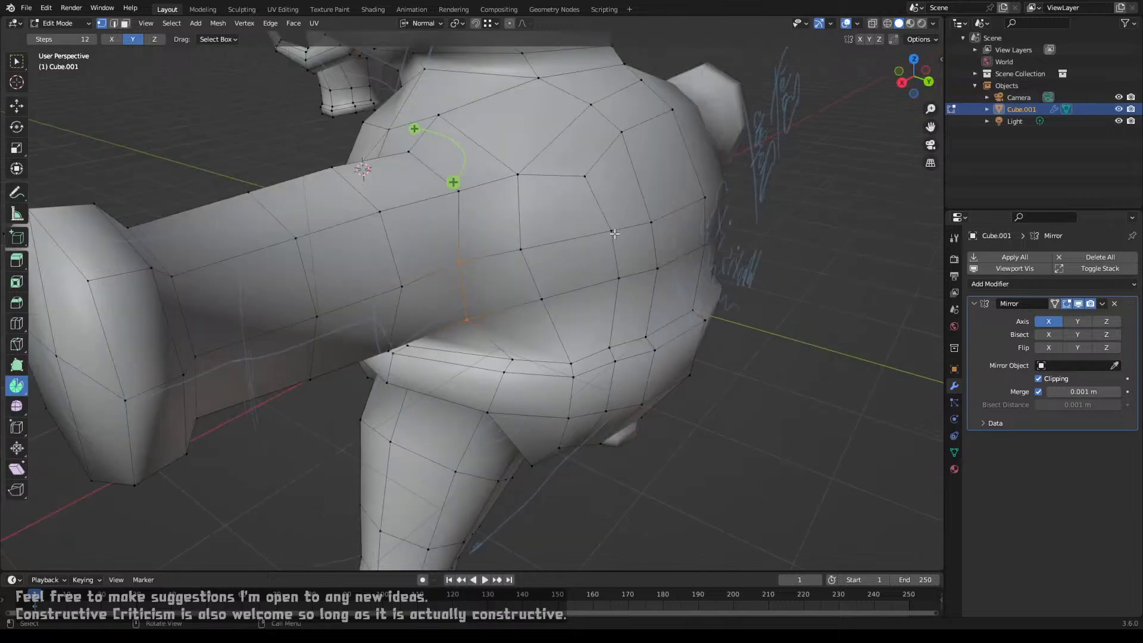
{"action": "key", "text": "g"}
{"action": "key", "text": "g"}
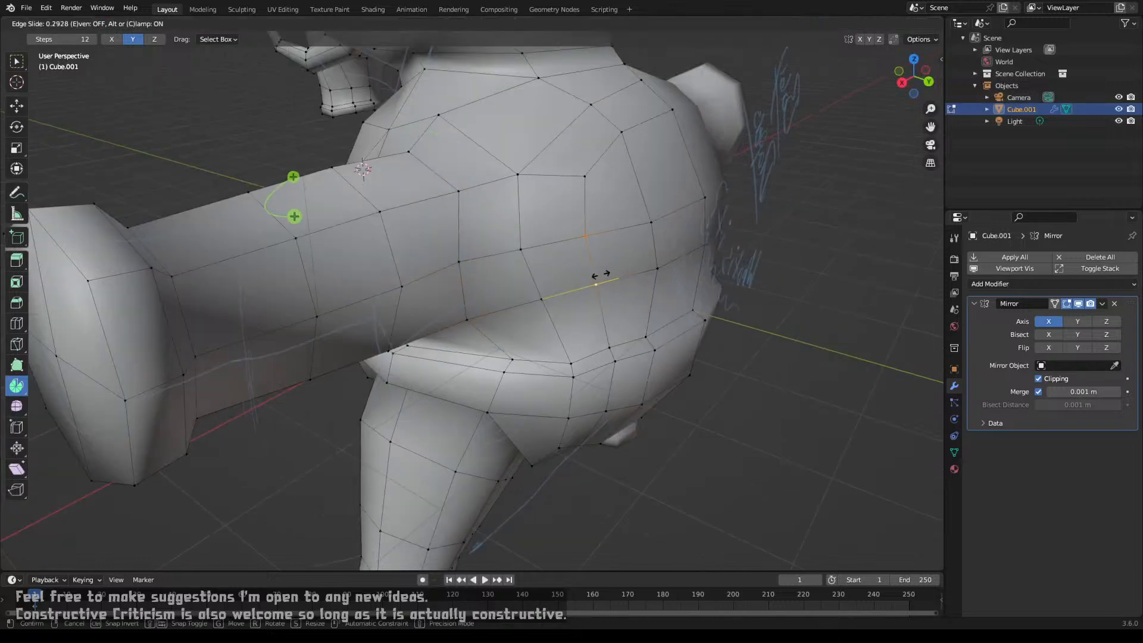
{"action": "left_click", "coordinate": [603, 277]}
{"action": "middle_click_drag", "start_coordinate": [630, 289], "coordinate": [519, 308]}
{"action": "key", "text": "Tab"}
{"action": "scroll", "coordinate": [643, 279], "scroll_direction": "up", "scroll_amount": 3}
{"action": "key", "text": "Tab"}
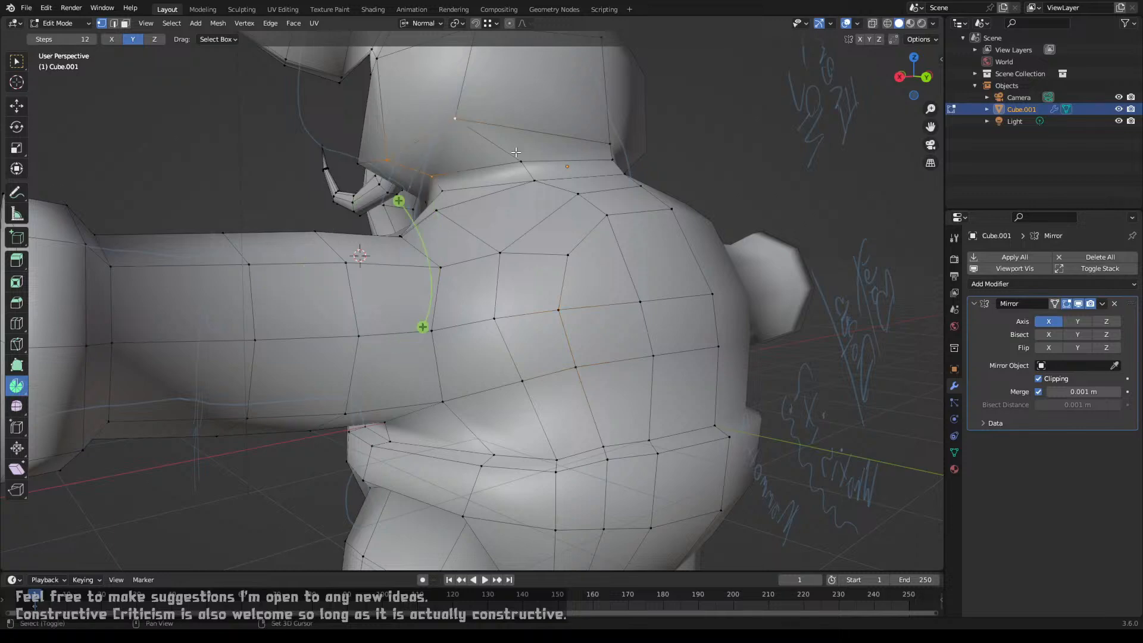
{"action": "left_click", "coordinate": [406, 175], "text": "shift"}
{"action": "middle_click_drag", "start_coordinate": [390, 171], "coordinate": [479, 164]}
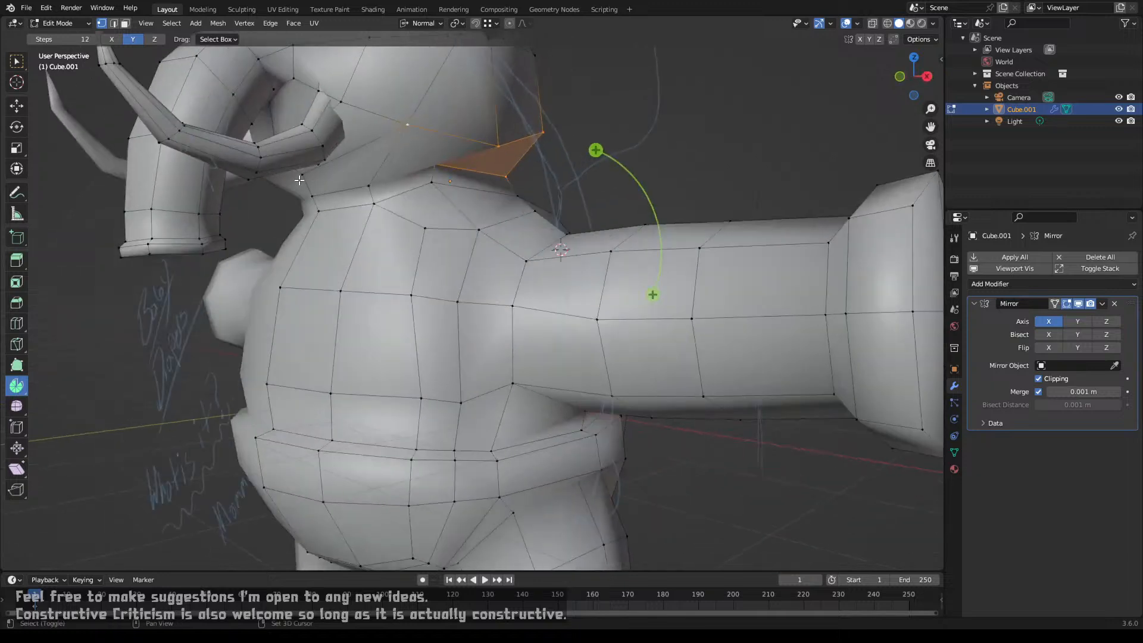
{"action": "key", "text": "e"}
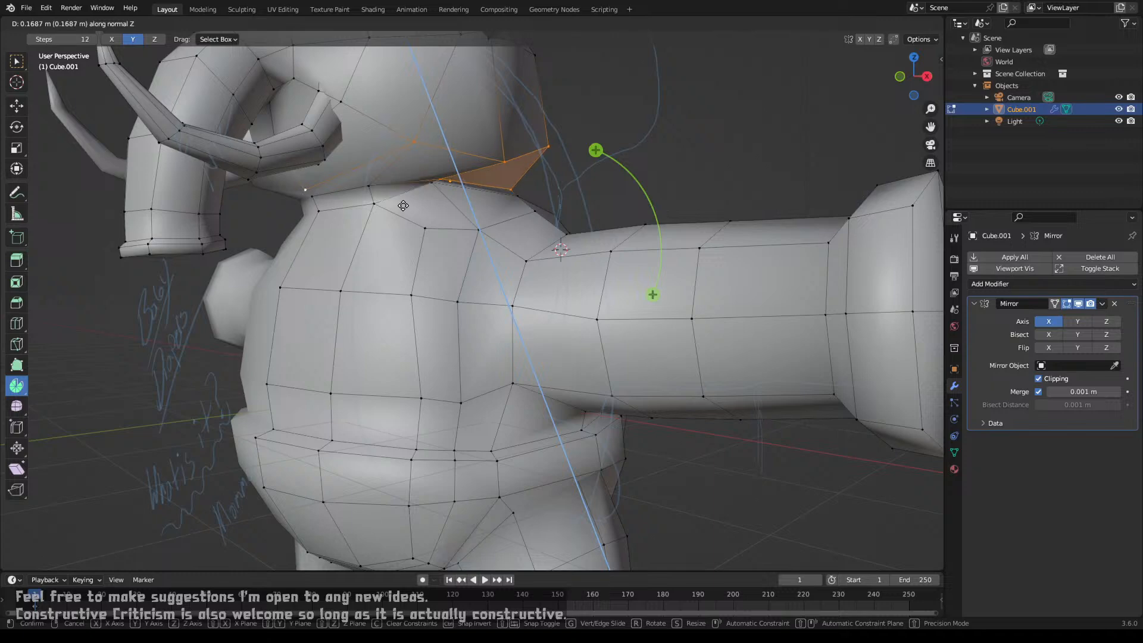
{"action": "right_click", "coordinate": [403, 205]}
Step: Slide the neck vertex on the side downward twice, and slide the shoulder vertex below it down by a factor of about 0.575
{"action": "middle_click_drag", "start_coordinate": [465, 162], "coordinate": [417, 161]}
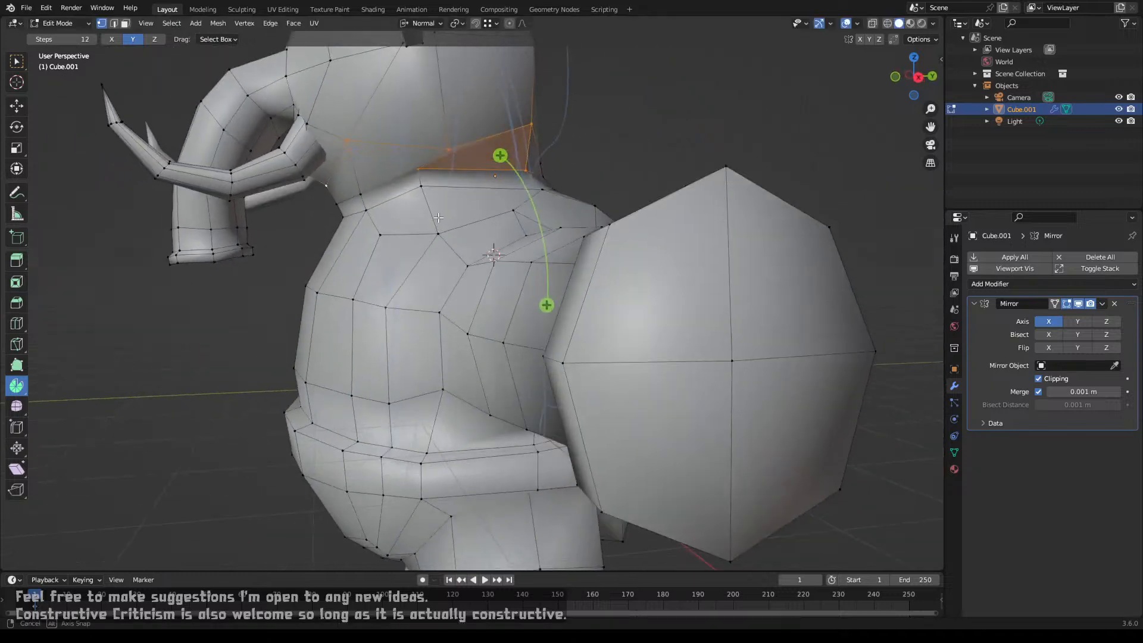
{"action": "left_click", "coordinate": [420, 170]}
{"action": "key", "text": "shift+v"}
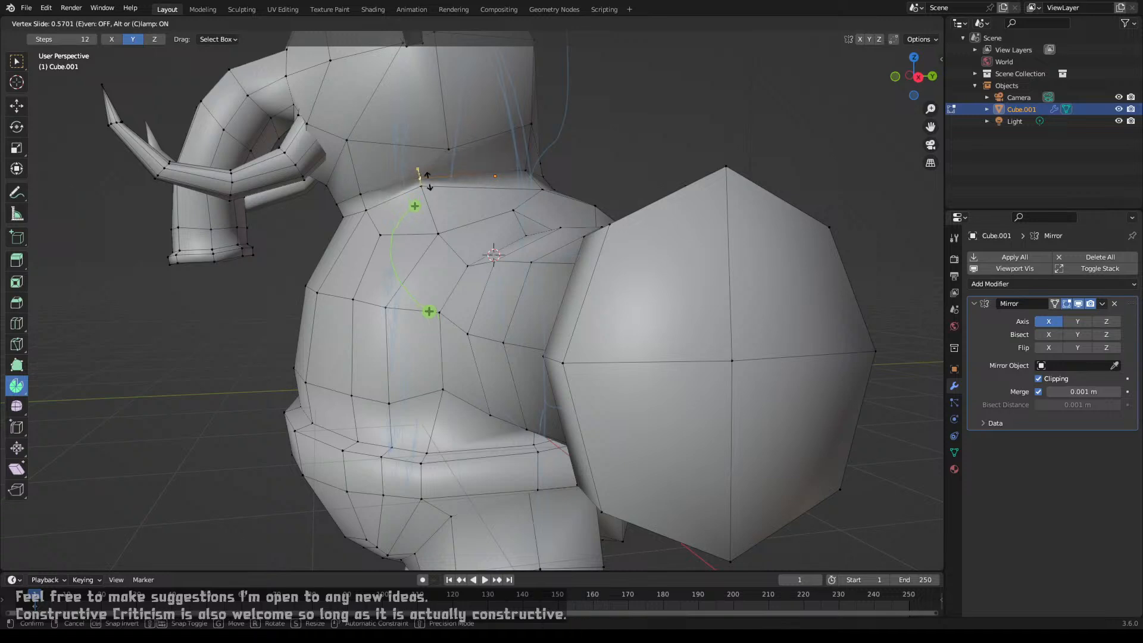
{"action": "left_click", "coordinate": [429, 184]}
{"action": "key", "text": "shift+v"}
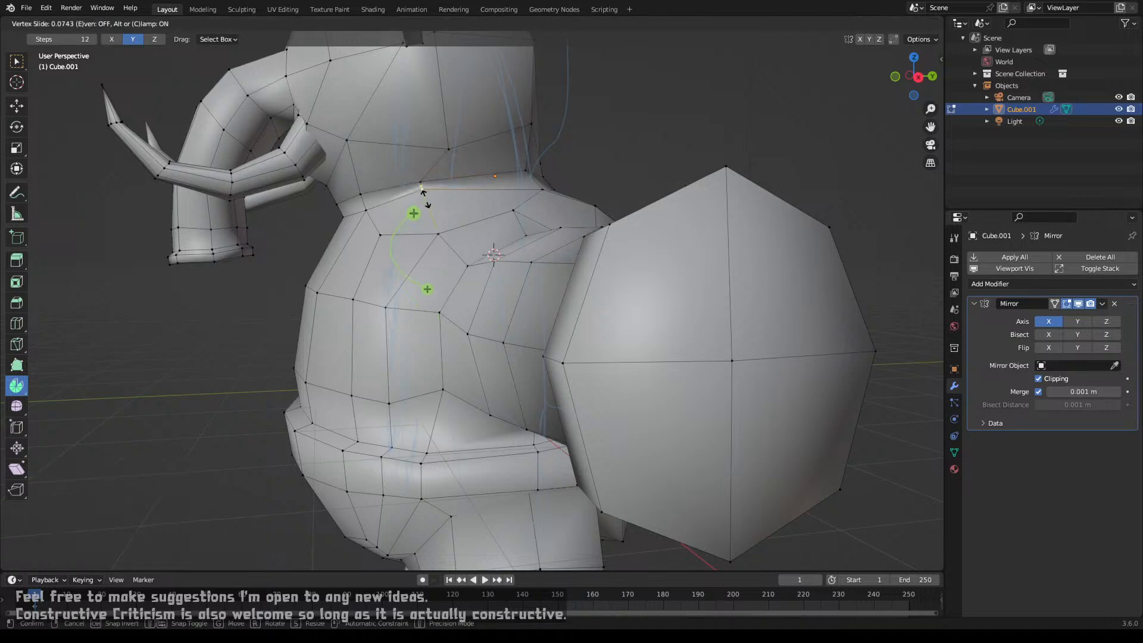
{"action": "left_click", "coordinate": [431, 217]}
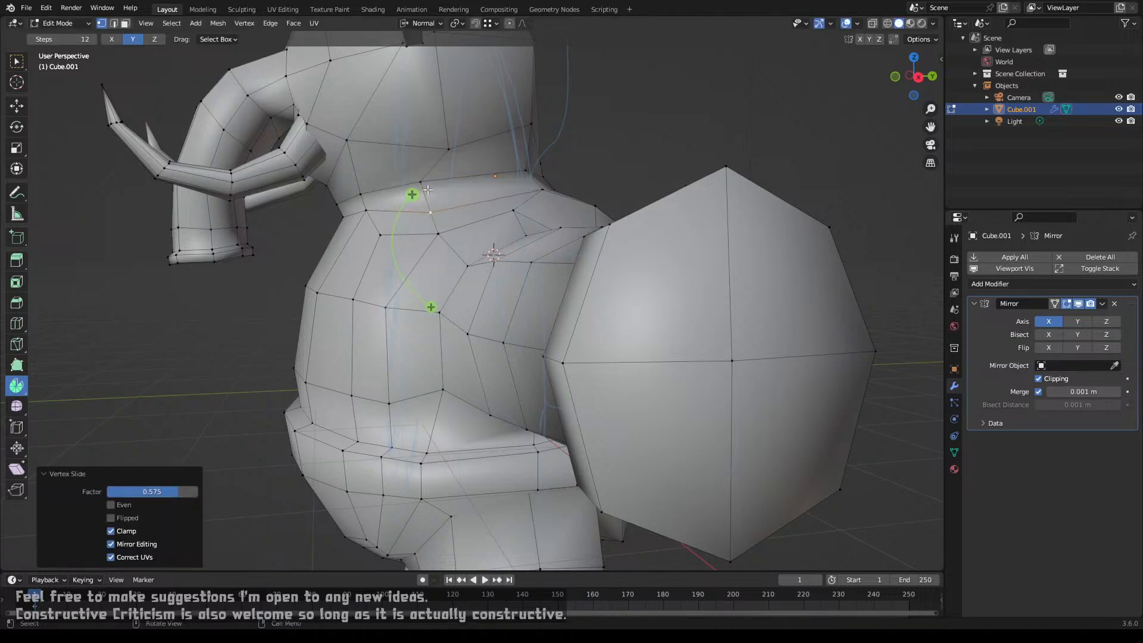
{"action": "left_click", "coordinate": [432, 178]}
{"action": "key", "text": "shift+v"}
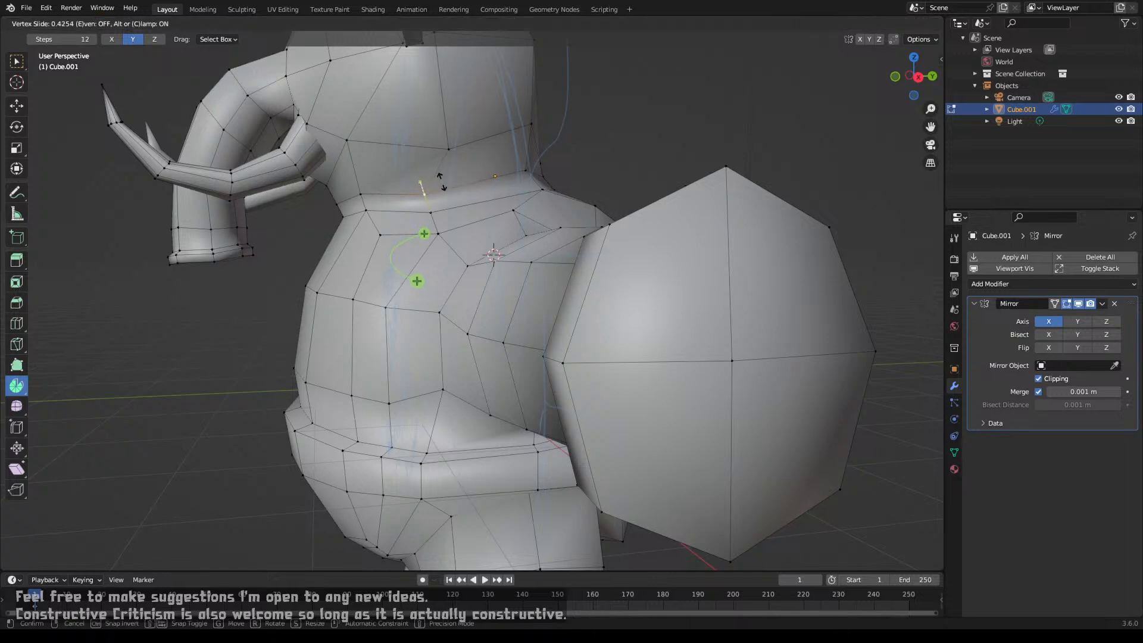
{"action": "left_click", "coordinate": [443, 180]}
Step: Lower the head's bottom vertex at mid-side by about 0.333 m along global Z, and lower the rear bottom vertex along the same axis
{"action": "left_click", "coordinate": [447, 155]}
{"action": "key", "text": "g"}
{"action": "key", "text": "z"}
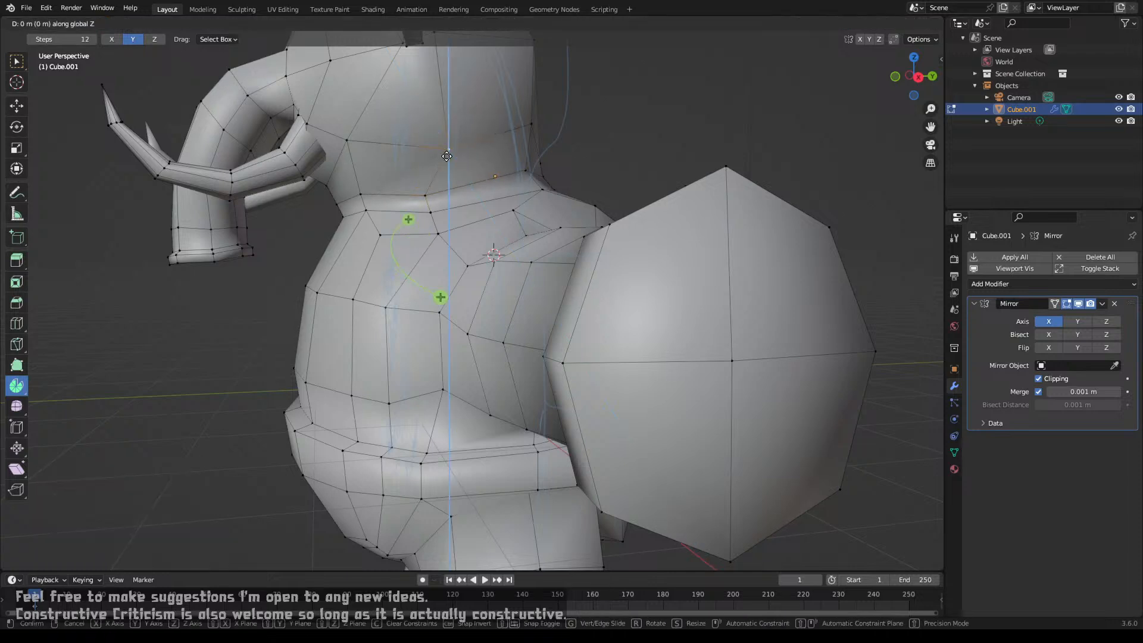
{"action": "left_click", "coordinate": [445, 191]}
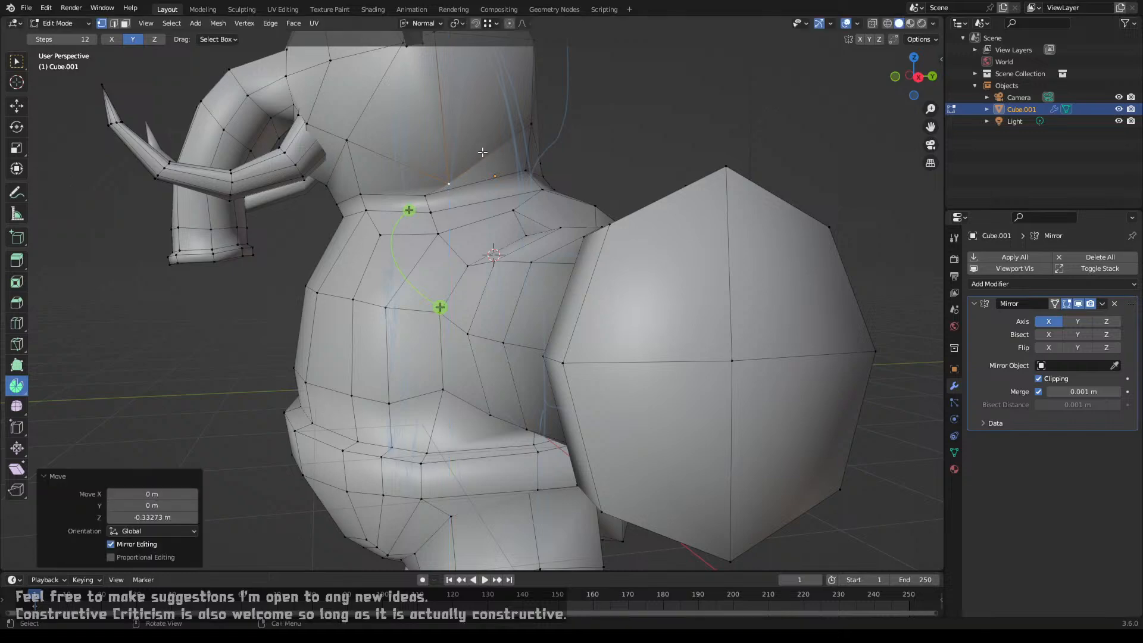
{"action": "left_click", "coordinate": [526, 120]}
{"action": "key", "text": "g"}
{"action": "key", "text": "z"}
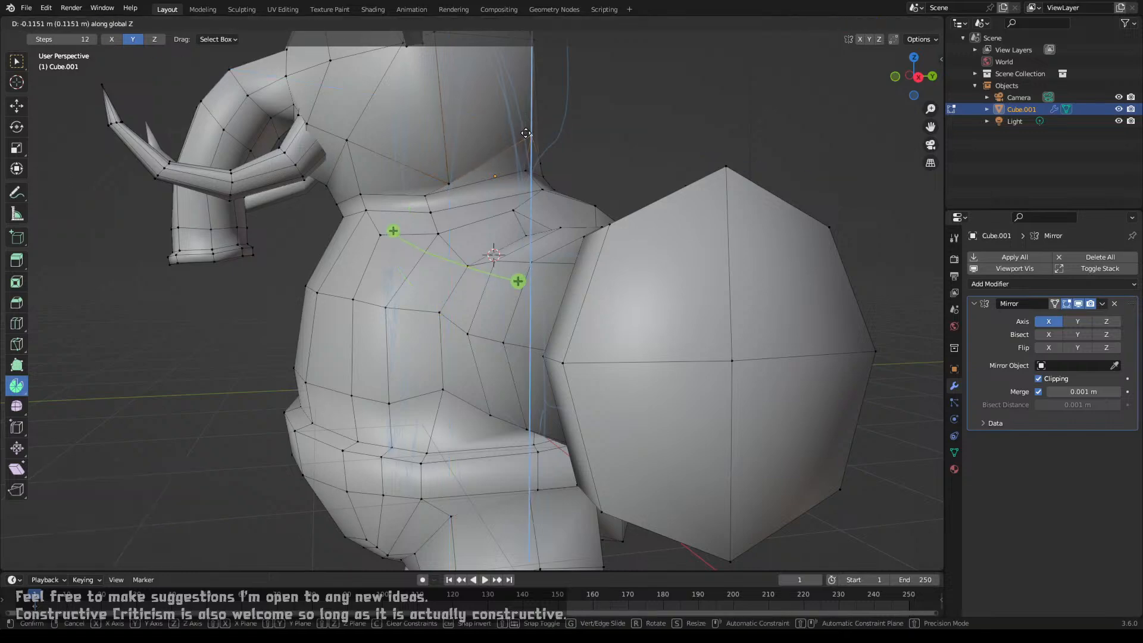
{"action": "left_click", "coordinate": [524, 150]}
Step: Lower the front bottom corner vertex of the head by about 0.406 m along global Z
{"action": "middle_click_drag", "start_coordinate": [525, 150], "coordinate": [679, 173]}
{"action": "left_click", "coordinate": [513, 131]}
{"action": "key", "text": "g"}
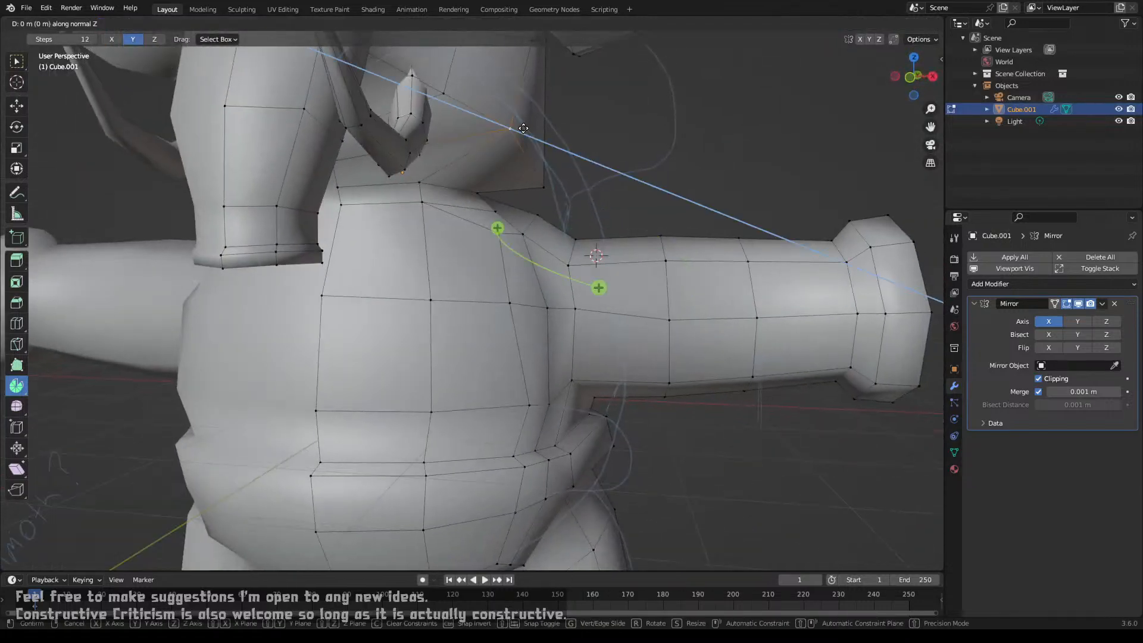
{"action": "key", "text": "z"}
{"action": "left_click", "coordinate": [522, 174]}
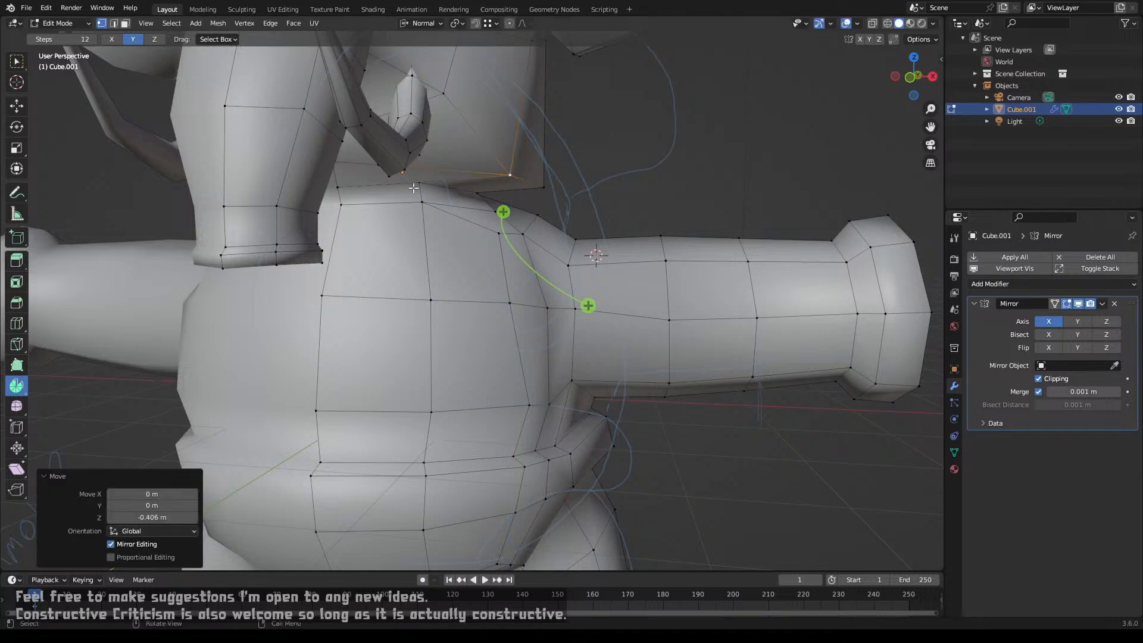
Step: Move the chin vertex at the front of the head about 0.358 m along its normal Z, and nudge it slightly farther along that axis
{"action": "middle_click_drag", "start_coordinate": [415, 188], "coordinate": [317, 192]}
{"action": "key", "text": "g"}
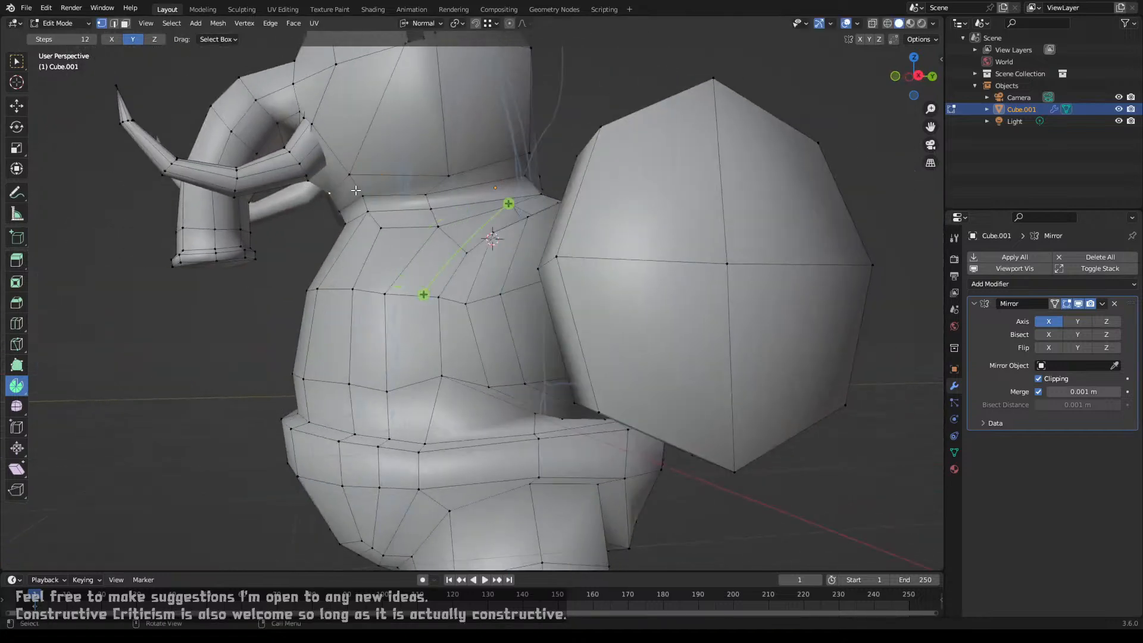
{"action": "key", "text": "z"}
{"action": "key", "text": "z"}
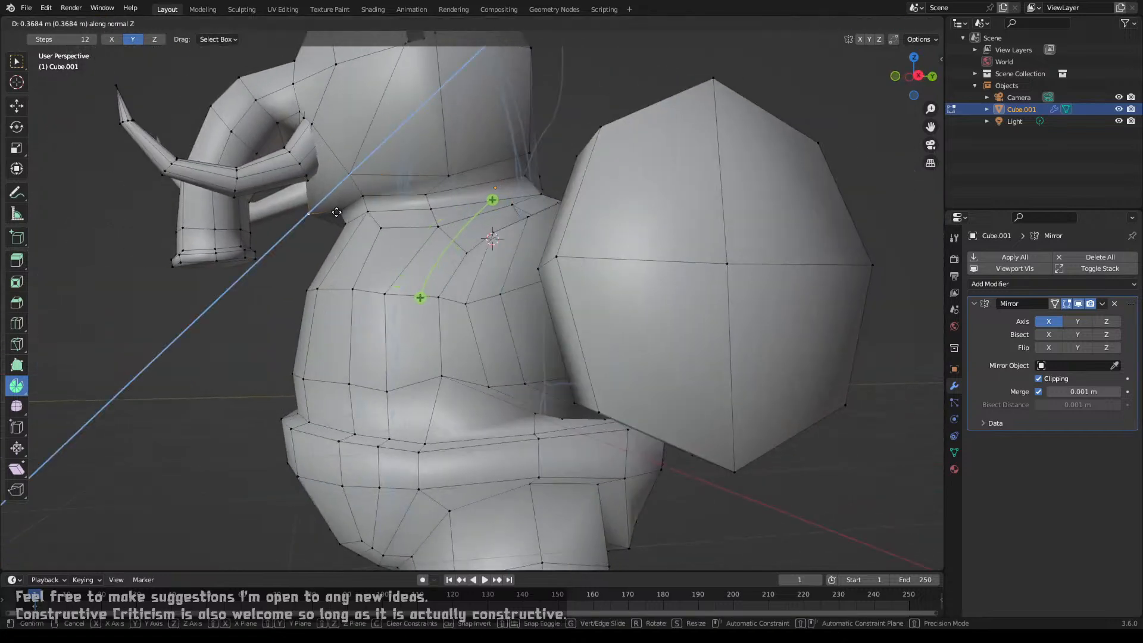
{"action": "left_click", "coordinate": [339, 213]}
{"action": "key", "text": "g"}
{"action": "key", "text": "z"}
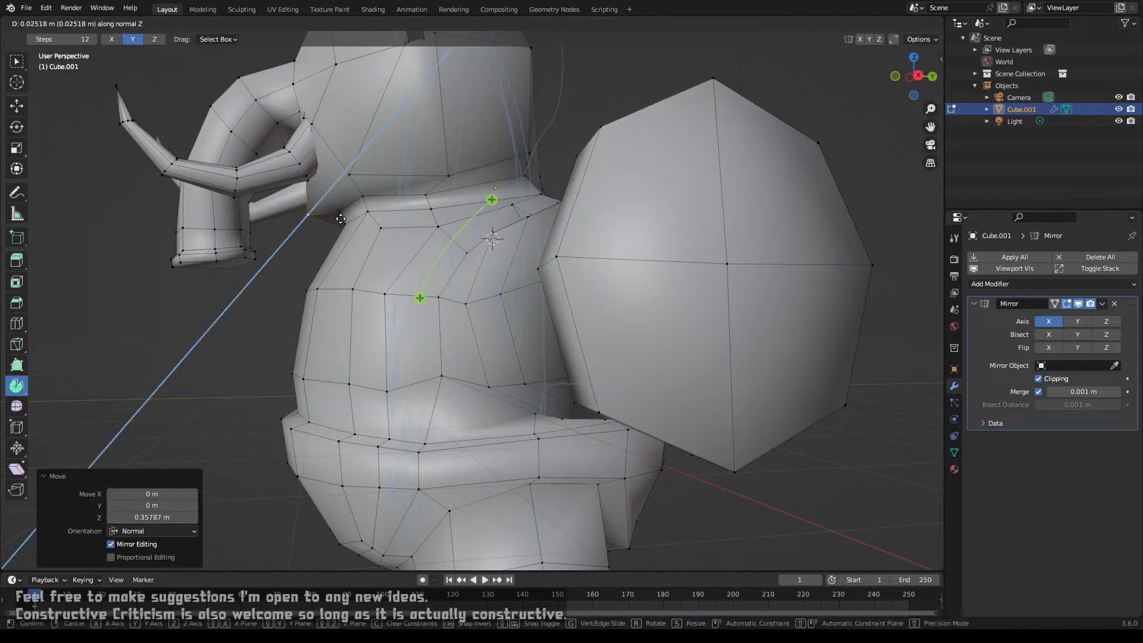
{"action": "left_click", "coordinate": [345, 227]}
Step: Lower the head's front bottom corner vertex by a further 0.15 m or so along global Z
{"action": "left_click", "coordinate": [353, 171]}
{"action": "key", "text": "g"}
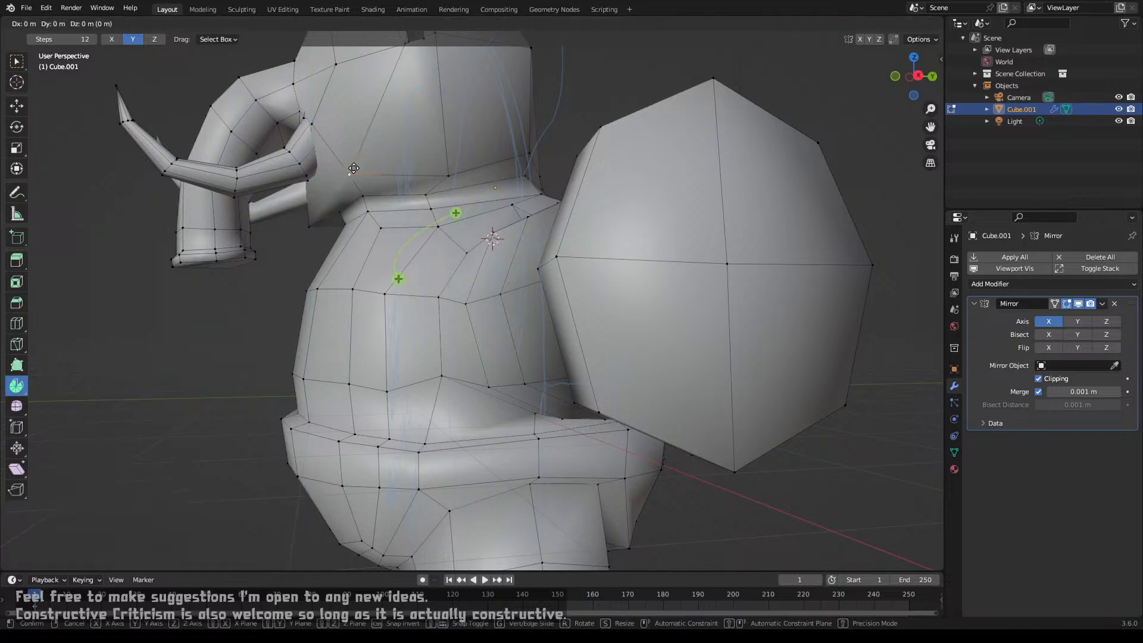
{"action": "key", "text": "z"}
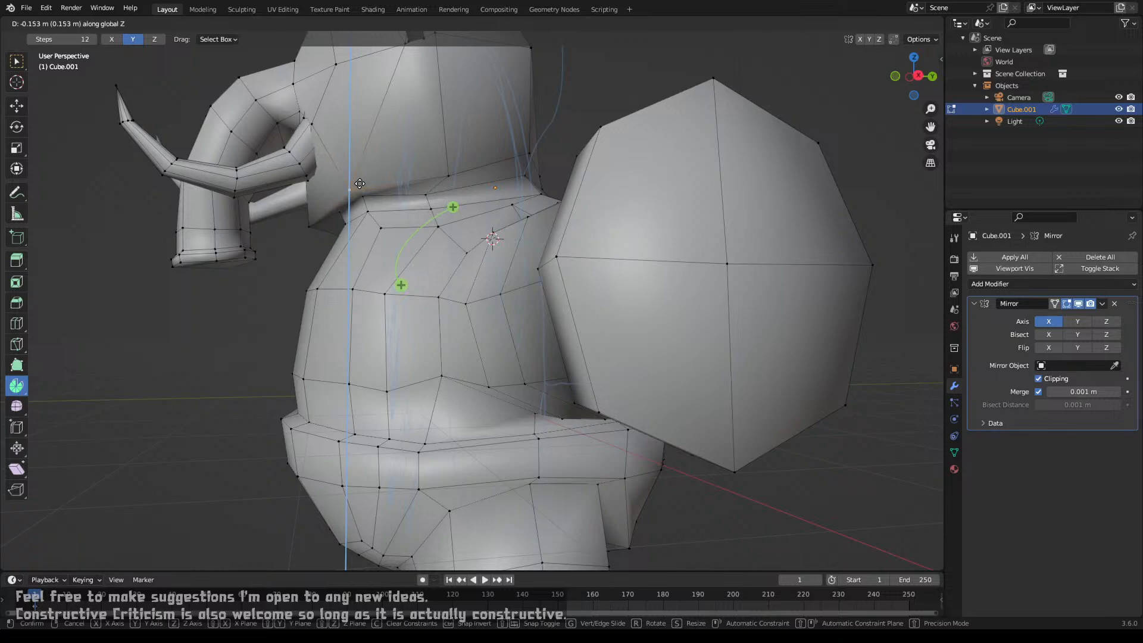
{"action": "left_click", "coordinate": [361, 181]}
Step: Raise the head's bottom vertex at mid-side along global Z, and slide it farther up its vertical edge
{"action": "left_click", "coordinate": [459, 171]}
{"action": "key", "text": "g"}
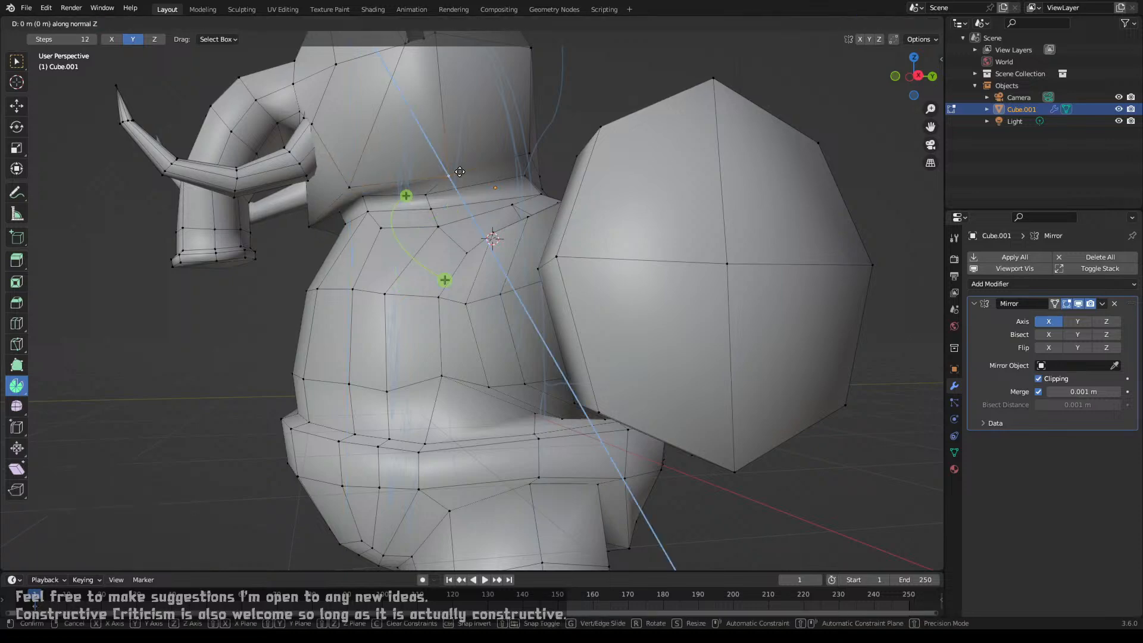
{"action": "key", "text": "z"}
{"action": "left_click", "coordinate": [456, 149]}
{"action": "middle_click_drag", "start_coordinate": [455, 149], "coordinate": [395, 182]}
{"action": "left_click", "coordinate": [446, 172]}
{"action": "key", "text": "shift+v"}
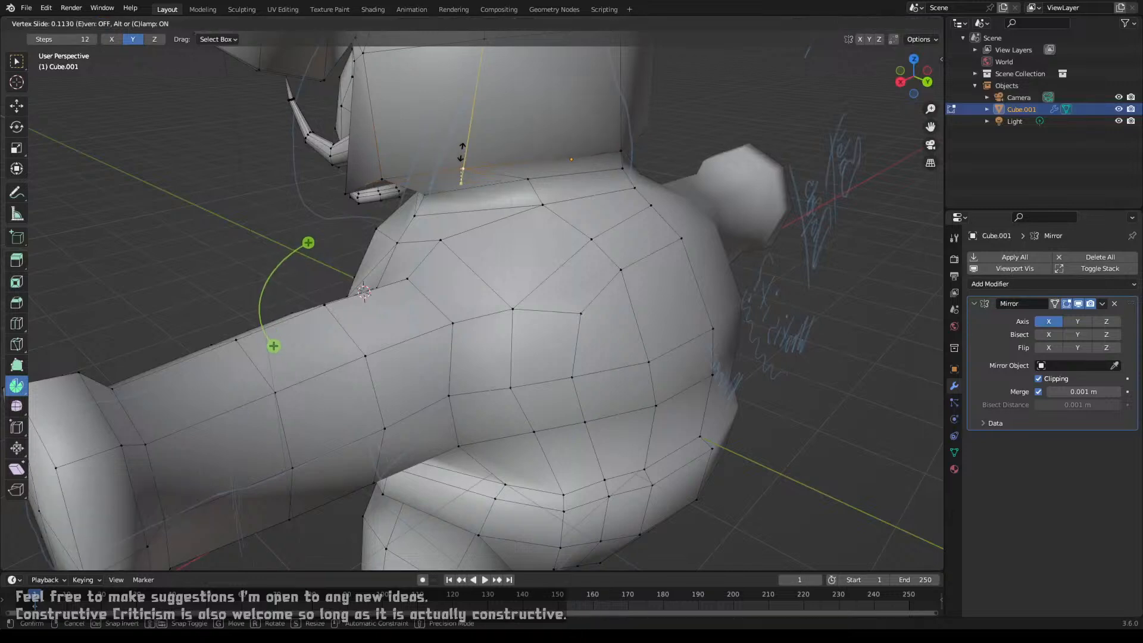
{"action": "left_click", "coordinate": [466, 145]}
Step: Slide the head's rear bottom vertex up by about 0.139, move it about 0.101 m along Y, and check the silhouette in Object Mode
{"action": "left_click", "coordinate": [637, 149]}
{"action": "key", "text": "g"}
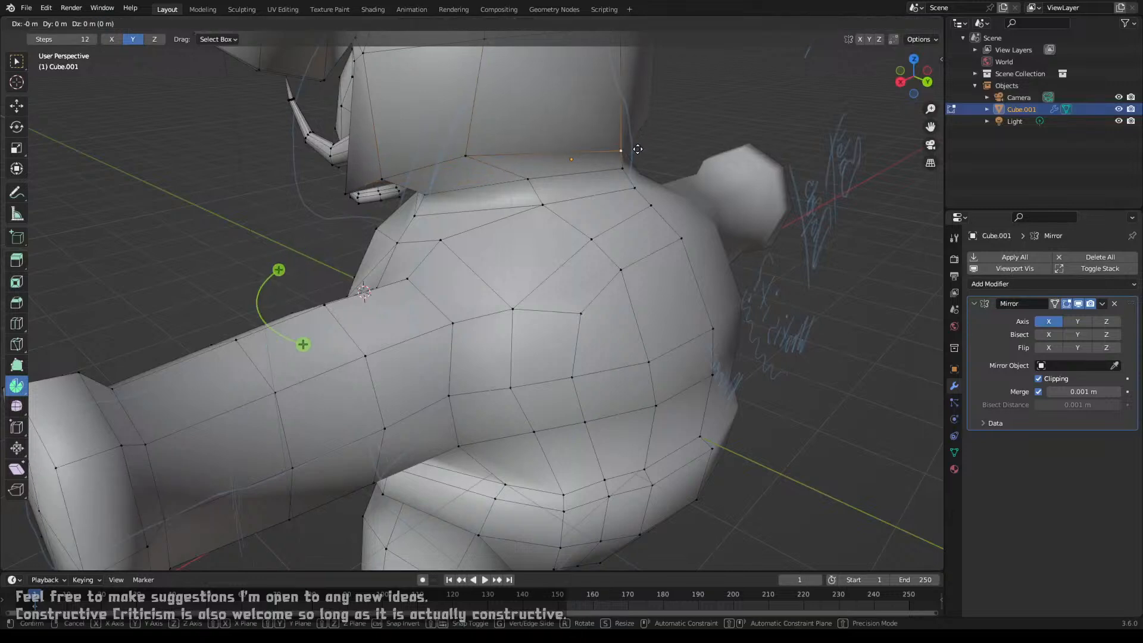
{"action": "key", "text": "g"}
{"action": "left_click", "coordinate": [635, 135]}
{"action": "key", "text": "g"}
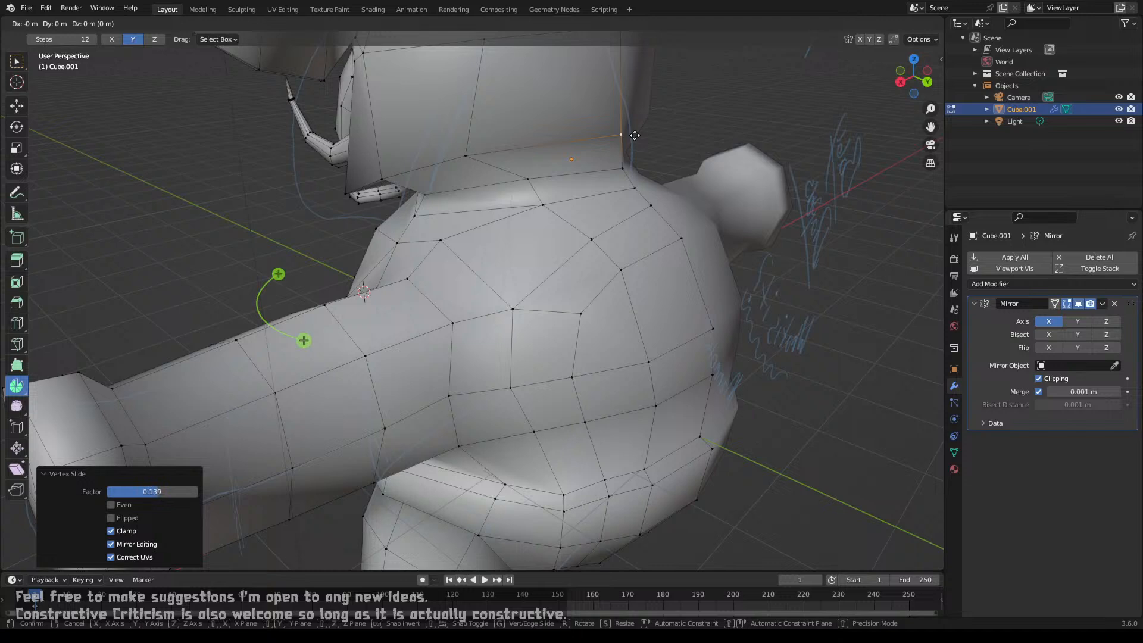
{"action": "key", "text": "y"}
{"action": "left_click", "coordinate": [640, 143]}
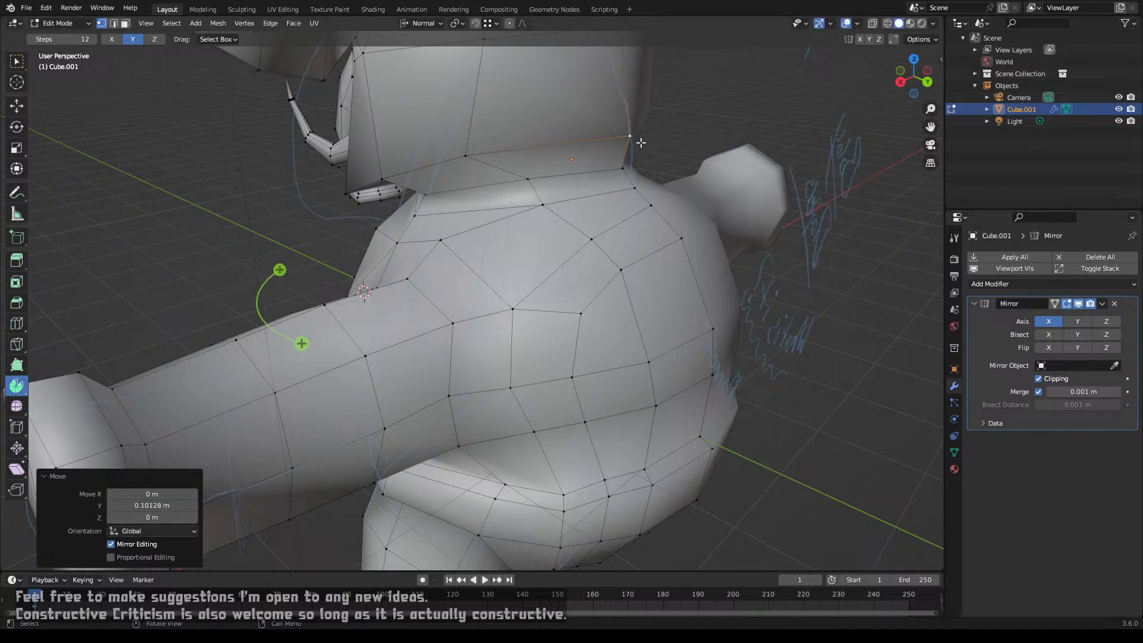
{"action": "key", "text": "Tab"}
{"action": "scroll", "coordinate": [595, 170], "scroll_direction": "down", "scroll_amount": 5}
{"action": "middle_click_drag", "start_coordinate": [501, 233], "coordinate": [699, 187]}
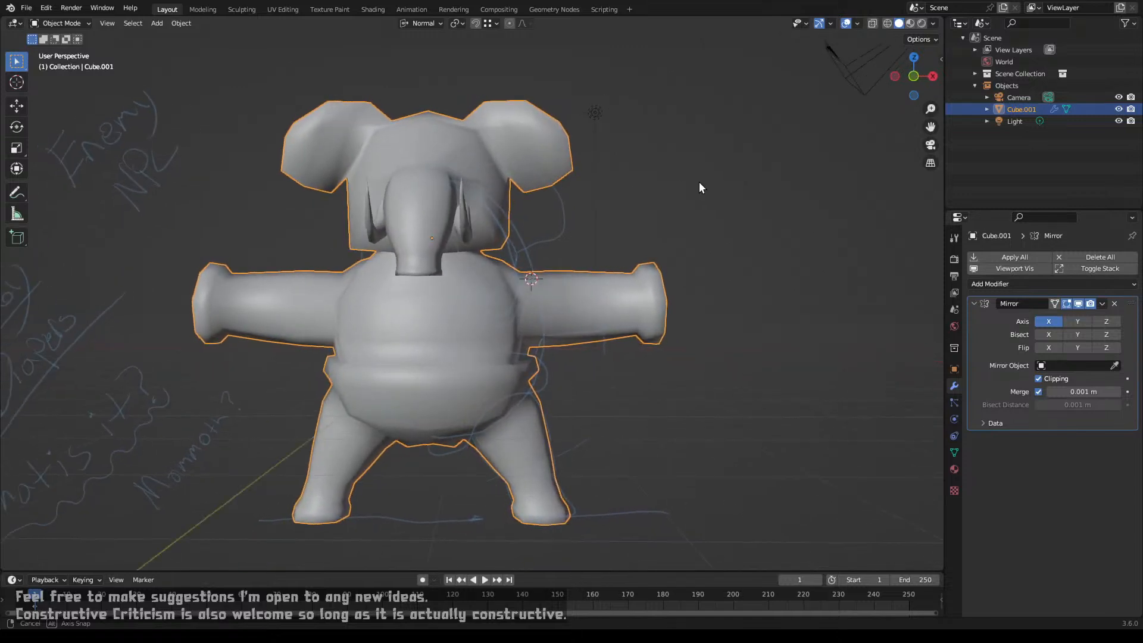
{"action": "scroll", "coordinate": [700, 188], "scroll_direction": "up", "scroll_amount": 4}
Step: Try sliding the head's lower side vertex upward by a factor of about 0.218, and undo the last two operations
{"action": "key", "text": "Tab"}
{"action": "key", "text": "shift+v"}
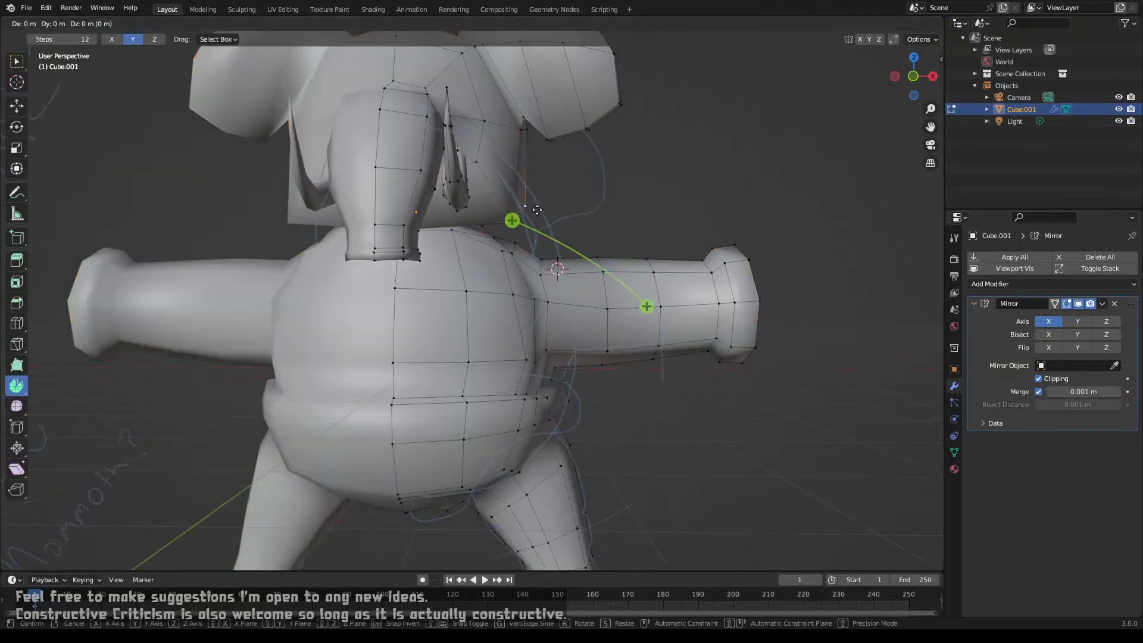
{"action": "left_click", "coordinate": [544, 193]}
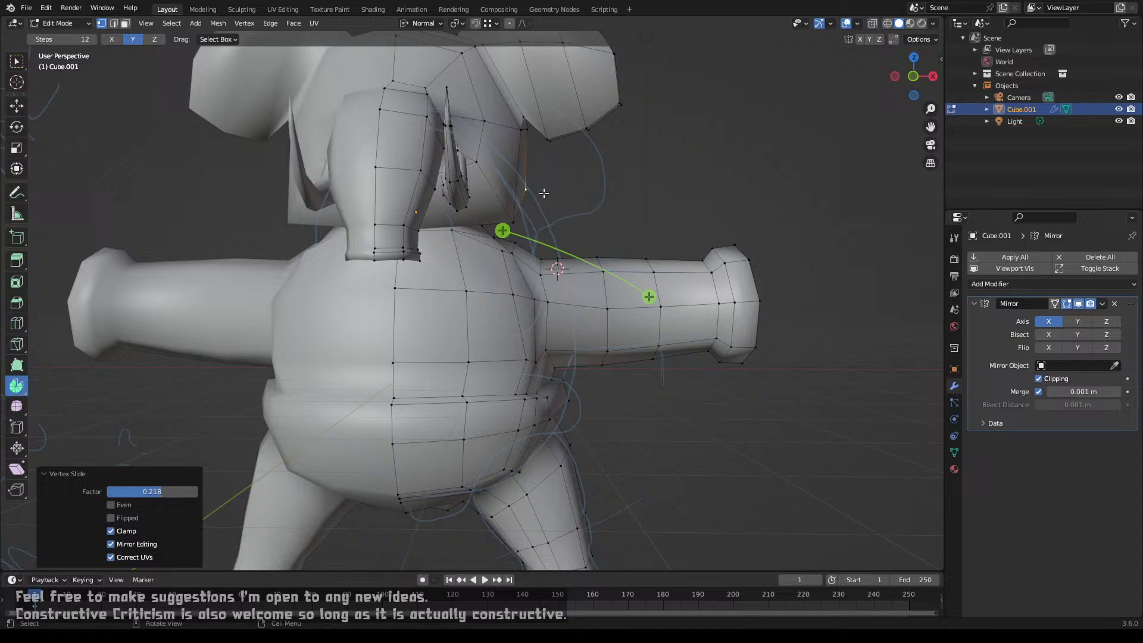
{"action": "left_click", "coordinate": [502, 231]}
{"action": "middle_click_drag", "start_coordinate": [541, 199], "coordinate": [484, 234]}
{"action": "key", "text": "ctrl+z"}
{"action": "key", "text": "ctrl+z"}
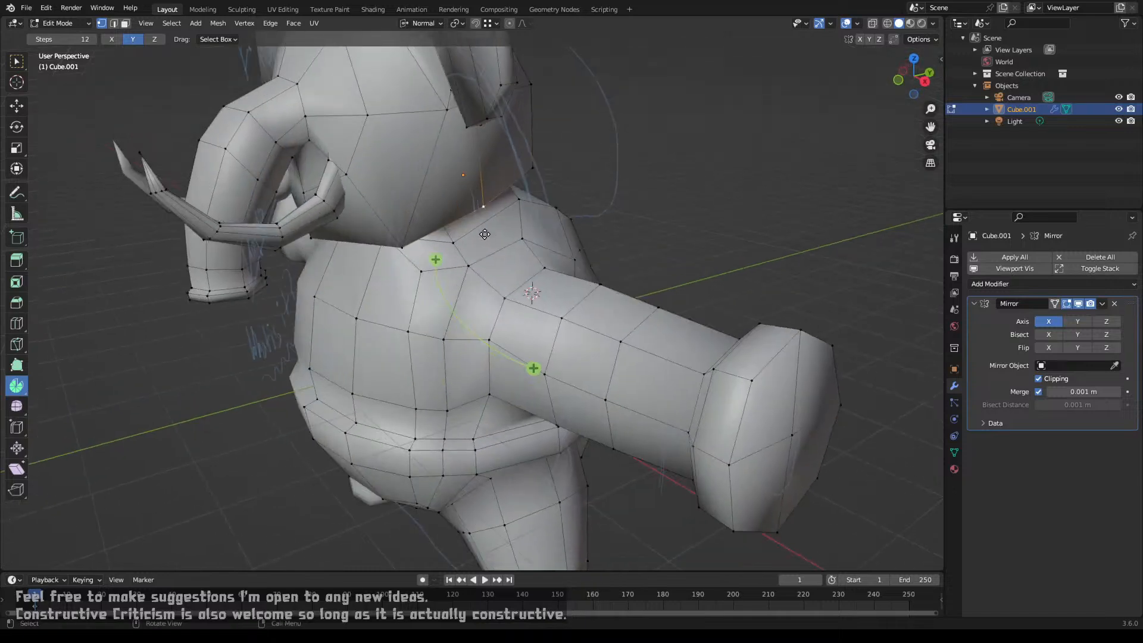
Step: Switch to the Select Box tool and slide the head's lower side vertex up its edge by a factor of about 0.09
{"action": "left_click", "coordinate": [18, 61]}
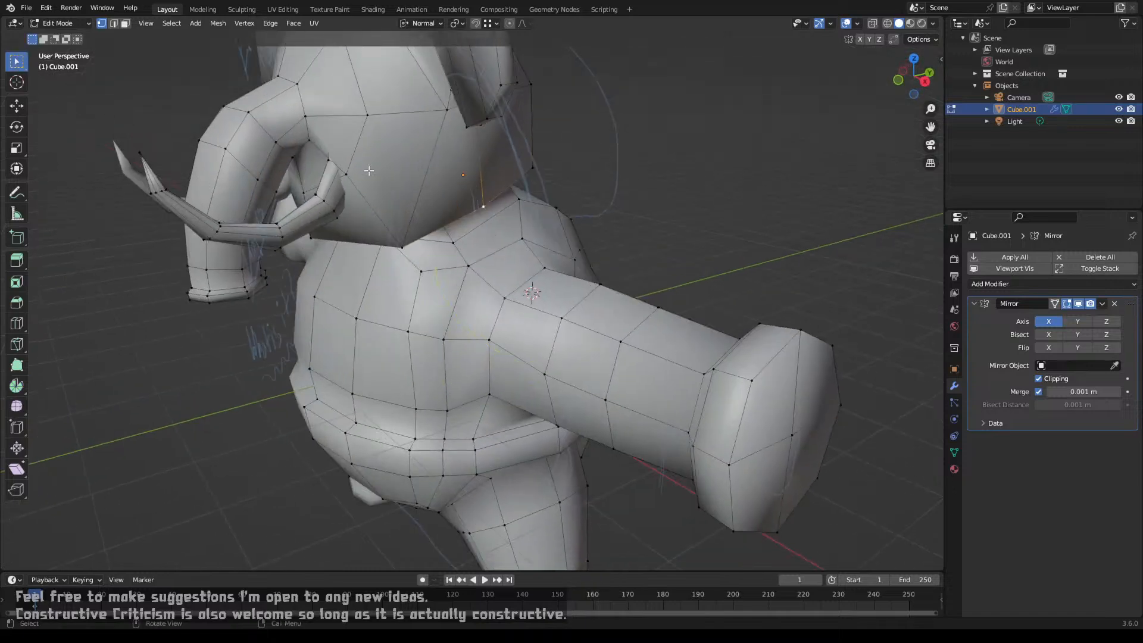
{"action": "middle_click_drag", "start_coordinate": [410, 216], "coordinate": [473, 187]}
{"action": "key", "text": "shift+v"}
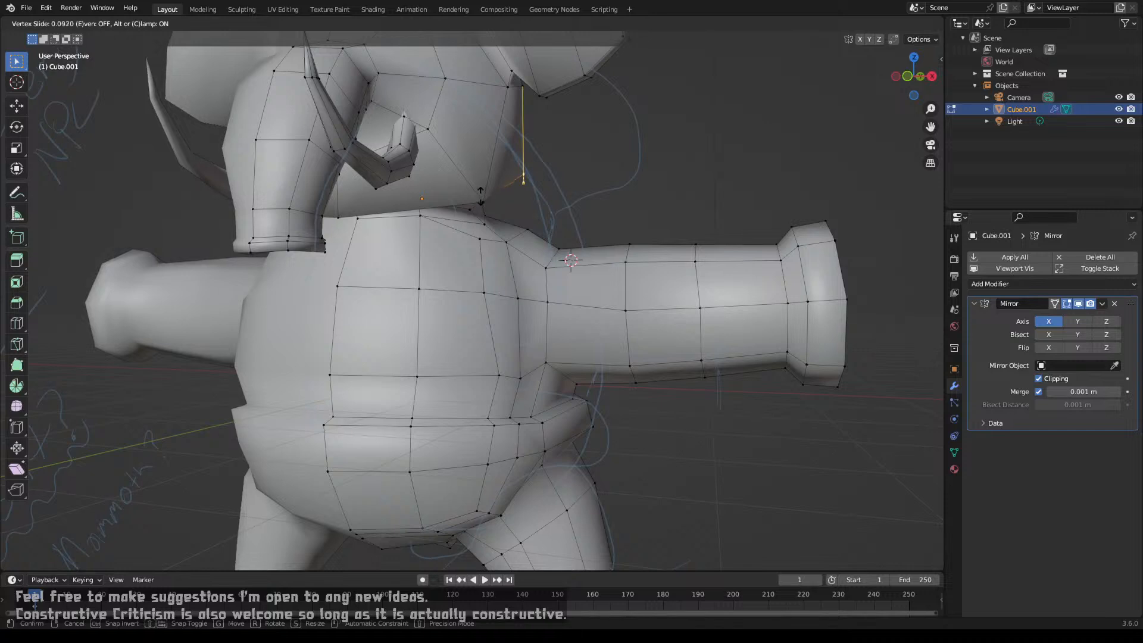
{"action": "left_click", "coordinate": [480, 192]}
Step: Slide the jaw's front corner vertex by about 0.073, 0.164 and, with clamping off, -0.213, and check the whole character in Object Mode
{"action": "key", "text": "shift+v"}
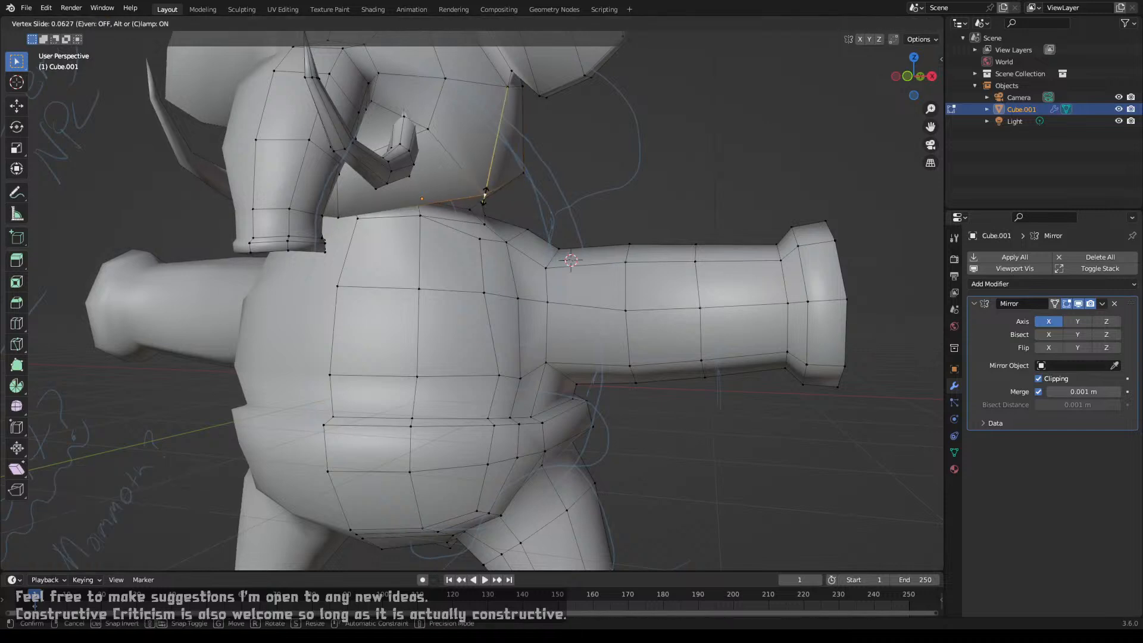
{"action": "left_click", "coordinate": [484, 192]}
{"action": "key", "text": "shift+v"}
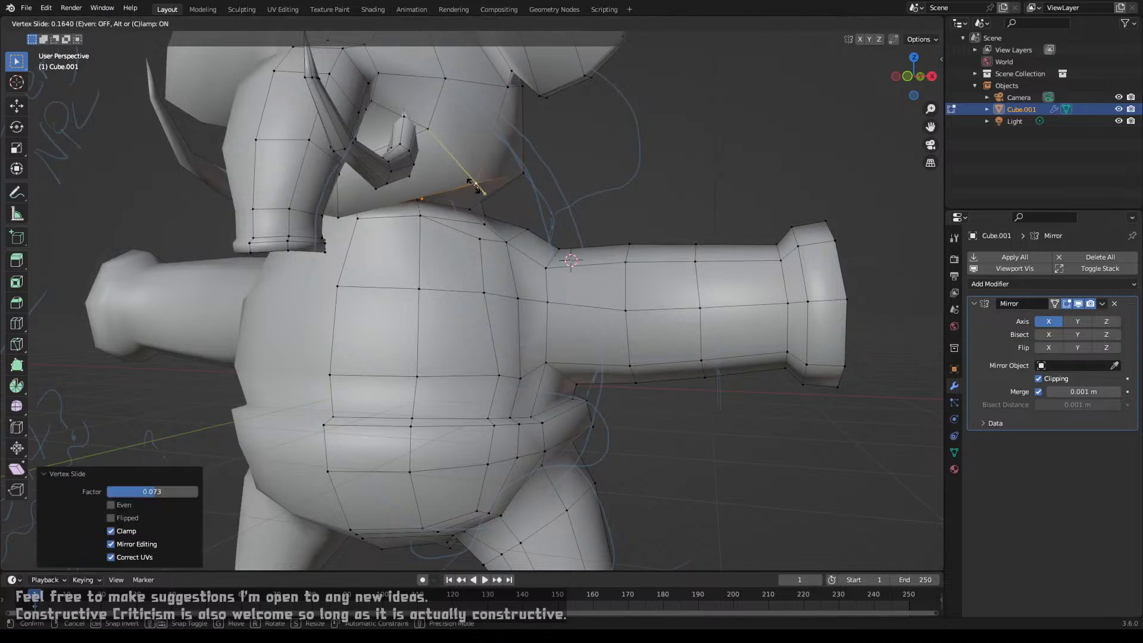
{"action": "left_click", "coordinate": [474, 187]}
{"action": "key", "text": "shift+v"}
{"action": "key", "text": "c"}
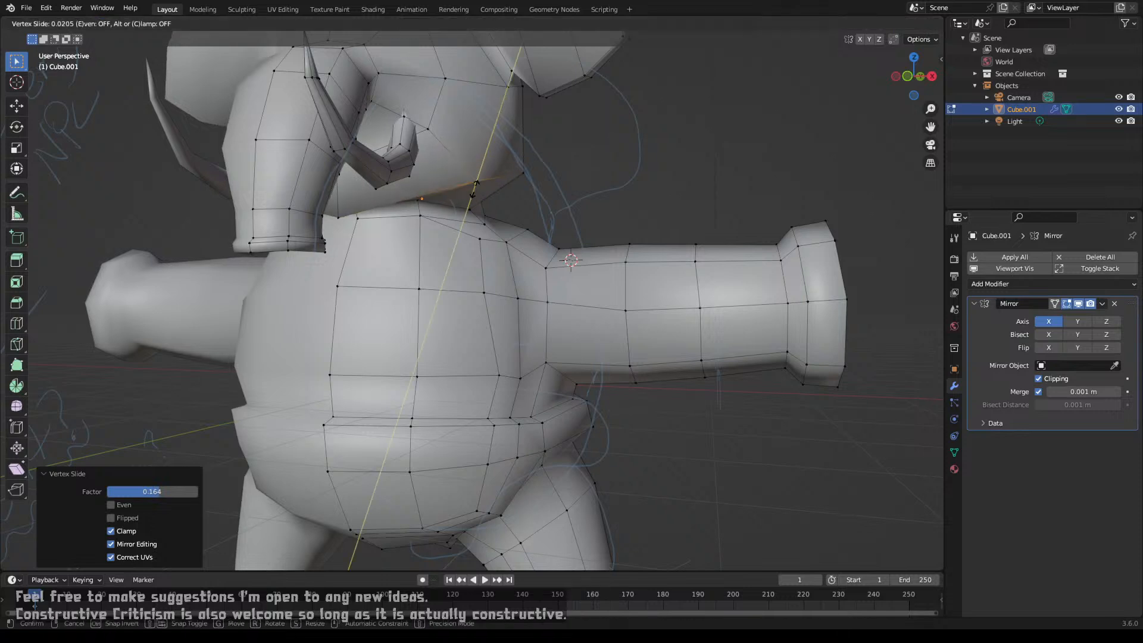
{"action": "left_click", "coordinate": [469, 209]}
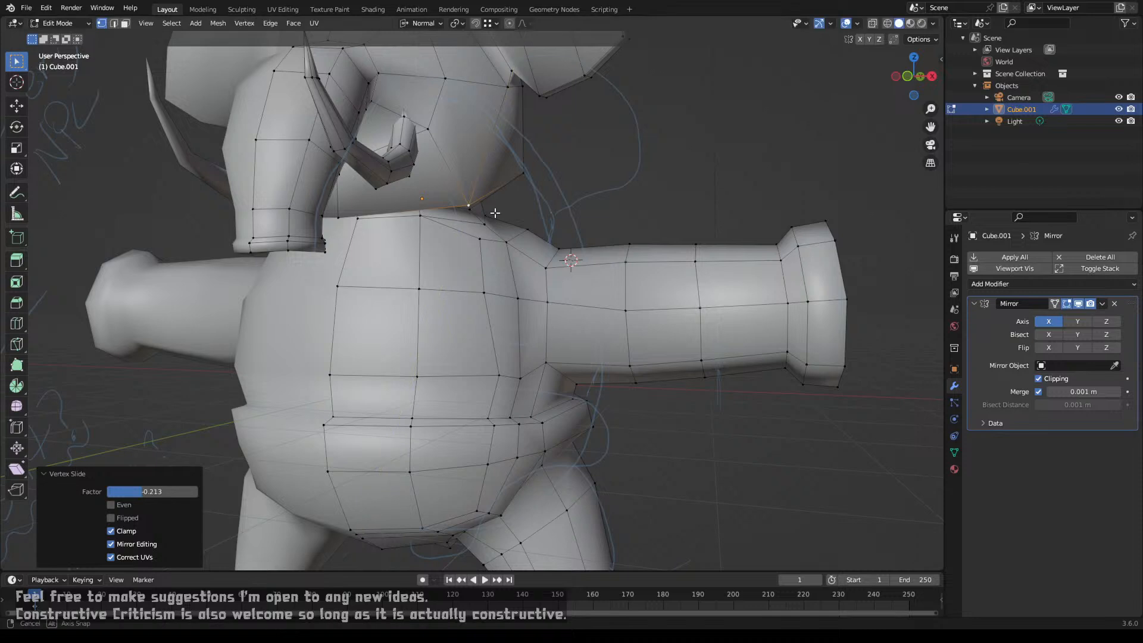
{"action": "middle_click_drag", "start_coordinate": [494, 213], "coordinate": [486, 238]}
{"action": "scroll", "coordinate": [468, 218], "scroll_direction": "down", "scroll_amount": 5}
{"action": "key", "text": "Tab"}
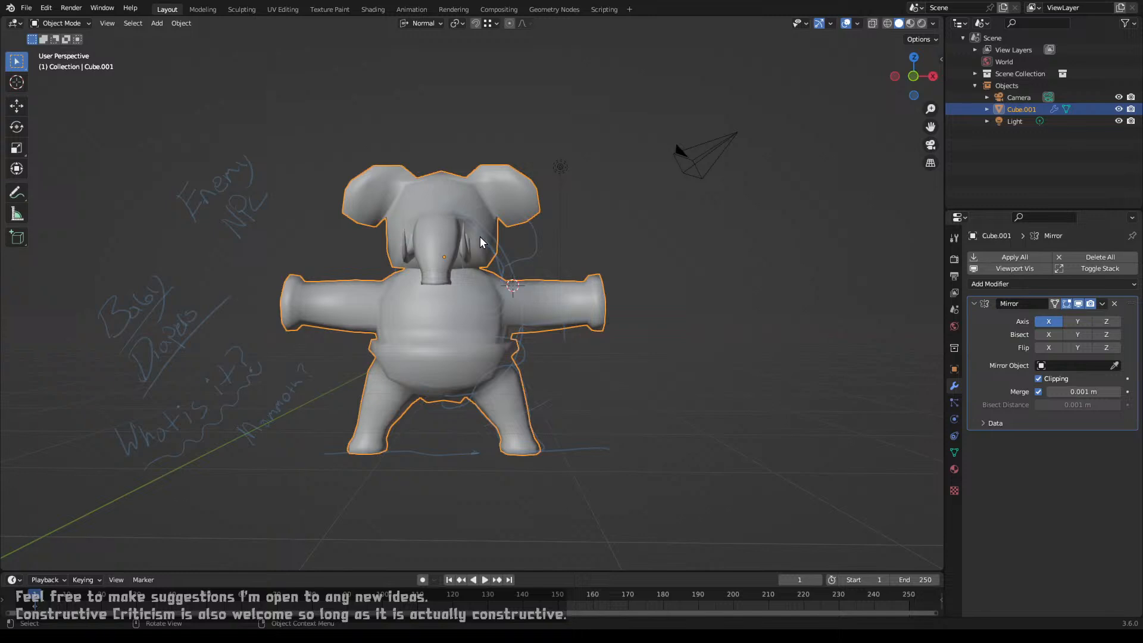
{"action": "scroll", "coordinate": [480, 237], "scroll_direction": "down", "scroll_amount": 1}
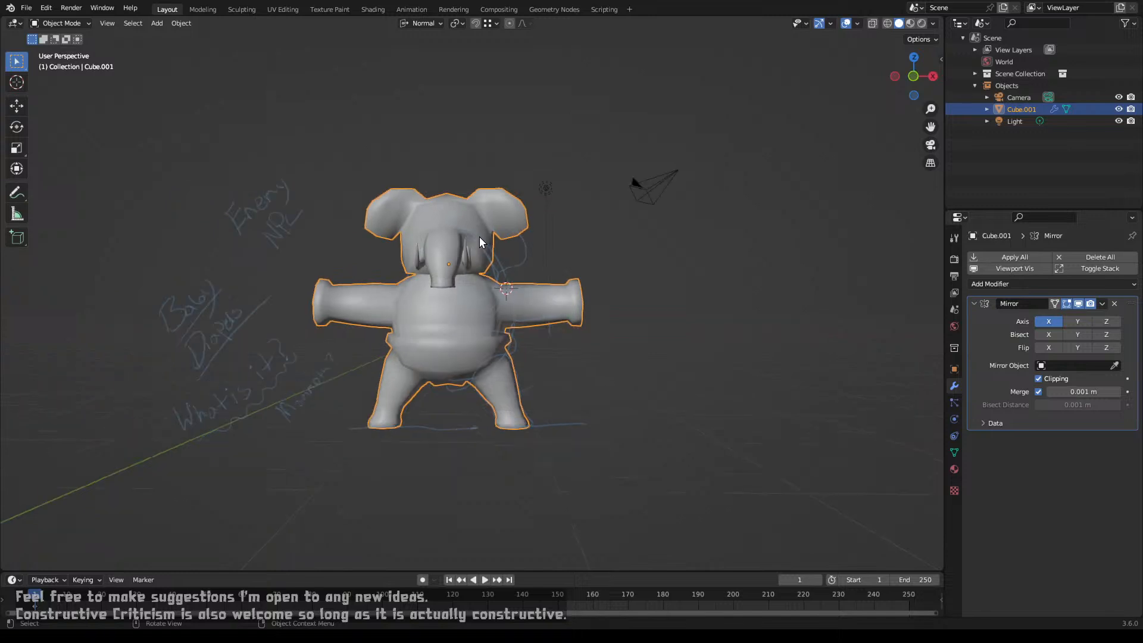
Step: Slide the jaw's lower side vertex by a factor of 0.363, lower it along global Z, and check the character in Object Mode
{"action": "middle_click_drag", "start_coordinate": [477, 245], "coordinate": [454, 302]}
{"action": "scroll", "coordinate": [380, 278], "scroll_direction": "up", "scroll_amount": 4}
{"action": "key", "text": "Tab"}
{"action": "key", "text": "shift+v"}
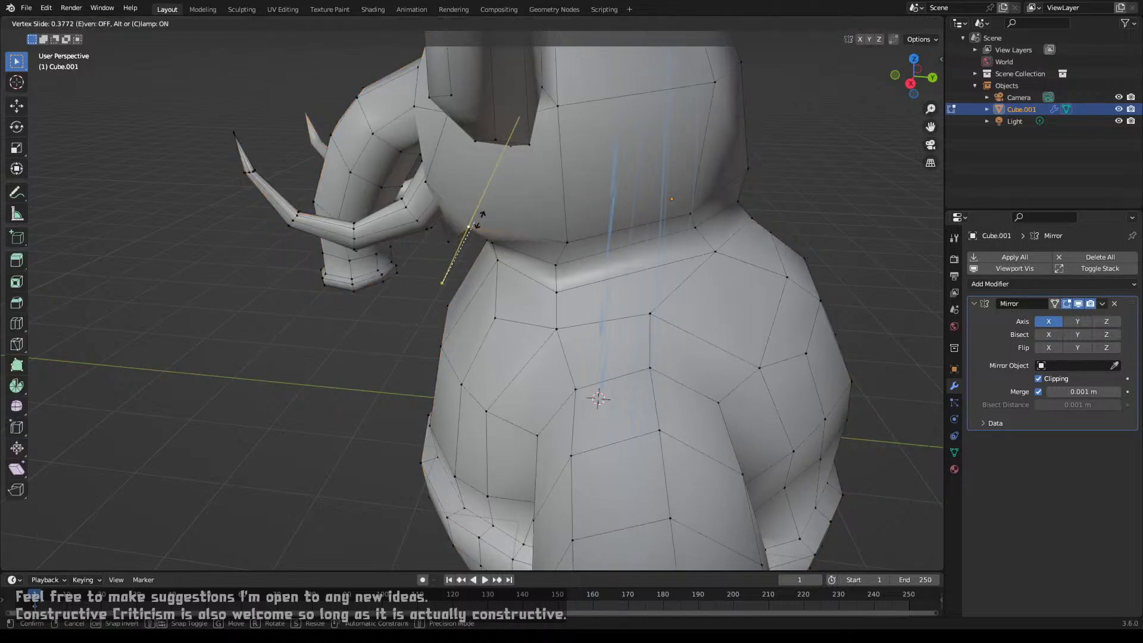
{"action": "left_click", "coordinate": [480, 223]}
{"action": "middle_click_drag", "start_coordinate": [480, 223], "coordinate": [612, 192]}
{"action": "key", "text": "g"}
{"action": "key", "text": "z"}
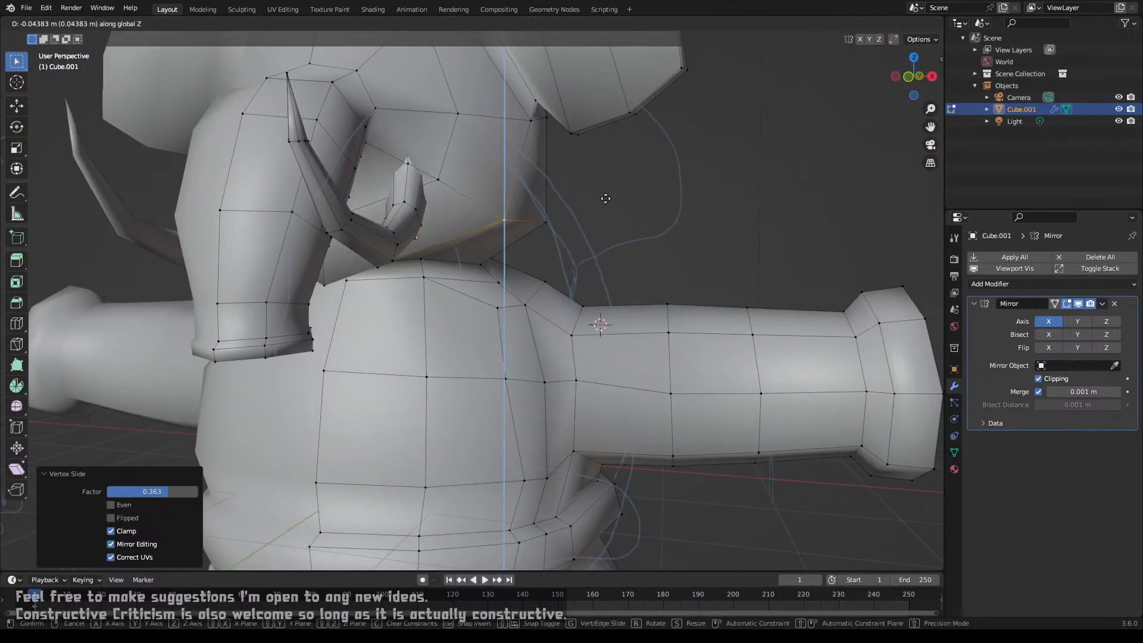
{"action": "left_click", "coordinate": [589, 246]}
{"action": "key", "text": "Tab"}
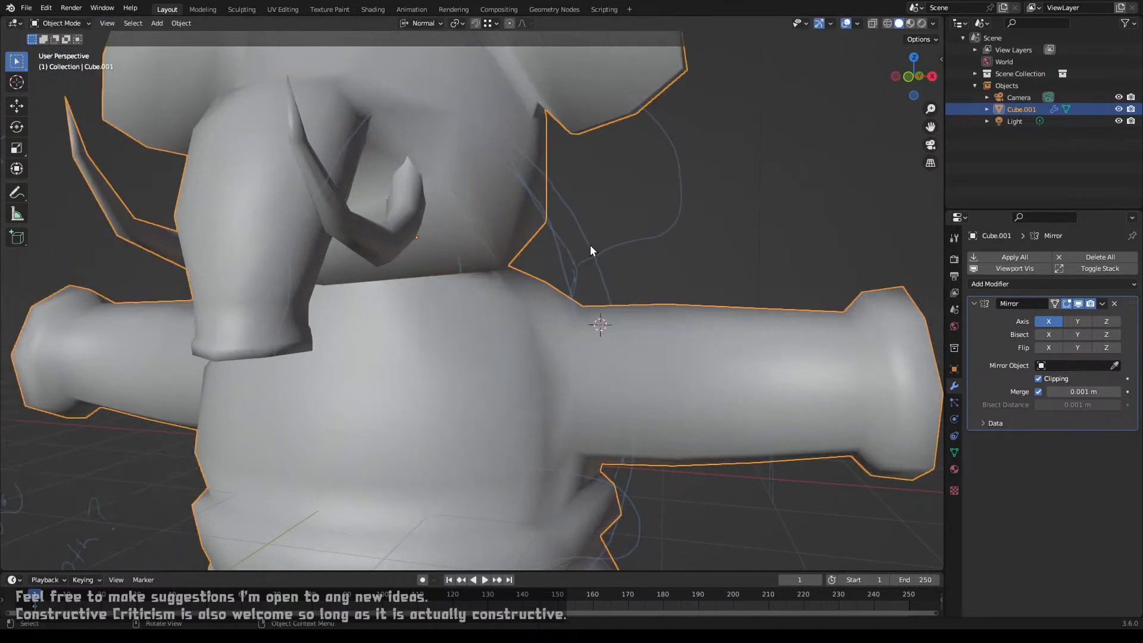
{"action": "middle_click_drag", "start_coordinate": [590, 244], "coordinate": [526, 299]}
{"action": "scroll", "coordinate": [535, 272], "scroll_direction": "down", "scroll_amount": 5}
{"action": "scroll", "coordinate": [508, 283], "scroll_direction": "up", "scroll_amount": 5}
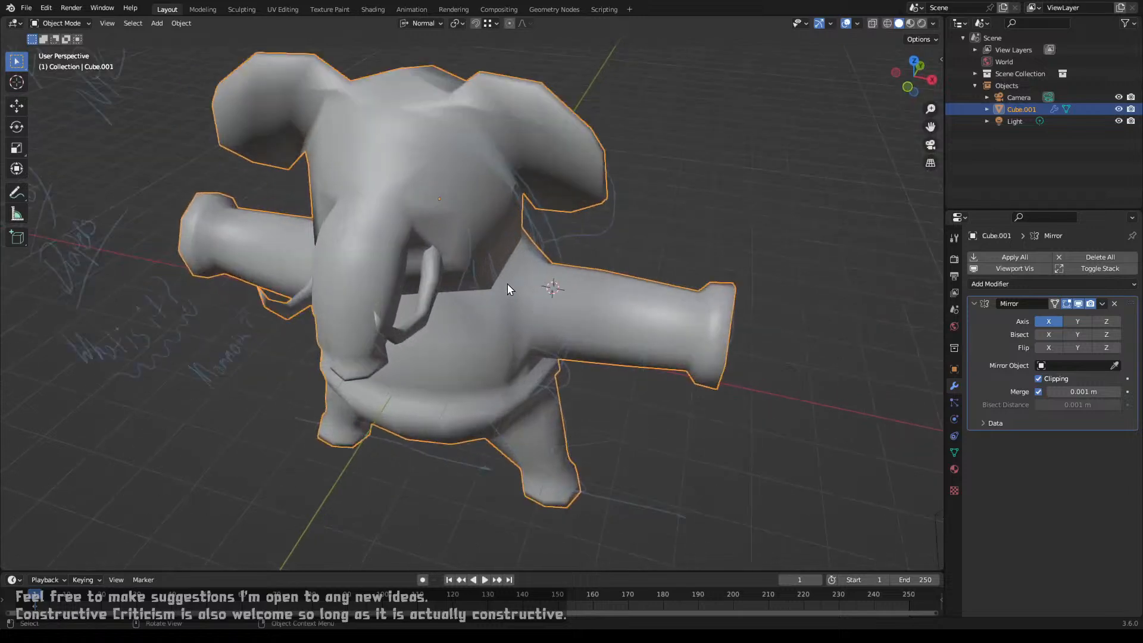
Step: Edge-slide the loop running over the forehead and cheek slightly forward toward the trunk, and check the shading in Object Mode
{"action": "key", "text": "Tab"}
{"action": "middle_click_drag", "start_coordinate": [427, 214], "coordinate": [541, 236]}
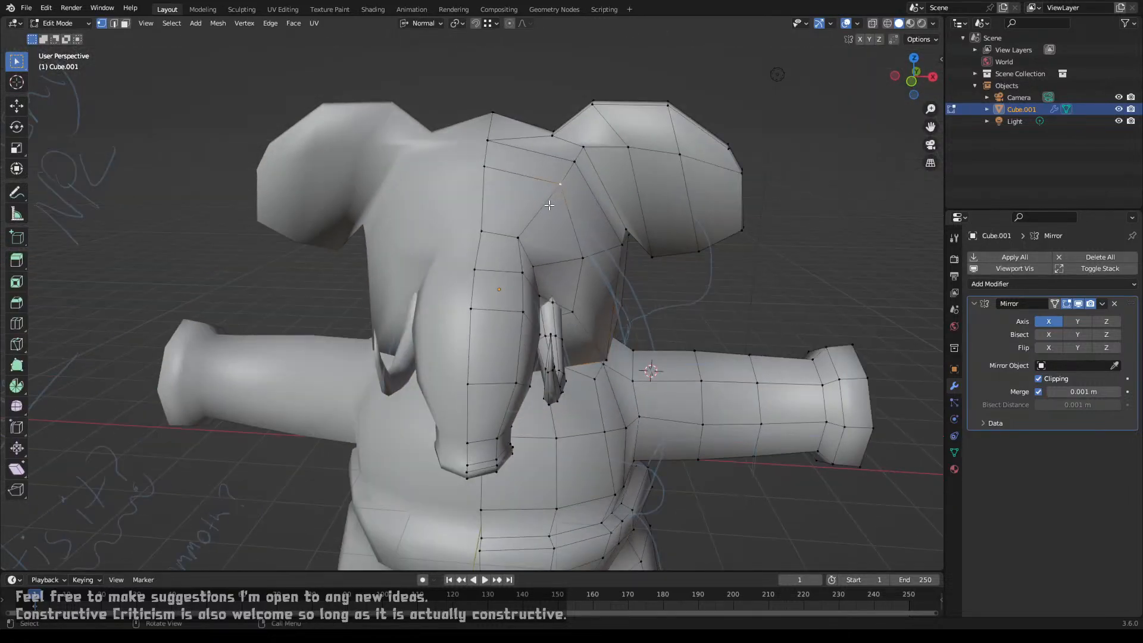
{"action": "middle_click_drag", "start_coordinate": [545, 213], "coordinate": [507, 262]}
{"action": "key", "text": "g"}
{"action": "key", "text": "g"}
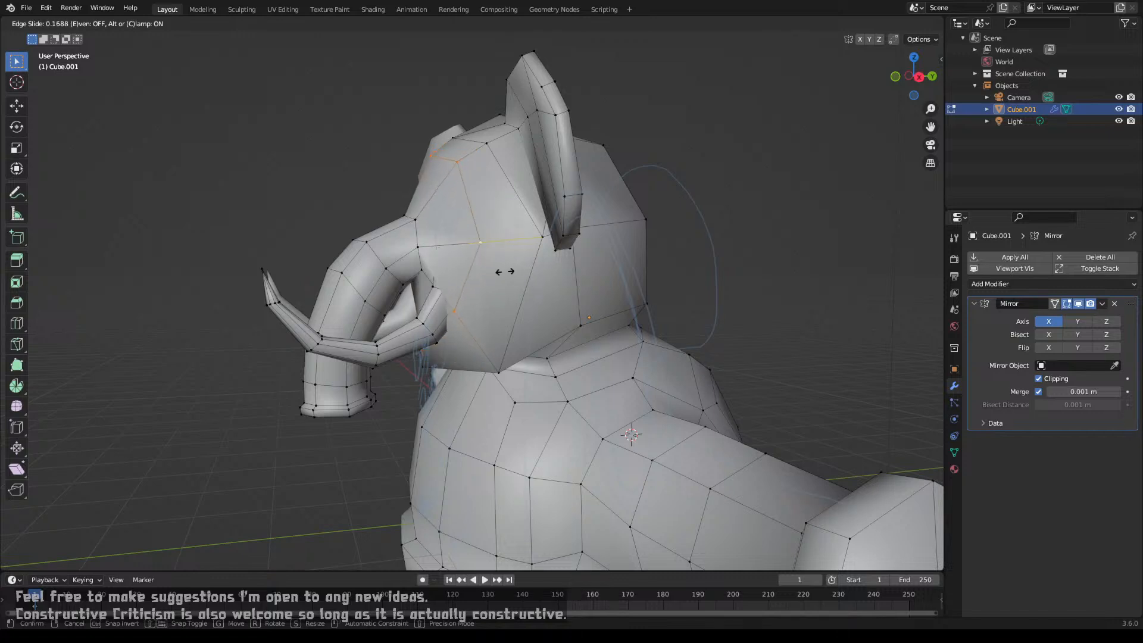
{"action": "left_click", "coordinate": [502, 271]}
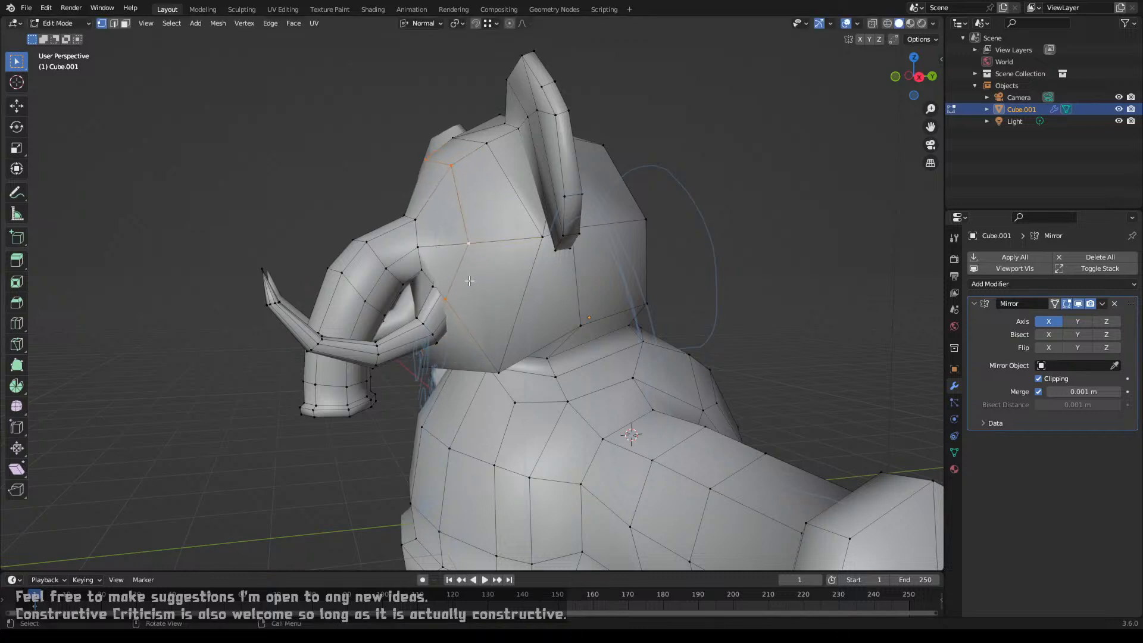
{"action": "key", "text": "Tab"}
{"action": "key", "text": "Tab"}
Step: Add a single centred loop cut between the trunk base and the forehead-and-cheek loop
{"action": "middle_click_drag", "start_coordinate": [468, 280], "coordinate": [533, 238]}
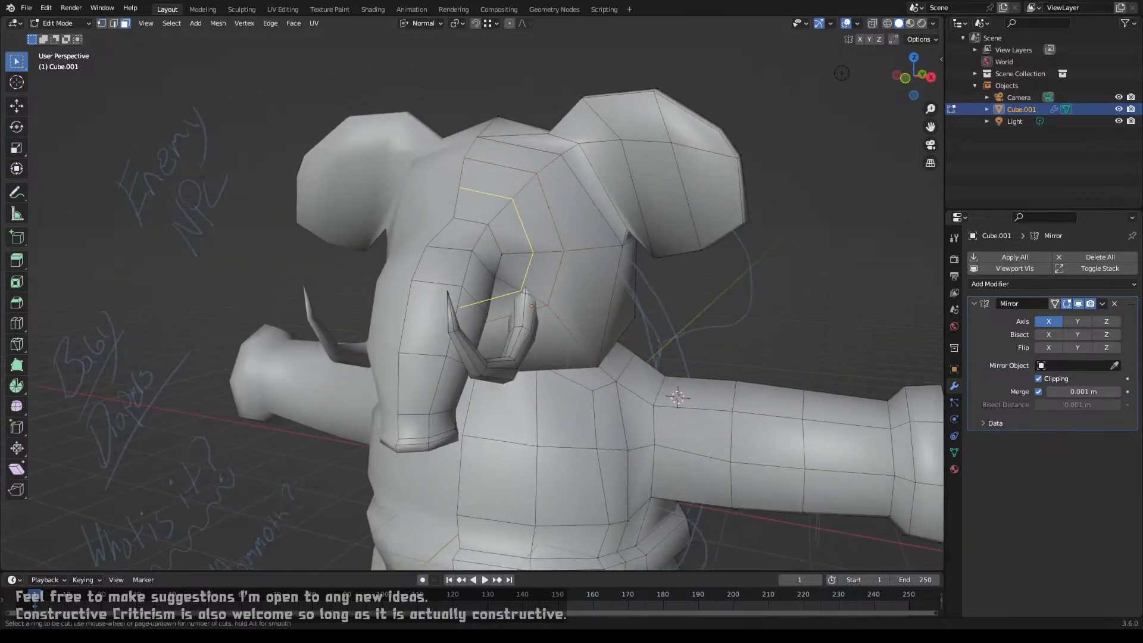
{"action": "left_click", "coordinate": [521, 247]}
{"action": "right_click", "coordinate": [521, 247]}
Step: Extrude the two adjacent faces at the eye position in place and scale them to 0.676
{"action": "key", "text": "3"}
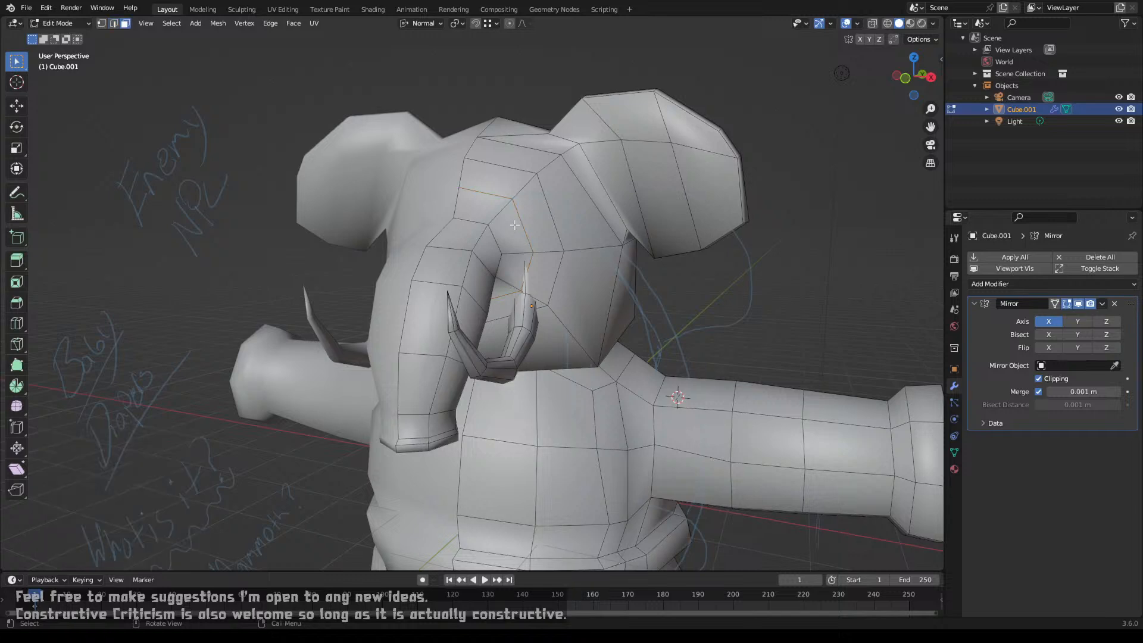
{"action": "left_click", "coordinate": [516, 235]}
{"action": "left_click", "coordinate": [539, 222], "text": "shift"}
{"action": "key", "text": "e"}
{"action": "right_click", "coordinate": [559, 207]}
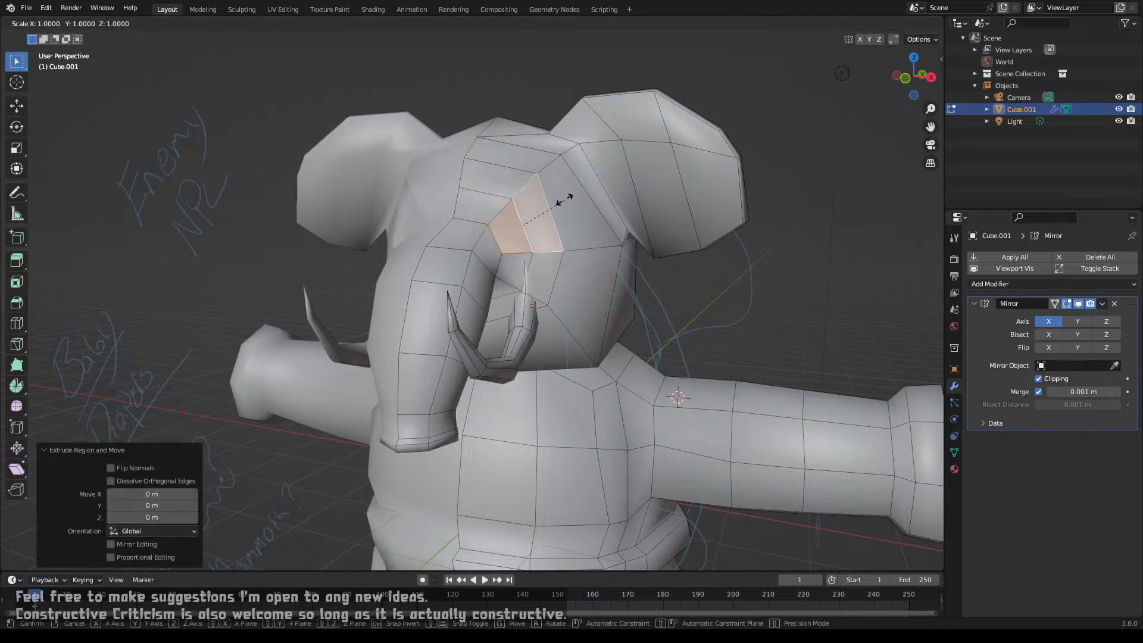
{"action": "key", "text": "s"}
Step: Push the scaled eye faces about 0.127 m into the head along global Y to form an eye socket
{"action": "middle_click_drag", "start_coordinate": [554, 215], "coordinate": [474, 272]}
{"action": "key", "text": "g"}
{"action": "key", "text": "y"}
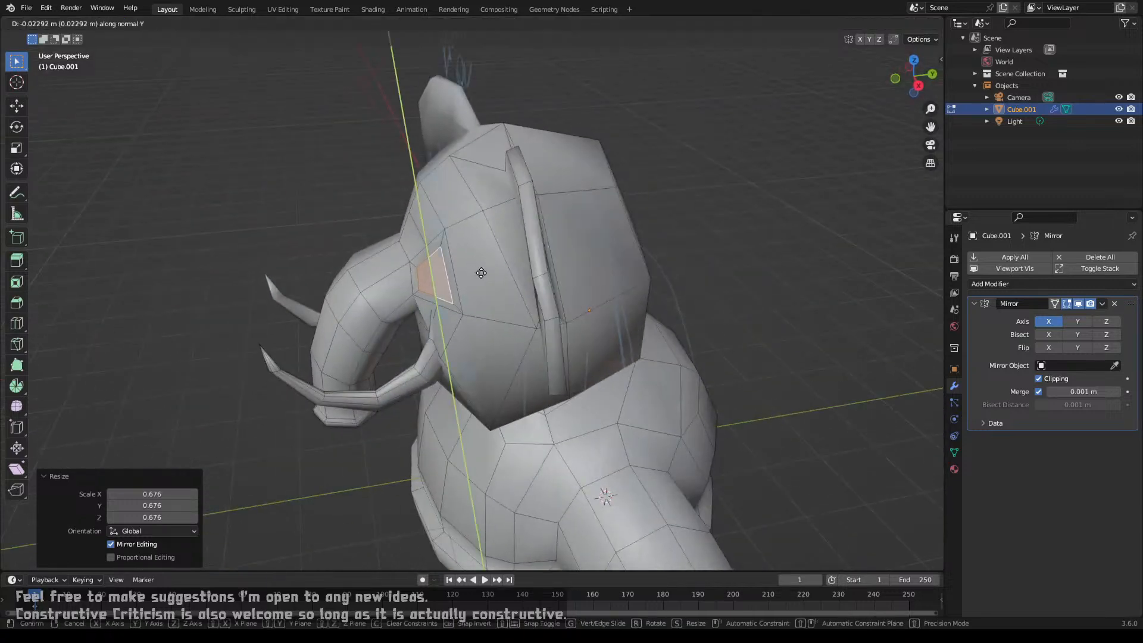
{"action": "key", "text": "y"}
{"action": "left_click", "coordinate": [486, 256]}
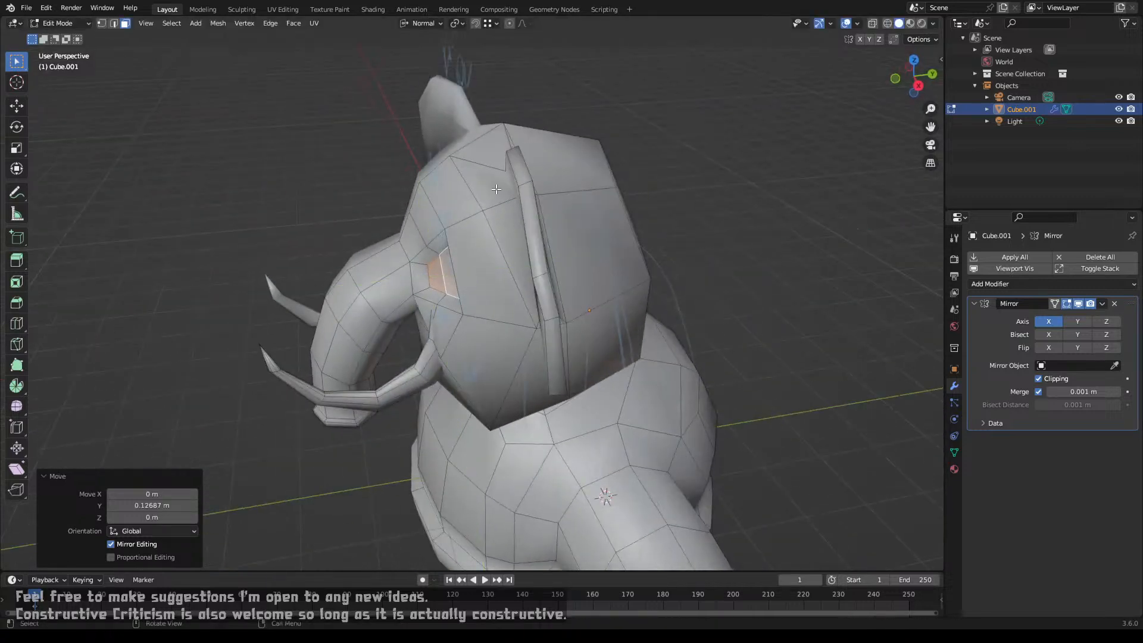
Step: Snap the 3D cursor to the selected eye socket faces
{"action": "middle_click_drag", "start_coordinate": [471, 169], "coordinate": [517, 253]}
{"action": "scroll", "coordinate": [507, 245], "scroll_direction": "up", "scroll_amount": 5}
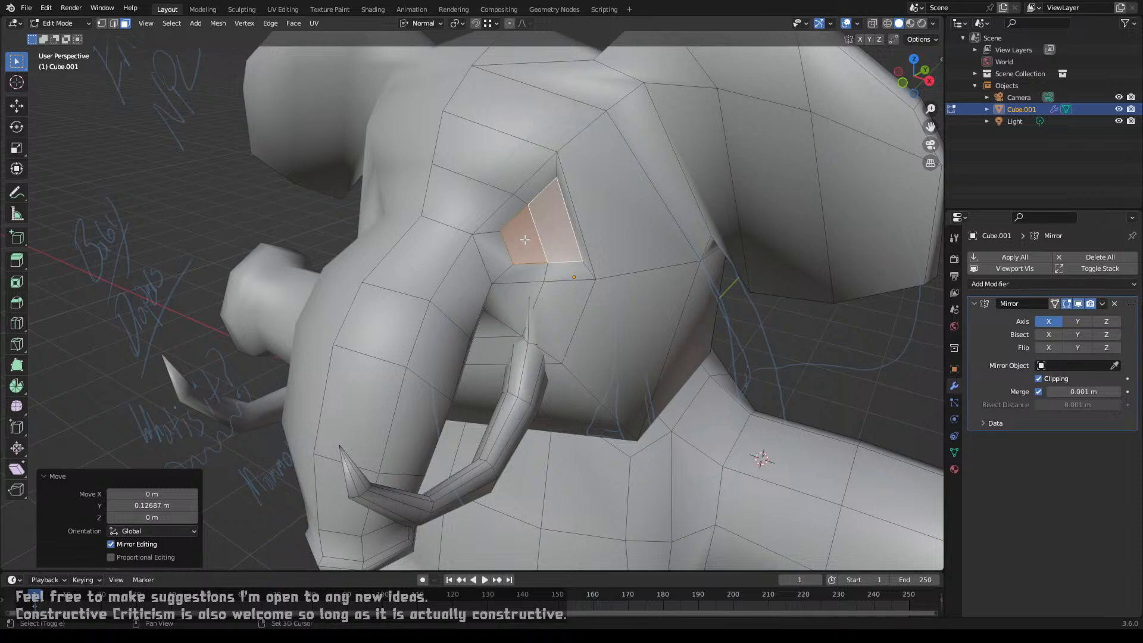
{"action": "key", "text": "shift+s"}
{"action": "left_click", "coordinate": [522, 285]}
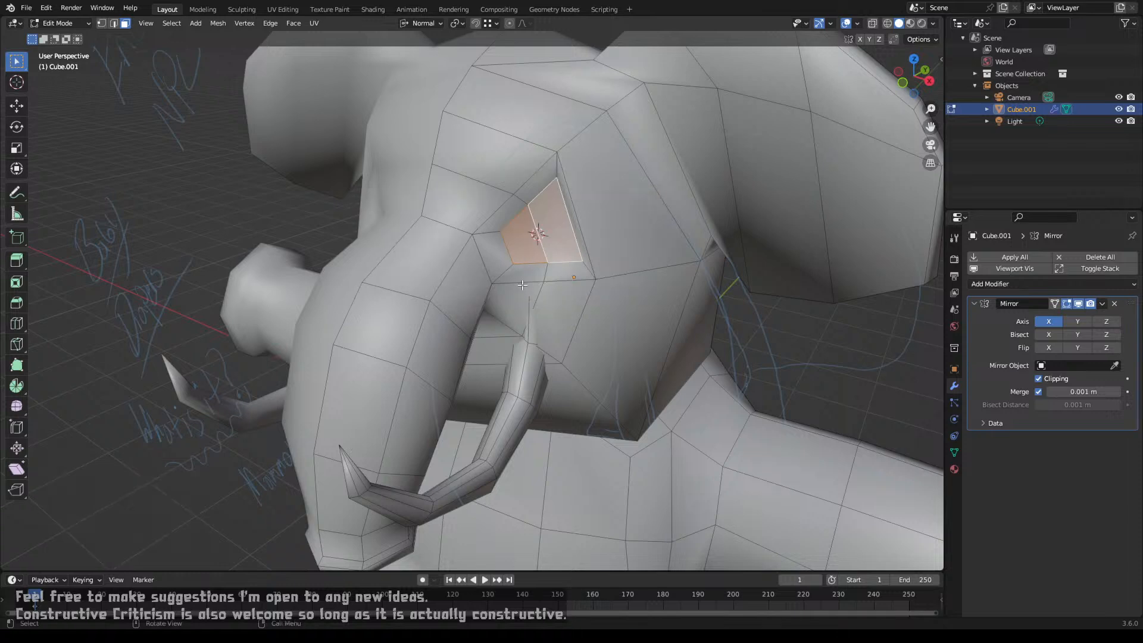
Step: Slide the socket floor's upper outer vertex by a factor of 0.18, and its lower middle vertex slightly downward with clamping off
{"action": "key", "text": "1"}
{"action": "left_click", "coordinate": [556, 177]}
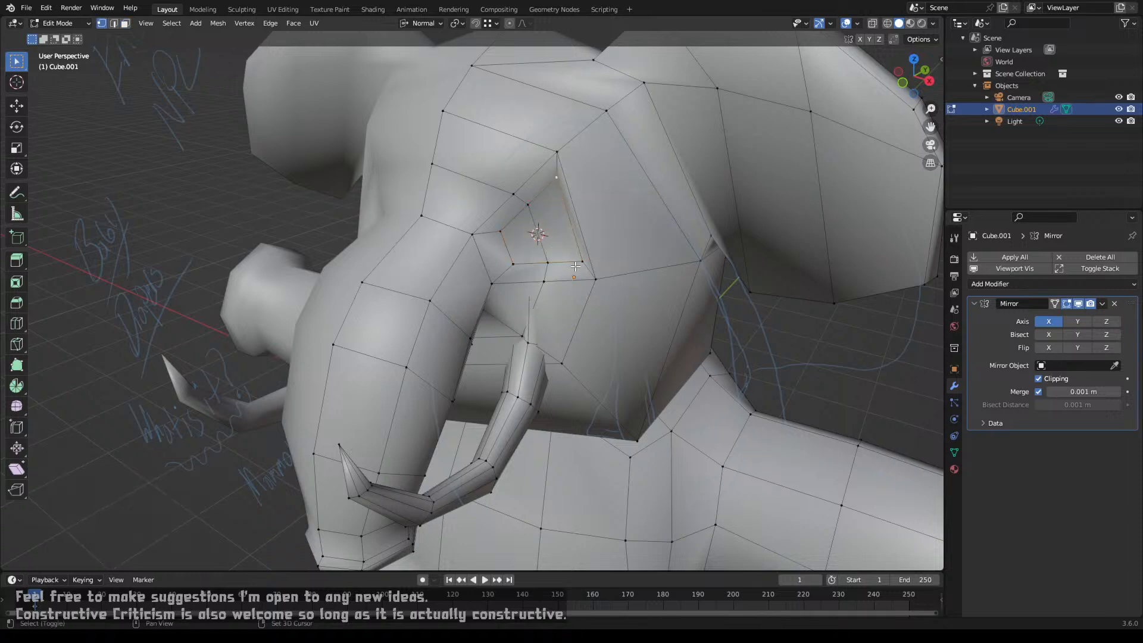
{"action": "key", "text": "shift+v"}
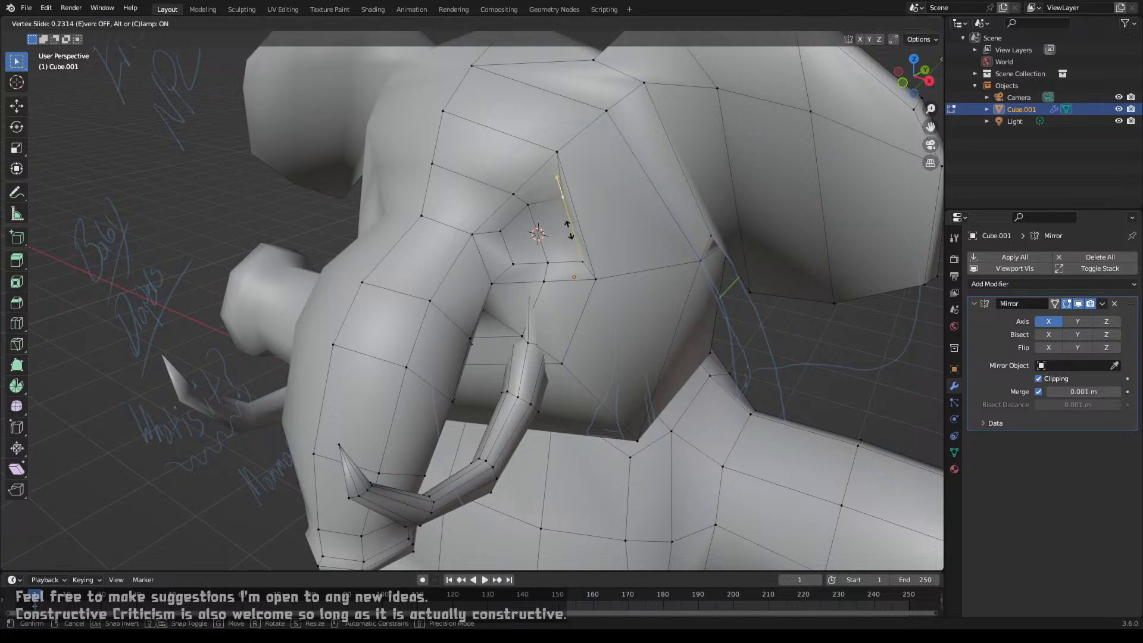
{"action": "left_click", "coordinate": [567, 225]}
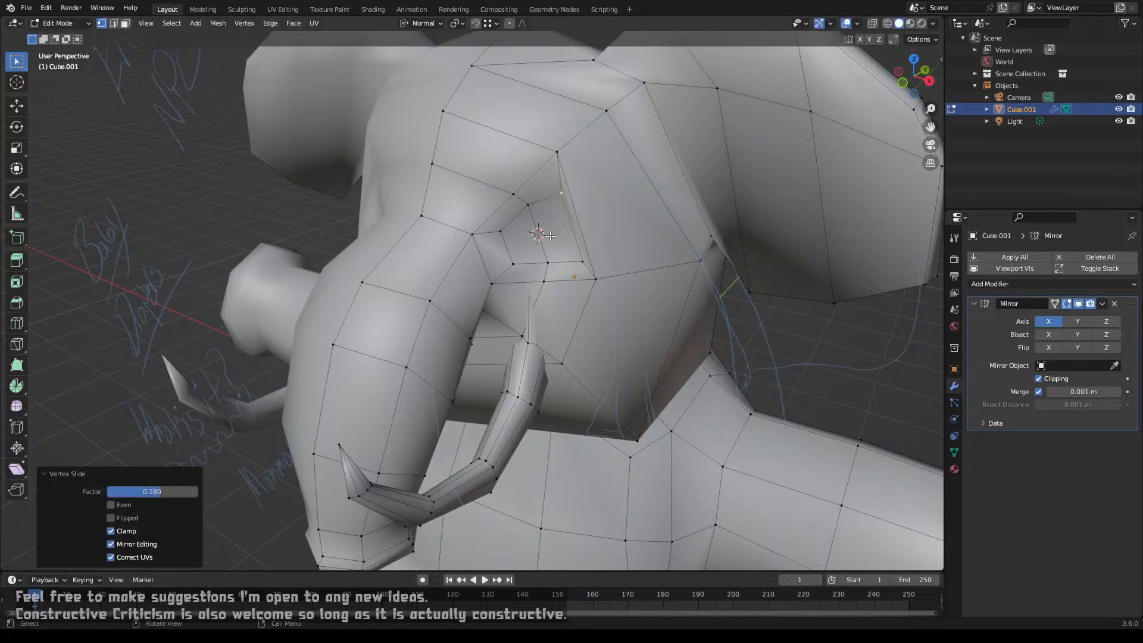
{"action": "left_click", "coordinate": [545, 265]}
{"action": "key", "text": "shift+v"}
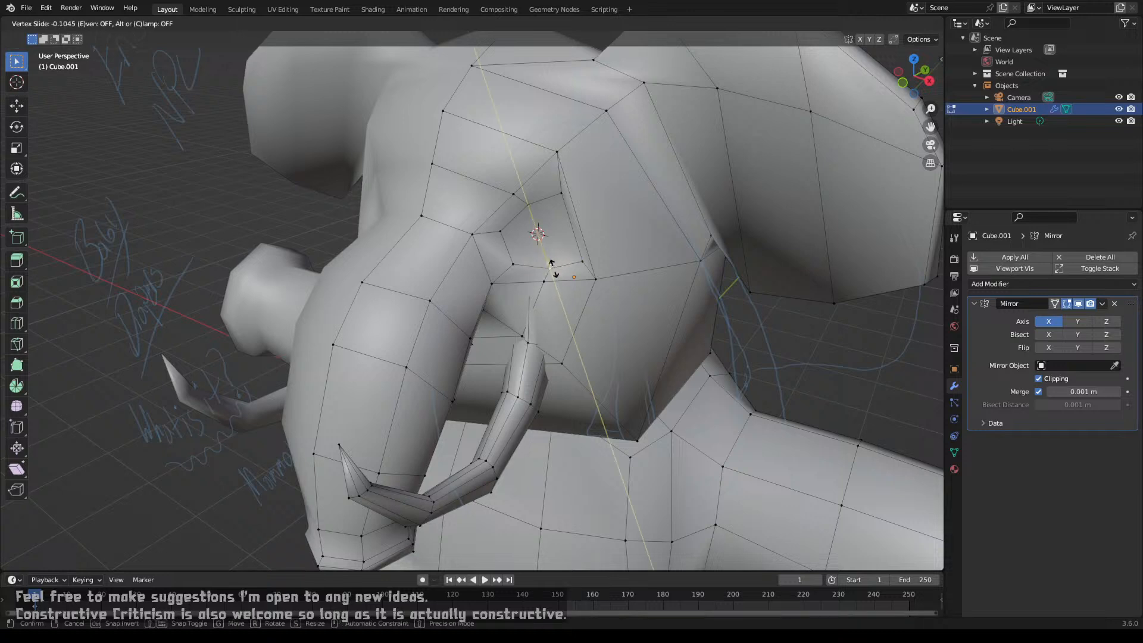
{"action": "left_click", "coordinate": [554, 276]}
Step: Slide the lower middle vertex of the eye rim outward by 0.265 and that of the socket floor by 0.087
{"action": "left_click", "coordinate": [545, 280]}
{"action": "key", "text": "shift+v"}
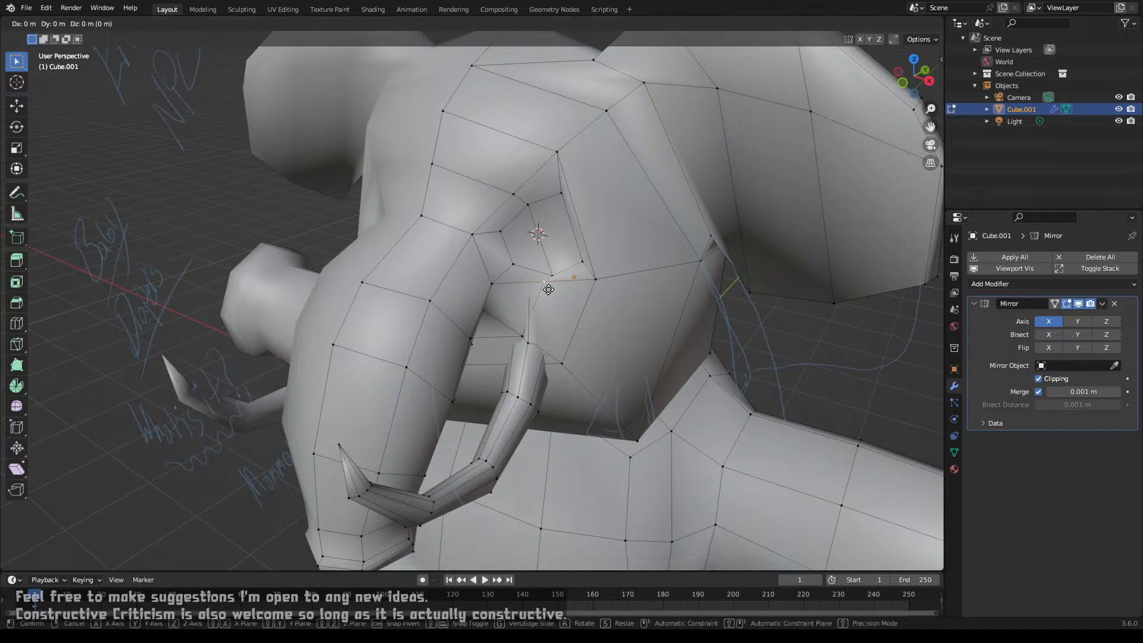
{"action": "left_click", "coordinate": [561, 288]}
{"action": "key", "text": "shift+v"}
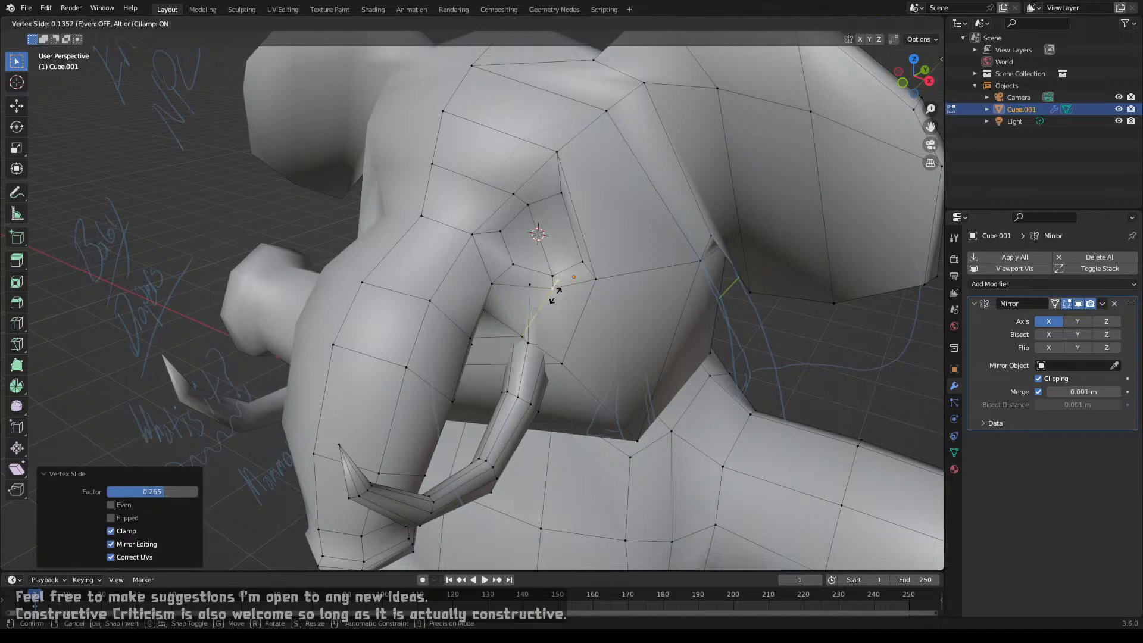
{"action": "key", "text": "Escape"}
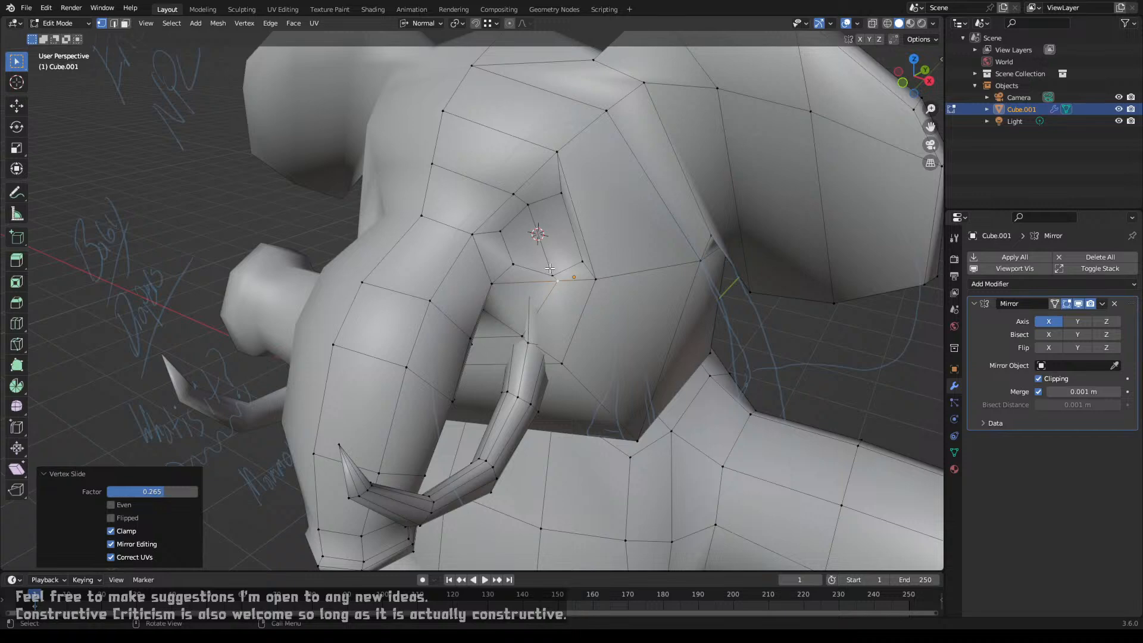
{"action": "key", "text": "shift+v"}
{"action": "left_click", "coordinate": [569, 262]}
{"action": "mouse_move", "coordinate": [569, 262]}
{"action": "middle_mouse_down"}
{"action": "mouse_move", "coordinate": [613, 244]}
{"action": "mouse_move", "coordinate": [581, 250]}
{"action": "middle_mouse_up"}
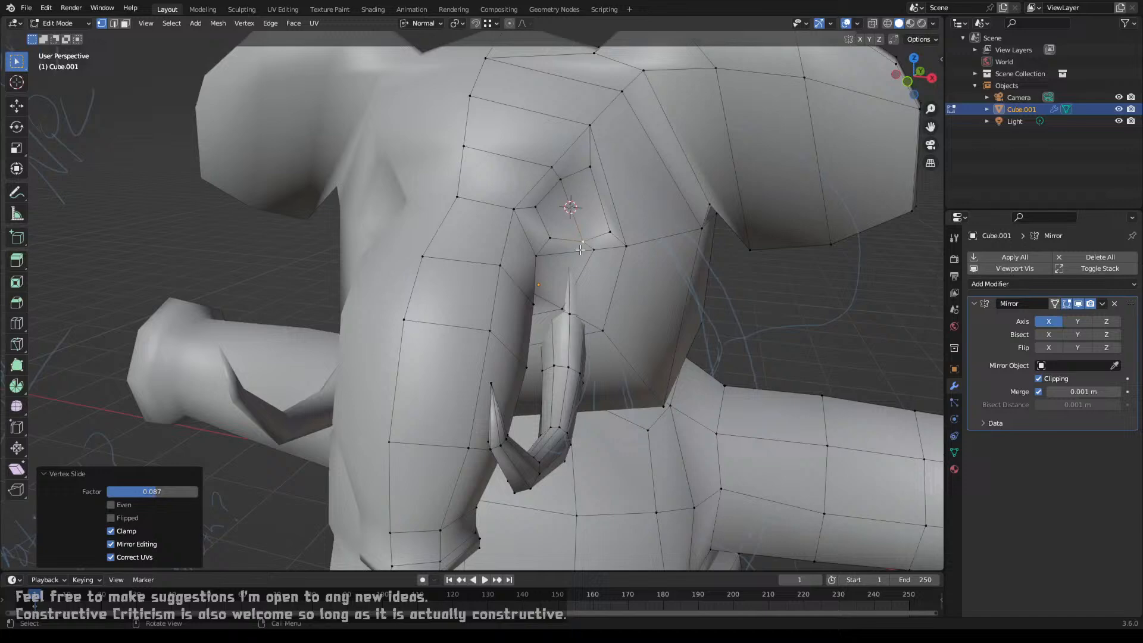
Step: Move the eye rim's upper outer vertex forward along global Y by about 0.081 m and another 0.095 m
{"action": "left_click", "coordinate": [560, 179]}
{"action": "middle_click_drag", "start_coordinate": [555, 171], "coordinate": [463, 231]}
{"action": "key", "text": "g"}
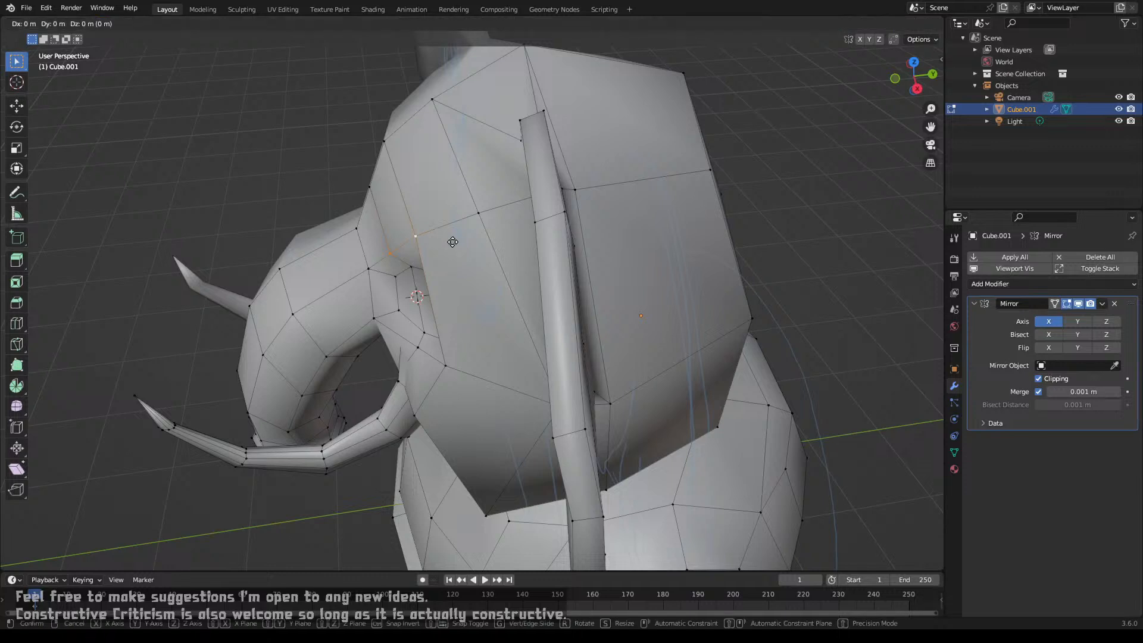
{"action": "key", "text": "y"}
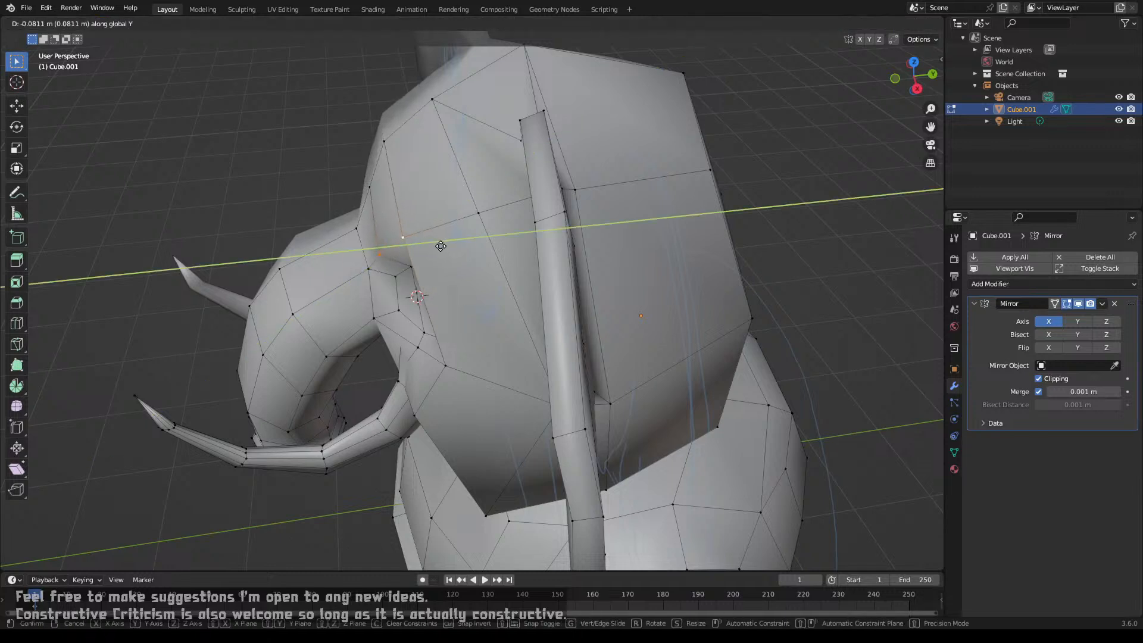
{"action": "left_click", "coordinate": [441, 246]}
{"action": "key", "text": "g"}
{"action": "key", "text": "y"}
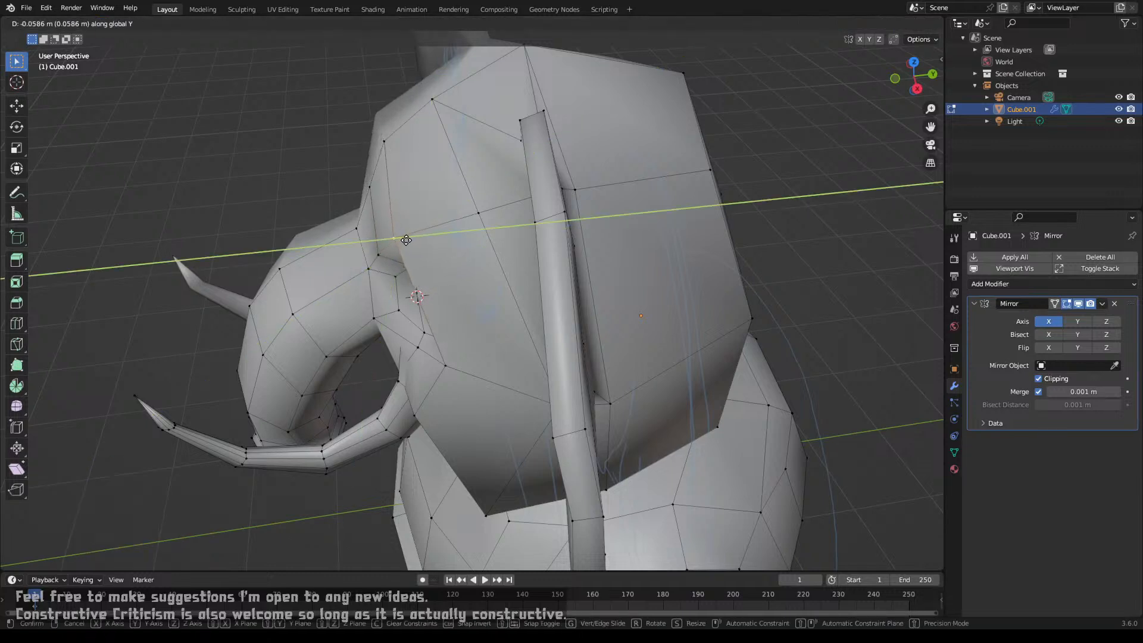
{"action": "left_click", "coordinate": [400, 244]}
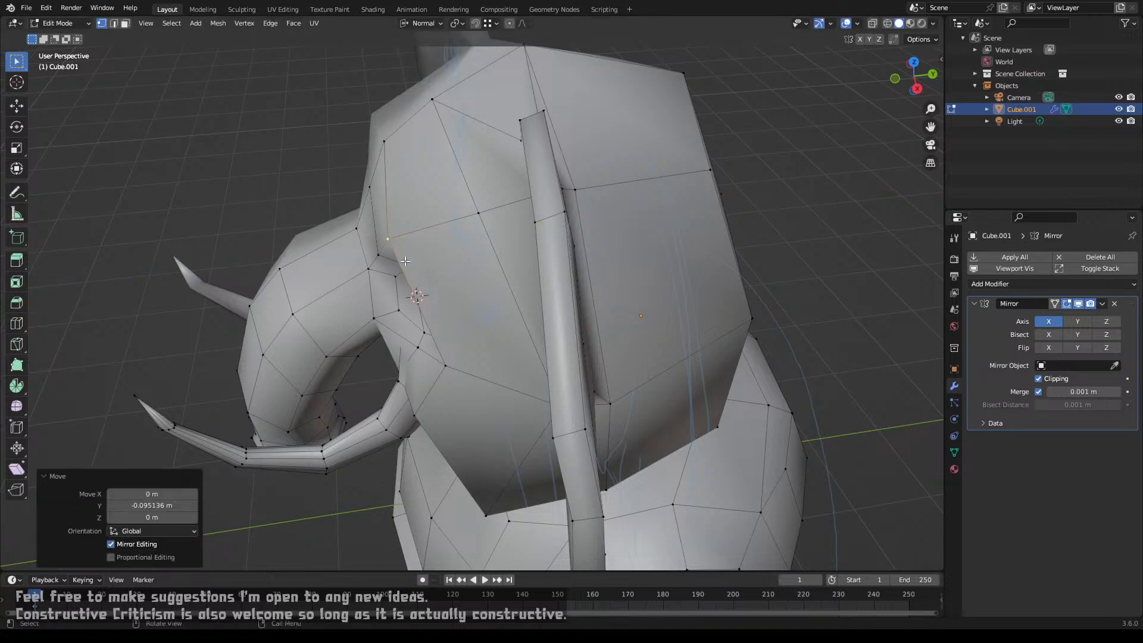
Step: Move the eye rim's upper outer vertex about 0.182 m outward along global X
{"action": "middle_click_drag", "start_coordinate": [401, 244], "coordinate": [519, 273]}
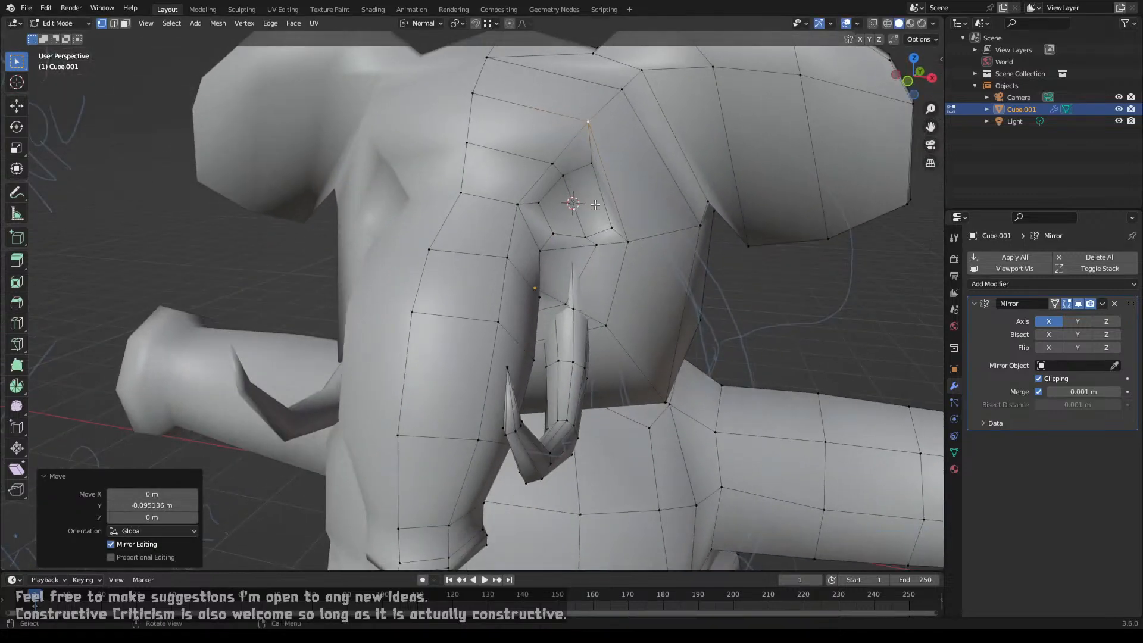
{"action": "key", "text": "g"}
{"action": "key", "text": "x"}
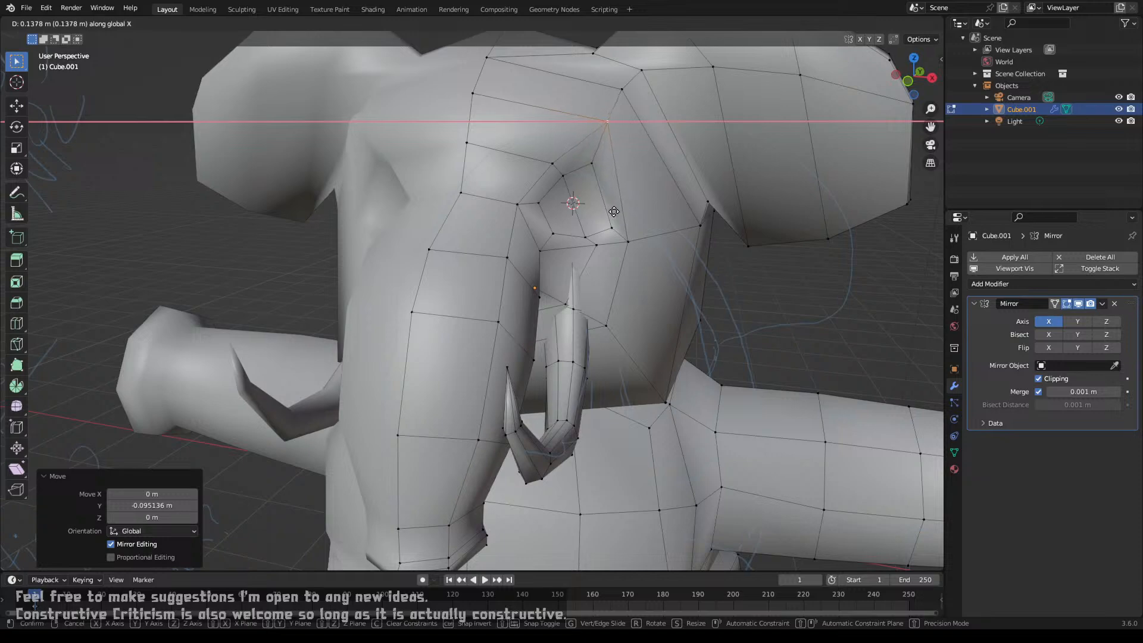
{"action": "left_click", "coordinate": [620, 217]}
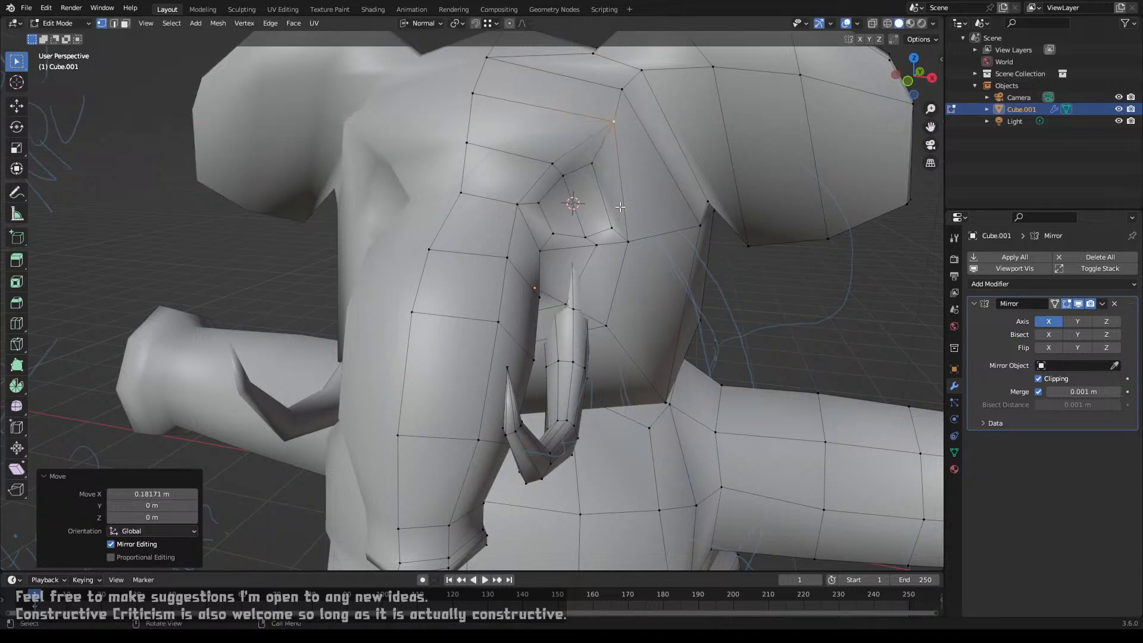
Step: Add a UV sphere at the 3D cursor in the eye socket, with 5 segments and 4 rings
{"action": "middle_click_drag", "start_coordinate": [616, 211], "coordinate": [560, 257]}
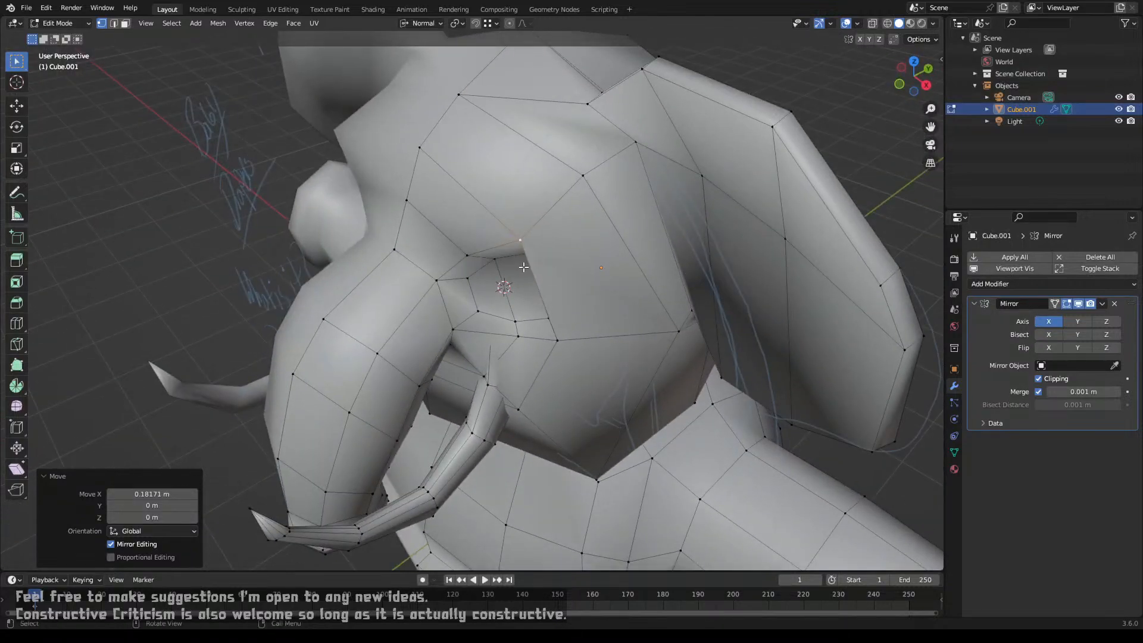
{"action": "key", "text": "shift+a"}
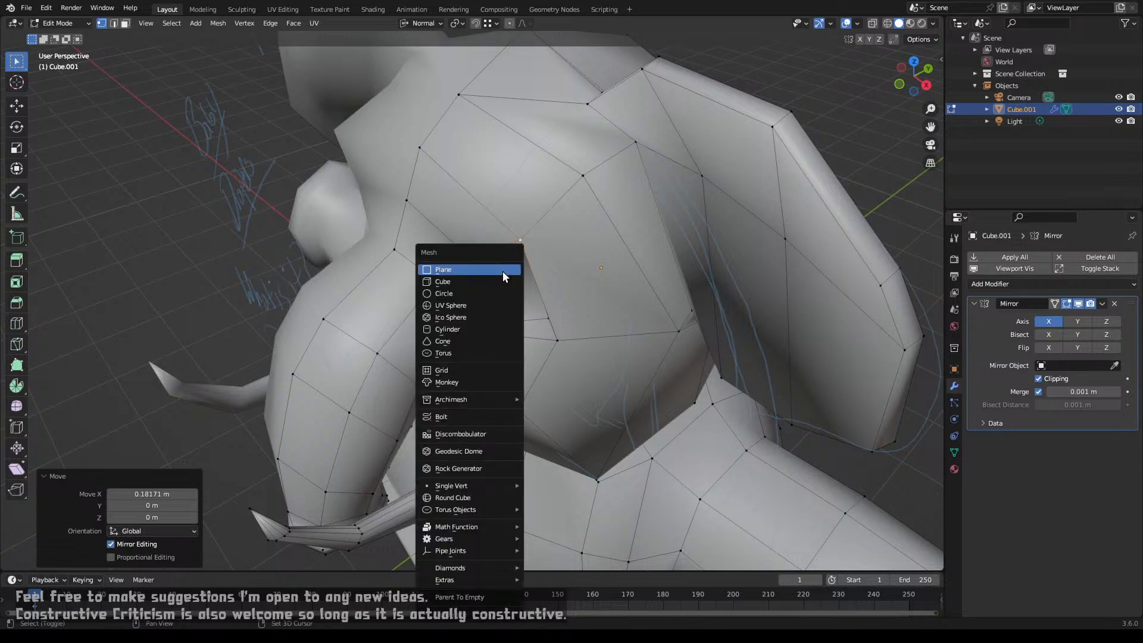
{"action": "left_click", "coordinate": [492, 303]}
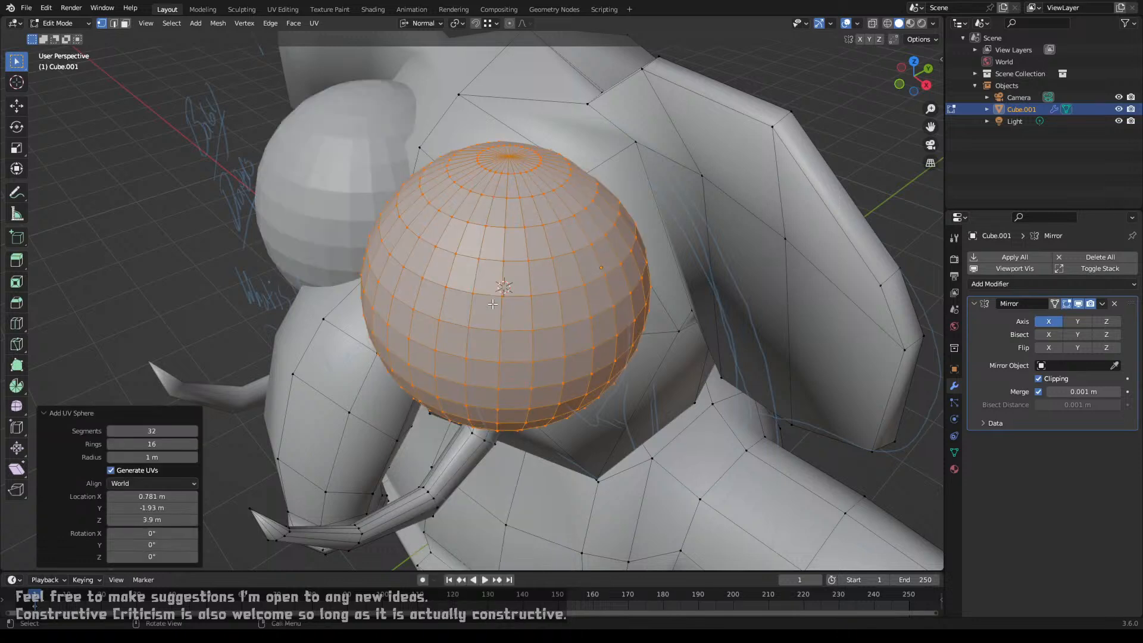
{"action": "left_click_drag", "start_coordinate": [160, 431], "coordinate": [113, 431]}
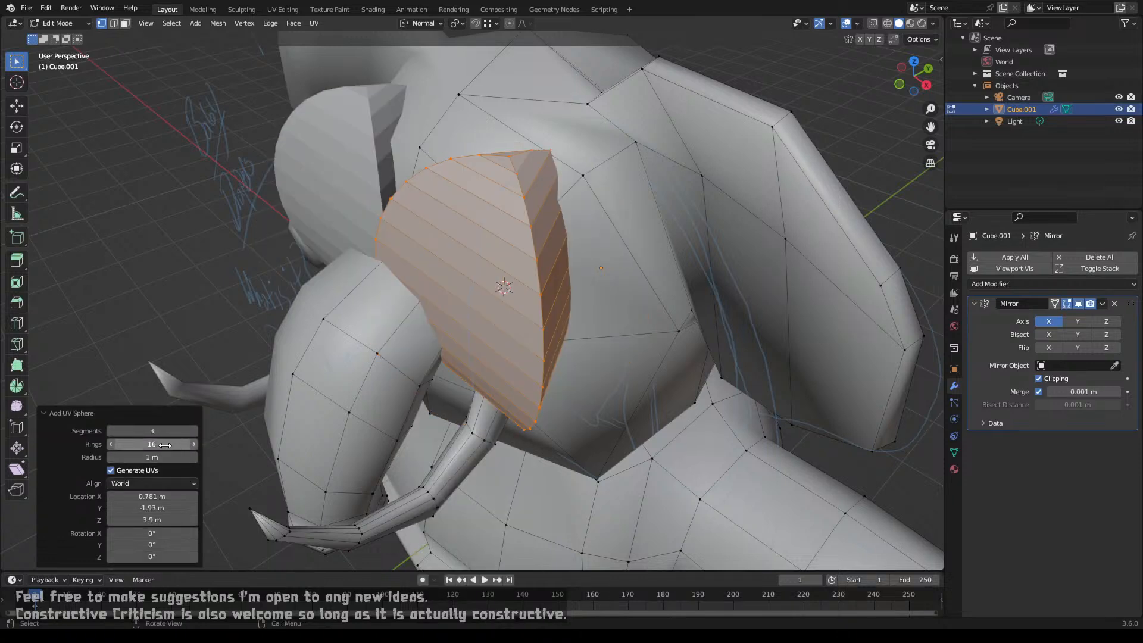
{"action": "left_click_drag", "start_coordinate": [186, 444], "coordinate": [113, 444]}
{"action": "left_click", "coordinate": [196, 431]}
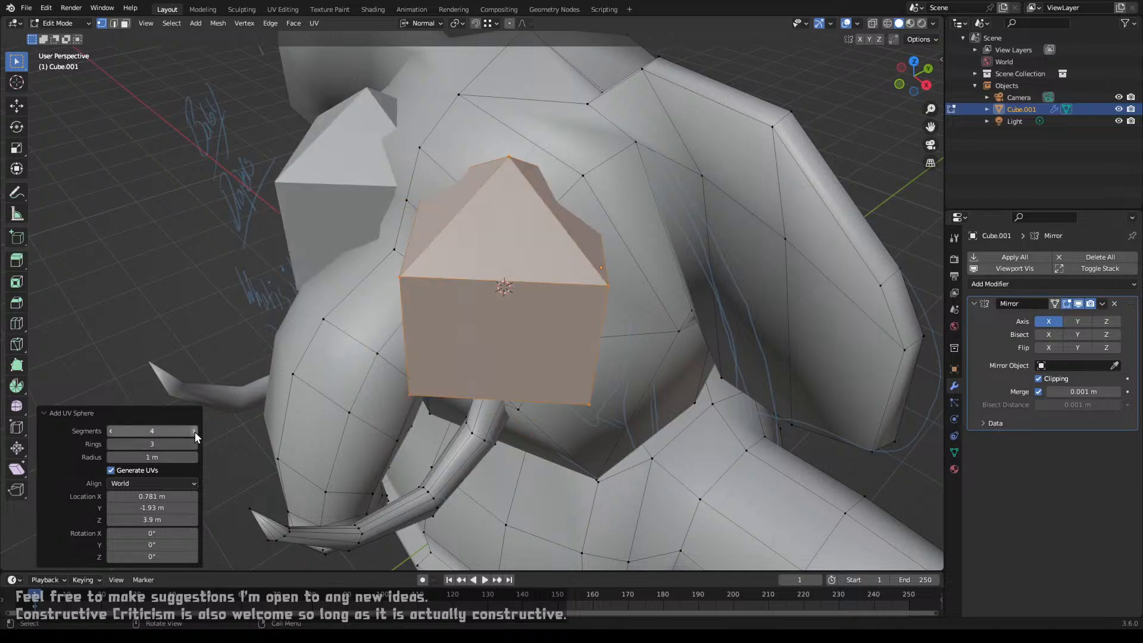
{"action": "left_click", "coordinate": [194, 430]}
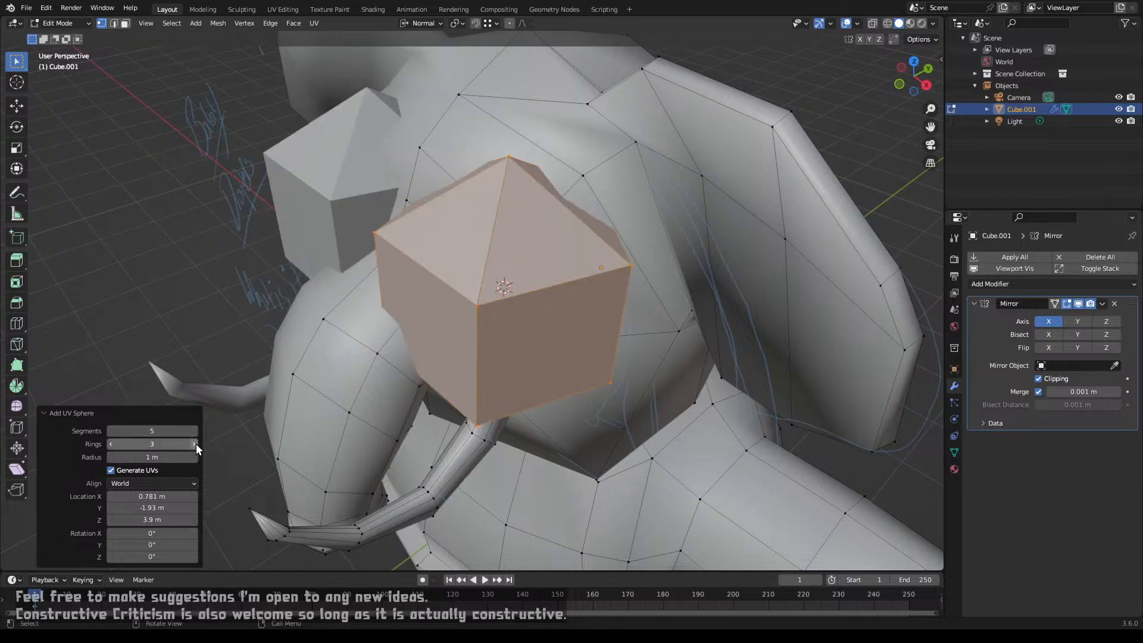
{"action": "left_click", "coordinate": [195, 444]}
{"action": "left_click", "coordinate": [195, 444]}
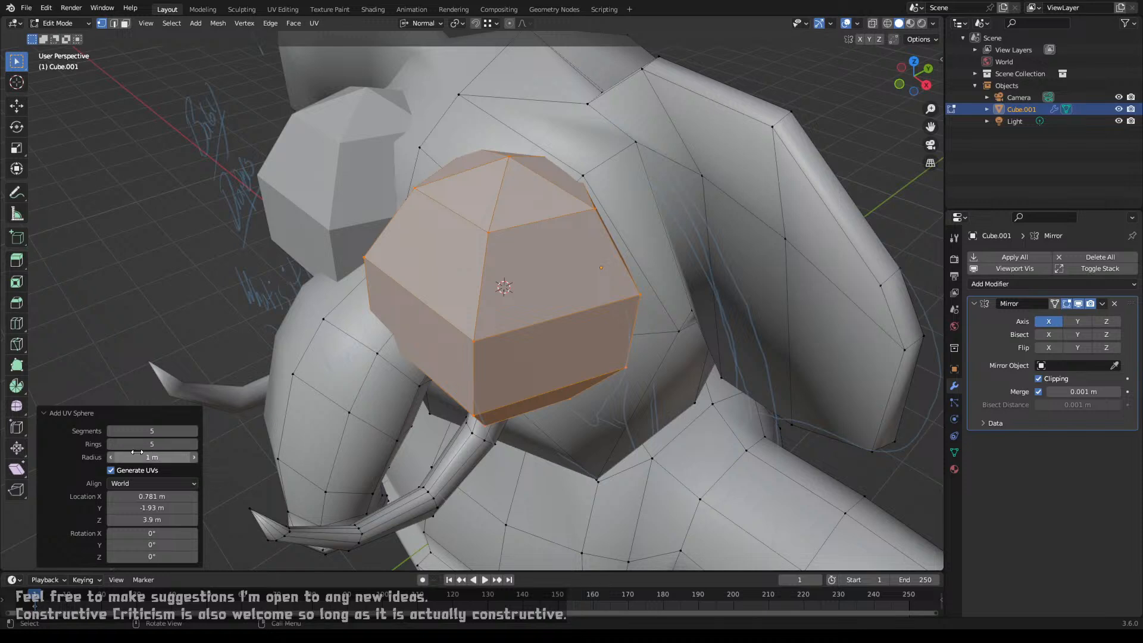
{"action": "left_click", "coordinate": [114, 447]}
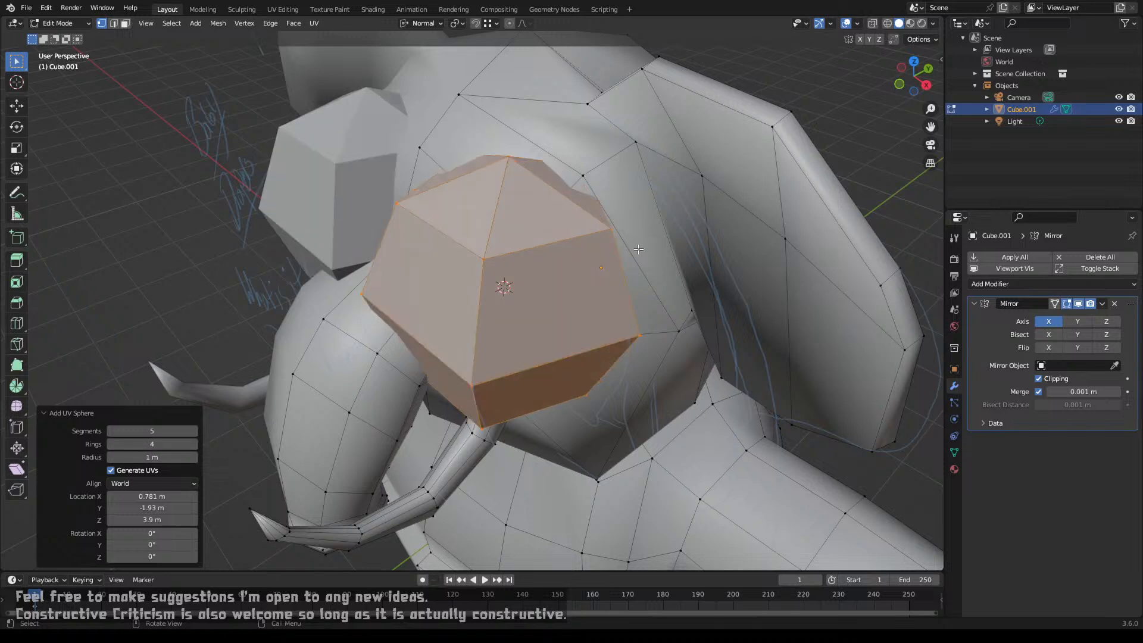
Step: Rotate the new sphere 90° about the global X axis
{"action": "key", "text": "r"}
{"action": "key", "text": "x"}
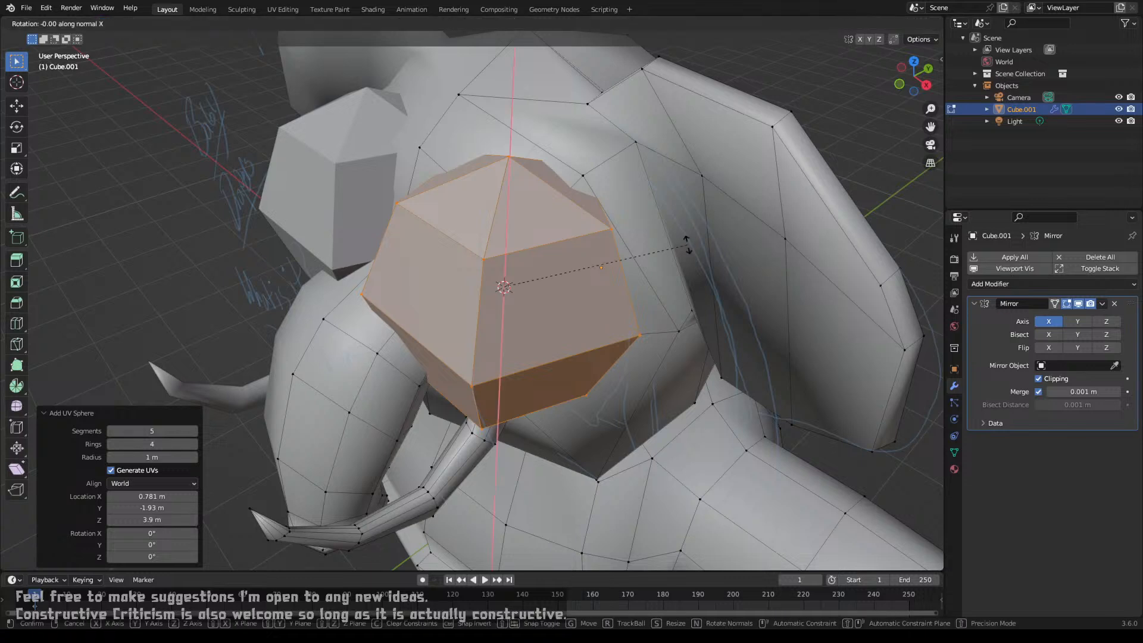
{"action": "type", "text": "90"}
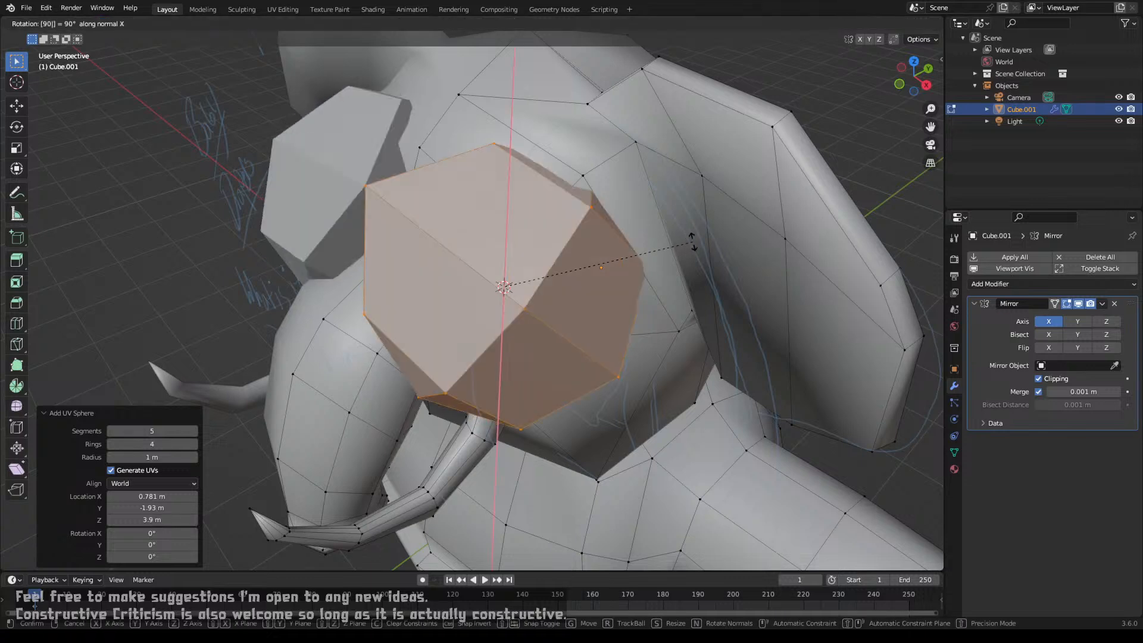
{"action": "type", "text": "x"}
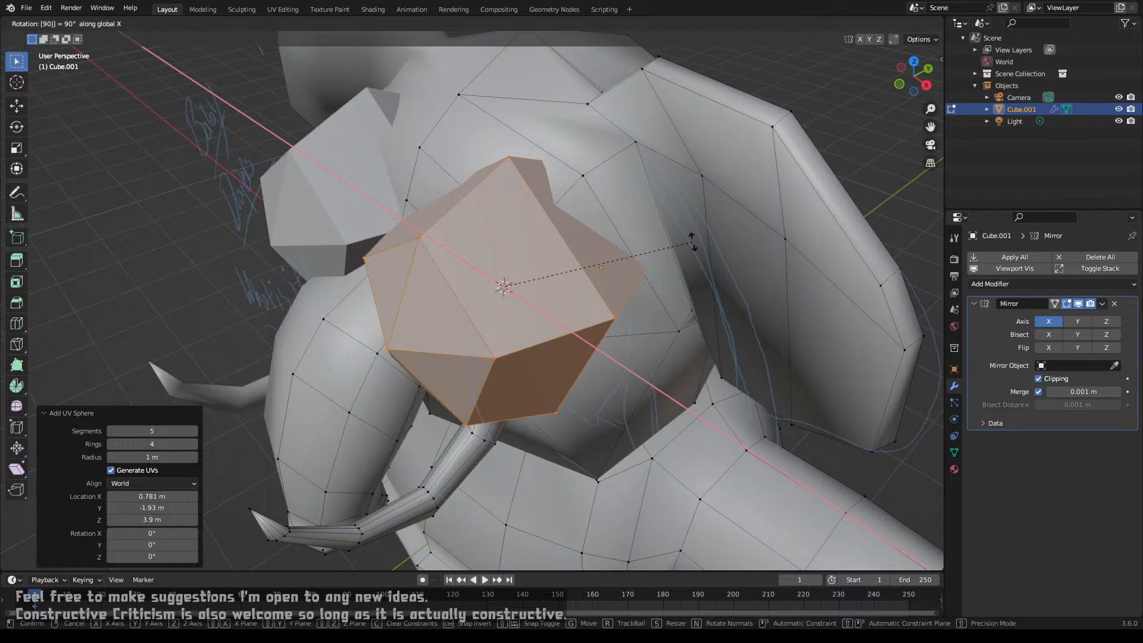
{"action": "key", "text": "Return"}
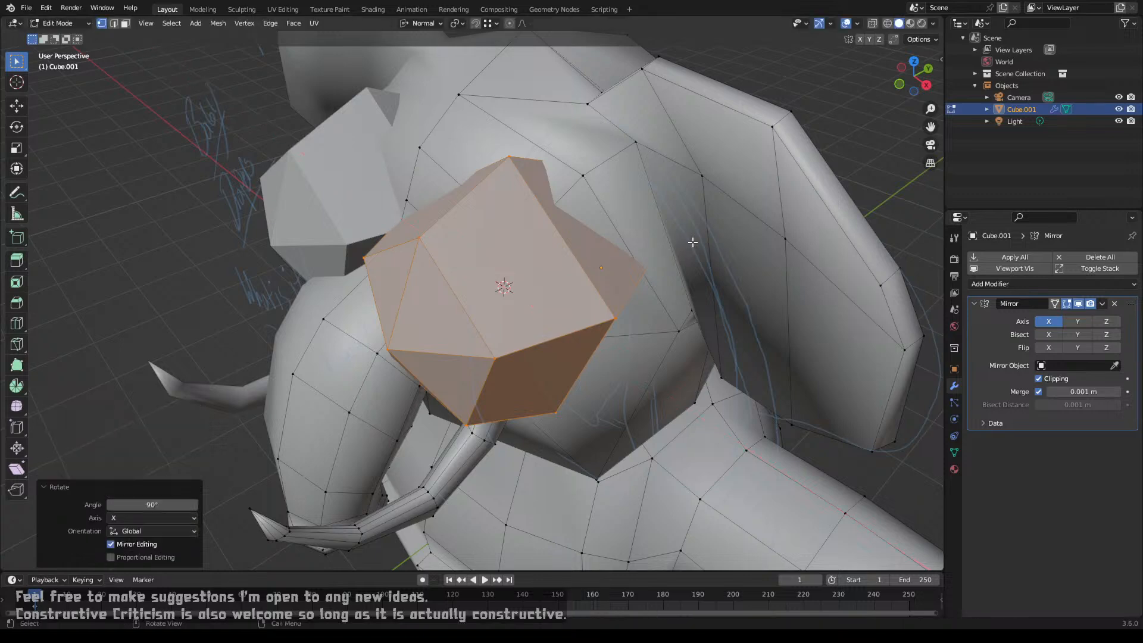
Step: Scale the sphere by 0.384 with mirror clipping switched off, and turn clipping back on
{"action": "middle_click_drag", "start_coordinate": [647, 290], "coordinate": [685, 280]}
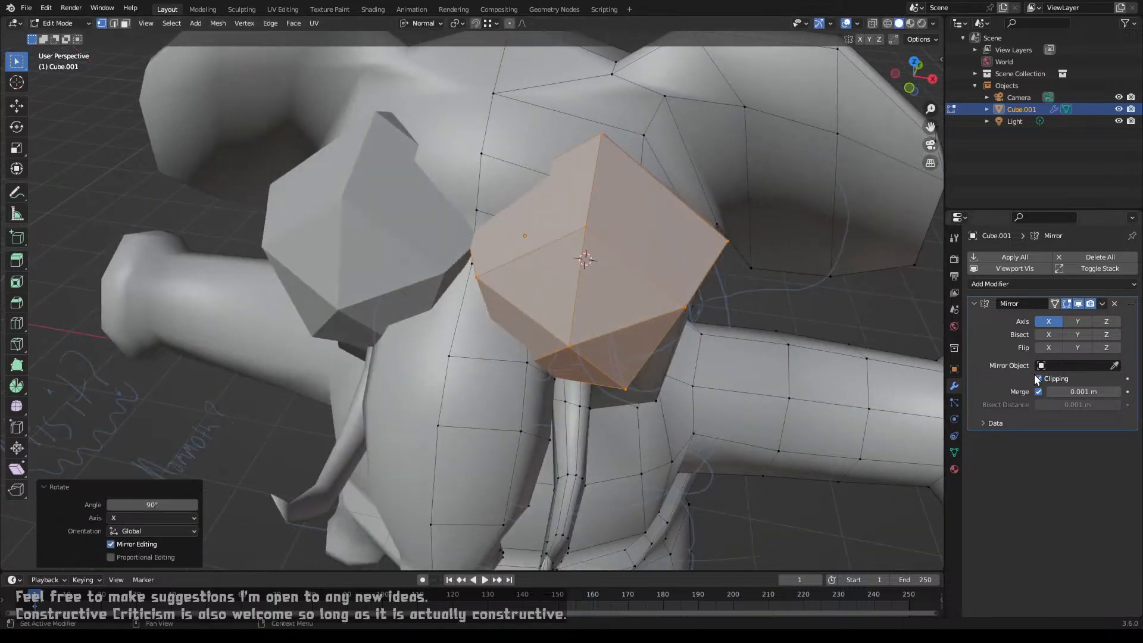
{"action": "key", "text": "s"}
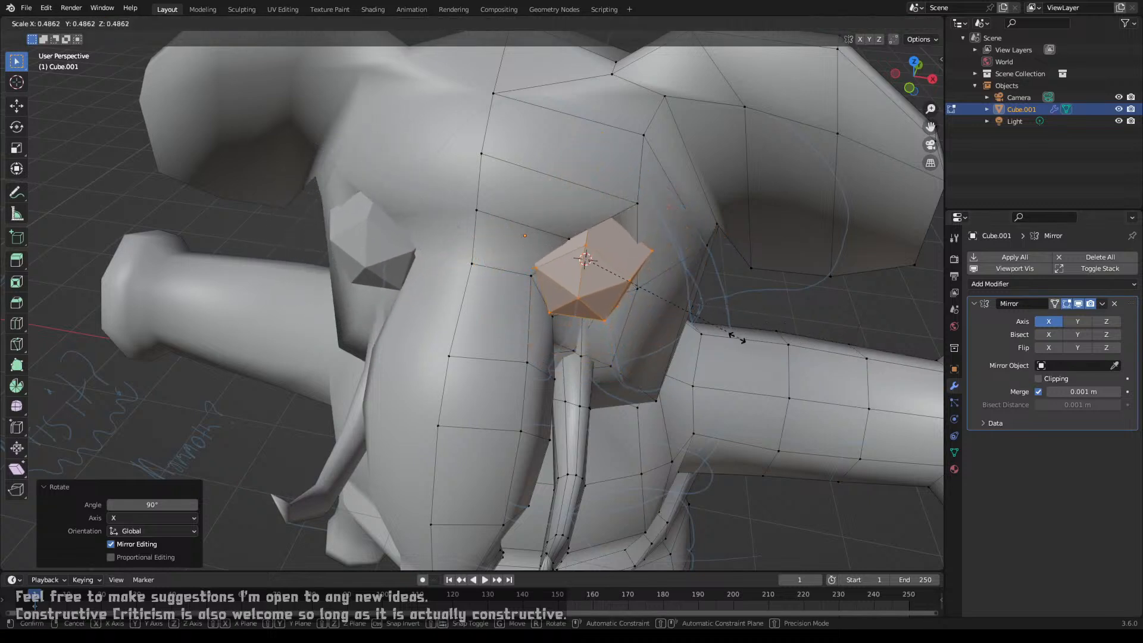
{"action": "left_click", "coordinate": [696, 338]}
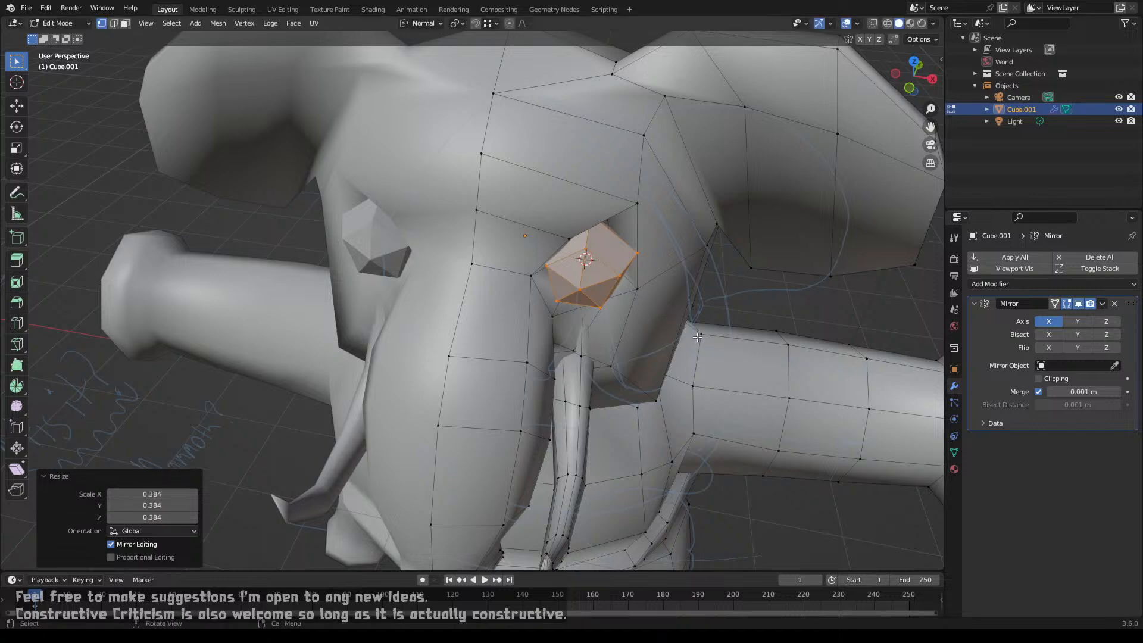
{"action": "left_click", "coordinate": [1039, 379]}
Step: Move the eyeball sphere about 0.175 m back into the socket along global Y
{"action": "middle_click_drag", "start_coordinate": [846, 373], "coordinate": [631, 365]}
{"action": "key", "text": "g"}
{"action": "key", "text": "y"}
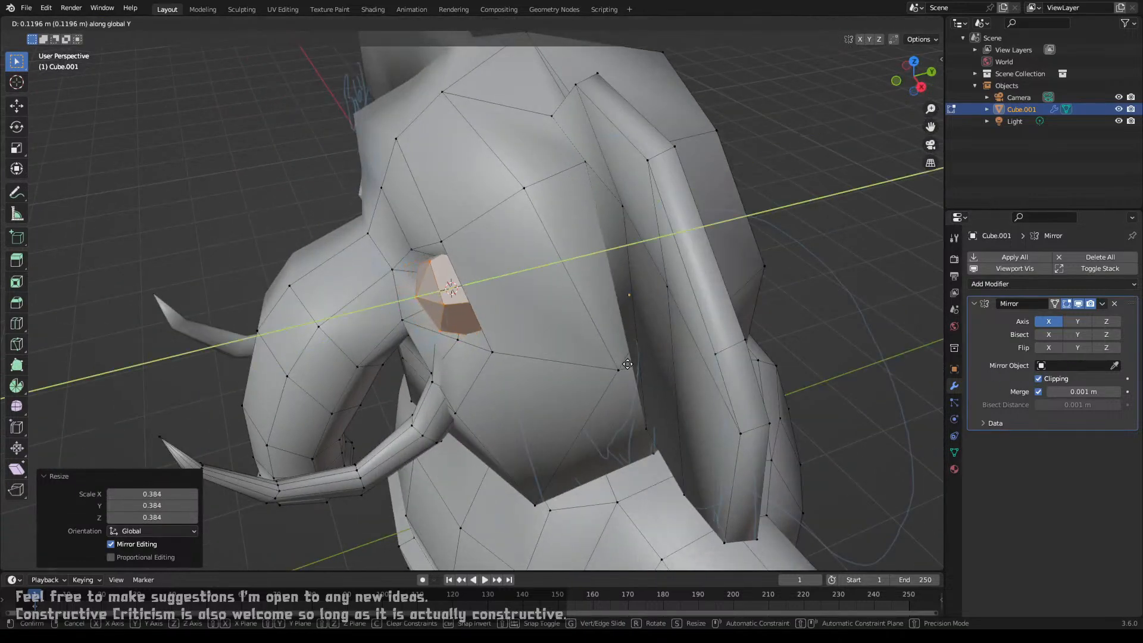
{"action": "left_click", "coordinate": [636, 367]}
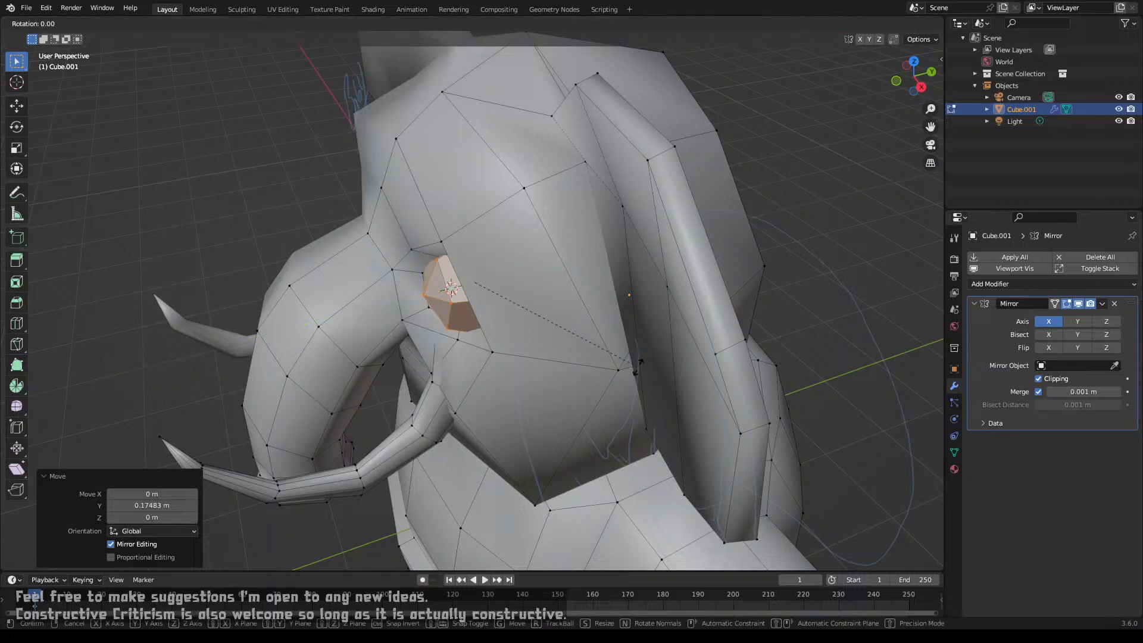
Step: Scale the eyeball by about 1.222 and rotate it about 20° around global Z
{"action": "middle_click_drag", "start_coordinate": [614, 370], "coordinate": [642, 322]}
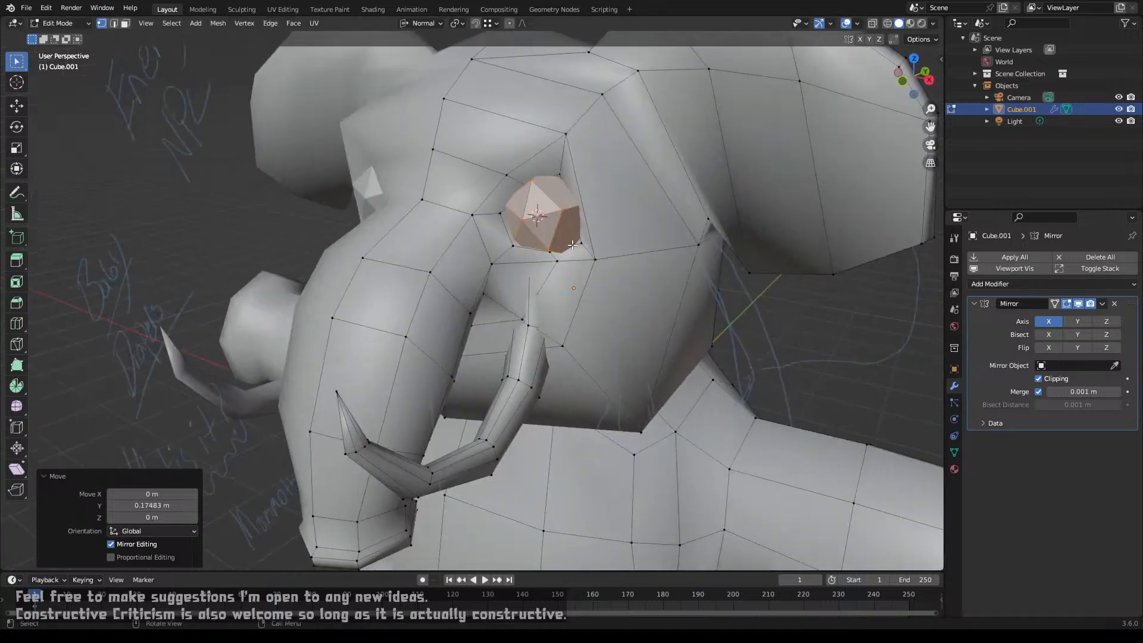
{"action": "key", "text": "s"}
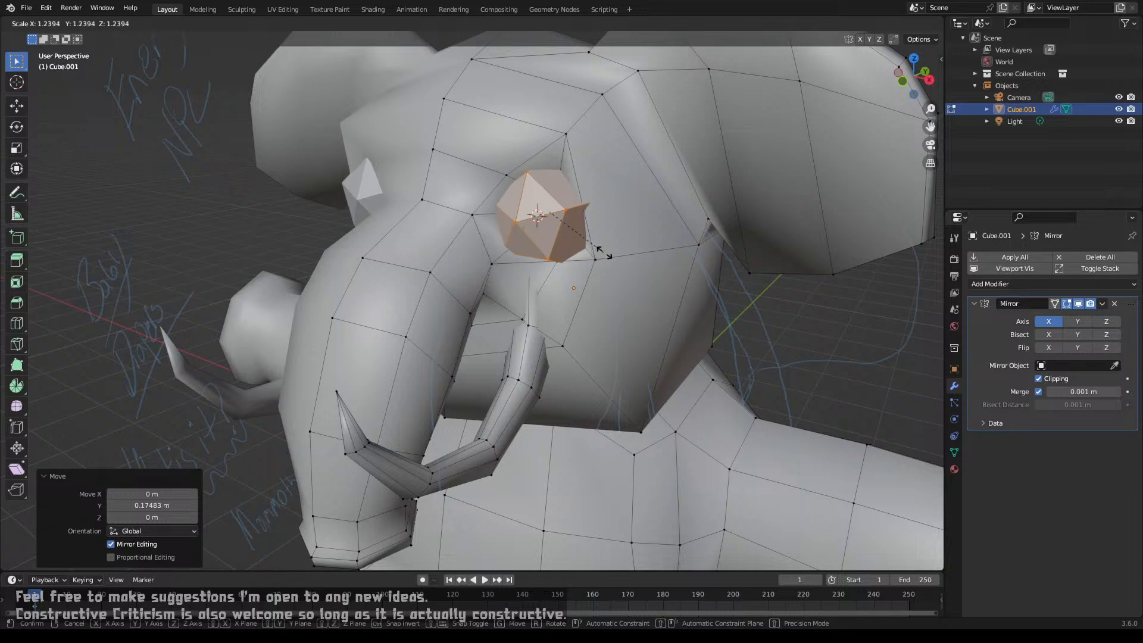
{"action": "left_click", "coordinate": [603, 252]}
{"action": "key", "text": "r"}
{"action": "key", "text": "z"}
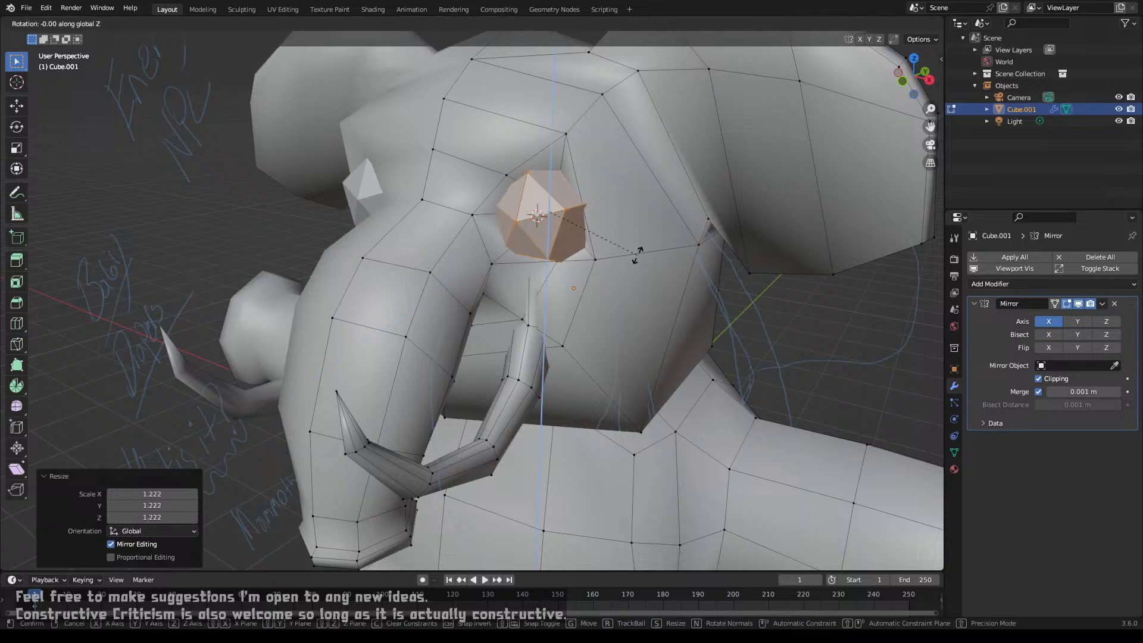
{"action": "left_click", "coordinate": [637, 222]}
Step: Push the eyeball about 0.111 m deeper into the socket along global Y
{"action": "middle_click_drag", "start_coordinate": [637, 222], "coordinate": [664, 261]}
{"action": "key", "text": "g"}
{"action": "key", "text": "y"}
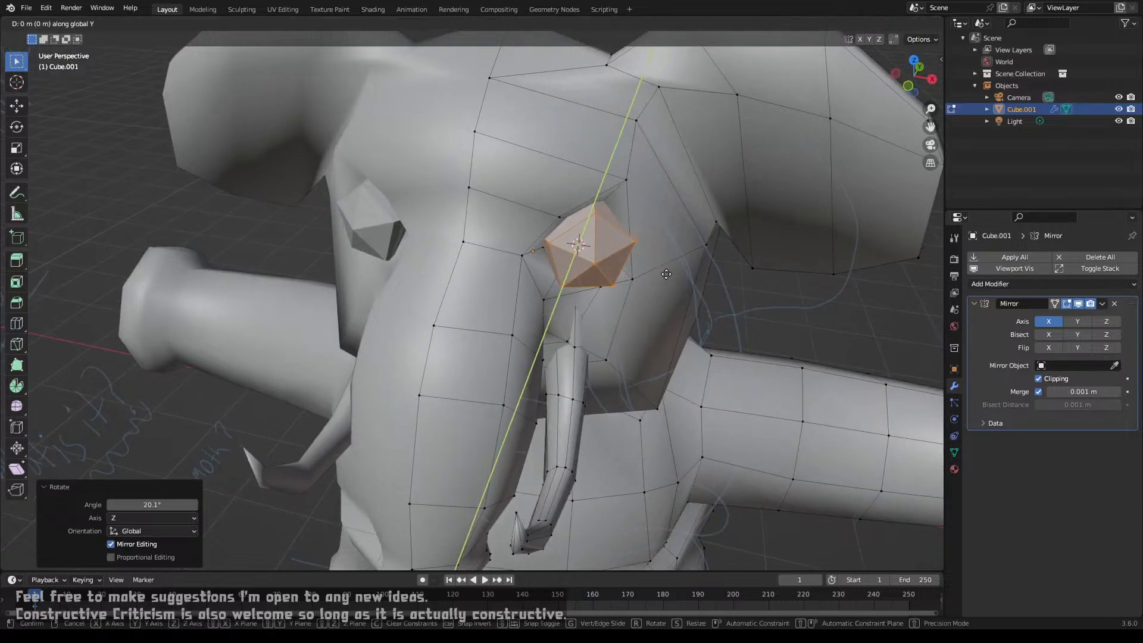
{"action": "left_click", "coordinate": [665, 269]}
Step: Move the eyeball about 0.079 m inward along global X and scale it up slightly
{"action": "key", "text": "g"}
{"action": "key", "text": "x"}
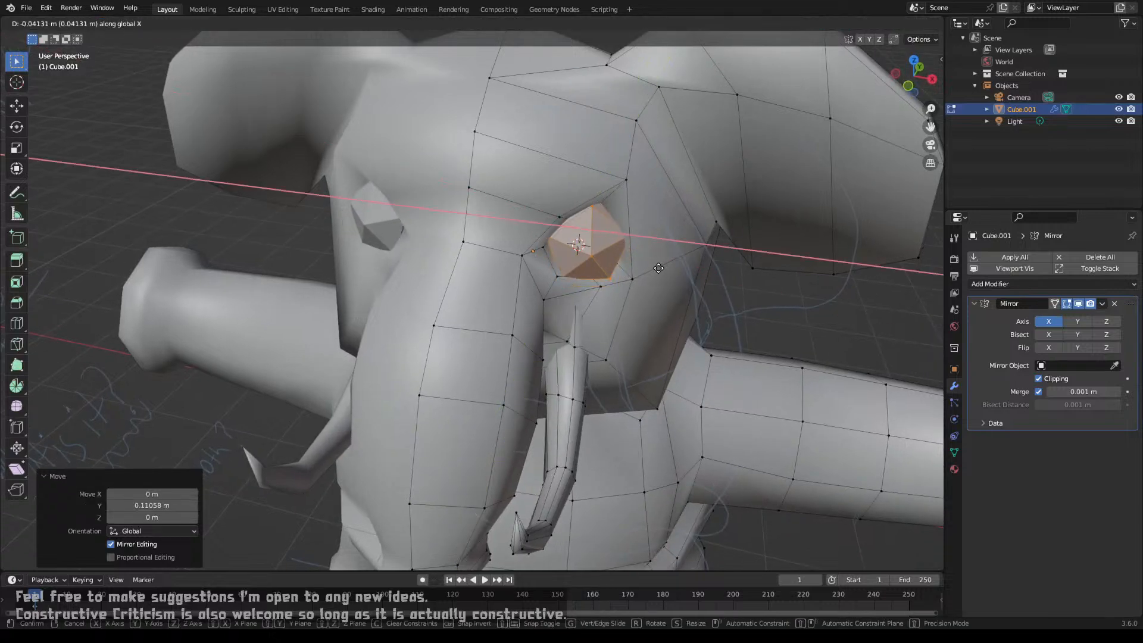
{"action": "left_click", "coordinate": [656, 268]}
{"action": "key", "text": "s"}
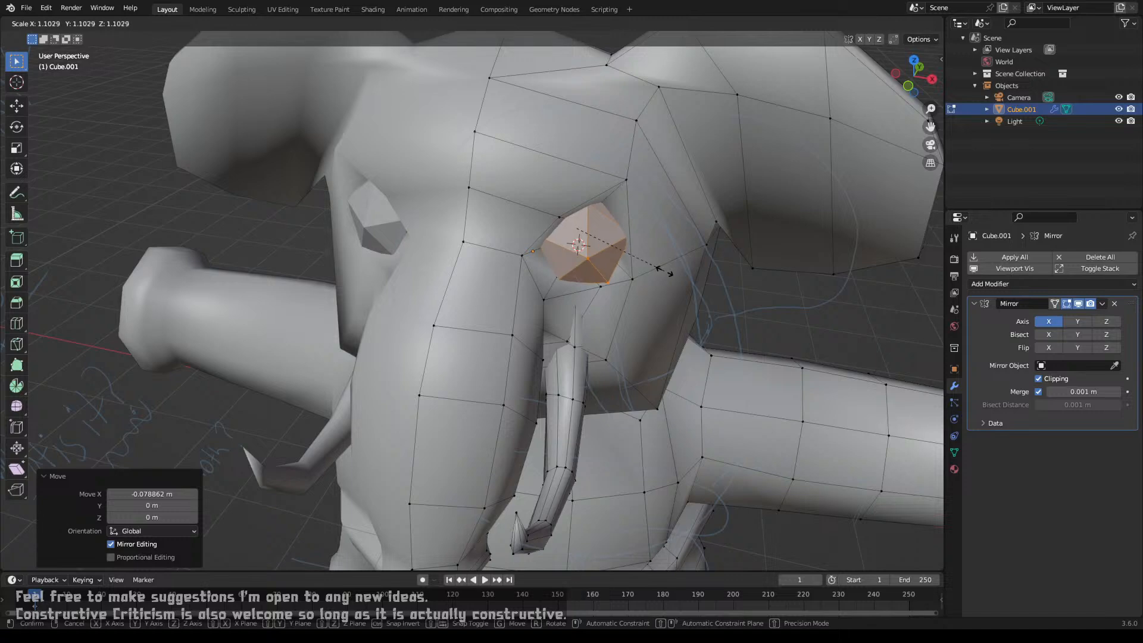
{"action": "left_click", "coordinate": [670, 271]}
Step: Move the eye rim's lower middle vertex slightly downward along global Z
{"action": "middle_click_drag", "start_coordinate": [670, 270], "coordinate": [568, 277]}
{"action": "key", "text": "g"}
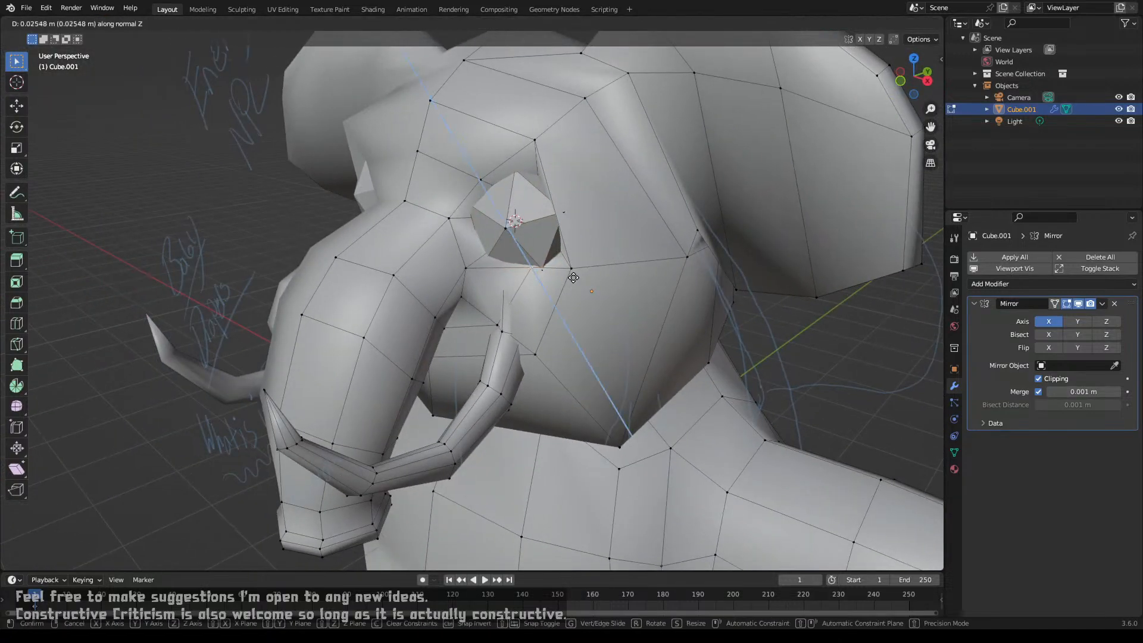
{"action": "key", "text": "z"}
{"action": "key", "text": "z"}
{"action": "key", "text": "z"}
{"action": "key", "text": "z"}
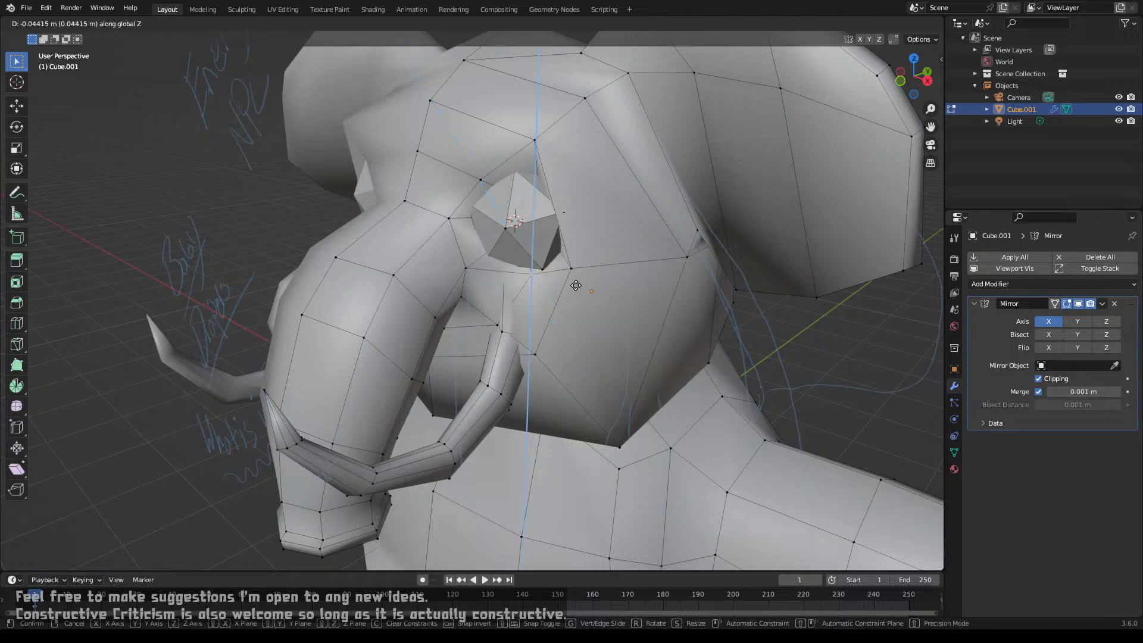
{"action": "left_click", "coordinate": [579, 287]}
Step: Move the eye rim's lower middle vertex about 0.116 m and its lower outer vertex about 0.039 m along their normals
{"action": "middle_click_drag", "start_coordinate": [585, 290], "coordinate": [541, 289]}
{"action": "key", "text": "g"}
{"action": "key", "text": "z"}
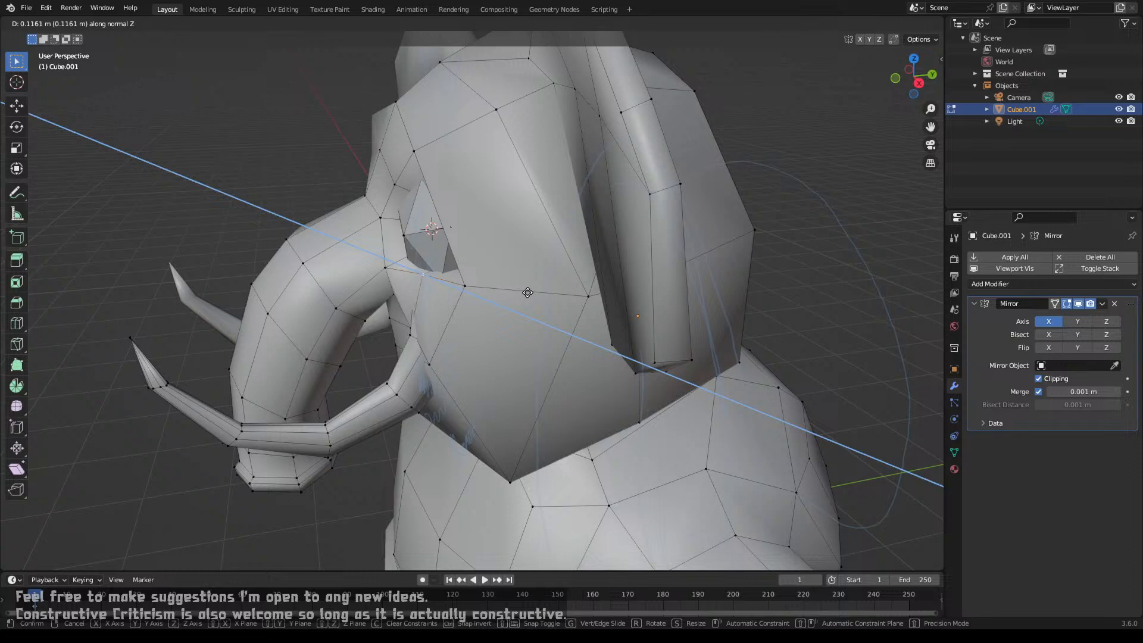
{"action": "left_click", "coordinate": [527, 293]}
{"action": "key", "text": "g"}
{"action": "key", "text": "z"}
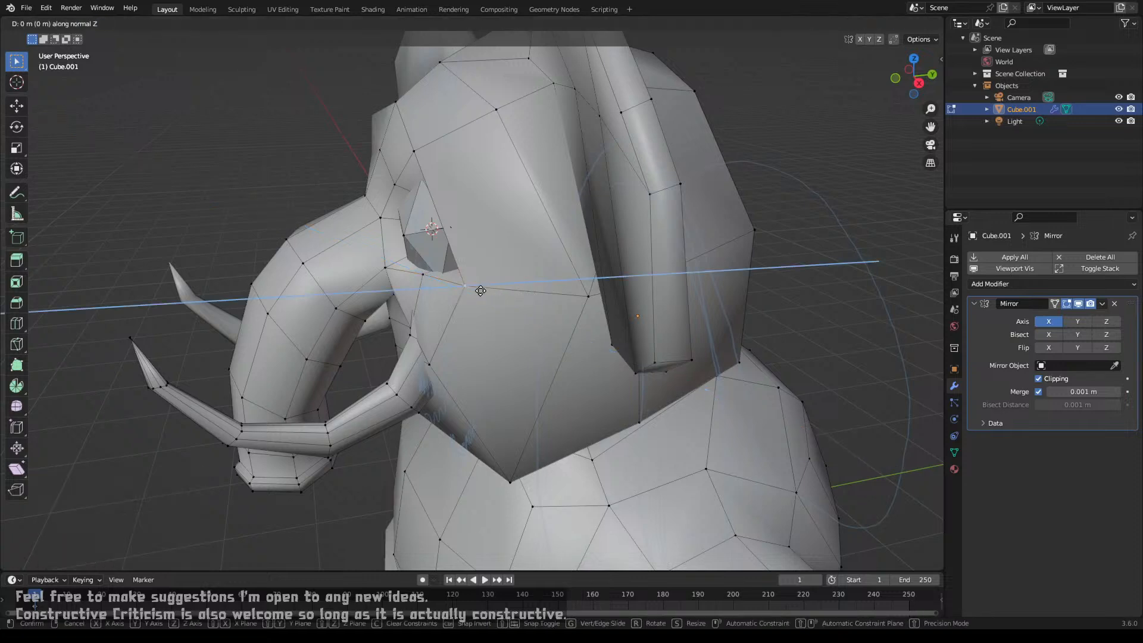
{"action": "left_click", "coordinate": [477, 291]}
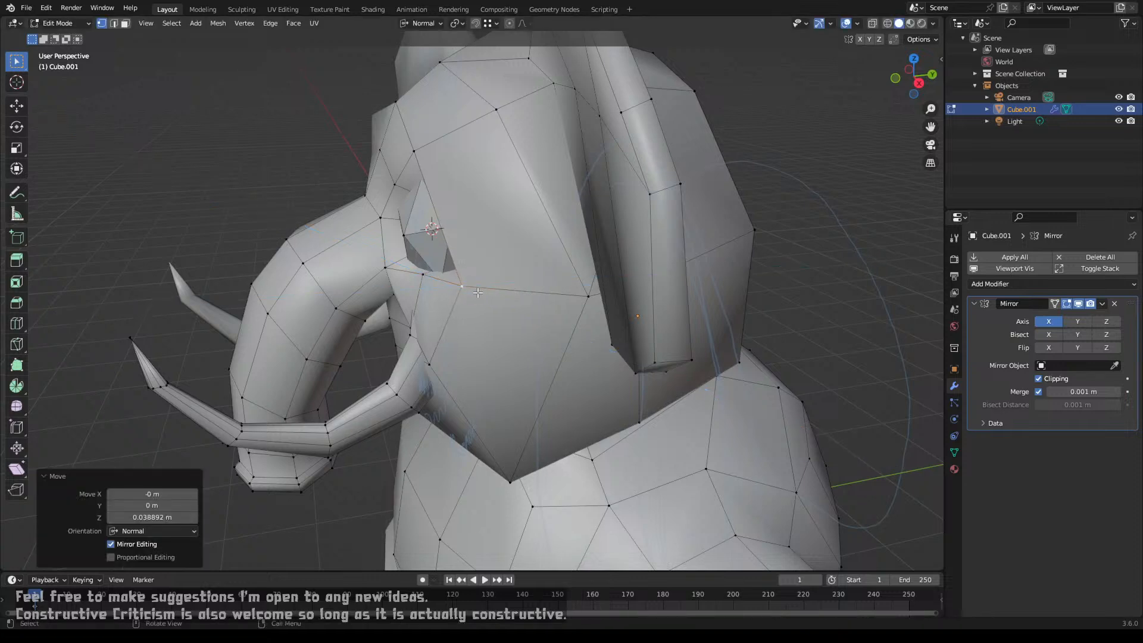
Step: Apply smooth shading to the whole elephant in Object Mode
{"action": "middle_click_drag", "start_coordinate": [477, 292], "coordinate": [544, 299]}
{"action": "key", "text": "Tab"}
{"action": "right_click", "coordinate": [533, 256]}
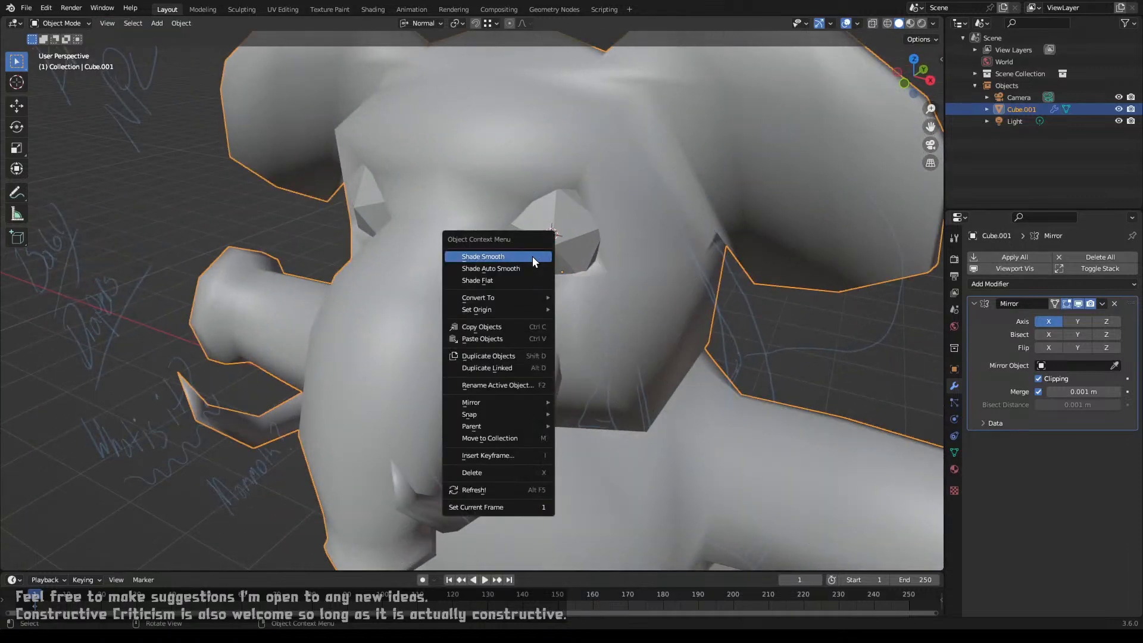
{"action": "left_click", "coordinate": [533, 256]}
{"action": "scroll", "coordinate": [541, 279], "scroll_direction": "down", "scroll_amount": 5}
{"action": "middle_click_drag", "start_coordinate": [542, 290], "coordinate": [577, 271]}
Step: Add one centred loop cut in Edit Mode running along the trunk, past the eye's outer side and across the ear
{"action": "key", "text": "Tab"}
{"action": "scroll", "coordinate": [566, 265], "scroll_direction": "up", "scroll_amount": 5}
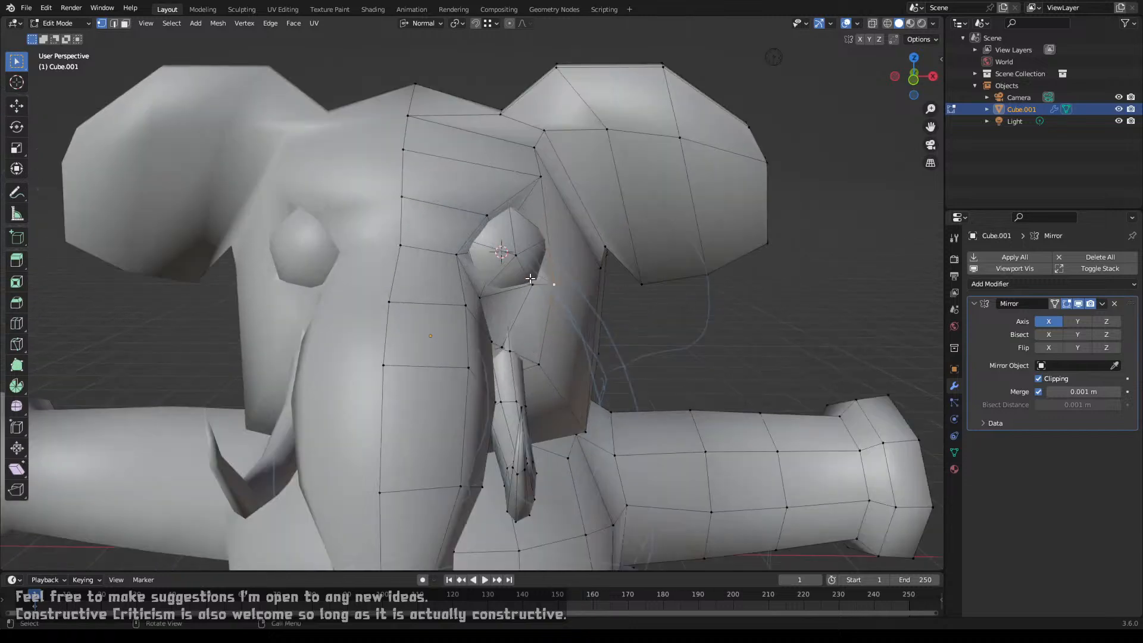
{"action": "key", "text": "ctrl+r"}
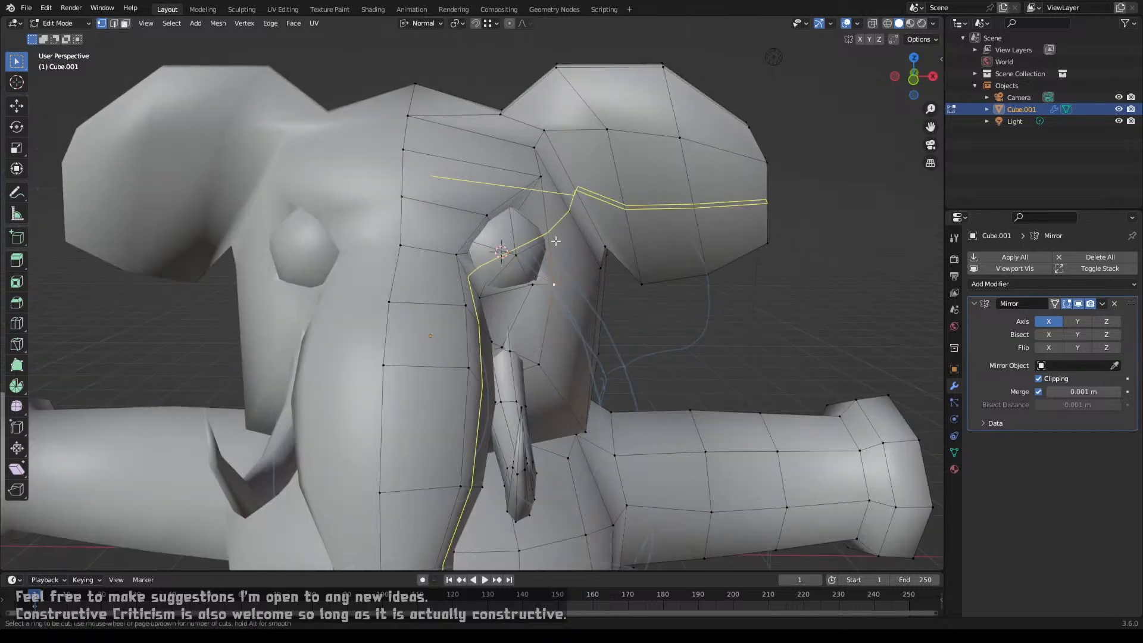
{"action": "left_click", "coordinate": [555, 240]}
{"action": "right_click", "coordinate": [555, 240]}
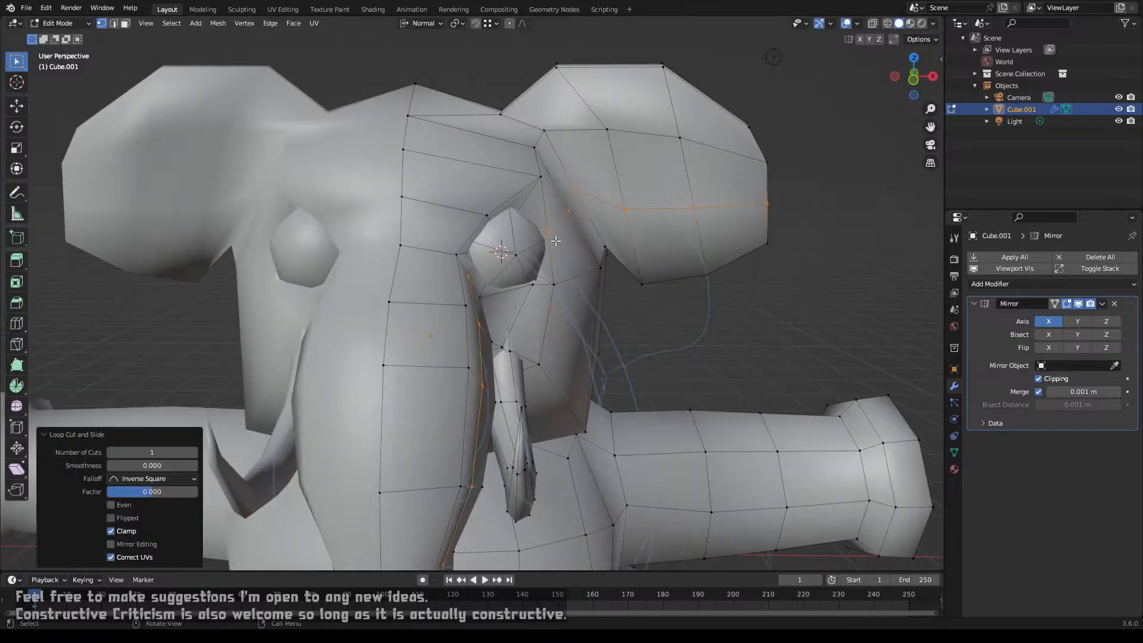
Step: Slide the eye rim's new outer vertex slightly along its edge toward the ear
{"action": "scroll", "coordinate": [597, 266], "scroll_direction": "down", "scroll_amount": 5}
{"action": "middle_click_drag", "start_coordinate": [566, 288], "coordinate": [497, 238]}
{"action": "scroll", "coordinate": [497, 238], "scroll_direction": "up", "scroll_amount": 5}
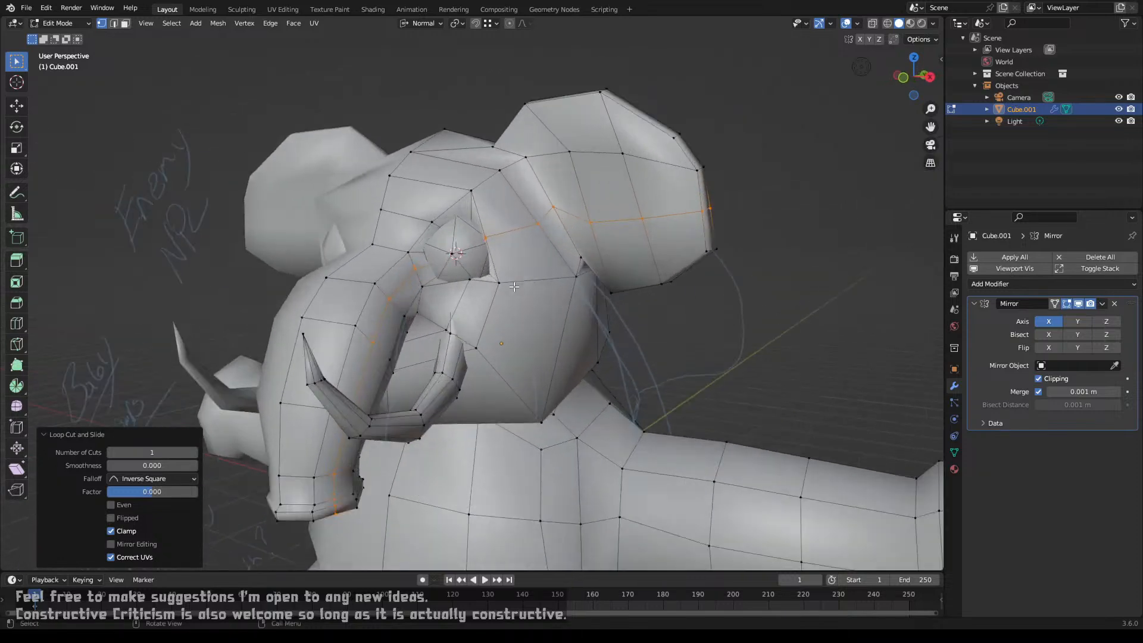
{"action": "left_click", "coordinate": [496, 232]}
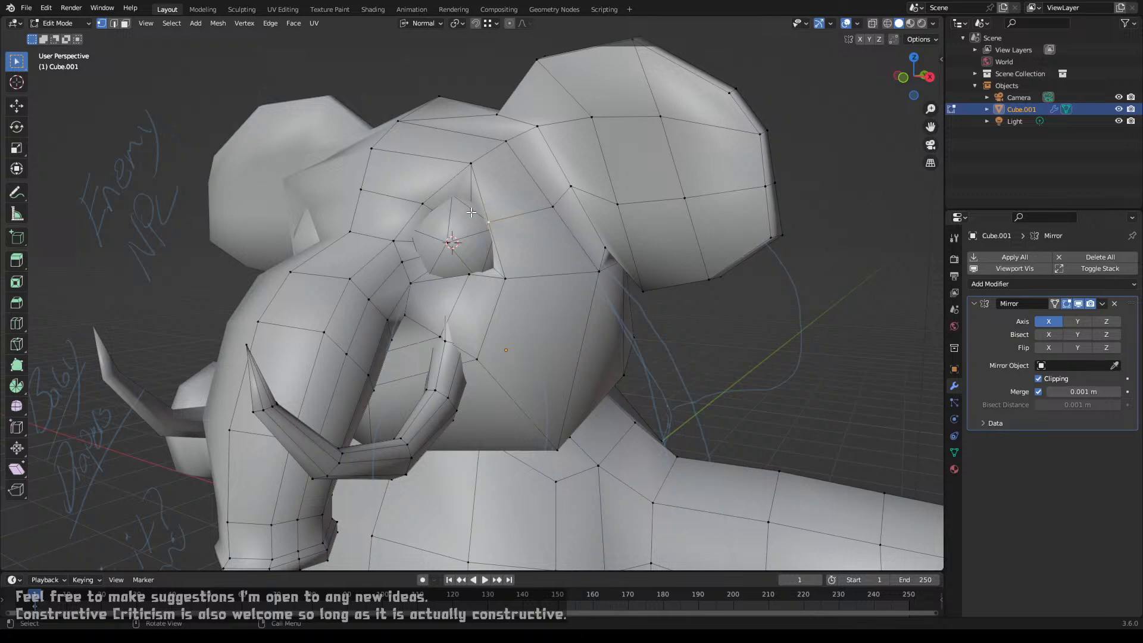
{"action": "middle_click_drag", "start_coordinate": [471, 213], "coordinate": [485, 250]}
{"action": "key", "text": "shift+v"}
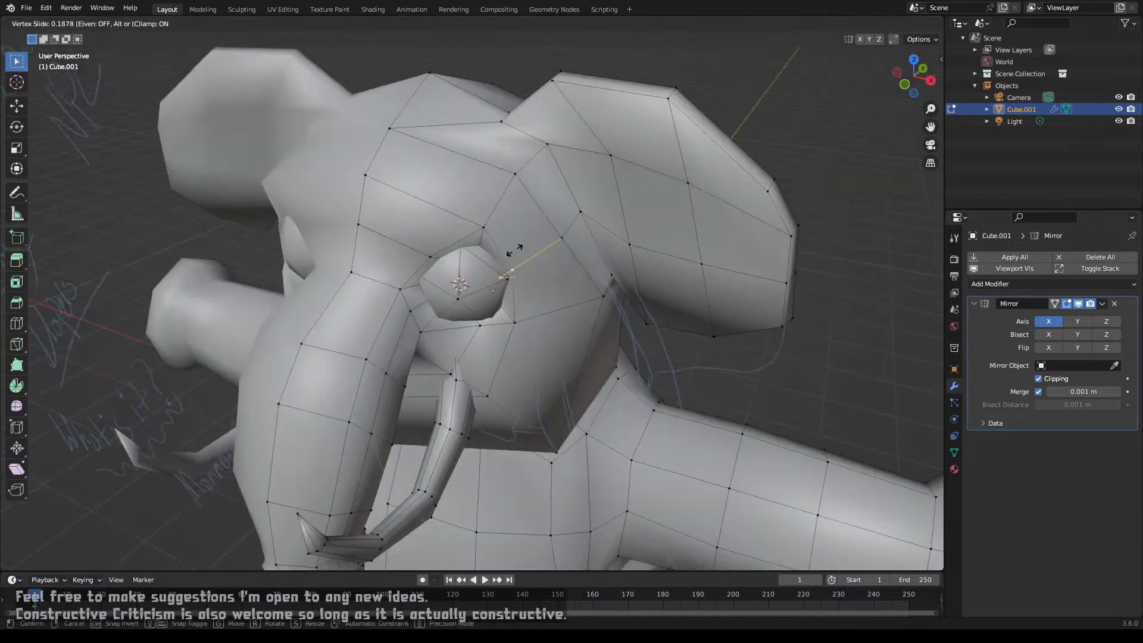
{"action": "left_click", "coordinate": [511, 251]}
Step: Move the eye rim's upper outer vertex down about 0.226 m along global Z
{"action": "left_click", "coordinate": [483, 220]}
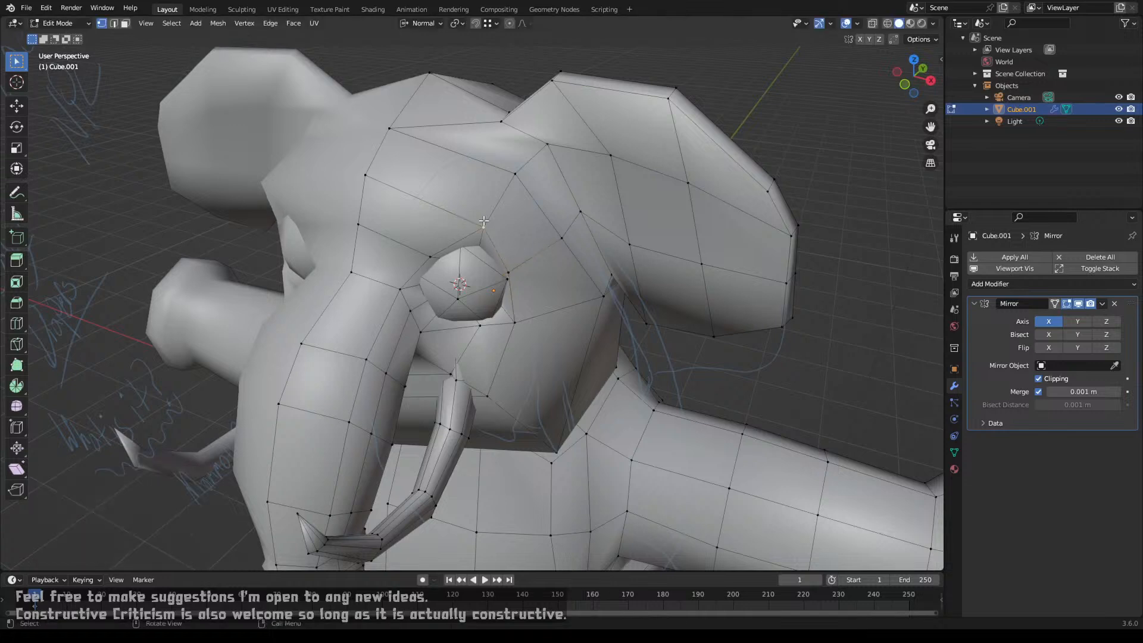
{"action": "key", "text": "g"}
{"action": "key", "text": "z"}
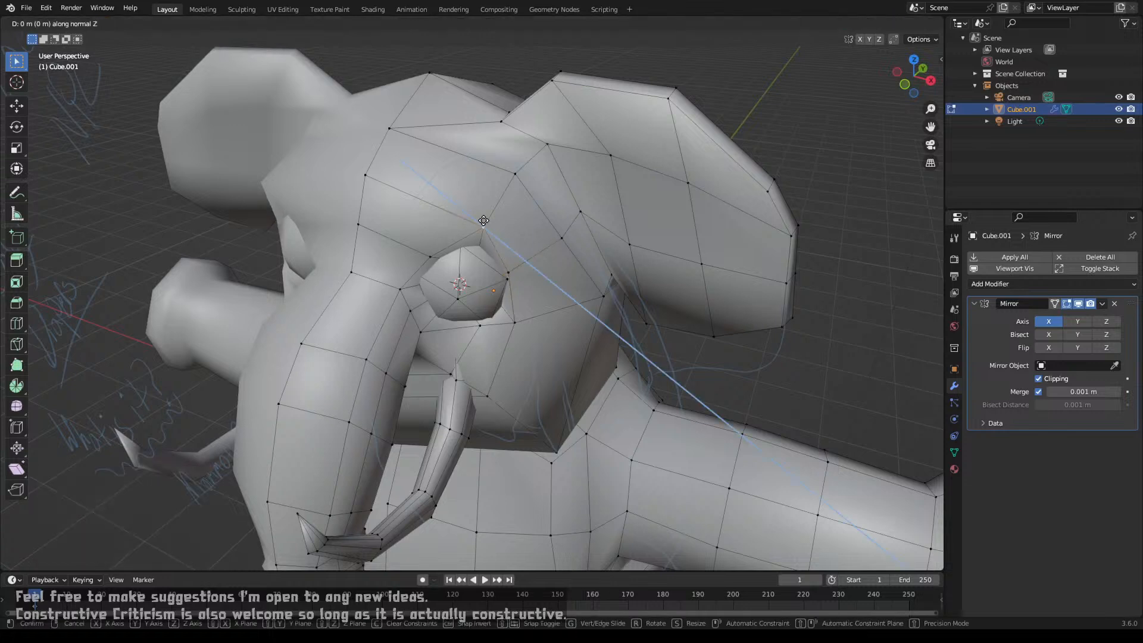
{"action": "key", "text": "z"}
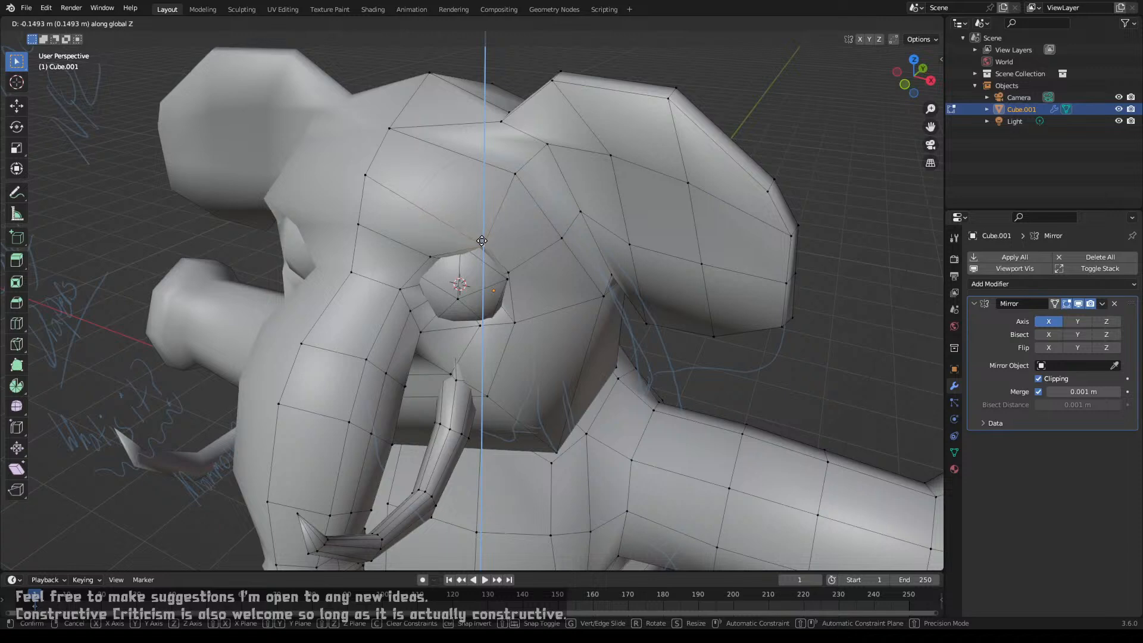
{"action": "left_click", "coordinate": [482, 250]}
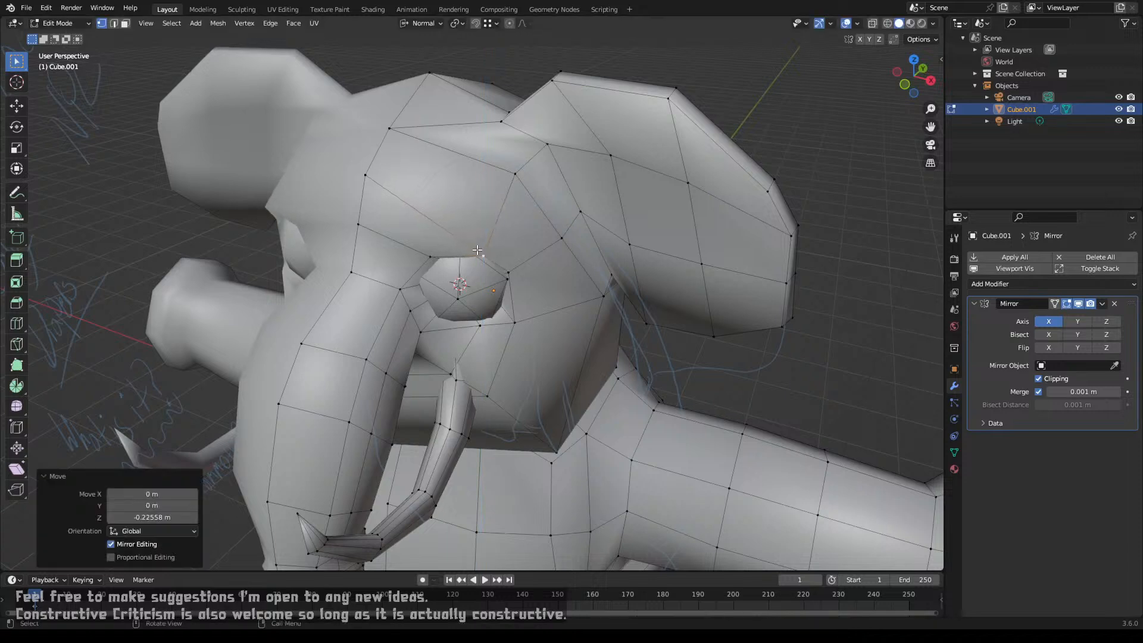
Step: Lower the eye rim's upper inner vertex slightly along global Z and view the smoothed elephant in Object Mode
{"action": "left_click", "coordinate": [425, 250]}
{"action": "key", "text": "g"}
{"action": "key", "text": "z"}
{"action": "key", "text": "z"}
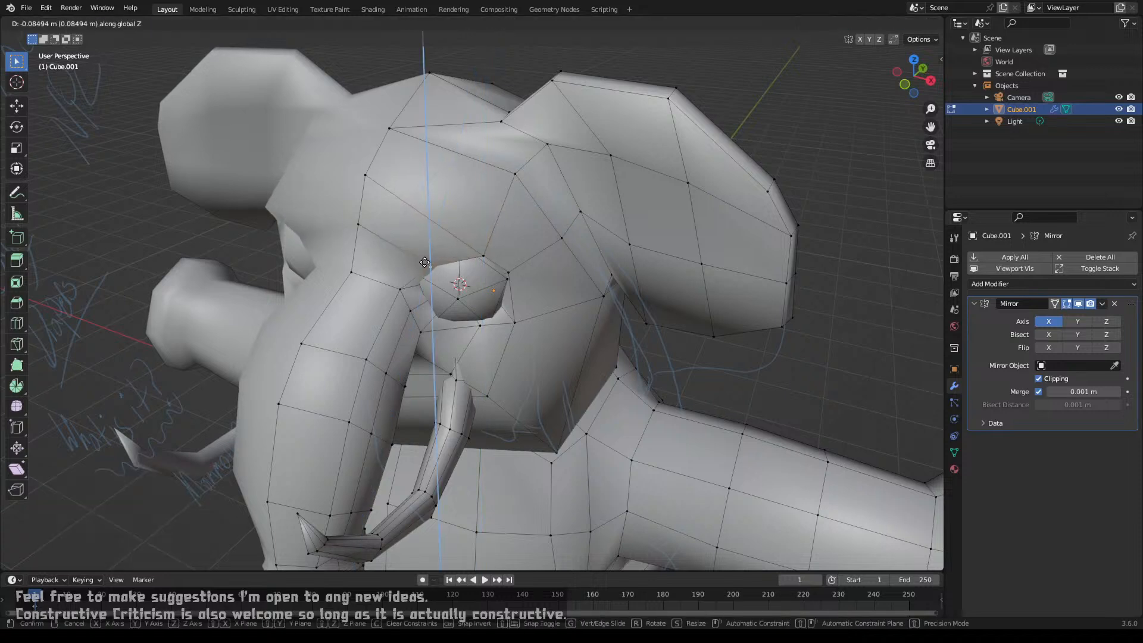
{"action": "left_click", "coordinate": [424, 266]}
{"action": "key", "text": "Tab"}
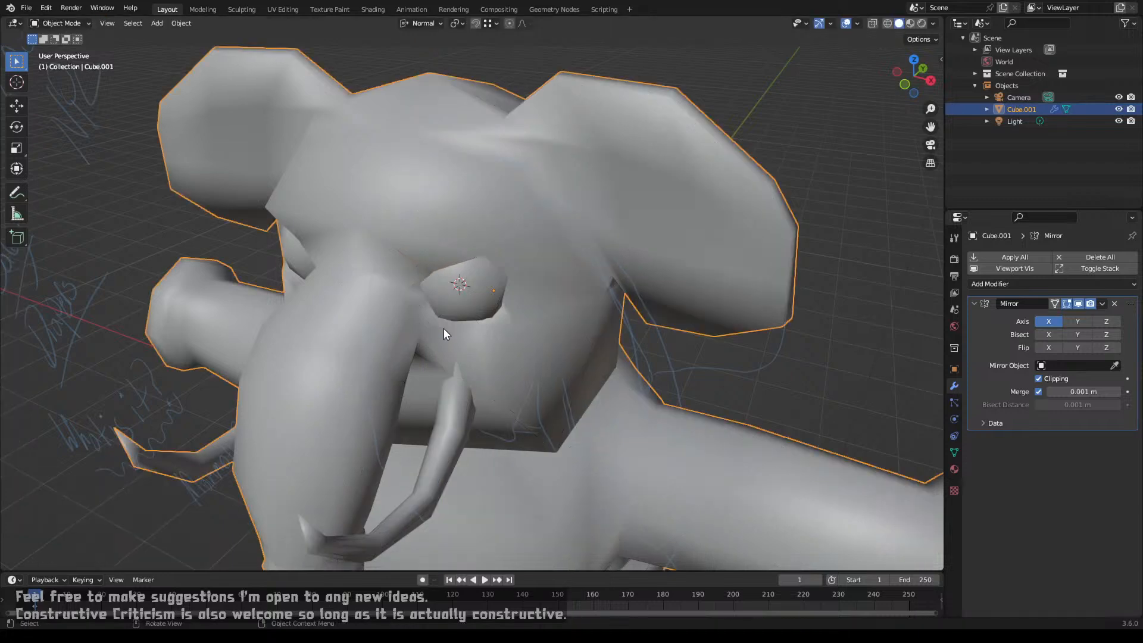
{"action": "middle_click_drag", "start_coordinate": [444, 327], "coordinate": [514, 353]}
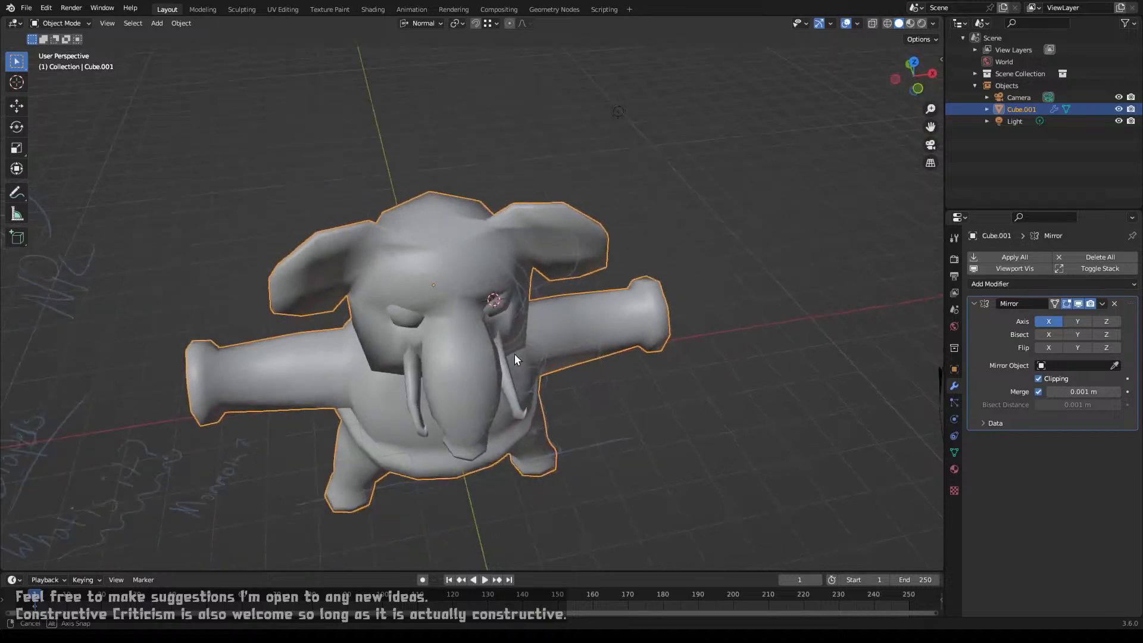
Step: Delete the face on top of the head between the centre line and the ear's base in Edit Mode
{"action": "scroll", "coordinate": [506, 357], "scroll_direction": "up", "scroll_amount": 5}
{"action": "key", "text": "Tab"}
{"action": "middle_click_drag", "start_coordinate": [412, 217], "coordinate": [416, 310], "text": "shift"}
{"action": "scroll", "coordinate": [453, 360], "scroll_direction": "up", "scroll_amount": 2}
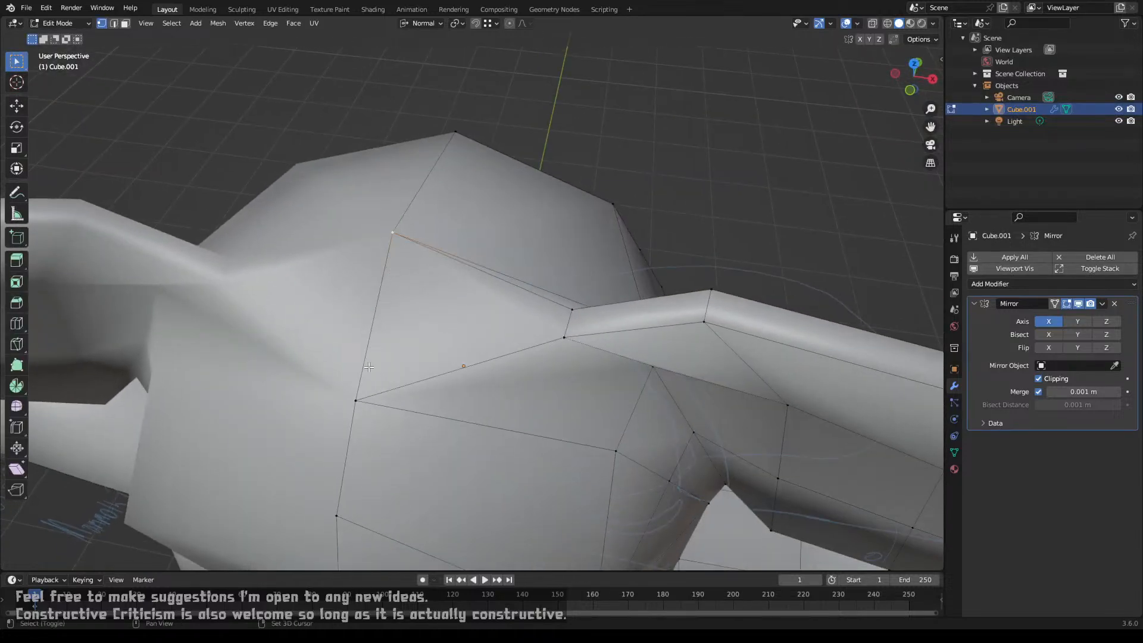
{"action": "right_click", "coordinate": [362, 383]}
{"action": "key", "text": "x"}
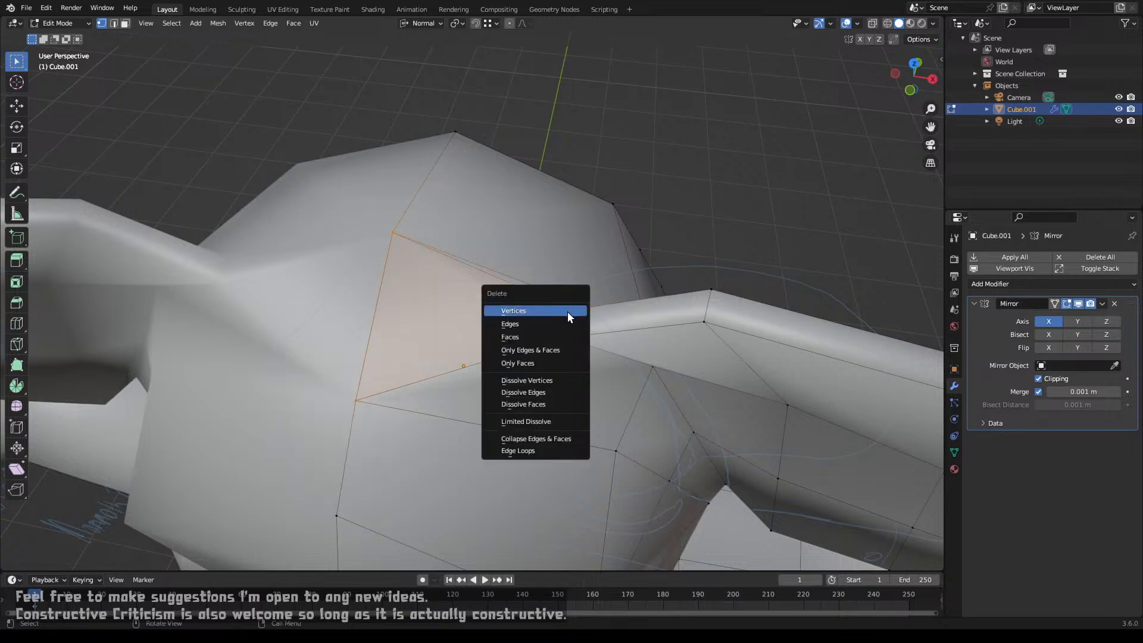
{"action": "left_click", "coordinate": [547, 337]}
Step: Add one centred loop cut down the head from the opening's front edge and fill the opening's outer part beside the ear
{"action": "key", "text": "ctrl+r"}
{"action": "left_click", "coordinate": [563, 344]}
{"action": "right_click", "coordinate": [563, 344]}
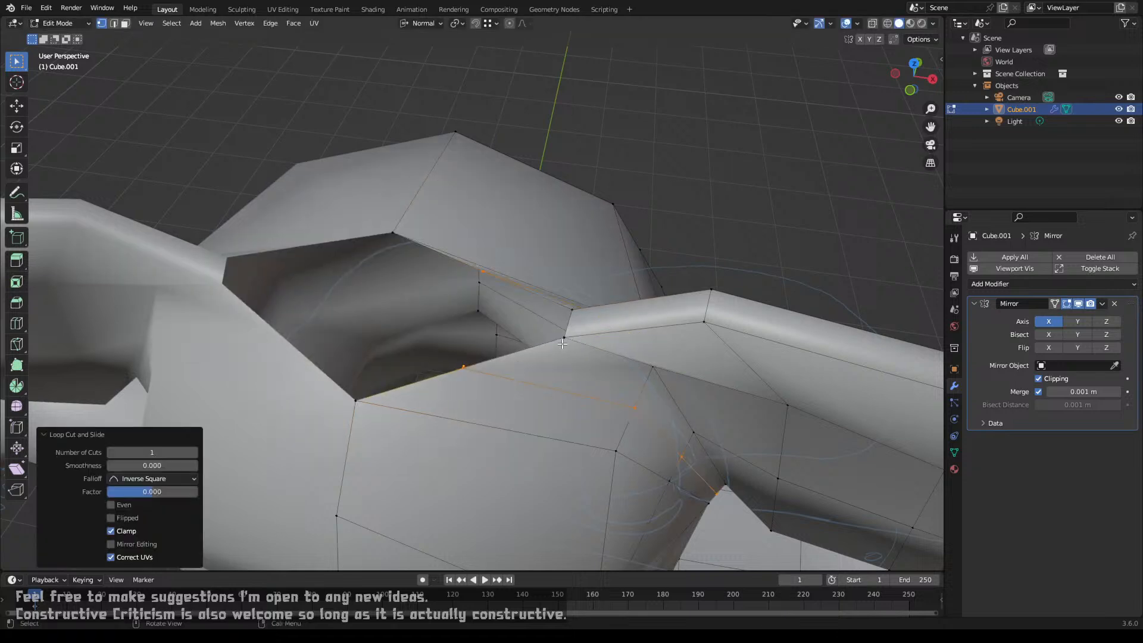
{"action": "key", "text": "ctrl+z"}
{"action": "key", "text": "ctrl+z"}
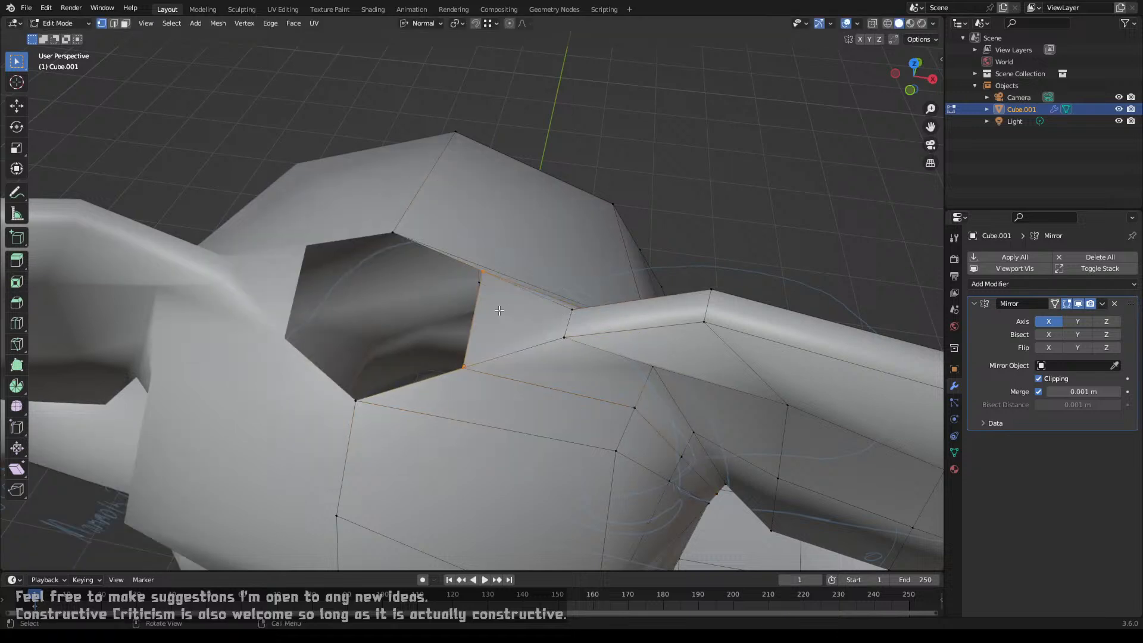
{"action": "middle_click_drag", "start_coordinate": [438, 263], "coordinate": [454, 303]}
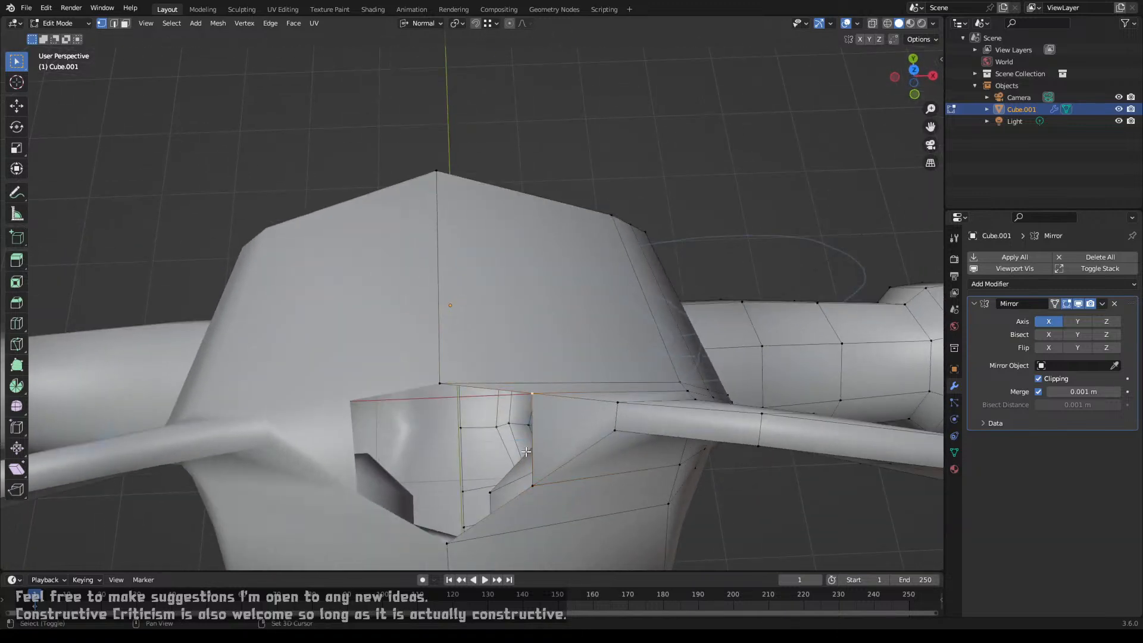
Step: Try to close the gap on top of the head by moving its side edge along X onto the mirror centreline
{"action": "key", "text": "g"}
{"action": "key", "text": "g"}
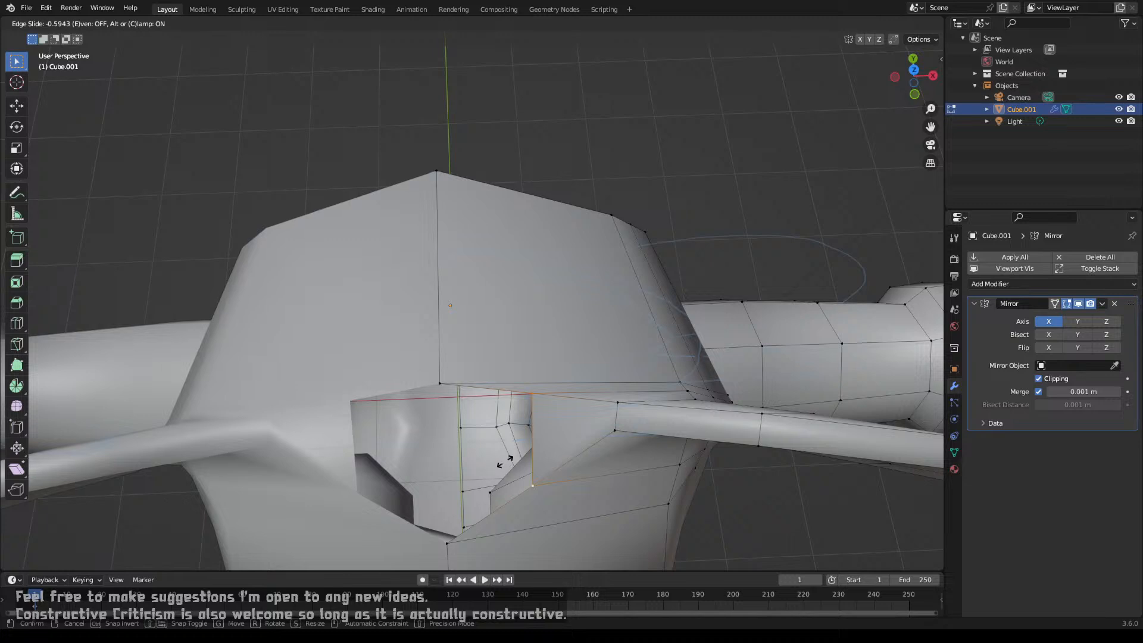
{"action": "left_click", "coordinate": [505, 461]}
{"action": "key", "text": "g"}
{"action": "key", "text": "x"}
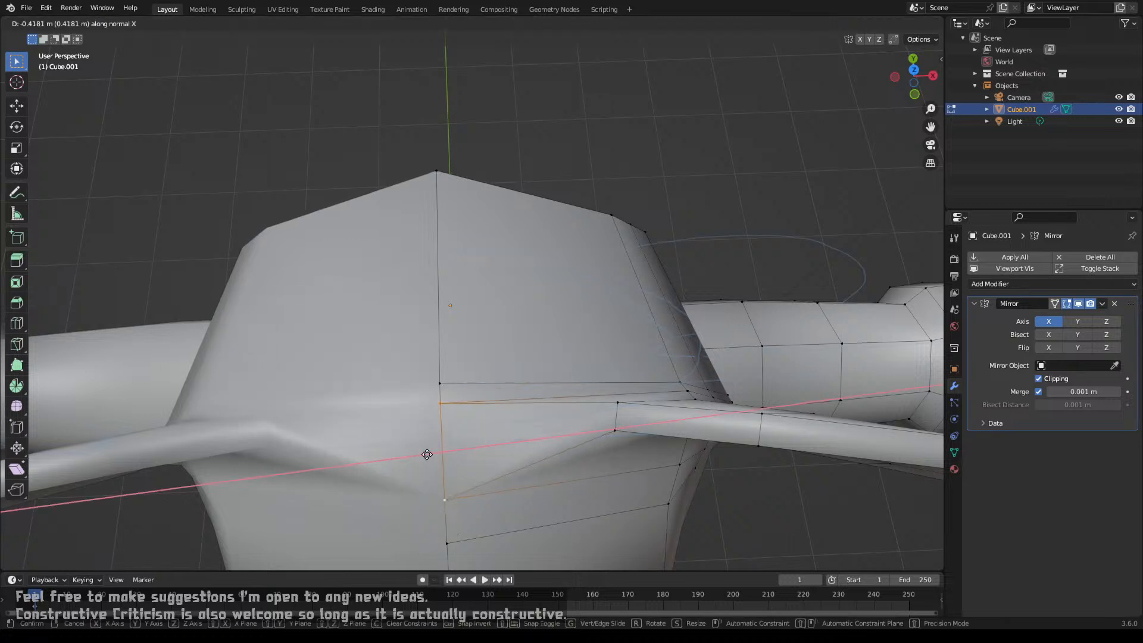
{"action": "left_click", "coordinate": [405, 456]}
{"action": "middle_click_drag", "start_coordinate": [466, 455], "coordinate": [441, 399]}
{"action": "key", "text": "ctrl+z"}
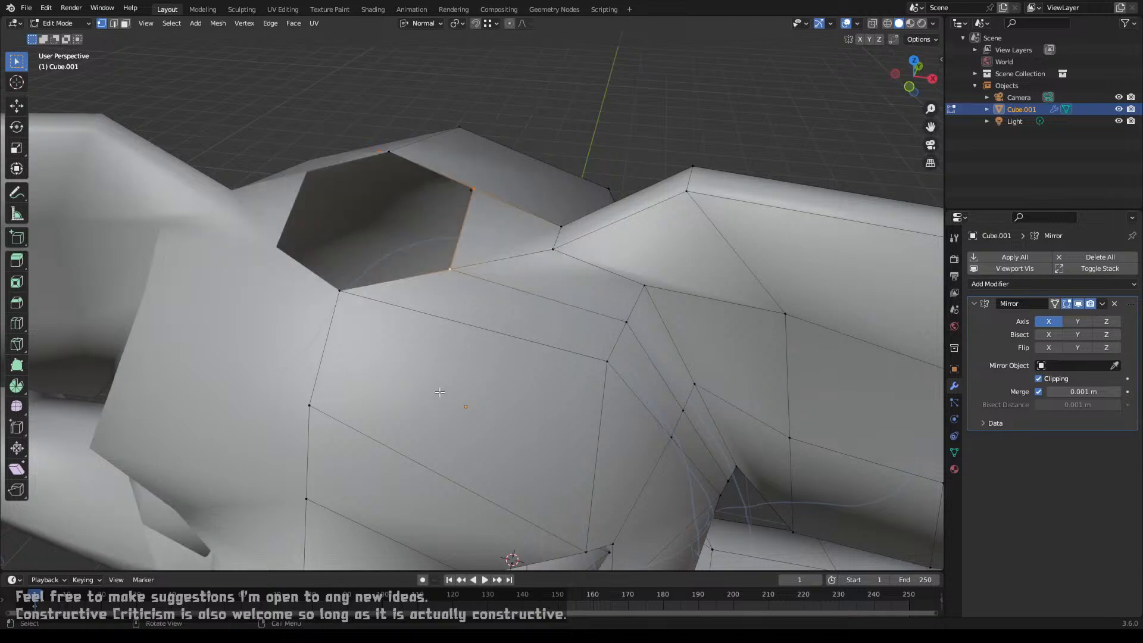
Step: Fill the gap on top of the head with a face between its four border vertices and check the head's shape
{"action": "left_click", "coordinate": [351, 303]}
{"action": "left_click", "coordinate": [390, 153], "text": "shift"}
{"action": "middle_click_drag", "start_coordinate": [390, 153], "coordinate": [441, 279]}
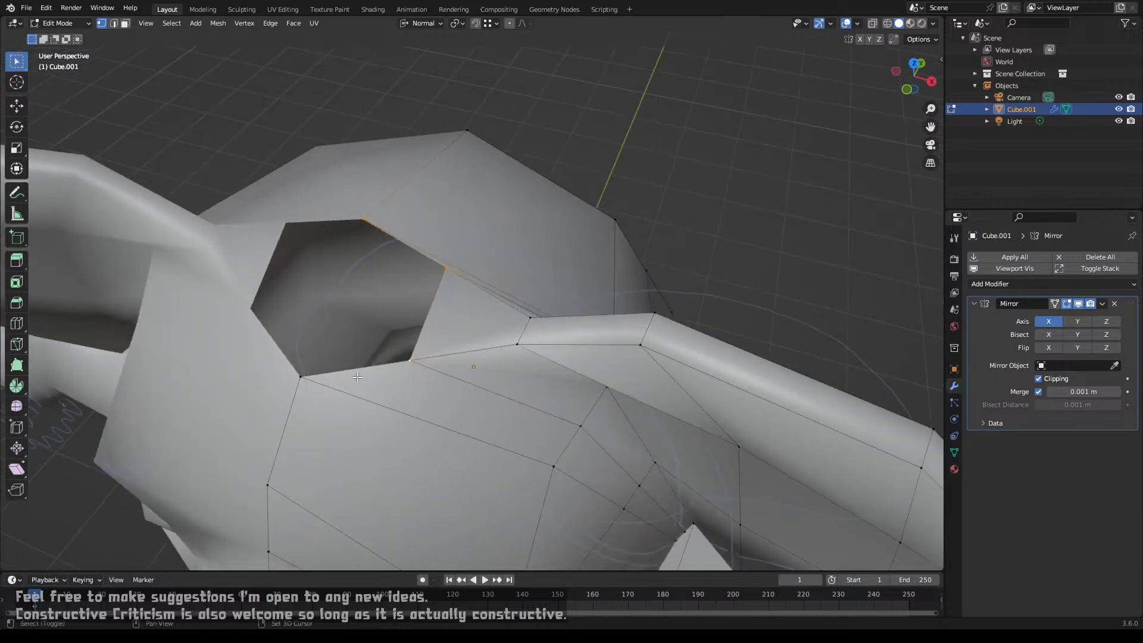
{"action": "left_click", "coordinate": [305, 379], "text": "shift"}
{"action": "key", "text": "f"}
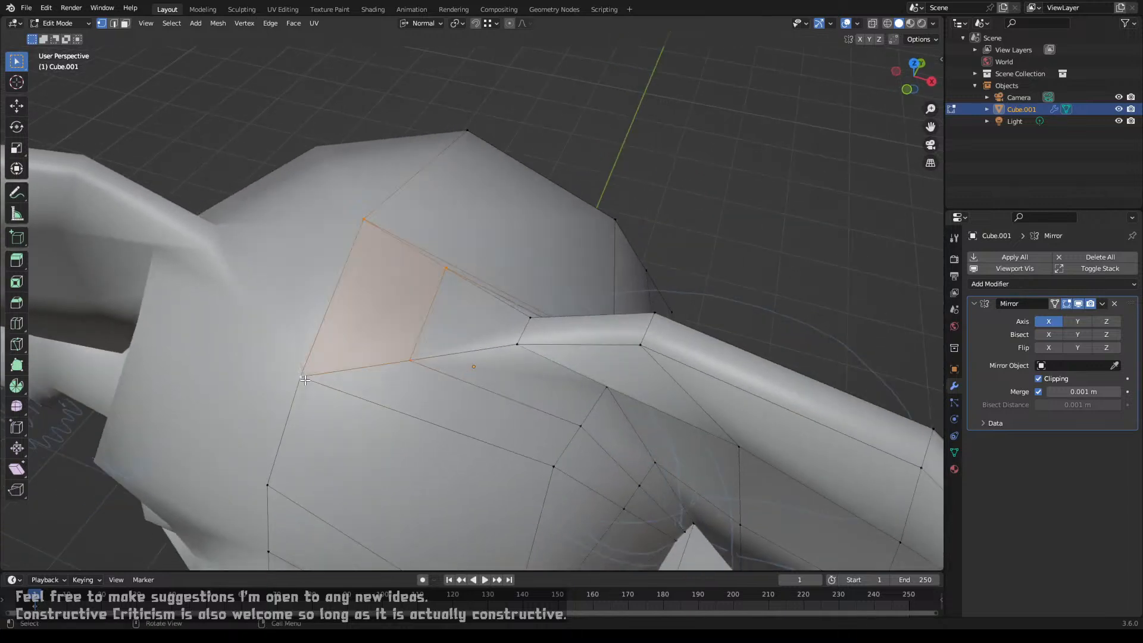
{"action": "key", "text": "Tab"}
{"action": "scroll", "coordinate": [357, 365], "scroll_direction": "down", "scroll_amount": 5}
{"action": "middle_click_drag", "start_coordinate": [357, 370], "coordinate": [323, 348]}
{"action": "scroll", "coordinate": [403, 308], "scroll_direction": "down", "scroll_amount": 5}
{"action": "middle_click_drag", "start_coordinate": [301, 367], "coordinate": [402, 371]}
{"action": "key", "text": "Tab"}
Step: Slide the edges on the side of the head near the ear's base, using a factor of about -0.487 for the last slide
{"action": "middle_click_drag", "start_coordinate": [428, 277], "coordinate": [423, 331]}
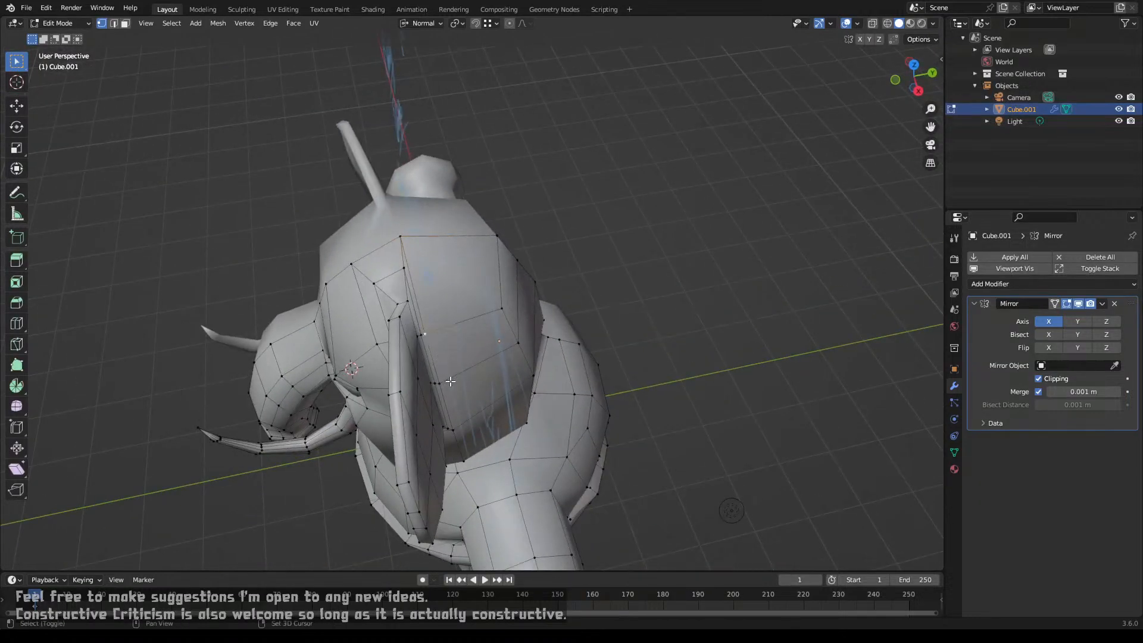
{"action": "key", "text": "g"}
{"action": "key", "text": "g"}
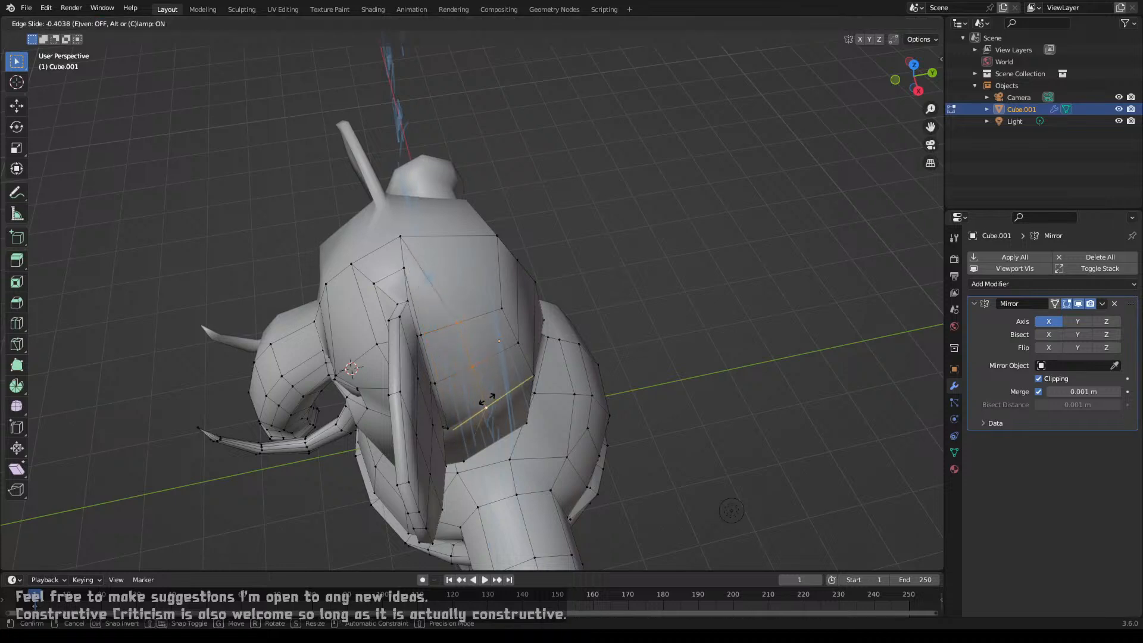
{"action": "left_click", "coordinate": [487, 401]}
{"action": "middle_click_drag", "start_coordinate": [487, 401], "coordinate": [458, 301]}
{"action": "left_click", "coordinate": [463, 315]}
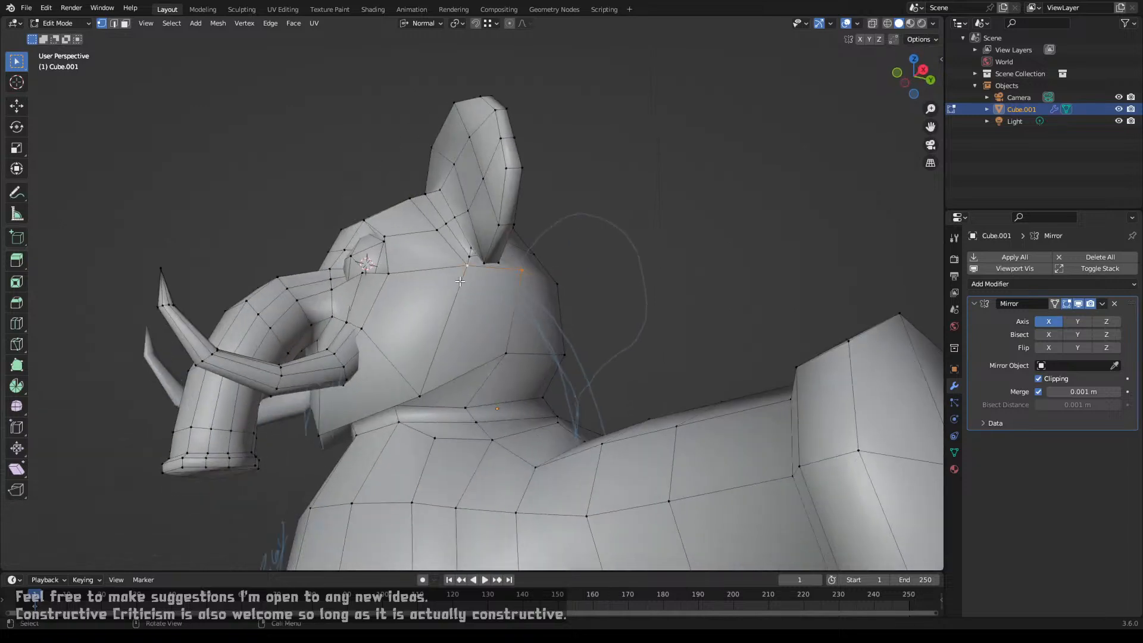
{"action": "key", "text": "g"}
{"action": "key", "text": "g"}
{"action": "left_click", "coordinate": [456, 317]}
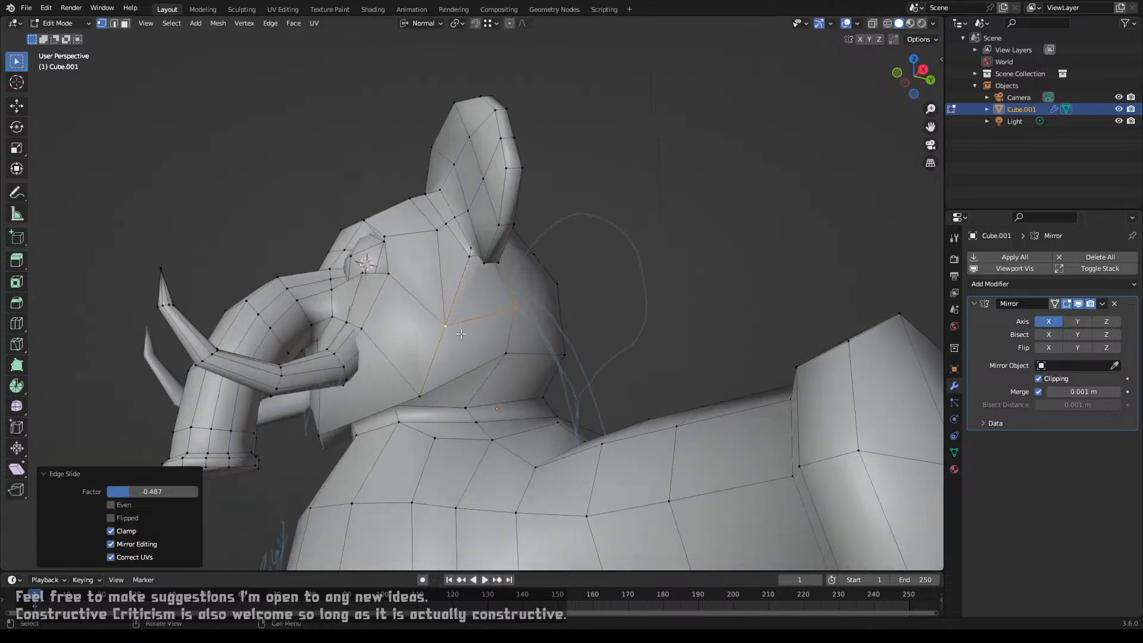
Step: Slide the vertex on the side of the head between eye and ear along its edge by a factor of about 0.462
{"action": "middle_click_drag", "start_coordinate": [428, 380], "coordinate": [527, 316]}
{"action": "left_click", "coordinate": [431, 286]}
{"action": "key", "text": "g"}
{"action": "key", "text": "g"}
{"action": "left_click", "coordinate": [428, 293]}
{"action": "key", "text": "g"}
{"action": "key", "text": "z"}
{"action": "key", "text": "z"}
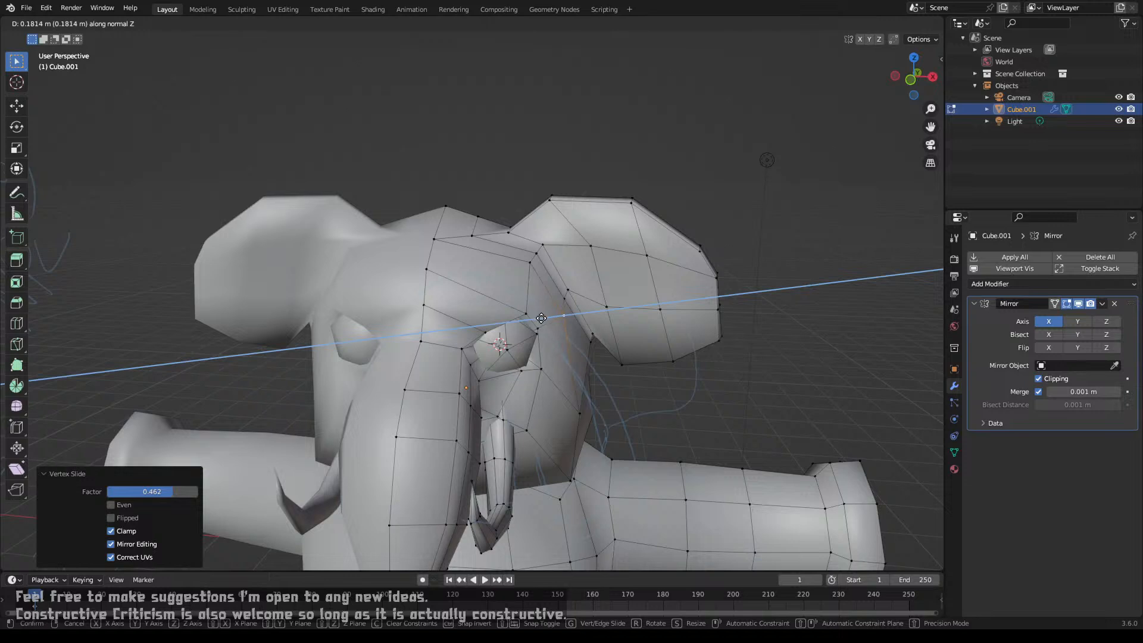
{"action": "key", "text": "Escape"}
Step: Slide the brow vertex above the eye slightly along its edge
{"action": "key", "text": "g"}
{"action": "key", "text": "g"}
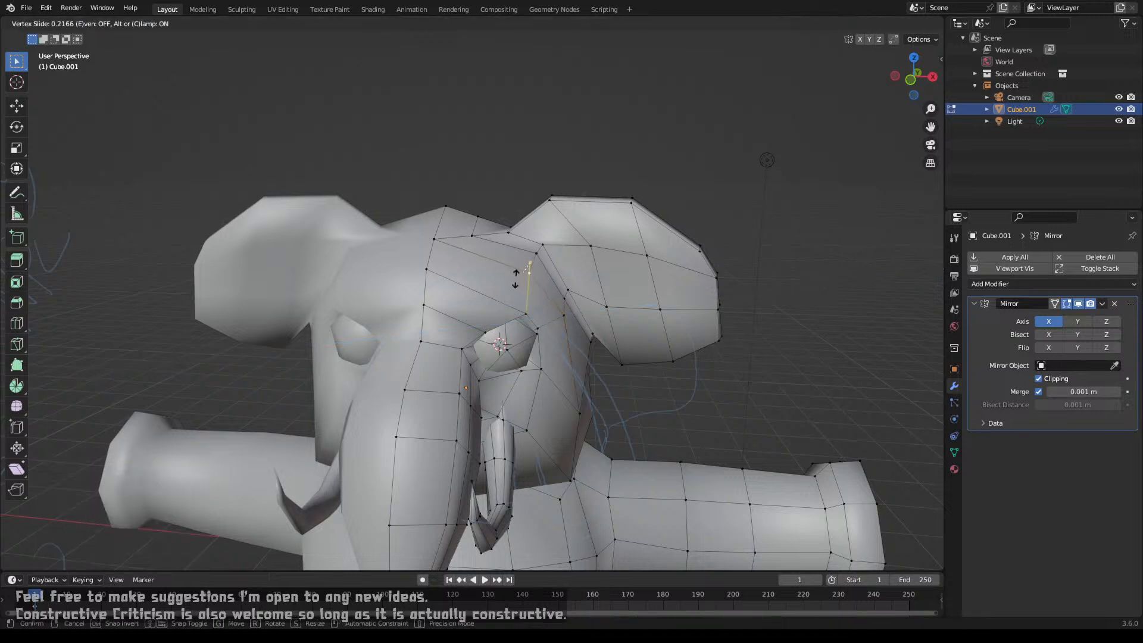
{"action": "left_click", "coordinate": [514, 282]}
Step: Insert a single centred loop cut around the middle of the arm
{"action": "key", "text": "Tab"}
{"action": "scroll", "coordinate": [531, 300], "scroll_direction": "down", "scroll_amount": 3}
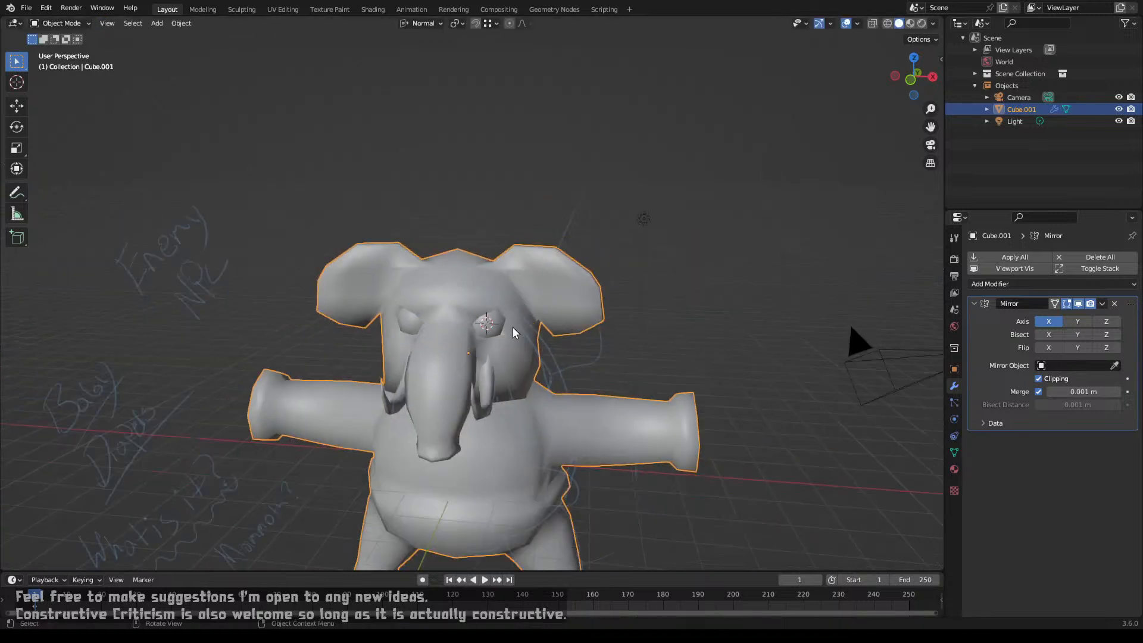
{"action": "middle_click_drag", "start_coordinate": [513, 328], "coordinate": [405, 314]}
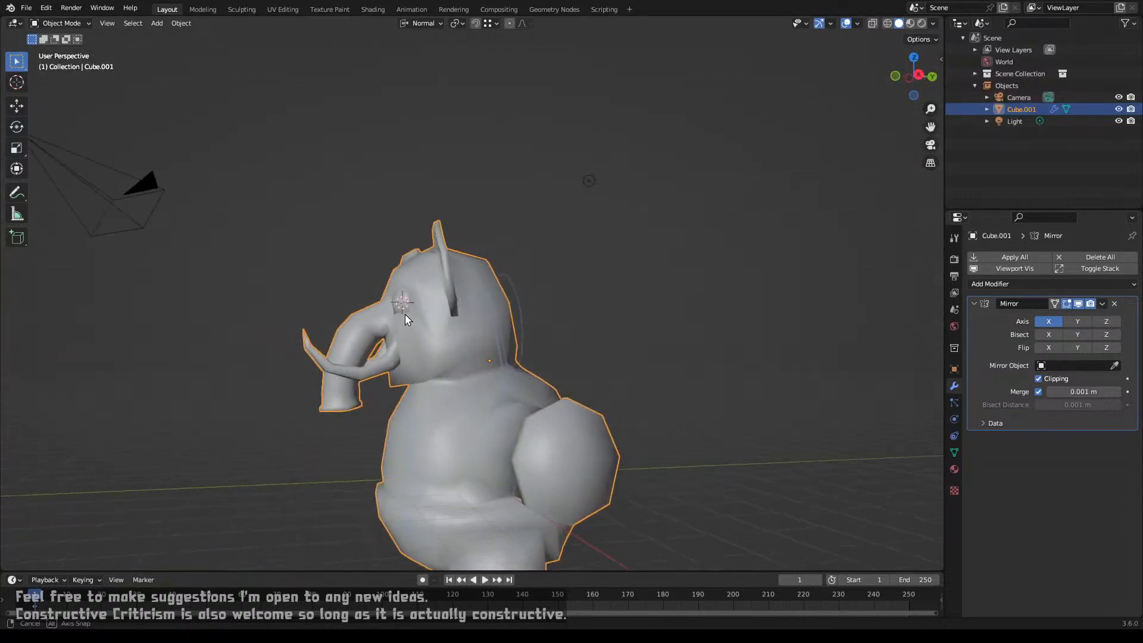
{"action": "middle_click_drag", "start_coordinate": [433, 420], "coordinate": [498, 342]}
{"action": "key", "text": "Tab"}
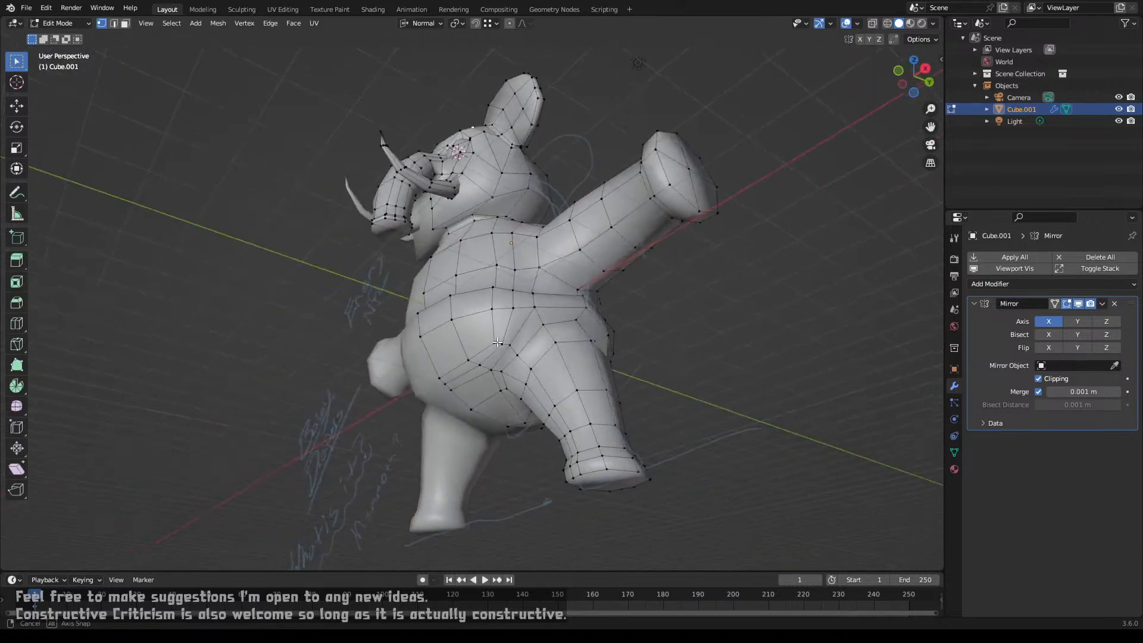
{"action": "middle_click_drag", "start_coordinate": [538, 382], "coordinate": [575, 452]}
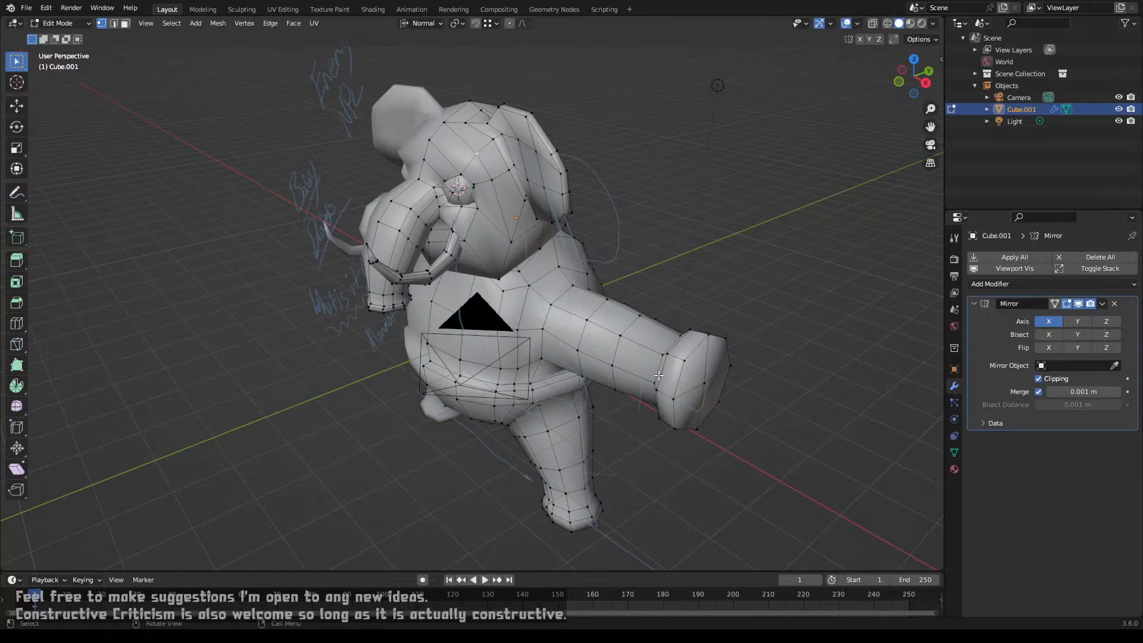
{"action": "middle_click_drag", "start_coordinate": [571, 341], "coordinate": [629, 314]}
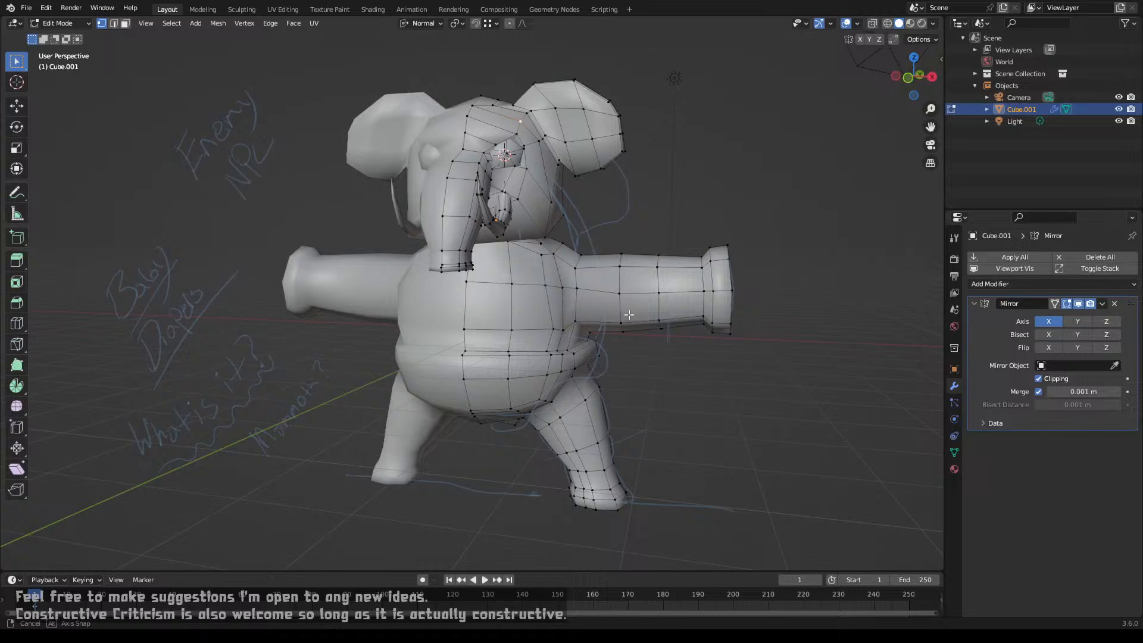
{"action": "left_click", "coordinate": [636, 276]}
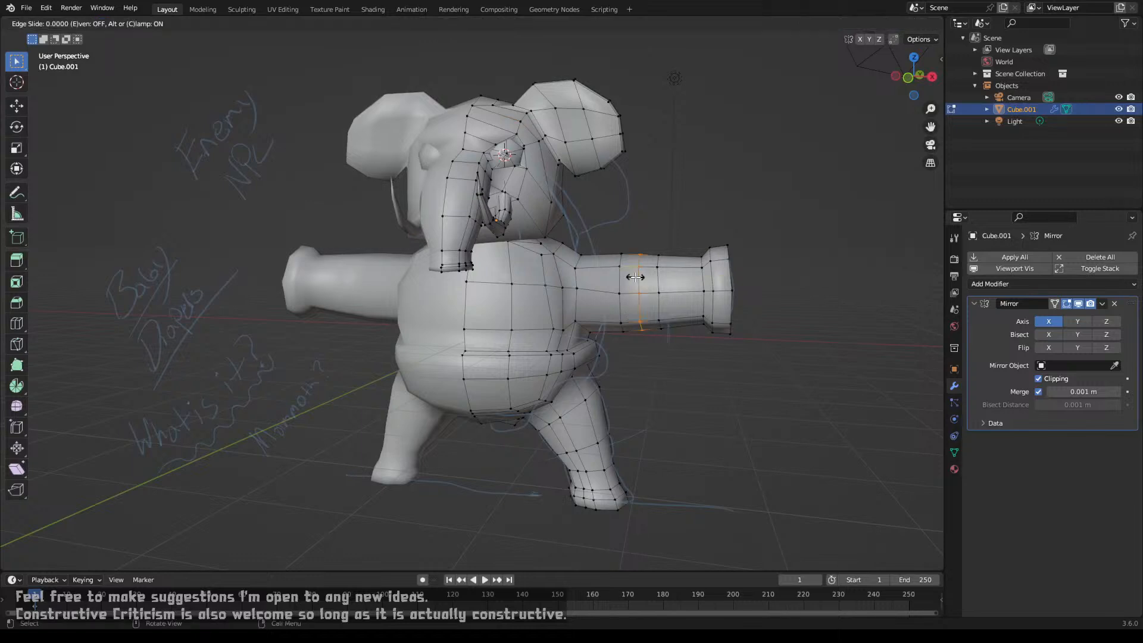
{"action": "right_click", "coordinate": [636, 277]}
Step: Select the end face at the trunk's tip and turn off clipping in the Mirror modifier
{"action": "middle_click_drag", "start_coordinate": [636, 277], "coordinate": [608, 272]}
{"action": "scroll", "coordinate": [596, 273], "scroll_direction": "up", "scroll_amount": 3}
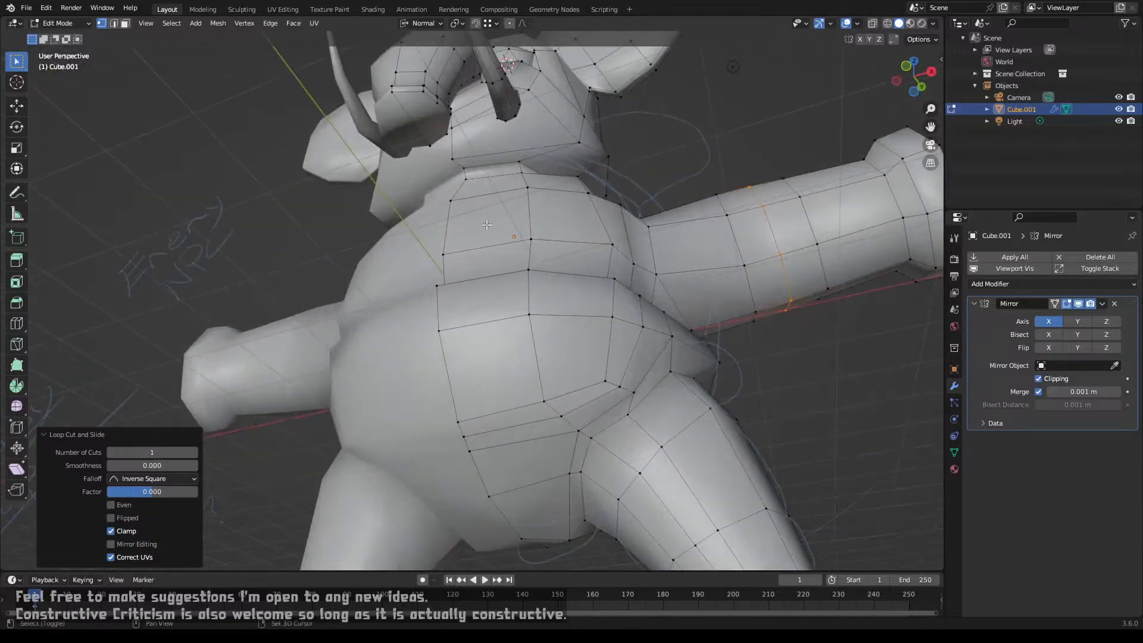
{"action": "middle_click_drag", "start_coordinate": [494, 238], "coordinate": [535, 390], "text": "shift"}
{"action": "scroll", "coordinate": [534, 381], "scroll_direction": "up", "scroll_amount": 2}
{"action": "middle_click_drag", "start_coordinate": [539, 336], "coordinate": [492, 406], "text": "shift"}
{"action": "scroll", "coordinate": [523, 416], "scroll_direction": "up", "scroll_amount": 3}
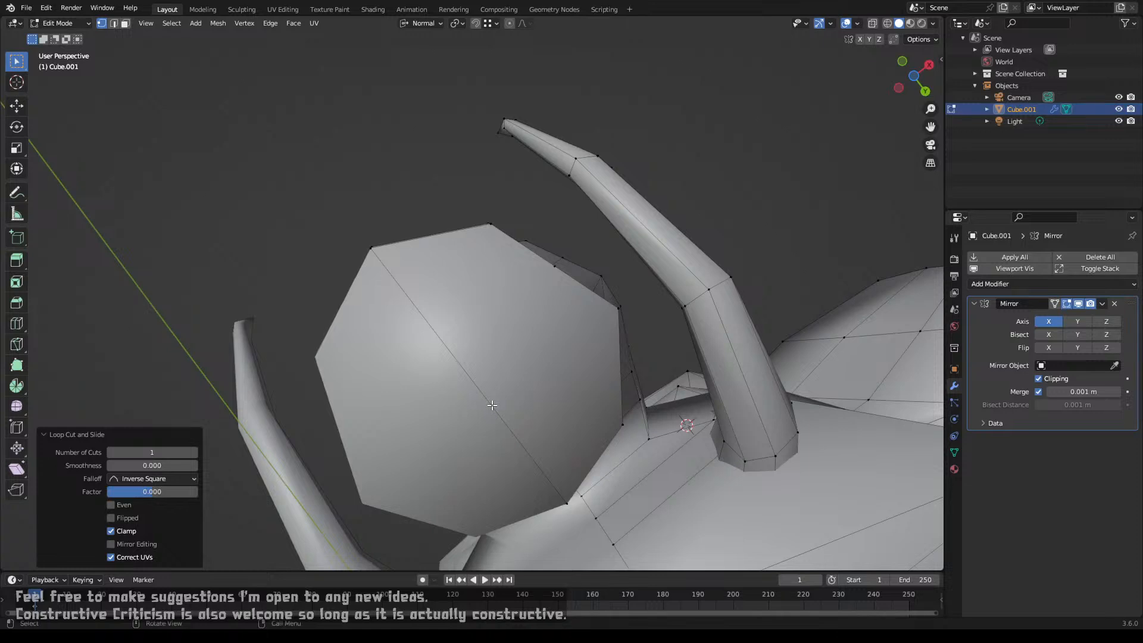
{"action": "key", "text": "3"}
{"action": "left_click", "coordinate": [1035, 378]}
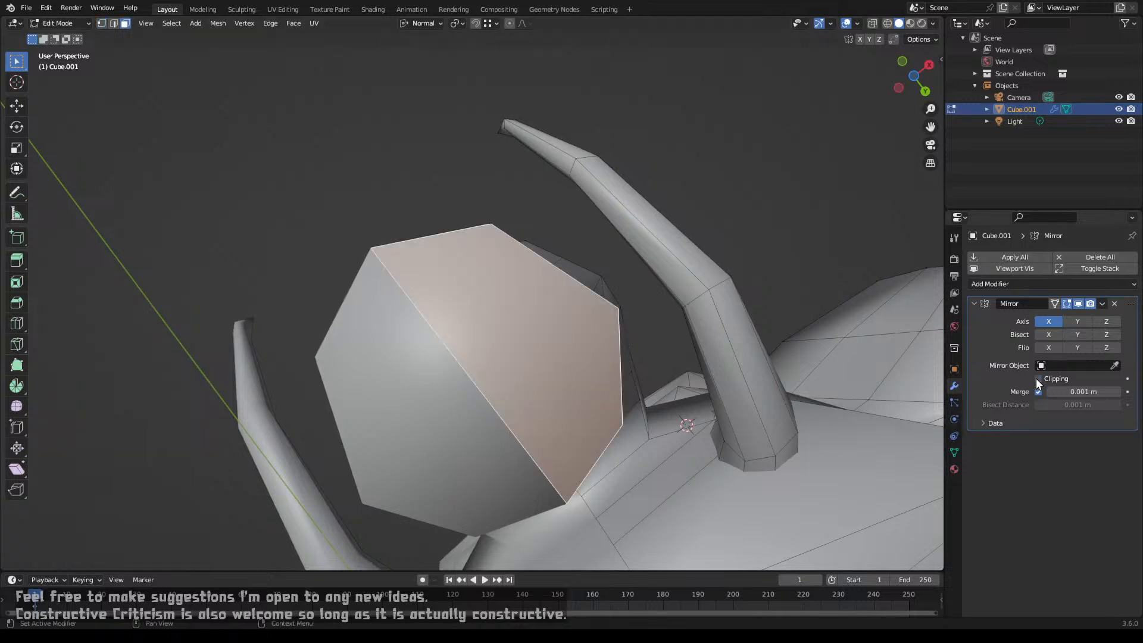
Step: Extrude the trunk's end face in place, scale it to about 0.712 and shift it about -0.031 m along X
{"action": "key", "text": "e"}
{"action": "right_click", "coordinate": [600, 338]}
{"action": "key", "text": "s"}
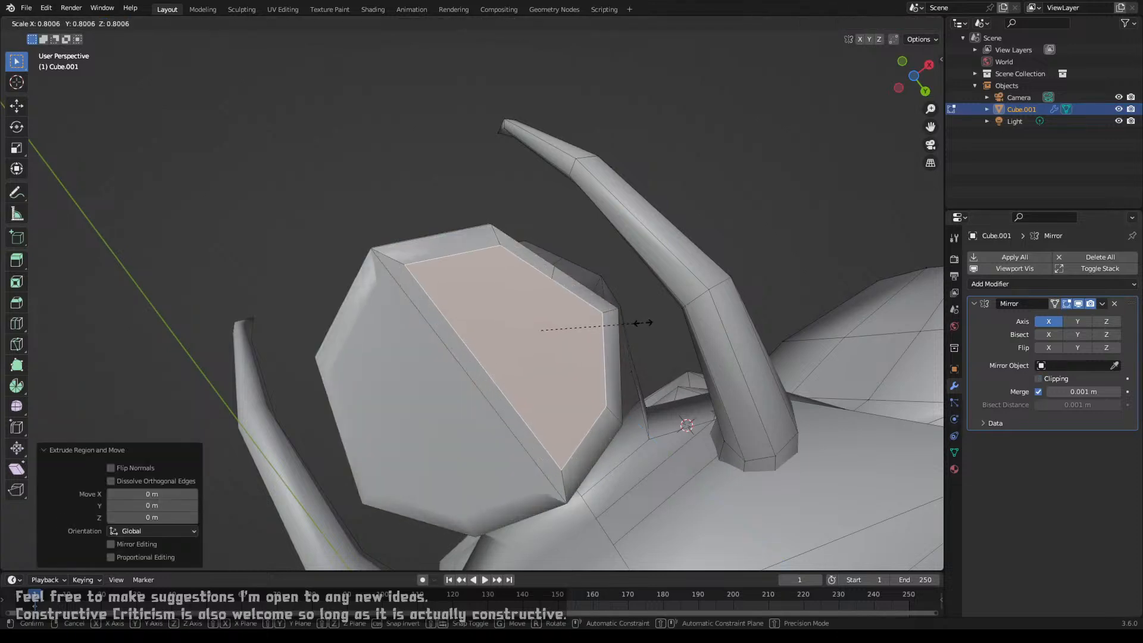
{"action": "left_click", "coordinate": [632, 330]}
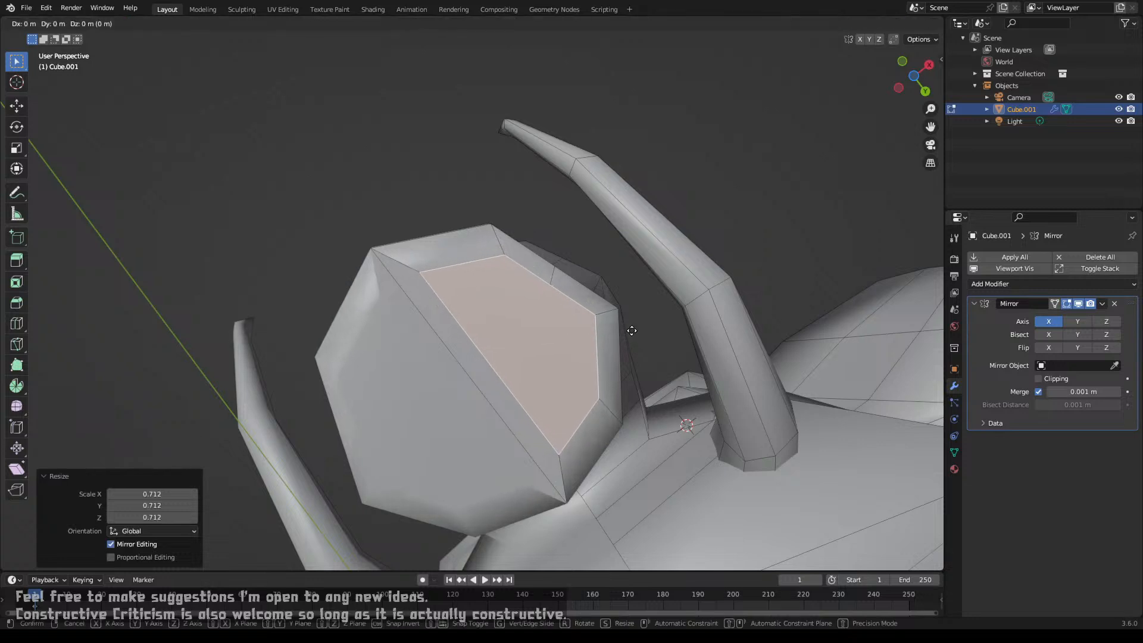
{"action": "key", "text": "g"}
{"action": "key", "text": "x"}
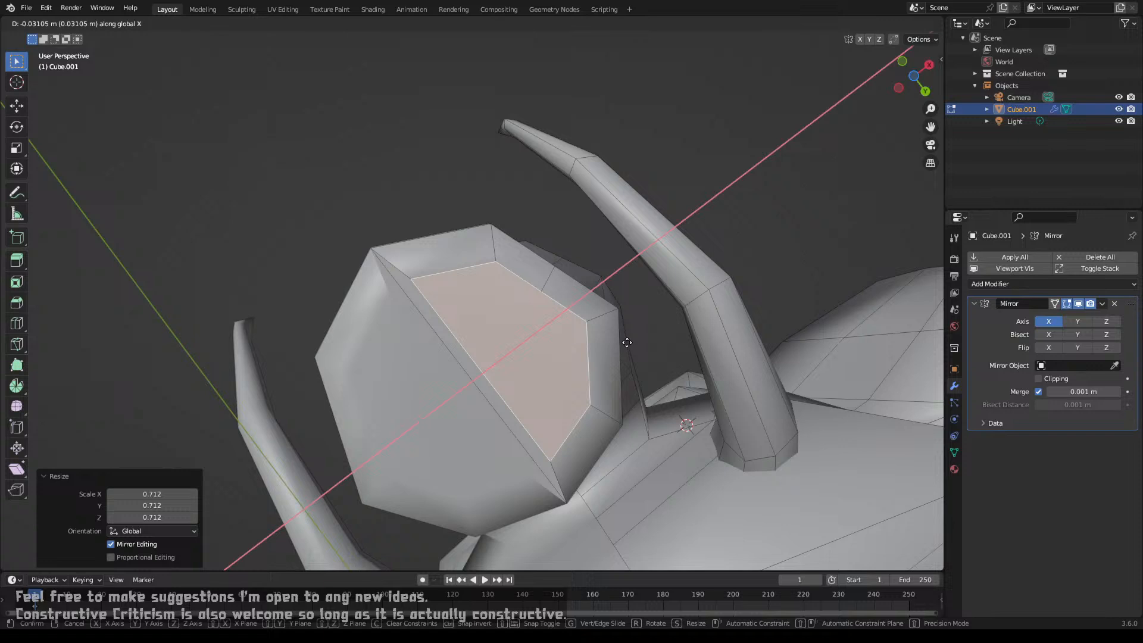
{"action": "left_click", "coordinate": [627, 342]}
Step: Extrude the inset face about 0.05 m into the trunk and scale it to about 0.903
{"action": "key", "text": "e"}
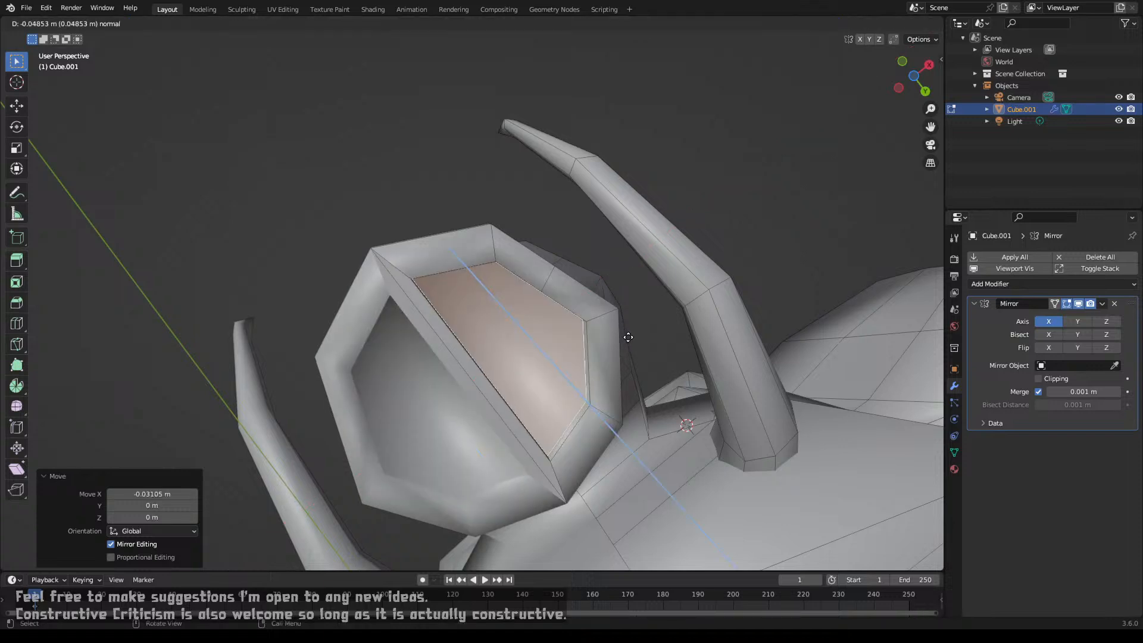
{"action": "left_click", "coordinate": [628, 337]}
{"action": "key", "text": "s"}
{"action": "left_click", "coordinate": [615, 339]}
{"action": "mouse_move", "coordinate": [615, 339]}
{"action": "middle_mouse_down"}
{"action": "mouse_move", "coordinate": [613, 357]}
{"action": "mouse_move", "coordinate": [579, 375]}
{"action": "mouse_move", "coordinate": [612, 263]}
{"action": "mouse_move", "coordinate": [604, 321]}
{"action": "middle_mouse_up"}
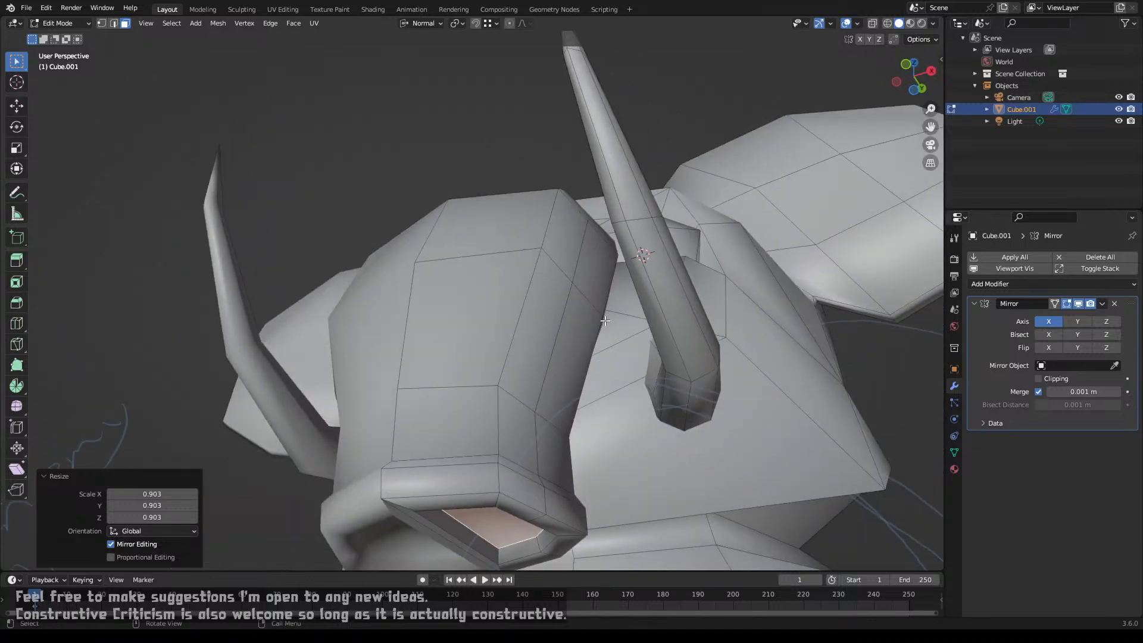
Step: Scale the nostril's inner face to about 0.775 and extrude it about 0.09 m deeper into the trunk
{"action": "key", "text": "s"}
{"action": "left_click", "coordinate": [586, 348]}
{"action": "key", "text": "e"}
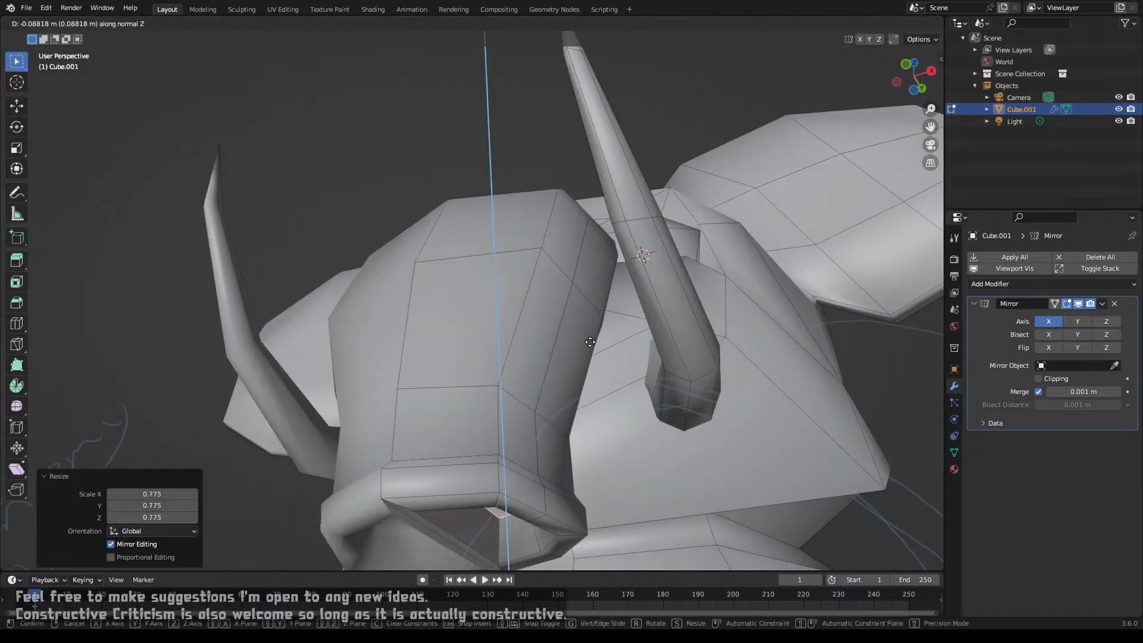
{"action": "left_click", "coordinate": [590, 341]}
Step: Merge all vertices of the mesh by distance, using a merge distance of 0.0001 m
{"action": "key", "text": "Tab"}
{"action": "middle_click_drag", "start_coordinate": [590, 342], "coordinate": [513, 347]}
{"action": "right_click", "coordinate": [527, 334]}
{"action": "left_click", "coordinate": [527, 335]}
{"action": "key", "text": "Tab"}
{"action": "key", "text": "a"}
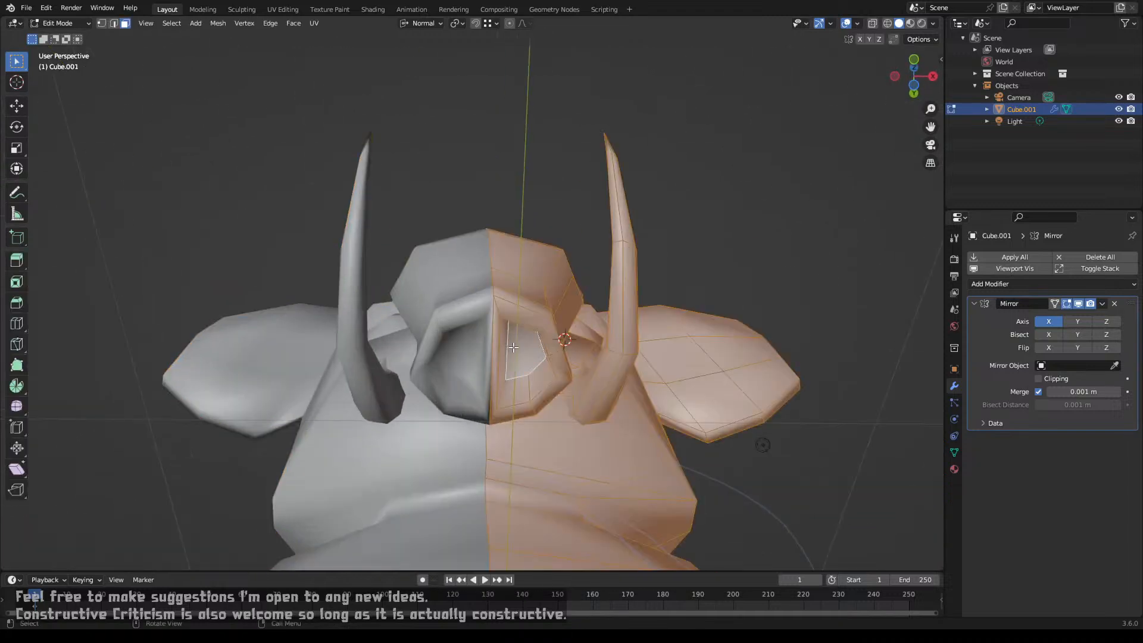
{"action": "key", "text": "m"}
{"action": "left_click", "coordinate": [504, 391]}
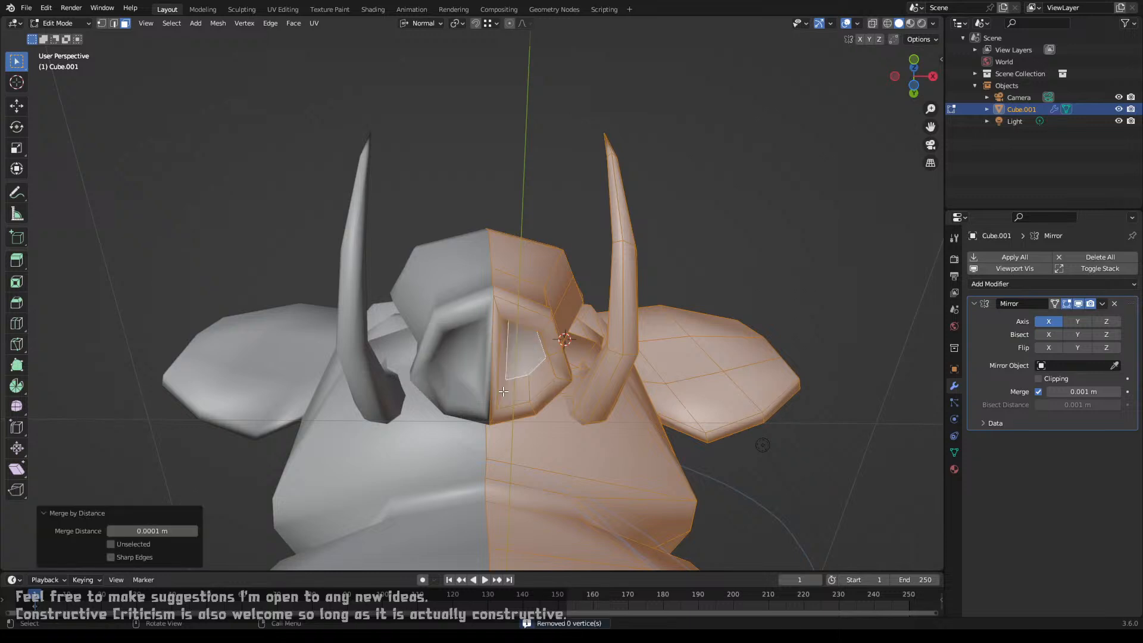
Step: Examine the whole character in Object Mode from the front and around the head
{"action": "key", "text": "Tab"}
{"action": "middle_click_drag", "start_coordinate": [505, 390], "coordinate": [488, 363]}
{"action": "scroll", "coordinate": [475, 363], "scroll_direction": "down", "scroll_amount": 2}
{"action": "scroll", "coordinate": [488, 363], "scroll_direction": "up", "scroll_amount": 3}
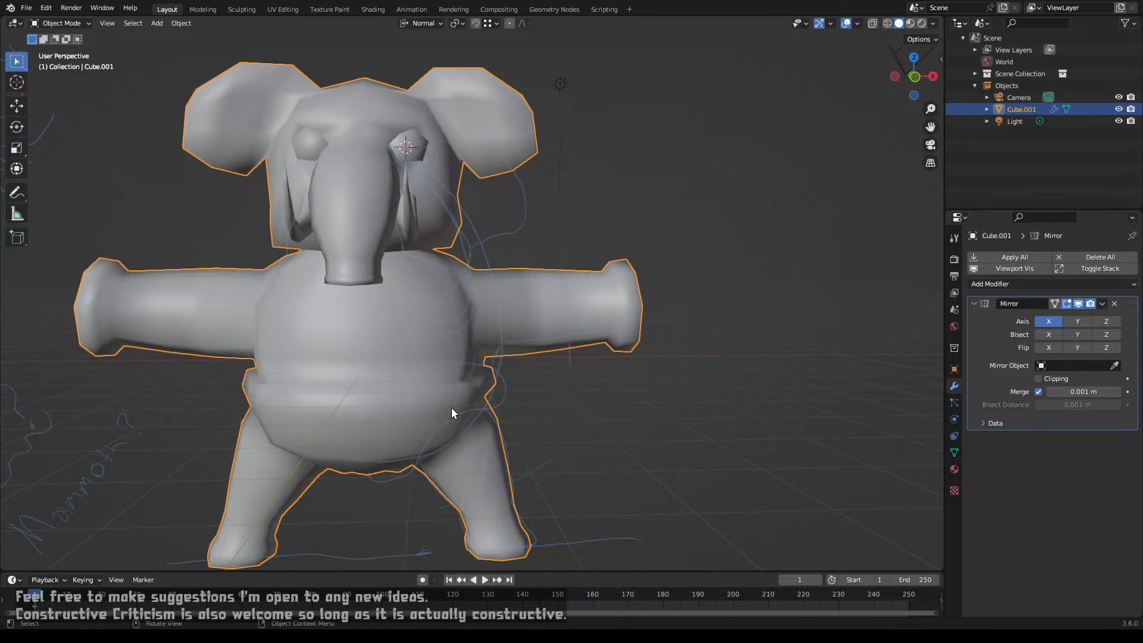
{"action": "middle_click_drag", "start_coordinate": [481, 222], "coordinate": [559, 364]}
{"action": "scroll", "coordinate": [559, 365], "scroll_direction": "up", "scroll_amount": 3}
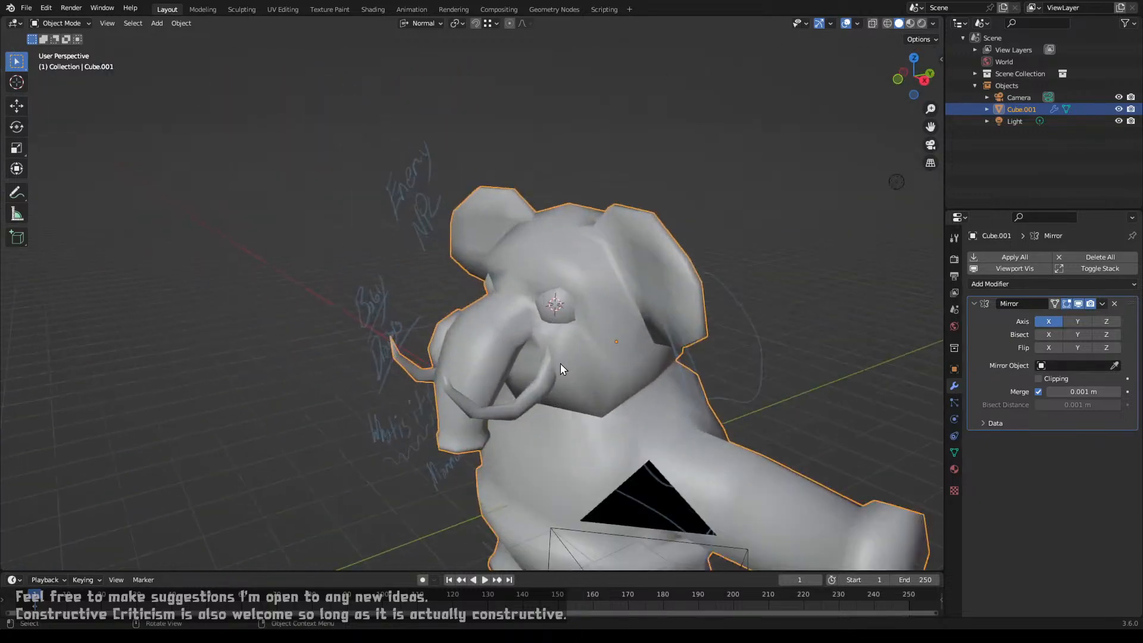
Step: Extrude the face on top of the head beside the centreline about 0.399 m along its normal
{"action": "key", "text": "Tab"}
{"action": "middle_click_drag", "start_coordinate": [555, 239], "coordinate": [535, 277]}
{"action": "key", "text": "1"}
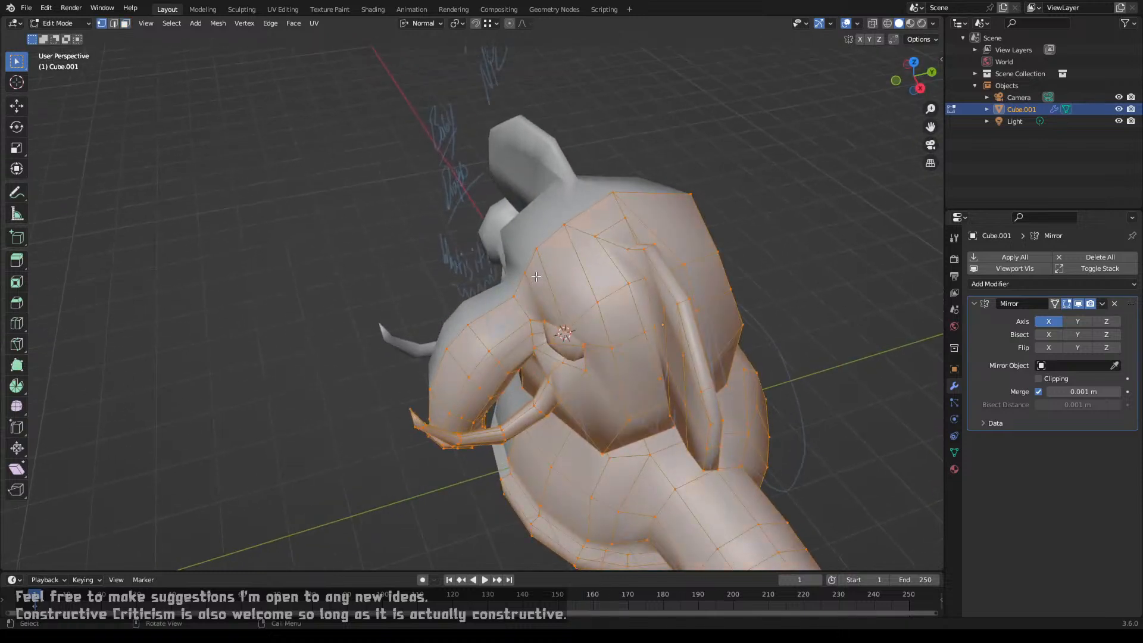
{"action": "key", "text": "3"}
{"action": "left_click", "coordinate": [574, 237]}
{"action": "middle_click_drag", "start_coordinate": [575, 237], "coordinate": [549, 224]}
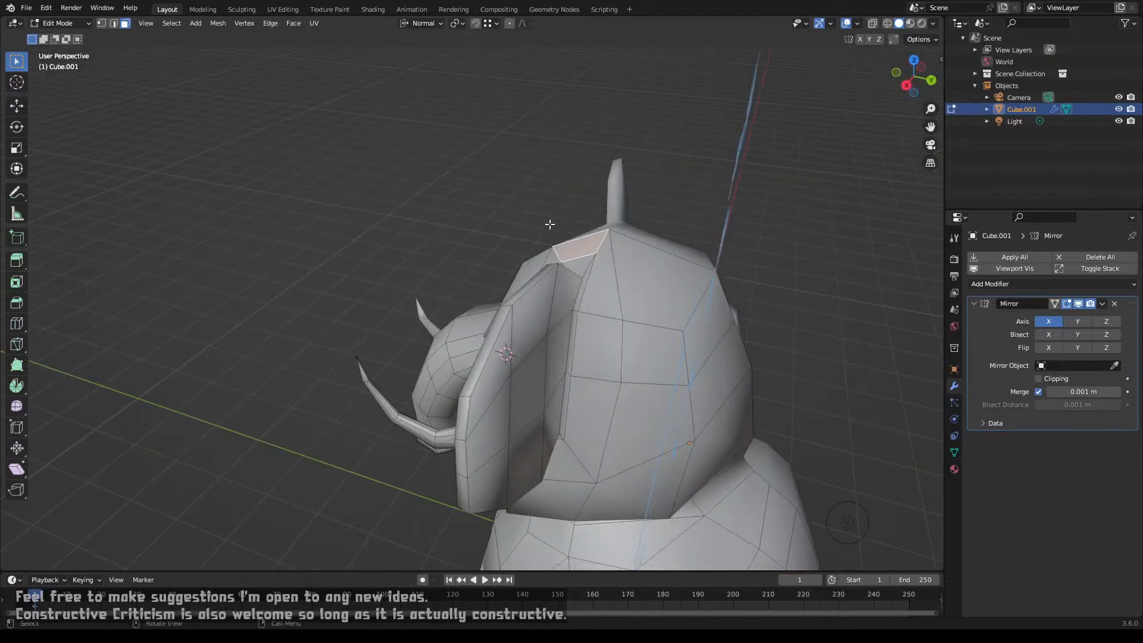
{"action": "key", "text": "e"}
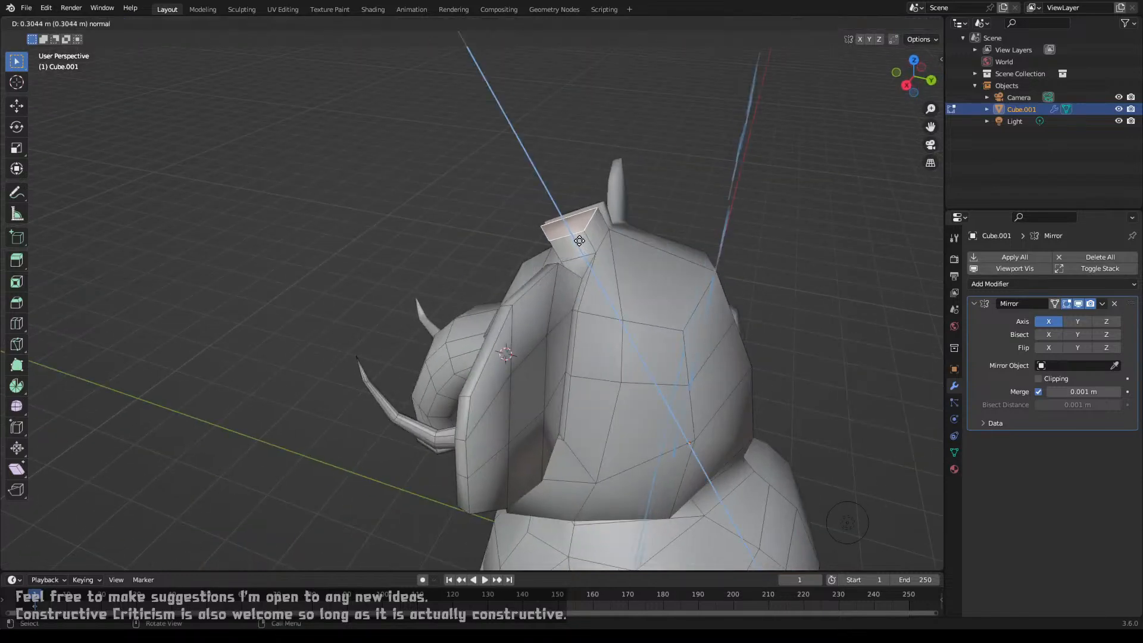
{"action": "left_click", "coordinate": [571, 235]}
Step: Enable clipping on the Mirror modifier and move the extruded head-top face about -0.328 m along global X towards the centreline
{"action": "middle_click_drag", "start_coordinate": [571, 236], "coordinate": [676, 257]}
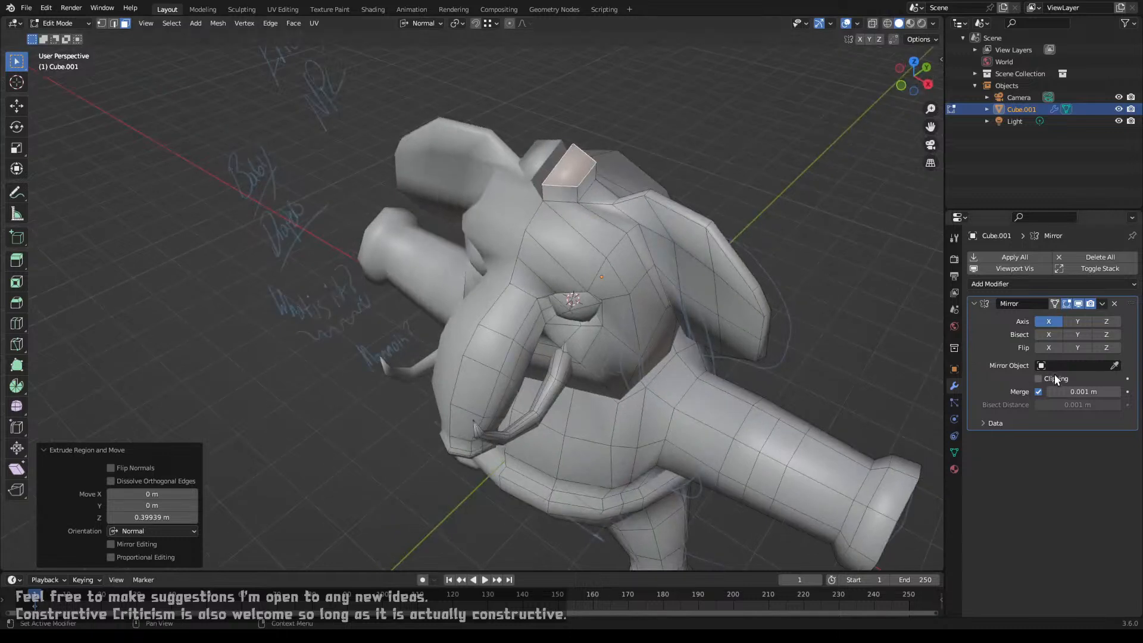
{"action": "key", "text": "g"}
{"action": "key", "text": "x"}
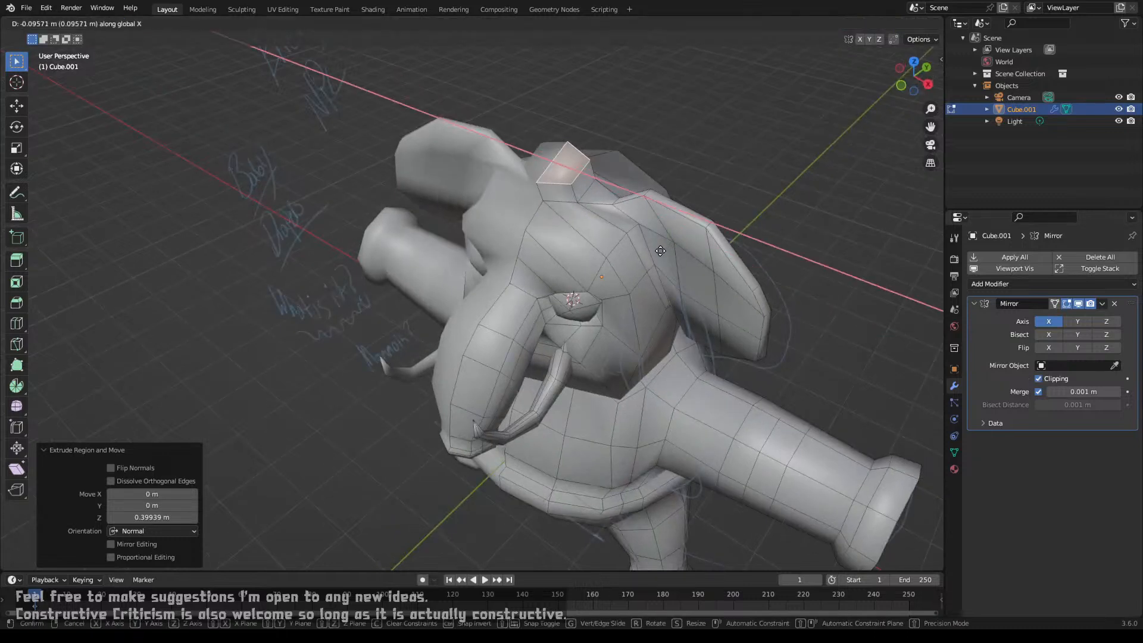
{"action": "left_click", "coordinate": [646, 255]}
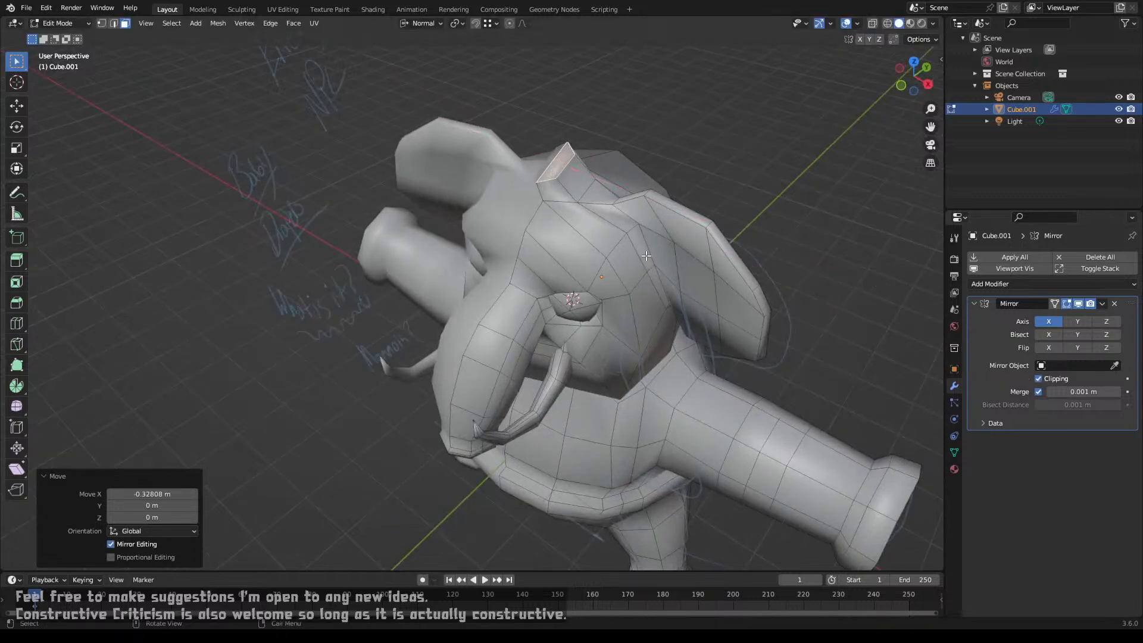
Step: Edge-slide the tuft's end face by a factor of 0.406 and scale it uniformly to 0.555
{"action": "middle_click_drag", "start_coordinate": [601, 227], "coordinate": [500, 196]}
{"action": "key", "text": "g"}
{"action": "key", "text": "g"}
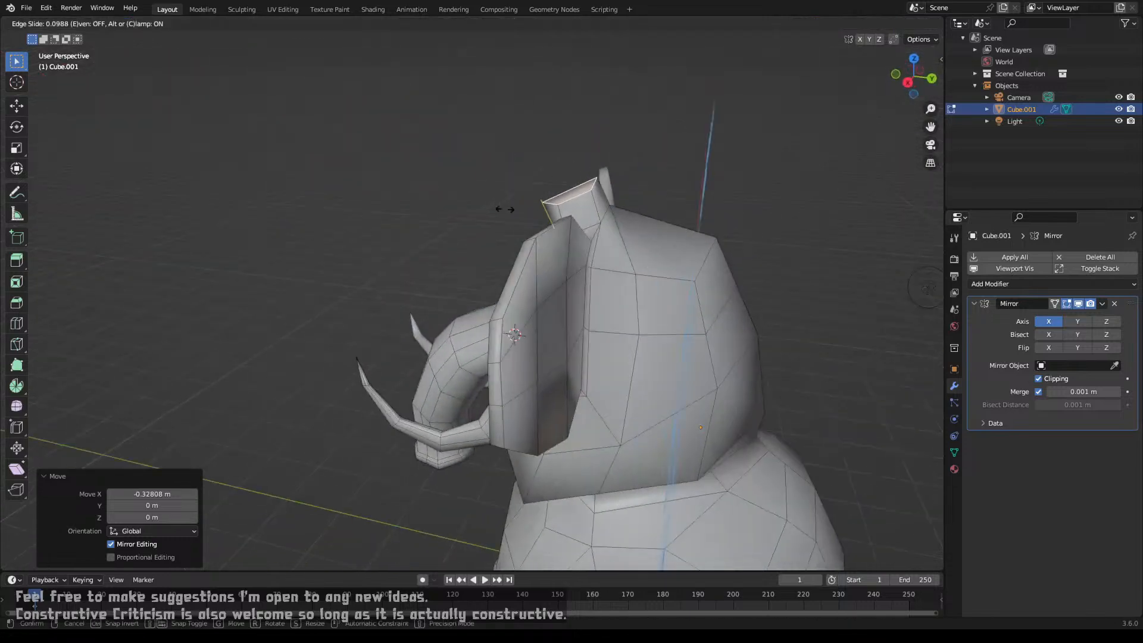
{"action": "left_click", "coordinate": [513, 228]}
{"action": "key", "text": "s"}
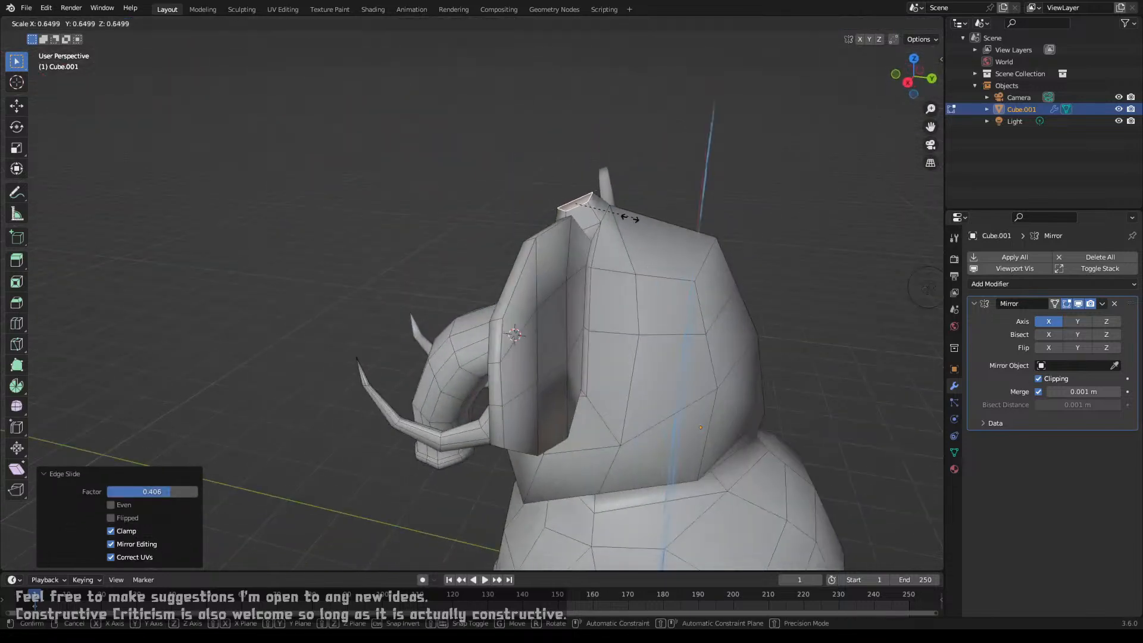
{"action": "left_click", "coordinate": [625, 219]}
Step: Move the tuft's end face about 0.253 m along its normal-orientation Y axis towards the front of the head
{"action": "key", "text": "g"}
{"action": "key", "text": "y"}
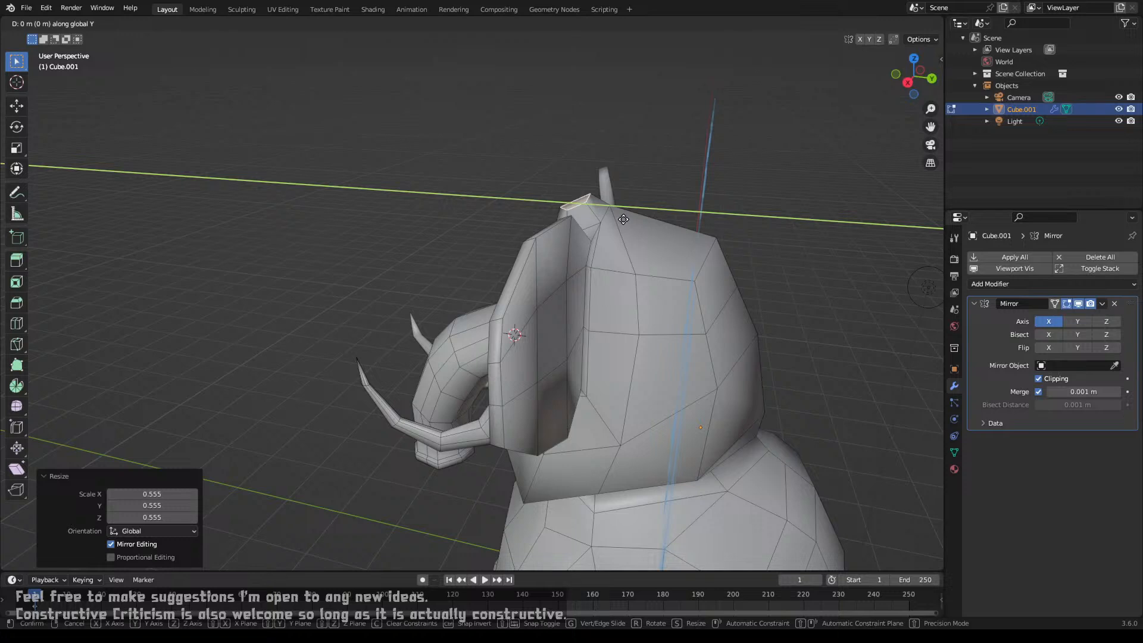
{"action": "key", "text": "y"}
{"action": "left_click", "coordinate": [606, 233]}
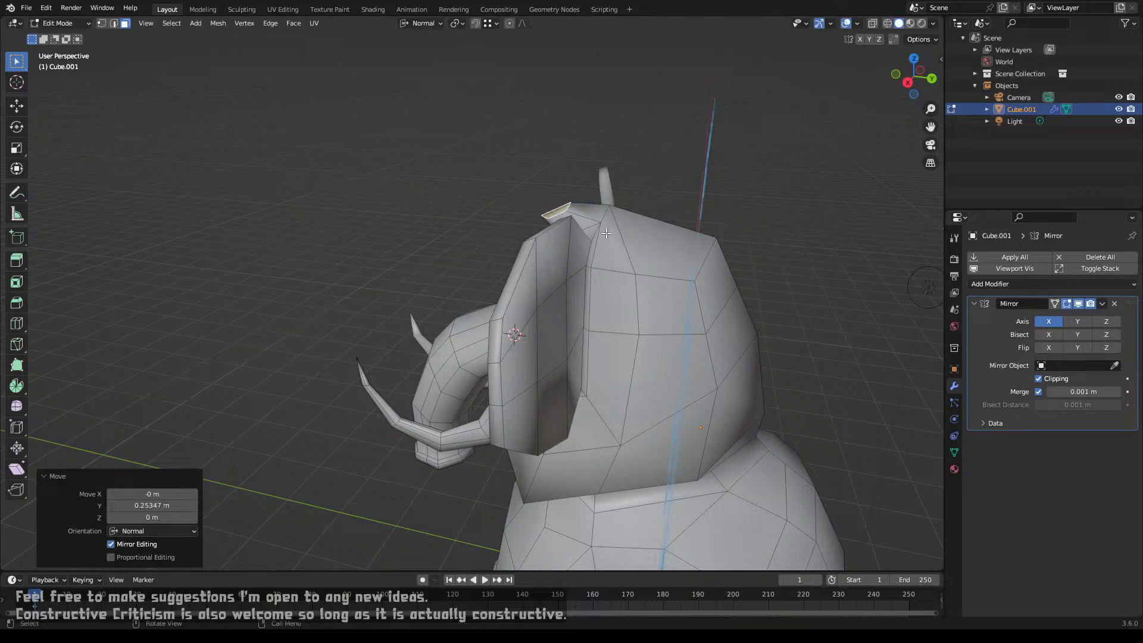
{"action": "middle_click_drag", "start_coordinate": [606, 233], "coordinate": [837, 253]}
{"action": "key", "text": "Tab"}
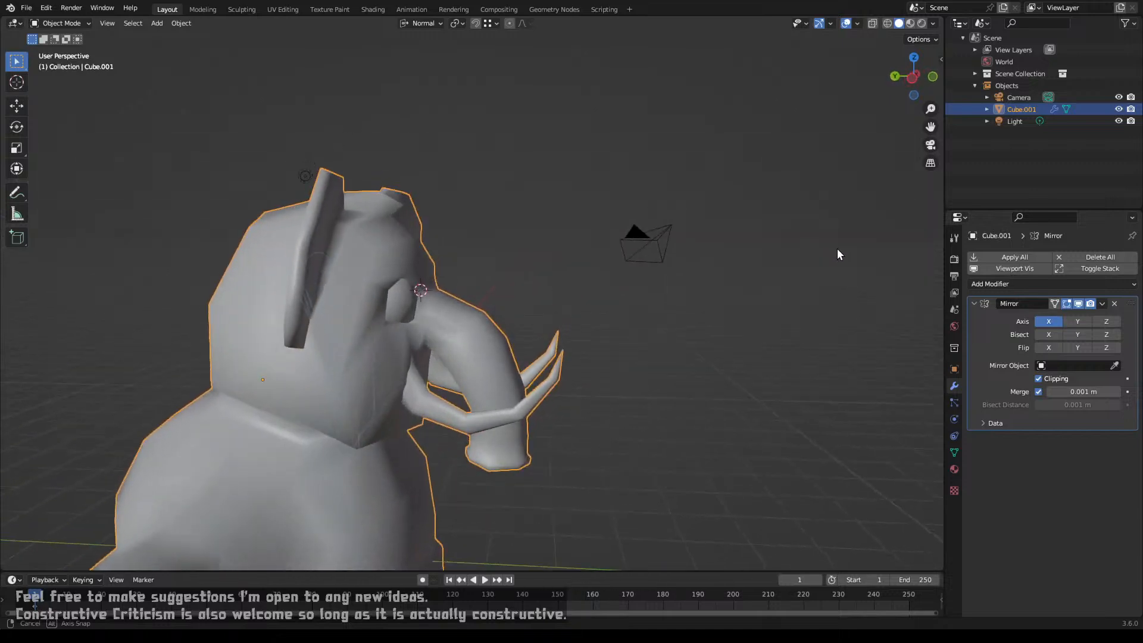
{"action": "key", "text": "Tab"}
Step: Raise the tuft's end face about 0.176 m along Z and move it about -0.094 m along global Y
{"action": "middle_click_drag", "start_coordinate": [670, 263], "coordinate": [446, 281]}
{"action": "key", "text": "g"}
{"action": "key", "text": "z"}
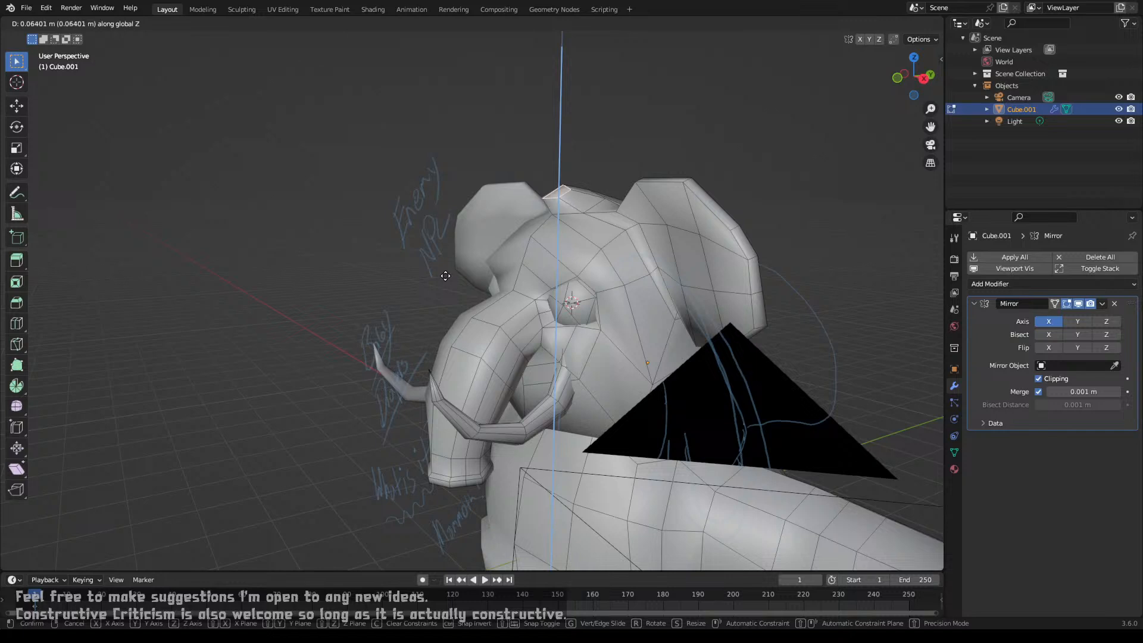
{"action": "left_click", "coordinate": [446, 268]}
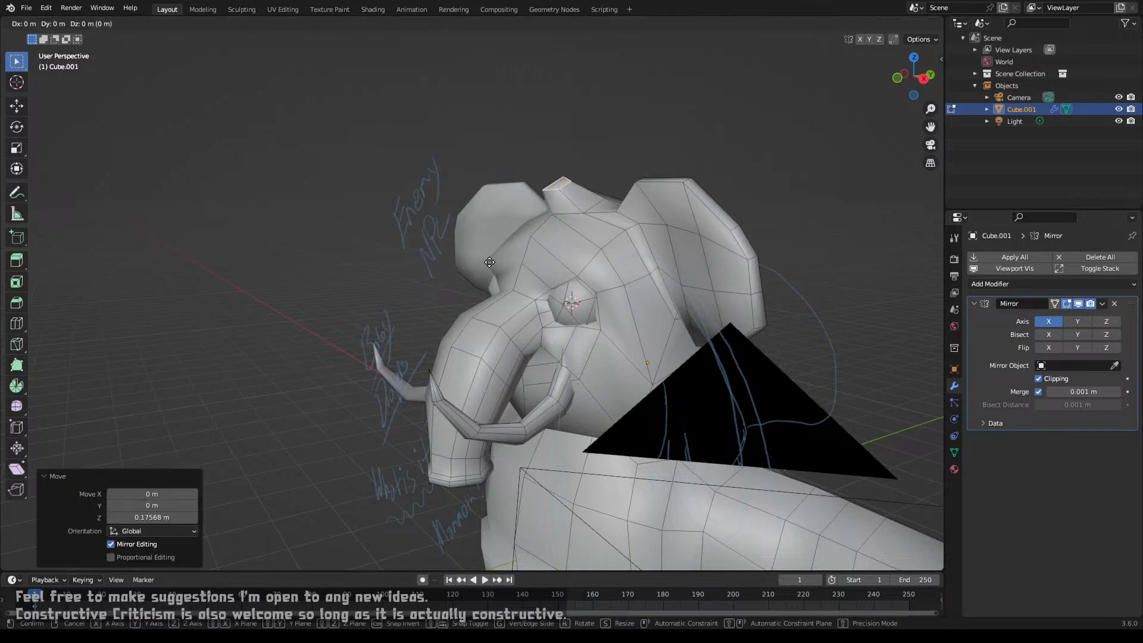
{"action": "key", "text": "g"}
{"action": "key", "text": "y"}
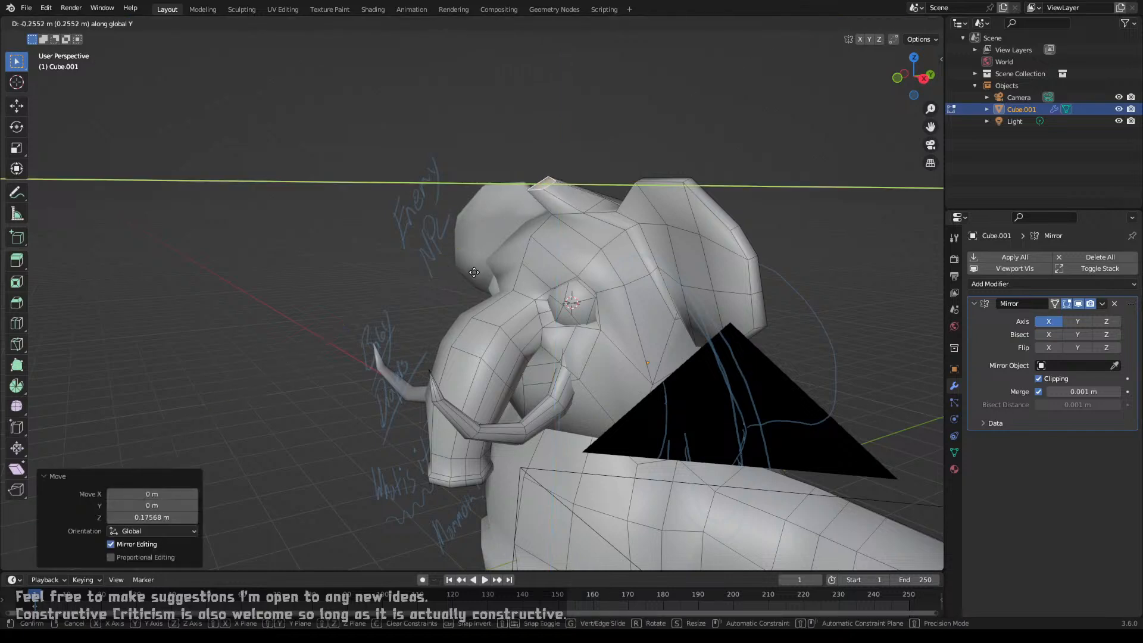
{"action": "left_click", "coordinate": [483, 275]}
Step: Lower the tuft's end face about 0.079 m along Z and shift it about 0.088 m along X
{"action": "key", "text": "g"}
{"action": "key", "text": "z"}
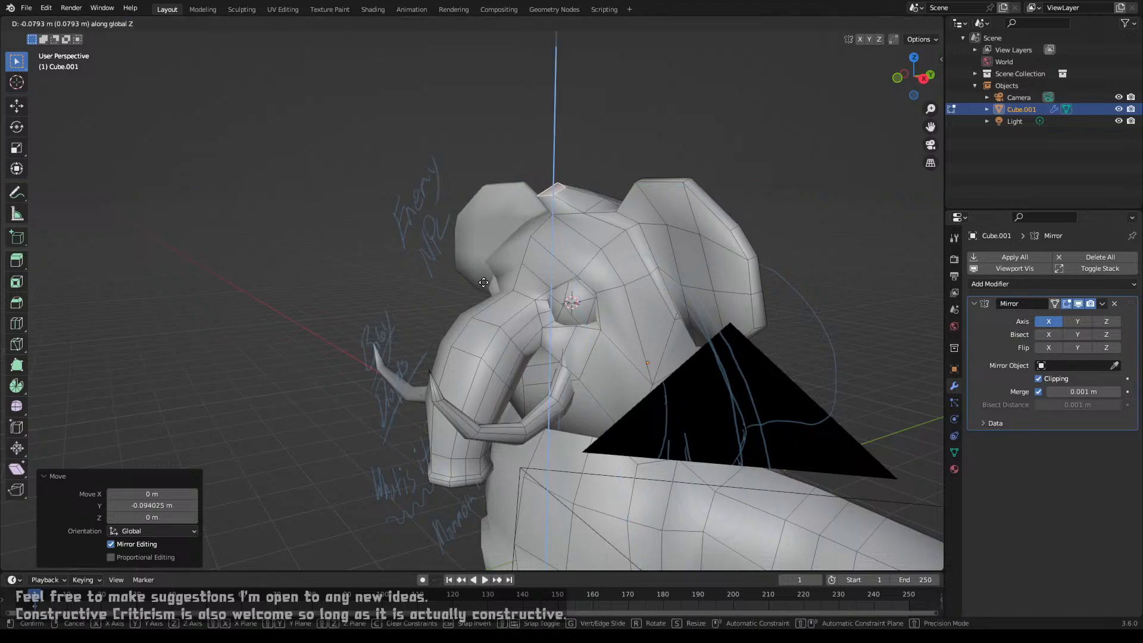
{"action": "left_click", "coordinate": [483, 284]}
{"action": "key", "text": "Tab"}
{"action": "middle_click_drag", "start_coordinate": [484, 284], "coordinate": [547, 214]}
{"action": "key", "text": "Tab"}
{"action": "key", "text": "g"}
{"action": "key", "text": "x"}
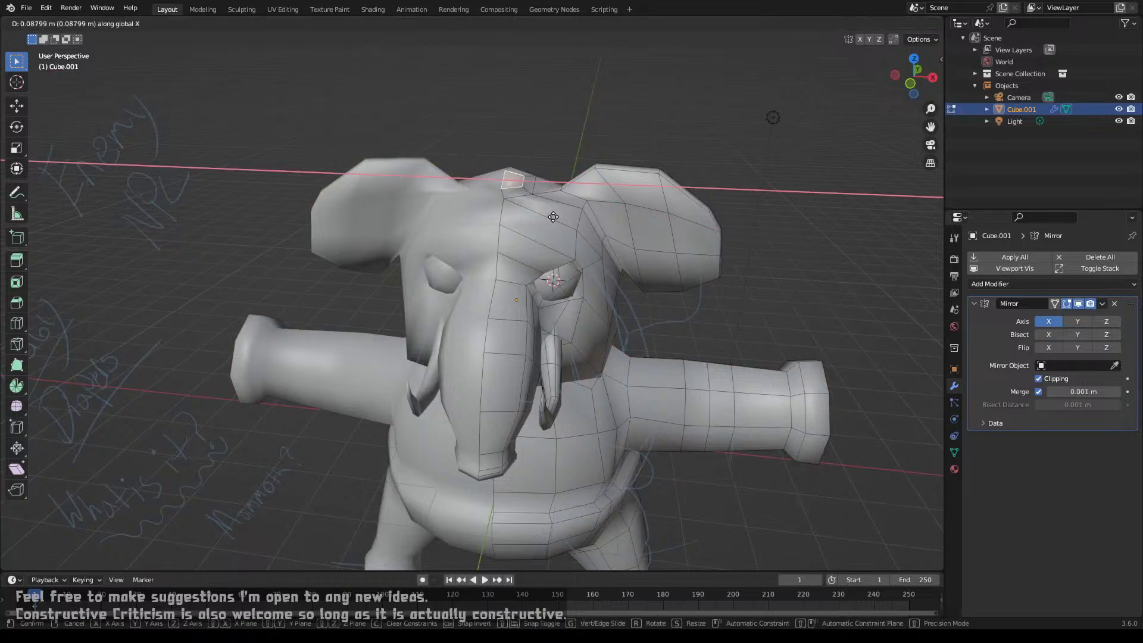
{"action": "left_click", "coordinate": [553, 217]}
Step: Slide the edge at the tuft's outer base towards the ear with an edge-slide factor of -0.434
{"action": "key", "text": "Tab"}
{"action": "middle_click_drag", "start_coordinate": [552, 217], "coordinate": [487, 281]}
{"action": "scroll", "coordinate": [518, 266], "scroll_direction": "up", "scroll_amount": 3}
{"action": "scroll", "coordinate": [495, 298], "scroll_direction": "up", "scroll_amount": 4}
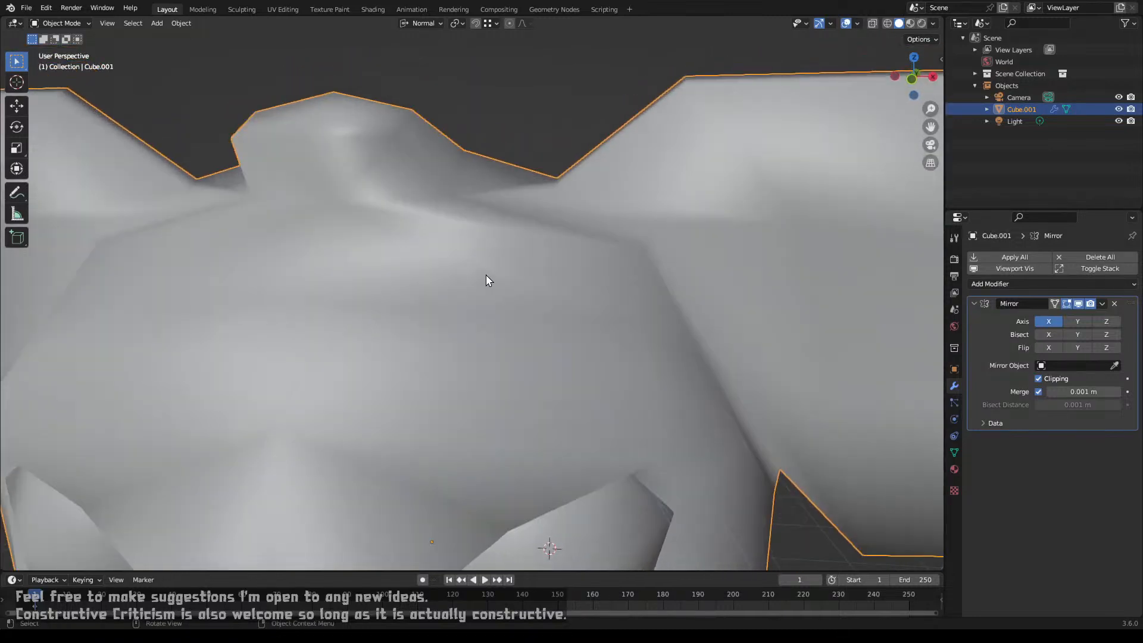
{"action": "key", "text": "Tab"}
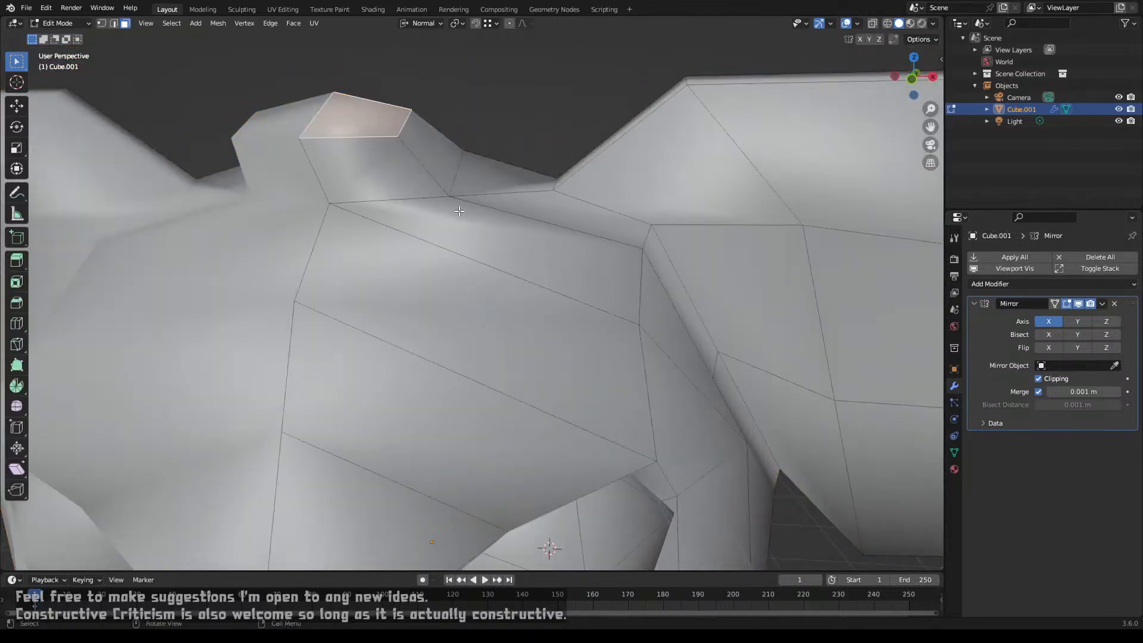
{"action": "key", "text": "2"}
{"action": "left_click", "coordinate": [464, 184]}
{"action": "key", "text": "g"}
{"action": "key", "text": "g"}
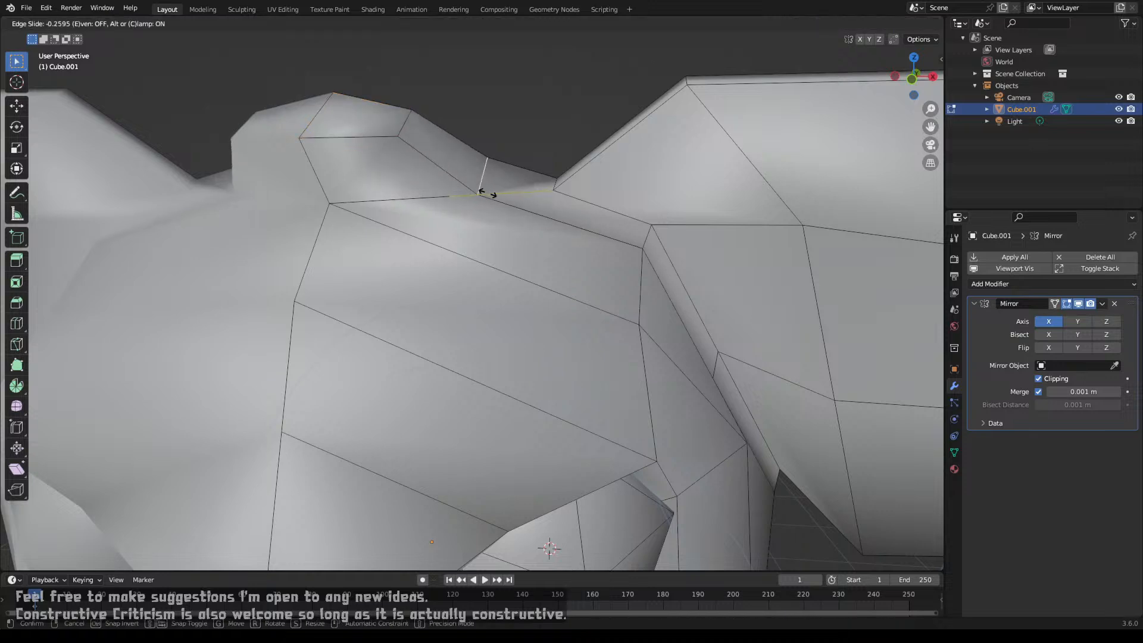
{"action": "left_click", "coordinate": [496, 197]}
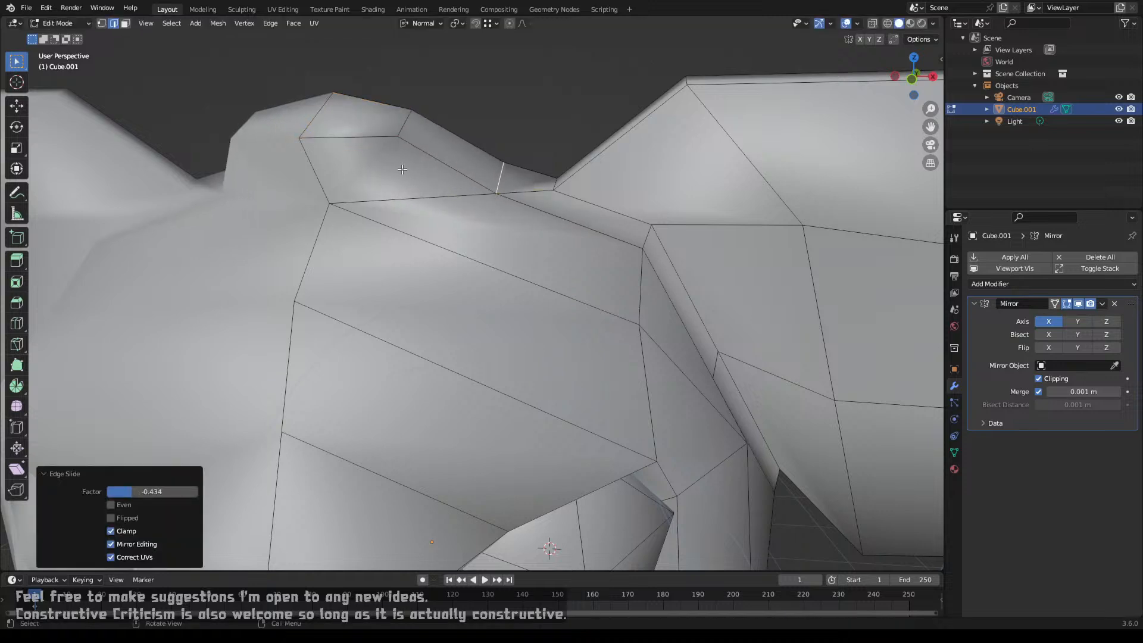
Step: Pull the tuft's front top edge back about 0.19 m along its normal Z axis
{"action": "left_click", "coordinate": [369, 135]}
{"action": "middle_click_drag", "start_coordinate": [384, 166], "coordinate": [358, 163]}
{"action": "key", "text": "g"}
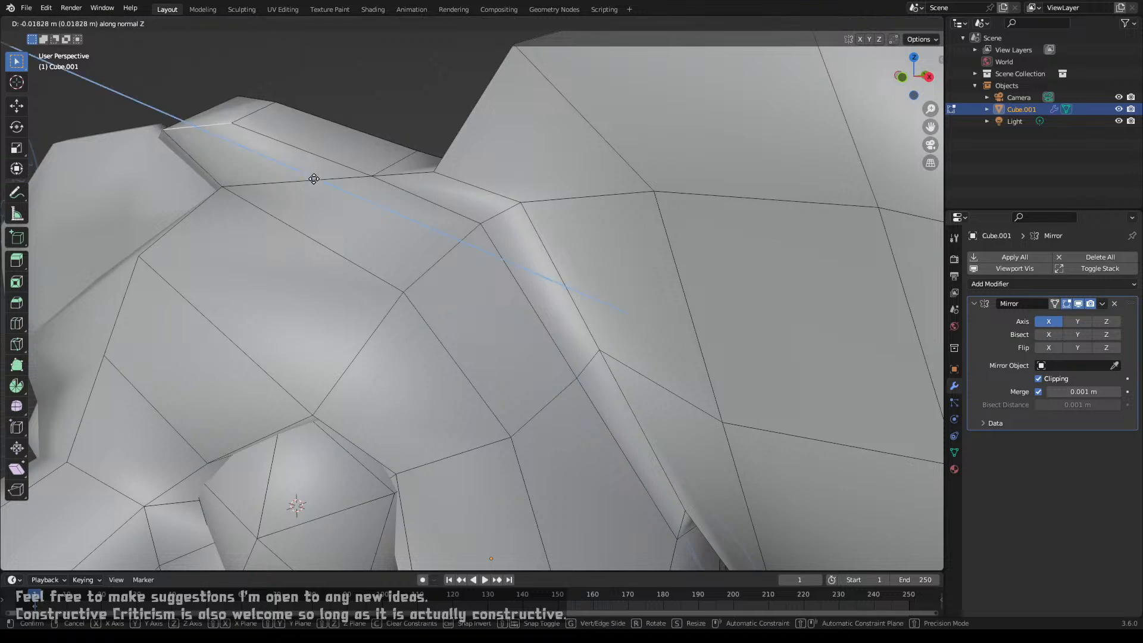
{"action": "key", "text": "z"}
{"action": "key", "text": "z"}
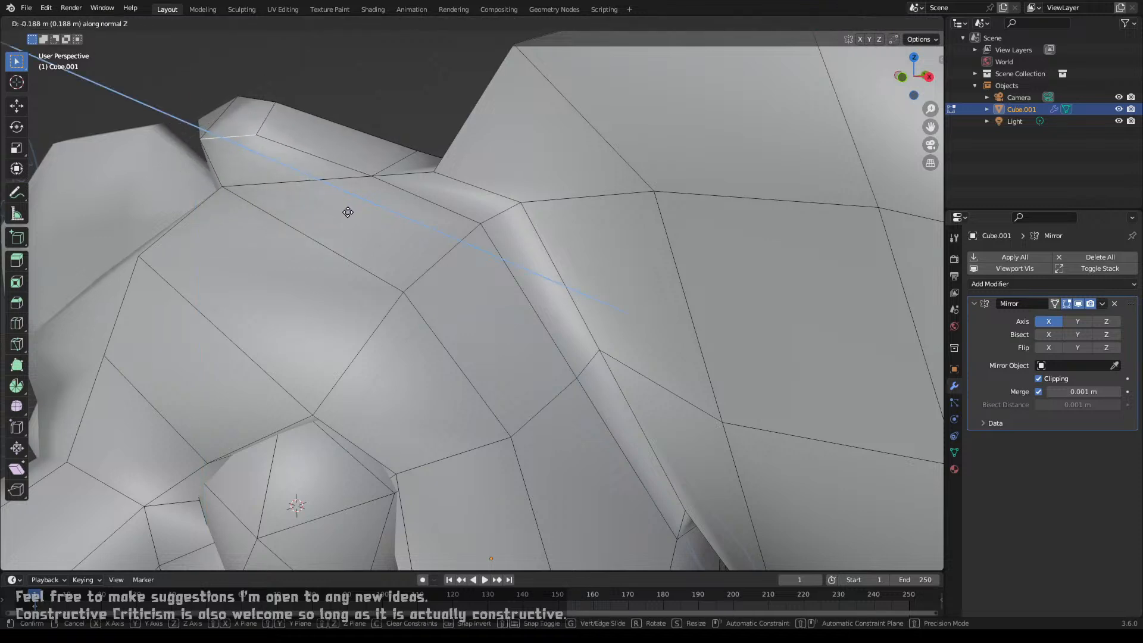
{"action": "left_click", "coordinate": [348, 216]}
Step: Examine the reshaped tuft and the whole character in Object Mode from several sides and the front
{"action": "key", "text": "Tab"}
{"action": "scroll", "coordinate": [349, 217], "scroll_direction": "down", "scroll_amount": 5}
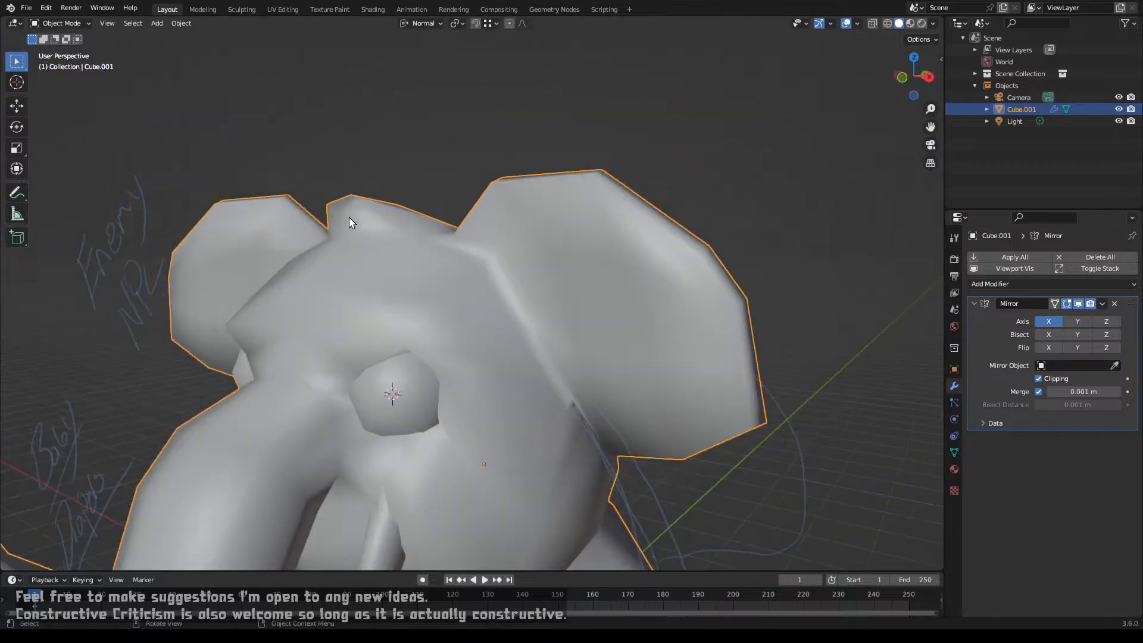
{"action": "middle_click_drag", "start_coordinate": [350, 219], "coordinate": [433, 217]}
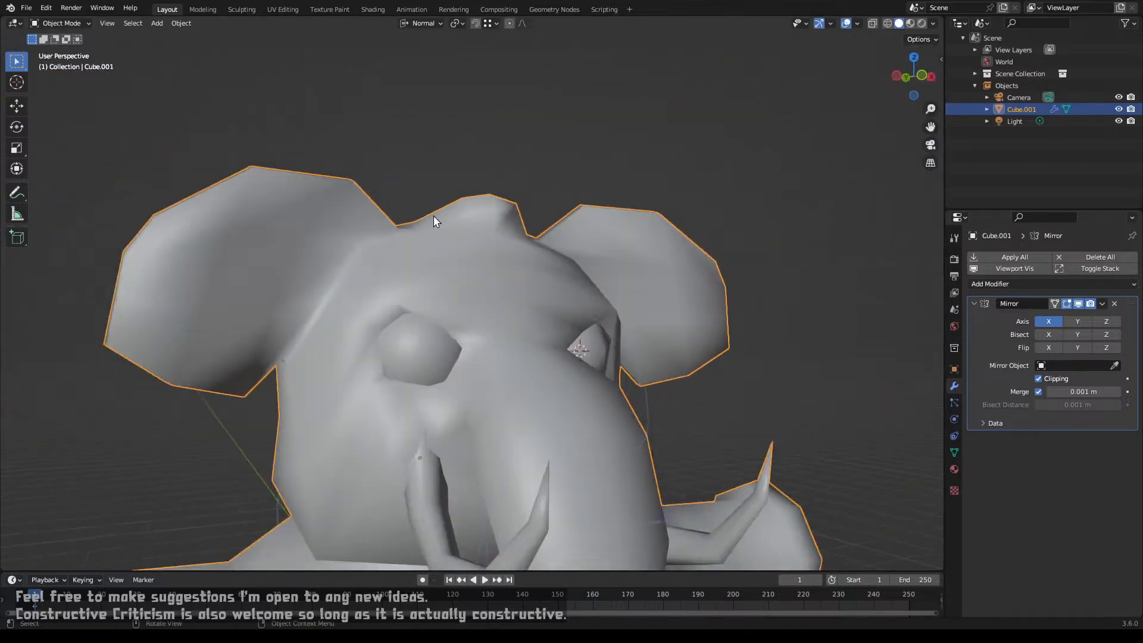
{"action": "scroll", "coordinate": [434, 216], "scroll_direction": "down", "scroll_amount": 3}
{"action": "middle_click_drag", "start_coordinate": [467, 277], "coordinate": [550, 264]}
{"action": "scroll", "coordinate": [420, 277], "scroll_direction": "down", "scroll_amount": 2}
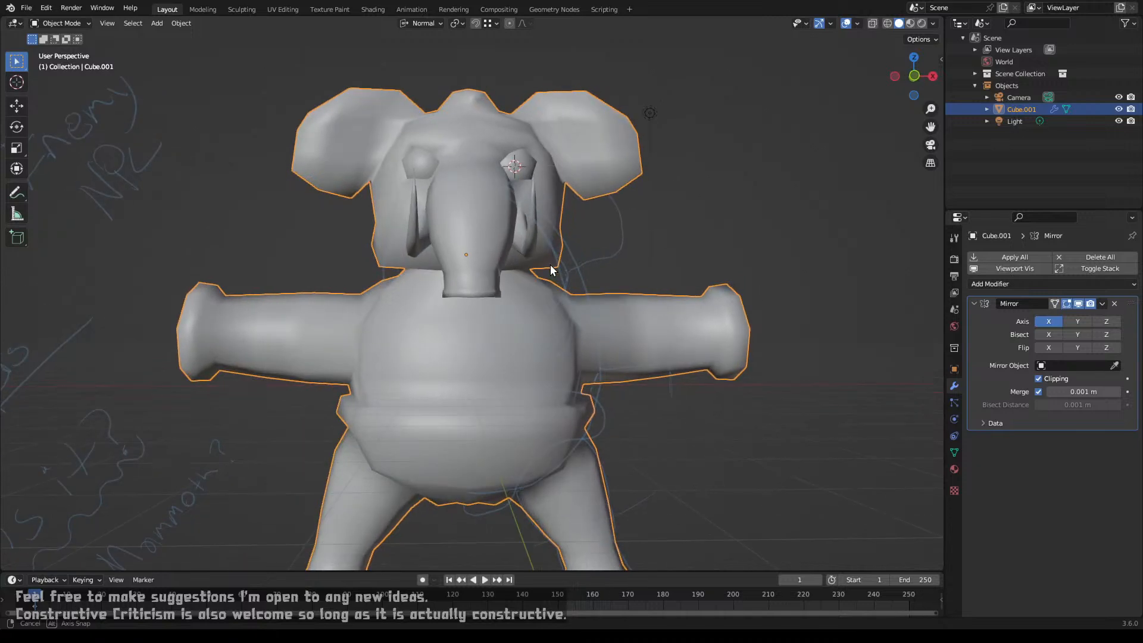
{"action": "scroll", "coordinate": [541, 273], "scroll_direction": "down", "scroll_amount": 2}
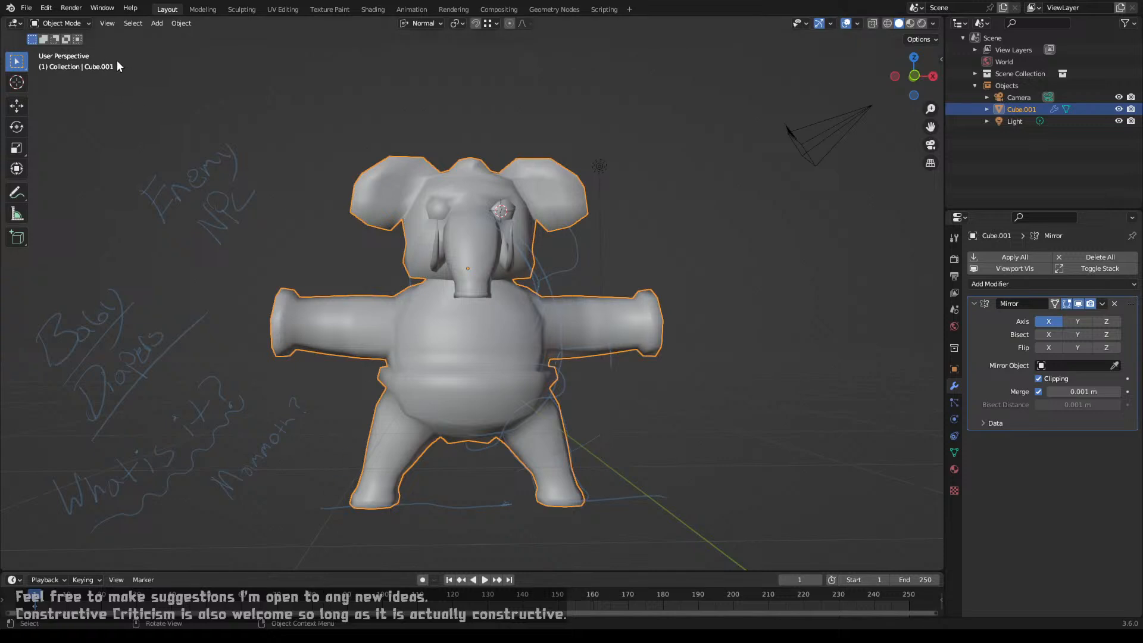
Step: Save the project as BabyMammothEnemy.blend
{"action": "left_click", "coordinate": [26, 7]}
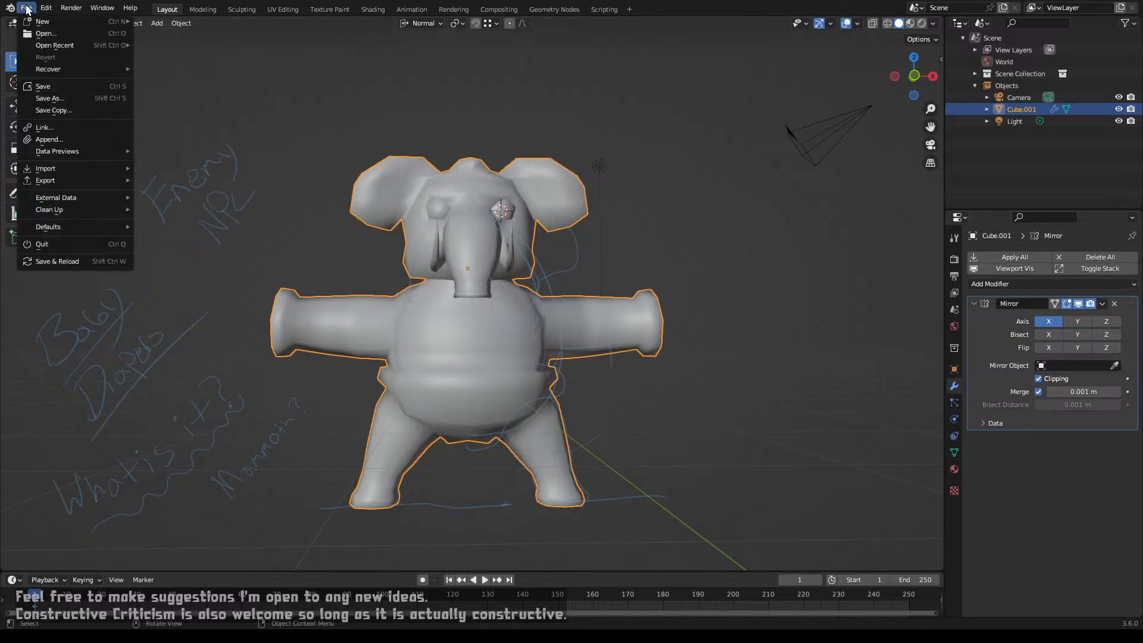
{"action": "left_click", "coordinate": [65, 88]}
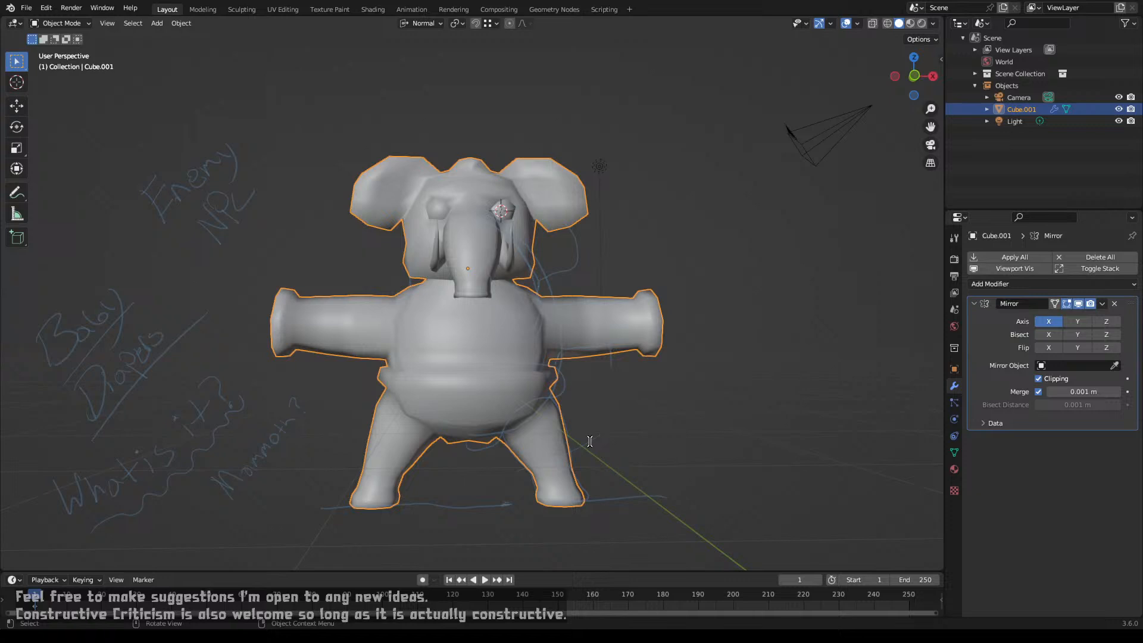
{"action": "key", "text": "ctrl+s"}
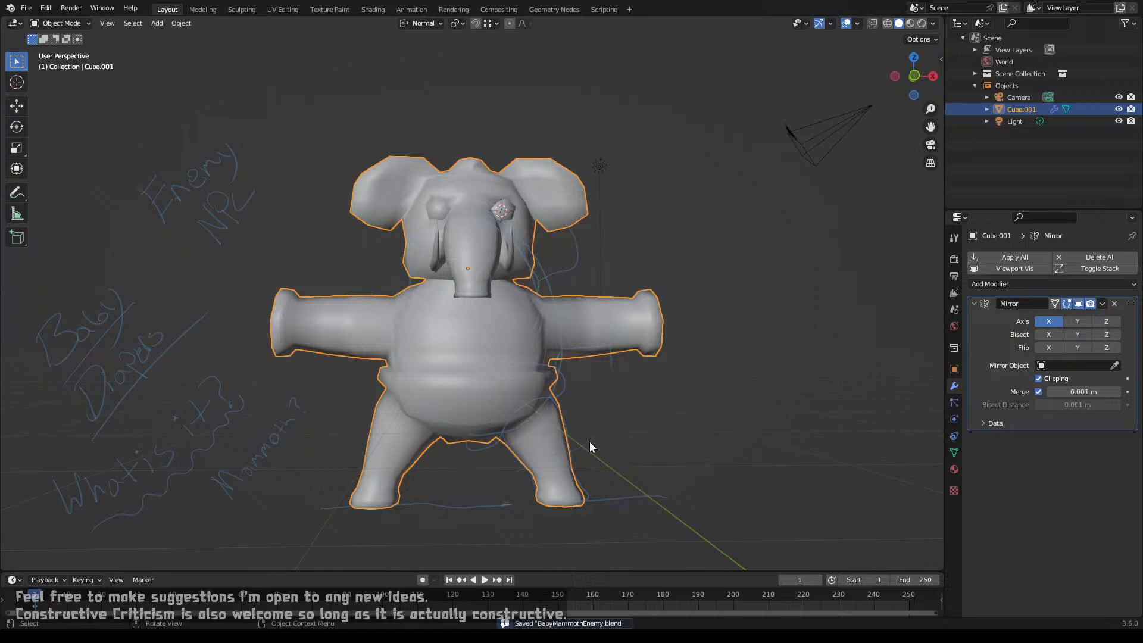
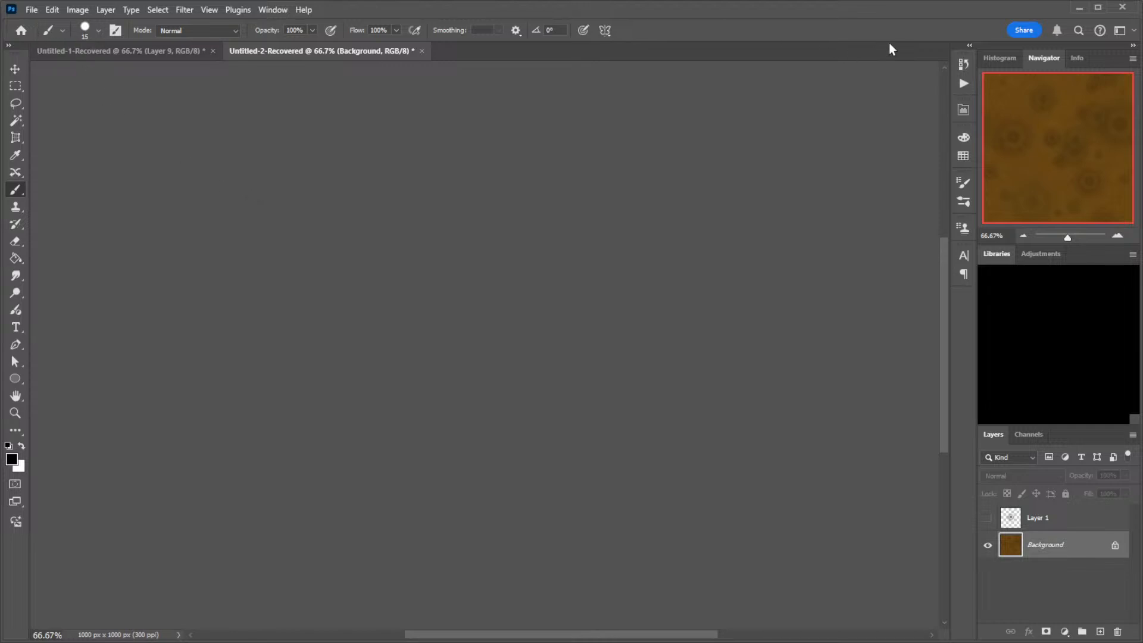
{"action": "left_click", "coordinate": [1098, 8]}
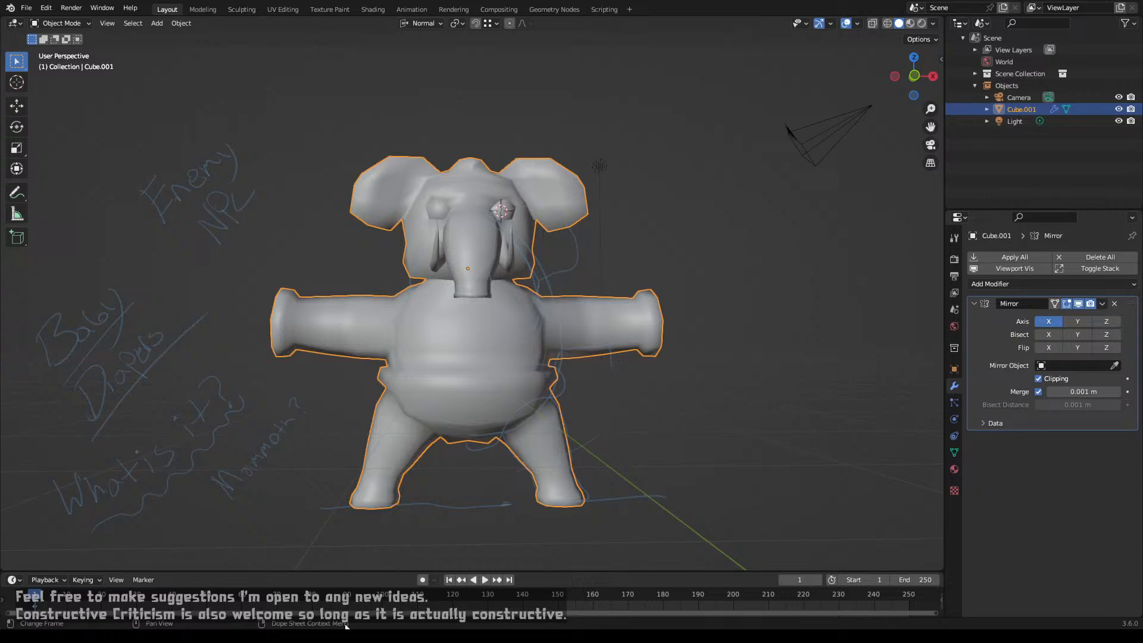
Step: Mark the edges running from under the jaw up the side of the head behind the ear as a UV seam
{"action": "middle_click_drag", "start_coordinate": [472, 337], "coordinate": [457, 357]}
{"action": "key", "text": "Tab"}
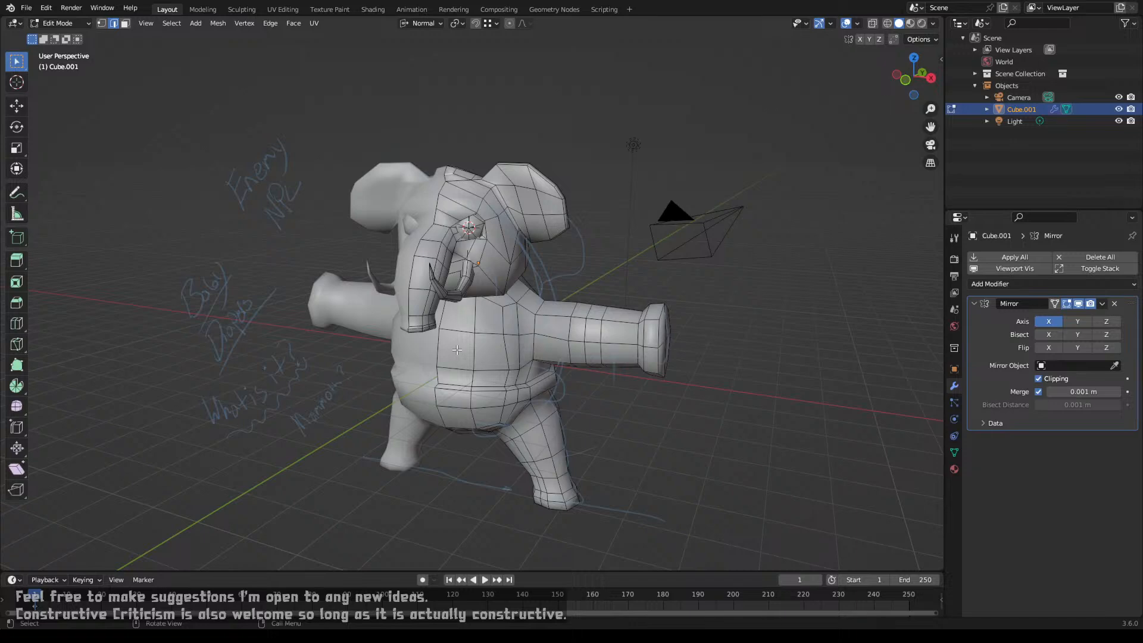
{"action": "middle_click_drag", "start_coordinate": [455, 350], "coordinate": [434, 279]}
{"action": "scroll", "coordinate": [387, 332], "scroll_direction": "up", "scroll_amount": 4}
{"action": "scroll", "coordinate": [483, 443], "scroll_direction": "up", "scroll_amount": 5}
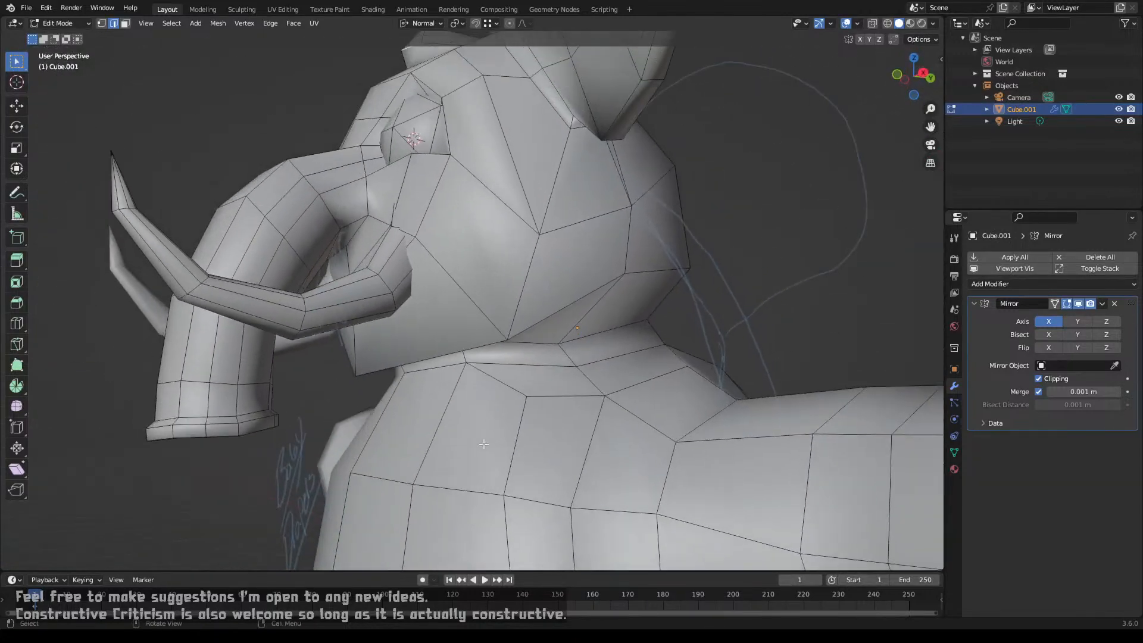
{"action": "middle_click_drag", "start_coordinate": [483, 443], "coordinate": [463, 422]}
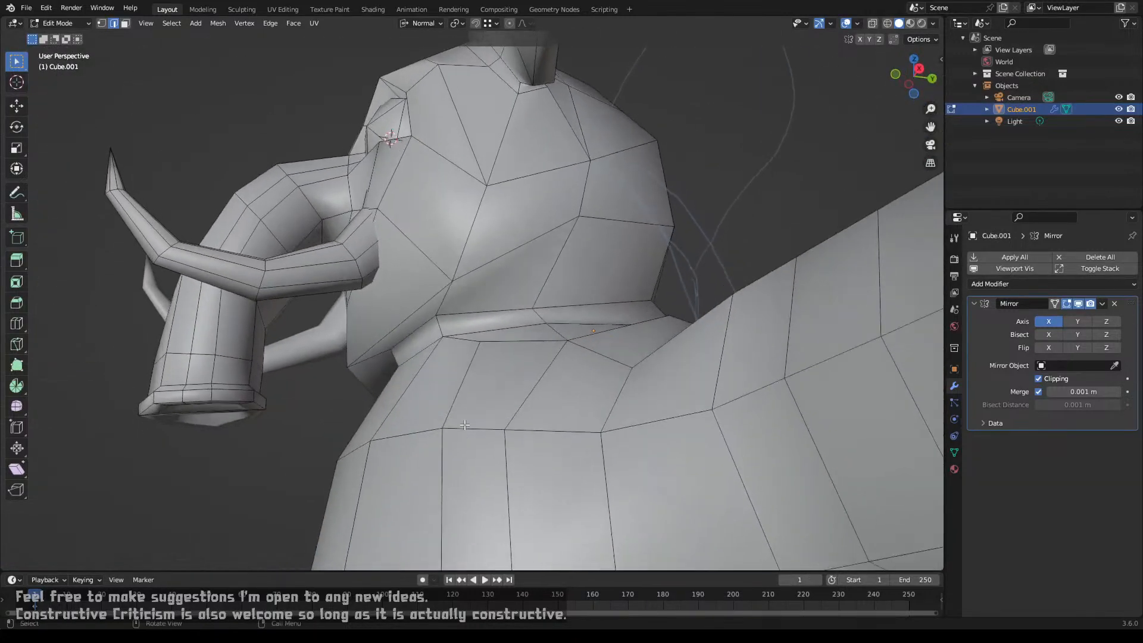
{"action": "left_click", "coordinate": [484, 264], "text": "shift"}
{"action": "middle_click_drag", "start_coordinate": [559, 227], "coordinate": [513, 307]}
{"action": "left_click", "coordinate": [507, 229], "text": "shift"}
{"action": "left_click", "coordinate": [500, 175], "text": "shift"}
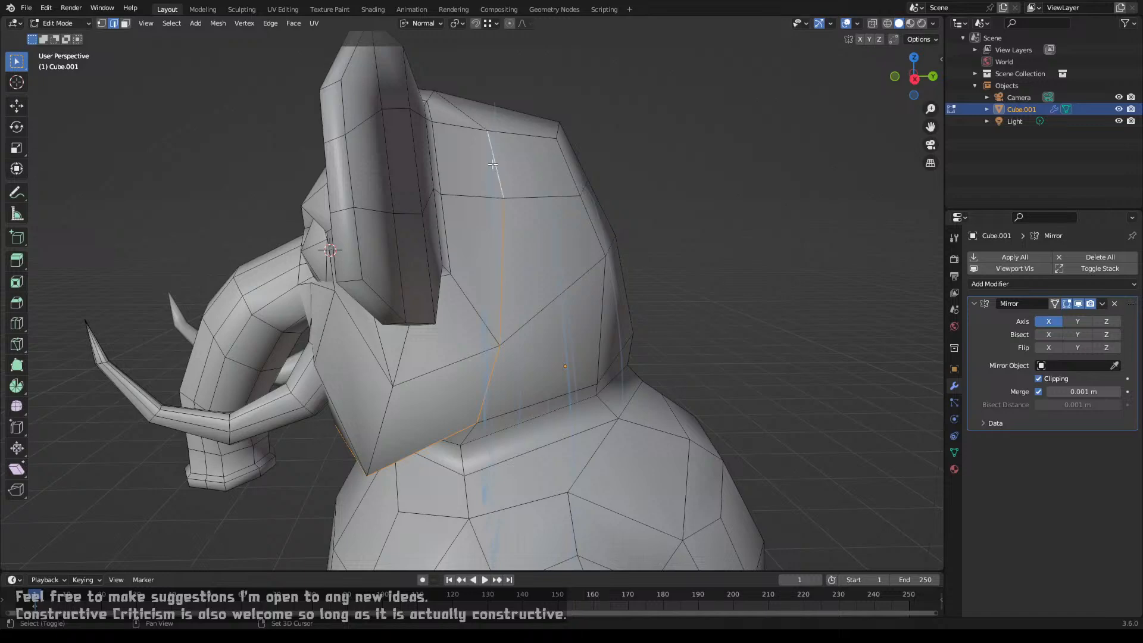
{"action": "mouse_move", "coordinate": [500, 173]}
{"action": "middle_mouse_down"}
{"action": "mouse_move", "coordinate": [489, 246]}
{"action": "mouse_move", "coordinate": [522, 165]}
{"action": "mouse_move", "coordinate": [493, 155]}
{"action": "middle_mouse_up"}
{"action": "key", "text": "ctrl+e"}
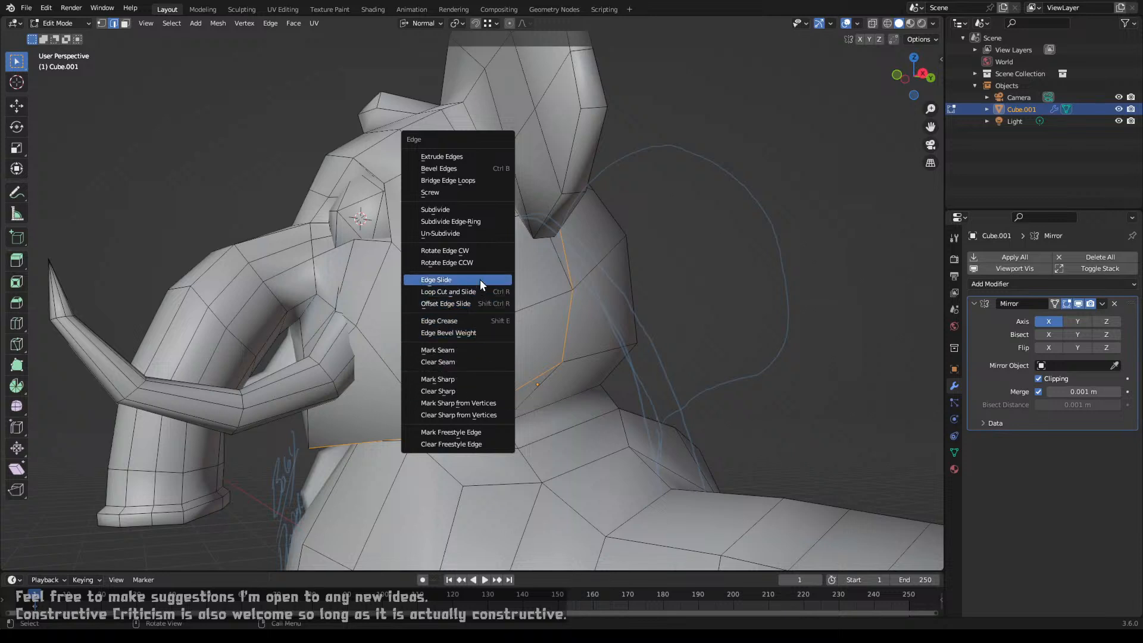
{"action": "left_click", "coordinate": [473, 351]}
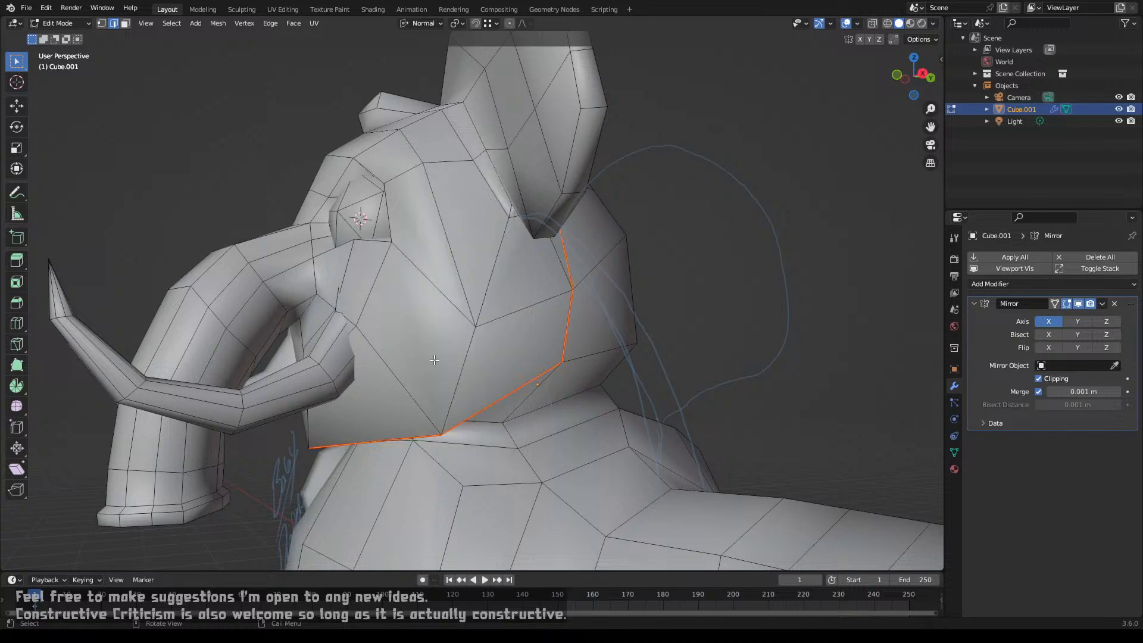
{"action": "mouse_move", "coordinate": [389, 363]}
{"action": "middle_mouse_down"}
{"action": "mouse_move", "coordinate": [433, 425]}
{"action": "mouse_move", "coordinate": [441, 354]}
{"action": "mouse_move", "coordinate": [374, 351]}
{"action": "middle_mouse_up"}
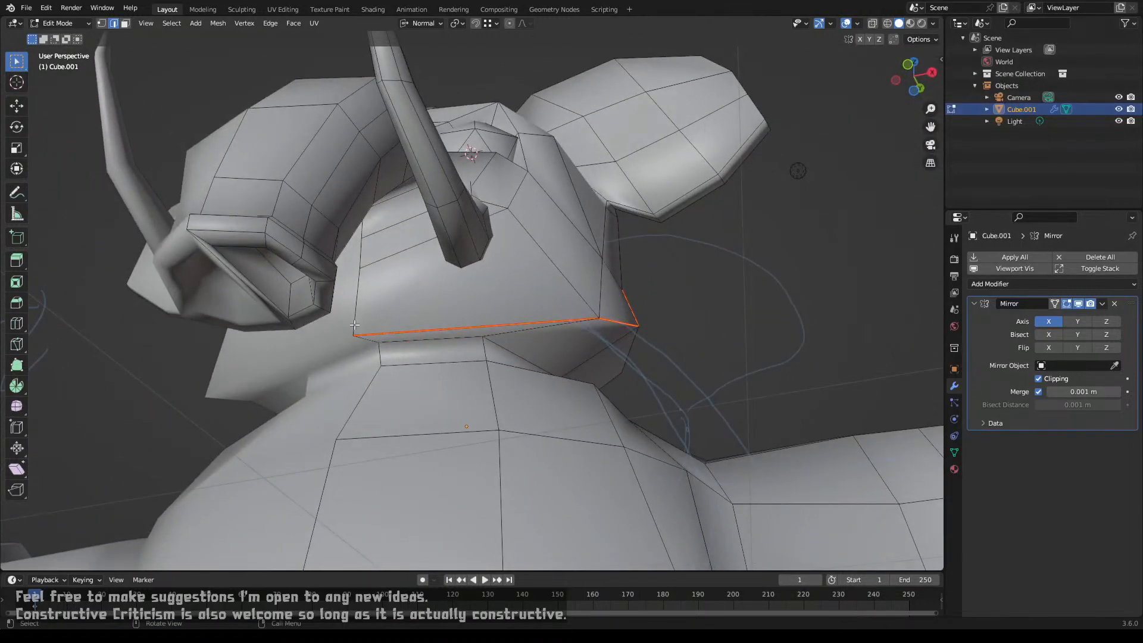
Step: Mark the edges from the front of the jaw up under the trunk and around its base as a UV seam
{"action": "middle_click_drag", "start_coordinate": [381, 311], "coordinate": [361, 312]}
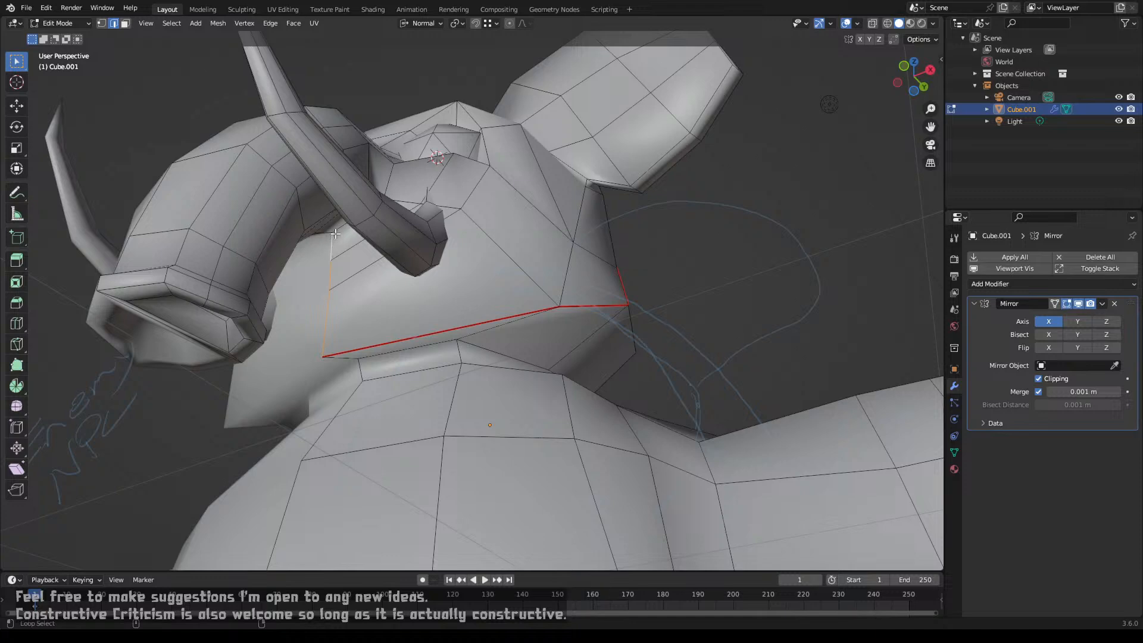
{"action": "middle_click_drag", "start_coordinate": [335, 233], "coordinate": [351, 322]}
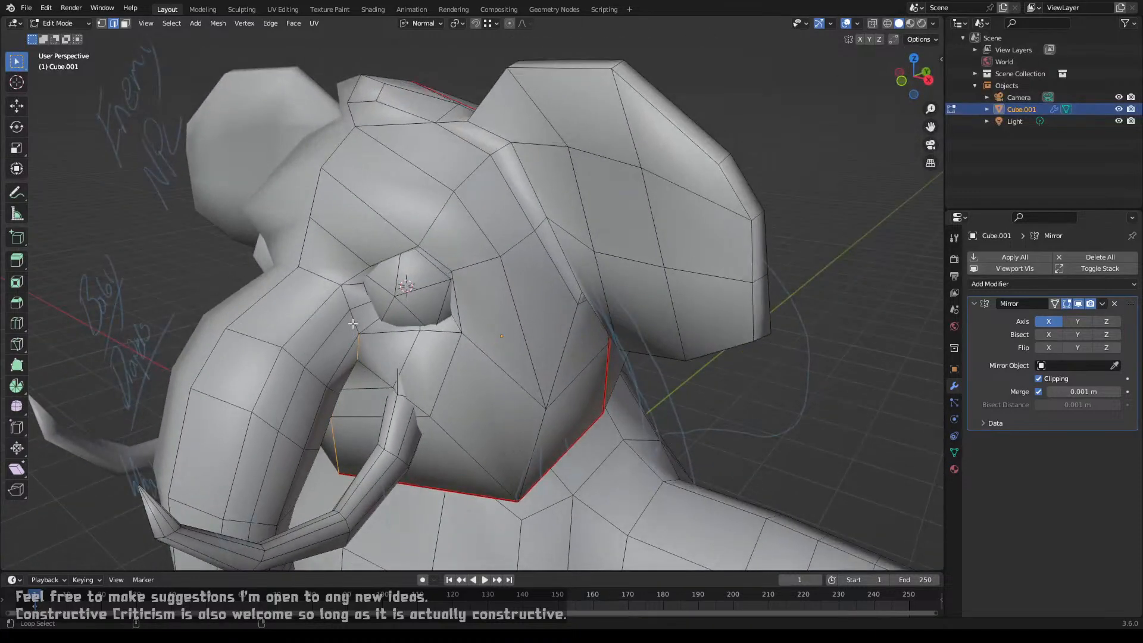
{"action": "right_click", "coordinate": [327, 287]}
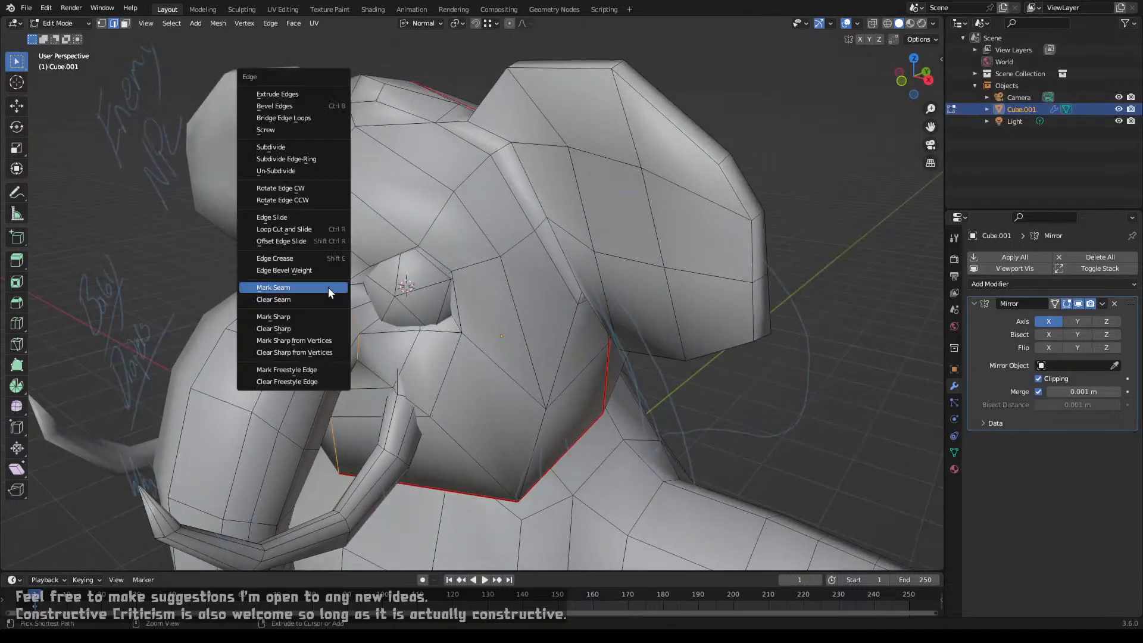
{"action": "left_click", "coordinate": [327, 287]}
{"action": "middle_click_drag", "start_coordinate": [327, 287], "coordinate": [289, 306]}
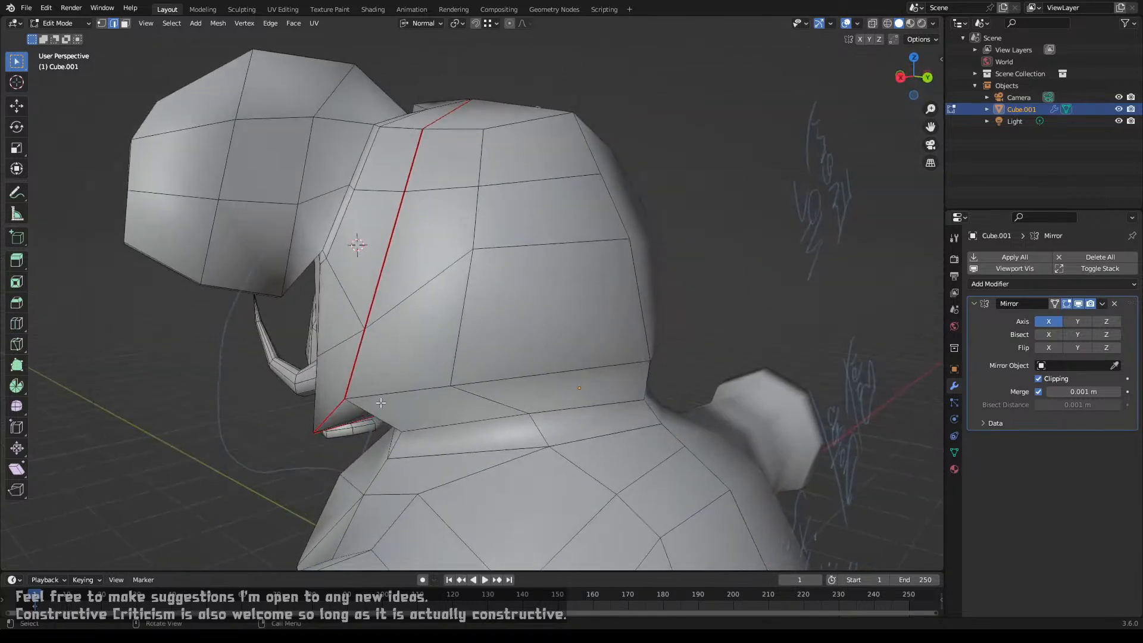
Step: Select the edge loop around the base of the neck
{"action": "middle_click_drag", "start_coordinate": [381, 403], "coordinate": [373, 433]}
{"action": "left_click", "coordinate": [437, 431], "text": "alt"}
{"action": "left_click", "coordinate": [378, 439], "text": "alt+shift"}
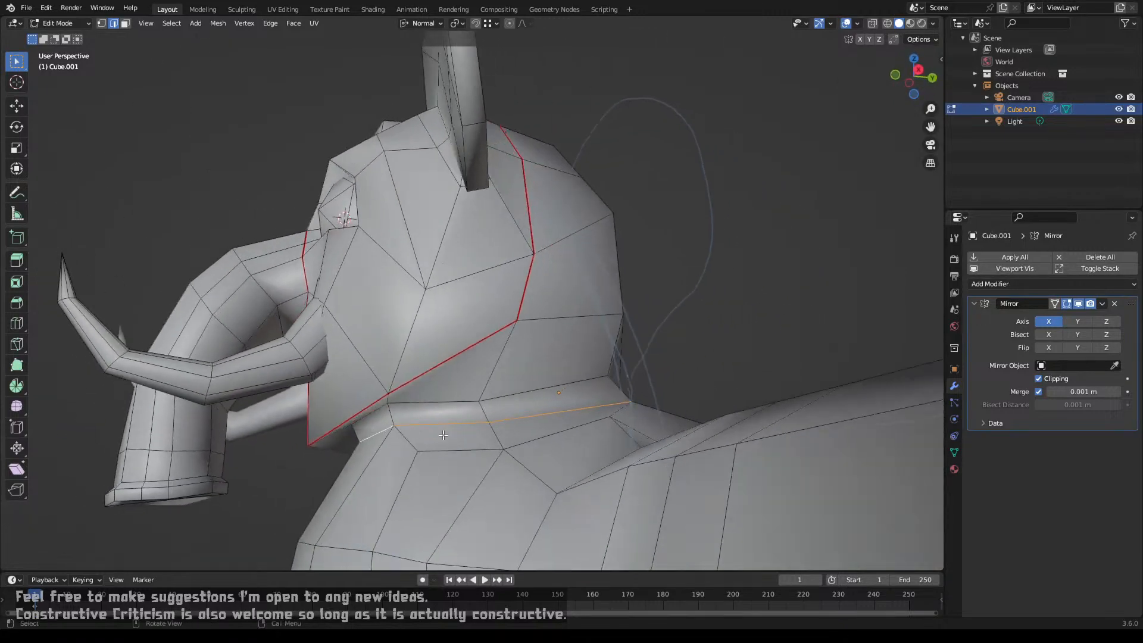
{"action": "middle_click_drag", "start_coordinate": [531, 425], "coordinate": [443, 453]}
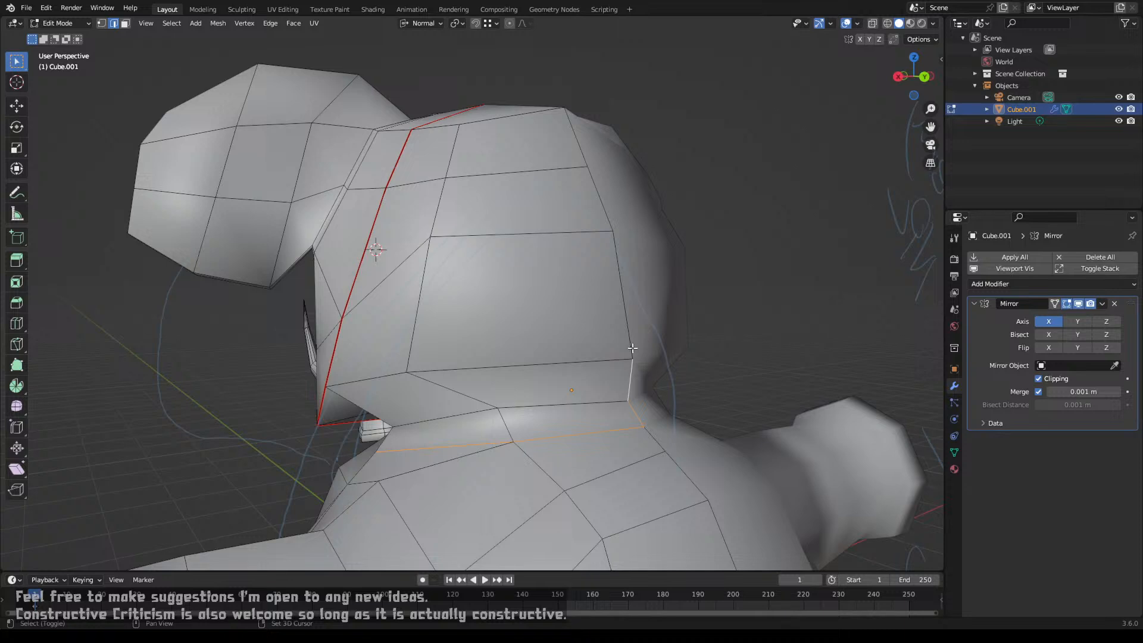
{"action": "middle_click_drag", "start_coordinate": [598, 346], "coordinate": [637, 385]}
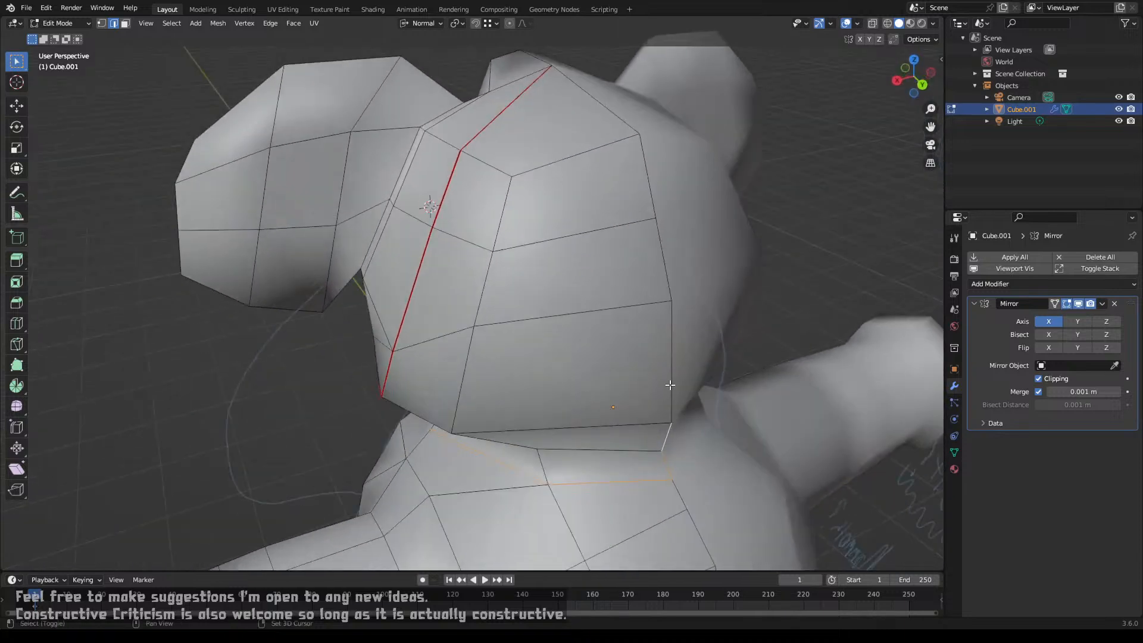
{"action": "left_click", "coordinate": [670, 385], "text": "shift"}
{"action": "left_click", "coordinate": [664, 264], "text": "shift"}
{"action": "left_click", "coordinate": [642, 169], "text": "shift"}
{"action": "key", "text": "ctrl+z"}
{"action": "key", "text": "ctrl+z"}
Step: Mark the selected neck edge loop as a UV seam
{"action": "middle_click_drag", "start_coordinate": [660, 462], "coordinate": [753, 328]}
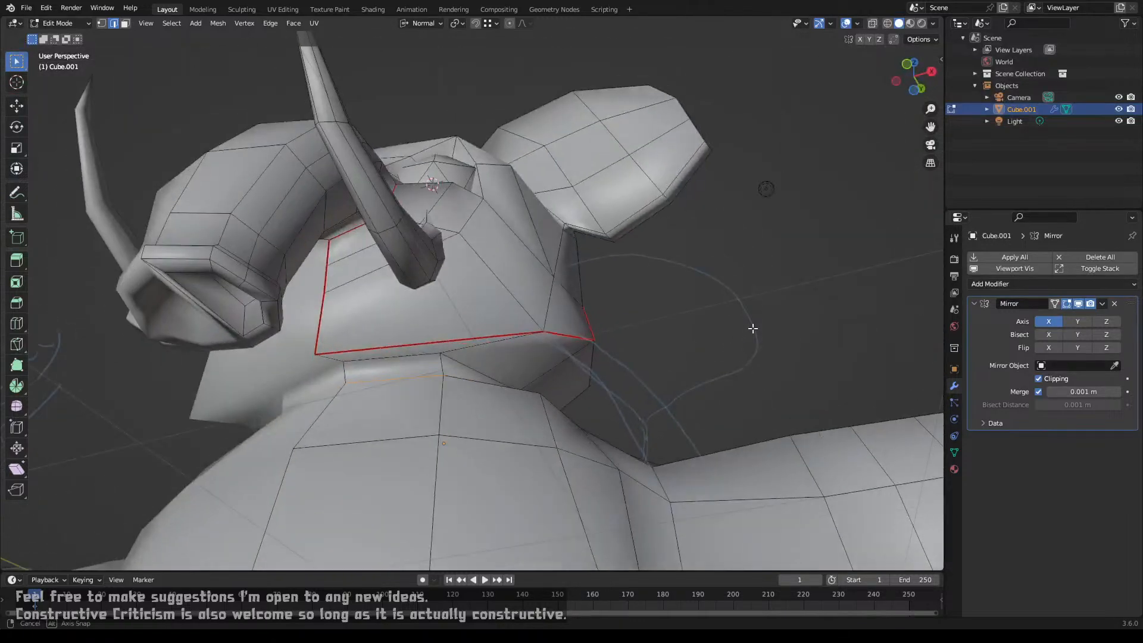
{"action": "key", "text": "ctrl+e"}
{"action": "left_click", "coordinate": [356, 370]}
{"action": "middle_click_drag", "start_coordinate": [356, 370], "coordinate": [294, 464]}
{"action": "mouse_move", "coordinate": [414, 474]}
{"action": "middle_mouse_down"}
{"action": "mouse_move", "coordinate": [396, 479]}
{"action": "mouse_move", "coordinate": [435, 494]}
{"action": "mouse_move", "coordinate": [434, 476]}
{"action": "middle_mouse_up"}
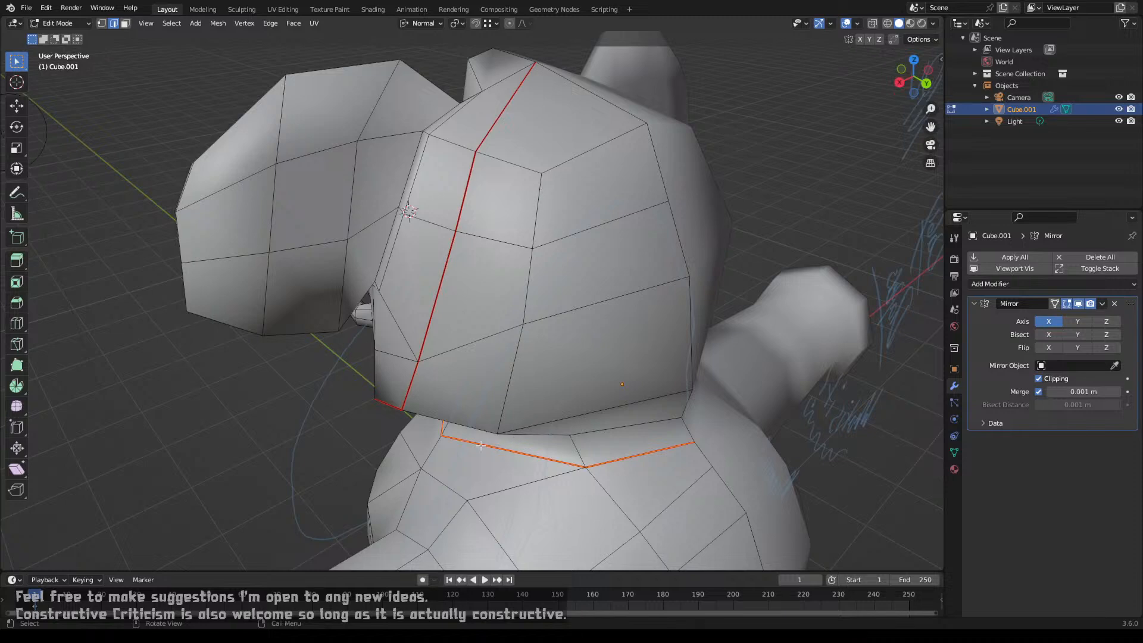
Step: Mark the edge loops around the waist and the base of the arm as UV seams
{"action": "middle_click_drag", "start_coordinate": [481, 445], "coordinate": [427, 351]}
{"action": "right_click", "coordinate": [374, 452]}
{"action": "left_click", "coordinate": [374, 451]}
{"action": "left_click", "coordinate": [531, 380], "text": "alt"}
{"action": "left_click", "coordinate": [523, 365], "text": "alt+shift"}
{"action": "key", "text": "ctrl+e"}
{"action": "left_click", "coordinate": [411, 443]}
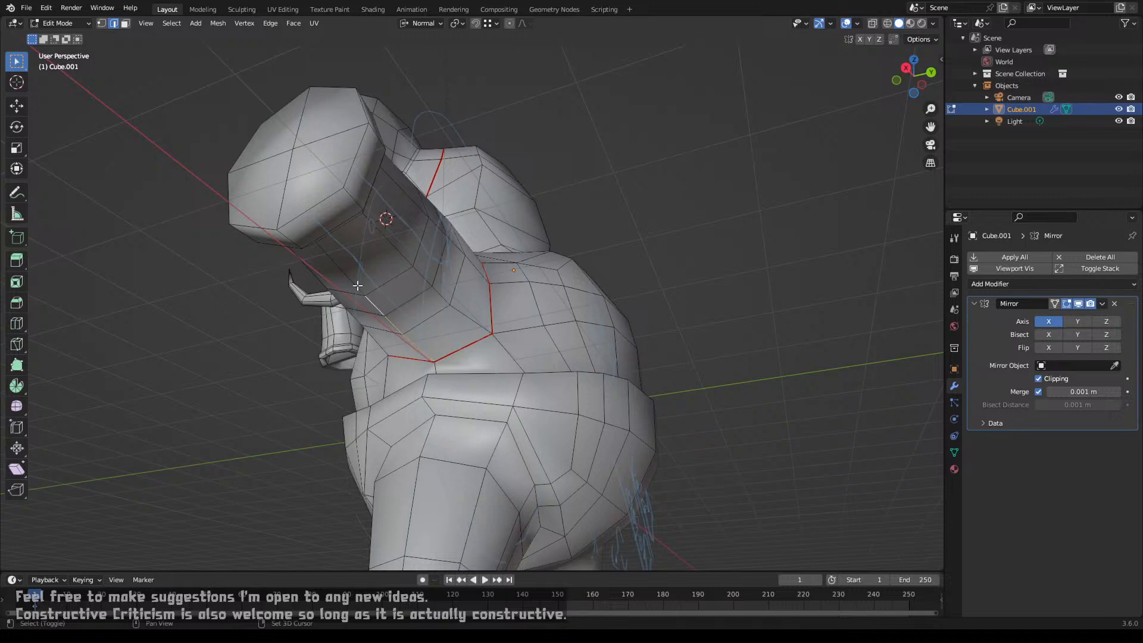
Step: Mark the line of edges along the underside of the arm and the loop around the hand's end as a UV seam
{"action": "middle_click_drag", "start_coordinate": [324, 247], "coordinate": [238, 217]}
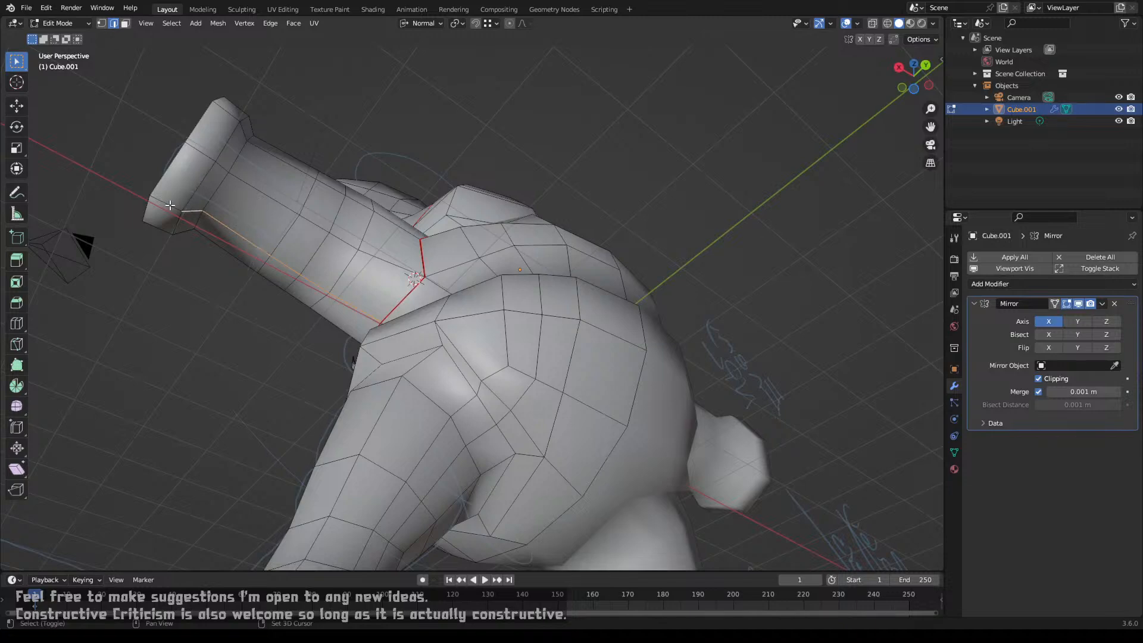
{"action": "middle_click_drag", "start_coordinate": [196, 208], "coordinate": [352, 286]}
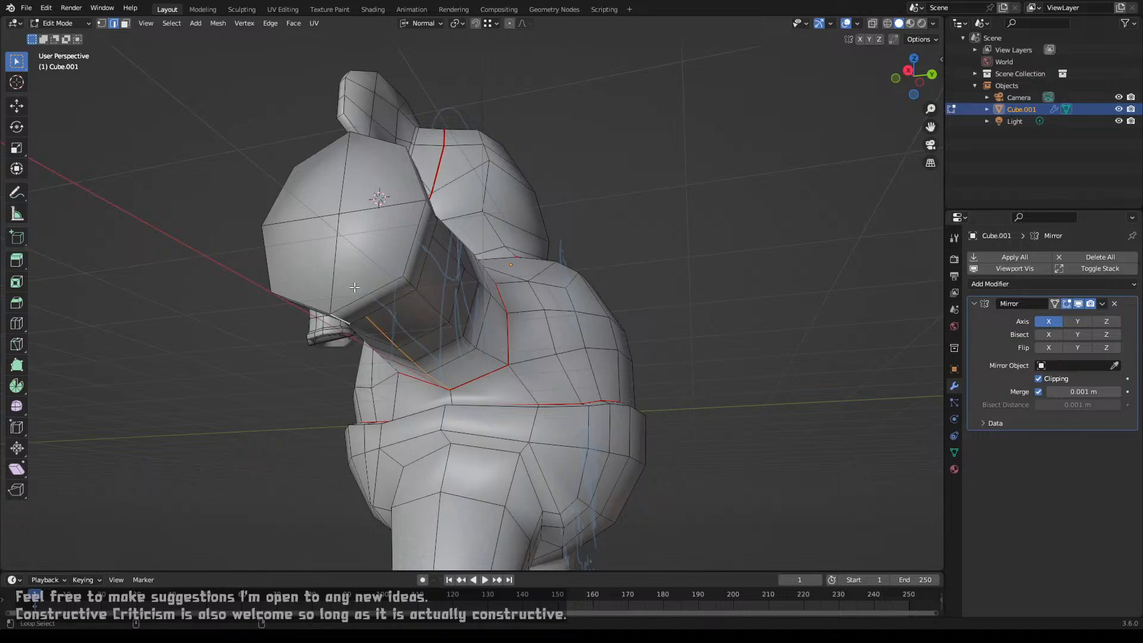
{"action": "left_click", "coordinate": [409, 221], "text": "alt+shift"}
{"action": "left_click", "coordinate": [277, 258], "text": "alt+shift"}
{"action": "middle_click_drag", "start_coordinate": [296, 199], "coordinate": [493, 399]}
{"action": "right_click", "coordinate": [599, 390]}
{"action": "left_click", "coordinate": [599, 391]}
Step: Mark the short edge under the arm that joins the arm-base seam to the waist seam as a UV seam
{"action": "middle_click_drag", "start_coordinate": [429, 372], "coordinate": [459, 394]}
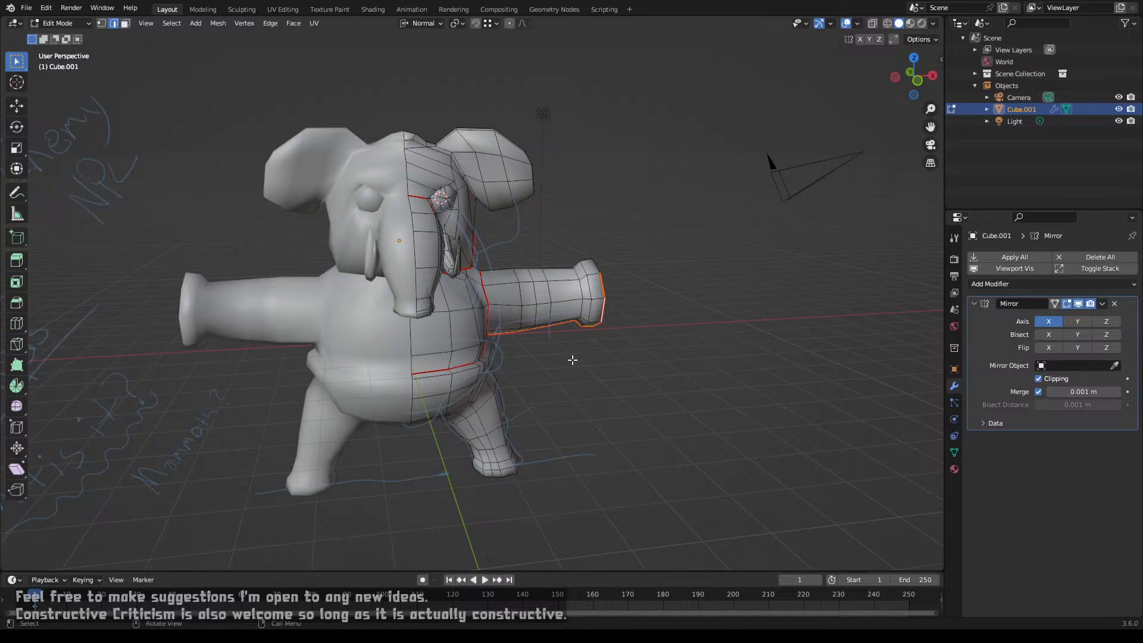
{"action": "middle_click_drag", "start_coordinate": [589, 317], "coordinate": [479, 396]}
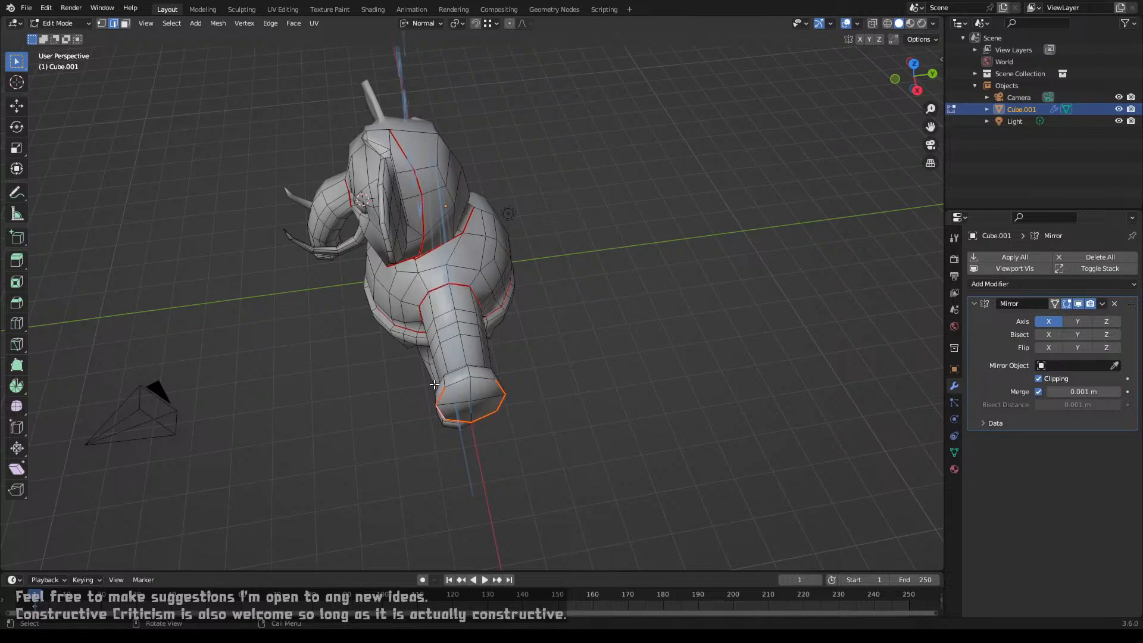
{"action": "middle_click_drag", "start_coordinate": [515, 392], "coordinate": [546, 387]}
{"action": "scroll", "coordinate": [499, 391], "scroll_direction": "up", "scroll_amount": 3}
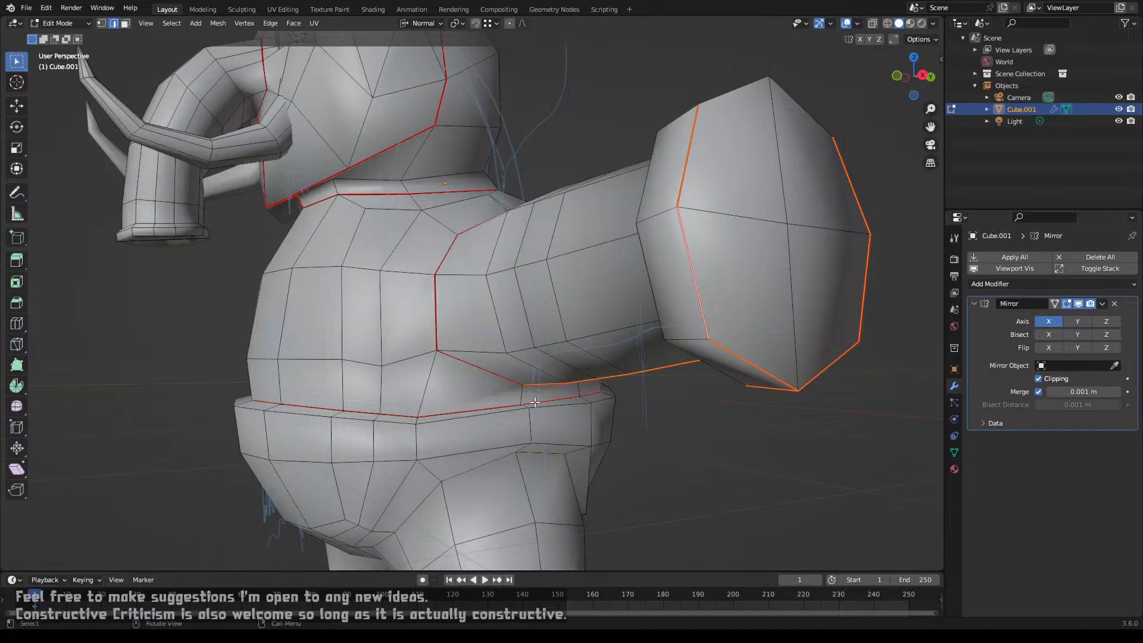
{"action": "scroll", "coordinate": [534, 402], "scroll_direction": "up", "scroll_amount": 2}
{"action": "key", "text": "alt+a"}
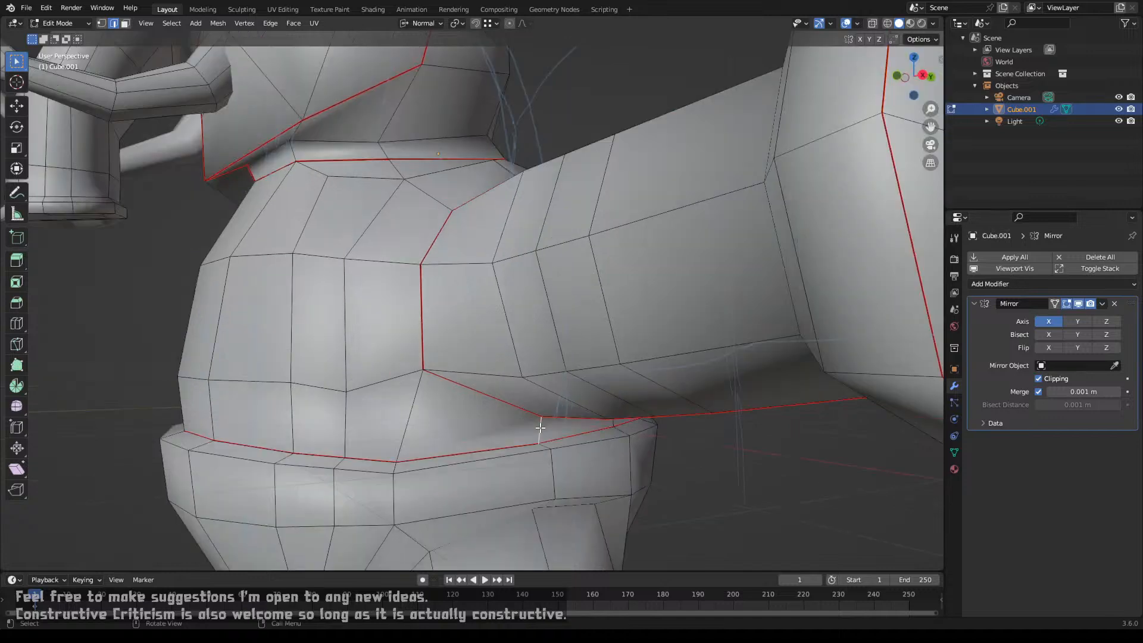
{"action": "right_click", "coordinate": [540, 428]}
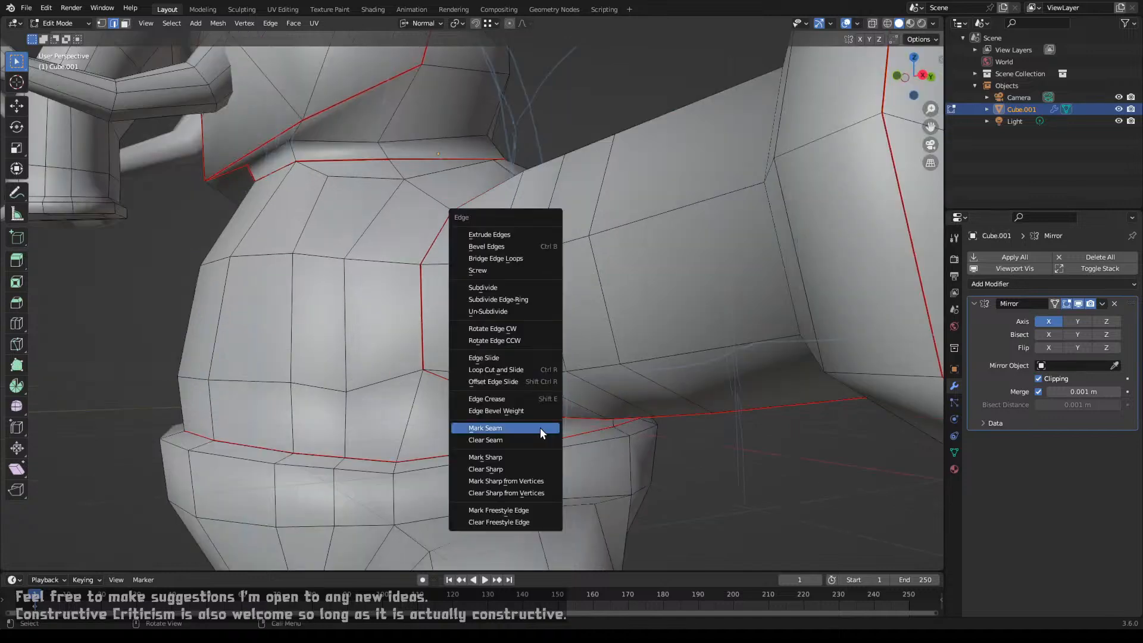
{"action": "left_click", "coordinate": [540, 428]}
Step: Mark the edges around the top of the leg as a UV seam
{"action": "middle_click_drag", "start_coordinate": [541, 427], "coordinate": [483, 297]}
{"action": "key", "text": "ctrl+e"}
{"action": "left_click", "coordinate": [479, 299]}
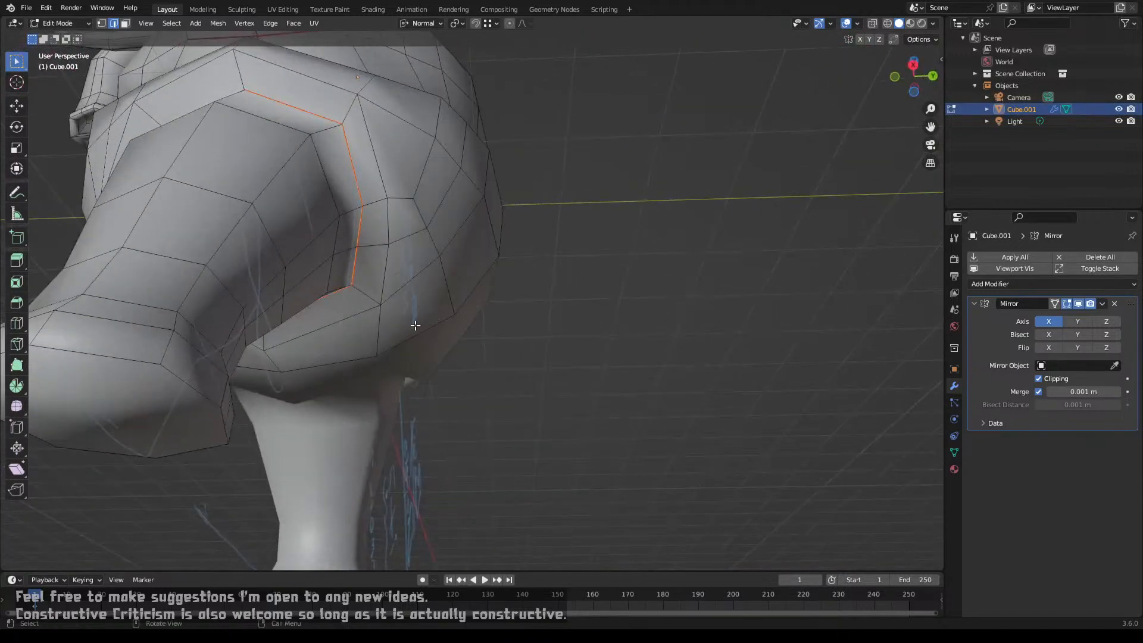
Step: Mark the edges down the inner side of the leg and the loop around the foot's sole as a UV seam
{"action": "middle_click_drag", "start_coordinate": [415, 324], "coordinate": [437, 342]}
{"action": "left_click", "coordinate": [473, 350], "text": "shift"}
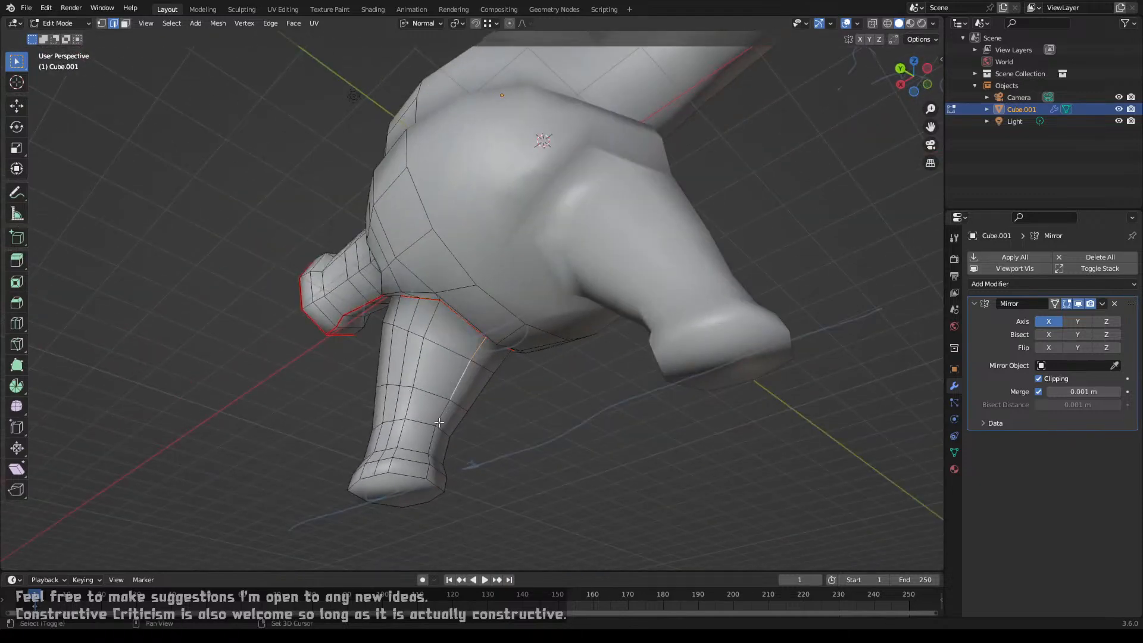
{"action": "left_click", "coordinate": [420, 477], "text": "alt+shift"}
{"action": "middle_click_drag", "start_coordinate": [419, 477], "coordinate": [538, 500]}
{"action": "middle_click_drag", "start_coordinate": [424, 454], "coordinate": [433, 421]}
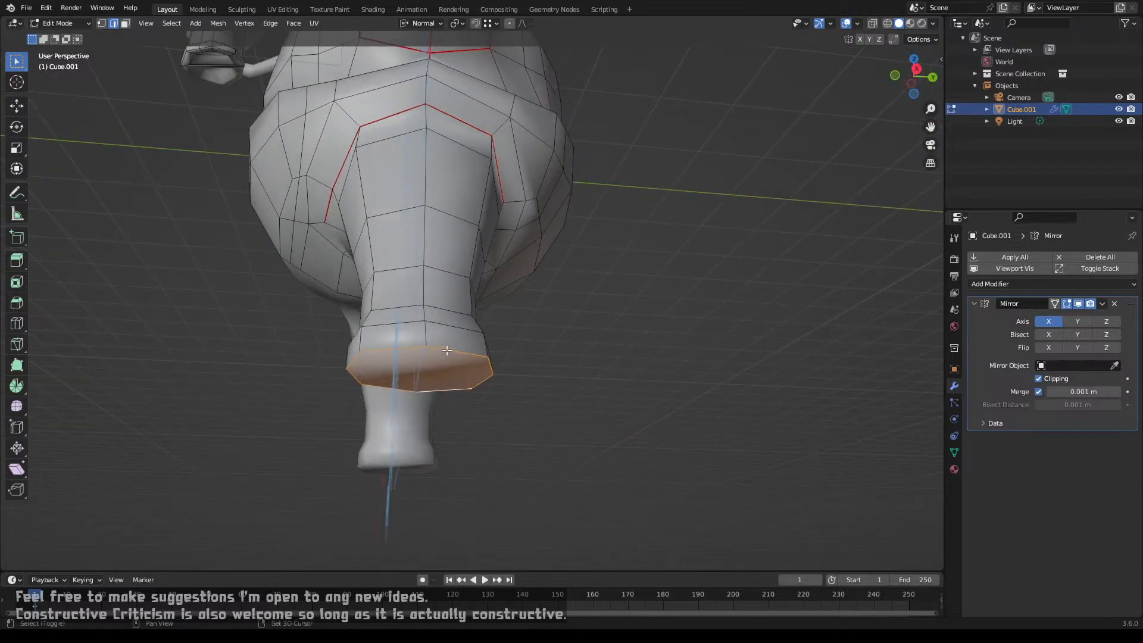
{"action": "key", "text": "ctrl+e"}
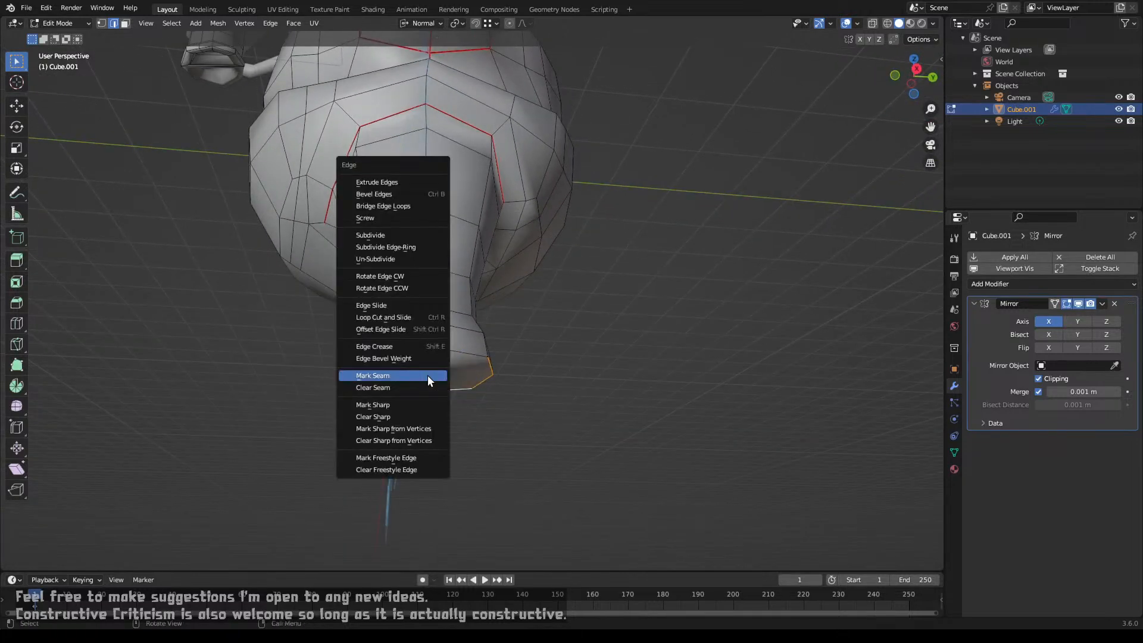
{"action": "left_click", "coordinate": [428, 375]}
Step: Mark the underside edge running from the top of the leg to the body's centre line as a UV seam
{"action": "middle_click_drag", "start_coordinate": [429, 377], "coordinate": [487, 280]}
{"action": "key", "text": "alt+a"}
{"action": "left_click", "coordinate": [481, 291]}
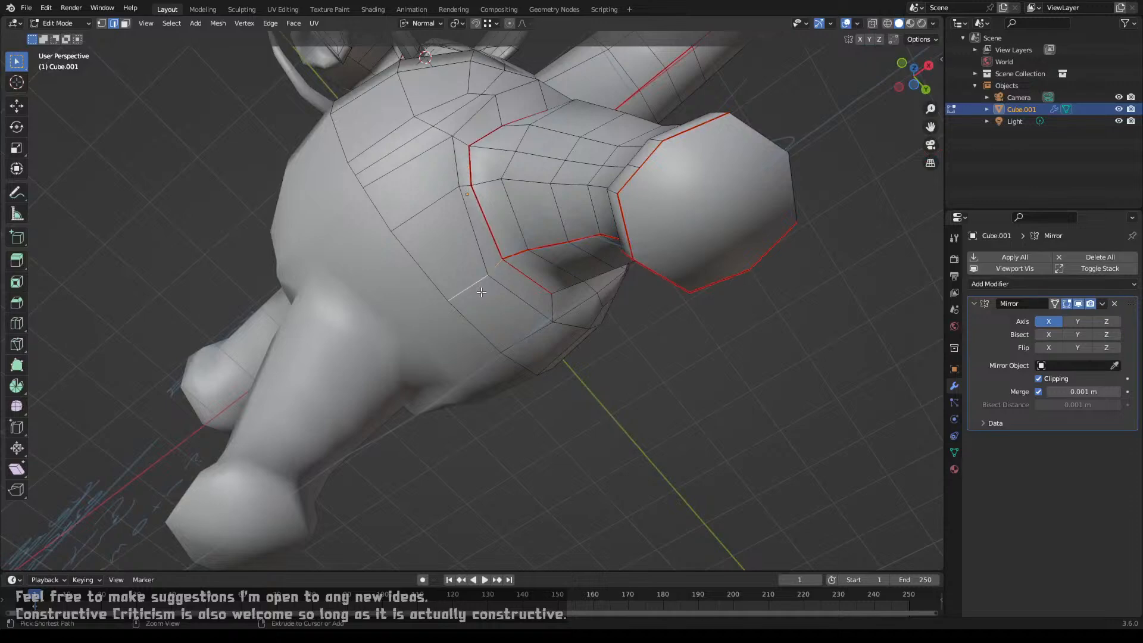
{"action": "key", "text": "ctrl+e"}
{"action": "left_click", "coordinate": [480, 294]}
Step: Mark the edge loop around the base of the ear as a UV seam
{"action": "middle_click_drag", "start_coordinate": [479, 294], "coordinate": [517, 387]}
{"action": "scroll", "coordinate": [518, 387], "scroll_direction": "down", "scroll_amount": 7}
{"action": "middle_click_drag", "start_coordinate": [502, 307], "coordinate": [470, 341]}
{"action": "scroll", "coordinate": [423, 331], "scroll_direction": "up", "scroll_amount": 2}
{"action": "scroll", "coordinate": [521, 329], "scroll_direction": "up", "scroll_amount": 2}
{"action": "scroll", "coordinate": [465, 340], "scroll_direction": "up", "scroll_amount": 2}
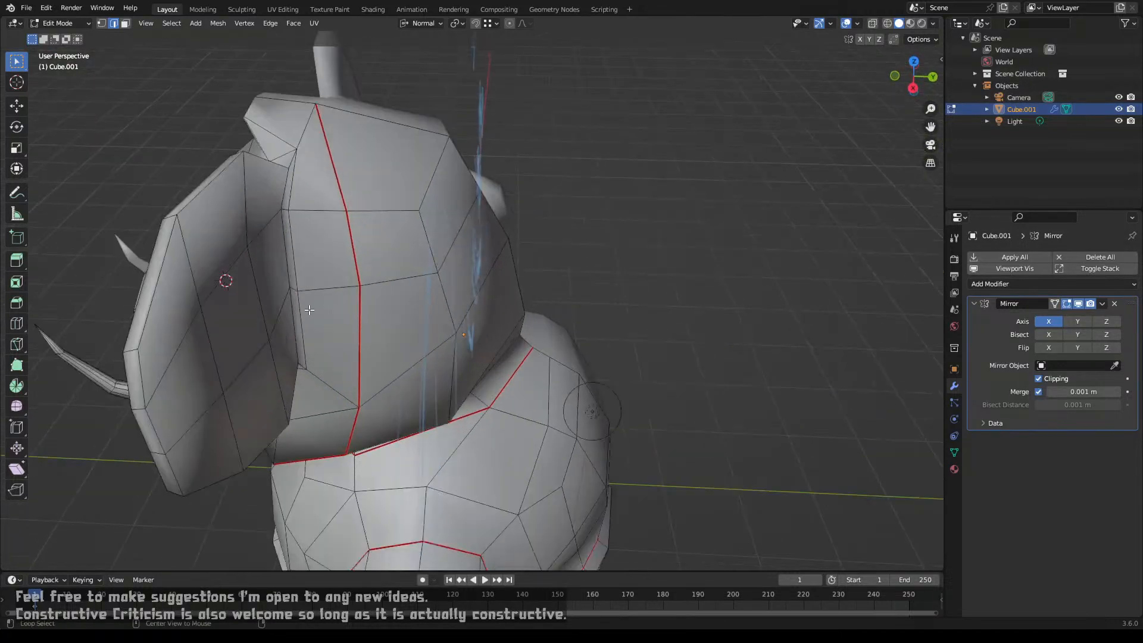
{"action": "middle_click_drag", "start_coordinate": [302, 318], "coordinate": [553, 324]}
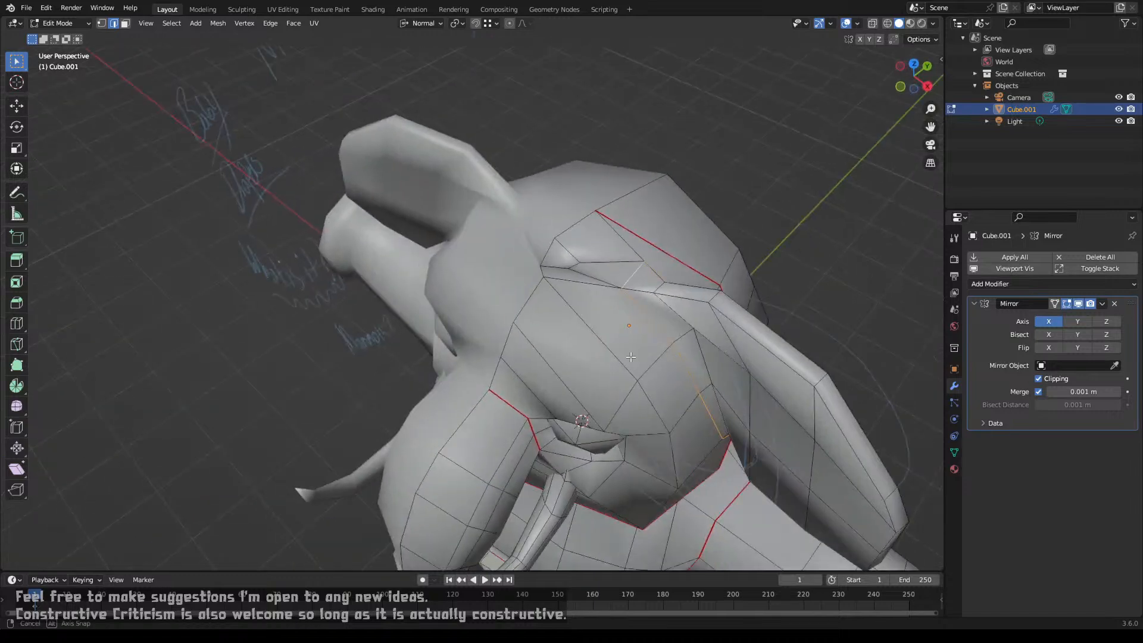
{"action": "middle_click_drag", "start_coordinate": [632, 279], "coordinate": [623, 337]}
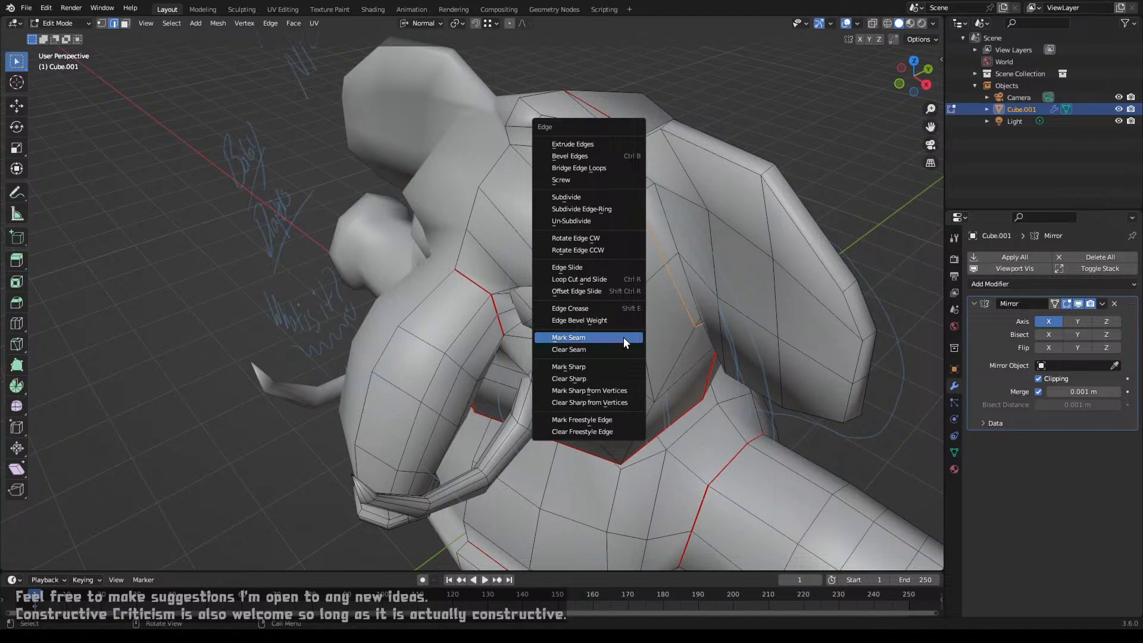
{"action": "left_click", "coordinate": [623, 336]}
Step: Mark the inner edge loop around the nostril opening at the trunk's tip as a UV seam
{"action": "middle_click_drag", "start_coordinate": [623, 337], "coordinate": [587, 327]}
{"action": "middle_click_drag", "start_coordinate": [571, 268], "coordinate": [572, 413], "text": "shift"}
{"action": "scroll", "coordinate": [572, 413], "scroll_direction": "up", "scroll_amount": 5}
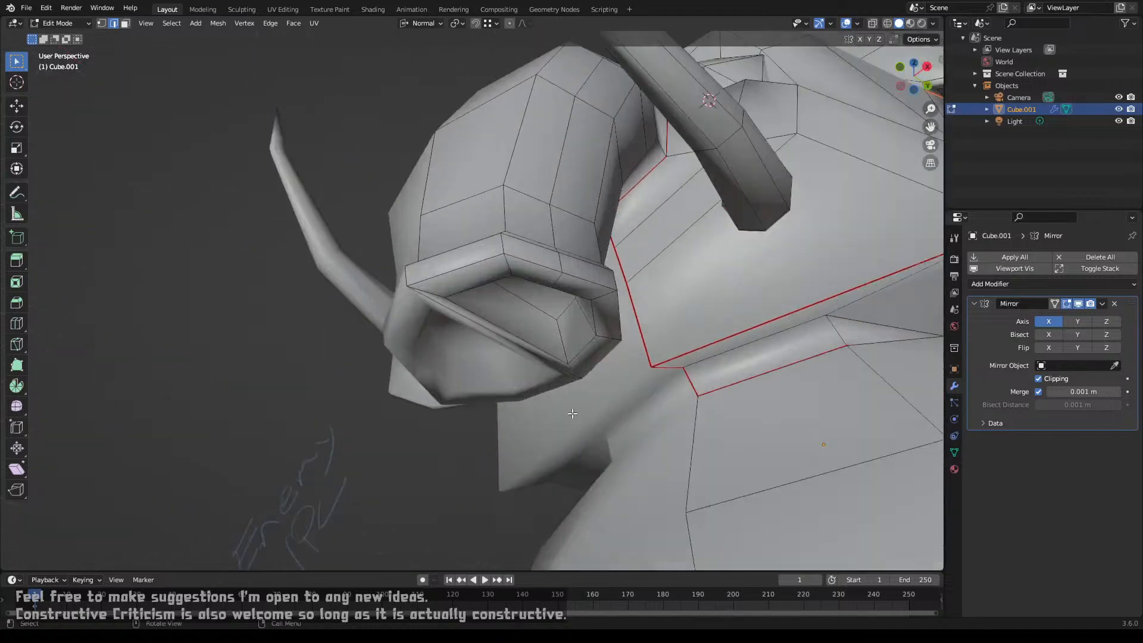
{"action": "left_click", "coordinate": [530, 347], "text": "alt"}
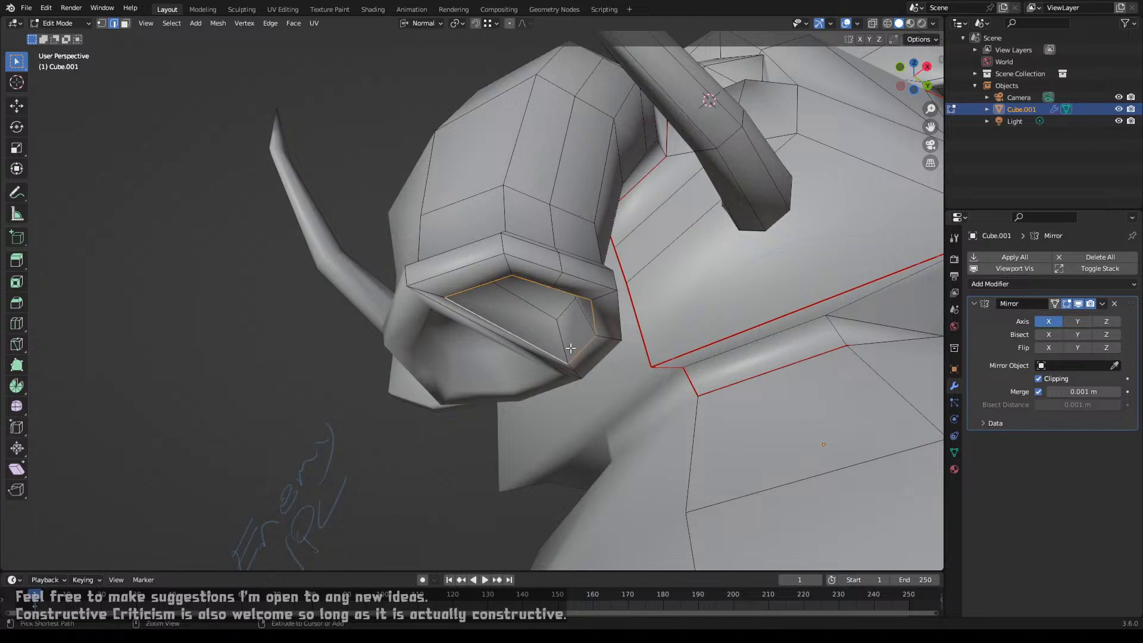
{"action": "key", "text": "ctrl+e"}
{"action": "left_click", "coordinate": [571, 348]}
Step: Mark the edges along the trunk's underside and the outer rim of its tip as a UV seam
{"action": "middle_click_drag", "start_coordinate": [537, 322], "coordinate": [423, 372]}
{"action": "scroll", "coordinate": [530, 335], "scroll_direction": "down", "scroll_amount": 3}
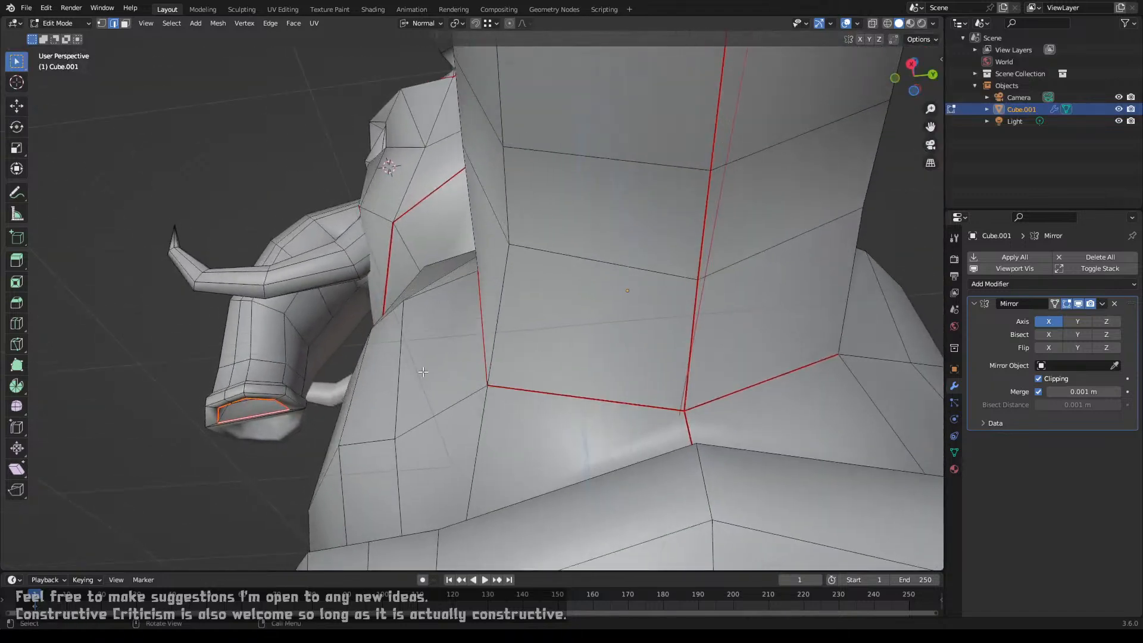
{"action": "middle_click_drag", "start_coordinate": [308, 404], "coordinate": [513, 376], "text": "shift"}
{"action": "scroll", "coordinate": [514, 375], "scroll_direction": "up", "scroll_amount": 3}
{"action": "left_click_drag", "start_coordinate": [717, 157], "coordinate": [673, 250]}
{"action": "middle_click_drag", "start_coordinate": [672, 250], "coordinate": [650, 257]}
{"action": "left_click", "coordinate": [558, 322], "text": "shift"}
{"action": "left_click", "coordinate": [558, 350], "text": "shift"}
{"action": "middle_click_drag", "start_coordinate": [558, 349], "coordinate": [589, 439]}
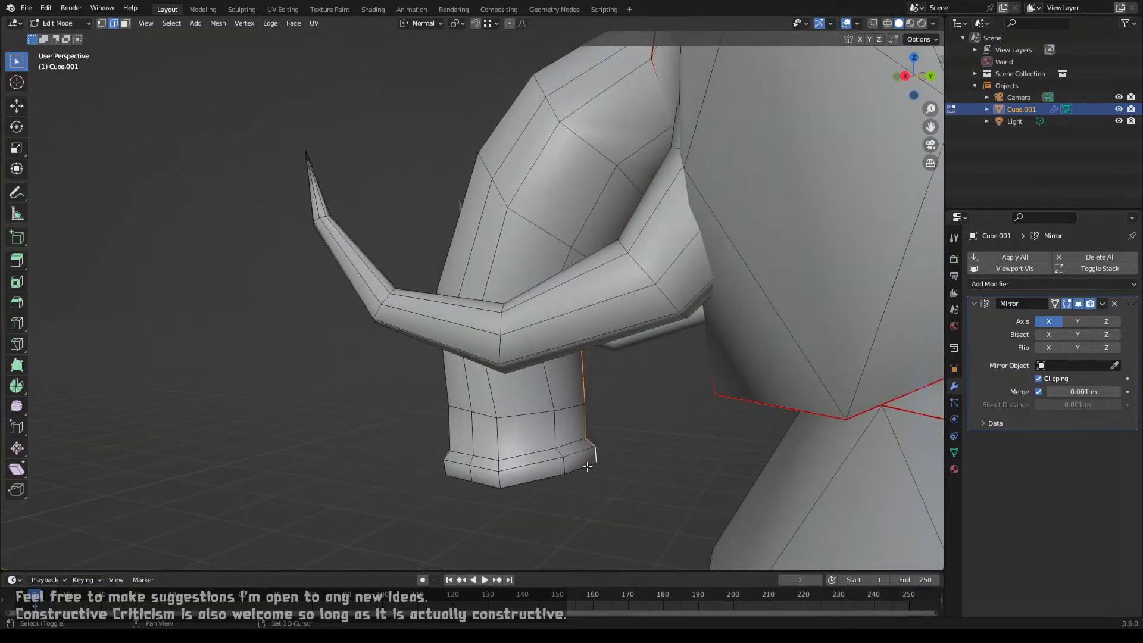
{"action": "left_click", "coordinate": [586, 464], "text": "alt+shift"}
{"action": "middle_click_drag", "start_coordinate": [585, 463], "coordinate": [523, 365]}
{"action": "key", "text": "ctrl+e"}
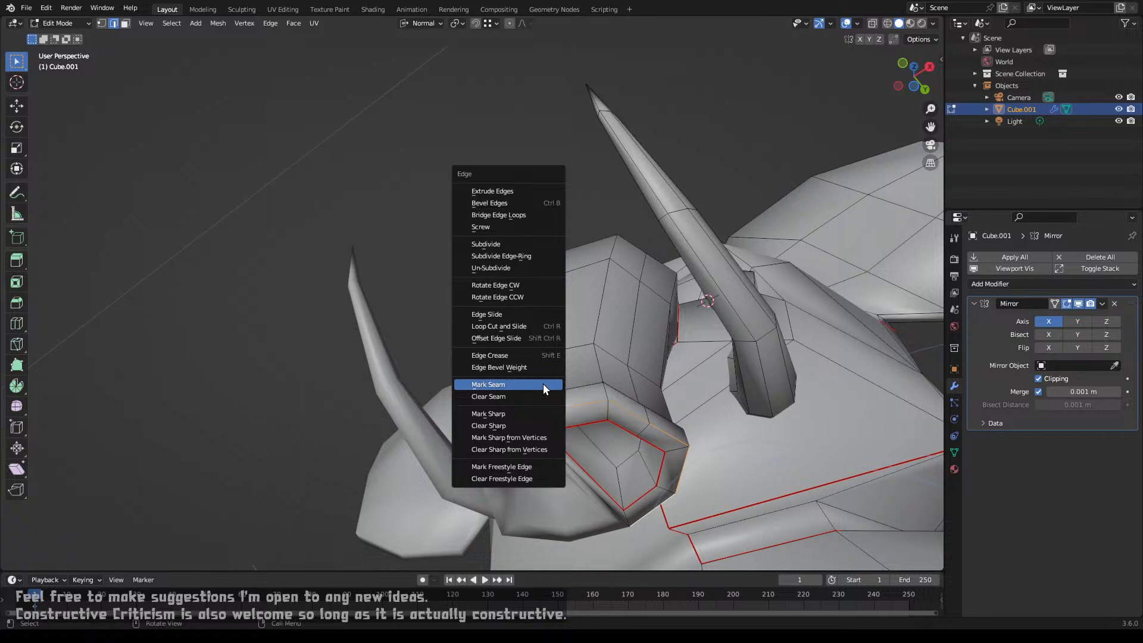
{"action": "left_click", "coordinate": [544, 384]}
Step: Clear the UV seam from the front edge of the trunk tip's outer rim
{"action": "middle_click_drag", "start_coordinate": [543, 385], "coordinate": [502, 370]}
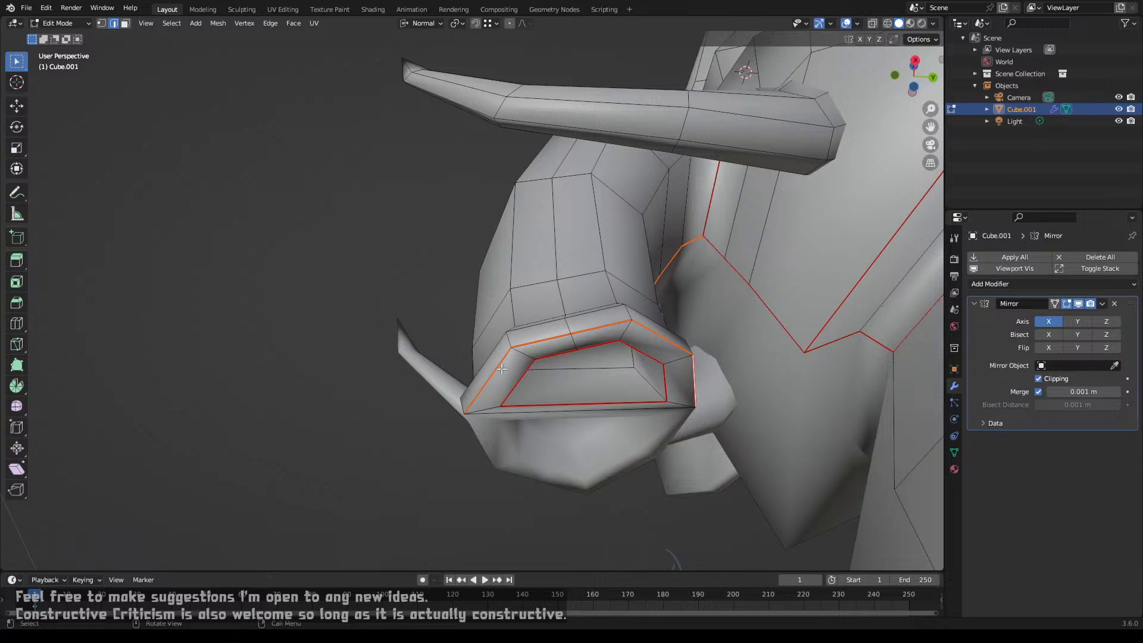
{"action": "left_click", "coordinate": [502, 369], "text": "shift"}
{"action": "left_click", "coordinate": [502, 369]}
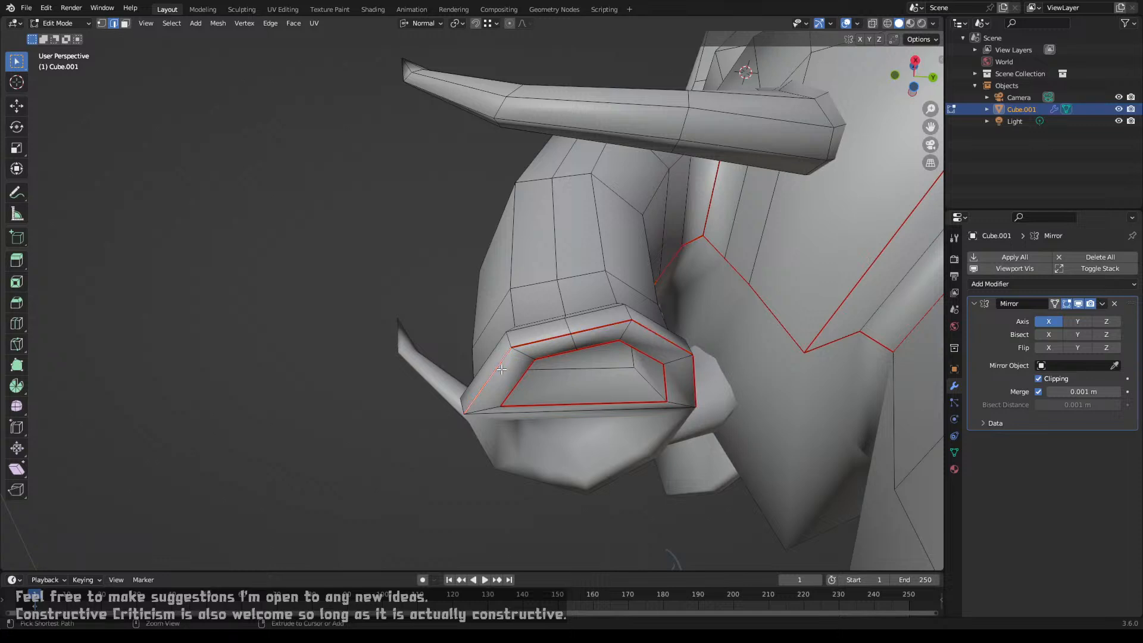
{"action": "key", "text": "ctrl+e"}
{"action": "left_click", "coordinate": [502, 381]}
{"action": "key", "text": "a"}
{"action": "middle_click_drag", "start_coordinate": [513, 371], "coordinate": [545, 408]}
{"action": "middle_click_drag", "start_coordinate": [654, 232], "coordinate": [542, 415], "text": "shift"}
{"action": "middle_click_drag", "start_coordinate": [611, 343], "coordinate": [557, 308]}
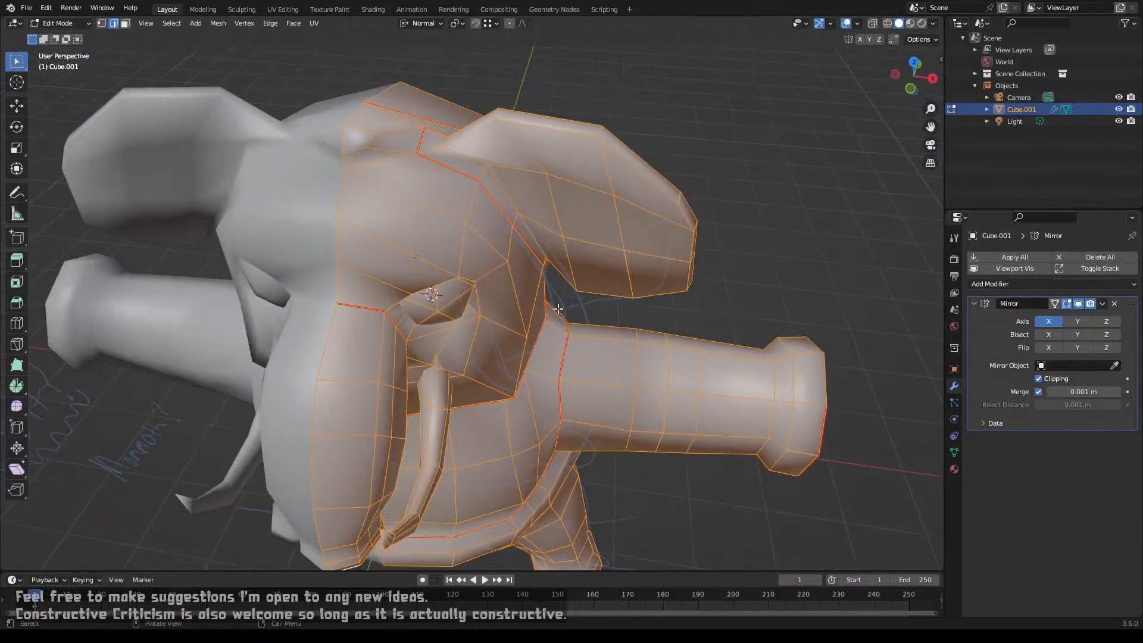
{"action": "key", "text": "alt+a"}
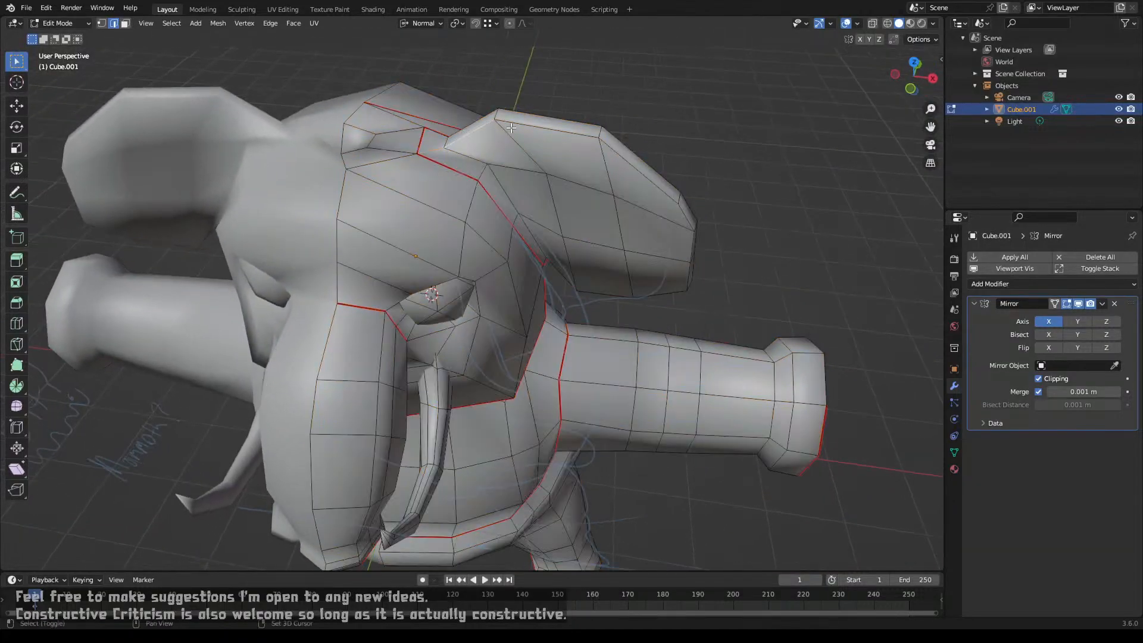
Step: Mark the edges along the front of the ear's outer rim, from its upper base round to the lower corner, as a UV seam
{"action": "left_click", "coordinate": [542, 125], "text": "shift"}
{"action": "left_click", "coordinate": [654, 162], "text": "shift"}
{"action": "left_click", "coordinate": [652, 163], "text": "shift"}
{"action": "left_click", "coordinate": [644, 180], "text": "shift"}
{"action": "left_click", "coordinate": [683, 215], "text": "shift"}
{"action": "middle_click_drag", "start_coordinate": [682, 259], "coordinate": [484, 307], "text": "shift"}
{"action": "scroll", "coordinate": [484, 308], "scroll_direction": "up", "scroll_amount": 1}
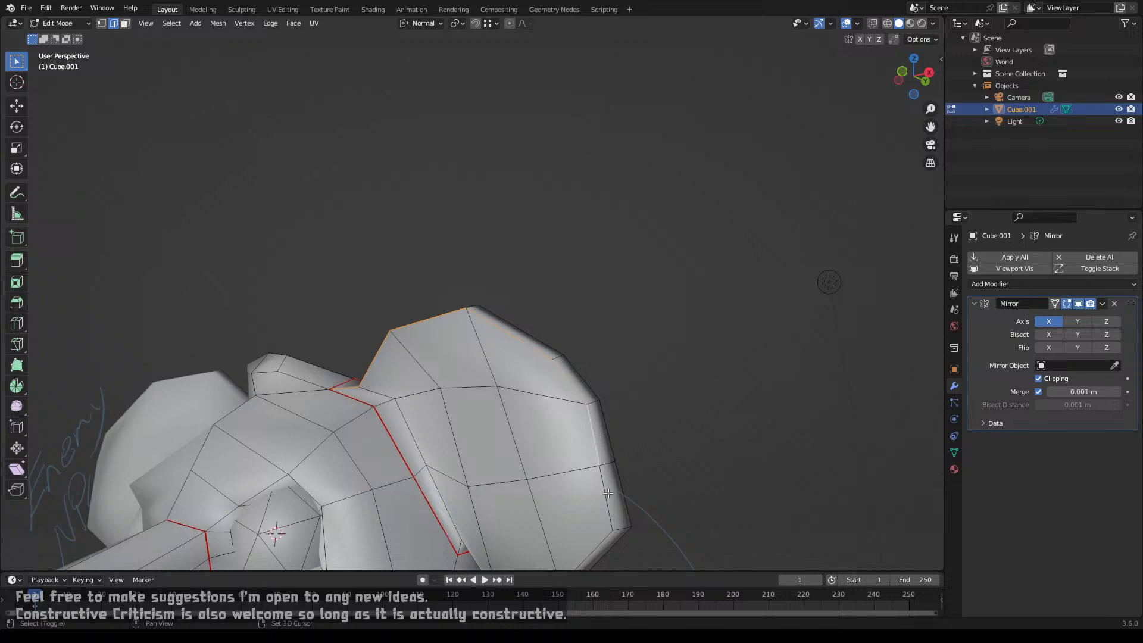
{"action": "middle_click_drag", "start_coordinate": [608, 493], "coordinate": [572, 418], "text": "shift"}
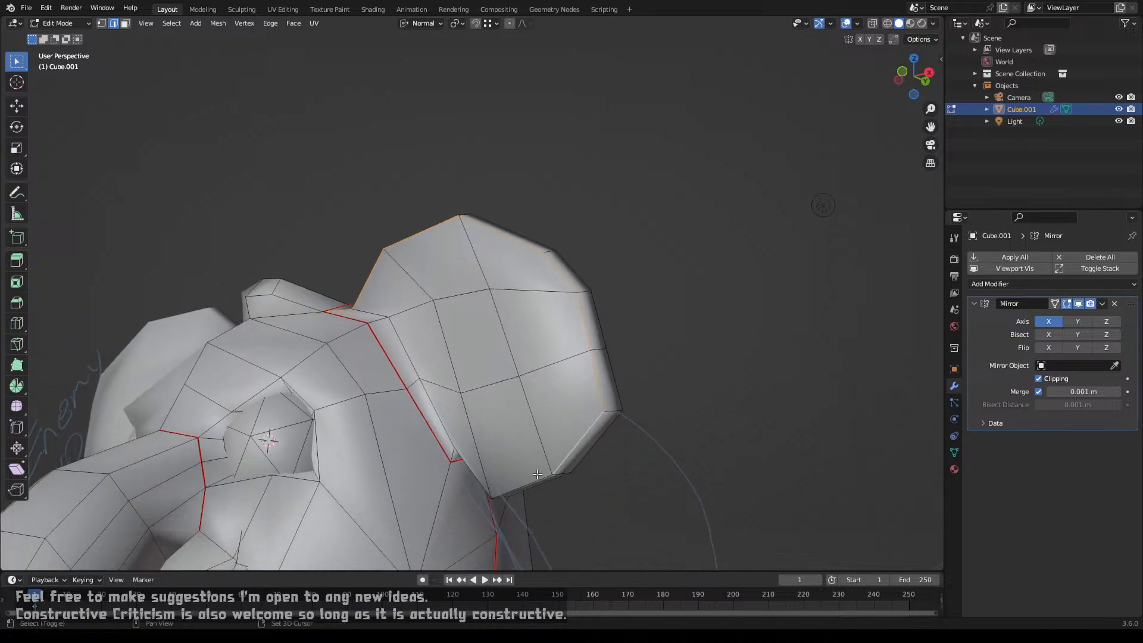
{"action": "middle_click_drag", "start_coordinate": [530, 475], "coordinate": [541, 446]}
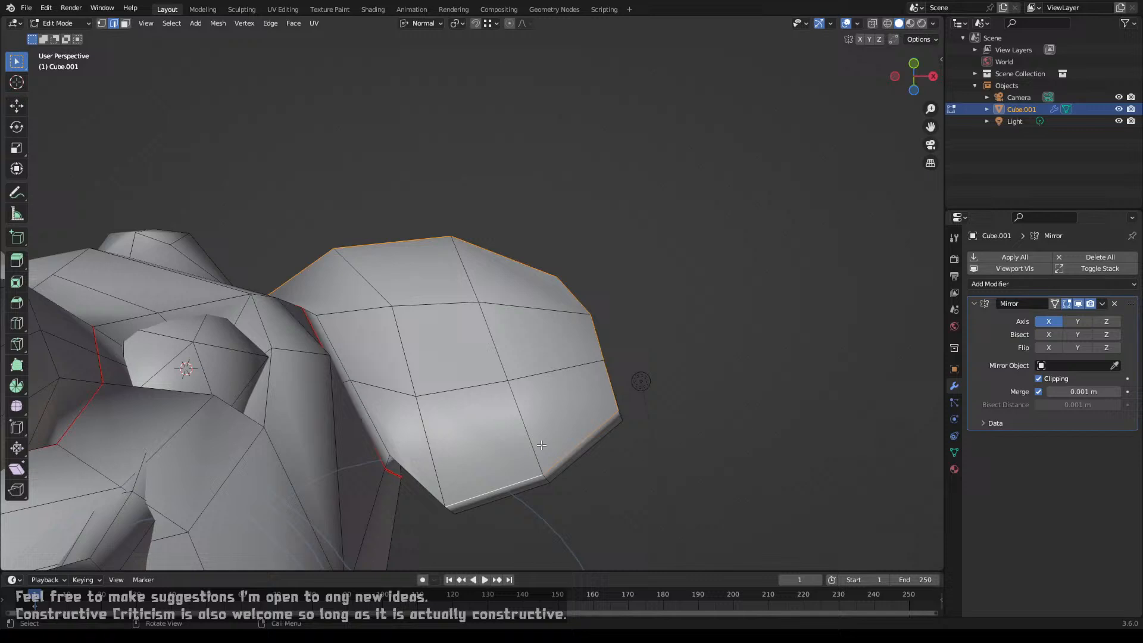
{"action": "left_click", "coordinate": [411, 470], "text": "shift"}
{"action": "key", "text": "ctrl+e"}
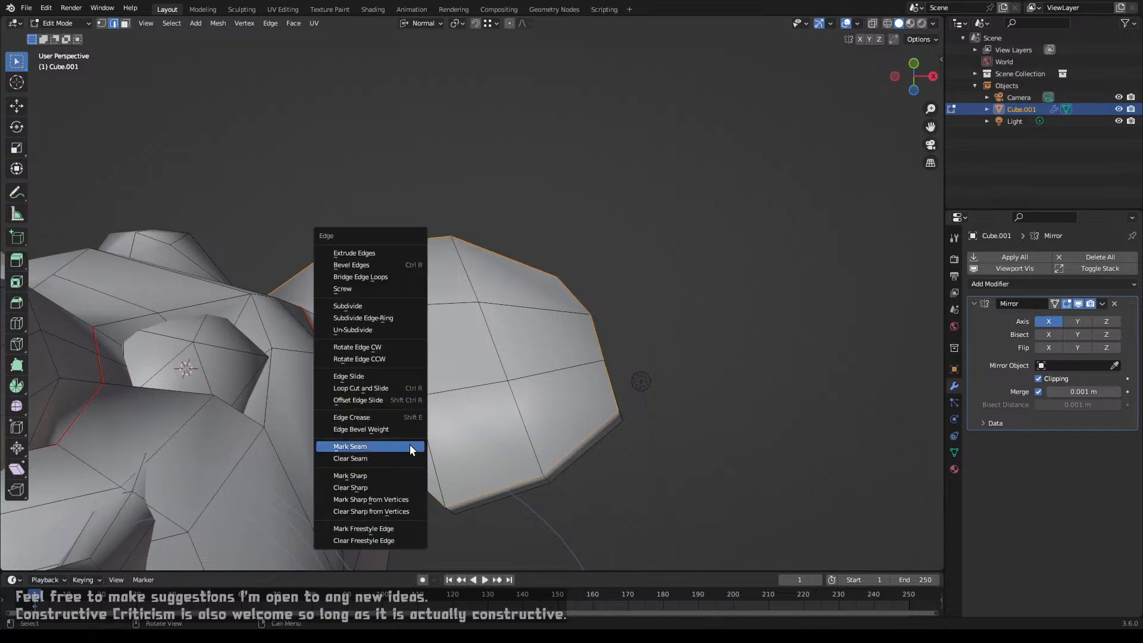
{"action": "left_click", "coordinate": [410, 445]}
{"action": "mouse_move", "coordinate": [409, 446]}
{"action": "middle_mouse_down"}
{"action": "mouse_move", "coordinate": [430, 460]}
{"action": "mouse_move", "coordinate": [419, 435]}
{"action": "middle_mouse_up"}
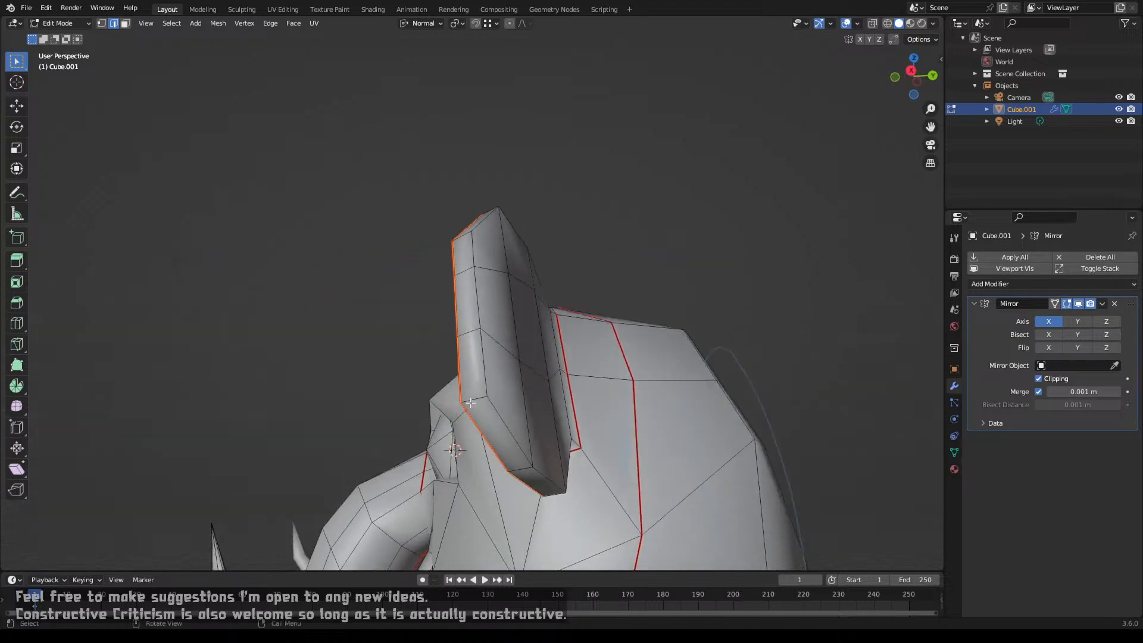
Step: Mark the remaining selected edges of the ear's rim as a UV seam
{"action": "middle_click_drag", "start_coordinate": [470, 403], "coordinate": [301, 345]}
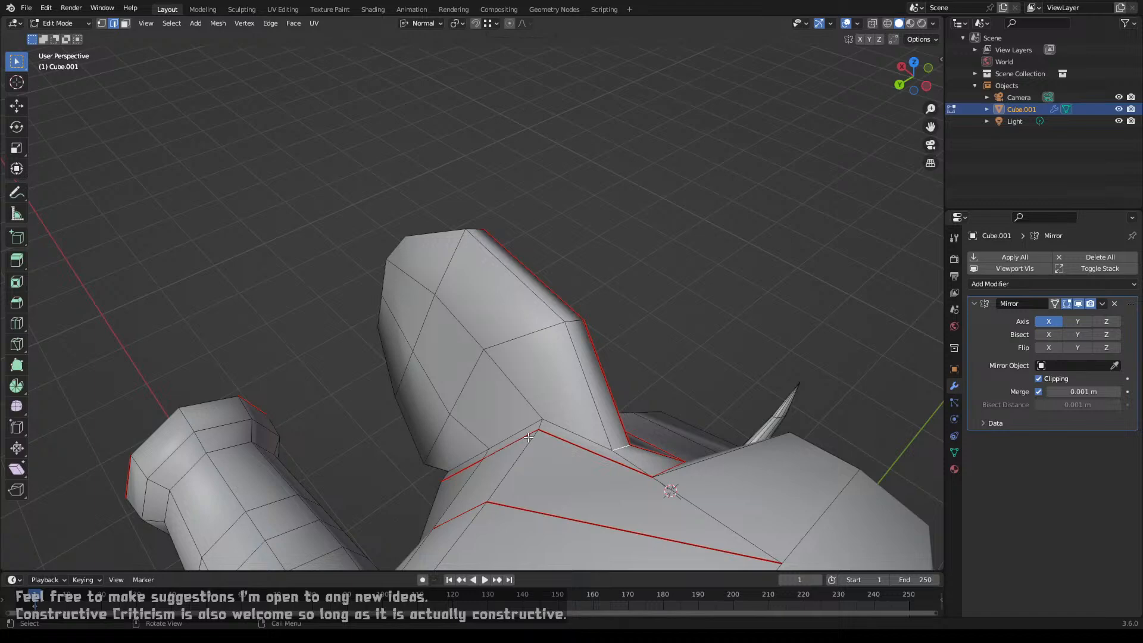
{"action": "middle_click_drag", "start_coordinate": [603, 447], "coordinate": [573, 411]}
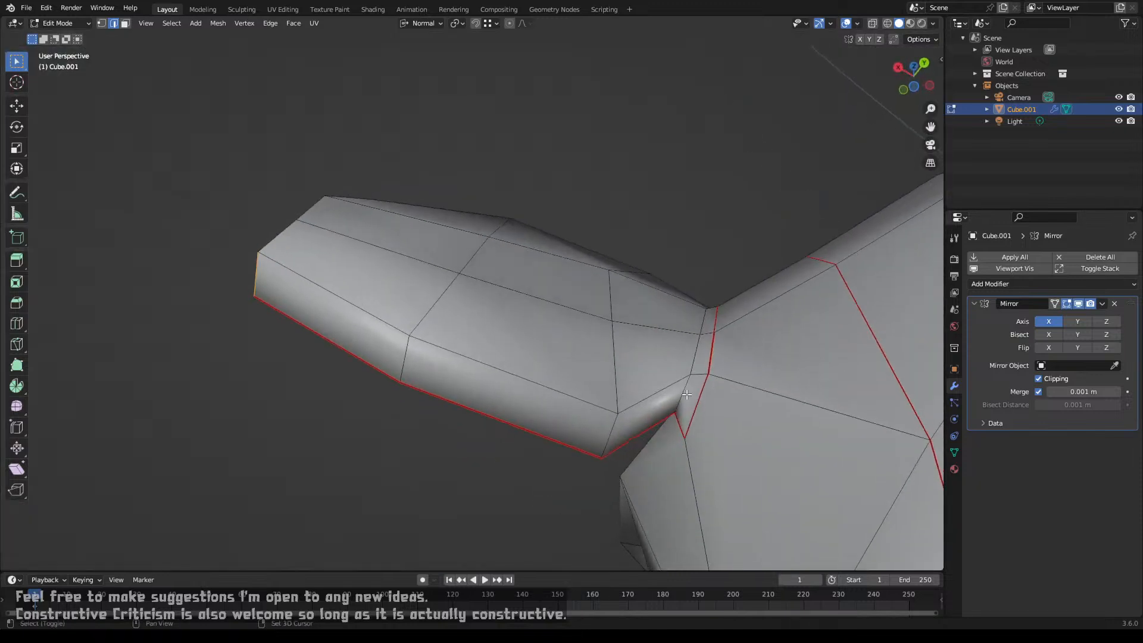
{"action": "middle_click_drag", "start_coordinate": [686, 394], "coordinate": [655, 422]}
{"action": "key", "text": "ctrl+e"}
{"action": "left_click", "coordinate": [667, 385]}
Step: Delete the vertices of the hidden pentagonal cap at the back of the eyeball
{"action": "middle_click_drag", "start_coordinate": [421, 408], "coordinate": [493, 389]}
{"action": "left_click", "coordinate": [524, 304], "text": "shift"}
{"action": "left_click", "coordinate": [477, 268], "text": "shift"}
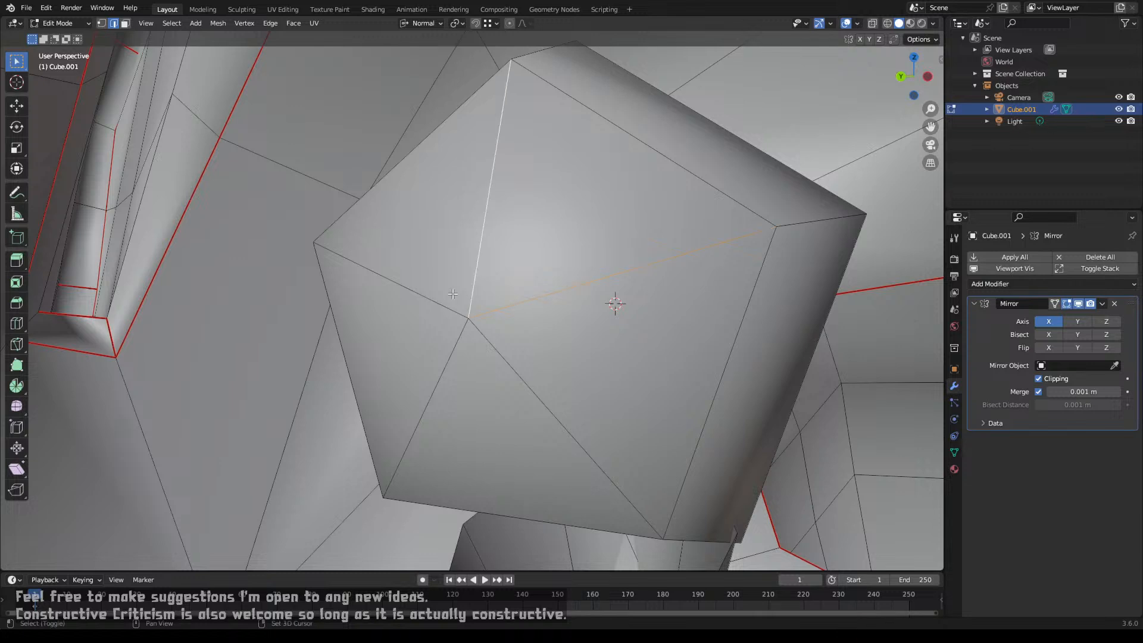
{"action": "left_click", "coordinate": [452, 297], "text": "shift"}
{"action": "left_click", "coordinate": [438, 366], "text": "shift"}
{"action": "left_click", "coordinate": [506, 373], "text": "shift"}
{"action": "key", "text": "x"}
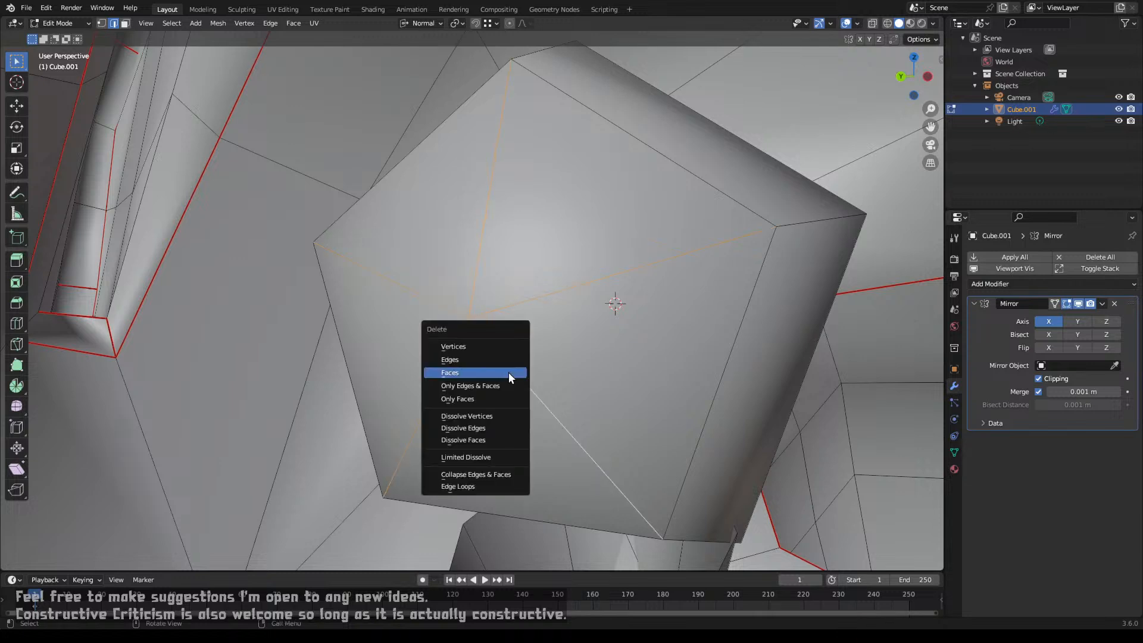
{"action": "left_click", "coordinate": [508, 347]}
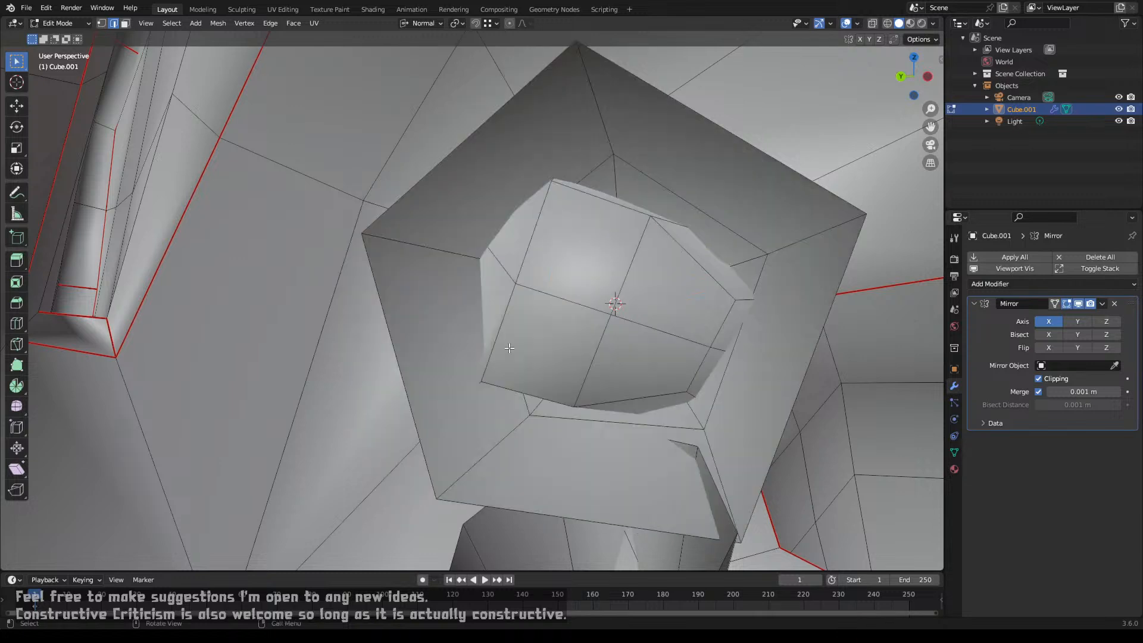
{"action": "middle_click_drag", "start_coordinate": [518, 348], "coordinate": [556, 360]}
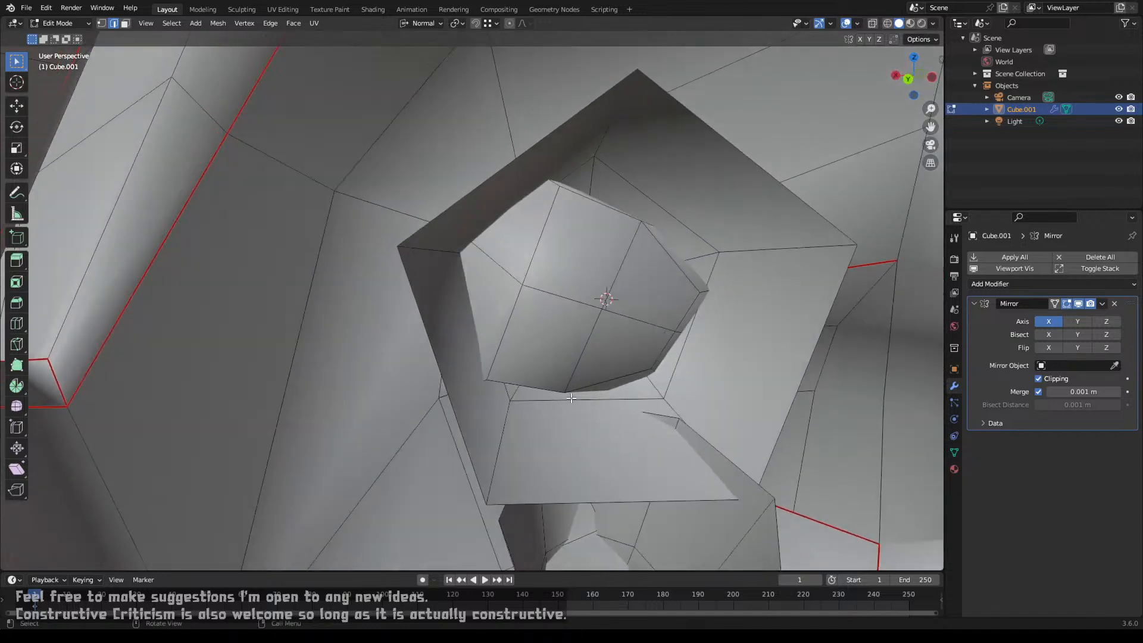
Step: Mark the lengthwise edge loop along the tusk as a UV seam
{"action": "scroll", "coordinate": [554, 407], "scroll_direction": "down", "scroll_amount": 4}
{"action": "middle_click_drag", "start_coordinate": [553, 407], "coordinate": [803, 391]}
{"action": "scroll", "coordinate": [490, 387], "scroll_direction": "down", "scroll_amount": 7}
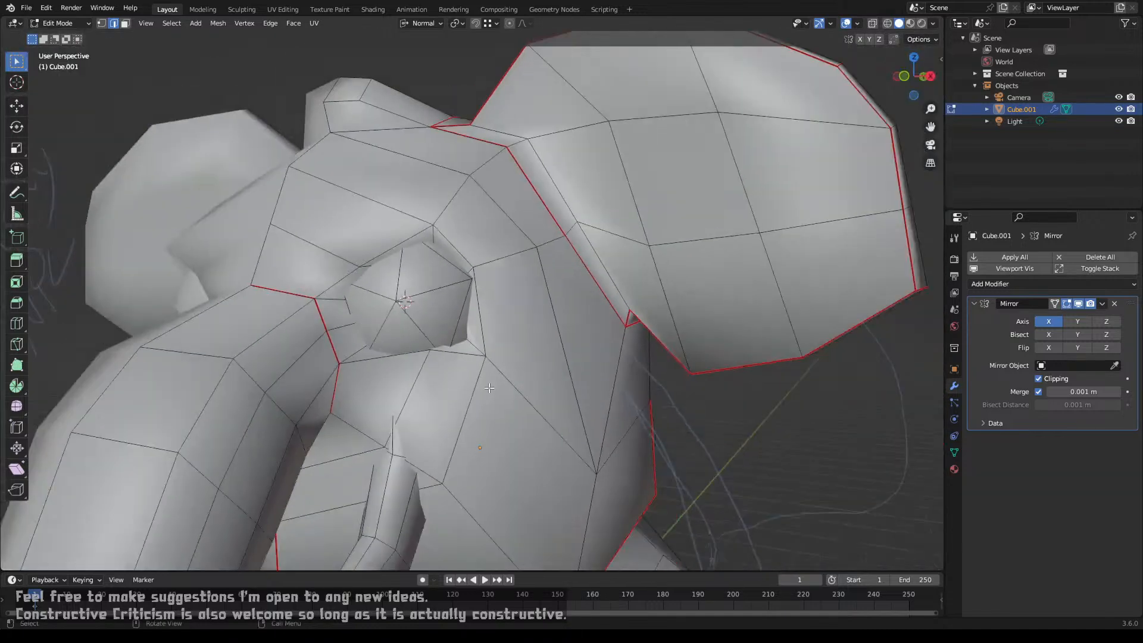
{"action": "middle_click_drag", "start_coordinate": [455, 393], "coordinate": [561, 283]}
{"action": "scroll", "coordinate": [558, 291], "scroll_direction": "up", "scroll_amount": 3}
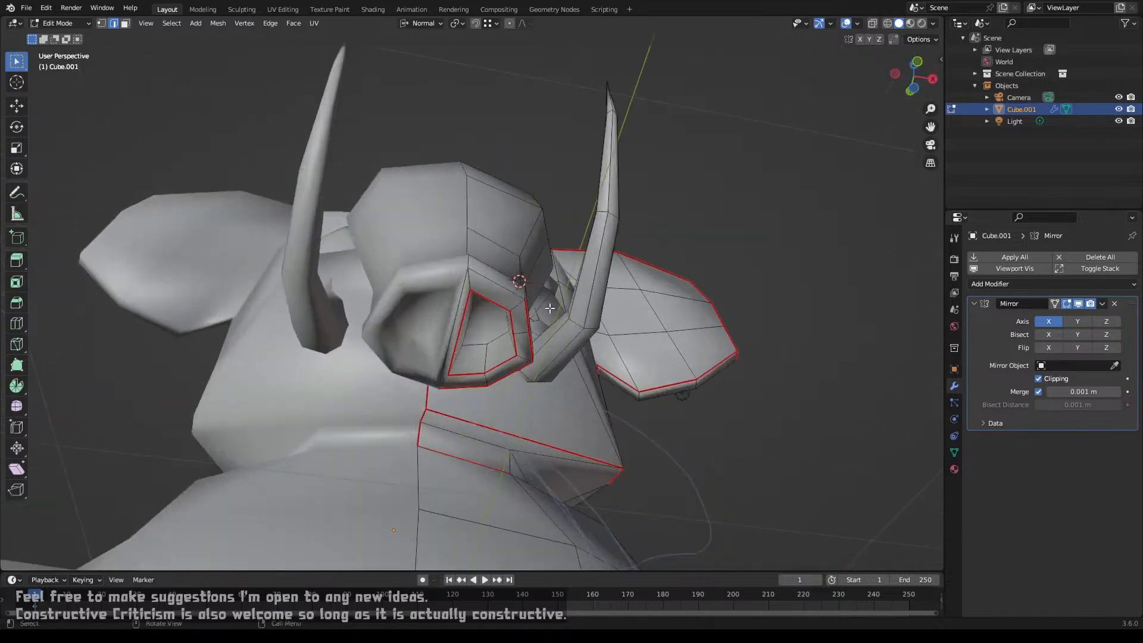
{"action": "left_click", "coordinate": [546, 345], "text": "alt"}
{"action": "scroll", "coordinate": [547, 346], "scroll_direction": "down", "scroll_amount": 2}
{"action": "middle_click_drag", "start_coordinate": [546, 345], "coordinate": [517, 394]}
{"action": "key", "text": "ctrl+e"}
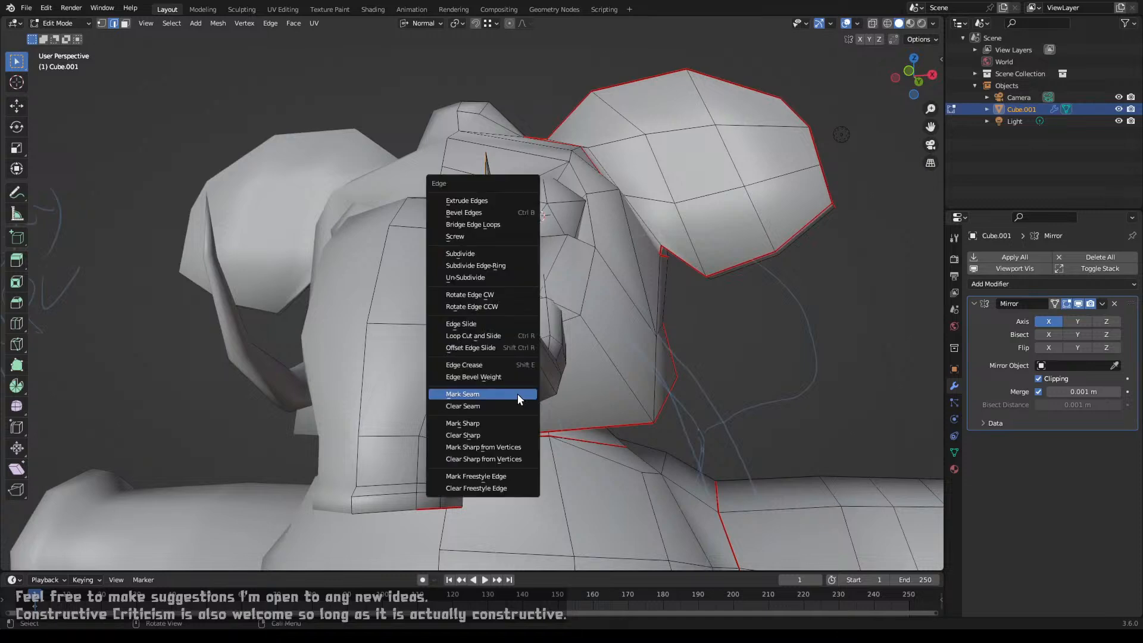
{"action": "left_click", "coordinate": [517, 394]}
Step: Return to Object Mode and apply the Mirror modifier to the mammoth
{"action": "key", "text": "Tab"}
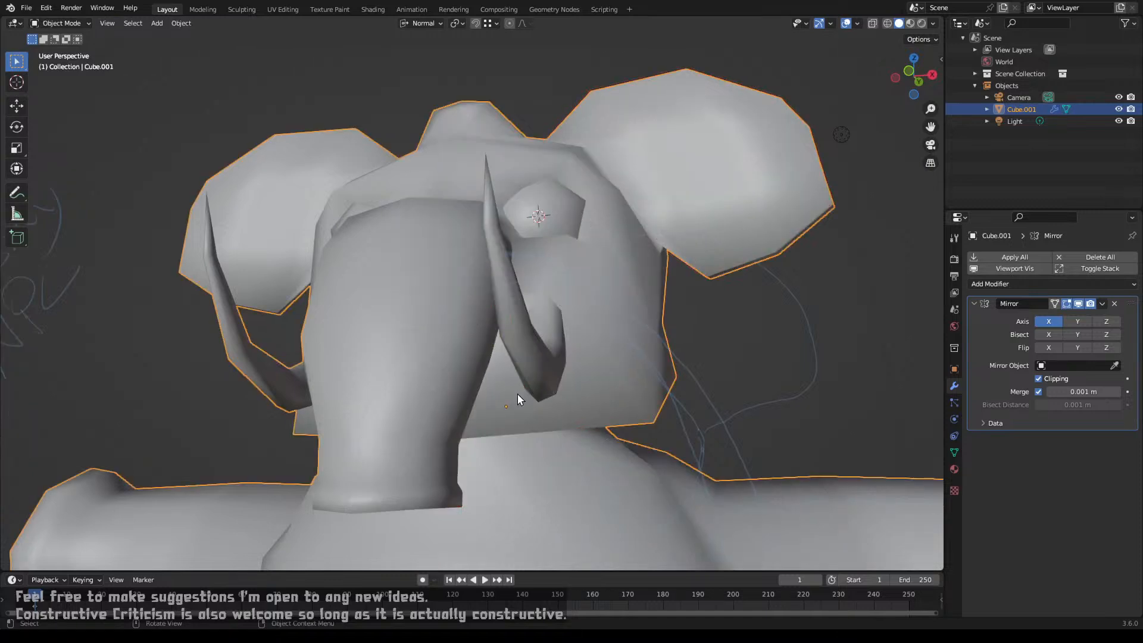
{"action": "scroll", "coordinate": [517, 393], "scroll_direction": "down", "scroll_amount": 7}
{"action": "middle_click_drag", "start_coordinate": [517, 392], "coordinate": [523, 350]}
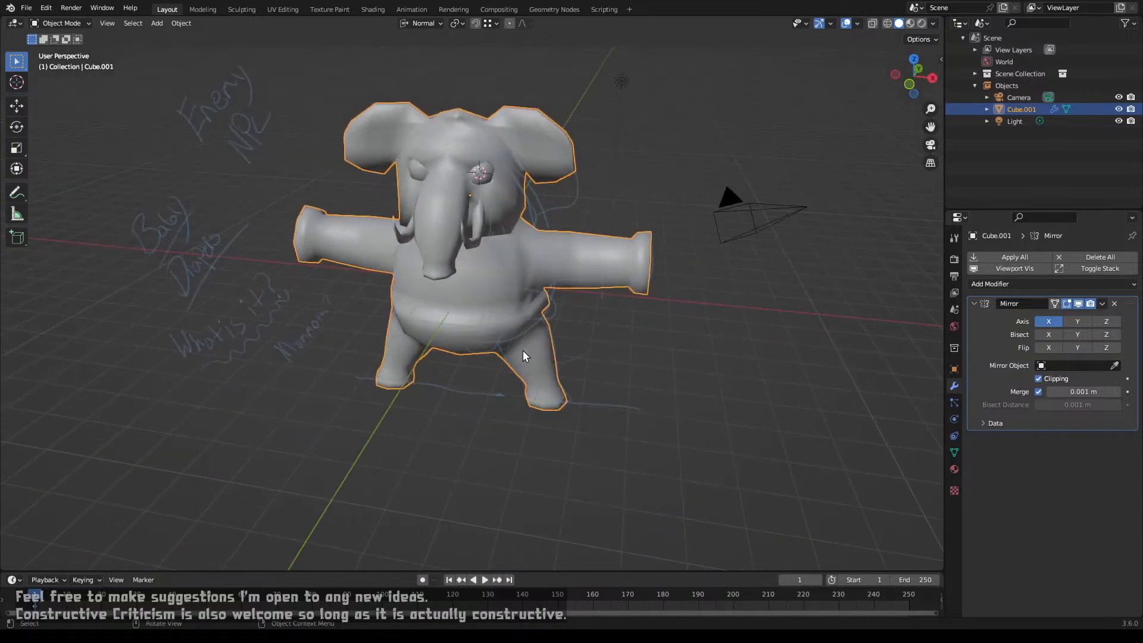
{"action": "left_click", "coordinate": [1099, 303]}
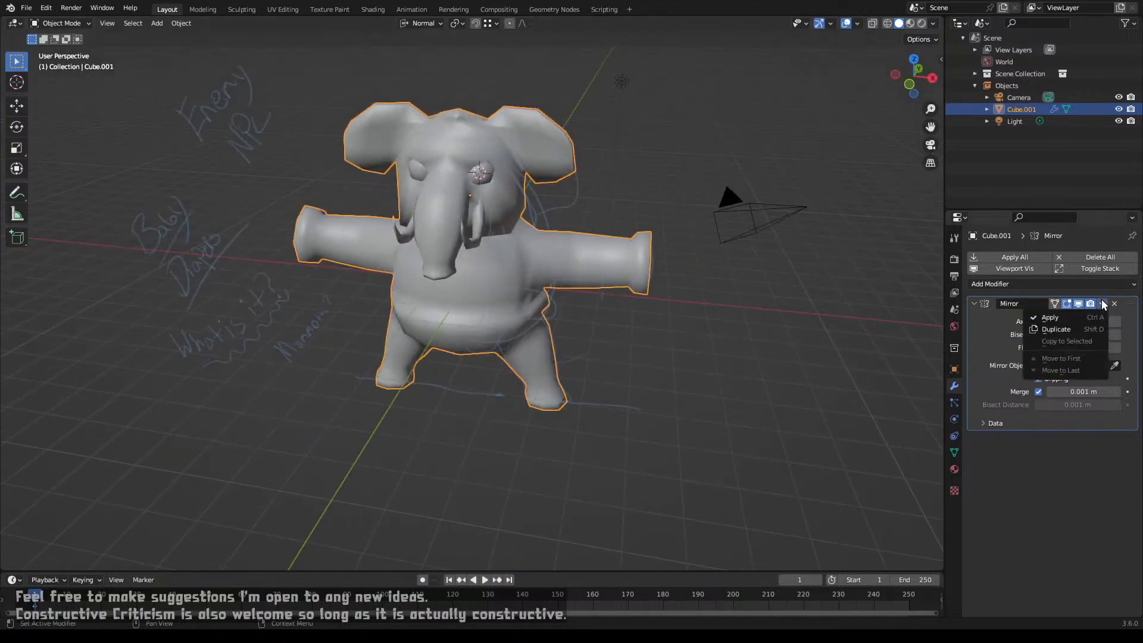
{"action": "left_click", "coordinate": [1077, 315]}
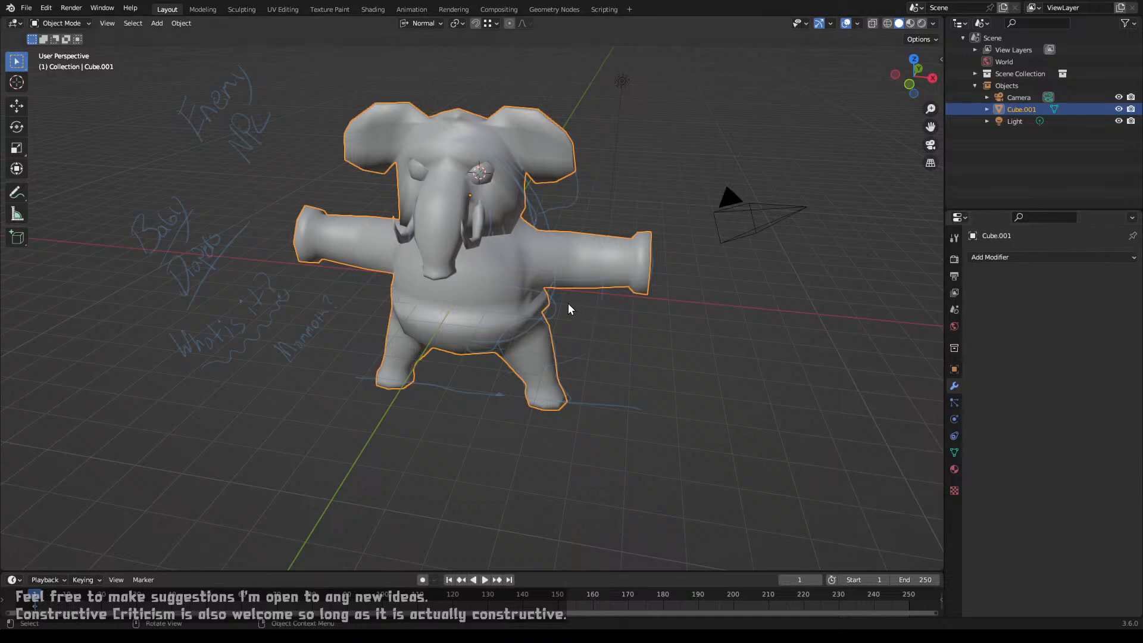
Step: Apply Shade Smooth to the mammoth
{"action": "middle_click_drag", "start_coordinate": [546, 301], "coordinate": [491, 301]}
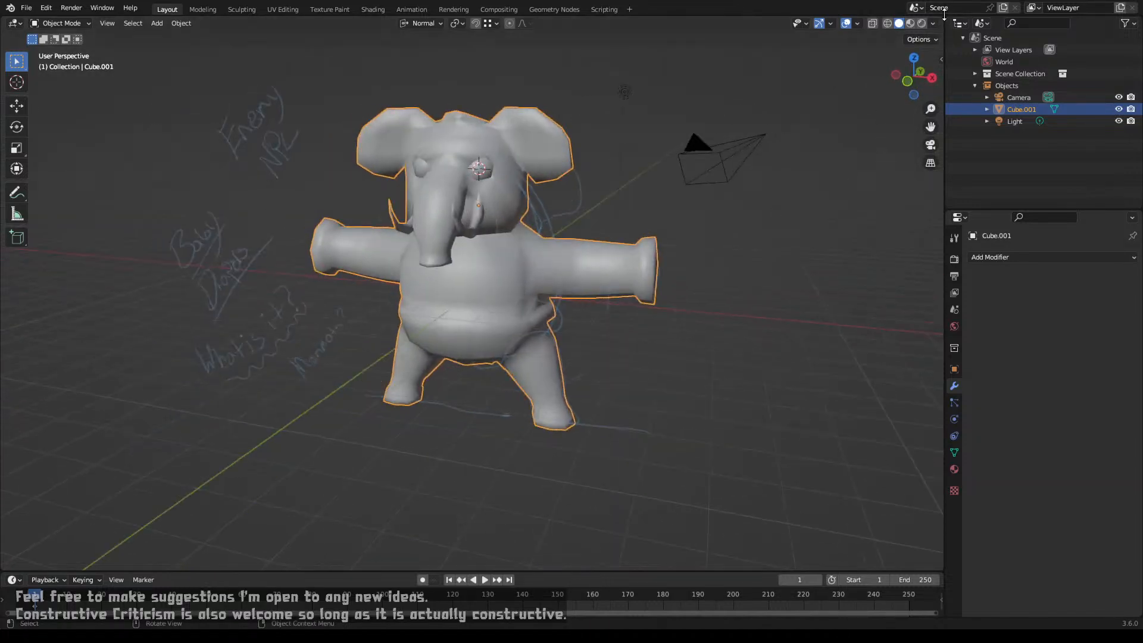
{"action": "left_click_drag", "start_coordinate": [944, 20], "coordinate": [900, 11]}
{"action": "right_click", "coordinate": [885, 59]}
{"action": "left_click", "coordinate": [880, 57]}
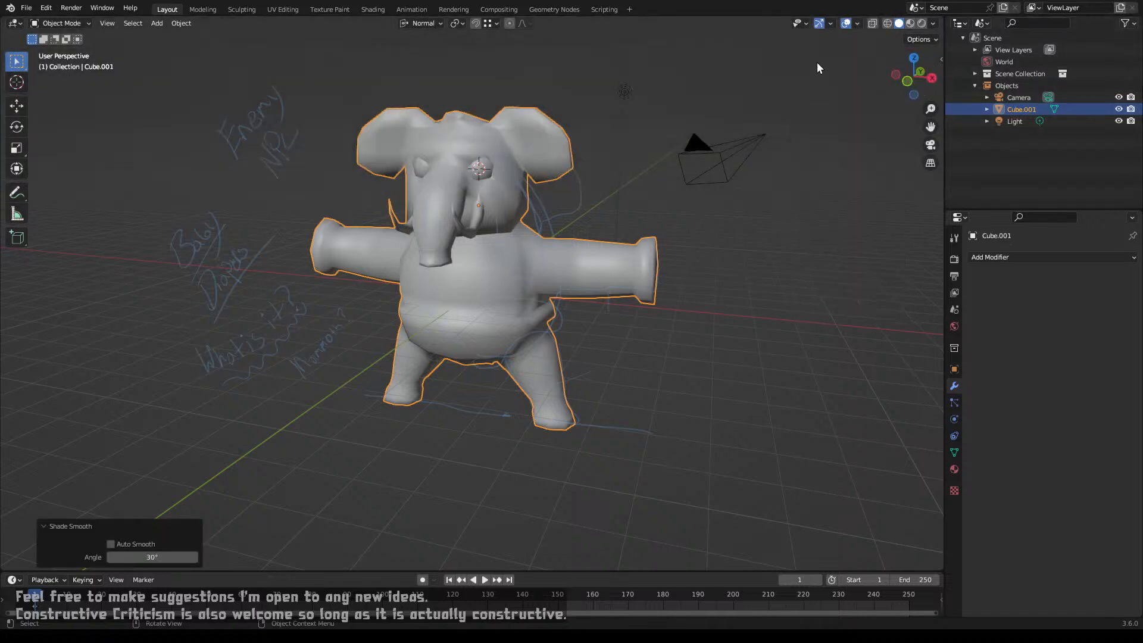
Step: Split the 3D viewport into two side-by-side areas and switch the new one to the UV Editor
{"action": "left_click_drag", "start_coordinate": [938, 18], "coordinate": [486, 24]}
{"action": "left_click", "coordinate": [500, 23]}
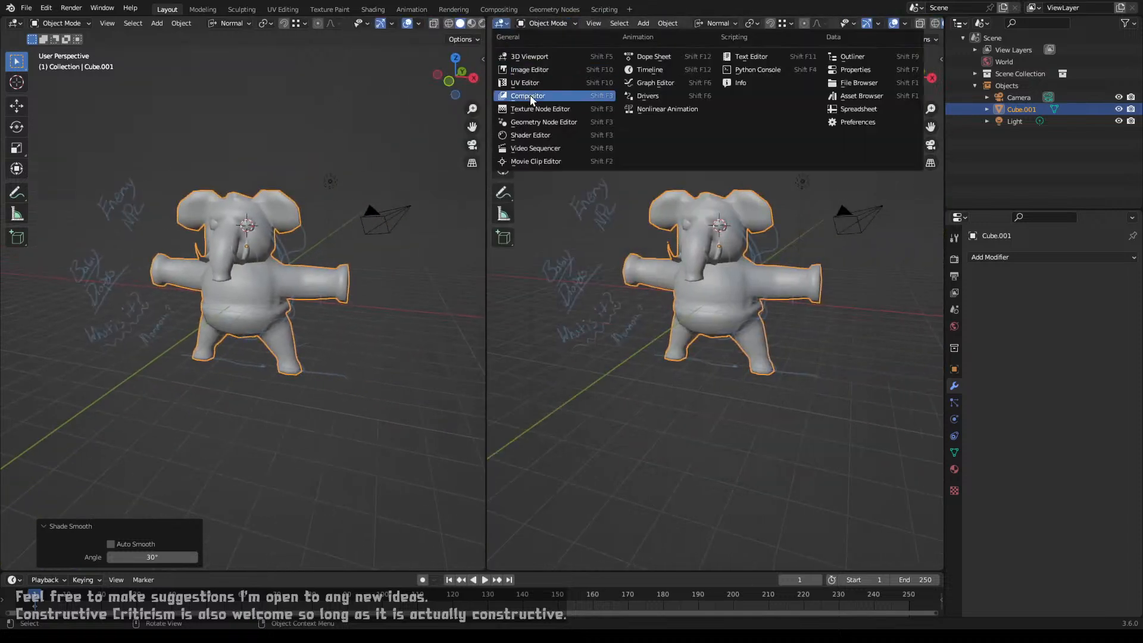
{"action": "left_click", "coordinate": [532, 70]}
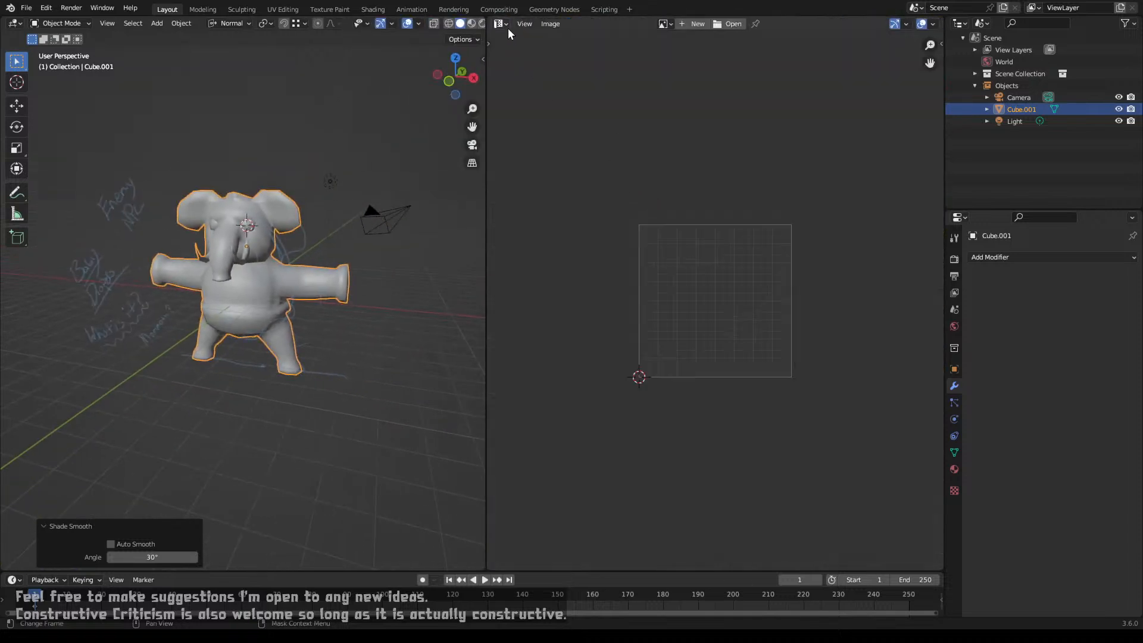
Step: Unwrap the entire mammoth mesh in Edit Mode along its marked seams
{"action": "key", "text": "Tab"}
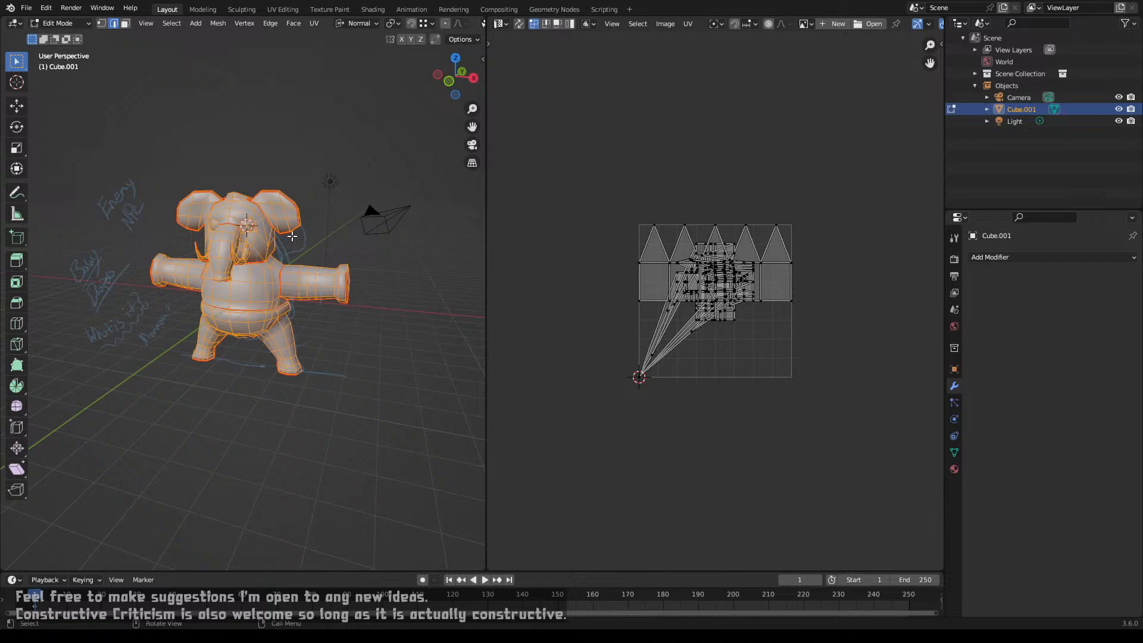
{"action": "key", "text": "u"}
{"action": "left_click", "coordinate": [291, 233]}
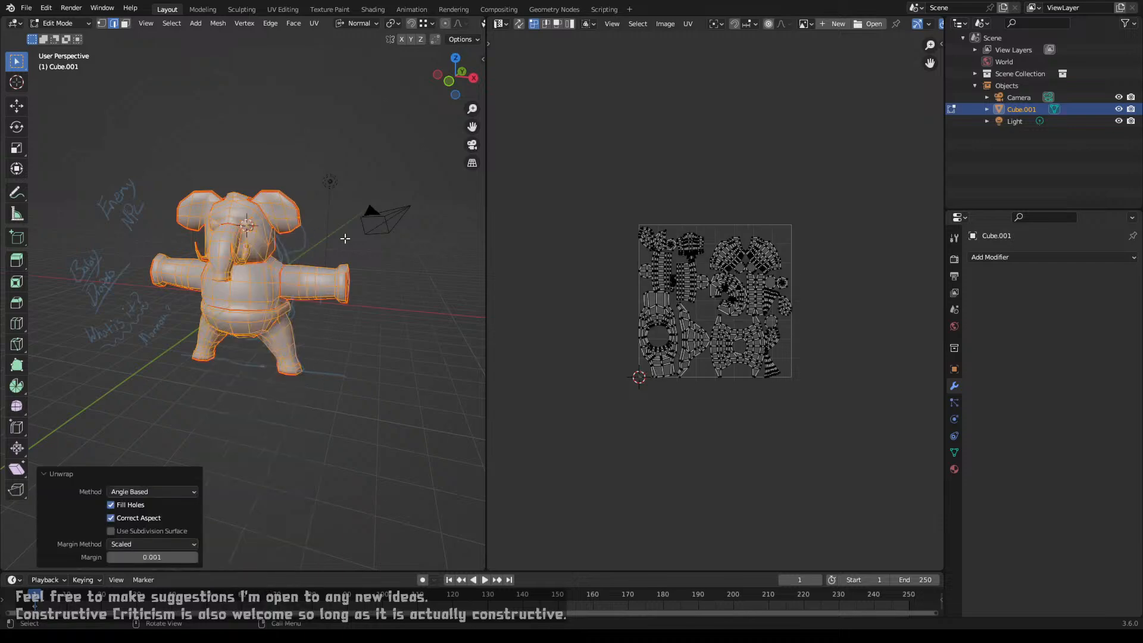
{"action": "scroll", "coordinate": [722, 315], "scroll_direction": "up", "scroll_amount": 3}
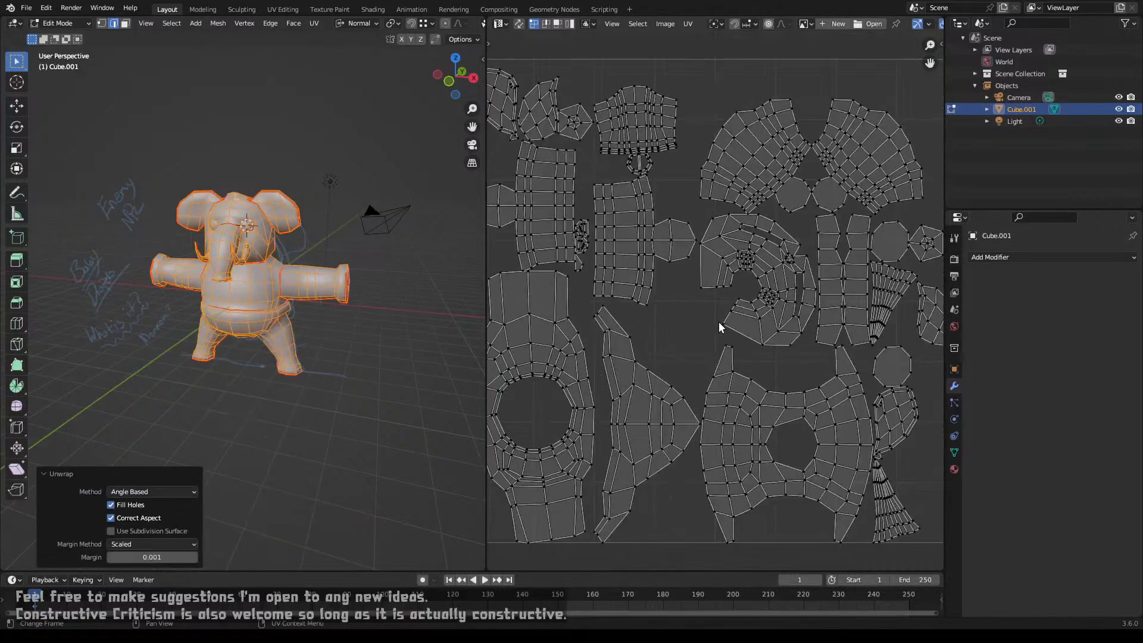
{"action": "scroll", "coordinate": [719, 321], "scroll_direction": "down", "scroll_amount": 1}
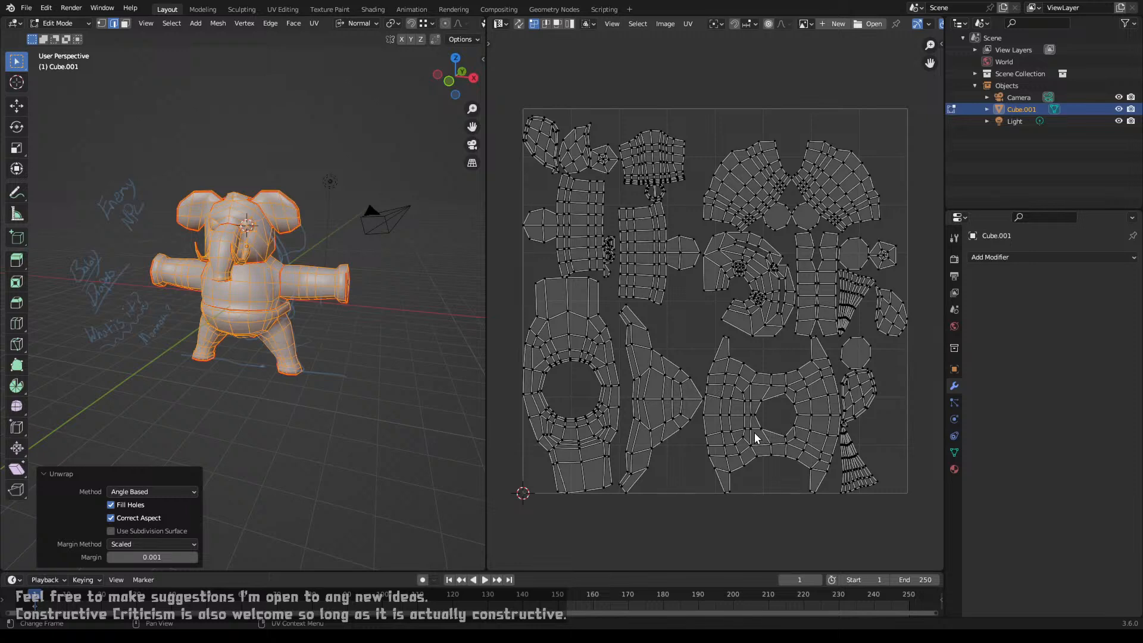
Step: Select the torso's faces up to the seams and move their UV island outside the UV square, below its lower right corner
{"action": "left_click", "coordinate": [745, 416]}
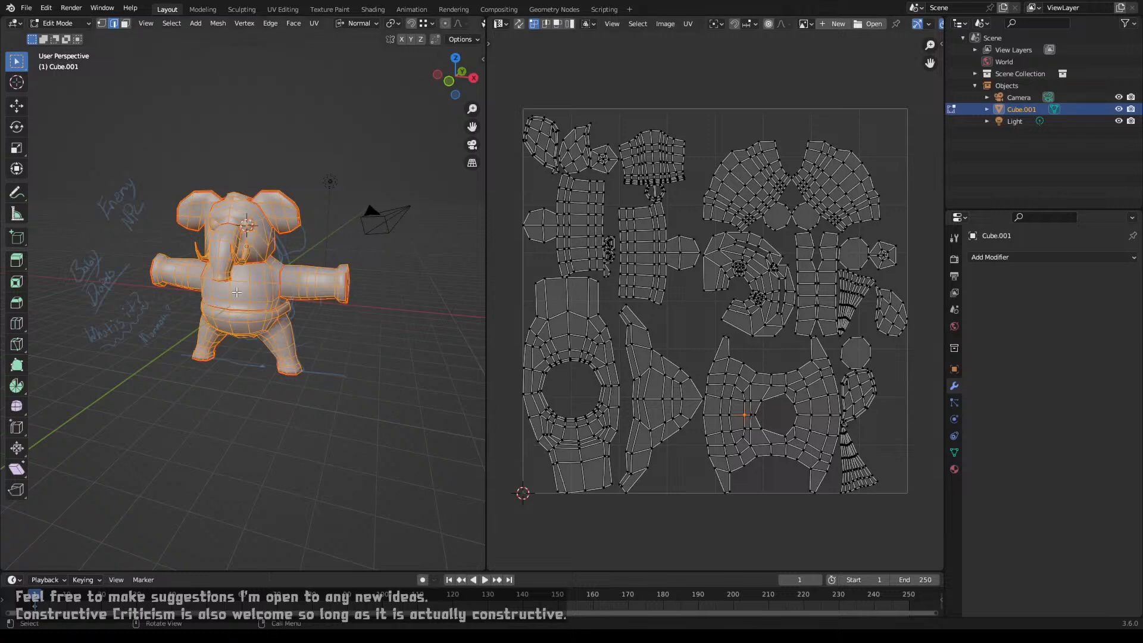
{"action": "key", "text": "alt+a"}
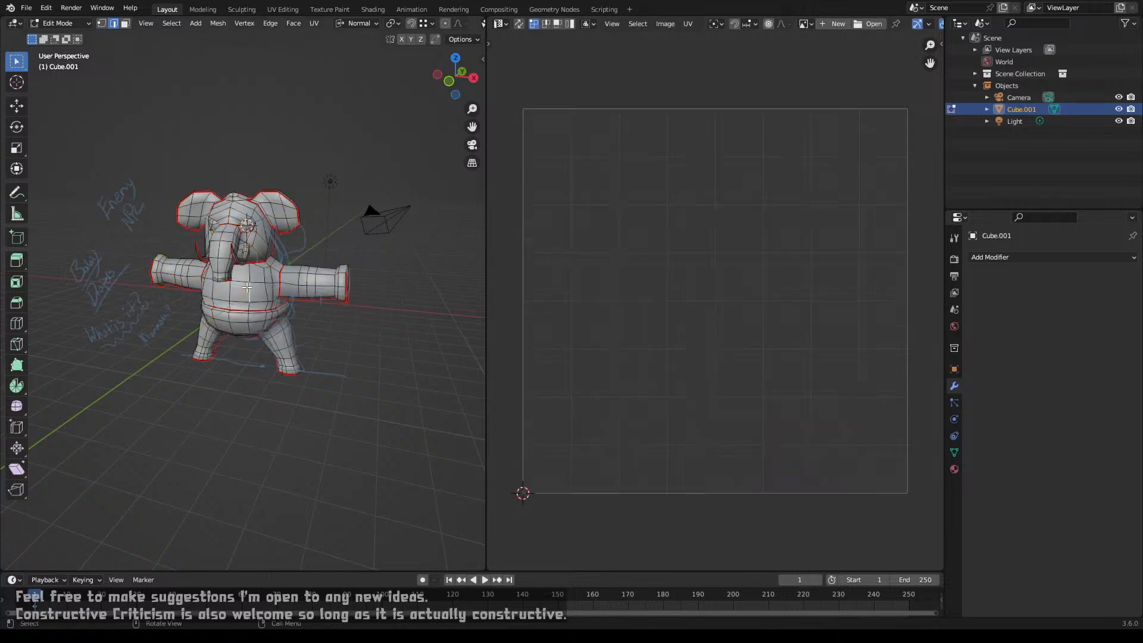
{"action": "key", "text": "3"}
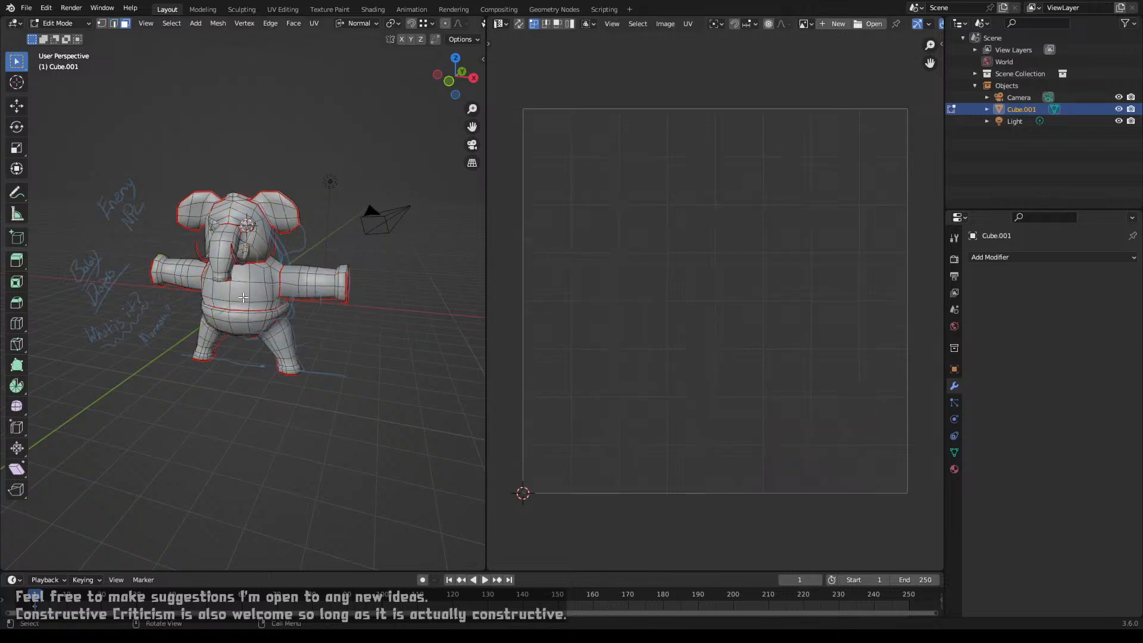
{"action": "left_click", "coordinate": [244, 297]}
{"action": "key", "text": "ctrl+l"}
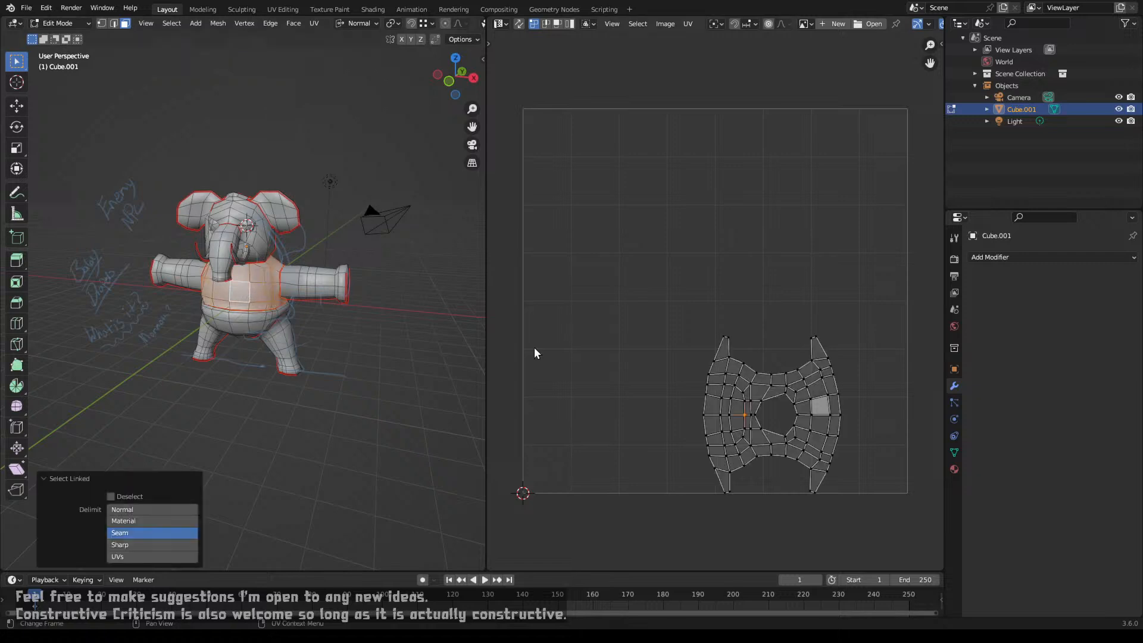
{"action": "scroll", "coordinate": [595, 357], "scroll_direction": "down", "scroll_amount": 4}
{"action": "key", "text": "a"}
{"action": "key", "text": "g"}
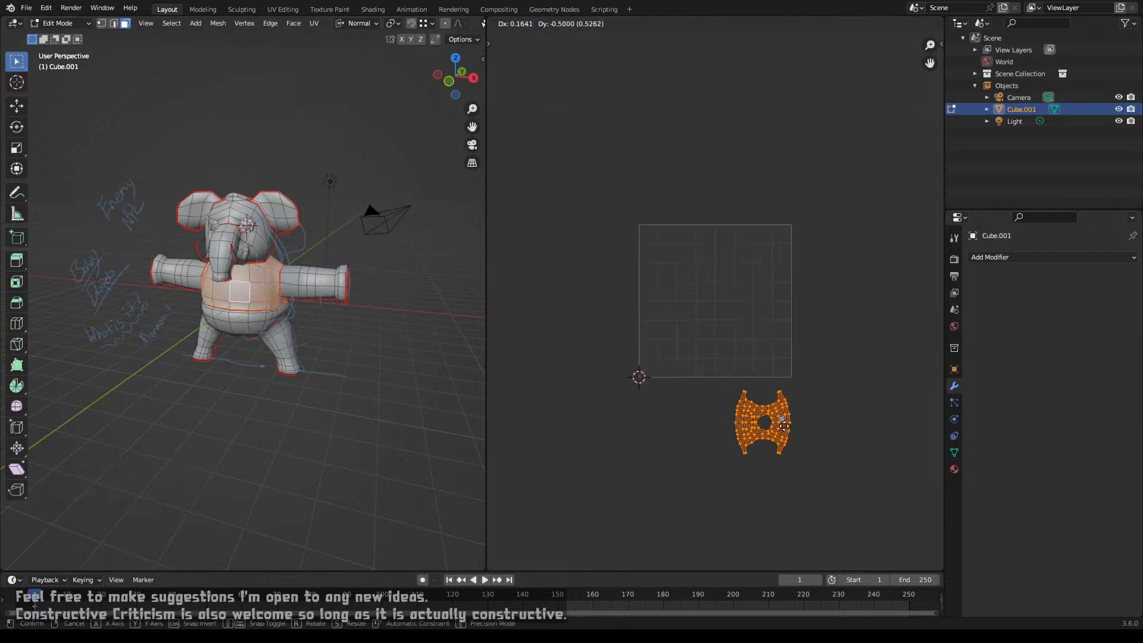
{"action": "left_click", "coordinate": [807, 427]}
Step: Select the faces of the mammoth's left arm up to the seams and examine its UV islands
{"action": "scroll", "coordinate": [358, 278], "scroll_direction": "up", "scroll_amount": 3}
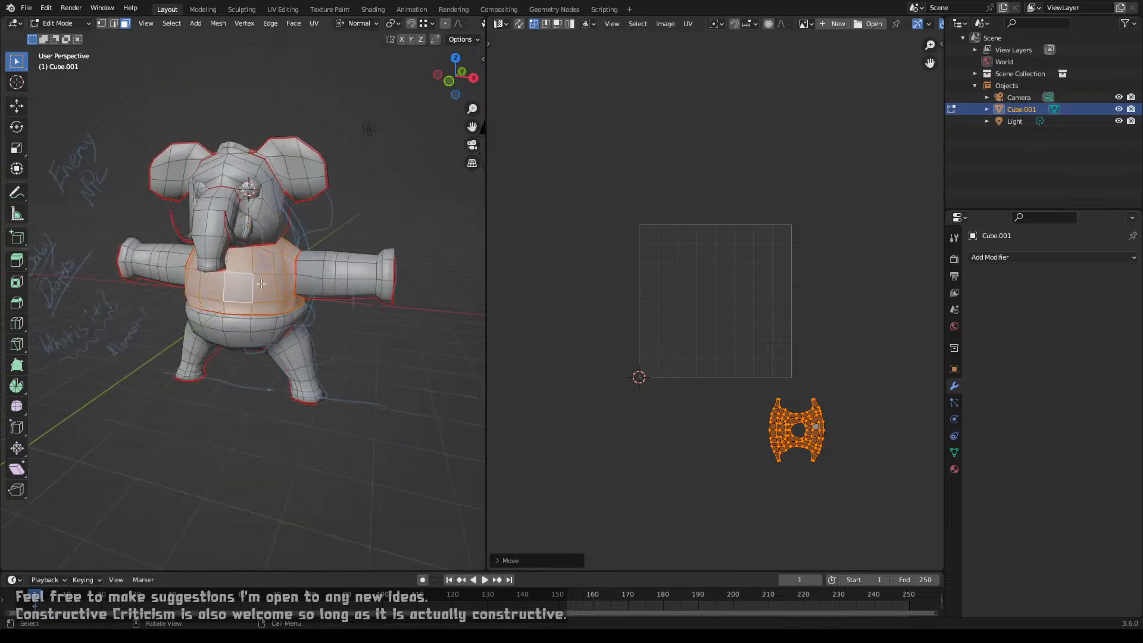
{"action": "left_click", "coordinate": [359, 279]}
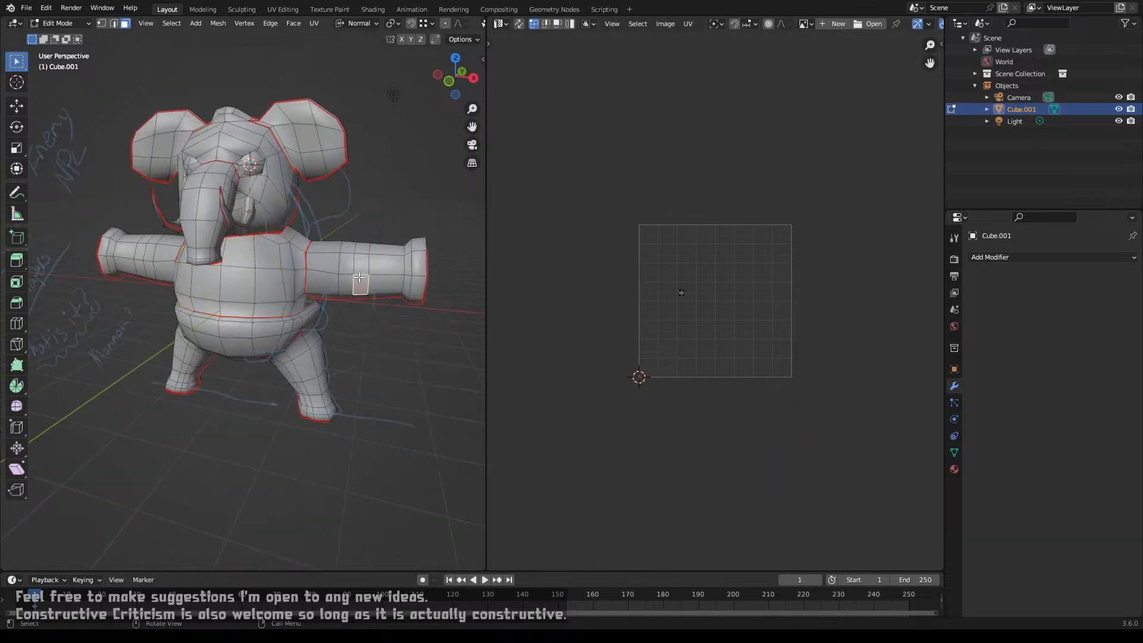
{"action": "key", "text": "l"}
{"action": "scroll", "coordinate": [718, 326], "scroll_direction": "up", "scroll_amount": 5}
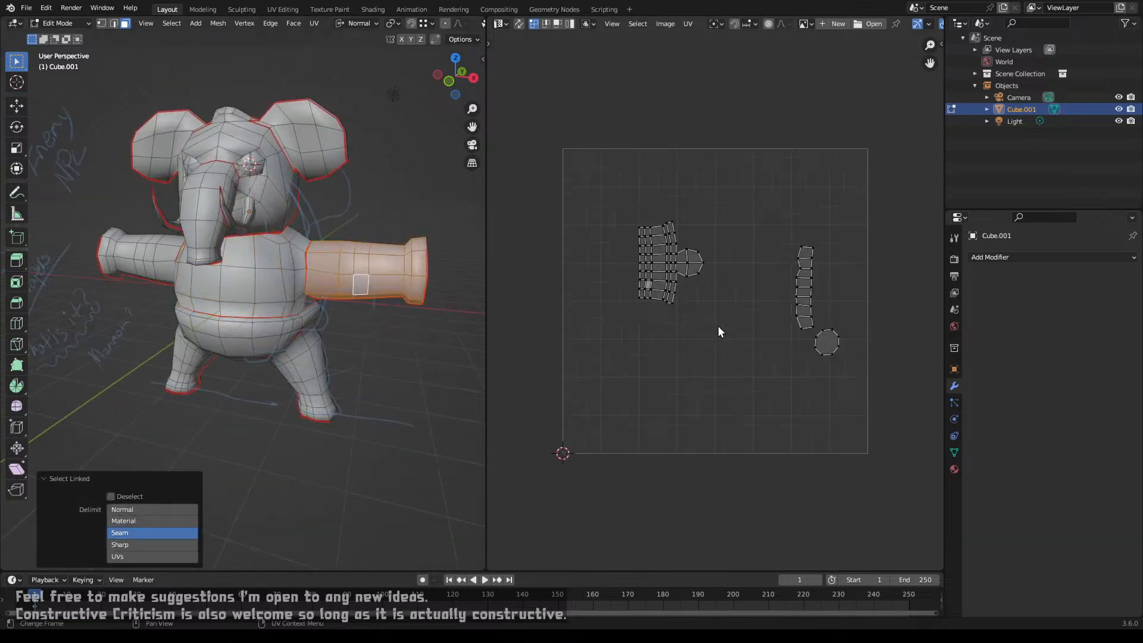
{"action": "scroll", "coordinate": [748, 327], "scroll_direction": "up", "scroll_amount": 1}
{"action": "middle_click_drag", "start_coordinate": [375, 280], "coordinate": [364, 253]}
{"action": "middle_click_drag", "start_coordinate": [368, 299], "coordinate": [469, 283]}
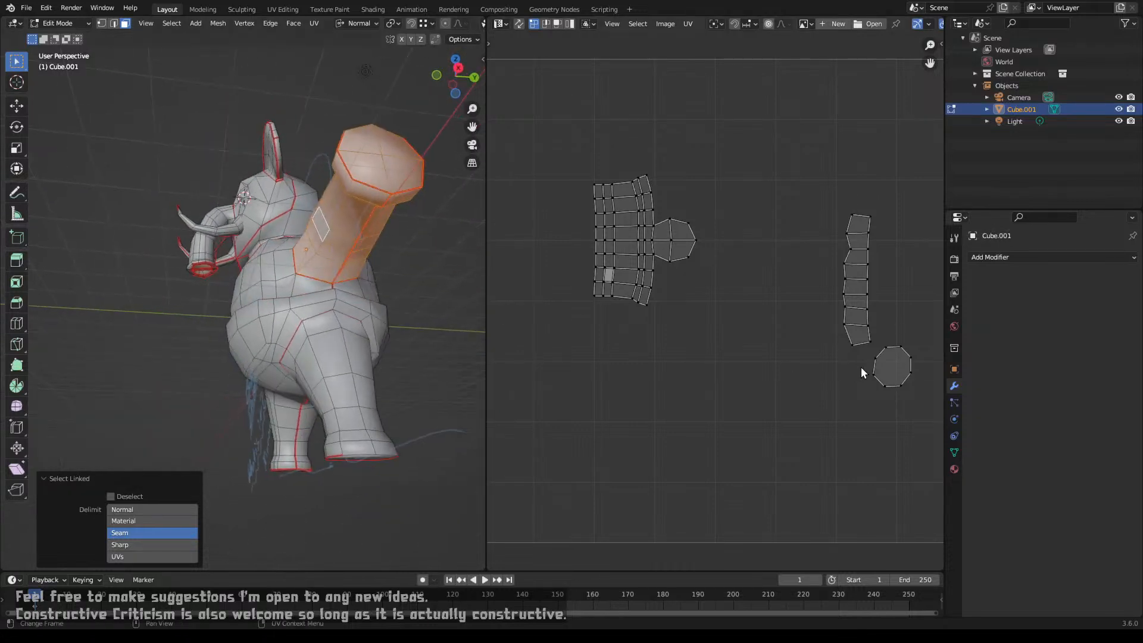
Step: Try to move the arm's separate octagonal UV island away from its place
{"action": "left_click", "coordinate": [879, 369]}
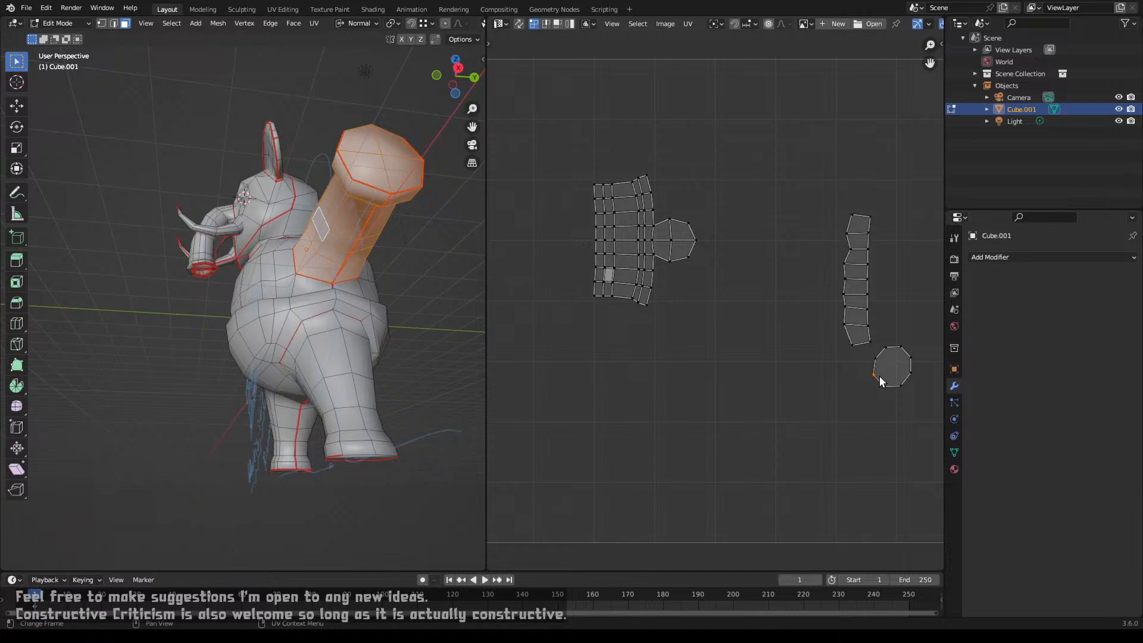
{"action": "key", "text": "l"}
{"action": "key", "text": "g"}
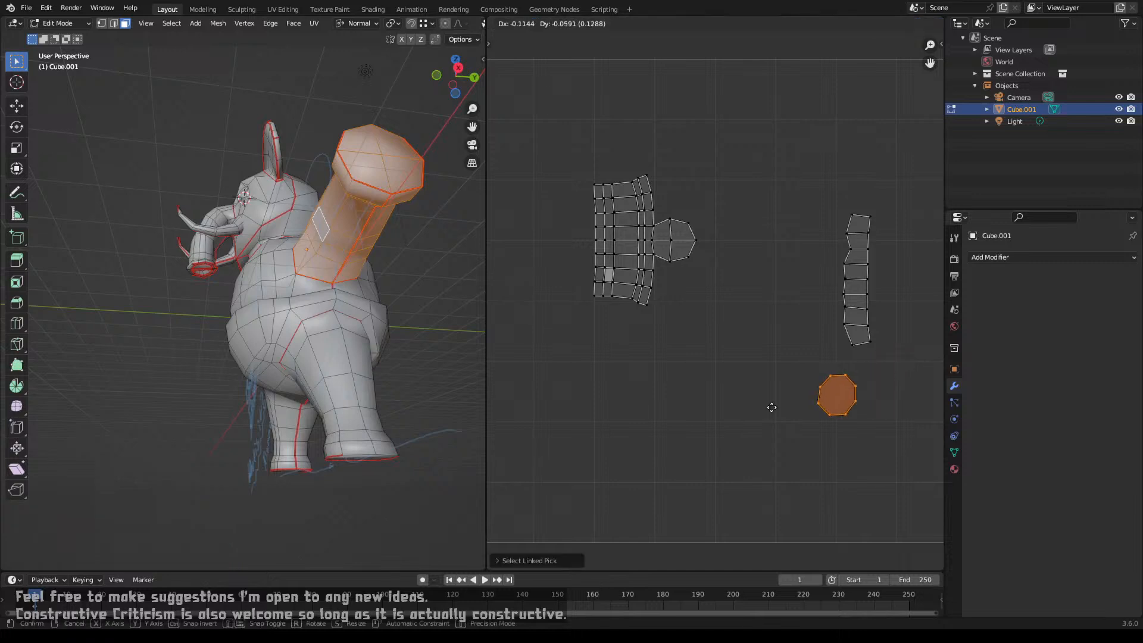
{"action": "right_click", "coordinate": [660, 375]}
Step: Delete one quadrant face from the end cap of the left arm
{"action": "middle_click_drag", "start_coordinate": [331, 256], "coordinate": [297, 328]}
{"action": "scroll", "coordinate": [293, 359], "scroll_direction": "up", "scroll_amount": 1}
{"action": "left_click", "coordinate": [325, 379]}
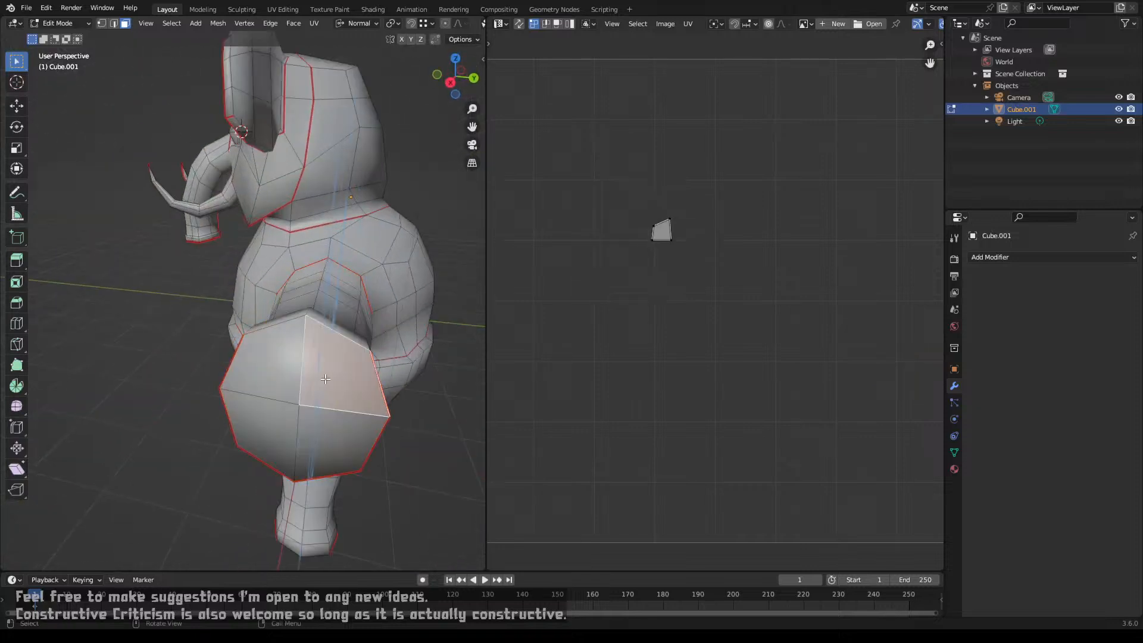
{"action": "key", "text": "h"}
{"action": "middle_click_drag", "start_coordinate": [328, 383], "coordinate": [305, 327]}
{"action": "key", "text": "x"}
{"action": "left_click", "coordinate": [309, 334]}
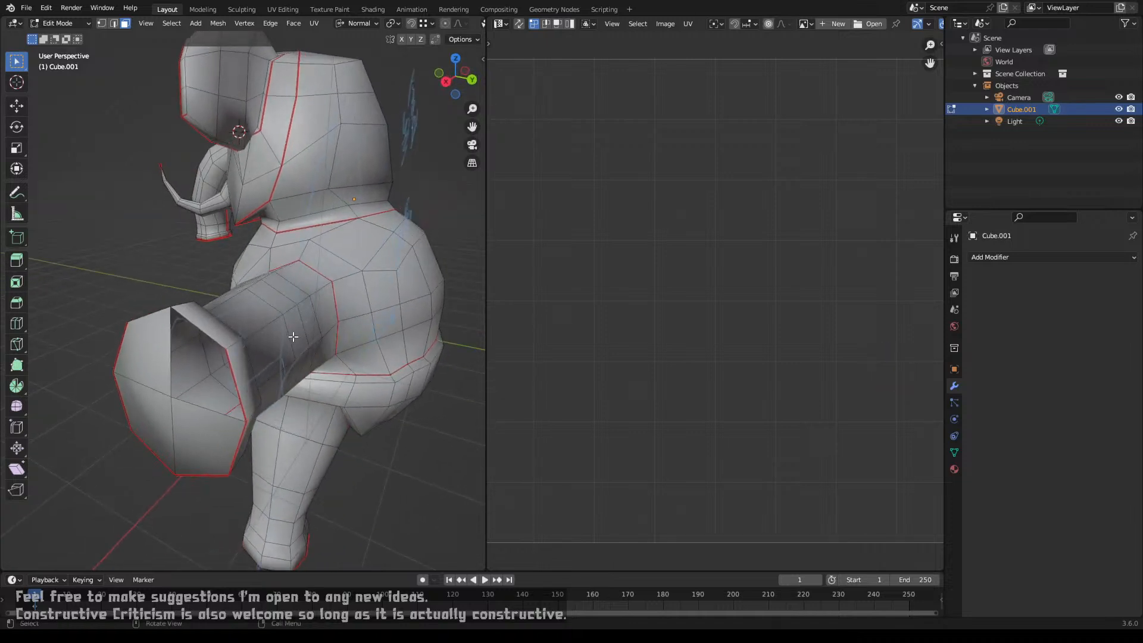
Step: Select the whole mesh and merge its vertices by distance at 0.0001 m
{"action": "key", "text": "l"}
{"action": "key", "text": "a"}
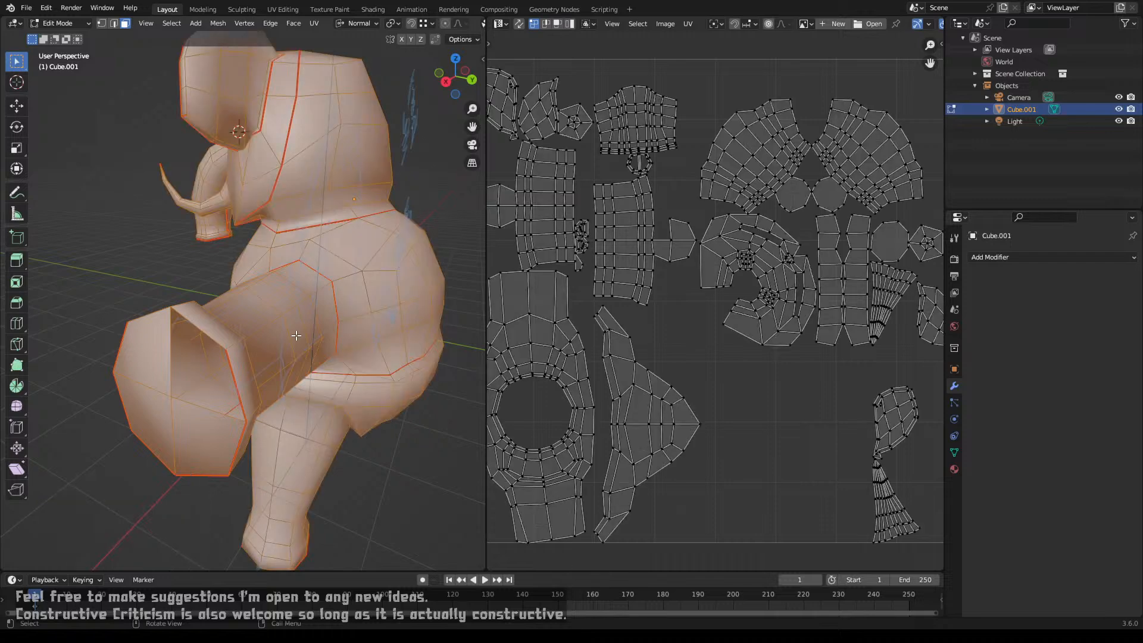
{"action": "key", "text": "m"}
{"action": "left_click", "coordinate": [297, 336]}
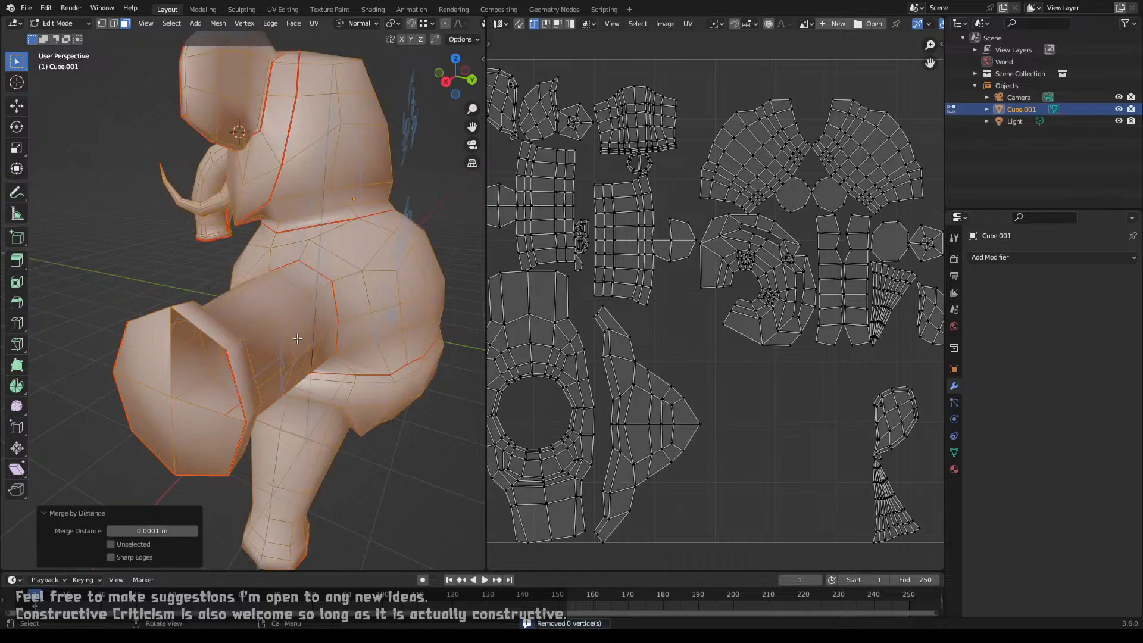
Step: Select only the left arm's faces up to the seams and inspect its inside through the opening in the end cap
{"action": "key", "text": "alt+a"}
{"action": "middle_click_drag", "start_coordinate": [307, 341], "coordinate": [363, 344]}
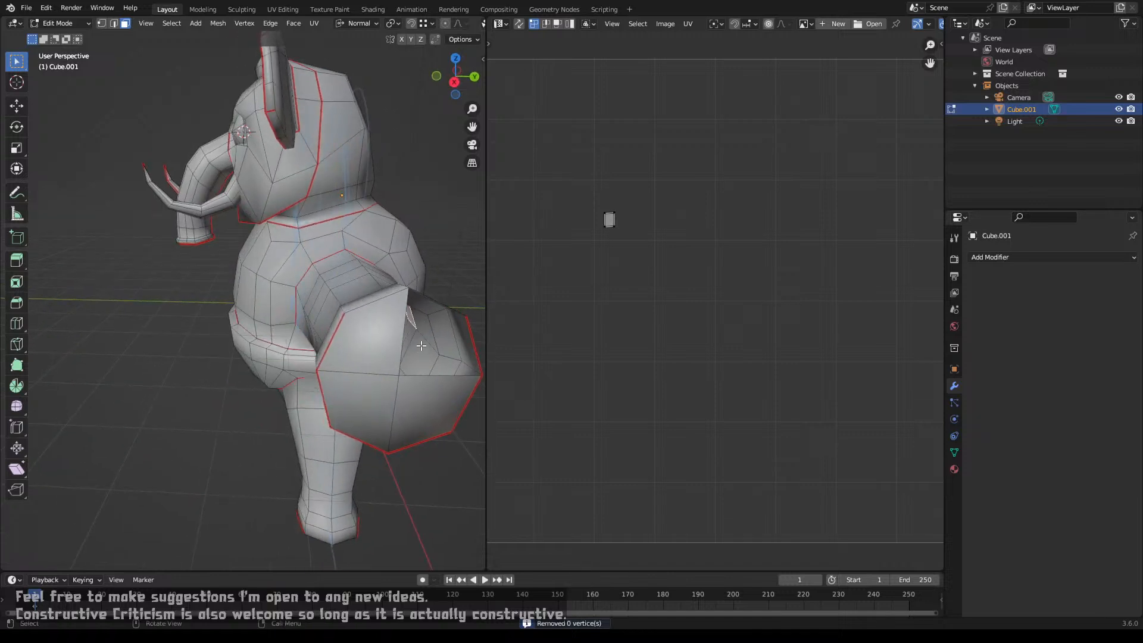
{"action": "key", "text": "l"}
{"action": "left_click", "coordinate": [845, 326]}
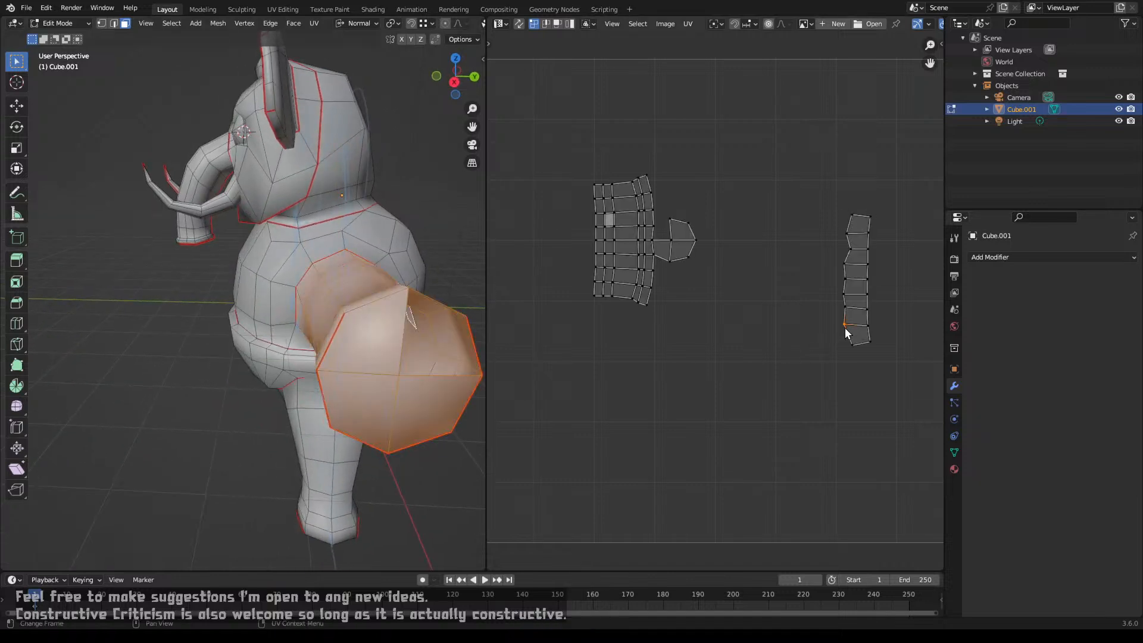
{"action": "middle_click_drag", "start_coordinate": [452, 363], "coordinate": [132, 468]}
{"action": "scroll", "coordinate": [385, 305], "scroll_direction": "up", "scroll_amount": 2}
{"action": "scroll", "coordinate": [385, 305], "scroll_direction": "up", "scroll_amount": 3}
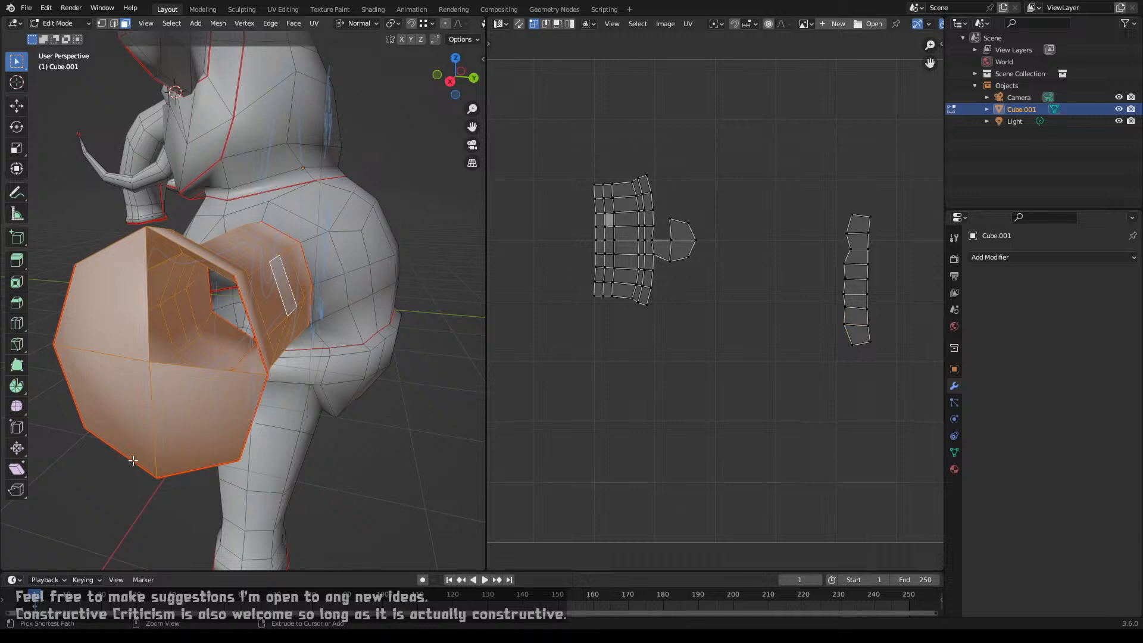
{"action": "middle_click_drag", "start_coordinate": [163, 433], "coordinate": [190, 383]}
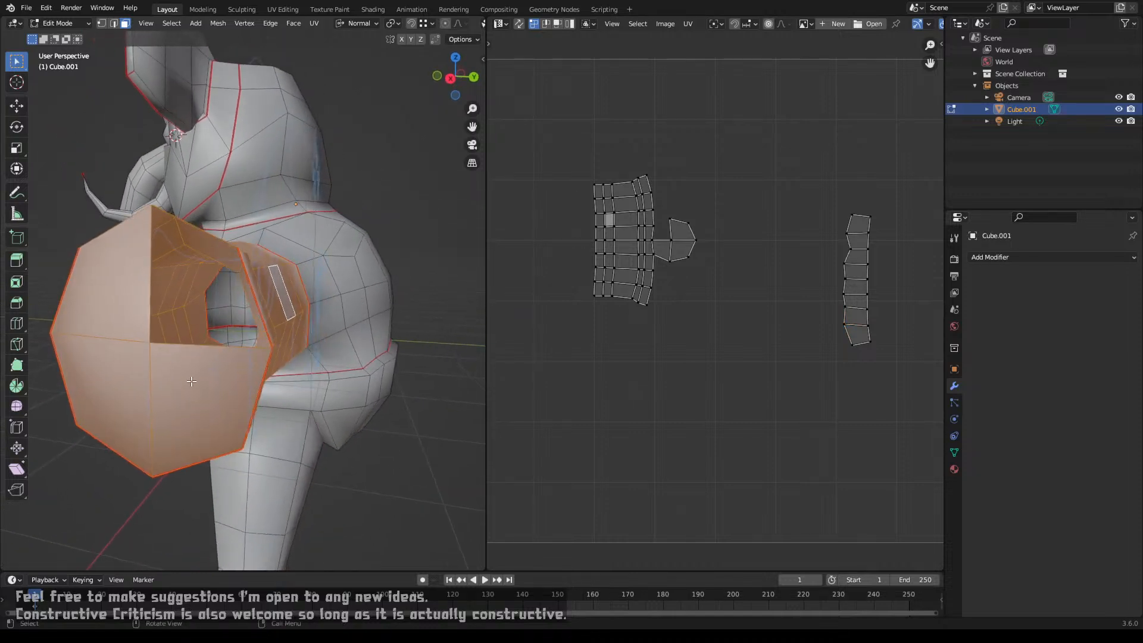
Step: In edge selection mode, pick edges around the end cap's opening and try to move its upper edge
{"action": "key", "text": "2"}
{"action": "left_click", "coordinate": [225, 350]}
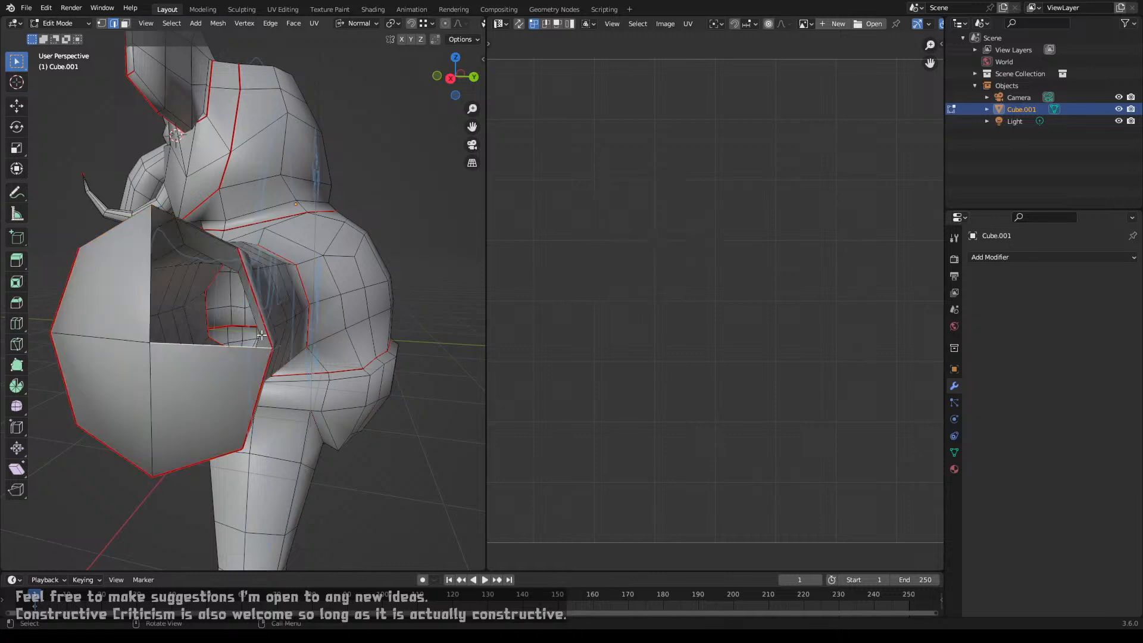
{"action": "middle_click_drag", "start_coordinate": [266, 298], "coordinate": [261, 306]}
{"action": "left_click", "coordinate": [261, 306]}
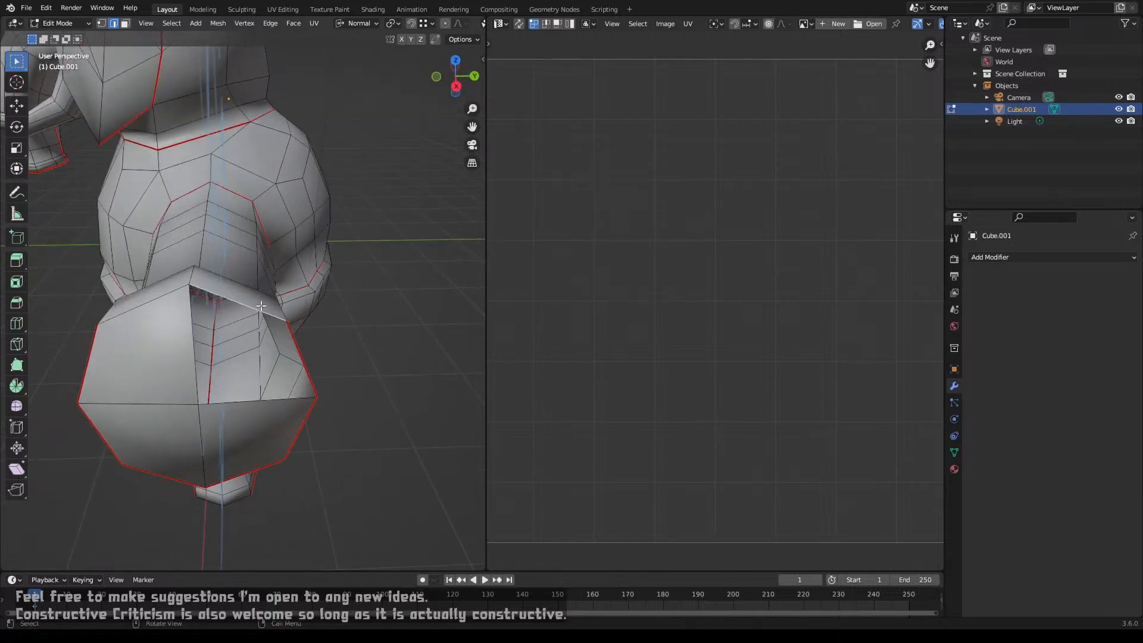
{"action": "left_click", "coordinate": [252, 410], "text": "shift"}
{"action": "middle_click_drag", "start_coordinate": [253, 409], "coordinate": [341, 422]}
{"action": "left_click", "coordinate": [321, 342]}
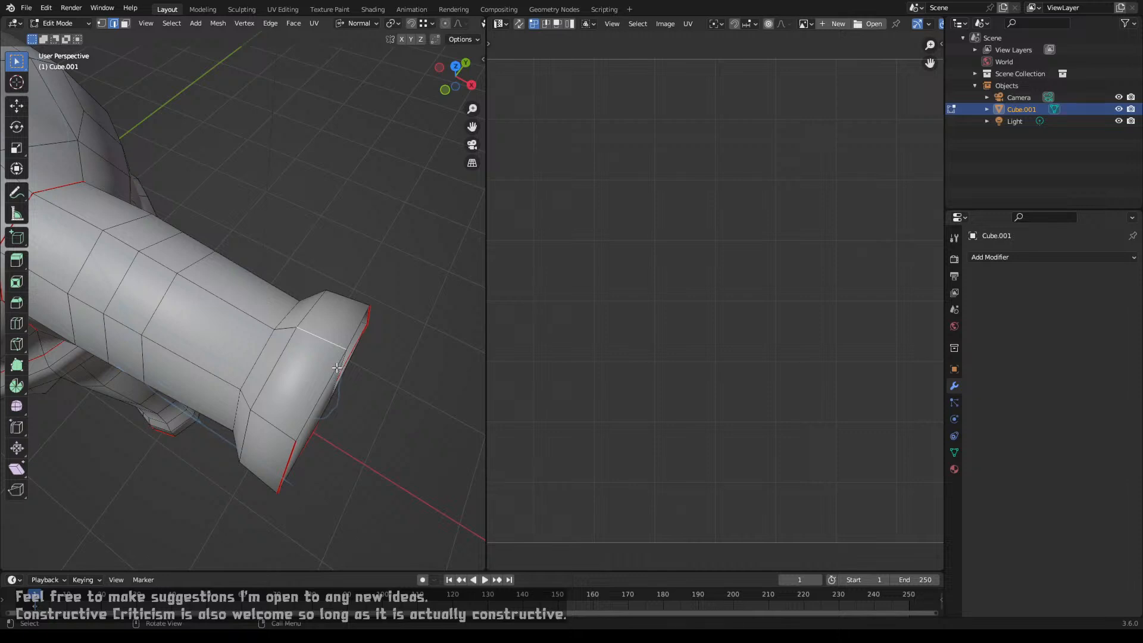
{"action": "middle_click_drag", "start_coordinate": [337, 367], "coordinate": [275, 332]}
{"action": "left_click", "coordinate": [284, 314]}
{"action": "key", "text": "g"}
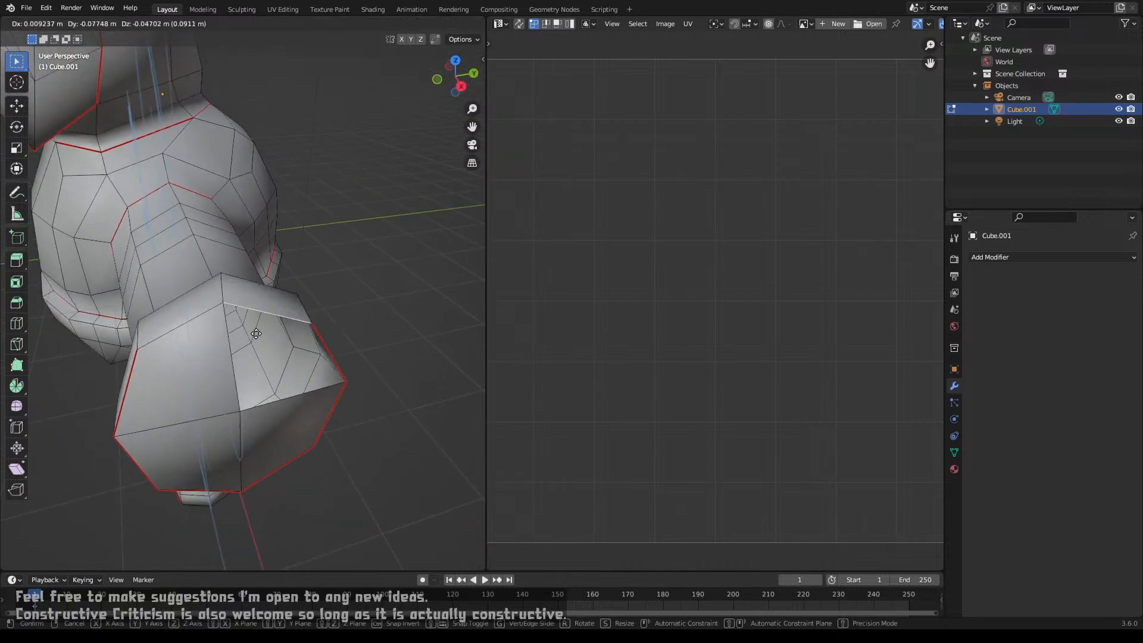
{"action": "right_click", "coordinate": [287, 219]}
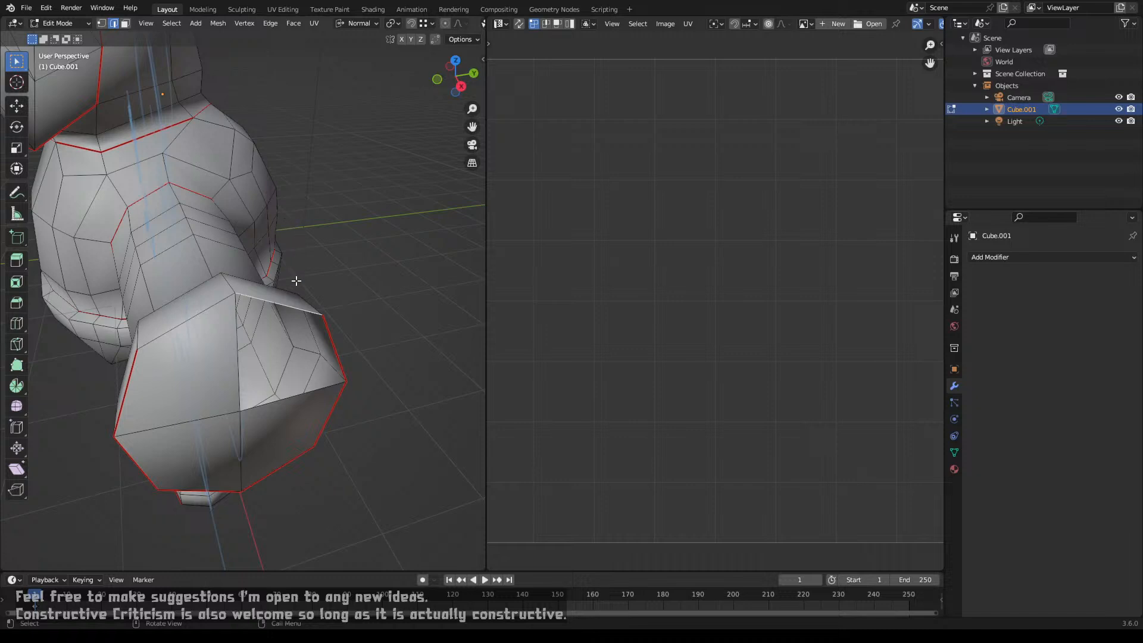
Step: Select the inner edge and the outer seam edge on opposite sides of the end cap's opening
{"action": "left_click", "coordinate": [238, 335]}
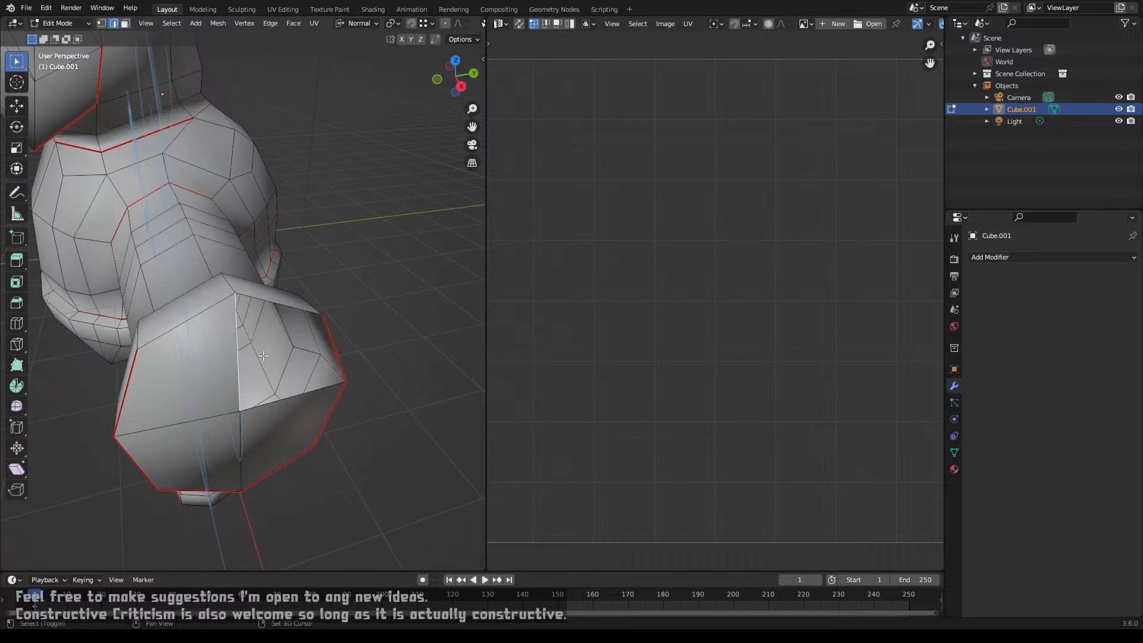
{"action": "left_click", "coordinate": [336, 352], "text": "shift"}
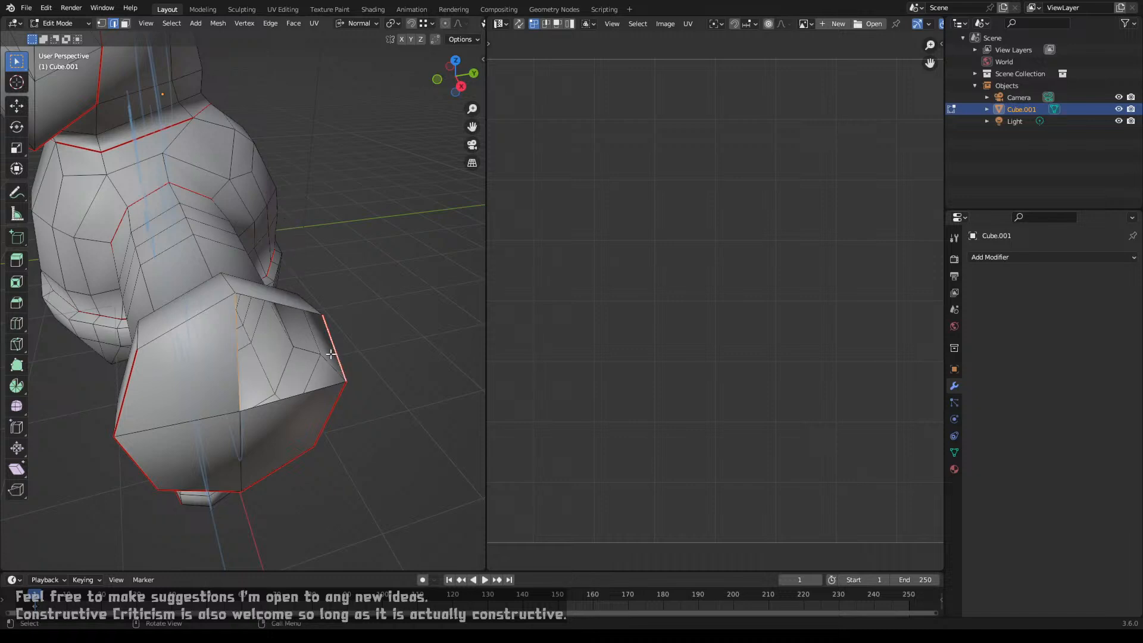
{"action": "scroll", "coordinate": [326, 357], "scroll_direction": "down", "scroll_amount": 4}
{"action": "middle_click_drag", "start_coordinate": [323, 361], "coordinate": [200, 325]}
{"action": "scroll", "coordinate": [198, 325], "scroll_direction": "up", "scroll_amount": 5}
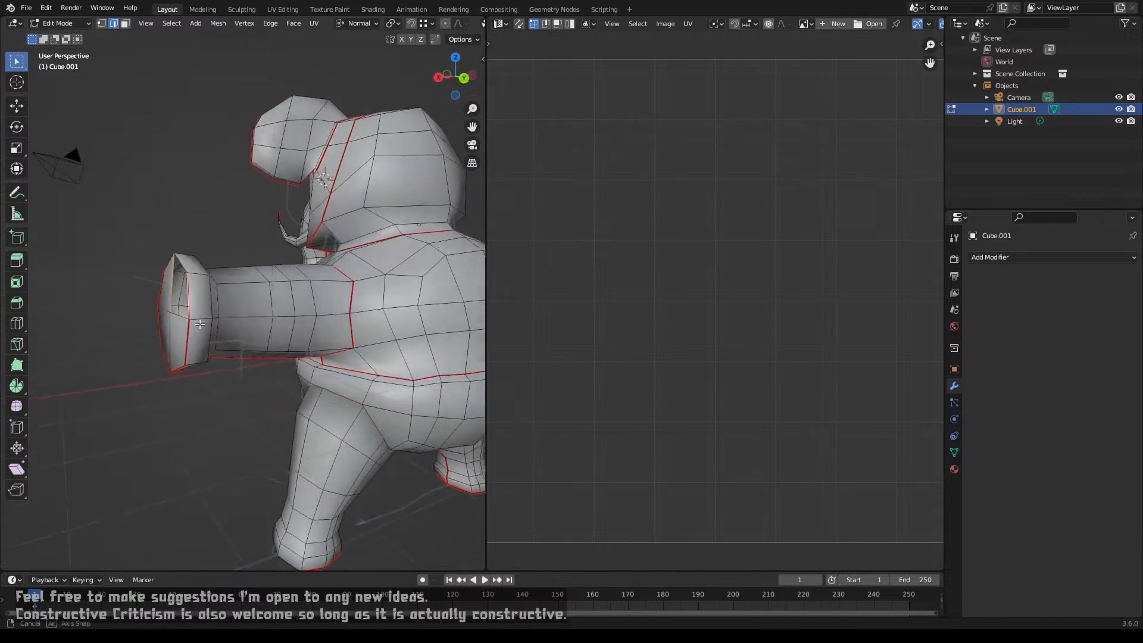
Step: In vertex selection mode, try to move individual vertices around the arm's rim beside the opening
{"action": "key", "text": "1"}
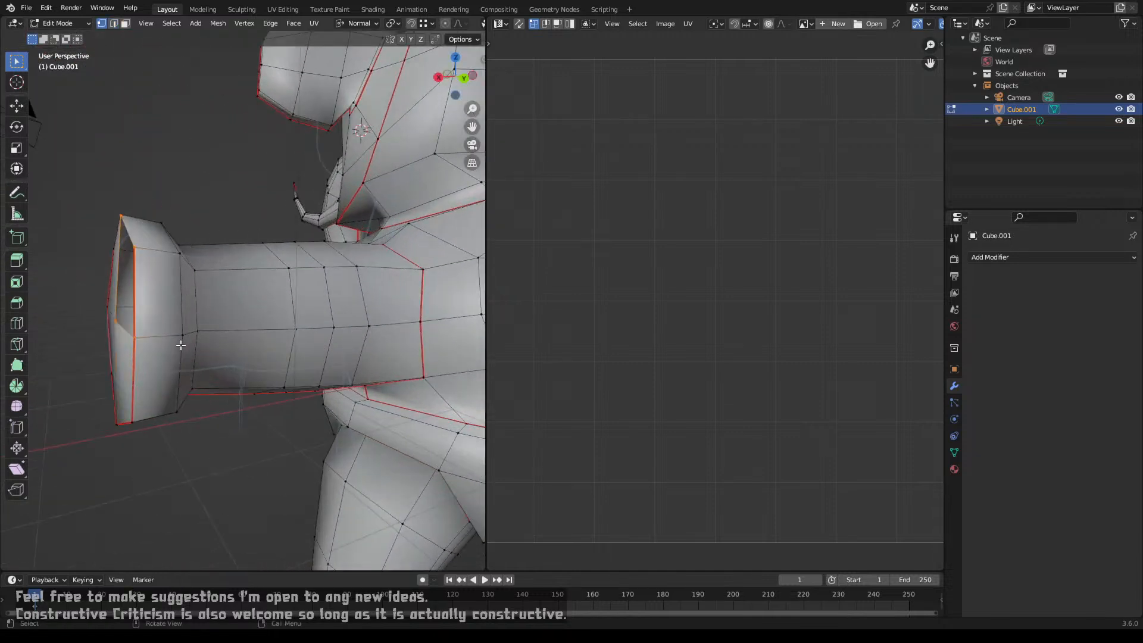
{"action": "left_click", "coordinate": [142, 342]}
{"action": "key", "text": "g"}
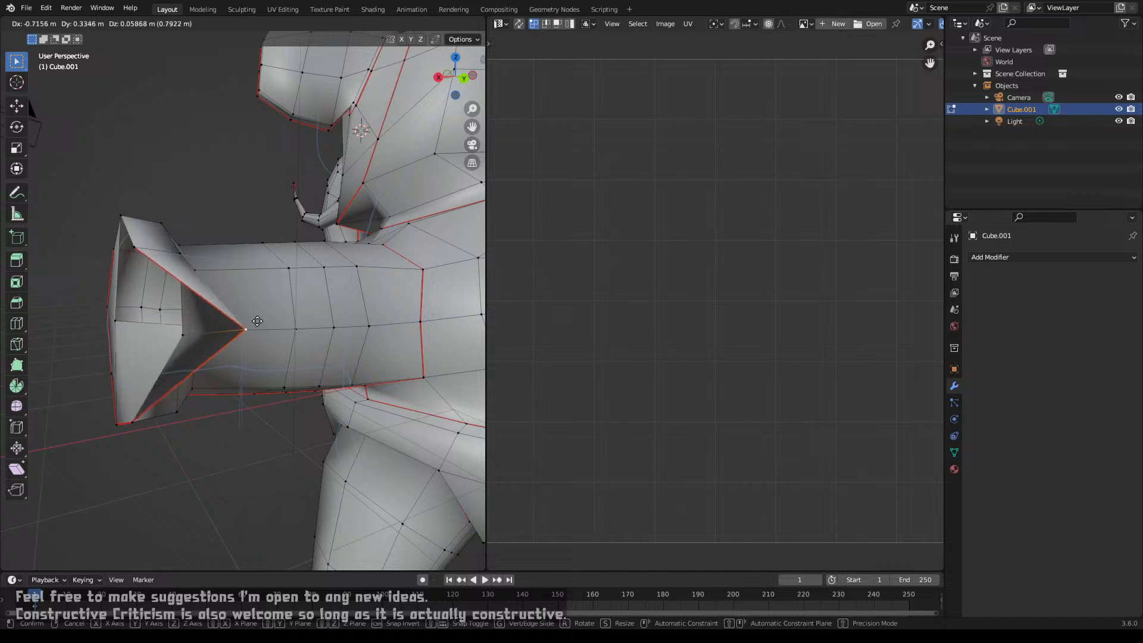
{"action": "right_click", "coordinate": [247, 306]}
{"action": "key", "text": "g"}
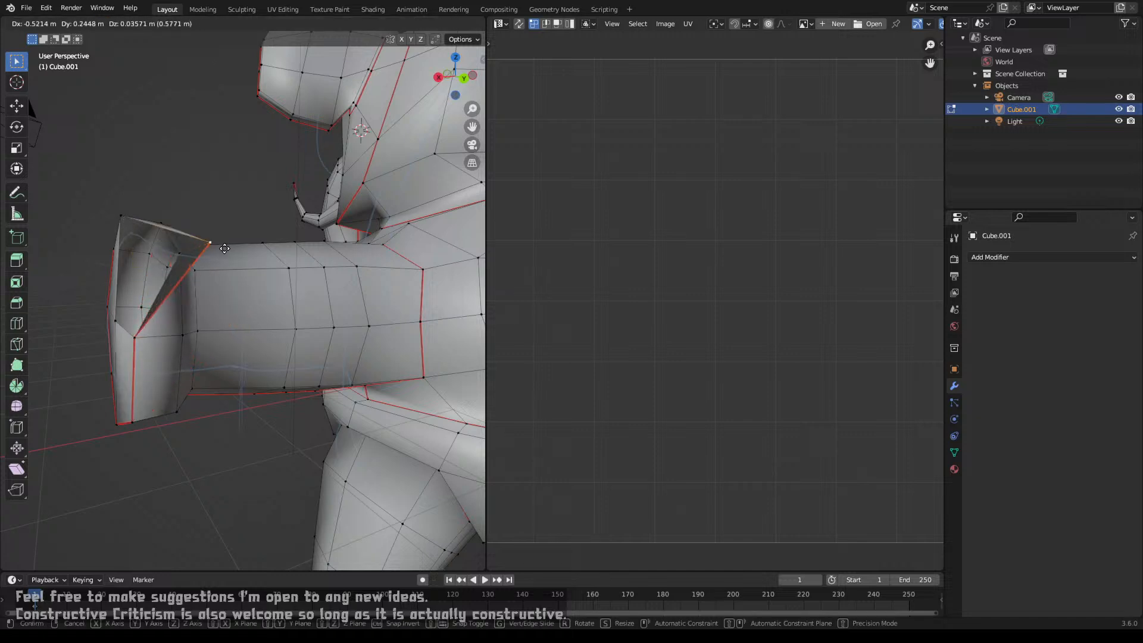
{"action": "right_click", "coordinate": [228, 272]}
{"action": "left_click", "coordinate": [180, 252]}
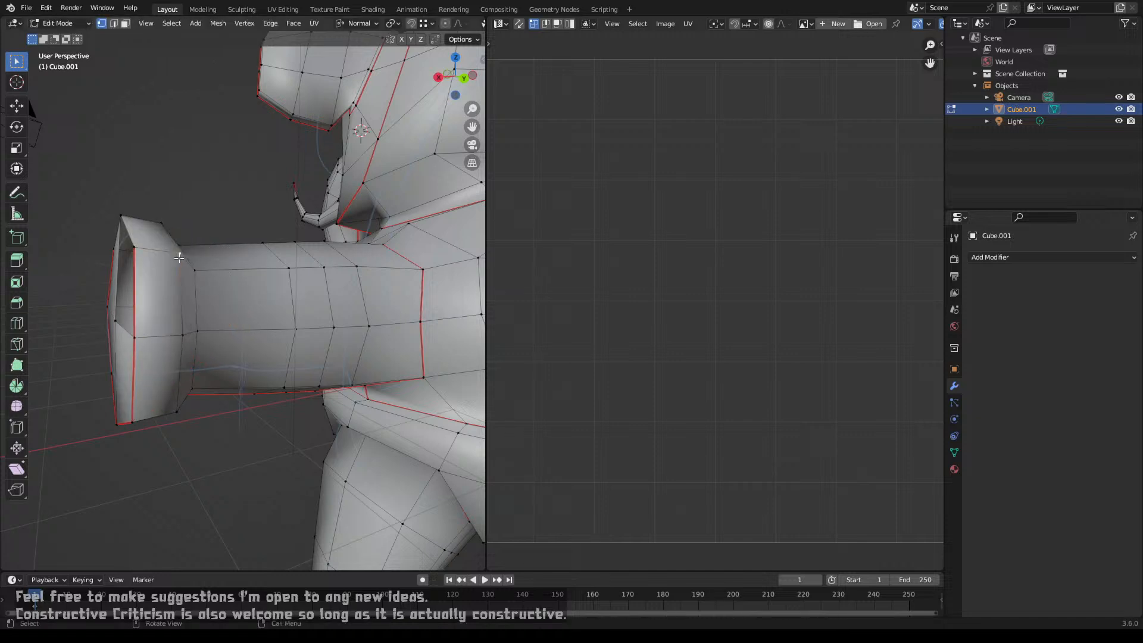
{"action": "key", "text": "g"}
{"action": "right_click", "coordinate": [92, 301]}
Step: Select the four corner vertices of the opening in the left arm's end cap
{"action": "middle_click_drag", "start_coordinate": [143, 301], "coordinate": [252, 348]}
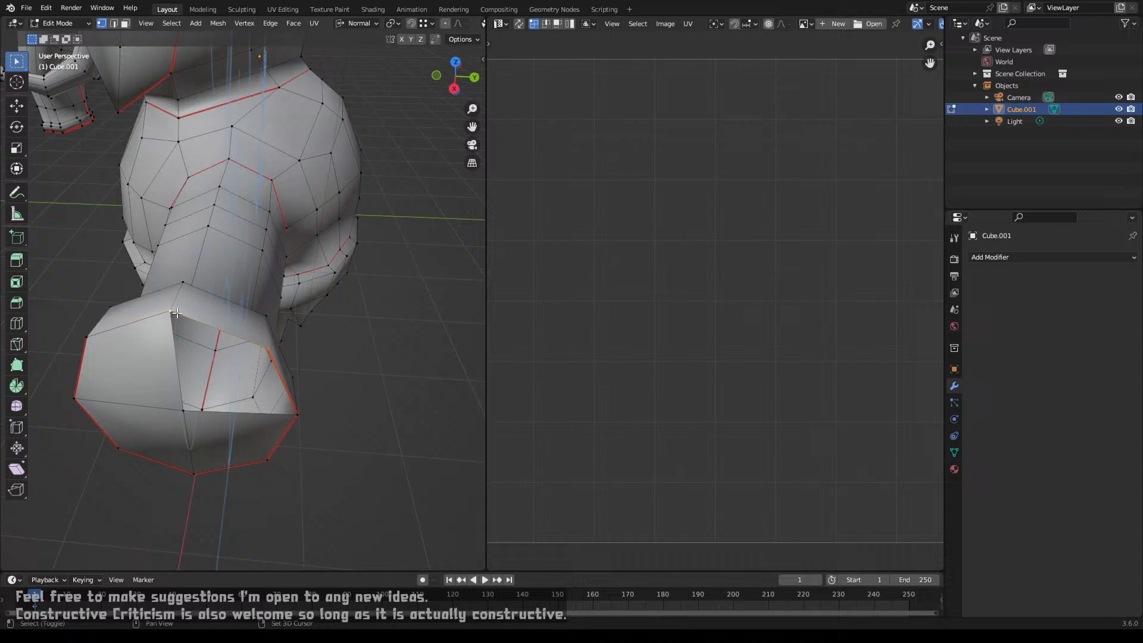
{"action": "left_click", "coordinate": [184, 411], "text": "shift"}
{"action": "left_click", "coordinate": [295, 419], "text": "shift"}
{"action": "middle_click_drag", "start_coordinate": [289, 419], "coordinate": [270, 336]}
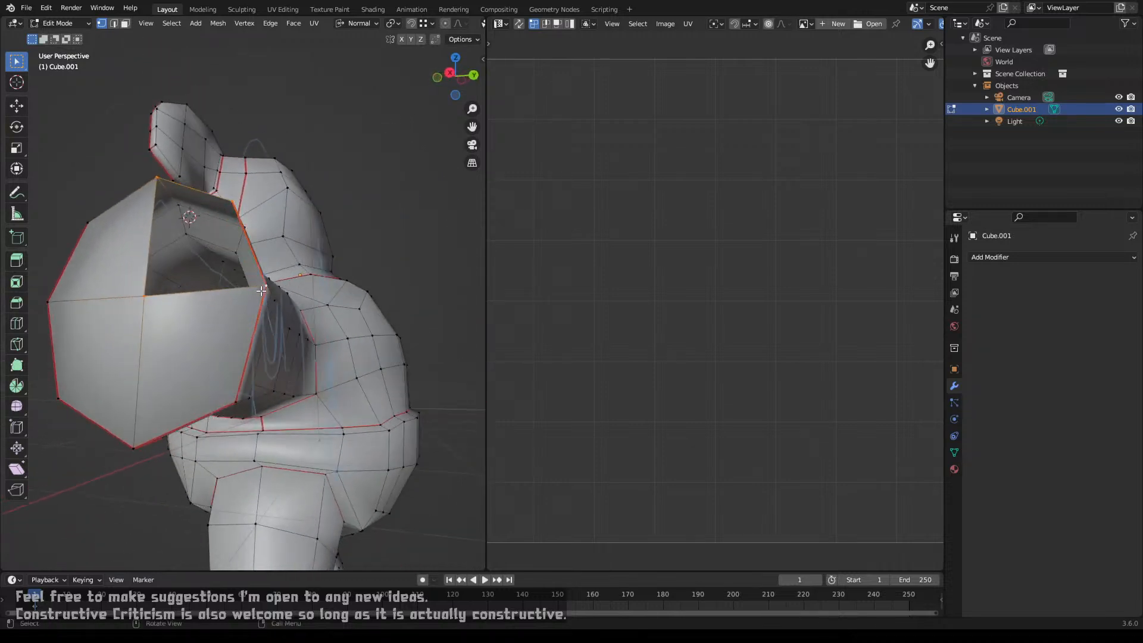
{"action": "middle_click_drag", "start_coordinate": [260, 287], "coordinate": [209, 316]}
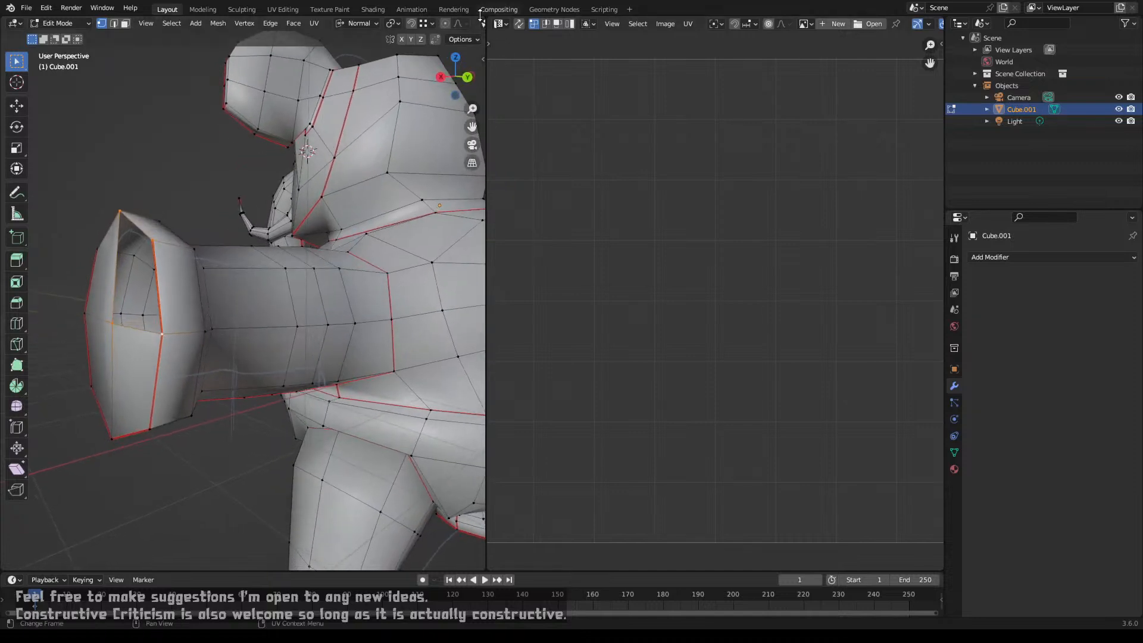
Step: Close the UV Editor by extending the 3D viewport over its area, and inspect the arm's inside through the opening
{"action": "left_click_drag", "start_coordinate": [485, 18], "coordinate": [557, 58]}
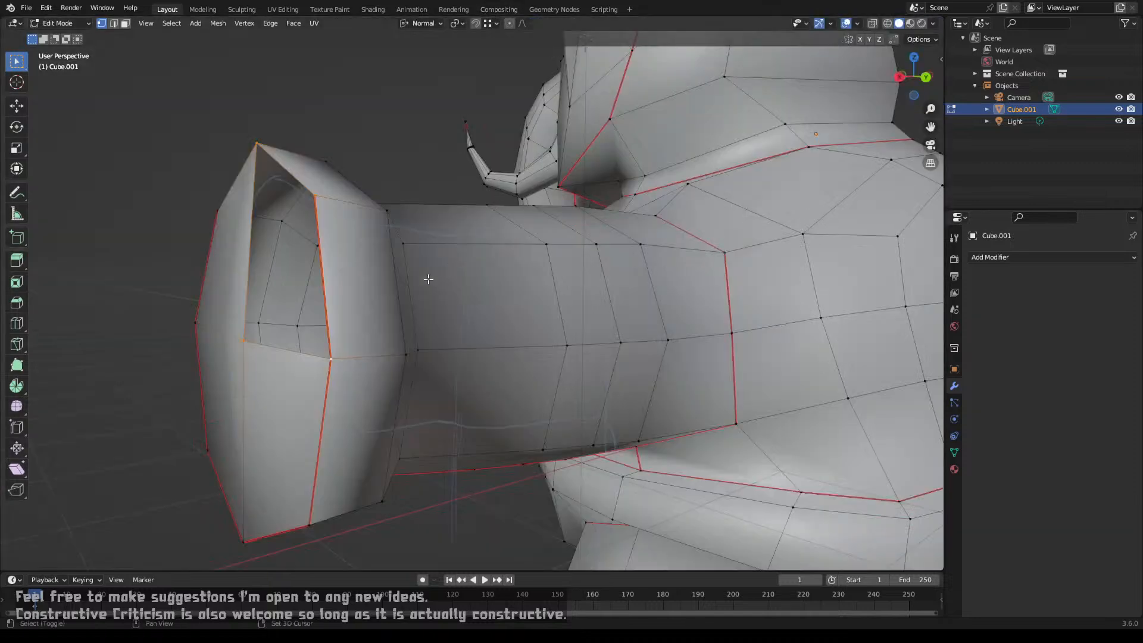
{"action": "middle_click_drag", "start_coordinate": [428, 280], "coordinate": [450, 236], "text": "shift"}
{"action": "scroll", "coordinate": [451, 236], "scroll_direction": "up", "scroll_amount": 3}
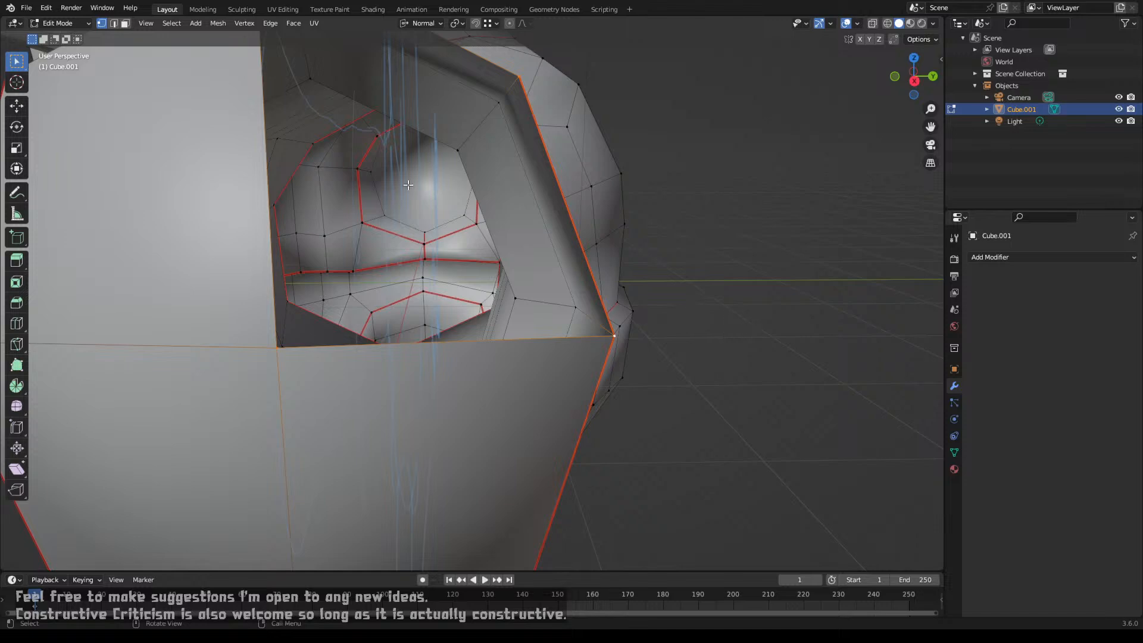
{"action": "scroll", "coordinate": [414, 196], "scroll_direction": "down", "scroll_amount": 3}
{"action": "middle_click_drag", "start_coordinate": [417, 228], "coordinate": [417, 261]}
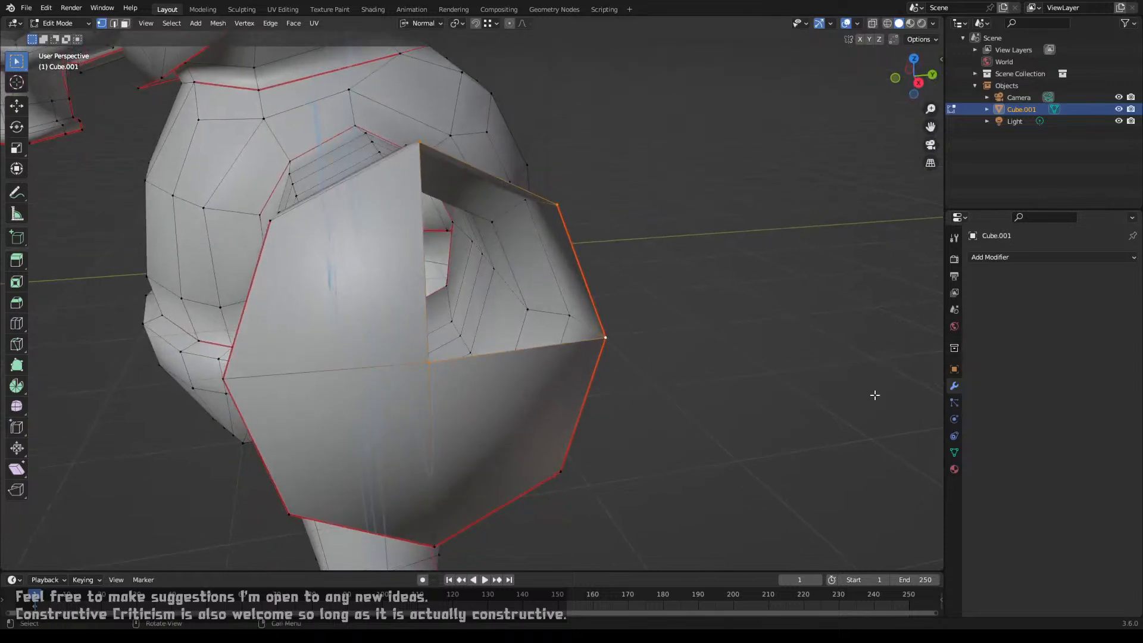
Step: Display the model in wireframe shading, hide the Note annotation layer, and return to the selection tool
{"action": "key", "text": "z"}
{"action": "left_click", "coordinate": [451, 319]}
{"action": "middle_click_drag", "start_coordinate": [451, 319], "coordinate": [647, 296]}
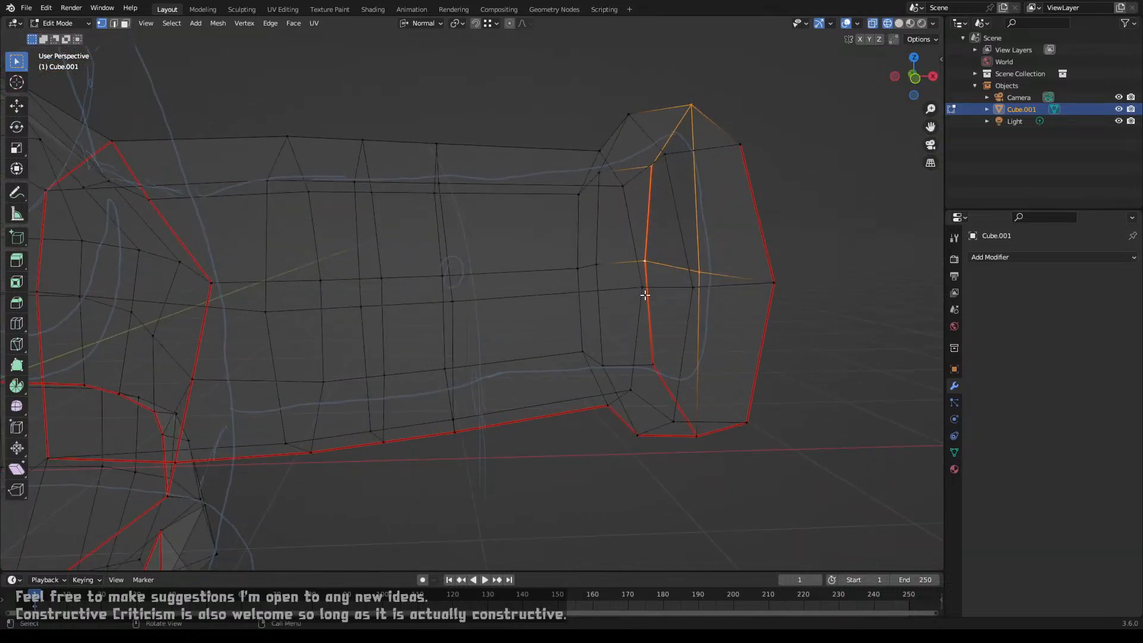
{"action": "scroll", "coordinate": [609, 305], "scroll_direction": "down", "scroll_amount": 5}
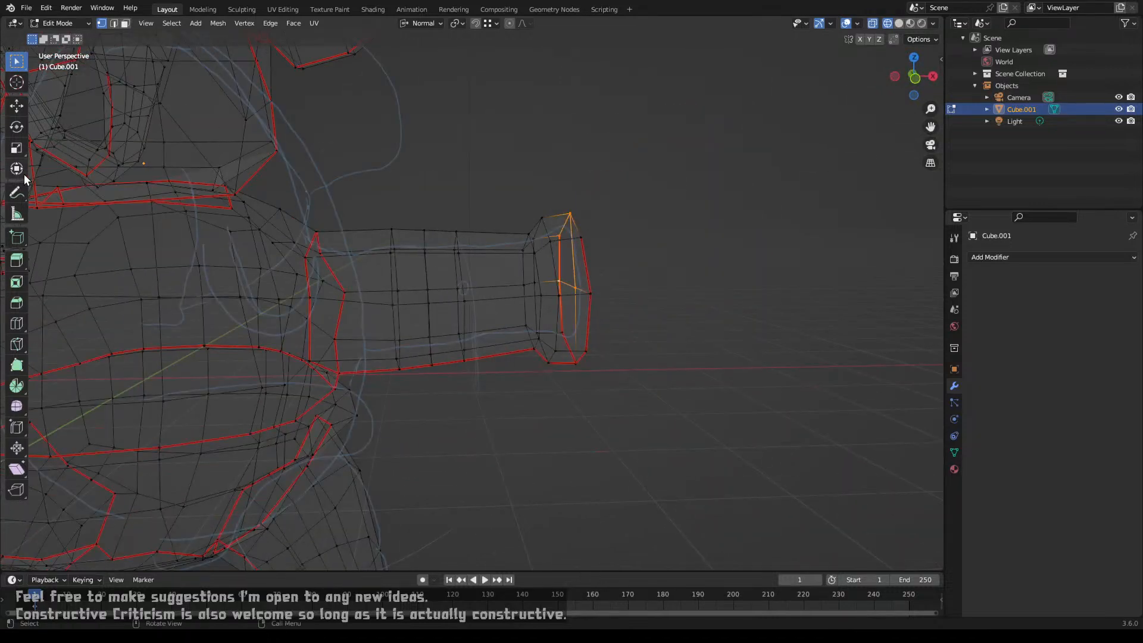
{"action": "left_click", "coordinate": [17, 192]}
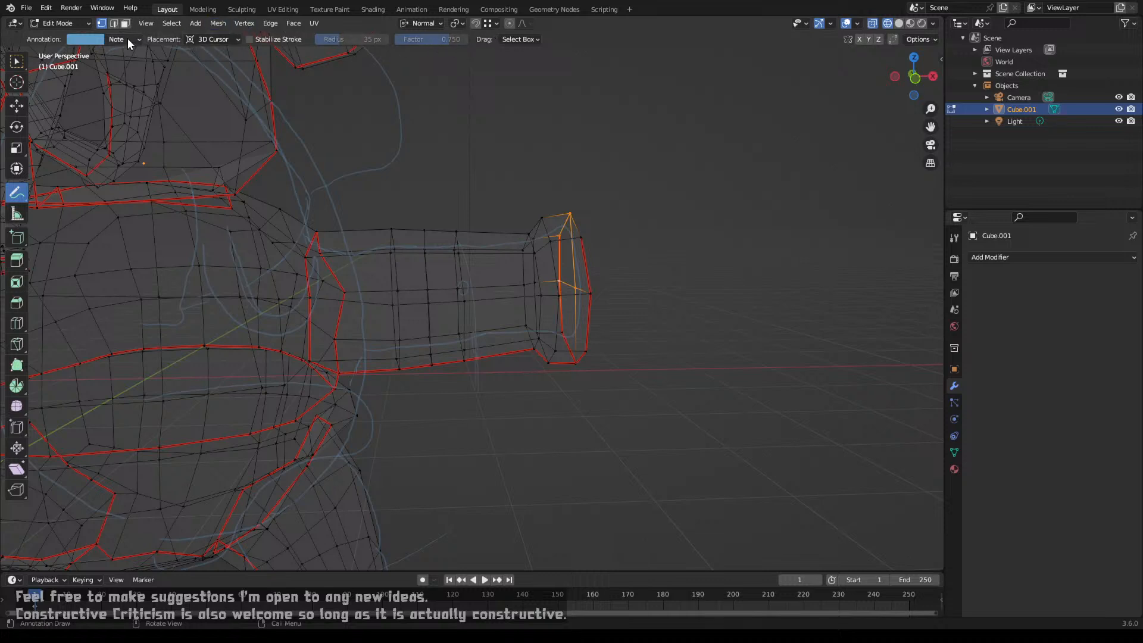
{"action": "left_click", "coordinate": [128, 39]}
{"action": "left_click", "coordinate": [178, 80]}
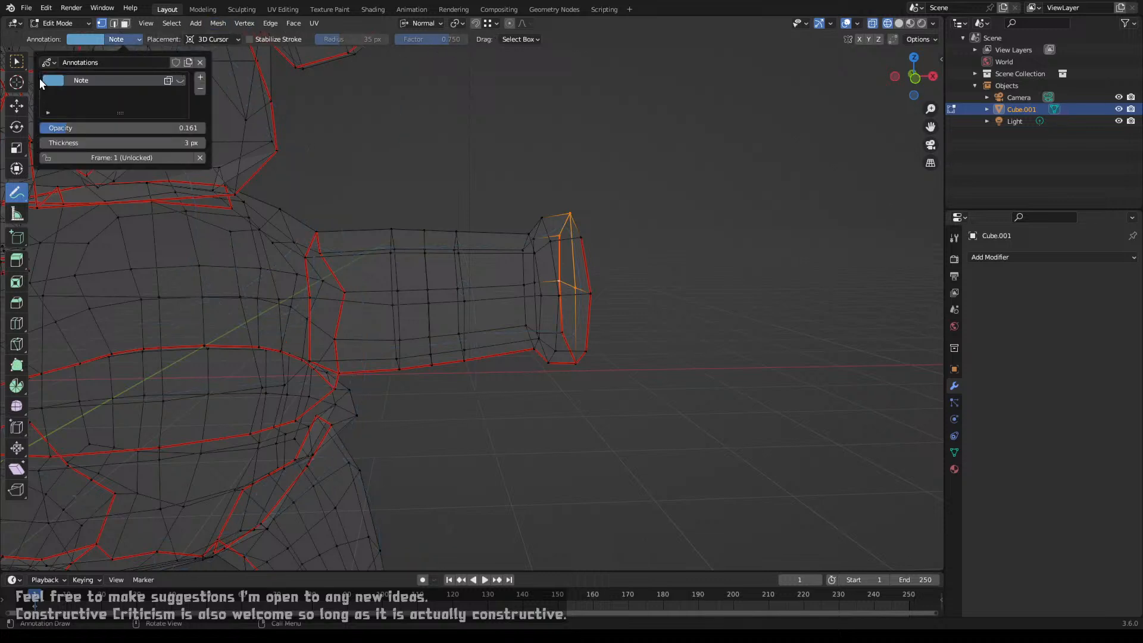
{"action": "left_click", "coordinate": [17, 61]}
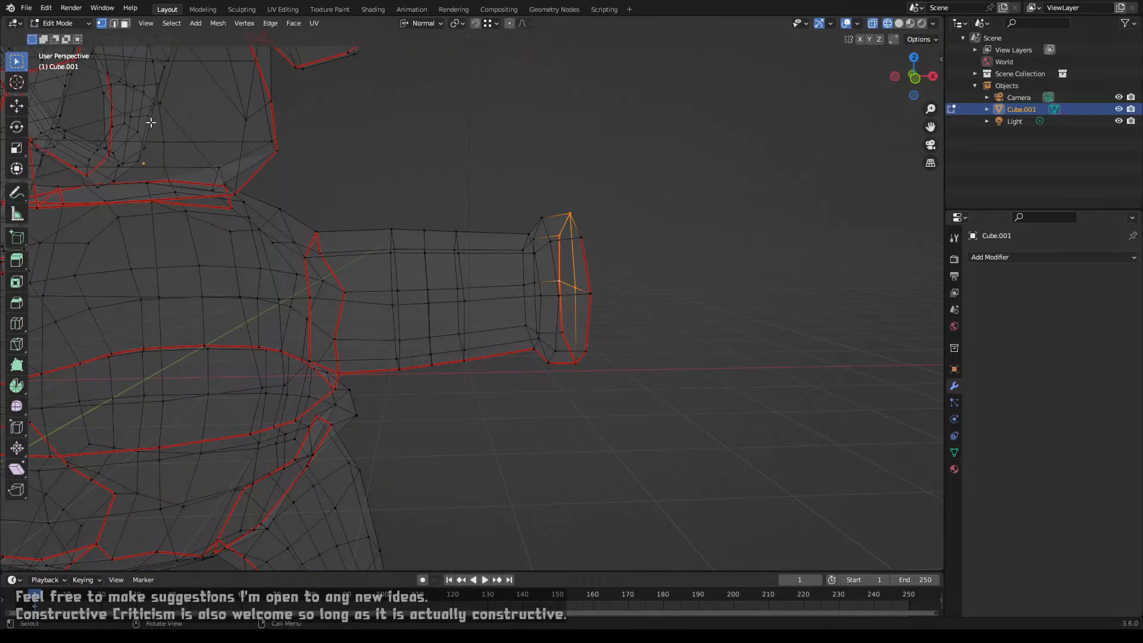
Step: Delete the edges between the selected vertices of the arm's end cap and display the model in solid shading
{"action": "middle_click_drag", "start_coordinate": [502, 232], "coordinate": [471, 337]}
{"action": "key", "text": "x"}
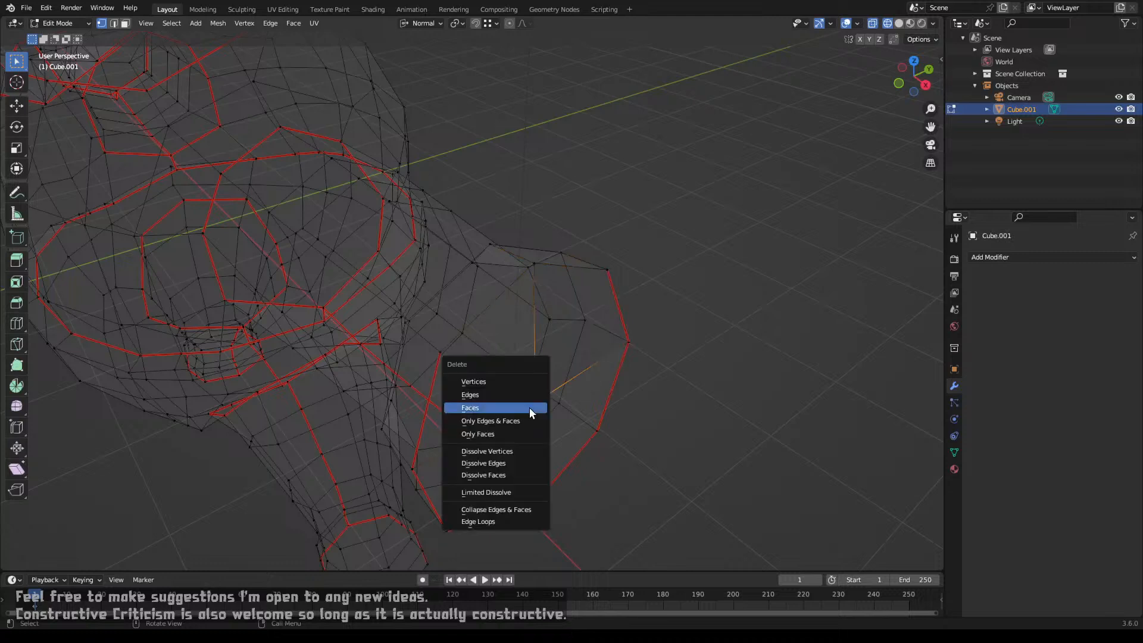
{"action": "left_click", "coordinate": [528, 394]}
{"action": "key", "text": "z"}
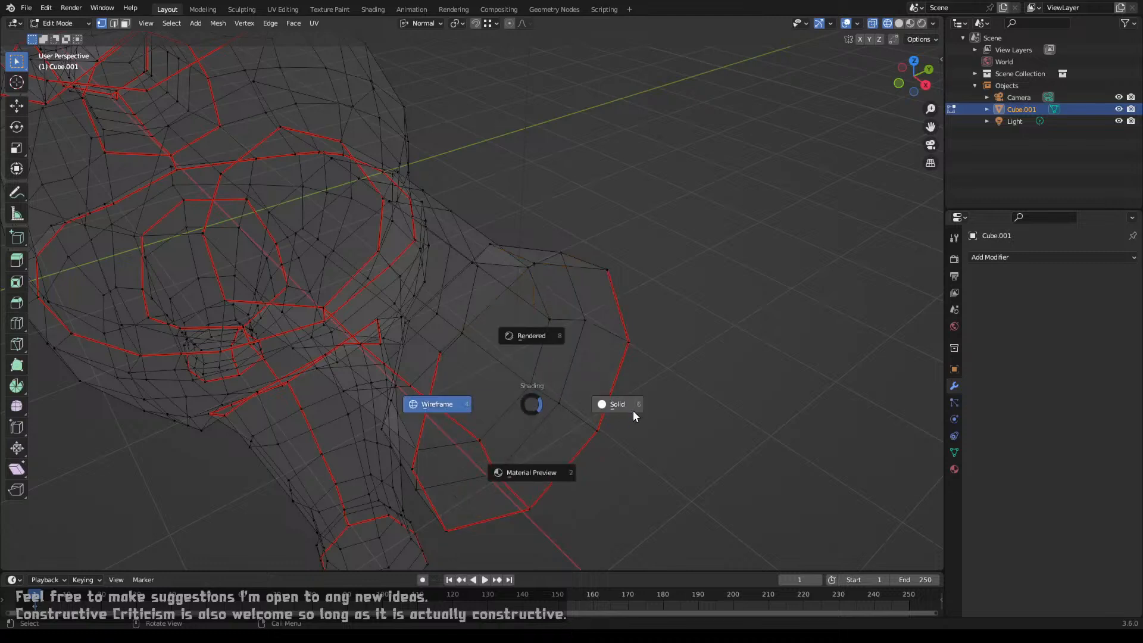
{"action": "left_click", "coordinate": [633, 411]}
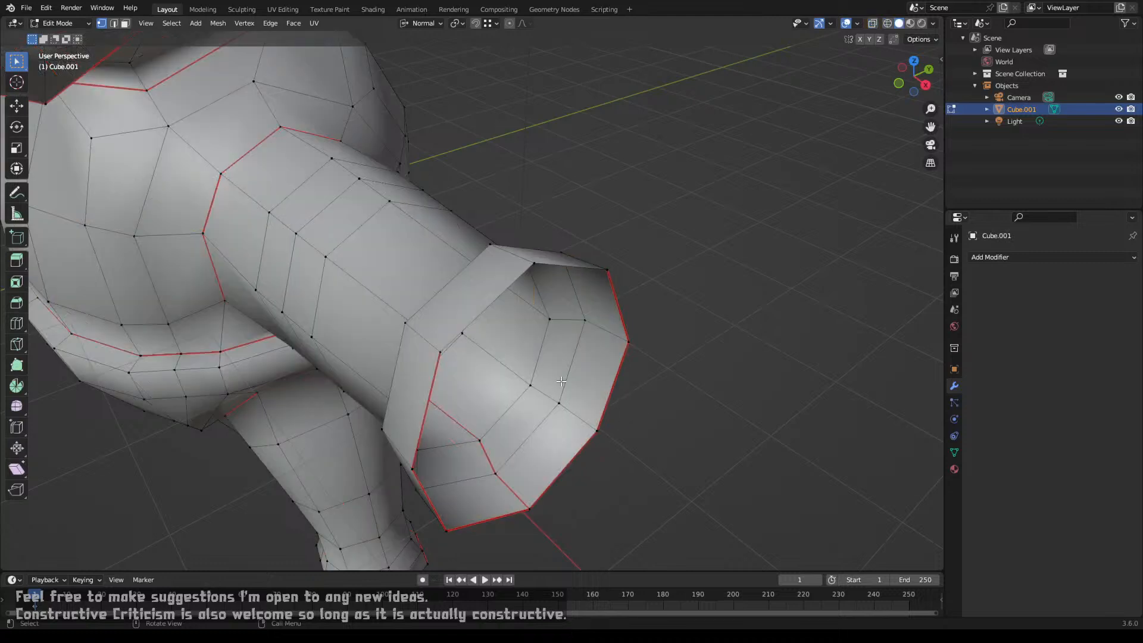
Step: Connect the arm rim's uppermost and lowest vertices with an edge and subdivide it with 1 cut
{"action": "left_click", "coordinate": [535, 494], "text": "shift"}
{"action": "key", "text": "j"}
{"action": "right_click", "coordinate": [541, 384]}
{"action": "left_click", "coordinate": [538, 361]}
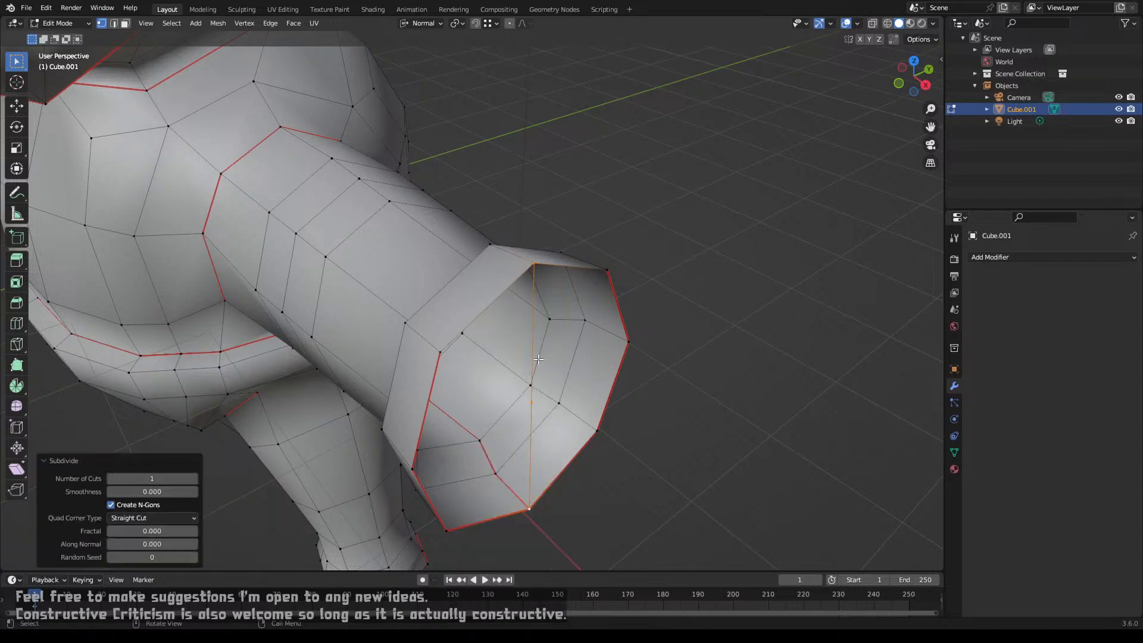
Step: Connect the new centre vertex to the outer rim and fill that half of the arm's opening with two faces
{"action": "left_click", "coordinate": [531, 394]}
{"action": "left_click", "coordinate": [630, 342]}
{"action": "middle_click_drag", "start_coordinate": [593, 369], "coordinate": [489, 263]}
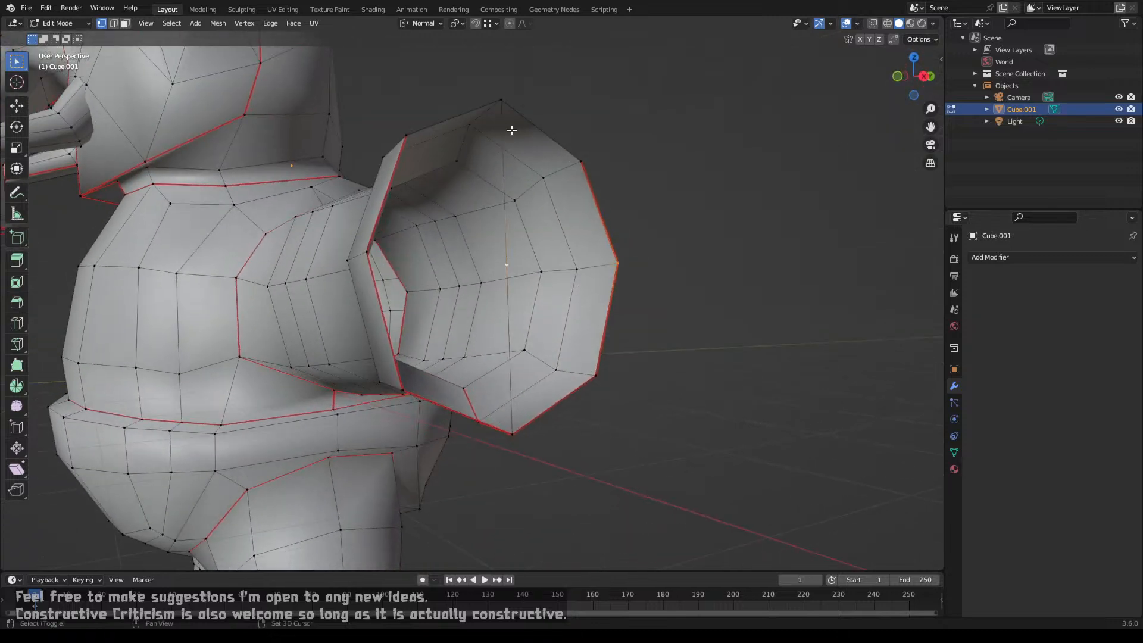
{"action": "left_click", "coordinate": [513, 105], "text": "shift"}
{"action": "left_click", "coordinate": [590, 155], "text": "shift"}
{"action": "key", "text": "f"}
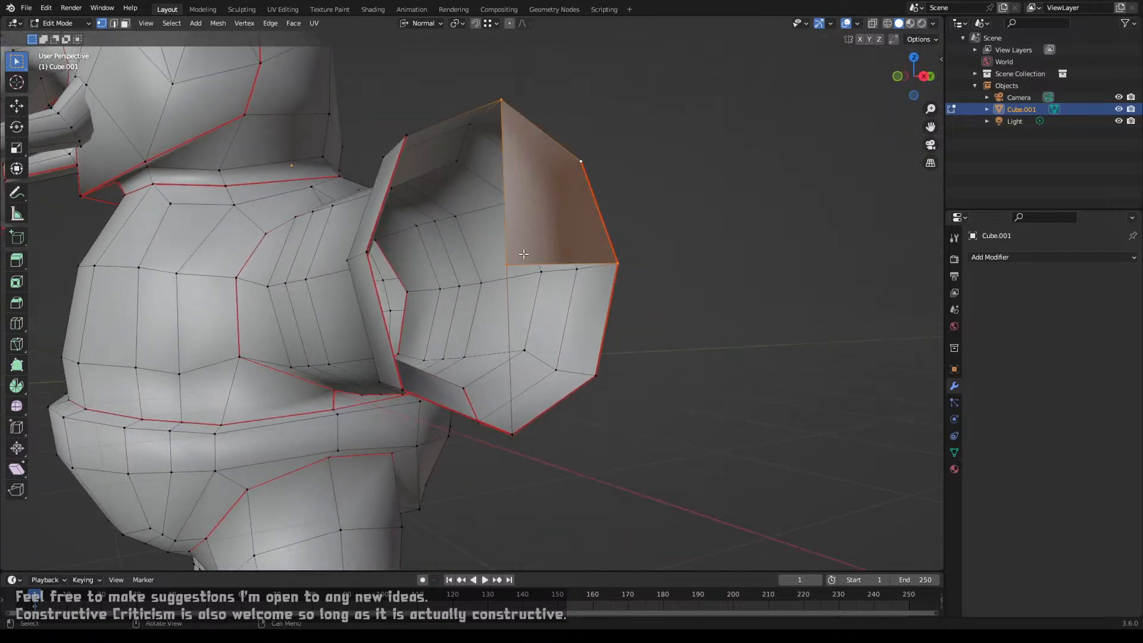
{"action": "key", "text": "alt+a"}
{"action": "left_click", "coordinate": [610, 259], "text": "alt"}
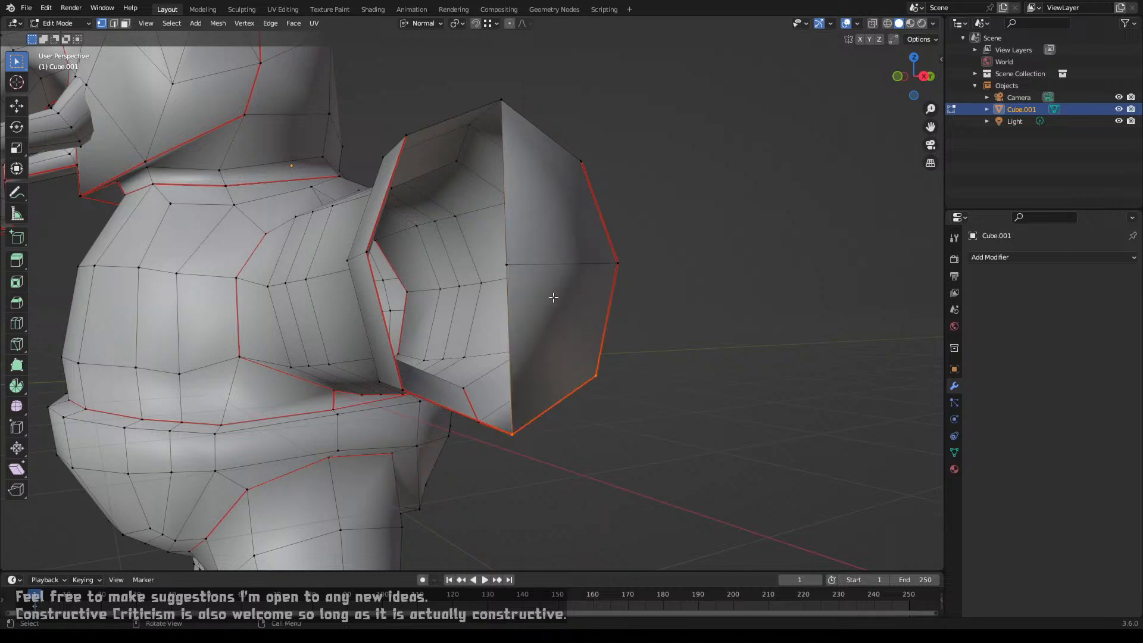
Step: Fill the remaining half of the arm's opening with two faces that meet at the centre vertex
{"action": "left_click", "coordinate": [512, 432]}
{"action": "left_click", "coordinate": [400, 387], "text": "shift"}
{"action": "key", "text": "f"}
{"action": "key", "text": "f"}
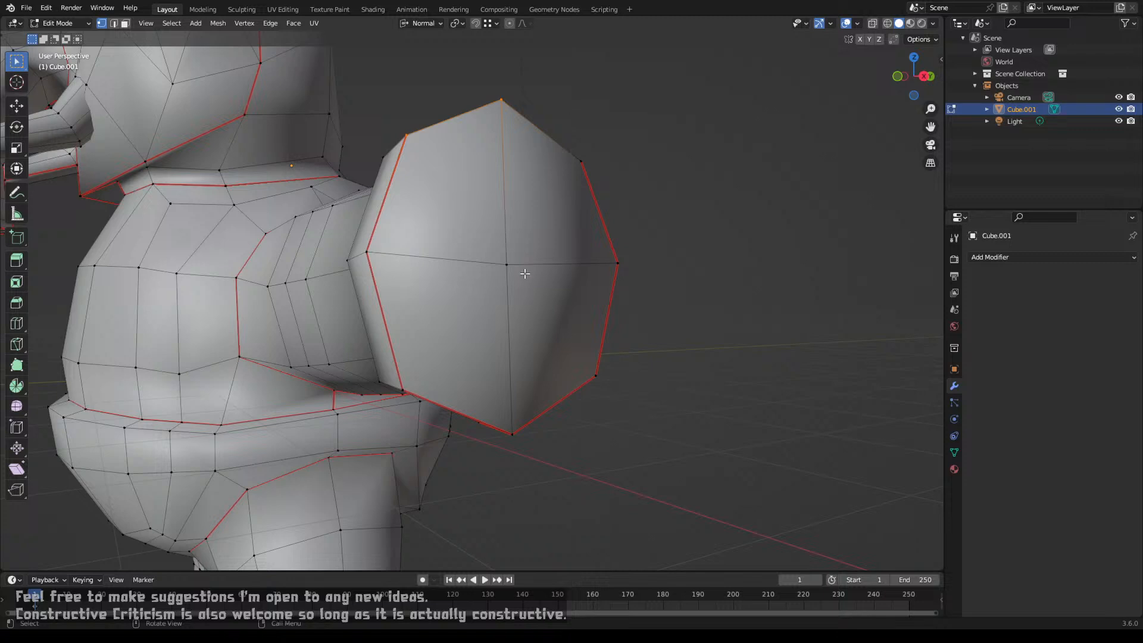
{"action": "key", "text": "f"}
Step: Select the entire mesh and recalculate its normals to face outward
{"action": "middle_click_drag", "start_coordinate": [524, 273], "coordinate": [531, 311]}
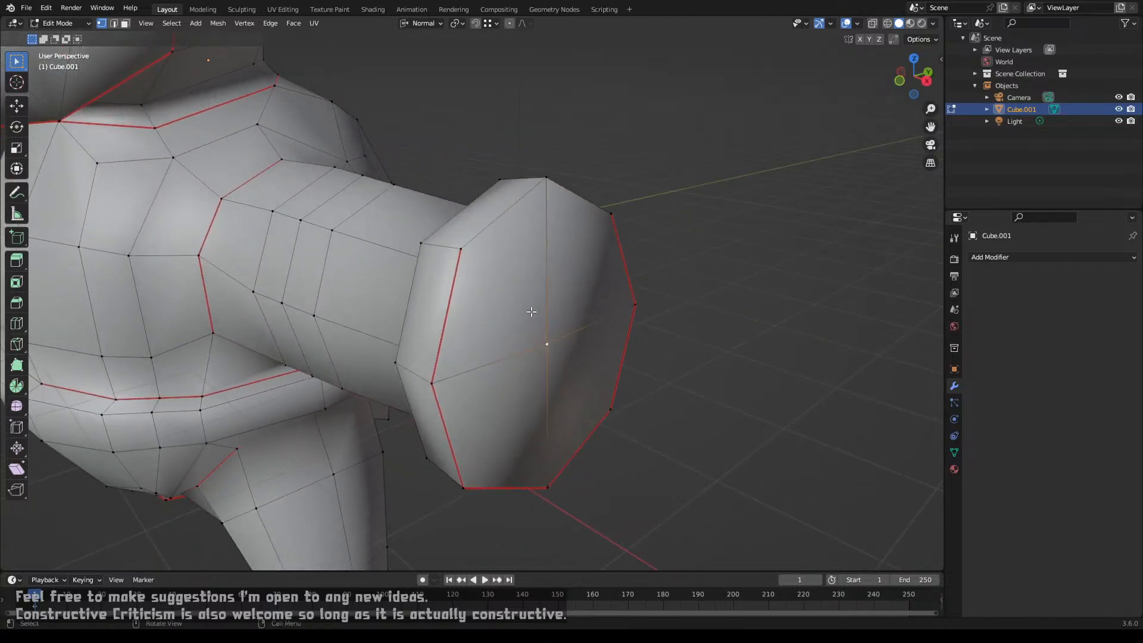
{"action": "key", "text": "a"}
{"action": "key", "text": "shift+n"}
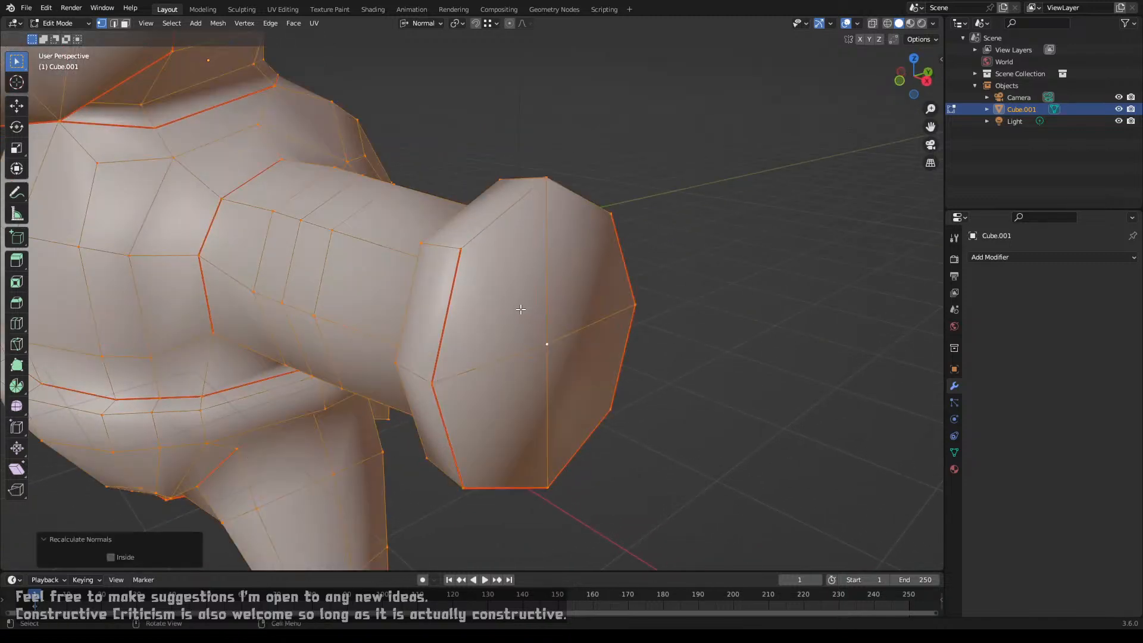
Step: Split the 3D viewport, show the UV Editor in the new area, and switch the mesh to face selection mode
{"action": "scroll", "coordinate": [517, 310], "scroll_direction": "down", "scroll_amount": 1}
{"action": "right_click", "coordinate": [515, 321]}
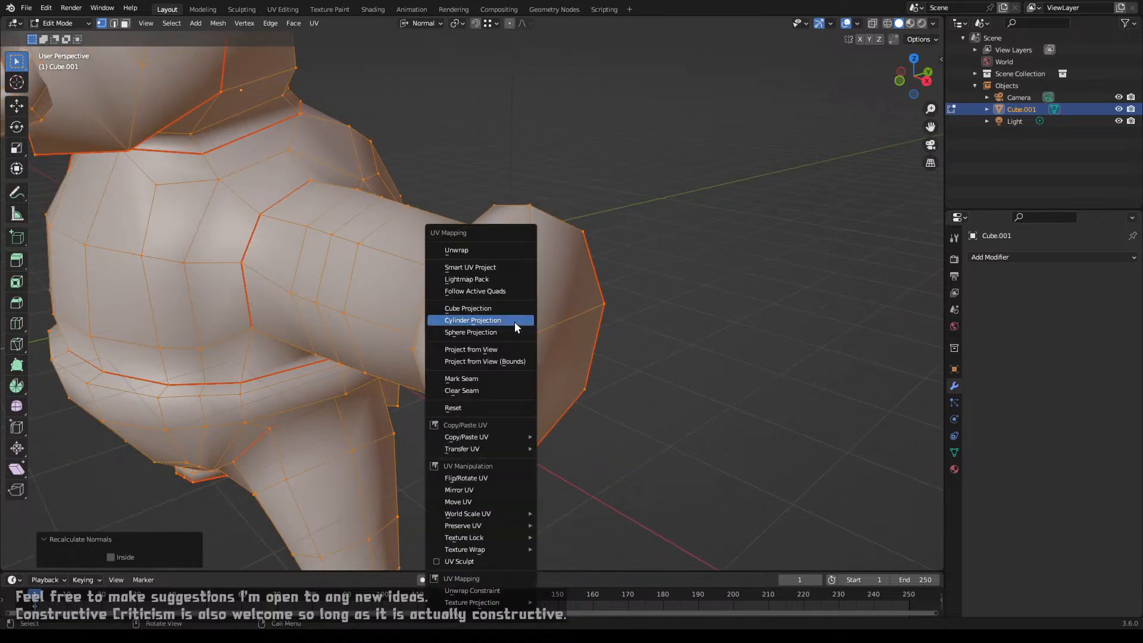
{"action": "left_click_drag", "start_coordinate": [941, 17], "coordinate": [588, 23]}
{"action": "left_click", "coordinate": [589, 23]}
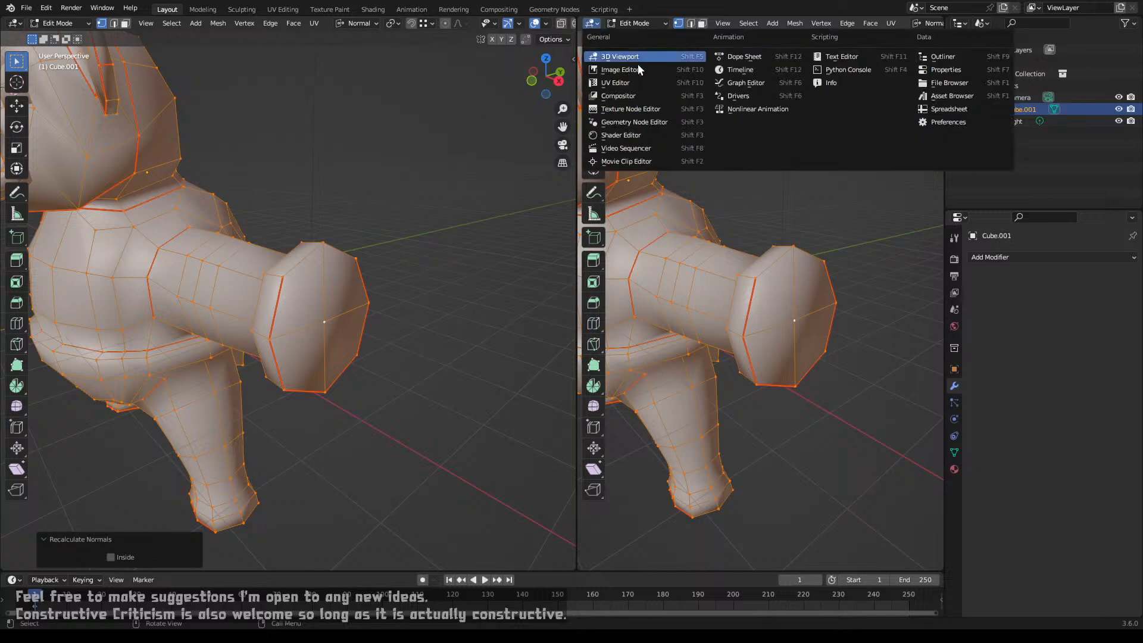
{"action": "left_click", "coordinate": [644, 83]}
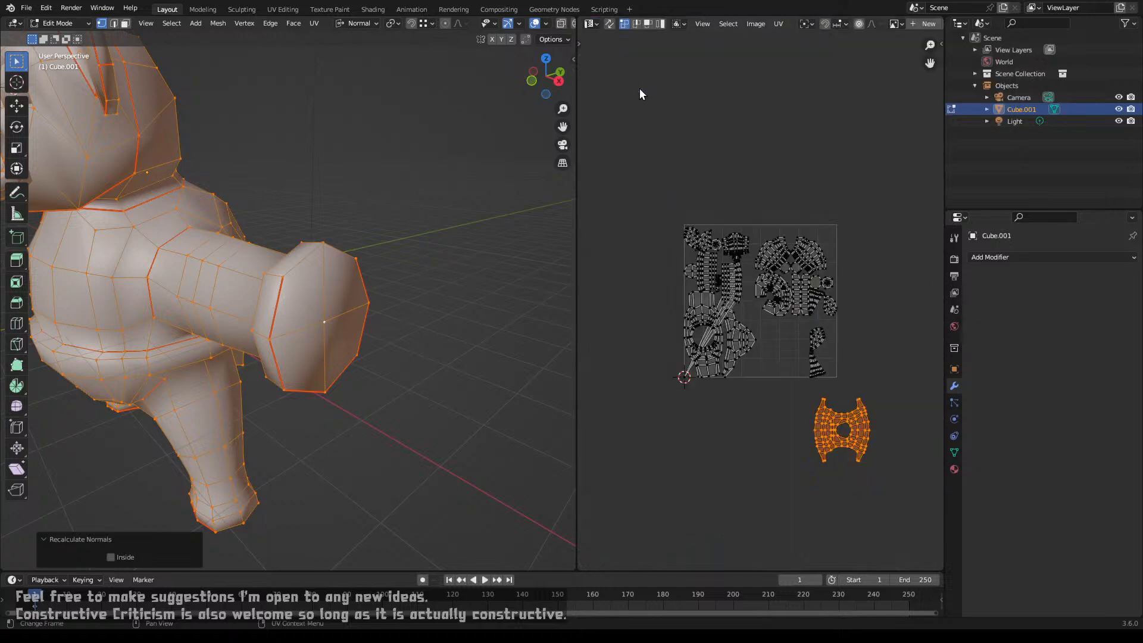
{"action": "key", "text": "3"}
Step: Select the arm's linked faces delimited by seams and unwrap them with the Angle Based method
{"action": "left_click", "coordinate": [322, 308]}
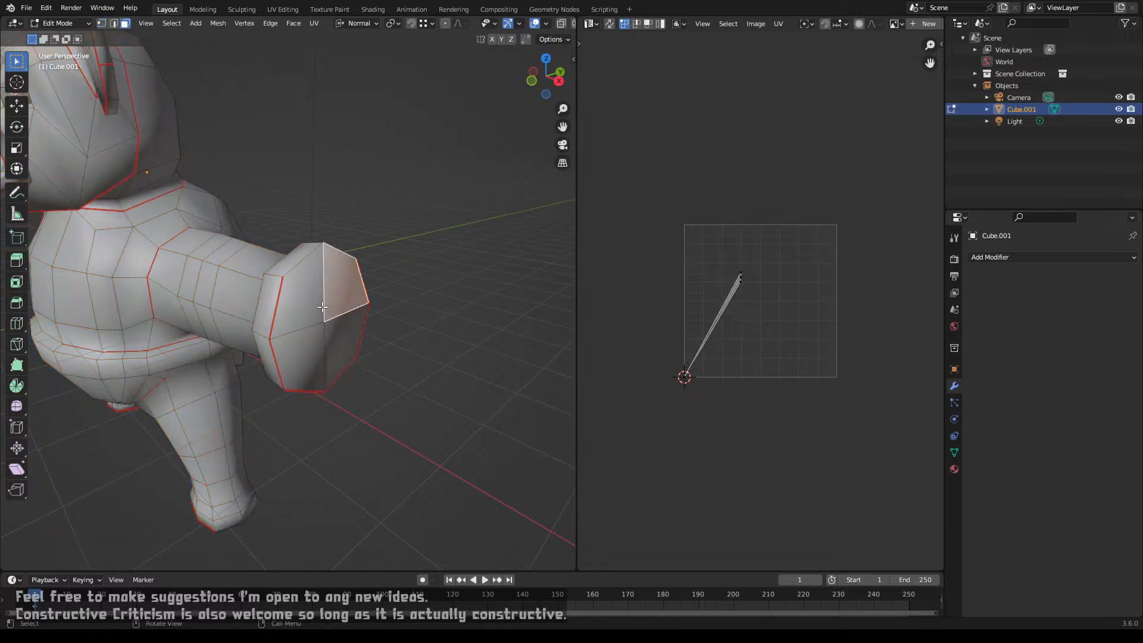
{"action": "key", "text": "l"}
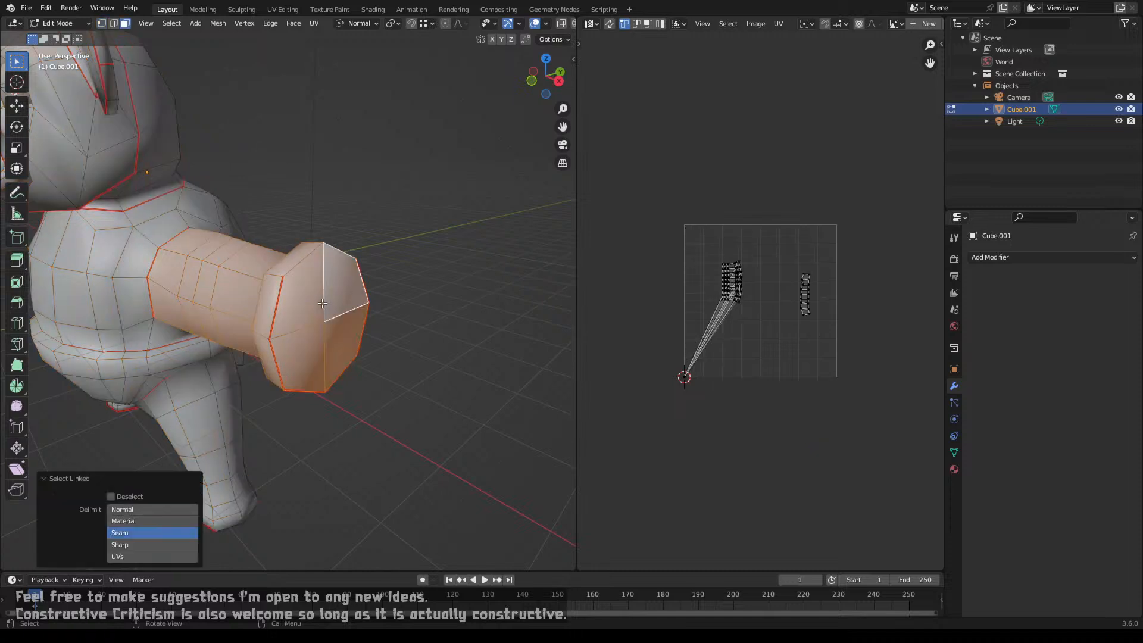
{"action": "key", "text": "u"}
{"action": "left_click", "coordinate": [316, 247]}
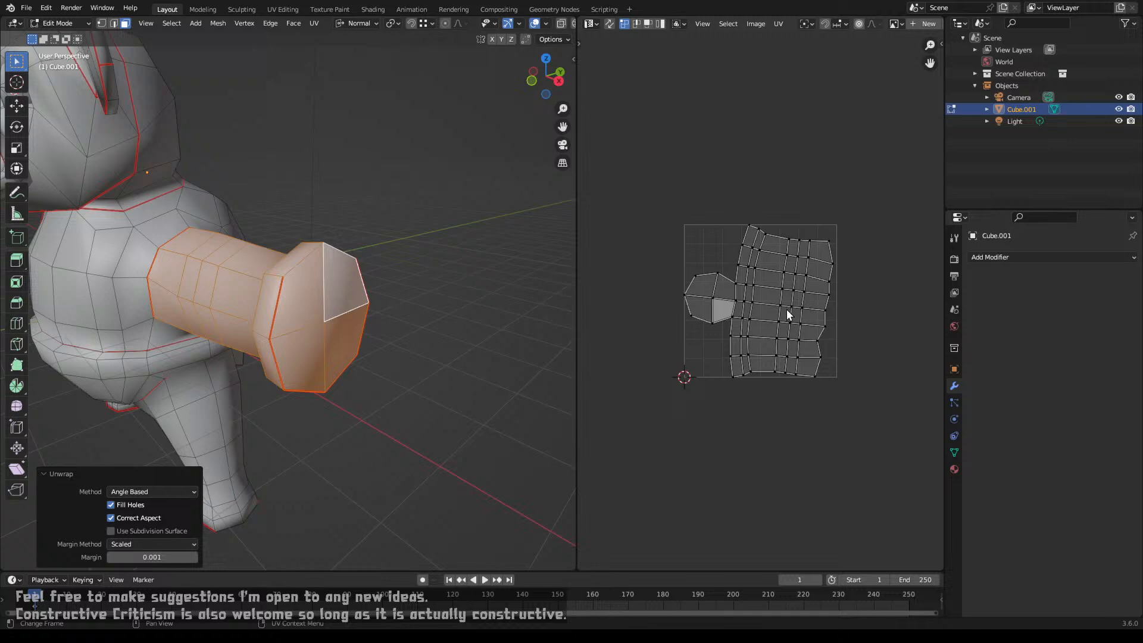
Step: Unwrap the whole mesh with the Angle Based method and move the island with the round hole below the UV grid
{"action": "key", "text": "a"}
{"action": "key", "text": "u"}
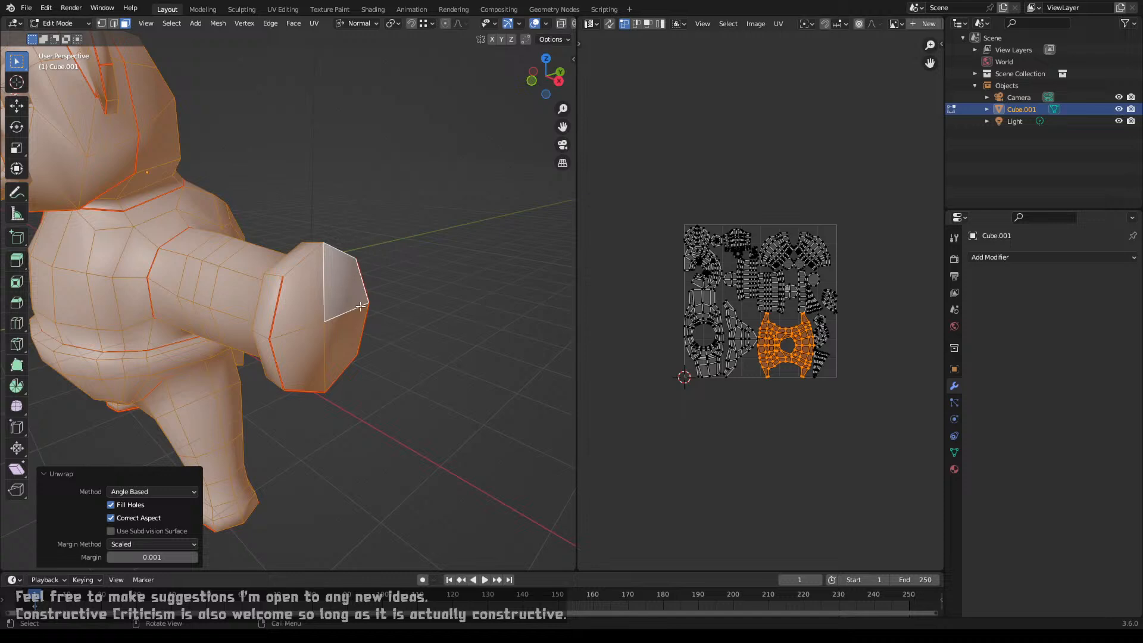
{"action": "key", "text": "g"}
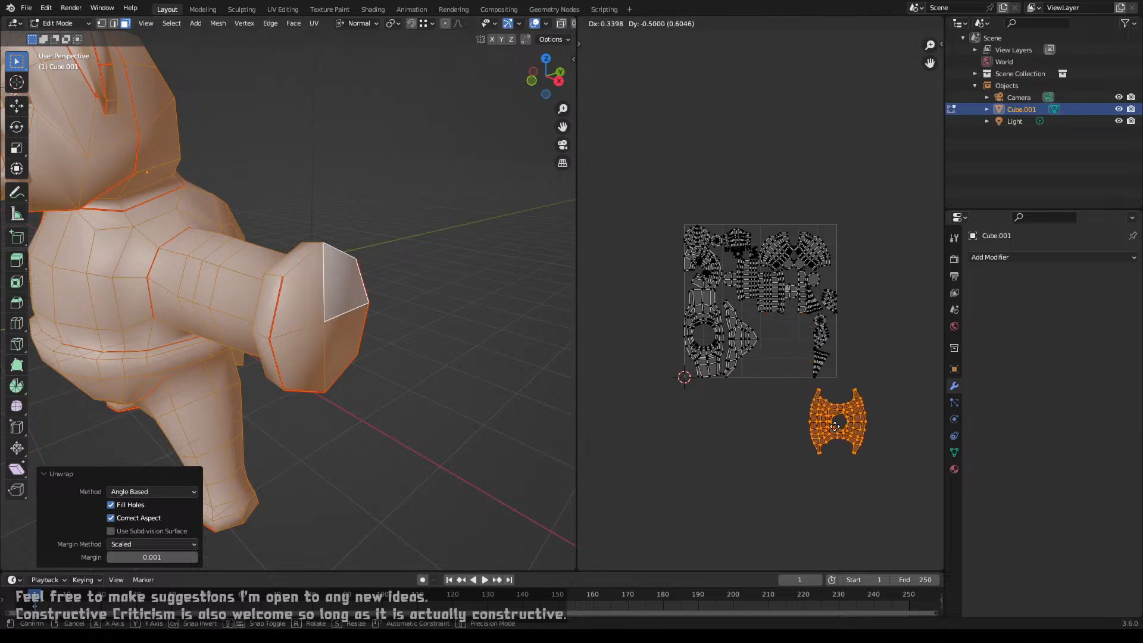
{"action": "left_click", "coordinate": [824, 434]}
{"action": "scroll", "coordinate": [819, 396], "scroll_direction": "up", "scroll_amount": 4}
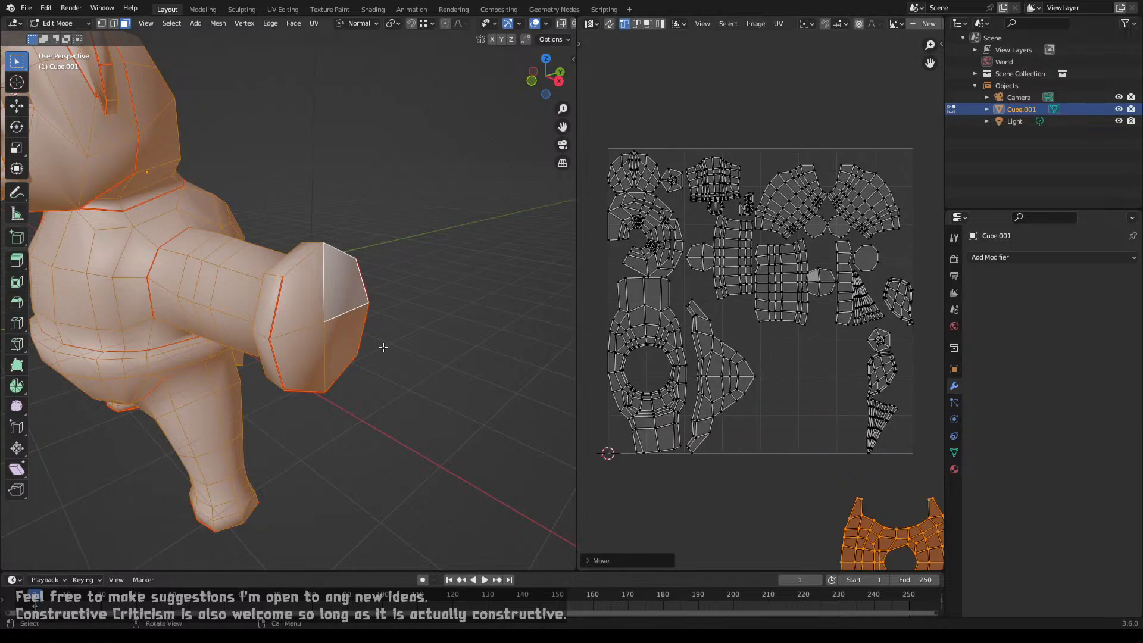
Step: Select the rebuilt arm's linked faces up to the seams and move their UV island below the UV grid
{"action": "left_click", "coordinate": [315, 321]}
{"action": "key", "text": "ctrl+l"}
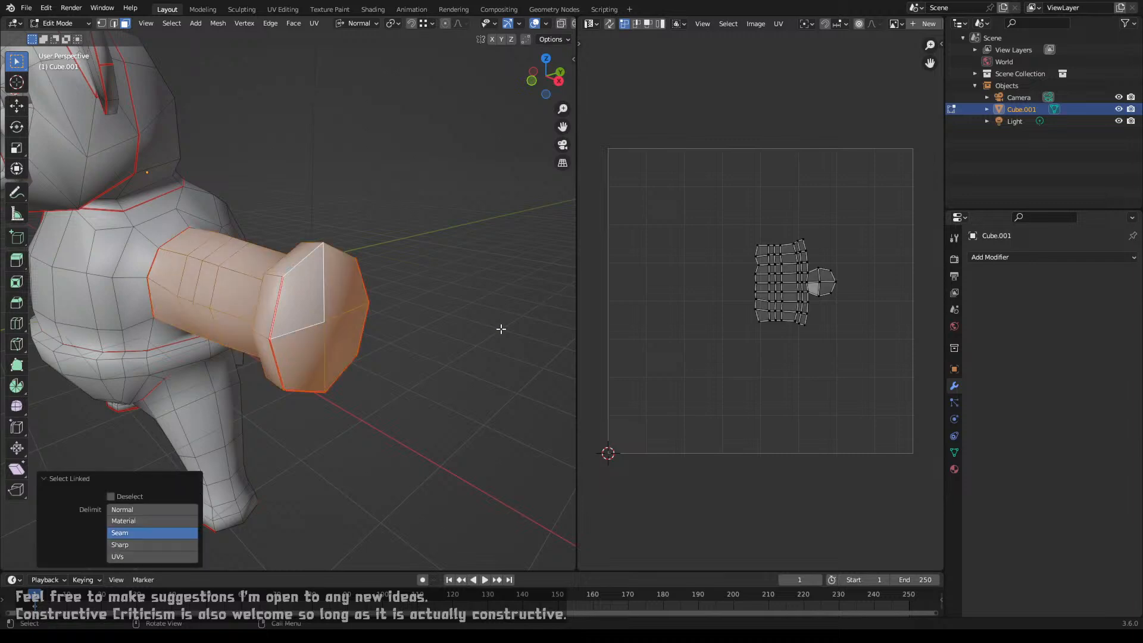
{"action": "key", "text": "a"}
{"action": "scroll", "coordinate": [779, 295], "scroll_direction": "down", "scroll_amount": 2}
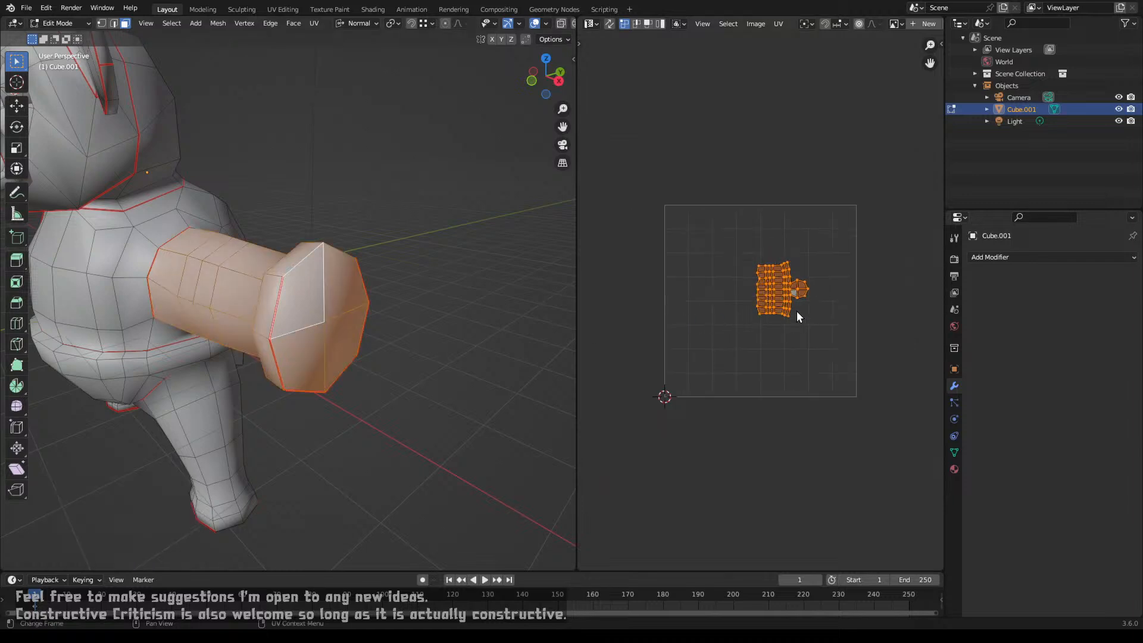
{"action": "key", "text": "g"}
{"action": "left_click", "coordinate": [861, 517]}
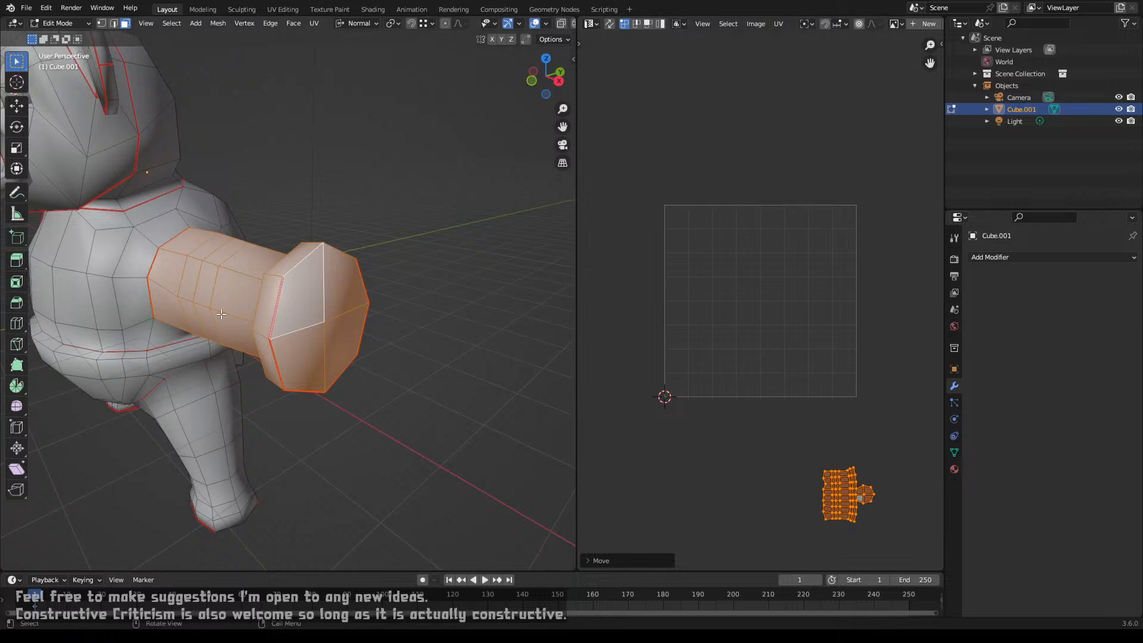
Step: Show all of the mesh's UVs, select the arm's island, and move it clear beneath the island with the hole
{"action": "key", "text": "Tab"}
{"action": "key", "text": "Tab"}
{"action": "key", "text": "a"}
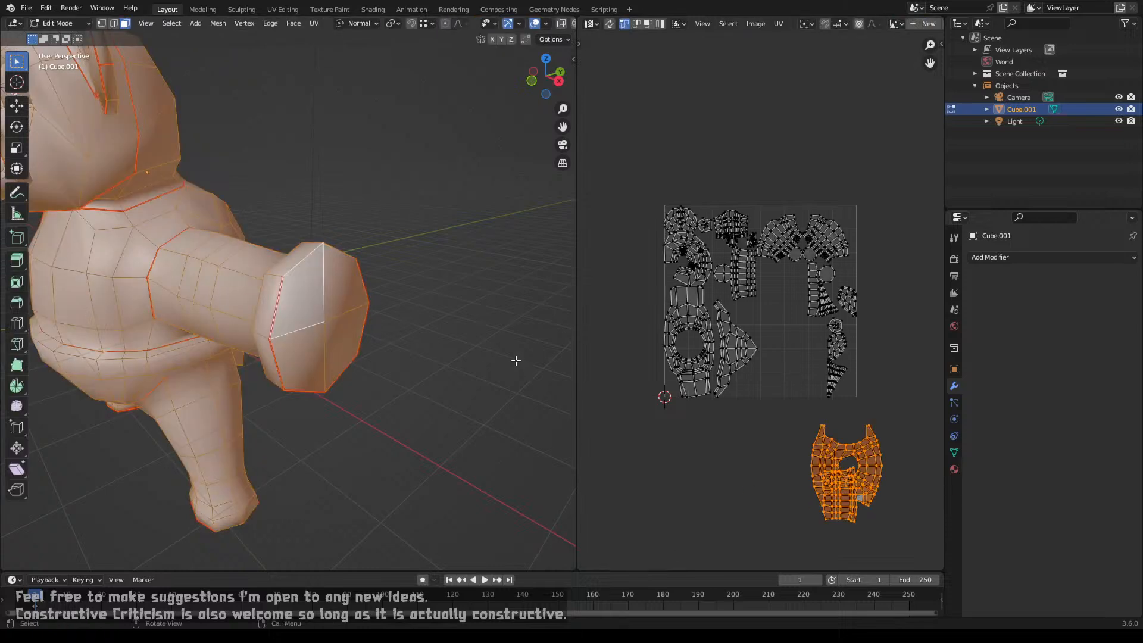
{"action": "left_click", "coordinate": [851, 522]}
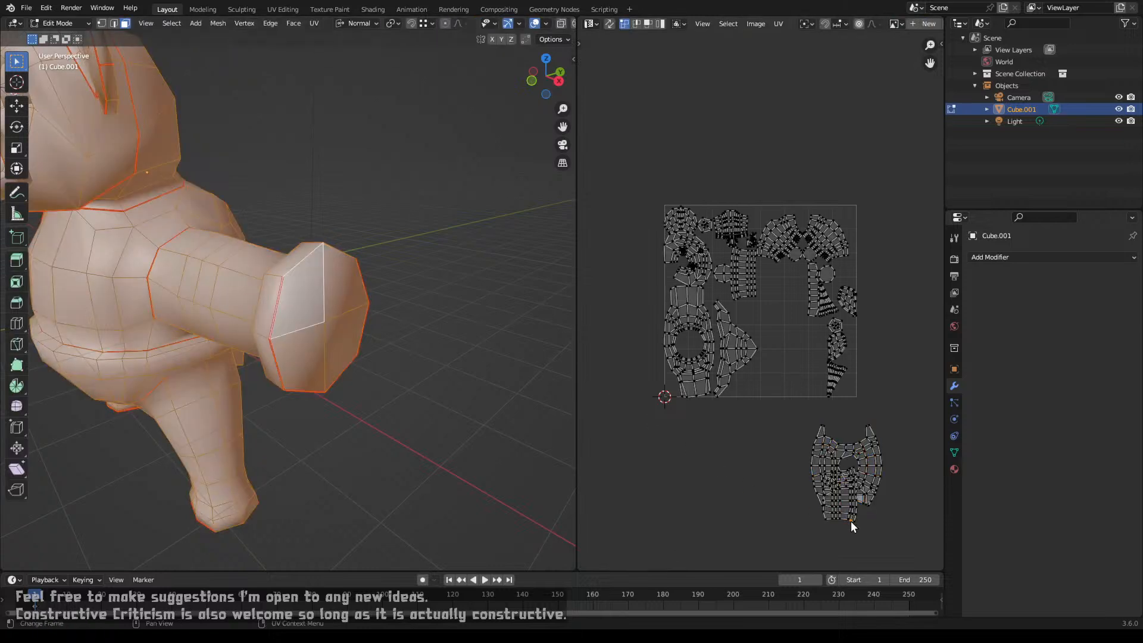
{"action": "key", "text": "l"}
{"action": "middle_click_drag", "start_coordinate": [852, 516], "coordinate": [691, 241], "text": "ctrl"}
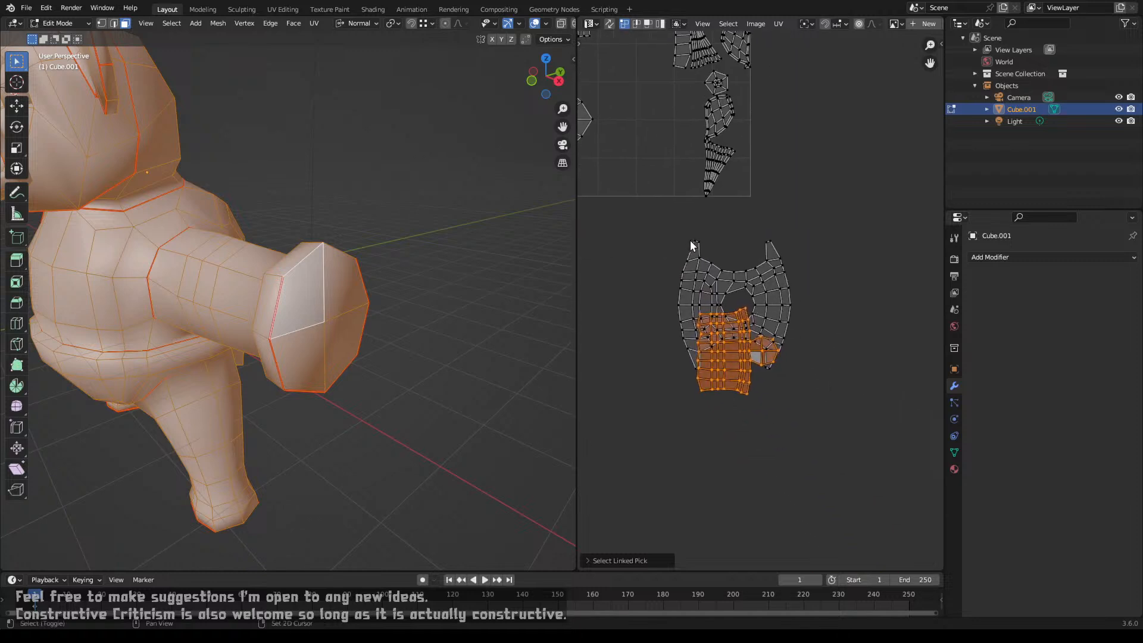
{"action": "key", "text": "g"}
{"action": "left_click", "coordinate": [755, 406]}
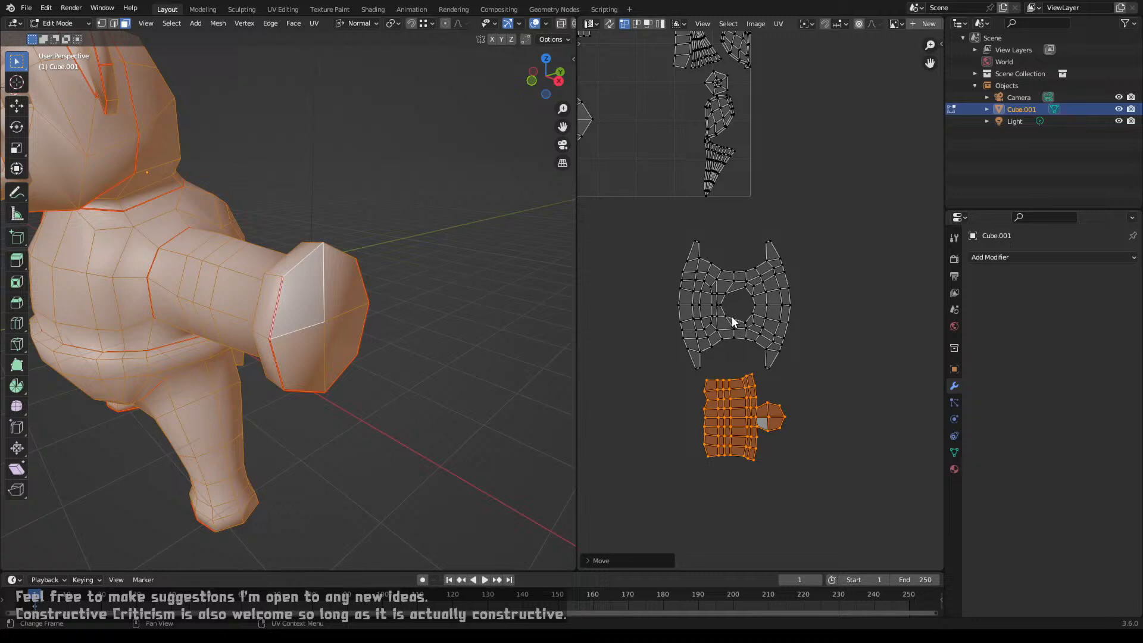
Step: Add the island with the hole to the selection and move both islands farther below the UV grid
{"action": "key", "text": "l"}
{"action": "key", "text": "g"}
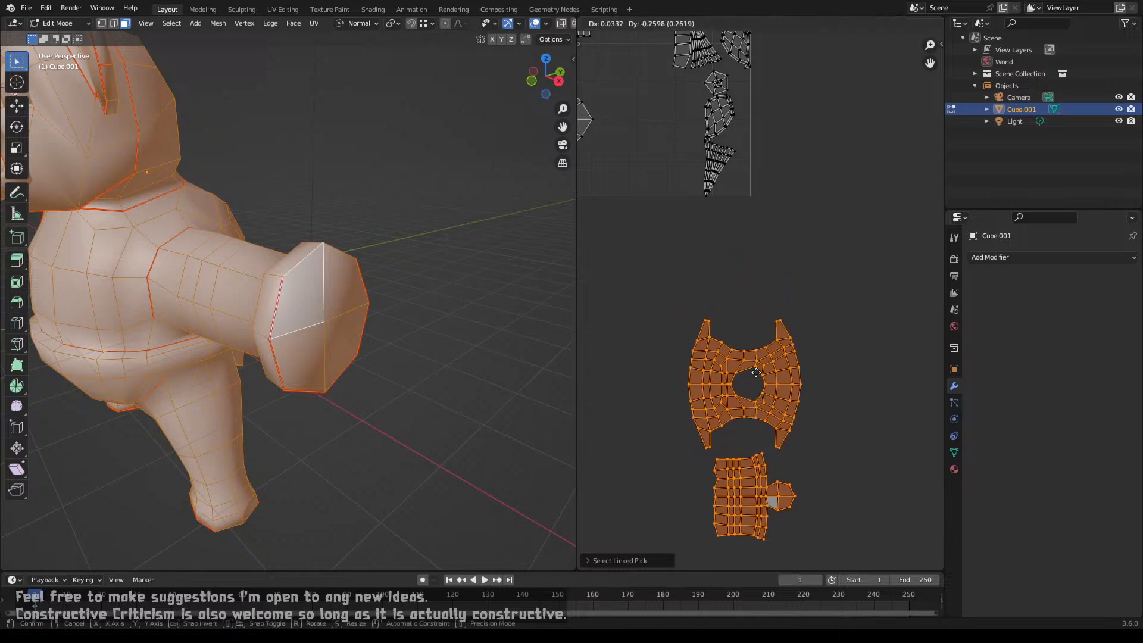
{"action": "left_click", "coordinate": [755, 372]}
{"action": "scroll", "coordinate": [711, 321], "scroll_direction": "down", "scroll_amount": 3}
{"action": "middle_click_drag", "start_coordinate": [700, 280], "coordinate": [748, 347]}
{"action": "scroll", "coordinate": [732, 352], "scroll_direction": "up", "scroll_amount": 3}
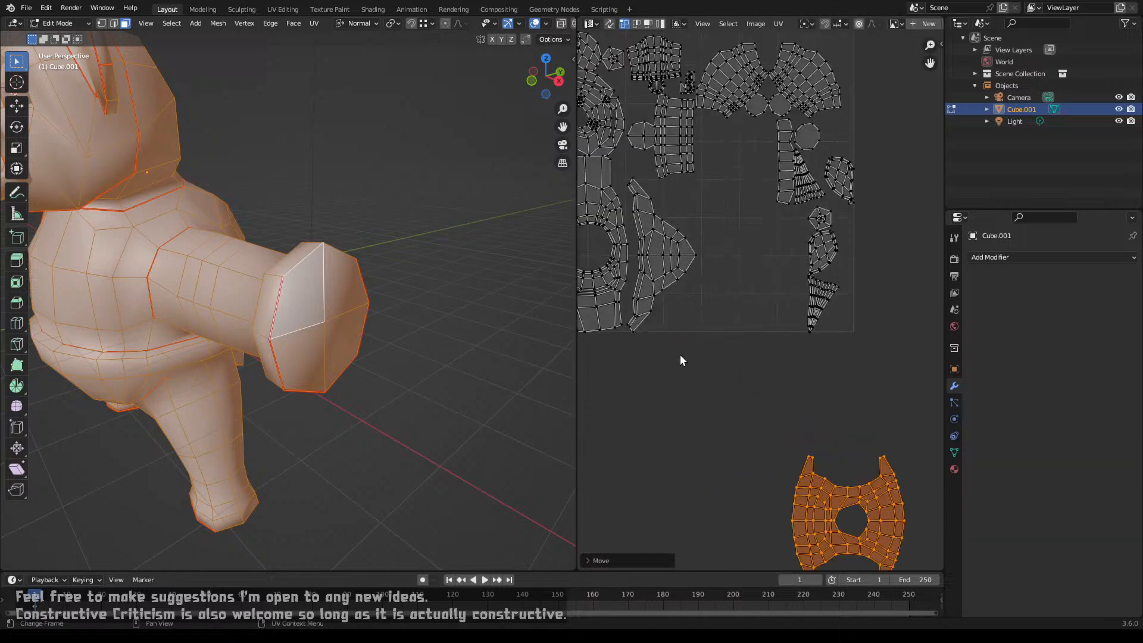
Step: Select the opposite arm's linked faces up to the seams to check which UV islands belong to it
{"action": "middle_click_drag", "start_coordinate": [315, 317], "coordinate": [421, 316]}
{"action": "scroll", "coordinate": [381, 319], "scroll_direction": "down", "scroll_amount": 2}
{"action": "middle_click_drag", "start_coordinate": [255, 334], "coordinate": [497, 308], "text": "shift"}
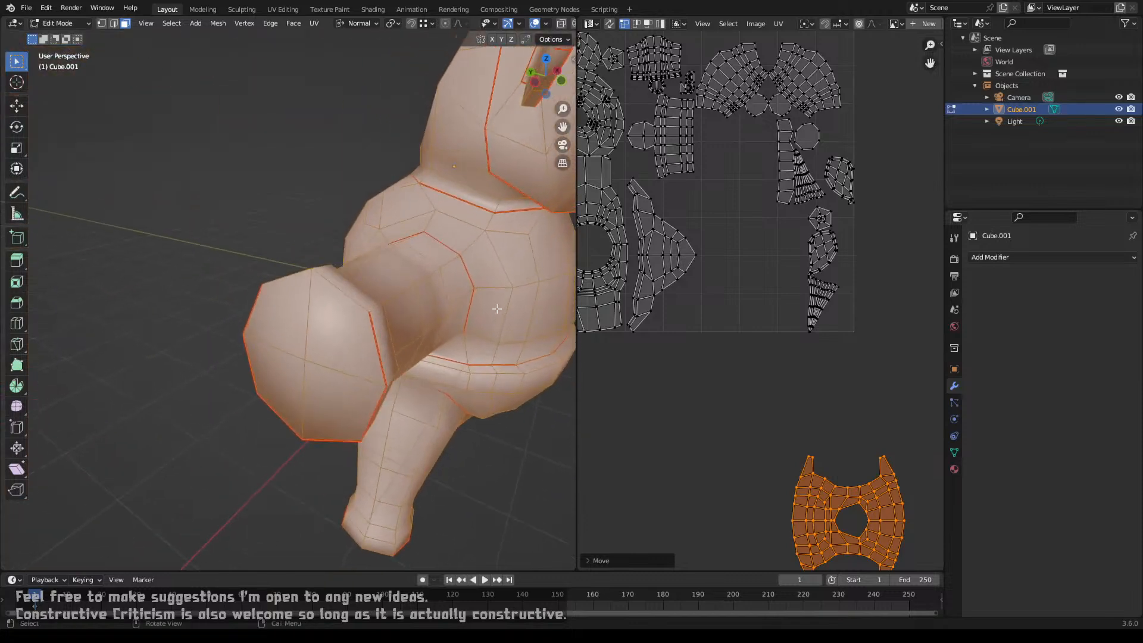
{"action": "left_click", "coordinate": [433, 323]}
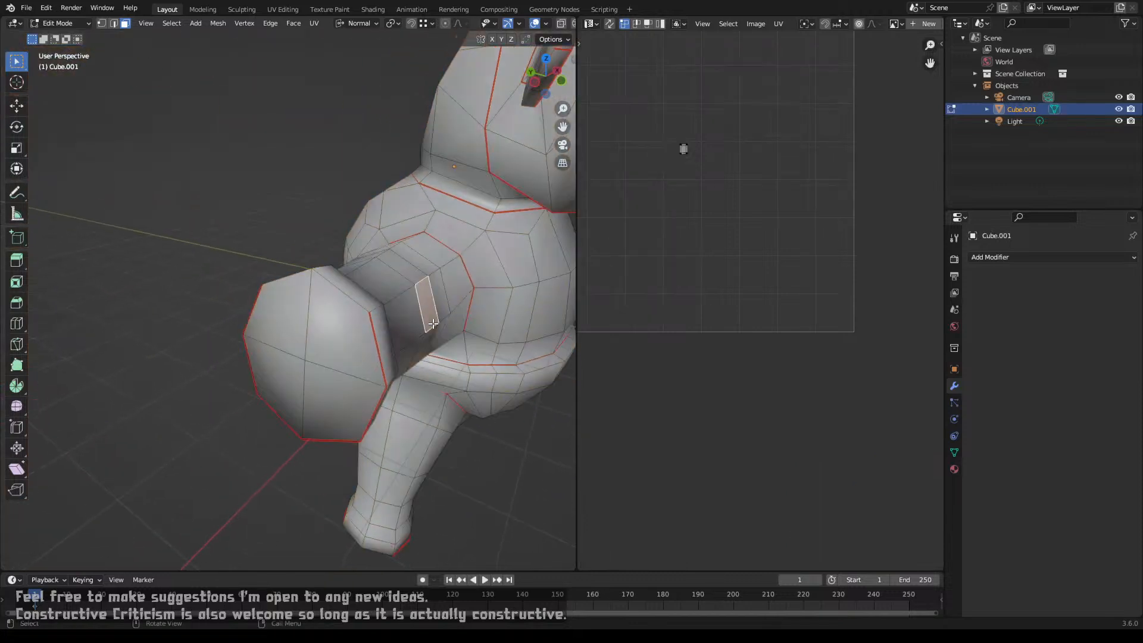
{"action": "key", "text": "ctrl+l"}
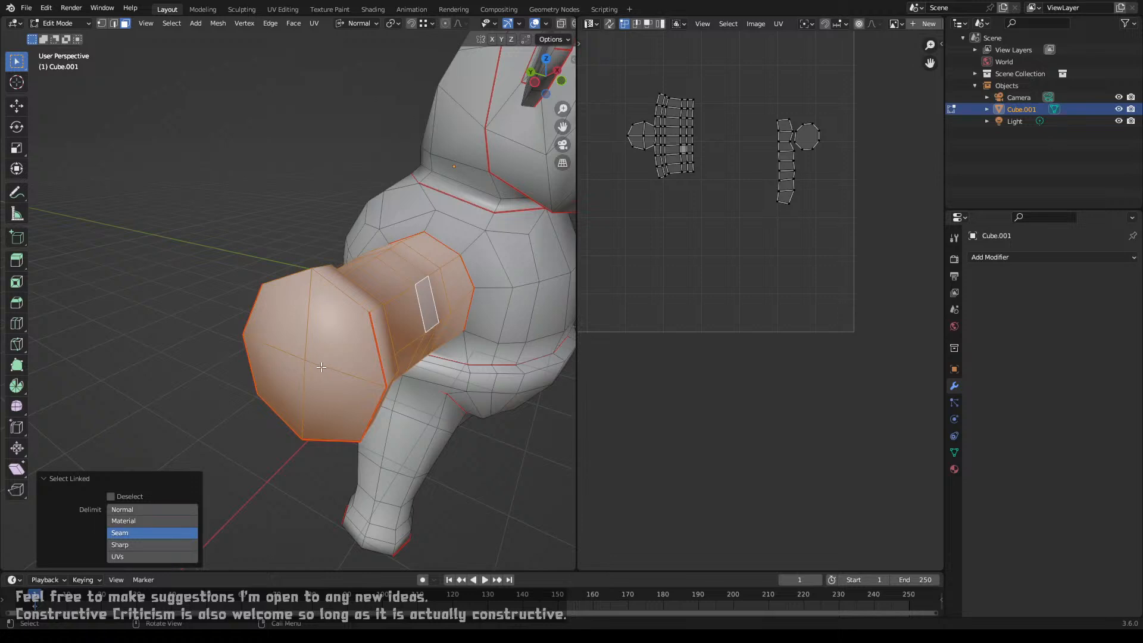
Step: Delete the centre vertex of that arm's end cap to open the arm's end
{"action": "key", "text": "1"}
{"action": "left_click", "coordinate": [304, 359]}
{"action": "key", "text": "x"}
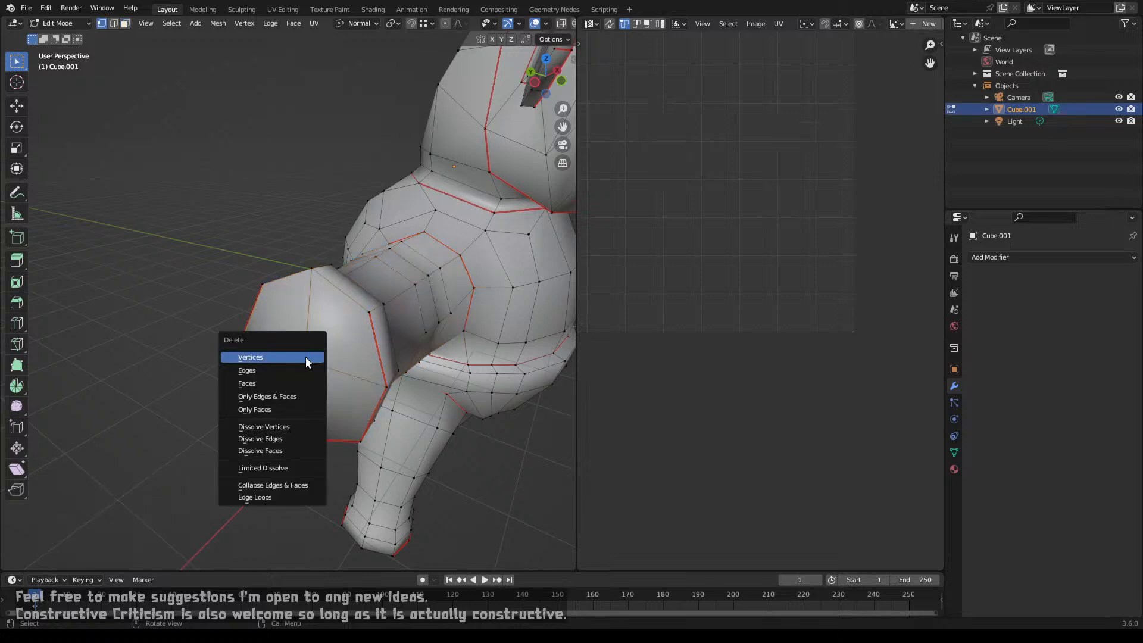
{"action": "left_click", "coordinate": [306, 357]}
Step: Bridge the open arm end with an edge between its top and bottom rim vertices, subdivide it, and select the new midpoint
{"action": "left_click", "coordinate": [312, 268]}
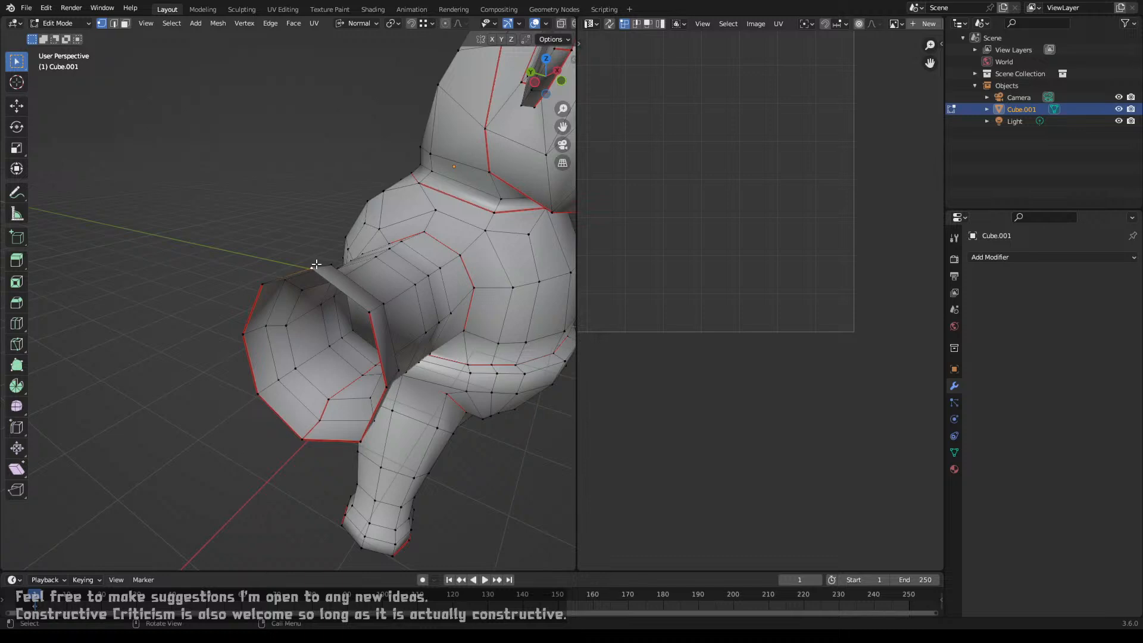
{"action": "left_click", "coordinate": [303, 439], "text": "shift"}
{"action": "key", "text": "f"}
{"action": "right_click", "coordinate": [310, 404]}
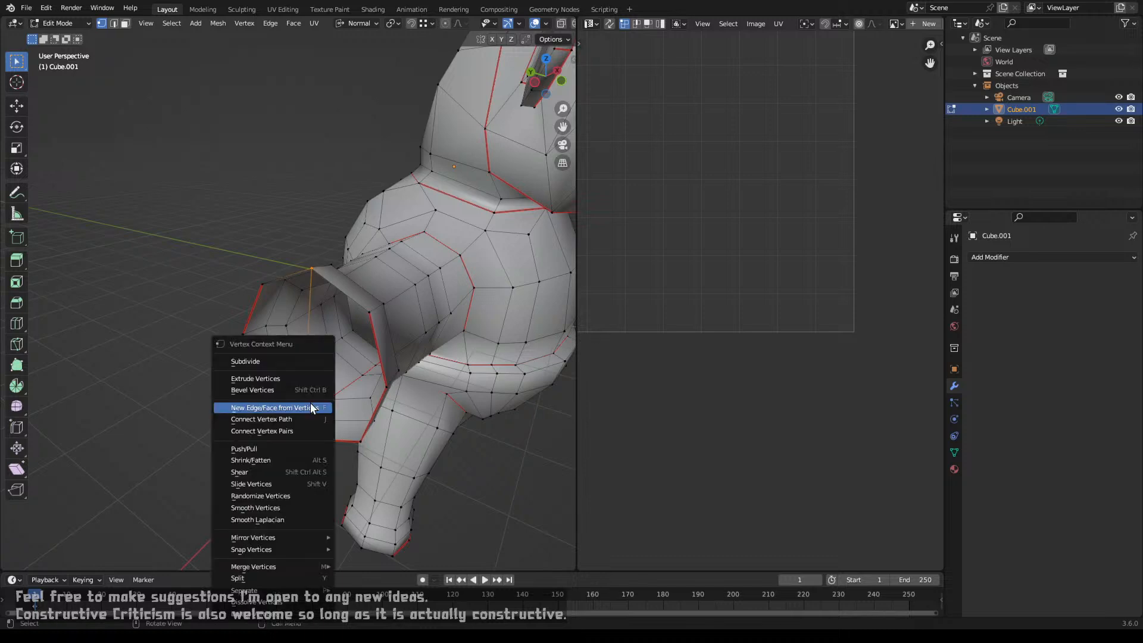
{"action": "left_click", "coordinate": [308, 361]}
{"action": "left_click", "coordinate": [308, 361]}
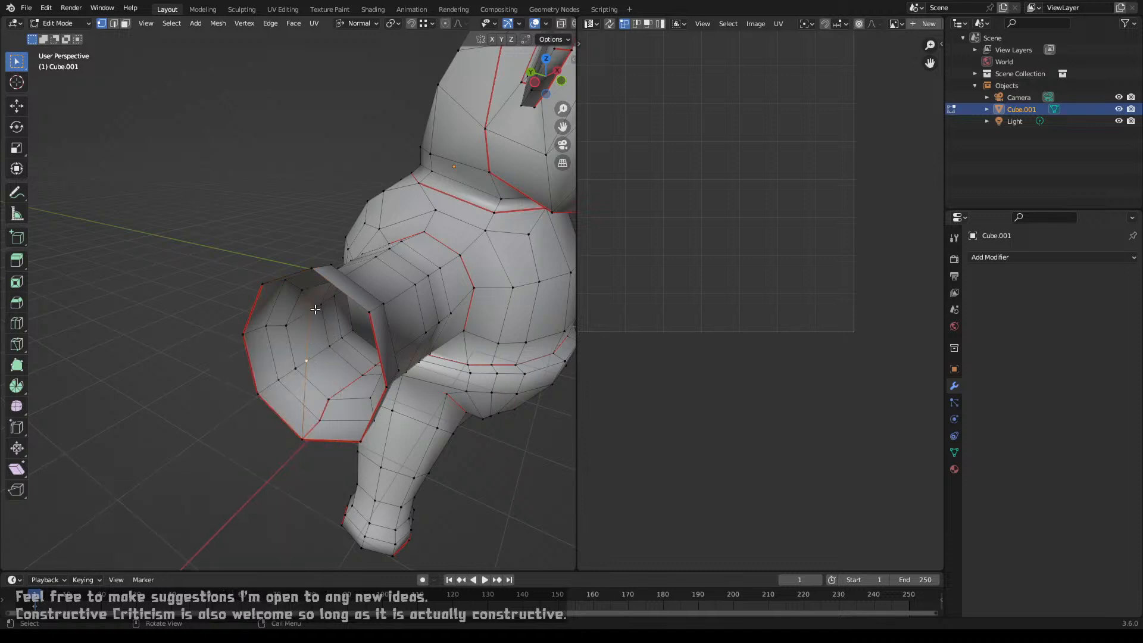
Step: Fill the half of the open end nearest the mammoth's front with two faces between the dividing edge and the rim
{"action": "left_click", "coordinate": [315, 269], "text": "shift"}
{"action": "left_click", "coordinate": [368, 313], "text": "shift"}
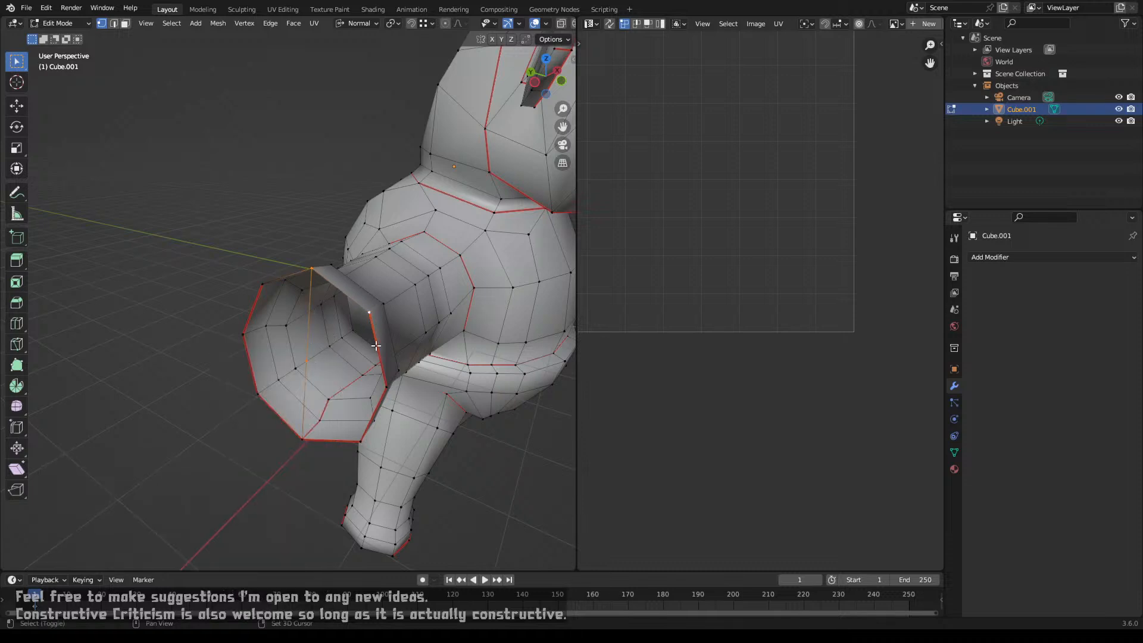
{"action": "left_click", "coordinate": [385, 389], "text": "shift"}
{"action": "key", "text": "f"}
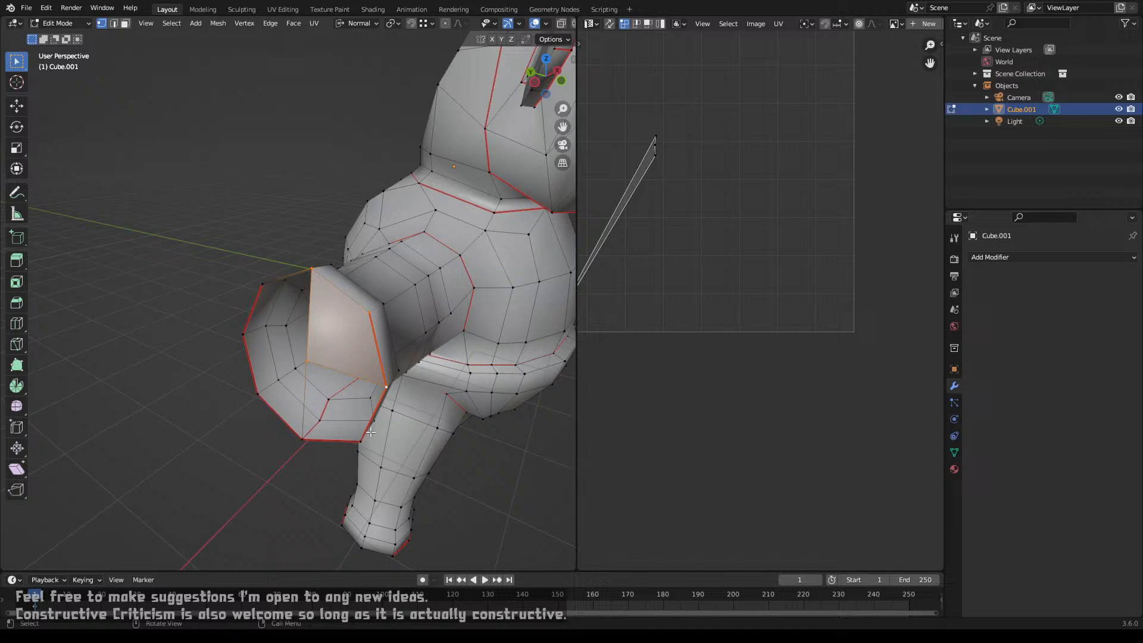
{"action": "left_click", "coordinate": [384, 384]}
{"action": "left_click", "coordinate": [310, 361], "text": "shift"}
{"action": "key", "text": "f"}
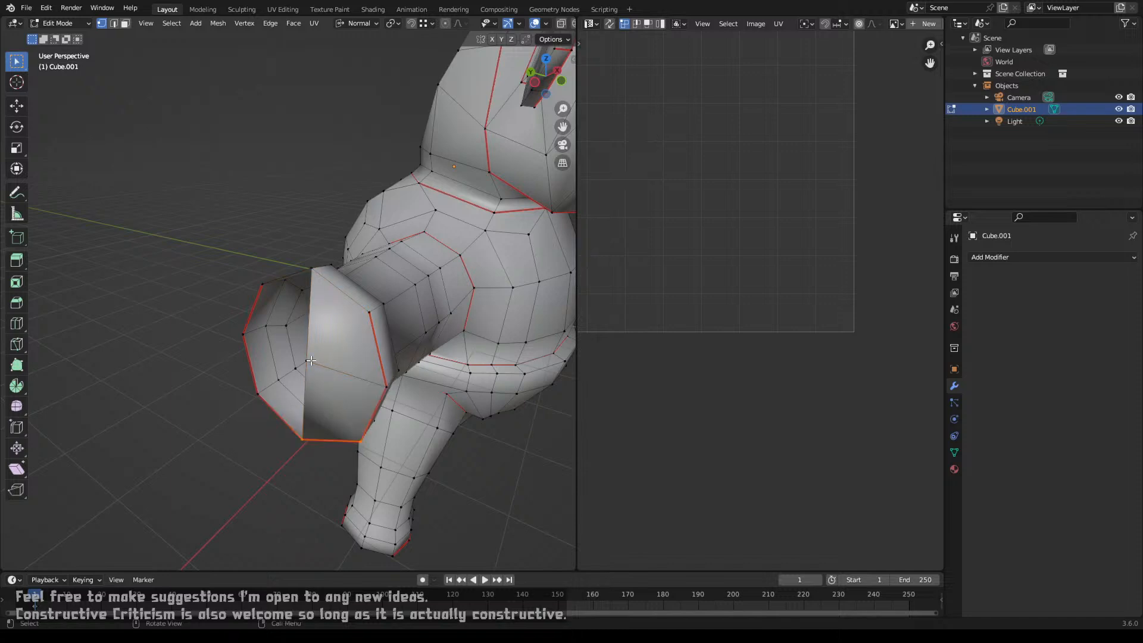
Step: Undo the misplaced face and close the remaining half of the arm's end cap with two faces
{"action": "left_click", "coordinate": [310, 360]}
{"action": "left_click", "coordinate": [305, 430], "text": "shift"}
{"action": "key", "text": "f"}
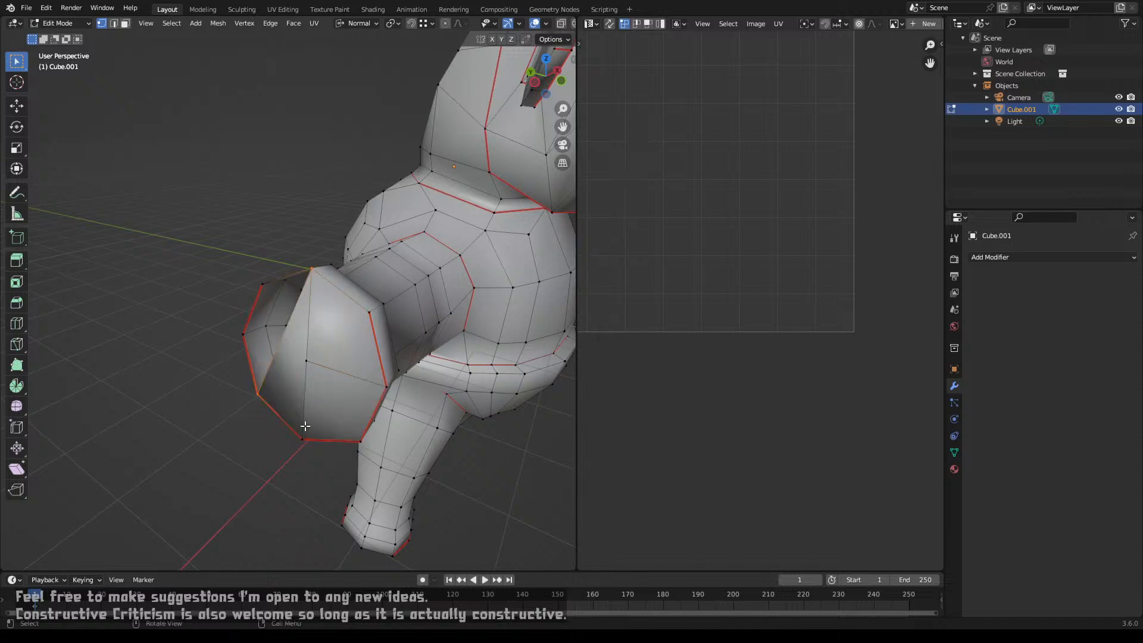
{"action": "key", "text": "ctrl+z"}
{"action": "left_click", "coordinate": [307, 436]}
{"action": "left_click", "coordinate": [266, 407], "text": "shift"}
{"action": "key", "text": "f"}
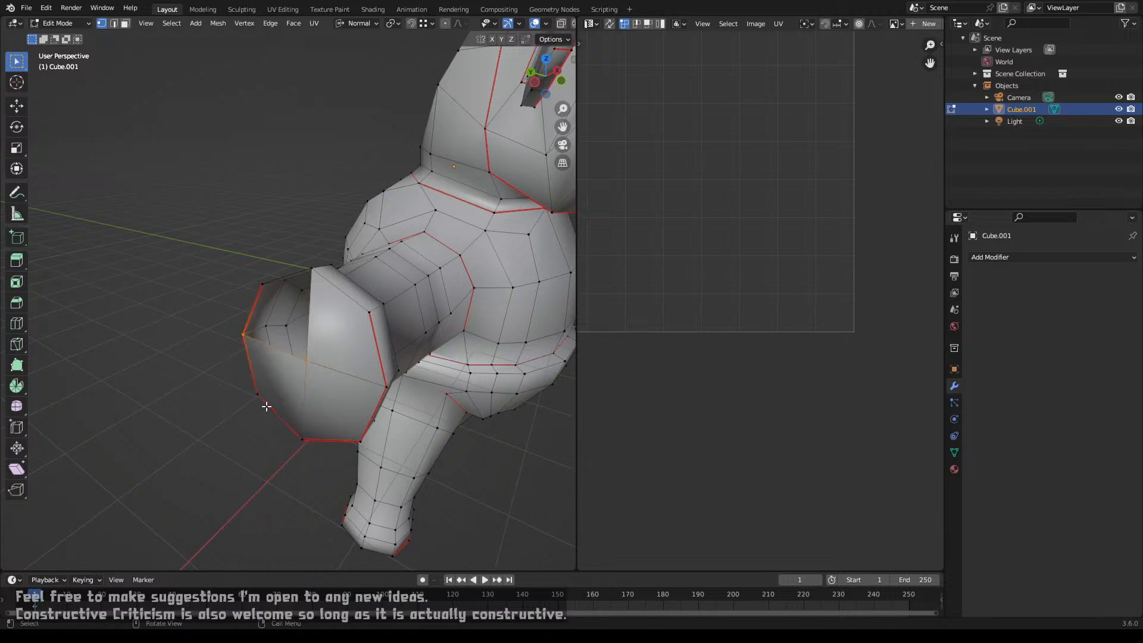
{"action": "key", "text": "f"}
{"action": "middle_click_drag", "start_coordinate": [286, 388], "coordinate": [323, 376]}
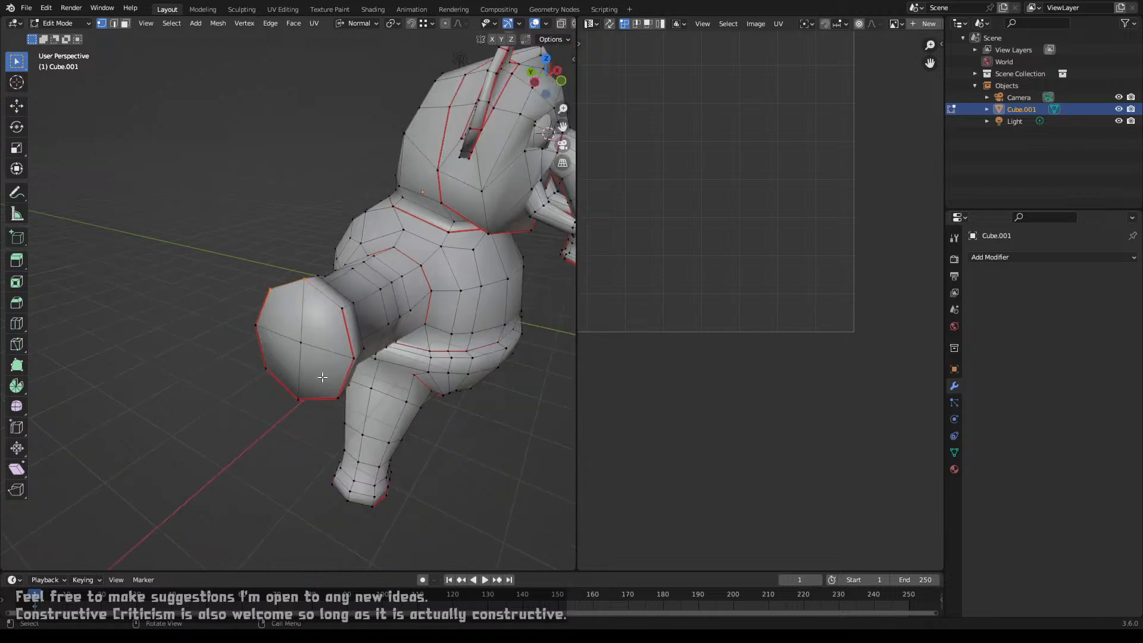
Step: Select the whole linked mesh from the cap's centre vertex and unwrap it with the Angle Based method
{"action": "left_click", "coordinate": [312, 345]}
{"action": "key", "text": "ctrl+l"}
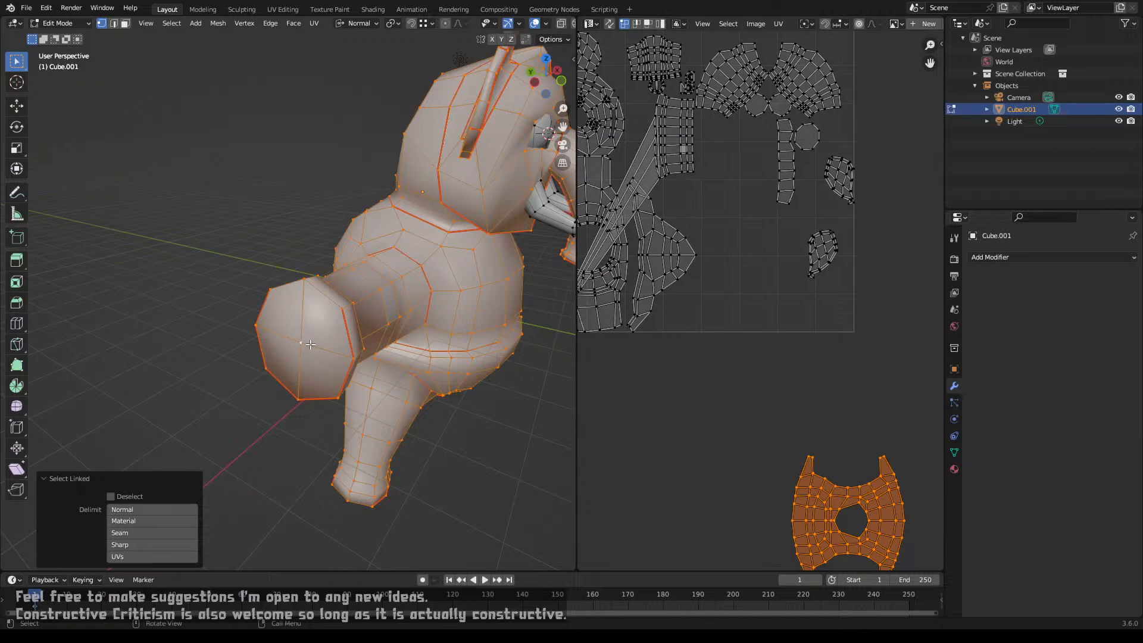
{"action": "key", "text": "u"}
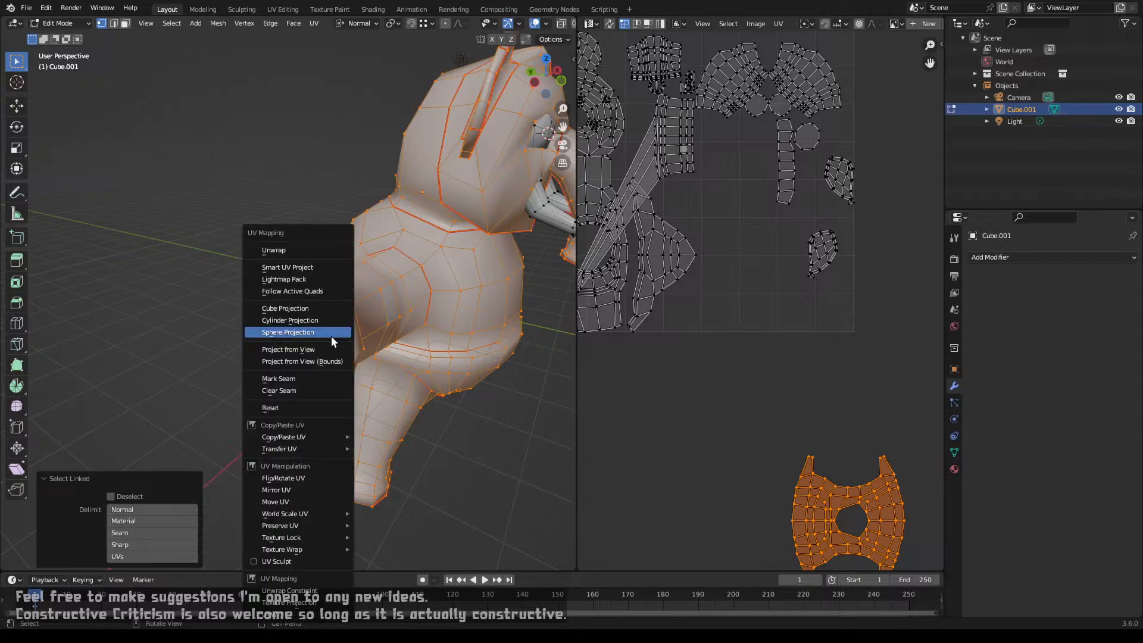
{"action": "left_click", "coordinate": [319, 251]}
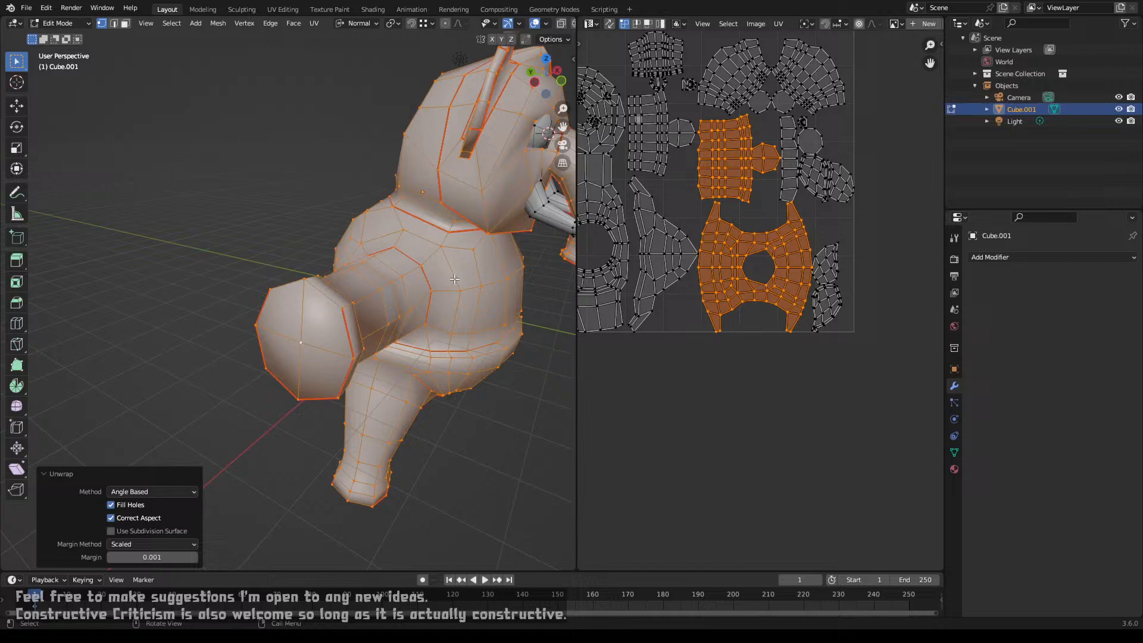
Step: Check the rebuilt arm's linked faces up to the seams and delete the hidden internal face where the arm joins the body
{"action": "left_click", "coordinate": [404, 286]}
{"action": "key", "text": "3"}
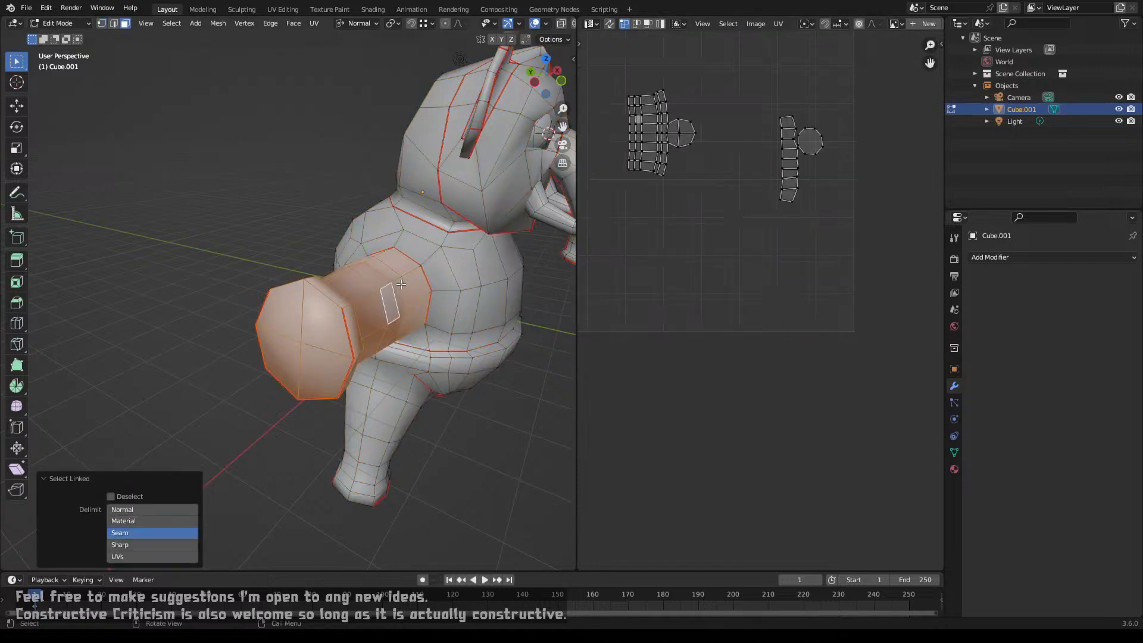
{"action": "key", "text": "l"}
{"action": "middle_click_drag", "start_coordinate": [413, 300], "coordinate": [357, 292]}
{"action": "scroll", "coordinate": [458, 296], "scroll_direction": "up", "scroll_amount": 3}
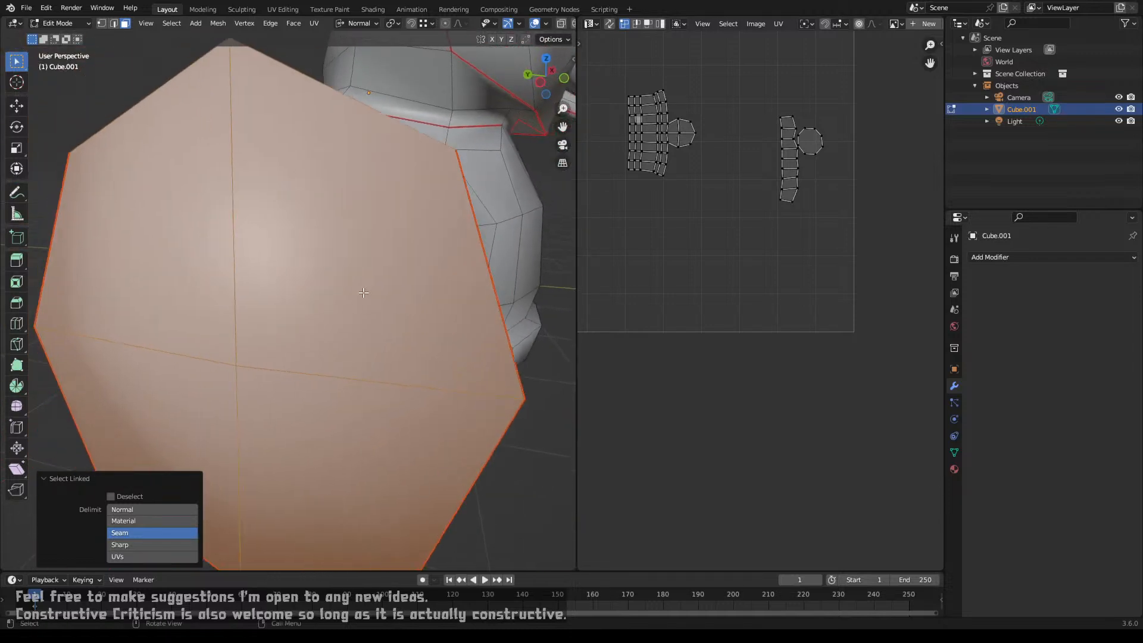
{"action": "scroll", "coordinate": [359, 293], "scroll_direction": "up", "scroll_amount": 4}
{"action": "left_click", "coordinate": [379, 274]}
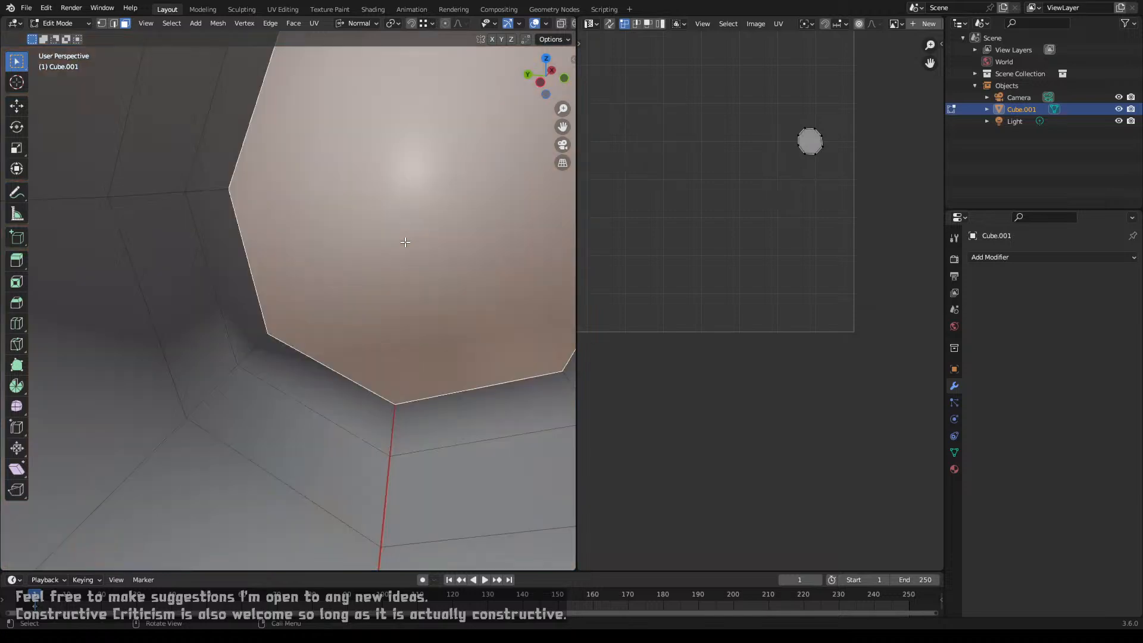
{"action": "key", "text": "x"}
{"action": "left_click", "coordinate": [390, 271]}
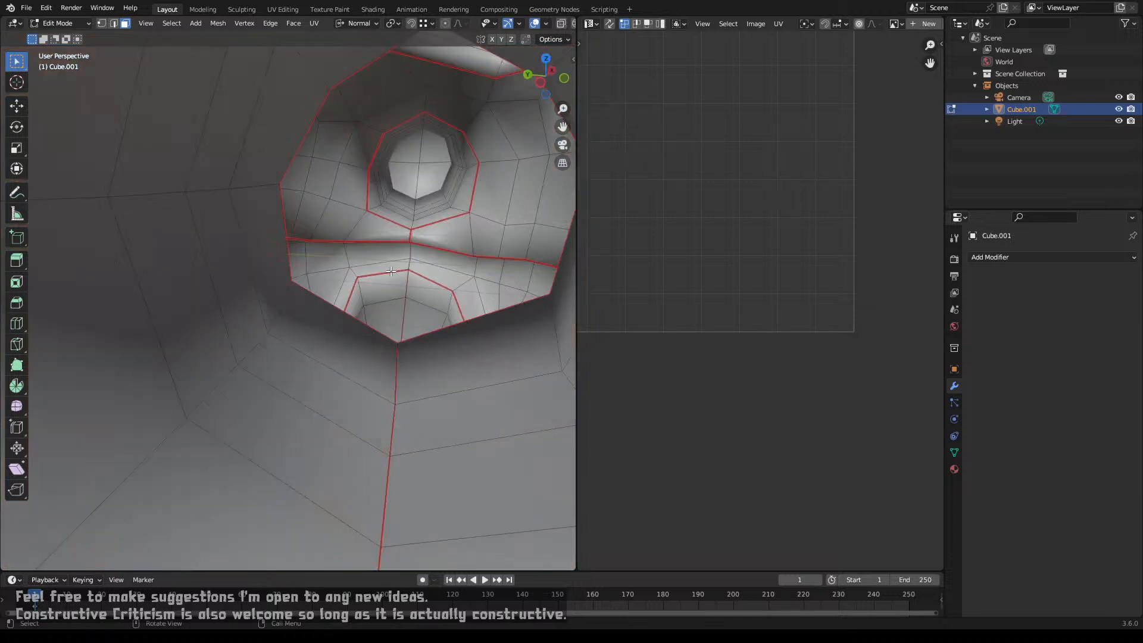
Step: Select the entire mesh and unwrap it again with the Angle Based method
{"action": "scroll", "coordinate": [390, 270], "scroll_direction": "down", "scroll_amount": 5}
{"action": "middle_click_drag", "start_coordinate": [387, 273], "coordinate": [340, 303]}
{"action": "key", "text": "l"}
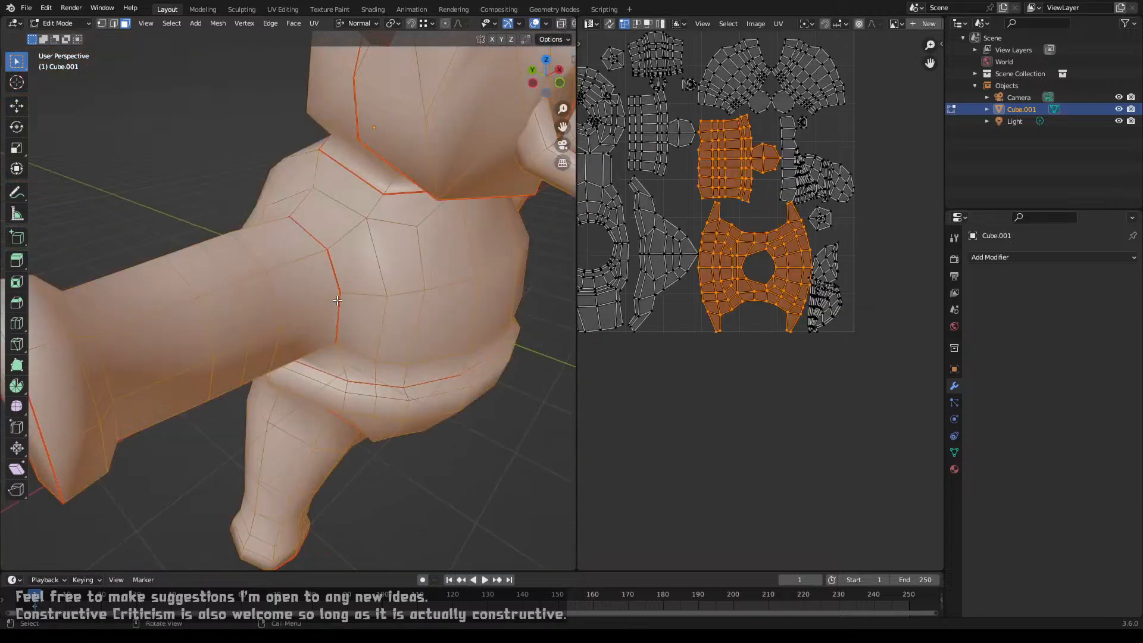
{"action": "key", "text": "u"}
{"action": "left_click", "coordinate": [329, 253]}
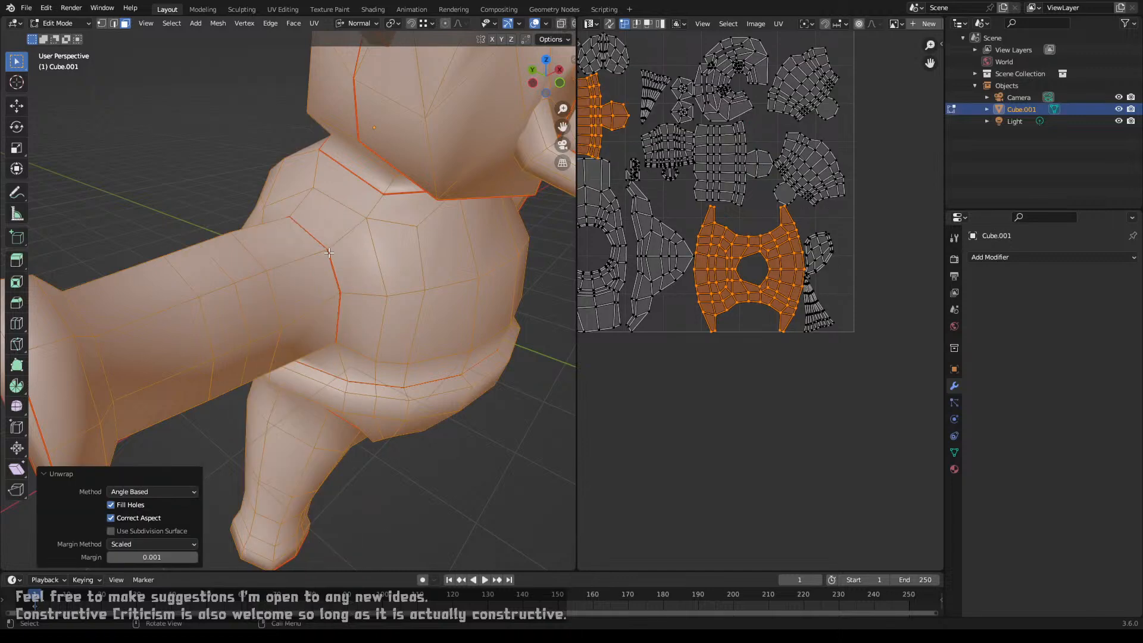
Step: Inspect the inside of the body for leftover internal faces and try to delete the faces closing the leg ends
{"action": "scroll", "coordinate": [328, 252], "scroll_direction": "down", "scroll_amount": 5}
{"action": "scroll", "coordinate": [370, 288], "scroll_direction": "up", "scroll_amount": 5}
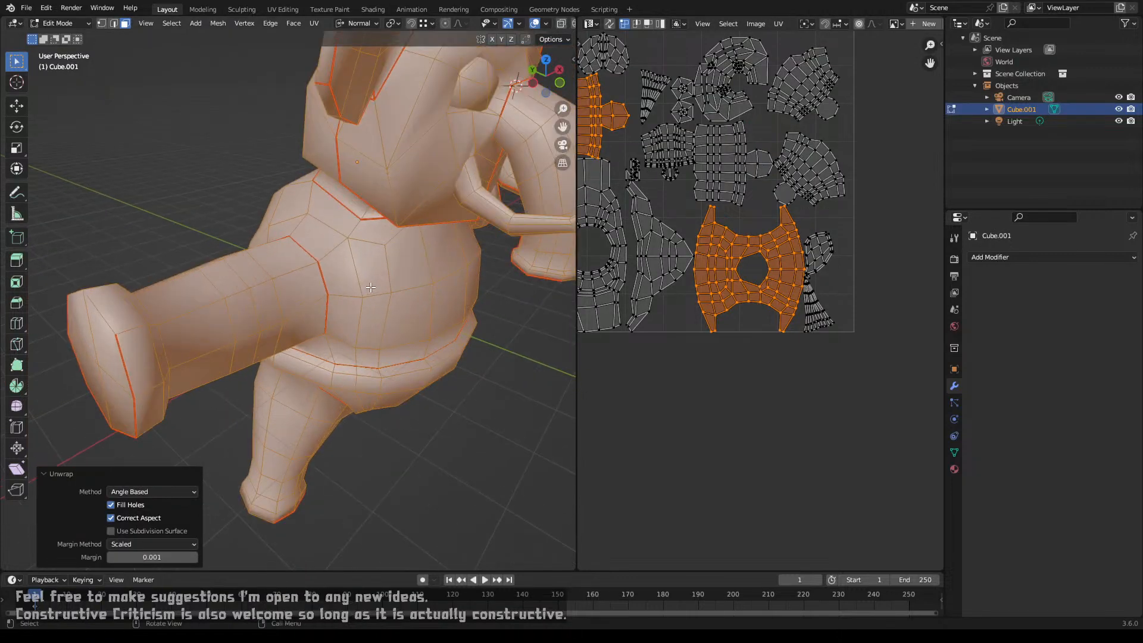
{"action": "left_click", "coordinate": [177, 332]}
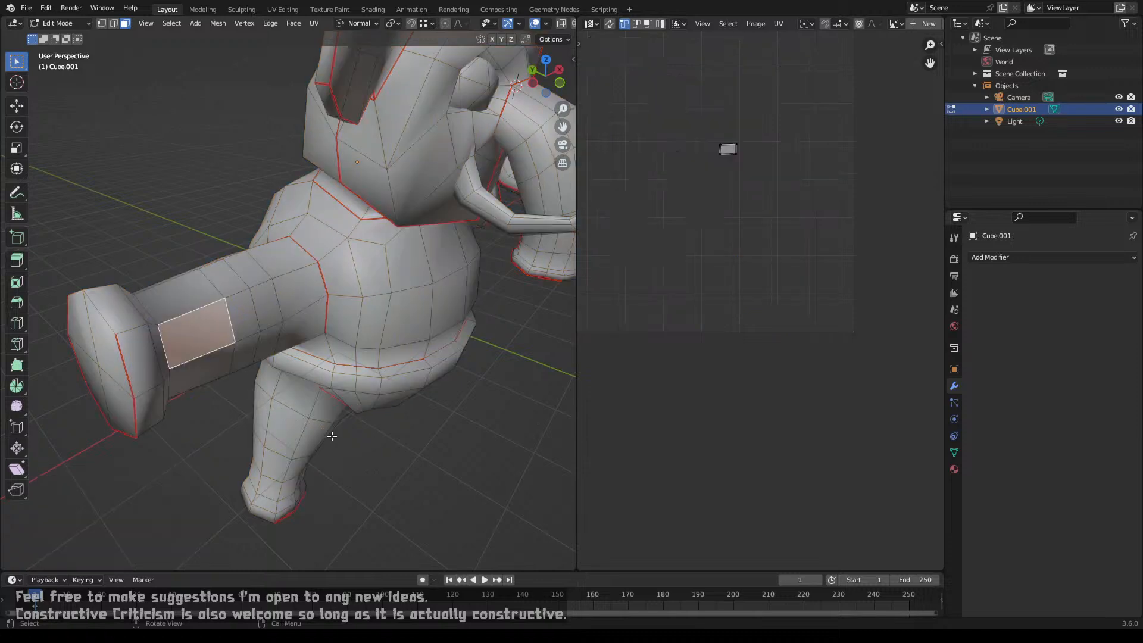
{"action": "middle_click_drag", "start_coordinate": [331, 435], "coordinate": [258, 513]}
{"action": "scroll", "coordinate": [249, 355], "scroll_direction": "up", "scroll_amount": 8}
{"action": "scroll", "coordinate": [248, 355], "scroll_direction": "down", "scroll_amount": 5}
{"action": "left_click", "coordinate": [225, 400]}
{"action": "middle_click_drag", "start_coordinate": [433, 442], "coordinate": [419, 360]}
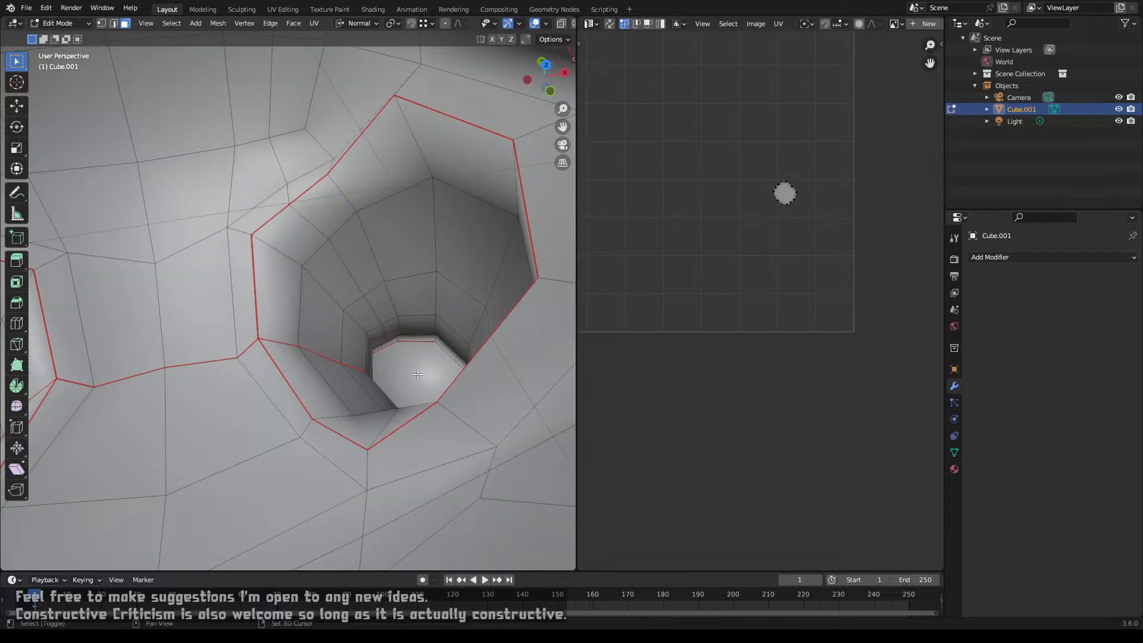
{"action": "key", "text": "x"}
{"action": "left_click", "coordinate": [420, 376]}
{"action": "middle_click_drag", "start_coordinate": [407, 402], "coordinate": [387, 317]}
{"action": "scroll", "coordinate": [388, 317], "scroll_direction": "down", "scroll_amount": 7}
{"action": "middle_click_drag", "start_coordinate": [352, 363], "coordinate": [314, 356]}
{"action": "key", "text": "ctrl+z"}
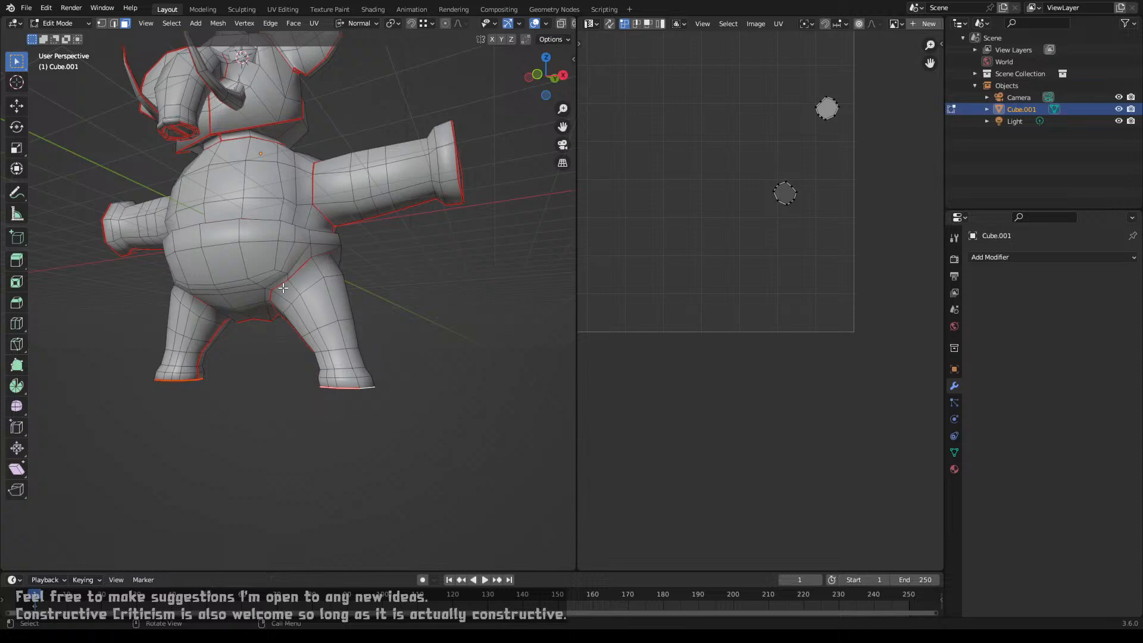
Step: Show all of the mesh's UVs and select the island with the hole together with both arm islands
{"action": "middle_click_drag", "start_coordinate": [284, 289], "coordinate": [290, 318]}
{"action": "key", "text": "a"}
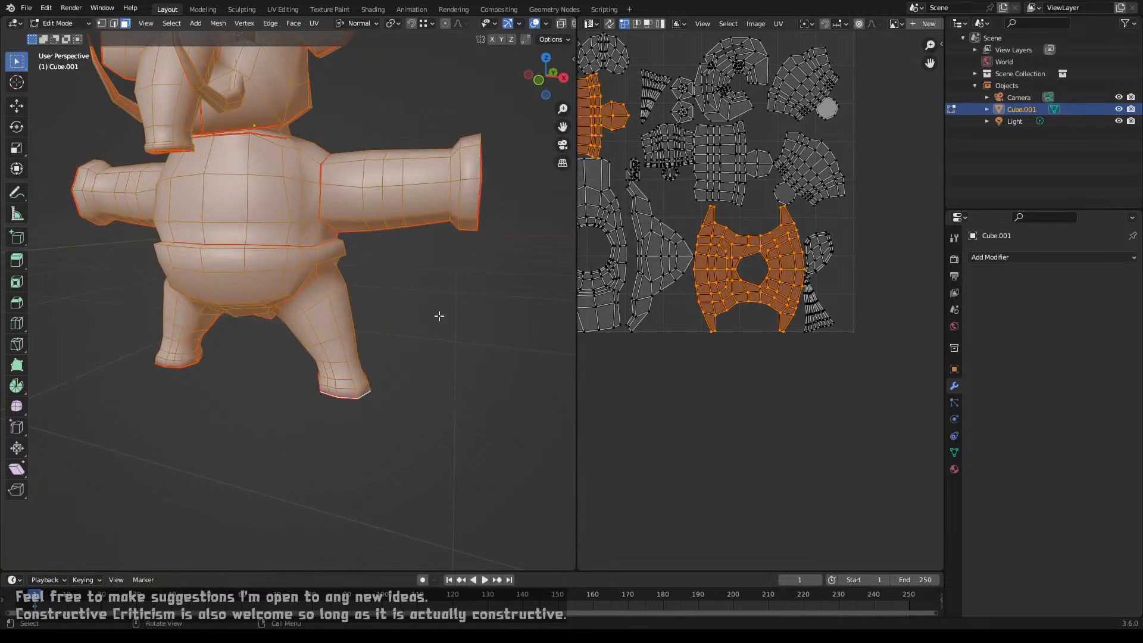
{"action": "middle_click_drag", "start_coordinate": [637, 227], "coordinate": [720, 298]}
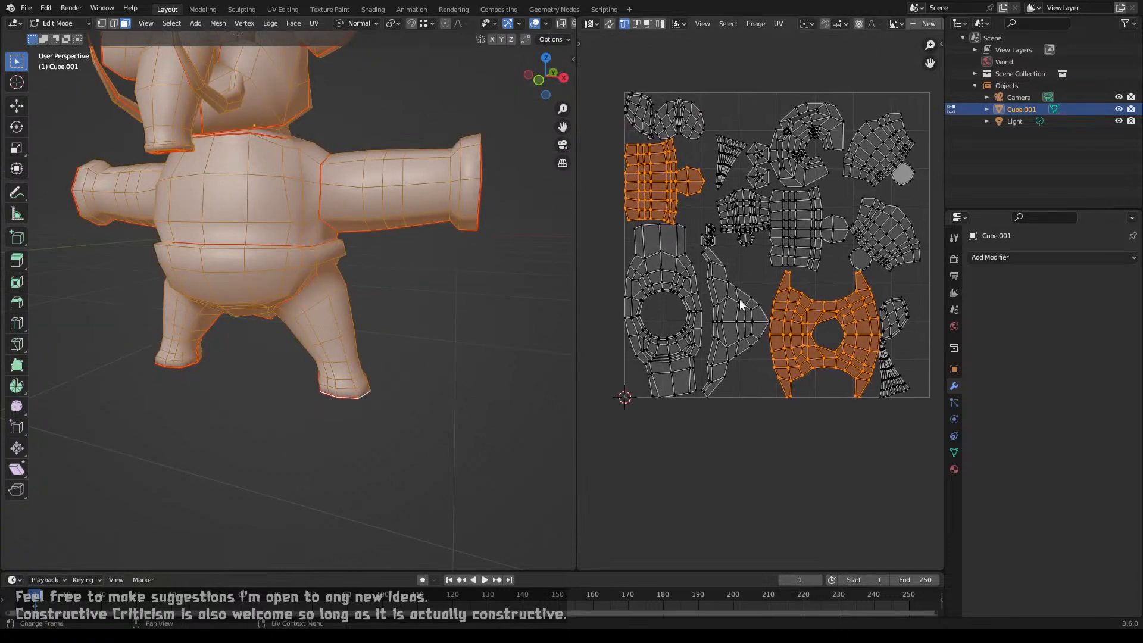
{"action": "left_click", "coordinate": [785, 311]}
{"action": "key", "text": "l"}
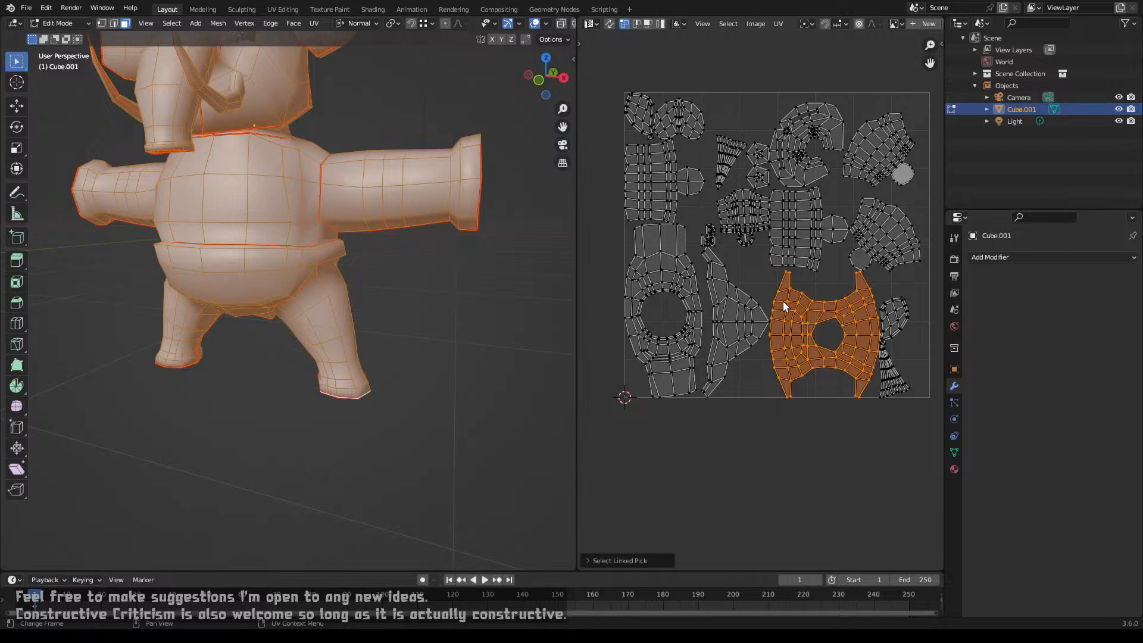
{"action": "key", "text": "l"}
{"action": "key", "text": "l"}
{"action": "scroll", "coordinate": [809, 350], "scroll_direction": "down", "scroll_amount": 1}
{"action": "scroll", "coordinate": [810, 350], "scroll_direction": "down", "scroll_amount": 1}
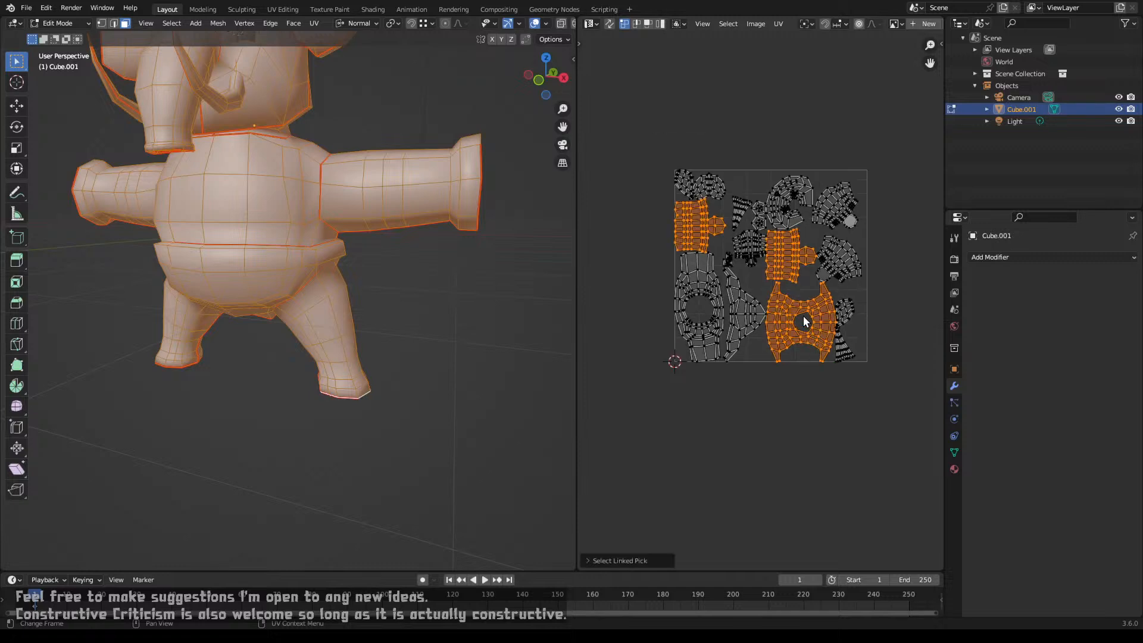
Step: Move the two arm islands and the island with the hole together below the UV grid
{"action": "key", "text": "g"}
{"action": "left_click", "coordinate": [826, 473]}
{"action": "key", "text": "g"}
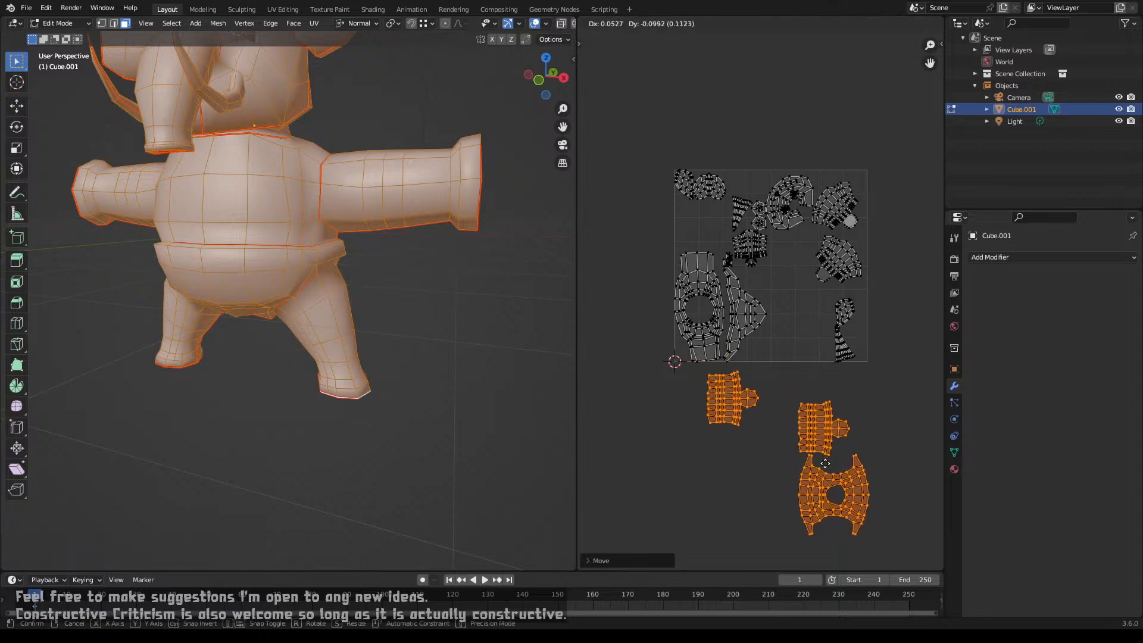
{"action": "left_click", "coordinate": [827, 453]}
Step: Select the arm island directly above the island with the hole and move it beneath that island
{"action": "left_click", "coordinate": [826, 453]}
{"action": "key", "text": "l"}
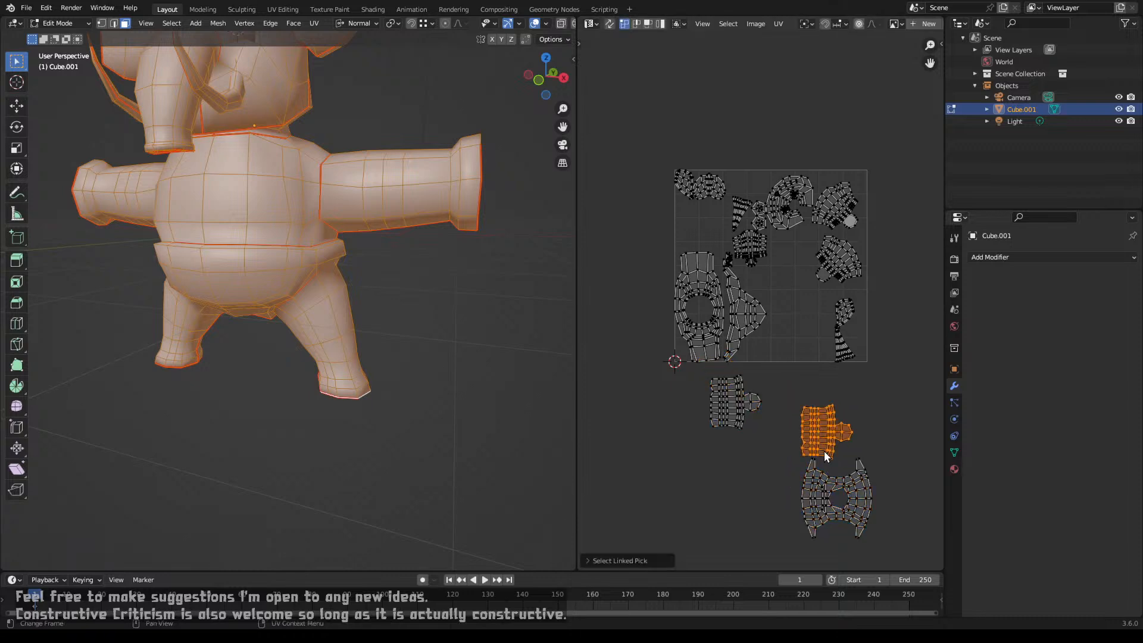
{"action": "key", "text": "g"}
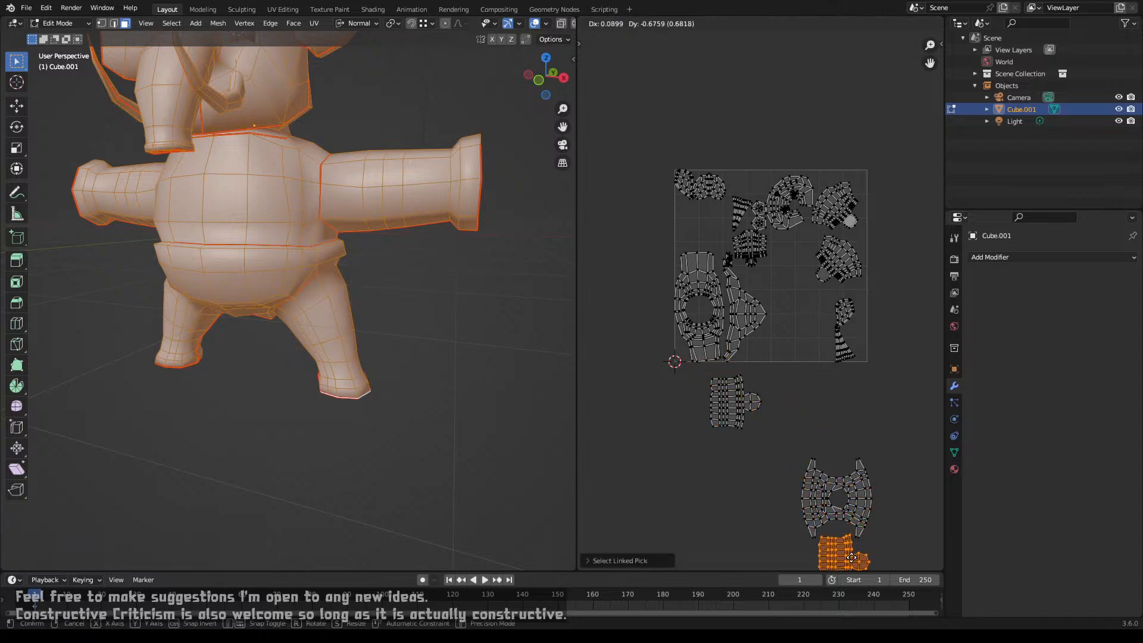
{"action": "left_click", "coordinate": [853, 558]}
Step: Select the remaining arm island below the UV grid and move it directly above the island with the hole
{"action": "left_click", "coordinate": [730, 409]}
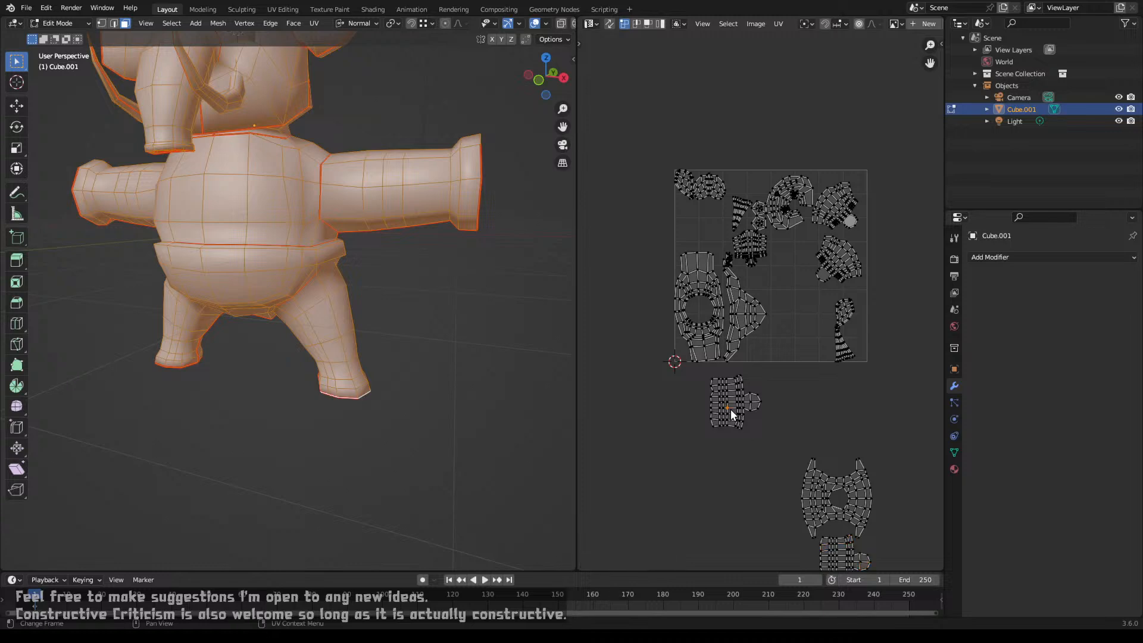
{"action": "key", "text": "l"}
{"action": "key", "text": "g"}
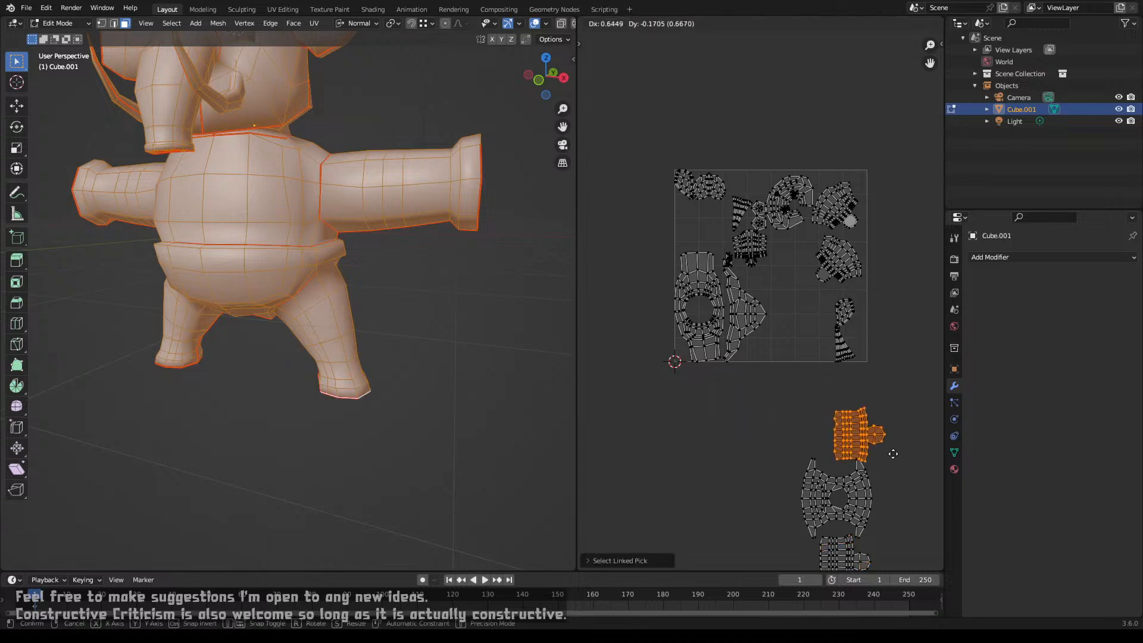
{"action": "left_click", "coordinate": [880, 458]}
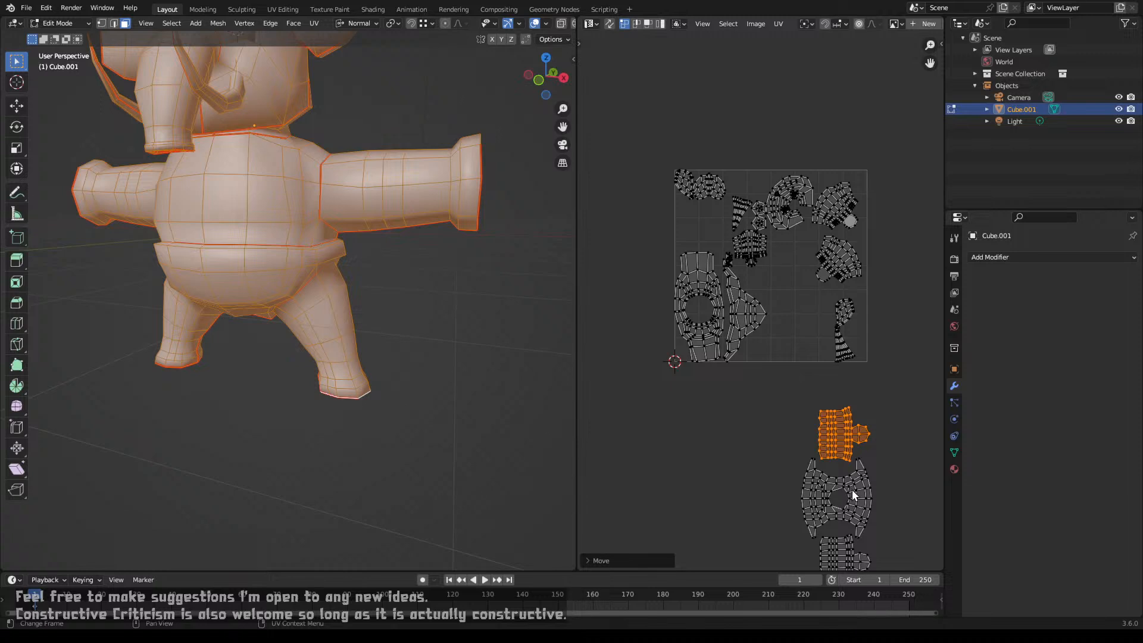
Step: Select both arm islands together with the island with the hole and rotate them by -90°
{"action": "scroll", "coordinate": [846, 488], "scroll_direction": "down", "scroll_amount": 2}
{"action": "middle_click_drag", "start_coordinate": [816, 476], "coordinate": [769, 441]}
{"action": "scroll", "coordinate": [742, 404], "scroll_direction": "up", "scroll_amount": 1}
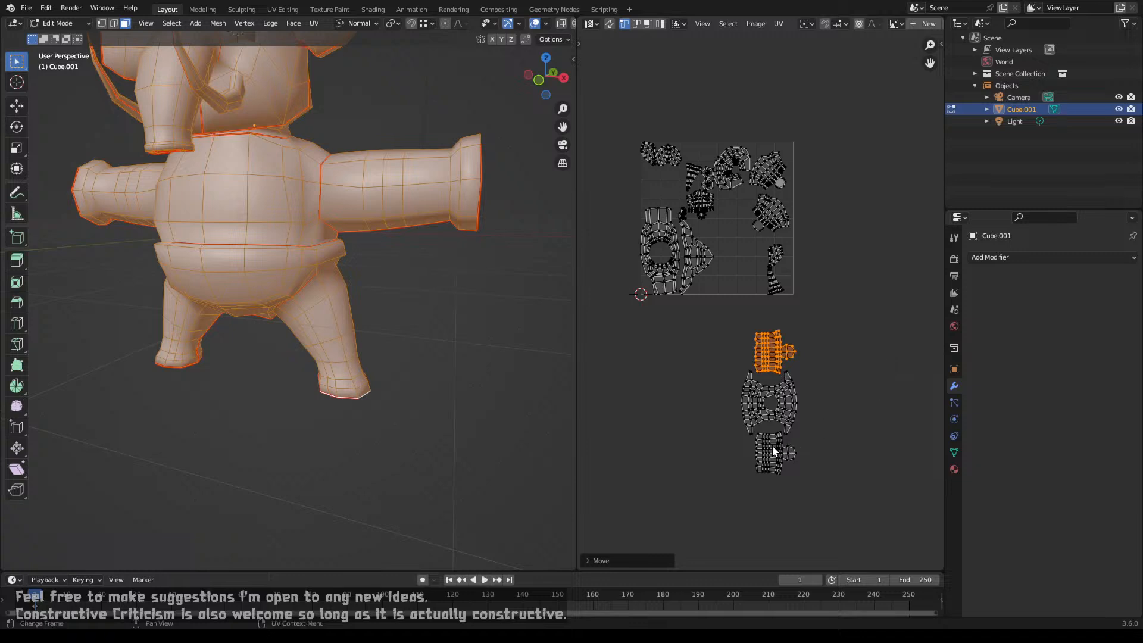
{"action": "key", "text": "l"}
{"action": "scroll", "coordinate": [772, 445], "scroll_direction": "up", "scroll_amount": 4}
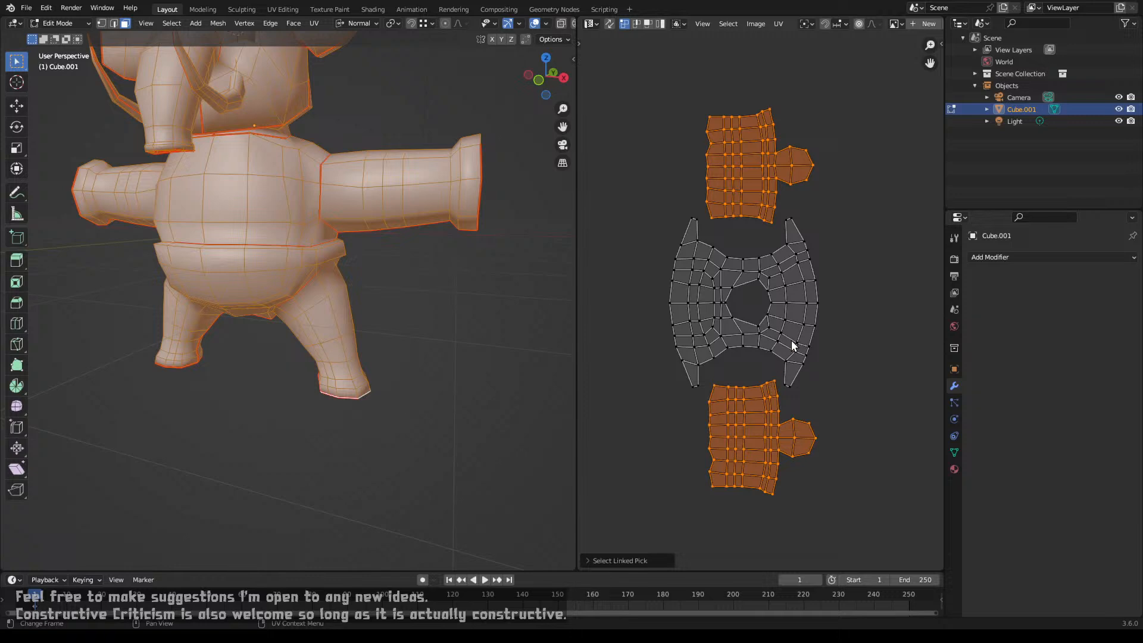
{"action": "type", "text": "lr"}
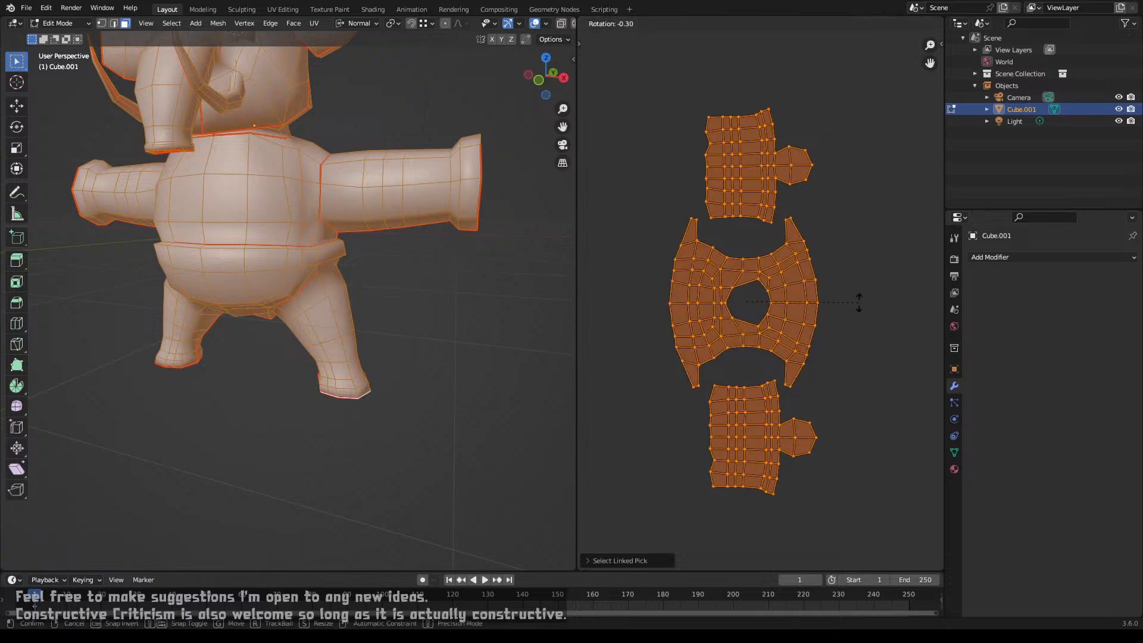
{"action": "type", "text": "90"}
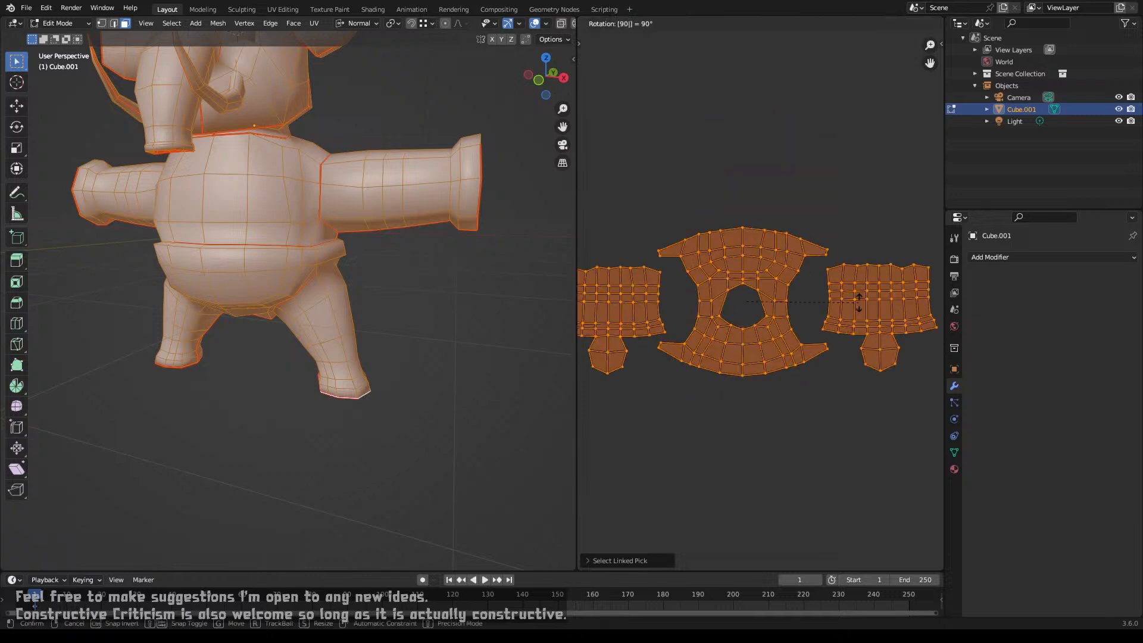
{"action": "key", "text": "minus"}
{"action": "key", "text": "Return"}
Step: Select only the arm island to the right of the island with the hole and rotate it by 90°
{"action": "left_click", "coordinate": [840, 327]}
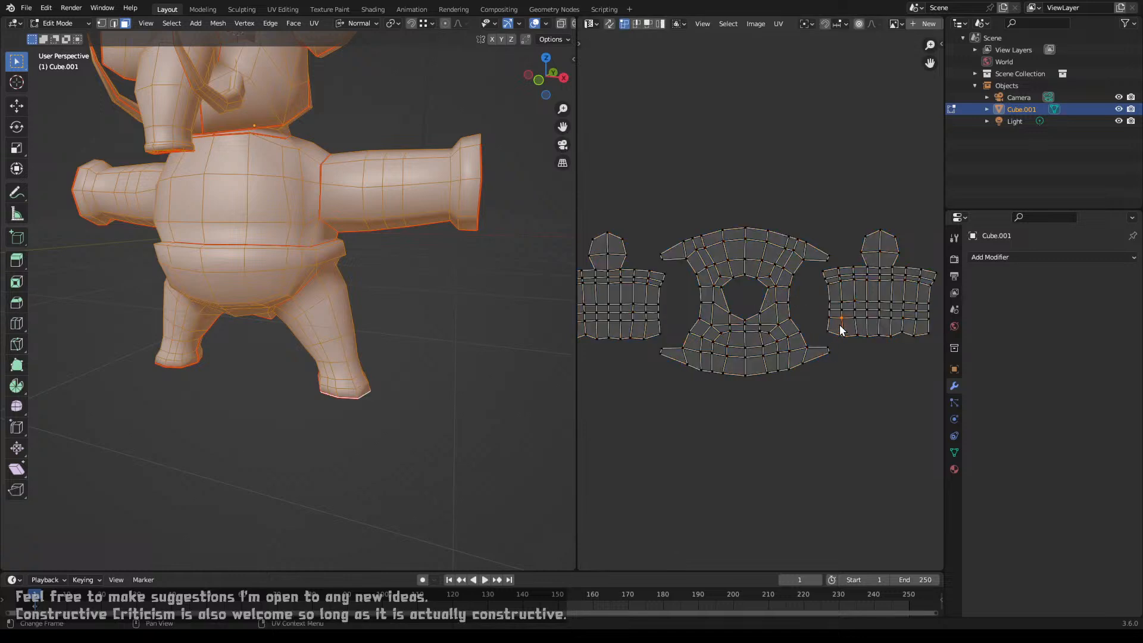
{"action": "type", "text": "l"}
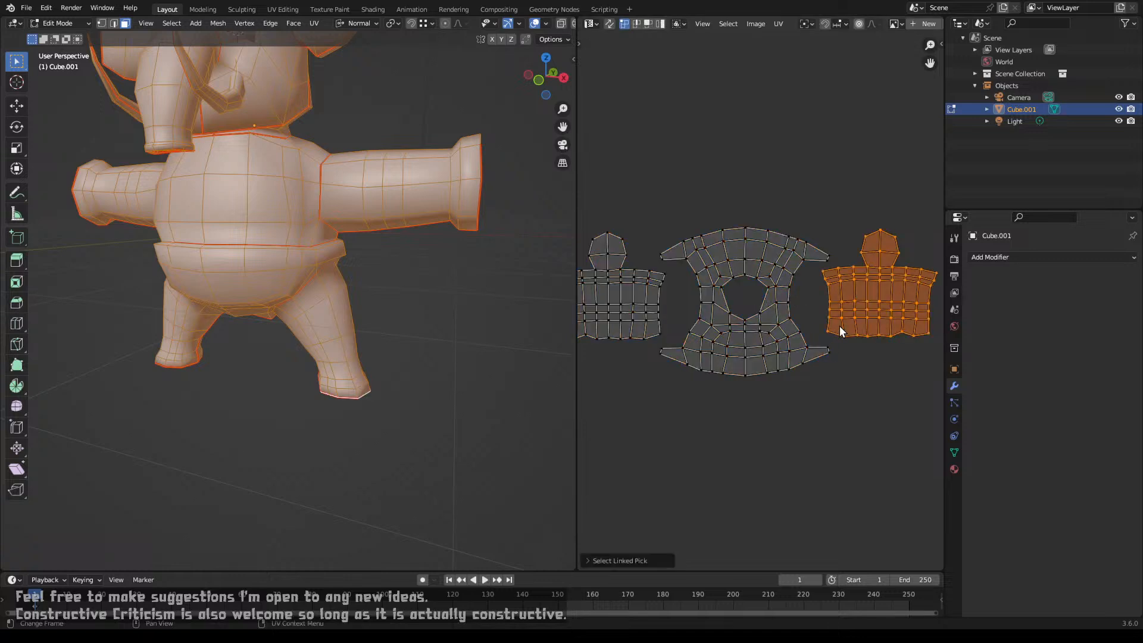
{"action": "type", "text": "r90"}
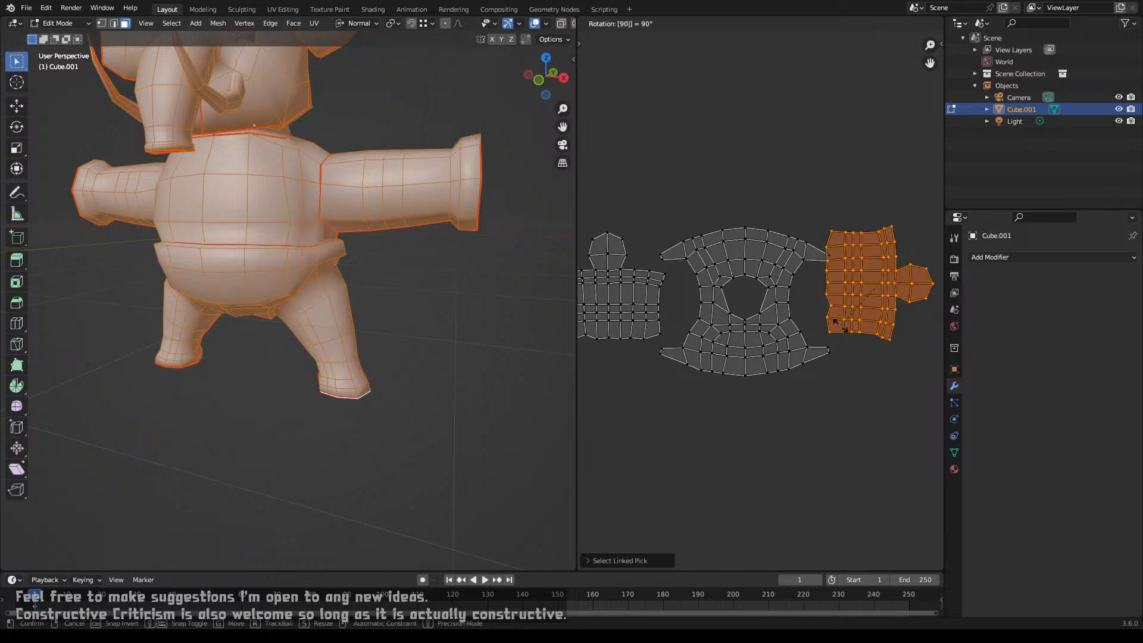
{"action": "key", "text": "Return"}
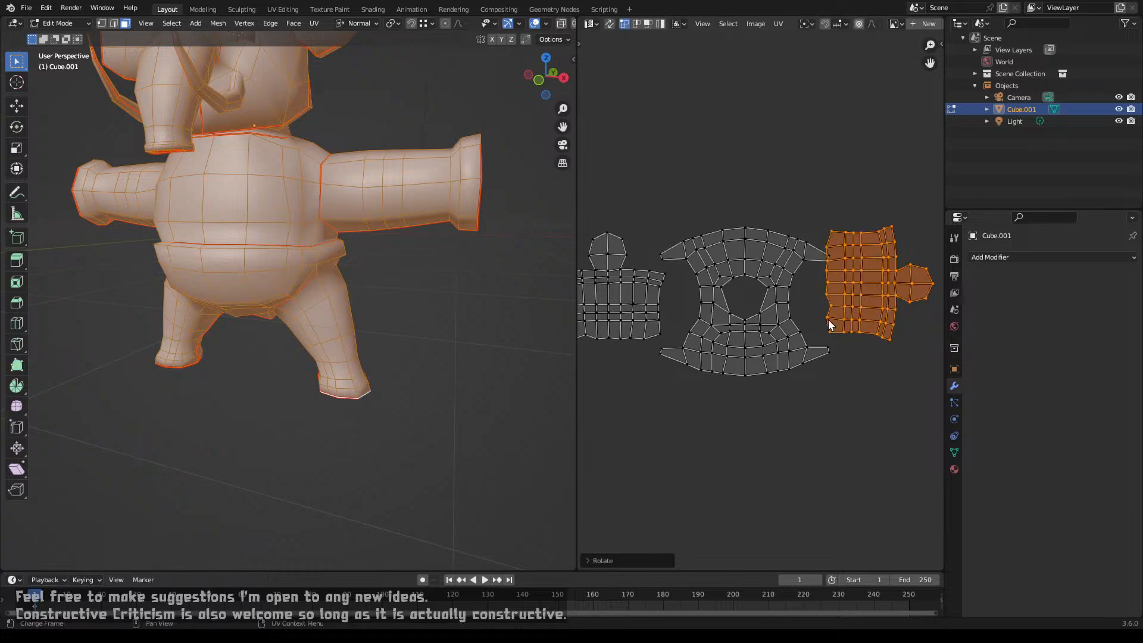
Step: Select only the arm island to the left of the island with the hole and rotate it by -90°
{"action": "left_click", "coordinate": [691, 306]}
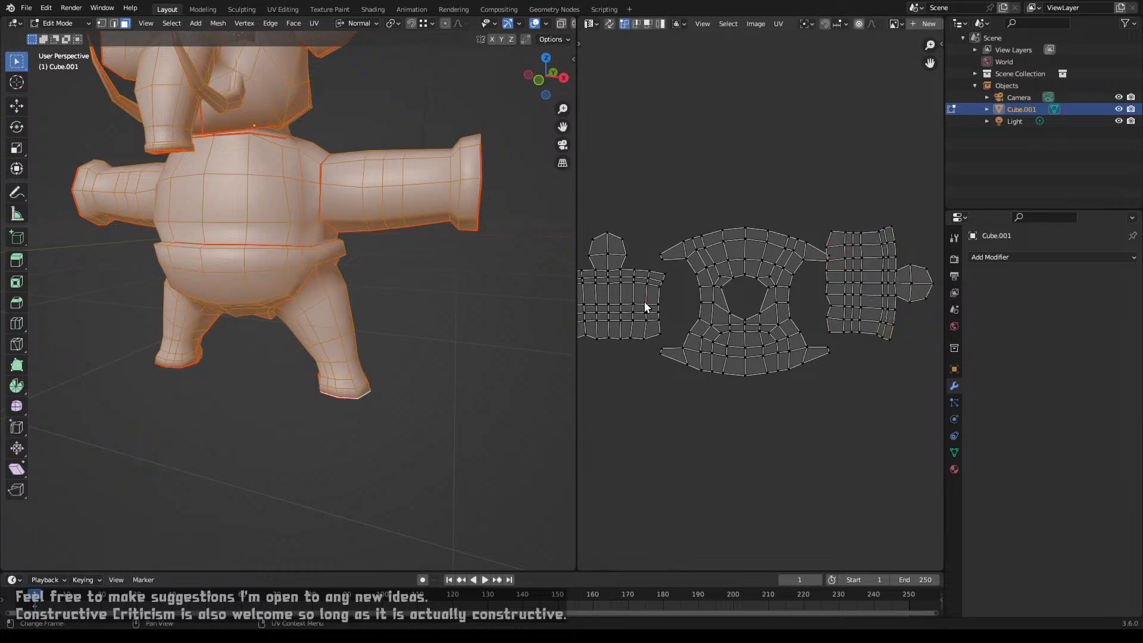
{"action": "key", "text": "l"}
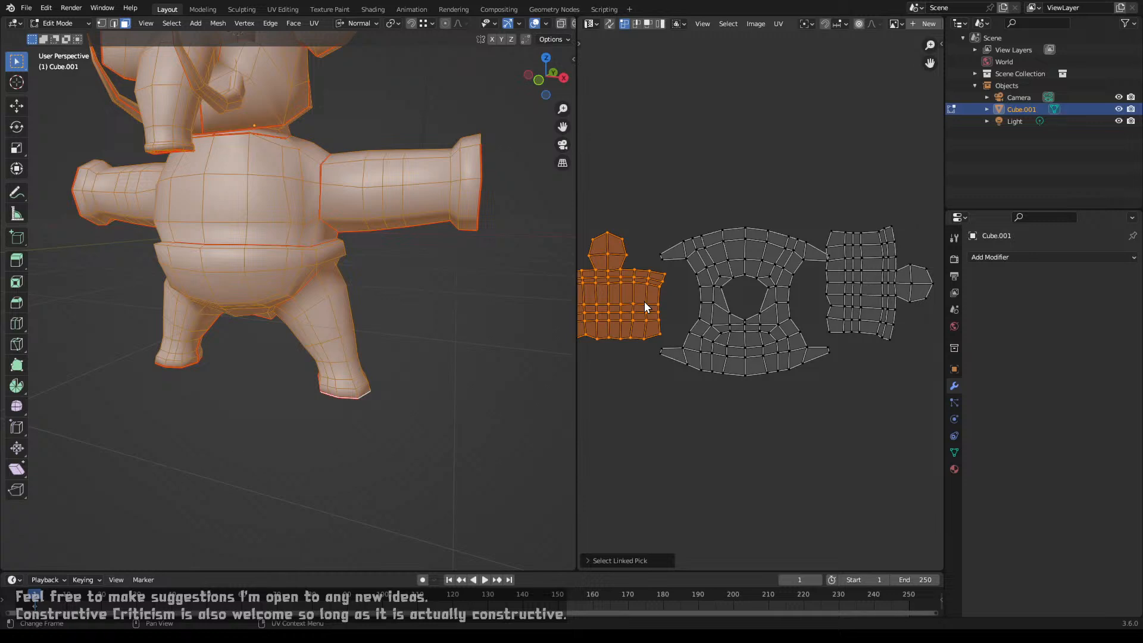
{"action": "type", "text": "r90"}
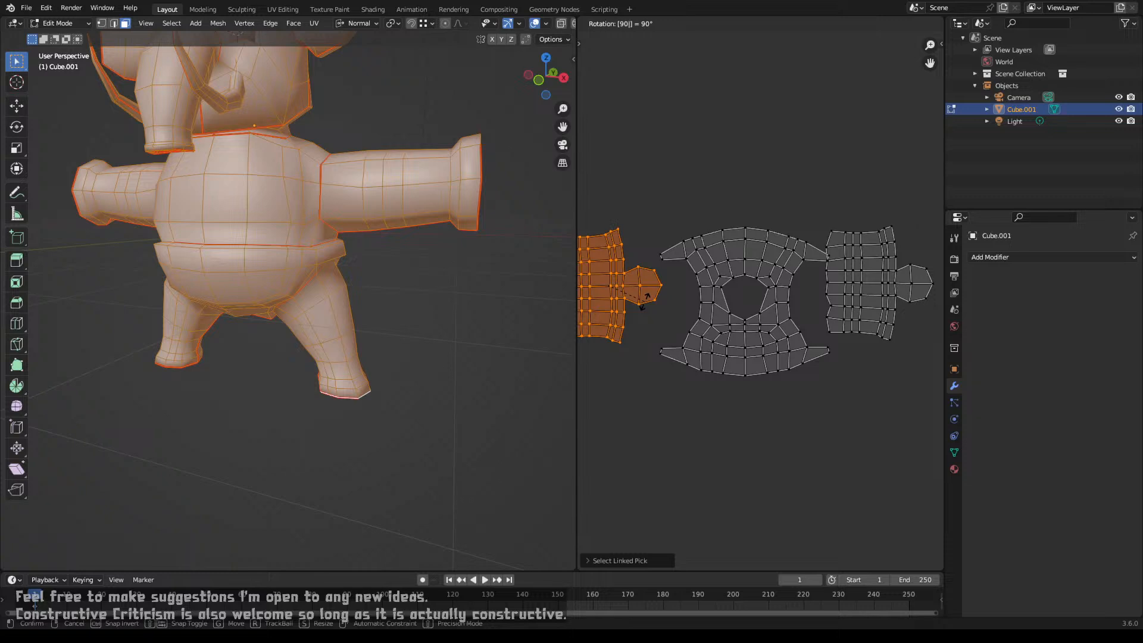
{"action": "key", "text": "Return"}
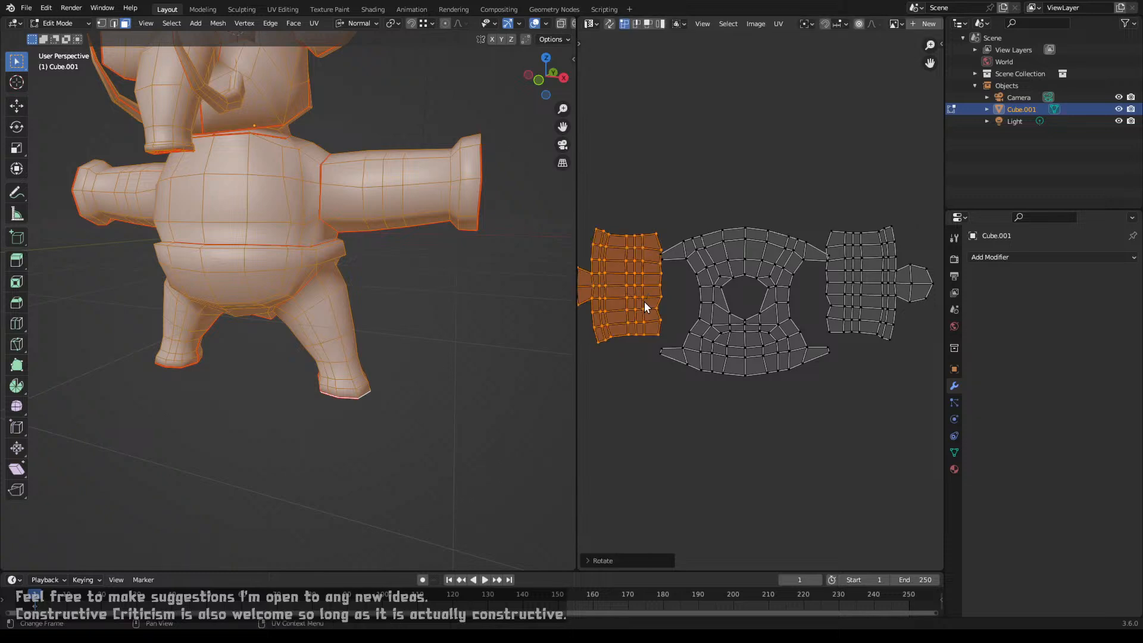
Step: Move both arm islands above the island with the hole, side by side with their end caps pointing outward
{"action": "key", "text": "g"}
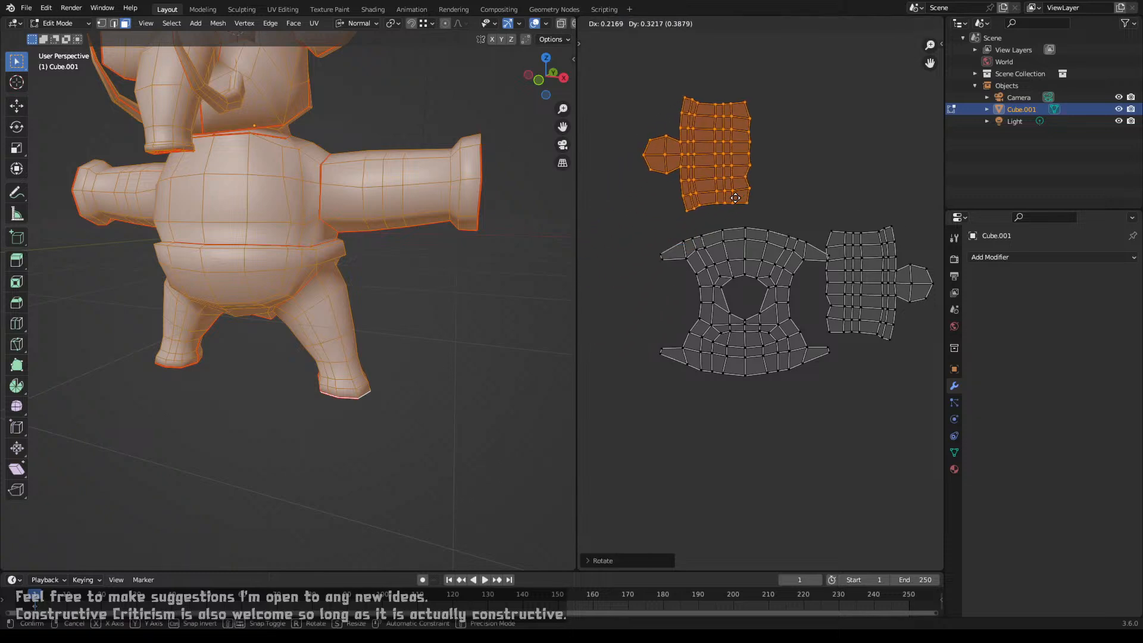
{"action": "left_click", "coordinate": [732, 207]}
{"action": "left_click", "coordinate": [833, 284]}
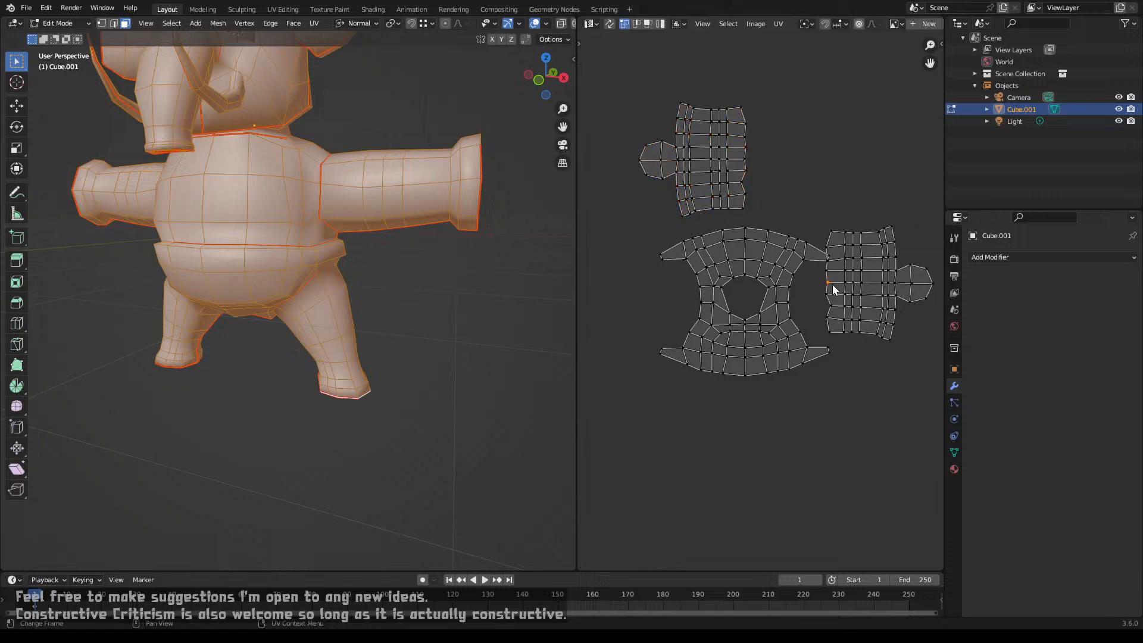
{"action": "key", "text": "l"}
{"action": "key", "text": "g"}
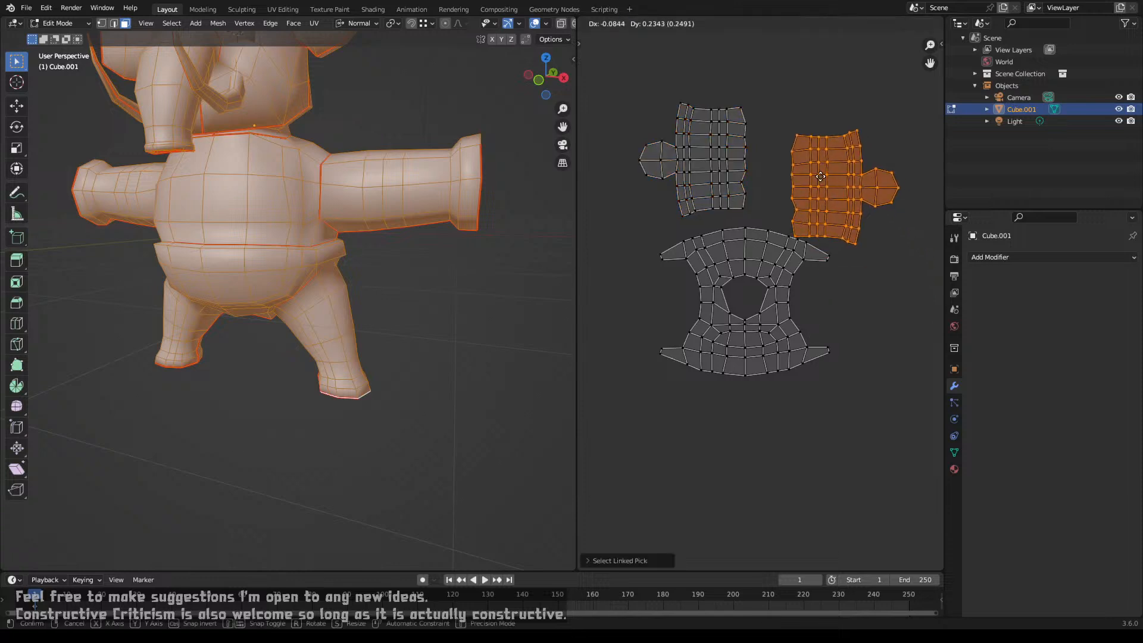
{"action": "left_click", "coordinate": [786, 157]}
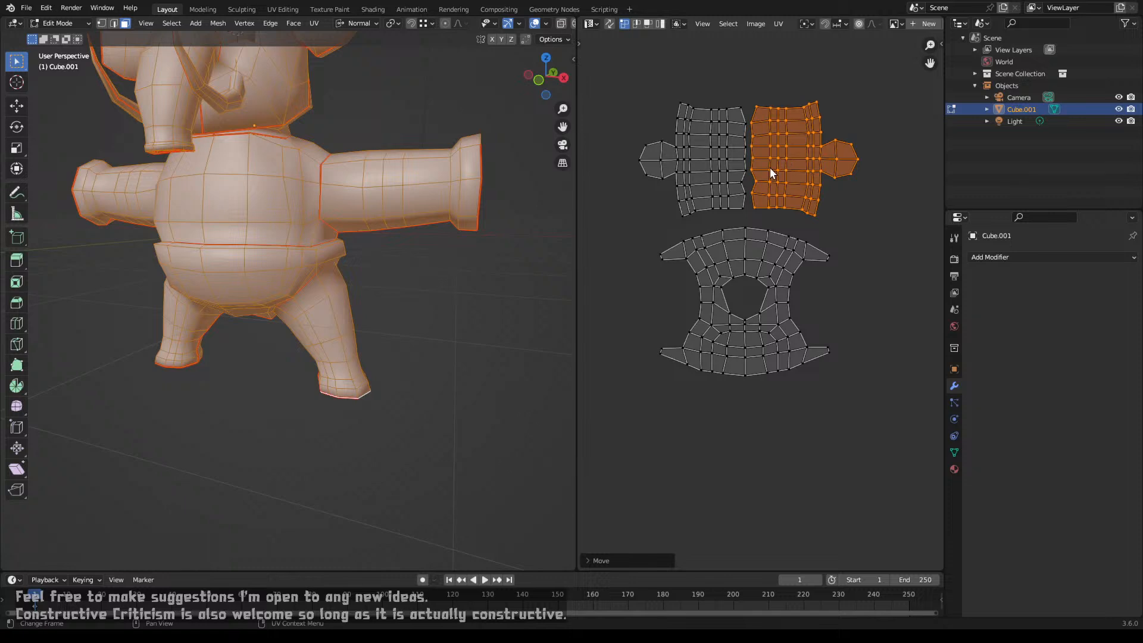
Step: Move the right arm island toward the left one until their protruding inner-edge vertices nearly meet
{"action": "scroll", "coordinate": [769, 167], "scroll_direction": "up", "scroll_amount": 2}
{"action": "middle_click_drag", "start_coordinate": [769, 185], "coordinate": [786, 344]}
{"action": "scroll", "coordinate": [759, 367], "scroll_direction": "up", "scroll_amount": 5}
{"action": "scroll", "coordinate": [784, 344], "scroll_direction": "up", "scroll_amount": 3}
{"action": "middle_click_drag", "start_coordinate": [700, 357], "coordinate": [767, 348]}
{"action": "scroll", "coordinate": [767, 348], "scroll_direction": "up", "scroll_amount": 2}
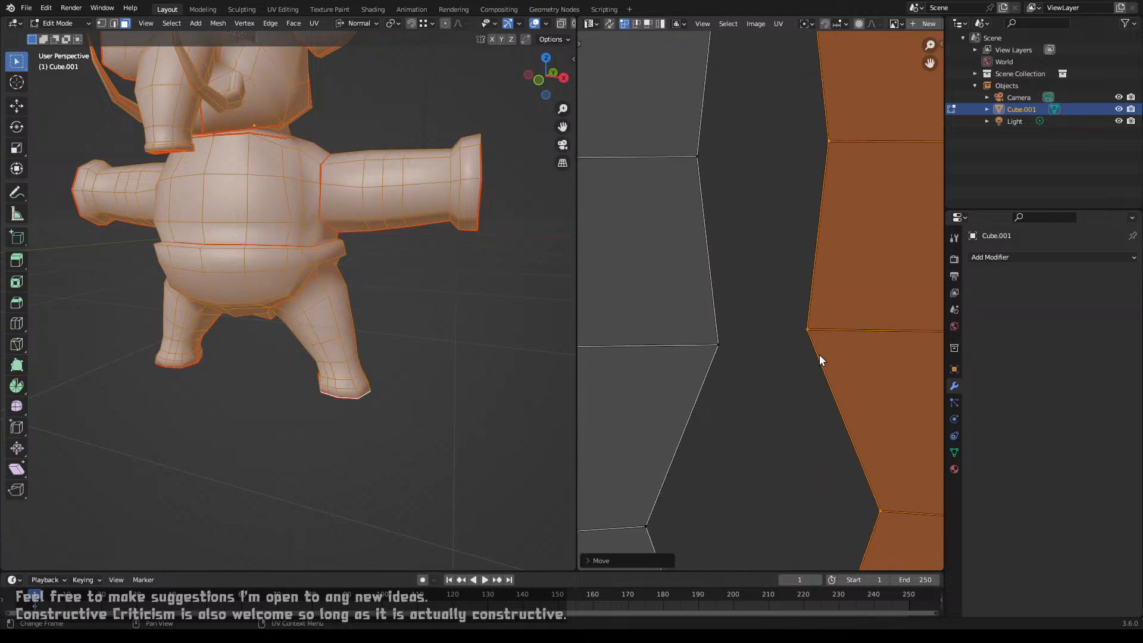
{"action": "key", "text": "g"}
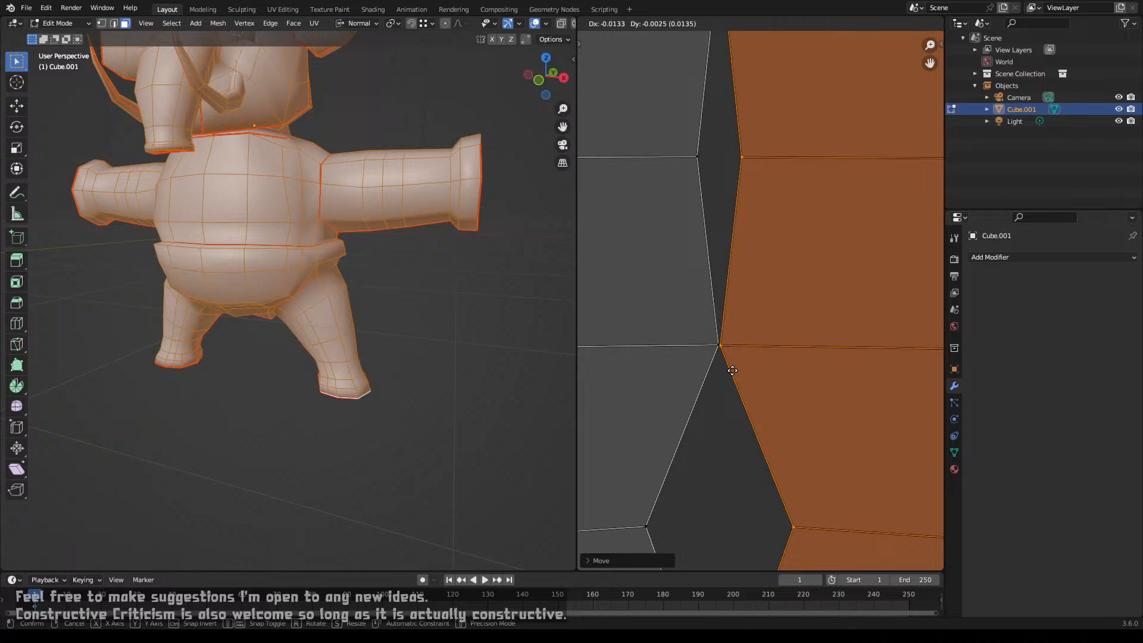
{"action": "left_click", "coordinate": [731, 370]}
Step: Nudge the right arm island by about -0.0002 in X and 0.0001 in Y to line up the facing inner-edge vertices
{"action": "scroll", "coordinate": [730, 371], "scroll_direction": "up", "scroll_amount": 5}
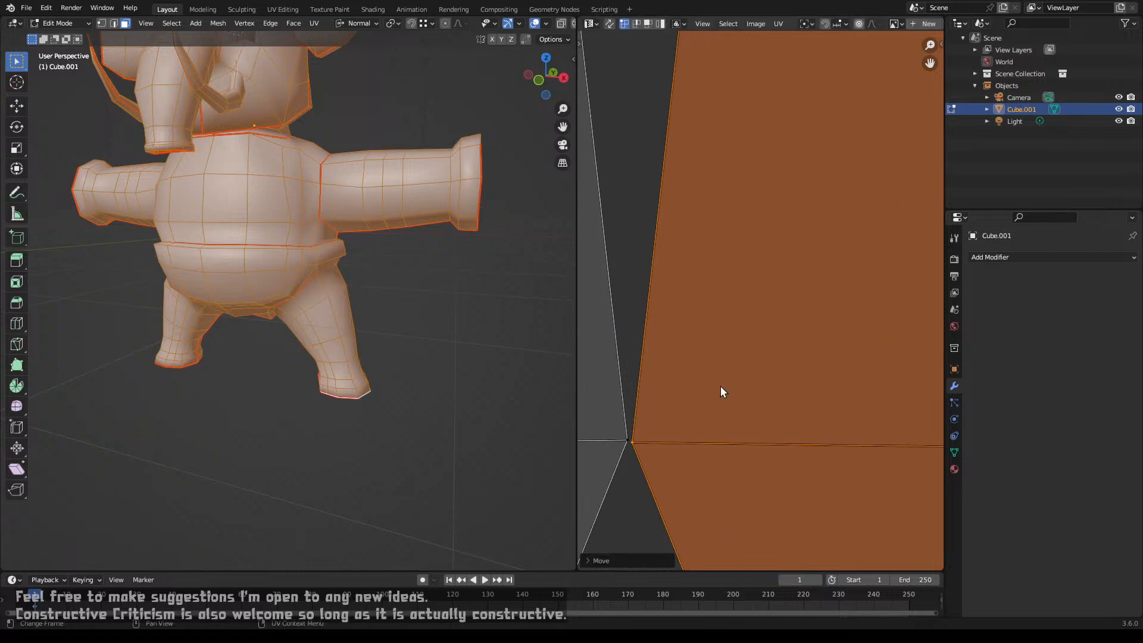
{"action": "middle_click_drag", "start_coordinate": [660, 426], "coordinate": [743, 265], "text": "shift"}
{"action": "scroll", "coordinate": [732, 288], "scroll_direction": "up", "scroll_amount": 6}
{"action": "middle_click_drag", "start_coordinate": [640, 299], "coordinate": [796, 337], "text": "shift"}
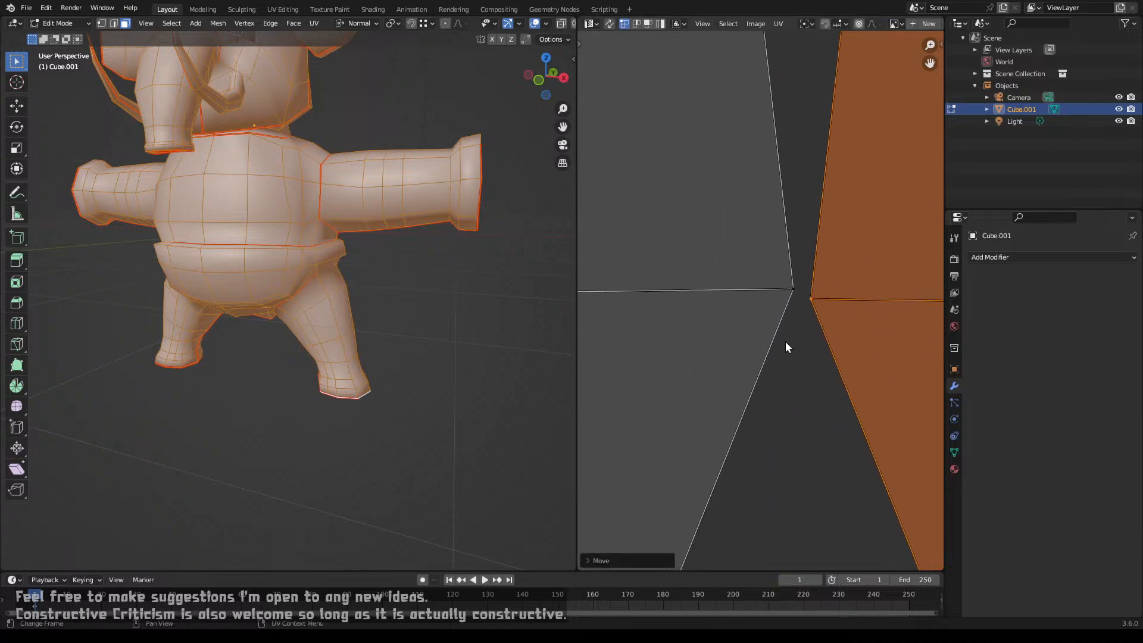
{"action": "key", "text": "g"}
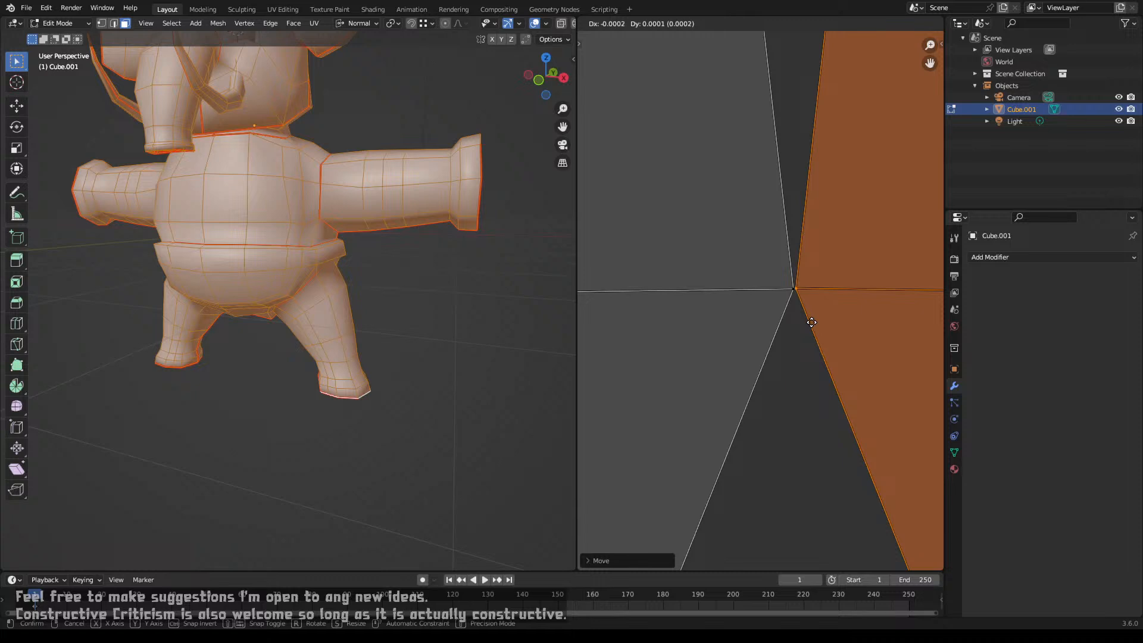
{"action": "left_click", "coordinate": [811, 323]}
{"action": "middle_click_drag", "start_coordinate": [812, 323], "coordinate": [773, 327]}
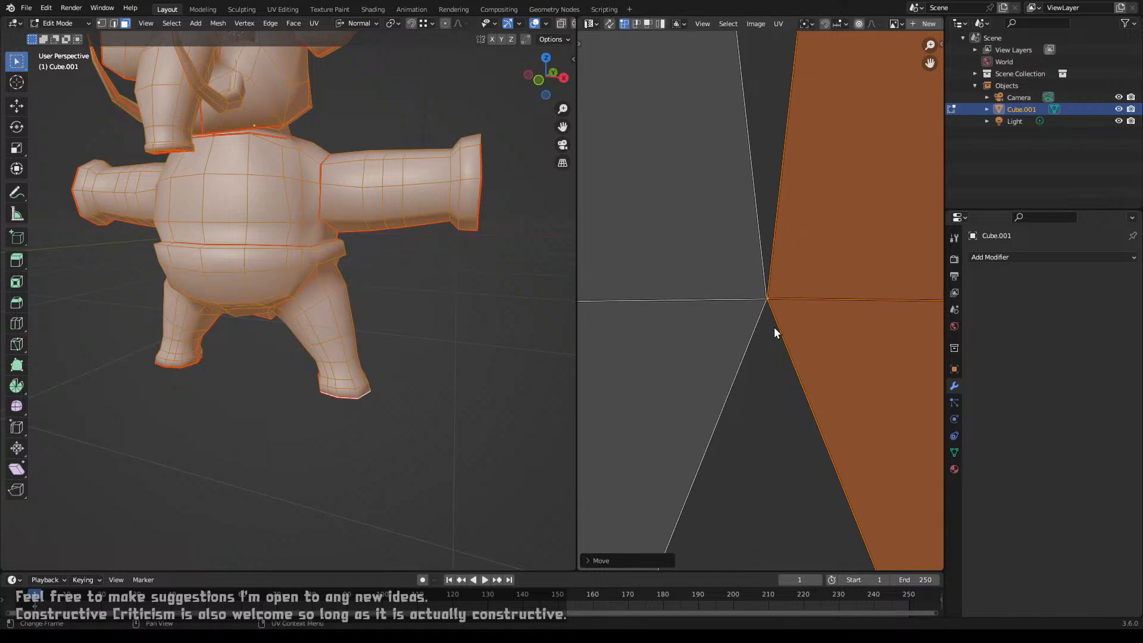
Step: Select both arm islands and move them down along Y until they overlap the upper part of the island with the hole
{"action": "scroll", "coordinate": [765, 331], "scroll_direction": "down", "scroll_amount": 8}
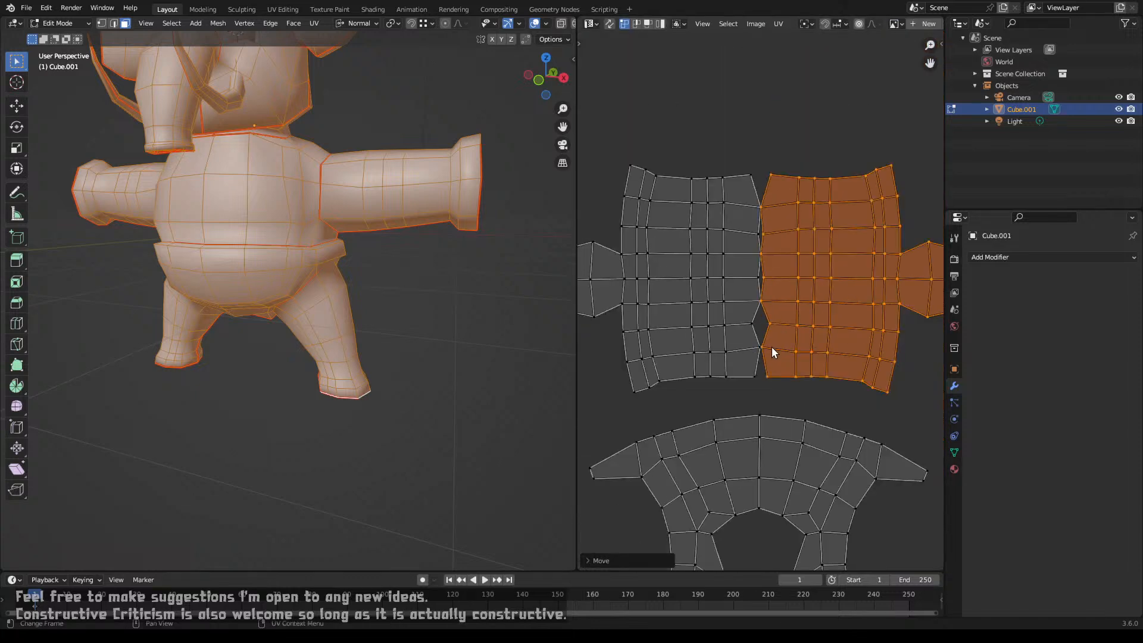
{"action": "scroll", "coordinate": [772, 351], "scroll_direction": "down", "scroll_amount": 5}
{"action": "scroll", "coordinate": [771, 342], "scroll_direction": "up", "scroll_amount": 4}
{"action": "scroll", "coordinate": [769, 355], "scroll_direction": "down", "scroll_amount": 2}
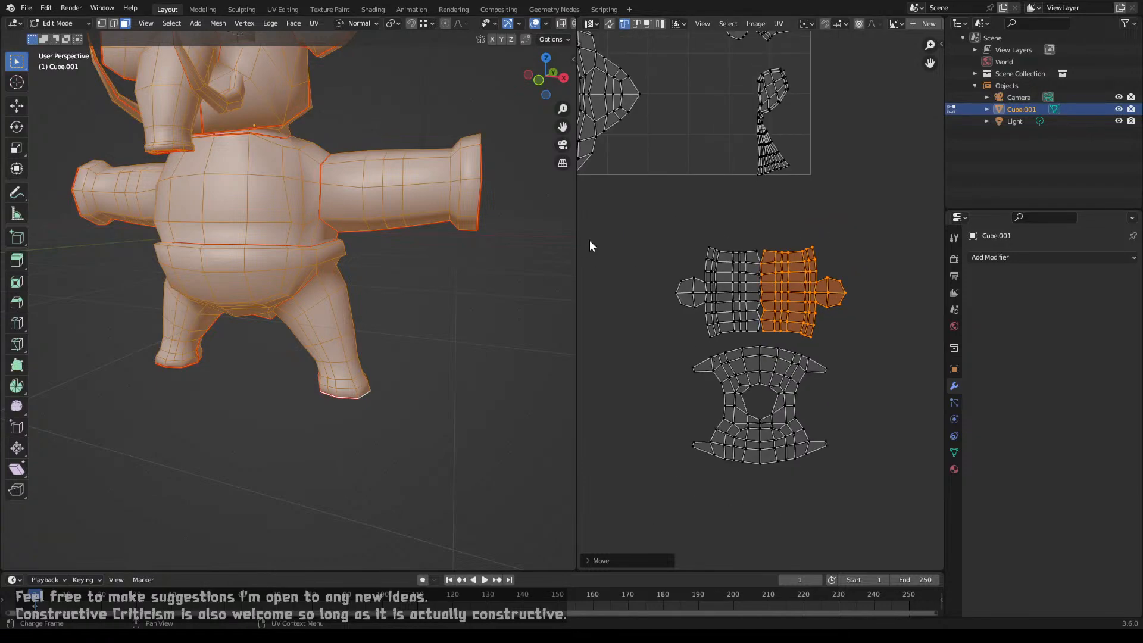
{"action": "scroll", "coordinate": [698, 287], "scroll_direction": "down", "scroll_amount": 3}
{"action": "scroll", "coordinate": [692, 288], "scroll_direction": "up", "scroll_amount": 3}
{"action": "scroll", "coordinate": [679, 315], "scroll_direction": "down", "scroll_amount": 3}
{"action": "scroll", "coordinate": [714, 322], "scroll_direction": "up", "scroll_amount": 3}
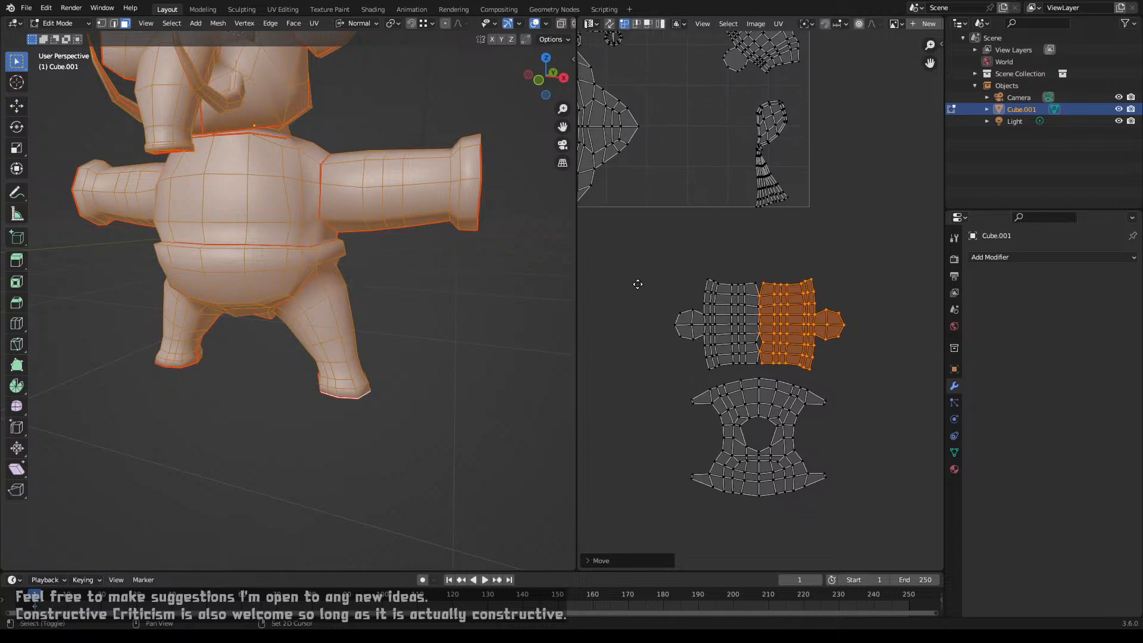
{"action": "key", "text": "l"}
{"action": "scroll", "coordinate": [752, 381], "scroll_direction": "up", "scroll_amount": 5}
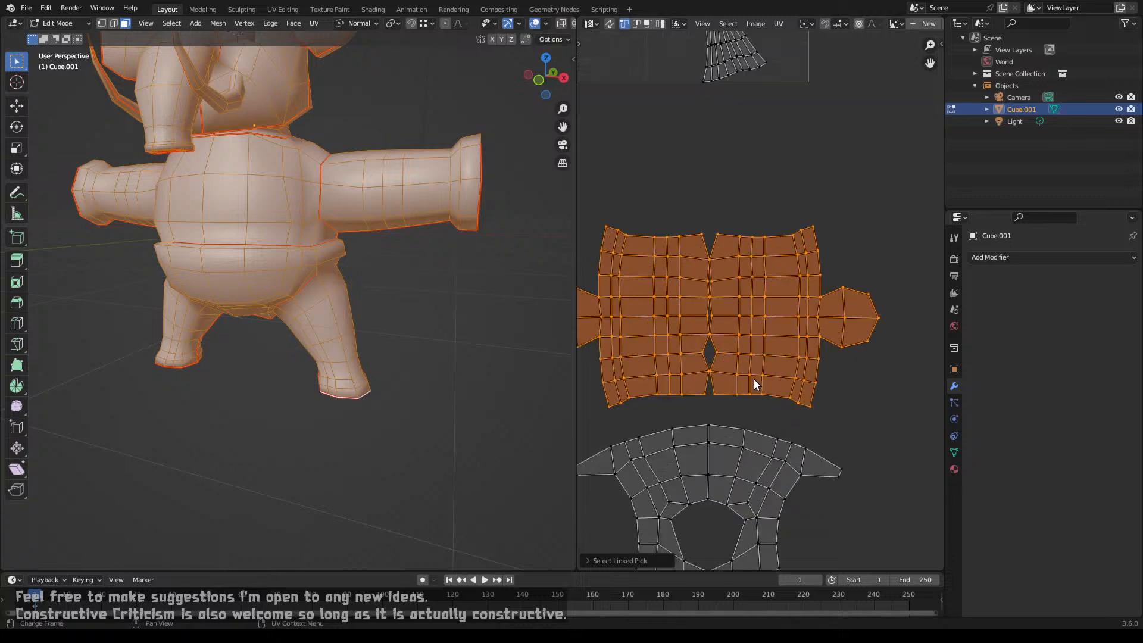
{"action": "key", "text": "g"}
{"action": "key", "text": "y"}
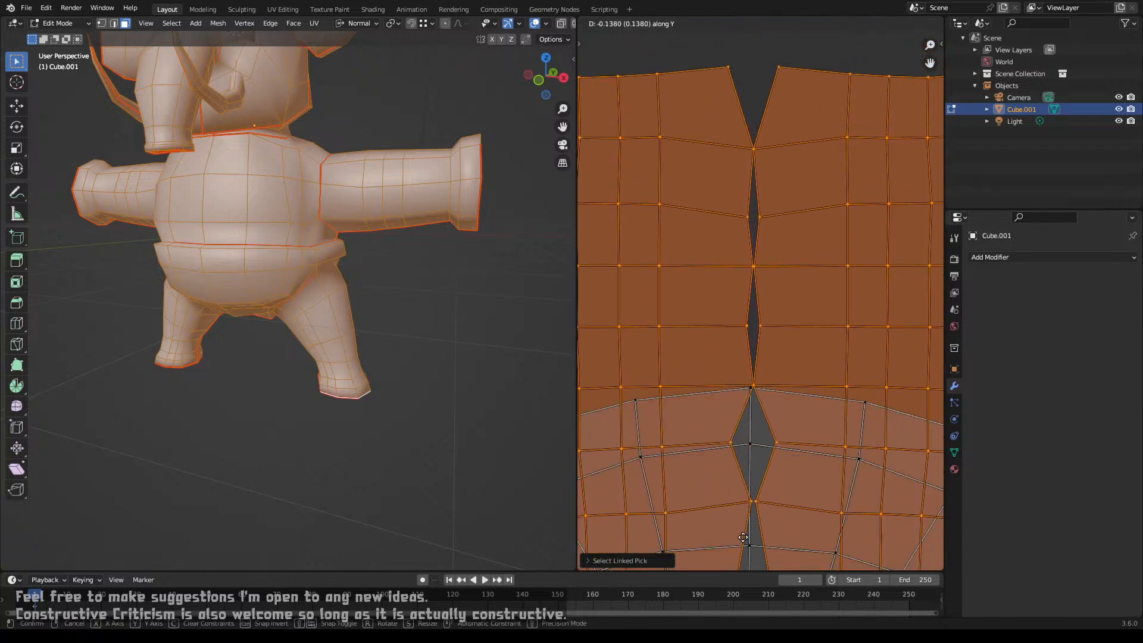
{"action": "left_click", "coordinate": [746, 530]}
Step: Shift both arm islands by about -0.0014 in X and 0.0004 in Y to align their meeting point with the hole island's top centre vertex
{"action": "scroll", "coordinate": [746, 528], "scroll_direction": "up", "scroll_amount": 2}
{"action": "scroll", "coordinate": [747, 528], "scroll_direction": "up", "scroll_amount": 5}
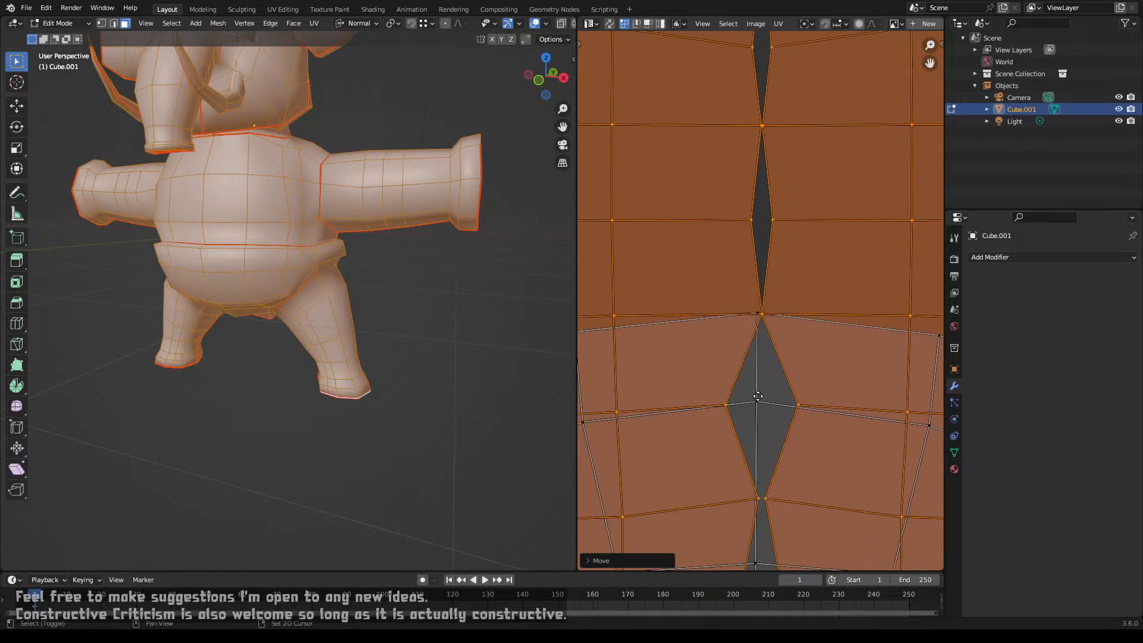
{"action": "key", "text": "KP_Decimal"}
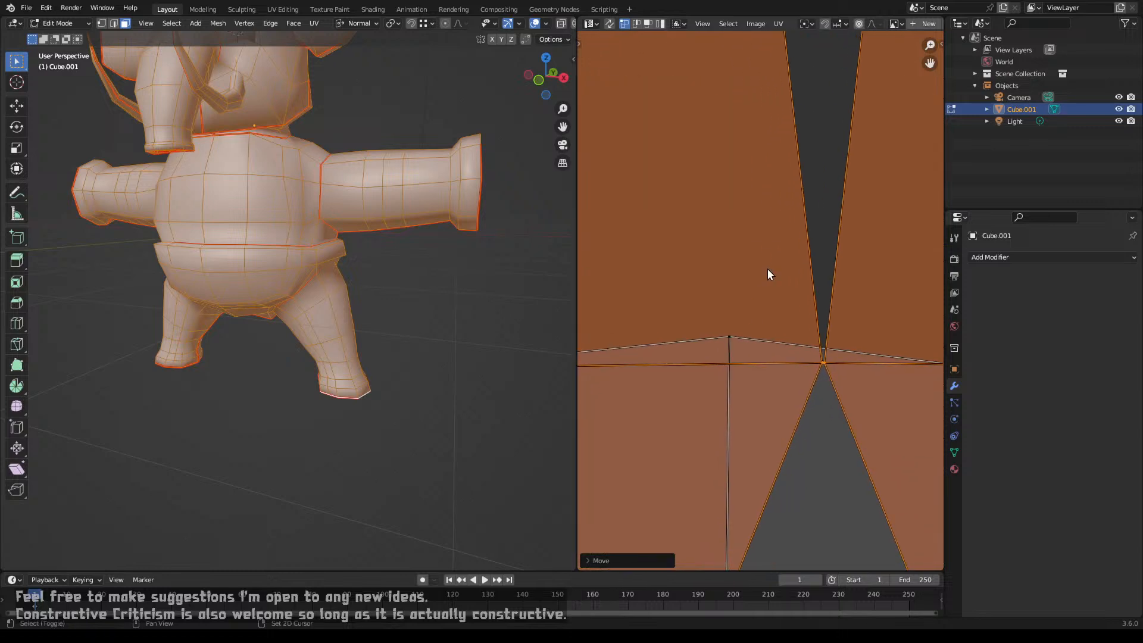
{"action": "key", "text": "g"}
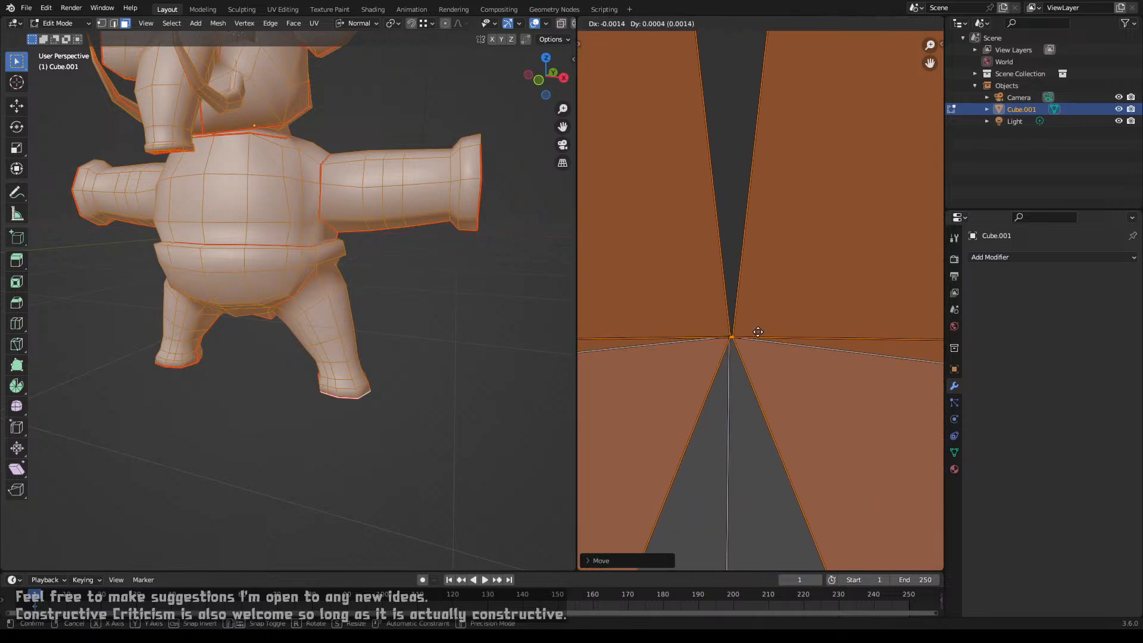
{"action": "left_click", "coordinate": [757, 331]}
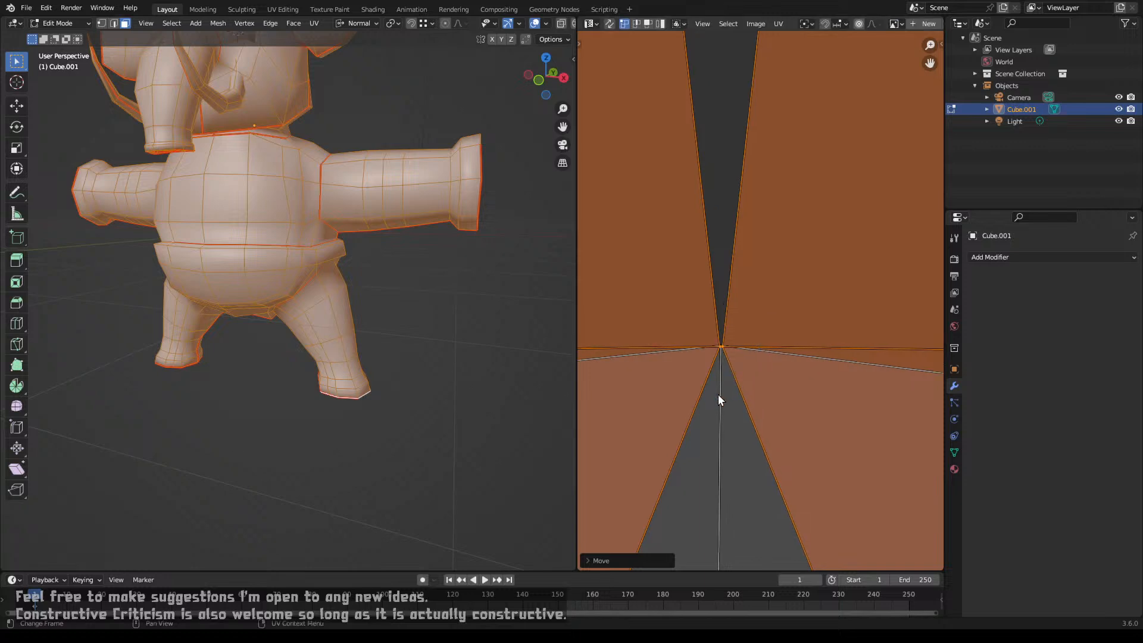
{"action": "scroll", "coordinate": [728, 381], "scroll_direction": "down", "scroll_amount": 10}
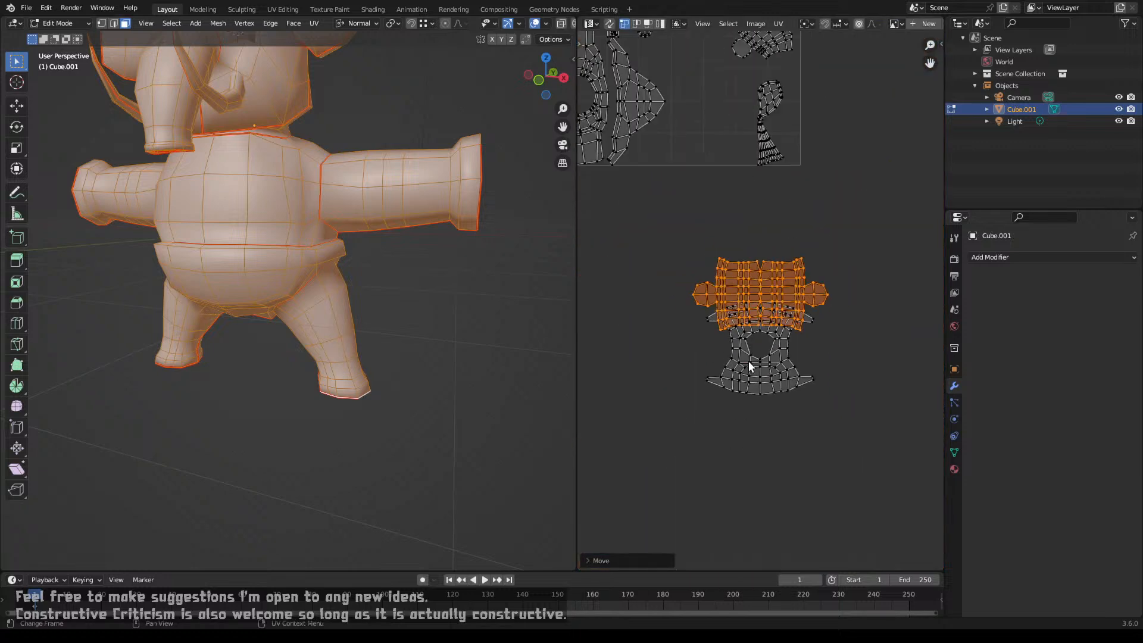
Step: Move both selected arm islands up along Y by about 0.11 so they sit just above the island with the hole
{"action": "scroll", "coordinate": [748, 361], "scroll_direction": "up", "scroll_amount": 2}
{"action": "key", "text": "g"}
{"action": "key", "text": "y"}
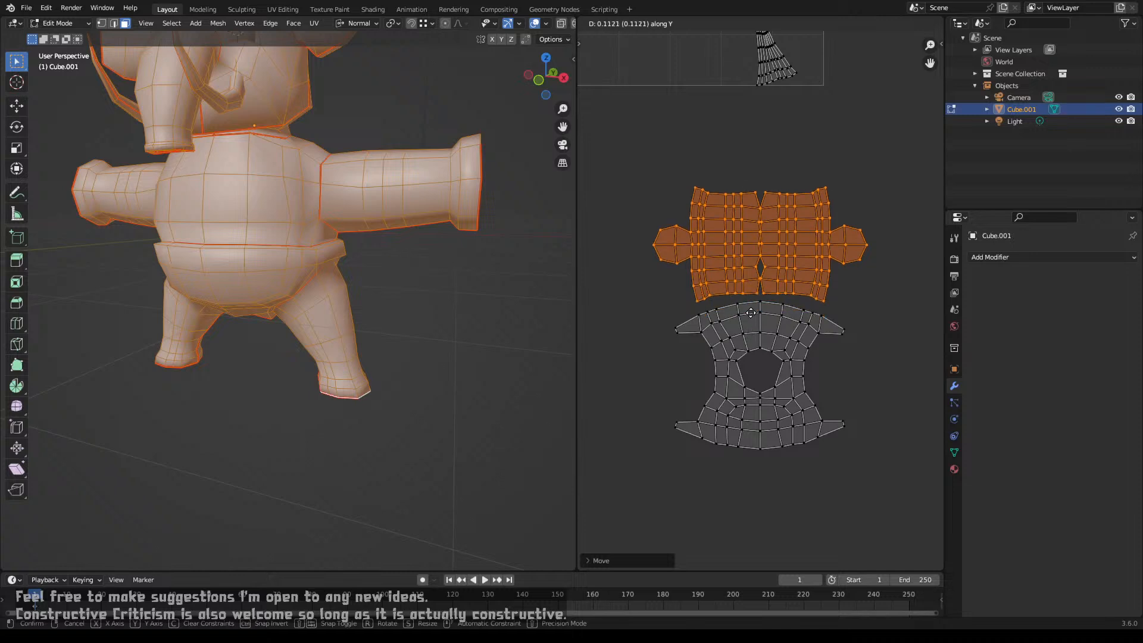
{"action": "left_click", "coordinate": [753, 319]}
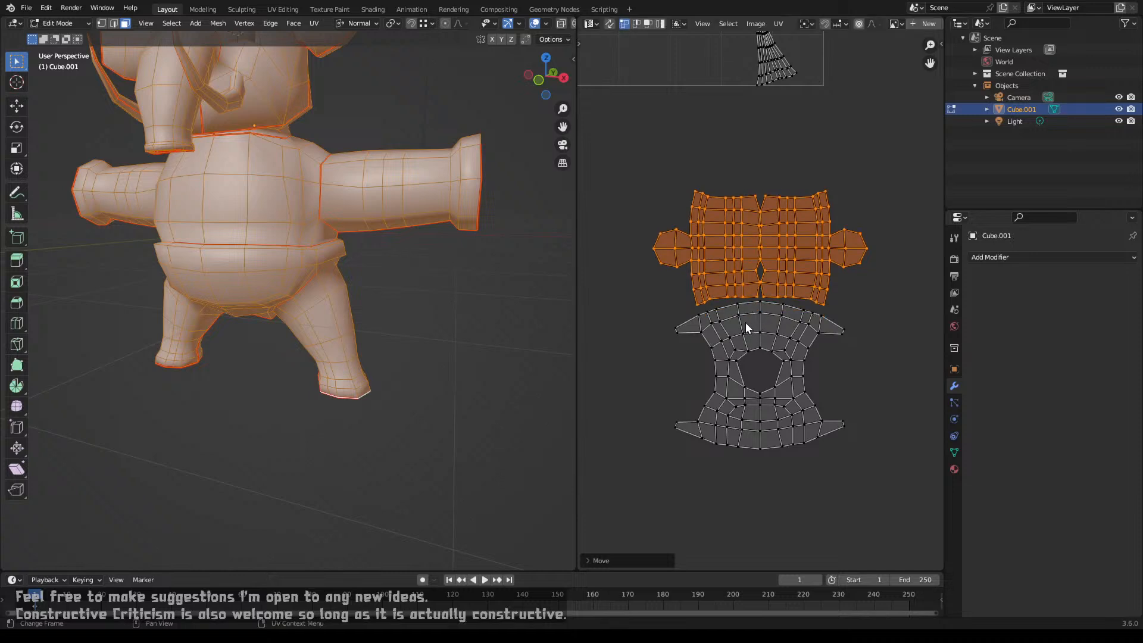
{"action": "scroll", "coordinate": [745, 315], "scroll_direction": "down", "scroll_amount": 4}
{"action": "scroll", "coordinate": [745, 316], "scroll_direction": "up", "scroll_amount": 4}
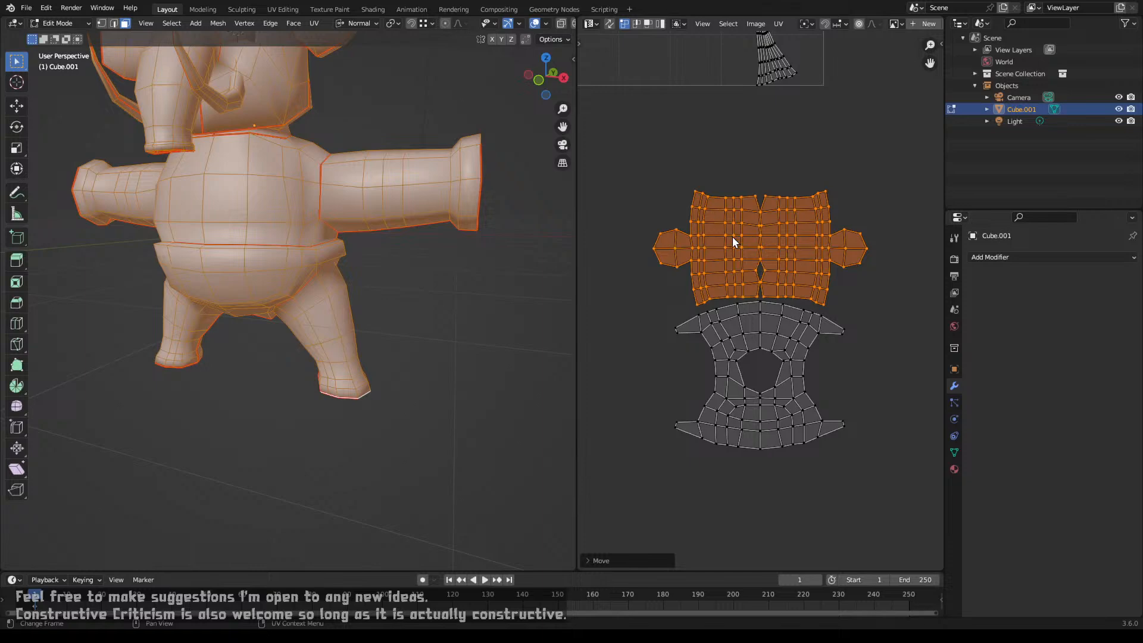
Step: Select the two narrow tapered, striped islands and move them out of the UV square into the empty space at its lower left
{"action": "scroll", "coordinate": [771, 274], "scroll_direction": "up", "scroll_amount": 3}
{"action": "scroll", "coordinate": [773, 274], "scroll_direction": "down", "scroll_amount": 3}
{"action": "middle_click_drag", "start_coordinate": [764, 213], "coordinate": [774, 427]}
{"action": "middle_click_drag", "start_coordinate": [741, 291], "coordinate": [789, 459]}
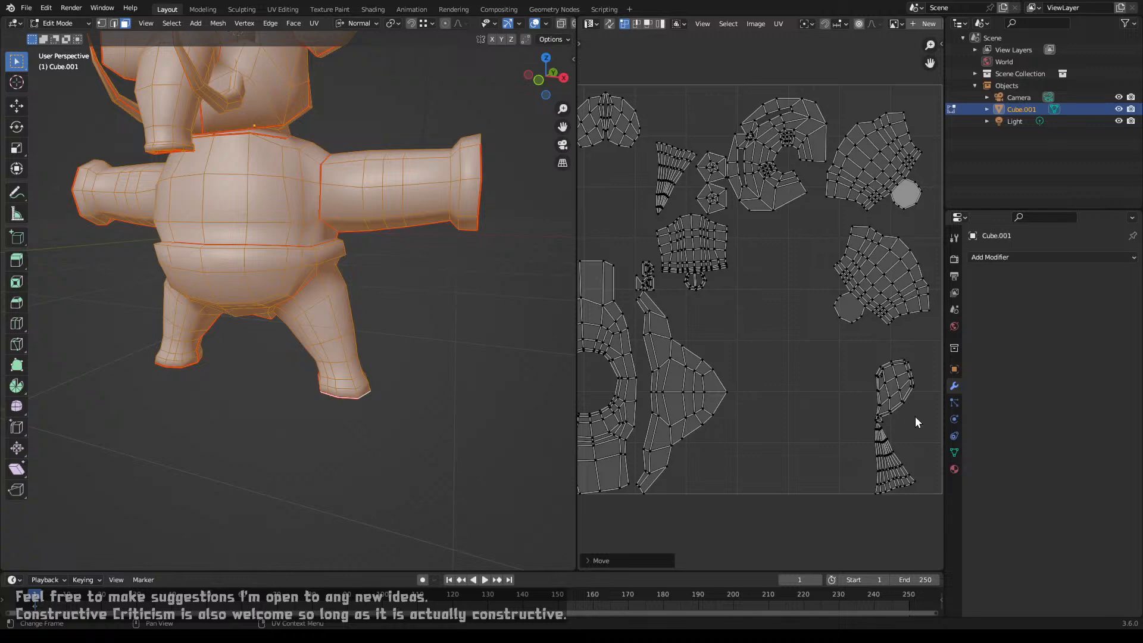
{"action": "left_click", "coordinate": [904, 416]}
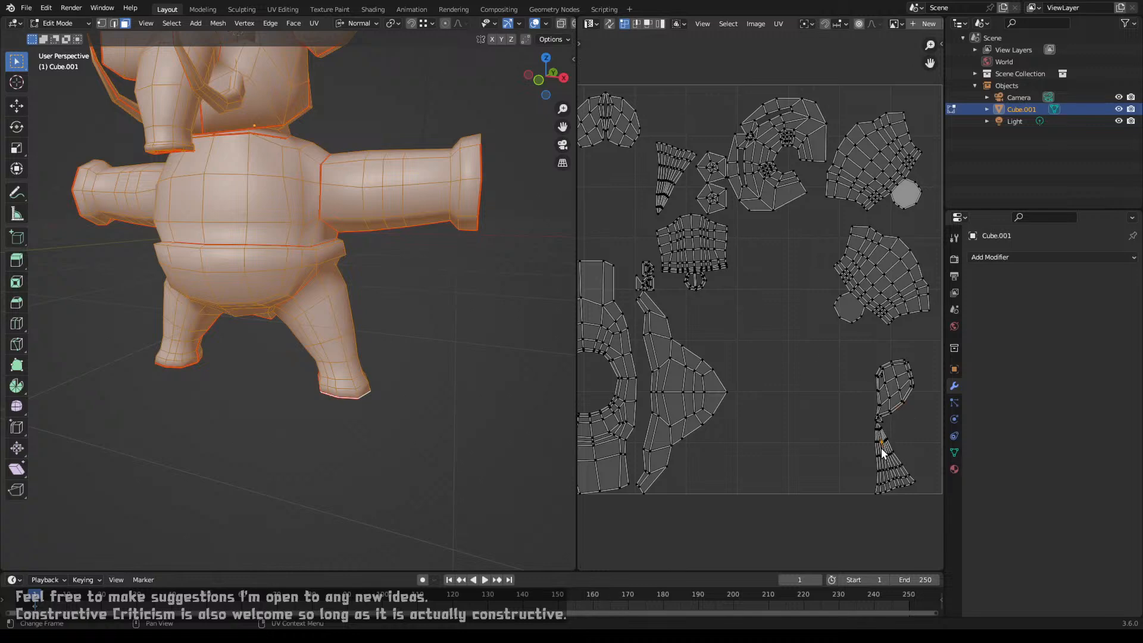
{"action": "key", "text": "l"}
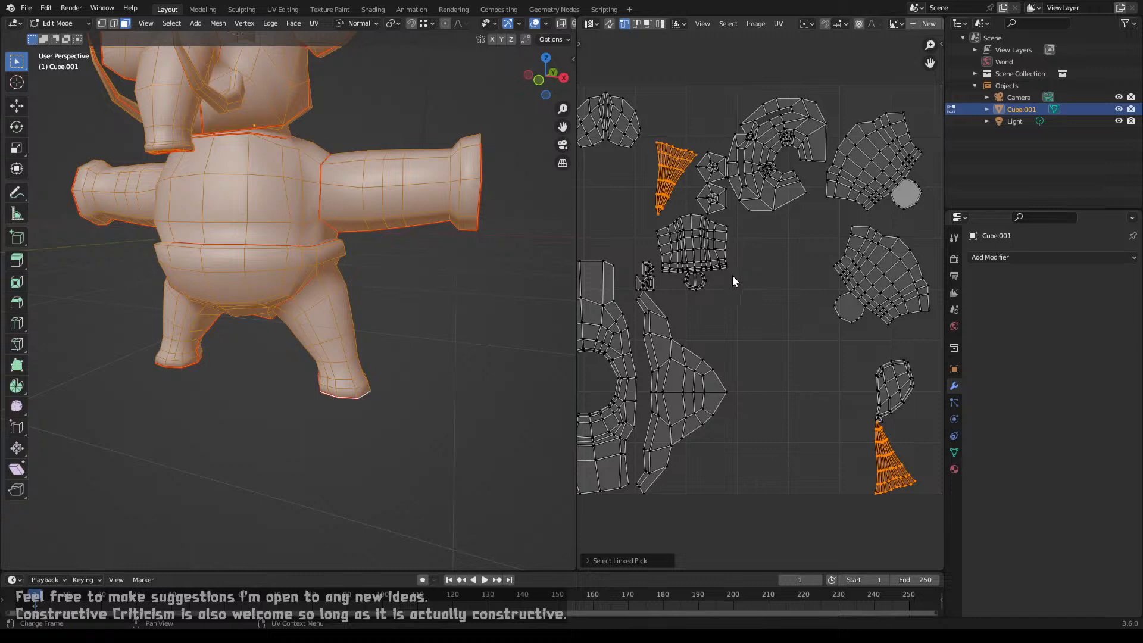
{"action": "key", "text": "g"}
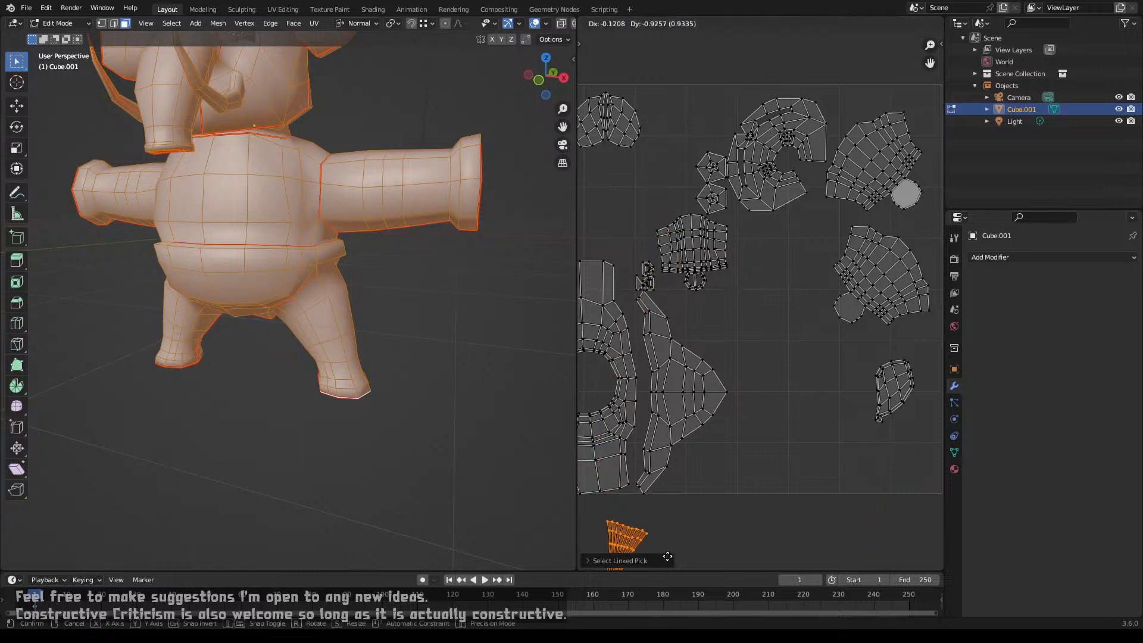
{"action": "left_click", "coordinate": [702, 508]}
{"action": "scroll", "coordinate": [703, 510], "scroll_direction": "down", "scroll_amount": 5}
{"action": "middle_click_drag", "start_coordinate": [748, 519], "coordinate": [796, 451]}
{"action": "key", "text": "g"}
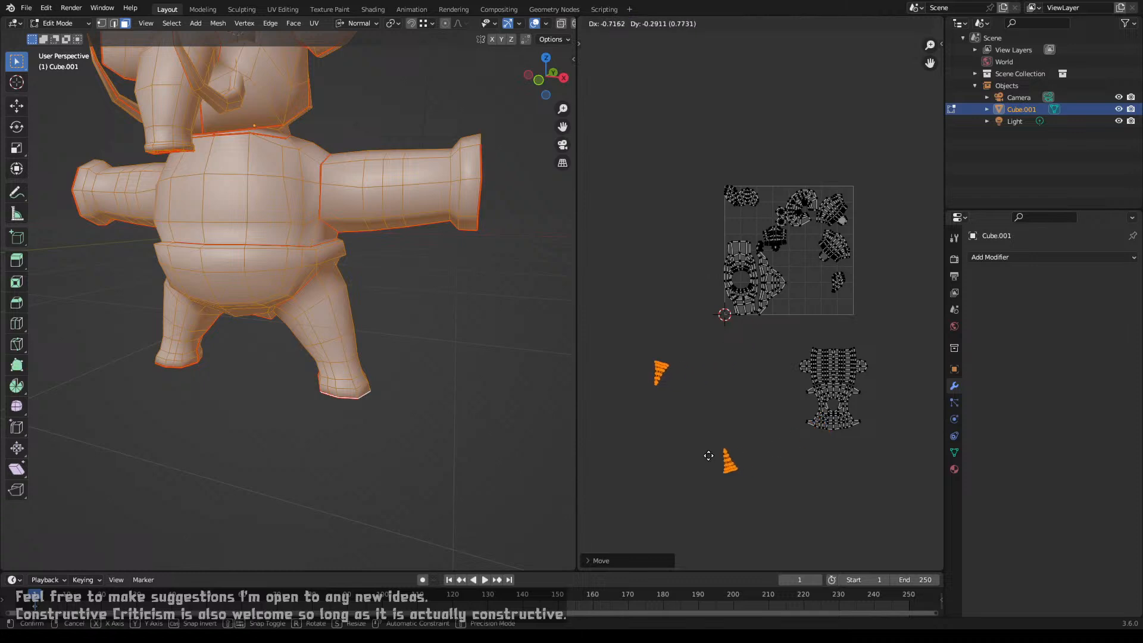
{"action": "left_click", "coordinate": [711, 454]}
Step: Deselect the lower tapered island and move the other one down right beside it to form a pair
{"action": "key", "text": "c"}
{"action": "key", "text": "Escape"}
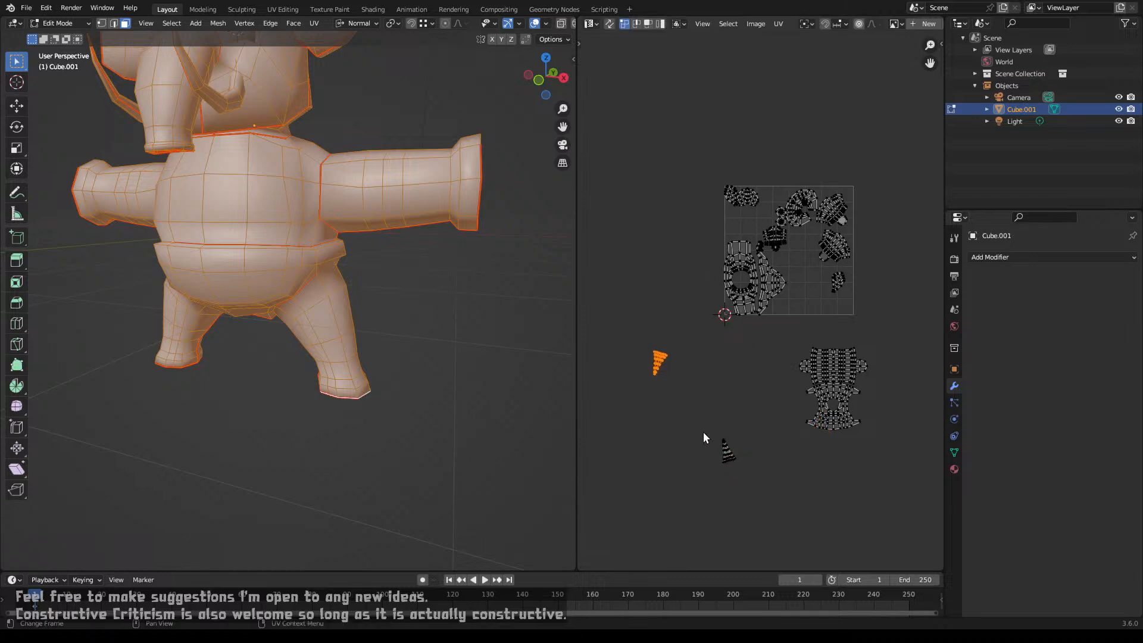
{"action": "key", "text": "g"}
{"action": "left_click", "coordinate": [722, 467]}
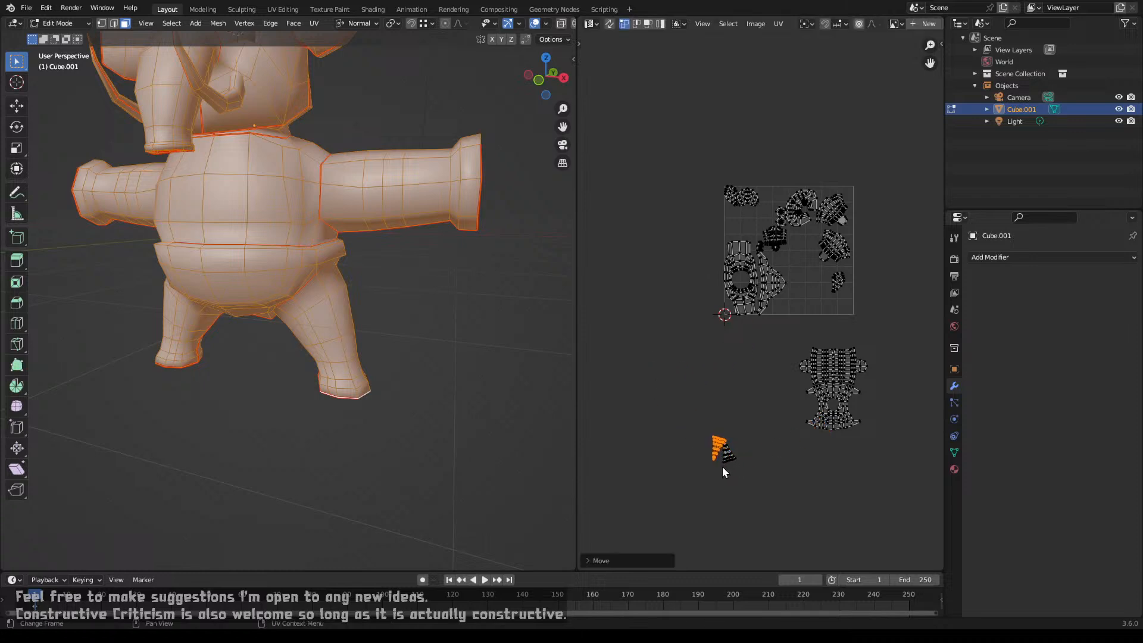
{"action": "key", "text": "g"}
{"action": "left_click", "coordinate": [720, 460]}
Step: Select both tapered islands and move them together beside the stacked arm and body islands
{"action": "key", "text": "c"}
{"action": "left_click", "coordinate": [728, 457]}
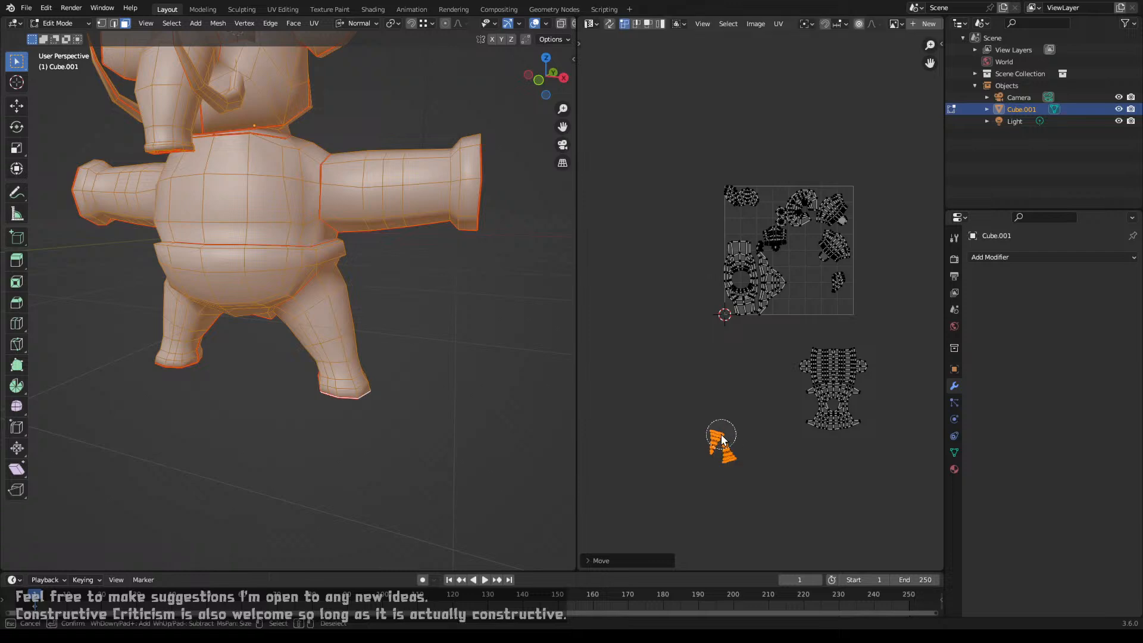
{"action": "key", "text": "Escape"}
{"action": "key", "text": "g"}
{"action": "left_click", "coordinate": [777, 370]}
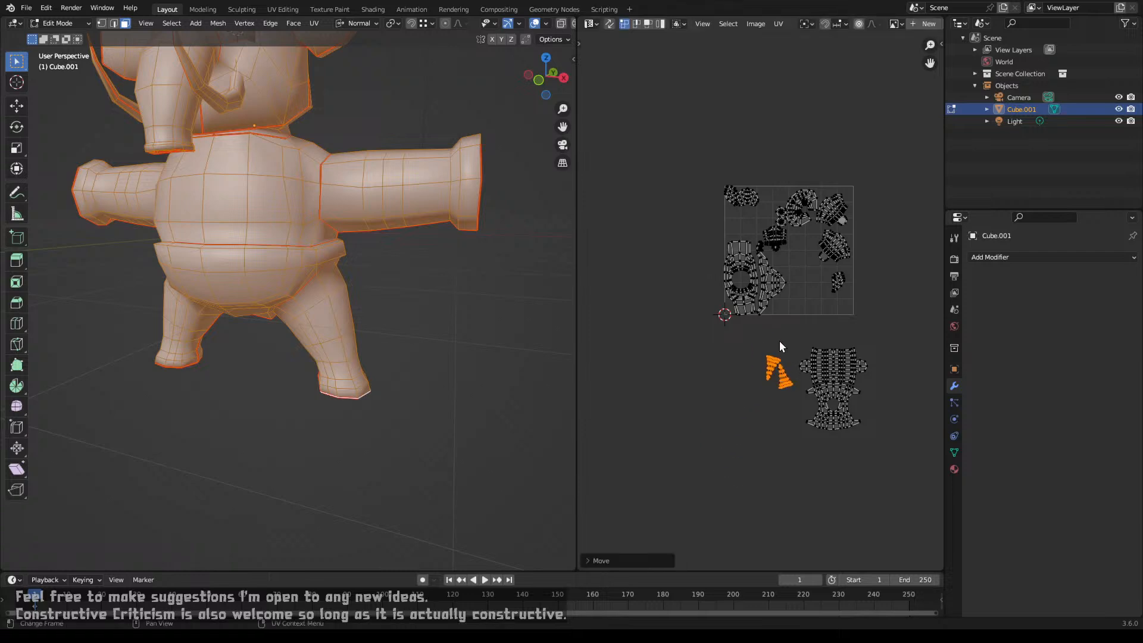
Step: Select the striped island with the small ring attached, move it below the UV square beside the tapered pair, and enlarge it
{"action": "scroll", "coordinate": [780, 340], "scroll_direction": "up", "scroll_amount": 7}
{"action": "middle_click_drag", "start_coordinate": [808, 280], "coordinate": [766, 413]}
{"action": "scroll", "coordinate": [766, 413], "scroll_direction": "up", "scroll_amount": 2}
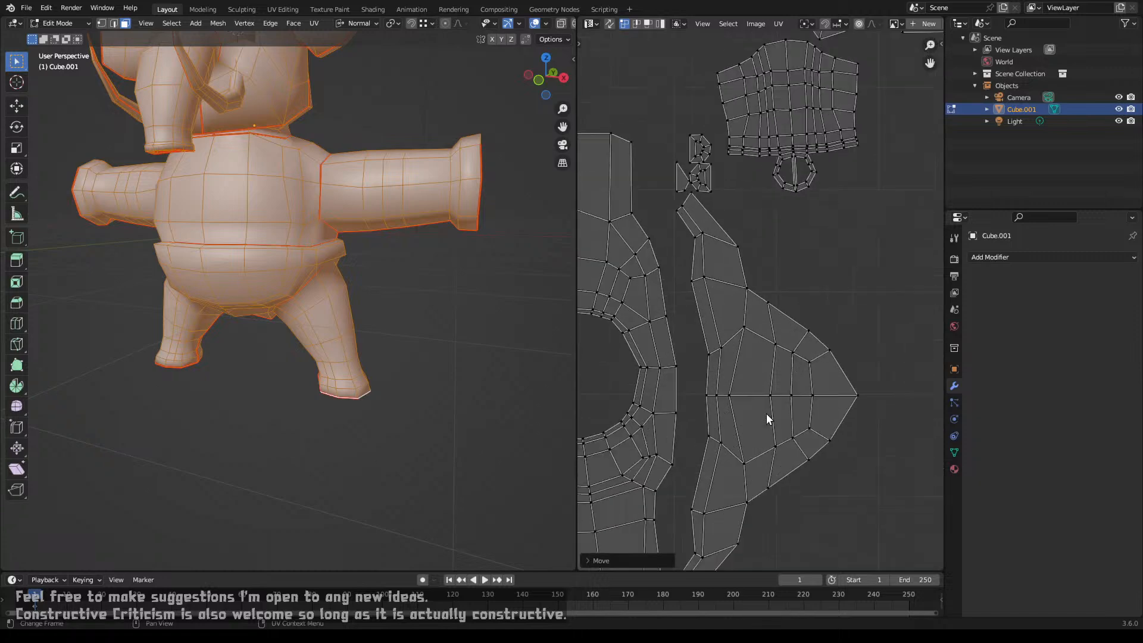
{"action": "scroll", "coordinate": [766, 412], "scroll_direction": "down", "scroll_amount": 1}
{"action": "middle_click_drag", "start_coordinate": [750, 276], "coordinate": [754, 400]}
{"action": "scroll", "coordinate": [755, 400], "scroll_direction": "up", "scroll_amount": 3}
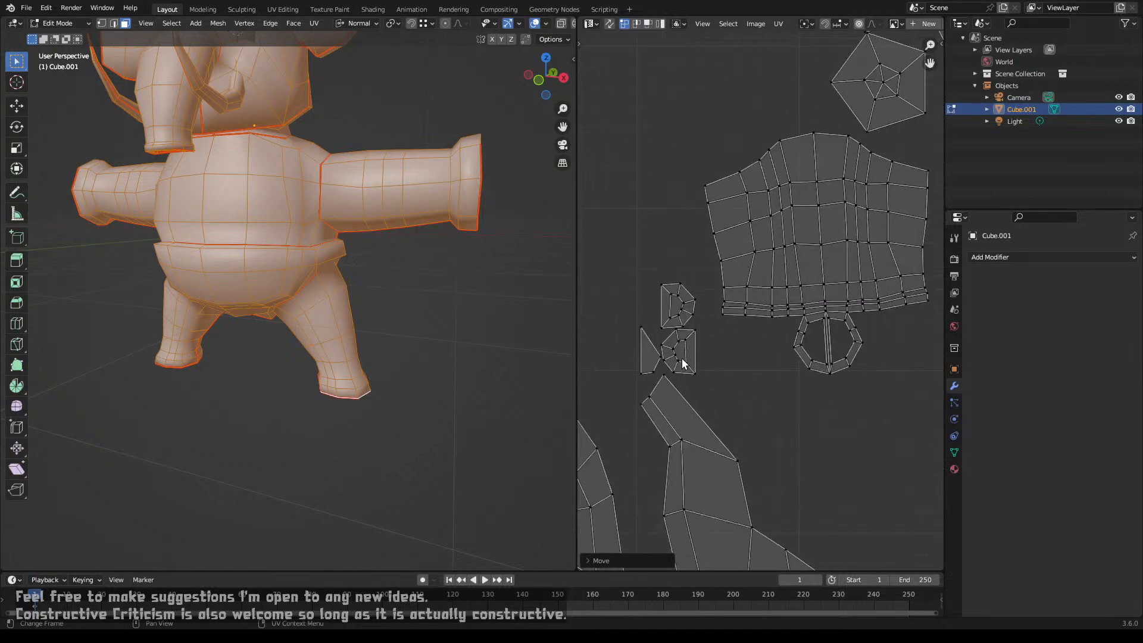
{"action": "scroll", "coordinate": [707, 364], "scroll_direction": "down", "scroll_amount": 4}
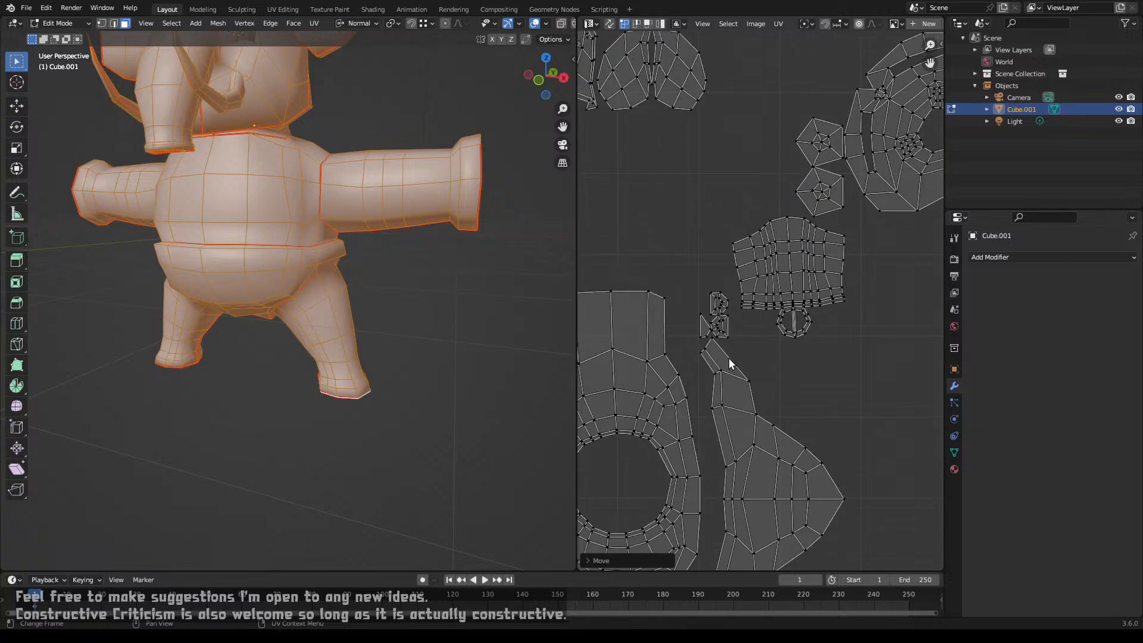
{"action": "scroll", "coordinate": [731, 361], "scroll_direction": "up", "scroll_amount": 3}
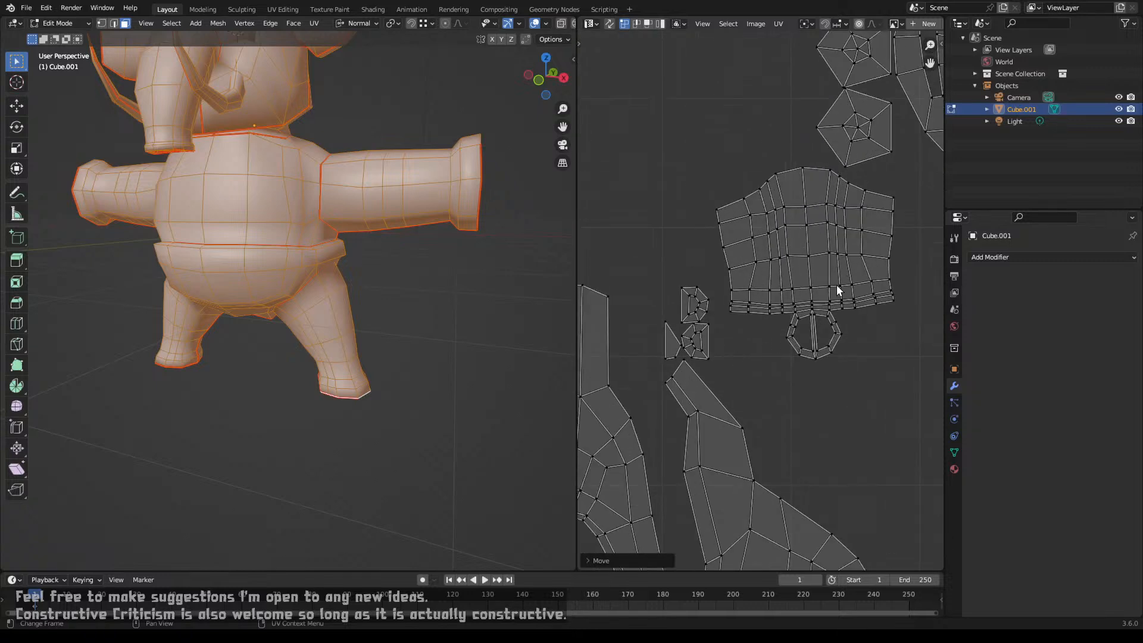
{"action": "left_click", "coordinate": [812, 316]}
{"action": "key", "text": "l"}
{"action": "scroll", "coordinate": [811, 314], "scroll_direction": "down", "scroll_amount": 7}
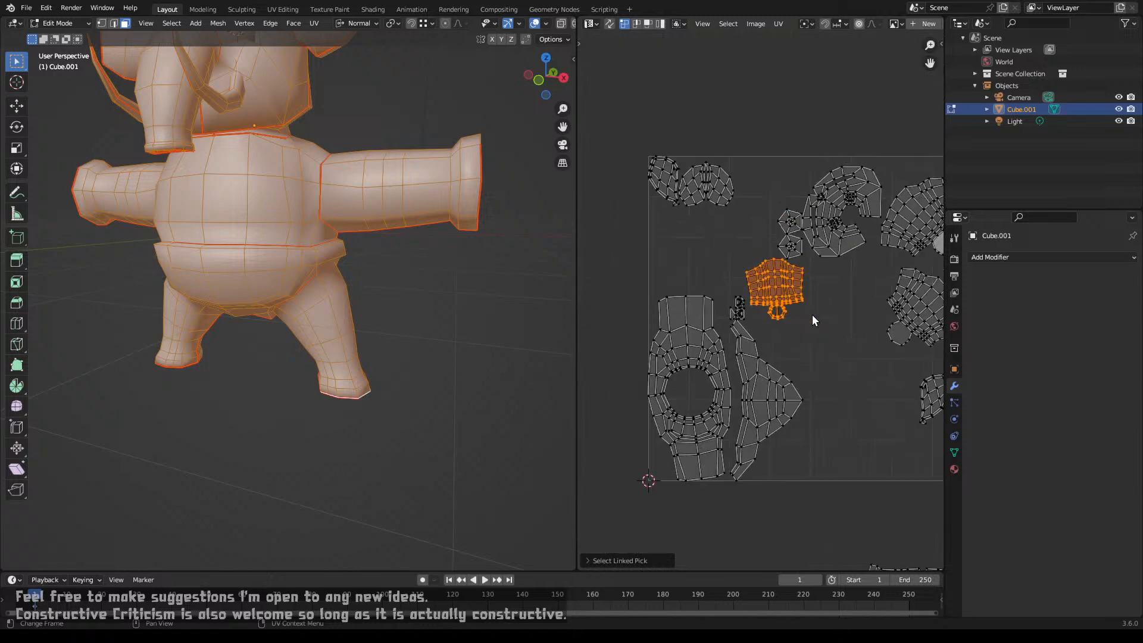
{"action": "key", "text": "g"}
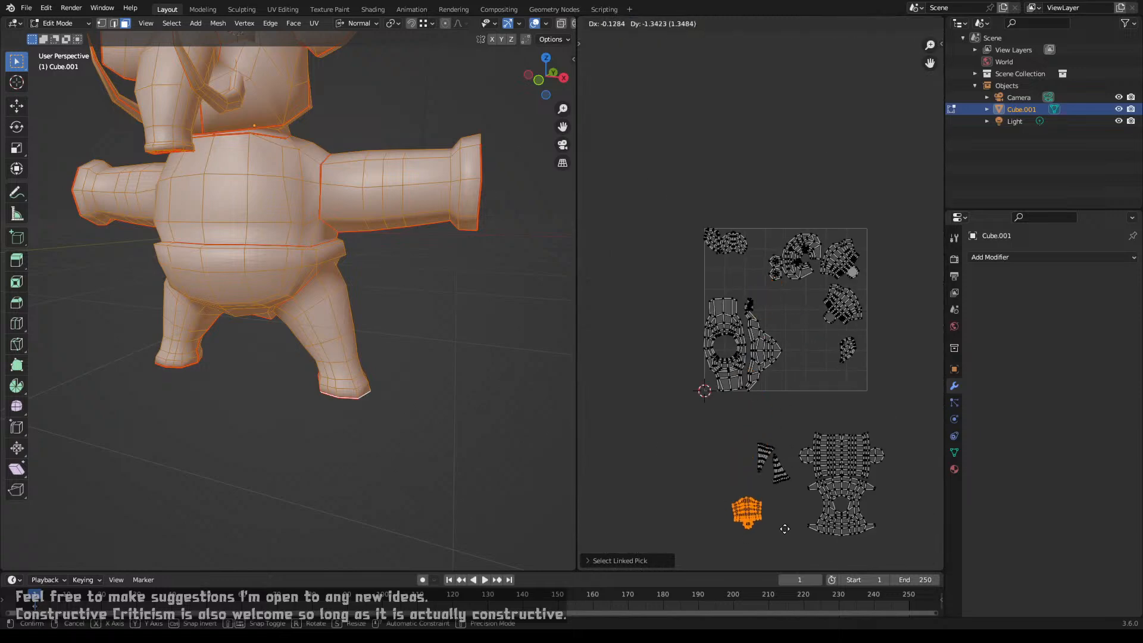
{"action": "left_click", "coordinate": [757, 498]}
{"action": "key", "text": "s"}
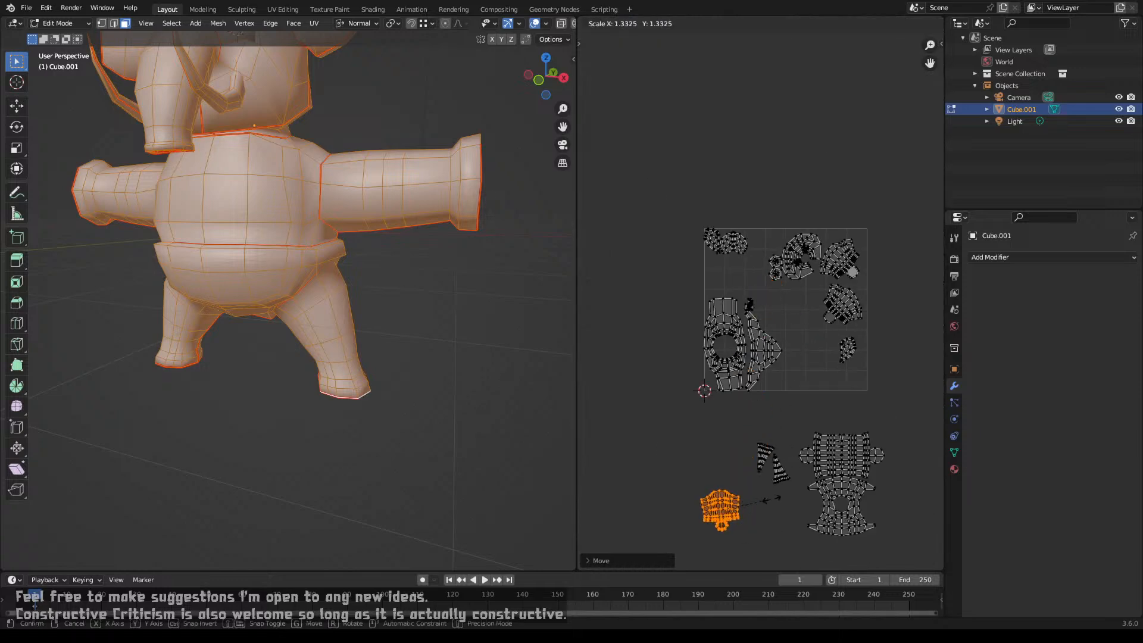
{"action": "left_click", "coordinate": [771, 491]}
Step: Select the two fan-shaped islands with round caps and move them outside the UV square, to its right
{"action": "scroll", "coordinate": [819, 333], "scroll_direction": "up", "scroll_amount": 8}
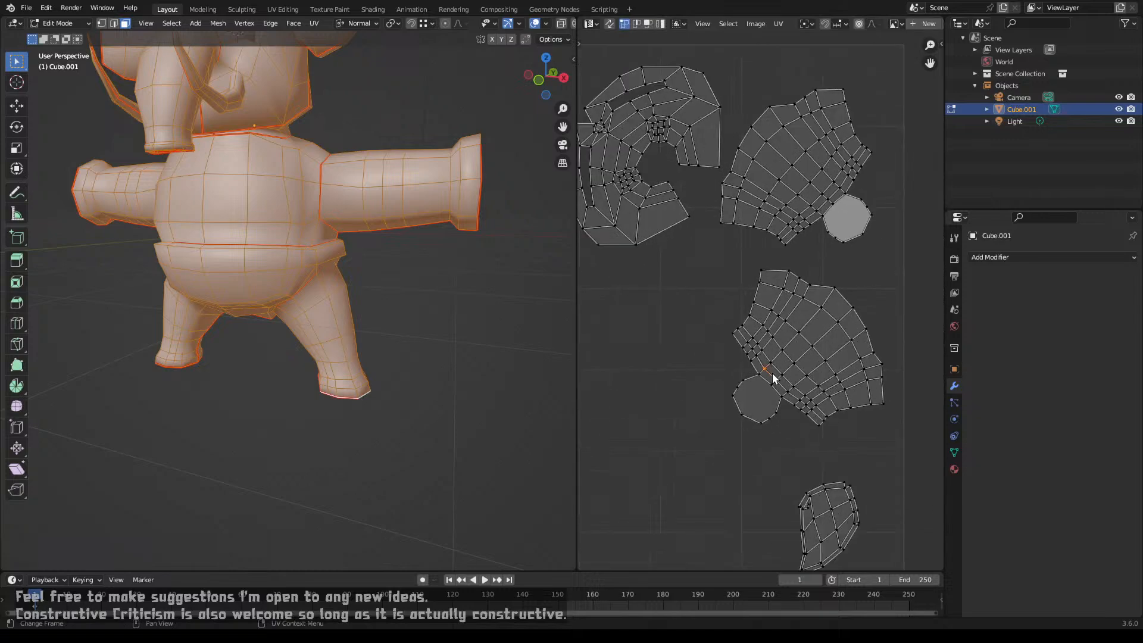
{"action": "key", "text": "l"}
{"action": "scroll", "coordinate": [770, 373], "scroll_direction": "down", "scroll_amount": 2}
{"action": "scroll", "coordinate": [771, 373], "scroll_direction": "down", "scroll_amount": 3}
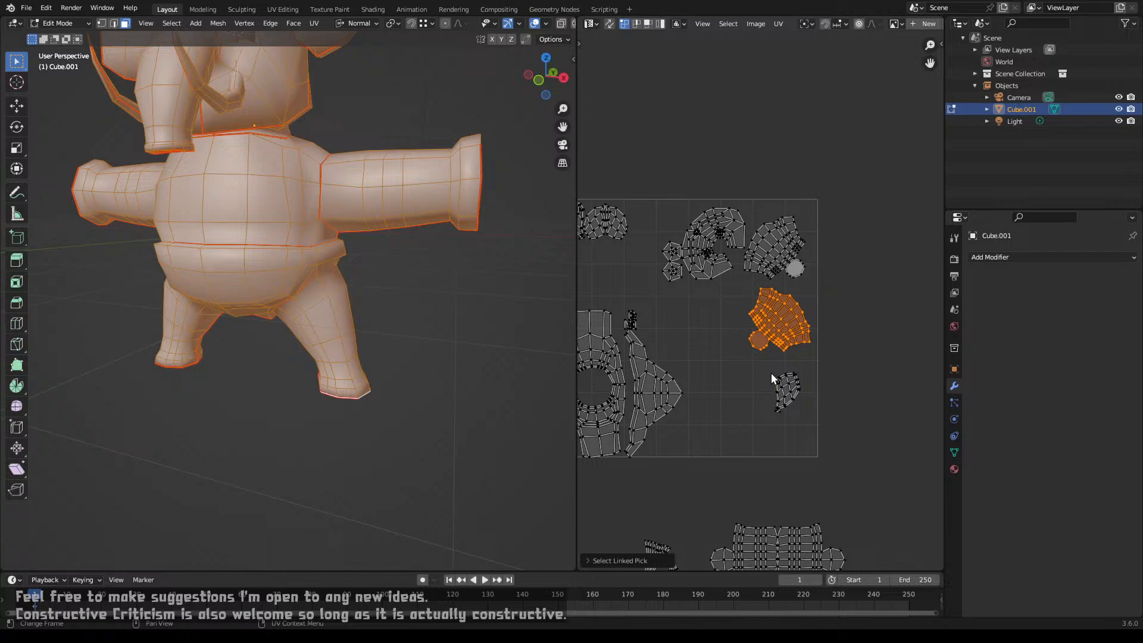
{"action": "scroll", "coordinate": [774, 381], "scroll_direction": "up", "scroll_amount": 4}
{"action": "key", "text": "l"}
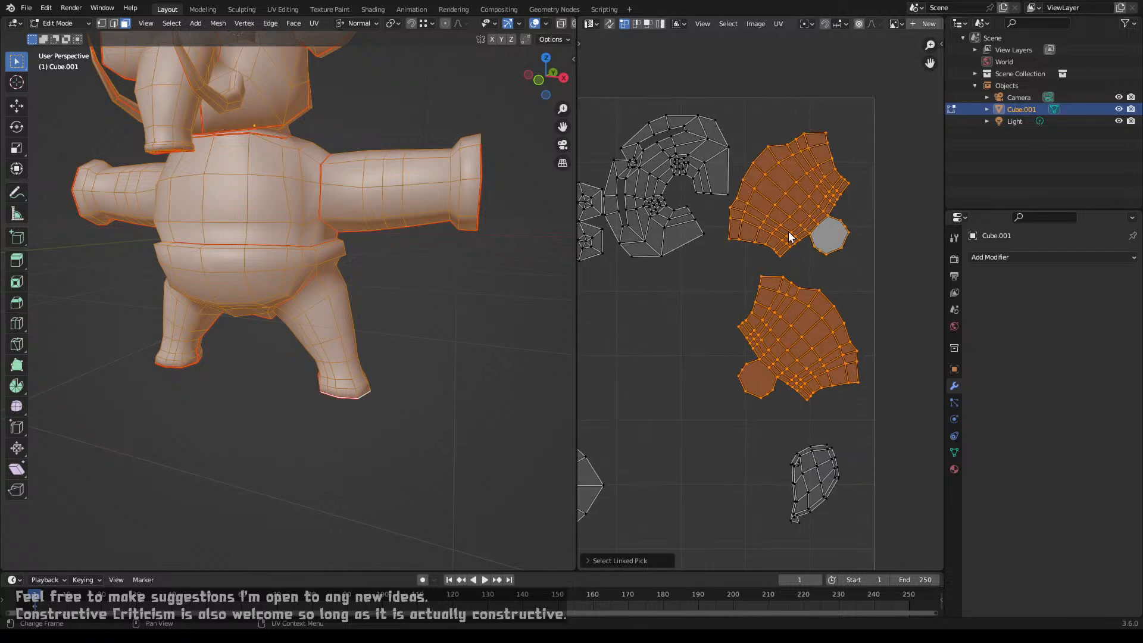
{"action": "scroll", "coordinate": [757, 331], "scroll_direction": "down", "scroll_amount": 5}
{"action": "scroll", "coordinate": [757, 330], "scroll_direction": "down", "scroll_amount": 2}
{"action": "key", "text": "g"}
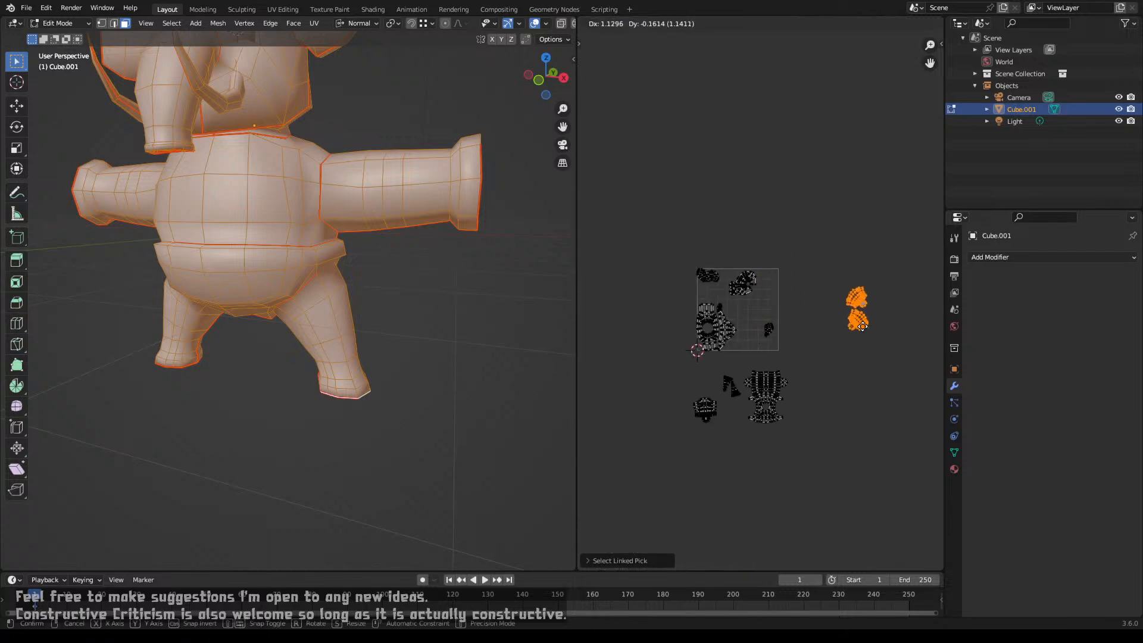
{"action": "left_click", "coordinate": [862, 311]}
Step: Select the tall island with the large round hole and move it right of the UV square, beneath the fan-shaped islands
{"action": "scroll", "coordinate": [712, 318], "scroll_direction": "up", "scroll_amount": 7}
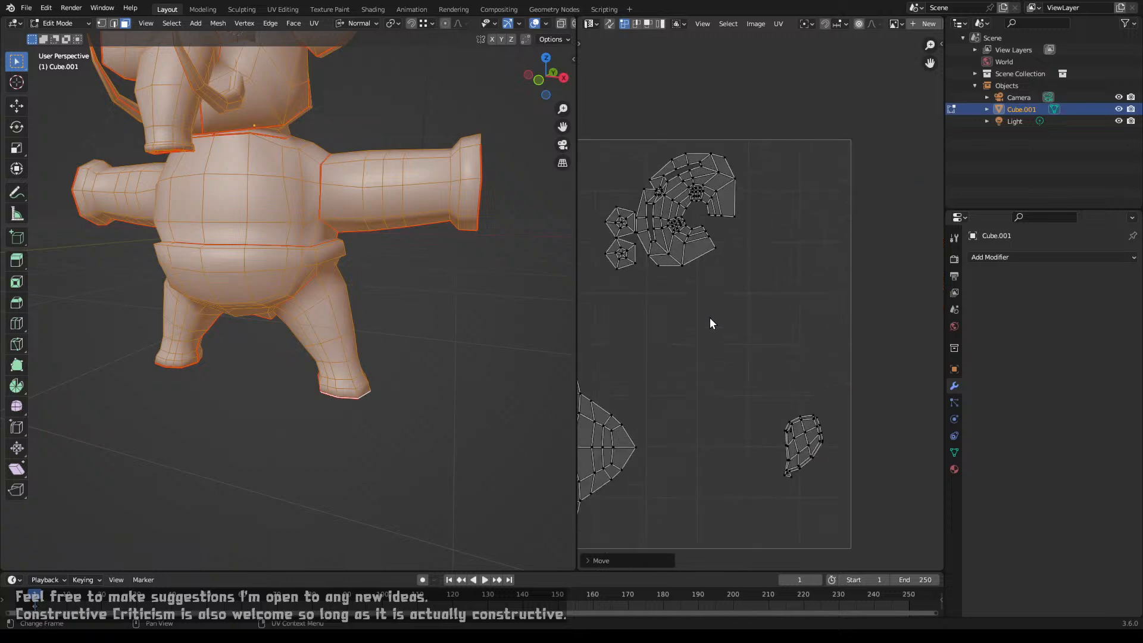
{"action": "middle_click_drag", "start_coordinate": [709, 317], "coordinate": [885, 295], "text": "shift"}
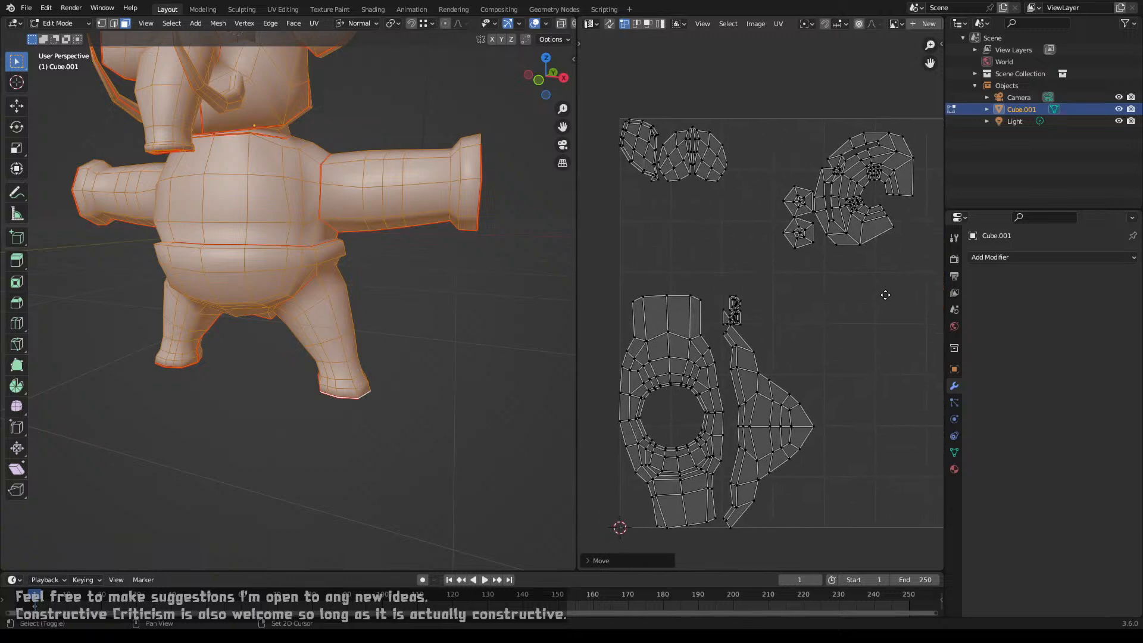
{"action": "left_click", "coordinate": [648, 370]}
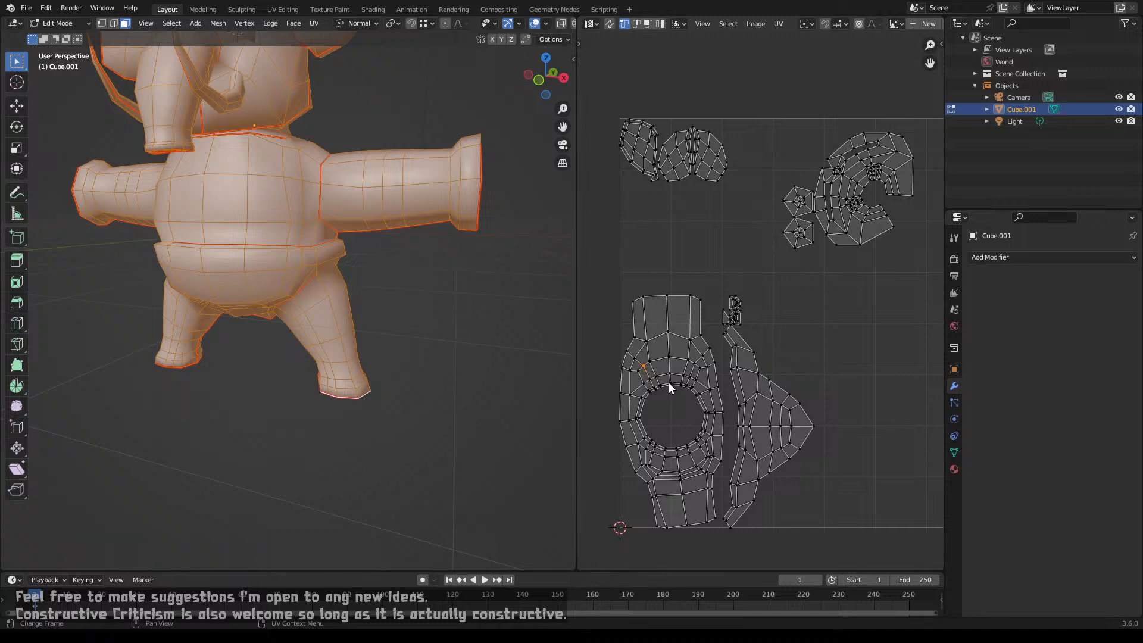
{"action": "key", "text": "l"}
{"action": "scroll", "coordinate": [666, 384], "scroll_direction": "down", "scroll_amount": 4}
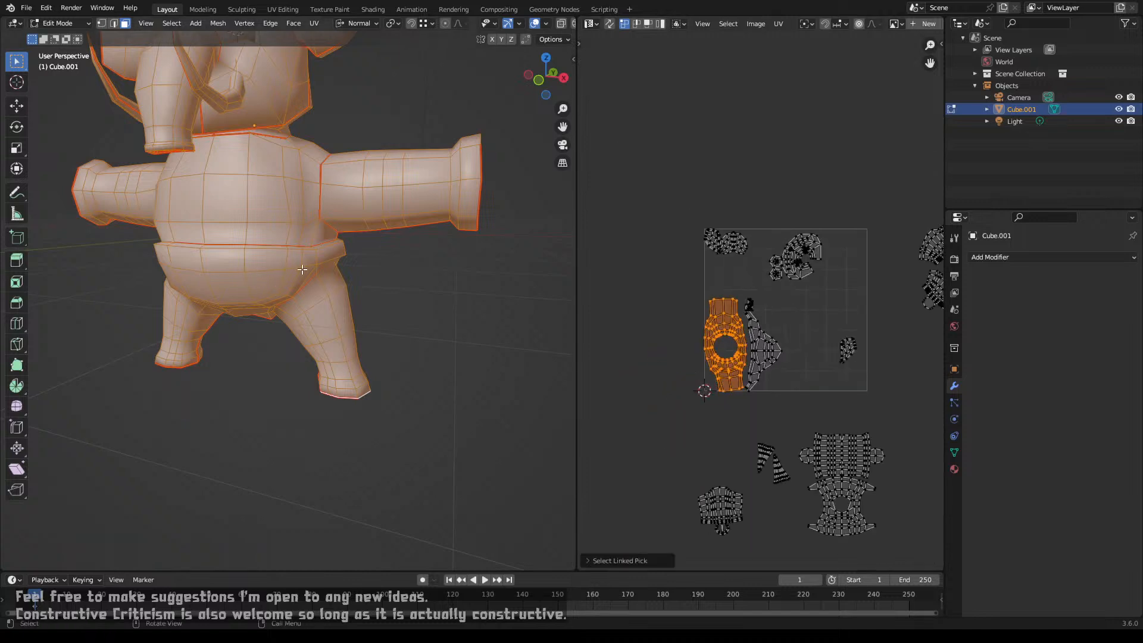
{"action": "key", "text": "g"}
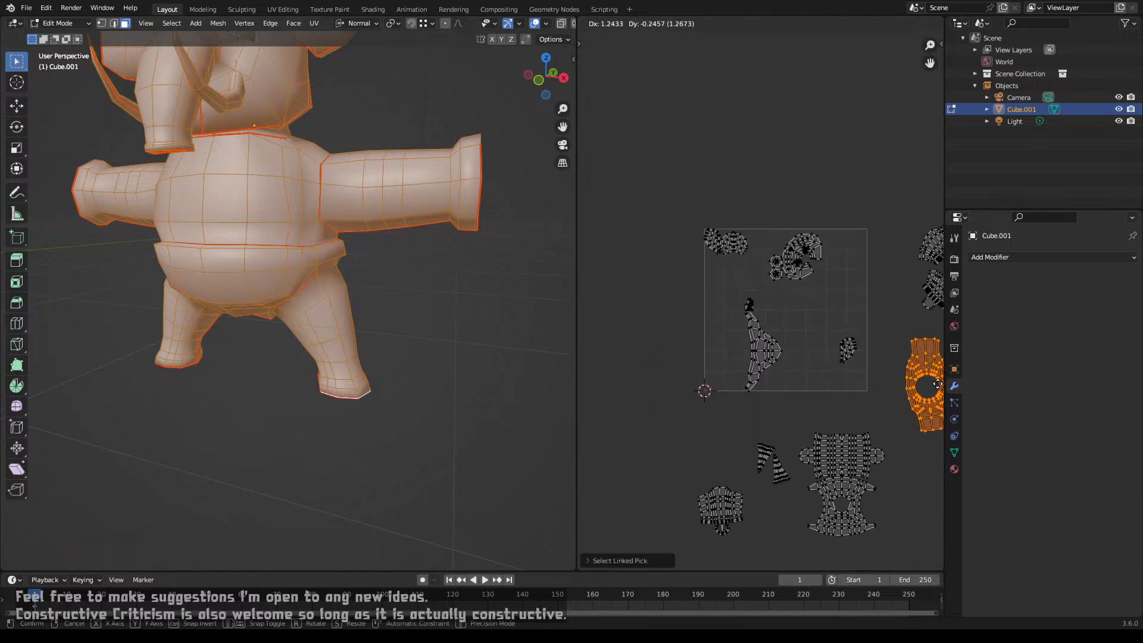
{"action": "left_click", "coordinate": [935, 368]}
Step: Select the triangular island and pick a face on the back of the head to check which body part it belongs to
{"action": "scroll", "coordinate": [761, 338], "scroll_direction": "up", "scroll_amount": 3}
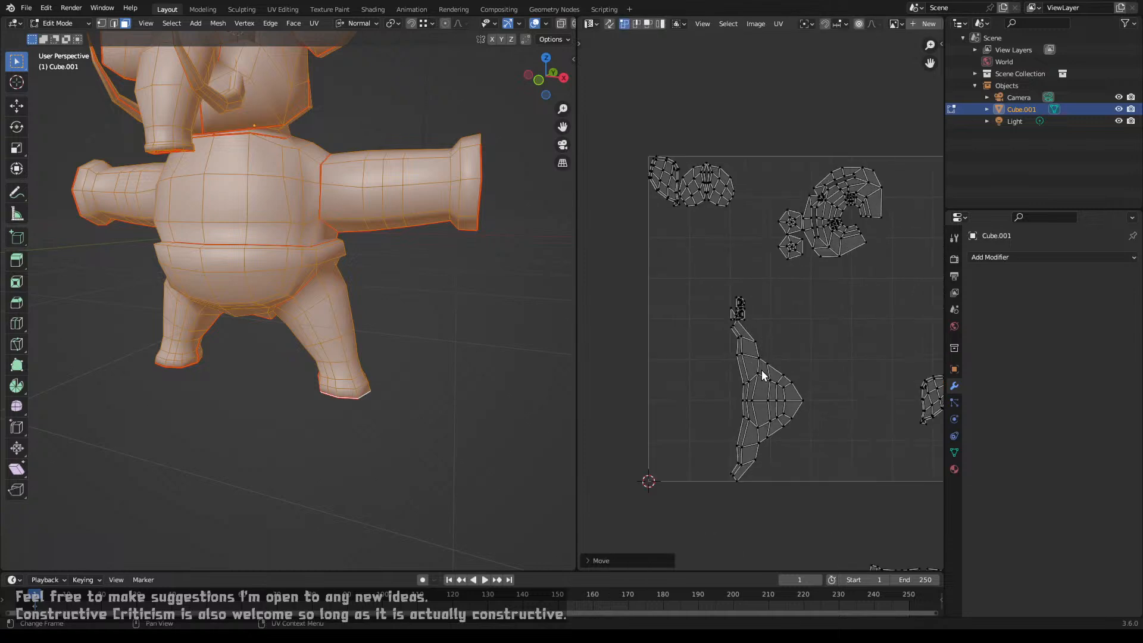
{"action": "left_click", "coordinate": [759, 380]}
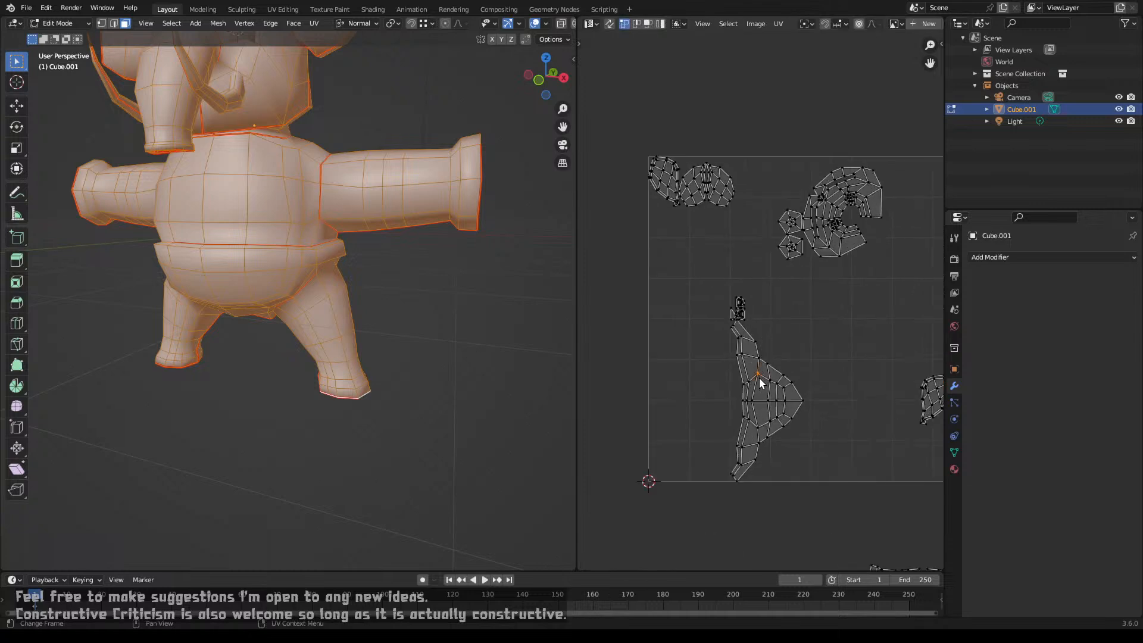
{"action": "key", "text": "l"}
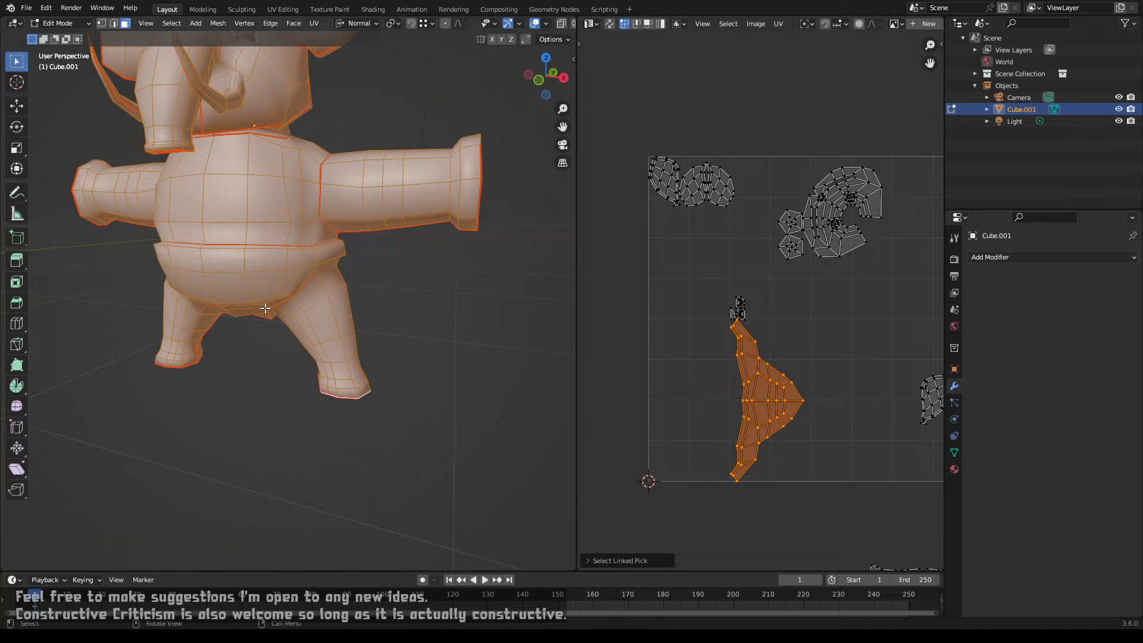
{"action": "mouse_move", "coordinate": [277, 307]}
{"action": "middle_mouse_down"}
{"action": "mouse_move", "coordinate": [193, 314]}
{"action": "mouse_move", "coordinate": [307, 281]}
{"action": "mouse_move", "coordinate": [484, 401]}
{"action": "mouse_move", "coordinate": [503, 387]}
{"action": "mouse_move", "coordinate": [268, 419]}
{"action": "mouse_move", "coordinate": [270, 287]}
{"action": "middle_mouse_up"}
{"action": "left_click", "coordinate": [270, 286], "text": "shift"}
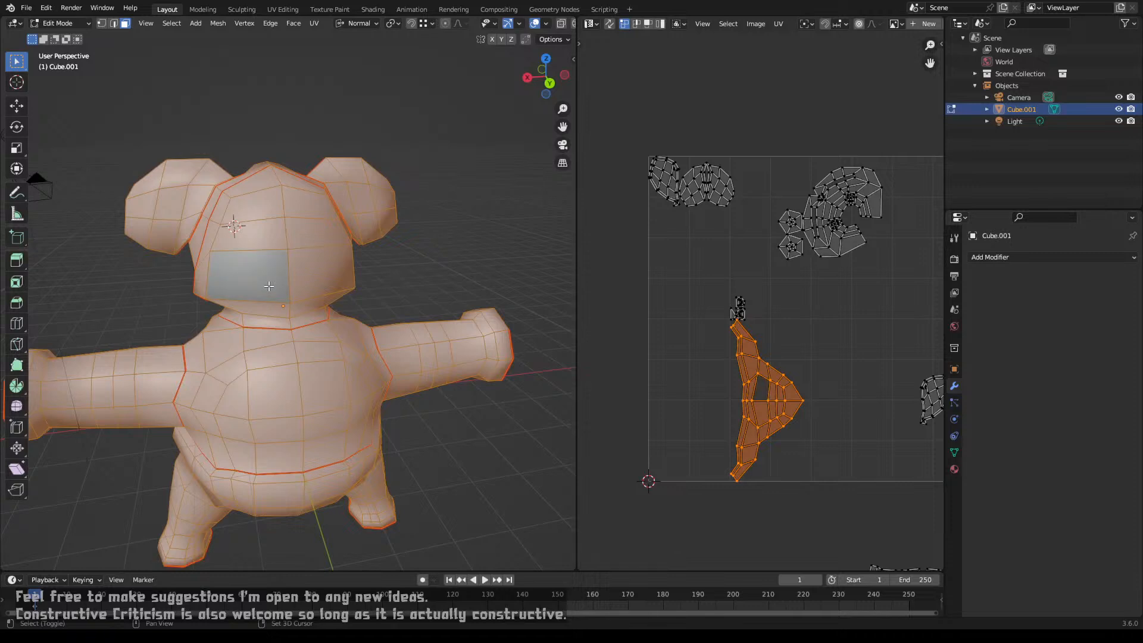
{"action": "scroll", "coordinate": [773, 409], "scroll_direction": "down", "scroll_amount": 5}
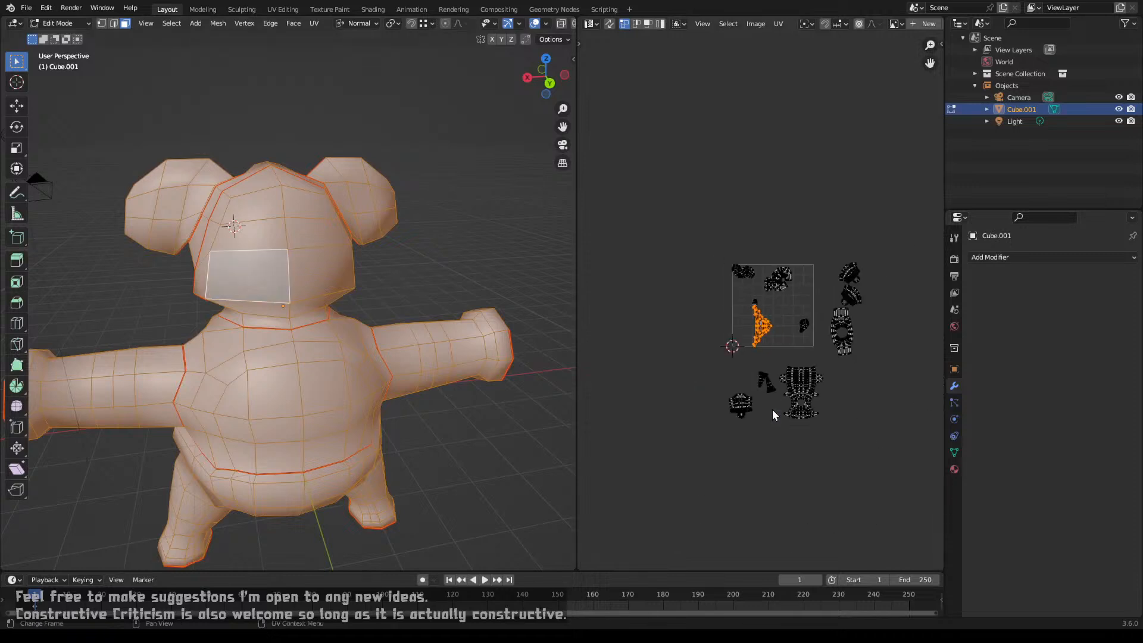
{"action": "scroll", "coordinate": [773, 409], "scroll_direction": "up", "scroll_amount": 3}
{"action": "scroll", "coordinate": [780, 410], "scroll_direction": "down", "scroll_amount": 1}
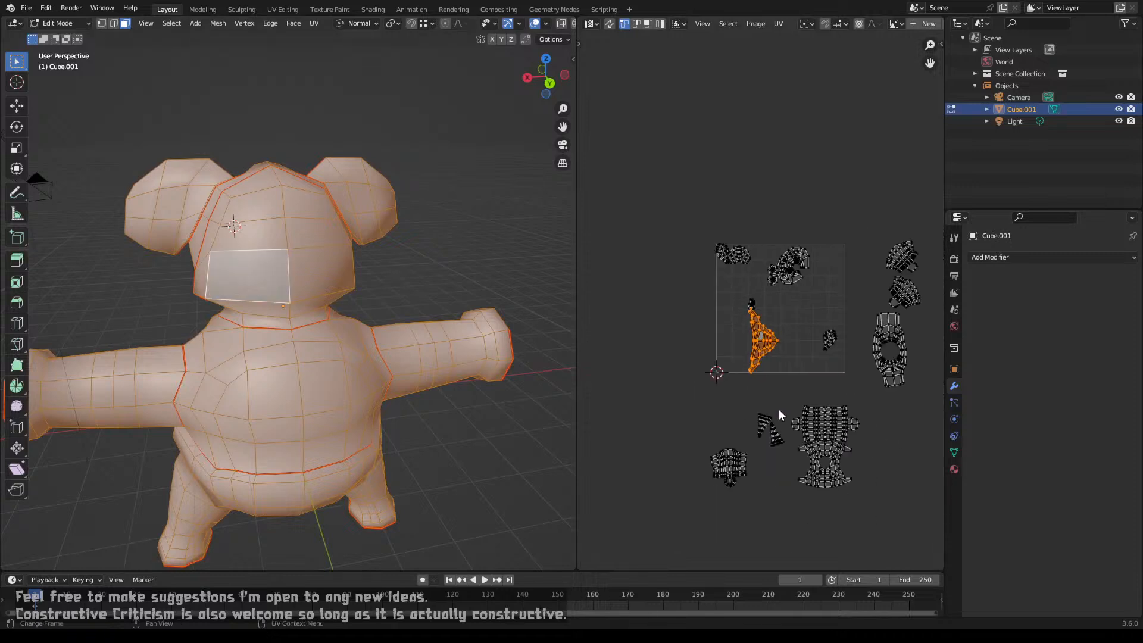
{"action": "scroll", "coordinate": [779, 410], "scroll_direction": "up", "scroll_amount": 1}
{"action": "scroll", "coordinate": [779, 410], "scroll_direction": "down", "scroll_amount": 1}
{"action": "scroll", "coordinate": [779, 410], "scroll_direction": "up", "scroll_amount": 1}
{"action": "scroll", "coordinate": [780, 414], "scroll_direction": "up", "scroll_amount": 1}
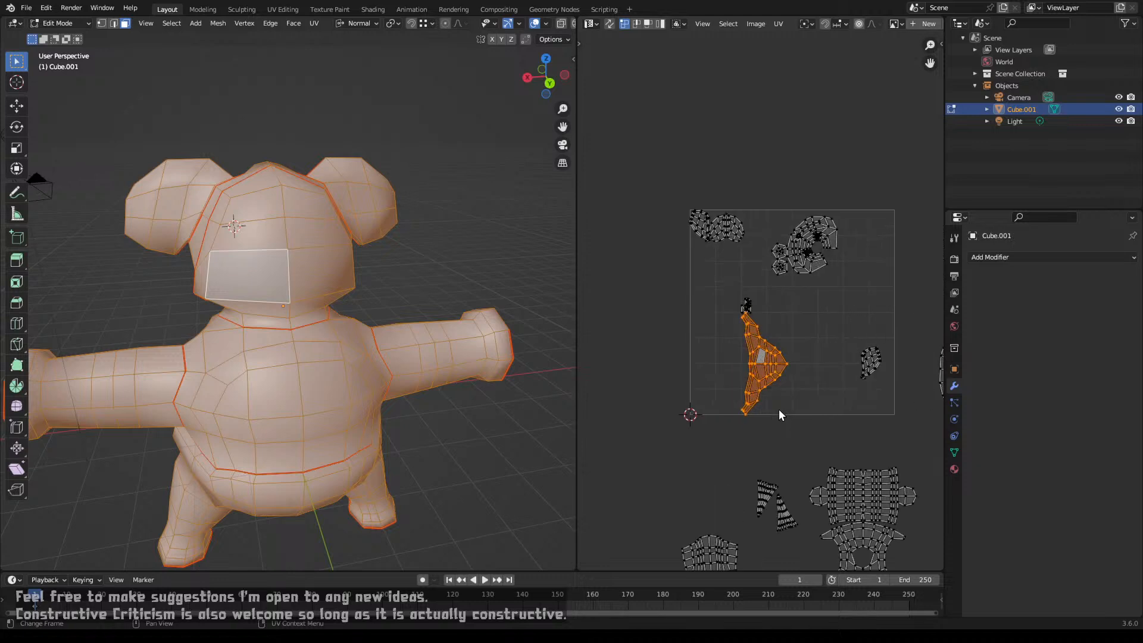
Step: Move the selected triangular head island out of the UV square, beyond its lower-left corner
{"action": "middle_click_drag", "start_coordinate": [784, 439], "coordinate": [774, 331]}
{"action": "key", "text": "g"}
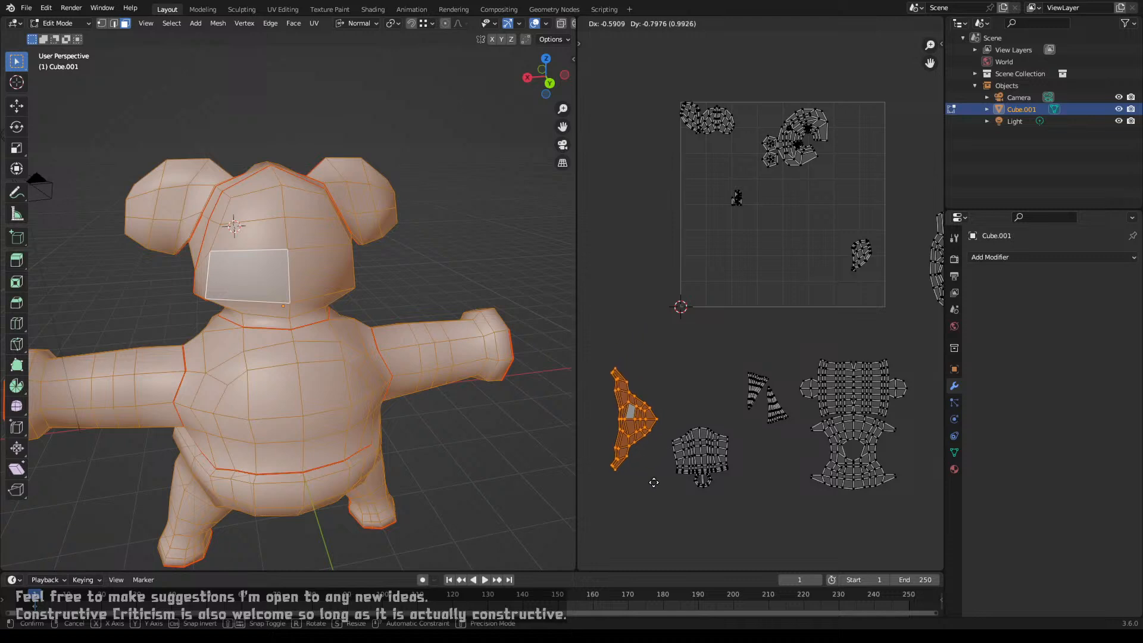
{"action": "left_click", "coordinate": [660, 475]}
{"action": "key", "text": "g"}
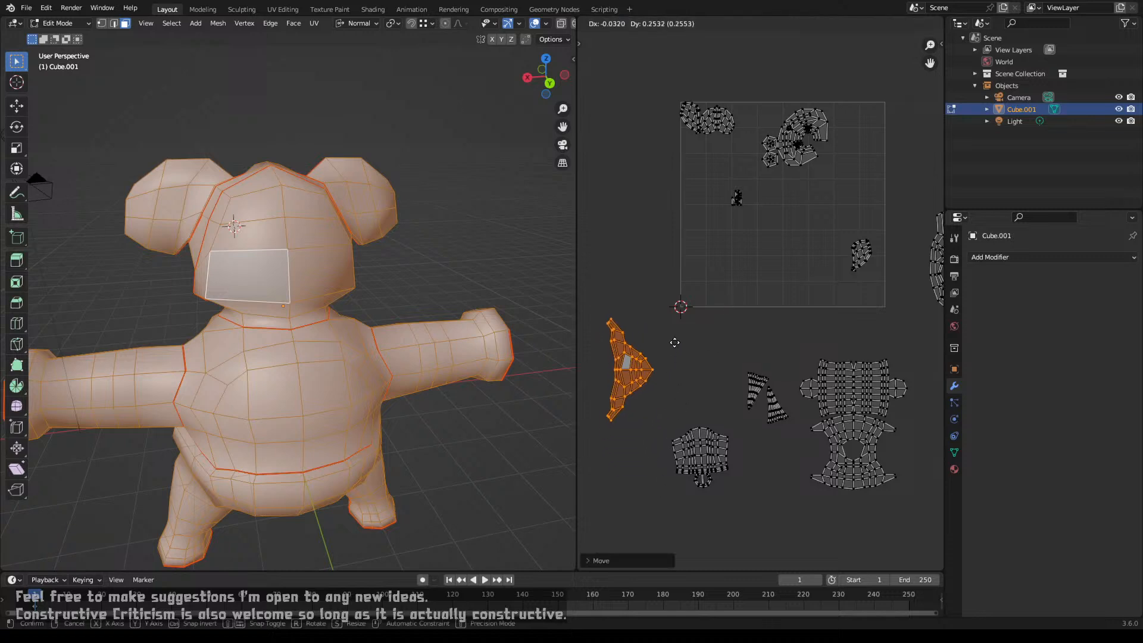
{"action": "left_click", "coordinate": [699, 322]}
Step: Select the large C-shaped island and move it below the UV square, just left of the dome-shaped island
{"action": "left_click", "coordinate": [799, 151]}
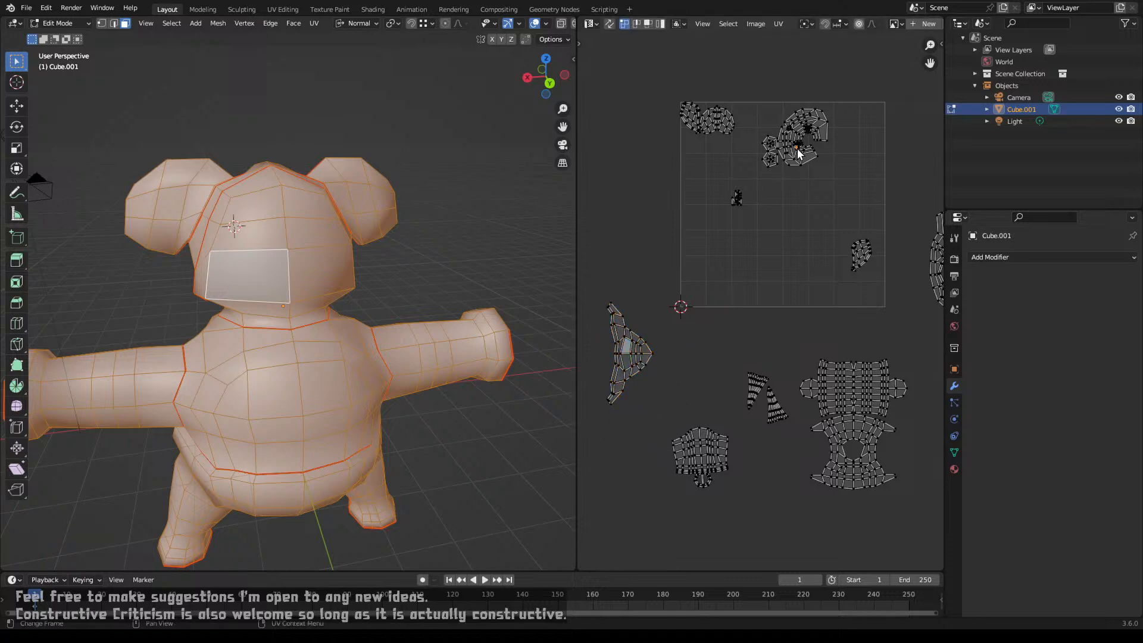
{"action": "key", "text": "l"}
{"action": "key", "text": "g"}
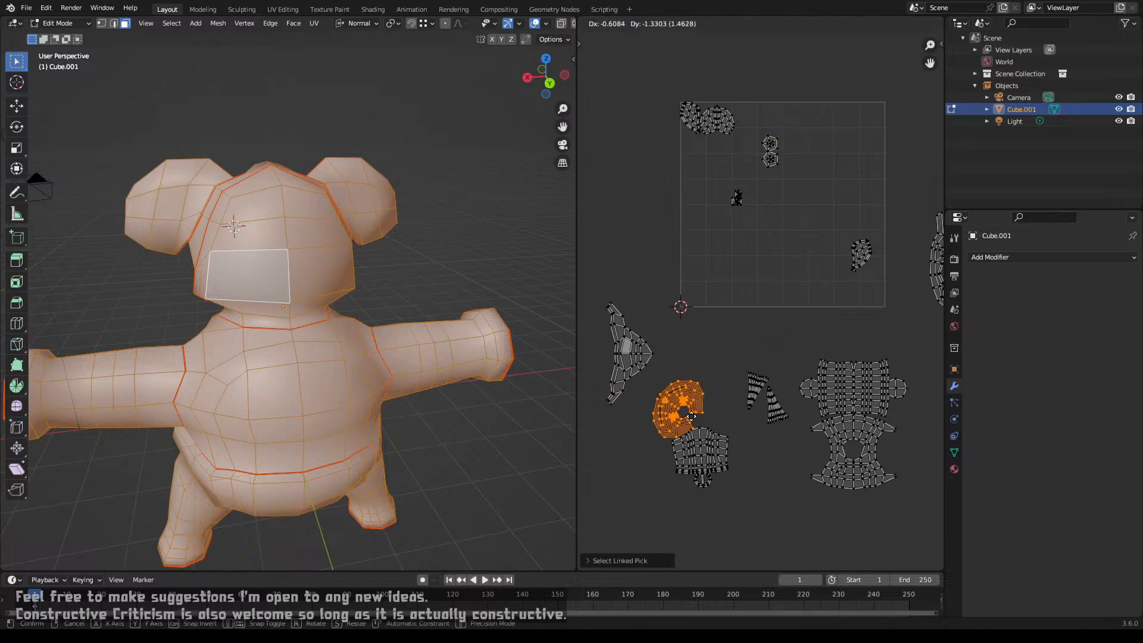
{"action": "left_click", "coordinate": [667, 442]}
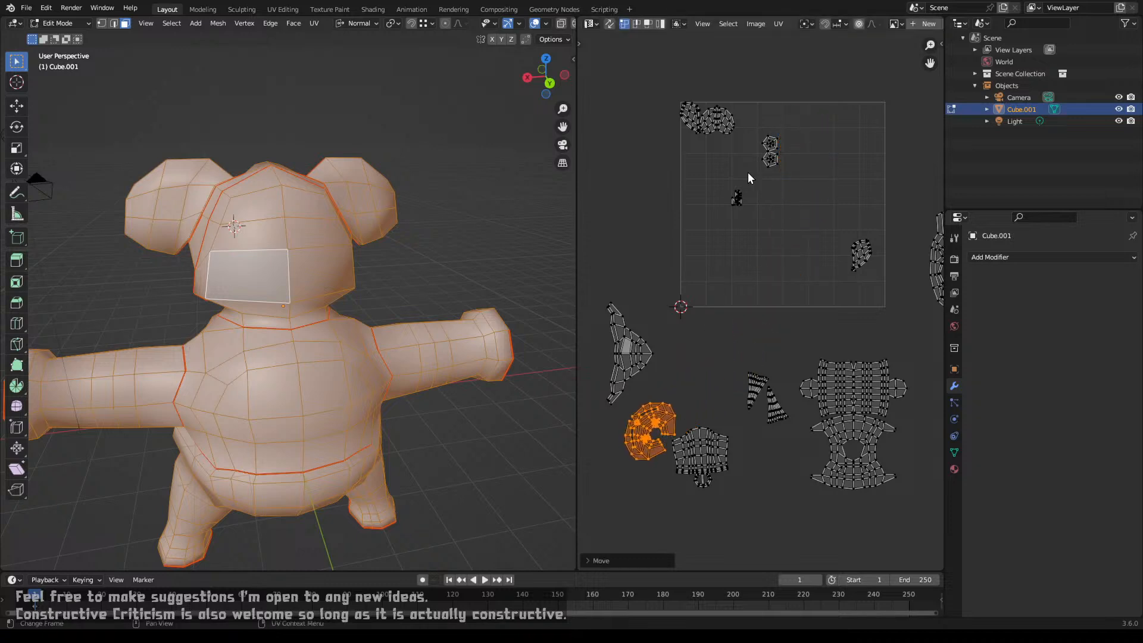
Step: Select the two small round islands, move them just below the UV square, and rotate them 90° so they sit side by side
{"action": "left_click", "coordinate": [773, 164]}
{"action": "key", "text": "l"}
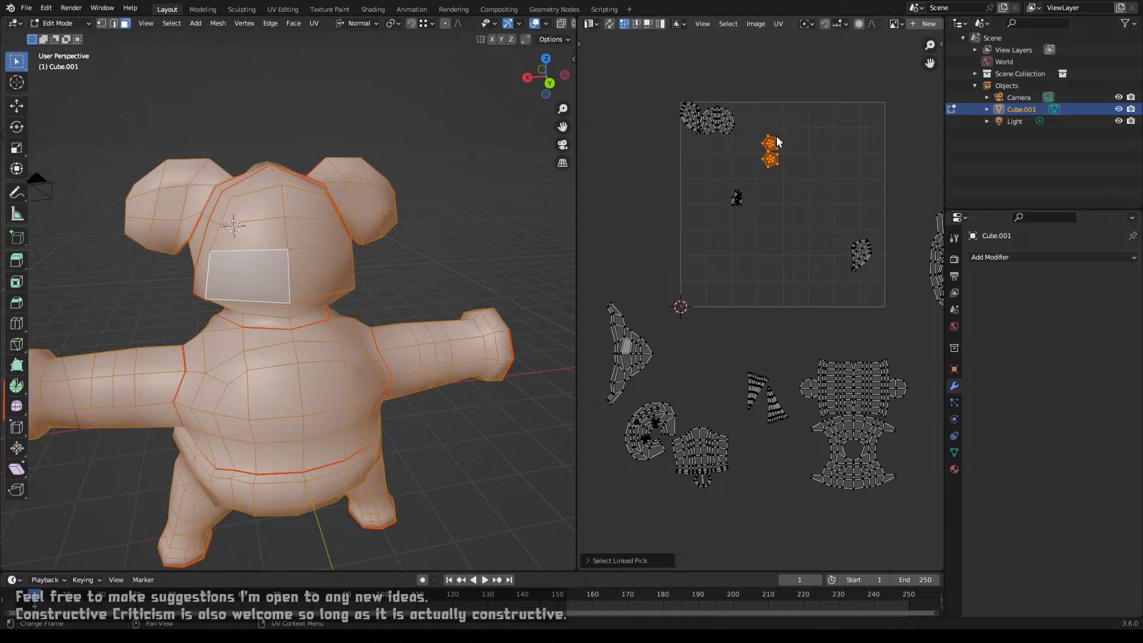
{"action": "key", "text": "g"}
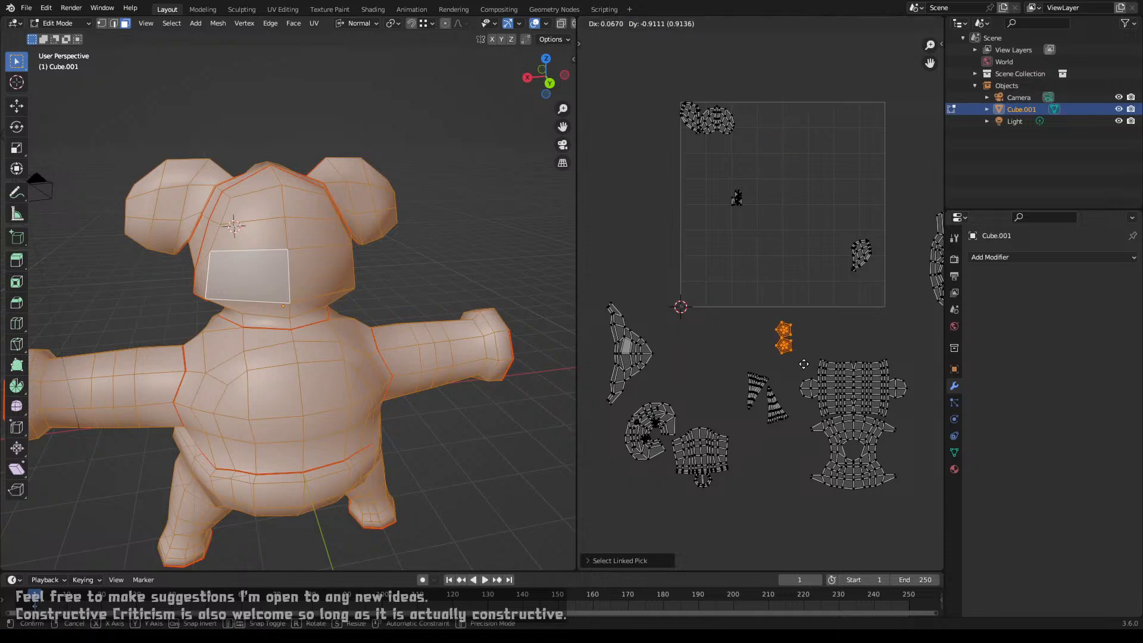
{"action": "left_click", "coordinate": [803, 364]}
{"action": "type", "text": "r90"}
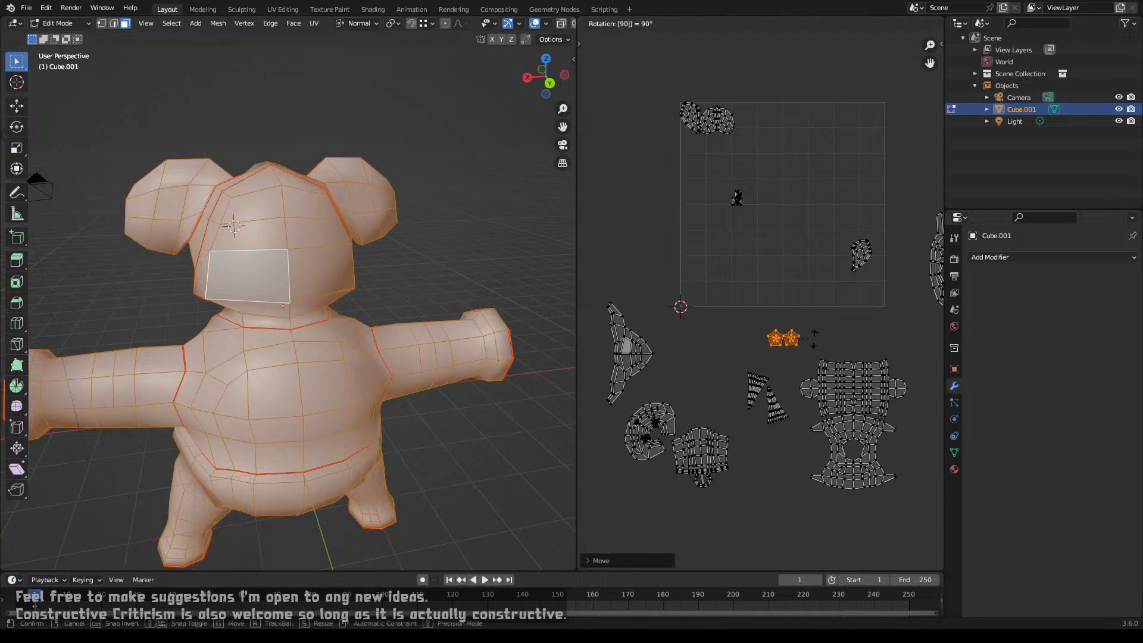
{"action": "key", "text": "Return"}
Step: Select the leaf-shaped island near the UV square's lower-right corner and move it to the upper middle of the square
{"action": "left_click", "coordinate": [860, 264]}
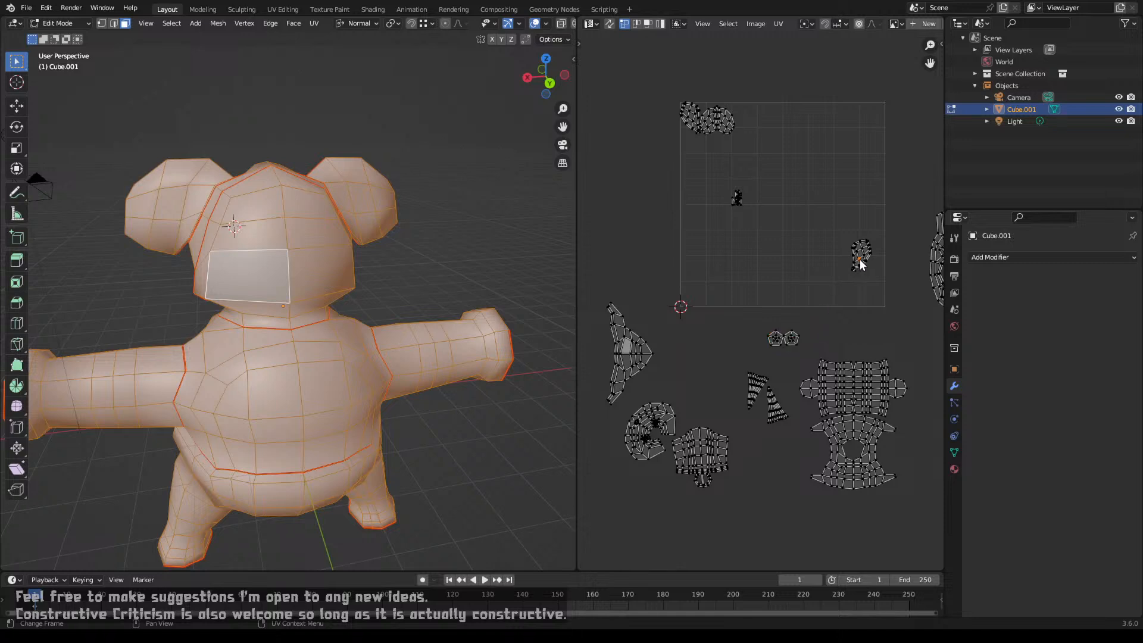
{"action": "key", "text": "l"}
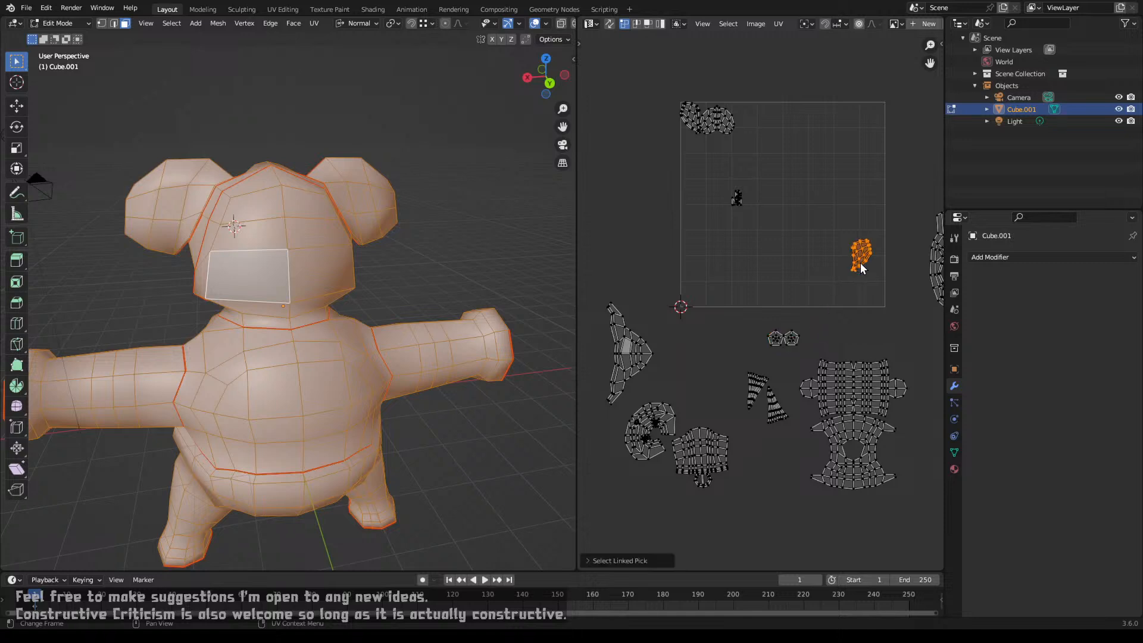
{"action": "scroll", "coordinate": [861, 268], "scroll_direction": "up", "scroll_amount": 2}
{"action": "middle_click_drag", "start_coordinate": [862, 269], "coordinate": [832, 443]}
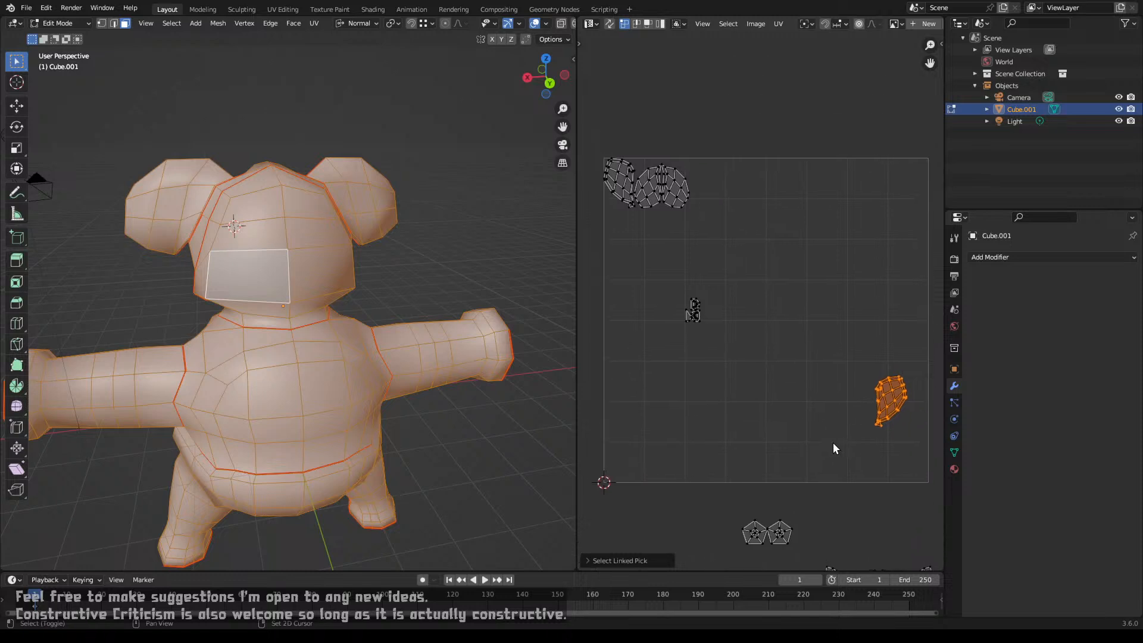
{"action": "key", "text": "g"}
{"action": "left_click", "coordinate": [739, 274]}
Step: Select the mirrored leaf-shaped island in the upper-left corner and place it against the first one so their lower tips meet
{"action": "left_click", "coordinate": [623, 193]}
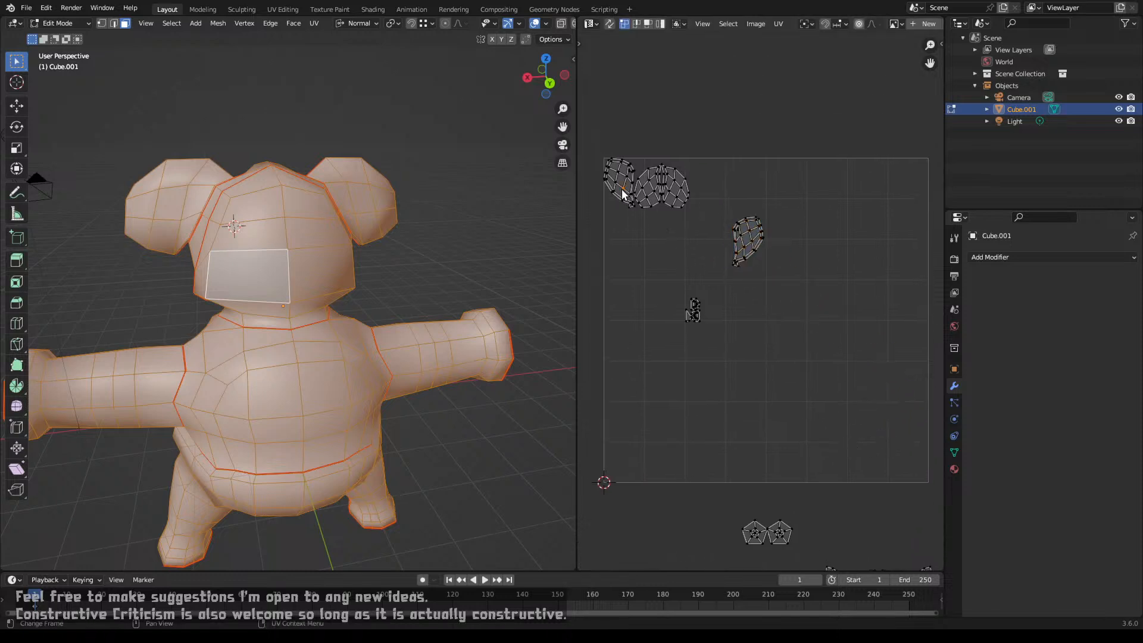
{"action": "key", "text": "l"}
{"action": "scroll", "coordinate": [632, 225], "scroll_direction": "up", "scroll_amount": 2}
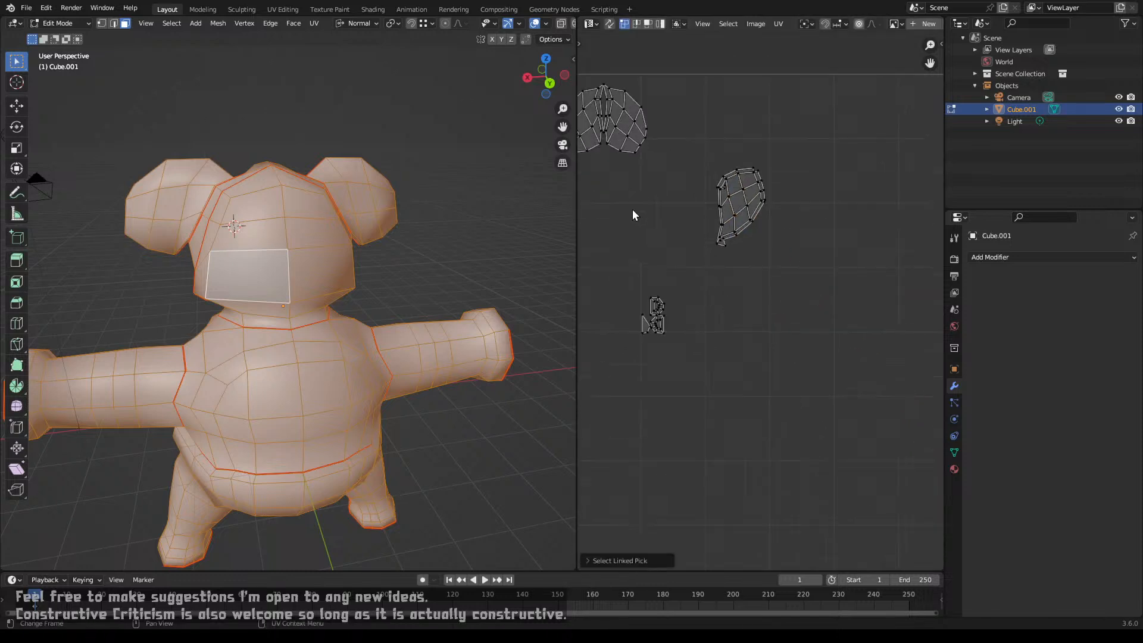
{"action": "key", "text": "g"}
{"action": "left_click", "coordinate": [775, 309]}
{"action": "scroll", "coordinate": [776, 309], "scroll_direction": "up", "scroll_amount": 5}
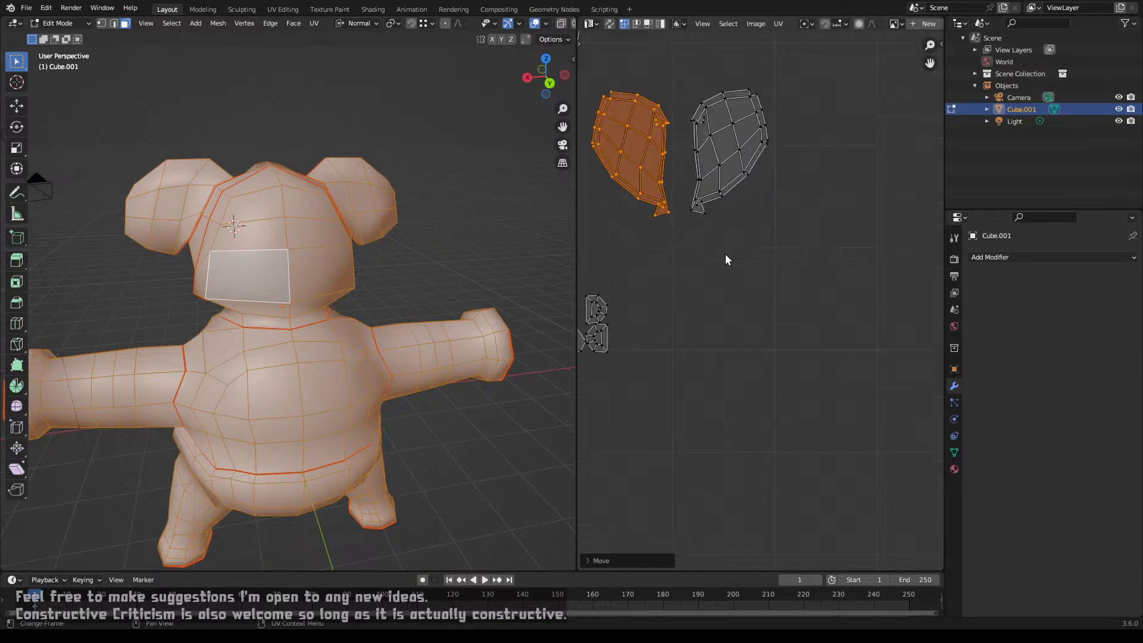
{"action": "scroll", "coordinate": [742, 383], "scroll_direction": "up", "scroll_amount": 4}
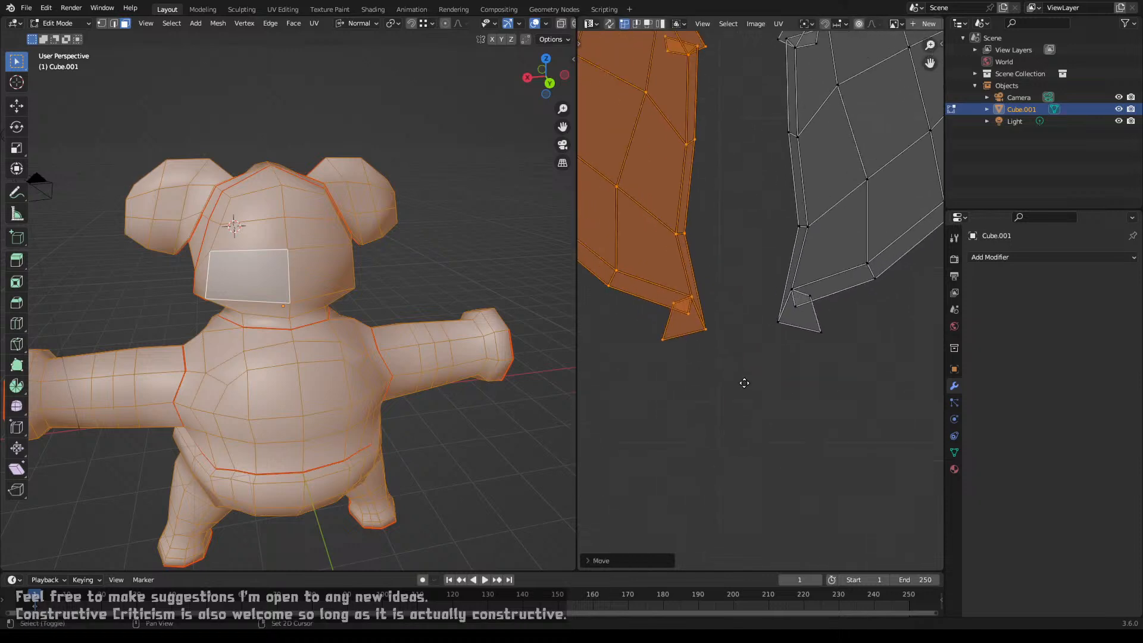
{"action": "key", "text": "g"}
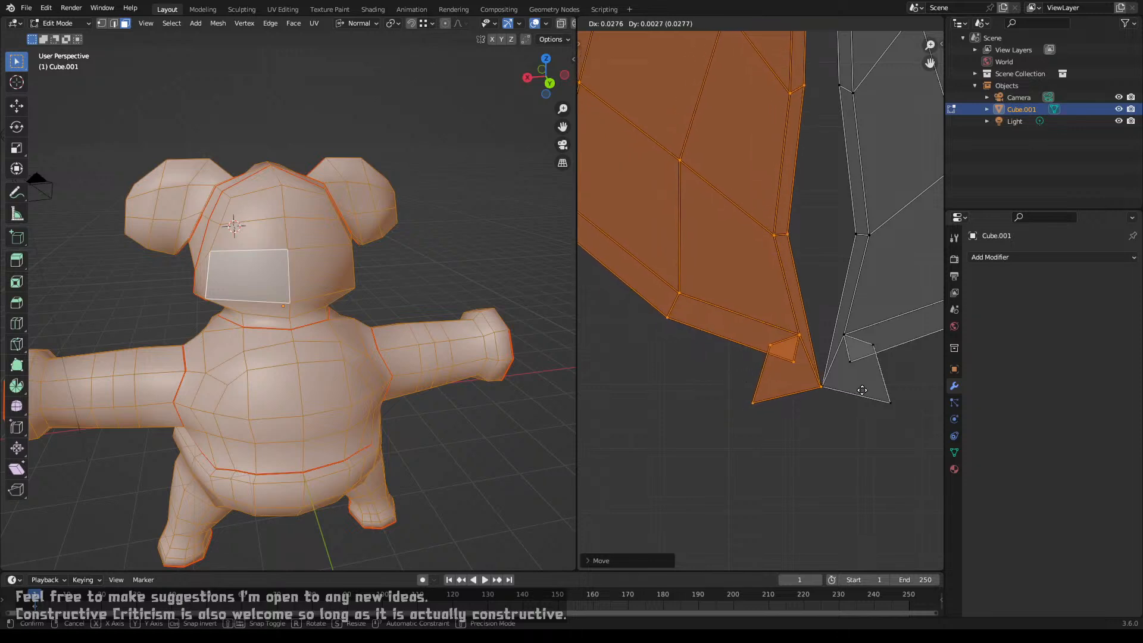
{"action": "left_click", "coordinate": [862, 389]}
{"action": "scroll", "coordinate": [848, 380], "scroll_direction": "down", "scroll_amount": 6}
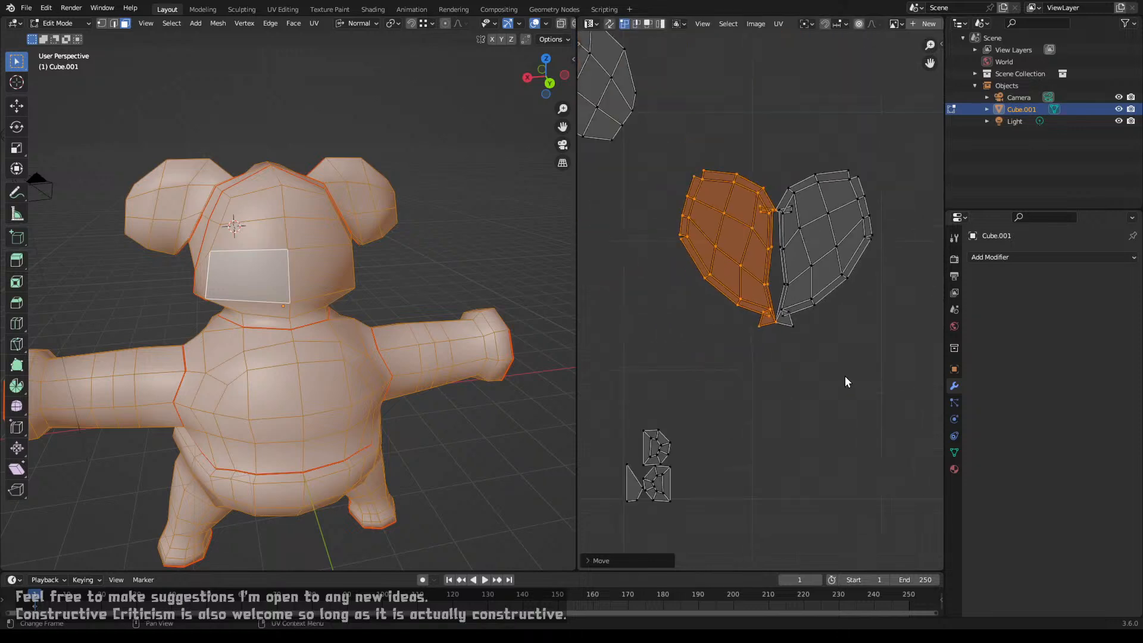
Step: Select both leaf-shaped halves together and move them below the dome-shaped island outside the UV square
{"action": "scroll", "coordinate": [805, 327], "scroll_direction": "down", "scroll_amount": 4}
{"action": "key", "text": "l"}
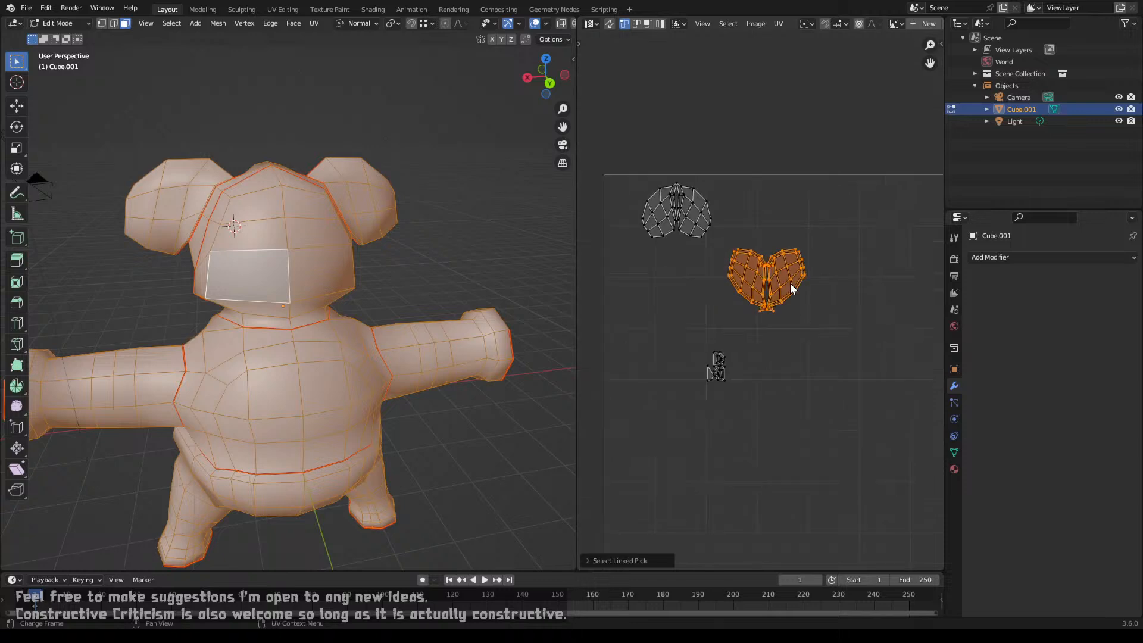
{"action": "scroll", "coordinate": [791, 298], "scroll_direction": "down", "scroll_amount": 5}
{"action": "key", "text": "g"}
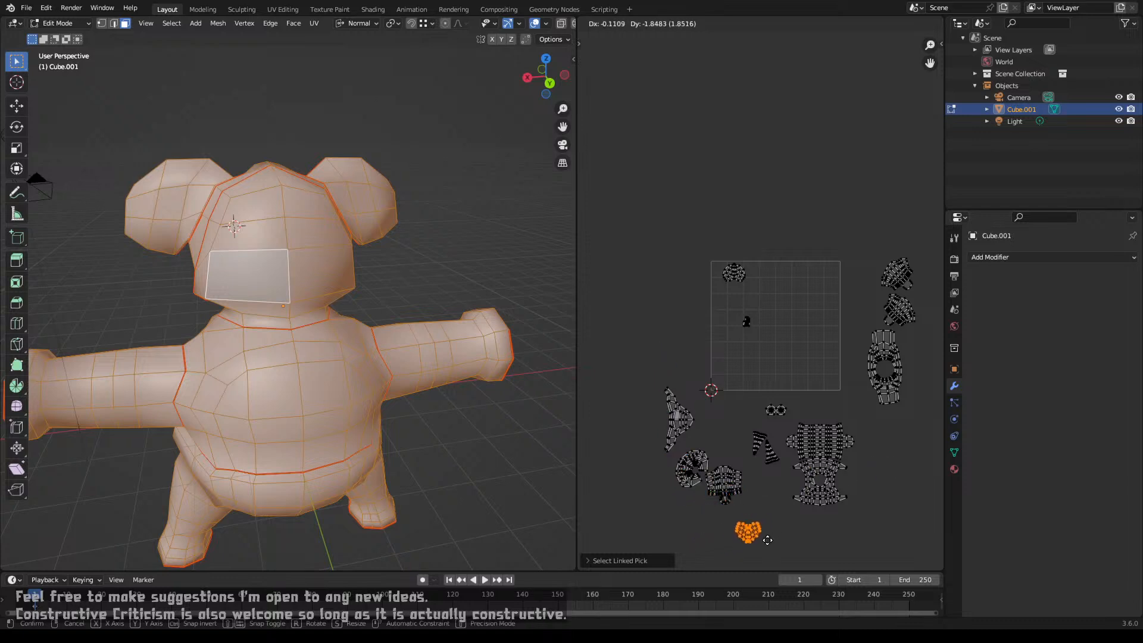
{"action": "left_click", "coordinate": [768, 540]}
Step: Select only the two rounded halves at the UV square's upper left and move them directly below the leaf-shaped pair
{"action": "scroll", "coordinate": [732, 366], "scroll_direction": "up", "scroll_amount": 10}
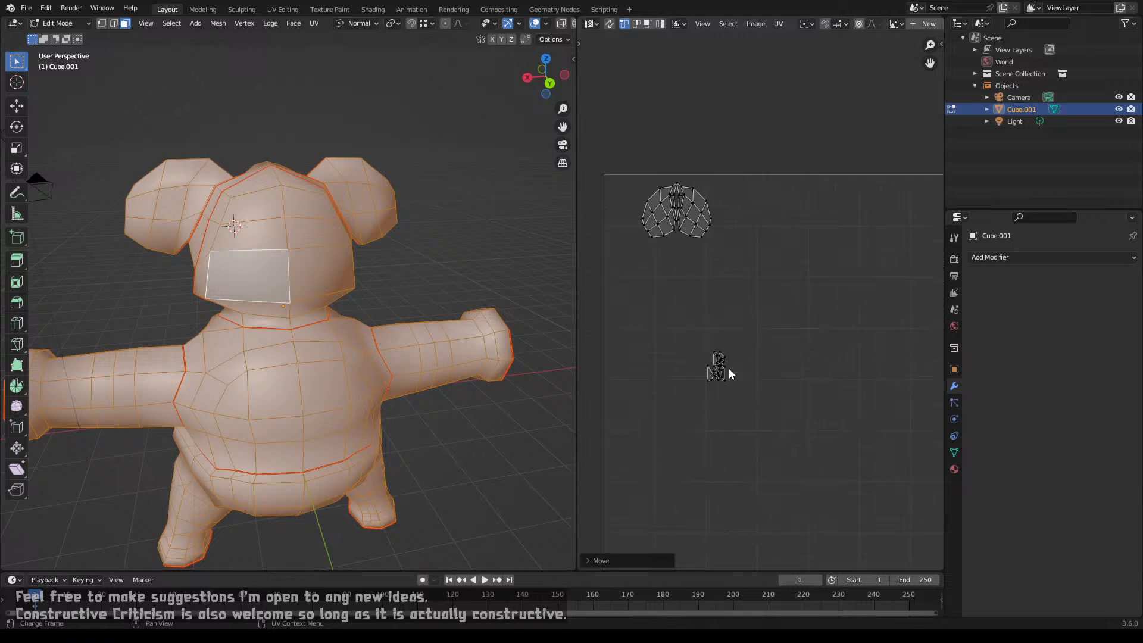
{"action": "middle_click_drag", "start_coordinate": [696, 351], "coordinate": [828, 421]}
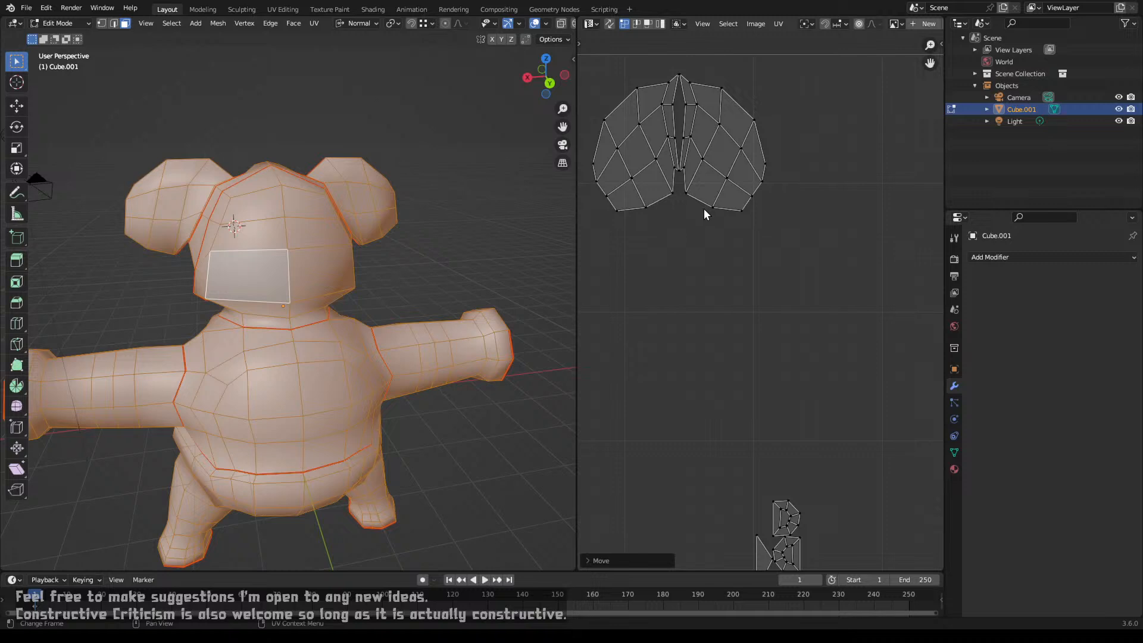
{"action": "key", "text": "l"}
{"action": "key", "text": "l"}
{"action": "scroll", "coordinate": [744, 357], "scroll_direction": "down", "scroll_amount": 6}
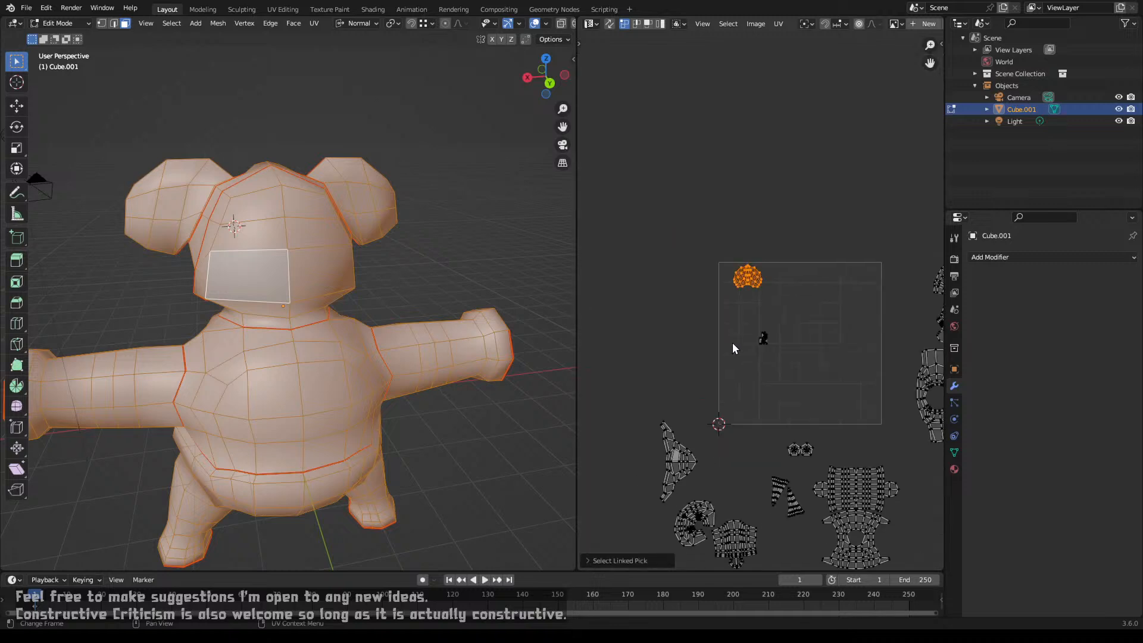
{"action": "scroll", "coordinate": [732, 348], "scroll_direction": "down", "scroll_amount": 3}
{"action": "middle_click_drag", "start_coordinate": [744, 369], "coordinate": [748, 237]}
{"action": "key", "text": "g"}
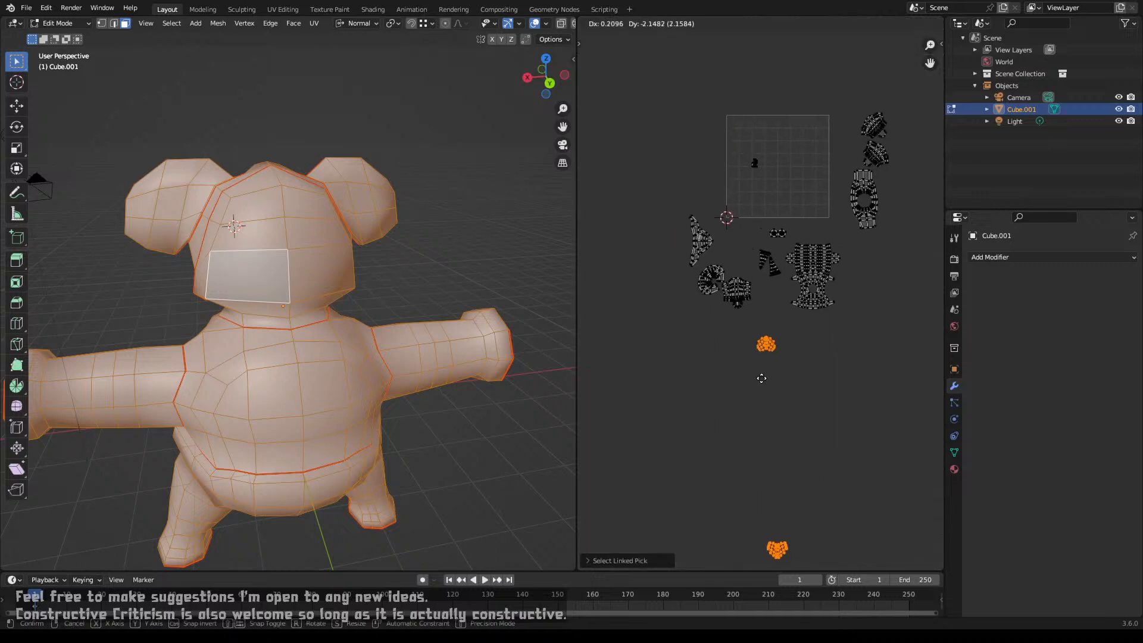
{"action": "left_click", "coordinate": [737, 156]}
{"action": "key", "text": "shift+l"}
{"action": "key", "text": "g"}
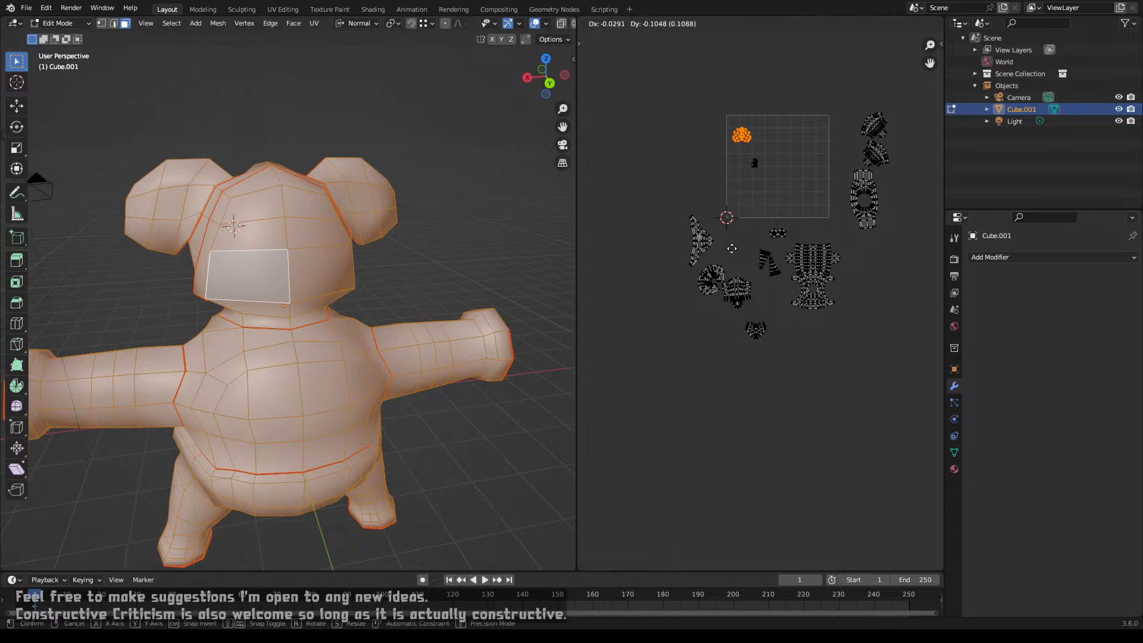
{"action": "left_click", "coordinate": [752, 430]}
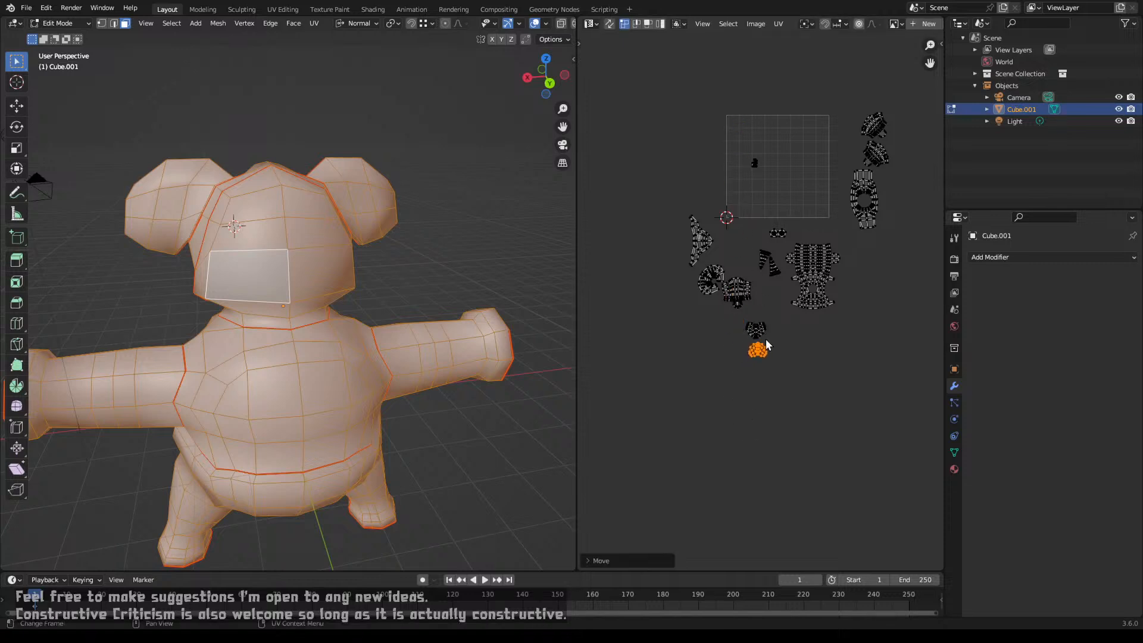
Step: Select the lower of the two small half-round islands and move it to the left of the other half
{"action": "scroll", "coordinate": [768, 345], "scroll_direction": "up", "scroll_amount": 8}
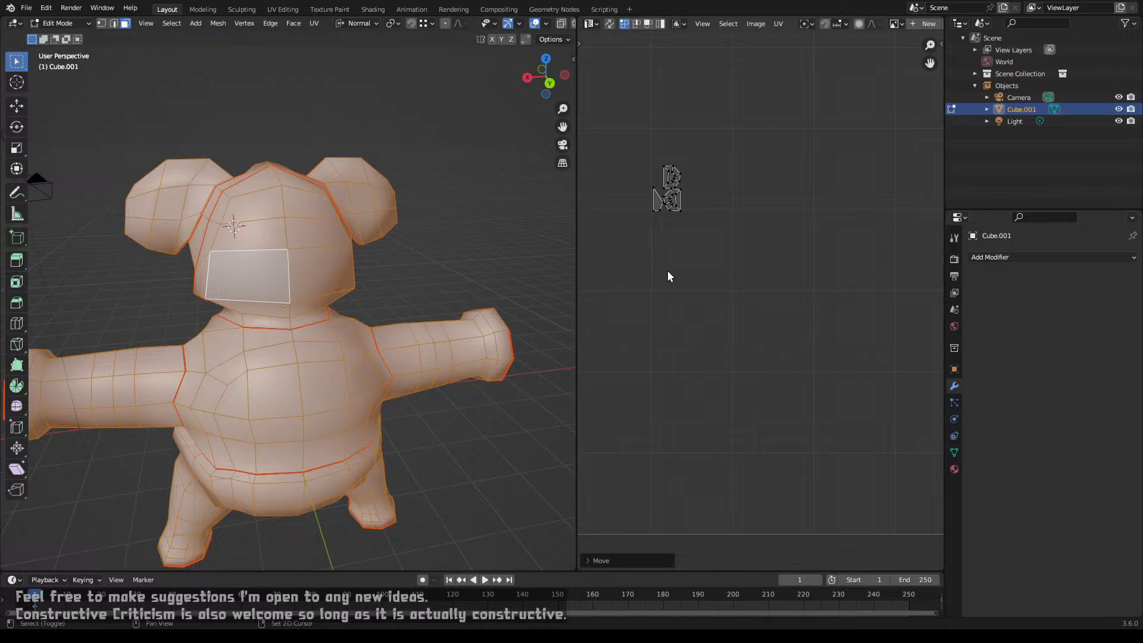
{"action": "middle_click_drag", "start_coordinate": [667, 270], "coordinate": [741, 387]}
{"action": "scroll", "coordinate": [740, 387], "scroll_direction": "up", "scroll_amount": 3}
{"action": "left_click", "coordinate": [748, 354]}
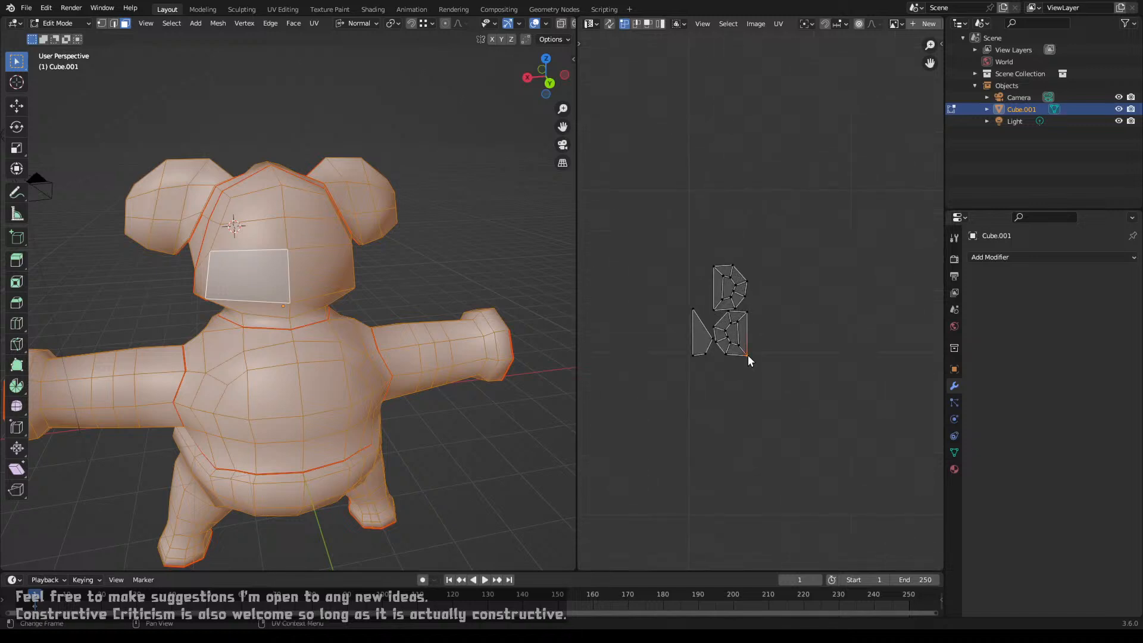
{"action": "key", "text": "l"}
{"action": "key", "text": "g"}
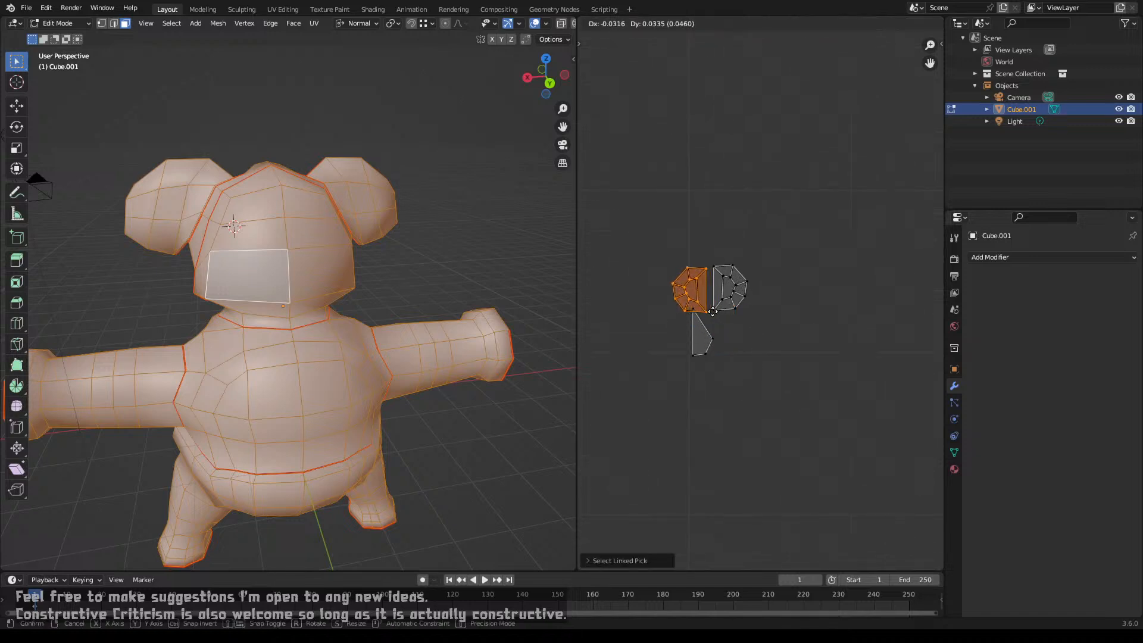
{"action": "left_click", "coordinate": [717, 311]}
Step: Align the selected half-round island's straight edge with the other half's straight edge so both form one round shape
{"action": "scroll", "coordinate": [726, 307], "scroll_direction": "up", "scroll_amount": 6}
{"action": "middle_click_drag", "start_coordinate": [727, 307], "coordinate": [842, 339]}
{"action": "scroll", "coordinate": [799, 377], "scroll_direction": "up", "scroll_amount": 6}
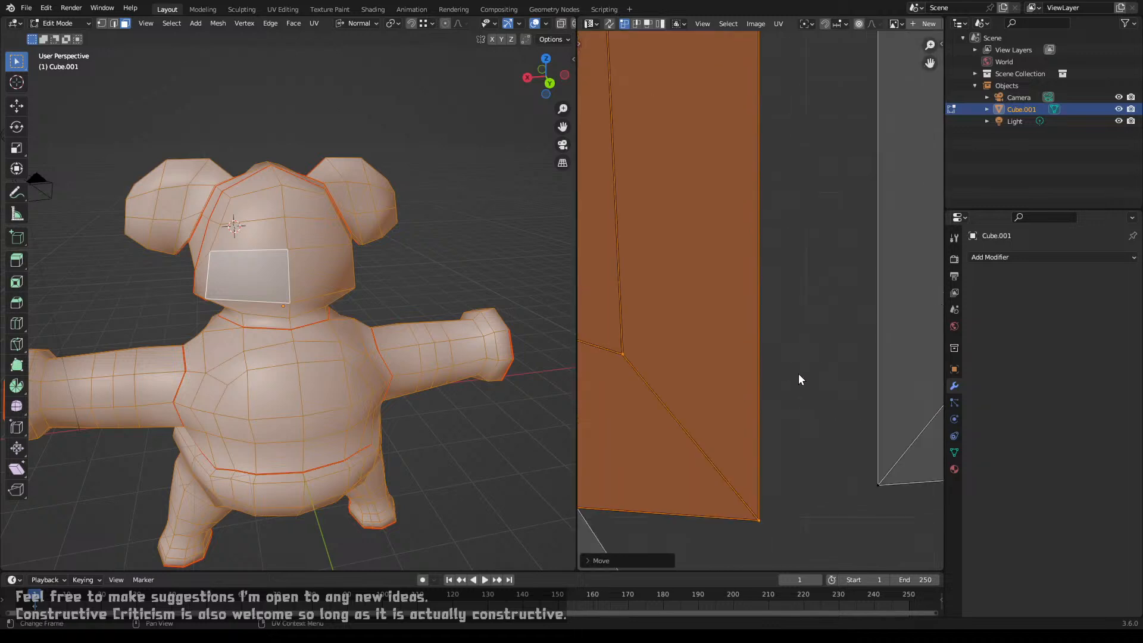
{"action": "key", "text": "g"}
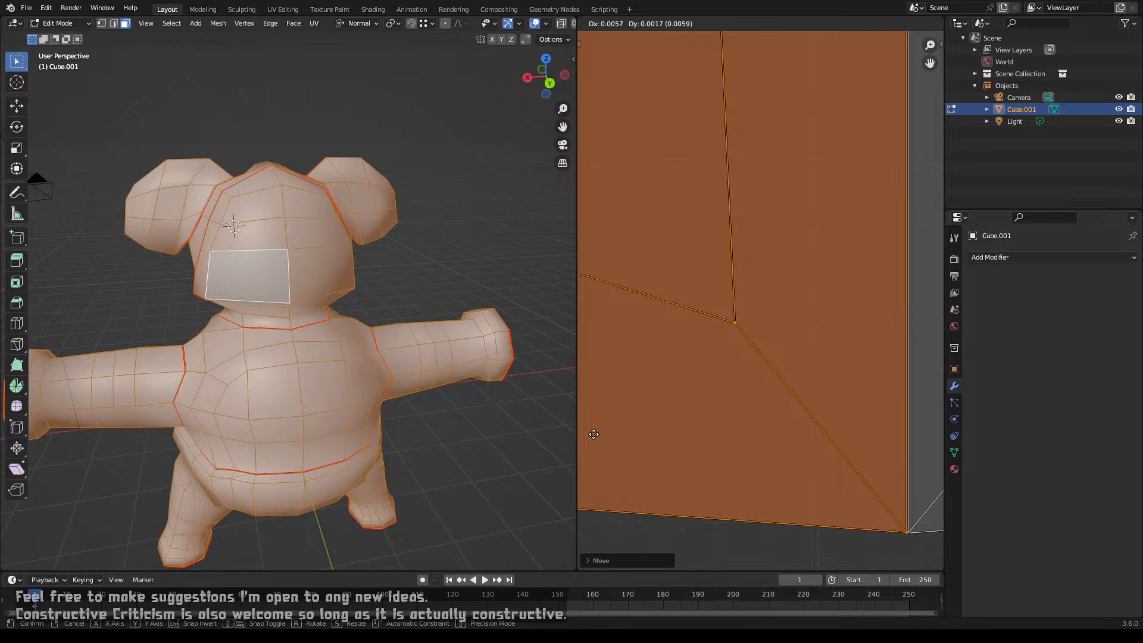
{"action": "left_click", "coordinate": [594, 433]}
{"action": "scroll", "coordinate": [595, 433], "scroll_direction": "down", "scroll_amount": 5}
{"action": "scroll", "coordinate": [786, 419], "scroll_direction": "down", "scroll_amount": 5}
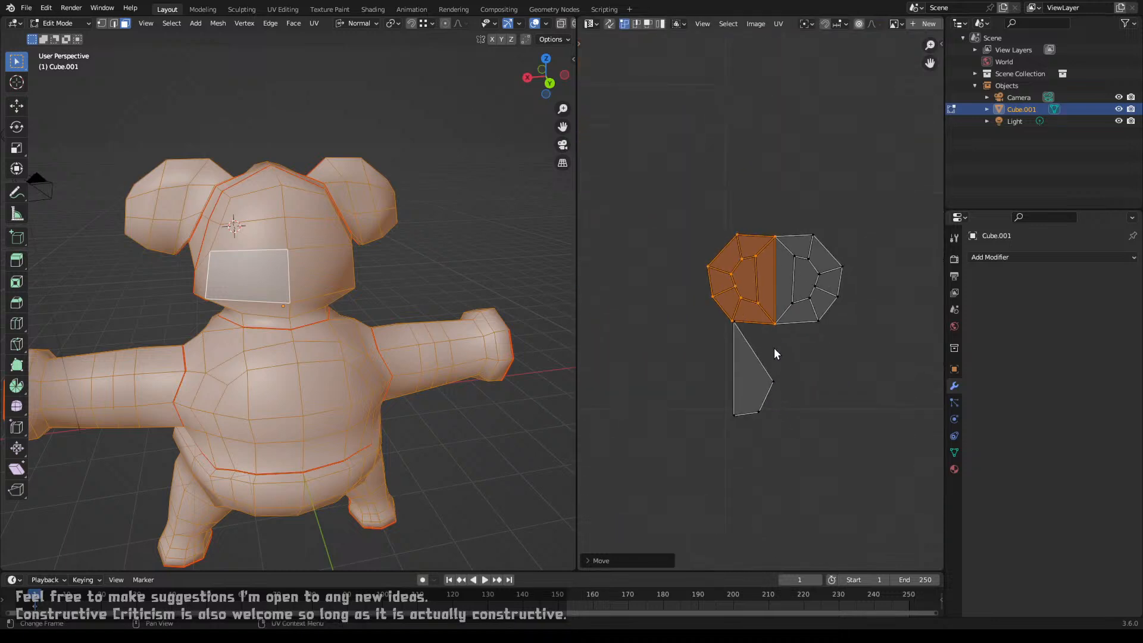
Step: Select both small half-round islands and move them below the UV square among the sorted islands
{"action": "key", "text": "l"}
{"action": "scroll", "coordinate": [801, 316], "scroll_direction": "down", "scroll_amount": 10}
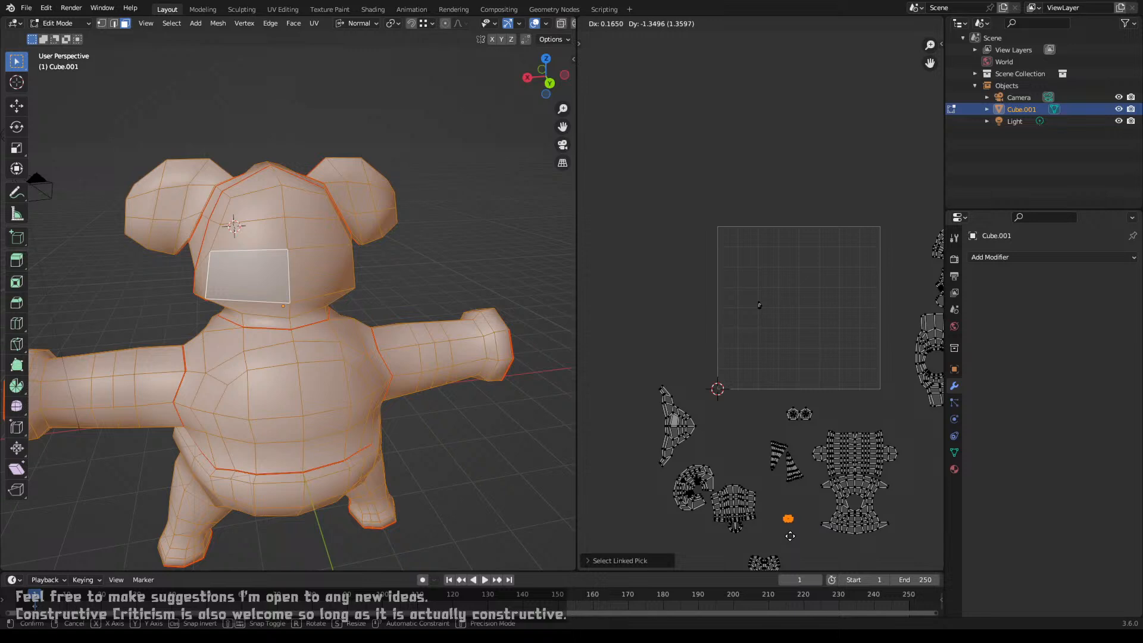
{"action": "left_click", "coordinate": [714, 552]}
Step: Select the tiny leftover island inside the UV square and move it to the square's lower-right corner
{"action": "scroll", "coordinate": [761, 375], "scroll_direction": "up", "scroll_amount": 6}
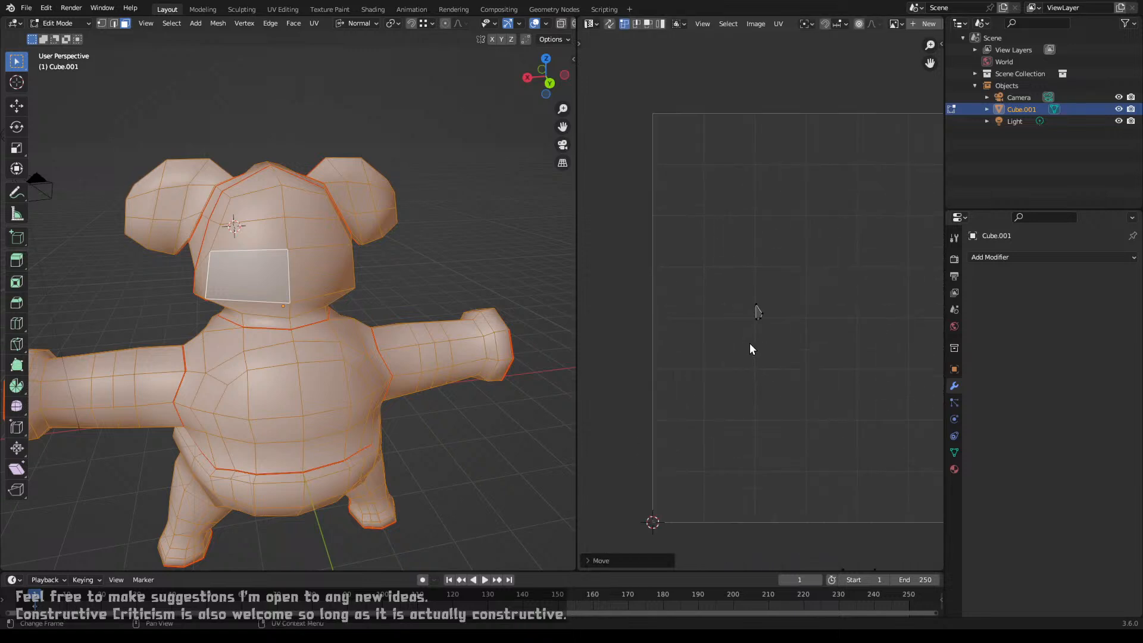
{"action": "scroll", "coordinate": [761, 355], "scroll_direction": "down", "scroll_amount": 8}
{"action": "scroll", "coordinate": [773, 357], "scroll_direction": "up", "scroll_amount": 2}
{"action": "middle_click_drag", "start_coordinate": [776, 353], "coordinate": [706, 356]}
{"action": "scroll", "coordinate": [696, 358], "scroll_direction": "up", "scroll_amount": 2}
{"action": "scroll", "coordinate": [709, 357], "scroll_direction": "up", "scroll_amount": 5}
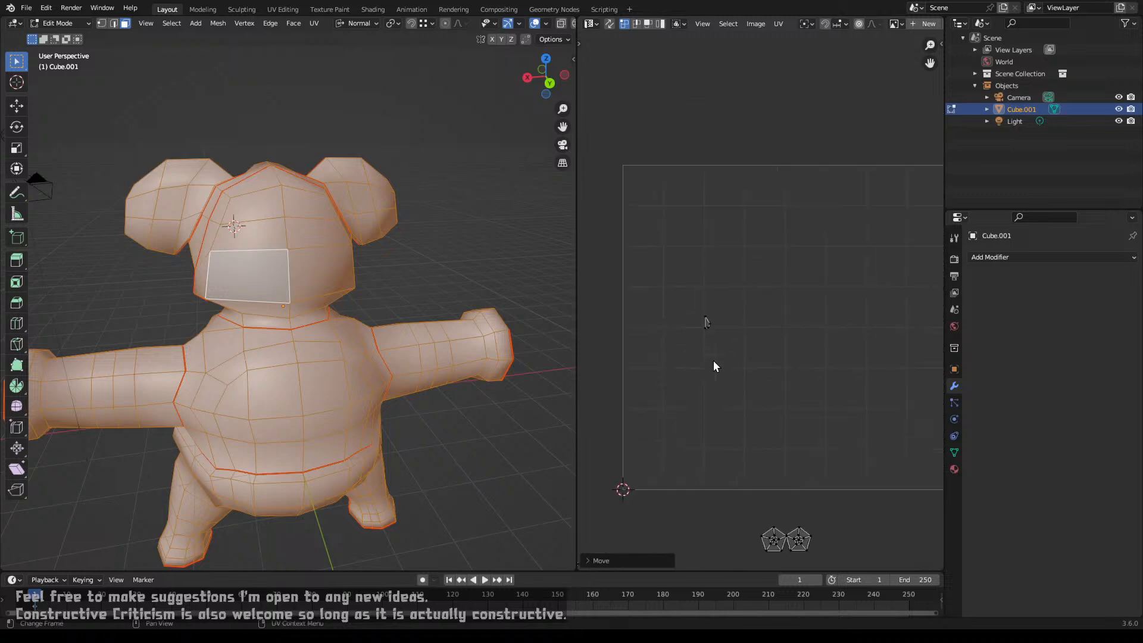
{"action": "scroll", "coordinate": [636, 378], "scroll_direction": "up", "scroll_amount": 3}
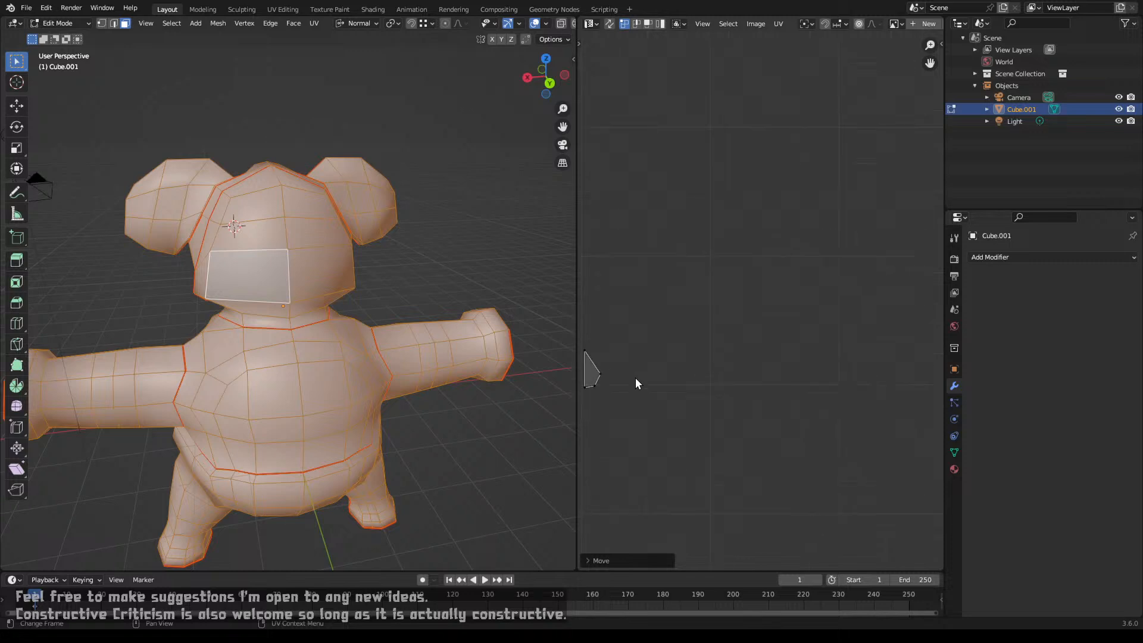
{"action": "left_click", "coordinate": [599, 379]}
{"action": "scroll", "coordinate": [601, 381], "scroll_direction": "down", "scroll_amount": 5}
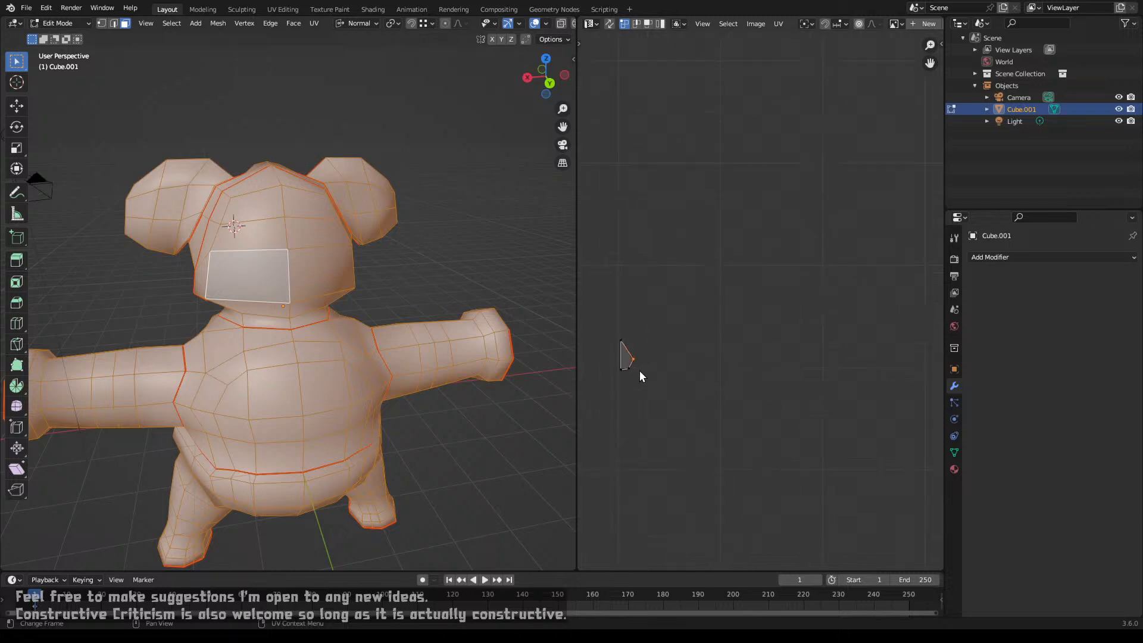
{"action": "scroll", "coordinate": [639, 378], "scroll_direction": "down", "scroll_amount": 3}
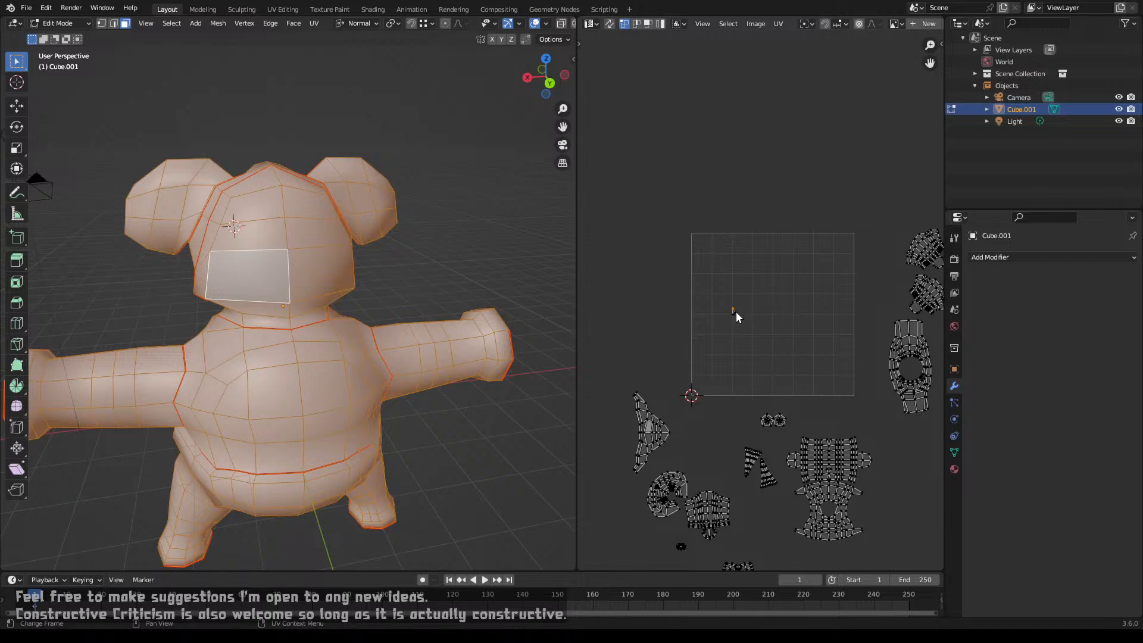
{"action": "key", "text": "l"}
{"action": "key", "text": "g"}
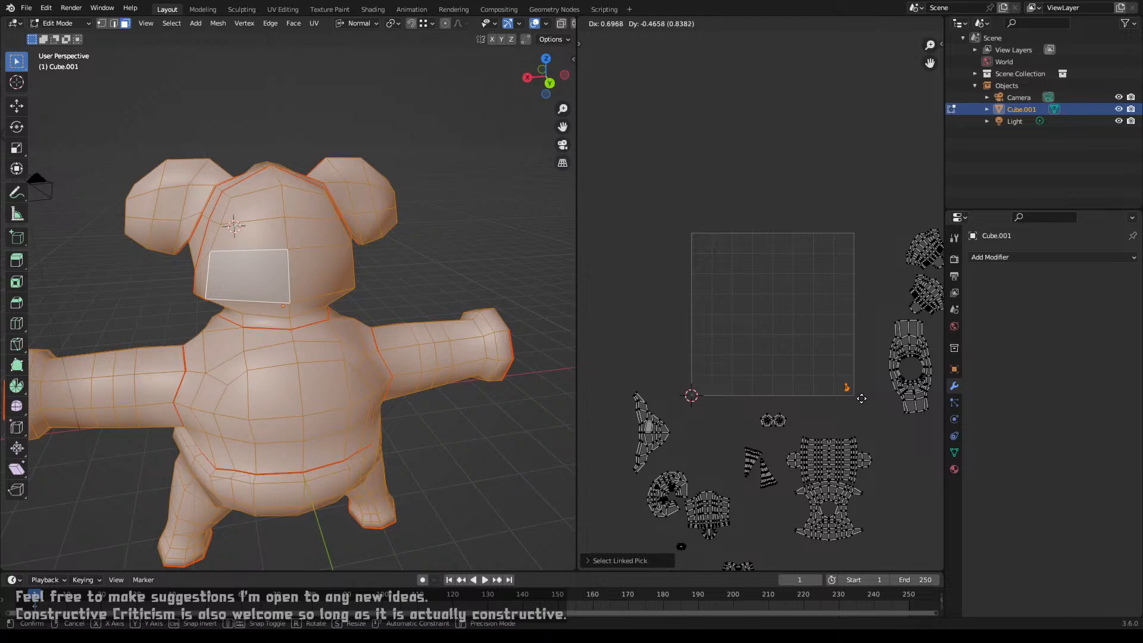
{"action": "left_click", "coordinate": [865, 406]}
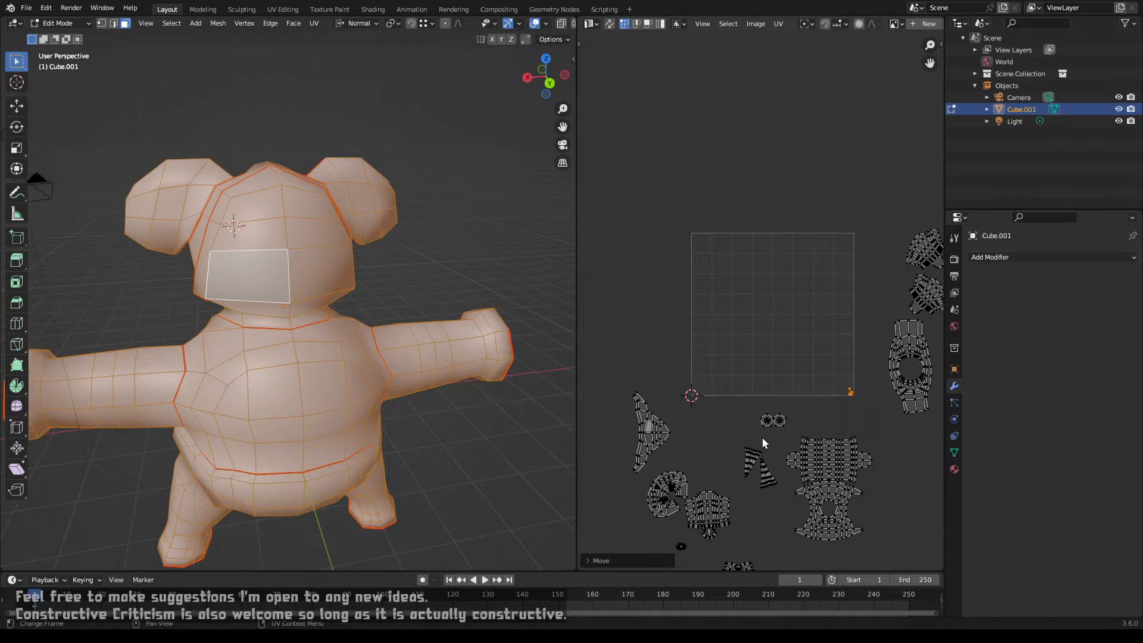
Step: Select the ring-shaped island with the central hole, scale it down to about two thirds, and rotate it slightly to stand upright
{"action": "scroll", "coordinate": [707, 470], "scroll_direction": "up", "scroll_amount": 1}
{"action": "middle_click_drag", "start_coordinate": [734, 482], "coordinate": [630, 374]}
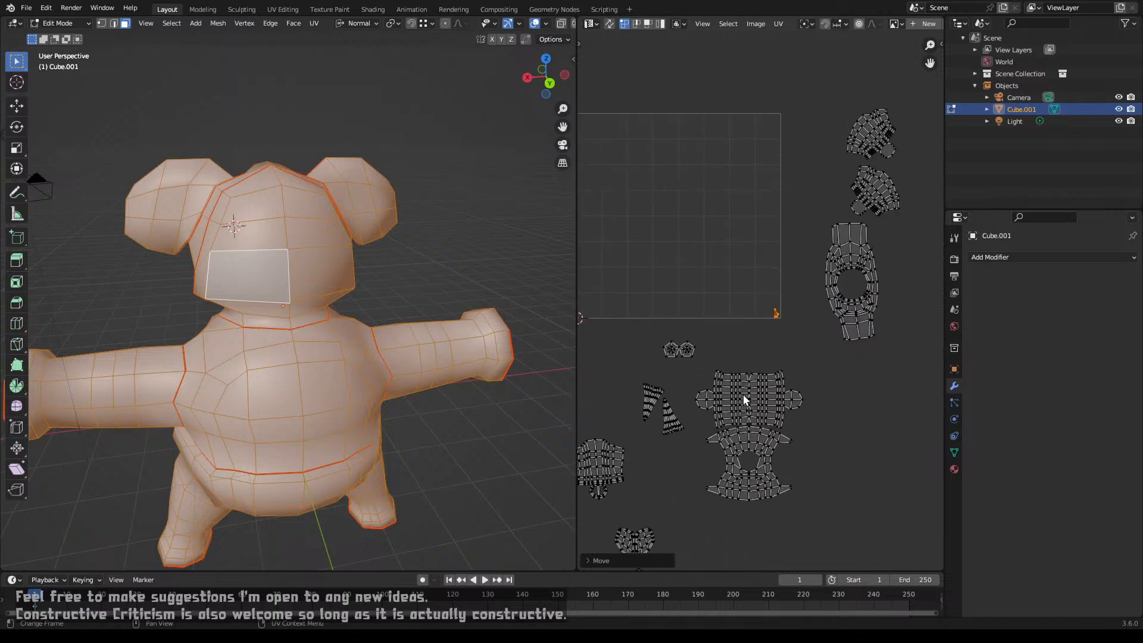
{"action": "left_click", "coordinate": [845, 336]}
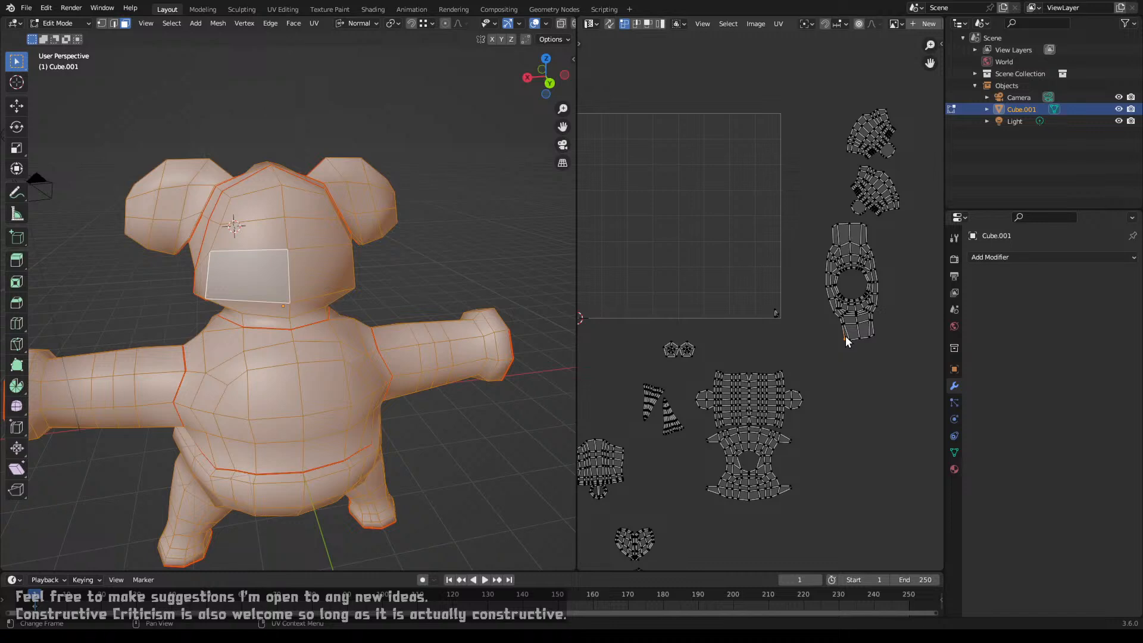
{"action": "key", "text": "l"}
{"action": "key", "text": "s"}
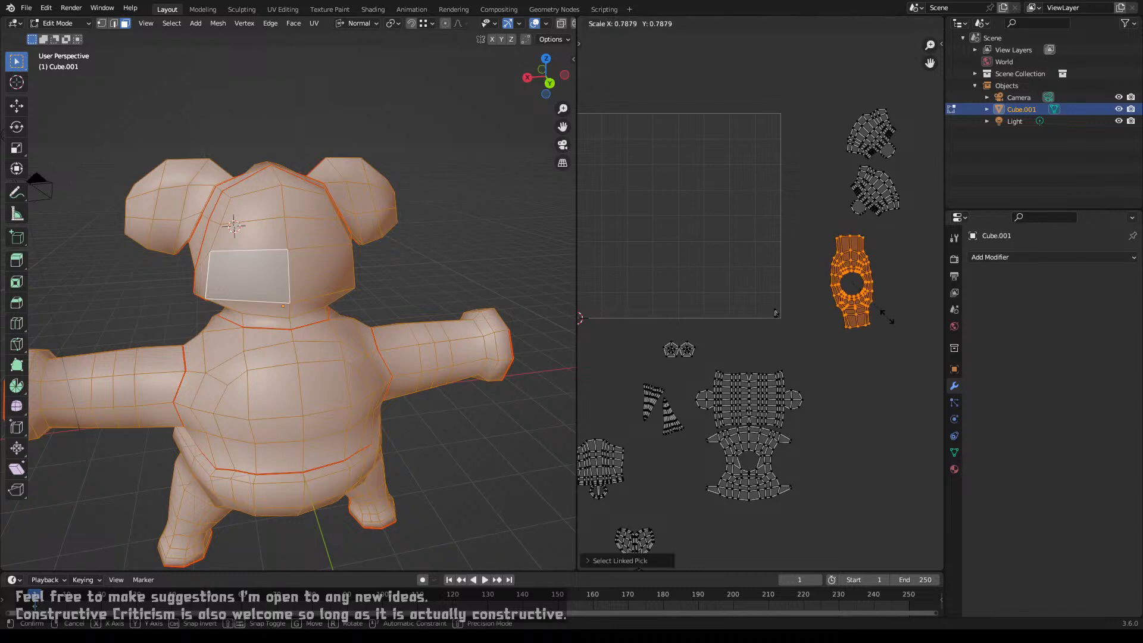
{"action": "left_click", "coordinate": [879, 309]}
{"action": "key", "text": "r"}
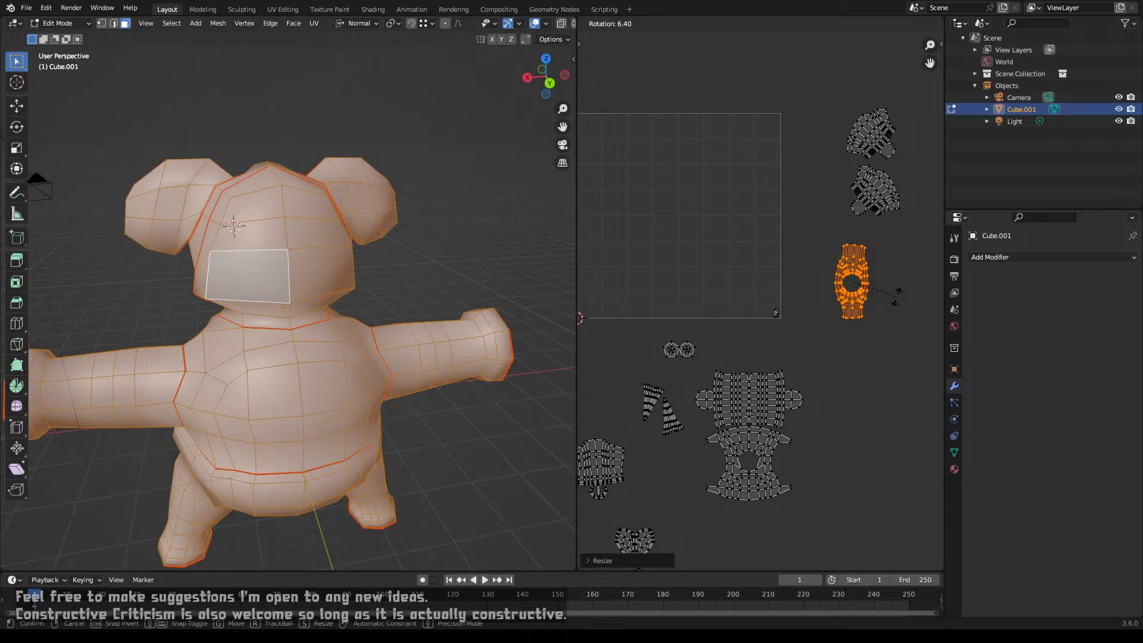
Step: Finish rotating the narrow ring-shaped UV island upright and move it into the lower-left corner of the UV grid
{"action": "left_click", "coordinate": [897, 293]}
{"action": "key", "text": "g"}
{"action": "left_click", "coordinate": [662, 295]}
{"action": "middle_click_drag", "start_coordinate": [683, 299], "coordinate": [811, 309]}
{"action": "key", "text": "g"}
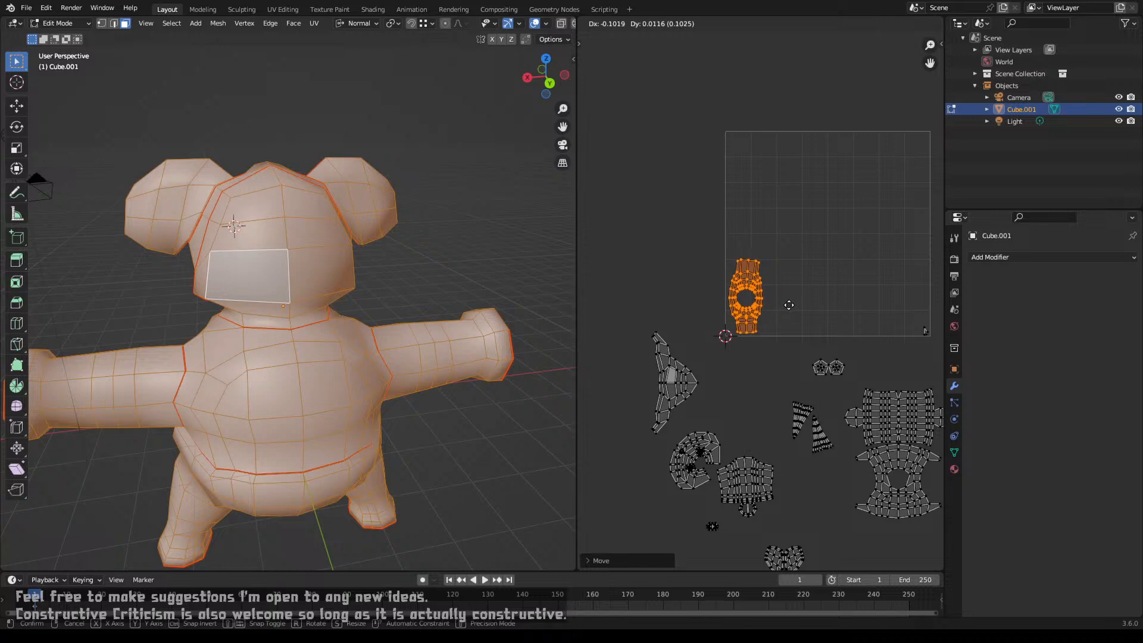
{"action": "left_click", "coordinate": [789, 305]}
Step: Shrink only the rectangular island with two side tabs and place it in the upper-right corner of the UV grid
{"action": "middle_click_drag", "start_coordinate": [898, 442], "coordinate": [777, 433]}
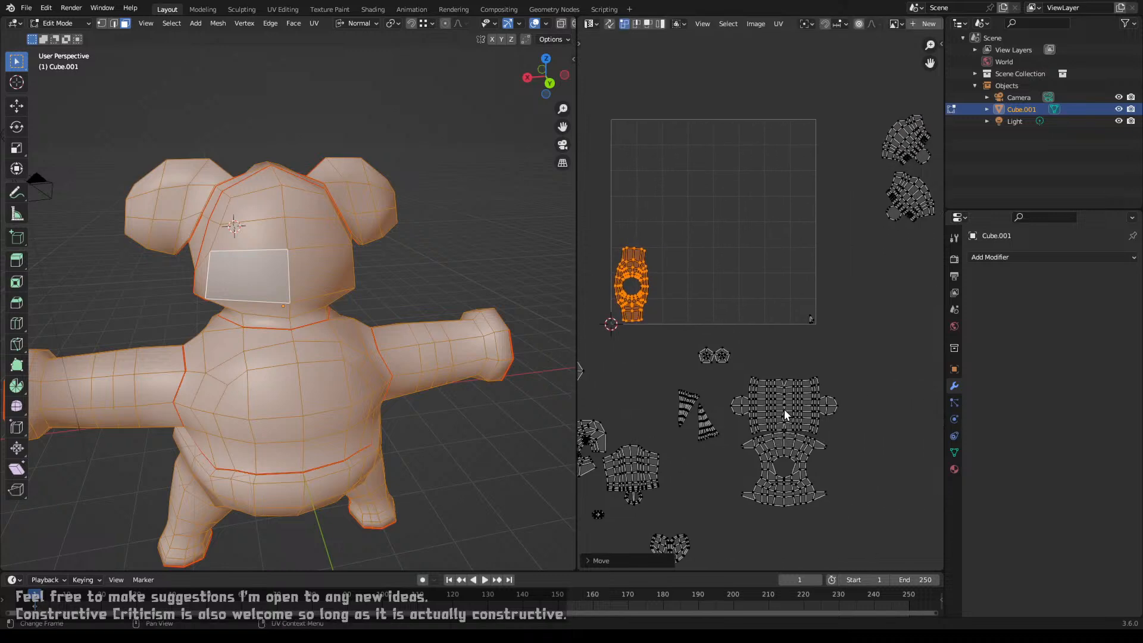
{"action": "key", "text": "l"}
{"action": "key", "text": "l"}
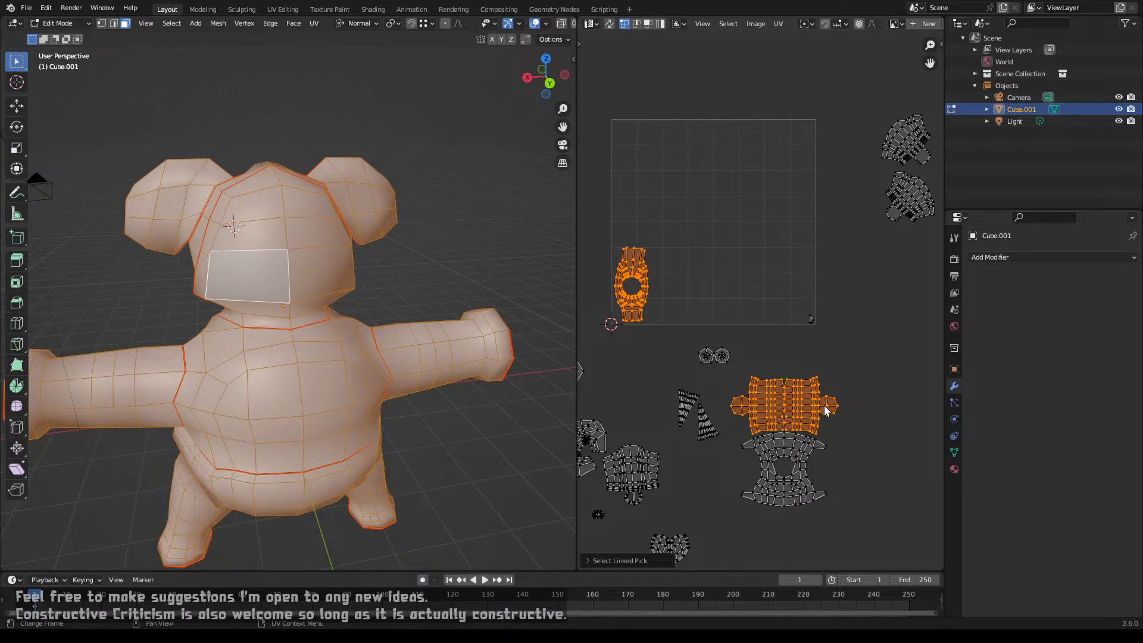
{"action": "key", "text": "c"}
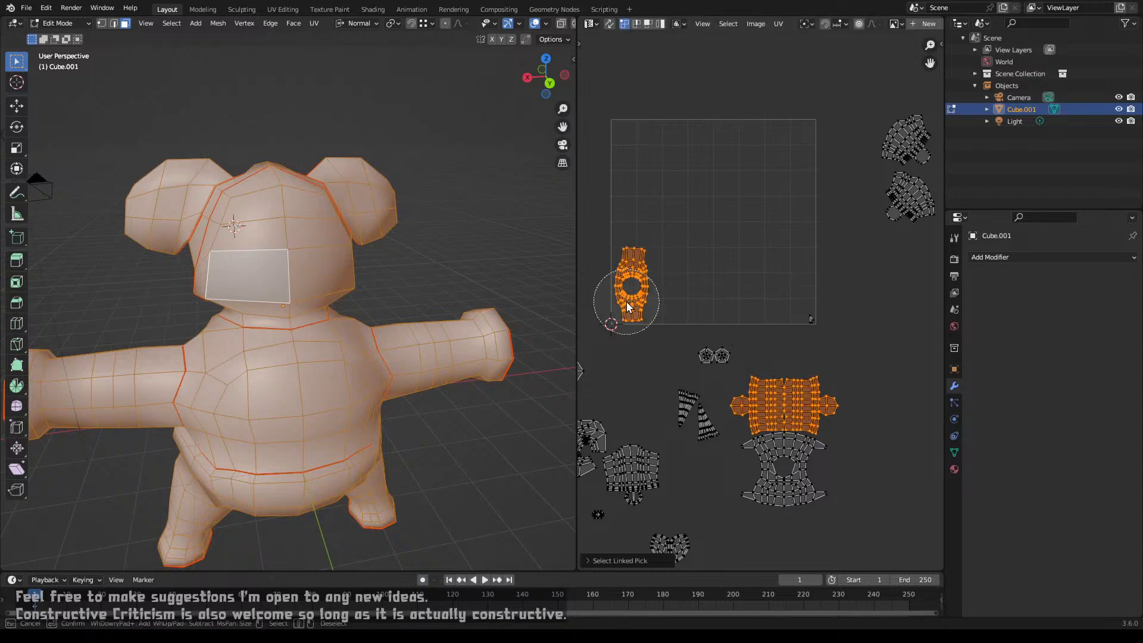
{"action": "middle_click_drag", "start_coordinate": [626, 301], "coordinate": [633, 256]}
{"action": "key", "text": "Escape"}
{"action": "key", "text": "s"}
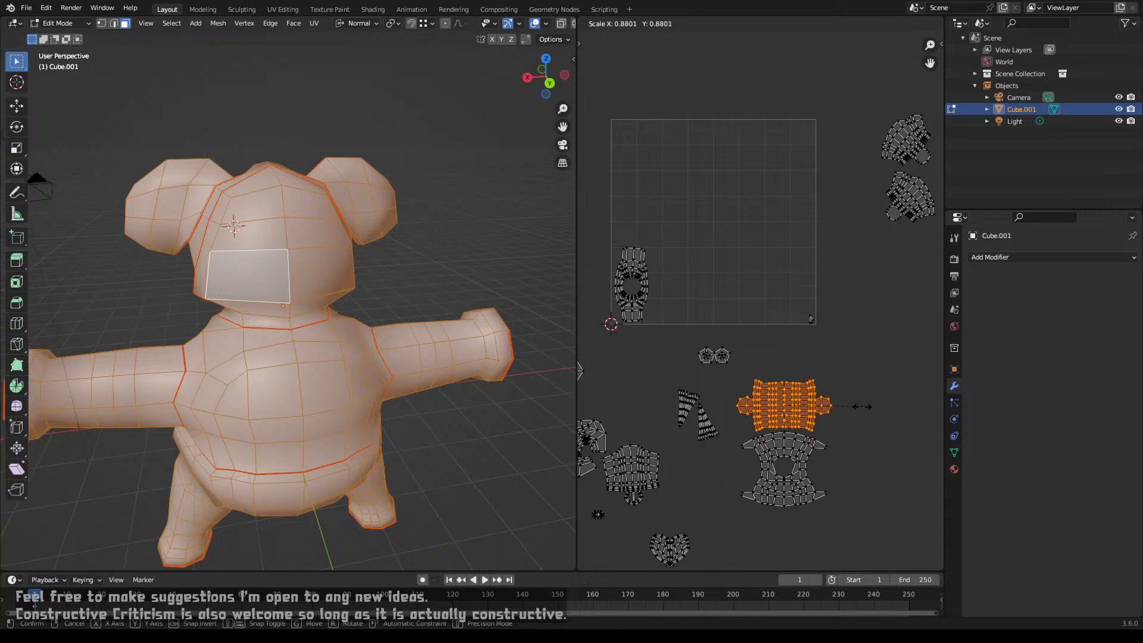
{"action": "left_click", "coordinate": [843, 412]}
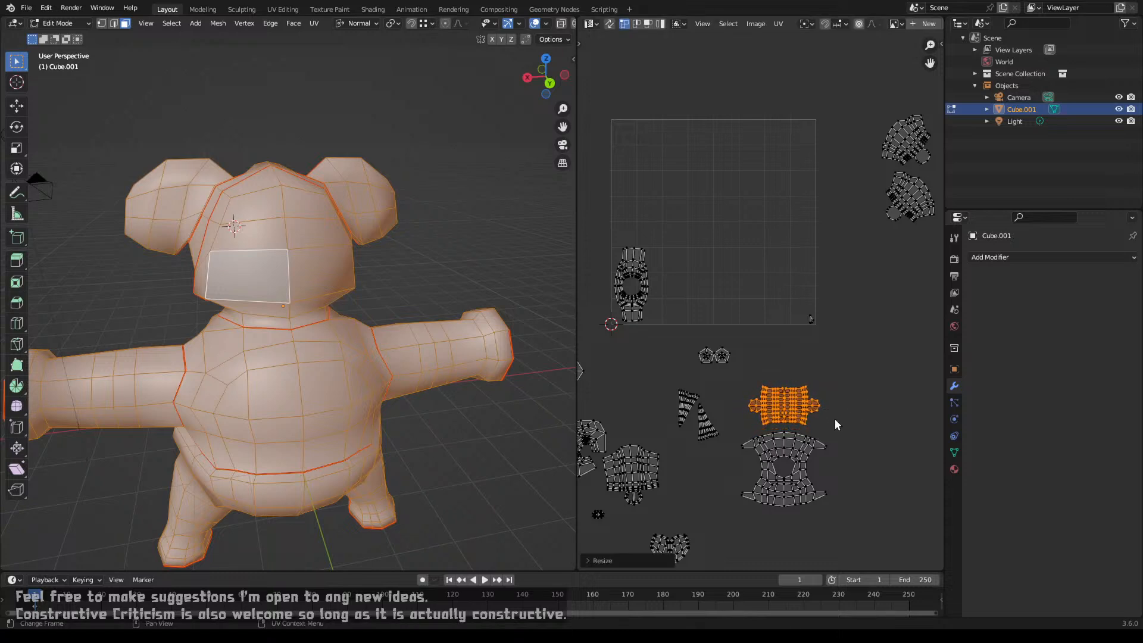
{"action": "key", "text": "g"}
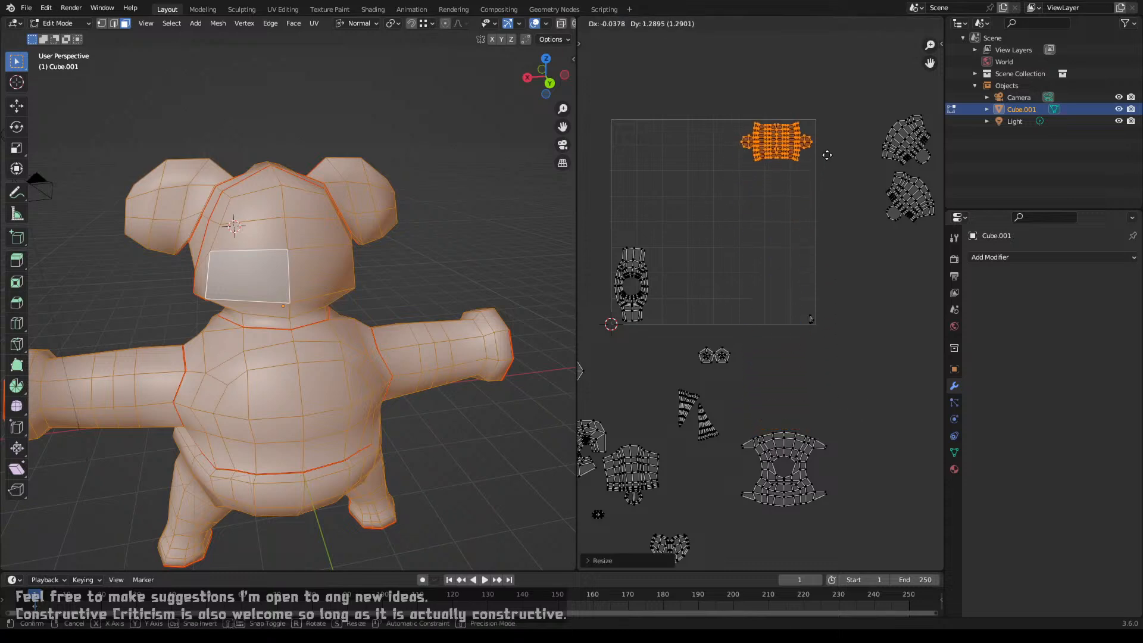
{"action": "left_click", "coordinate": [831, 160]}
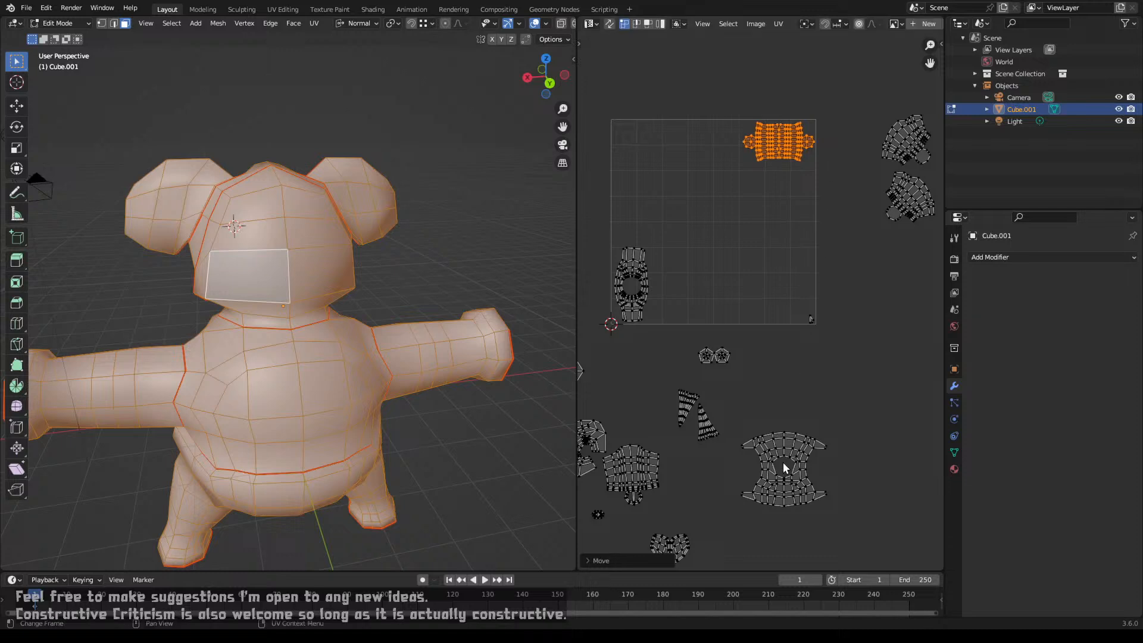
Step: Move the hourglass-shaped island with the central hole directly beneath the tabbed rectangular island inside the UV grid
{"action": "key", "text": "alt+a"}
{"action": "key", "text": "l"}
{"action": "key", "text": "g"}
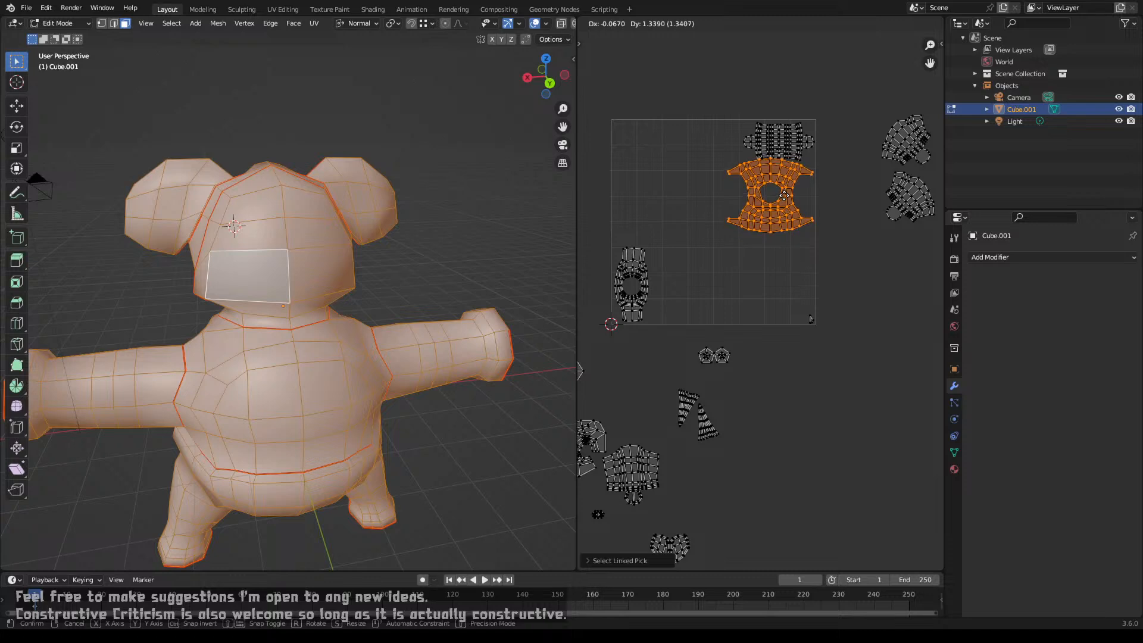
{"action": "left_click", "coordinate": [784, 203]}
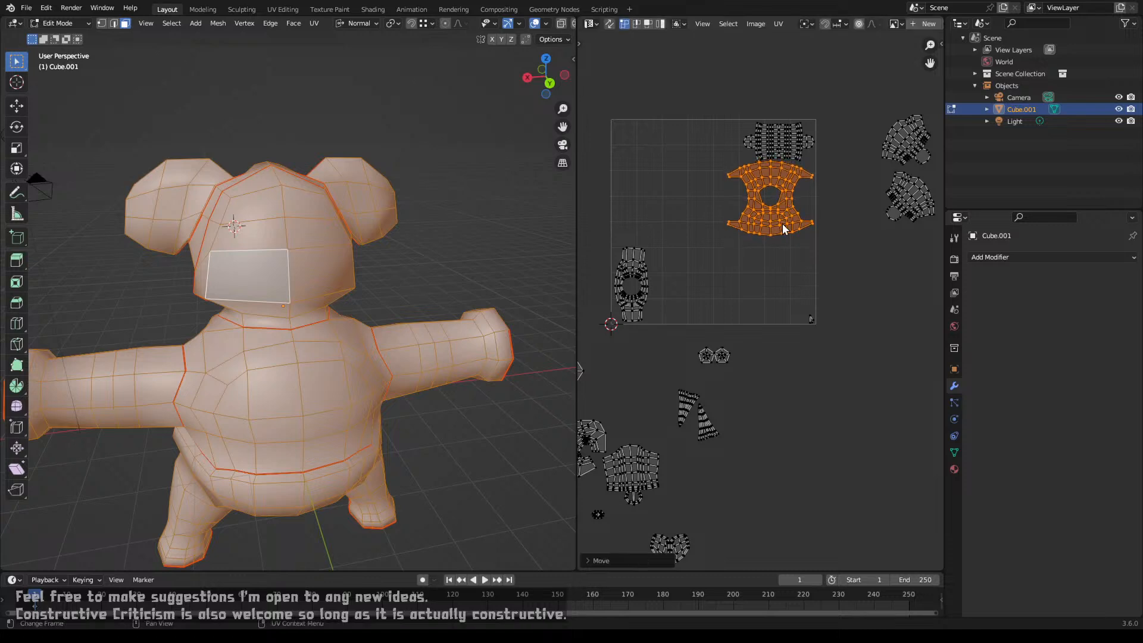
Step: Select the whole triangular island outside the UV grid and rotate it by -90 degrees
{"action": "middle_click_drag", "start_coordinate": [729, 321], "coordinate": [837, 281]}
{"action": "left_click", "coordinate": [659, 358]}
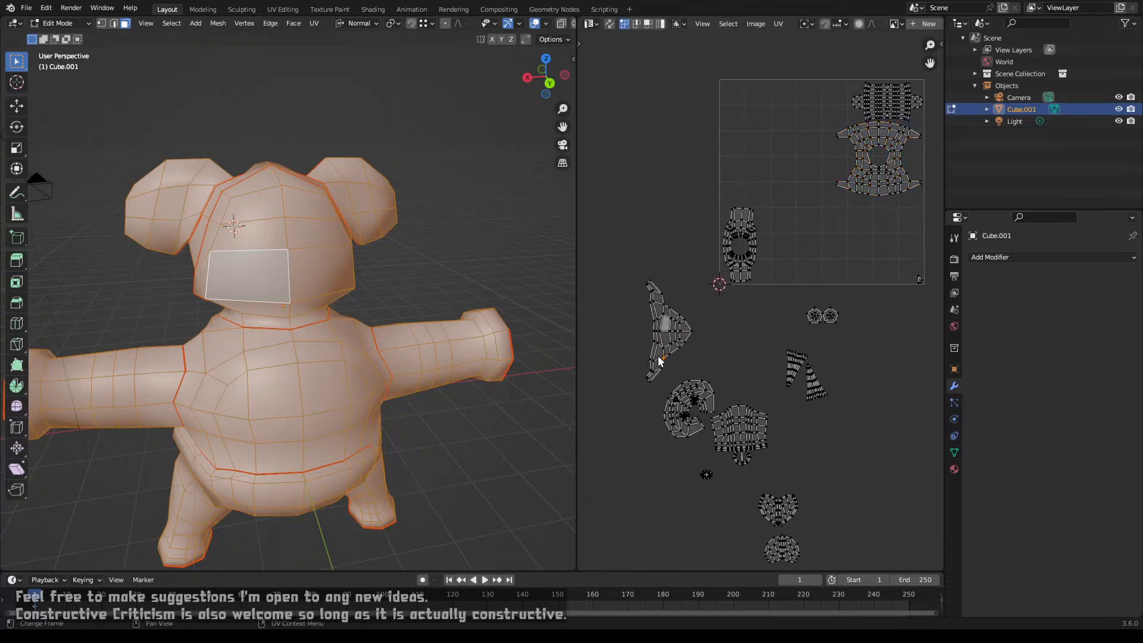
{"action": "key", "text": "l"}
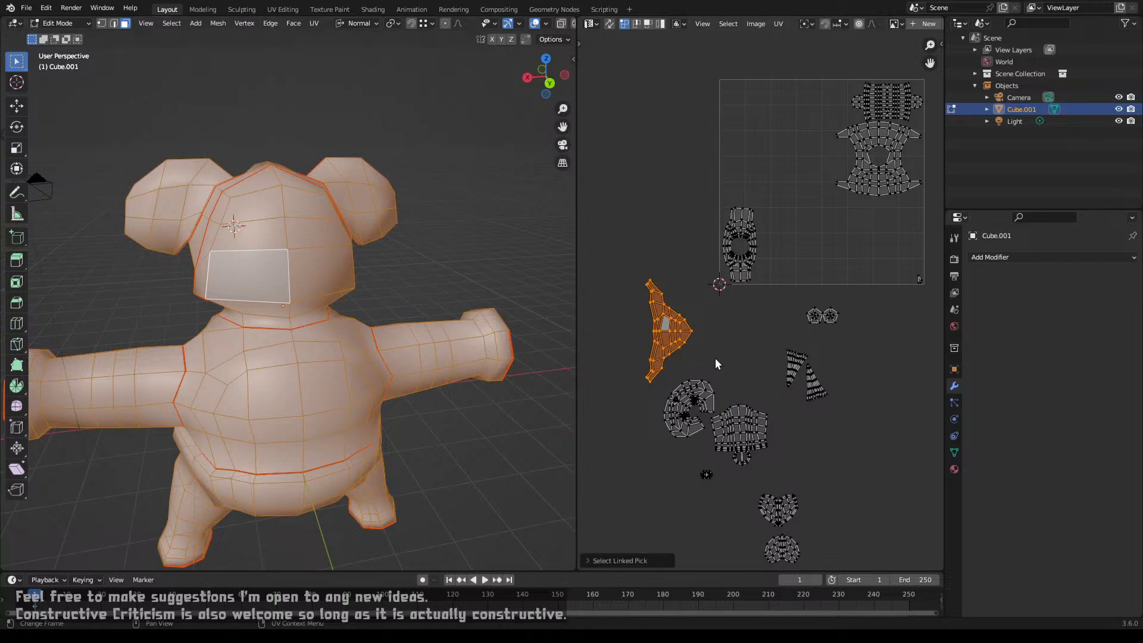
{"action": "key", "text": "r"}
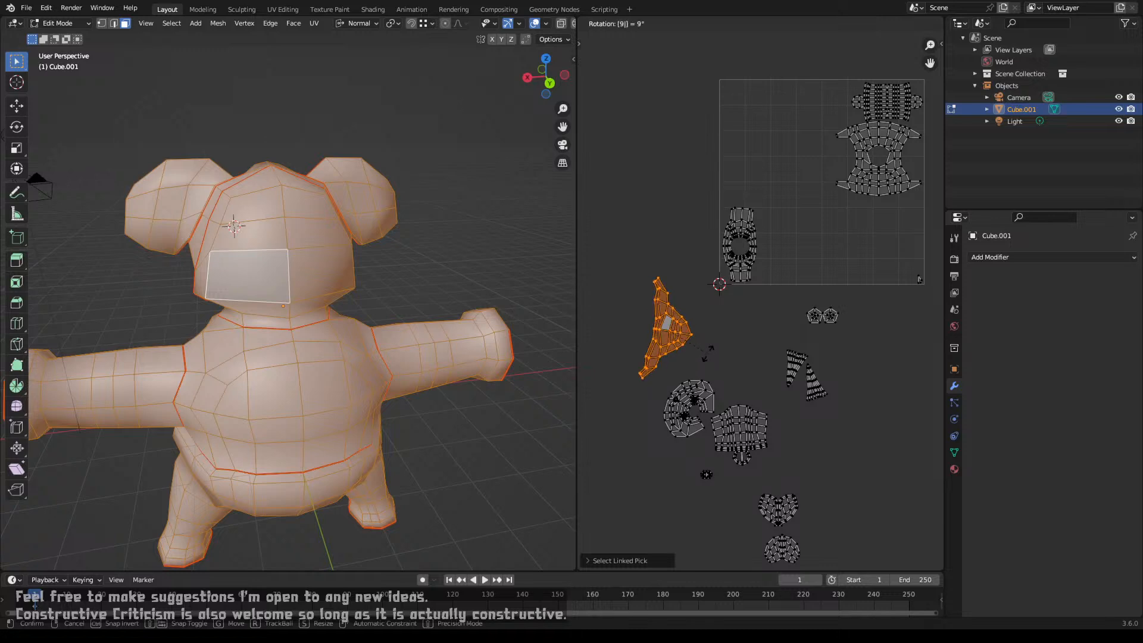
{"action": "type", "text": "-90"}
{"action": "key", "text": "Return"}
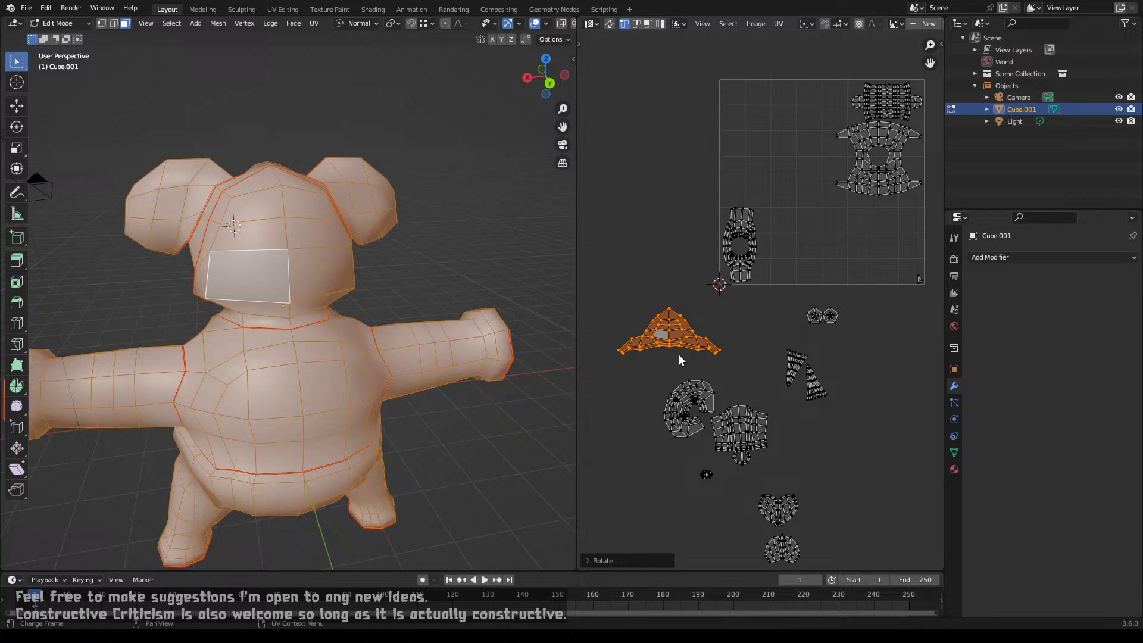
Step: Scale the triangular island down to about half its size and park it outside the grid, just above the C-shaped island
{"action": "key", "text": "g"}
{"action": "key", "text": "s"}
{"action": "left_click", "coordinate": [683, 349]}
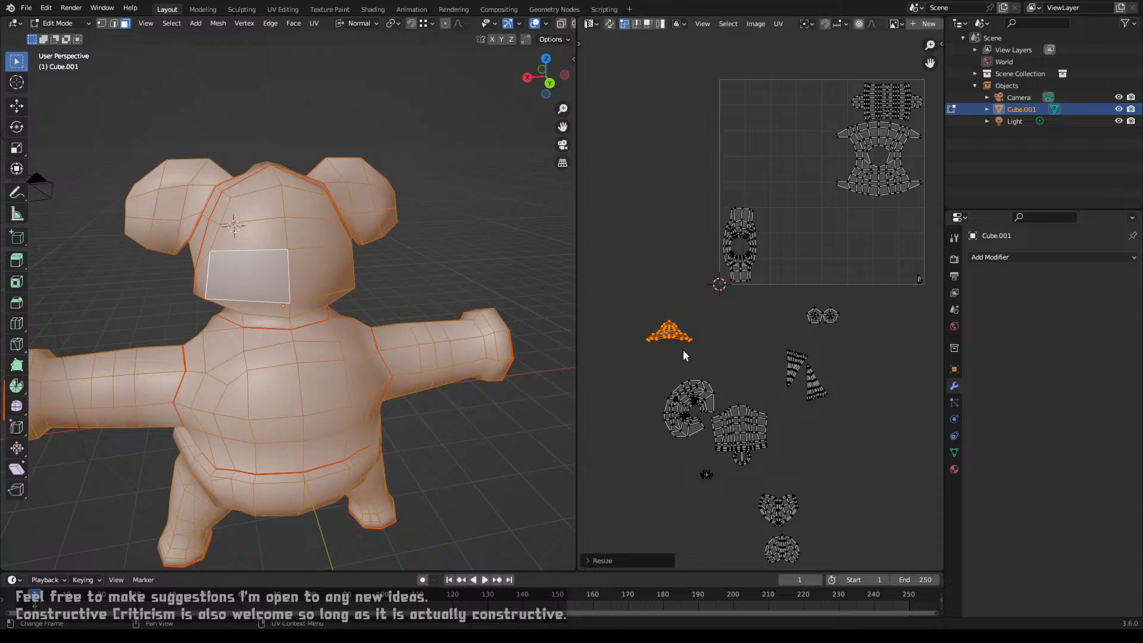
{"action": "key", "text": "g"}
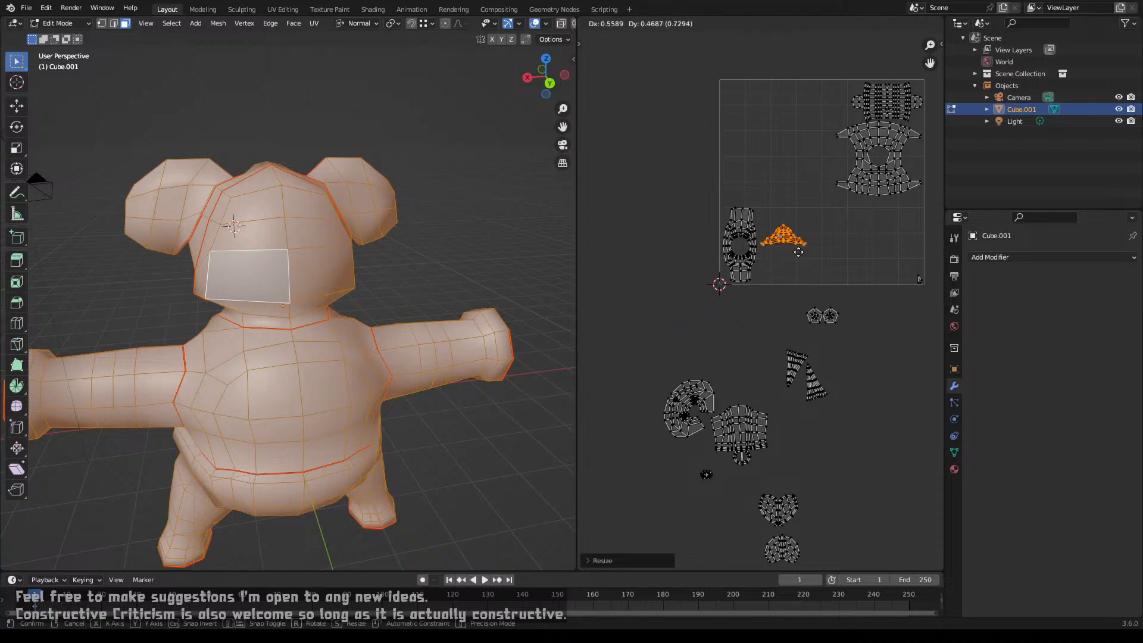
{"action": "left_click", "coordinate": [676, 369]}
Step: Select the entire C-shaped island and rotate it about 58 degrees so its opening faces downward
{"action": "left_click", "coordinate": [690, 396]}
{"action": "key", "text": "l"}
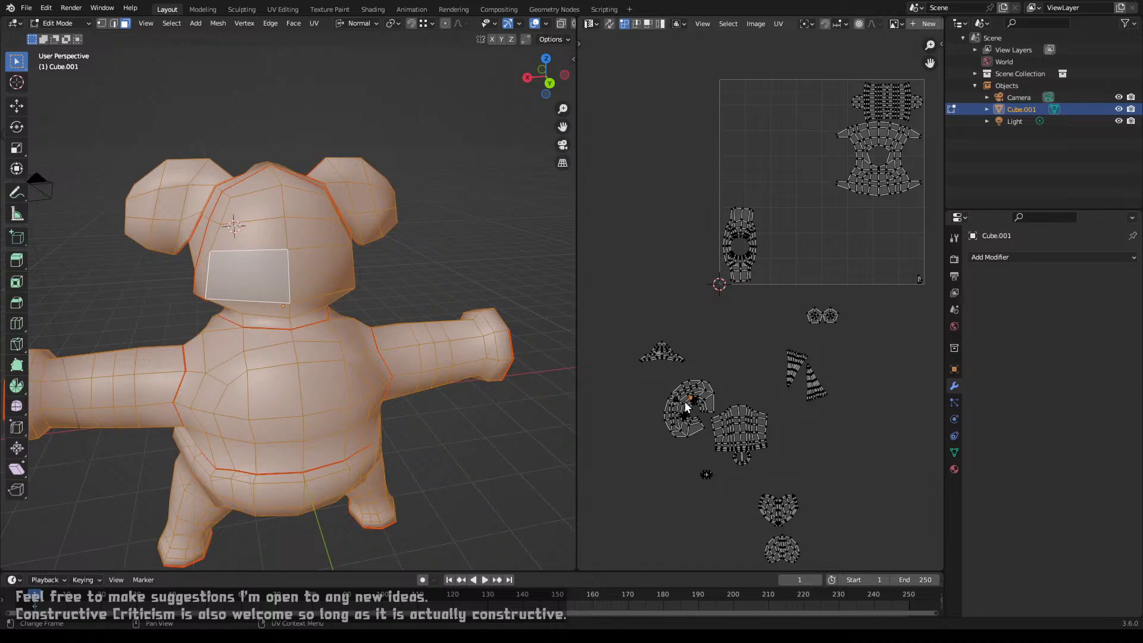
{"action": "scroll", "coordinate": [712, 374], "scroll_direction": "up", "scroll_amount": 5}
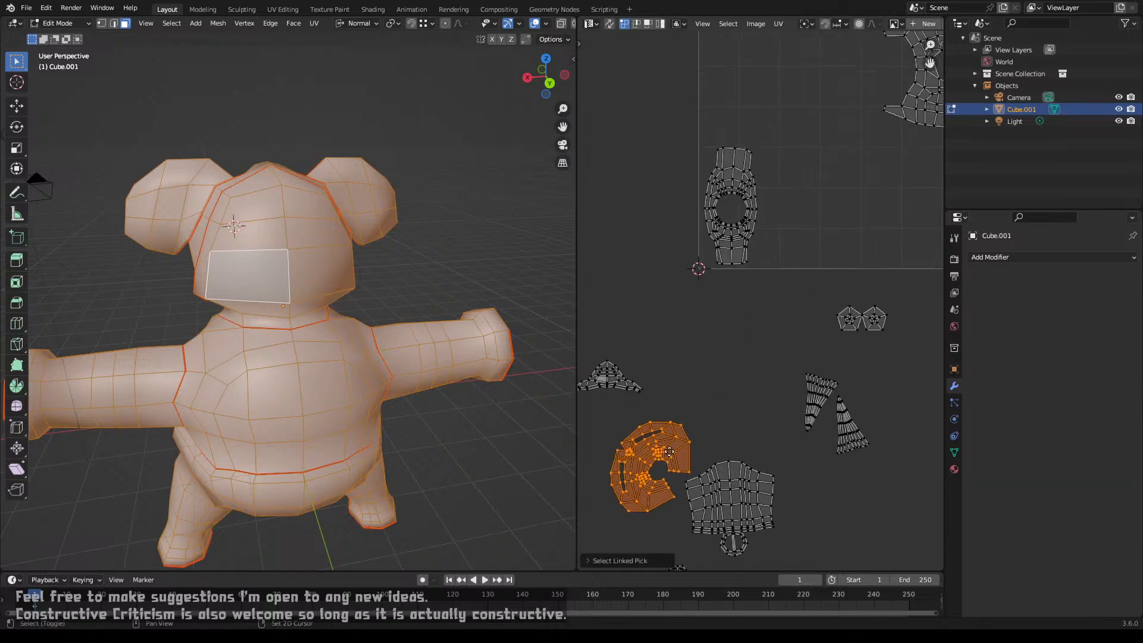
{"action": "middle_click_drag", "start_coordinate": [674, 404], "coordinate": [749, 355]}
{"action": "key", "text": "r"}
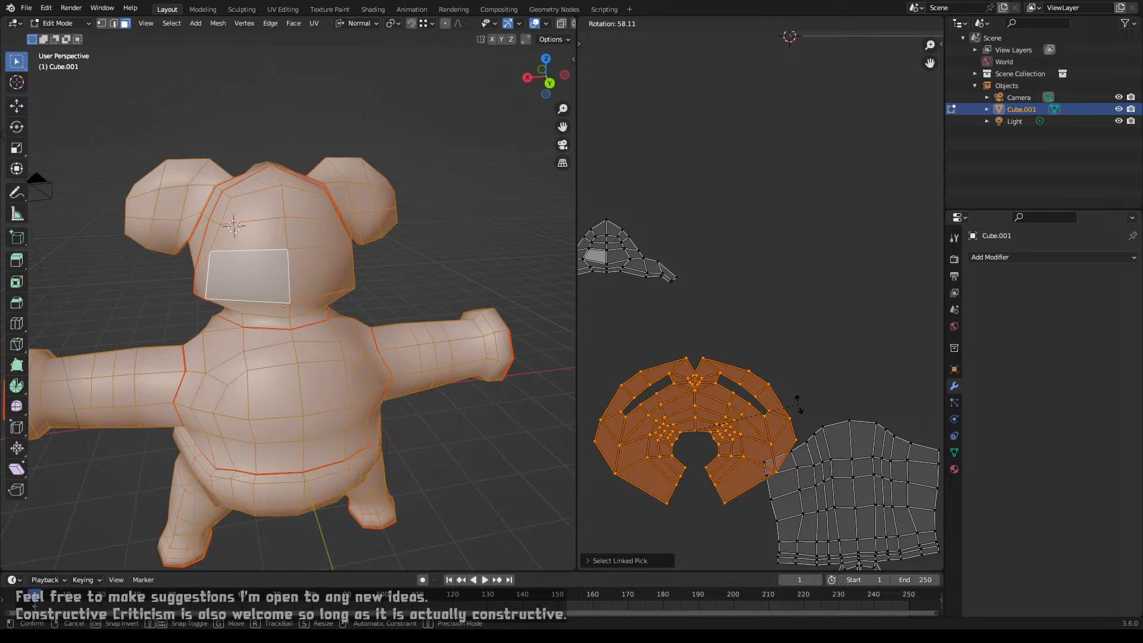
{"action": "left_click", "coordinate": [798, 404]}
Step: Move the C-shaped island up to the UV grid's origin, lining its centre line up with the grid's left edge
{"action": "scroll", "coordinate": [744, 434], "scroll_direction": "up", "scroll_amount": 2}
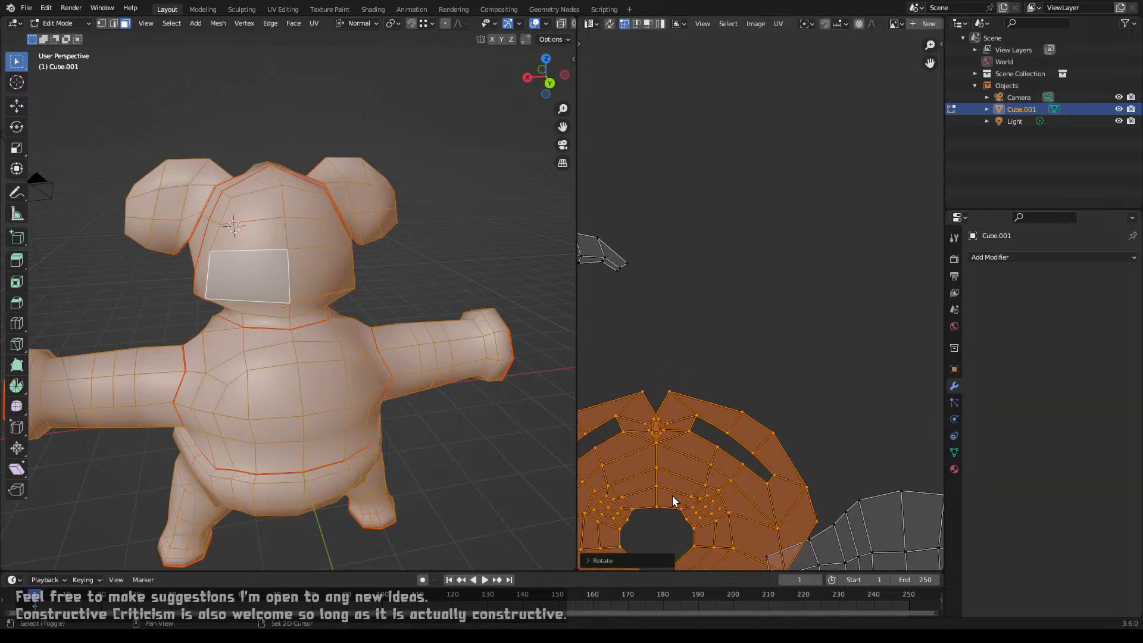
{"action": "middle_click_drag", "start_coordinate": [673, 495], "coordinate": [731, 324]}
{"action": "scroll", "coordinate": [738, 350], "scroll_direction": "up", "scroll_amount": 1}
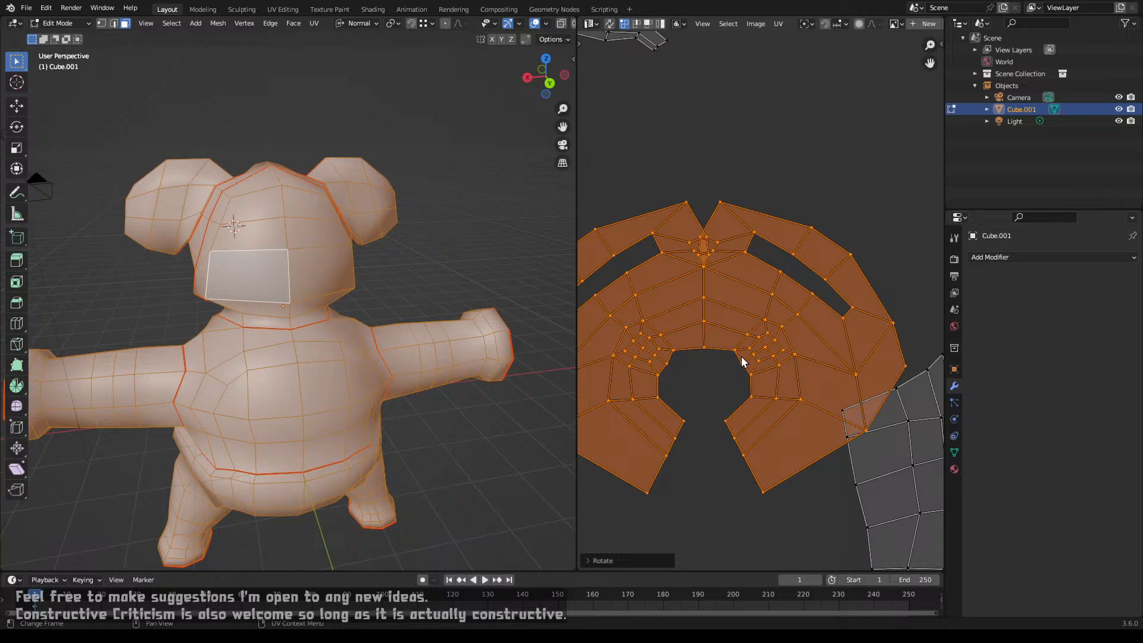
{"action": "scroll", "coordinate": [788, 400], "scroll_direction": "down", "scroll_amount": 2}
{"action": "middle_click_drag", "start_coordinate": [787, 401], "coordinate": [677, 381]}
{"action": "key", "text": "g"}
{"action": "left_click", "coordinate": [819, 205]}
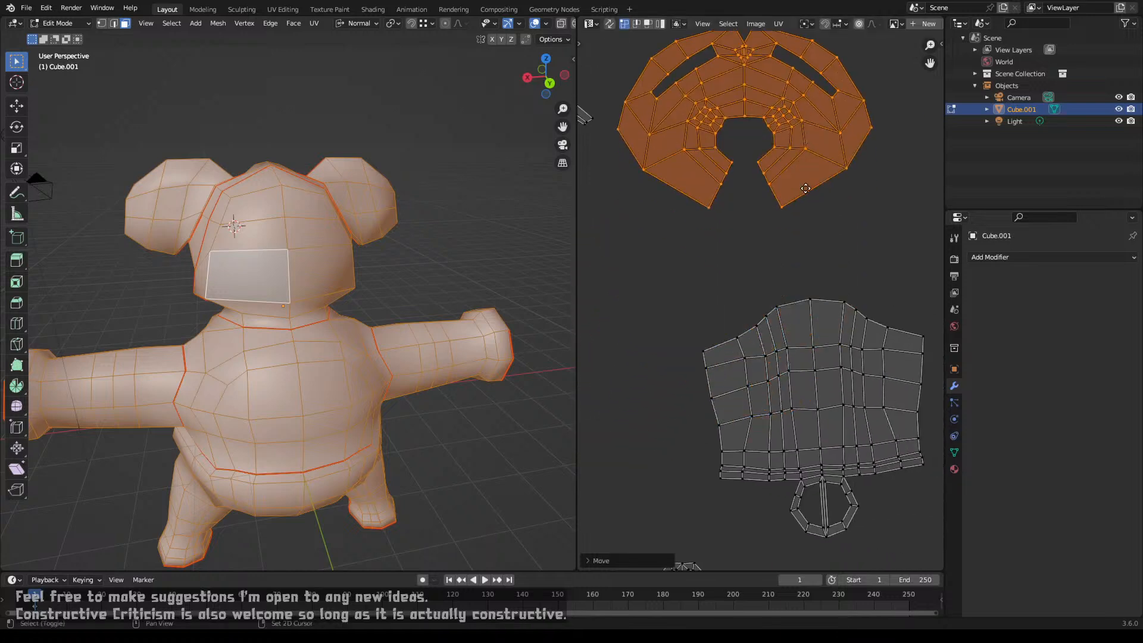
{"action": "middle_click_drag", "start_coordinate": [792, 192], "coordinate": [805, 482]}
{"action": "key", "text": "g"}
{"action": "left_click", "coordinate": [826, 263]}
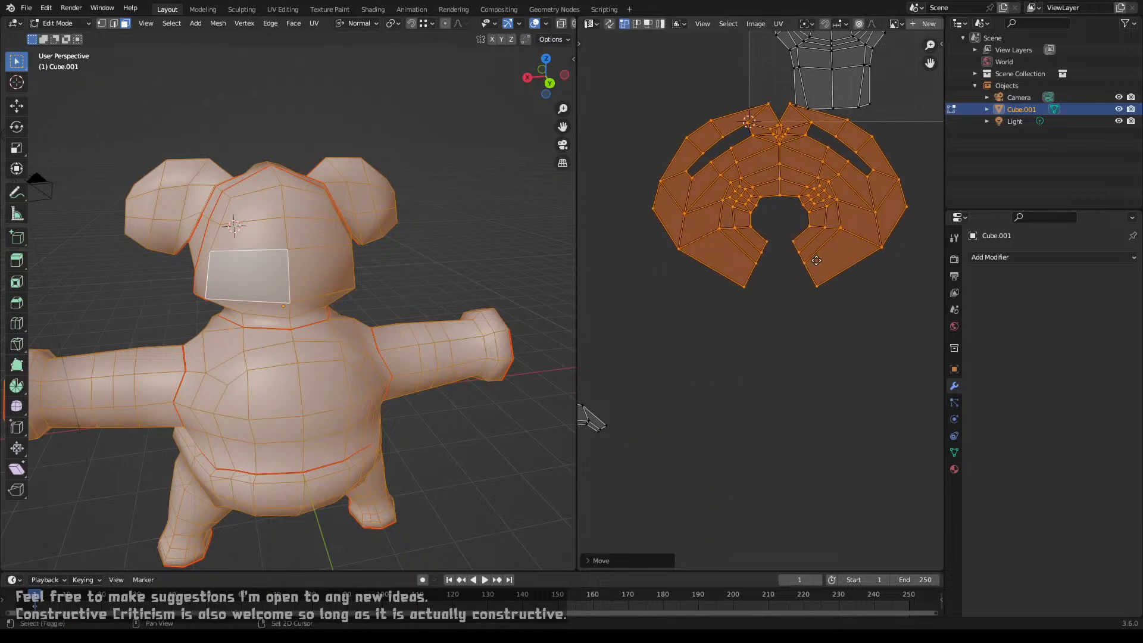
{"action": "middle_click_drag", "start_coordinate": [825, 238], "coordinate": [815, 405]}
{"action": "key", "text": "g"}
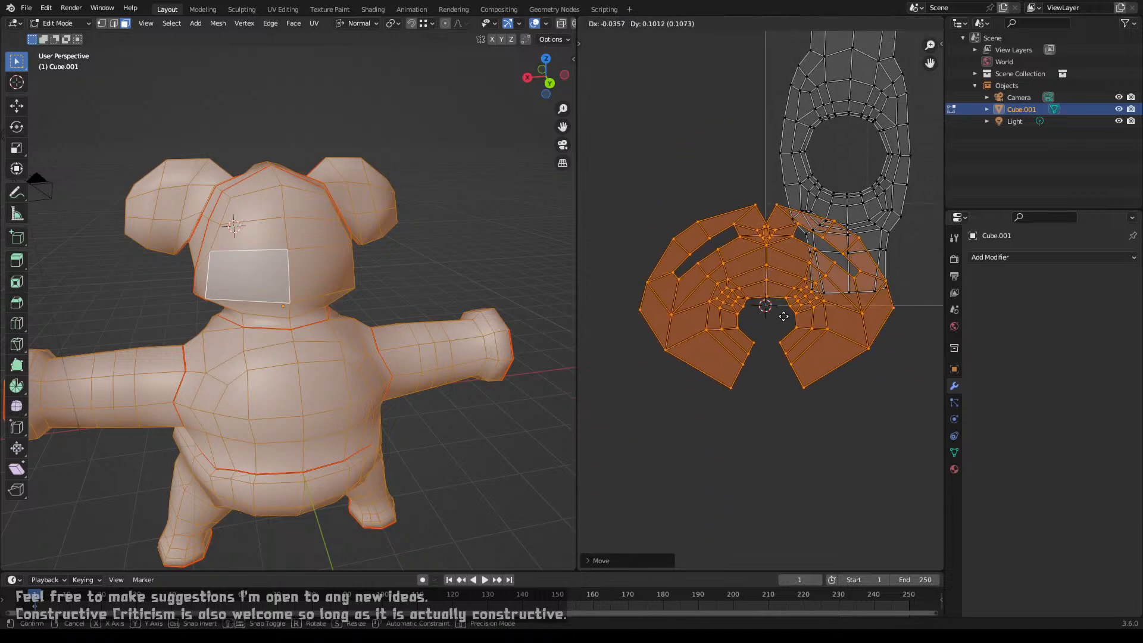
{"action": "left_click", "coordinate": [783, 316]}
Step: Fine-tune the C-shaped island's rotation until its centre line runs parallel to the grid's vertical edge
{"action": "scroll", "coordinate": [783, 316], "scroll_direction": "up", "scroll_amount": 3}
{"action": "scroll", "coordinate": [782, 321], "scroll_direction": "up", "scroll_amount": 4}
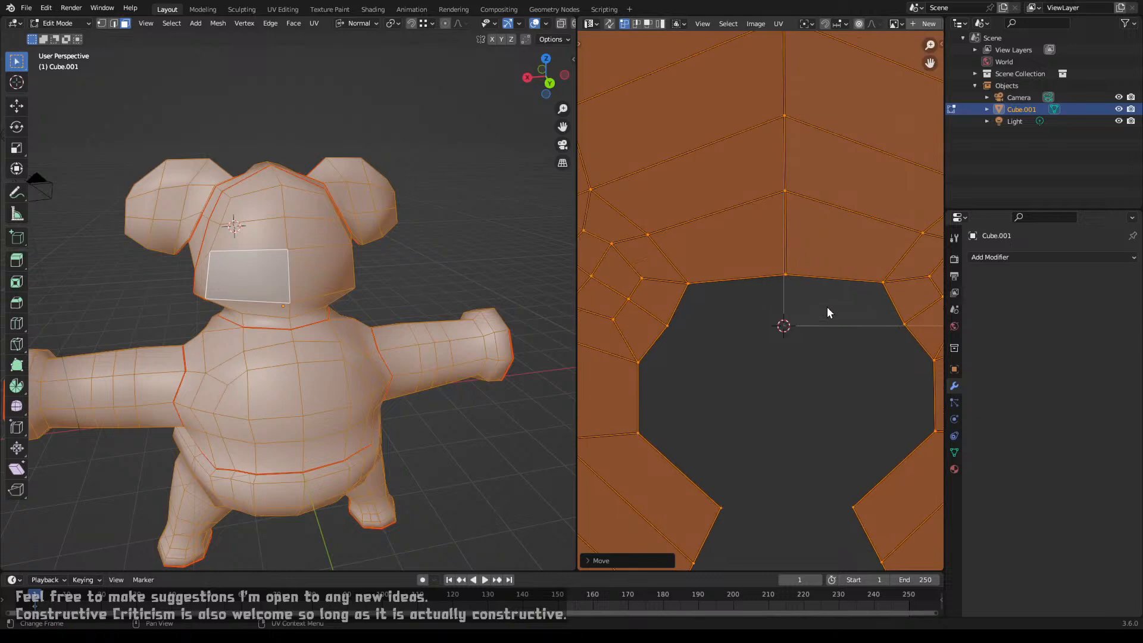
{"action": "key", "text": "r"}
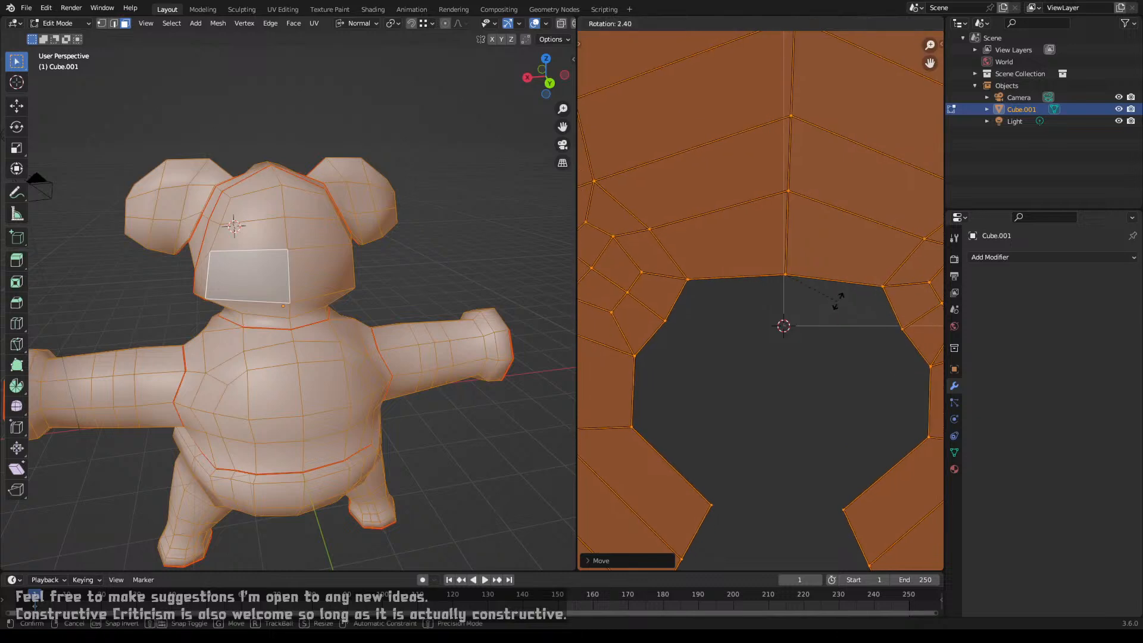
{"action": "left_click", "coordinate": [833, 245]}
{"action": "middle_click_drag", "start_coordinate": [834, 246], "coordinate": [817, 392]}
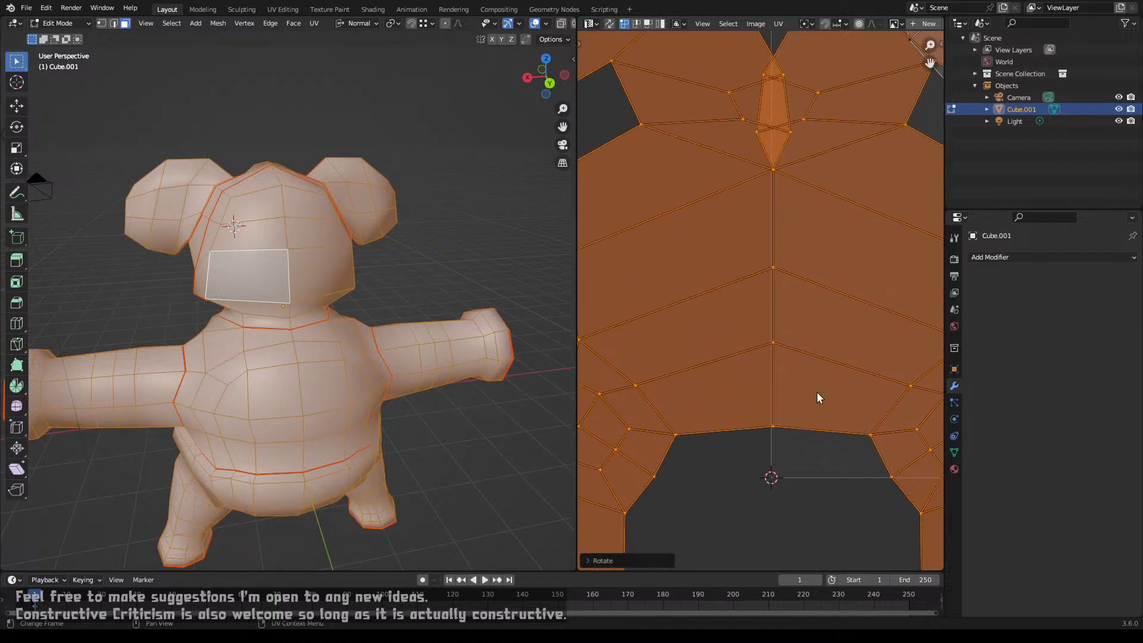
{"action": "key", "text": "r"}
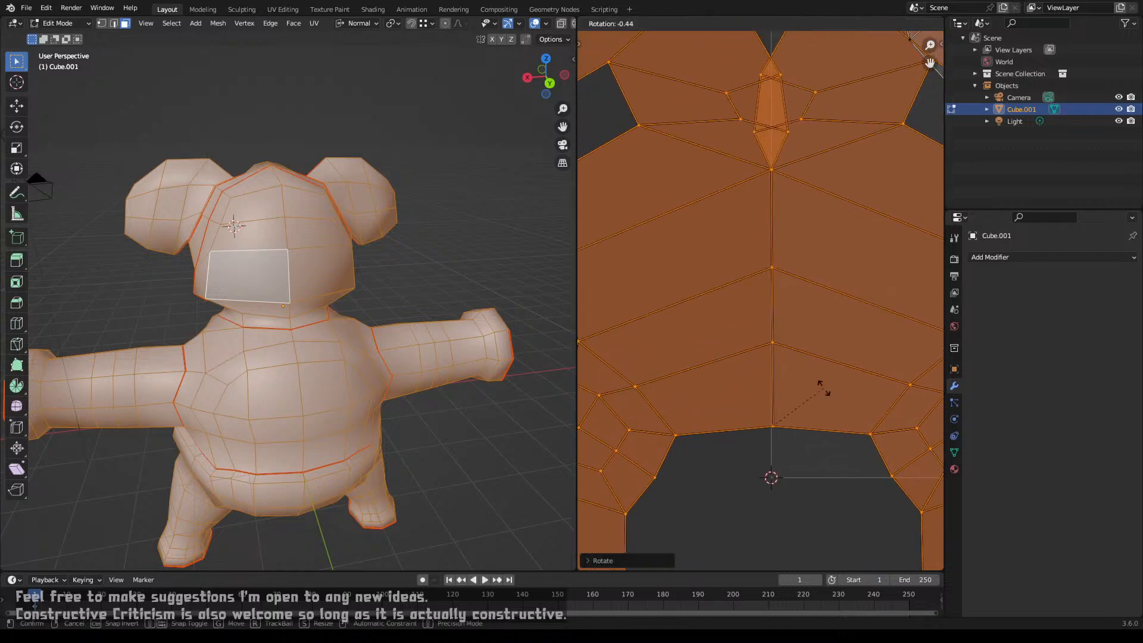
{"action": "left_click", "coordinate": [828, 394]}
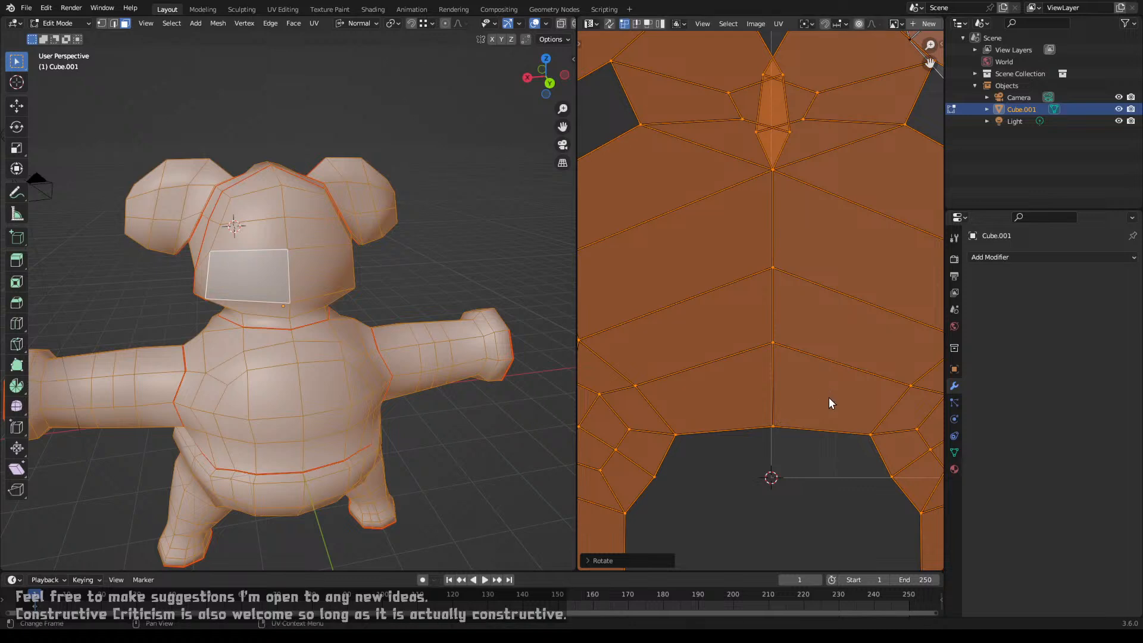
Step: Scale the C-shaped island up to roughly one and a half times its size
{"action": "scroll", "coordinate": [827, 394], "scroll_direction": "down", "scroll_amount": 5}
{"action": "scroll", "coordinate": [821, 392], "scroll_direction": "down", "scroll_amount": 3}
{"action": "scroll", "coordinate": [670, 430], "scroll_direction": "down", "scroll_amount": 2}
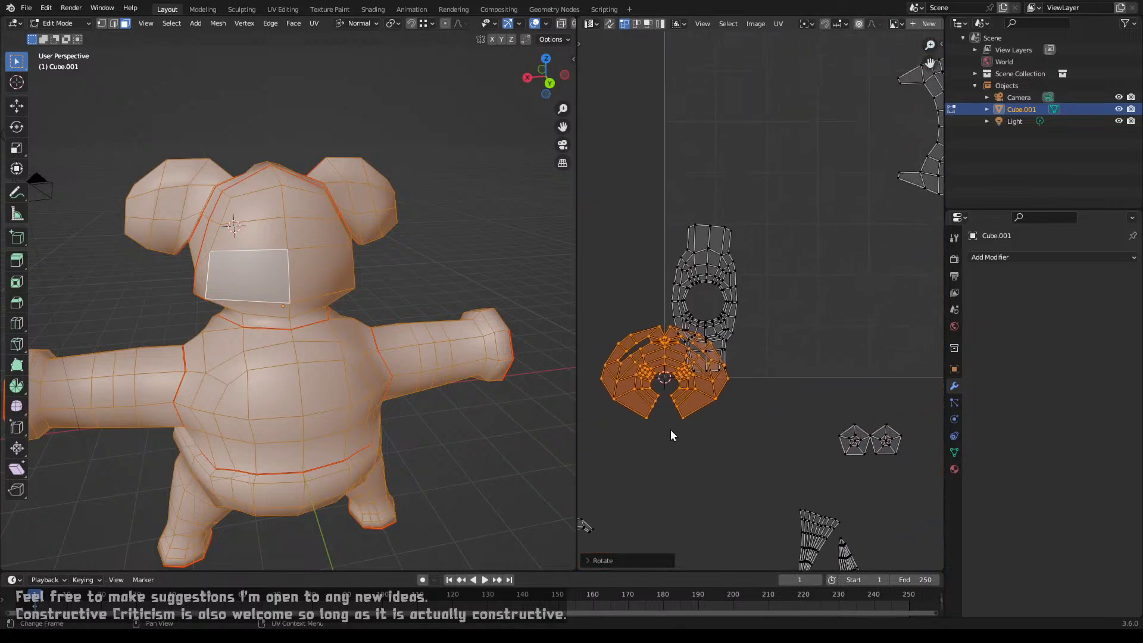
{"action": "key", "text": "s"}
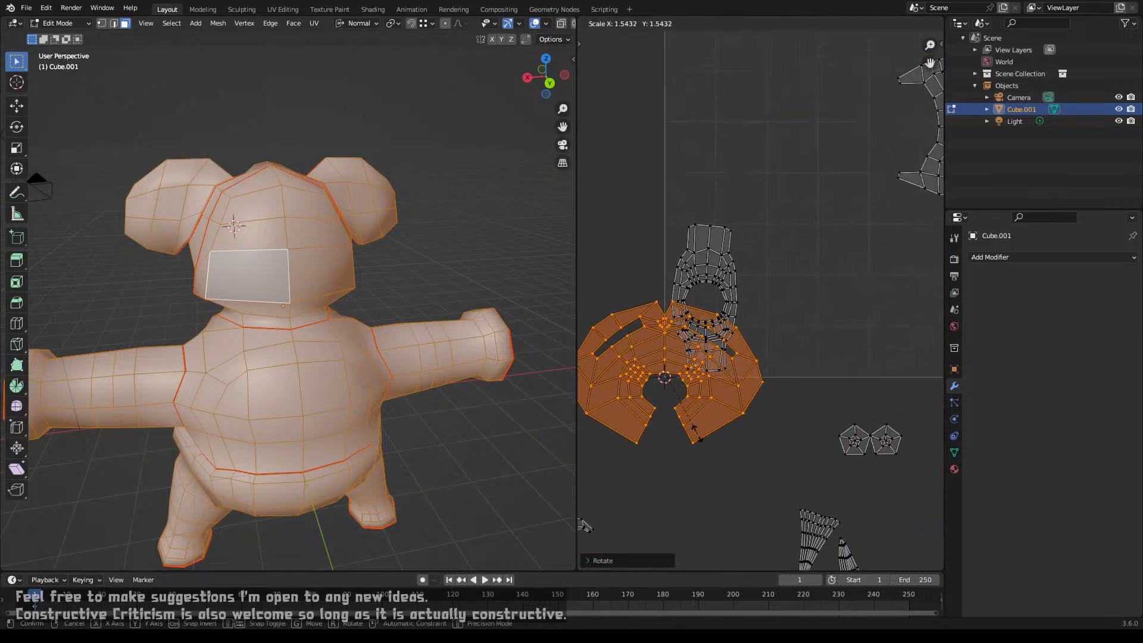
{"action": "left_click", "coordinate": [698, 439]}
Step: Move the enlarged C-shaped island into the upper-left corner of the UV grid, above the ring-shaped island
{"action": "key", "text": "g"}
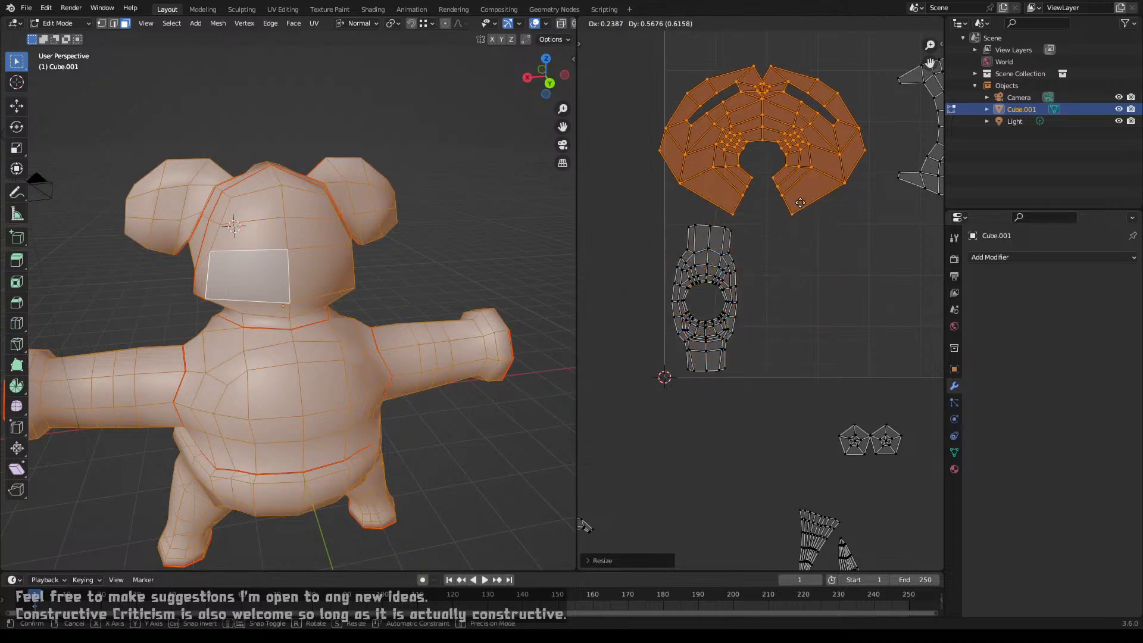
{"action": "left_click", "coordinate": [861, 319]}
{"action": "scroll", "coordinate": [730, 368], "scroll_direction": "down", "scroll_amount": 3}
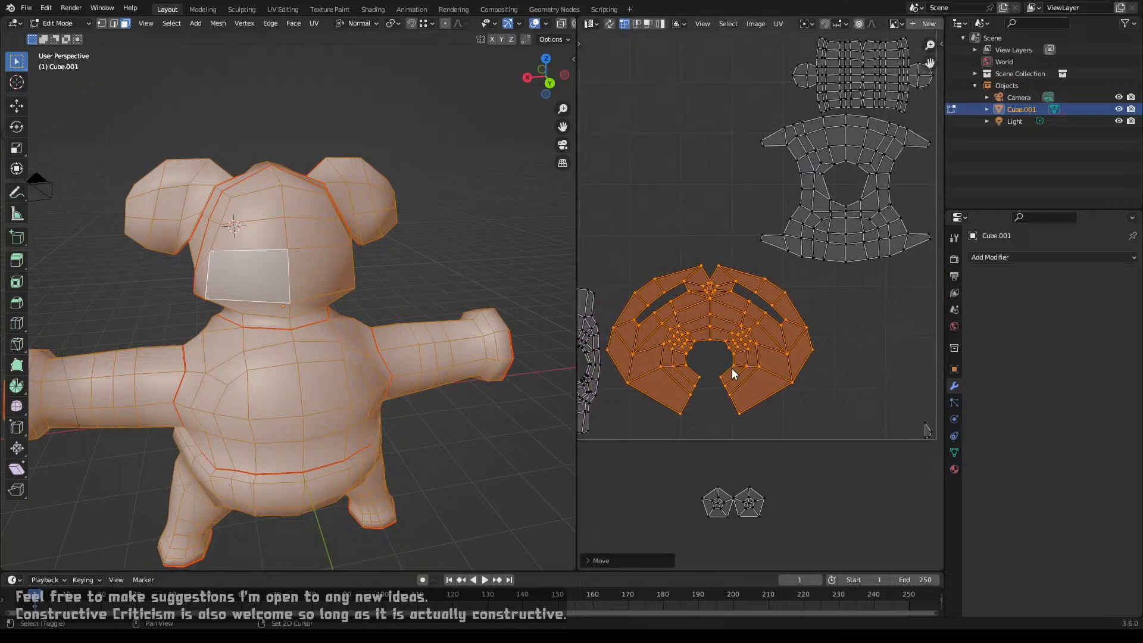
{"action": "scroll", "coordinate": [737, 366], "scroll_direction": "up", "scroll_amount": 2}
{"action": "key", "text": "g"}
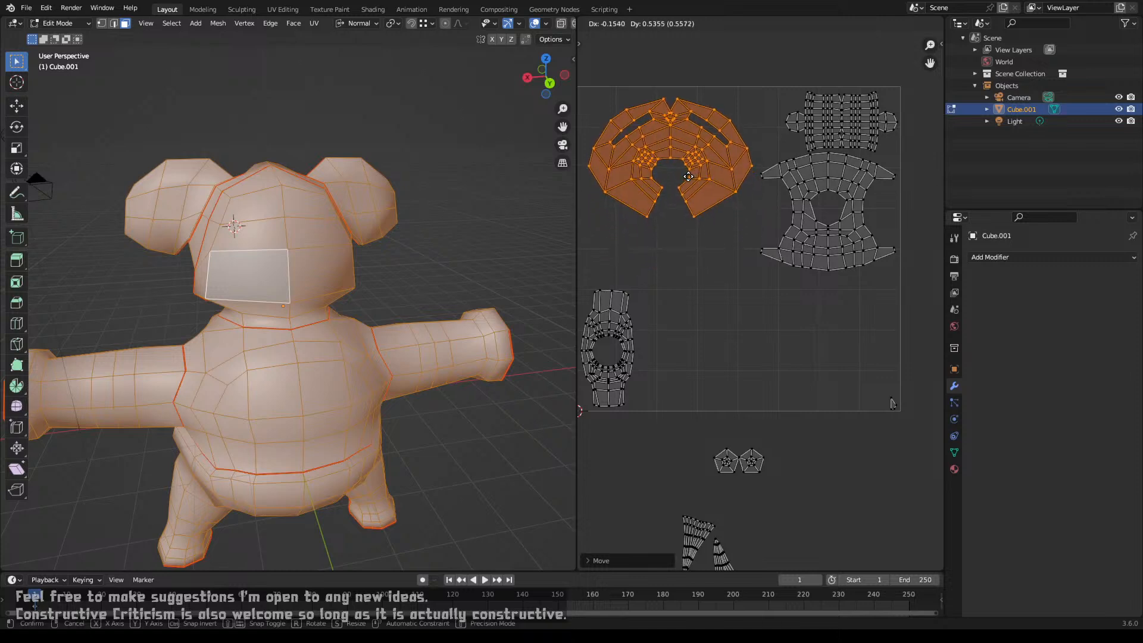
{"action": "left_click", "coordinate": [683, 172]}
{"action": "middle_click_drag", "start_coordinate": [688, 175], "coordinate": [754, 209]}
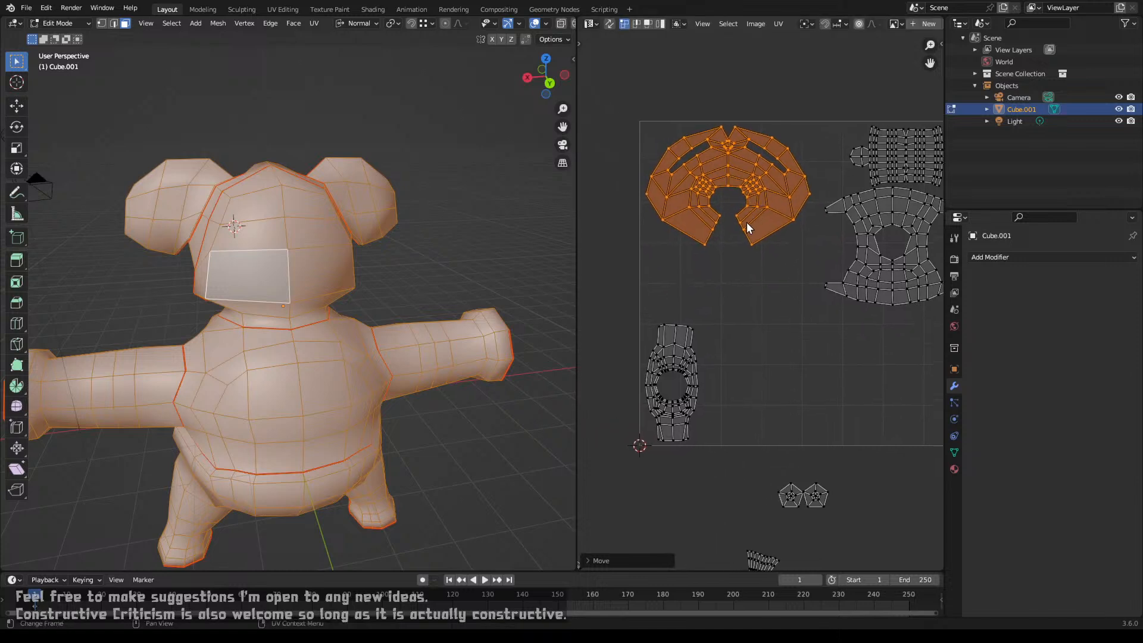
Step: Bring the vest-shaped island with the small ring attached into the UV grid below the C-shaped island and scale it up slightly
{"action": "middle_click_drag", "start_coordinate": [690, 396], "coordinate": [642, 125]}
{"action": "scroll", "coordinate": [664, 286], "scroll_direction": "down", "scroll_amount": 2}
{"action": "scroll", "coordinate": [665, 324], "scroll_direction": "up", "scroll_amount": 2}
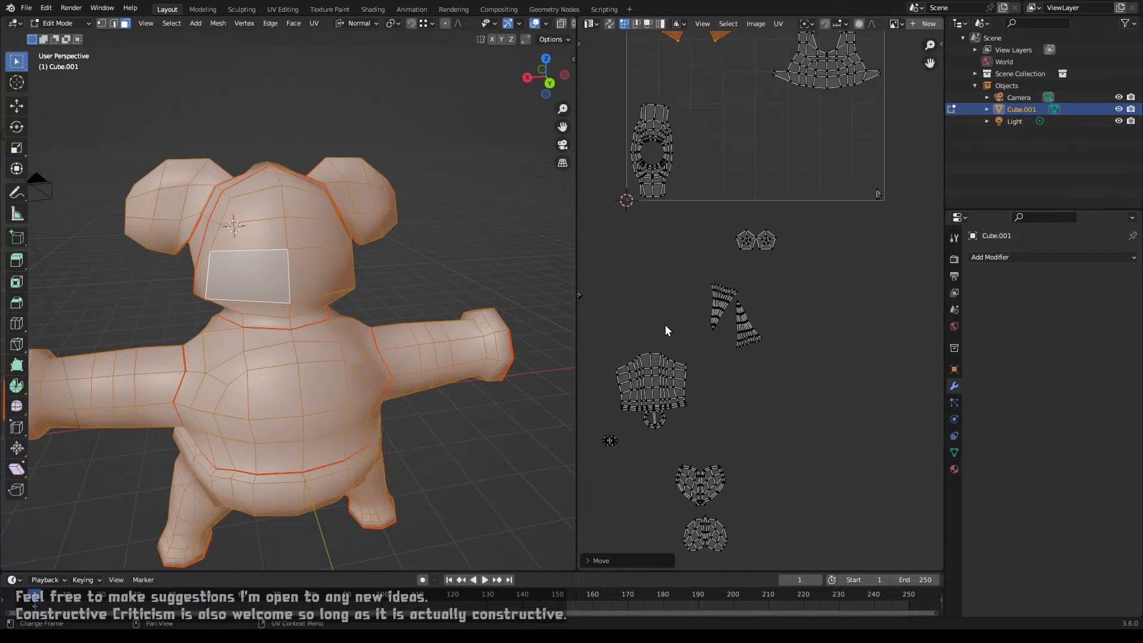
{"action": "key", "text": "l"}
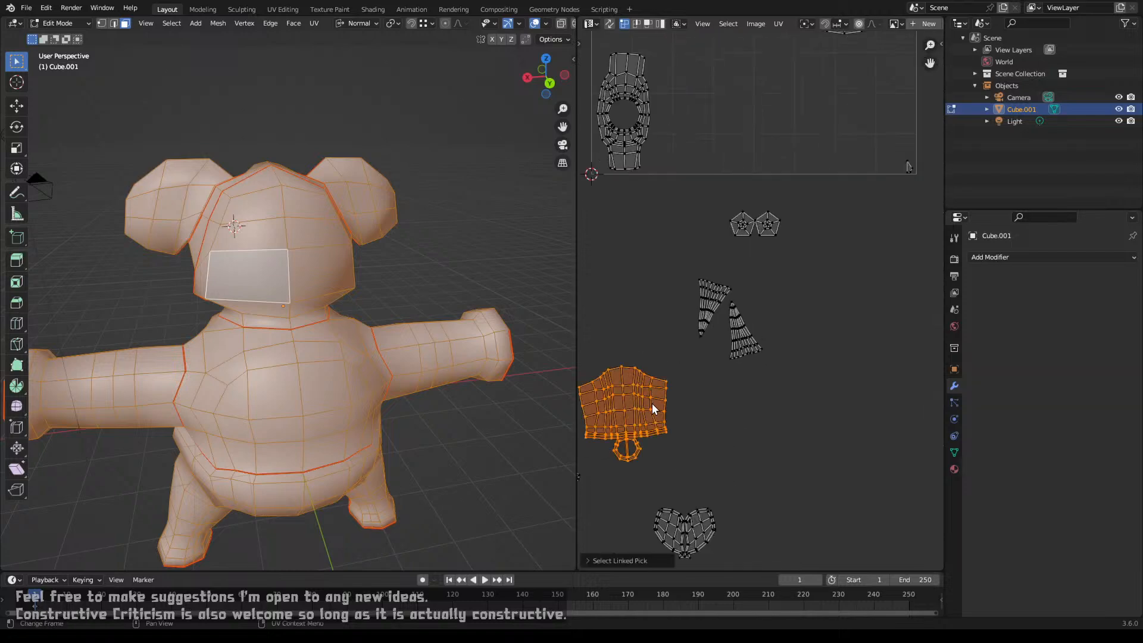
{"action": "middle_click_drag", "start_coordinate": [658, 398], "coordinate": [706, 517]}
{"action": "key", "text": "g"}
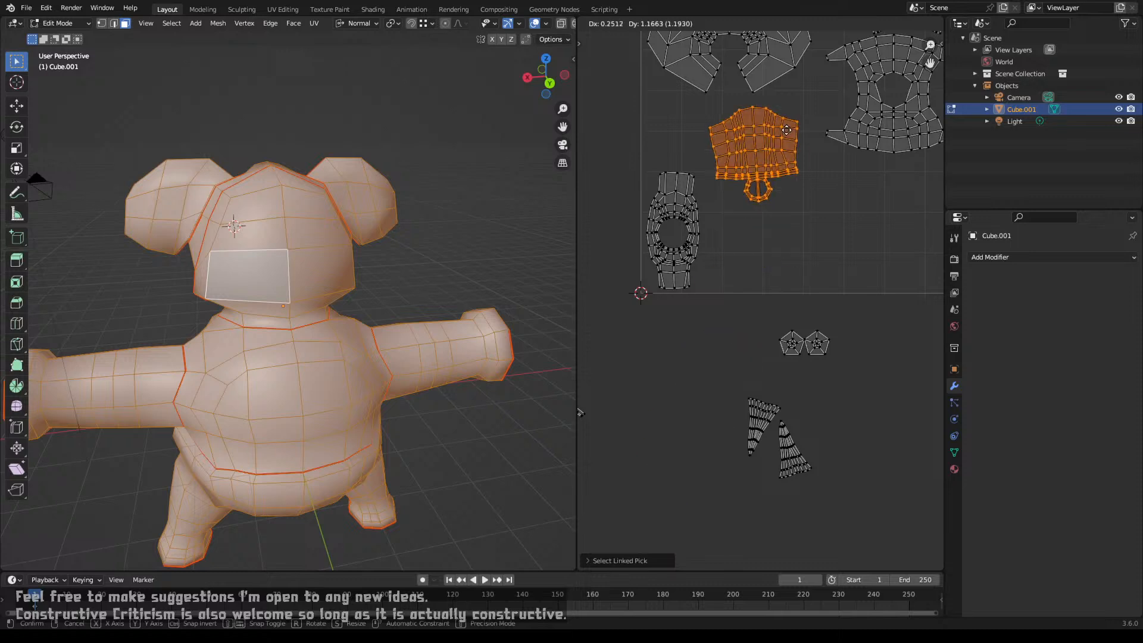
{"action": "left_click", "coordinate": [786, 136]}
{"action": "key", "text": "s"}
{"action": "left_click", "coordinate": [803, 137]}
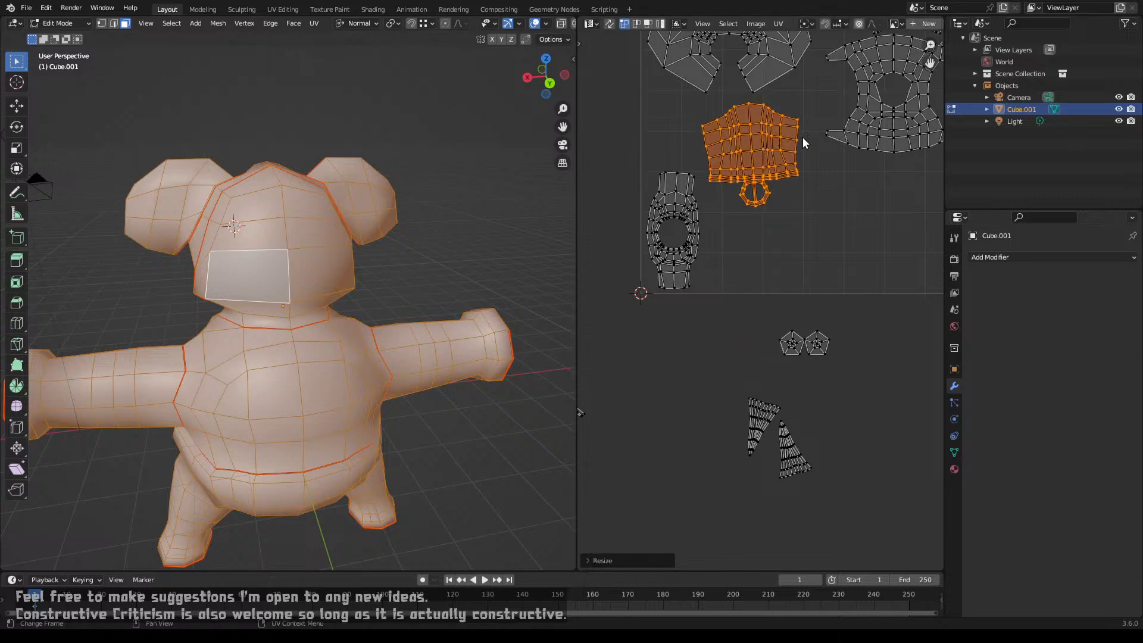
Step: Move the vest-shaped island onto the grid's left edge so its centre line sits over that edge
{"action": "scroll", "coordinate": [802, 140], "scroll_direction": "up", "scroll_amount": 3}
{"action": "middle_click_drag", "start_coordinate": [773, 145], "coordinate": [741, 411]}
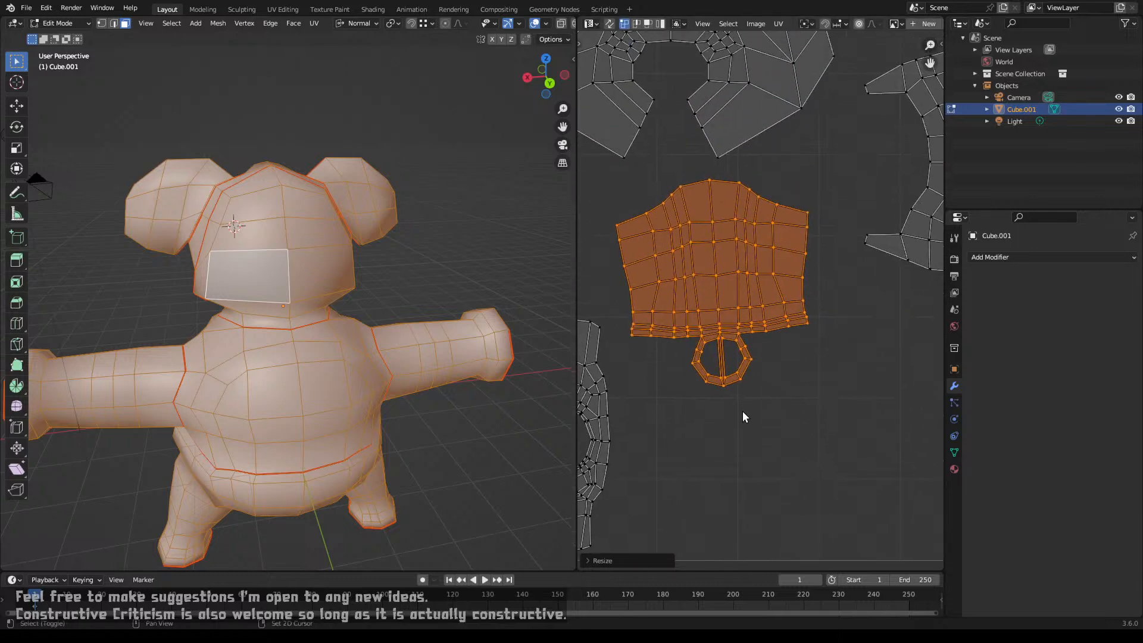
{"action": "scroll", "coordinate": [726, 293], "scroll_direction": "up", "scroll_amount": 3}
{"action": "scroll", "coordinate": [726, 292], "scroll_direction": "up", "scroll_amount": 1}
{"action": "key", "text": "g"}
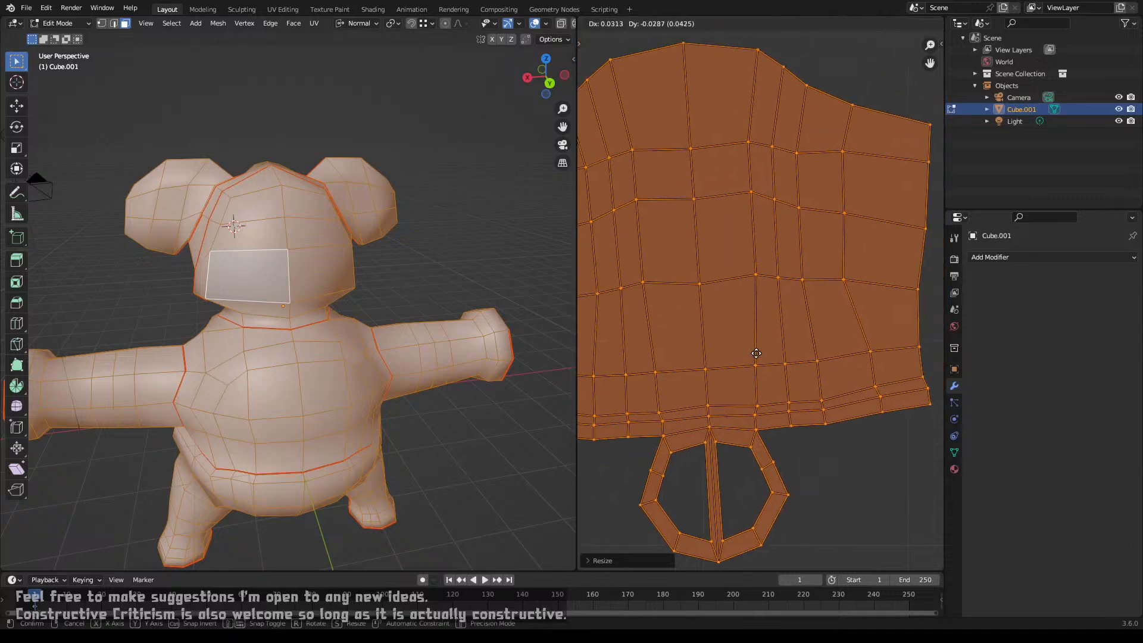
{"action": "left_click", "coordinate": [749, 354]}
{"action": "middle_click_drag", "start_coordinate": [677, 342], "coordinate": [920, 336]}
{"action": "key", "text": "g"}
{"action": "left_click", "coordinate": [630, 334]}
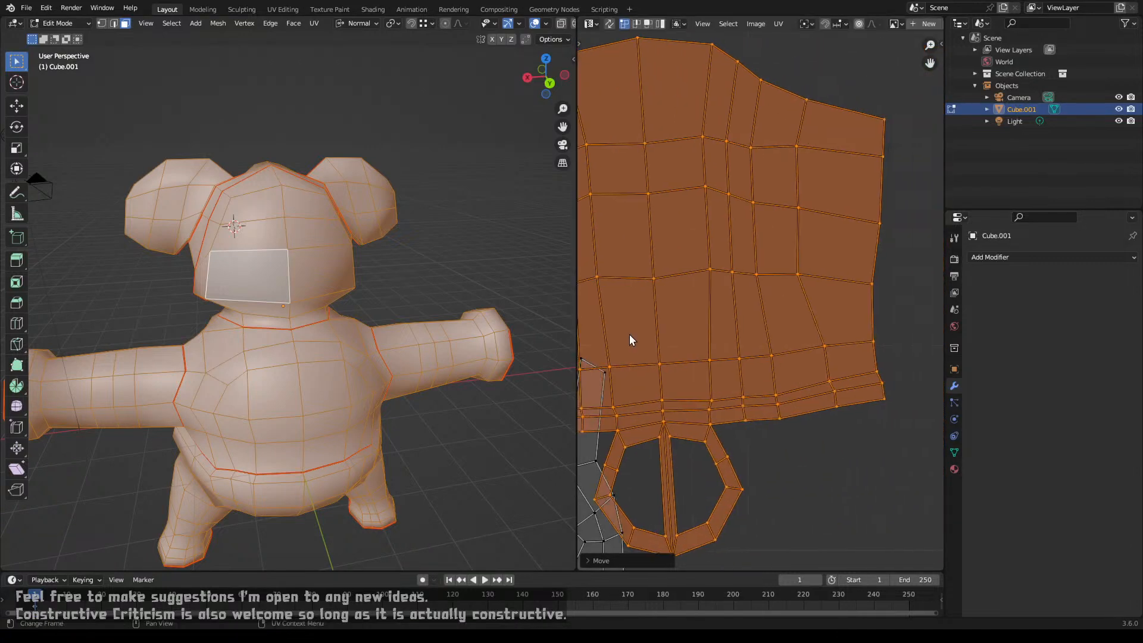
{"action": "left_click_drag", "start_coordinate": [680, 333], "coordinate": [795, 327]}
{"action": "key", "text": "ctrl+z"}
{"action": "middle_click_drag", "start_coordinate": [704, 324], "coordinate": [660, 332]}
{"action": "key", "text": "g"}
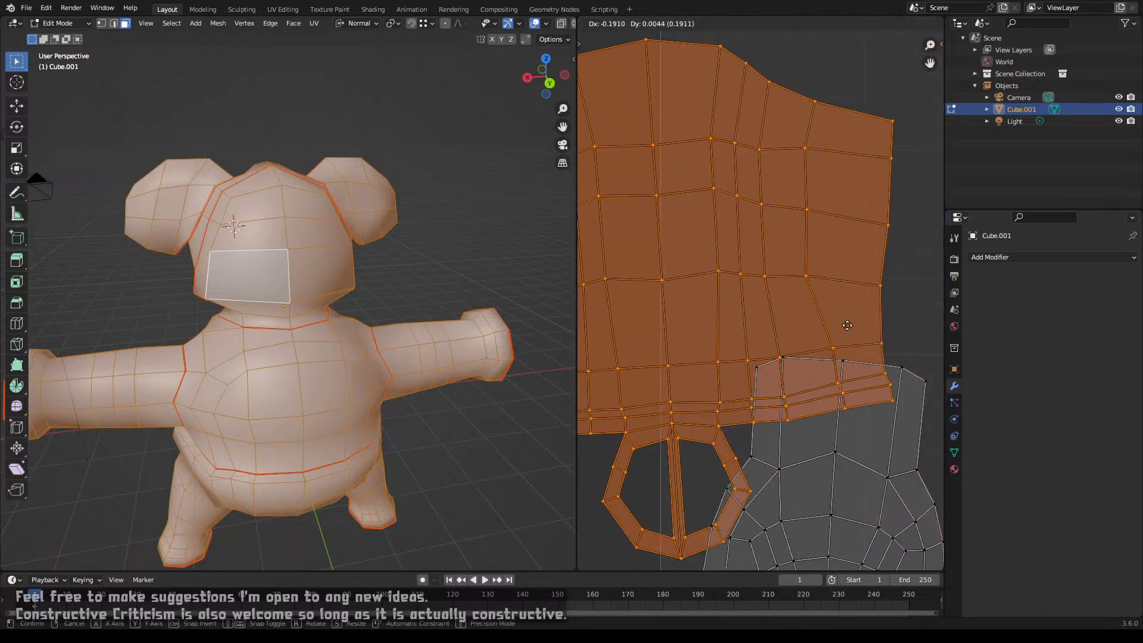
{"action": "left_click", "coordinate": [838, 325]}
Step: Rotate the vest-shaped island about 3.9 degrees so its centre line is vertical, and place it centred beneath the C-shaped island
{"action": "key", "text": "r"}
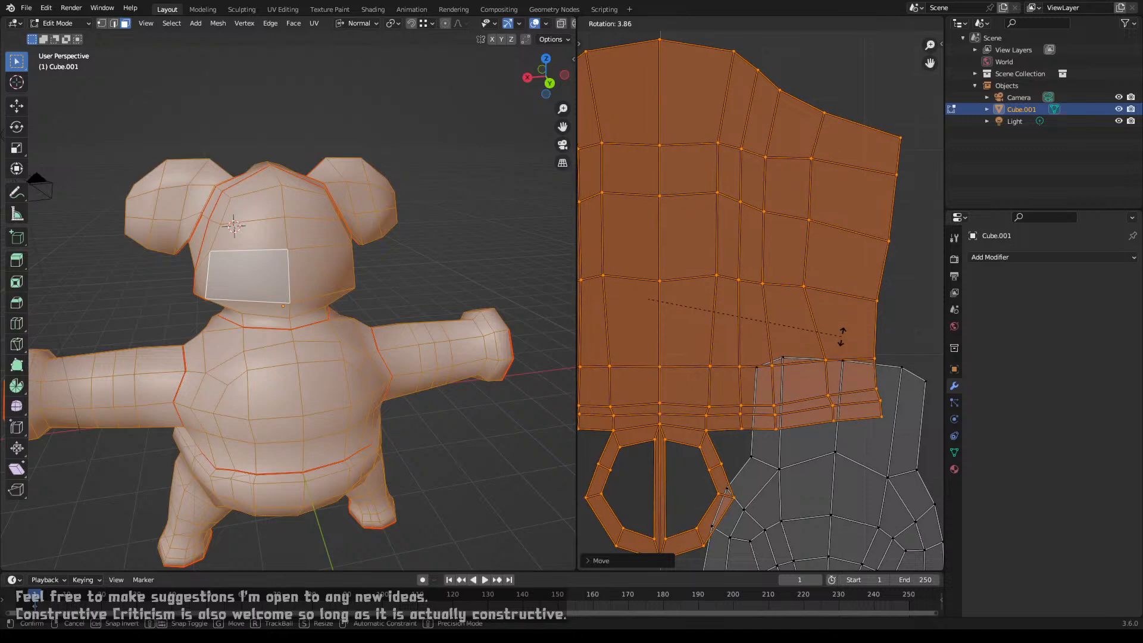
{"action": "left_click", "coordinate": [841, 337]}
{"action": "scroll", "coordinate": [821, 339], "scroll_direction": "down", "scroll_amount": 4}
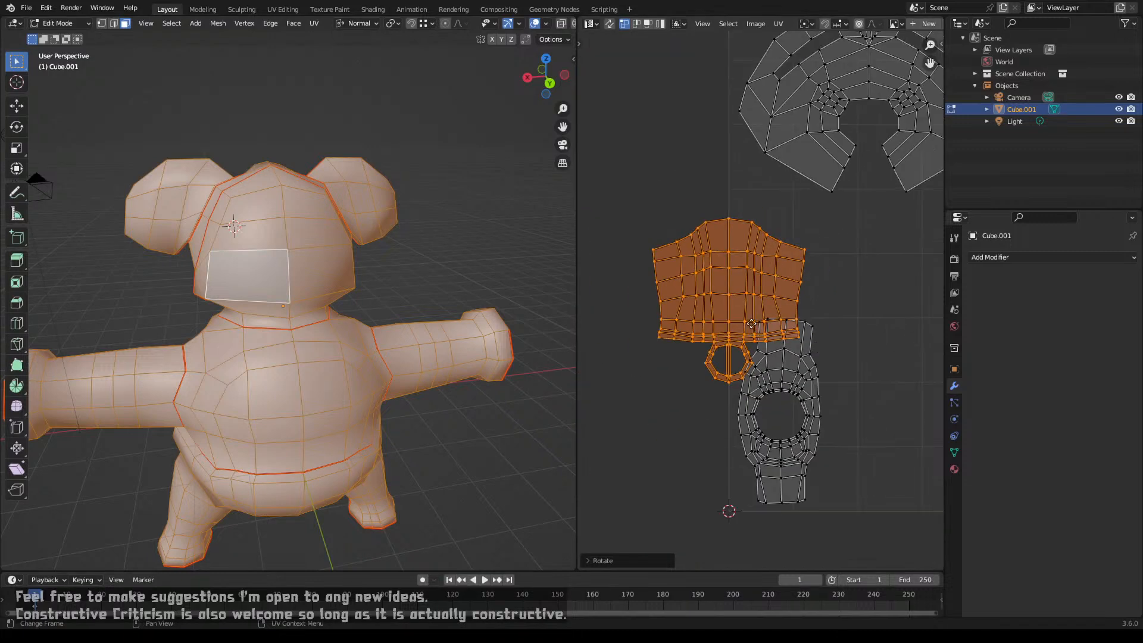
{"action": "key", "text": "g"}
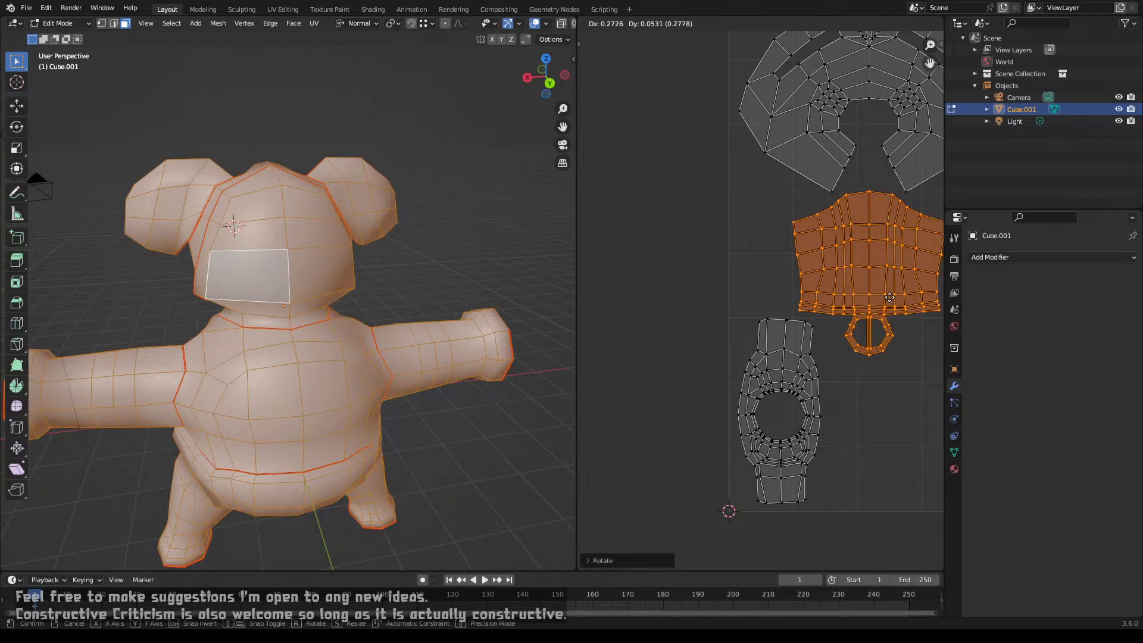
{"action": "left_click", "coordinate": [887, 309]}
Step: Move the small hat-shaped island from outside the grid into the gap between the C-shaped island and the large collar-shaped island
{"action": "scroll", "coordinate": [887, 310], "scroll_direction": "down", "scroll_amount": 5}
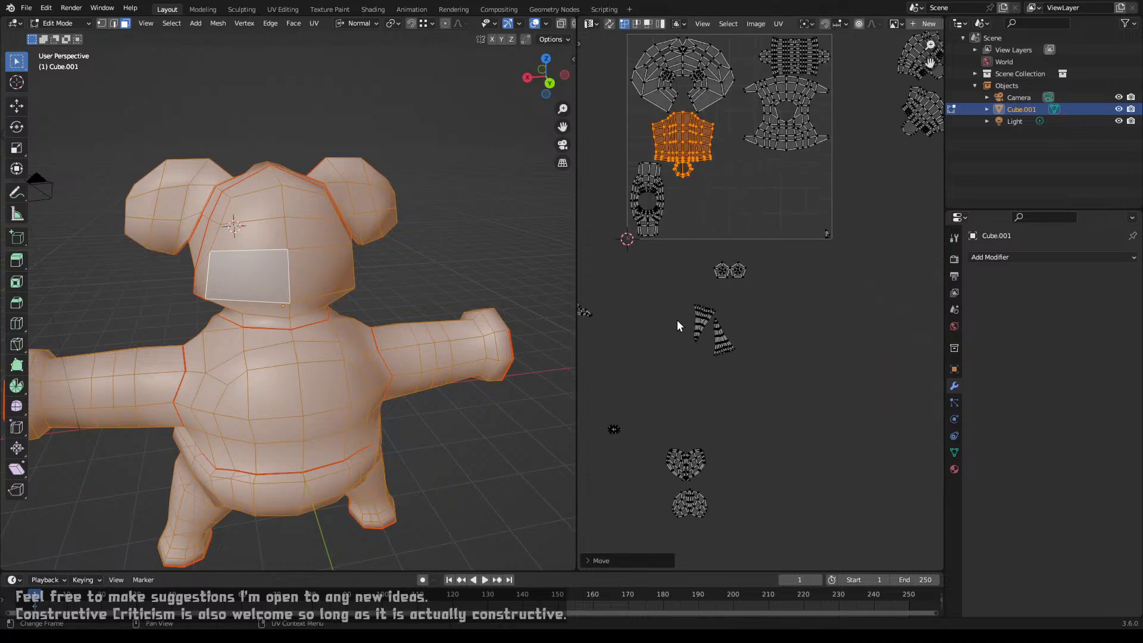
{"action": "middle_click_drag", "start_coordinate": [646, 374], "coordinate": [758, 325]}
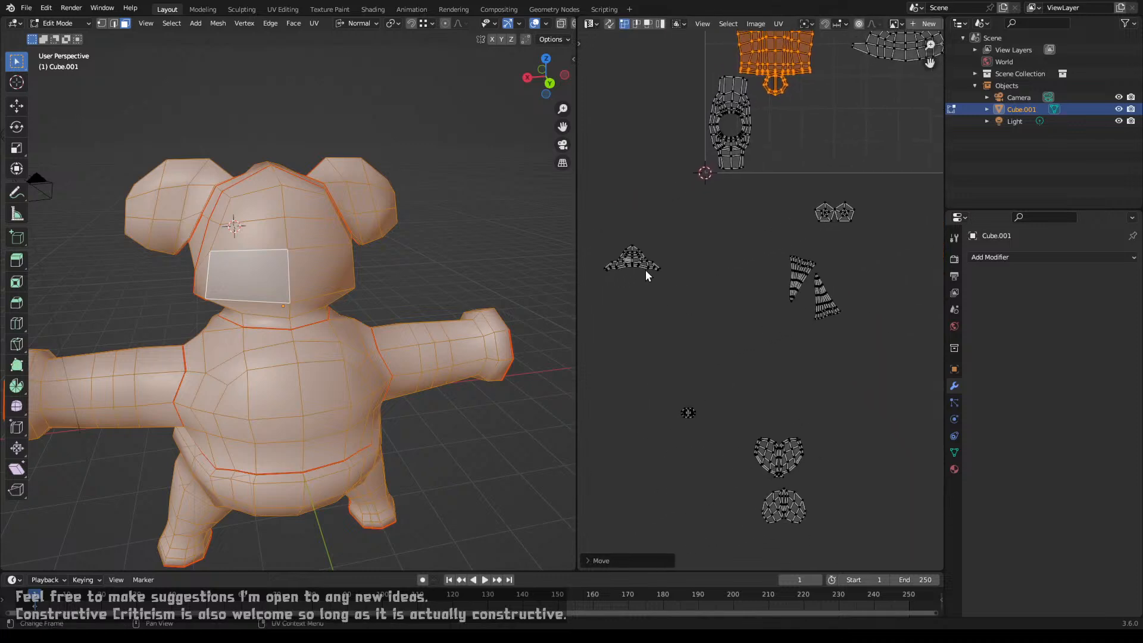
{"action": "left_click", "coordinate": [638, 253]}
{"action": "key", "text": "l"}
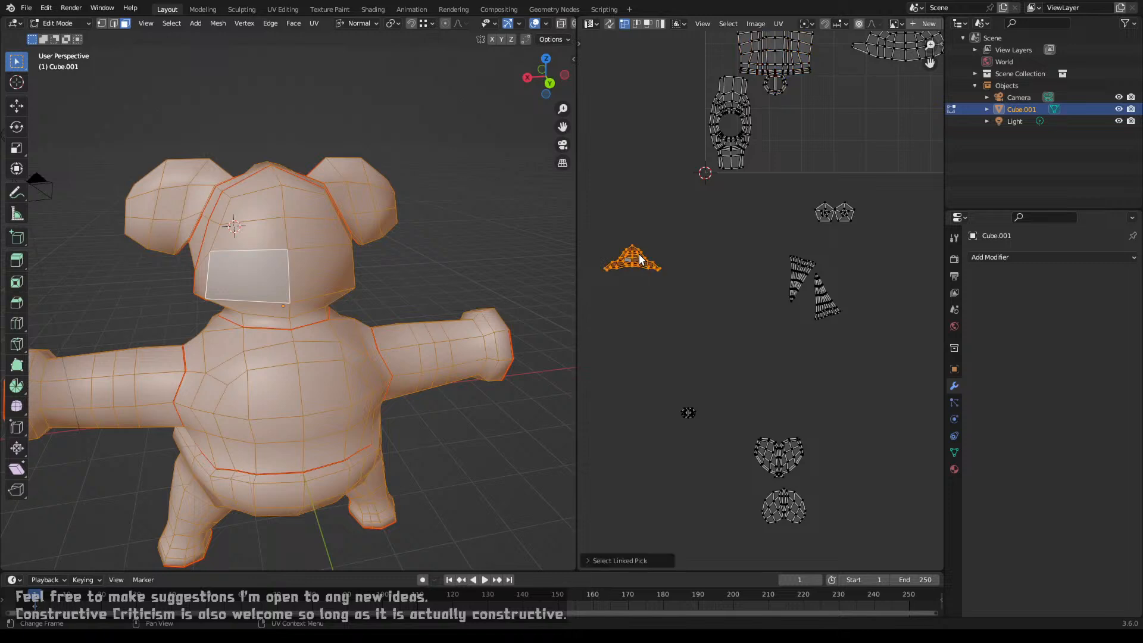
{"action": "middle_click_drag", "start_coordinate": [656, 253], "coordinate": [576, 426]}
{"action": "key", "text": "g"}
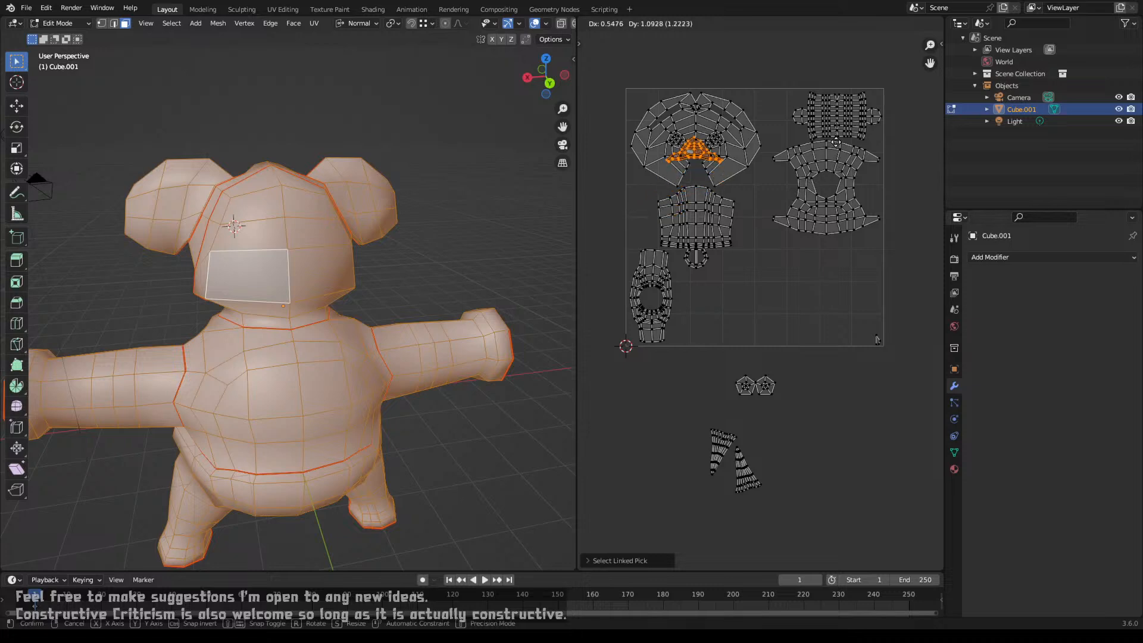
{"action": "left_click", "coordinate": [899, 171]}
Step: Move the heart-shaped island and the two-lobed island below it together into the grid, beside the ring-shaped island
{"action": "scroll", "coordinate": [748, 145], "scroll_direction": "down", "scroll_amount": 5, "text": "shift"}
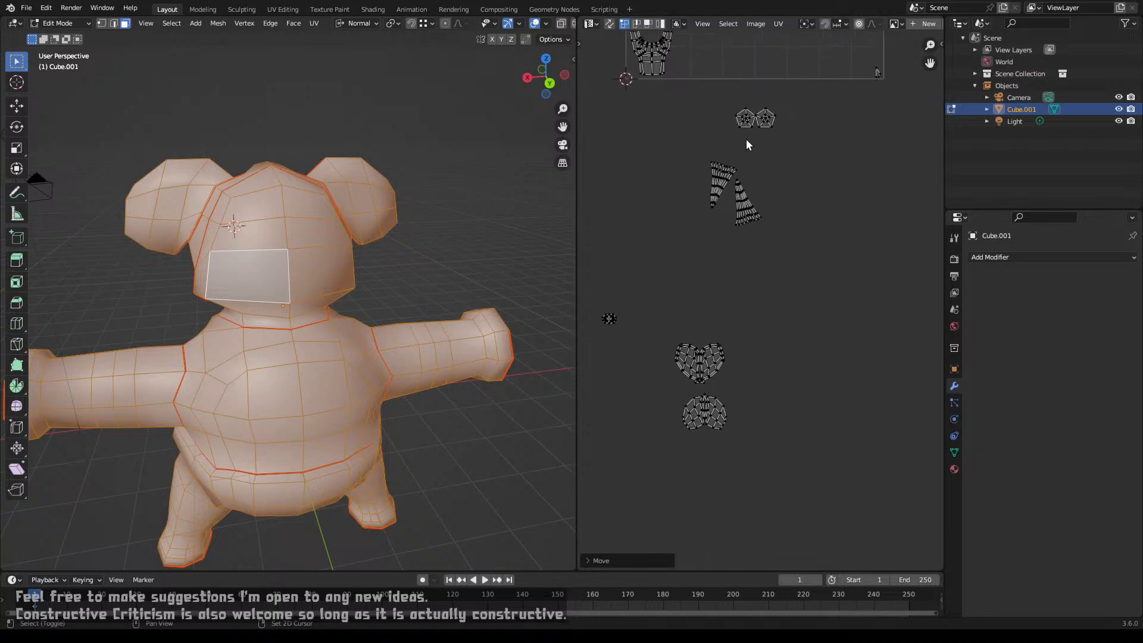
{"action": "scroll", "coordinate": [765, 307], "scroll_direction": "up", "scroll_amount": 4}
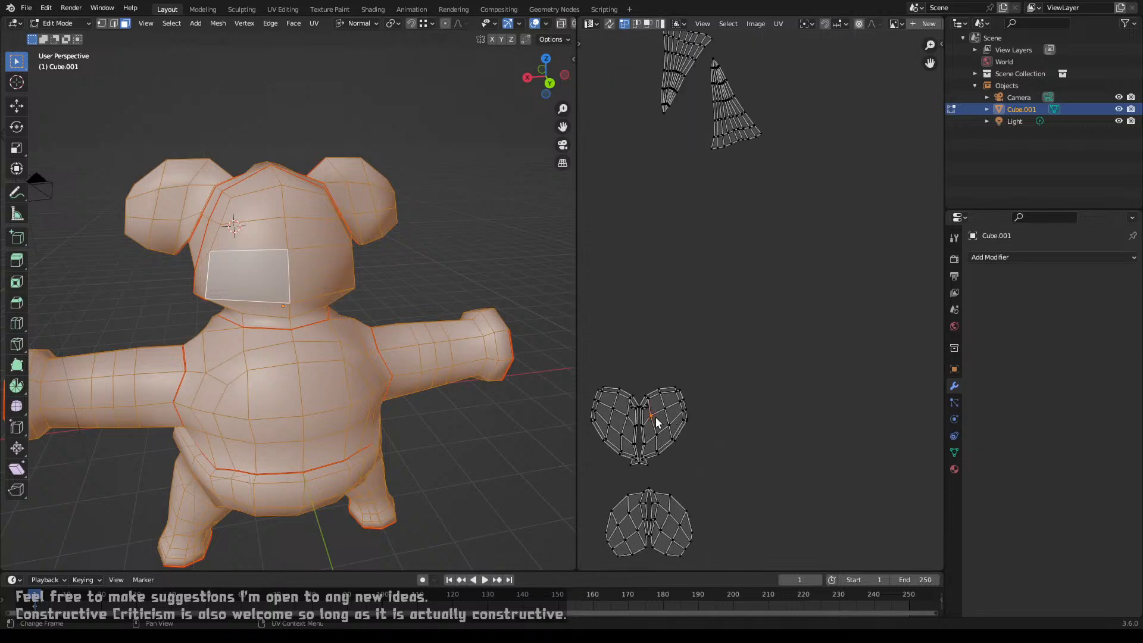
{"action": "key", "text": "l"}
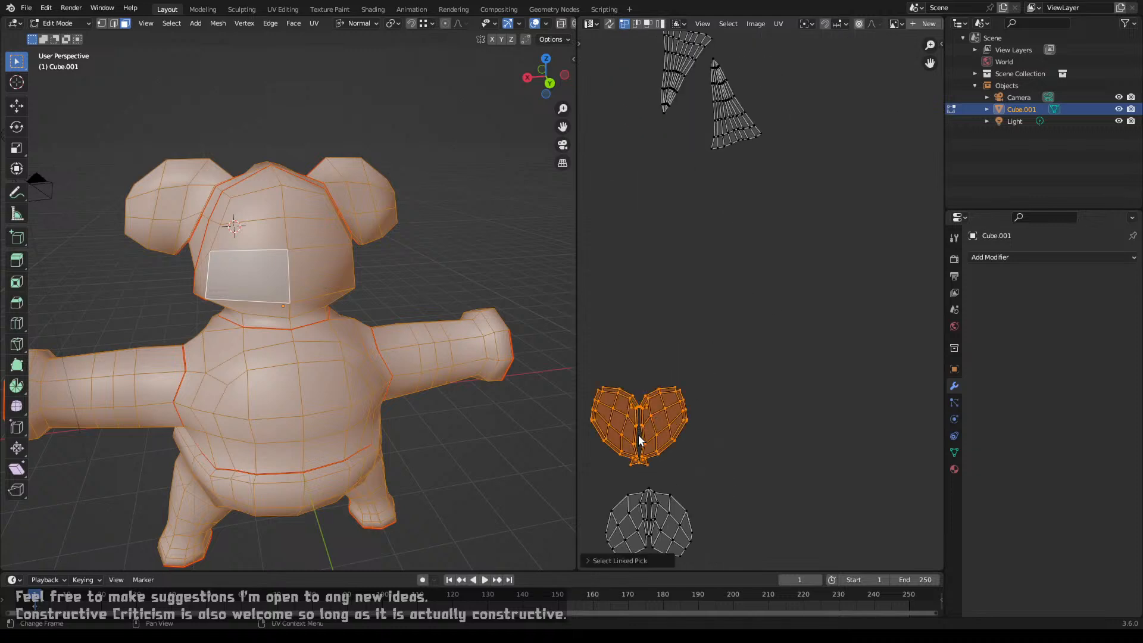
{"action": "key", "text": "l"}
{"action": "scroll", "coordinate": [659, 483], "scroll_direction": "down", "scroll_amount": 3}
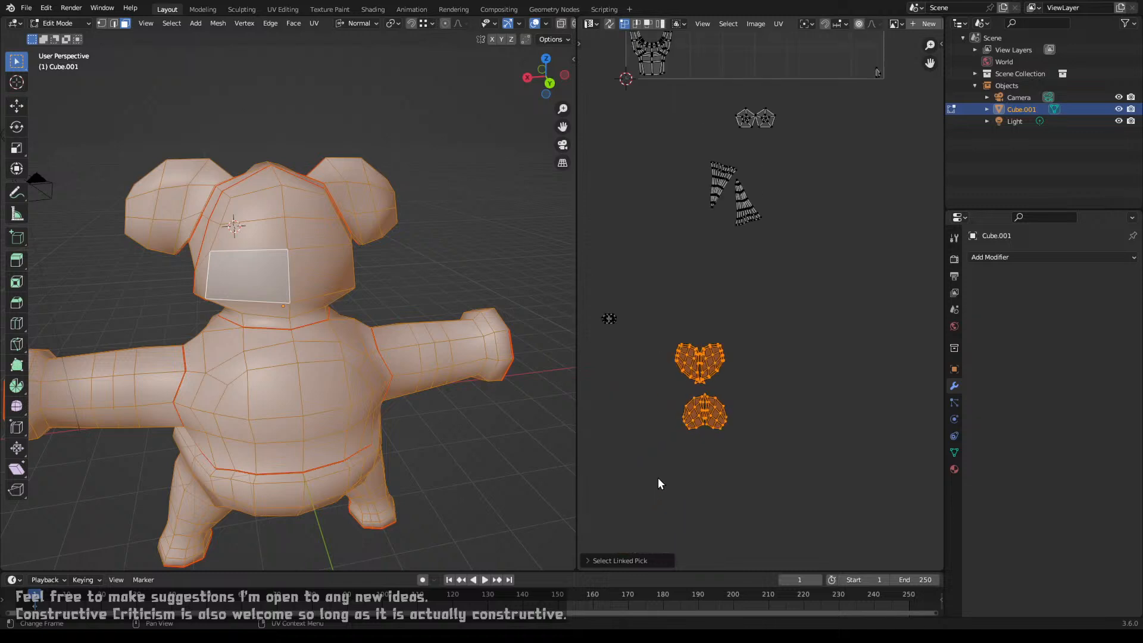
{"action": "middle_click_drag", "start_coordinate": [713, 362], "coordinate": [731, 443]}
{"action": "key", "text": "g"}
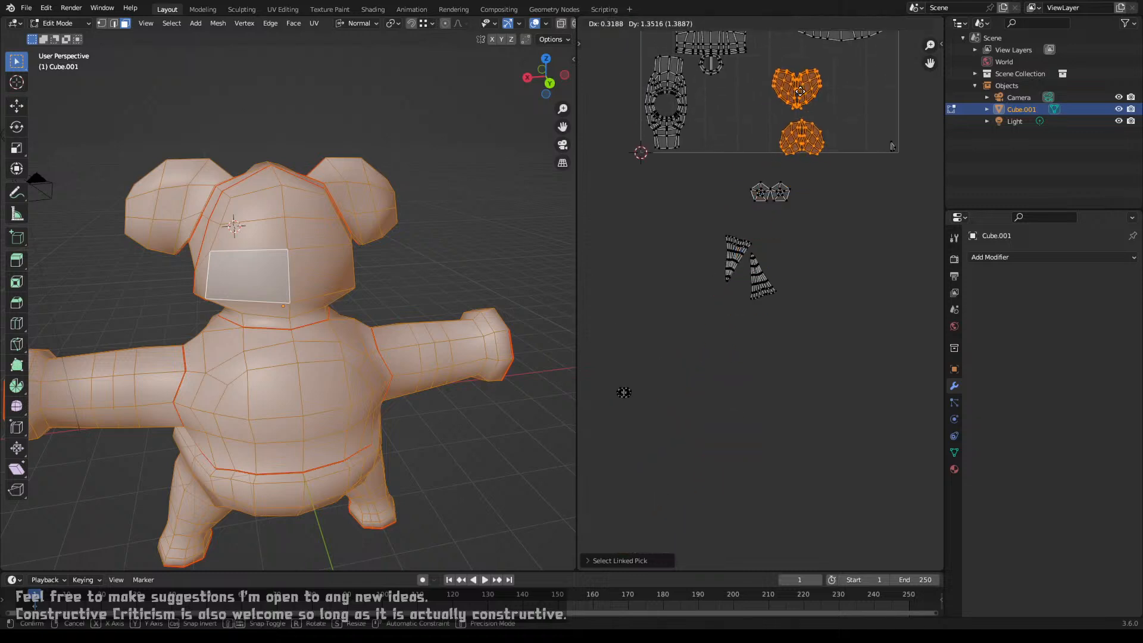
{"action": "left_click", "coordinate": [727, 104]}
Step: Nudge the two-lobed island up so it fits inside the grid's lower edge, directly beneath the heart-shaped island
{"action": "left_click", "coordinate": [728, 128]}
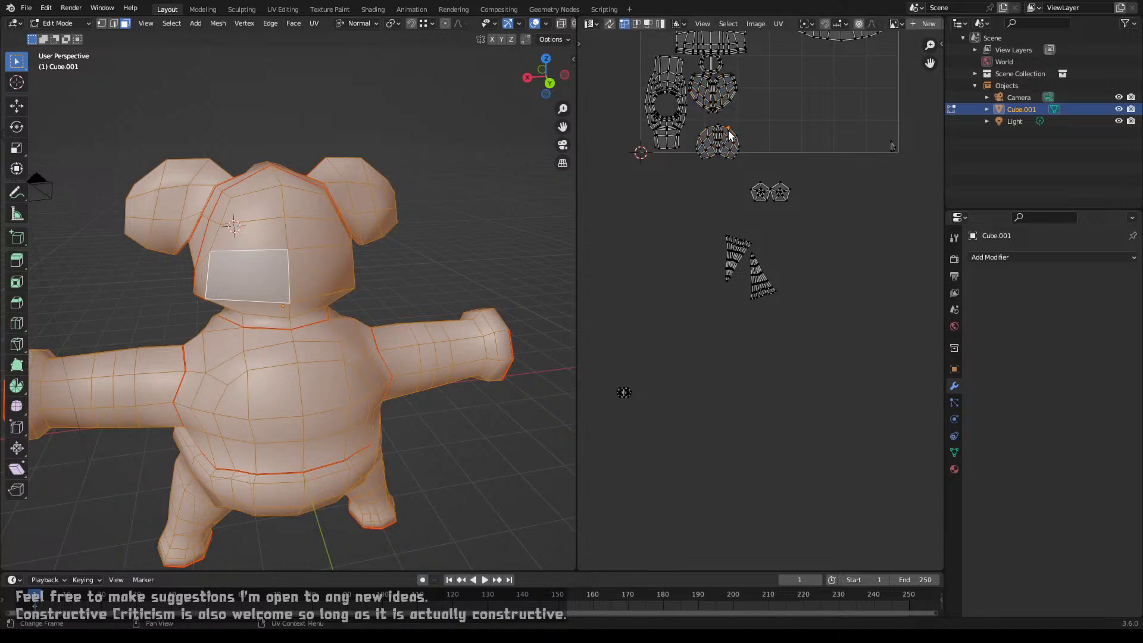
{"action": "key", "text": "l"}
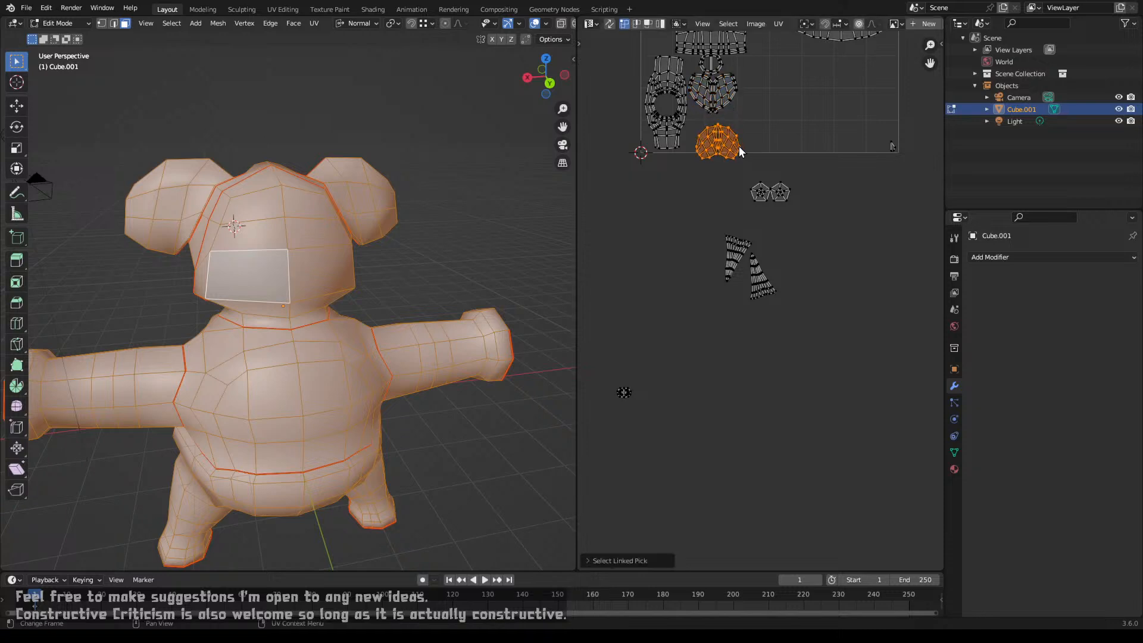
{"action": "scroll", "coordinate": [733, 140], "scroll_direction": "up", "scroll_amount": 3}
{"action": "key", "text": "g"}
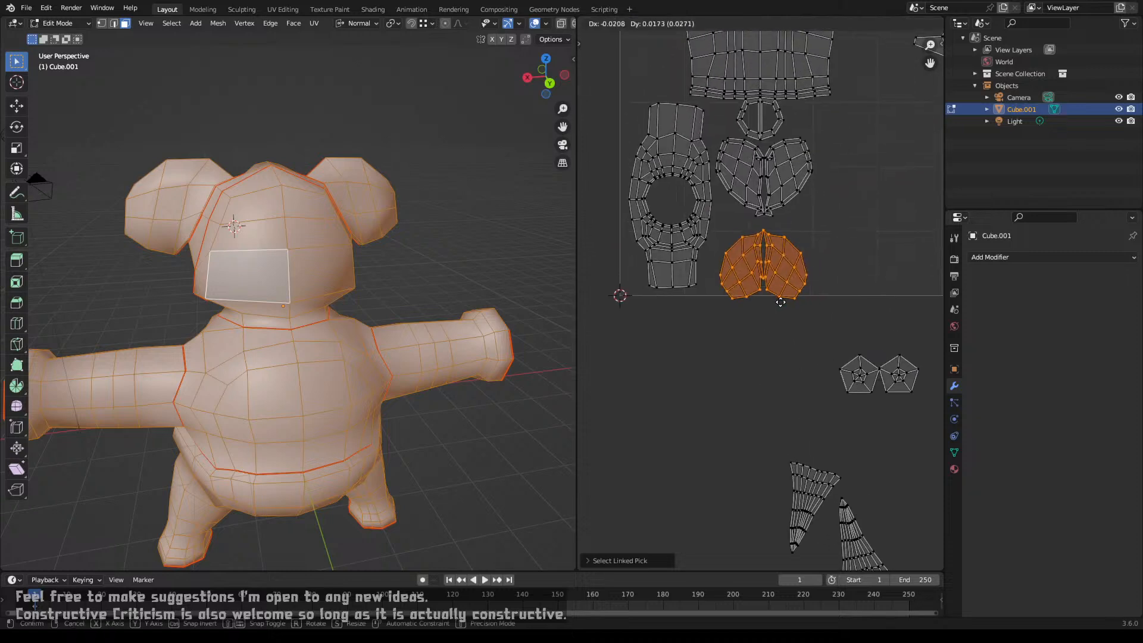
{"action": "left_click", "coordinate": [782, 293]}
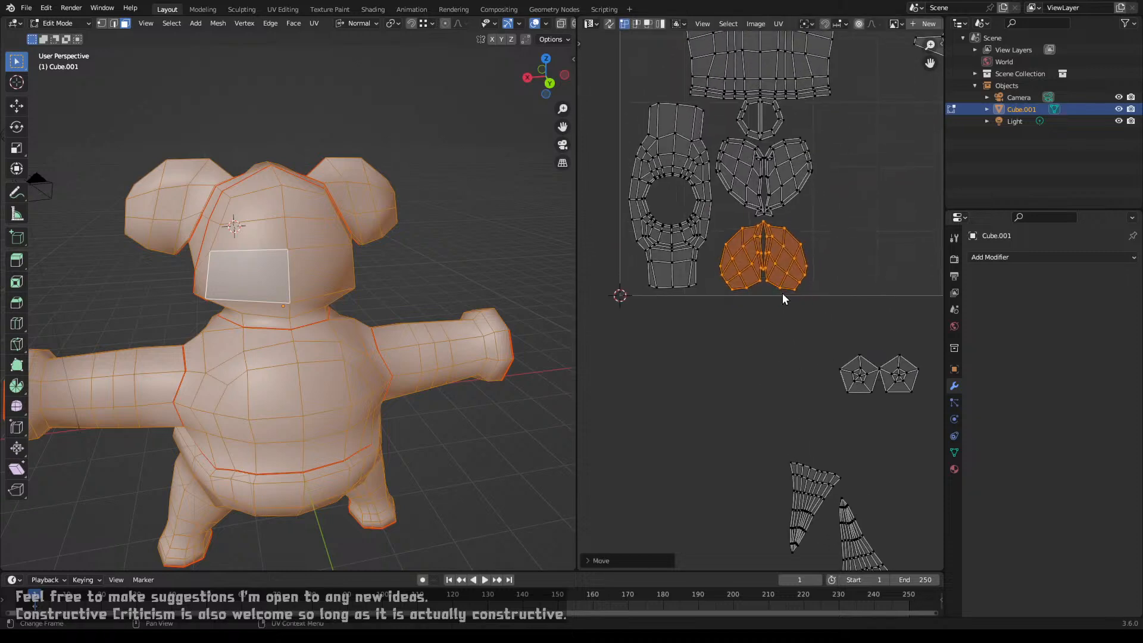
Step: Move only the two pentagon islands into the grid, beside the vest-shaped island's lower edge, excluding the two-lobed island from the selection
{"action": "scroll", "coordinate": [845, 360], "scroll_direction": "down", "scroll_amount": 2}
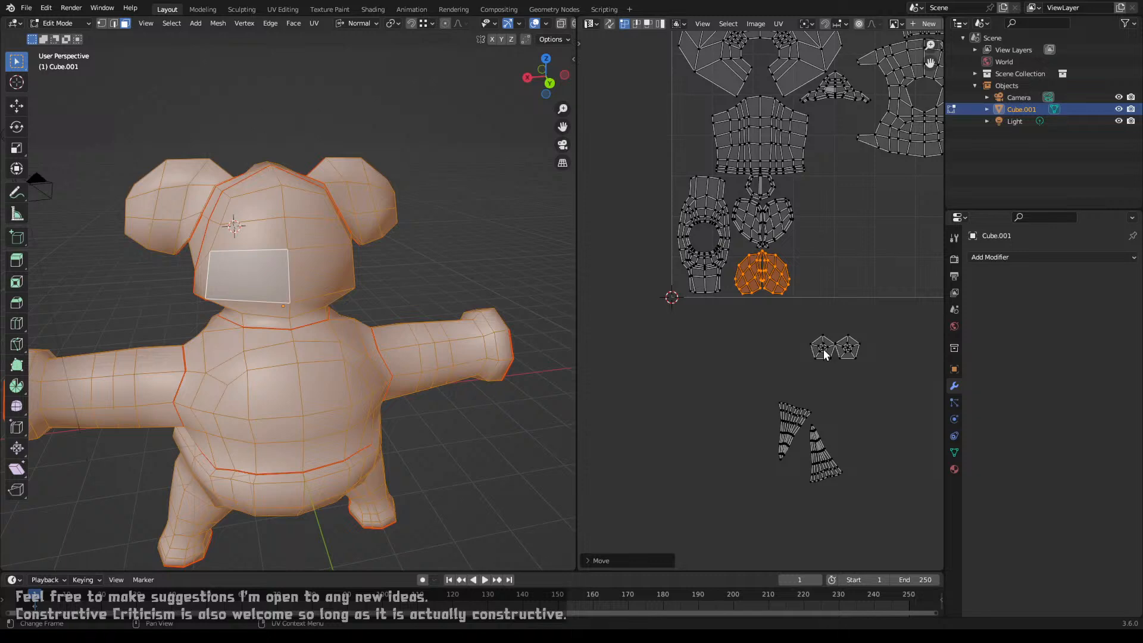
{"action": "key", "text": "l"}
{"action": "key", "text": "l"}
{"action": "scroll", "coordinate": [856, 360], "scroll_direction": "up", "scroll_amount": 1}
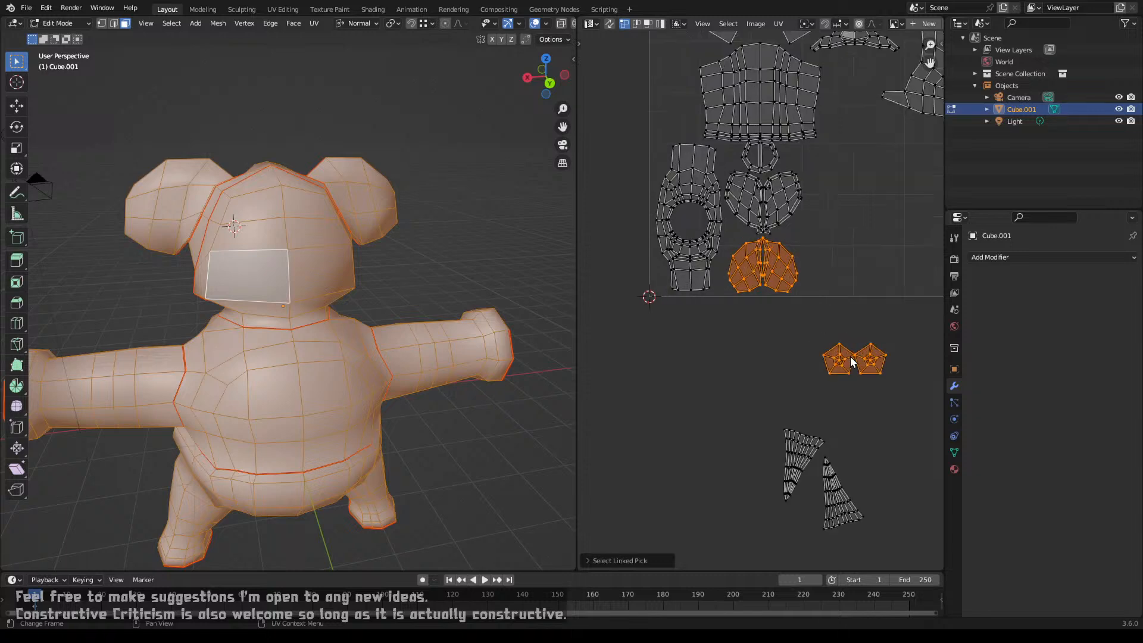
{"action": "scroll", "coordinate": [857, 357], "scroll_direction": "up", "scroll_amount": 3}
{"action": "key", "text": "g"}
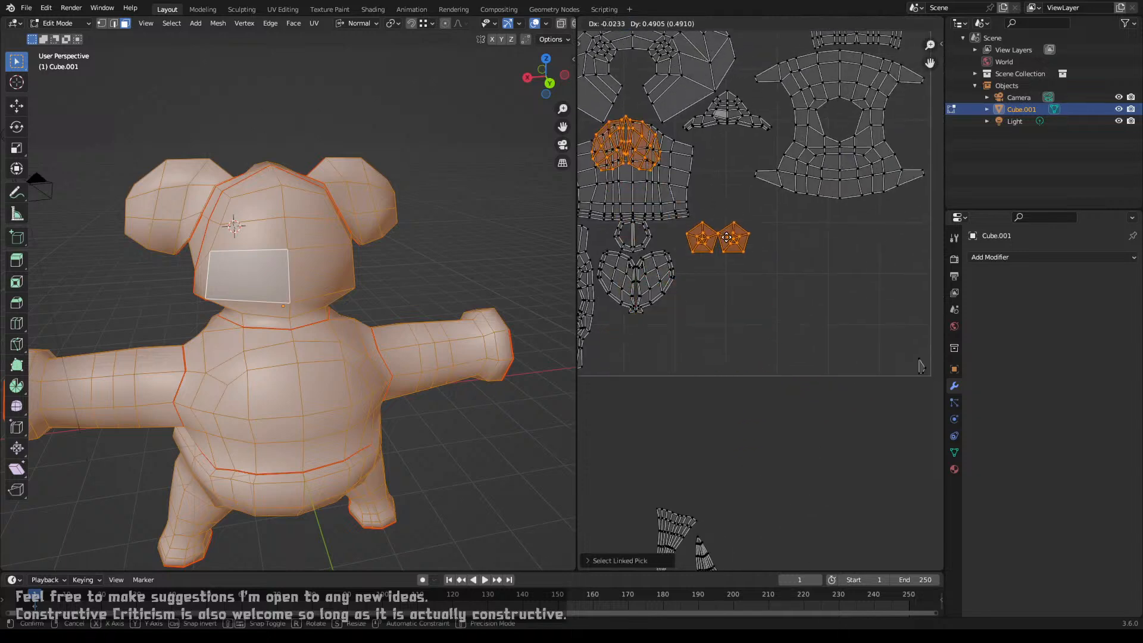
{"action": "right_click", "coordinate": [732, 232]}
{"action": "key", "text": "c"}
{"action": "mouse_move", "coordinate": [660, 309]}
{"action": "middle_mouse_down"}
{"action": "mouse_move", "coordinate": [649, 343]}
{"action": "mouse_move", "coordinate": [631, 339]}
{"action": "middle_mouse_up"}
{"action": "right_click", "coordinate": [630, 343]}
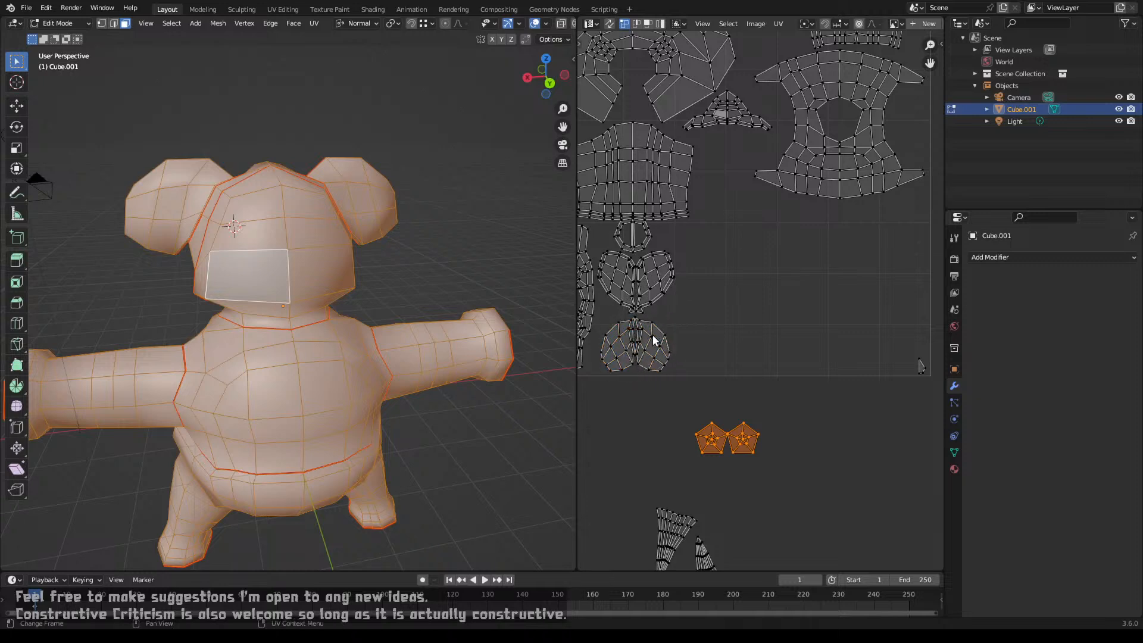
{"action": "key", "text": "g"}
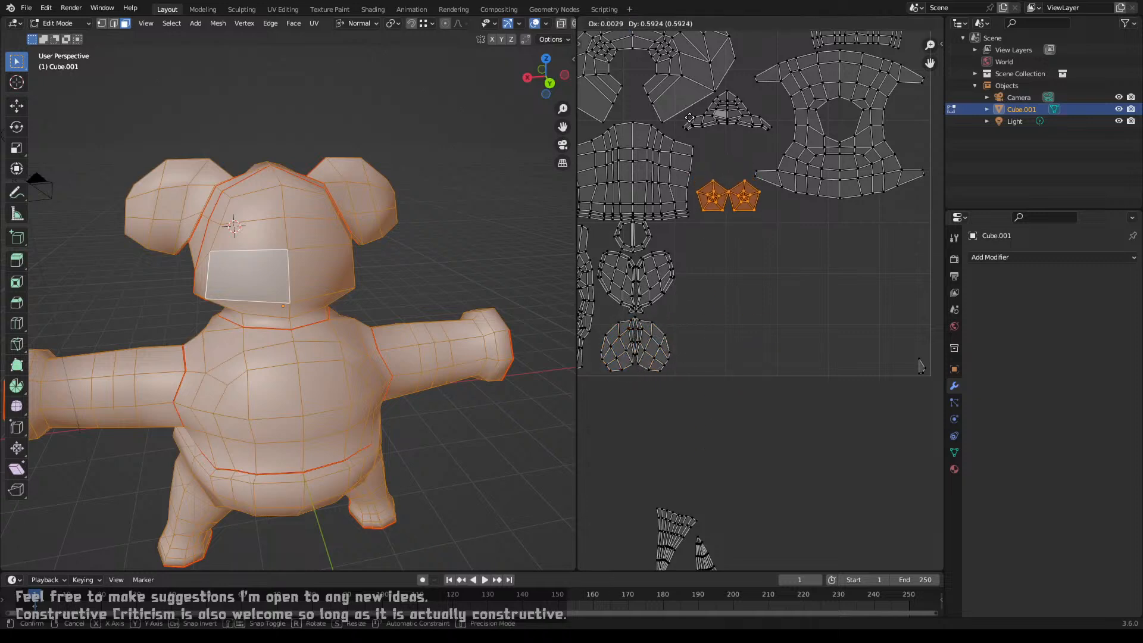
{"action": "left_click", "coordinate": [686, 121]}
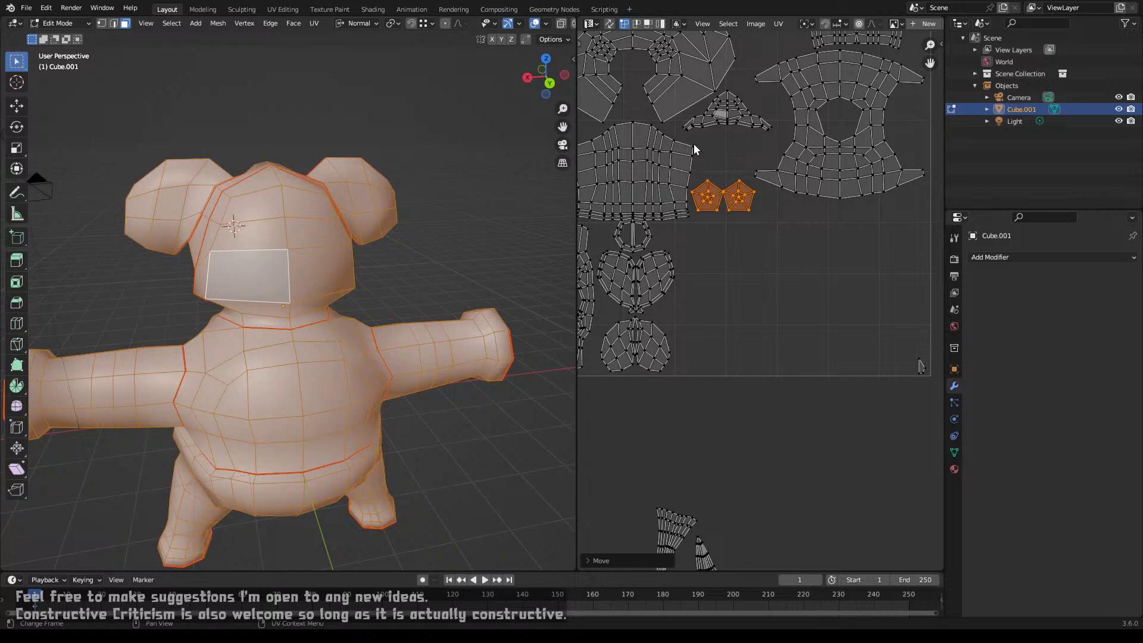
Step: Move the tiny oval island into the grid, beside the small ring of the vest-shaped island
{"action": "scroll", "coordinate": [696, 182], "scroll_direction": "down", "scroll_amount": 3}
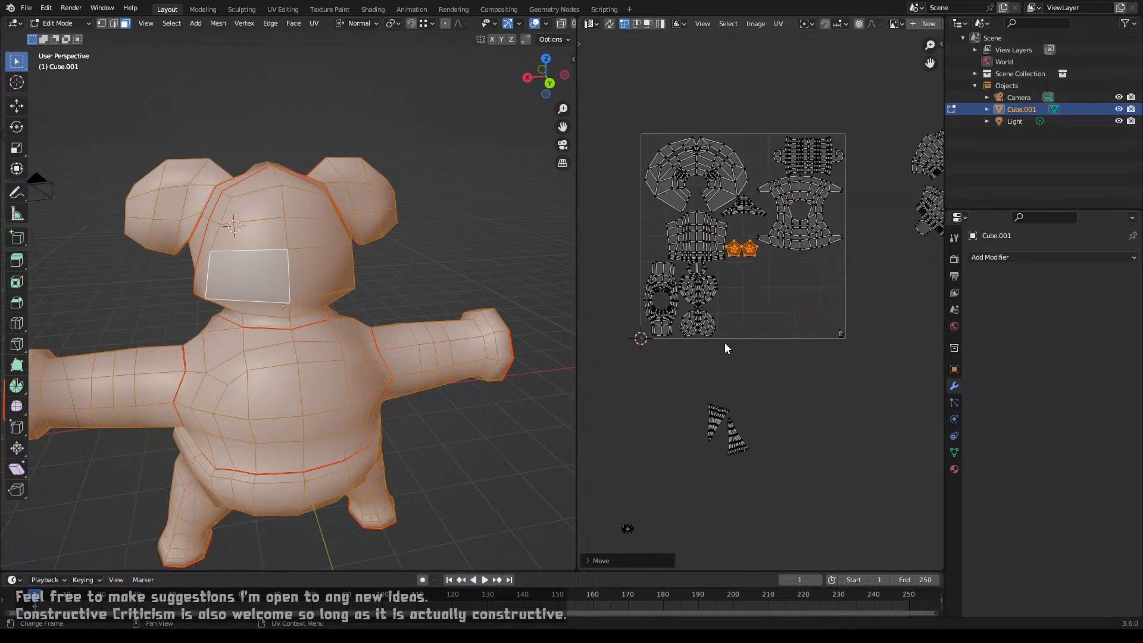
{"action": "middle_click_drag", "start_coordinate": [742, 369], "coordinate": [773, 195]}
{"action": "scroll", "coordinate": [654, 391], "scroll_direction": "up", "scroll_amount": 4}
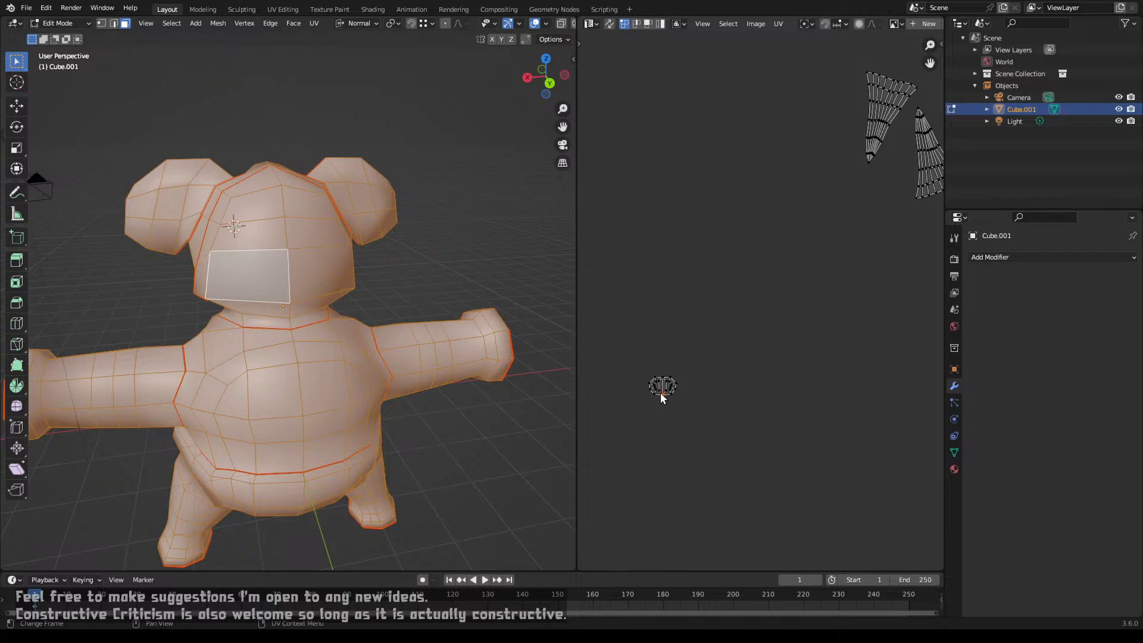
{"action": "key", "text": "l"}
{"action": "scroll", "coordinate": [679, 387], "scroll_direction": "down", "scroll_amount": 4}
{"action": "key", "text": "g"}
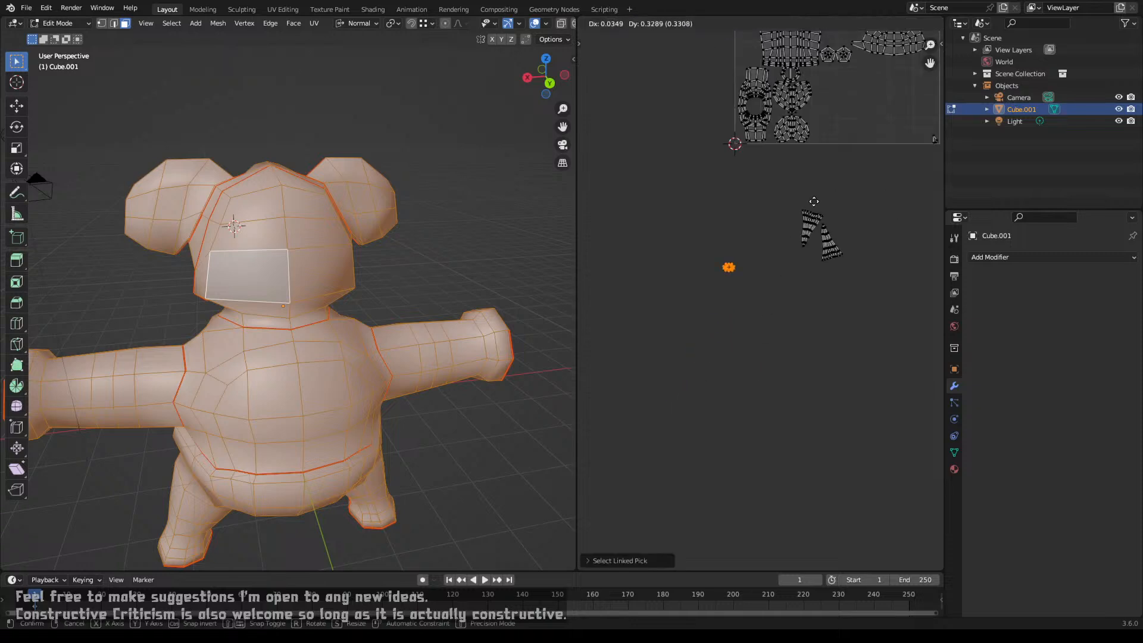
{"action": "left_click", "coordinate": [847, 116]}
{"action": "middle_click_drag", "start_coordinate": [842, 105], "coordinate": [803, 290]}
{"action": "scroll", "coordinate": [803, 298], "scroll_direction": "up", "scroll_amount": 6}
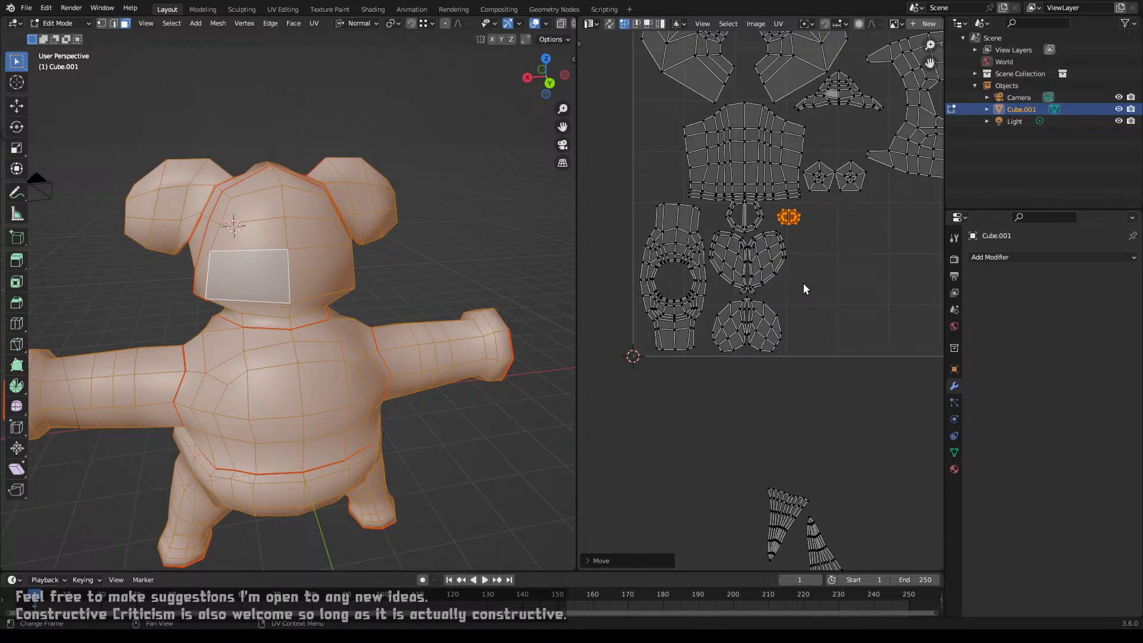
{"action": "middle_click_drag", "start_coordinate": [793, 194], "coordinate": [800, 364]}
{"action": "scroll", "coordinate": [800, 365], "scroll_direction": "up", "scroll_amount": 2}
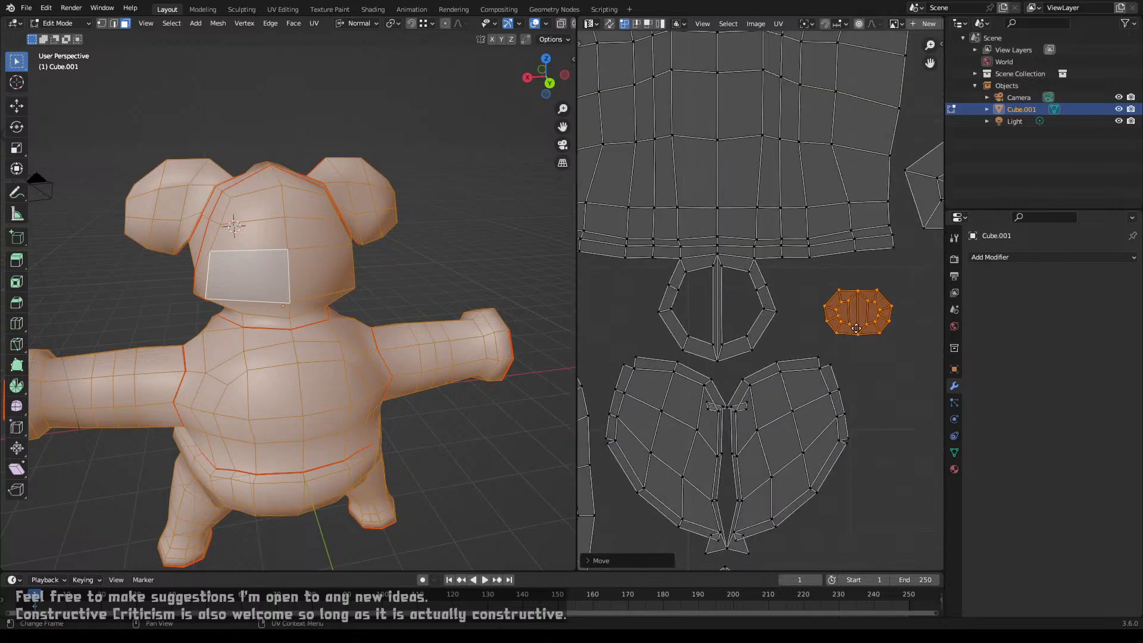
Step: Move the tiny oval island closer to the small ring beneath the vest-shaped island
{"action": "key", "text": "g"}
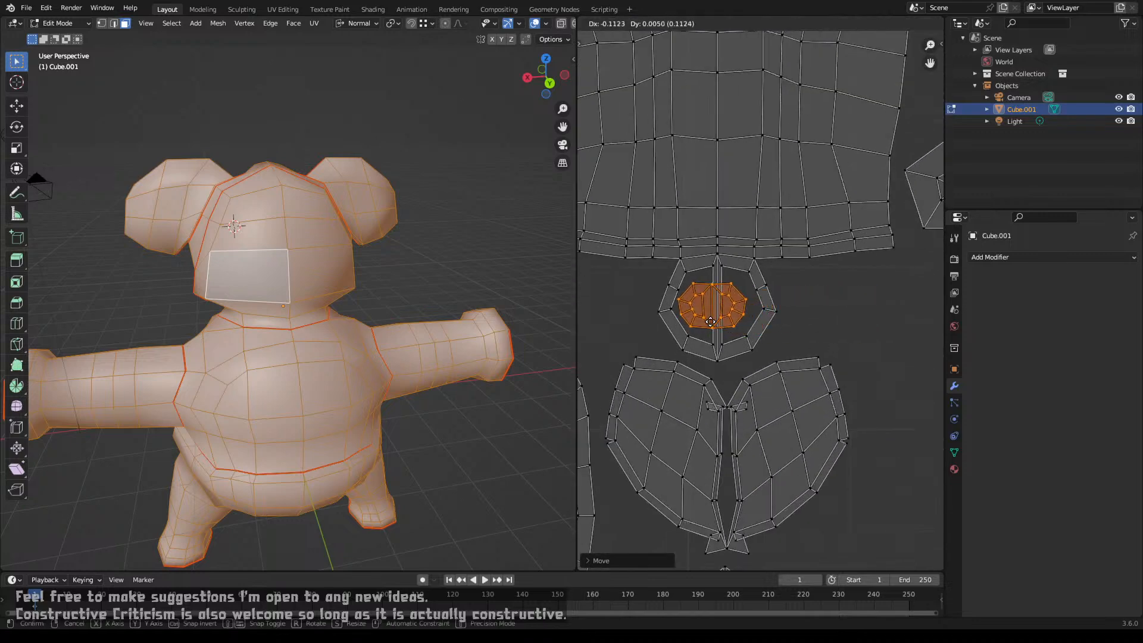
{"action": "left_click", "coordinate": [816, 315]}
{"action": "scroll", "coordinate": [824, 316], "scroll_direction": "down", "scroll_amount": 4}
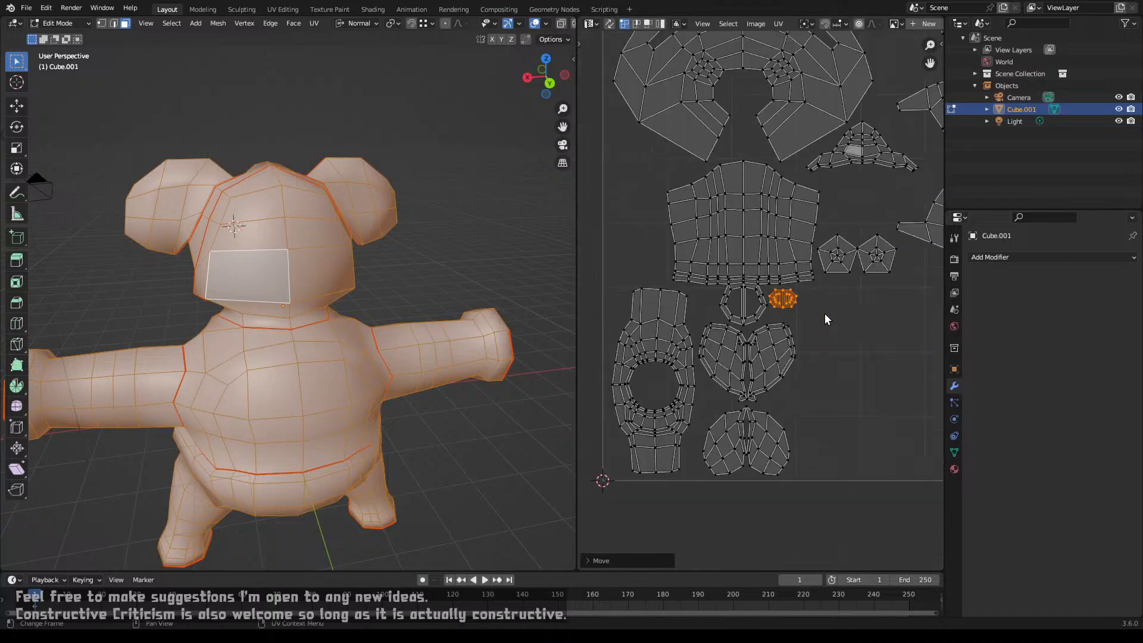
Step: Rotate the second wedge island below the grid and place it against the first wedge, tips together, to form a fan
{"action": "middle_click_drag", "start_coordinate": [768, 416], "coordinate": [663, 86]}
{"action": "scroll", "coordinate": [664, 88], "scroll_direction": "down", "scroll_amount": 3}
{"action": "scroll", "coordinate": [715, 310], "scroll_direction": "up", "scroll_amount": 2}
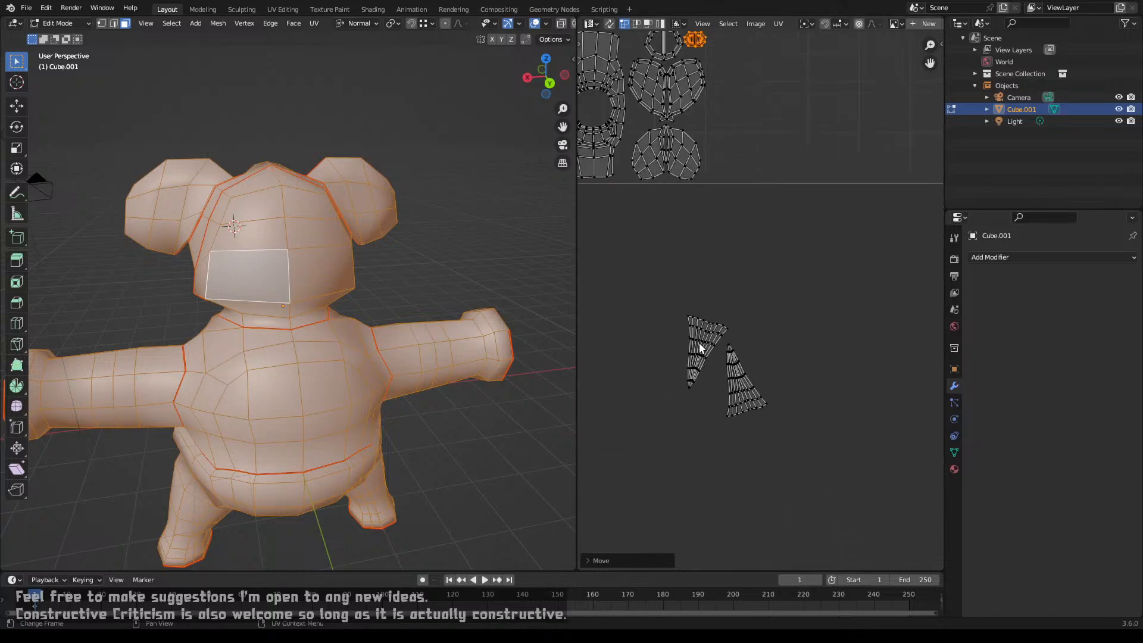
{"action": "key", "text": "l"}
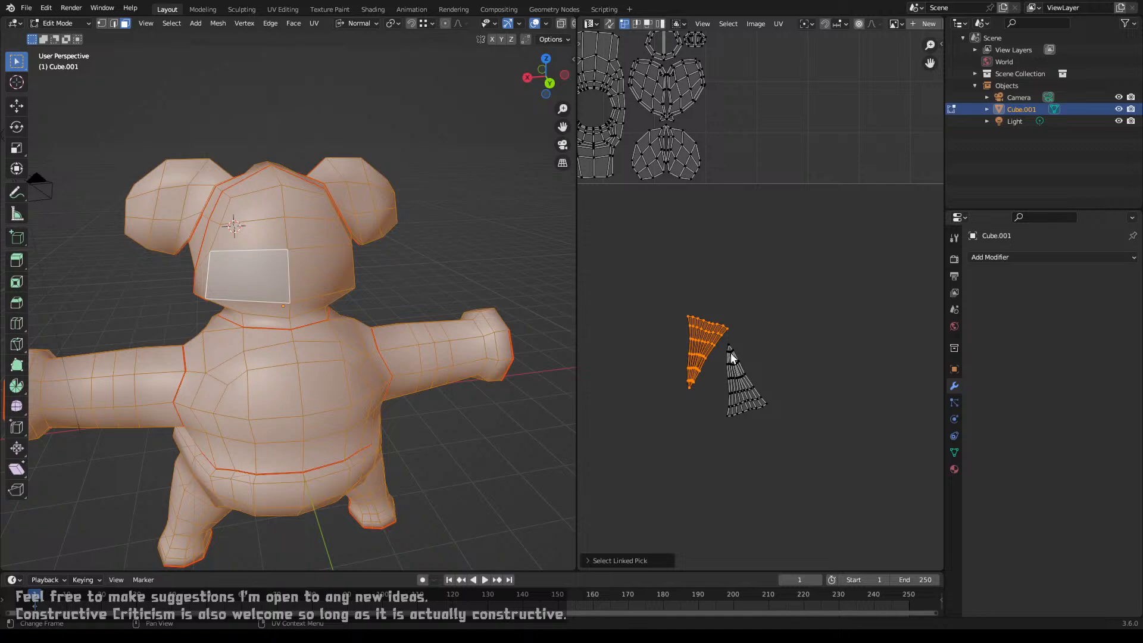
{"action": "left_click", "coordinate": [729, 348]}
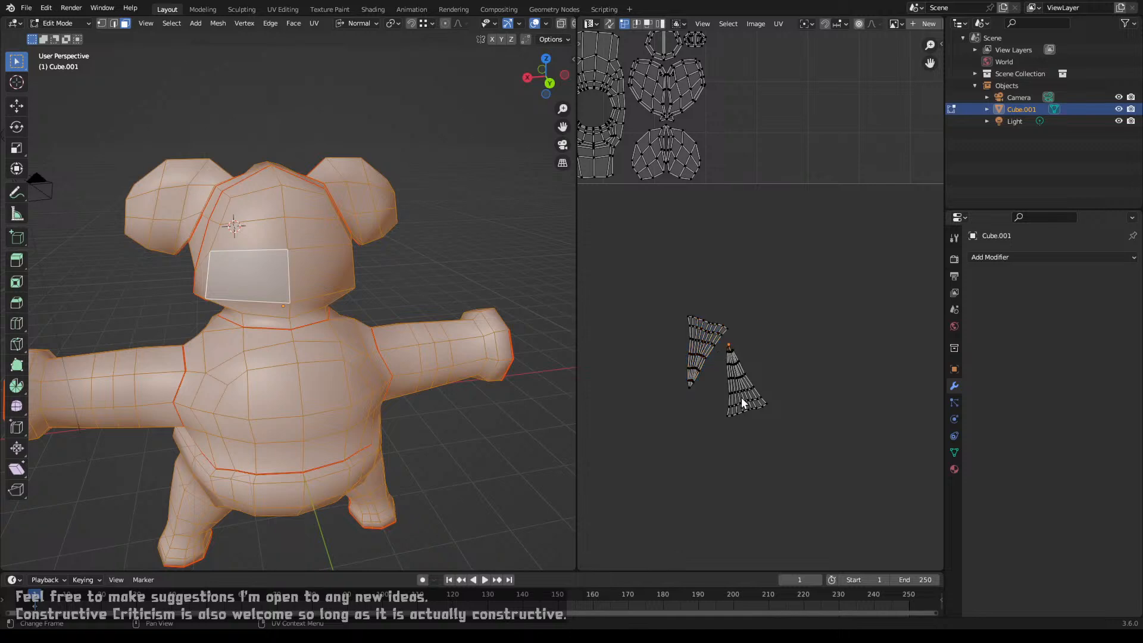
{"action": "key", "text": "l"}
{"action": "key", "text": "r"}
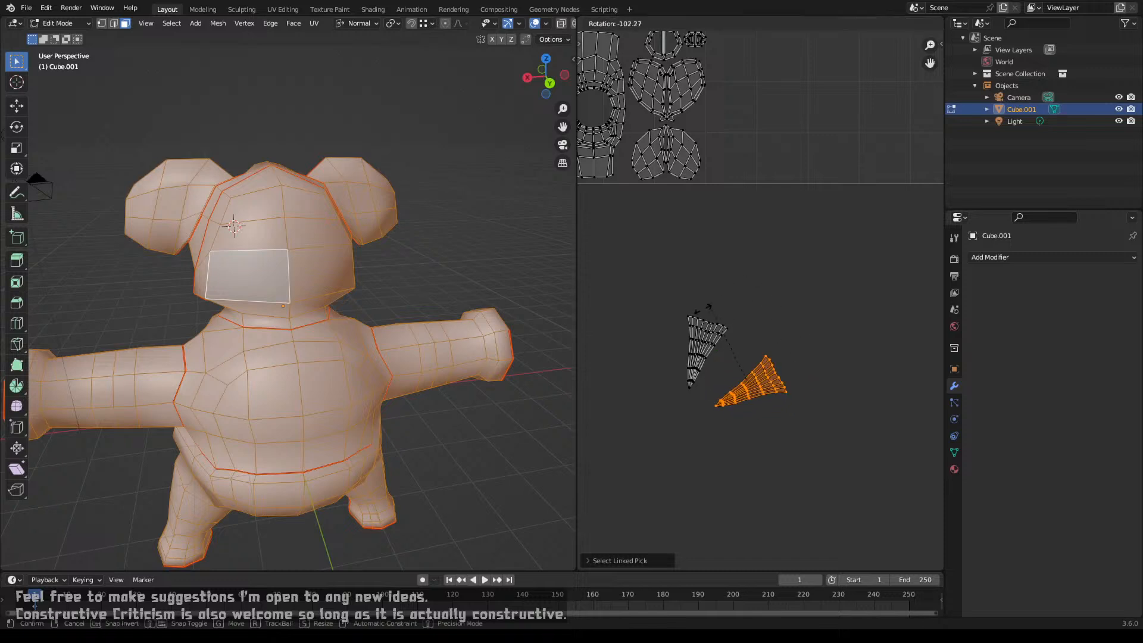
{"action": "left_click", "coordinate": [773, 414]}
{"action": "key", "text": "g"}
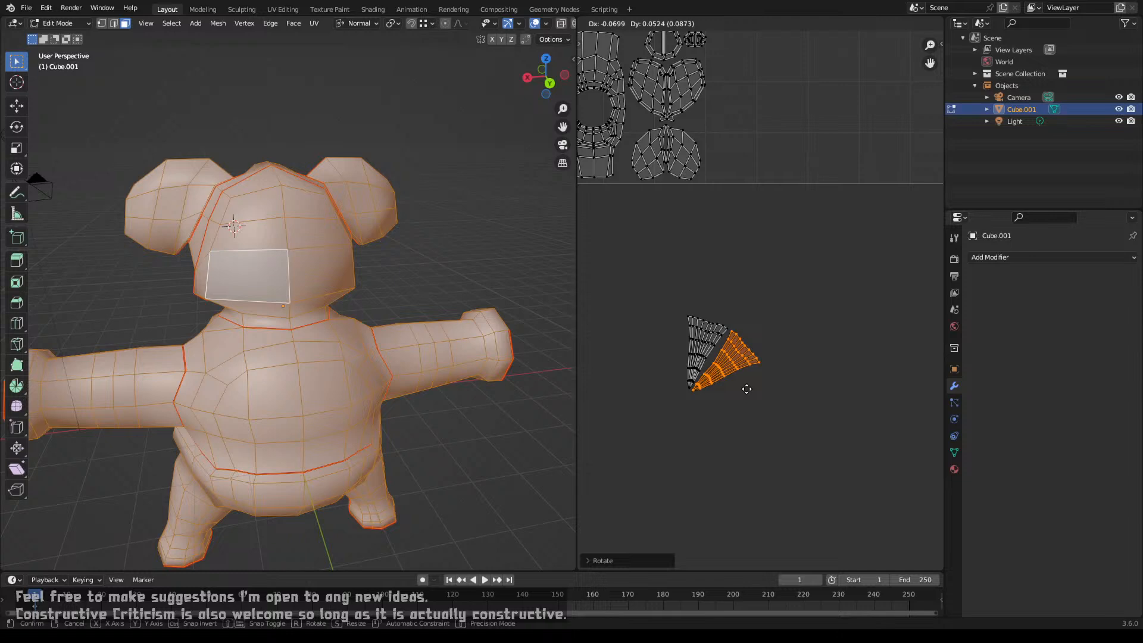
{"action": "left_click", "coordinate": [747, 388]}
Step: Move both wedge islands together into the grid beside the two-lobed island, rotated so the fan's tip points down
{"action": "key", "text": "l"}
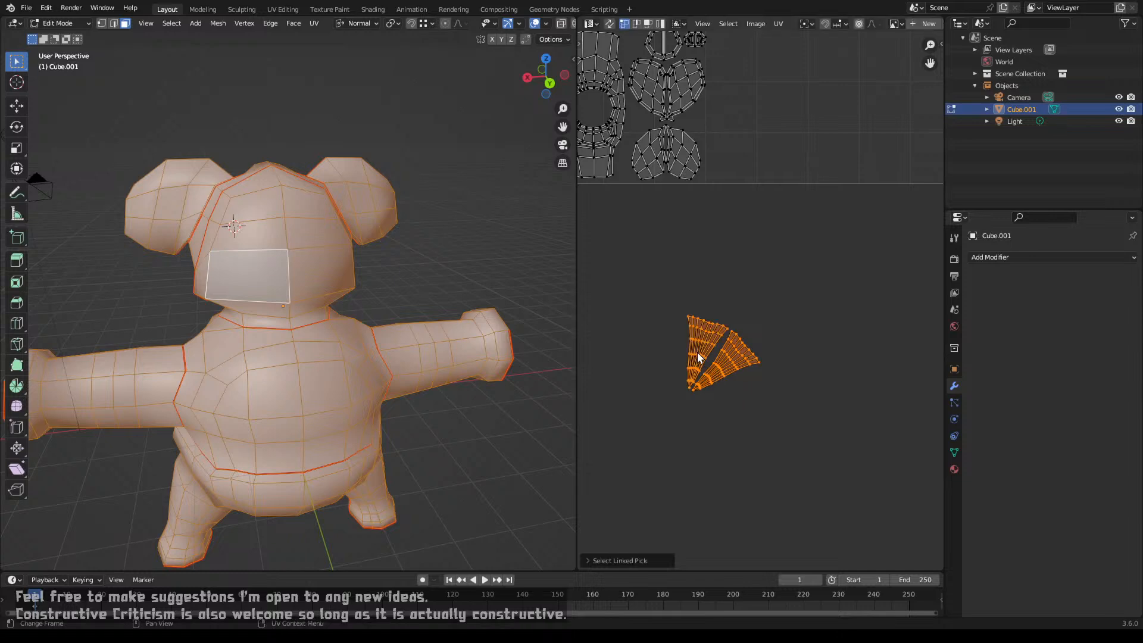
{"action": "scroll", "coordinate": [697, 352], "scroll_direction": "down", "scroll_amount": 5}
{"action": "key", "text": "g"}
{"action": "left_click", "coordinate": [751, 283]}
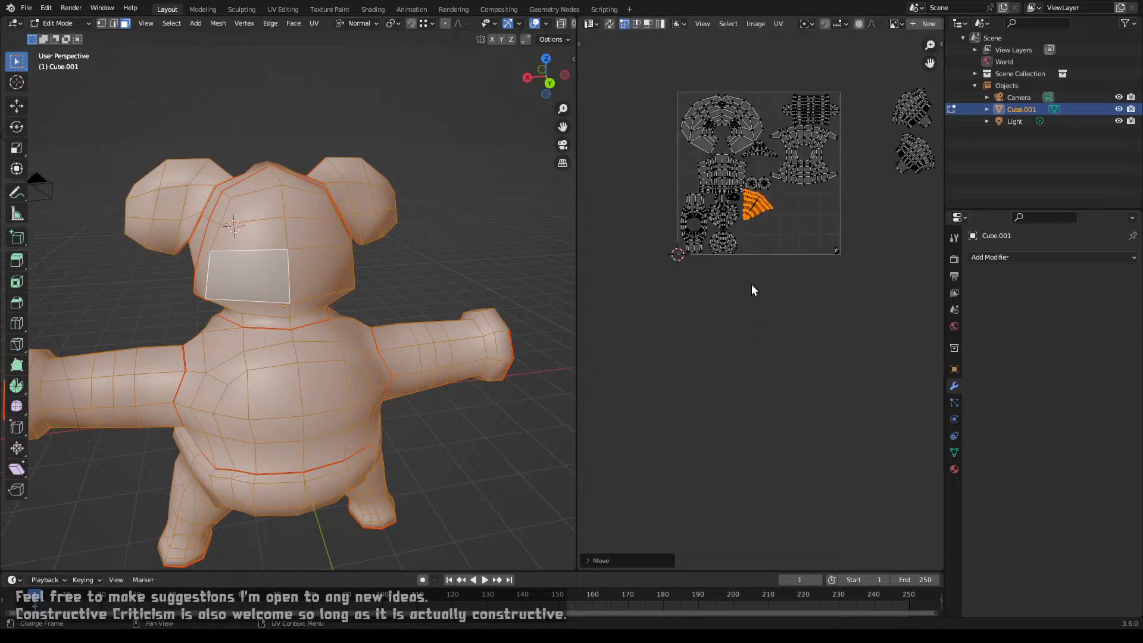
{"action": "key", "text": "r"}
{"action": "left_click", "coordinate": [794, 279]}
{"action": "key", "text": "g"}
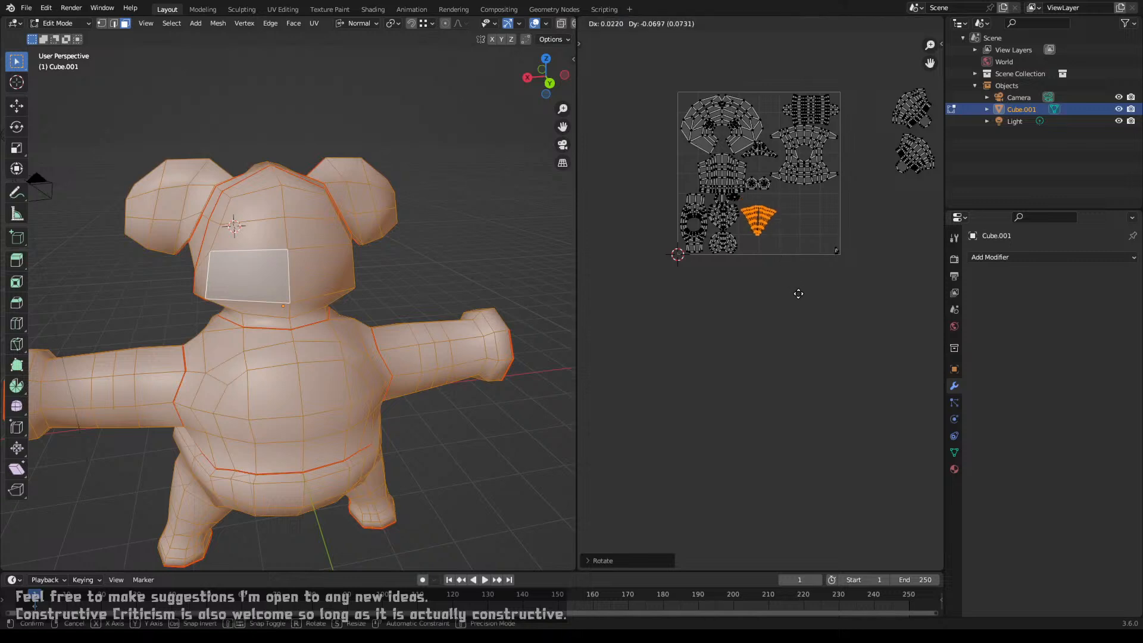
{"action": "left_click", "coordinate": [790, 287]}
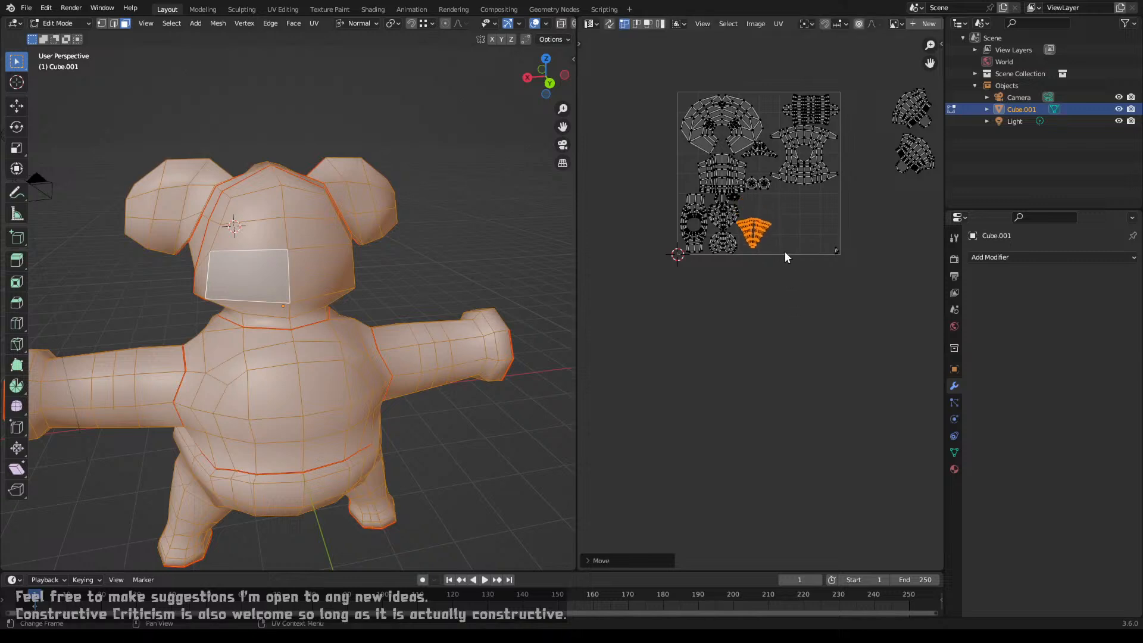
Step: Rotate the fan of two wedges diagonally and shift it horizontally up against the two-lobed island
{"action": "key", "text": "r"}
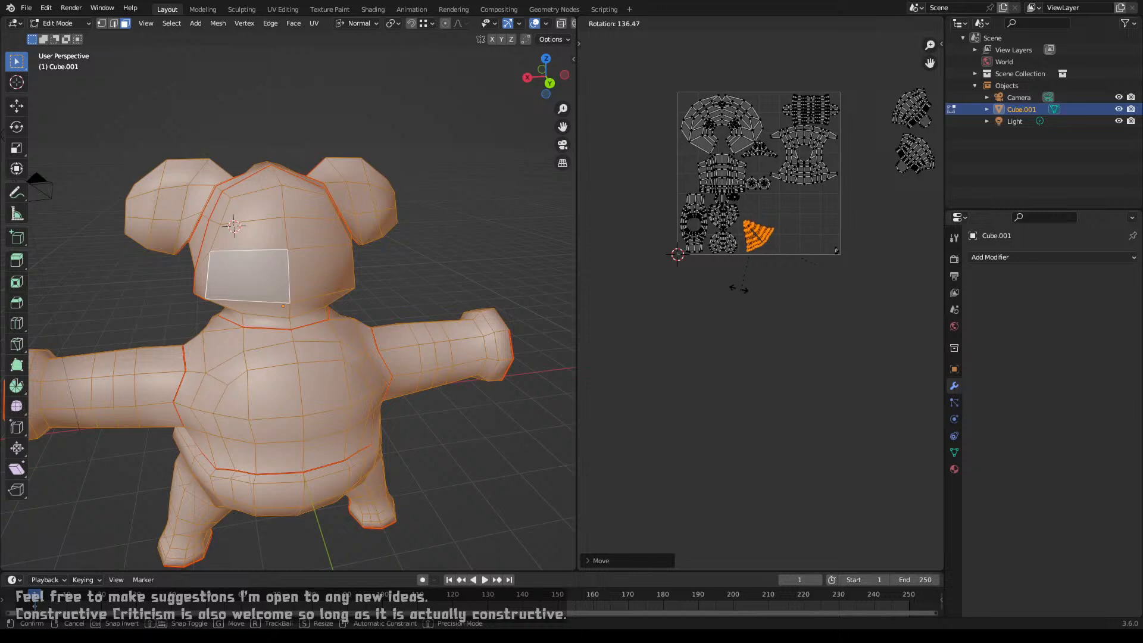
{"action": "left_click", "coordinate": [753, 272]}
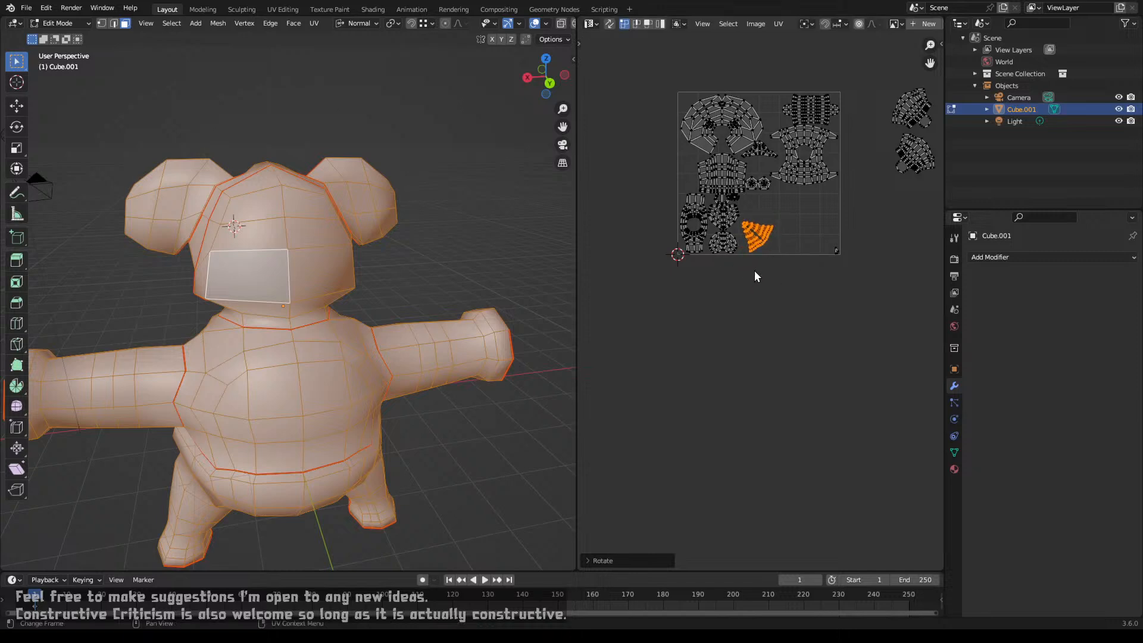
{"action": "key", "text": "g"}
{"action": "key", "text": "x"}
{"action": "left_click", "coordinate": [753, 259]}
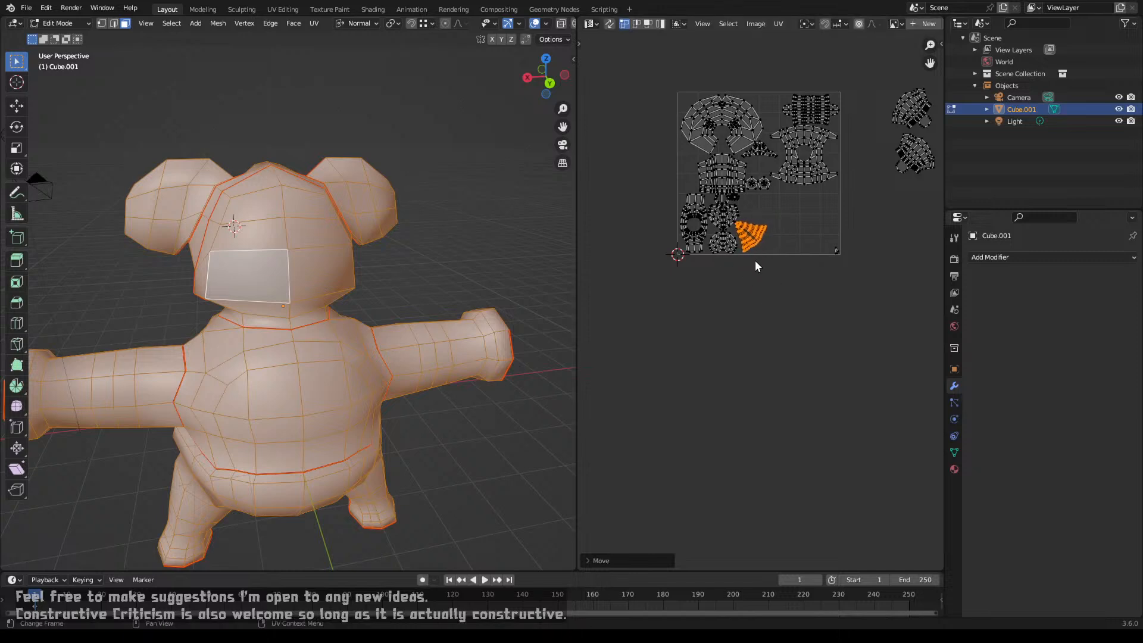
{"action": "scroll", "coordinate": [752, 243], "scroll_direction": "up", "scroll_amount": 5}
{"action": "scroll", "coordinate": [722, 274], "scroll_direction": "down", "scroll_amount": 5}
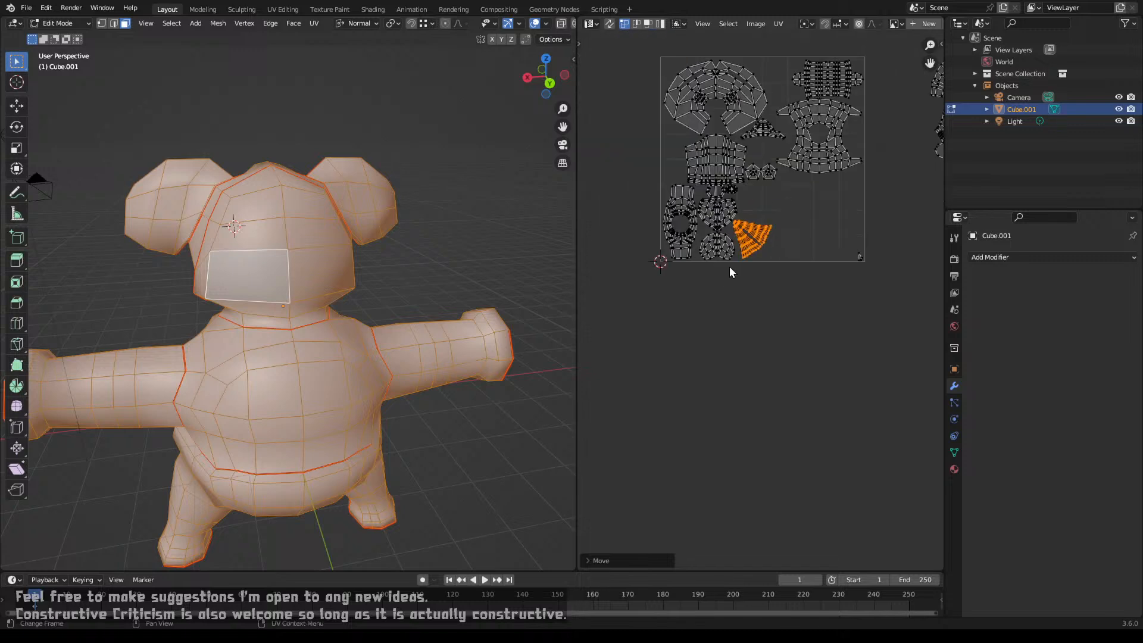
Step: Rotate the lower leg island outside the grid by about -48 degrees so its round foot piece points straight down
{"action": "middle_click_drag", "start_coordinate": [795, 267], "coordinate": [708, 379], "text": "shift"}
{"action": "scroll", "coordinate": [855, 298], "scroll_direction": "up", "scroll_amount": 3}
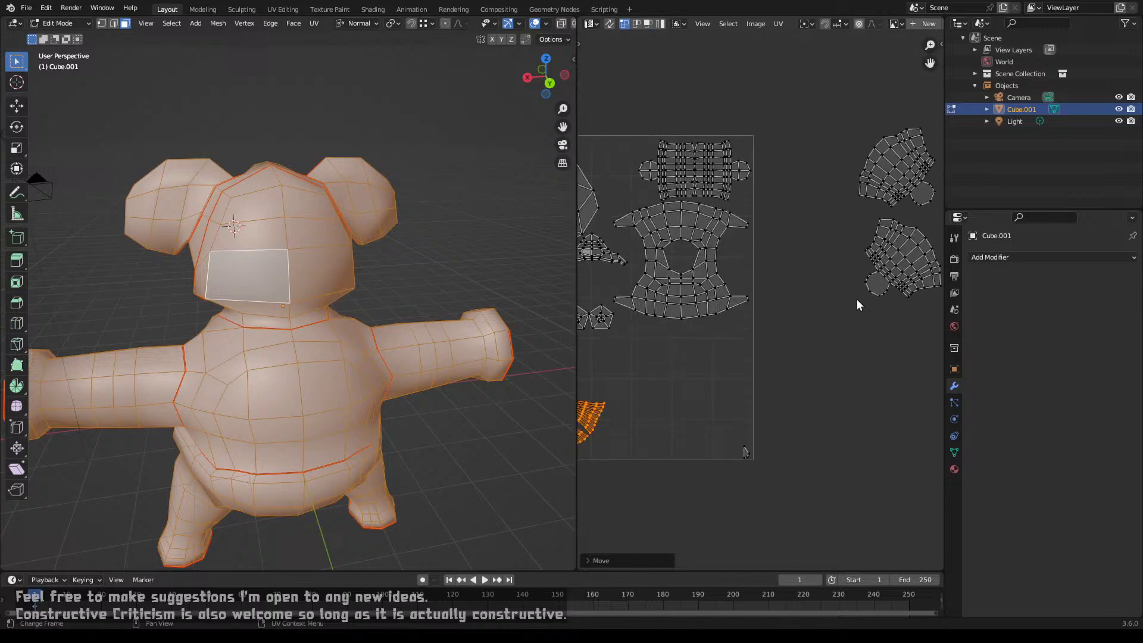
{"action": "middle_click_drag", "start_coordinate": [839, 310], "coordinate": [776, 393], "text": "shift"}
{"action": "left_click", "coordinate": [851, 330]}
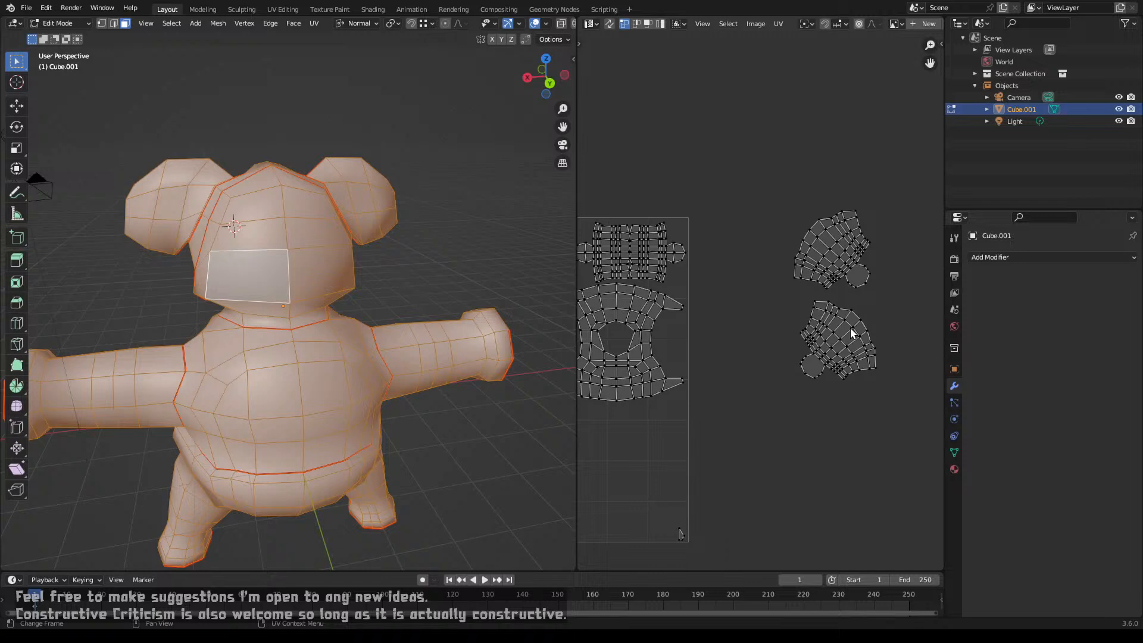
{"action": "key", "text": "l"}
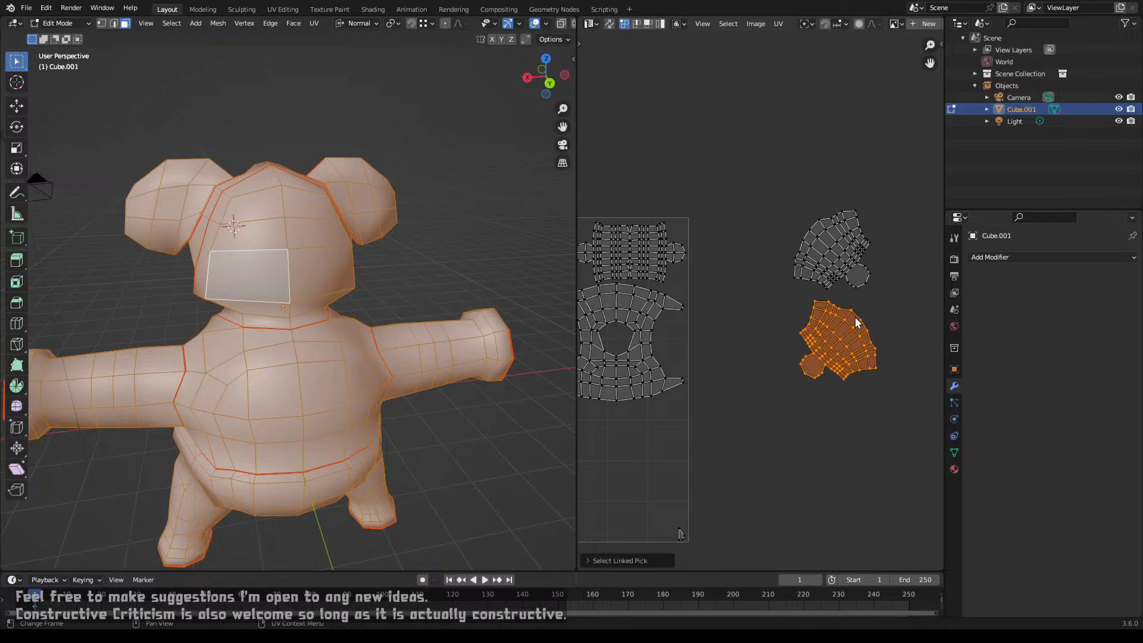
{"action": "scroll", "coordinate": [863, 354], "scroll_direction": "up", "scroll_amount": 2}
{"action": "scroll", "coordinate": [870, 347], "scroll_direction": "up", "scroll_amount": 1}
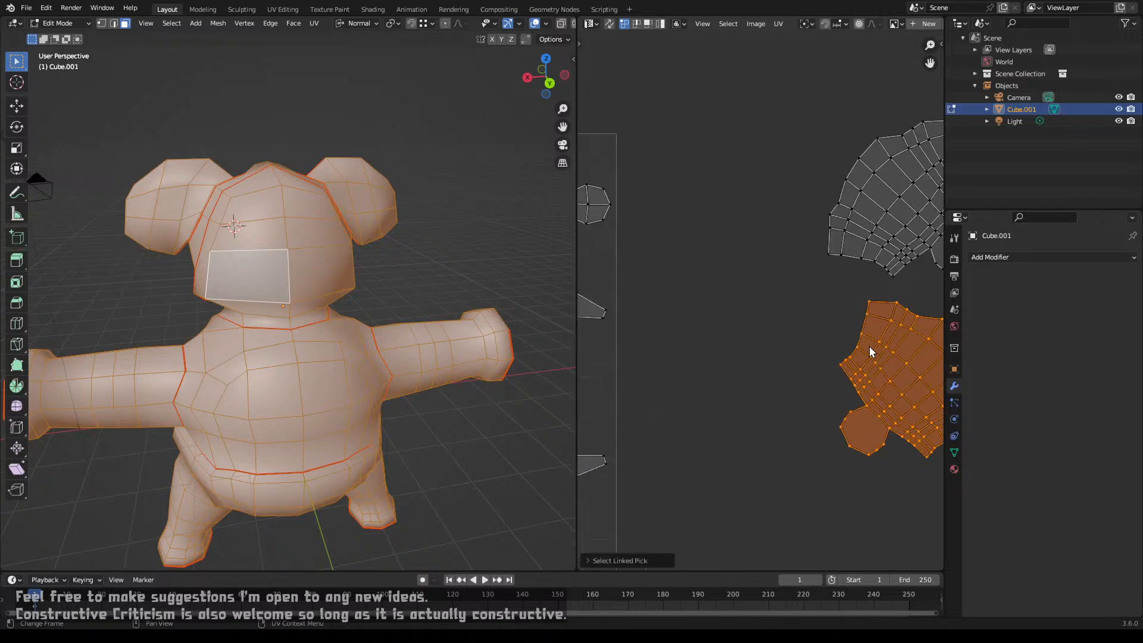
{"action": "middle_click_drag", "start_coordinate": [898, 345], "coordinate": [780, 359]}
{"action": "key", "text": "r"}
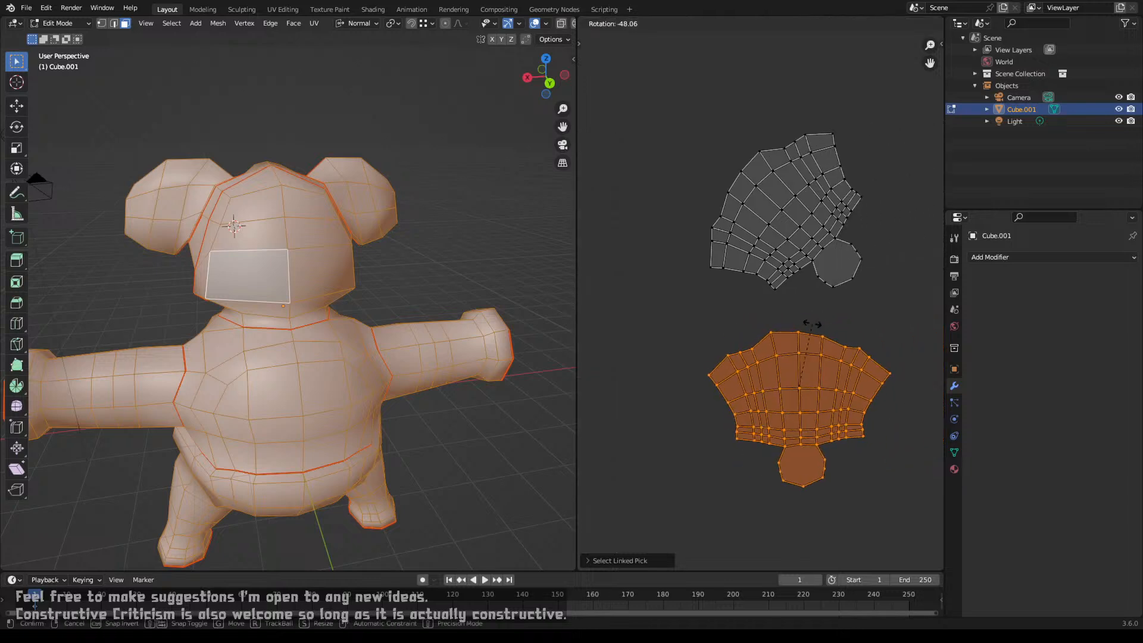
{"action": "left_click", "coordinate": [811, 325]}
Step: Rotate the upper leg island upright to match the lower one, and select a face on the character's leg
{"action": "left_click", "coordinate": [820, 278]}
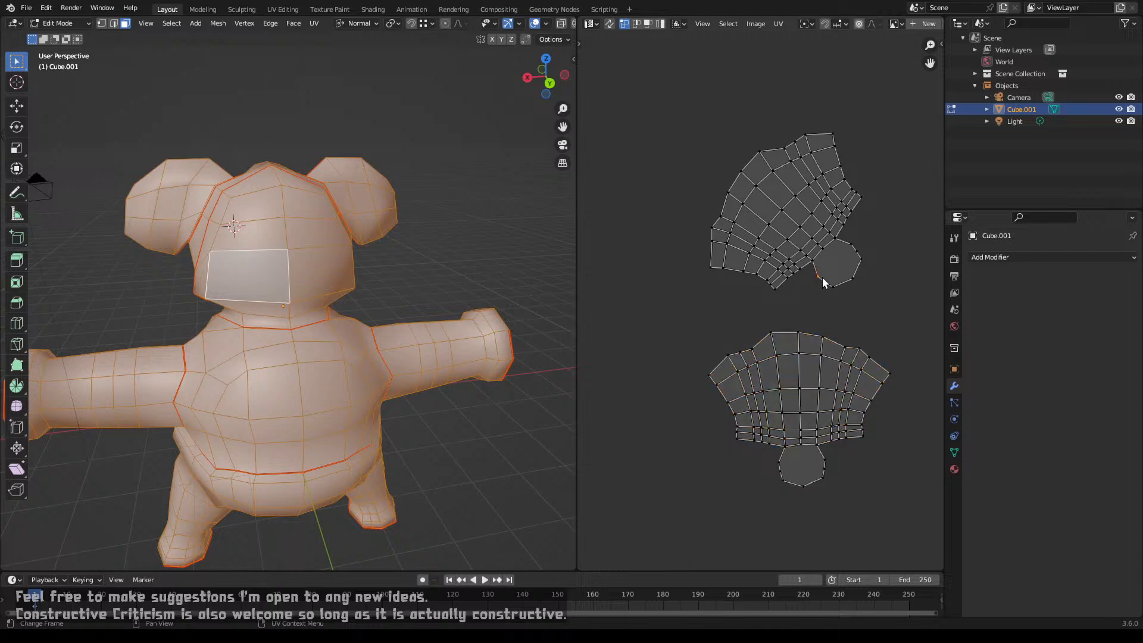
{"action": "key", "text": "l"}
{"action": "key", "text": "r"}
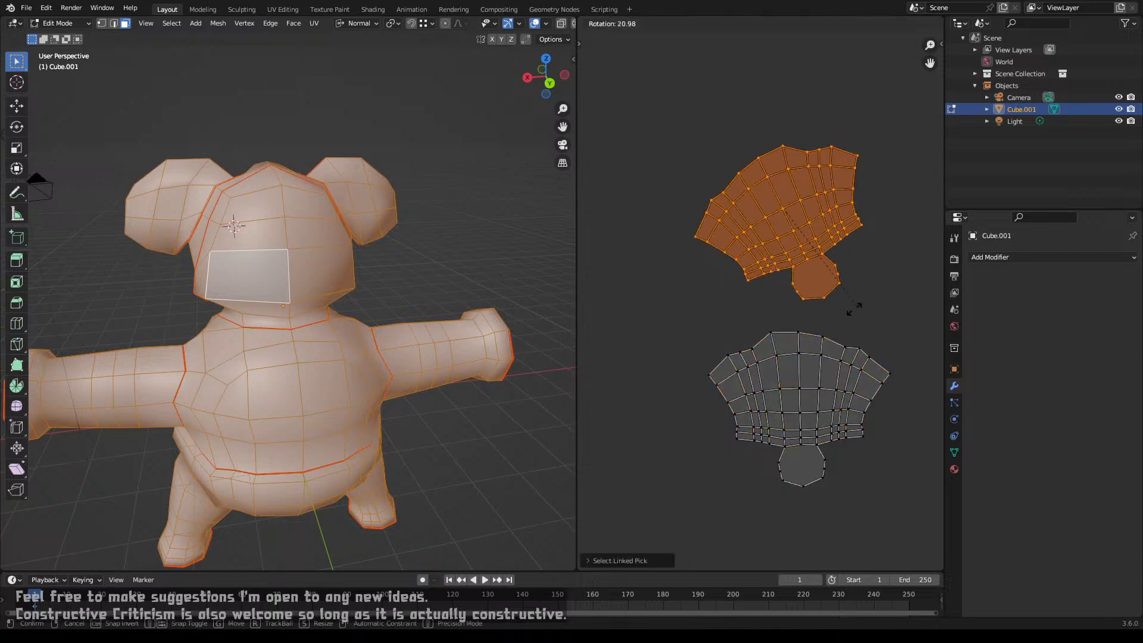
{"action": "left_click", "coordinate": [822, 337]}
{"action": "middle_click_drag", "start_coordinate": [280, 489], "coordinate": [223, 513]}
{"action": "left_click", "coordinate": [194, 522], "text": "shift"}
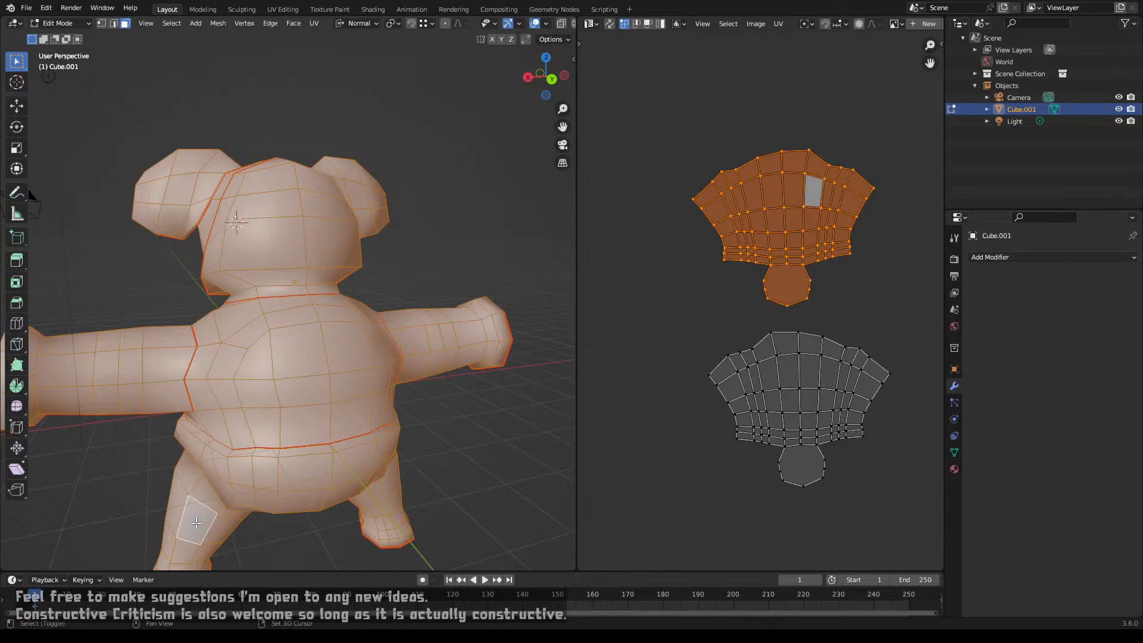
Step: Move the upper leg island down beside the other leg island, with their side corners facing each other
{"action": "left_click", "coordinate": [787, 306]}
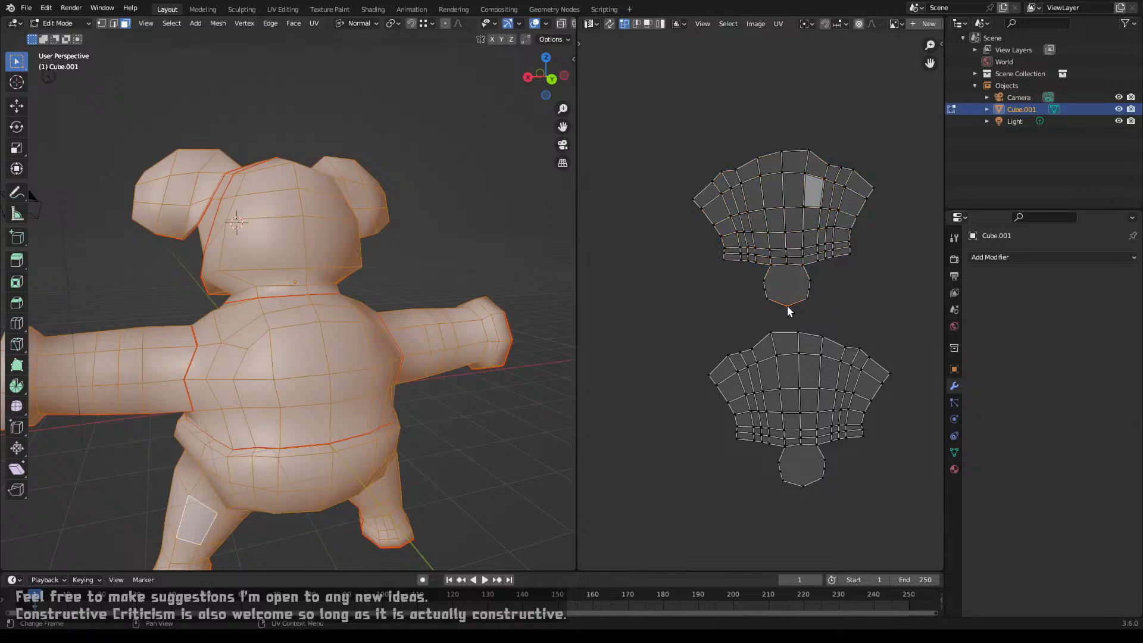
{"action": "key", "text": "l"}
{"action": "key", "text": "g"}
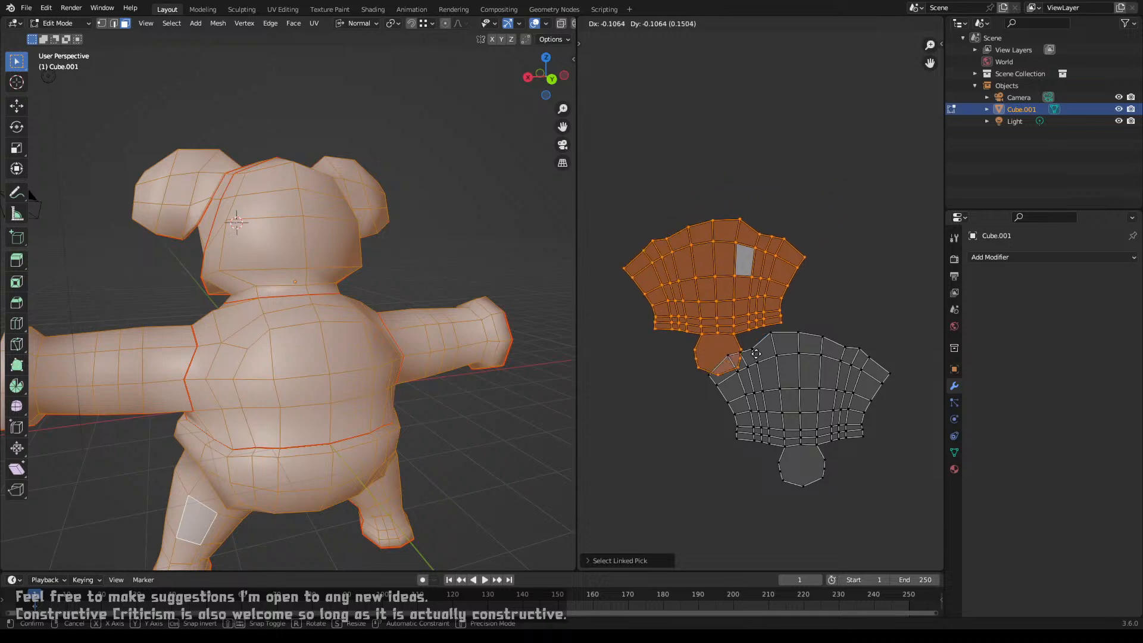
{"action": "left_click", "coordinate": [673, 452]}
Step: Nudge the moved leg island sideways until its corner point meets the neighbouring leg island's corner
{"action": "scroll", "coordinate": [673, 446], "scroll_direction": "up", "scroll_amount": 7}
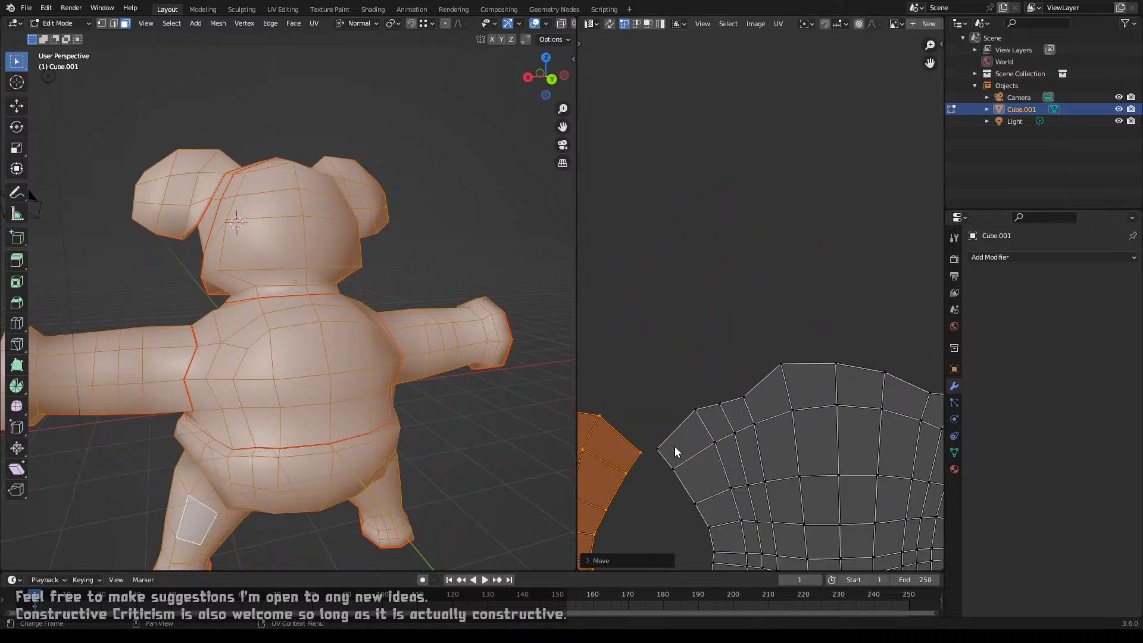
{"action": "scroll", "coordinate": [742, 351], "scroll_direction": "up", "scroll_amount": 4}
{"action": "key", "text": "g"}
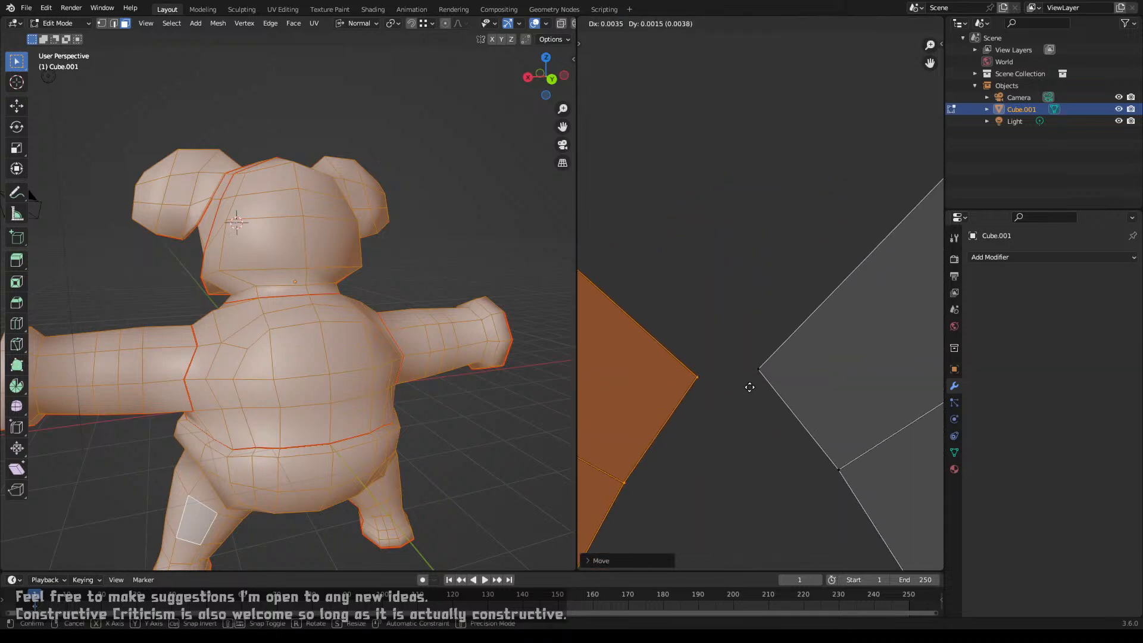
{"action": "left_click", "coordinate": [783, 382]}
{"action": "scroll", "coordinate": [773, 390], "scroll_direction": "up", "scroll_amount": 3}
{"action": "scroll", "coordinate": [770, 392], "scroll_direction": "up", "scroll_amount": 5}
{"action": "middle_click_drag", "start_coordinate": [750, 462], "coordinate": [770, 135]}
{"action": "scroll", "coordinate": [772, 385], "scroll_direction": "up", "scroll_amount": 3}
{"action": "middle_click_drag", "start_coordinate": [771, 390], "coordinate": [743, 203]}
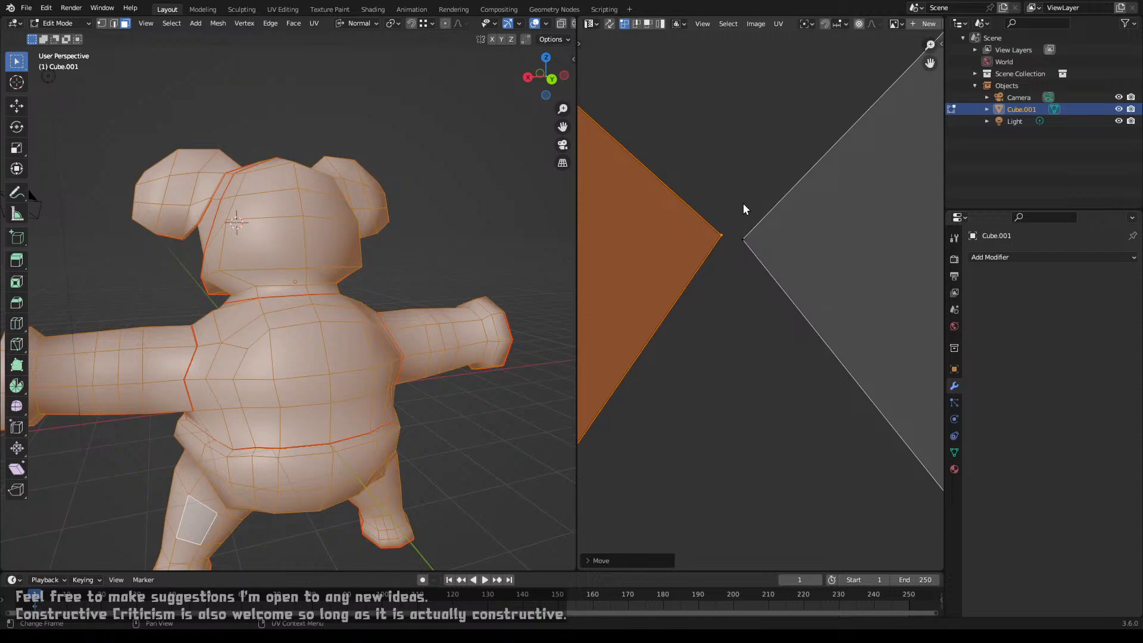
{"action": "key", "text": "g"}
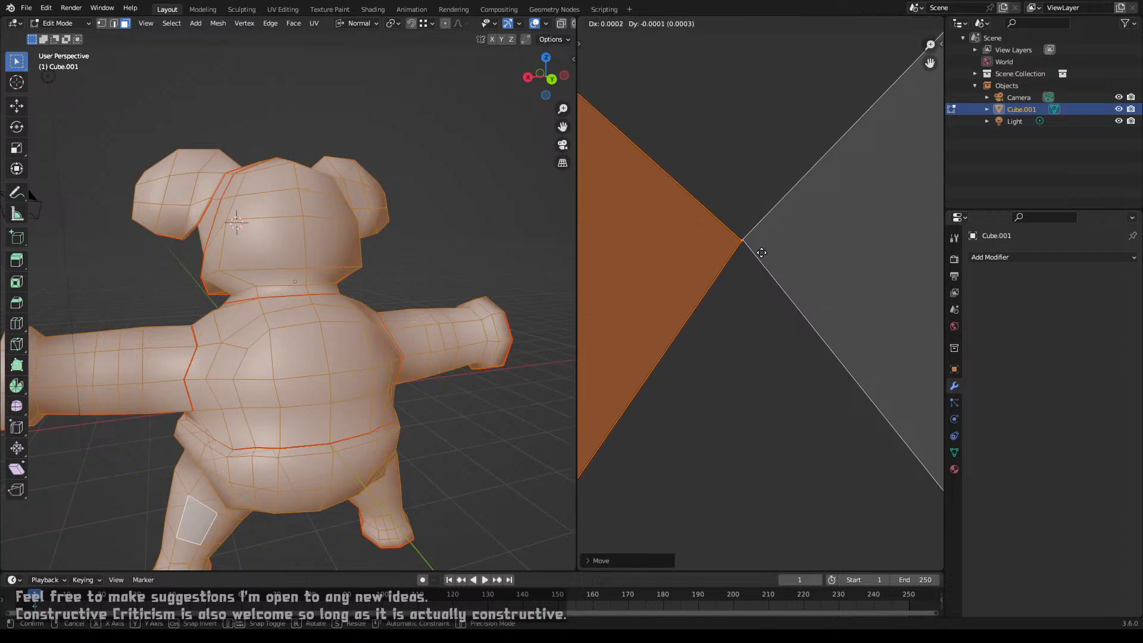
{"action": "left_click", "coordinate": [762, 252]}
Step: Move both leg islands together into the grid, beneath the large island with the central opening
{"action": "scroll", "coordinate": [758, 251], "scroll_direction": "down", "scroll_amount": 10}
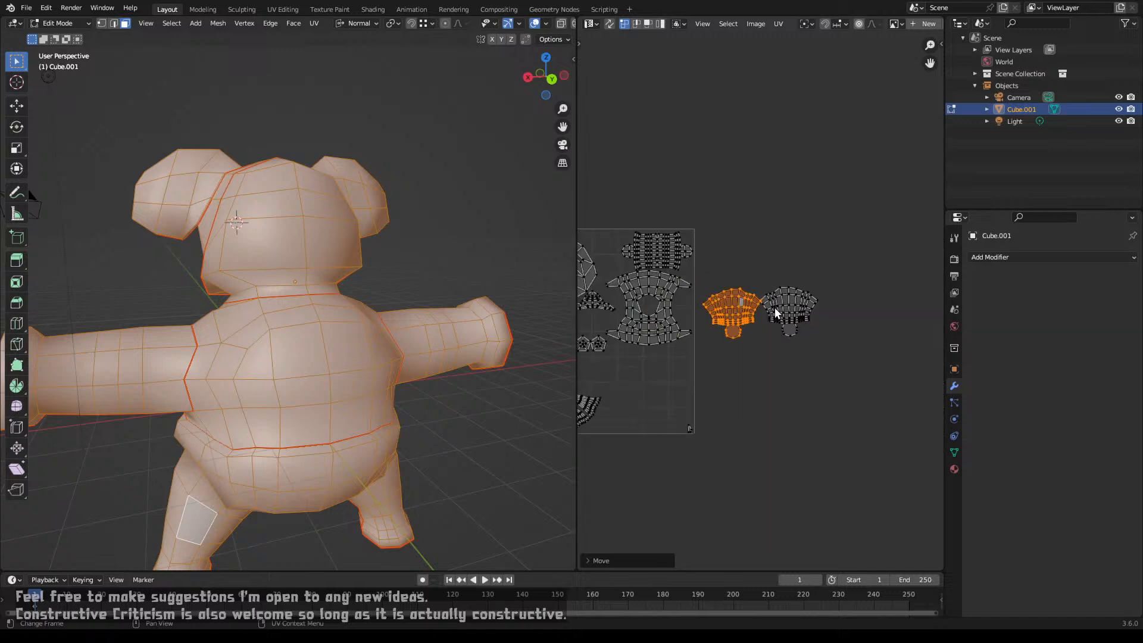
{"action": "key", "text": "l"}
{"action": "scroll", "coordinate": [792, 321], "scroll_direction": "down", "scroll_amount": 1}
{"action": "middle_click_drag", "start_coordinate": [819, 337], "coordinate": [863, 247]}
{"action": "key", "text": "g"}
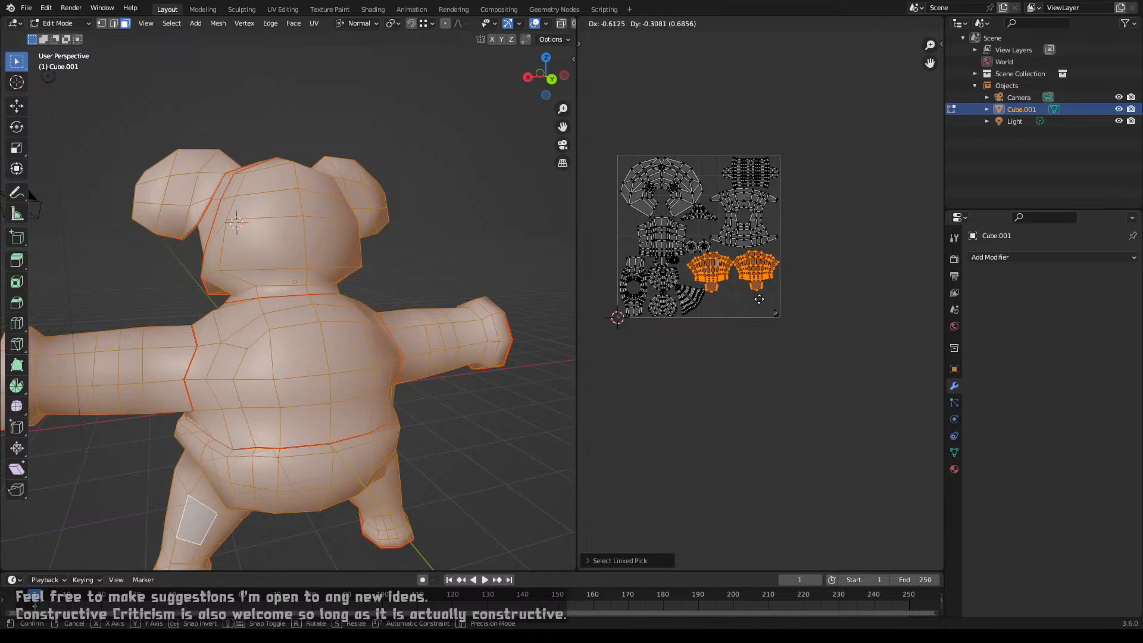
{"action": "left_click", "coordinate": [759, 298]}
Step: Rotate both leg islands slightly to level them, and move them a little lower in the UV grid
{"action": "scroll", "coordinate": [759, 298], "scroll_direction": "up", "scroll_amount": 6}
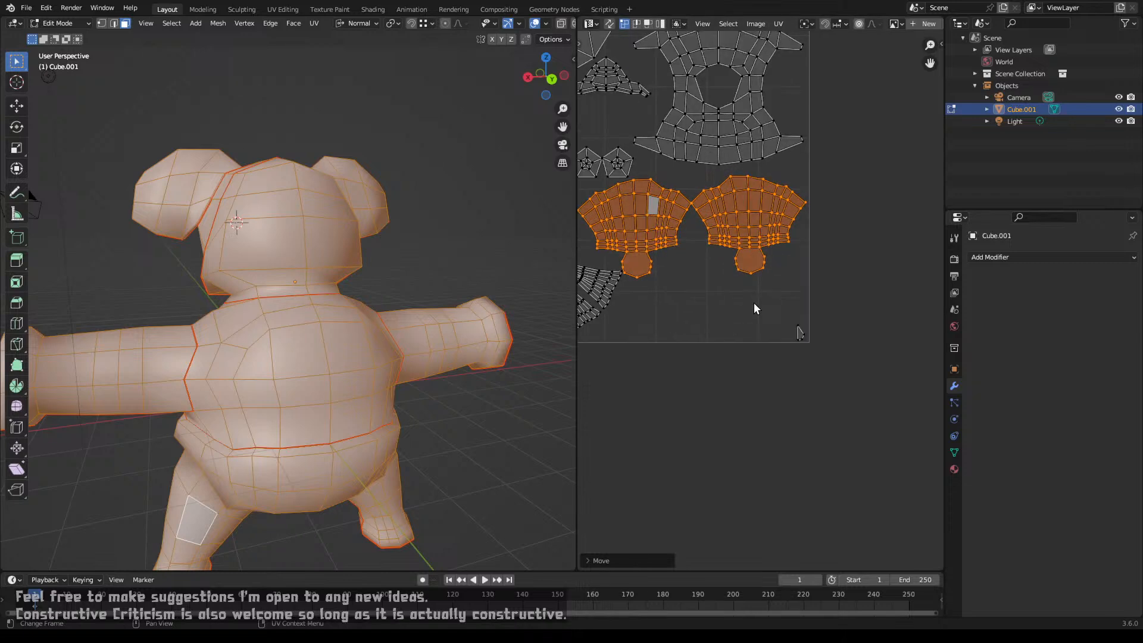
{"action": "middle_click_drag", "start_coordinate": [722, 335], "coordinate": [760, 384], "text": "shift"}
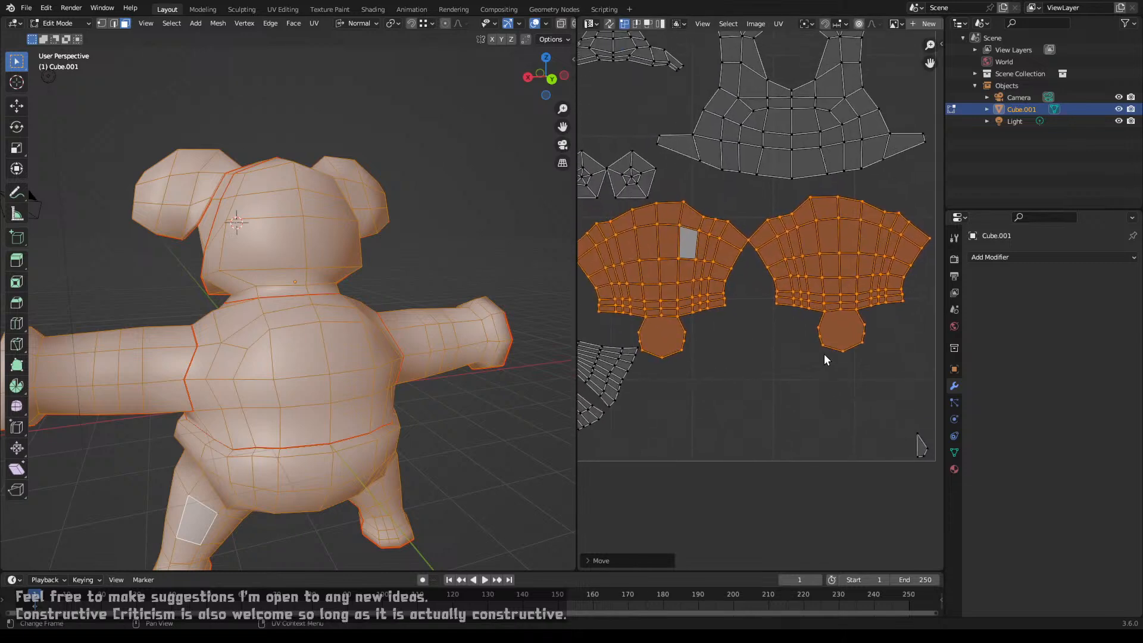
{"action": "key", "text": "r"}
{"action": "left_click", "coordinate": [869, 362]}
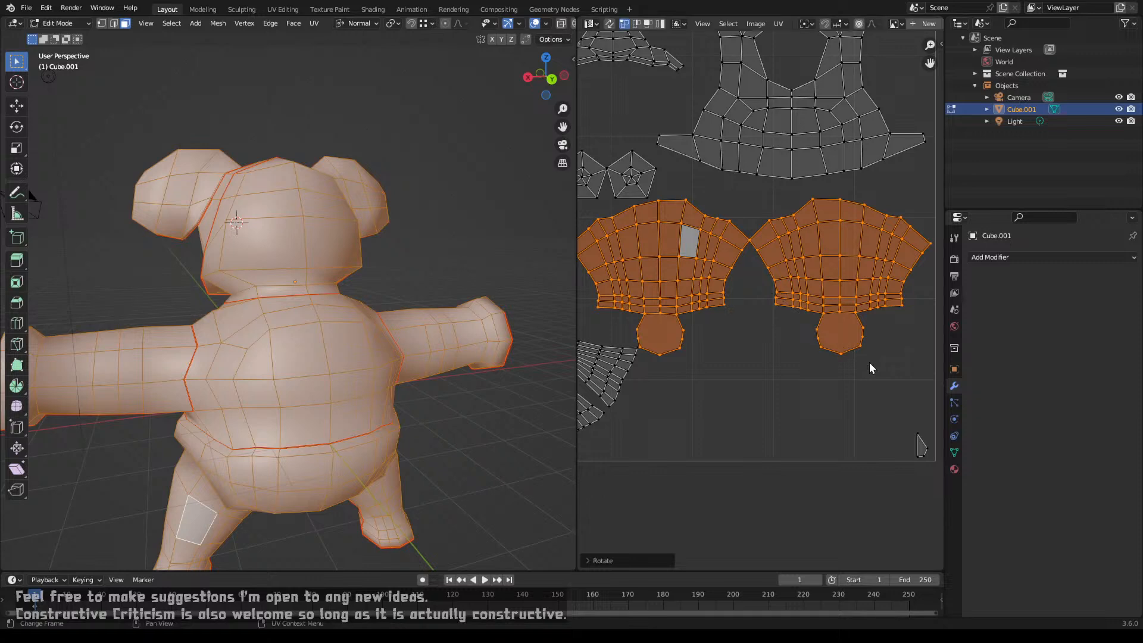
{"action": "key", "text": "g"}
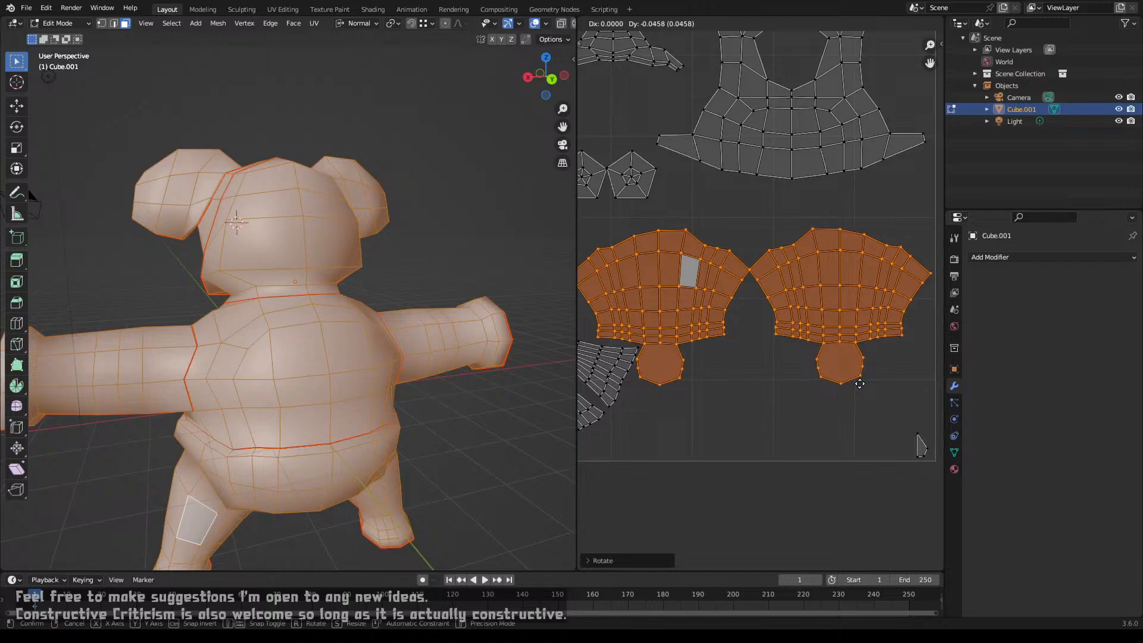
{"action": "left_click", "coordinate": [860, 386]}
{"action": "scroll", "coordinate": [759, 370], "scroll_direction": "down", "scroll_amount": 5}
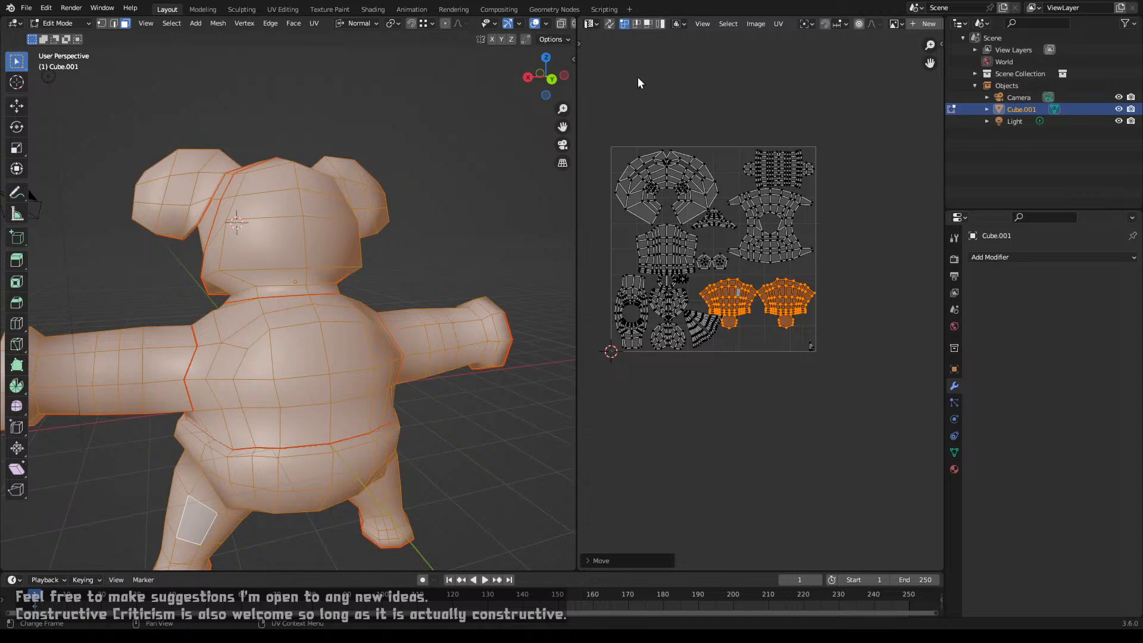
Step: Export the UV layout as BabyMammothenemy.png and open that image in Photoshop
{"action": "left_click", "coordinate": [777, 23]}
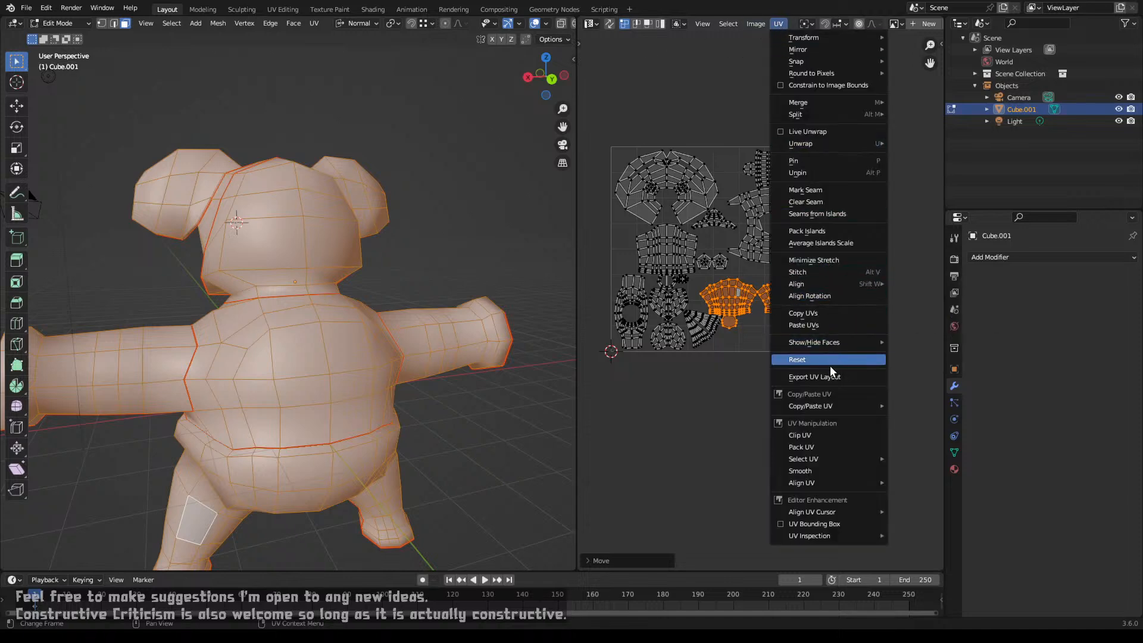
{"action": "key", "text": "Escape"}
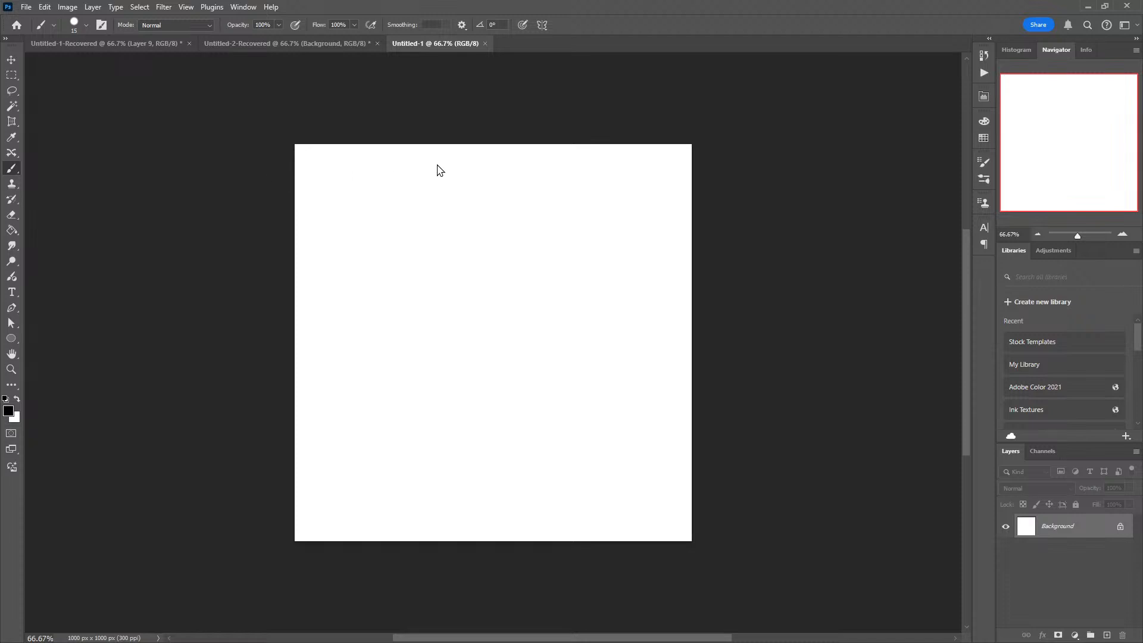
{"action": "double_click", "coordinate": [340, 106]}
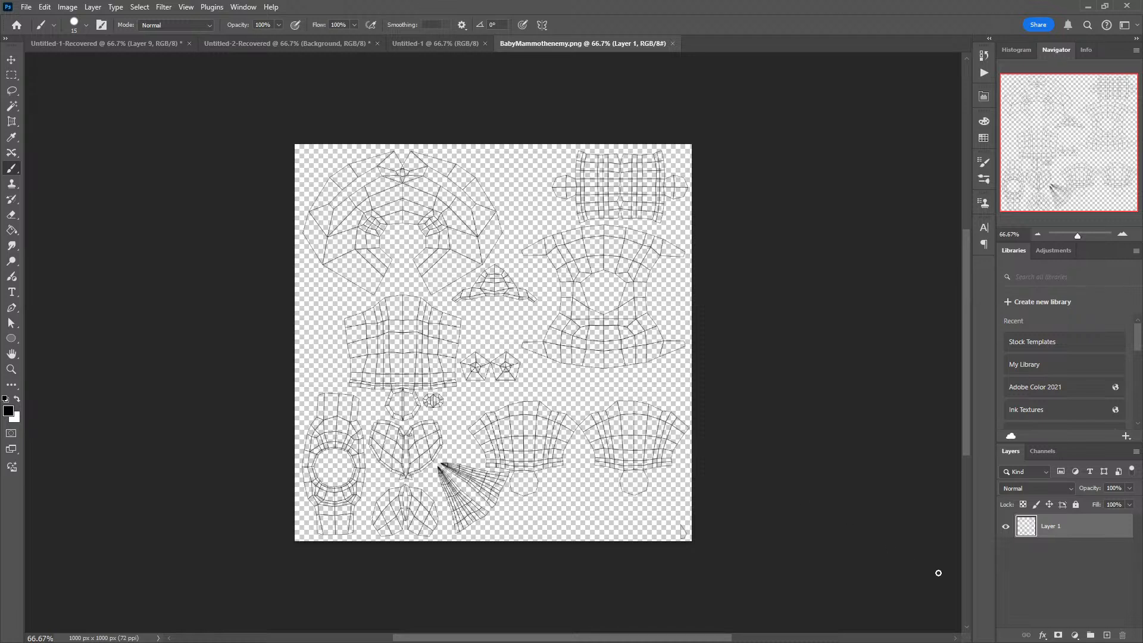
Step: Add a white-filled layer beneath the UV wireframe layer, and insert an empty layer between the two
{"action": "left_click", "coordinate": [1107, 635]}
{"action": "left_click_drag", "start_coordinate": [1061, 531], "coordinate": [1053, 563]}
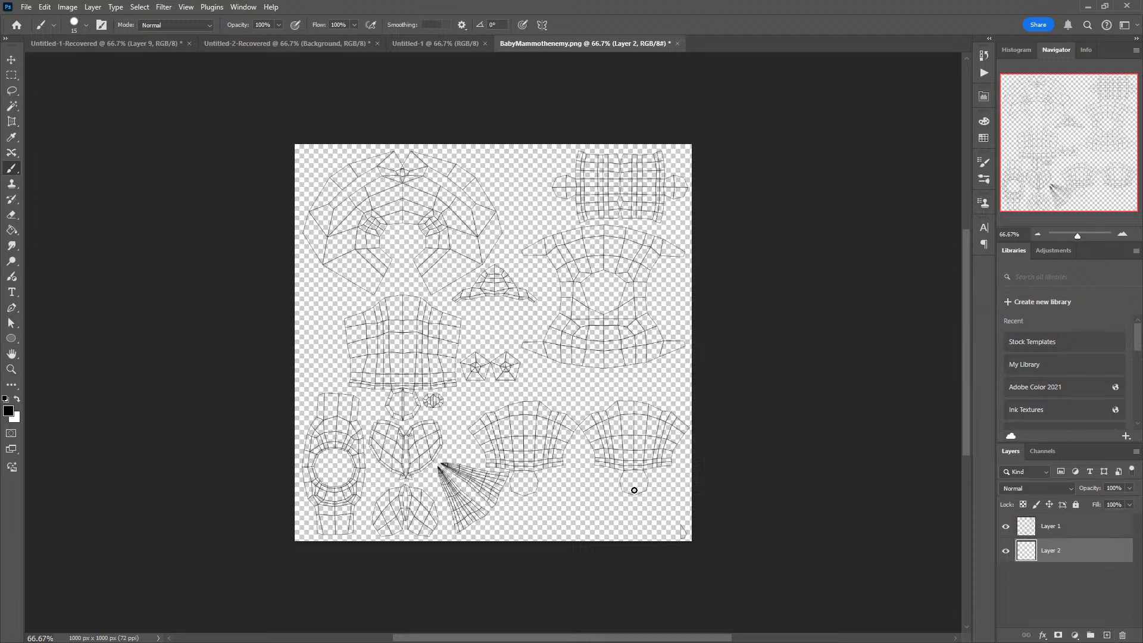
{"action": "key", "text": "ctrl+BackSpace"}
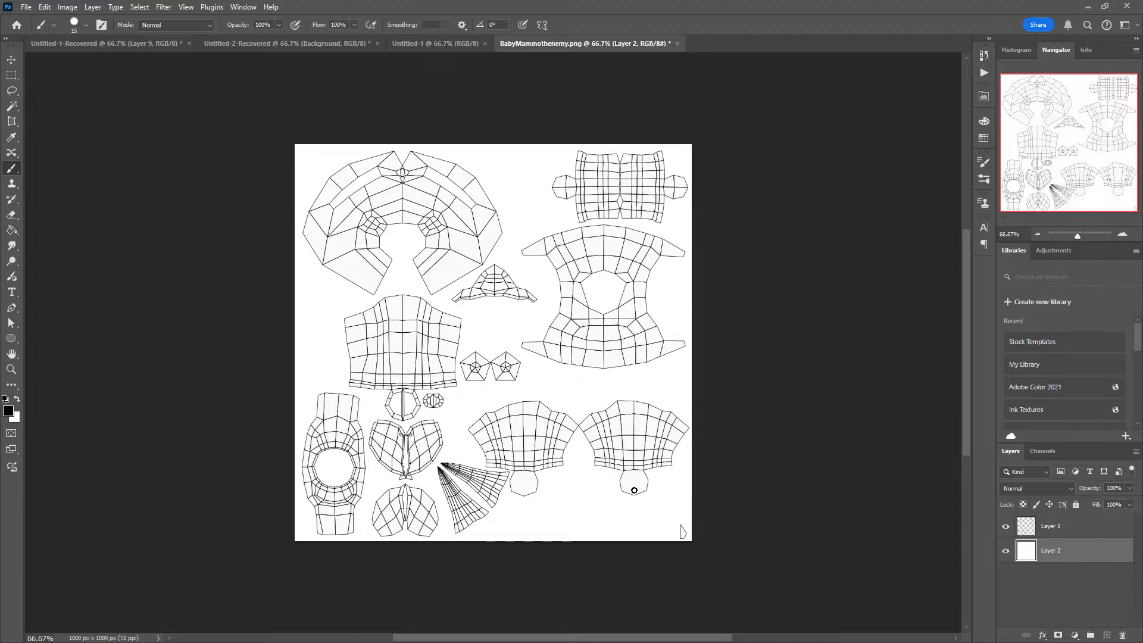
{"action": "key", "text": "z"}
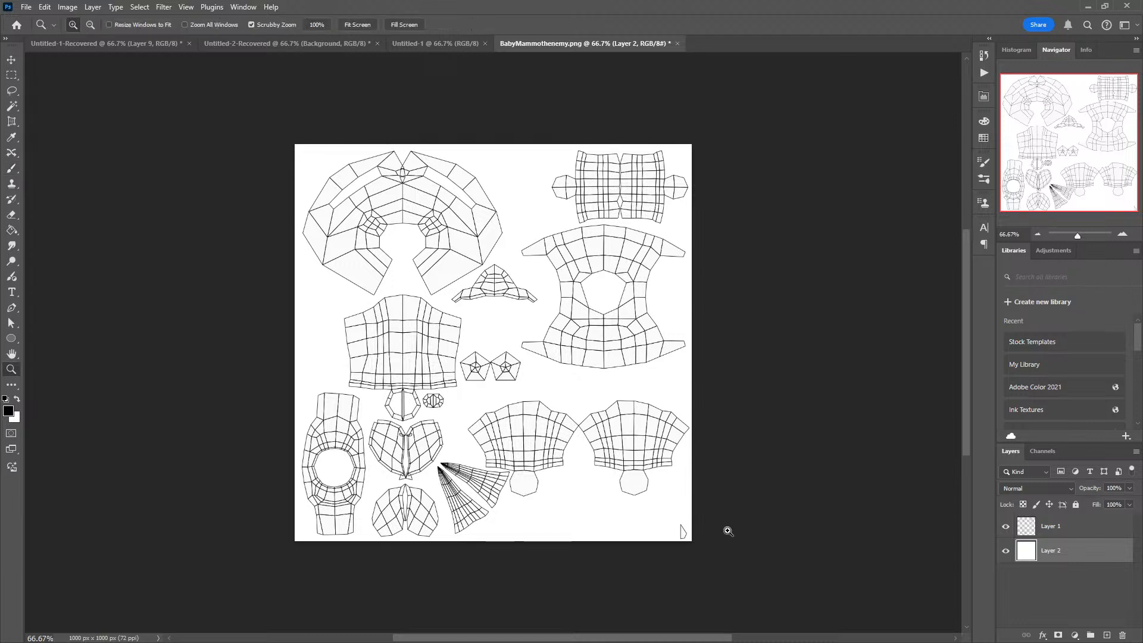
{"action": "left_click", "coordinate": [1106, 635]}
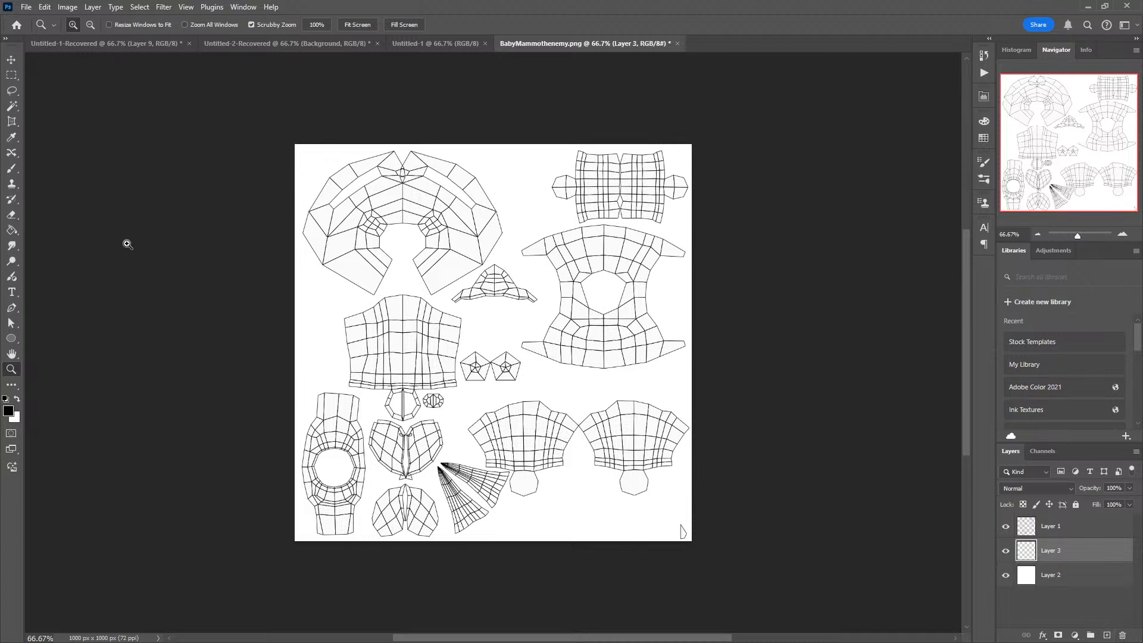
Step: Paint the whole empty layer in a muted blue-purple with a 1000 px brush
{"action": "left_click", "coordinate": [11, 169]}
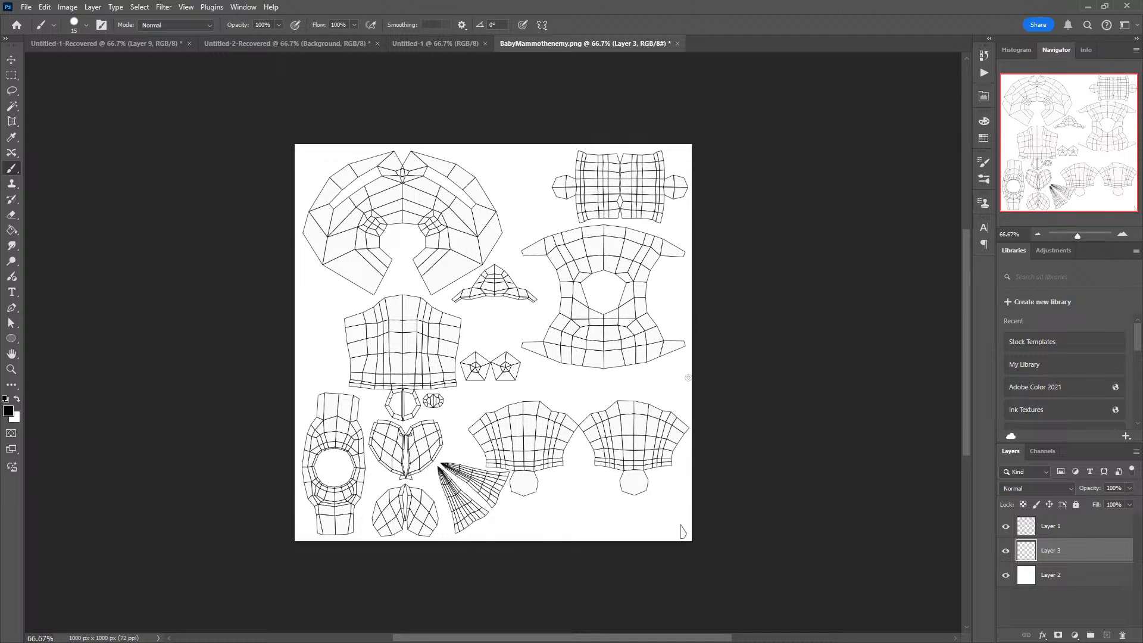
{"action": "key", "text": "bracketright"}
{"action": "key", "text": "bracketright"}
{"action": "key", "text": "bracketright"}
{"action": "key", "text": "bracketright"}
{"action": "key", "text": "bracketright"}
{"action": "key", "text": "bracketright"}
{"action": "key", "text": "bracketright"}
{"action": "key", "text": "bracketright"}
{"action": "key", "text": "bracketright"}
{"action": "key", "text": "bracketright"}
{"action": "key", "text": "bracketright"}
{"action": "key", "text": "bracketright"}
{"action": "key", "text": "bracketright"}
{"action": "key", "text": "bracketright"}
{"action": "key", "text": "bracketright"}
{"action": "key", "text": "bracketright"}
{"action": "key", "text": "bracketright"}
{"action": "key", "text": "i"}
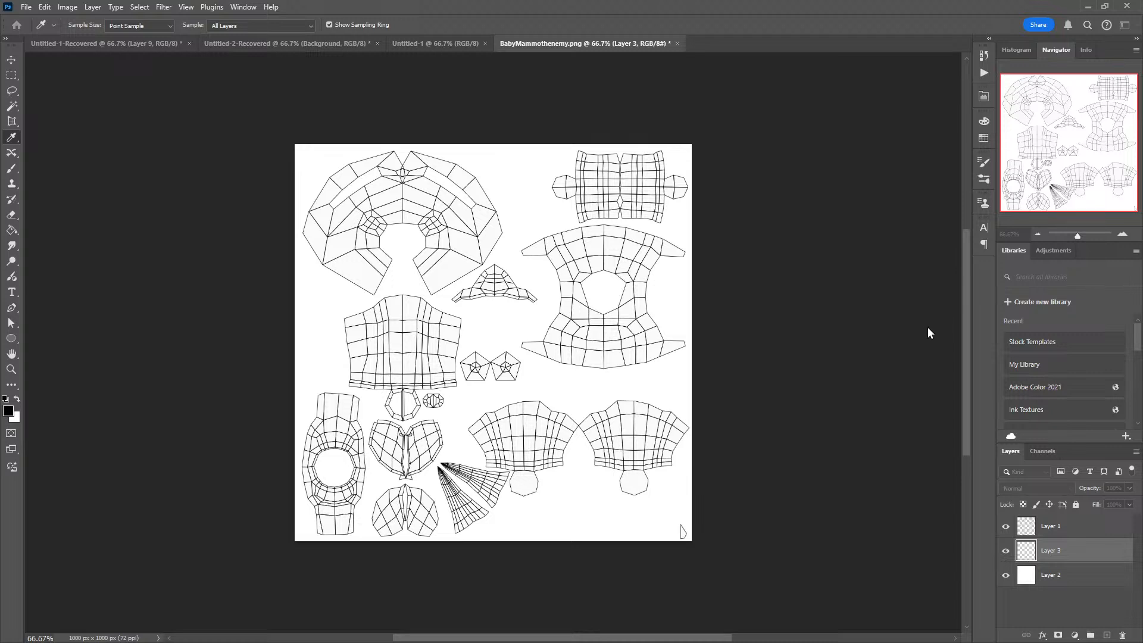
{"action": "left_click", "coordinate": [1006, 209]}
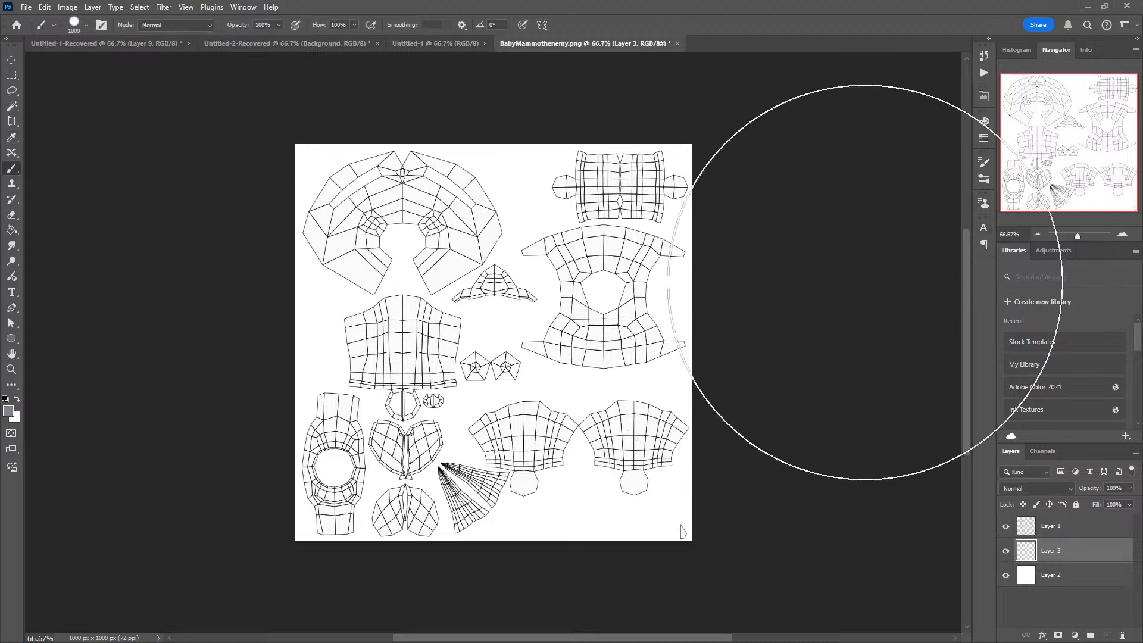
{"action": "mouse_move", "coordinate": [663, 350]}
{"action": "left_mouse_down"}
{"action": "mouse_move", "coordinate": [607, 395]}
{"action": "mouse_move", "coordinate": [638, 280]}
{"action": "mouse_move", "coordinate": [345, 255]}
{"action": "mouse_move", "coordinate": [623, 228]}
{"action": "left_mouse_up"}
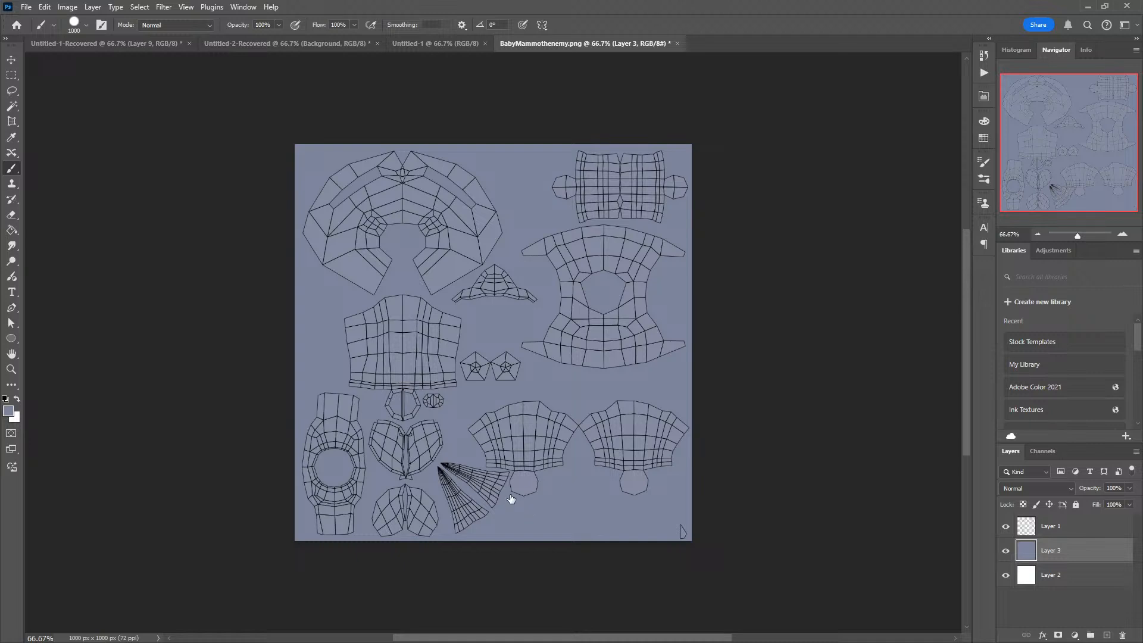
Step: Mottle the blue-purple layer across the canvas with a textured brush at size 566
{"action": "left_click", "coordinate": [559, 505]}
{"action": "key", "text": "F5"}
{"action": "left_click_drag", "start_coordinate": [986, 172], "coordinate": [986, 156]}
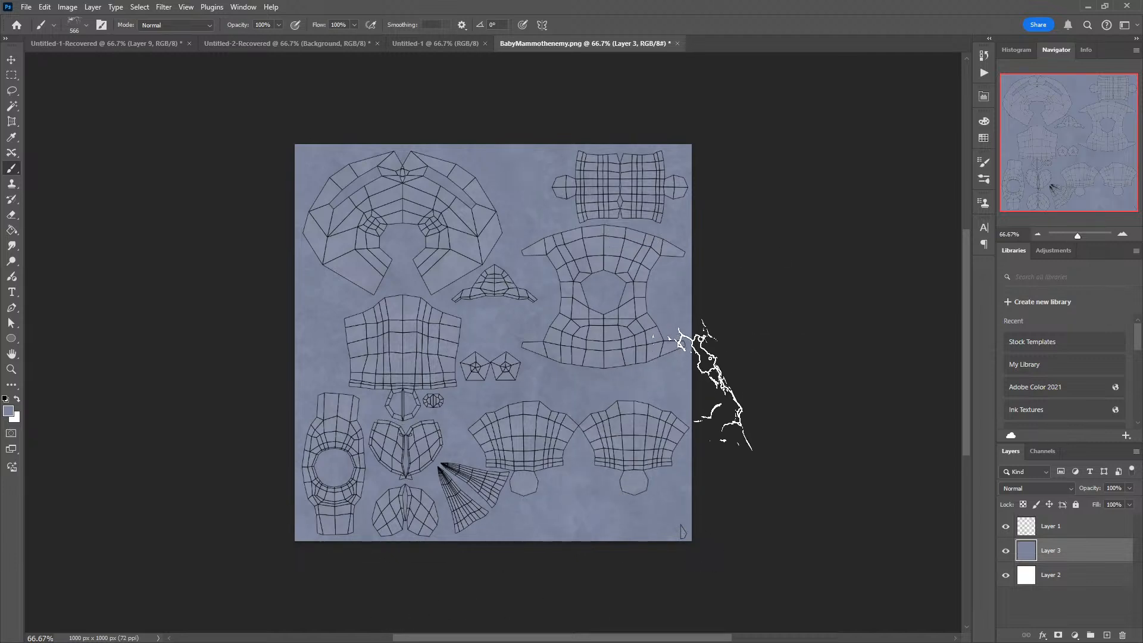
Step: Add finer mottling over the blue-purple layer with the textured brush at size 150, and hide the UV wireframe layer
{"action": "key", "text": "bracketleft"}
{"action": "key", "text": "bracketleft"}
{"action": "key", "text": "bracketleft"}
{"action": "key", "text": "bracketleft"}
{"action": "key", "text": "bracketleft"}
{"action": "key", "text": "bracketleft"}
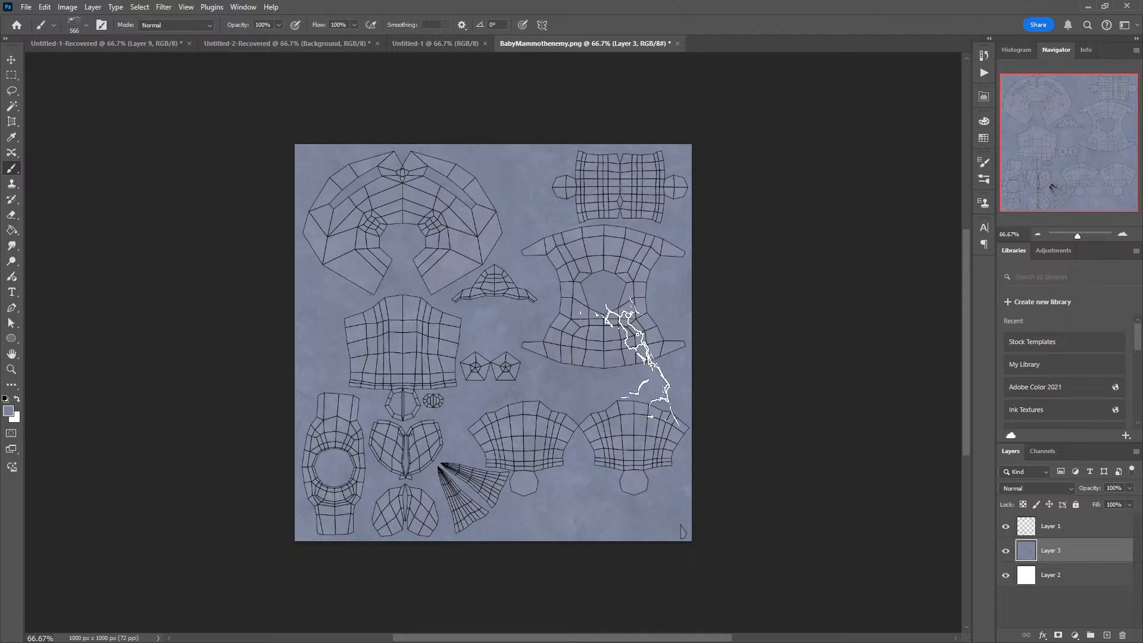
{"action": "key", "text": "bracketleft"}
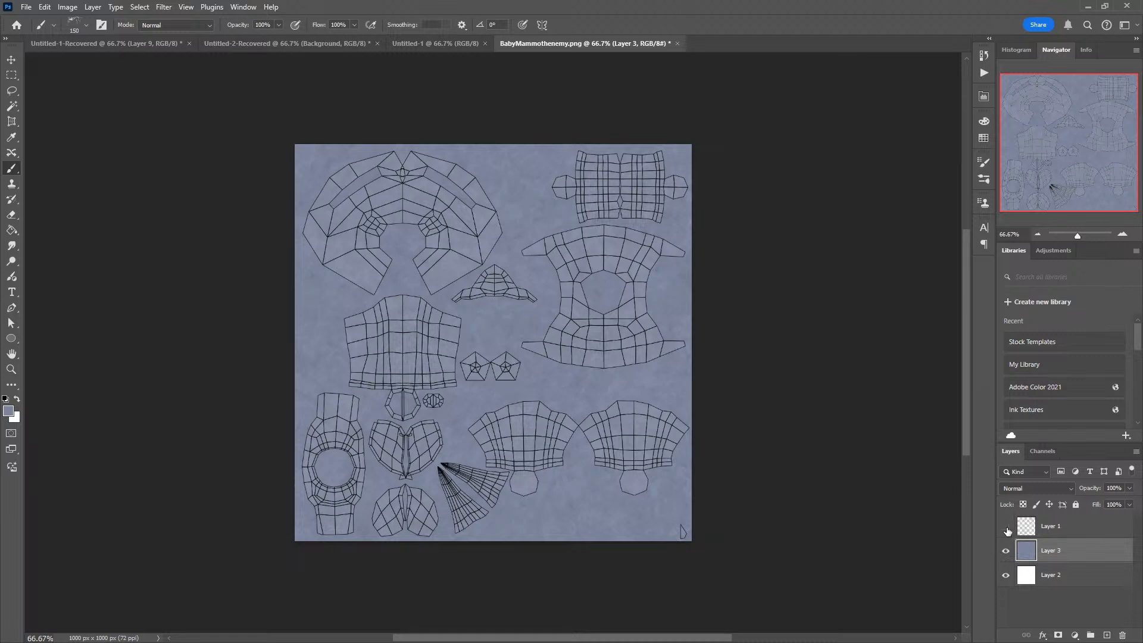
{"action": "left_click", "coordinate": [1005, 526]}
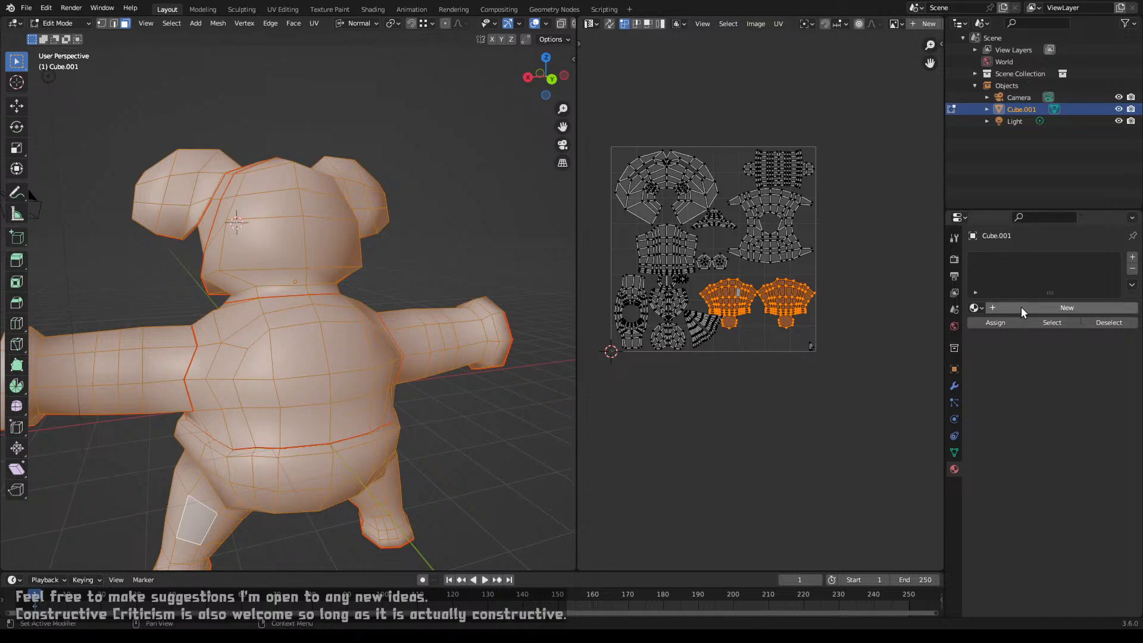
Step: Switch to Blender, give the model the existing Material, and use BabyMammothenemy.png as an image texture for its Base Color
{"action": "left_click", "coordinate": [977, 309]}
{"action": "left_click", "coordinate": [992, 326]}
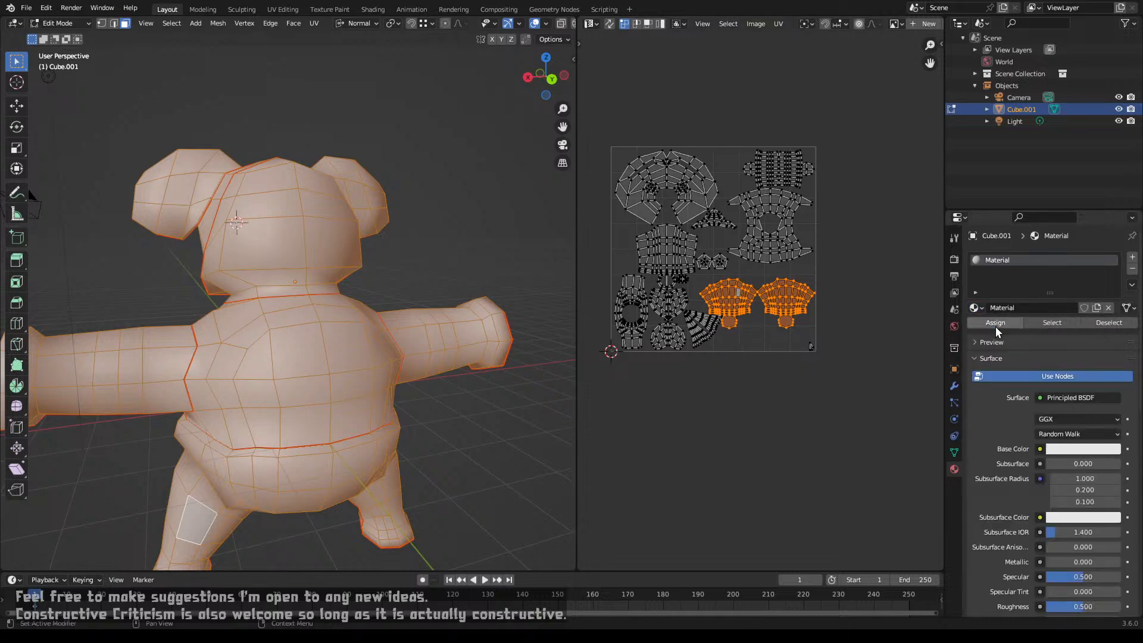
{"action": "left_click", "coordinate": [1040, 449]}
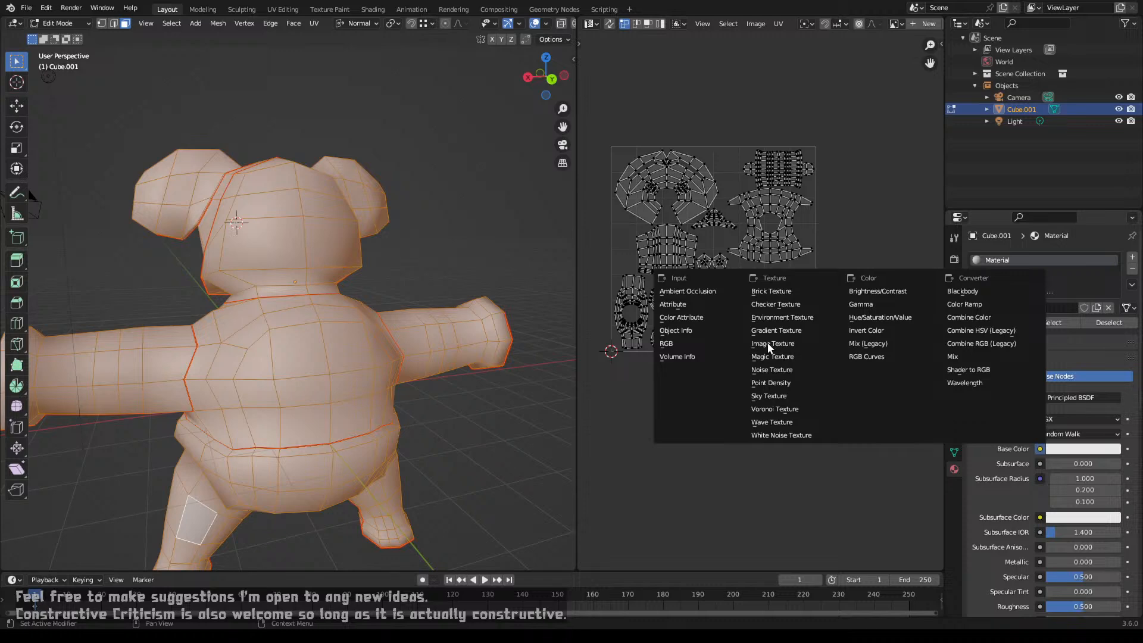
{"action": "left_click", "coordinate": [794, 344]}
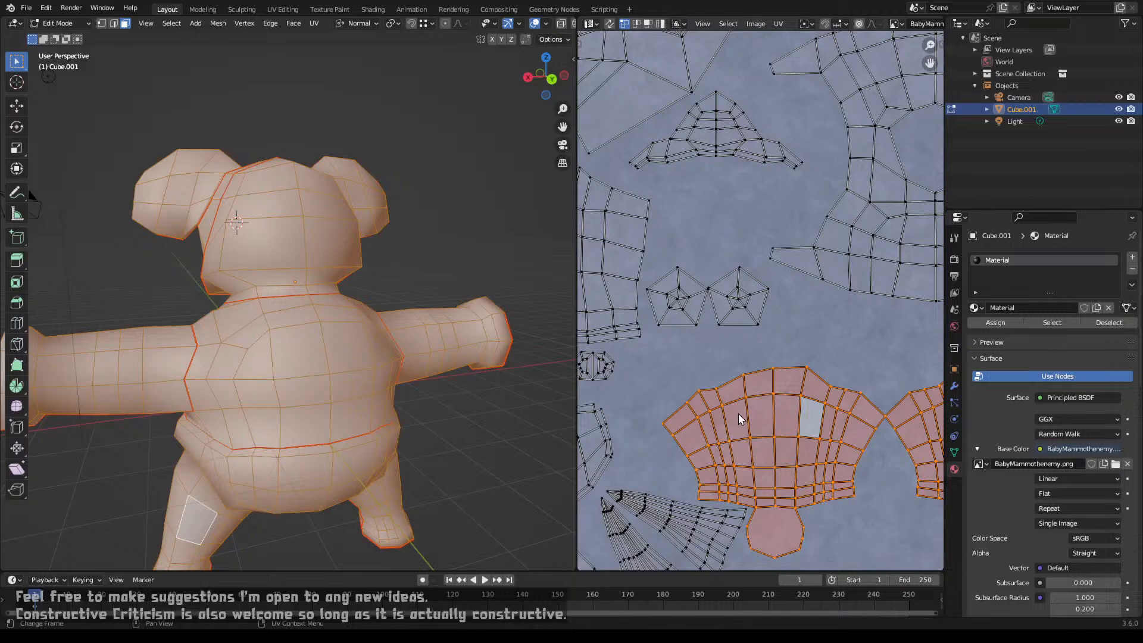
Step: Display the model in Material Preview shading with the viewport overlays turned off
{"action": "scroll", "coordinate": [738, 418], "scroll_direction": "down", "scroll_amount": 6}
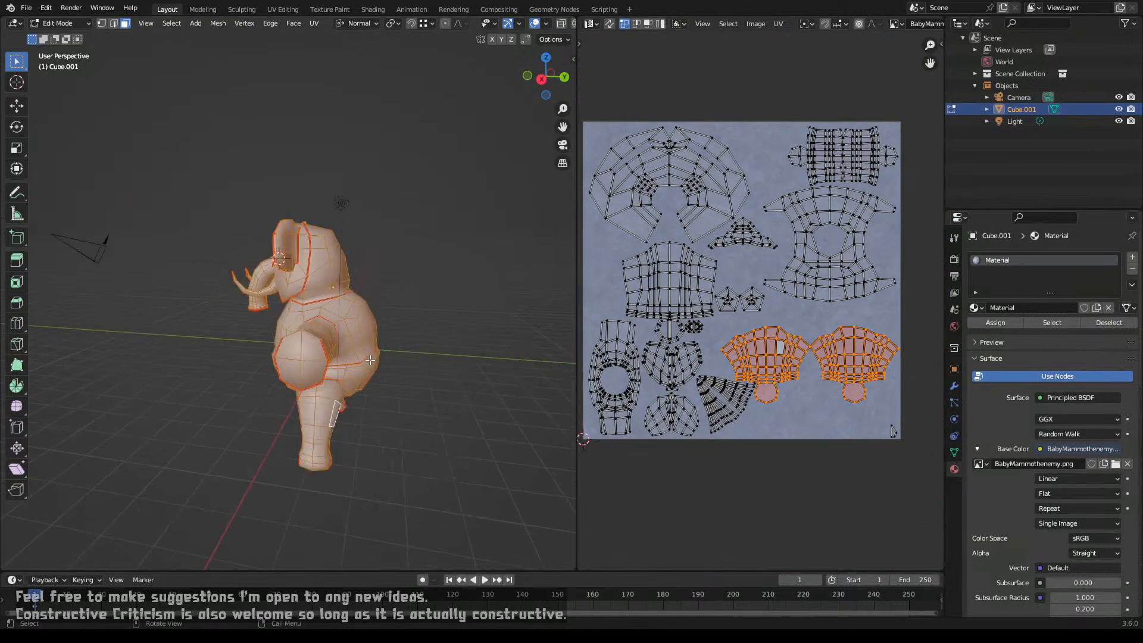
{"action": "scroll", "coordinate": [371, 359], "scroll_direction": "up", "scroll_amount": 4}
{"action": "middle_click_drag", "start_coordinate": [370, 359], "coordinate": [363, 359]}
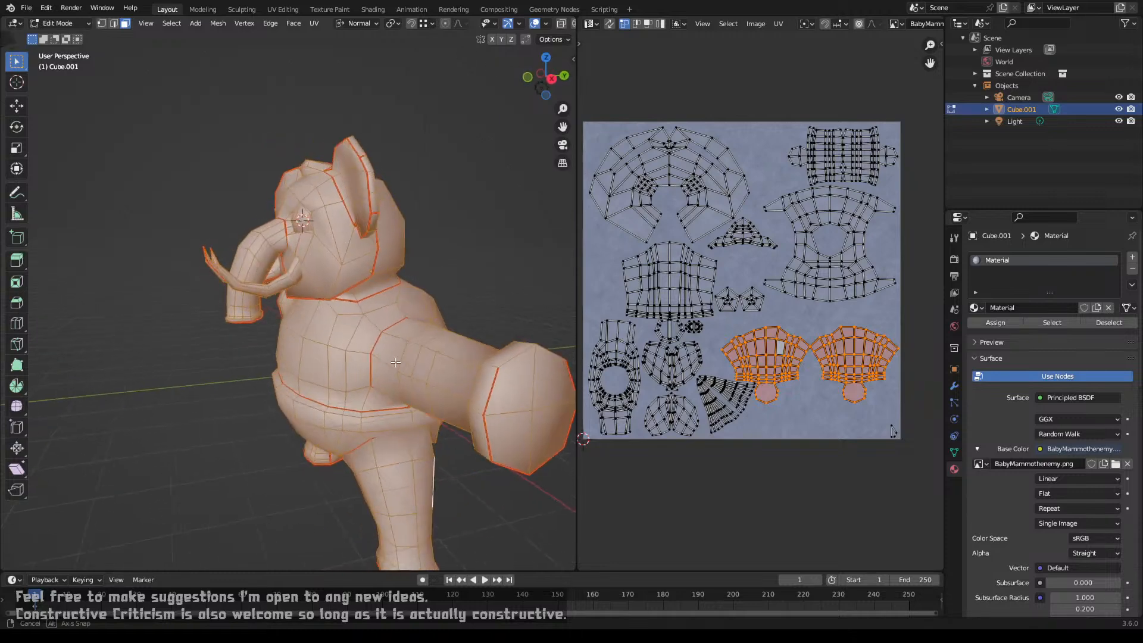
{"action": "key", "text": "z"}
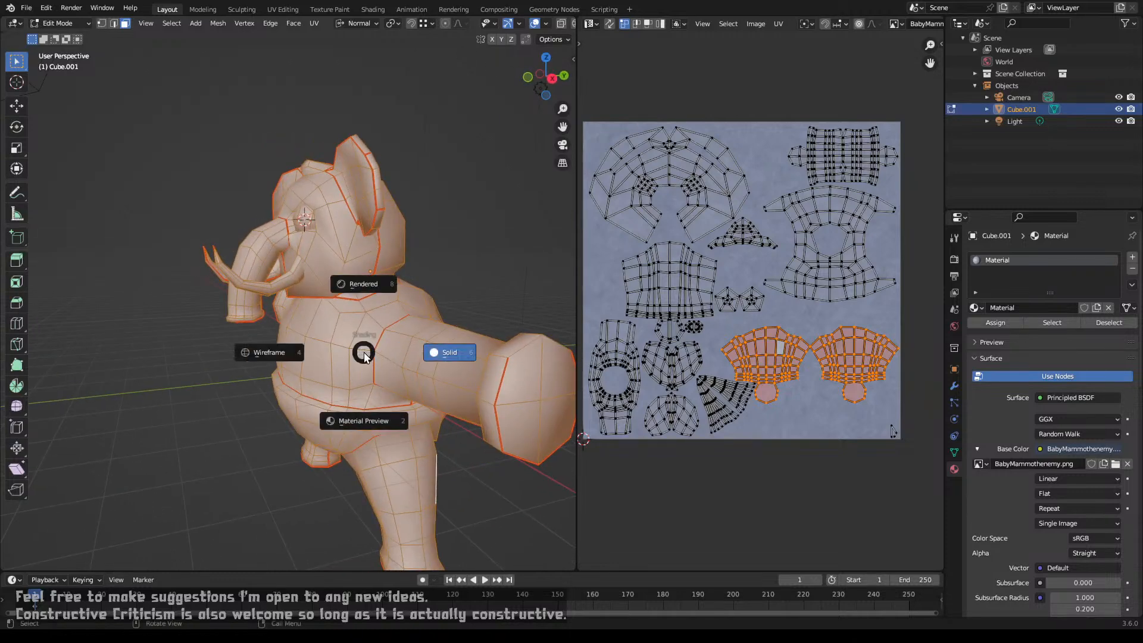
{"action": "left_click", "coordinate": [365, 416]}
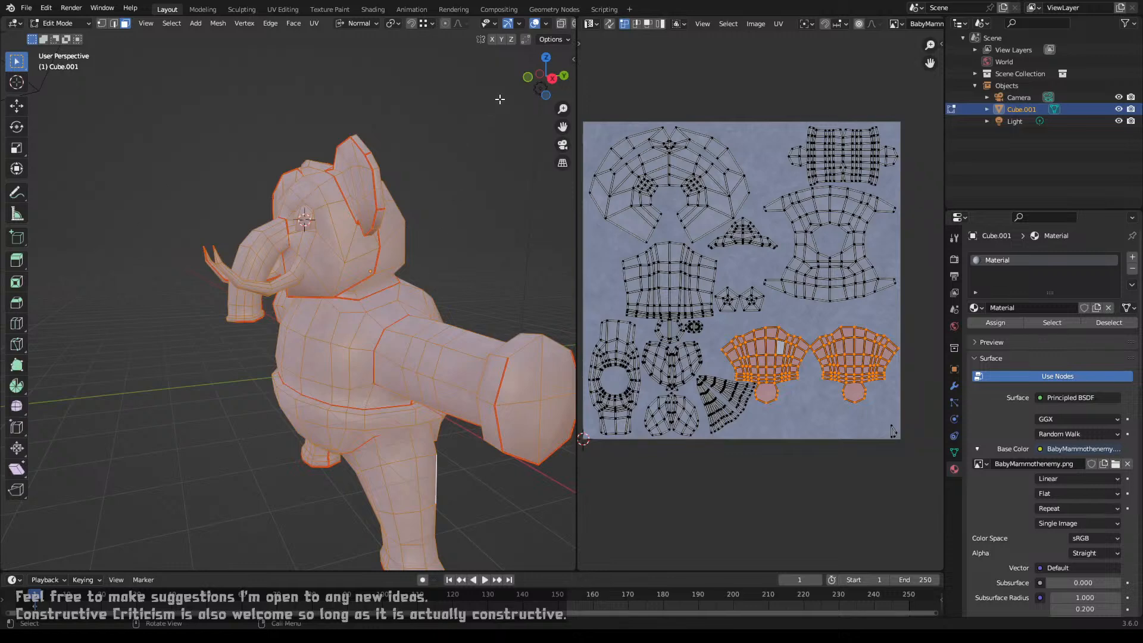
{"action": "left_click", "coordinate": [534, 24]}
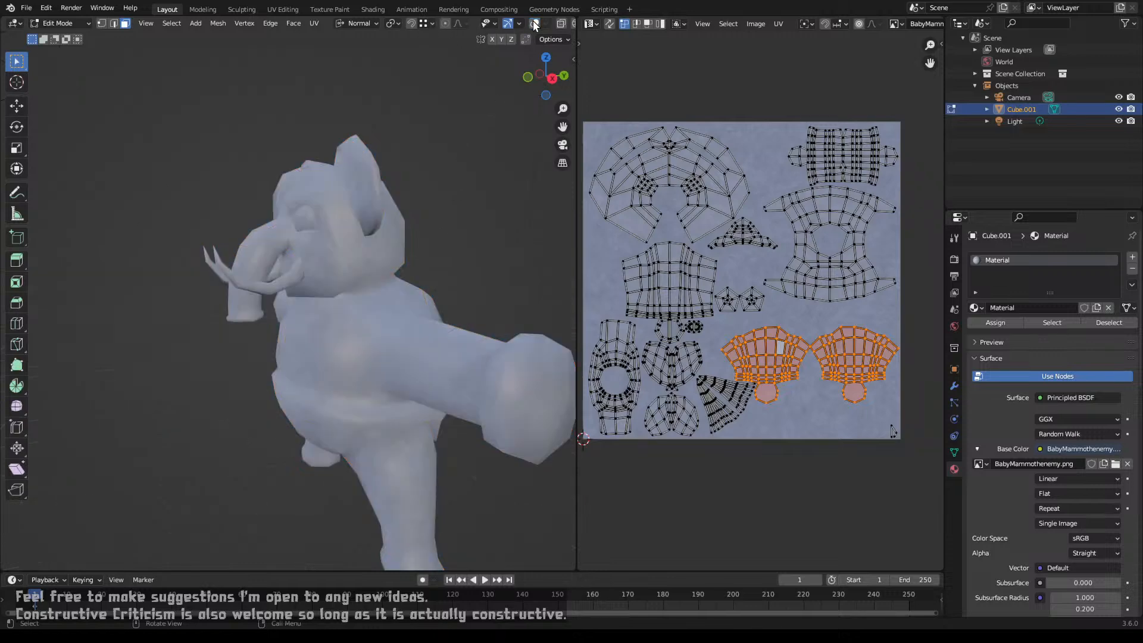
{"action": "middle_click_drag", "start_coordinate": [341, 288], "coordinate": [420, 293]}
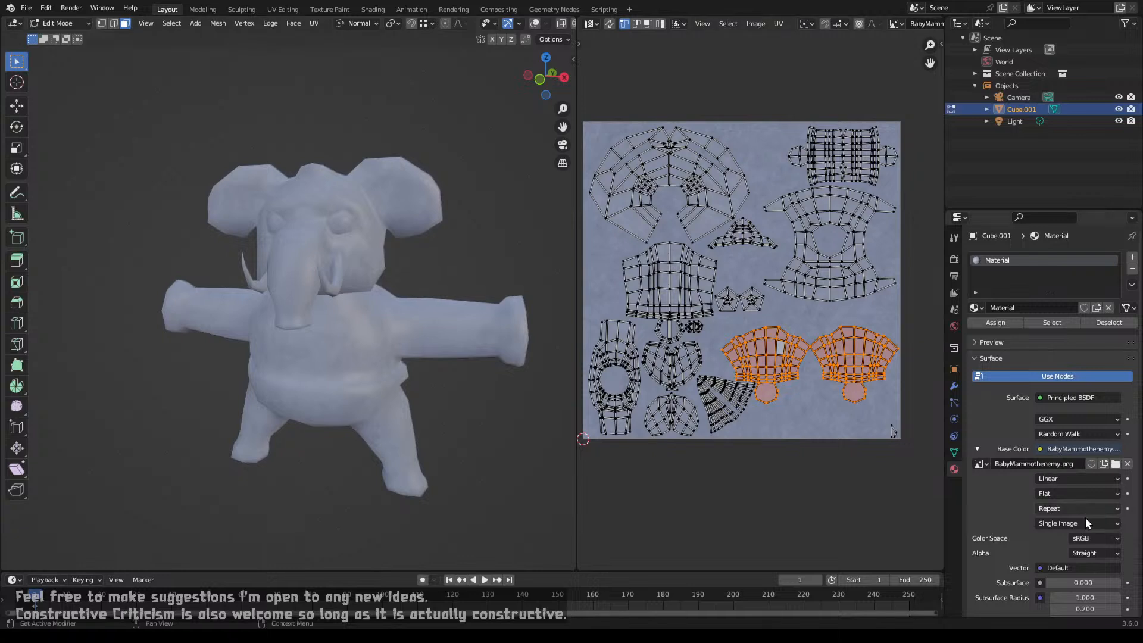
Step: Set the material's Specular to 0.035 and Roughness to 1.000
{"action": "scroll", "coordinate": [1085, 516], "scroll_direction": "down", "scroll_amount": 7}
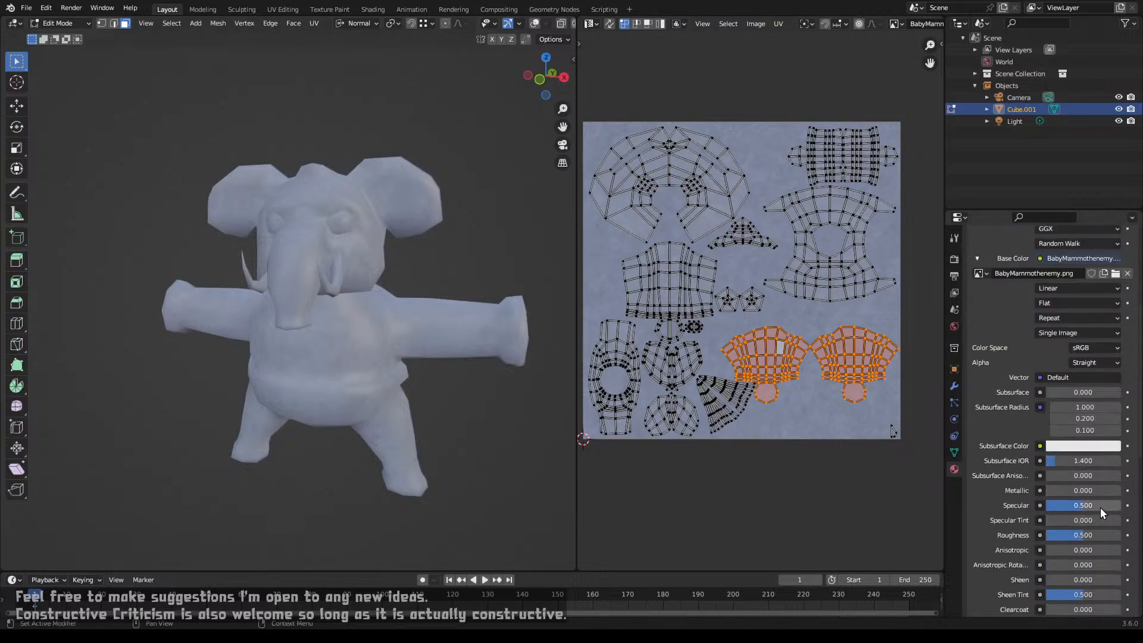
{"action": "left_click_drag", "start_coordinate": [1100, 507], "coordinate": [1122, 534]}
{"action": "middle_click_drag", "start_coordinate": [407, 327], "coordinate": [377, 351]}
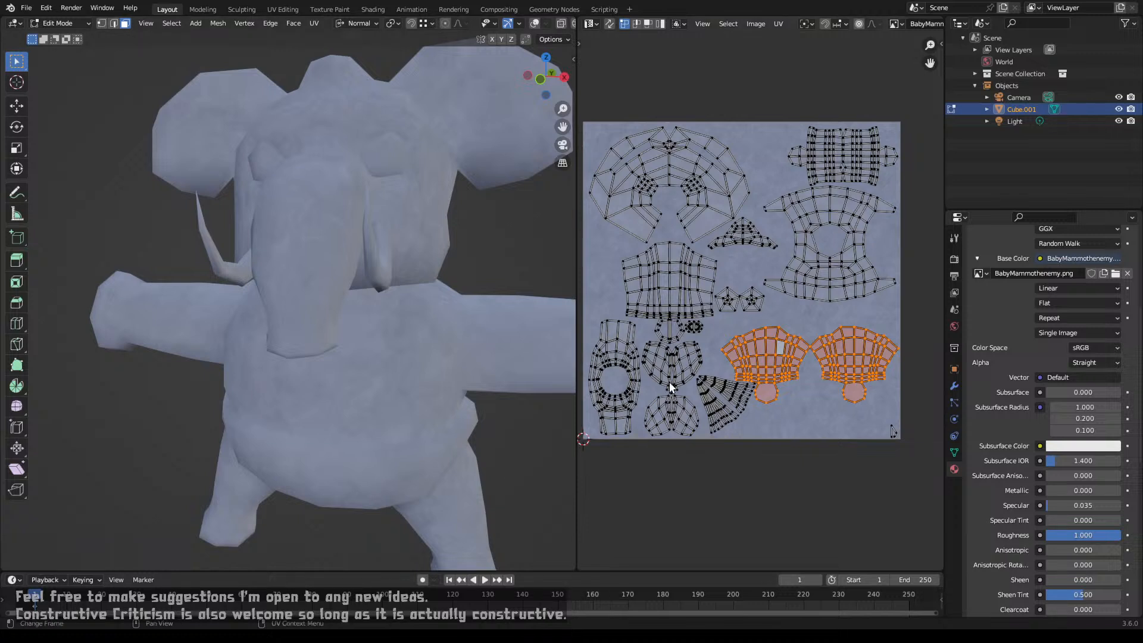
Step: Deselect the leg islands in the UV layout, and examine the texture on the model from the side and front
{"action": "left_click", "coordinate": [758, 445], "text": "alt"}
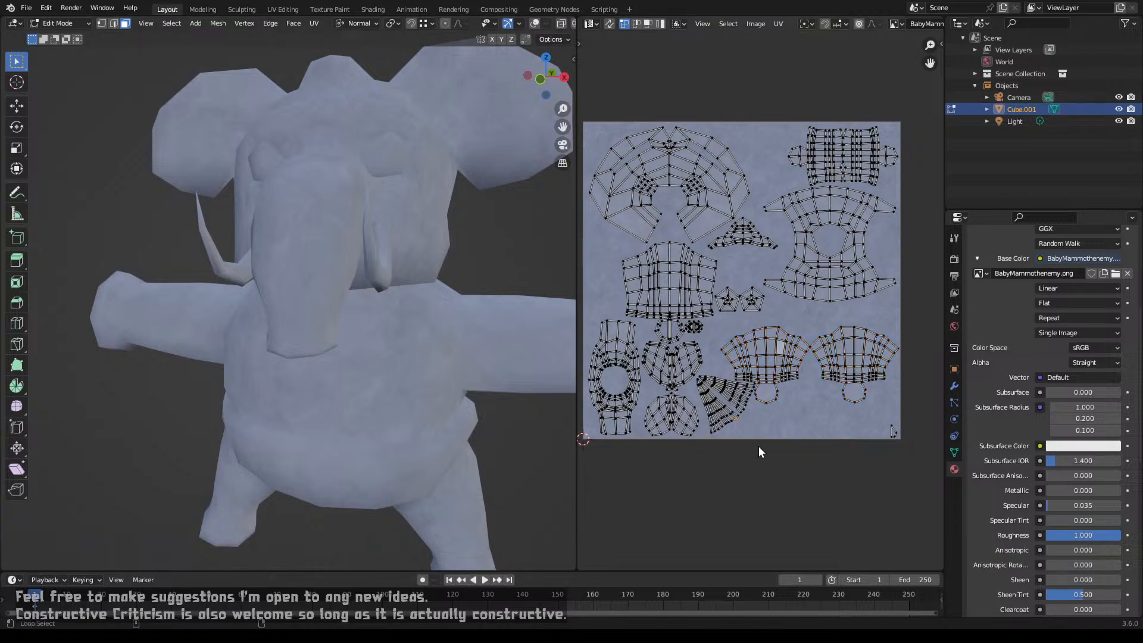
{"action": "left_click", "coordinate": [758, 446], "text": "alt"}
{"action": "middle_click_drag", "start_coordinate": [427, 307], "coordinate": [313, 292]}
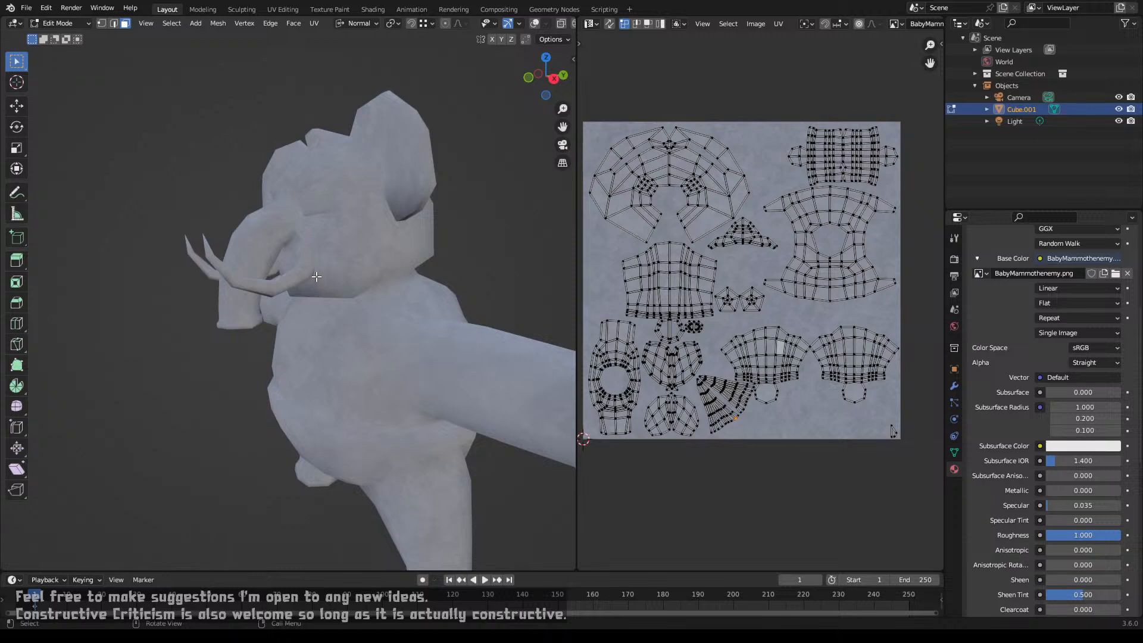
{"action": "middle_click_drag", "start_coordinate": [316, 276], "coordinate": [395, 272]}
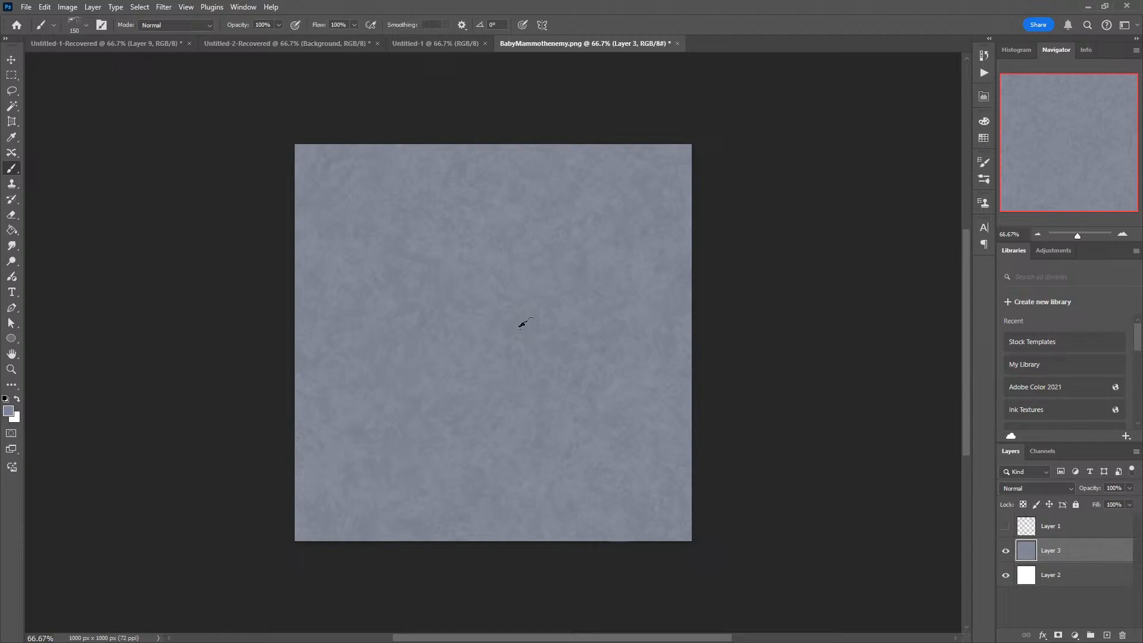
Step: Switch to Photoshop and show the UV wireframe layer over the mottled texture
{"action": "left_click", "coordinate": [1006, 525]}
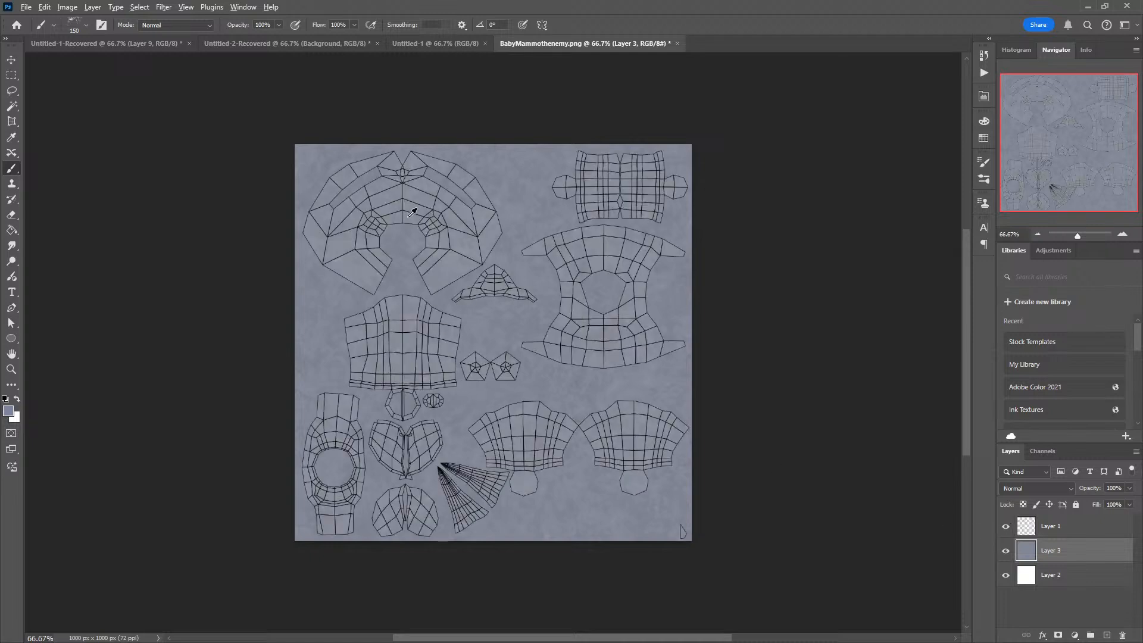
Step: Add a new empty layer between the mottled skin texture on Layer 3 and the wireframe on Layer 1
{"action": "scroll", "coordinate": [414, 223], "scroll_direction": "up", "scroll_amount": 8, "text": "alt"}
{"action": "scroll", "coordinate": [416, 229], "scroll_direction": "up", "scroll_amount": 8, "text": "alt"}
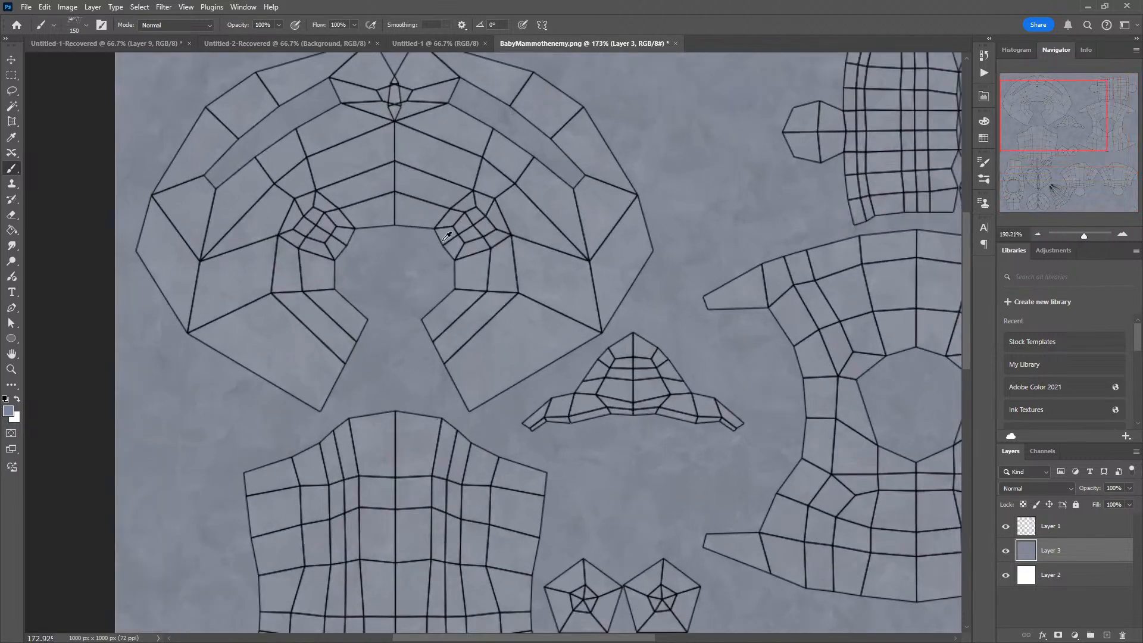
{"action": "scroll", "coordinate": [446, 244], "scroll_direction": "down", "scroll_amount": 10, "text": "alt"}
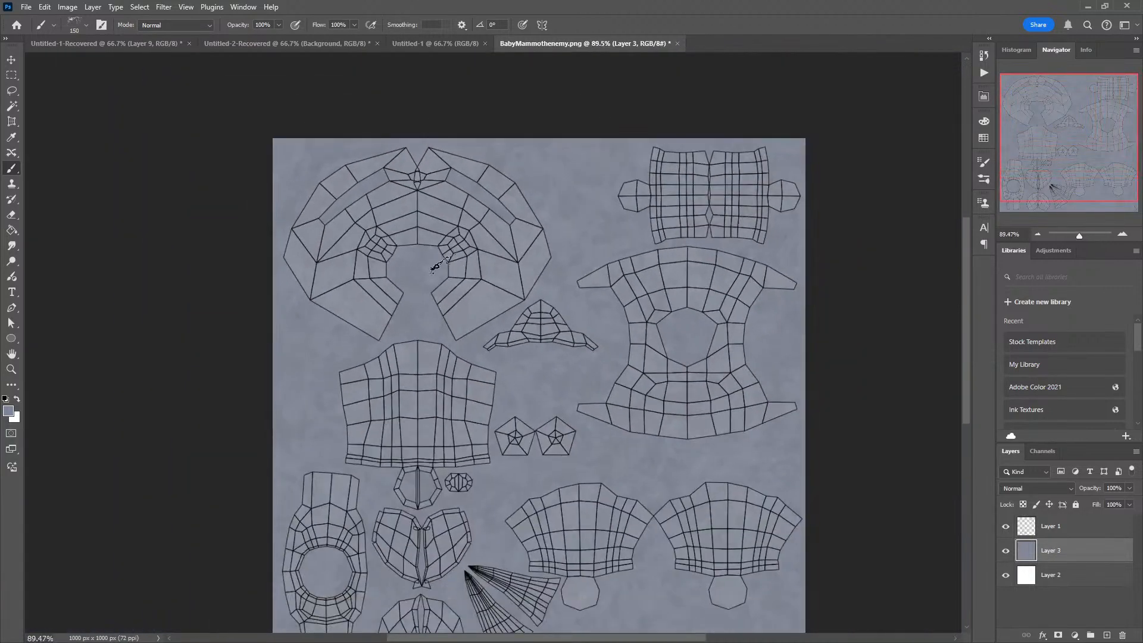
{"action": "scroll", "coordinate": [441, 267], "scroll_direction": "down", "scroll_amount": 3}
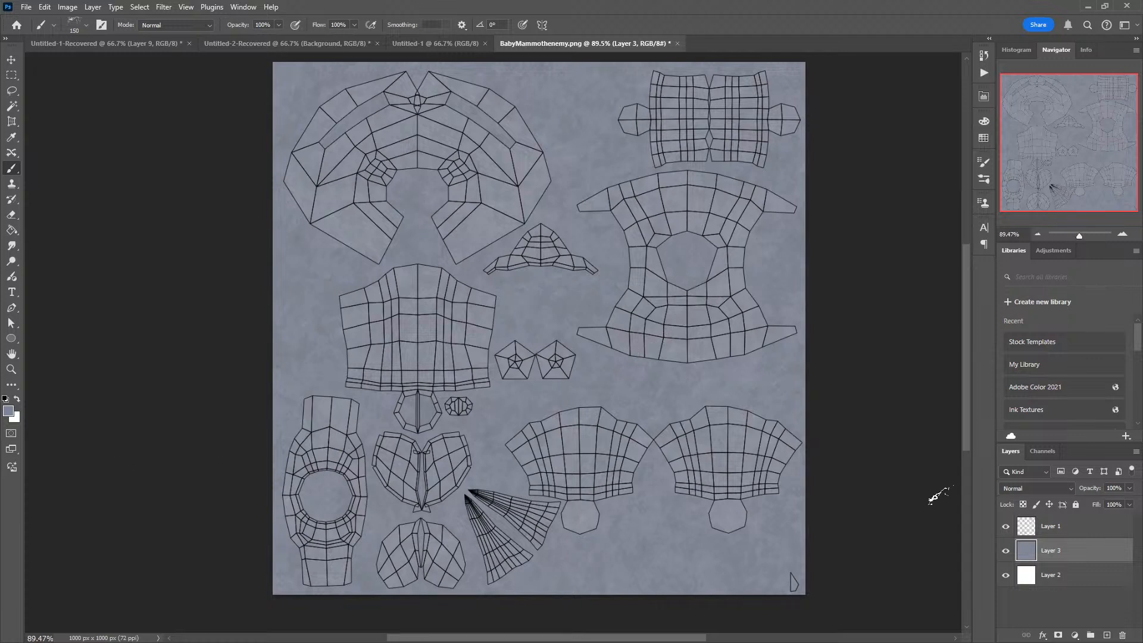
{"action": "left_click", "coordinate": [1058, 530]}
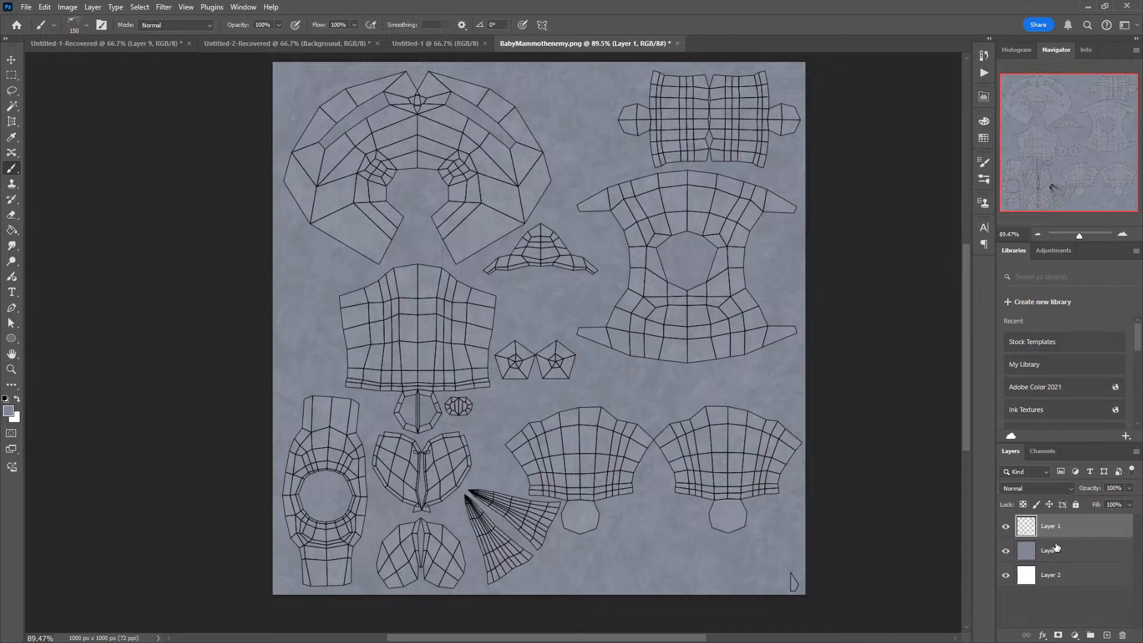
{"action": "left_click", "coordinate": [1053, 560]}
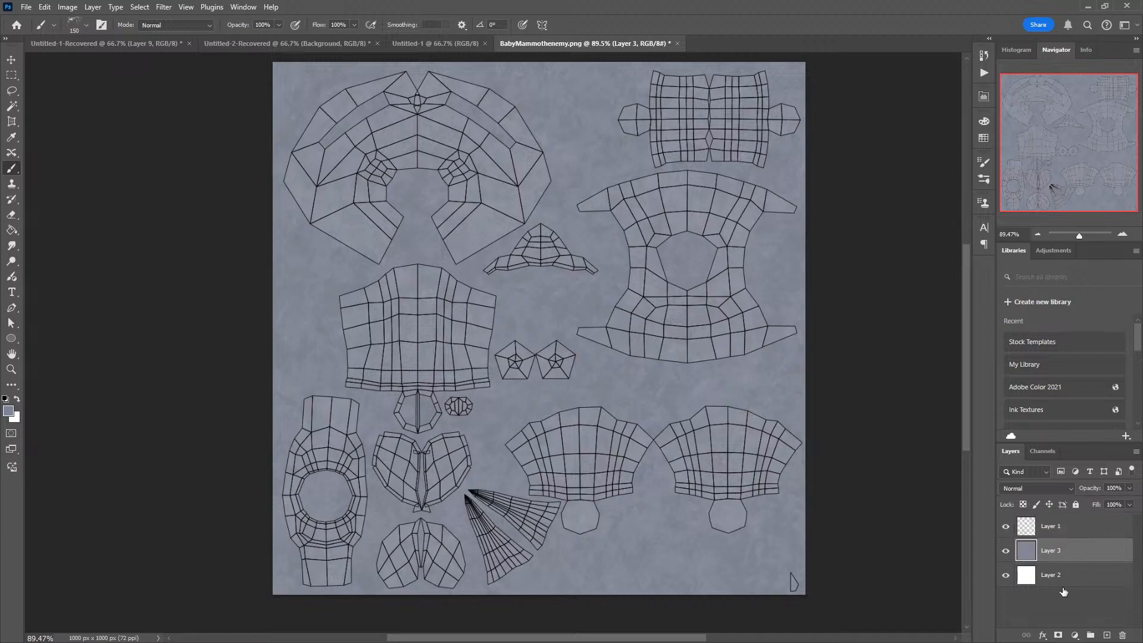
{"action": "left_click", "coordinate": [1106, 635]}
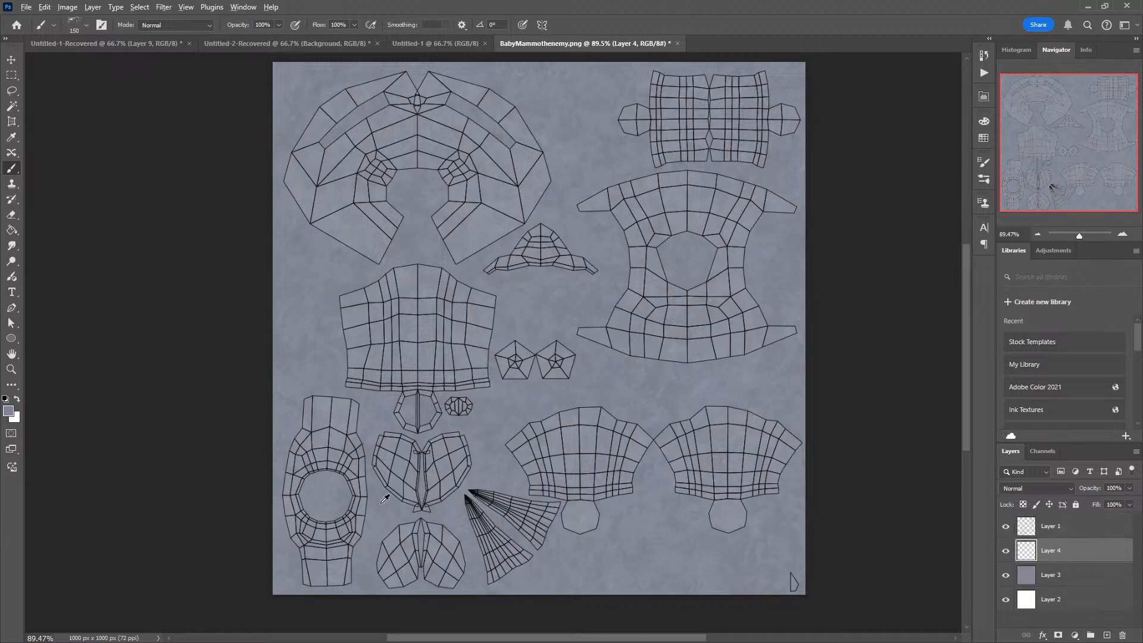
Step: Set the foreground colour to a pale cream for painting the pelvis island with the round opening
{"action": "scroll", "coordinate": [351, 524], "scroll_direction": "up", "scroll_amount": 4, "text": "alt"}
{"action": "scroll", "coordinate": [351, 524], "scroll_direction": "up", "scroll_amount": 2, "text": "alt"}
{"action": "scroll", "coordinate": [328, 526], "scroll_direction": "down", "scroll_amount": 3, "text": "alt"}
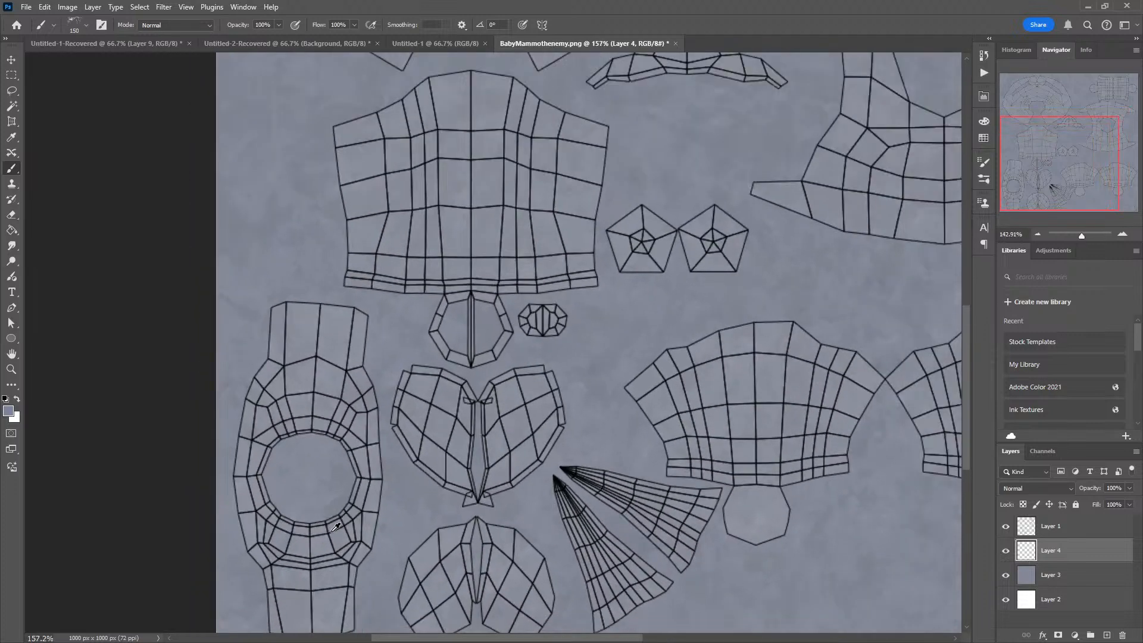
{"action": "left_click_drag", "start_coordinate": [334, 523], "coordinate": [438, 481]}
{"action": "scroll", "coordinate": [450, 462], "scroll_direction": "down", "scroll_amount": 5, "text": "alt"}
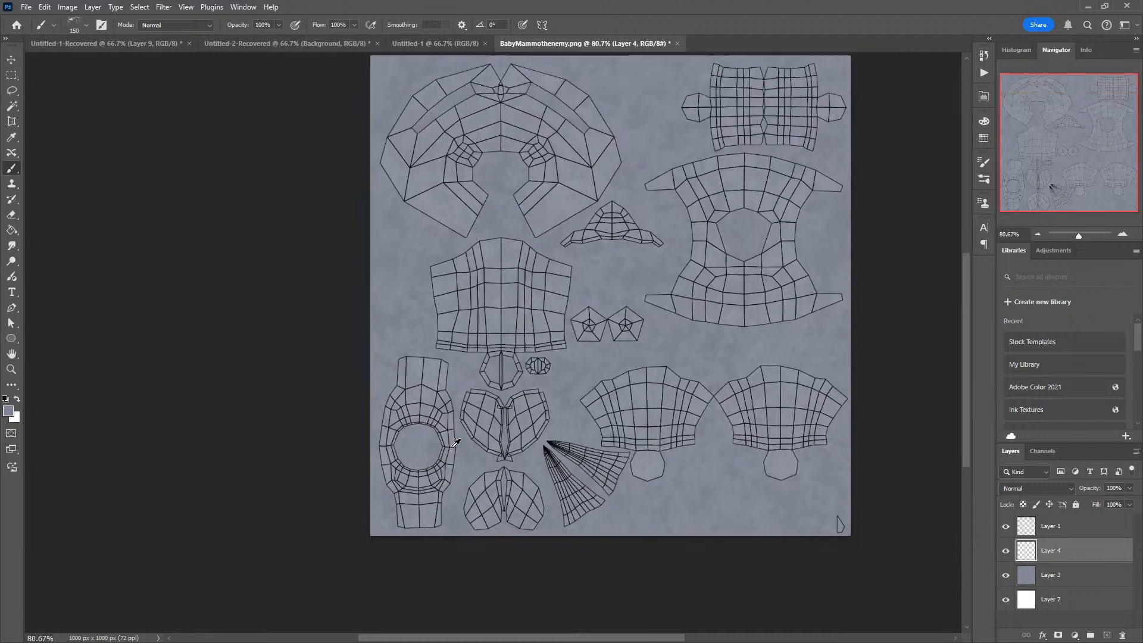
{"action": "scroll", "coordinate": [413, 461], "scroll_direction": "up", "scroll_amount": 4, "text": "alt"}
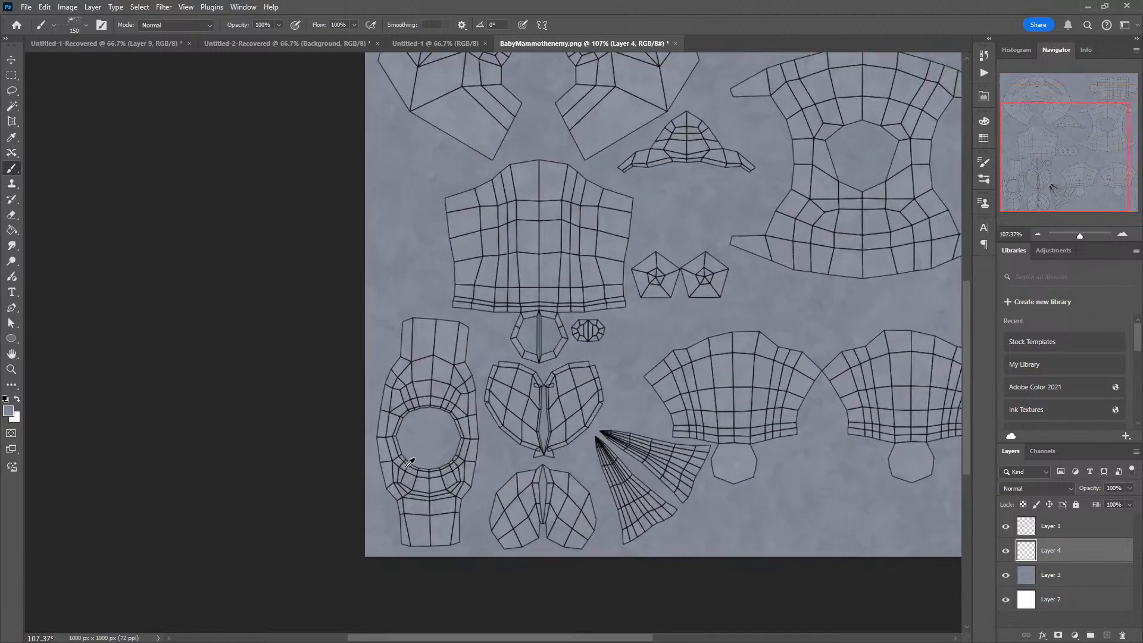
{"action": "scroll", "coordinate": [410, 463], "scroll_direction": "up", "scroll_amount": 1, "text": "alt"}
{"action": "scroll", "coordinate": [410, 467], "scroll_direction": "up", "scroll_amount": 5, "text": "alt"}
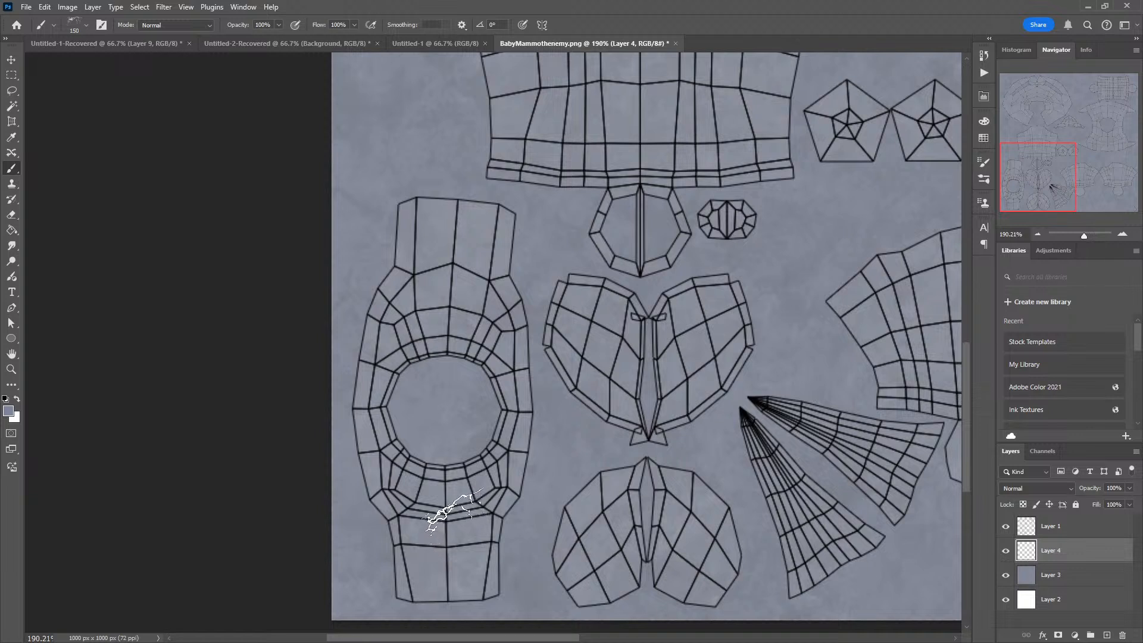
{"action": "left_click", "coordinate": [8, 410]}
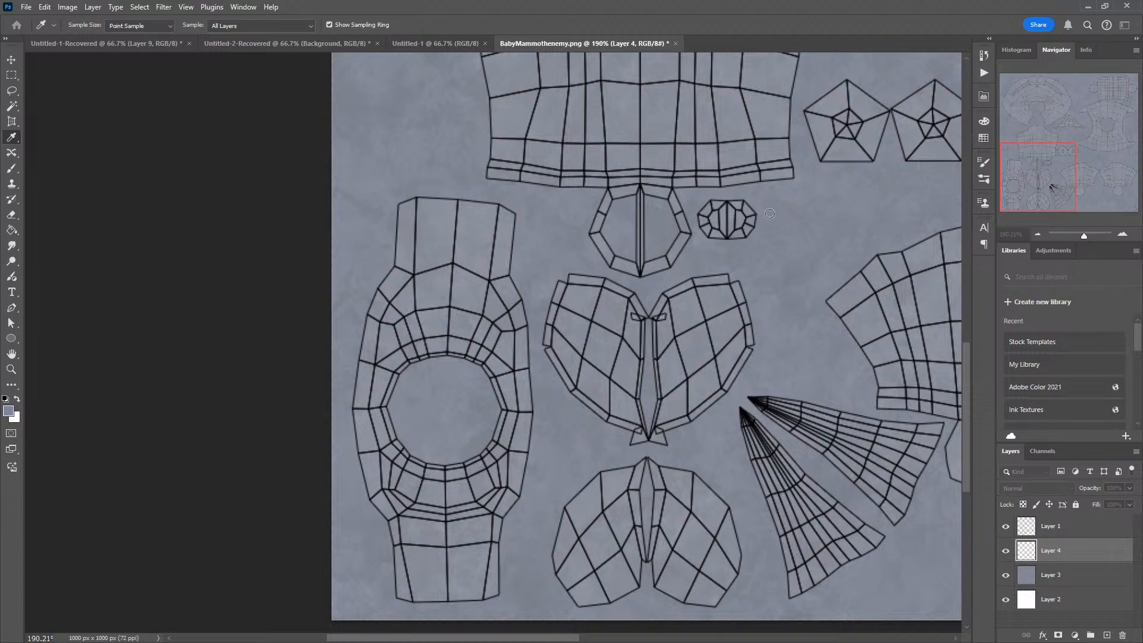
{"action": "left_click", "coordinate": [1032, 209]}
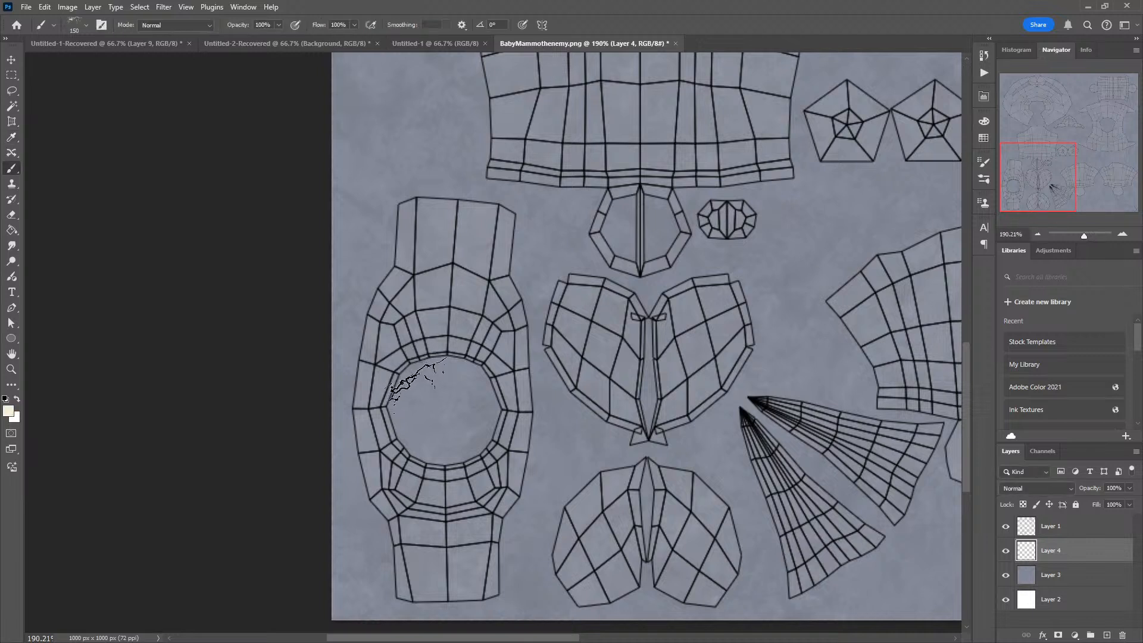
Step: Cover the whole pelvis island with solid cream using a hard round brush, reducing its size to 70 for the remaining edges
{"action": "key", "text": "ctrl+z"}
{"action": "left_click", "coordinate": [327, 362]}
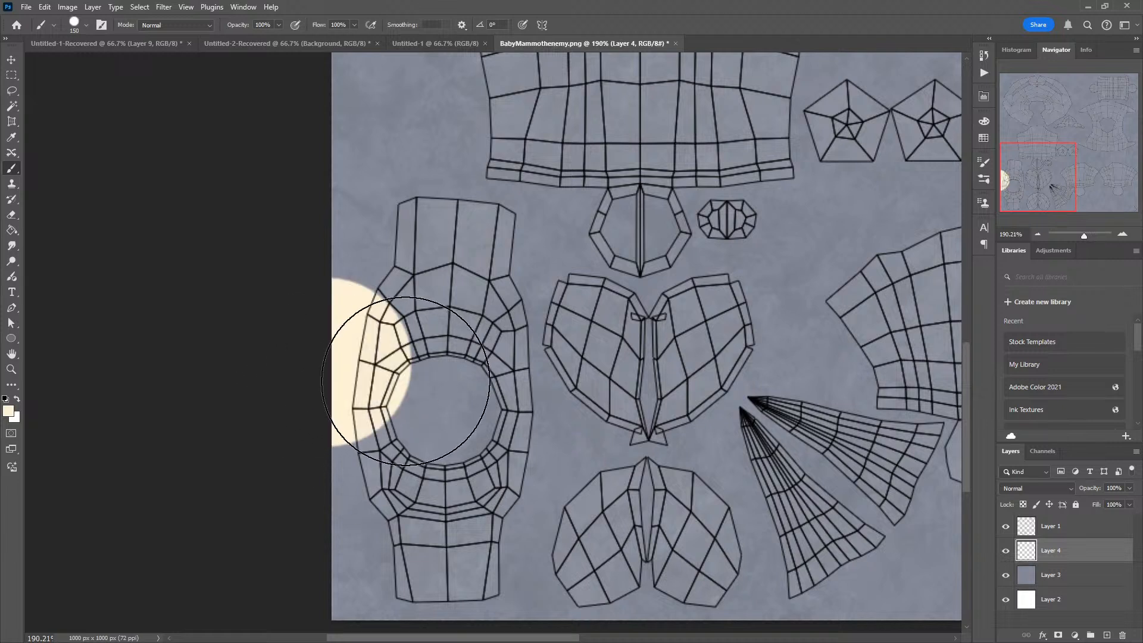
{"action": "mouse_move", "coordinate": [406, 380]}
{"action": "left_mouse_down"}
{"action": "mouse_move", "coordinate": [420, 256]}
{"action": "mouse_move", "coordinate": [458, 266]}
{"action": "mouse_move", "coordinate": [485, 230]}
{"action": "mouse_move", "coordinate": [494, 413]}
{"action": "mouse_move", "coordinate": [449, 494]}
{"action": "mouse_move", "coordinate": [458, 569]}
{"action": "mouse_move", "coordinate": [476, 574]}
{"action": "mouse_move", "coordinate": [451, 589]}
{"action": "mouse_move", "coordinate": [381, 524]}
{"action": "mouse_move", "coordinate": [393, 458]}
{"action": "mouse_move", "coordinate": [441, 446]}
{"action": "left_mouse_up"}
{"action": "key", "text": "bracketleft"}
{"action": "key", "text": "bracketleft"}
{"action": "key", "text": "bracketleft"}
{"action": "key", "text": "bracketleft"}
{"action": "key", "text": "bracketleft"}
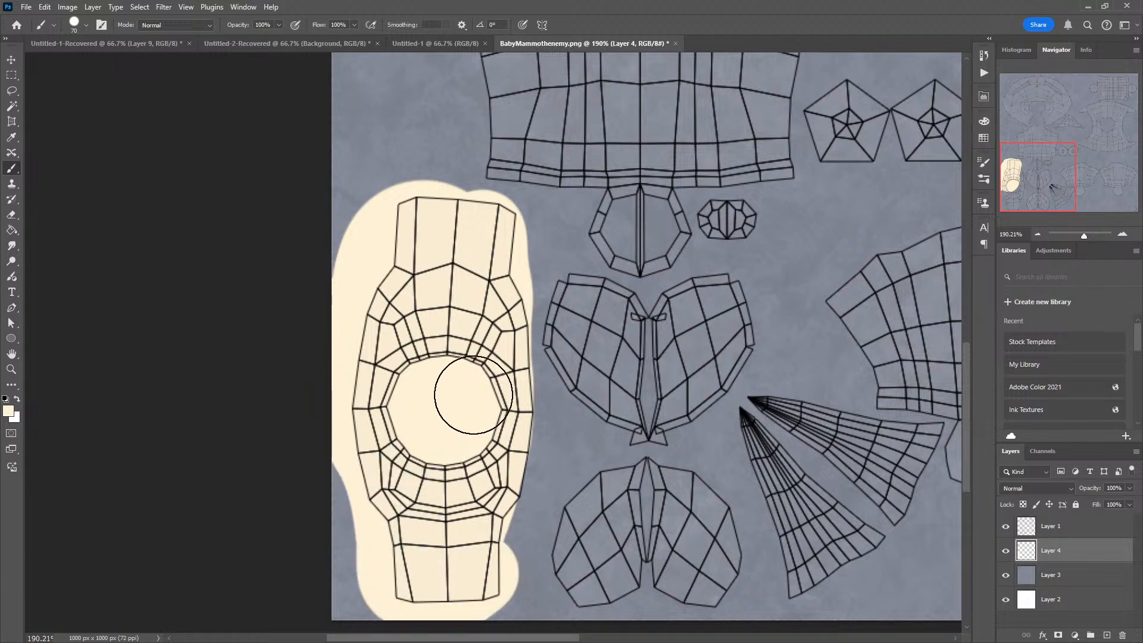
{"action": "mouse_move", "coordinate": [473, 395]}
{"action": "left_mouse_down"}
{"action": "mouse_move", "coordinate": [500, 395]}
{"action": "mouse_move", "coordinate": [503, 438]}
{"action": "mouse_move", "coordinate": [491, 503]}
{"action": "mouse_move", "coordinate": [452, 556]}
{"action": "left_mouse_up"}
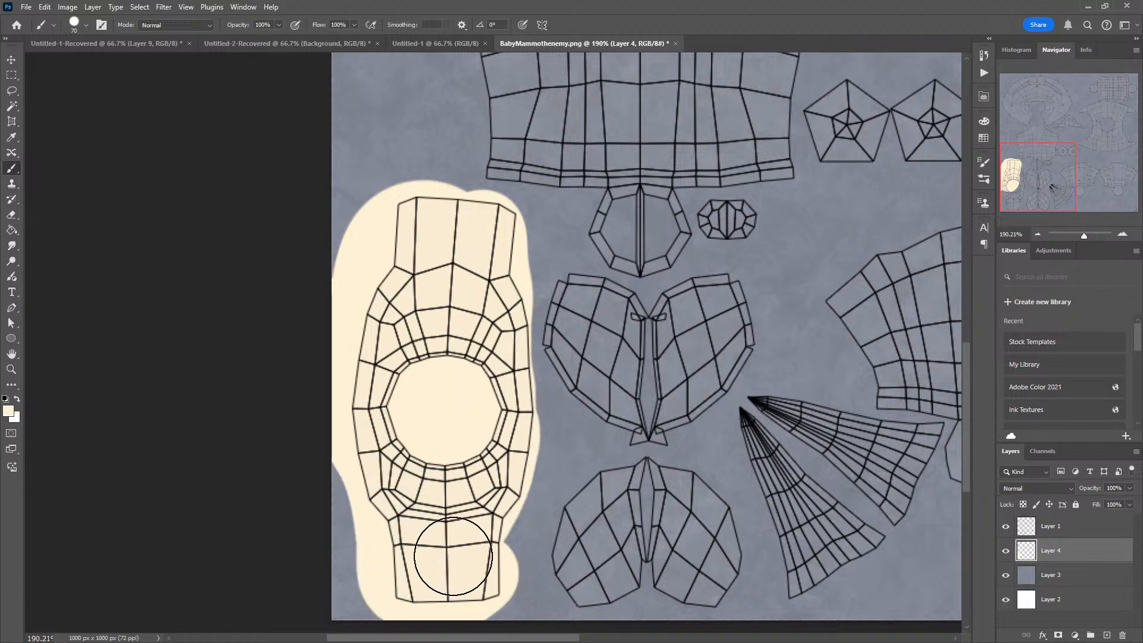
Step: Hide the wireframe layer, and reload the texture in Blender to inspect the cream diaper area on the model
{"action": "left_click", "coordinate": [1006, 526]}
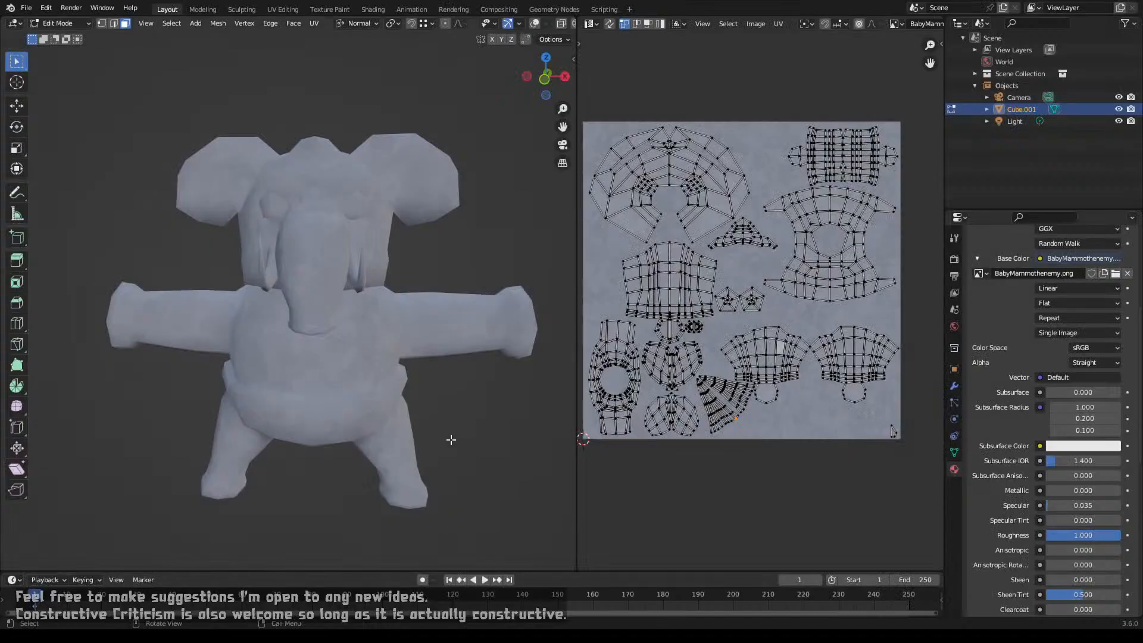
{"action": "key", "text": "alt+r"}
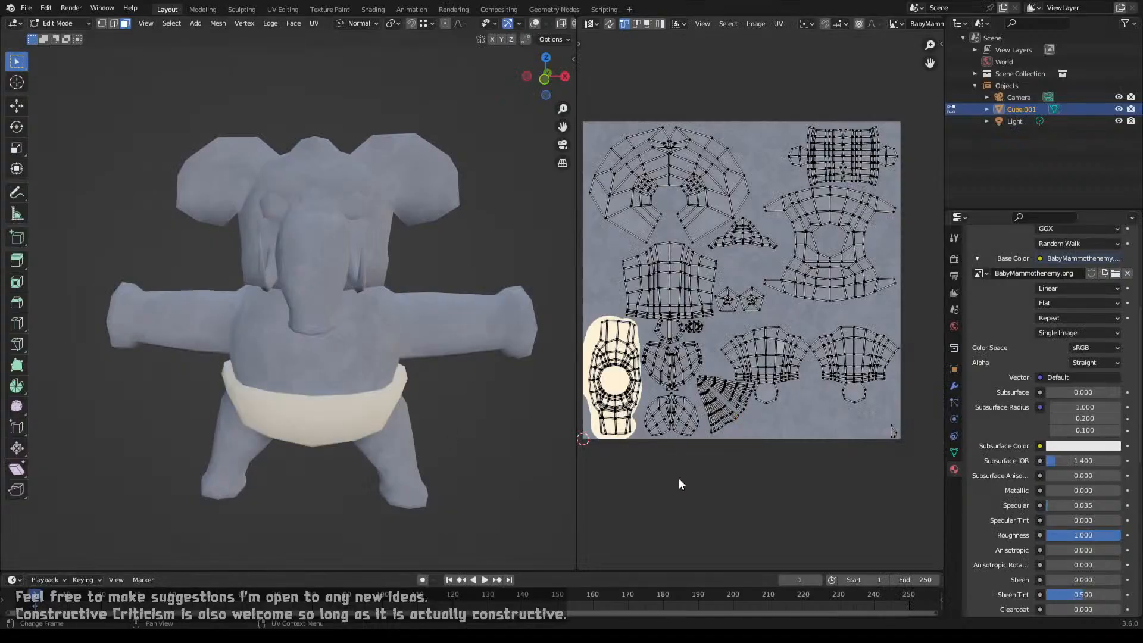
{"action": "middle_click_drag", "start_coordinate": [401, 390], "coordinate": [368, 384]}
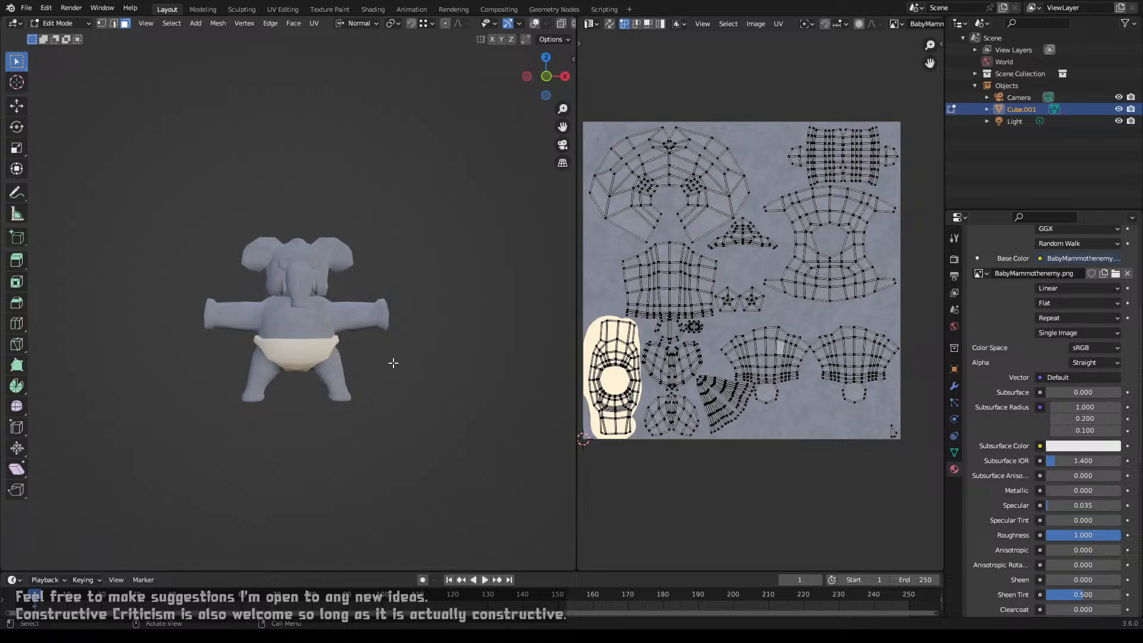
{"action": "mouse_move", "coordinate": [359, 355]}
{"action": "middle_mouse_down"}
{"action": "mouse_move", "coordinate": [318, 358]}
{"action": "mouse_move", "coordinate": [368, 349]}
{"action": "middle_mouse_up"}
{"action": "scroll", "coordinate": [318, 357], "scroll_direction": "up", "scroll_amount": 3}
{"action": "scroll", "coordinate": [317, 357], "scroll_direction": "up", "scroll_amount": 1}
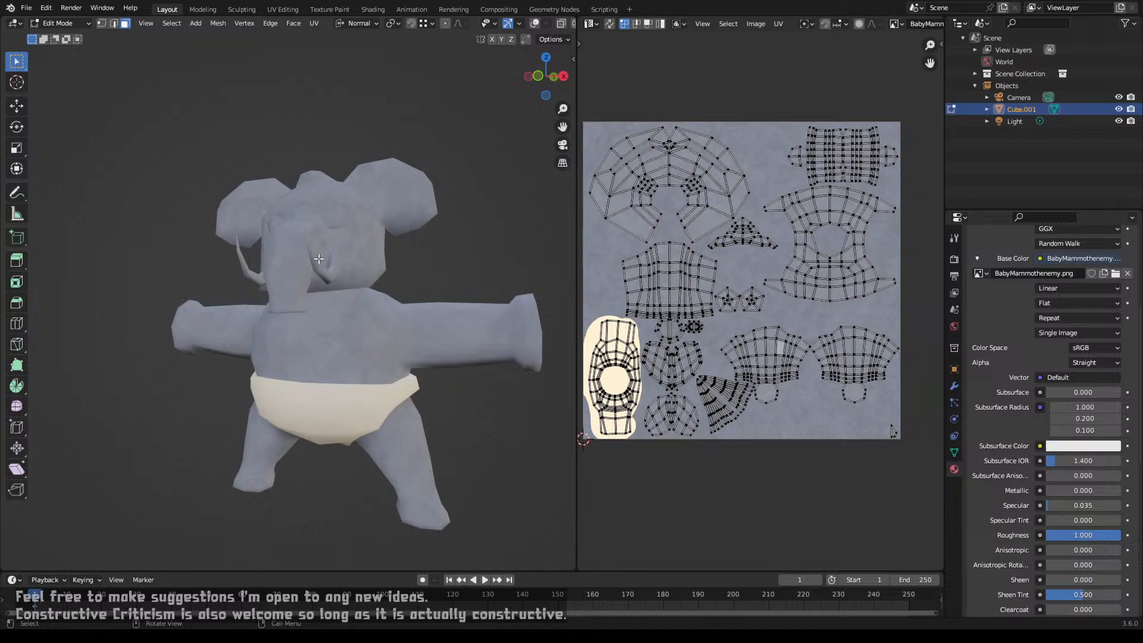
{"action": "middle_click_drag", "start_coordinate": [316, 269], "coordinate": [247, 284]}
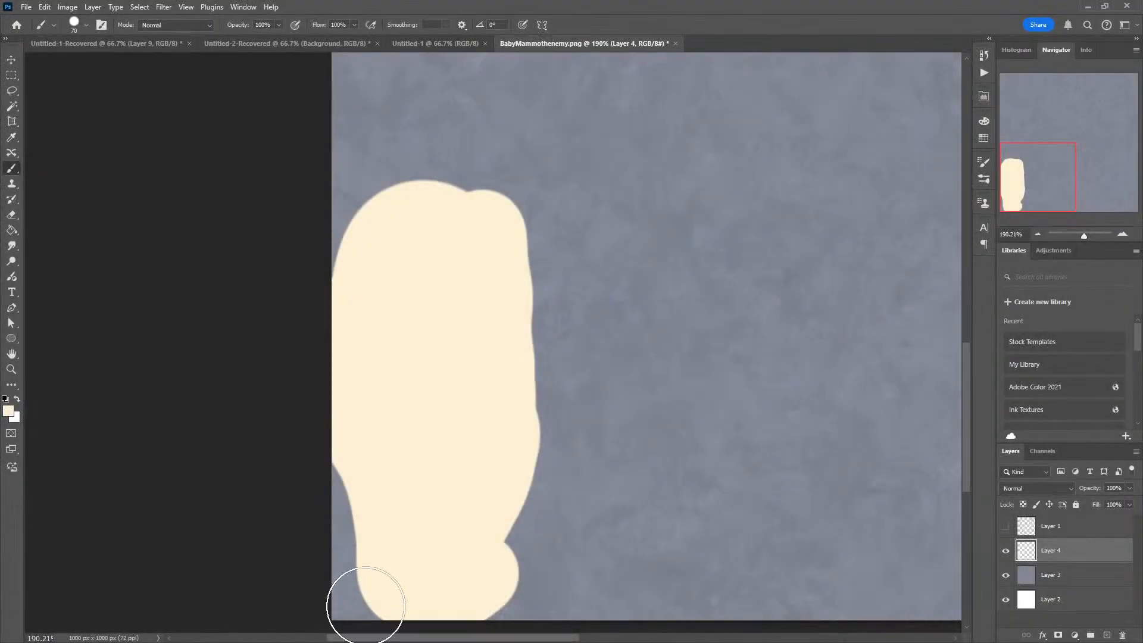
Step: Show the wireframe layer again in Photoshop and lasso a loose selection around the two fan-shaped islands
{"action": "left_click", "coordinate": [1005, 526]}
{"action": "scroll", "coordinate": [792, 417], "scroll_direction": "down", "scroll_amount": 1}
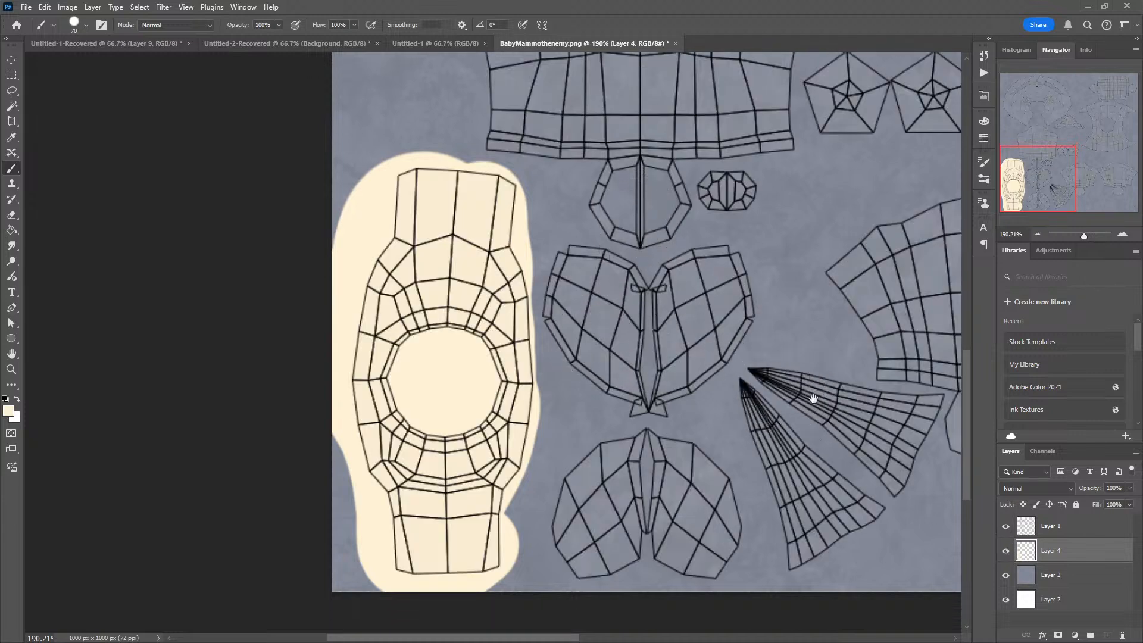
{"action": "left_click_drag", "start_coordinate": [814, 398], "coordinate": [448, 321]}
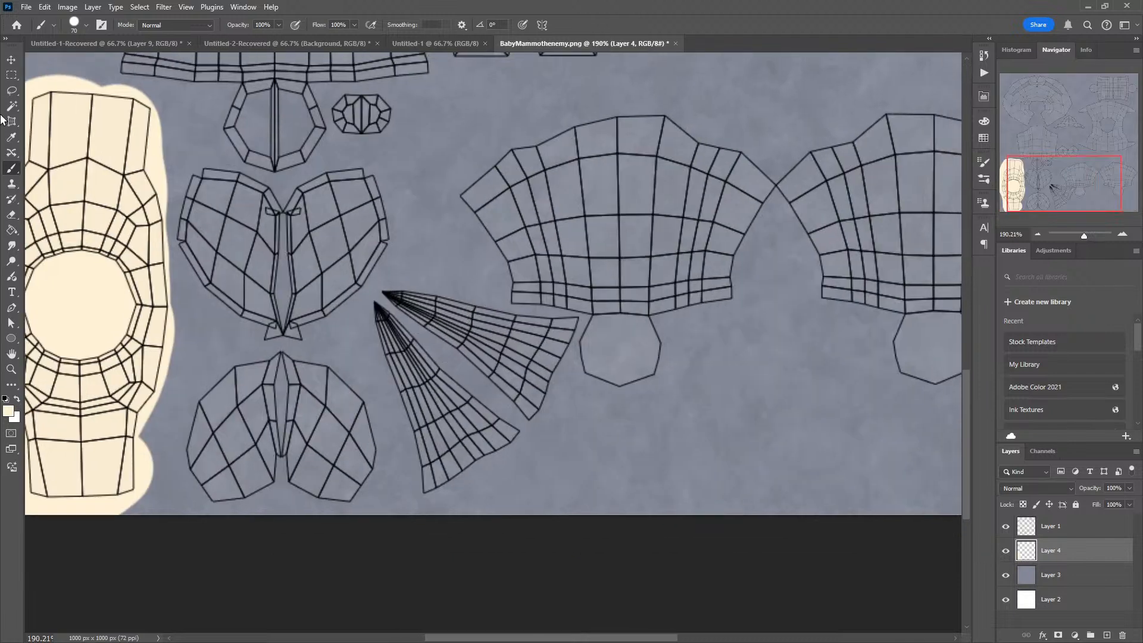
{"action": "left_click", "coordinate": [11, 90]}
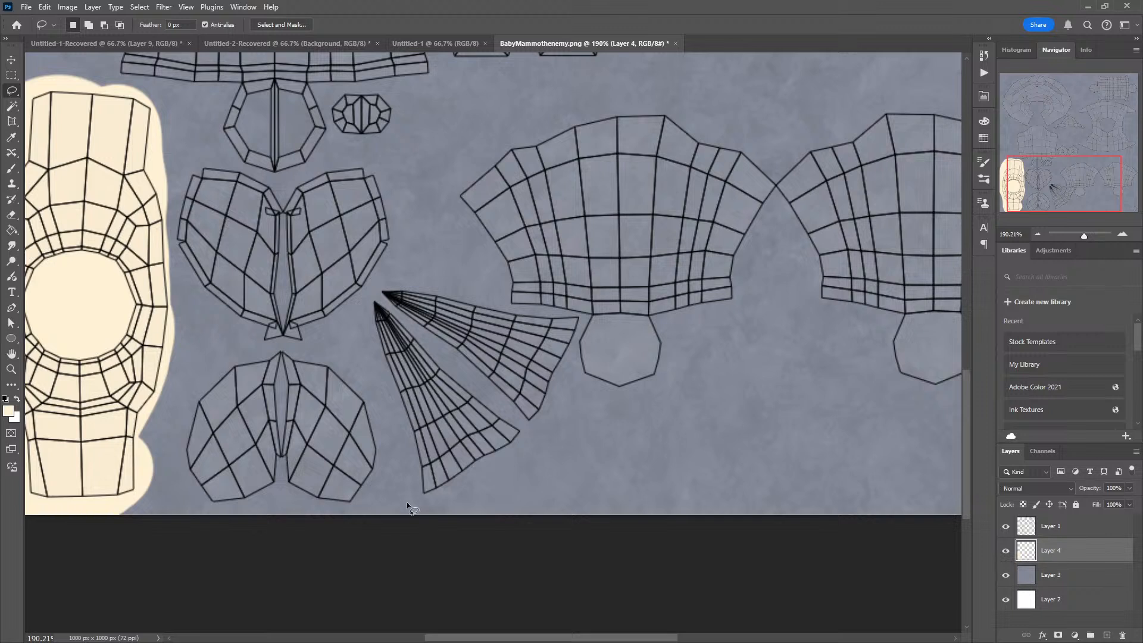
{"action": "mouse_move", "coordinate": [407, 503]}
{"action": "left_mouse_down"}
{"action": "mouse_move", "coordinate": [363, 324]}
{"action": "mouse_move", "coordinate": [379, 290]}
{"action": "left_mouse_up"}
{"action": "mouse_move", "coordinate": [566, 389]}
{"action": "left_mouse_down"}
{"action": "mouse_move", "coordinate": [513, 494]}
{"action": "mouse_move", "coordinate": [418, 515]}
{"action": "left_mouse_up"}
Step: Fill the selection around the fan-shaped islands with cream using the Brush tool at size 150
{"action": "key", "text": "b"}
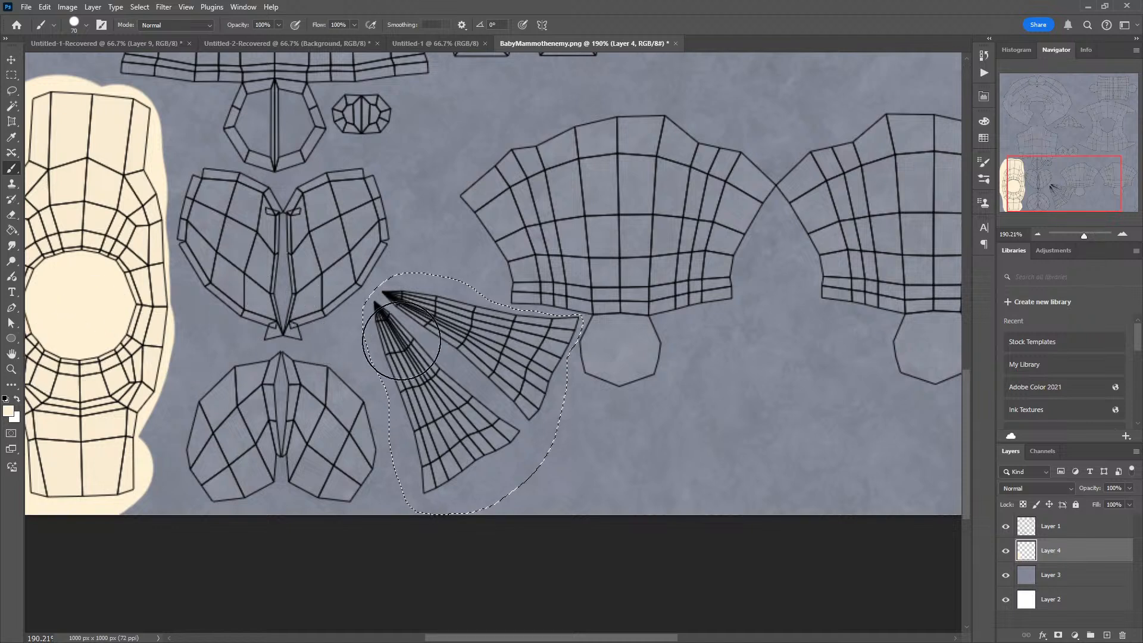
{"action": "key", "text": "bracketright"}
{"action": "key", "text": "bracketright"}
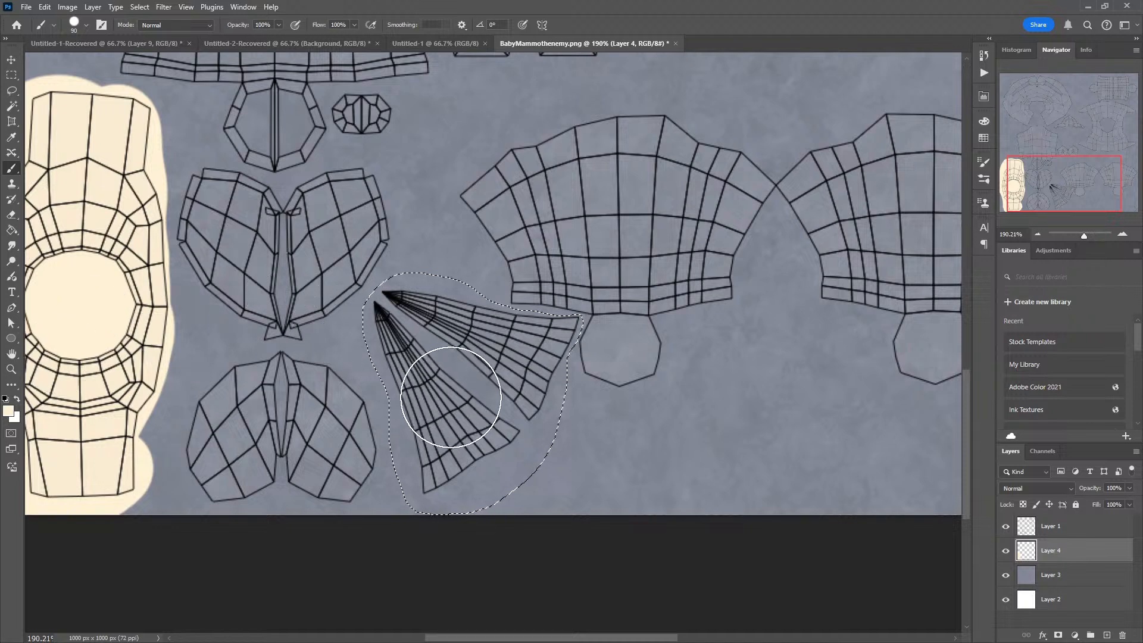
{"action": "key", "text": "bracketright"}
{"action": "key", "text": "bracketright"}
{"action": "key", "text": "bracketright"}
{"action": "mouse_move", "coordinate": [471, 413]}
{"action": "left_mouse_down"}
{"action": "mouse_move", "coordinate": [506, 411]}
{"action": "mouse_move", "coordinate": [449, 428]}
{"action": "mouse_move", "coordinate": [469, 428]}
{"action": "mouse_move", "coordinate": [376, 318]}
{"action": "mouse_move", "coordinate": [410, 313]}
{"action": "mouse_move", "coordinate": [538, 384]}
{"action": "mouse_move", "coordinate": [541, 353]}
{"action": "left_mouse_up"}
Step: Set the foreground colour to bright orange and soften the brush edge
{"action": "left_click", "coordinate": [11, 413]}
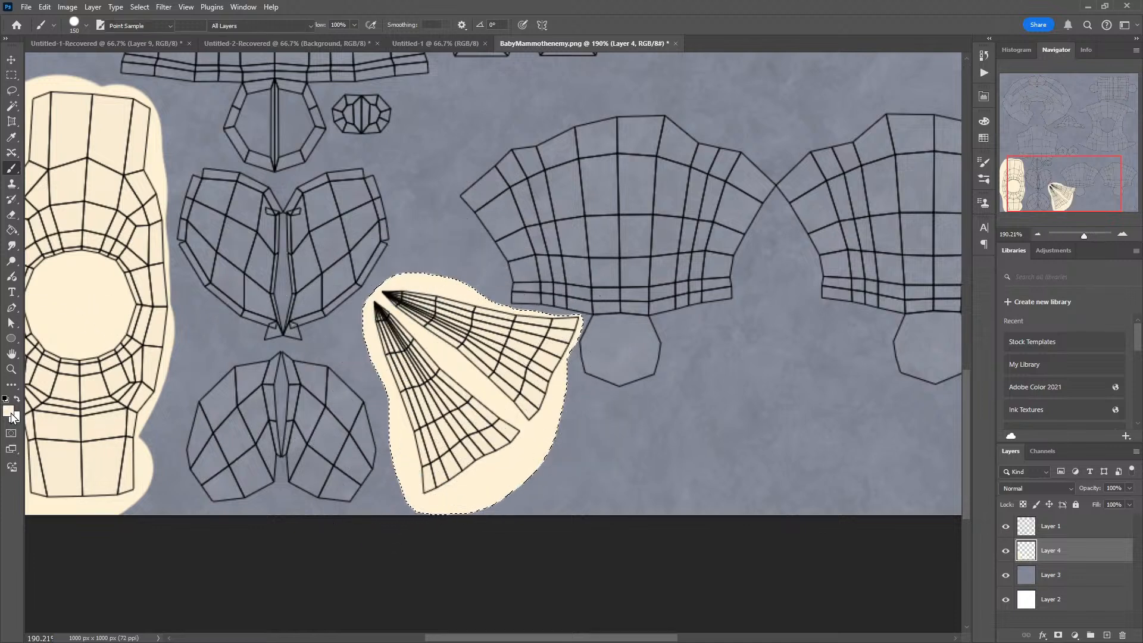
{"action": "key", "text": "i"}
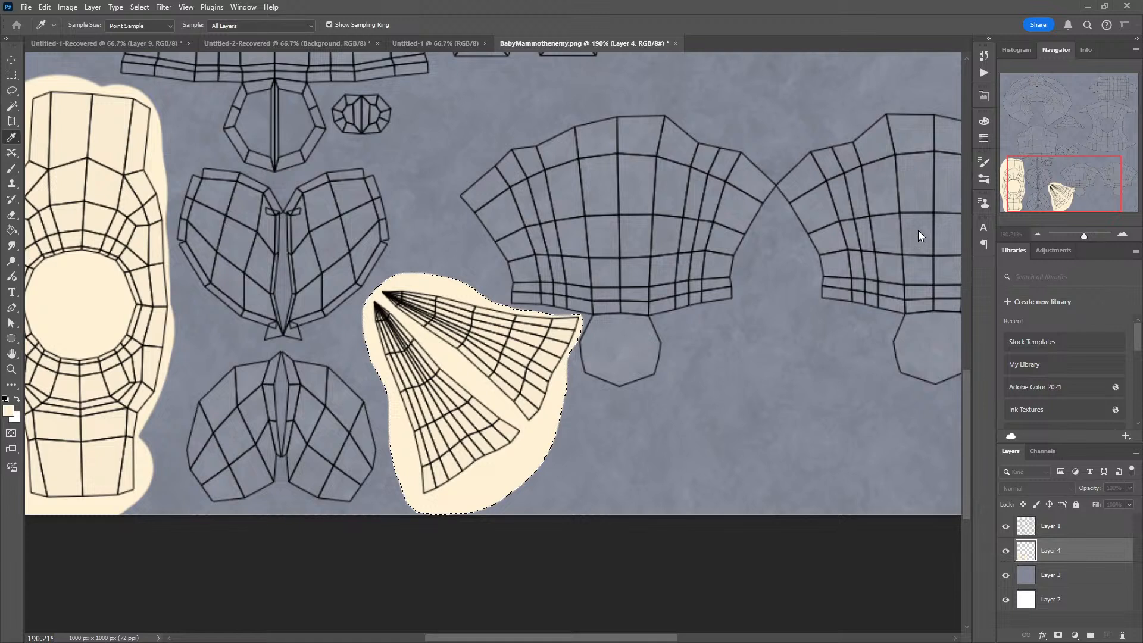
{"action": "key", "text": "b"}
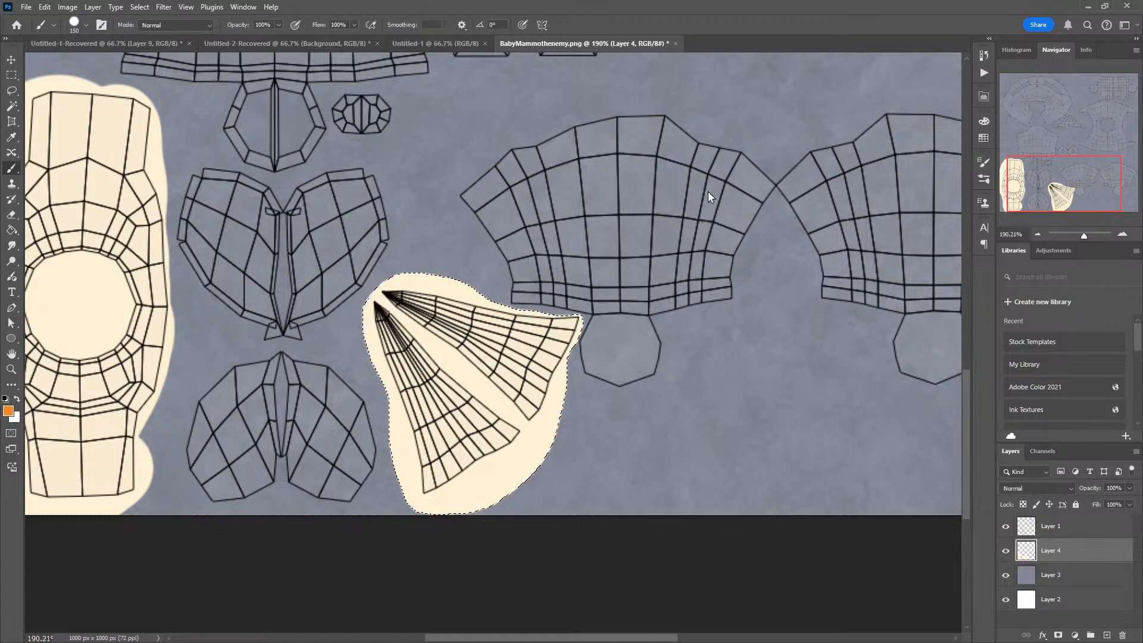
{"action": "key", "text": "shift+bracketleft"}
{"action": "key", "text": "shift+bracketleft"}
{"action": "key", "text": "shift+bracketleft"}
{"action": "key", "text": "shift+bracketleft"}
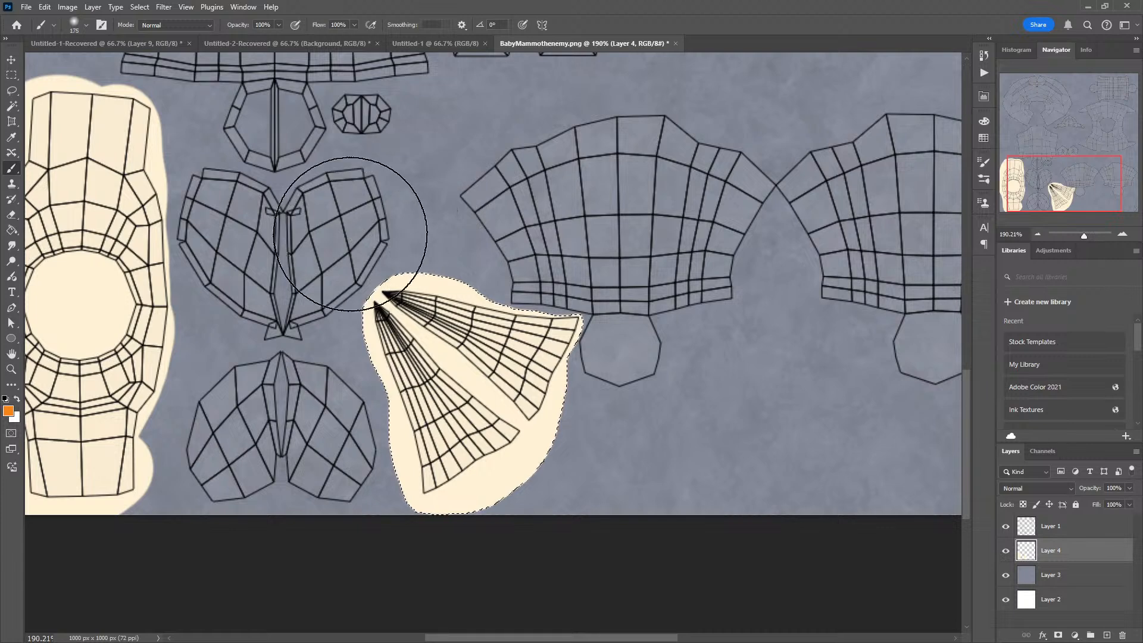
Step: Shade the selected islands orange from their pointed ends, fading into the cream, with a size 500 soft brush at 74% opacity
{"action": "key", "text": "bracketright"}
{"action": "key", "text": "bracketright"}
{"action": "key", "text": "bracketright"}
{"action": "key", "text": "bracketright"}
{"action": "key", "text": "bracketright"}
{"action": "key", "text": "bracketright"}
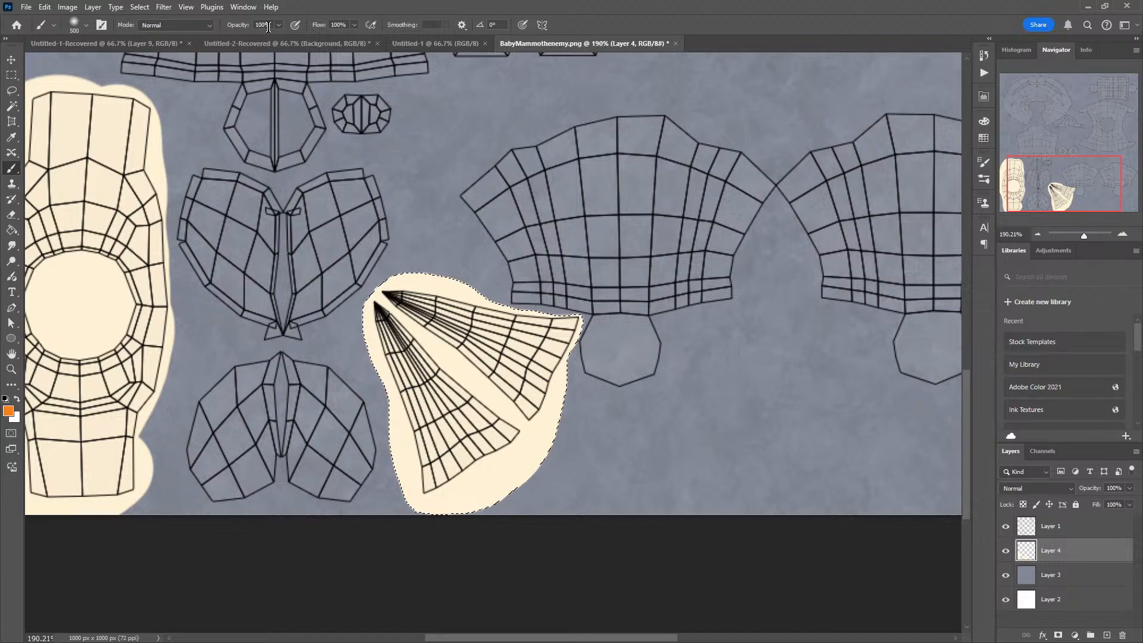
{"action": "left_click_drag", "start_coordinate": [237, 27], "coordinate": [231, 28]}
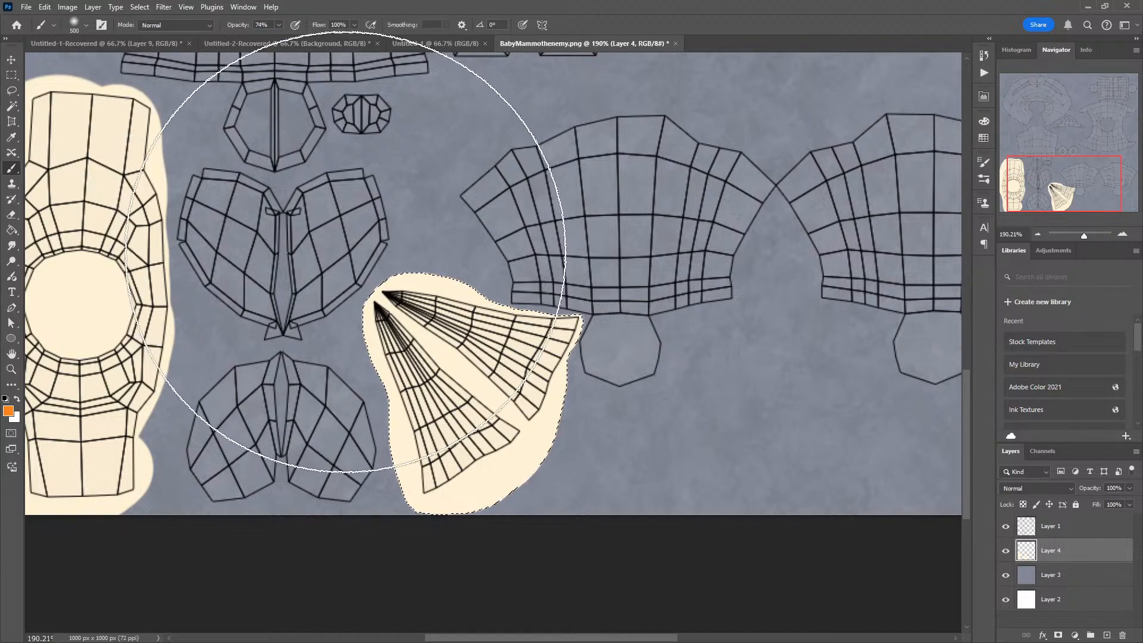
{"action": "left_click", "coordinate": [348, 259]}
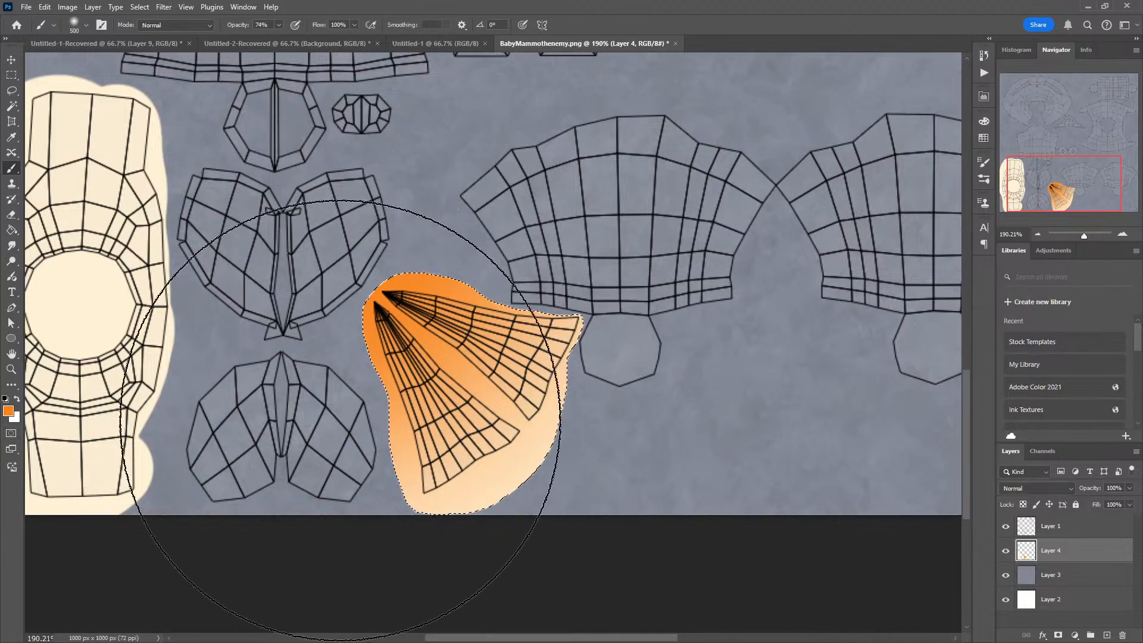
Step: Swap the foreground and background colours, and sample the cream from the pelvis island as the brush colour
{"action": "key", "text": "s"}
{"action": "key", "text": "x"}
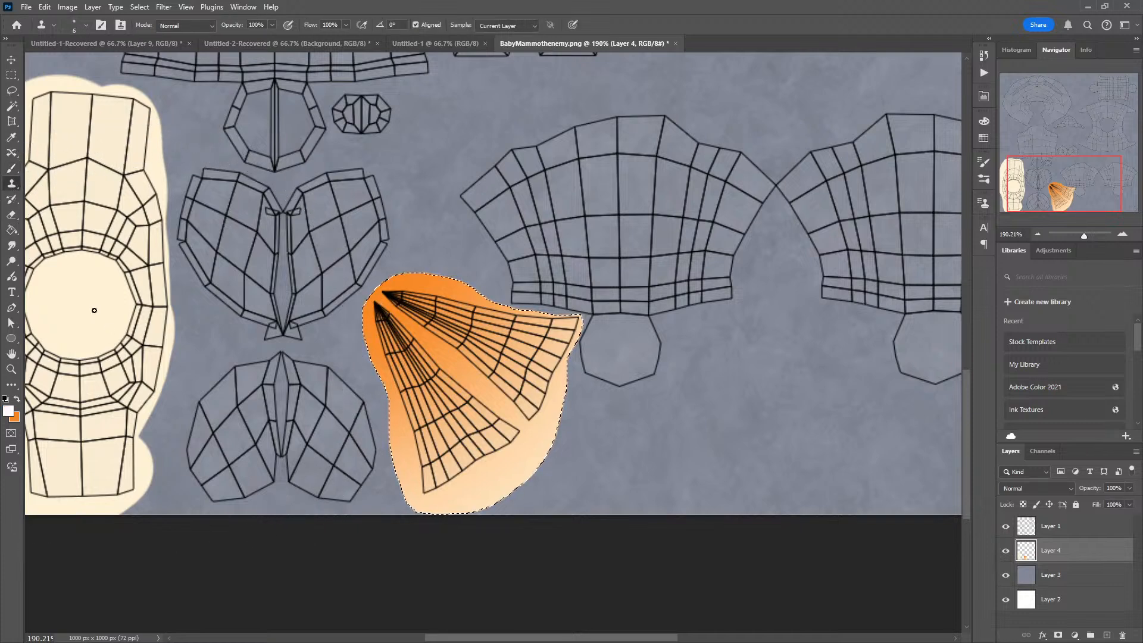
{"action": "key", "text": "b"}
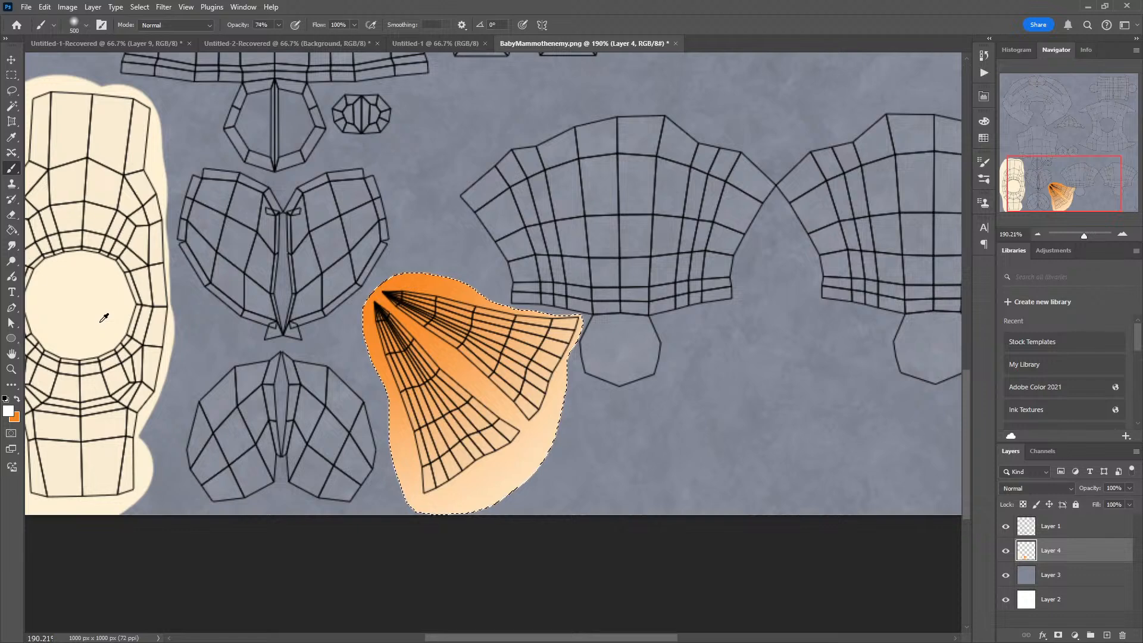
{"action": "left_click", "coordinate": [103, 318], "text": "alt"}
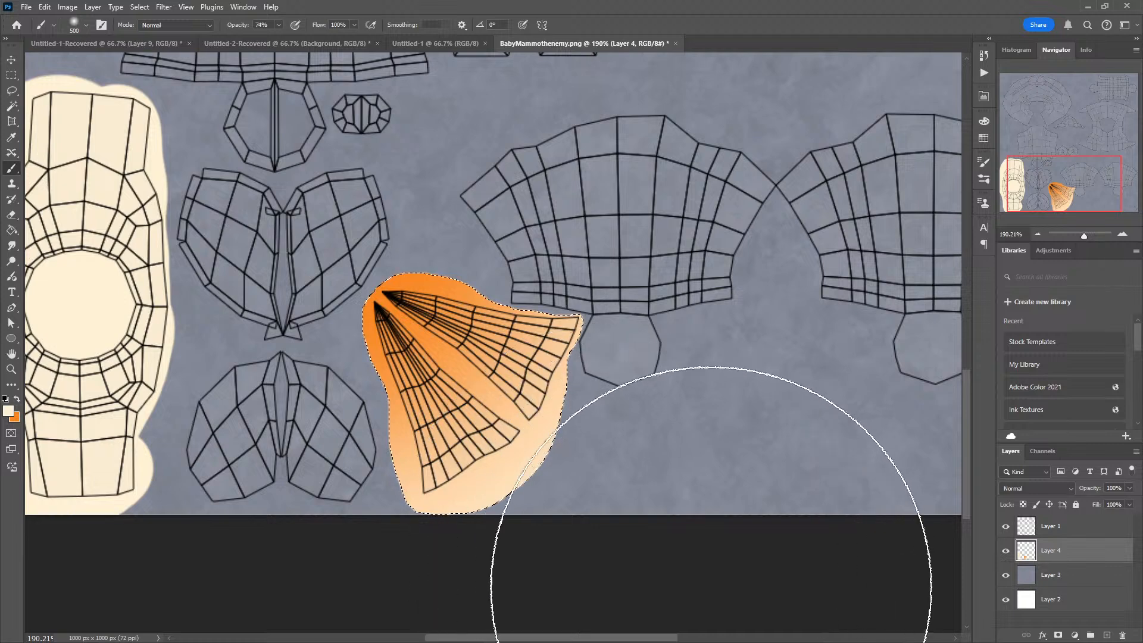
Step: Blend cream over the wide ends of the selected fan-shaped islands with the soft brush reduced to size 250
{"action": "scroll", "coordinate": [669, 476], "scroll_direction": "down", "scroll_amount": 2}
{"action": "scroll", "coordinate": [671, 459], "scroll_direction": "down", "scroll_amount": 3, "text": "alt"}
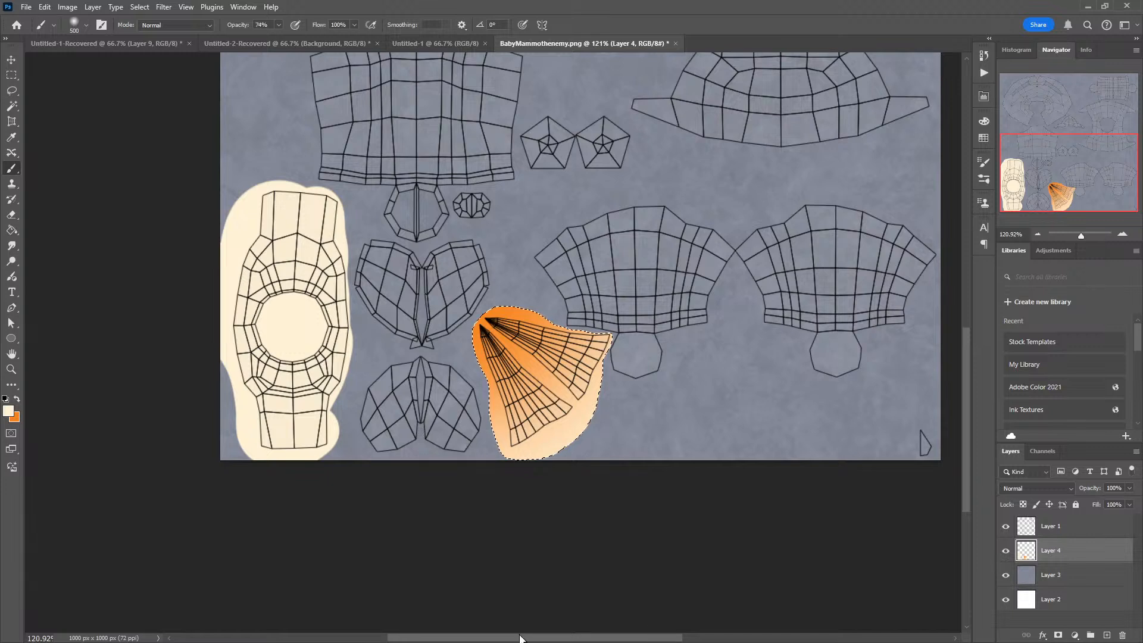
{"action": "scroll", "coordinate": [536, 588], "scroll_direction": "down", "scroll_amount": 1}
{"action": "scroll", "coordinate": [539, 589], "scroll_direction": "down", "scroll_amount": 3}
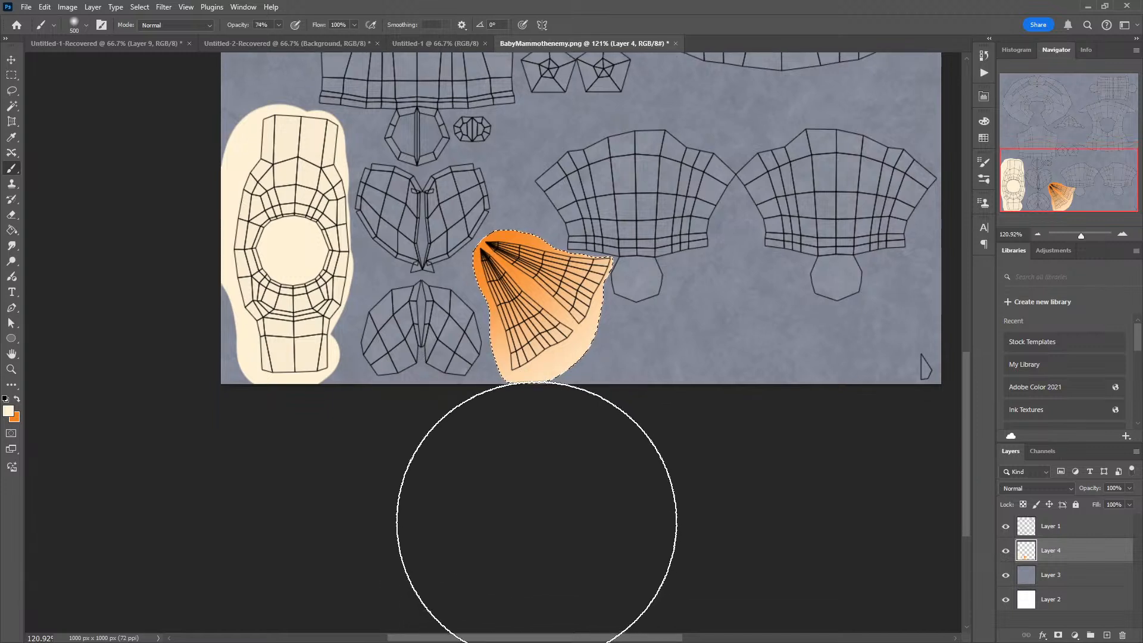
{"action": "left_click_drag", "start_coordinate": [600, 434], "coordinate": [771, 245]}
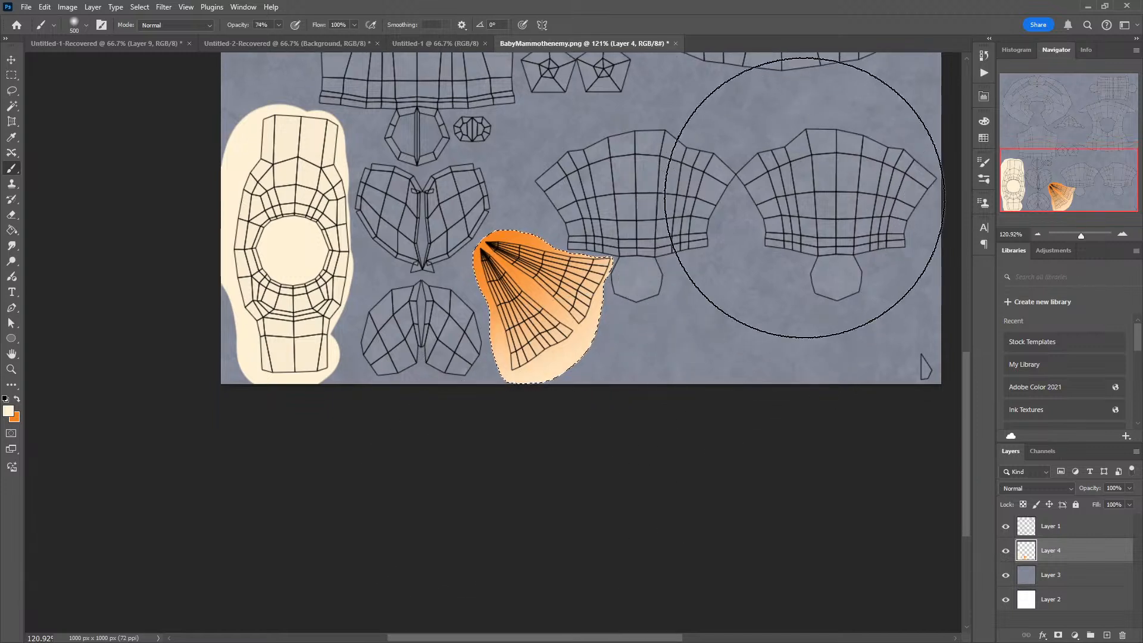
{"action": "key", "text": "ctrl+z"}
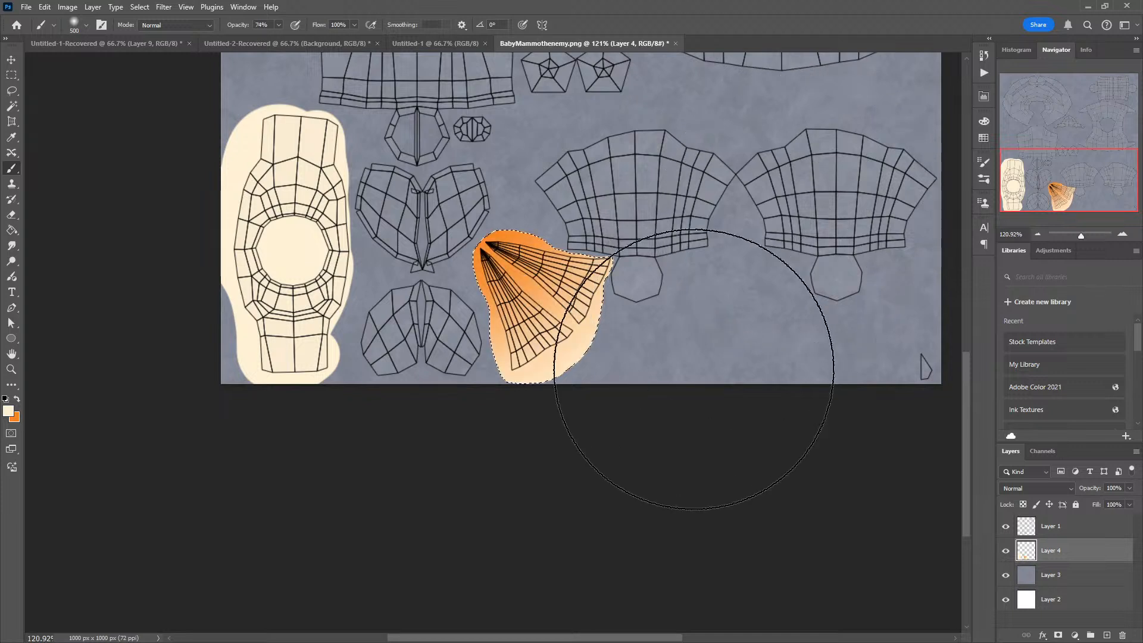
{"action": "key", "text": "bracketleft"}
{"action": "key", "text": "bracketleft"}
{"action": "key", "text": "bracketleft"}
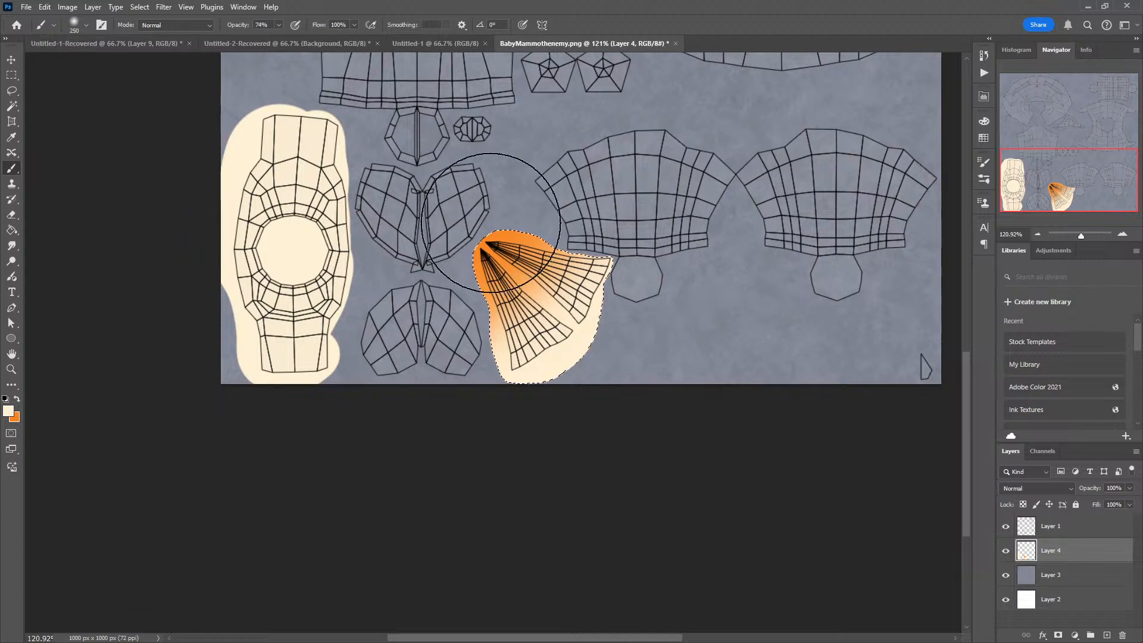
Step: Clear the selection around the fan-shaped islands and hide the UV wireframe on Layer 1
{"action": "key", "text": "ctrl+d"}
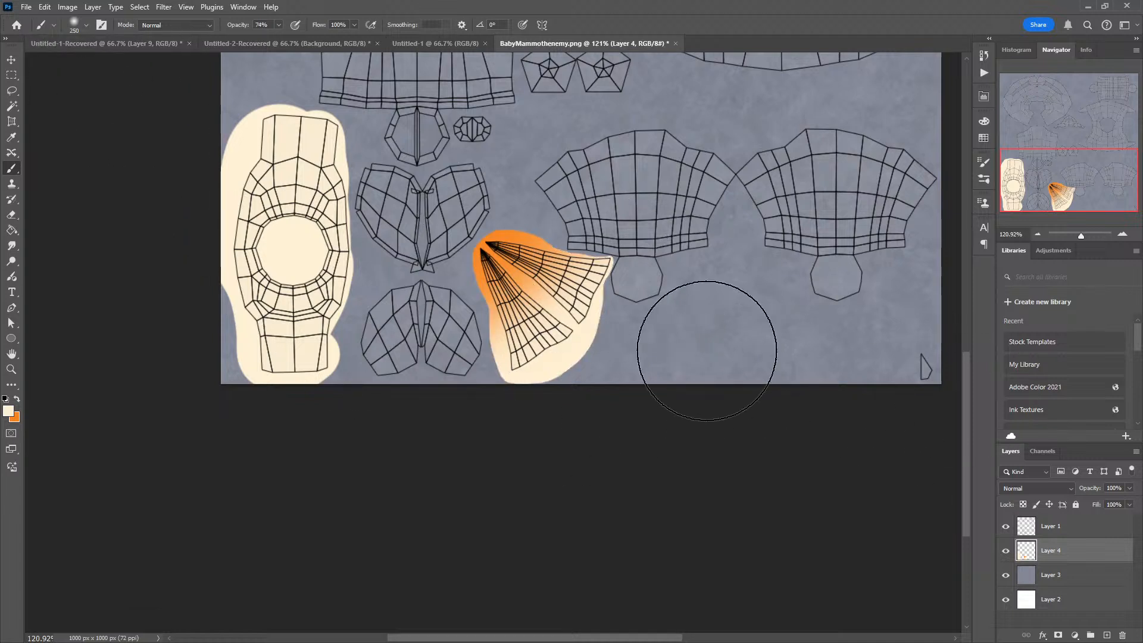
{"action": "left_click", "coordinate": [1005, 526]}
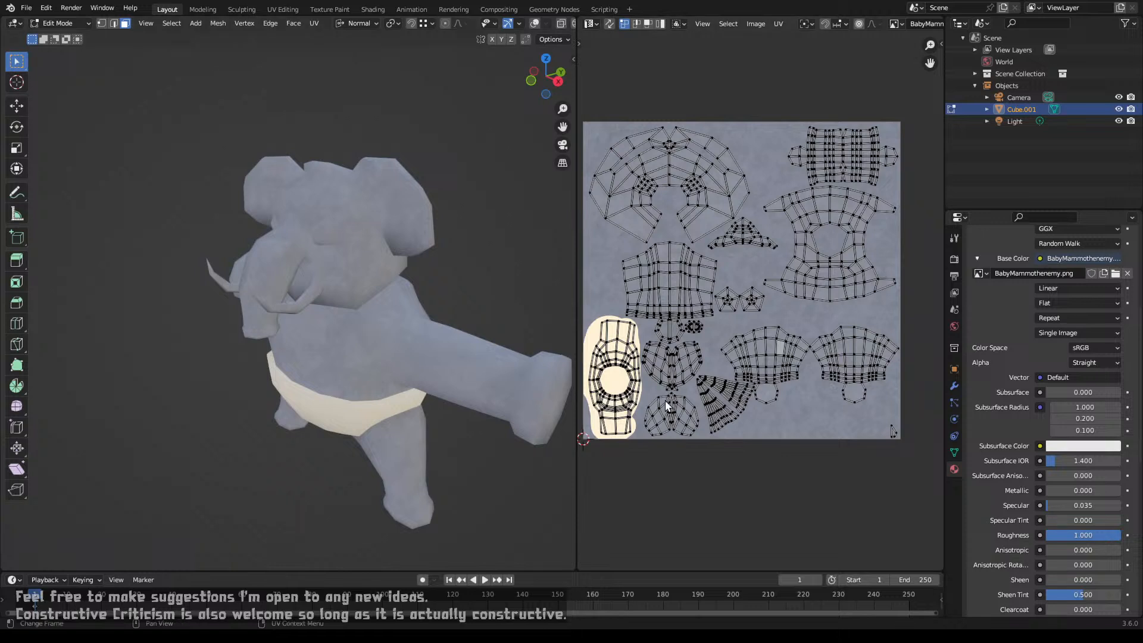
Step: Switch to Blender, reload the BabyMammothenemy.png texture, and examine the tusk colours on the model up close
{"action": "key", "text": "alt+r"}
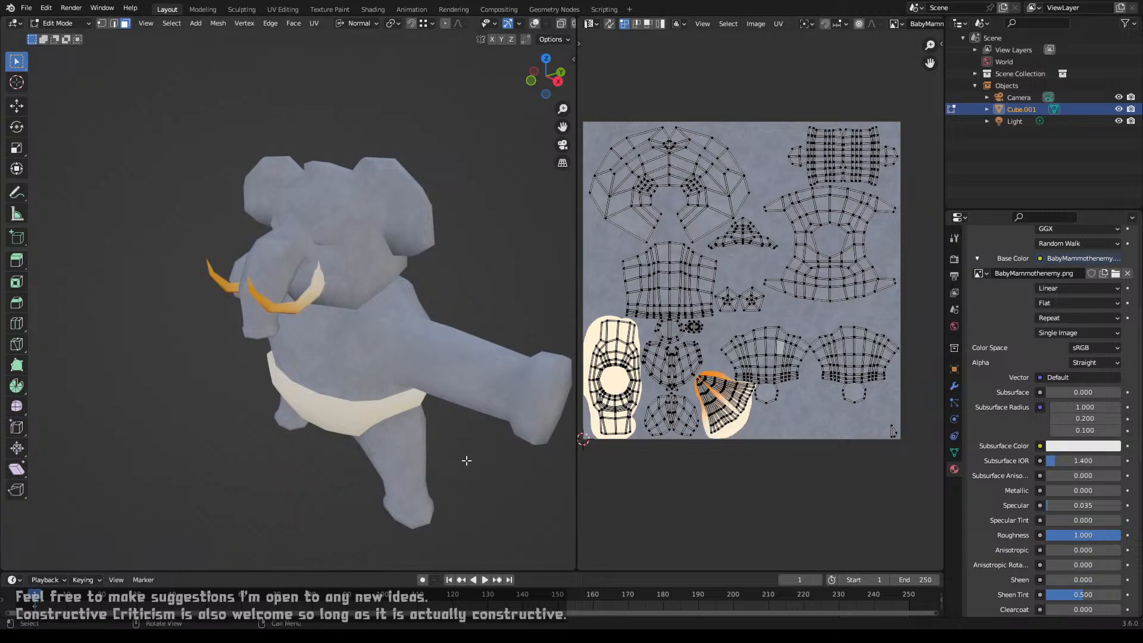
{"action": "middle_click_drag", "start_coordinate": [466, 460], "coordinate": [271, 422]}
{"action": "scroll", "coordinate": [378, 475], "scroll_direction": "up", "scroll_amount": 4}
{"action": "scroll", "coordinate": [379, 475], "scroll_direction": "up", "scroll_amount": 2}
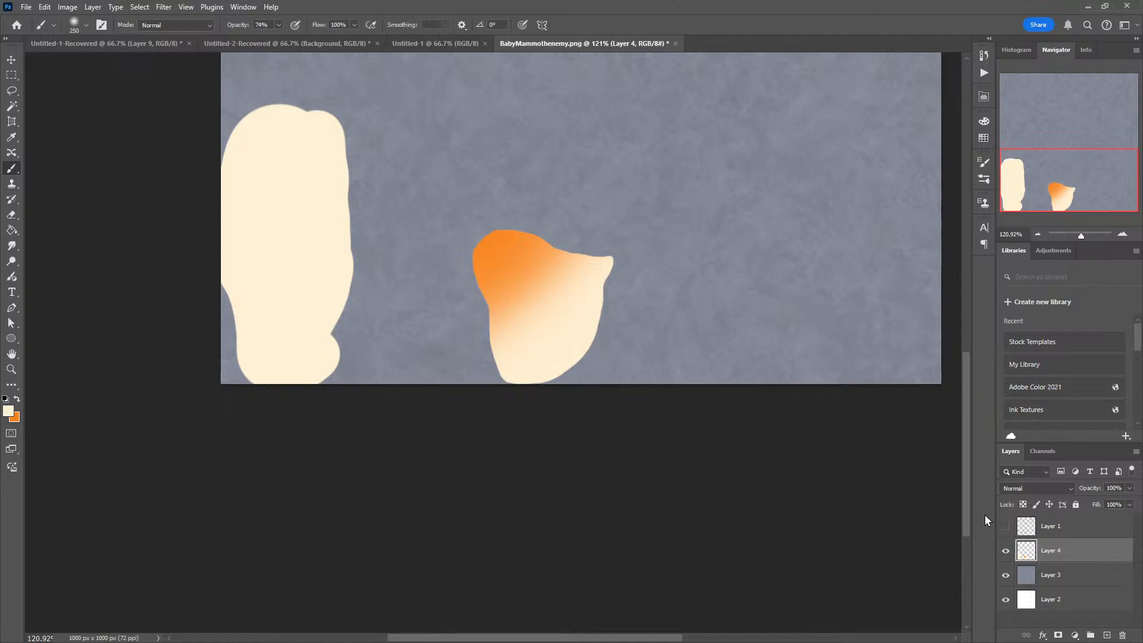
Step: Return to Photoshop and step back until the Layer 1 wireframe and the selection around the fan-shaped islands are restored
{"action": "left_click", "coordinate": [1006, 526]}
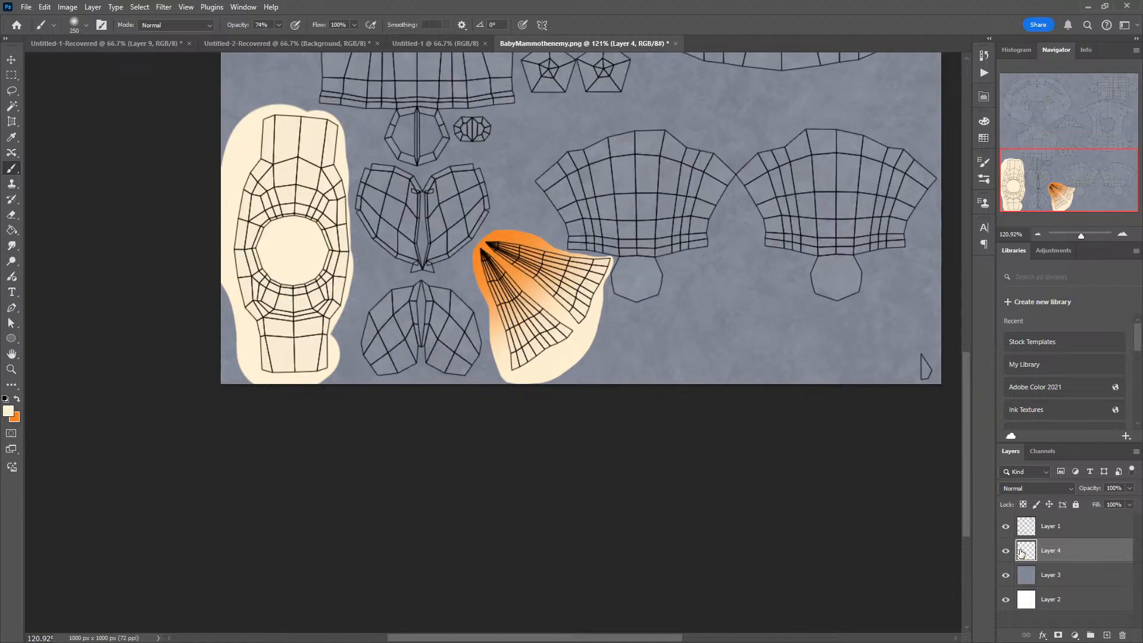
{"action": "key", "text": "ctrl+z"}
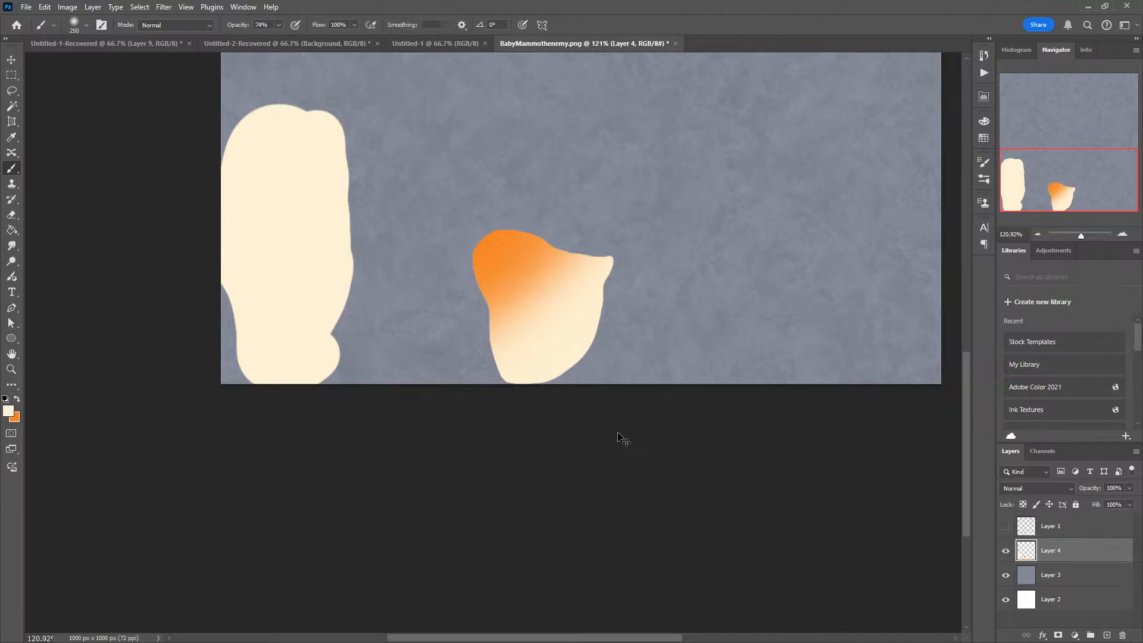
{"action": "key", "text": "ctrl+z"}
{"action": "key", "text": "ctrl+z"}
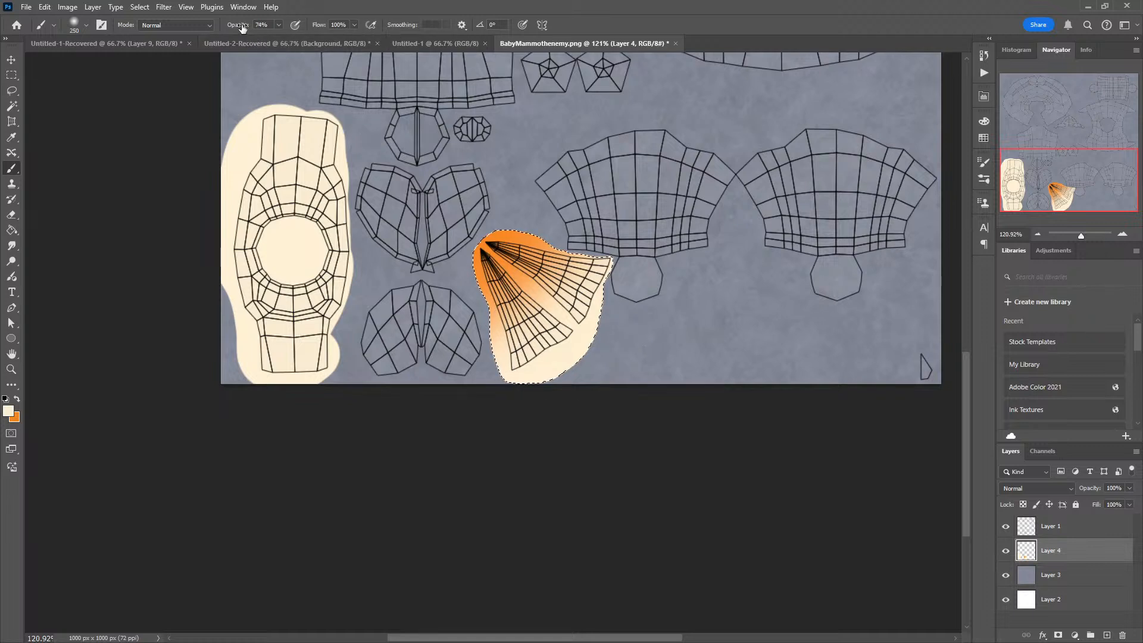
Step: Soften the orange pointed ends of the fan-shaped islands with cream, brushing at 3% and then 17% opacity
{"action": "left_click_drag", "start_coordinate": [242, 28], "coordinate": [198, 34]}
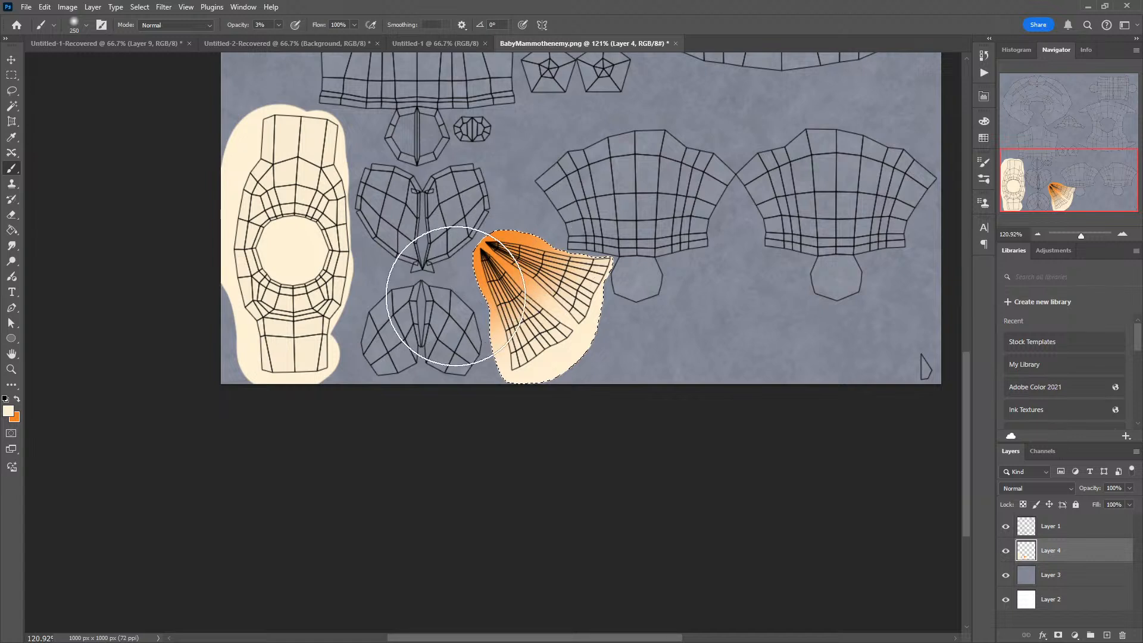
{"action": "mouse_move", "coordinate": [456, 295]}
{"action": "left_mouse_down"}
{"action": "mouse_move", "coordinate": [464, 259]}
{"action": "mouse_move", "coordinate": [457, 296]}
{"action": "mouse_move", "coordinate": [480, 288]}
{"action": "mouse_move", "coordinate": [489, 261]}
{"action": "mouse_move", "coordinate": [520, 254]}
{"action": "mouse_move", "coordinate": [497, 272]}
{"action": "mouse_move", "coordinate": [534, 239]}
{"action": "mouse_move", "coordinate": [490, 268]}
{"action": "mouse_move", "coordinate": [517, 260]}
{"action": "mouse_move", "coordinate": [514, 232]}
{"action": "left_mouse_up"}
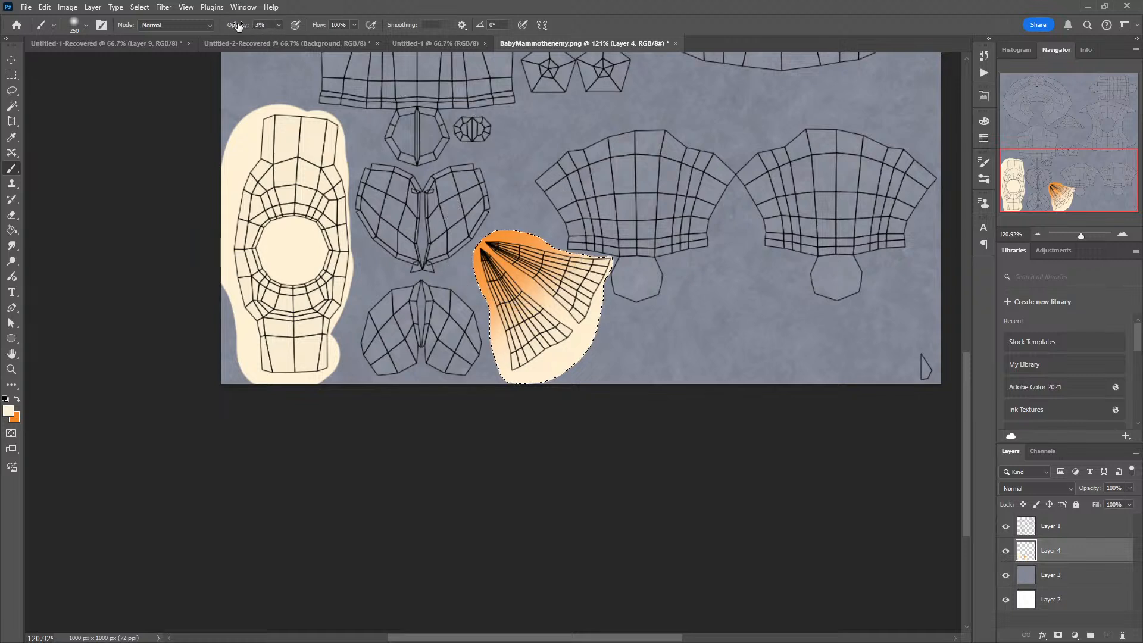
{"action": "left_click_drag", "start_coordinate": [239, 27], "coordinate": [246, 27]}
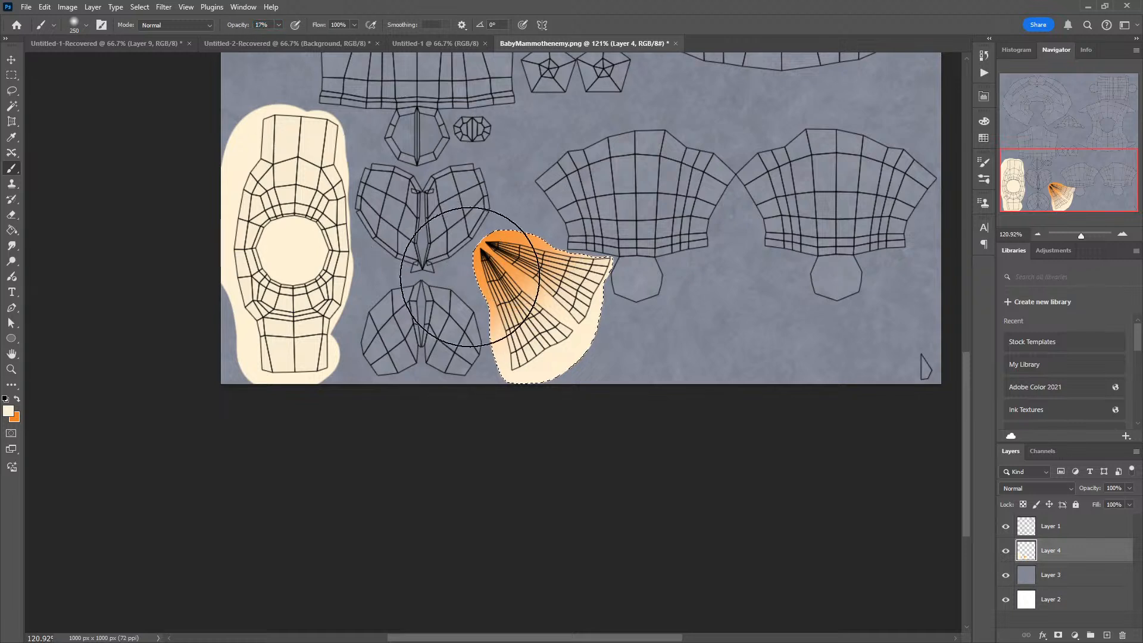
{"action": "mouse_move", "coordinate": [469, 278]}
{"action": "left_mouse_down"}
{"action": "mouse_move", "coordinate": [492, 272]}
{"action": "mouse_move", "coordinate": [506, 244]}
{"action": "mouse_move", "coordinate": [514, 283]}
{"action": "mouse_move", "coordinate": [470, 268]}
{"action": "mouse_move", "coordinate": [476, 220]}
{"action": "mouse_move", "coordinate": [458, 221]}
{"action": "mouse_move", "coordinate": [533, 239]}
{"action": "left_mouse_up"}
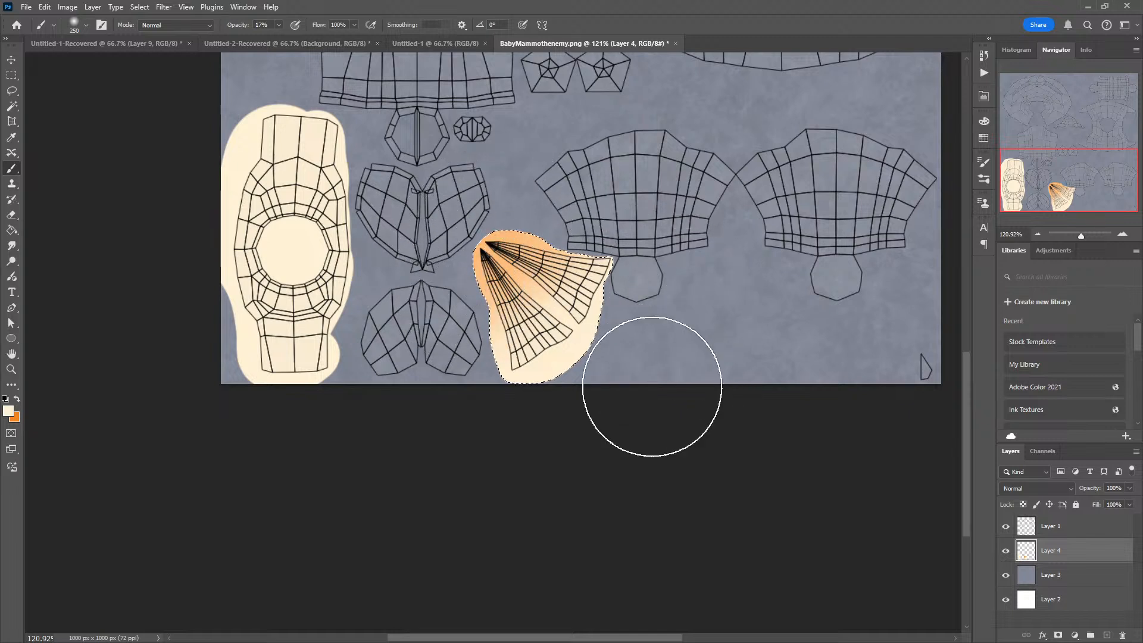
Step: Draw a freehand Lasso selection around the two small pentagonal eye islands
{"action": "scroll", "coordinate": [614, 322], "scroll_direction": "up", "scroll_amount": 1}
{"action": "scroll", "coordinate": [614, 322], "scroll_direction": "up", "scroll_amount": 5}
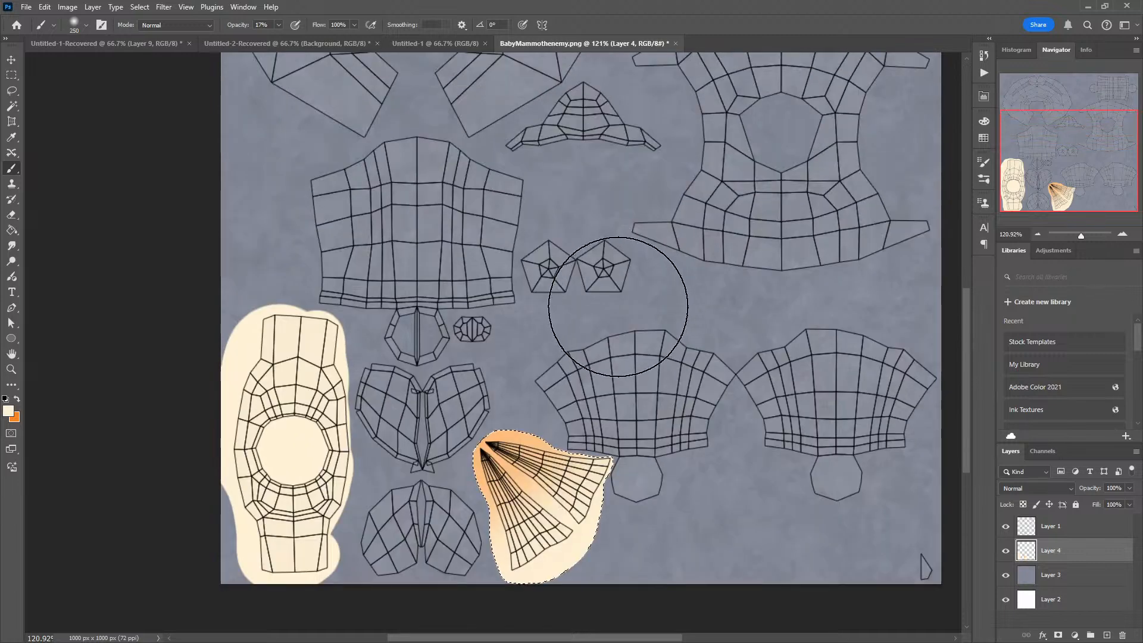
{"action": "scroll", "coordinate": [589, 268], "scroll_direction": "up", "scroll_amount": 4, "text": "alt"}
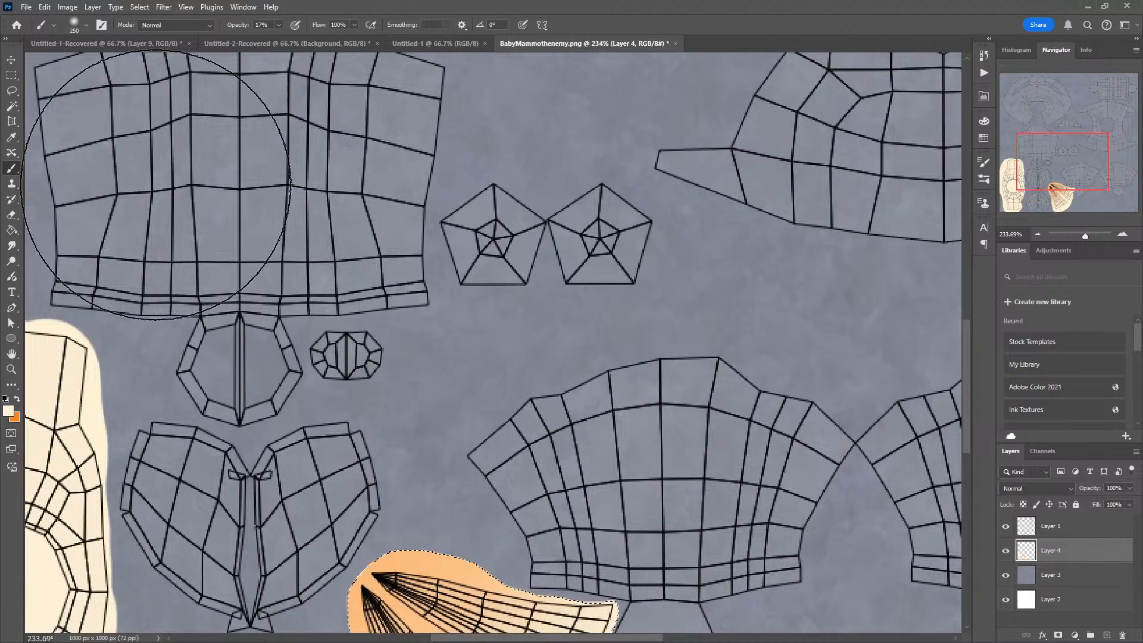
{"action": "left_click", "coordinate": [13, 91]}
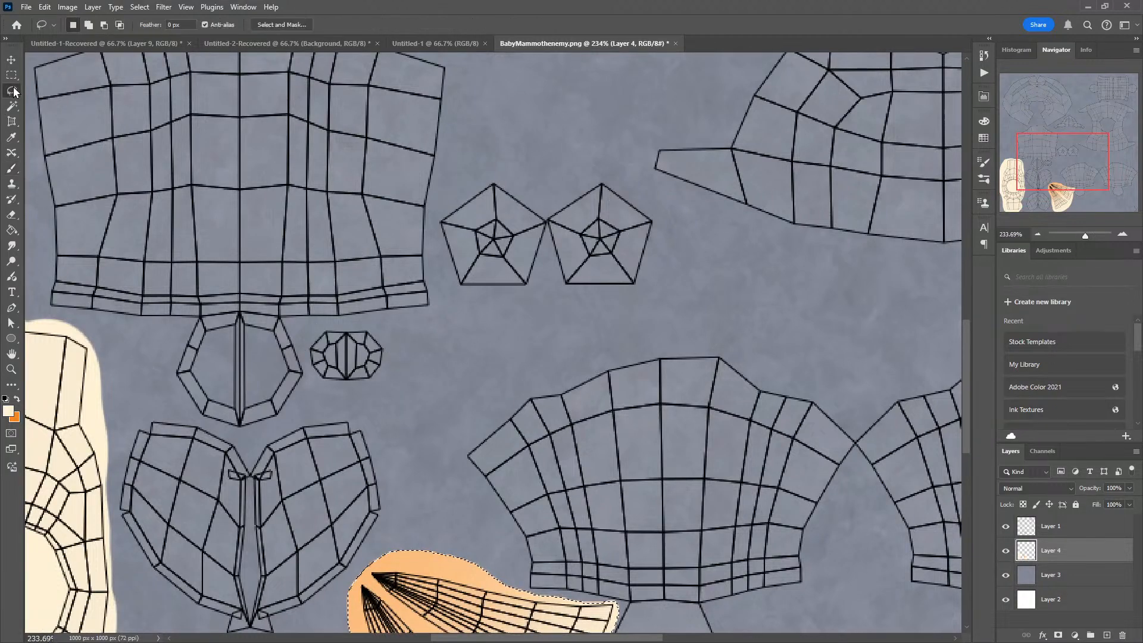
{"action": "left_click", "coordinate": [458, 300]}
{"action": "left_click_drag", "start_coordinate": [432, 212], "coordinate": [433, 210]}
{"action": "left_click", "coordinate": [660, 311]}
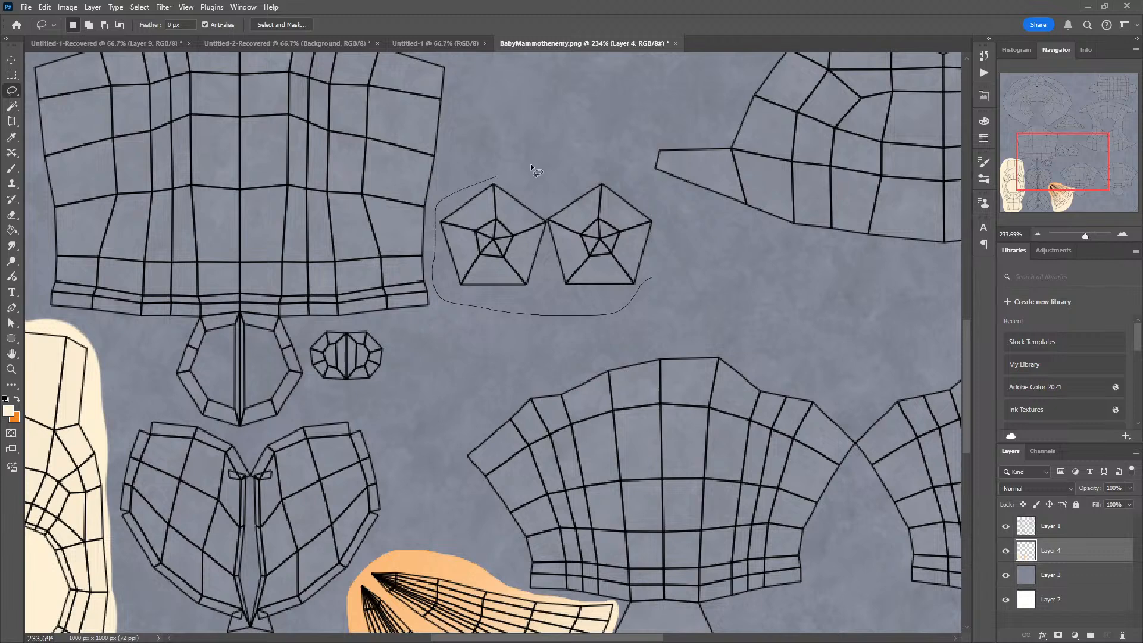
{"action": "left_click_drag", "start_coordinate": [657, 274], "coordinate": [657, 274]}
Step: Fill the selection around the two pentagonal islands with cream, using a hard size 81 brush at 100% opacity
{"action": "key", "text": "b"}
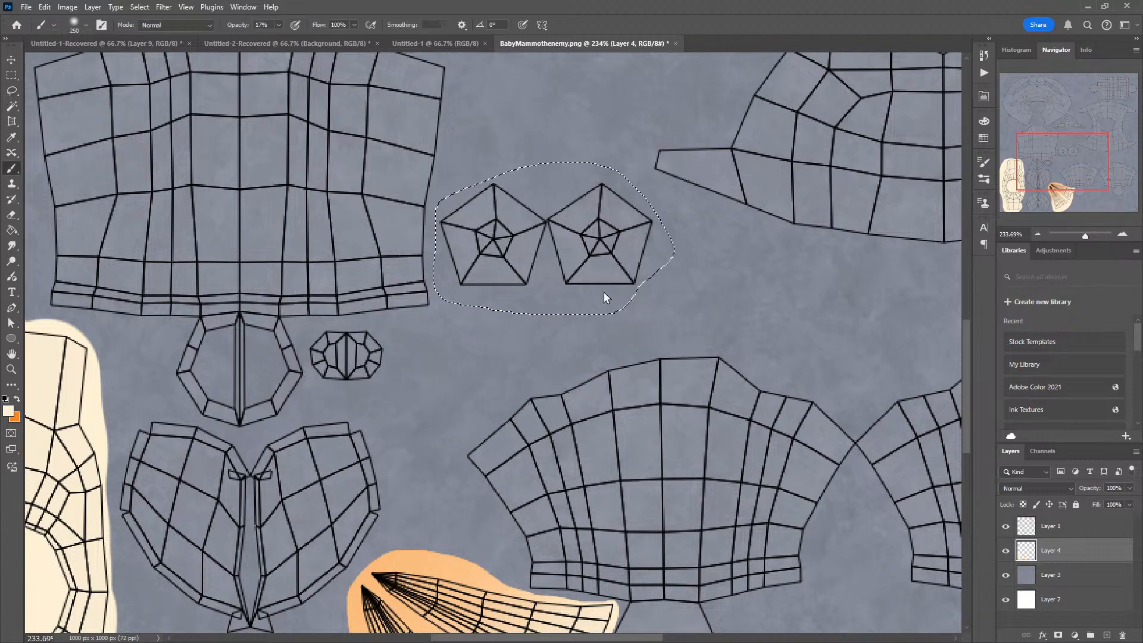
{"action": "key", "text": "shift+bracketright"}
{"action": "key", "text": "shift+bracketright"}
{"action": "key", "text": "shift+bracketright"}
{"action": "key", "text": "shift+bracketright"}
{"action": "left_click_drag", "start_coordinate": [667, 291], "coordinate": [647, 288]}
{"action": "left_click_drag", "start_coordinate": [486, 241], "coordinate": [525, 241]}
{"action": "left_click_drag", "start_coordinate": [241, 24], "coordinate": [344, 28]}
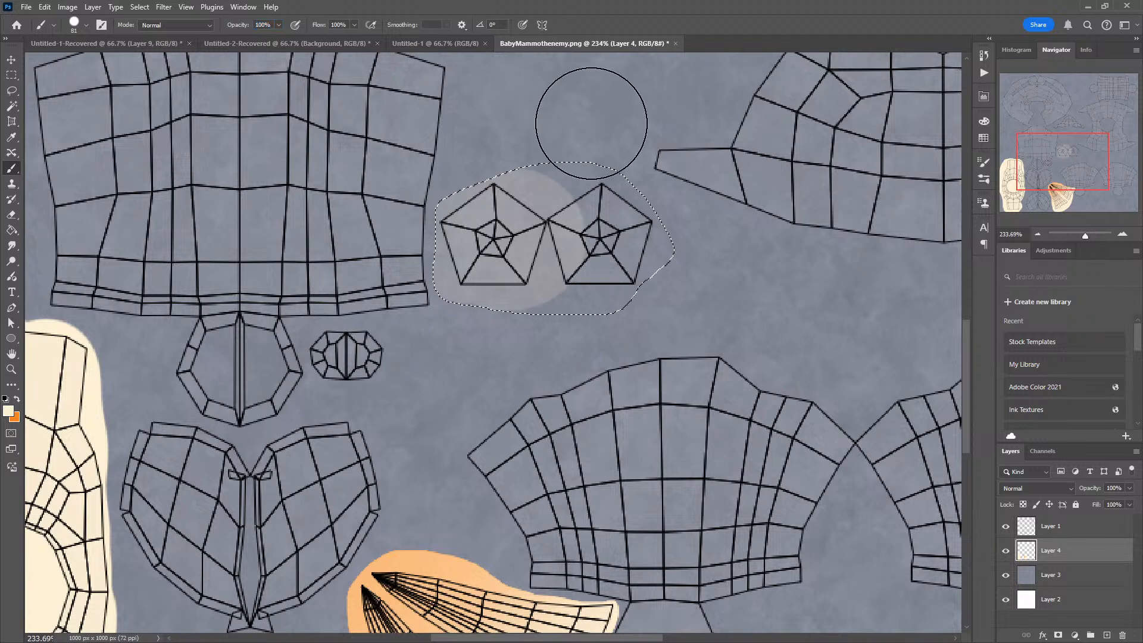
{"action": "mouse_move", "coordinate": [494, 238]}
{"action": "left_mouse_down"}
{"action": "mouse_move", "coordinate": [420, 248]}
{"action": "mouse_move", "coordinate": [580, 231]}
{"action": "mouse_move", "coordinate": [612, 285]}
{"action": "mouse_move", "coordinate": [492, 186]}
{"action": "mouse_move", "coordinate": [592, 270]}
{"action": "mouse_move", "coordinate": [586, 234]}
{"action": "left_mouse_up"}
{"action": "scroll", "coordinate": [586, 234], "scroll_direction": "up", "scroll_amount": 5, "text": "alt"}
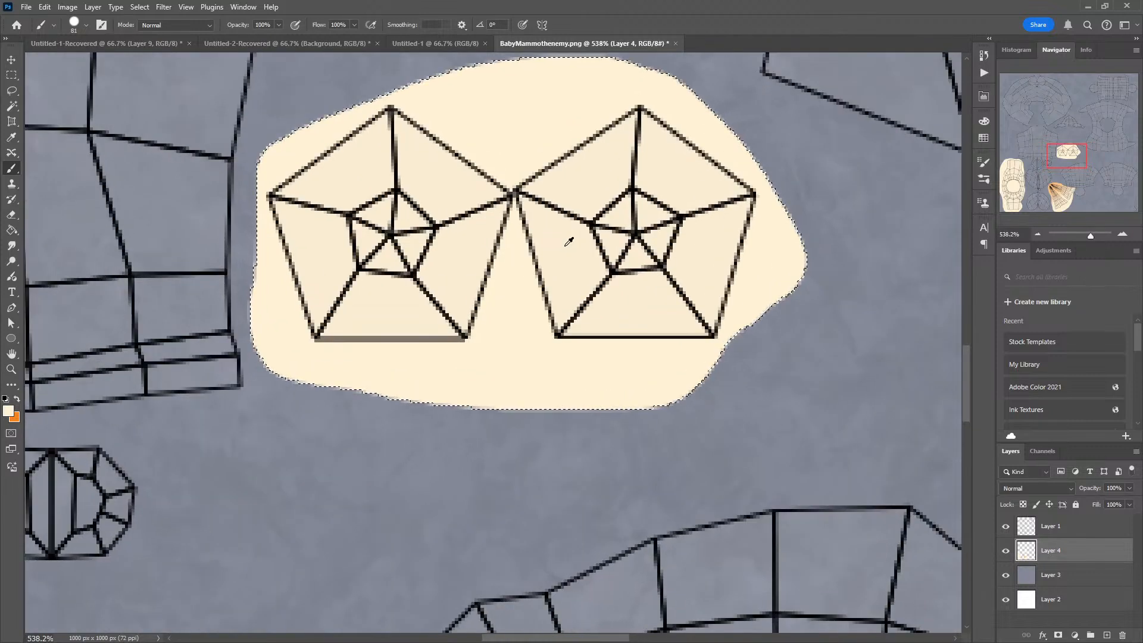
{"action": "scroll", "coordinate": [569, 241], "scroll_direction": "up", "scroll_amount": 2, "text": "alt"}
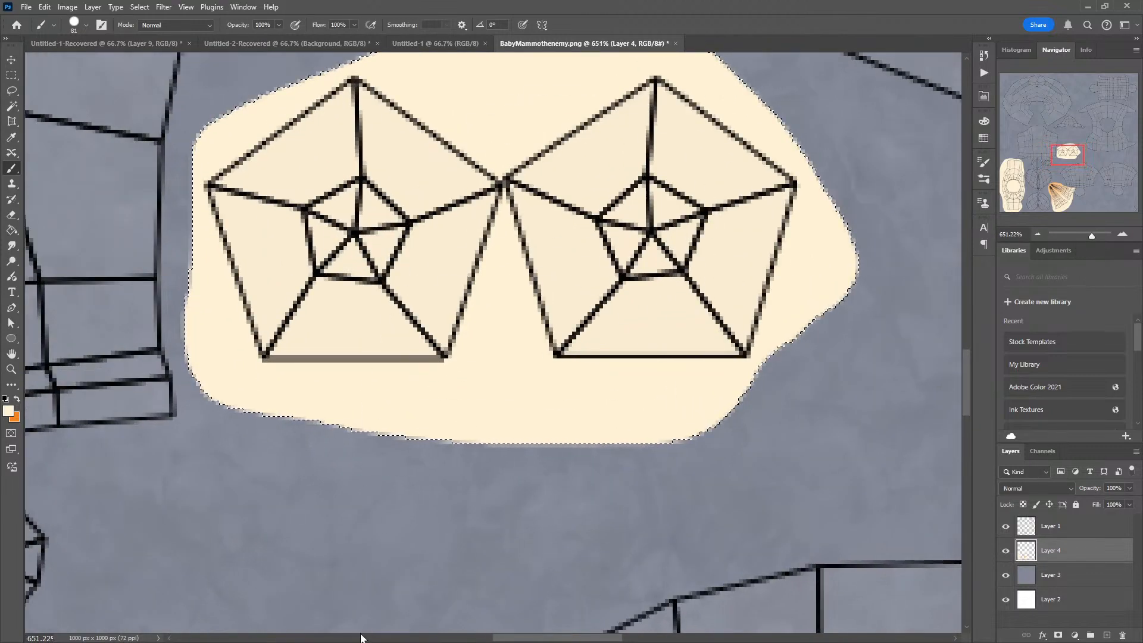
{"action": "key", "text": "ctrl+d"}
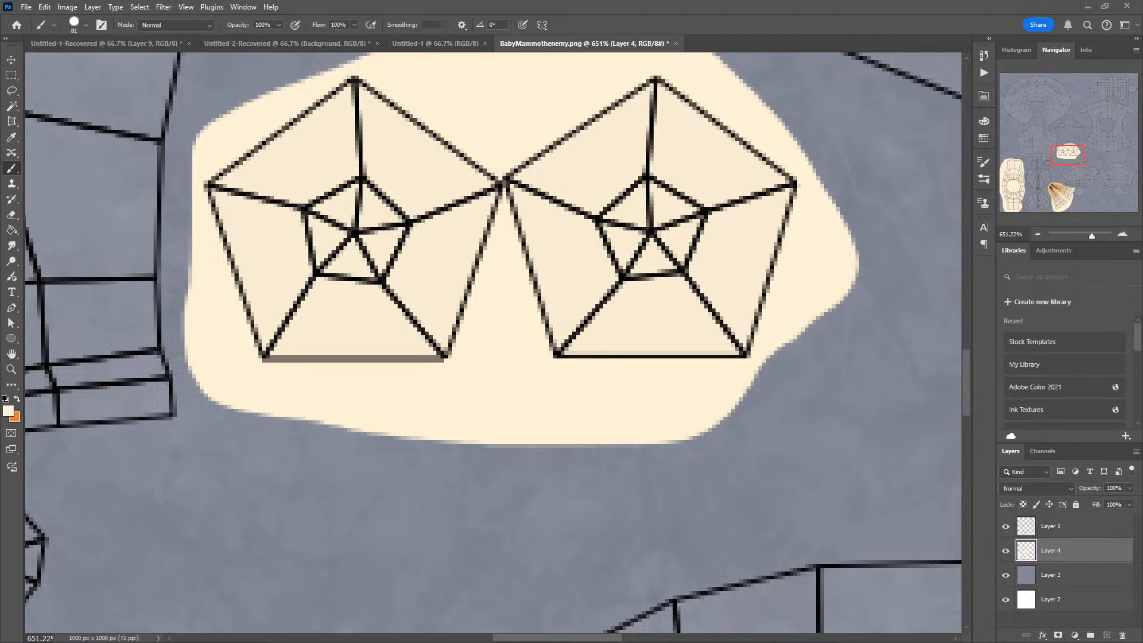
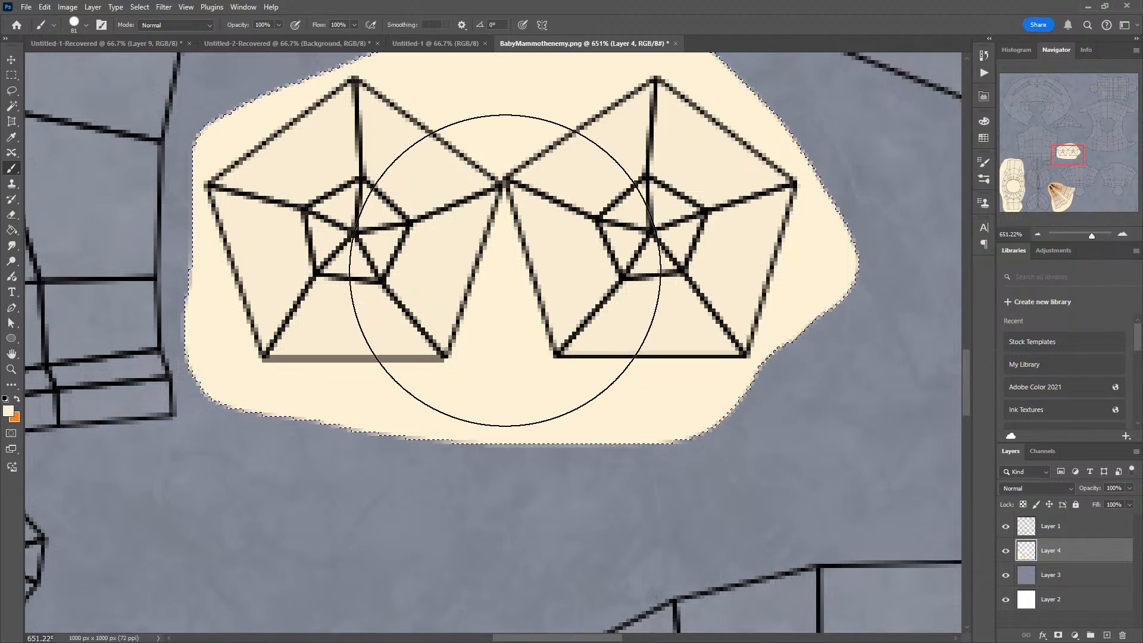
Step: Paint a bright green iris at the centre of each pentagonal eye island with a size 40 hard brush
{"action": "scroll", "coordinate": [504, 270], "scroll_direction": "down", "scroll_amount": 3, "text": "alt"}
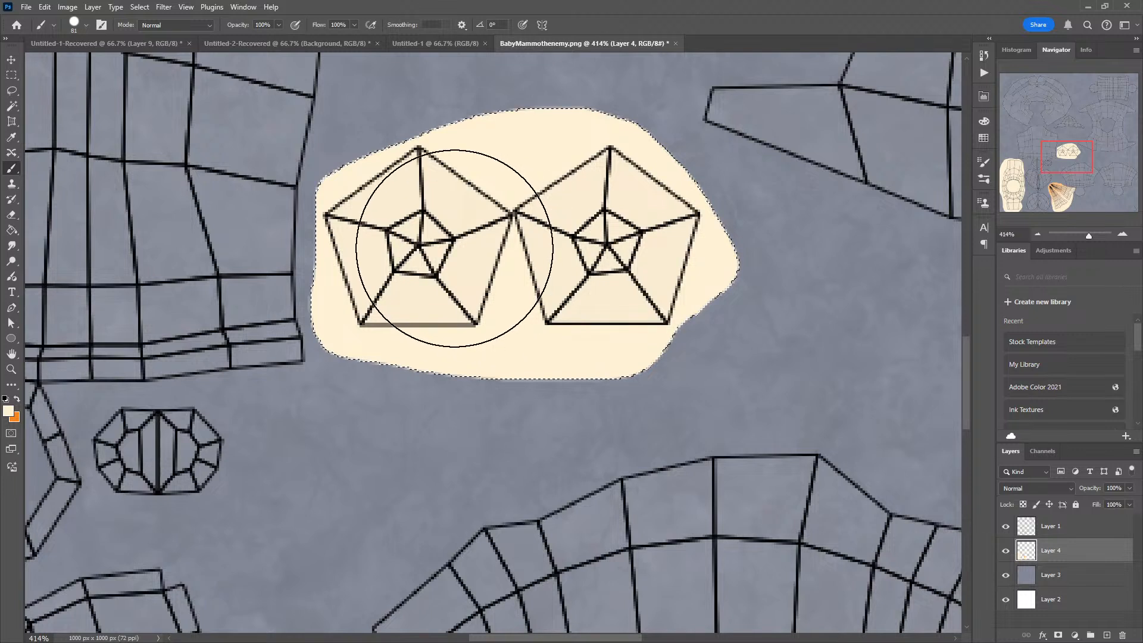
{"action": "key", "text": "bracketleft"}
{"action": "key", "text": "bracketleft"}
{"action": "key", "text": "bracketleft"}
{"action": "key", "text": "bracketleft"}
{"action": "key", "text": "bracketleft"}
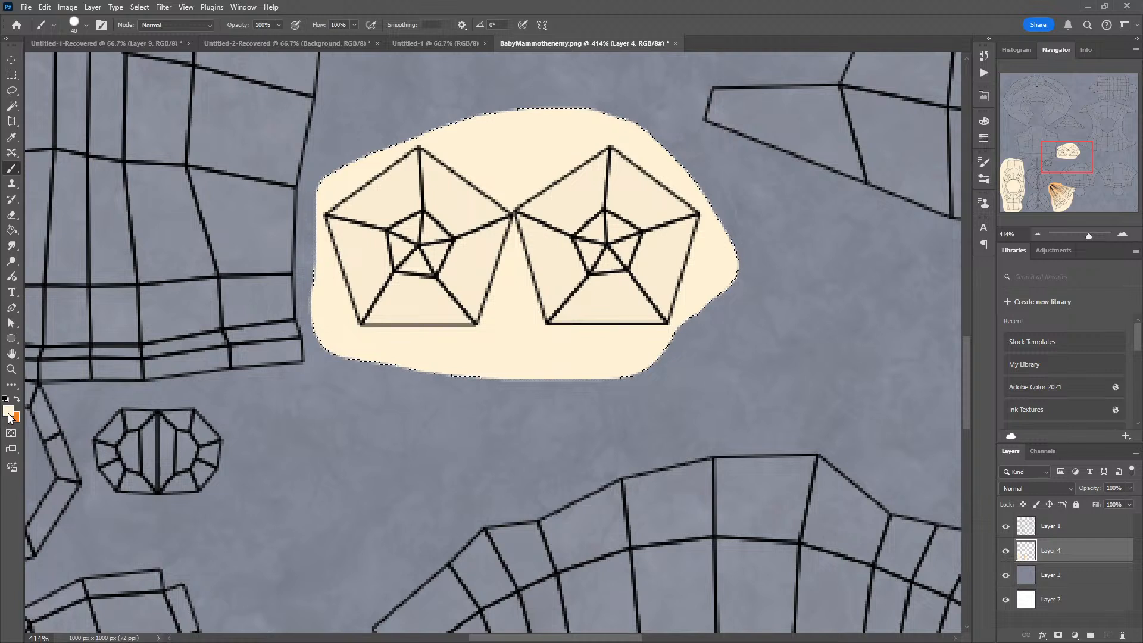
{"action": "key", "text": "i"}
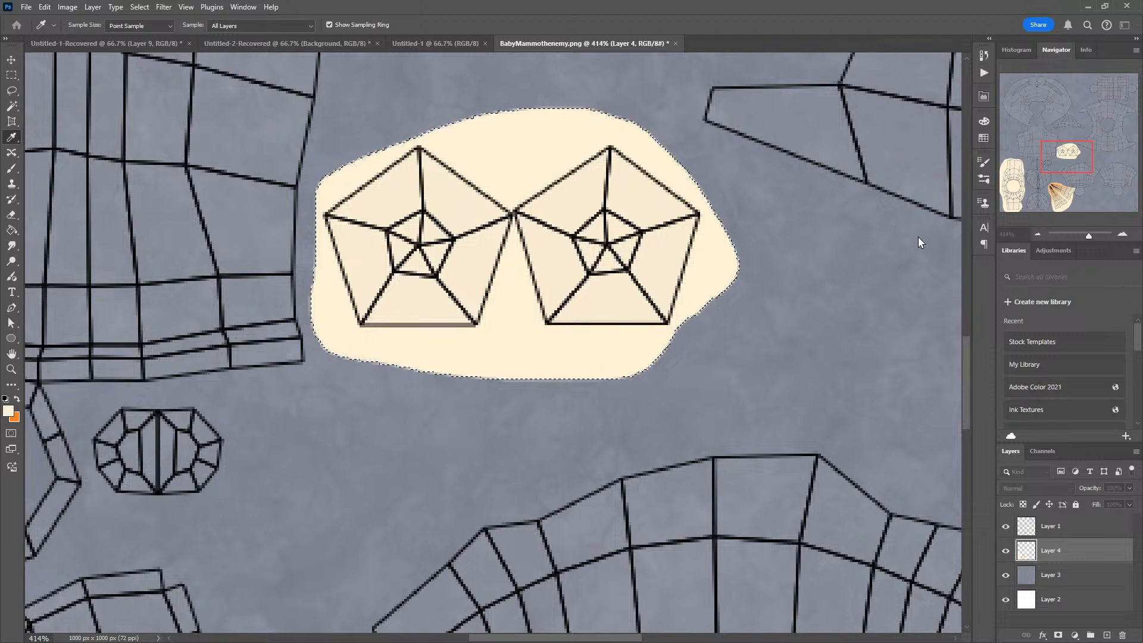
{"action": "key", "text": "b"}
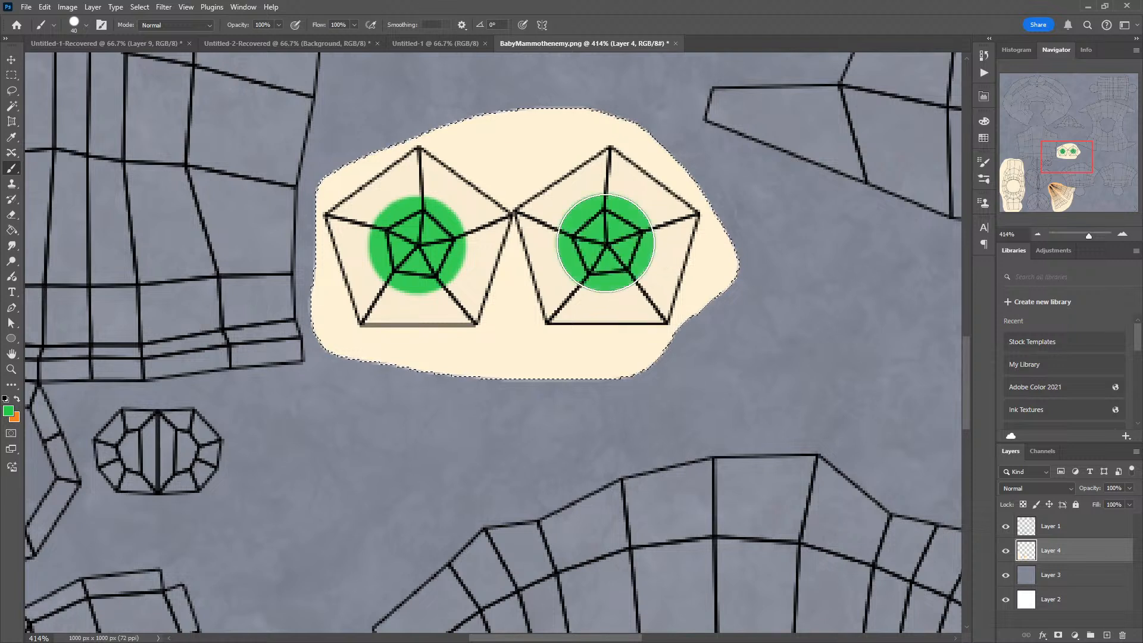
Step: Reset the colours to black and white, and paint a black pupil in each green iris with a size 15 brush
{"action": "left_click", "coordinate": [5, 398]}
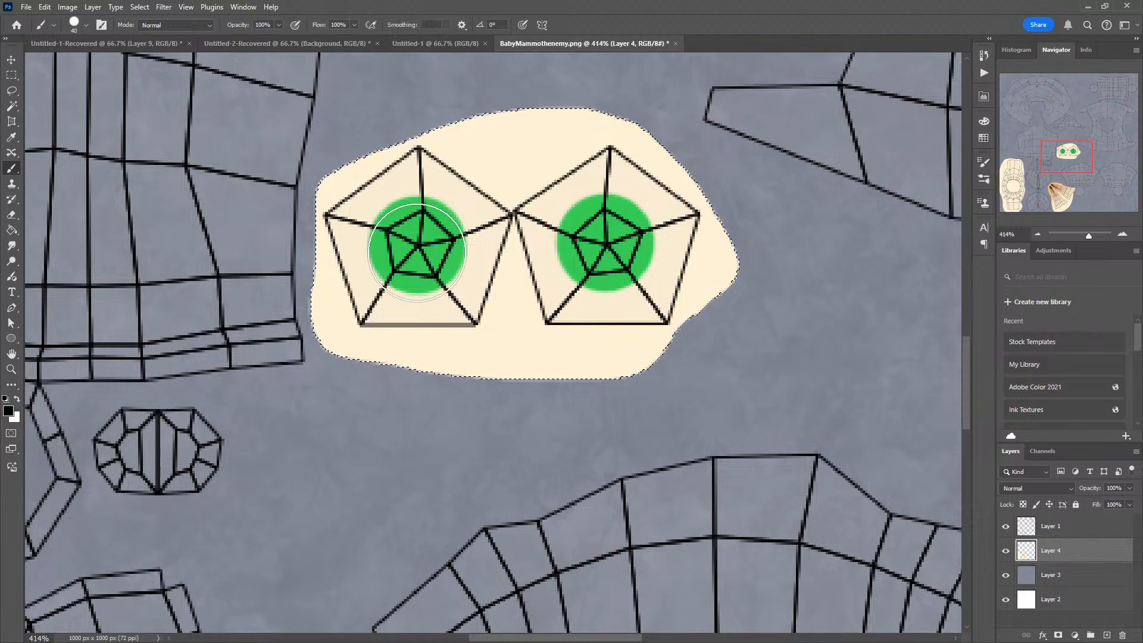
{"action": "key", "text": "bracketleft"}
{"action": "key", "text": "bracketleft"}
{"action": "key", "text": "bracketleft"}
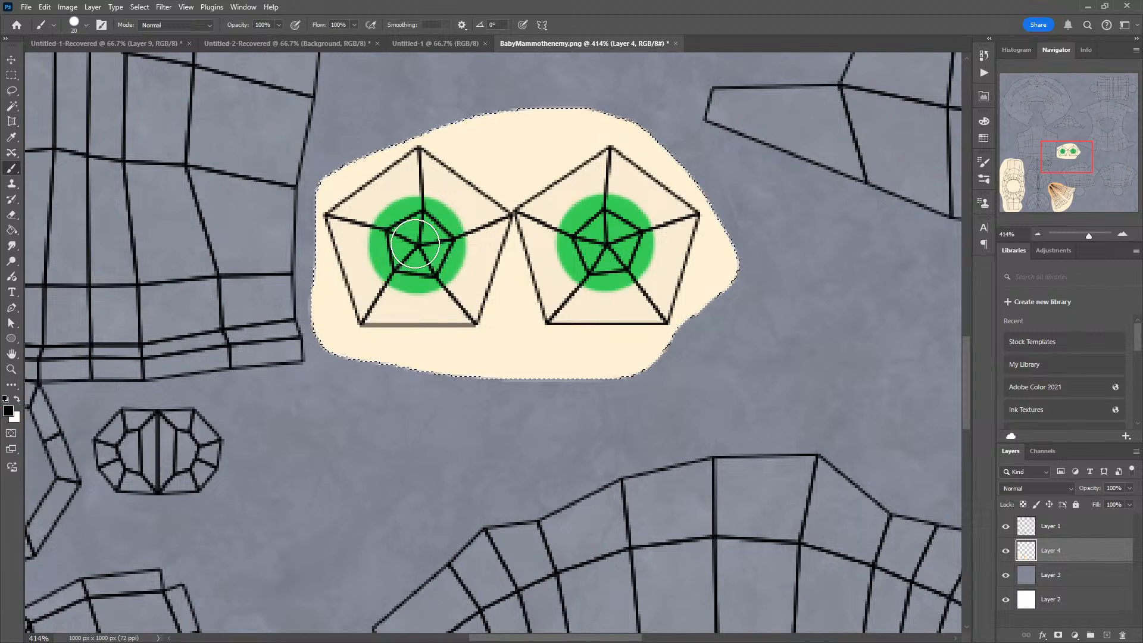
{"action": "left_click", "coordinate": [416, 242]}
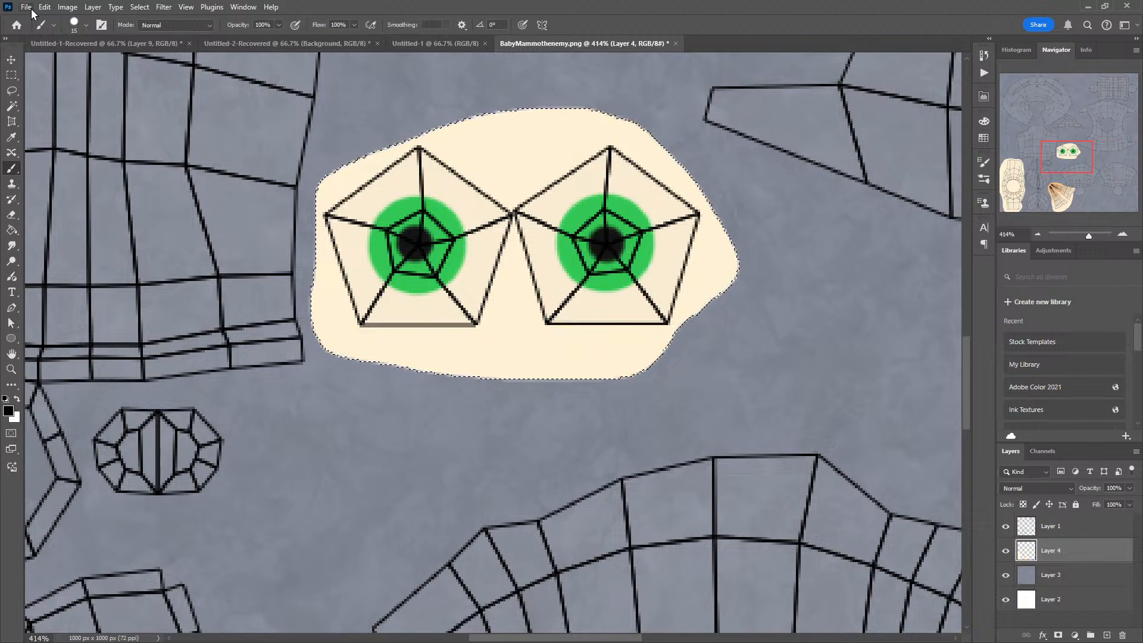
Step: Hide the UV layout layer, Layer 1, and switch to Blender to reload the BabyMammothenemy.png texture
{"action": "left_click", "coordinate": [1008, 527]}
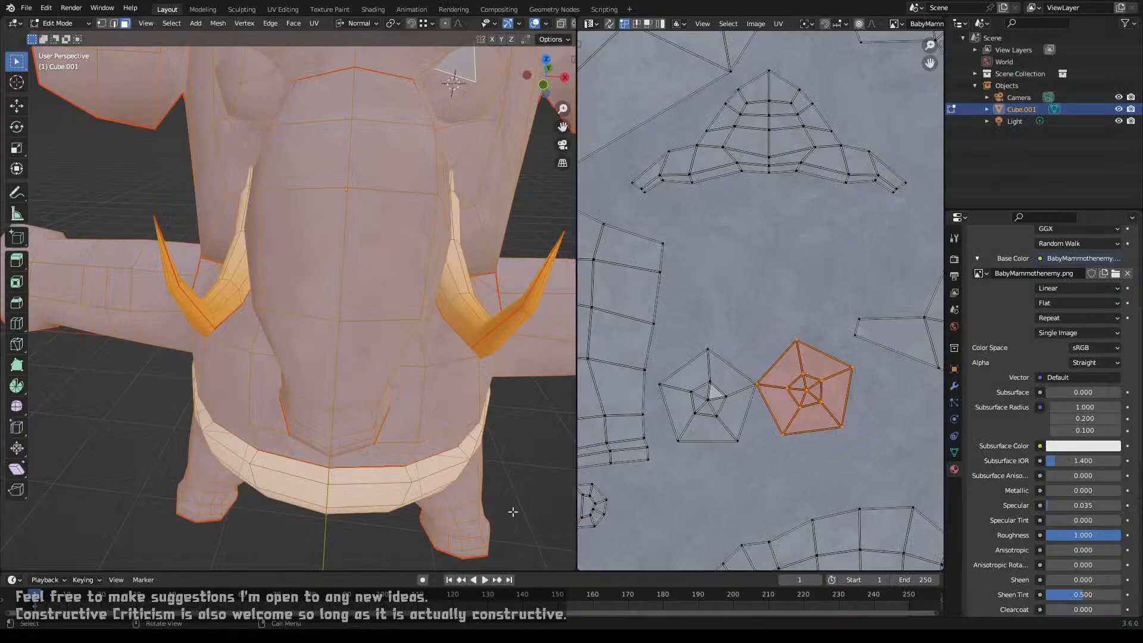
{"action": "scroll", "coordinate": [735, 392], "scroll_direction": "down", "scroll_amount": 6}
{"action": "left_click", "coordinate": [811, 462]}
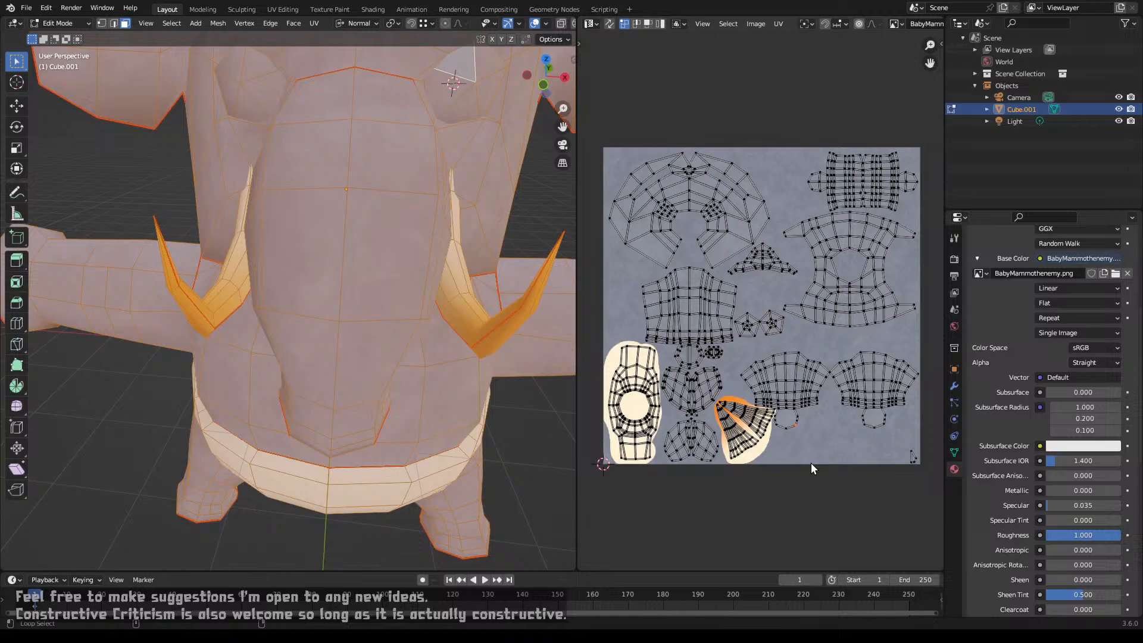
{"action": "key", "text": "alt+r"}
{"action": "scroll", "coordinate": [346, 200], "scroll_direction": "down", "scroll_amount": 3}
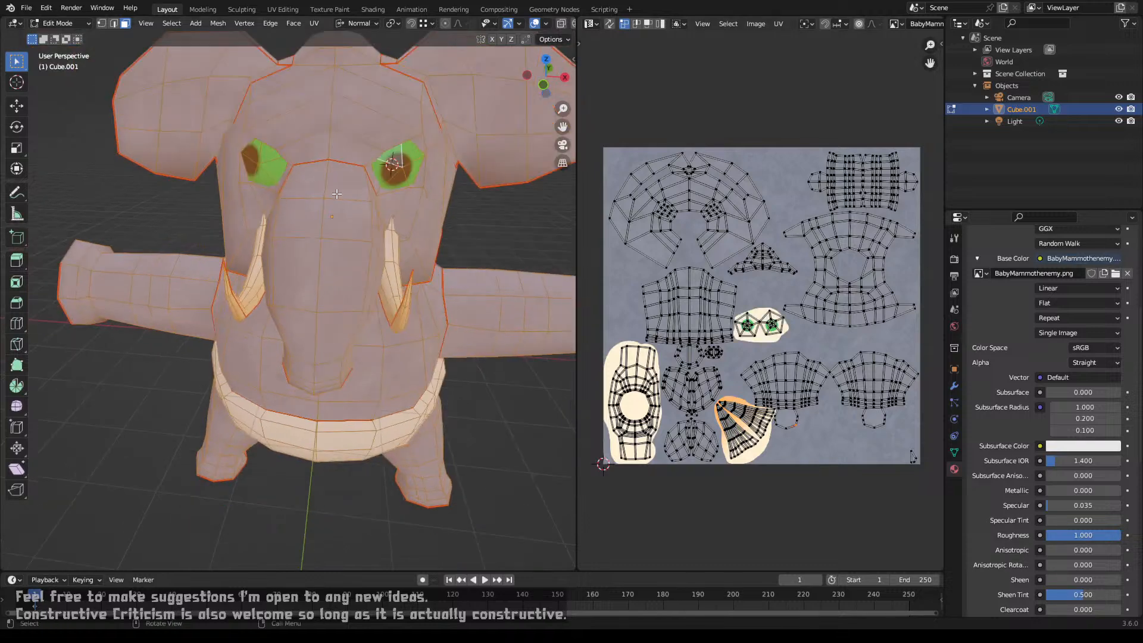
Step: Select the whole right pentagonal eye island, rotate it to straighten the eye on the model, and centre it on the painted pupil
{"action": "middle_click_drag", "start_coordinate": [344, 195], "coordinate": [364, 219]}
{"action": "scroll", "coordinate": [364, 219], "scroll_direction": "up", "scroll_amount": 5}
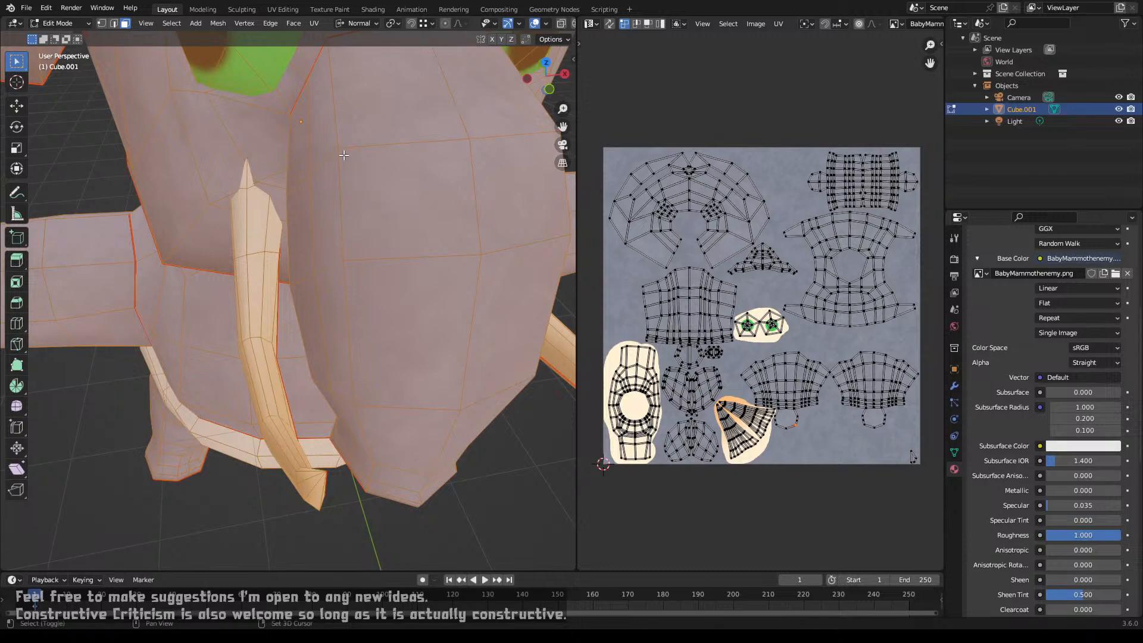
{"action": "middle_click_drag", "start_coordinate": [344, 153], "coordinate": [364, 239], "text": "shift"}
{"action": "scroll", "coordinate": [364, 240], "scroll_direction": "down", "scroll_amount": 2}
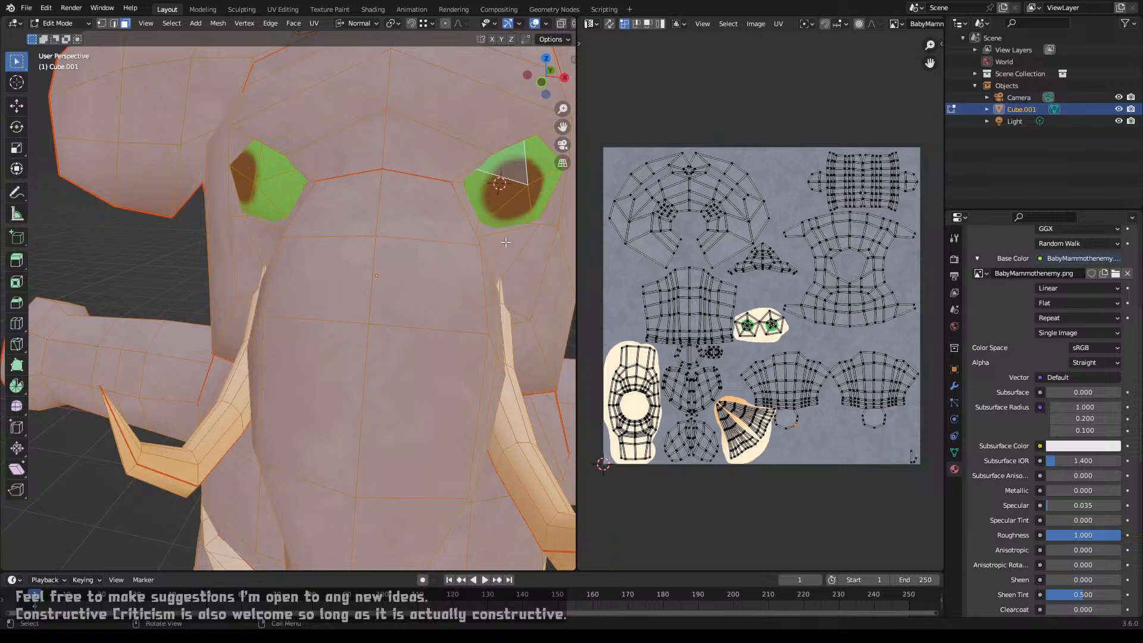
{"action": "scroll", "coordinate": [789, 333], "scroll_direction": "up", "scroll_amount": 6}
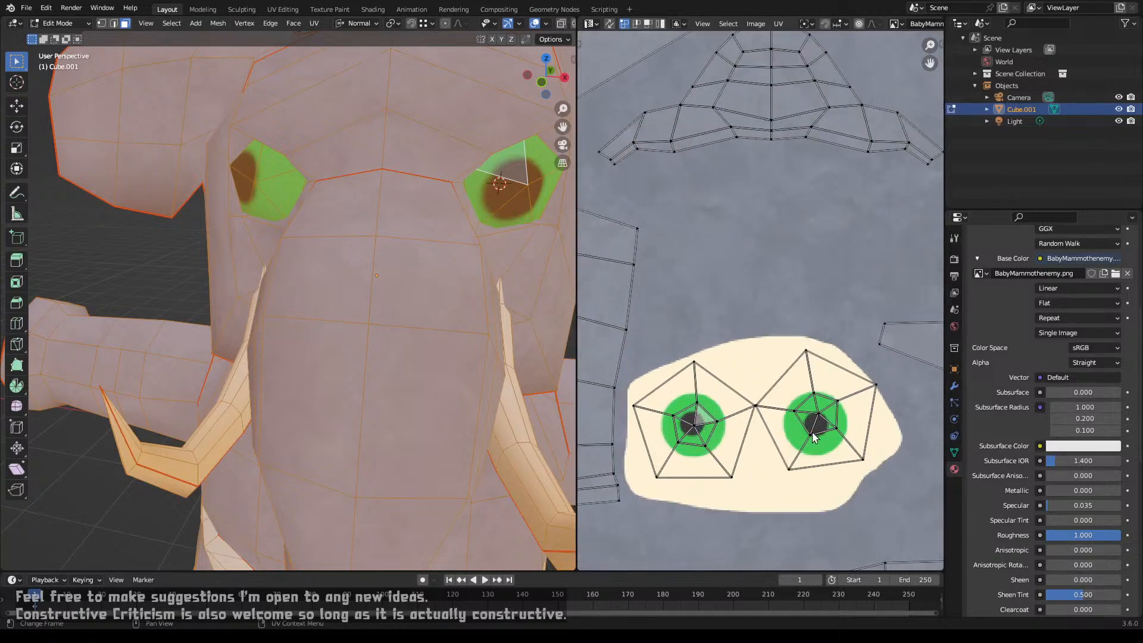
{"action": "left_click", "coordinate": [815, 435]}
{"action": "key", "text": "l"}
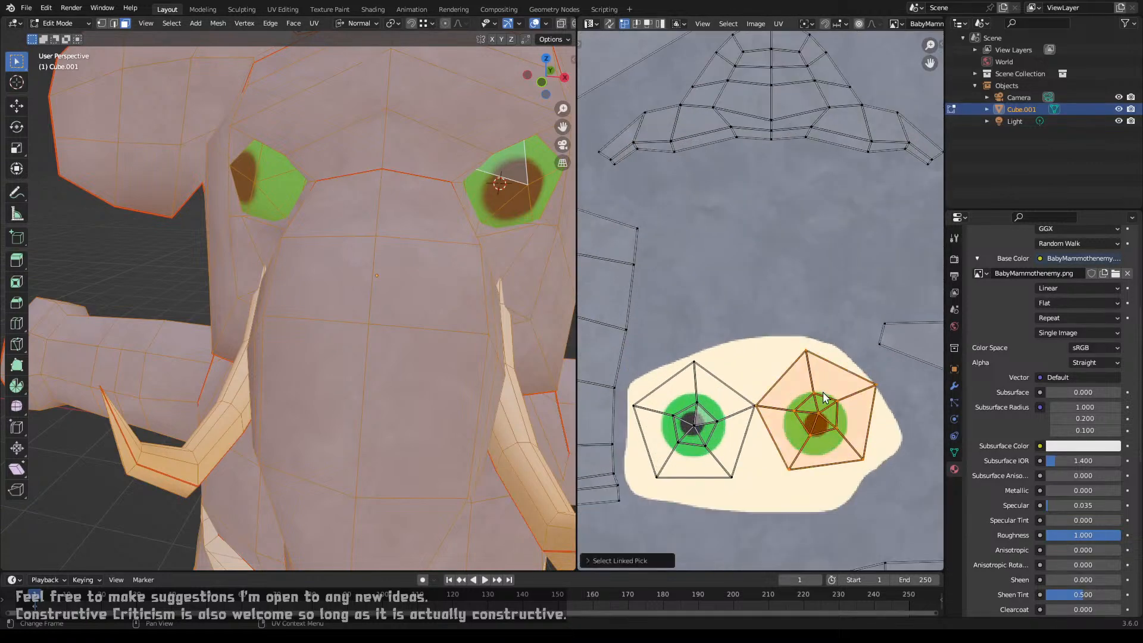
{"action": "key", "text": "s"}
{"action": "key", "text": "r"}
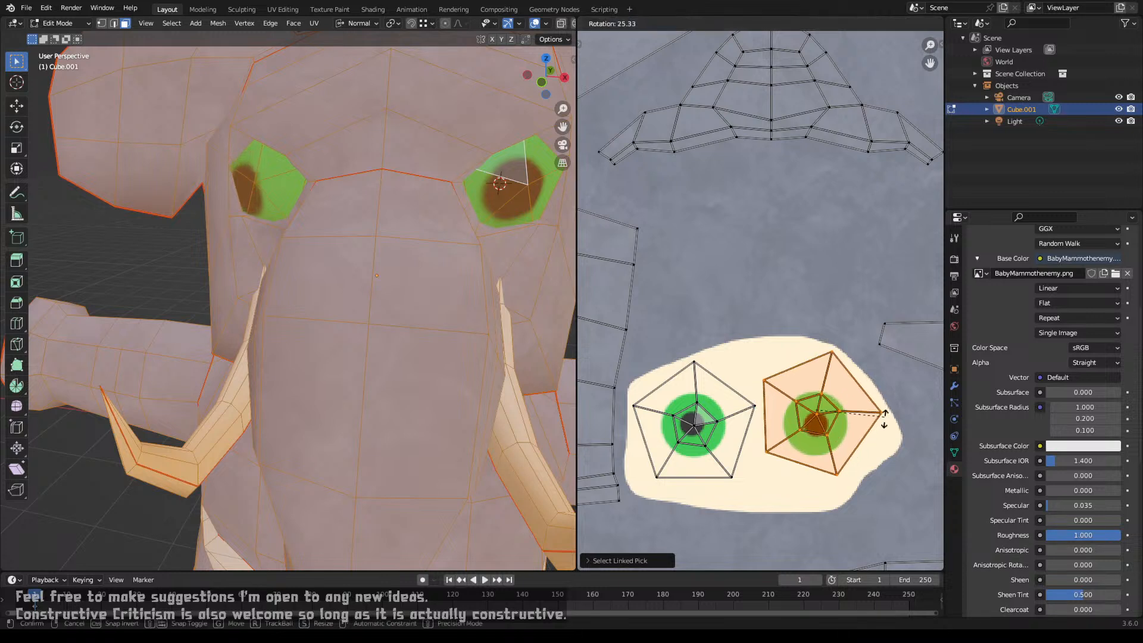
{"action": "left_click", "coordinate": [874, 454]}
{"action": "key", "text": "g"}
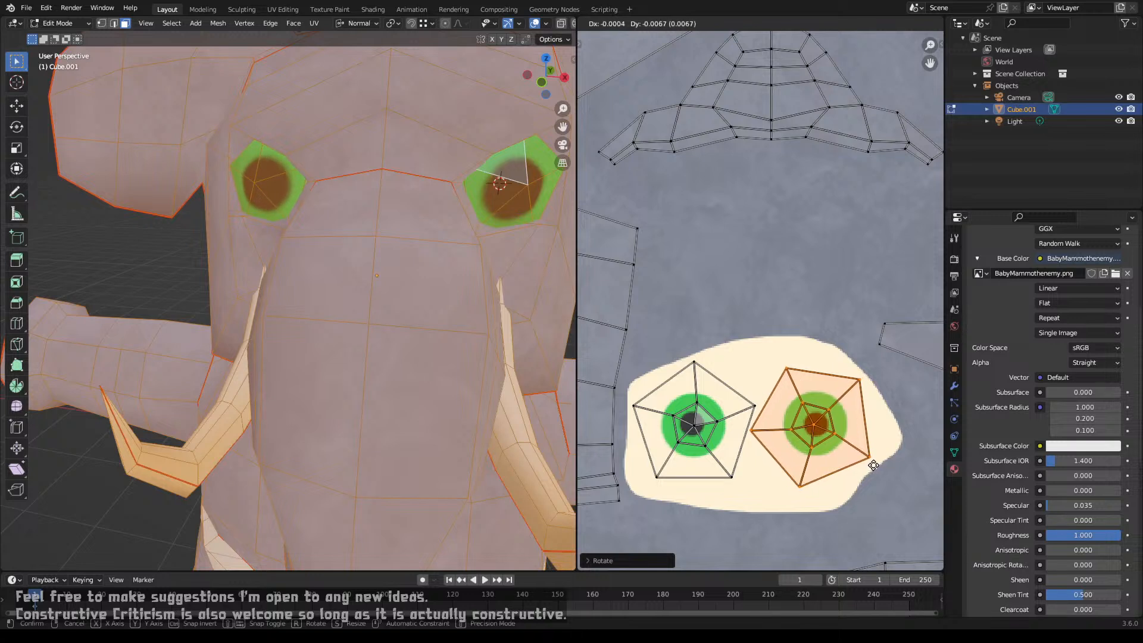
{"action": "left_click", "coordinate": [872, 465]}
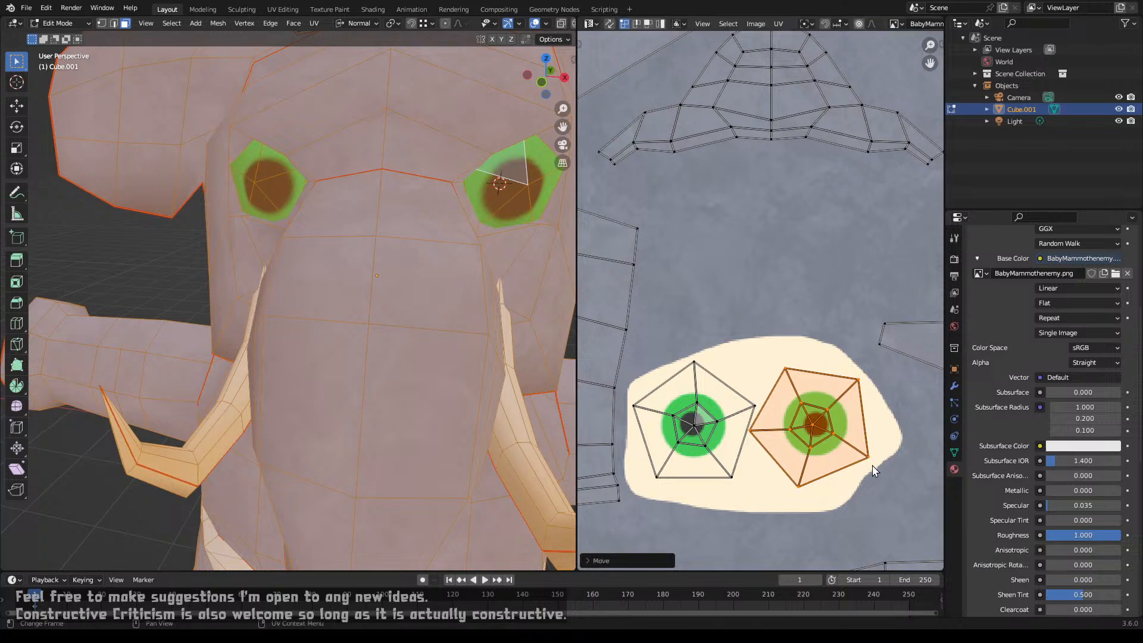
Step: Select the left pentagonal eye island and examine the textured eyes on the model in Object Mode
{"action": "left_click", "coordinate": [704, 455]}
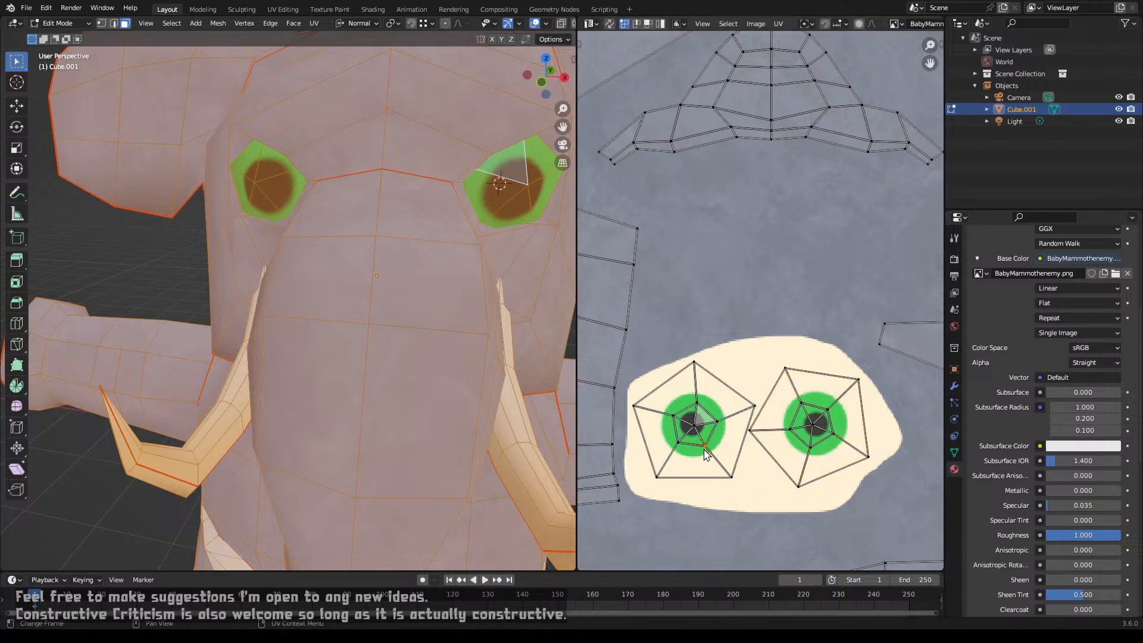
{"action": "key", "text": "l"}
{"action": "middle_click_drag", "start_coordinate": [455, 321], "coordinate": [377, 298]}
{"action": "scroll", "coordinate": [452, 287], "scroll_direction": "down", "scroll_amount": 4}
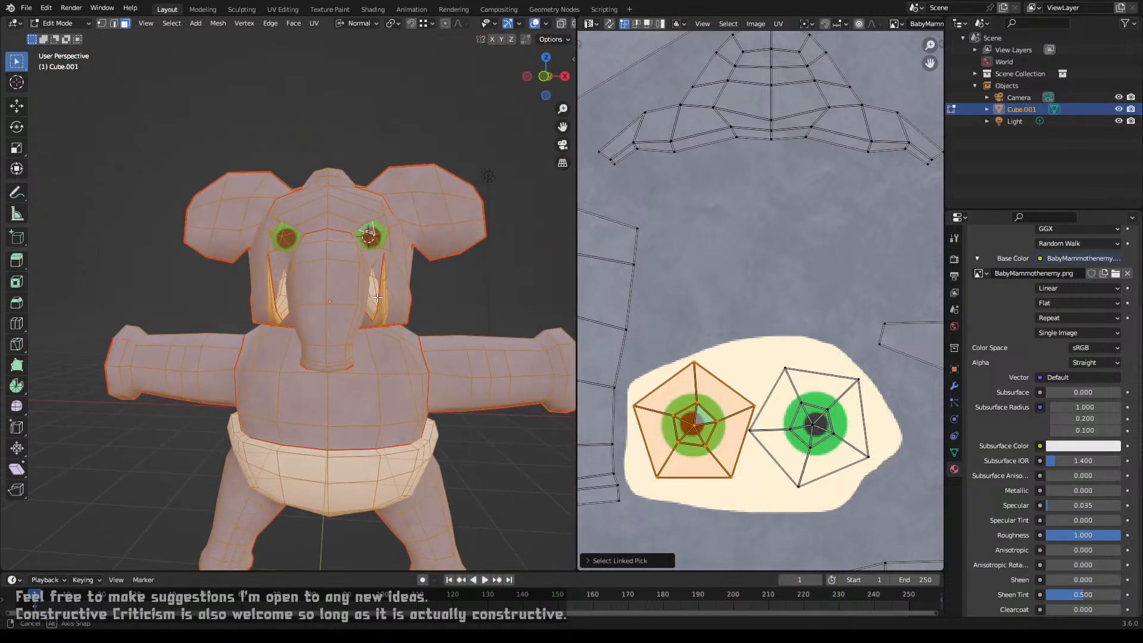
{"action": "key", "text": "Tab"}
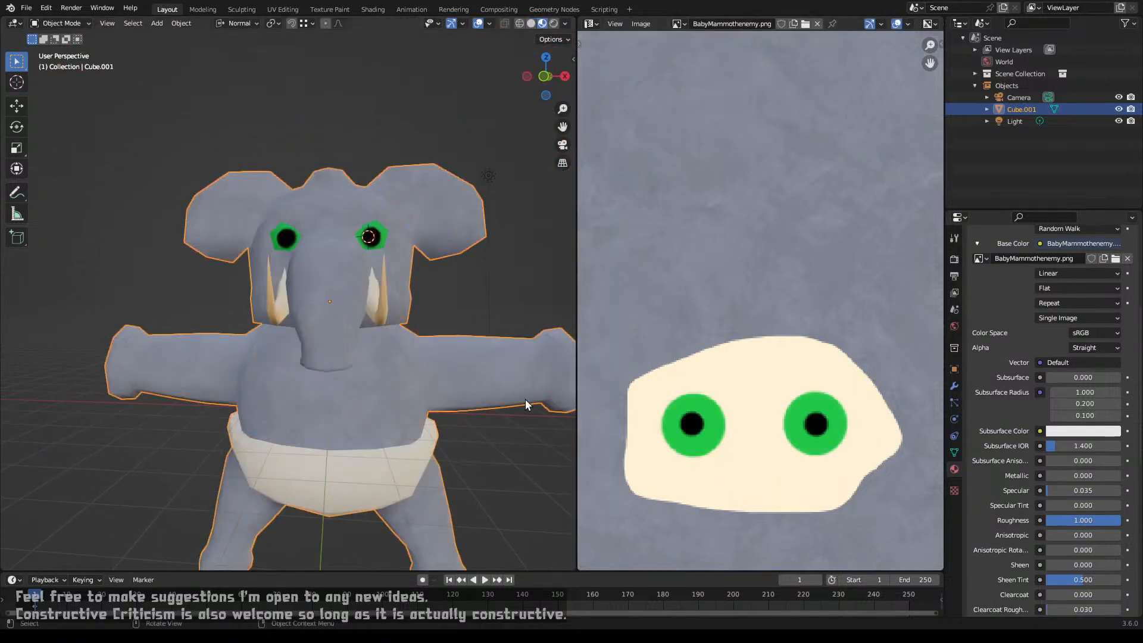
{"action": "middle_click_drag", "start_coordinate": [309, 303], "coordinate": [235, 324]}
{"action": "key", "text": "Tab"}
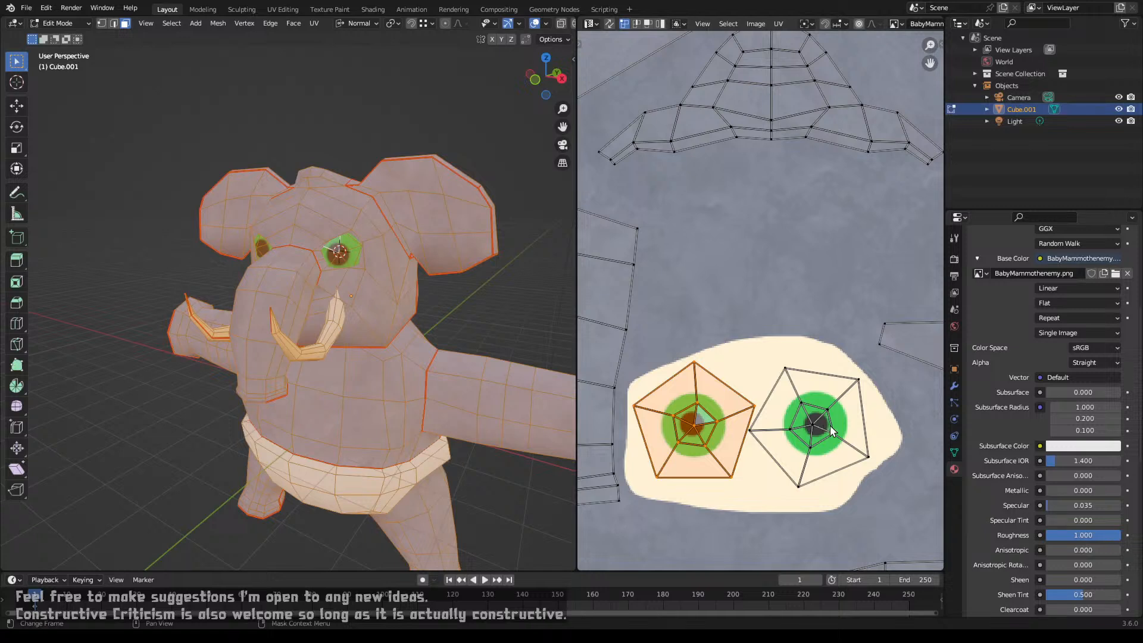
{"action": "key", "text": "s"}
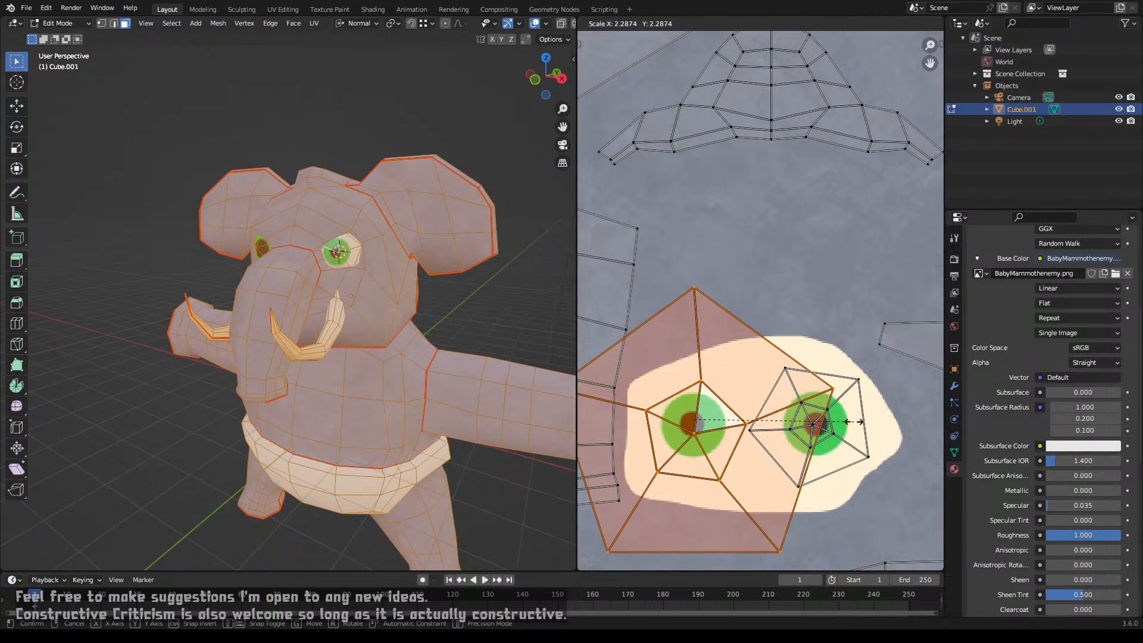
{"action": "left_click", "coordinate": [778, 436]}
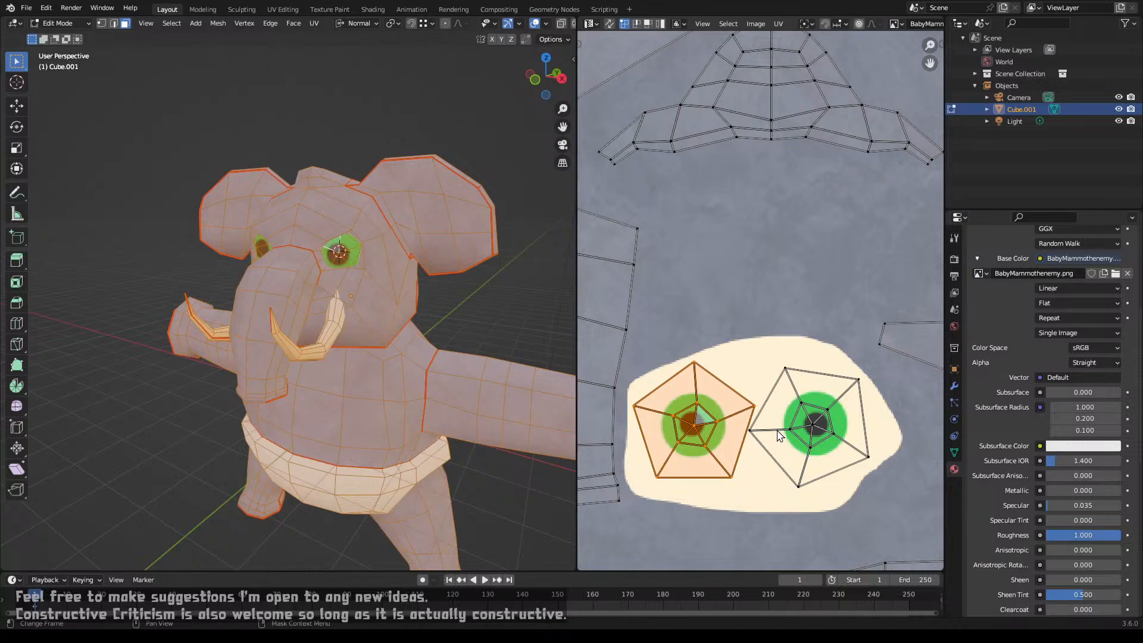
Step: Select the inner ring of the left eye island and scale it up to about the edge of the green iris
{"action": "left_click", "coordinate": [712, 431], "text": "alt"}
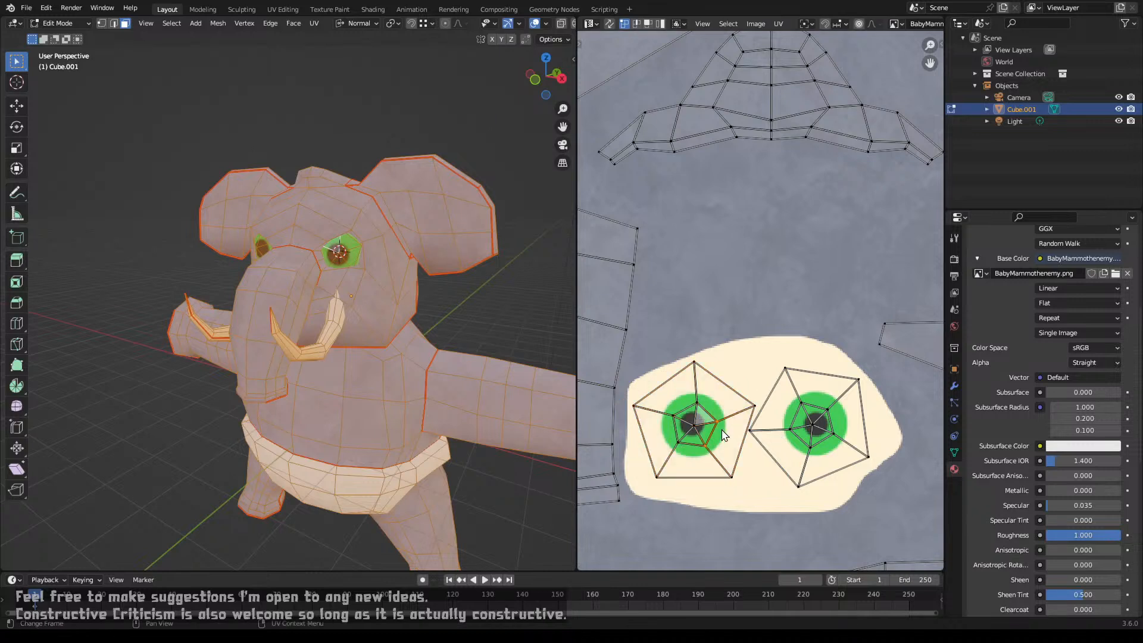
{"action": "left_click", "coordinate": [676, 432], "text": "alt+shift"}
{"action": "left_click", "coordinate": [684, 409], "text": "alt+shift"}
{"action": "key", "text": "s"}
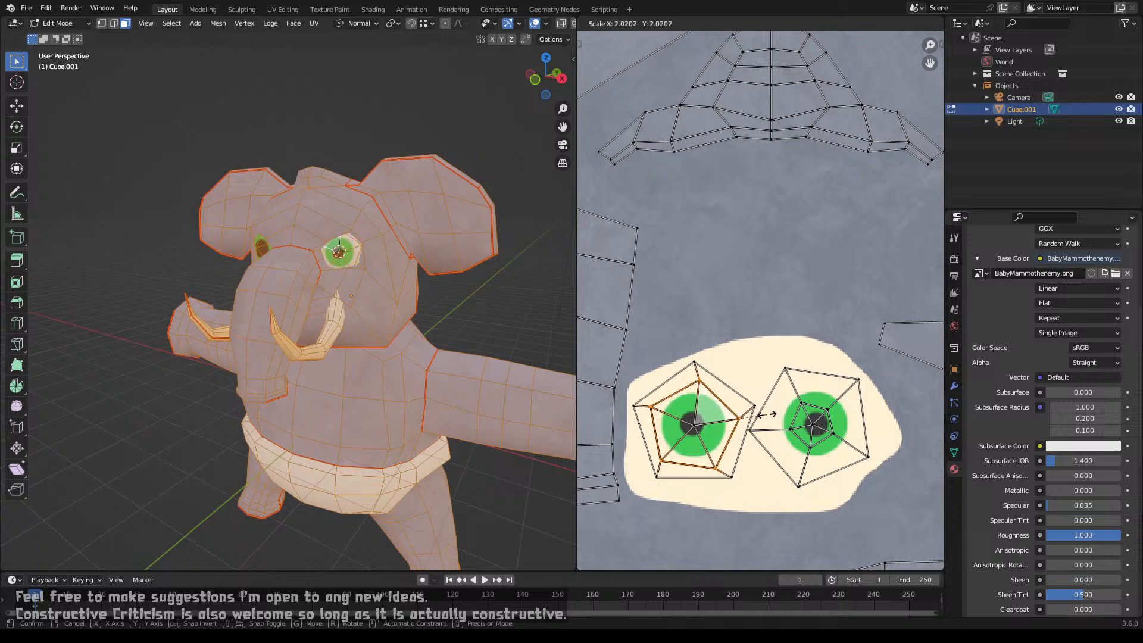
{"action": "left_click", "coordinate": [755, 415]}
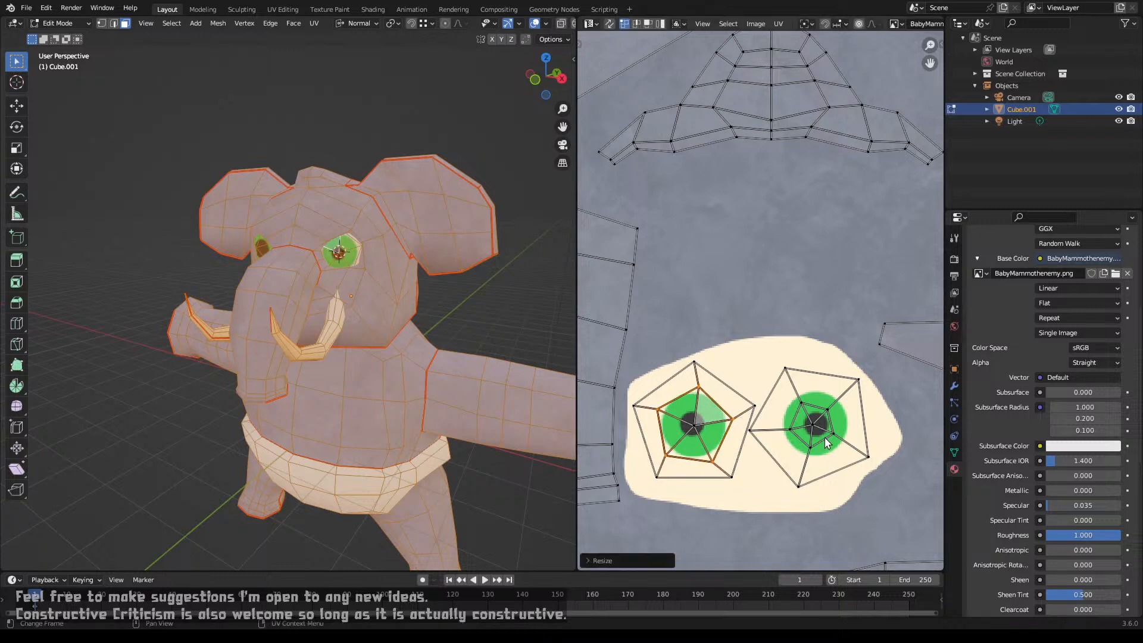
Step: Scale up the inner ring of the right eye island just beyond the green iris, and check the model in Object Mode
{"action": "left_click", "coordinate": [803, 437], "text": "alt"}
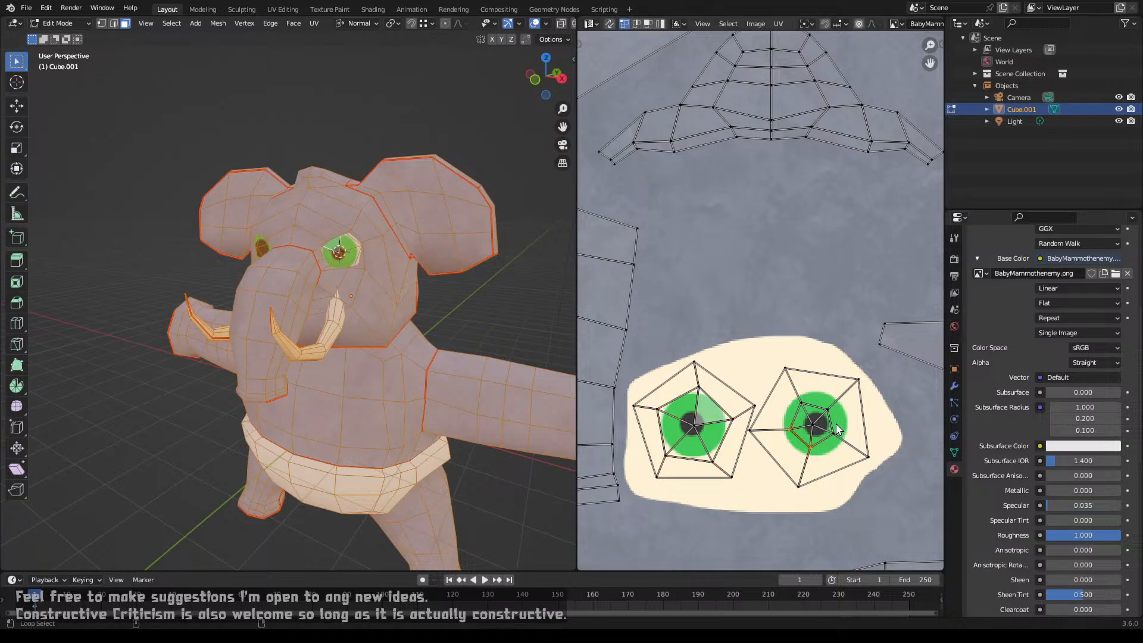
{"action": "left_click", "coordinate": [836, 424], "text": "alt+shift"}
{"action": "key", "text": "s"}
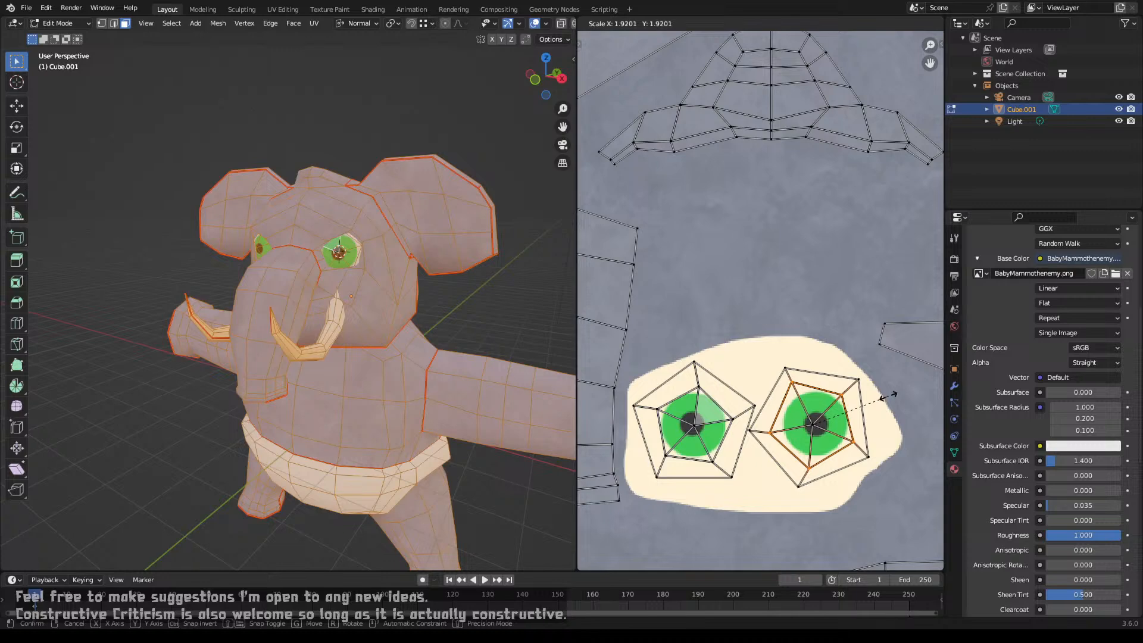
{"action": "left_click", "coordinate": [895, 393]}
{"action": "middle_click_drag", "start_coordinate": [470, 310], "coordinate": [433, 305]}
{"action": "key", "text": "Tab"}
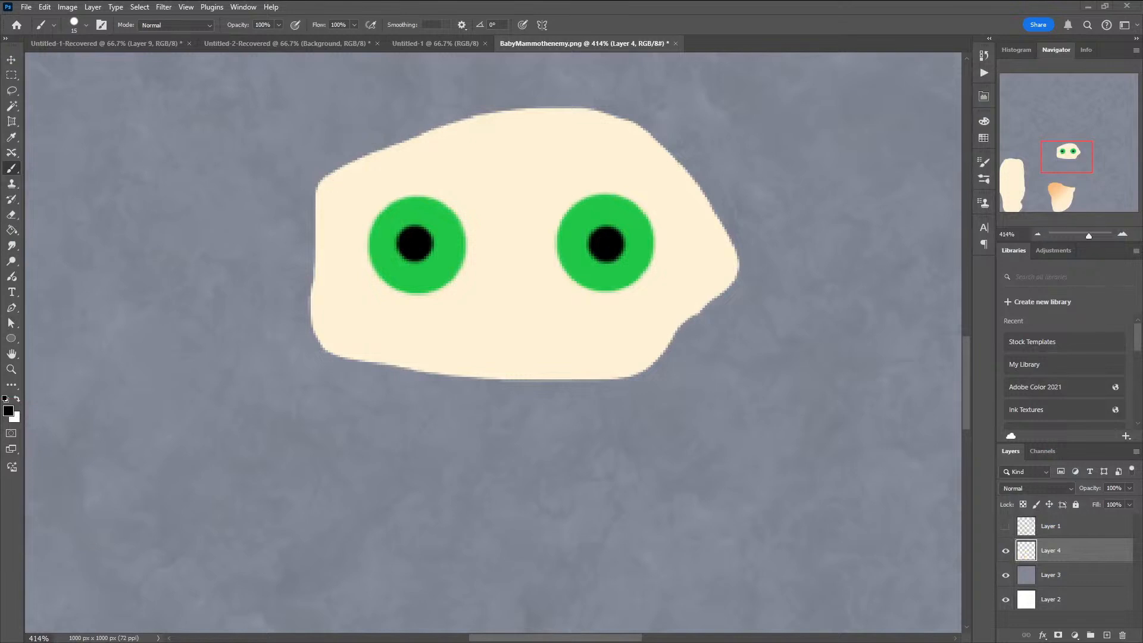
Step: Switch to Photoshop and enlarge the left eye's black pupil with a size 25 brush
{"action": "left_click", "coordinate": [371, 634]}
{"action": "key", "text": "bracketright"}
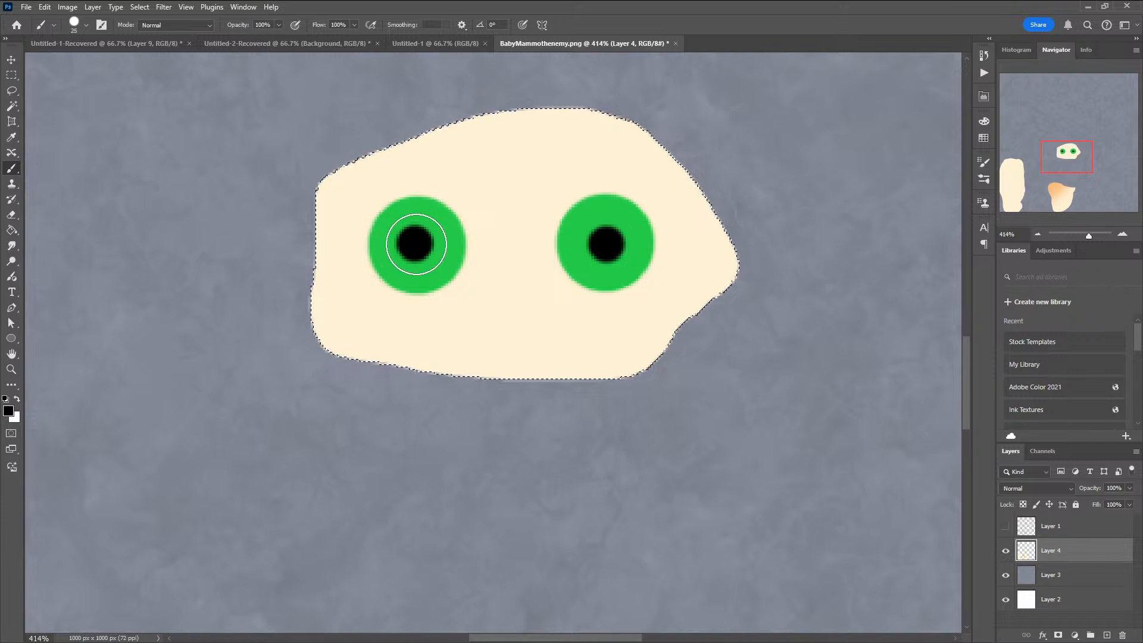
{"action": "left_click", "coordinate": [416, 244]}
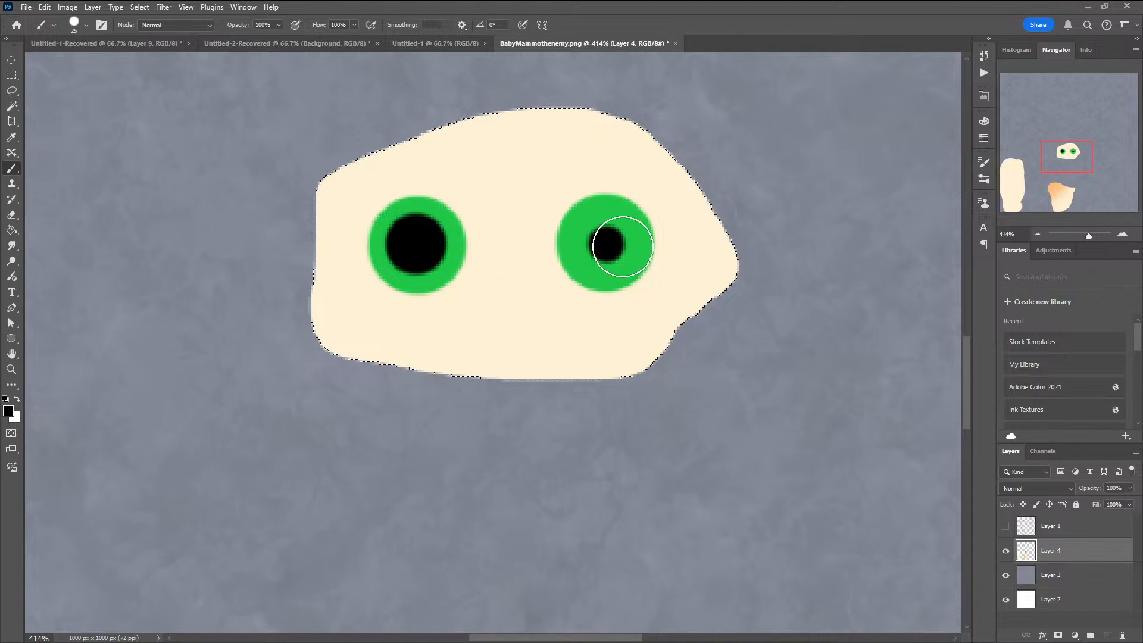
Step: Try a size 30 black pupil on the right eye and undo it
{"action": "key", "text": "bracketleft"}
{"action": "key", "text": "bracketleft"}
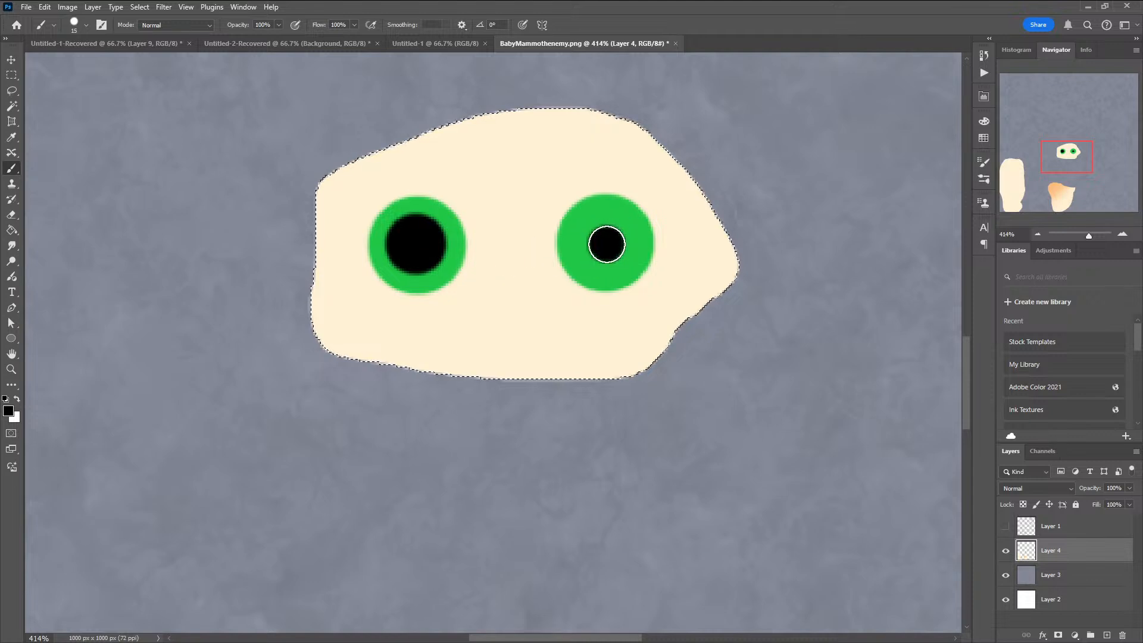
{"action": "key", "text": "bracketright"}
{"action": "key", "text": "bracketright"}
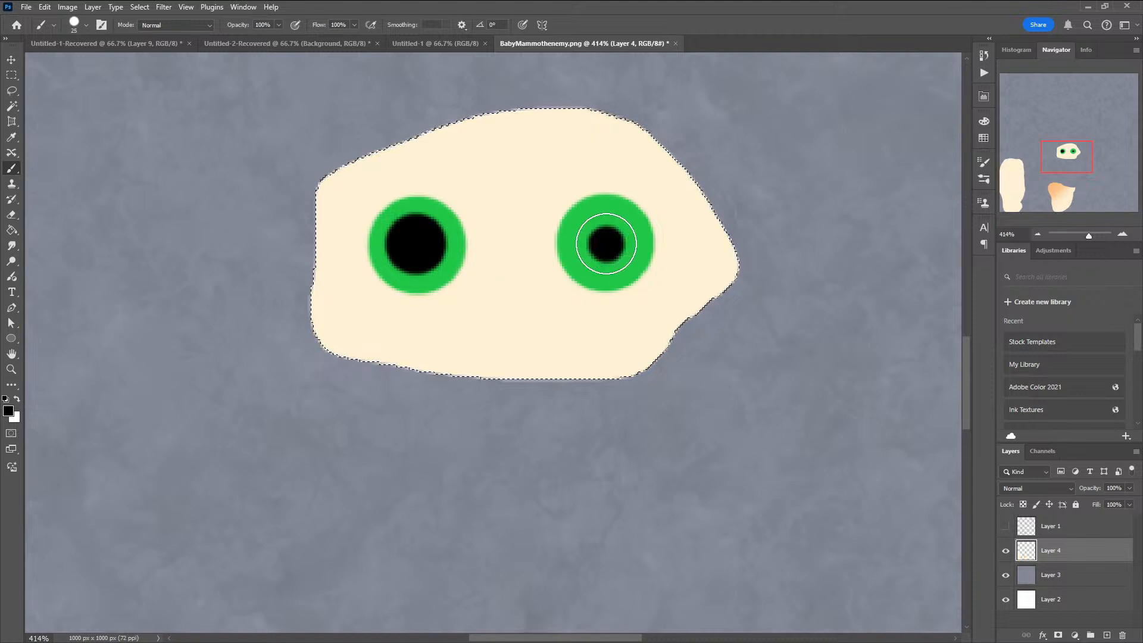
{"action": "key", "text": "bracketright"}
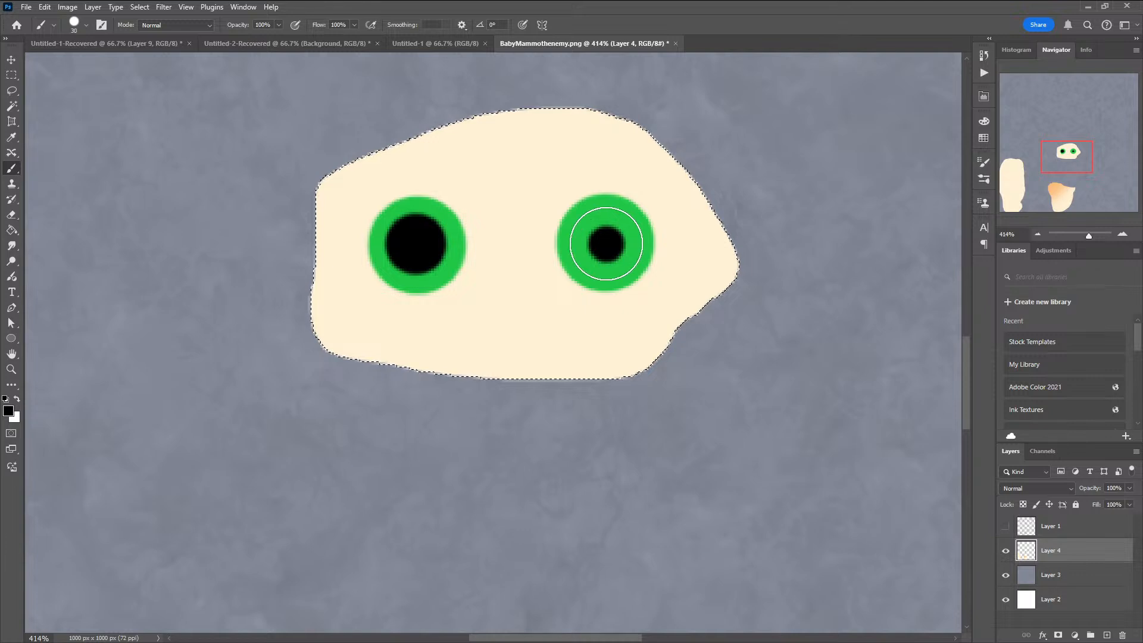
{"action": "left_click", "coordinate": [606, 243]}
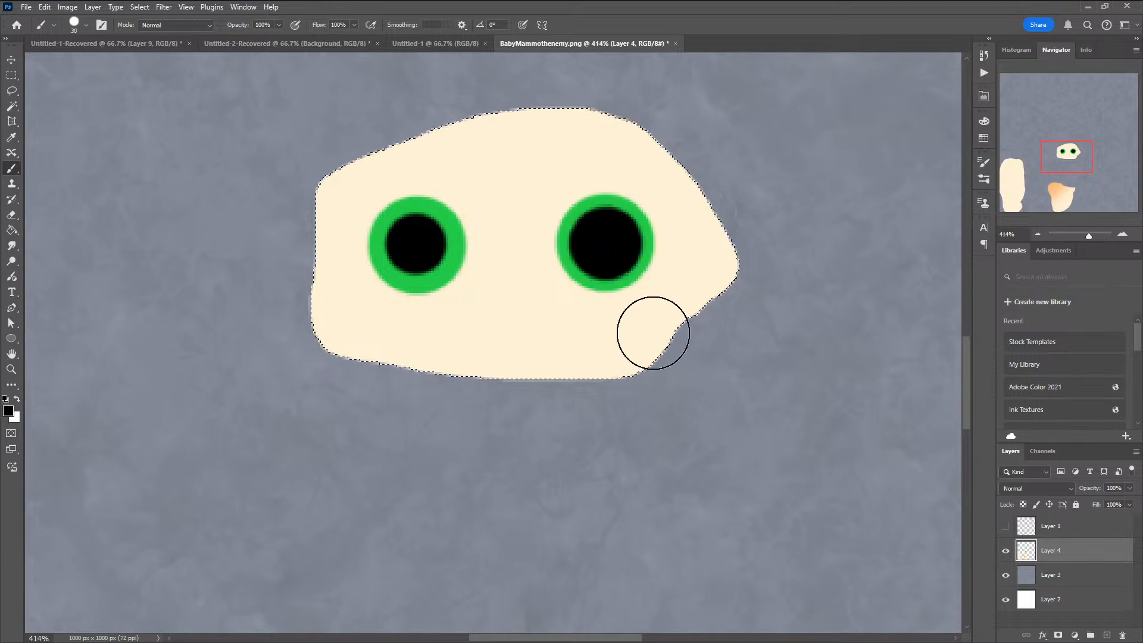
{"action": "key", "text": "ctrl+z"}
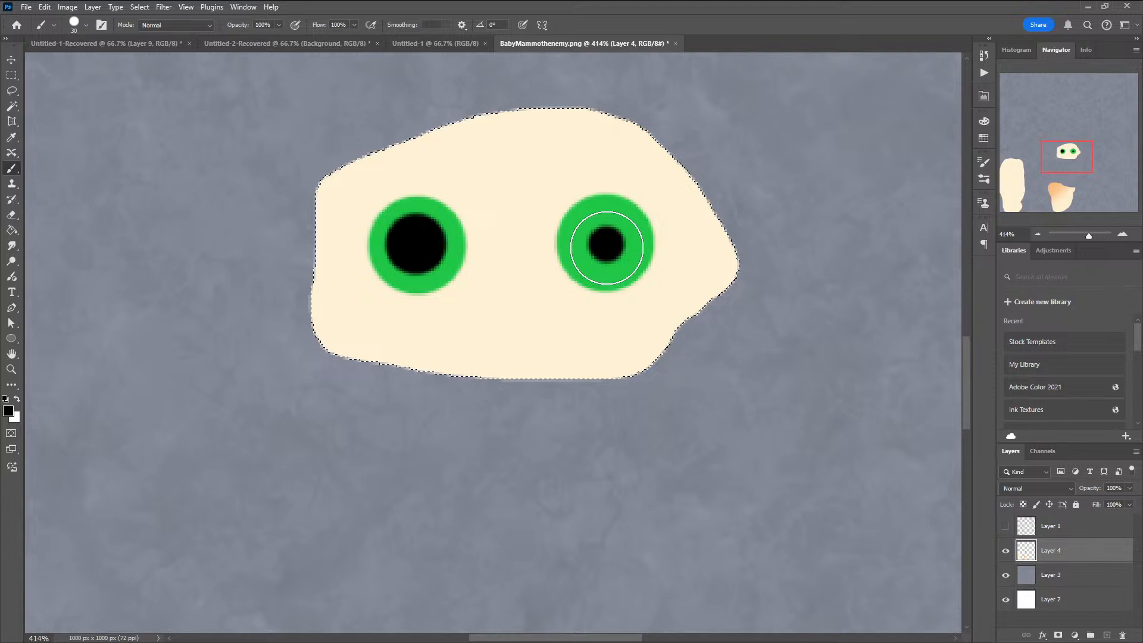
Step: Enlarge the right eye's black pupil with a size 25 brush centred on the green iris
{"action": "key", "text": "bracketleft"}
{"action": "key", "text": "bracketleft"}
{"action": "key", "text": "bracketleft"}
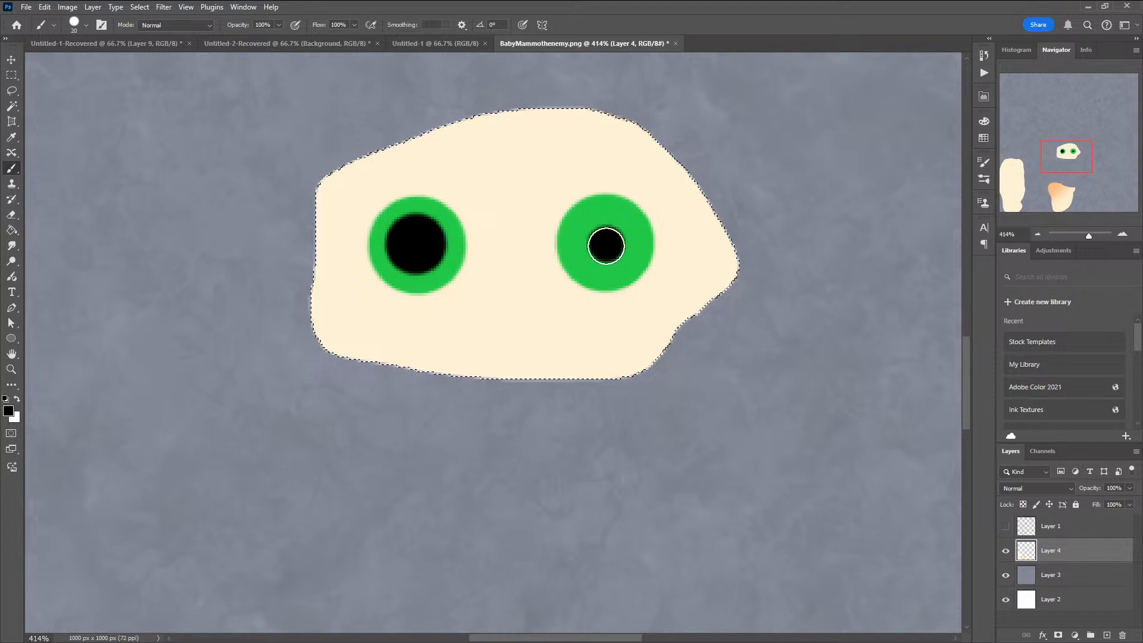
{"action": "key", "text": "bracketright"}
{"action": "key", "text": "bracketright"}
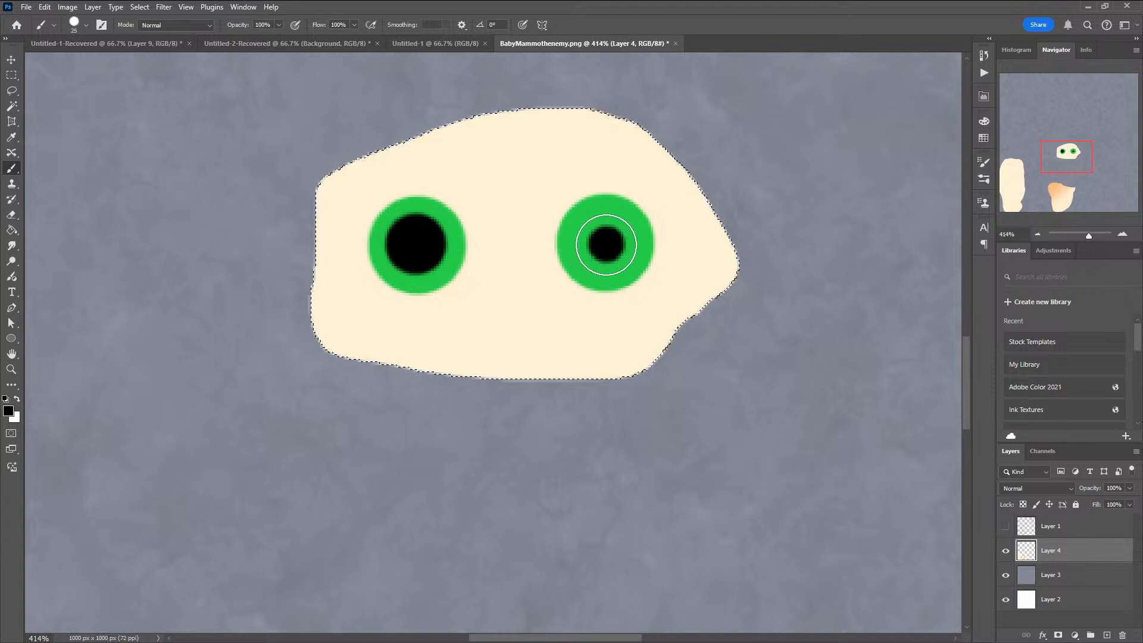
{"action": "left_click", "coordinate": [606, 244]}
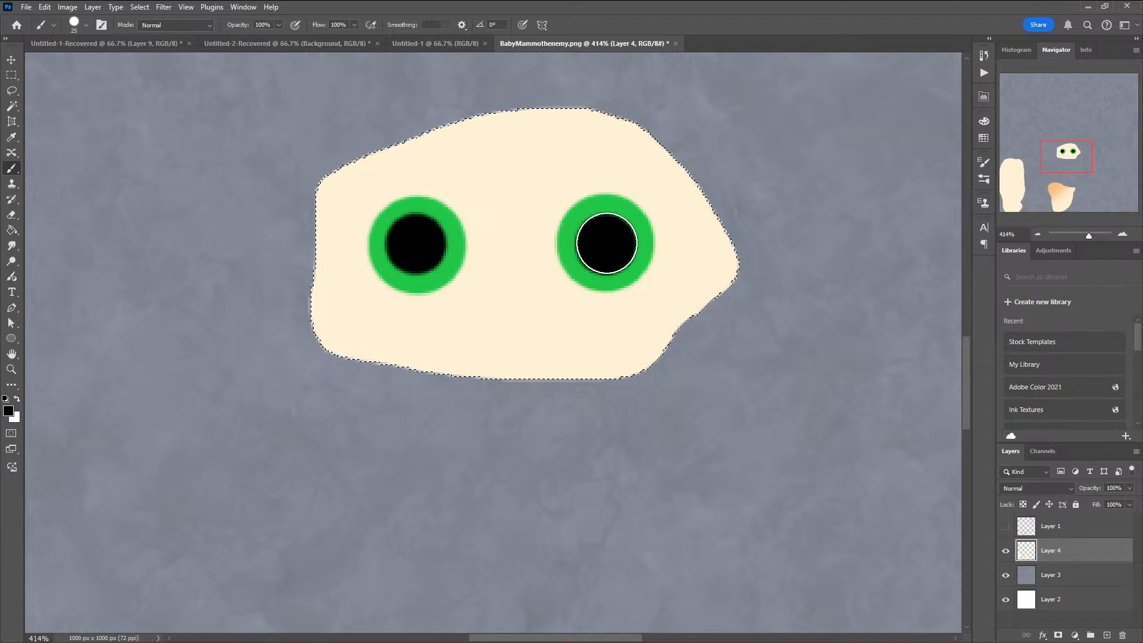
{"action": "key", "text": "ctrl+z"}
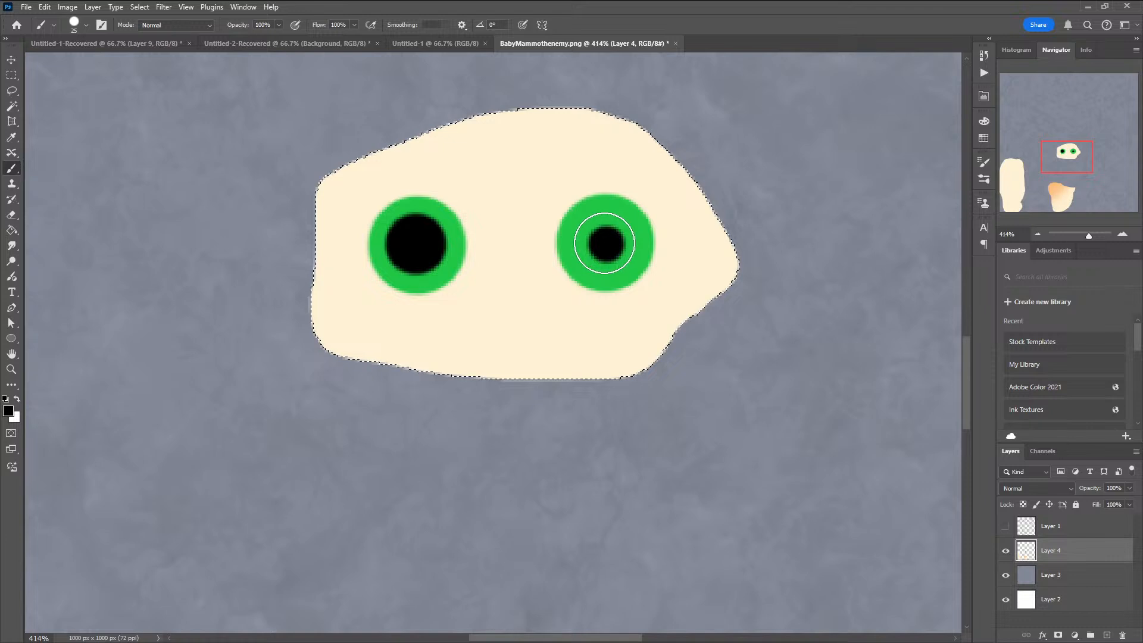
{"action": "left_click", "coordinate": [606, 244]}
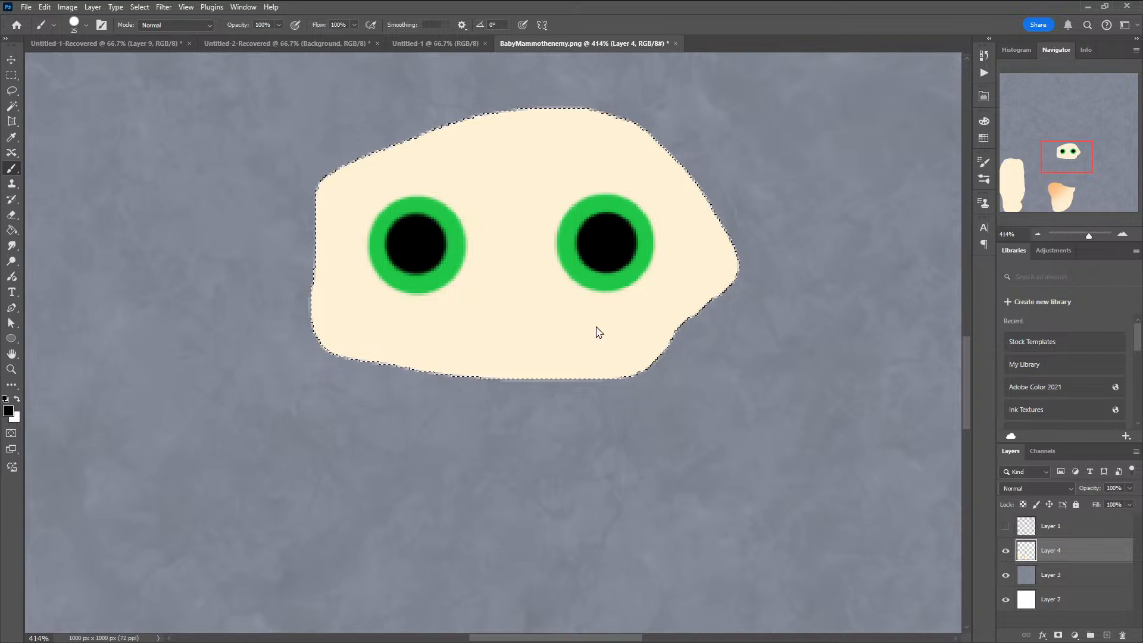
{"action": "scroll", "coordinate": [621, 232], "scroll_direction": "down", "scroll_amount": 6, "text": "alt"}
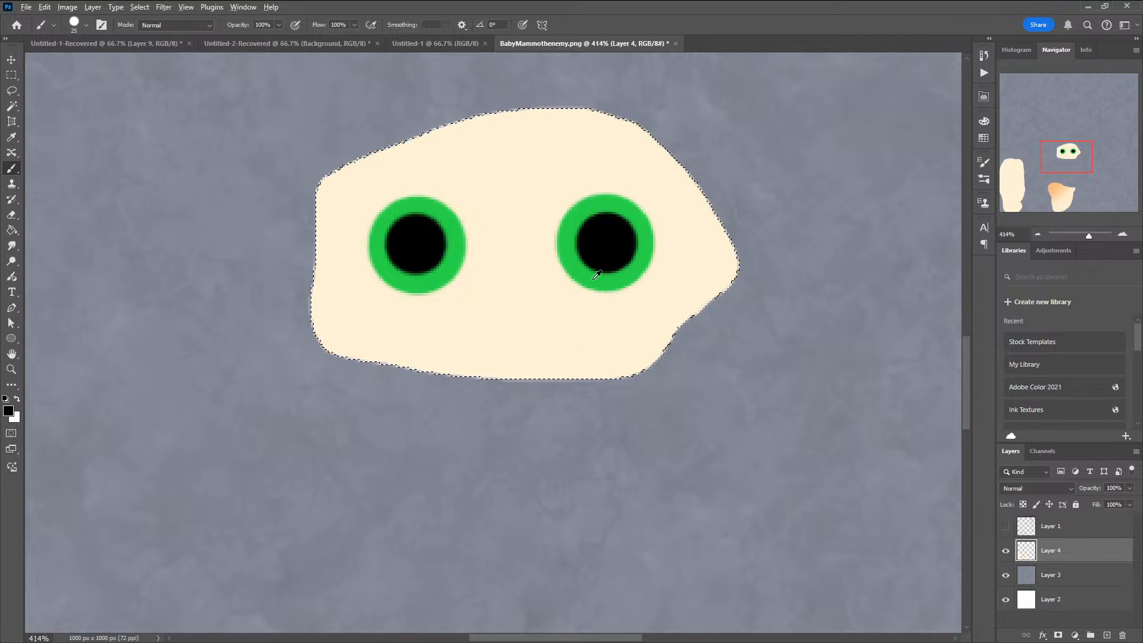
Step: Make the UV wireframe in Layer 1 visible again and add a new layer above Layer 4
{"action": "scroll", "coordinate": [591, 279], "scroll_direction": "down", "scroll_amount": 5, "text": "alt"}
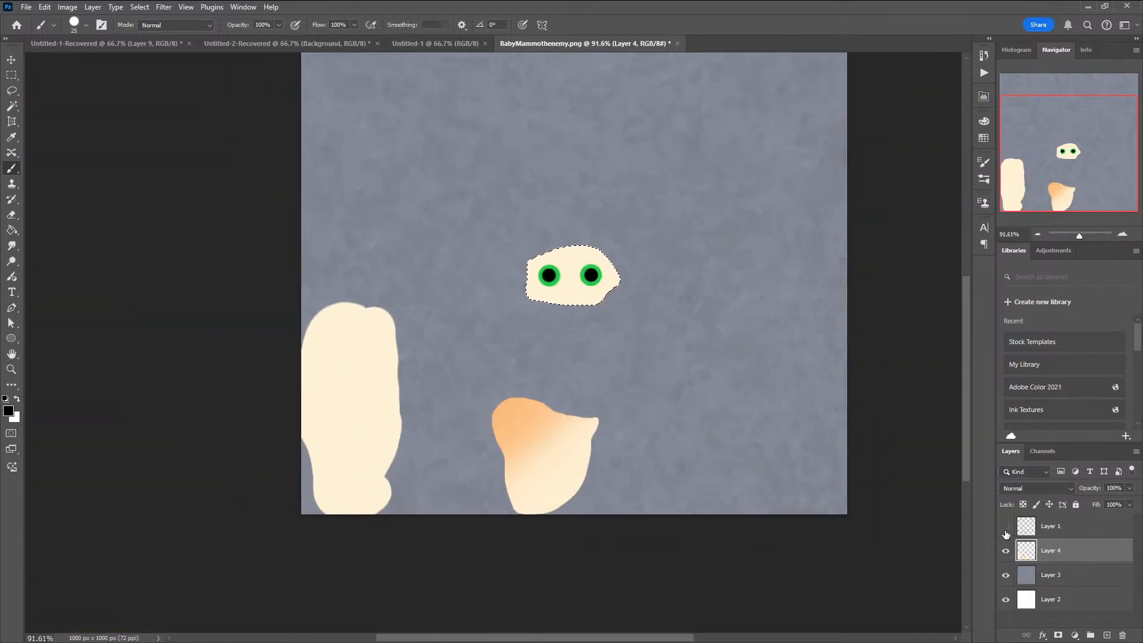
{"action": "left_click", "coordinate": [1006, 527]}
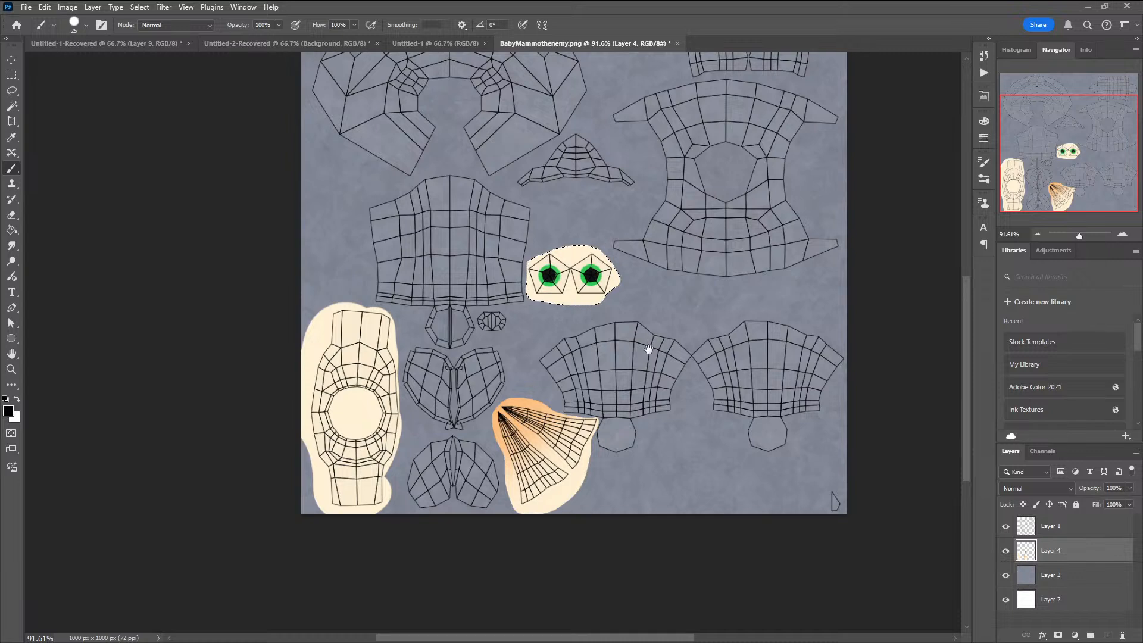
{"action": "left_click_drag", "start_coordinate": [645, 345], "coordinate": [634, 430]}
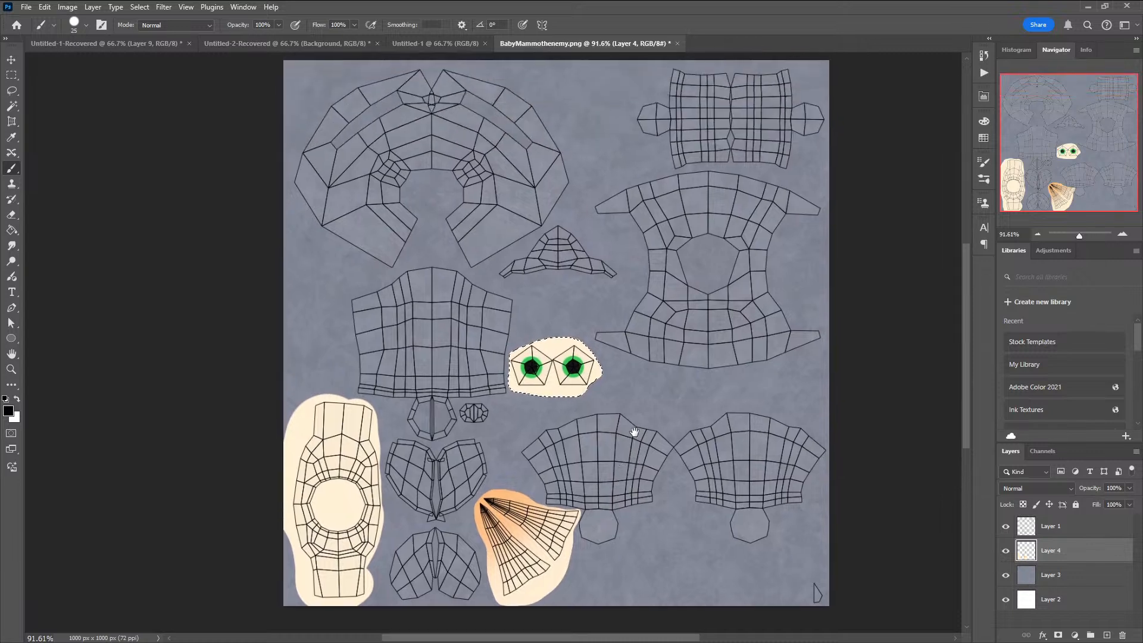
{"action": "left_click_drag", "start_coordinate": [630, 434], "coordinate": [721, 410]}
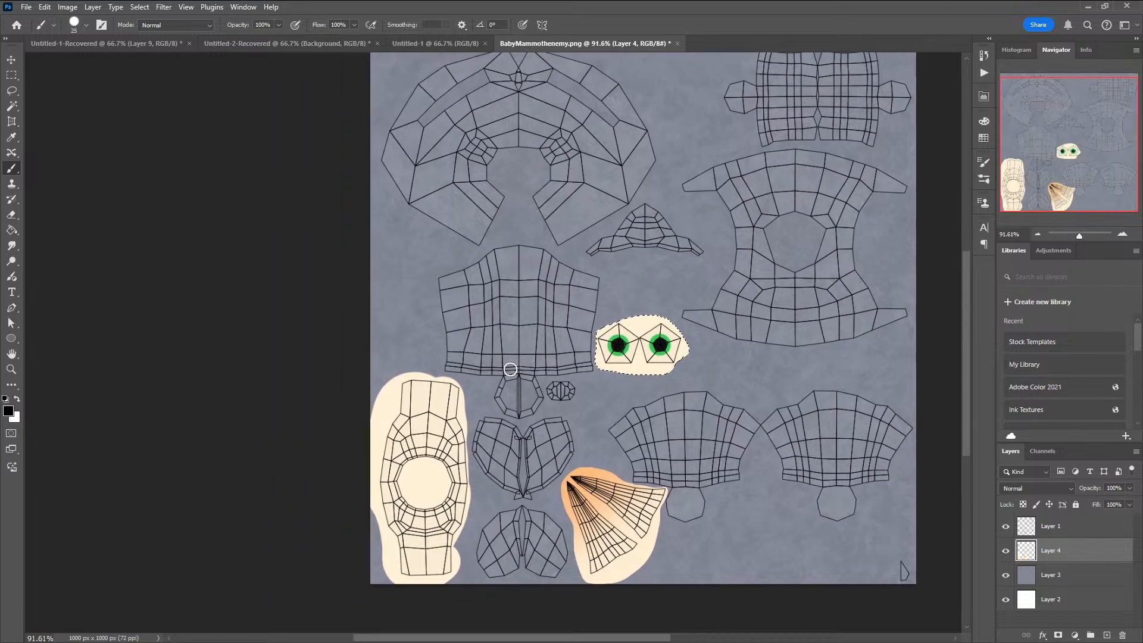
{"action": "scroll", "coordinate": [510, 370], "scroll_direction": "up", "scroll_amount": 4, "text": "alt"}
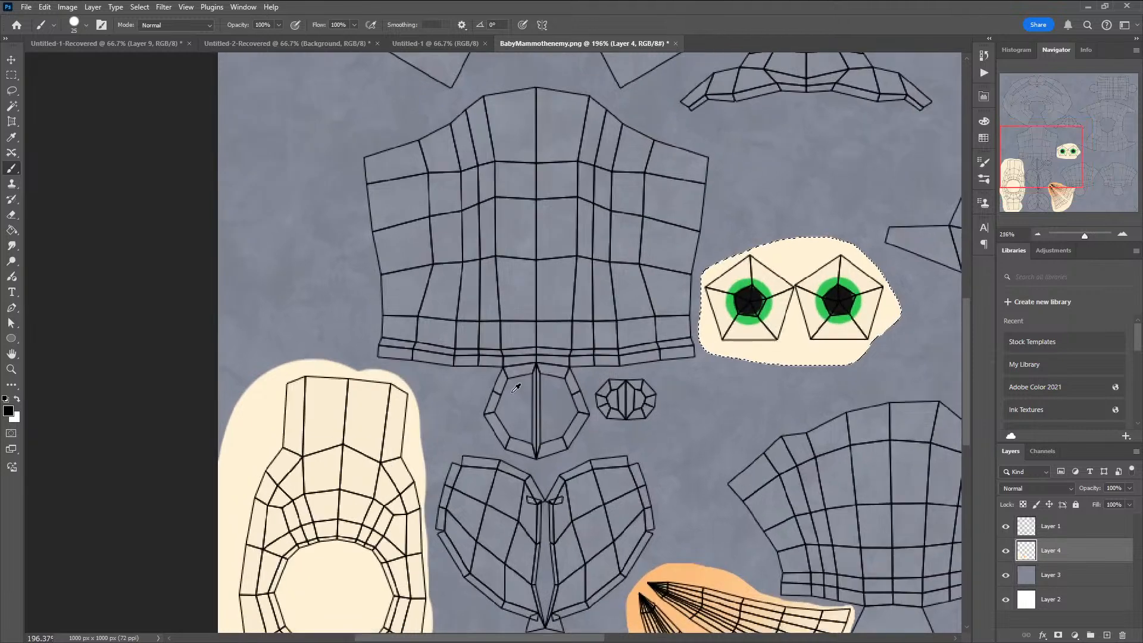
{"action": "scroll", "coordinate": [516, 387], "scroll_direction": "up", "scroll_amount": 1, "text": "alt"}
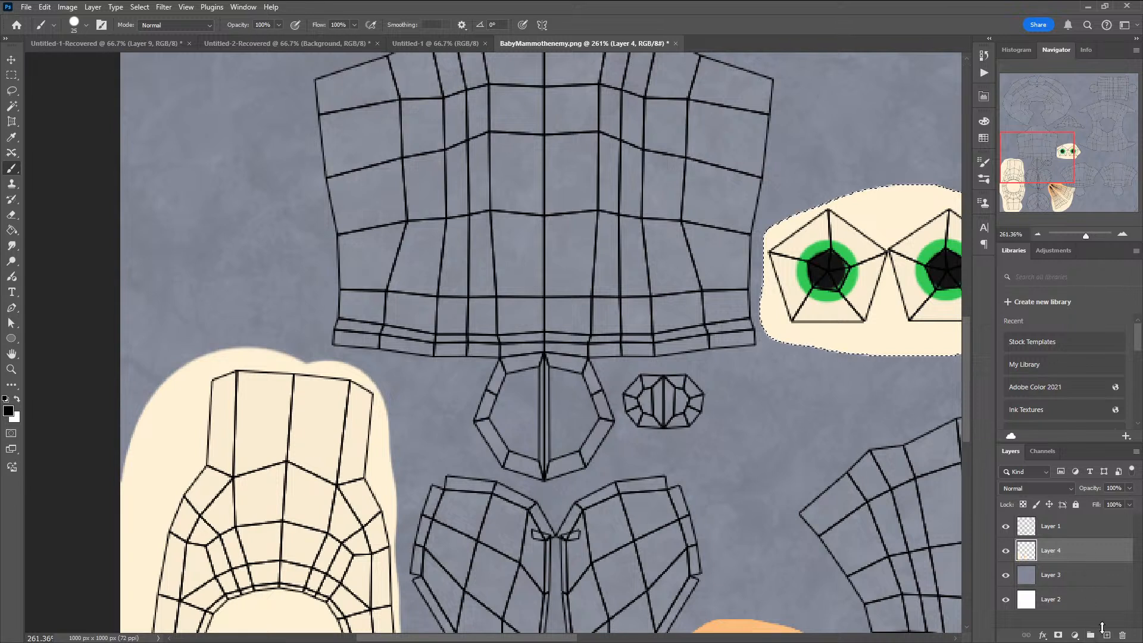
{"action": "left_click", "coordinate": [1106, 635]}
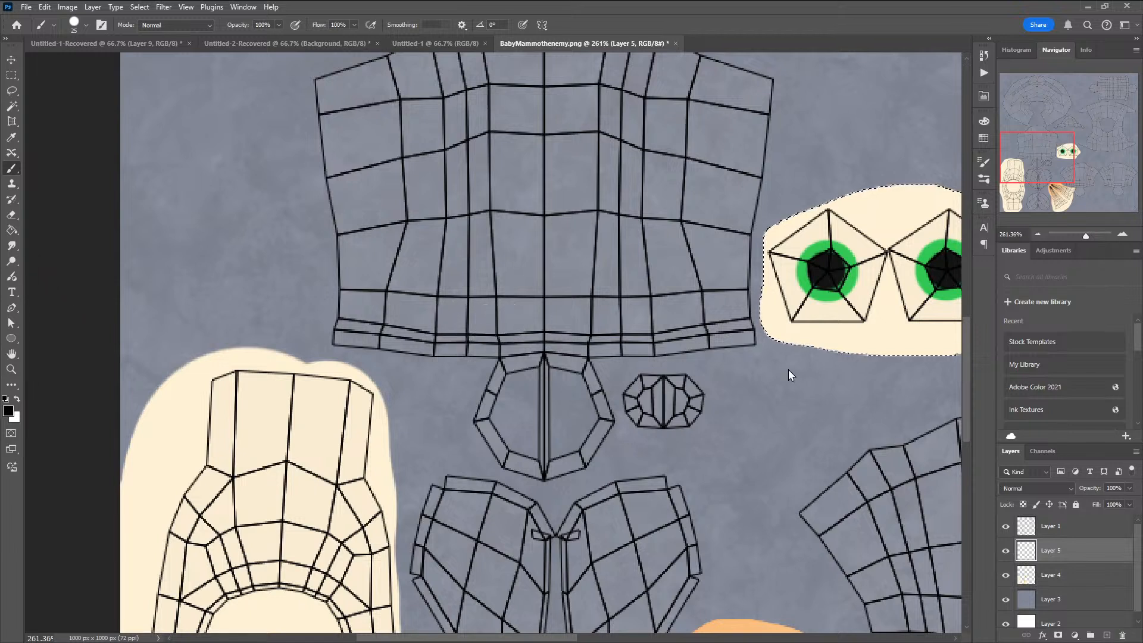
Step: Switch to the size 535 wrinkle-shaped brush, undo a test stamp, and clear the selection around the eyes
{"action": "key", "text": "bracketleft"}
{"action": "key", "text": "bracketleft"}
{"action": "key", "text": "bracketleft"}
{"action": "key", "text": "comma"}
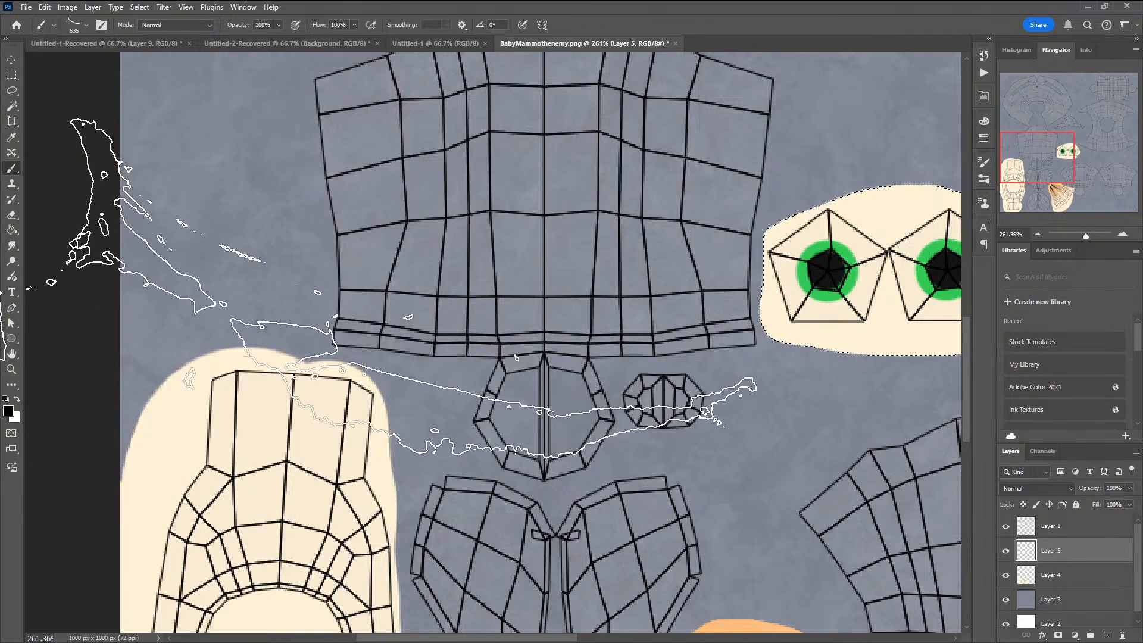
{"action": "left_click", "coordinate": [467, 252]}
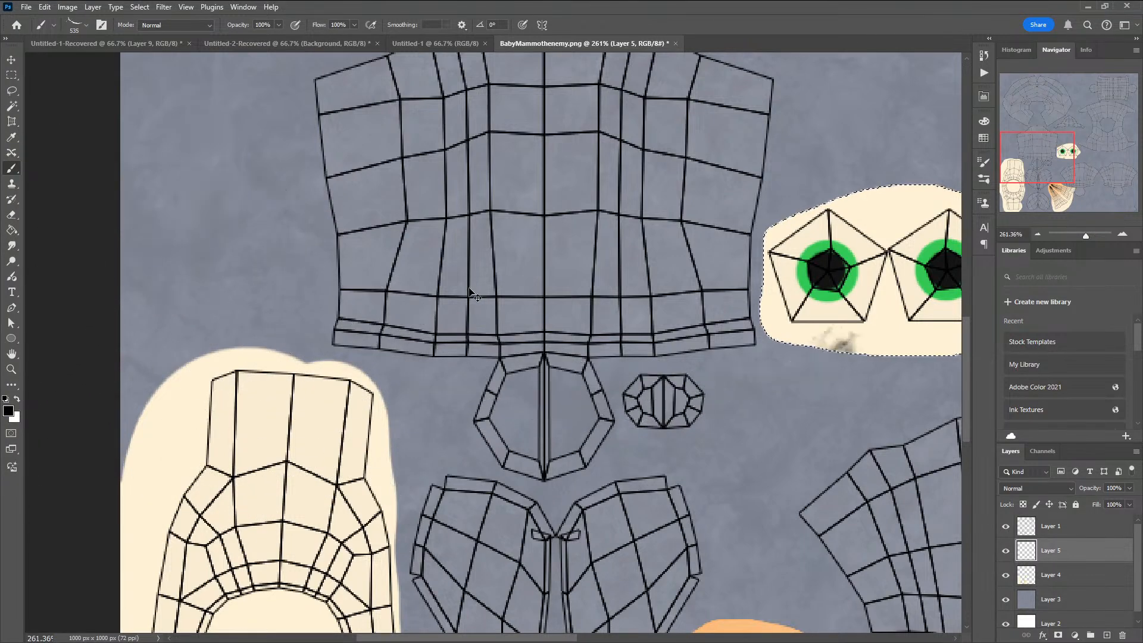
{"action": "key", "text": "ctrl+z"}
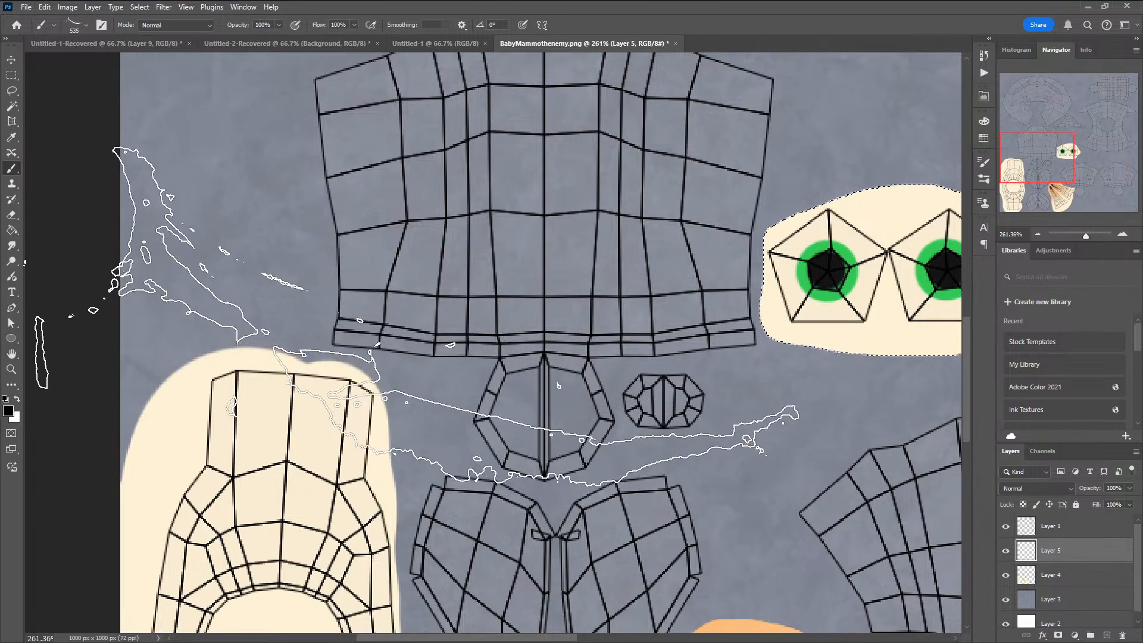
{"action": "scroll", "coordinate": [458, 310], "scroll_direction": "up", "scroll_amount": 1}
{"action": "scroll", "coordinate": [458, 309], "scroll_direction": "up", "scroll_amount": 3}
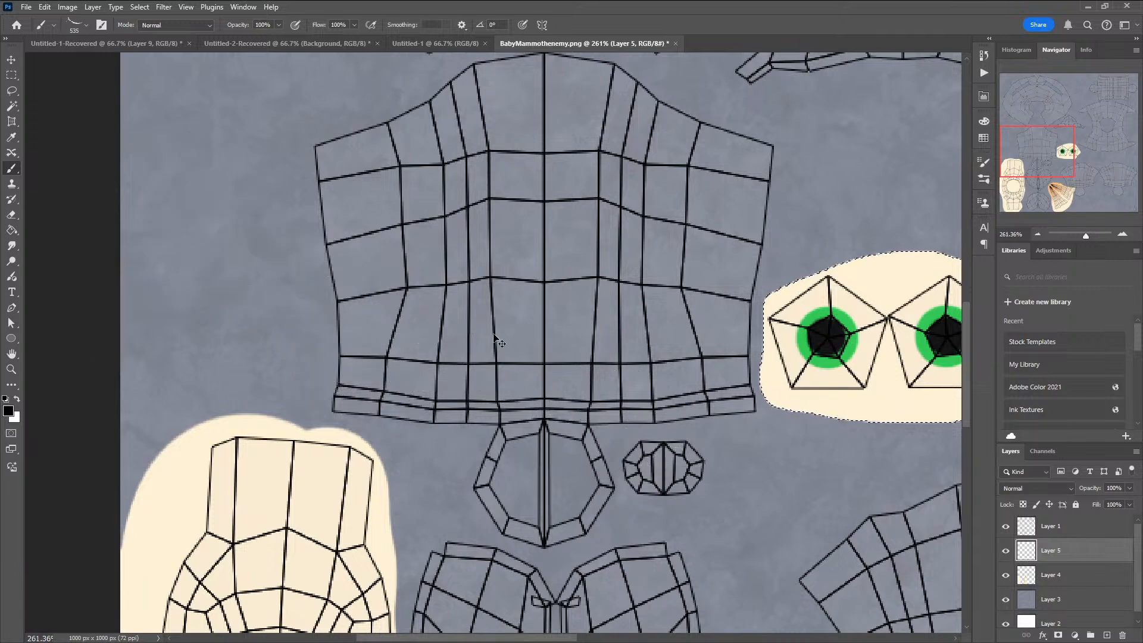
{"action": "key", "text": "ctrl+d"}
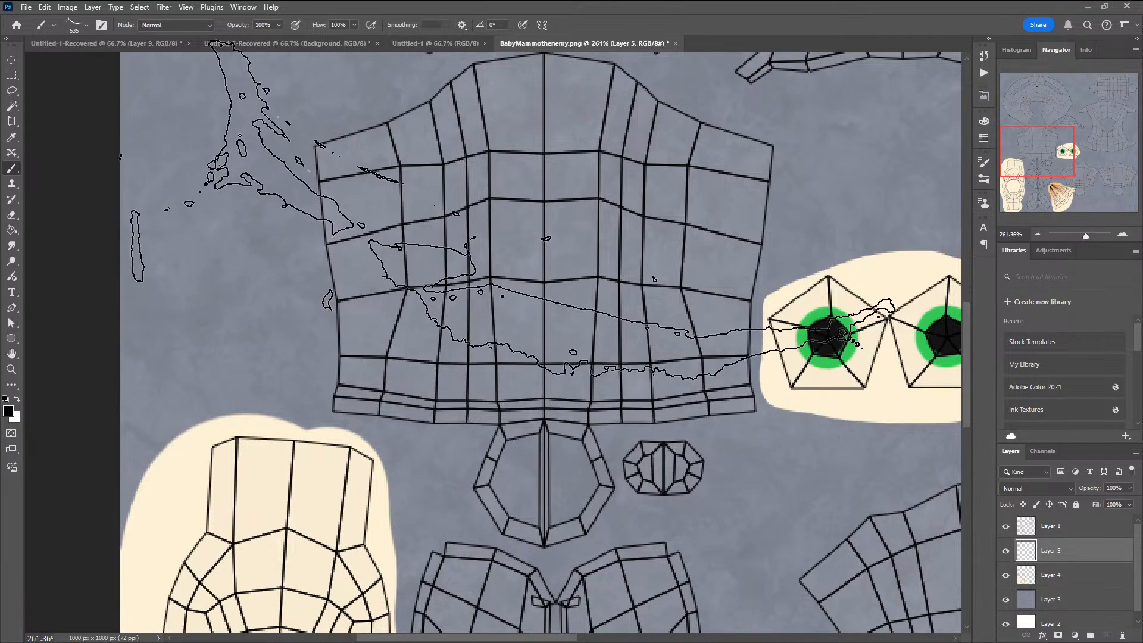
Step: Set the wrinkle brush's angle to 21° and try a black size 535 stamp on the large UV island beside the eyes, undoing it
{"action": "left_click", "coordinate": [984, 165]}
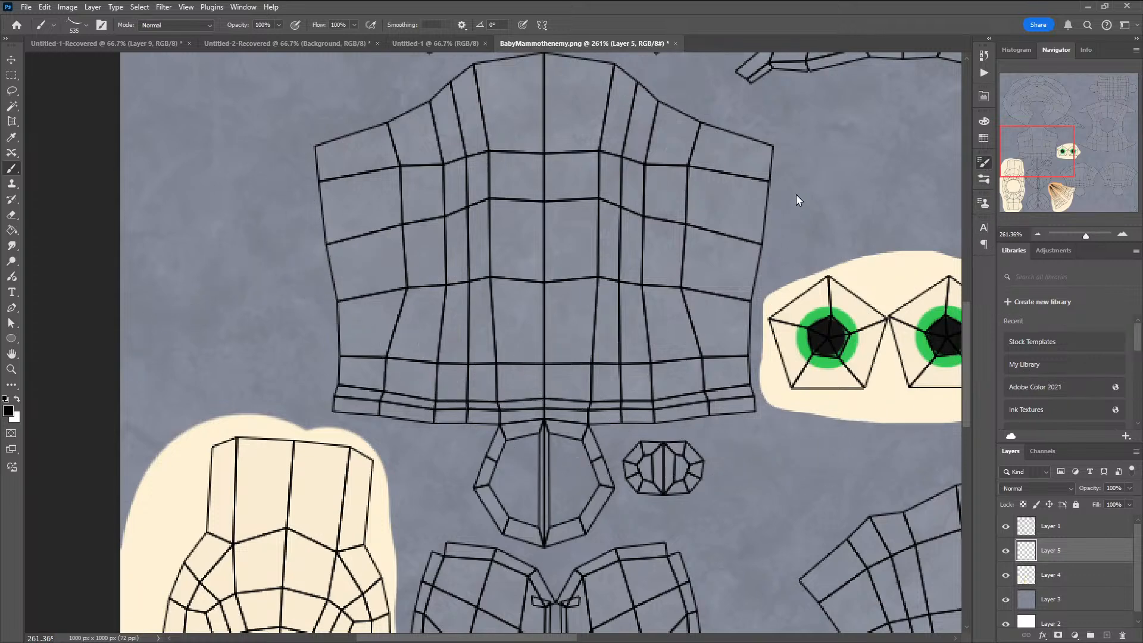
{"action": "key", "text": "Left"}
{"action": "key", "text": "Left"}
{"action": "key", "text": "Left"}
{"action": "key", "text": "Left"}
{"action": "key", "text": "Left"}
{"action": "key", "text": "Left"}
{"action": "key", "text": "Left"}
{"action": "key", "text": "Left"}
{"action": "key", "text": "Left"}
{"action": "key", "text": "Left"}
{"action": "key", "text": "Left"}
{"action": "key", "text": "Left"}
{"action": "key", "text": "Left"}
{"action": "key", "text": "Left"}
{"action": "key", "text": "Left"}
{"action": "key", "text": "Left"}
{"action": "key", "text": "Left"}
{"action": "key", "text": "Left"}
{"action": "key", "text": "Left"}
{"action": "key", "text": "Left"}
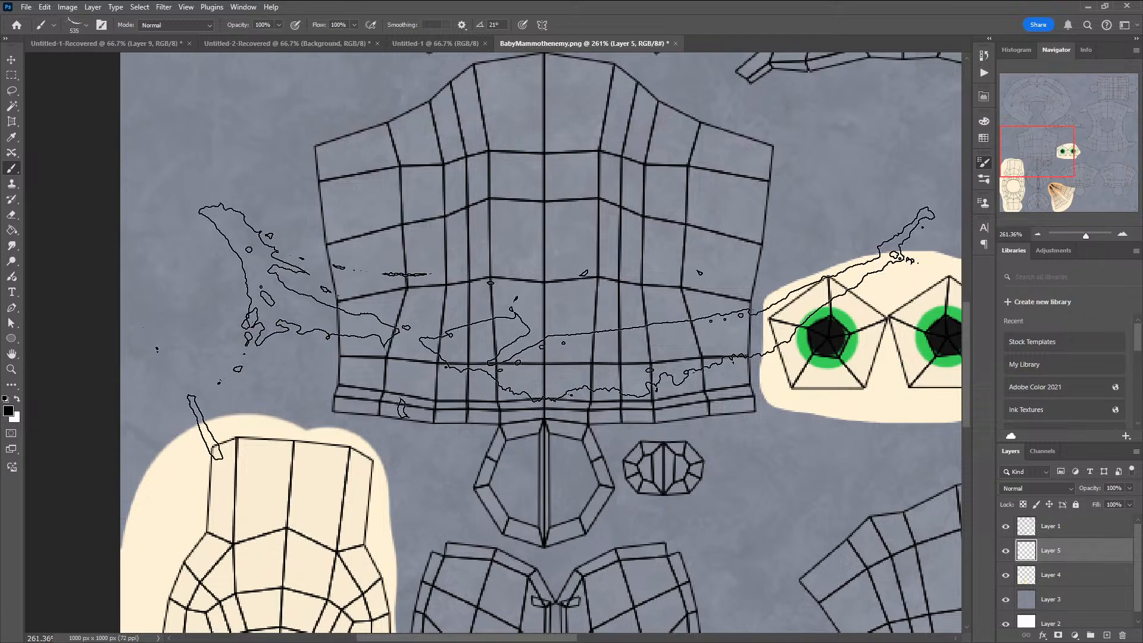
{"action": "left_click", "coordinate": [518, 318]}
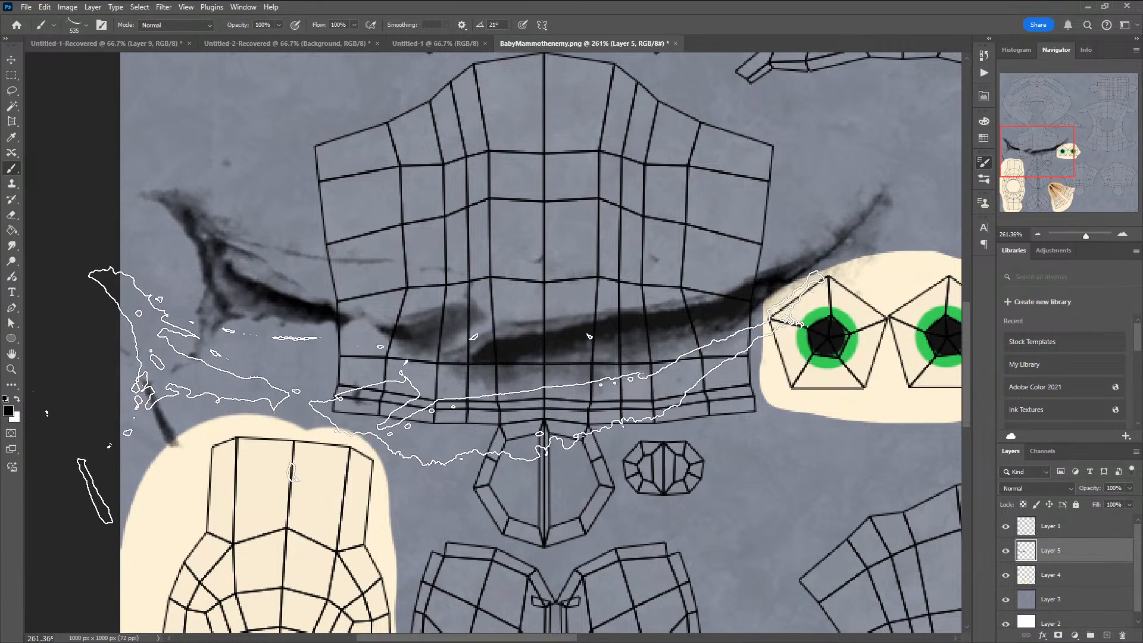
{"action": "key", "text": "ctrl+z"}
Step: Stamp four black wrinkles across the large UV island on Layer 5 with the brush reduced to size 175
{"action": "key", "text": "bracketleft"}
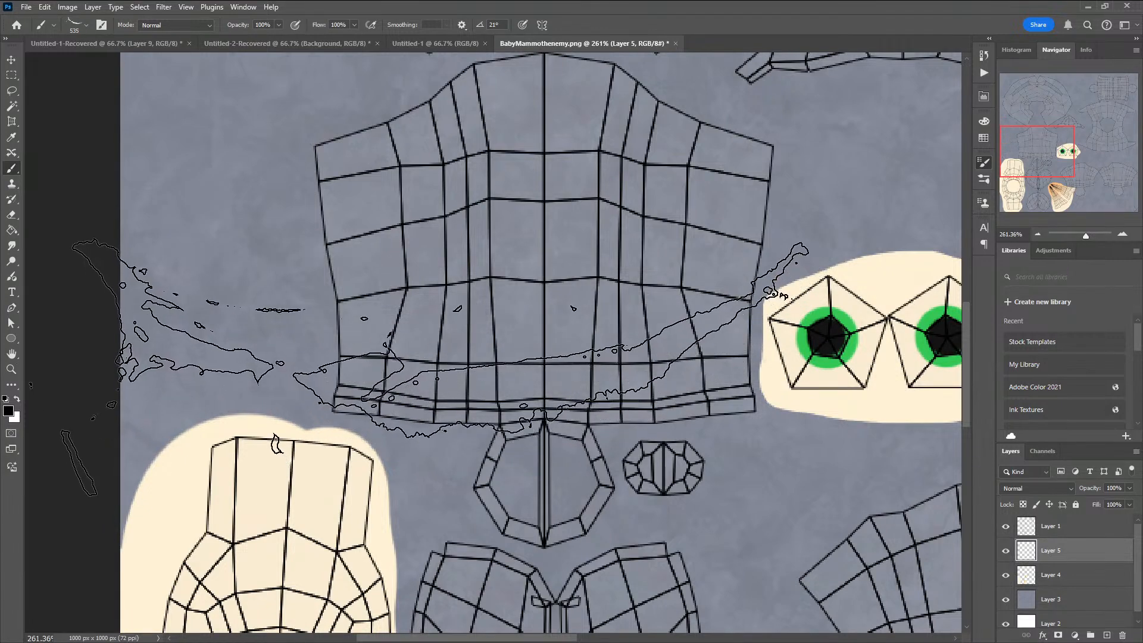
{"action": "key", "text": "bracketleft"}
{"action": "key", "text": "bracketleft"}
{"action": "key", "text": "bracketleft"}
{"action": "key", "text": "bracketleft"}
{"action": "key", "text": "bracketleft"}
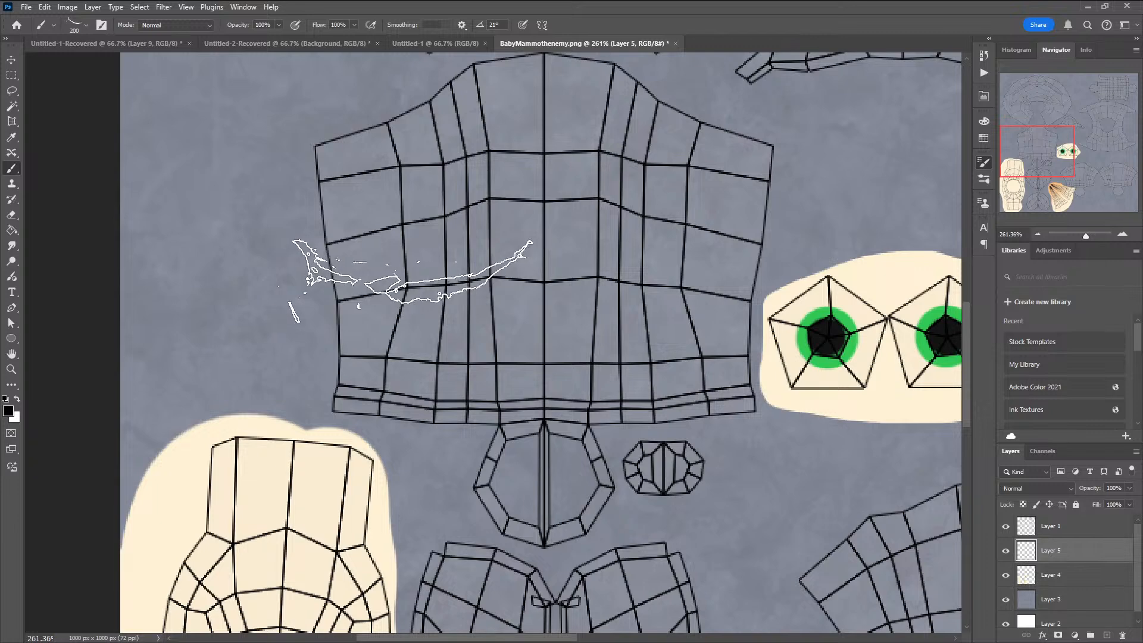
{"action": "left_click", "coordinate": [364, 292]}
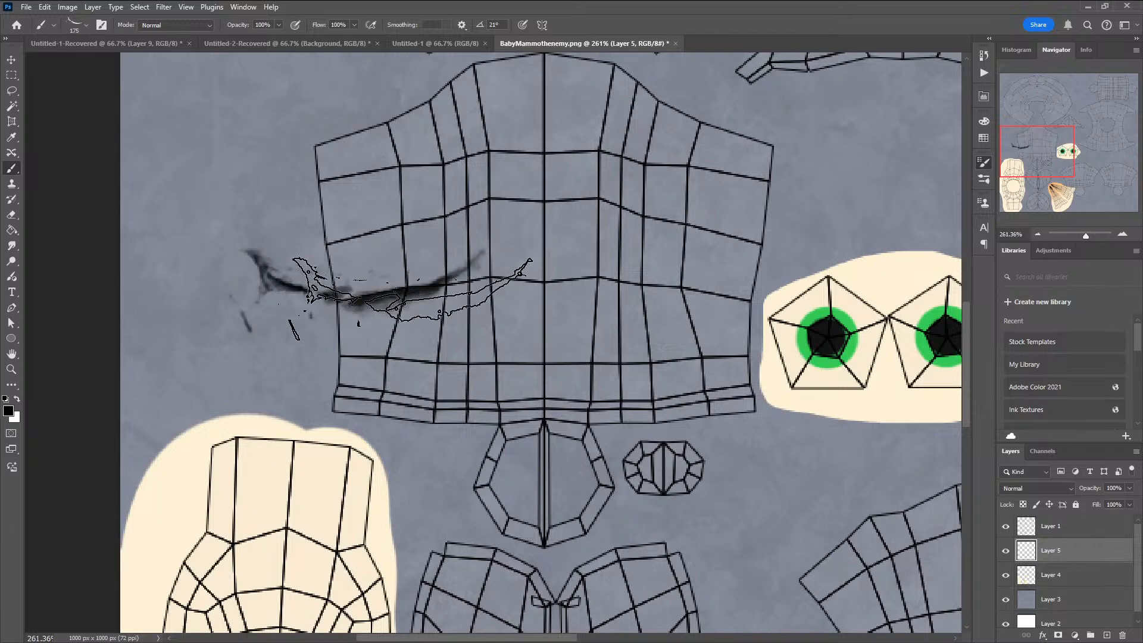
{"action": "left_click_drag", "start_coordinate": [569, 301], "coordinate": [456, 347]}
{"action": "left_click", "coordinate": [634, 266]}
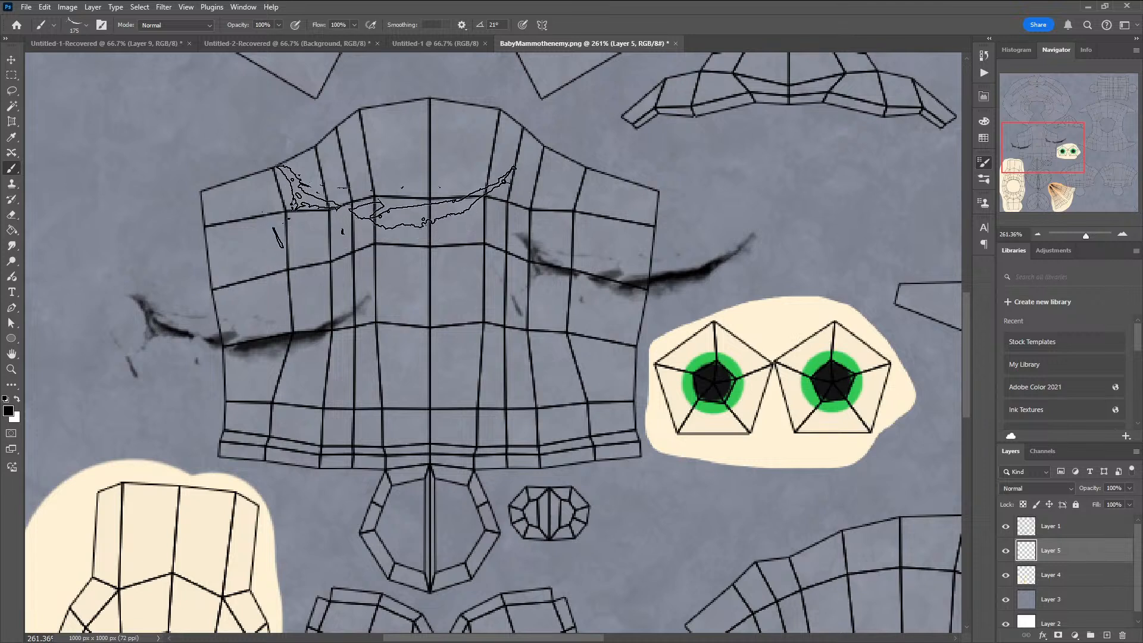
{"action": "left_click", "coordinate": [394, 189]}
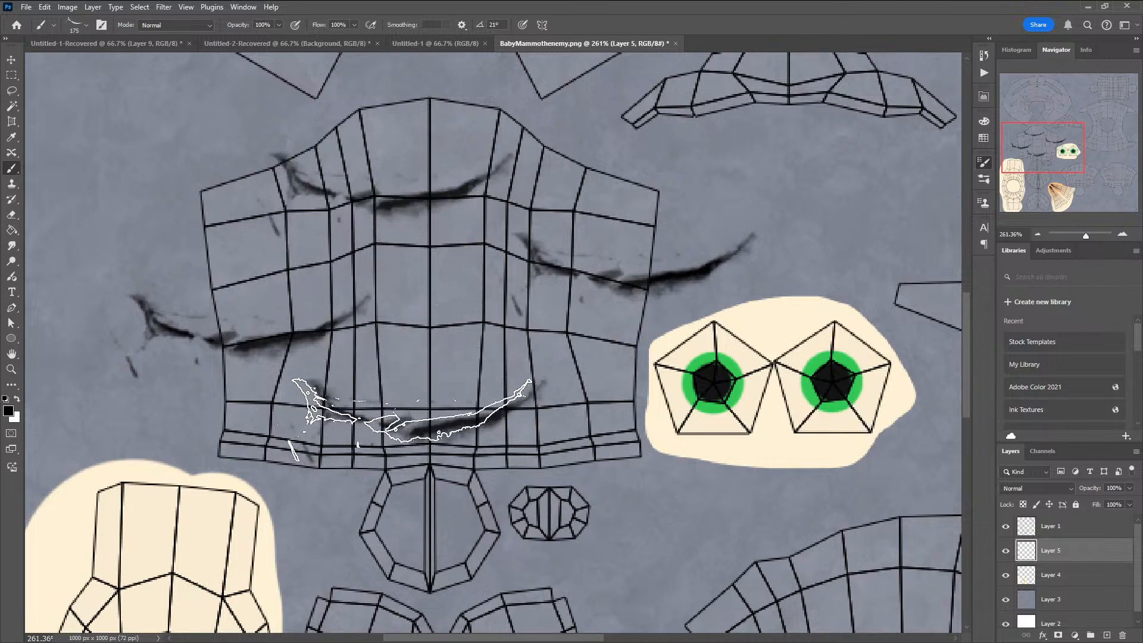
{"action": "left_click", "coordinate": [424, 402]}
Step: Erase the forked left ends of the uppermost and leftmost wrinkles with a size 90 eraser
{"action": "key", "text": "e"}
{"action": "key", "text": "bracketleft"}
{"action": "key", "text": "bracketleft"}
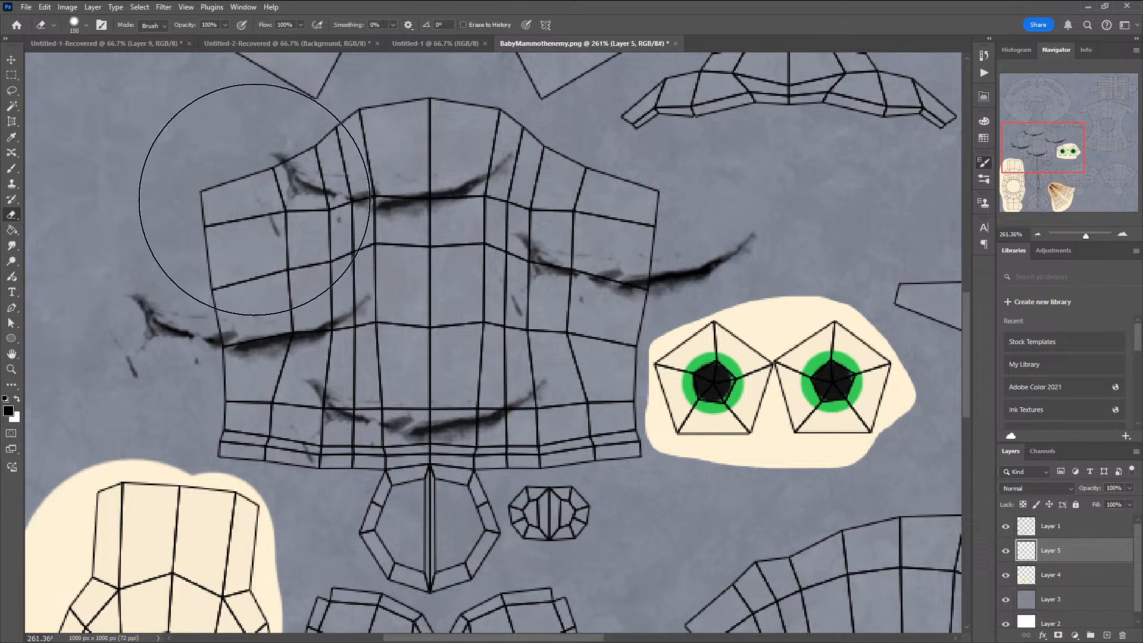
{"action": "key", "text": "bracketleft"}
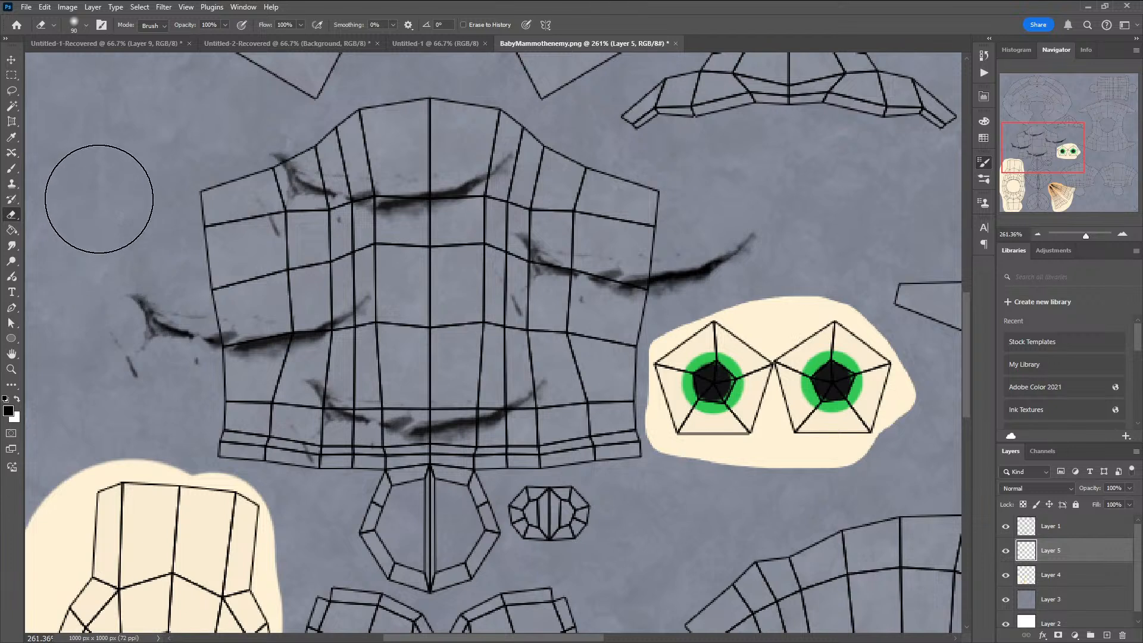
{"action": "mouse_move", "coordinate": [234, 159]}
{"action": "left_mouse_down"}
{"action": "mouse_move", "coordinate": [268, 116]}
{"action": "mouse_move", "coordinate": [342, 107]}
{"action": "mouse_move", "coordinate": [285, 110]}
{"action": "mouse_move", "coordinate": [198, 152]}
{"action": "mouse_move", "coordinate": [203, 199]}
{"action": "mouse_move", "coordinate": [127, 265]}
{"action": "mouse_move", "coordinate": [107, 331]}
{"action": "mouse_move", "coordinate": [97, 294]}
{"action": "left_mouse_up"}
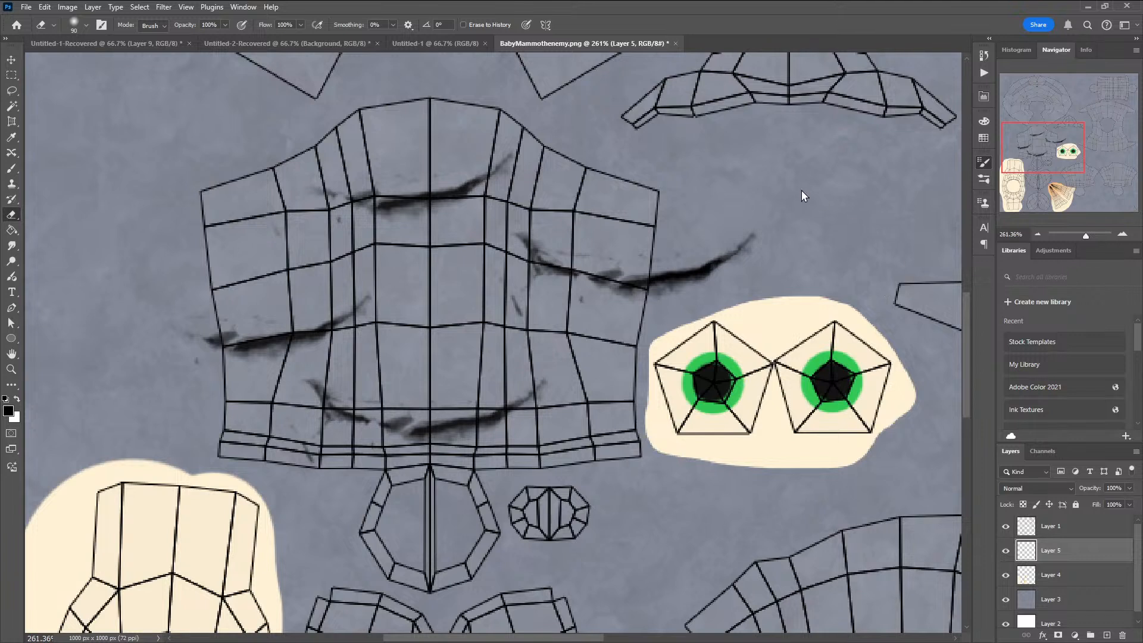
Step: Set the wrinkle brush to size 80 at a -1° angle, and try strokes across the large island before undoing them
{"action": "key", "text": "b"}
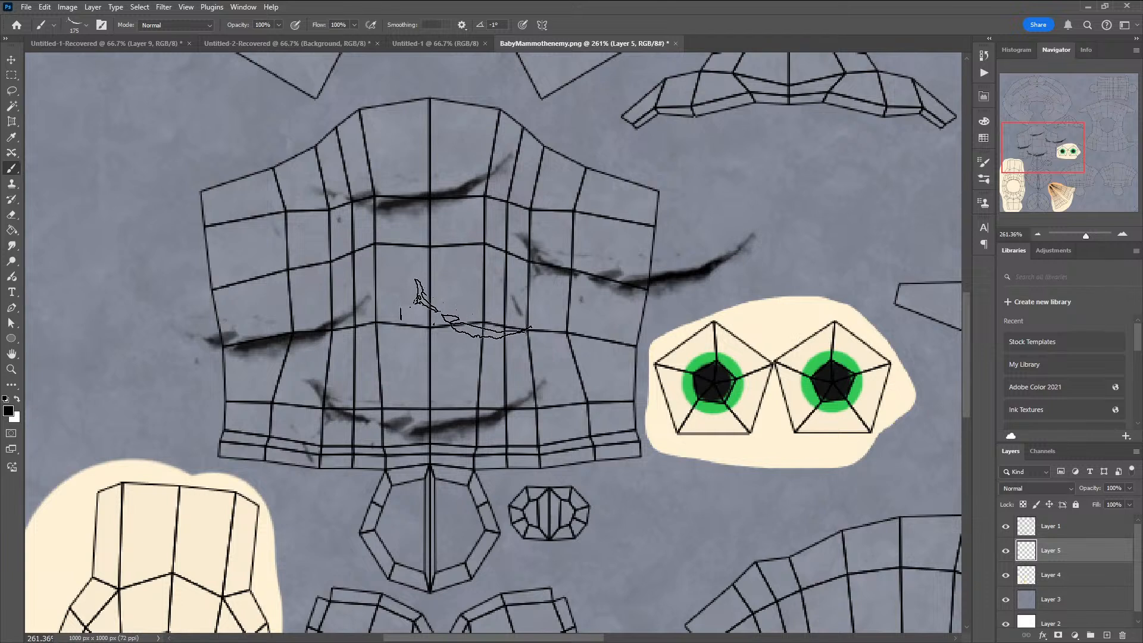
{"action": "key", "text": "bracketleft"}
{"action": "key", "text": "bracketleft"}
{"action": "key", "text": "bracketleft"}
{"action": "key", "text": "bracketleft"}
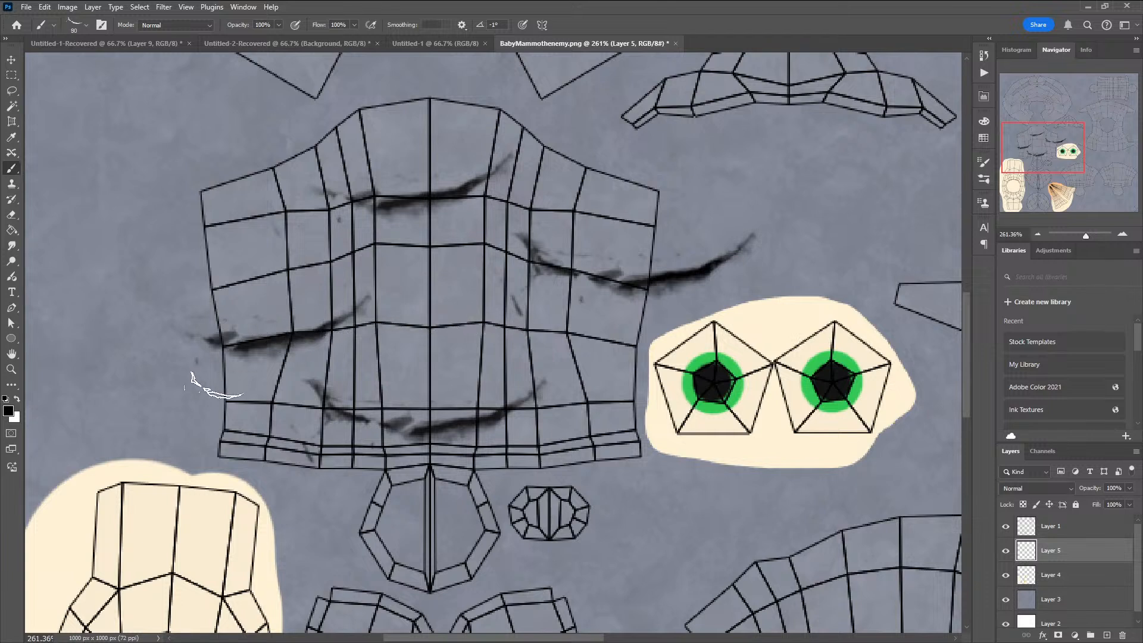
{"action": "left_click_drag", "start_coordinate": [195, 412], "coordinate": [644, 413]}
{"action": "key", "text": "bracketleft"}
{"action": "mouse_move", "coordinate": [208, 333]}
{"action": "left_mouse_down"}
{"action": "mouse_move", "coordinate": [336, 312]}
{"action": "mouse_move", "coordinate": [574, 306]}
{"action": "left_mouse_up"}
{"action": "key", "text": "ctrl+z"}
{"action": "key", "text": "ctrl+z"}
Step: Lasso a selection closely around the outline of the large UV island beside the eyes
{"action": "left_click", "coordinate": [12, 91]}
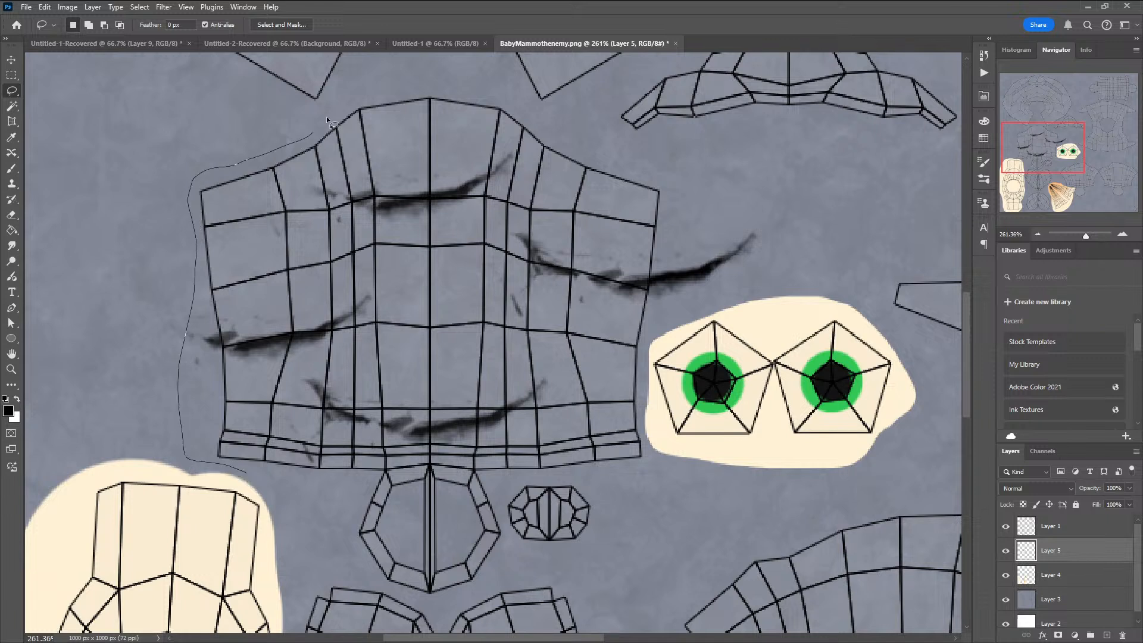
{"action": "mouse_move", "coordinate": [359, 95]}
{"action": "left_mouse_down"}
{"action": "mouse_move", "coordinate": [409, 88]}
{"action": "mouse_move", "coordinate": [497, 102]}
{"action": "mouse_move", "coordinate": [670, 177]}
{"action": "left_mouse_up"}
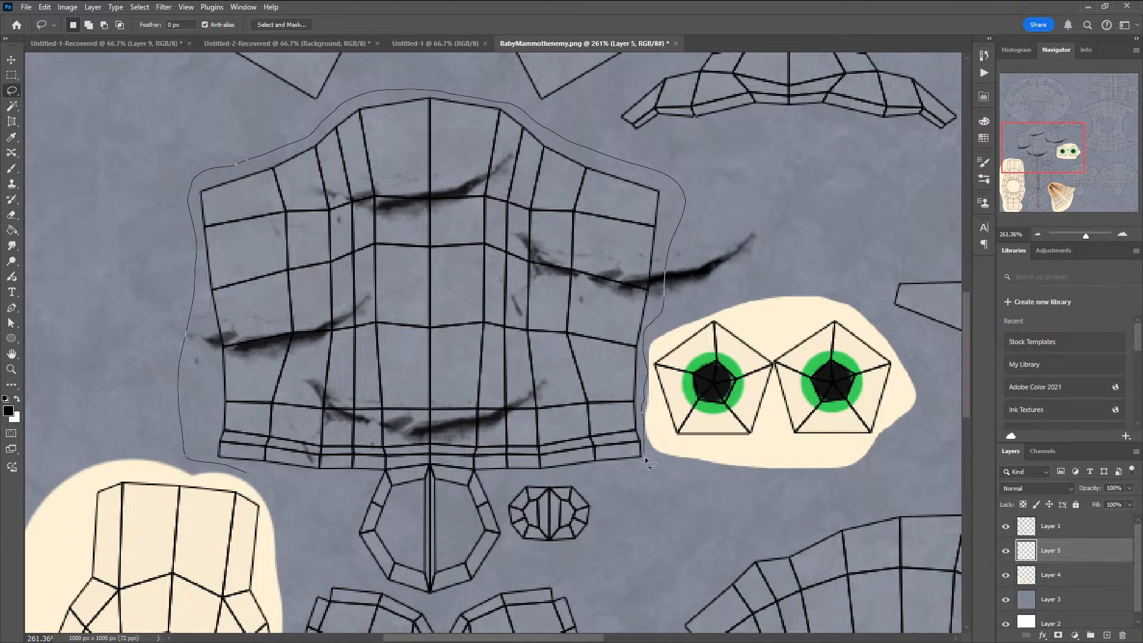
{"action": "left_click_drag", "start_coordinate": [635, 465], "coordinate": [376, 498]}
{"action": "left_click_drag", "start_coordinate": [309, 480], "coordinate": [292, 487]}
Step: Paint fine black wrinkles all over the selected island with the wrinkle brush, first at 4% and again at 16% opacity
{"action": "key", "text": "b"}
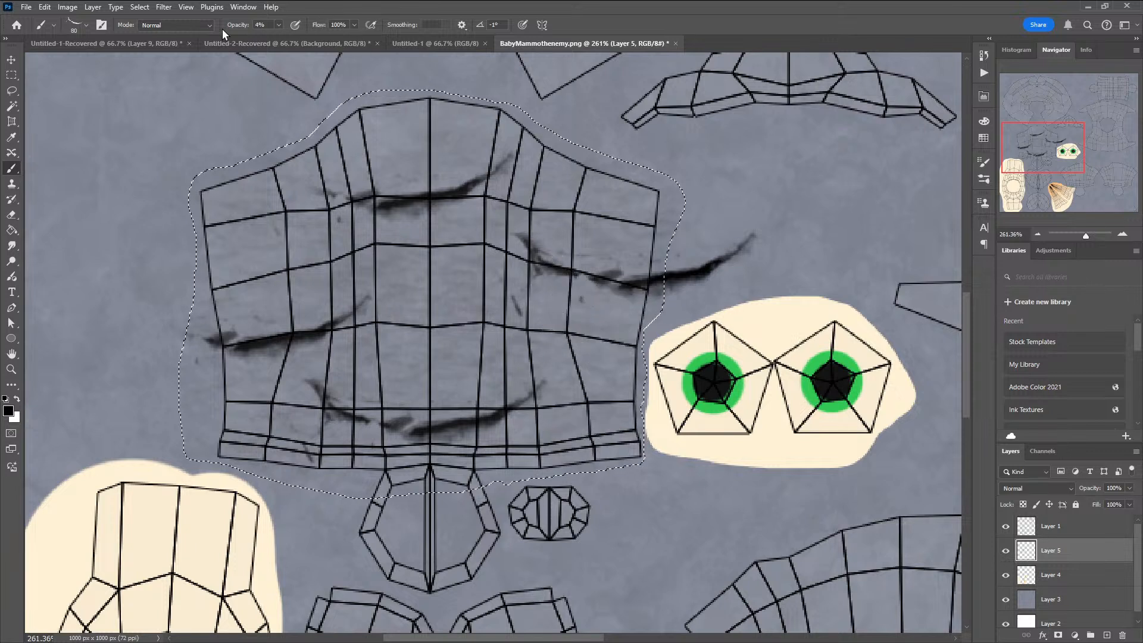
{"action": "left_click_drag", "start_coordinate": [233, 27], "coordinate": [241, 27]}
{"action": "mouse_move", "coordinate": [310, 206]}
{"action": "left_mouse_down"}
{"action": "mouse_move", "coordinate": [304, 160]}
{"action": "mouse_move", "coordinate": [318, 444]}
{"action": "mouse_move", "coordinate": [372, 322]}
{"action": "mouse_move", "coordinate": [526, 169]}
{"action": "mouse_move", "coordinate": [610, 161]}
{"action": "mouse_move", "coordinate": [646, 221]}
{"action": "mouse_move", "coordinate": [656, 253]}
{"action": "mouse_move", "coordinate": [635, 300]}
{"action": "mouse_move", "coordinate": [506, 364]}
{"action": "mouse_move", "coordinate": [561, 358]}
{"action": "mouse_move", "coordinate": [564, 440]}
{"action": "mouse_move", "coordinate": [578, 413]}
{"action": "mouse_move", "coordinate": [456, 395]}
{"action": "mouse_move", "coordinate": [428, 325]}
{"action": "mouse_move", "coordinate": [495, 441]}
{"action": "mouse_move", "coordinate": [426, 287]}
{"action": "mouse_move", "coordinate": [432, 448]}
{"action": "left_mouse_up"}
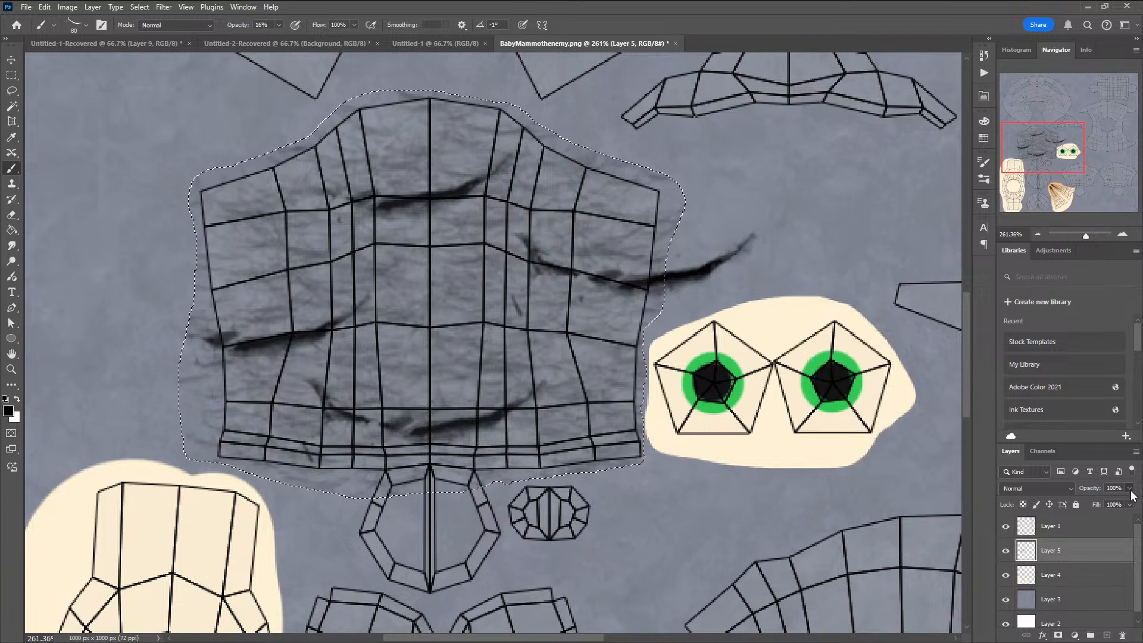
Step: Set Layer 5's blend mode to Soft Light and its opacity to 43%
{"action": "scroll", "coordinate": [1063, 488], "scroll_direction": "down", "scroll_amount": 6}
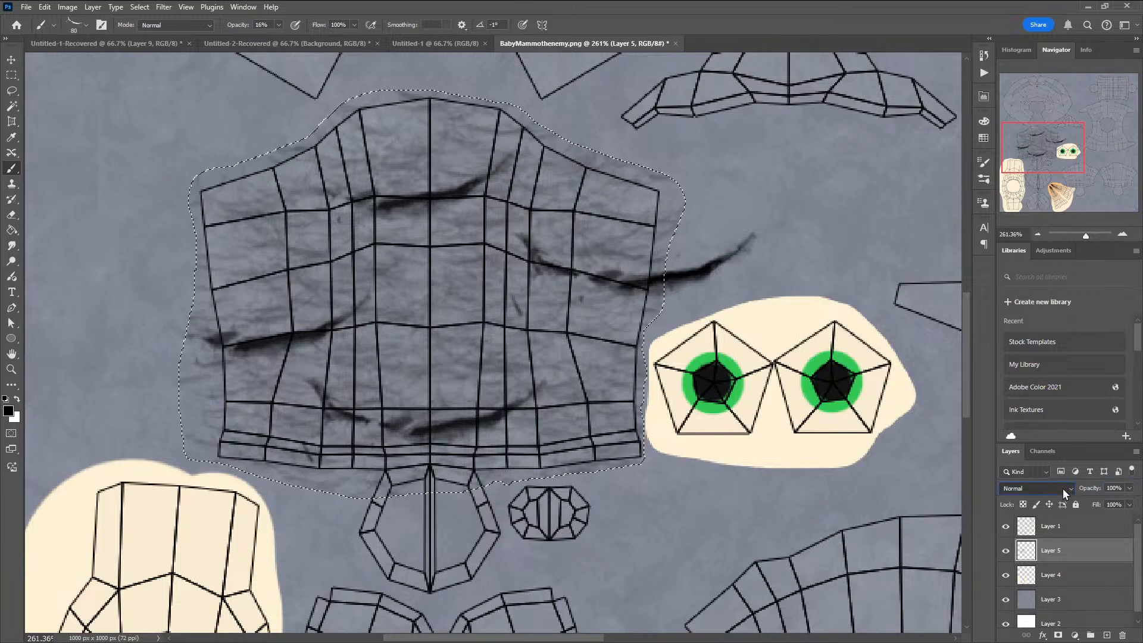
{"action": "left_click", "coordinate": [1038, 359]}
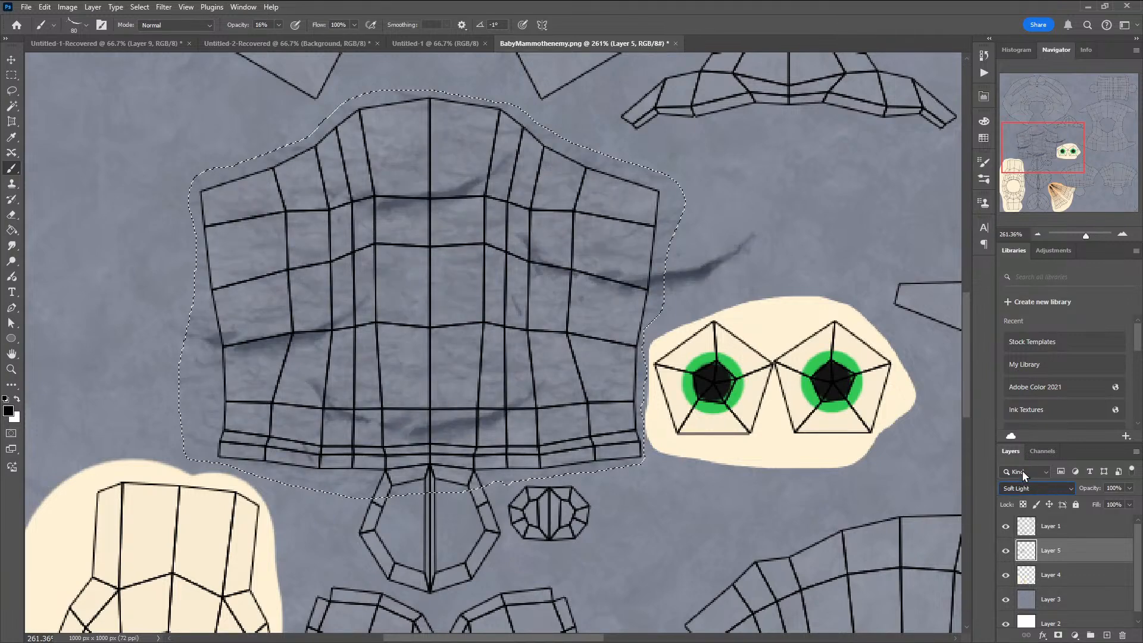
{"action": "left_click", "coordinate": [1023, 479]}
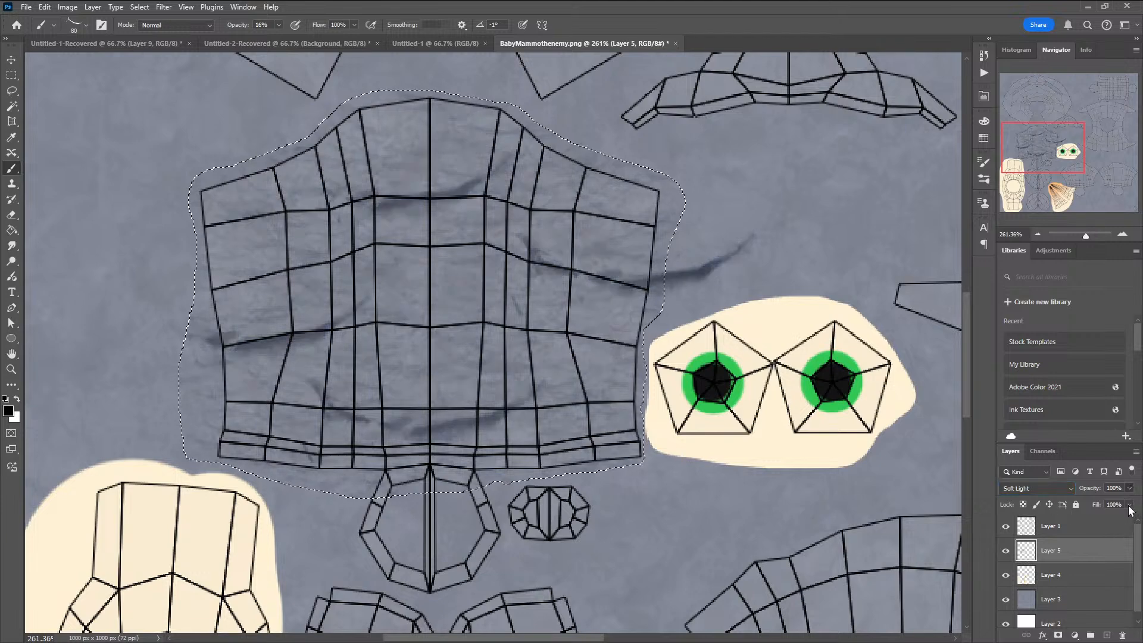
{"action": "left_click_drag", "start_coordinate": [1106, 498], "coordinate": [1083, 498]}
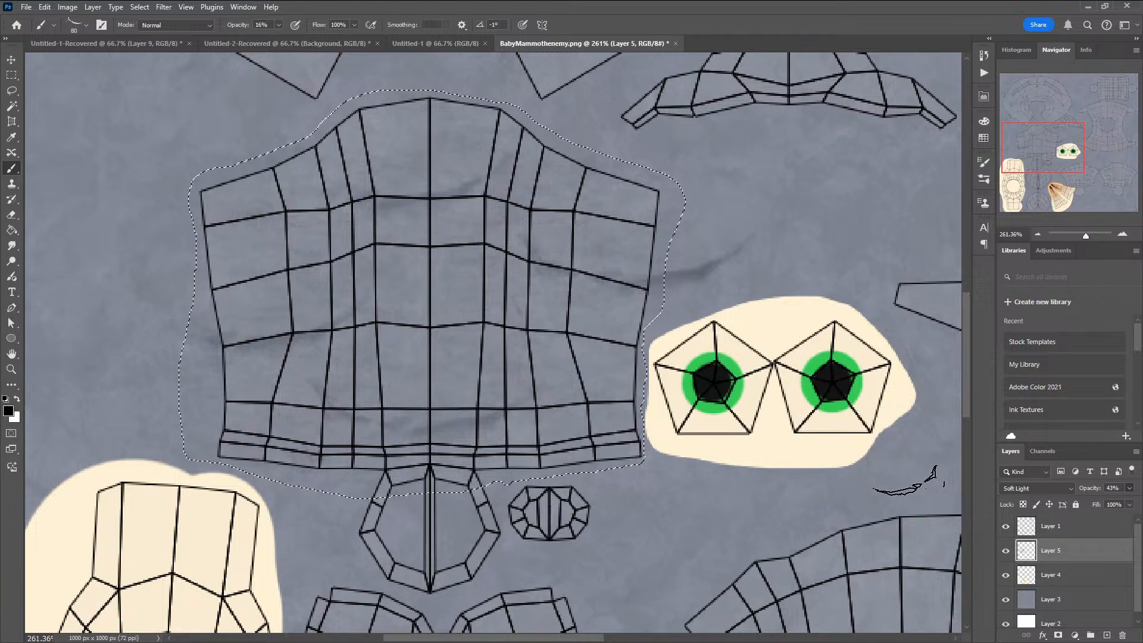
Step: Compare the skin with and without the wrinkles by hiding and showing Layer 5, and make Layer 5 active again
{"action": "left_click", "coordinate": [1069, 575]}
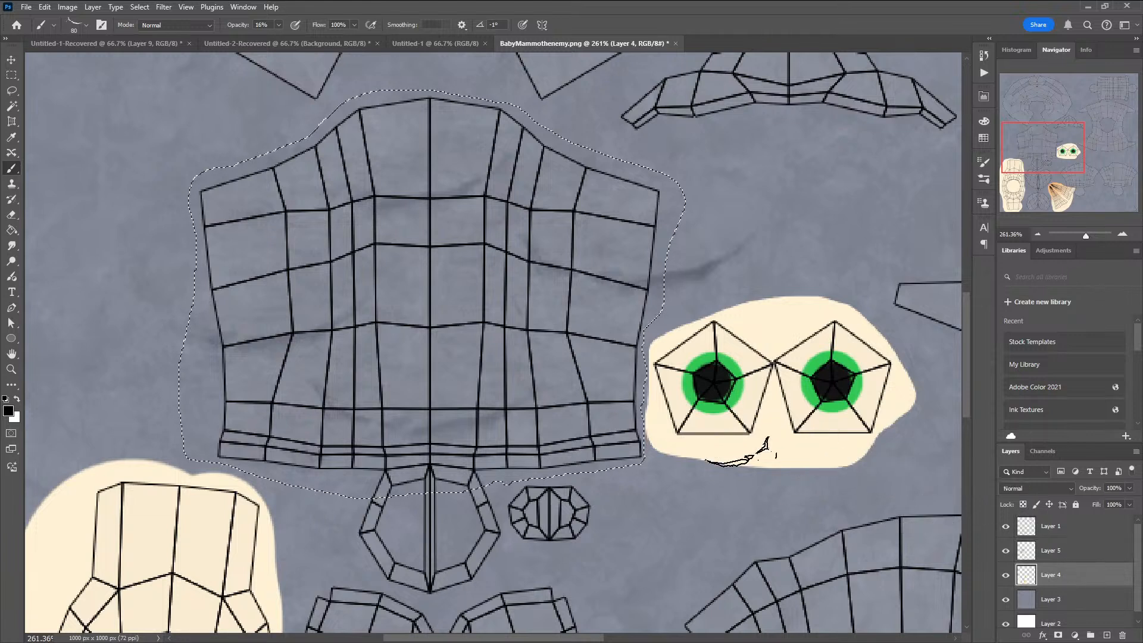
{"action": "left_click", "coordinate": [1007, 555]}
{"action": "left_click", "coordinate": [1005, 553]}
{"action": "left_click", "coordinate": [1077, 558]}
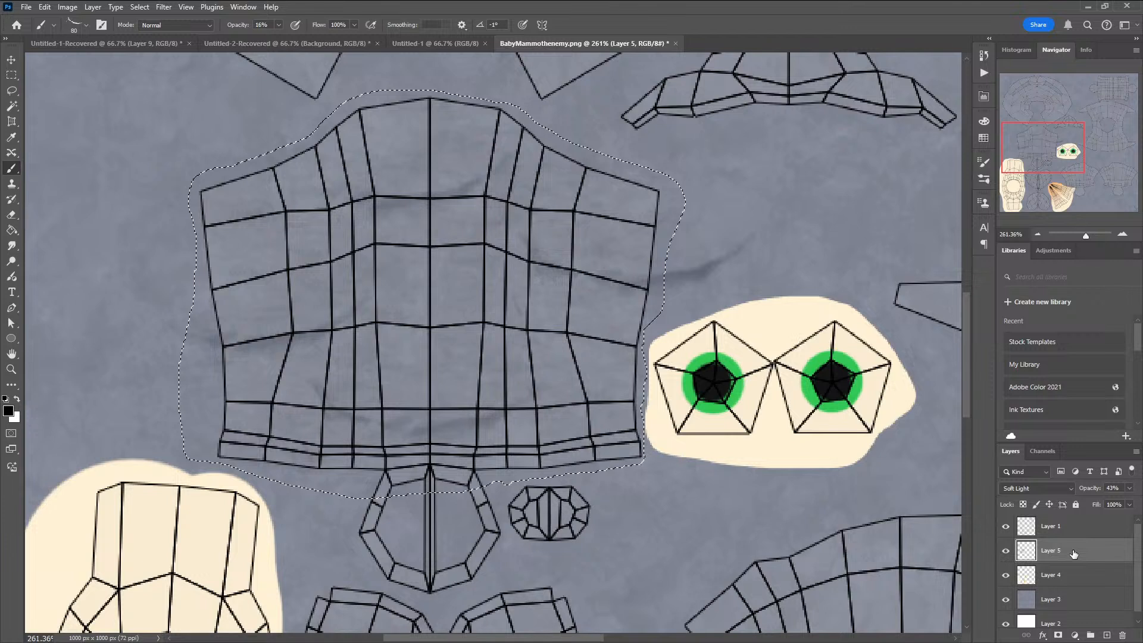
{"action": "key", "text": "ctrl+j"}
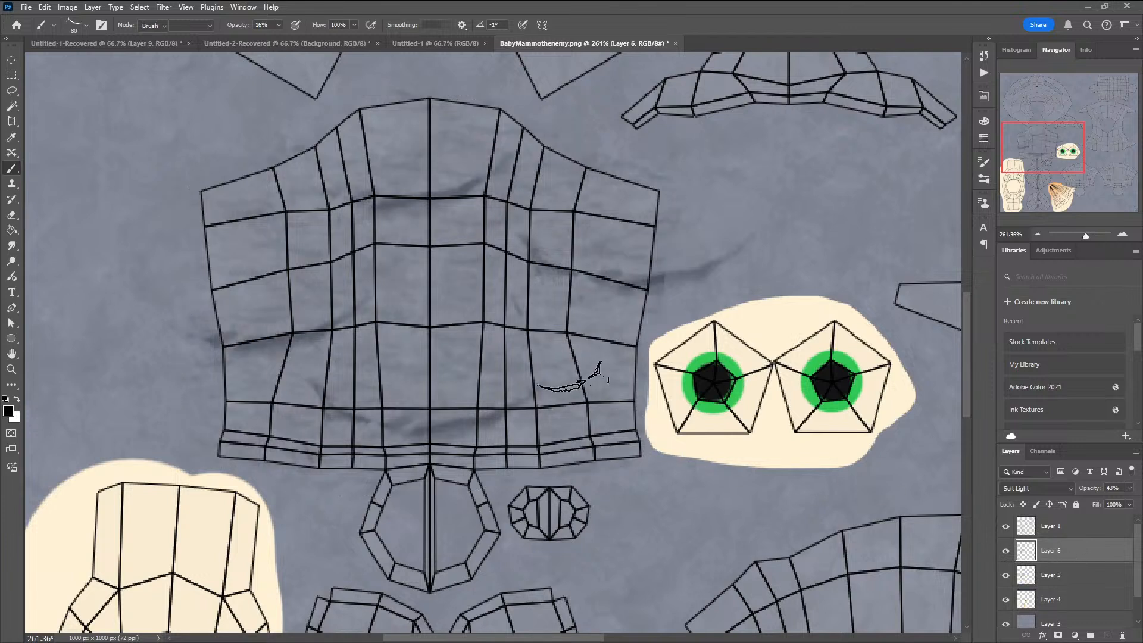
{"action": "key", "text": "e"}
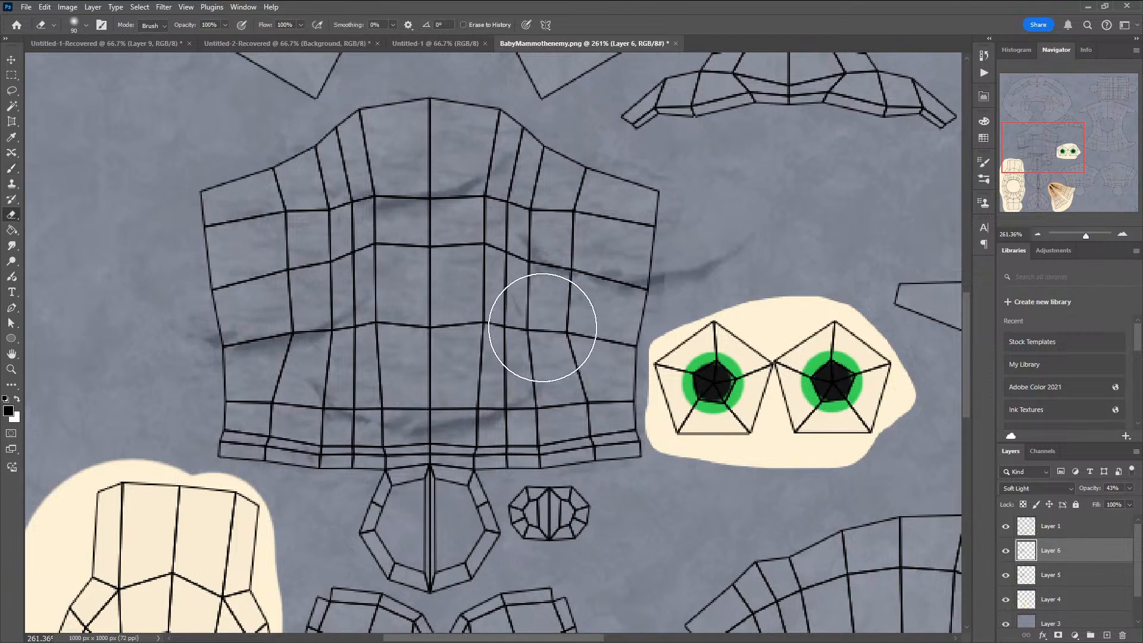
{"action": "key", "text": "ctrl+z"}
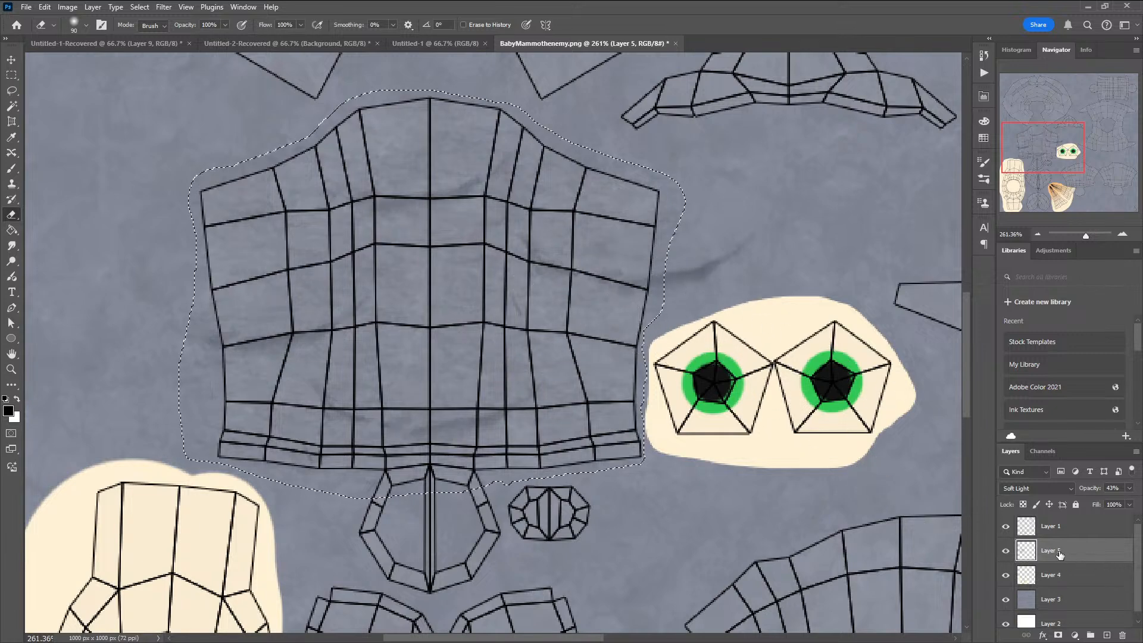
Step: Check Layer 5's wrinkles by hiding and showing it, and add a Soft Light layer above it at 35% opacity
{"action": "left_click", "coordinate": [1006, 550]}
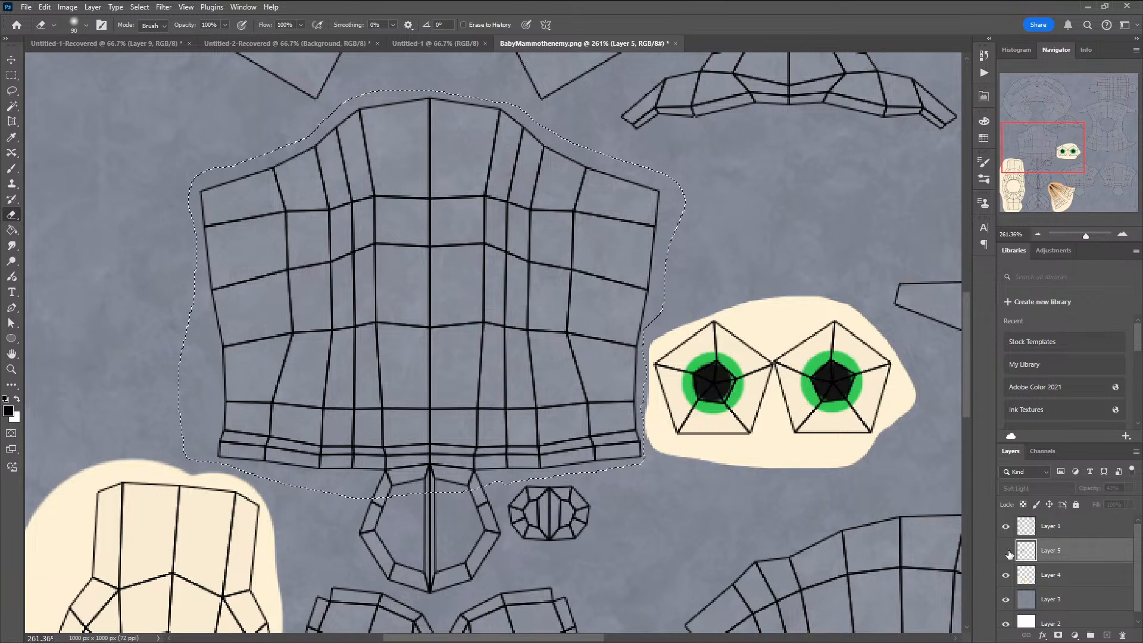
{"action": "left_click", "coordinate": [1007, 551]}
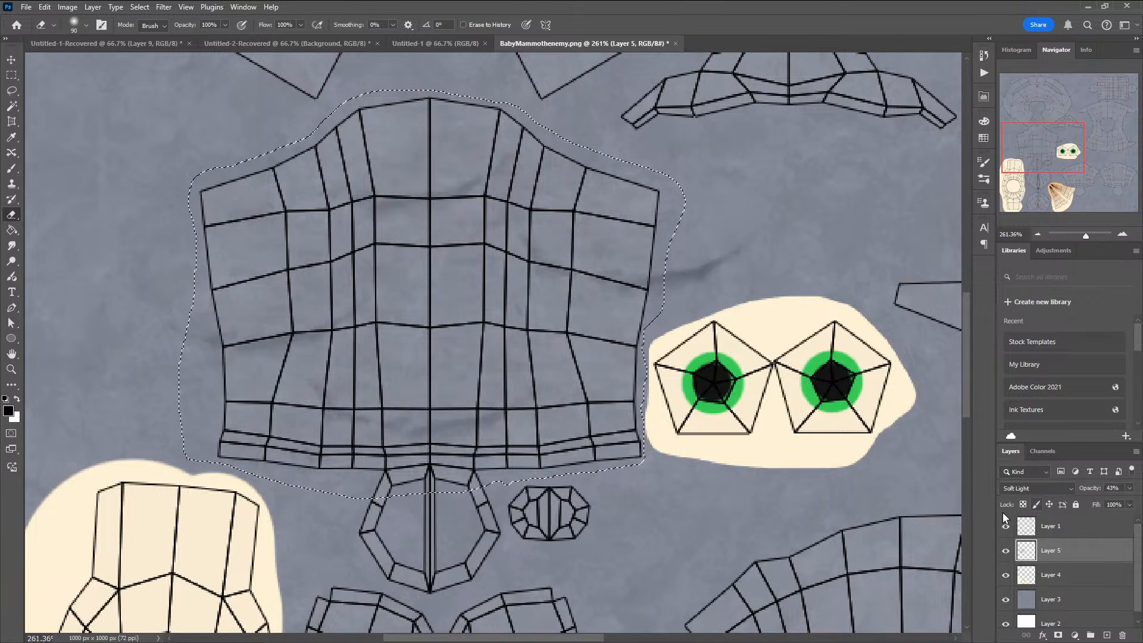
{"action": "left_click", "coordinate": [1107, 634]}
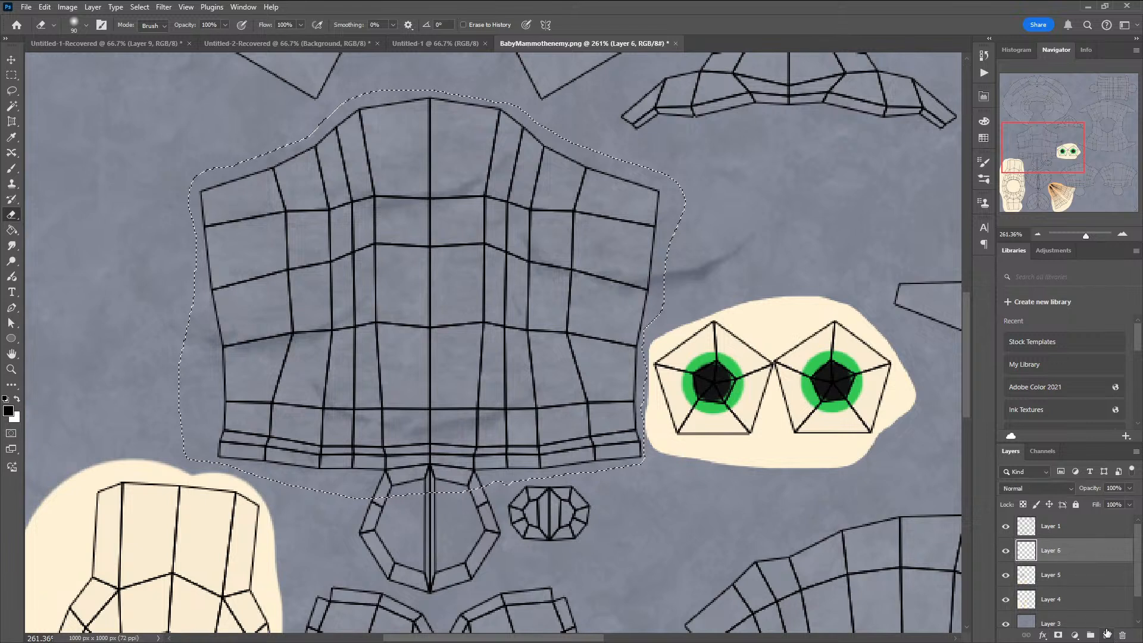
{"action": "left_click", "coordinate": [1058, 488]}
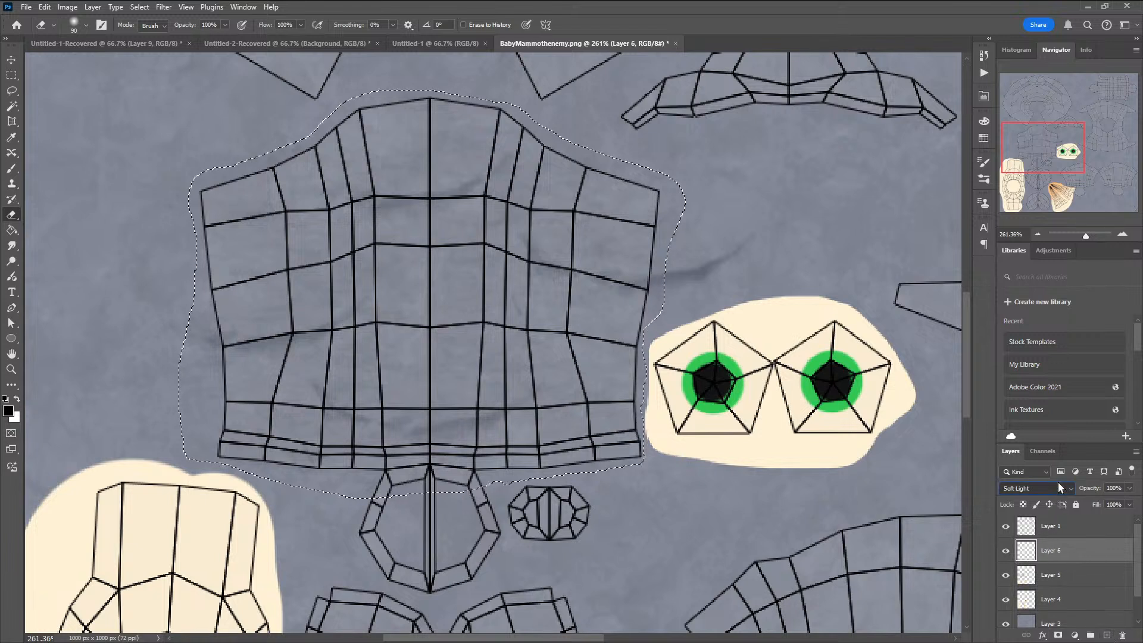
{"action": "left_click", "coordinate": [1058, 481]}
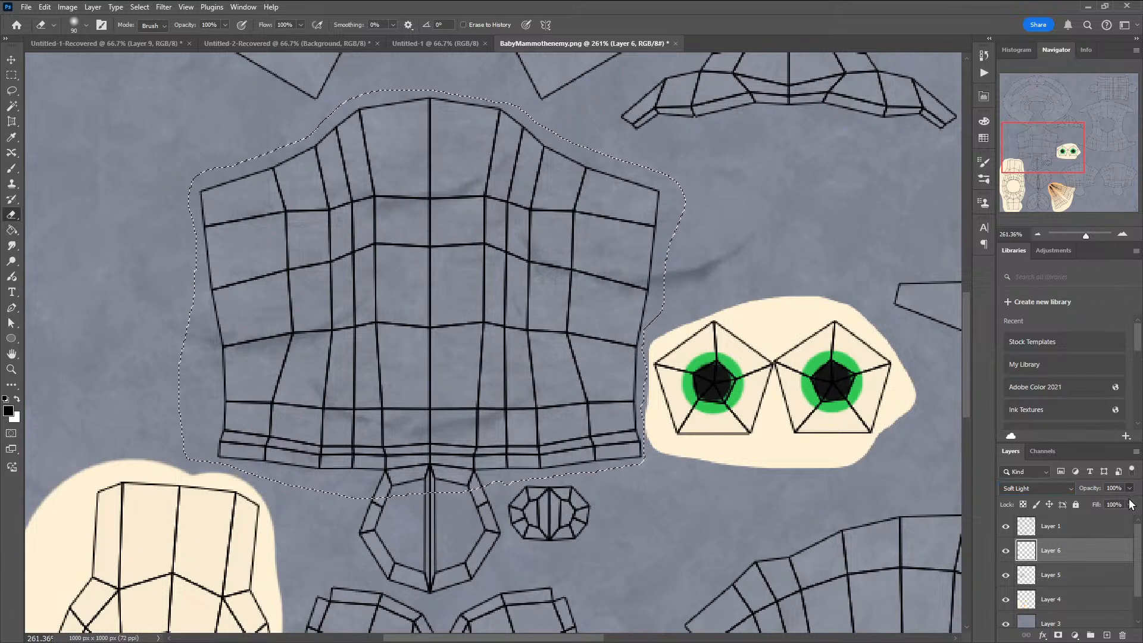
{"action": "left_click_drag", "start_coordinate": [1130, 502], "coordinate": [1094, 505]}
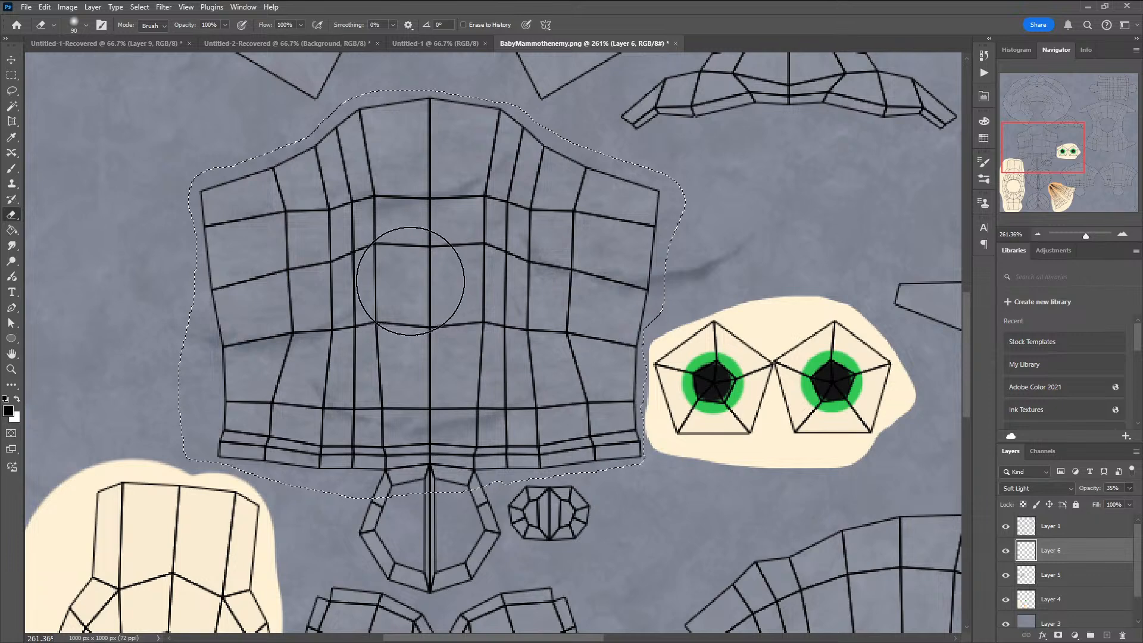
Step: Paint large, faint black crack wrinkles over the selected island on Layer 6 at 16% brush opacity, with the layer at 93% opacity
{"action": "key", "text": "b"}
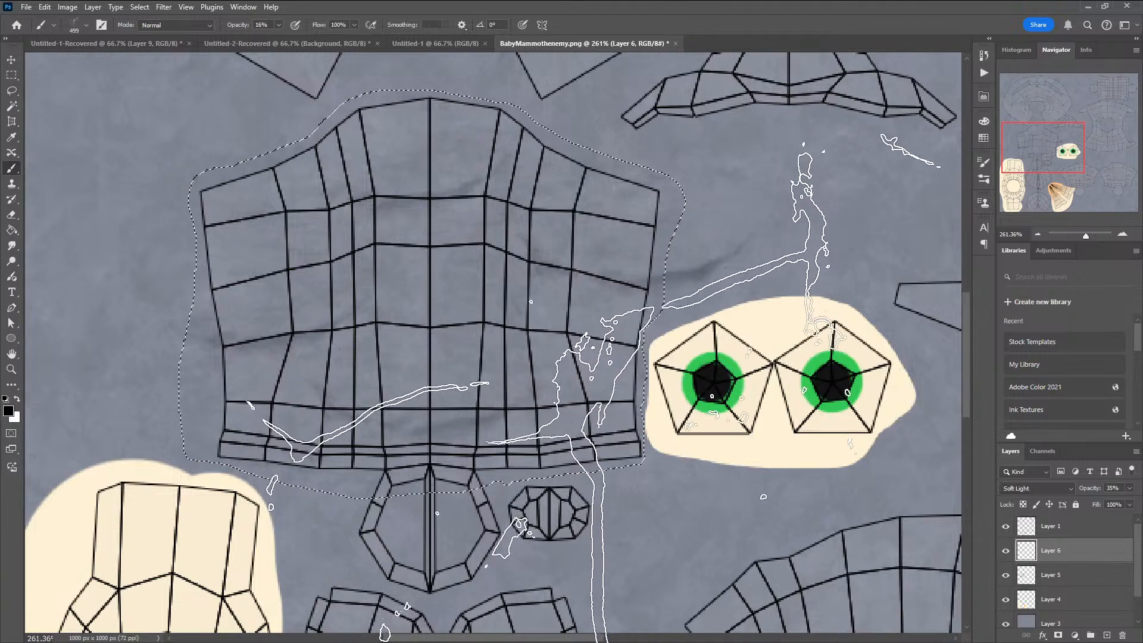
{"action": "left_click", "coordinate": [1050, 575]}
{"action": "left_click", "coordinate": [1058, 551]}
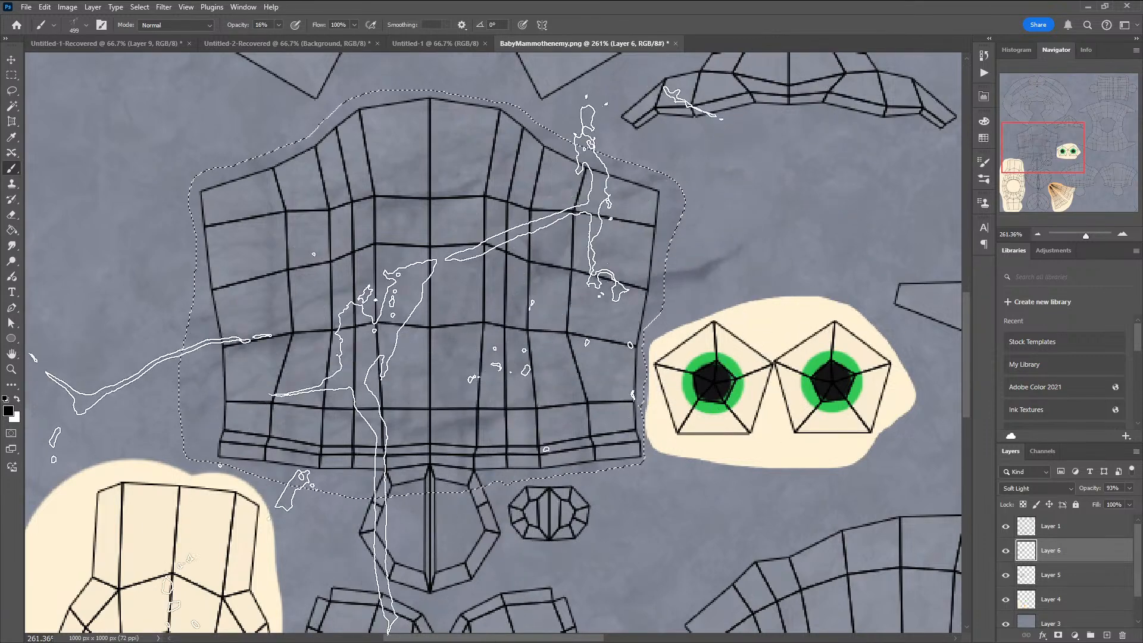
{"action": "key", "text": "period"}
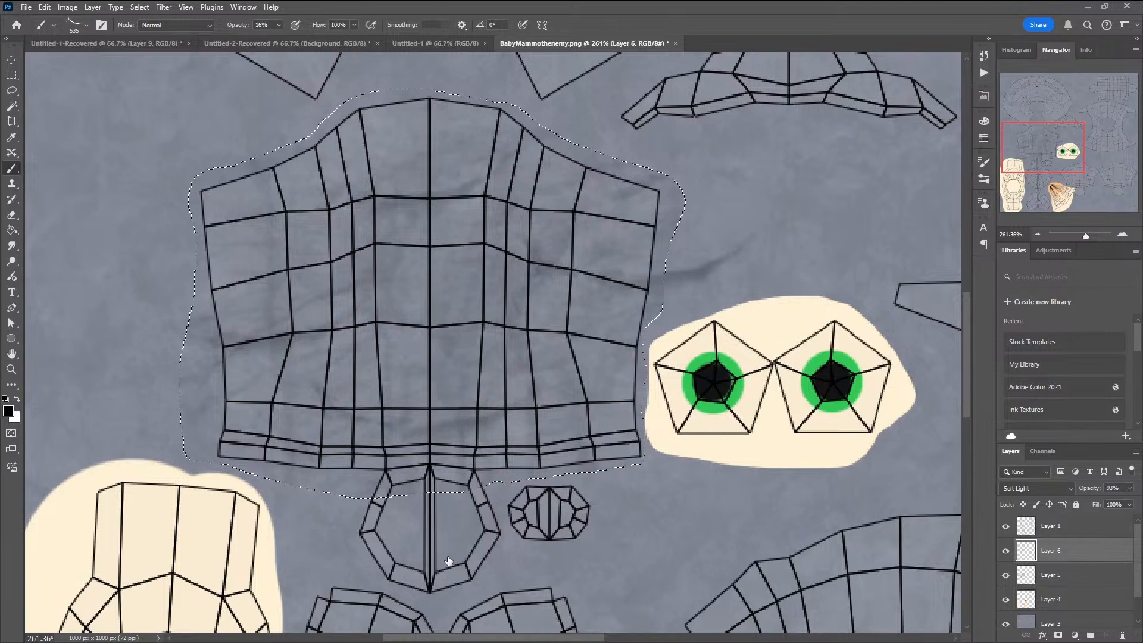
{"action": "key", "text": "period"}
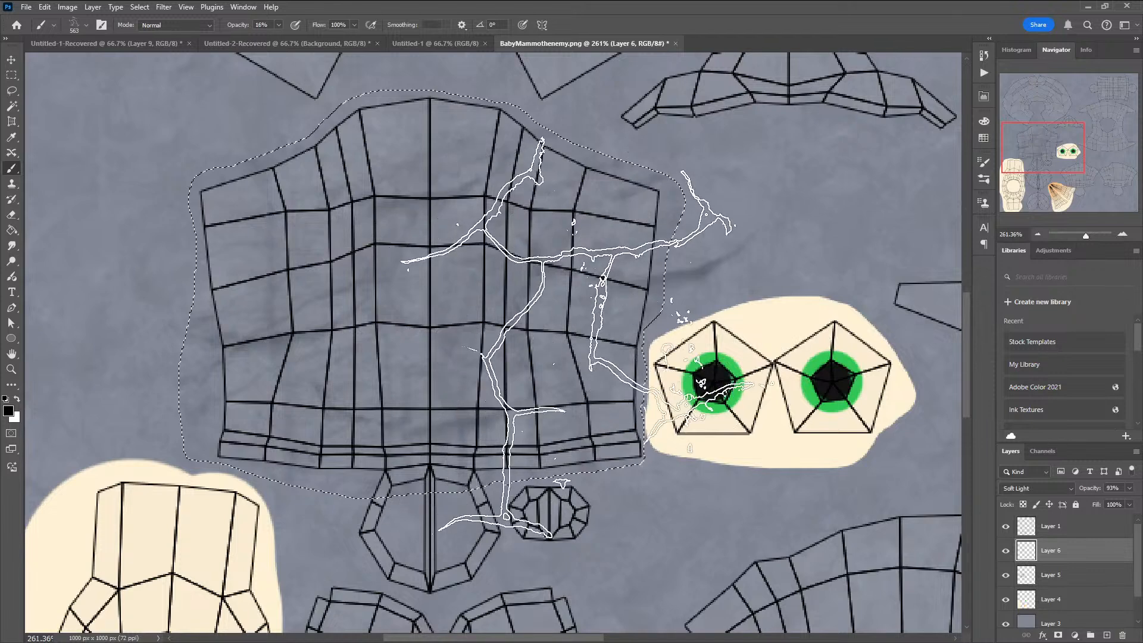
Step: Paint dense fine cracks across the selected island on Layer 6 with a 100 px crack brush at 28% opacity
{"action": "key", "text": "bracketleft"}
{"action": "key", "text": "bracketleft"}
{"action": "key", "text": "bracketleft"}
{"action": "key", "text": "bracketleft"}
{"action": "key", "text": "bracketleft"}
{"action": "key", "text": "bracketleft"}
{"action": "key", "text": "bracketleft"}
{"action": "key", "text": "bracketleft"}
{"action": "key", "text": "bracketleft"}
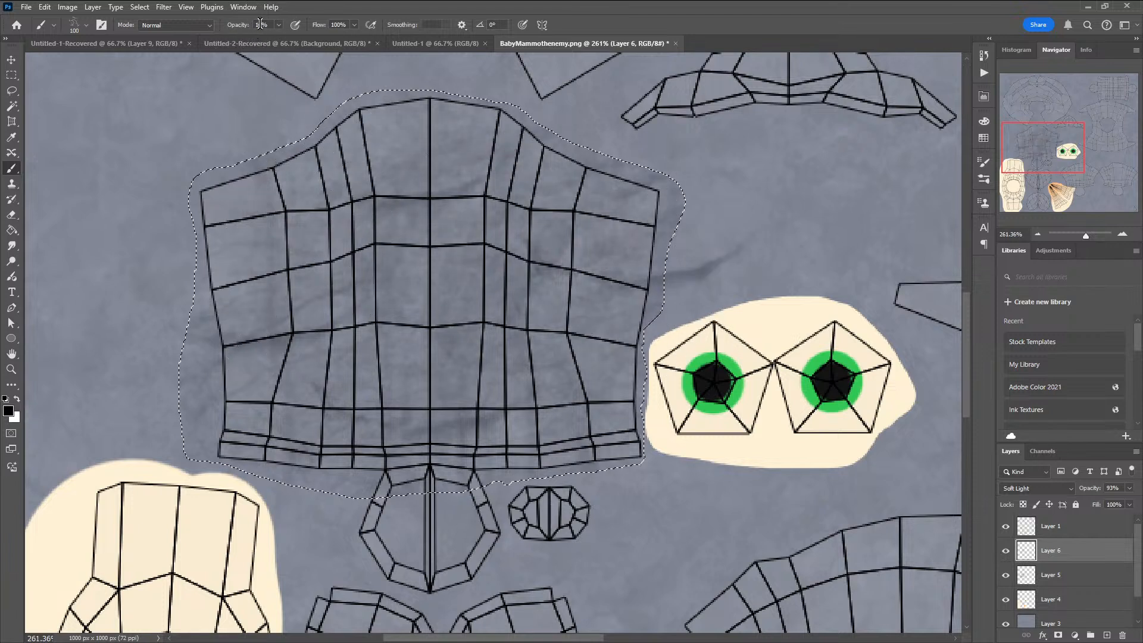
{"action": "left_click_drag", "start_coordinate": [235, 26], "coordinate": [236, 26]}
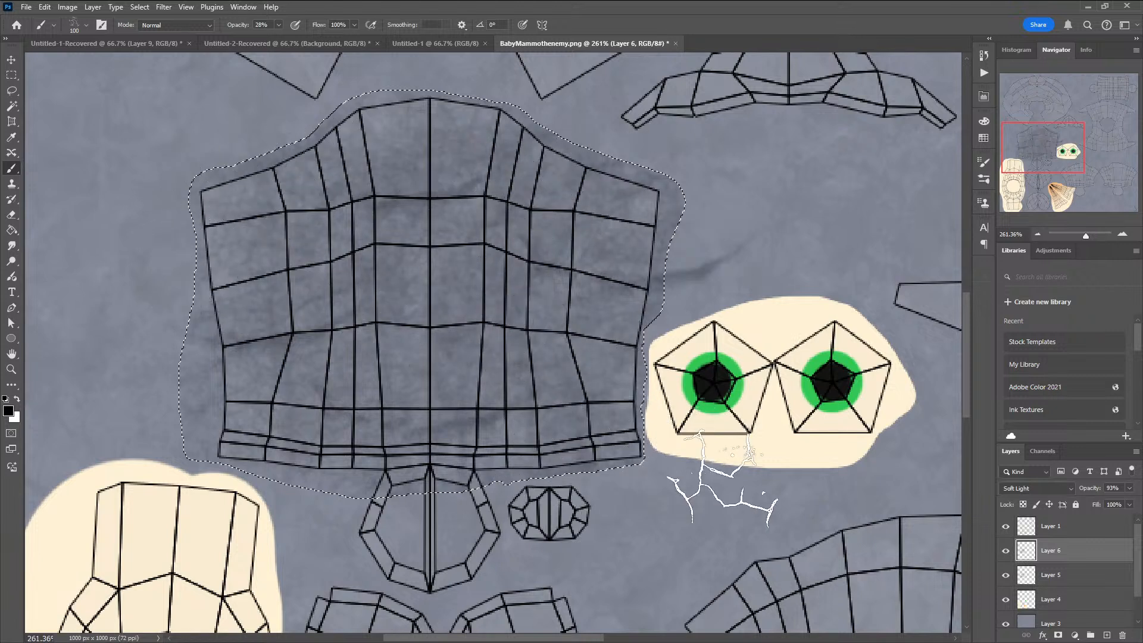
Step: Lower Layer 6's opacity to 23% and merge it down into Layer 5, checking the result with the layer hidden and shown
{"action": "left_click", "coordinate": [1130, 488]}
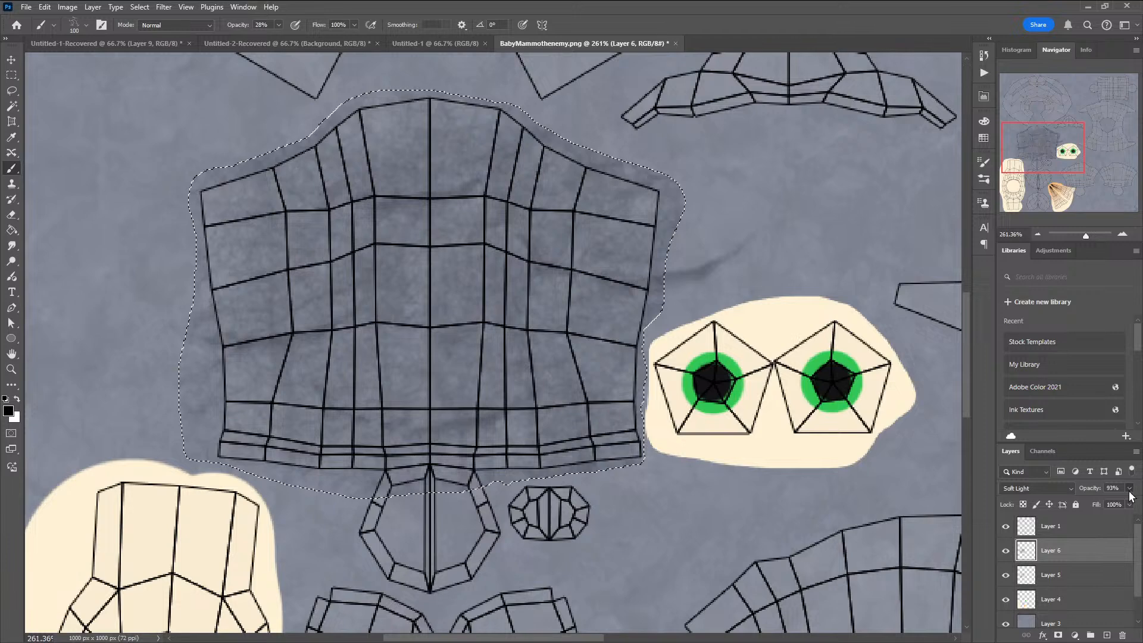
{"action": "left_click_drag", "start_coordinate": [1129, 501], "coordinate": [1126, 501]}
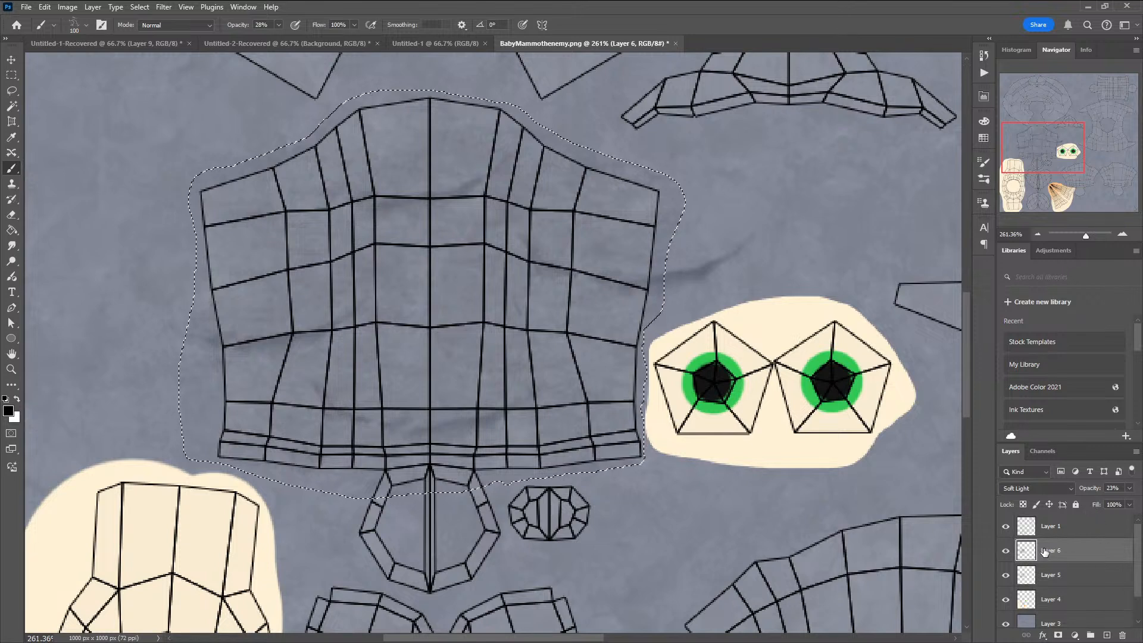
{"action": "key", "text": "ctrl+e"}
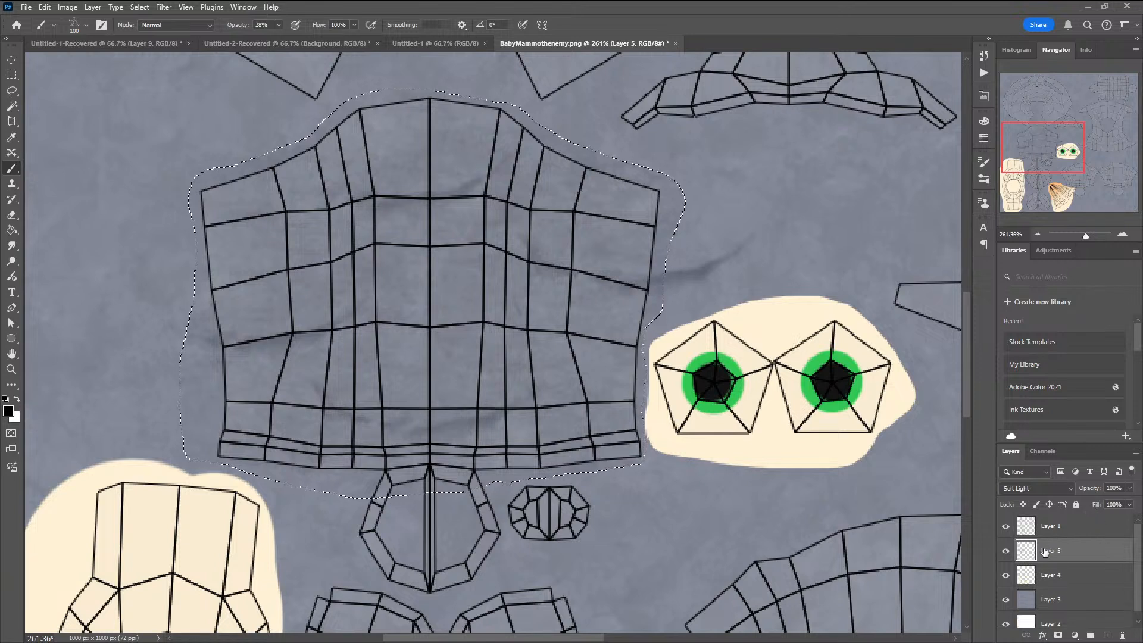
{"action": "left_click", "coordinate": [1004, 552]}
{"action": "left_click", "coordinate": [1004, 553]}
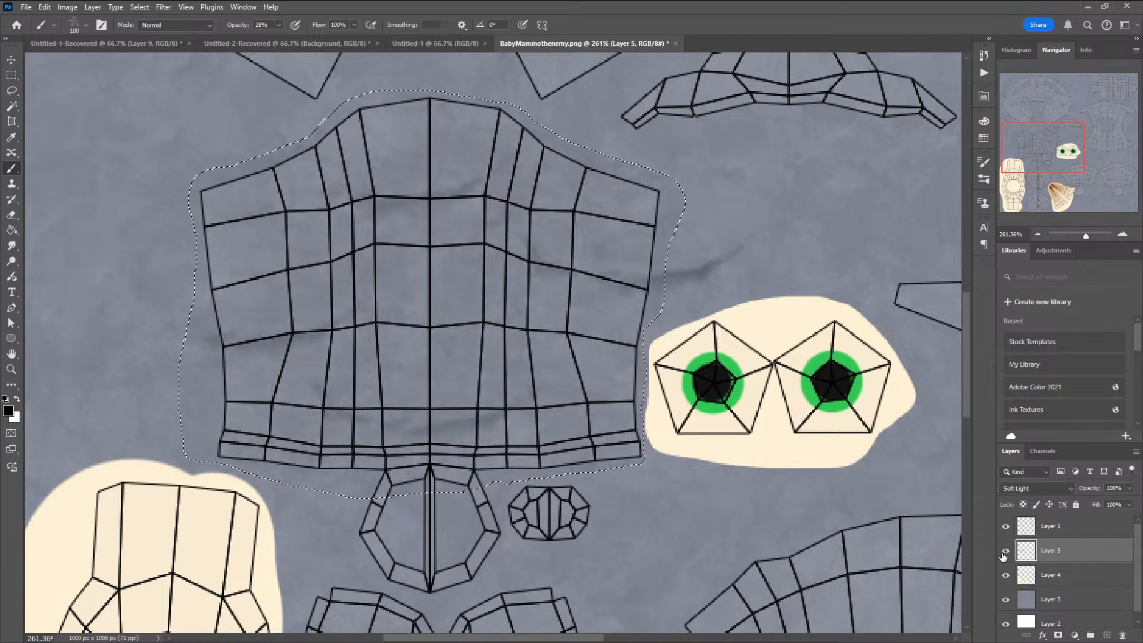
Step: Switch to the Eraser on Layer 5 and enlarge it to 175 px
{"action": "key", "text": "e"}
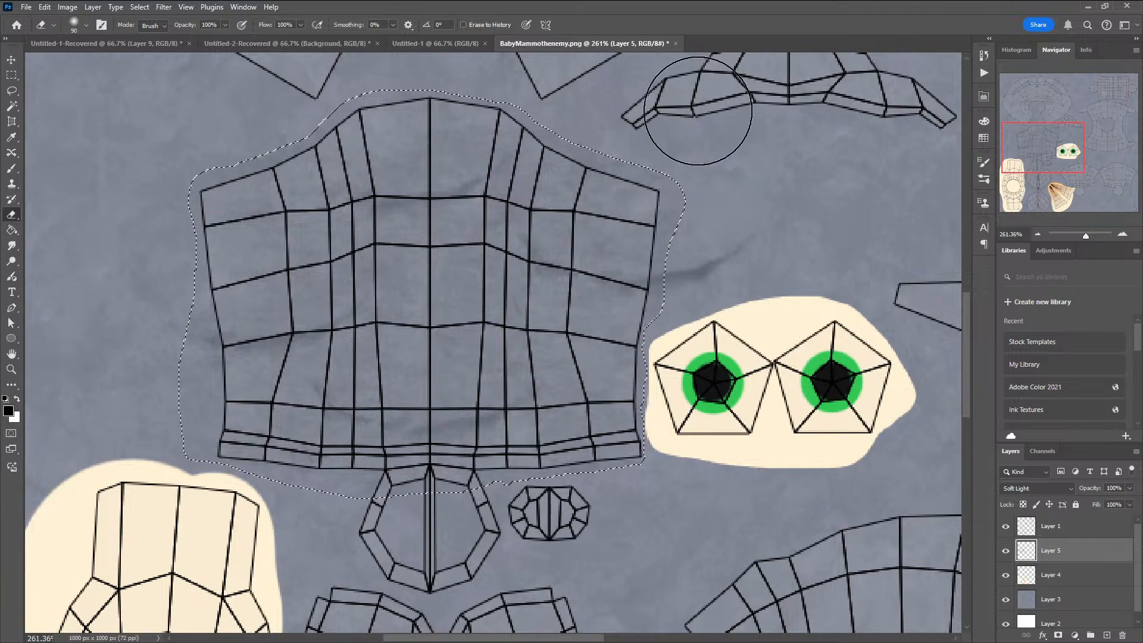
{"action": "key", "text": "bracketright"}
{"action": "key", "text": "bracketright"}
{"action": "key", "text": "bracketright"}
{"action": "key", "text": "bracketright"}
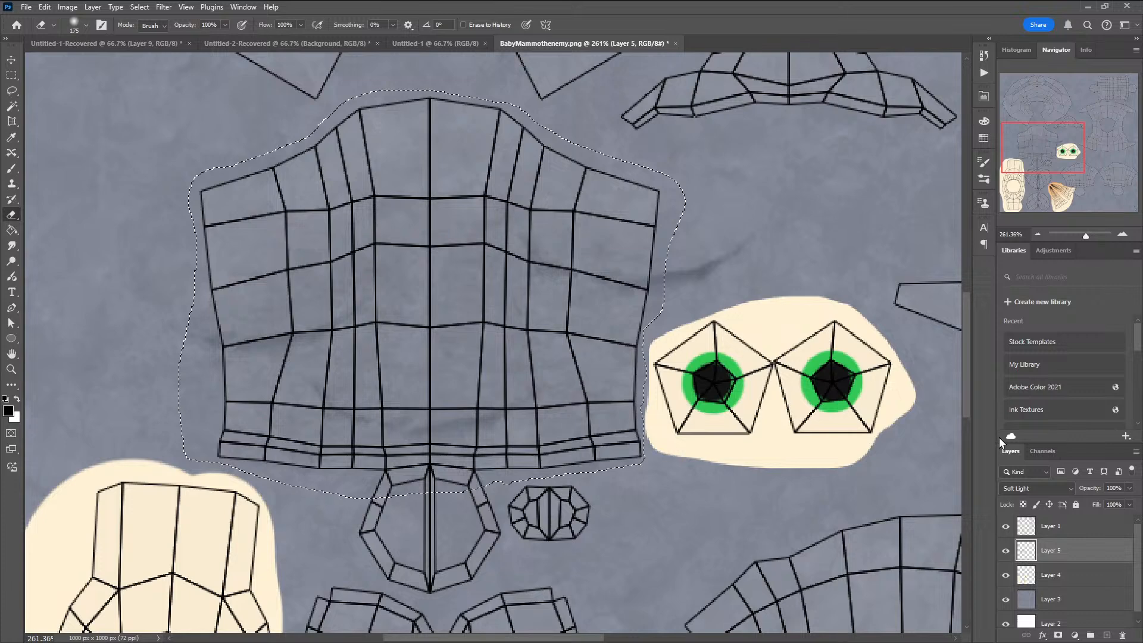
Step: Hide the UV wireframe on Layer 1 and clear the selection around the island
{"action": "left_click", "coordinate": [1006, 526]}
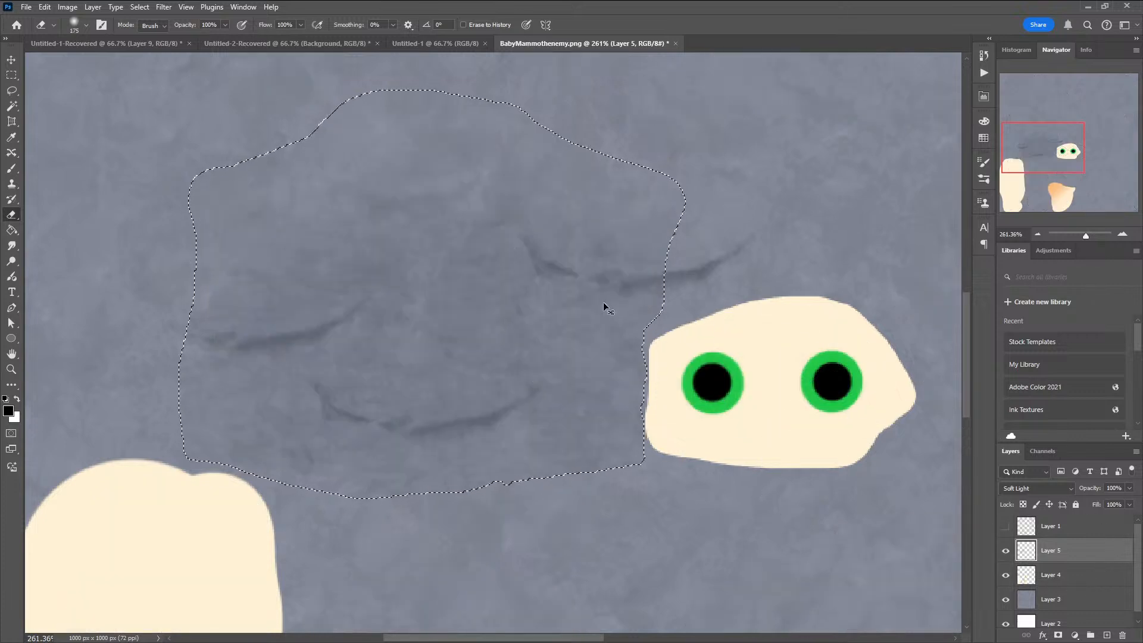
{"action": "key", "text": "ctrl+d"}
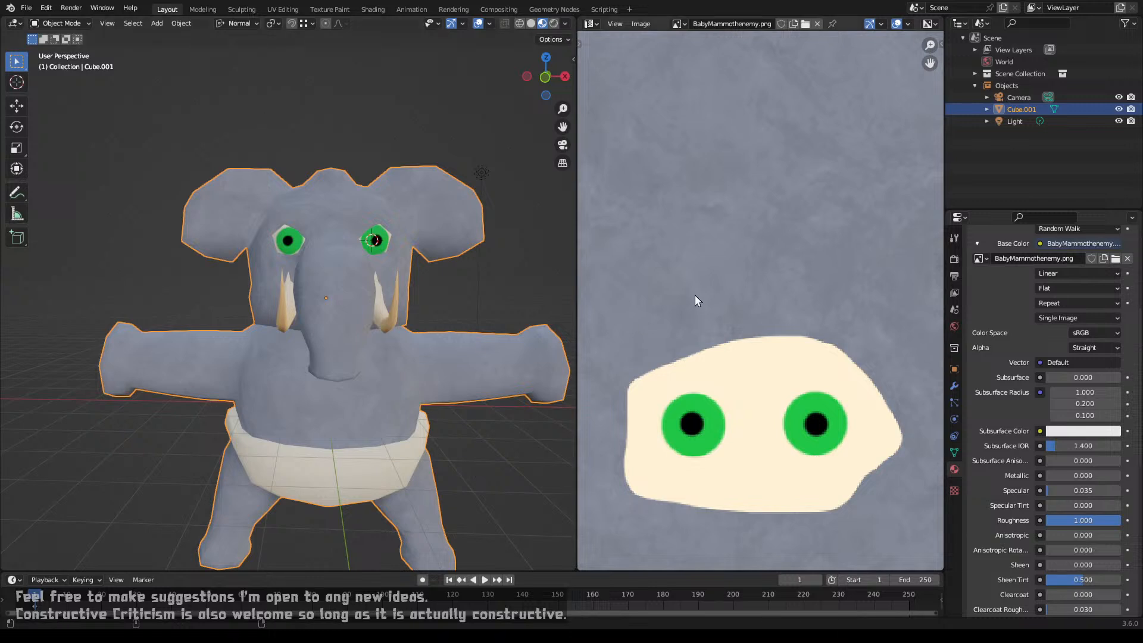
Step: Switch to Blender and reload the BabyMammothenemy.png texture in the image editor, with the whole texture in view
{"action": "key", "text": "space"}
{"action": "key", "text": "space"}
{"action": "scroll", "coordinate": [695, 295], "scroll_direction": "down", "scroll_amount": 7}
{"action": "key", "text": "alt+r"}
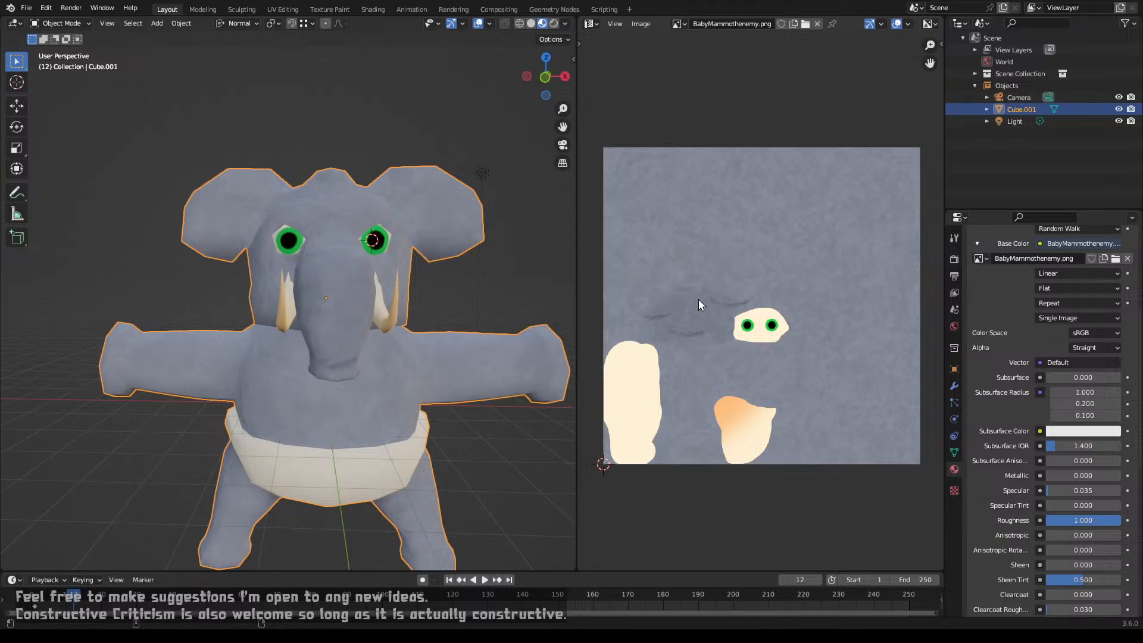
Step: Return the timeline to frame 0 and examine the updated skin texture on the mammoth from the front, side and below
{"action": "scroll", "coordinate": [700, 299], "scroll_direction": "up", "scroll_amount": 6, "text": "alt"}
{"action": "scroll", "coordinate": [701, 304], "scroll_direction": "up", "scroll_amount": 6, "text": "alt"}
{"action": "middle_click_drag", "start_coordinate": [486, 301], "coordinate": [297, 377]}
{"action": "middle_click_drag", "start_coordinate": [186, 246], "coordinate": [278, 302]}
{"action": "scroll", "coordinate": [313, 321], "scroll_direction": "down", "scroll_amount": 2}
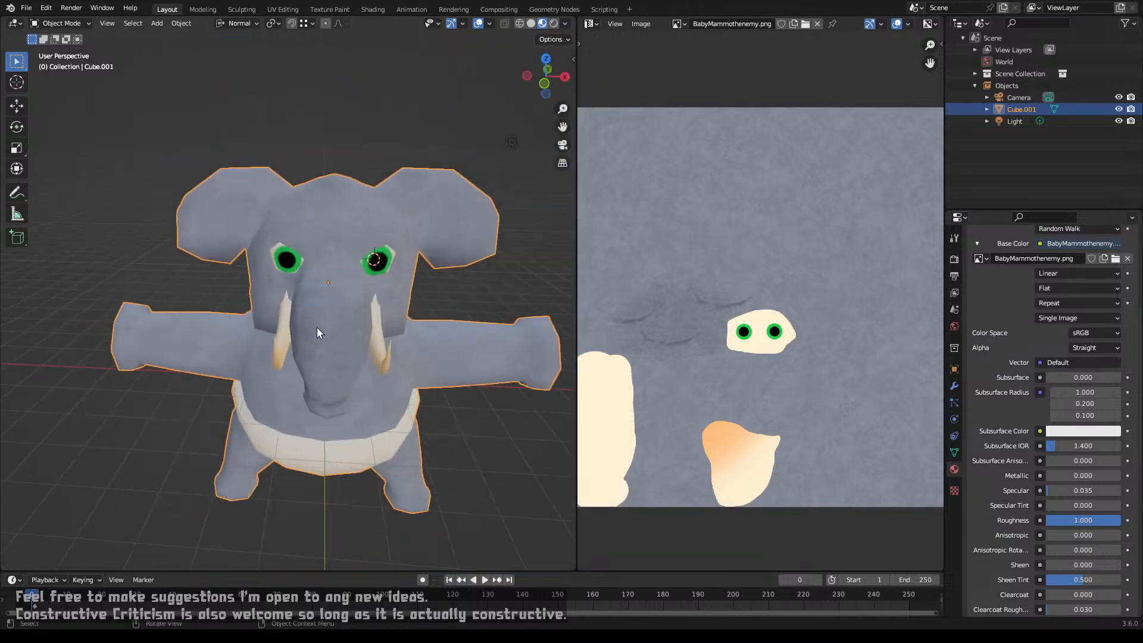
{"action": "middle_click_drag", "start_coordinate": [356, 372], "coordinate": [276, 322]}
{"action": "middle_click_drag", "start_coordinate": [266, 350], "coordinate": [316, 313]}
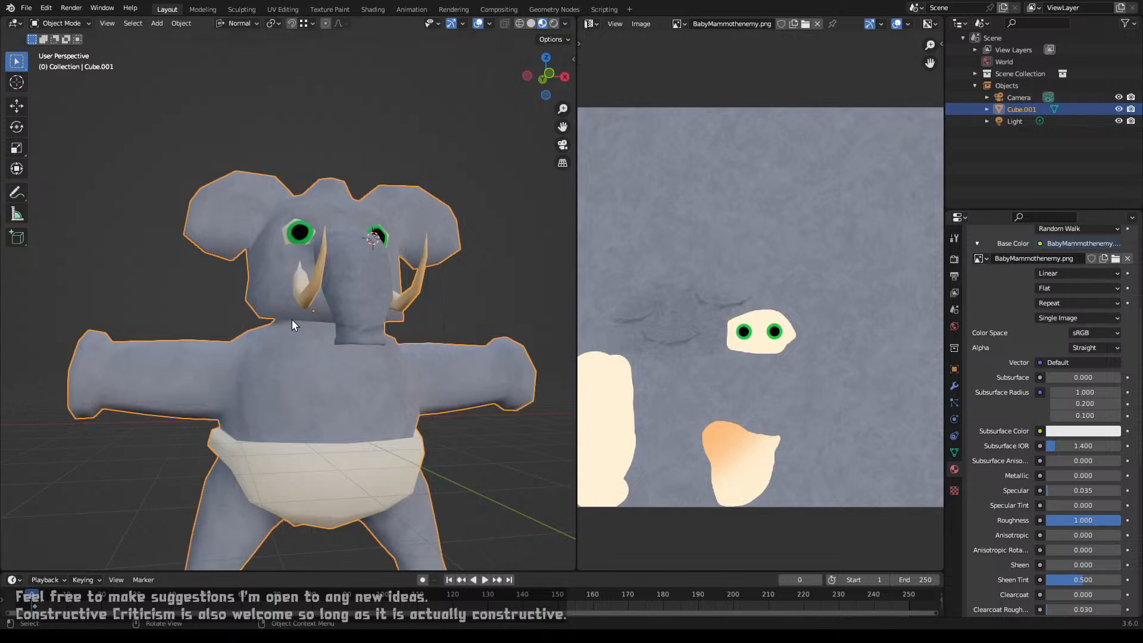
{"action": "middle_click_drag", "start_coordinate": [416, 356], "coordinate": [371, 409]}
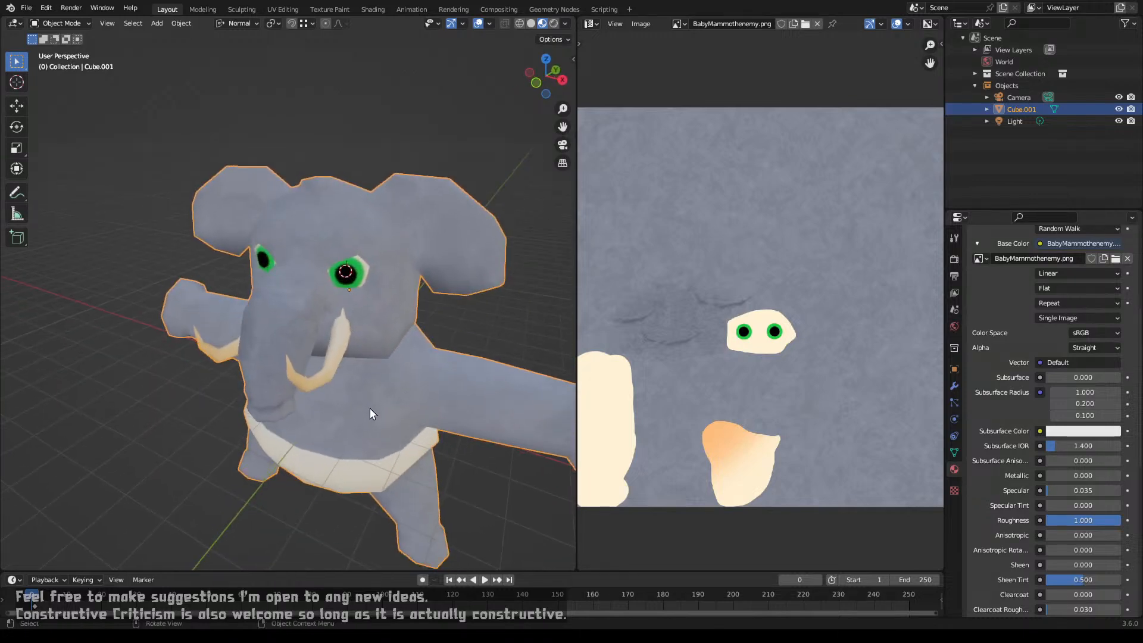
{"action": "middle_click_drag", "start_coordinate": [430, 323], "coordinate": [308, 286]}
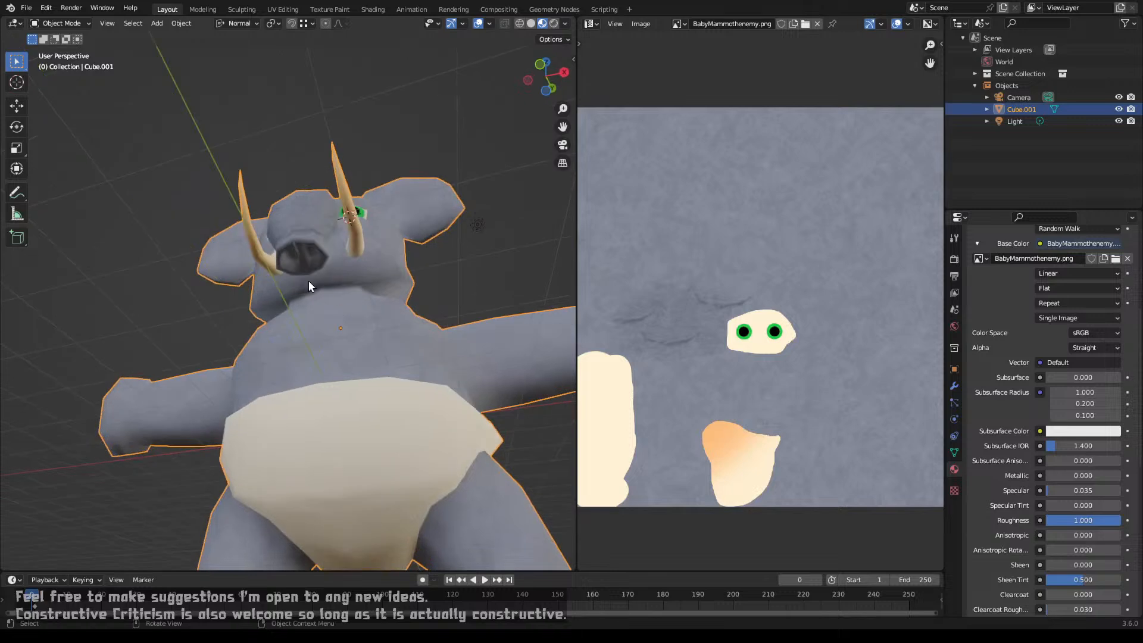
Step: Examine the texture closely on the trunk's tip and front, the outstretched arm and the whole figure
{"action": "scroll", "coordinate": [310, 244], "scroll_direction": "up", "scroll_amount": 6}
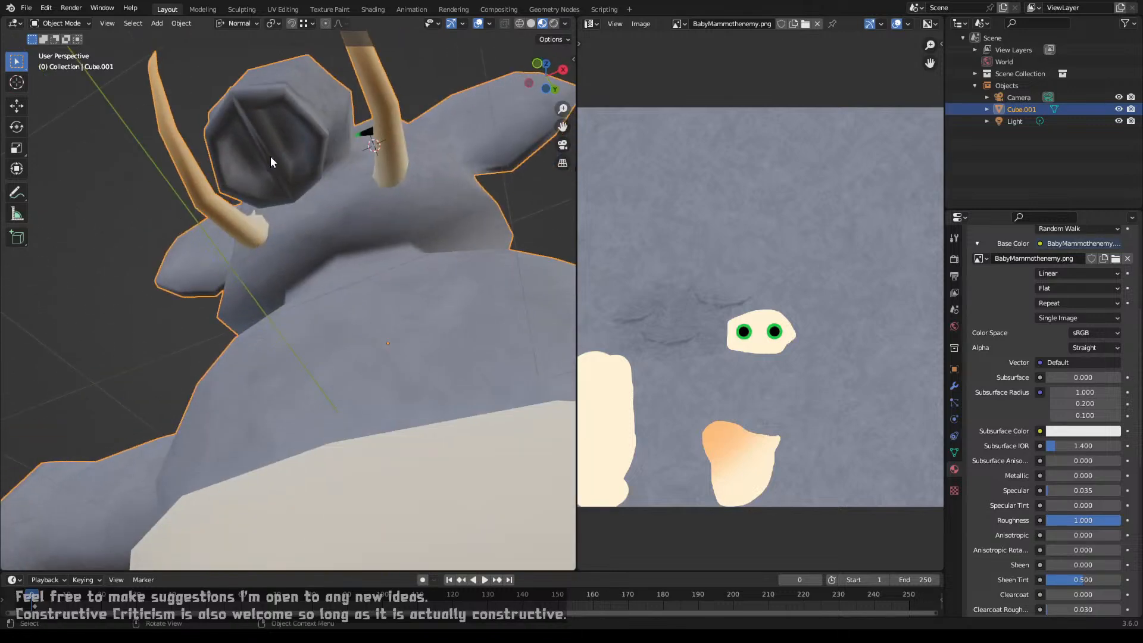
{"action": "middle_click_drag", "start_coordinate": [245, 103], "coordinate": [338, 320]}
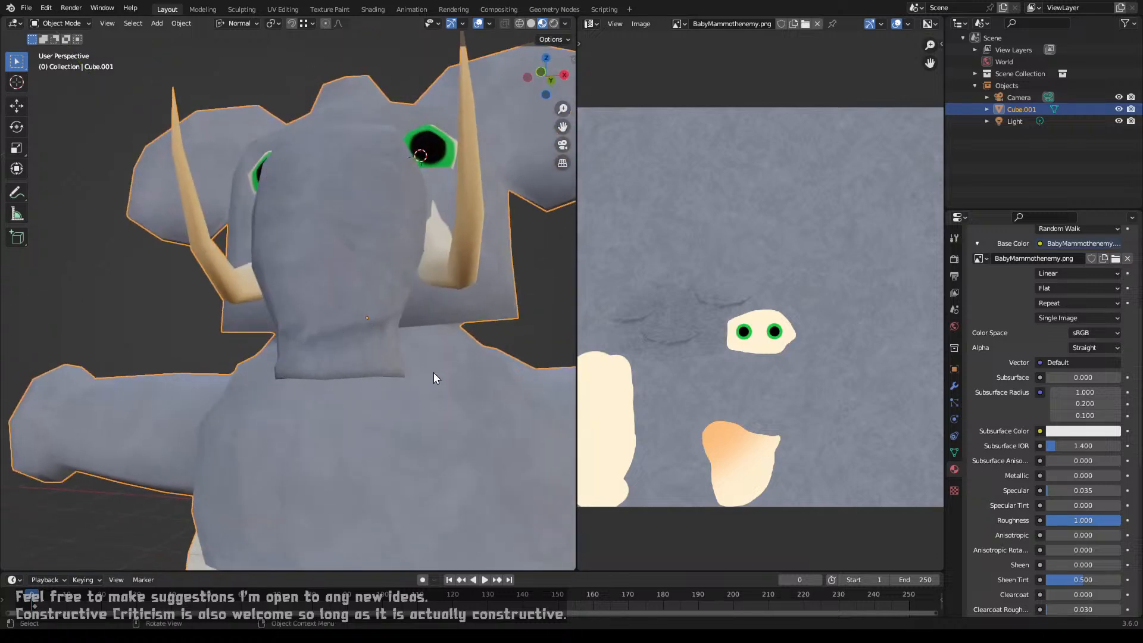
{"action": "scroll", "coordinate": [443, 313], "scroll_direction": "down", "scroll_amount": 4}
{"action": "scroll", "coordinate": [449, 282], "scroll_direction": "up", "scroll_amount": 1}
{"action": "middle_click_drag", "start_coordinate": [447, 248], "coordinate": [364, 364], "text": "shift"}
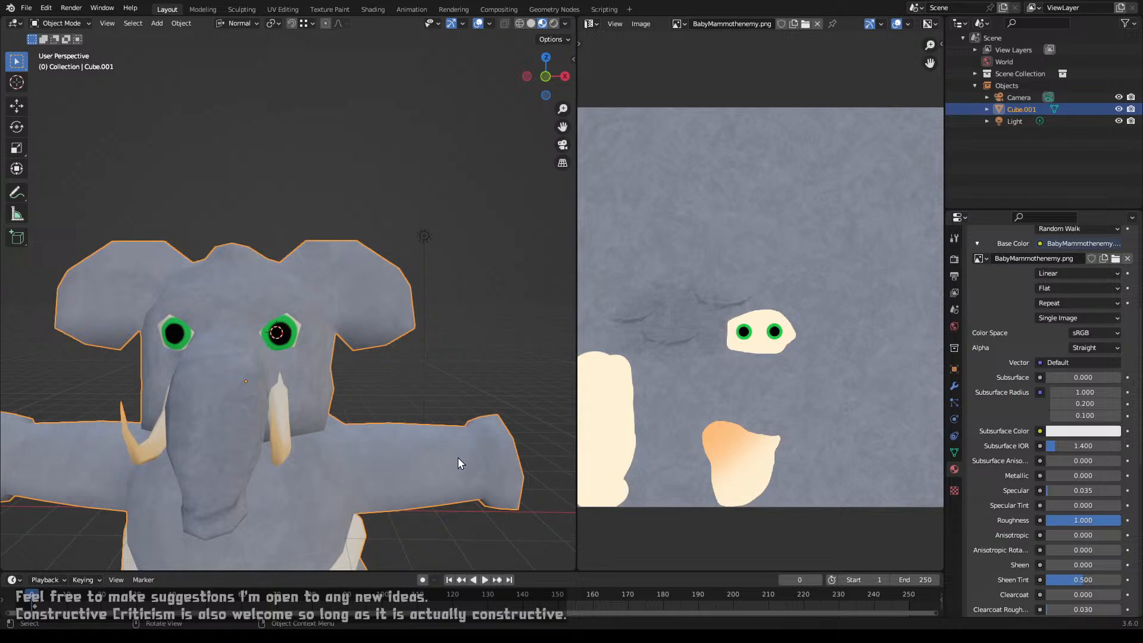
{"action": "middle_click_drag", "start_coordinate": [458, 458], "coordinate": [337, 360]}
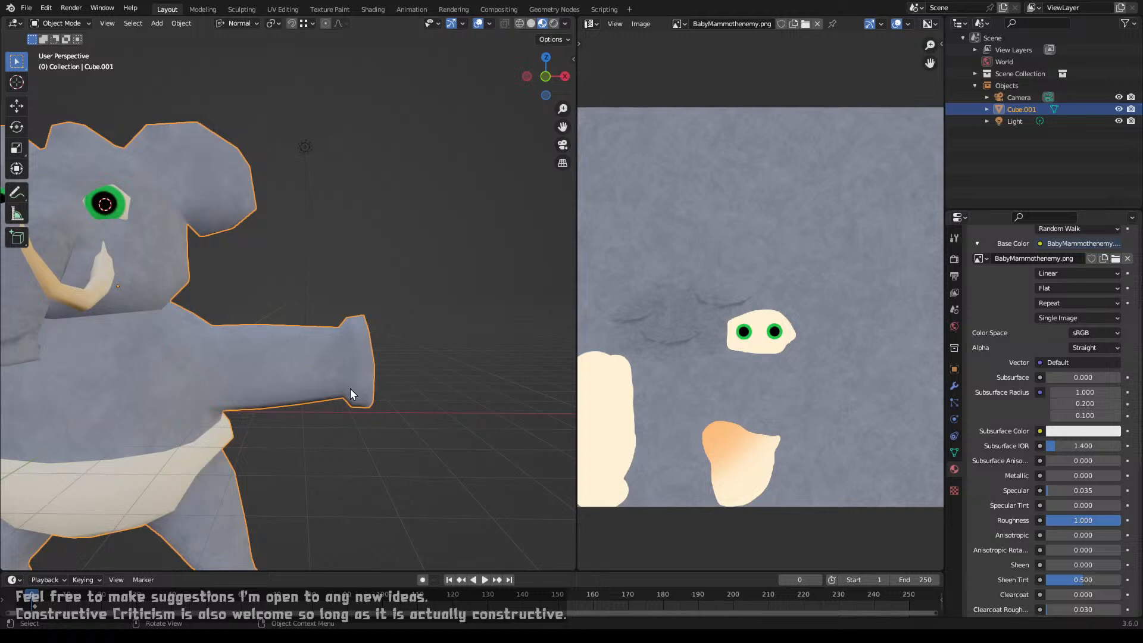
{"action": "scroll", "coordinate": [340, 419], "scroll_direction": "down", "scroll_amount": 3}
{"action": "middle_click_drag", "start_coordinate": [301, 427], "coordinate": [402, 383]}
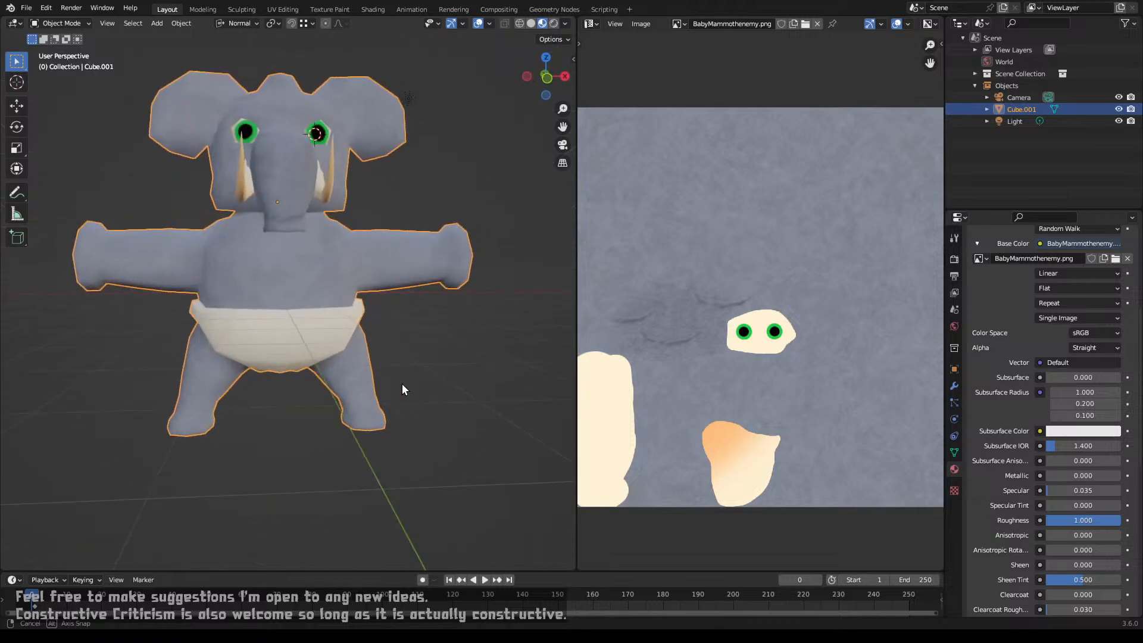
{"action": "scroll", "coordinate": [375, 372], "scroll_direction": "down", "scroll_amount": 2}
{"action": "scroll", "coordinate": [346, 365], "scroll_direction": "up", "scroll_amount": 1}
{"action": "scroll", "coordinate": [344, 366], "scroll_direction": "up", "scroll_amount": 1}
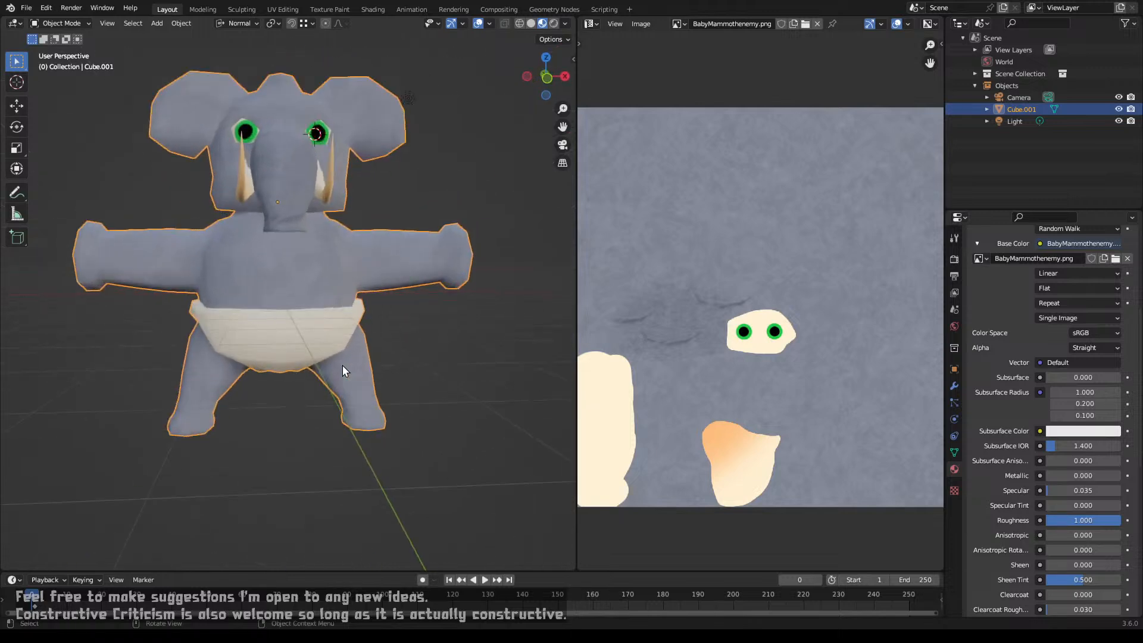
{"action": "middle_click_drag", "start_coordinate": [342, 366], "coordinate": [217, 348]}
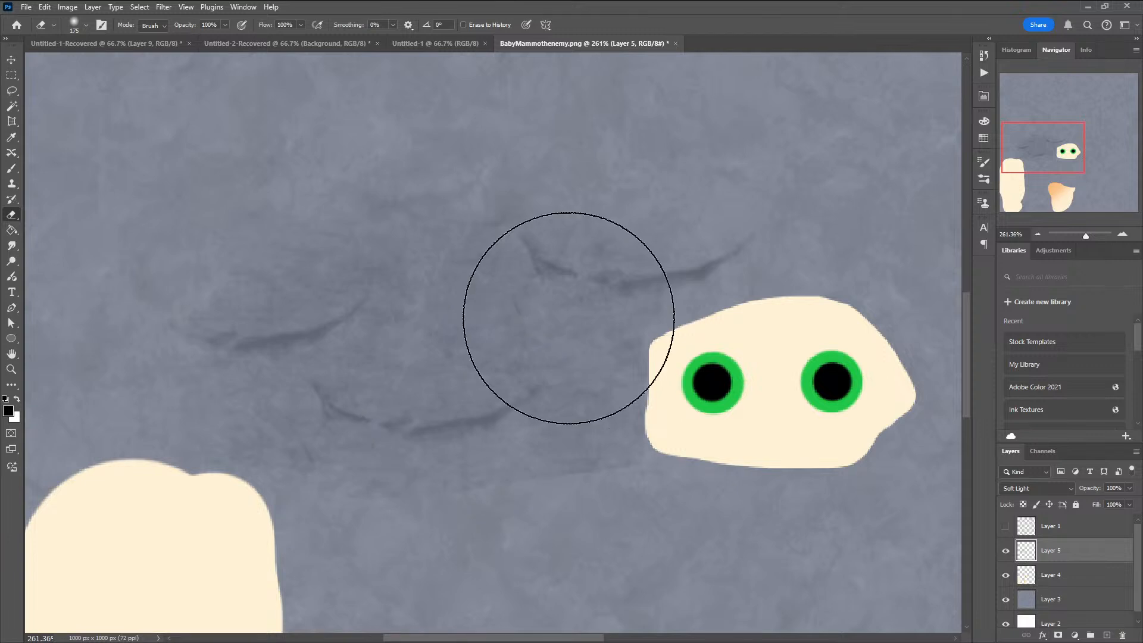
Step: Hide the wrinkle details on Layer 5 and the grey skin on Layer 3, keeping Layer 4's eyes, tusks and diaper visible
{"action": "scroll", "coordinate": [558, 308], "scroll_direction": "down", "scroll_amount": 1, "text": "alt"}
{"action": "scroll", "coordinate": [558, 308], "scroll_direction": "down", "scroll_amount": 6, "text": "alt"}
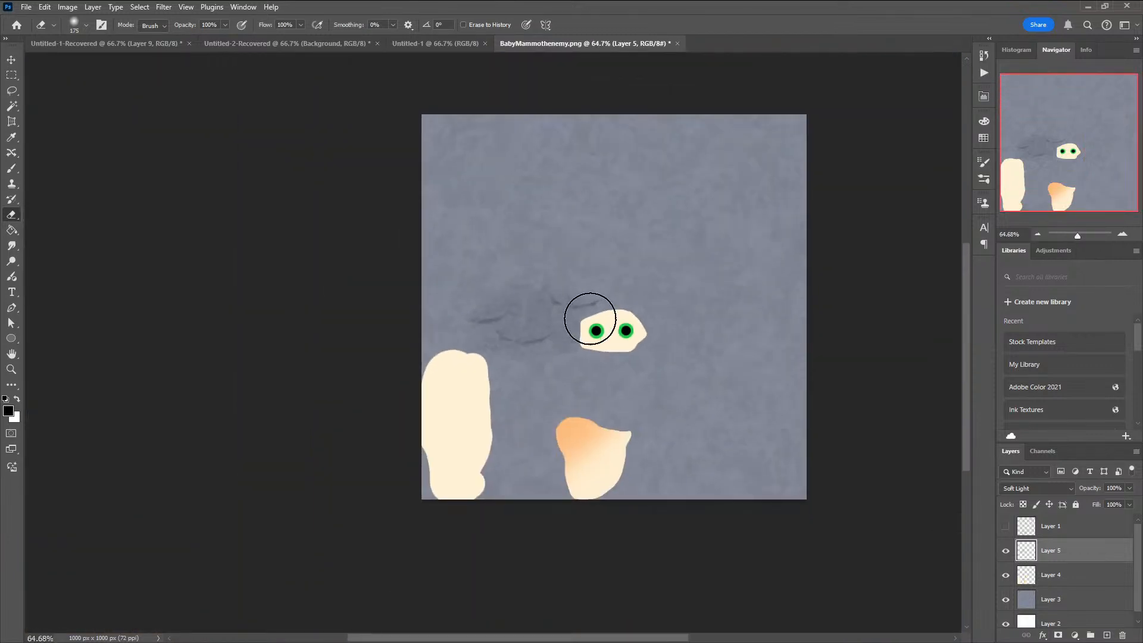
{"action": "left_click", "coordinate": [1007, 575]}
{"action": "left_click", "coordinate": [1006, 575]}
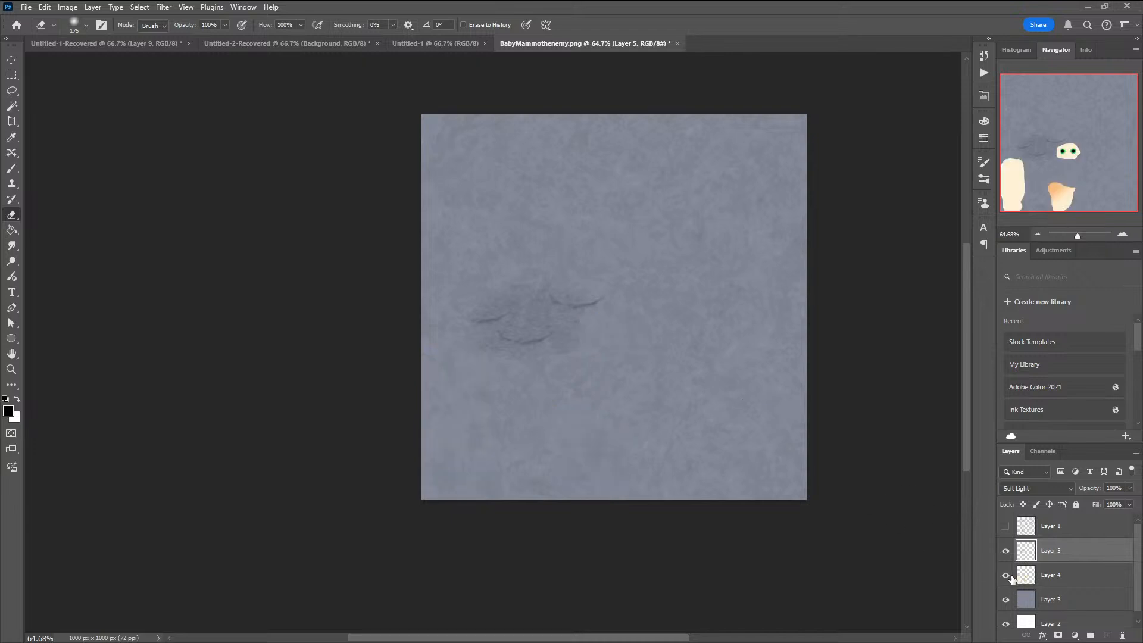
{"action": "left_click", "coordinate": [1005, 552]}
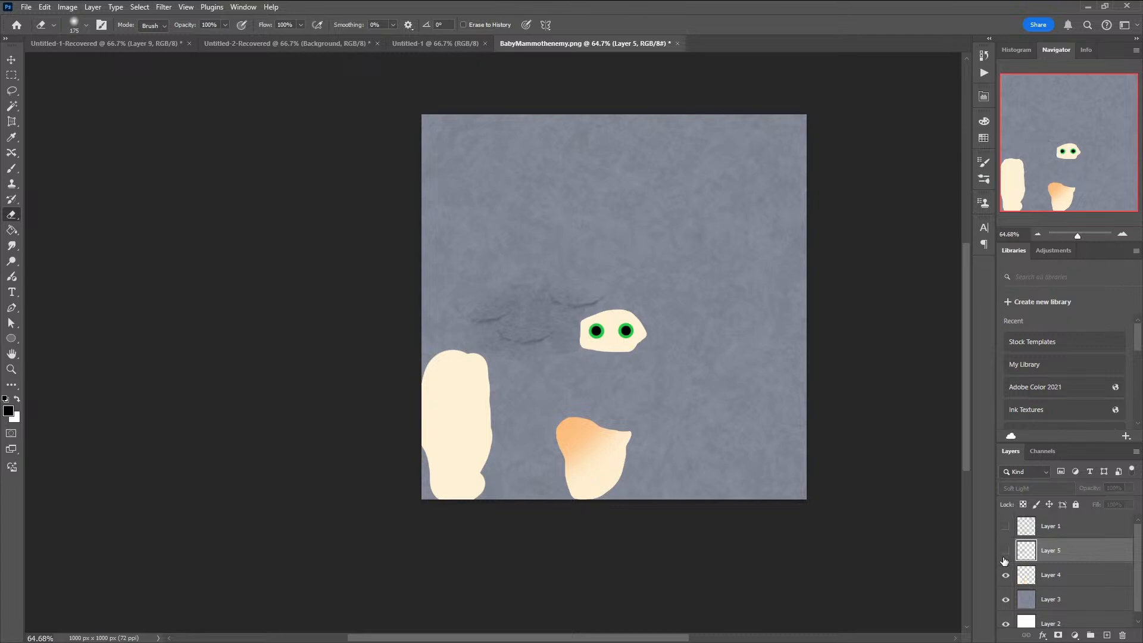
{"action": "left_click", "coordinate": [1006, 608]}
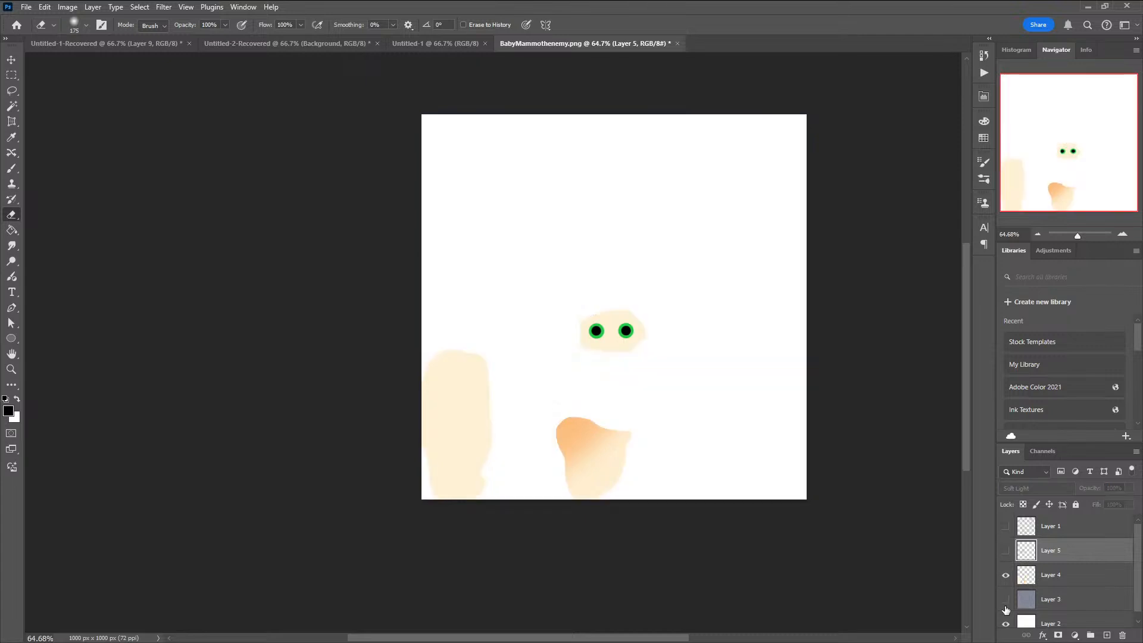
Step: Create a new layer above Layer 3, move Layer 5 beneath it, and make the new layer active
{"action": "left_click", "coordinate": [1063, 604]}
{"action": "left_click", "coordinate": [1107, 636]}
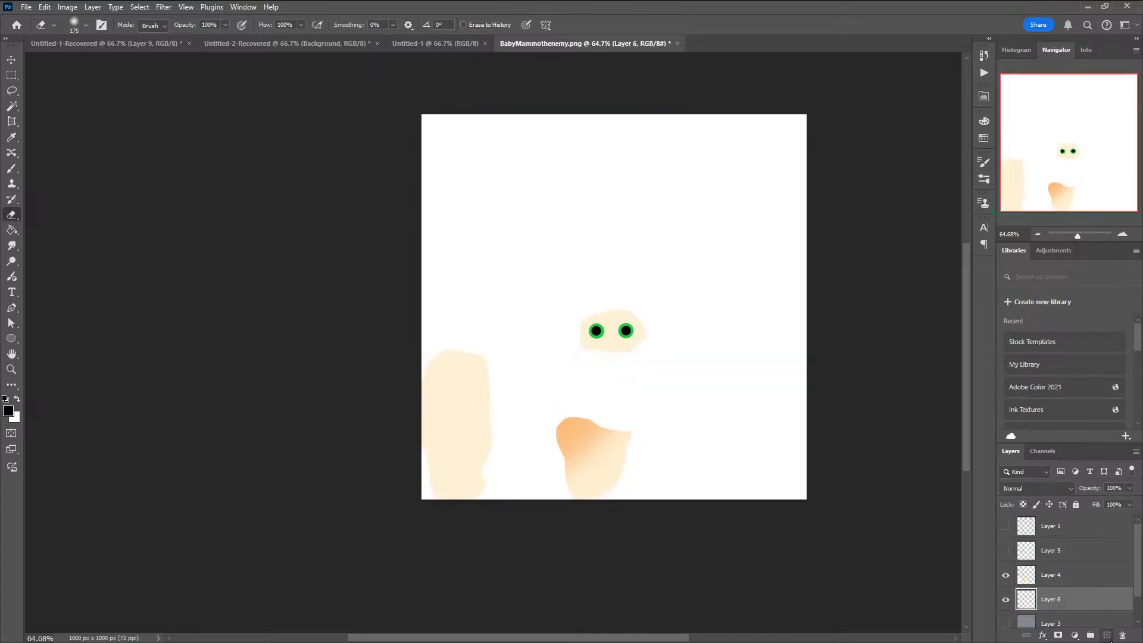
{"action": "left_click_drag", "start_coordinate": [1027, 602], "coordinate": [1056, 612]}
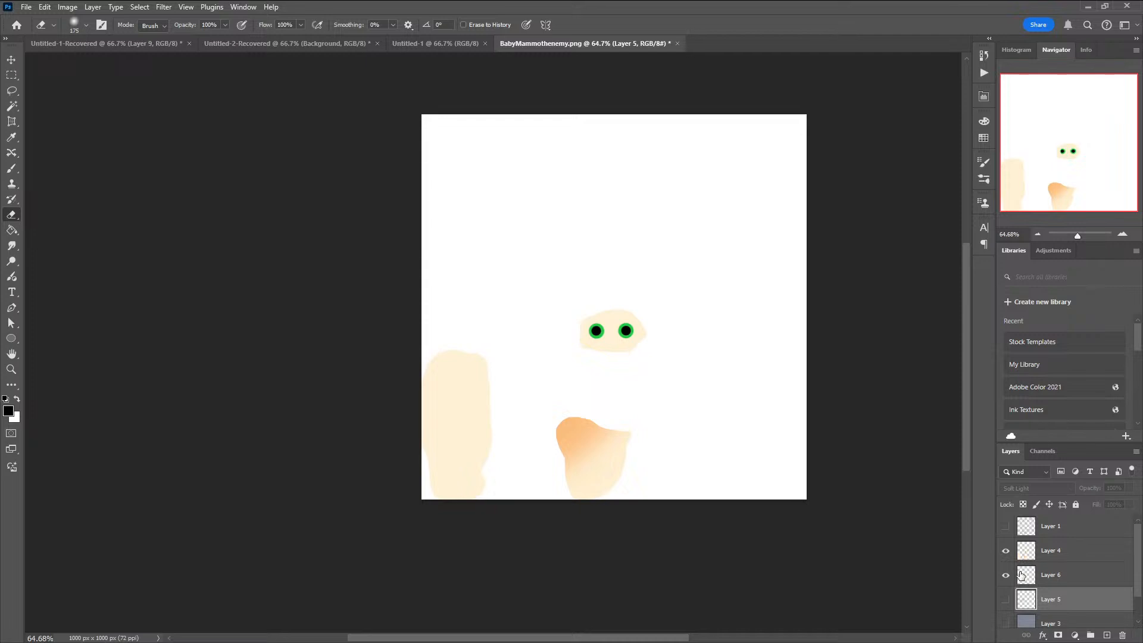
{"action": "left_click", "coordinate": [1060, 580]}
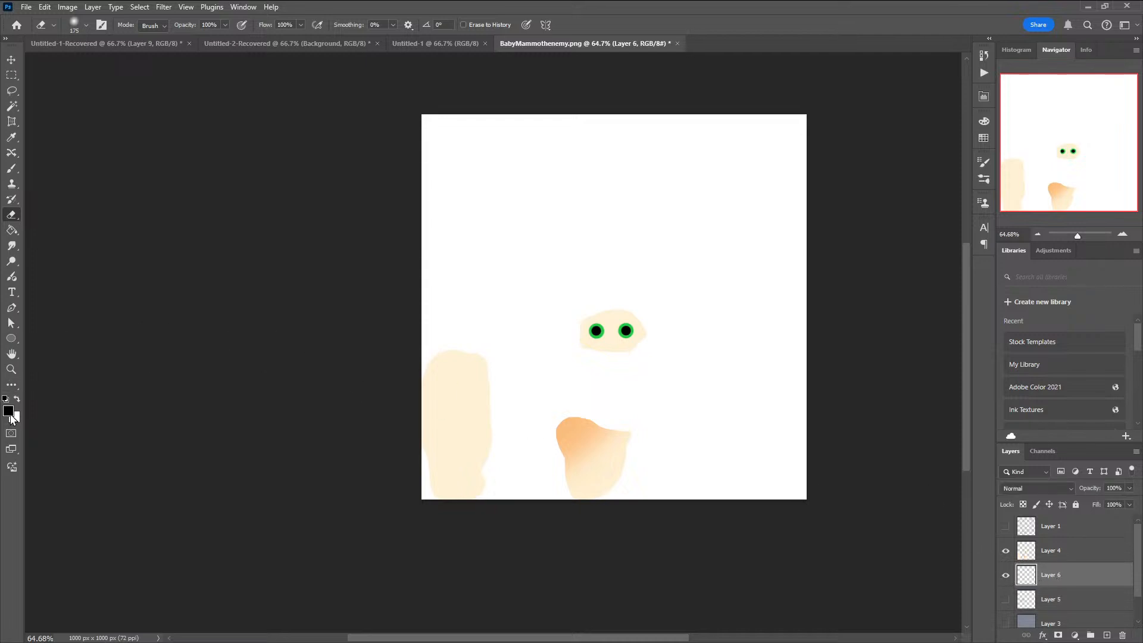
Step: Set the foreground colour to an orange-brown and fill the new layer with it as the base fur colour
{"action": "key", "text": "i"}
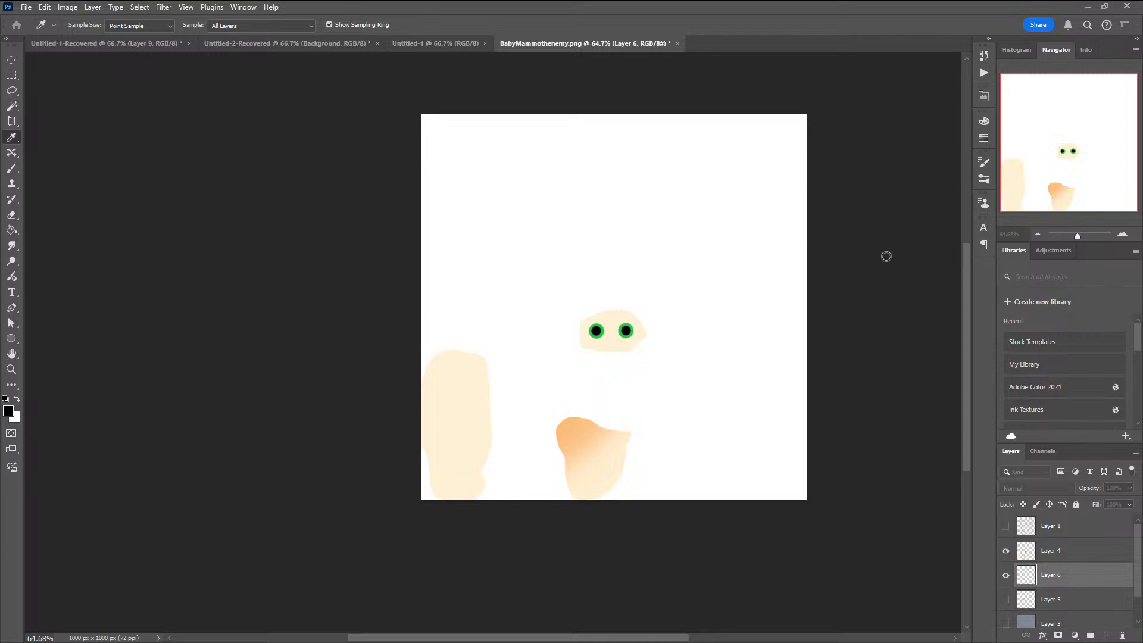
{"action": "left_click", "coordinate": [1038, 209]}
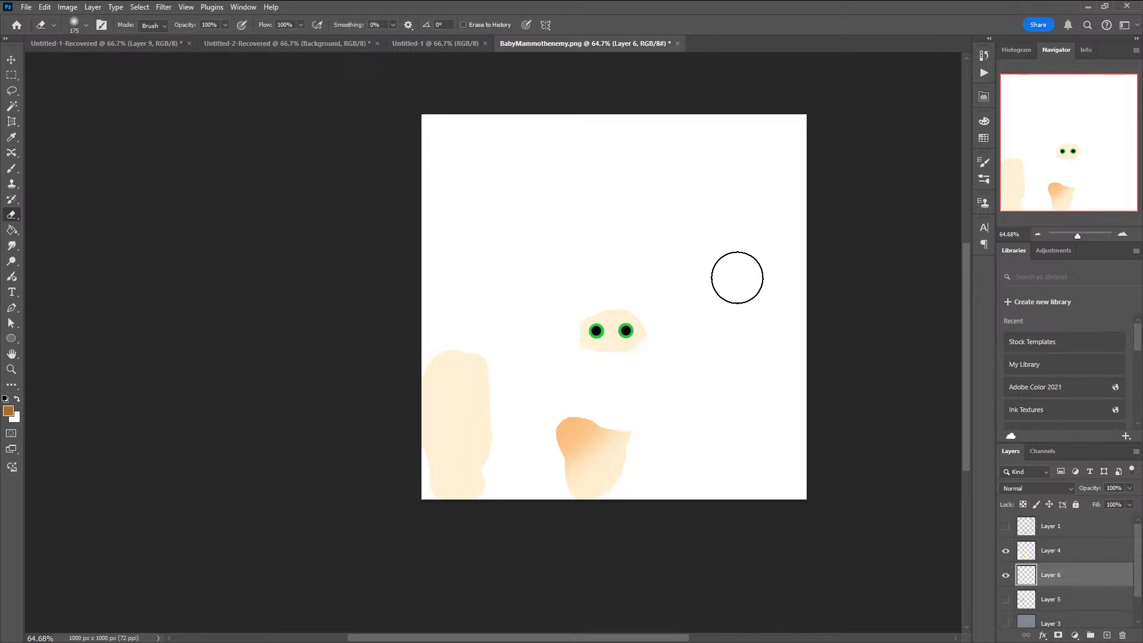
{"action": "key", "text": "alt+BackSpace"}
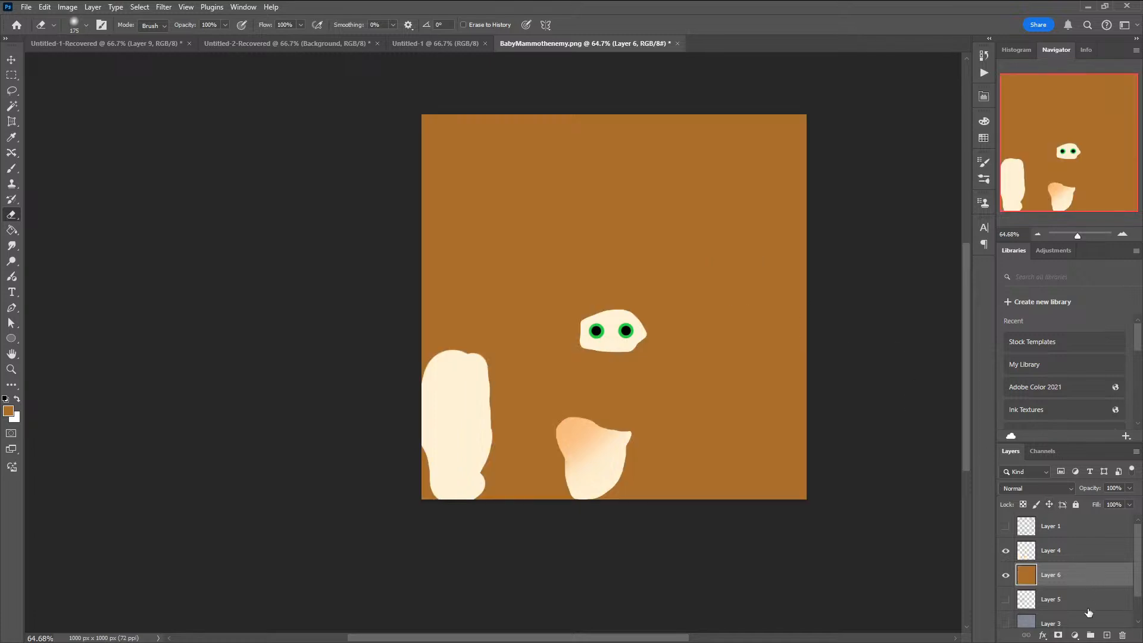
Step: Add another layer above the orange-brown fill and choose the 235 px hair-textured tip for the Brush tool
{"action": "left_click", "coordinate": [1105, 636]}
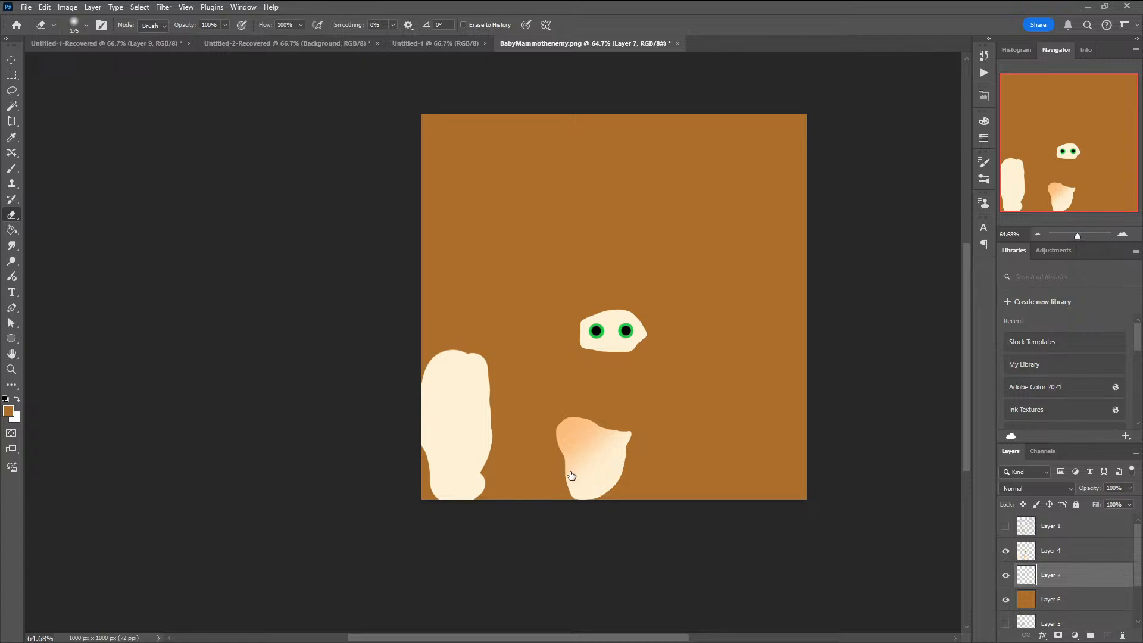
{"action": "left_click", "coordinate": [620, 475]}
{"action": "left_click", "coordinate": [621, 433]}
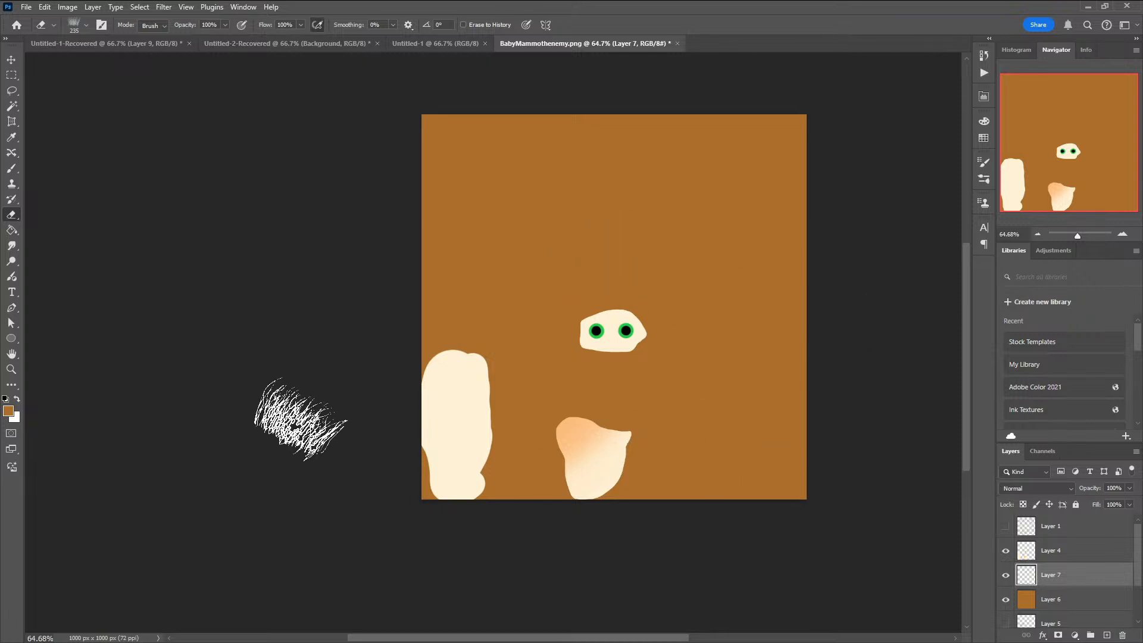
{"action": "left_click", "coordinate": [980, 161]}
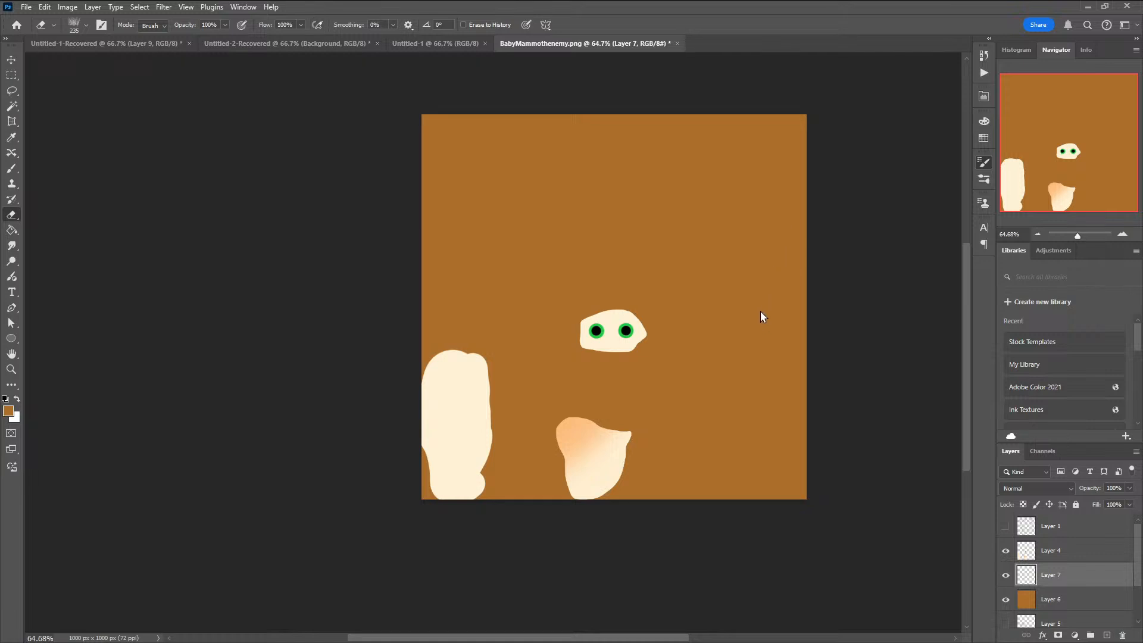
{"action": "key", "text": "alt+shift+p"}
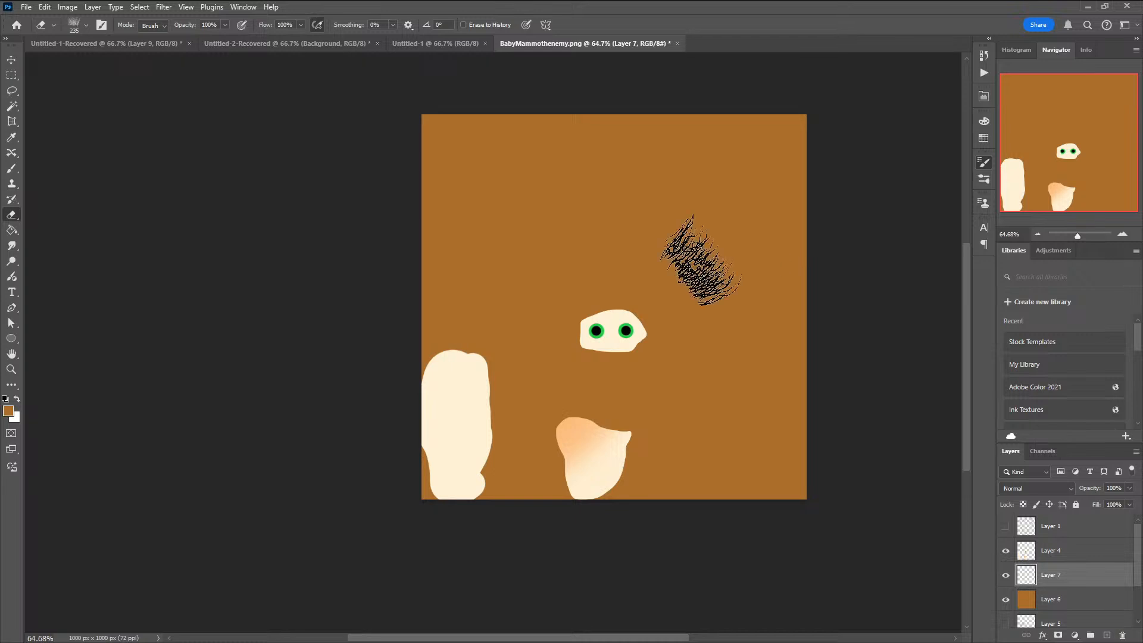
{"action": "left_click", "coordinate": [13, 169]}
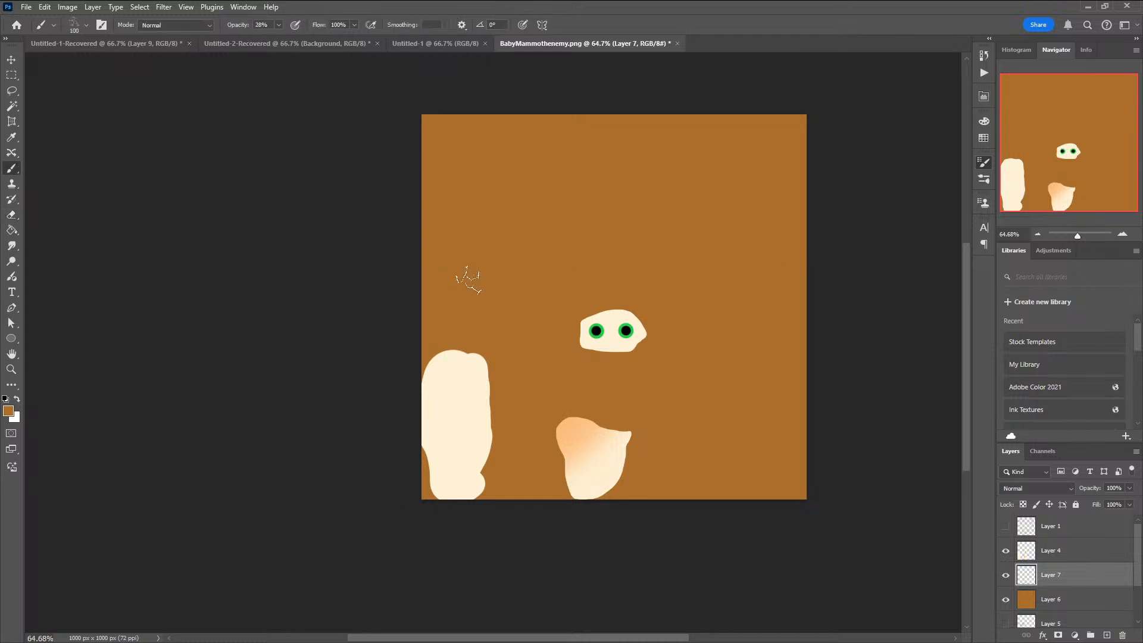
{"action": "left_click", "coordinate": [584, 457]}
Step: Pick a darker brown and brush fur texture over the whole of Layer 7 at 28% opacity
{"action": "left_click", "coordinate": [16, 400]}
{"action": "key", "text": "i"}
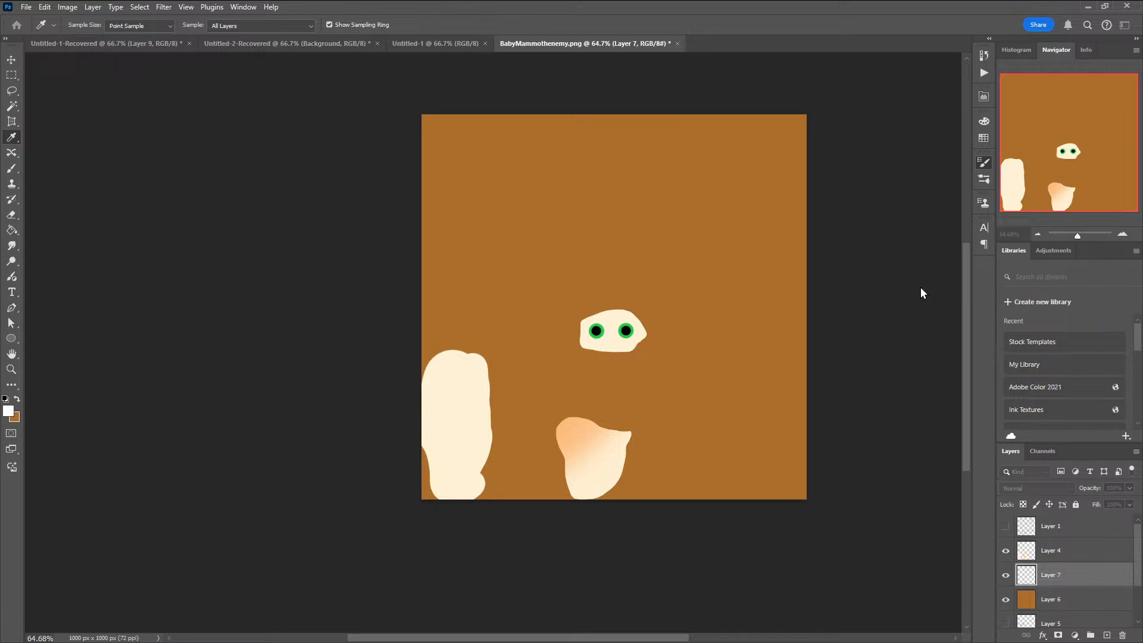
{"action": "left_click", "coordinate": [1023, 203]}
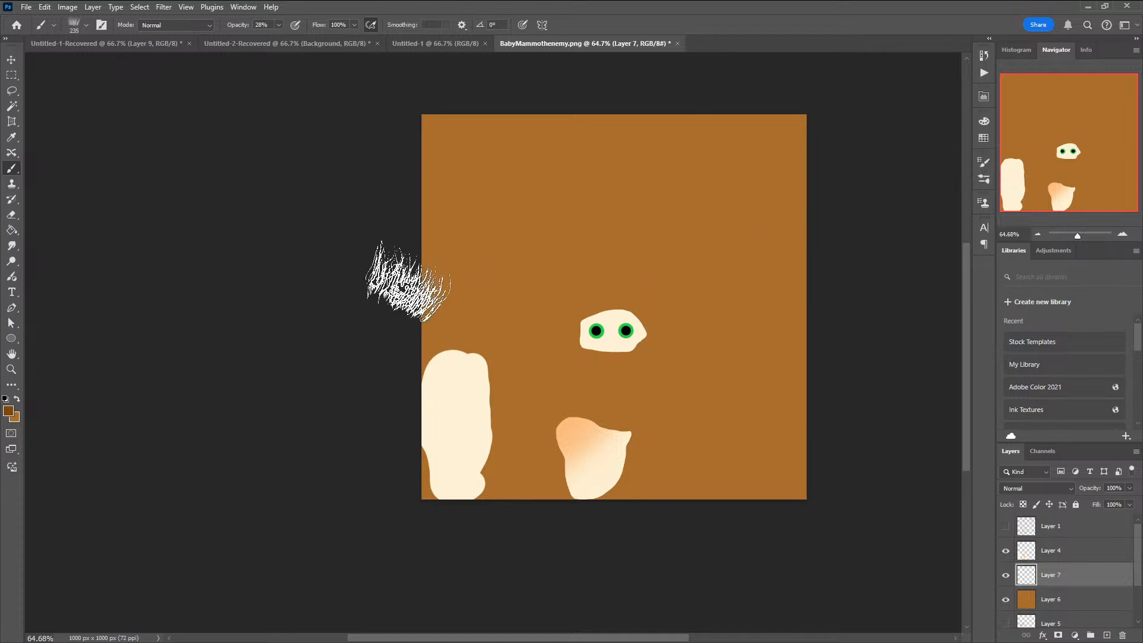
{"action": "mouse_move", "coordinate": [407, 281]}
{"action": "left_mouse_down"}
{"action": "mouse_move", "coordinate": [394, 309]}
{"action": "mouse_move", "coordinate": [269, 348]}
{"action": "mouse_move", "coordinate": [516, 381]}
{"action": "mouse_move", "coordinate": [842, 491]}
{"action": "mouse_move", "coordinate": [1004, 448]}
{"action": "mouse_move", "coordinate": [725, 290]}
{"action": "mouse_move", "coordinate": [841, 242]}
{"action": "mouse_move", "coordinate": [349, 178]}
{"action": "mouse_move", "coordinate": [766, 173]}
{"action": "mouse_move", "coordinate": [551, 112]}
{"action": "mouse_move", "coordinate": [437, 113]}
{"action": "left_mouse_up"}
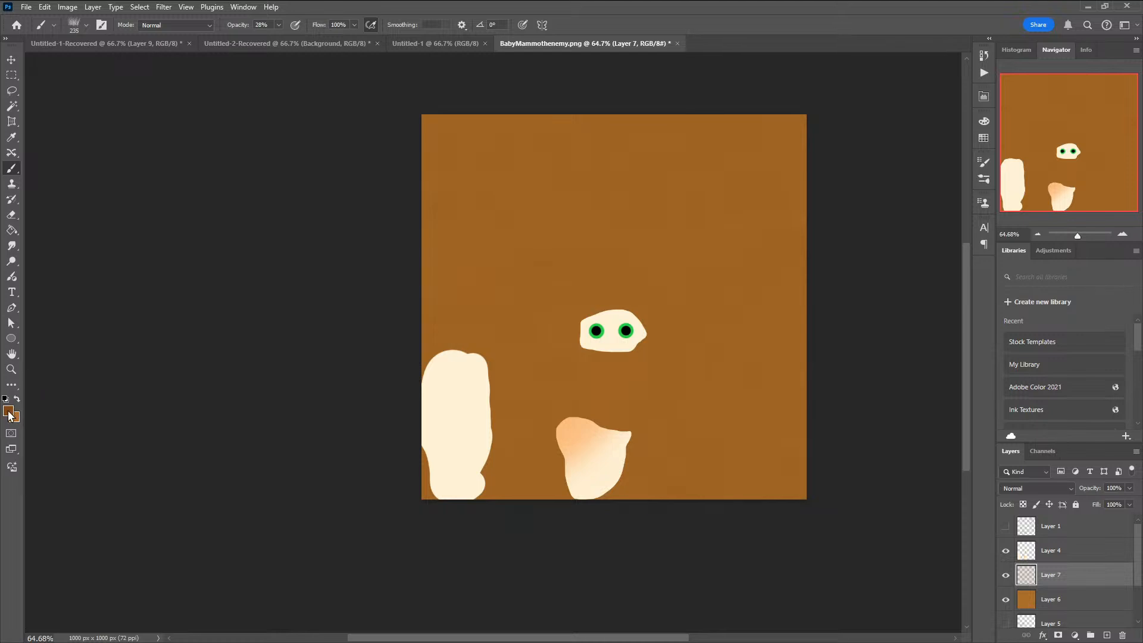
Step: Change the Brush tool's foreground colour to a very dark brown
{"action": "key", "text": "i"}
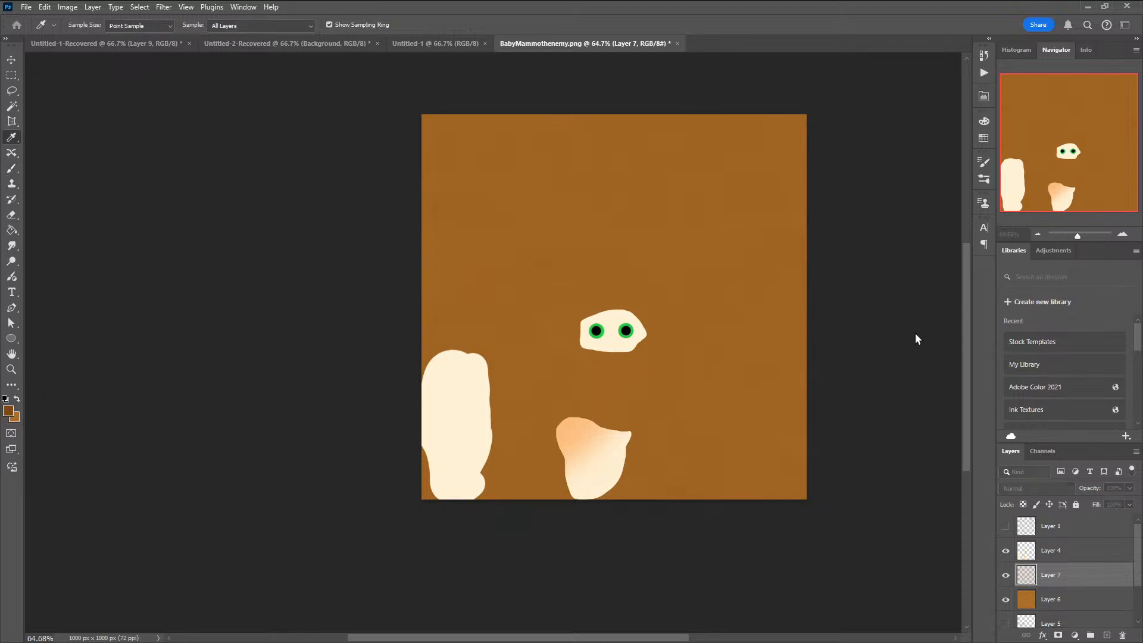
{"action": "key", "text": "b"}
Step: Brush very dark brown fur strokes over Layer 7, from the lower half up to the area above the eyes
{"action": "mouse_move", "coordinate": [829, 447]}
{"action": "left_mouse_down"}
{"action": "mouse_move", "coordinate": [396, 459]}
{"action": "mouse_move", "coordinate": [837, 493]}
{"action": "left_mouse_up"}
{"action": "left_click_drag", "start_coordinate": [548, 403], "coordinate": [702, 395]}
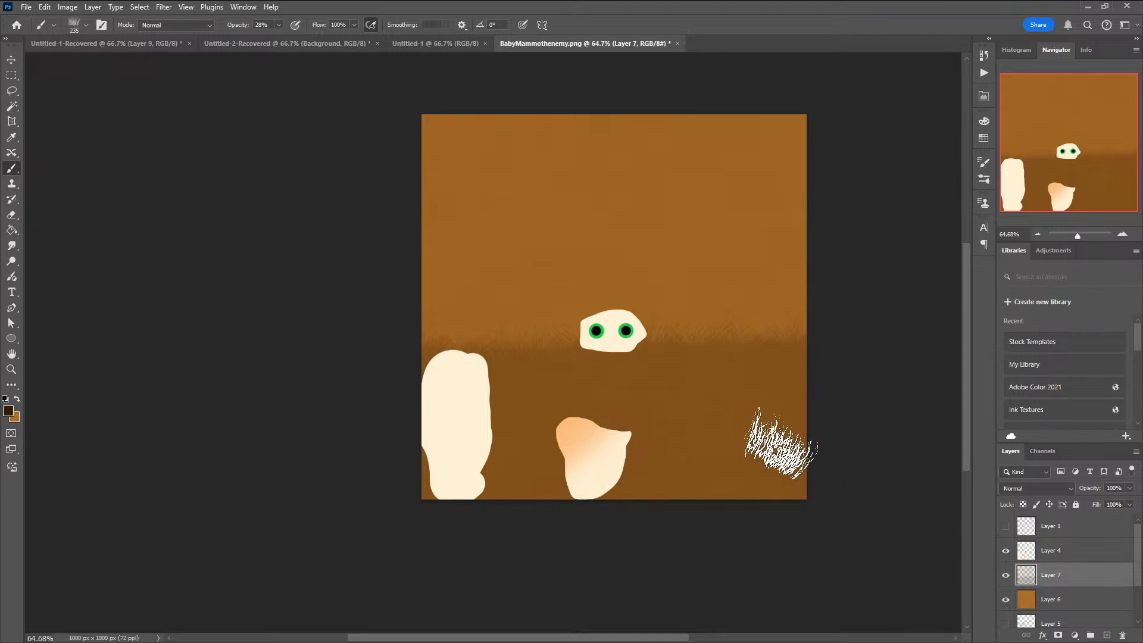
{"action": "mouse_move", "coordinate": [781, 444]}
{"action": "left_mouse_down"}
{"action": "mouse_move", "coordinate": [445, 444]}
{"action": "mouse_move", "coordinate": [951, 449]}
{"action": "left_mouse_up"}
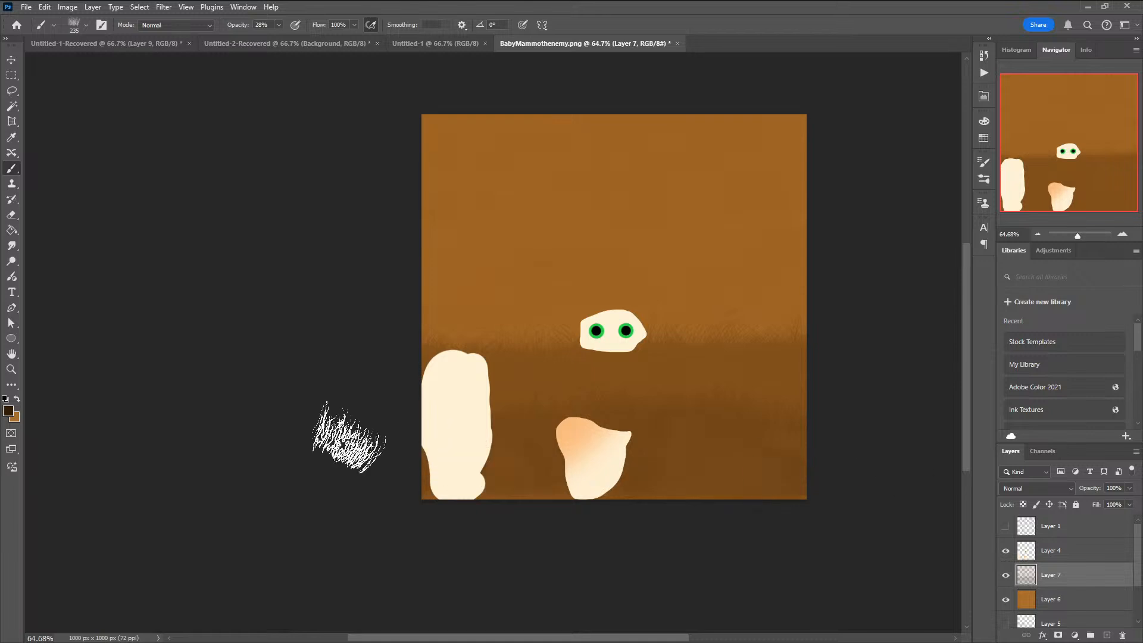
{"action": "mouse_move", "coordinate": [740, 332]}
{"action": "left_mouse_down"}
{"action": "mouse_move", "coordinate": [727, 293]}
{"action": "mouse_move", "coordinate": [849, 319]}
{"action": "left_mouse_up"}
{"action": "mouse_move", "coordinate": [659, 298]}
{"action": "left_mouse_down"}
{"action": "mouse_move", "coordinate": [722, 247]}
{"action": "mouse_move", "coordinate": [630, 262]}
{"action": "mouse_move", "coordinate": [734, 247]}
{"action": "mouse_move", "coordinate": [889, 201]}
{"action": "mouse_move", "coordinate": [796, 174]}
{"action": "mouse_move", "coordinate": [458, 161]}
{"action": "mouse_move", "coordinate": [402, 128]}
{"action": "mouse_move", "coordinate": [490, 141]}
{"action": "left_mouse_up"}
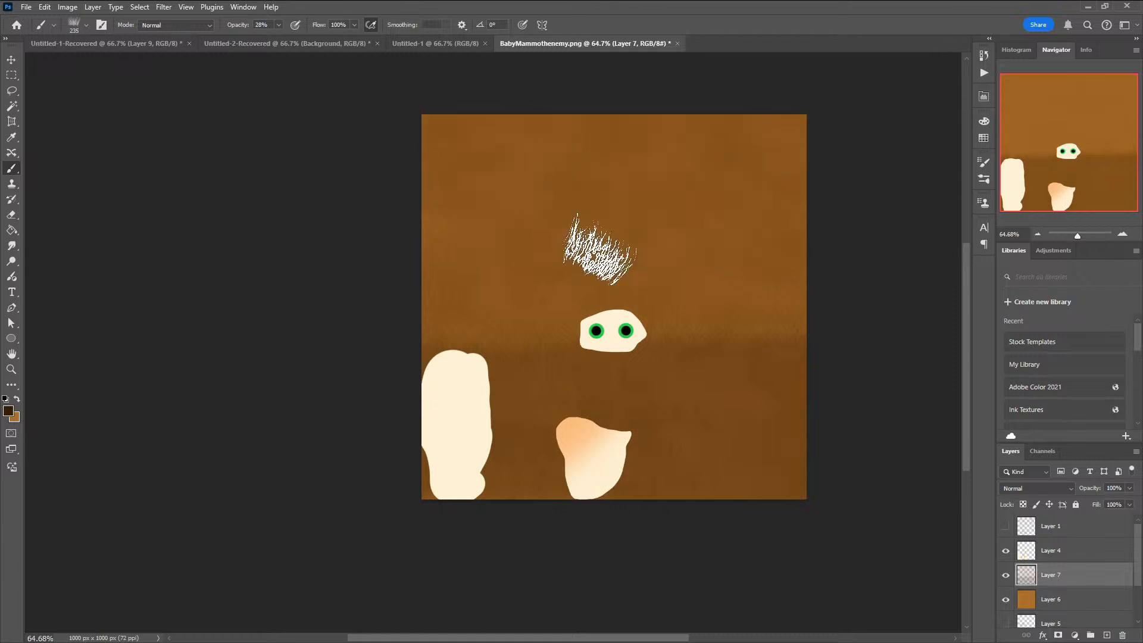
{"action": "left_click_drag", "start_coordinate": [763, 332], "coordinate": [459, 291]}
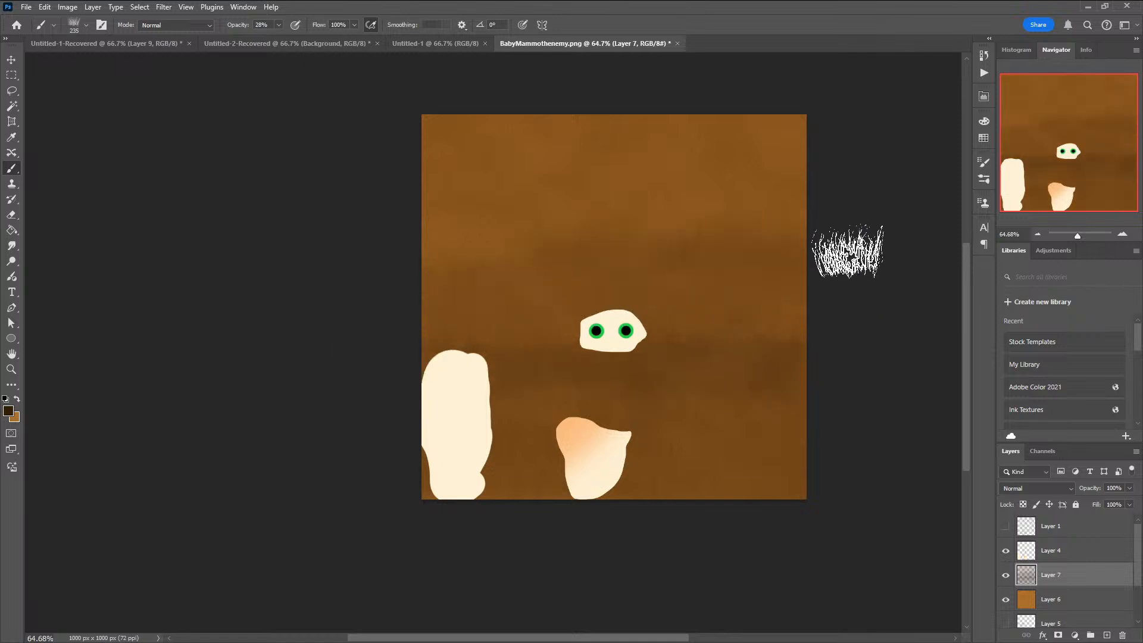
Step: Try a solid dark brown fill with a fur stroke on Layer 7, and undo back to the earlier strokes
{"action": "key", "text": "alt+BackSpace"}
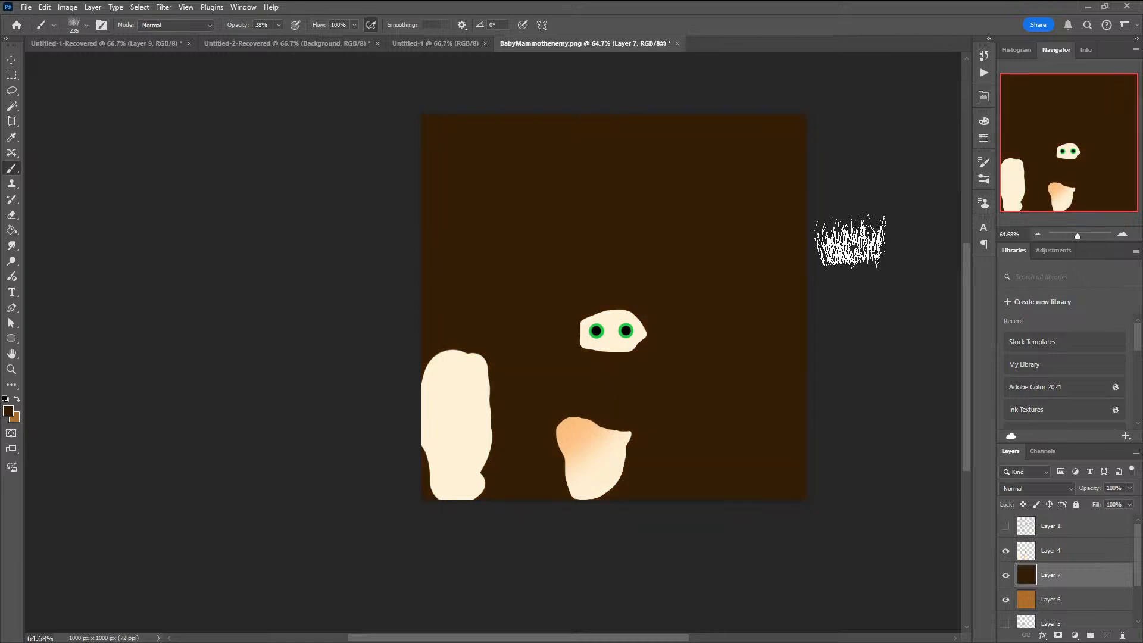
{"action": "mouse_move", "coordinate": [899, 459]}
{"action": "left_mouse_down"}
{"action": "mouse_move", "coordinate": [556, 465]}
{"action": "mouse_move", "coordinate": [395, 434]}
{"action": "mouse_move", "coordinate": [709, 387]}
{"action": "mouse_move", "coordinate": [620, 365]}
{"action": "mouse_move", "coordinate": [705, 372]}
{"action": "left_mouse_up"}
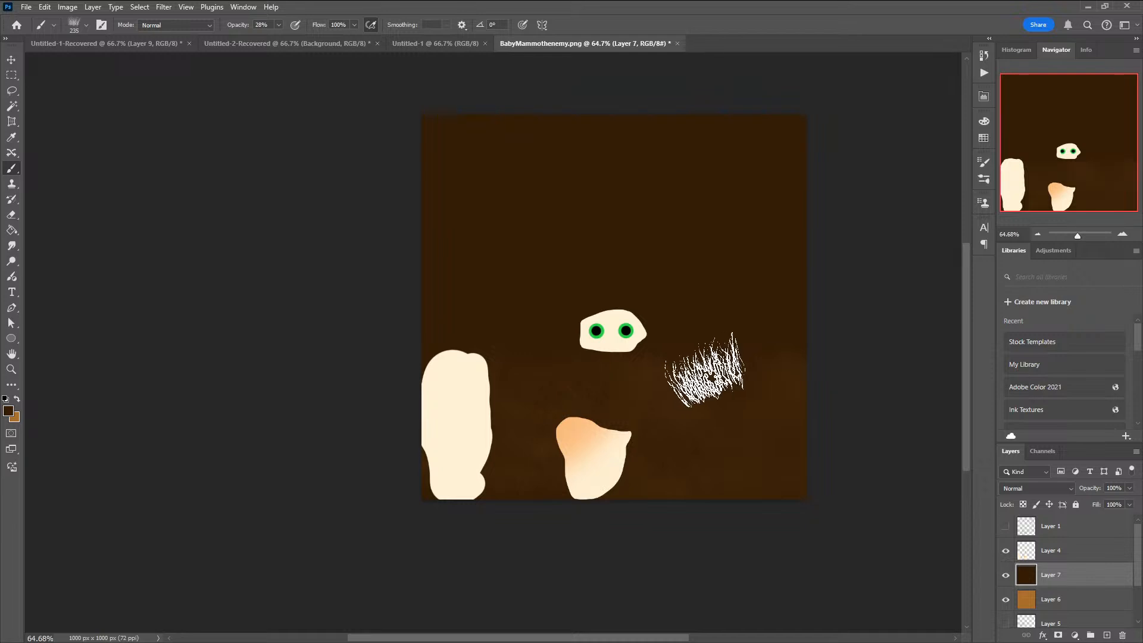
{"action": "key", "text": "ctrl+z"}
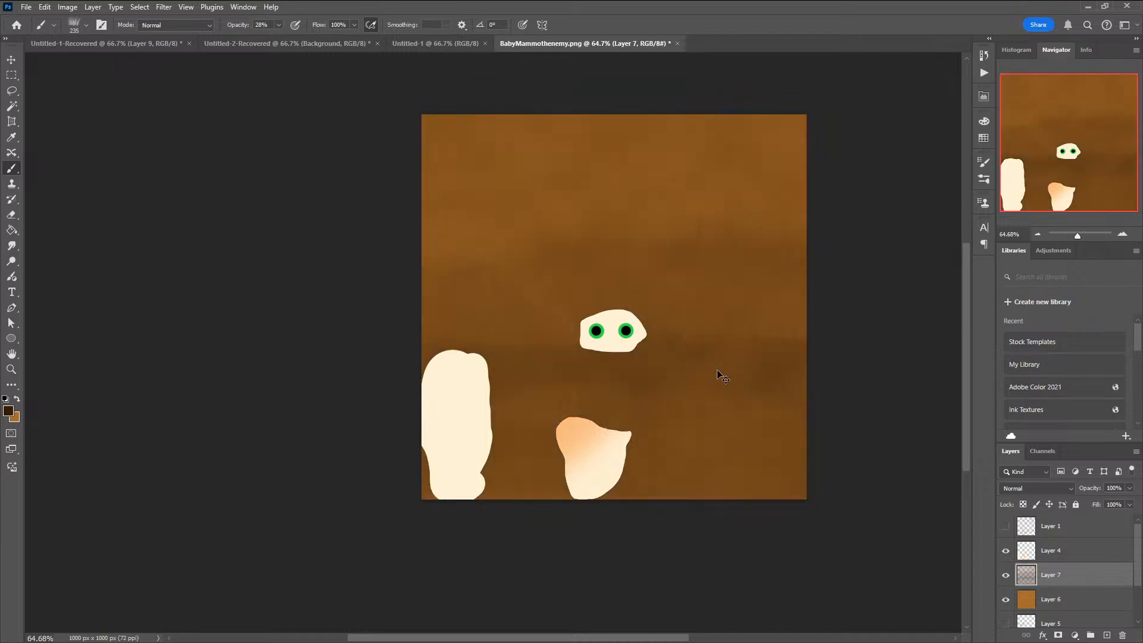
{"action": "key", "text": "ctrl+z"}
{"action": "key", "text": "ctrl+z"}
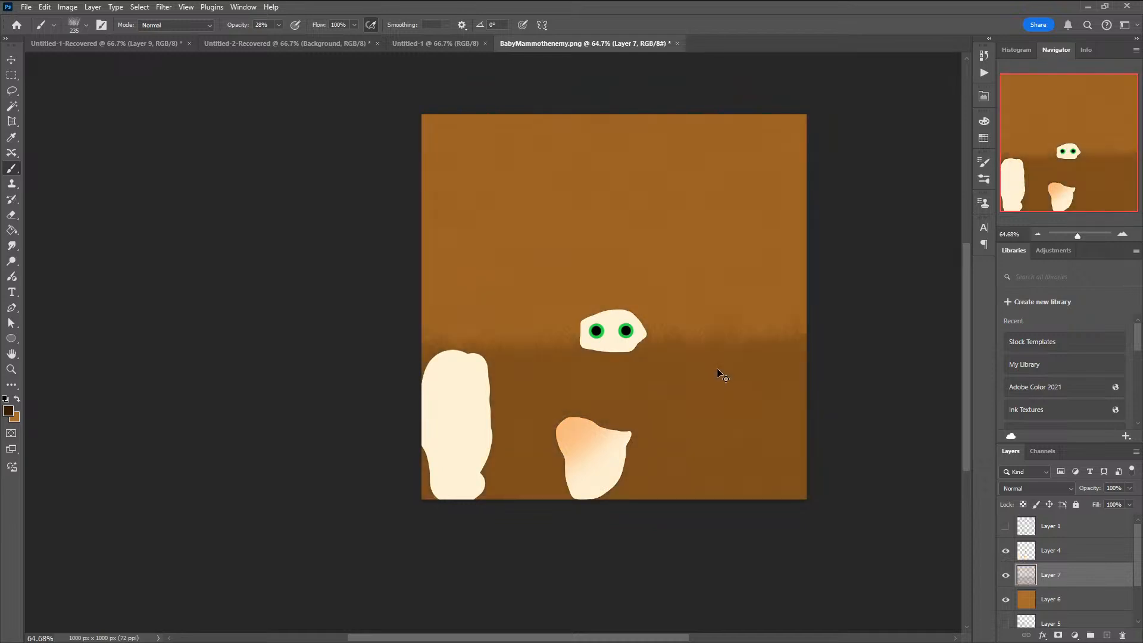
Step: Clear all the paint from Layer 7 and remove the selection
{"action": "key", "text": "ctrl+a"}
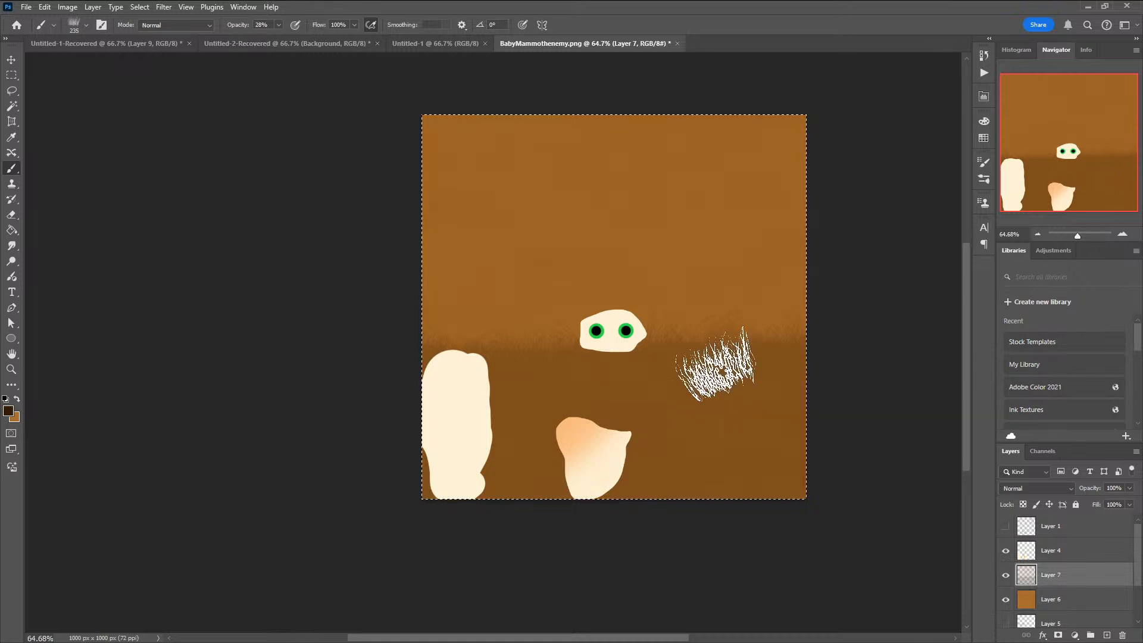
{"action": "key", "text": "Delete"}
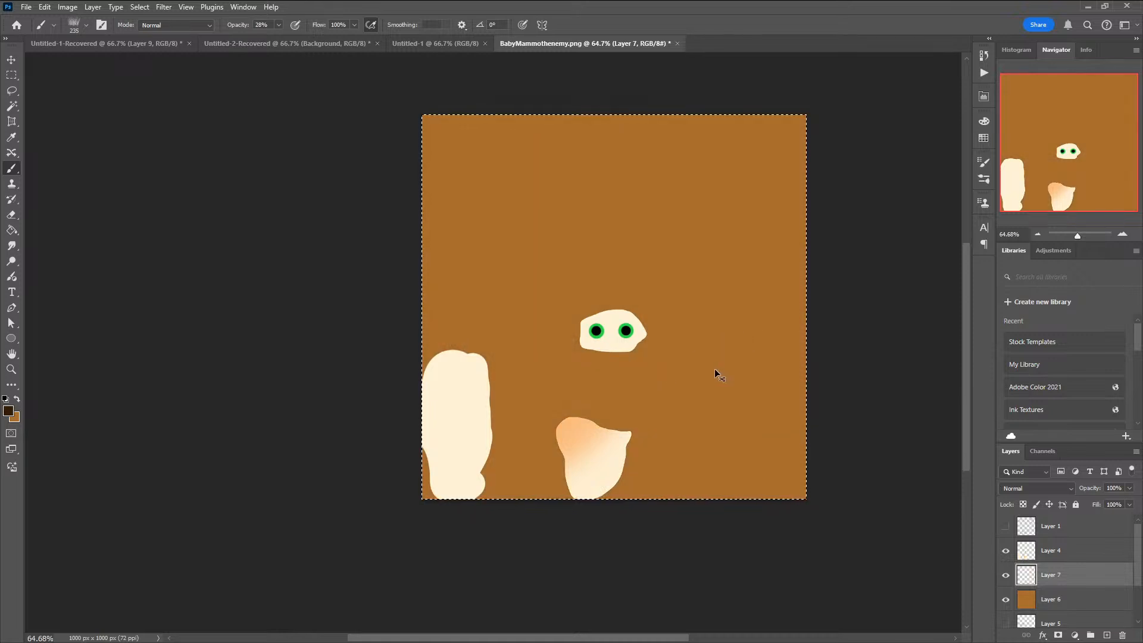
{"action": "key", "text": "ctrl+d"}
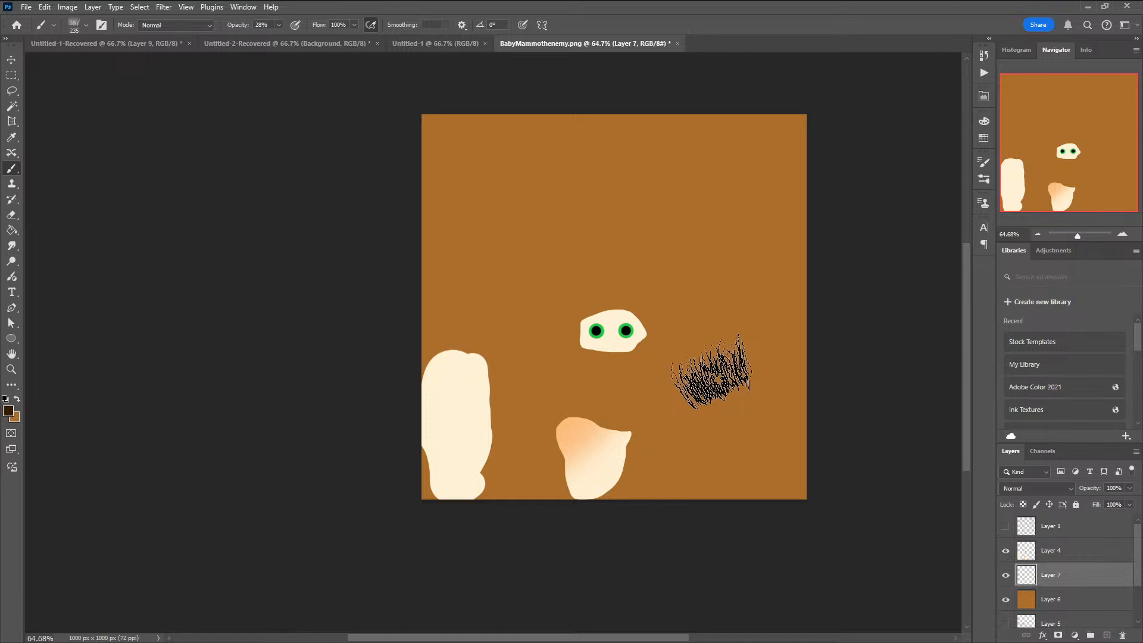
Step: Brush very dark brown fur texture across the entire canvas on Layer 7 with the hair brush at 28% opacity
{"action": "left_click_drag", "start_coordinate": [871, 457], "coordinate": [294, 460]}
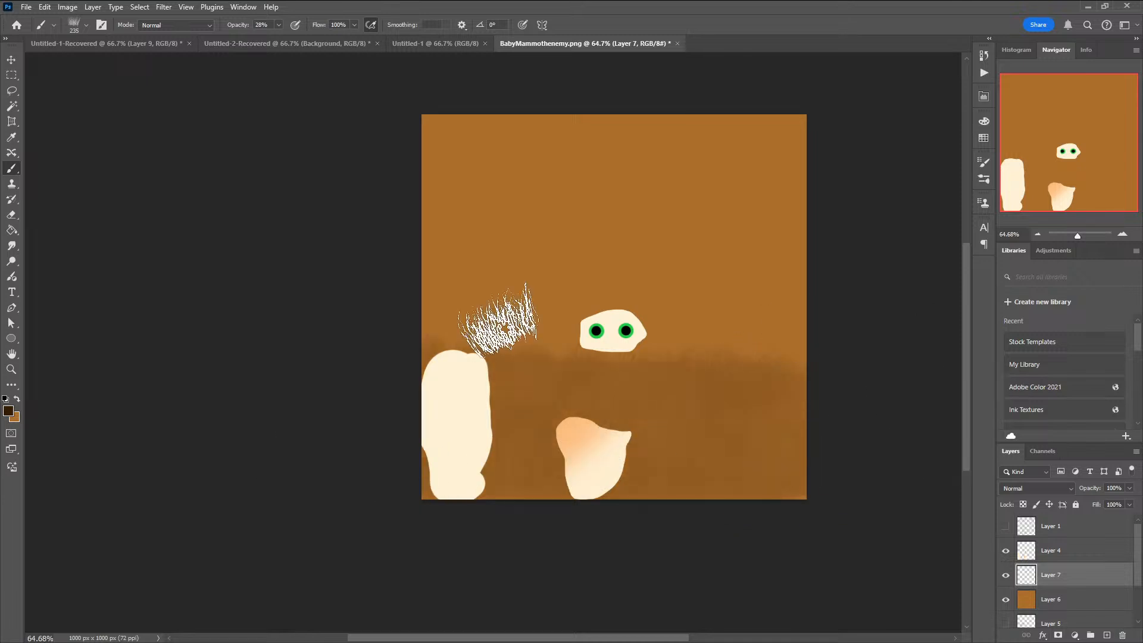
{"action": "left_click_drag", "start_coordinate": [502, 327], "coordinate": [891, 300]}
{"action": "mouse_move", "coordinate": [438, 231]}
{"action": "left_mouse_down"}
{"action": "mouse_move", "coordinate": [543, 230]}
{"action": "mouse_move", "coordinate": [372, 213]}
{"action": "mouse_move", "coordinate": [860, 163]}
{"action": "mouse_move", "coordinate": [829, 153]}
{"action": "left_mouse_up"}
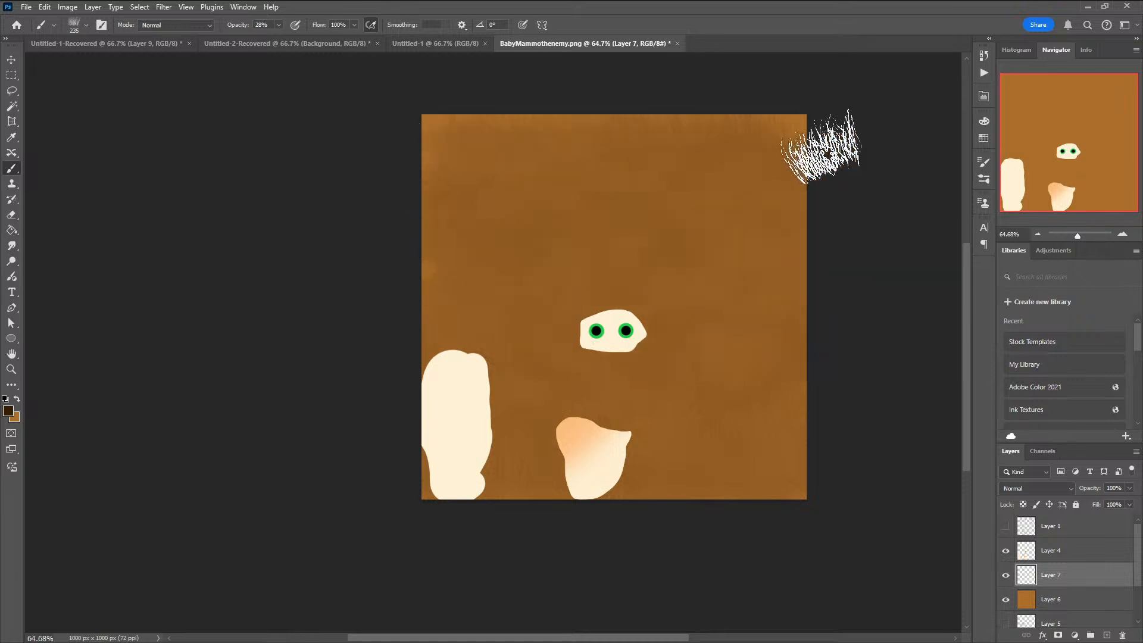
{"action": "mouse_move", "coordinate": [641, 105]}
{"action": "left_mouse_down"}
{"action": "mouse_move", "coordinate": [631, 160]}
{"action": "mouse_move", "coordinate": [426, 276]}
{"action": "mouse_move", "coordinate": [475, 337]}
{"action": "mouse_move", "coordinate": [691, 416]}
{"action": "mouse_move", "coordinate": [523, 538]}
{"action": "mouse_move", "coordinate": [395, 500]}
{"action": "mouse_move", "coordinate": [720, 510]}
{"action": "mouse_move", "coordinate": [652, 462]}
{"action": "mouse_move", "coordinate": [702, 446]}
{"action": "mouse_move", "coordinate": [421, 403]}
{"action": "mouse_move", "coordinate": [647, 381]}
{"action": "mouse_move", "coordinate": [842, 337]}
{"action": "mouse_move", "coordinate": [604, 324]}
{"action": "mouse_move", "coordinate": [383, 288]}
{"action": "mouse_move", "coordinate": [670, 275]}
{"action": "mouse_move", "coordinate": [777, 248]}
{"action": "mouse_move", "coordinate": [720, 222]}
{"action": "mouse_move", "coordinate": [454, 216]}
{"action": "mouse_move", "coordinate": [650, 177]}
{"action": "mouse_move", "coordinate": [541, 132]}
{"action": "mouse_move", "coordinate": [235, 159]}
{"action": "mouse_move", "coordinate": [791, 135]}
{"action": "mouse_move", "coordinate": [554, 132]}
{"action": "mouse_move", "coordinate": [495, 193]}
{"action": "mouse_move", "coordinate": [455, 329]}
{"action": "mouse_move", "coordinate": [525, 469]}
{"action": "mouse_move", "coordinate": [510, 476]}
{"action": "mouse_move", "coordinate": [684, 483]}
{"action": "mouse_move", "coordinate": [572, 474]}
{"action": "mouse_move", "coordinate": [860, 460]}
{"action": "mouse_move", "coordinate": [708, 395]}
{"action": "mouse_move", "coordinate": [414, 387]}
{"action": "mouse_move", "coordinate": [453, 366]}
{"action": "mouse_move", "coordinate": [765, 355]}
{"action": "mouse_move", "coordinate": [766, 340]}
{"action": "mouse_move", "coordinate": [476, 330]}
{"action": "mouse_move", "coordinate": [958, 310]}
{"action": "mouse_move", "coordinate": [789, 286]}
{"action": "mouse_move", "coordinate": [556, 279]}
{"action": "mouse_move", "coordinate": [578, 322]}
{"action": "mouse_move", "coordinate": [797, 266]}
{"action": "mouse_move", "coordinate": [726, 237]}
{"action": "mouse_move", "coordinate": [429, 183]}
{"action": "mouse_move", "coordinate": [786, 158]}
{"action": "mouse_move", "coordinate": [454, 222]}
{"action": "mouse_move", "coordinate": [824, 143]}
{"action": "mouse_move", "coordinate": [505, 191]}
{"action": "mouse_move", "coordinate": [592, 278]}
{"action": "left_mouse_up"}
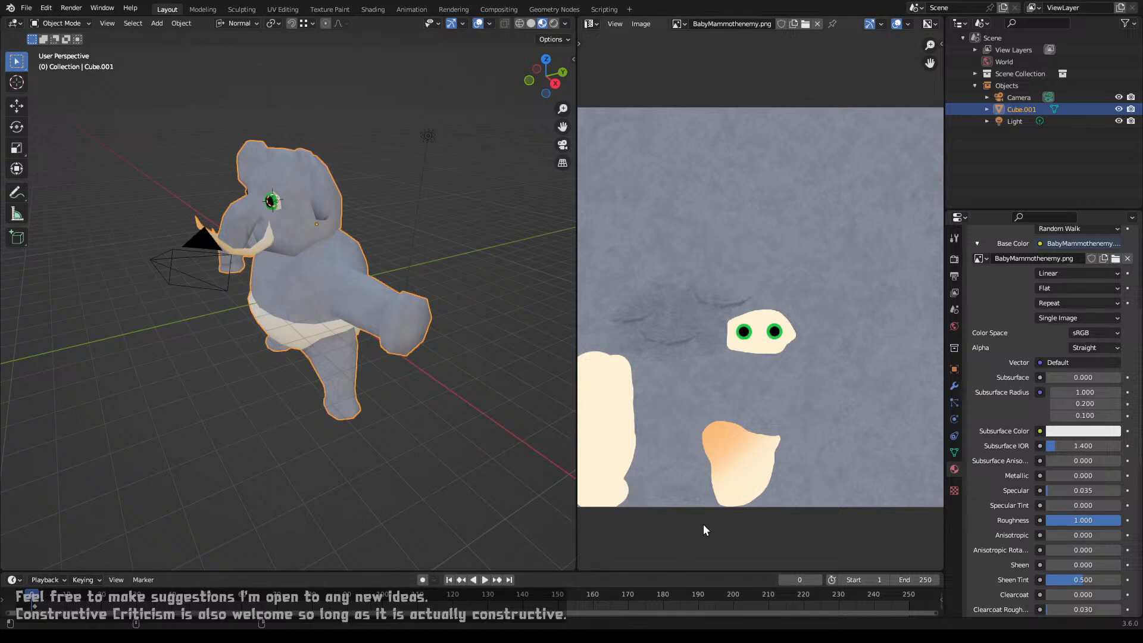
Step: Switch to Blender, reload the BabyMammothenemy.png texture and examine the brown fur on the mammoth from the side and front
{"action": "key", "text": "alt+r"}
{"action": "middle_click_drag", "start_coordinate": [334, 366], "coordinate": [226, 351]}
{"action": "scroll", "coordinate": [376, 325], "scroll_direction": "up", "scroll_amount": 1}
{"action": "scroll", "coordinate": [358, 337], "scroll_direction": "up", "scroll_amount": 1}
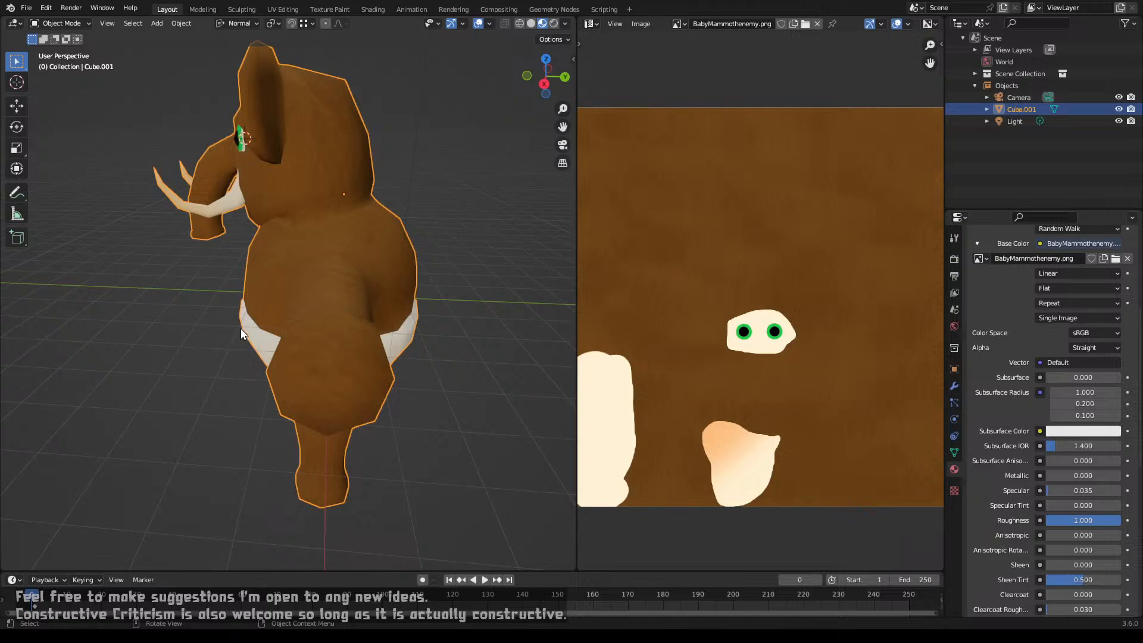
{"action": "middle_click_drag", "start_coordinate": [243, 332], "coordinate": [379, 331]}
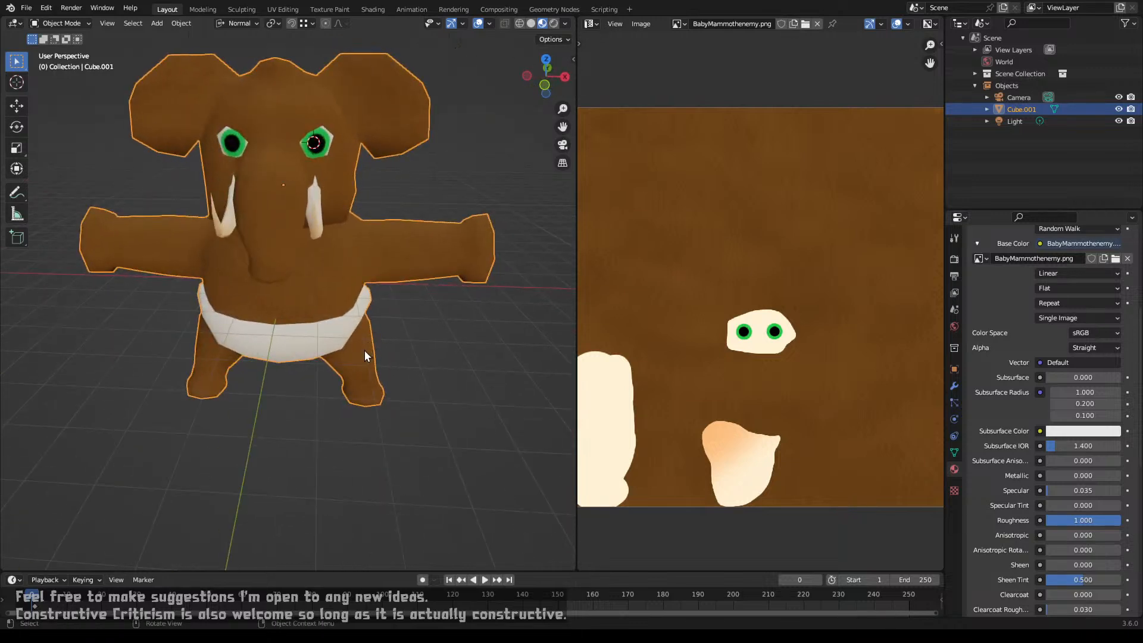
{"action": "mouse_move", "coordinate": [366, 350]}
{"action": "middle_mouse_down"}
{"action": "mouse_move", "coordinate": [248, 333]}
{"action": "mouse_move", "coordinate": [198, 340]}
{"action": "mouse_move", "coordinate": [325, 364]}
{"action": "mouse_move", "coordinate": [262, 345]}
{"action": "mouse_move", "coordinate": [286, 331]}
{"action": "mouse_move", "coordinate": [367, 328]}
{"action": "mouse_move", "coordinate": [374, 339]}
{"action": "middle_mouse_up"}
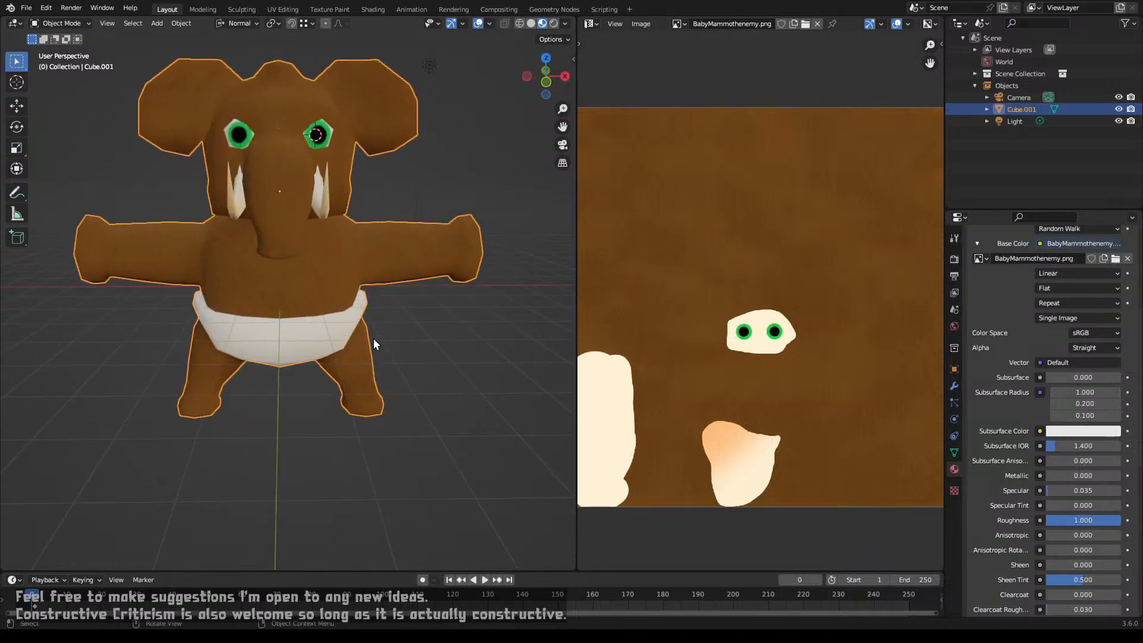